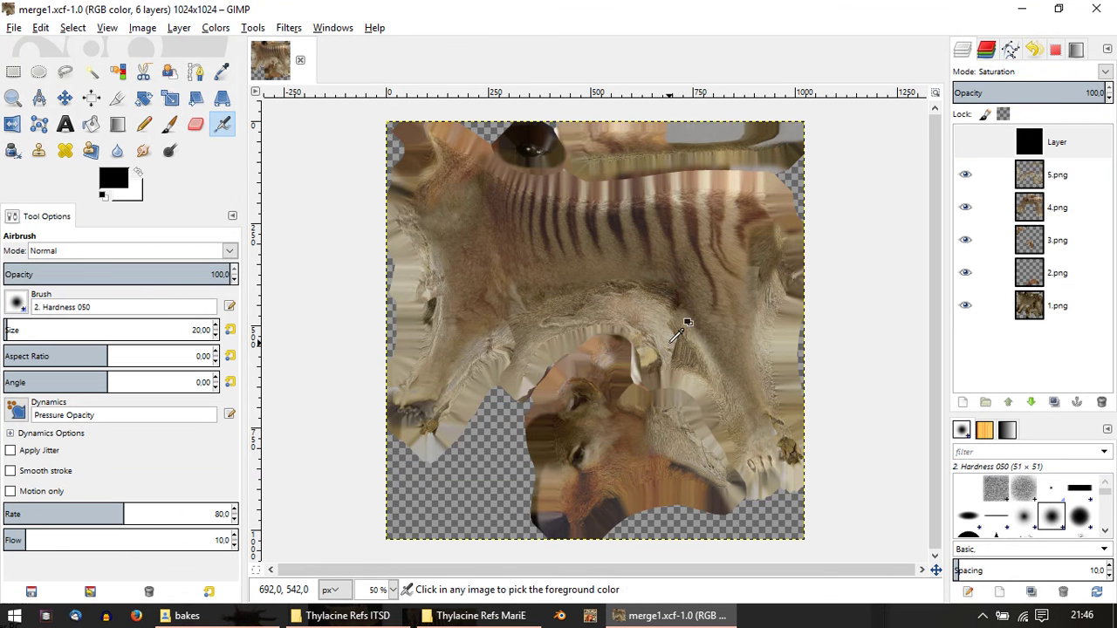
Step: Airbrush a short pale, desaturated stroke on the right-hand fur, zooming to inspect it
scroll(673, 339, "up", 1, "ctrl")
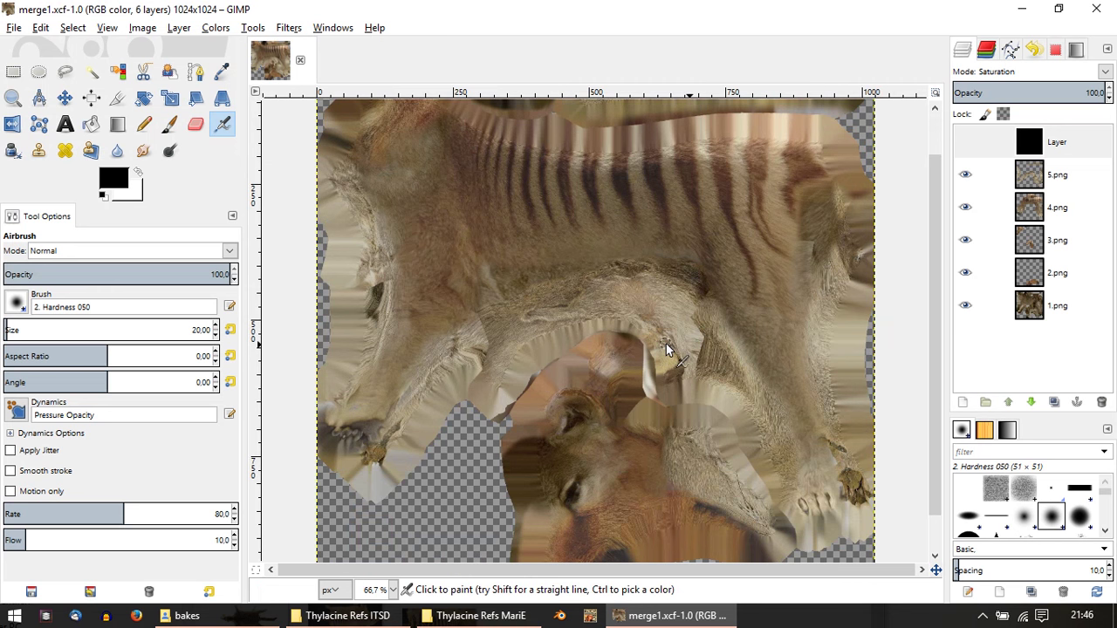
left_click_drag(666, 344, 662, 380)
scroll(656, 402, "down", 2)
scroll(643, 375, "down", 1)
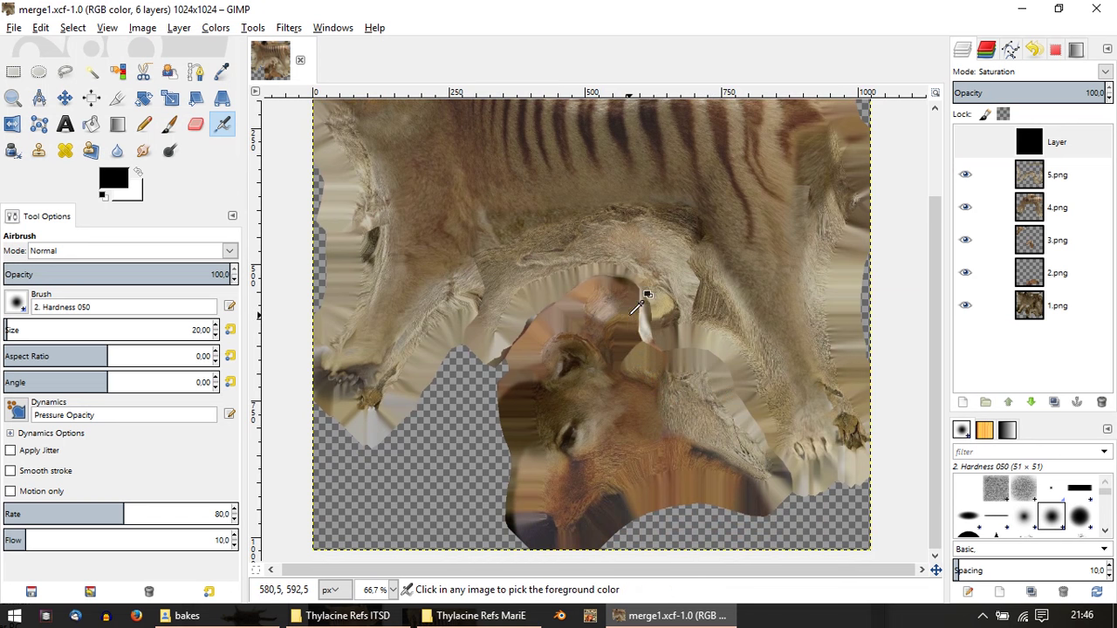
scroll(629, 314, "down", 1, "ctrl")
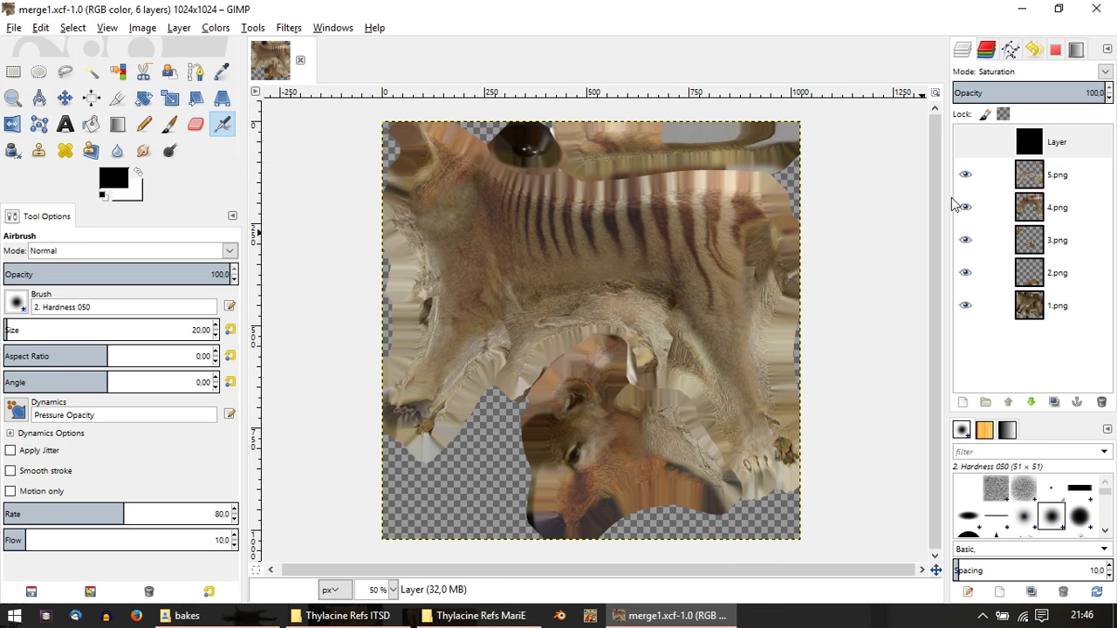
scroll(768, 149, "up", 1, "ctrl")
scroll(733, 349, "up", 1, "ctrl")
scroll(733, 349, "up", 1, "ctrl")
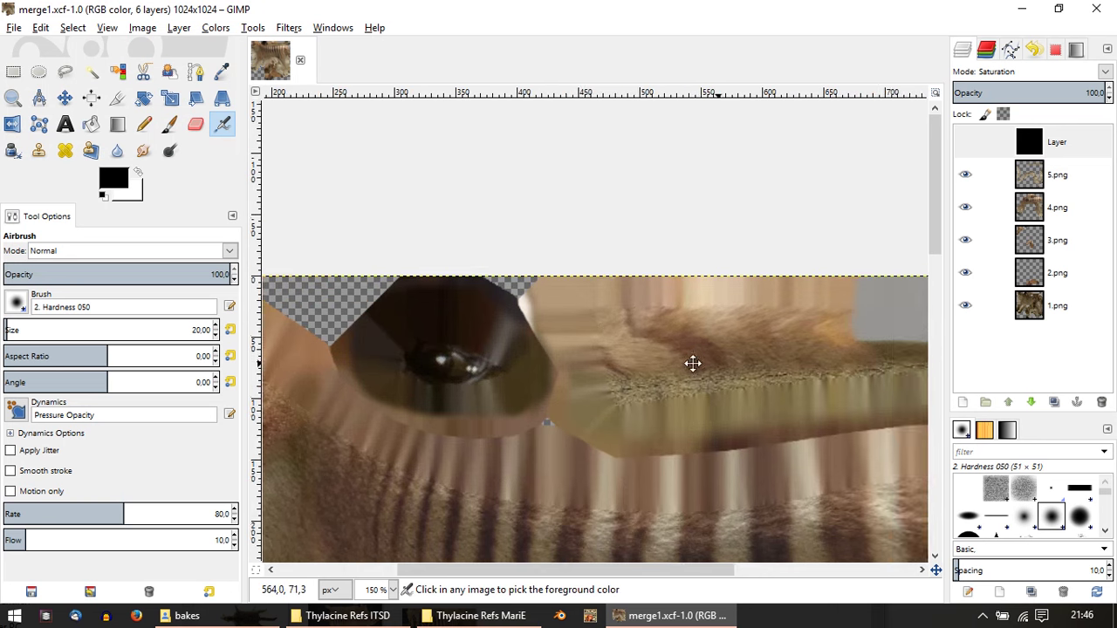
scroll(693, 364, "right", 2, "shift")
scroll(568, 362, "down", 1, "ctrl")
scroll(631, 349, "down", 1, "ctrl")
scroll(678, 375, "down", 2, "ctrl")
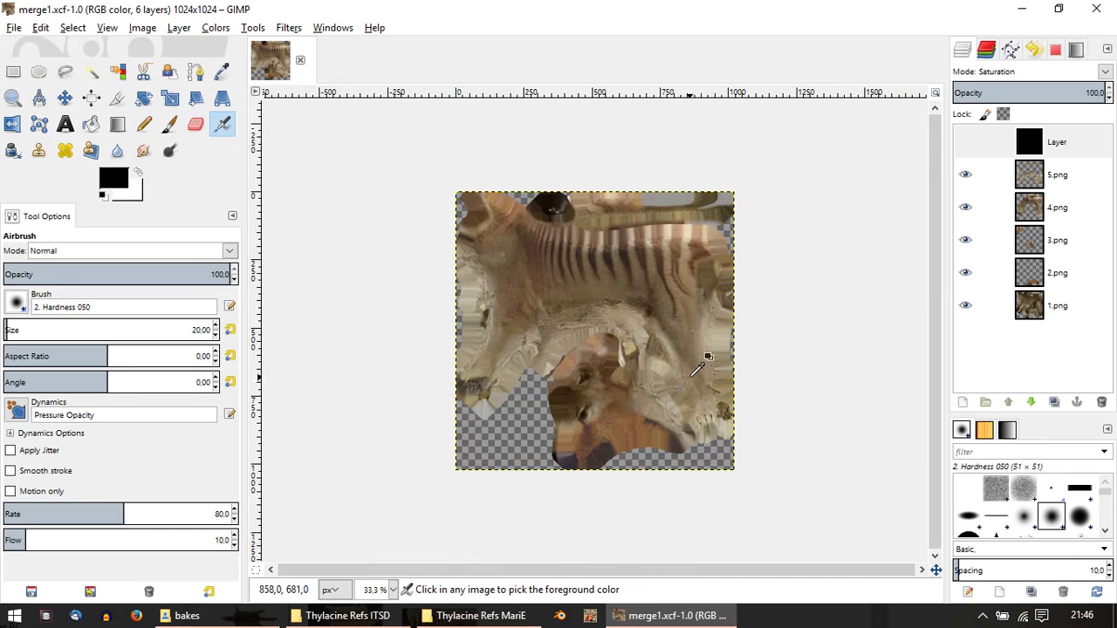
scroll(590, 476, "up", 1, "ctrl")
scroll(605, 457, "up", 1, "ctrl")
scroll(549, 407, "up", 1, "ctrl")
scroll(593, 355, "down", 1, "ctrl")
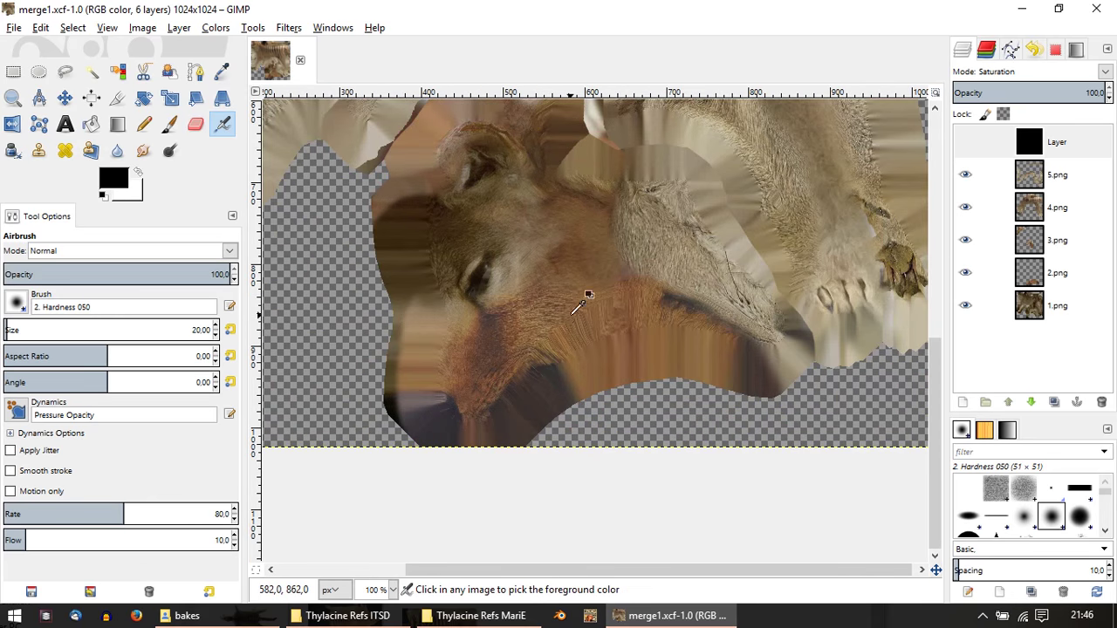
scroll(588, 297, "up", 1, "ctrl")
scroll(574, 368, "down", 1, "ctrl")
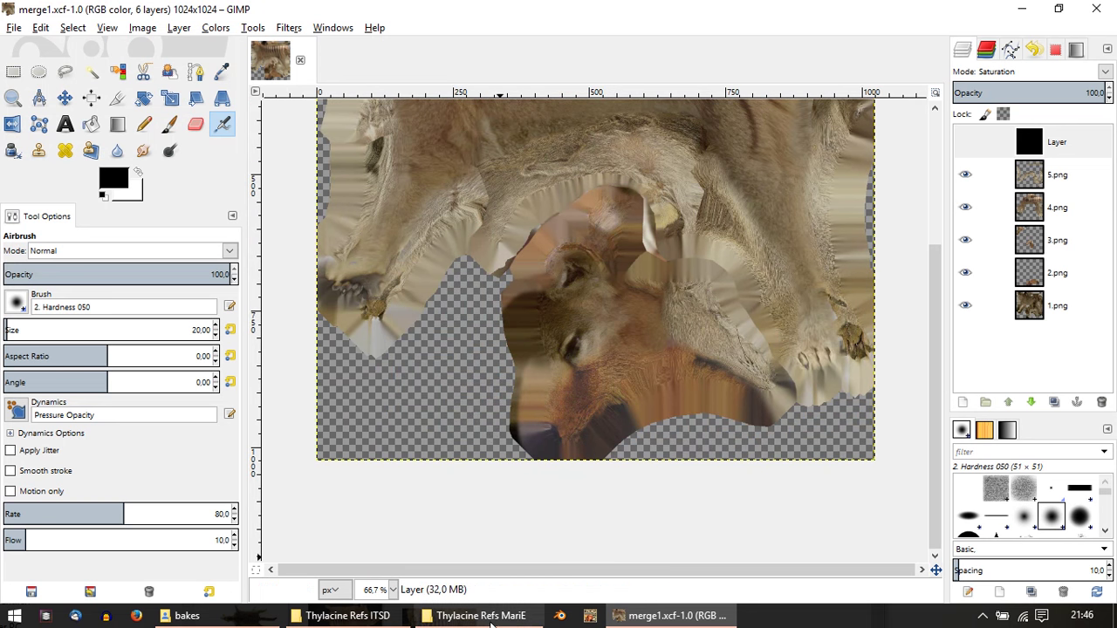
mouse_move(476, 616)
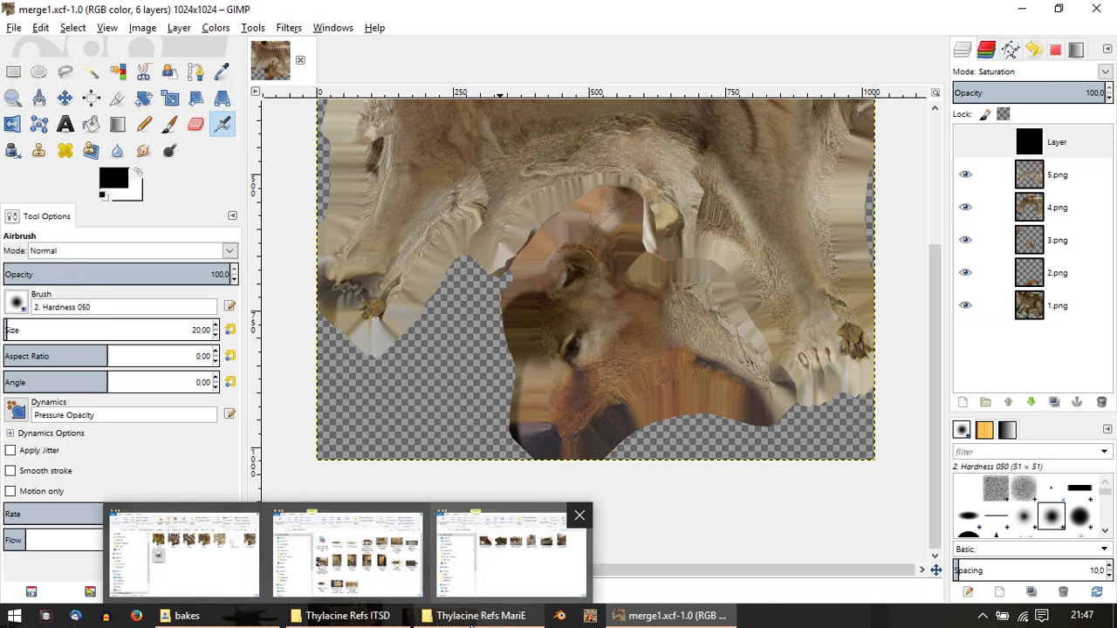
Step: Bring up the Thylacine Refs ITSD folder and open USNM 155408 [4].jpg in Photos
left_click(471, 616)
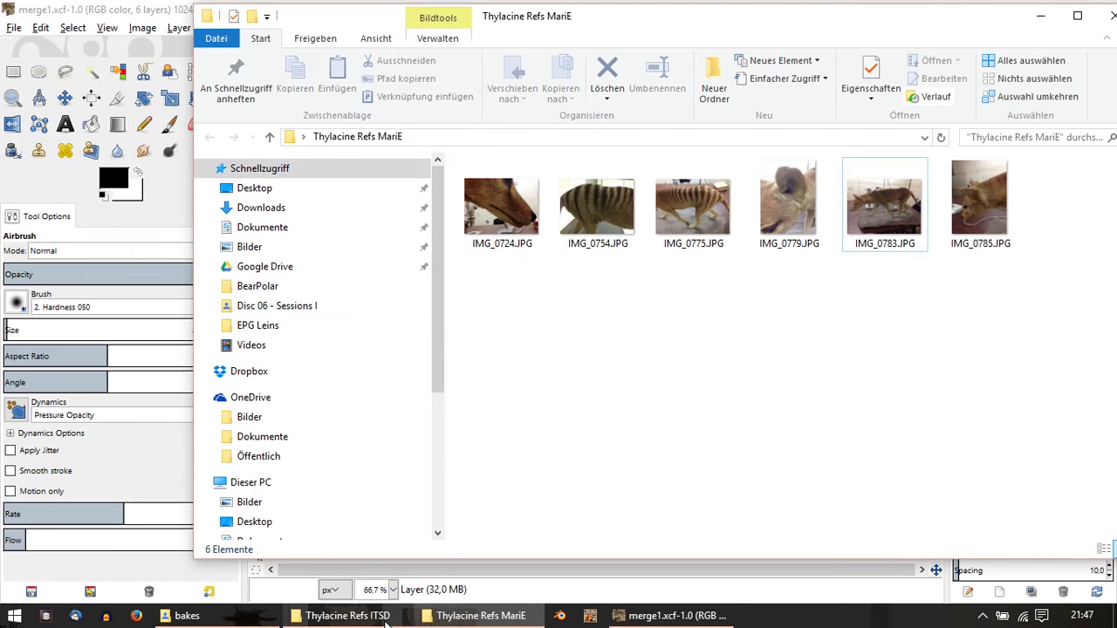
left_click(387, 623)
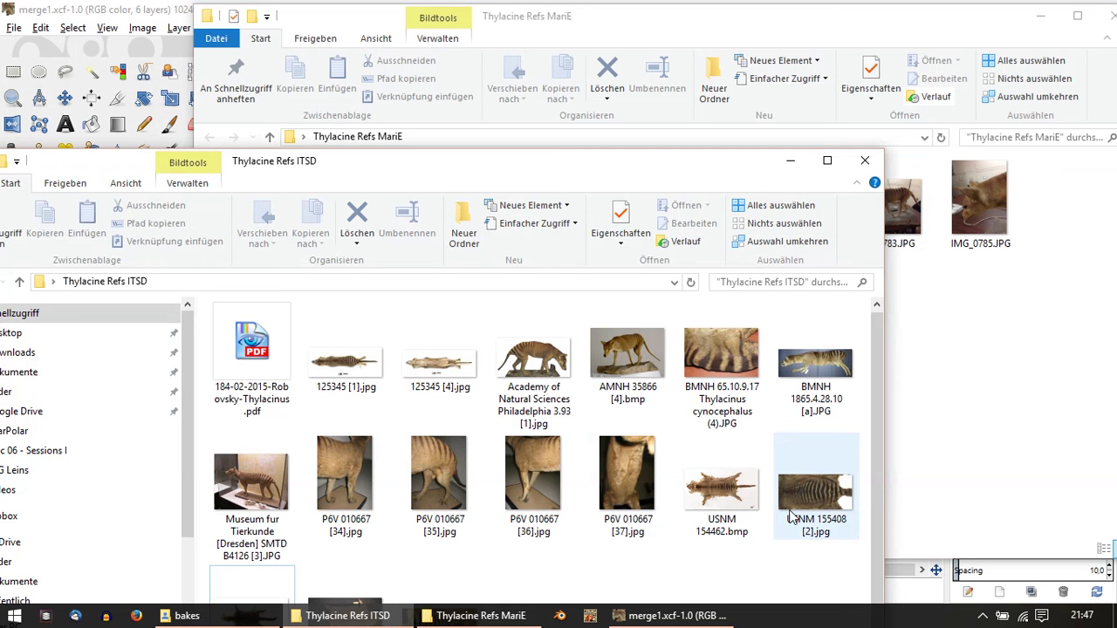
left_click(722, 489)
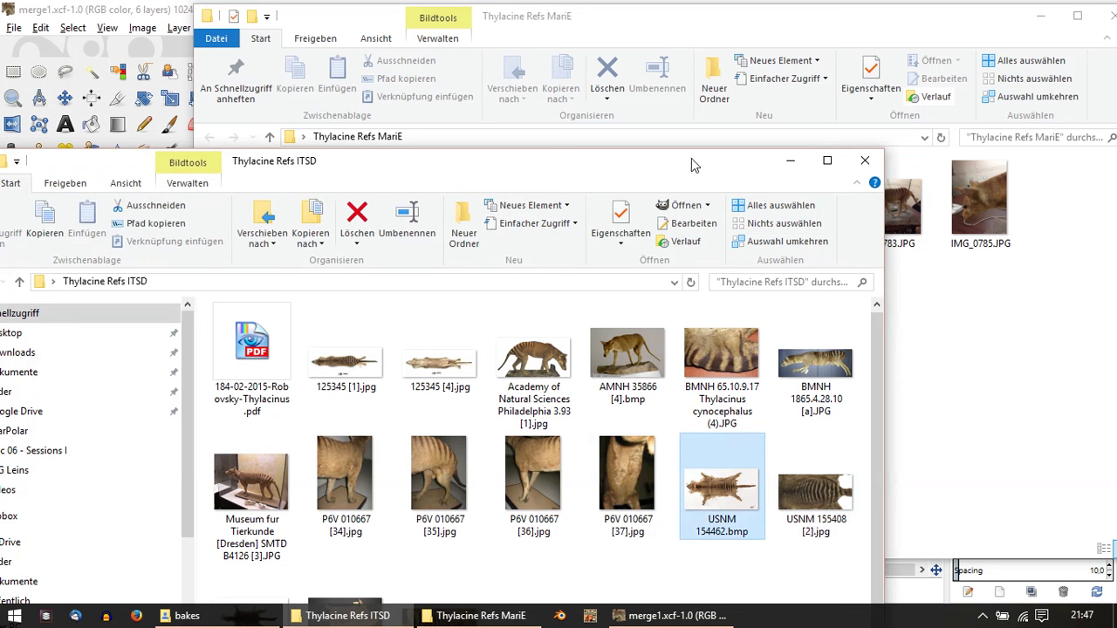
mouse_move(690, 162)
left_mouse_down()
mouse_move(740, 102)
mouse_move(751, 52)
left_mouse_up()
double_click(353, 515)
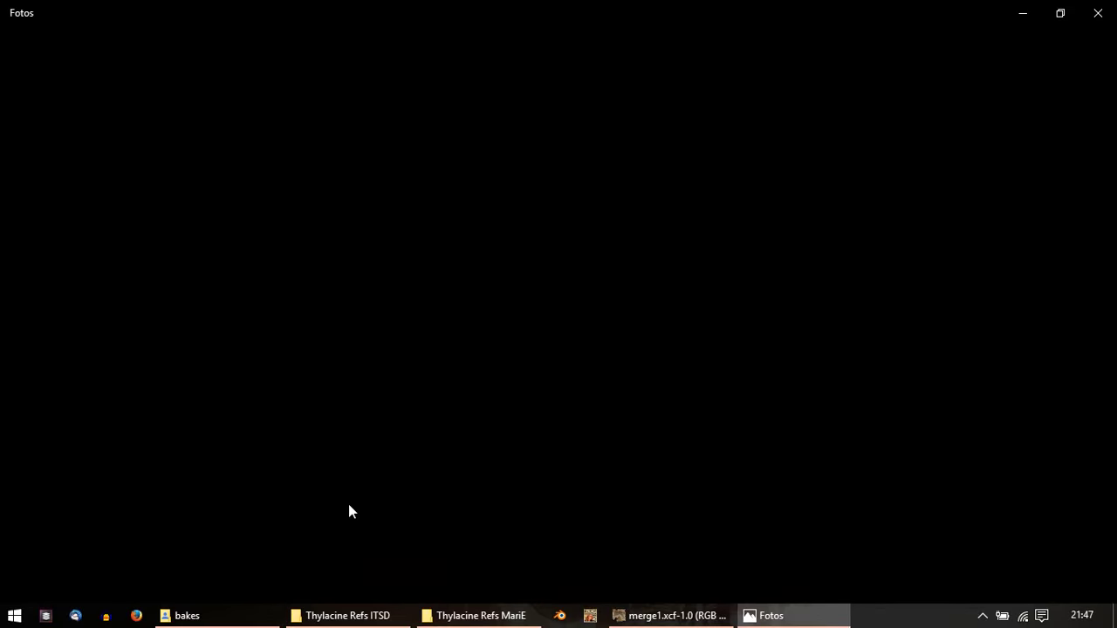
Step: Zoom into the flat pelt photo, close Photos, and drag the file over to GIMP
scroll(301, 288, "up", 2)
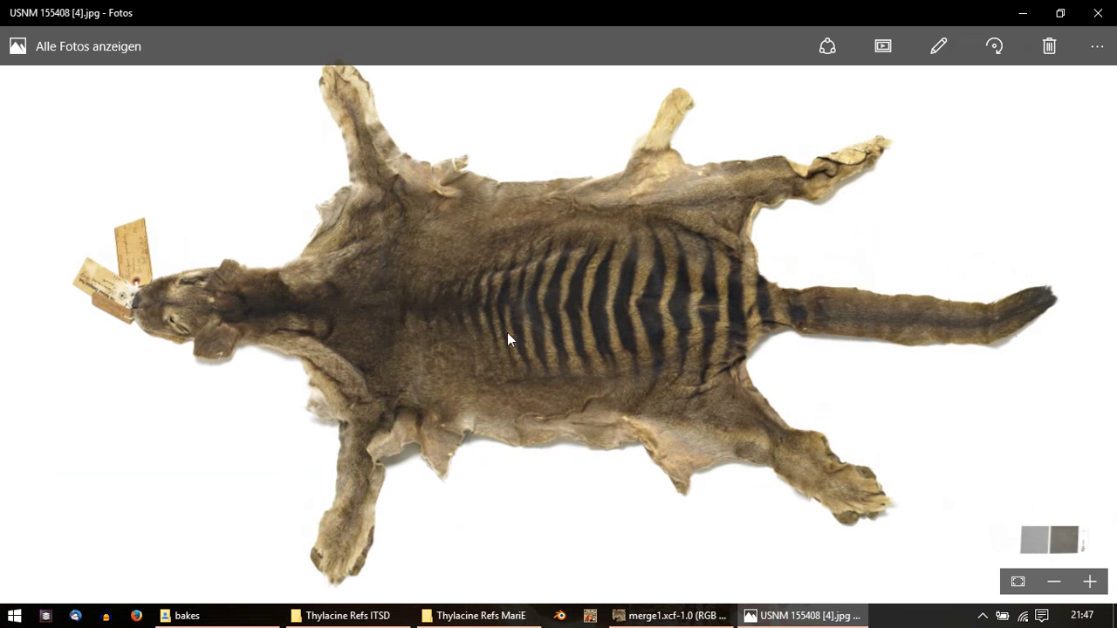
left_click(1113, 15)
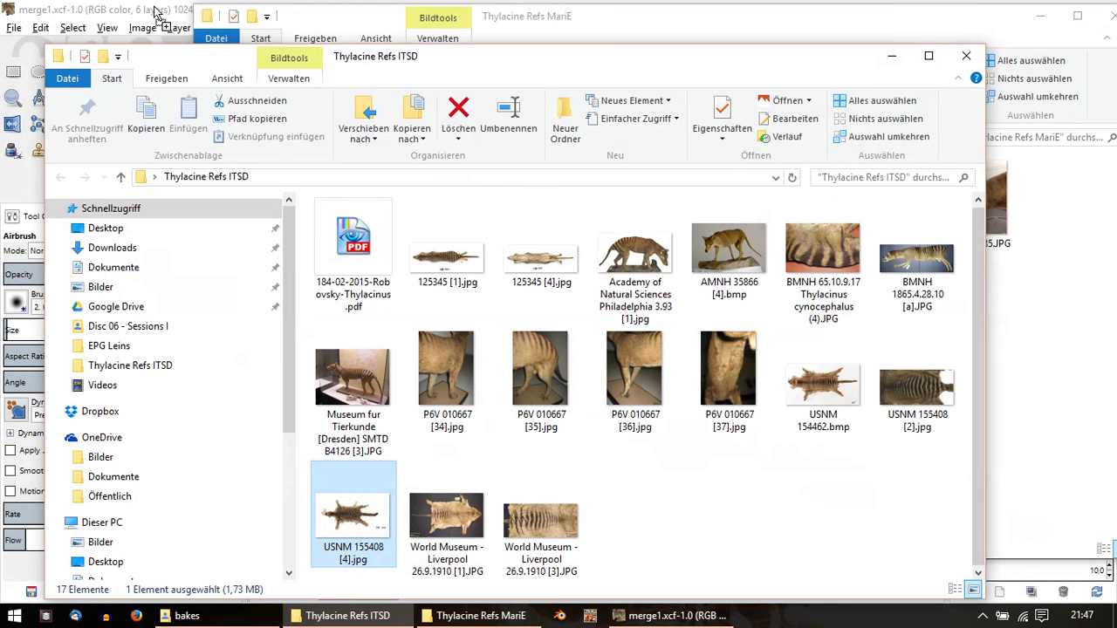
mouse_move(352, 515)
left_mouse_down()
mouse_move(705, 616)
mouse_move(688, 402)
left_mouse_up()
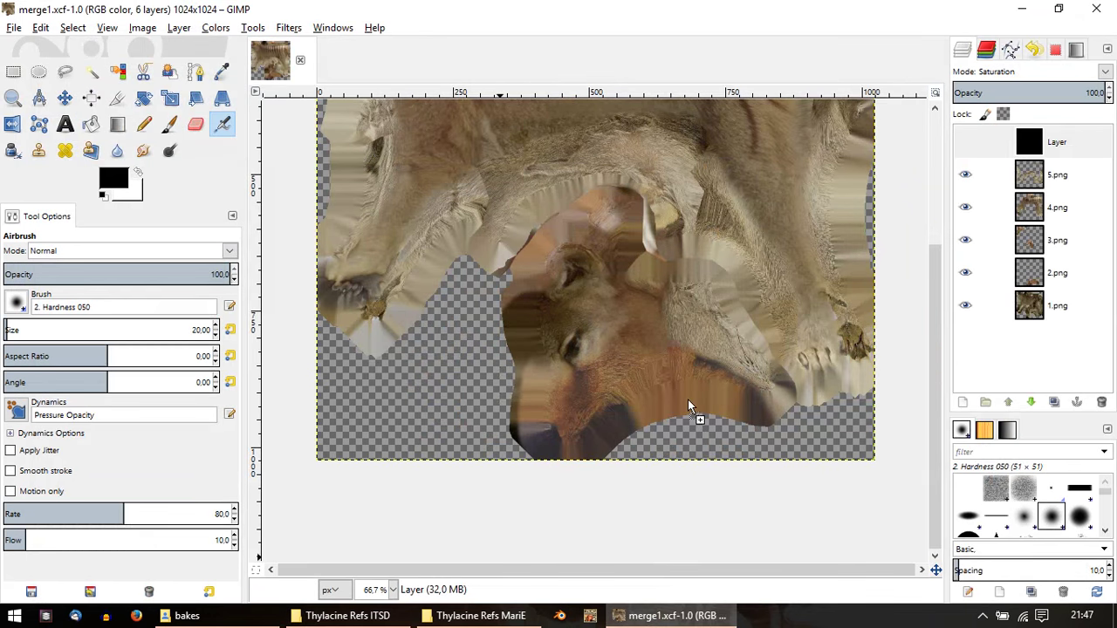
Step: Drop USNM 155408 [4].jpg onto the merge1.xcf canvas as a new layer
left_click_drag(498, 358, 498, 358)
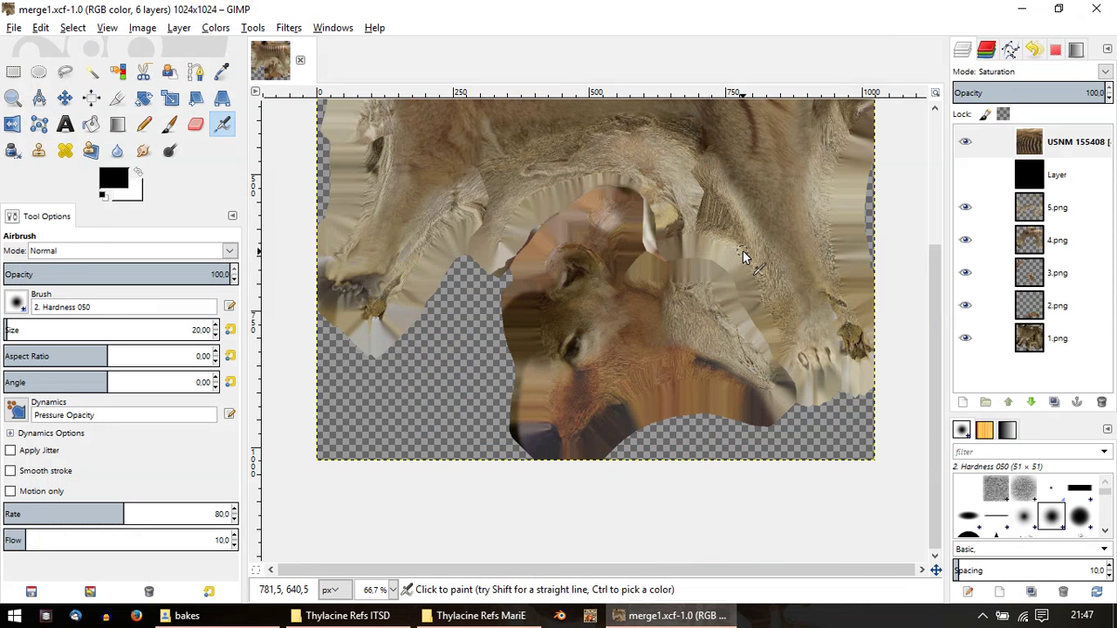
scroll(672, 270, "down", 4, "ctrl")
scroll(663, 279, "down", 1, "ctrl")
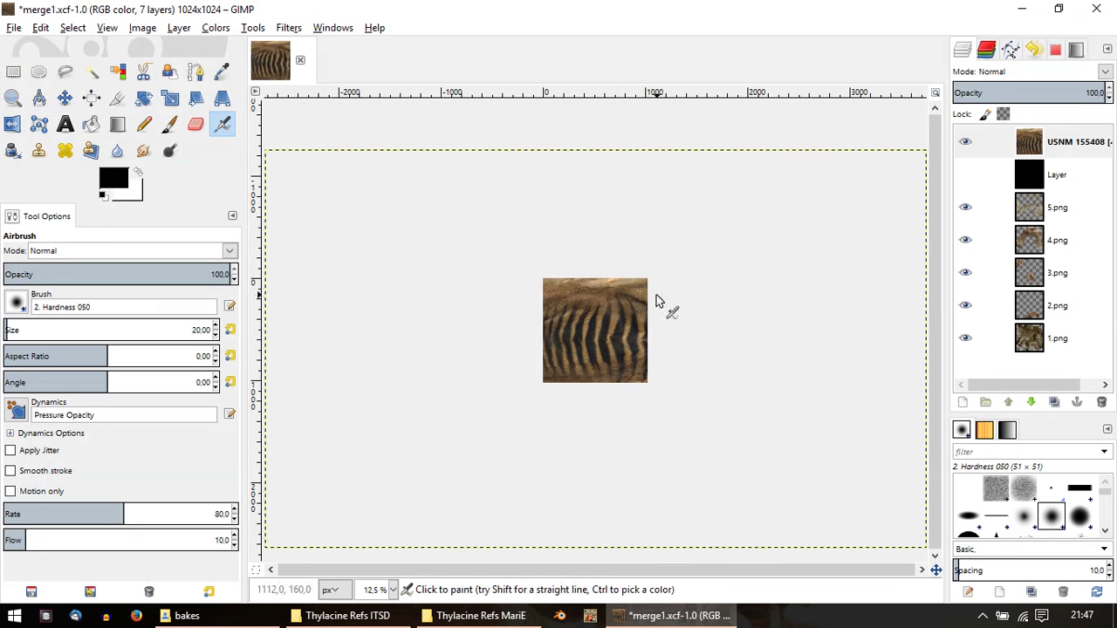
Step: Scale the pelt photo layer down to about 1177×1035 px
left_click(170, 98)
scroll(441, 287, "down", 1, "ctrl")
mouse_move(445, 264)
left_mouse_down()
mouse_move(582, 355)
mouse_move(586, 319)
left_mouse_up()
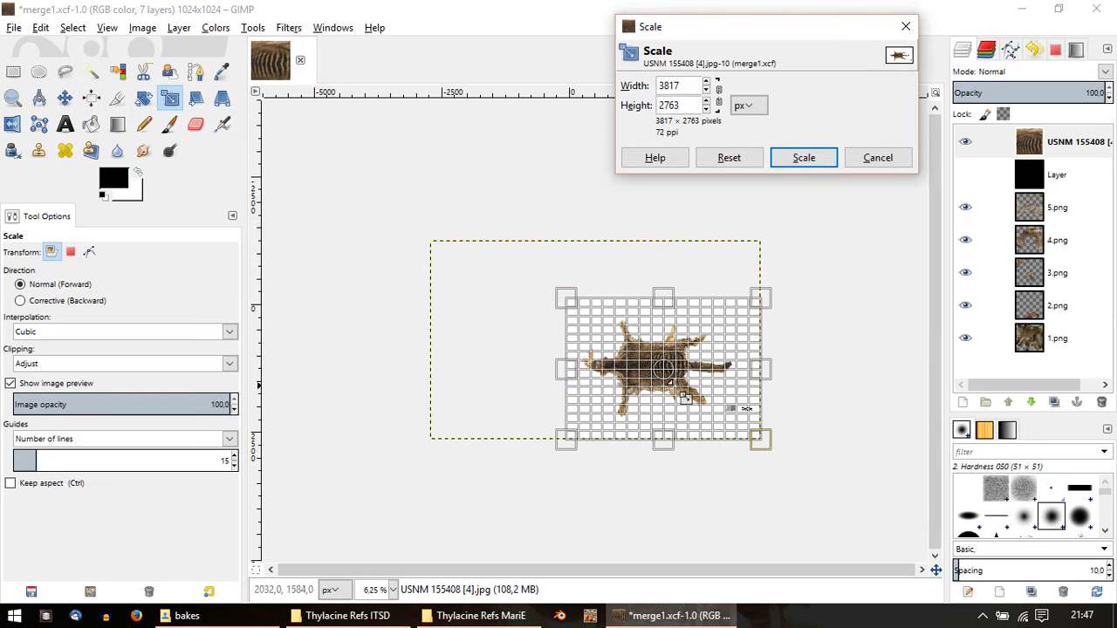
mouse_move(773, 455)
left_mouse_down()
mouse_move(673, 366)
mouse_move(638, 361)
mouse_move(609, 324)
mouse_move(639, 366)
left_mouse_up()
scroll(639, 366, "up", 2, "ctrl")
scroll(638, 366, "up", 1, "ctrl")
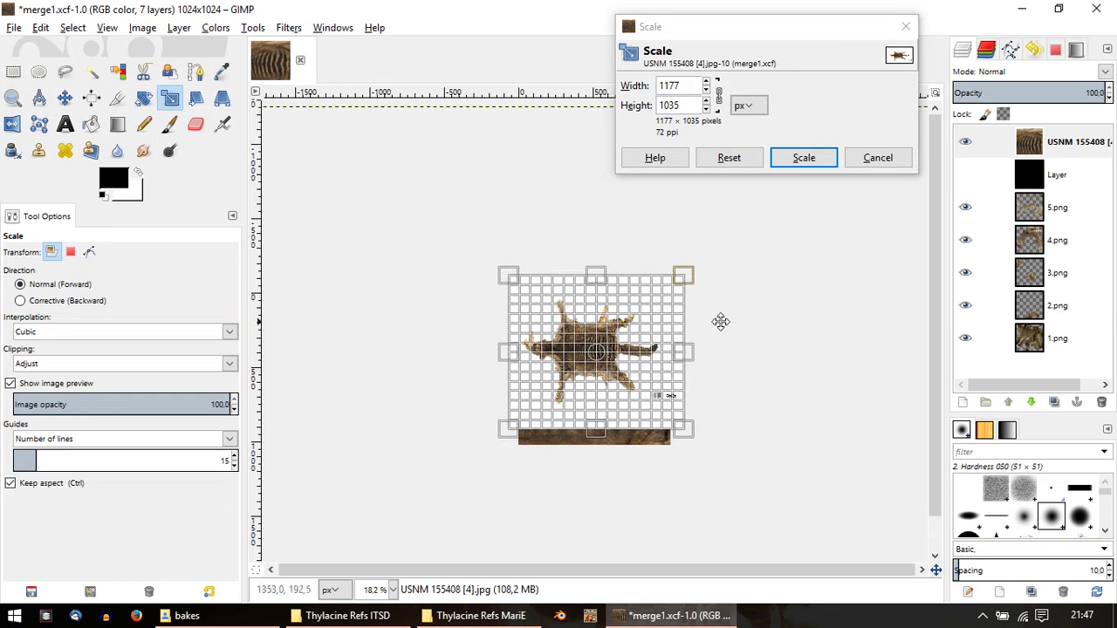
scroll(674, 368, "up", 1, "ctrl")
scroll(674, 368, "up", 1, "ctrl")
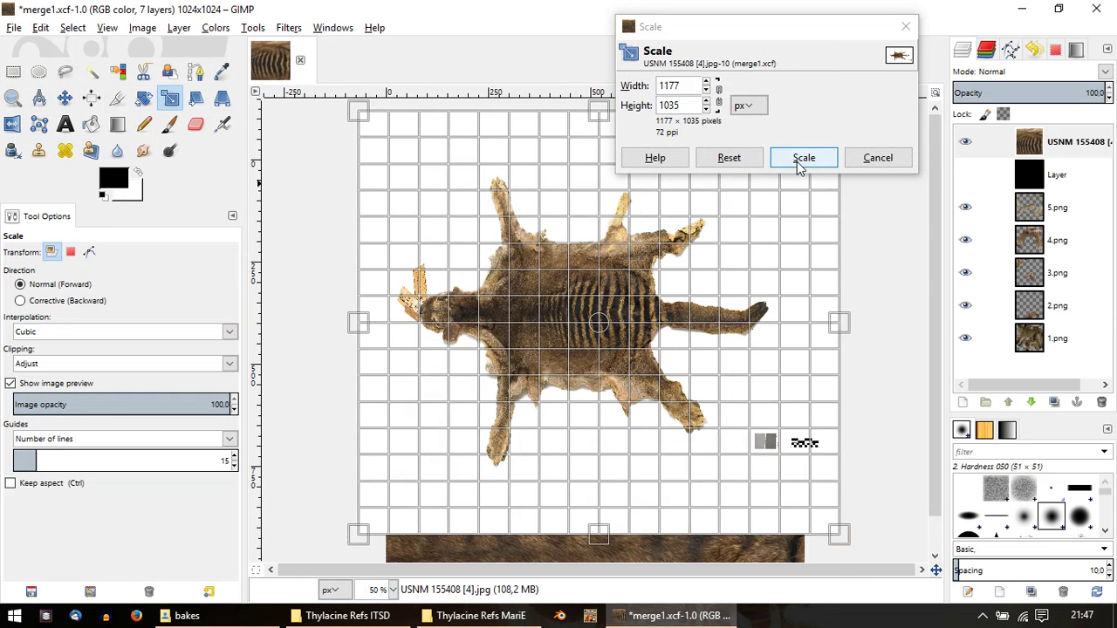
left_click(801, 161)
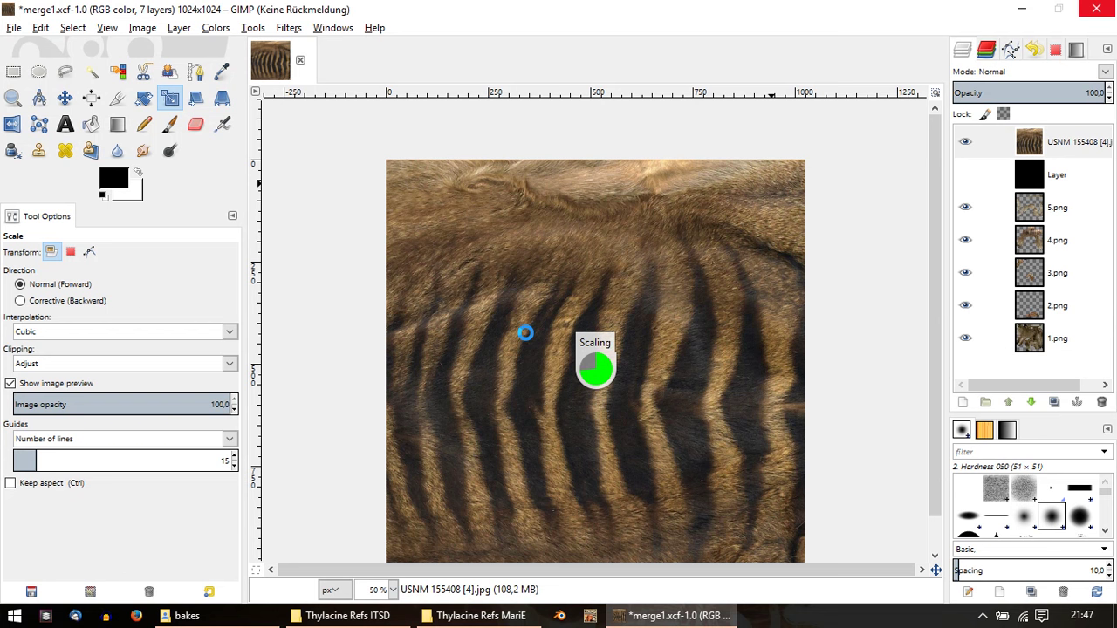
Step: Fuzzy-select the white background around the pelt at threshold 27.5 and delete it
left_click(90, 71)
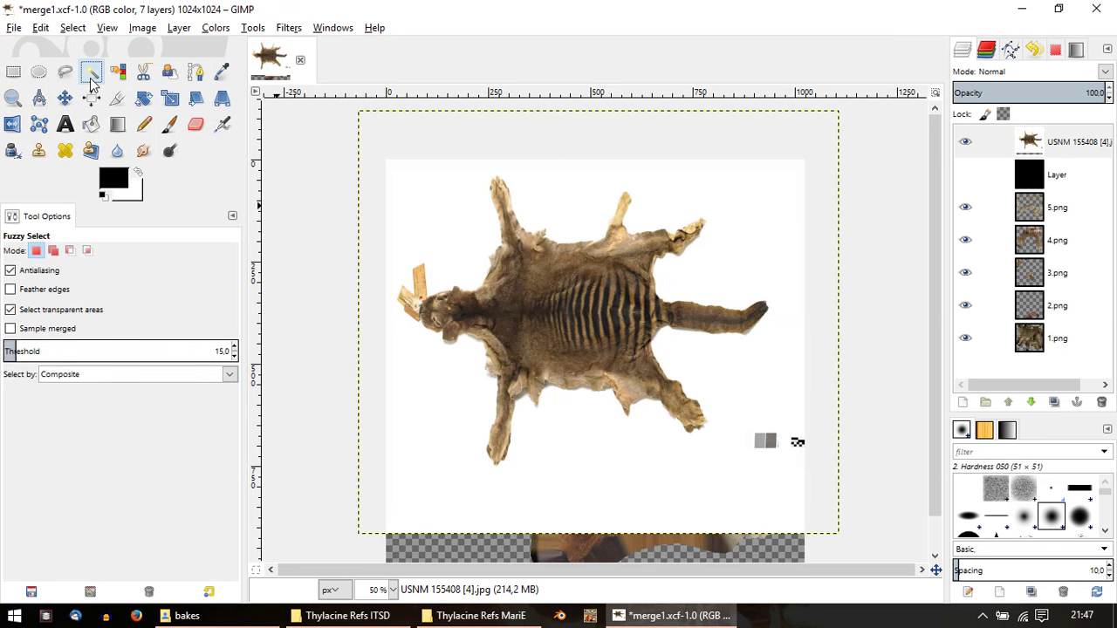
left_click(27, 349)
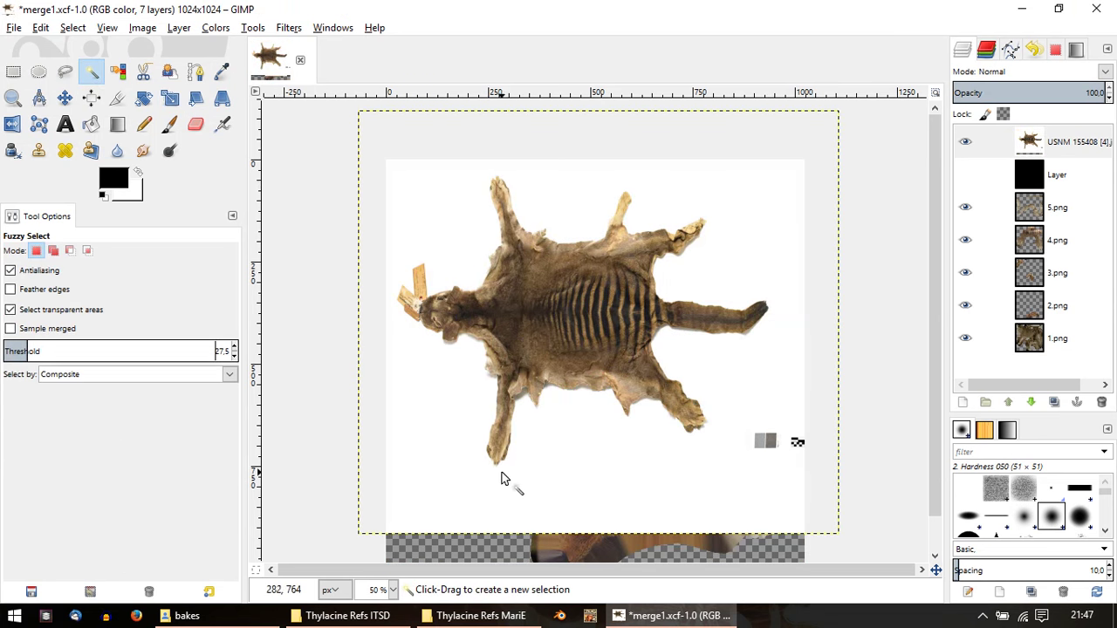
scroll(568, 481, "up", 1, "ctrl")
left_click(584, 478)
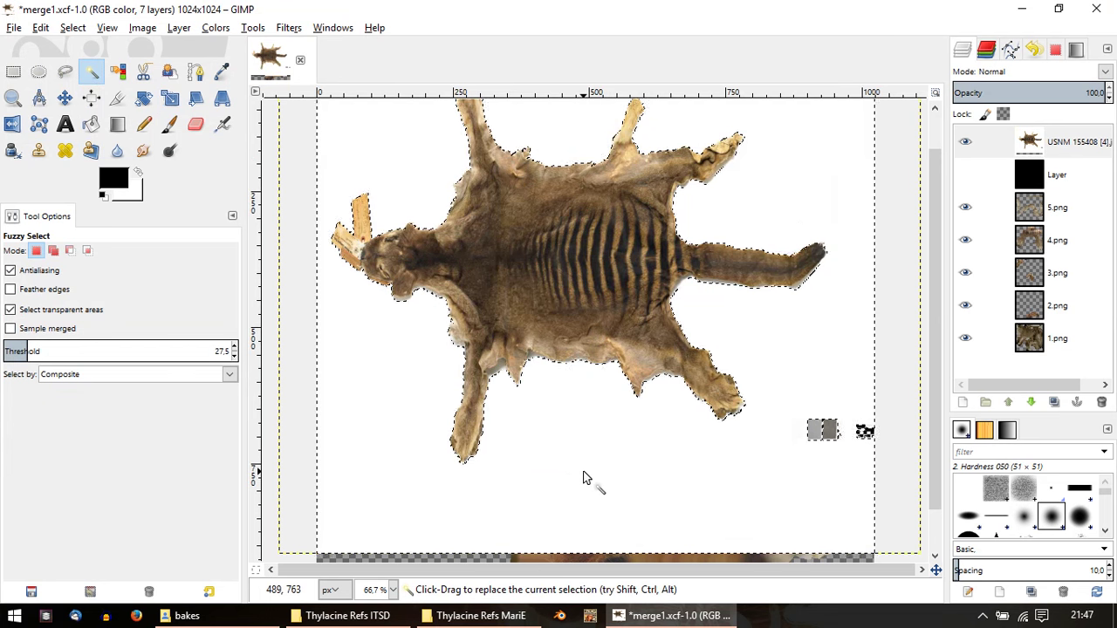
key("Delete")
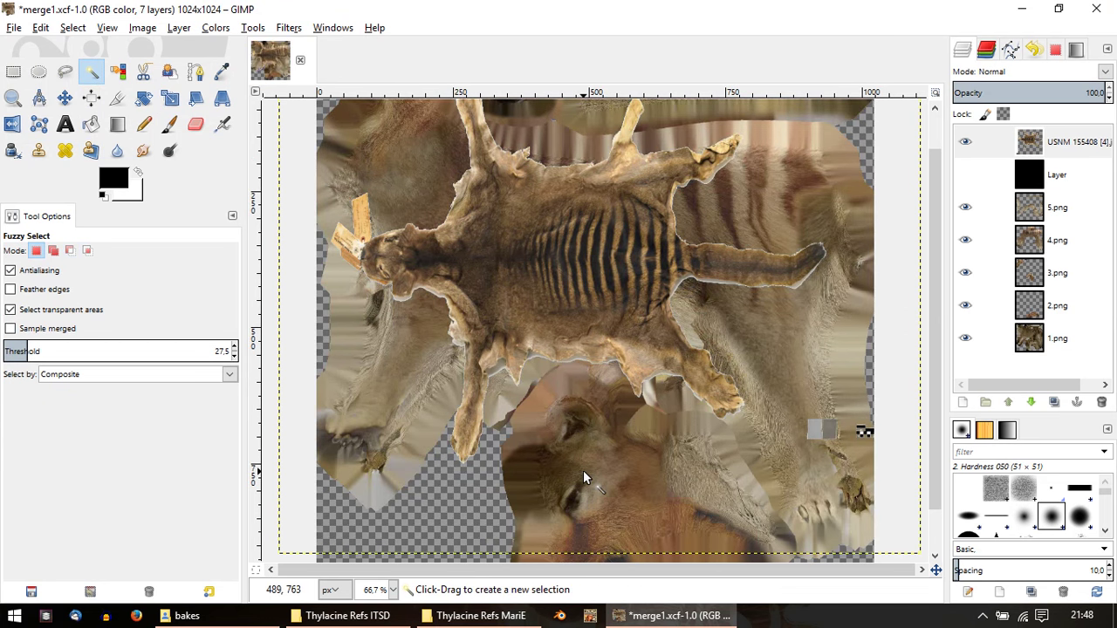
scroll(584, 477, "down", 1, "ctrl")
scroll(583, 470, "up", 1, "ctrl")
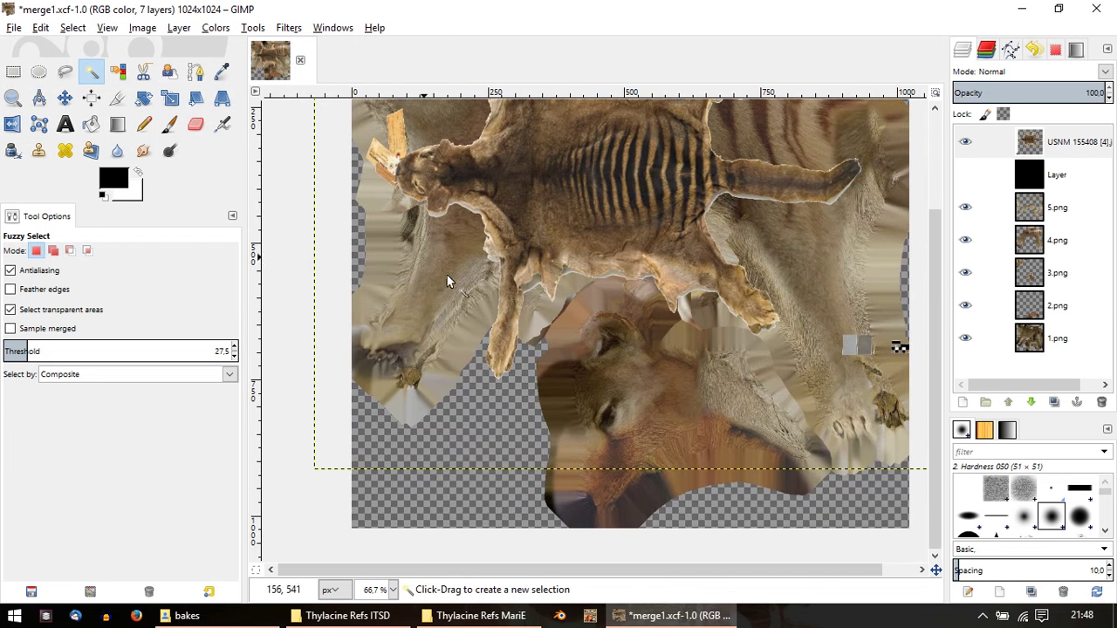
Step: Apply Layer to Image Size to the pelt layer and zoom in on the head
left_click(179, 30)
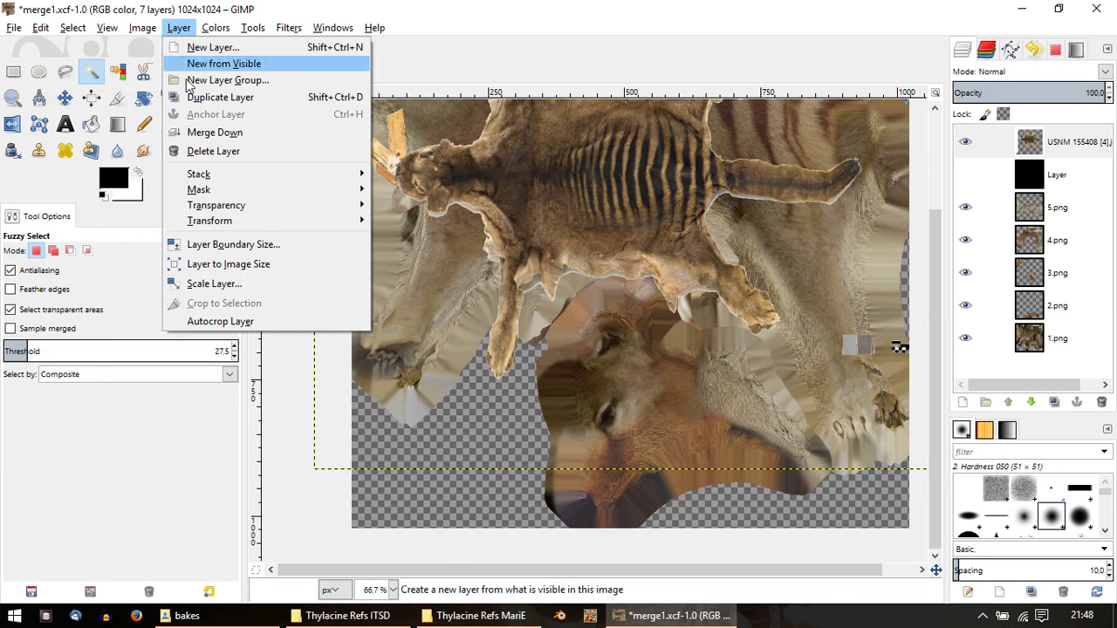
left_click(229, 265)
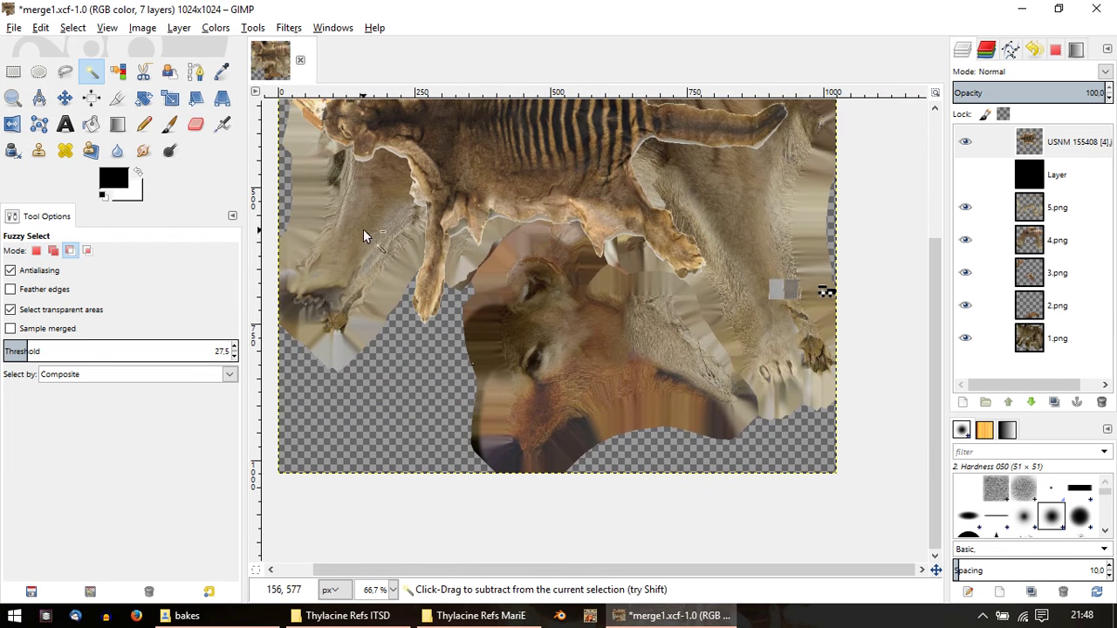
scroll(434, 303, "up", 1, "ctrl")
scroll(453, 284, "up", 1, "ctrl")
scroll(442, 293, "up", 1, "ctrl")
scroll(432, 315, "up", 1, "ctrl")
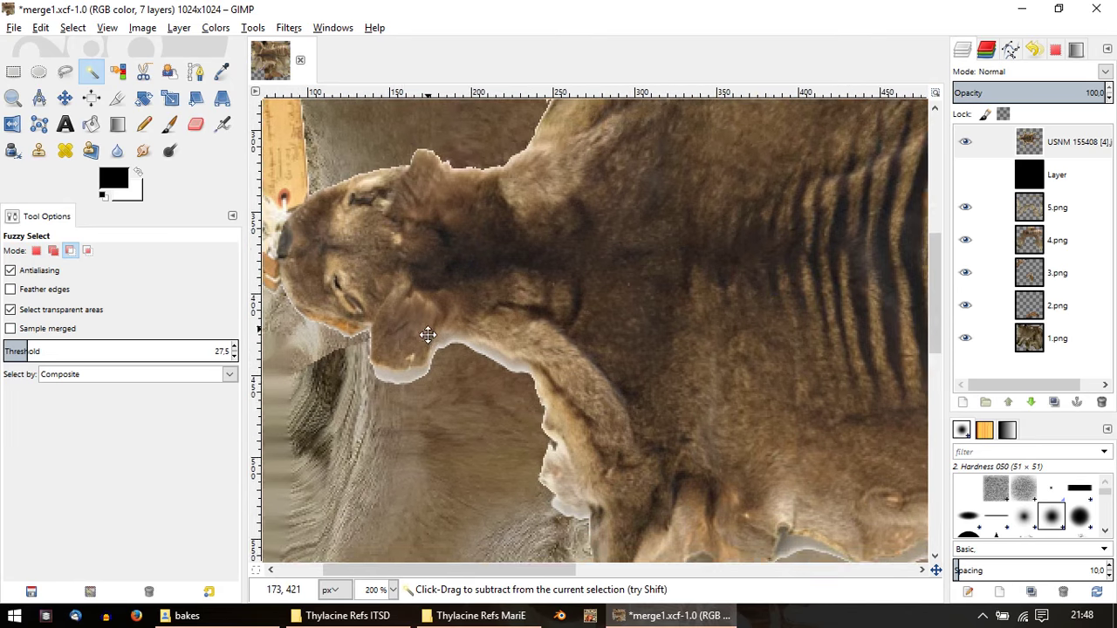
scroll(393, 288, "up", 1, "ctrl")
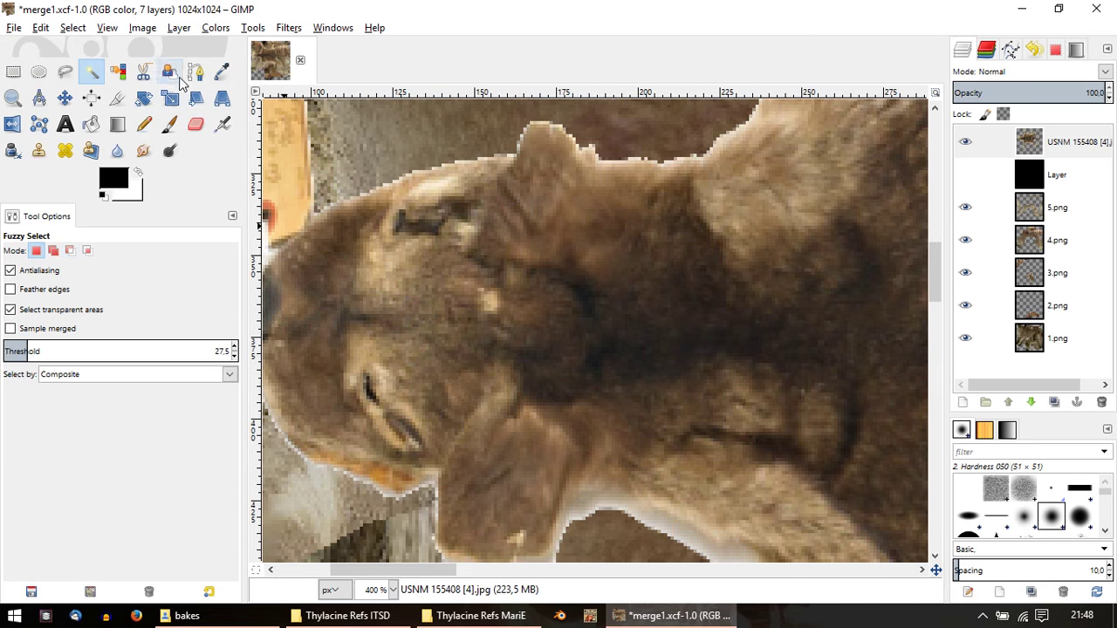
Step: Sample a brown from the reference face as foreground colour, averaging over radius 5
left_click(218, 73)
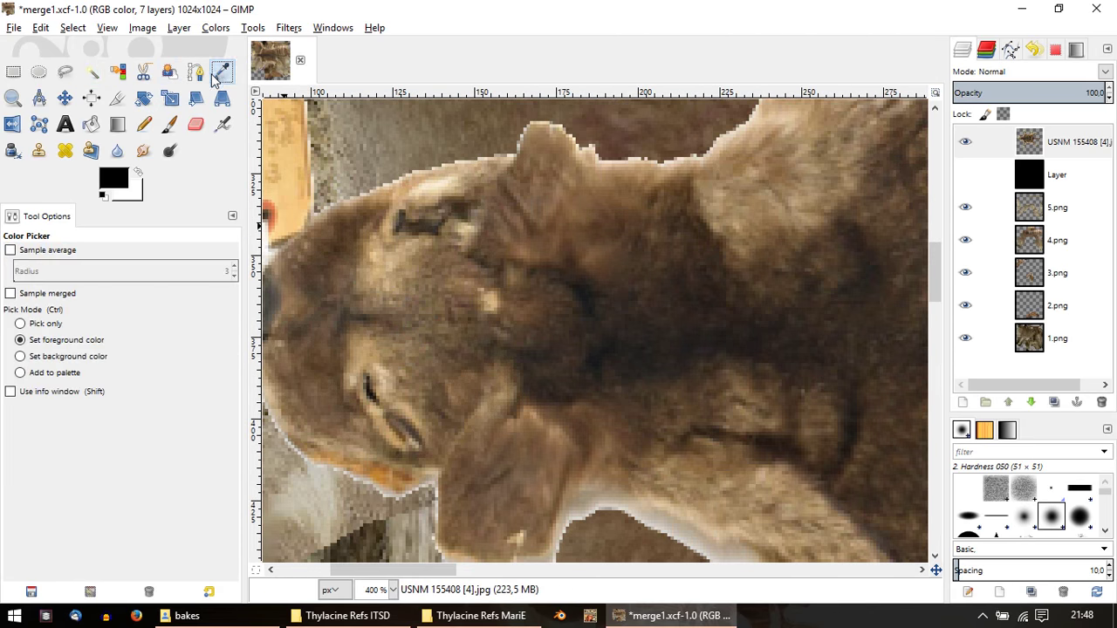
left_click(11, 252)
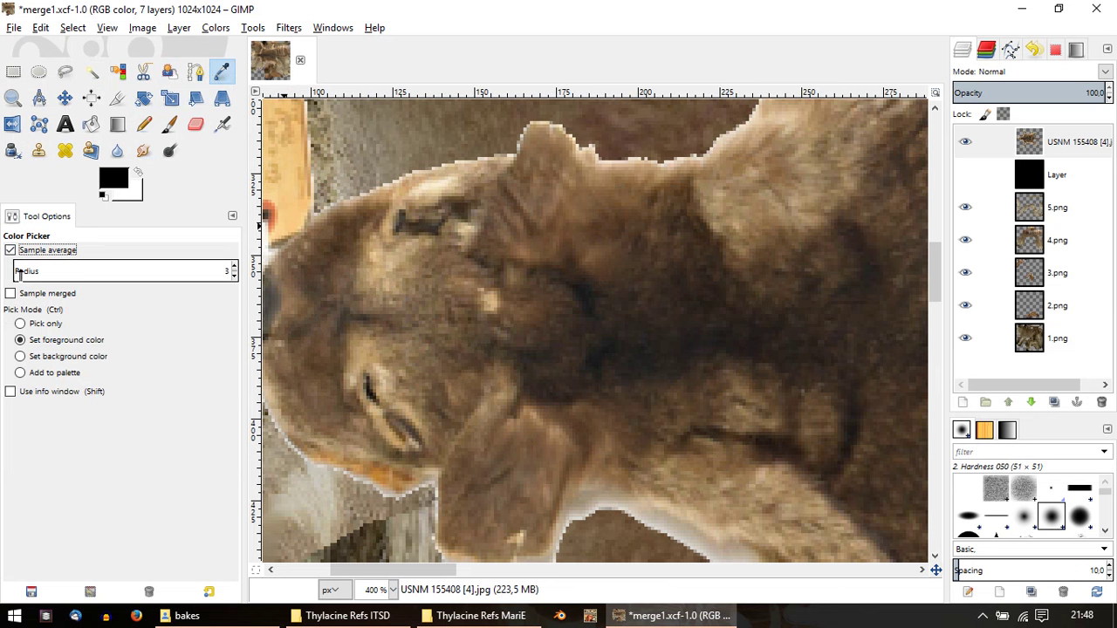
left_click_drag(51, 274, 189, 272)
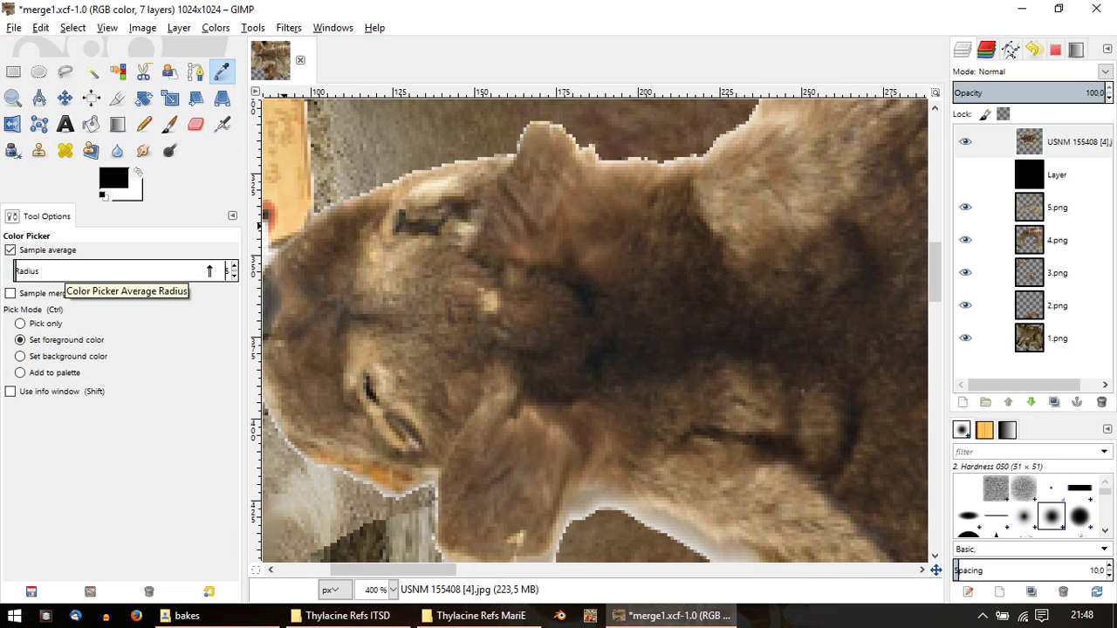
left_click(423, 308)
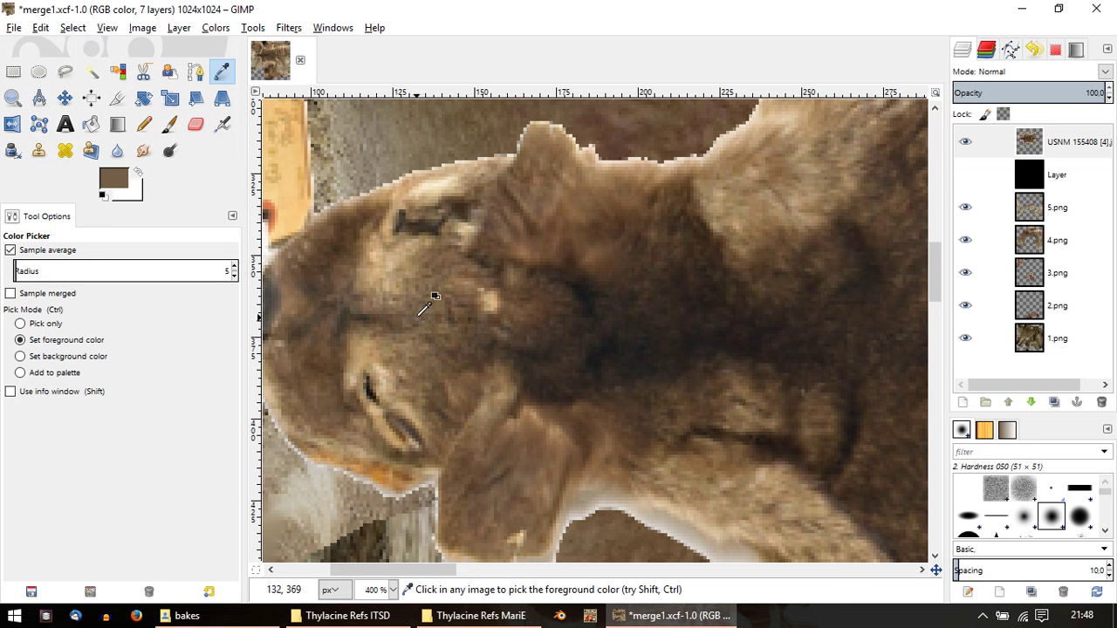
scroll(441, 324, "down", 1, "ctrl")
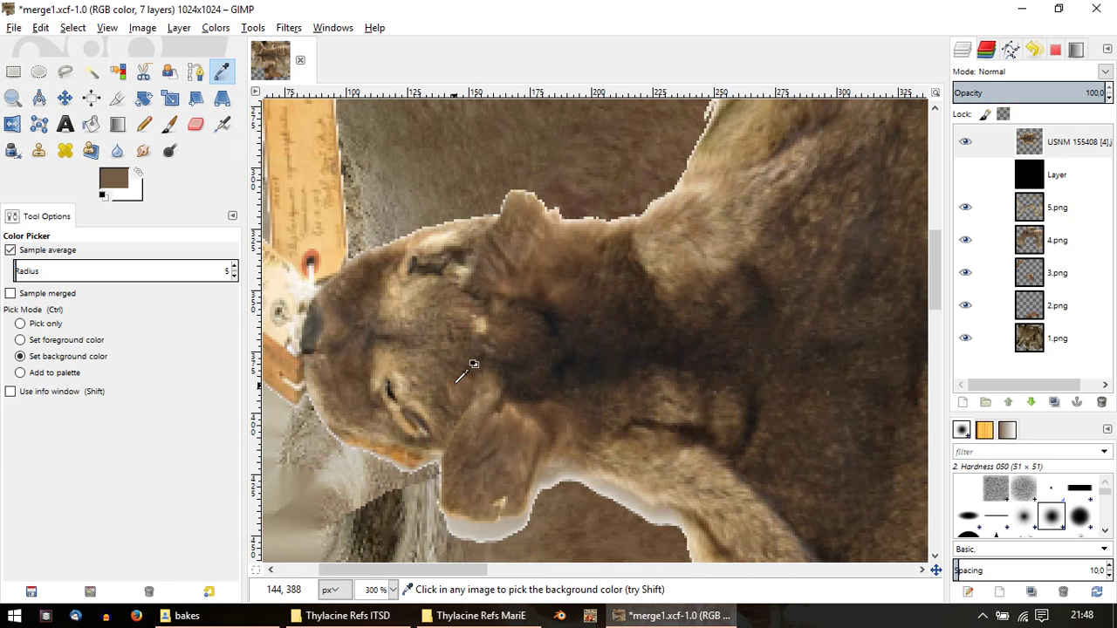
left_click(435, 324)
scroll(574, 463, "down", 3, "ctrl")
Step: Hide the USNM reference layer and select 2.png, checking its visibility
middle_click_drag(574, 463, 434, 184)
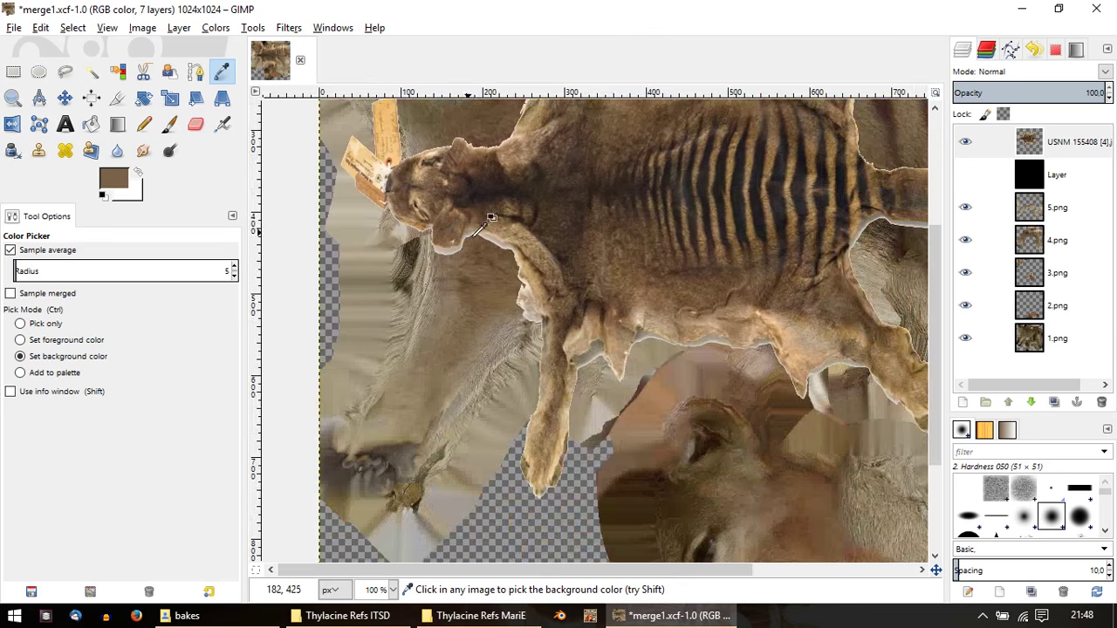
scroll(434, 184, "up", 1, "ctrl")
middle_click_drag(605, 387, 475, 355)
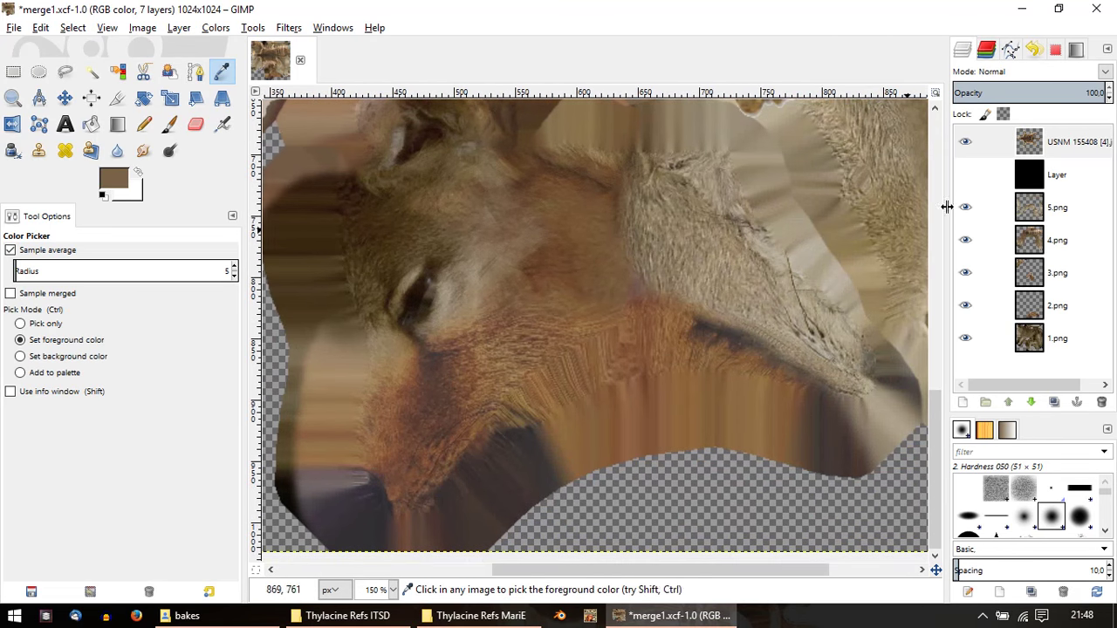
left_click(969, 142)
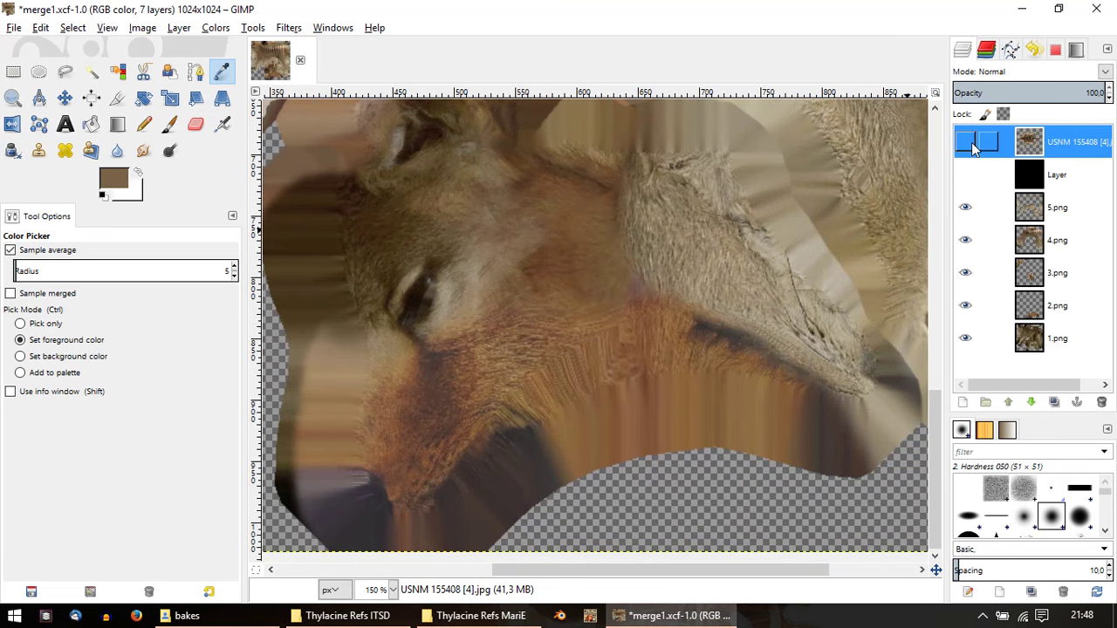
left_click(1043, 314)
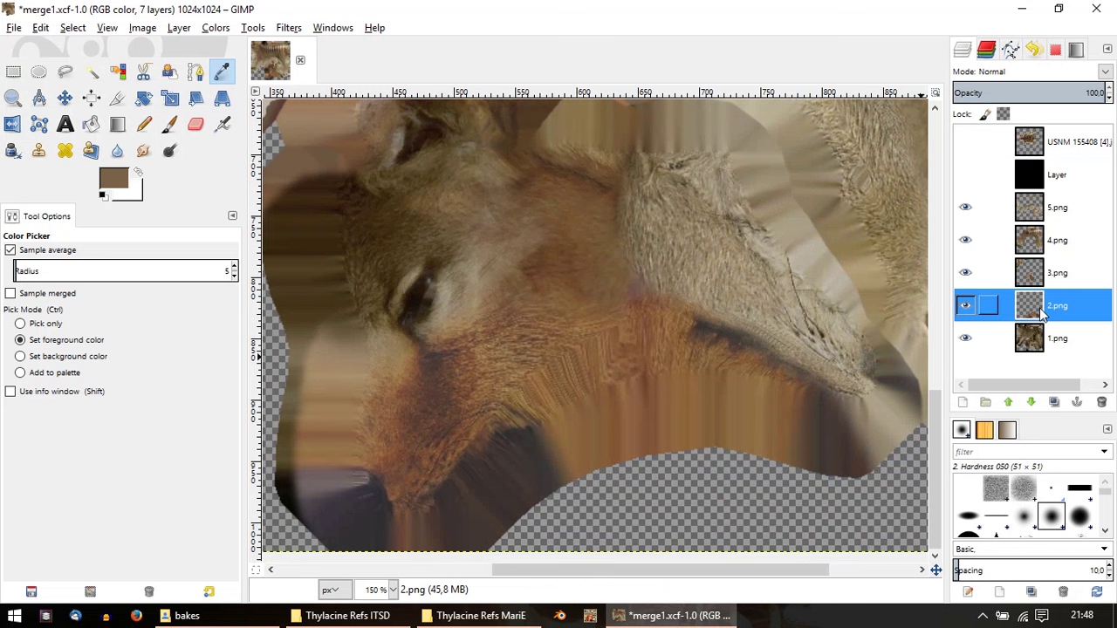
left_click(966, 309)
left_click(966, 309)
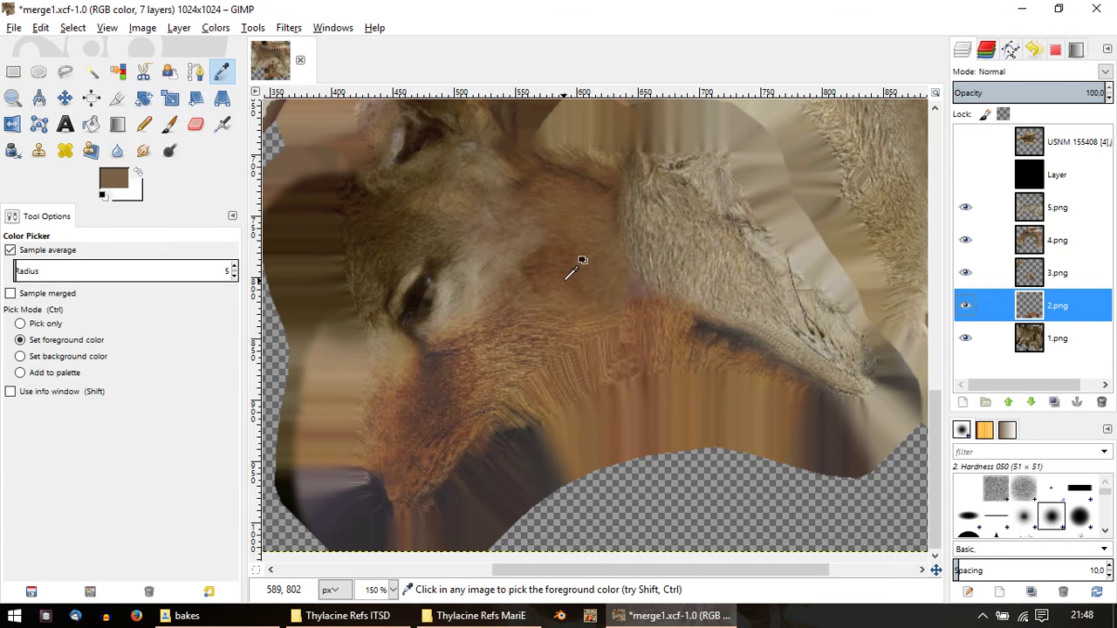
Step: Set the Paintbrush to Color mode, size 48, opacity about 52% for the cheek fur
key("p")
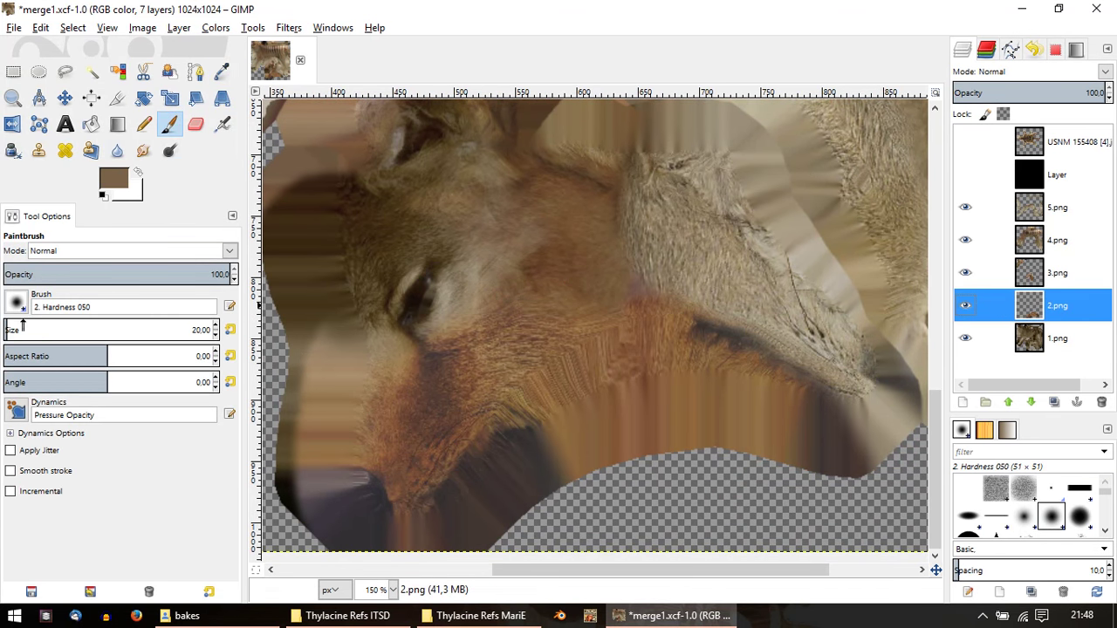
left_click(229, 251)
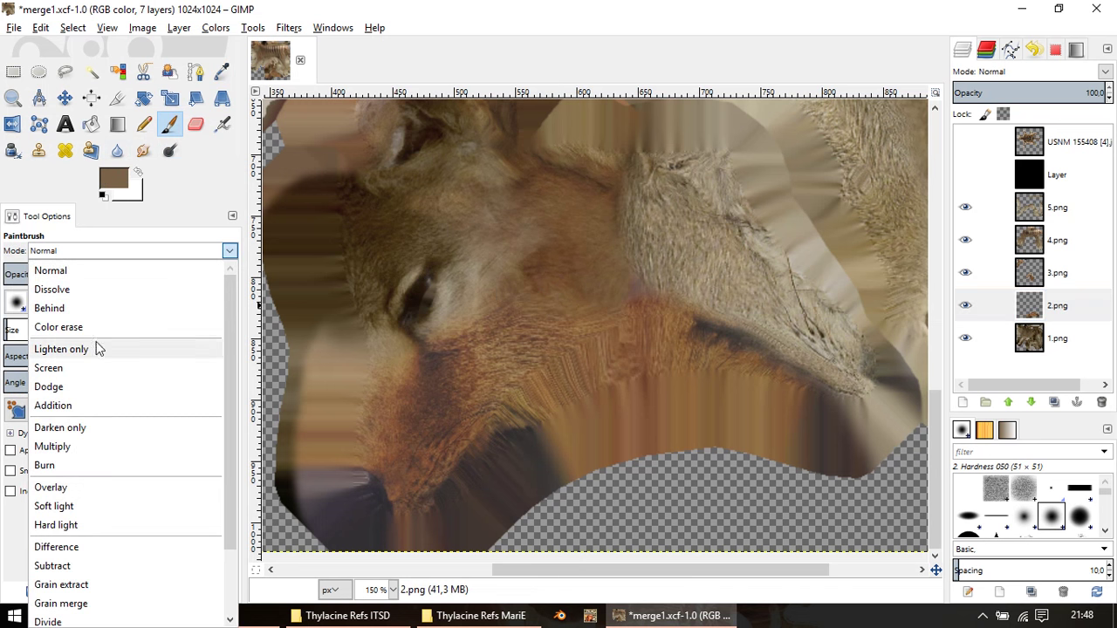
scroll(92, 511, "down", 1)
scroll(92, 511, "down", 1)
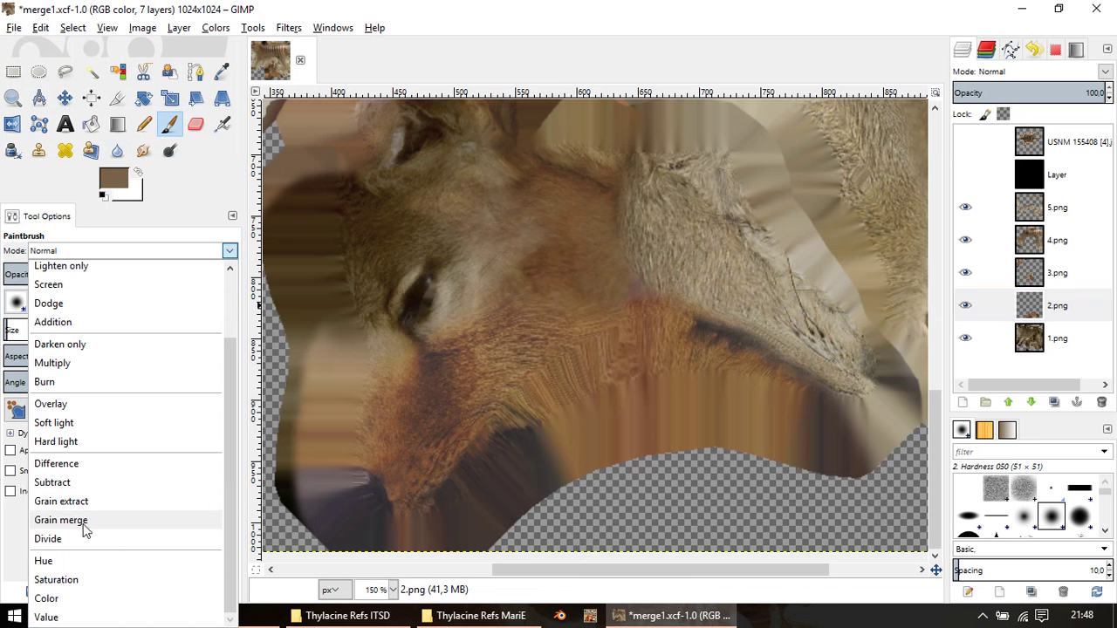
left_click(72, 599)
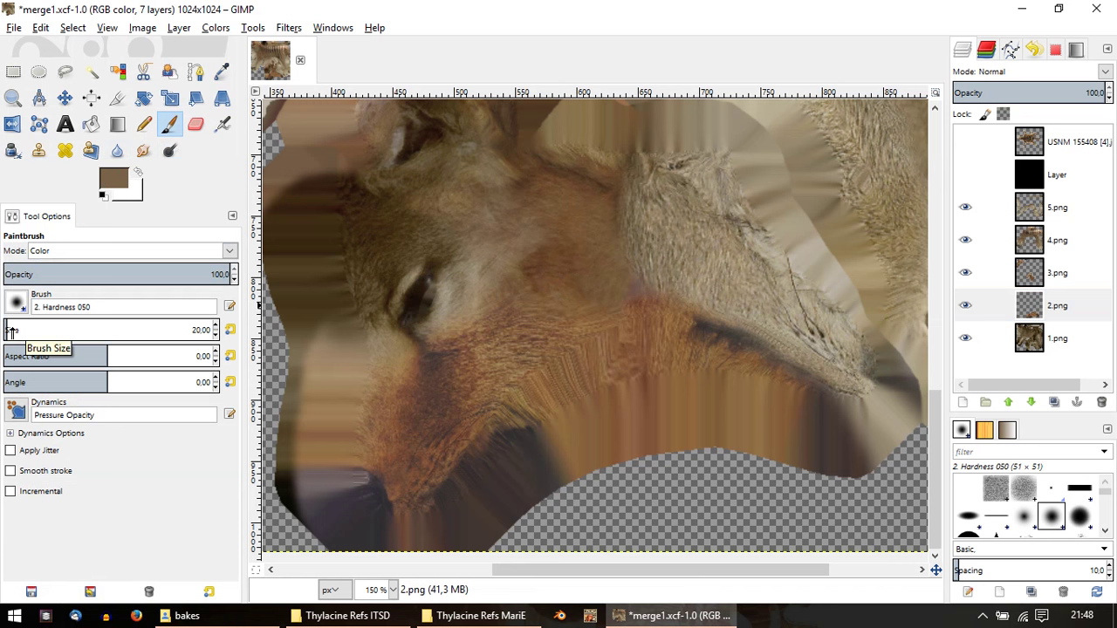
left_click(86, 275)
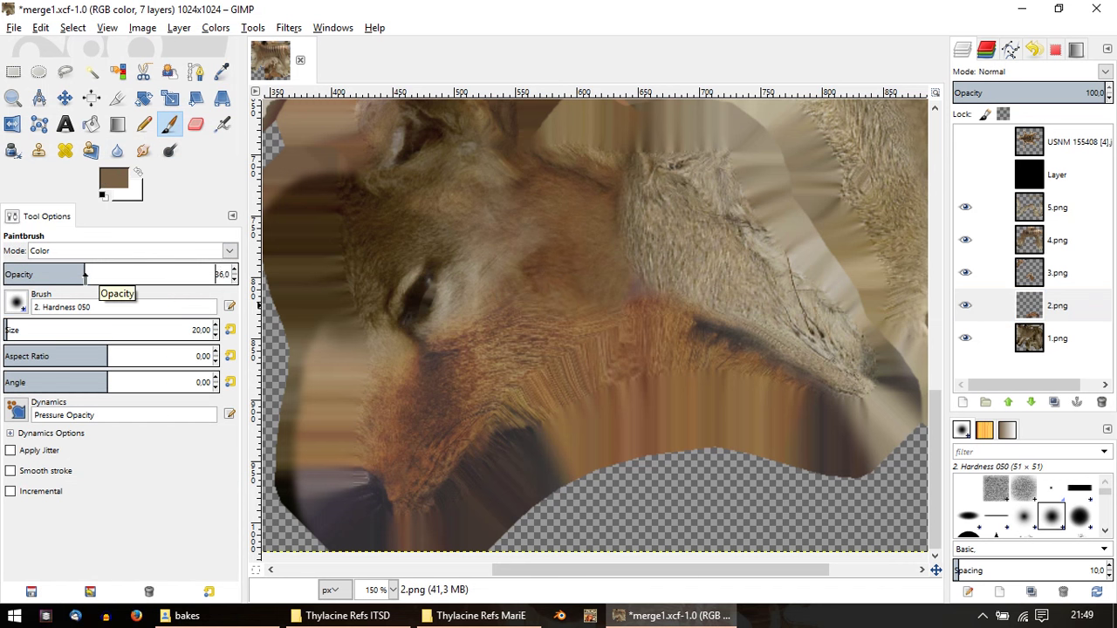
left_click(11, 330)
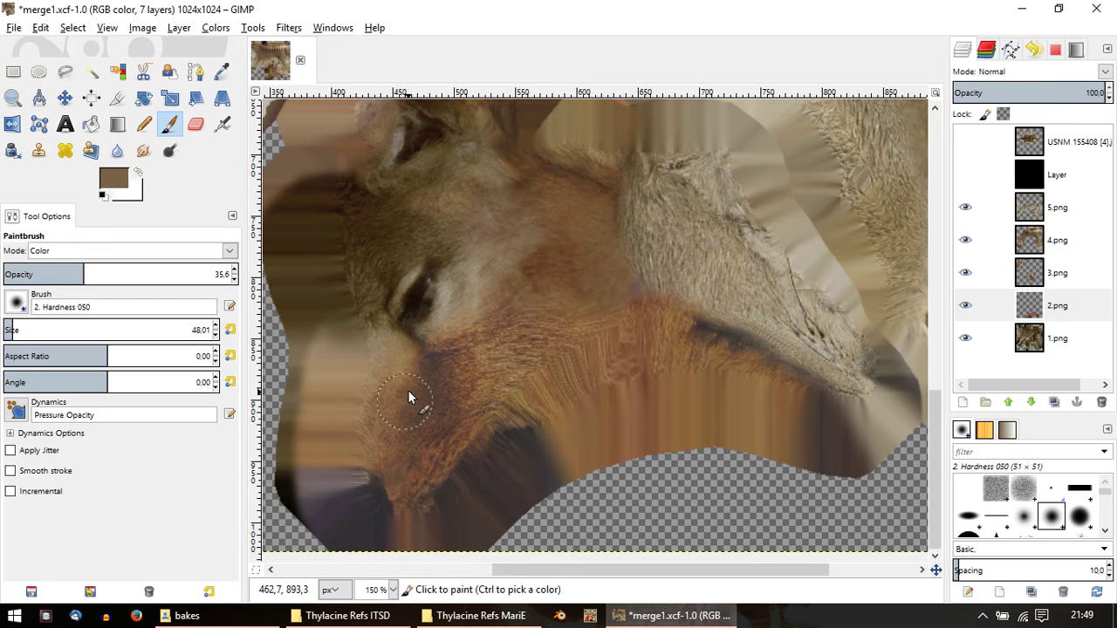
left_click_drag(103, 276, 122, 276)
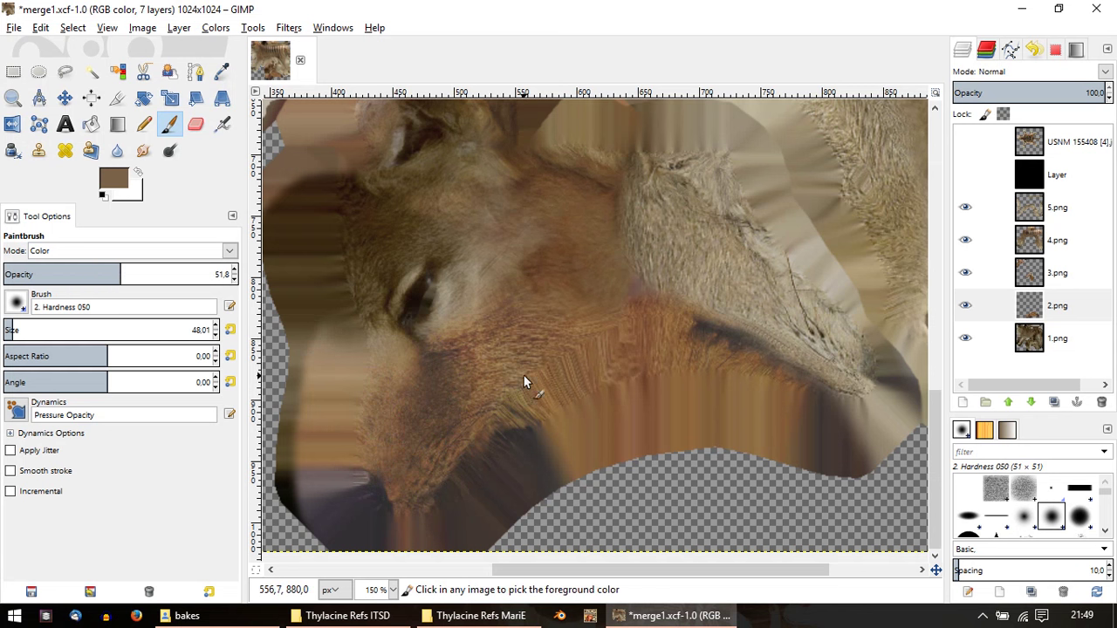
Step: Switch the brush to Hue mode at about 70% opacity
left_click(230, 252)
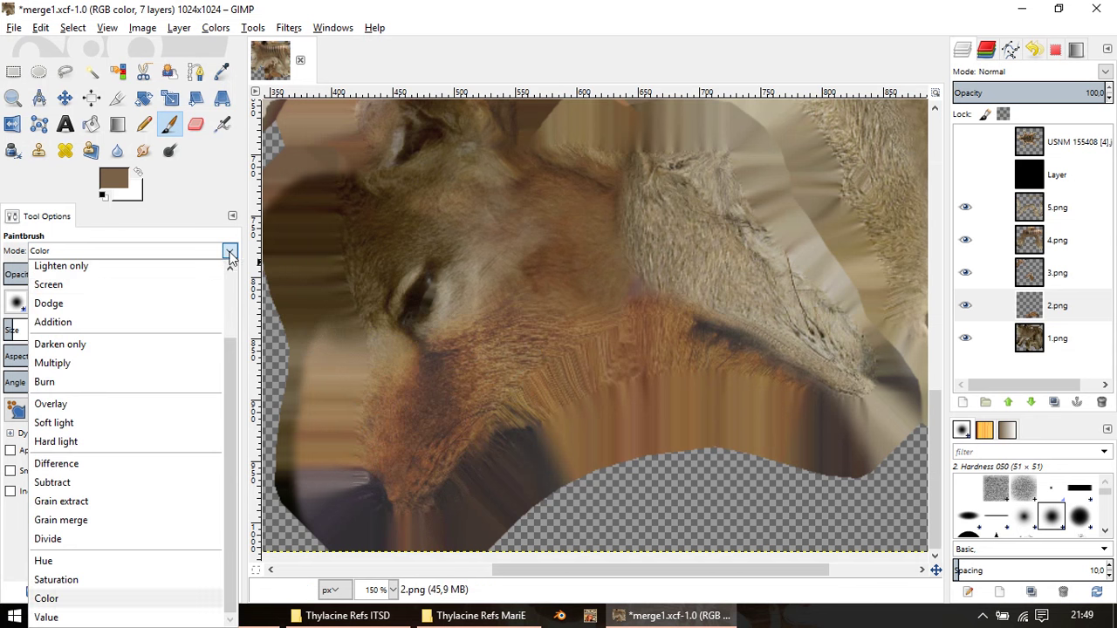
scroll(192, 302, "up", 2)
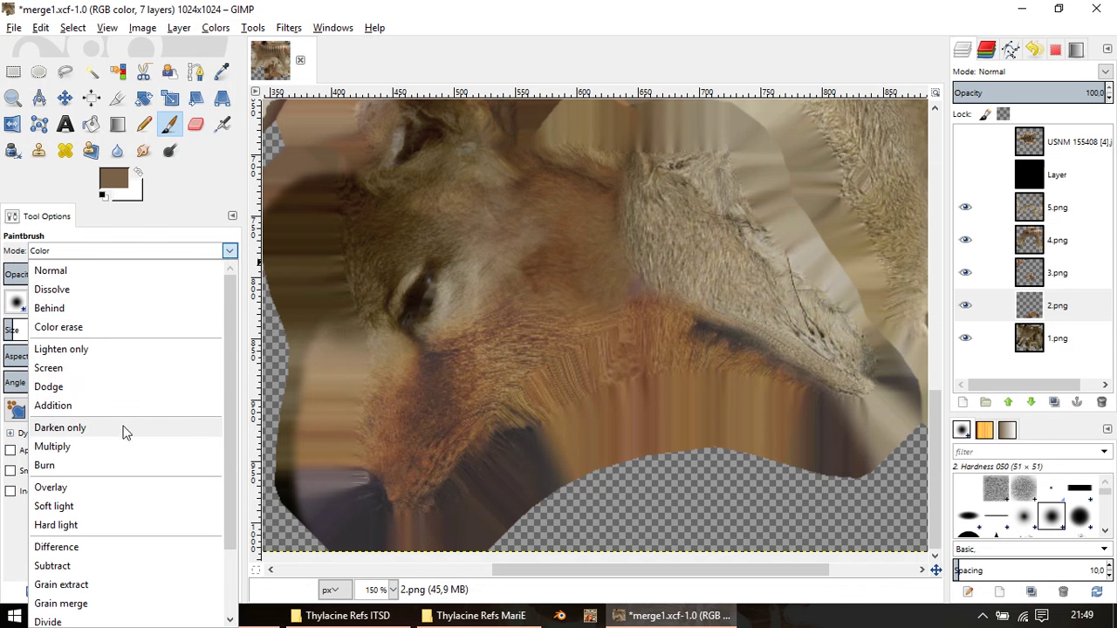
scroll(131, 427, "down", 2)
scroll(131, 432, "down", 1)
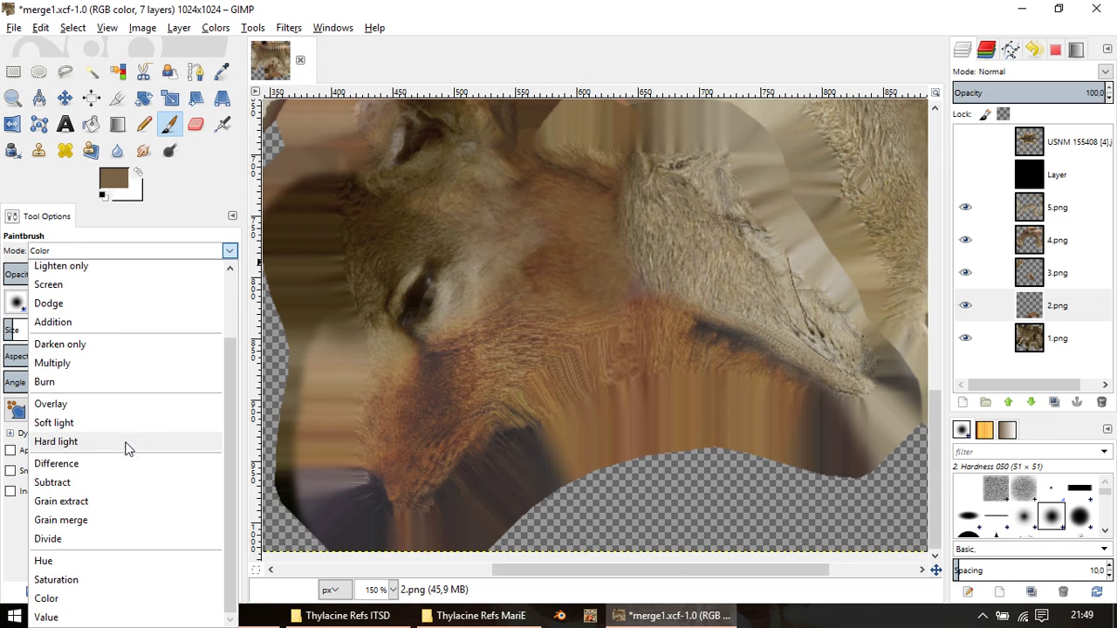
left_click(66, 561)
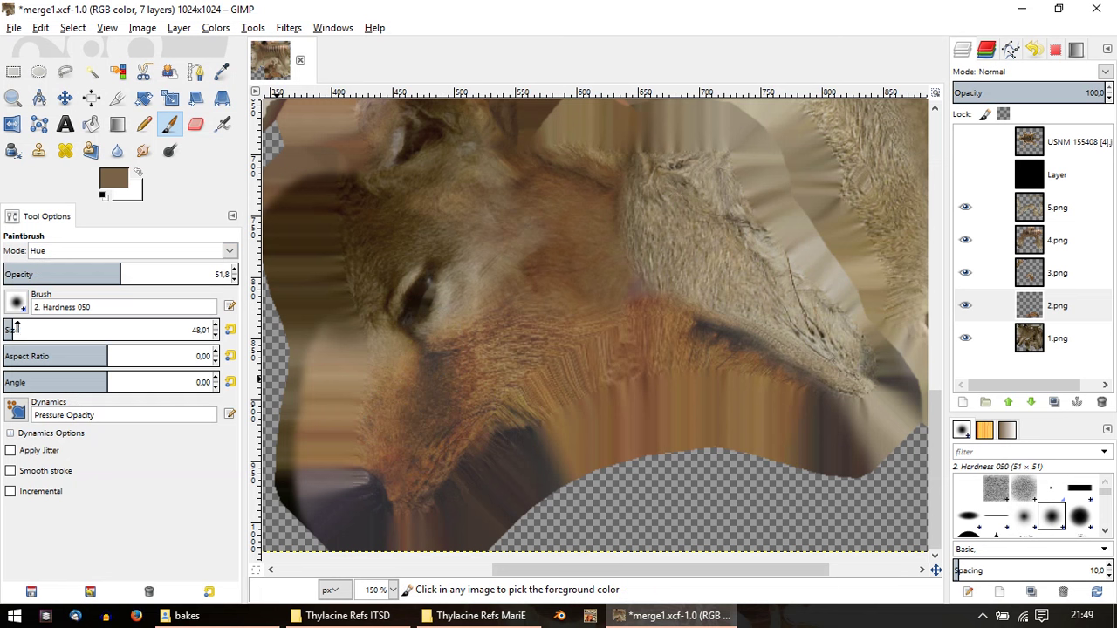
left_click_drag(120, 274, 160, 274)
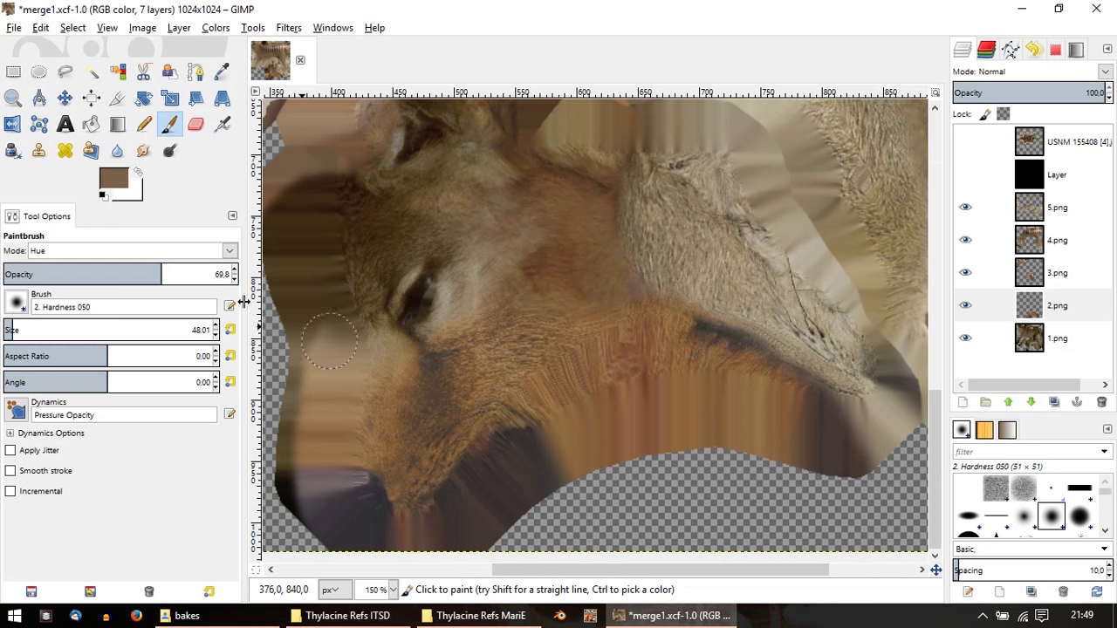
Step: Return the brush to Color mode at about 41% opacity
left_click(230, 252)
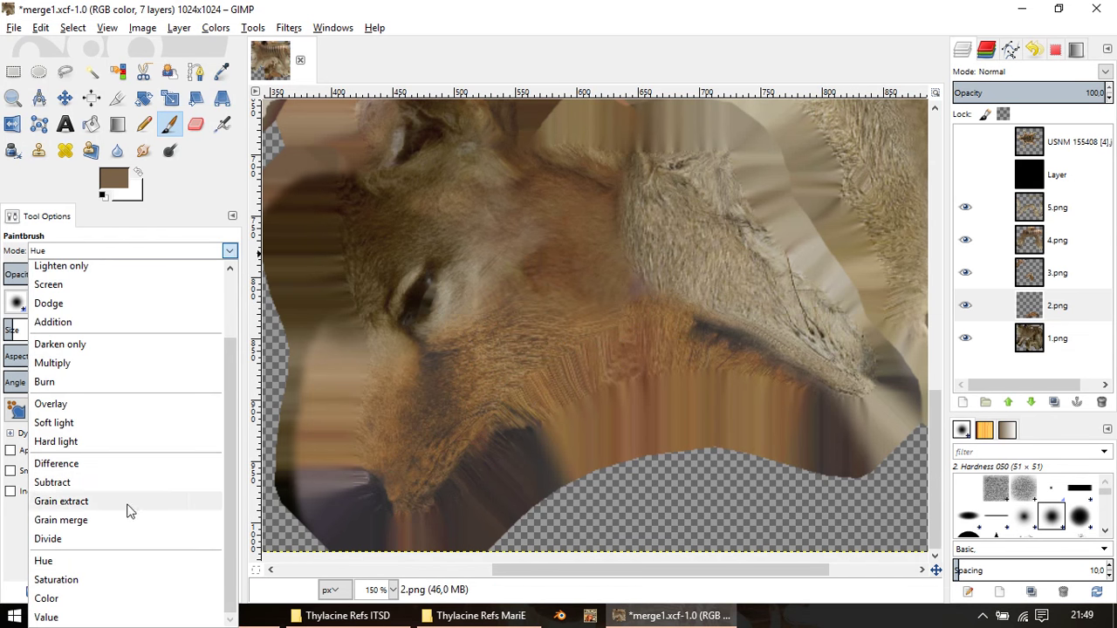
left_click(52, 602)
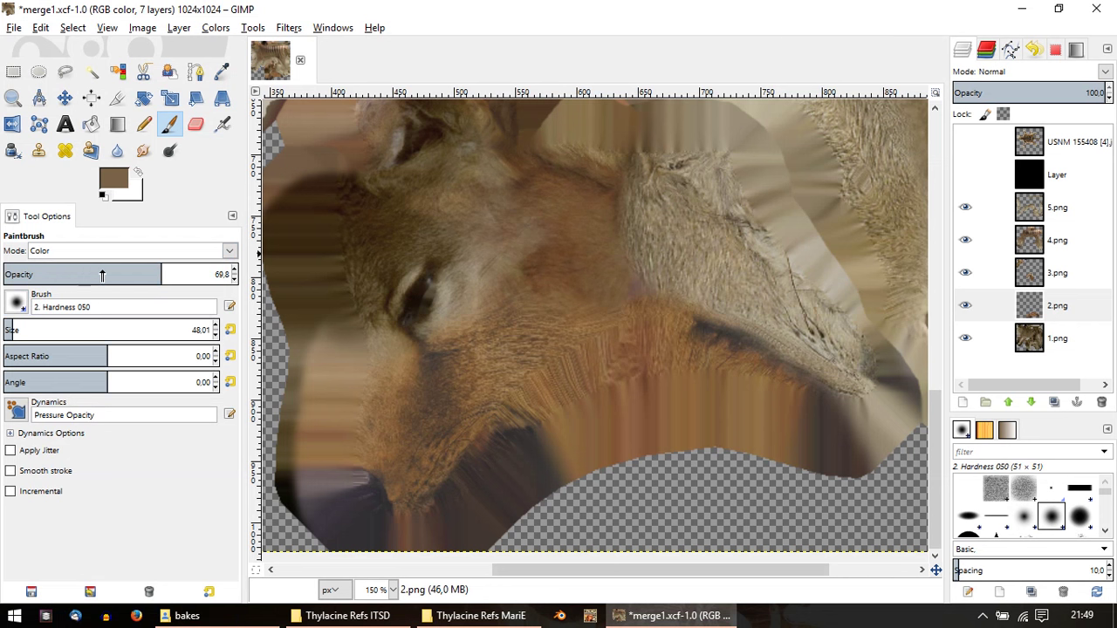
left_click(97, 272)
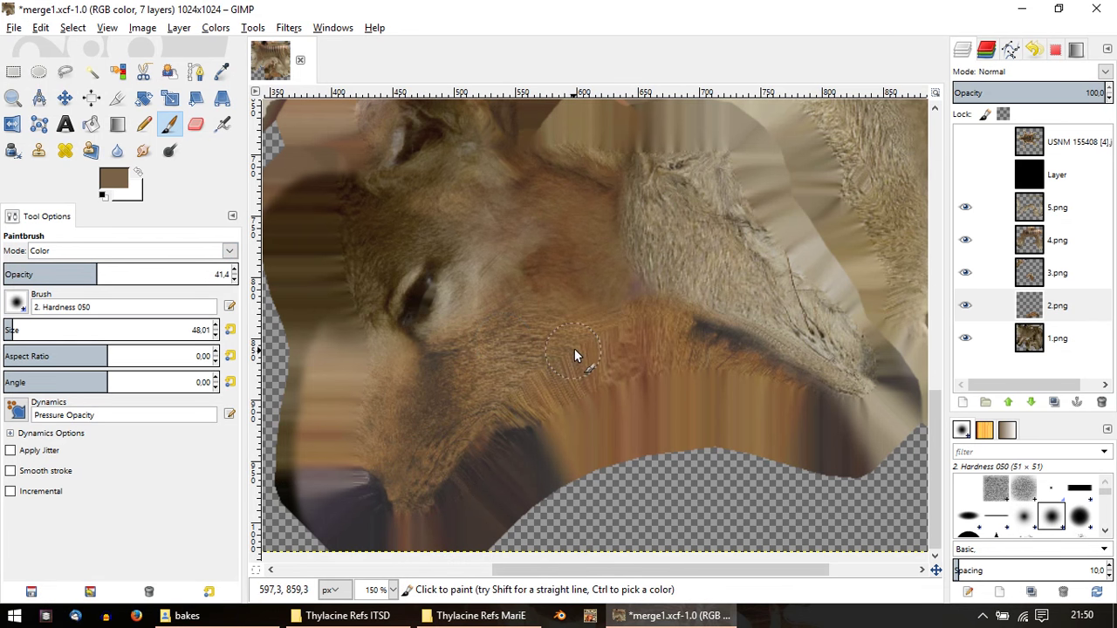
scroll(577, 342, "down", 1, "ctrl")
scroll(428, 242, "up", 2, "ctrl")
Step: Toggle 1.png's visibility to check its contribution, then select 2.png
scroll(480, 262, "down", 2, "ctrl")
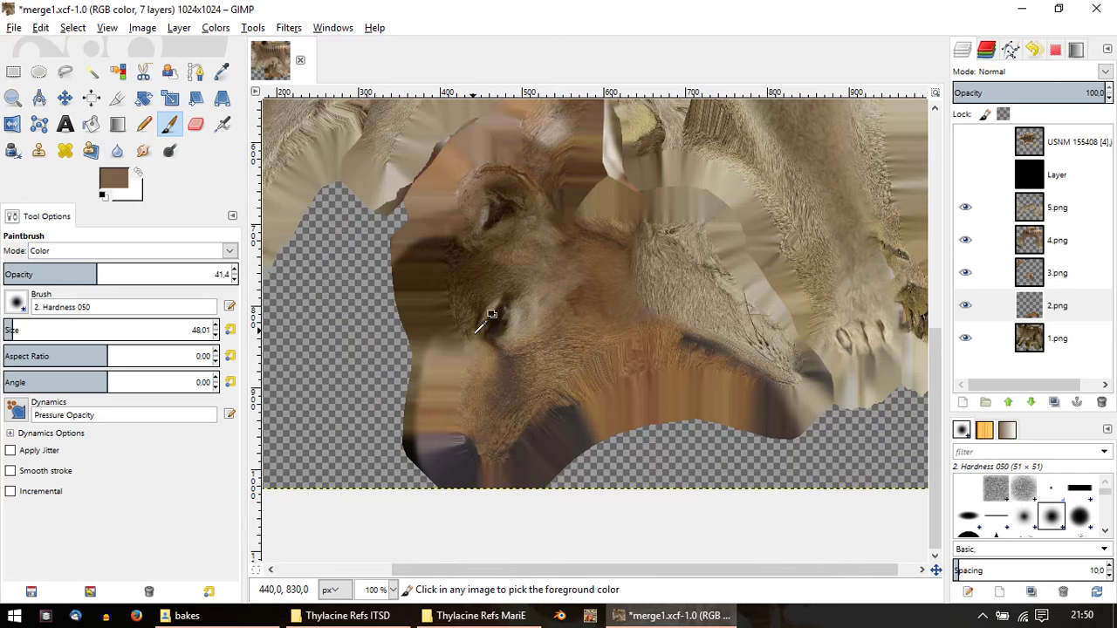
scroll(489, 316, "up", 1, "ctrl")
scroll(414, 292, "up", 1, "ctrl")
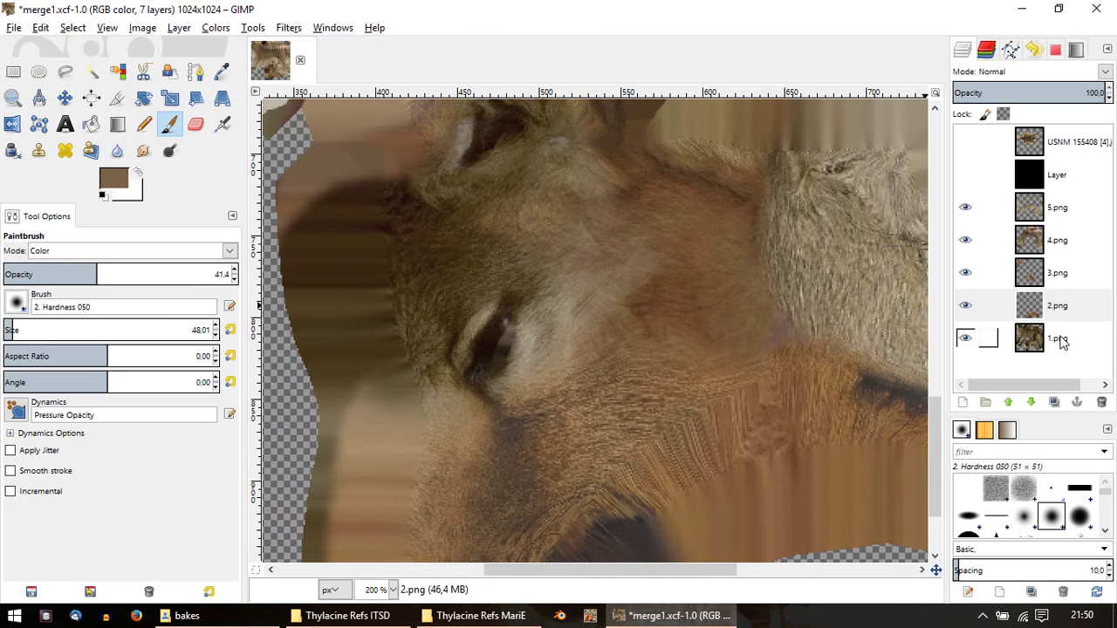
left_click(1053, 343)
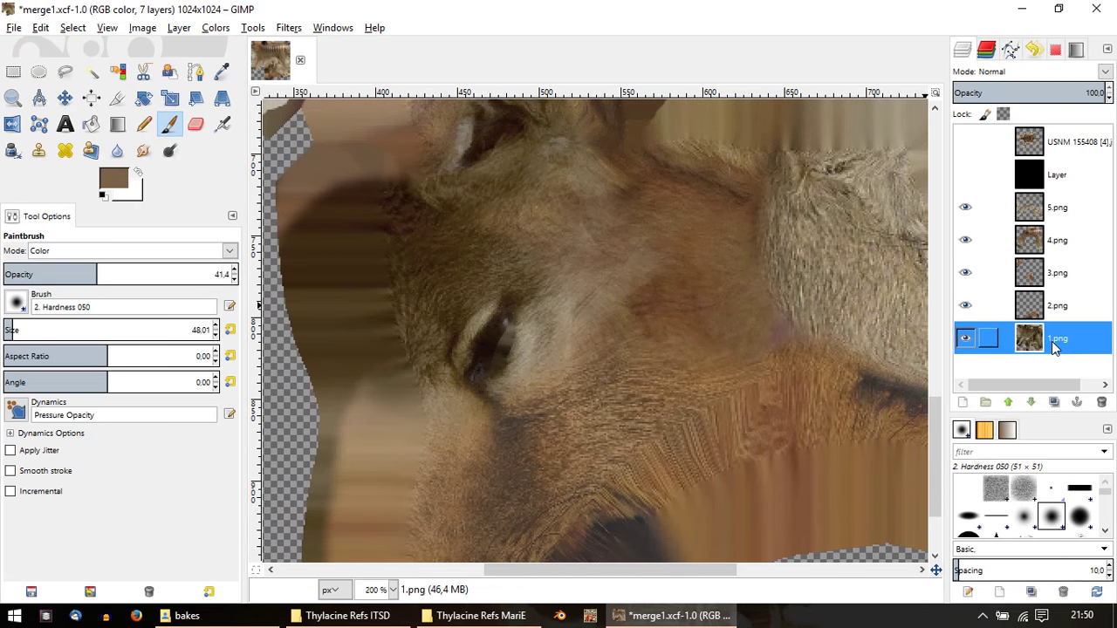
left_click(965, 339)
left_click(965, 339)
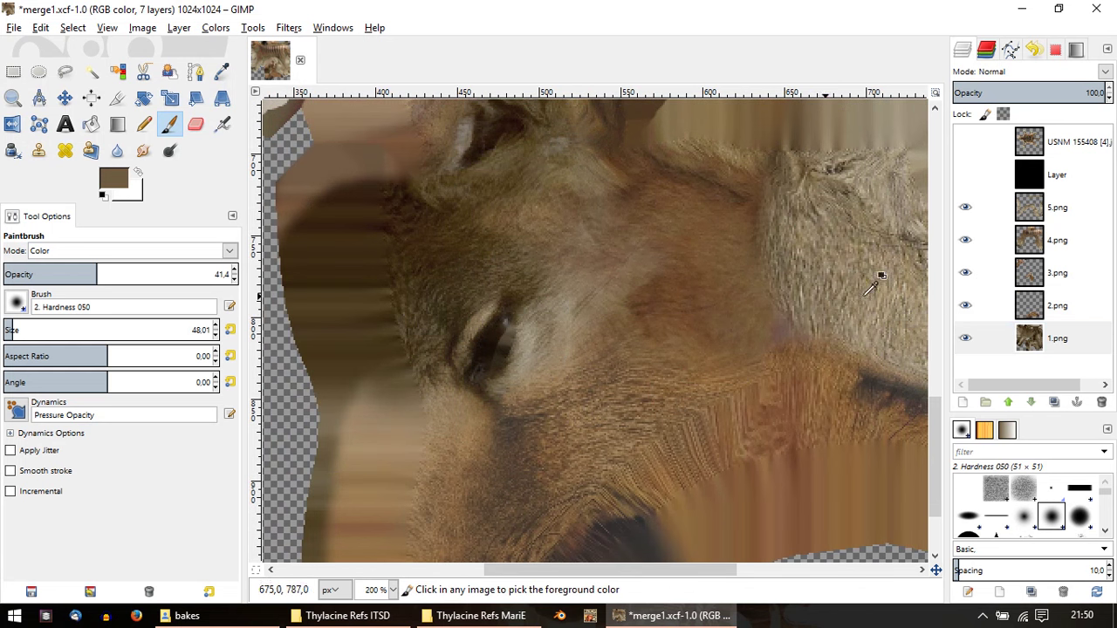
left_click(1030, 316)
scroll(672, 369, "down", 1, "ctrl")
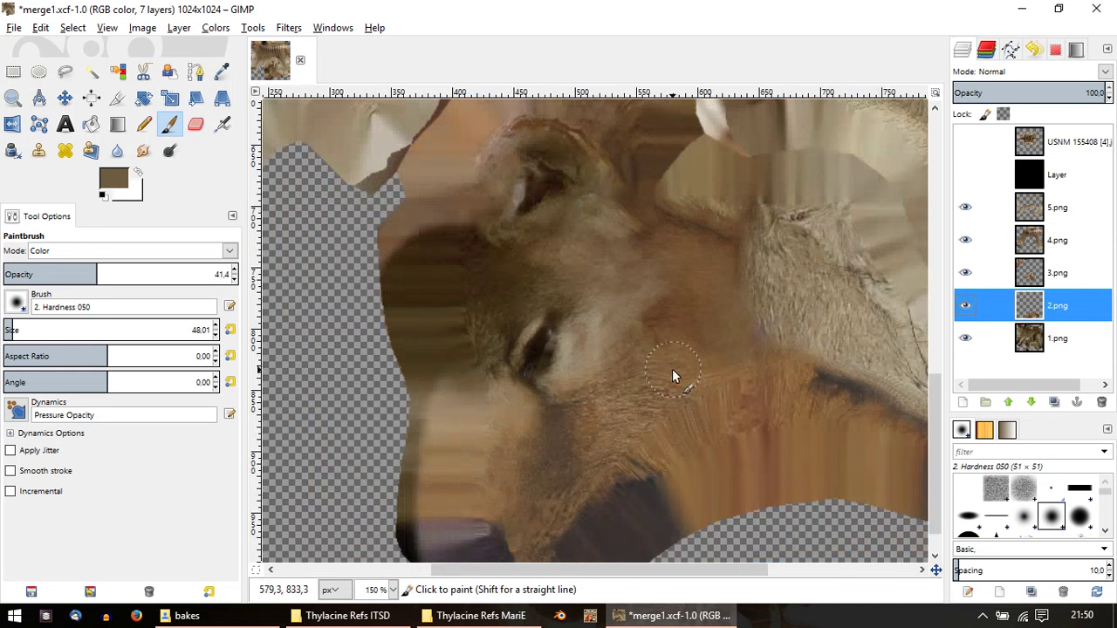
scroll(672, 369, "down", 1, "ctrl")
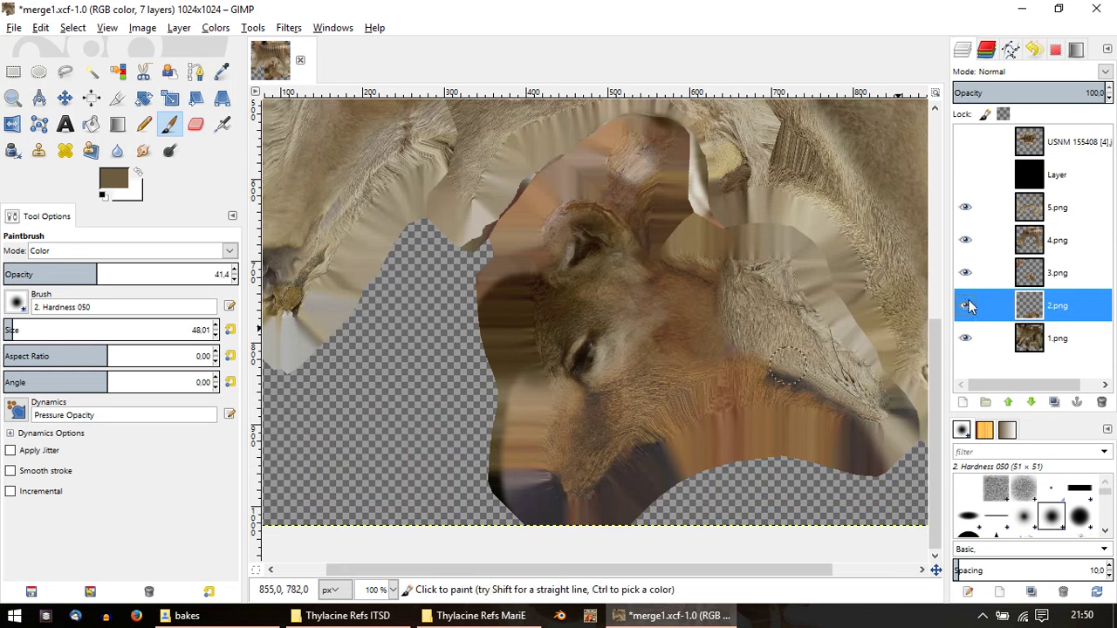
Step: Create a New from Visible layer from 5.png and hide the four numbered source layers
left_click(1053, 218)
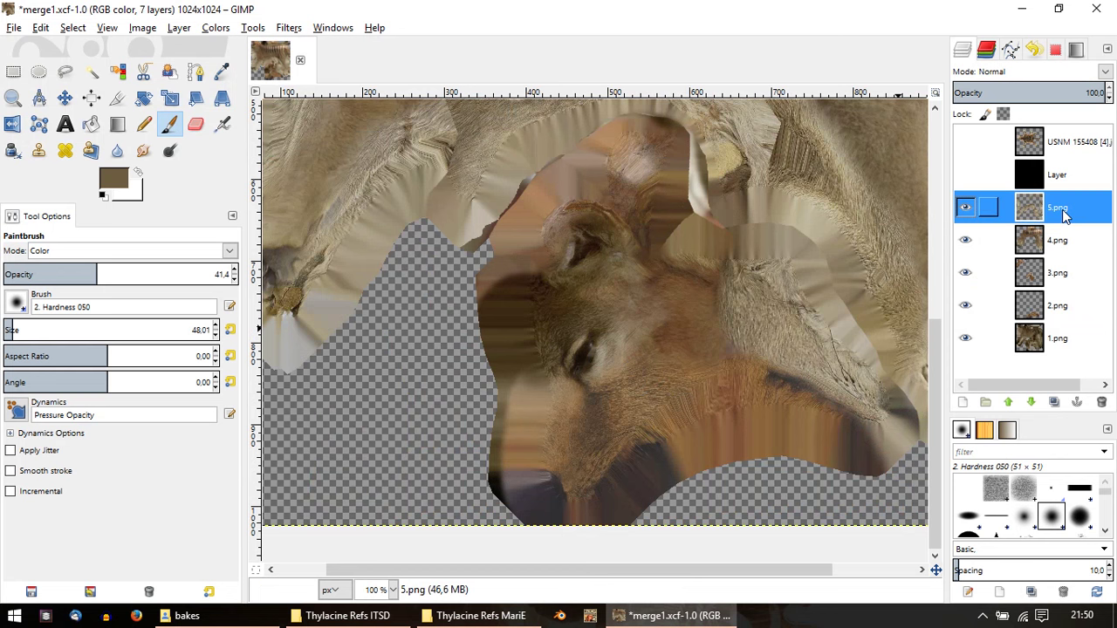
right_click(1063, 216)
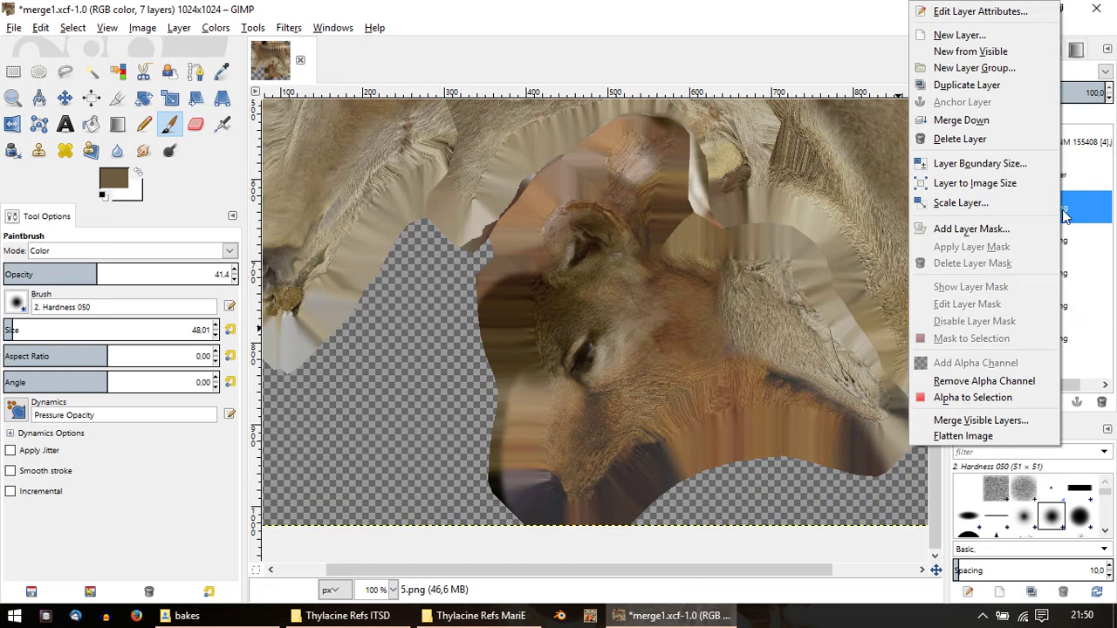
left_click(1003, 53)
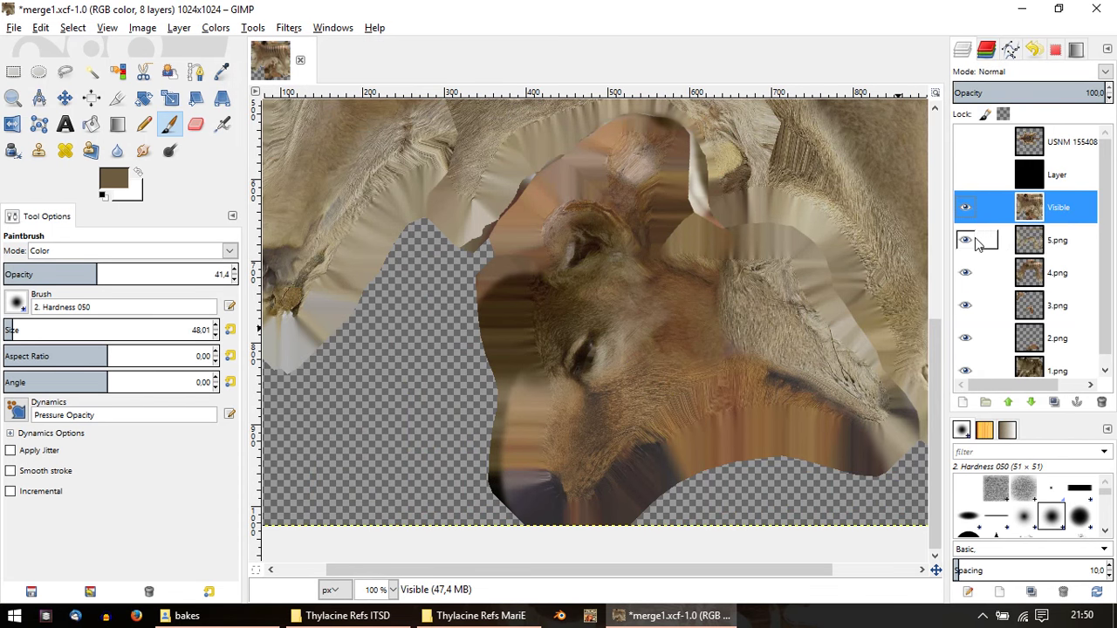
left_click_drag(965, 247, 965, 371)
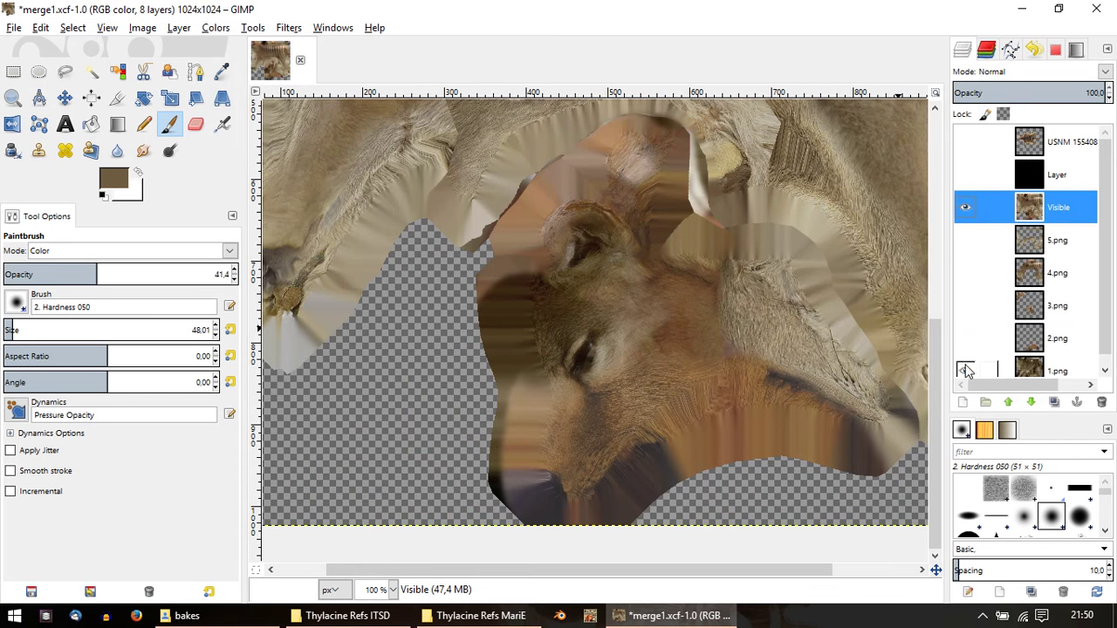
scroll(1026, 277, "down", 1)
scroll(1026, 278, "up", 1)
scroll(588, 434, "up", 1, "ctrl")
scroll(556, 305, "down", 1, "ctrl")
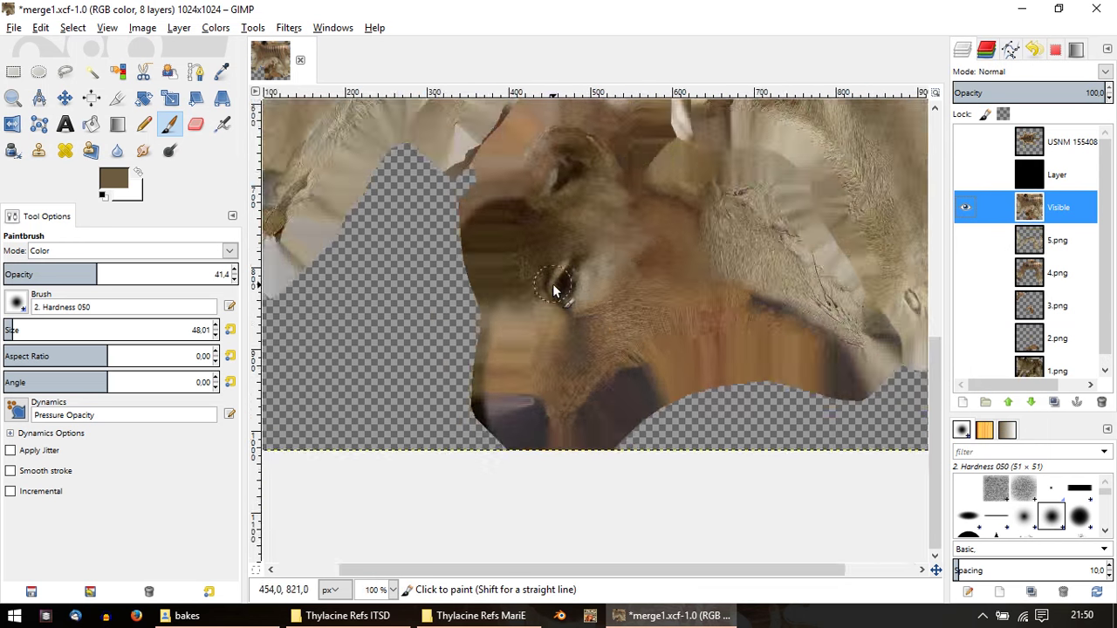
scroll(420, 271, "down", 2, "ctrl")
Step: Show the USNM reference layer and sample a lighter brown from its fur
left_click(964, 141)
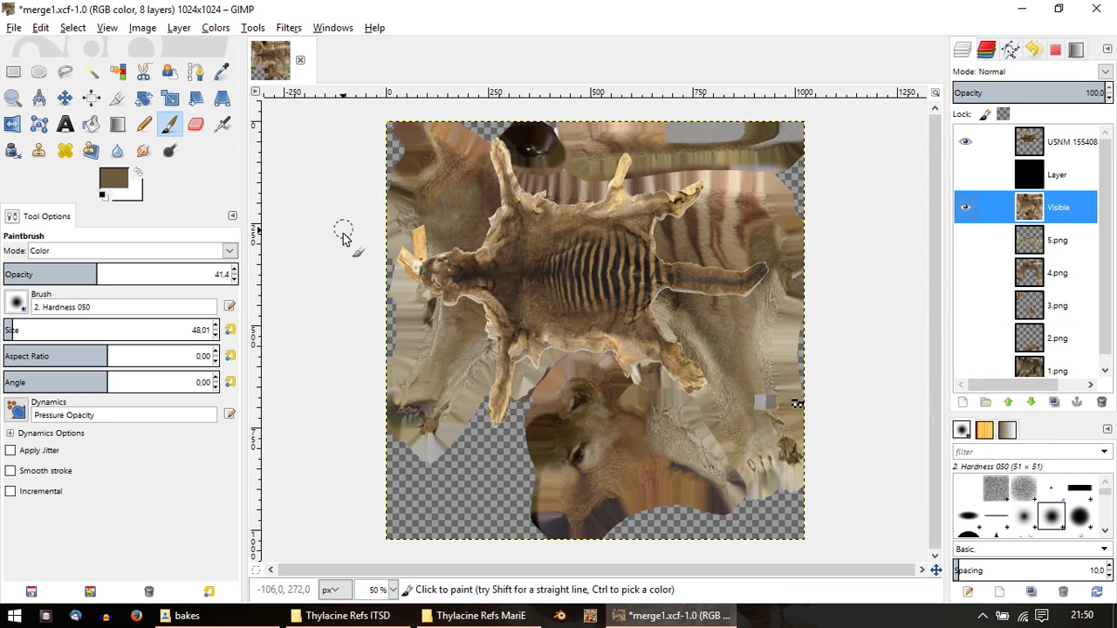
scroll(344, 233, "up", 2, "ctrl")
scroll(324, 231, "up", 2, "ctrl")
scroll(331, 227, "up", 1, "ctrl")
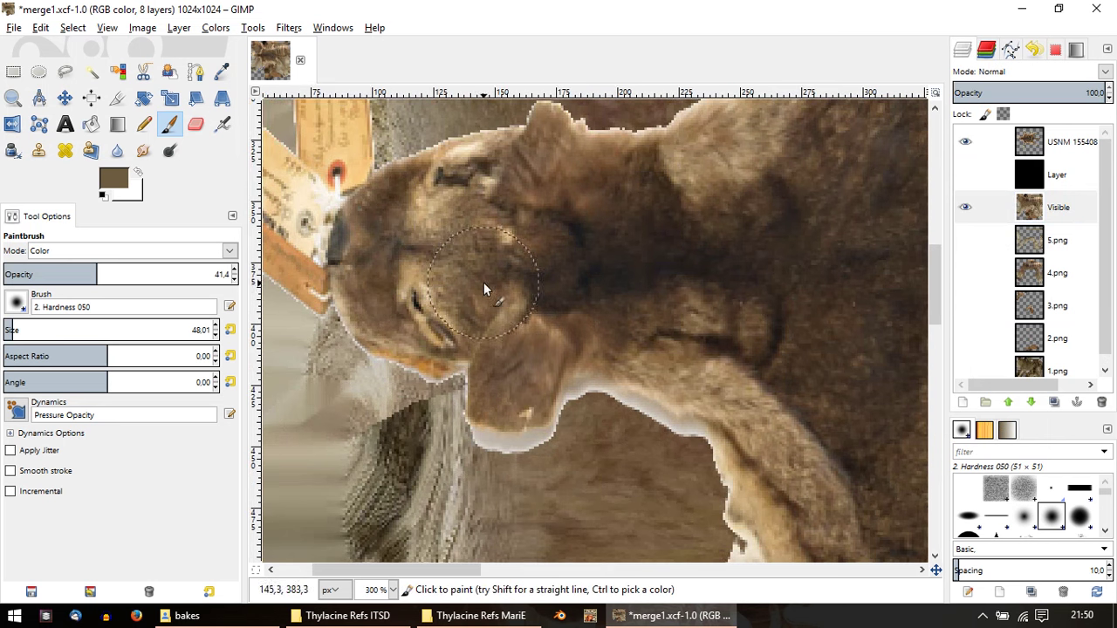
key("o")
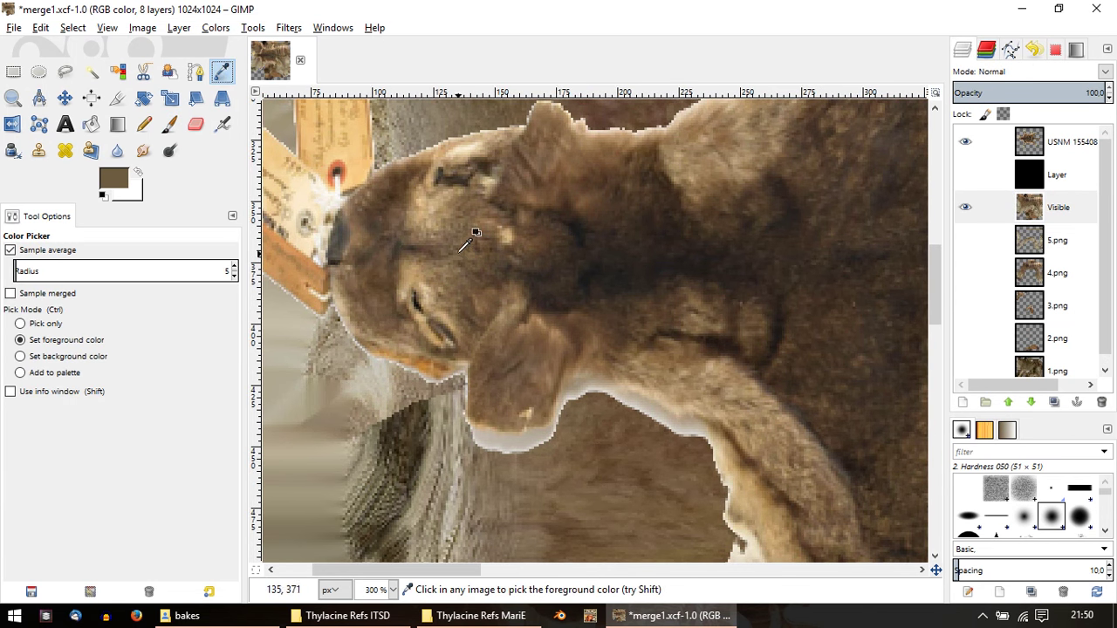
left_click(461, 241, "ctrl")
scroll(456, 236, "down", 3, "ctrl")
scroll(456, 229, "up", 2, "ctrl")
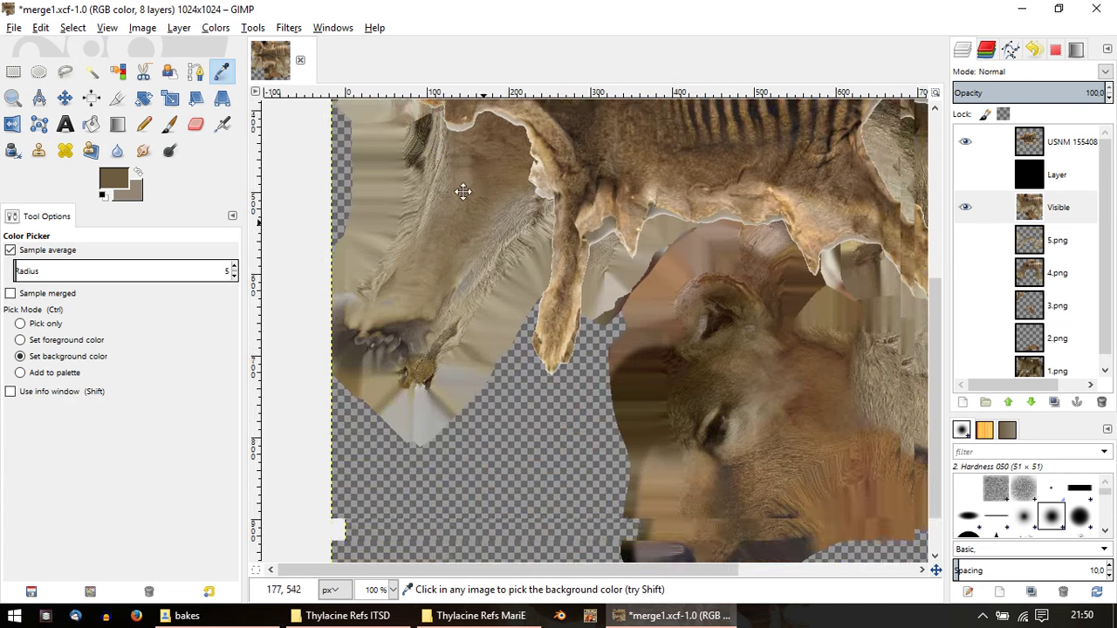
scroll(462, 187, "up", 1, "ctrl")
scroll(643, 375, "up", 1, "ctrl")
scroll(419, 262, "down", 2, "ctrl")
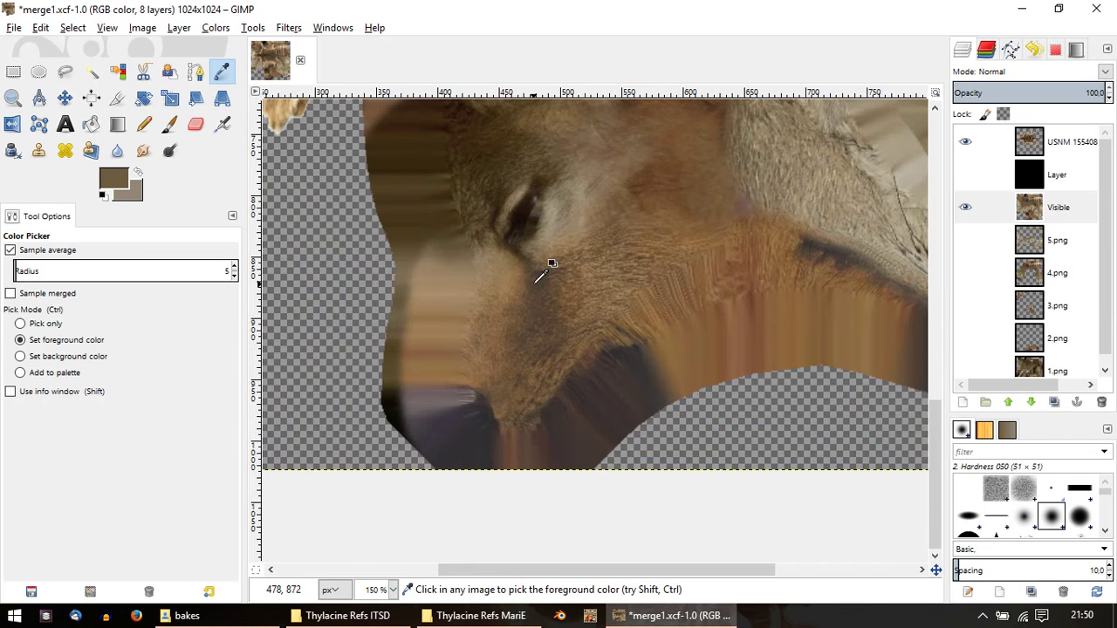
Step: Switch to the Paintbrush and zoom around the reference fur
key("p")
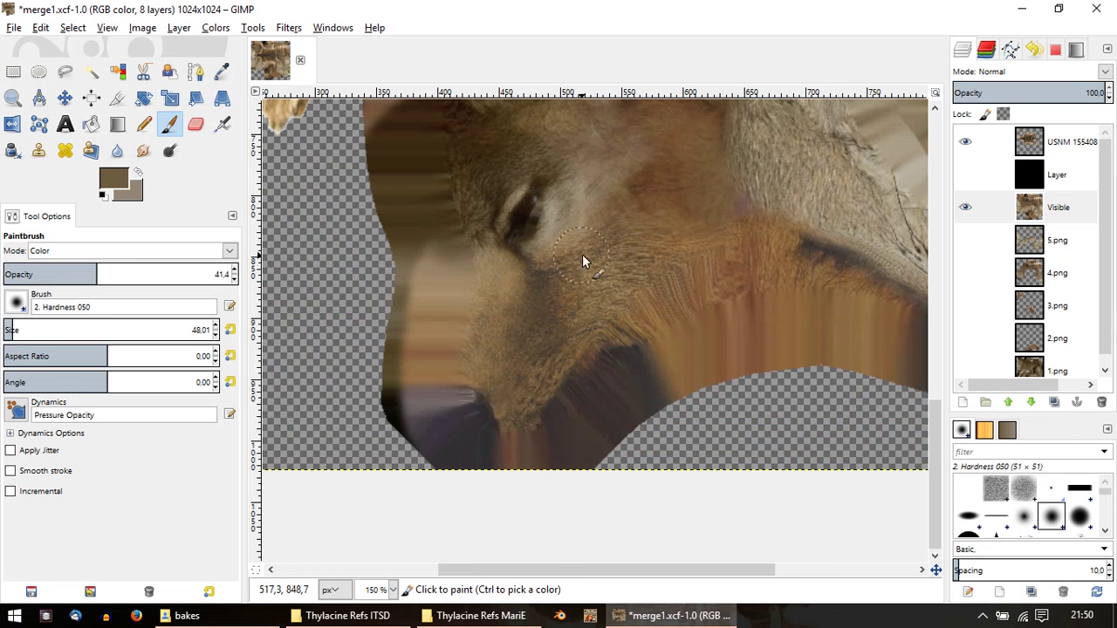
scroll(674, 244, "up", 2)
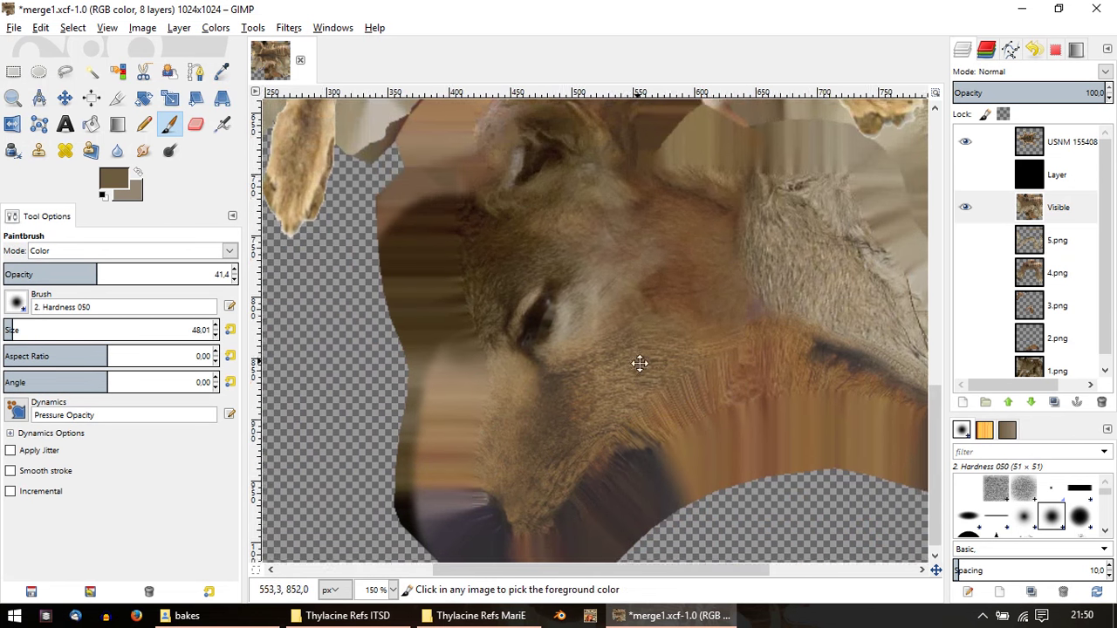
scroll(638, 364, "up", 2)
scroll(503, 287, "up", 1)
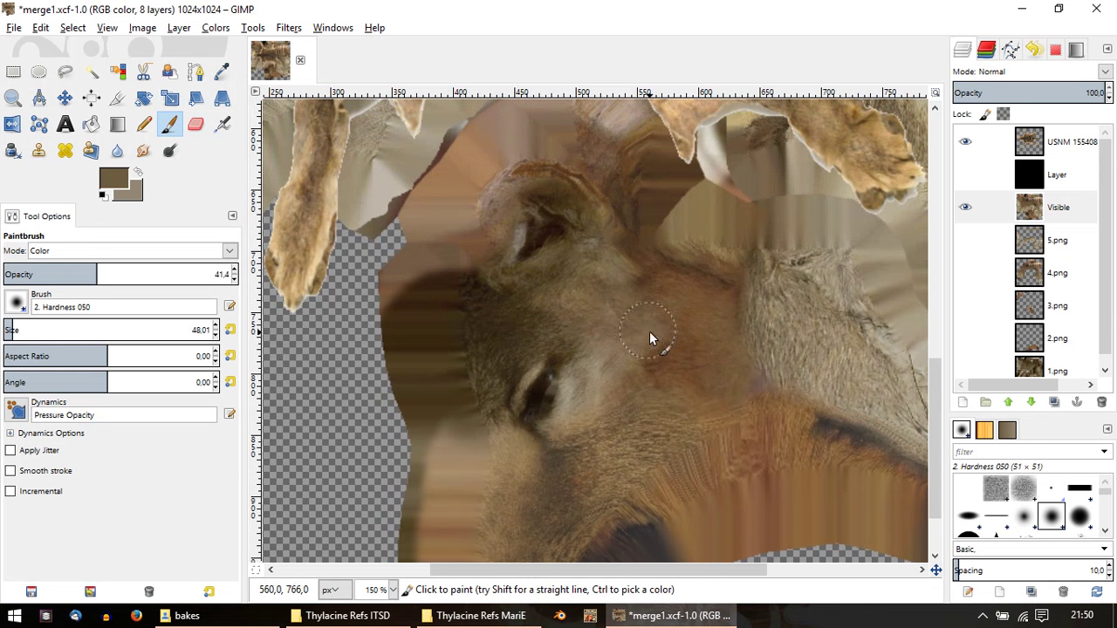
scroll(649, 331, "up", 1, "ctrl")
scroll(669, 324, "down", 3, "ctrl")
scroll(669, 349, "up", 2, "ctrl")
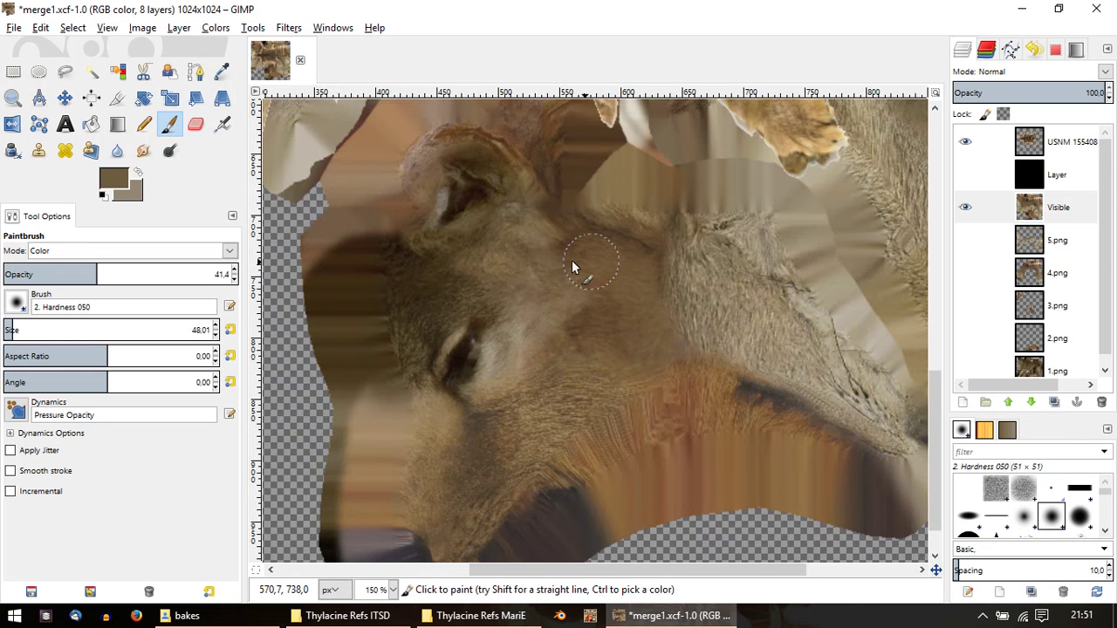
scroll(687, 364, "down", 2, "ctrl")
scroll(687, 364, "up", 2, "ctrl")
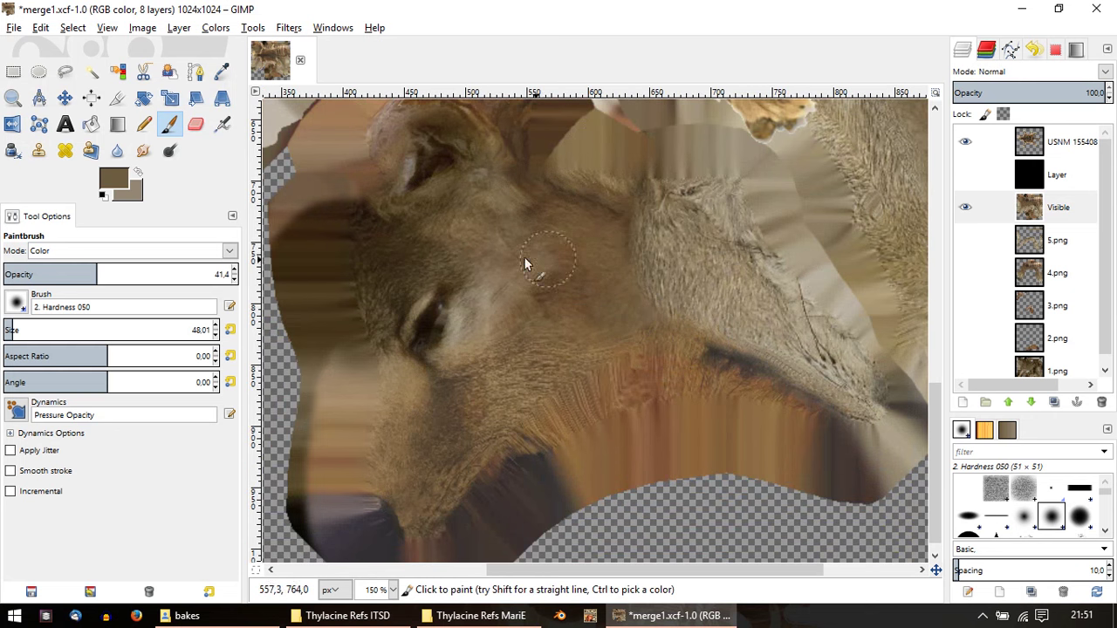
scroll(523, 263, "down", 1, "ctrl")
scroll(512, 253, "up", 2, "ctrl")
scroll(511, 267, "down", 2, "ctrl")
scroll(436, 301, "down", 1, "ctrl")
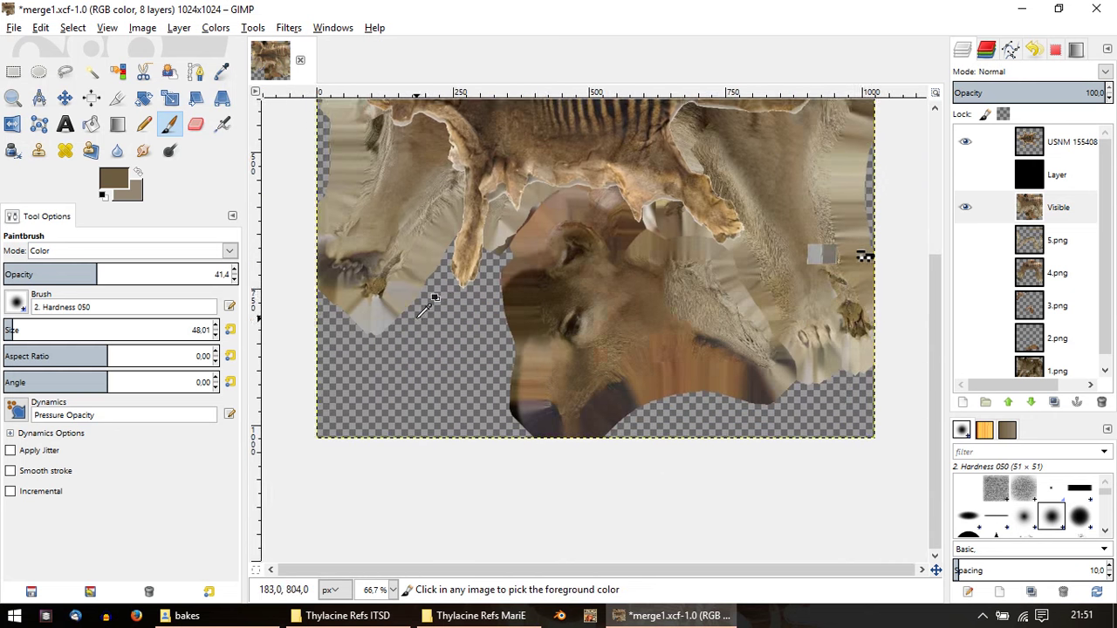
scroll(489, 436, "up", 1, "ctrl")
scroll(539, 496, "up", 1, "ctrl")
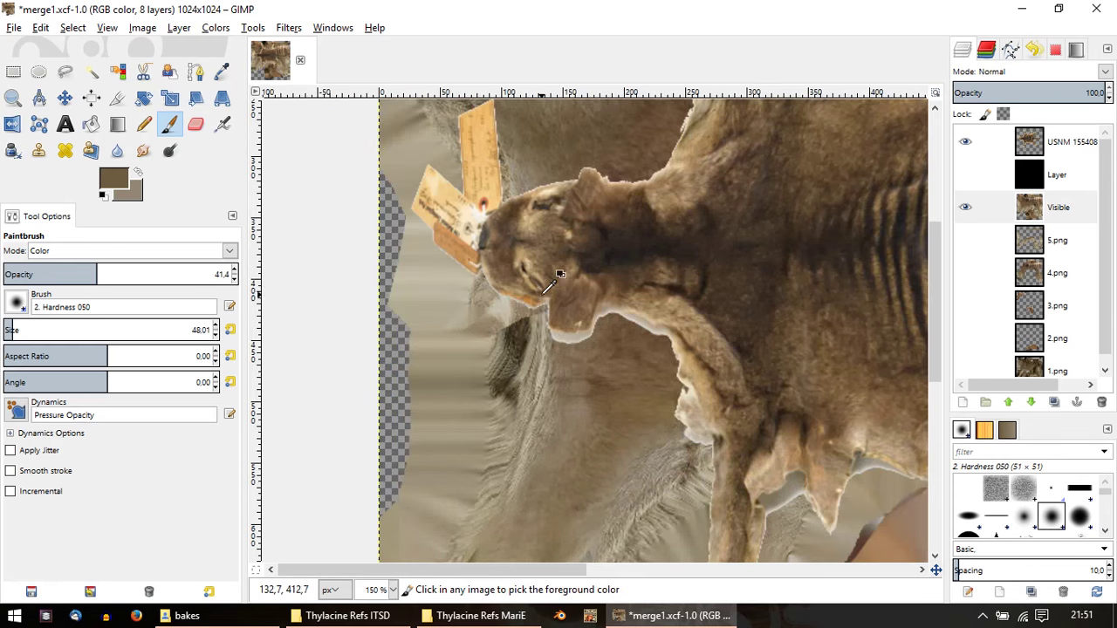
scroll(529, 304, "up", 2, "ctrl")
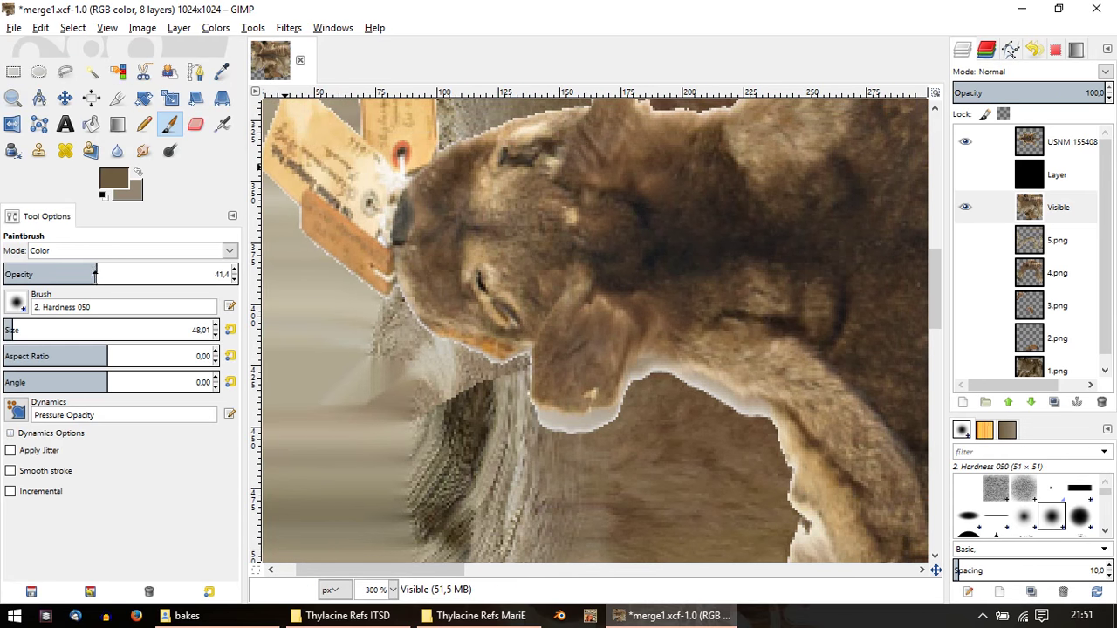
Step: Narrow the Color Picker radius to 2 and sample a darker fur brown as background colour
left_click(222, 71)
left_click_drag(21, 267, 1, 267)
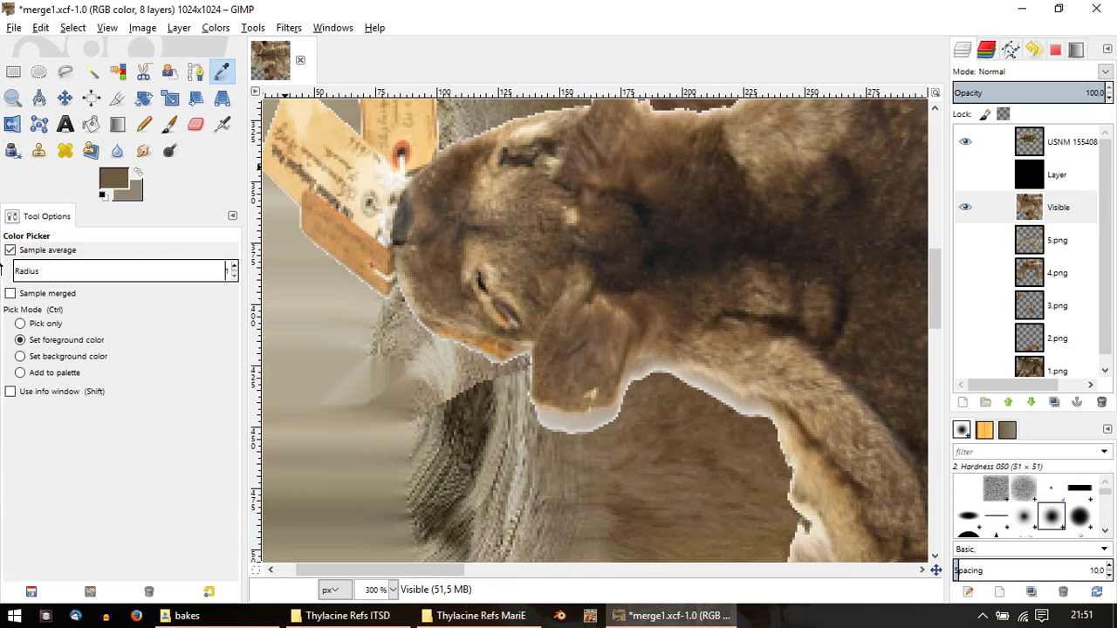
scroll(606, 274, "up", 1, "ctrl")
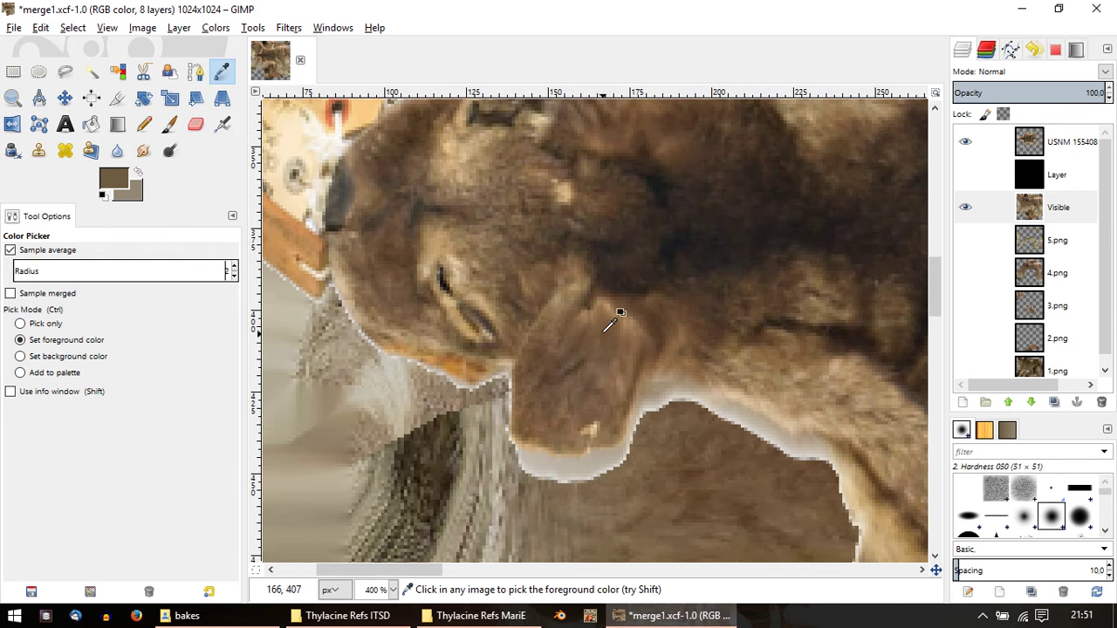
left_click(608, 329, "ctrl")
scroll(608, 329, "down", 2, "ctrl")
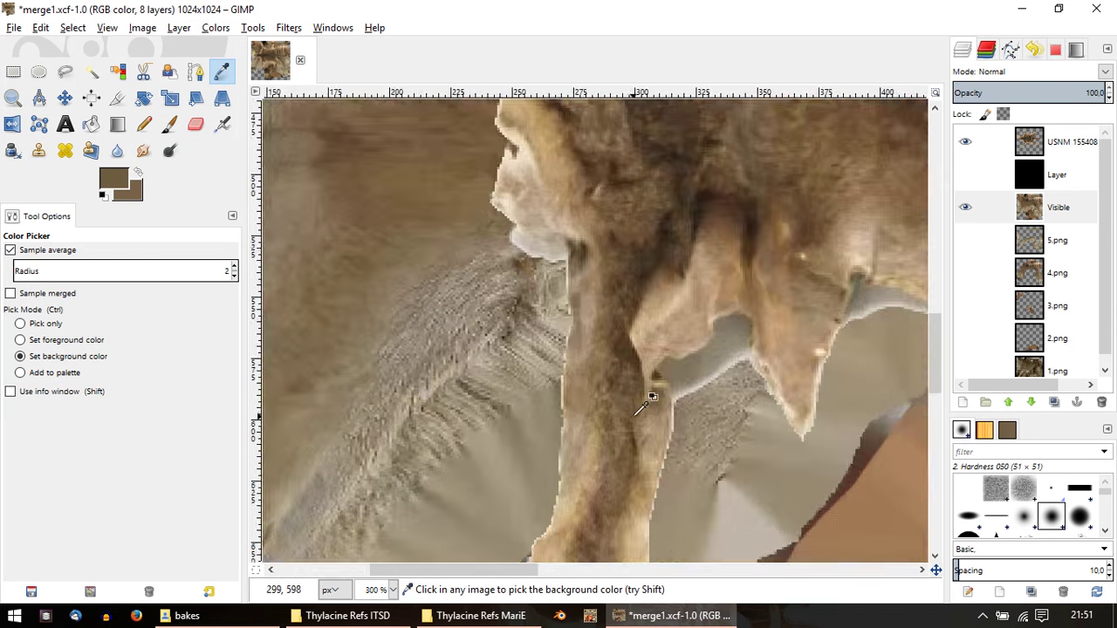
scroll(654, 391, "down", 4, "ctrl")
scroll(612, 428, "up", 1, "ctrl")
scroll(446, 282, "up", 2, "ctrl")
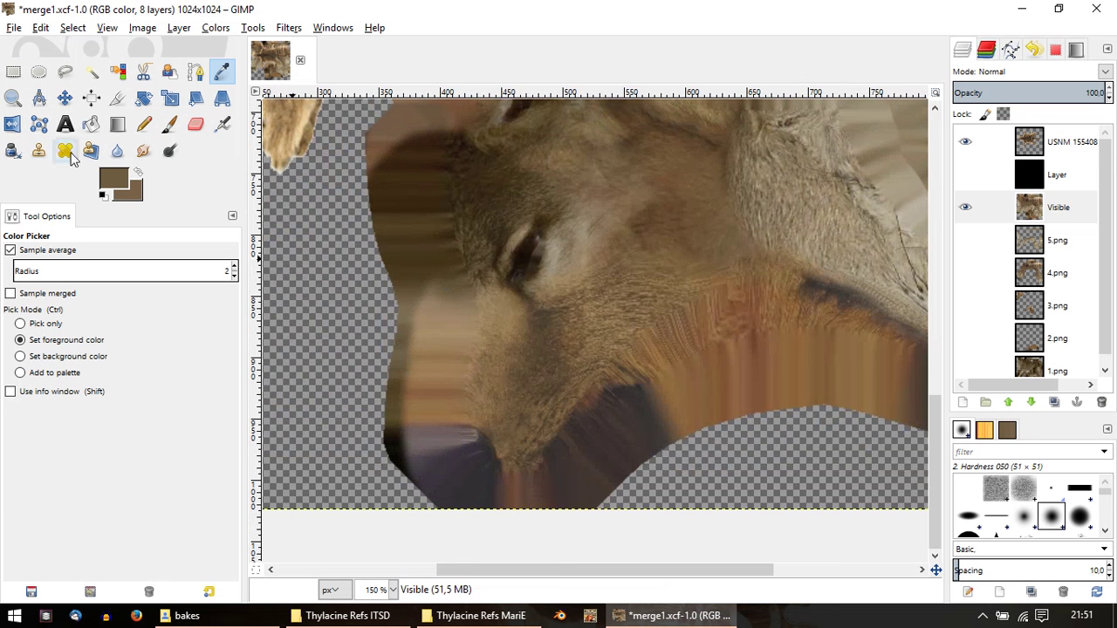
Step: Switch to the Paintbrush and set its size to about 9.84 and opacity to 46.4
key("p")
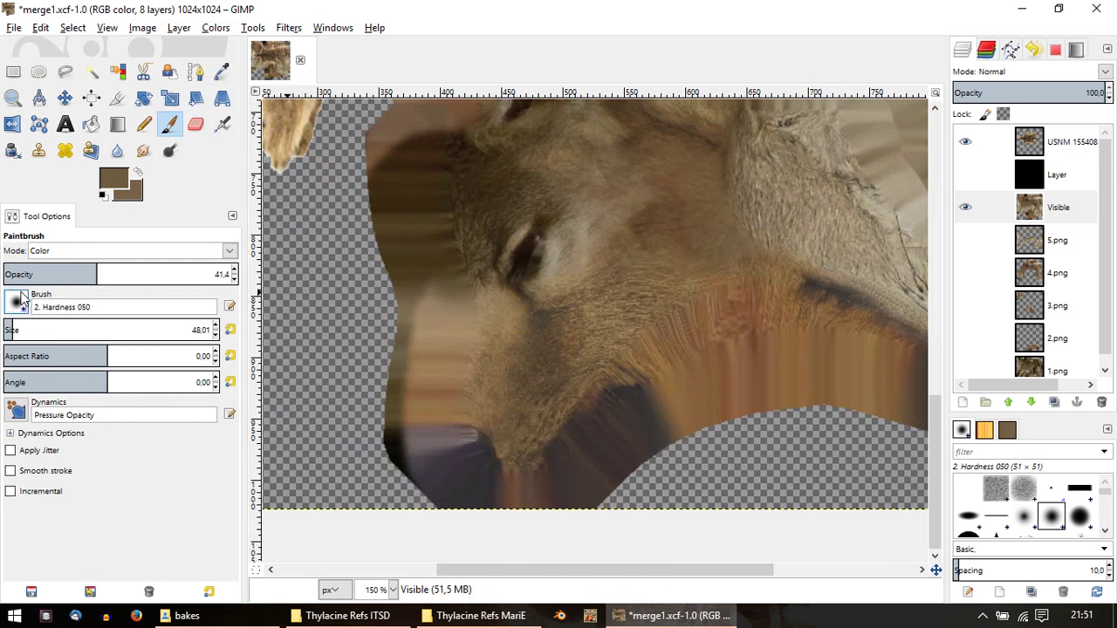
left_click(12, 329)
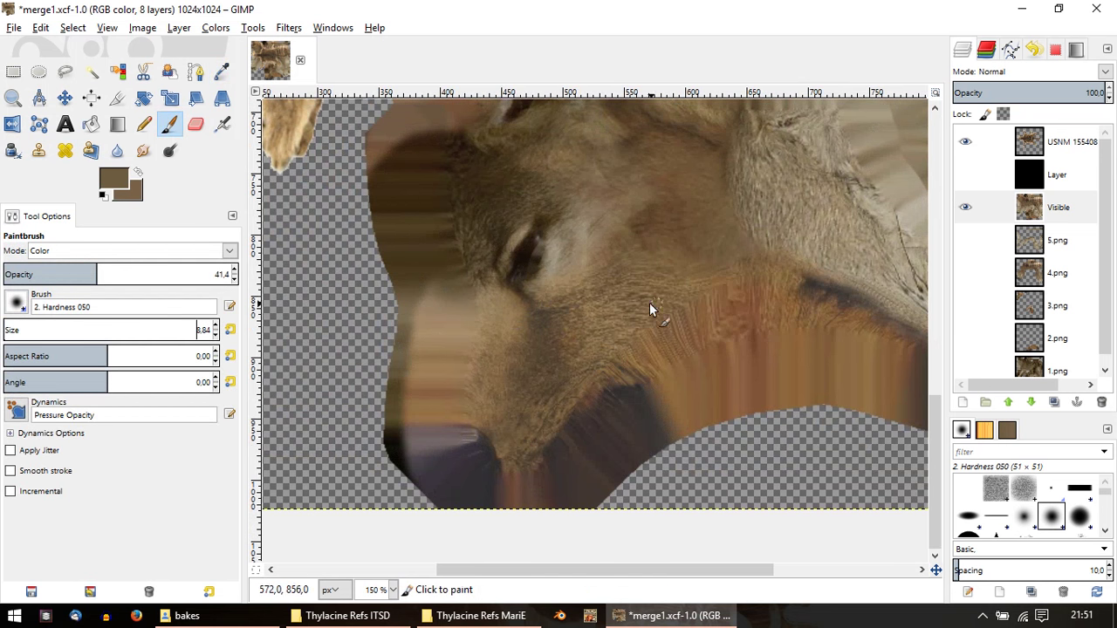
scroll(649, 302, "up", 1, "ctrl")
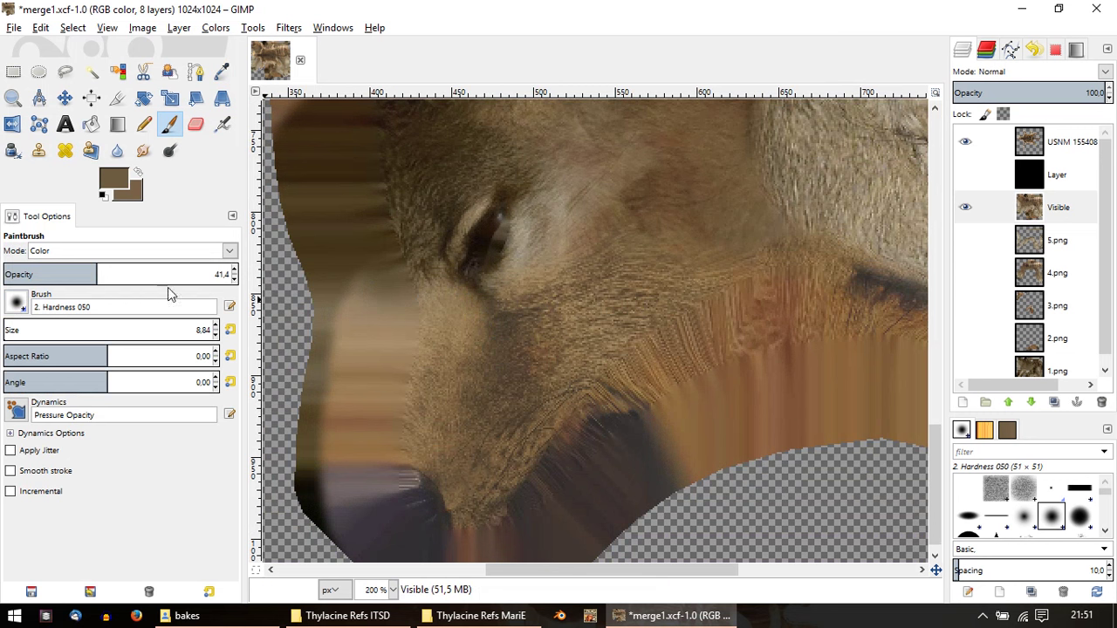
left_click_drag(102, 272, 108, 274)
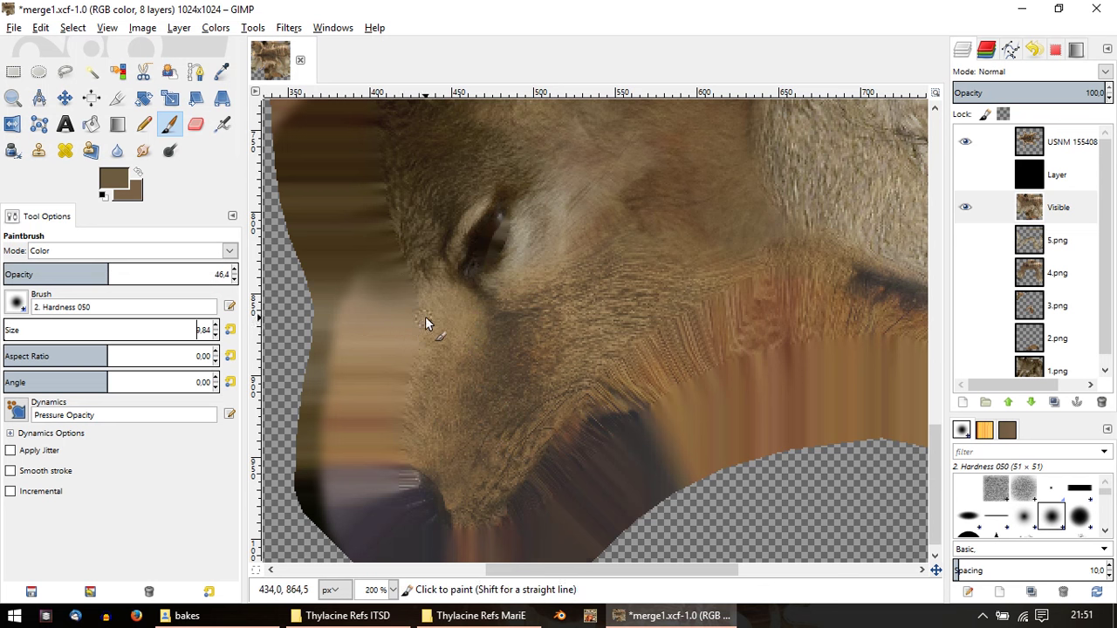
Step: Scroll and pan the canvas to bring the thylacine's face back into view
scroll(426, 322, "up", 3)
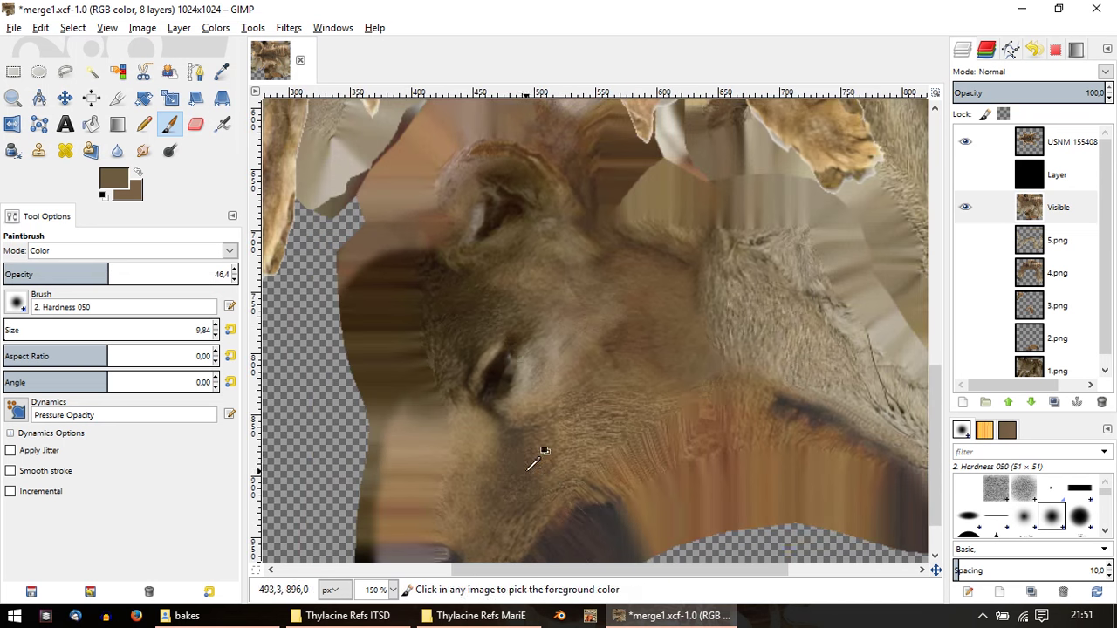
scroll(536, 456, "down", 1, "ctrl")
scroll(542, 458, "down", 1, "ctrl")
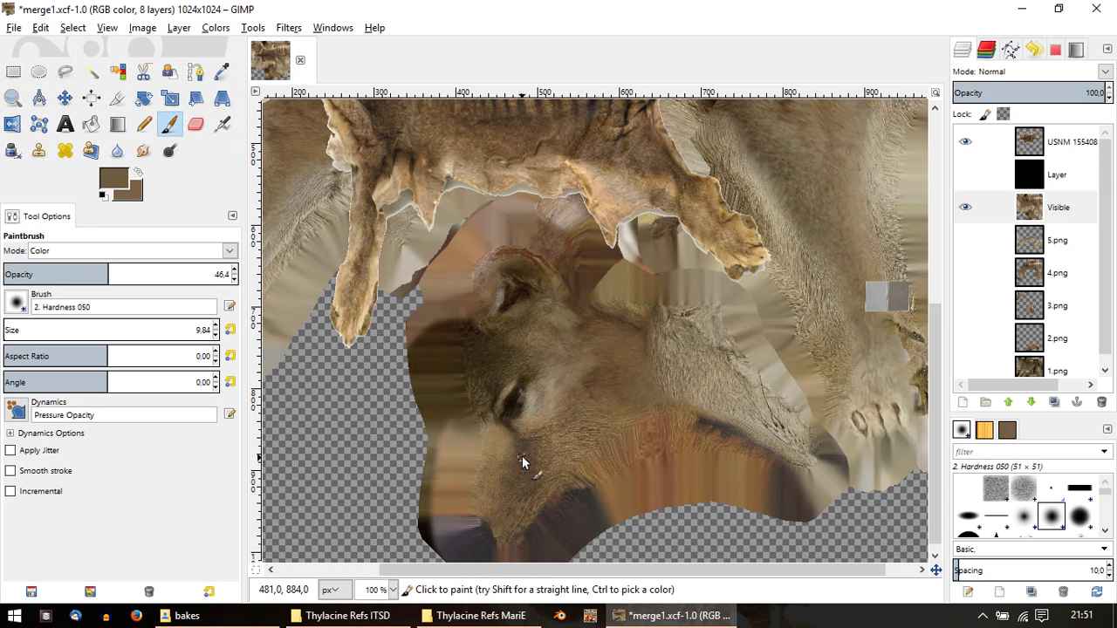
scroll(541, 445, "up", 1, "ctrl")
scroll(567, 349, "down", 3)
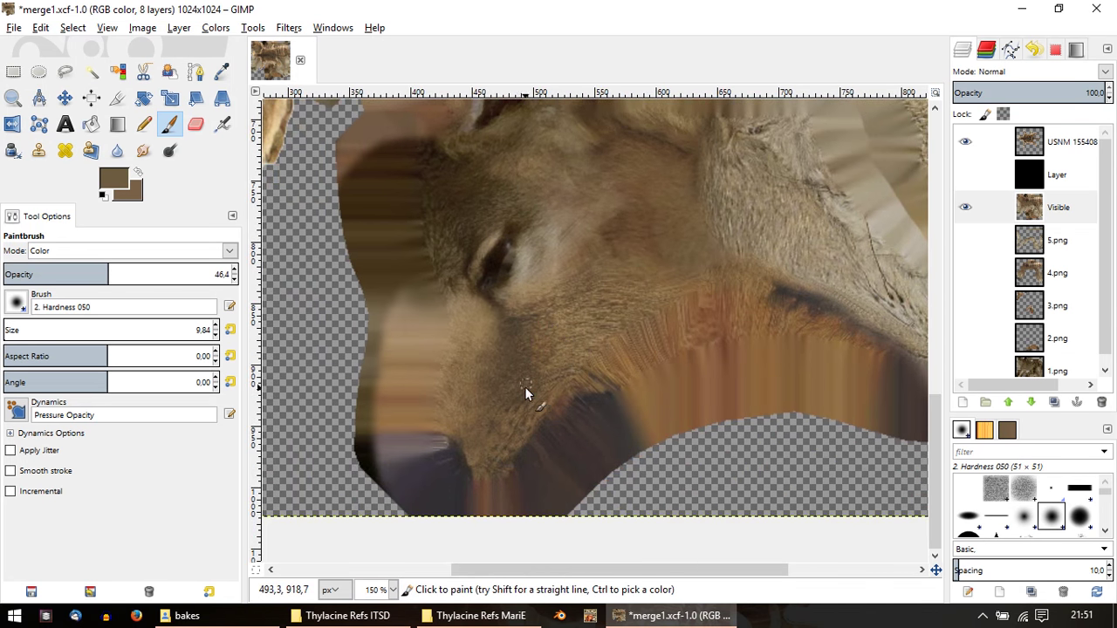
scroll(576, 288, "down", 1, "ctrl")
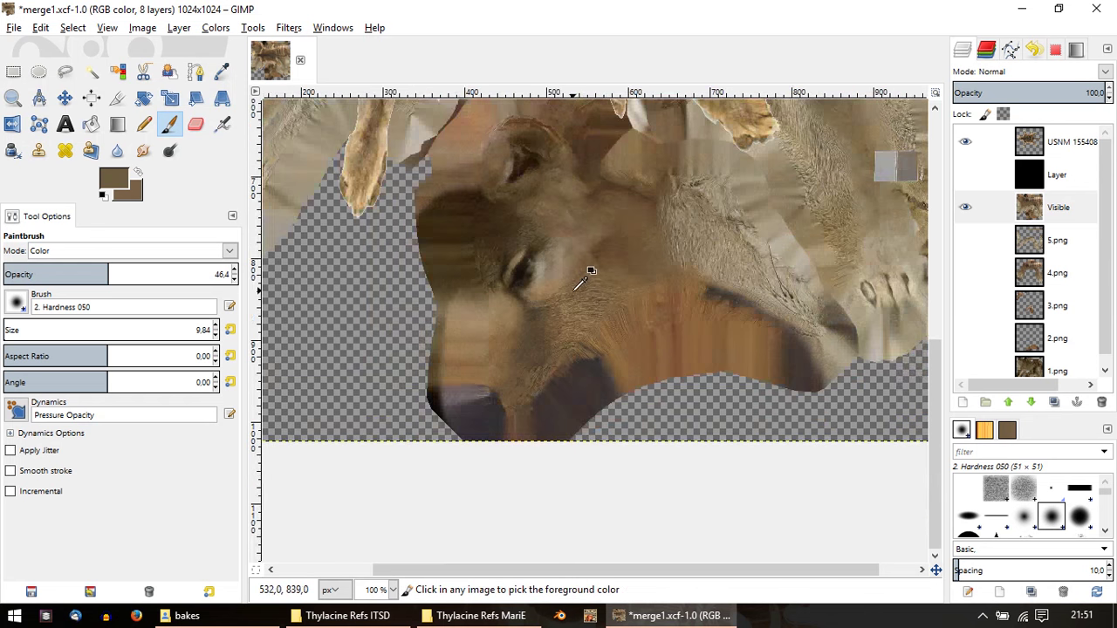
scroll(646, 293, "down", 1, "ctrl")
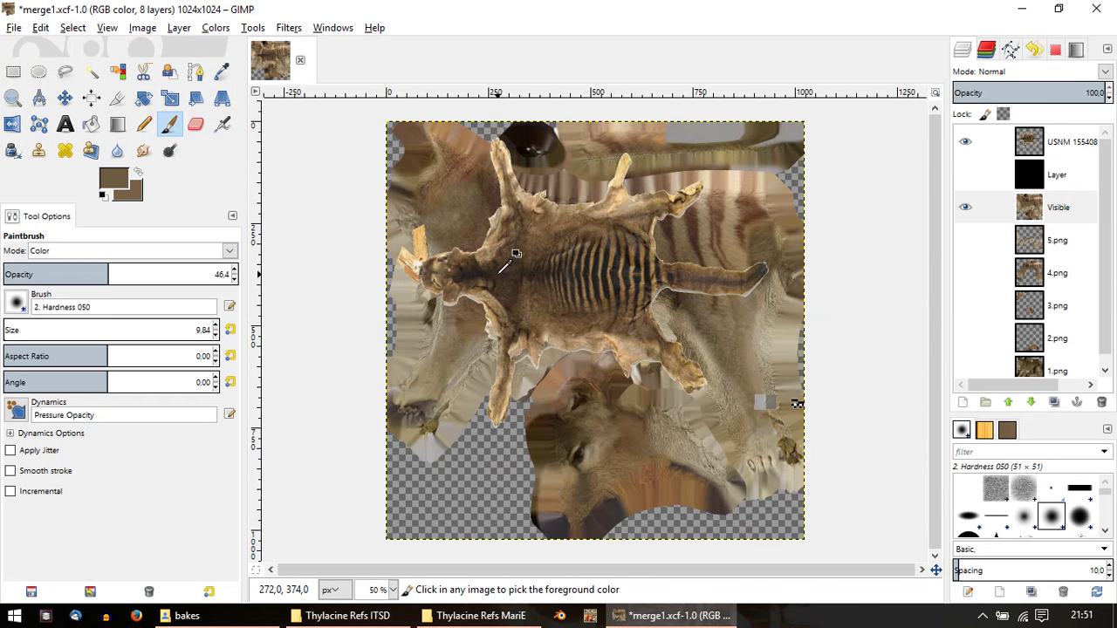
middle_click_drag(616, 401, 528, 212)
Step: With Dodge/Burn enlarged and at 39.6 opacity, burn a darkening stroke across the cheek fur
left_click(169, 150)
scroll(412, 331, "up", 1, "ctrl")
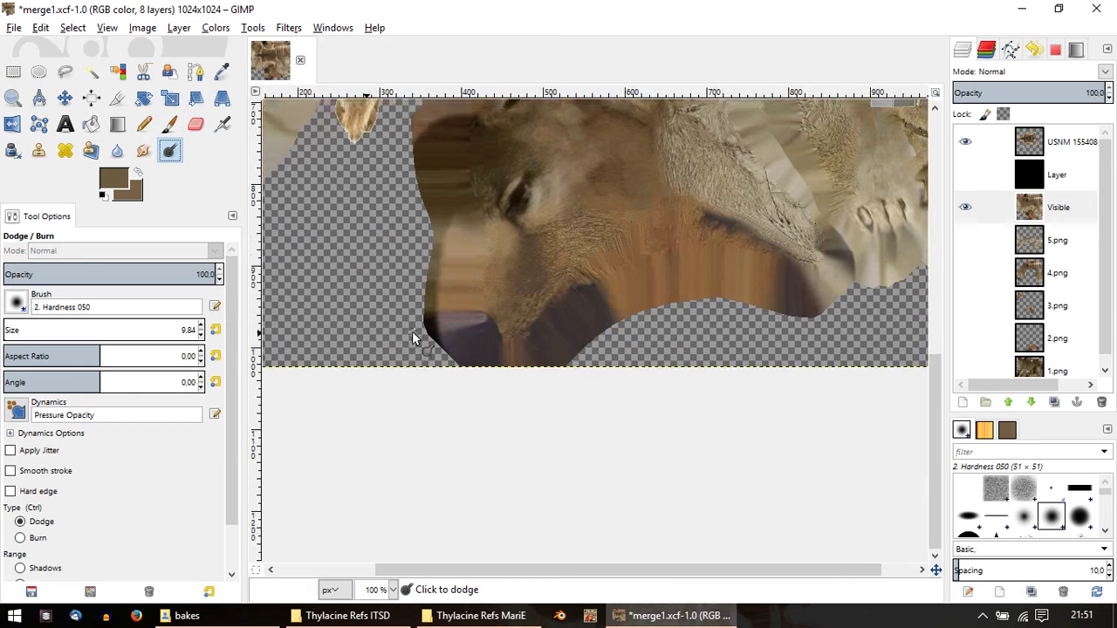
scroll(433, 352, "up", 2, "ctrl")
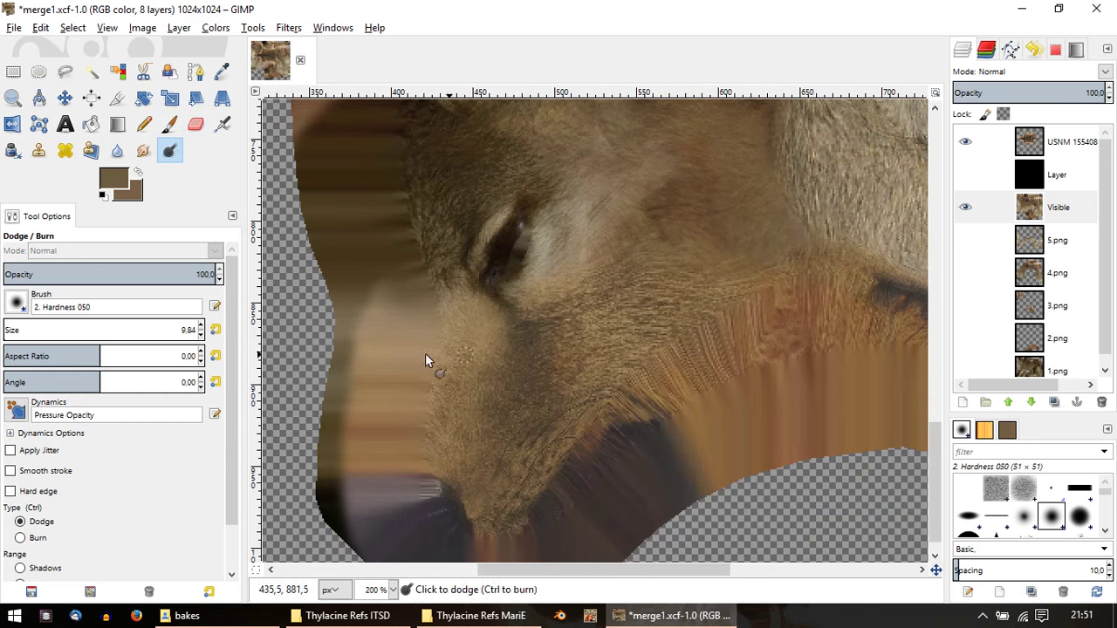
left_click(11, 330)
left_click(86, 274)
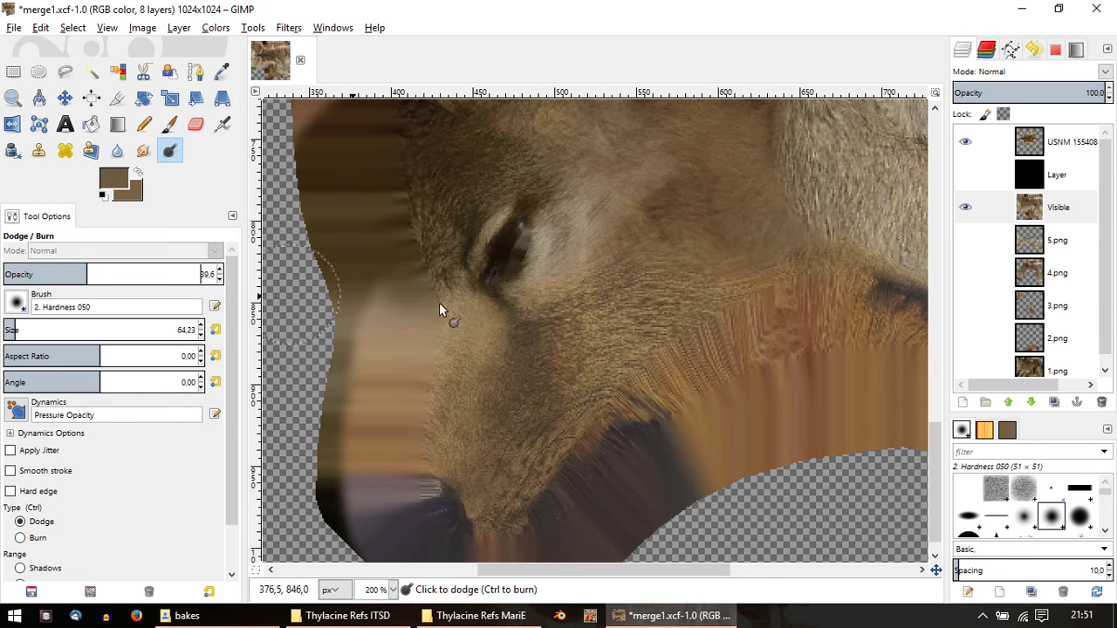
mouse_move(462, 332)
left_mouse_down("ctrl")
mouse_move(439, 344)
mouse_move(460, 316)
mouse_move(507, 337)
mouse_move(433, 421)
mouse_move(443, 460)
mouse_move(484, 330)
mouse_move(444, 316)
mouse_move(441, 327)
mouse_move(568, 280)
mouse_move(549, 264)
mouse_move(573, 229)
mouse_move(568, 360)
mouse_move(532, 381)
left_mouse_up("ctrl")
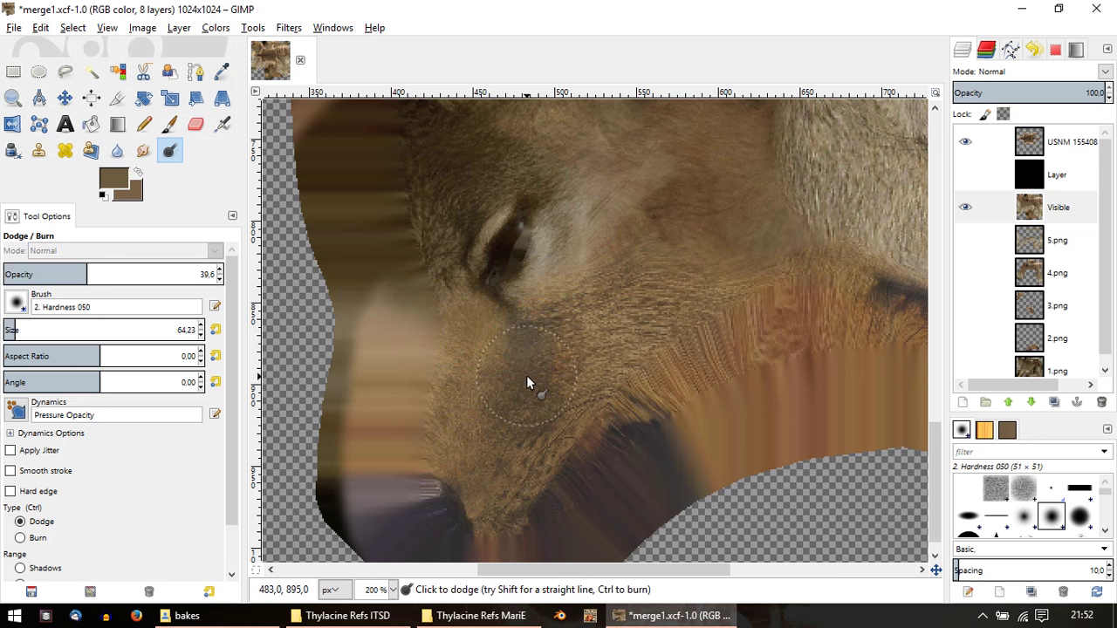
Step: Lower the dodge/burn opacity to 14.2, then zoom out and back in on the tagged head
left_click_drag(7, 277, 31, 278)
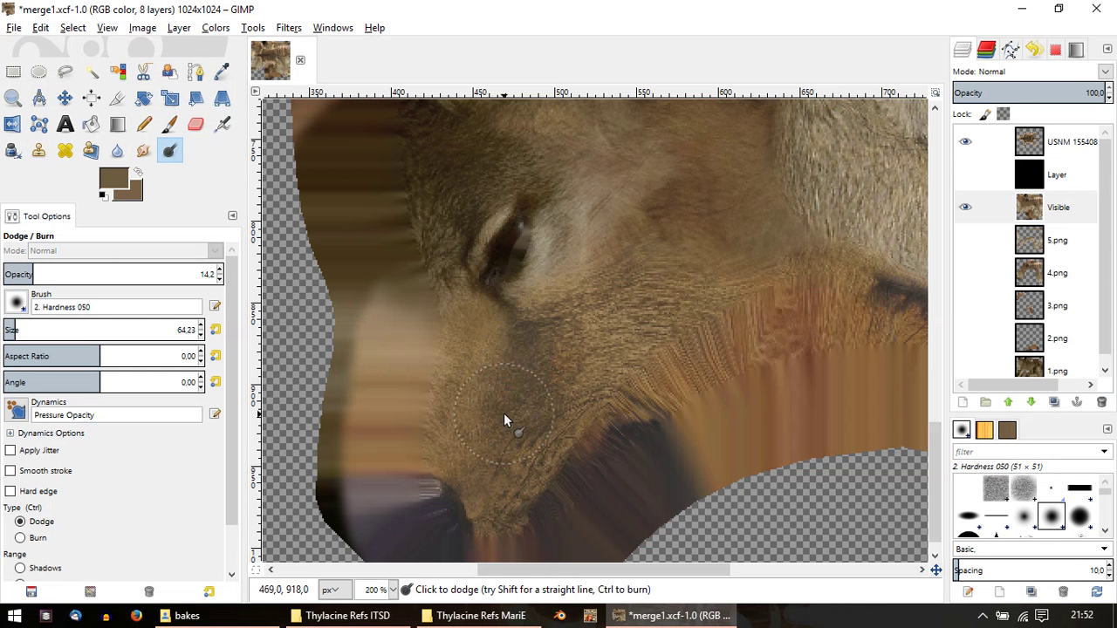
scroll(559, 409, "down", 1, "ctrl")
scroll(566, 412, "down", 2, "ctrl")
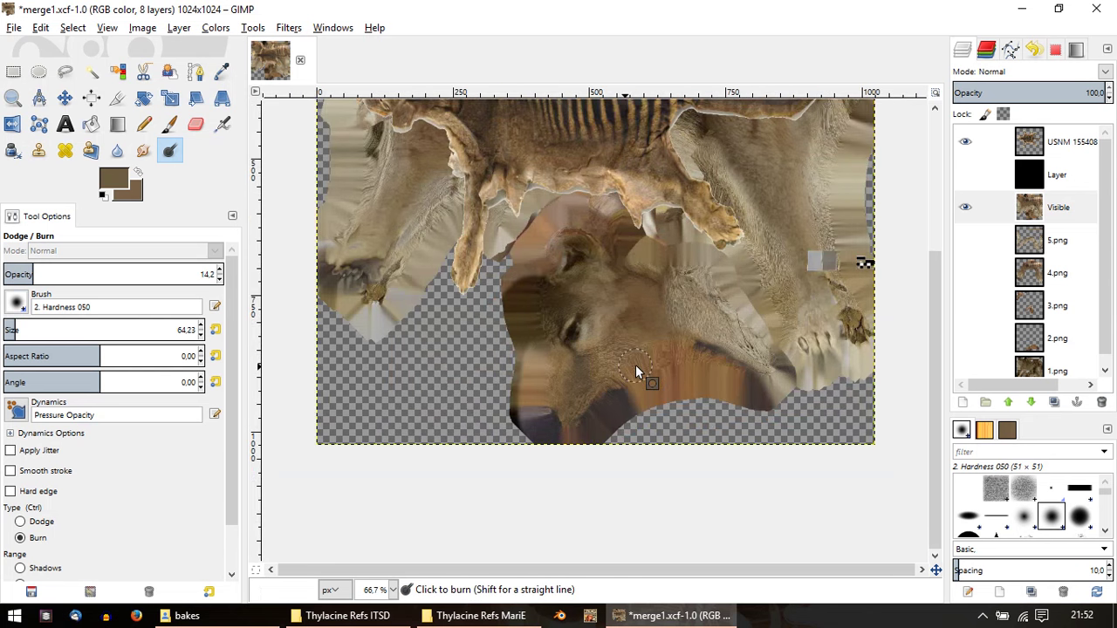
scroll(636, 365, "down", 1, "ctrl")
scroll(584, 326, "down", 1, "ctrl")
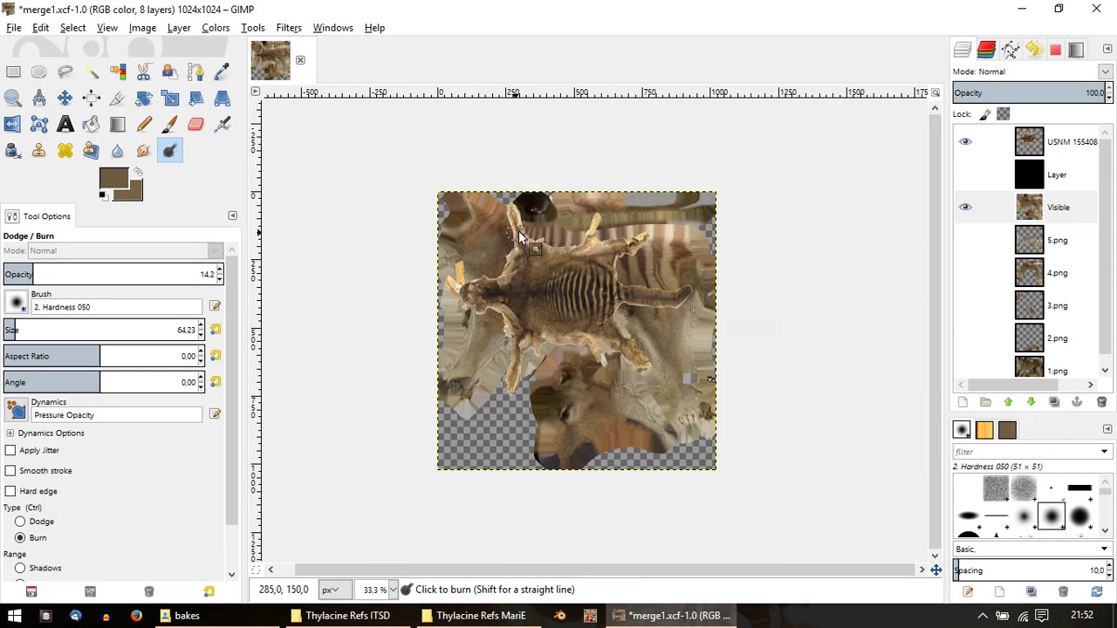
scroll(530, 275, "down", 1, "ctrl")
scroll(559, 349, "up", 2, "ctrl")
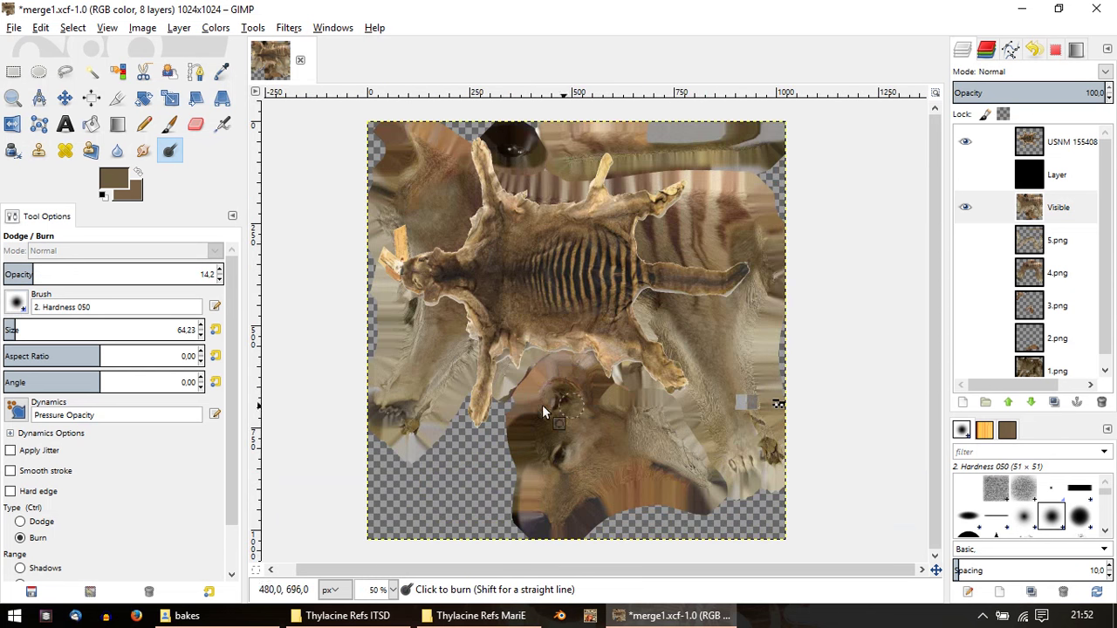
scroll(542, 405, "up", 2, "ctrl")
scroll(575, 420, "up", 1, "ctrl")
scroll(576, 420, "up", 1, "ctrl")
scroll(608, 437, "up", 1, "ctrl")
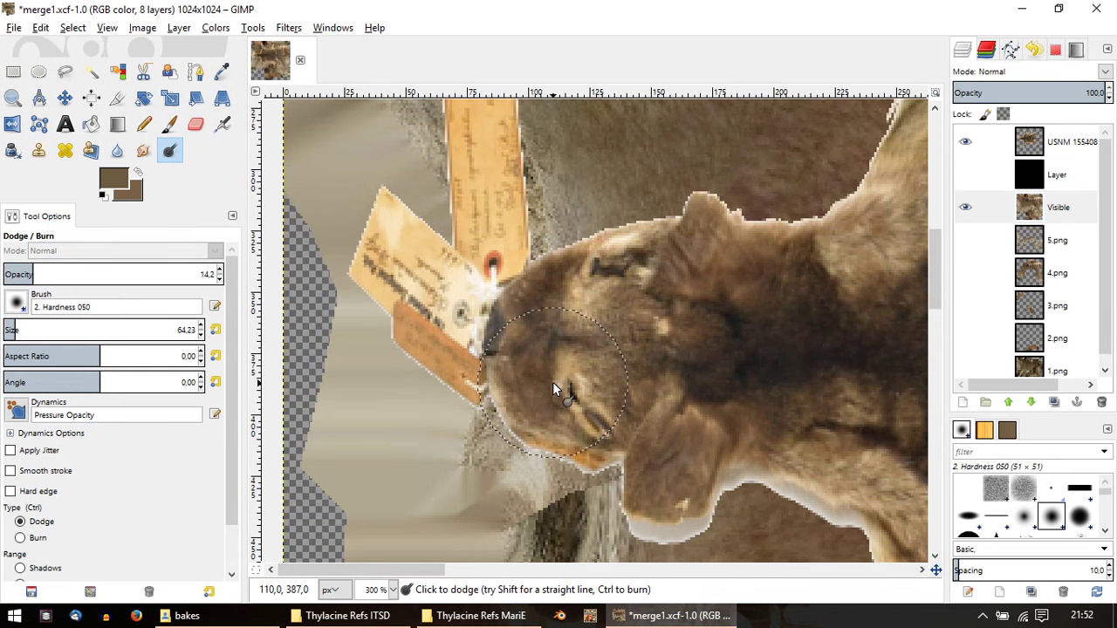
key("p")
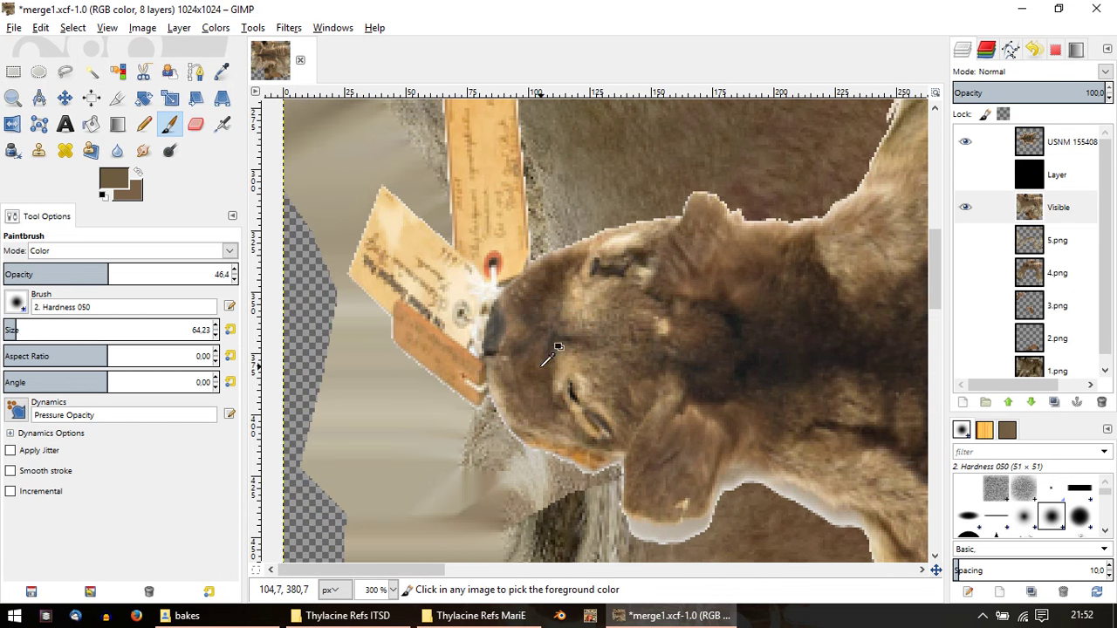
Step: Sample a dark brown from the specimen's face on the USNM 155408 layer
left_click(538, 372, "ctrl")
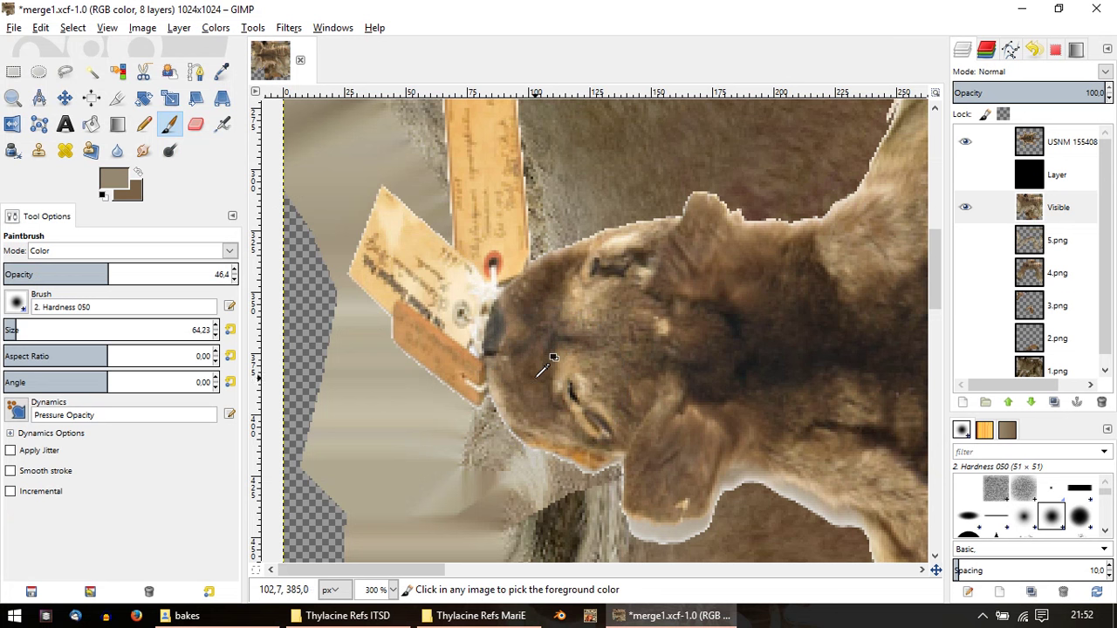
left_click(1003, 140)
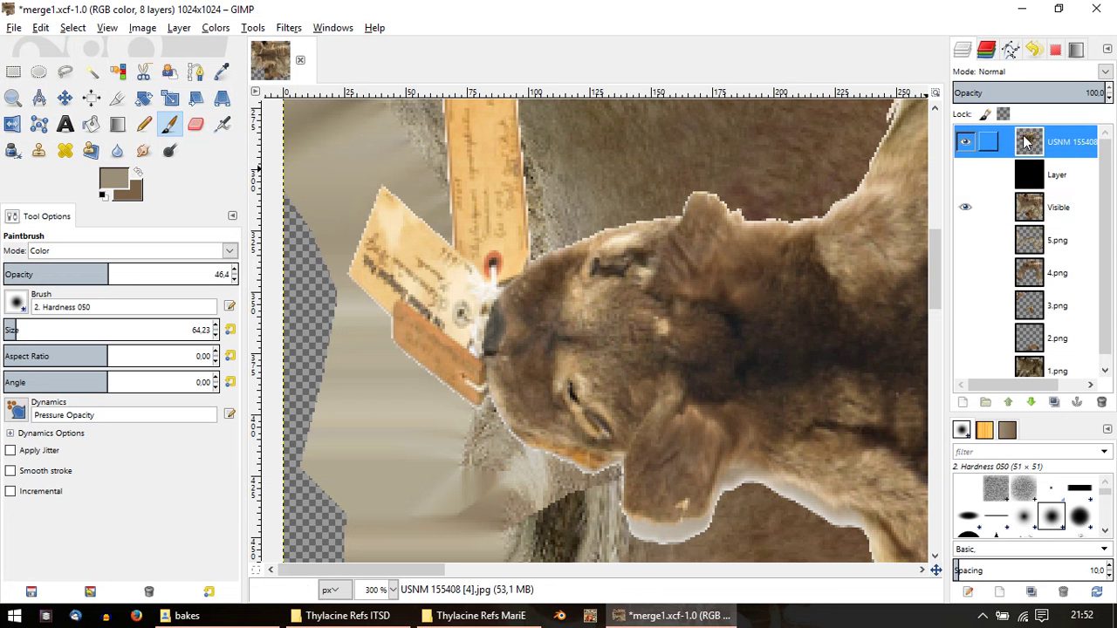
left_click(535, 377, "ctrl")
scroll(535, 377, "down", 3, "ctrl")
scroll(572, 371, "up", 2, "ctrl")
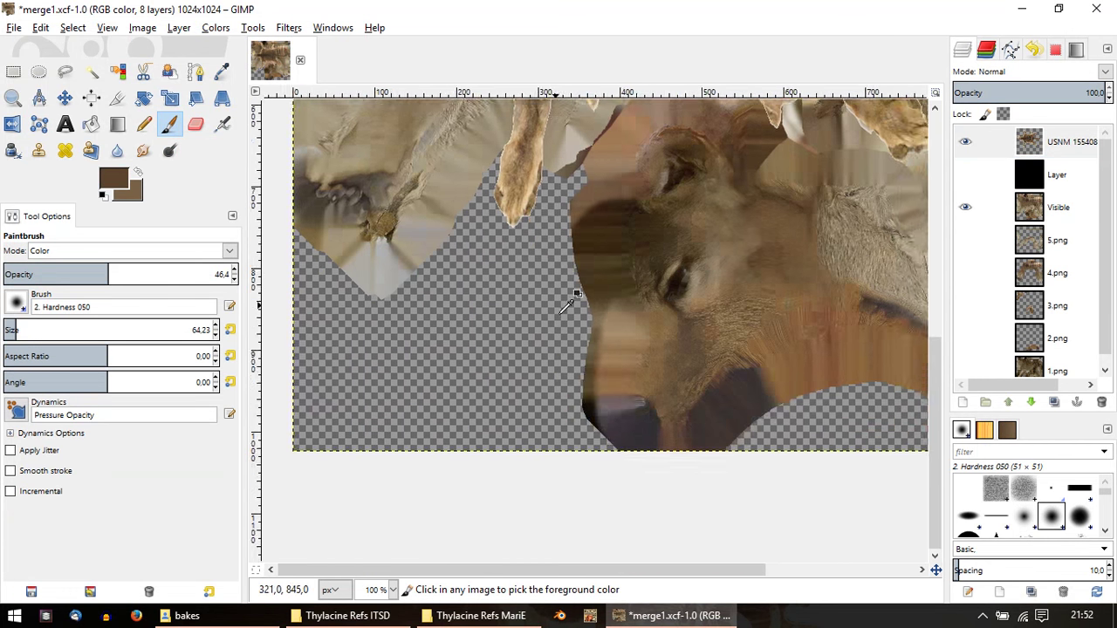
scroll(643, 406, "up", 1, "ctrl")
scroll(576, 436, "up", 5)
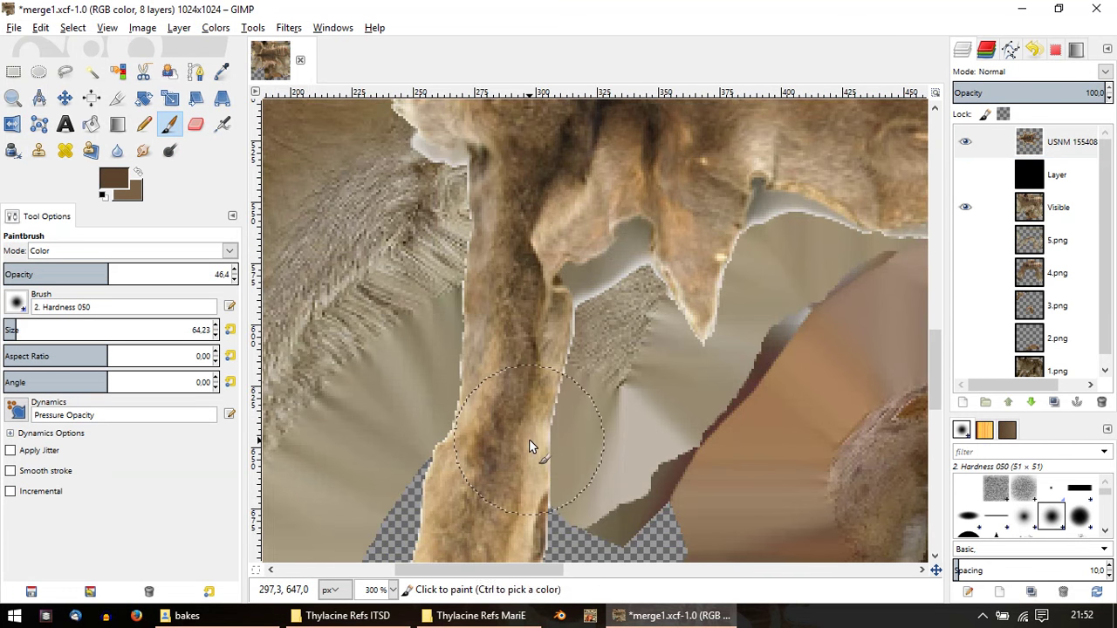
scroll(529, 439, "down", 4, "ctrl")
scroll(541, 404, "up", 1, "ctrl")
scroll(540, 404, "up", 1, "ctrl")
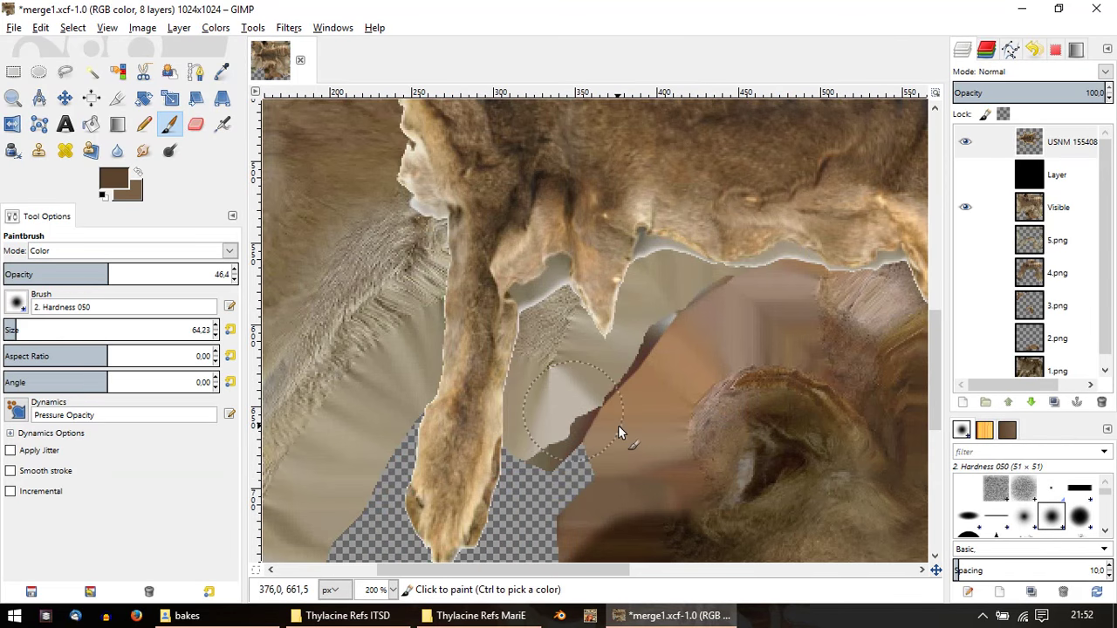
scroll(618, 425, "down", 3)
scroll(670, 239, "down", 2)
scroll(436, 183, "up", 1)
scroll(493, 271, "left", 1, "shift")
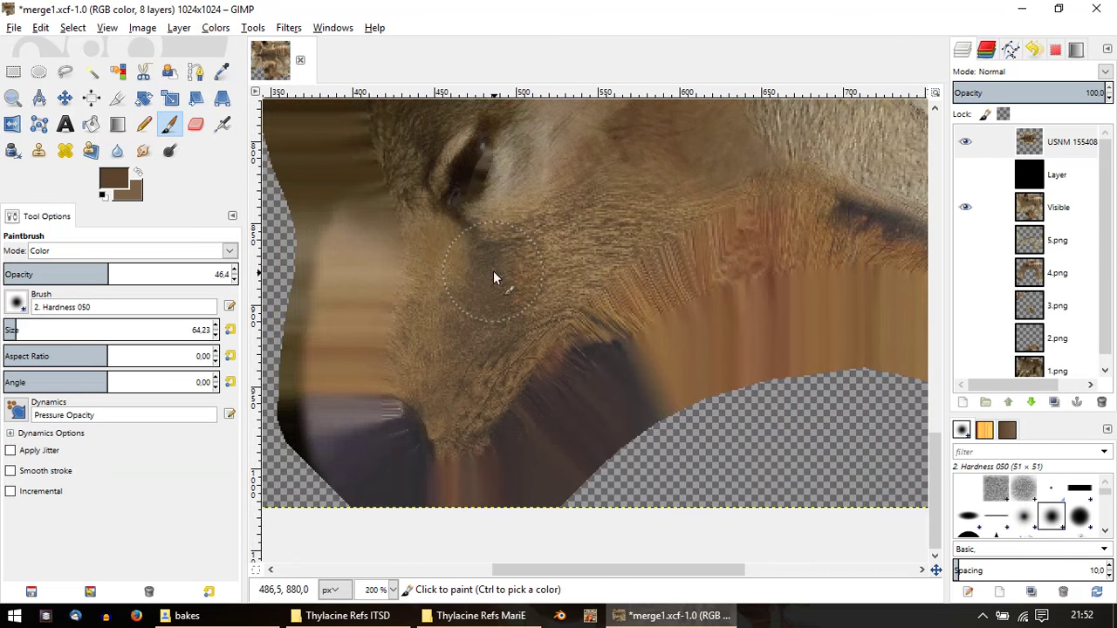
Step: On the Visible layer, dab brown onto the face and reduce the brush to size 5 at 6.8 opacity
left_click(1060, 208)
left_click(538, 381)
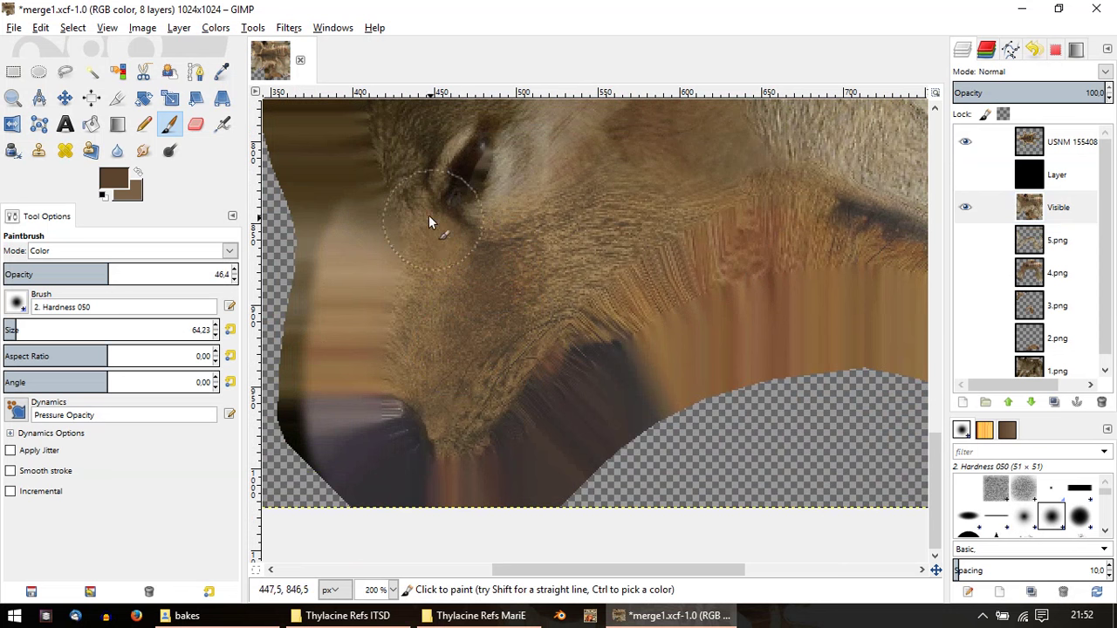
scroll(448, 382, "down", 1, "ctrl")
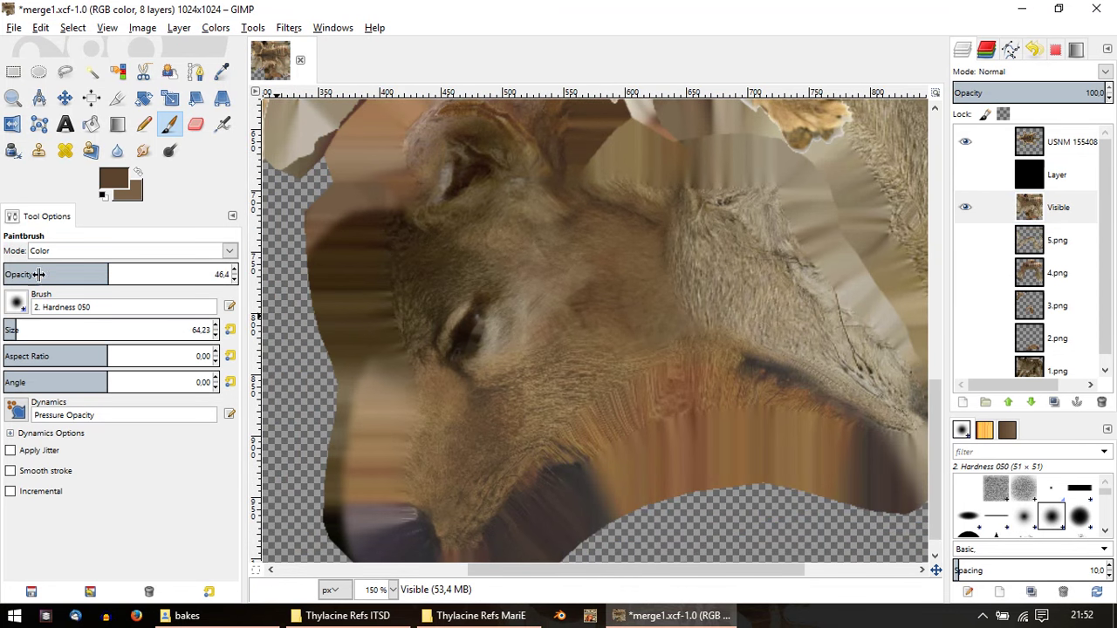
left_click(43, 274)
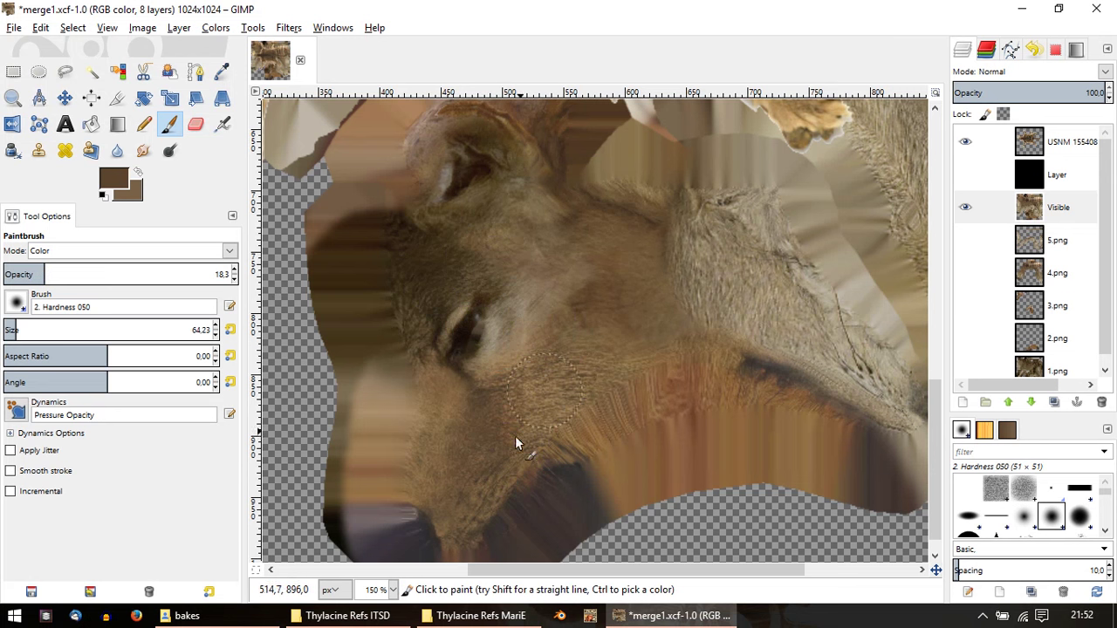
left_click(20, 274)
left_click_drag(14, 330, 3, 335)
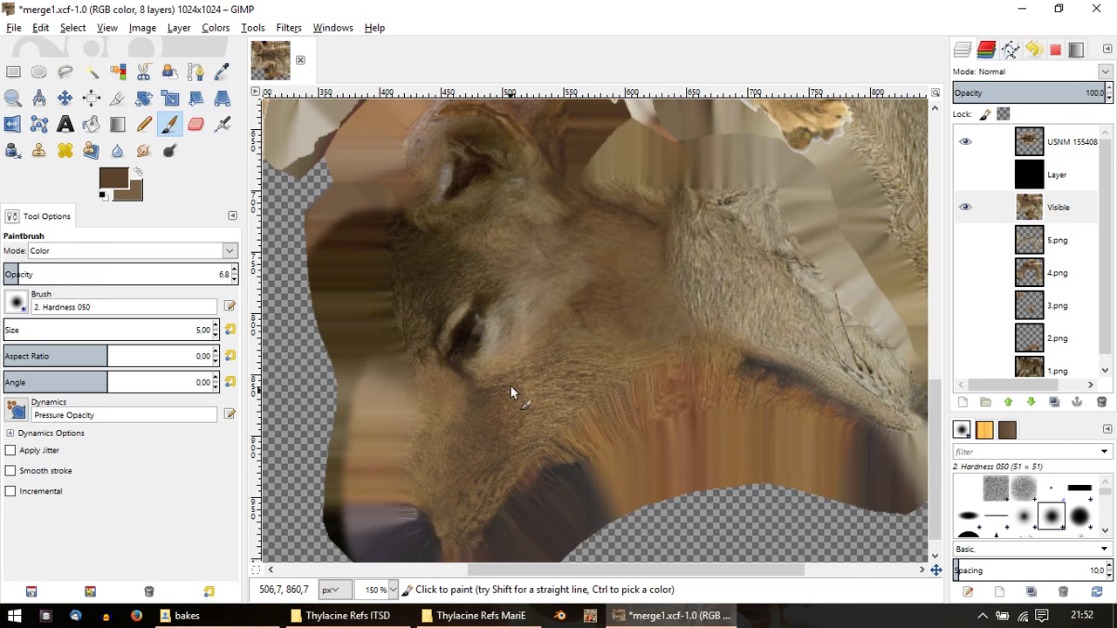
Step: Zoom and pan to bring the lower edge of the thylacine's face into view
scroll(535, 369, "down", 2, "ctrl")
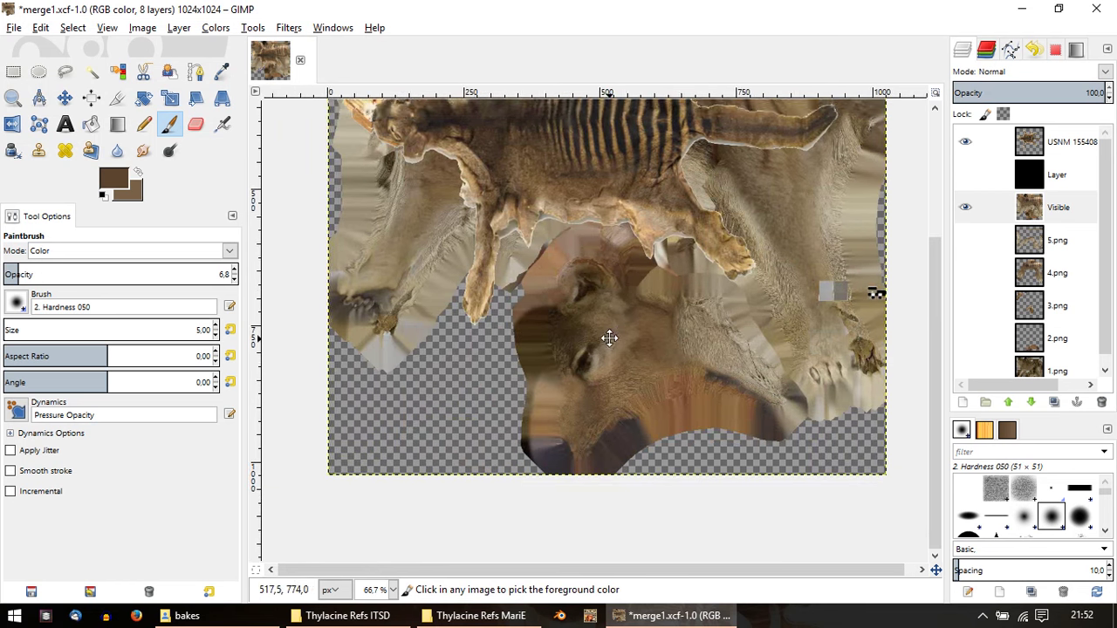
scroll(611, 336, "down", 1, "ctrl")
scroll(571, 365, "down", 3)
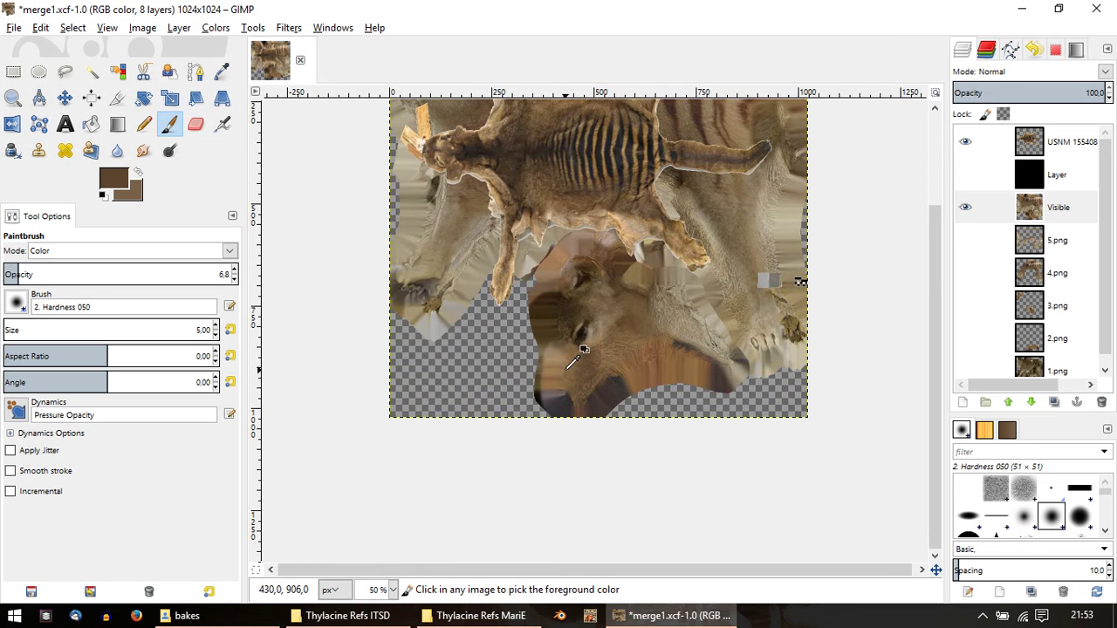
scroll(583, 393, "up", 1, "ctrl")
scroll(529, 466, "up", 1, "ctrl")
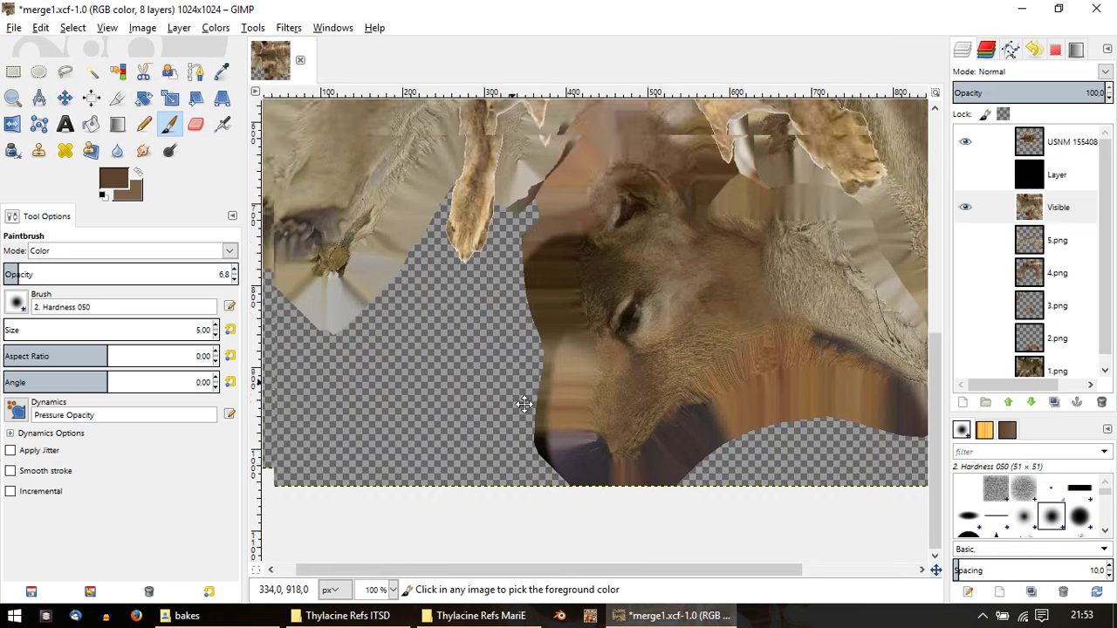
scroll(411, 274, "up", 1, "ctrl")
scroll(412, 296, "up", 1, "ctrl")
scroll(412, 296, "up", 1, "ctrl")
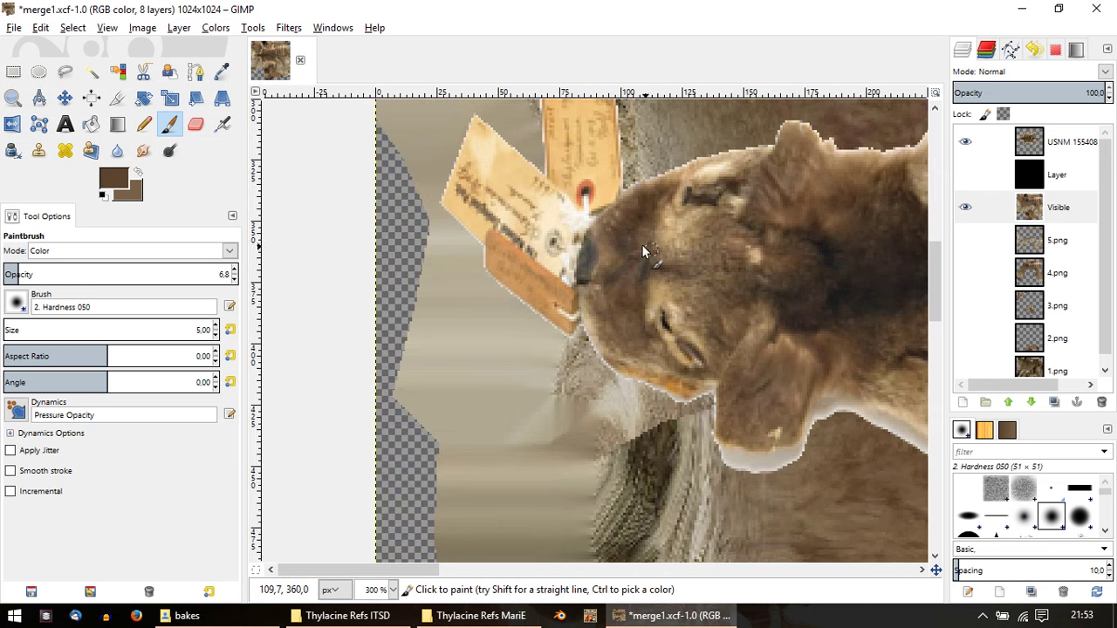
scroll(628, 270, "down", 3, "ctrl")
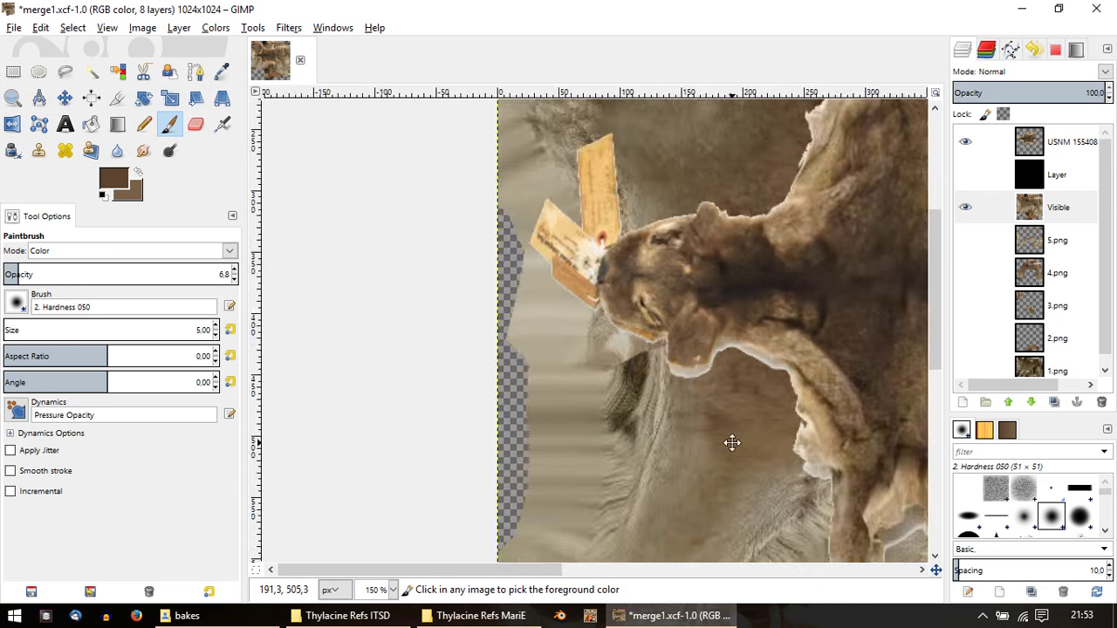
scroll(671, 366, "up", 1, "ctrl")
mouse_move(670, 367)
middle_mouse_down()
mouse_move(498, 113)
mouse_move(561, 195)
middle_mouse_up()
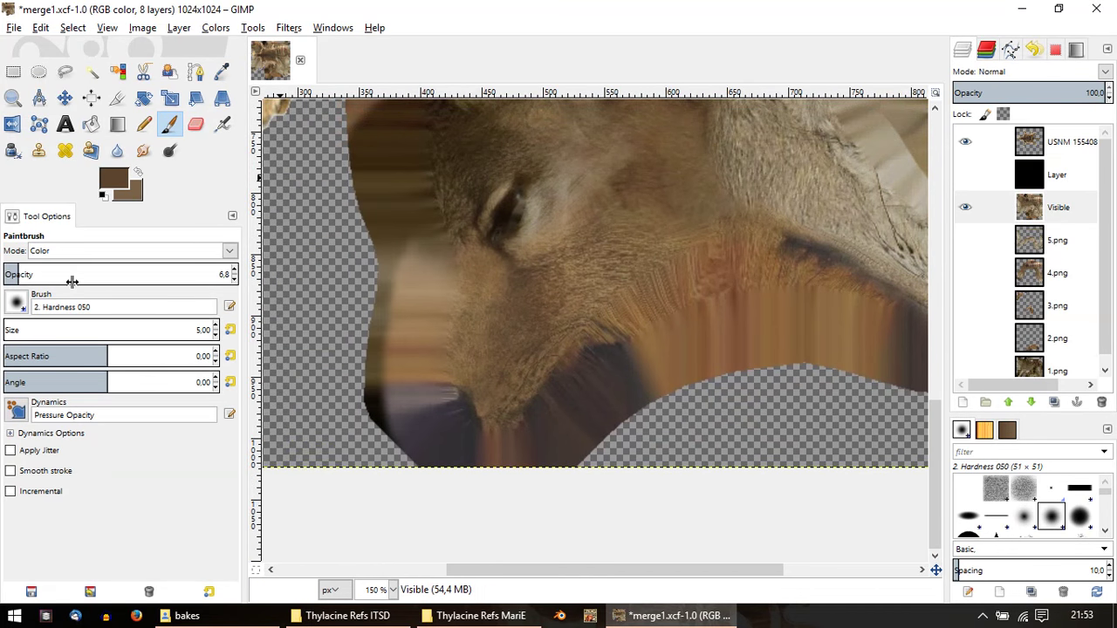
left_click(170, 152)
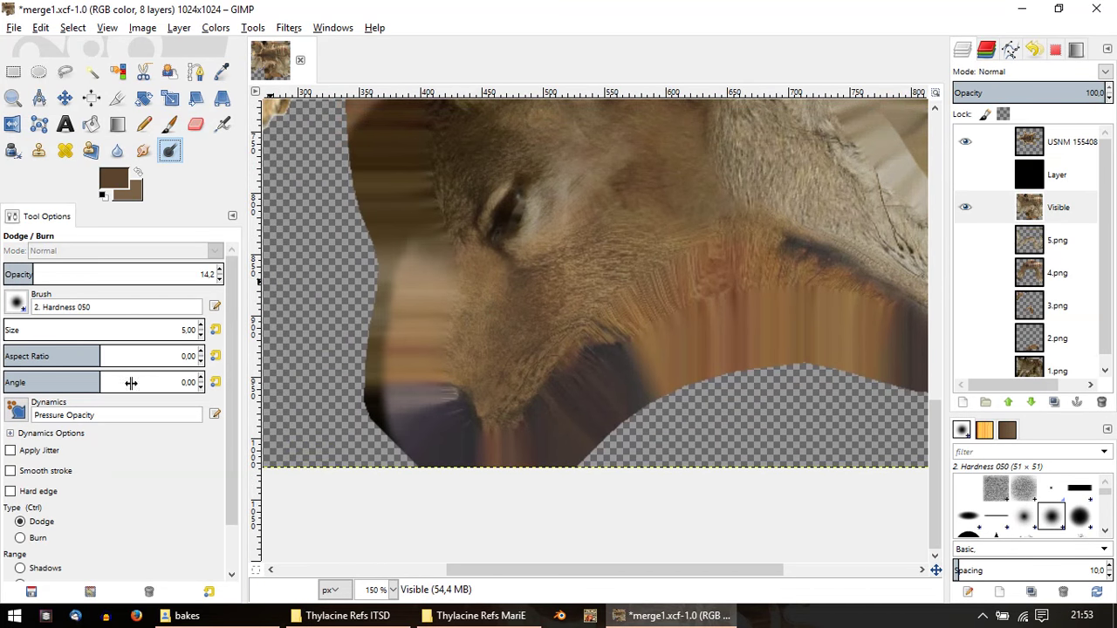
Step: Enlarge the dodge/burn brush to about 55.80 and burn the light patch on the cheek
left_click_drag(13, 332, 105, 331)
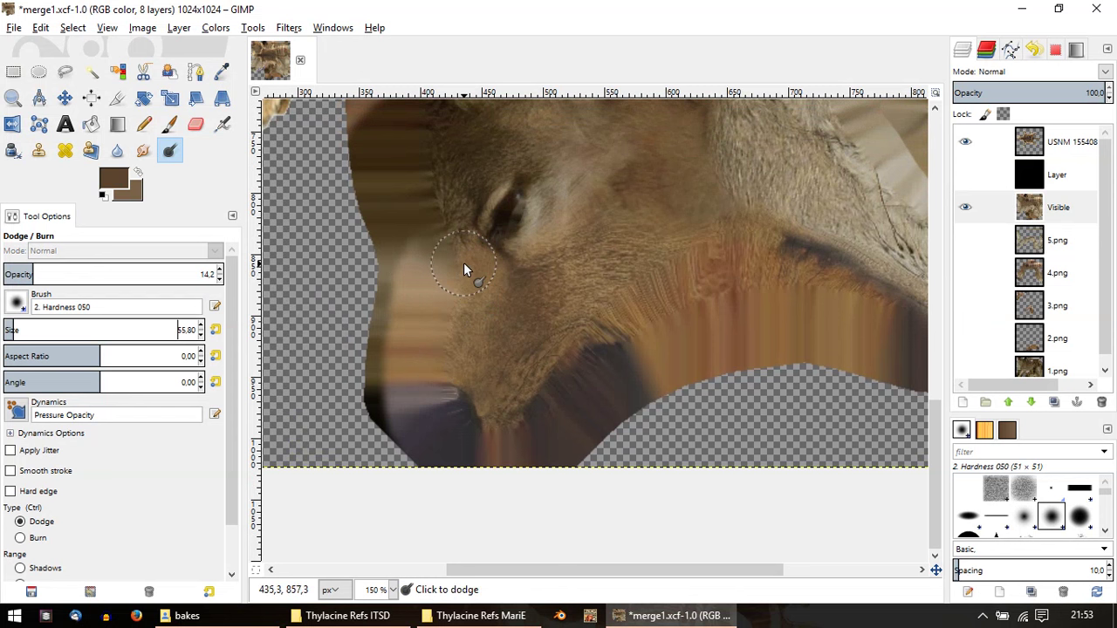
key("ctrl")
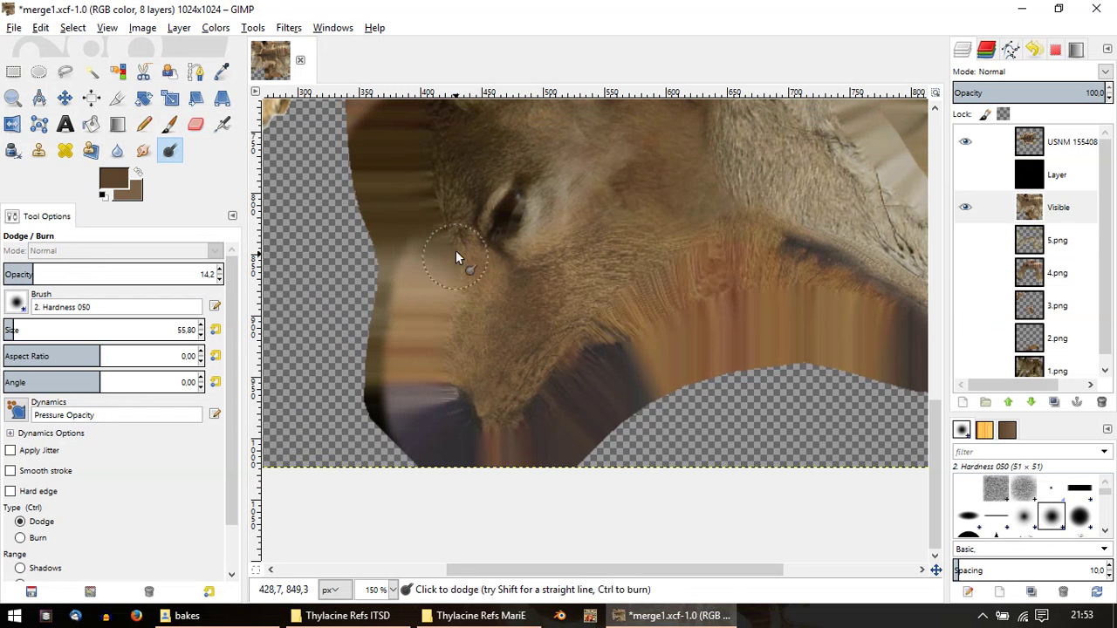
key("ctrl")
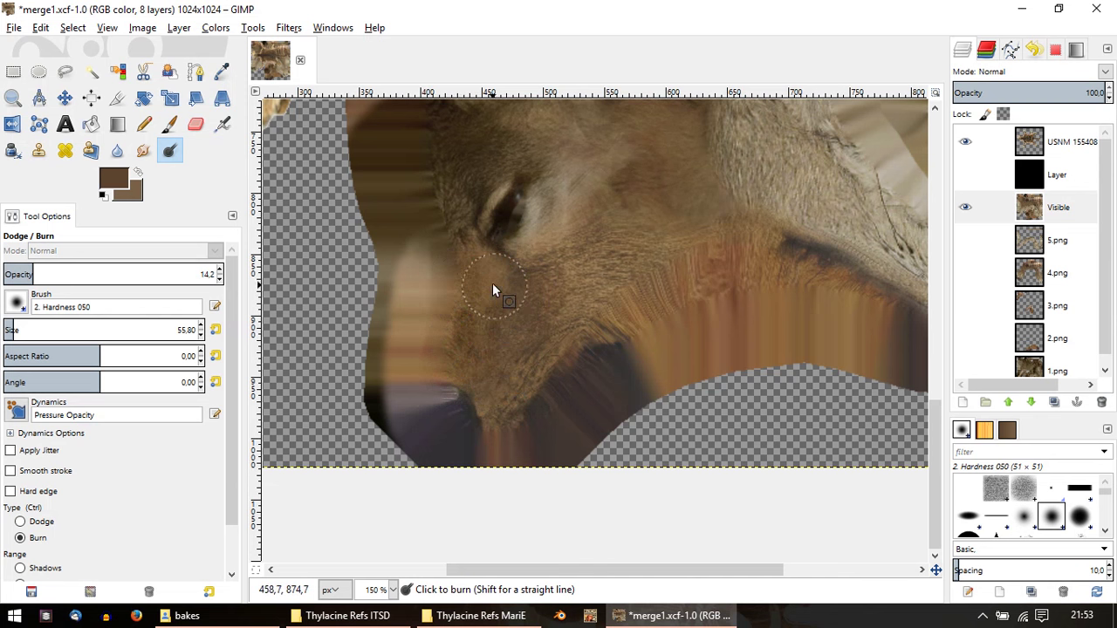
scroll(486, 404, "up", 1)
scroll(489, 350, "up", 2)
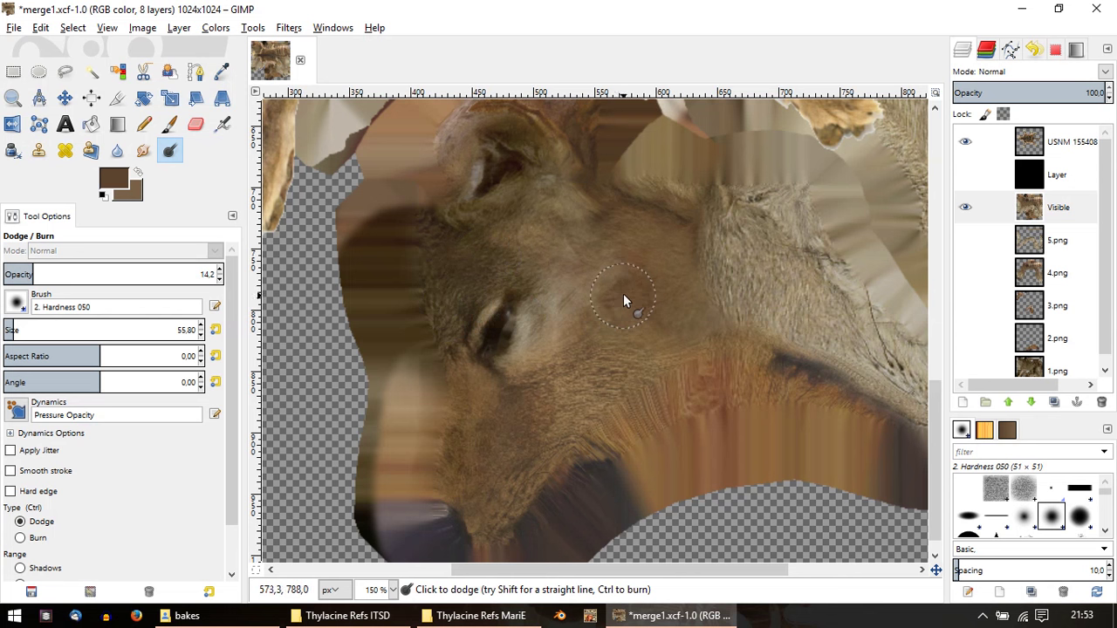
scroll(647, 305, "down", 2, "ctrl")
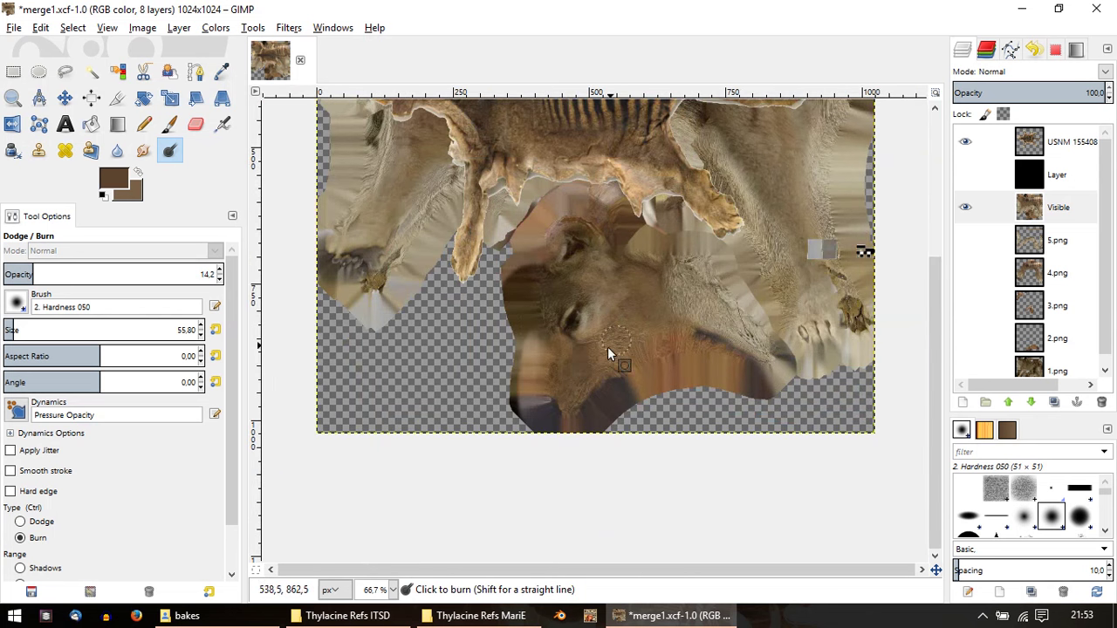
scroll(571, 363, "up", 3, "ctrl")
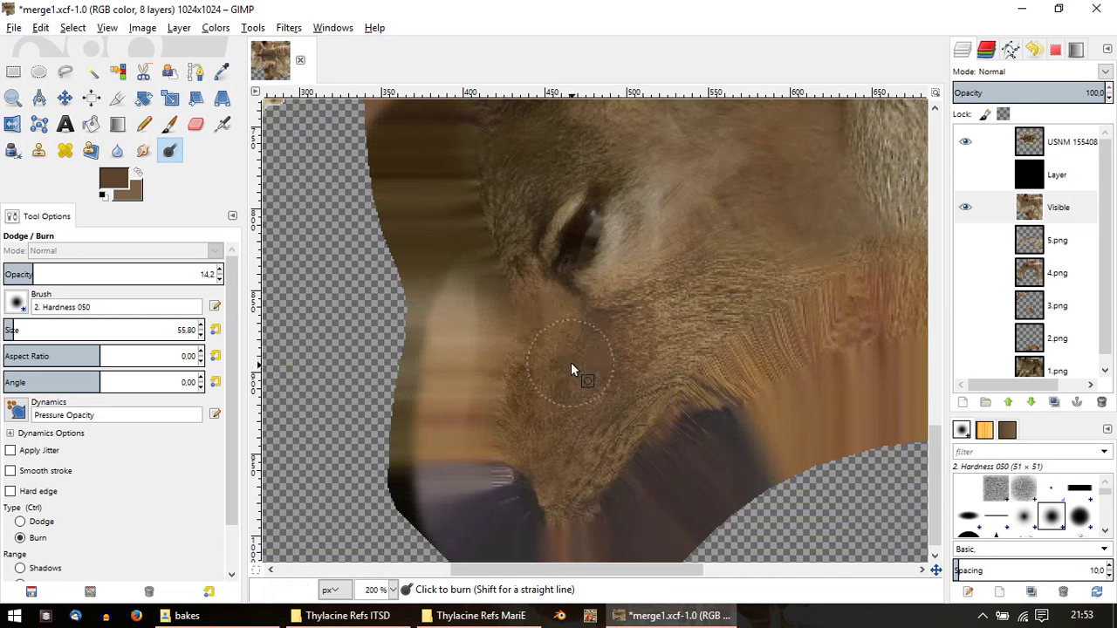
left_click(508, 344, "ctrl")
Step: Toggle Dodge/Burn to darkening and zoom in on the lower jaw and muzzle
scroll(596, 373, "down", 1, "ctrl")
key("ctrl")
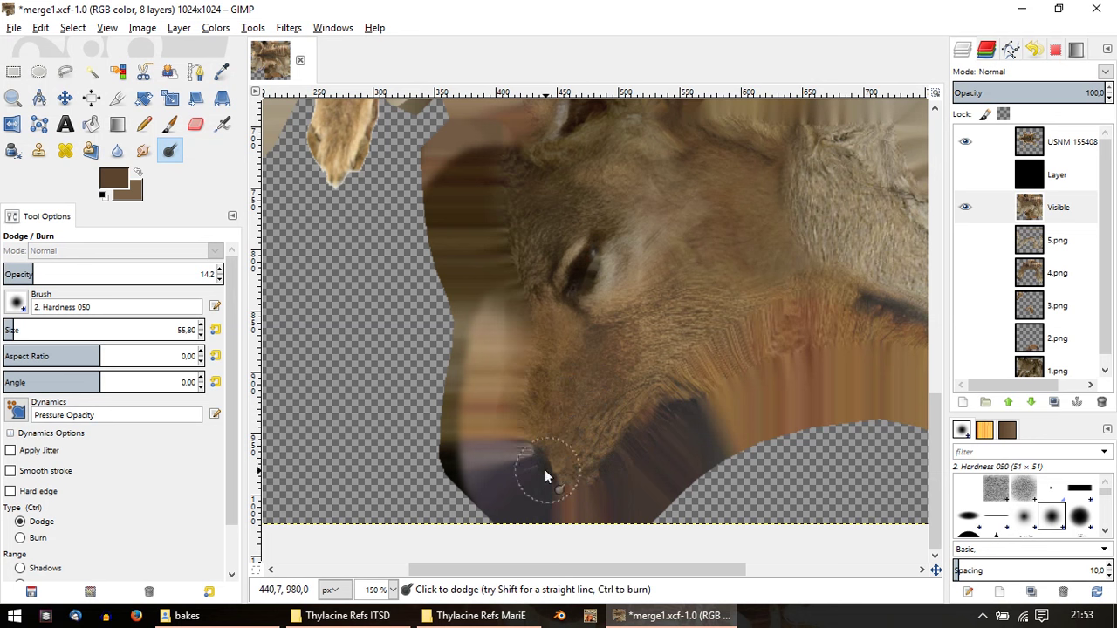
scroll(533, 471, "down", 1, "ctrl")
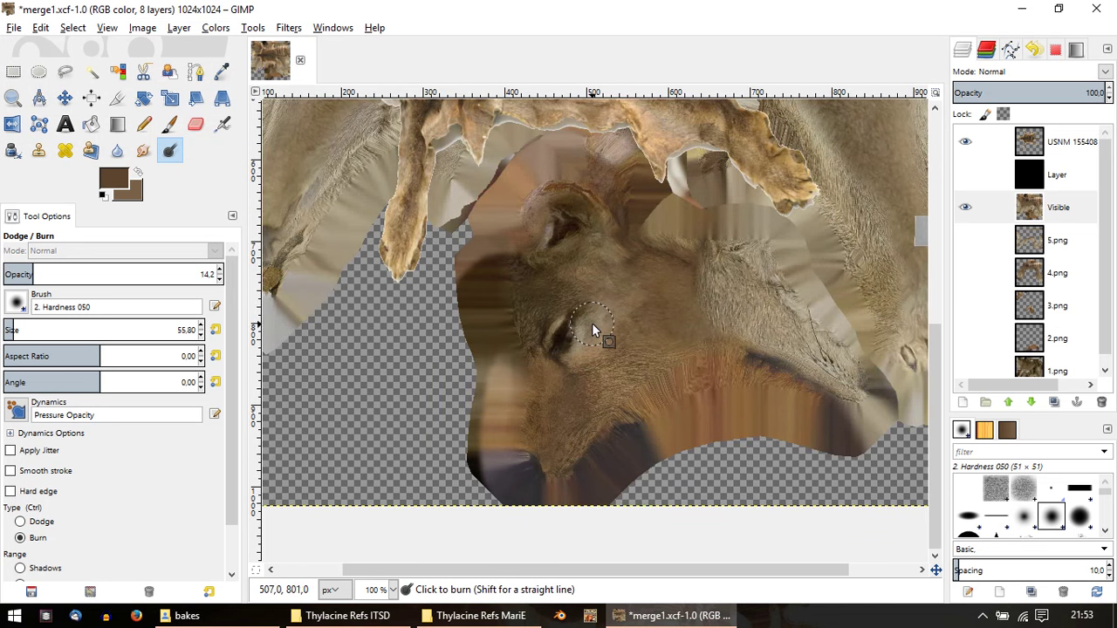
scroll(592, 323, "down", 1, "ctrl")
scroll(577, 338, "down", 1, "ctrl")
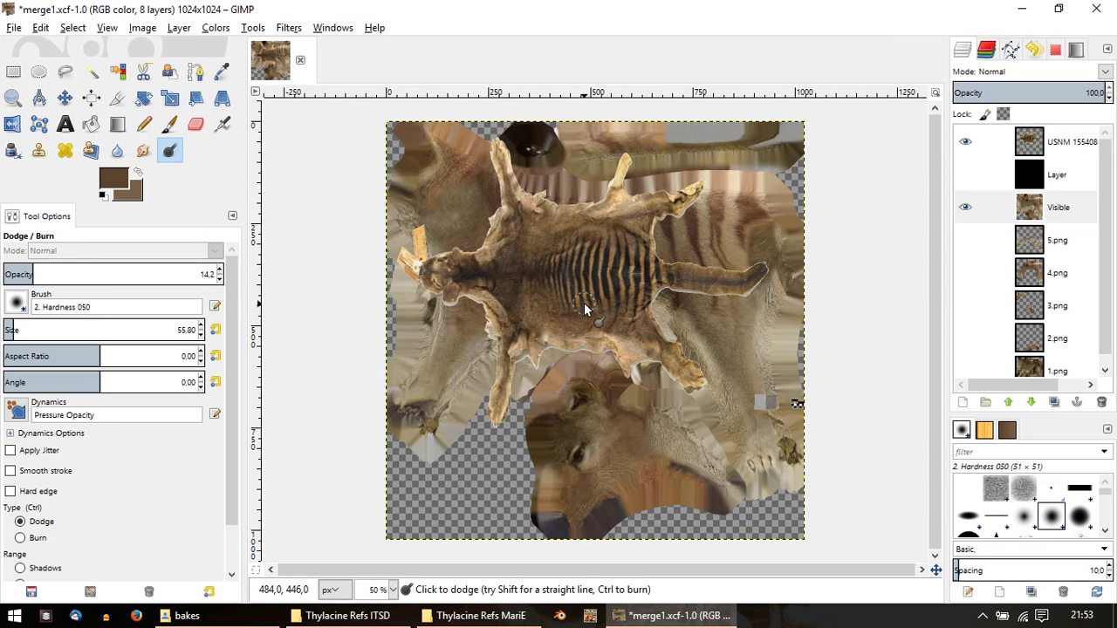
key("ctrl")
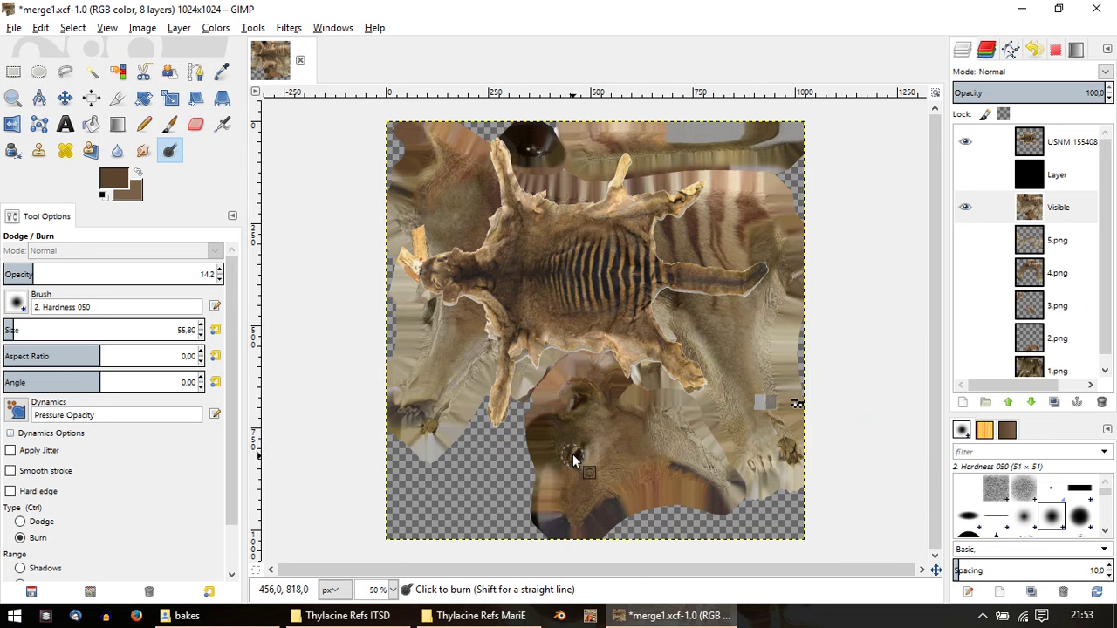
scroll(522, 423, "up", 1, "ctrl")
scroll(483, 429, "up", 2, "ctrl")
scroll(375, 337, "up", 1, "ctrl")
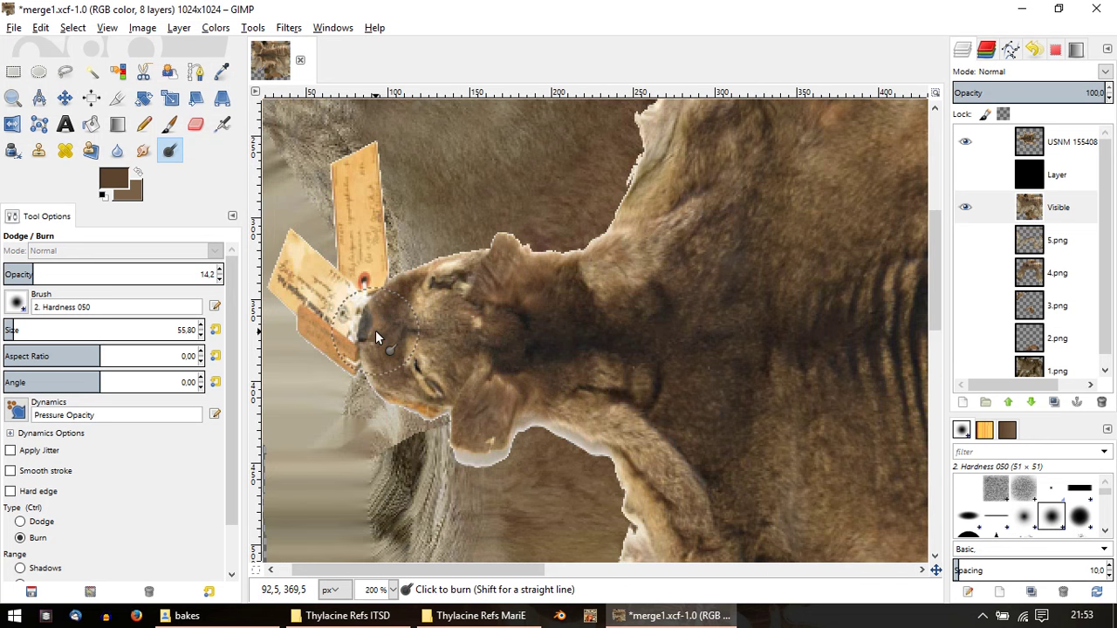
Step: With the Paintbrush on the USNM 155408 layer, dab colour on the neck and sample a colour
key("p")
left_click(1054, 141)
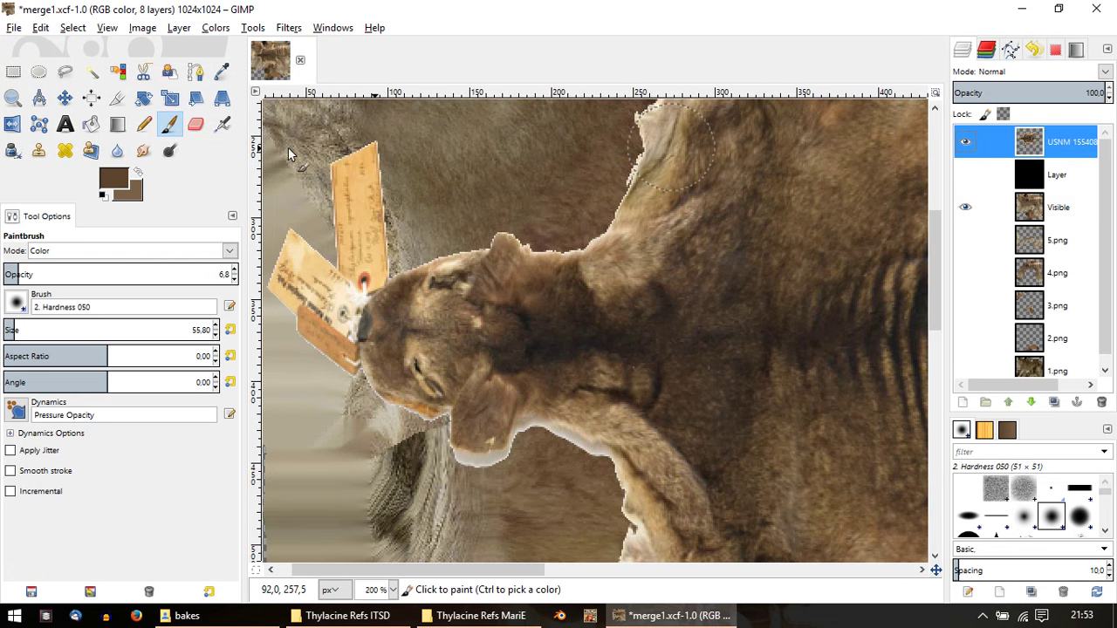
left_click(559, 366)
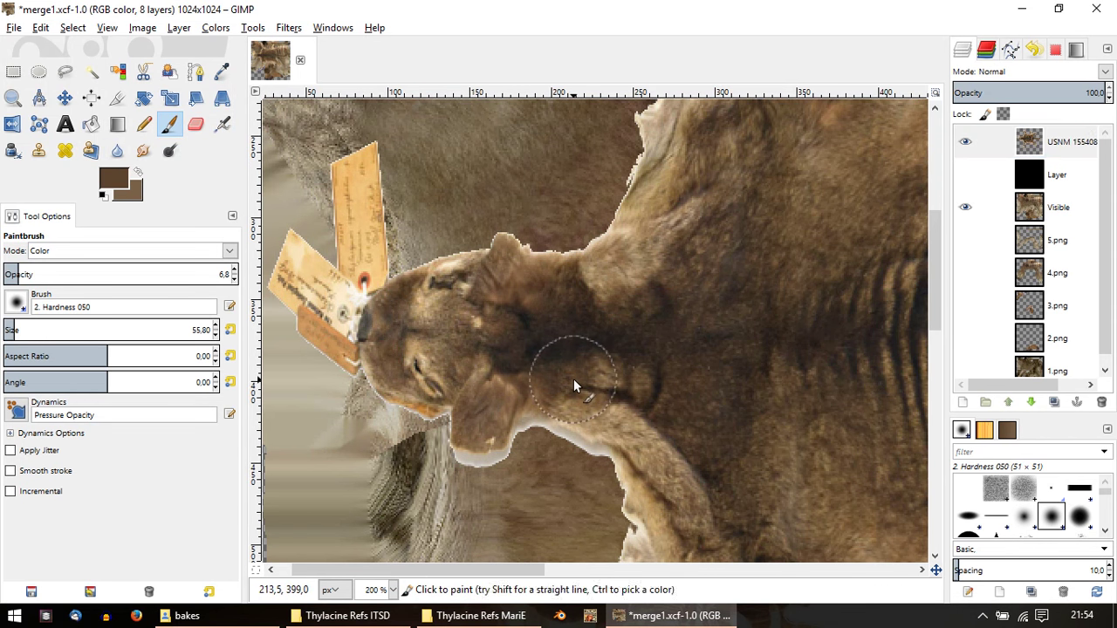
key("ctrl")
scroll(389, 358, "up", 2, "ctrl")
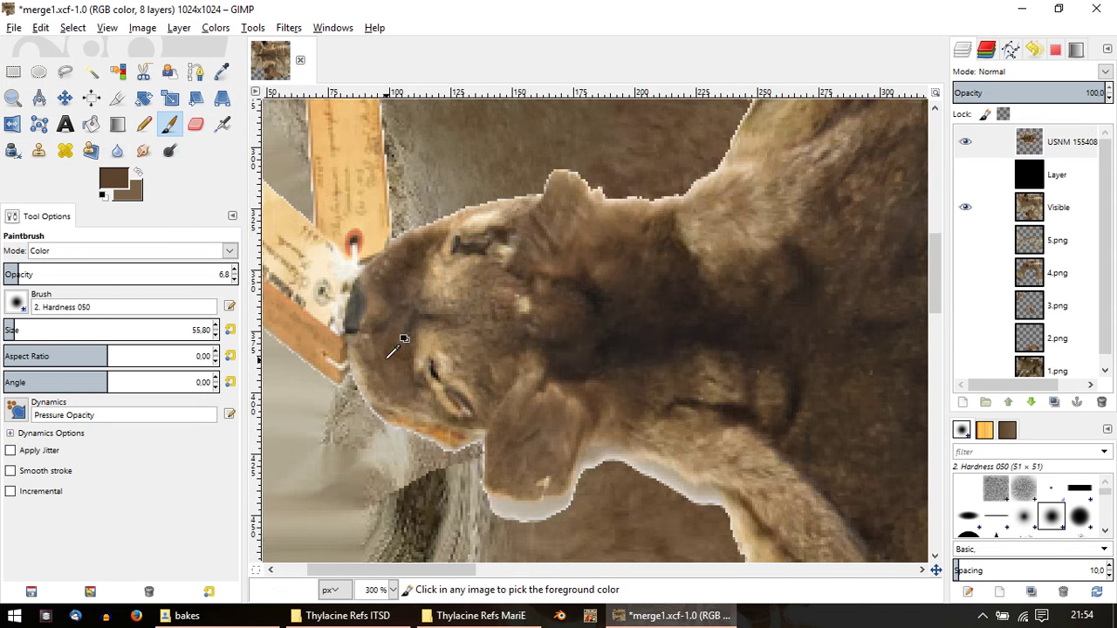
key("ctrl")
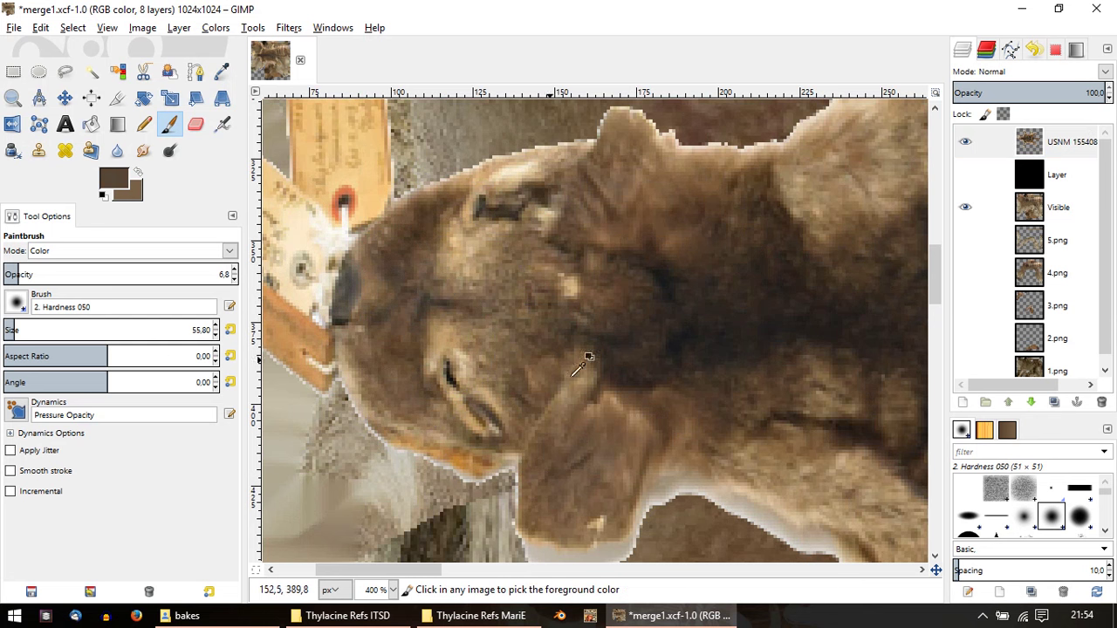
Step: On the Visible layer, tint beside the eye with a size 5.42 brush at 15.5 opacity
scroll(587, 363, "down", 1, "ctrl")
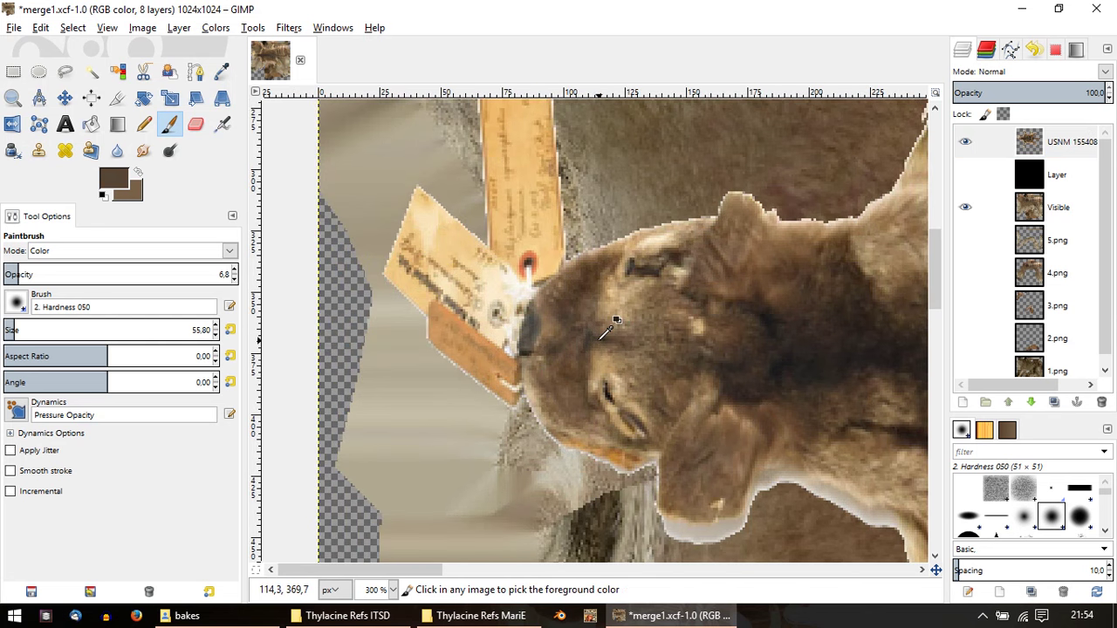
scroll(603, 319, "up", 3, "ctrl")
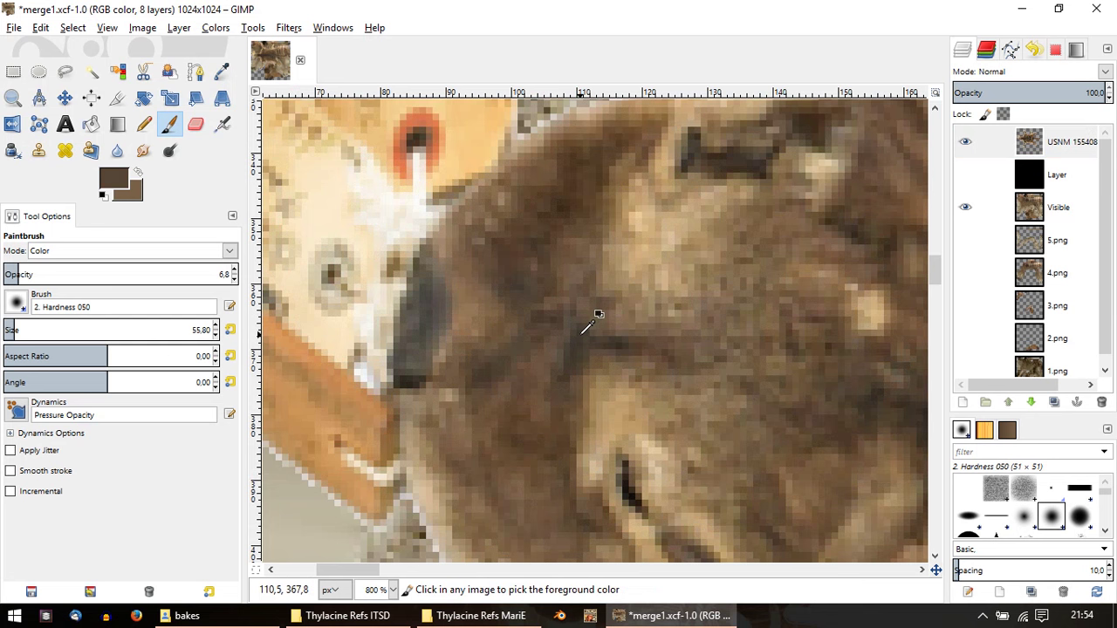
scroll(587, 325, "down", 2, "ctrl")
scroll(611, 375, "down", 1, "ctrl")
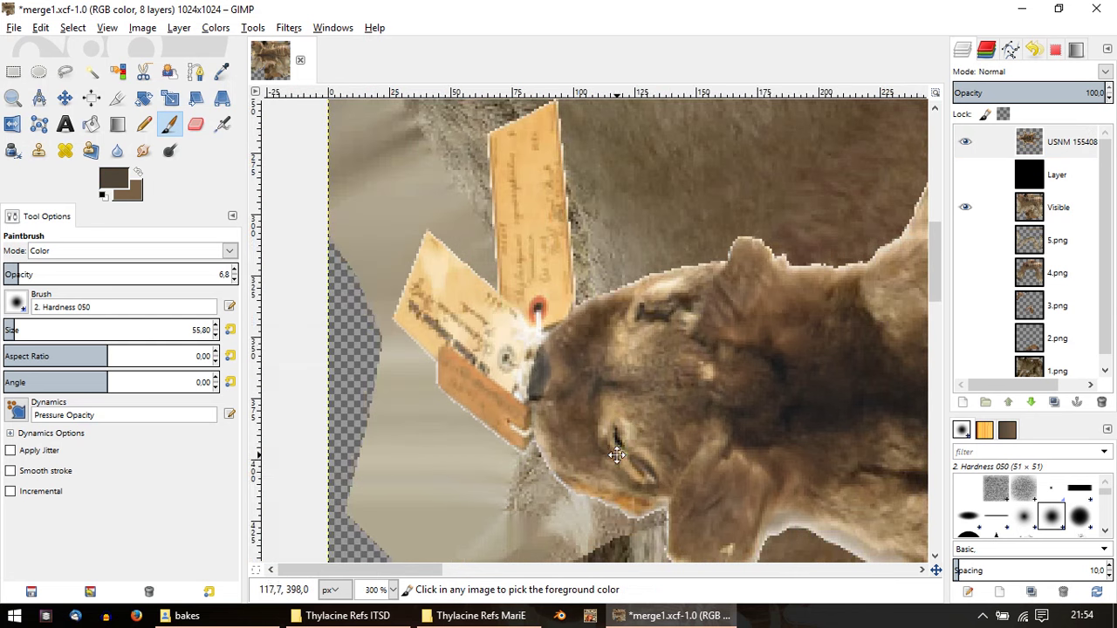
scroll(542, 366, "down", 2, "ctrl")
scroll(515, 297, "down", 2, "ctrl")
scroll(517, 199, "up", 2, "ctrl")
scroll(462, 267, "up", 1, "ctrl")
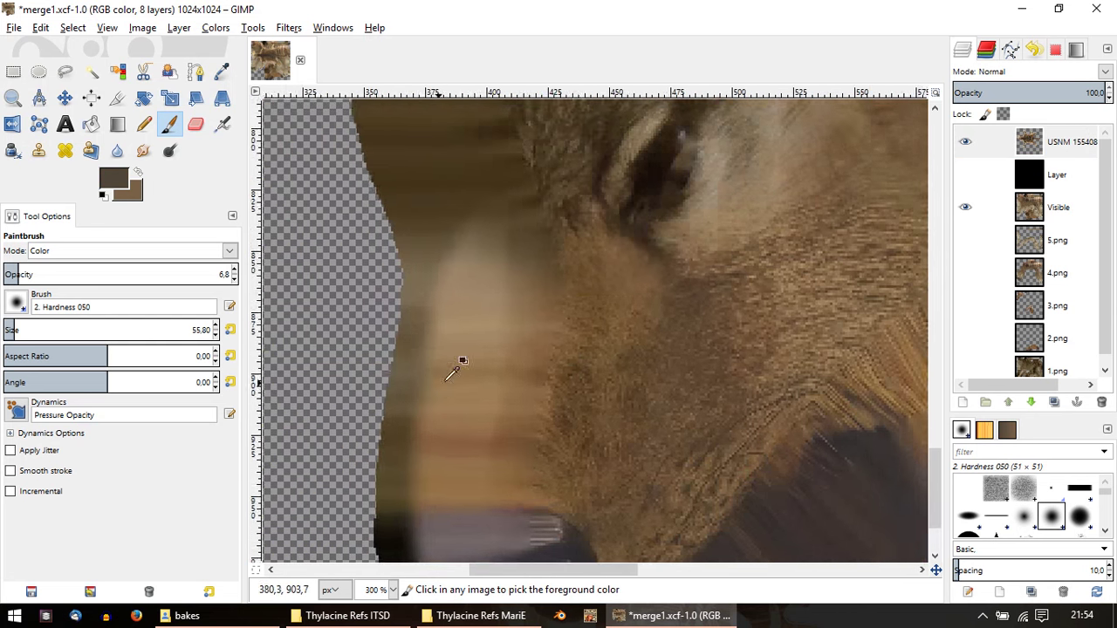
scroll(456, 370, "up", 1, "ctrl")
left_click(1017, 214)
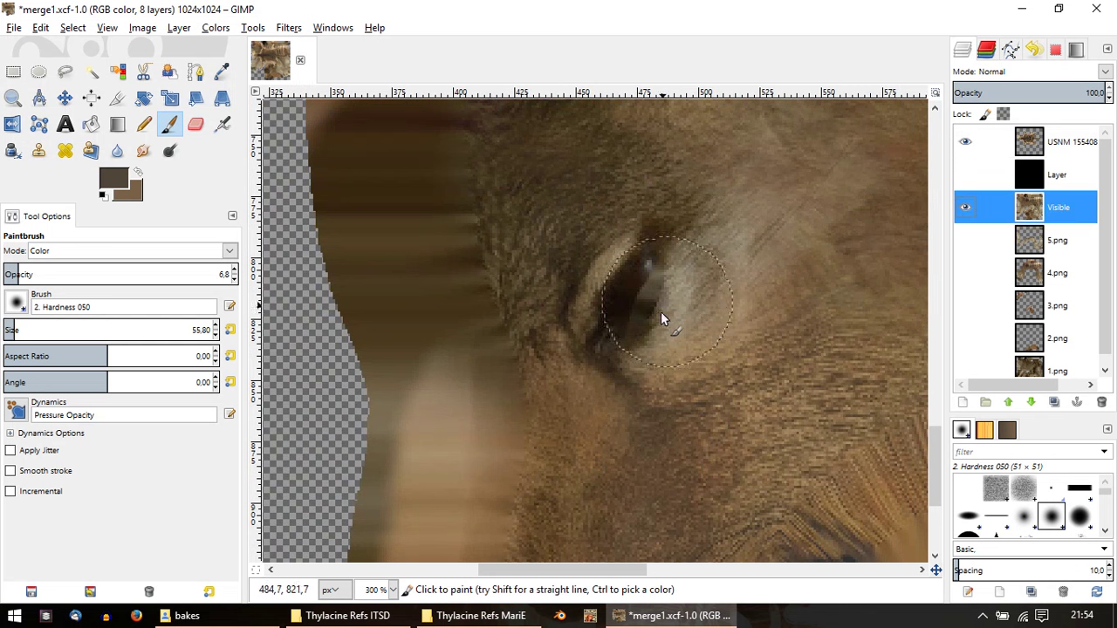
left_click(4, 331)
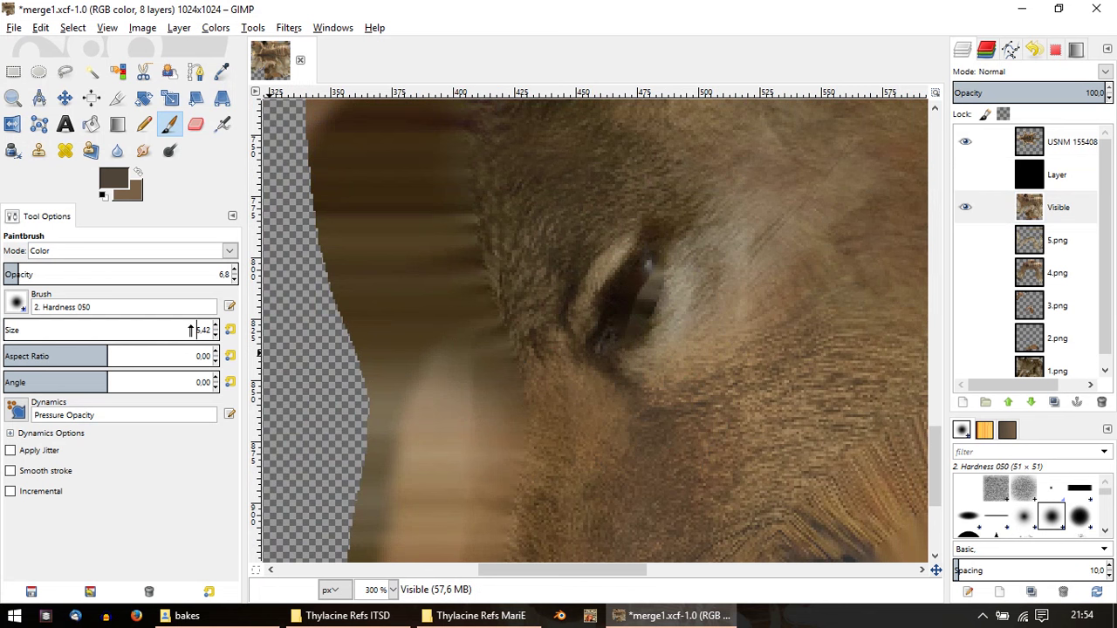
left_click(570, 328)
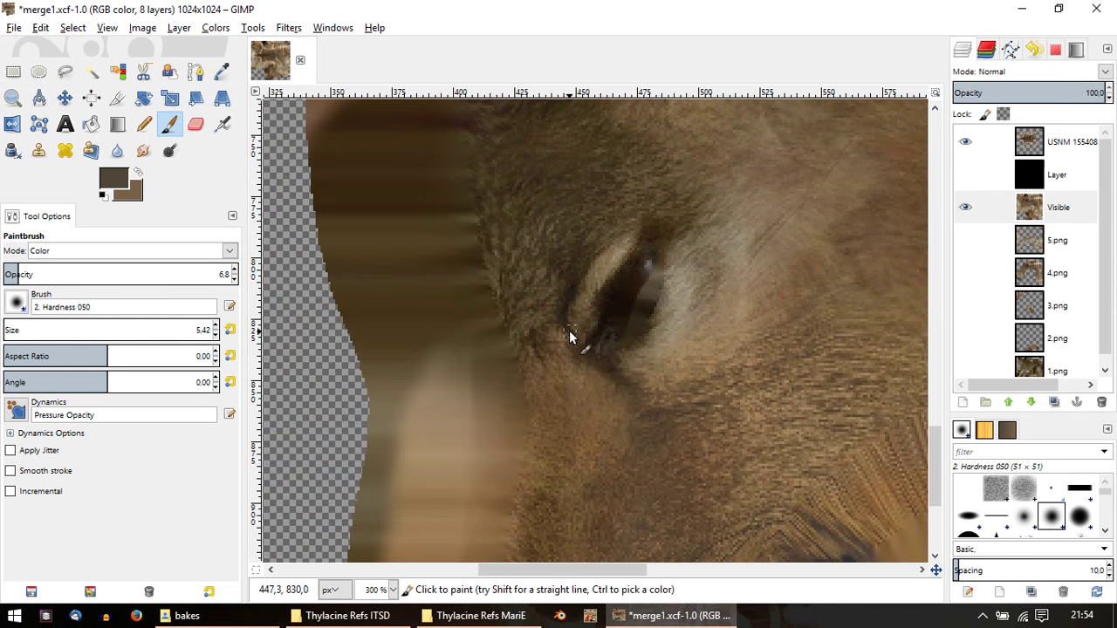
left_click_drag(18, 272, 39, 274)
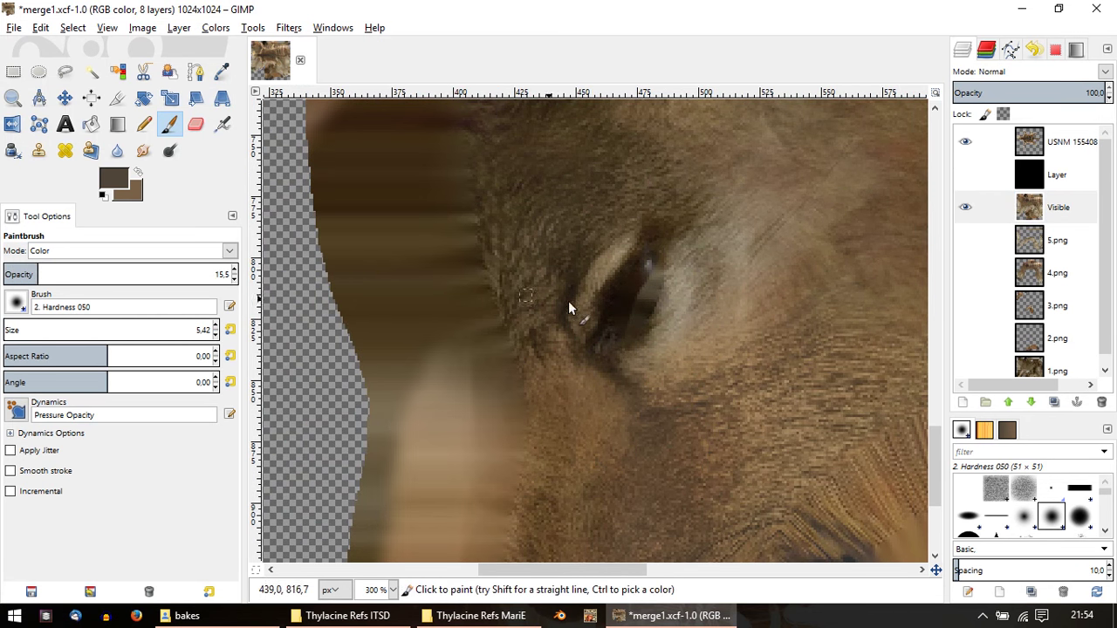
Step: Pan and zoom around the eye to inspect the tinted fur
middle_click_drag(650, 357, 605, 409)
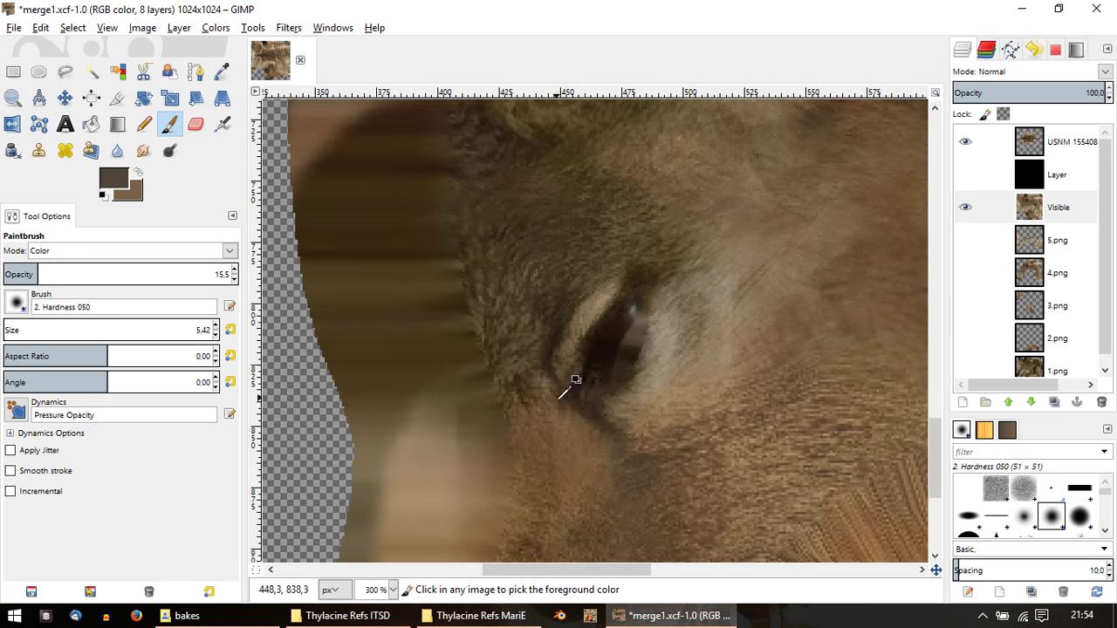
scroll(576, 381, "down", 1, "ctrl")
scroll(576, 384, "down", 1, "ctrl")
scroll(579, 404, "up", 2, "ctrl")
scroll(549, 362, "up", 1, "ctrl")
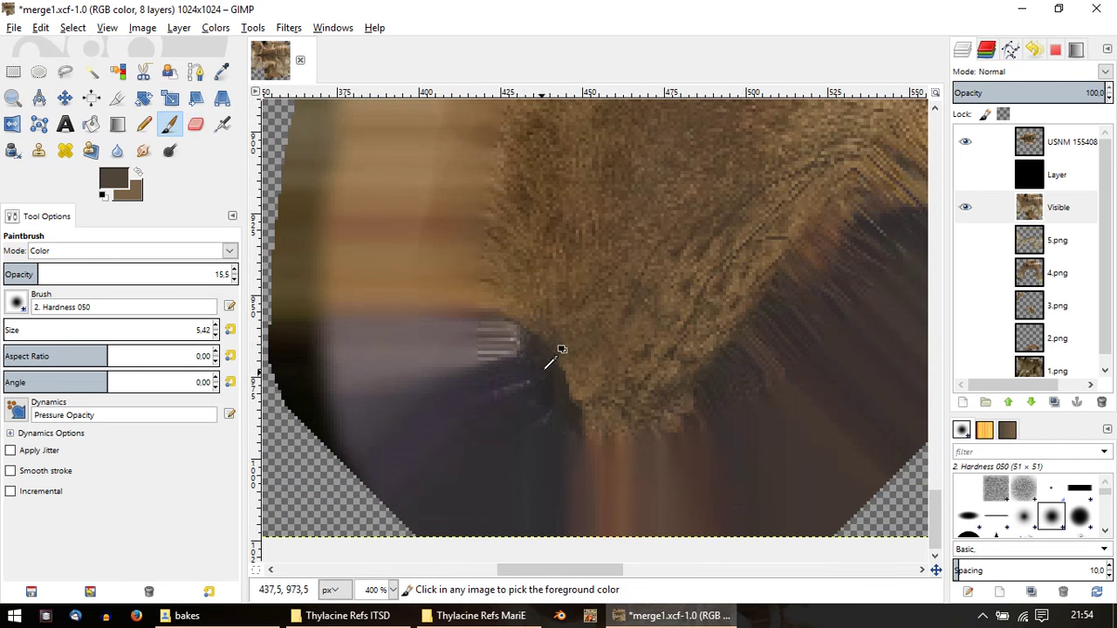
scroll(529, 325, "down", 4, "ctrl")
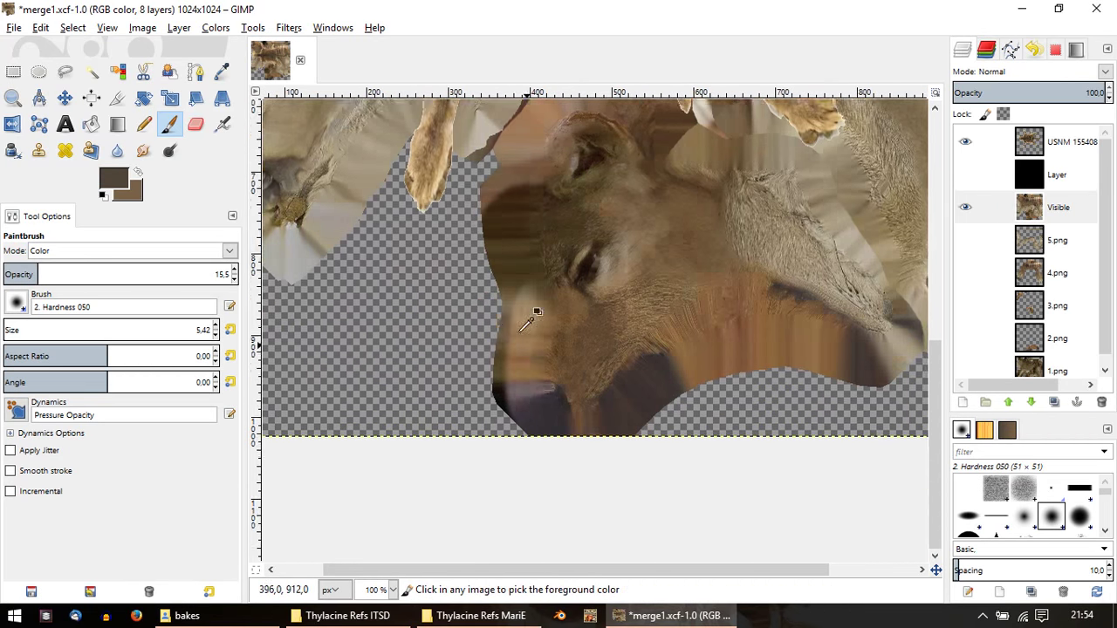
scroll(512, 406, "up", 3)
scroll(512, 407, "down", 1, "ctrl")
scroll(430, 347, "up", 2)
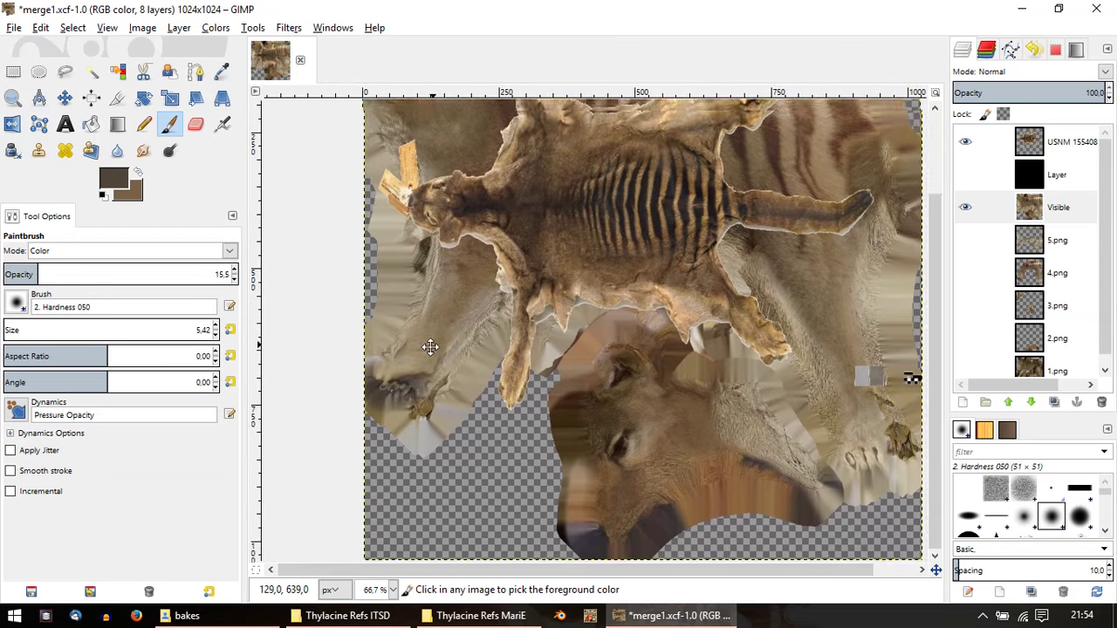
scroll(430, 346, "up", 1, "ctrl")
scroll(412, 257, "up", 1, "ctrl")
scroll(411, 256, "up", 2, "ctrl")
scroll(584, 323, "up", 2, "ctrl")
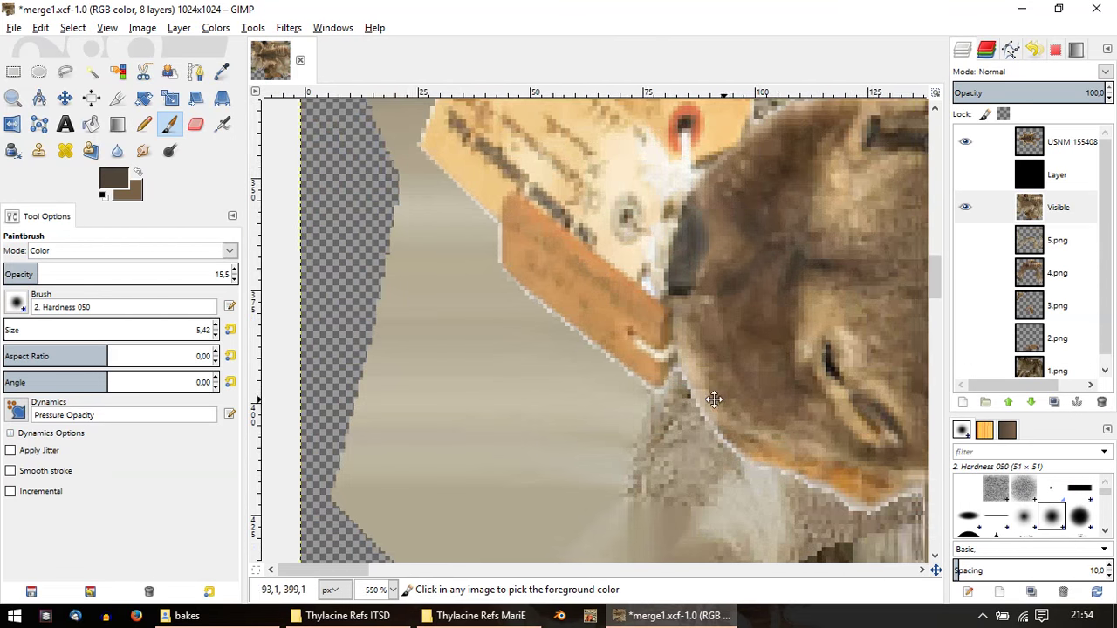
scroll(568, 320, "up", 1, "ctrl")
scroll(569, 320, "up", 1, "ctrl")
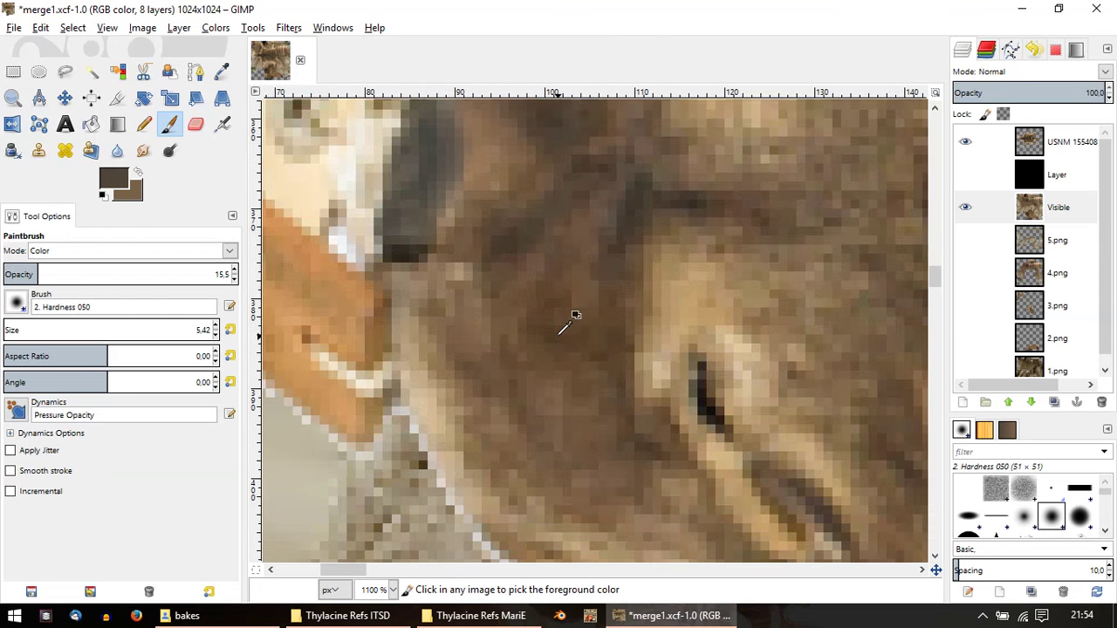
Step: Pick a dark brown background colour from the face on USNM 155408, radius 81, averaging off
left_click(1061, 157)
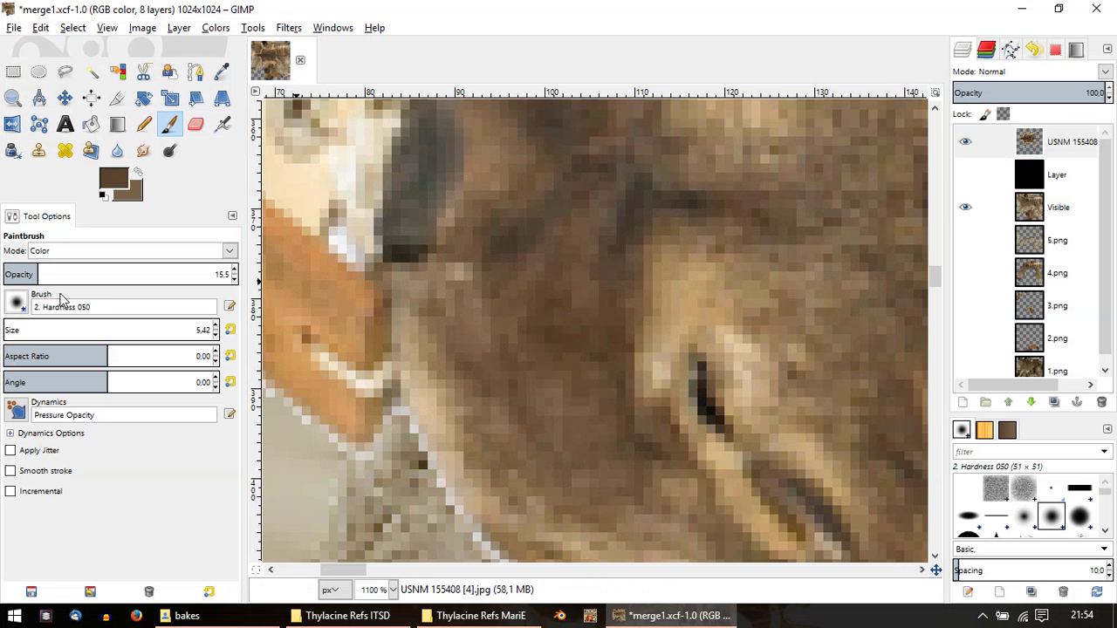
left_click(221, 72)
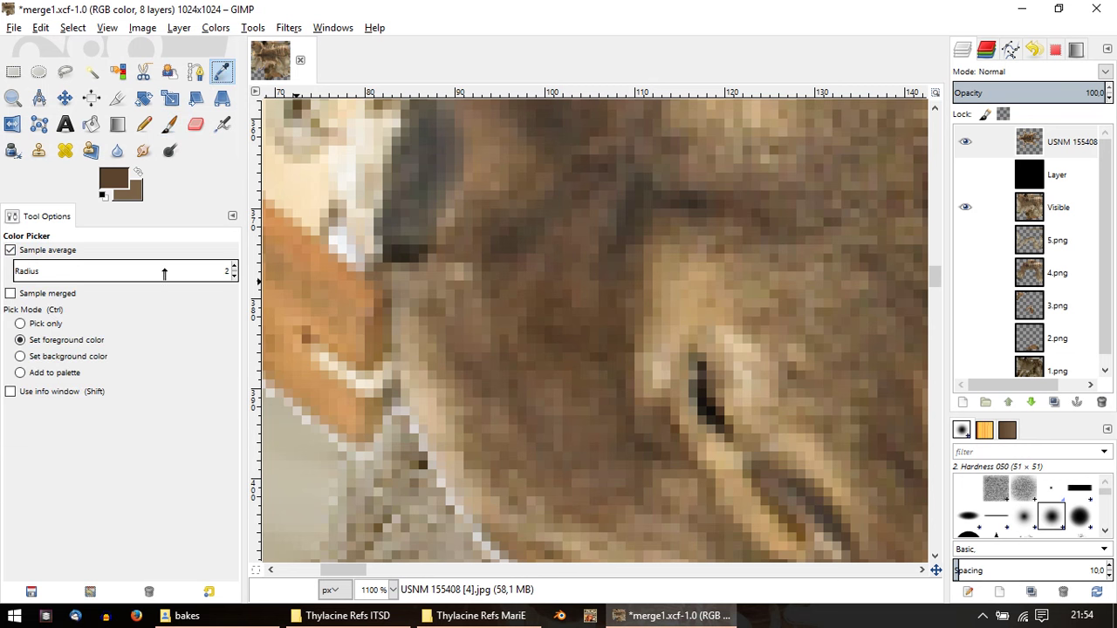
left_click(552, 334, "ctrl")
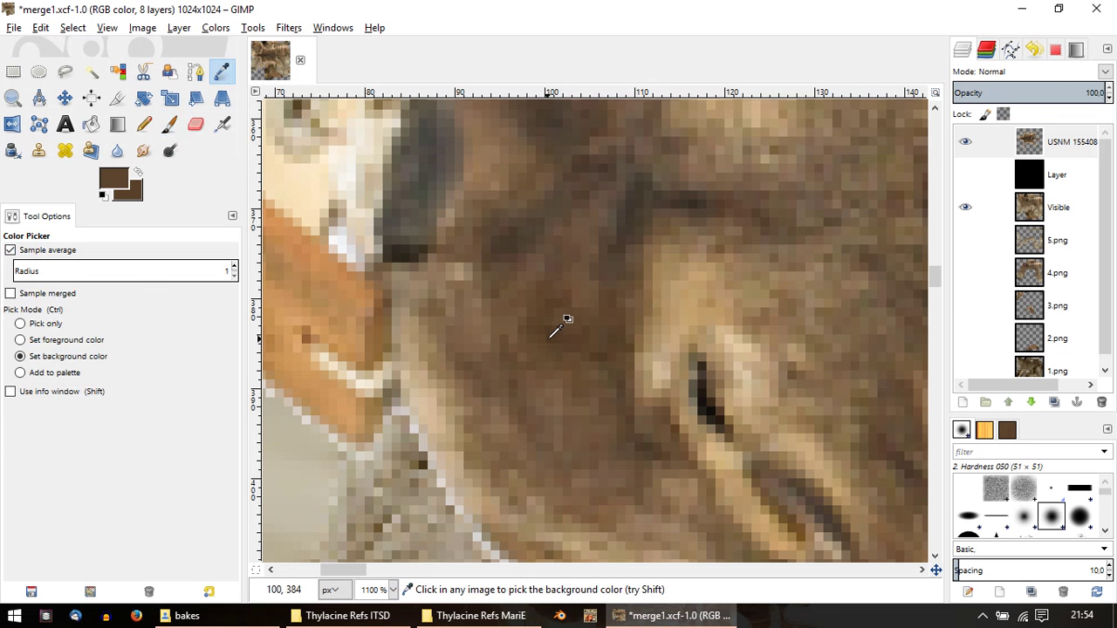
left_click(217, 271)
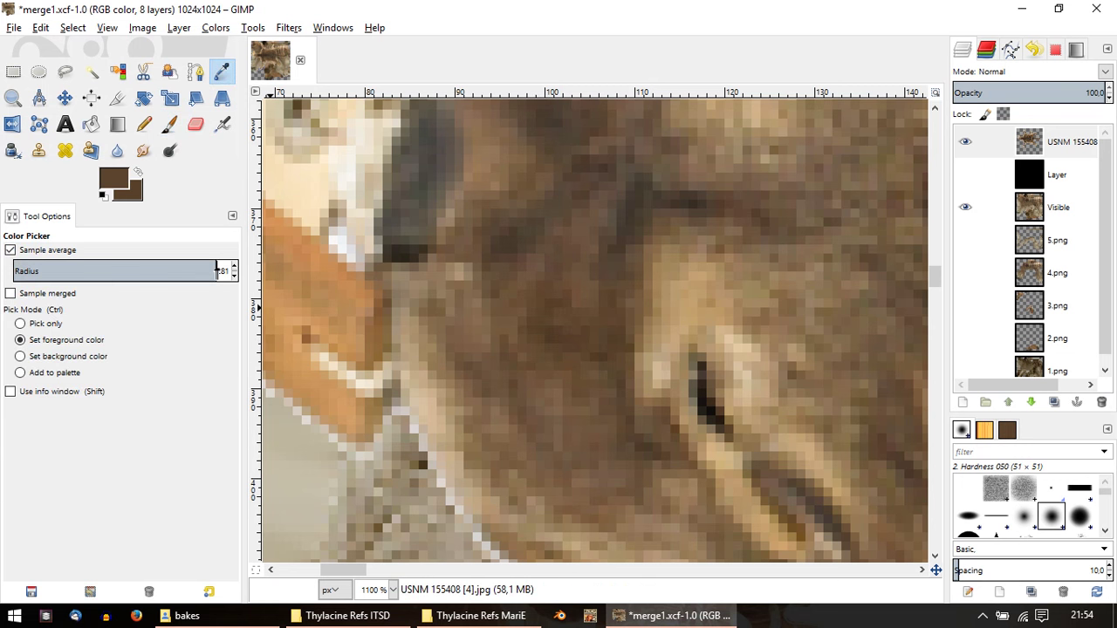
left_click(10, 250)
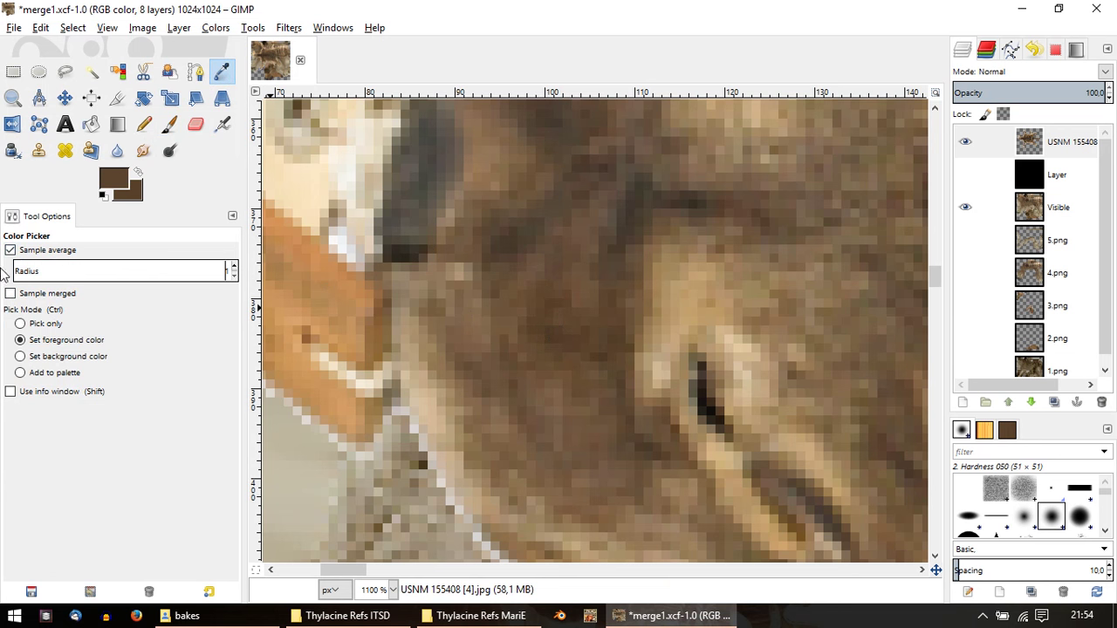
left_click(10, 251)
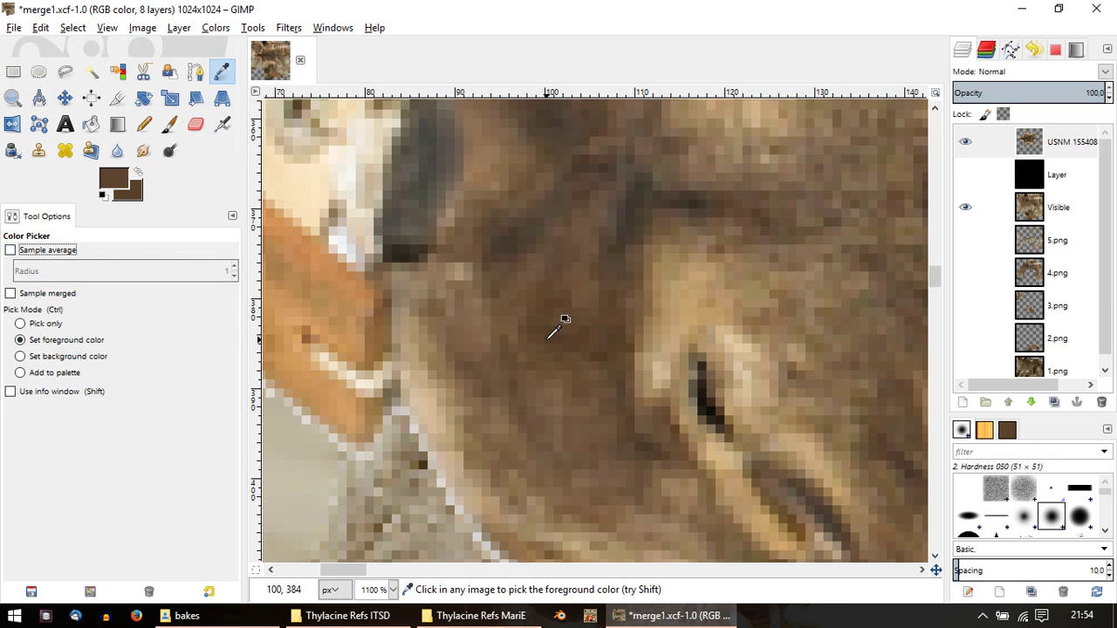
scroll(563, 325, "down", 6, "ctrl")
Step: Return to the Paintbrush on the Visible layer and raise its opacity to 22.3
scroll(424, 218, "down", 2, "ctrl")
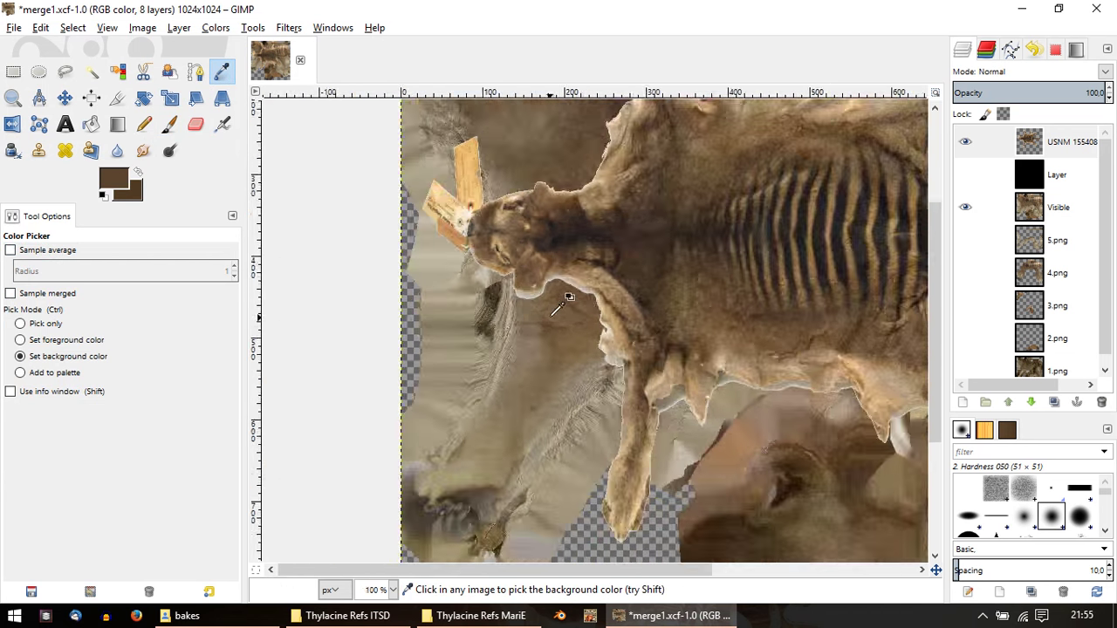
scroll(568, 294, "down", 1, "ctrl")
key("Page_Down")
key("Page_Down")
key("p")
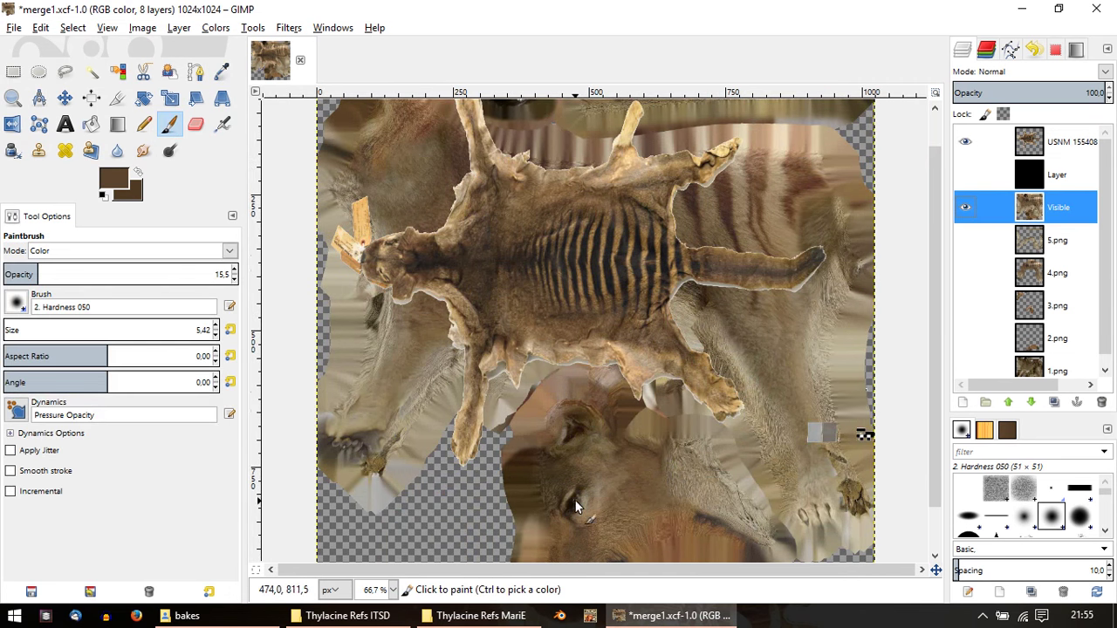
scroll(576, 419, "down", 5)
scroll(587, 313, "up", 3, "ctrl")
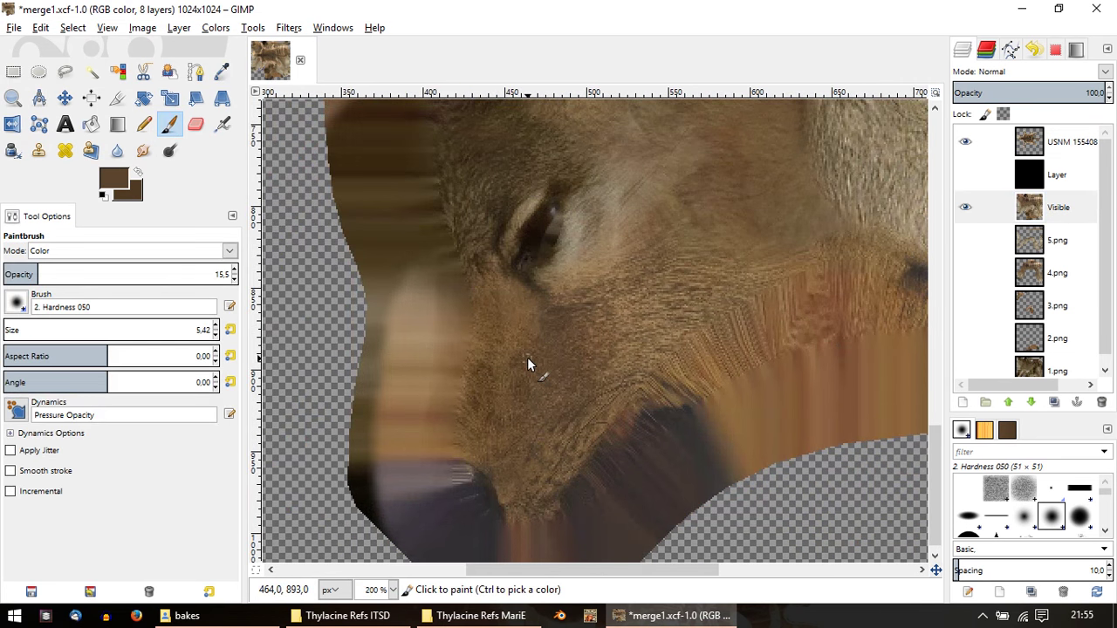
scroll(535, 291, "up", 1, "ctrl")
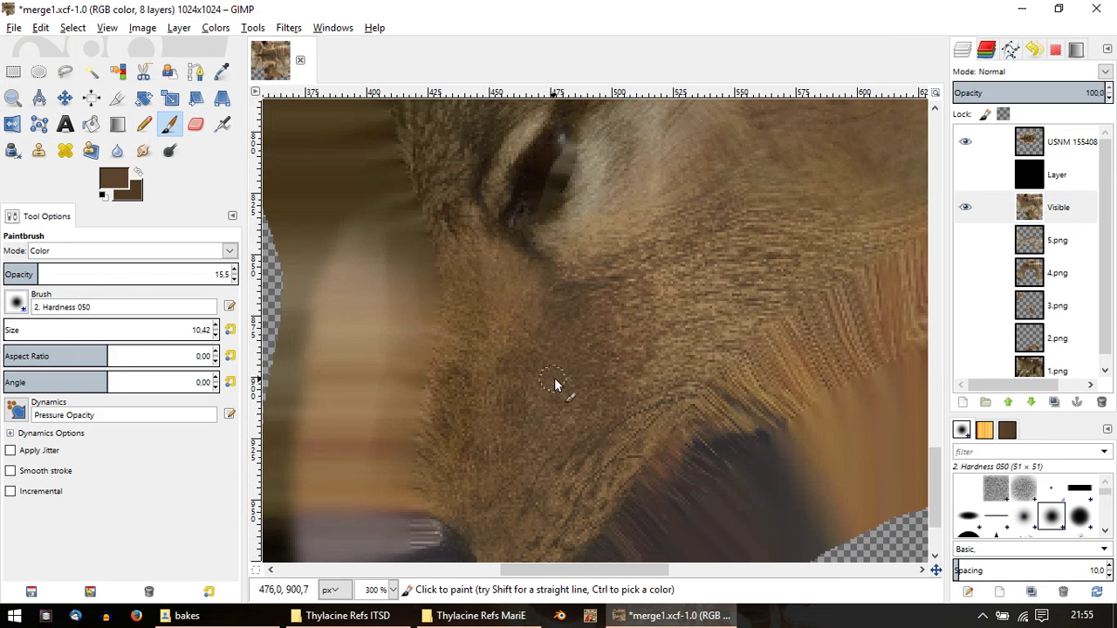
left_click_drag(50, 274, 54, 274)
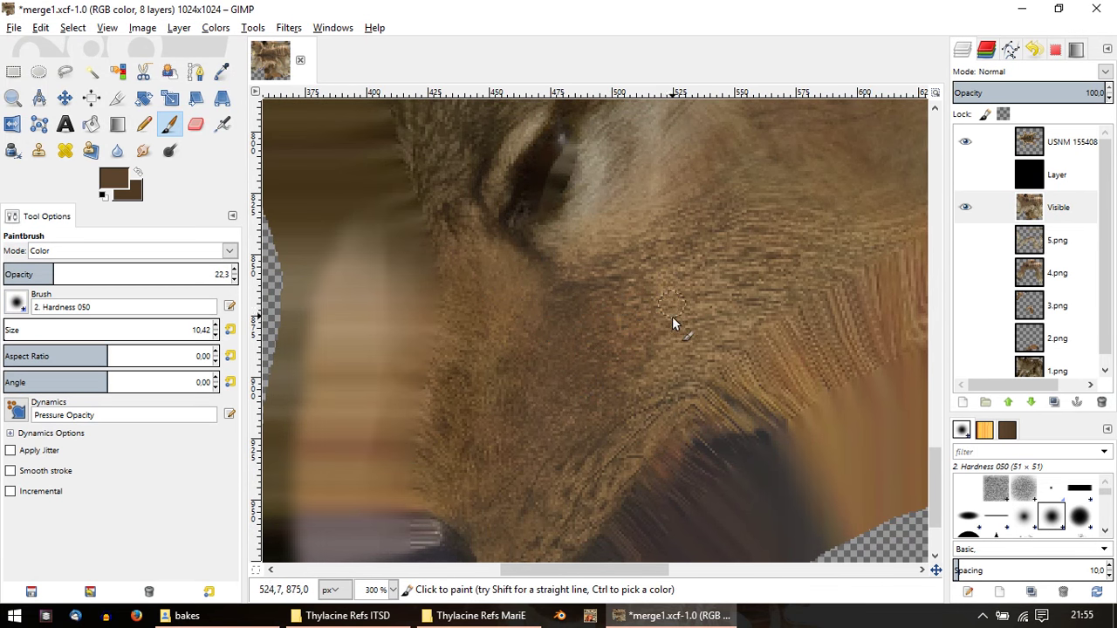
Step: Change the paintbrush blend mode from Color to Saturation and bring the muzzle and eye into view
scroll(690, 292, "down", 2)
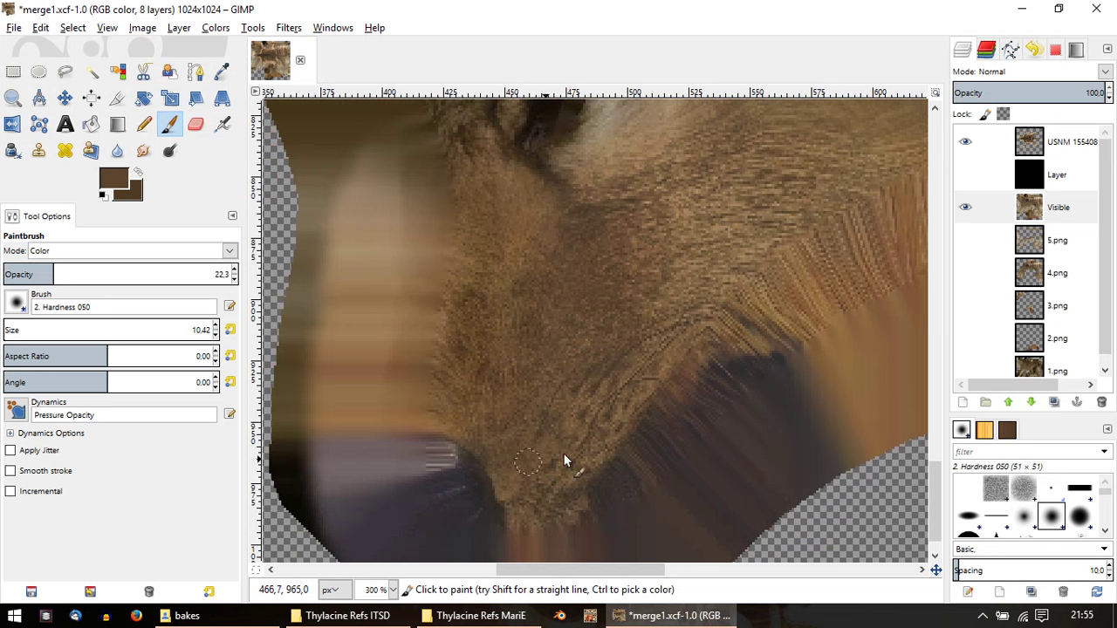
scroll(573, 203, "down", 1, "ctrl")
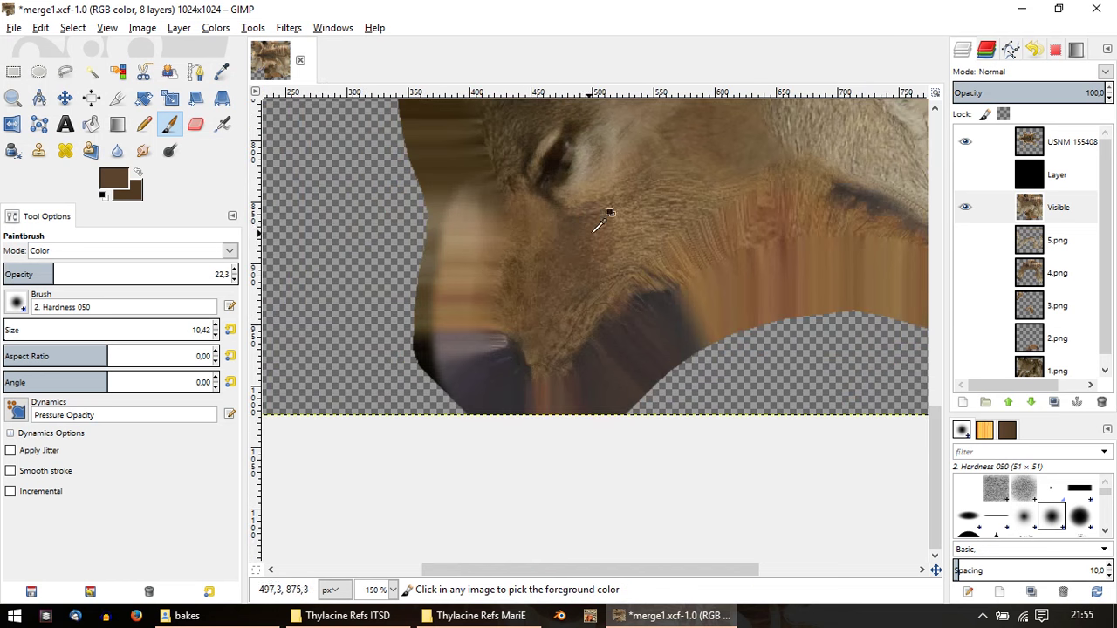
scroll(605, 218, "down", 1, "ctrl")
scroll(462, 367, "down", 1, "ctrl")
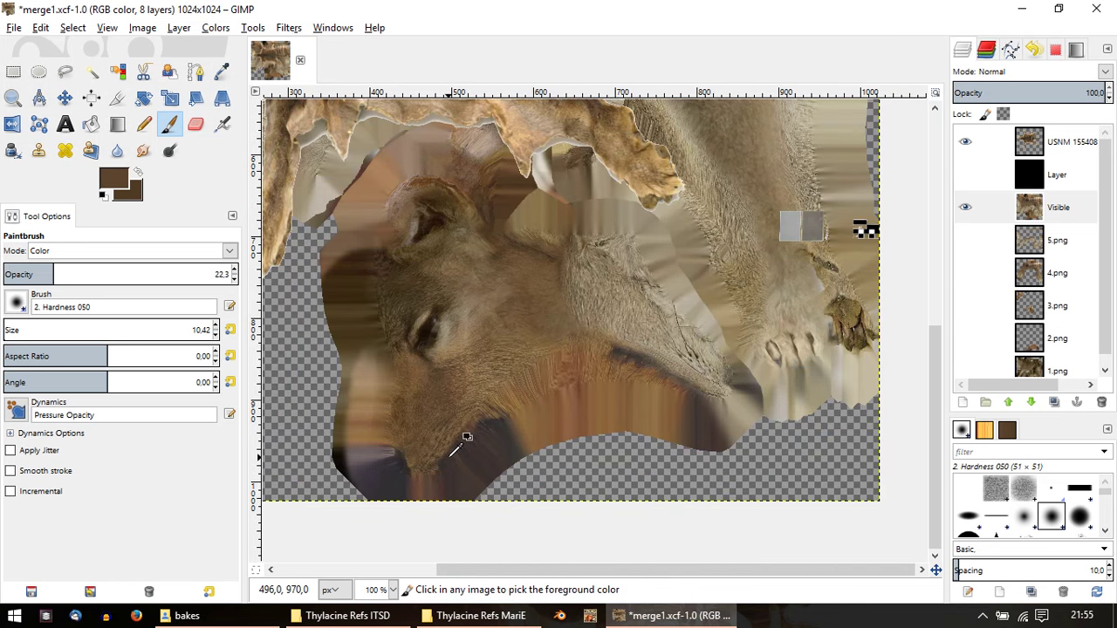
scroll(402, 436, "up", 1, "ctrl")
scroll(471, 436, "up", 1, "ctrl")
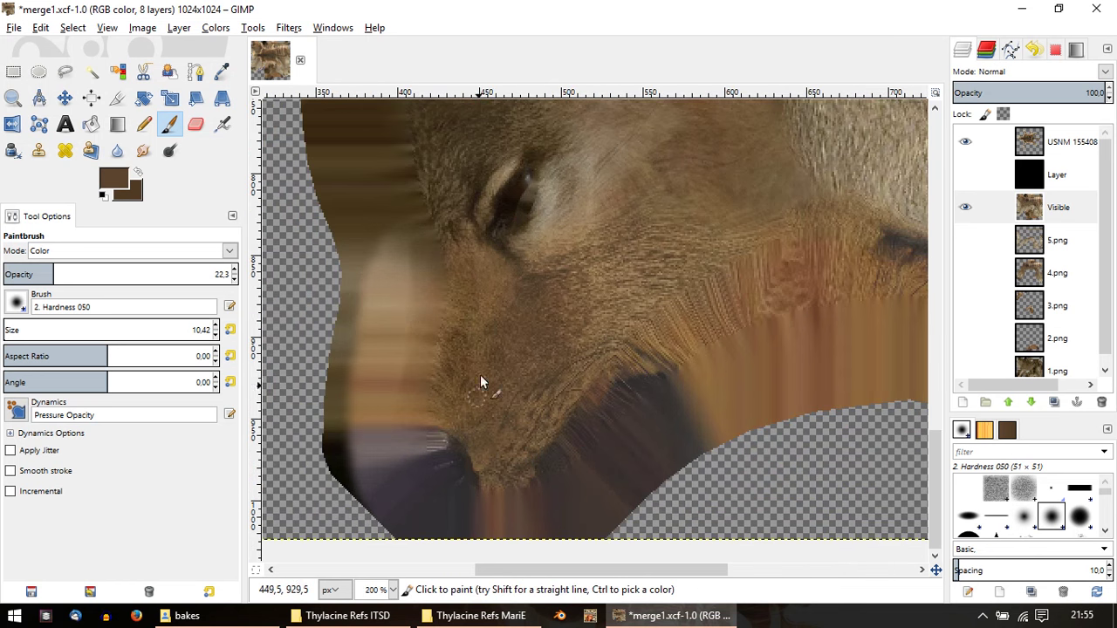
left_click(229, 251)
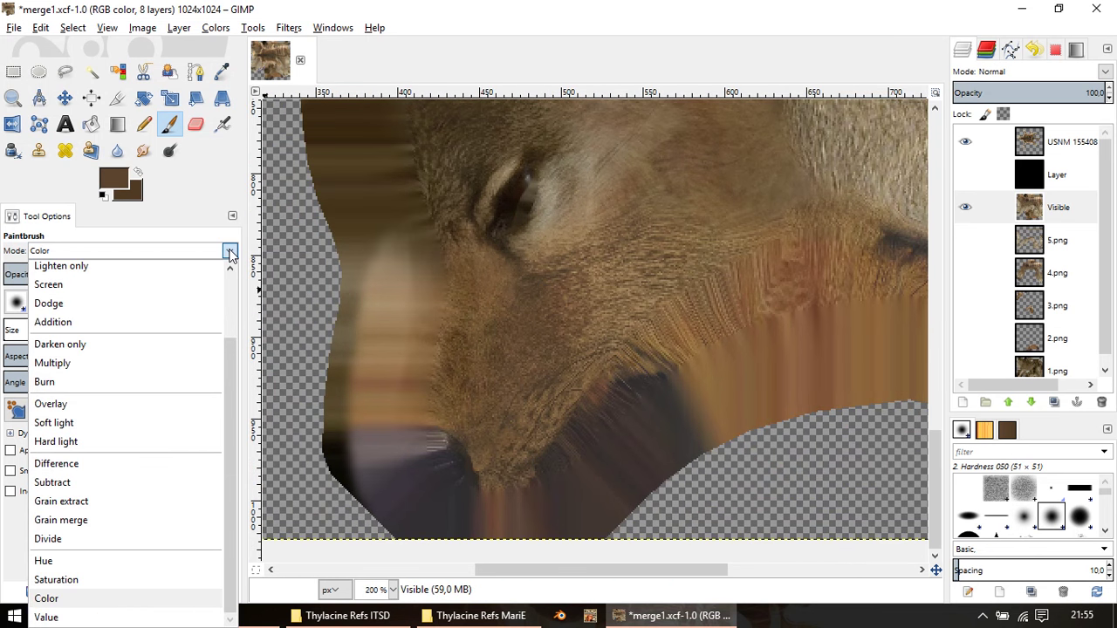
left_click(65, 579)
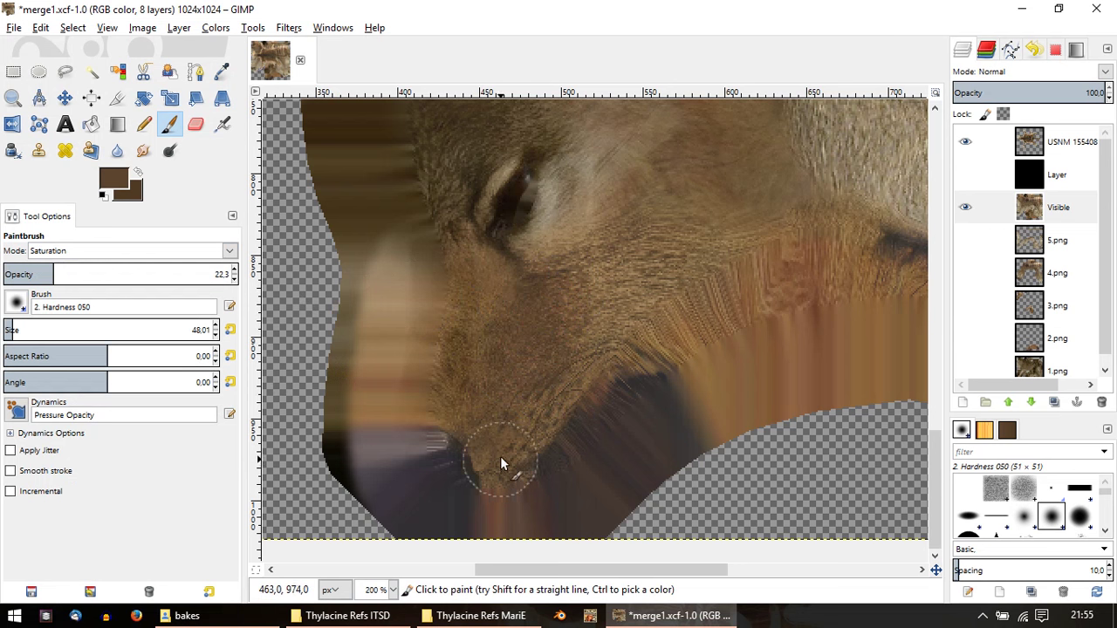
mouse_move(518, 444)
middle_mouse_down()
mouse_move(566, 400)
mouse_move(558, 340)
middle_mouse_up()
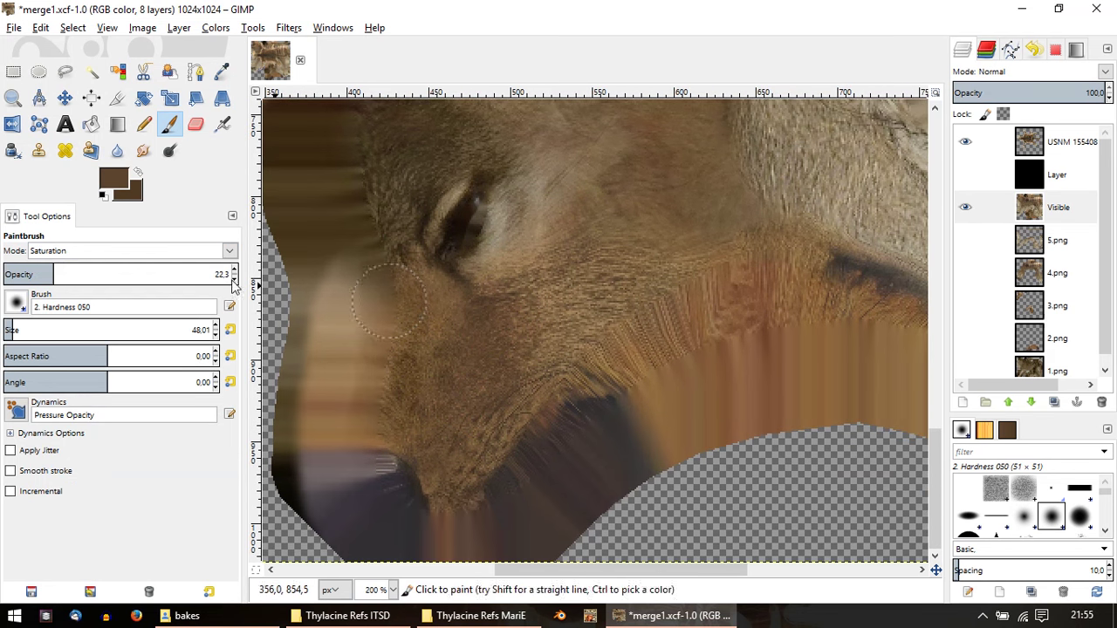
left_click(68, 73)
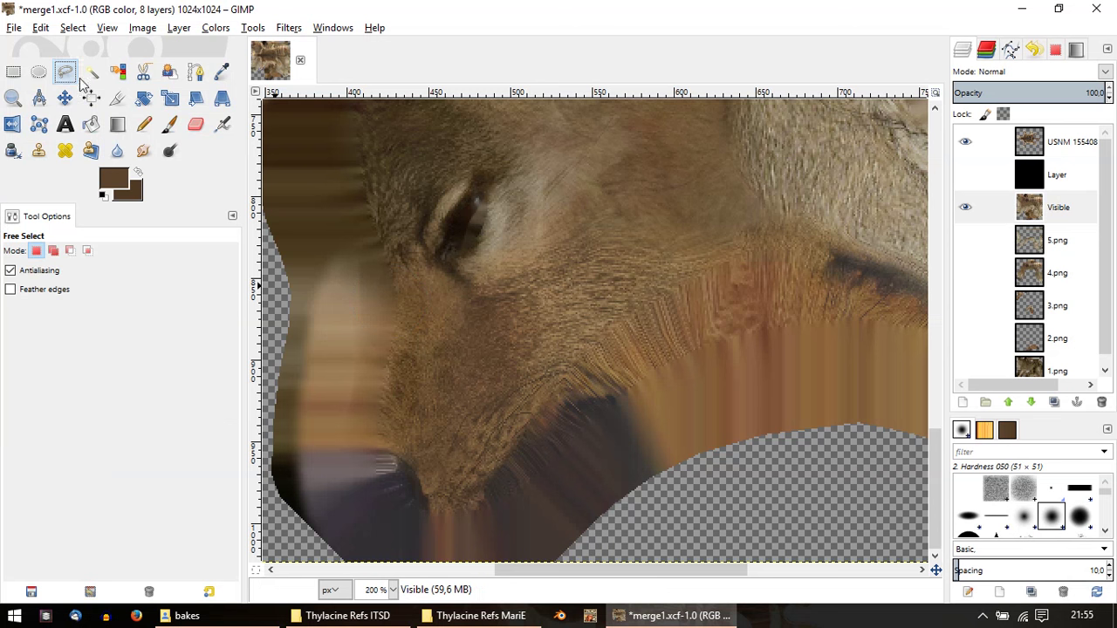
Step: Show the black layer for a greyscale view and turn on feathered selection edges, radius 10
left_click(966, 178)
scroll(581, 287, "left", 1)
scroll(498, 341, "up", 2)
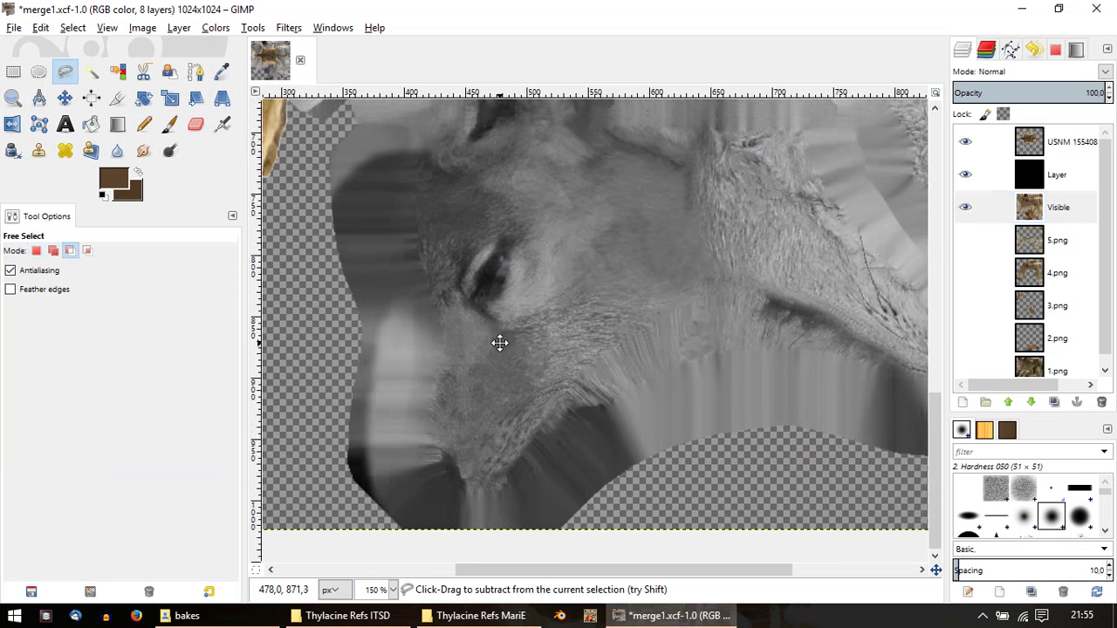
scroll(460, 307, "left", 1)
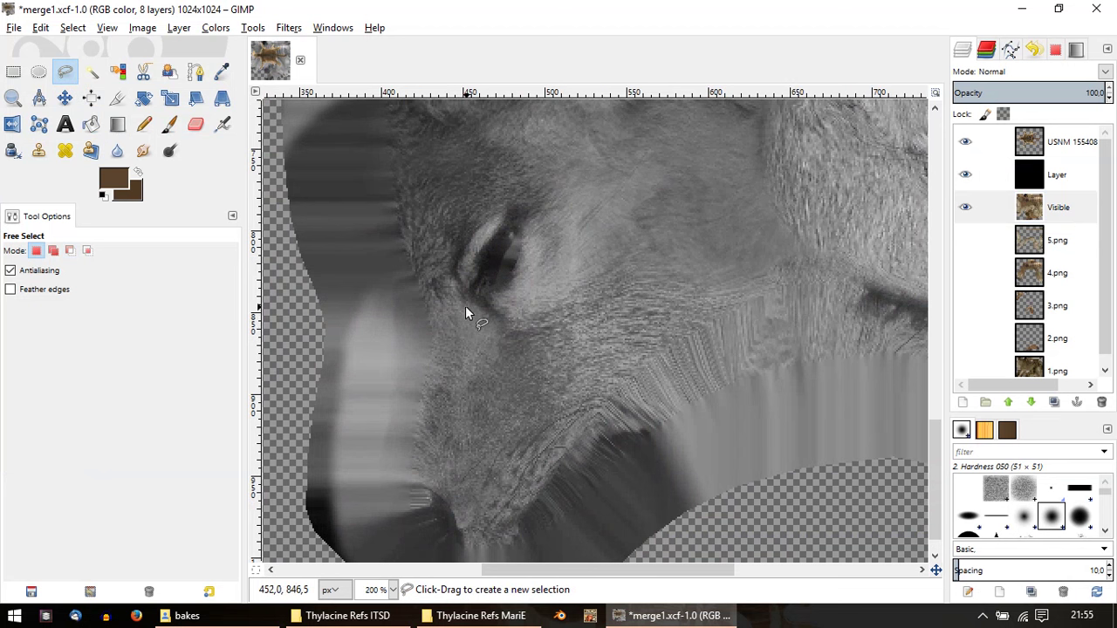
left_click(10, 290)
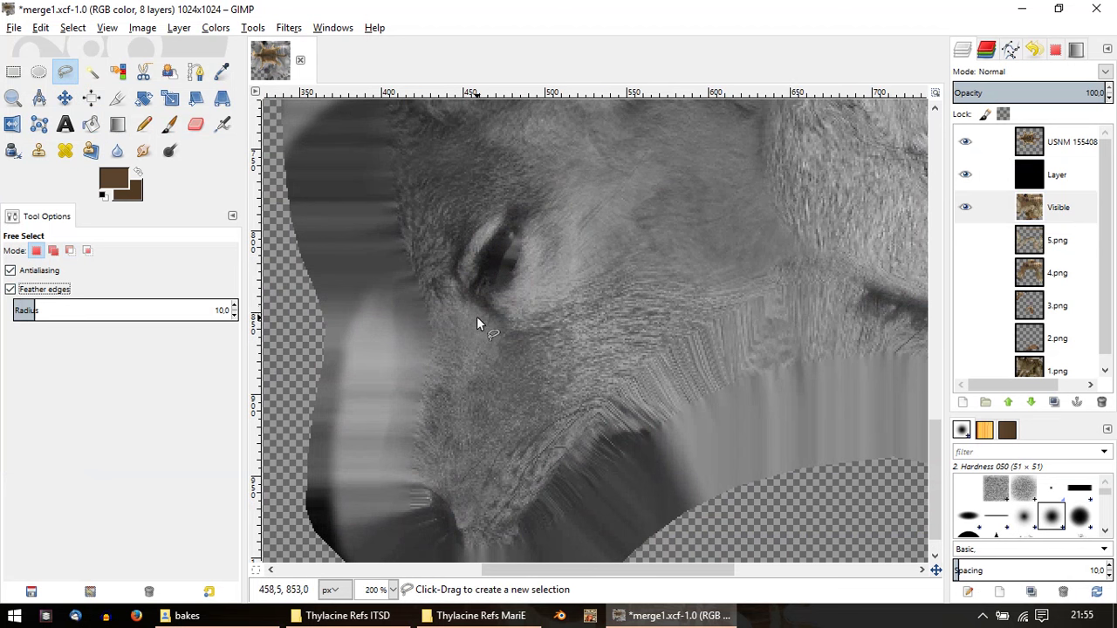
Step: Lasso a freehand selection around the cheek below and behind the eye
left_click_drag(481, 310, 423, 320)
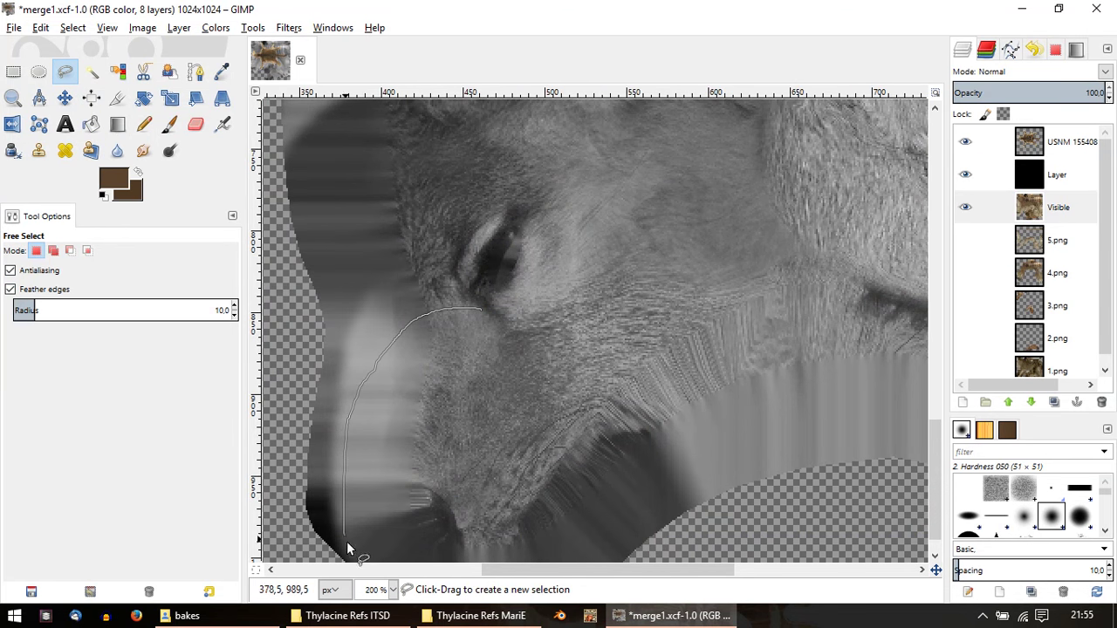
mouse_move(347, 543)
left_mouse_down()
mouse_move(864, 63)
mouse_move(772, 140)
left_mouse_up()
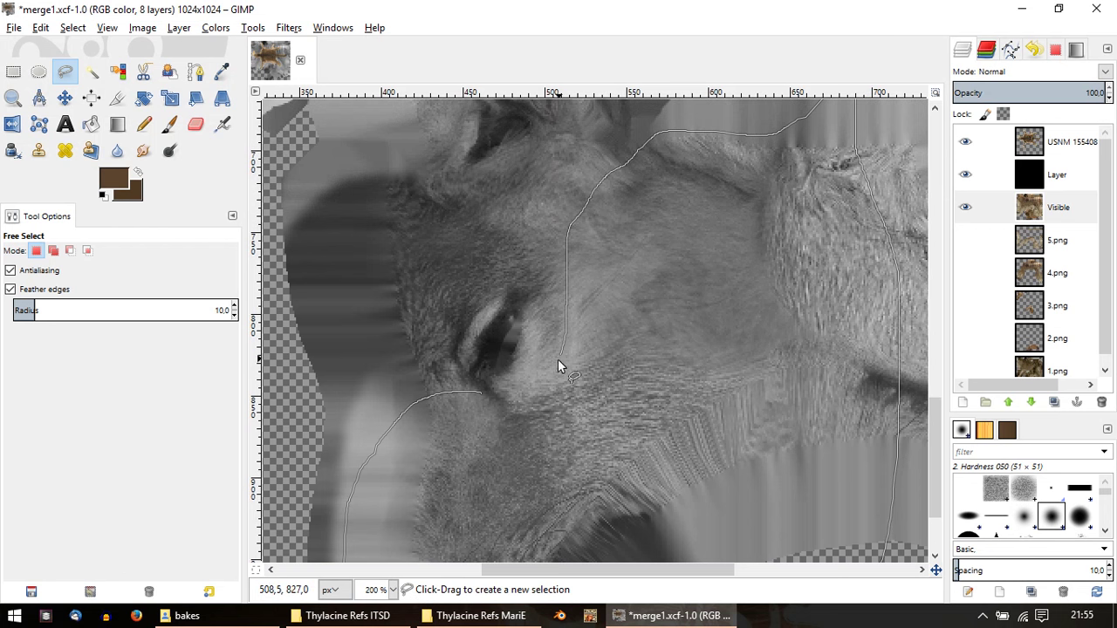
left_click_drag(508, 398, 480, 387)
scroll(631, 293, "down", 2, "ctrl")
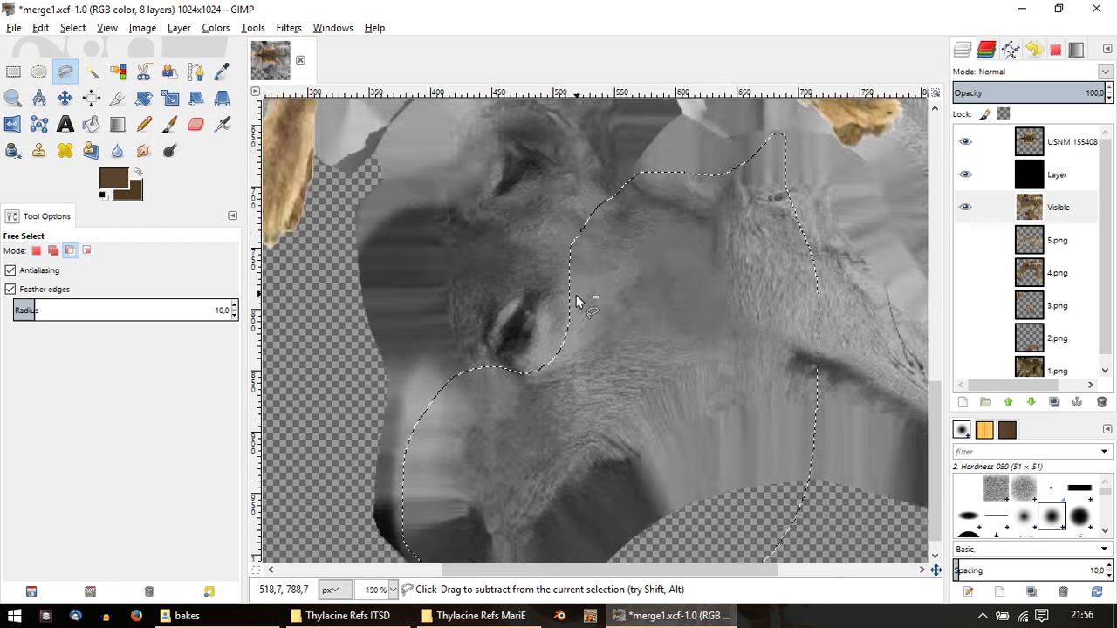
scroll(610, 303, "up", 3)
scroll(610, 302, "down", 3)
scroll(571, 287, "up", 1, "ctrl")
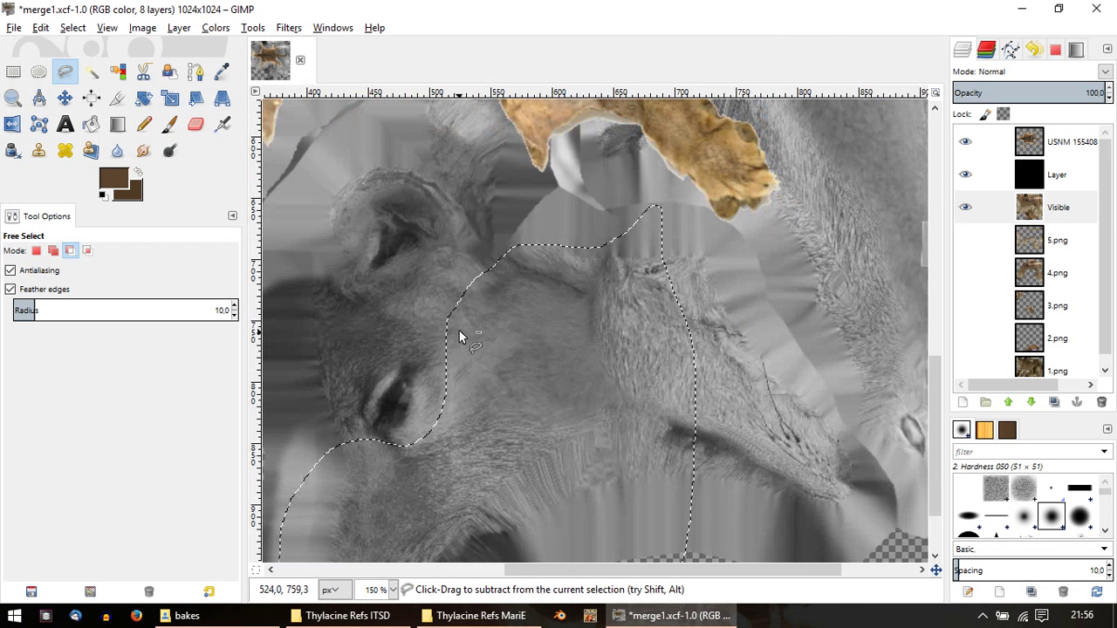
Step: Subtract the upper part from the cheek selection
mouse_move(425, 225)
left_mouse_down("ctrl")
mouse_move(442, 259)
mouse_move(515, 269)
left_mouse_up("ctrl")
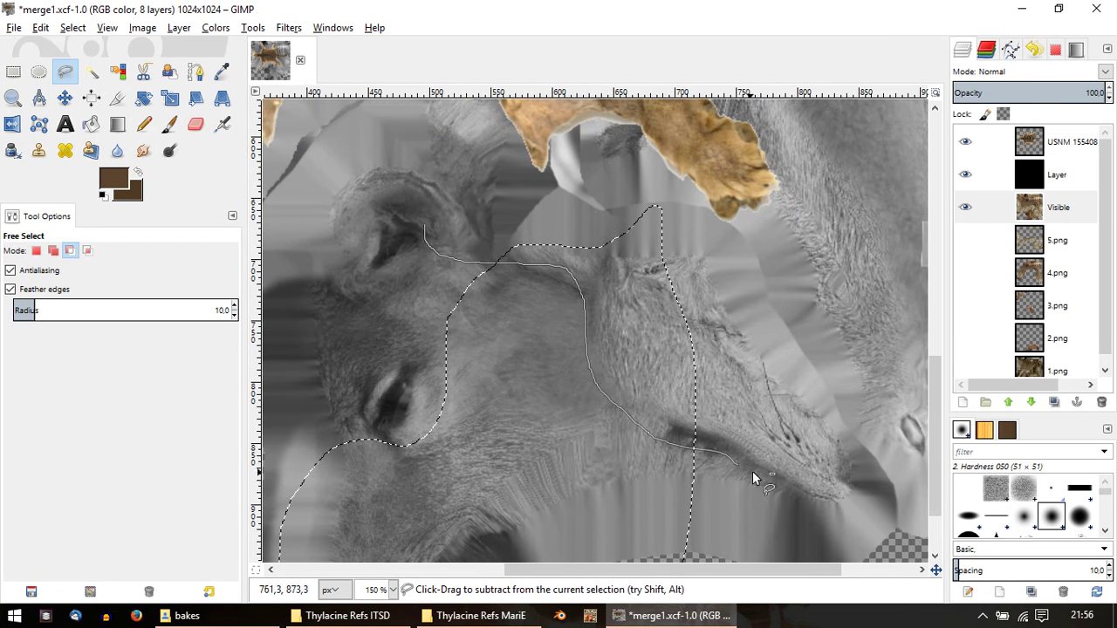
mouse_move(752, 472)
left_mouse_down("ctrl")
mouse_move(810, 223)
mouse_move(492, 142)
left_mouse_up("ctrl")
key("Return")
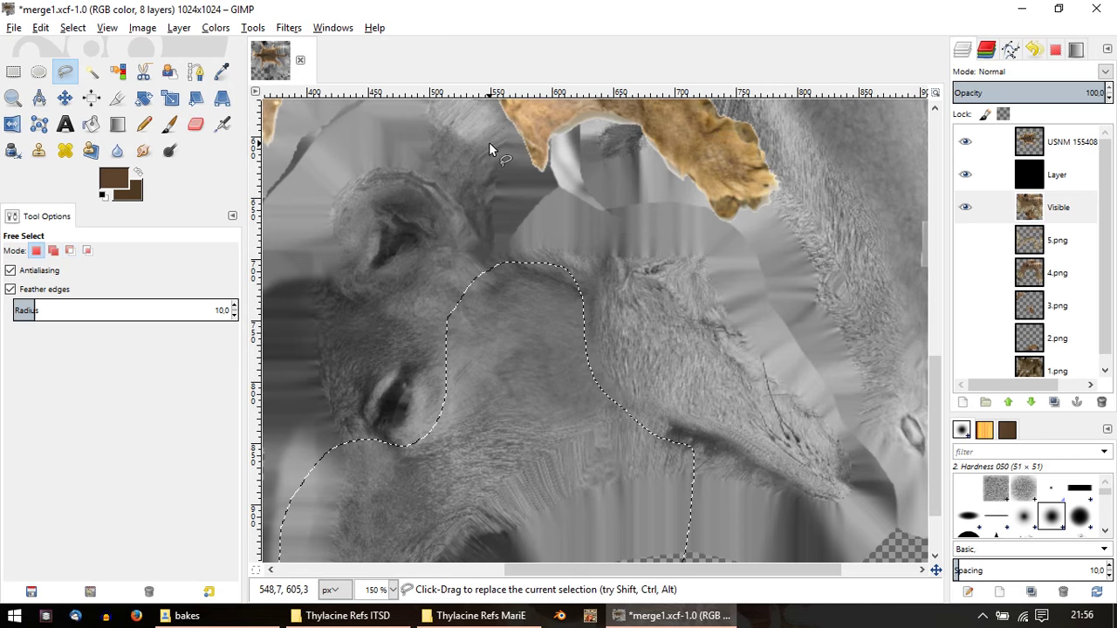
scroll(553, 215, "left", 3)
scroll(616, 169, "down", 2)
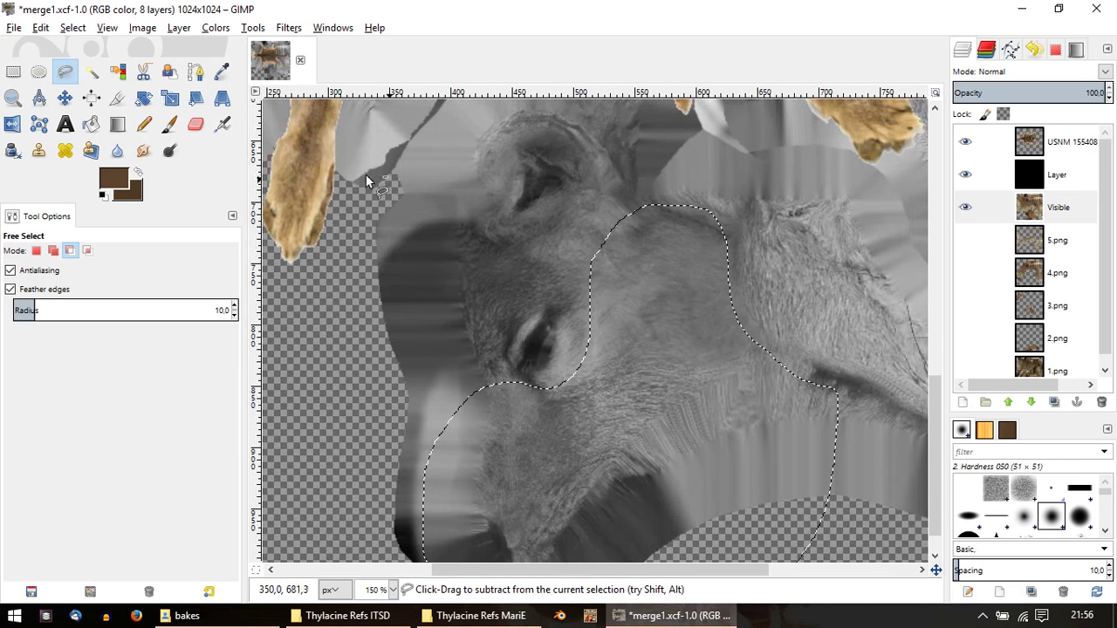
Step: Apply Brightness-Contrast to the selected cheek with contrast 24 and brightness 11
left_click(225, 30)
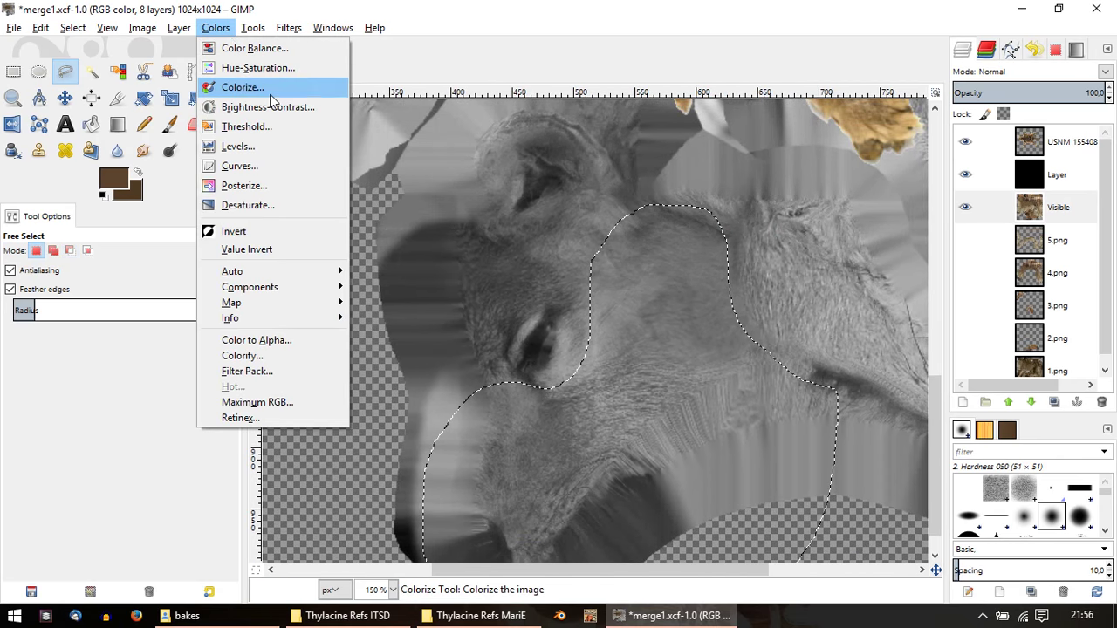
left_click(278, 109)
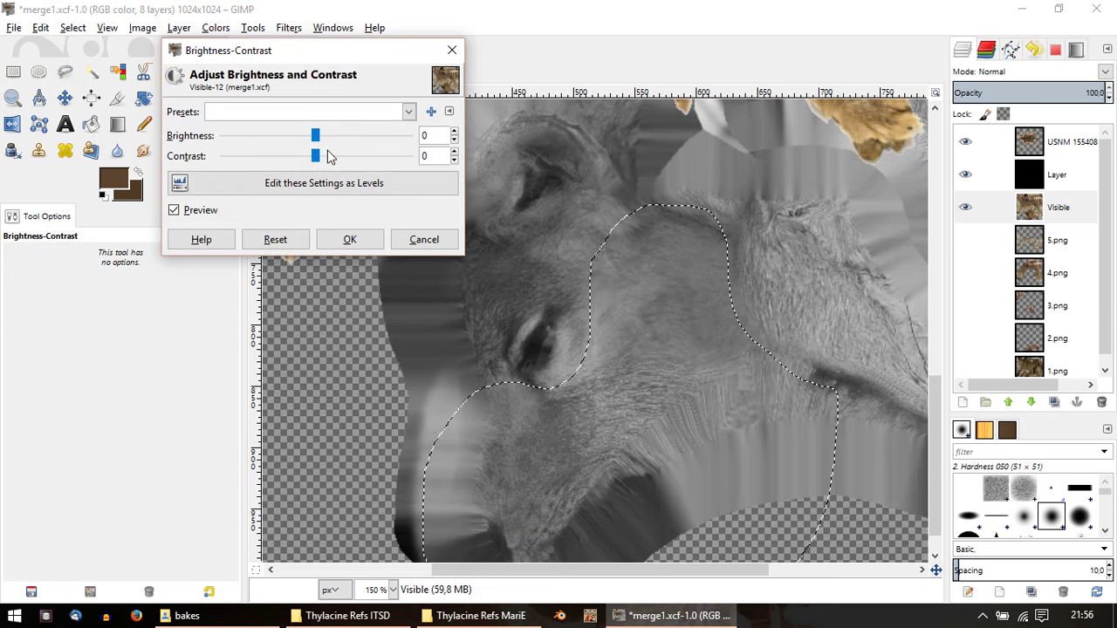
left_click_drag(338, 154, 355, 161)
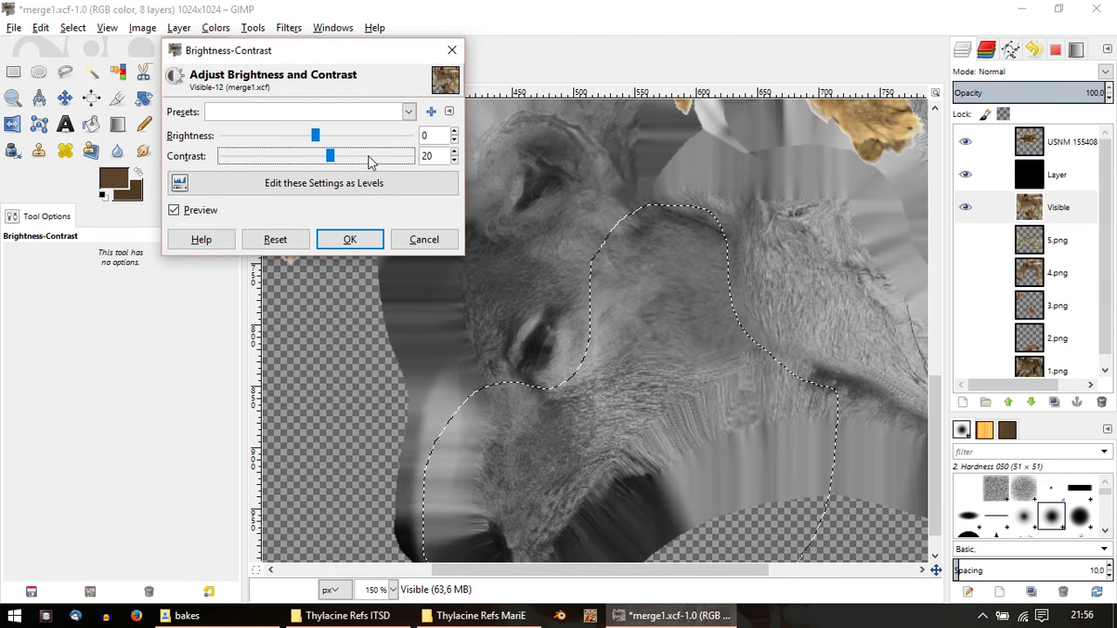
left_click(337, 157)
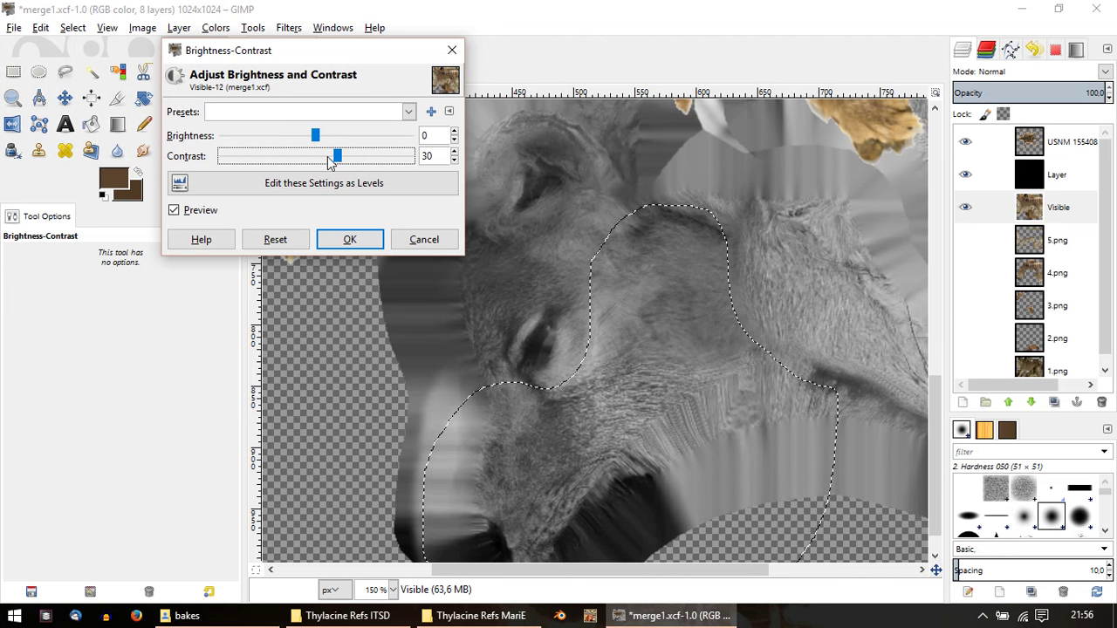
left_click(317, 157)
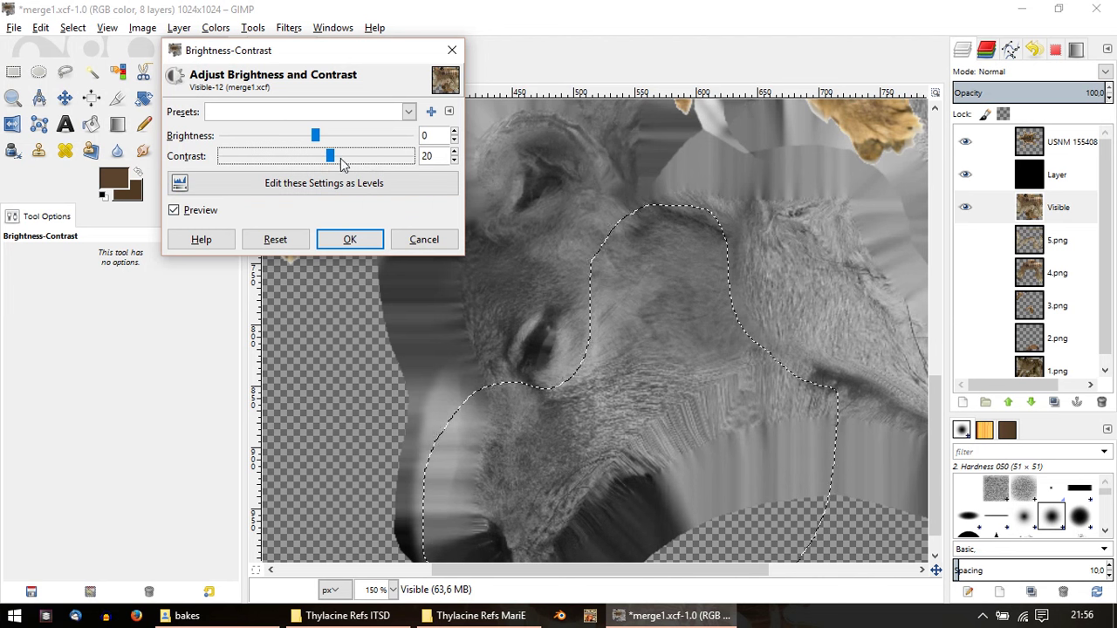
left_click_drag(341, 164, 335, 166)
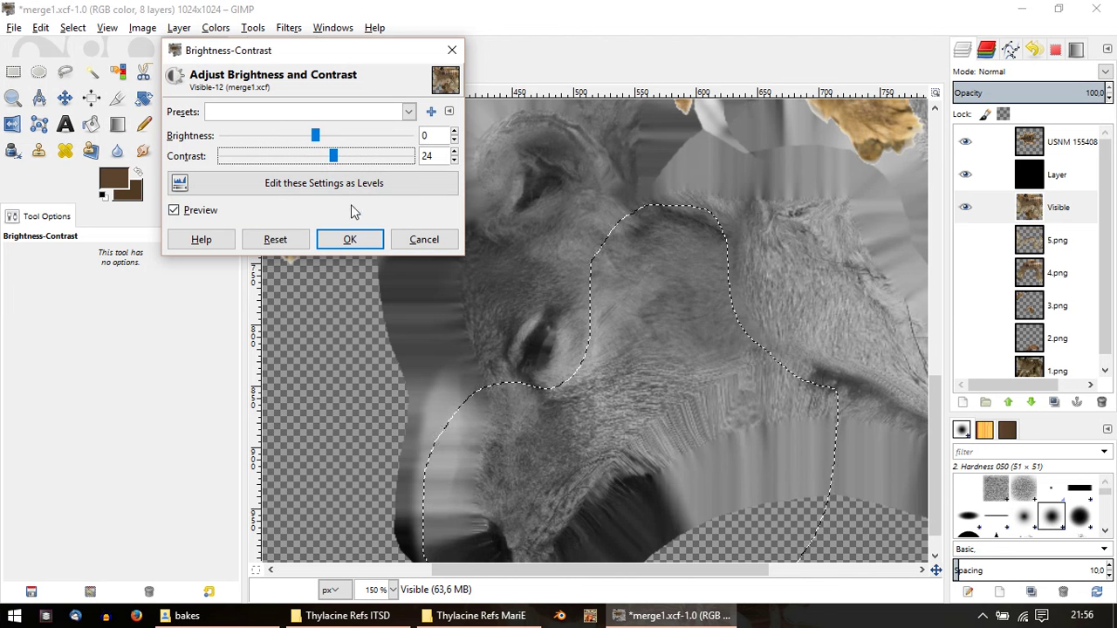
left_click_drag(325, 134, 320, 135)
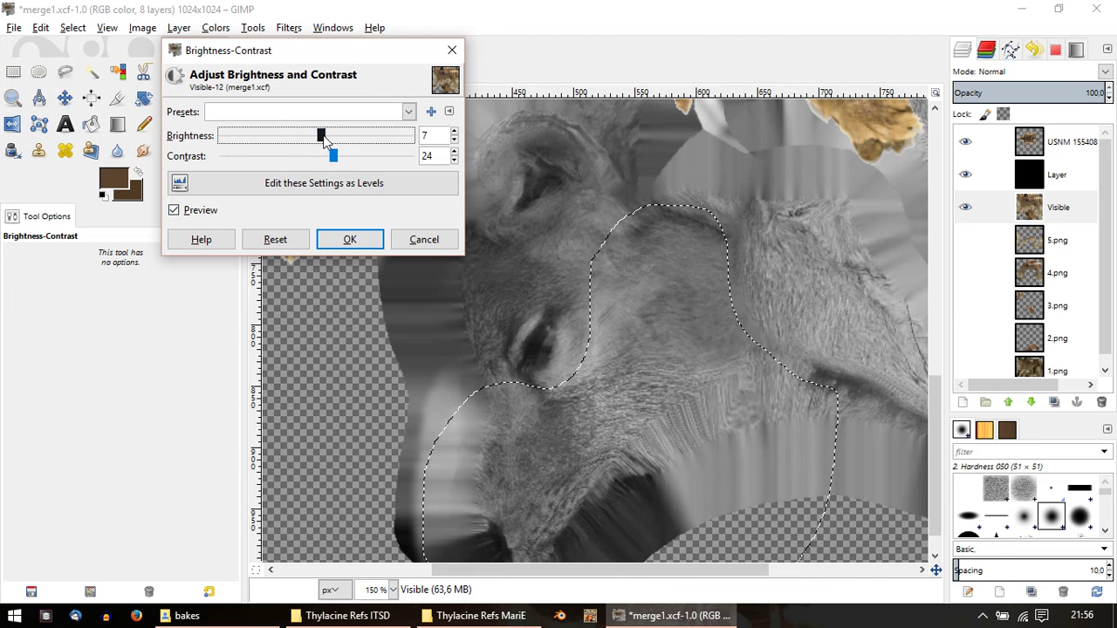
left_click(349, 240)
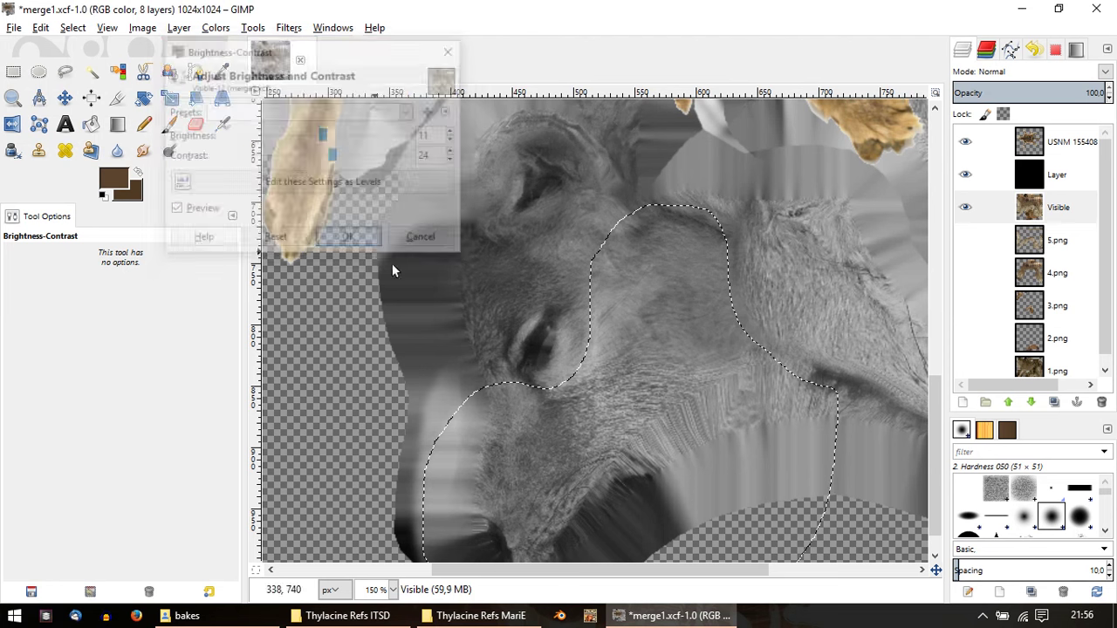
Step: Clear the selection and bring the eye and cheek back into view
scroll(579, 444, "up", 1, "ctrl")
scroll(579, 444, "up", 1, "ctrl")
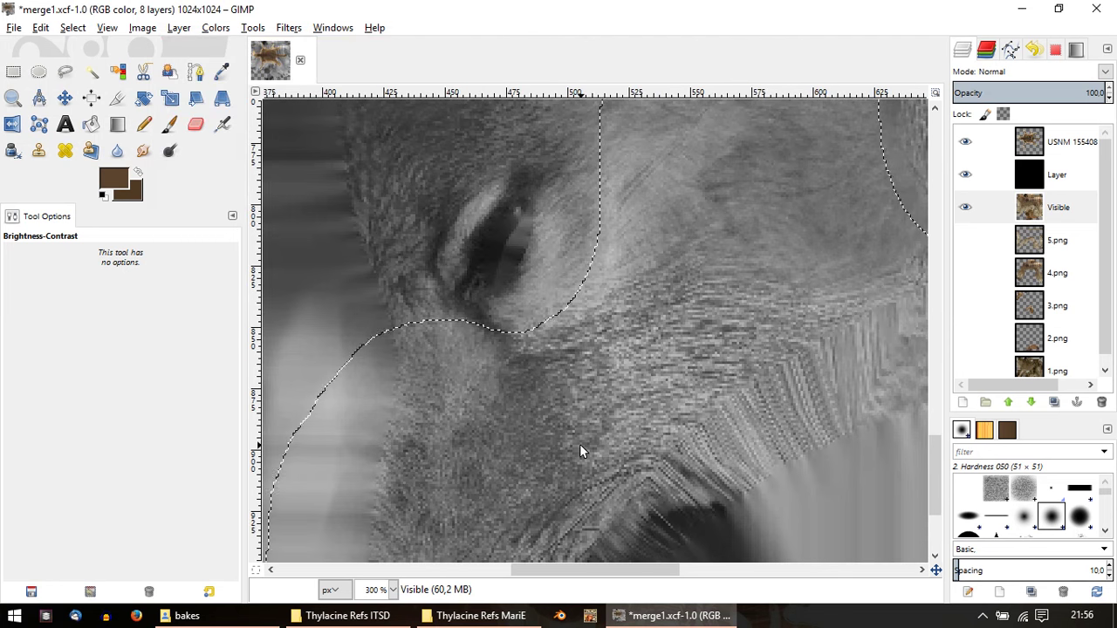
key("ctrl+shift+a")
middle_click_drag(603, 407, 524, 401)
scroll(575, 376, "down", 1, "ctrl")
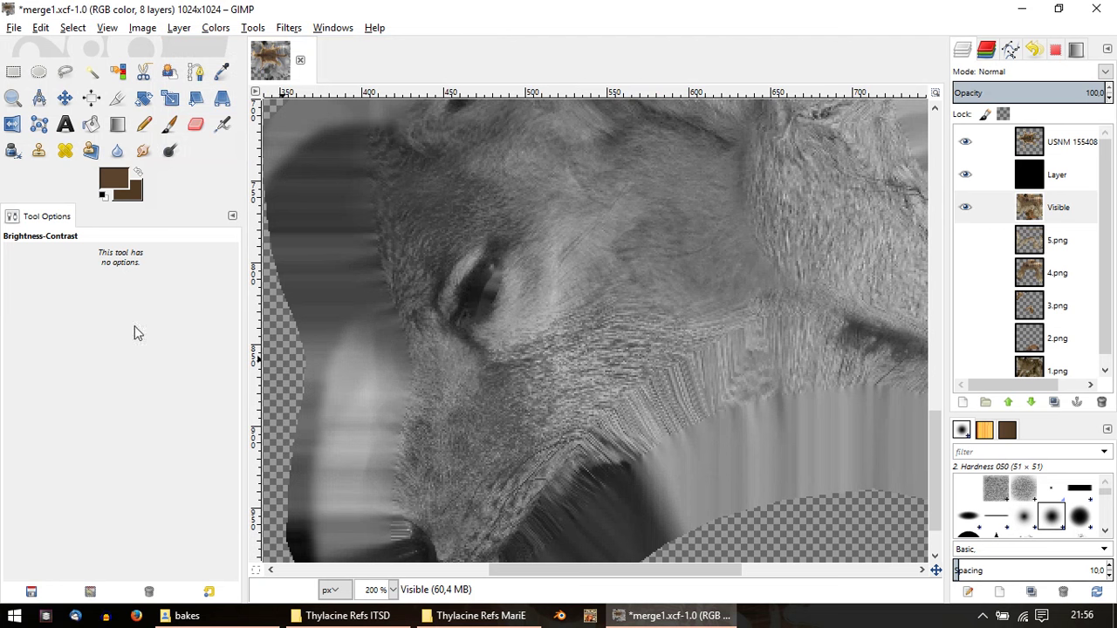
Step: Choose the Blur/Sharpen tool at 24.1 opacity
left_click(118, 151)
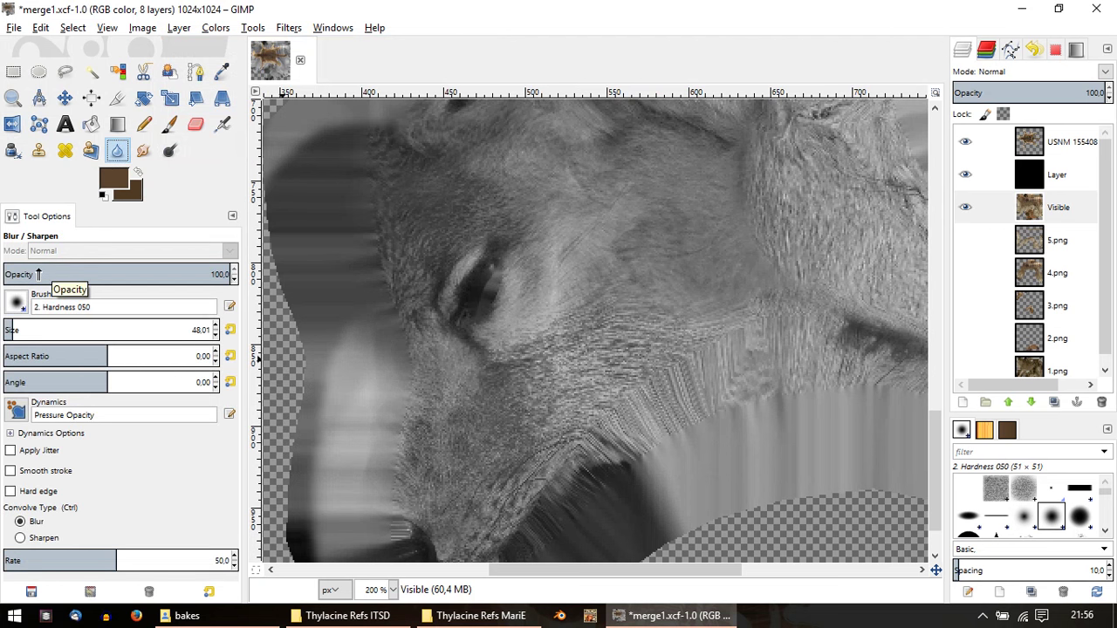
left_click(38, 274)
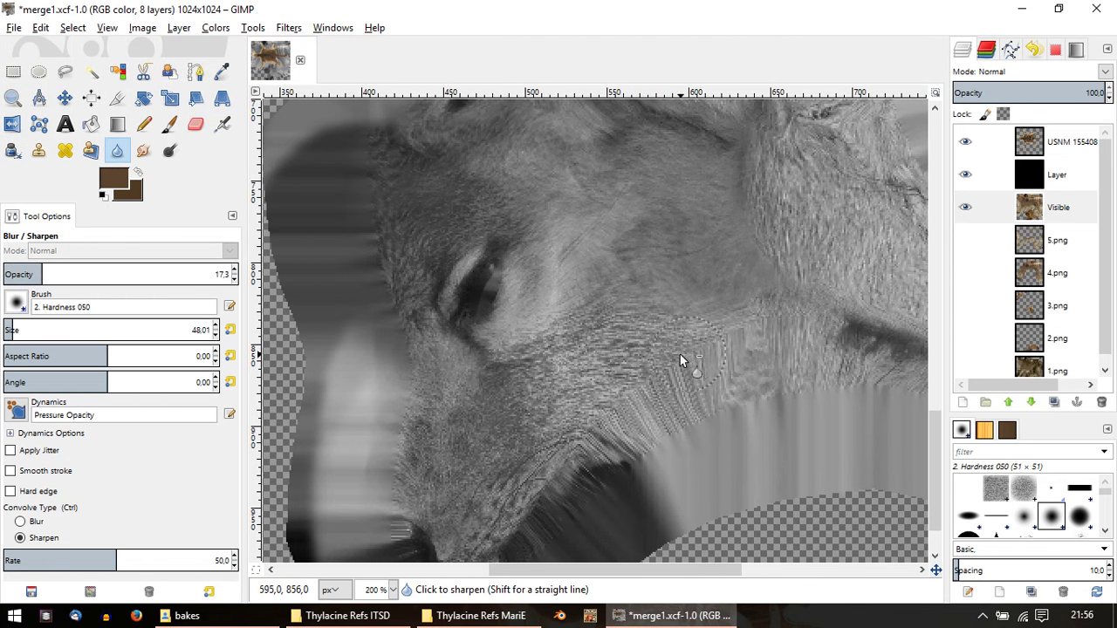
left_click_drag(46, 274, 58, 274)
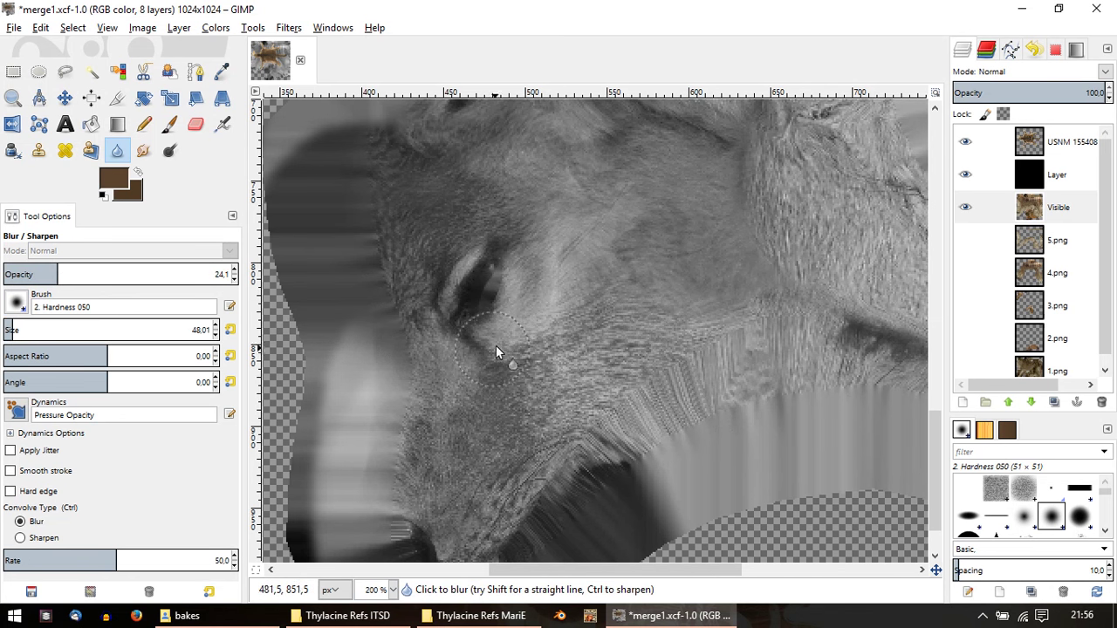
Step: Sharpen the fur next to the eye and bring the lower head into view
left_click_drag(433, 344, 433, 350, "ctrl")
key("ctrl")
middle_click_drag(564, 415, 563, 316)
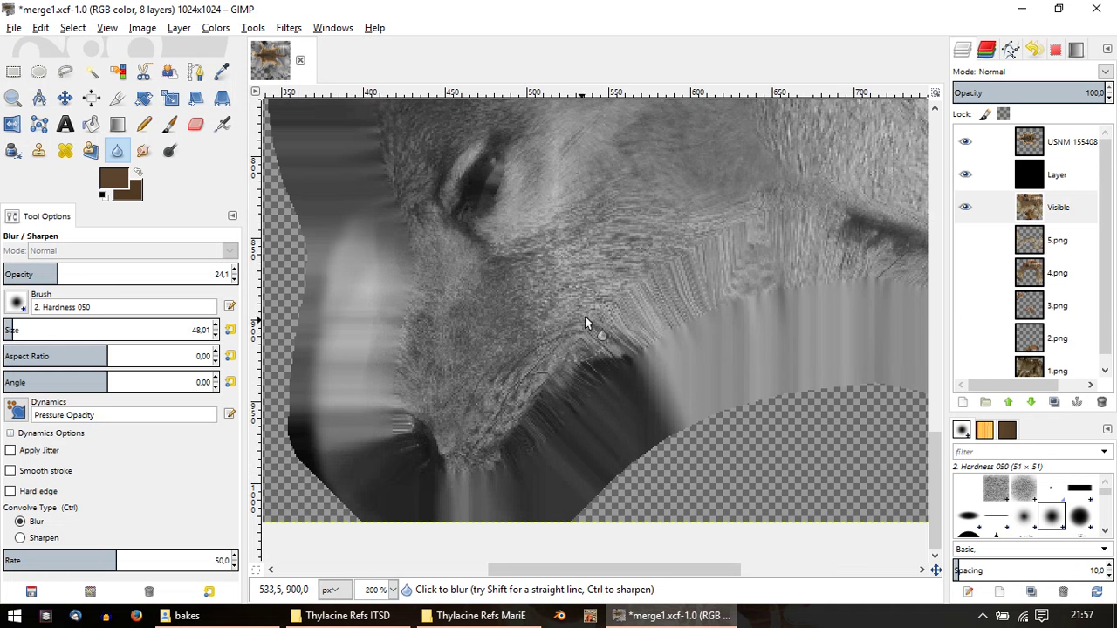
scroll(611, 288, "up", 2, "ctrl")
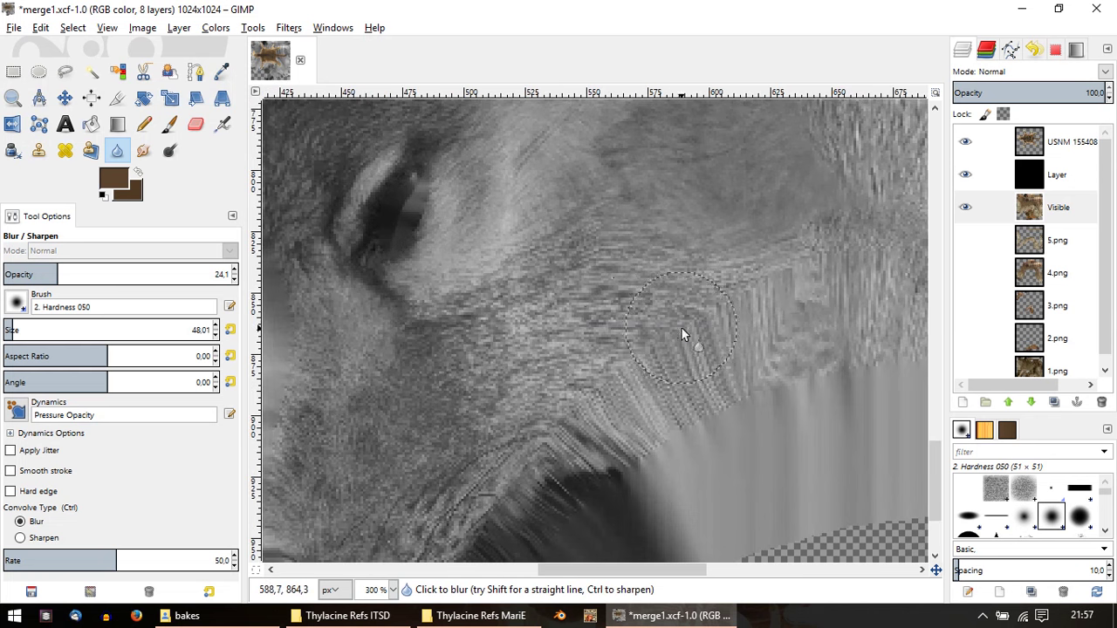
key("ctrl")
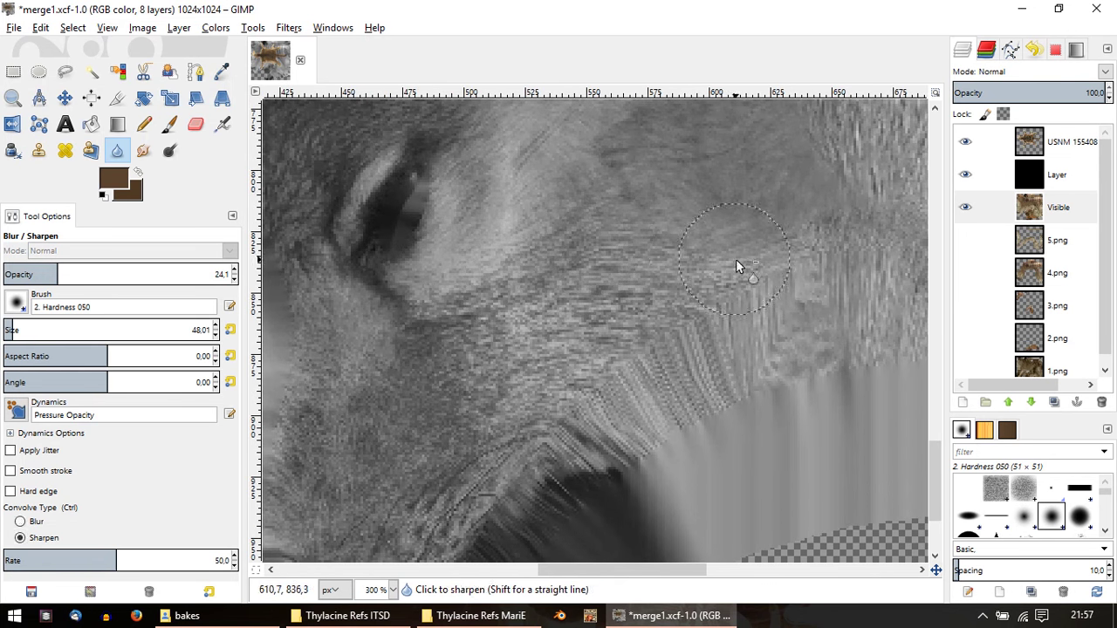
scroll(700, 288, "up", 1, "ctrl")
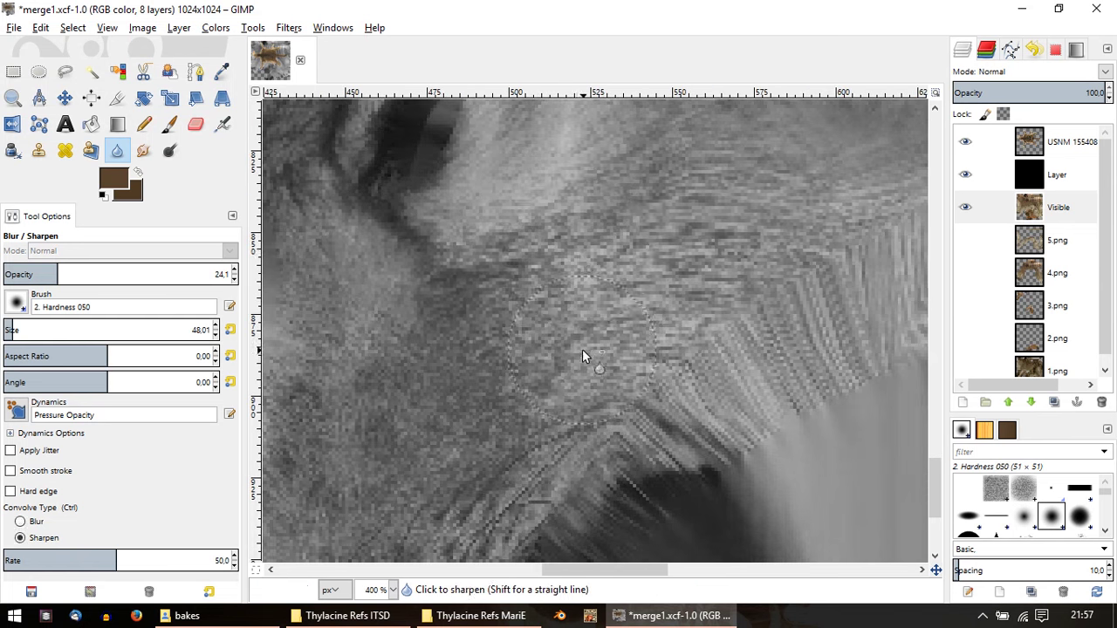
scroll(720, 271, "down", 1, "ctrl")
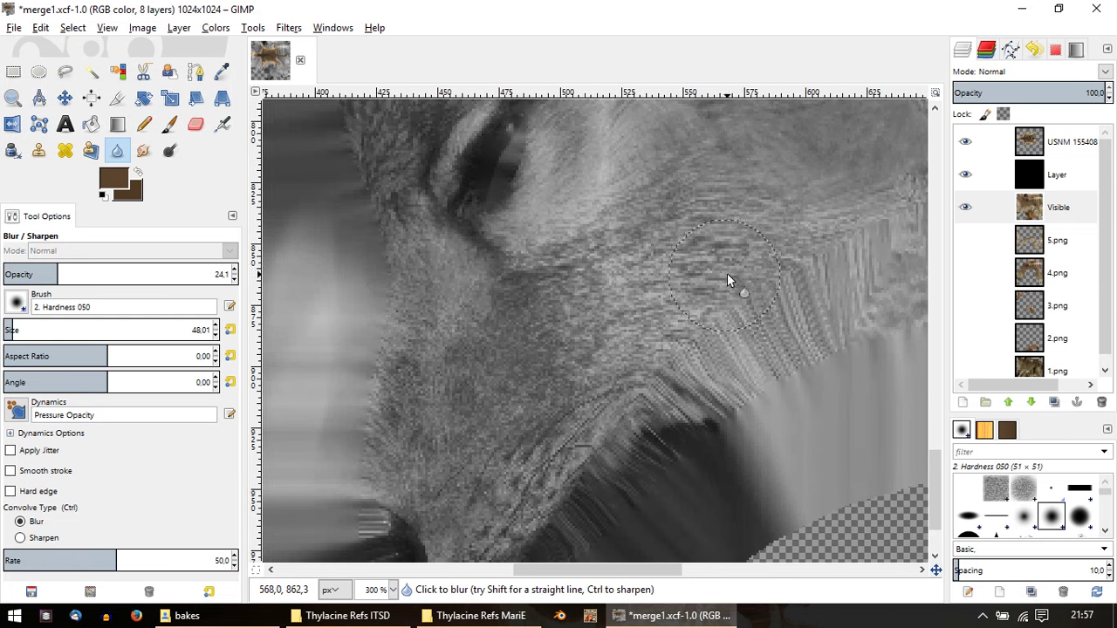
scroll(702, 302, "down", 1, "ctrl")
scroll(627, 378, "up", 1, "ctrl")
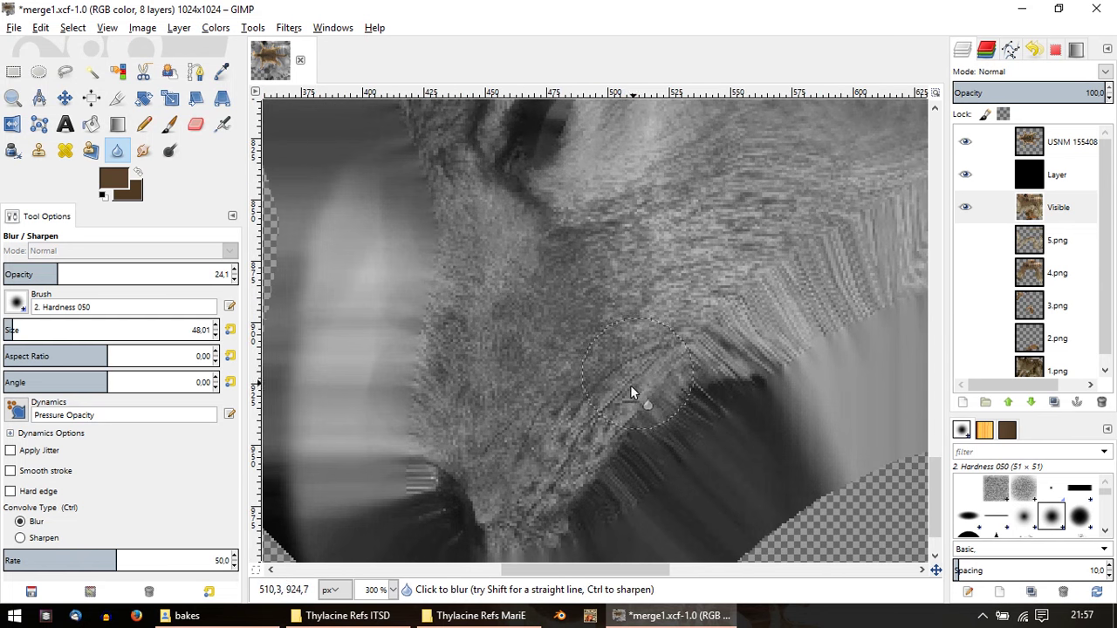
Step: Blur the streaky fur along the jaw and below the eye
mouse_move(590, 463)
left_mouse_down()
mouse_move(519, 531)
mouse_move(606, 451)
left_mouse_up()
scroll(606, 451, "down", 1, "ctrl")
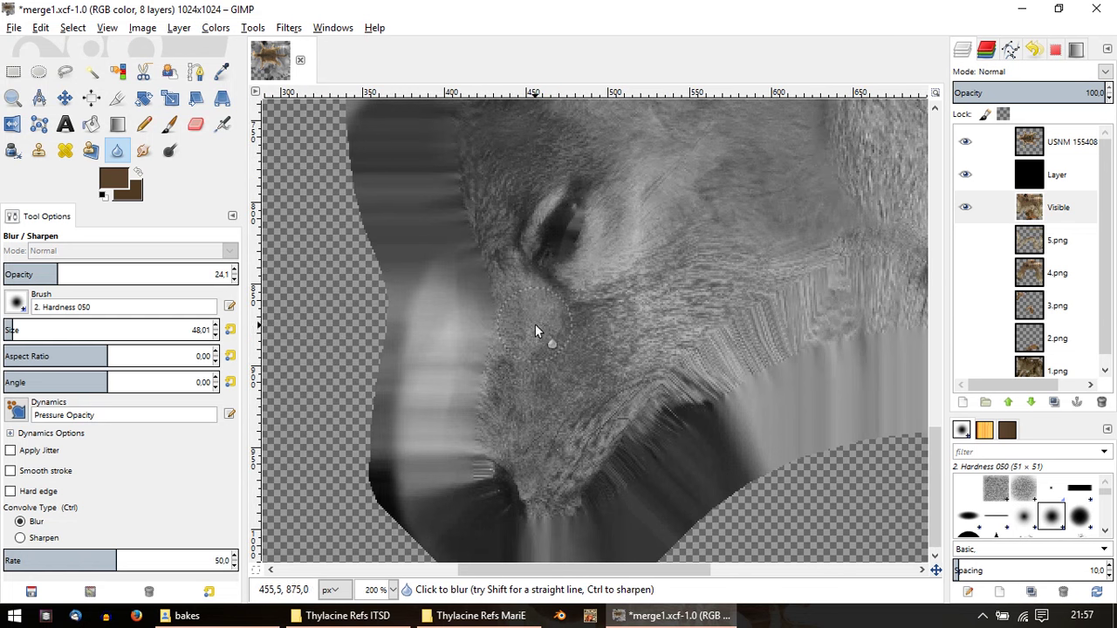
scroll(537, 306, "up", 1, "ctrl")
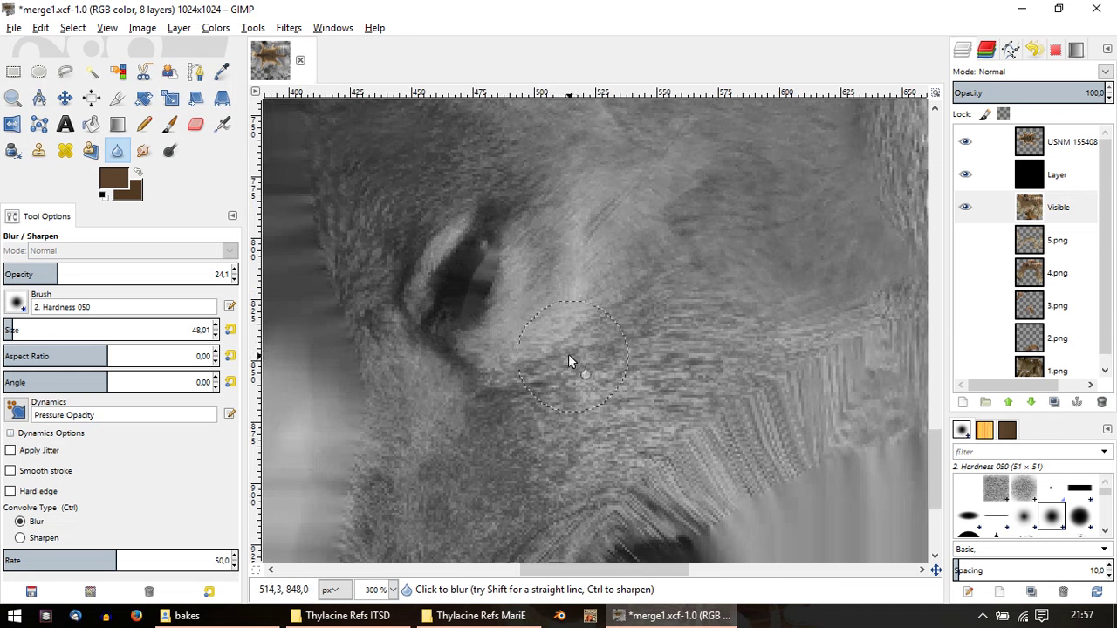
left_click_drag(568, 353, 696, 287)
scroll(695, 298, "down", 1, "ctrl")
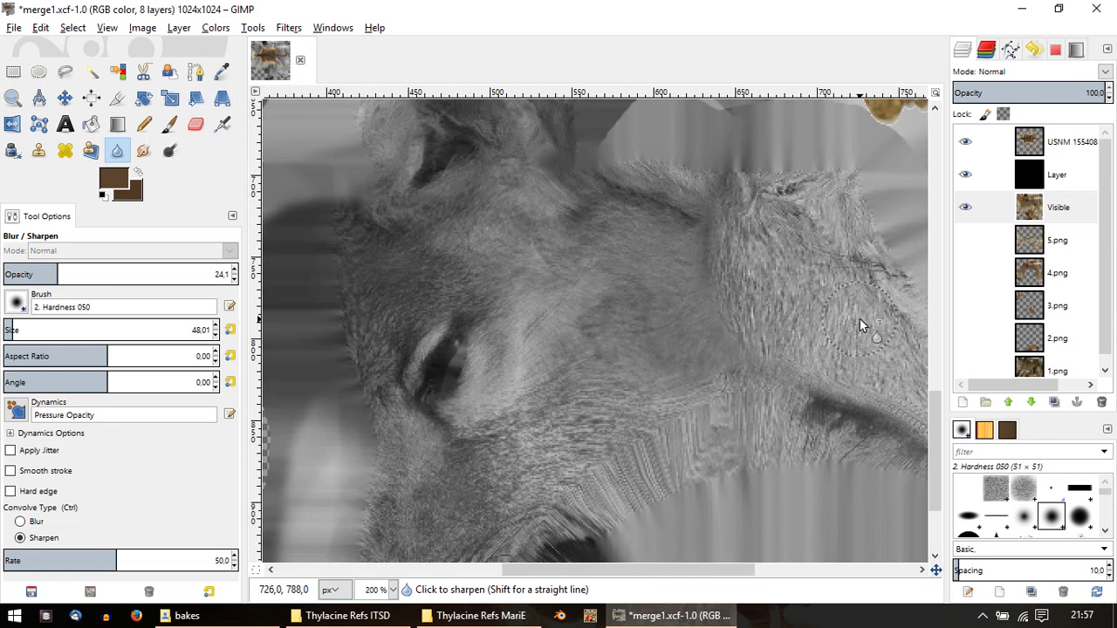
scroll(541, 354, "down", 1, "ctrl")
scroll(528, 375, "up", 1, "ctrl")
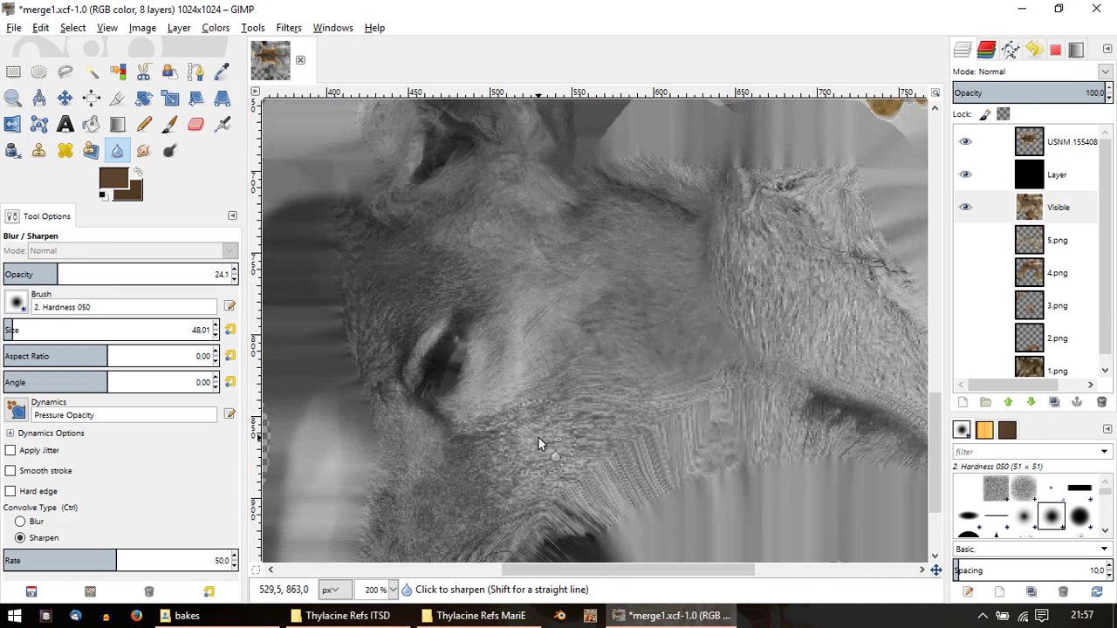
middle_click_drag(571, 428, 669, 292)
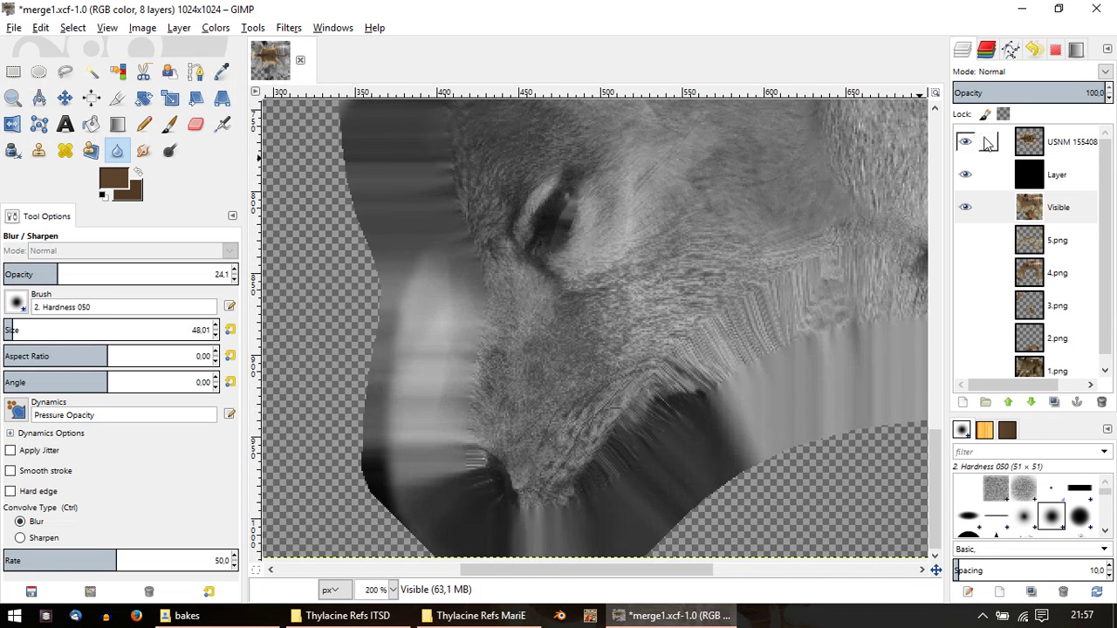
Step: Hide the black layer to show the fur in full colour
left_click(967, 175)
scroll(569, 321, "down", 1, "ctrl")
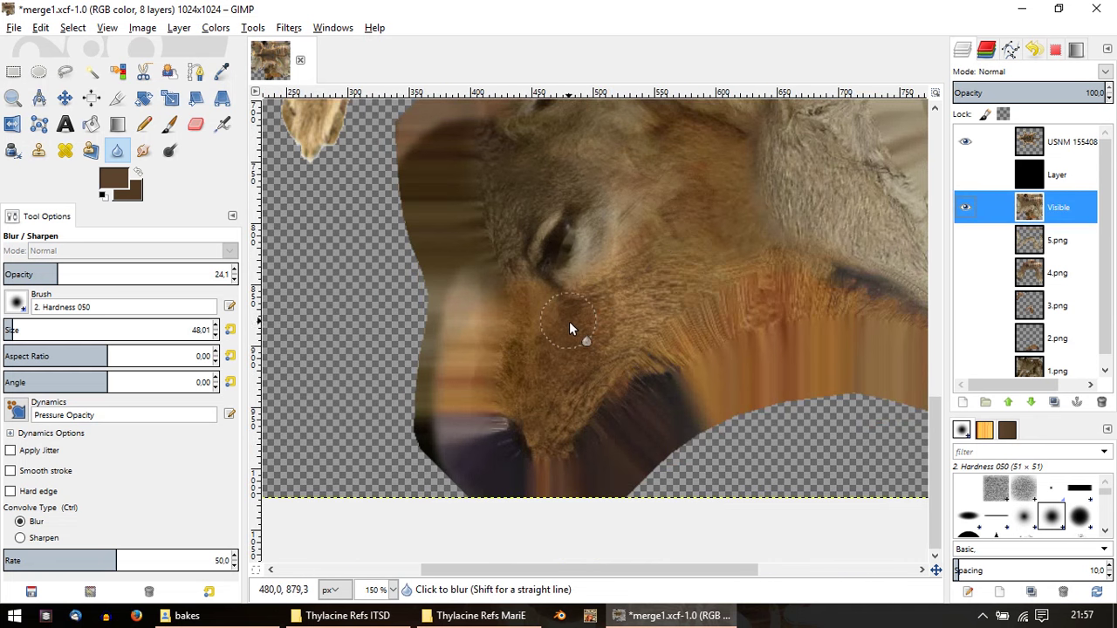
scroll(633, 277, "up", 1)
scroll(624, 270, "right", 3)
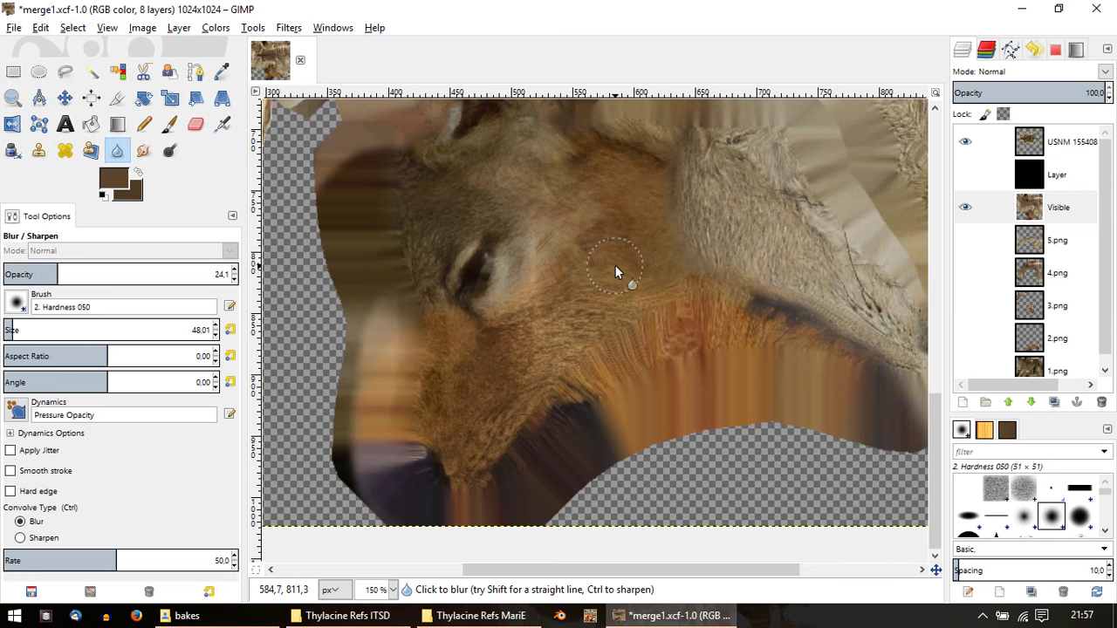
Step: Trace a closed freehand selection around the cheek and jaw beside the eye
left_click(72, 77)
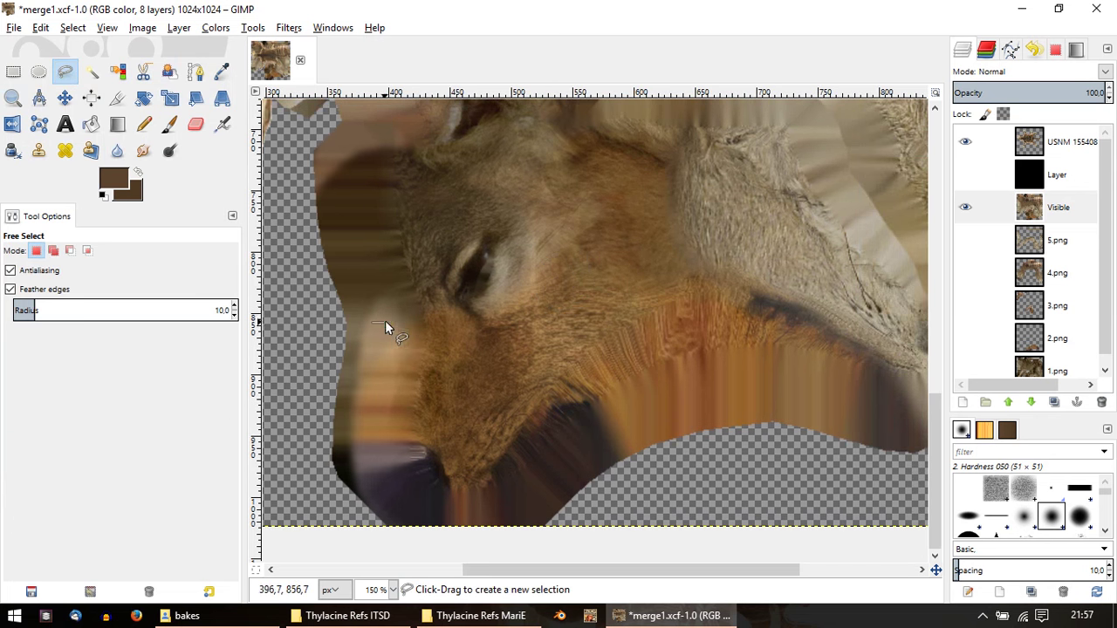
left_click_drag(374, 322, 430, 297)
left_click_drag(550, 150, 577, 125)
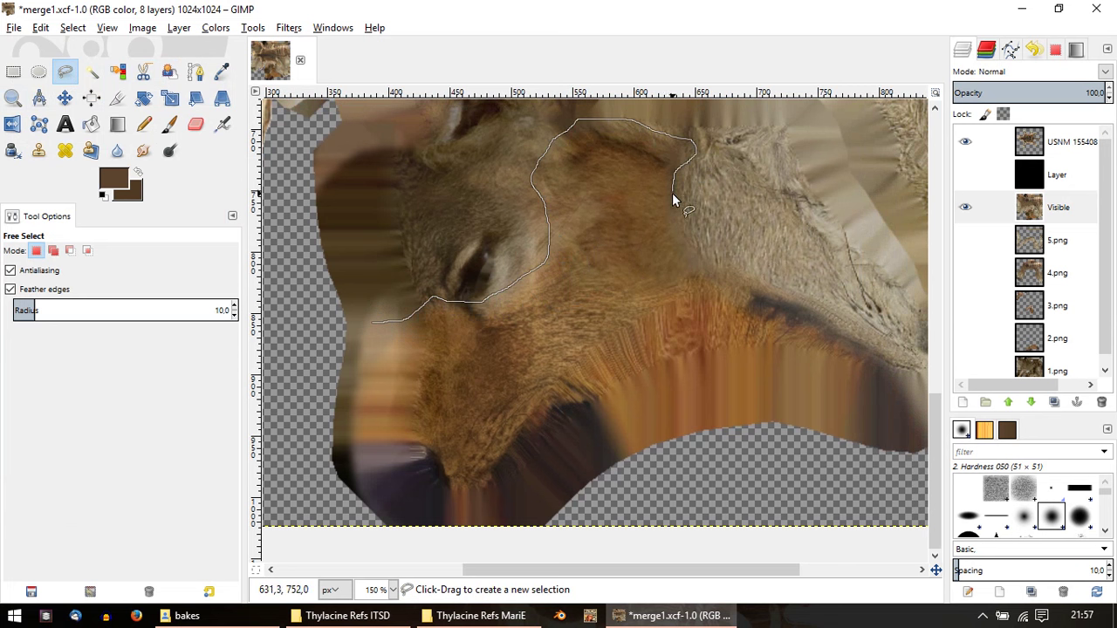
left_click_drag(738, 298, 740, 378)
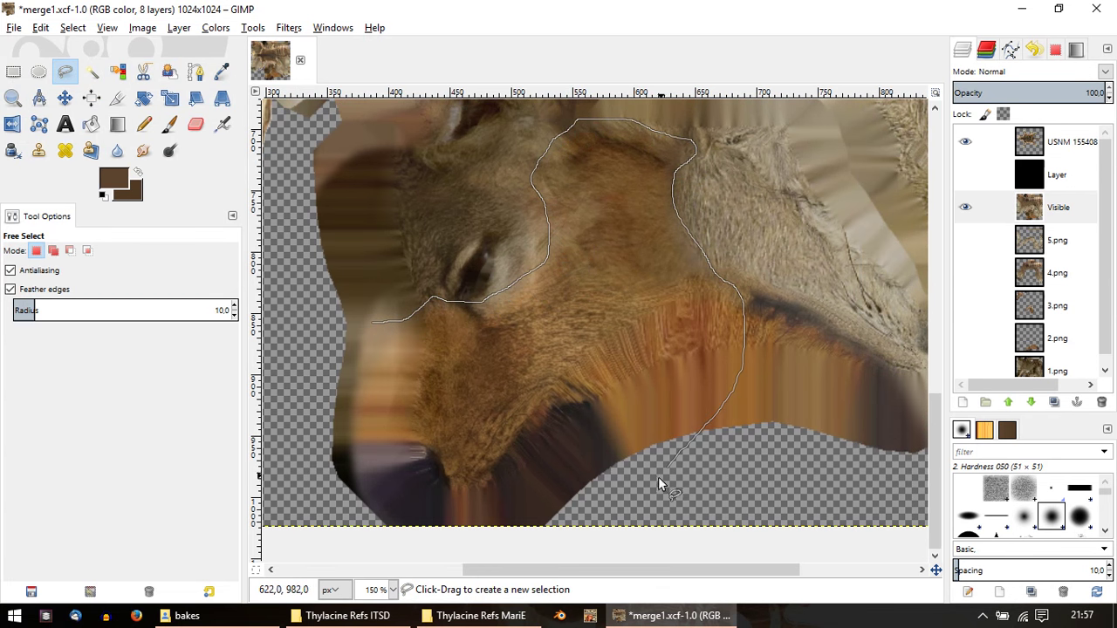
left_click_drag(658, 485, 435, 542)
left_click_drag(358, 430, 358, 373)
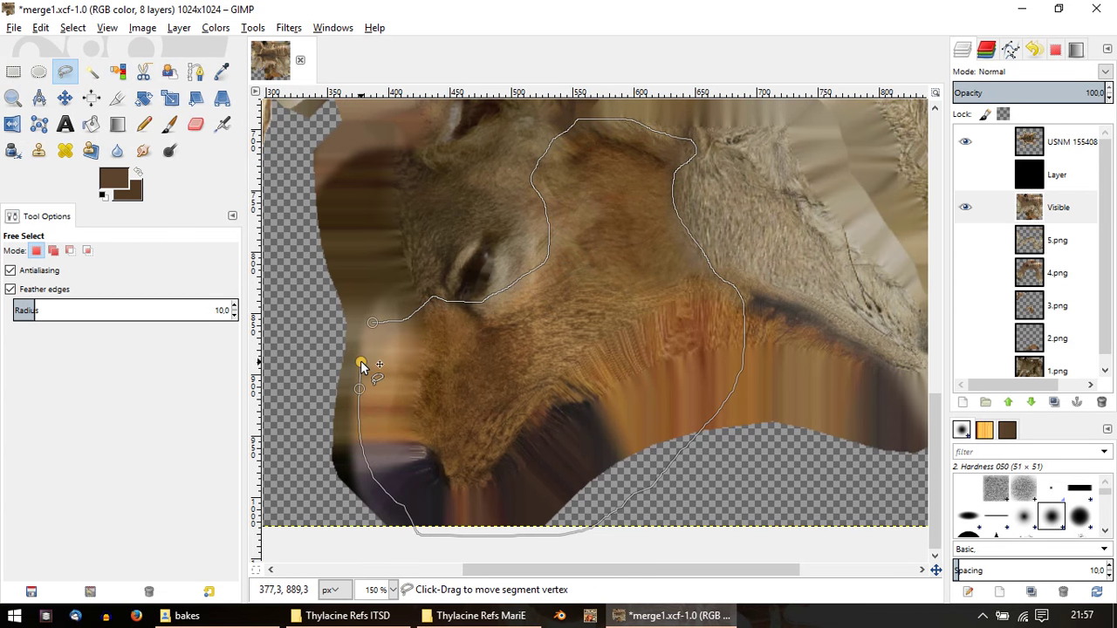
key("Return")
Step: Desaturate the outlined cheek and jaw fur with Hue-Saturation at -40, then deselect
left_click(214, 27)
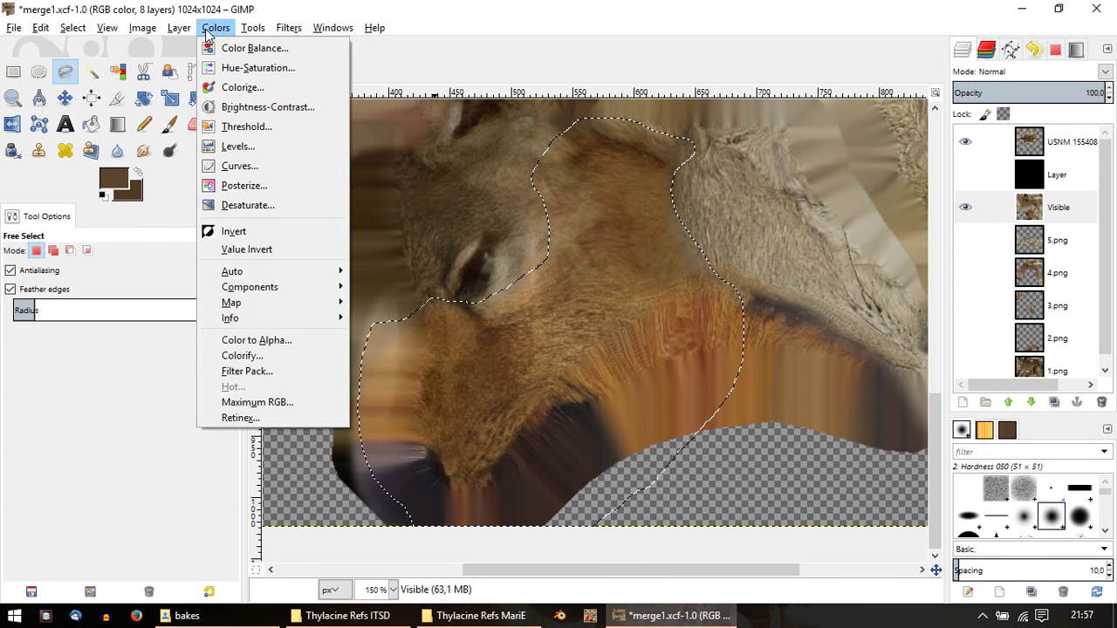
left_click(237, 70)
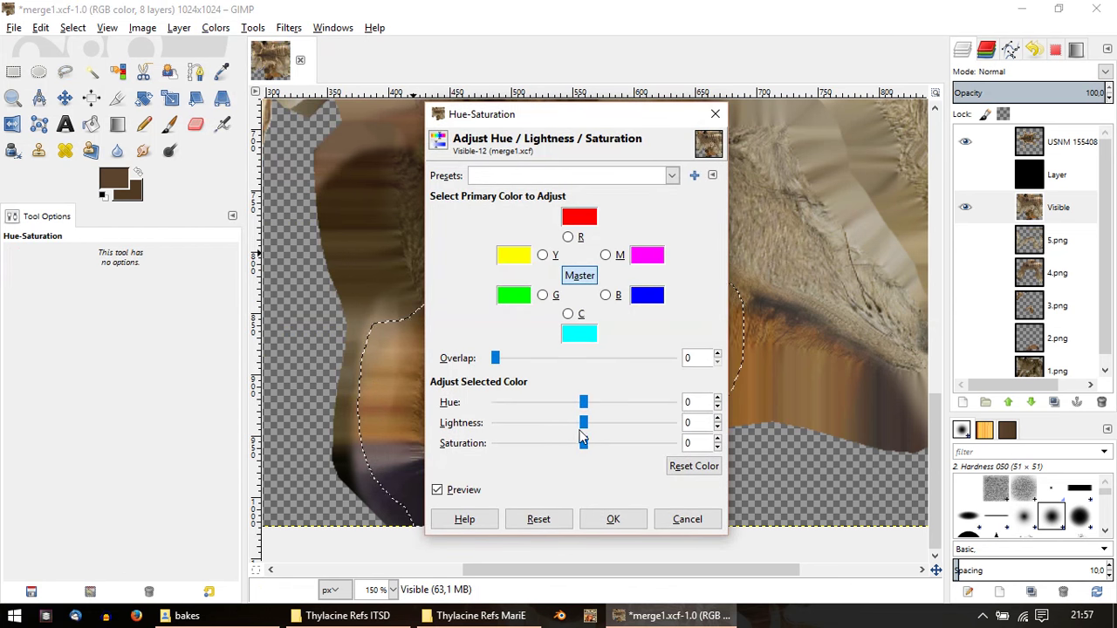
left_click_drag(576, 114, 840, 105)
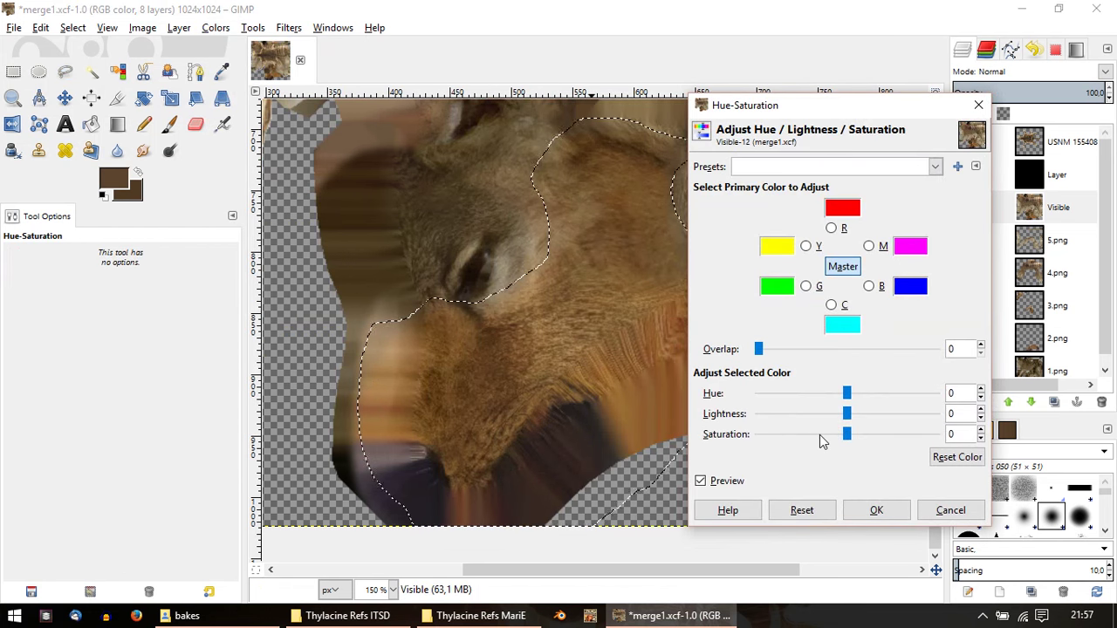
left_click_drag(820, 441, 790, 445)
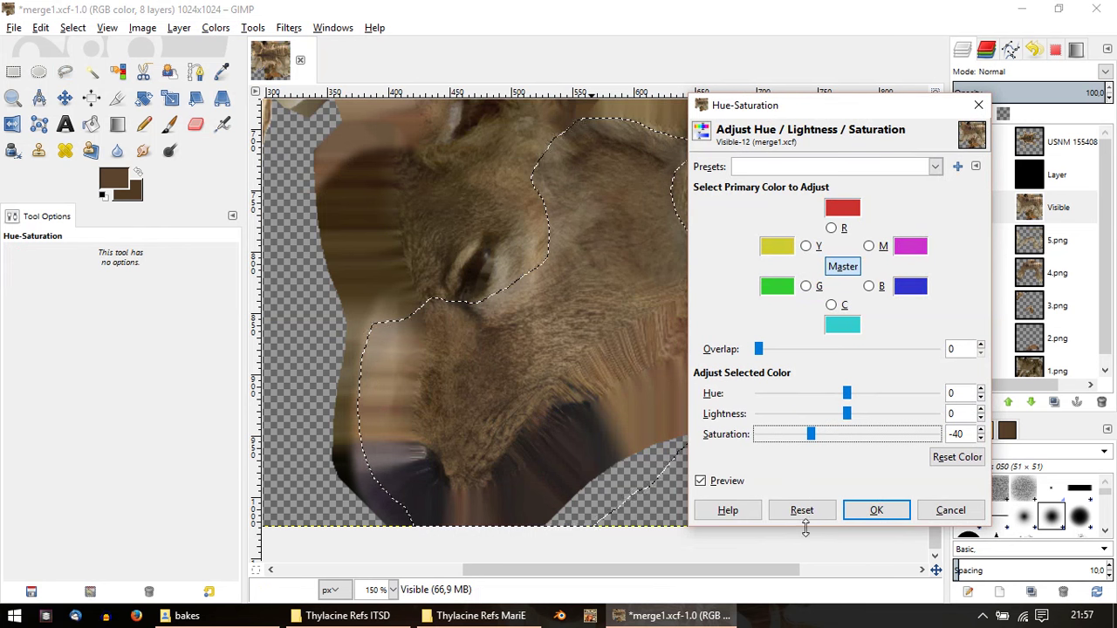
left_click(892, 517)
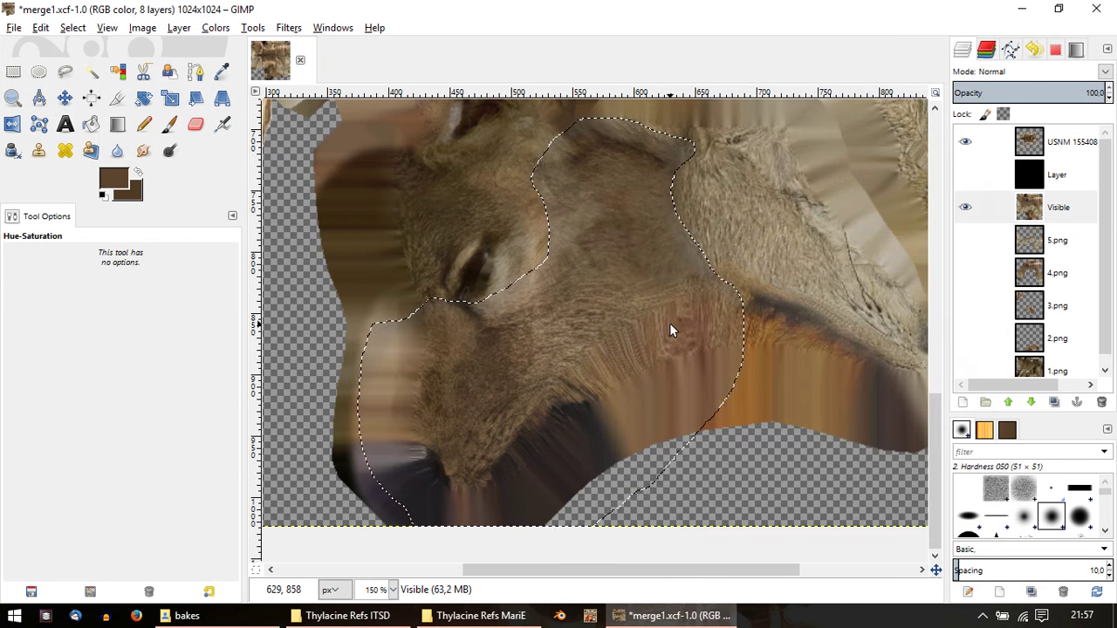
key("ctrl+shift+a")
Step: Set the Paintbrush to the Color blend mode
scroll(522, 264, "up", 1, "ctrl")
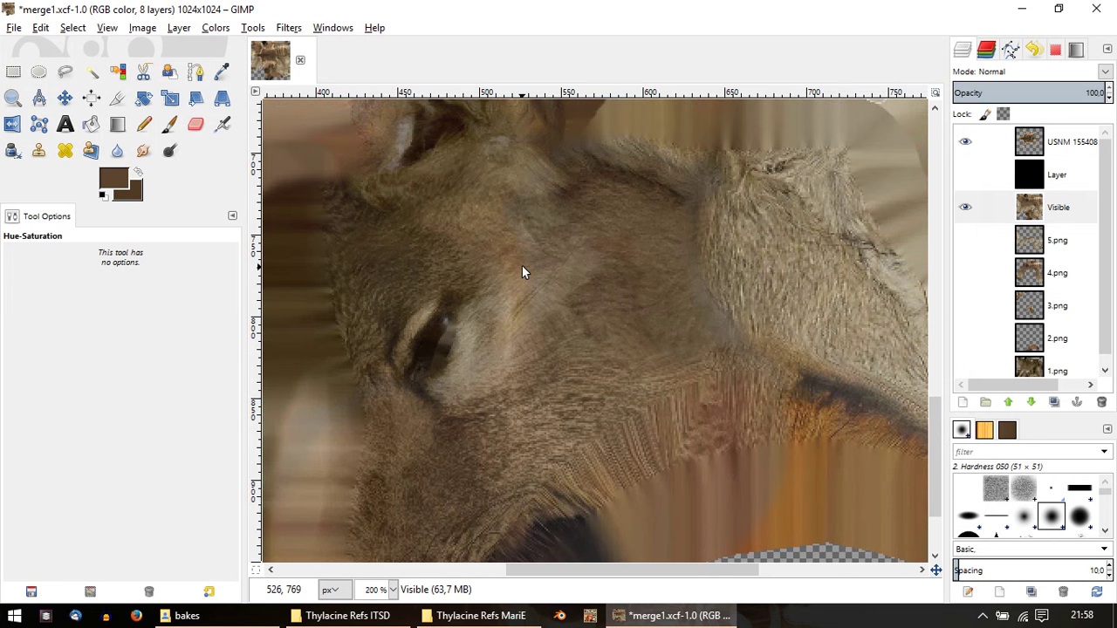
key("p")
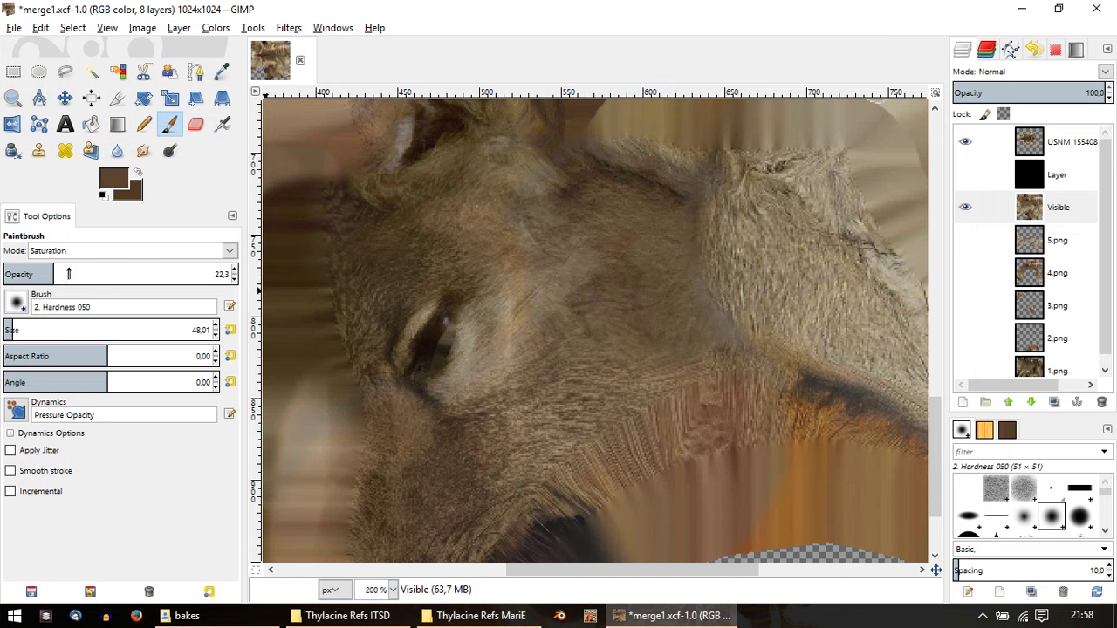
left_click(106, 251)
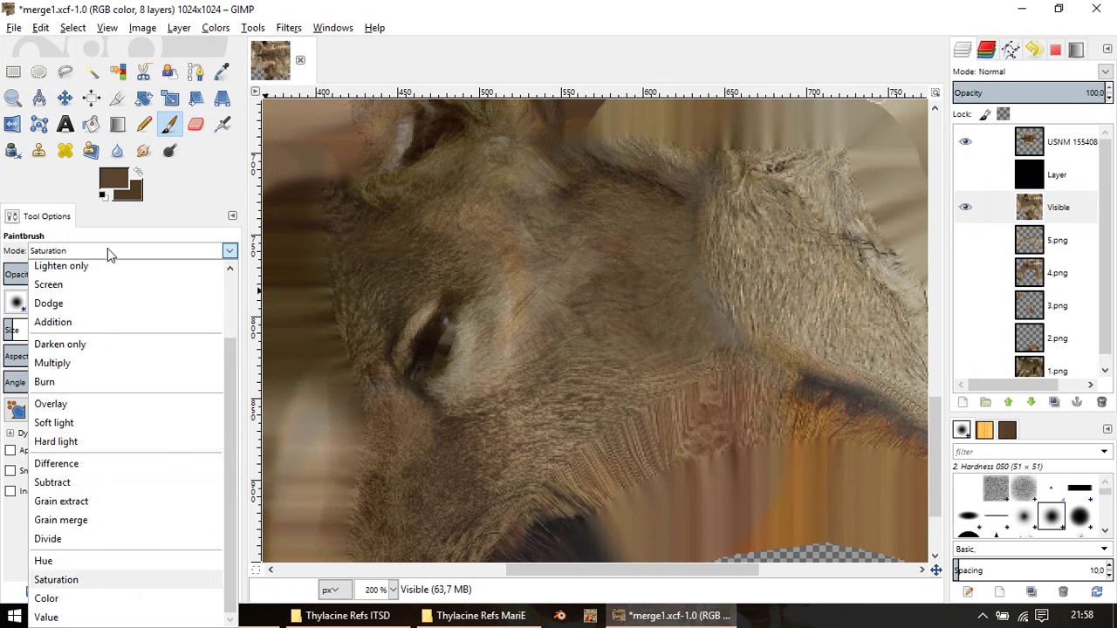
left_click(46, 599)
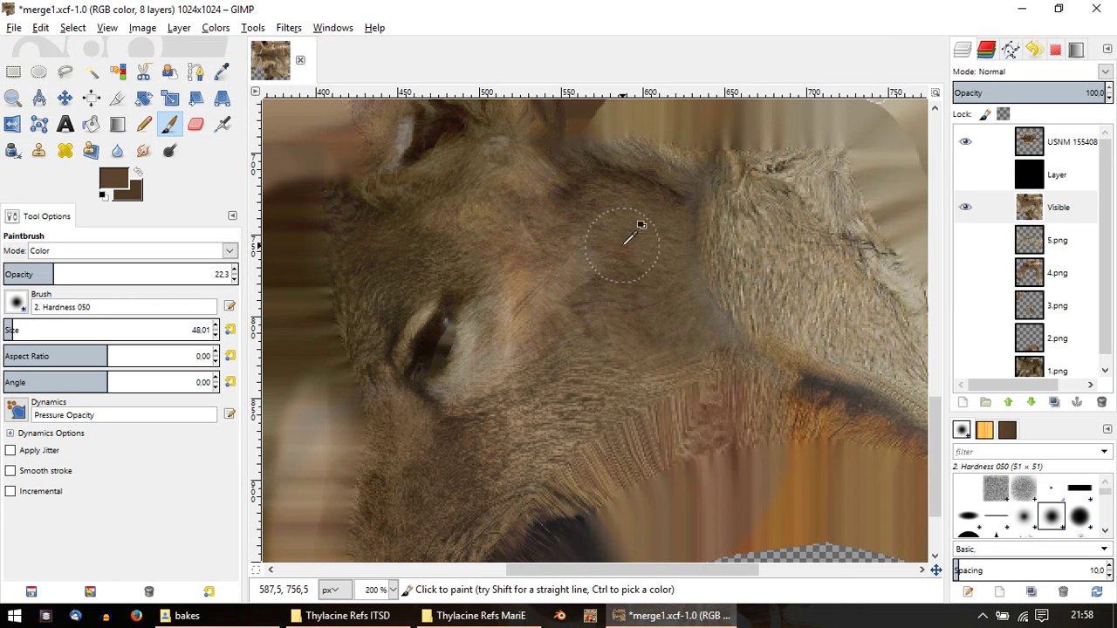
Step: Sample brown fur colours from the forehead and around the eye
left_click(653, 229, "ctrl")
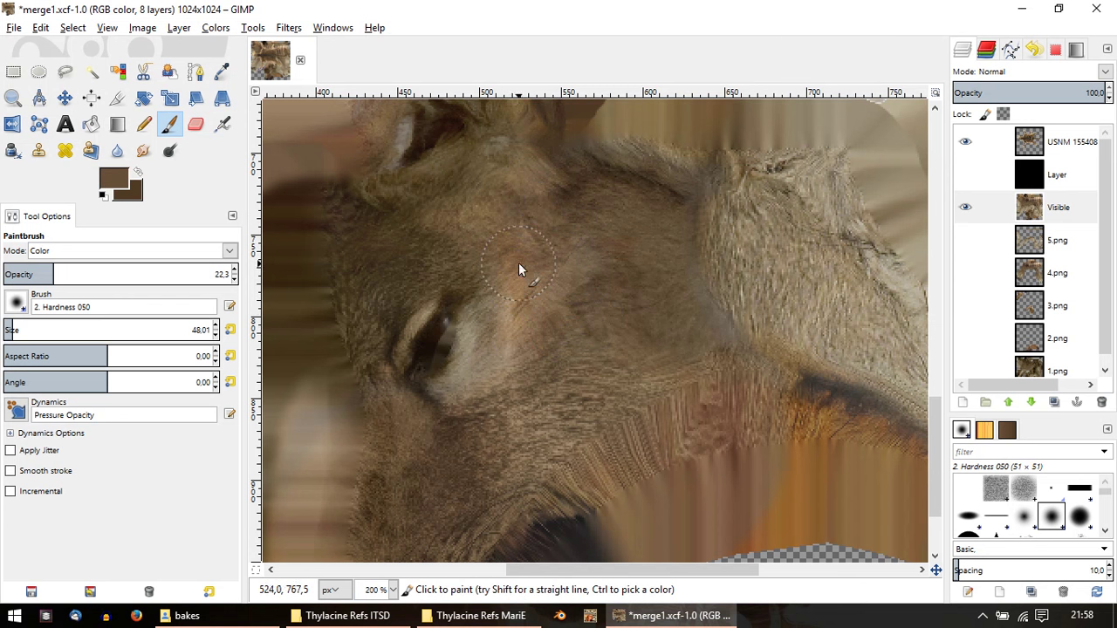
left_click(514, 343, "ctrl")
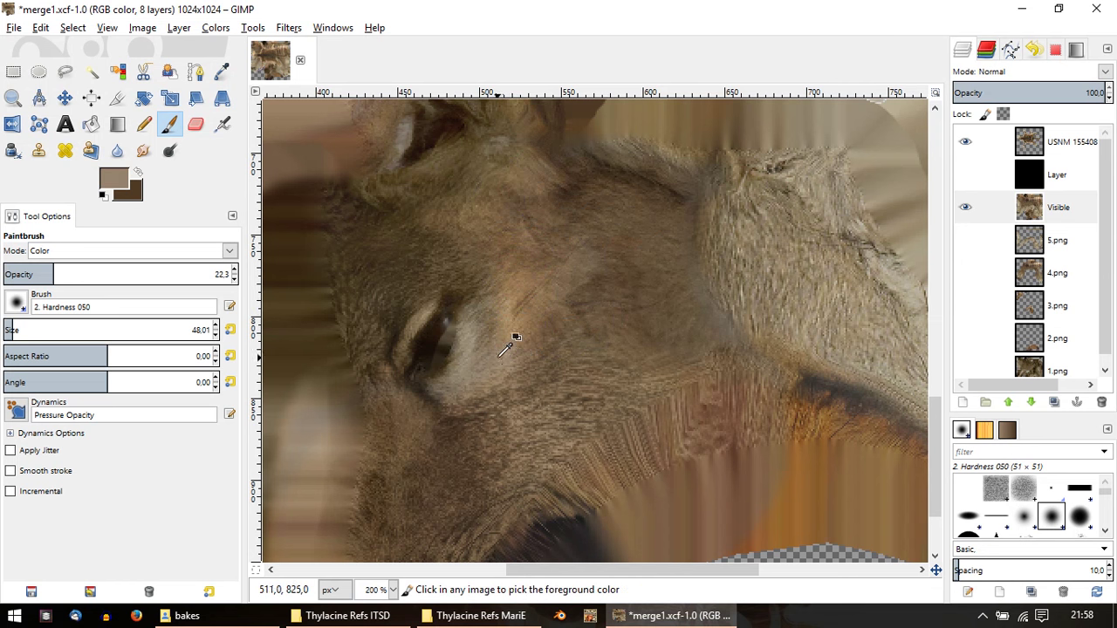
scroll(553, 352, "down", 3)
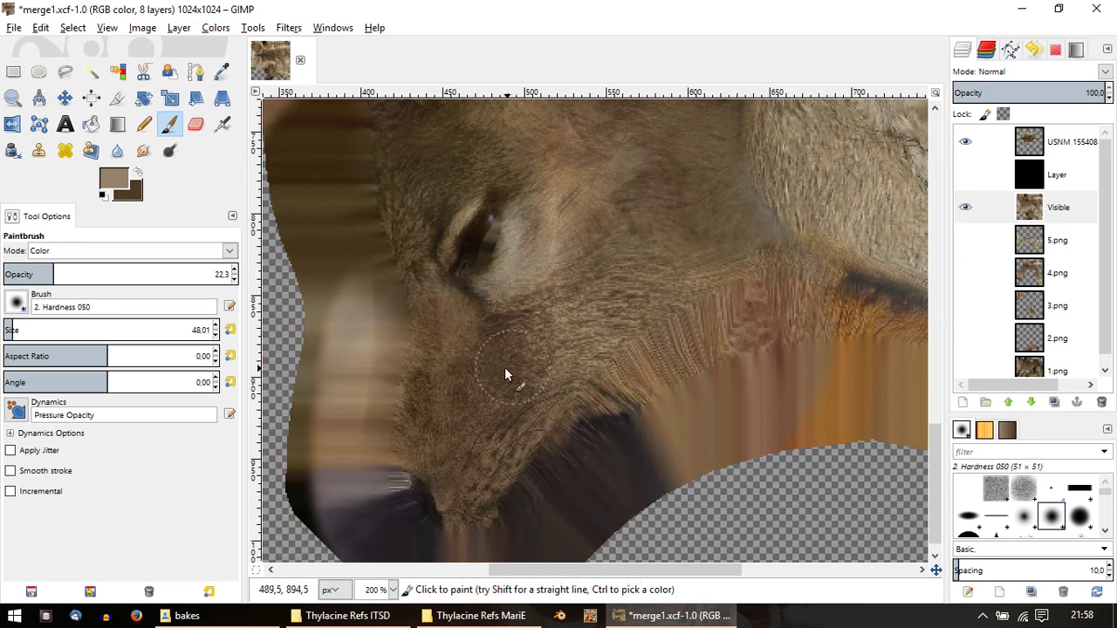
left_click(481, 332, "ctrl")
scroll(434, 281, "down", 1, "ctrl")
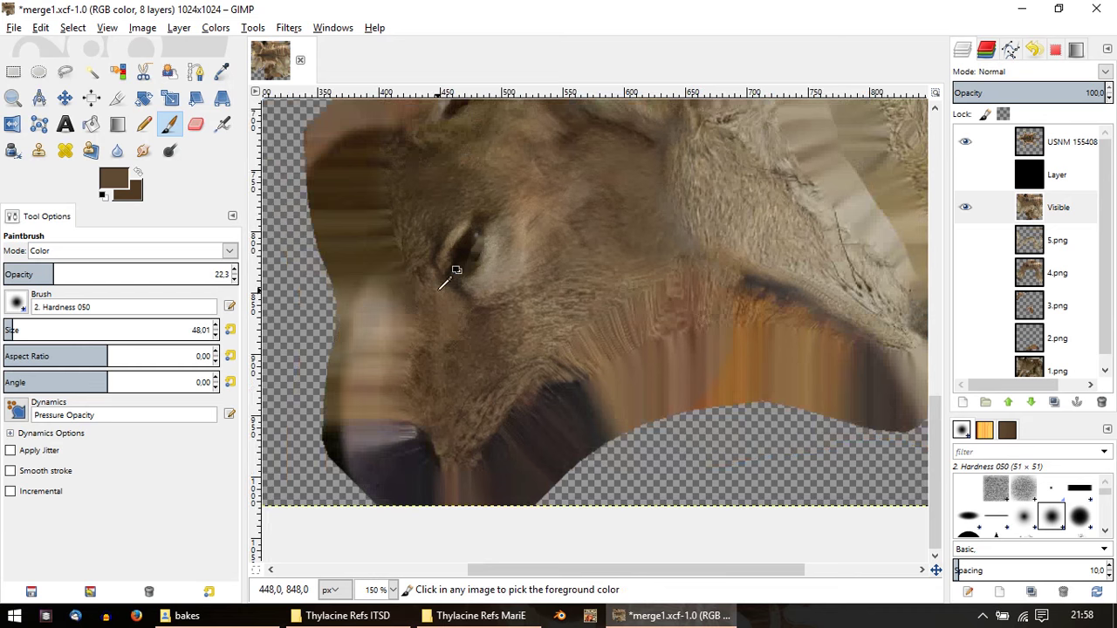
scroll(454, 323, "down", 1, "ctrl")
scroll(462, 370, "down", 1, "ctrl")
scroll(506, 366, "down", 1, "ctrl")
scroll(533, 362, "up", 2, "ctrl")
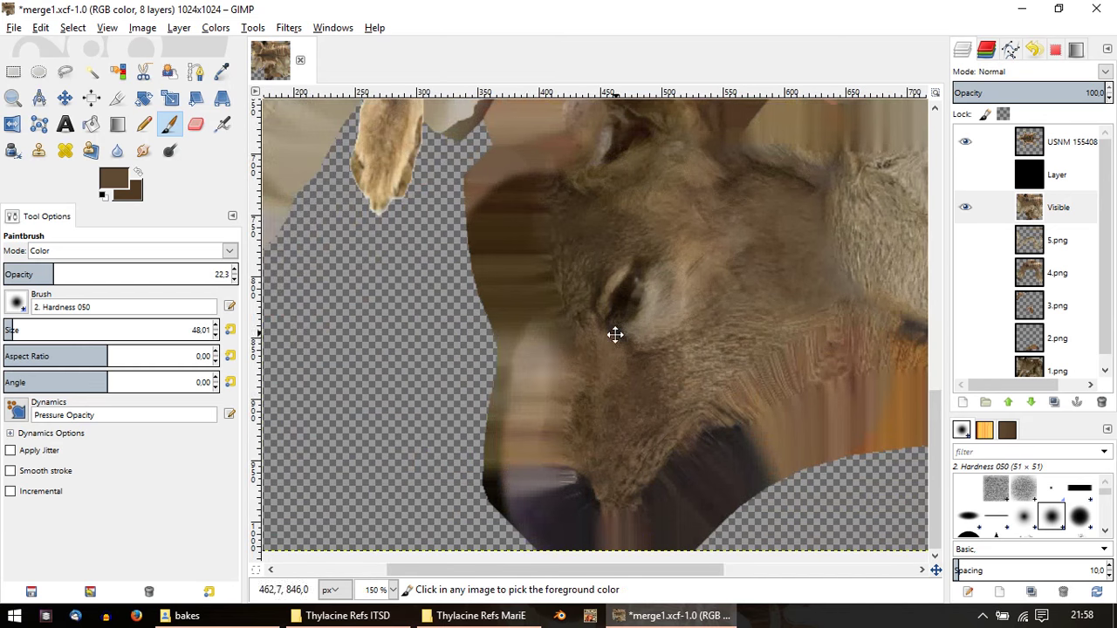
scroll(614, 332, "up", 1, "ctrl")
scroll(599, 367, "up", 1, "ctrl")
Step: Clone soft fur onto the cheek at 16.2 opacity, sourcing below the eye
key("c")
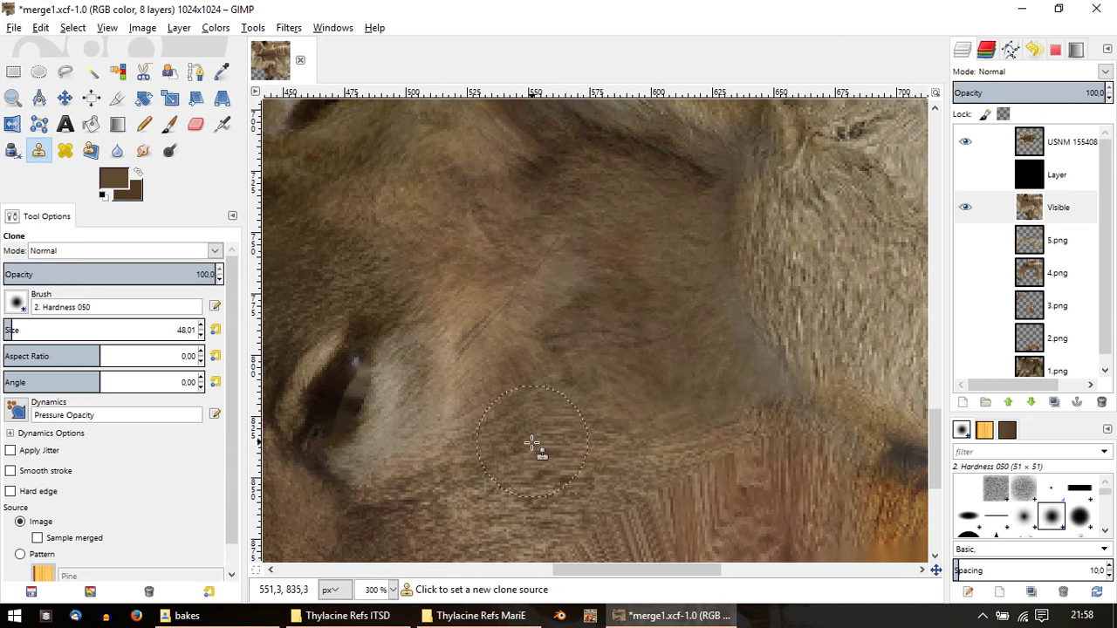
left_click(538, 450, "ctrl")
left_click(577, 279)
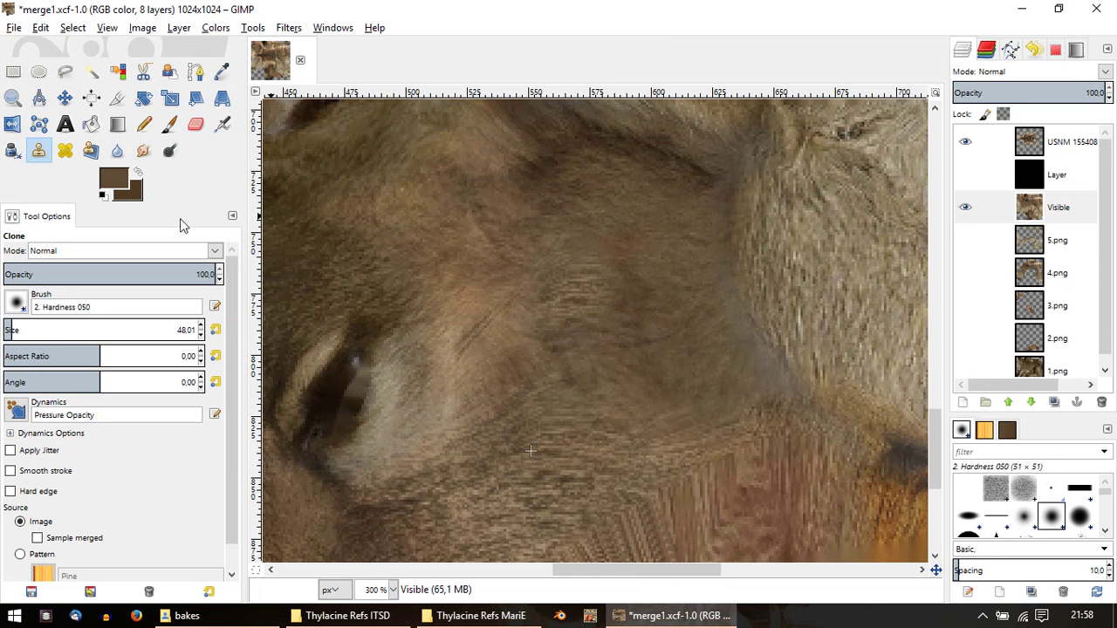
left_click(39, 279)
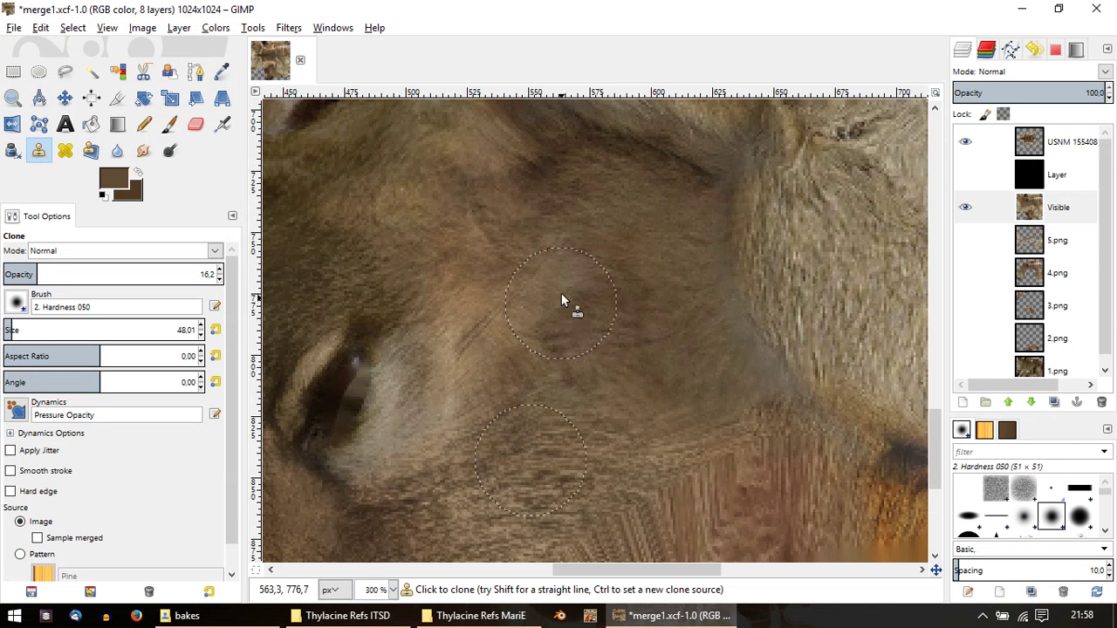
mouse_move(555, 281)
left_mouse_down()
mouse_move(539, 314)
mouse_move(543, 351)
left_mouse_up()
Step: Clone darker fur over the face skin from a new source, then undo it
scroll(568, 349, "down", 1, "ctrl")
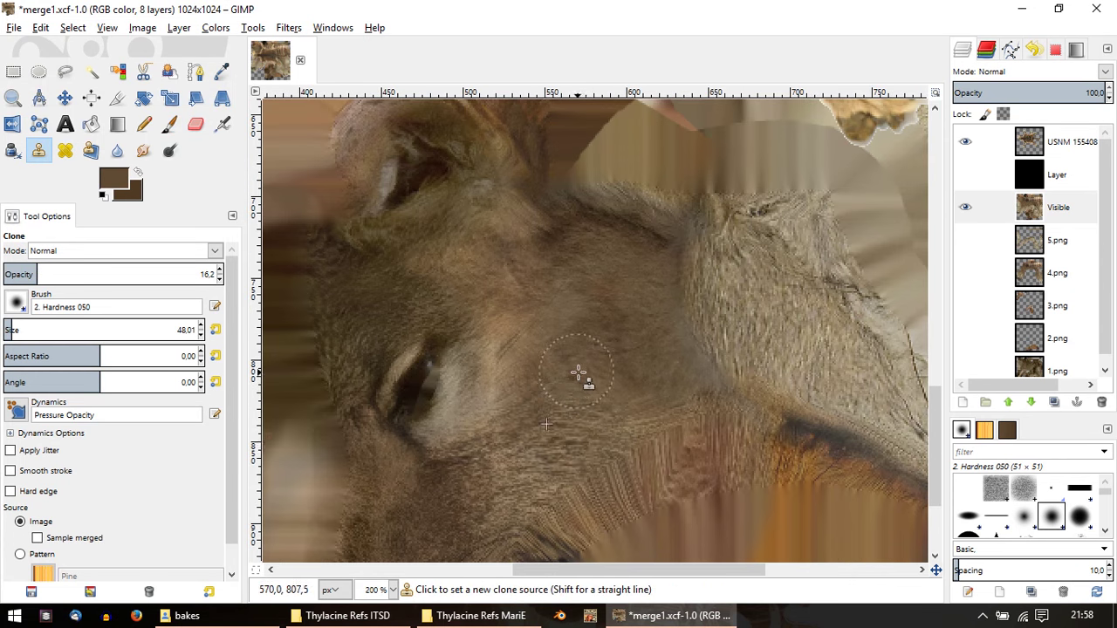
left_click(533, 478, "ctrl")
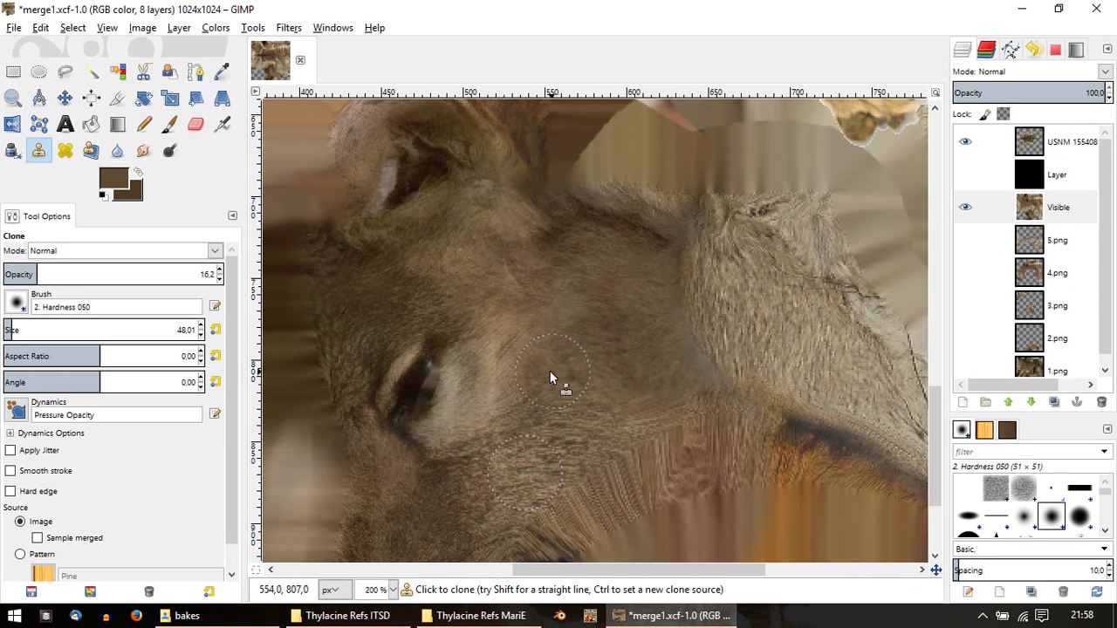
left_click(535, 471, "ctrl")
left_click_drag(510, 292, 640, 231)
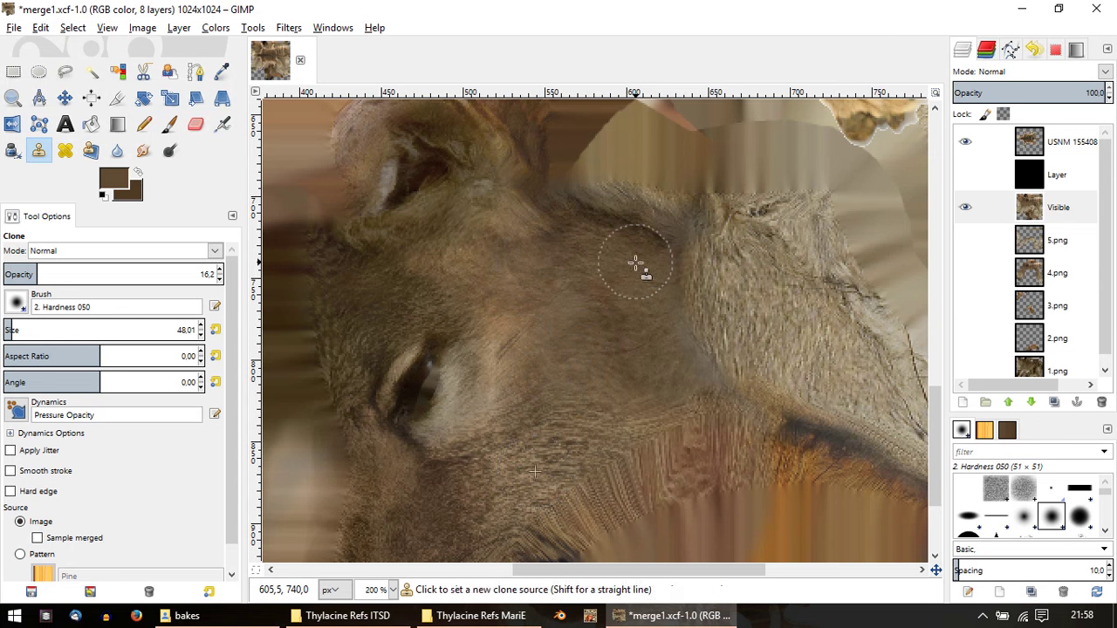
scroll(638, 262, "down", 1, "ctrl")
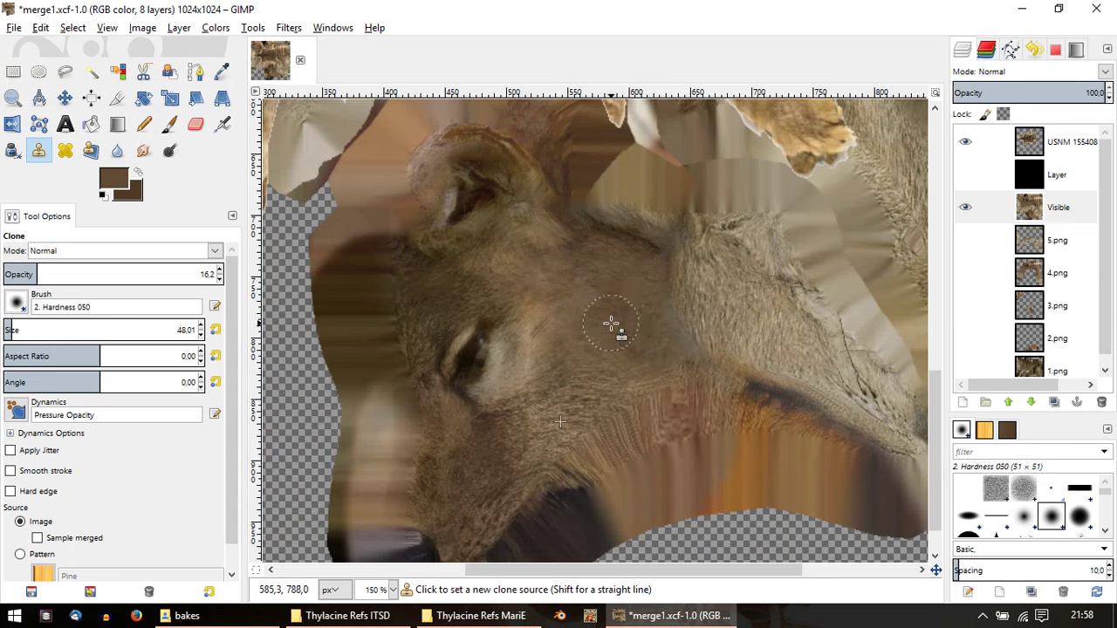
key("ctrl+z")
key("ctrl+z")
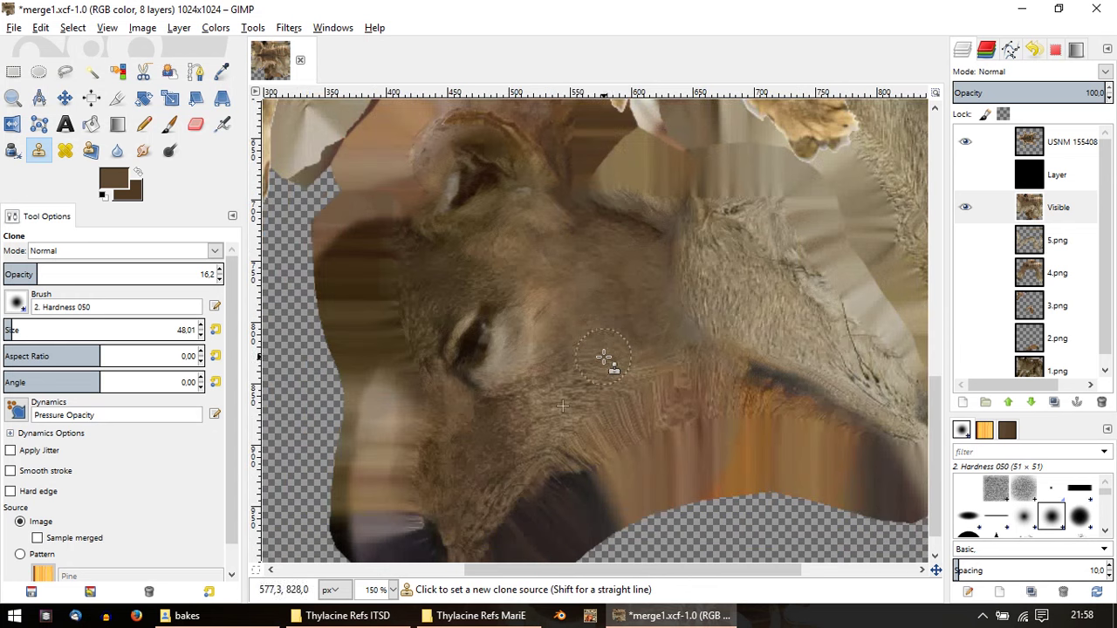
scroll(605, 366, "down", 2, "ctrl")
scroll(631, 334, "up", 1, "ctrl")
scroll(515, 280, "up", 1, "ctrl")
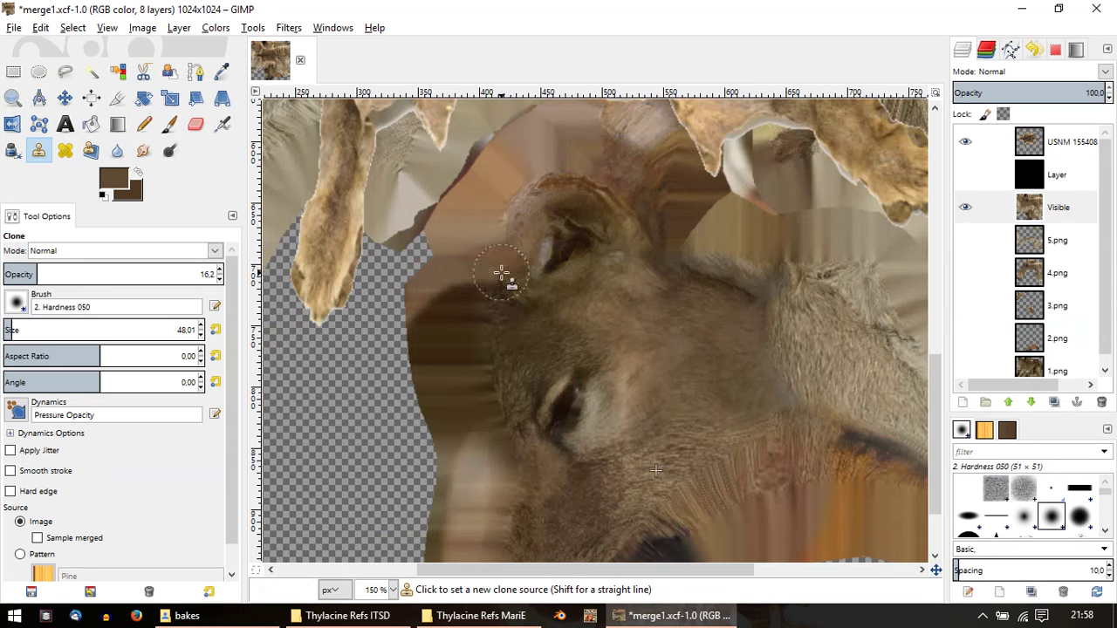
scroll(523, 306, "up", 1, "ctrl")
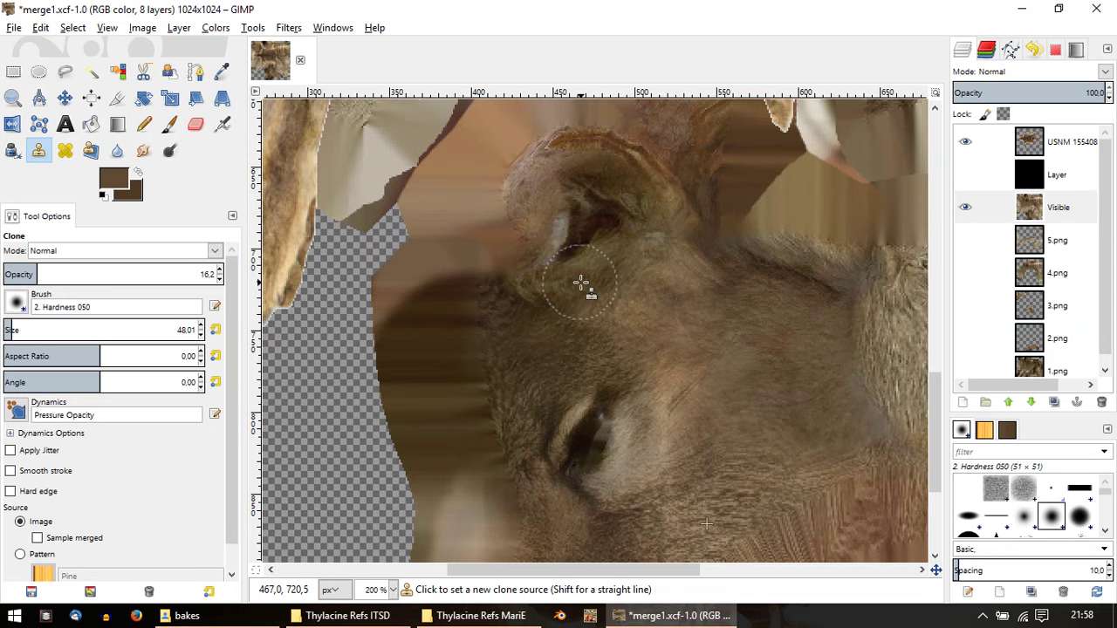
Step: Clone fur texture around the ear from a nearby source
left_click(584, 349, "ctrl")
mouse_move(552, 163)
left_mouse_down()
mouse_move(518, 183)
mouse_move(551, 147)
mouse_move(570, 148)
left_mouse_up()
middle_click_drag(568, 180, 531, 232)
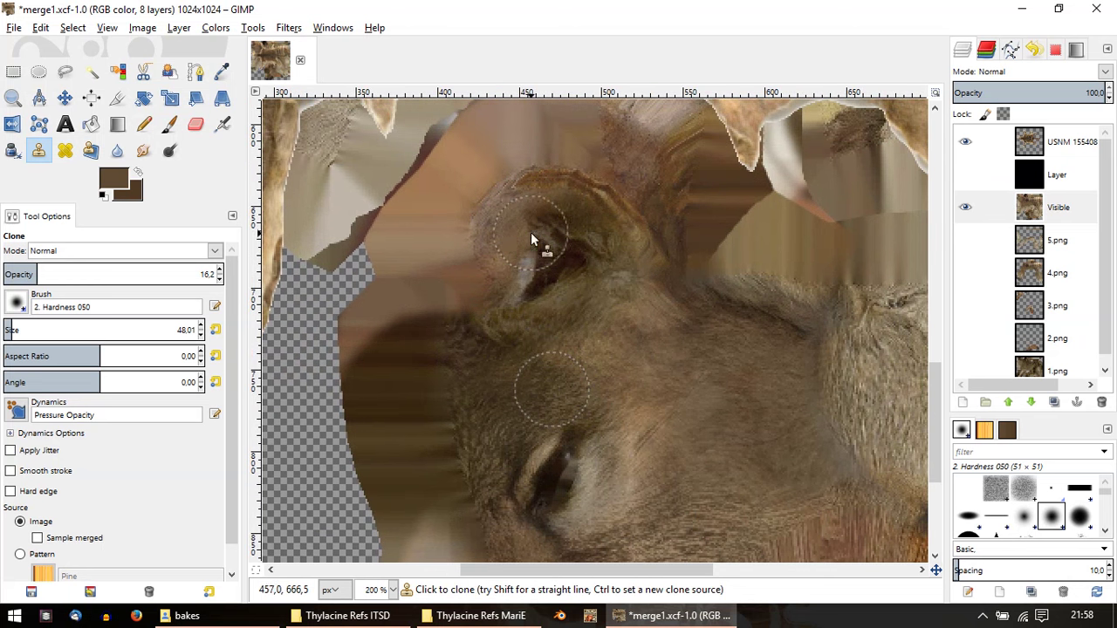
scroll(563, 302, "down", 1, "ctrl")
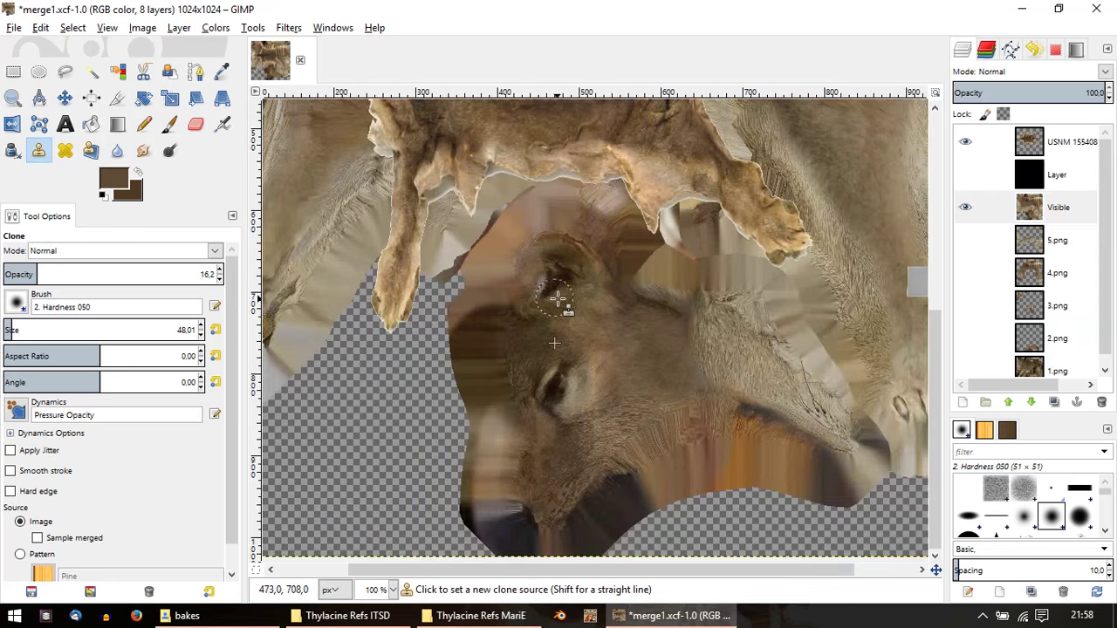
scroll(566, 335, "down", 1, "ctrl")
scroll(532, 306, "up", 2)
scroll(422, 352, "up", 2)
scroll(422, 352, "up", 3, "ctrl")
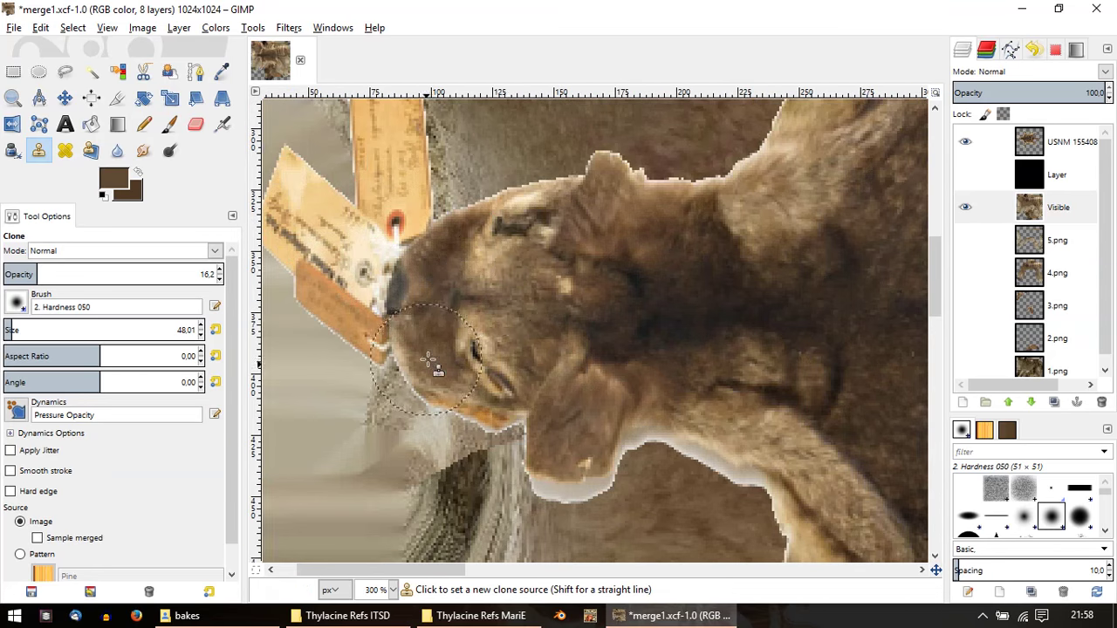
Step: Switch to the Paintbrush and make the Visible layer active for painting
key("p")
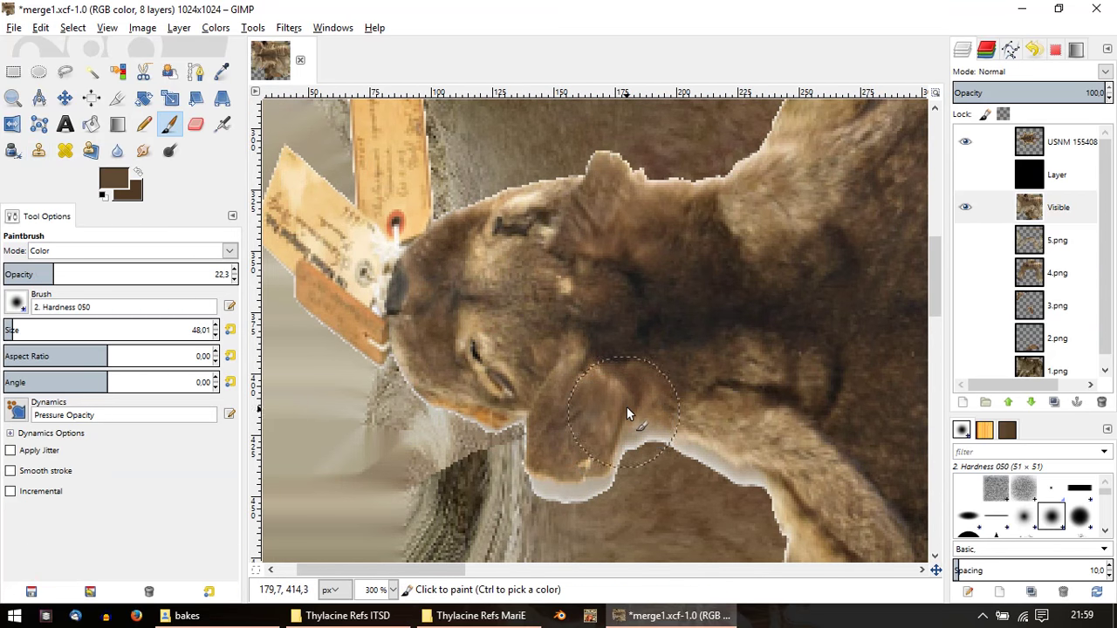
left_click(1050, 142)
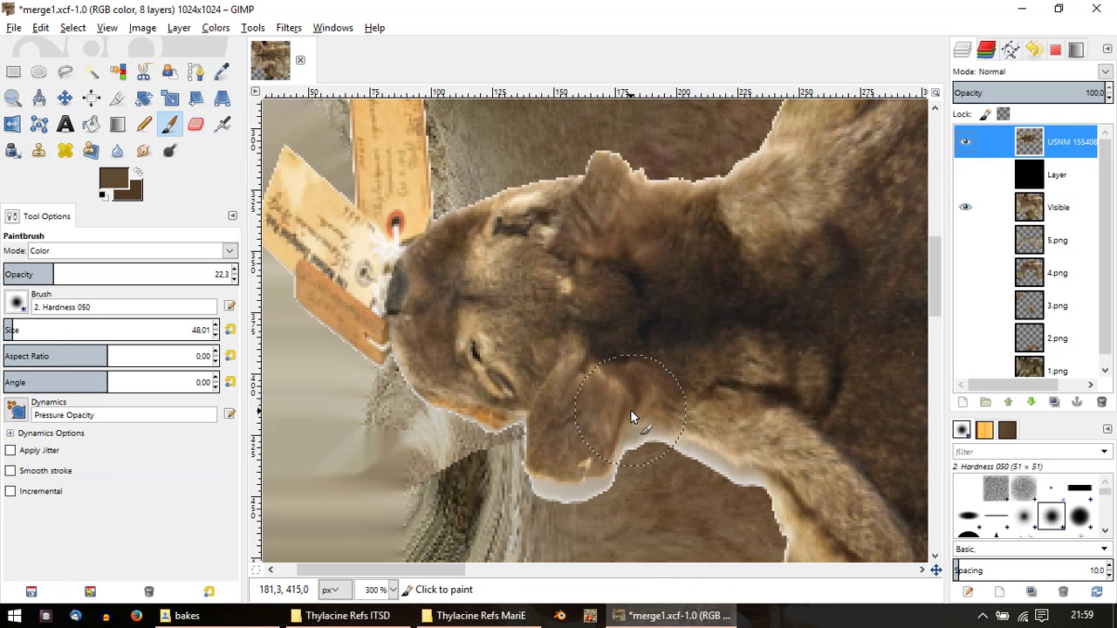
key("ctrl")
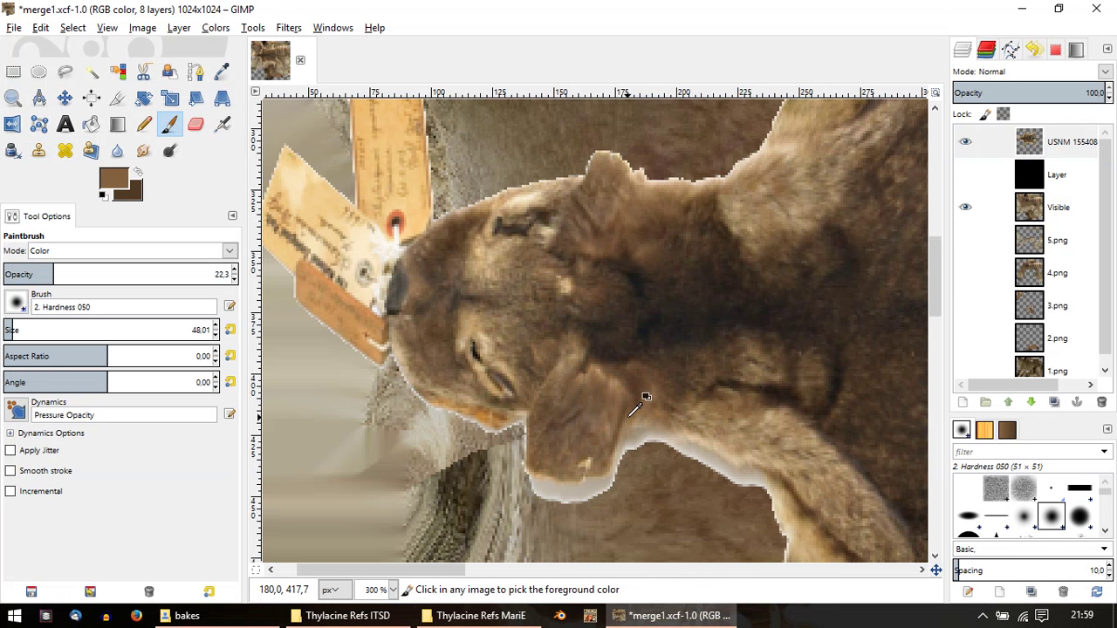
left_click(1052, 214)
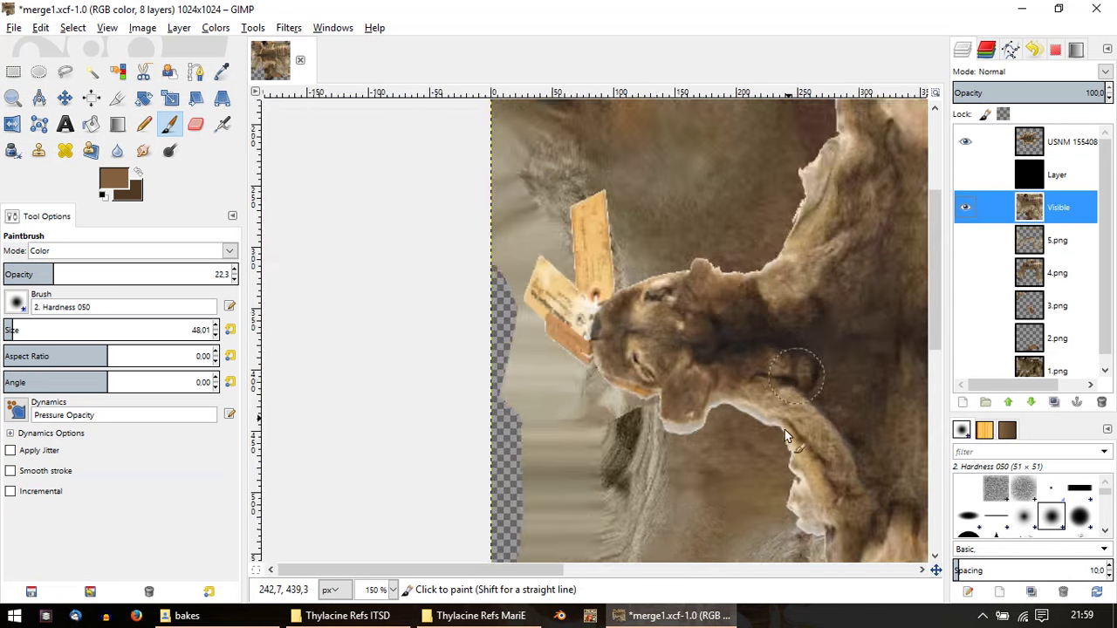
scroll(785, 429, "down", 2, "ctrl")
scroll(596, 248, "up", 1, "ctrl")
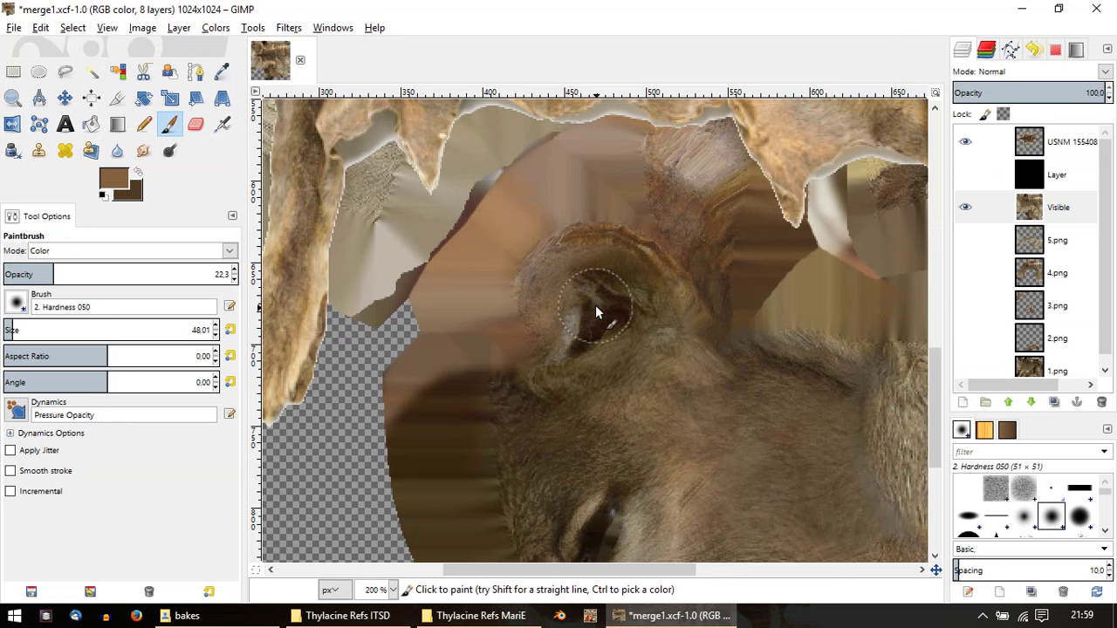
Step: Undo and redo the eye paint stroke, cancelling an accidental Print dialog
key("ctrl+z")
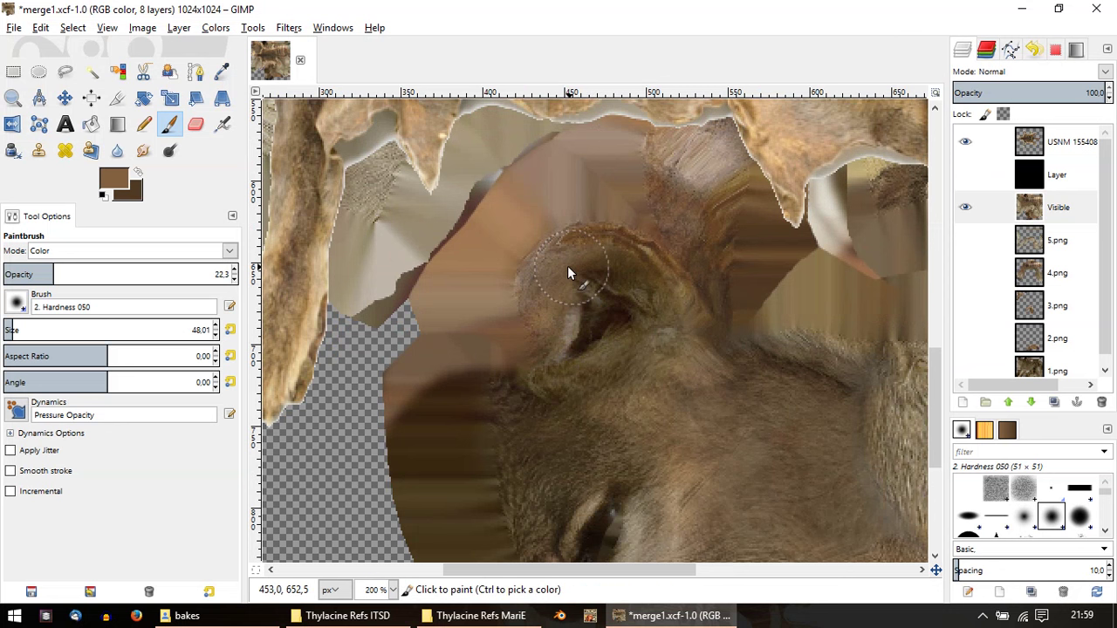
key("ctrl+y")
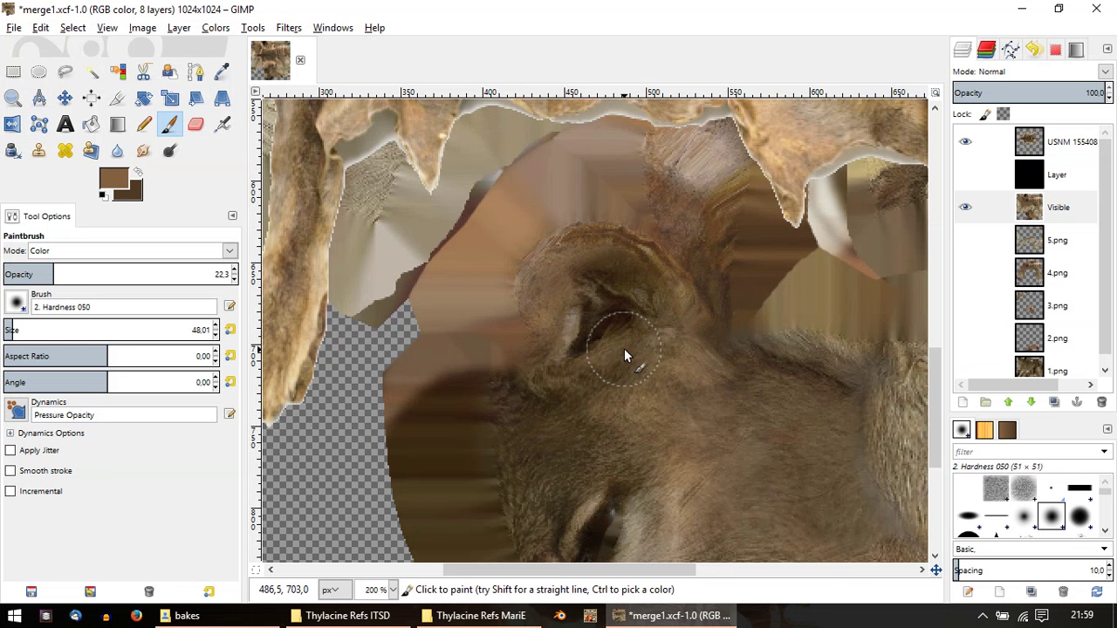
key("ctrl+p")
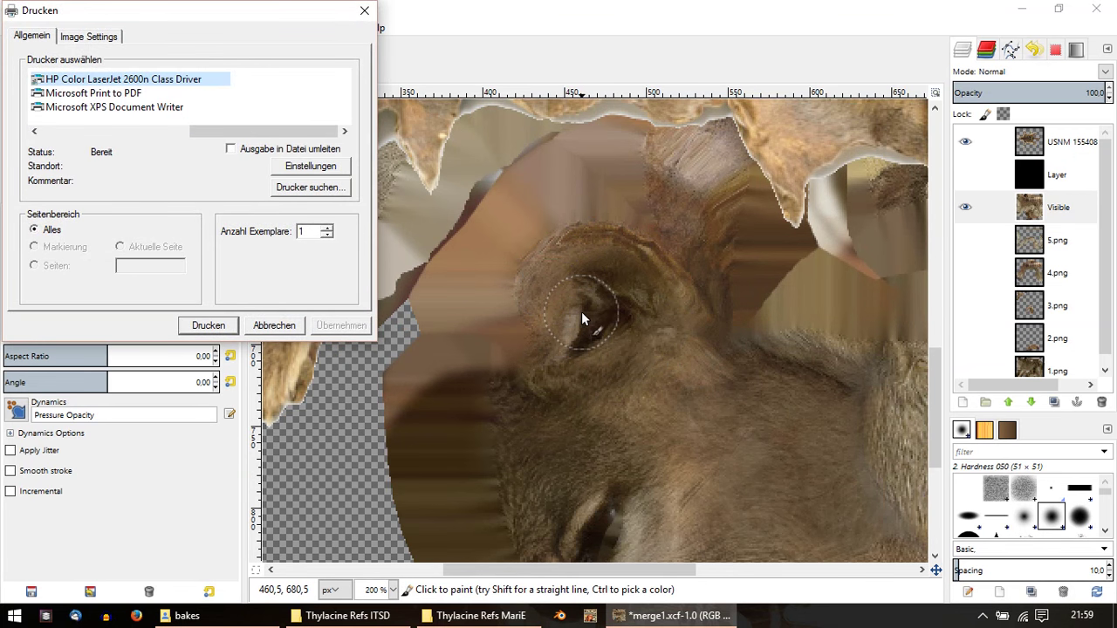
key("Escape")
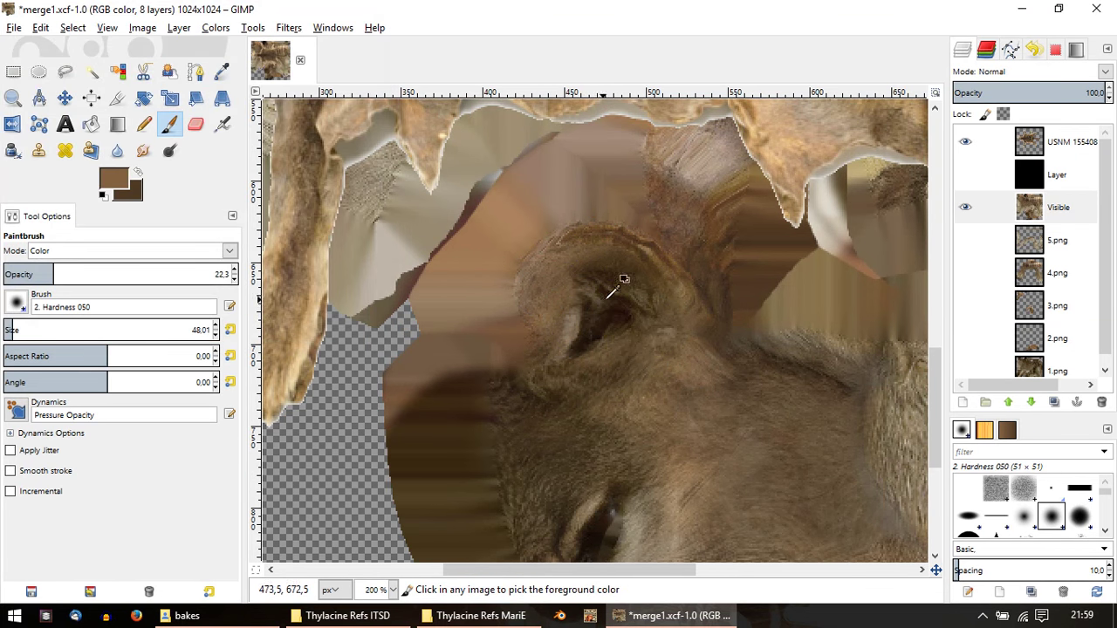
Step: Sample darker brown beside the eye, undo the ear patch, and set a clone source below the ear
left_click(646, 277, "ctrl")
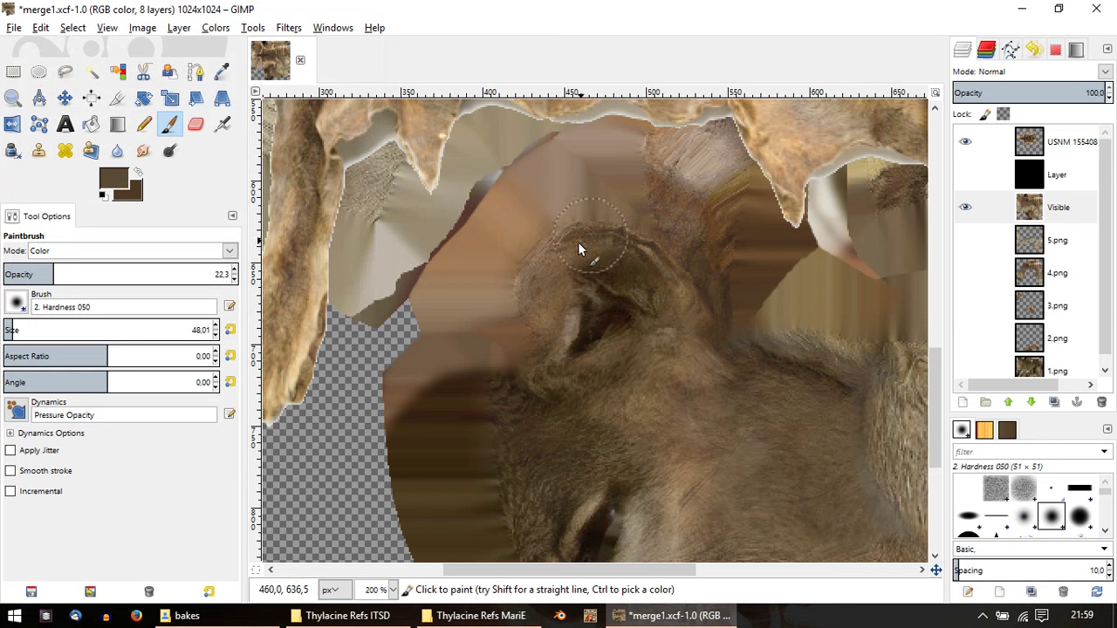
key("ctrl+z")
key("c")
left_click(573, 380, "ctrl")
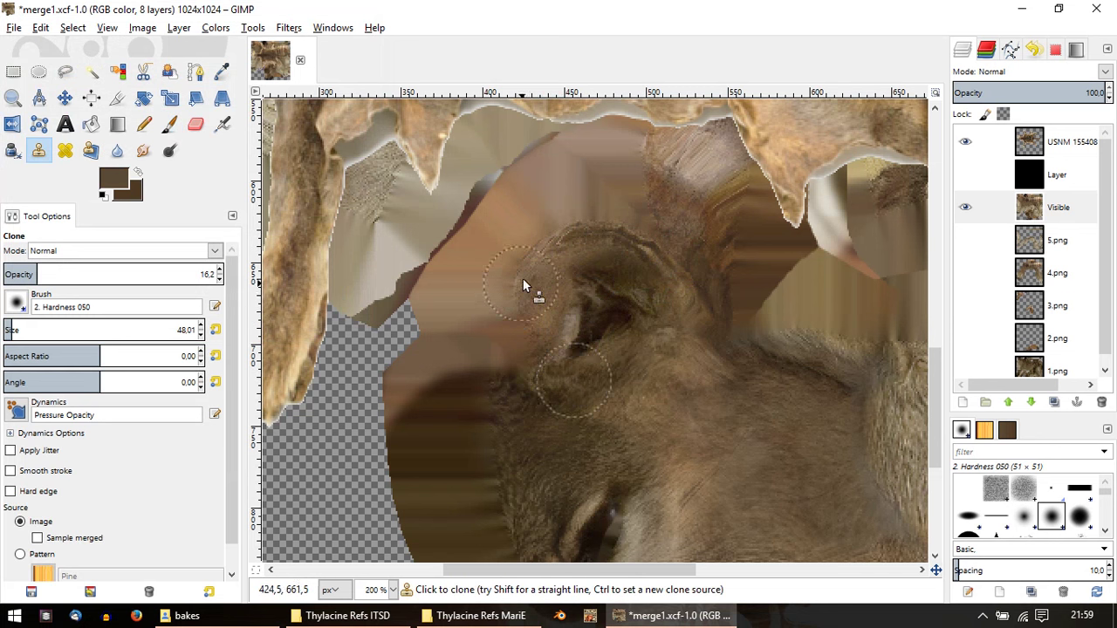
Step: Clone fur over the eye, then dodge and burn the surrounding fur at 14.2 opacity
mouse_move(523, 279)
left_mouse_down()
mouse_move(546, 246)
mouse_move(528, 297)
mouse_move(566, 346)
mouse_move(648, 312)
left_mouse_up()
left_click(576, 462, "ctrl")
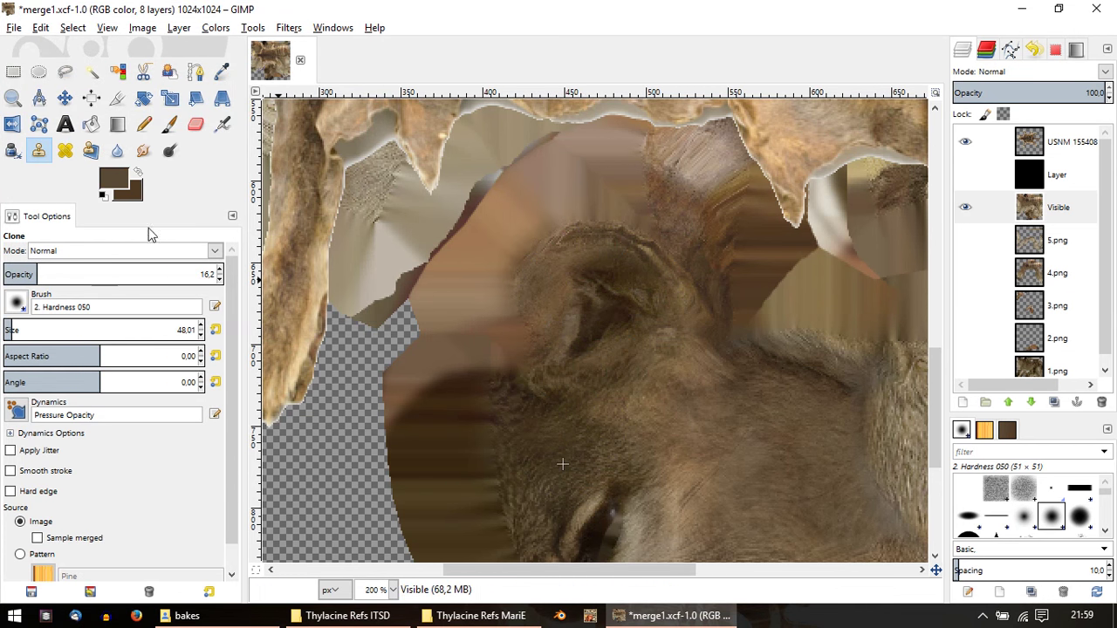
left_click(169, 150)
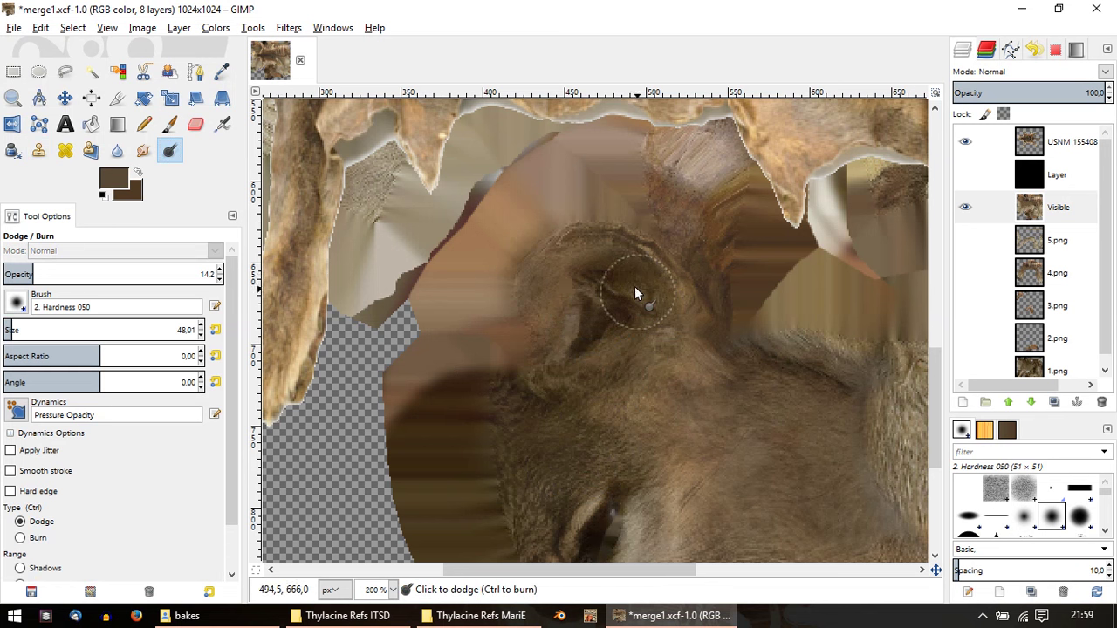
mouse_move(588, 278)
left_mouse_down("ctrl")
mouse_move(624, 281)
mouse_move(606, 282)
mouse_move(597, 330)
left_mouse_up("ctrl")
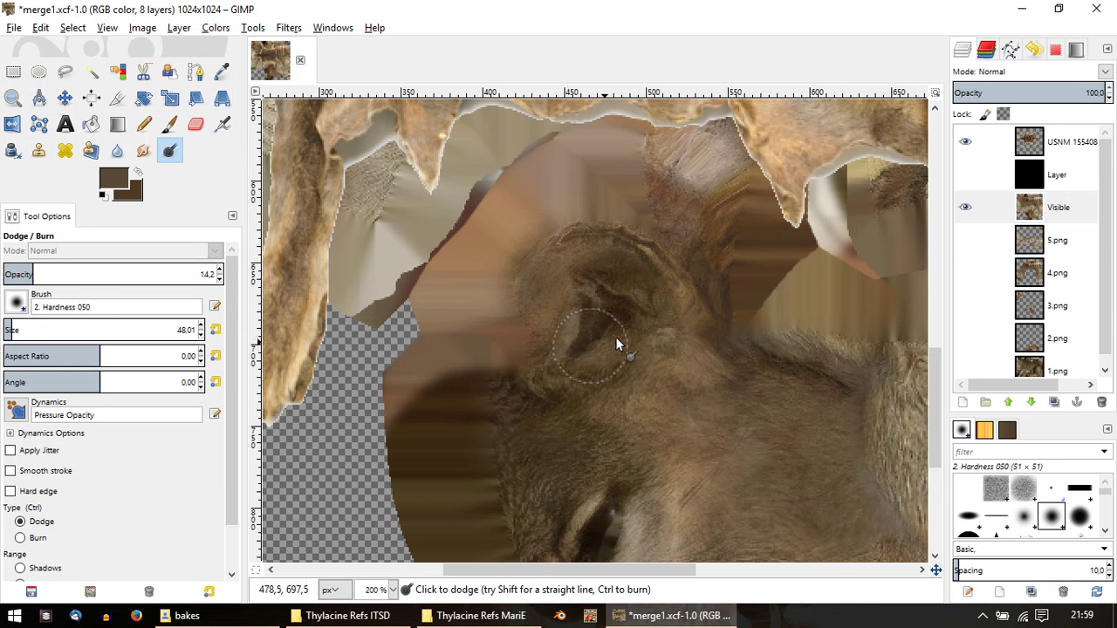
scroll(628, 302, "down", 1, "ctrl")
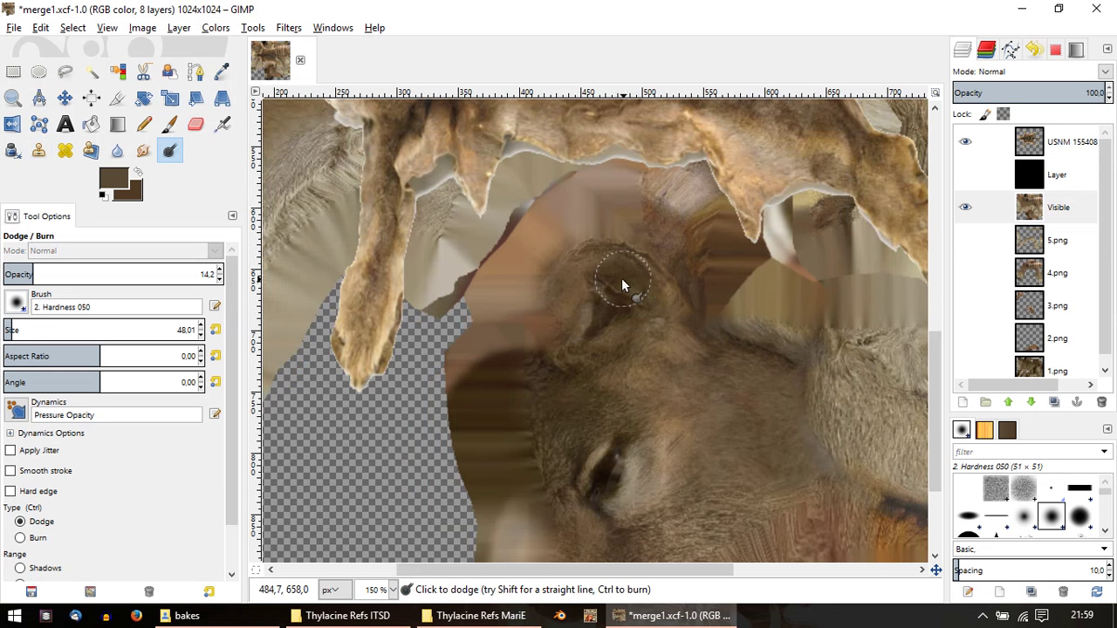
key("ctrl")
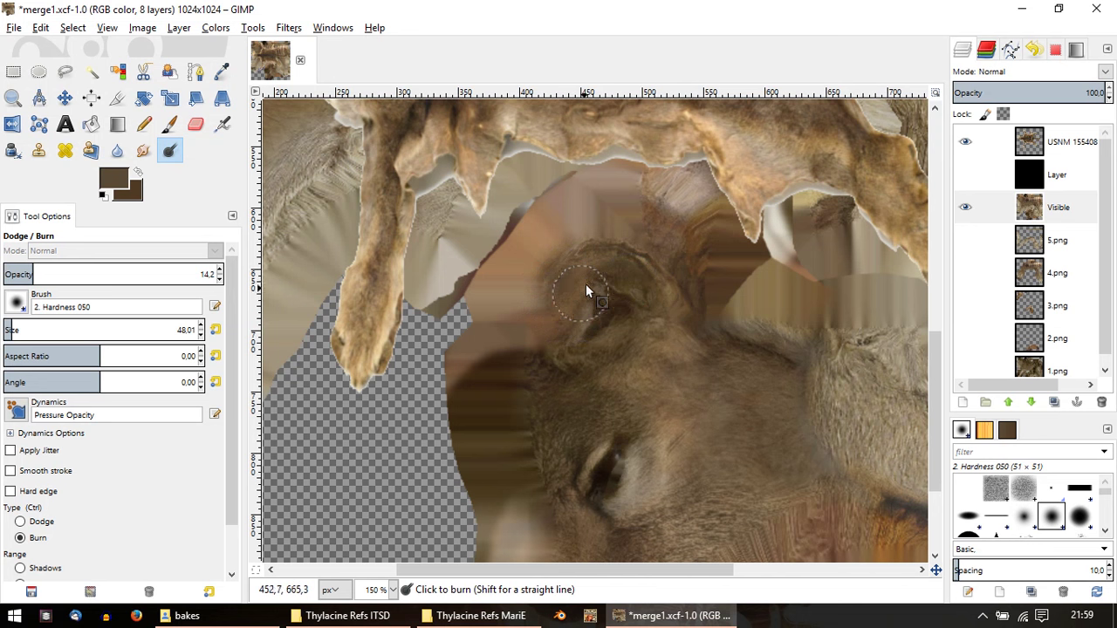
scroll(570, 253, "down", 1, "ctrl")
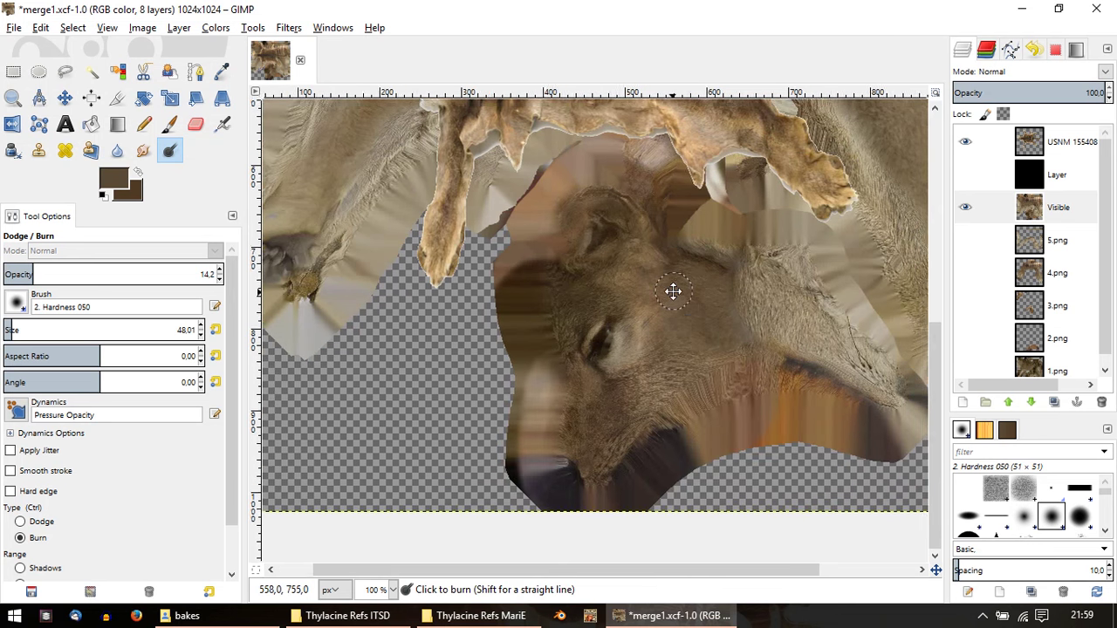
middle_click_drag(672, 291, 547, 300)
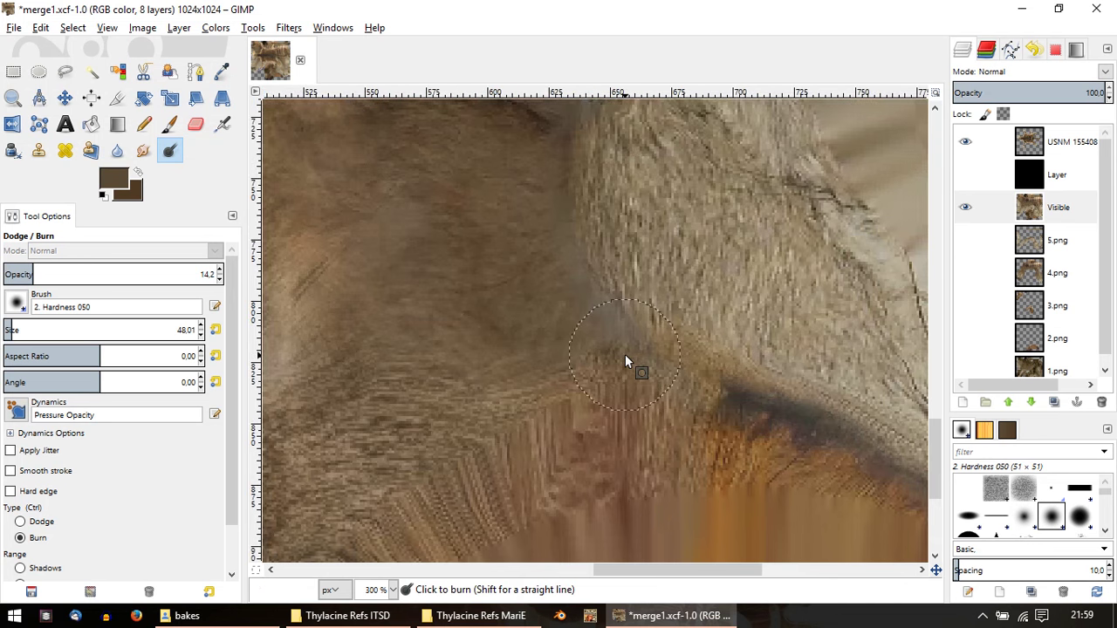
scroll(625, 355, "up", 2, "ctrl")
middle_click_drag(537, 321, 565, 392)
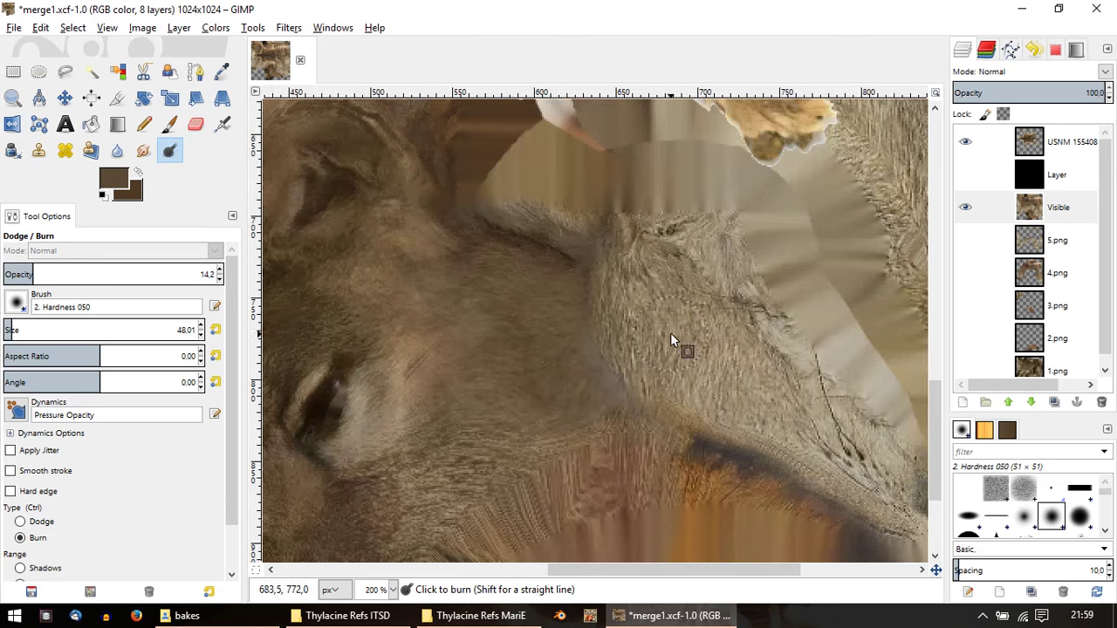
scroll(670, 341, "up", 1, "ctrl")
Step: Clone pale cheek fur to soften the cheek fur boundary
key("c")
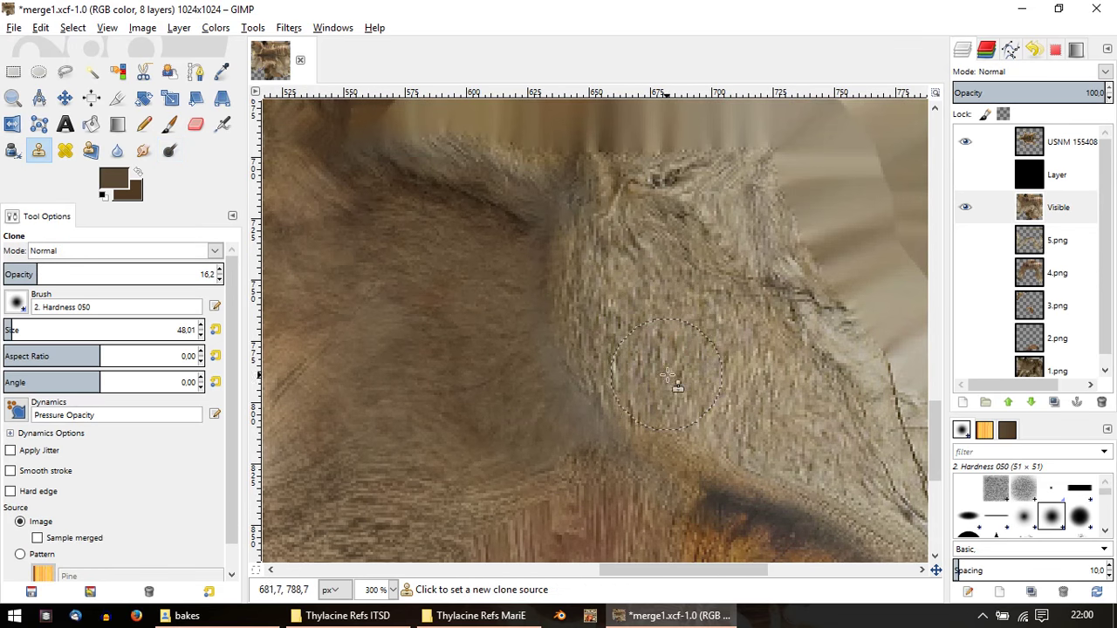
left_click(668, 375, "ctrl")
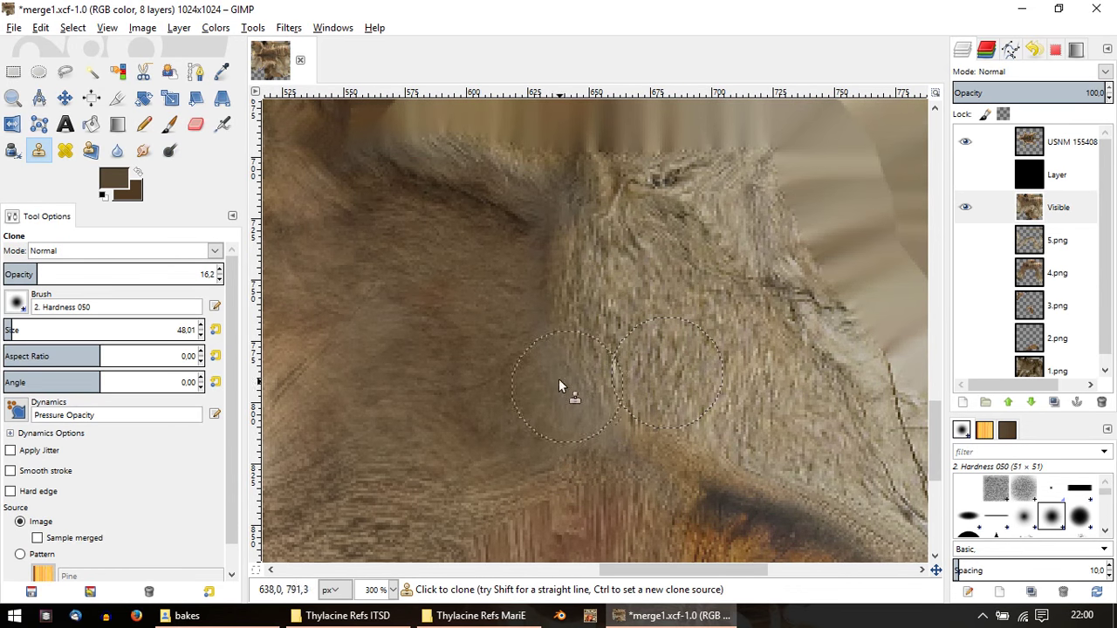
mouse_move(559, 387)
left_mouse_down()
mouse_move(549, 274)
mouse_move(554, 323)
mouse_move(599, 392)
mouse_move(602, 434)
left_mouse_up()
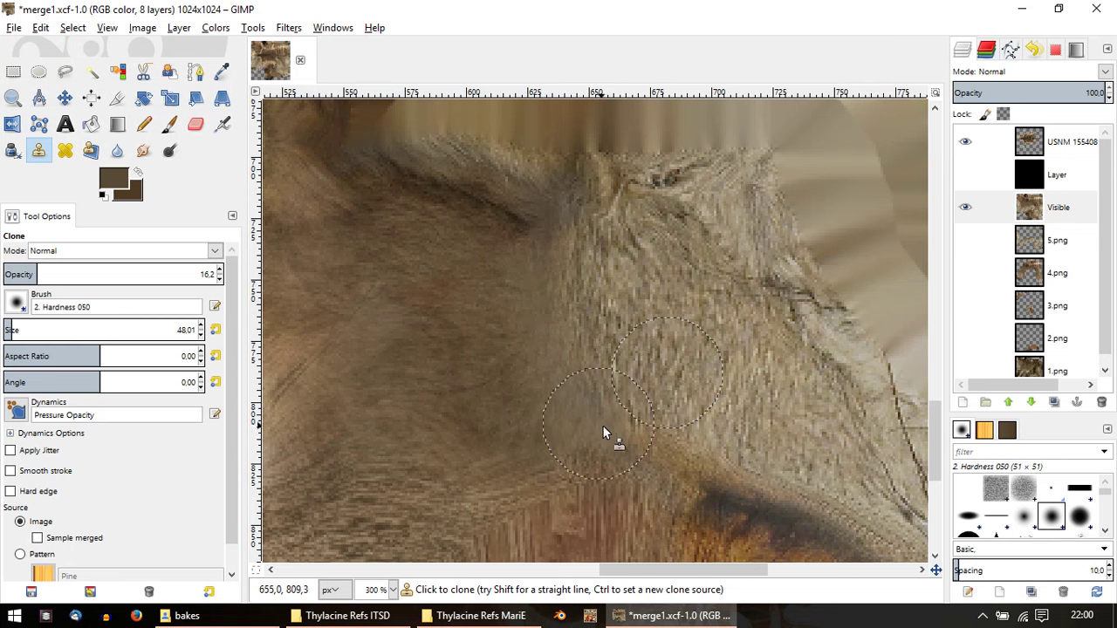
scroll(85, 461, "down", 1)
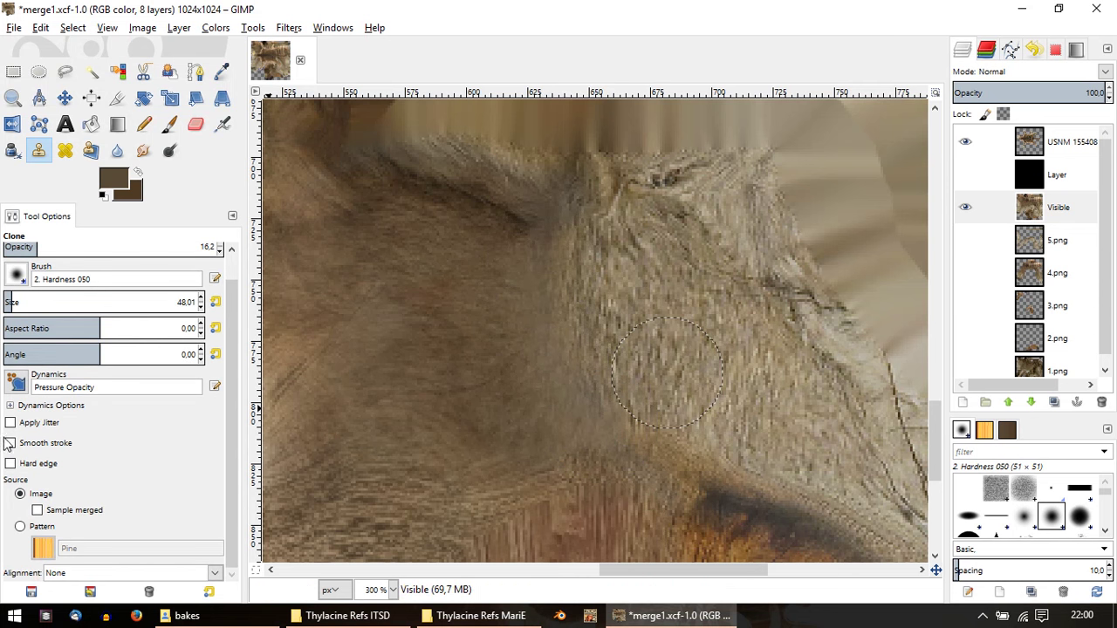
Step: Set Clone alignment to Aligned and clone smooth fur texture over the cheek
left_click(90, 576)
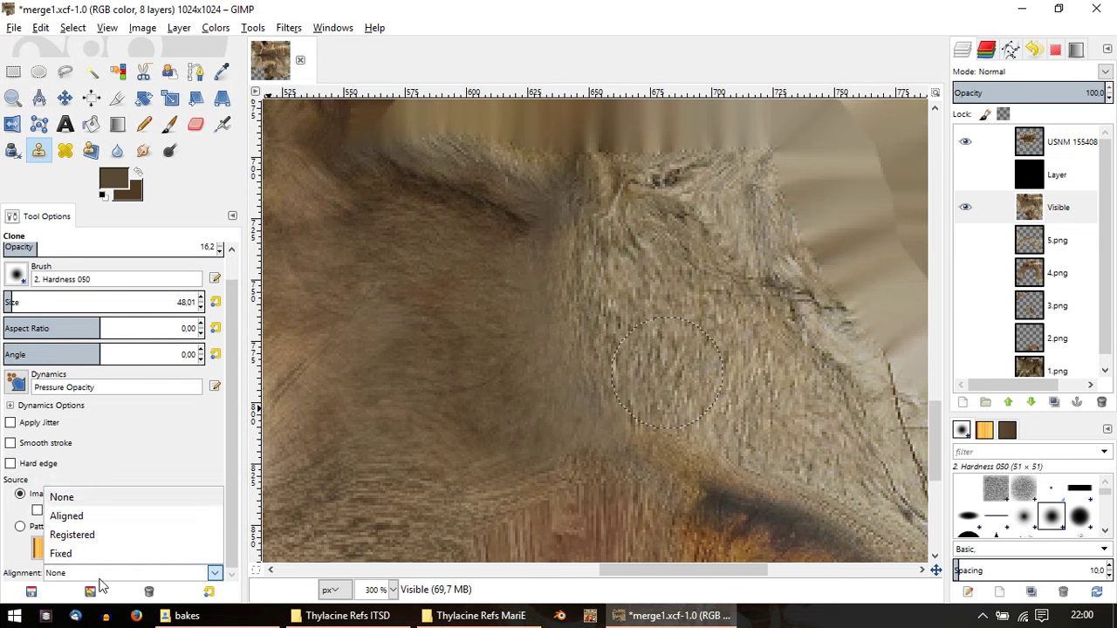
left_click(88, 517)
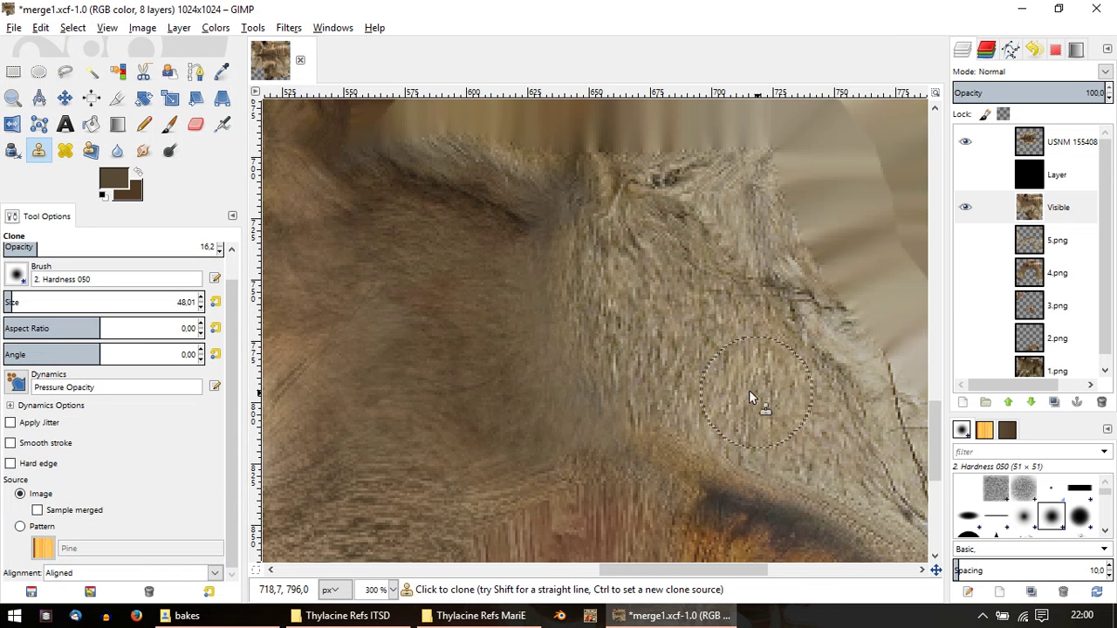
mouse_move(579, 373)
left_mouse_down()
mouse_move(542, 283)
mouse_move(545, 343)
mouse_move(547, 267)
mouse_move(586, 383)
mouse_move(576, 426)
mouse_move(514, 421)
mouse_move(494, 329)
left_mouse_up()
scroll(495, 330, "down", 1, "ctrl")
Step: Pick a new fur clone source, zoom out, and switch to the Dodge/Burn tool
left_click(381, 428, "ctrl")
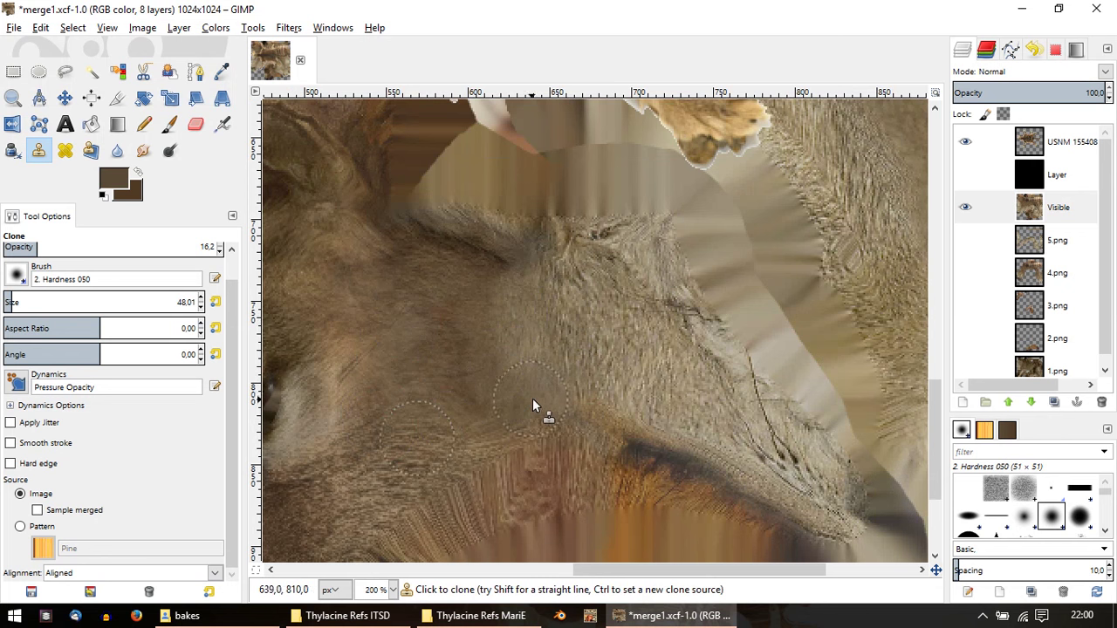
scroll(514, 399, "down", 1, "ctrl")
scroll(508, 393, "down", 1, "ctrl")
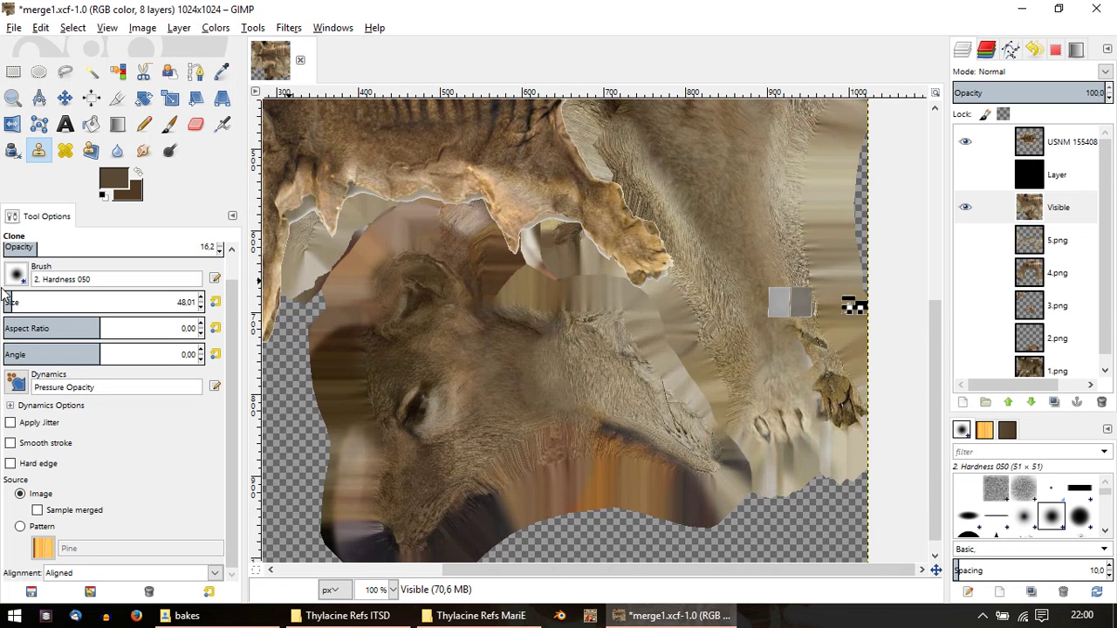
left_click(170, 151)
Step: Enlarge the Dodge/Burn brush to 76.87 and burn a darker patch on the cheek
scroll(576, 380, "up", 1, "ctrl")
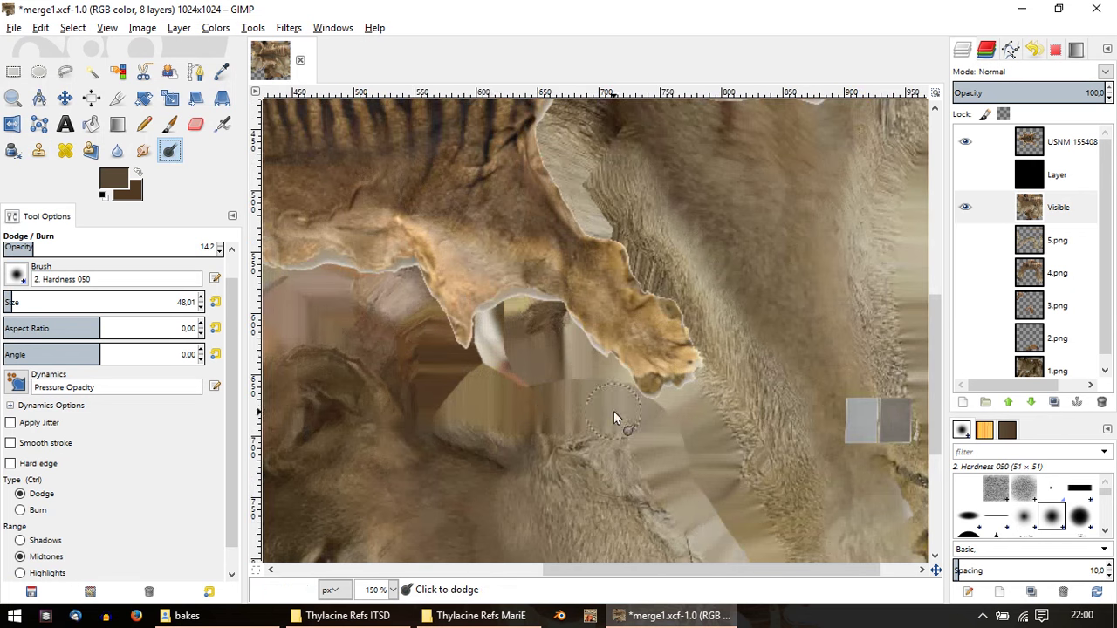
scroll(468, 340, "down", 3)
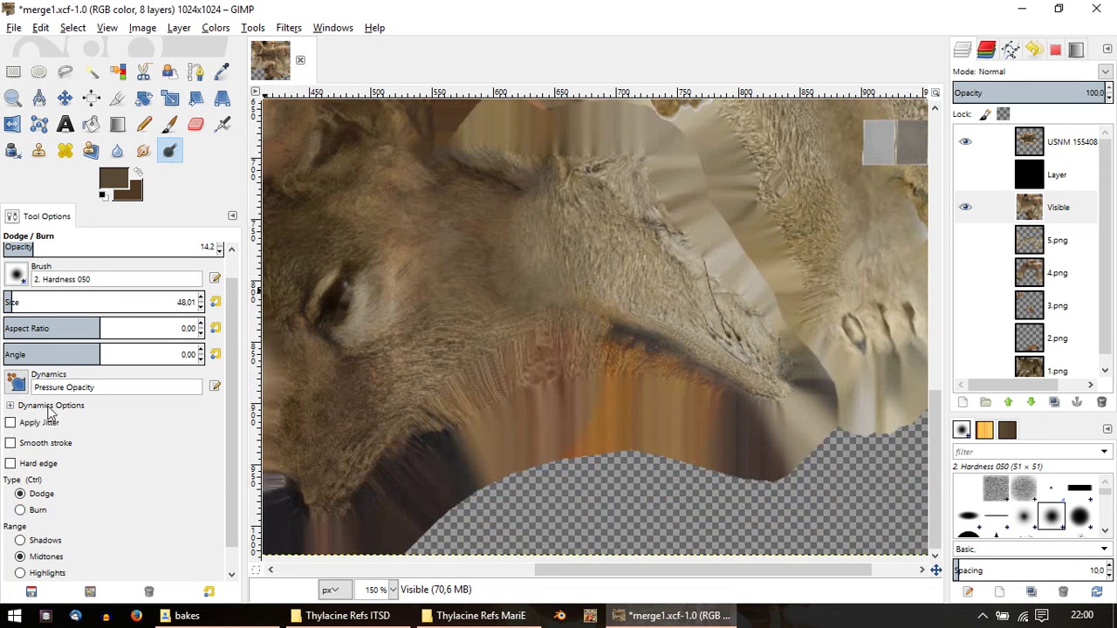
left_click_drag(13, 302, 35, 302)
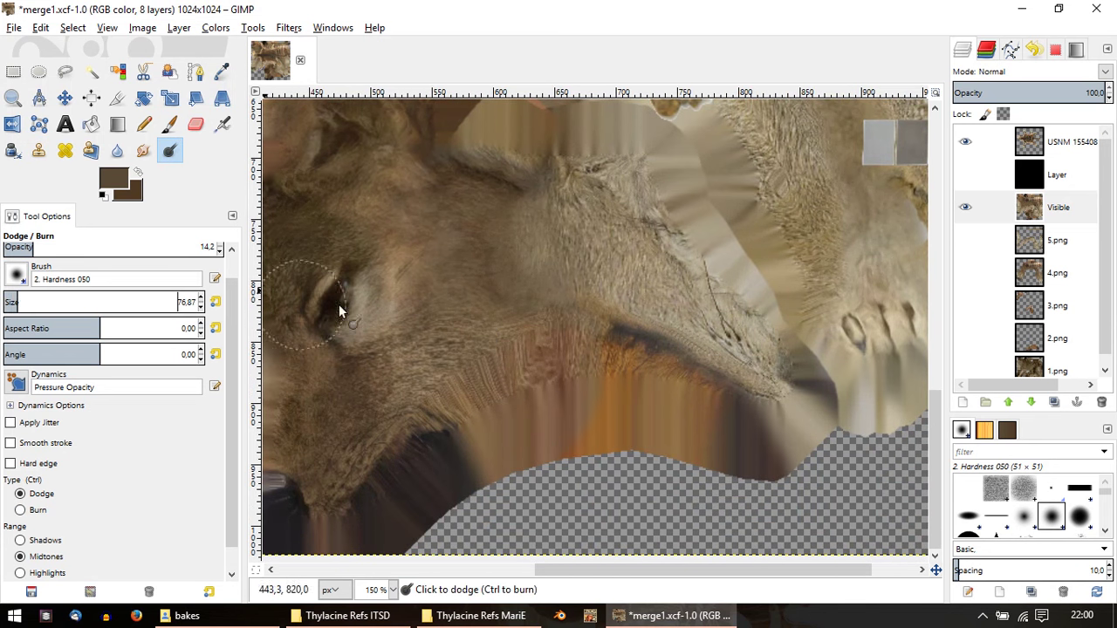
mouse_move(541, 259)
left_mouse_down("ctrl")
mouse_move(535, 213)
mouse_move(539, 265)
left_mouse_up("ctrl")
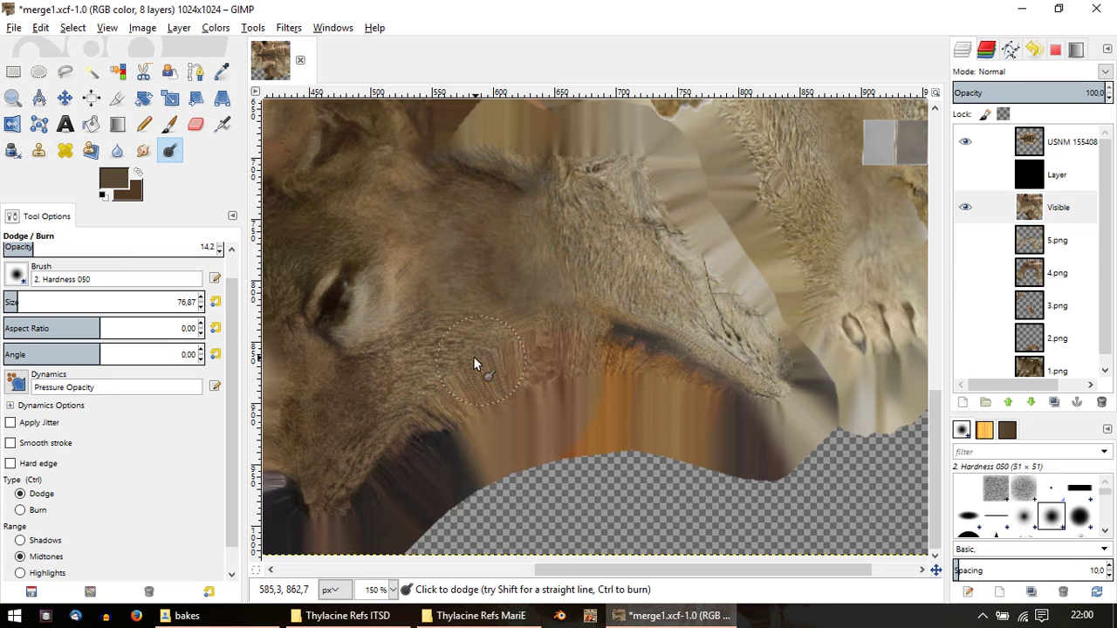
Step: Back in Clone, sample cheek fur and clone it below the eye
key("c")
left_click(432, 354, "ctrl")
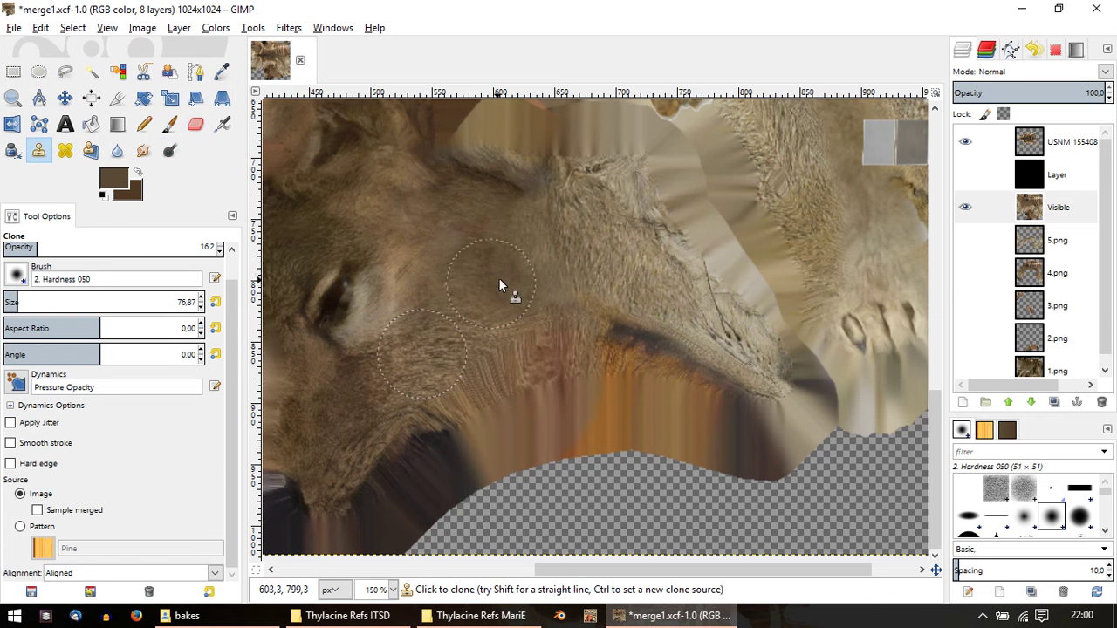
mouse_move(517, 278)
left_mouse_down()
mouse_move(474, 306)
mouse_move(486, 267)
mouse_move(543, 292)
mouse_move(535, 301)
left_mouse_up()
scroll(576, 313, "down", 1, "ctrl")
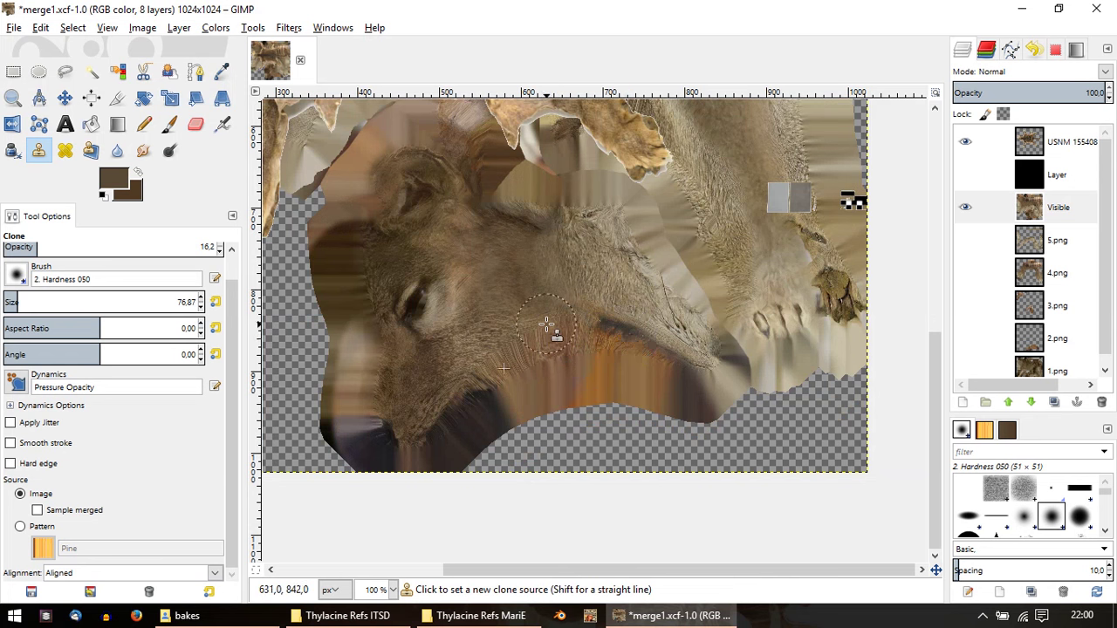
scroll(547, 324, "up", 1, "ctrl")
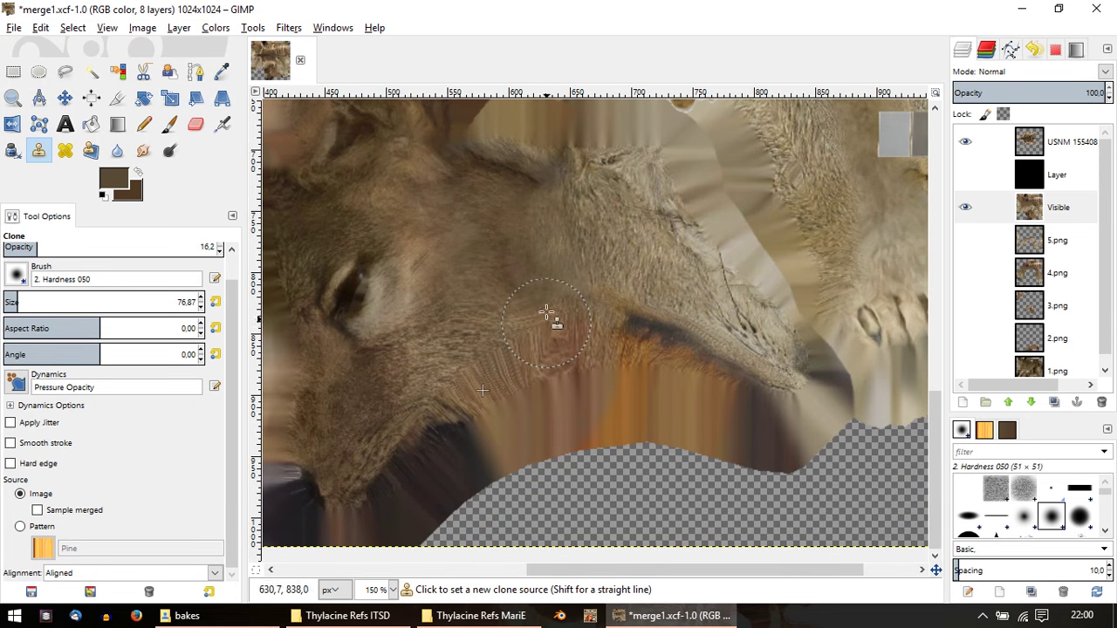
Step: Set a new cheek clone source and clone fur over the upper cheek
left_click(429, 206, "ctrl")
left_click_drag(540, 271, 514, 279)
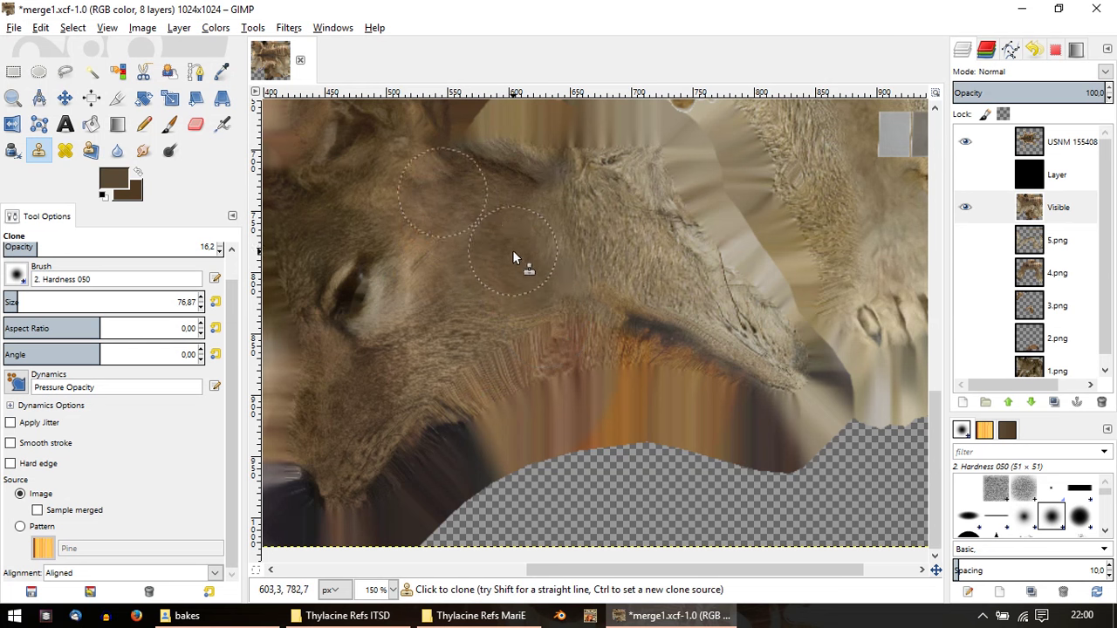
scroll(590, 254, "down", 1, "ctrl")
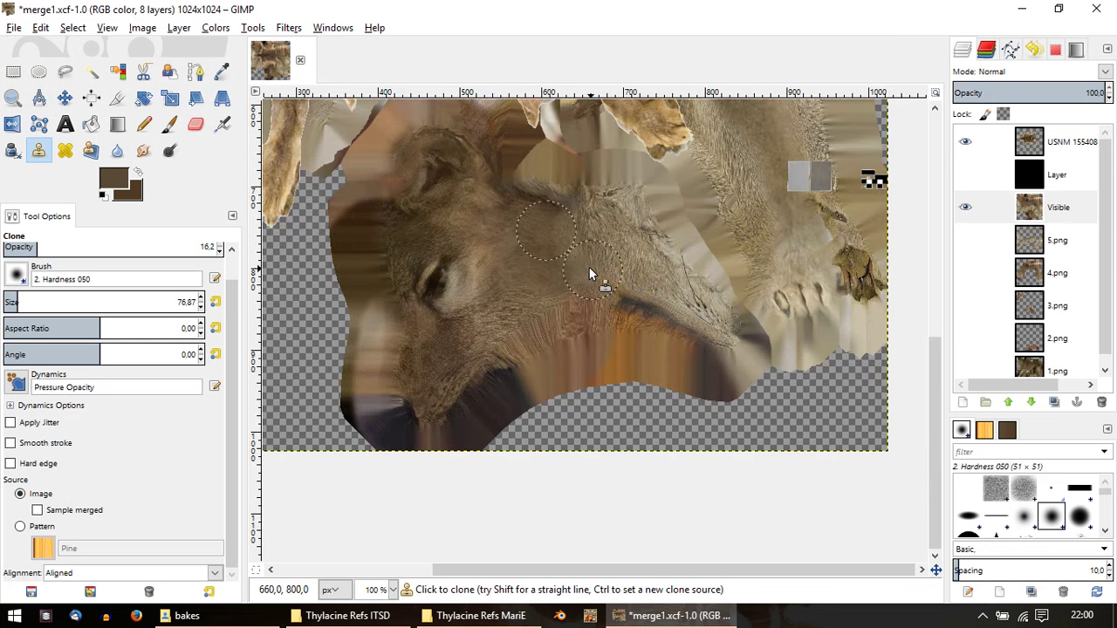
scroll(644, 305, "up", 1, "ctrl")
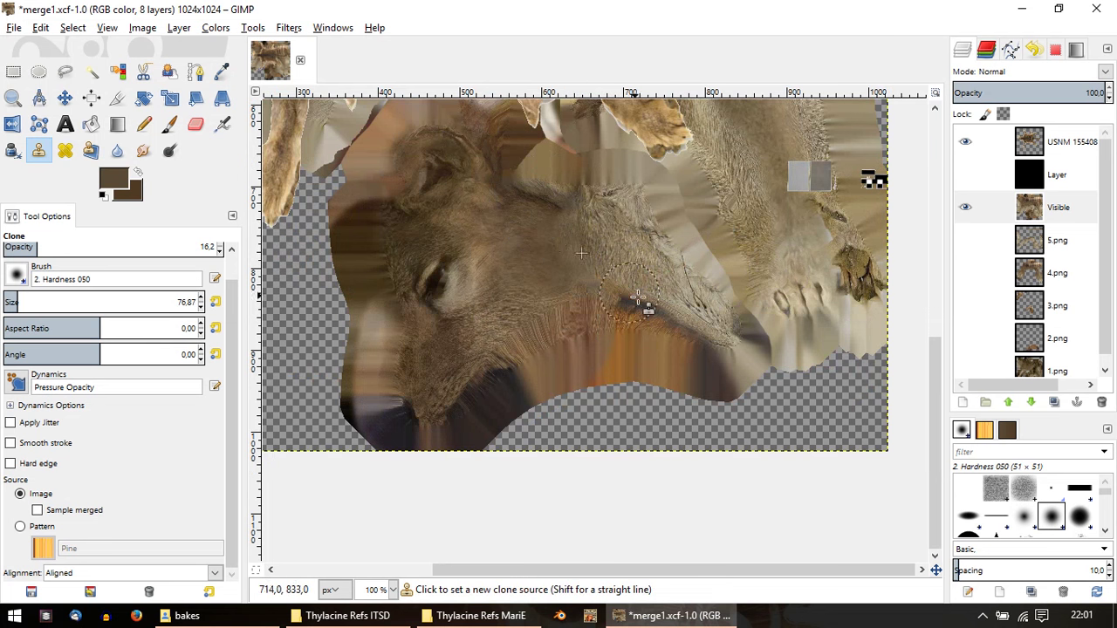
scroll(654, 305, "down", 2, "ctrl")
scroll(669, 305, "up", 1, "ctrl")
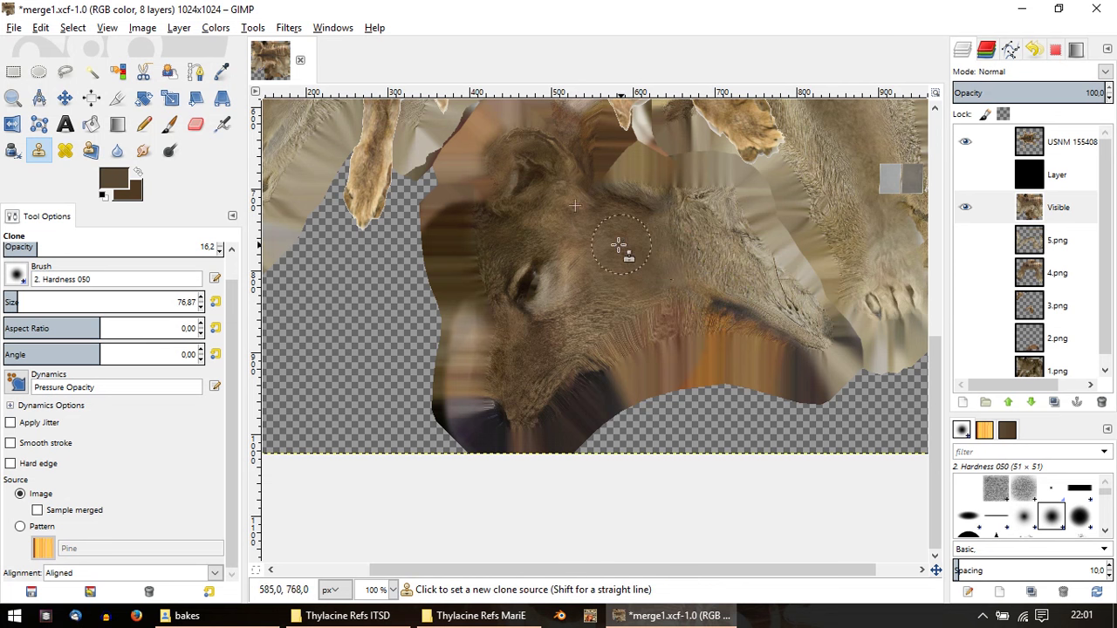
scroll(664, 261, "down", 1, "ctrl")
scroll(611, 297, "down", 1, "ctrl")
scroll(686, 429, "up", 1, "ctrl")
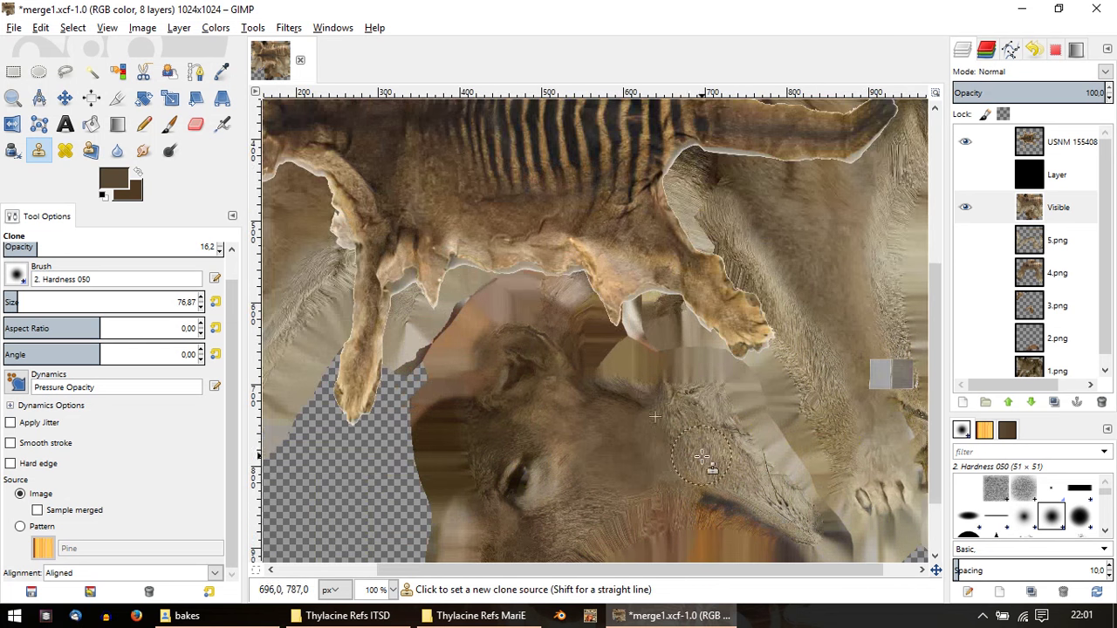
scroll(567, 349, "up", 1, "ctrl")
scroll(450, 262, "up", 1, "ctrl")
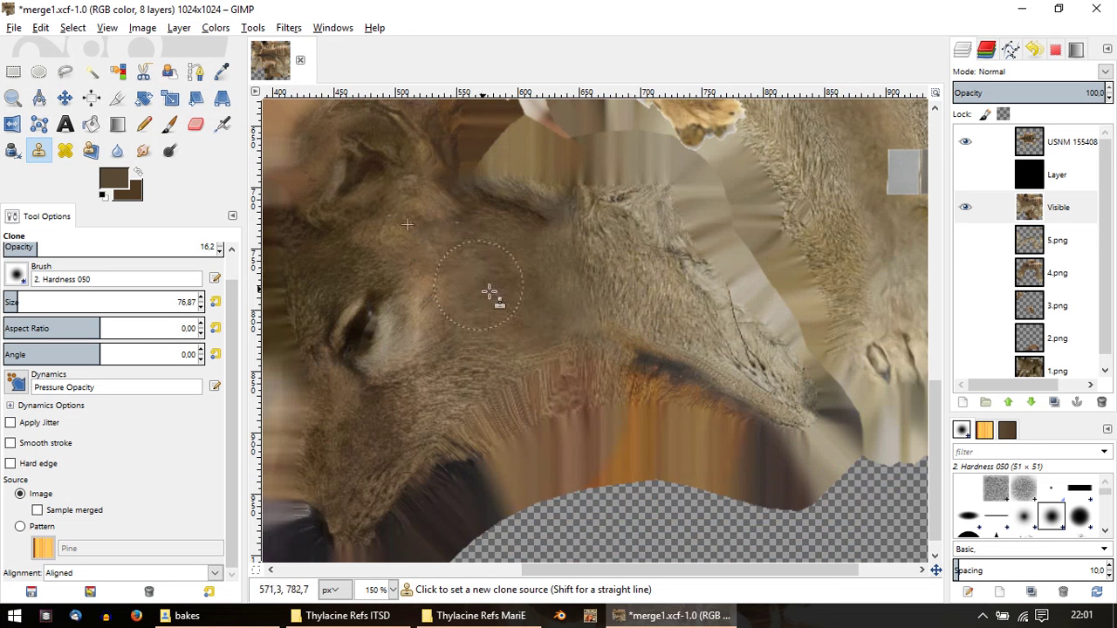
scroll(523, 301, "up", 1, "ctrl")
Step: Sample fur beside the brush and clone texture over the head seam
left_click(663, 260, "ctrl")
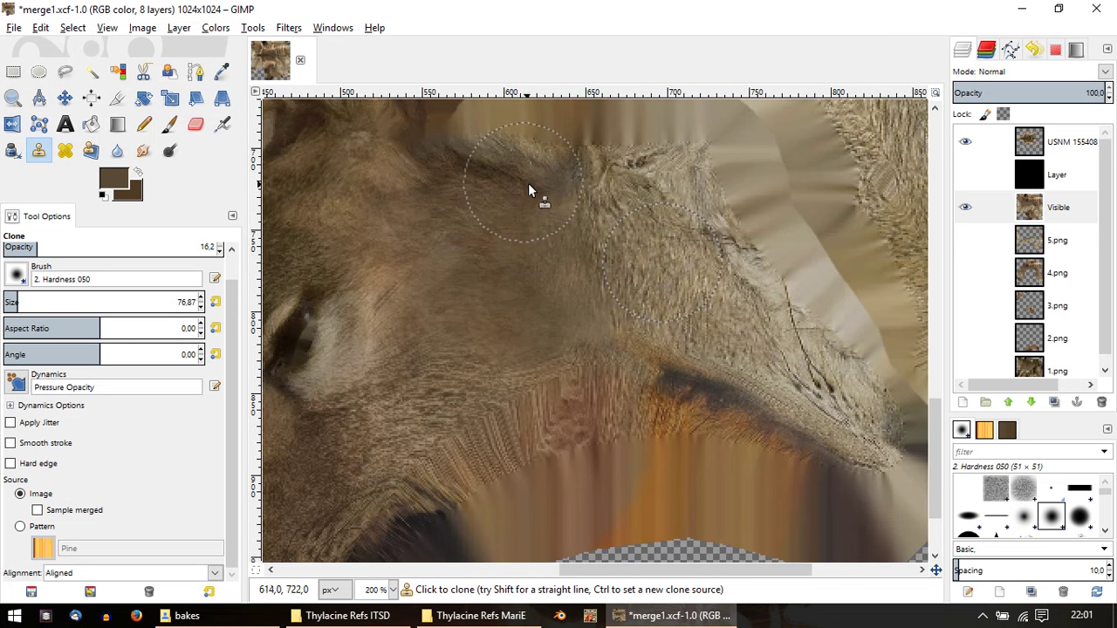
left_click_drag(527, 182, 581, 251)
scroll(559, 275, "down", 1, "ctrl")
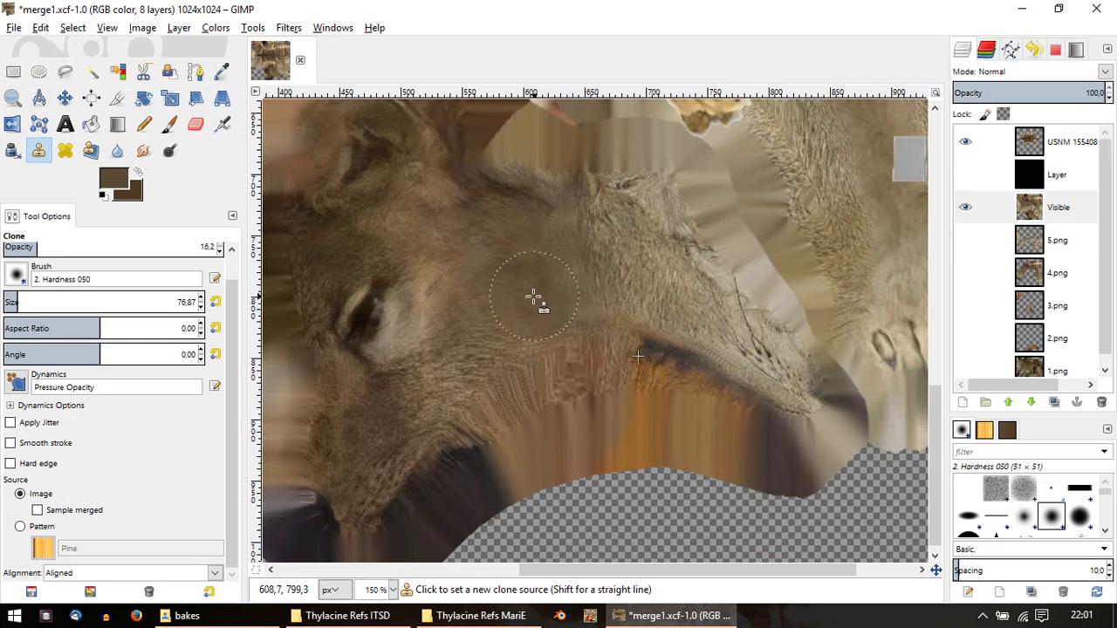
scroll(523, 314, "up", 2, "ctrl")
scroll(524, 301, "down", 1, "ctrl")
scroll(535, 295, "down", 1, "ctrl")
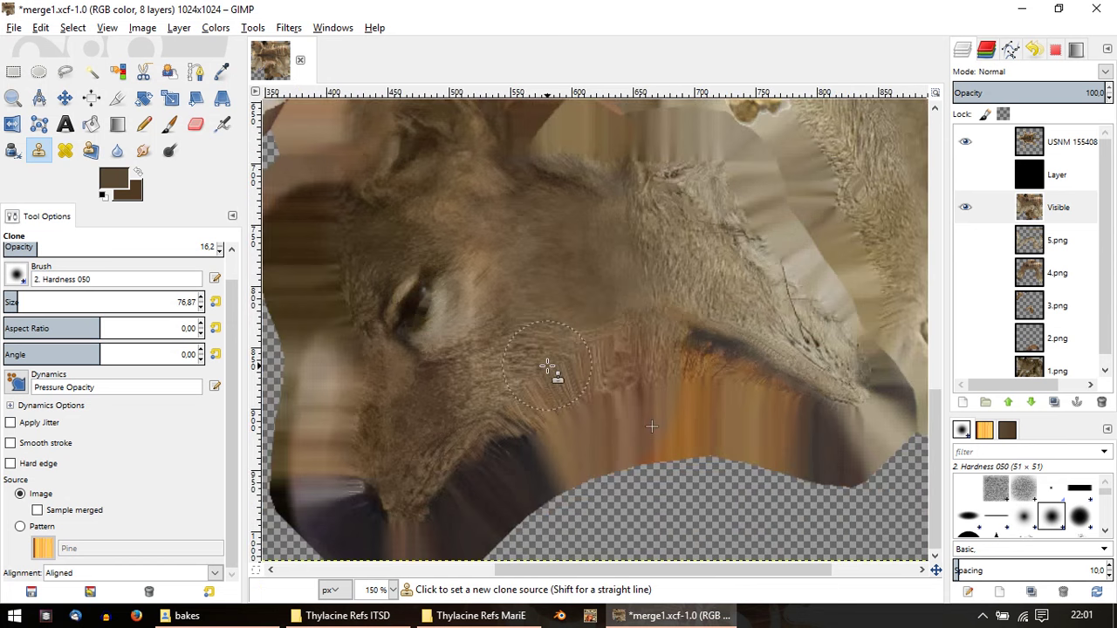
scroll(402, 470, "up", 1, "ctrl")
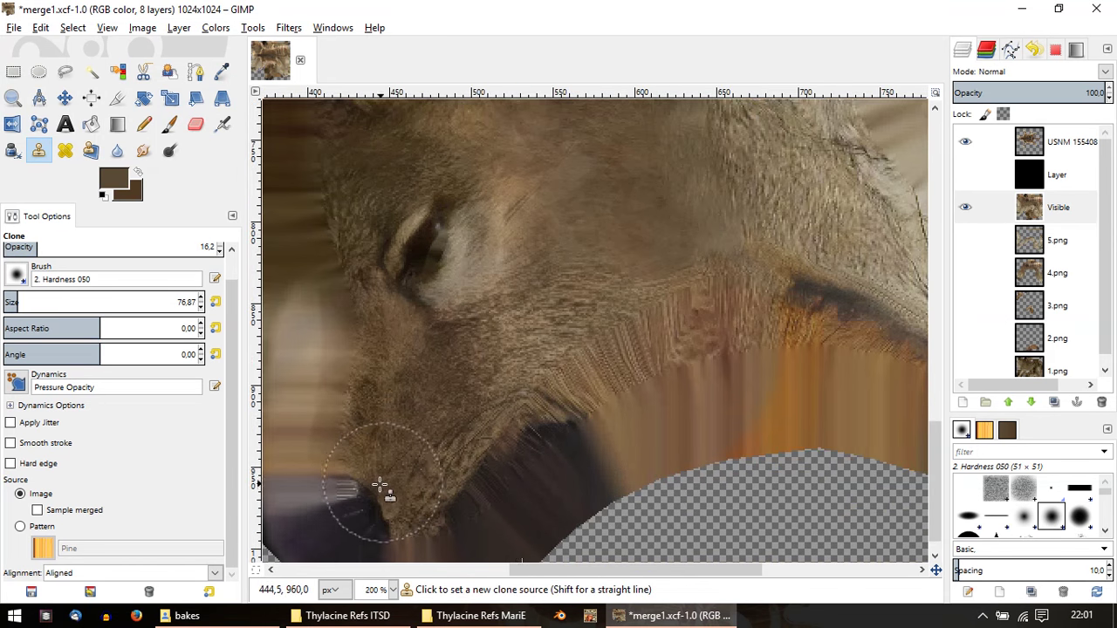
scroll(379, 454, "down", 3)
scroll(421, 326, "down", 1, "ctrl")
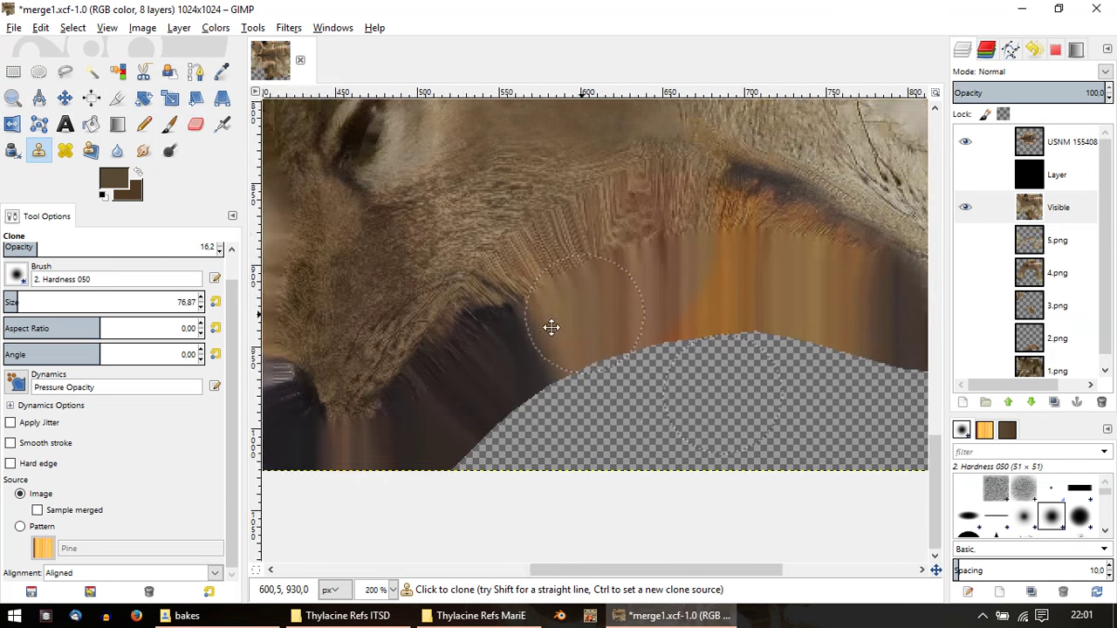
scroll(524, 340, "down", 1, "ctrl")
scroll(489, 340, "up", 1, "ctrl")
scroll(384, 366, "down", 1, "ctrl")
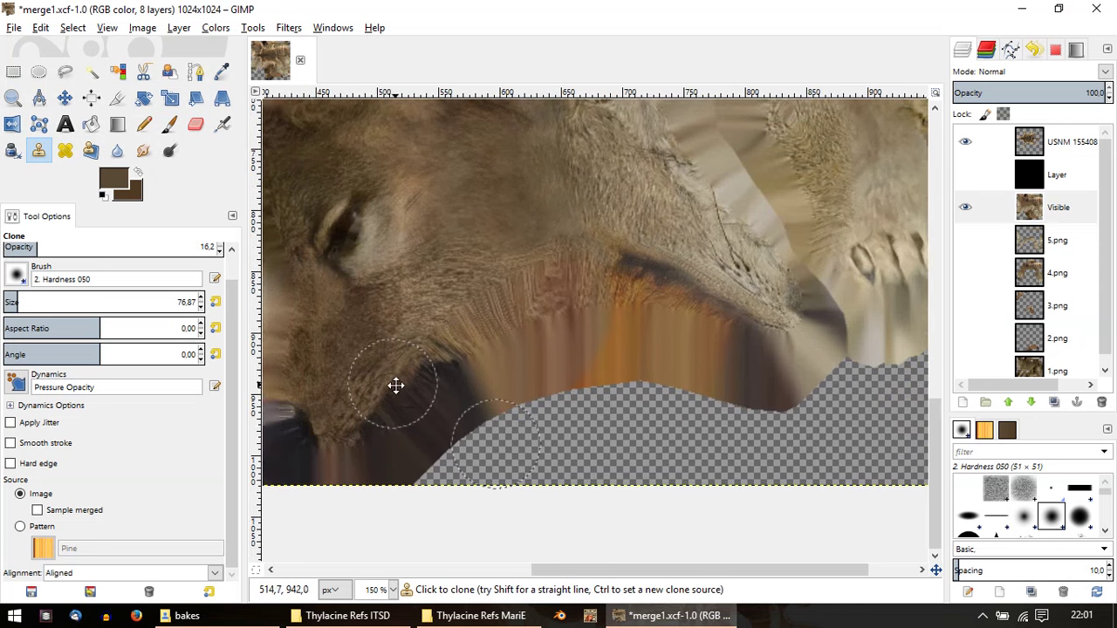
scroll(397, 388, "up", 1, "ctrl")
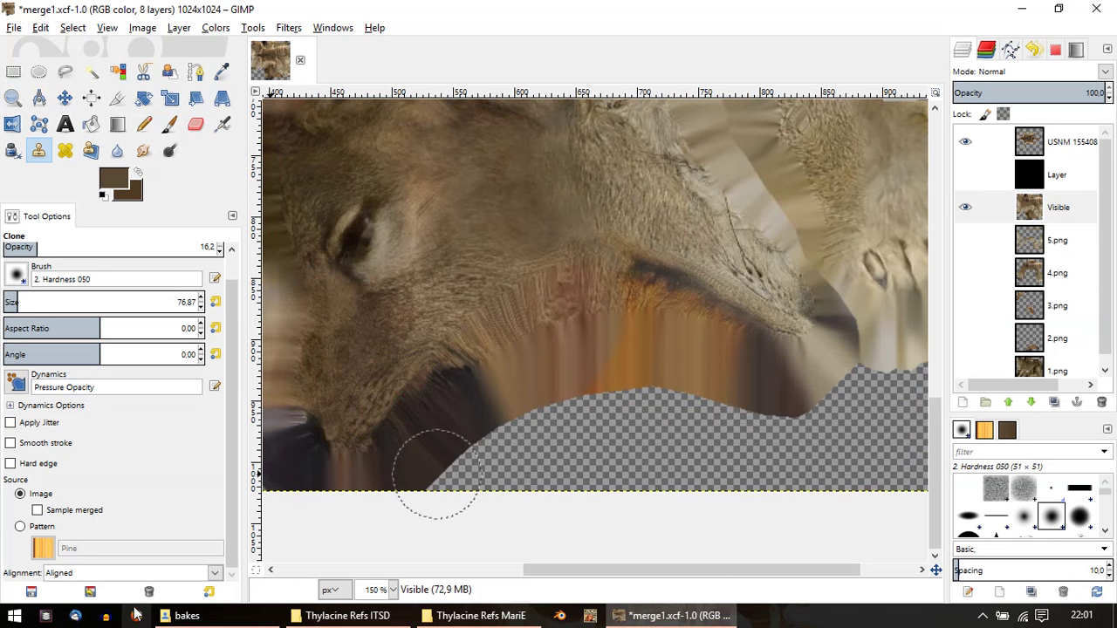
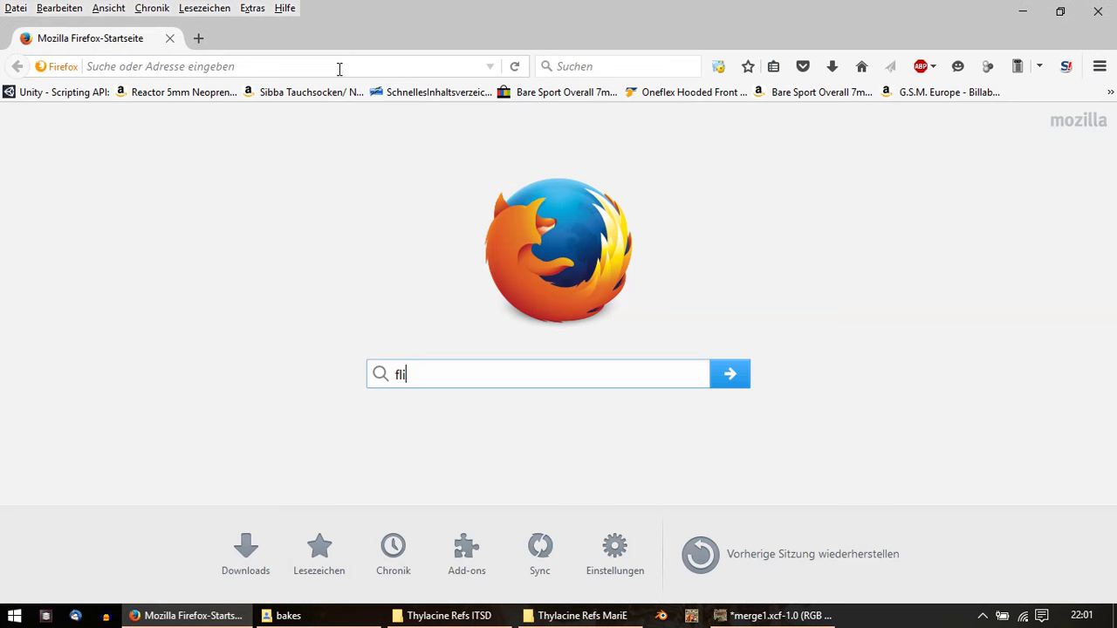
Step: Go to flickr.com in the browser
type("c")
left_click(339, 69)
type("f")
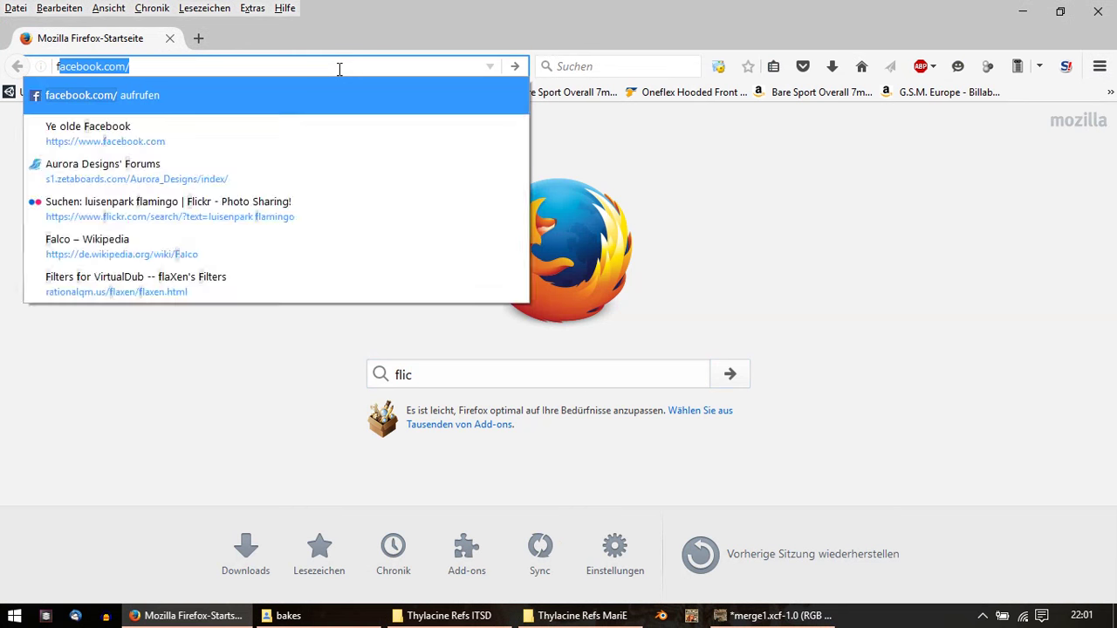
type("lickr")
key("Return")
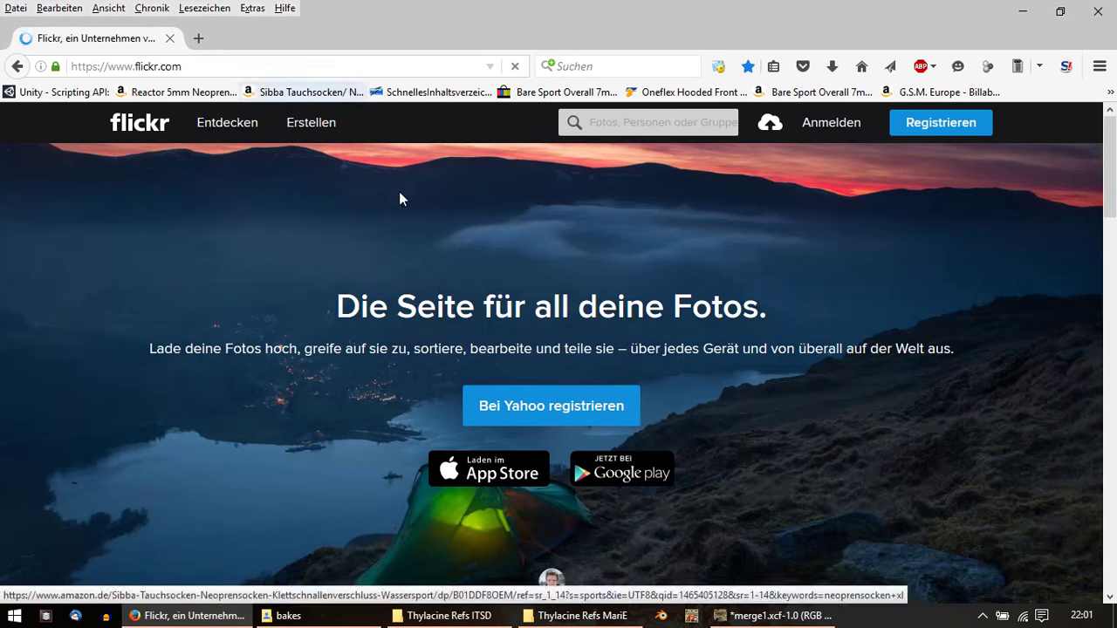
Step: Search Flickr photos for 'quoll'
left_click(633, 124)
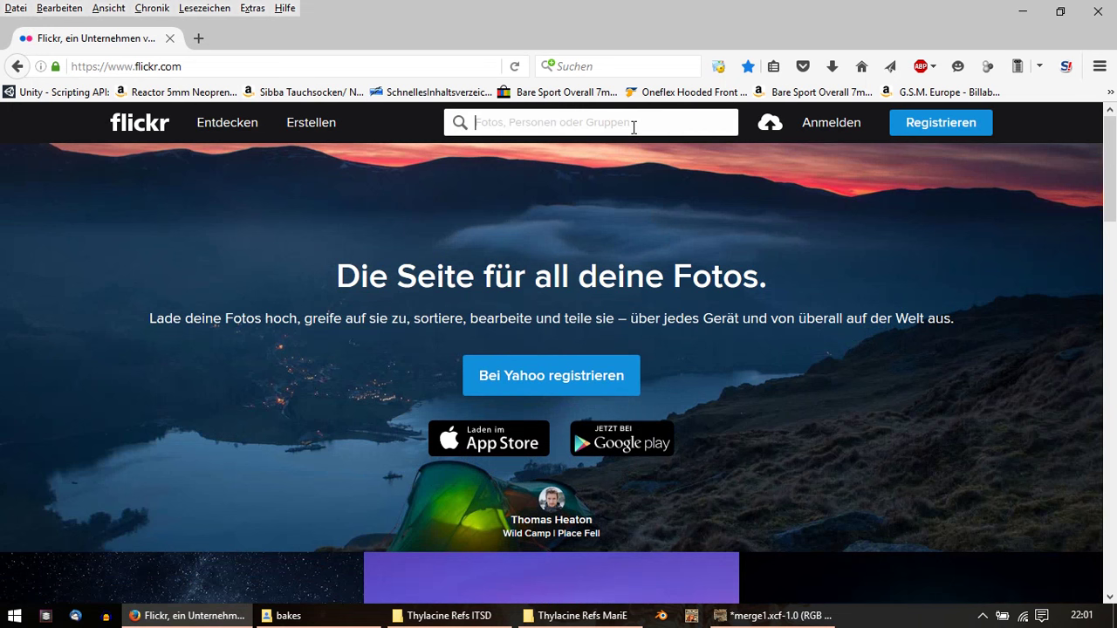
type("quoll")
key("Return")
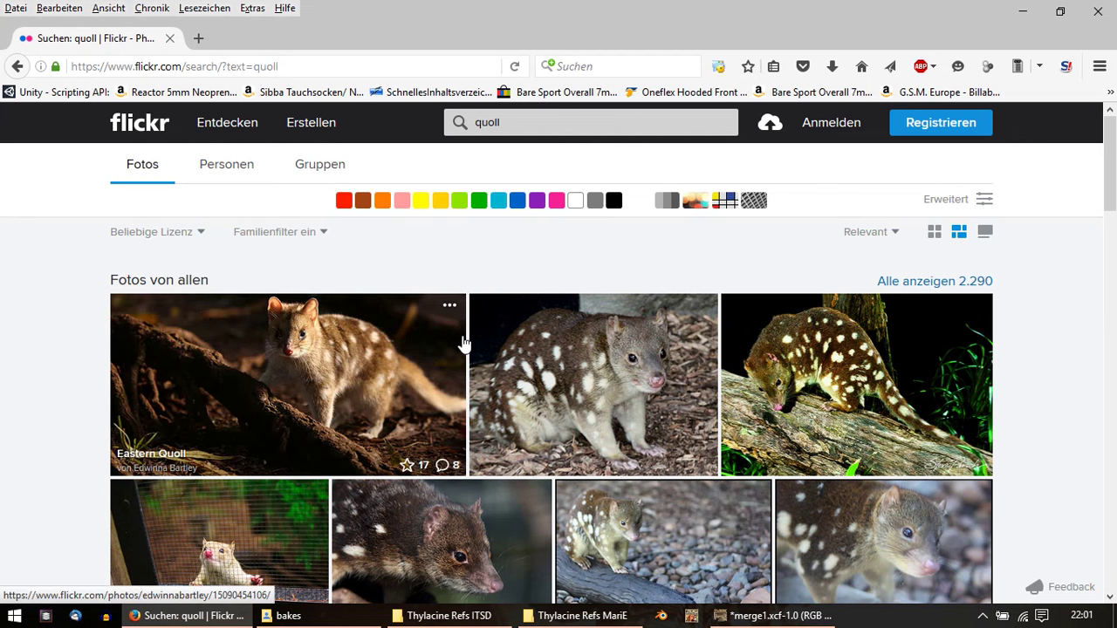
Step: Open the brown quoll photo in a new tab, view it, then return to the results
scroll(464, 343, "down", 2)
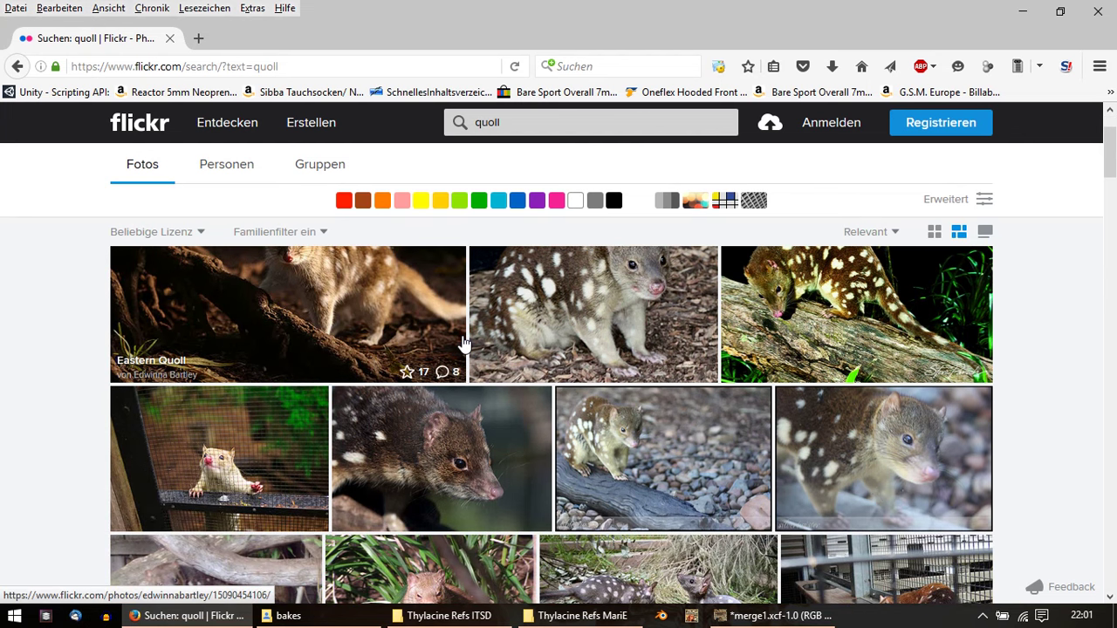
scroll(463, 342, "down", 4)
scroll(464, 343, "up", 2)
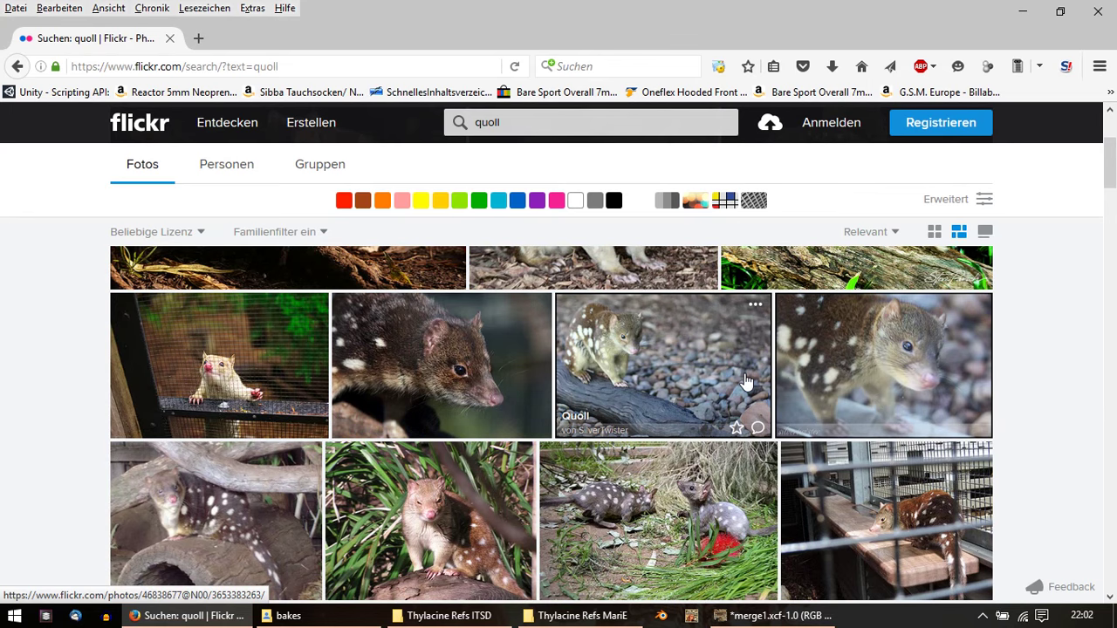
right_click(463, 370)
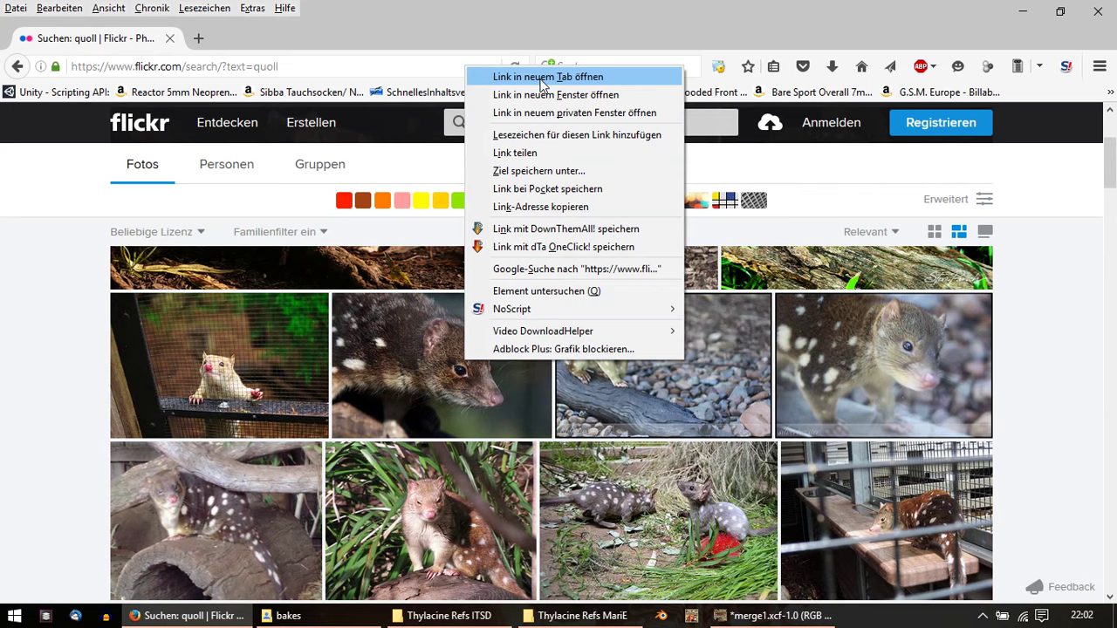
left_click(542, 78)
left_click(218, 40)
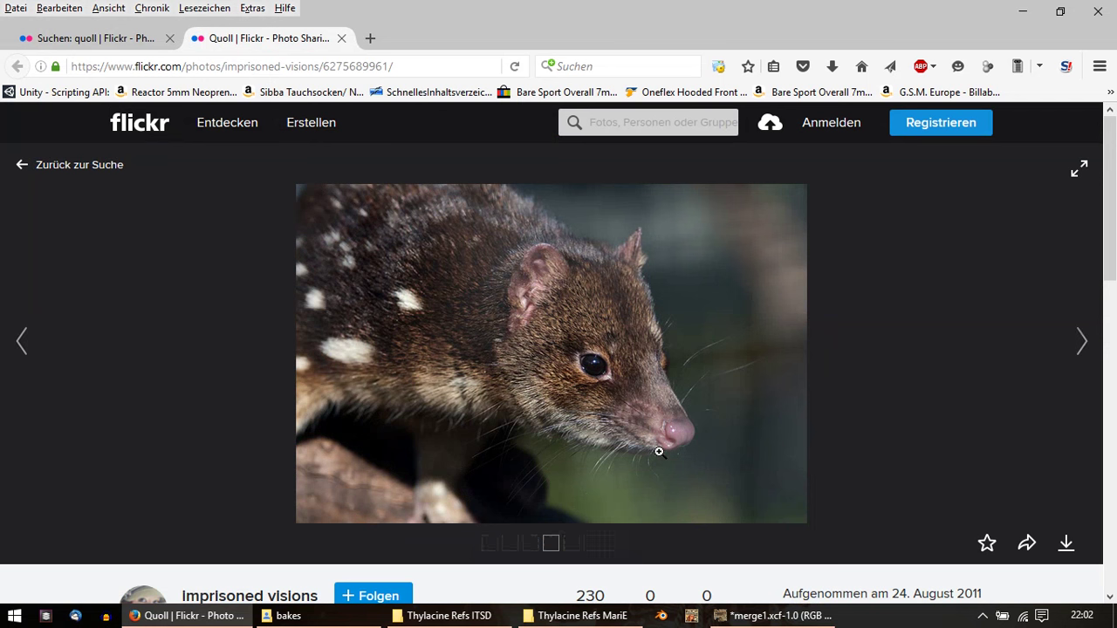
mouse_move(551, 354)
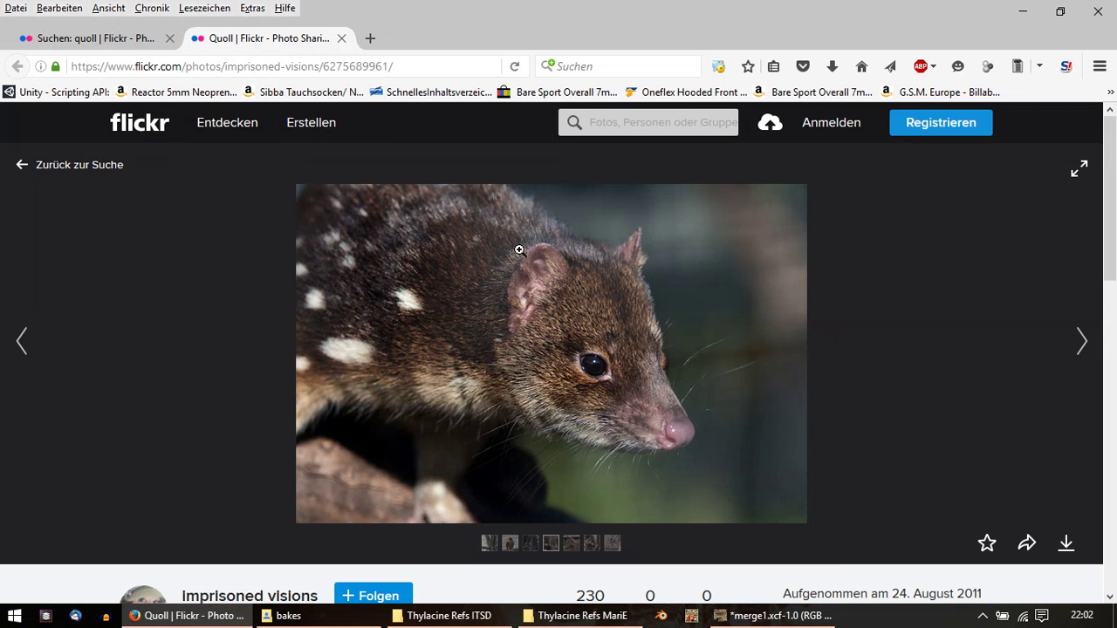
left_click(96, 39)
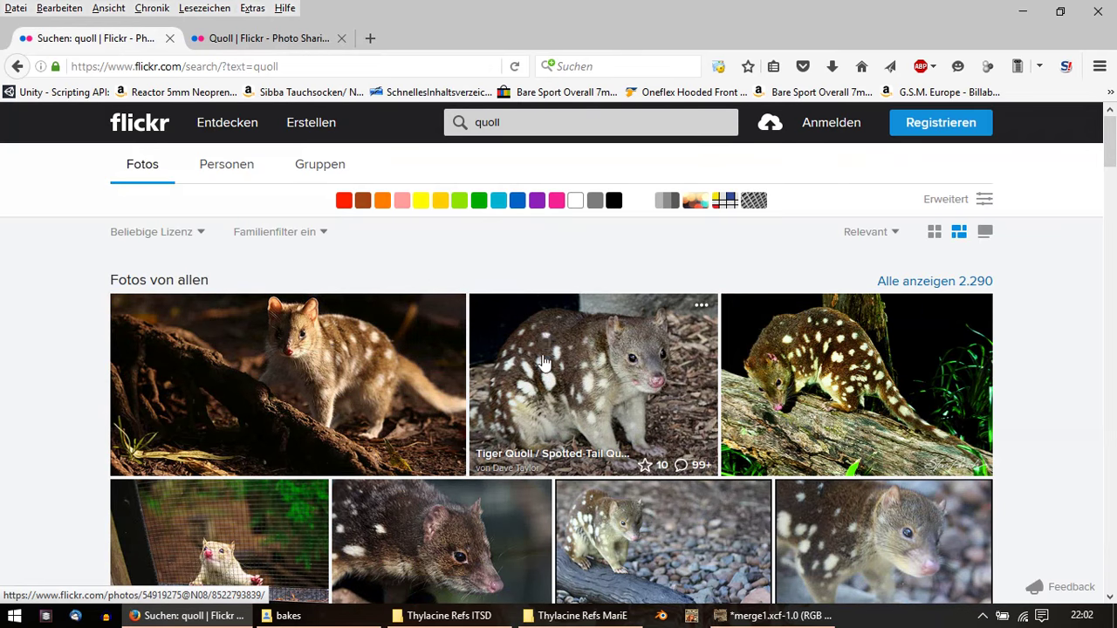
Step: Open two more quoll photos in new tabs, including the snarling tiger quoll
scroll(543, 362, "down", 5)
scroll(543, 365, "down", 5)
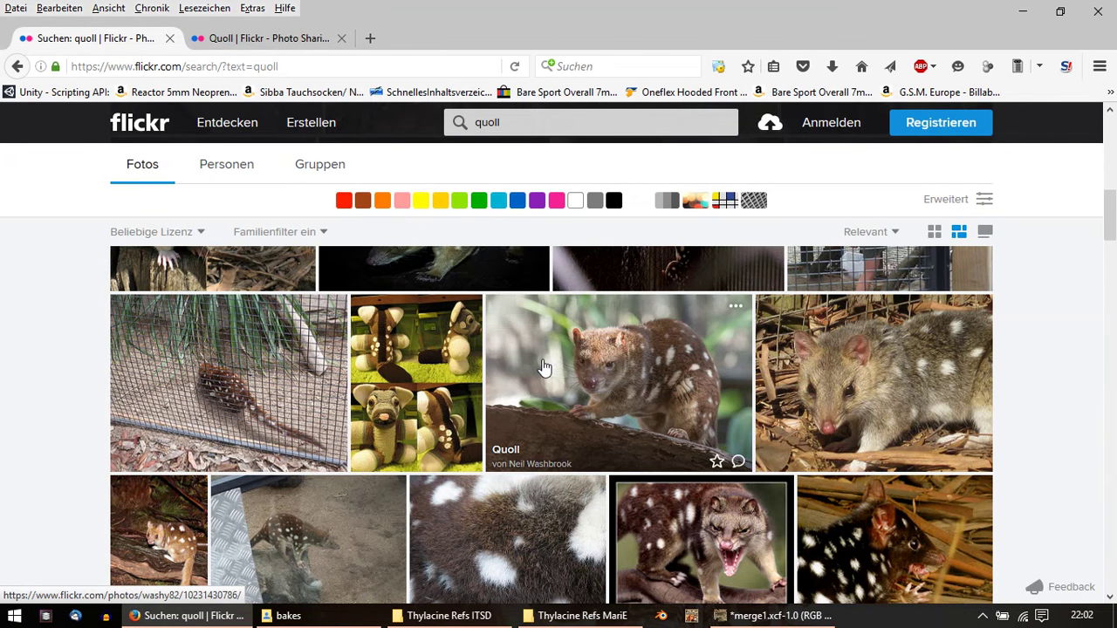
right_click(870, 403)
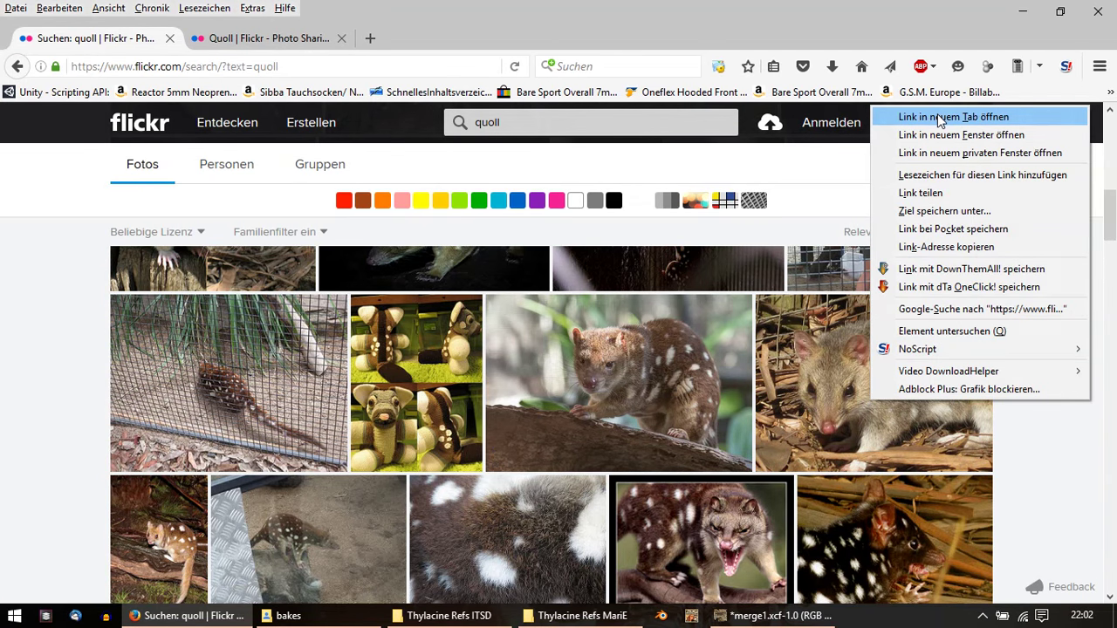
left_click(939, 119)
scroll(506, 345, "down", 2)
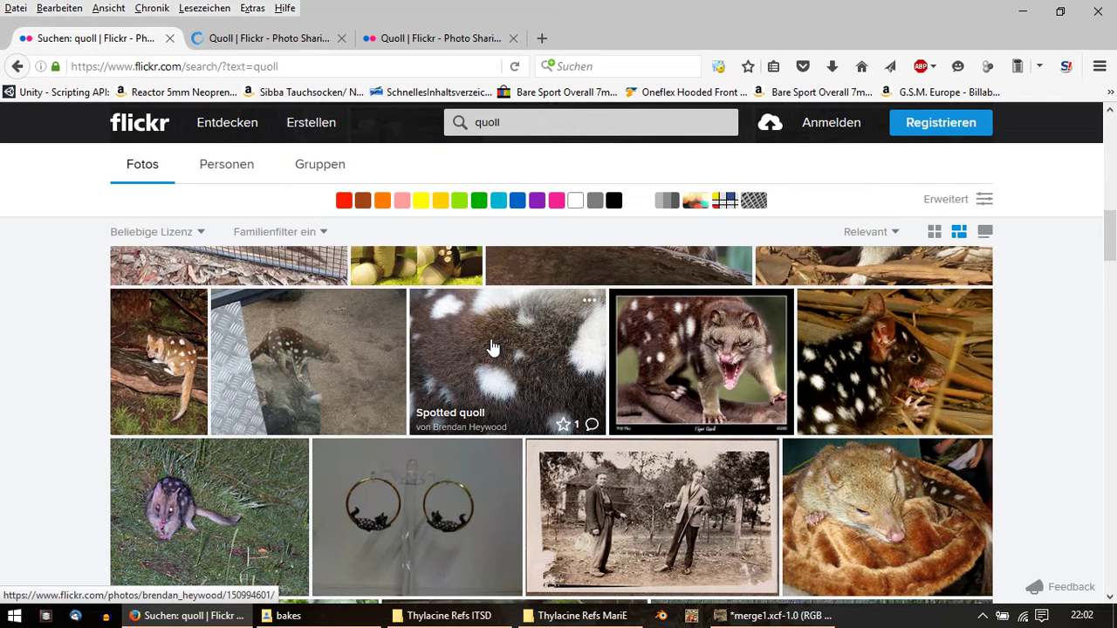
right_click(721, 375)
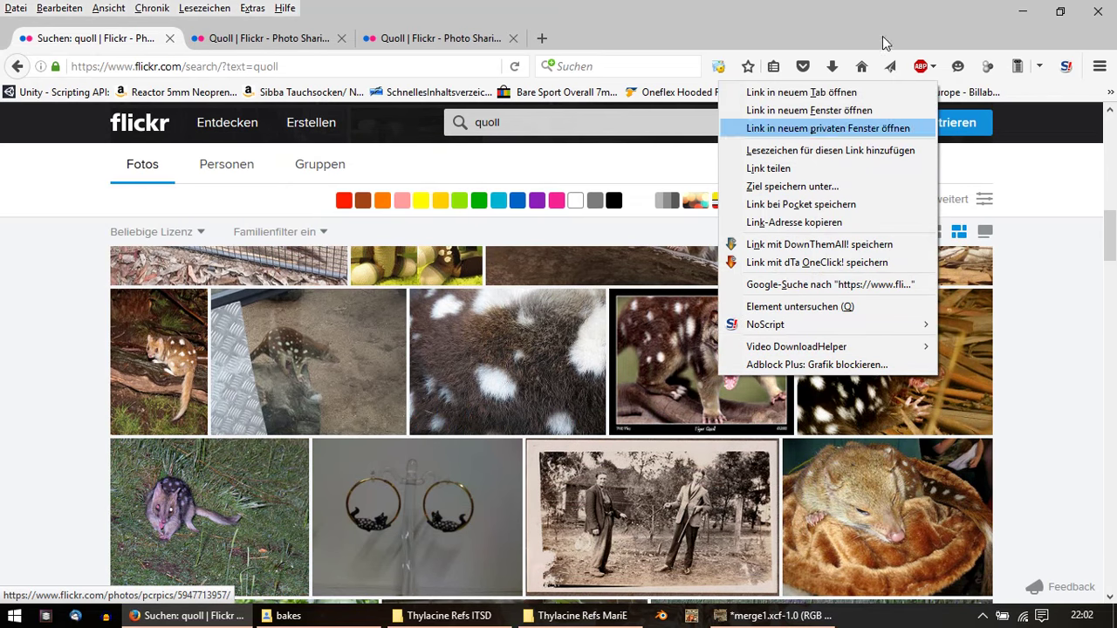
left_click(797, 94)
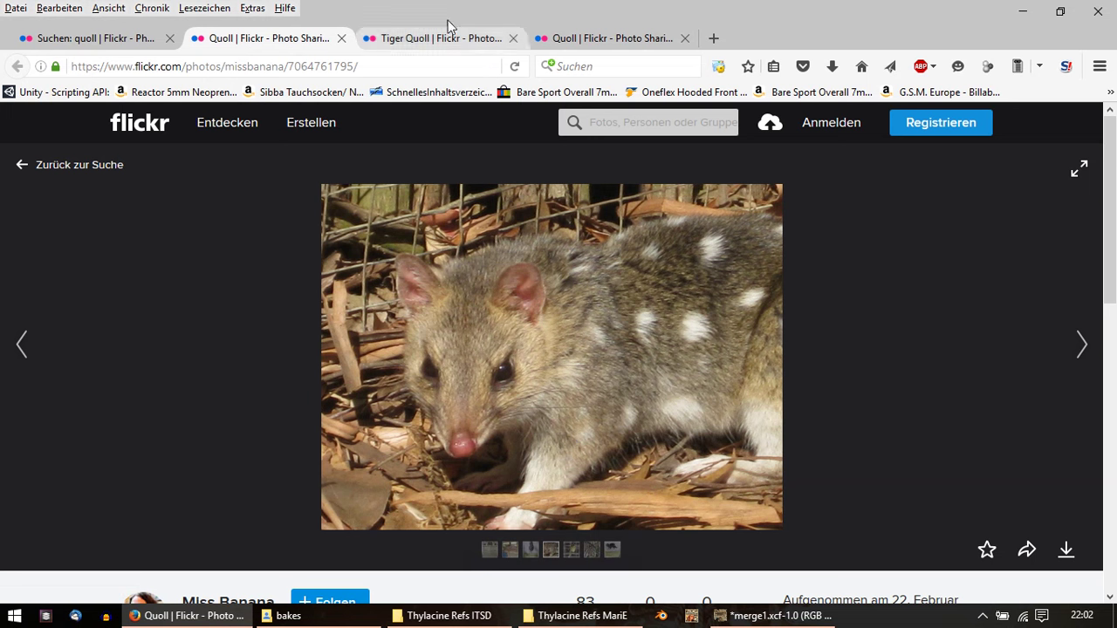
Step: Close the grey quoll tab, zoom the Tiger Quoll photo in and out, then return to the results
left_click(341, 39)
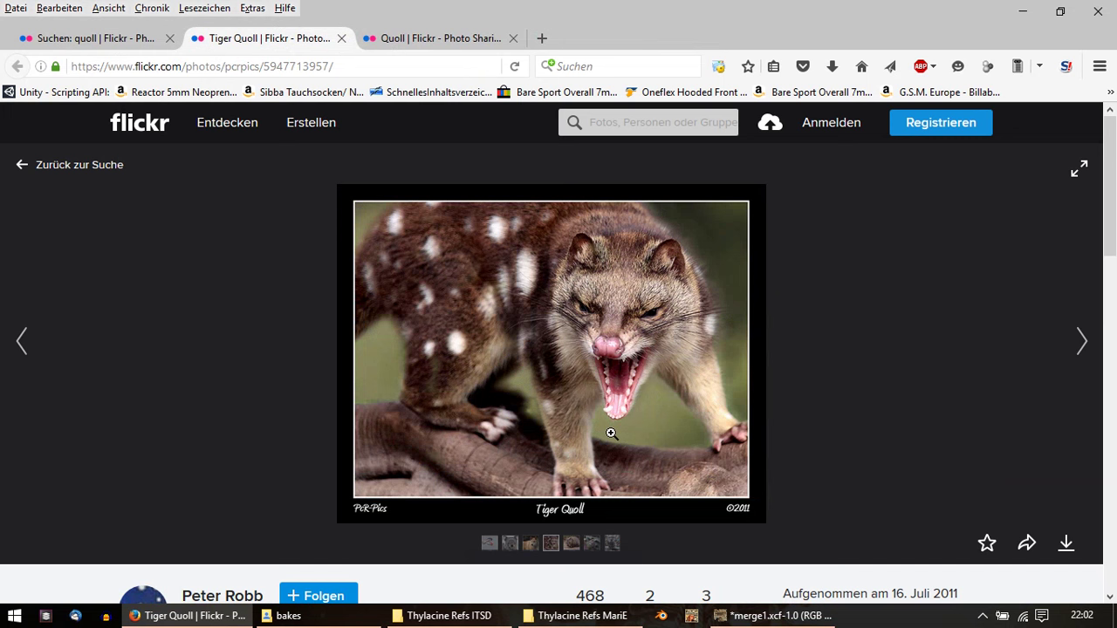
left_click(623, 397)
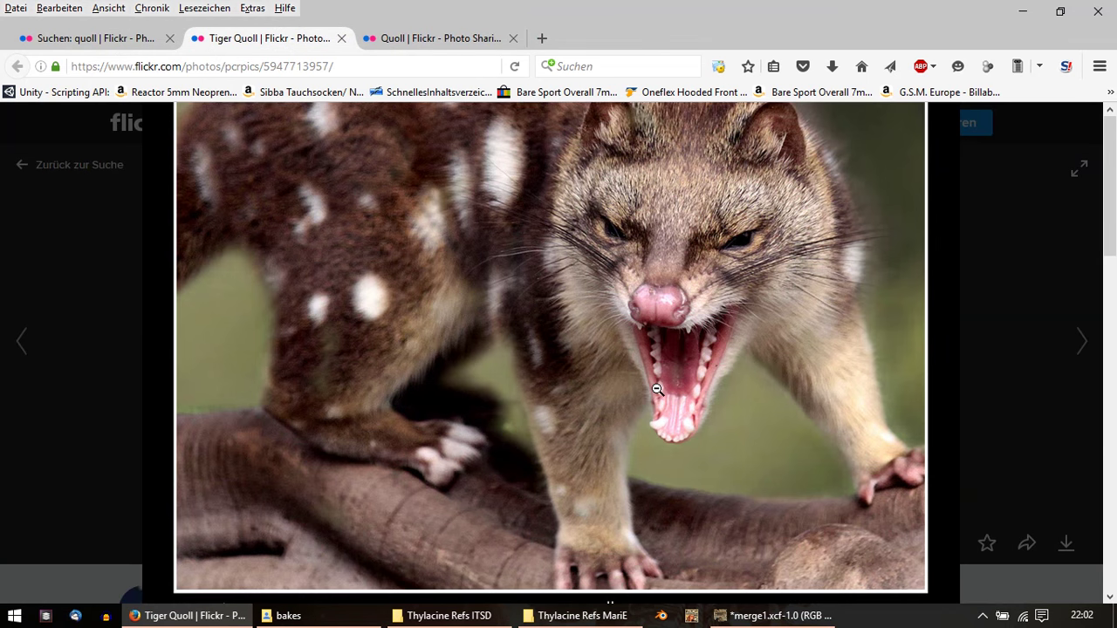
left_click(657, 389)
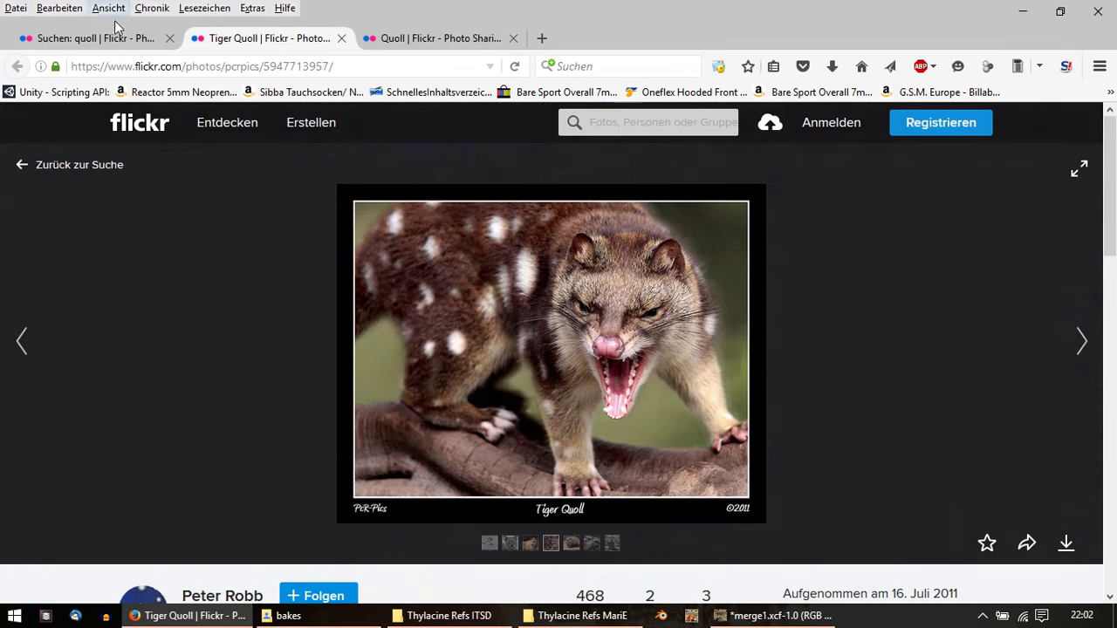
left_click(109, 38)
scroll(515, 427, "down", 3)
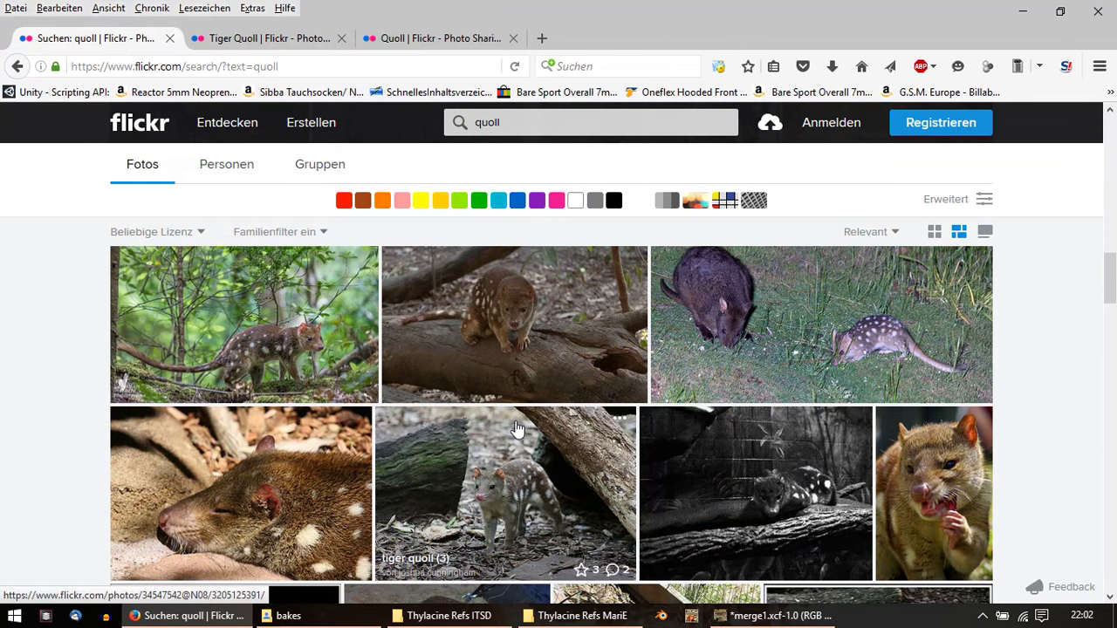
Step: Open the sleeping quoll and the open-mouthed quoll photos in new tabs
right_click(273, 500)
left_click(360, 207)
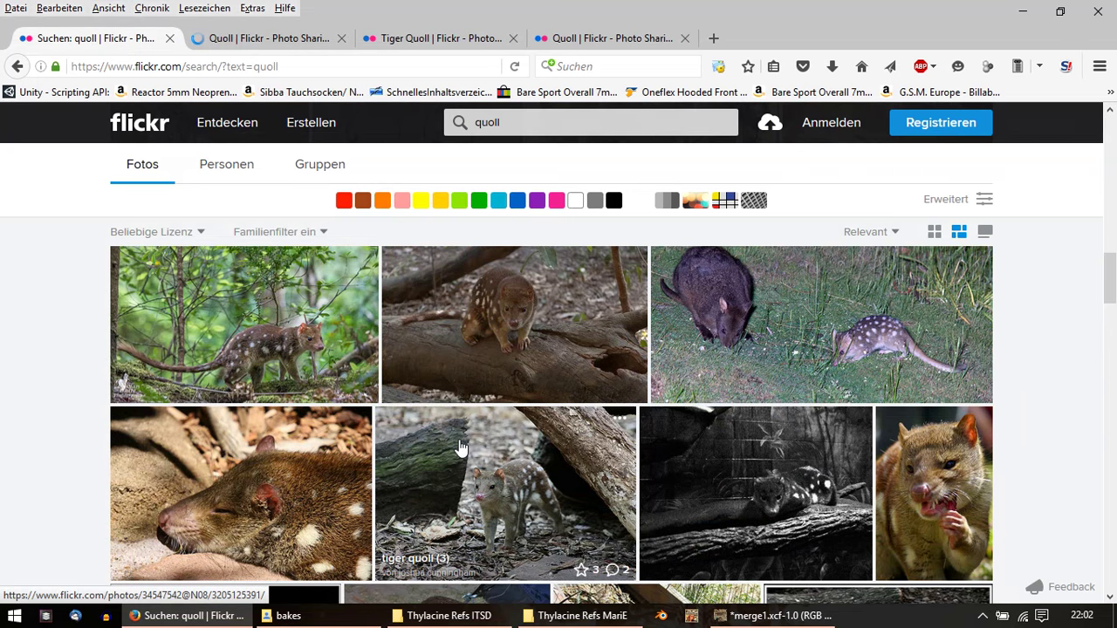
scroll(462, 448, "down", 2)
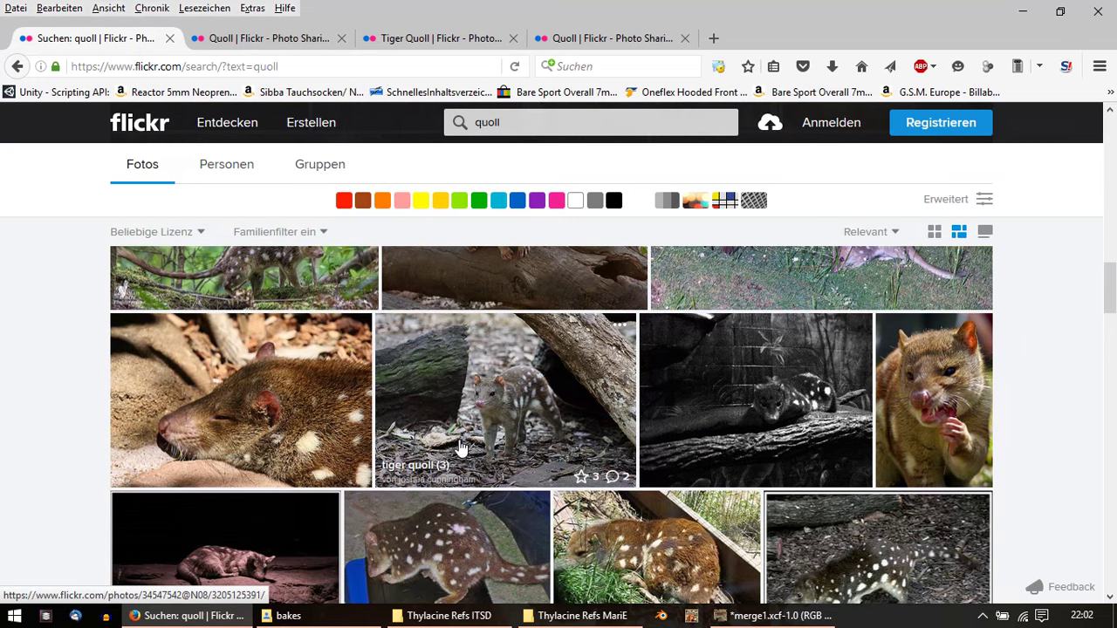
scroll(462, 448, "down", 2)
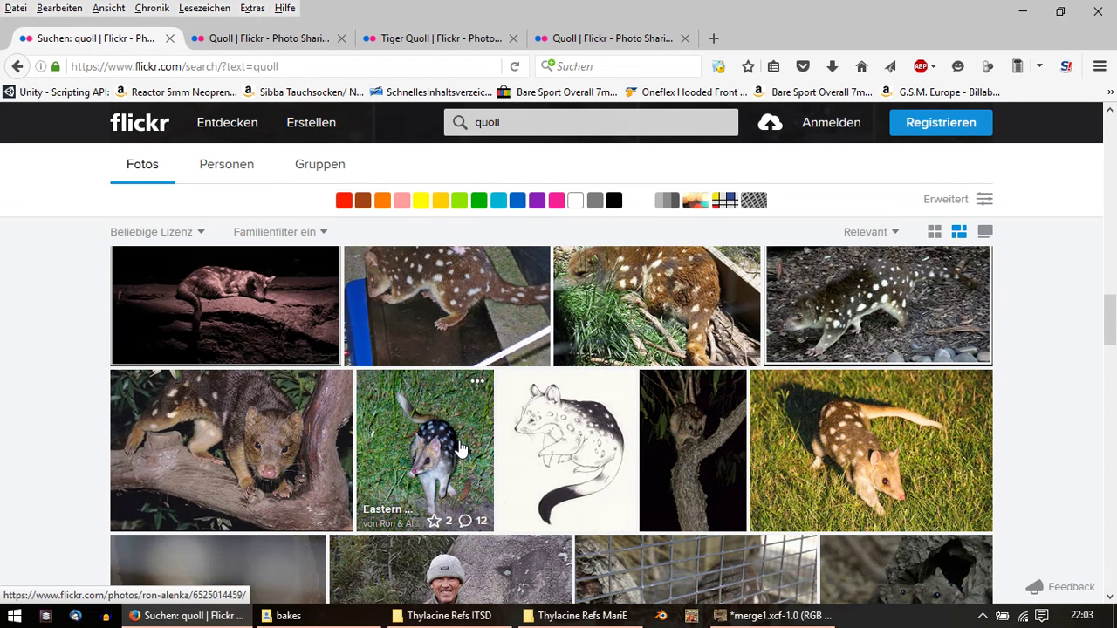
scroll(461, 449, "down", 1)
scroll(461, 449, "down", 1)
scroll(461, 448, "down", 1)
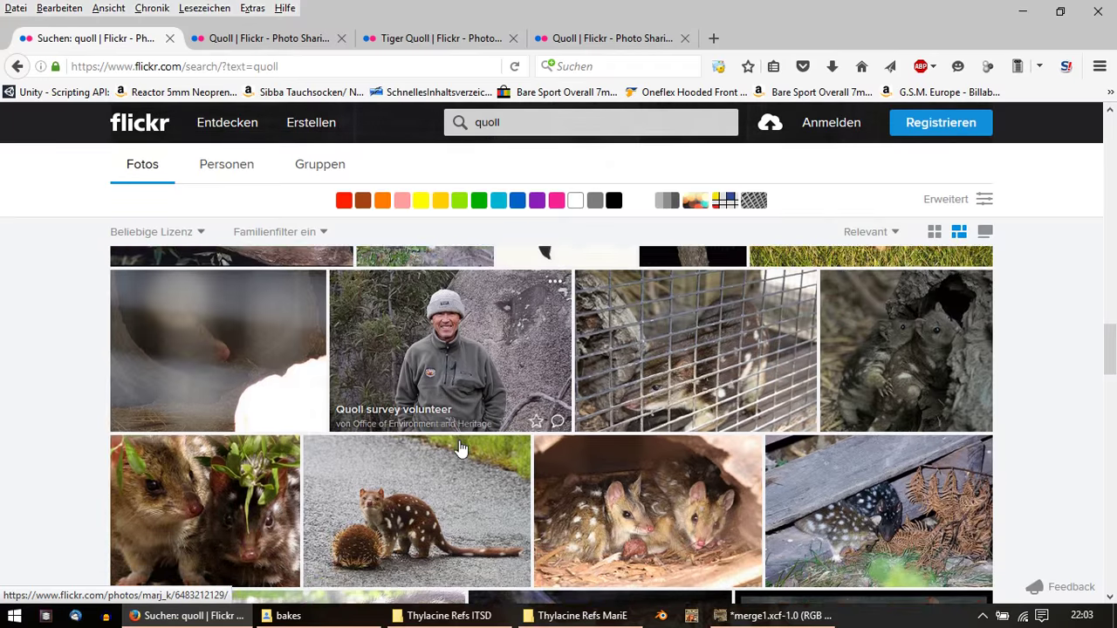
scroll(461, 448, "down", 1)
scroll(461, 449, "down", 1)
scroll(460, 449, "down", 1)
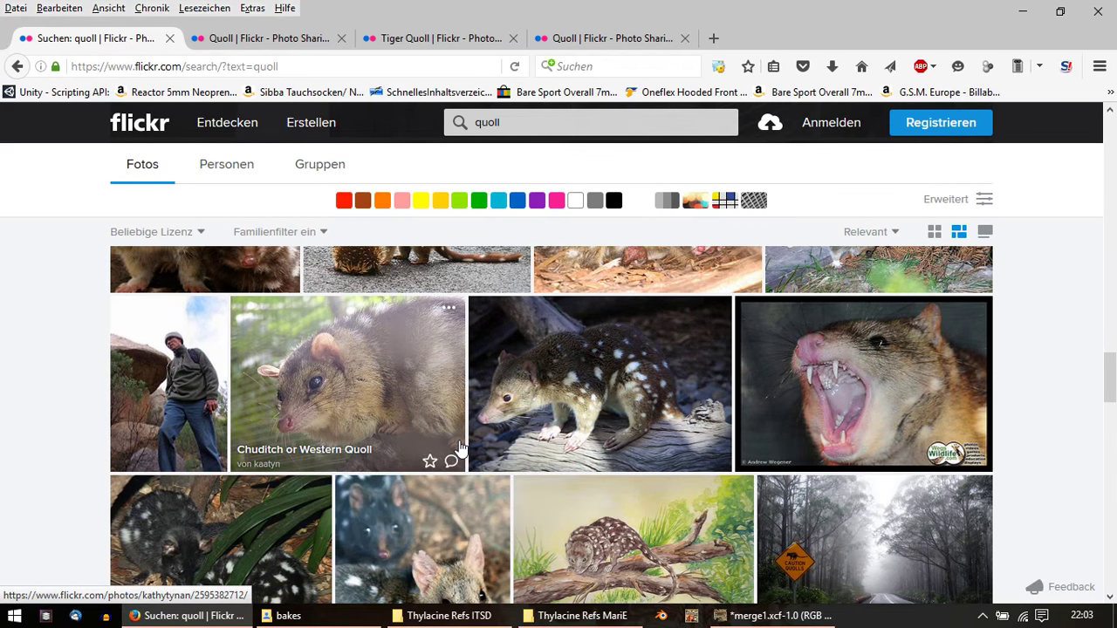
right_click(841, 370)
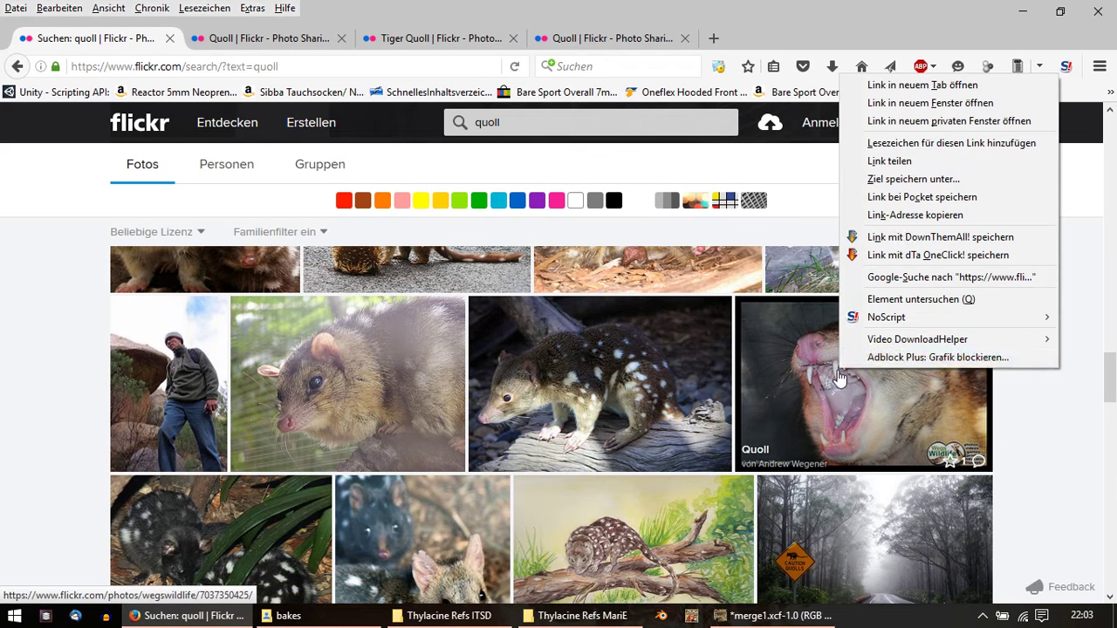
left_click(916, 88)
Step: Show the sleeping quoll photo tab and select its page address
scroll(755, 332, "down", 1)
scroll(755, 329, "down", 1)
scroll(752, 349, "down", 1)
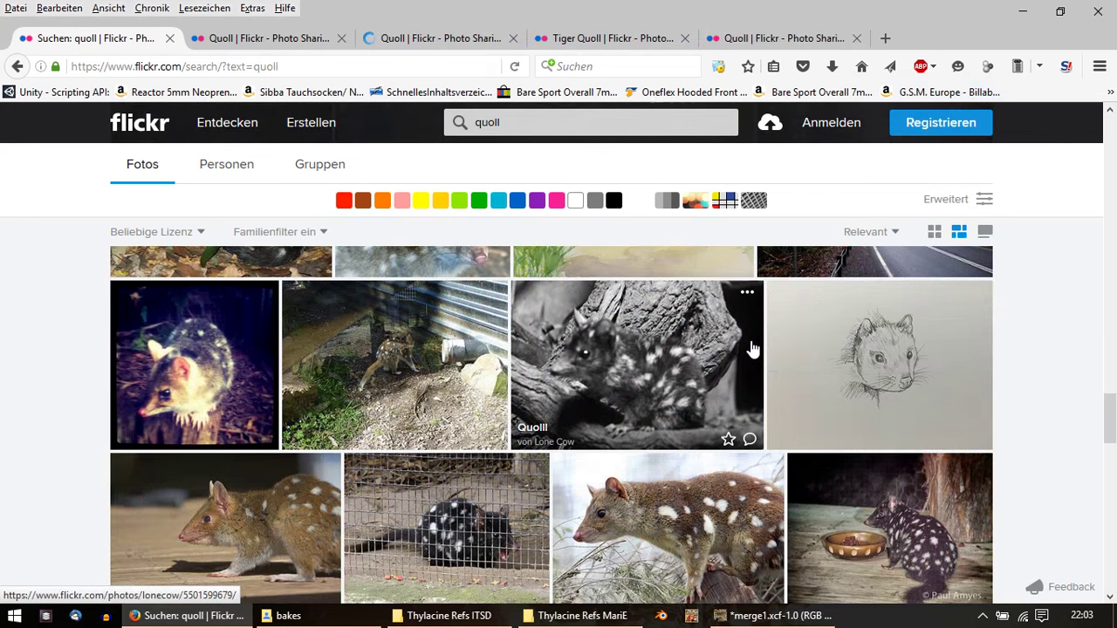
scroll(753, 350, "down", 1)
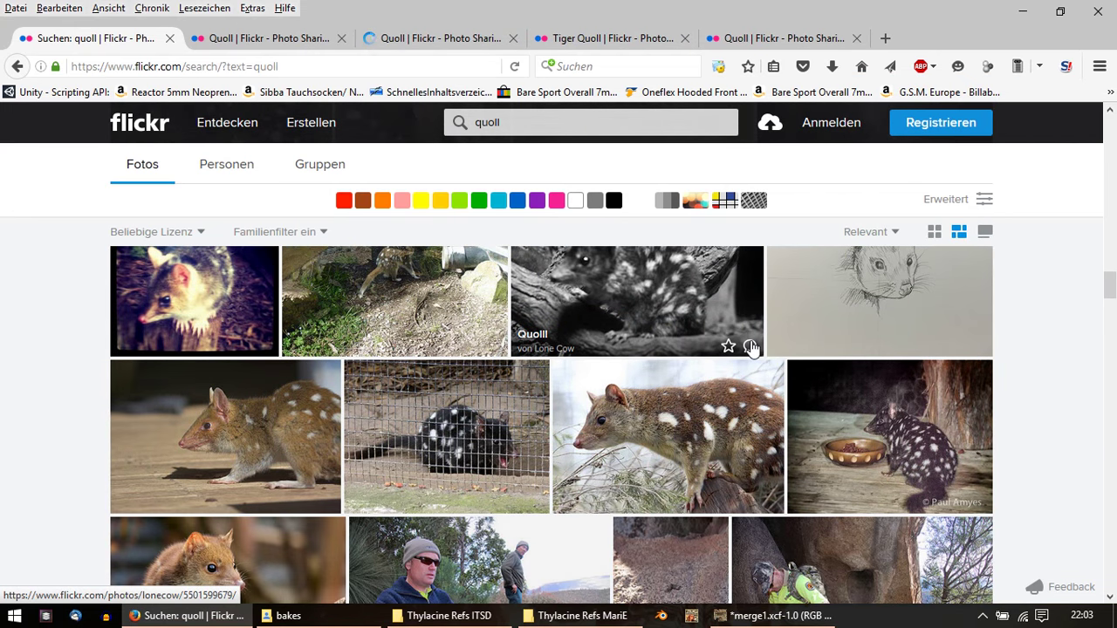
scroll(400, 124, "up", 5)
left_click_drag(536, 125, 425, 123)
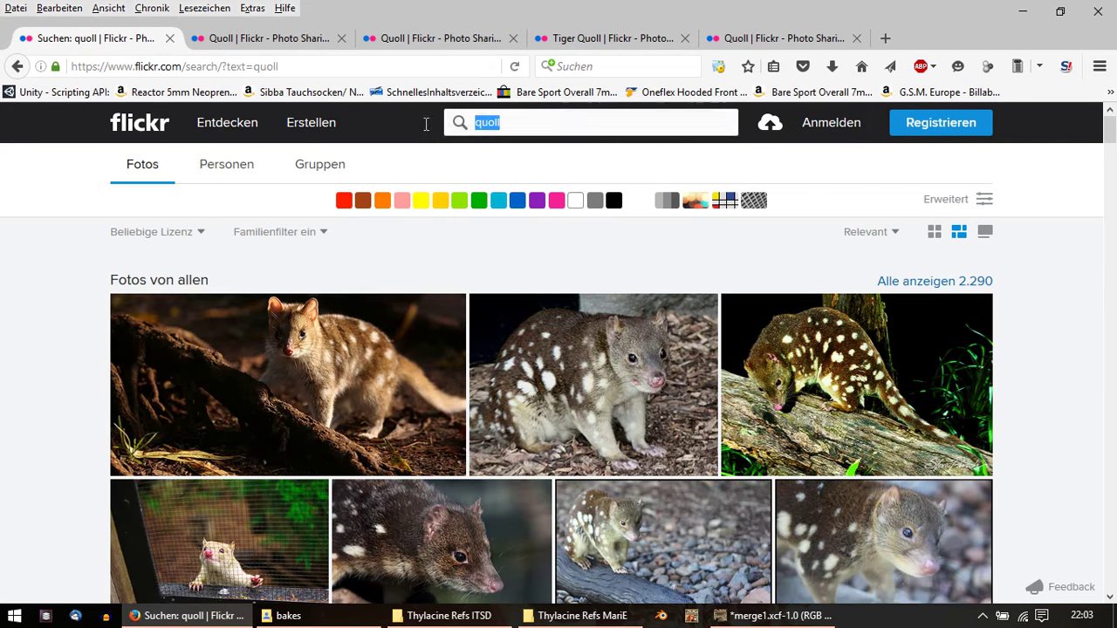
left_click(241, 39)
left_click(201, 66)
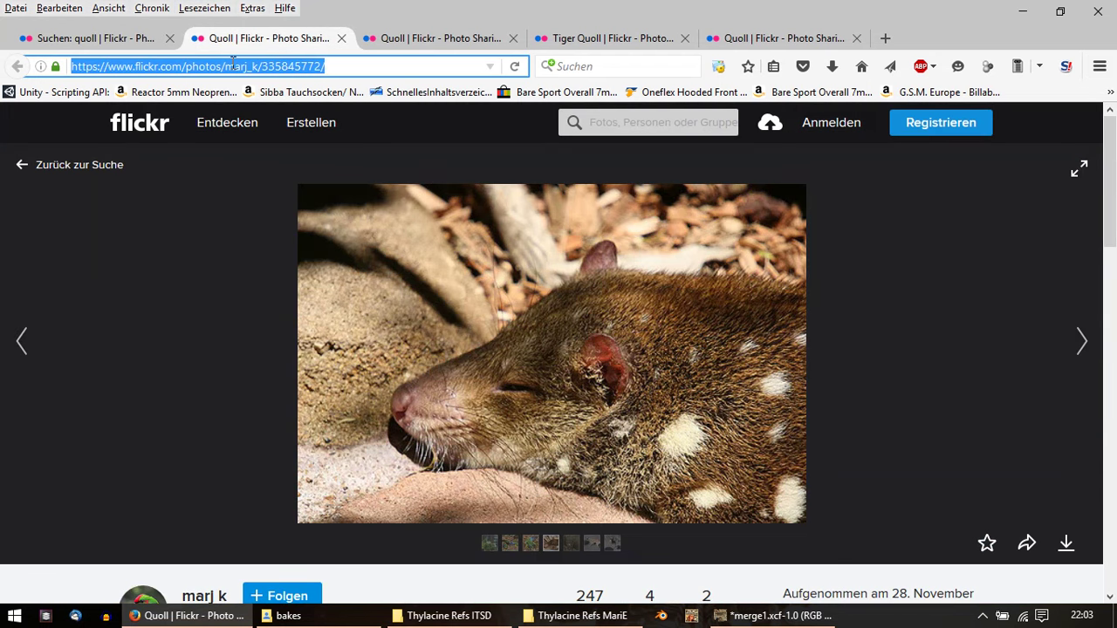
Step: Load flickr.com in a new tab and search photos for 'tasmanian devil'
left_click(885, 39)
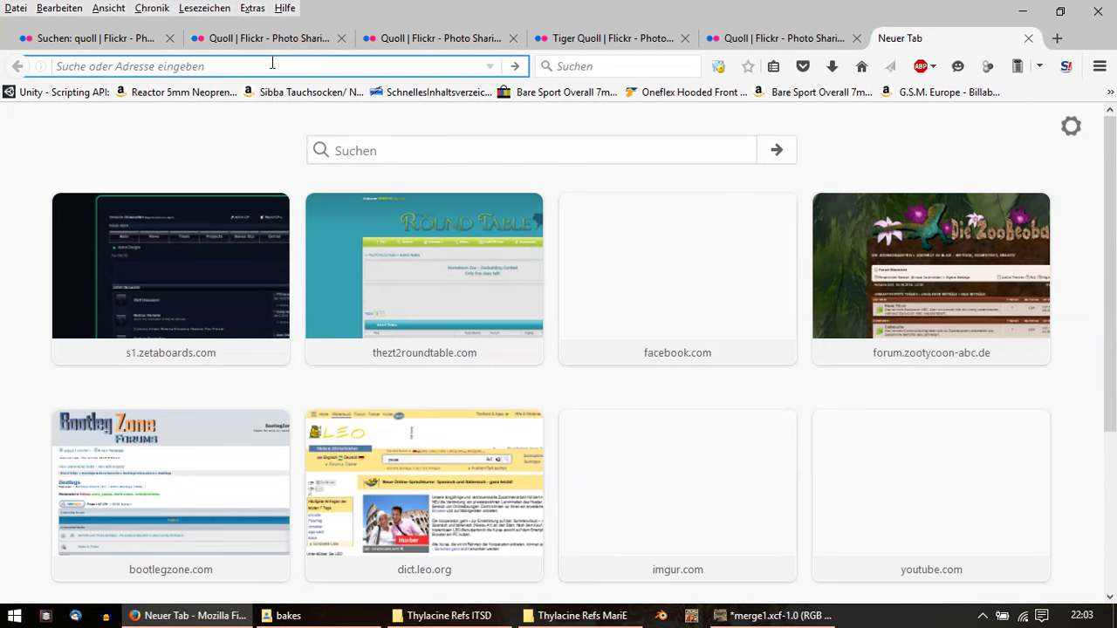
type("flickr.com/")
key("Return")
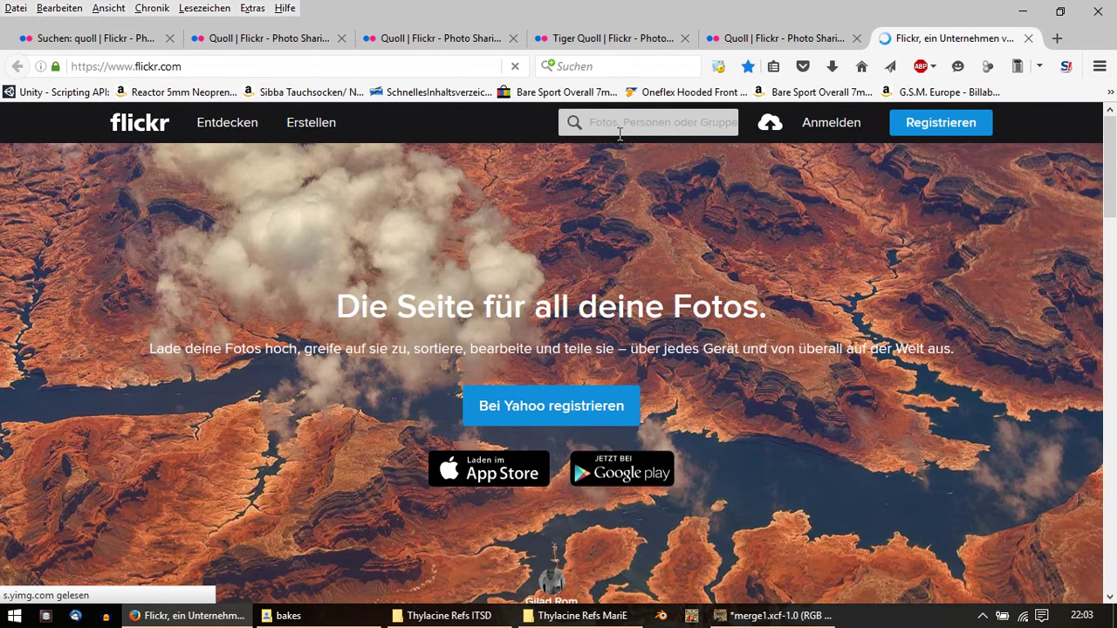
left_click(637, 123)
type("ta")
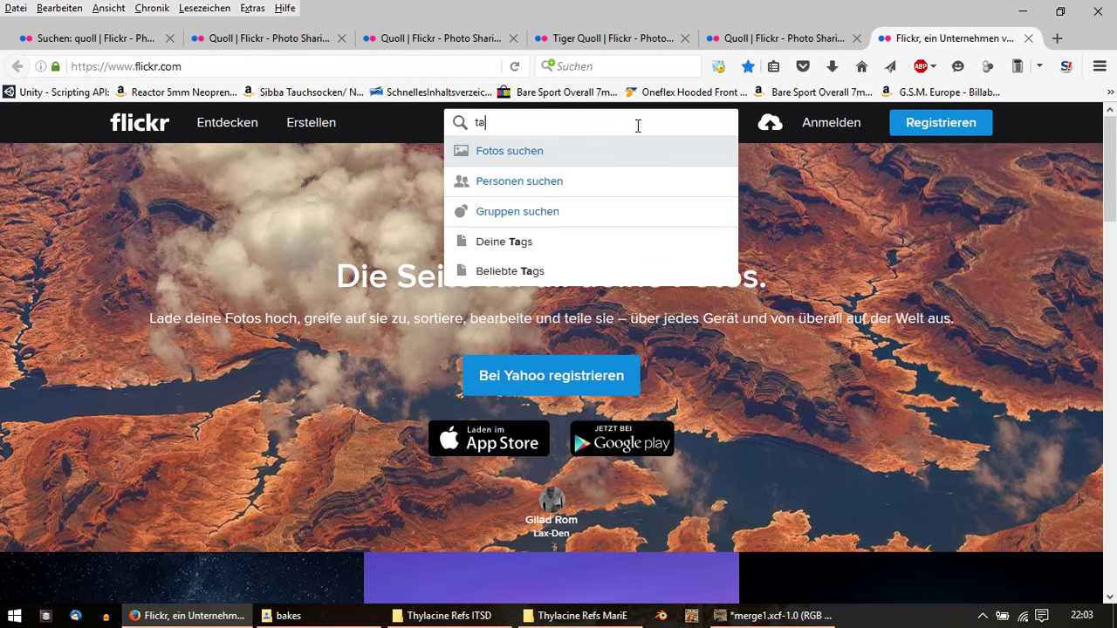
type("smanian devil")
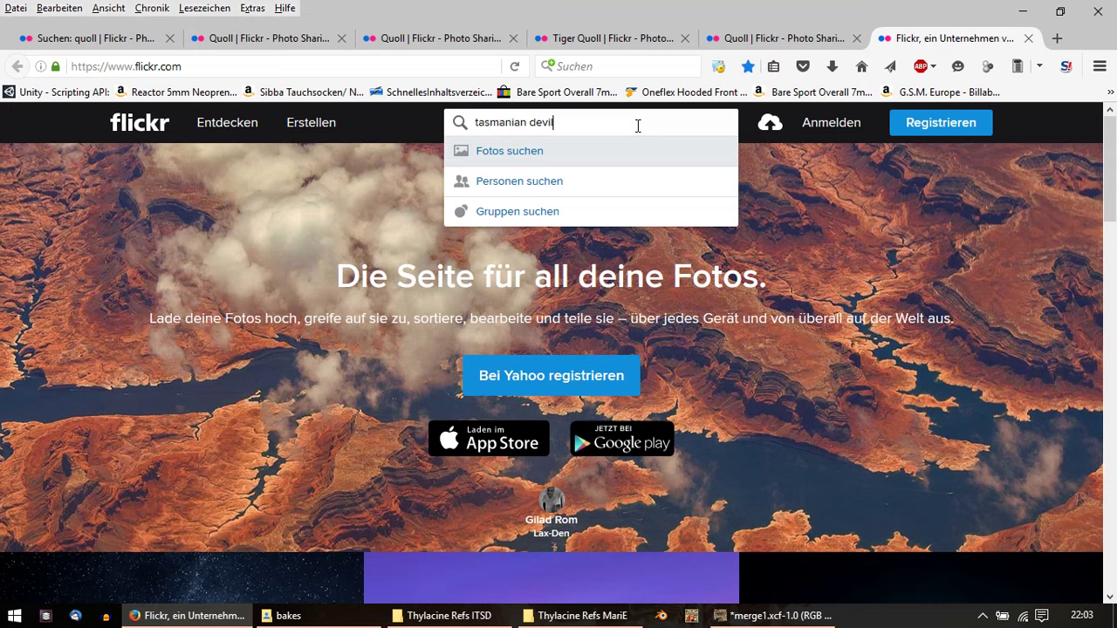
key("Return")
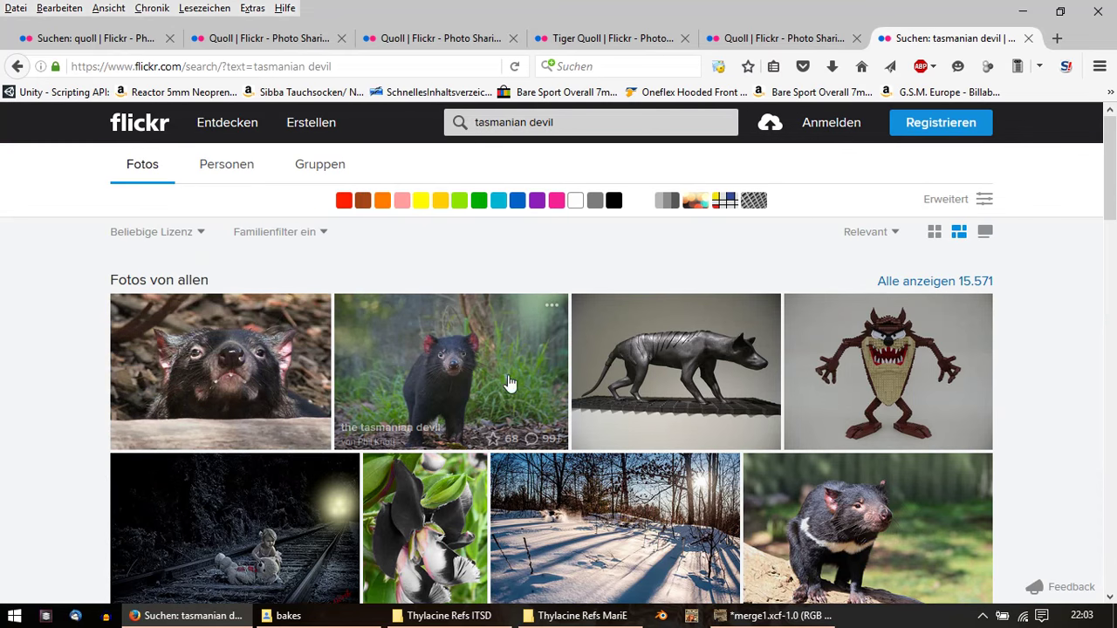
Step: Open a Tasmanian devil photo from the search results in a new tab
scroll(386, 381, "down", 2)
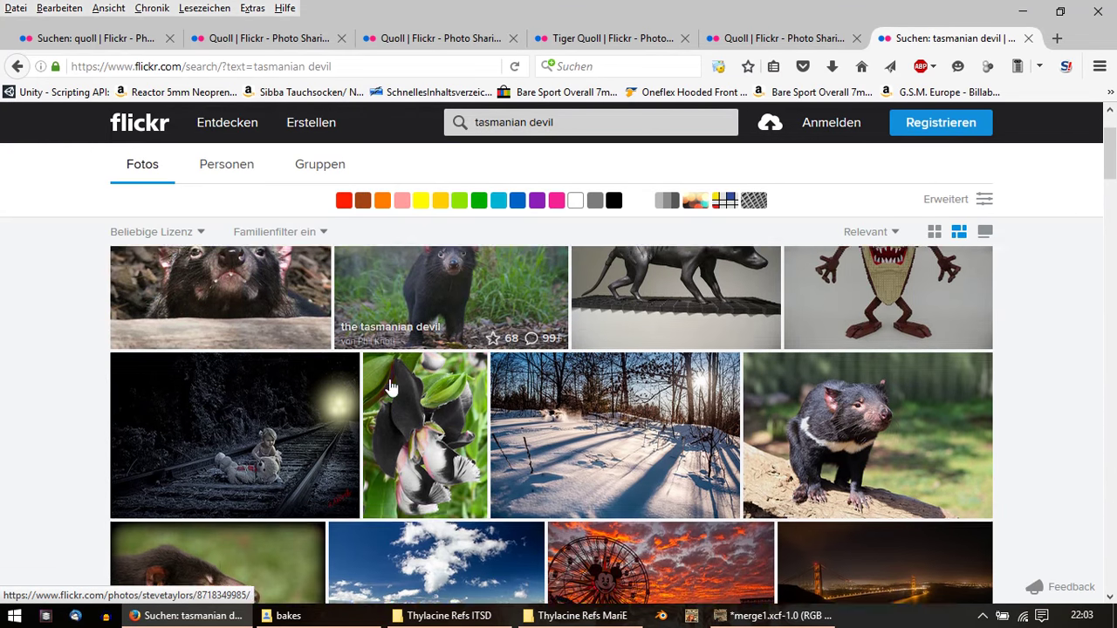
scroll(410, 390, "down", 2)
scroll(411, 390, "down", 1)
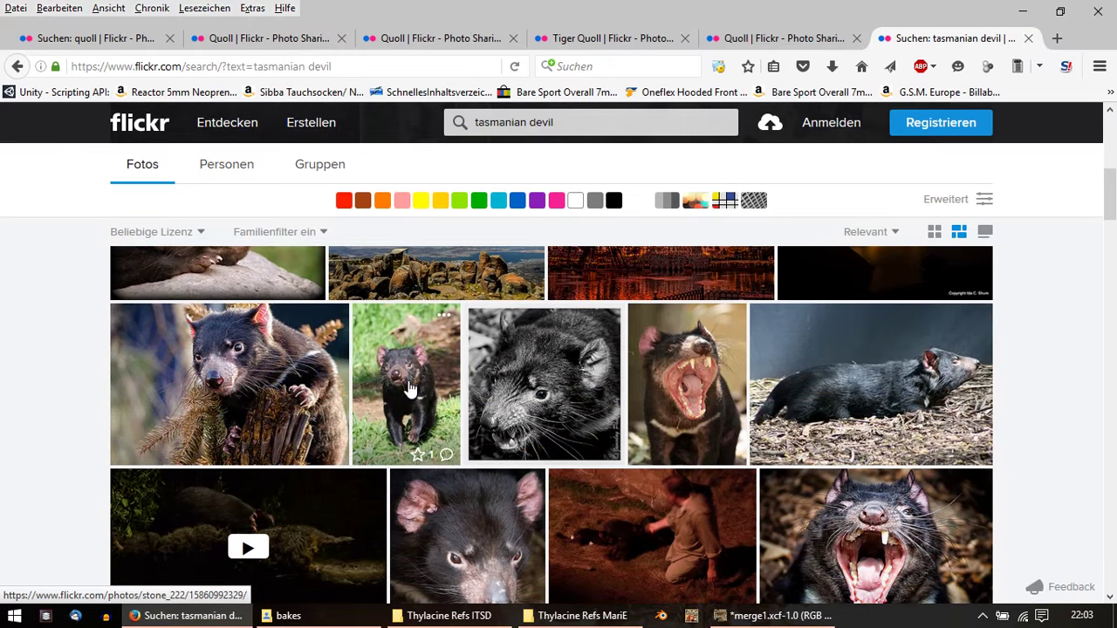
scroll(694, 390, "down", 1)
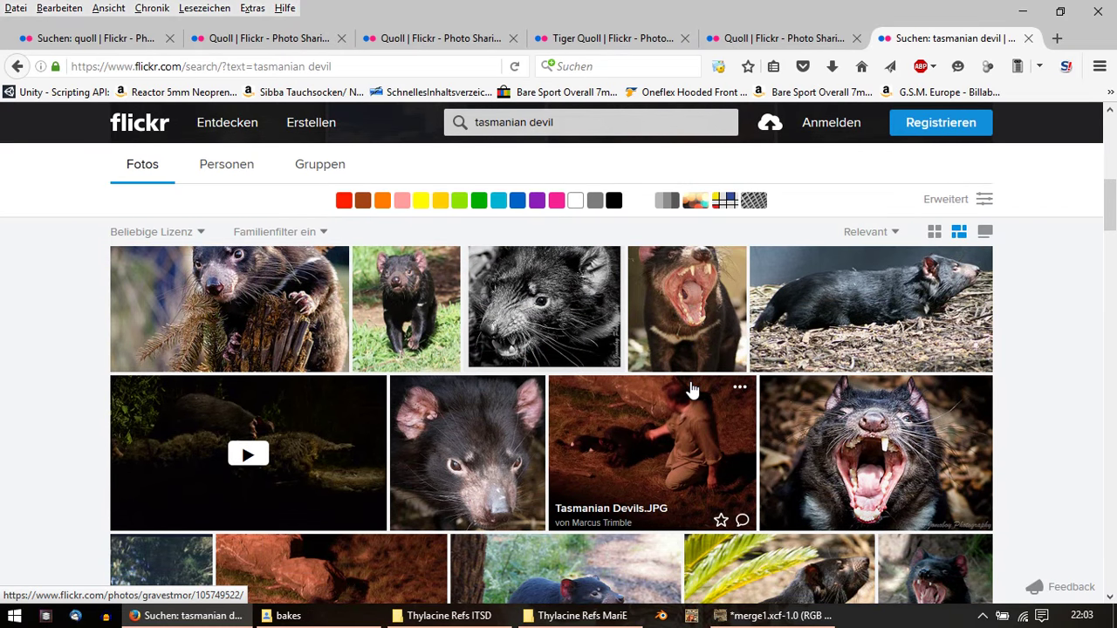
scroll(690, 390, "down", 2)
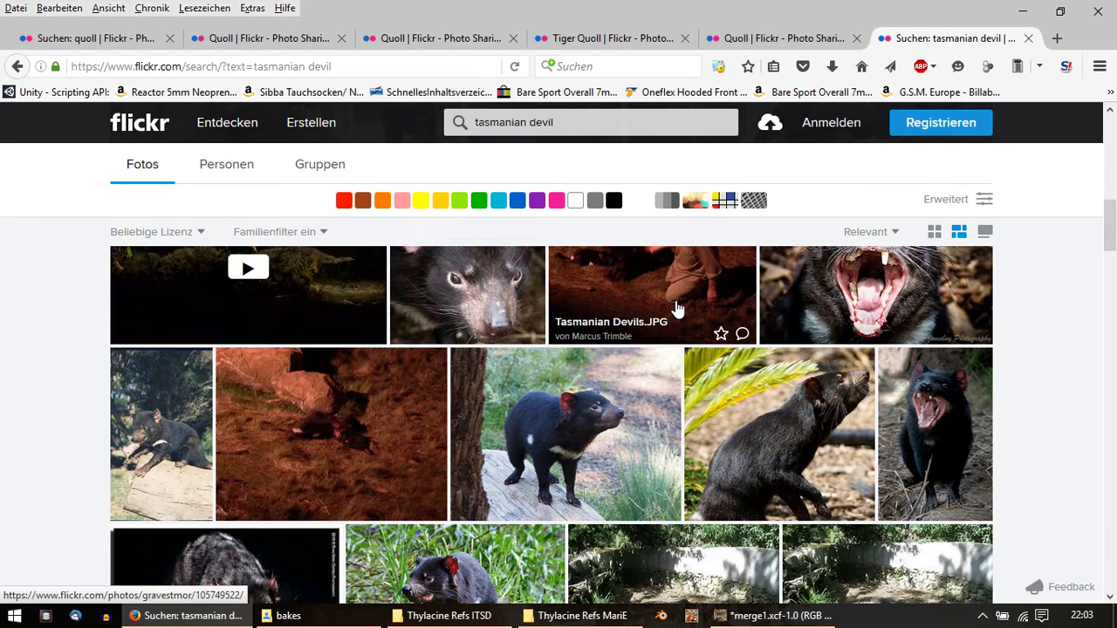
scroll(676, 311, "up", 1)
scroll(710, 369, "down", 1)
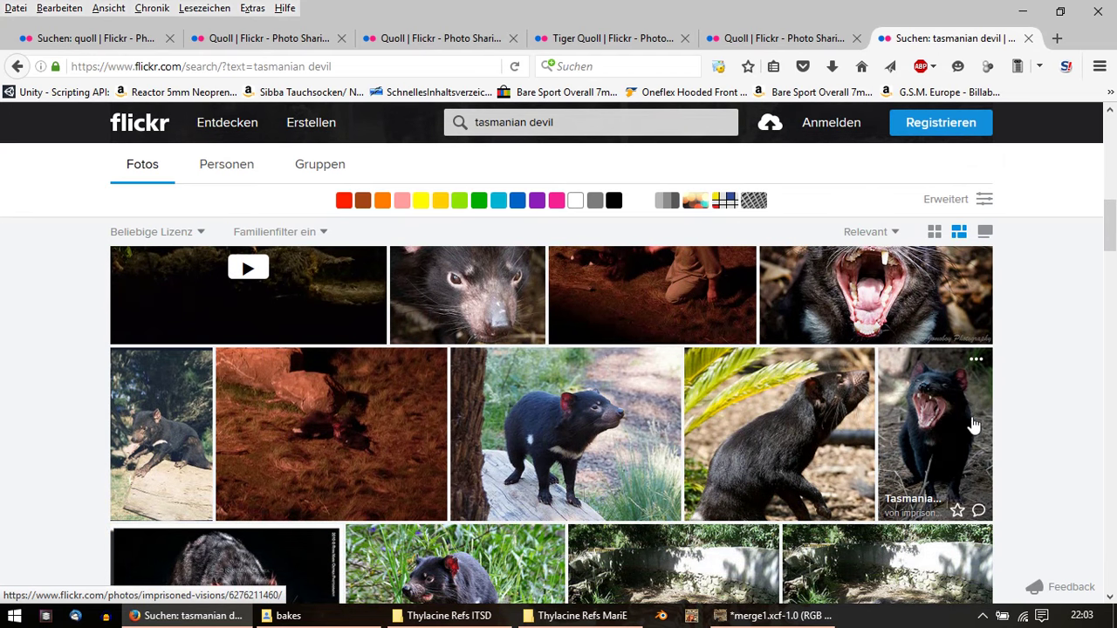
right_click(974, 425)
left_click(975, 129)
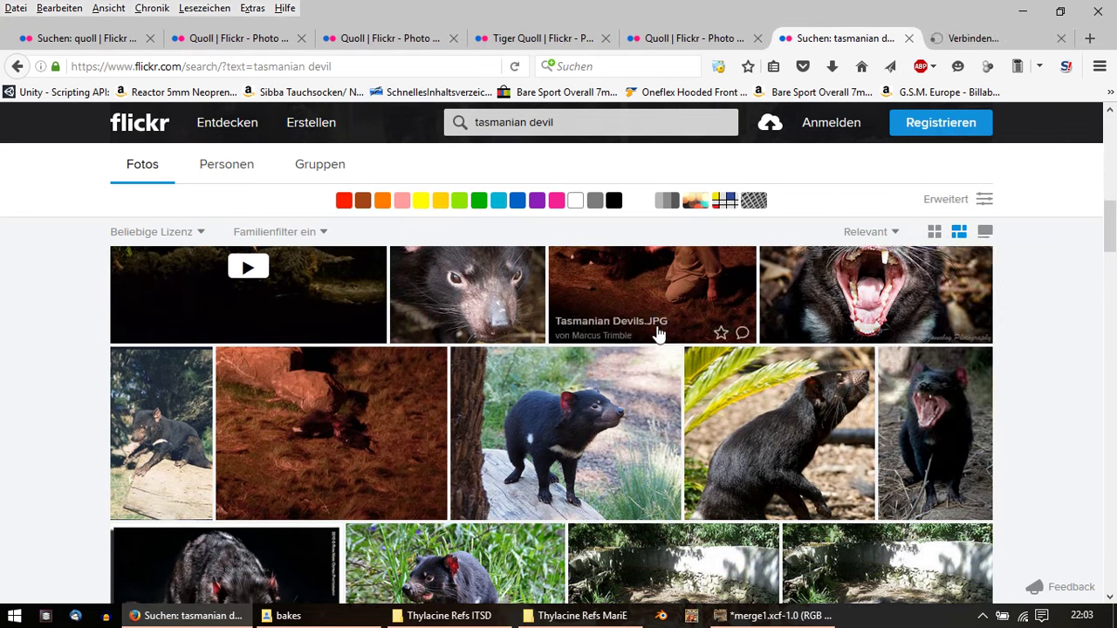
Step: Browse the remaining devil results, then show the 'Tasmanian Devil 4' photo page
scroll(659, 334, "down", 3)
scroll(657, 338, "down", 2)
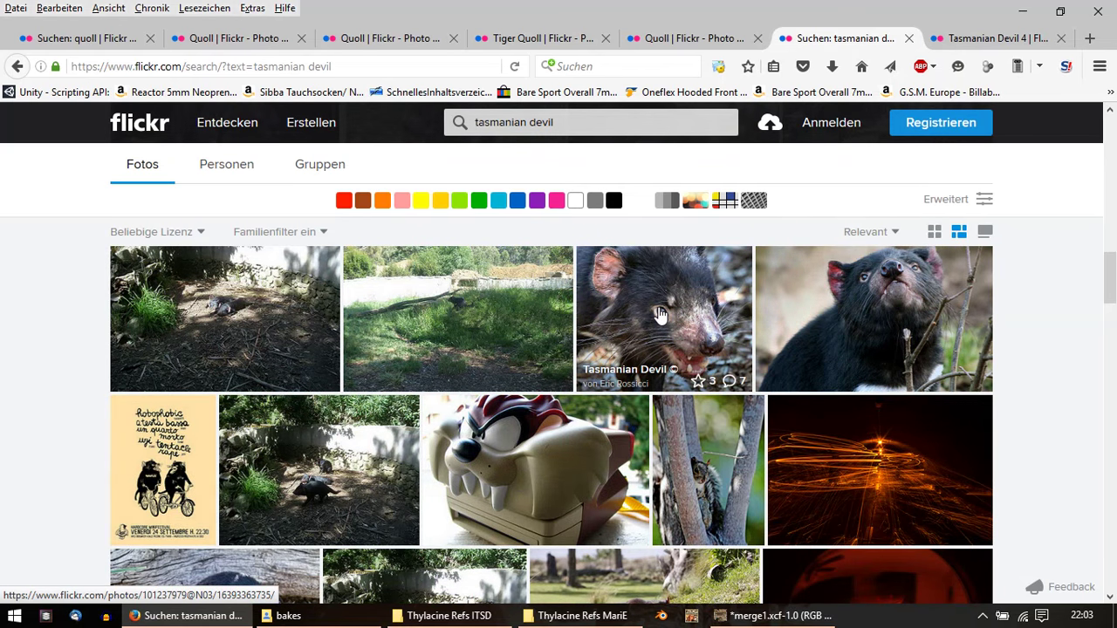
scroll(661, 316, "down", 1)
scroll(661, 317, "down", 2)
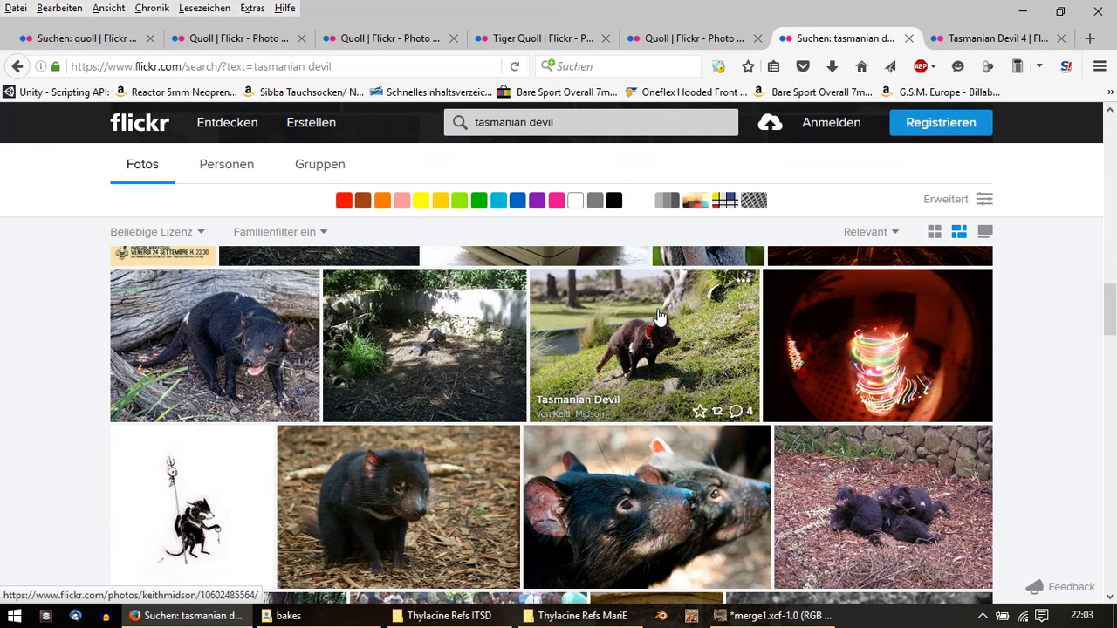
scroll(660, 316, "down", 2)
scroll(660, 316, "down", 2)
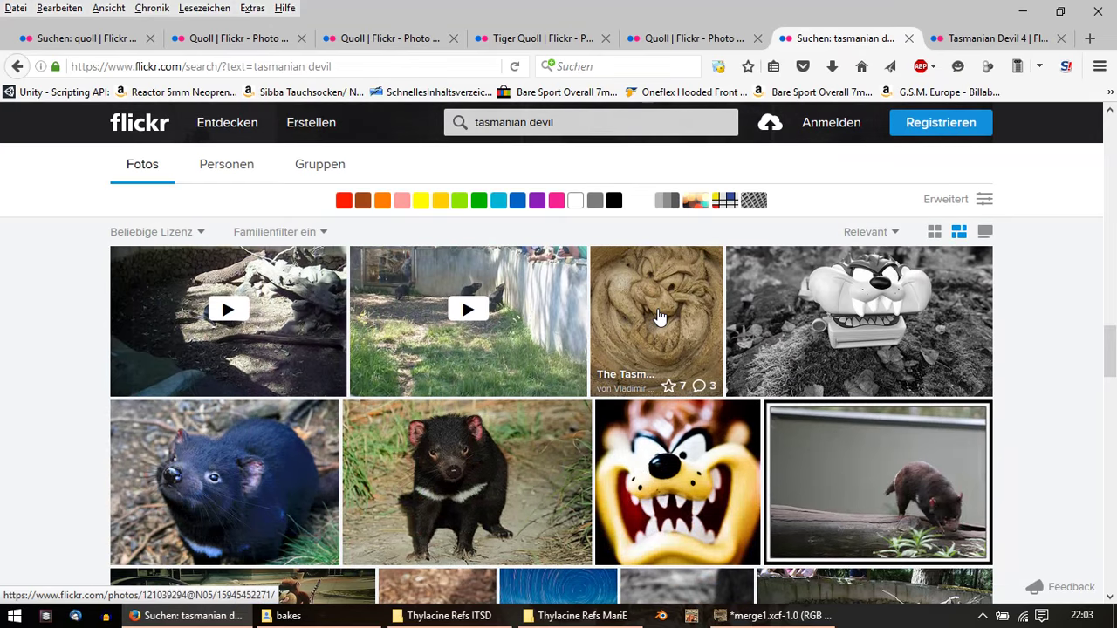
scroll(661, 316, "down", 2)
scroll(660, 316, "down", 2)
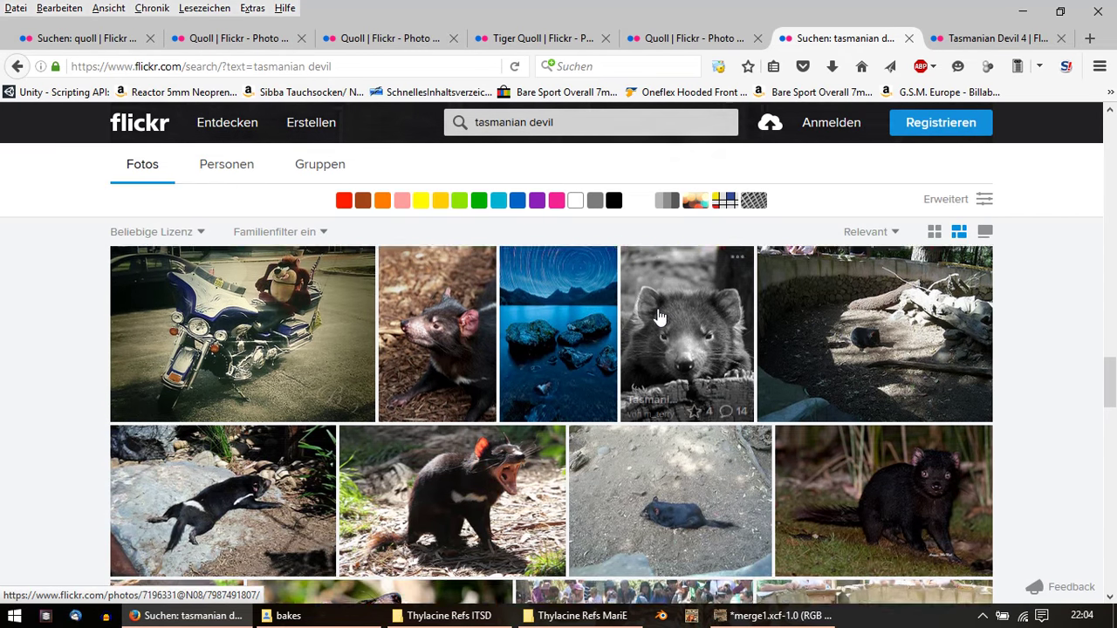
scroll(660, 316, "down", 1)
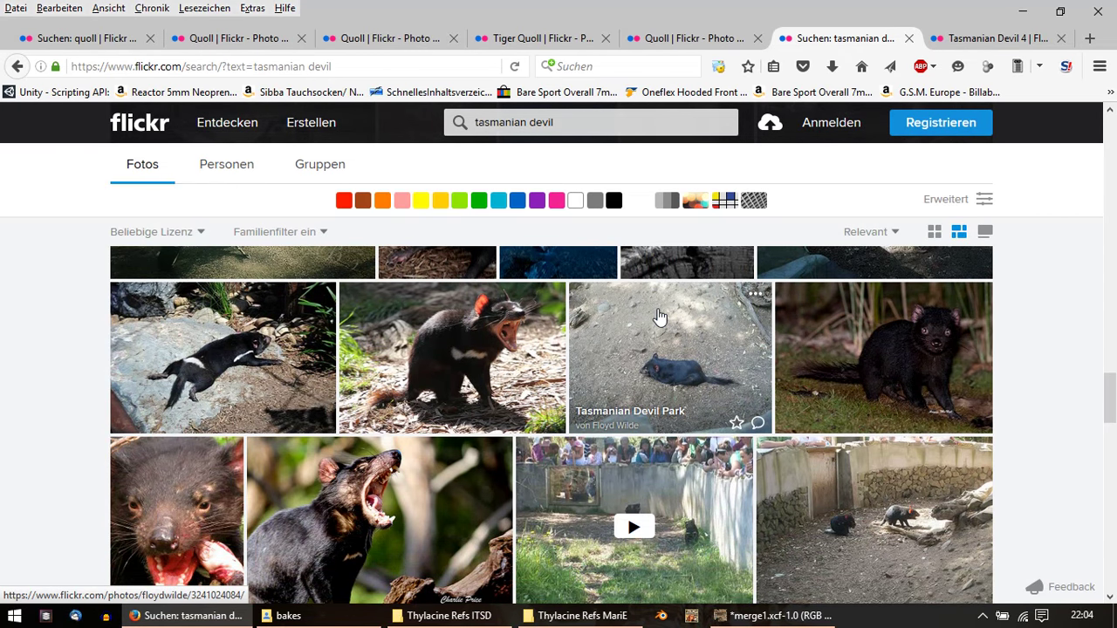
scroll(661, 316, "down", 1)
scroll(661, 316, "down", 1)
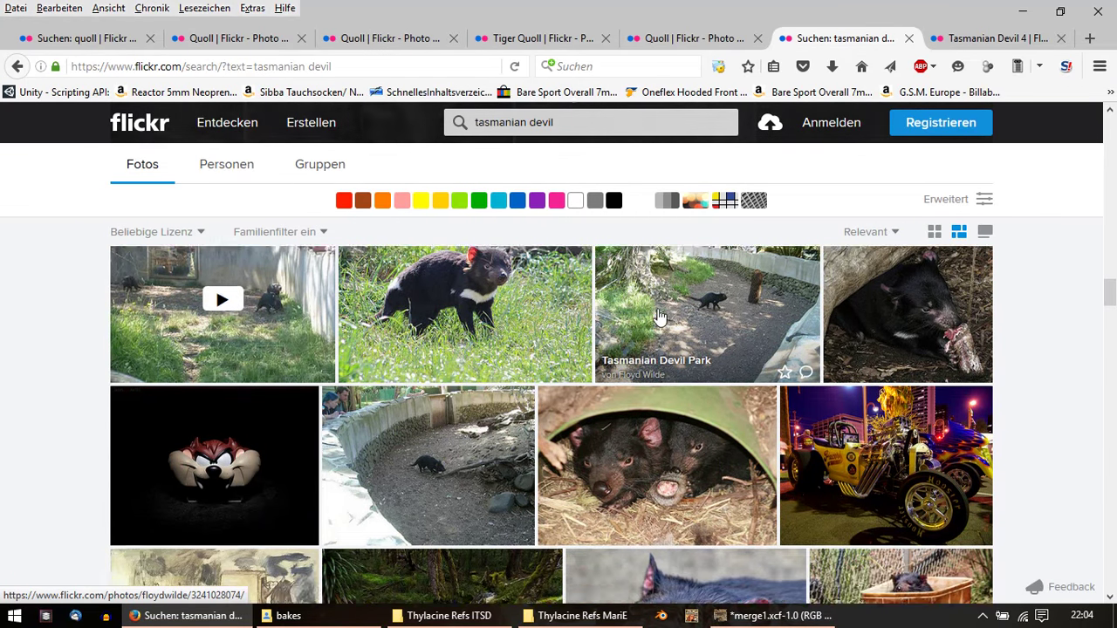
scroll(661, 316, "down", 2)
scroll(661, 316, "down", 1)
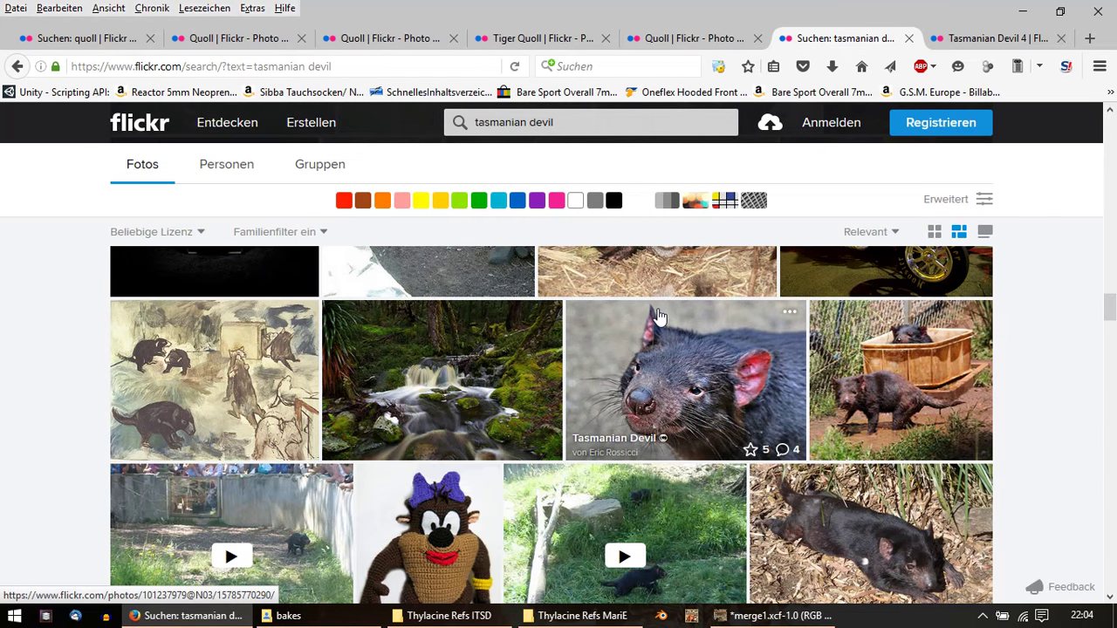
scroll(661, 316, "down", 2)
scroll(660, 316, "down", 2)
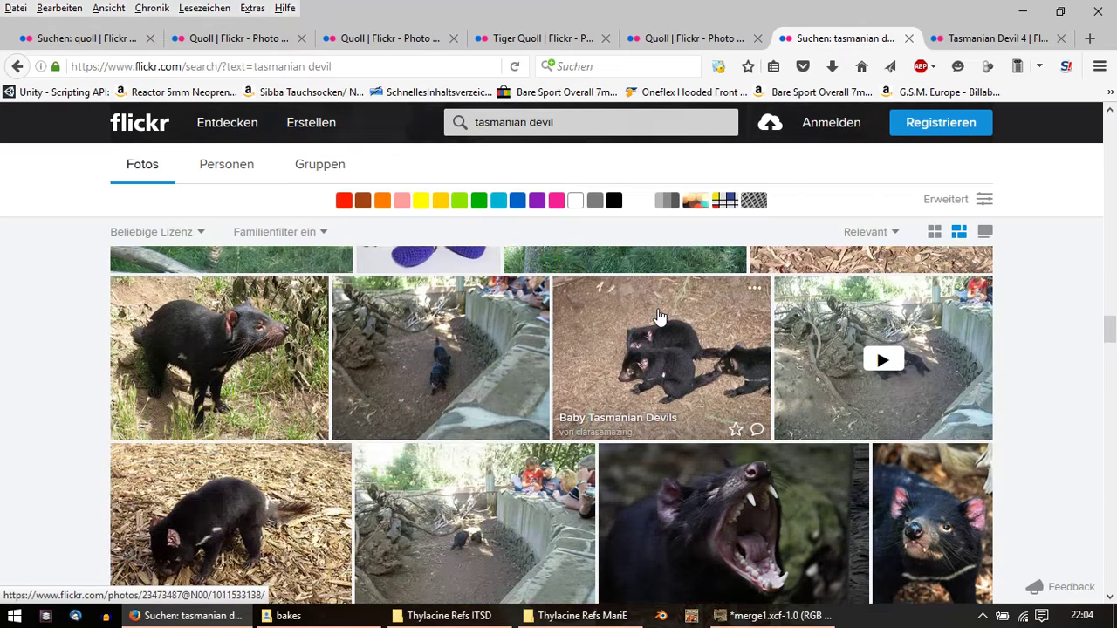
scroll(660, 316, "down", 1)
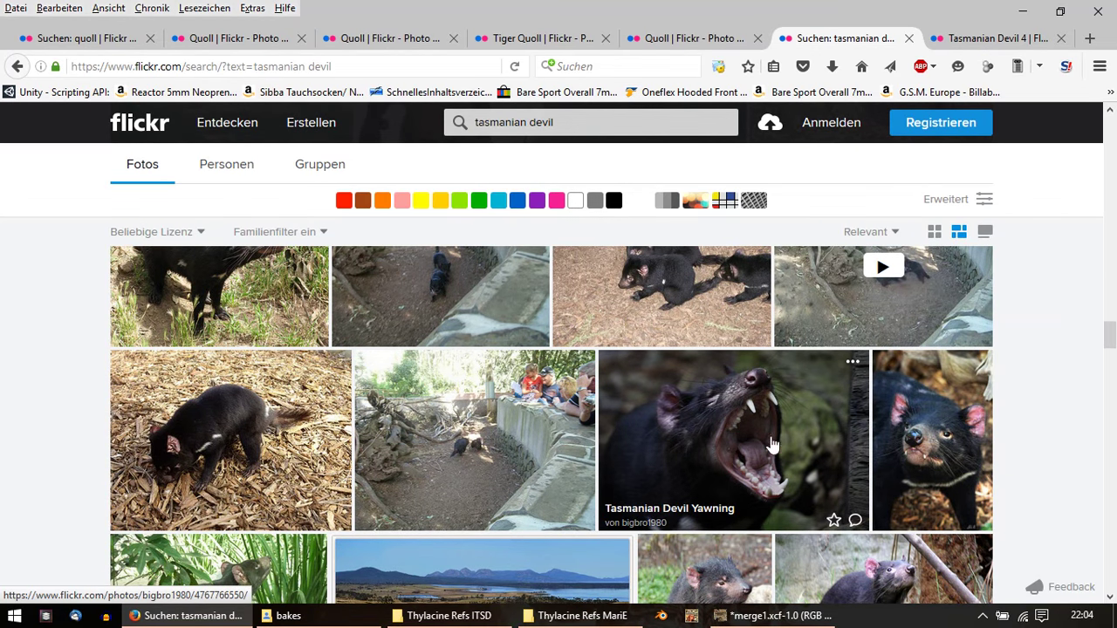
scroll(681, 425, "down", 2)
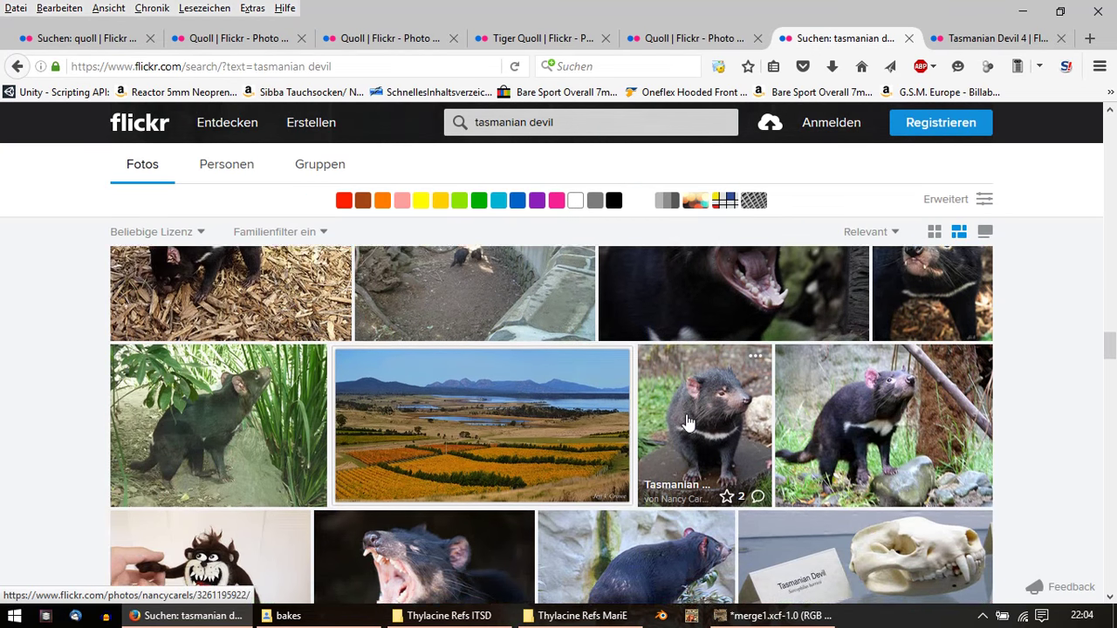
scroll(687, 422, "down", 2)
scroll(687, 423, "down", 1)
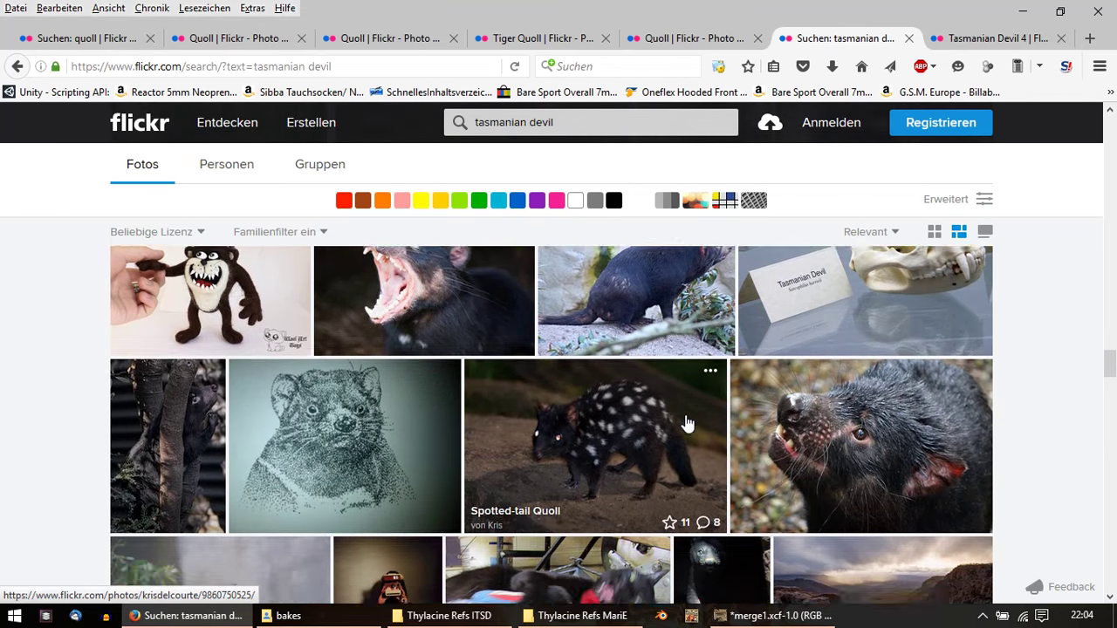
scroll(687, 423, "down", 2)
scroll(688, 423, "down", 1)
scroll(687, 423, "down", 3)
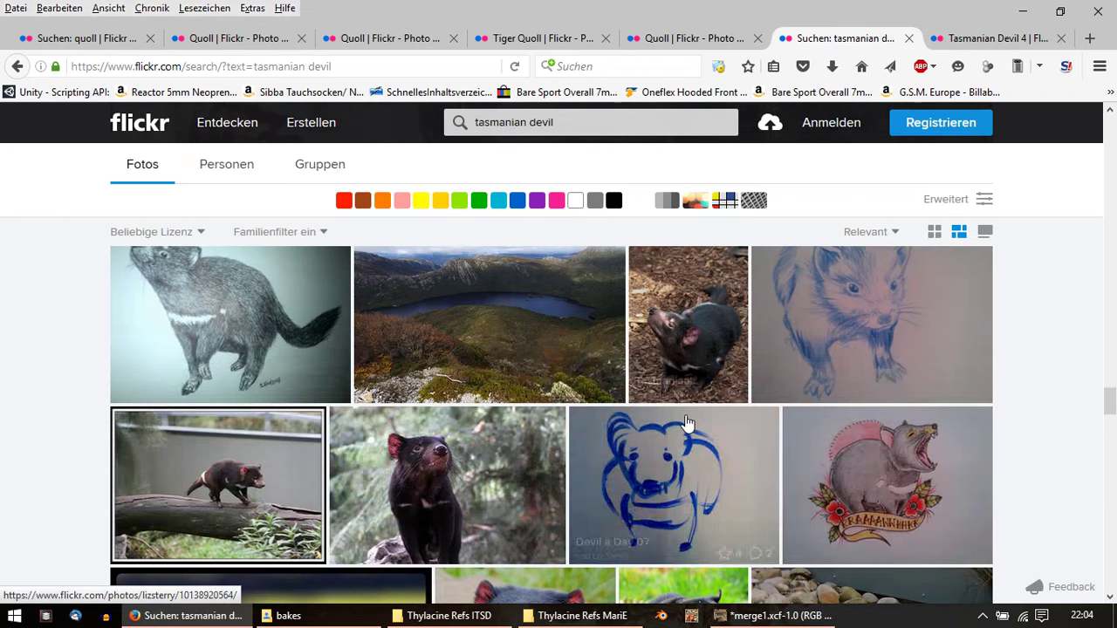
scroll(687, 423, "down", 3)
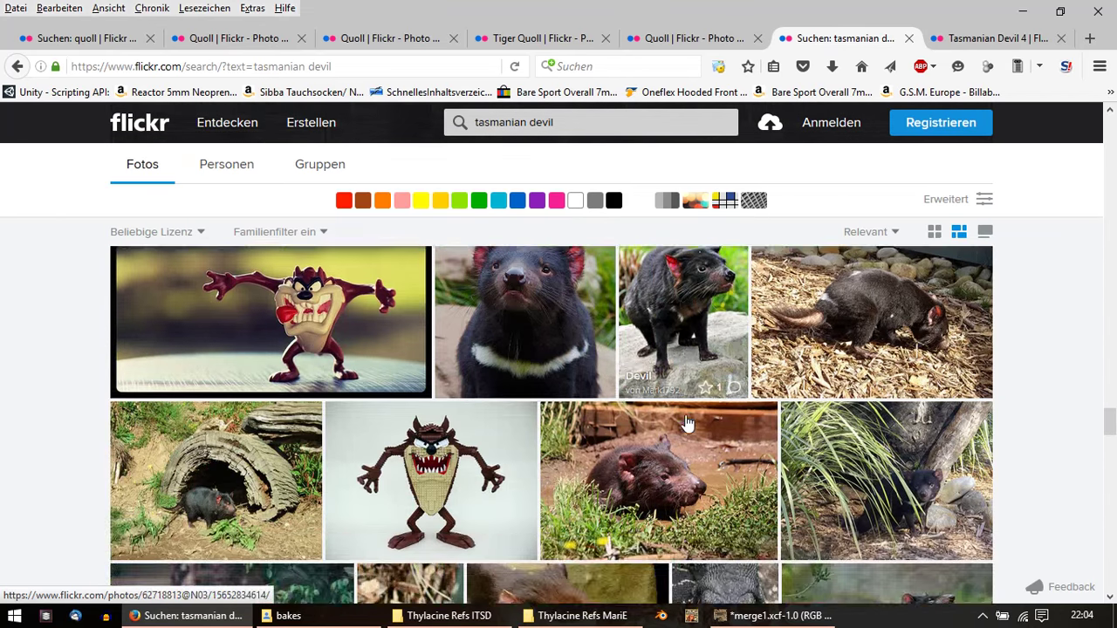
scroll(687, 422, "down", 2)
scroll(687, 422, "down", 2)
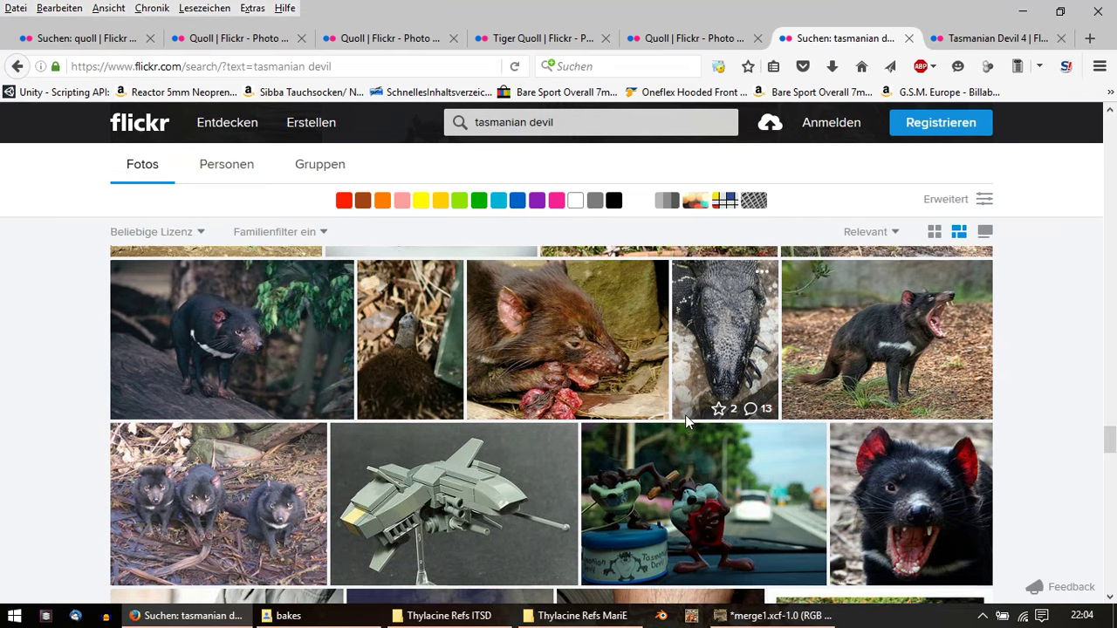
scroll(687, 423, "down", 2)
scroll(687, 423, "down", 1)
scroll(687, 422, "down", 2)
scroll(687, 423, "down", 1)
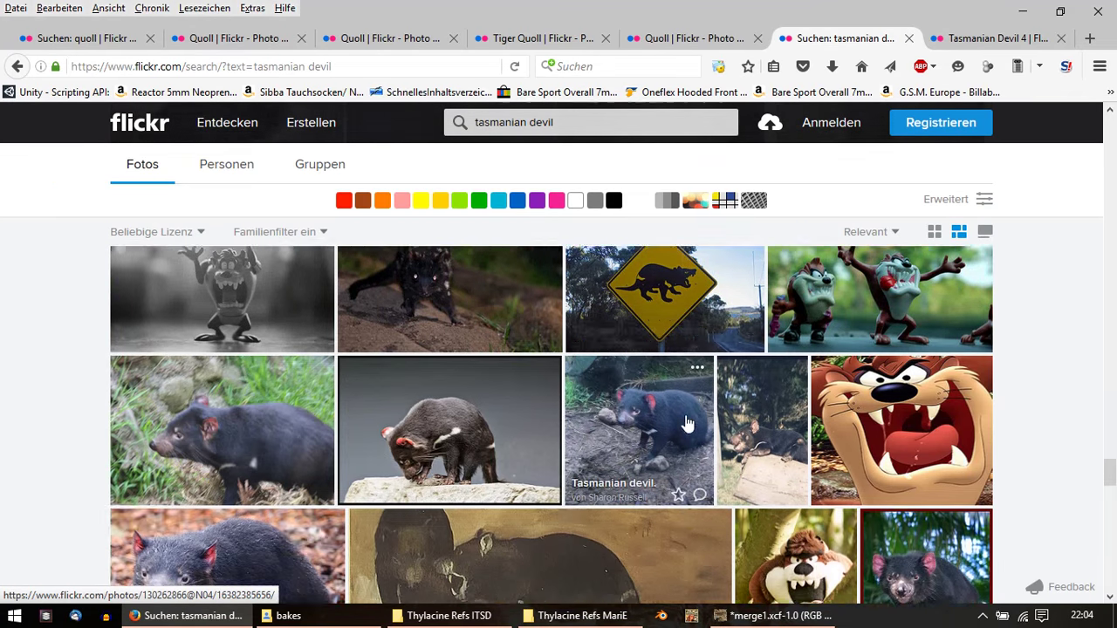
scroll(687, 422, "down", 3)
scroll(687, 423, "down", 2)
scroll(687, 422, "down", 1)
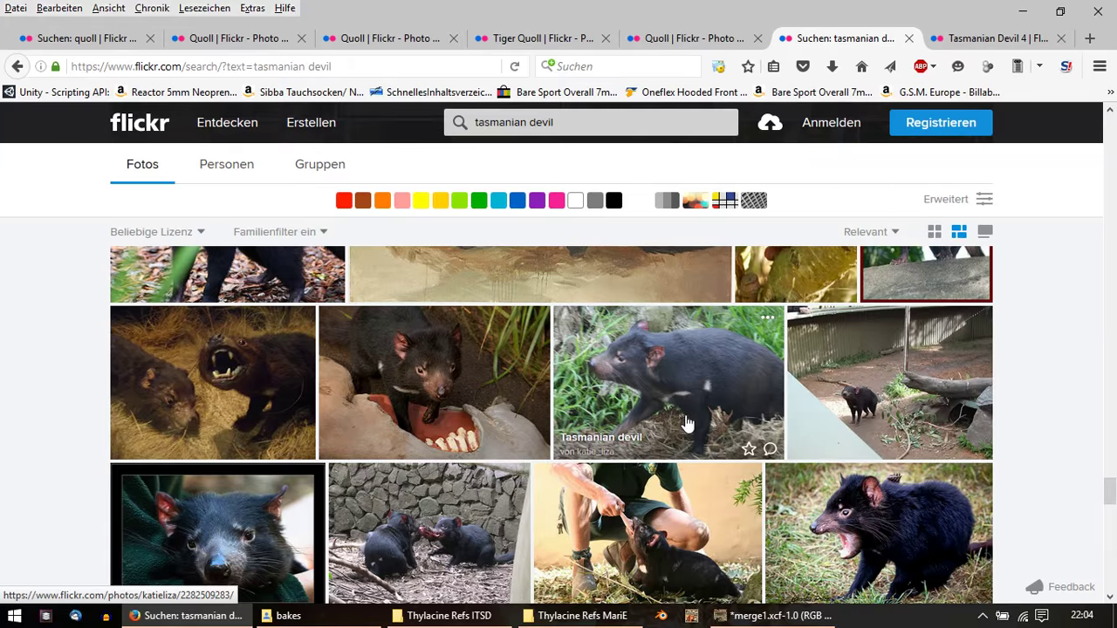
scroll(687, 423, "down", 2)
scroll(687, 422, "down", 2)
scroll(687, 422, "down", 1)
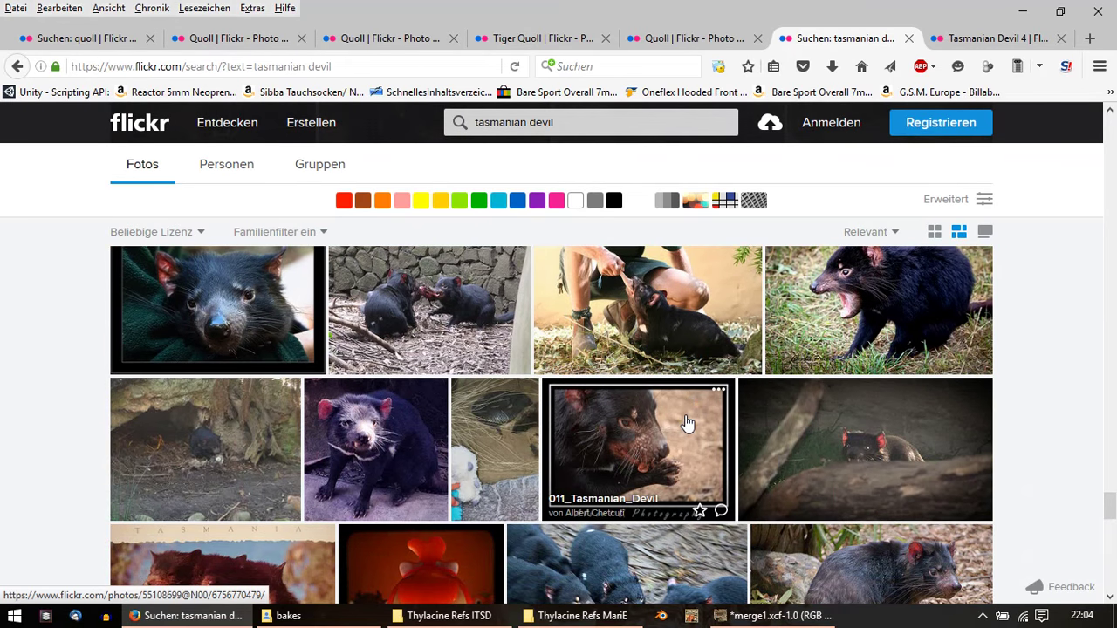
scroll(687, 422, "down", 5)
scroll(687, 422, "down", 1)
scroll(687, 422, "down", 2)
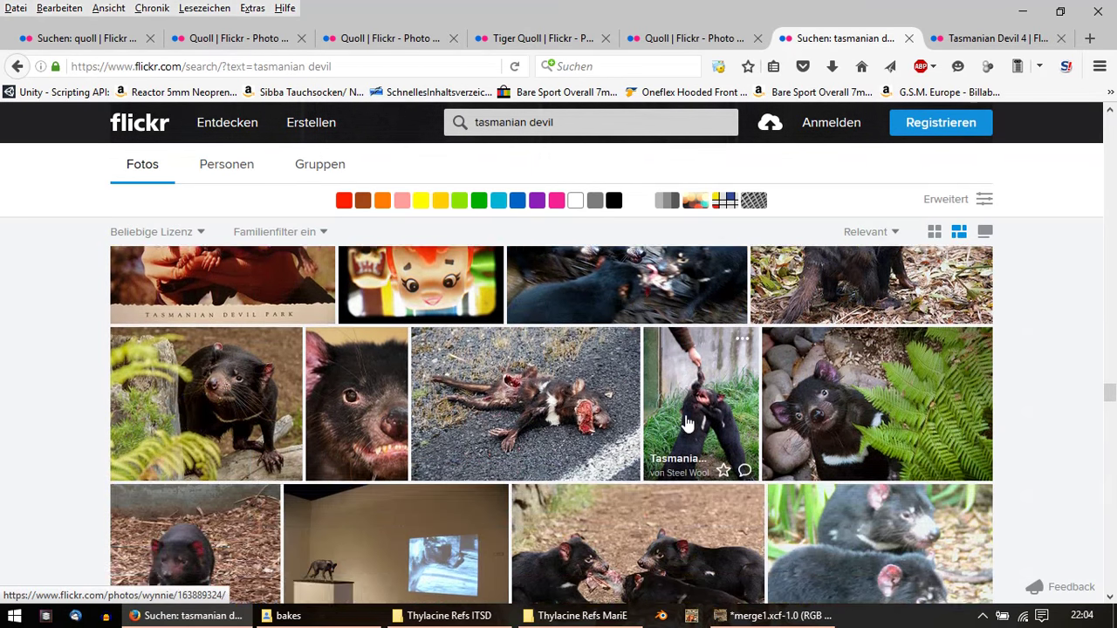
scroll(687, 423, "down", 4)
scroll(687, 423, "down", 4)
scroll(687, 423, "down", 1)
scroll(687, 422, "down", 1)
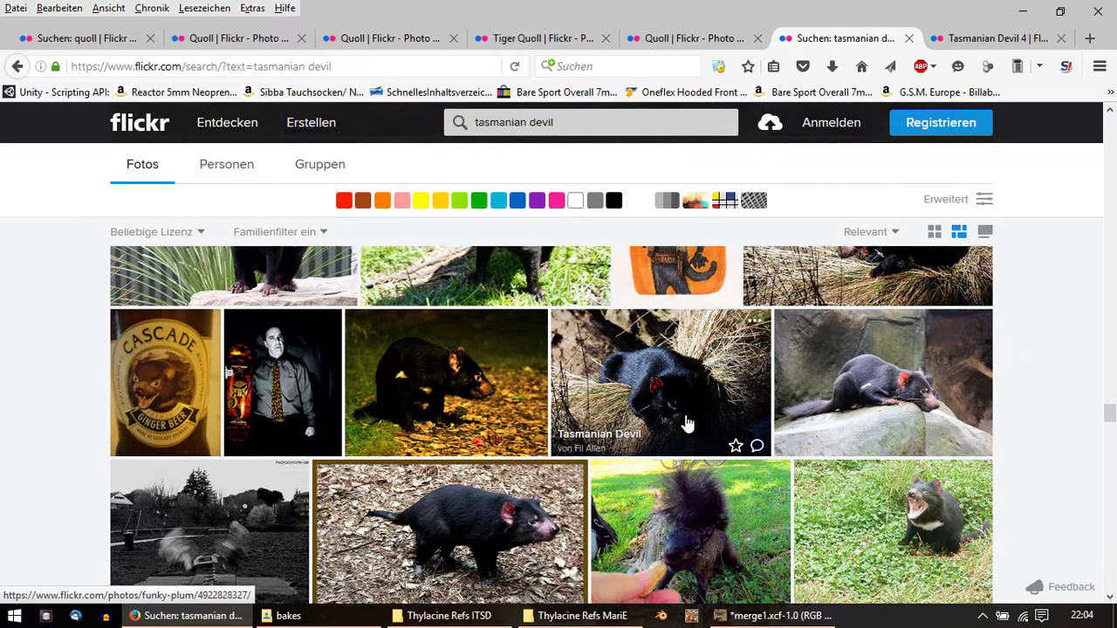
scroll(687, 423, "down", 2)
scroll(687, 422, "down", 2)
scroll(686, 422, "down", 1)
scroll(687, 423, "down", 3)
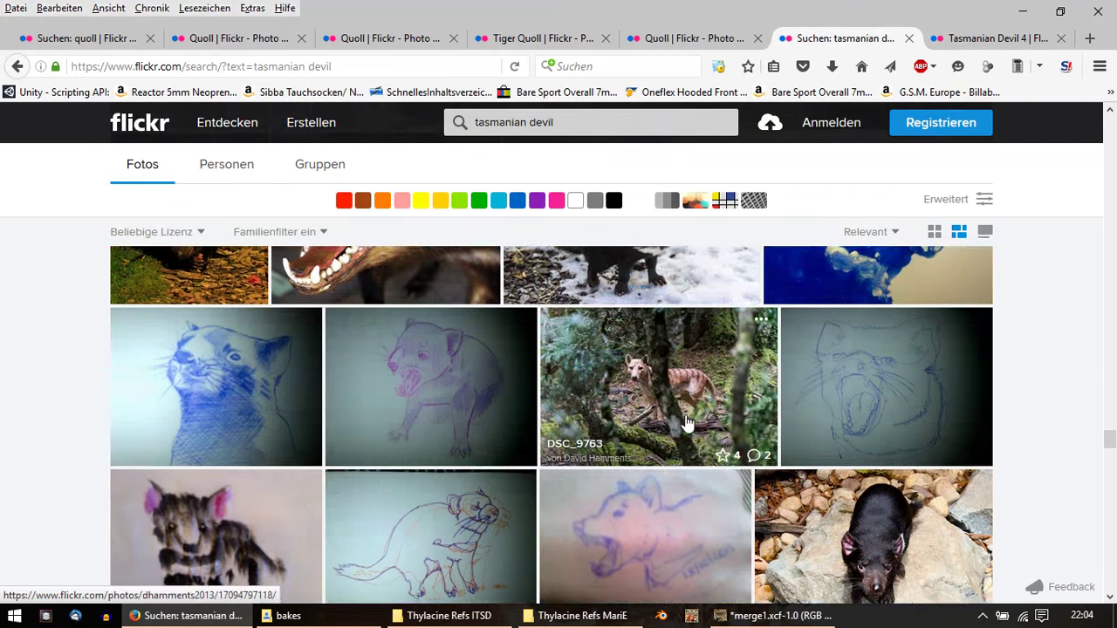
scroll(687, 422, "down", 3)
scroll(687, 423, "down", 3)
scroll(687, 423, "down", 3)
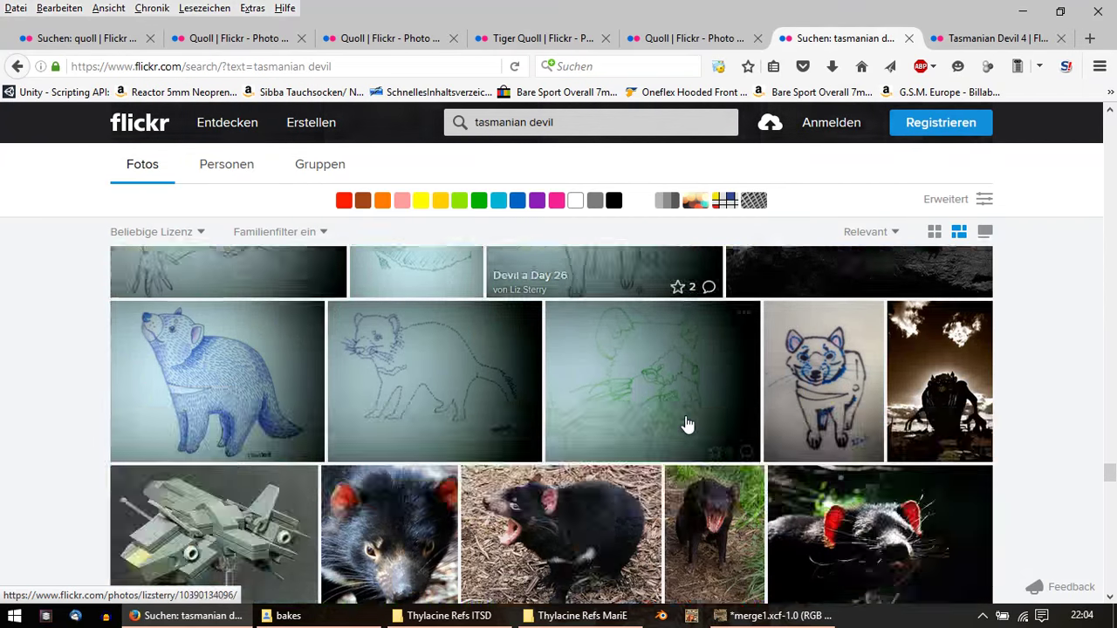
scroll(687, 422, "down", 3)
left_click(961, 37)
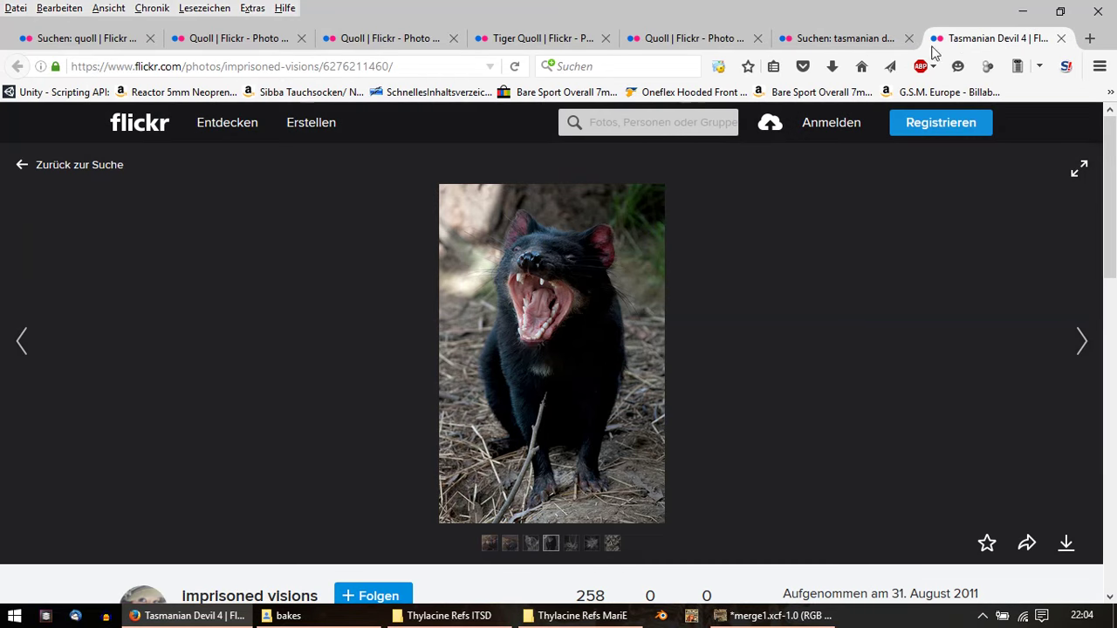
Step: Zoom the devil photo in and out, then flip through the quoll tabs to the quoll results
left_click(570, 329)
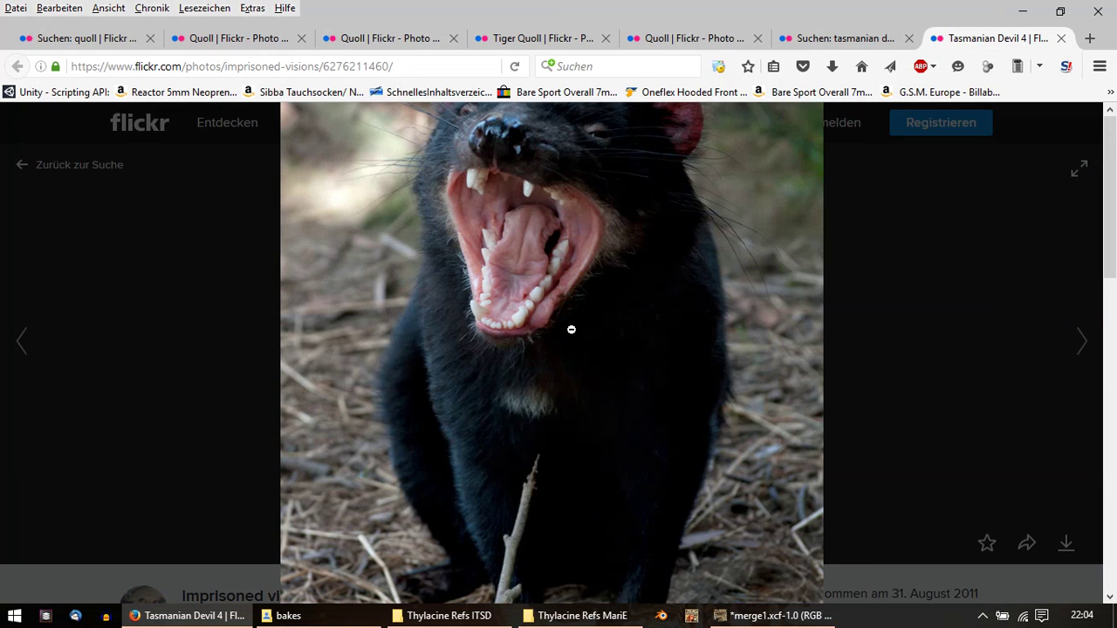
left_click(571, 329)
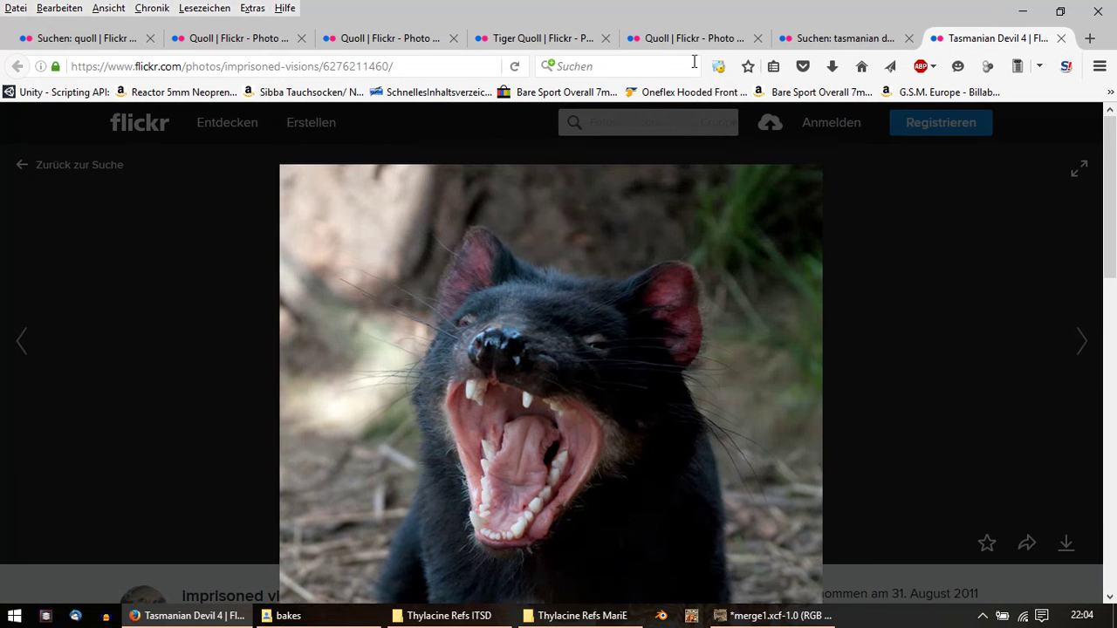
left_click(682, 41)
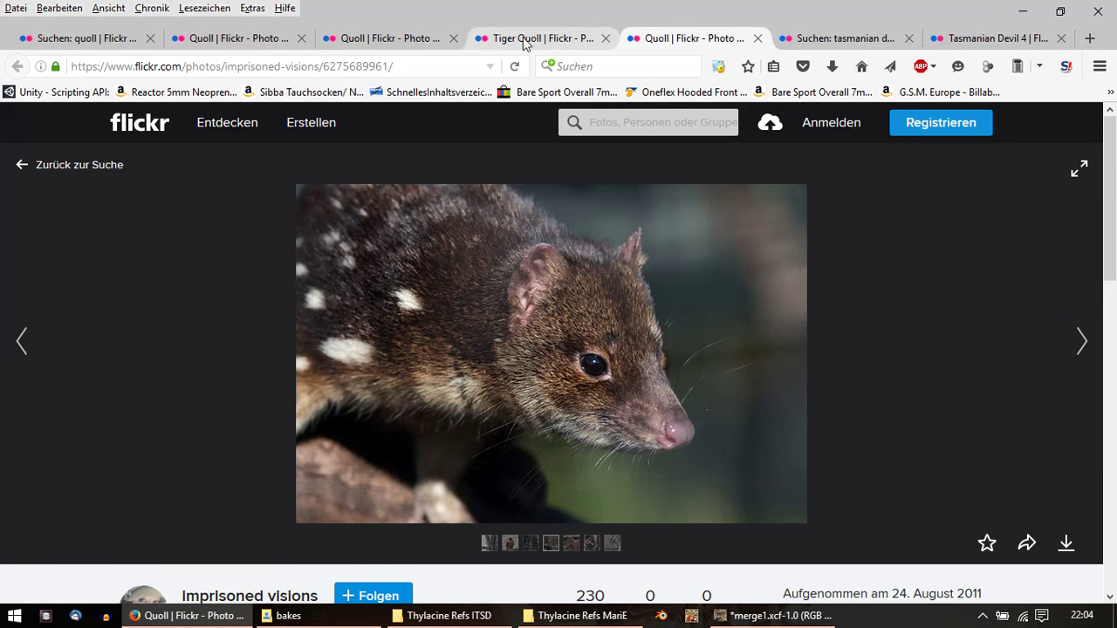
left_click(489, 41)
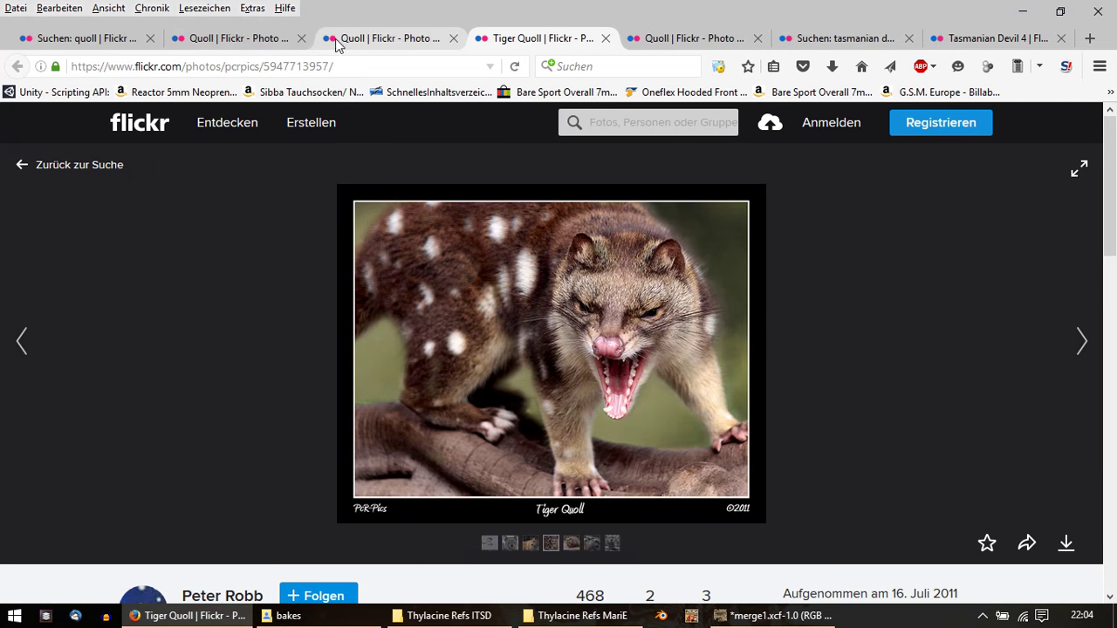
left_click(370, 44)
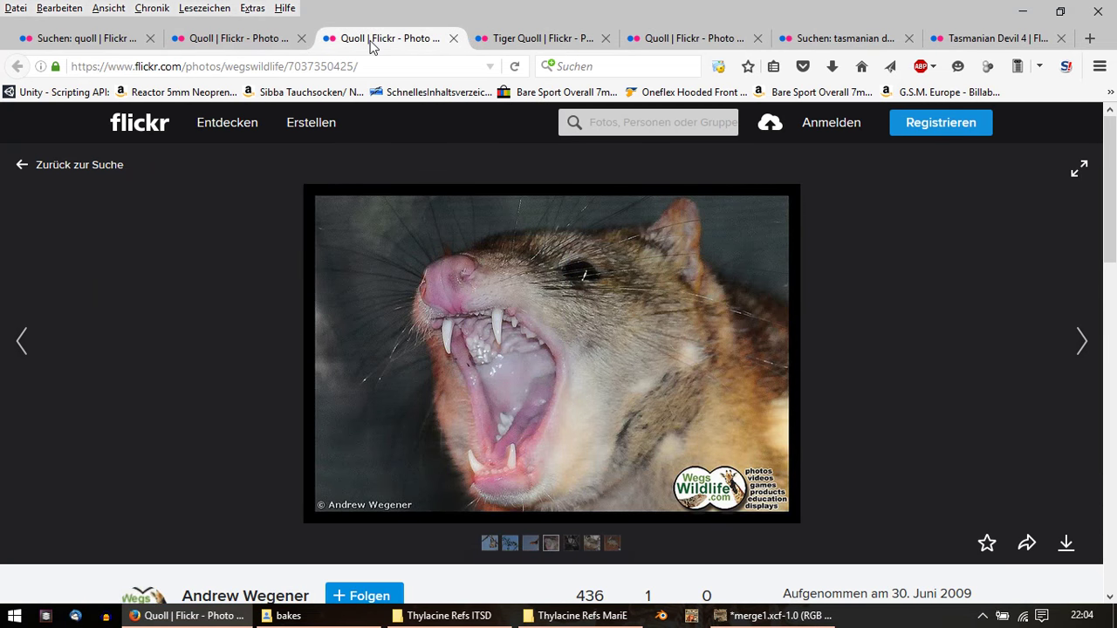
left_click(266, 41)
left_click(85, 39)
scroll(558, 393, "down", 1)
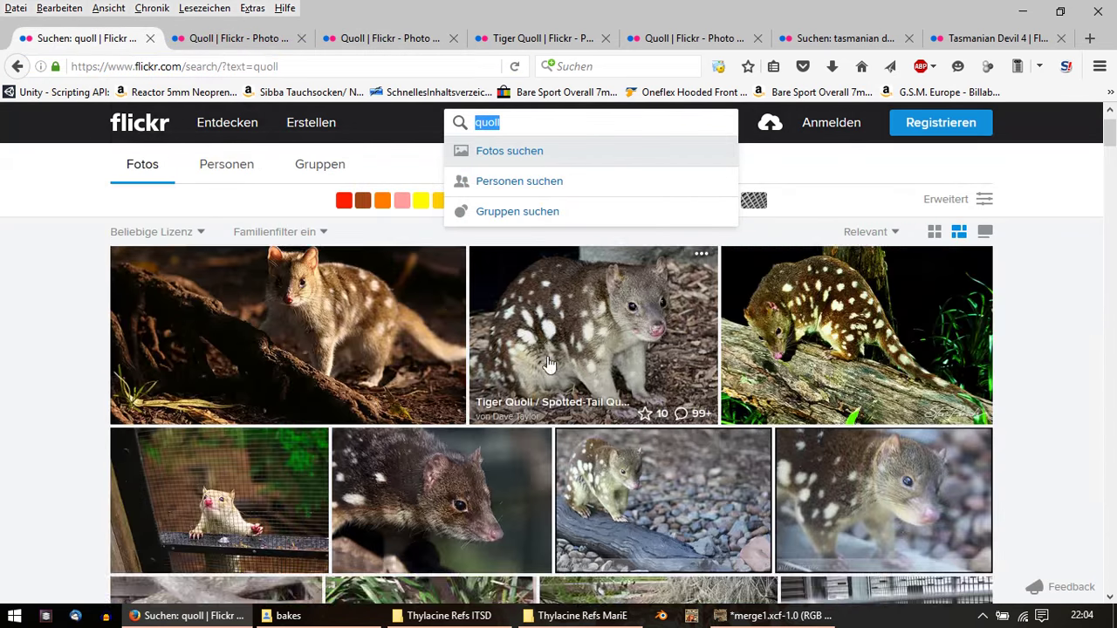
scroll(558, 393, "down", 5)
scroll(726, 345, "up", 5)
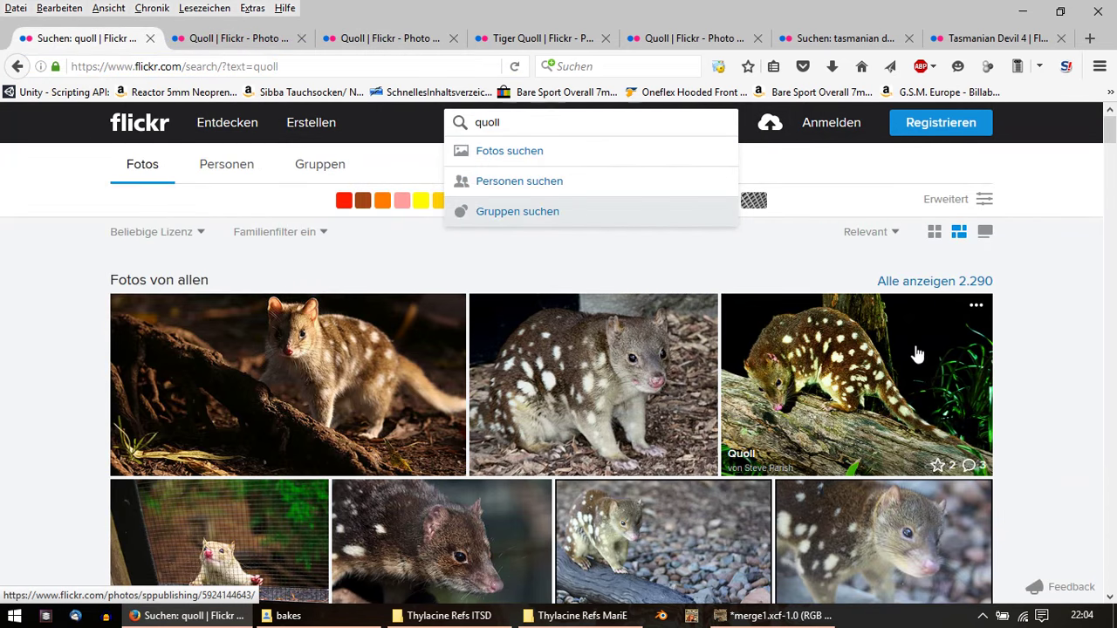
left_click_drag(1111, 135, 1112, 408)
right_click(650, 384)
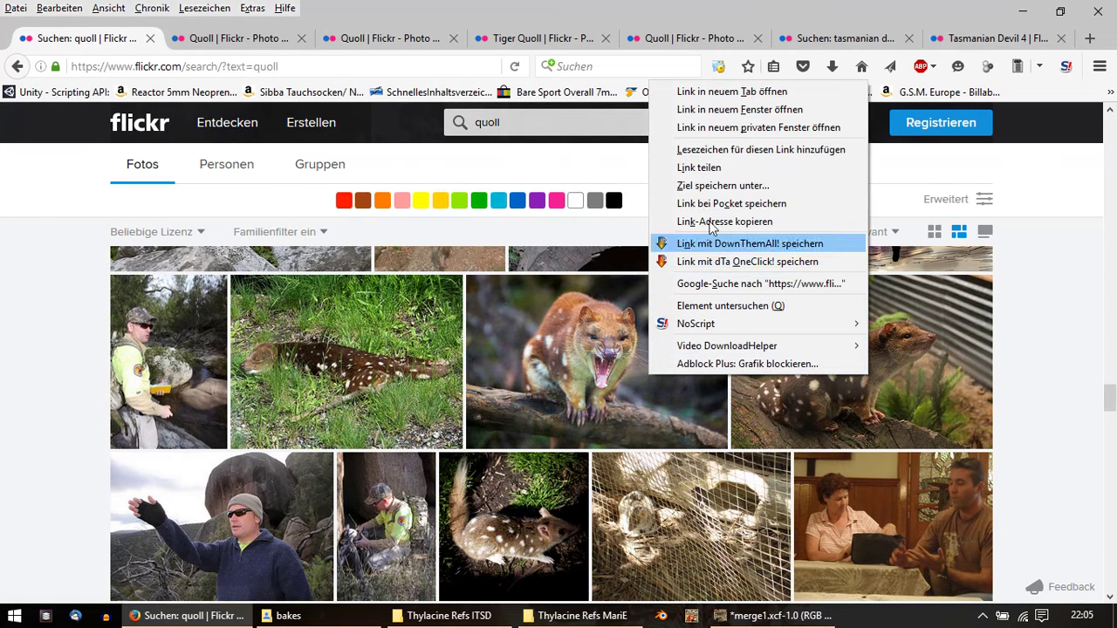
left_click(728, 91)
scroll(684, 403, "down", 2)
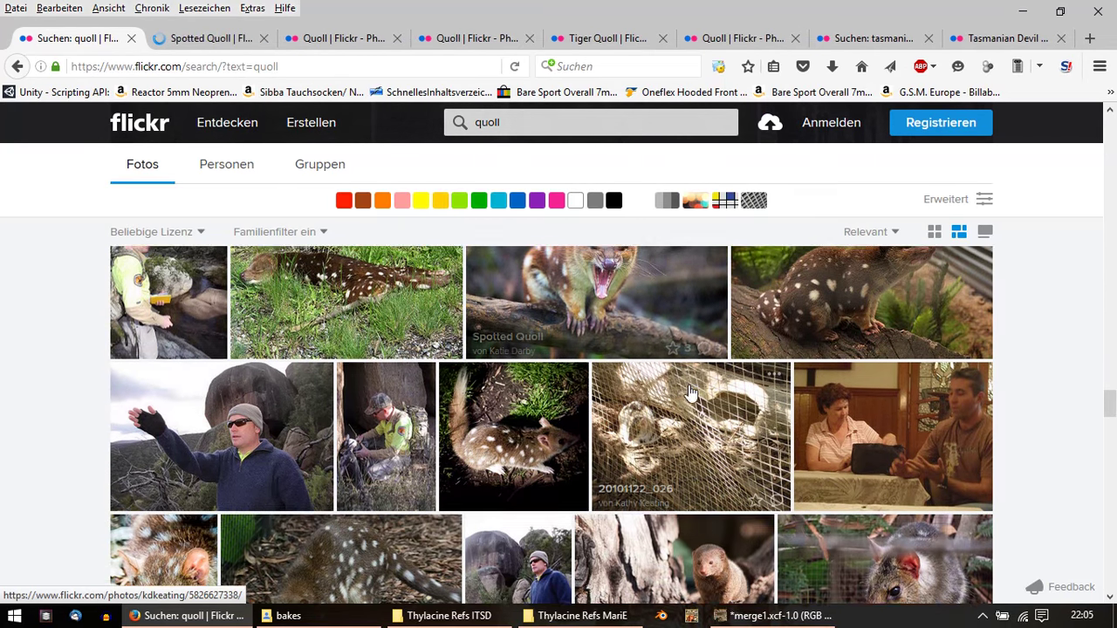
scroll(692, 395, "down", 4)
scroll(692, 404, "down", 2)
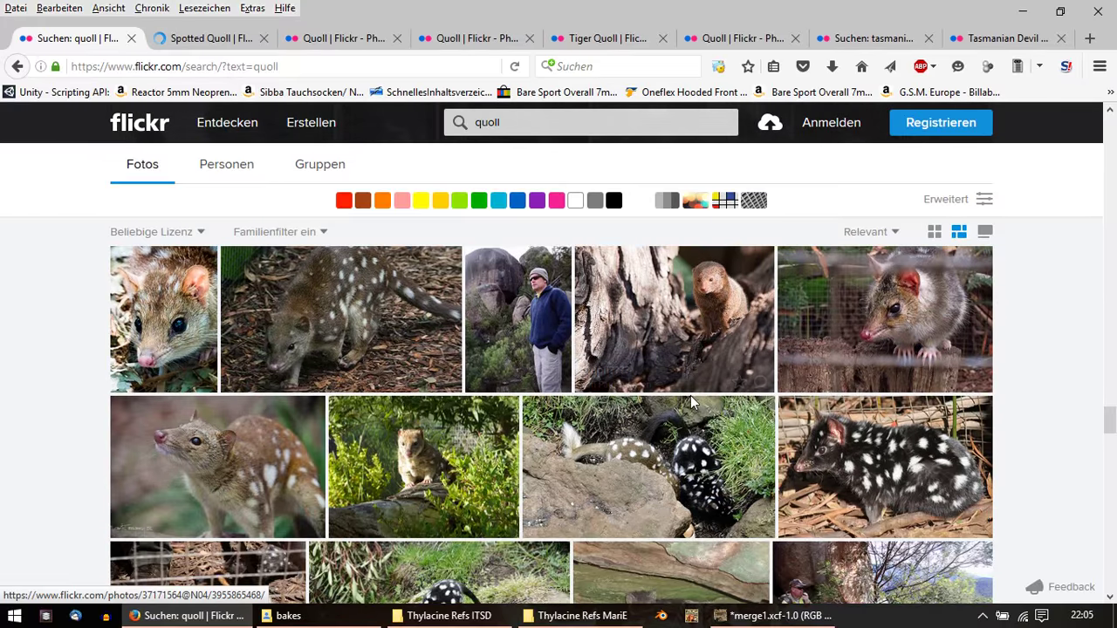
scroll(693, 405, "down", 5)
scroll(692, 405, "down", 4)
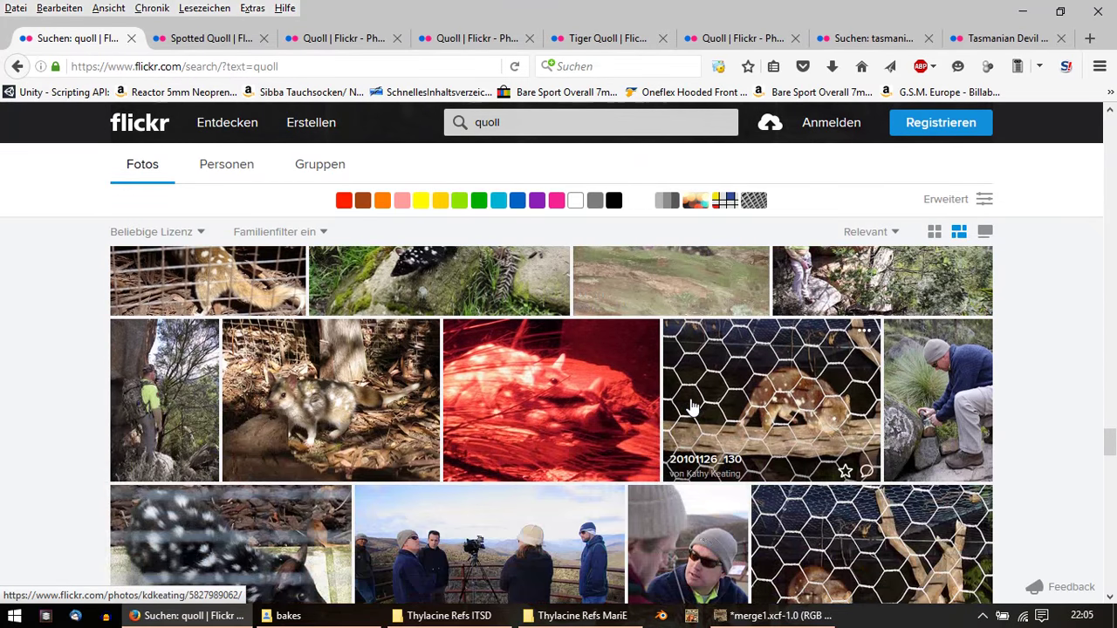
scroll(692, 407, "down", 4)
scroll(692, 407, "down", 2)
scroll(692, 407, "down", 6)
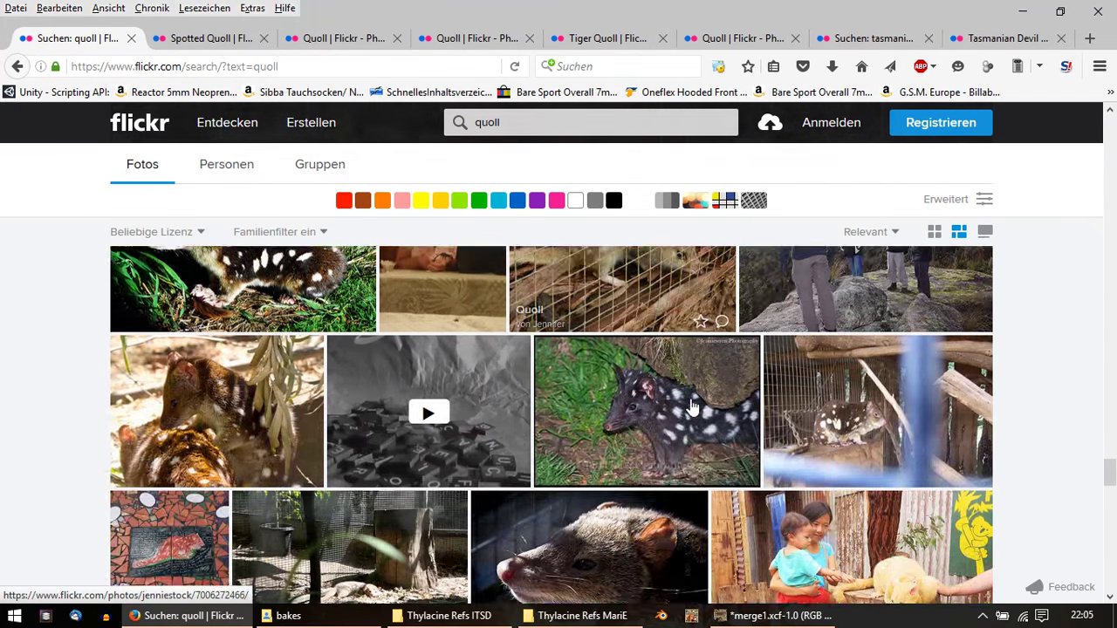
scroll(692, 407, "down", 4)
scroll(692, 407, "down", 2)
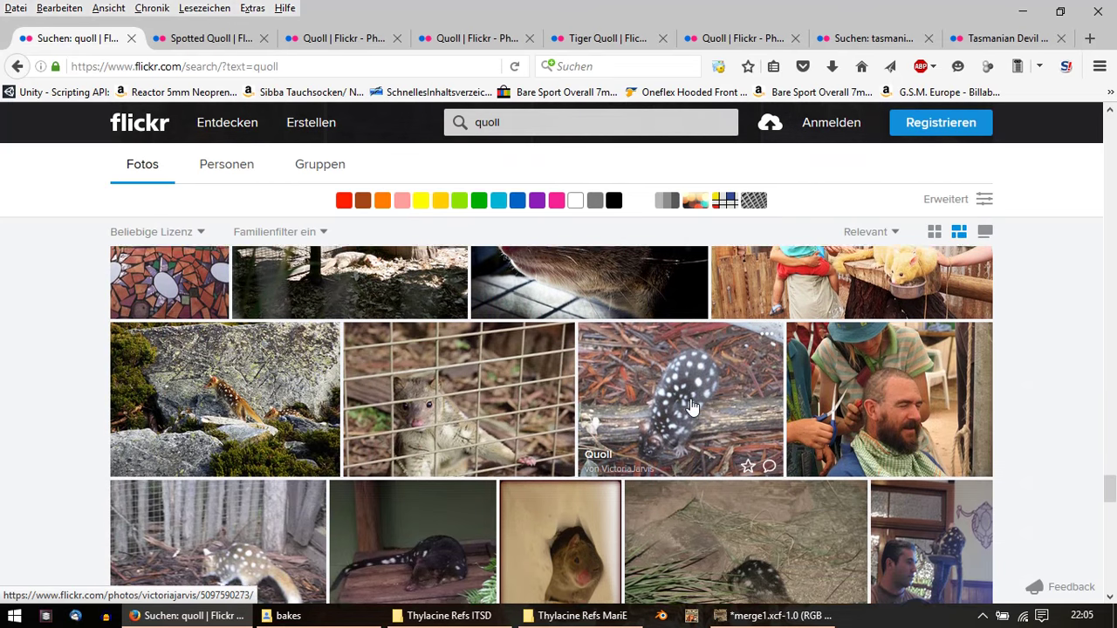
scroll(692, 407, "down", 2)
scroll(692, 407, "down", 2)
scroll(692, 407, "down", 4)
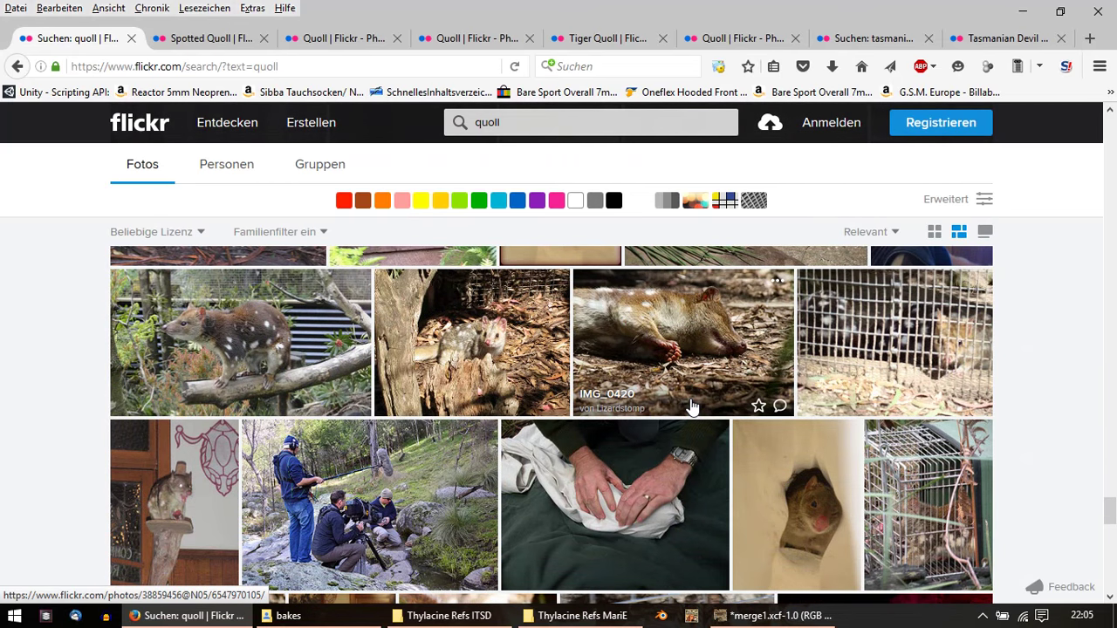
scroll(692, 406, "down", 2)
scroll(692, 403, "down", 2)
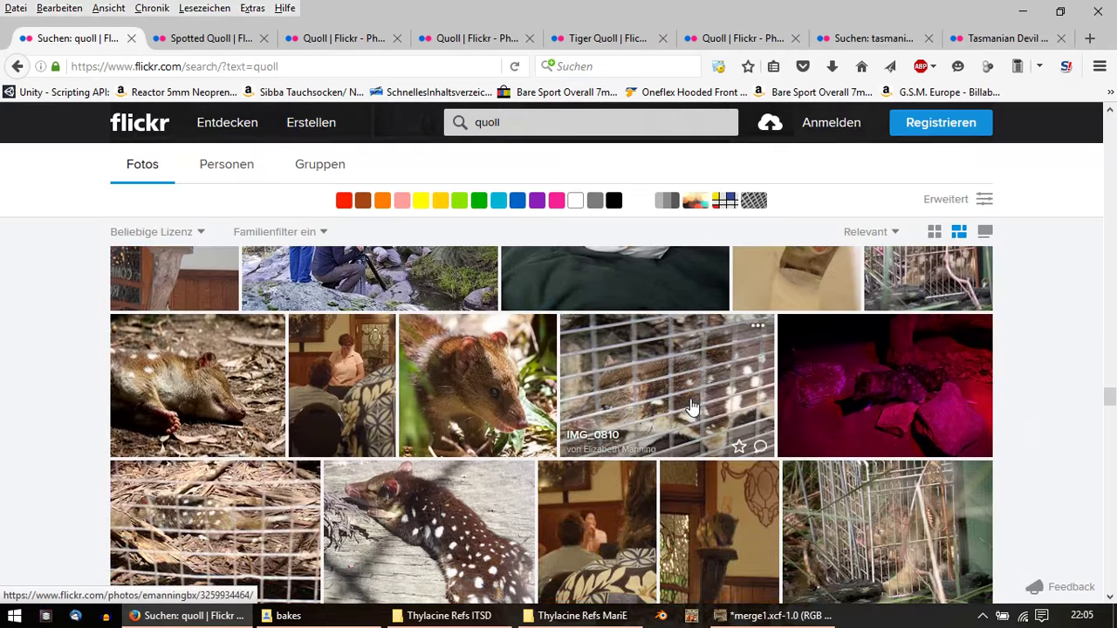
scroll(692, 404, "down", 4)
scroll(692, 403, "down", 4)
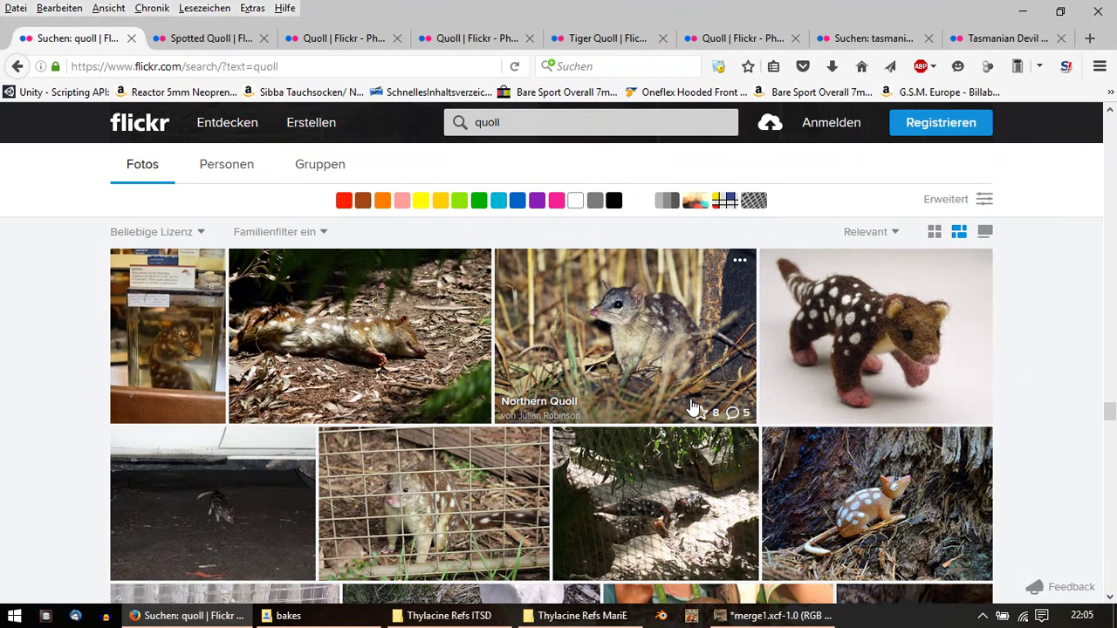
scroll(692, 407, "down", 5)
scroll(693, 407, "down", 4)
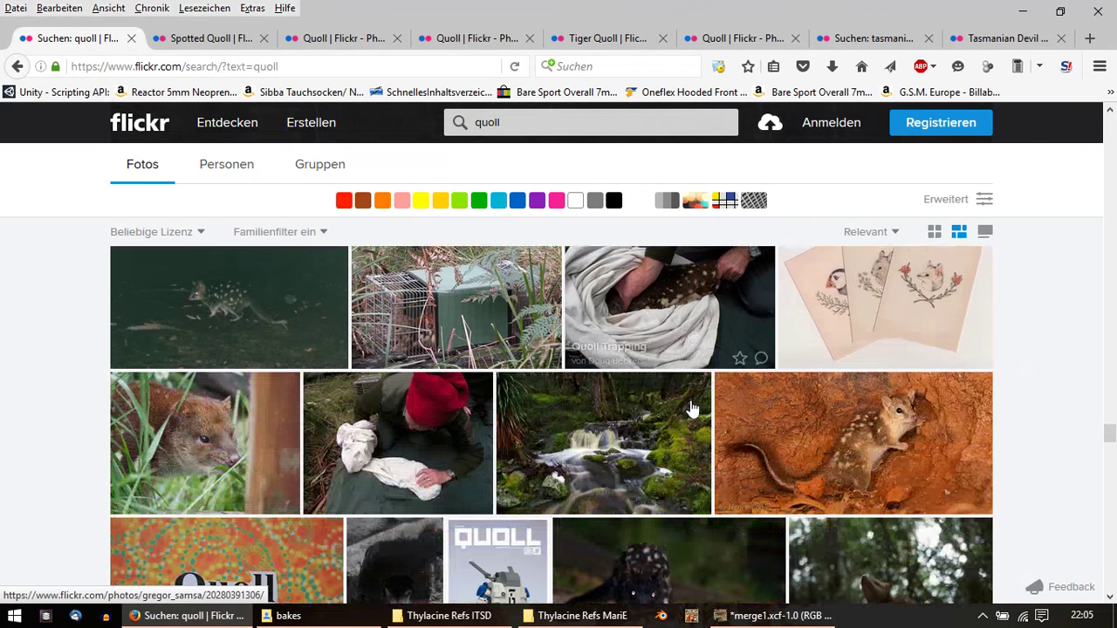
scroll(692, 410, "down", 4)
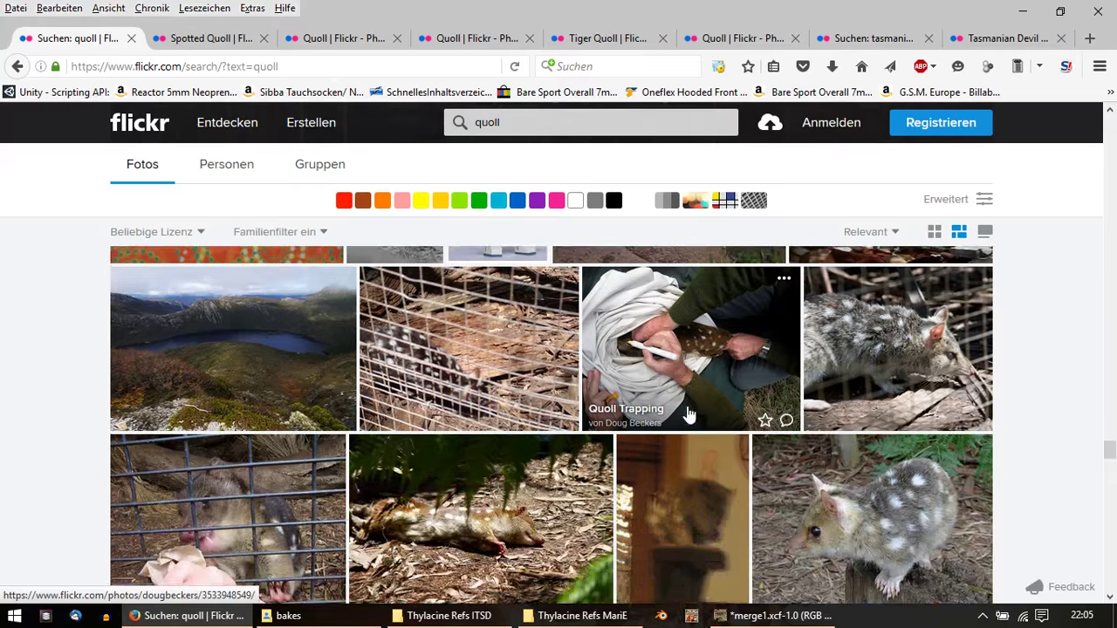
scroll(690, 415, "down", 2)
scroll(690, 415, "down", 1)
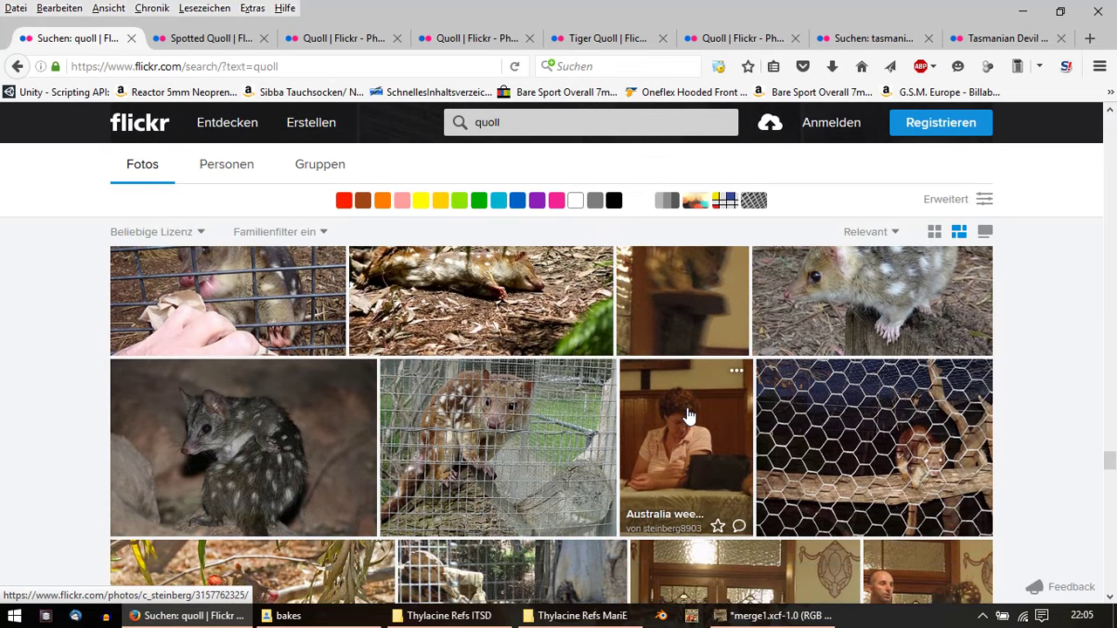
scroll(690, 415, "down", 3)
scroll(690, 414, "down", 3)
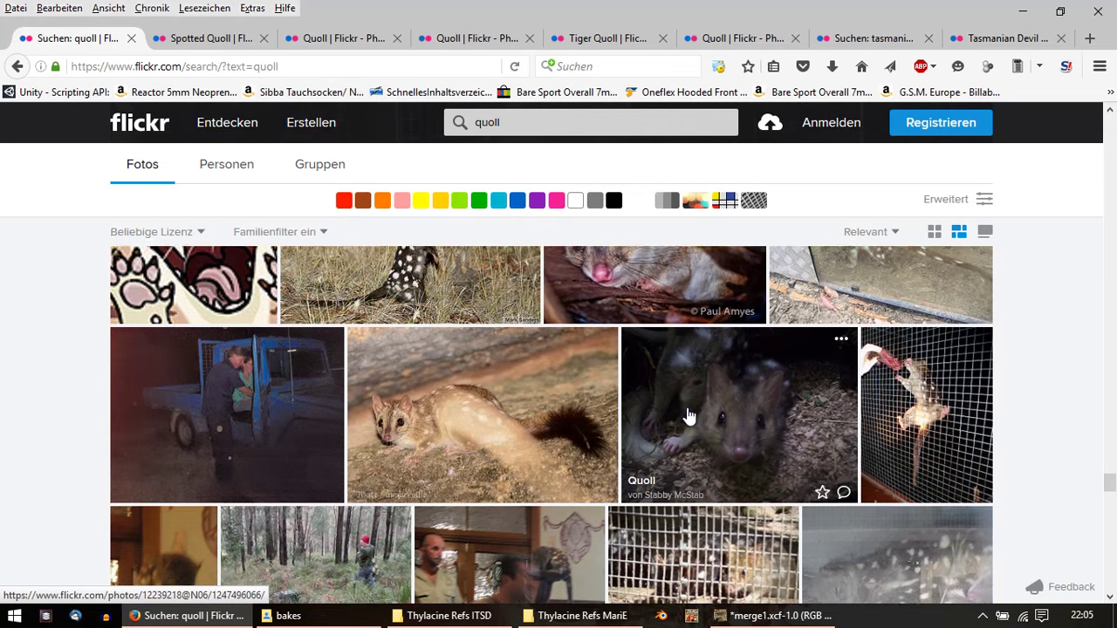
scroll(690, 417, "down", 2)
scroll(690, 418, "down", 5)
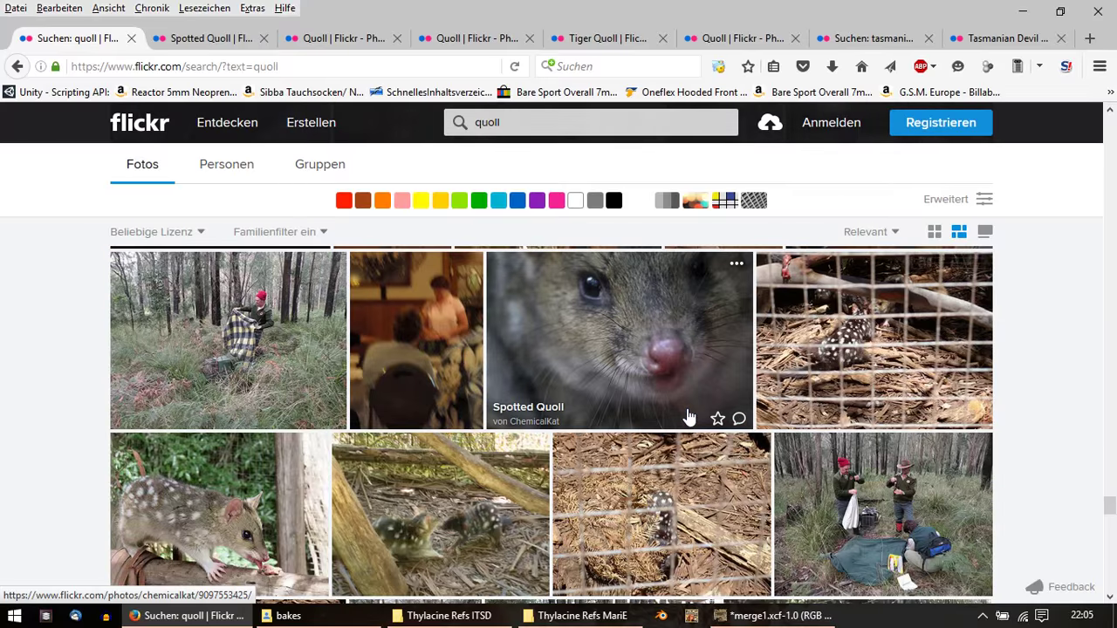
scroll(689, 417, "down", 3)
scroll(689, 417, "down", 4)
scroll(689, 417, "down", 3)
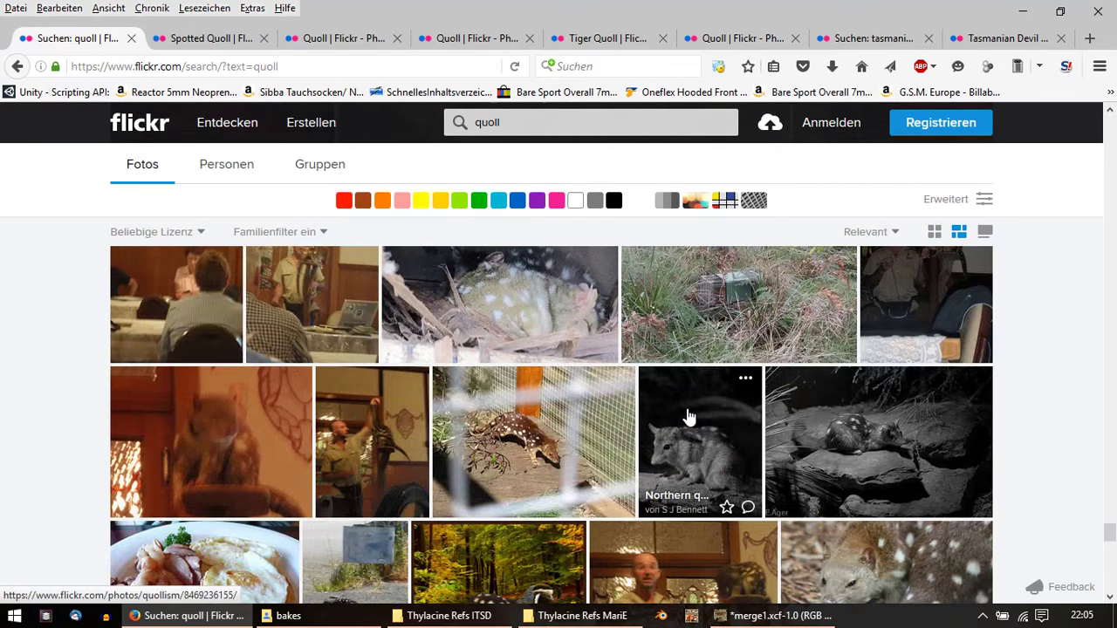
scroll(690, 417, "down", 3)
scroll(689, 418, "down", 2)
scroll(690, 417, "down", 3)
scroll(690, 418, "down", 4)
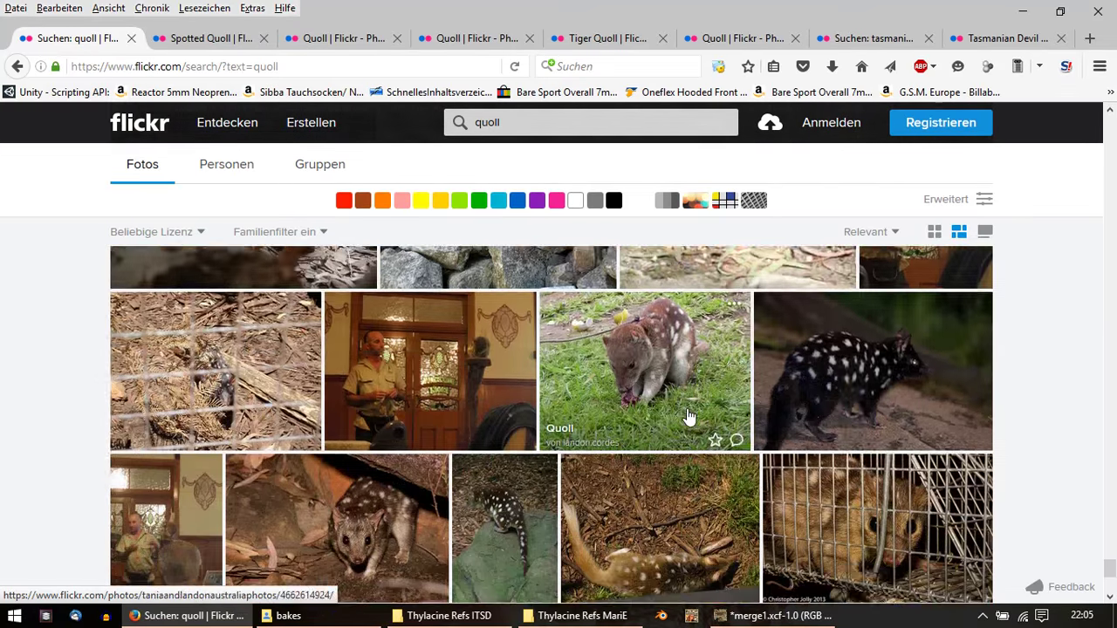
scroll(689, 417, "down", 2)
scroll(690, 418, "down", 3)
scroll(690, 417, "down", 3)
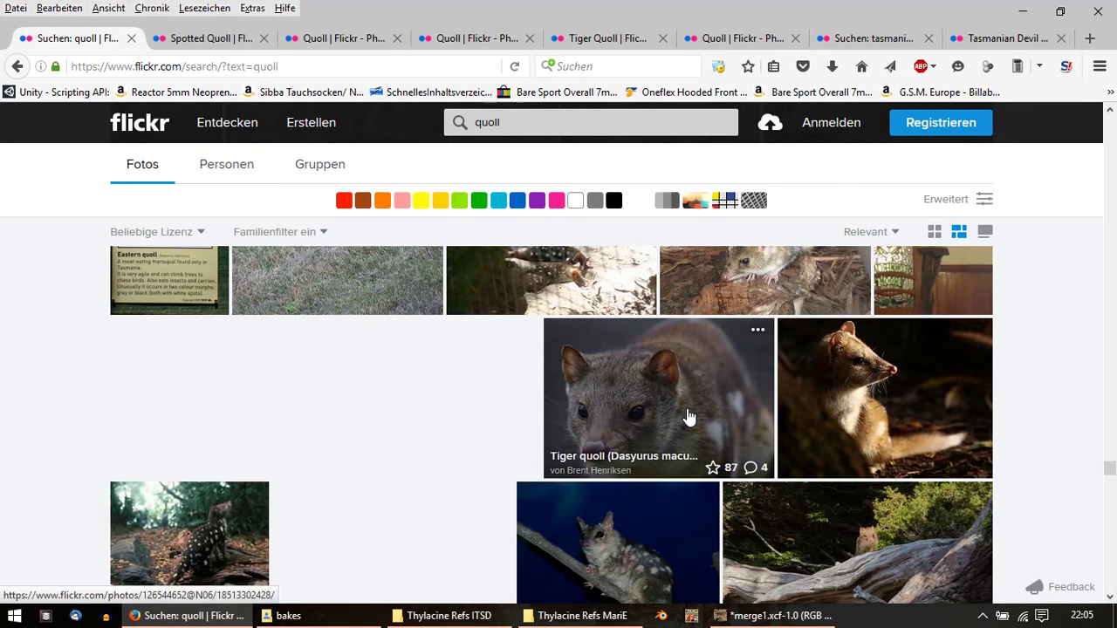
scroll(689, 418, "down", 3)
scroll(689, 417, "down", 2)
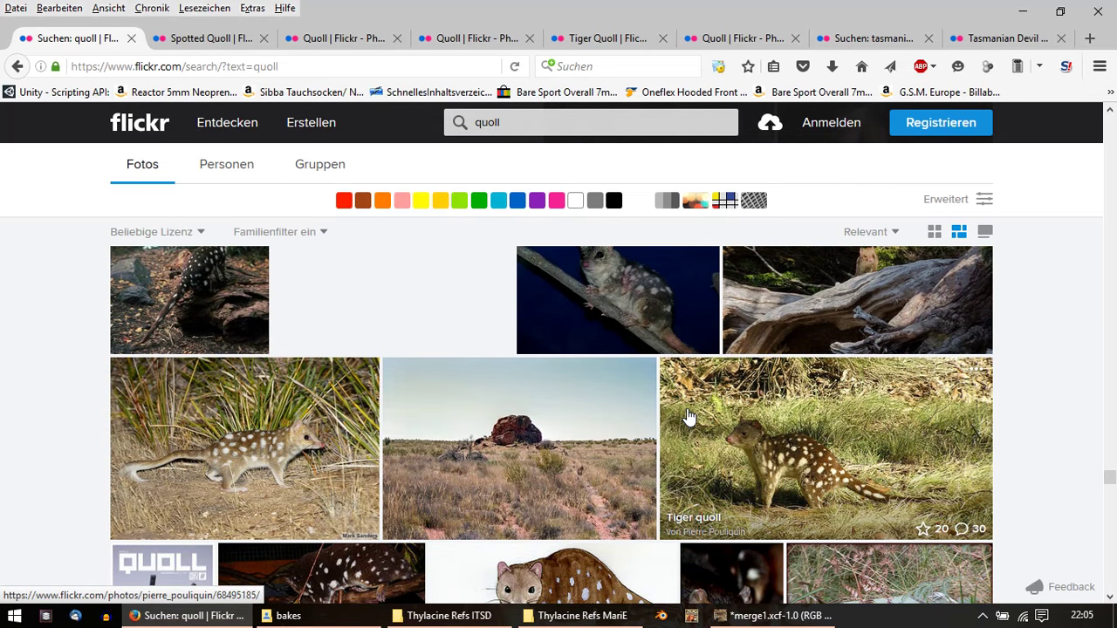
scroll(690, 417, "down", 3)
scroll(689, 417, "down", 5)
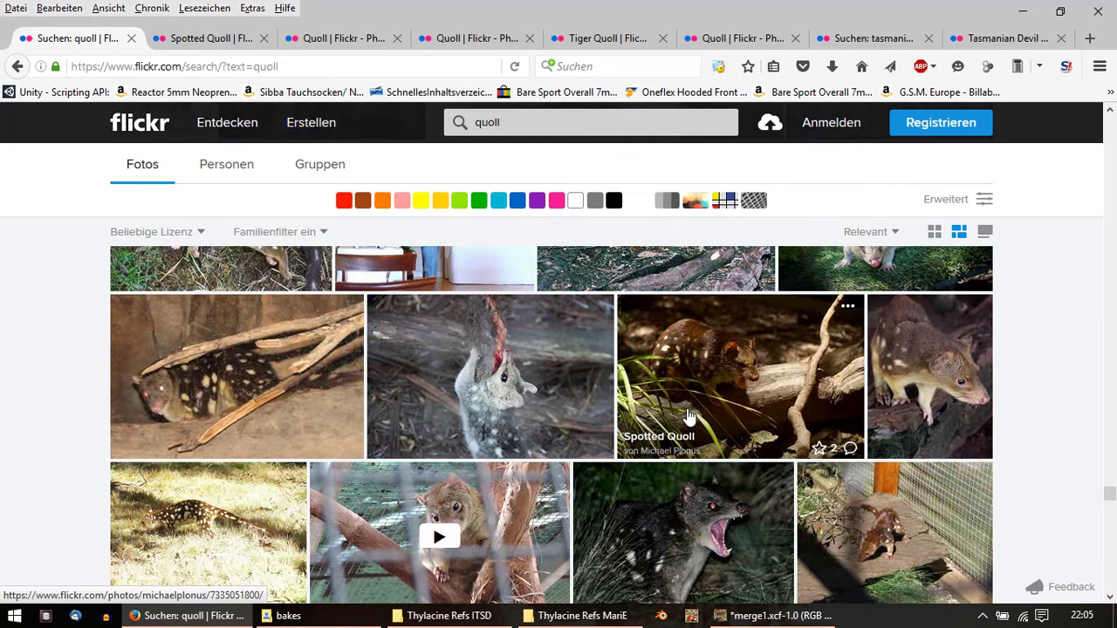
scroll(689, 417, "down", 1)
scroll(690, 417, "down", 3)
scroll(690, 418, "down", 3)
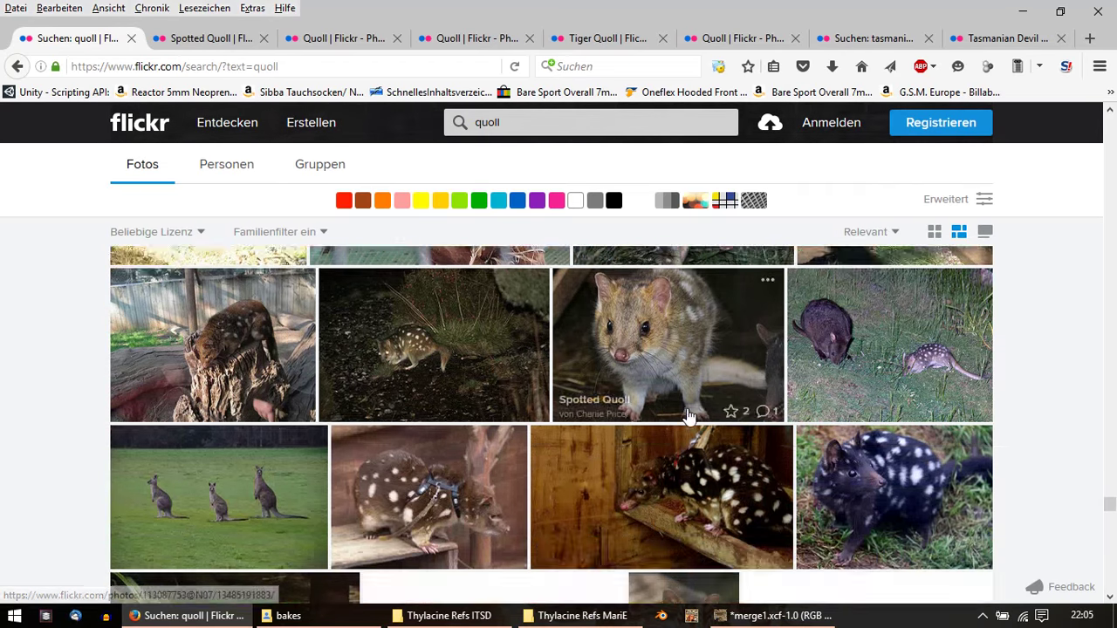
scroll(689, 417, "down", 3)
scroll(688, 417, "down", 4)
scroll(687, 417, "down", 4)
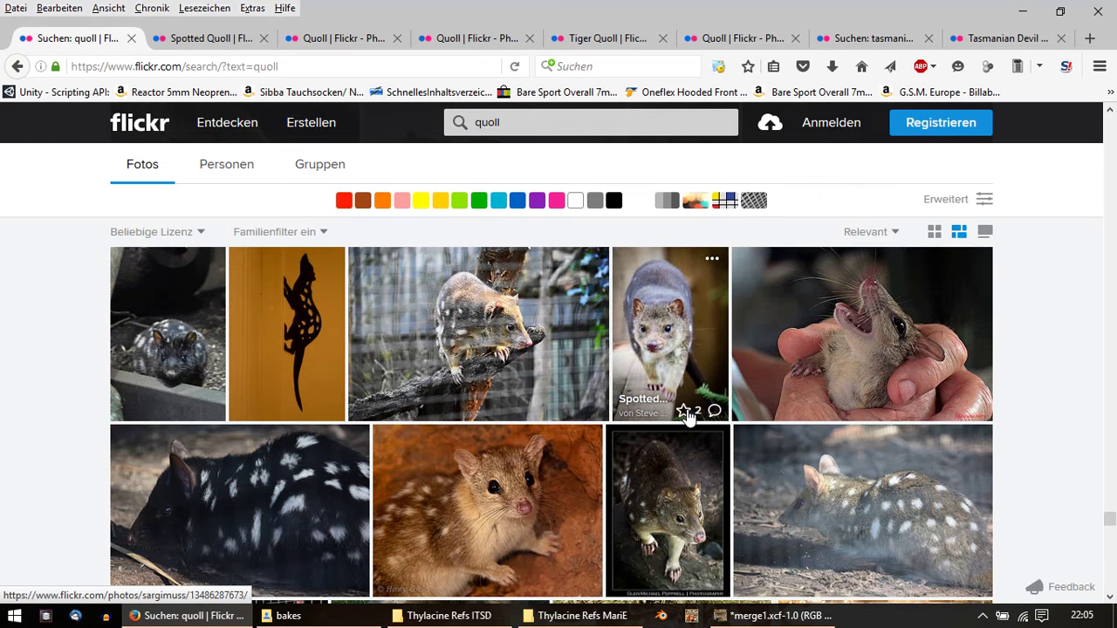
scroll(946, 404, "down", 4)
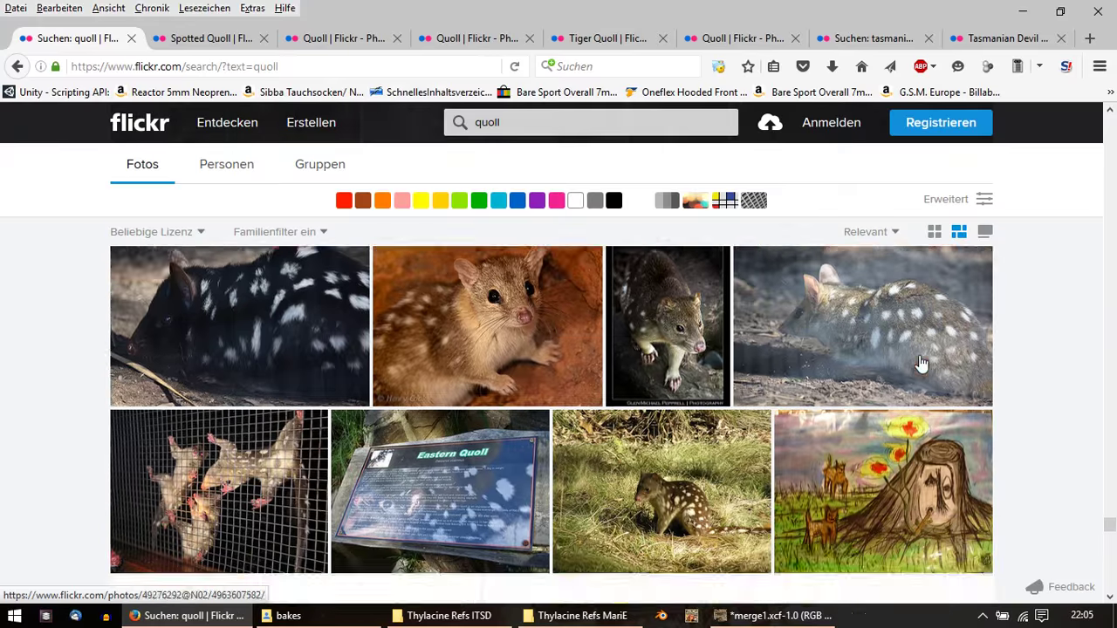
scroll(922, 369, "down", 2)
scroll(922, 370, "down", 4)
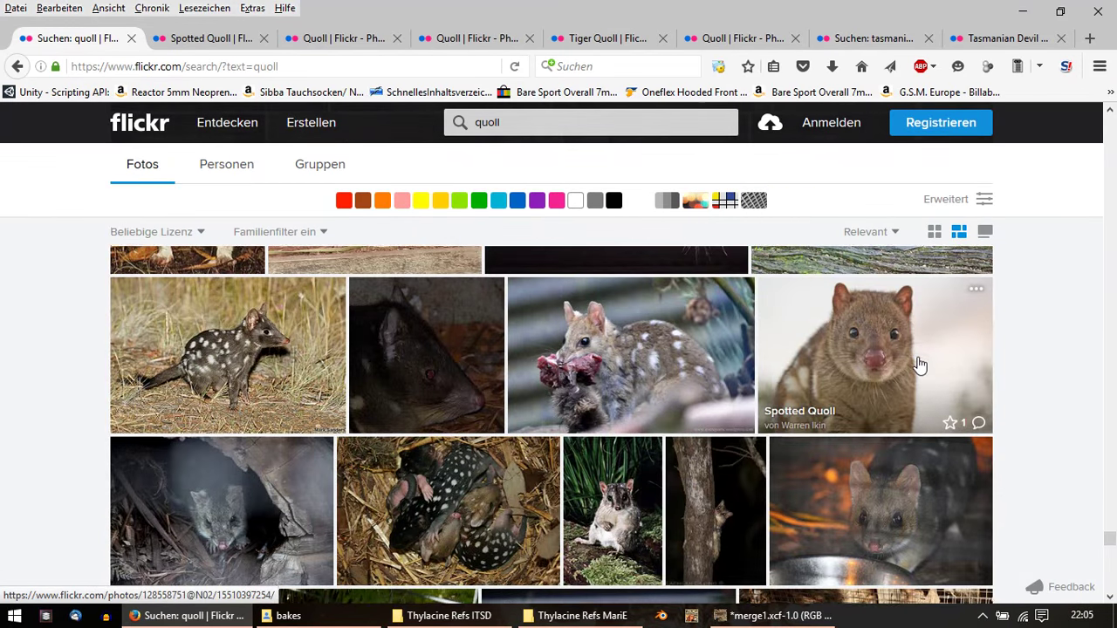
scroll(919, 365, "down", 3)
scroll(919, 365, "down", 3)
scroll(919, 365, "down", 3)
scroll(919, 364, "down", 3)
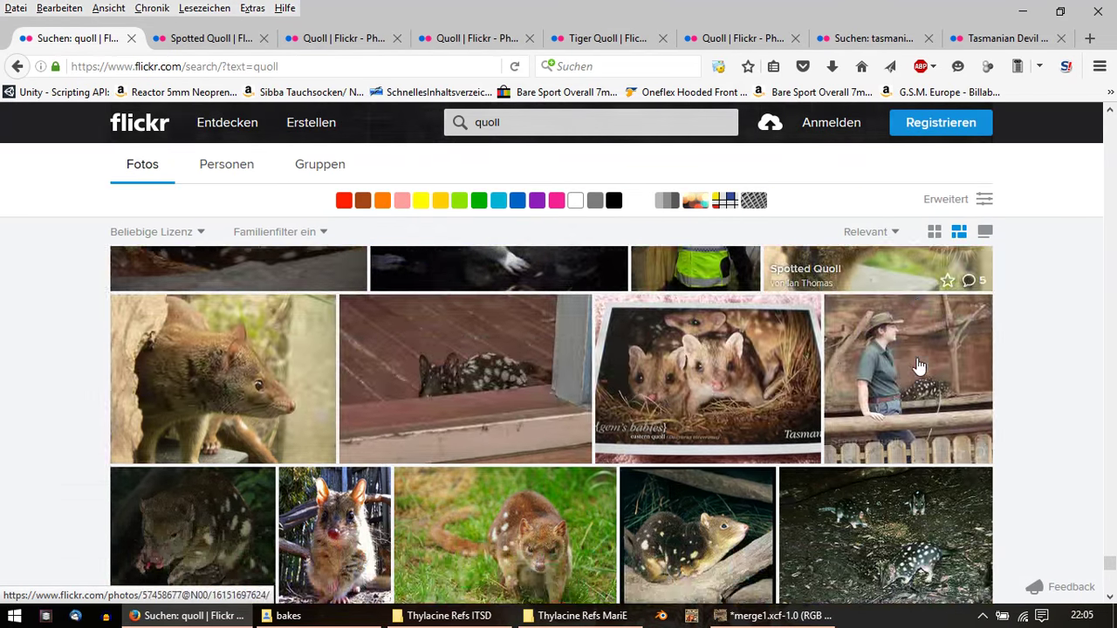
scroll(920, 365, "down", 3)
scroll(919, 365, "down", 3)
scroll(919, 365, "down", 2)
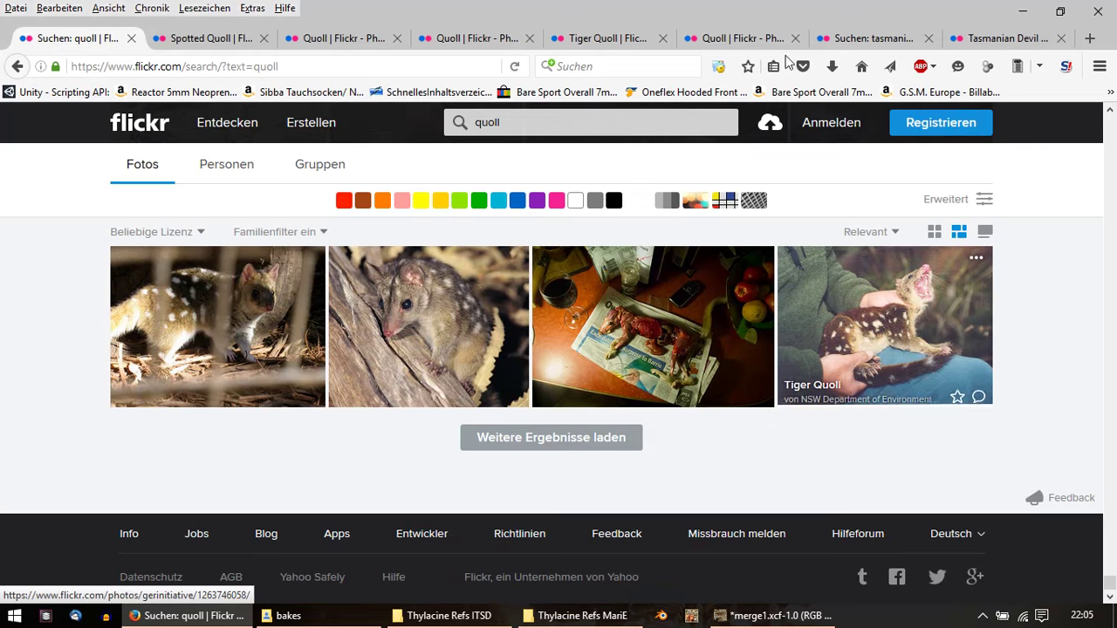
scroll(591, 387, "up", 2)
scroll(591, 393, "up", 3)
scroll(659, 410, "down", 2)
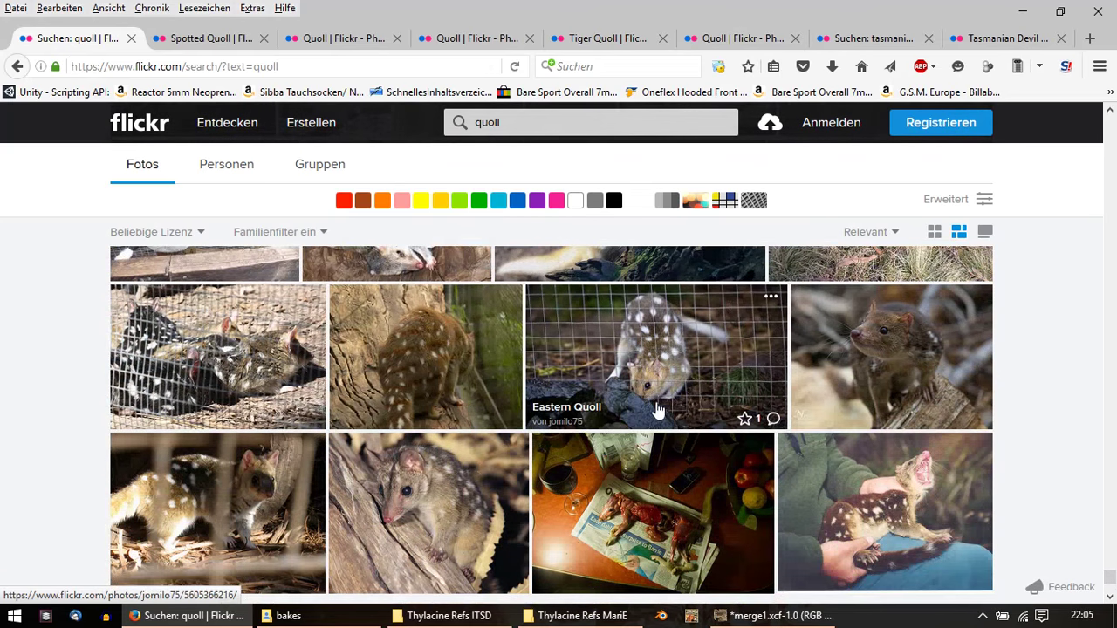
Step: Open the Tiger Quoll result, then zoom the Spotted Quoll photo in and out
left_click(799, 469)
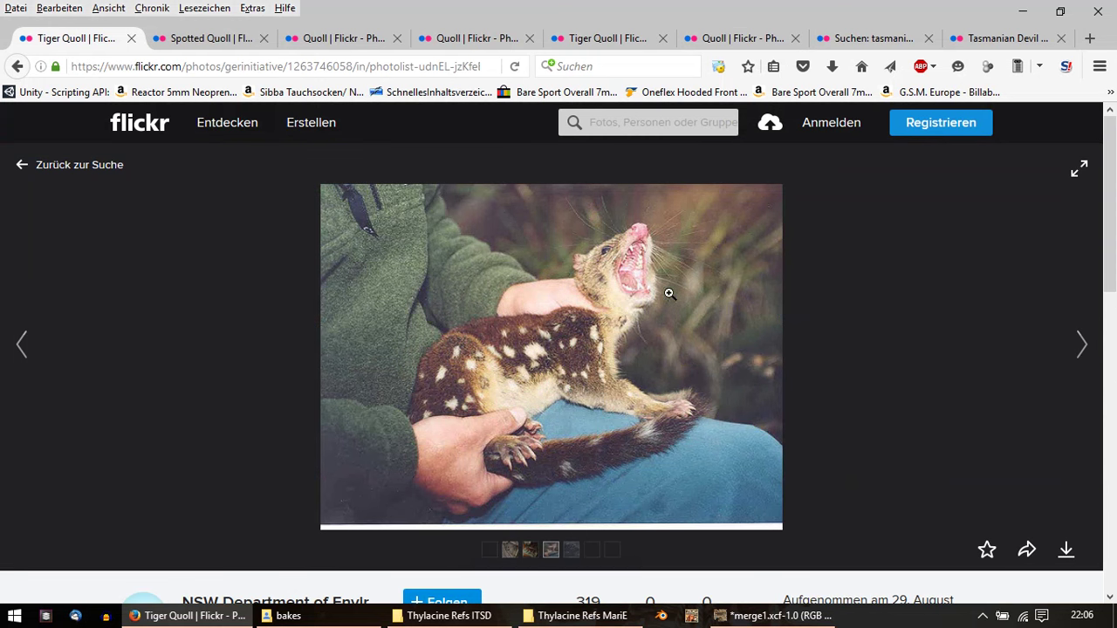
left_click(225, 39)
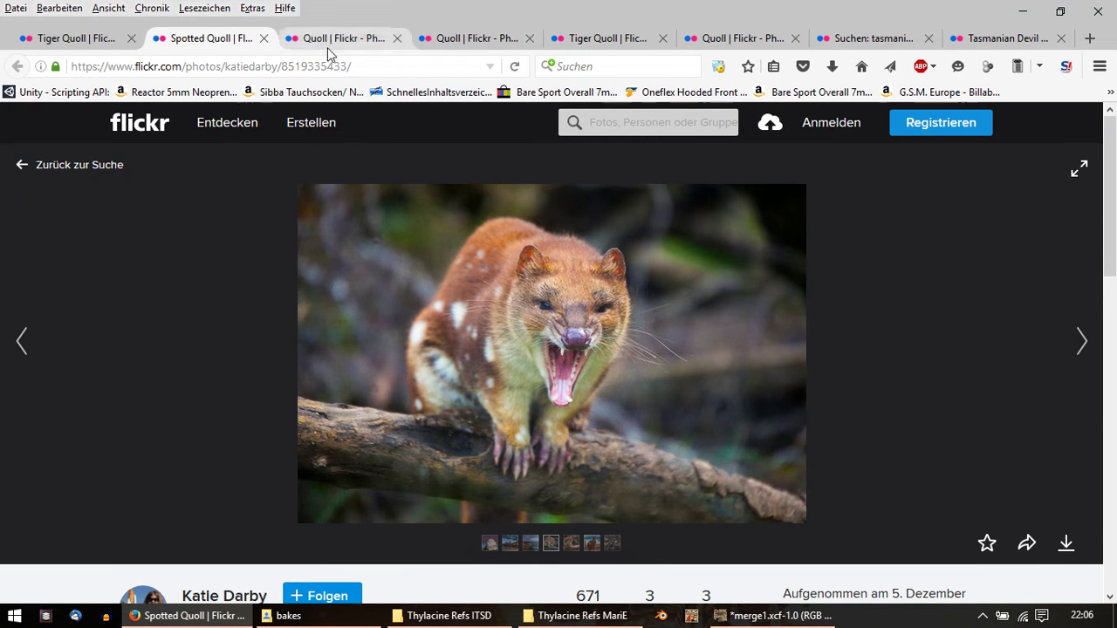
left_click(594, 365)
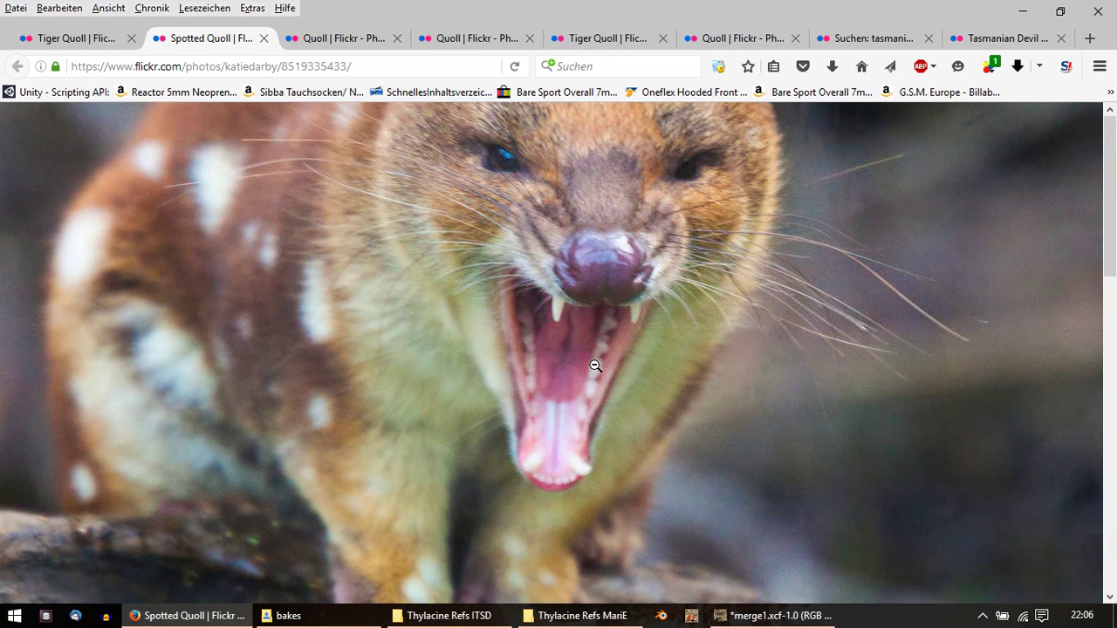
left_click(595, 366)
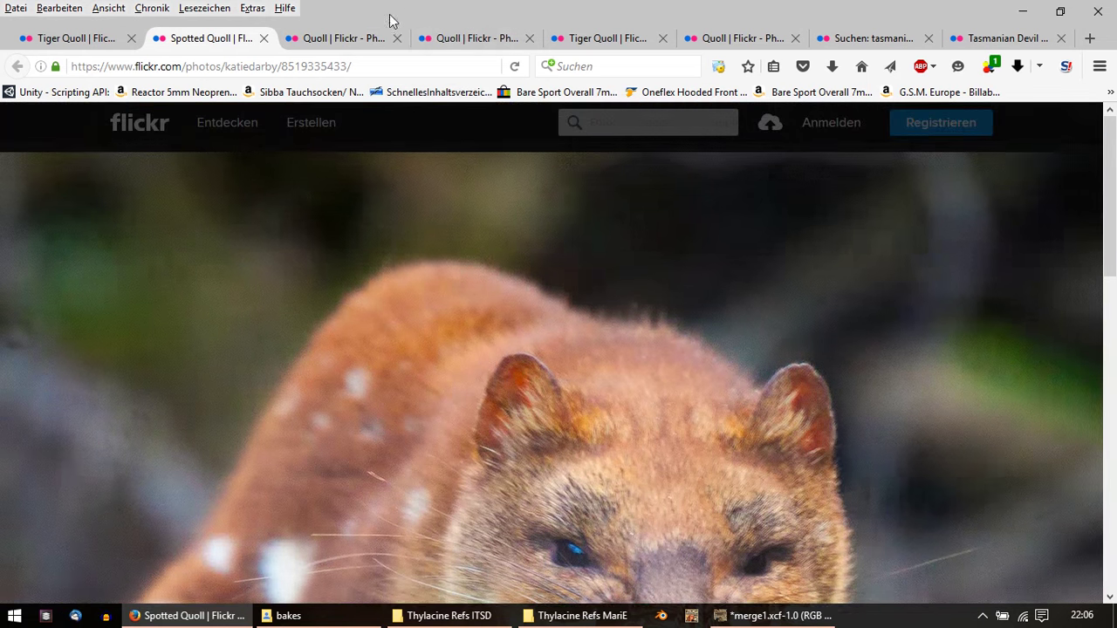
Step: Review the sleeping, open-mouthed, Tiger Quoll and close-up tabs, ending on the tasmanian devil results
left_click(367, 35)
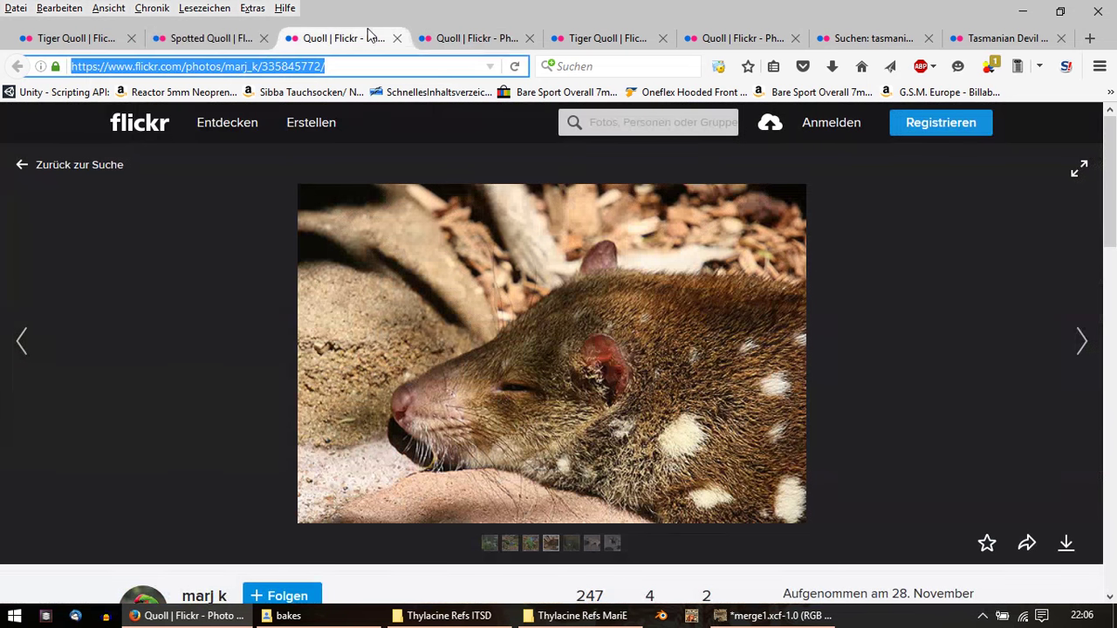
left_click(441, 38)
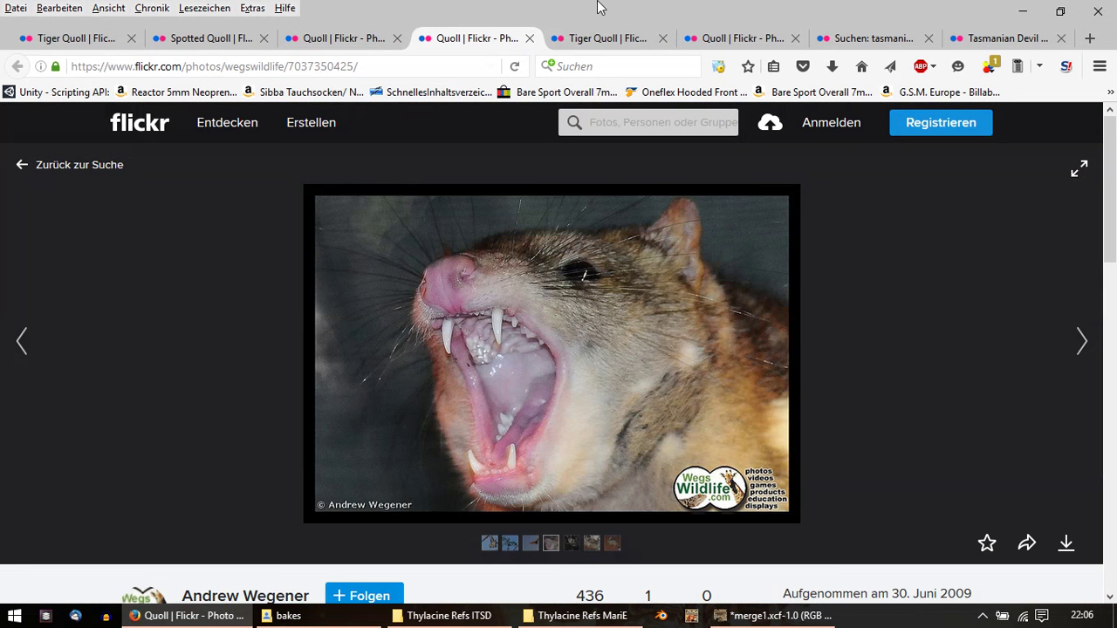
left_click(606, 40)
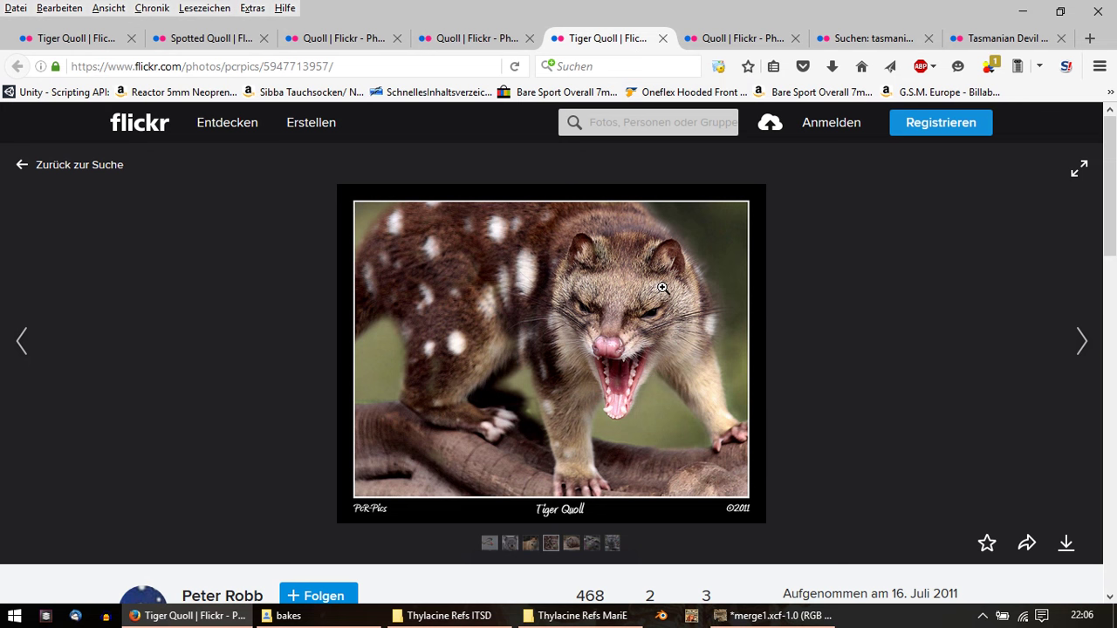
left_click(721, 37)
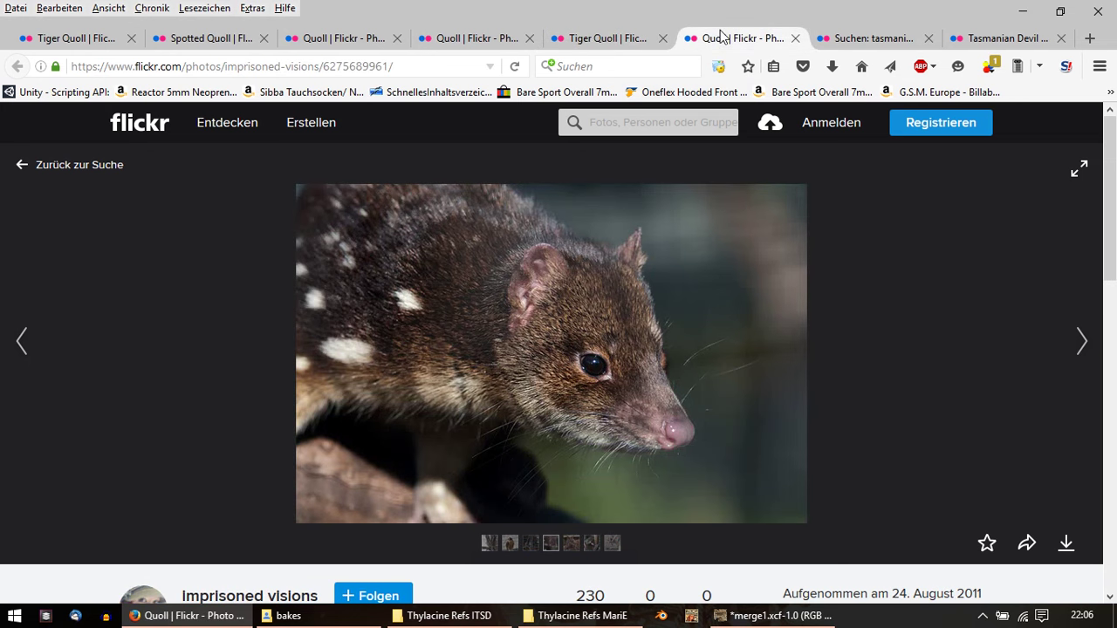
left_click(848, 40)
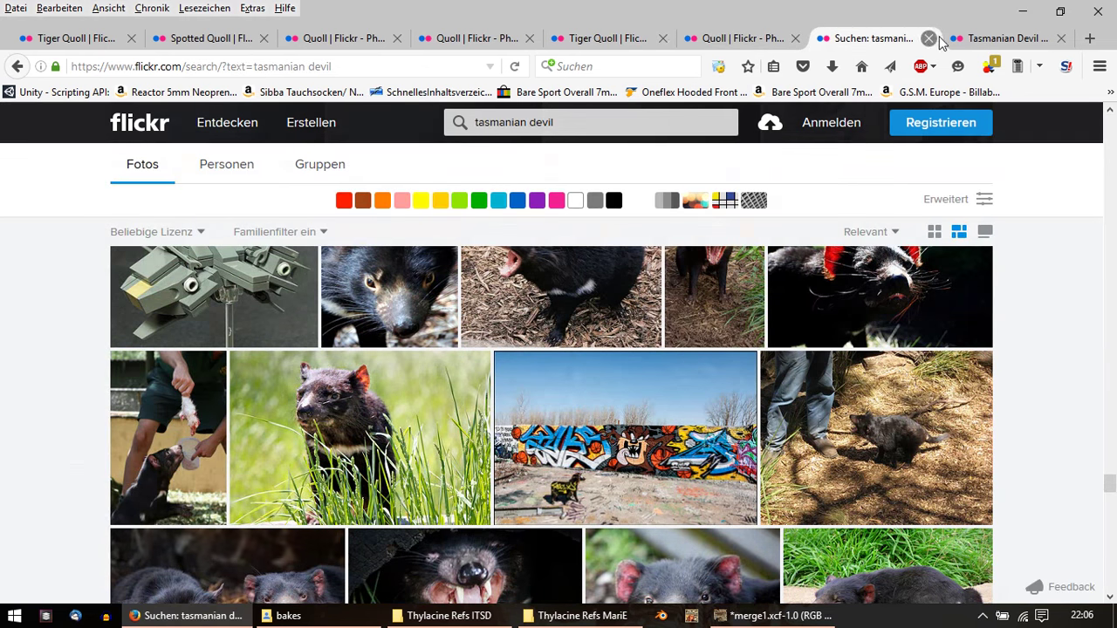
Step: Show all sizes of the Tasmanian devil photo, then return to merge1.xcf in GIMP
left_click(970, 40)
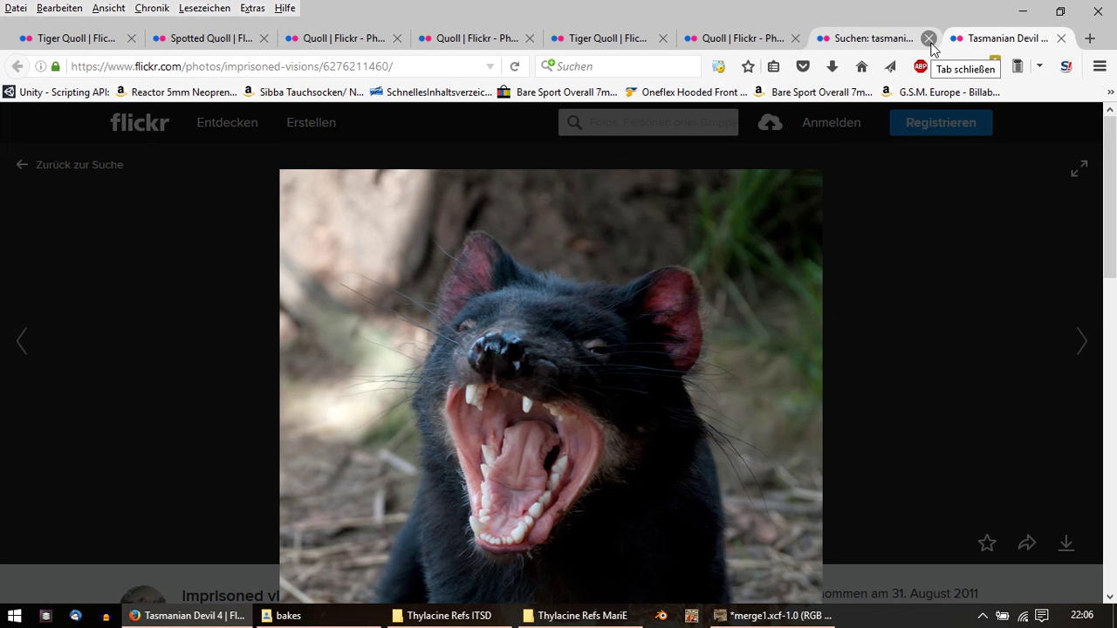
scroll(745, 382, "down", 5)
right_click(701, 365)
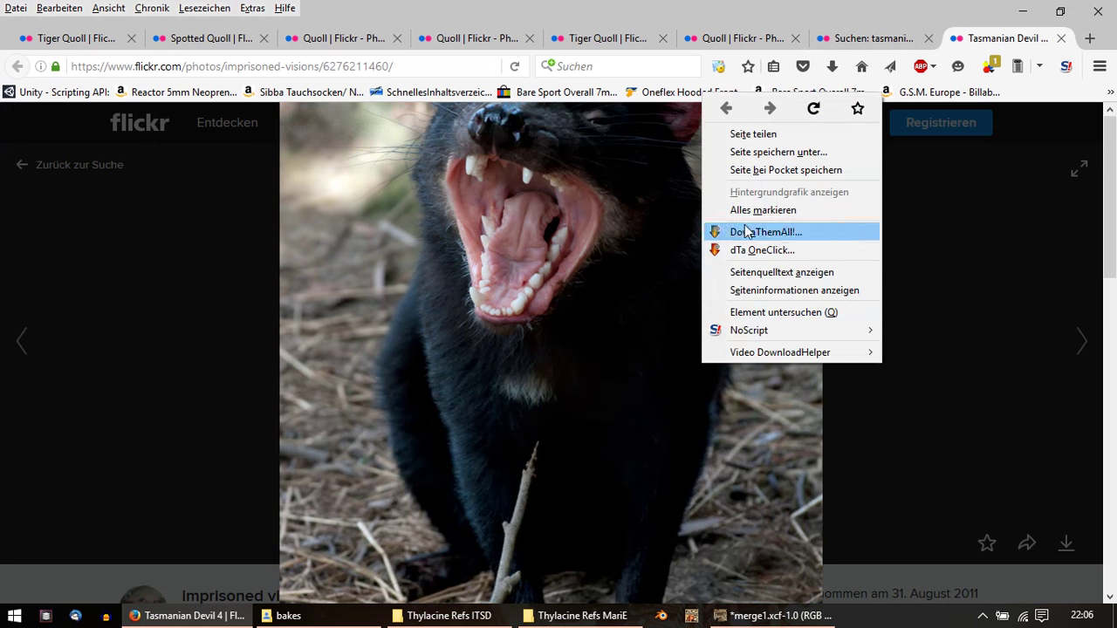
scroll(916, 245, "up", 5)
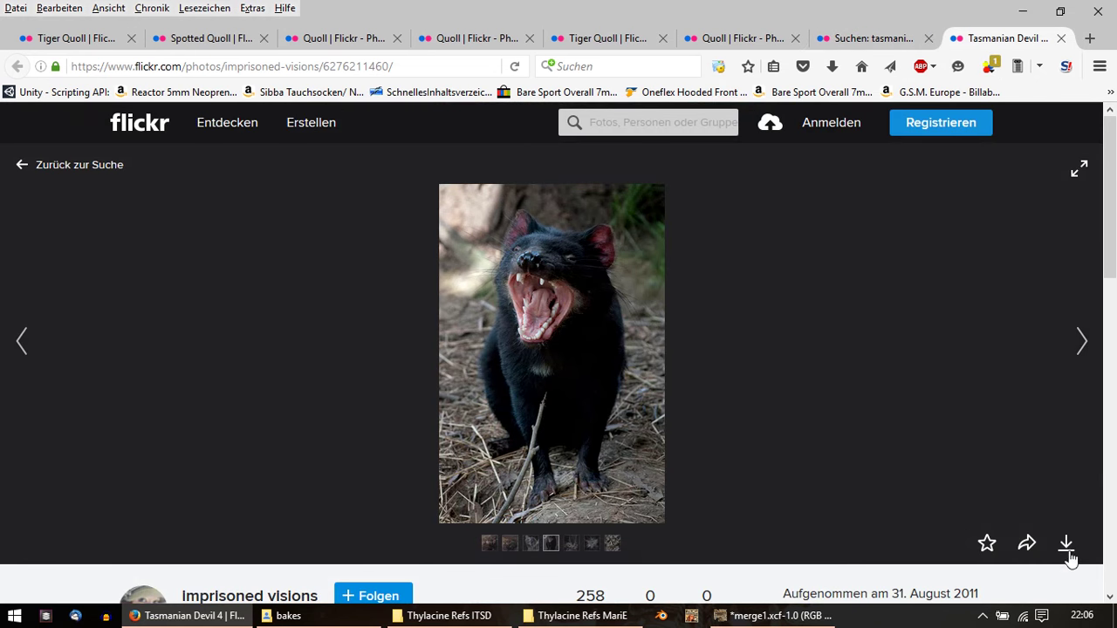
left_click(1068, 550)
left_click(992, 494)
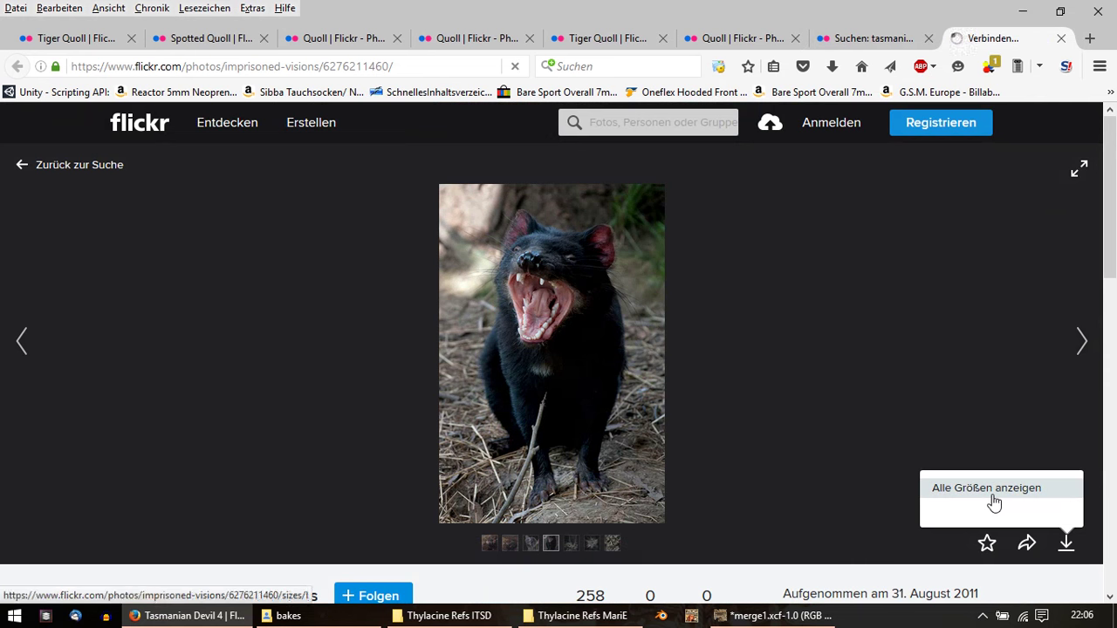
scroll(666, 349, "down", 3)
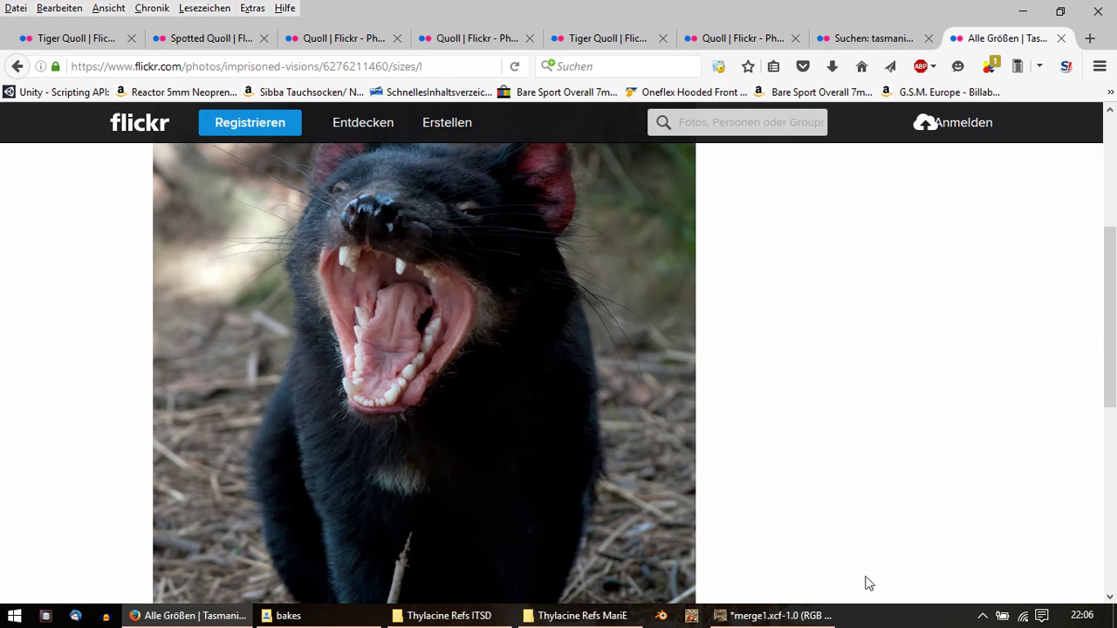
left_click(812, 617)
Step: Paste the Tasmanian devil screenshot and shift it down about 88 px
key("minus")
key("minus")
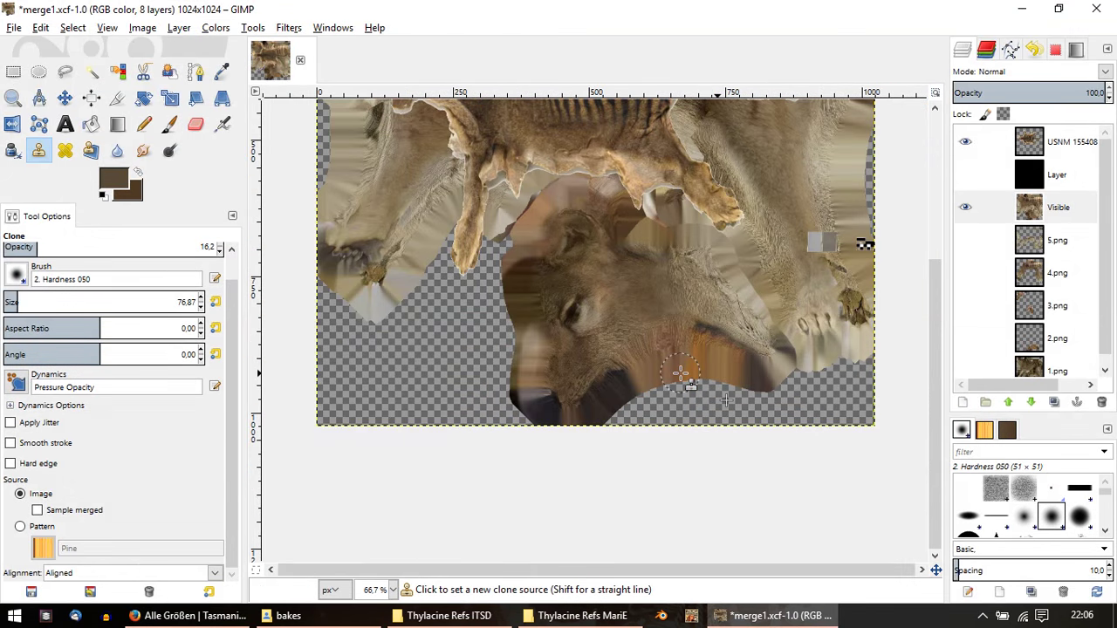
key("ctrl+v")
scroll(669, 236, "down", 1, "ctrl")
scroll(672, 253, "down", 1, "ctrl")
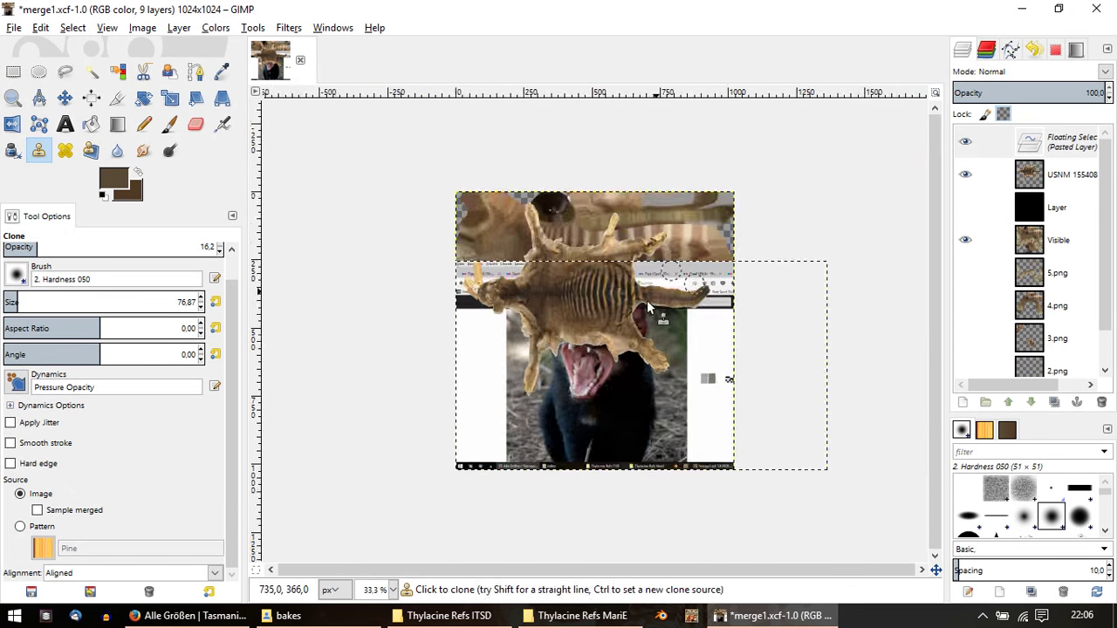
scroll(679, 272, "up", 2, "ctrl")
left_click(64, 97)
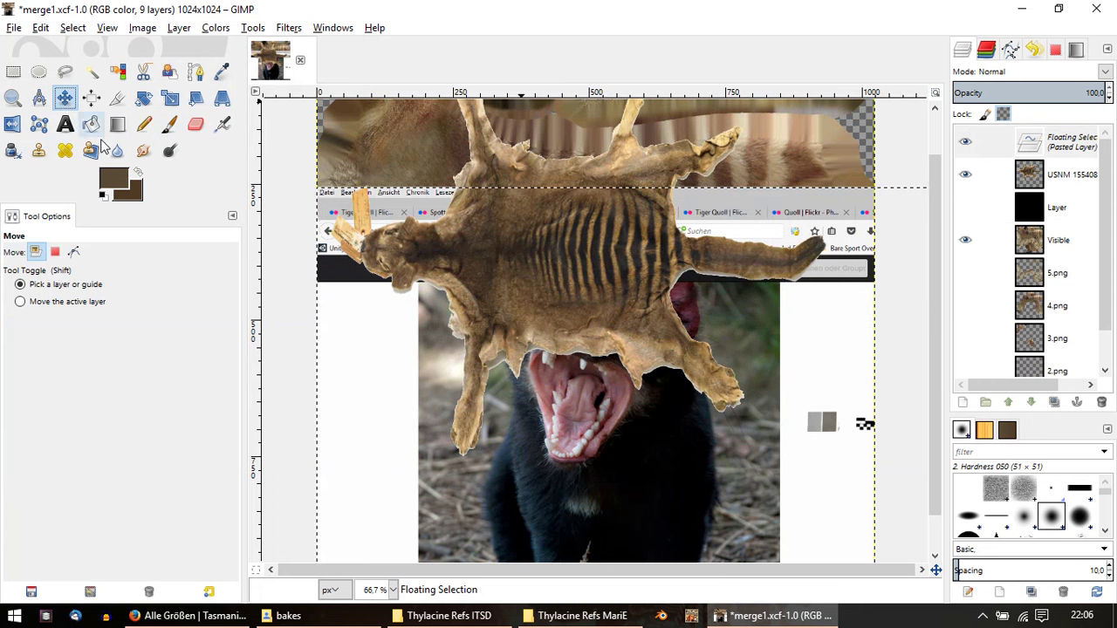
left_click_drag(559, 400, 559, 477)
scroll(559, 479, "down", 1, "ctrl")
scroll(559, 480, "up", 2, "ctrl")
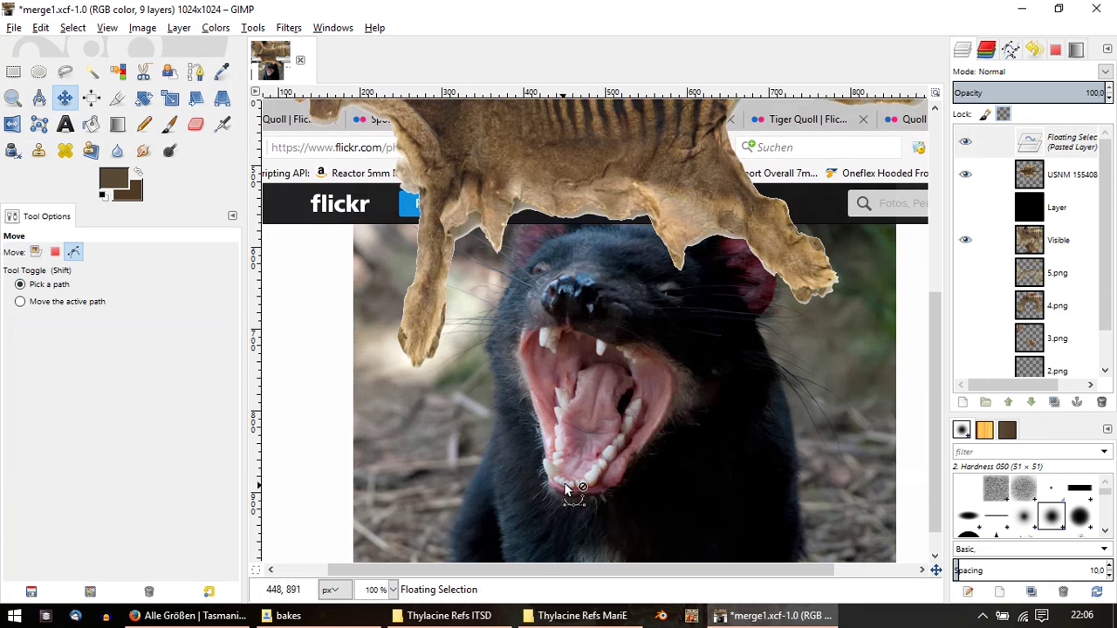
Step: Turn the floating pasted screenshot into its own layer
right_click(591, 278)
left_click(990, 144)
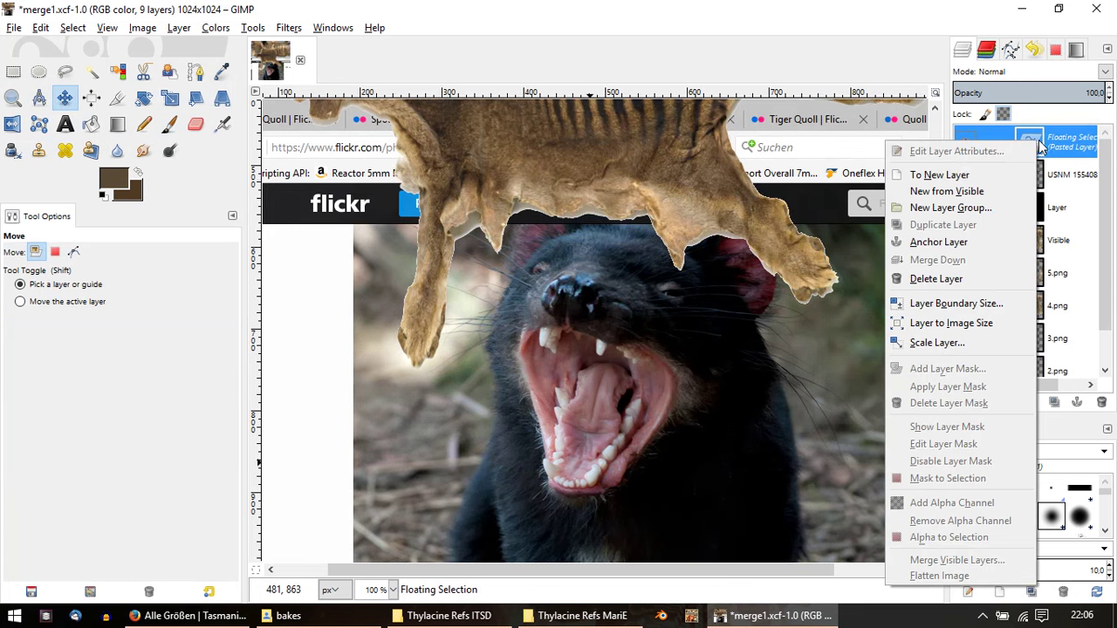
right_click(1043, 144)
left_click(951, 174)
scroll(646, 384, "up", 1, "ctrl")
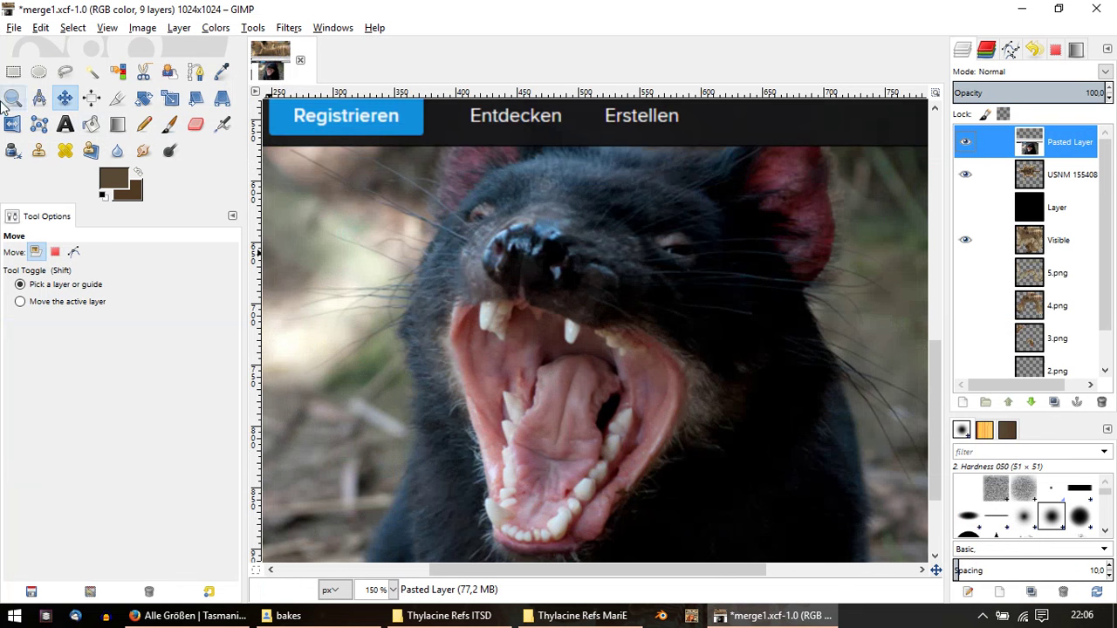
Step: Trace and copy the devil's open mouth, hide the screenshot layer, and paste the mouth
left_click(65, 72)
scroll(578, 433, "up", 1, "ctrl")
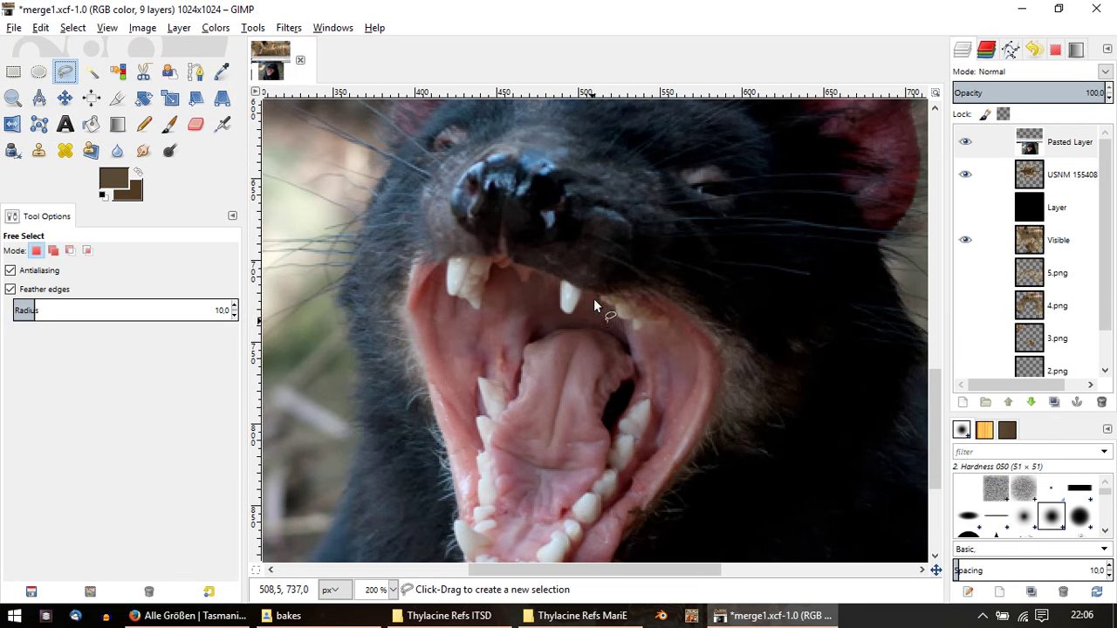
scroll(593, 305, "down", 1, "ctrl")
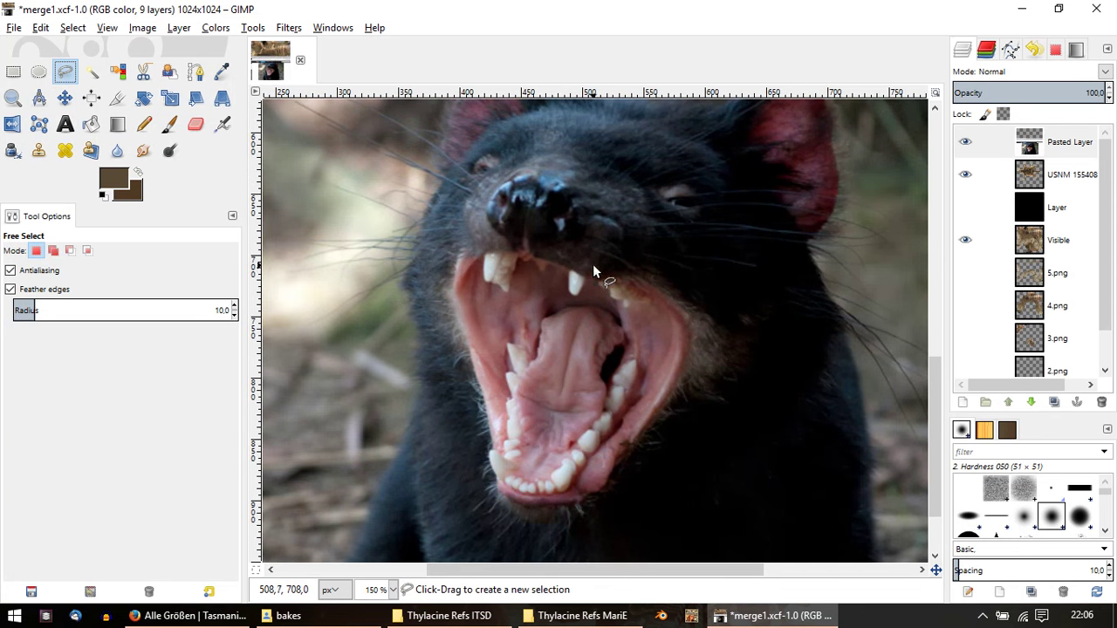
left_click_drag(584, 261, 559, 299)
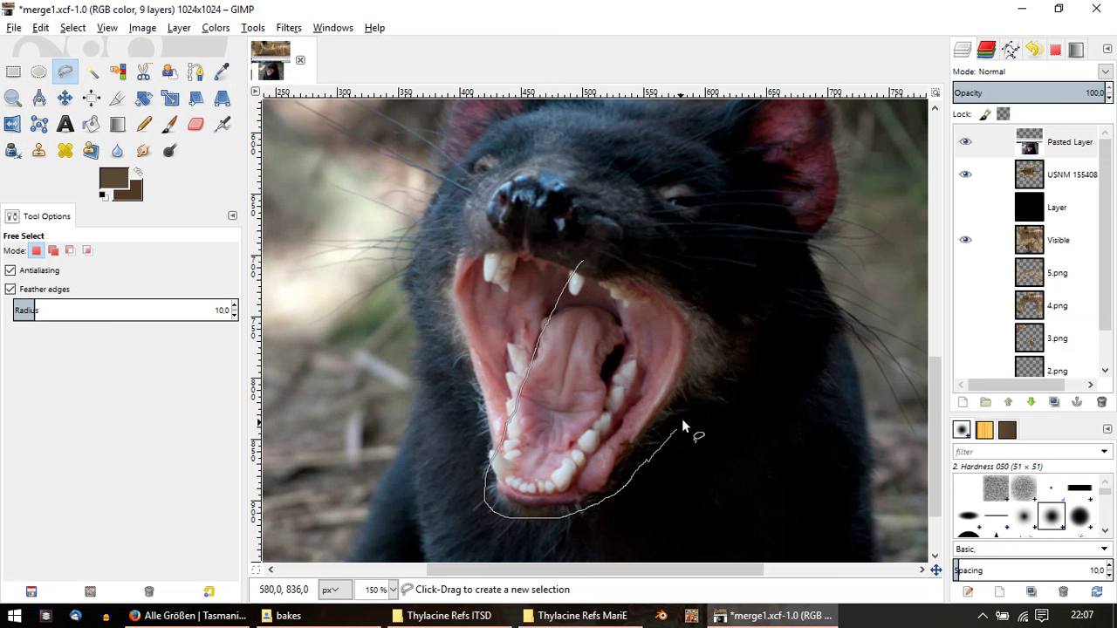
left_click_drag(628, 256, 602, 253)
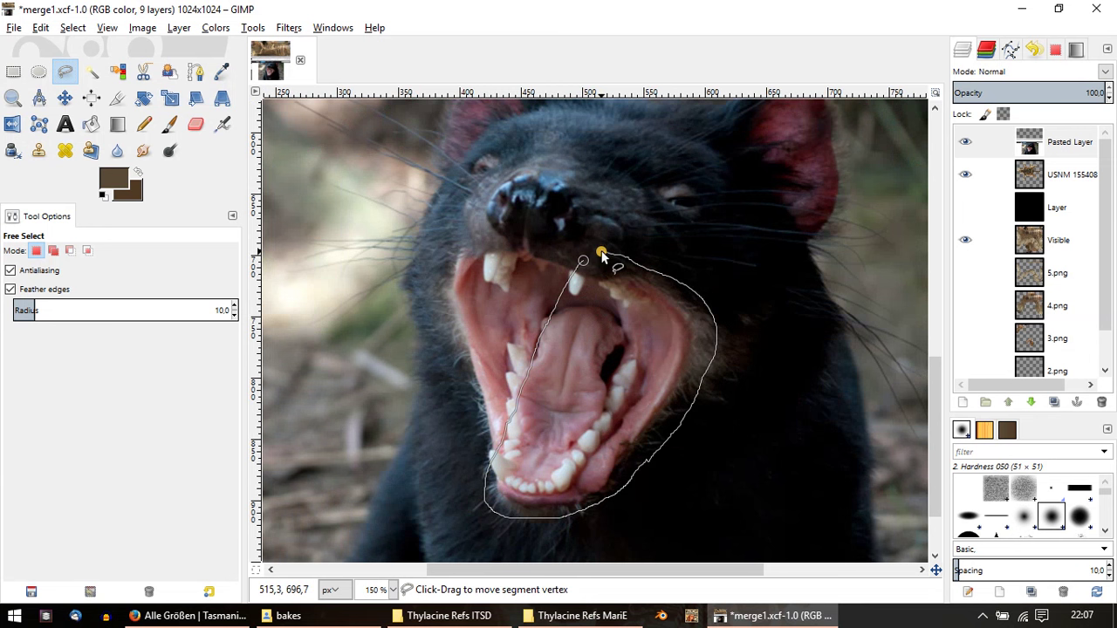
double_click(592, 244)
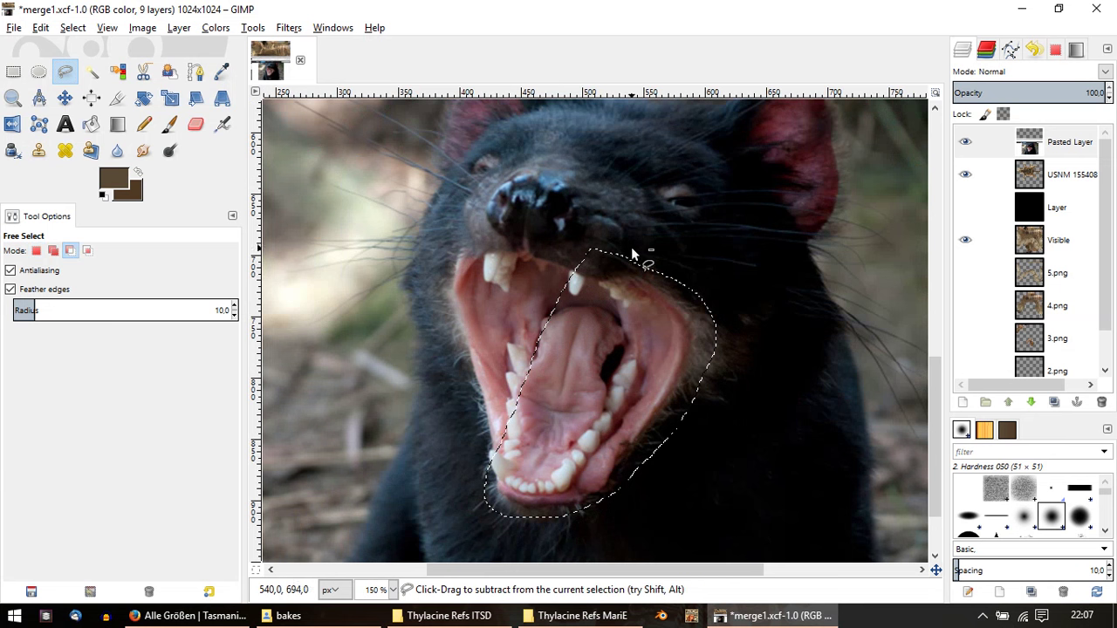
key("ctrl+c")
left_click(965, 142)
key("ctrl+v")
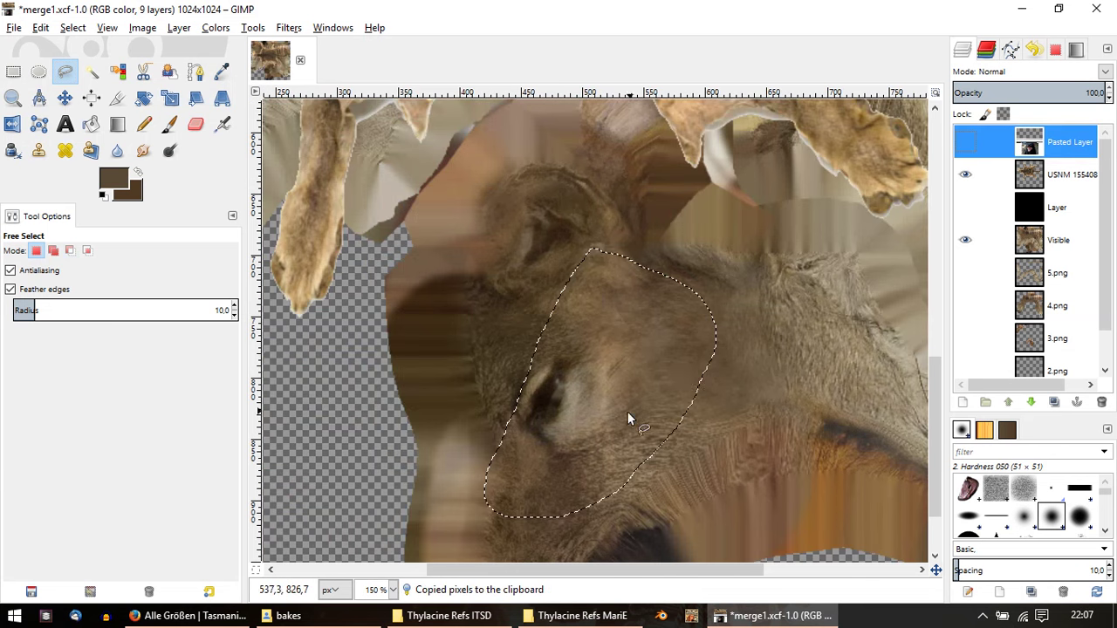
key("minus")
key("minus")
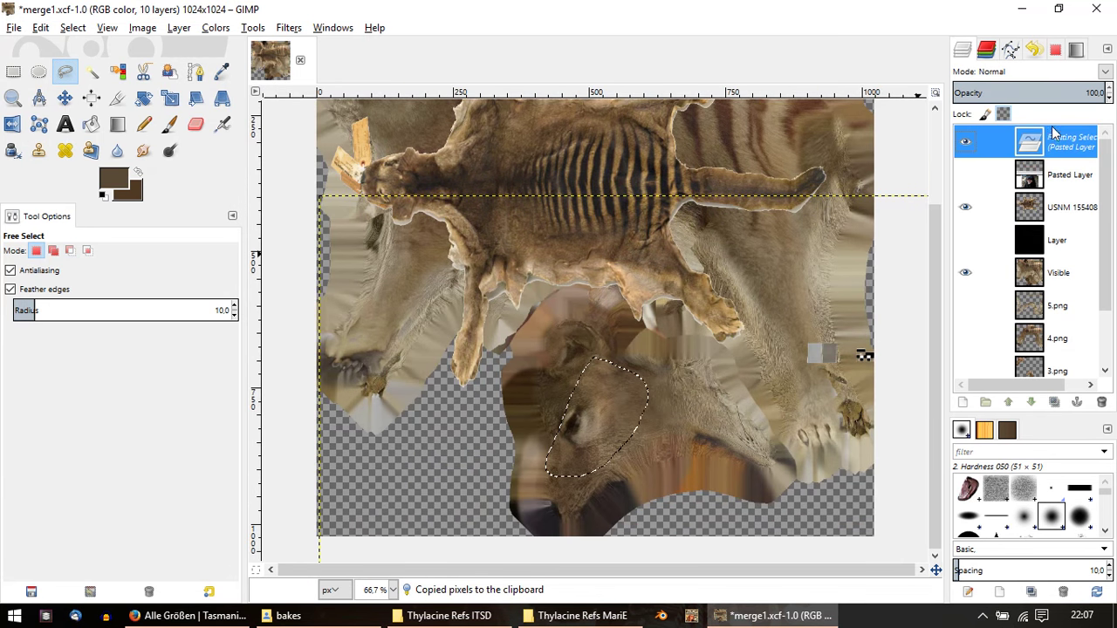
Step: Make the pasted mouth a new layer and move it right onto the thylacine snout
right_click(1055, 142)
left_click(999, 178)
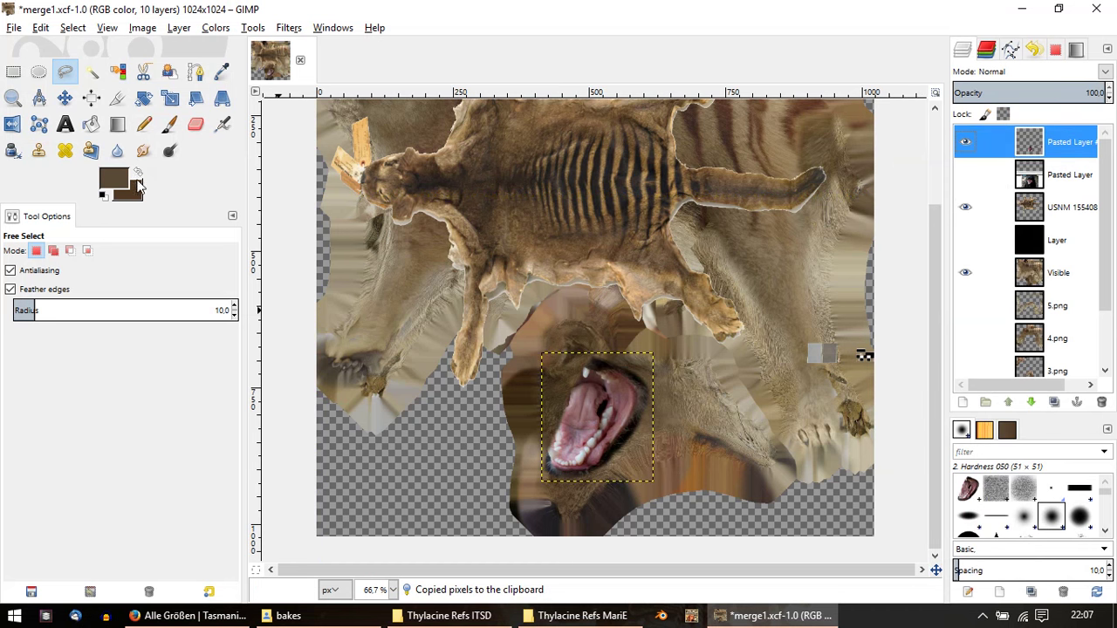
left_click(65, 101)
left_click_drag(549, 463, 668, 449)
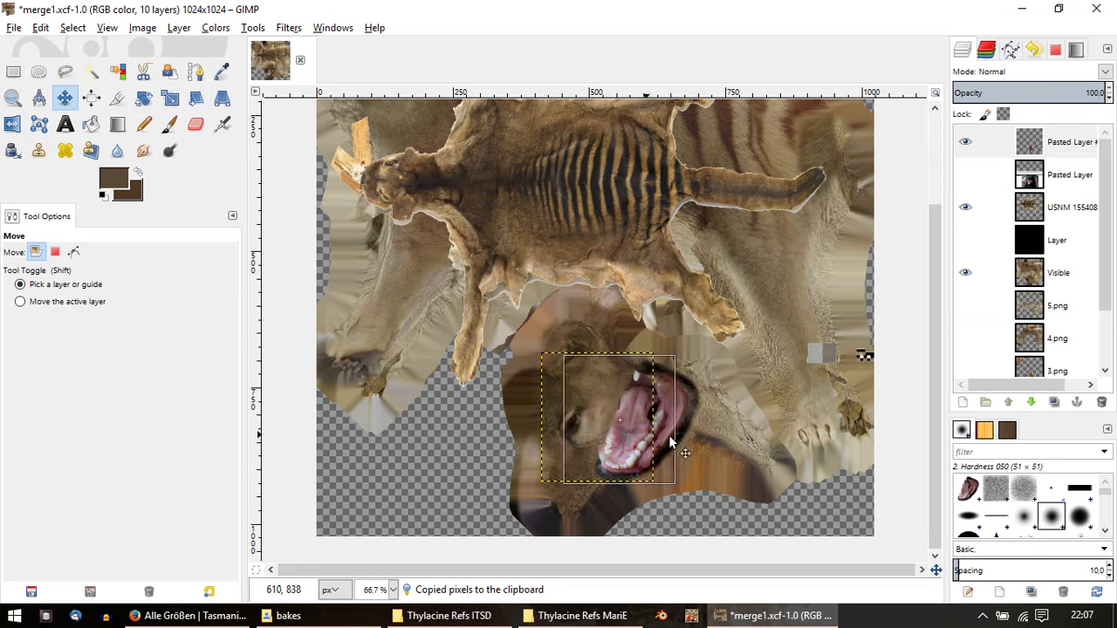
key("plus")
key("plus")
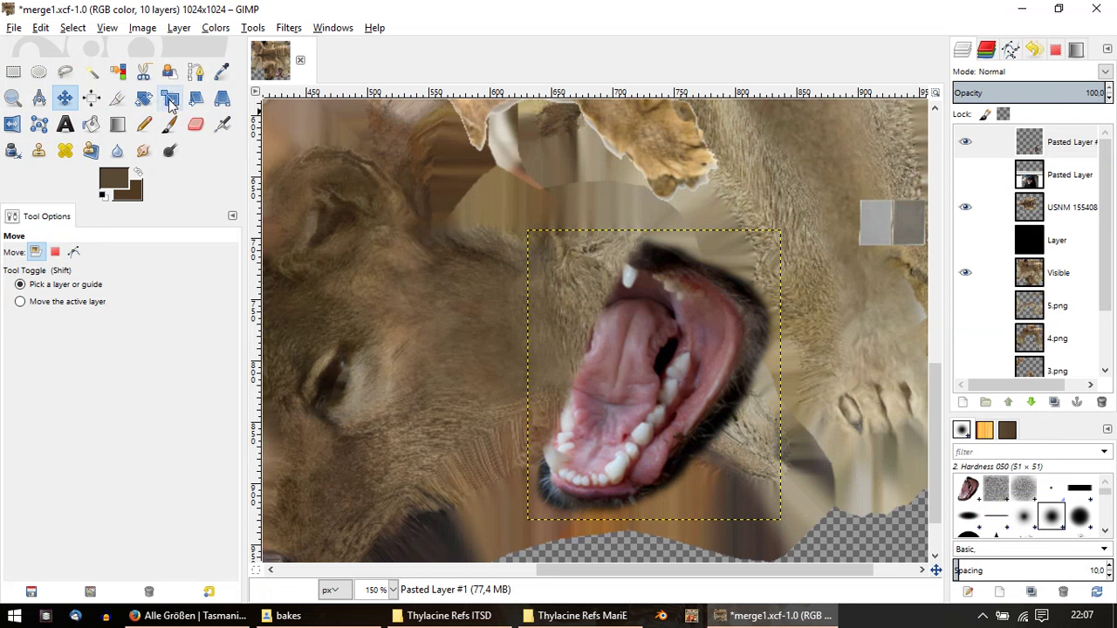
Step: Rotate the mouth layer by -87.45° so it lies sideways over the muzzle
left_click(144, 97)
mouse_move(593, 327)
left_mouse_down()
mouse_move(577, 361)
mouse_move(579, 398)
left_mouse_up()
left_click_drag(660, 325, 676, 90)
left_click_drag(676, 347, 614, 314)
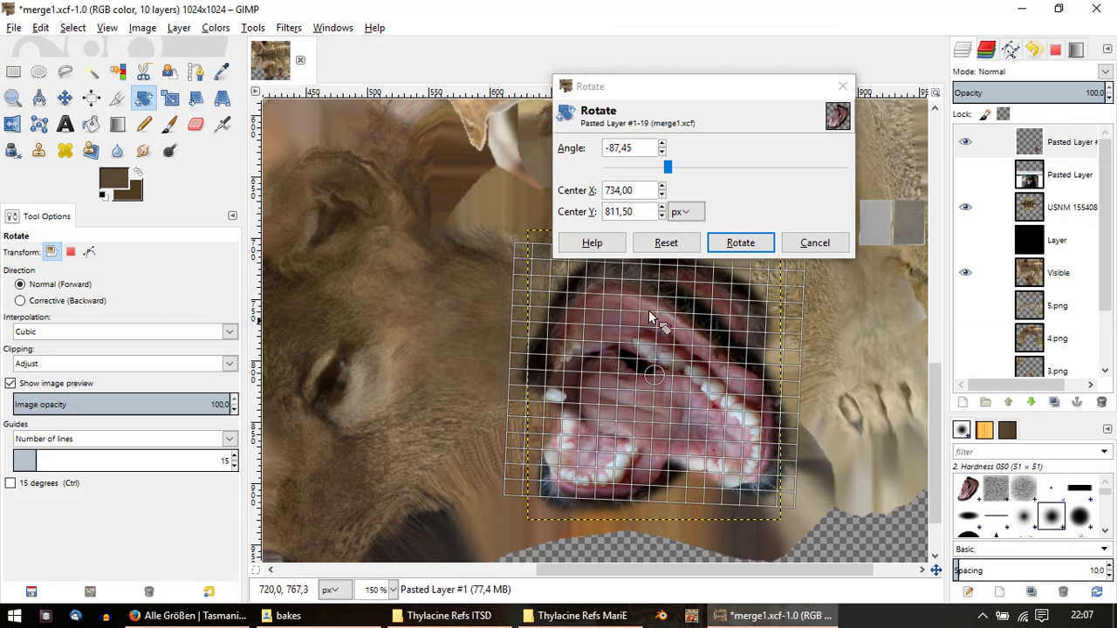
left_click(740, 244)
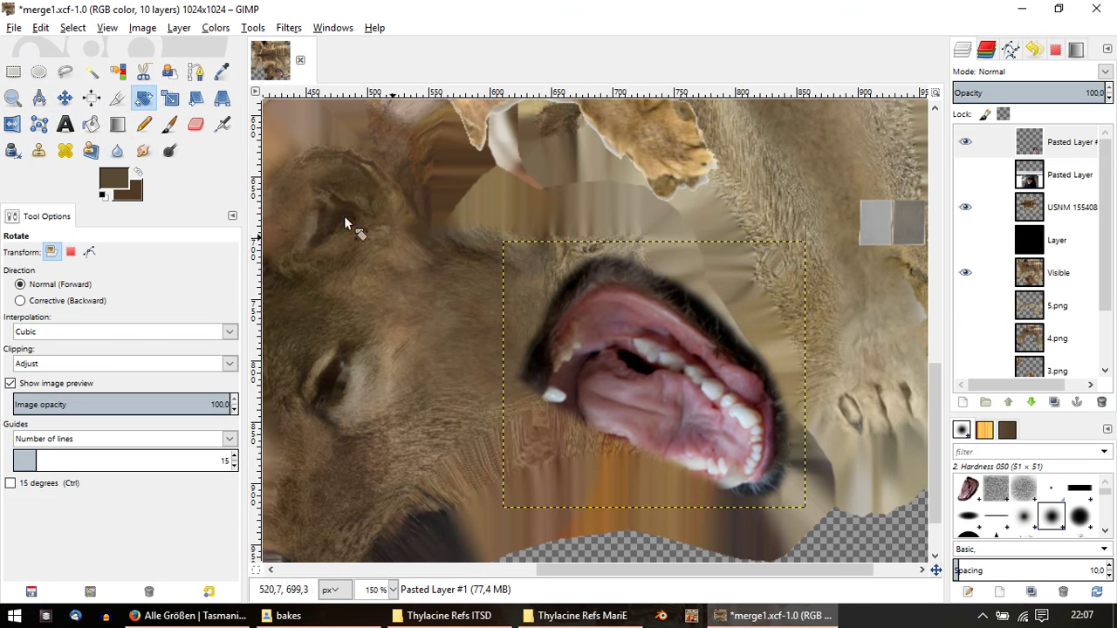
left_click(170, 97)
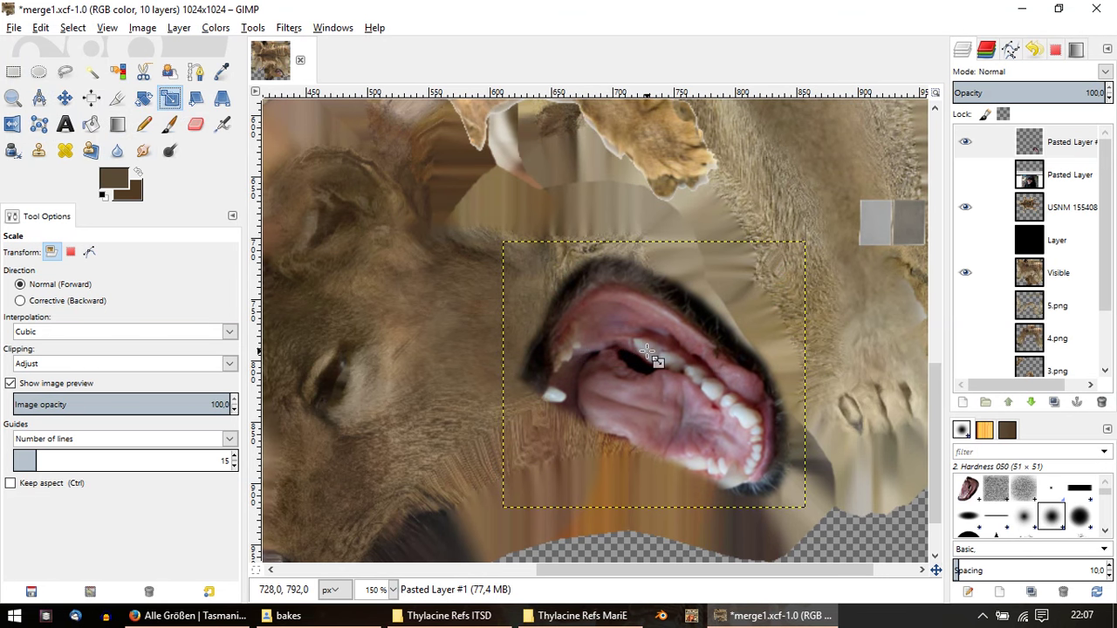
Step: Stretch the devil jaws layer to 301 × 129 px along the lower muzzle and show it
left_click_drag(647, 352, 676, 400)
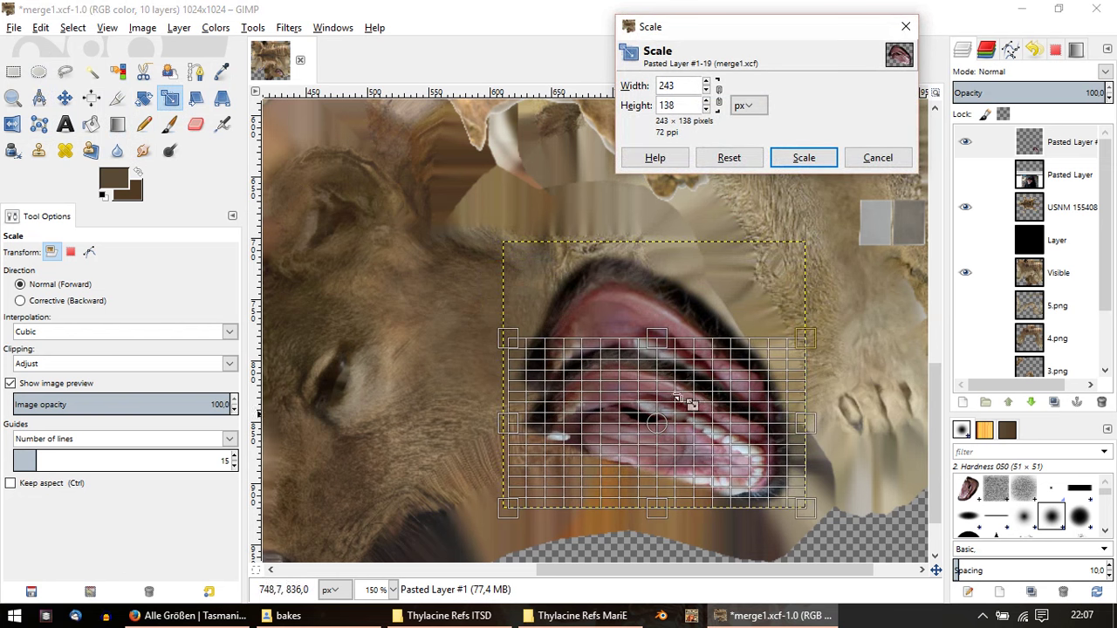
left_click(974, 147)
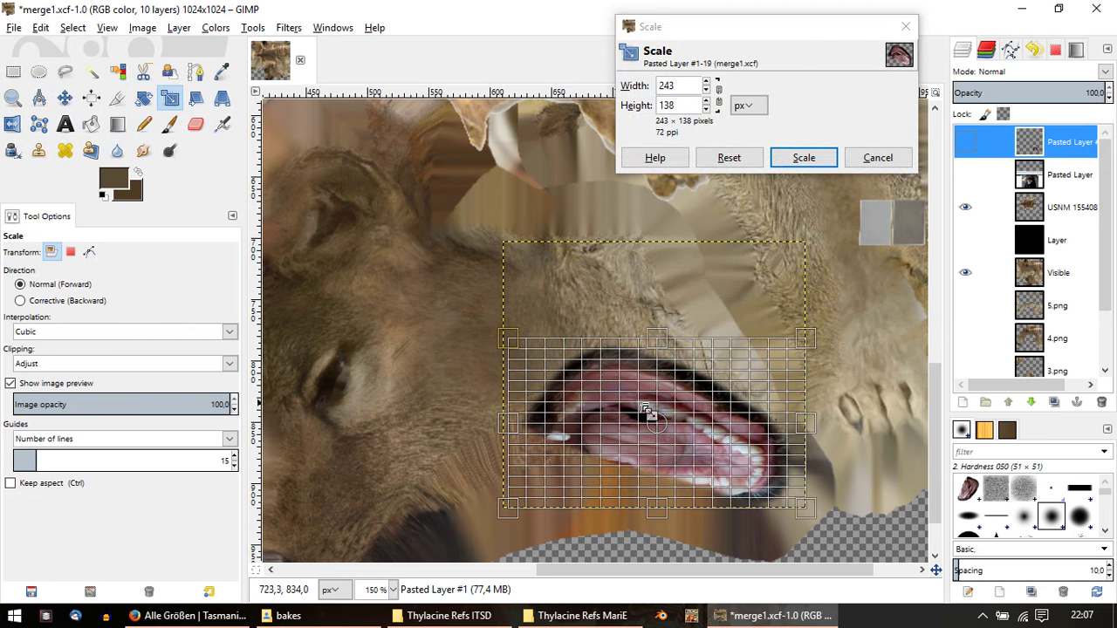
mouse_move(504, 358)
left_mouse_down()
mouse_move(568, 382)
mouse_move(606, 474)
mouse_move(524, 376)
mouse_move(489, 354)
left_mouse_up()
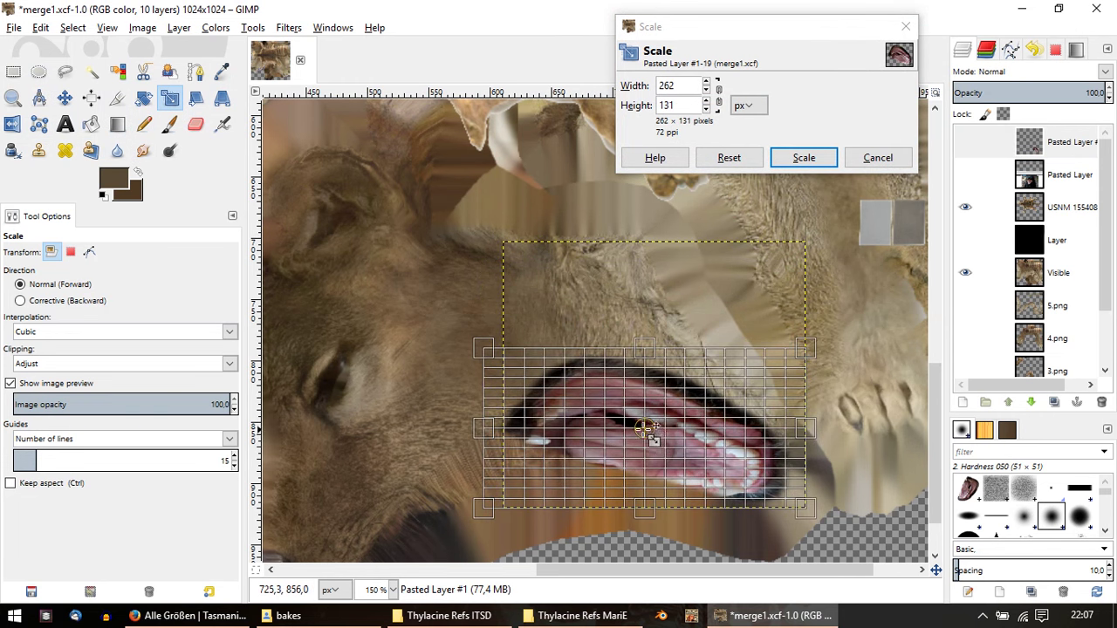
mouse_move(645, 441)
left_mouse_down()
mouse_move(637, 472)
mouse_move(627, 452)
left_mouse_up()
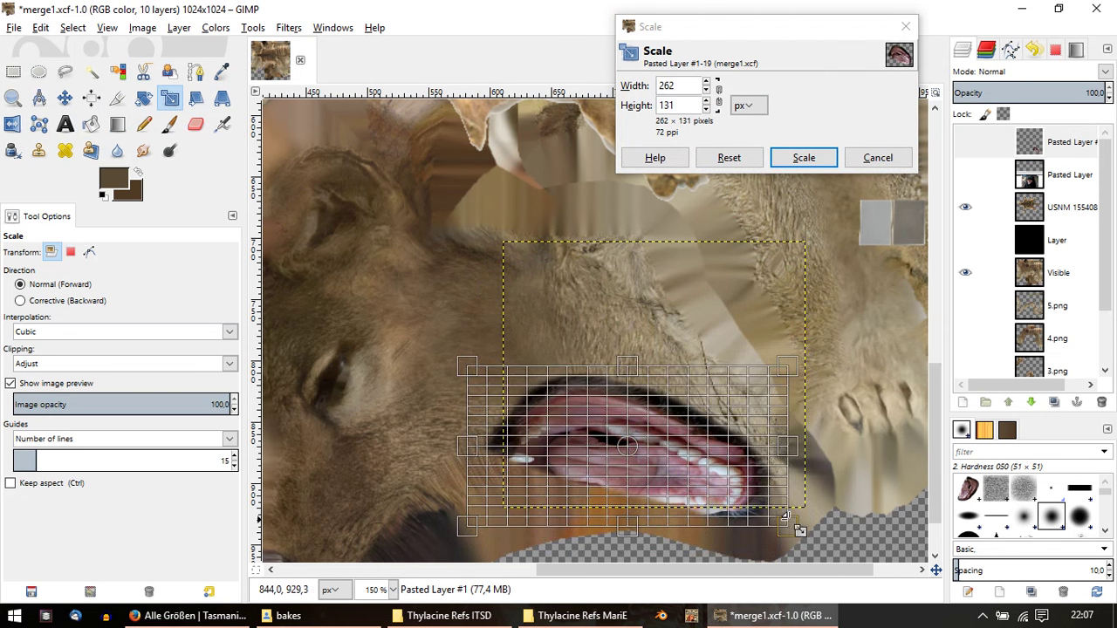
mouse_move(790, 522)
left_mouse_down()
mouse_move(712, 564)
mouse_move(754, 551)
mouse_move(761, 536)
mouse_move(803, 536)
mouse_move(797, 525)
left_mouse_up()
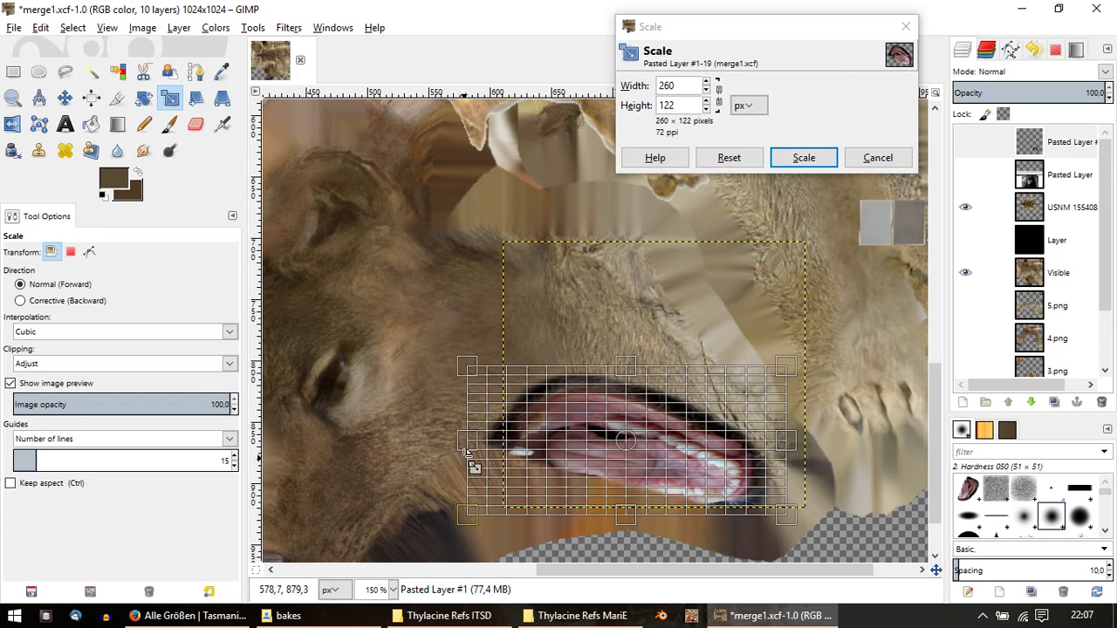
left_click_drag(467, 451, 416, 445)
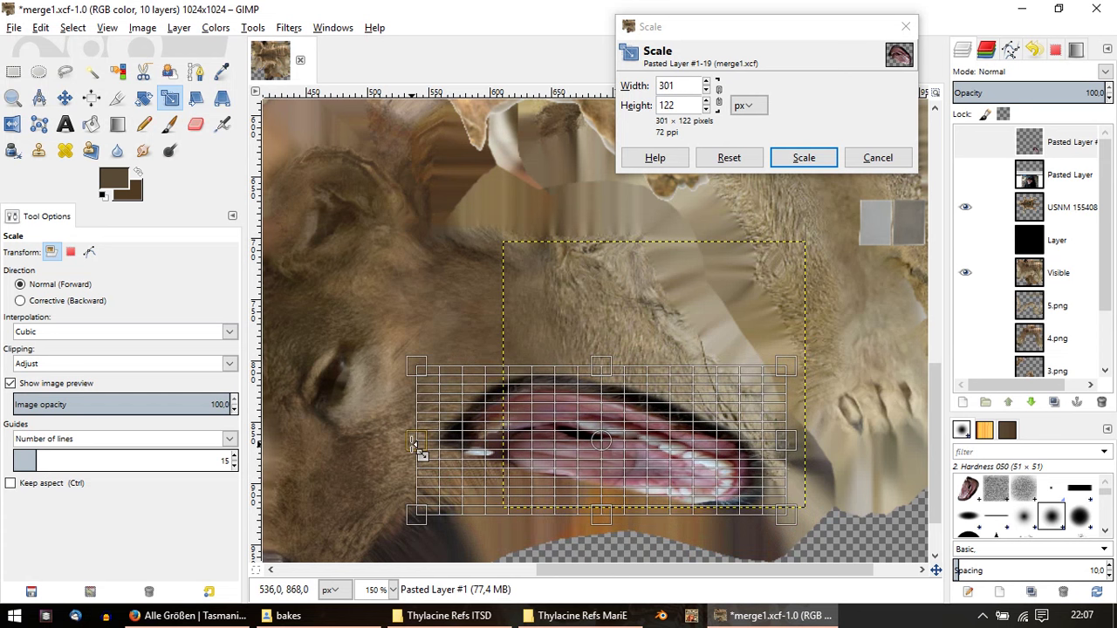
mouse_move(606, 516)
left_mouse_down()
mouse_move(611, 529)
mouse_move(603, 524)
left_mouse_up()
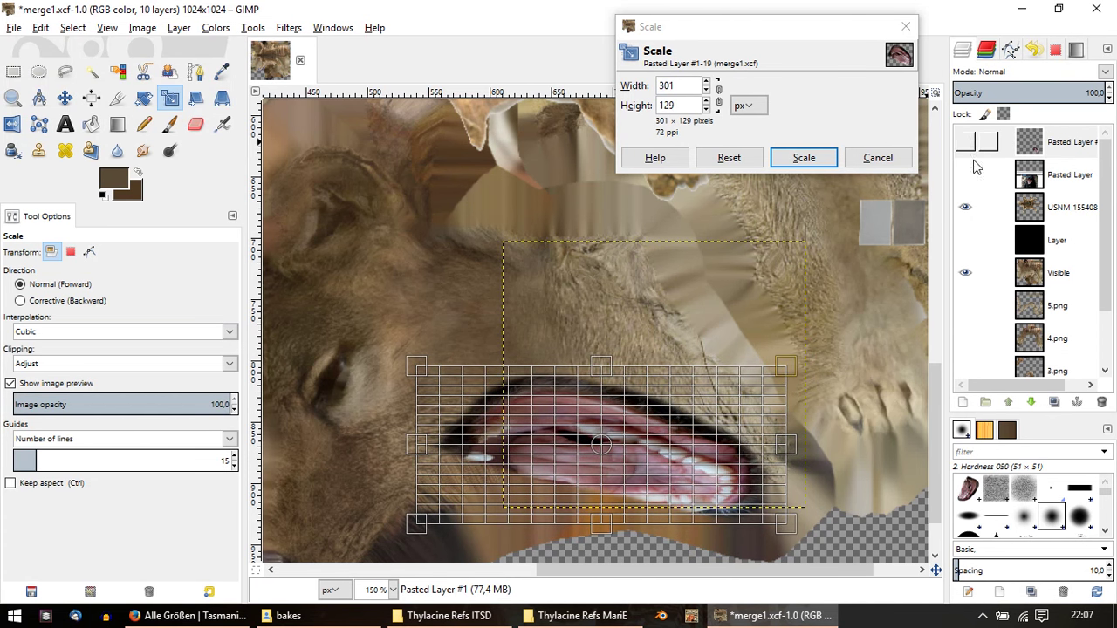
left_click(804, 157)
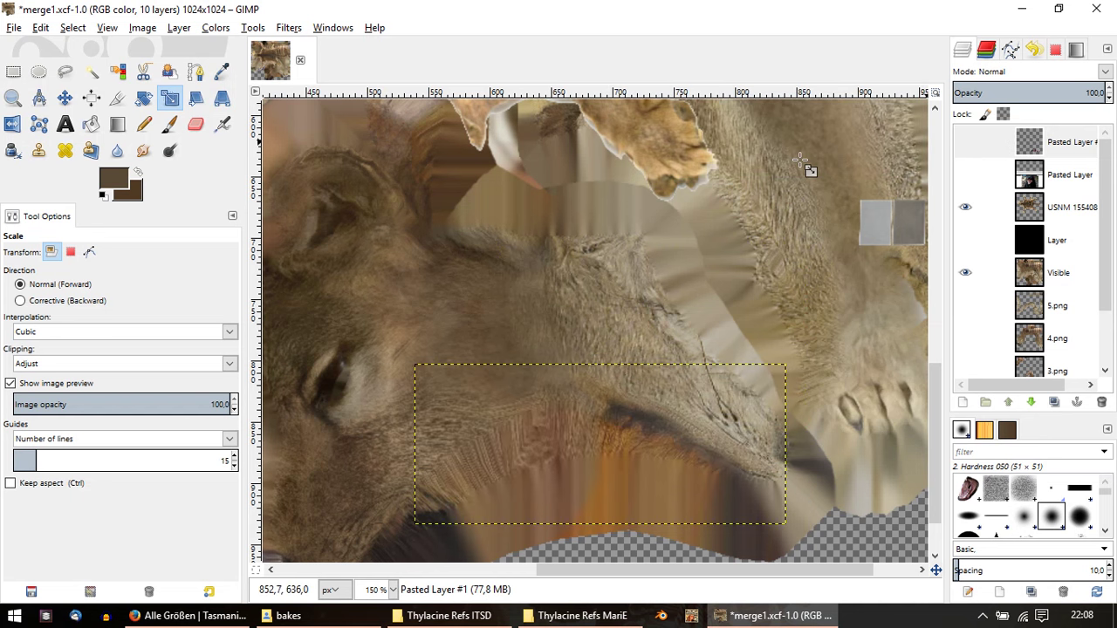
left_click(966, 145)
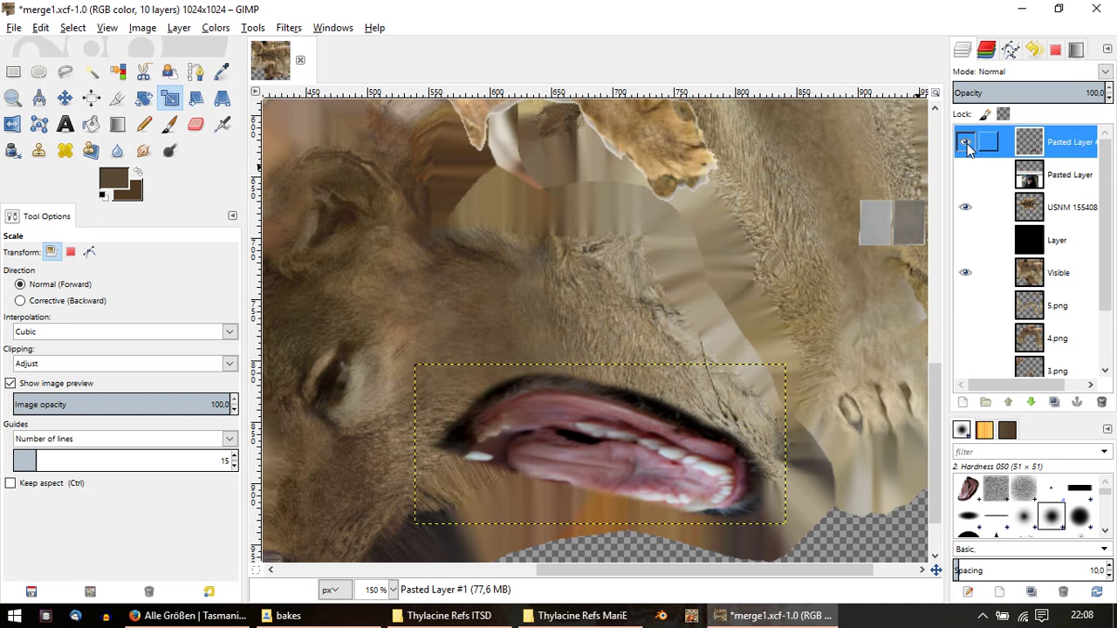
Step: Toggle the mouth layer's visibility to compare it with the original snout
left_click(967, 145)
left_click(967, 145)
scroll(798, 324, "down", 2)
scroll(553, 407, "up", 1, "ctrl")
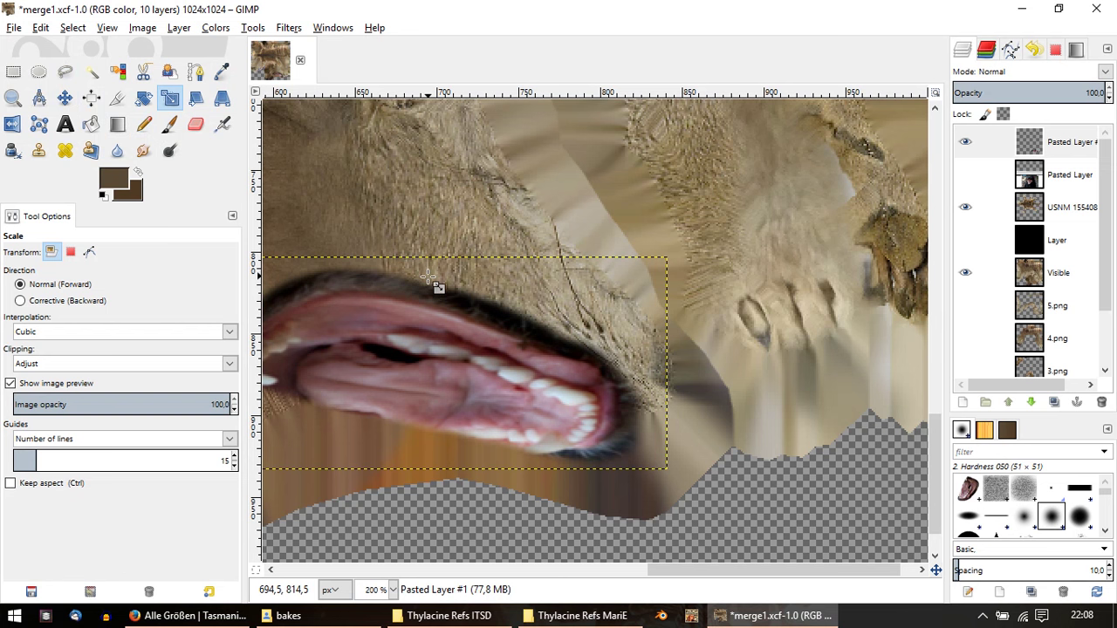
Step: Erase the mouth layer's dark upper-lip edge so it blends into the lighter snout fur
key("shift+e")
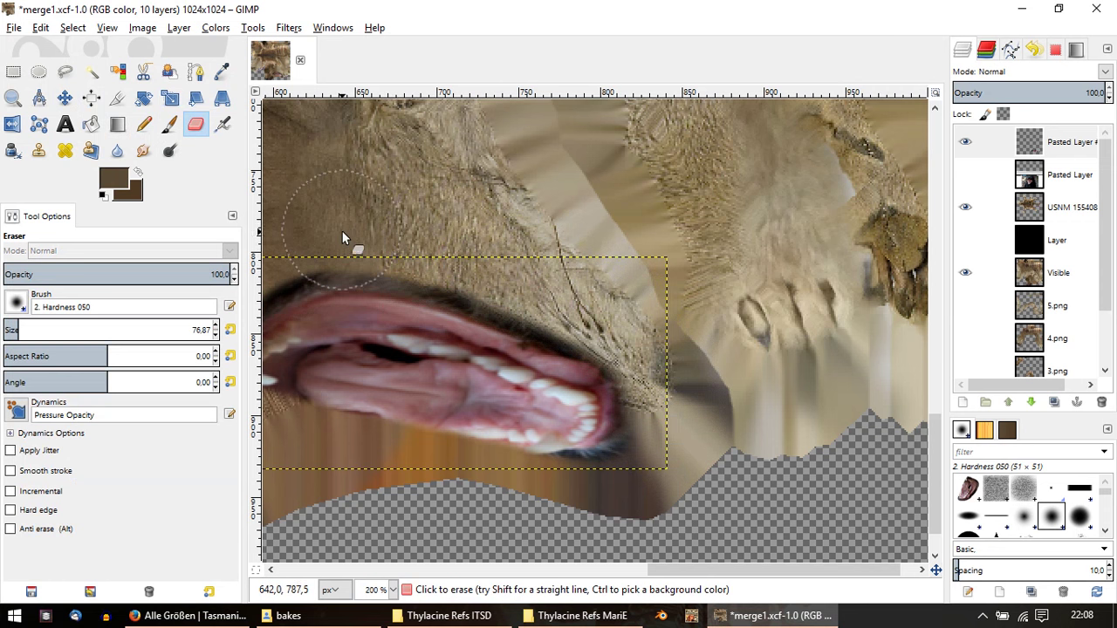
key("ctrl")
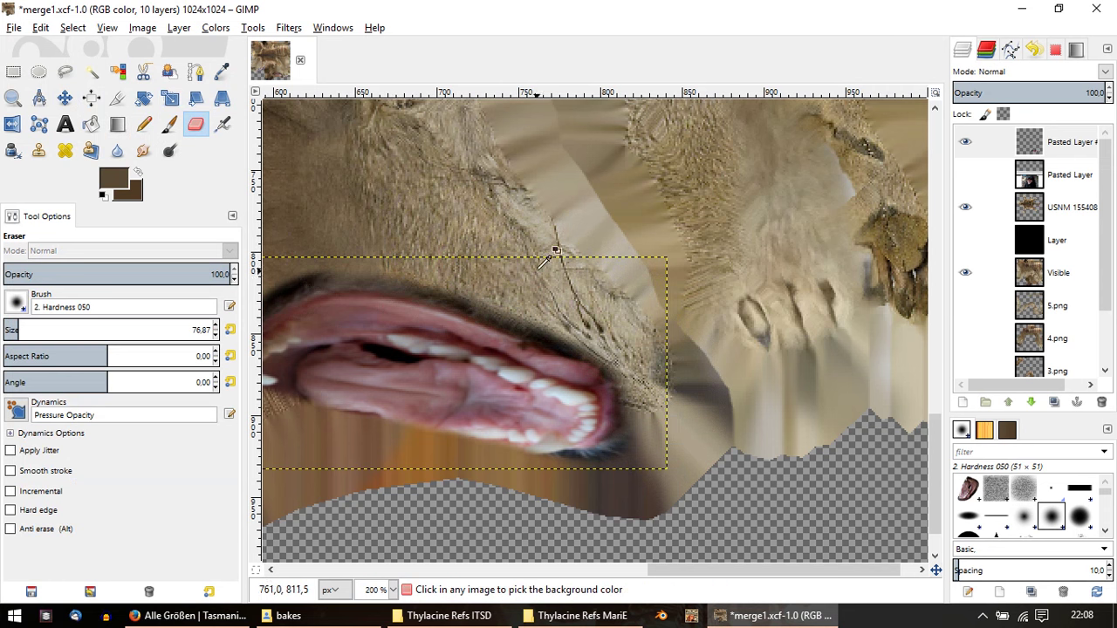
scroll(786, 192, "down", 2, "ctrl")
scroll(830, 175, "down", 1, "ctrl")
scroll(815, 227, "up", 2, "ctrl")
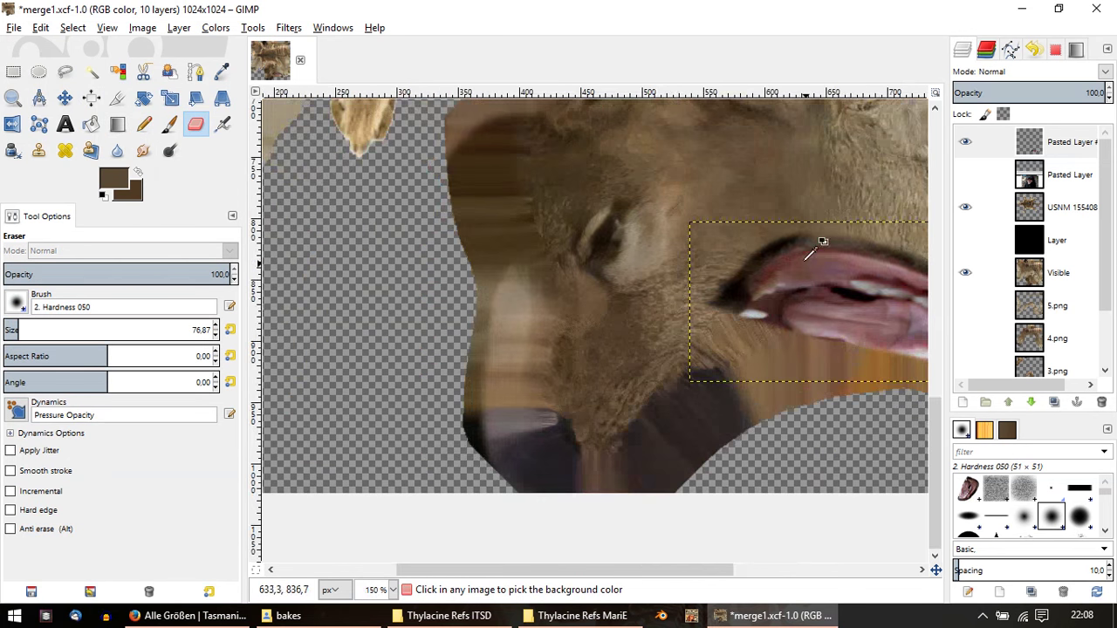
scroll(803, 210, "up", 1, "ctrl")
mouse_move(797, 199)
left_mouse_down()
mouse_move(768, 230)
mouse_move(774, 213)
mouse_move(793, 206)
mouse_move(676, 277)
mouse_move(665, 319)
mouse_move(699, 264)
mouse_move(688, 298)
mouse_move(701, 311)
left_mouse_up()
scroll(689, 314, "down", 2, "ctrl")
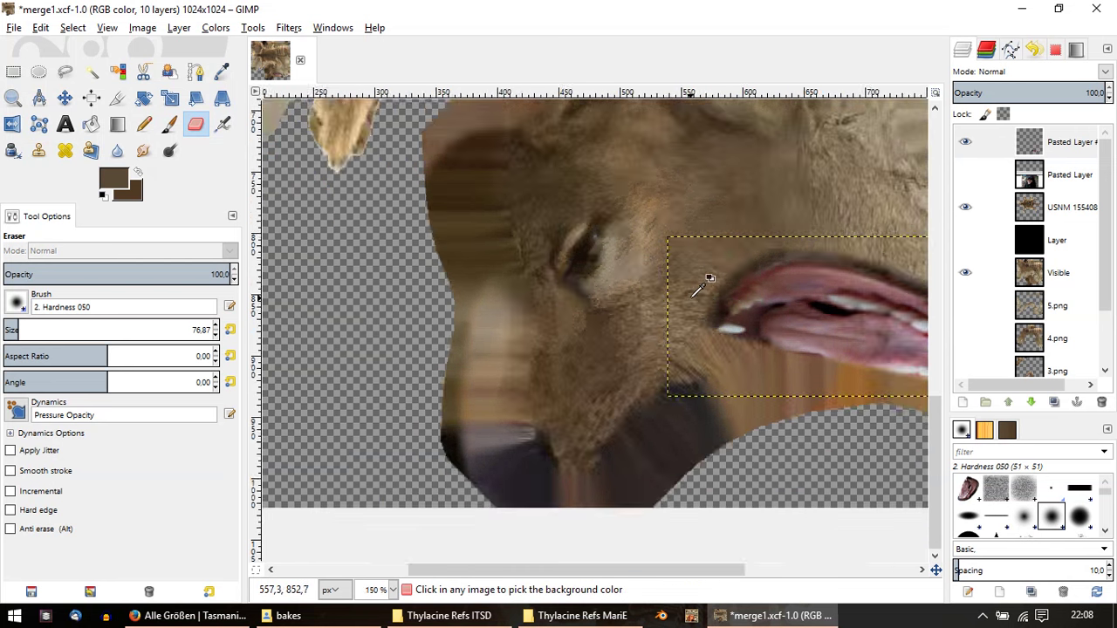
scroll(673, 323, "up", 1, "ctrl")
scroll(694, 301, "up", 1, "ctrl")
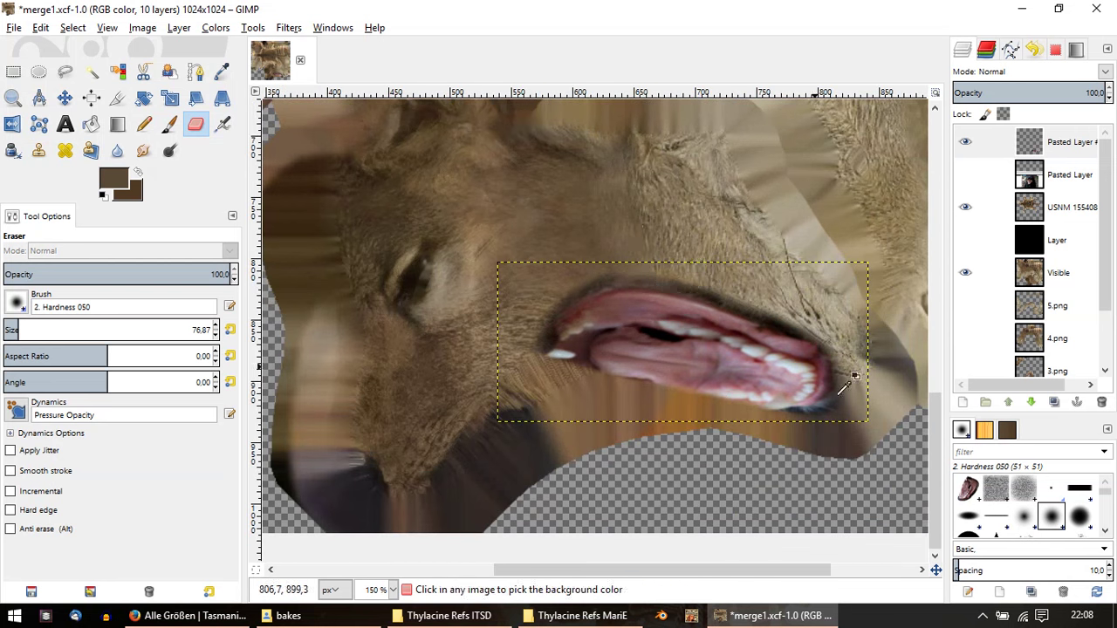
scroll(843, 374, "up", 1, "ctrl")
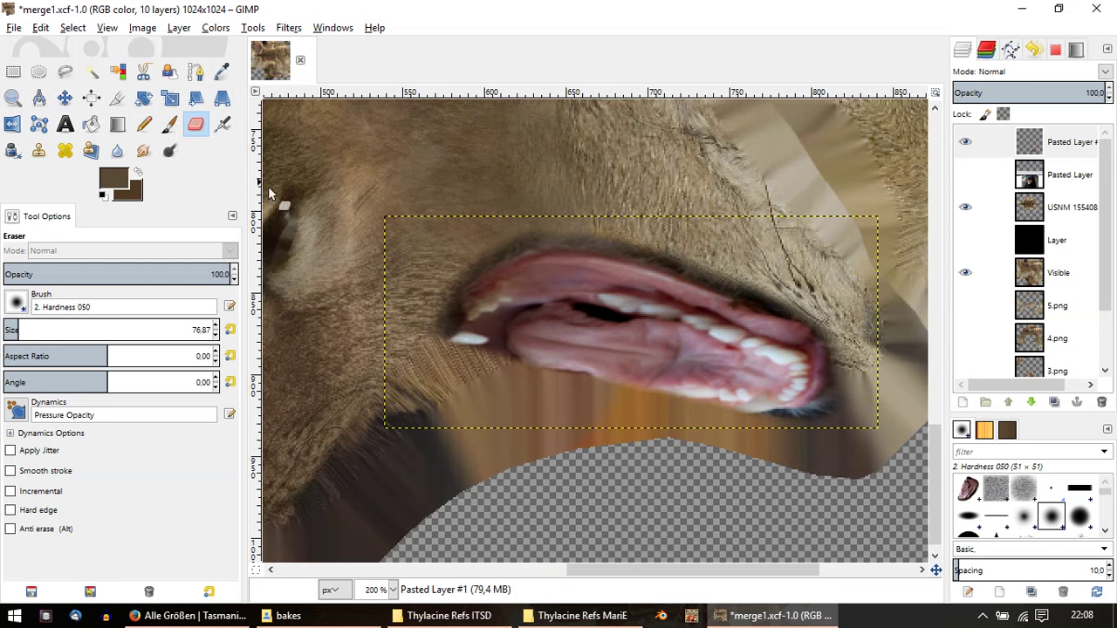
scroll(387, 229, "down", 1, "ctrl")
scroll(462, 219, "down", 2, "ctrl")
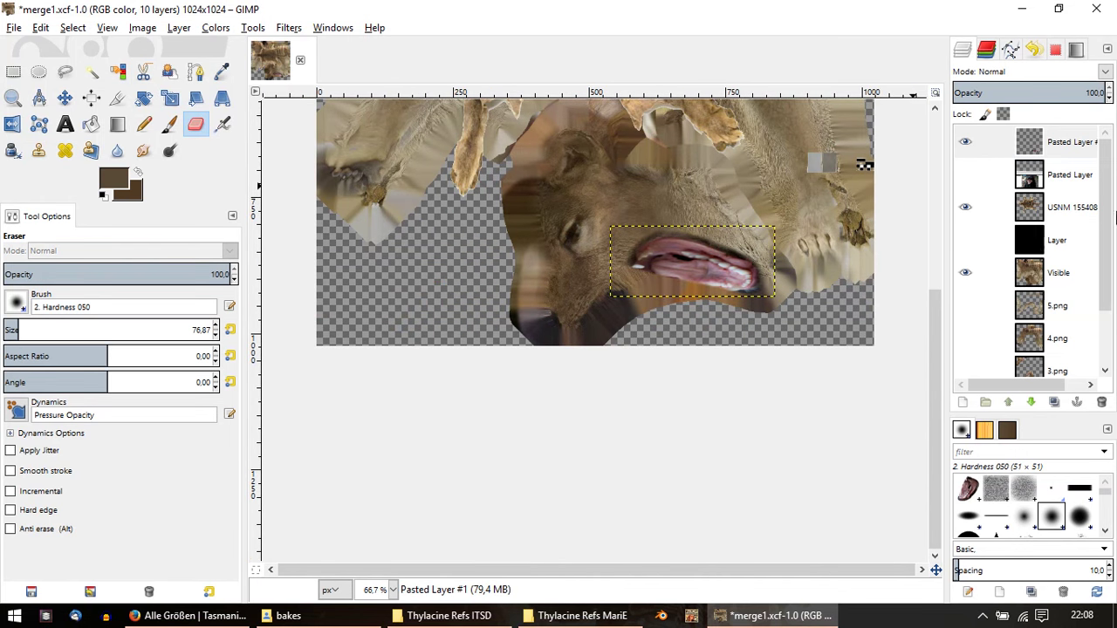
middle_click_drag(506, 273, 471, 341)
scroll(527, 305, "up", 1, "ctrl")
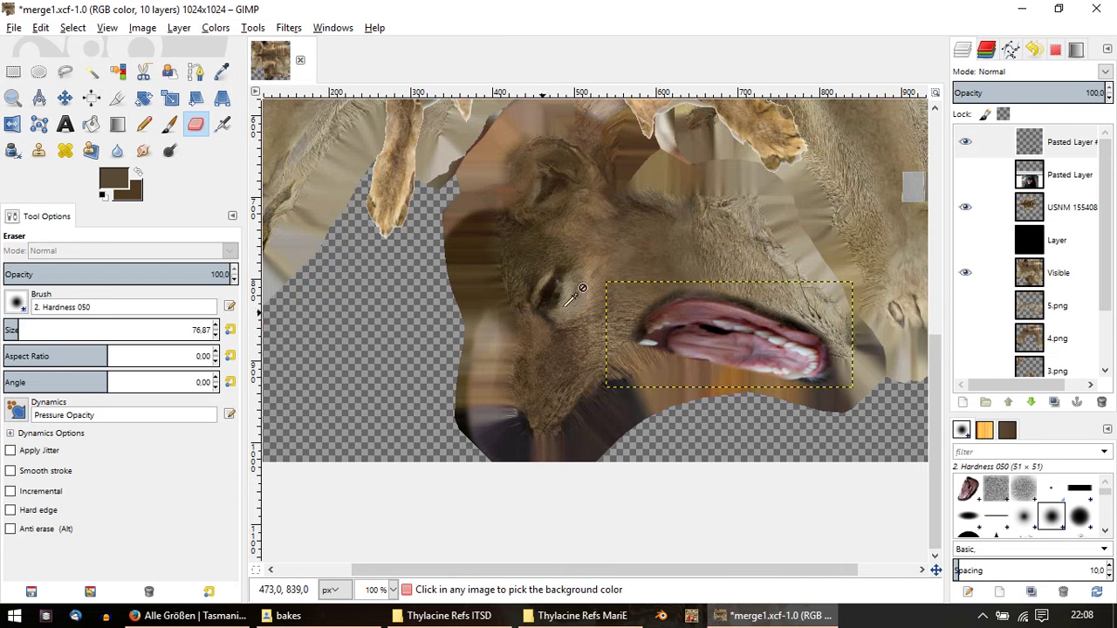
scroll(569, 350, "up", 1)
scroll(588, 329, "up", 1)
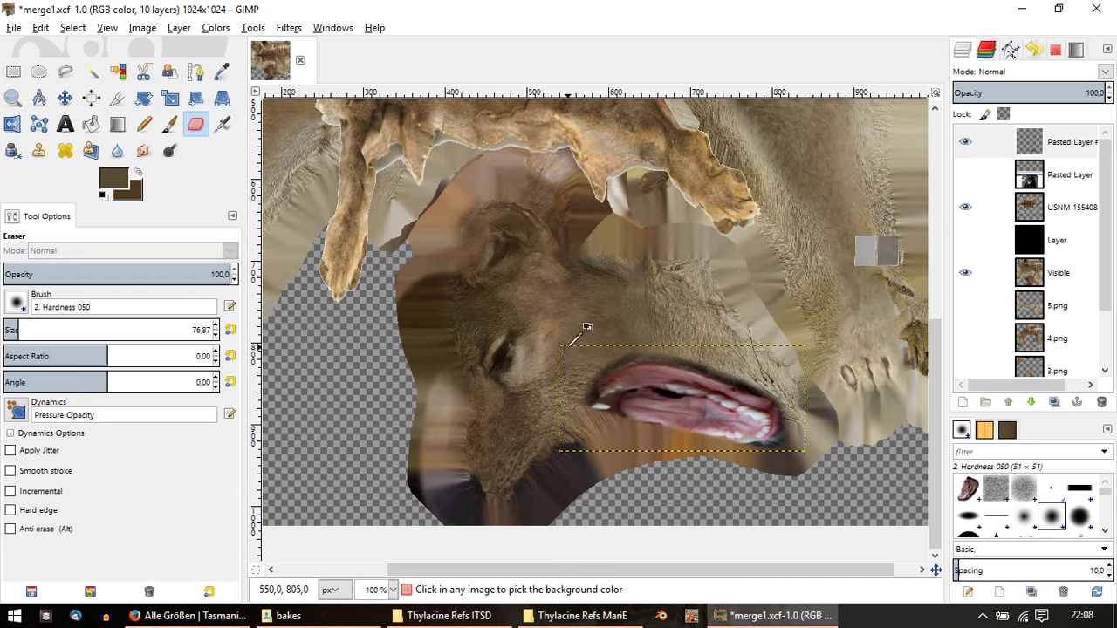
Step: Export the composite as merge2.png into the bakes folder and bring that folder's window forward
left_click(16, 28)
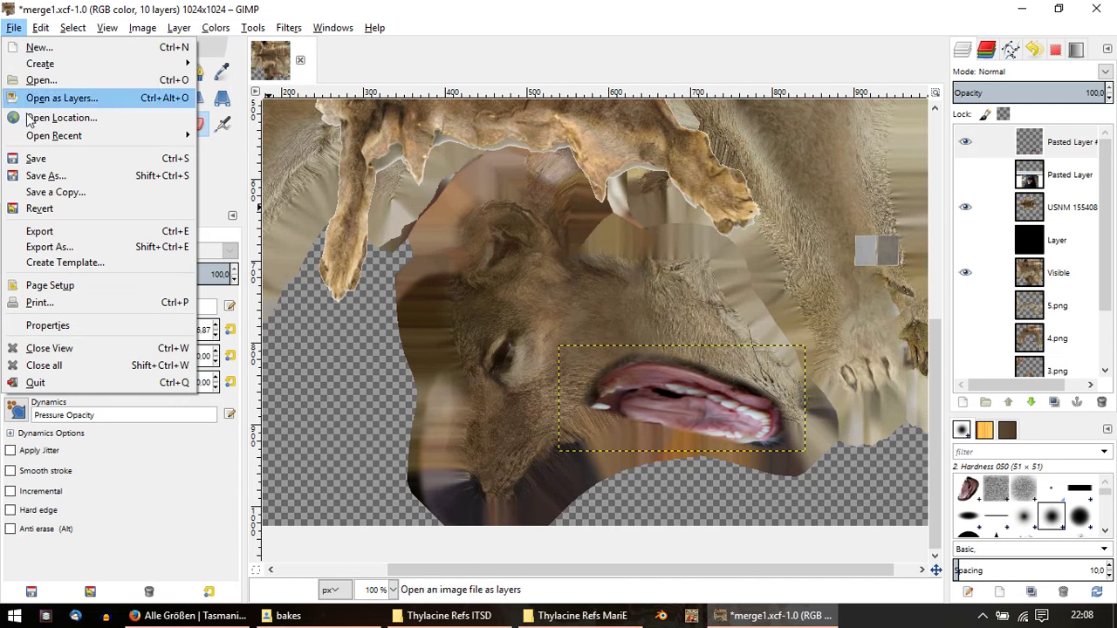
left_click(89, 249)
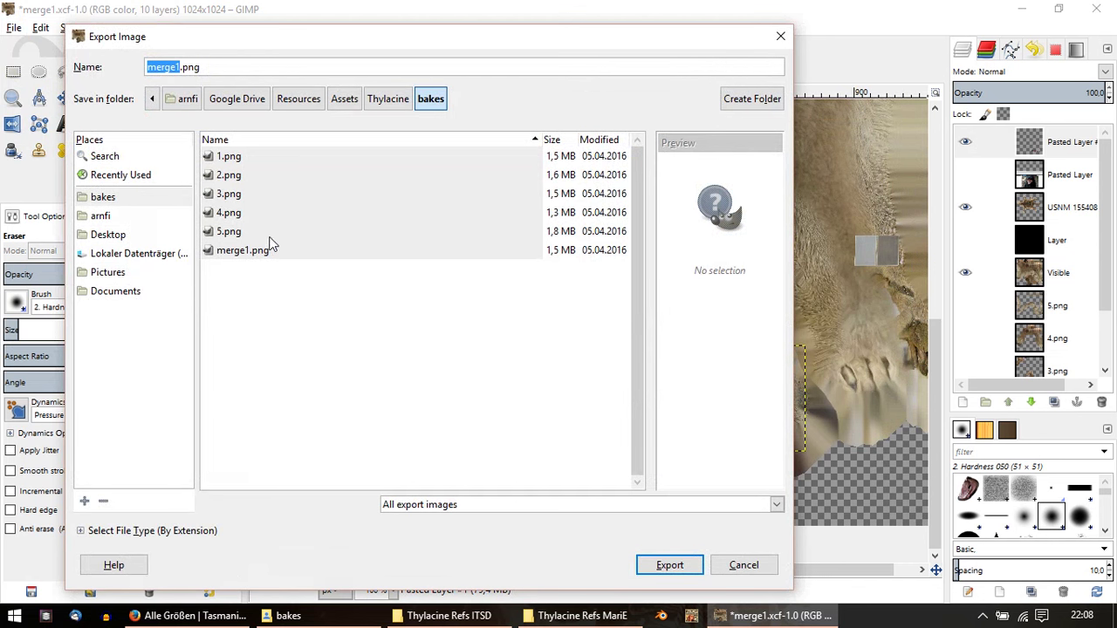
left_click(243, 251)
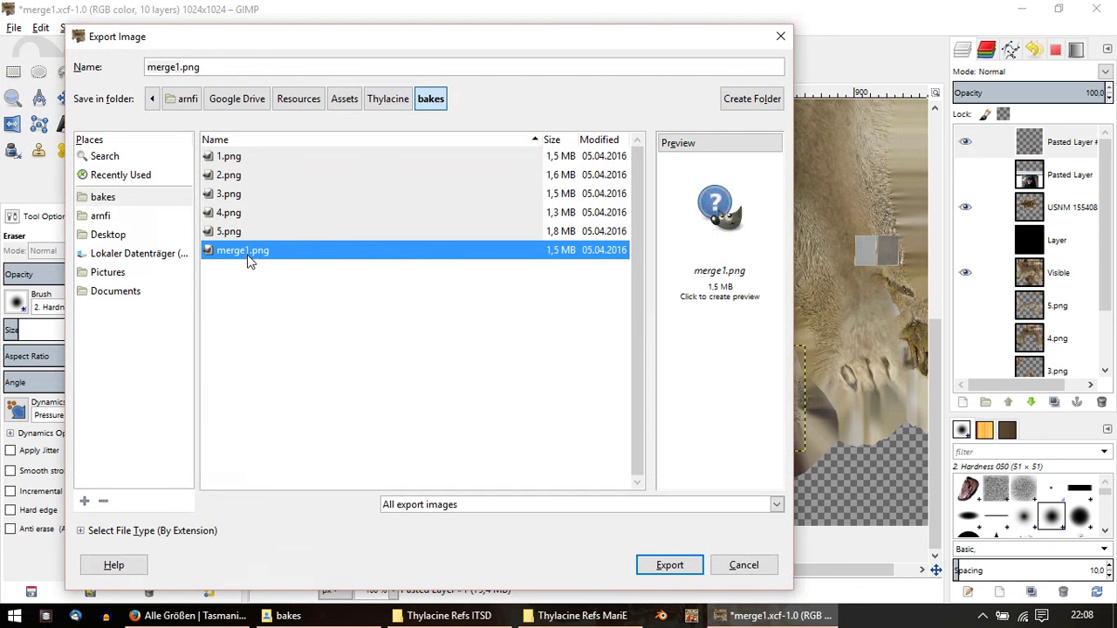
left_click(178, 68)
type("2")
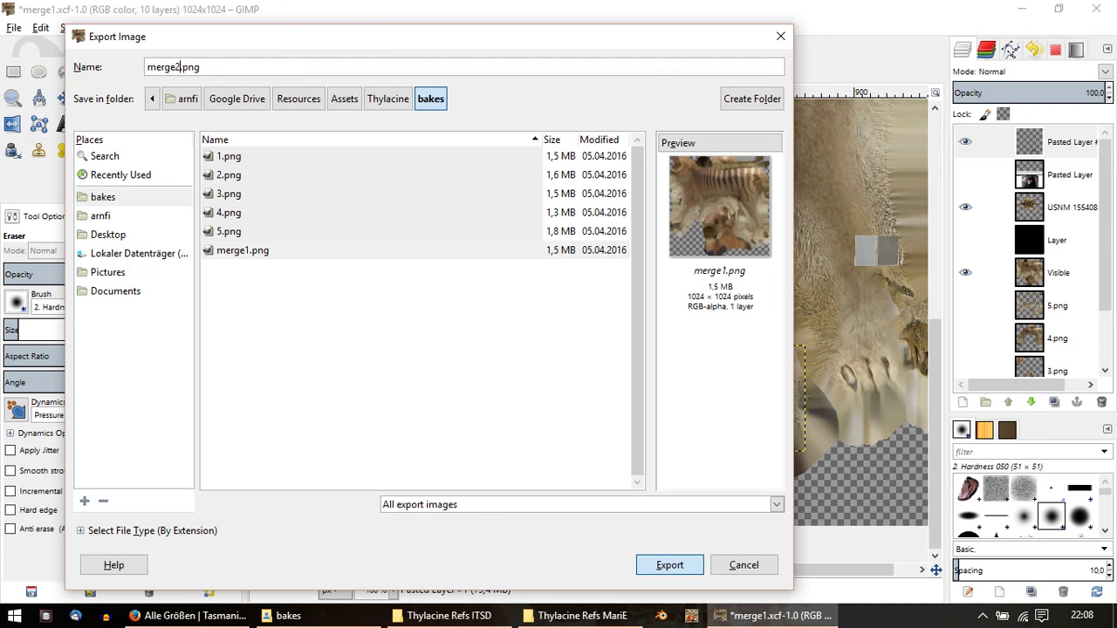
key("Return")
key("Return")
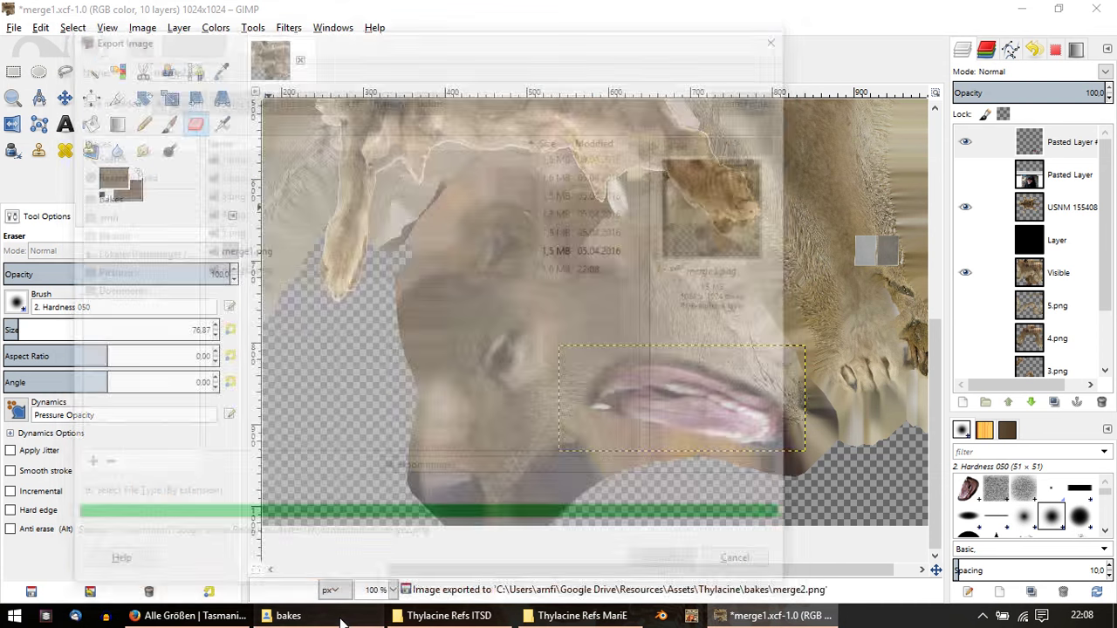
left_click(340, 622)
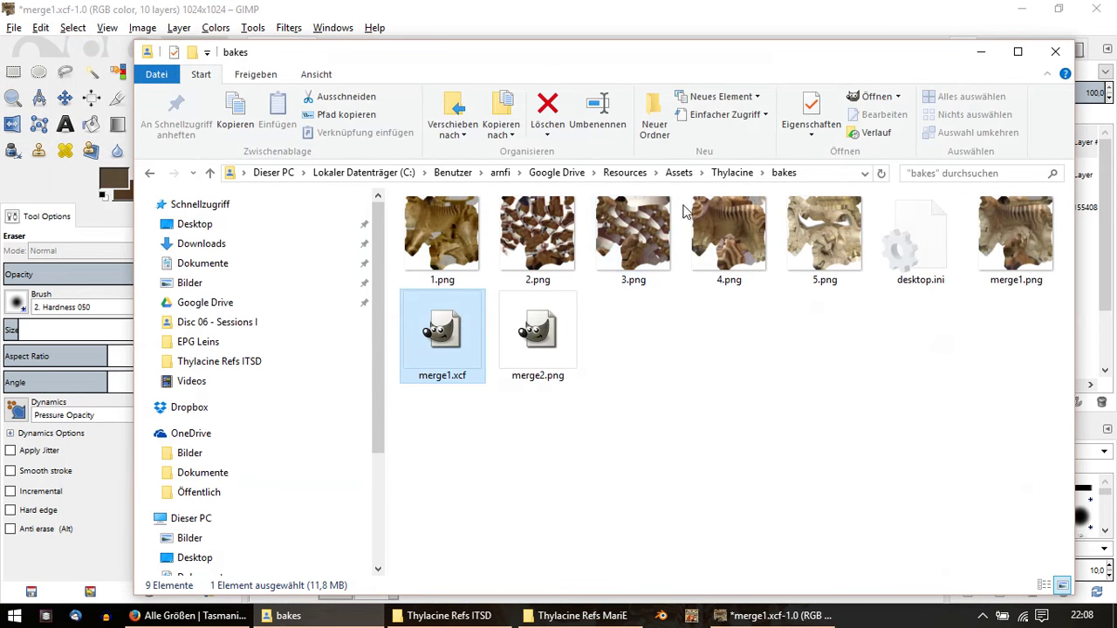
Step: Go up to the Thylacine folder and open thylacine11_tex1.blend in Blender
left_click(732, 173)
scroll(882, 279, "down", 5)
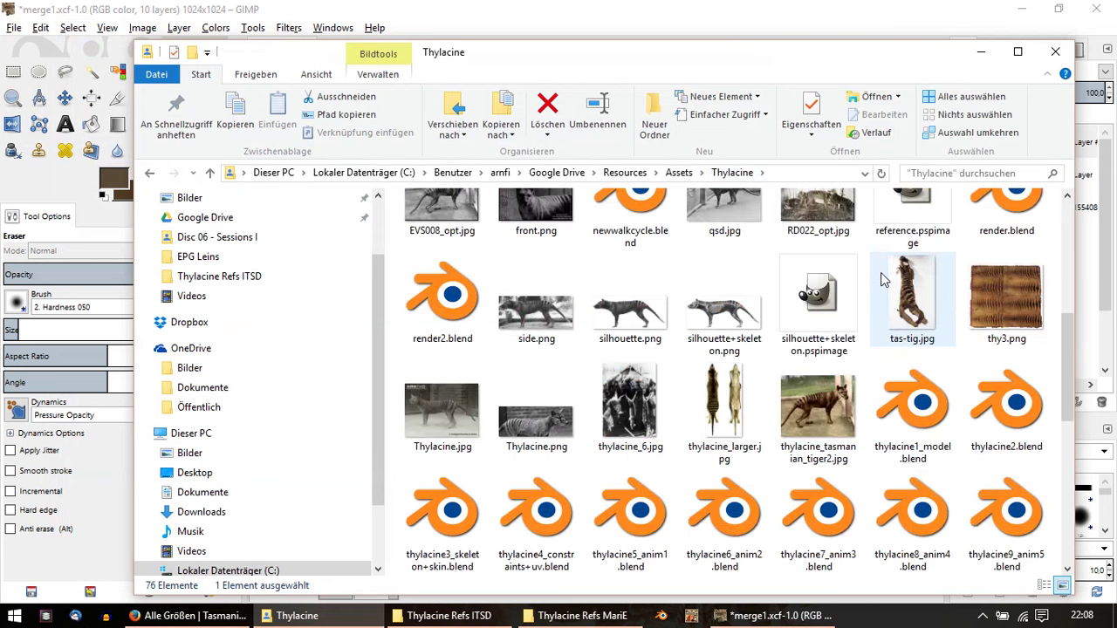
scroll(917, 393, "down", 2)
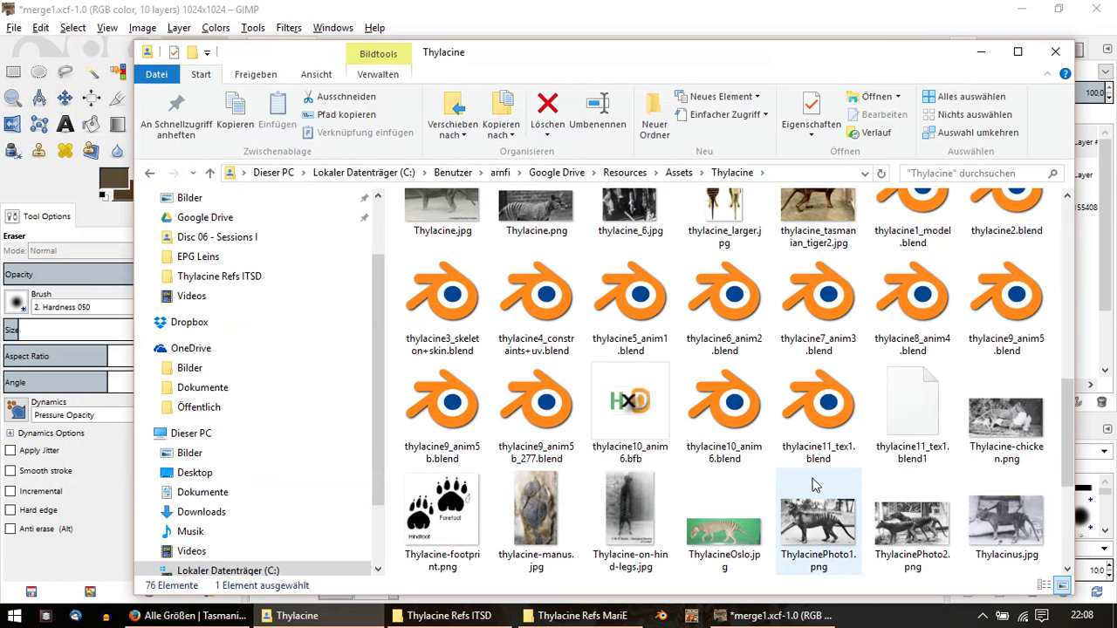
double_click(840, 445)
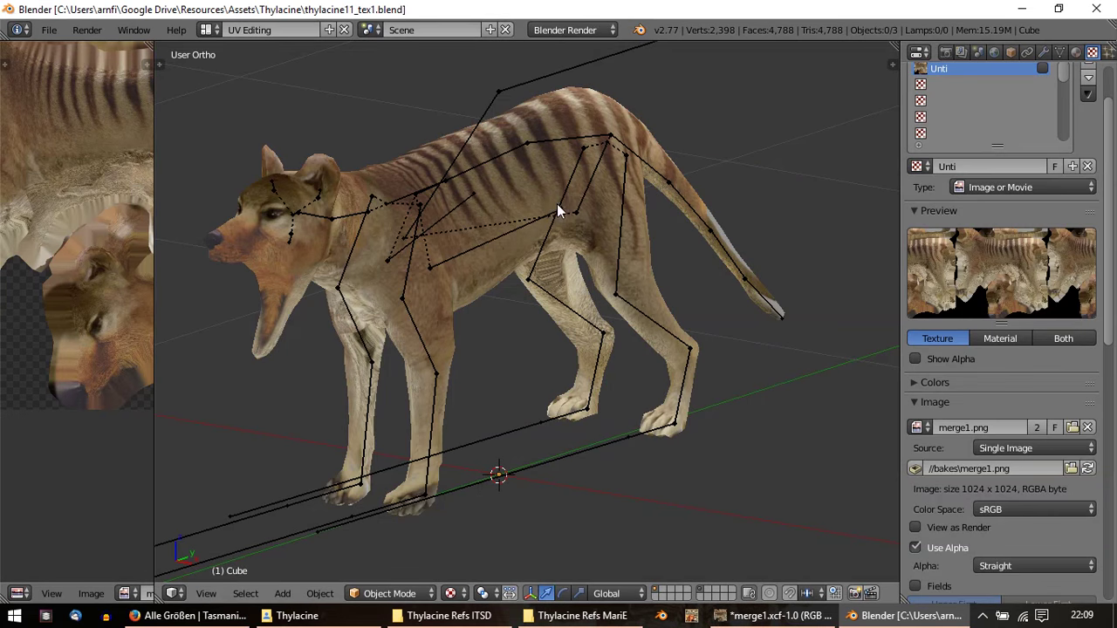
Step: Orbit to a side view, select the thylacine mesh, widen the texture panel, and enter Edit Mode
mouse_move(367, 249)
middle_mouse_down()
mouse_move(392, 250)
mouse_move(331, 247)
mouse_move(414, 254)
mouse_move(461, 281)
mouse_move(463, 315)
middle_mouse_up()
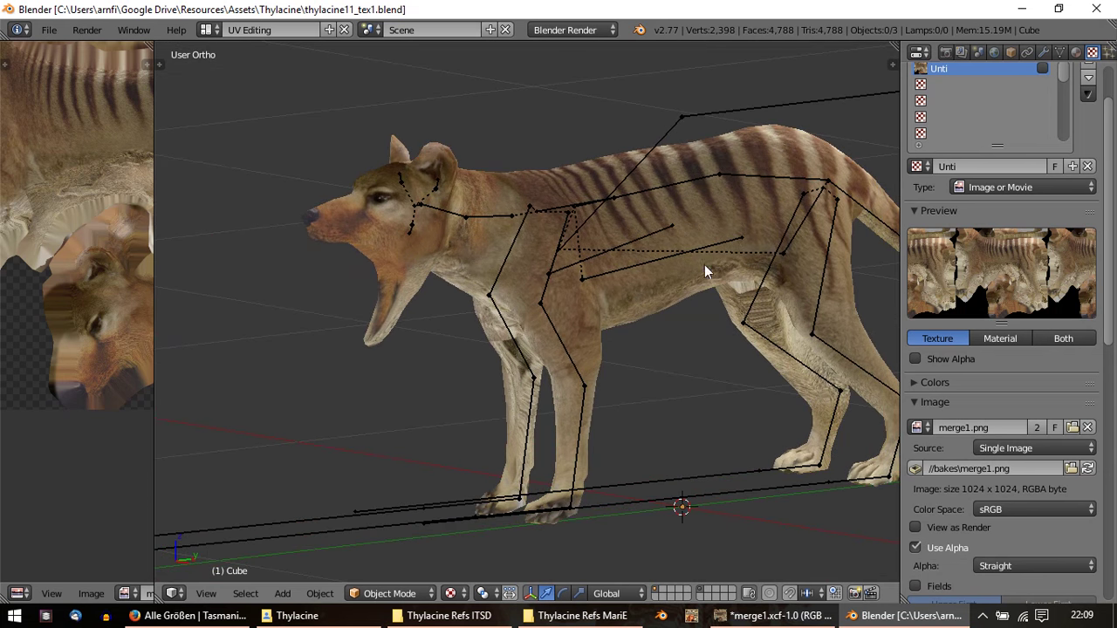
middle_click_drag(705, 264, 427, 301)
middle_click_drag(498, 332, 835, 157)
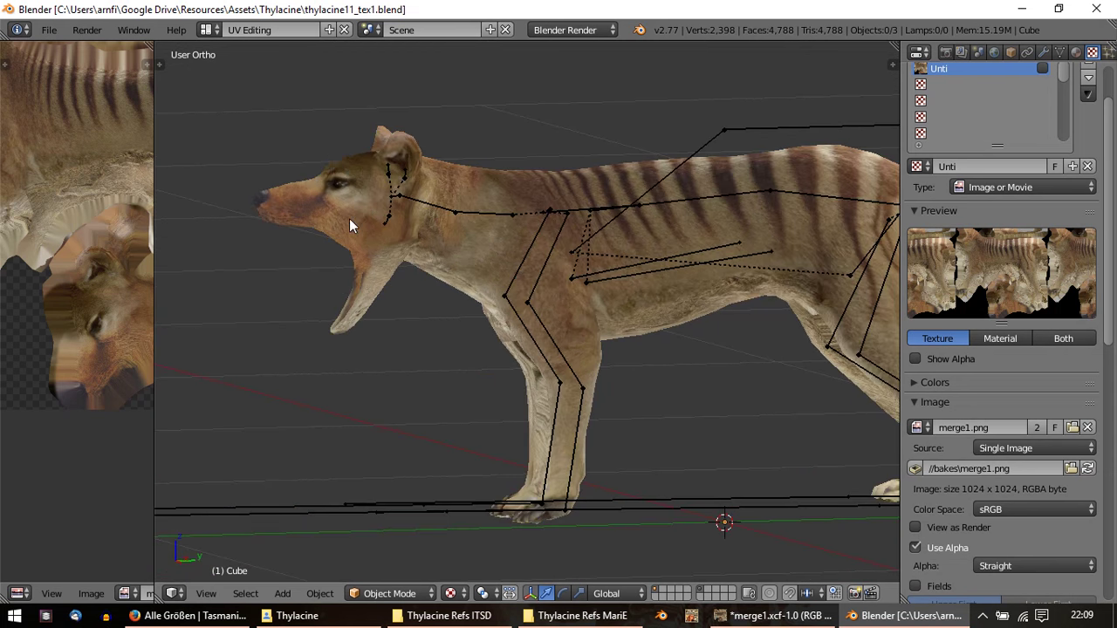
mouse_move(349, 219)
middle_mouse_down()
mouse_move(533, 240)
mouse_move(736, 240)
mouse_move(548, 301)
middle_mouse_up()
right_click(560, 298)
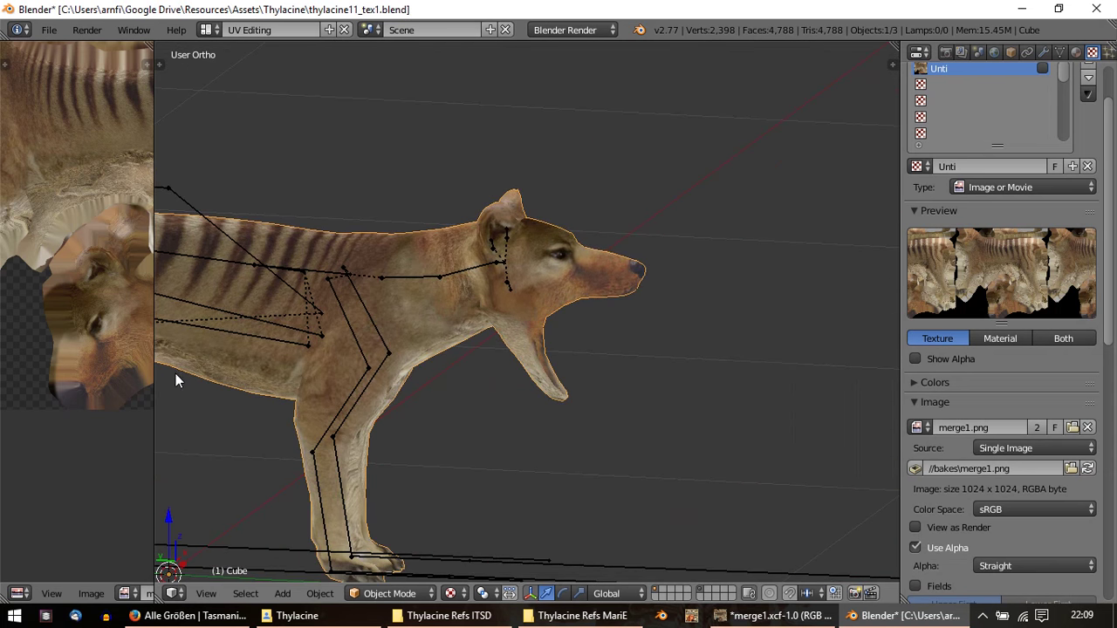
left_click_drag(155, 376, 239, 374)
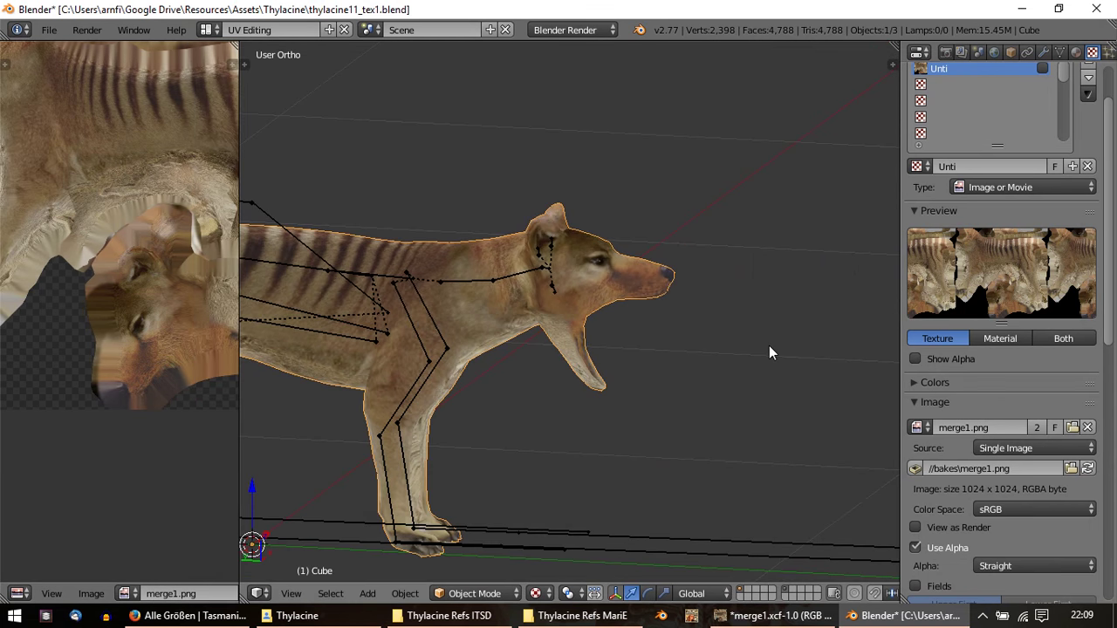
key("Tab")
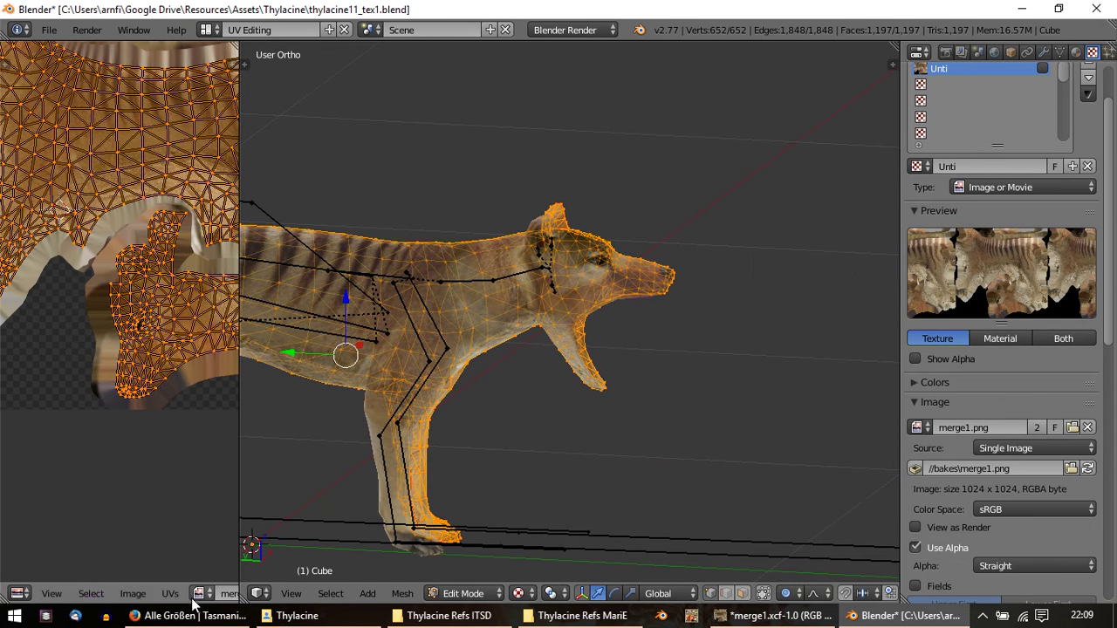
Step: Load merge2.png from disk as the thylacine's texture in the UV/Image Editor
middle_click_drag(191, 598, 61, 602)
left_click(77, 594)
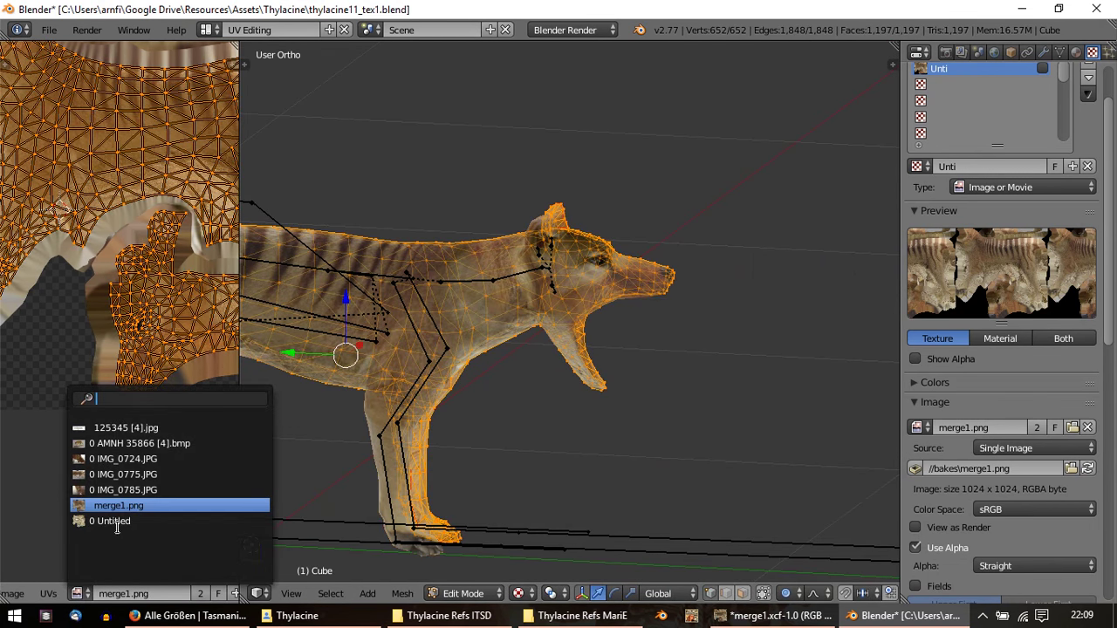
left_click(12, 593)
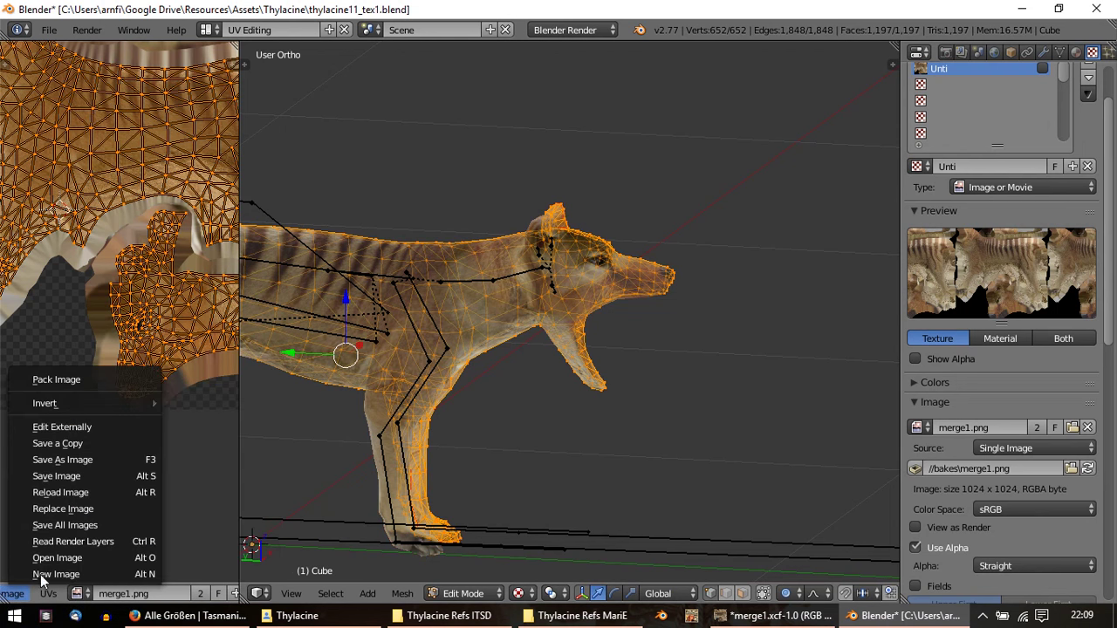
left_click(58, 559)
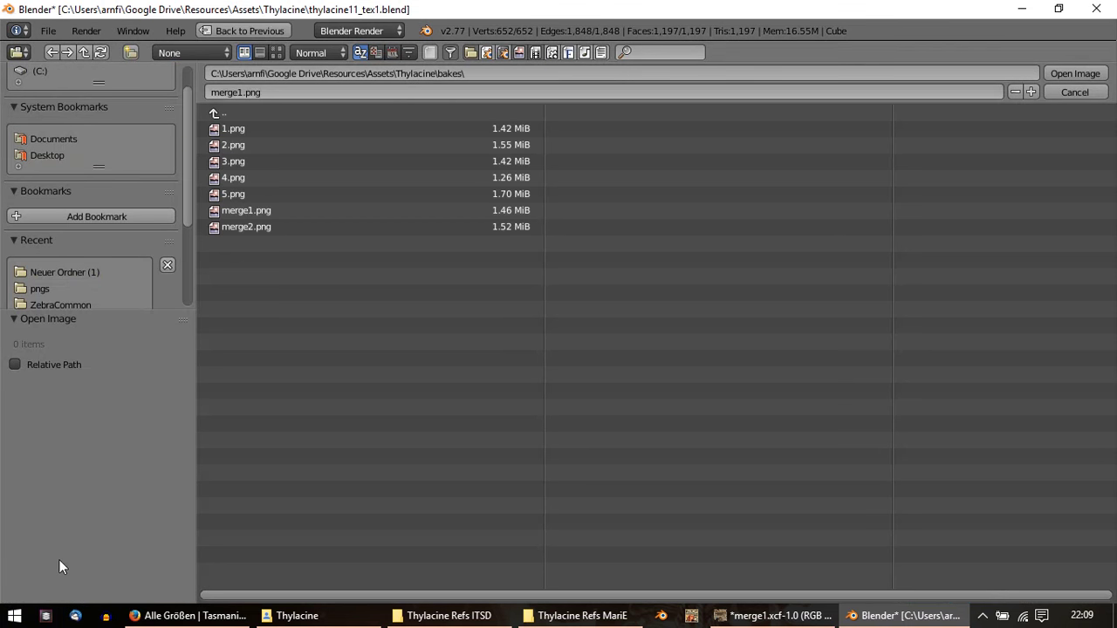
double_click(266, 226)
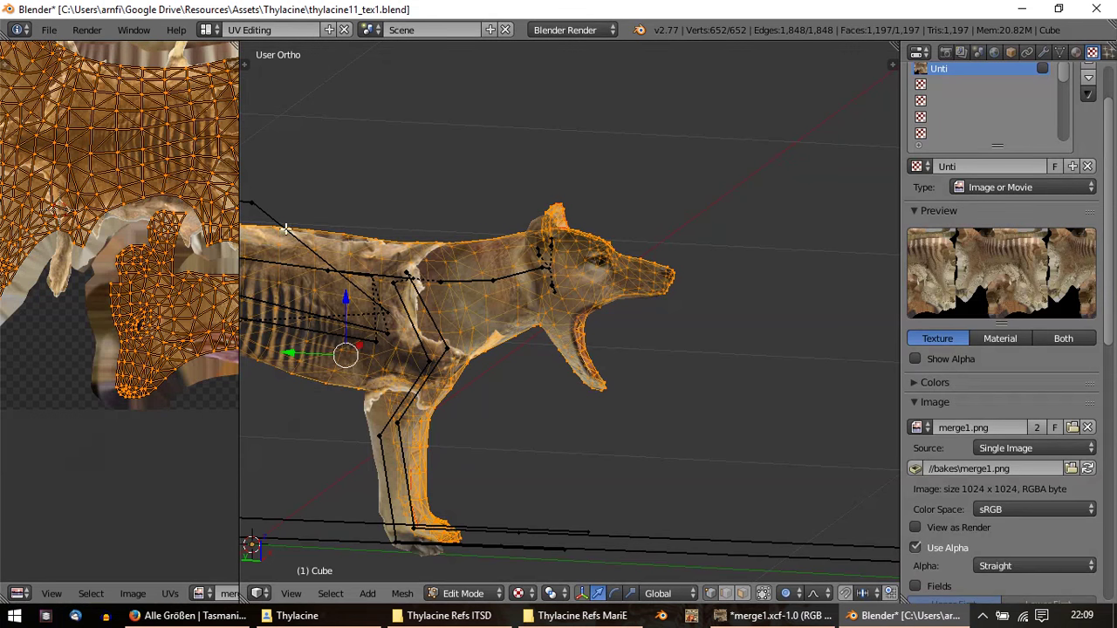
Step: Inspect the new open-mouthed head from the front and left profile, then return to GIMP
scroll(640, 289, "up", 3)
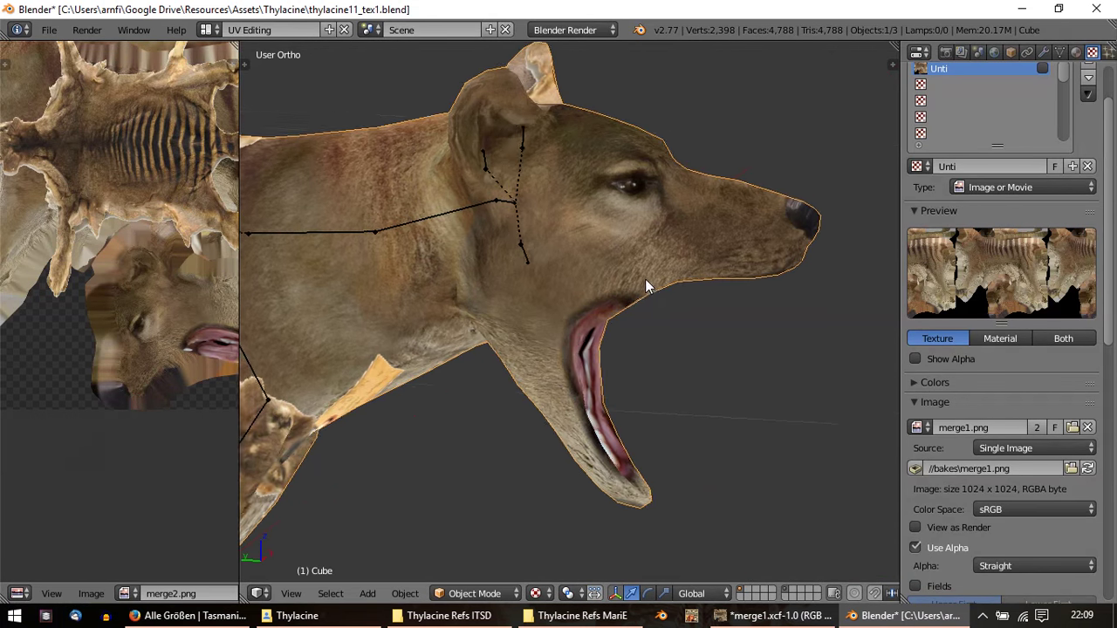
mouse_move(645, 278)
middle_mouse_down()
mouse_move(545, 255)
mouse_move(379, 261)
mouse_move(339, 277)
mouse_move(322, 259)
mouse_move(354, 316)
mouse_move(454, 344)
mouse_move(413, 329)
mouse_move(593, 351)
mouse_move(667, 257)
mouse_move(677, 195)
mouse_move(478, 214)
mouse_move(410, 262)
mouse_move(543, 276)
mouse_move(565, 306)
mouse_move(567, 275)
mouse_move(478, 239)
mouse_move(440, 237)
mouse_move(443, 259)
mouse_move(604, 258)
middle_mouse_up()
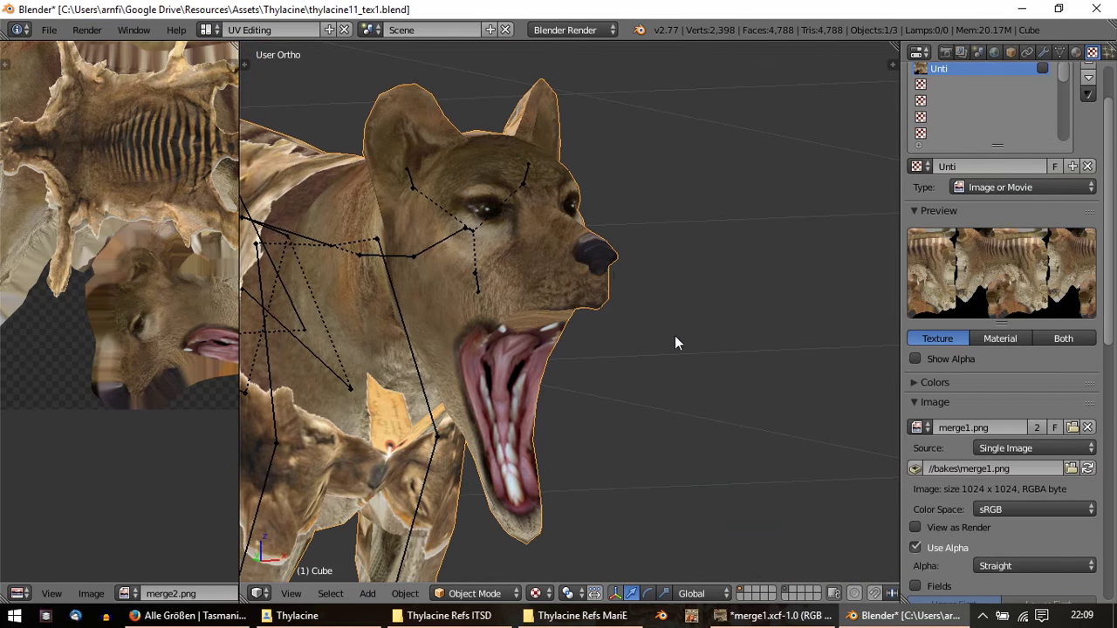
mouse_move(675, 342)
middle_mouse_down()
mouse_move(525, 330)
mouse_move(584, 301)
middle_mouse_up()
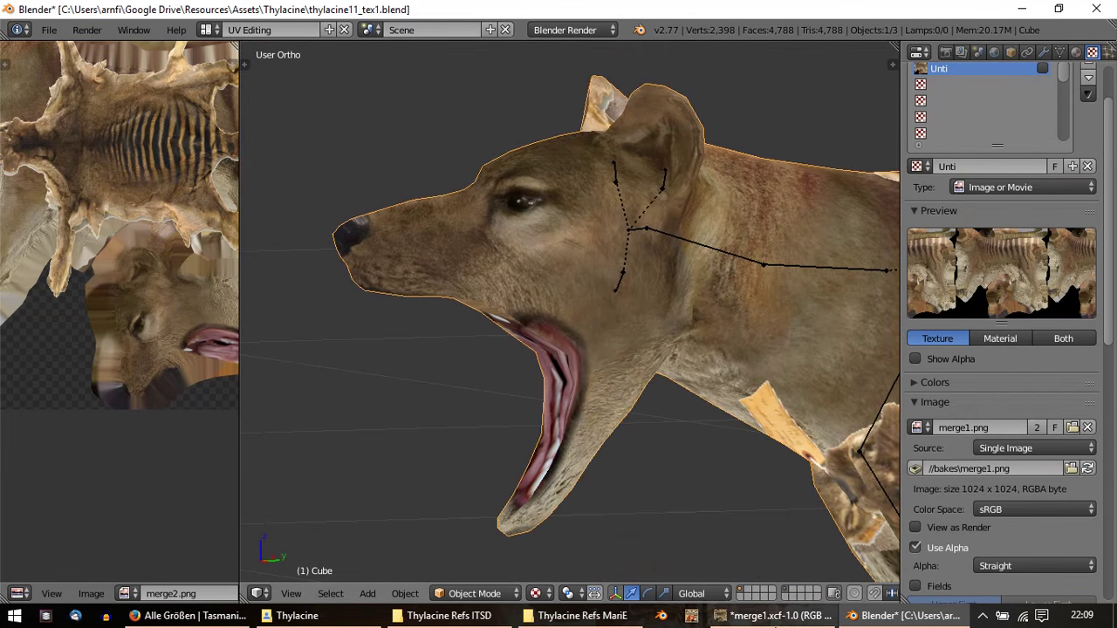
left_click(779, 615)
scroll(762, 398, "up", 2, "ctrl")
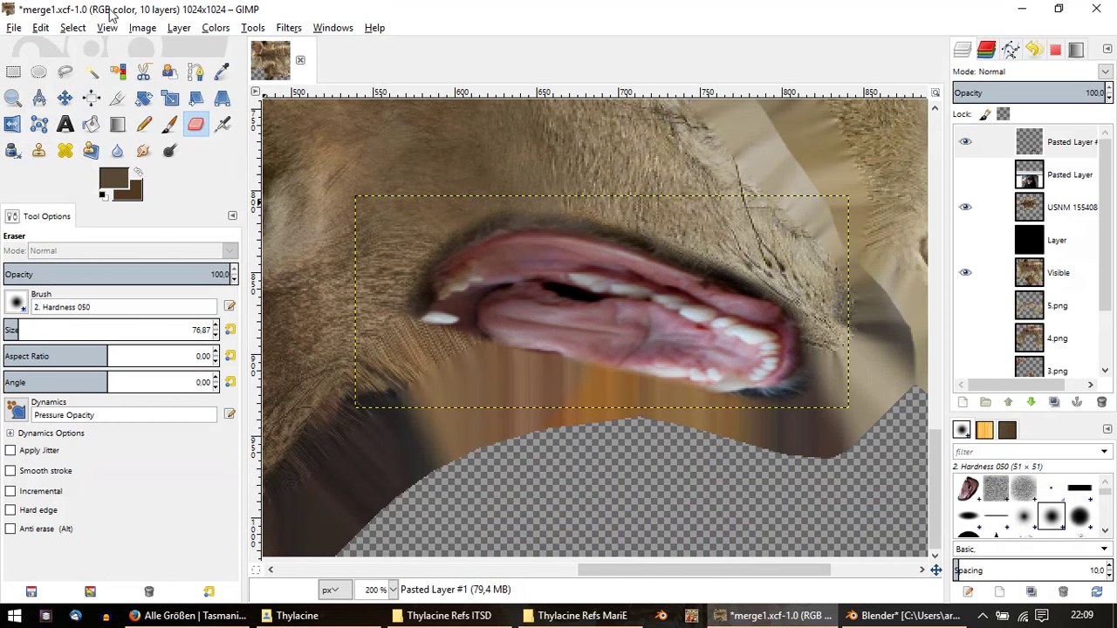
Step: Rescale the mouth layer to 107 px tall, shift it slightly, and compare with it hidden and shown
left_click(172, 101)
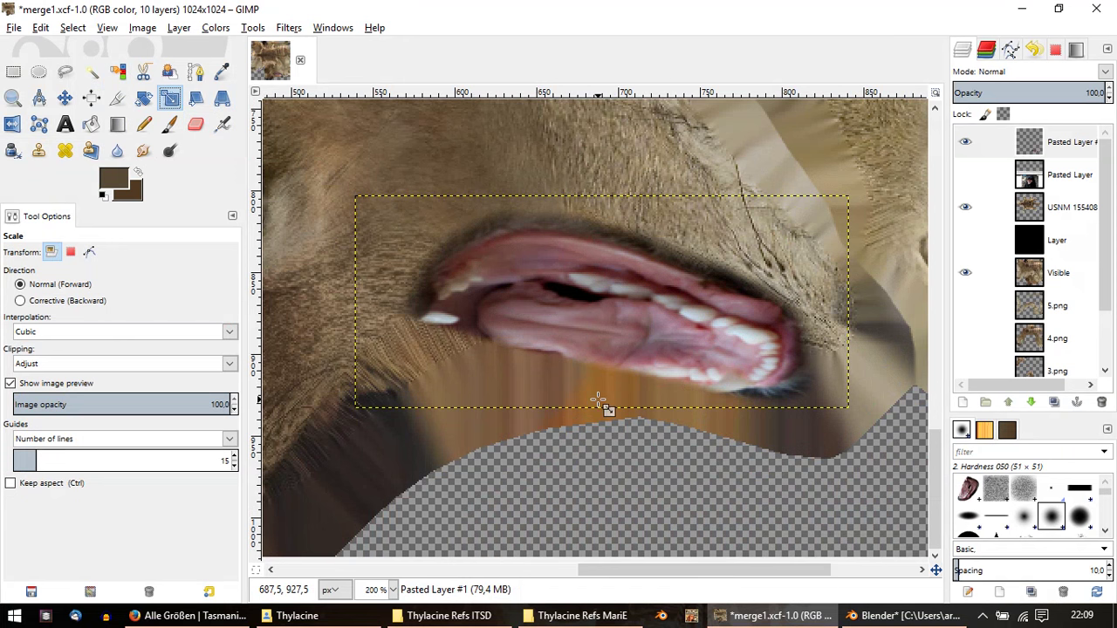
left_click_drag(602, 386, 627, 286)
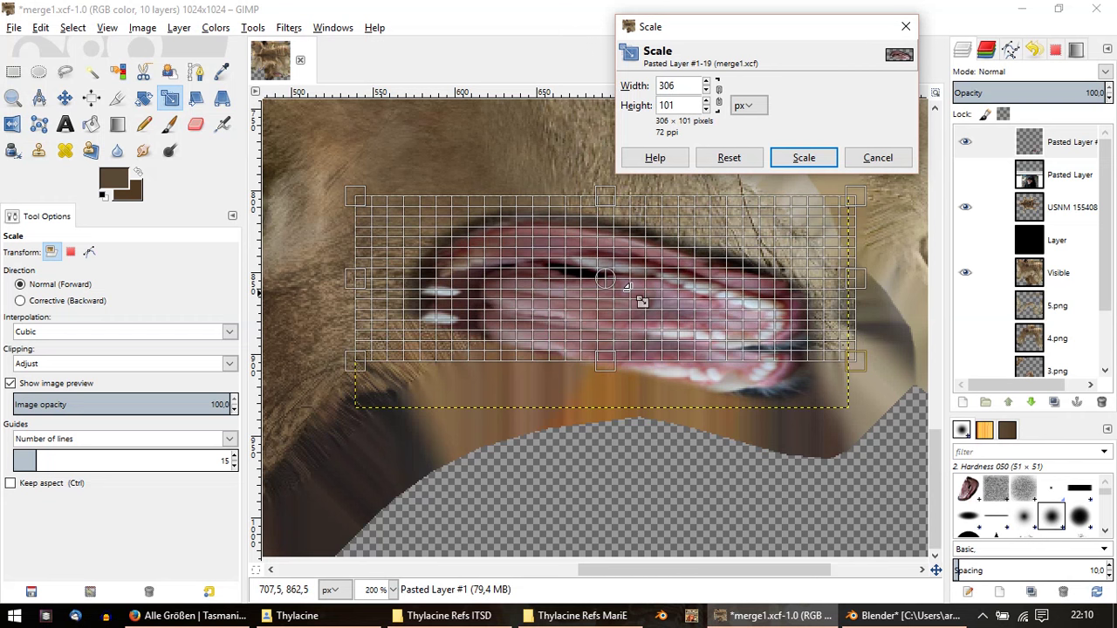
left_click(970, 144)
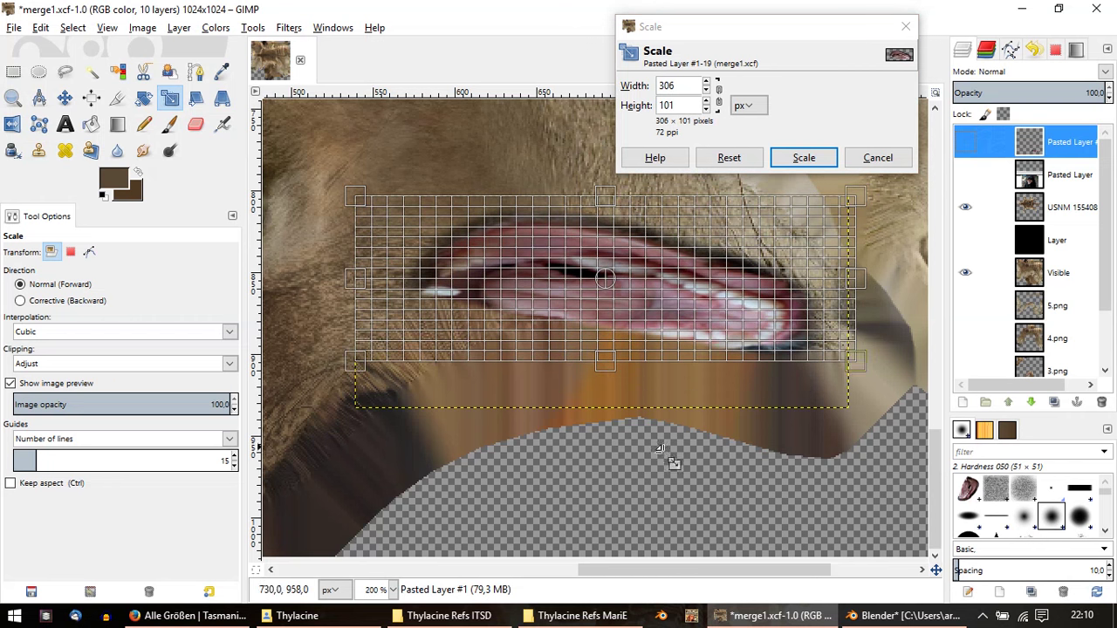
left_click_drag(611, 368, 611, 374)
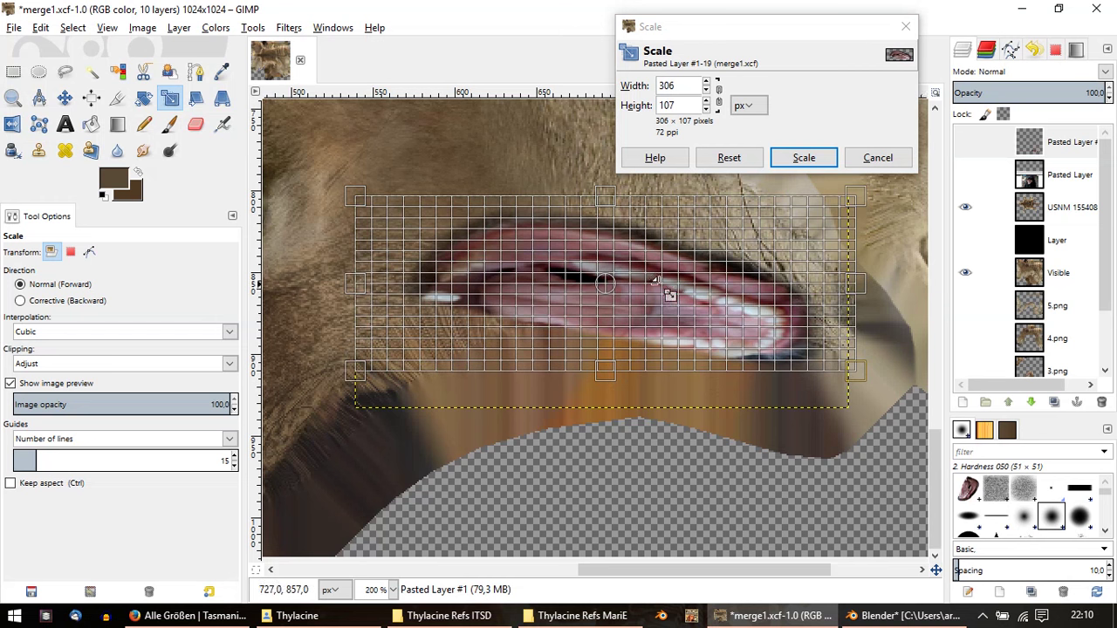
left_click_drag(605, 286, 629, 294)
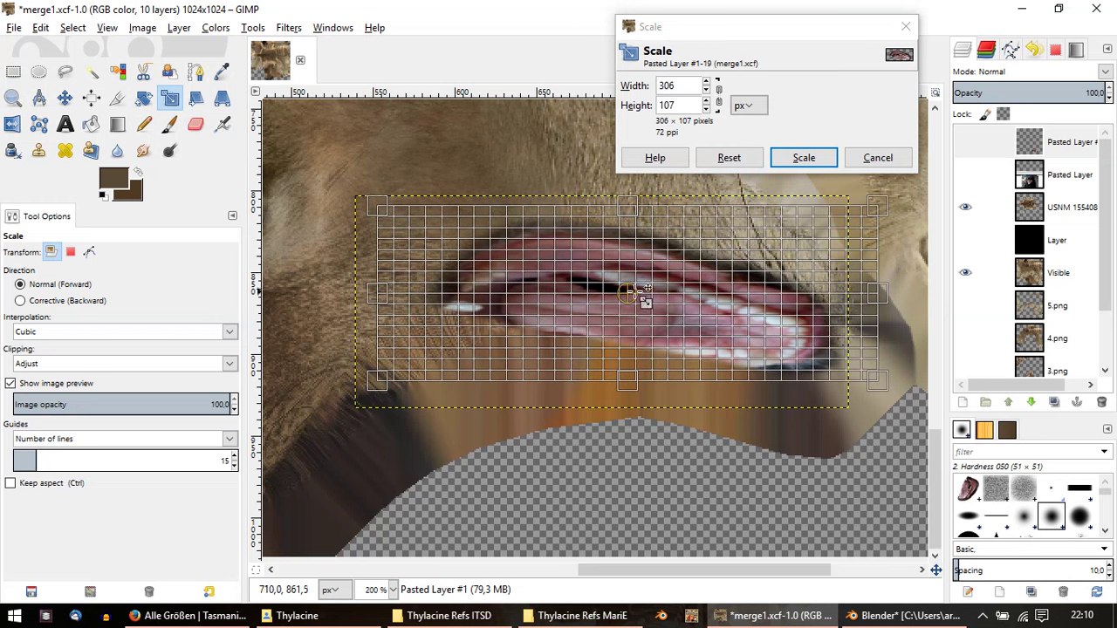
left_click(803, 157)
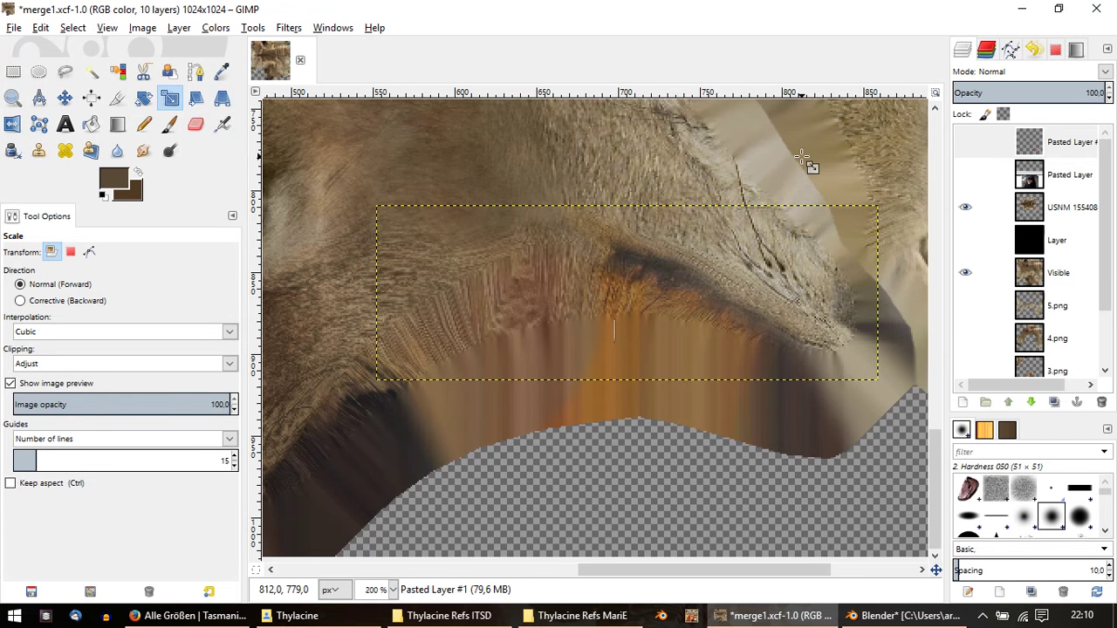
left_click(969, 144)
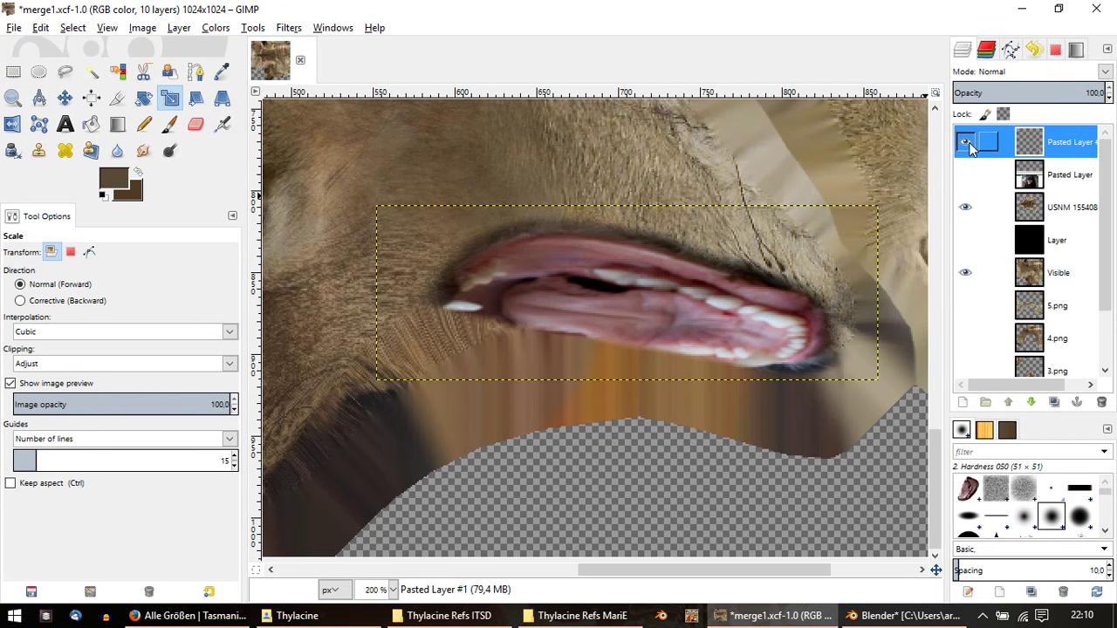
left_click(966, 142)
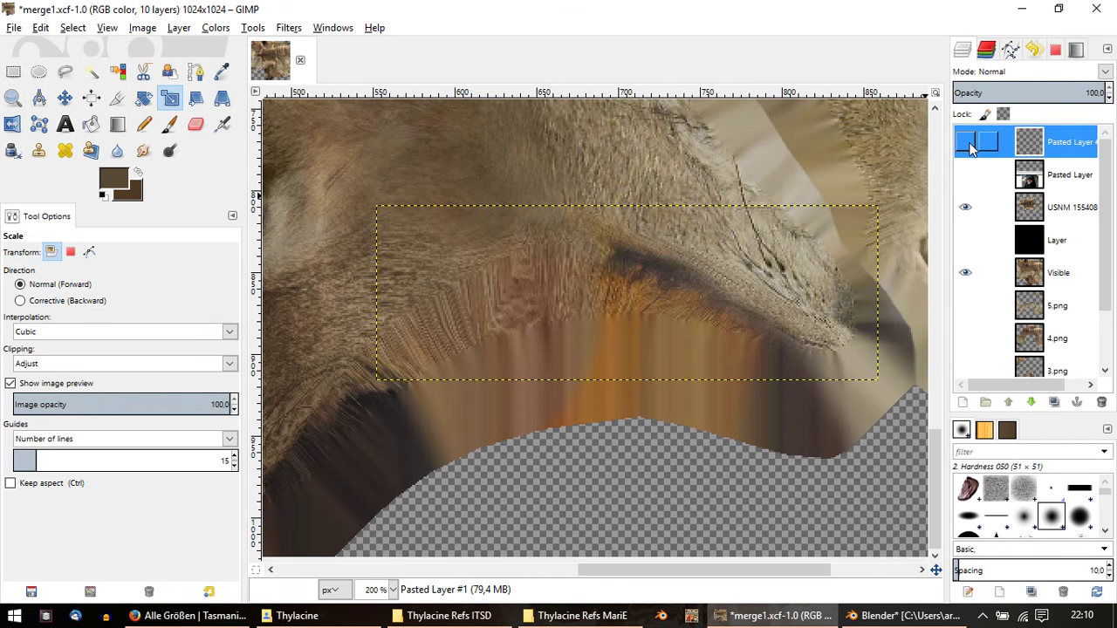
left_click(967, 142)
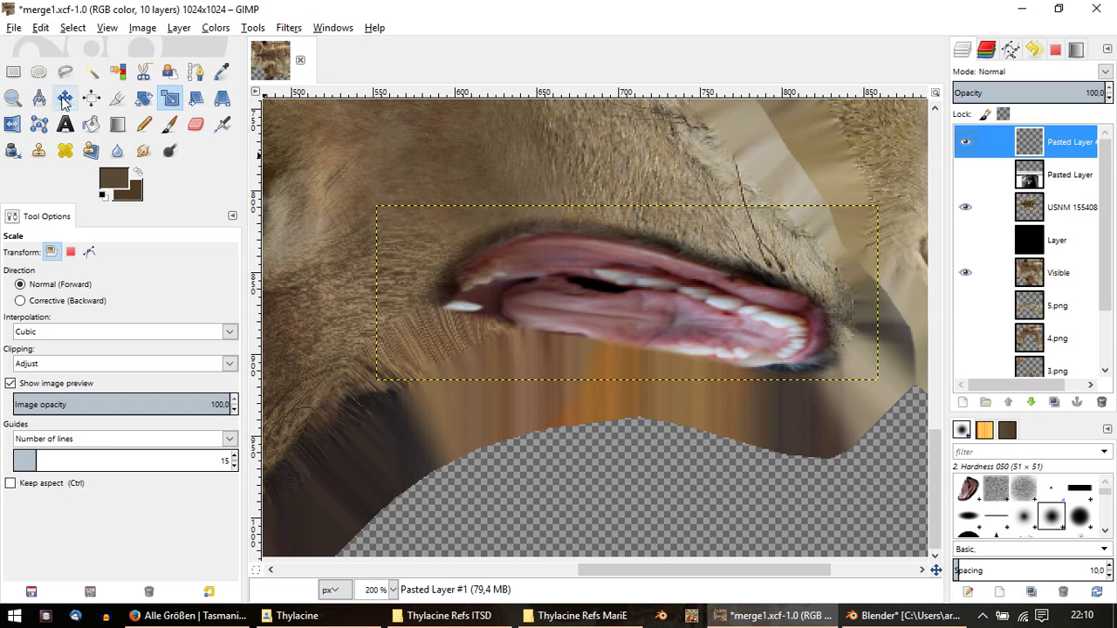
Step: Tilt the mouth layer a further 1.14° and re-export the texture as merge2.png
left_click(144, 98)
left_click_drag(816, 357, 823, 348)
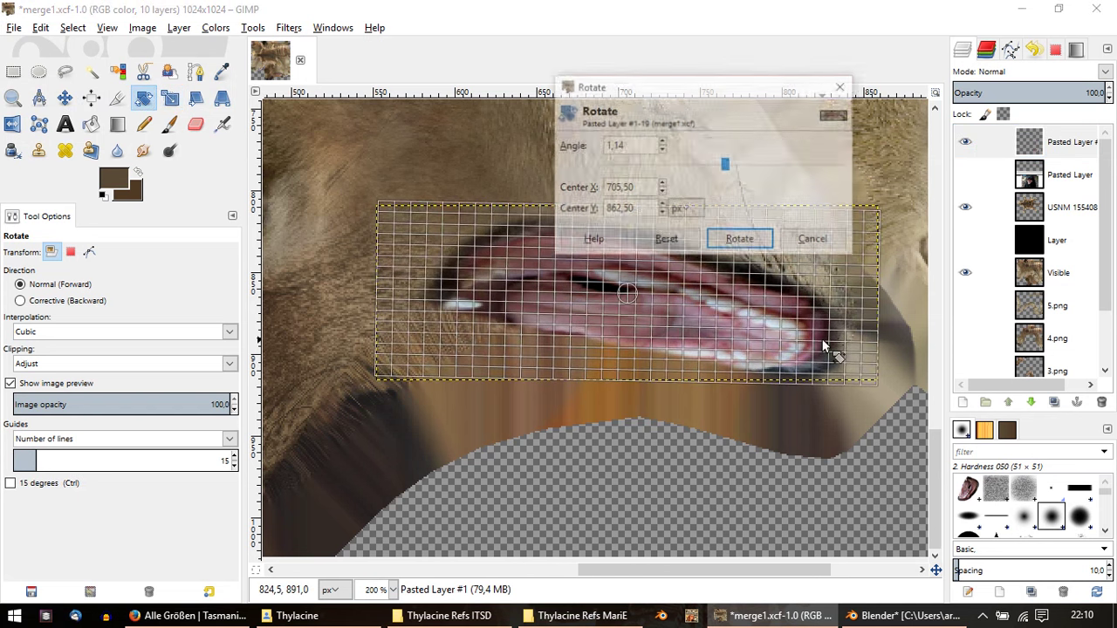
left_click(749, 238)
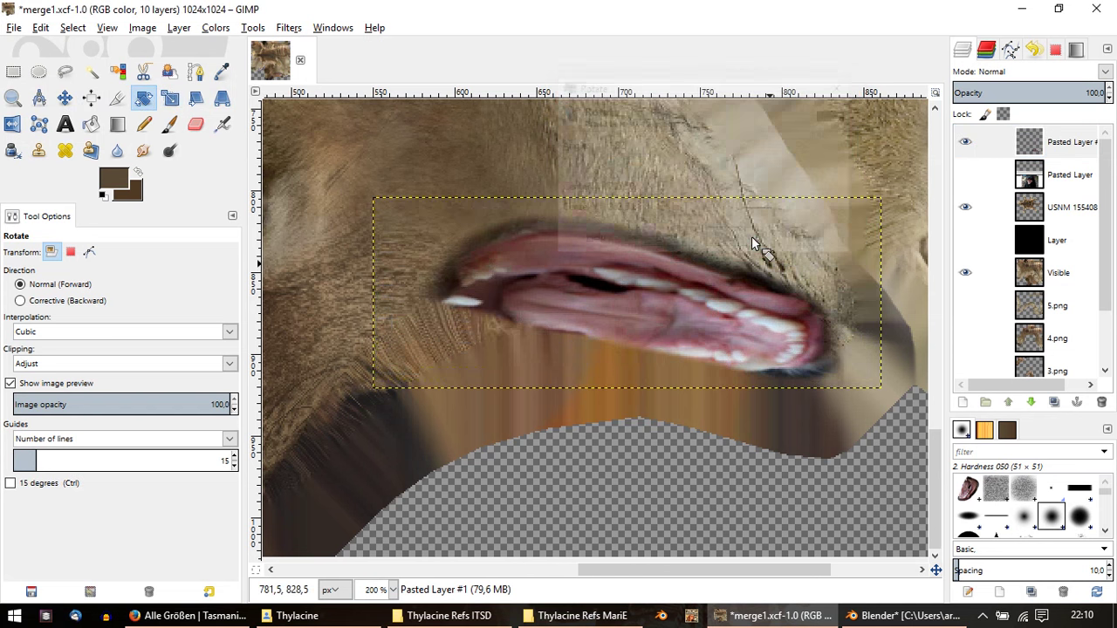
left_click(15, 27)
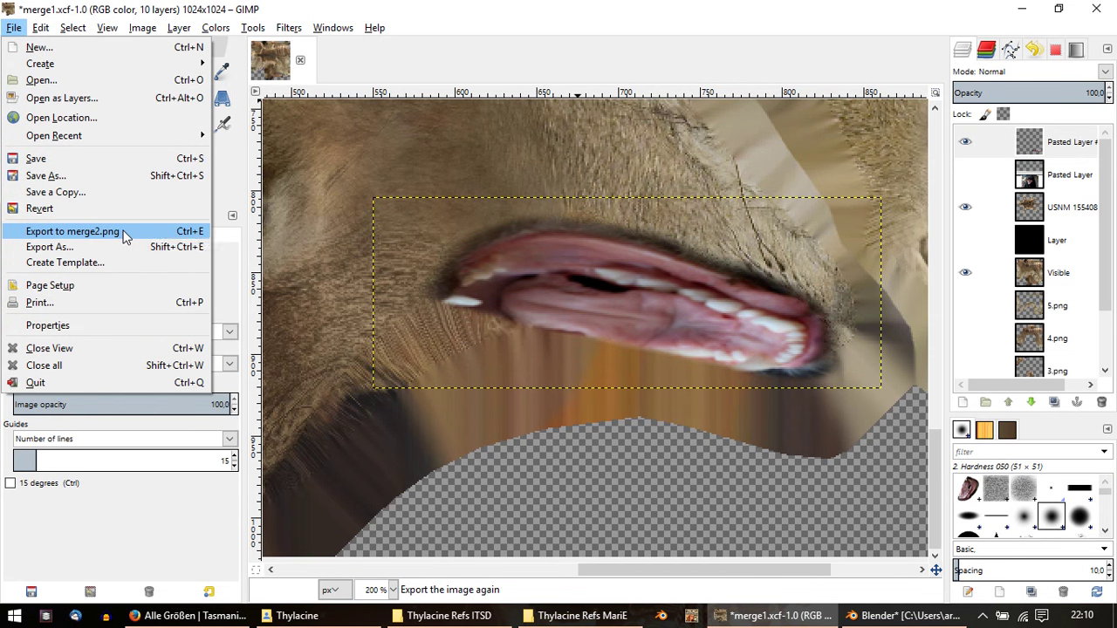
left_click(114, 233)
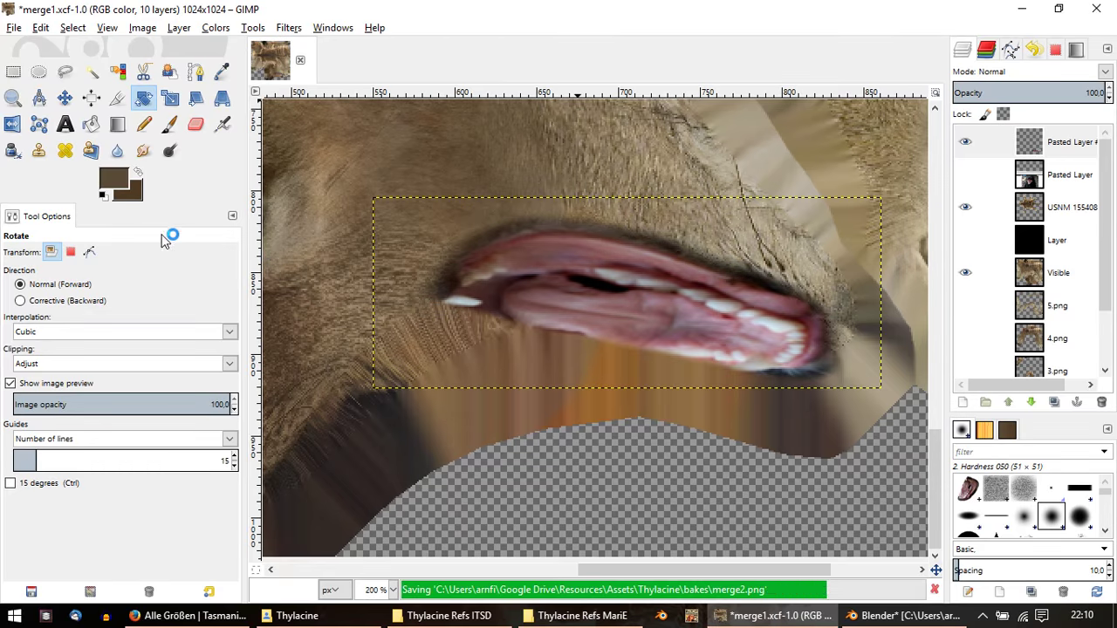
left_click(864, 615)
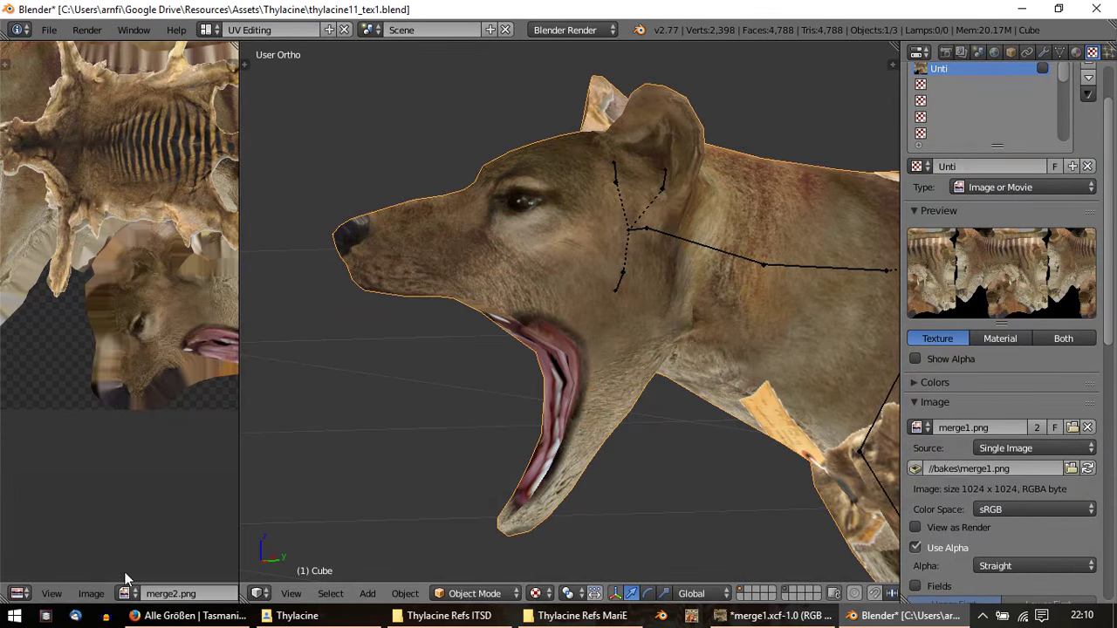
Step: Reload the updated merge2.png texture and orbit around the thylacine's open-mouthed head and snout
left_click(91, 593)
left_click(127, 491)
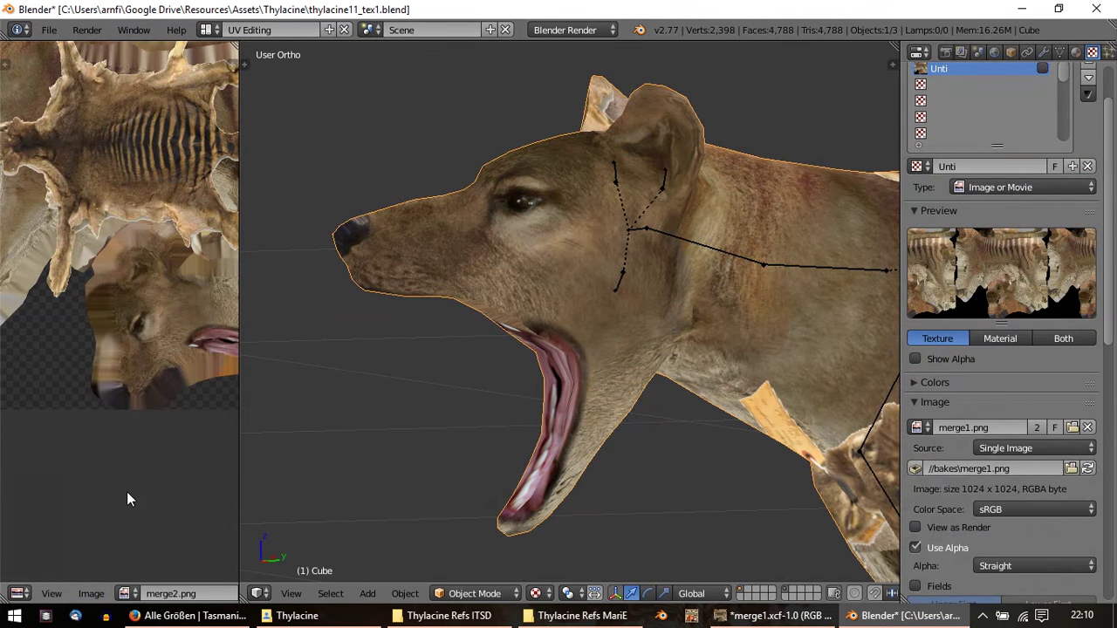
mouse_move(579, 363)
middle_mouse_down()
mouse_move(690, 378)
mouse_move(739, 366)
mouse_move(718, 377)
mouse_move(639, 302)
mouse_move(585, 298)
mouse_move(521, 341)
mouse_move(497, 375)
mouse_move(512, 374)
mouse_move(528, 346)
middle_mouse_up()
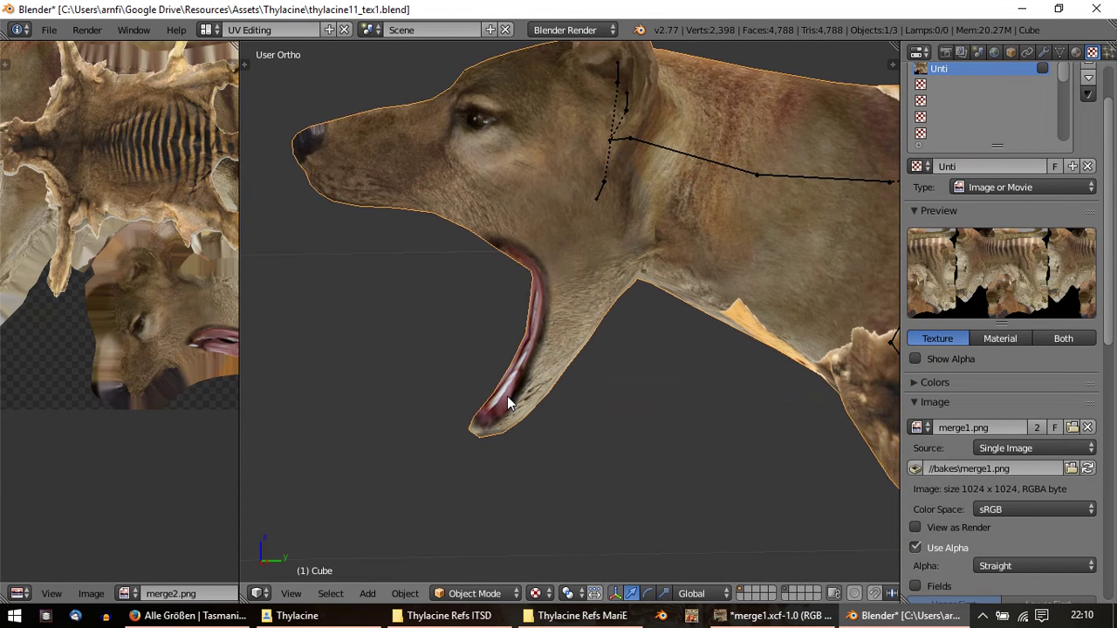
mouse_move(507, 396)
middle_mouse_down()
mouse_move(693, 423)
mouse_move(615, 398)
mouse_move(460, 488)
mouse_move(578, 386)
mouse_move(530, 235)
mouse_move(520, 295)
mouse_move(552, 346)
mouse_move(559, 227)
mouse_move(466, 273)
mouse_move(368, 403)
mouse_move(437, 364)
middle_mouse_up()
mouse_move(504, 229)
middle_mouse_down()
mouse_move(524, 387)
mouse_move(444, 257)
mouse_move(648, 261)
mouse_move(647, 230)
mouse_move(466, 270)
mouse_move(526, 314)
mouse_move(479, 310)
mouse_move(544, 270)
mouse_move(484, 270)
mouse_move(454, 319)
middle_mouse_up()
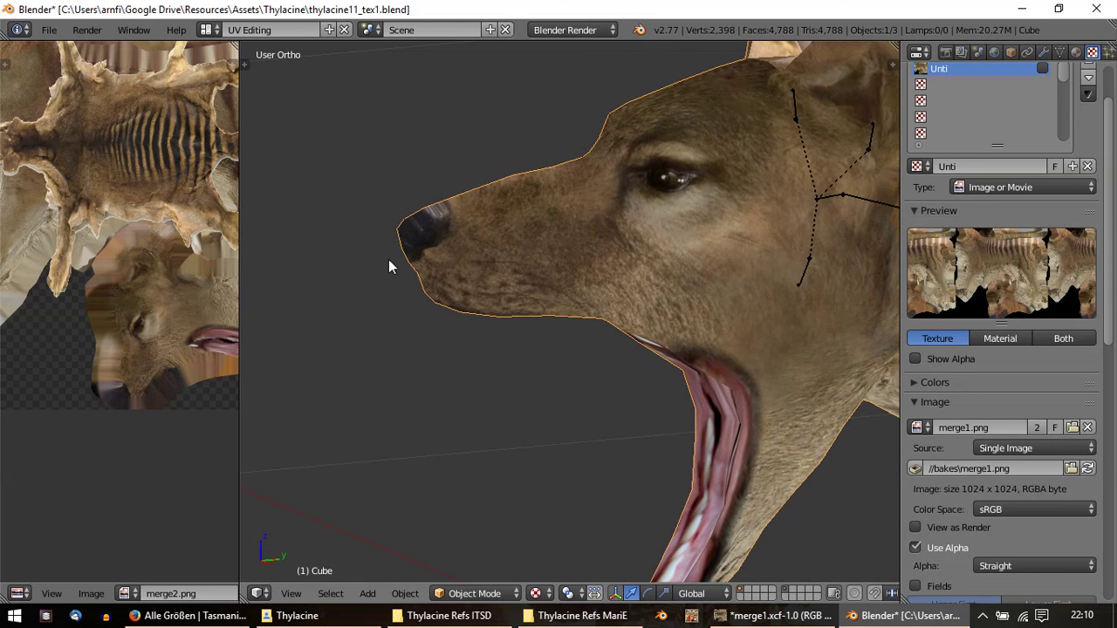
mouse_move(385, 234)
middle_mouse_down()
mouse_move(524, 313)
mouse_move(588, 312)
mouse_move(552, 367)
mouse_move(455, 300)
mouse_move(535, 258)
mouse_move(523, 231)
mouse_move(505, 271)
middle_mouse_up()
Step: Compare the Tiger Quoll and spotted quoll photos across the Flickr tabs
left_click(187, 615)
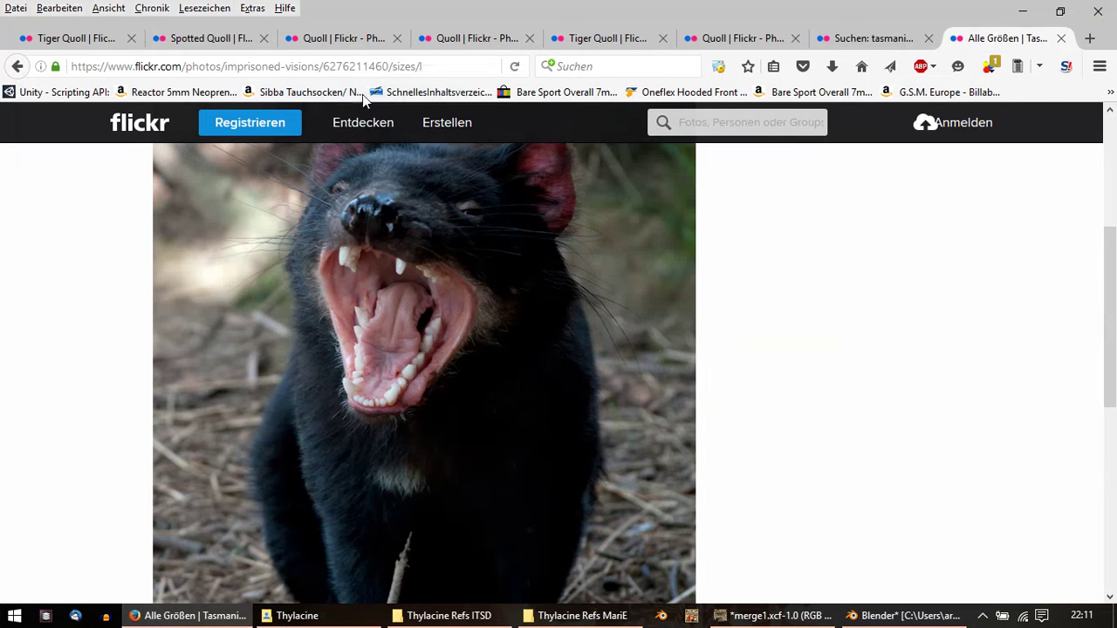
left_click(650, 41)
left_click(463, 40)
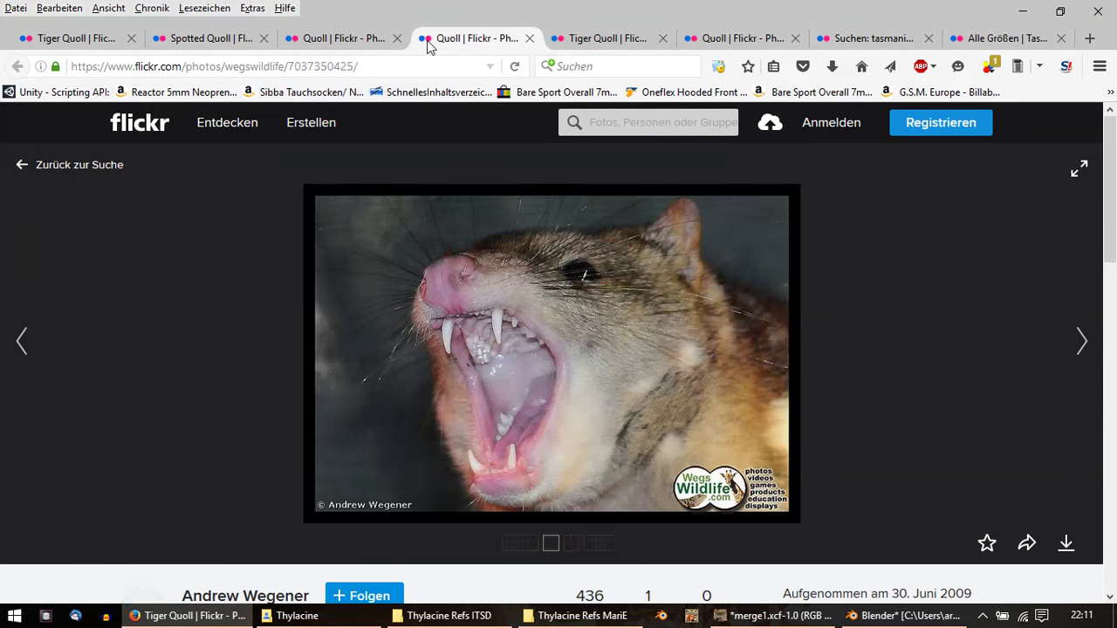
left_click(352, 41)
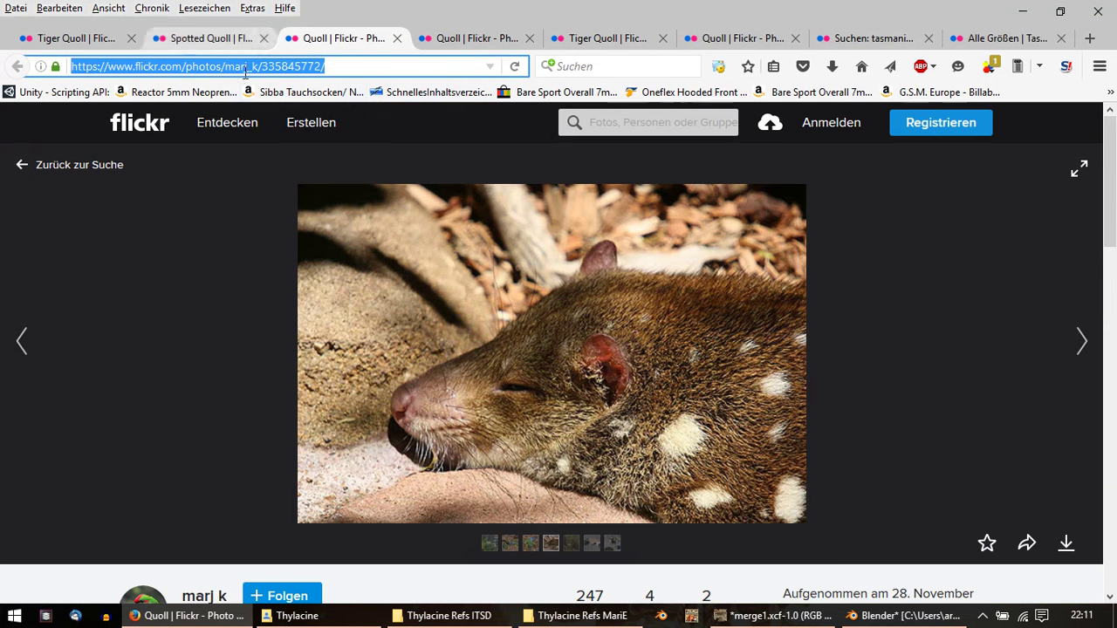
left_click(510, 365)
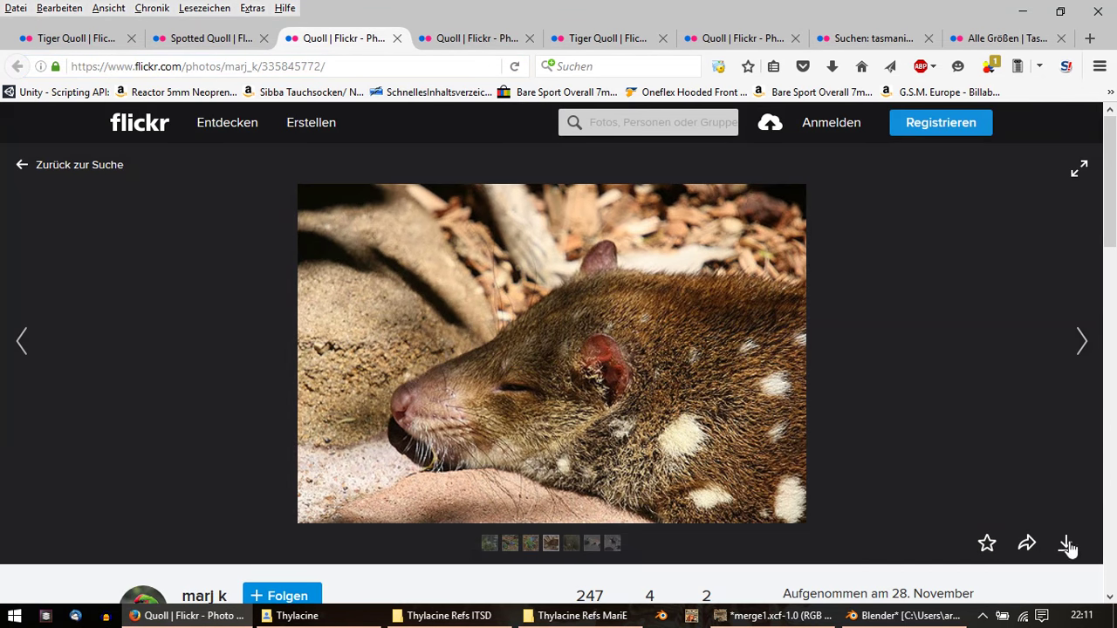
left_click(1067, 545)
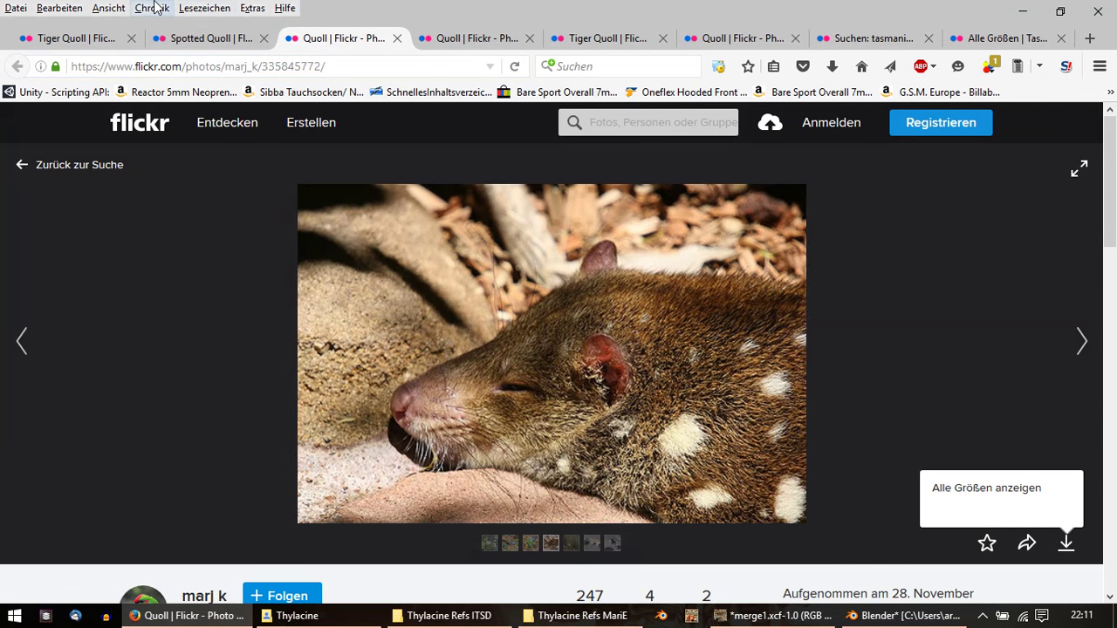
left_click(193, 38)
left_click(637, 39)
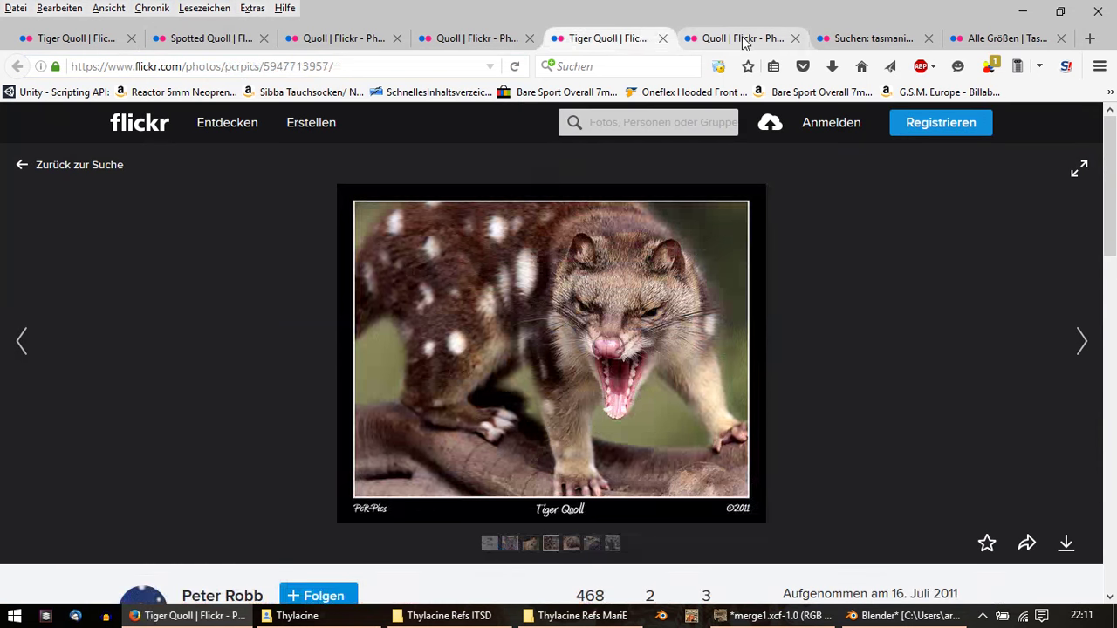
left_click(744, 40)
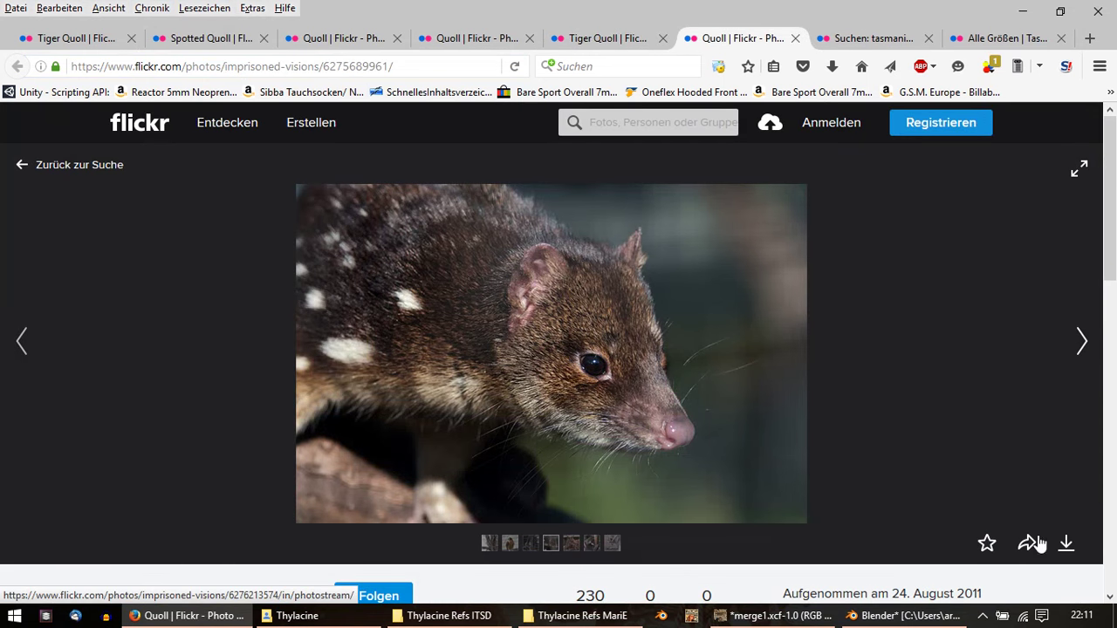
Step: Open the spotted quoll close-up's all-sizes page (Alle Größen anzeigen) and view the large photo
left_click(1067, 545)
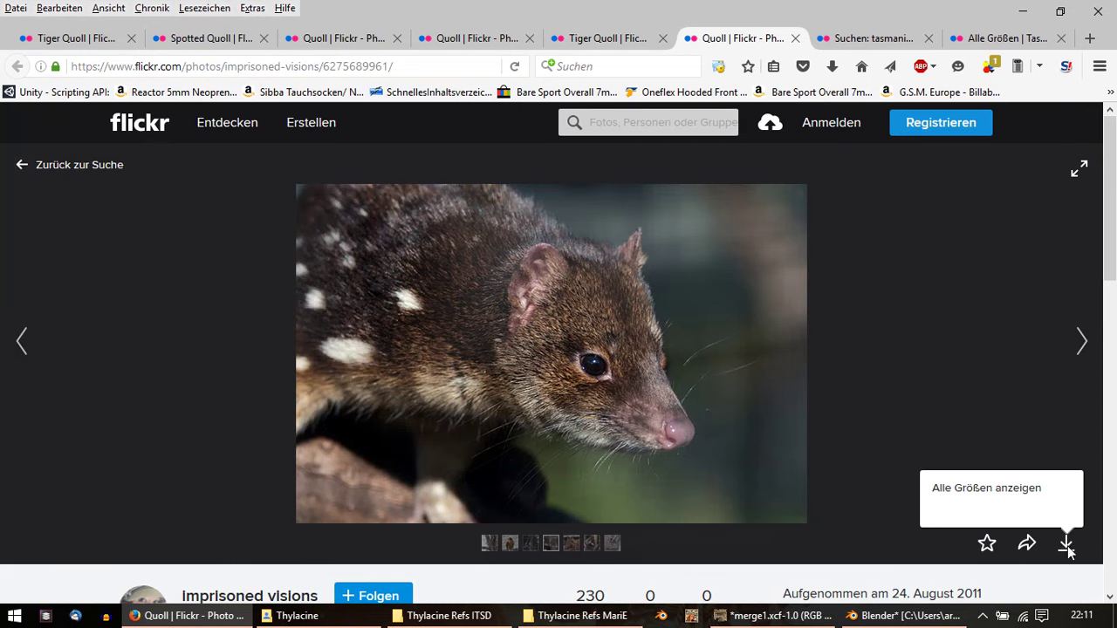
left_click(746, 446)
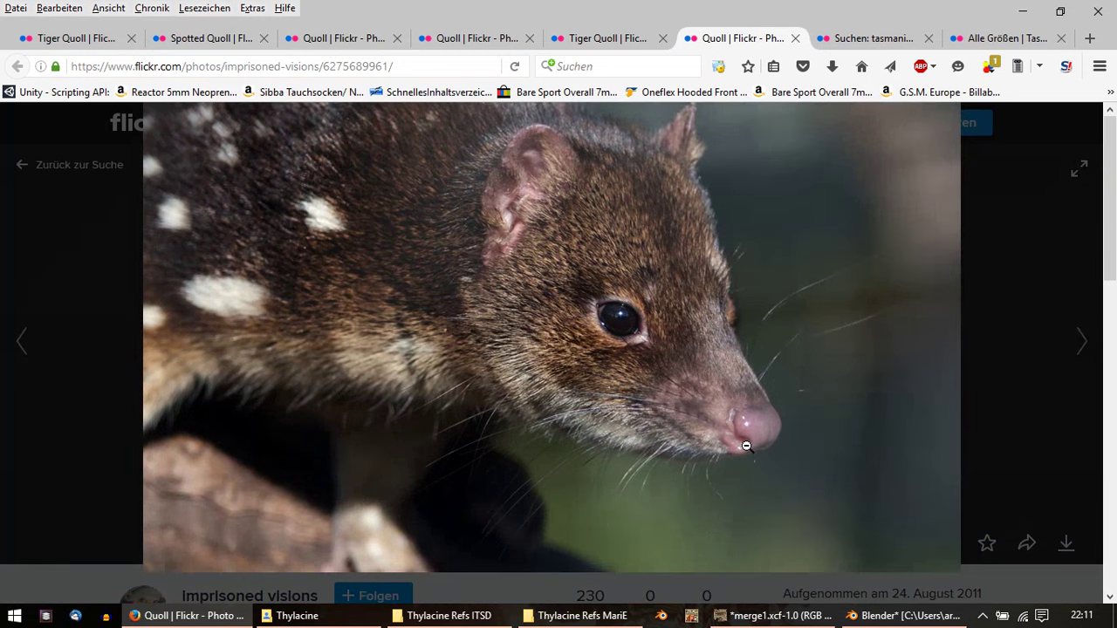
left_click(746, 446)
left_click(1065, 544)
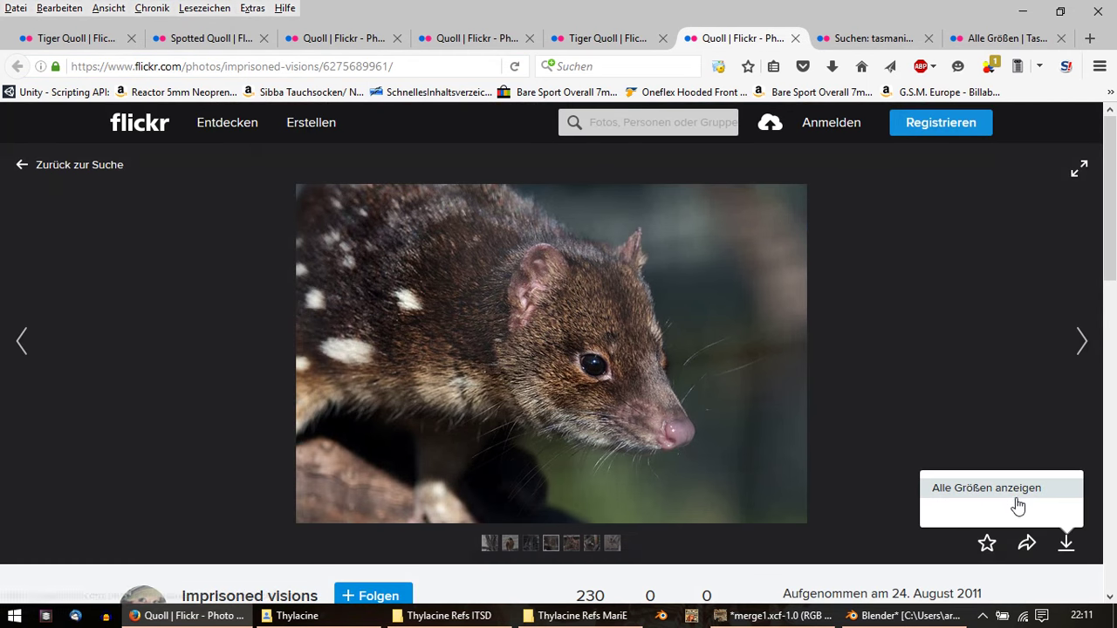
left_click(1017, 507)
scroll(708, 325, "down", 2)
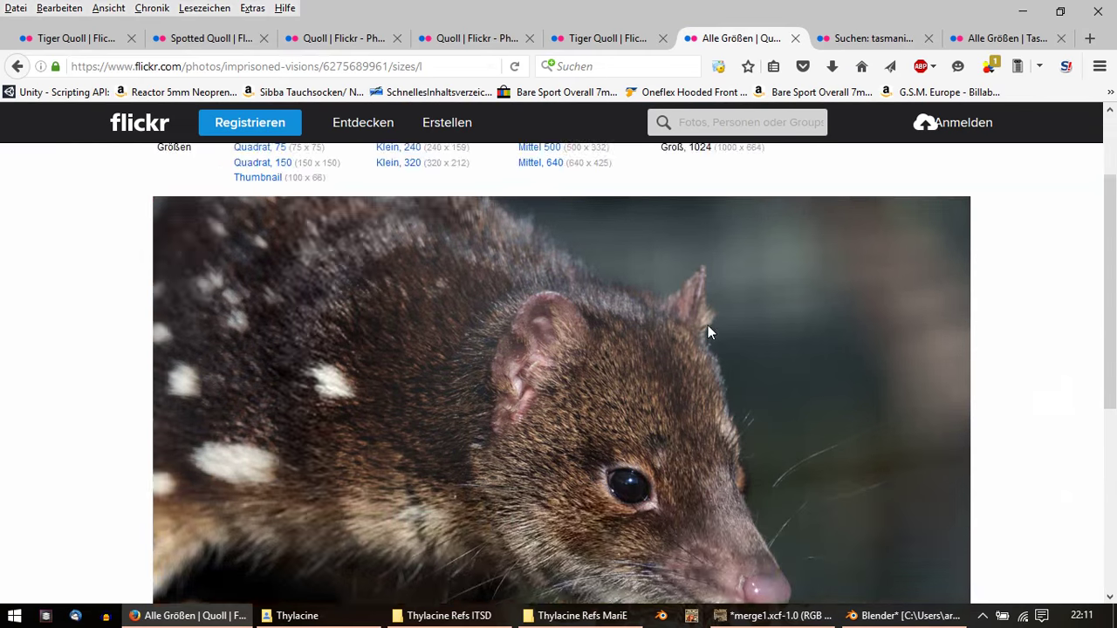
scroll(708, 324, "down", 2)
scroll(711, 321, "up", 1)
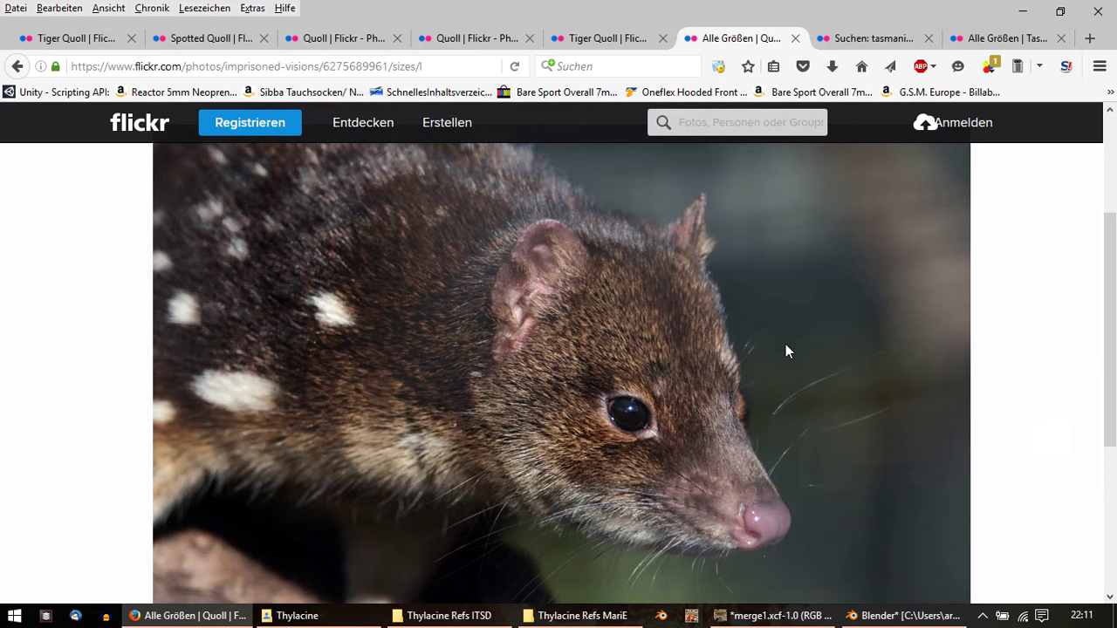
left_click(772, 616)
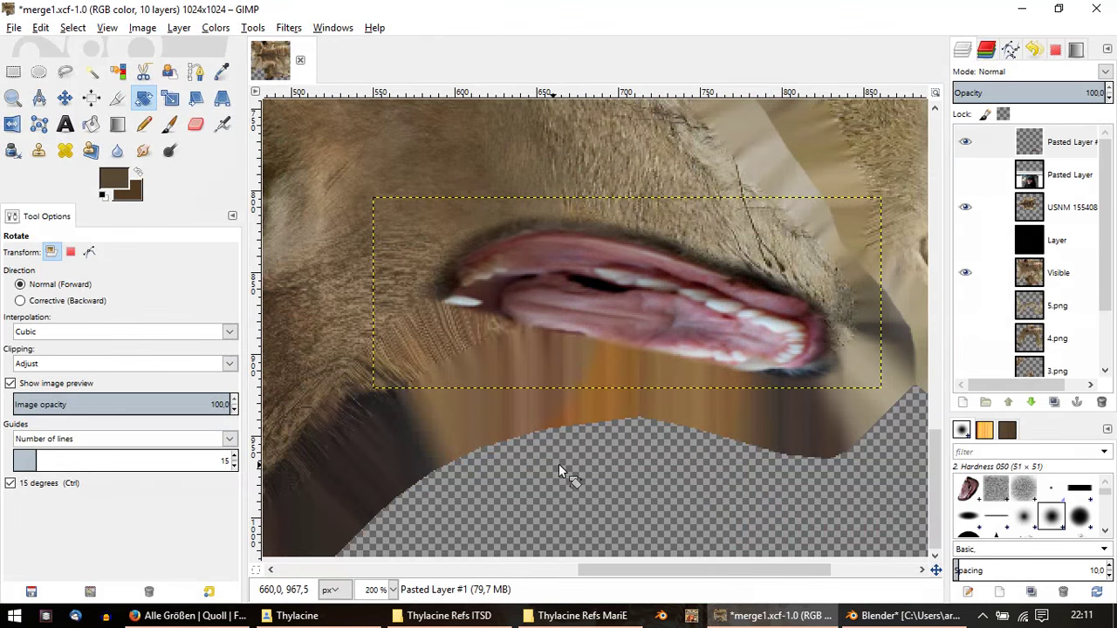
Step: Undo the unwanted fur paste and add a new empty layer
key("ctrl+v")
scroll(600, 441, "down", 1, "ctrl")
key("ctrl+z")
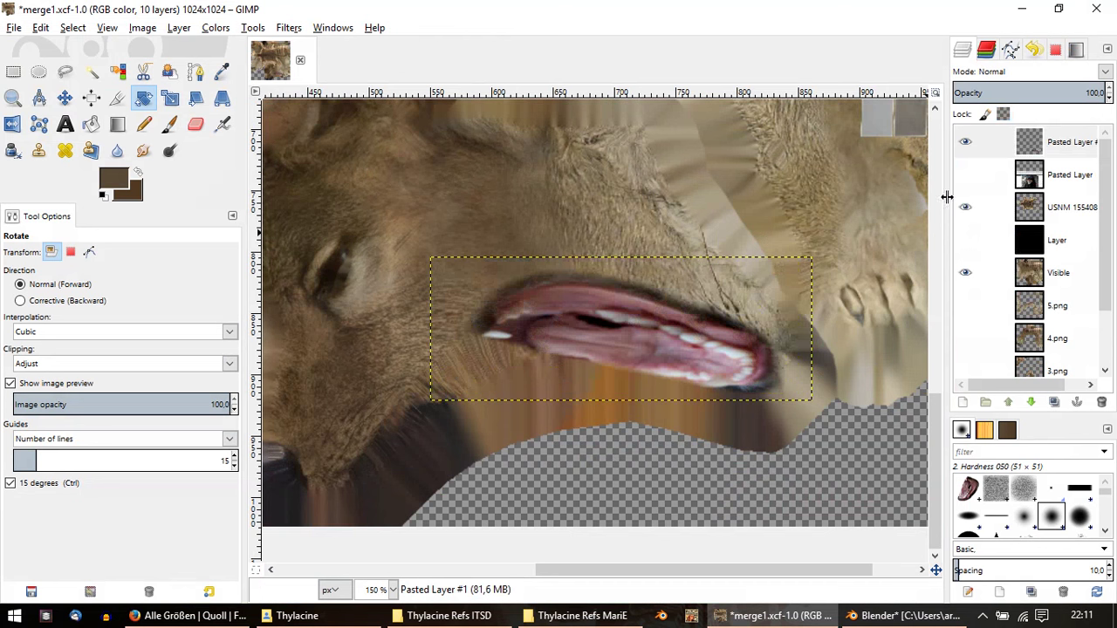
right_click(1034, 153)
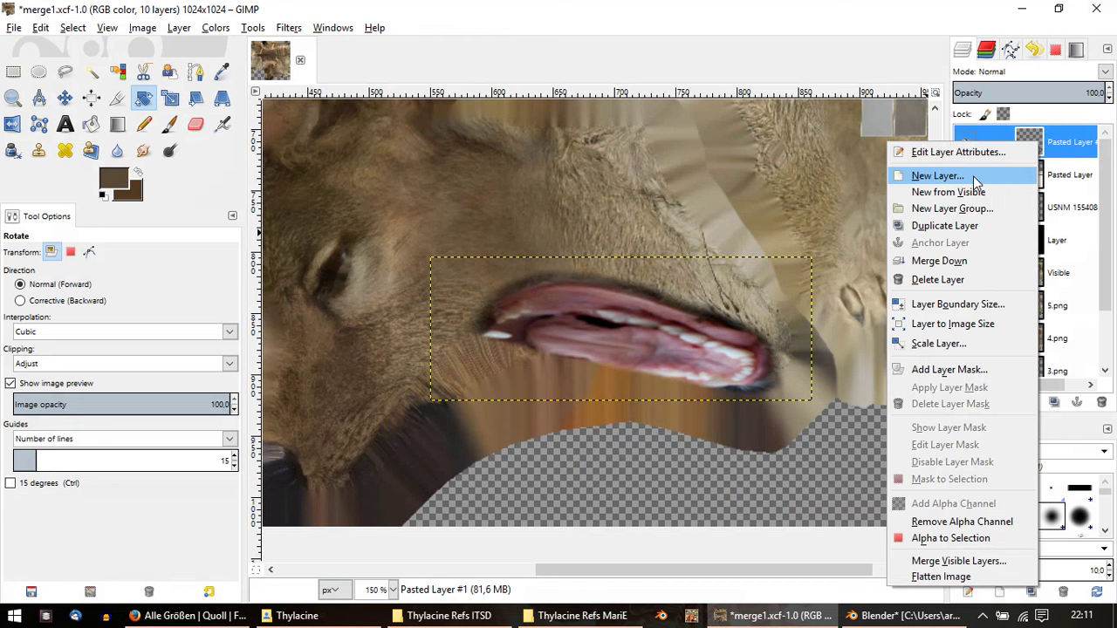
left_click(973, 176)
left_click(979, 310)
Step: Paste the Flickr quoll screenshot and anchor it onto the new layer
key("ctrl+v")
scroll(695, 287, "down", 3, "ctrl")
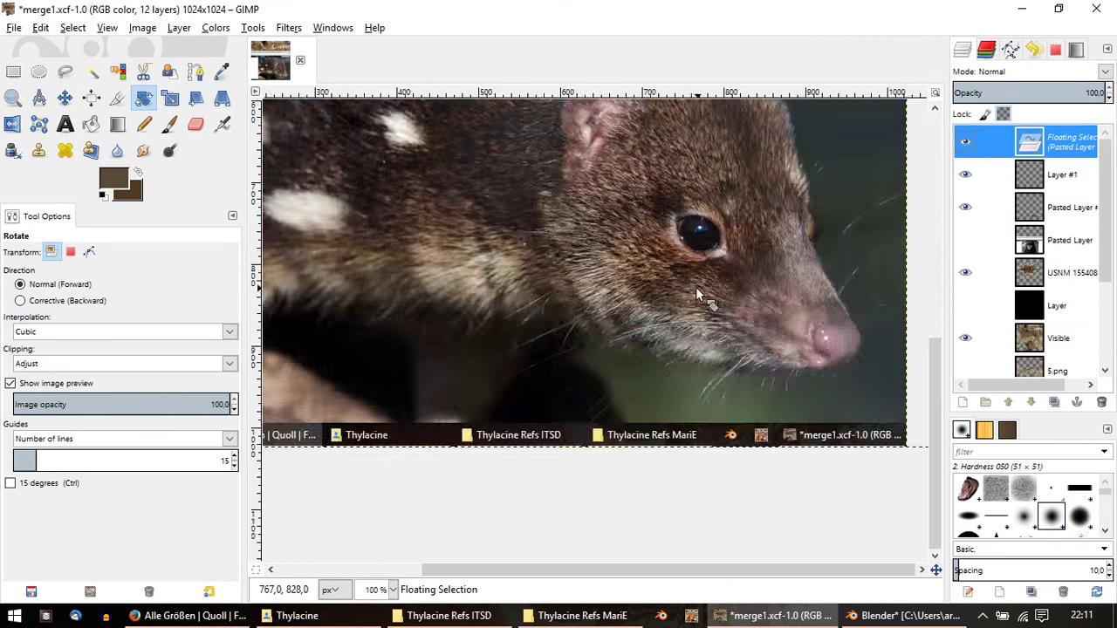
left_click(64, 72)
key("plus")
key("plus")
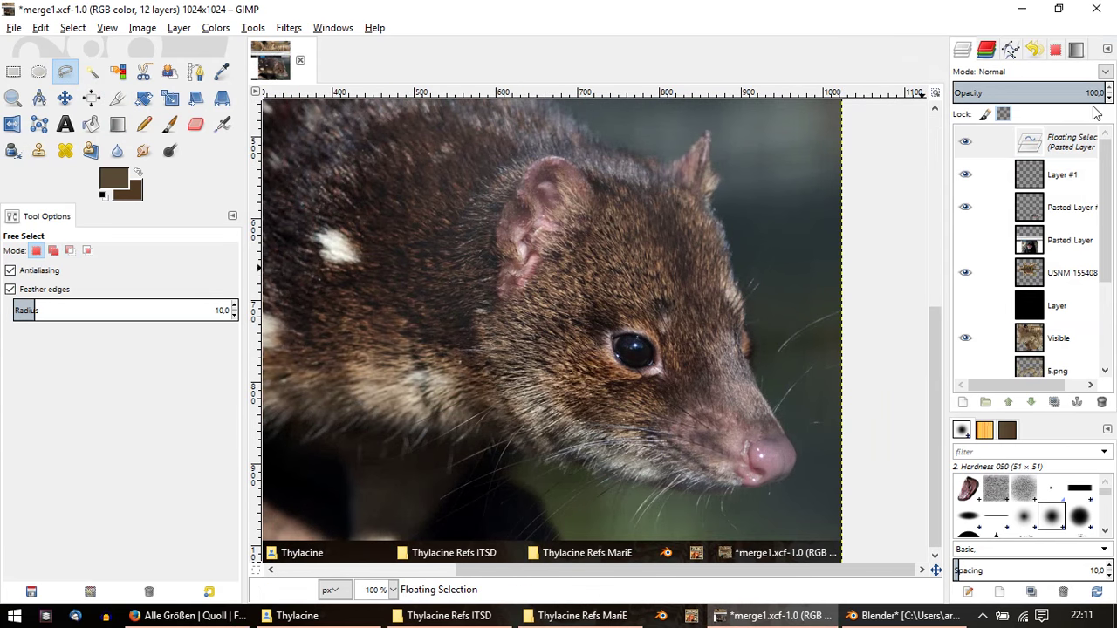
right_click(1066, 145)
left_click(964, 245)
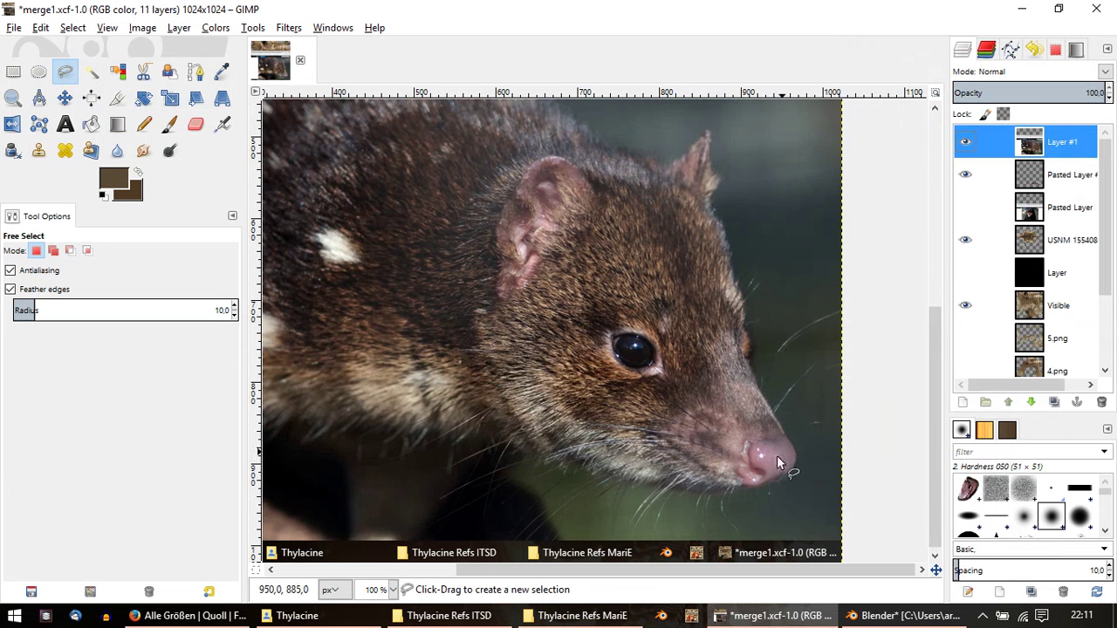
Step: Free-select the quoll's head and snout, subtracting the area below and beyond the snout edge
left_click_drag(797, 480, 807, 435)
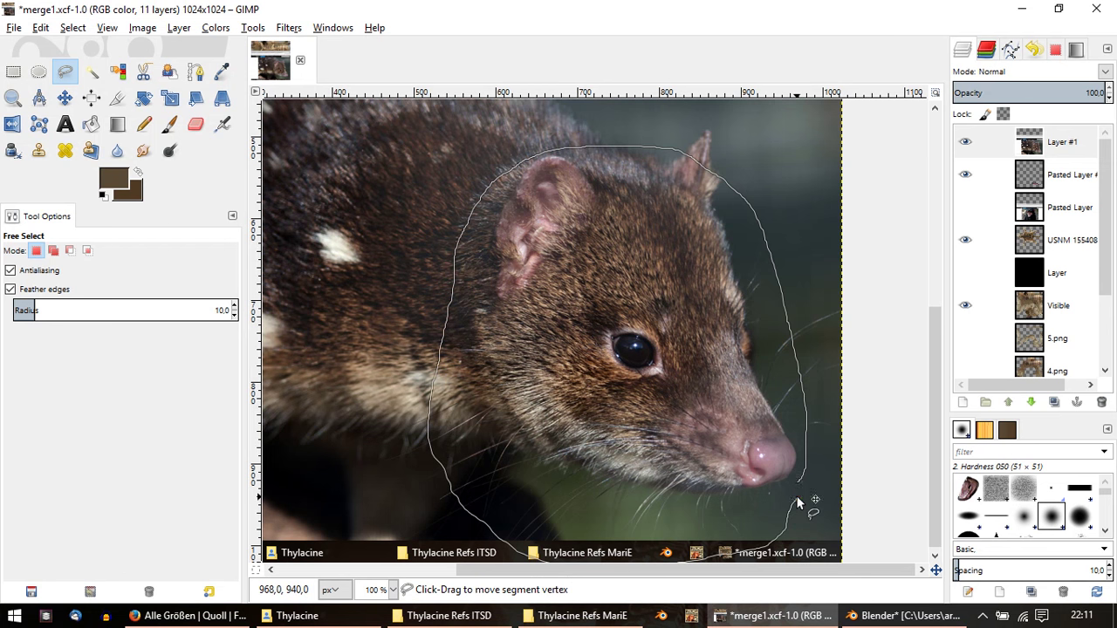
key("Return")
left_click_drag(568, 474, 505, 455)
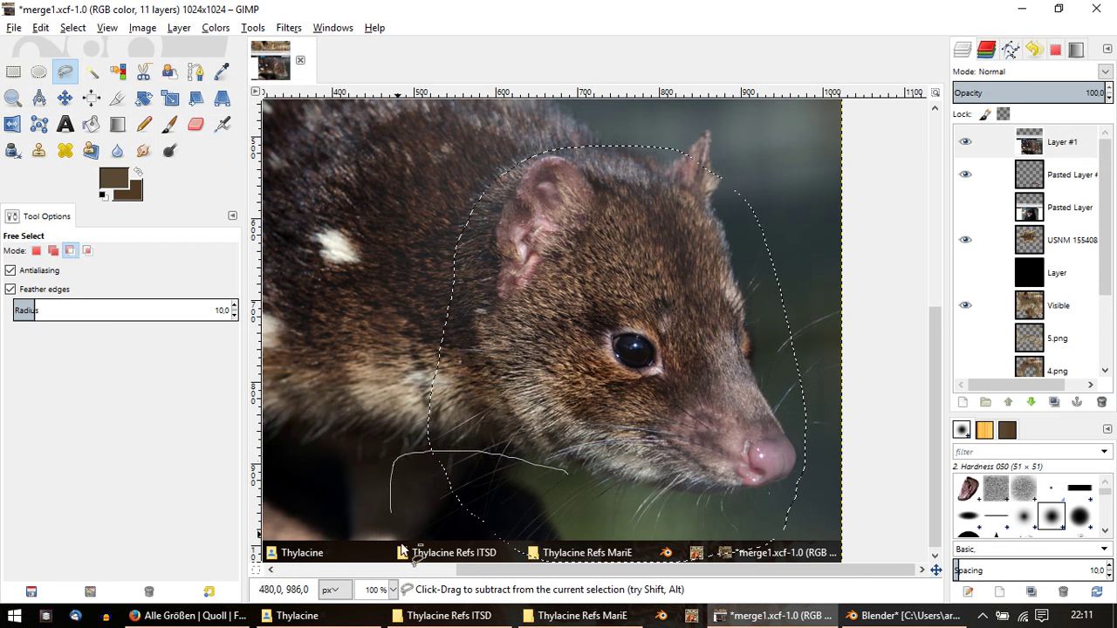
left_click_drag(400, 547, 401, 538)
key("Return")
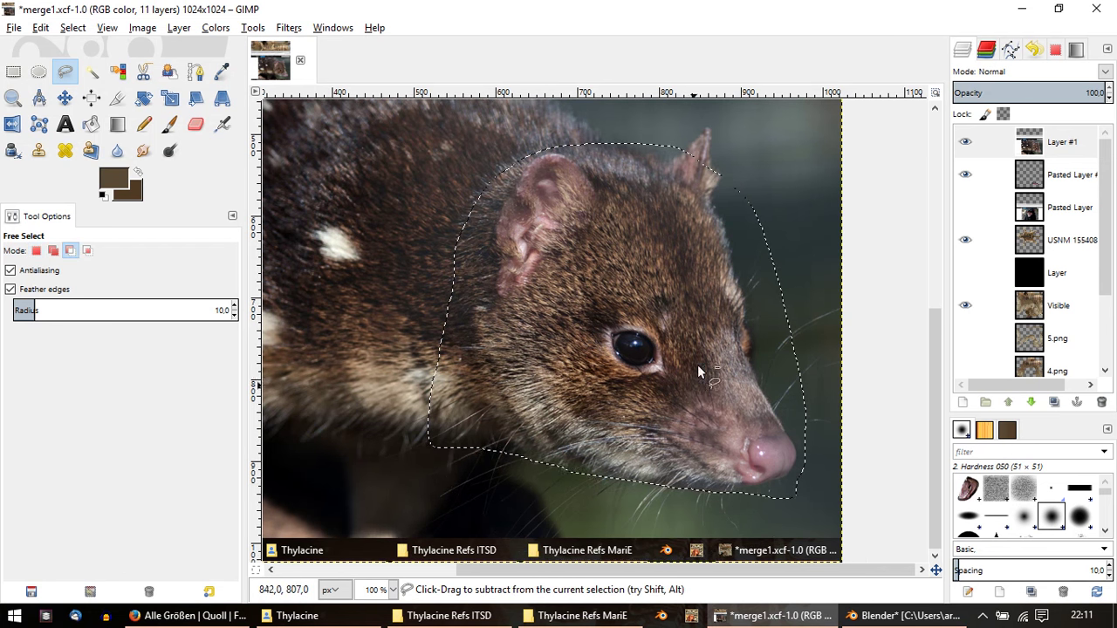
left_click_drag(732, 113, 699, 157)
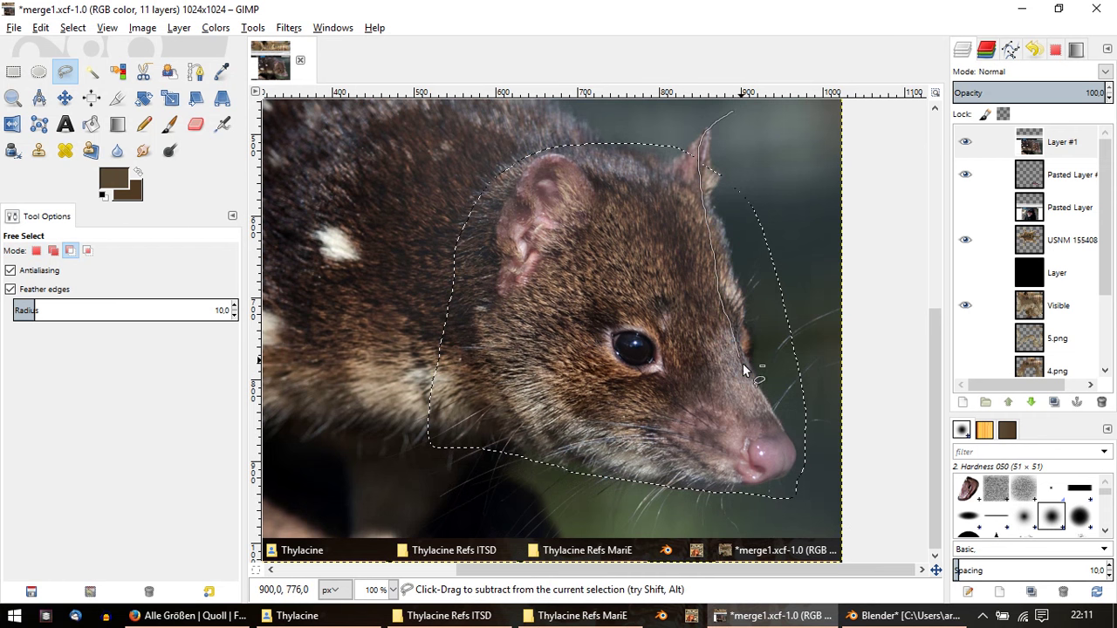
left_click(757, 118)
key("Return")
Step: Copy the quoll head, hide the screenshot layer, and paste the head as its own layer
key("ctrl+c")
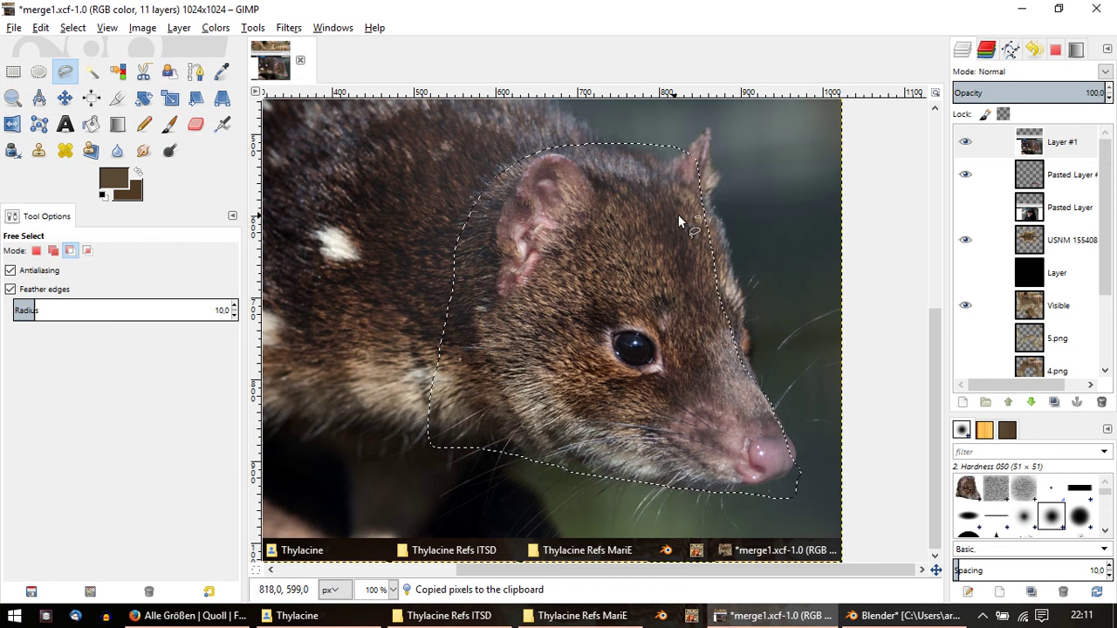
left_click(966, 143)
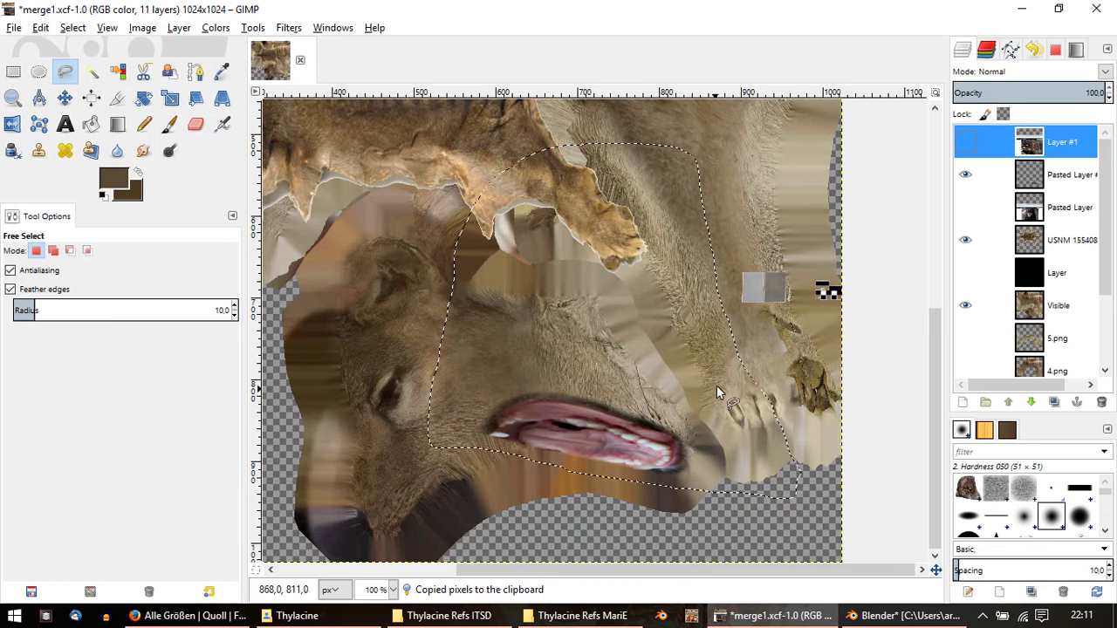
key("ctrl+v")
right_click(1052, 150)
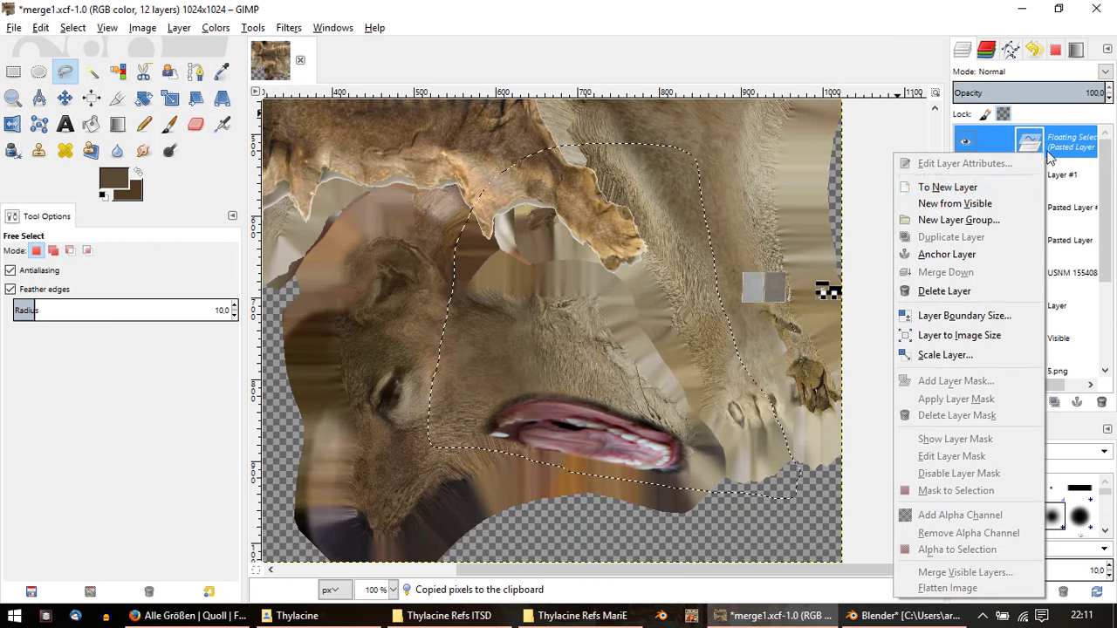
left_click(993, 187)
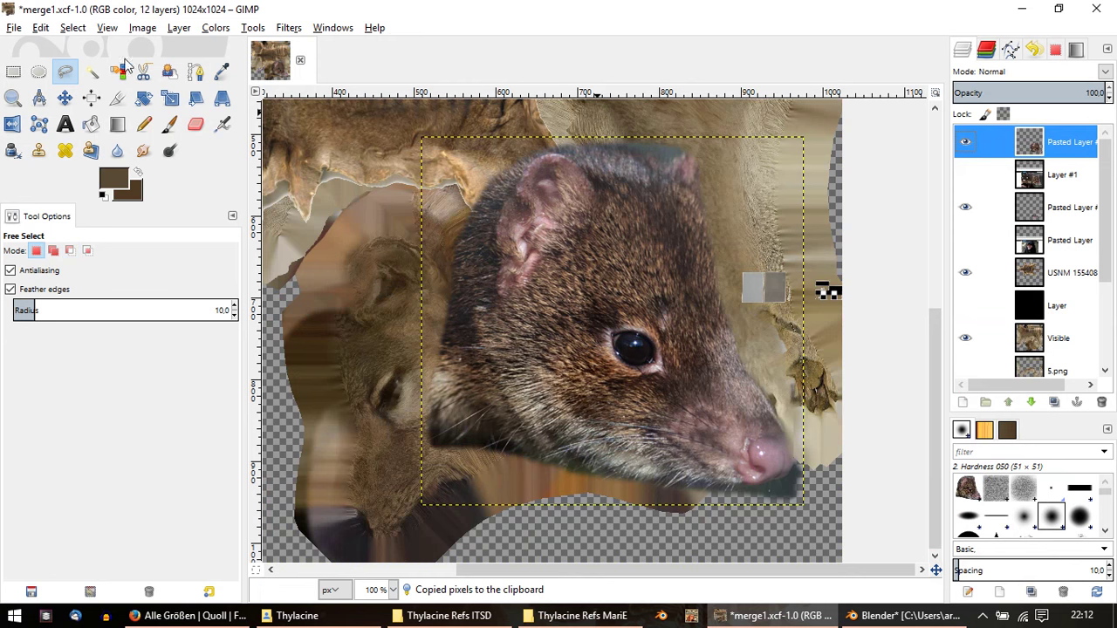
Step: Flip Pasted Layer #2 horizontally, then rotate it about -28.5° so the snout points down-left
left_click(11, 124)
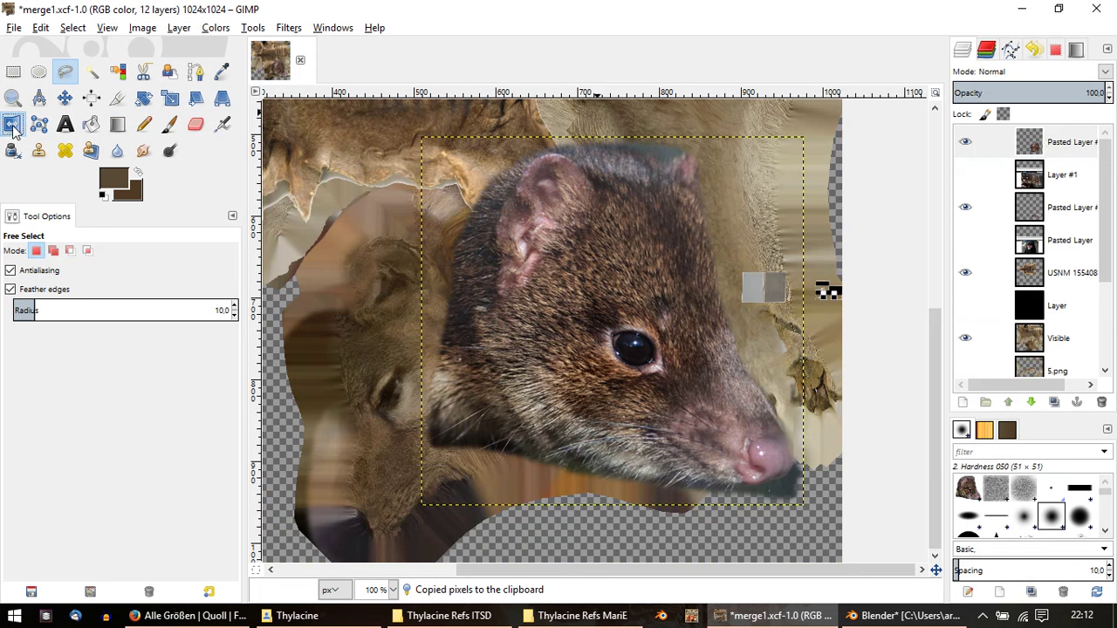
left_click(688, 378)
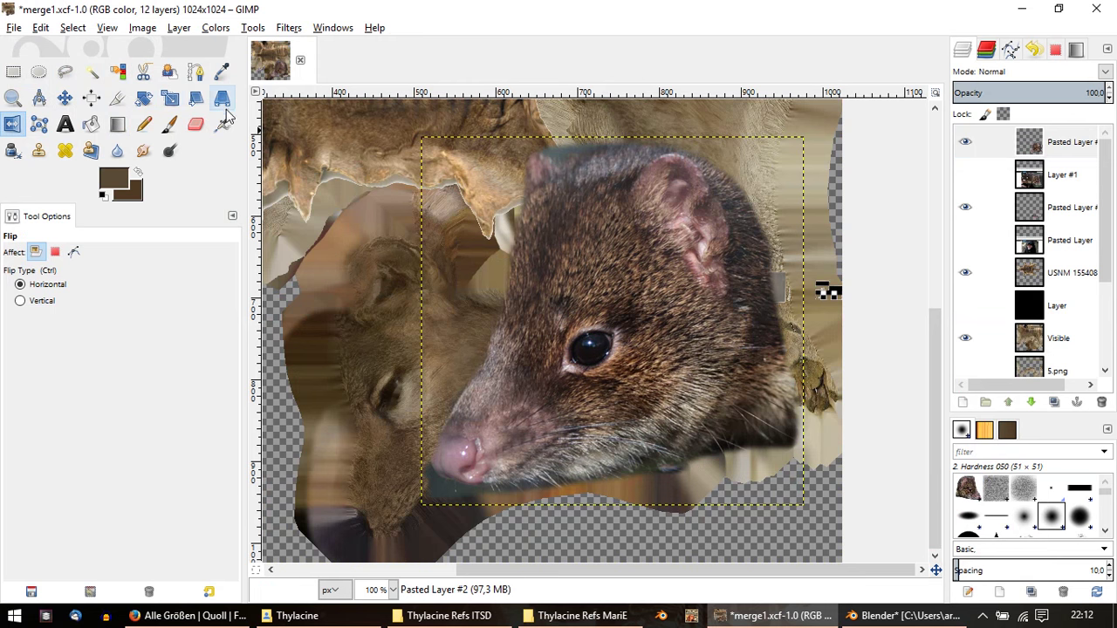
left_click(142, 98)
mouse_move(629, 307)
left_mouse_down()
mouse_move(690, 262)
mouse_move(678, 242)
mouse_move(685, 211)
left_mouse_up()
left_click(740, 242)
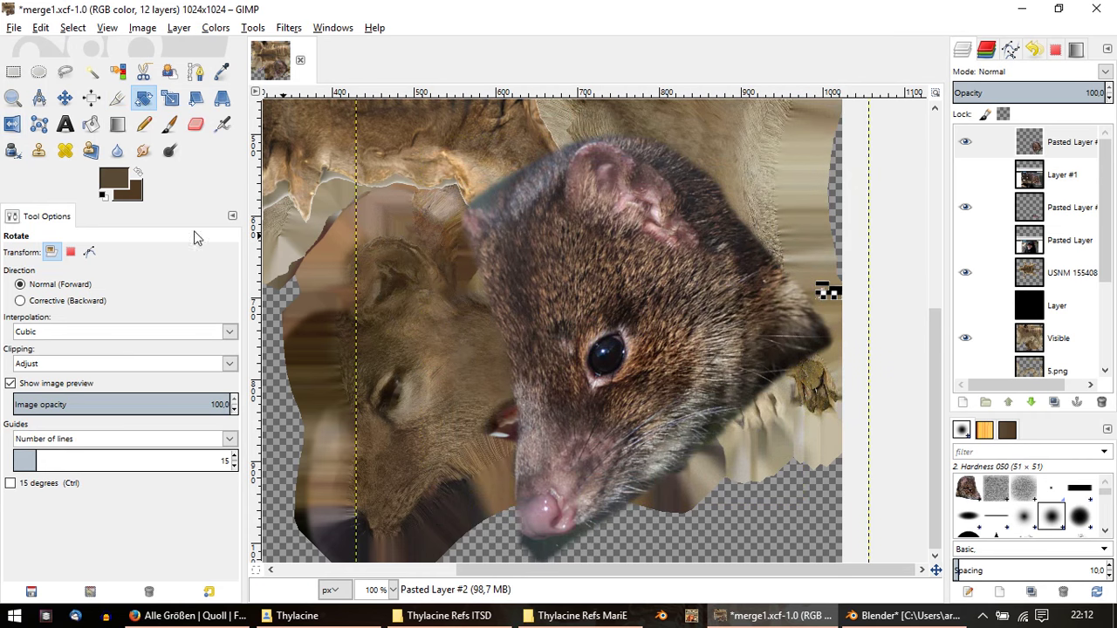
left_click(170, 98)
Step: Shrink the quoll head, move it up-left over the texture, and stretch it taller
mouse_move(649, 355)
left_mouse_down()
mouse_move(419, 199)
mouse_move(639, 351)
left_mouse_up()
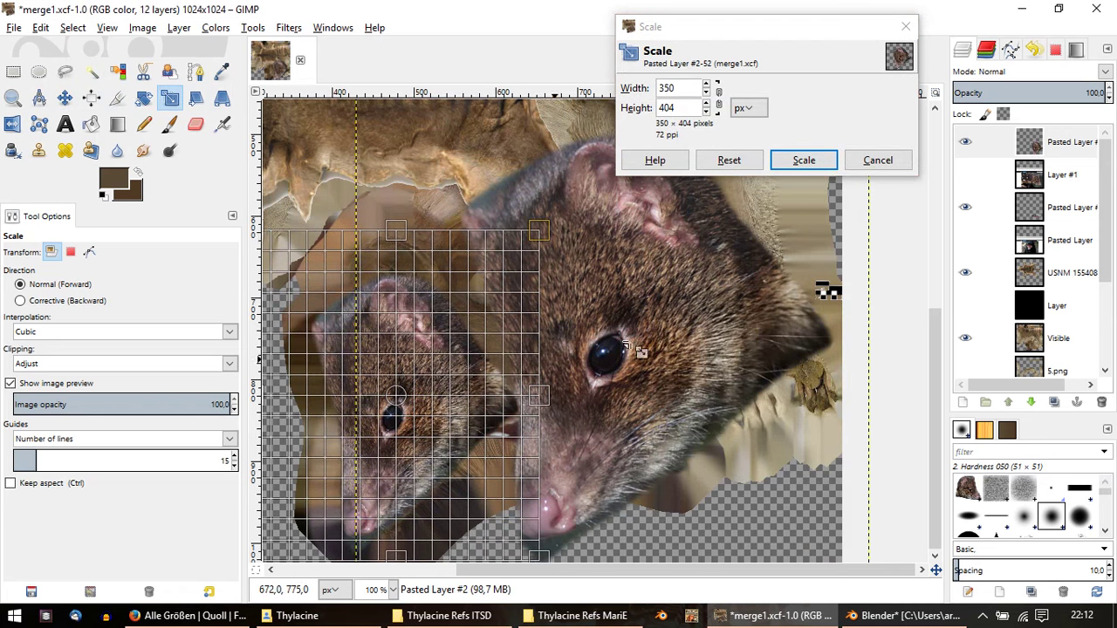
left_click(966, 143)
left_click(966, 143)
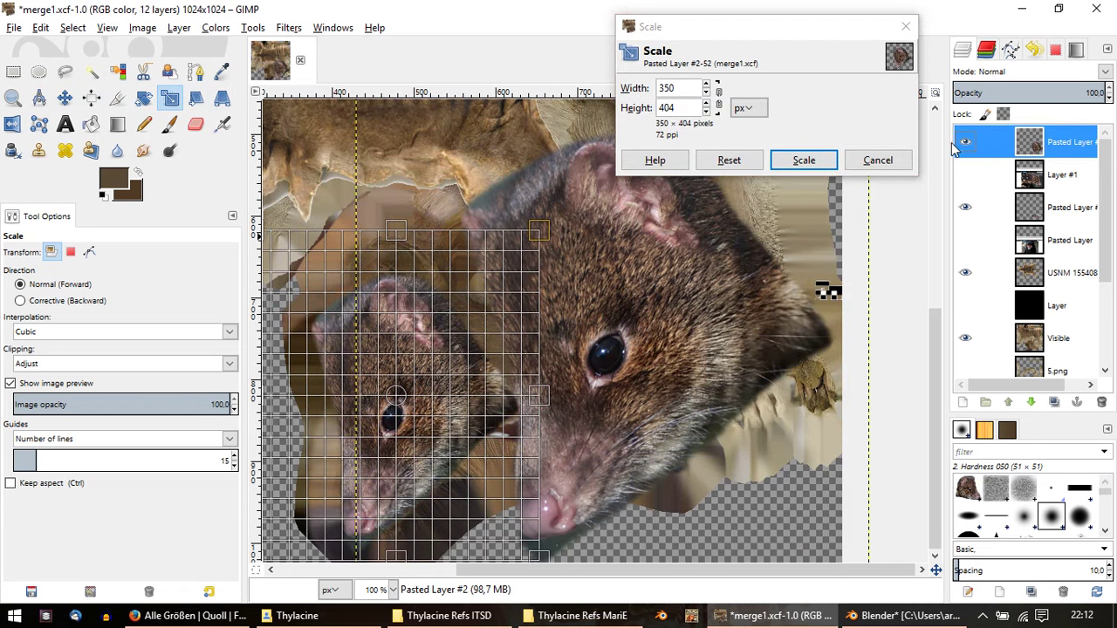
left_click_drag(1070, 91, 1028, 94)
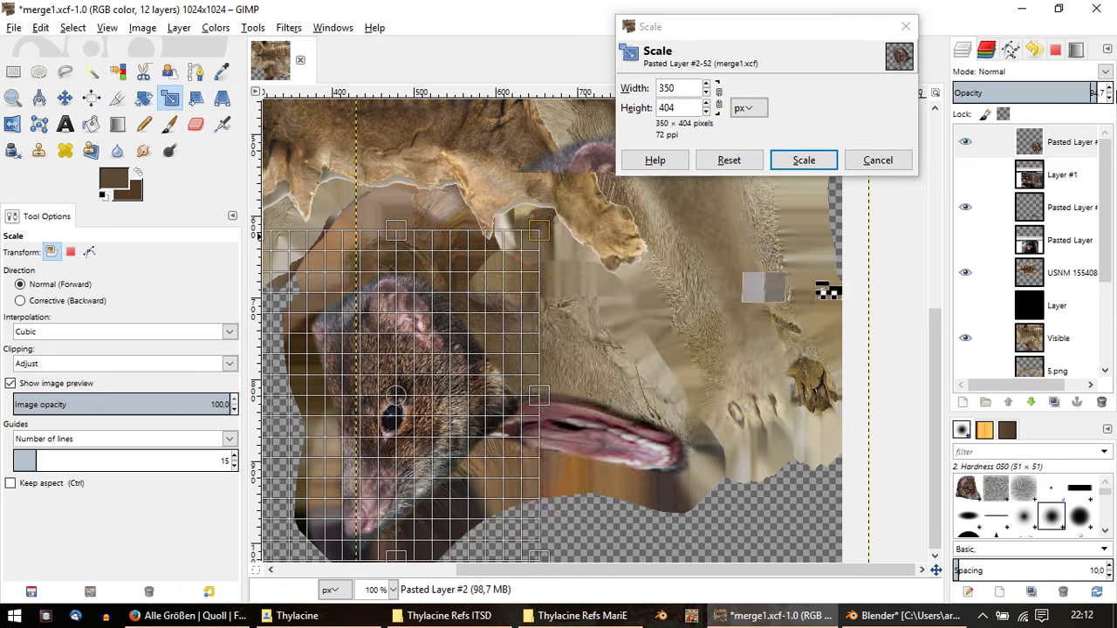
left_click_drag(392, 424, 543, 406)
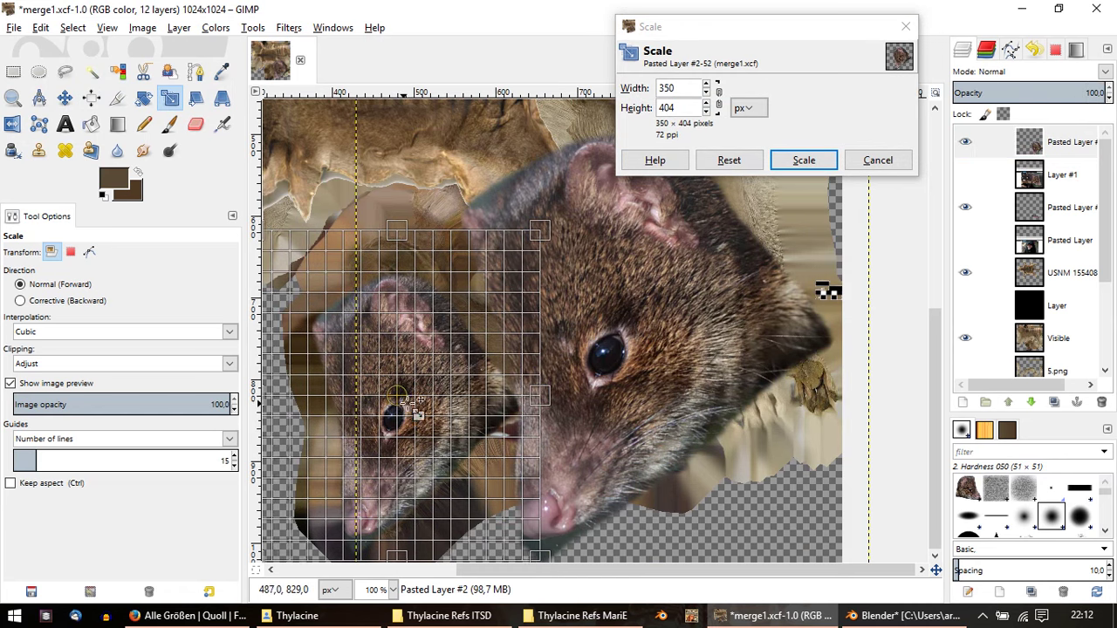
left_click_drag(457, 401, 401, 380)
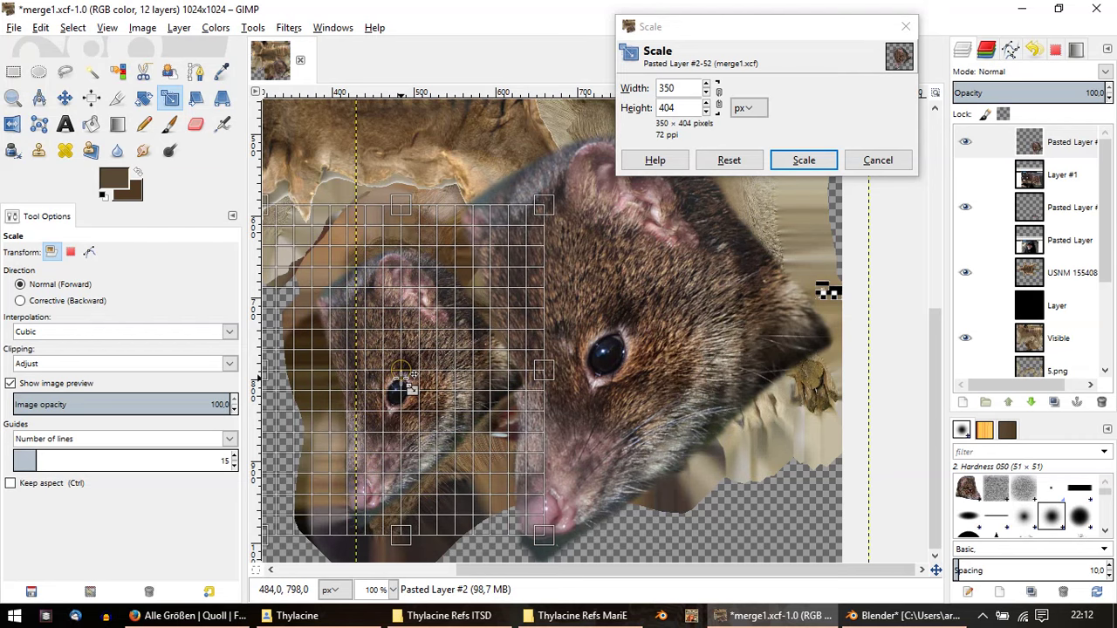
left_click_drag(395, 535, 397, 559)
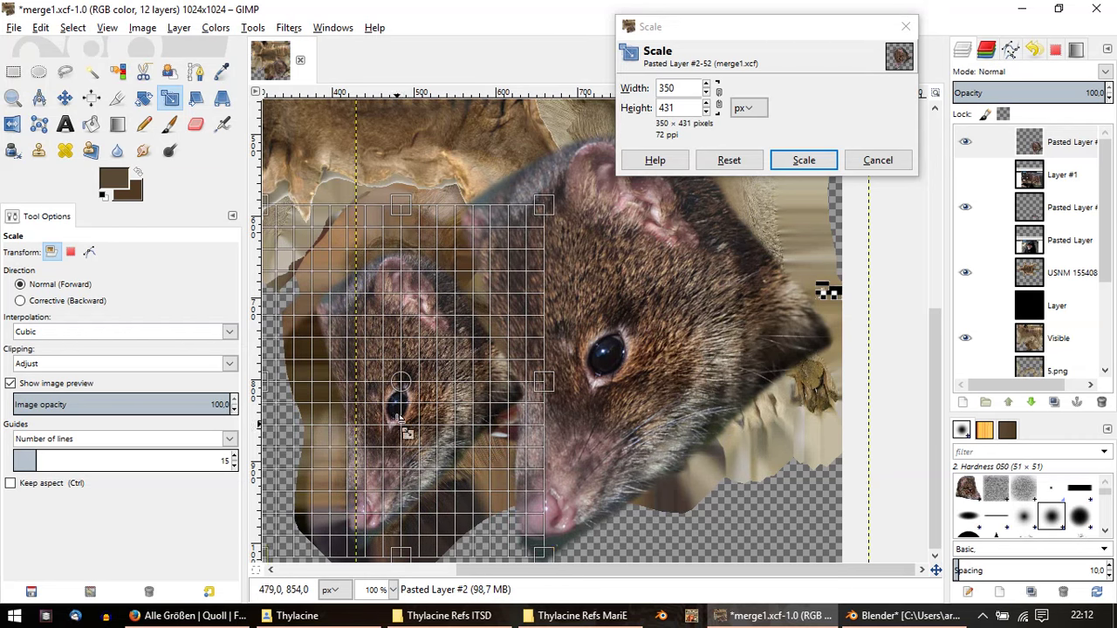
left_click_drag(407, 216, 406, 188)
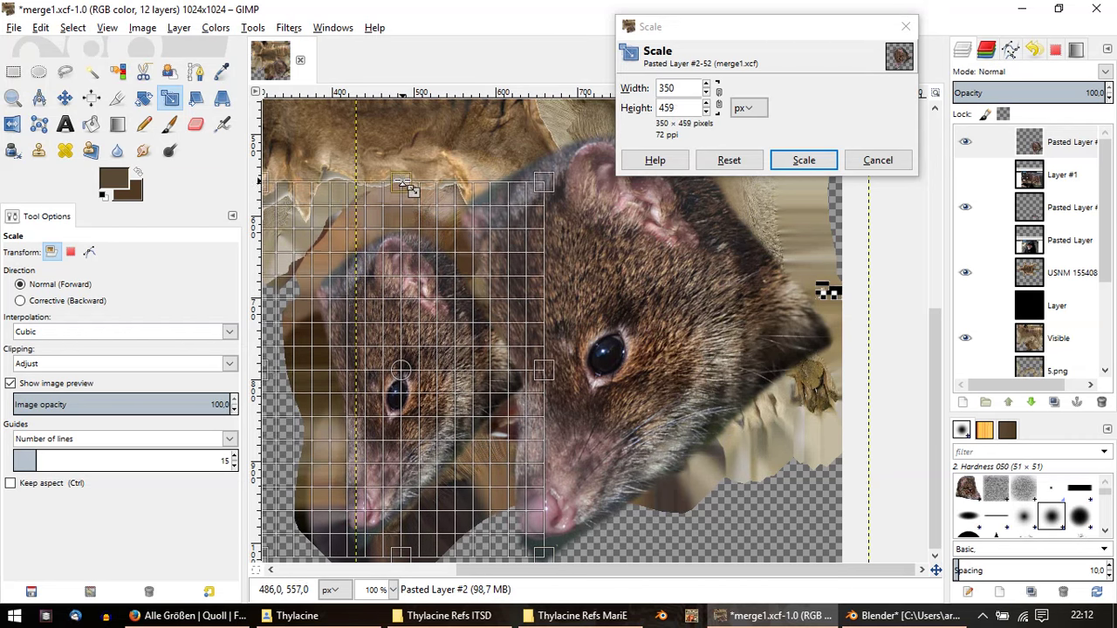
scroll(359, 356, "up", 2, "ctrl")
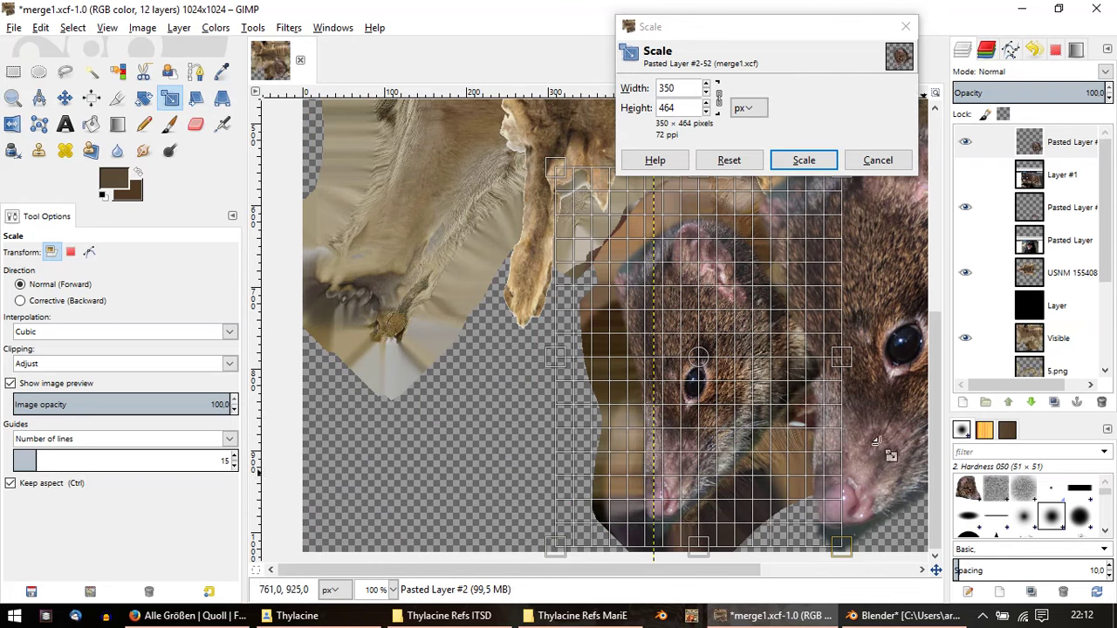
scroll(786, 379, "up", 1, "ctrl")
scroll(635, 333, "down", 1, "ctrl")
Step: Unlock the aspect ratio and nudge the head while comparing with and without the image preview
key("ctrl")
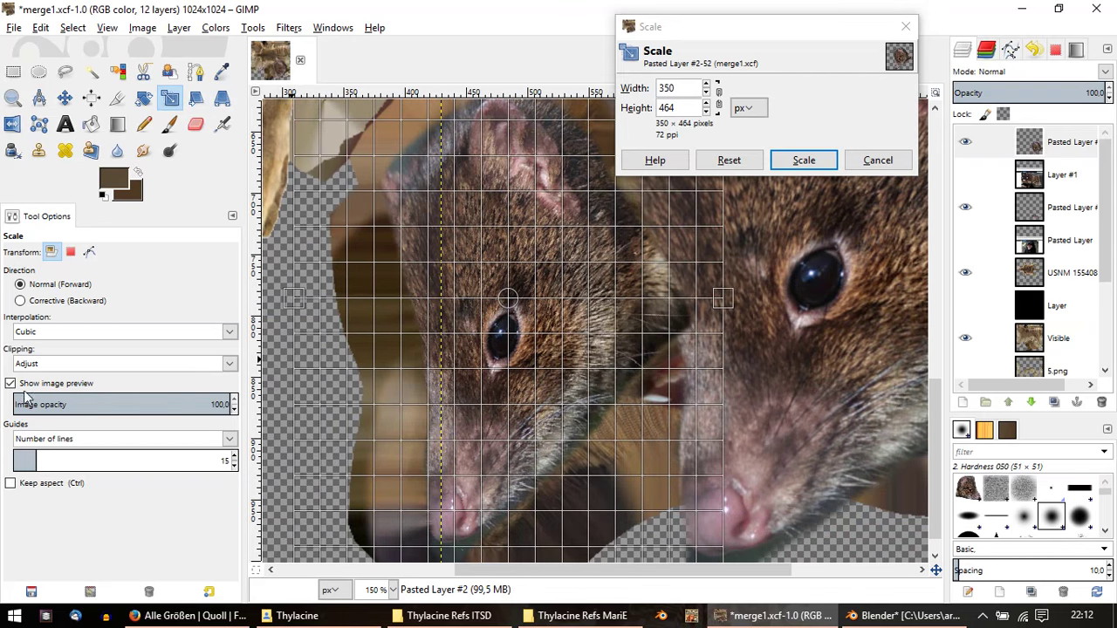
left_click(11, 384)
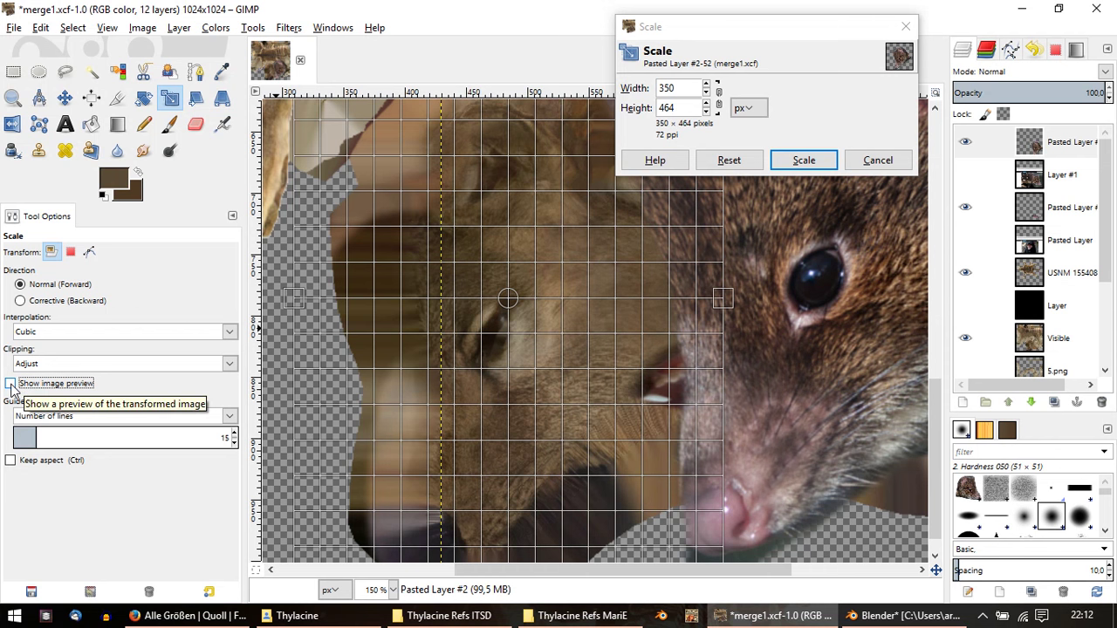
left_click(10, 384)
left_click(10, 384)
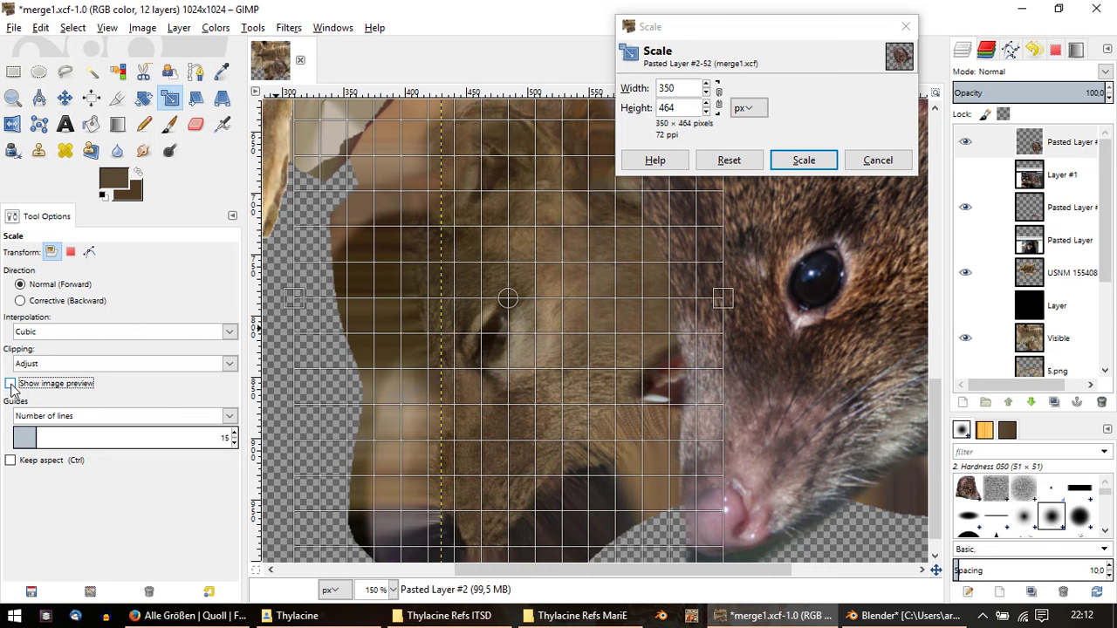
left_click(10, 383)
left_click_drag(507, 297, 499, 287)
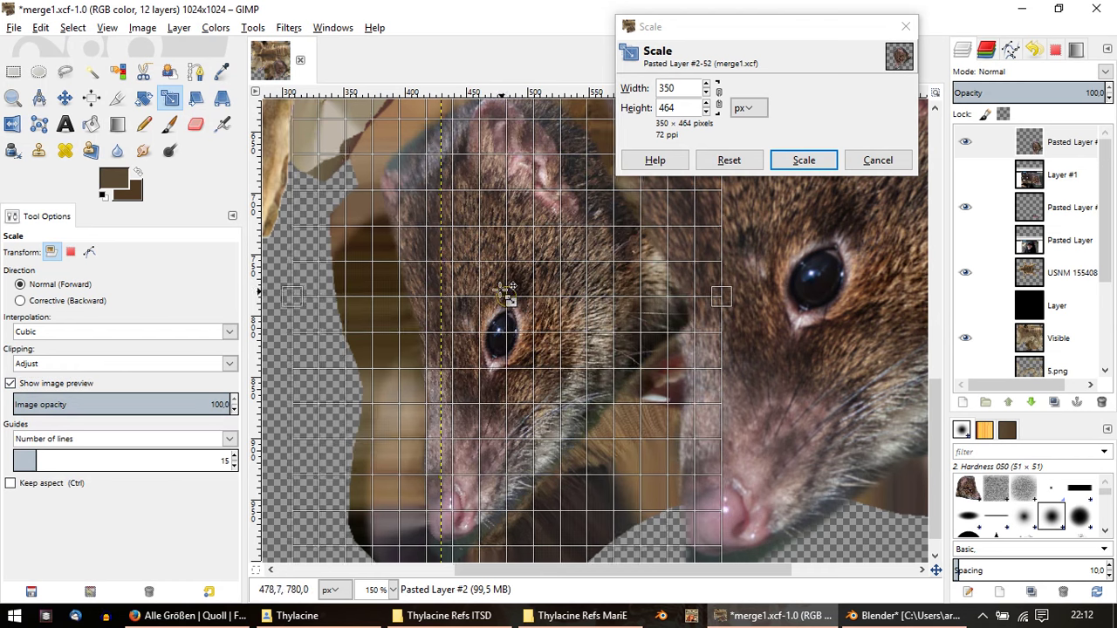
left_click(10, 385)
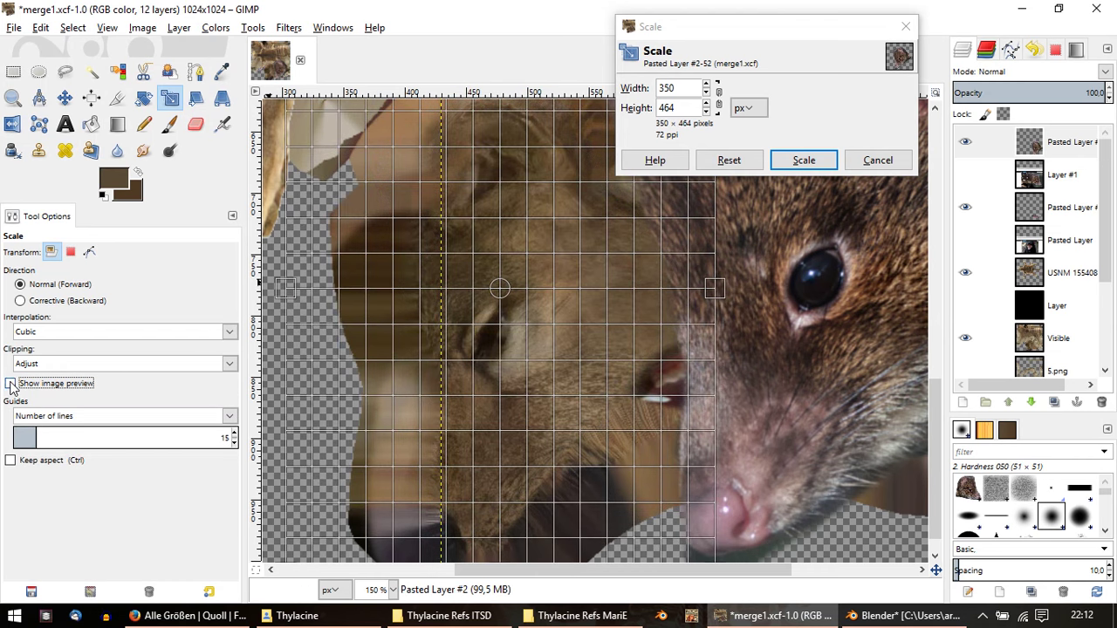
left_click(10, 385)
left_click(10, 384)
left_click(11, 384)
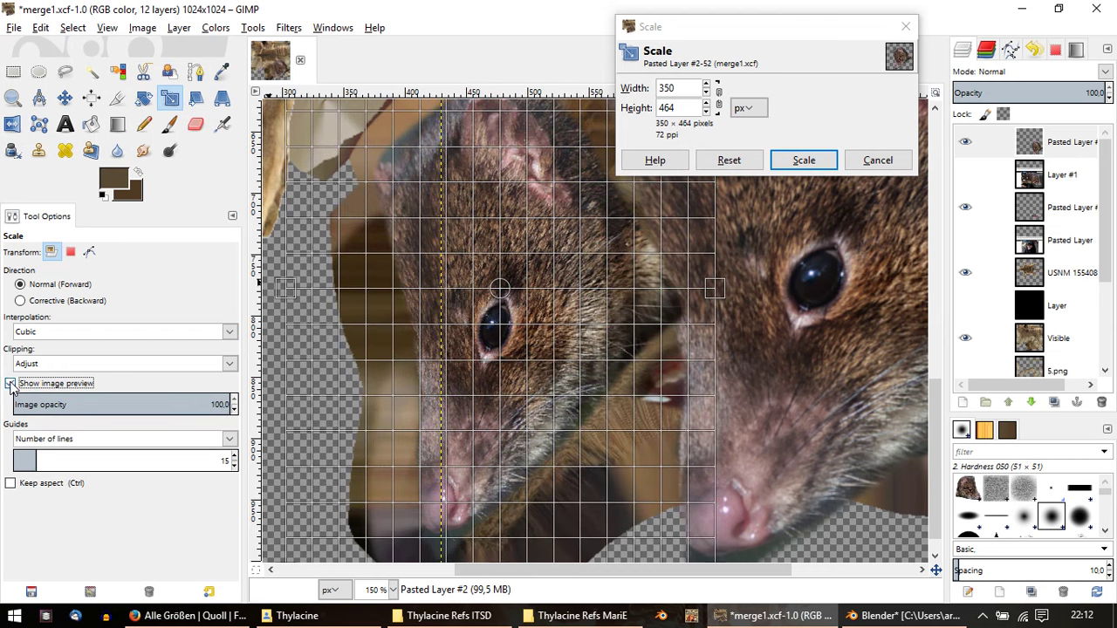
left_click(11, 384)
left_click(10, 384)
scroll(497, 390, "down", 2, "ctrl")
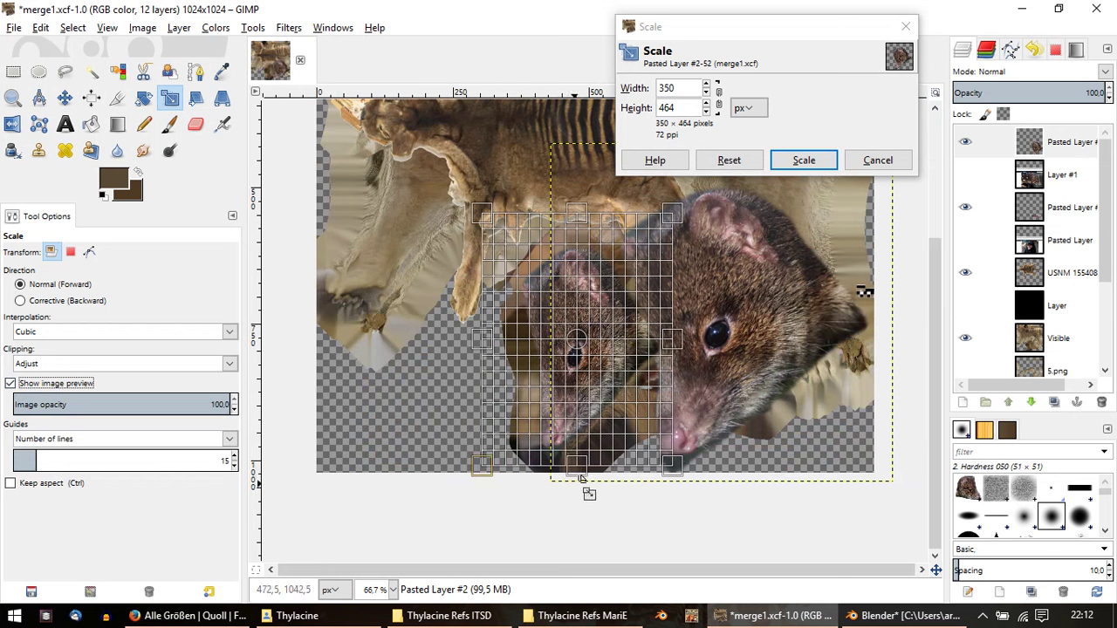
Step: Adjust the corner handles to reach 402 × 460 px and apply the scale
left_click_drag(593, 487, 593, 490)
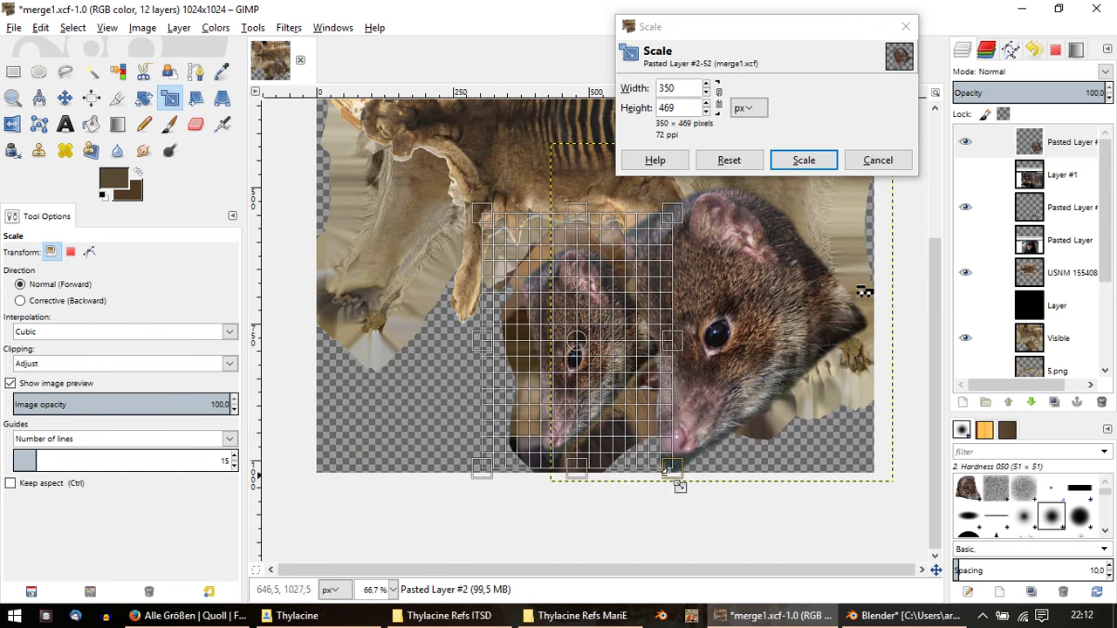
scroll(731, 450, "up", 1, "ctrl")
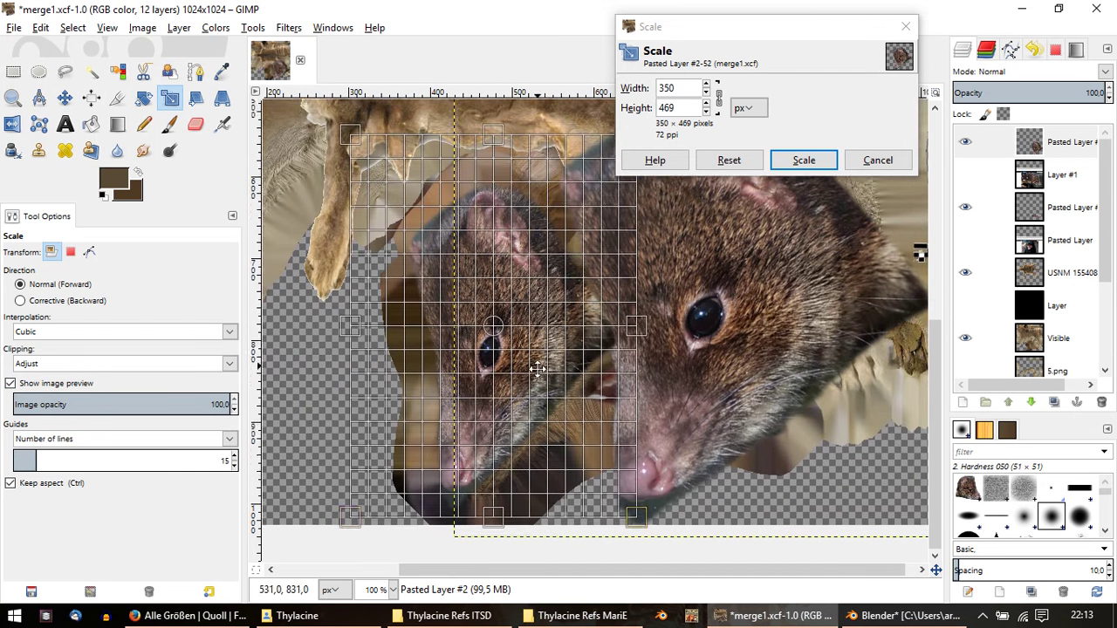
scroll(524, 349, "up", 2)
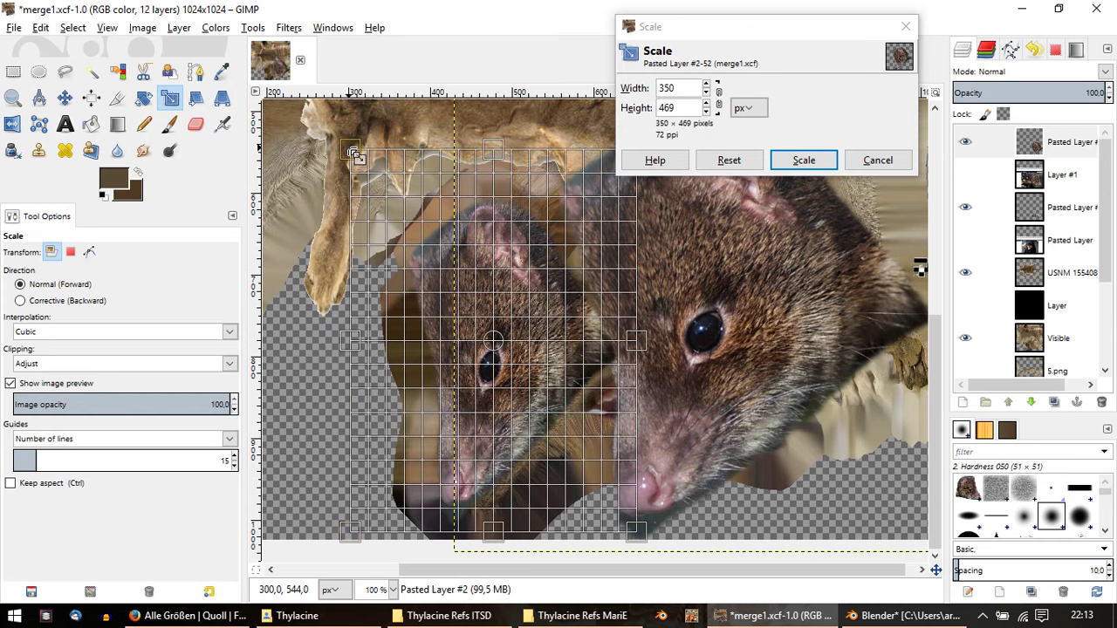
left_click_drag(353, 154, 259, 169)
scroll(400, 190, "down", 1, "ctrl")
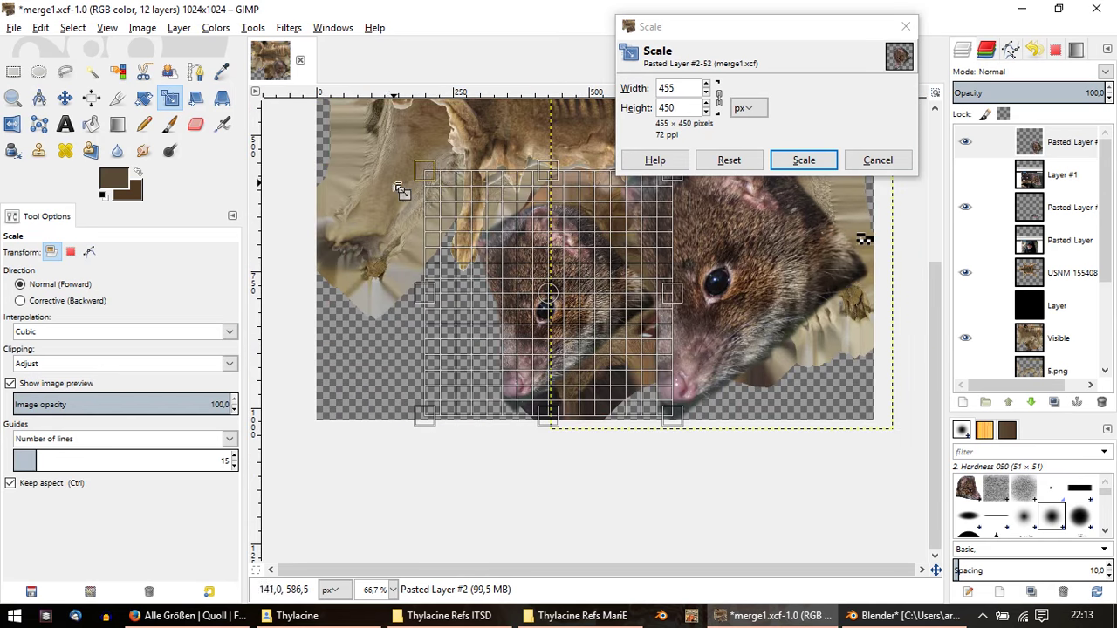
left_click_drag(440, 175, 464, 180)
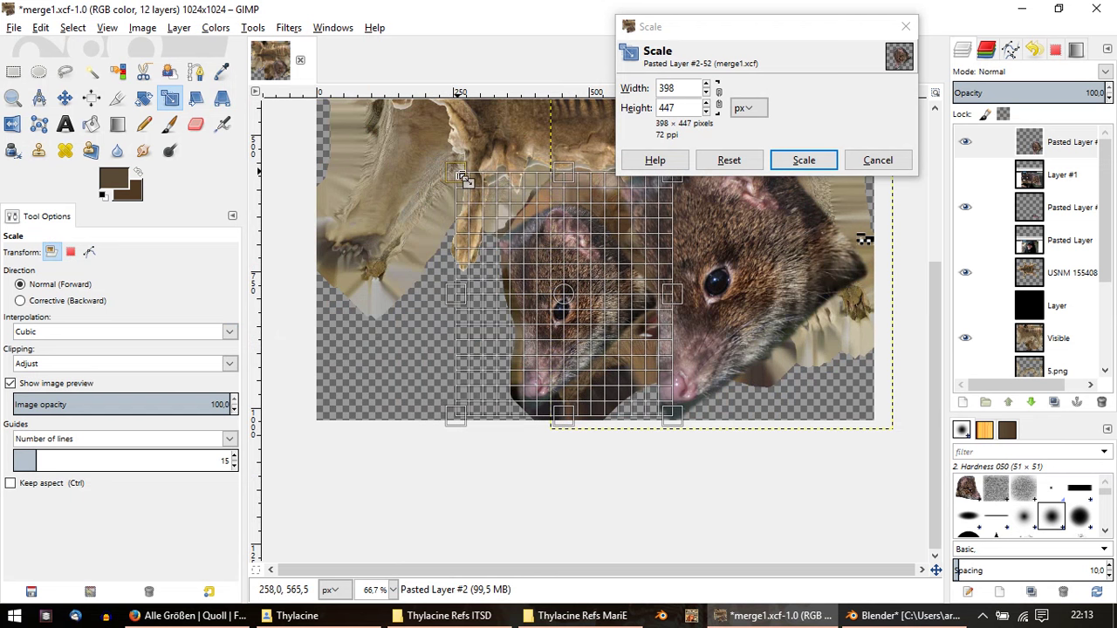
scroll(602, 340, "up", 1, "ctrl")
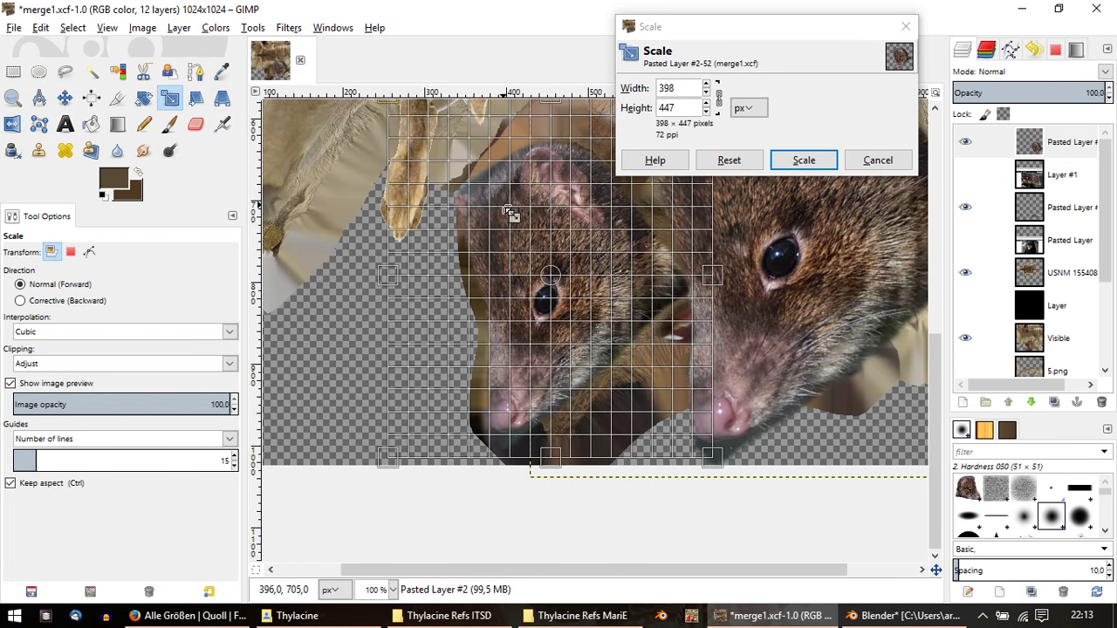
scroll(510, 212, "up", 1)
scroll(576, 323, "down", 1, "ctrl")
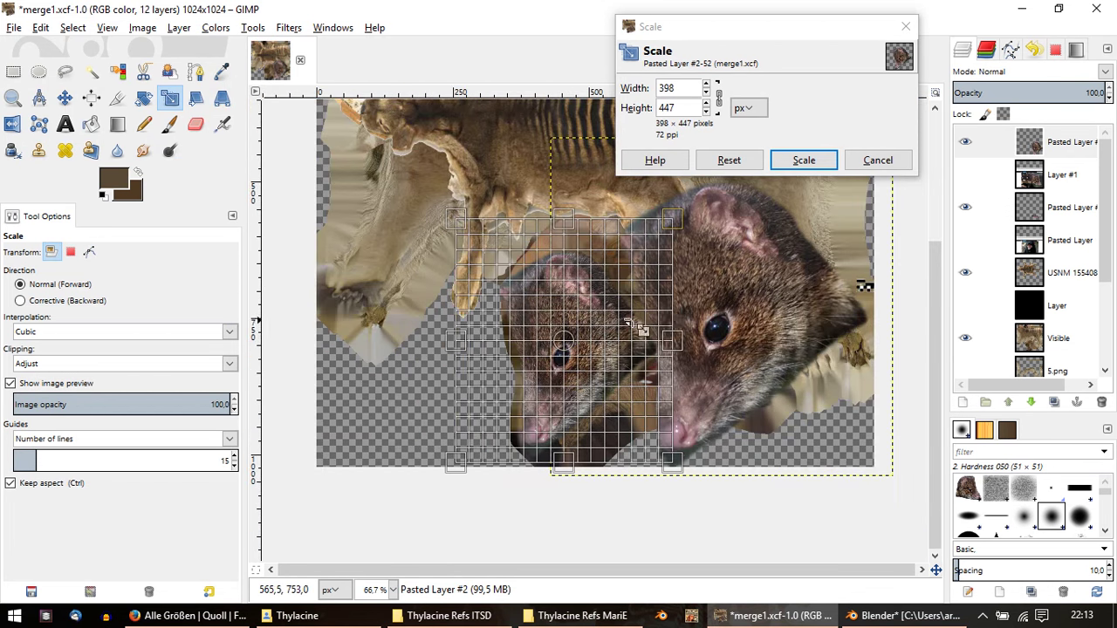
left_click_drag(671, 224, 675, 218)
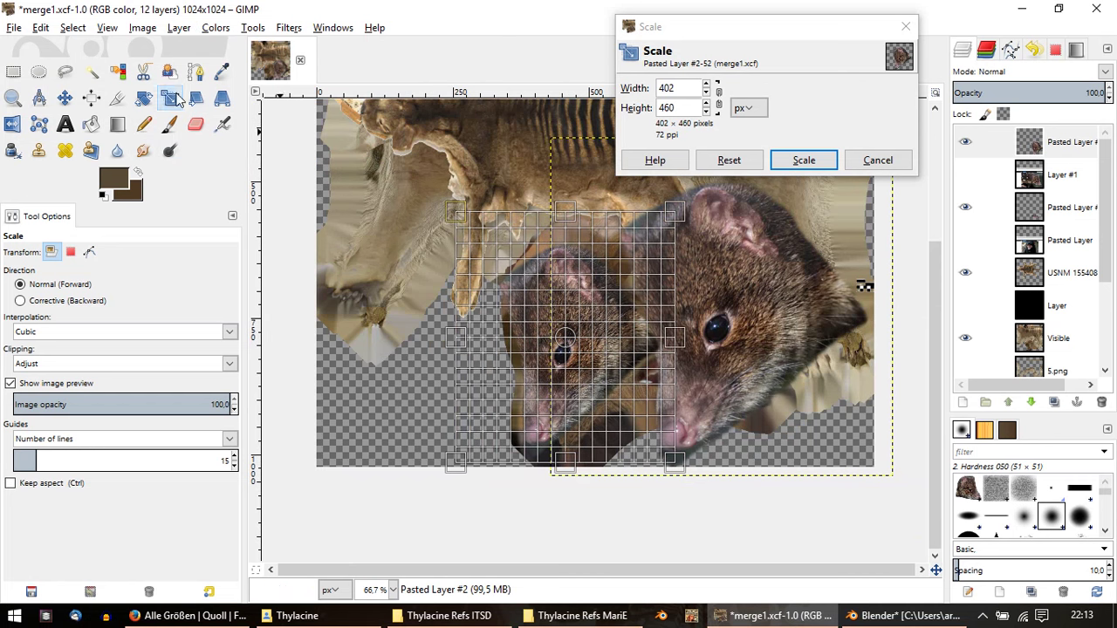
left_click(803, 160)
Step: Tilt the pasted quoll head slightly with the Rotate tool, checking the preview
scroll(671, 349, "up", 1, "ctrl")
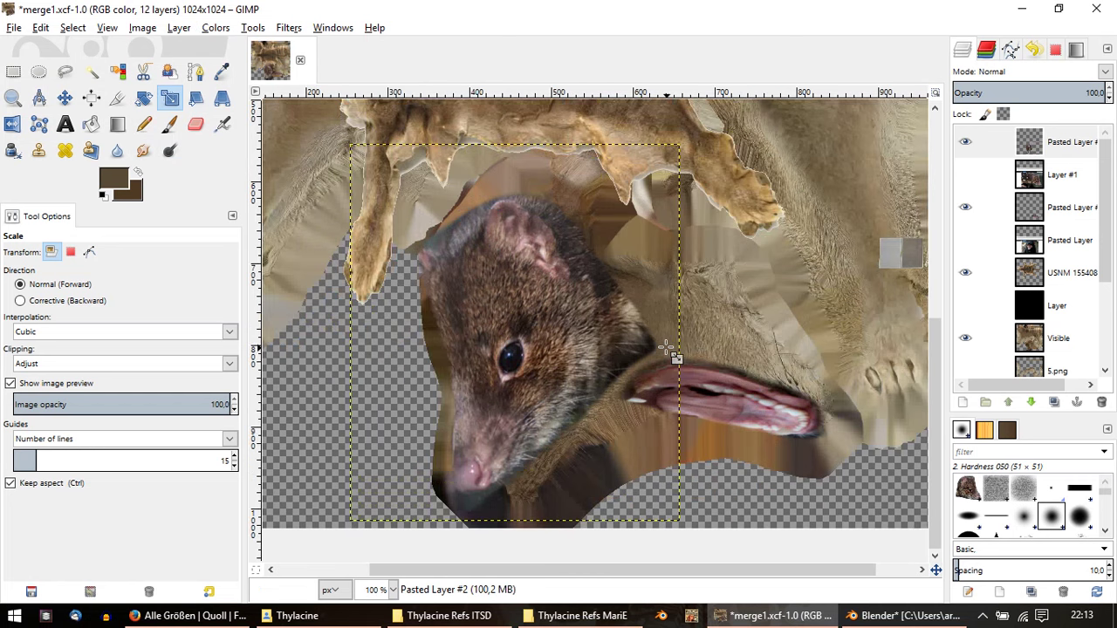
left_click(144, 98)
scroll(483, 516, "up", 3)
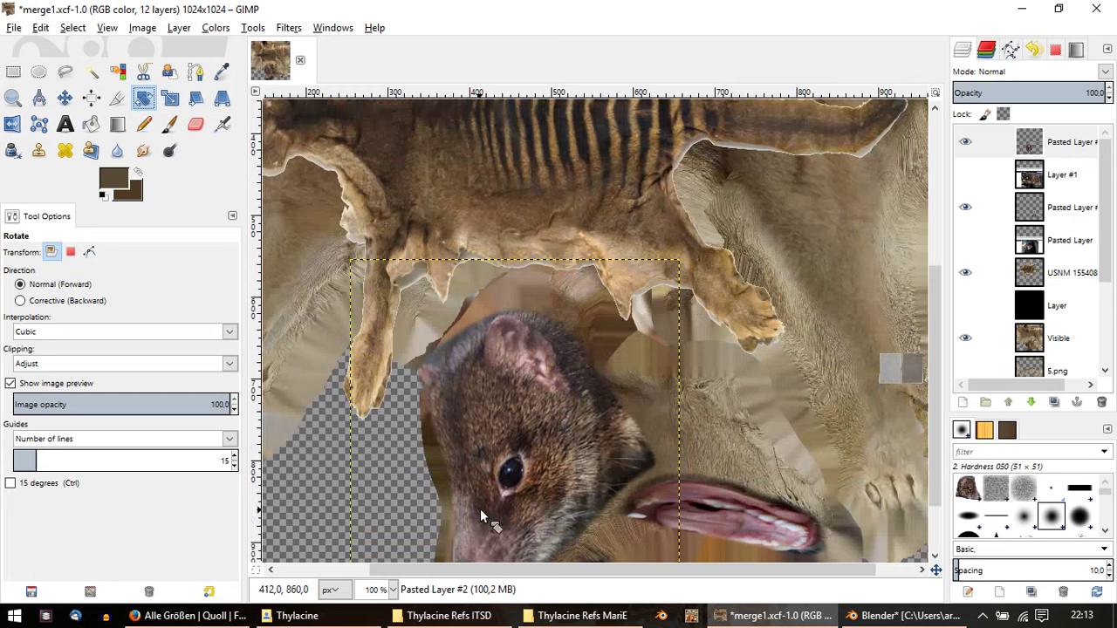
middle_click_drag(537, 517, 541, 337)
left_click_drag(525, 475, 529, 468)
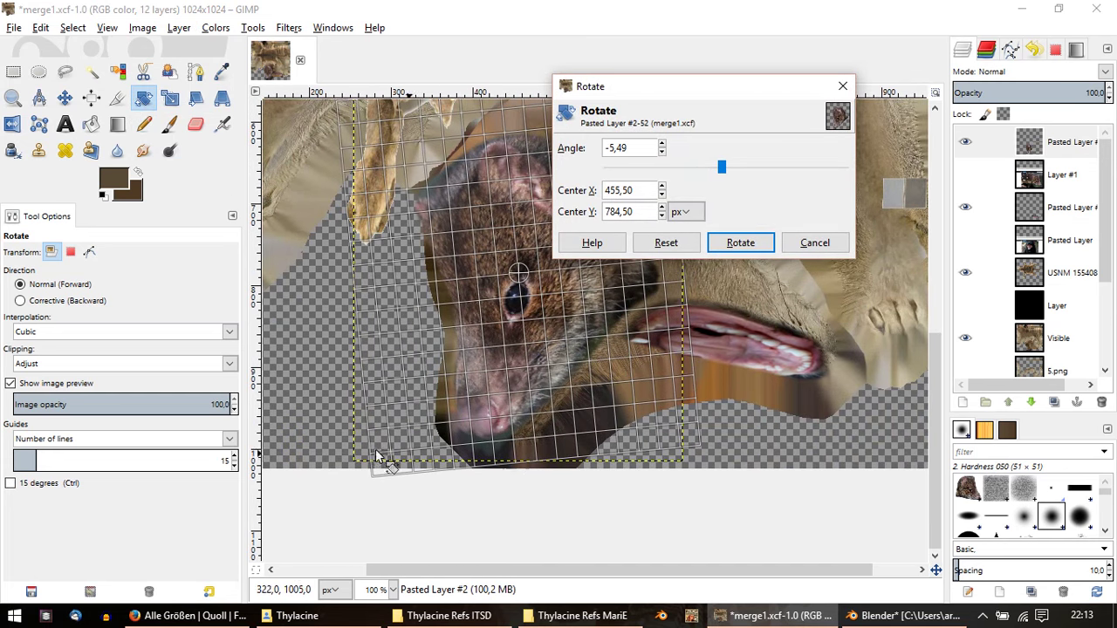
left_click(11, 384)
left_click(11, 383)
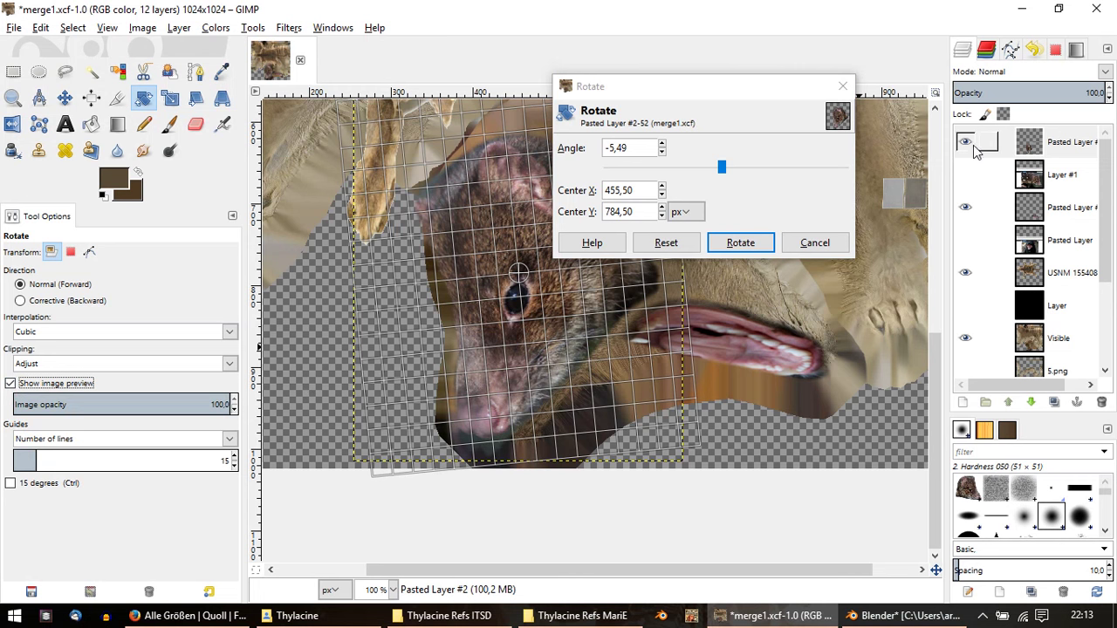
Step: Compare the -5.49° rotation against the layers beneath and apply it
left_click(975, 150)
left_click(11, 383)
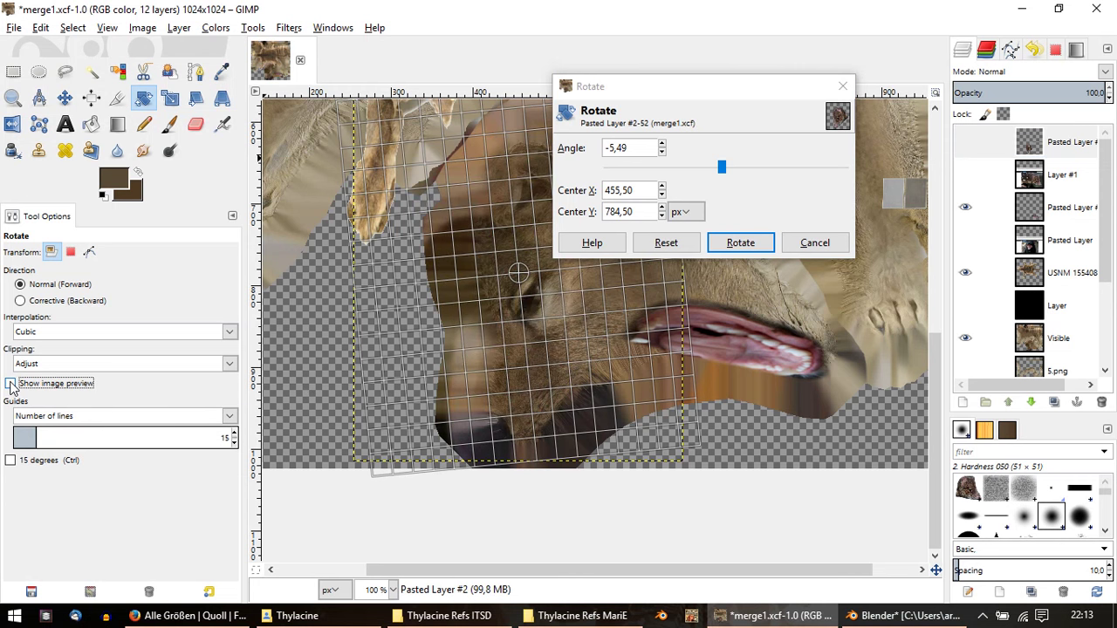
left_click(11, 383)
left_click(10, 383)
left_click(10, 383)
left_click(10, 383)
left_click(11, 383)
left_click(746, 243)
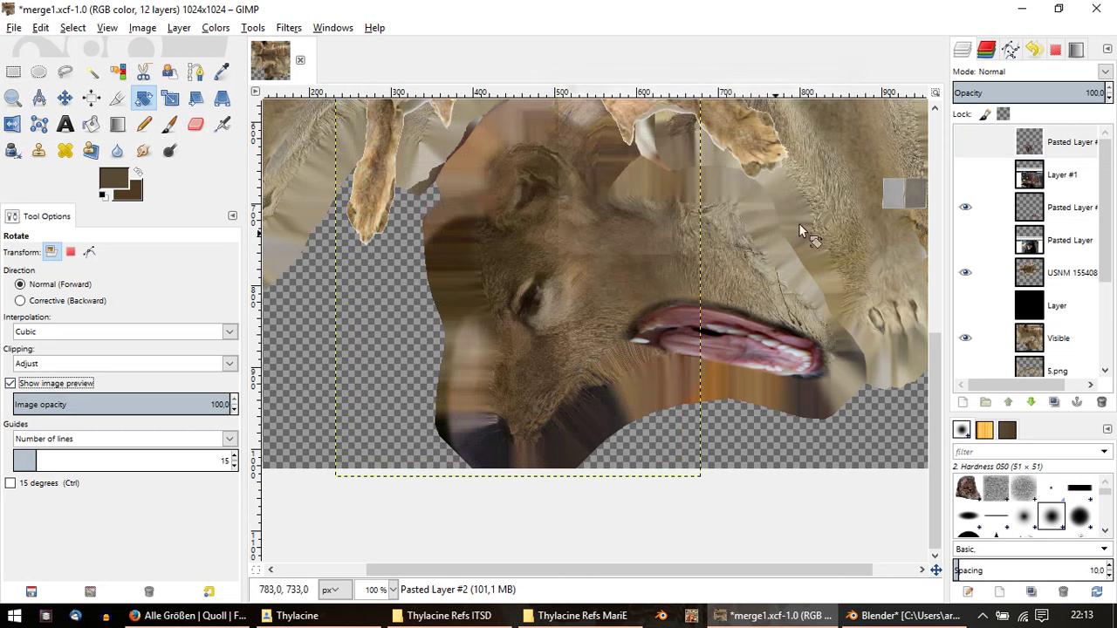
scroll(483, 262, "up", 2, "ctrl")
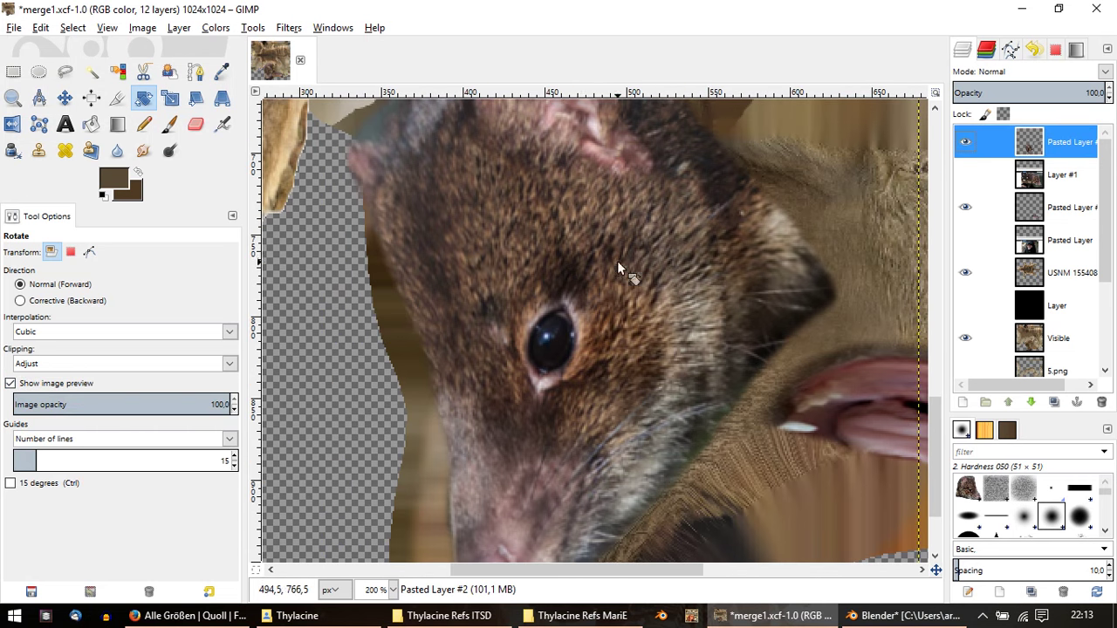
Step: Lower the quoll layer's opacity to about 48 and drag it into alignment with the head
left_click(65, 98)
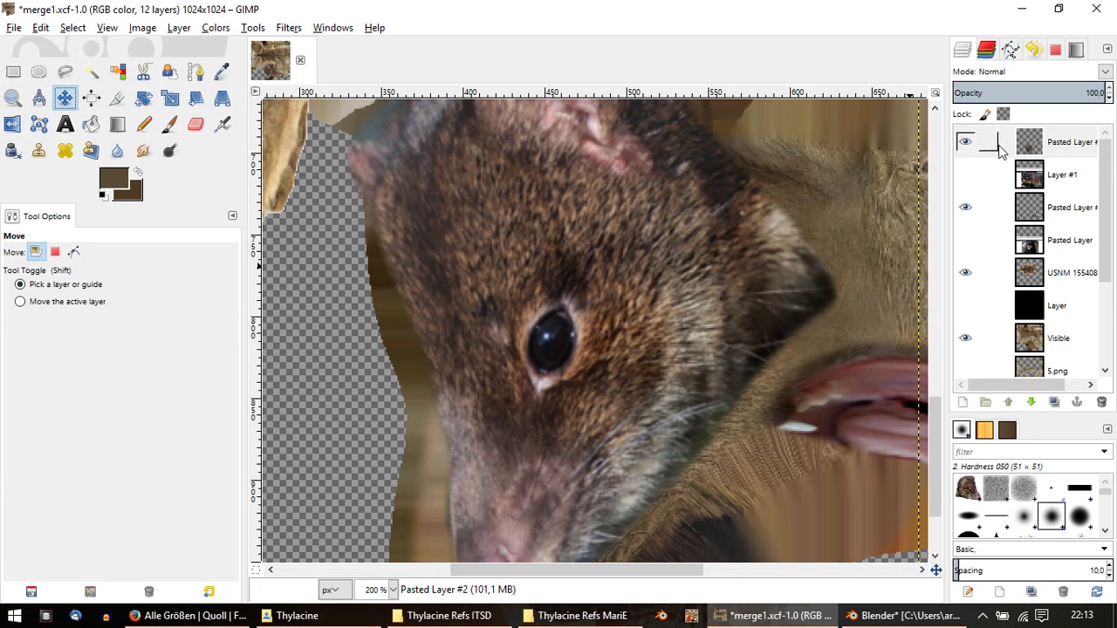
left_click(1026, 94)
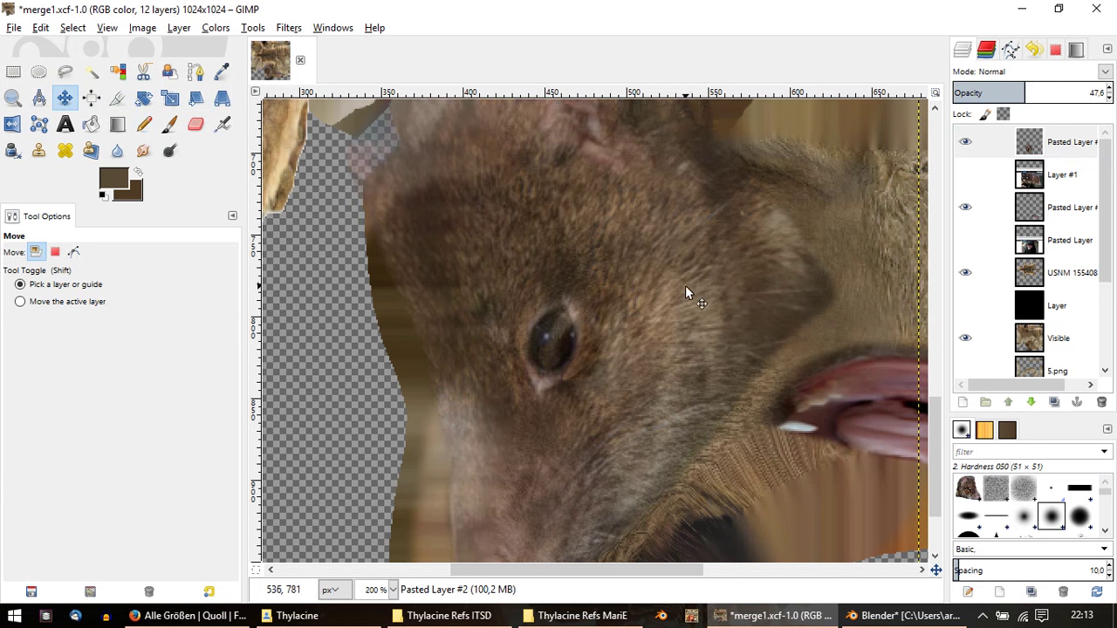
mouse_move(685, 286)
left_mouse_down()
mouse_move(748, 290)
mouse_move(719, 290)
left_mouse_up()
scroll(686, 439, "down", 2, "ctrl")
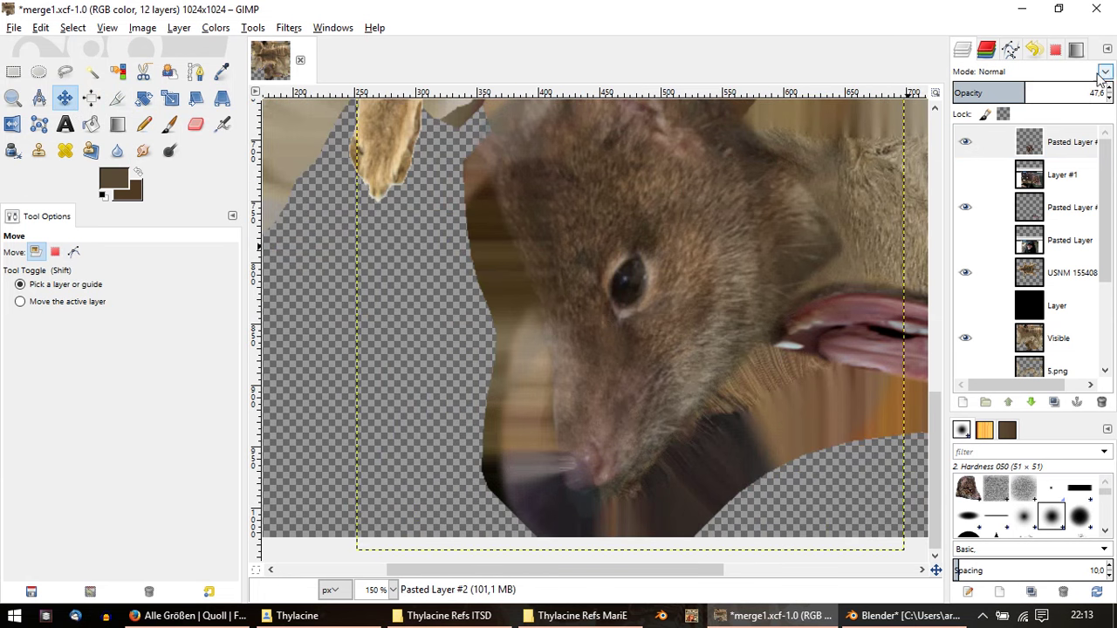
Step: Restore the top pasted layer's opacity to 100
left_click(972, 145)
left_click(974, 146)
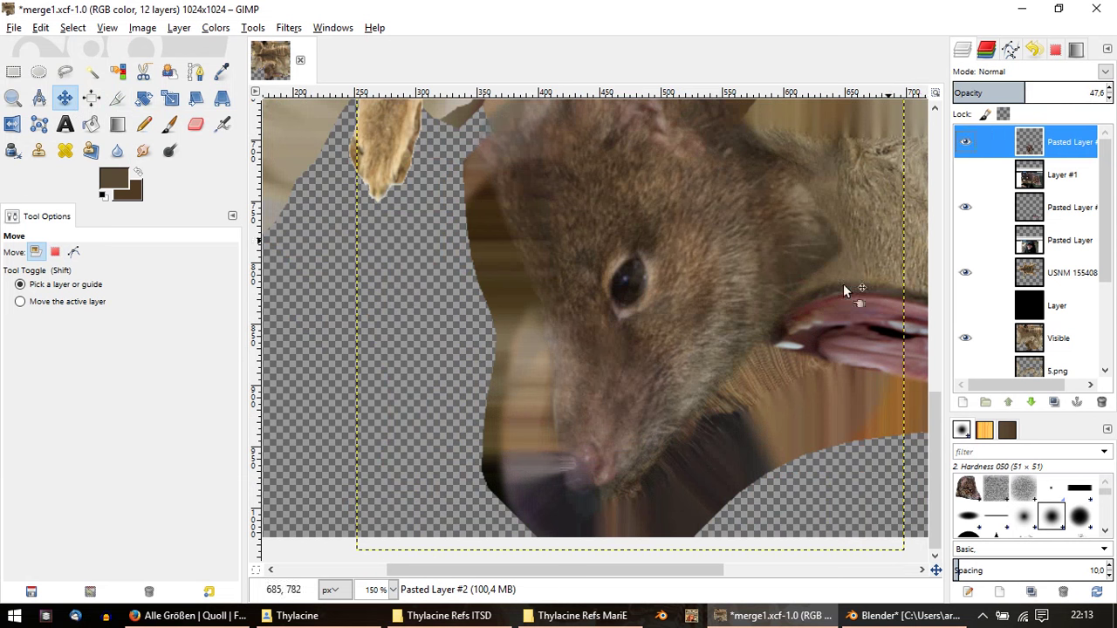
left_click(1039, 93)
left_click_drag(1018, 93, 1110, 93)
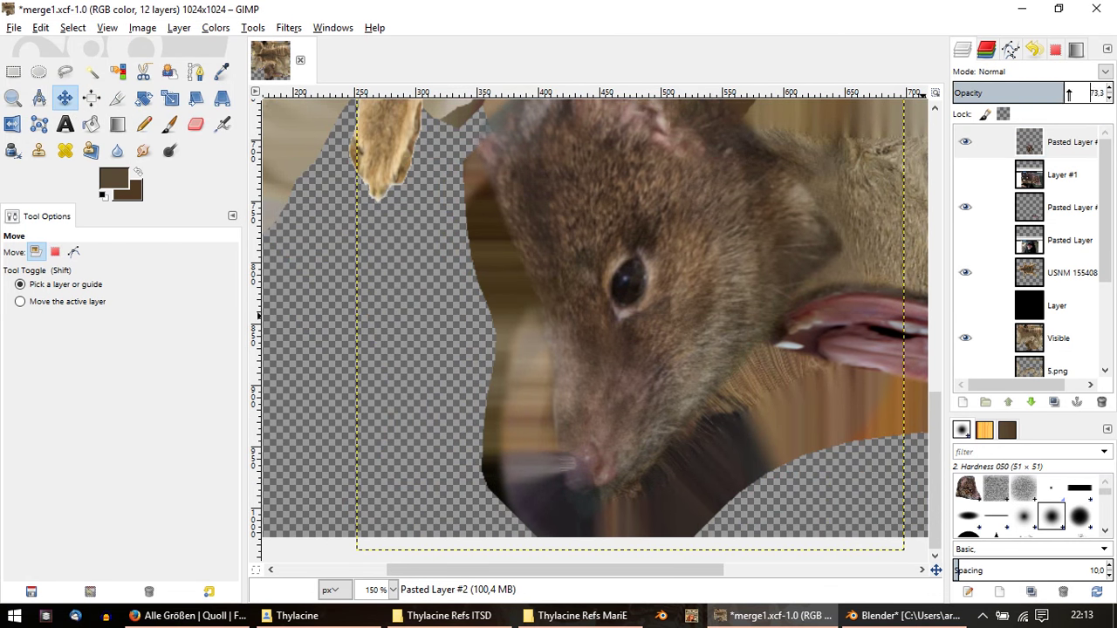
left_click(73, 251)
scroll(748, 327, "down", 2)
scroll(748, 327, "right", 2)
scroll(437, 341, "up", 1, "ctrl")
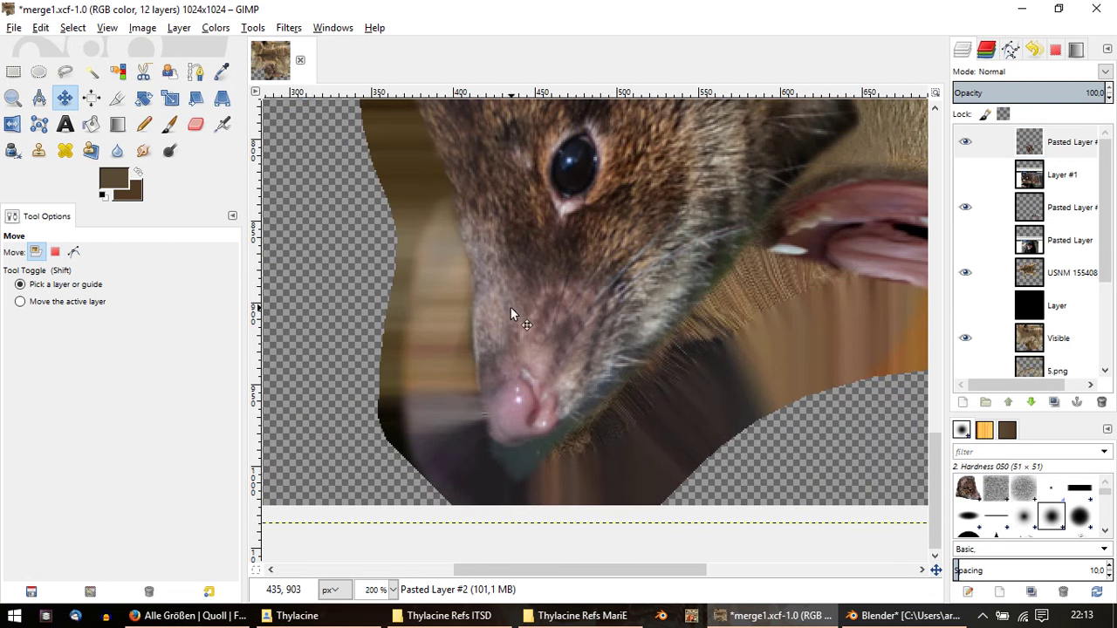
left_click(65, 72)
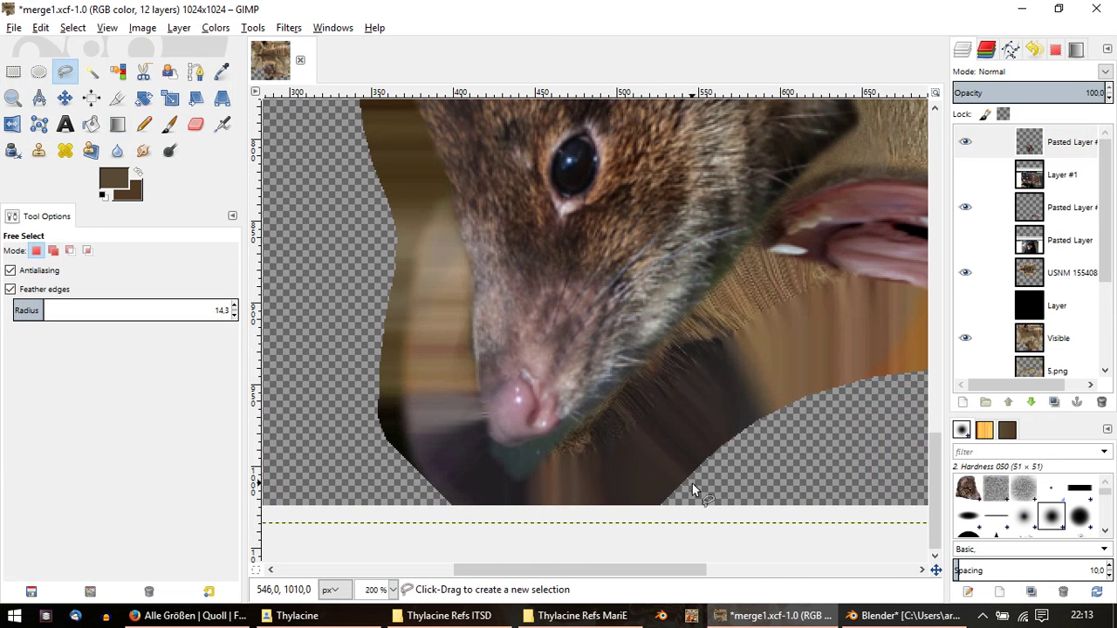
Step: Lasso the quoll's snout, copy and paste it, and drag the floating piece over the muzzle
left_click_drag(696, 484, 724, 270)
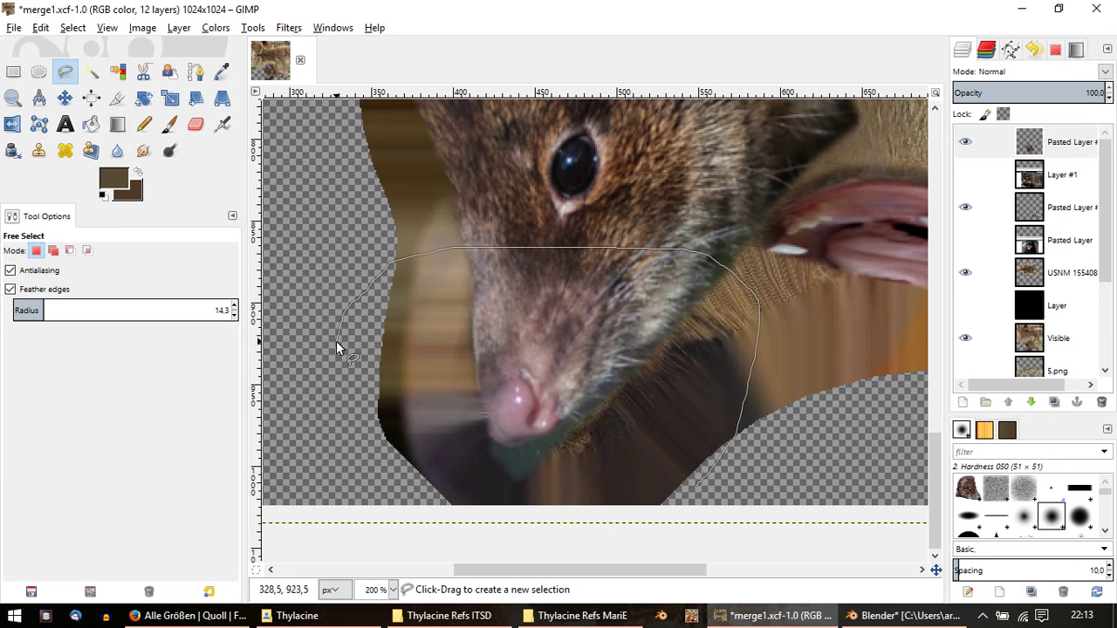
left_click_drag(409, 483, 709, 489)
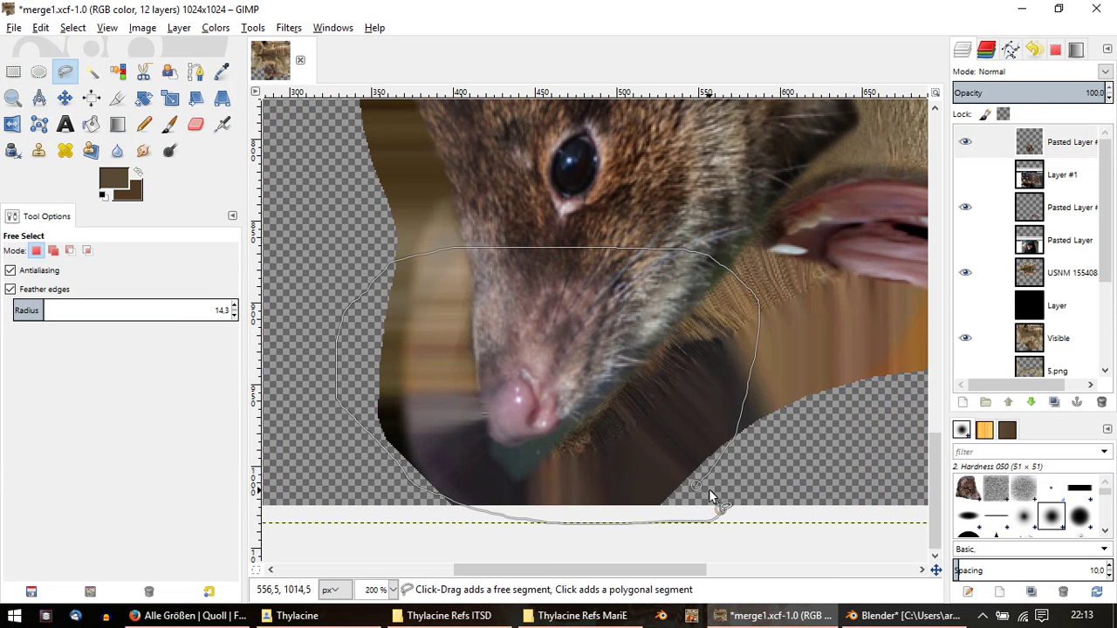
key("Return")
key("ctrl+c")
key("ctrl+shift+a")
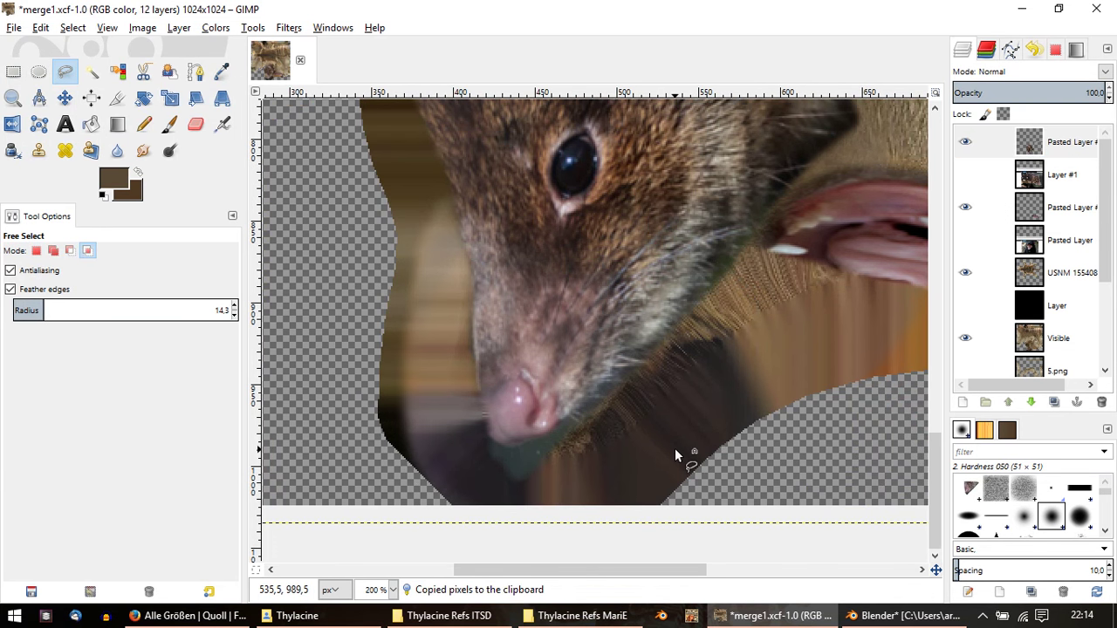
key("ctrl+v")
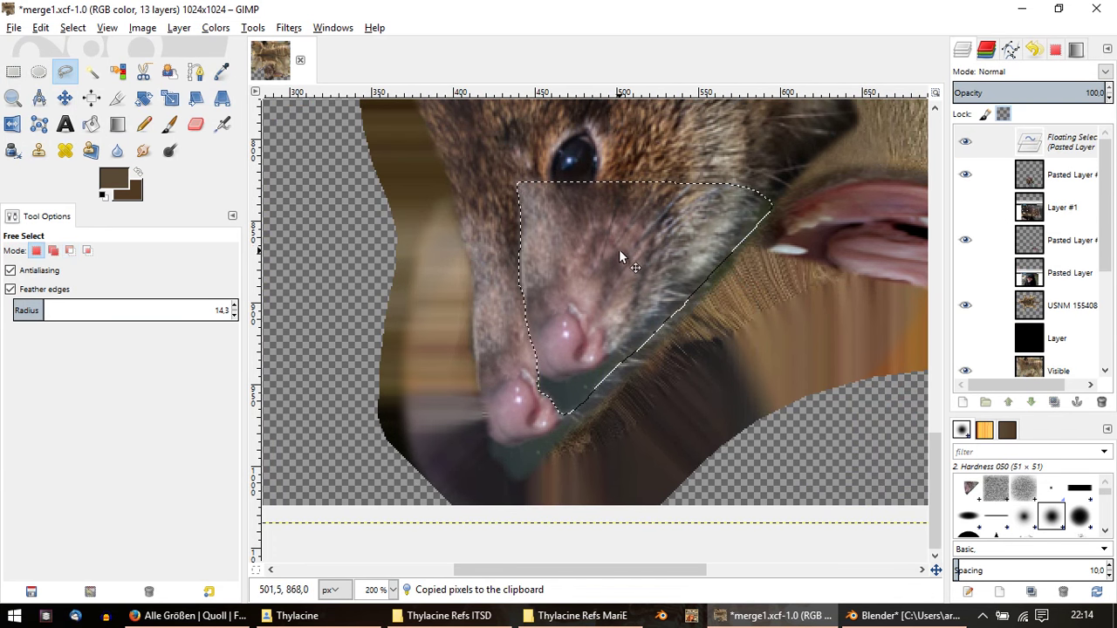
left_click_drag(597, 288, 533, 364)
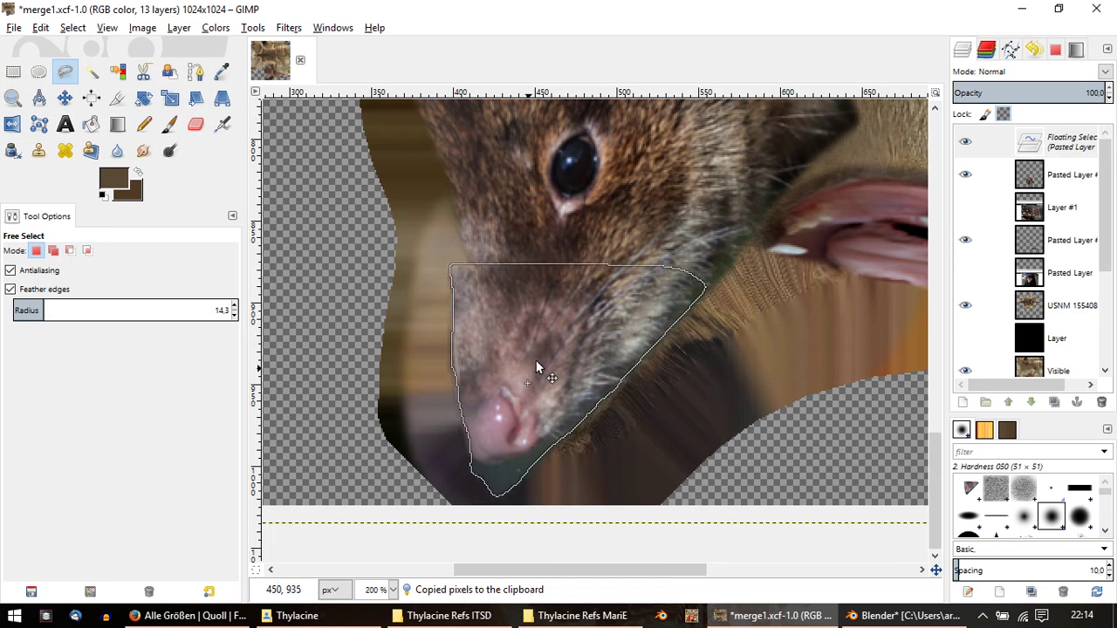
Step: Toggle the quoll layer's visibility to check alignment and nudge the floating snout into position
left_click(966, 175)
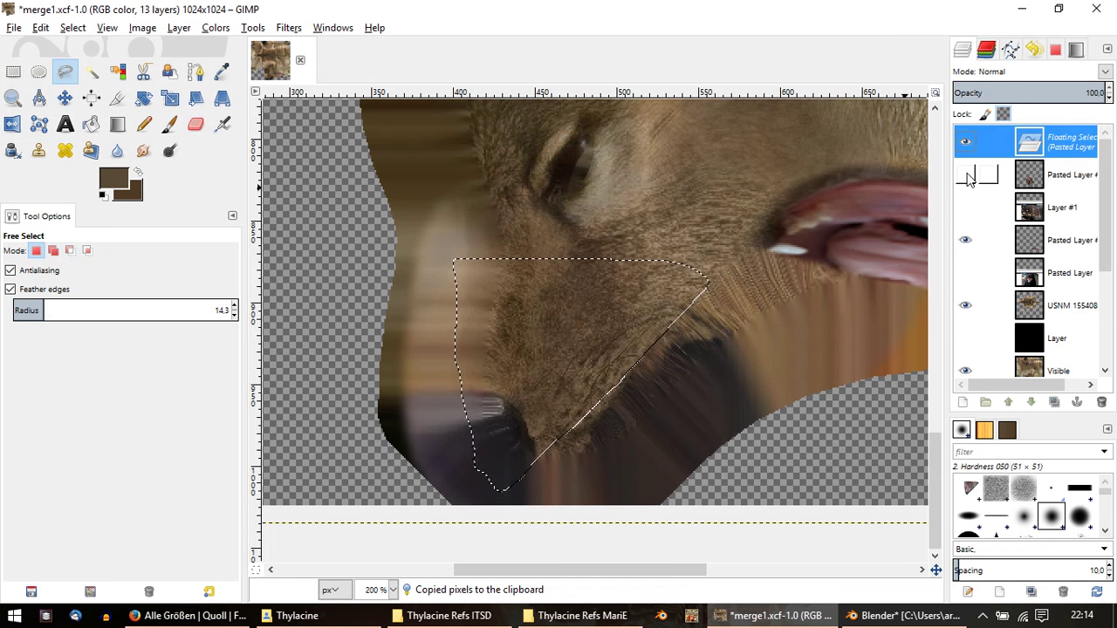
left_click(965, 174)
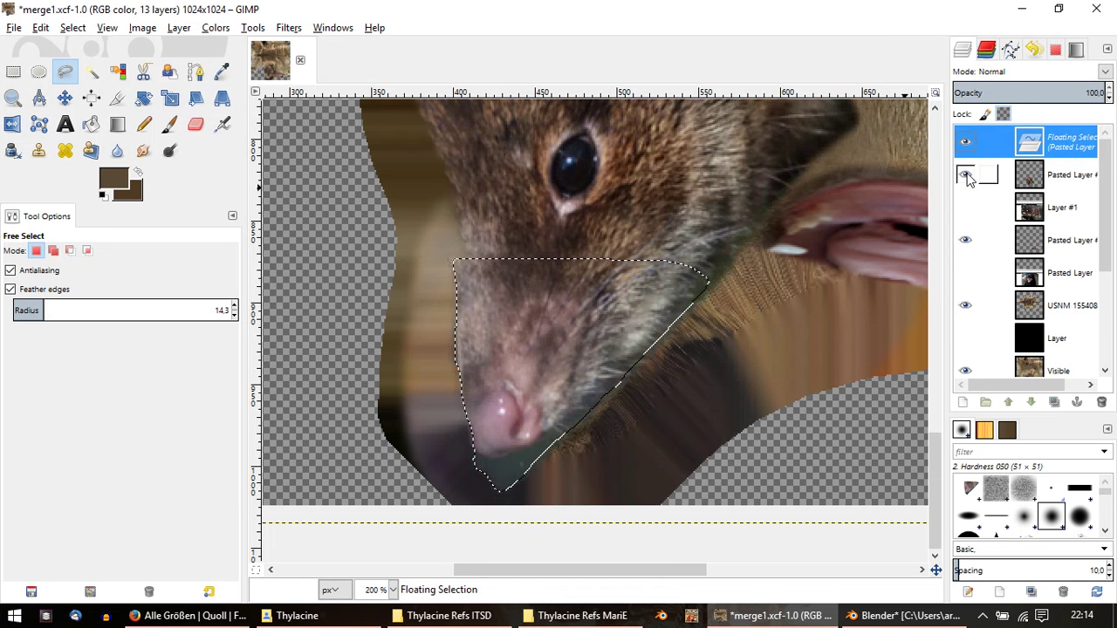
left_click(965, 175)
left_click(966, 174)
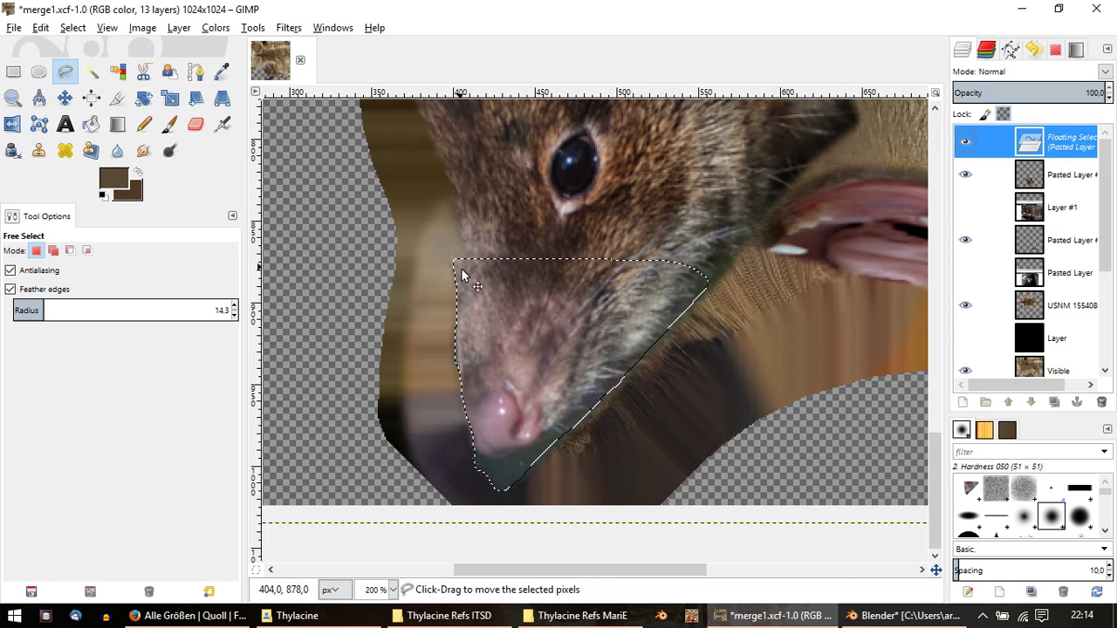
left_click_drag(512, 333, 498, 346)
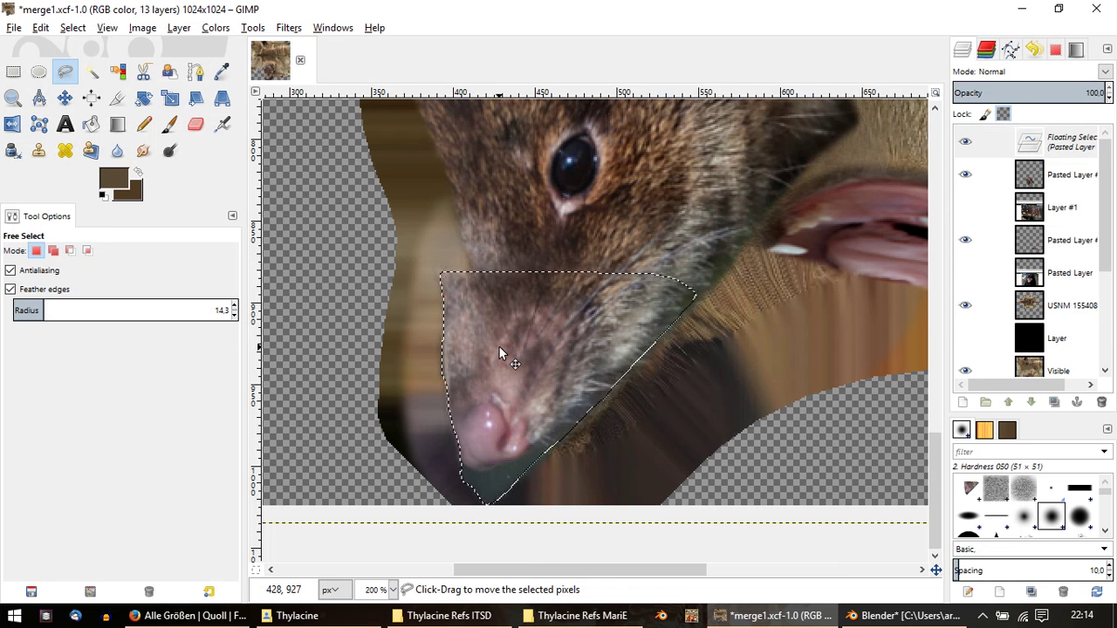
left_click(966, 174)
left_click(966, 174)
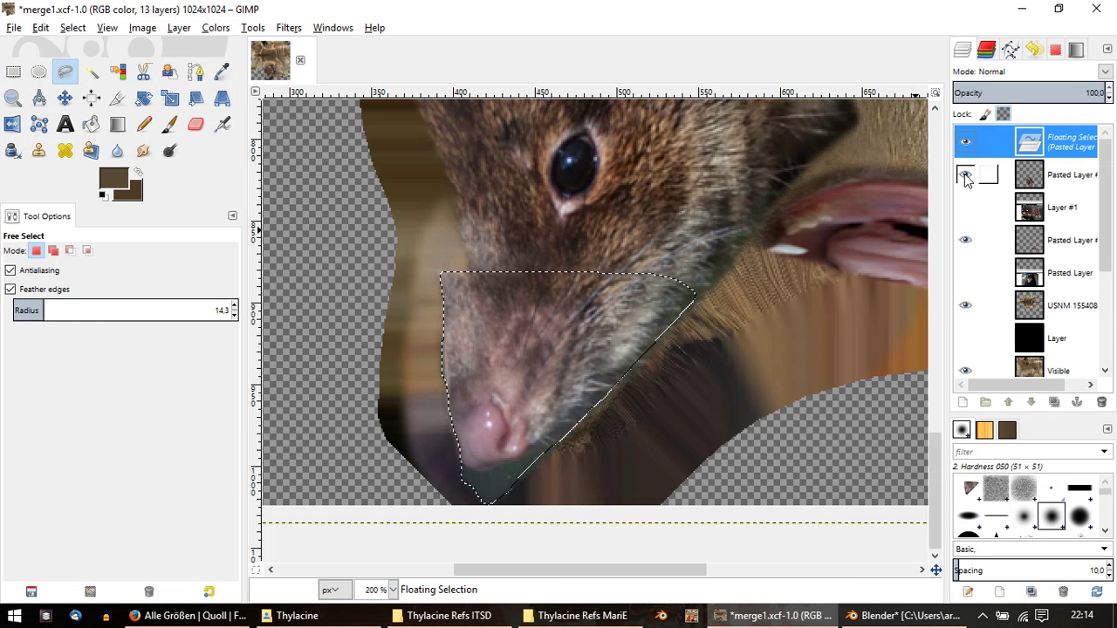
left_click(966, 175)
left_click(965, 175)
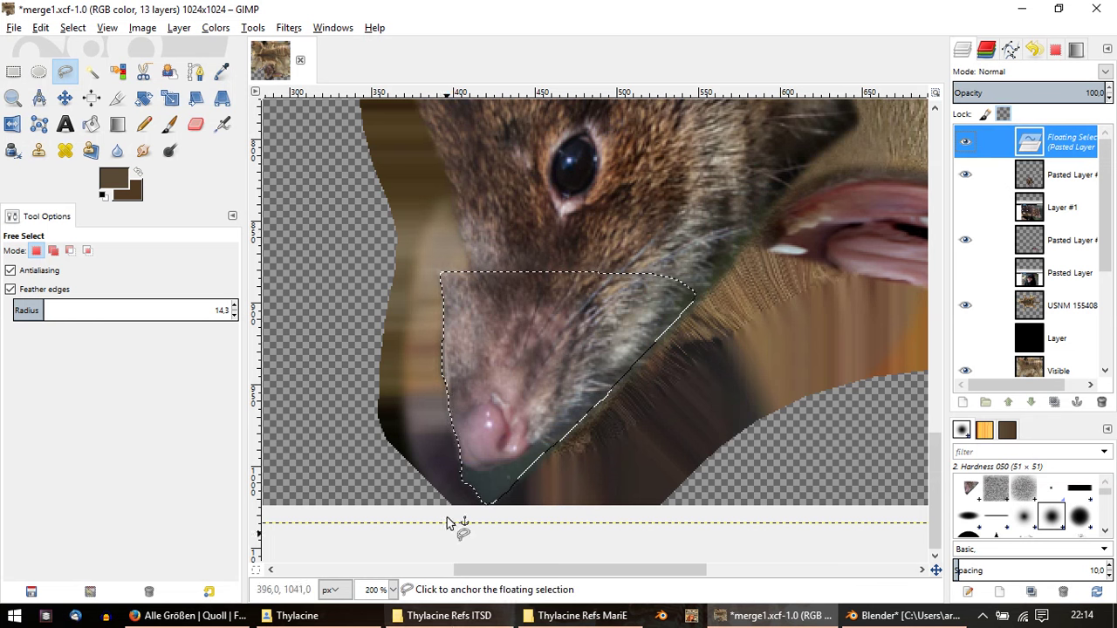
Step: Fine-tune the floating snout's placement with small nudges, rechecking against the layer beneath
left_click_drag(499, 444, 509, 449)
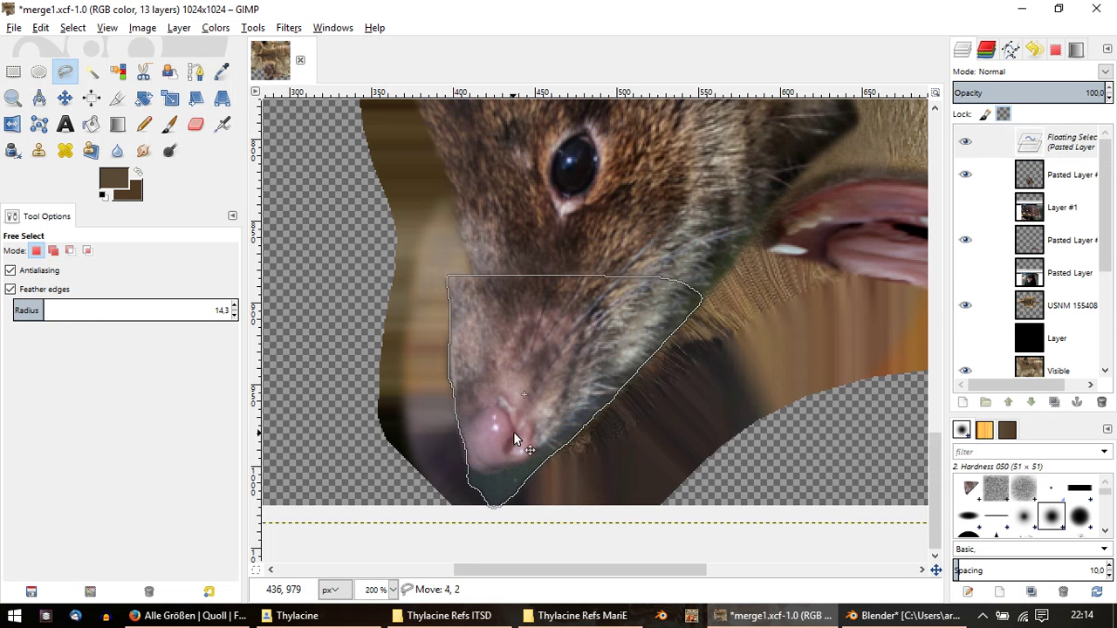
left_click(965, 175)
left_click(965, 174)
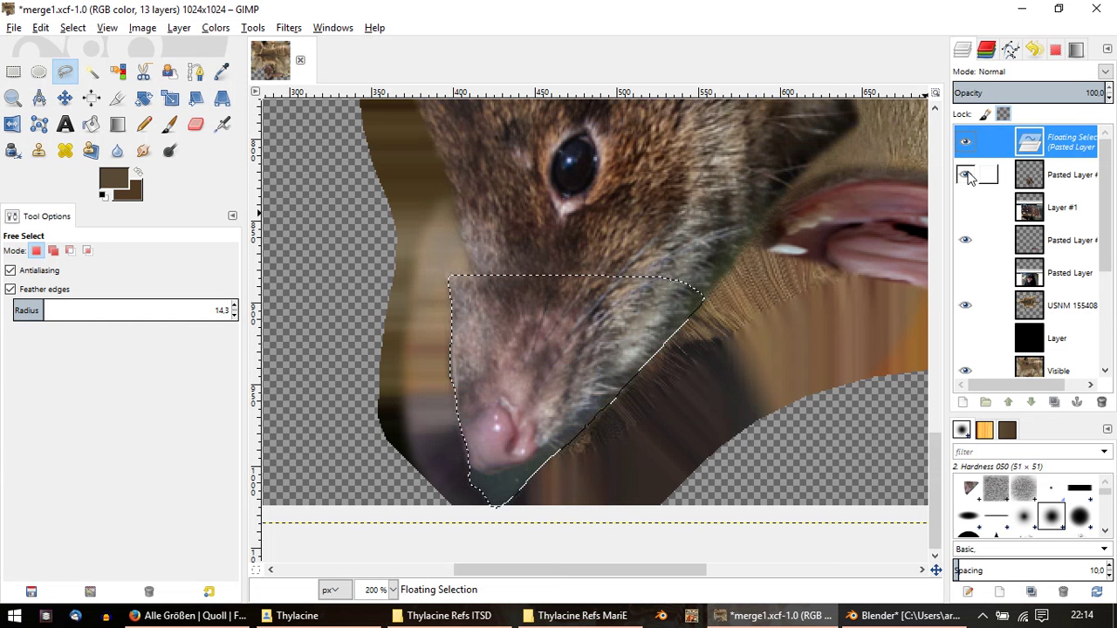
left_click(965, 175)
left_click(965, 175)
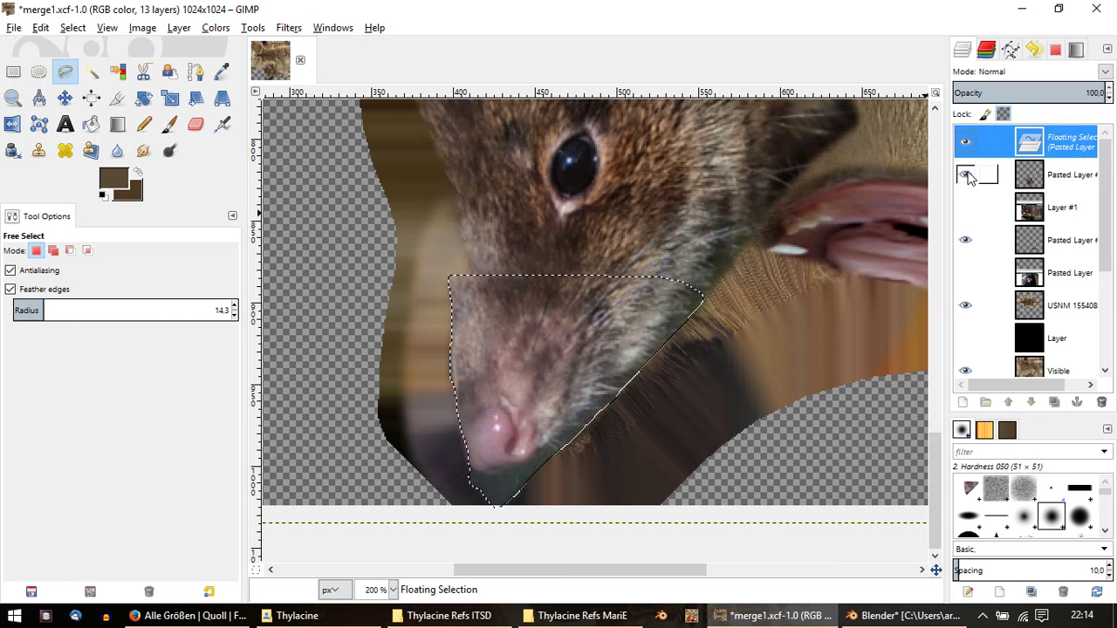
left_click_drag(468, 410, 475, 407)
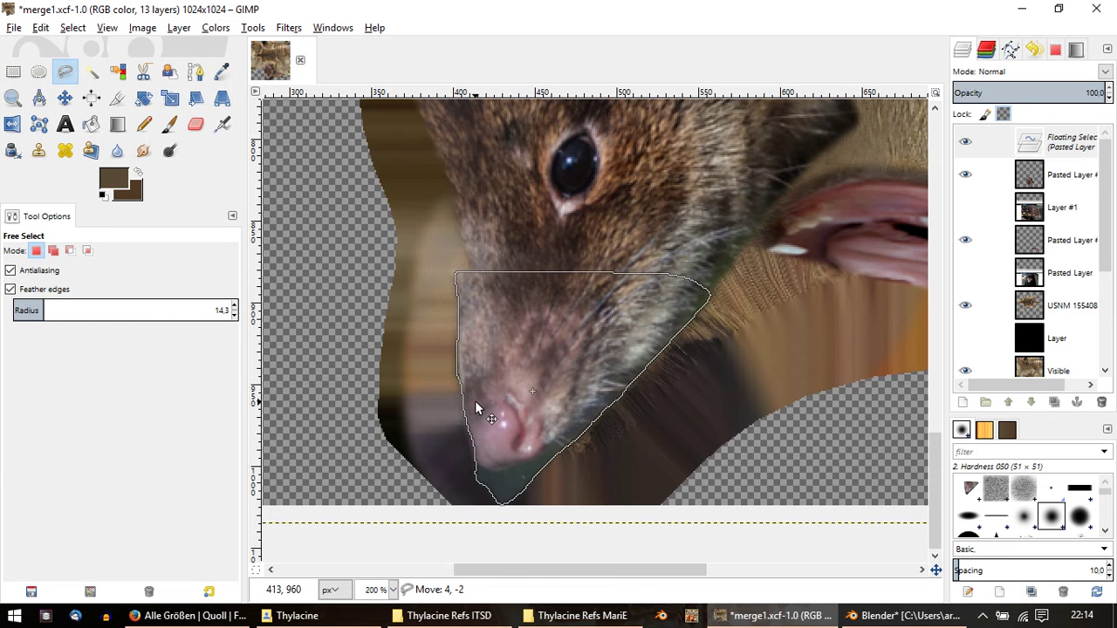
scroll(611, 376, "down", 1, "ctrl")
scroll(620, 376, "up", 1)
scroll(618, 375, "up", 1)
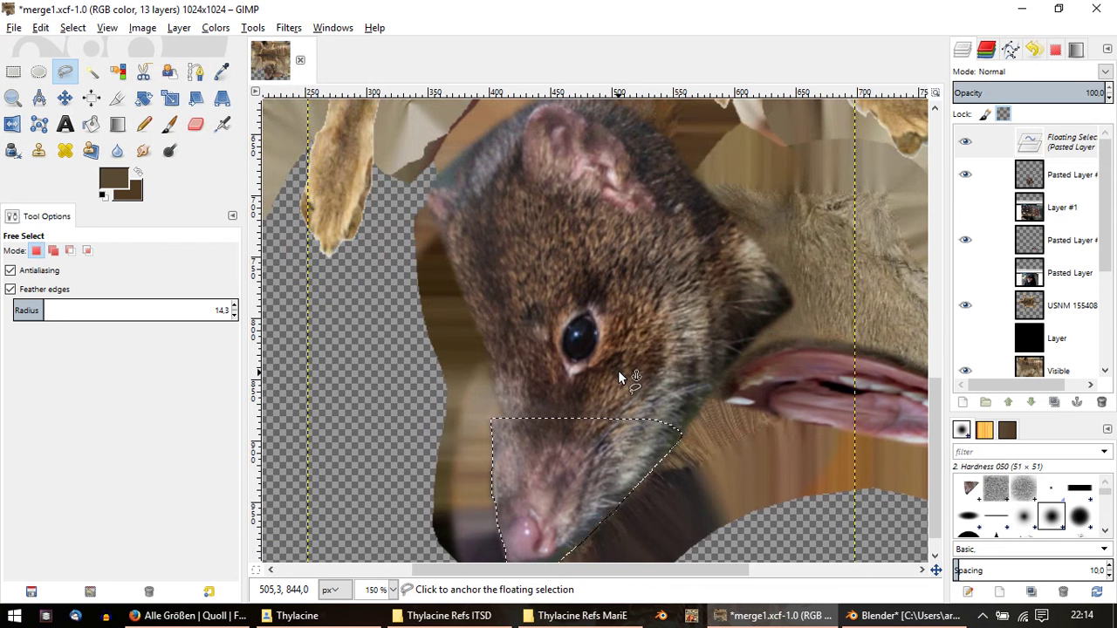
Step: Anchor the pasted snout and lower the layer's opacity to about half
right_click(1023, 142)
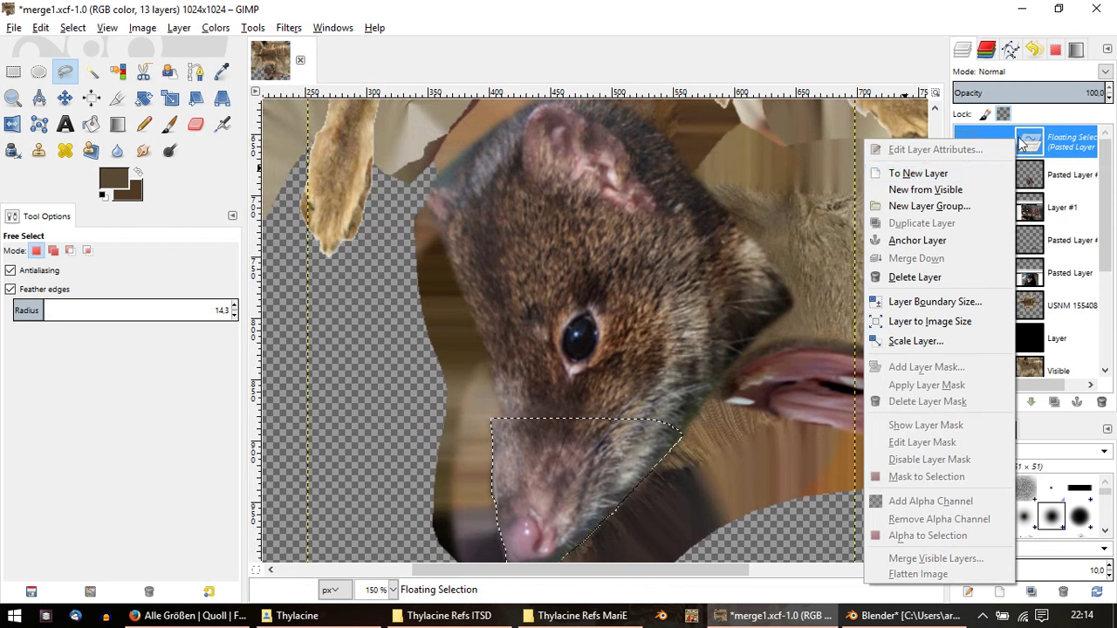
left_click(927, 241)
scroll(786, 219, "down", 1)
scroll(798, 210, "down", 3)
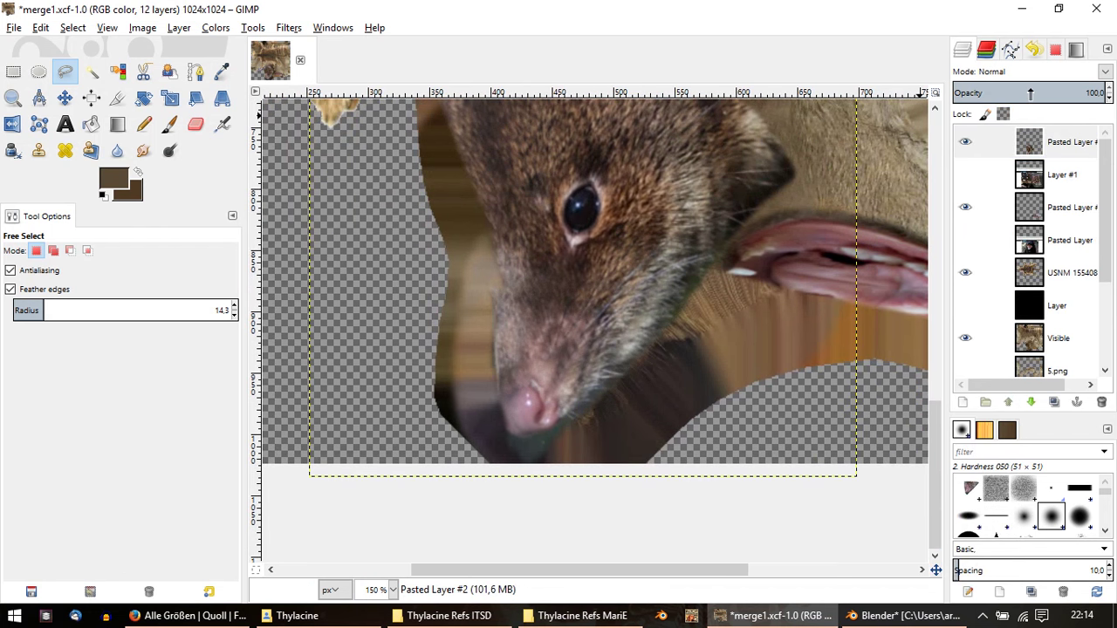
left_click(1031, 93)
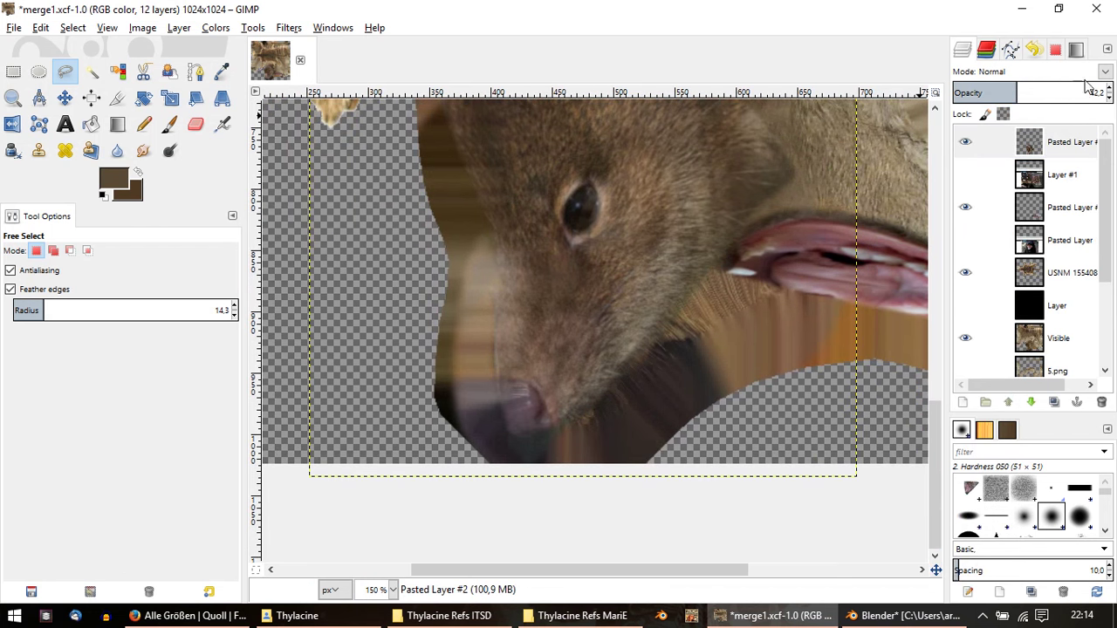
Step: Set the pasted snout layer to Overlay and toggle its visibility to compare
left_click(1079, 146)
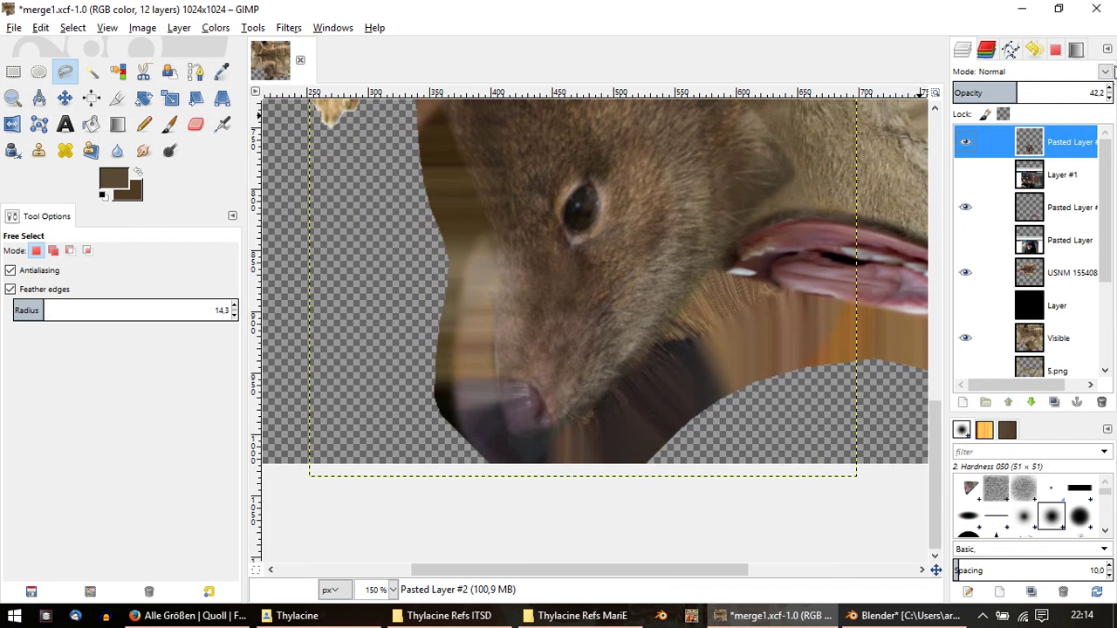
left_click(1112, 73)
left_click(1017, 267)
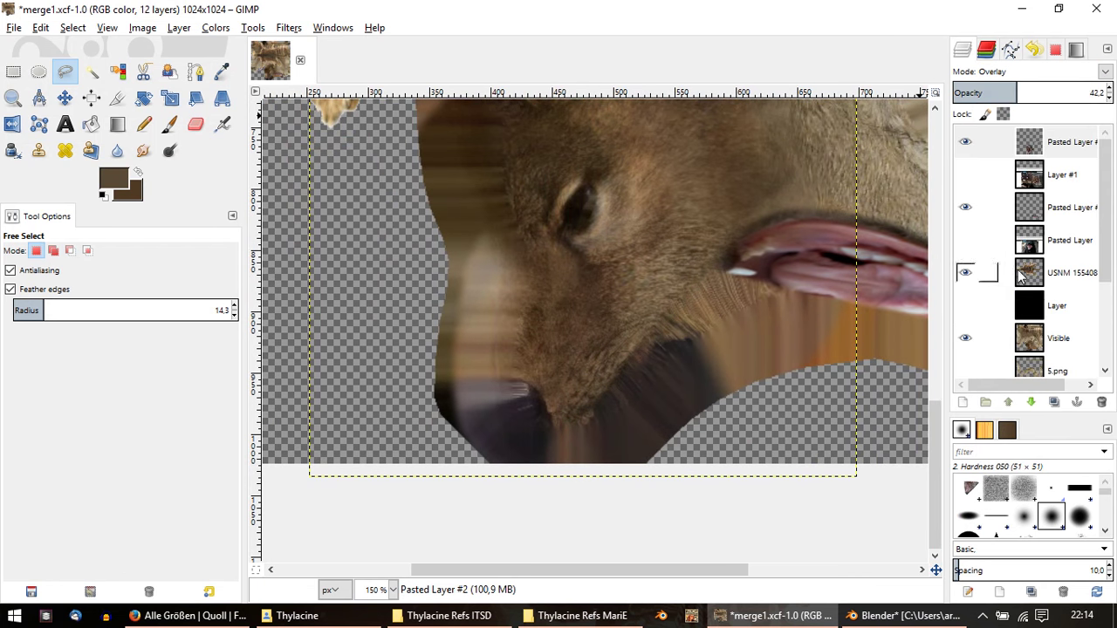
scroll(573, 275, "down", 1)
scroll(573, 275, "up", 1, "ctrl")
left_click(966, 143)
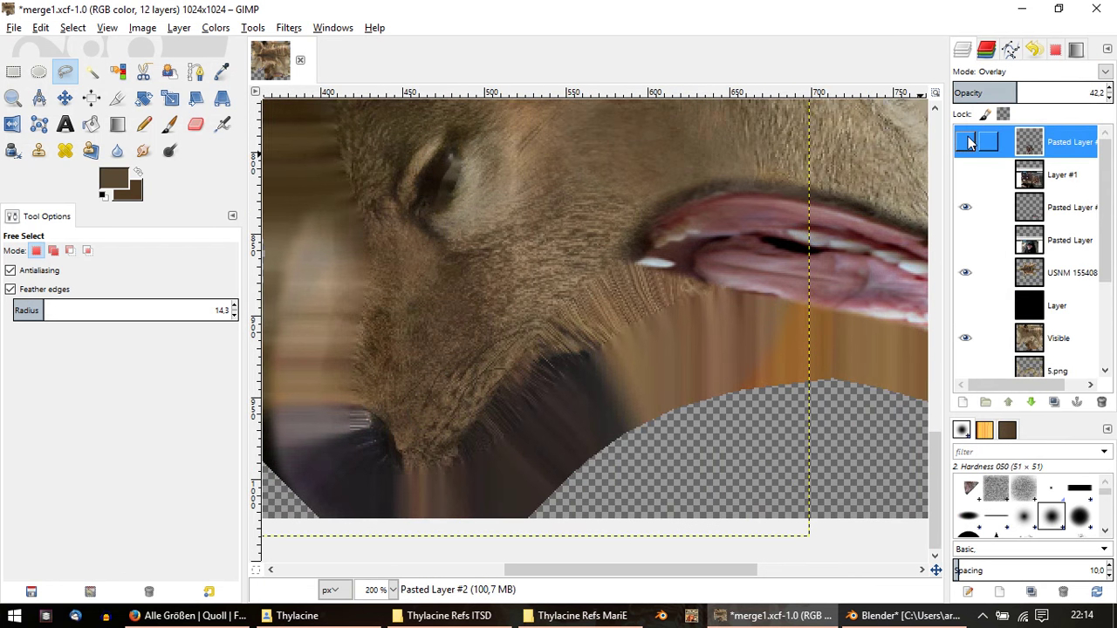
left_click(969, 145)
scroll(523, 310, "down", 1, "ctrl")
scroll(594, 413, "up", 2)
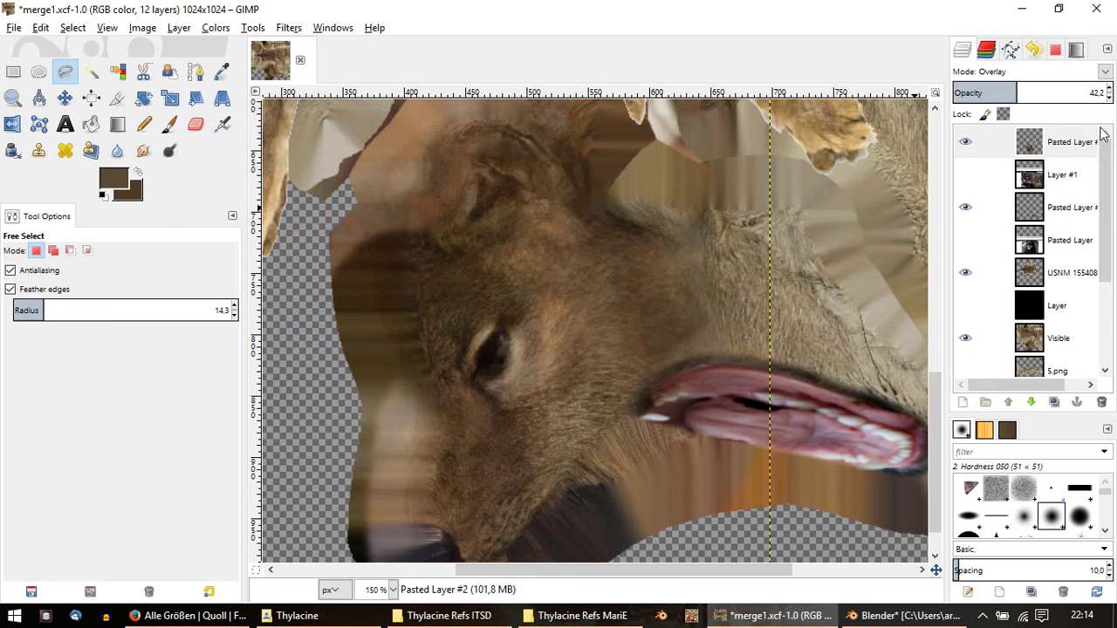
Step: Try Hard light blending on the snout layer and inspect the result
left_click(1105, 72)
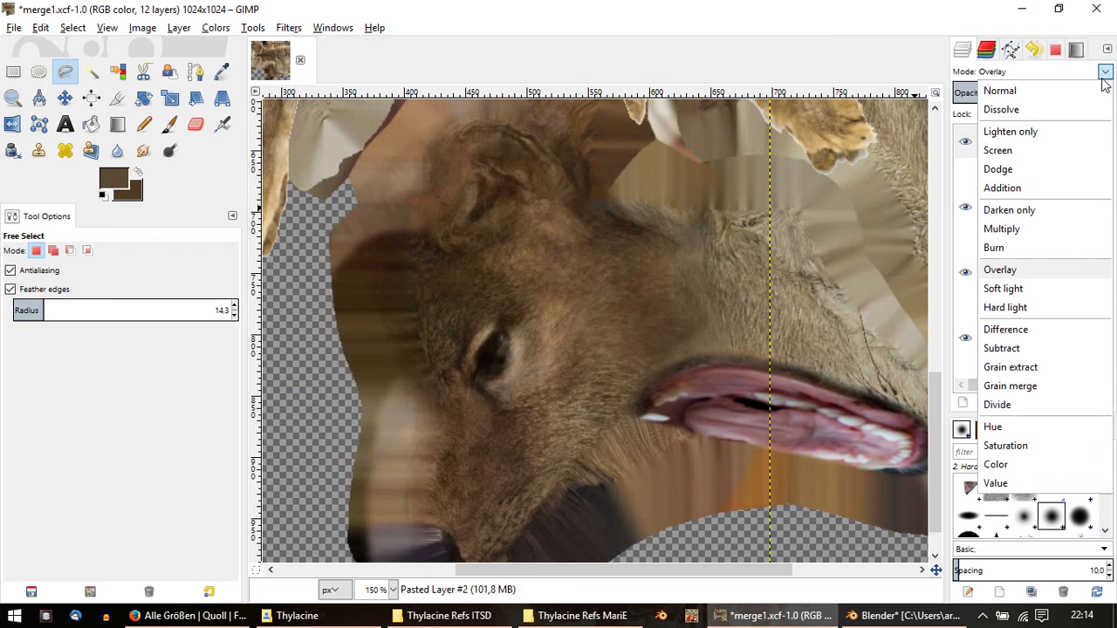
left_click(1024, 311)
scroll(568, 349, "up", 1, "ctrl")
scroll(489, 355, "down", 1)
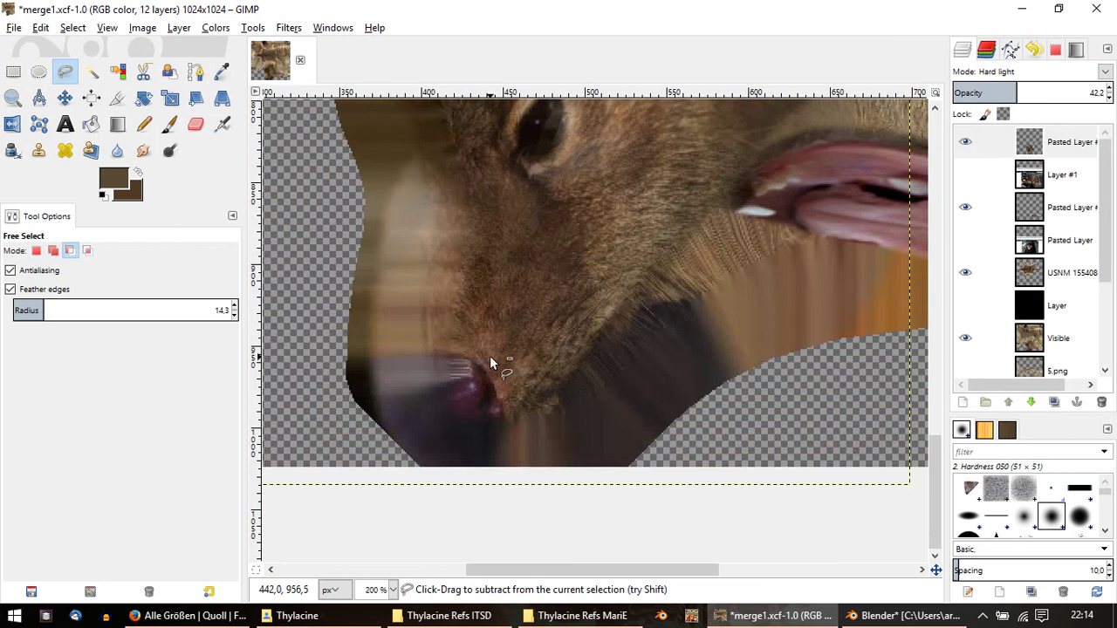
scroll(490, 355, "up", 1)
scroll(523, 331, "up", 1)
scroll(575, 309, "up", 1)
scroll(572, 381, "down", 1, "ctrl")
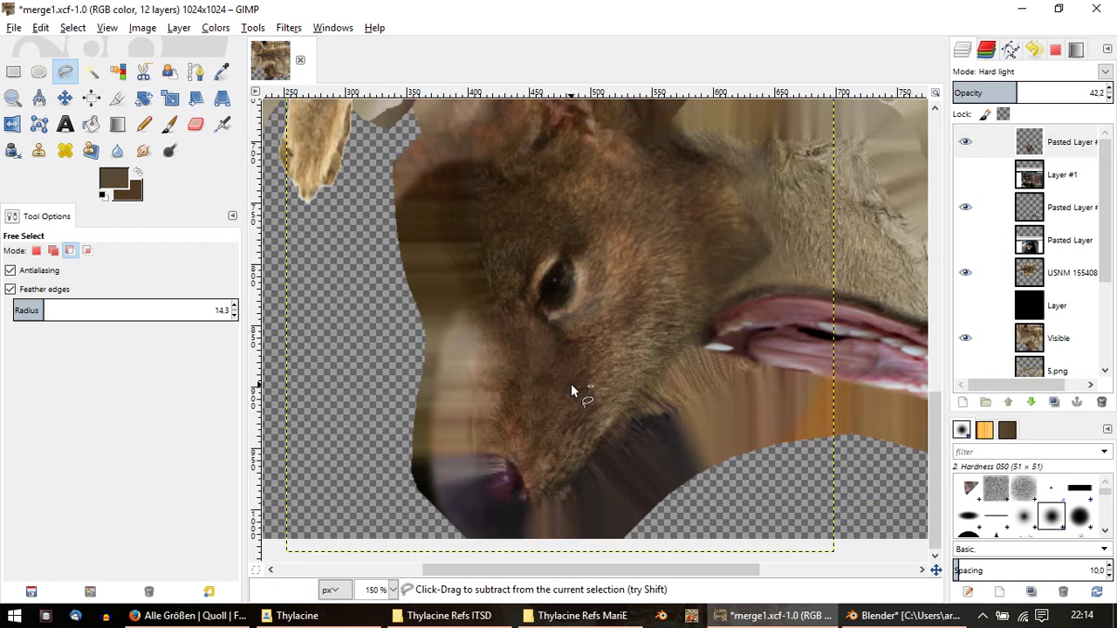
scroll(559, 398, "down", 1, "ctrl")
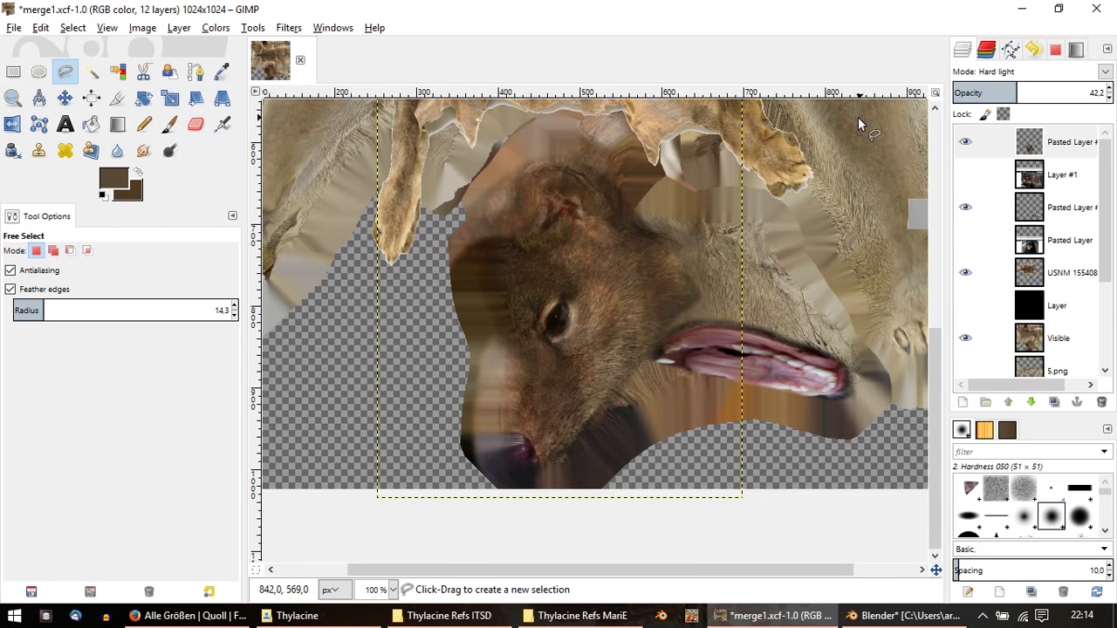
Step: Switch the snout layer back to Overlay and toggle it on and off to confirm the blend
left_click(1105, 73)
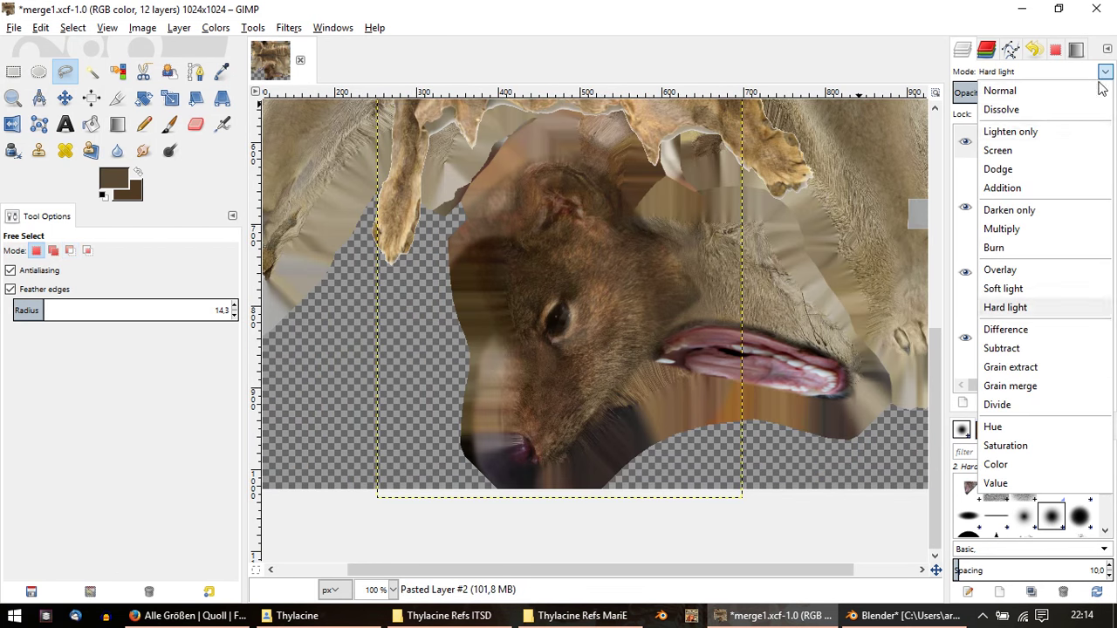
left_click(1015, 271)
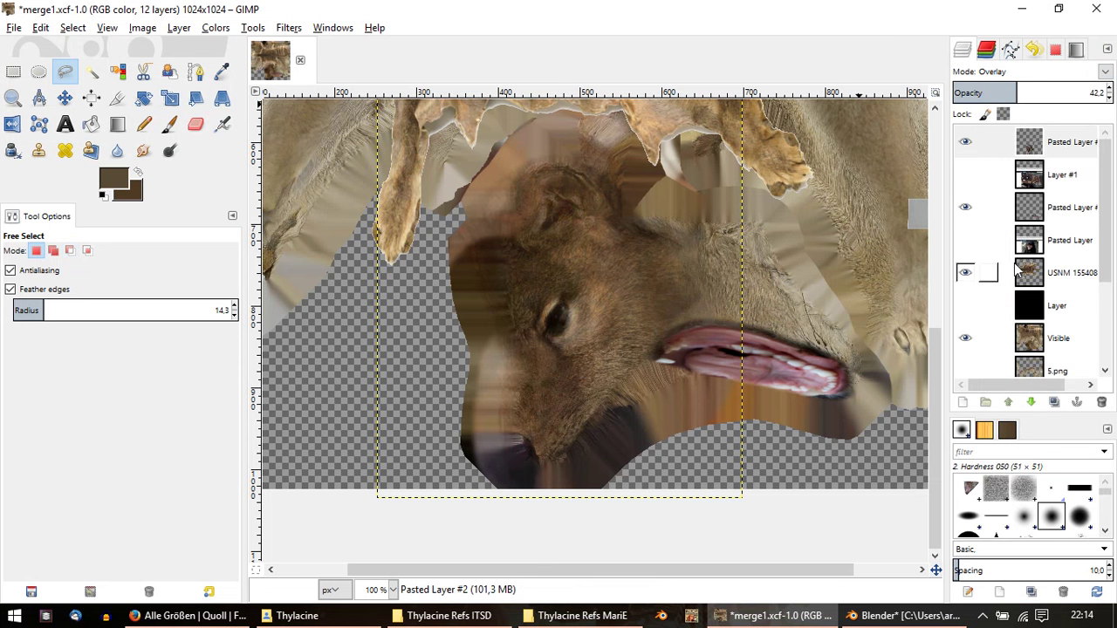
left_click(965, 143)
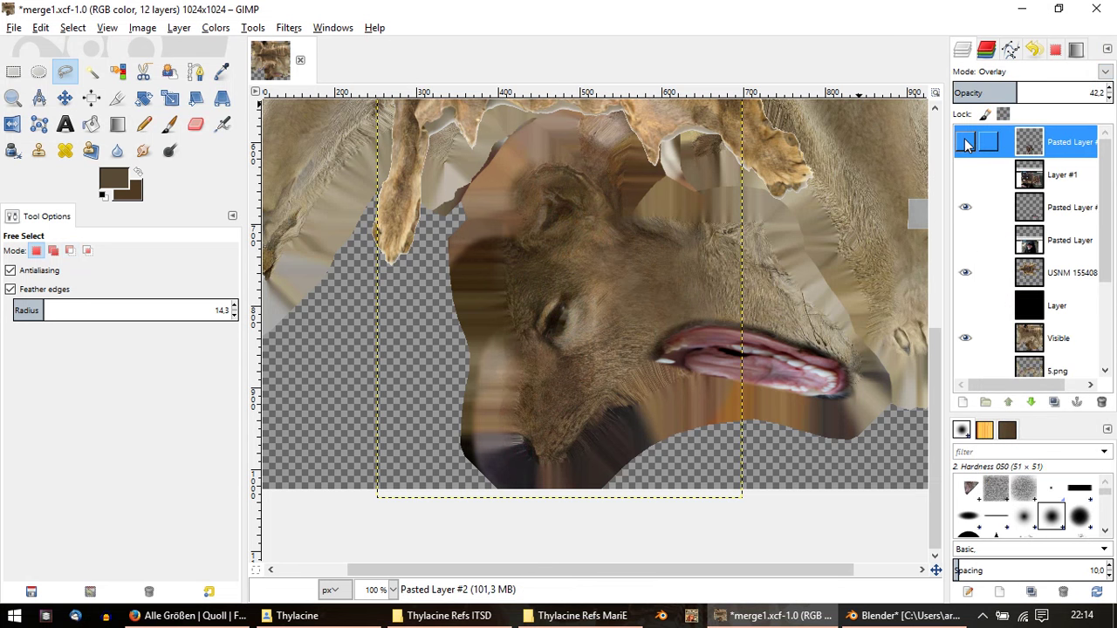
left_click(966, 142)
left_click(965, 143)
left_click(966, 142)
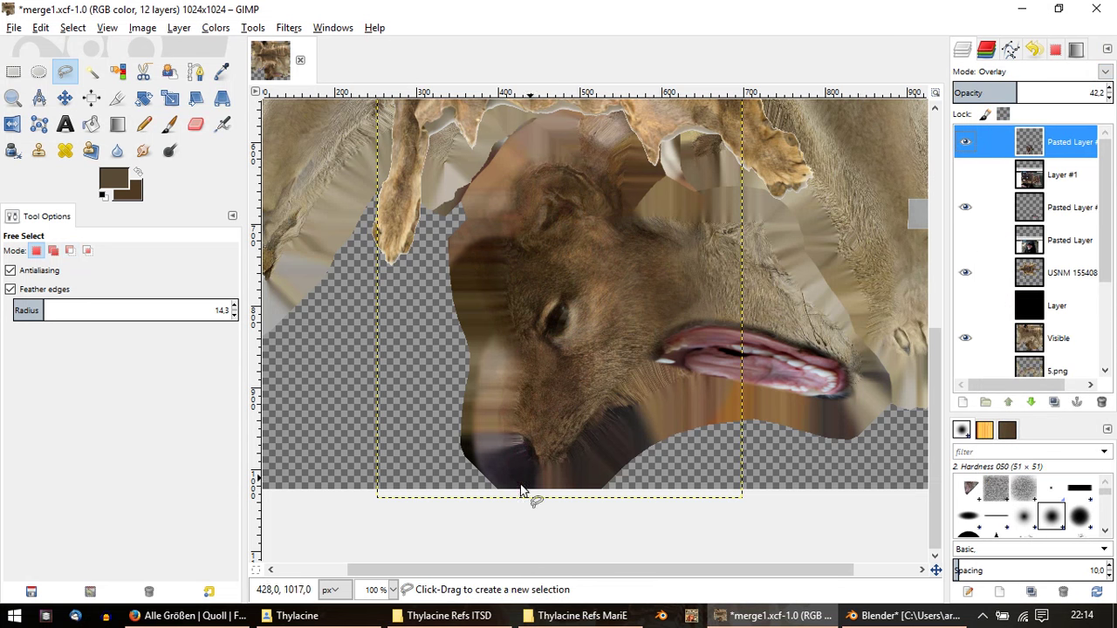
scroll(527, 447, "up", 1, "ctrl")
scroll(527, 447, "up", 1, "ctrl")
scroll(558, 444, "up", 1, "ctrl")
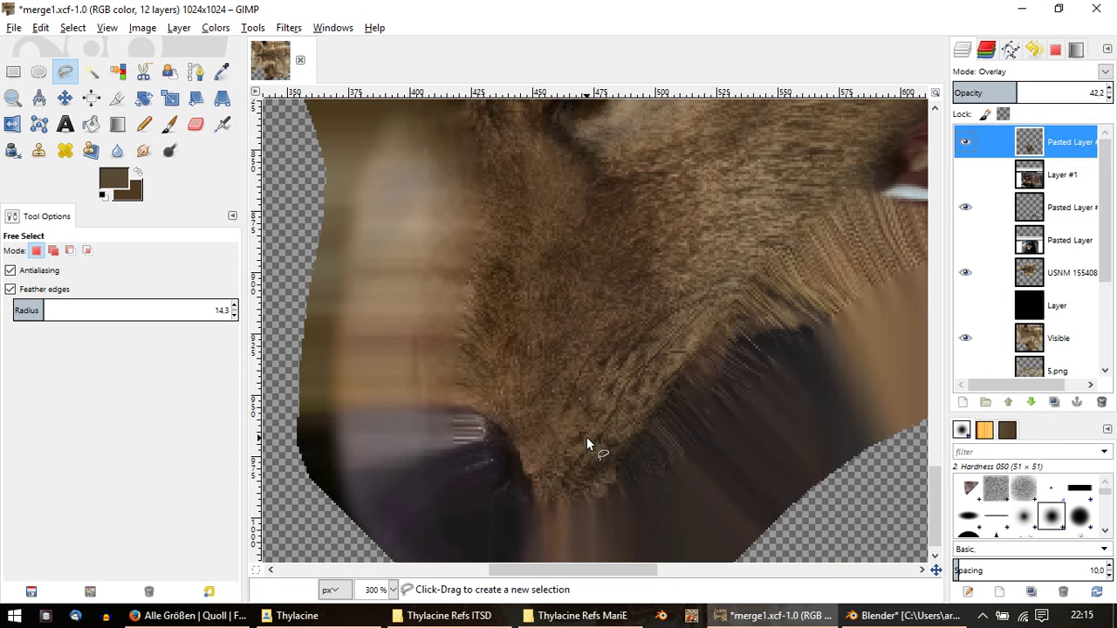
scroll(586, 436, "down", 1, "ctrl")
scroll(532, 452, "up", 1, "ctrl")
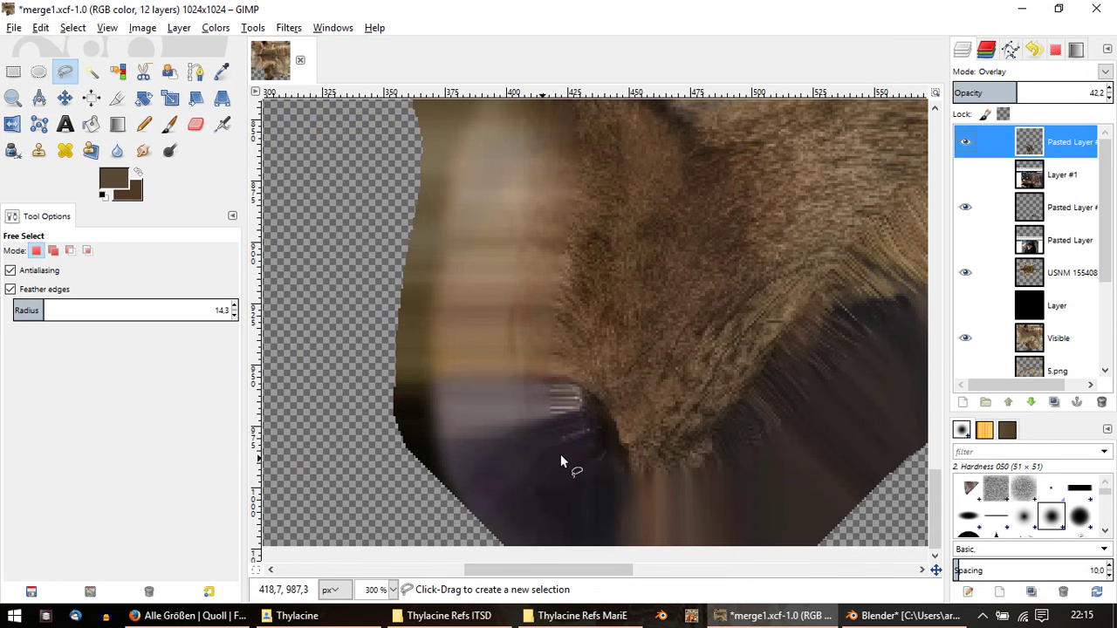
scroll(511, 450, "down", 1, "ctrl")
scroll(617, 316, "down", 1, "ctrl")
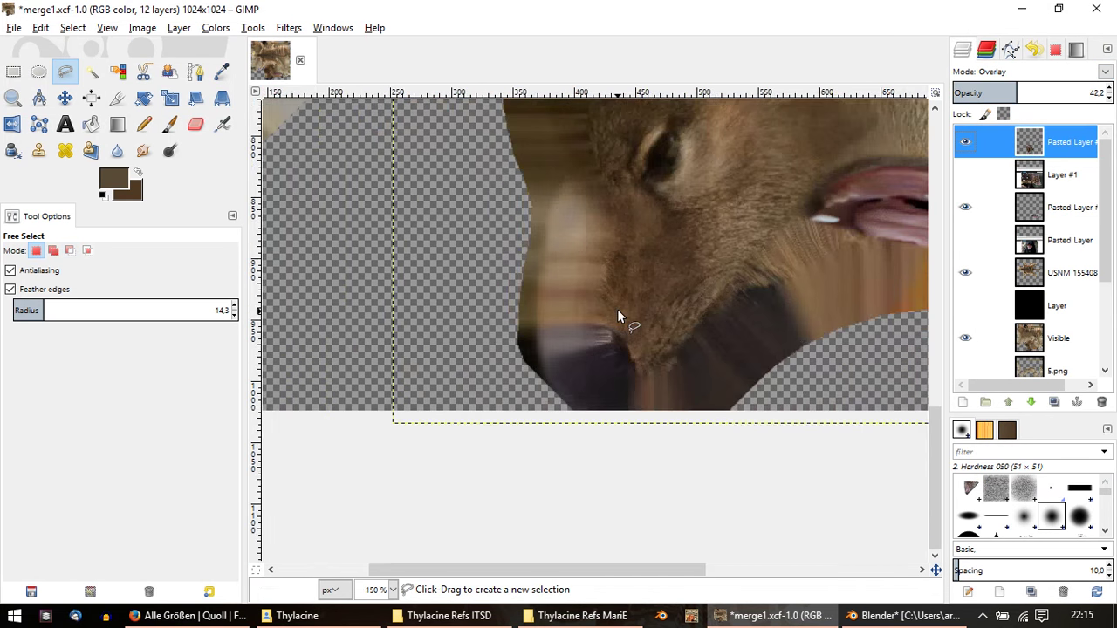
left_click(14, 28)
Step: Re-export merge1.png and reload the updated texture in Blender
left_click(75, 229)
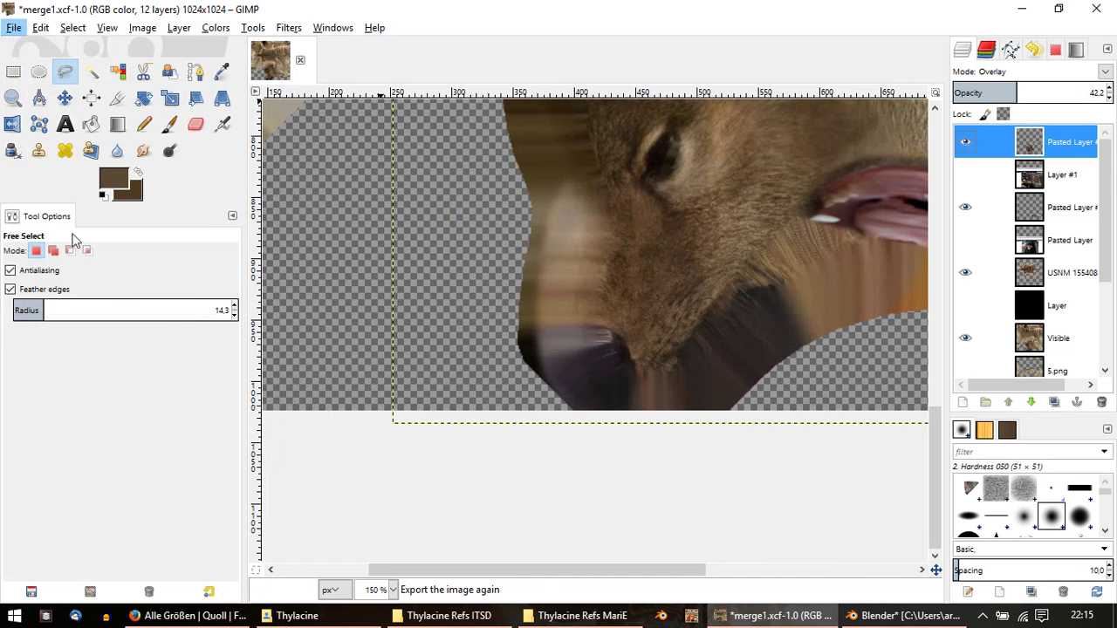
key("alt+Tab")
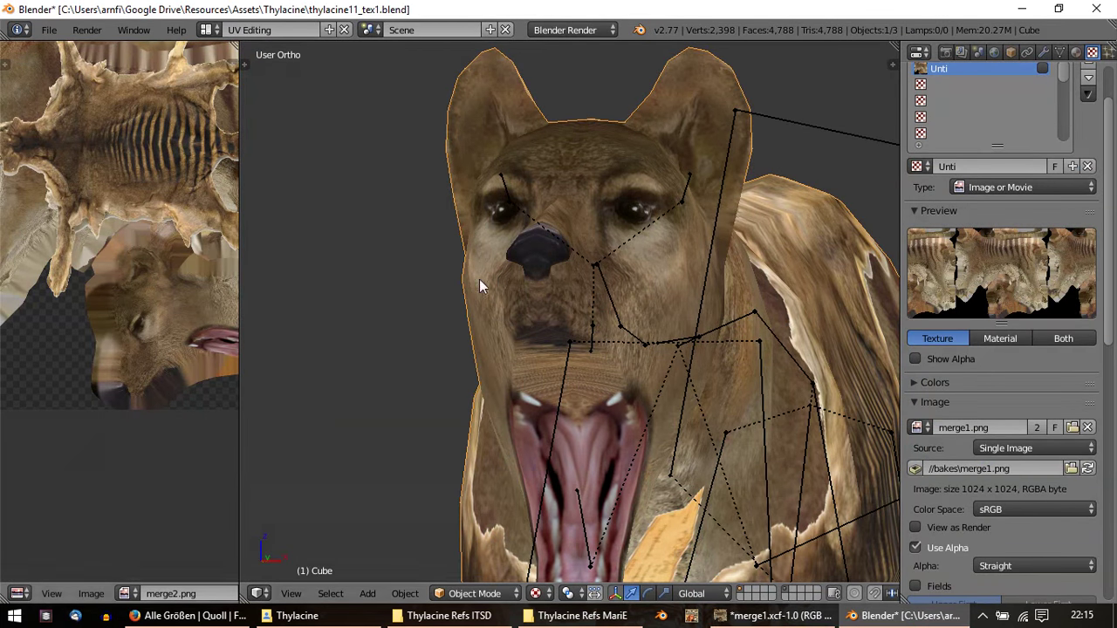
scroll(521, 290, "down", 2)
mouse_move(395, 346)
middle_mouse_down()
mouse_move(649, 303)
mouse_move(561, 359)
mouse_move(649, 348)
middle_mouse_up()
left_click(88, 592)
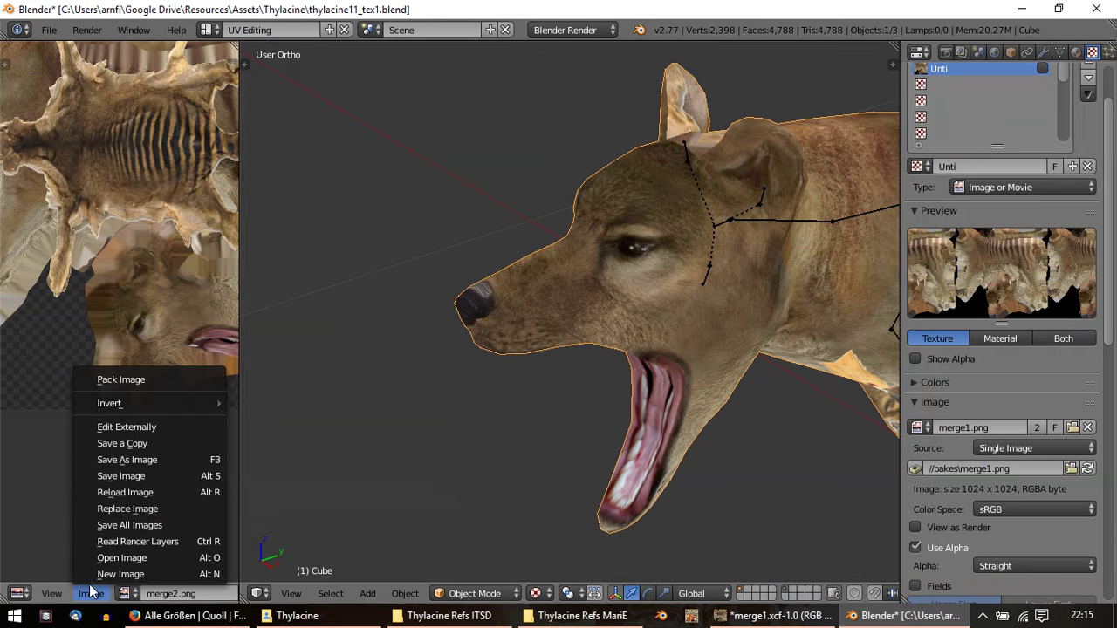
left_click(127, 490)
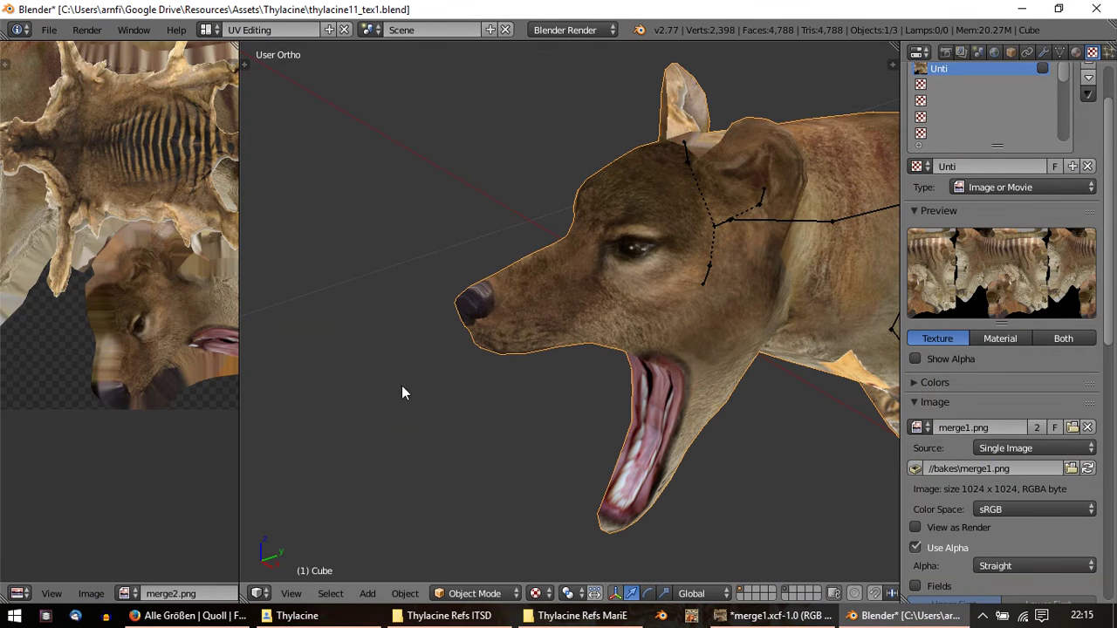
Step: Orbit and zoom around the thylacine head to inspect the snout, then return to GIMP
mouse_move(331, 348)
middle_mouse_down()
mouse_move(477, 346)
mouse_move(593, 329)
middle_mouse_up()
scroll(597, 323, "up", 3)
mouse_move(705, 327)
middle_mouse_down()
mouse_move(725, 299)
mouse_move(661, 350)
mouse_move(582, 357)
mouse_move(500, 292)
mouse_move(432, 318)
mouse_move(289, 340)
mouse_move(496, 320)
mouse_move(485, 279)
middle_mouse_up()
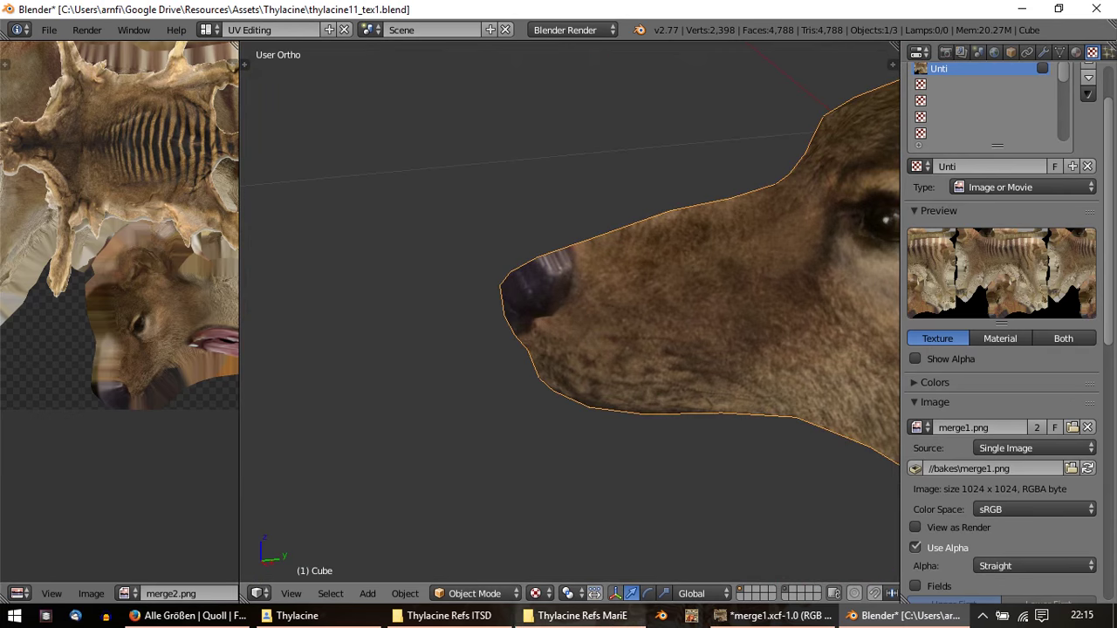
left_click(773, 616)
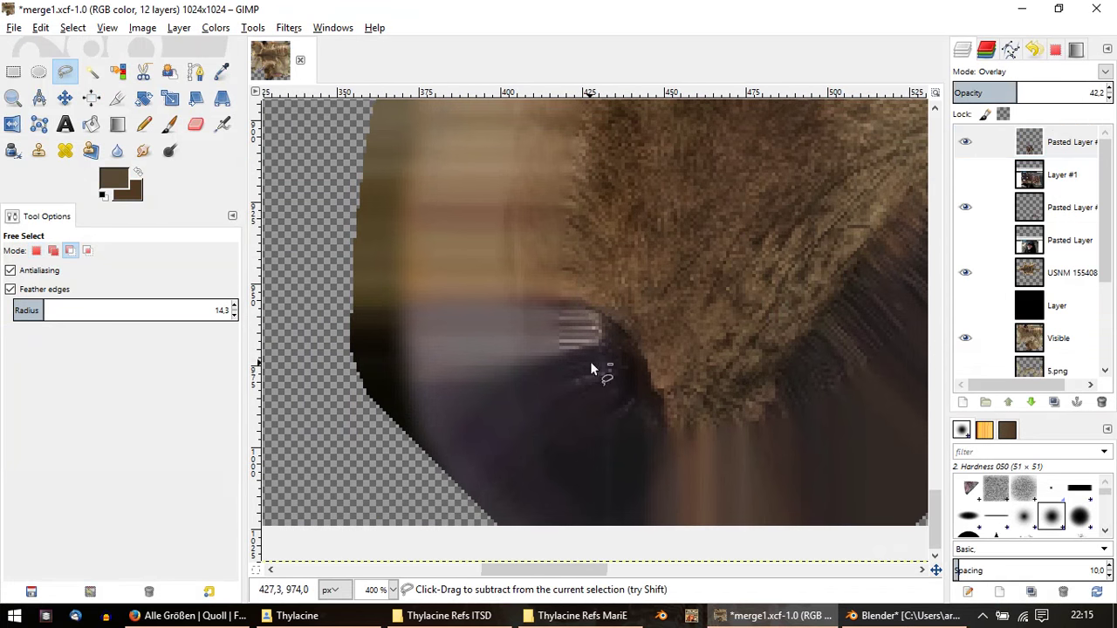
Step: Select the Visible layer and pick the Blur/Sharpen tool
scroll(1061, 297, "down", 3)
scroll(1060, 297, "up", 3)
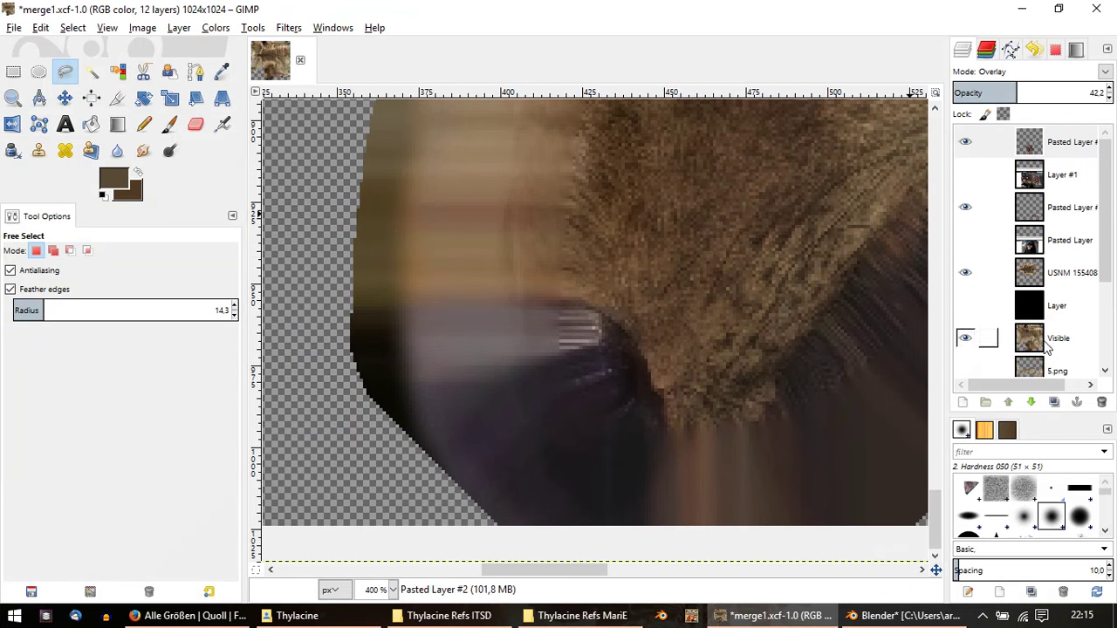
left_click(1050, 348)
left_click(117, 151)
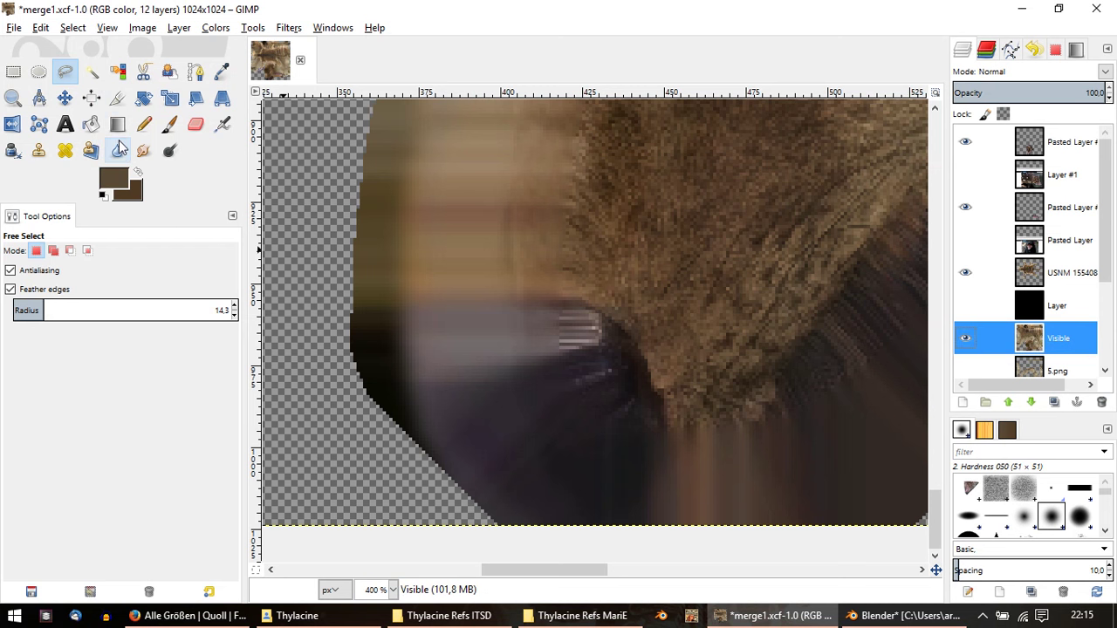
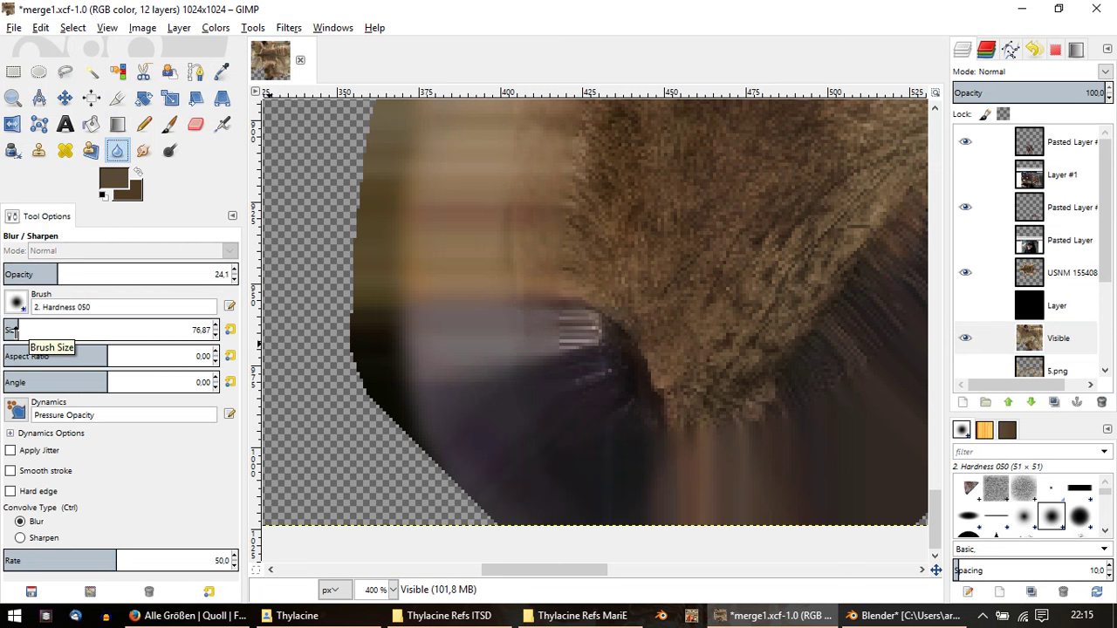
Step: Blur the eye's streaky highlights with a size-36 Blur/Sharpen brush at full opacity
left_click_drag(10, 330, 5, 330)
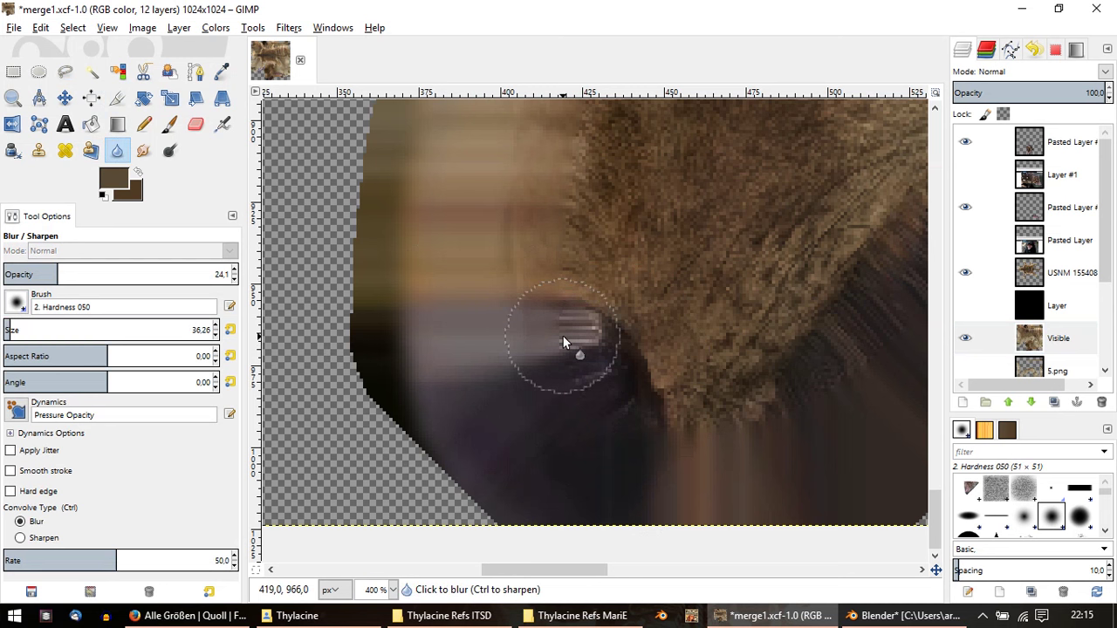
mouse_move(564, 343)
left_mouse_down()
mouse_move(588, 363)
mouse_move(556, 343)
left_mouse_up()
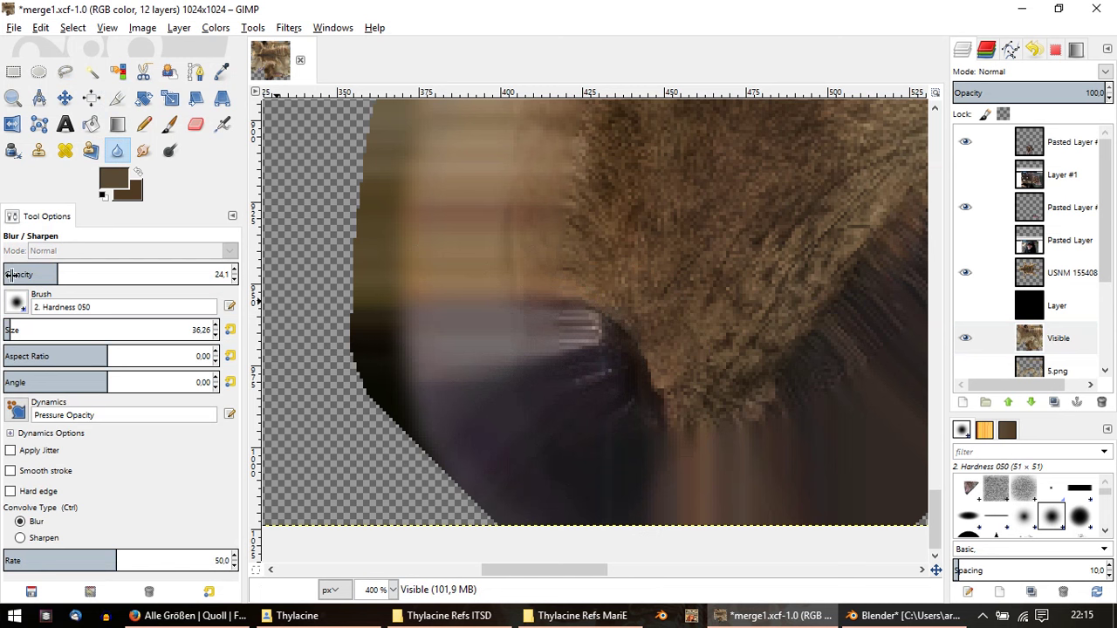
left_click_drag(62, 274, 249, 279)
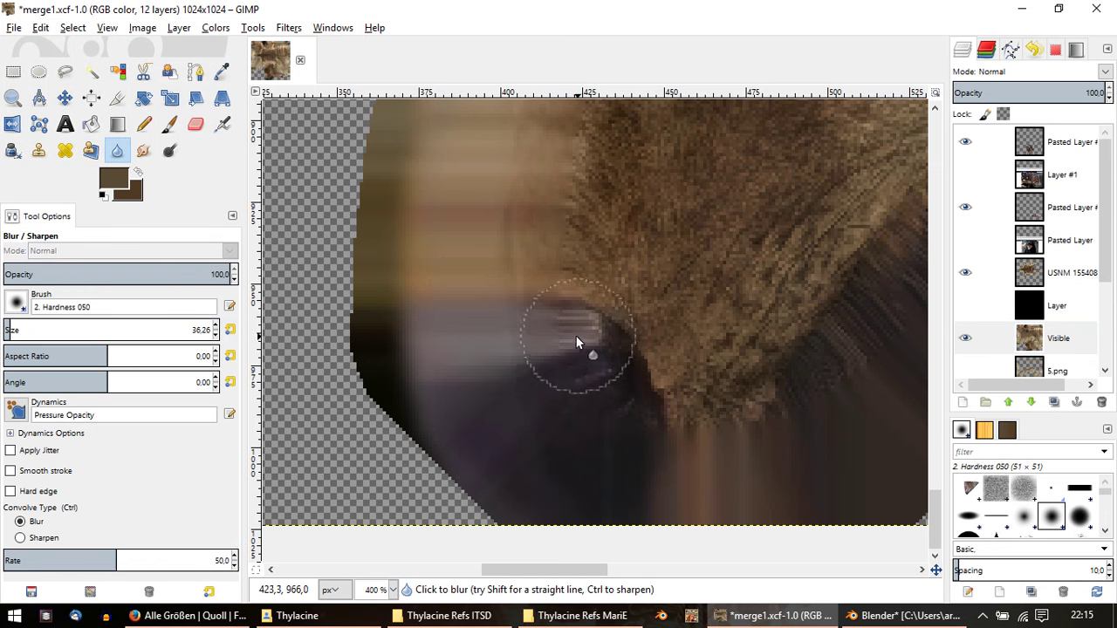
mouse_move(570, 336)
left_mouse_down()
mouse_move(583, 329)
mouse_move(639, 437)
mouse_move(578, 336)
mouse_move(588, 379)
mouse_move(567, 352)
mouse_move(631, 411)
mouse_move(581, 361)
mouse_move(568, 369)
mouse_move(584, 371)
left_mouse_up()
scroll(586, 367, "up", 1, "ctrl")
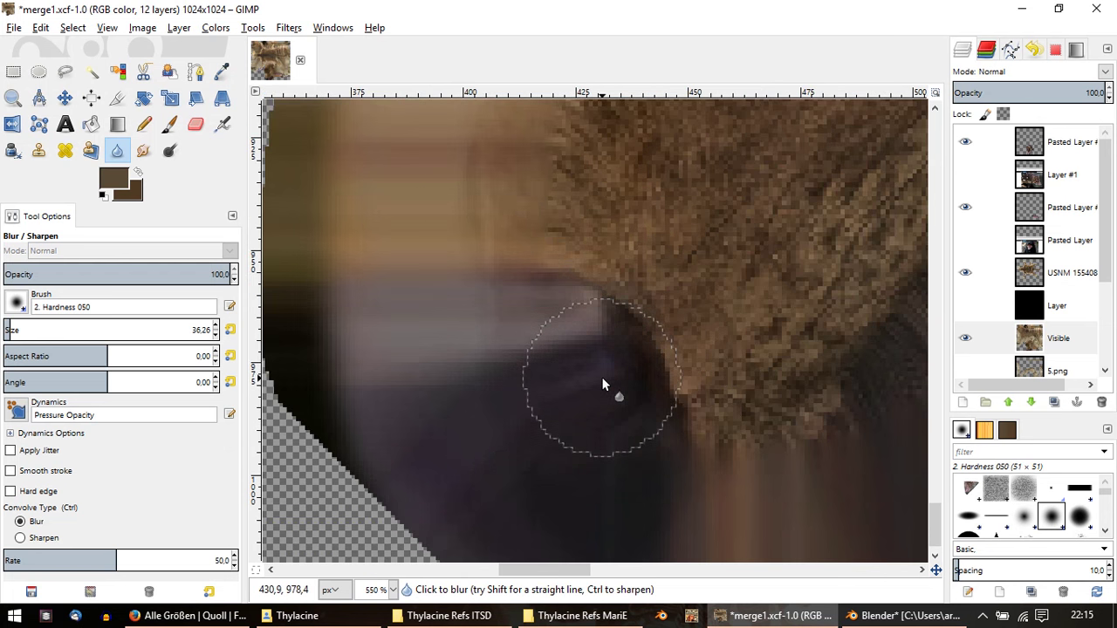
Step: Pick near-black from the eye and paint over it with a Normal-mode brush, size about 11.75
key("p")
left_click(670, 368, "ctrl")
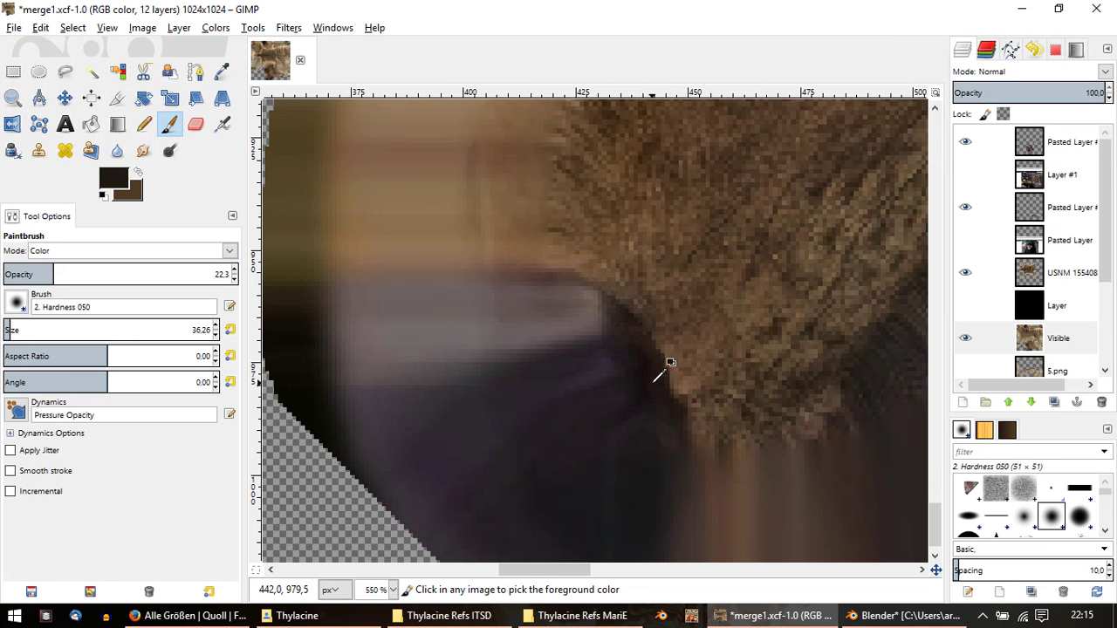
scroll(99, 262, "up", 2)
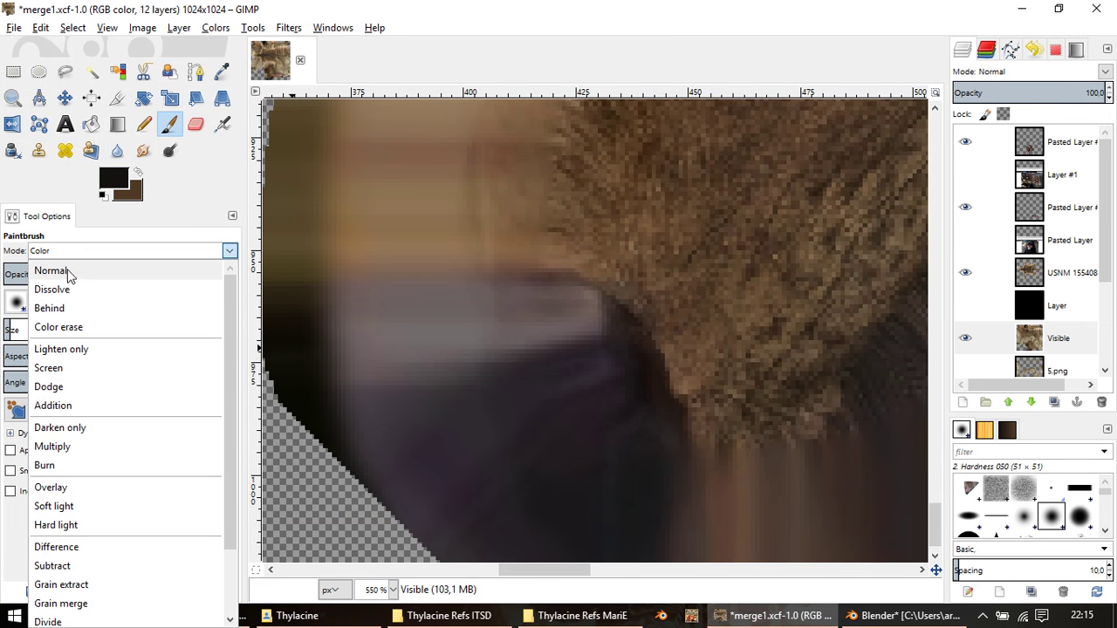
left_click(69, 272)
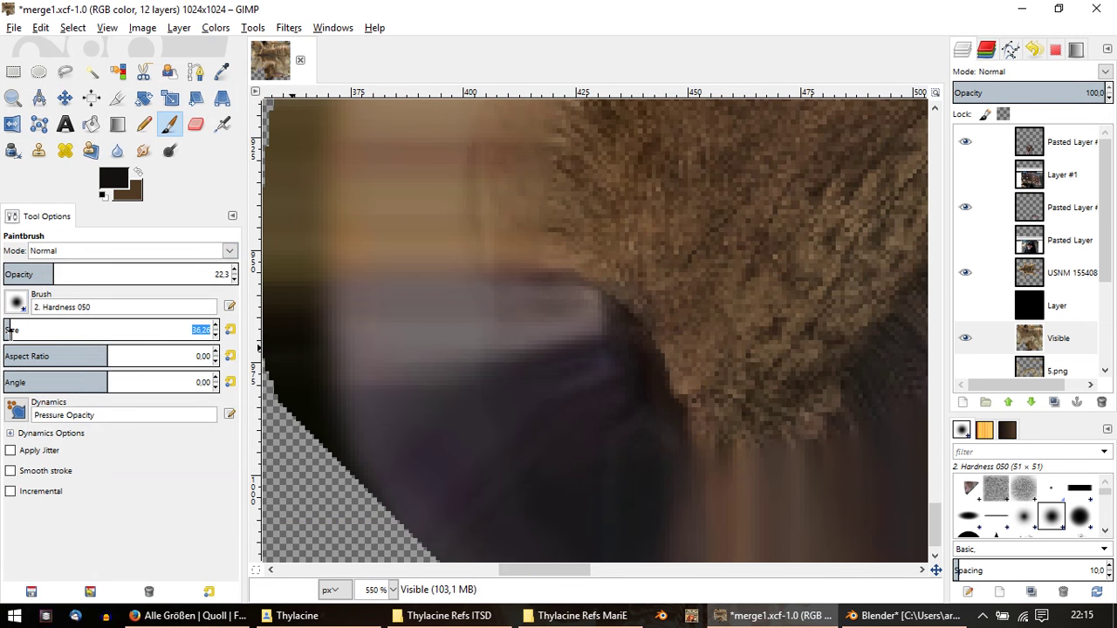
left_click_drag(9, 330, 4, 331)
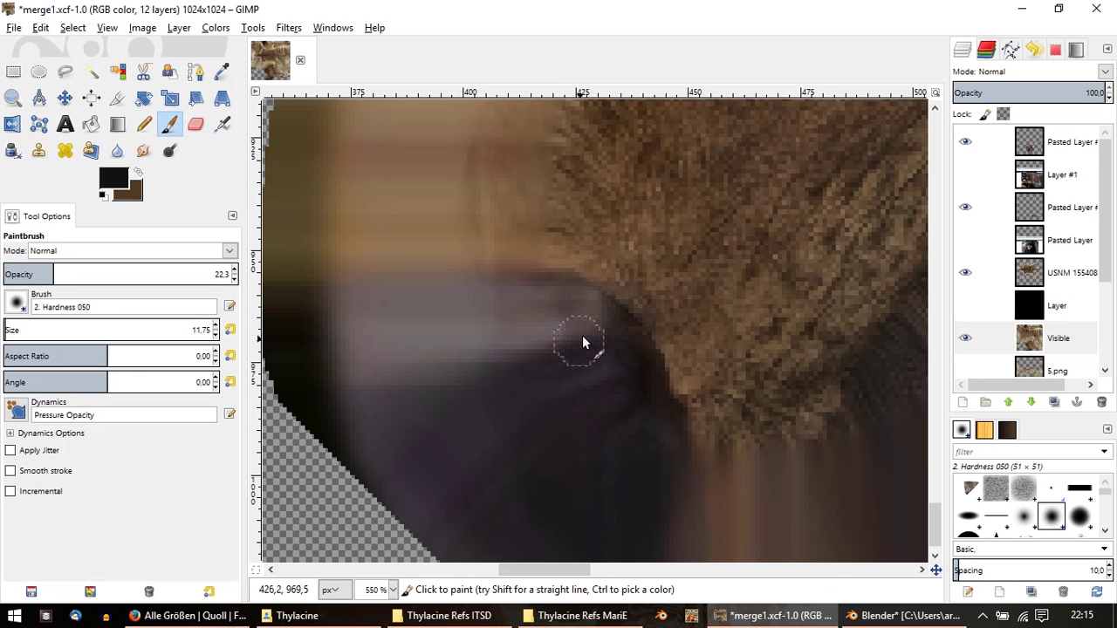
left_click_drag(515, 281, 471, 302)
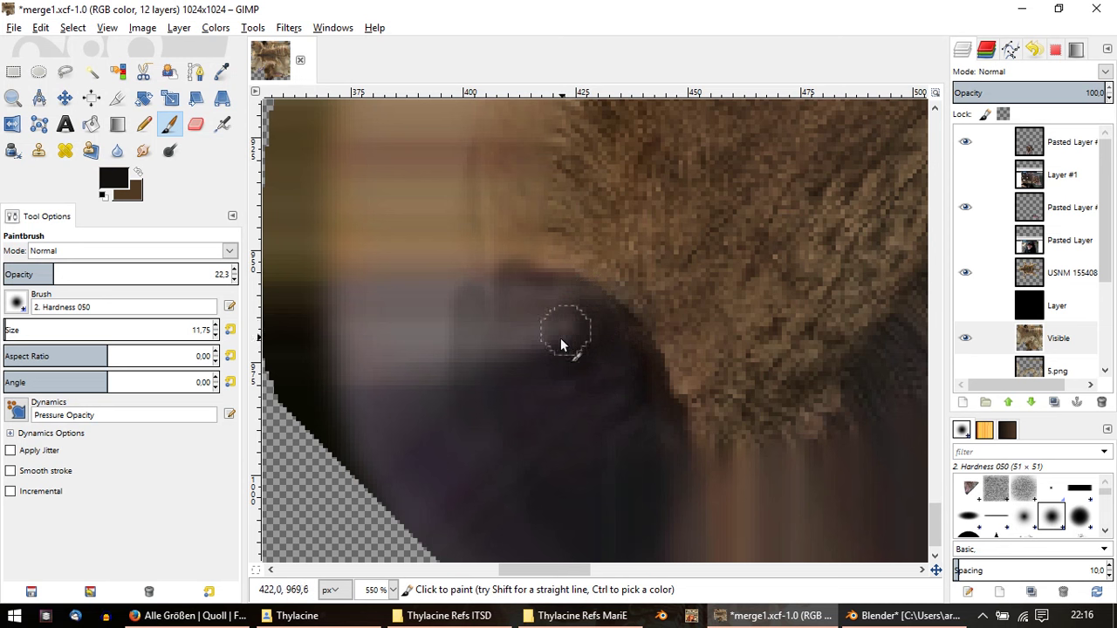
left_click_drag(567, 337, 591, 321)
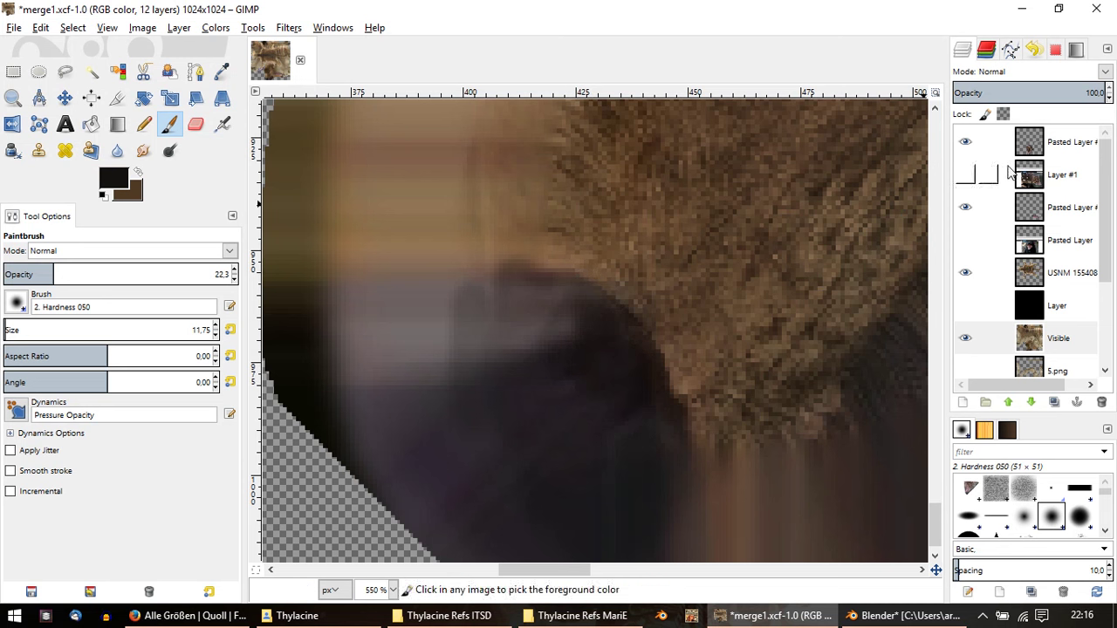
Step: Compare Pasted Layer #2 in Normal versus Overlay, keep Overlay, and select the Visible layer
left_click(1079, 142)
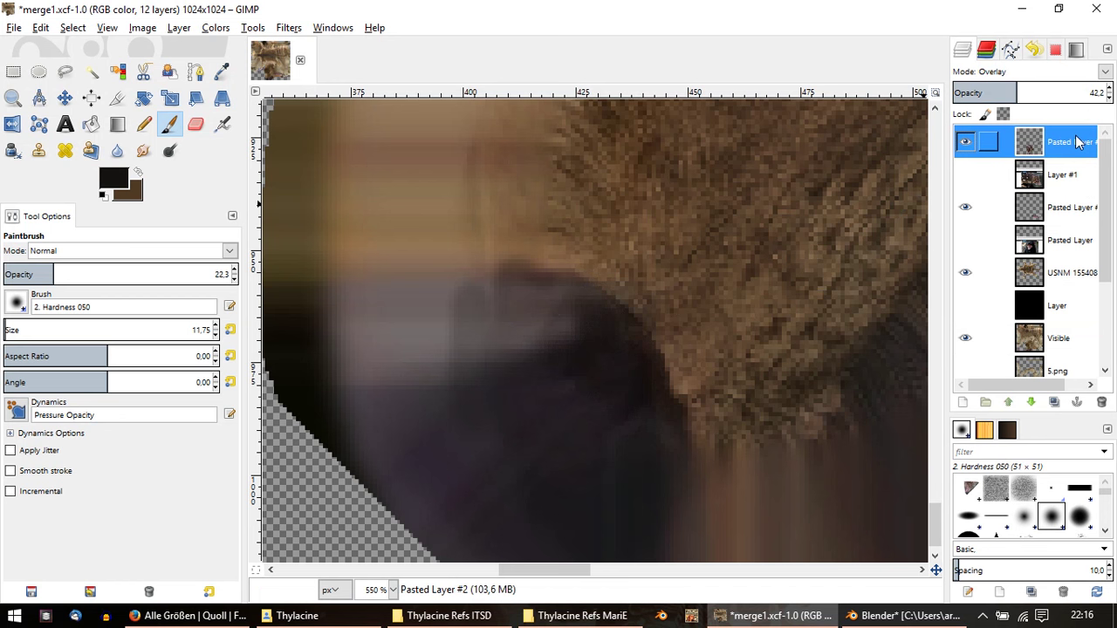
left_click(1105, 72)
left_click(1056, 92)
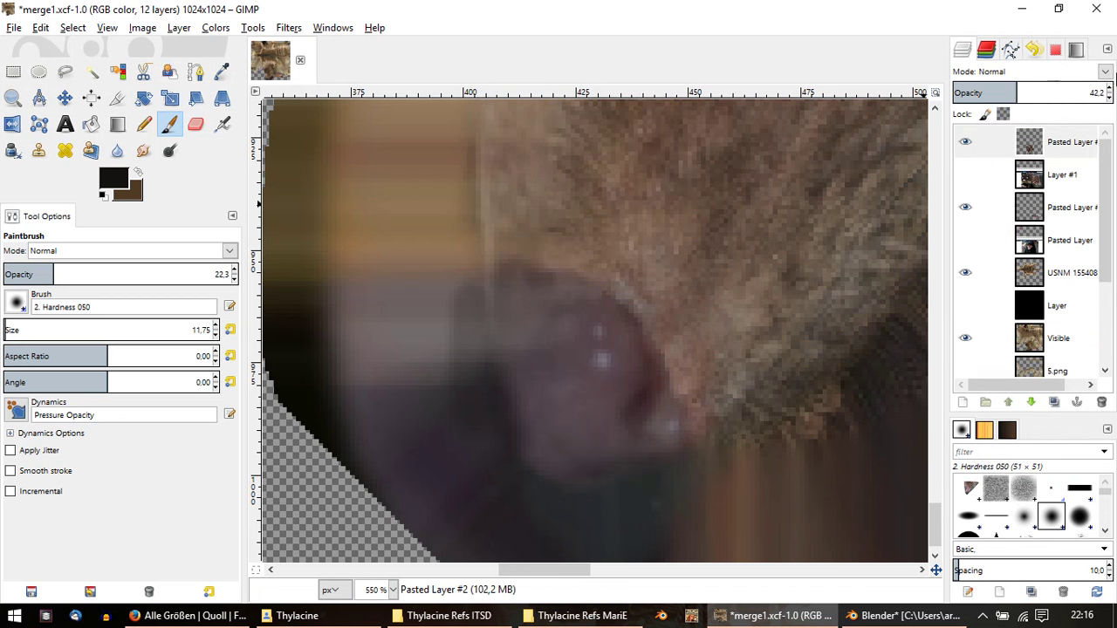
left_click(1112, 75)
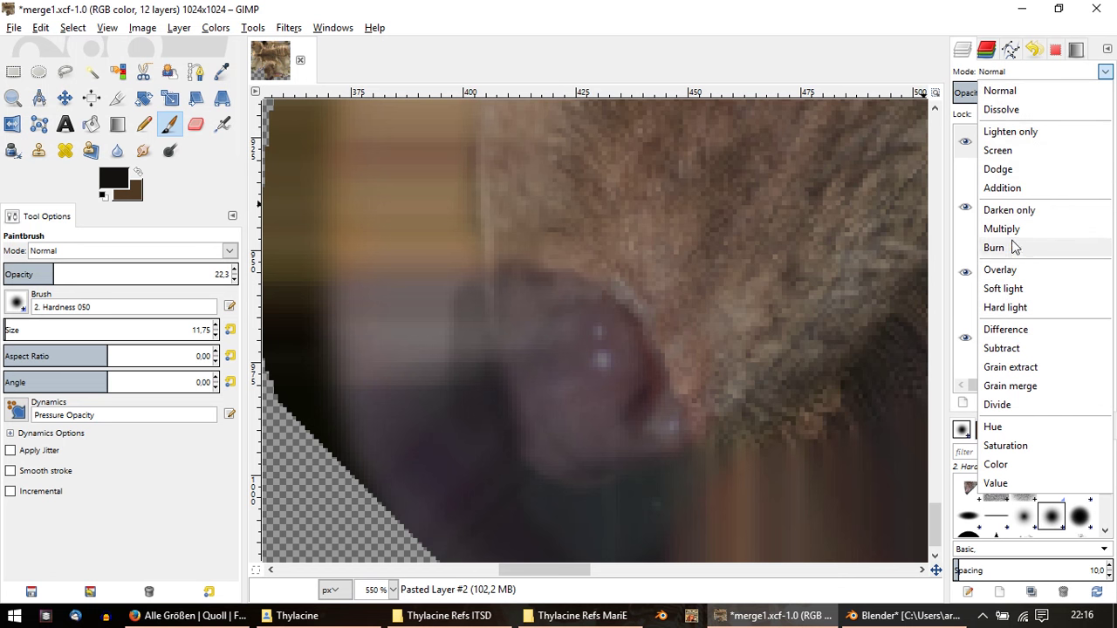
left_click(1021, 273)
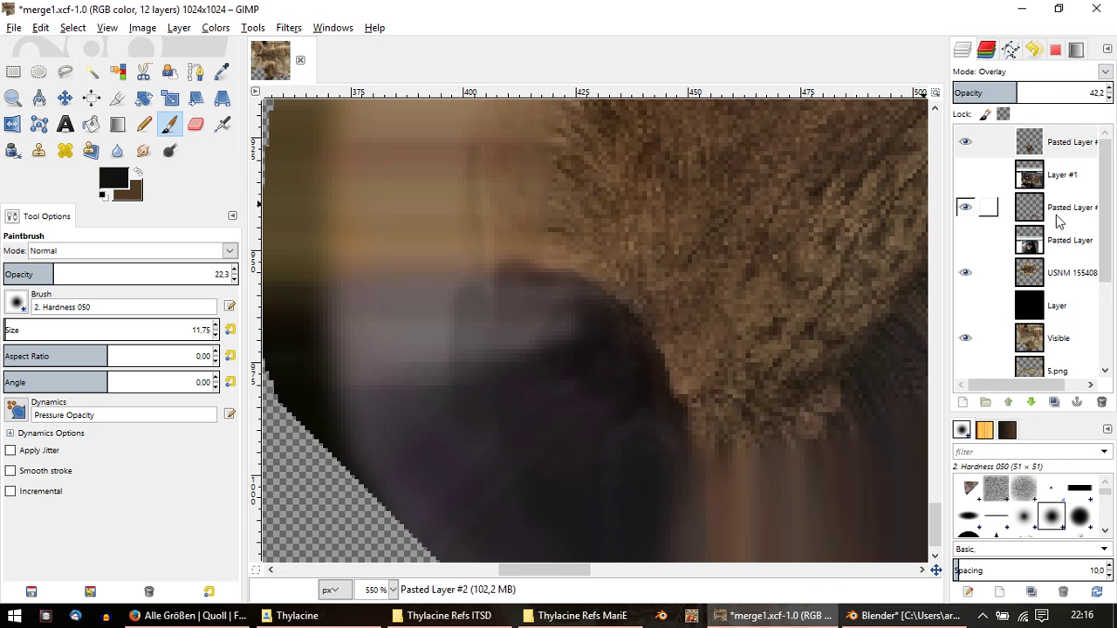
left_click(1058, 338)
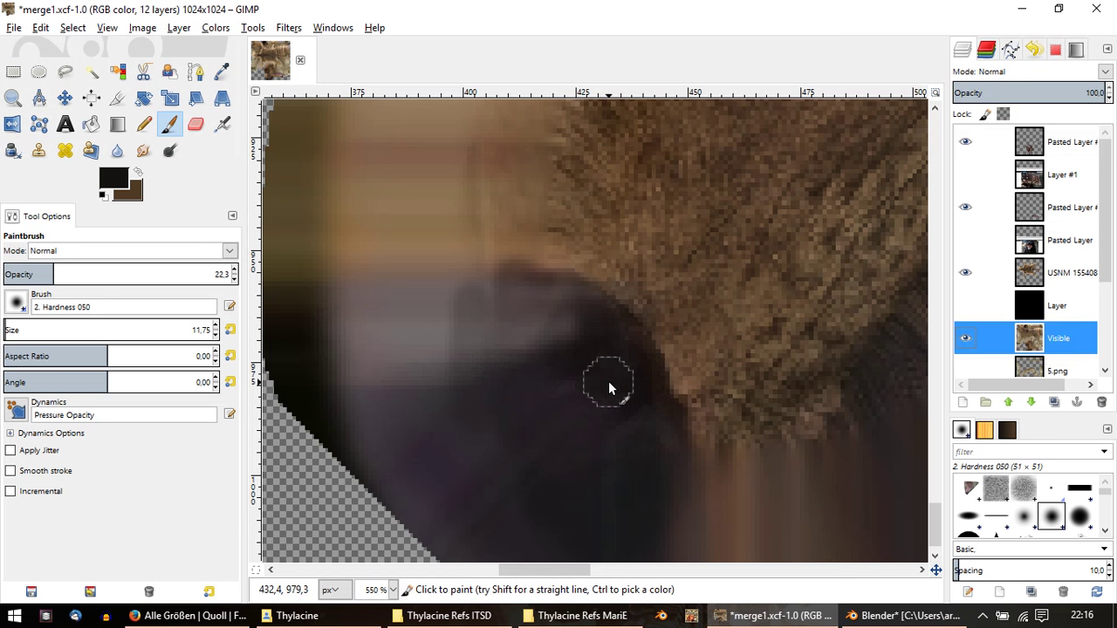
Step: Paint pure black (000000) and a picked dark brown along the eye's edge with a size-5 brush
left_click(122, 181)
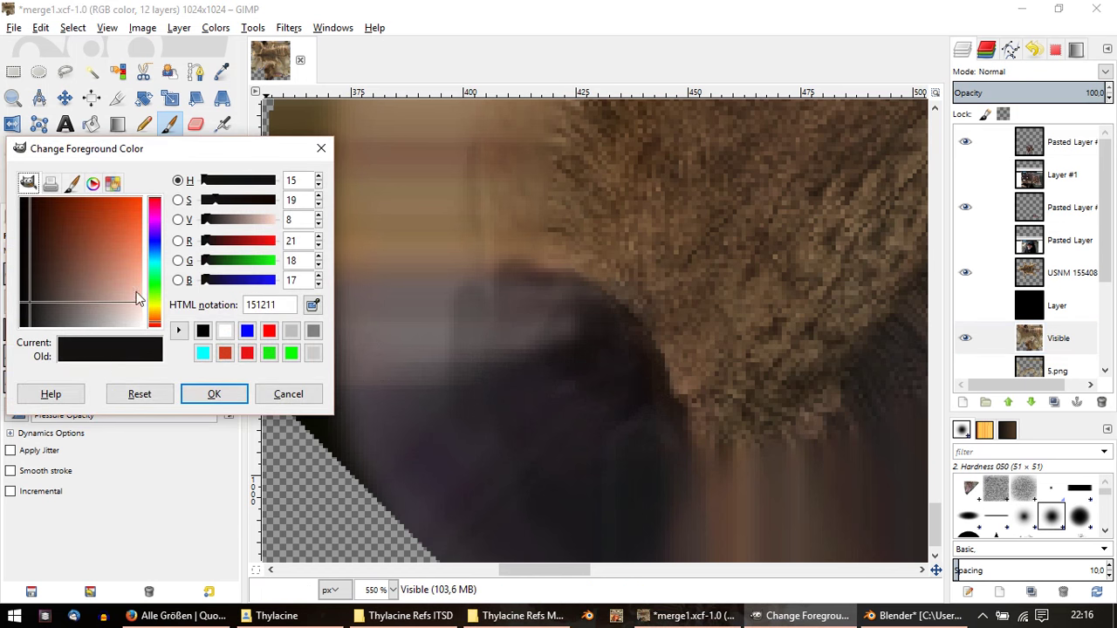
left_click(31, 316)
left_click(214, 394)
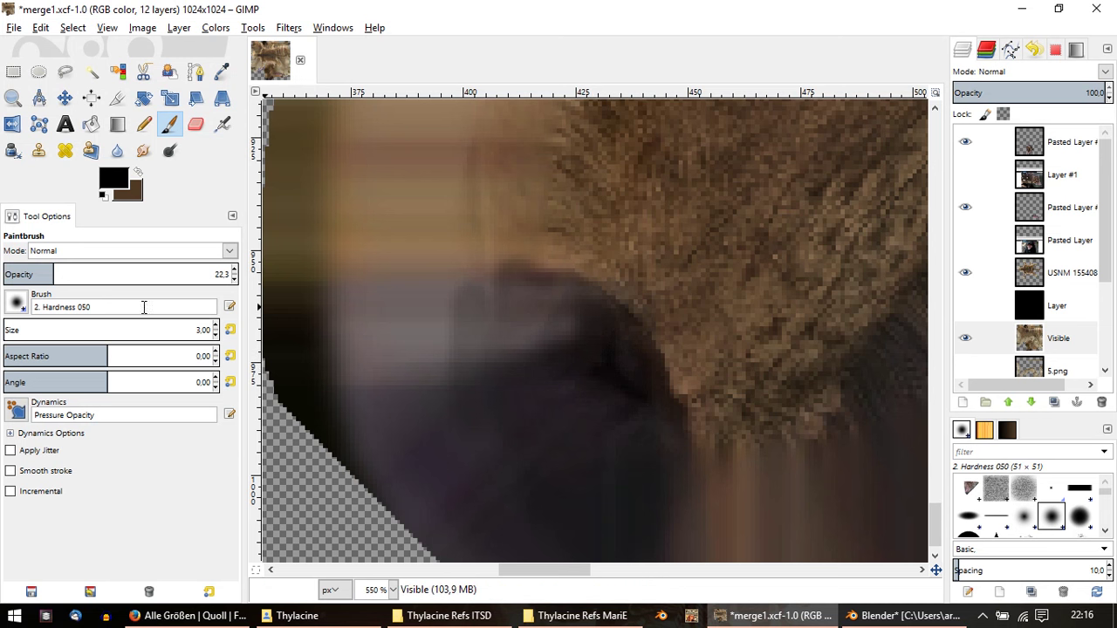
scroll(43, 329, "up", 1)
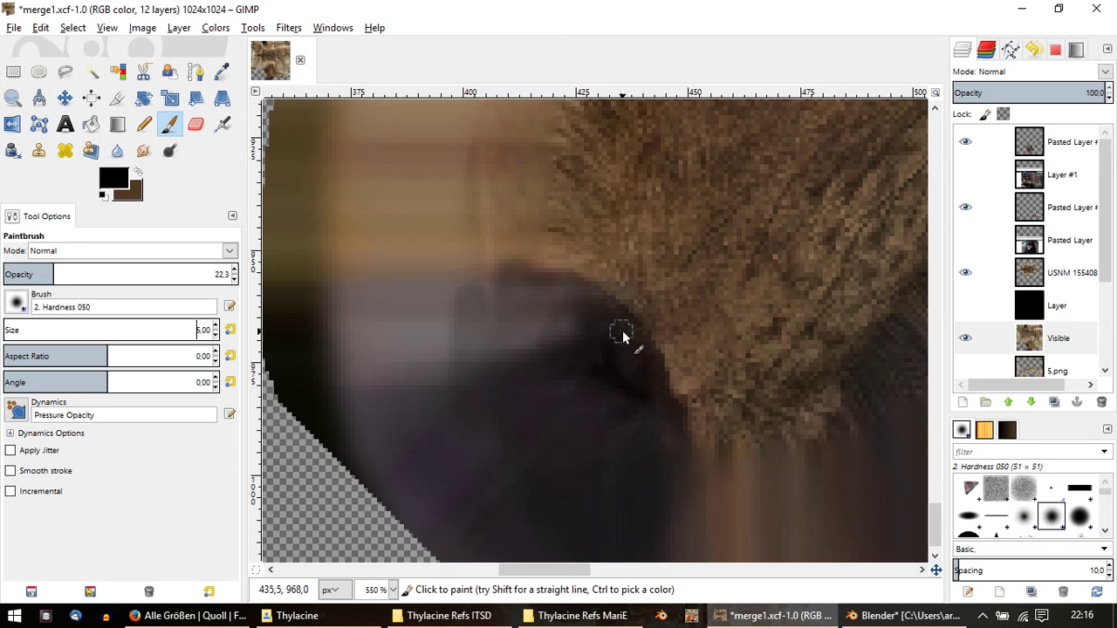
mouse_move(599, 321)
left_mouse_down()
mouse_move(579, 374)
mouse_move(599, 309)
mouse_move(581, 374)
mouse_move(668, 434)
left_mouse_up()
left_click(647, 379, "ctrl")
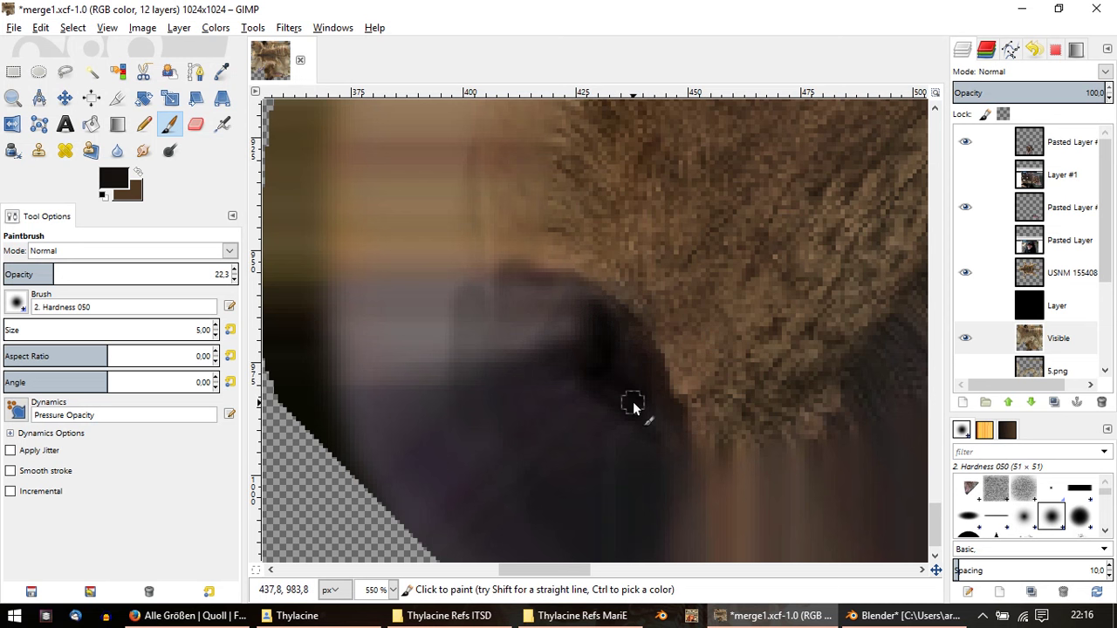
mouse_move(620, 323)
left_mouse_down()
mouse_move(611, 361)
mouse_move(591, 320)
mouse_move(629, 424)
mouse_move(619, 377)
left_mouse_up()
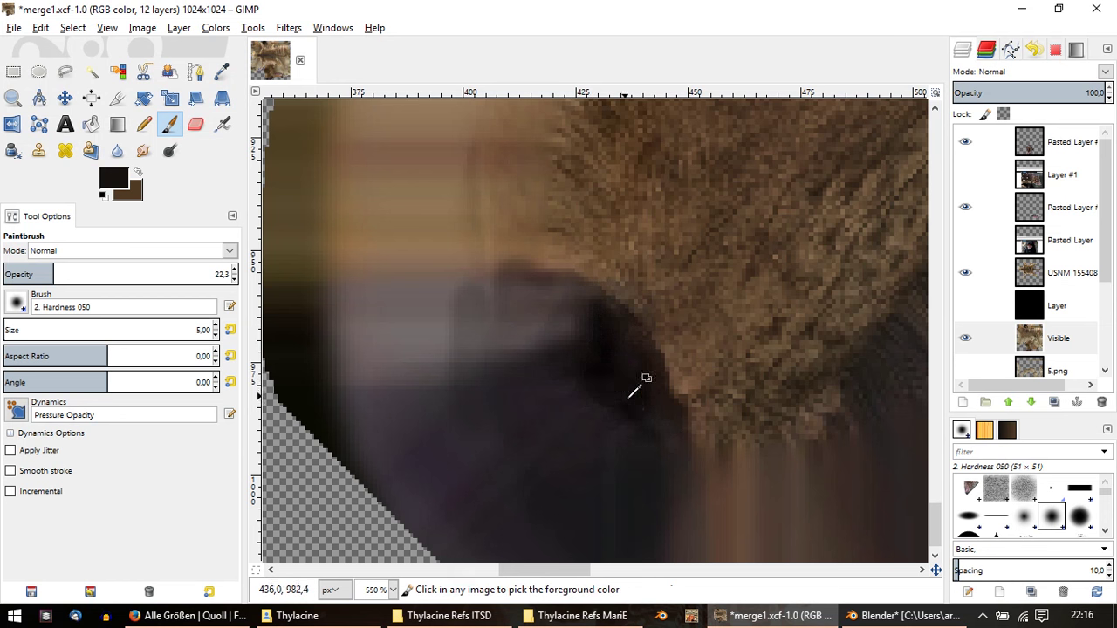
scroll(641, 383, "down", 3, "ctrl")
Step: Export the texture as merge2.png to the bakes folder and bring Blender forward
left_click(14, 27)
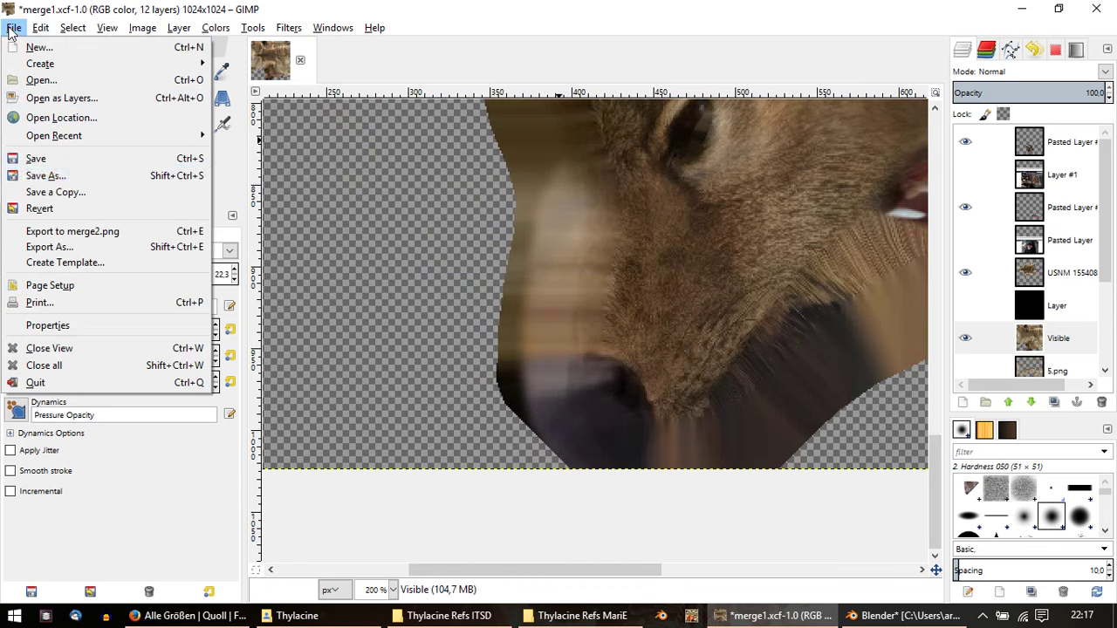
left_click(81, 227)
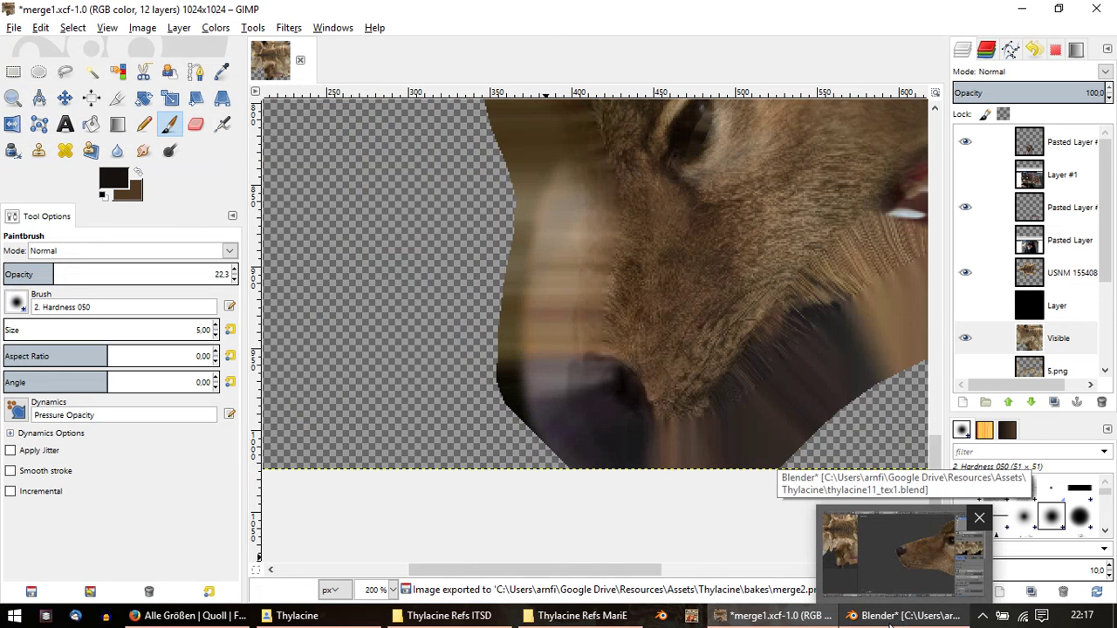
left_click(891, 616)
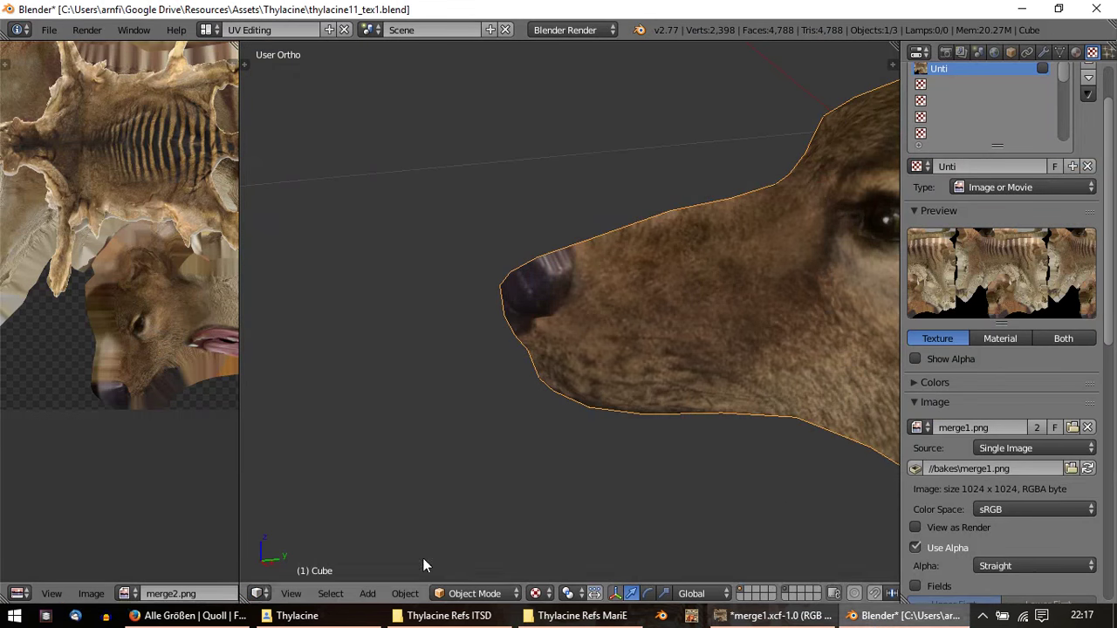
Step: Reload the updated merge2.png texture in Blender's UV editor
left_click(96, 601)
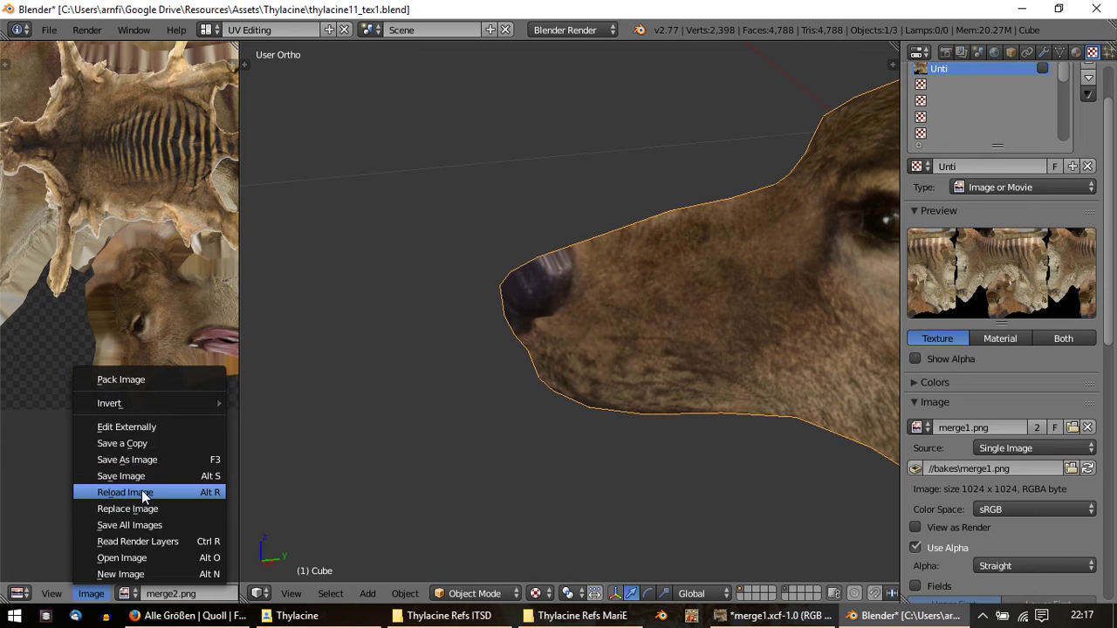
left_click(143, 494)
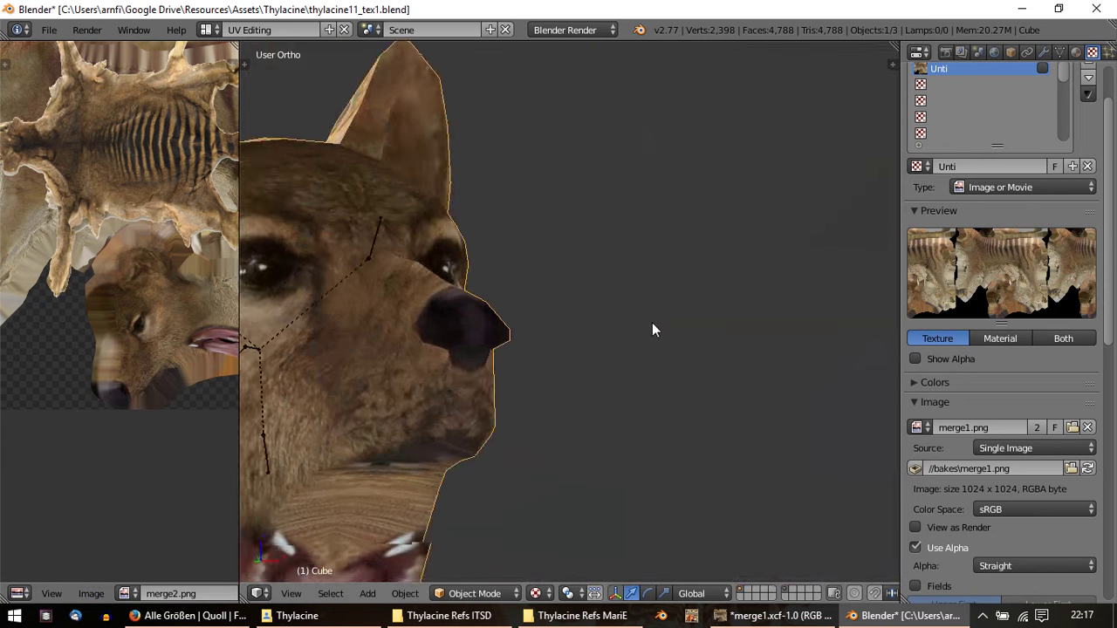
middle_click_drag(596, 344, 618, 343)
scroll(617, 344, "up", 2)
Step: Enter Edit Mode, zoom the 3D view onto the snout and pan the UV view to the lower UVs
key("Tab")
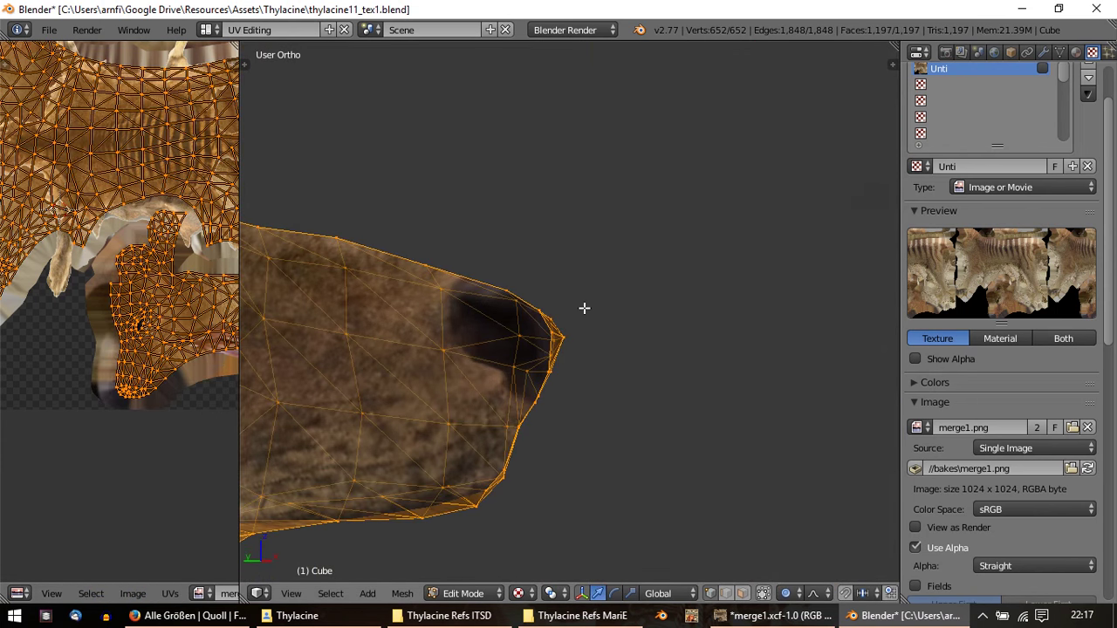
middle_click_drag(583, 306, 409, 242)
scroll(50, 203, "up", 1)
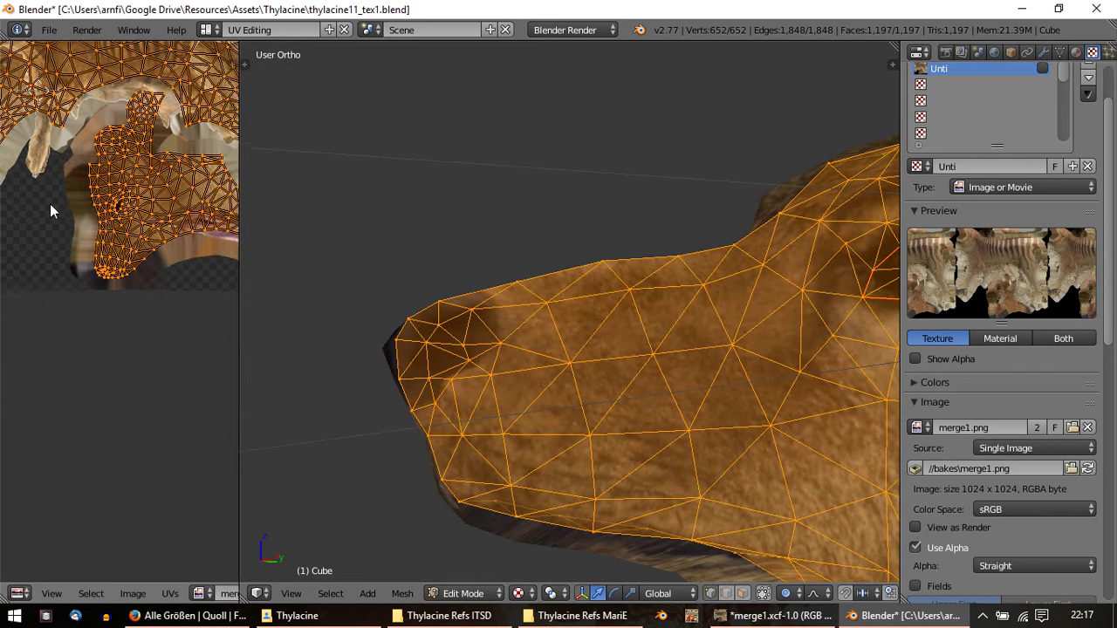
scroll(72, 272, "up", 1)
scroll(72, 271, "up", 1)
scroll(65, 324, "up", 1)
scroll(84, 341, "up", 1)
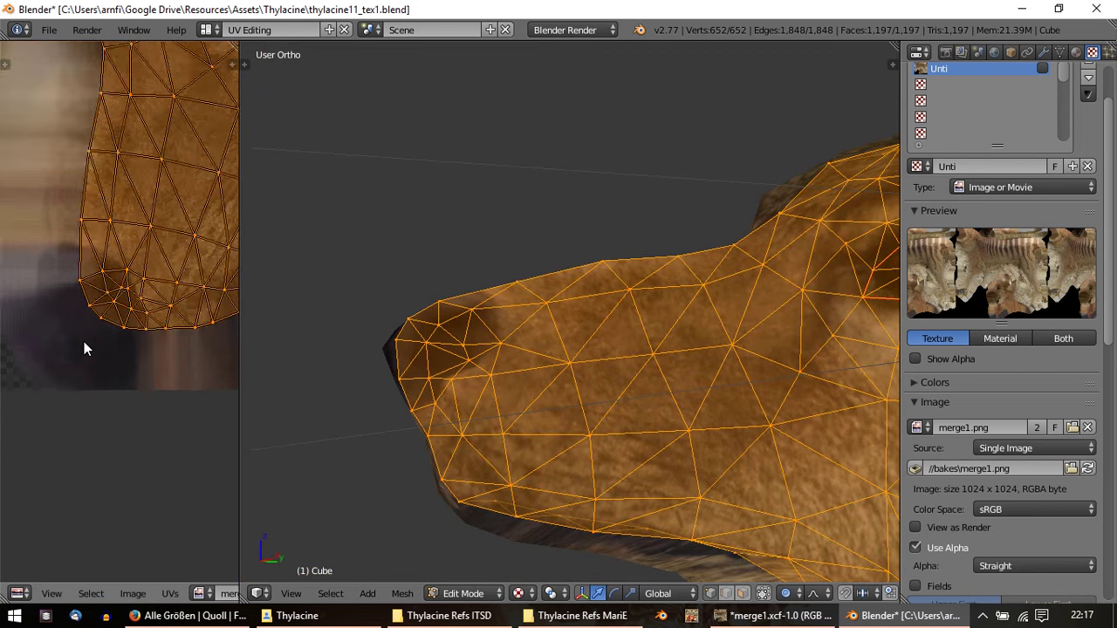
scroll(89, 327, "up", 2)
middle_click_drag(60, 280, 93, 320)
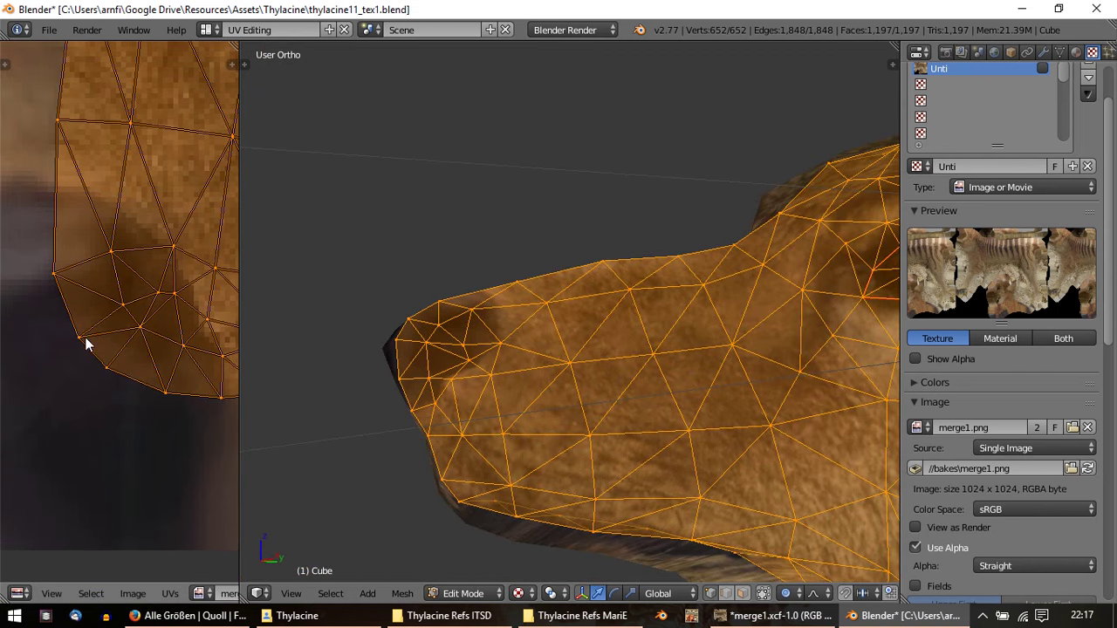
scroll(453, 370, "up", 2)
Step: Preview the textured snout in Object Mode, then return to Edit Mode
key("Tab")
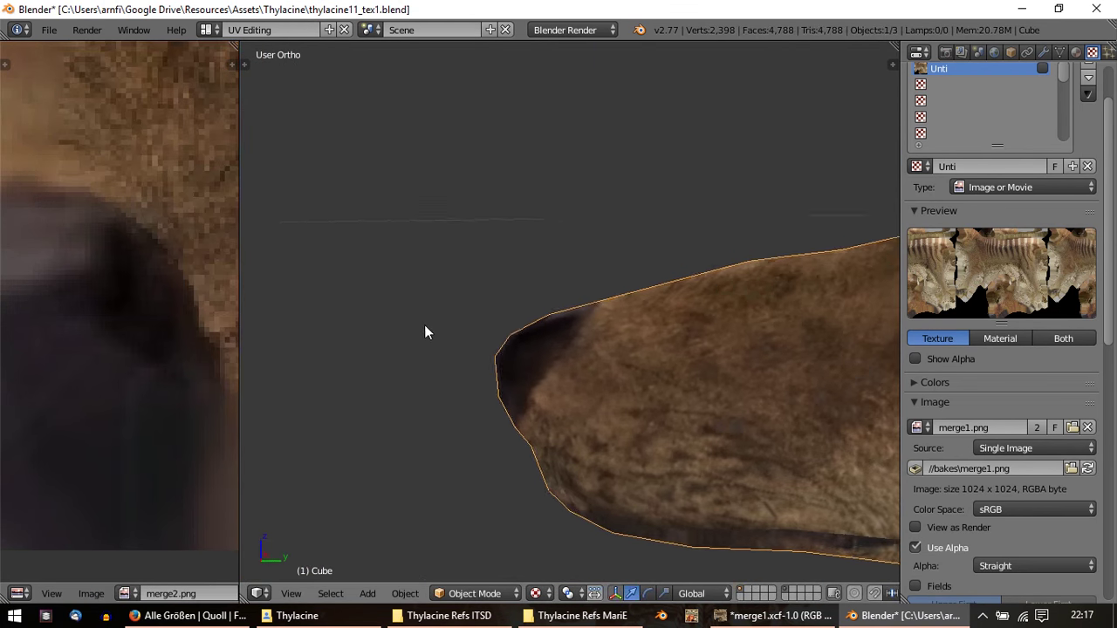
key("Tab")
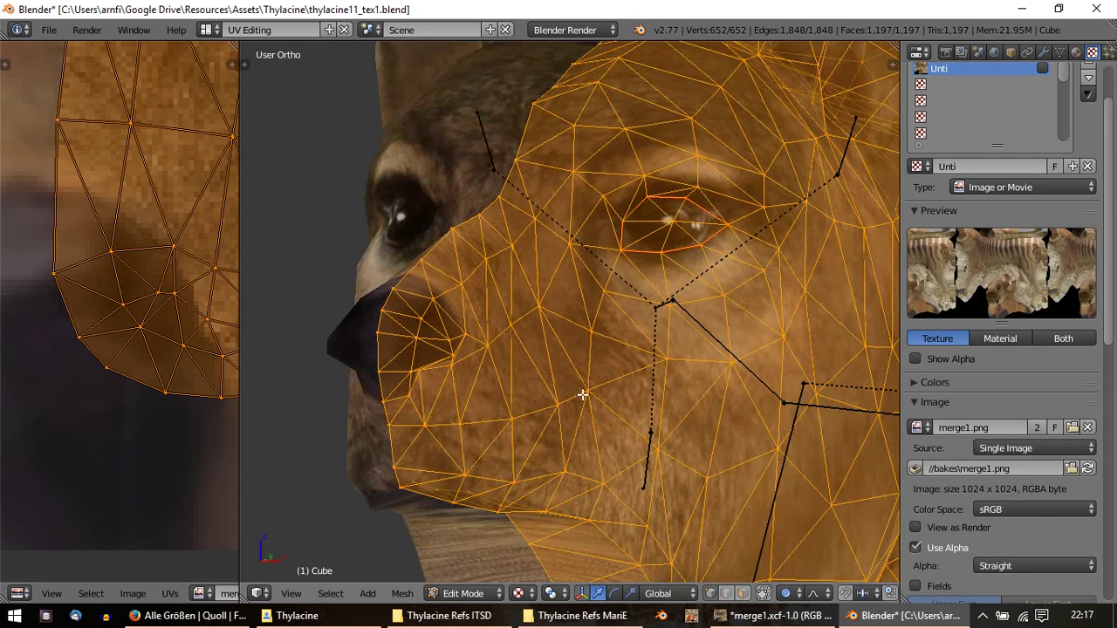
key("Tab")
scroll(541, 375, "down", 3)
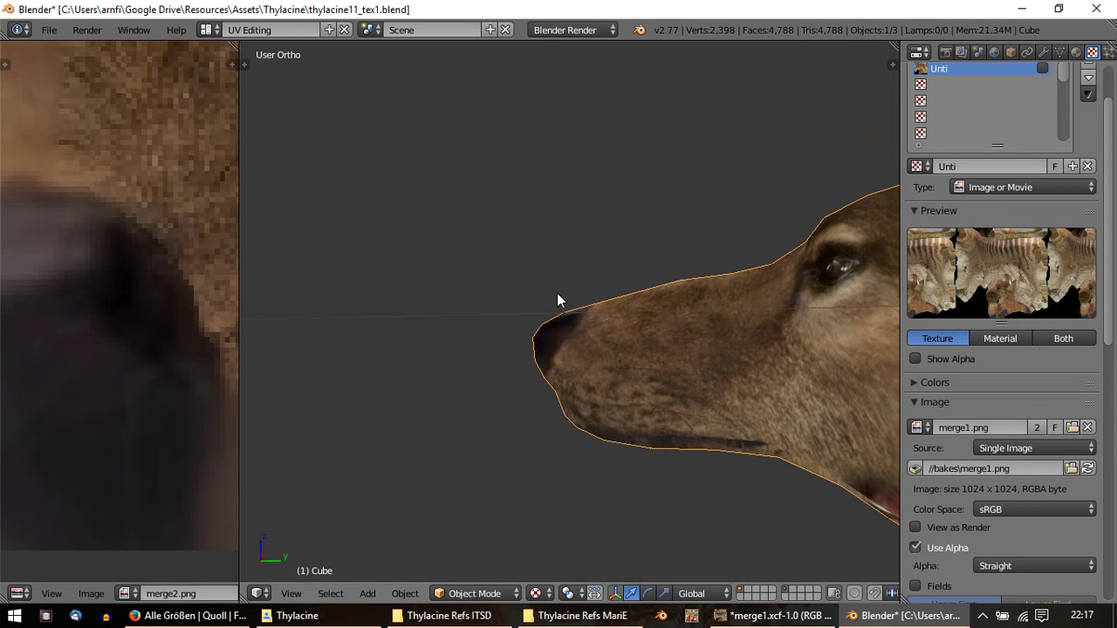
scroll(578, 320, "down", 3)
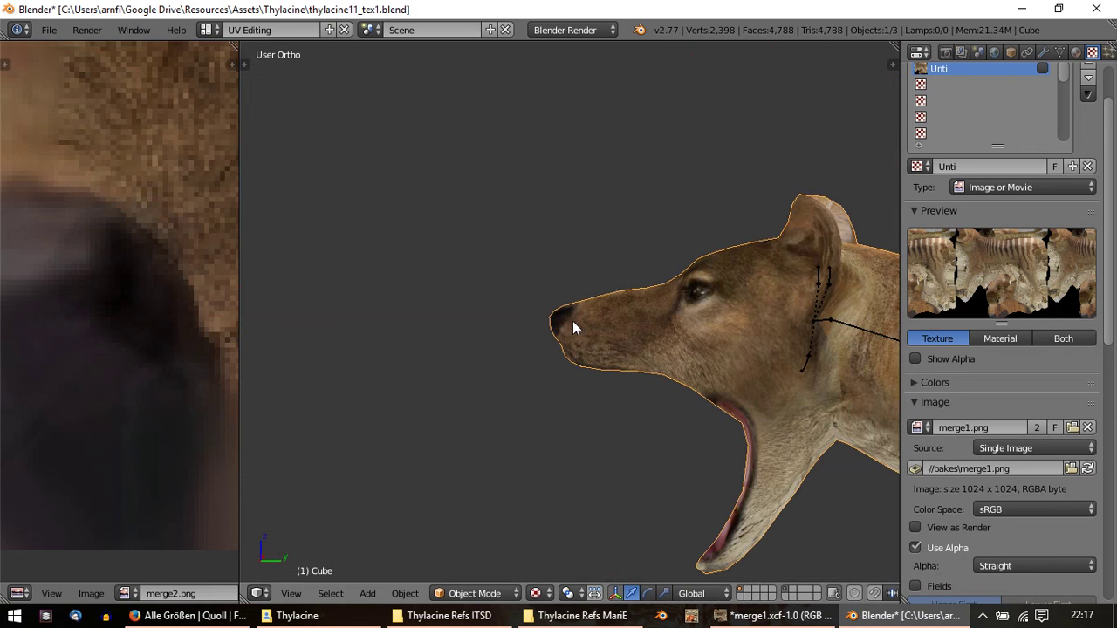
scroll(563, 319, "up", 4)
key("Tab")
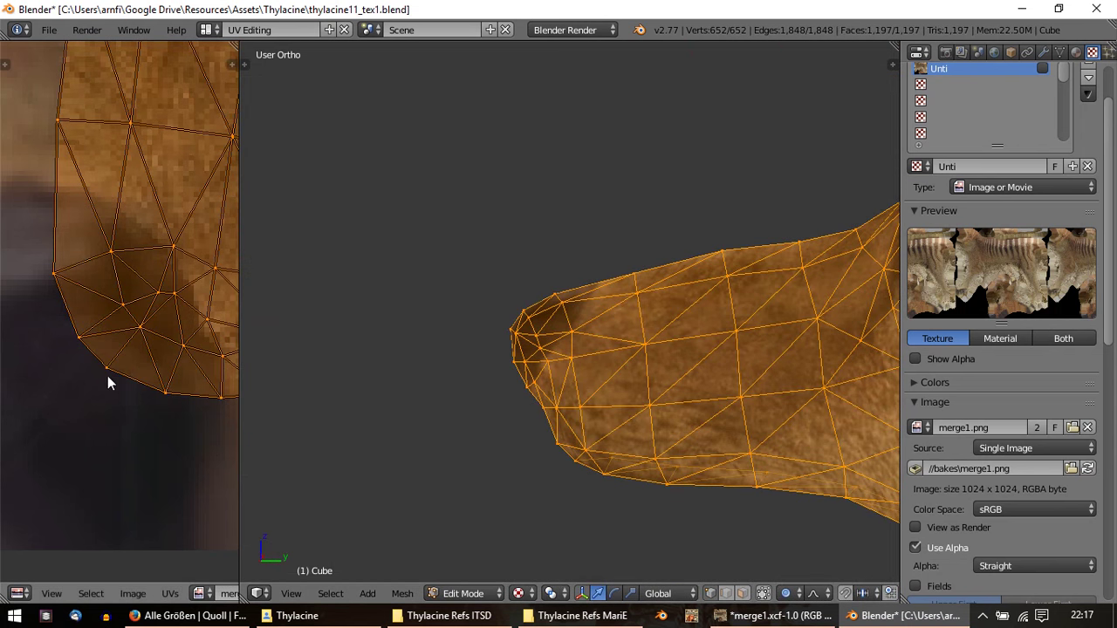
Step: Shift the nose UVs with proportional editing so the dark nose fits the snout tip
mouse_move(82, 372)
right_mouse_down()
mouse_move(39, 371)
mouse_move(166, 379)
mouse_move(112, 382)
right_mouse_up()
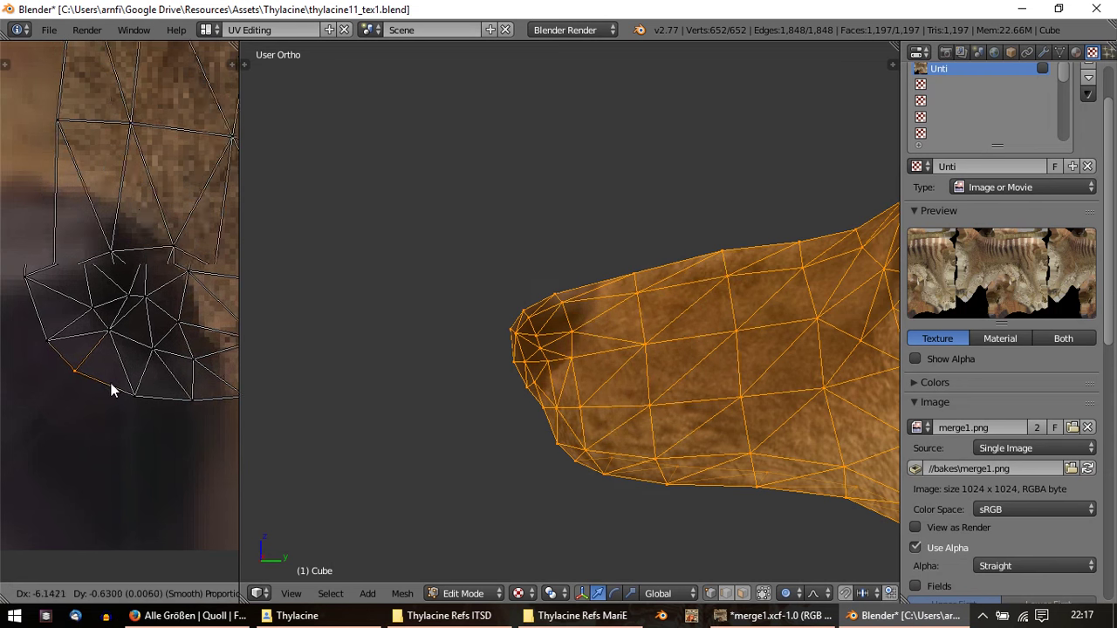
scroll(112, 383, "down", 4)
key("g")
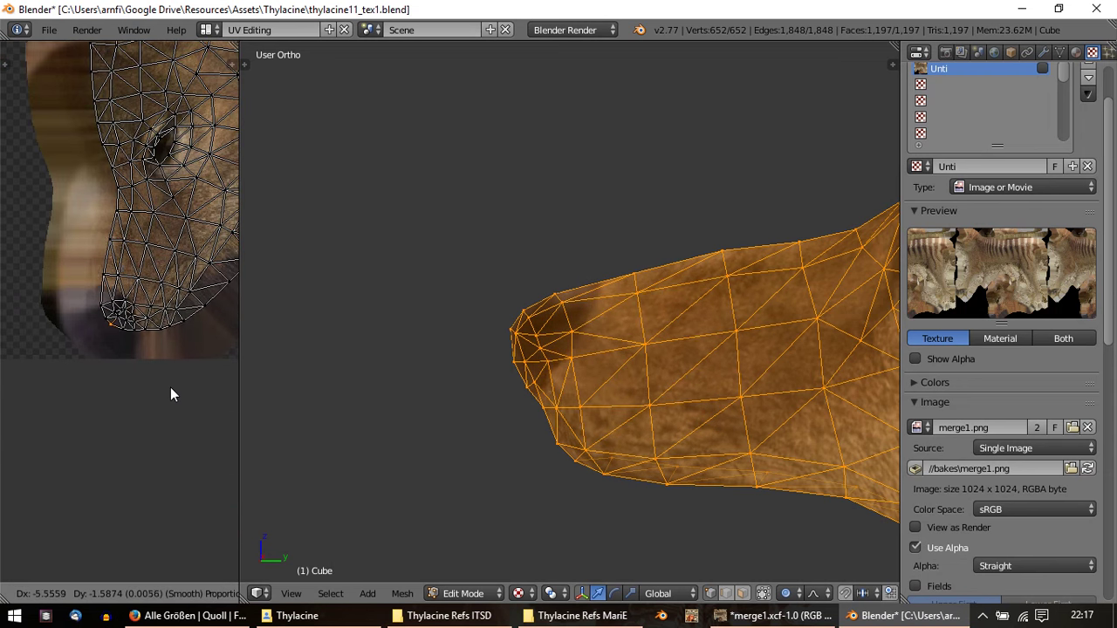
left_click(179, 387)
scroll(179, 387, "up", 2)
key("g")
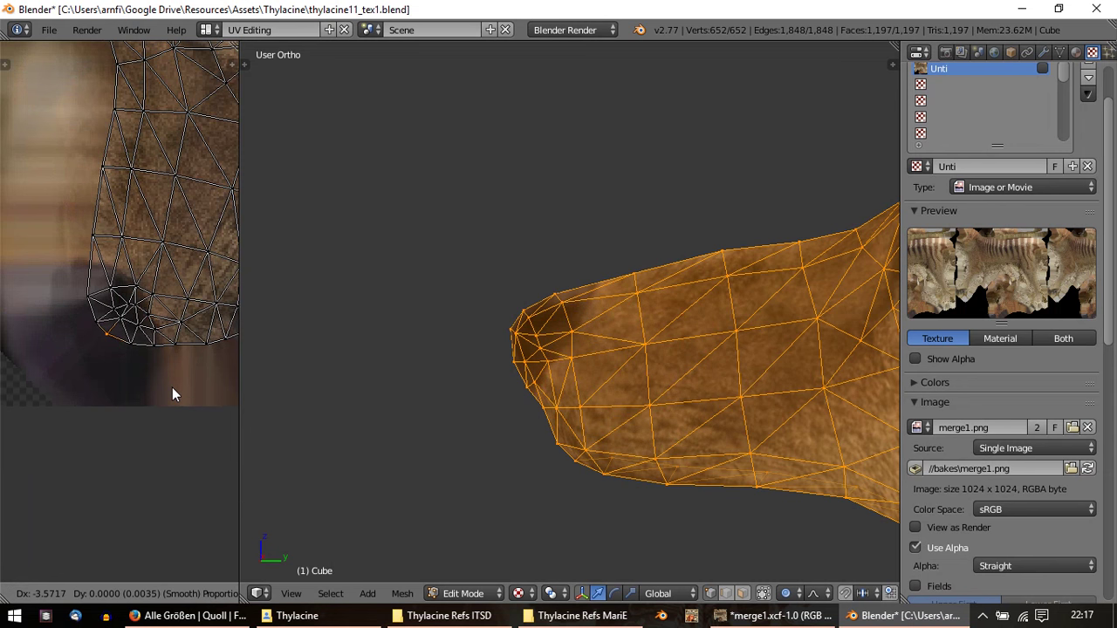
right_click(172, 387)
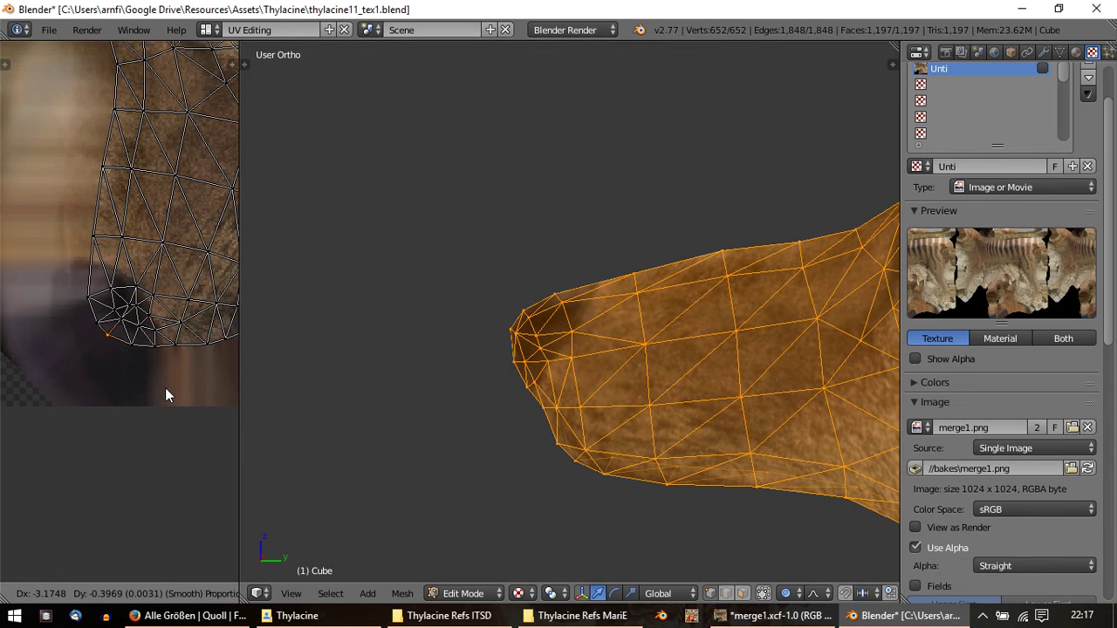
Step: Preview the textured snout in Object Mode and open the Thylacine Refs ITSD folder
key("Tab")
key("Tab")
key("Tab")
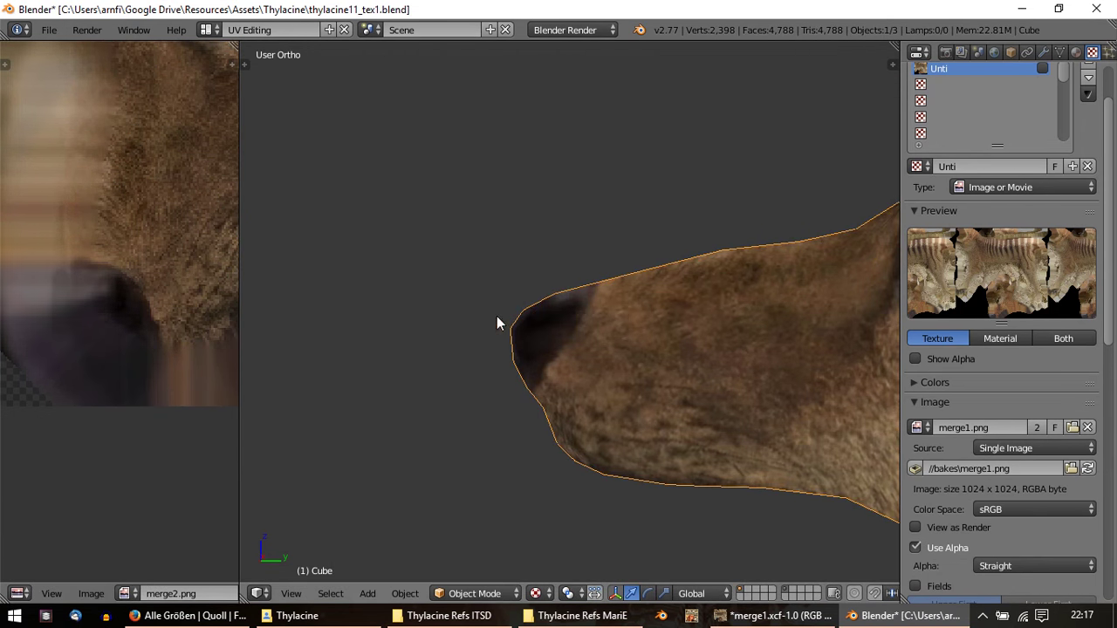
scroll(497, 323, "down", 3)
left_click(446, 616)
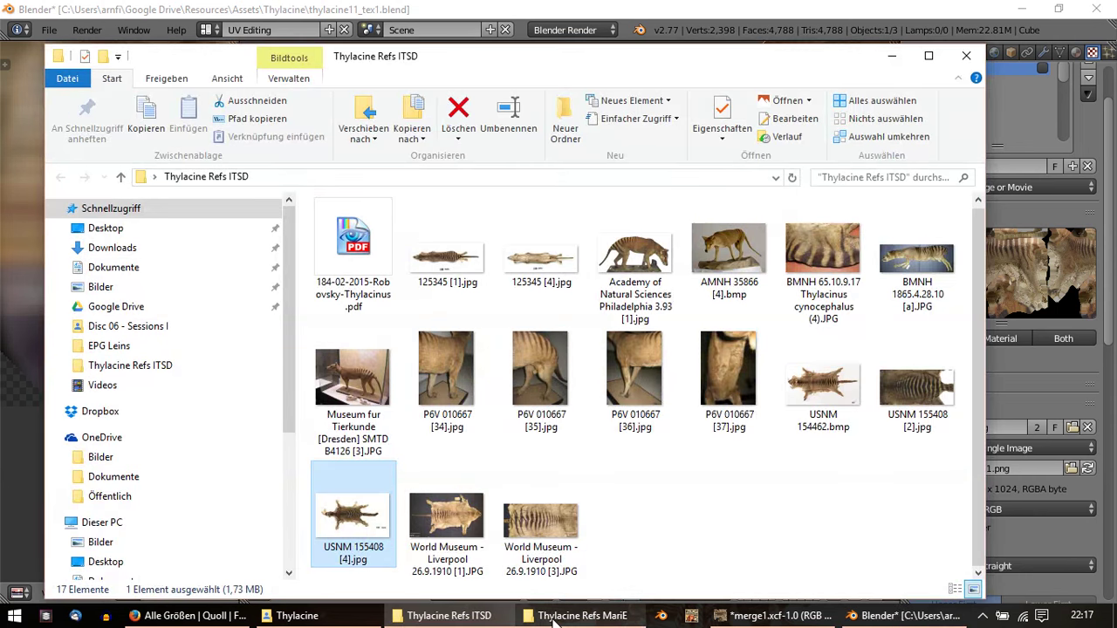
double_click(357, 395)
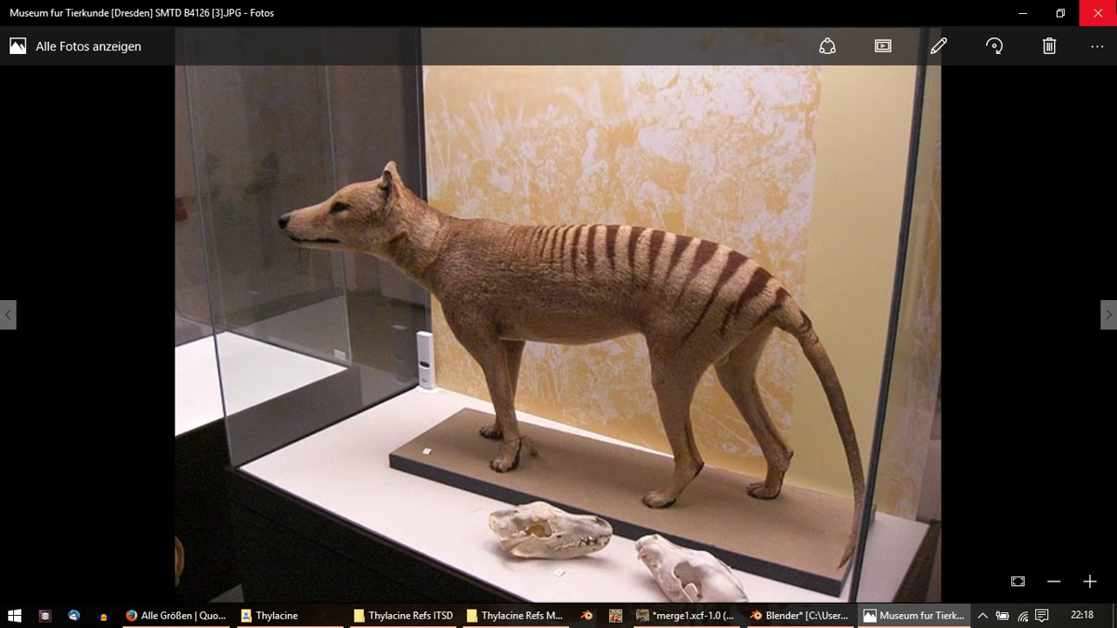
left_click(1097, 12)
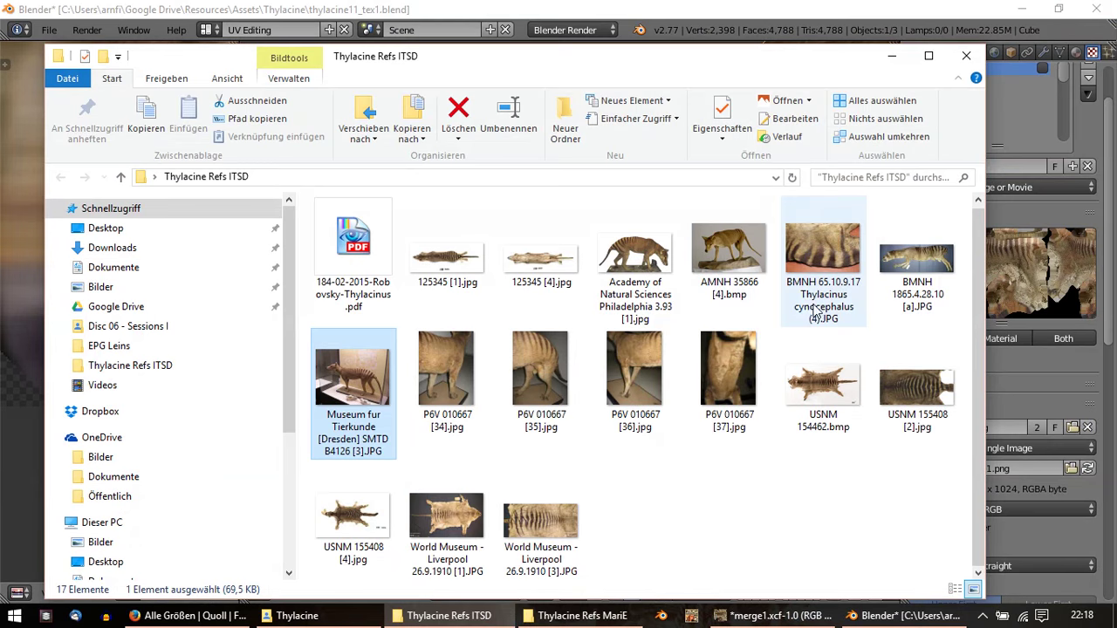
left_click(751, 270)
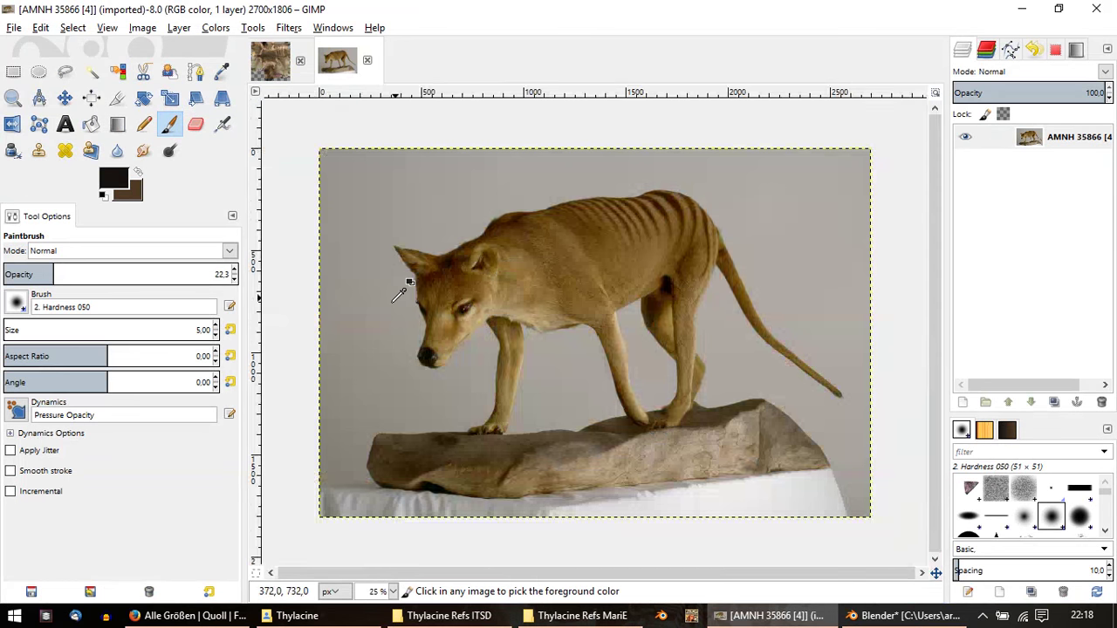
Step: Compare the AMNH 35866 [4] photo's nose with the model's front-facing snout, then open Thylacine Refs MariE
scroll(393, 301, "up", 3, "ctrl")
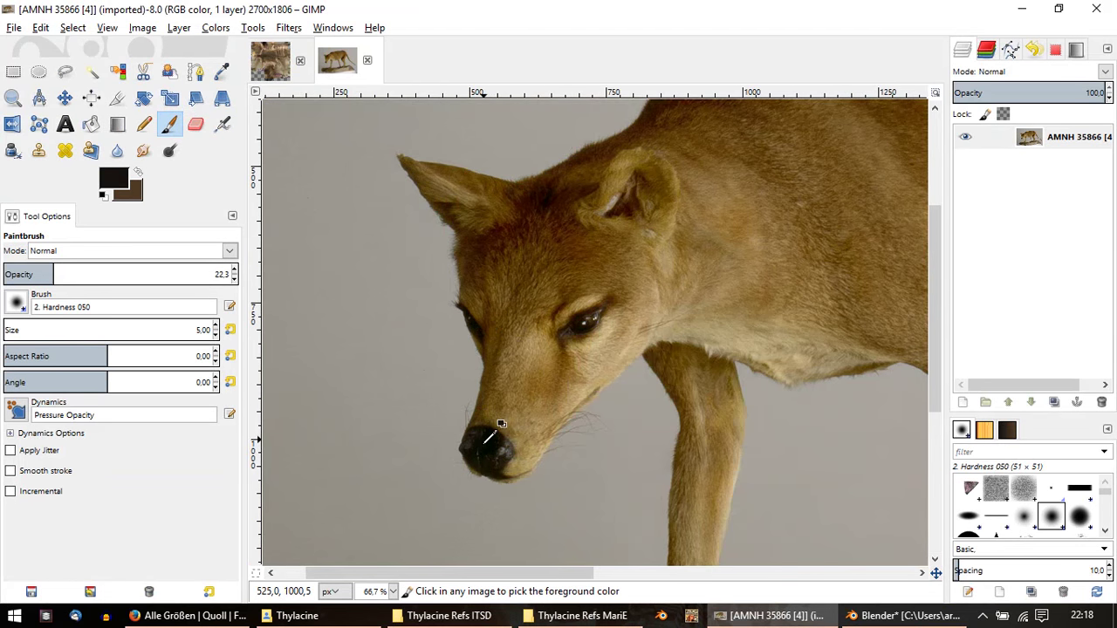
scroll(486, 442, "up", 2, "ctrl")
scroll(486, 442, "down", 2, "ctrl")
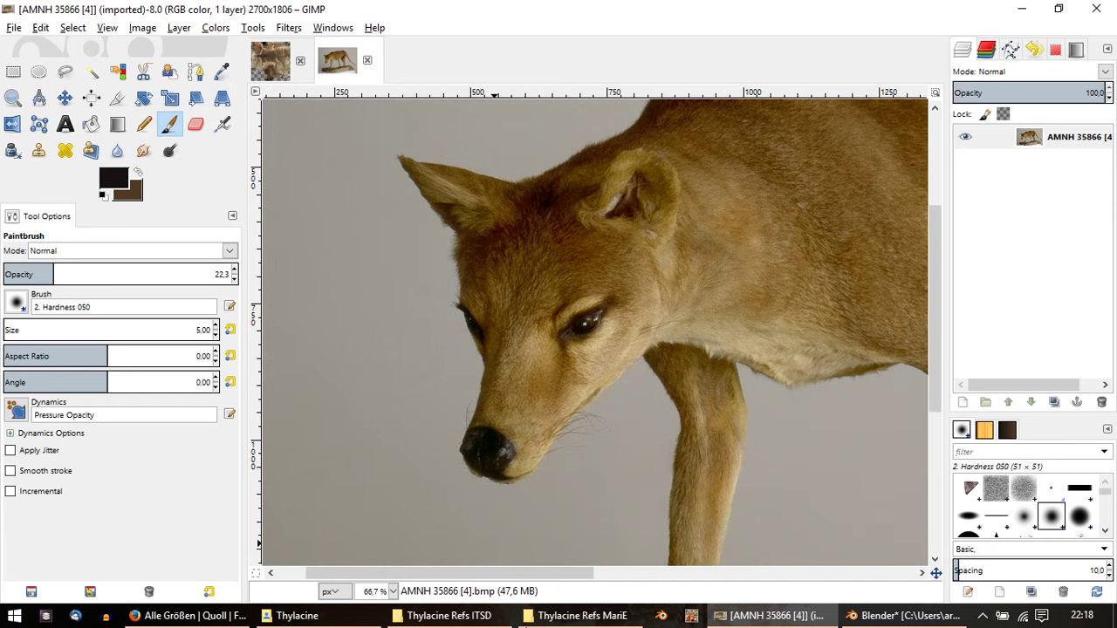
left_click(879, 617)
mouse_move(449, 308)
middle_mouse_down()
mouse_move(536, 308)
mouse_move(531, 245)
mouse_move(468, 270)
mouse_move(488, 332)
middle_mouse_up()
left_click(777, 617)
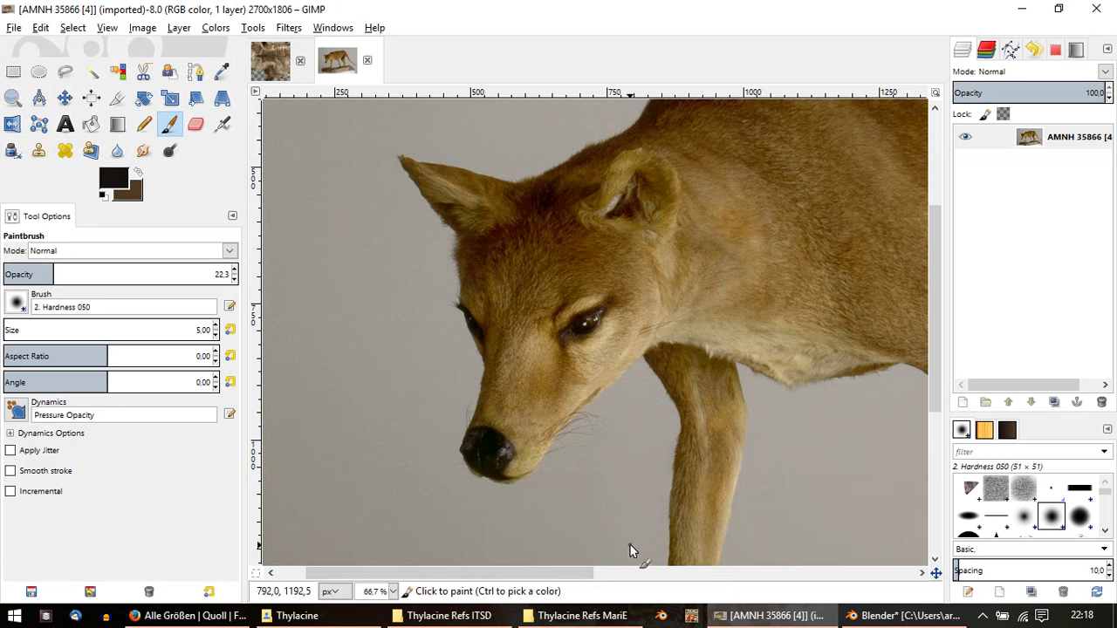
left_click(908, 617)
mouse_move(610, 363)
middle_mouse_down()
mouse_move(540, 355)
mouse_move(543, 489)
middle_mouse_up()
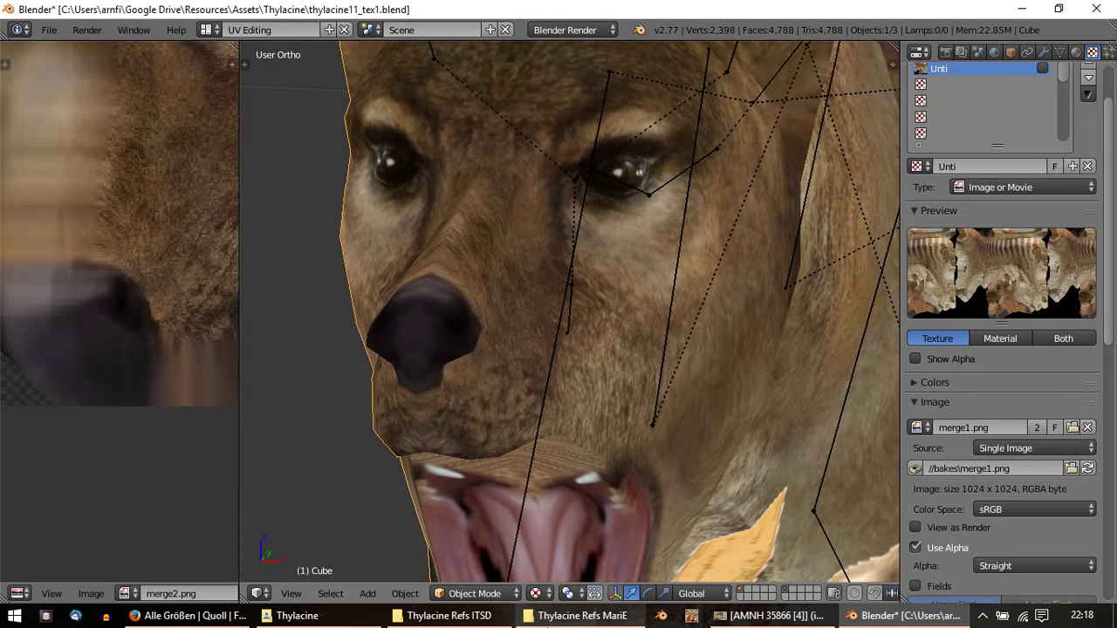
left_click(546, 616)
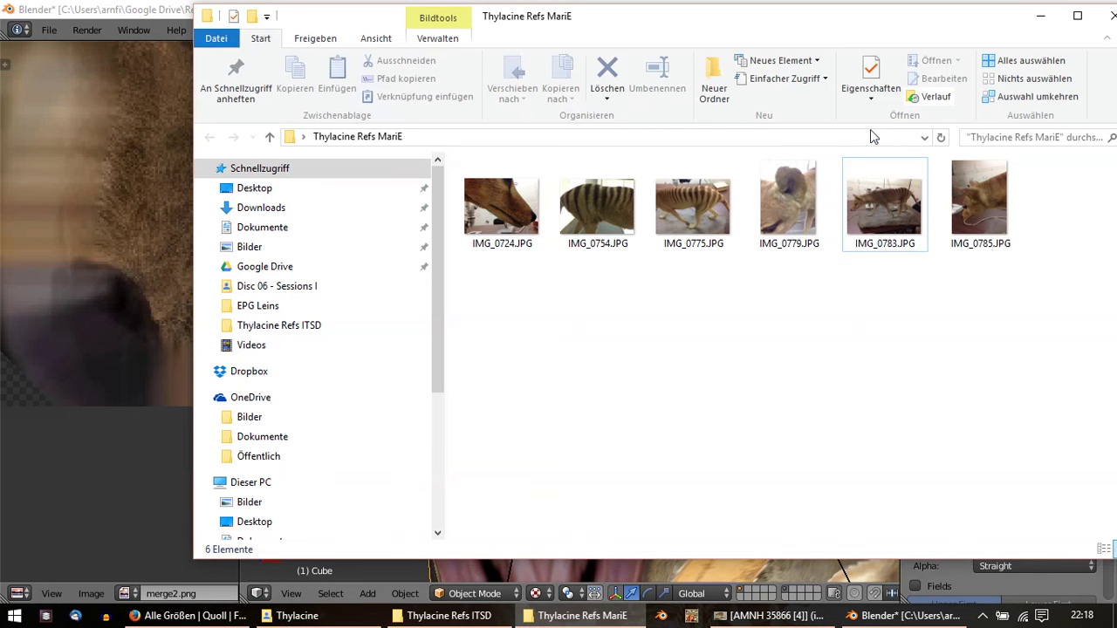
Step: Glance at the Thylacine Refs ITSD folder, then orbit the Blender head to a frontal face view
left_click(448, 617)
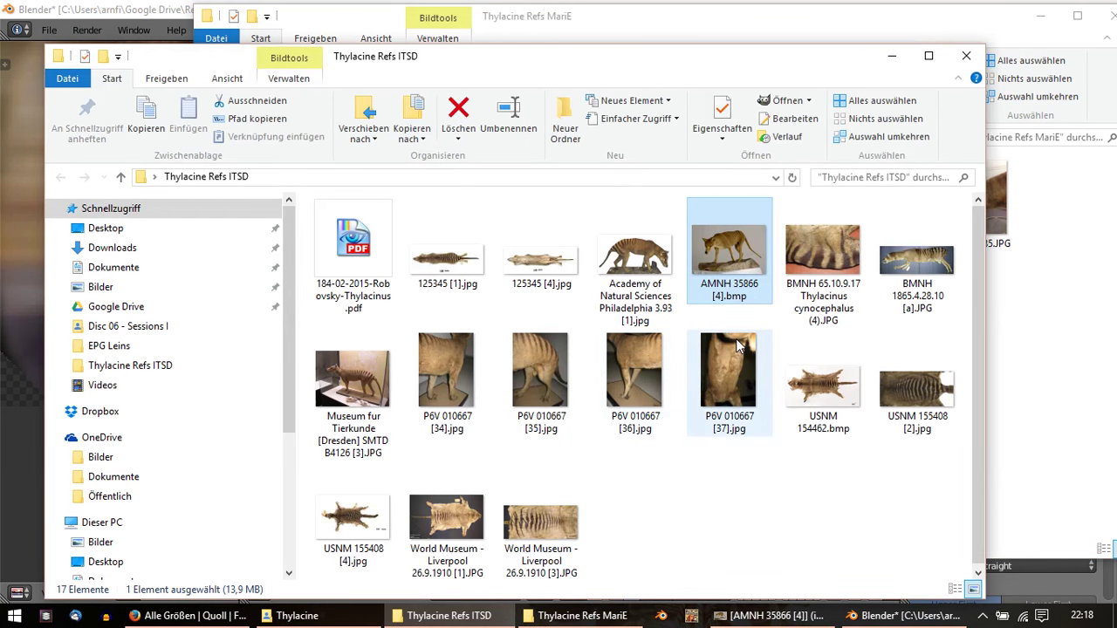
left_click(907, 616)
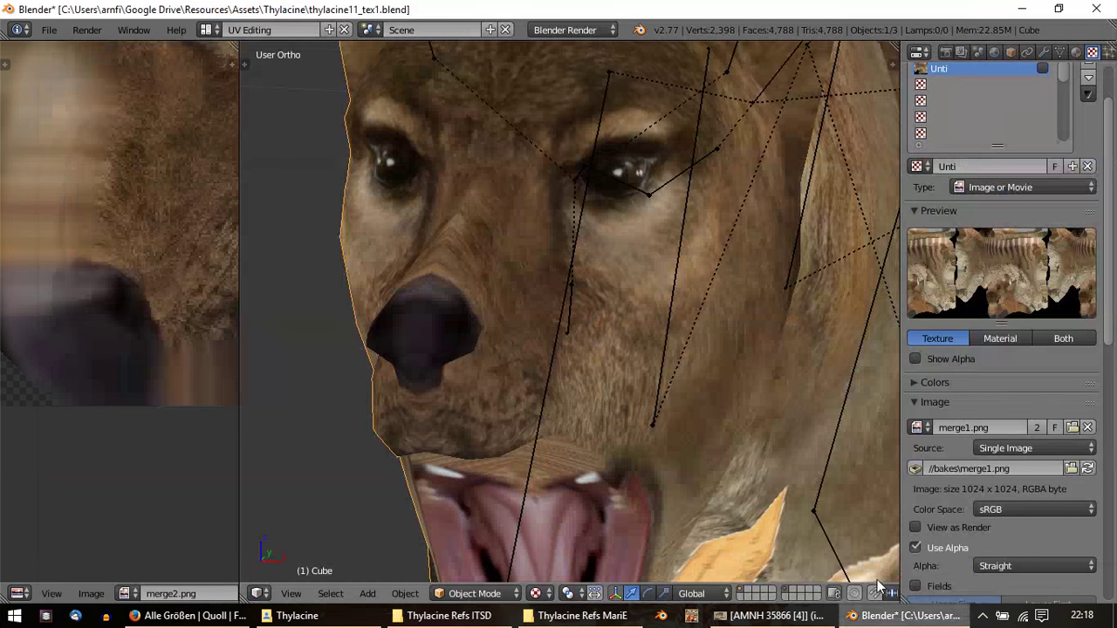
scroll(655, 362, "down", 2)
mouse_move(611, 367)
middle_mouse_down()
mouse_move(614, 302)
mouse_move(531, 277)
mouse_move(491, 353)
mouse_move(390, 363)
mouse_move(405, 379)
mouse_move(428, 380)
mouse_move(432, 329)
middle_mouse_up()
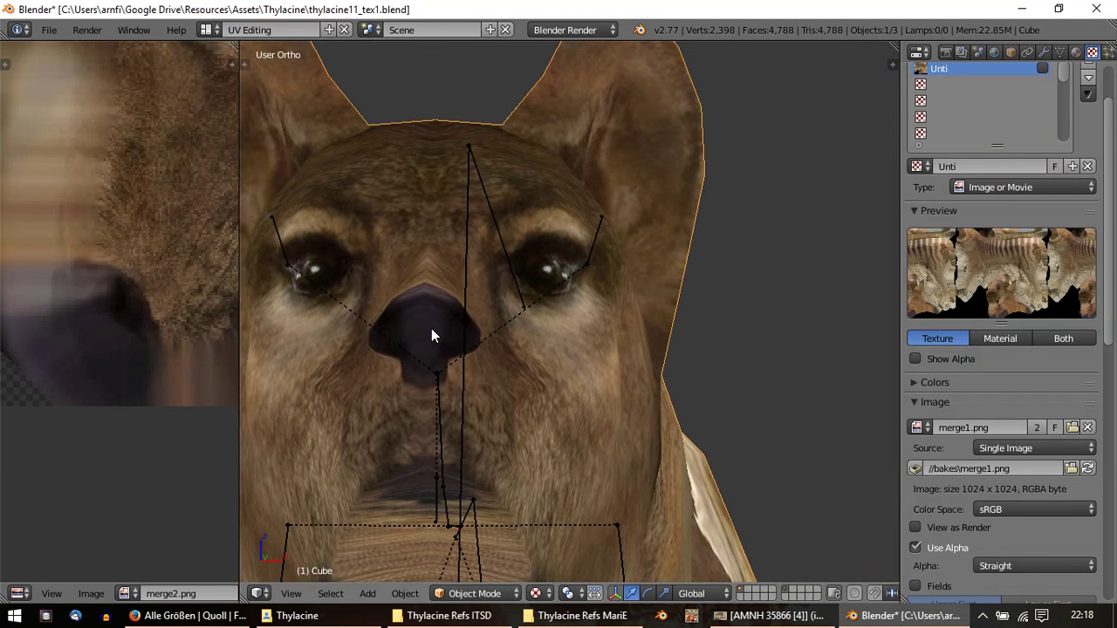
Step: Open front.png from the Thylacine assets folder in GIMP, then return to that 76-item folder
mouse_move(288, 615)
left_click(341, 591)
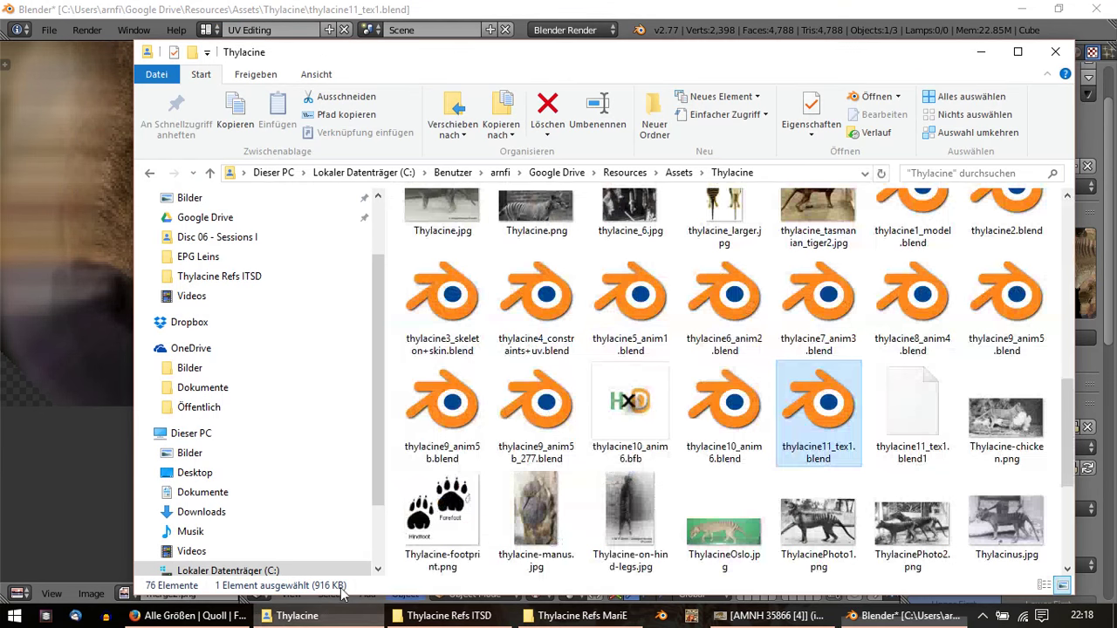
scroll(524, 426, "up", 5)
scroll(521, 437, "down", 1)
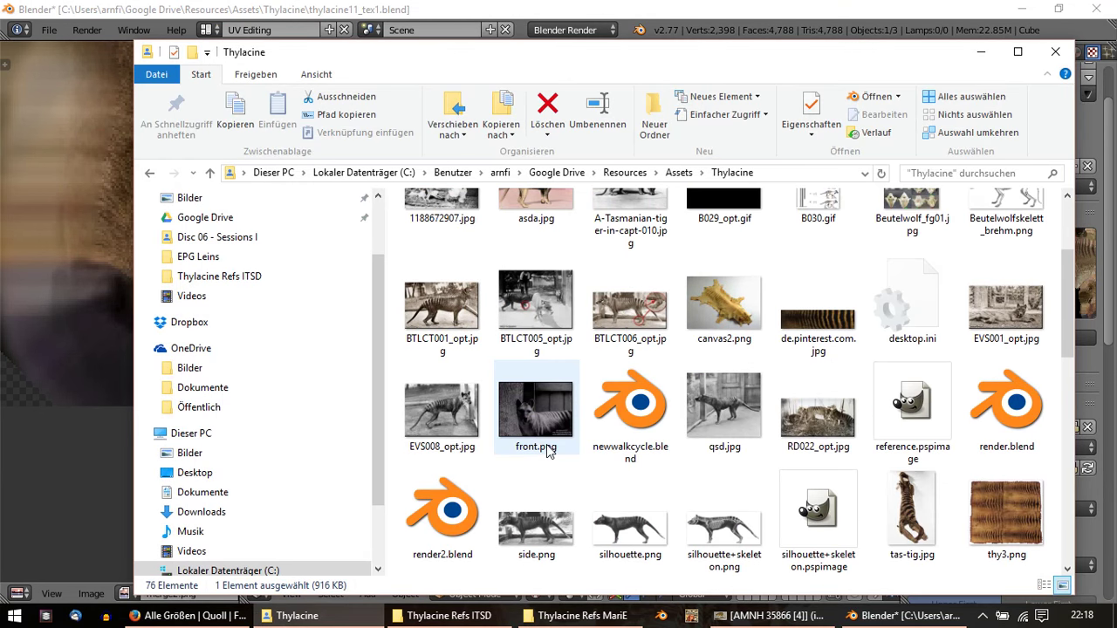
double_click(547, 429)
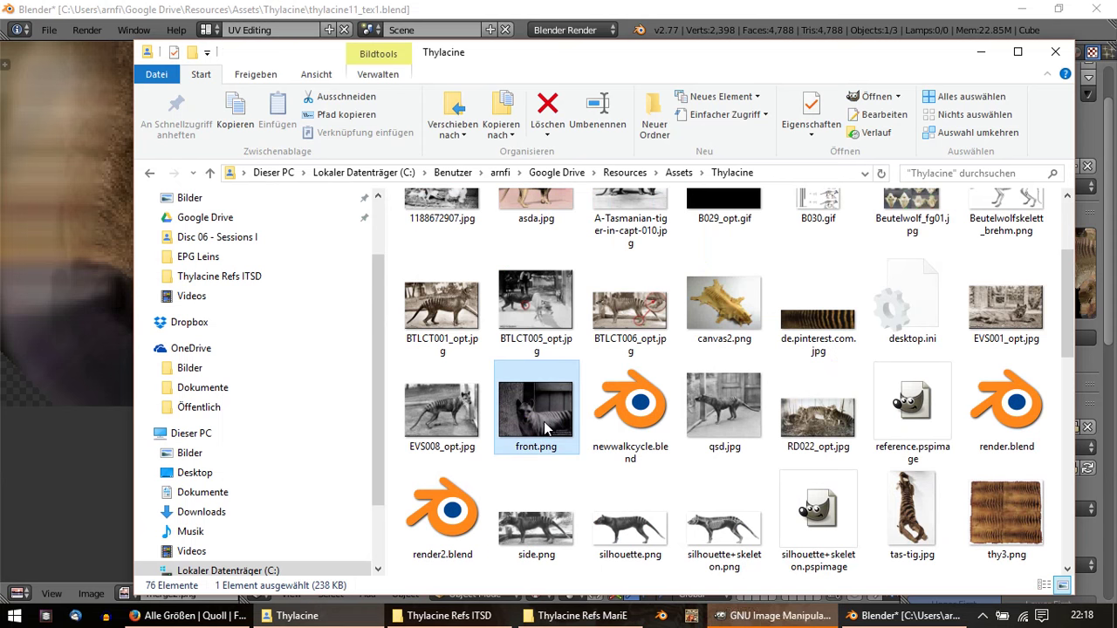
scroll(491, 344, "up", 1, "ctrl")
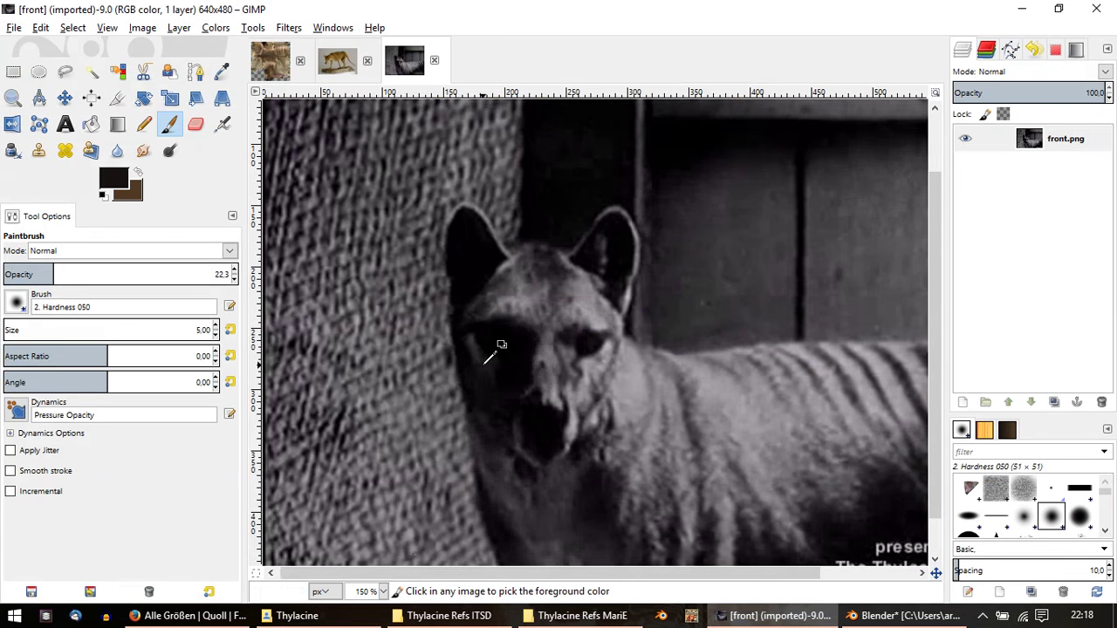
left_click(334, 616)
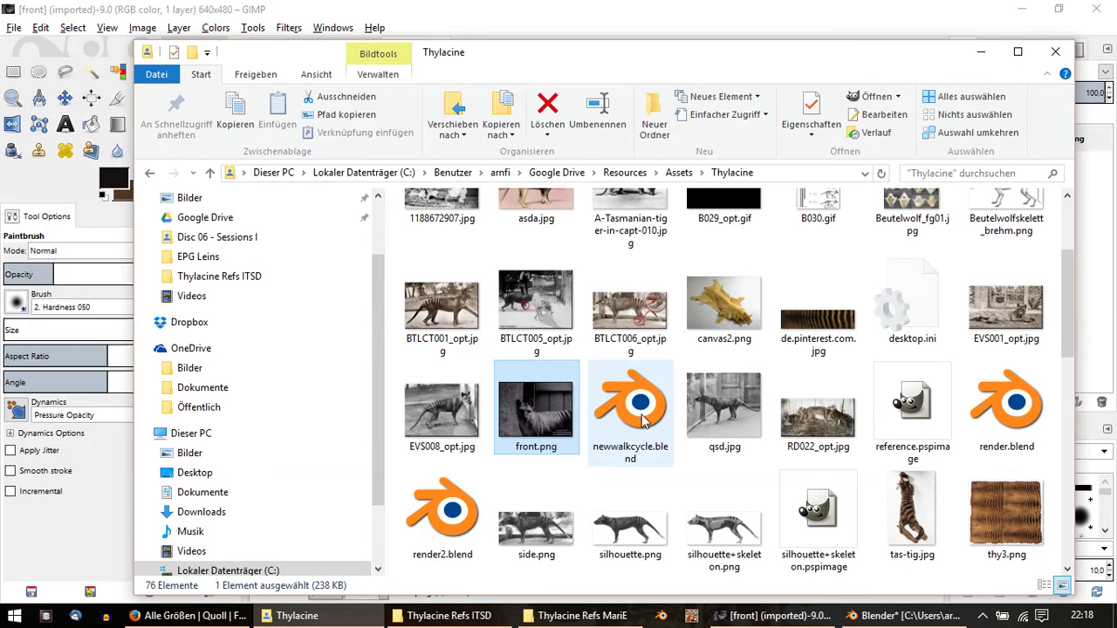
scroll(629, 428, "up", 2)
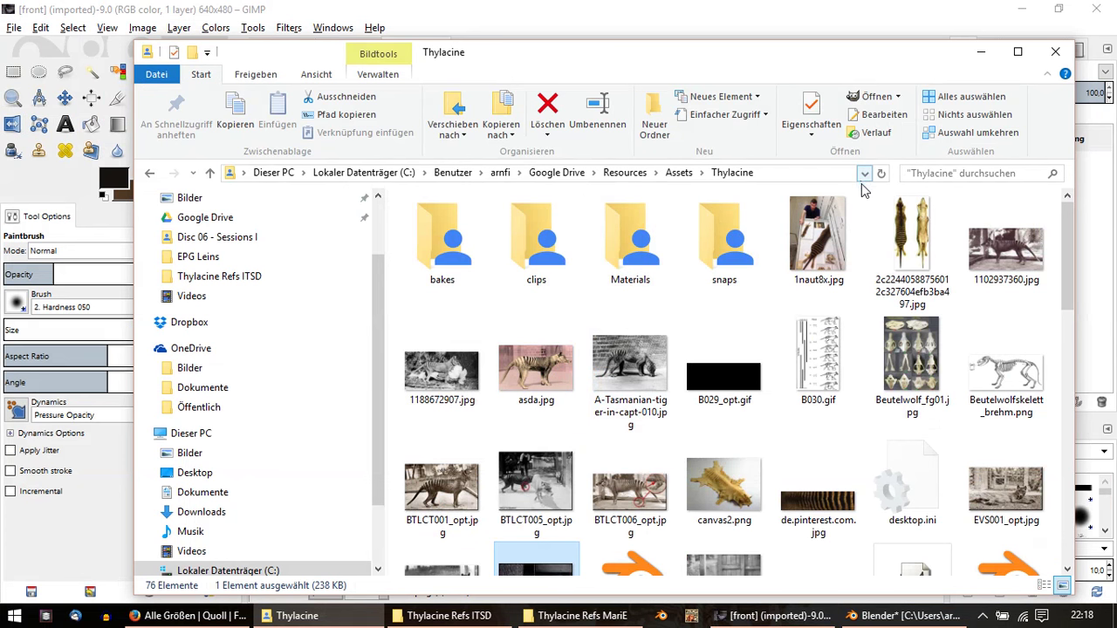
scroll(917, 291, "down", 3)
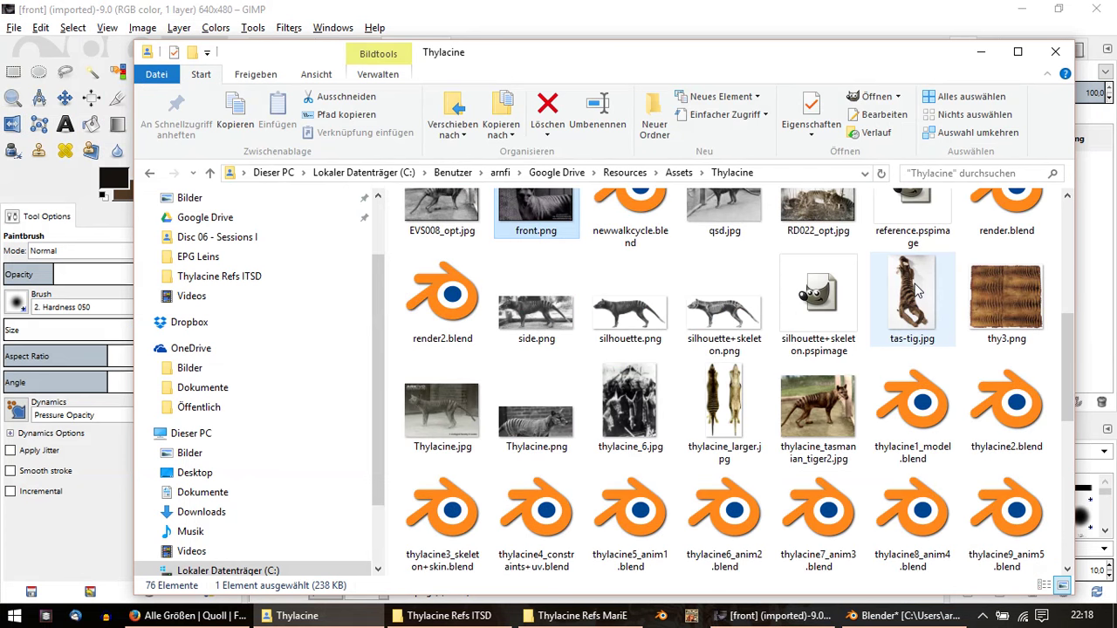
left_click(795, 422)
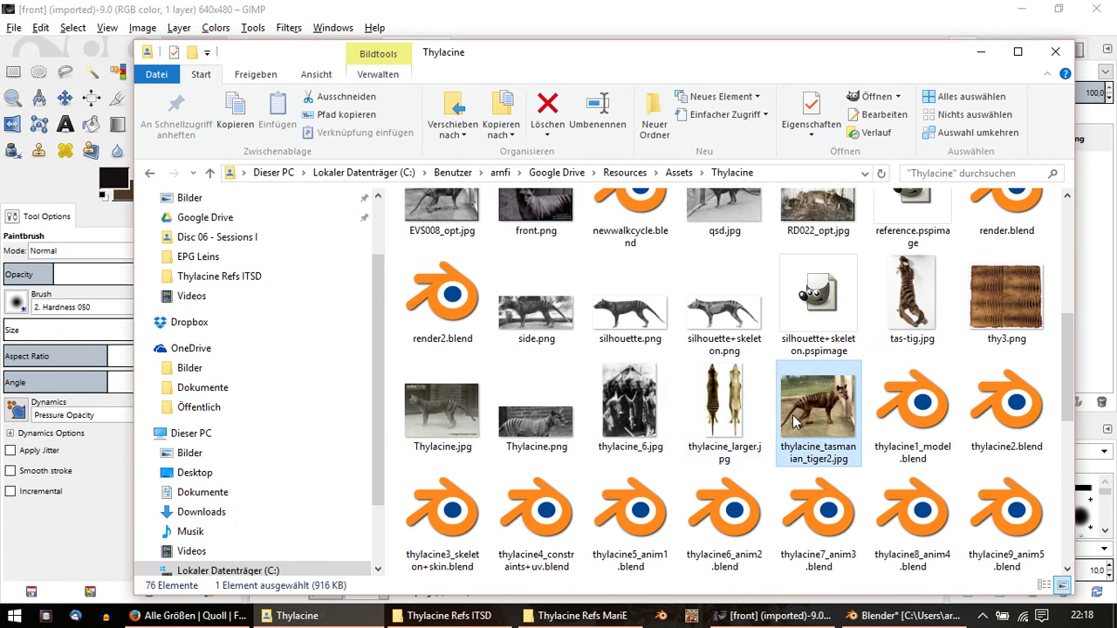
double_click(795, 422)
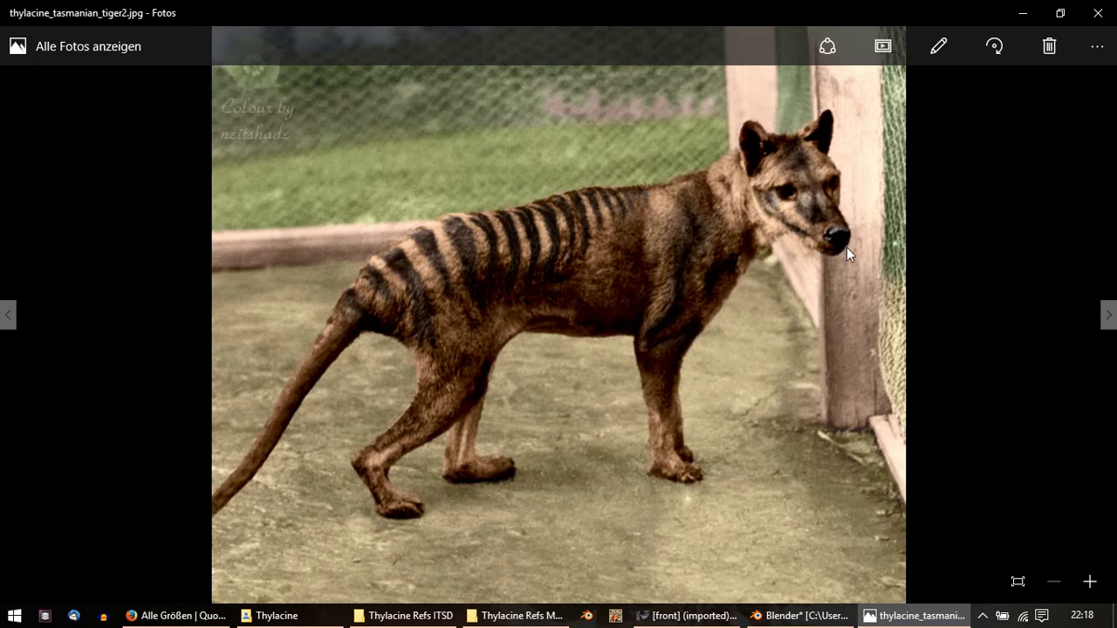
scroll(847, 247, "up", 1, "ctrl")
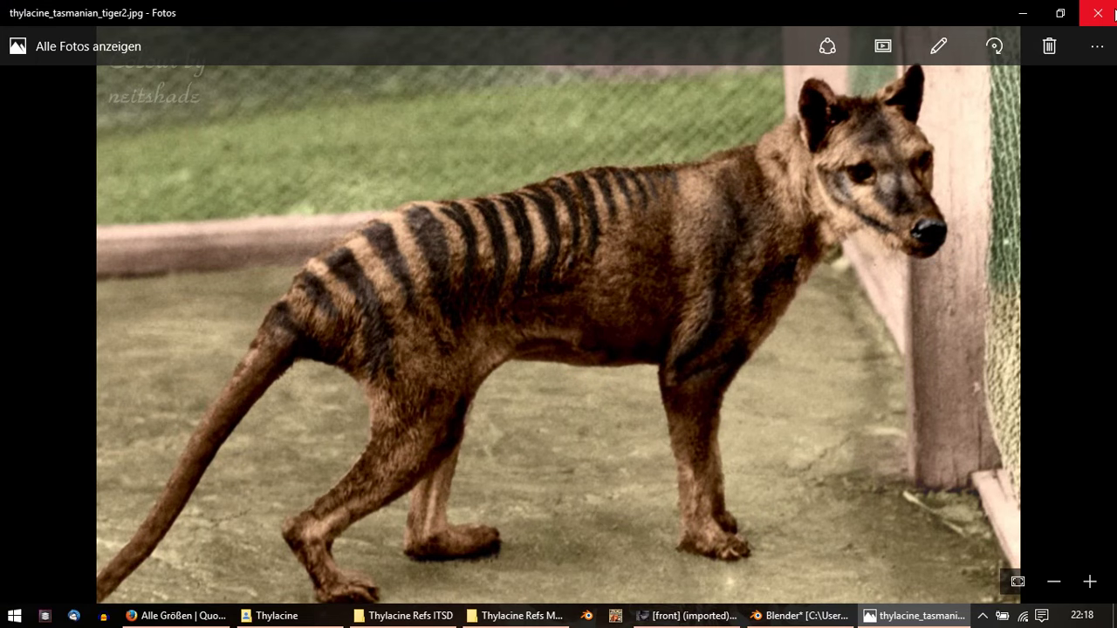
left_click(1098, 13)
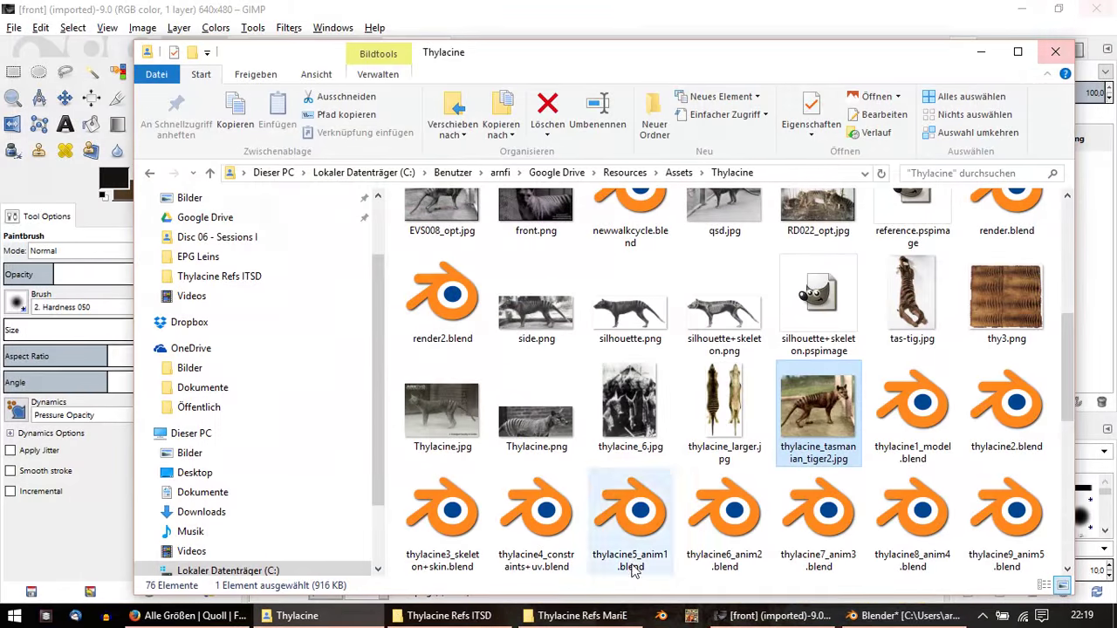
Step: Back in Blender, enter Edit Mode on a side view of the snout and select the nose vertices
left_click(907, 615)
mouse_move(531, 396)
middle_mouse_down()
mouse_move(586, 382)
mouse_move(492, 375)
mouse_move(593, 387)
mouse_move(611, 370)
middle_mouse_up()
key("Tab")
right_click(541, 356)
left_click(541, 358)
right_click(575, 404, "shift")
Step: Shift the selected nose vertices slightly along the X axis, cancelling one attempt
key("g")
key("x")
scroll(619, 365, "up", 6)
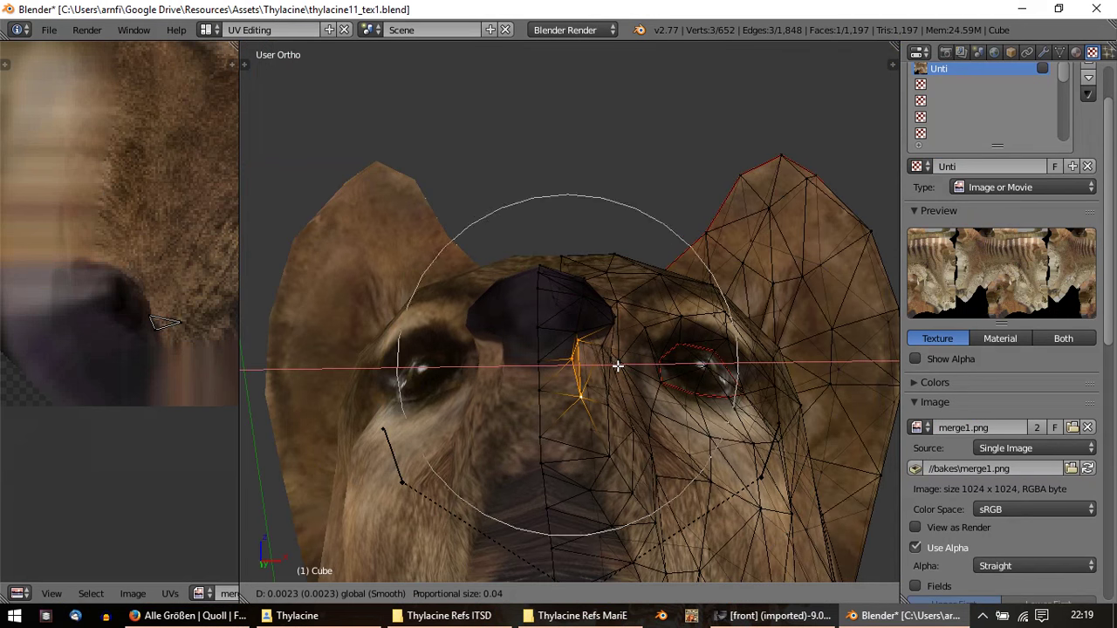
scroll(620, 367, "up", 2)
scroll(620, 368, "up", 5)
scroll(621, 372, "up", 6)
right_click(620, 372)
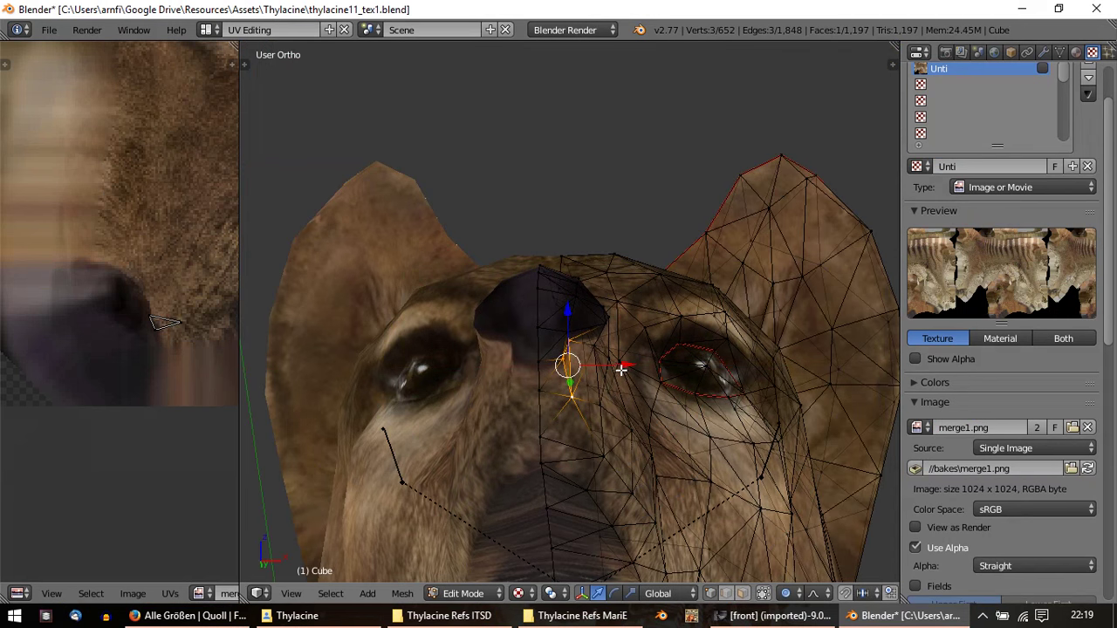
key("g")
key("x")
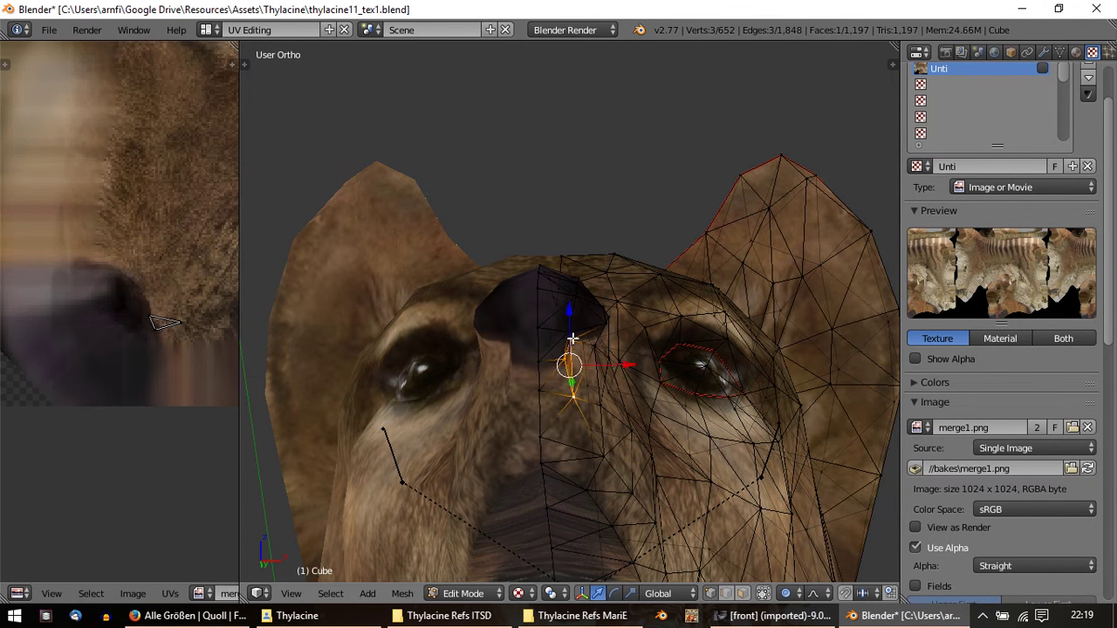
key("g")
key("x")
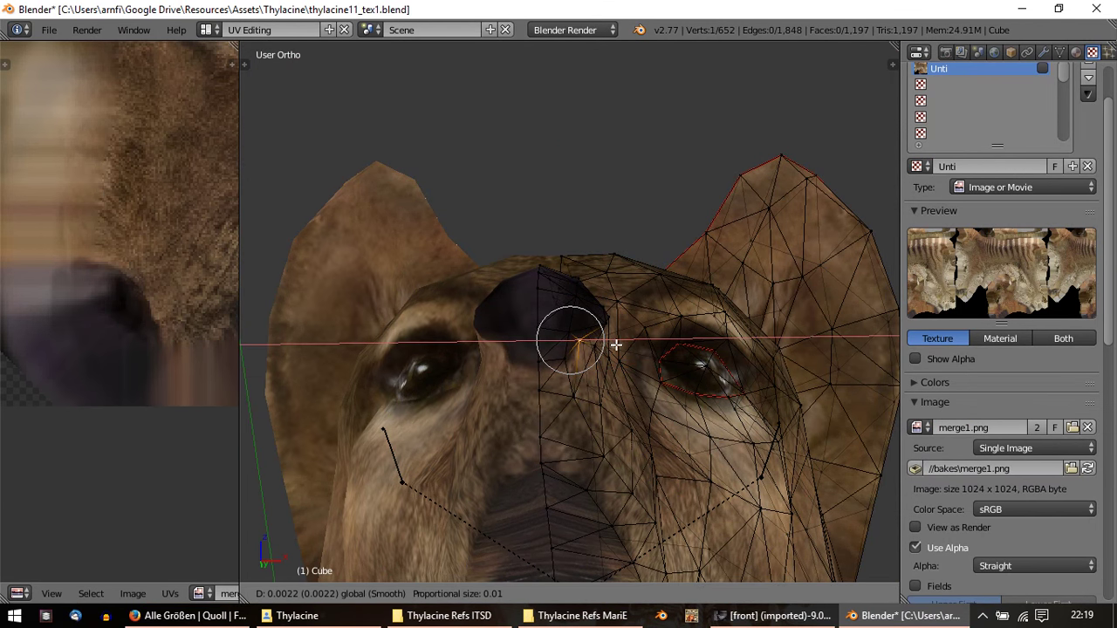
left_click(616, 346)
Step: Inspect the textured nose in Object Mode from side and front views
mouse_move(616, 346)
middle_mouse_down()
mouse_move(511, 455)
mouse_move(693, 375)
mouse_move(664, 291)
mouse_move(630, 311)
mouse_move(611, 417)
mouse_move(667, 425)
mouse_move(645, 443)
mouse_move(685, 394)
mouse_move(553, 404)
mouse_move(535, 360)
mouse_move(487, 358)
mouse_move(533, 313)
mouse_move(459, 252)
mouse_move(469, 292)
mouse_move(399, 247)
middle_mouse_up()
key("Tab")
scroll(685, 395, "down", 5)
scroll(533, 313, "up", 3)
key("Tab")
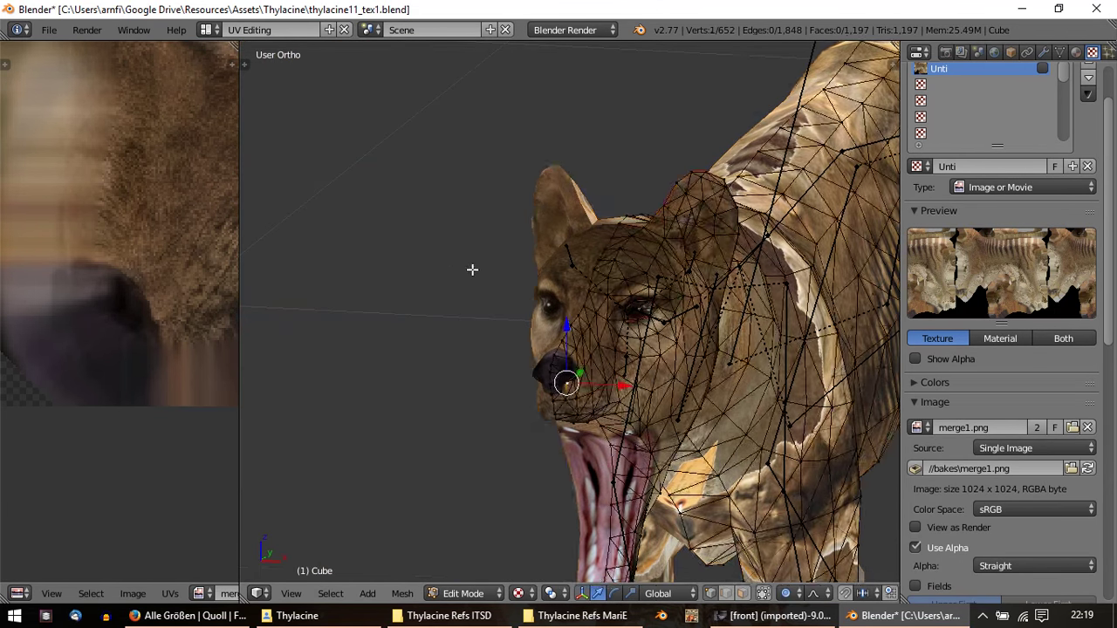
mouse_move(473, 269)
middle_mouse_down()
mouse_move(515, 250)
mouse_move(494, 268)
mouse_move(498, 245)
mouse_move(494, 257)
mouse_move(535, 320)
mouse_move(559, 334)
middle_mouse_up()
key("Tab")
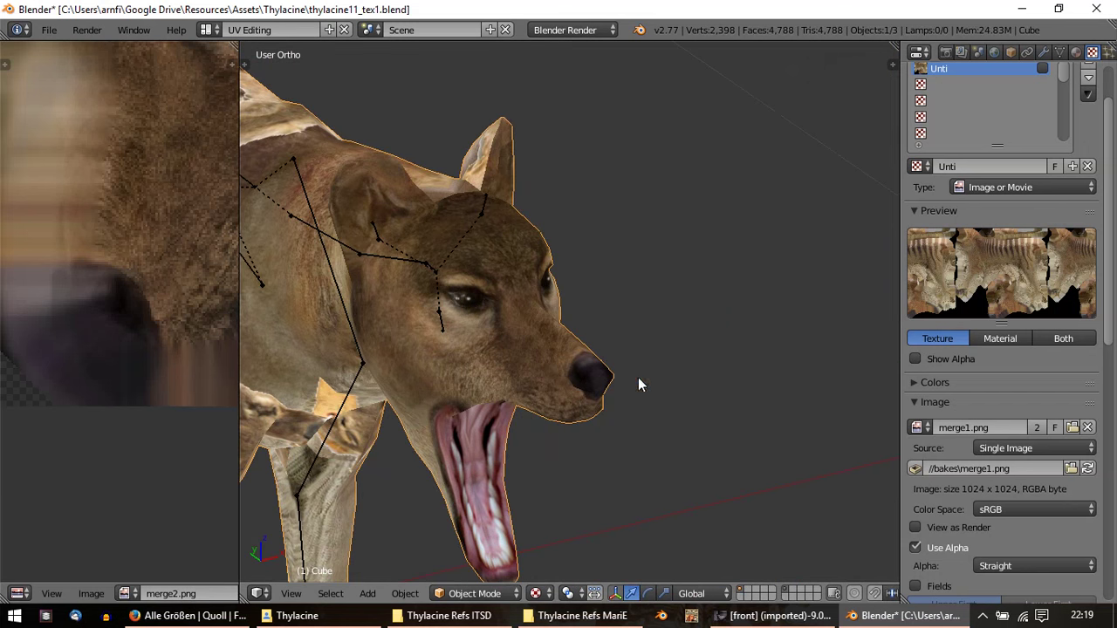
Step: Nudge a nose-tip vertex along X from below and check the textured face from the front
mouse_move(641, 382)
middle_mouse_down()
mouse_move(536, 411)
mouse_move(561, 498)
mouse_move(557, 537)
mouse_move(581, 487)
middle_mouse_up()
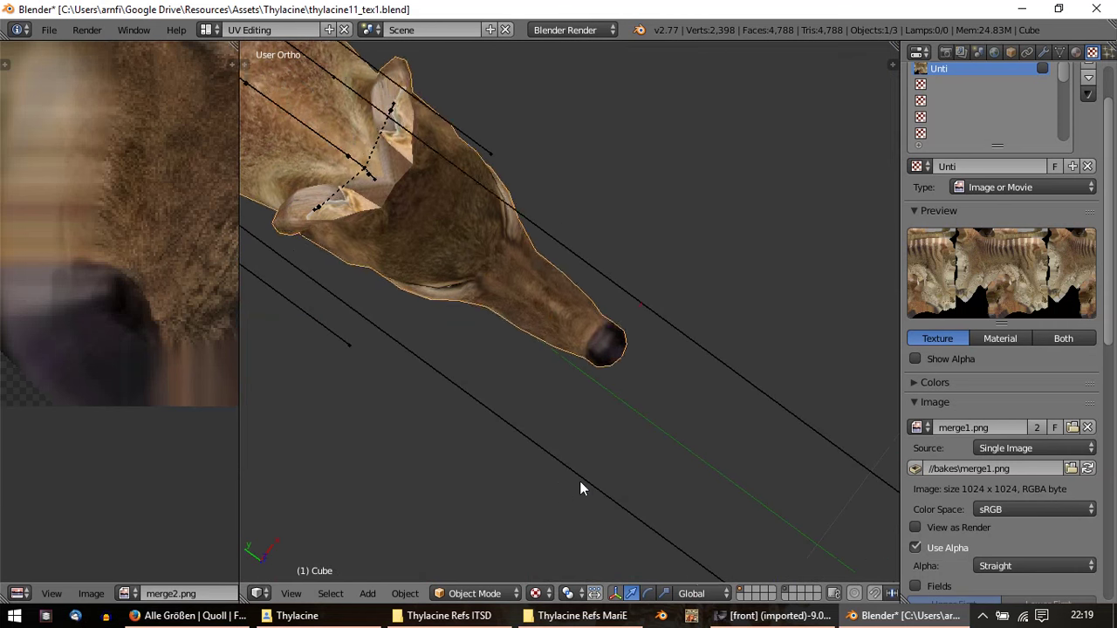
key("Tab")
mouse_move(741, 361)
middle_mouse_down()
mouse_move(700, 341)
mouse_move(696, 349)
mouse_move(582, 228)
mouse_move(583, 367)
middle_mouse_up()
scroll(732, 360, "up", 3)
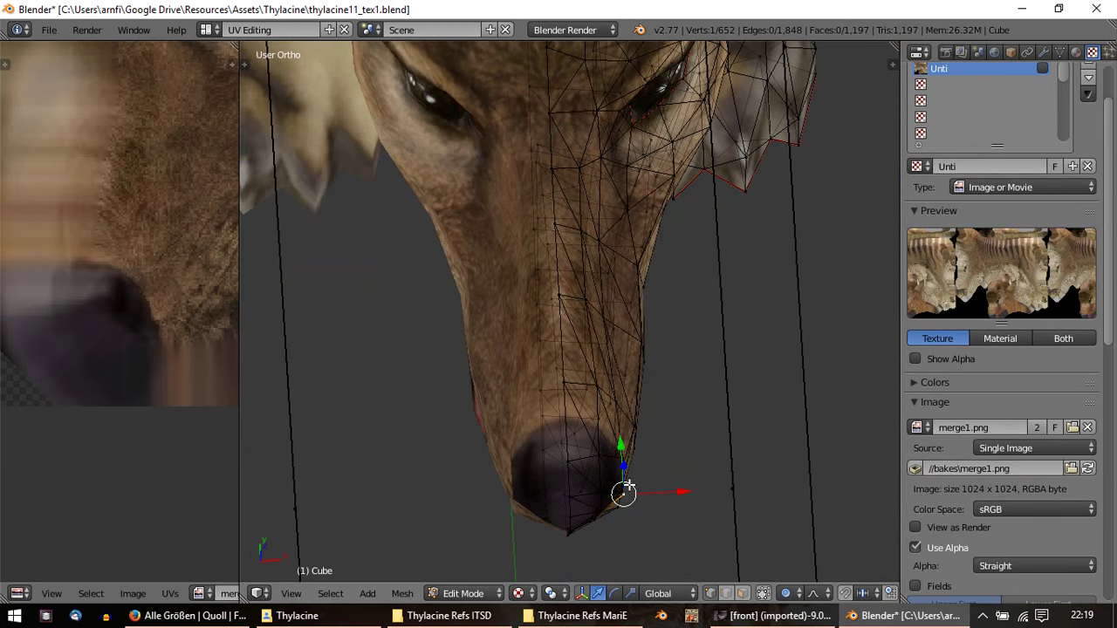
left_click_drag(669, 488, 656, 486)
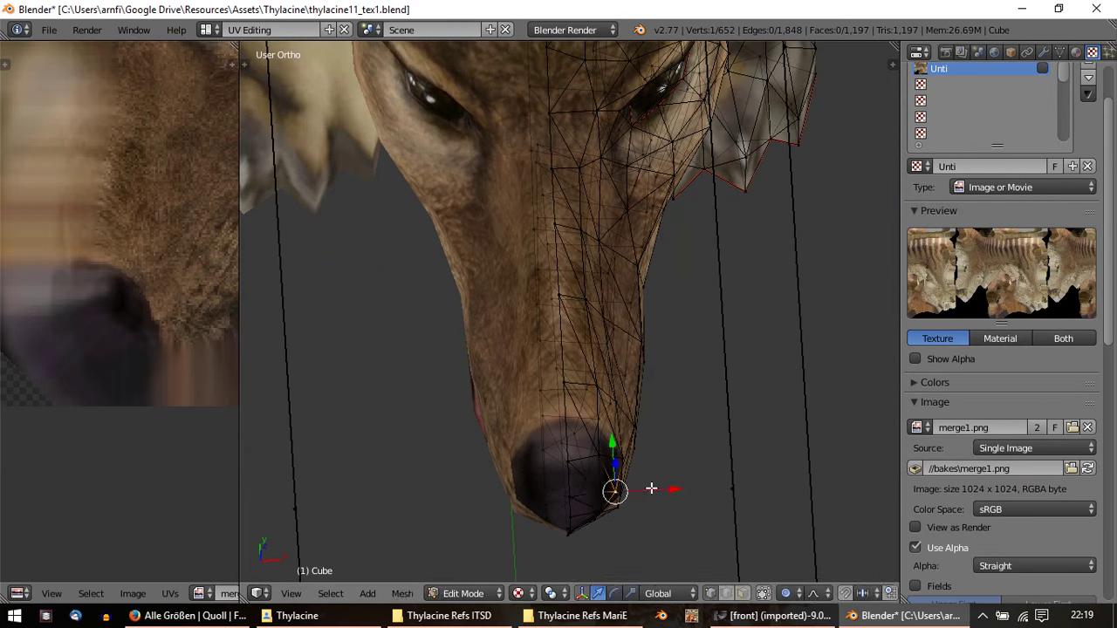
key("Tab")
mouse_move(538, 483)
middle_mouse_down()
mouse_move(547, 357)
mouse_move(669, 416)
mouse_move(706, 486)
mouse_move(684, 476)
mouse_move(718, 324)
mouse_move(509, 349)
mouse_move(506, 368)
mouse_move(529, 384)
mouse_move(660, 429)
middle_mouse_up()
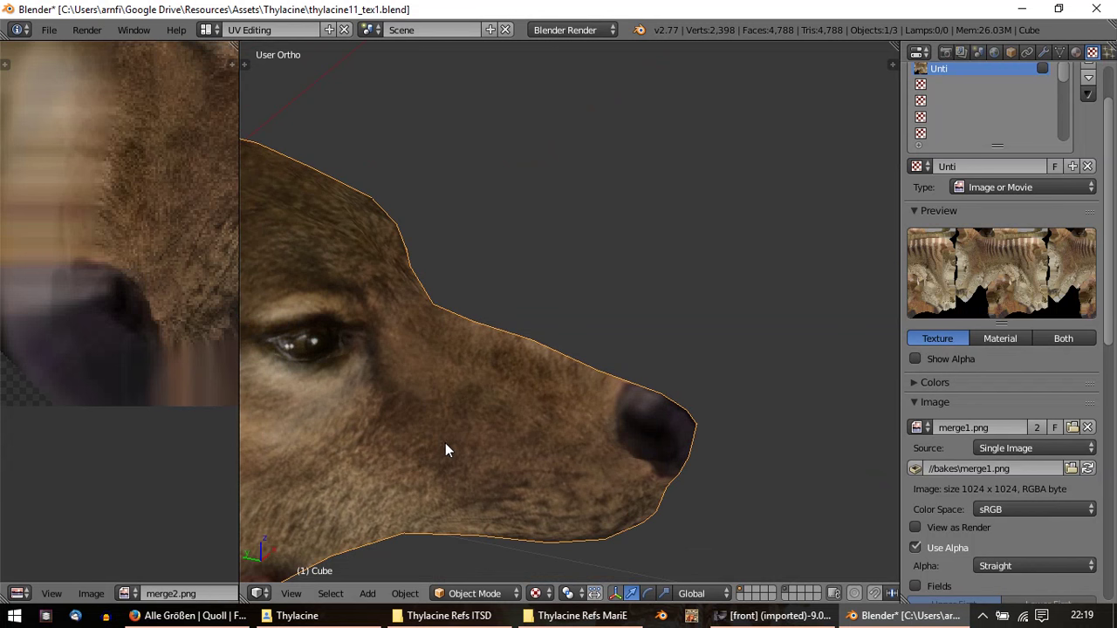
Step: Orbit around the open-jawed head, ear and snout, then bring up the Thylacine Refs ITSD folder
mouse_move(446, 449)
middle_mouse_down()
mouse_move(597, 441)
mouse_move(544, 528)
mouse_move(576, 392)
mouse_move(557, 406)
mouse_move(443, 320)
mouse_move(326, 428)
mouse_move(260, 425)
middle_mouse_up()
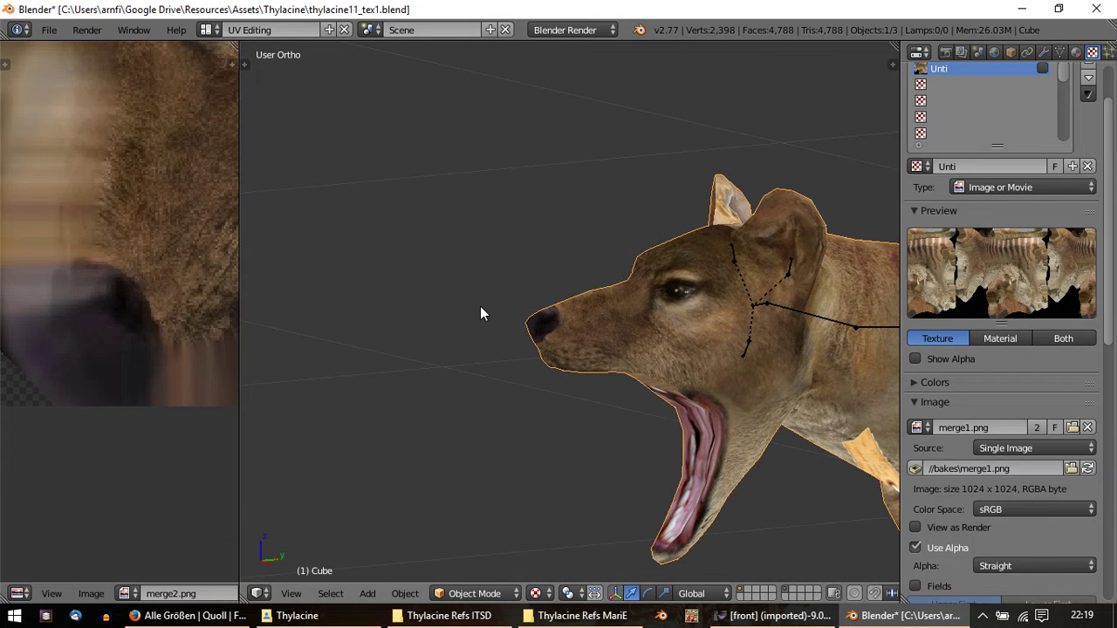
scroll(480, 312, "down", 3)
mouse_move(479, 319)
middle_mouse_down()
mouse_move(371, 344)
mouse_move(487, 384)
mouse_move(586, 379)
mouse_move(618, 364)
mouse_move(631, 322)
middle_mouse_up()
scroll(616, 379, "up", 4)
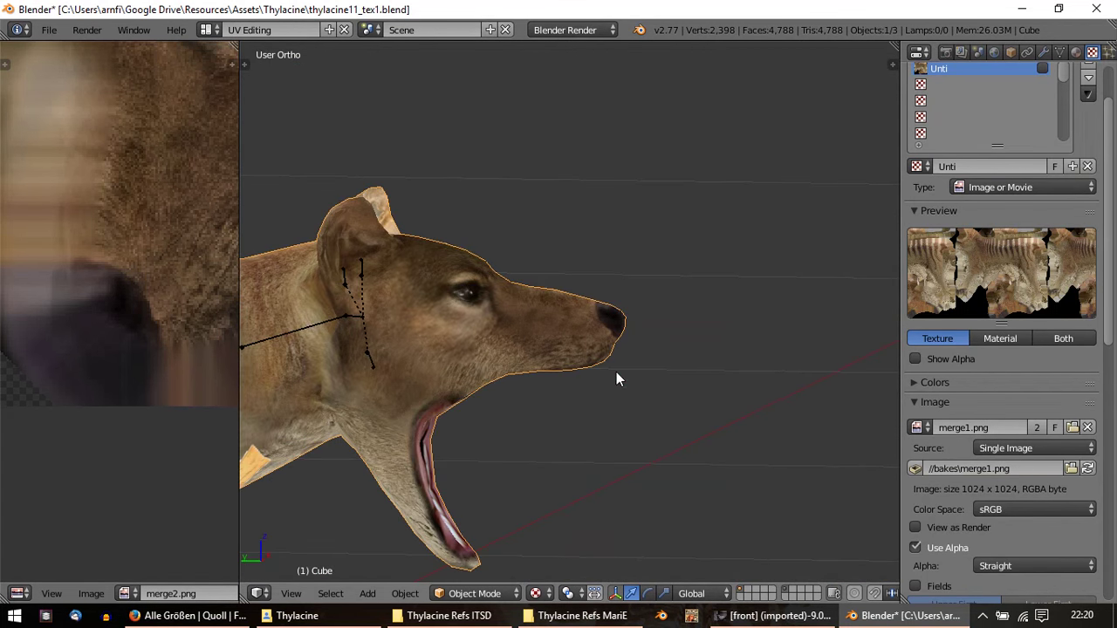
mouse_move(616, 374)
middle_mouse_down()
mouse_move(544, 407)
mouse_move(540, 246)
mouse_move(529, 401)
mouse_move(491, 463)
mouse_move(559, 453)
middle_mouse_up()
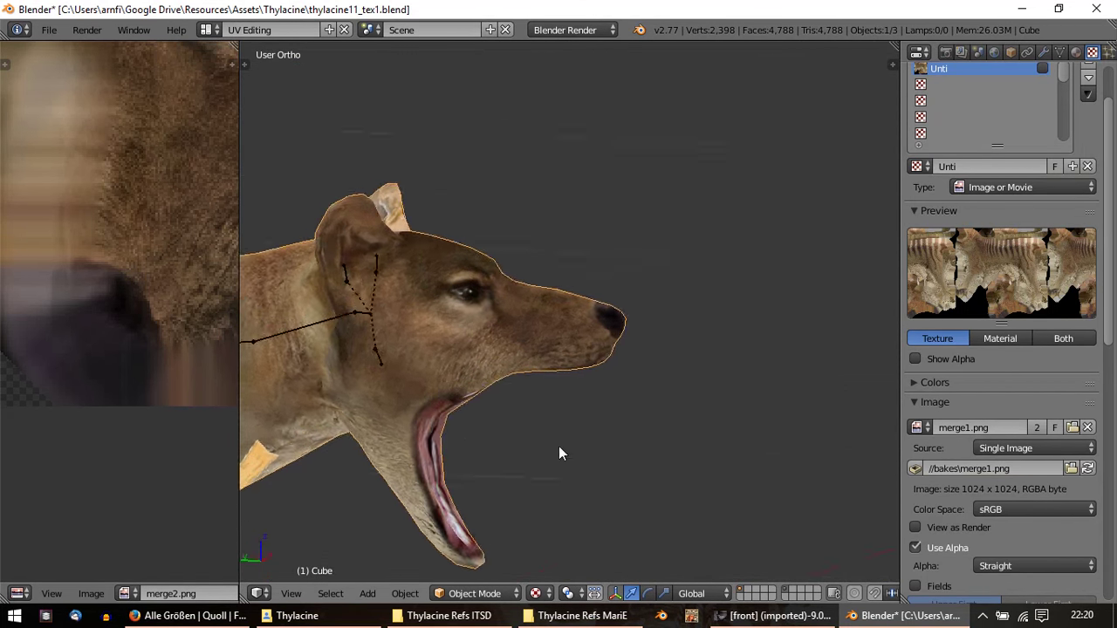
scroll(635, 420, "up", 2)
scroll(737, 306, "up", 2)
scroll(519, 299, "up", 2)
middle_click_drag(518, 299, 519, 364)
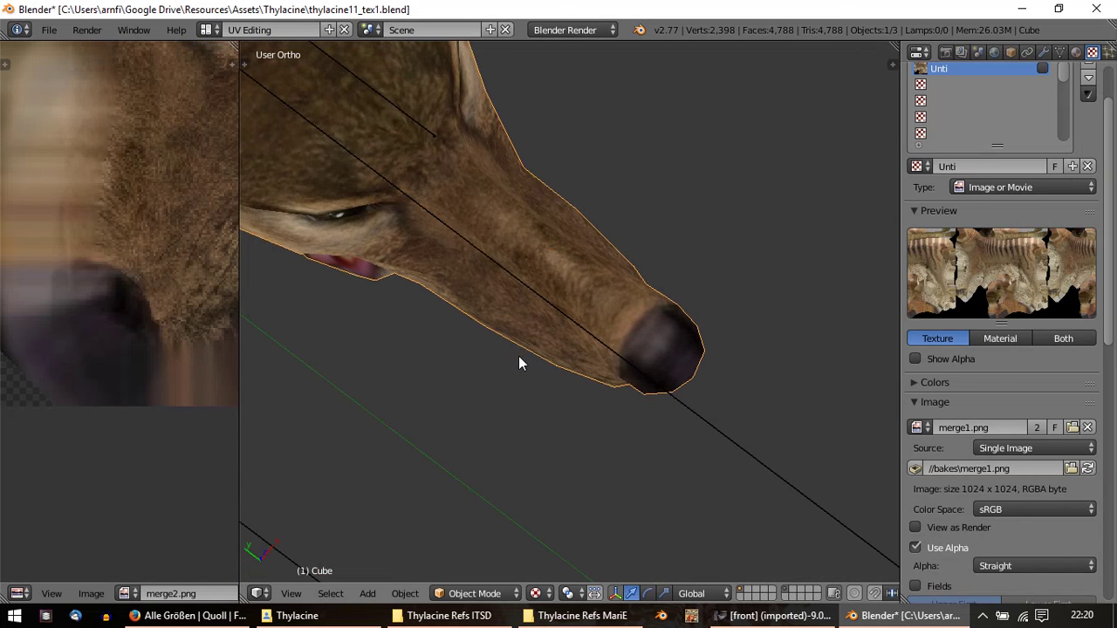
left_click(449, 616)
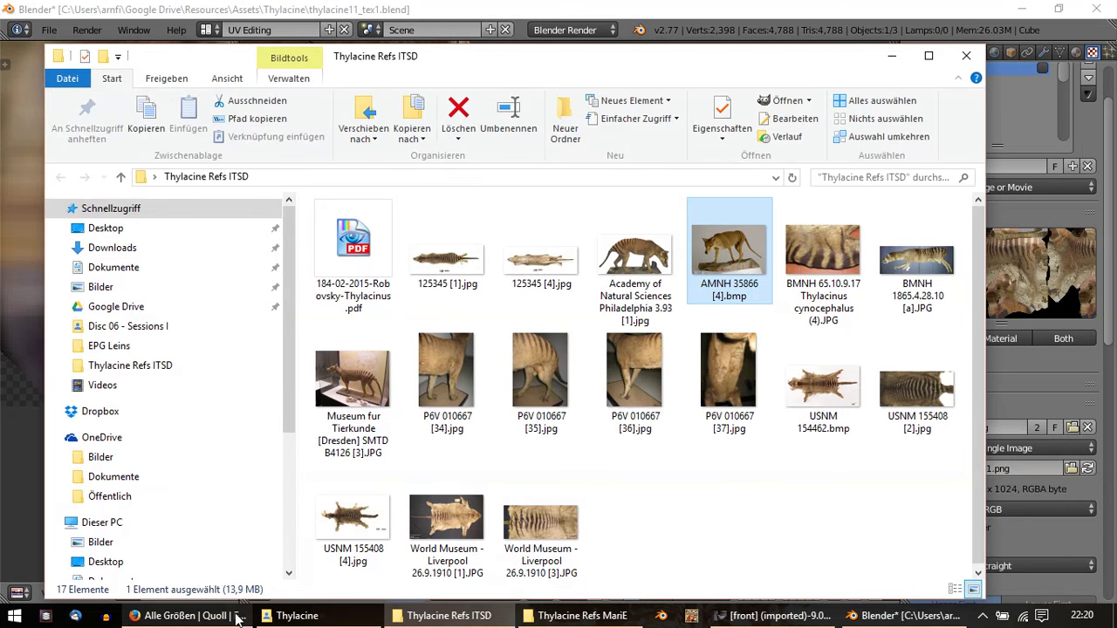
Step: Zoom in on the nose of the merge1.xcf texture in GIMP, then go back to Blender
left_click(780, 616)
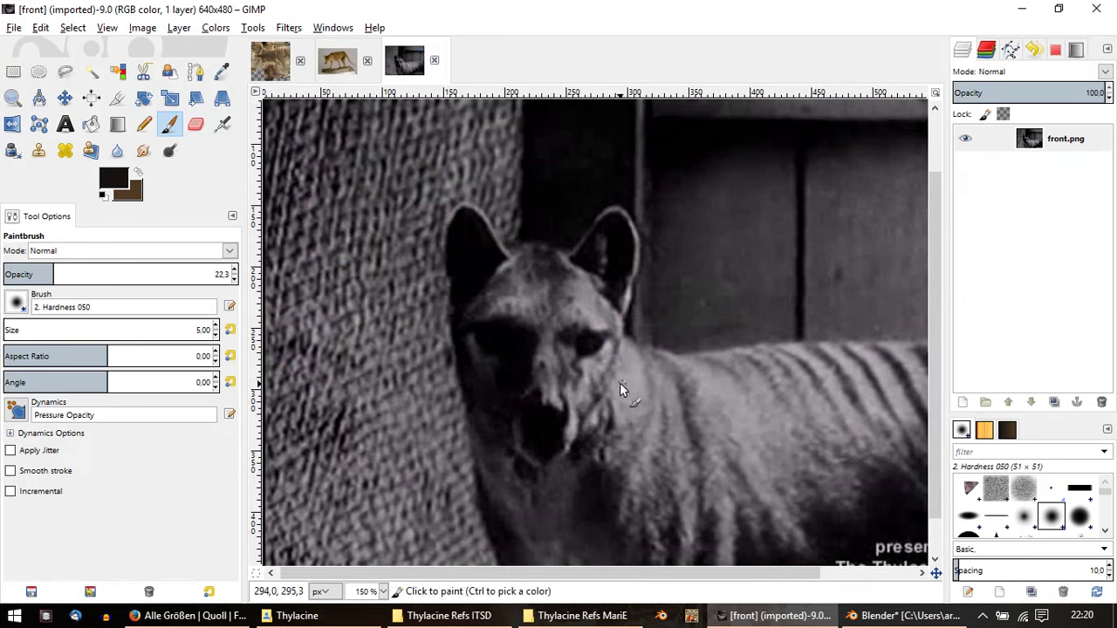
left_click(257, 66)
scroll(633, 386, "up", 2, "ctrl")
scroll(622, 378, "up", 1, "ctrl")
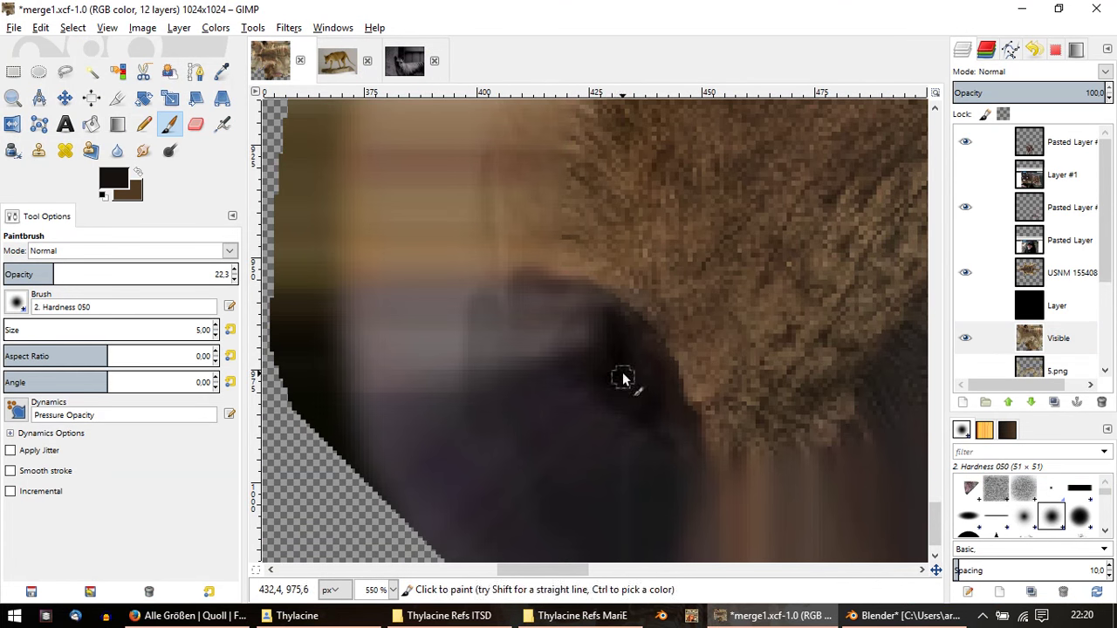
scroll(617, 365, "down", 1, "ctrl")
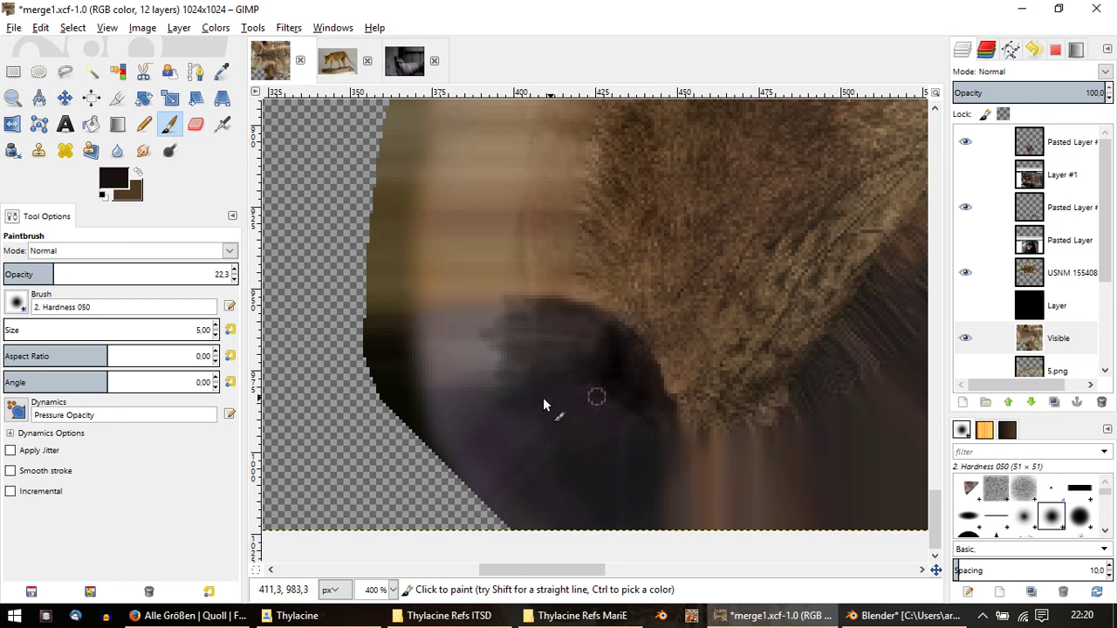
left_click(883, 622)
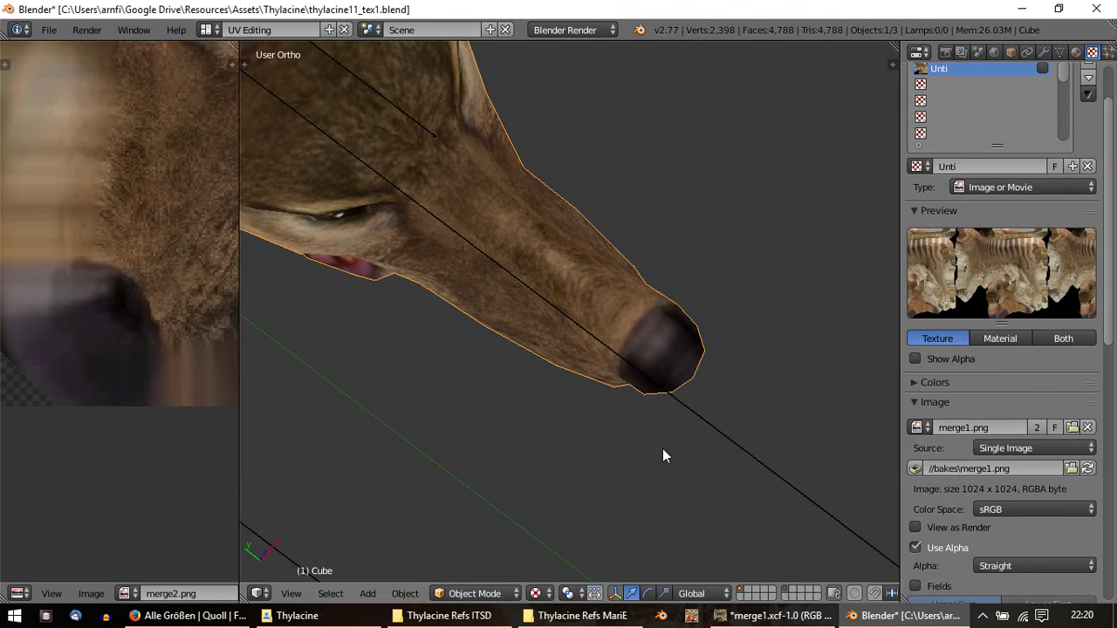
Step: Orbit around the textured thylacine head, toggling Edit Mode, to inspect the snout
mouse_move(663, 449)
middle_mouse_down()
mouse_move(654, 259)
mouse_move(407, 298)
mouse_move(661, 322)
mouse_move(688, 356)
mouse_move(711, 441)
mouse_move(711, 317)
mouse_move(698, 288)
middle_mouse_up()
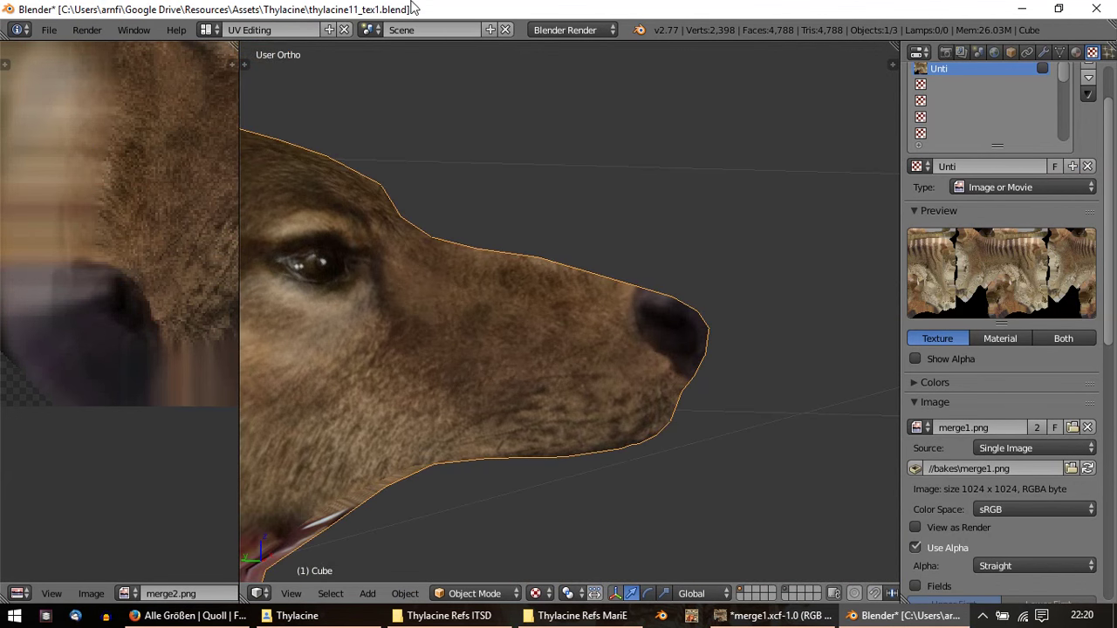
mouse_move(392, 327)
middle_mouse_down()
mouse_move(498, 309)
mouse_move(392, 326)
mouse_move(376, 392)
mouse_move(629, 392)
mouse_move(427, 314)
mouse_move(340, 334)
mouse_move(334, 393)
mouse_move(341, 359)
mouse_move(296, 305)
mouse_move(259, 324)
mouse_move(255, 459)
mouse_move(311, 411)
middle_mouse_up()
key("Tab")
key("Tab")
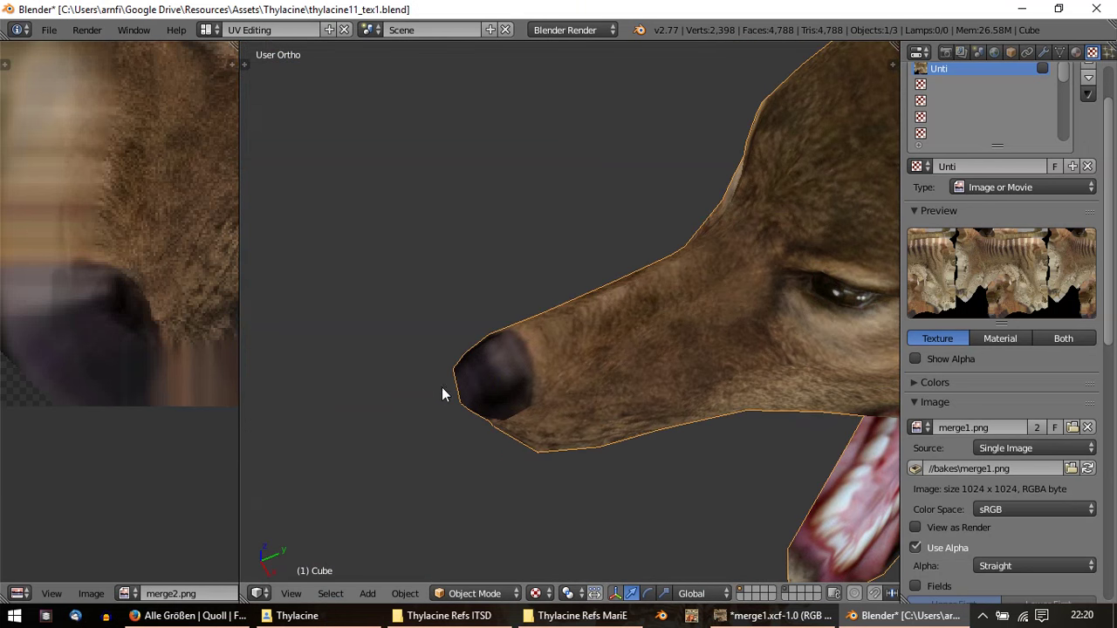
middle_click_drag(441, 387, 493, 331)
Step: Open EVS001_opt.jpg from the Thylacine folder in Photos, zoom in, then close it
left_click(528, 619)
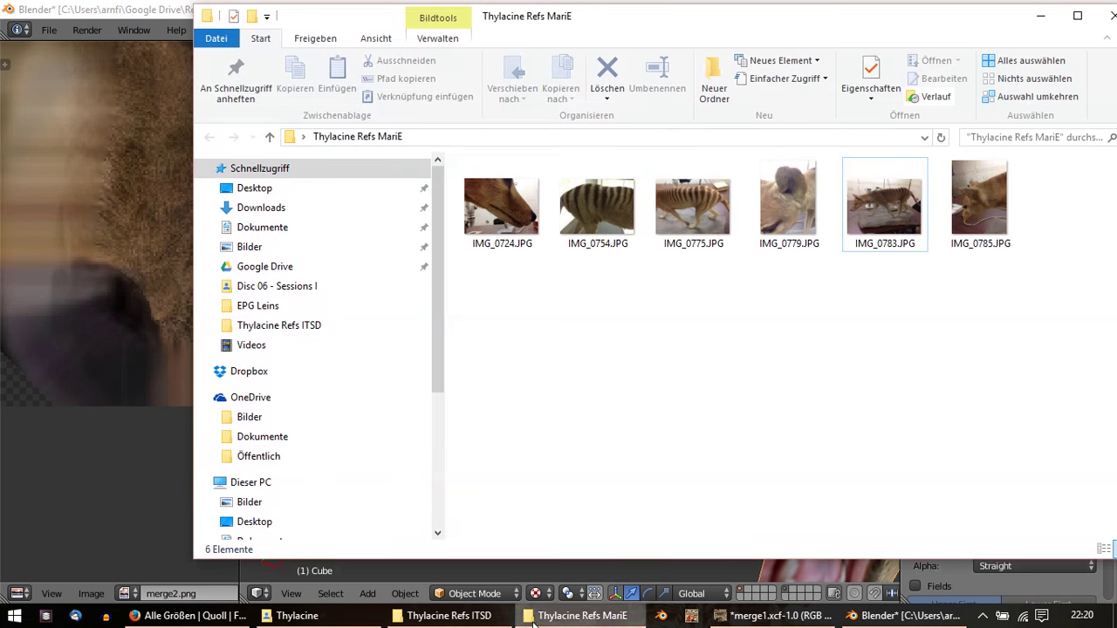
left_click(374, 616)
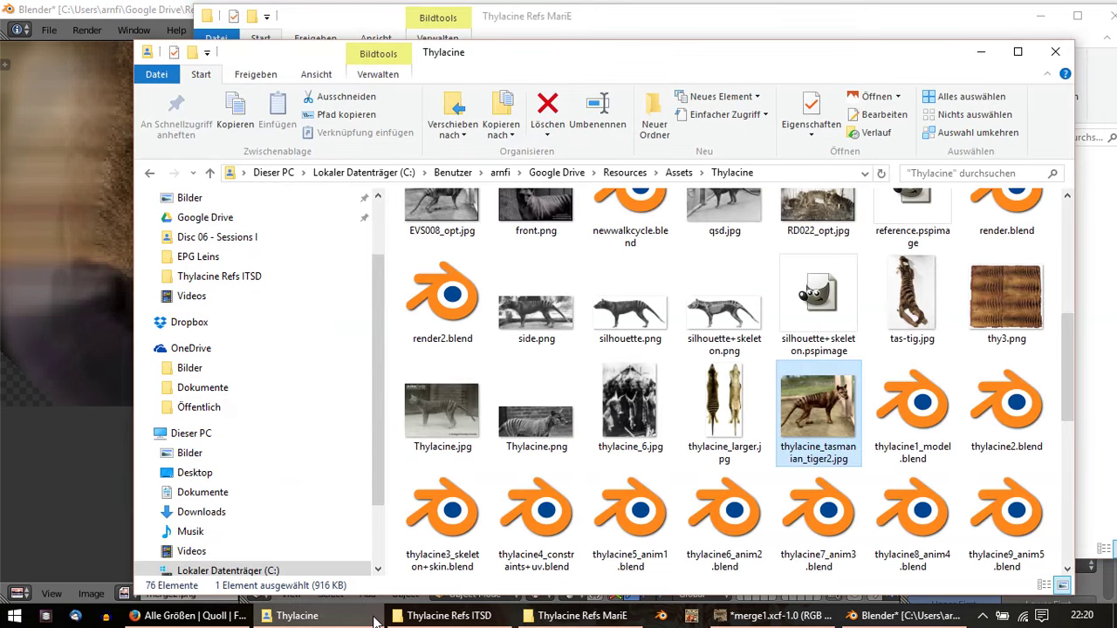
scroll(541, 441, "up", 2)
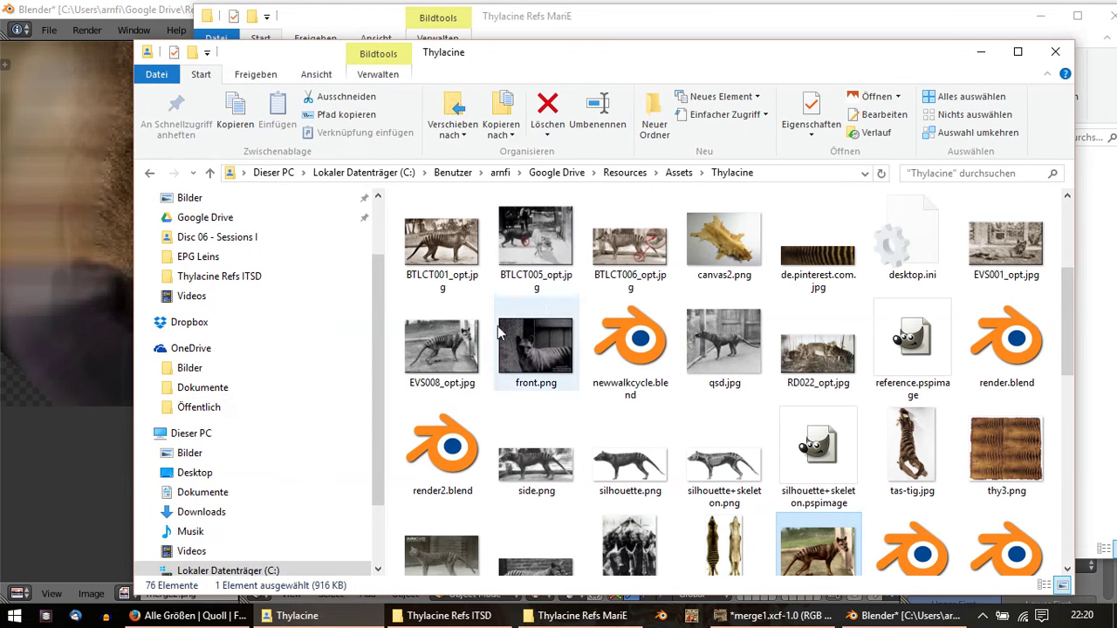
mouse_move(441, 345)
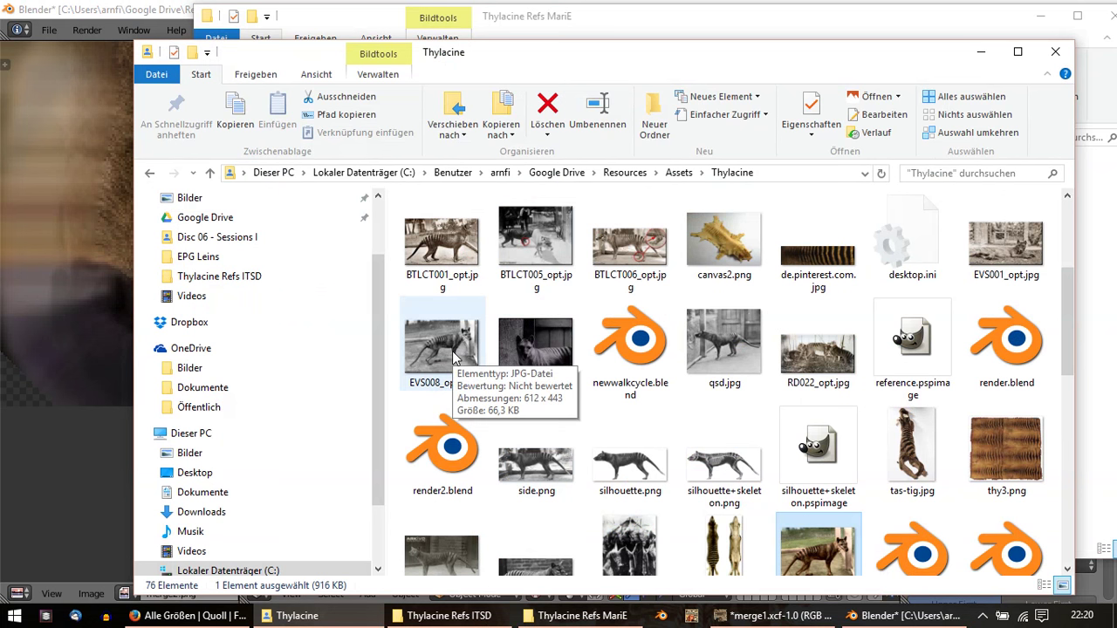
double_click(1039, 260)
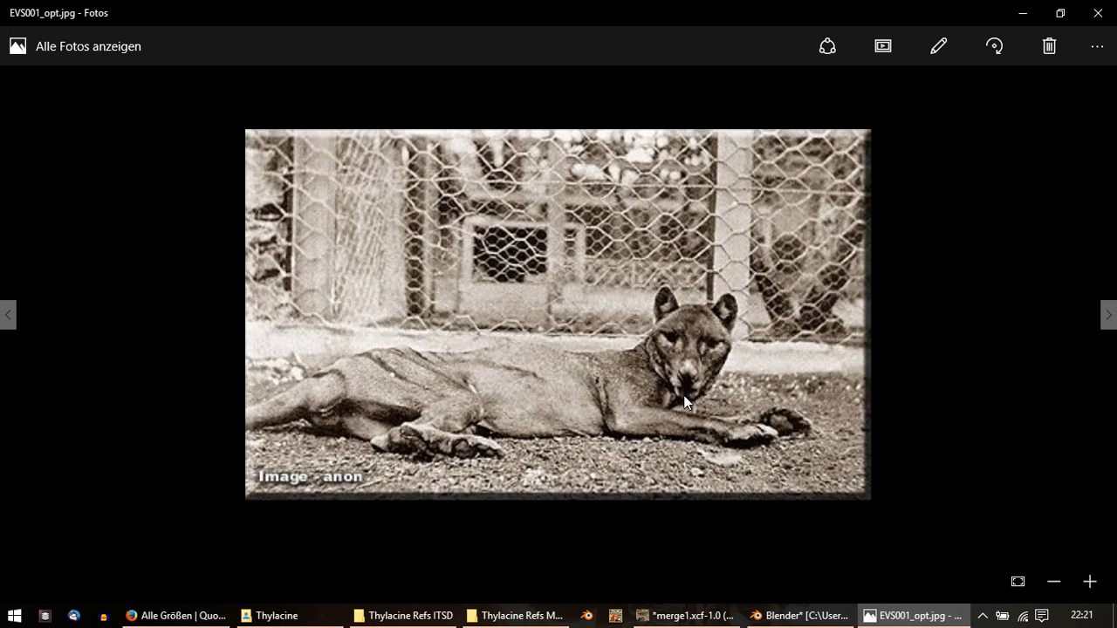
scroll(721, 390, "up", 2, "ctrl")
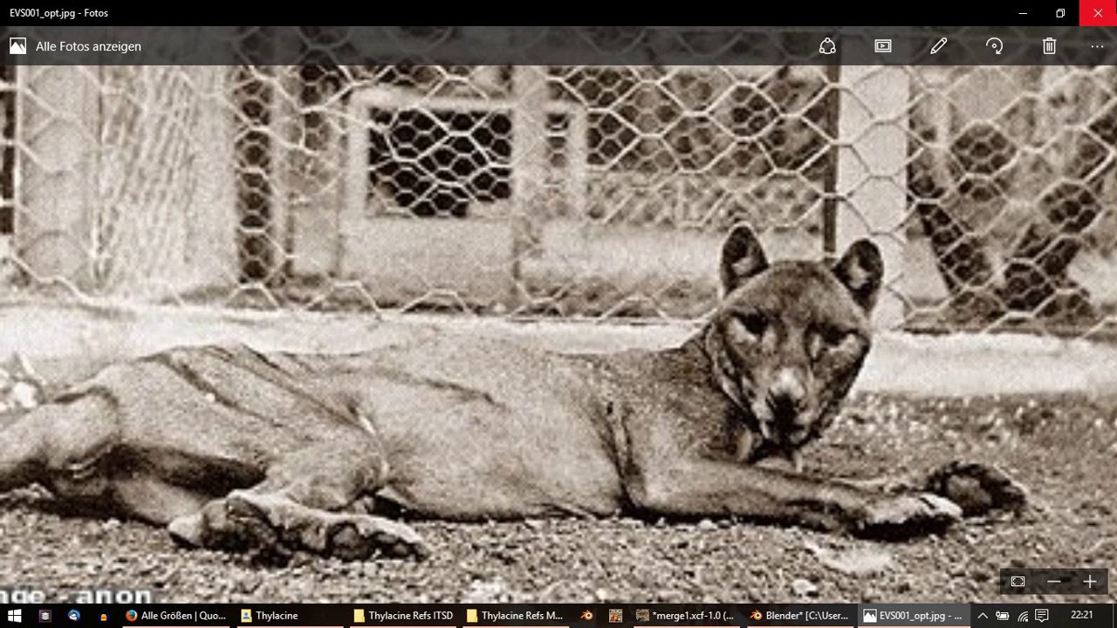
left_click(1098, 12)
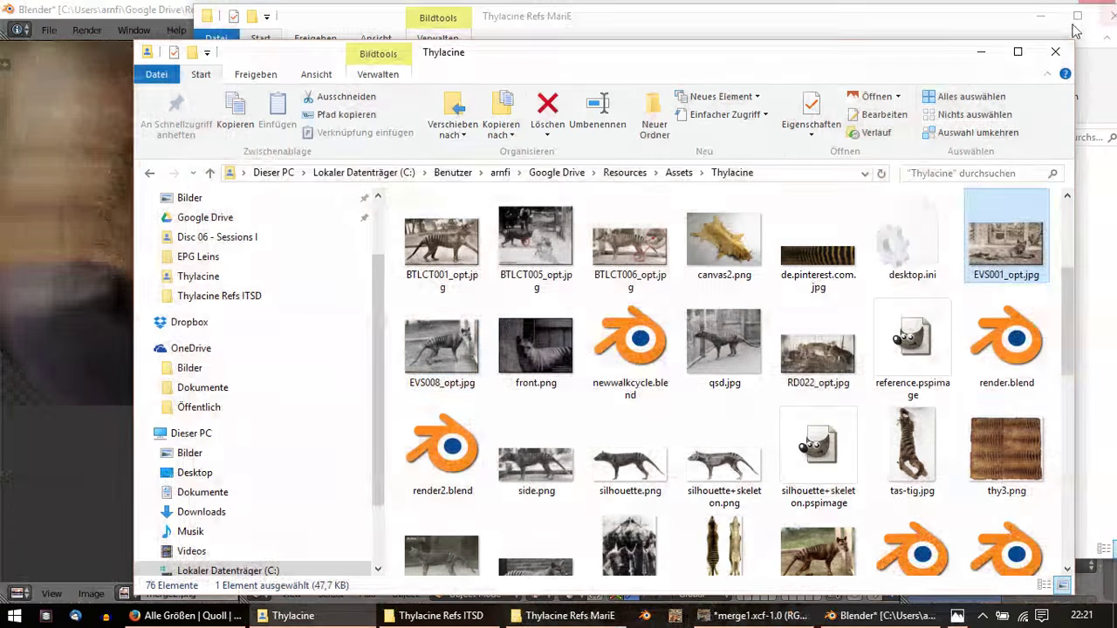
Step: Look over front.png in GIMP, then return to Blender with a front view of the face
left_click(442, 349)
left_click(543, 365)
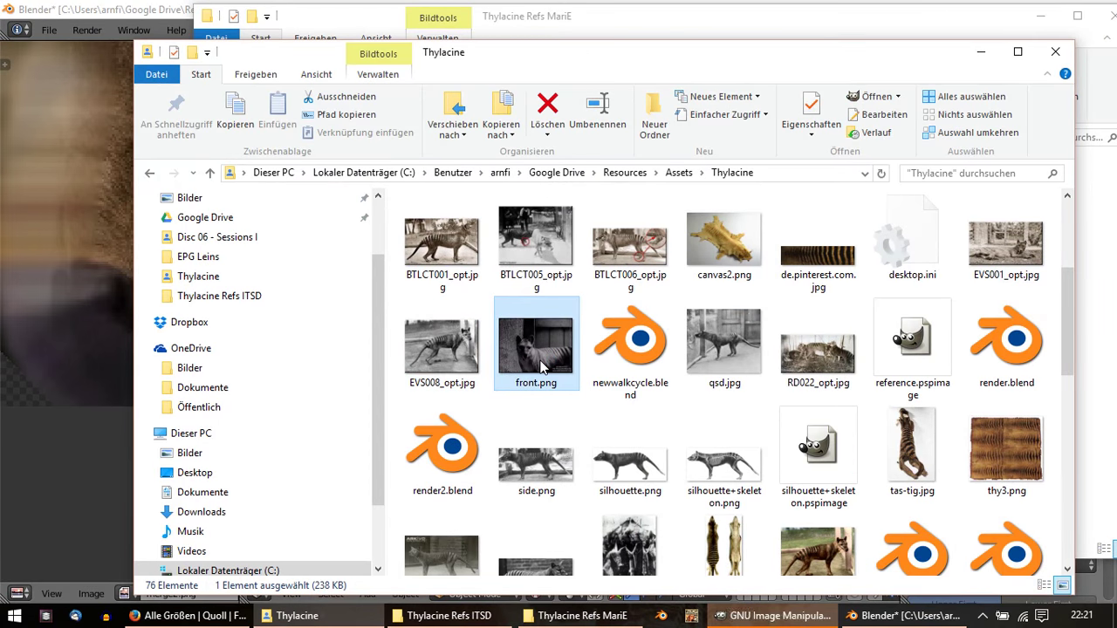
left_click(780, 615)
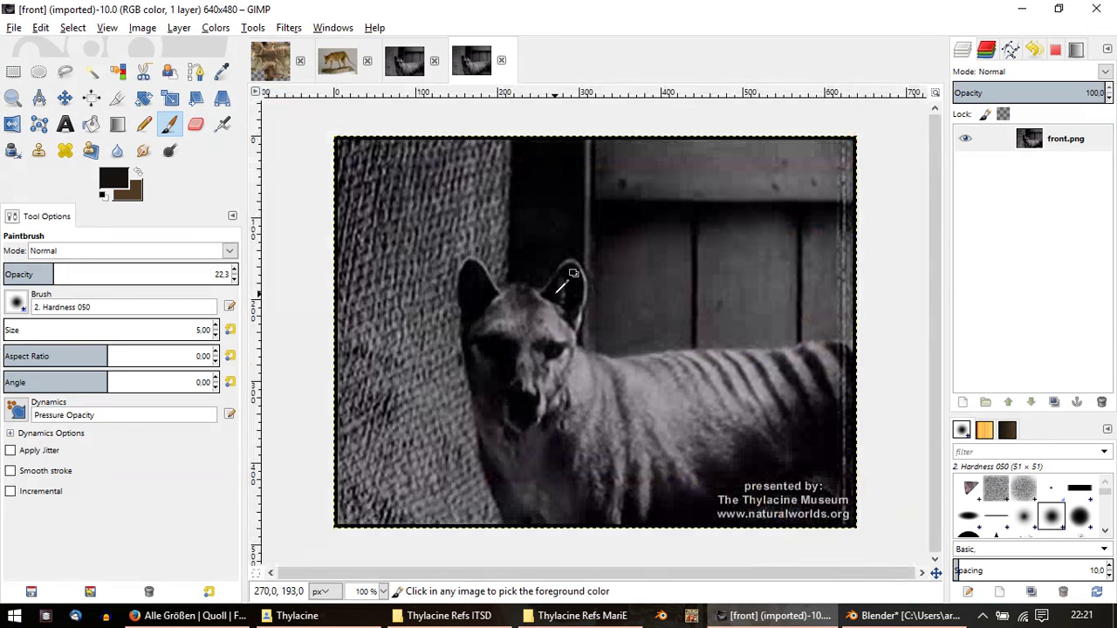
scroll(485, 405, "up", 1, "ctrl")
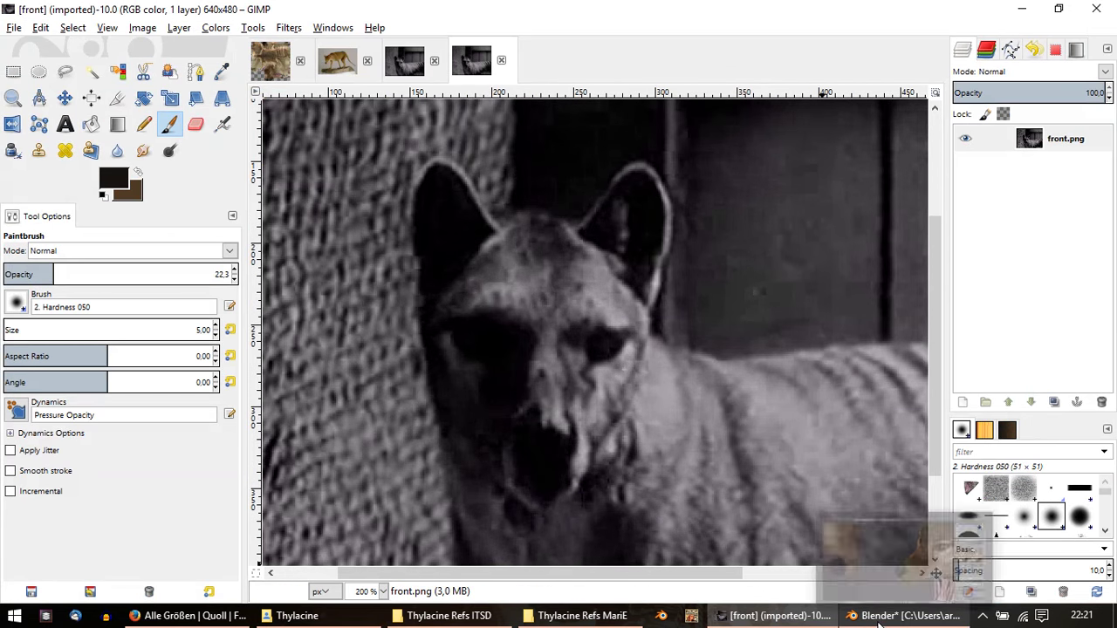
mouse_move(904, 617)
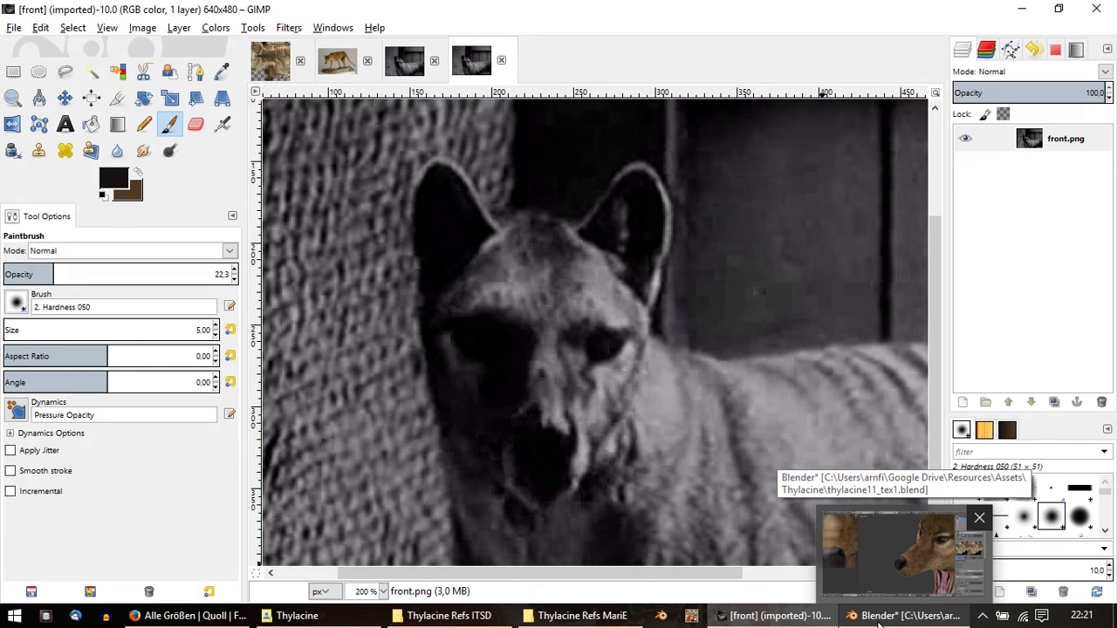
left_click(879, 617)
middle_click_drag(743, 513, 541, 434)
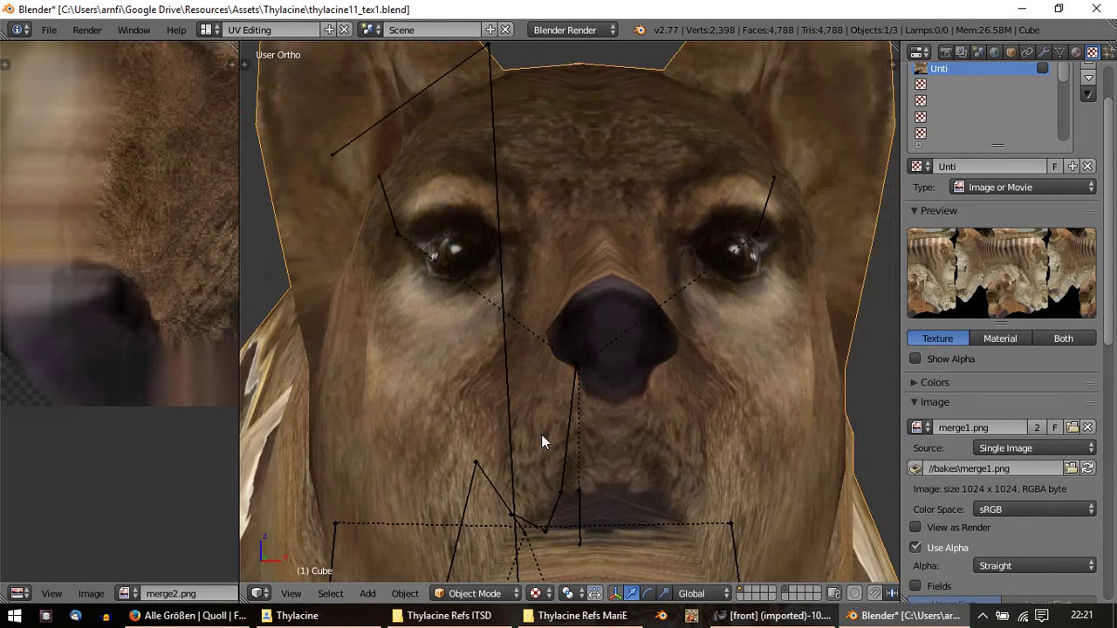
Step: In Edit Mode, zoom in on the snout and select the vertex at the nose tip
scroll(566, 423, "down", 2)
key("Tab")
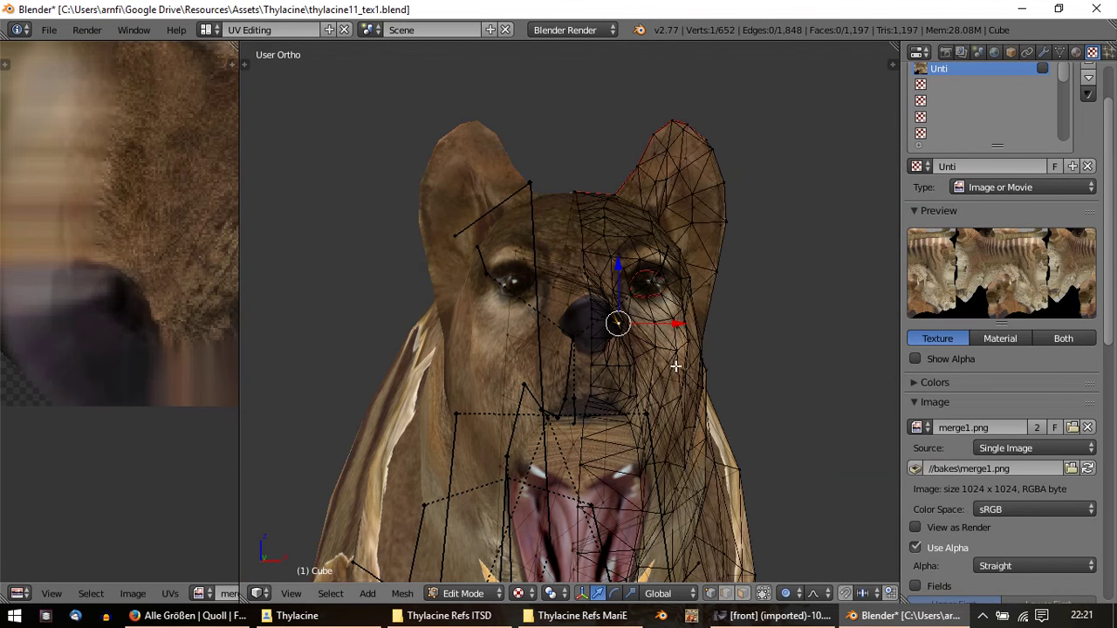
mouse_move(620, 372)
middle_mouse_down()
mouse_move(514, 357)
mouse_move(554, 357)
mouse_move(628, 316)
middle_mouse_up()
right_click(495, 359, "shift")
left_click_drag(684, 306, 693, 306)
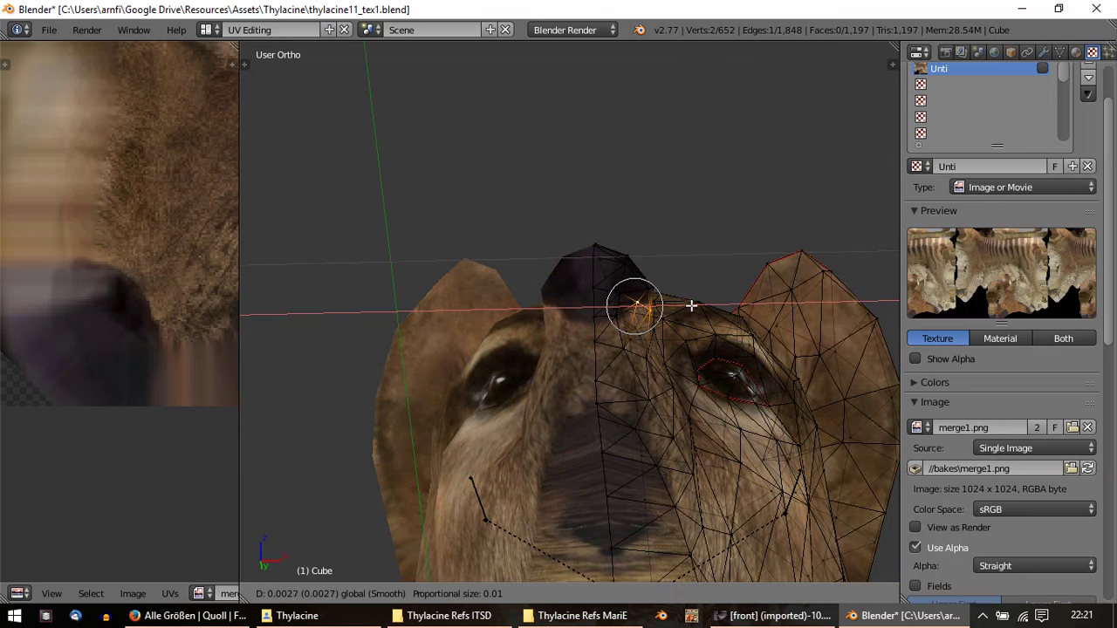
right_click(691, 305)
middle_click_drag(691, 305, 631, 324)
scroll(617, 399, "up", 2)
right_click(638, 425)
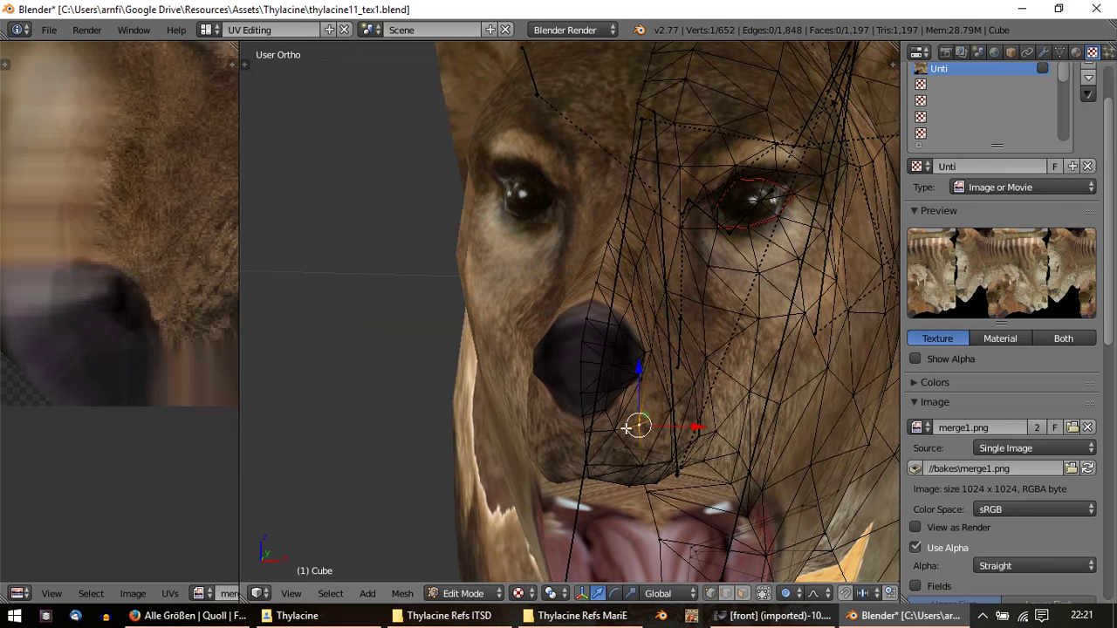
mouse_move(618, 409)
middle_mouse_down()
mouse_move(609, 511)
mouse_move(646, 531)
middle_mouse_up()
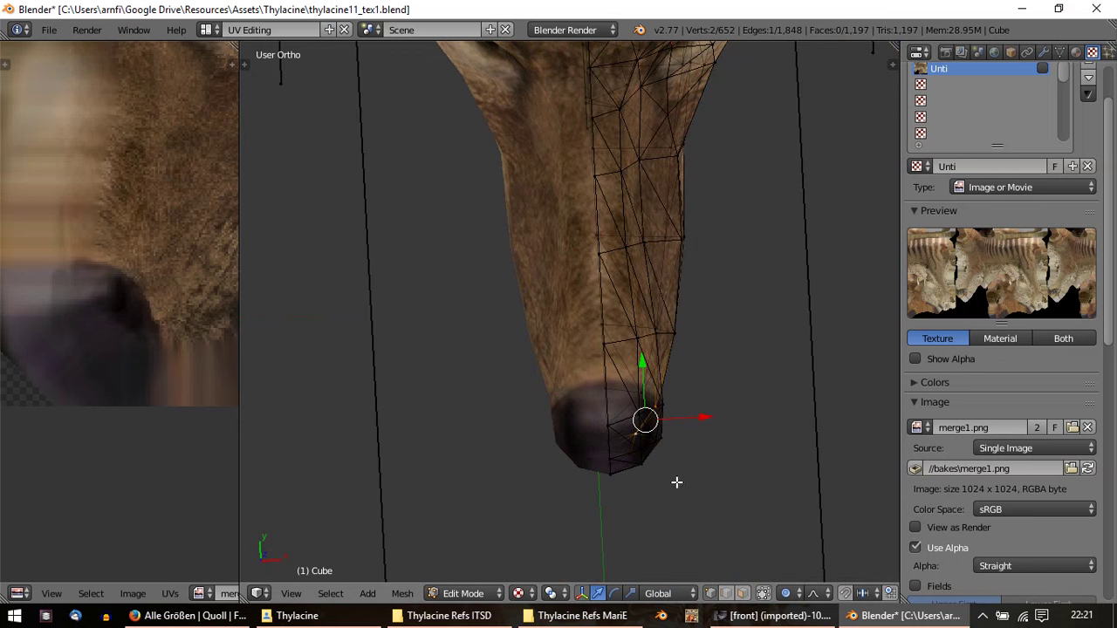
Step: Shift the nose-tip vertex sideways along X with smooth proportional falloff, resizing the falloff radius
left_click_drag(704, 414, 714, 412)
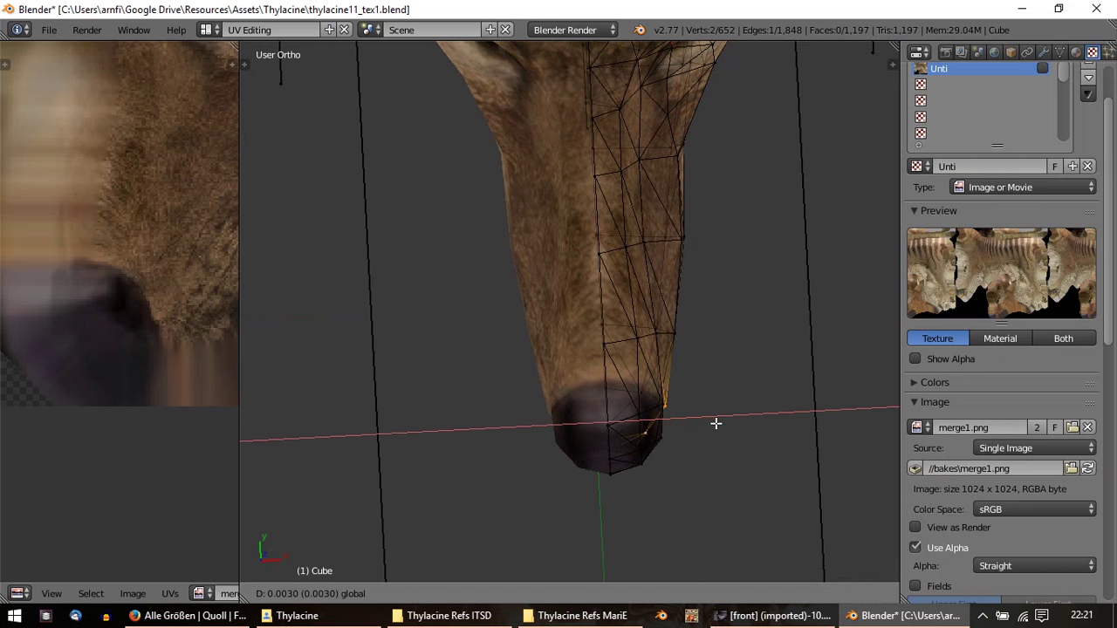
left_click_drag(731, 456, 733, 461)
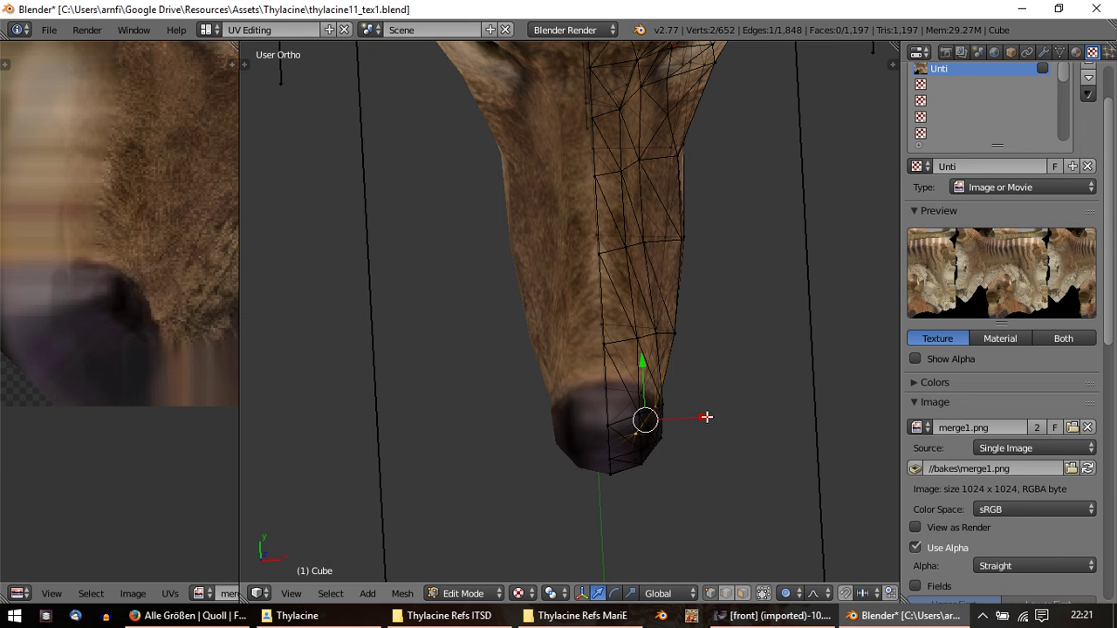
left_click_drag(706, 417, 717, 415)
scroll(721, 501, "down", 3)
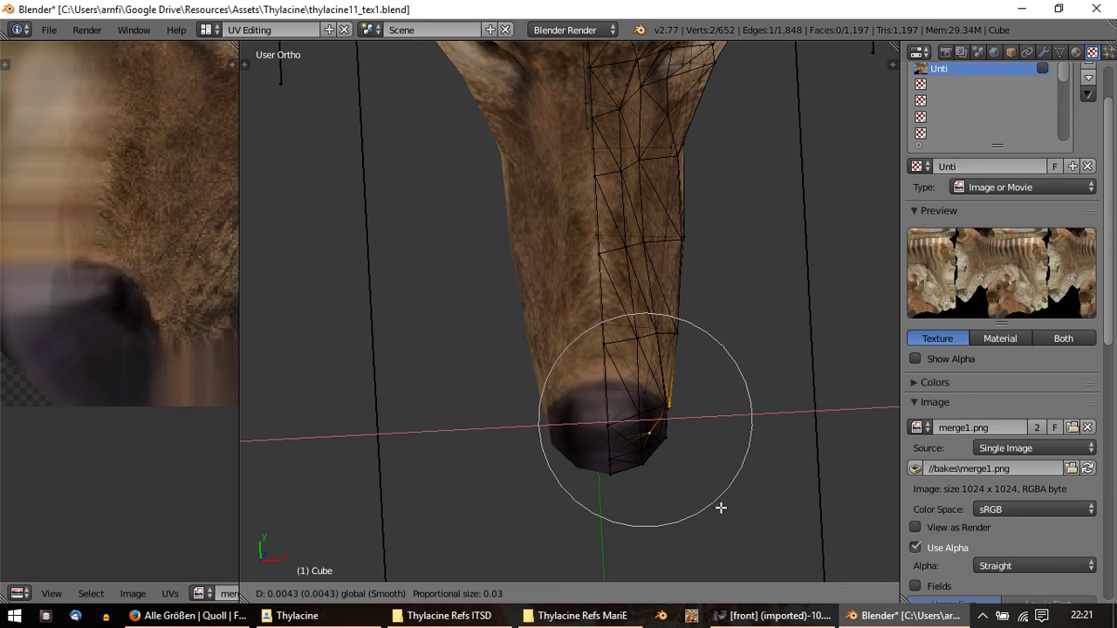
scroll(723, 507, "down", 1)
scroll(723, 504, "down", 3)
mouse_move(724, 504)
left_mouse_down()
mouse_move(704, 414)
mouse_move(681, 438)
left_mouse_up()
scroll(706, 414, "up", 2)
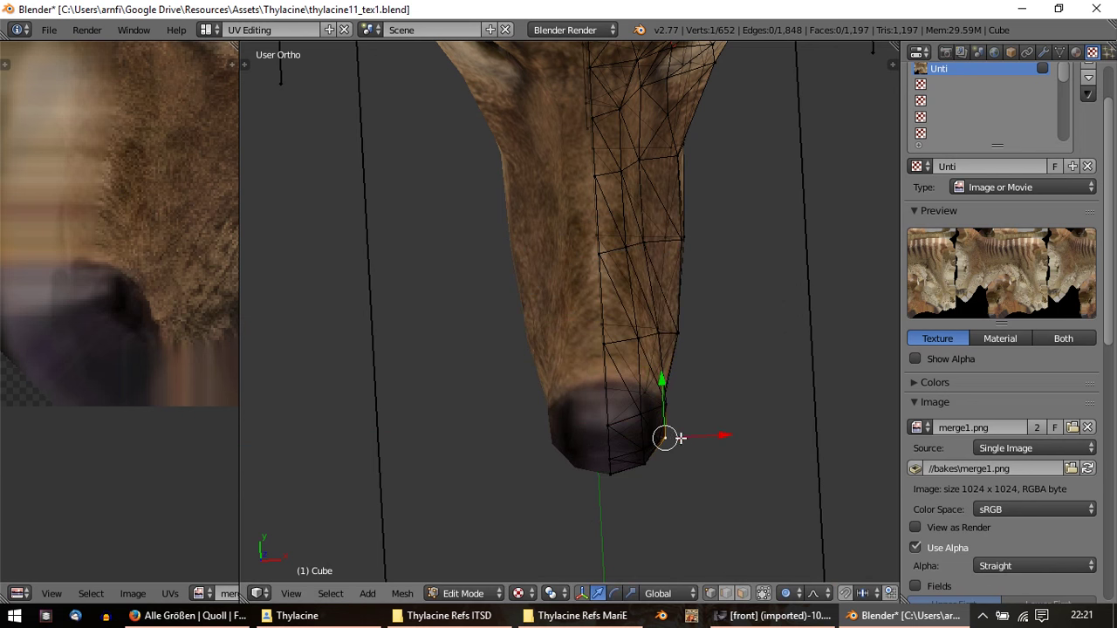
Step: Rotate the nose tip in several small increments with smooth falloff, shrinking the radius
key("r")
left_click(733, 454)
key("r")
left_click(739, 436)
key("r")
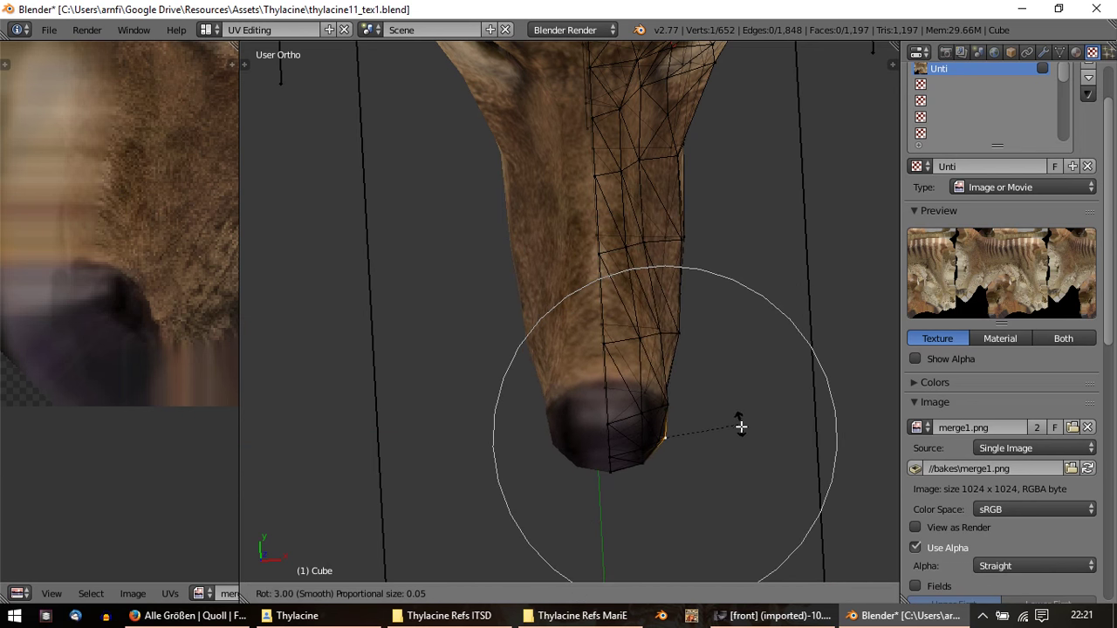
left_click(741, 428)
key("r")
scroll(741, 429, "up", 3)
left_click(741, 429)
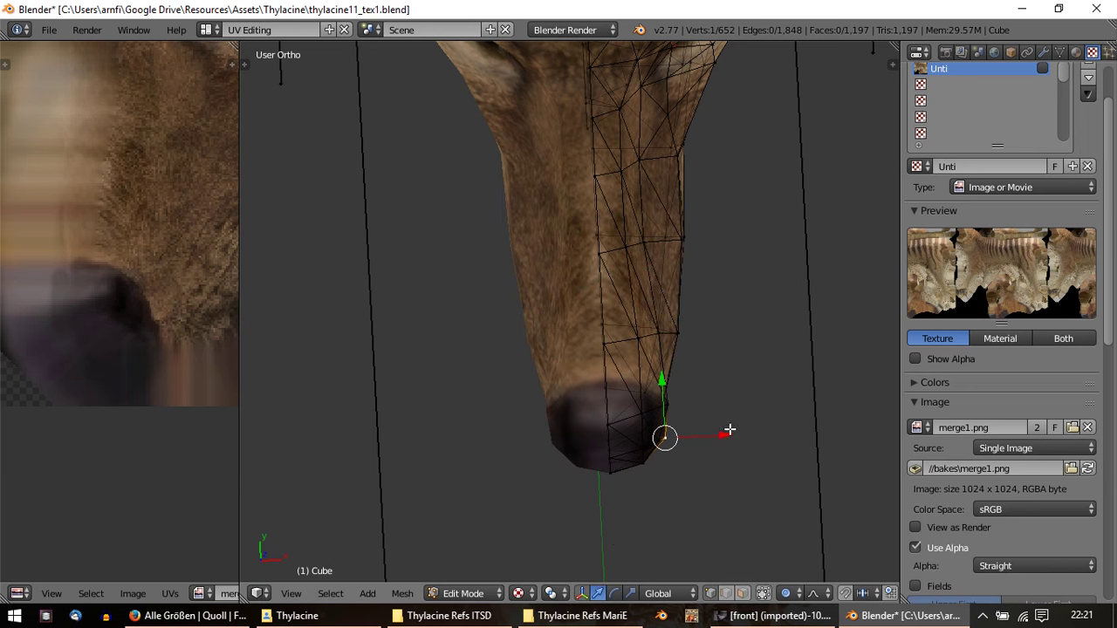
Step: Move the nose vertex along X, check it in Object Mode, then return to Edit Mode
key("g")
key("x")
left_click(713, 434)
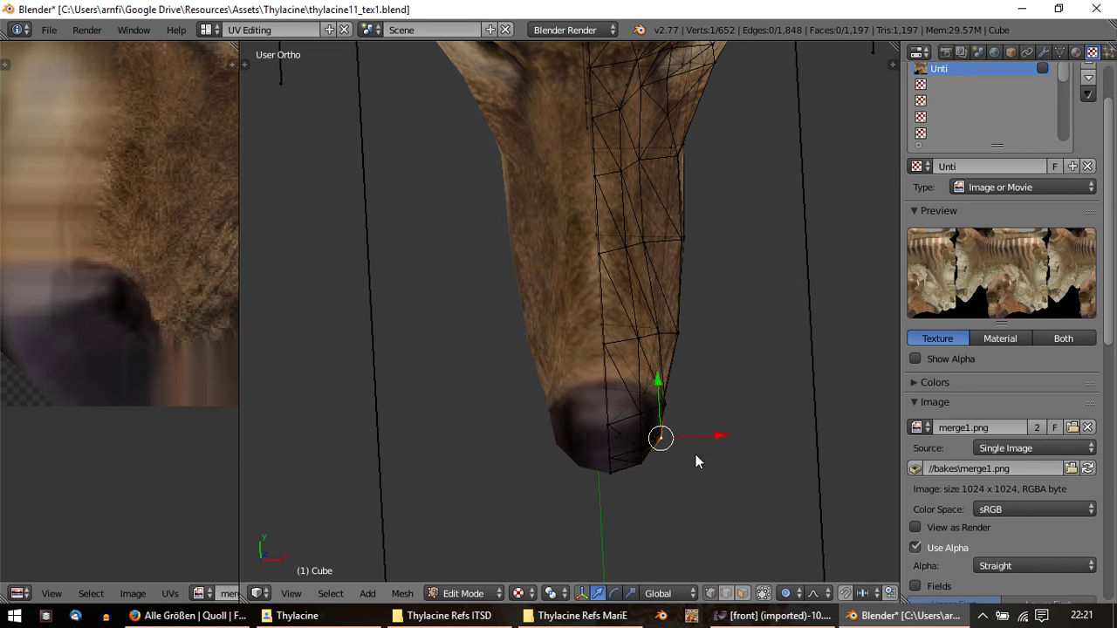
key("Tab")
mouse_move(696, 459)
middle_mouse_down()
mouse_move(660, 342)
mouse_move(666, 278)
mouse_move(564, 364)
mouse_move(632, 353)
mouse_move(664, 401)
mouse_move(761, 466)
mouse_move(713, 508)
mouse_move(585, 357)
mouse_move(544, 369)
mouse_move(530, 358)
middle_mouse_up()
key("Tab")
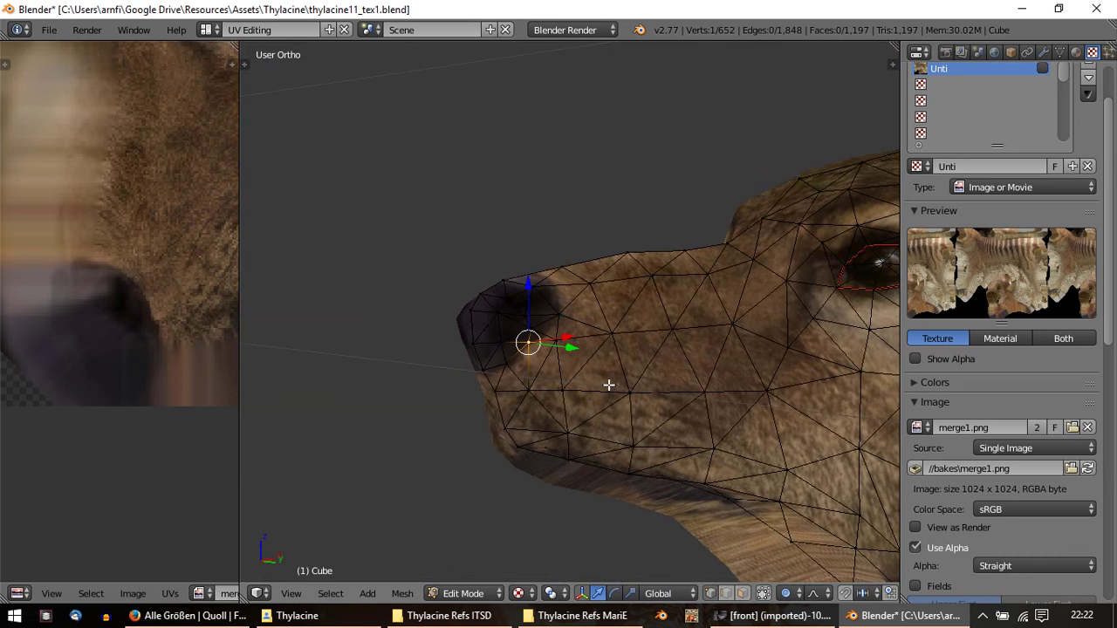
Step: Check the snout in Object Mode, then shift the snout vertices sideways with proportional falloff
mouse_move(608, 385)
middle_mouse_down()
mouse_move(683, 419)
mouse_move(686, 456)
mouse_move(596, 429)
mouse_move(484, 457)
mouse_move(461, 474)
middle_mouse_up()
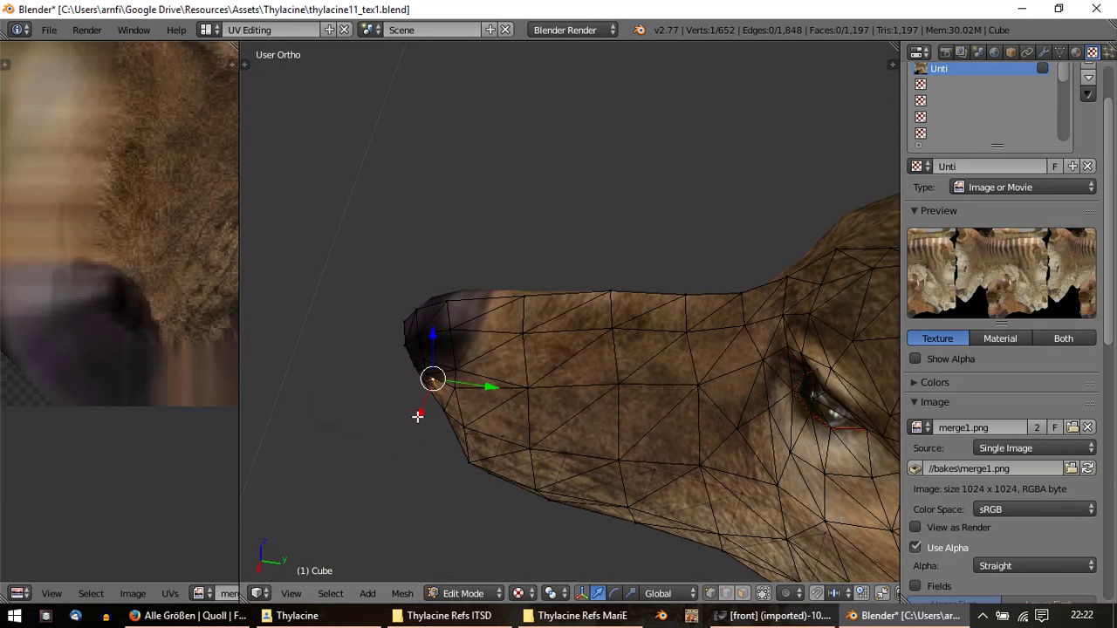
key("Tab")
mouse_move(484, 425)
middle_mouse_down()
mouse_move(728, 412)
mouse_move(730, 511)
mouse_move(678, 497)
mouse_move(656, 326)
mouse_move(615, 341)
mouse_move(527, 338)
mouse_move(453, 382)
mouse_move(446, 526)
middle_mouse_up()
key("Tab")
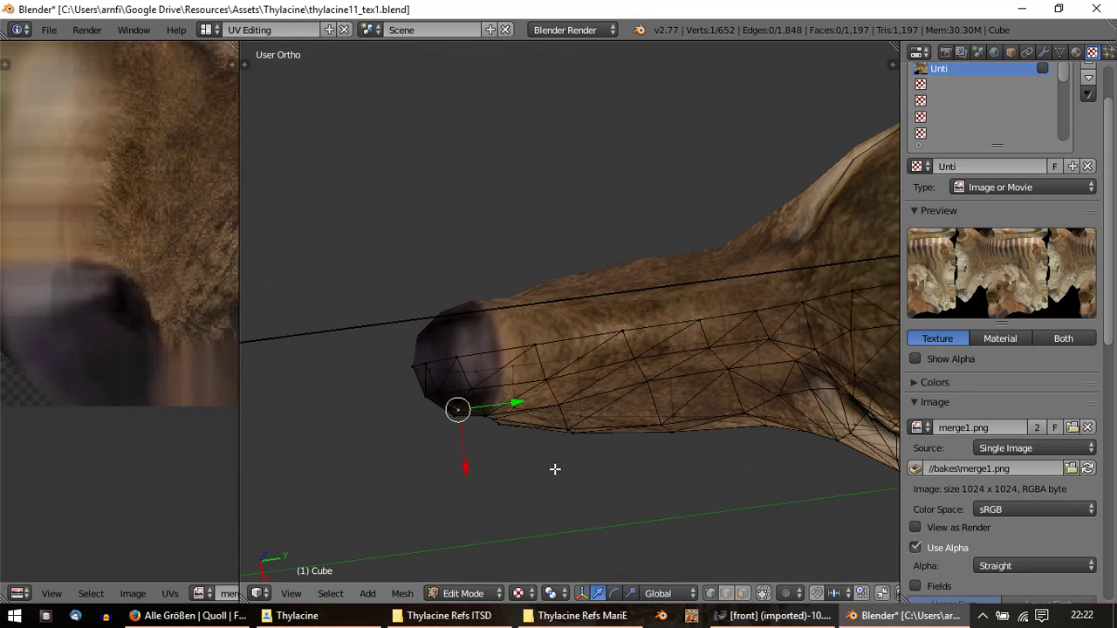
mouse_move(555, 468)
middle_mouse_down()
mouse_move(544, 436)
mouse_move(685, 293)
middle_mouse_up()
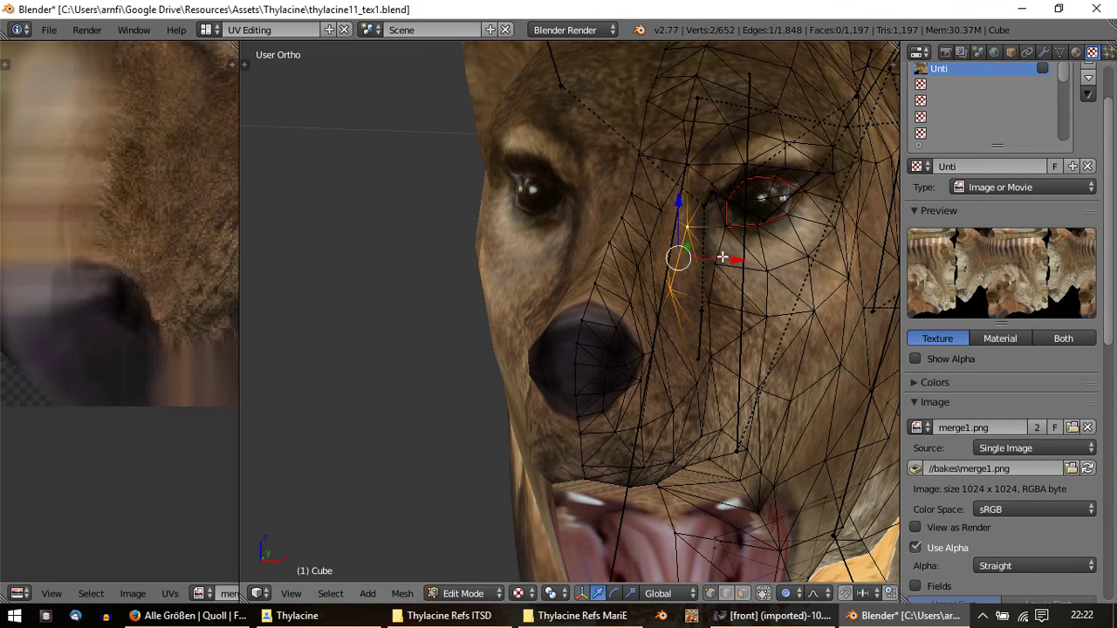
left_click_drag(723, 256, 727, 261)
key("Tab")
Step: Nudge the nose-tip vertex slightly along X, then inspect the snout in Object Mode
mouse_move(499, 344)
middle_mouse_down()
mouse_move(549, 453)
mouse_move(555, 535)
mouse_move(596, 408)
mouse_move(529, 305)
mouse_move(649, 390)
mouse_move(664, 417)
mouse_move(591, 379)
mouse_move(519, 424)
mouse_move(541, 469)
mouse_move(618, 395)
mouse_move(649, 308)
middle_mouse_up()
key("Tab")
mouse_move(512, 214)
middle_mouse_down()
mouse_move(531, 254)
mouse_move(555, 206)
mouse_move(529, 160)
middle_mouse_up()
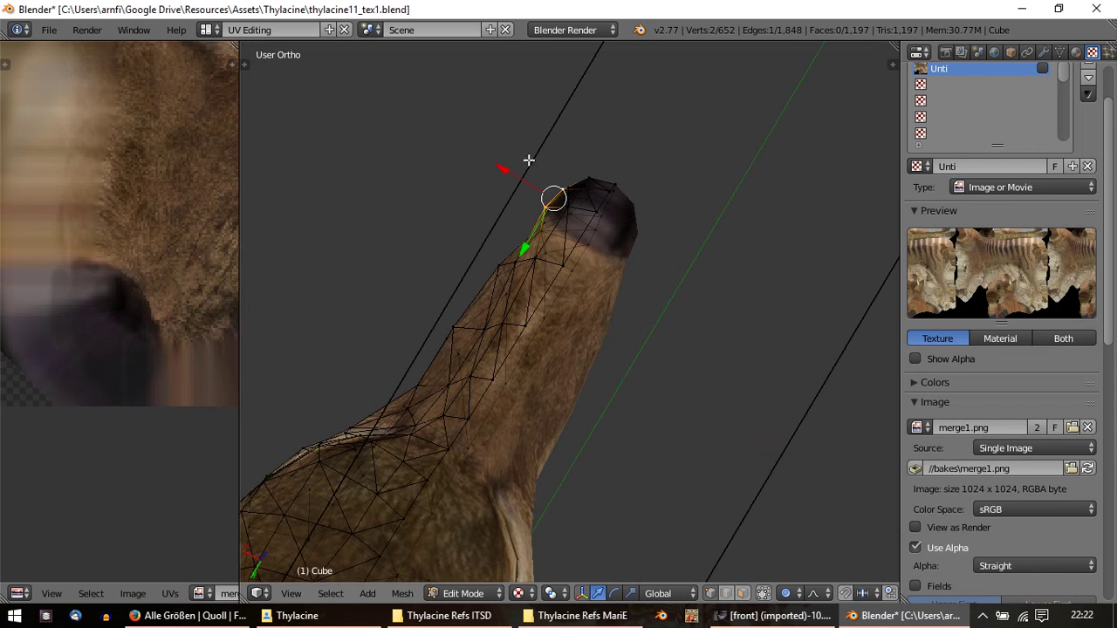
left_click_drag(500, 169, 506, 167)
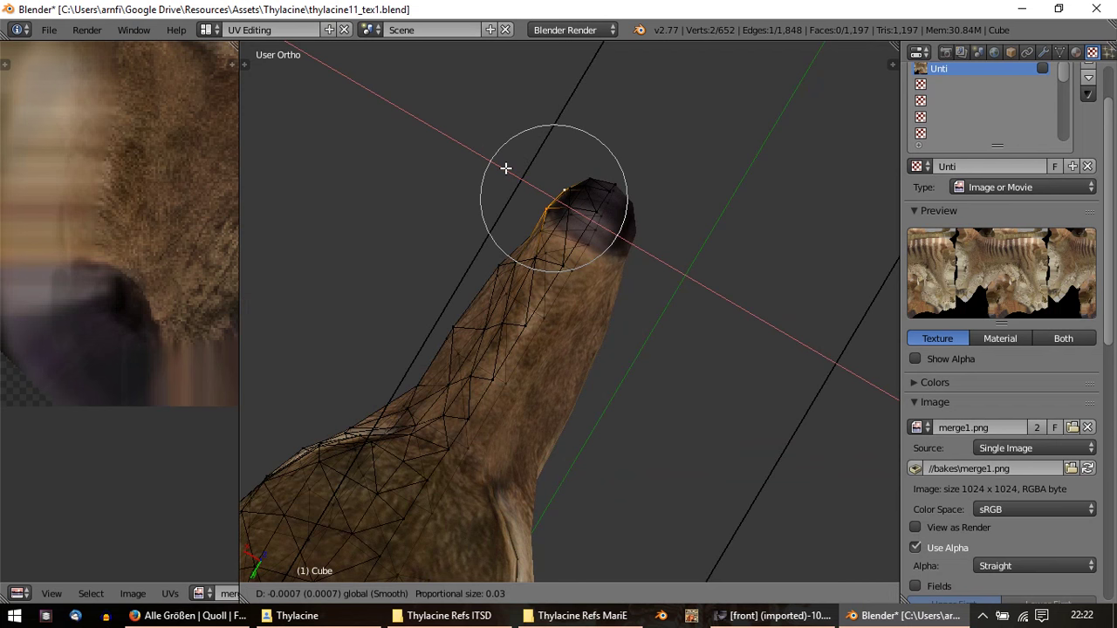
left_click(506, 167)
key("Tab")
mouse_move(537, 253)
middle_mouse_down()
mouse_move(521, 150)
mouse_move(450, 116)
middle_mouse_up()
scroll(284, 145, "up", 3)
mouse_move(284, 145)
middle_mouse_down()
mouse_move(251, 72)
mouse_move(287, 78)
mouse_move(332, 113)
mouse_move(343, 267)
mouse_move(332, 324)
mouse_move(352, 112)
mouse_move(568, 305)
mouse_move(404, 341)
mouse_move(437, 412)
middle_mouse_up()
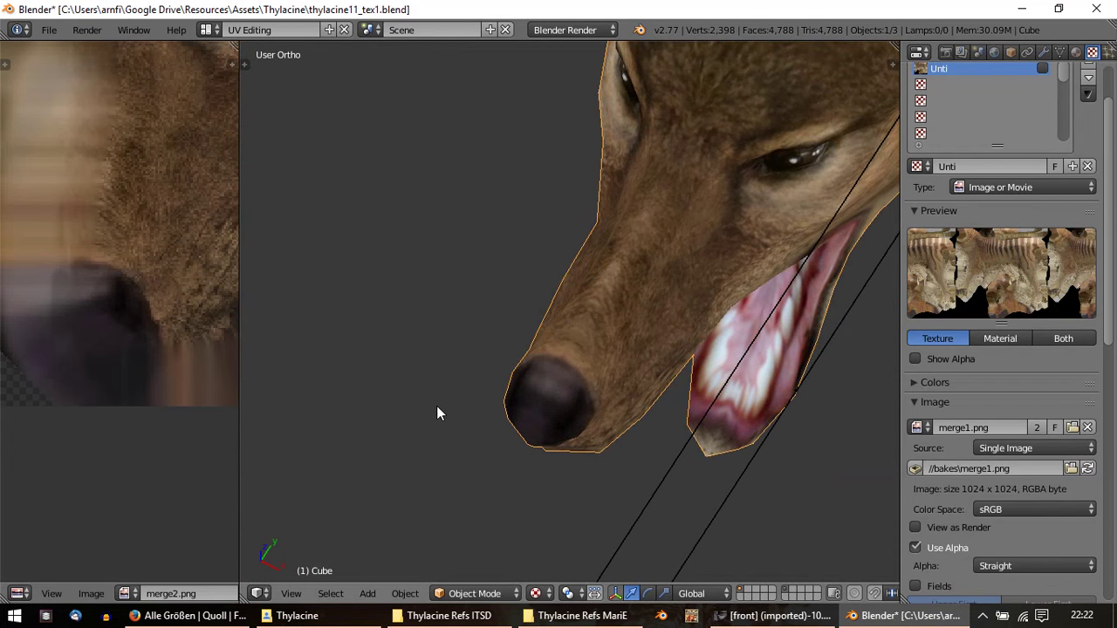
Step: Reload the repainted texture with Image > Reload Image and bring up File > Save As
left_click(96, 595)
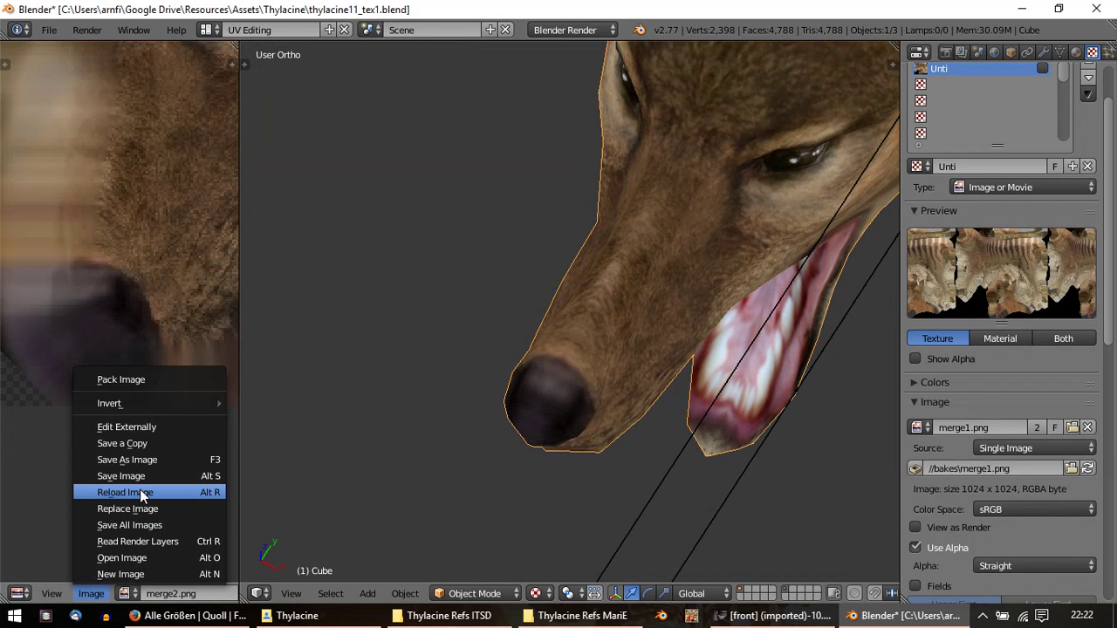
left_click(142, 494)
mouse_move(419, 474)
middle_mouse_down()
mouse_move(431, 401)
mouse_move(410, 349)
middle_mouse_up()
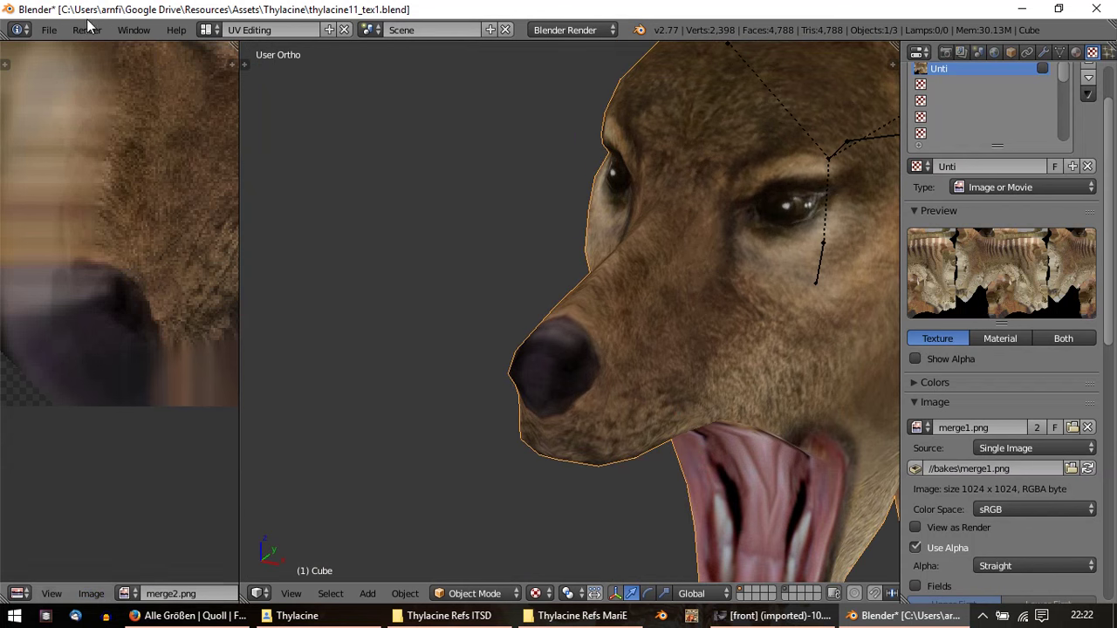
left_click(53, 31)
Step: Save the scene as thylacine11_tex2.blend in the Thylacine folder
left_click(77, 171)
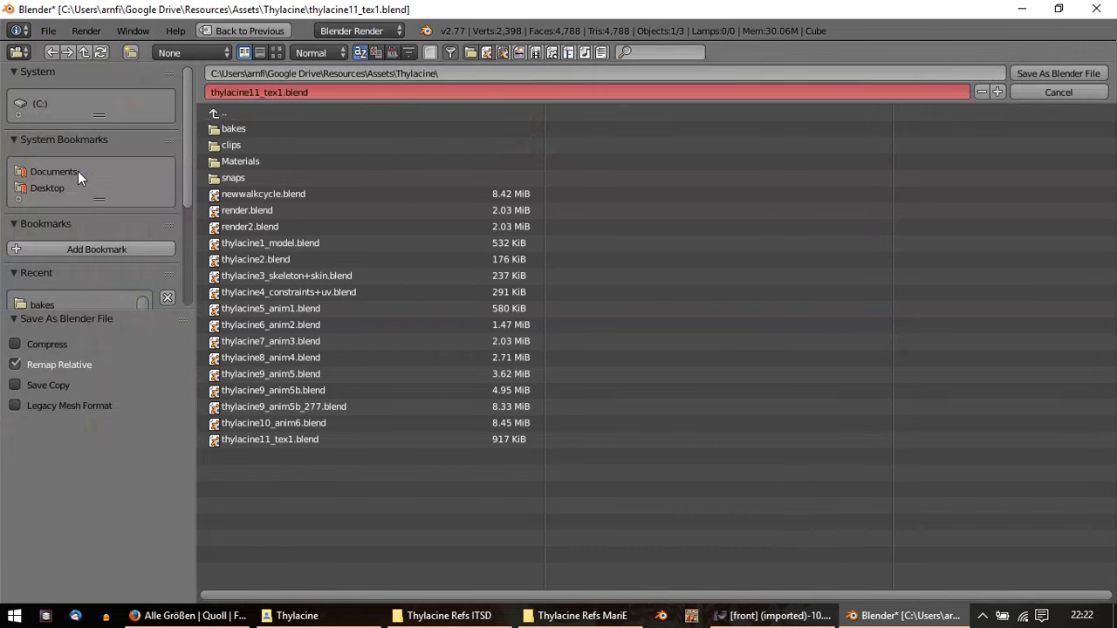
left_click(285, 93)
key("Return")
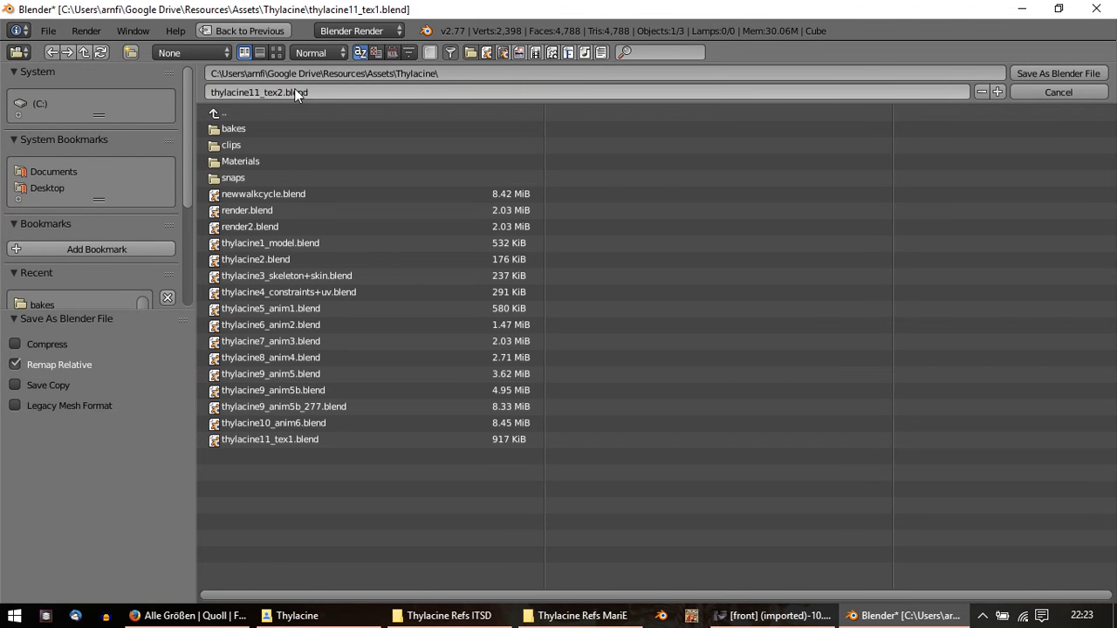
scroll(506, 260, "down", 2)
Step: Deselect the thylacine and orbit until its open-jawed textured head faces the viewer
scroll(425, 261, "down", 2)
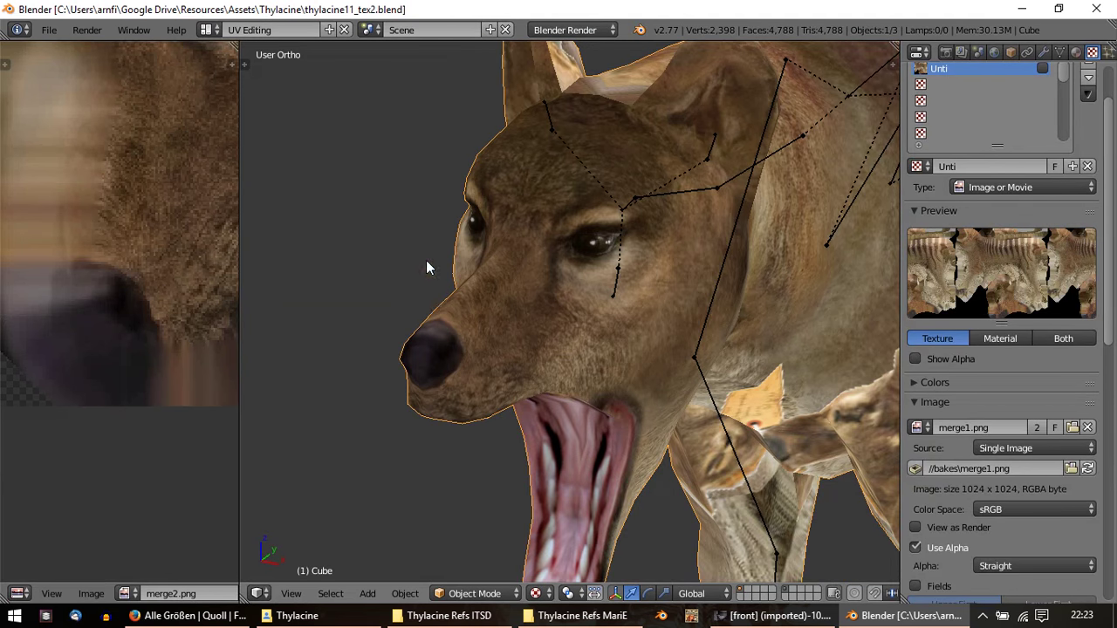
scroll(430, 297, "down", 1)
mouse_move(425, 384)
middle_mouse_down()
mouse_move(535, 381)
mouse_move(640, 348)
mouse_move(640, 362)
middle_mouse_up()
key("a")
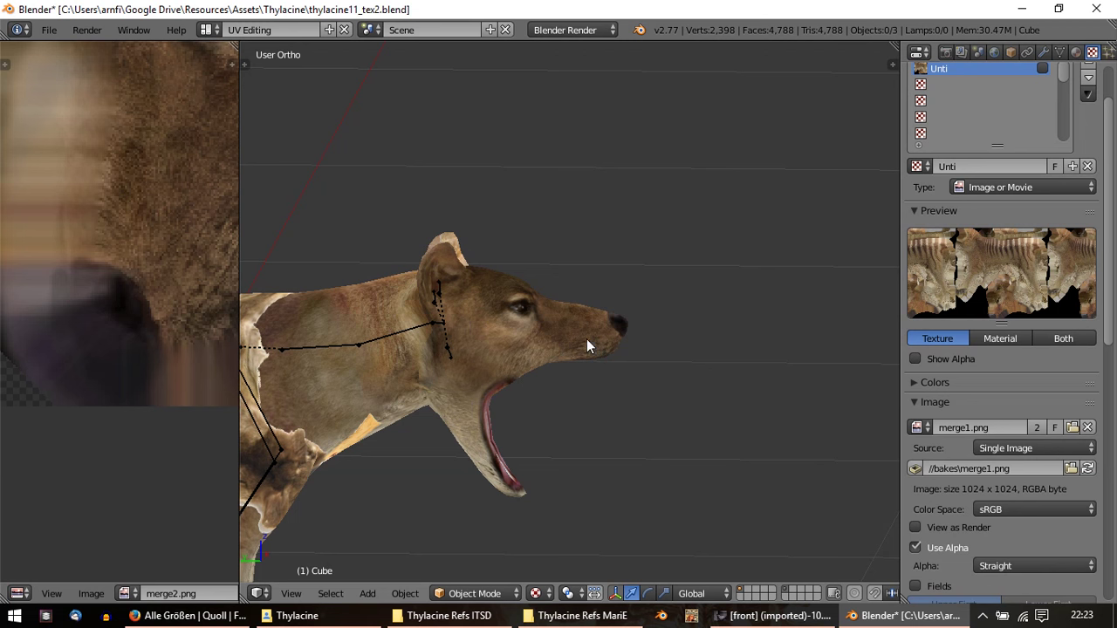
scroll(523, 380, "up", 2)
middle_click_drag(582, 391, 448, 356)
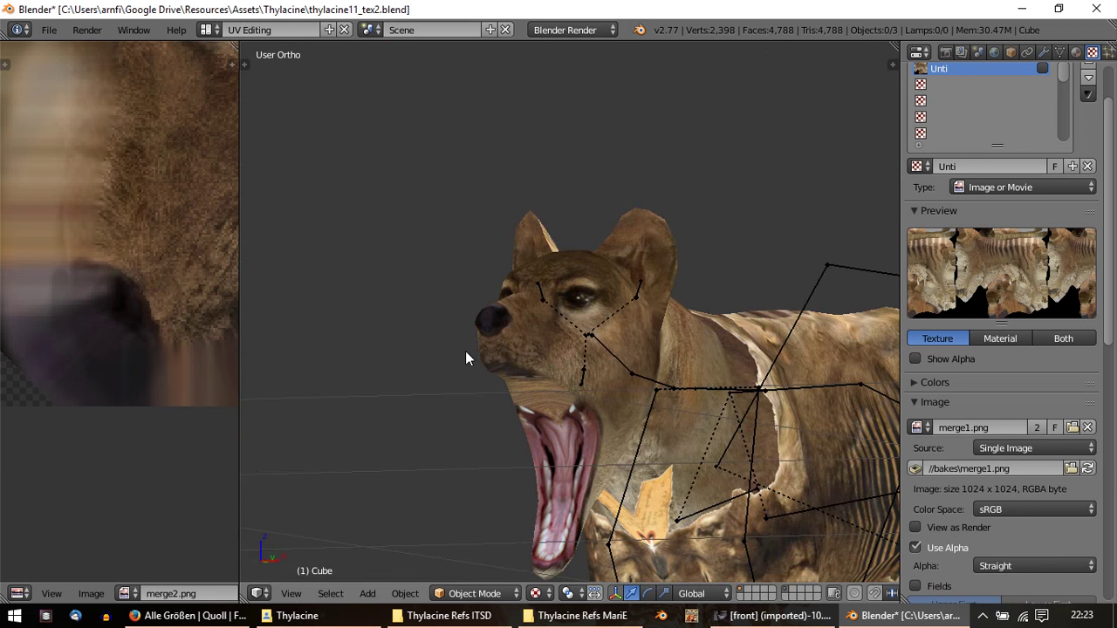
Step: Bring Firefox forward and move past the Tiger Quoll tabs to the 'tasmanian devil' Flickr results
left_click(776, 616)
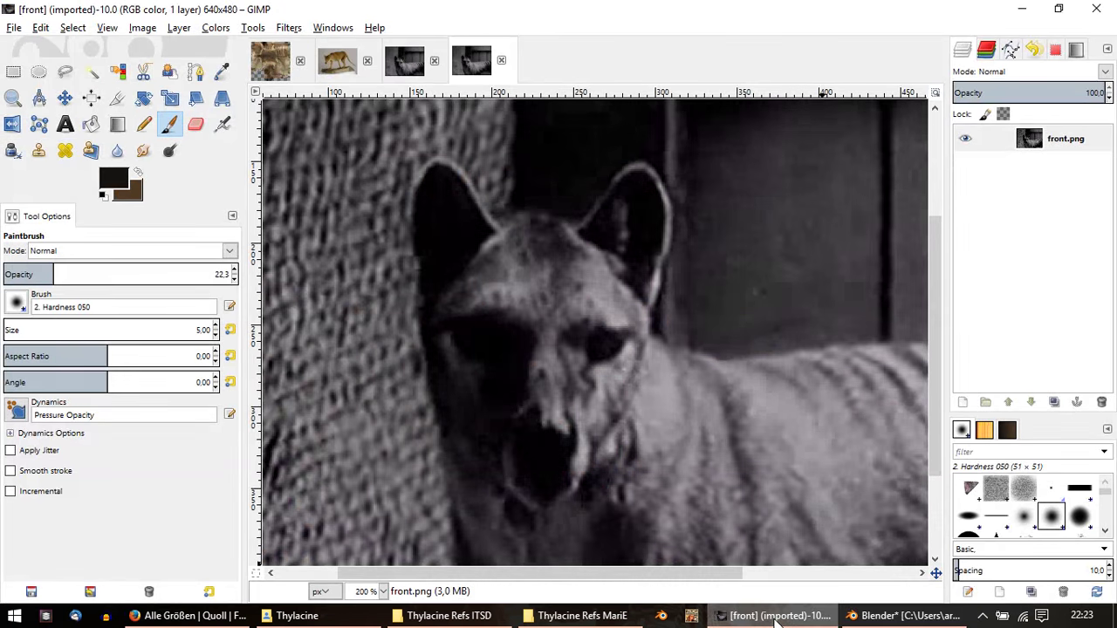
left_click(223, 616)
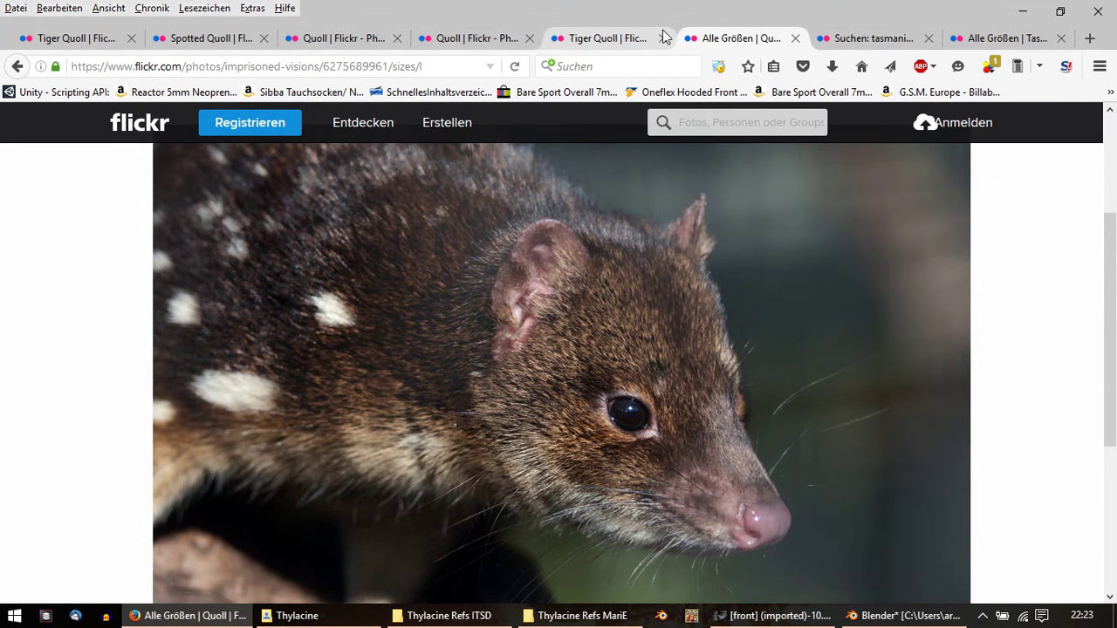
left_click(629, 37)
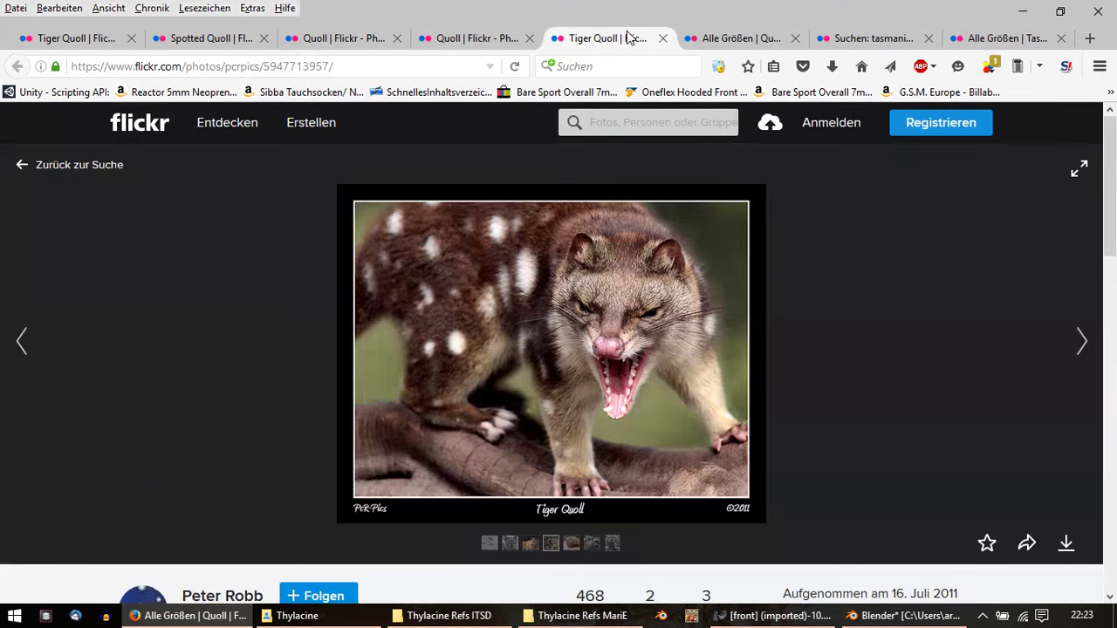
left_click(768, 40)
left_click(840, 40)
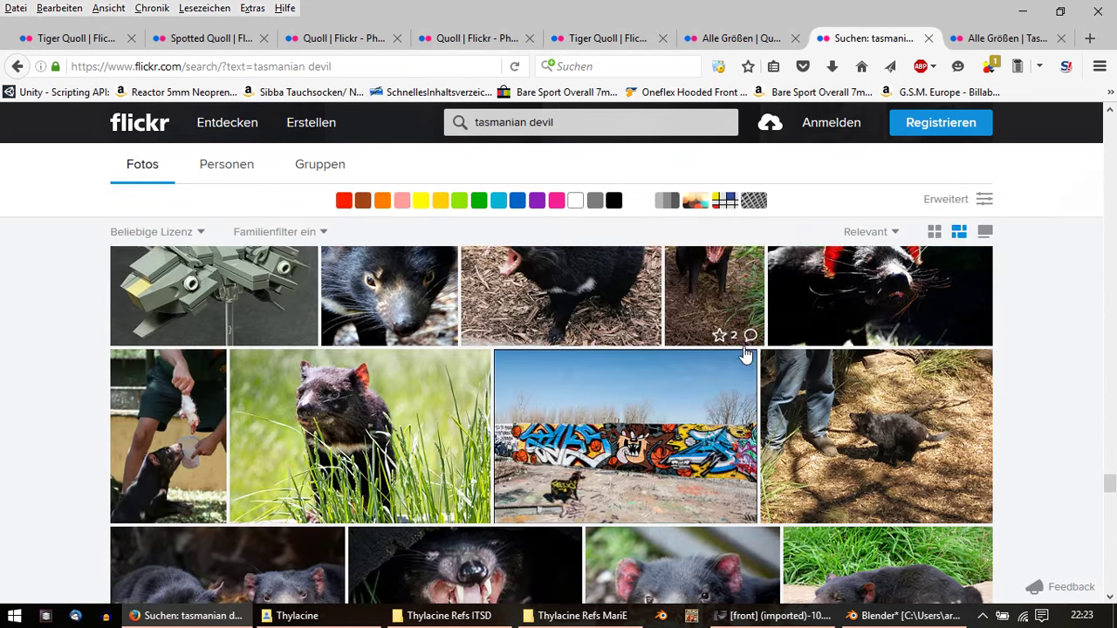
Step: Open the snarling devil photo and another devil photo in new tabs
scroll(747, 353, "down", 2)
scroll(746, 353, "down", 3)
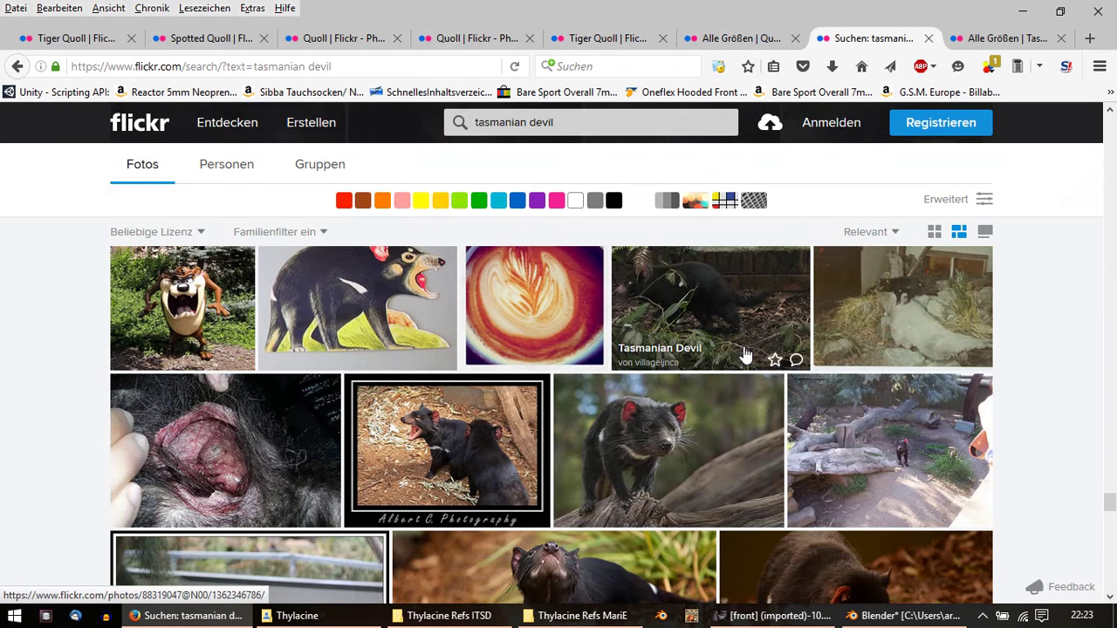
scroll(746, 354, "down", 2)
scroll(747, 353, "down", 2)
scroll(746, 353, "down", 3)
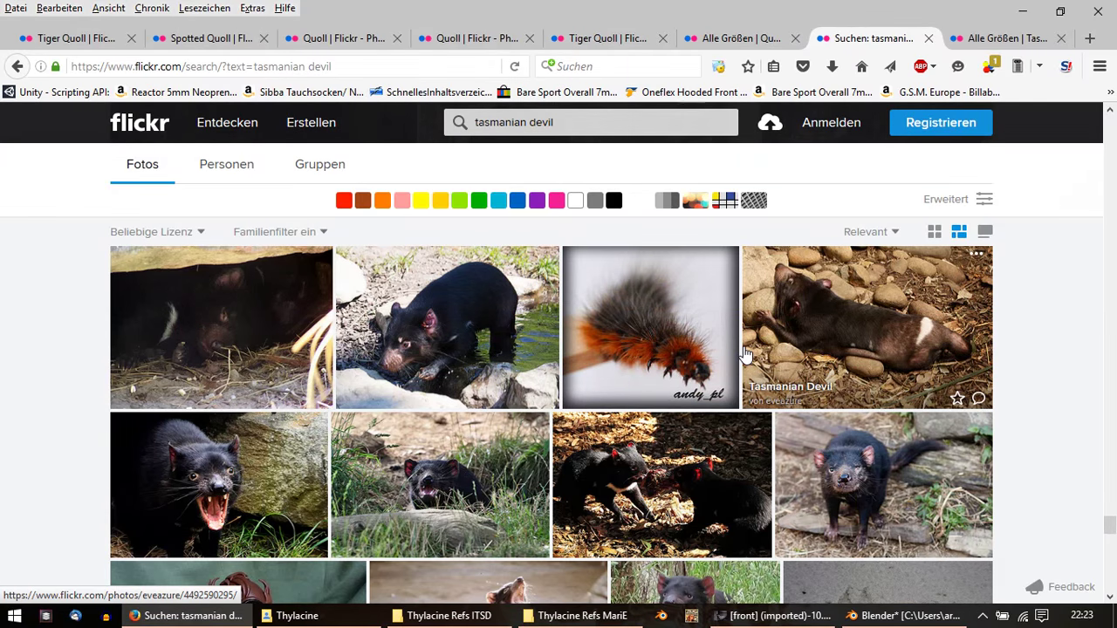
scroll(747, 354, "down", 2)
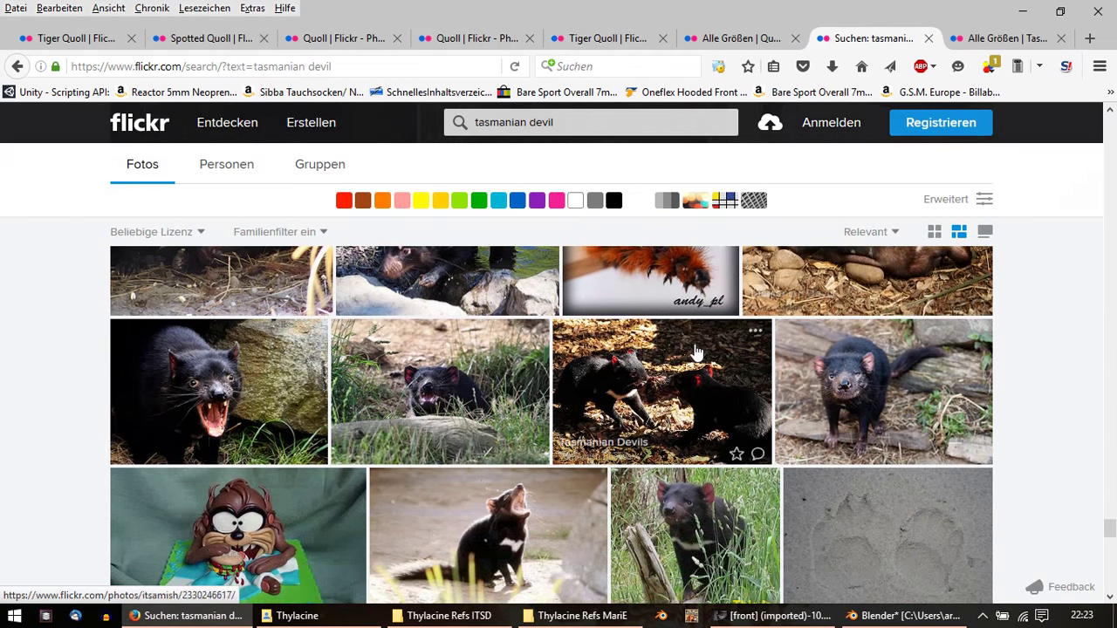
right_click(259, 407)
left_click(361, 128)
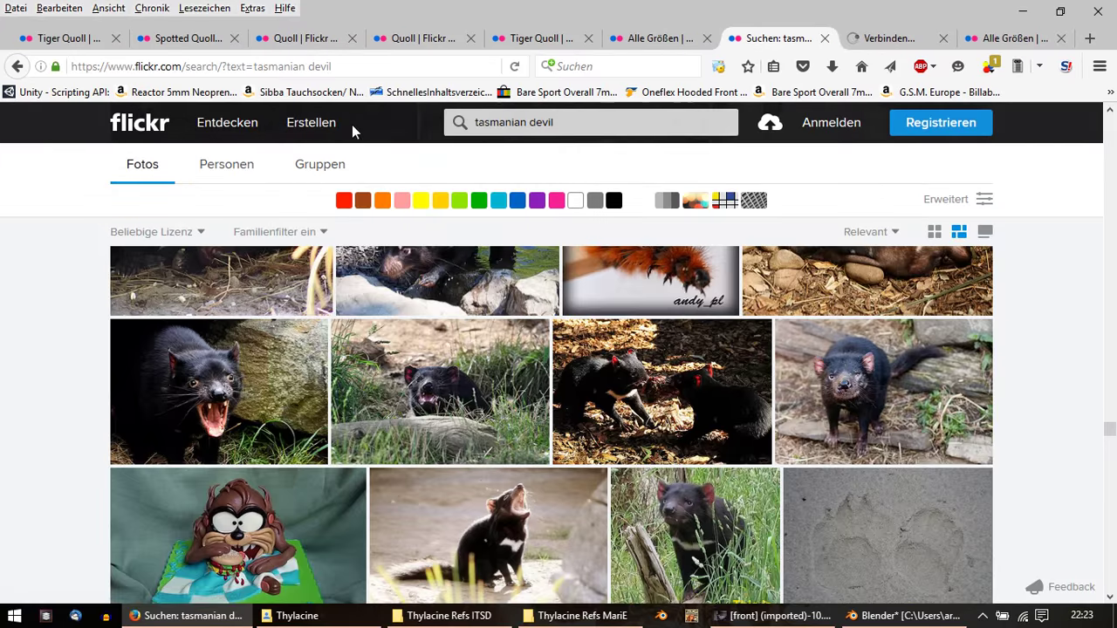
scroll(369, 275, "down", 2)
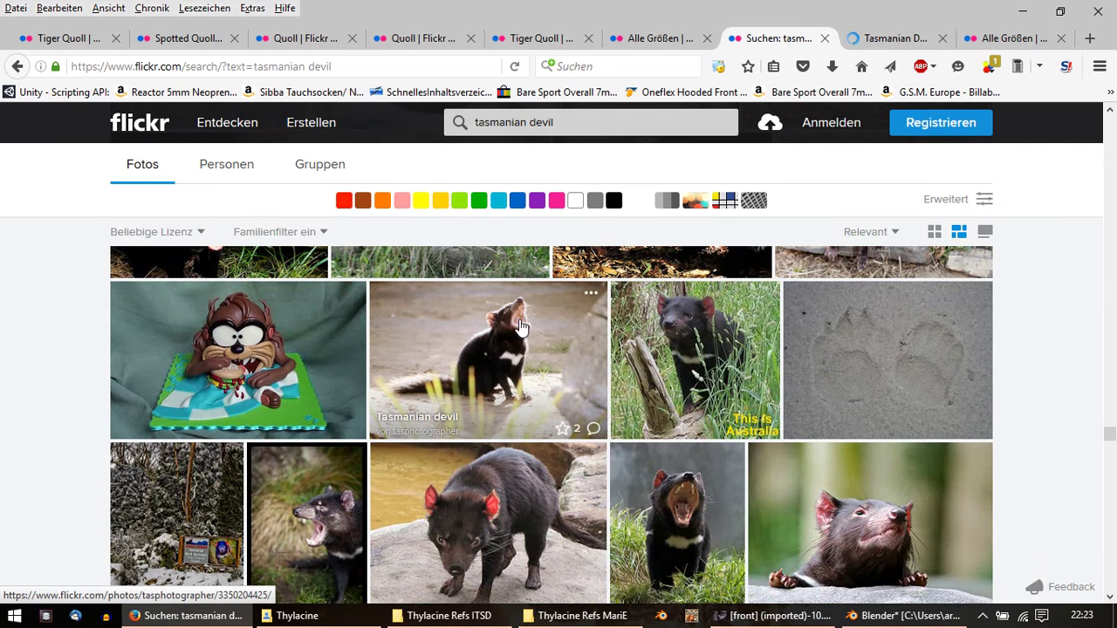
right_click(516, 318)
left_click(602, 336)
Step: Open the yawning devil and red-mouthed devil photos in new tabs
scroll(611, 340, "down", 1)
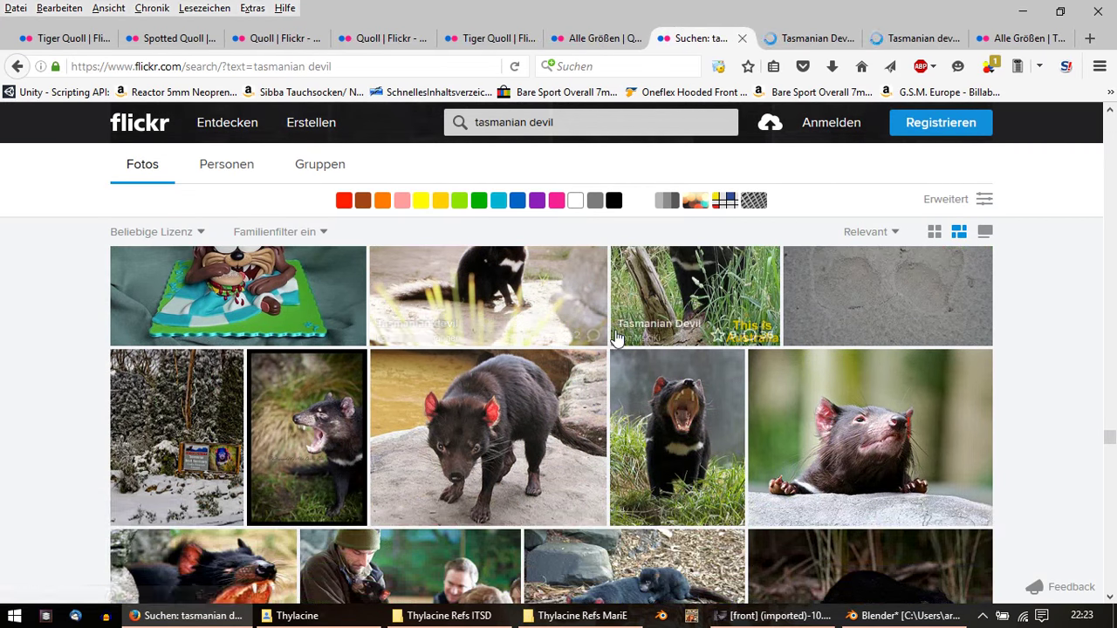
scroll(616, 339, "down", 3)
scroll(629, 345, "up", 1)
scroll(633, 347, "up", 2)
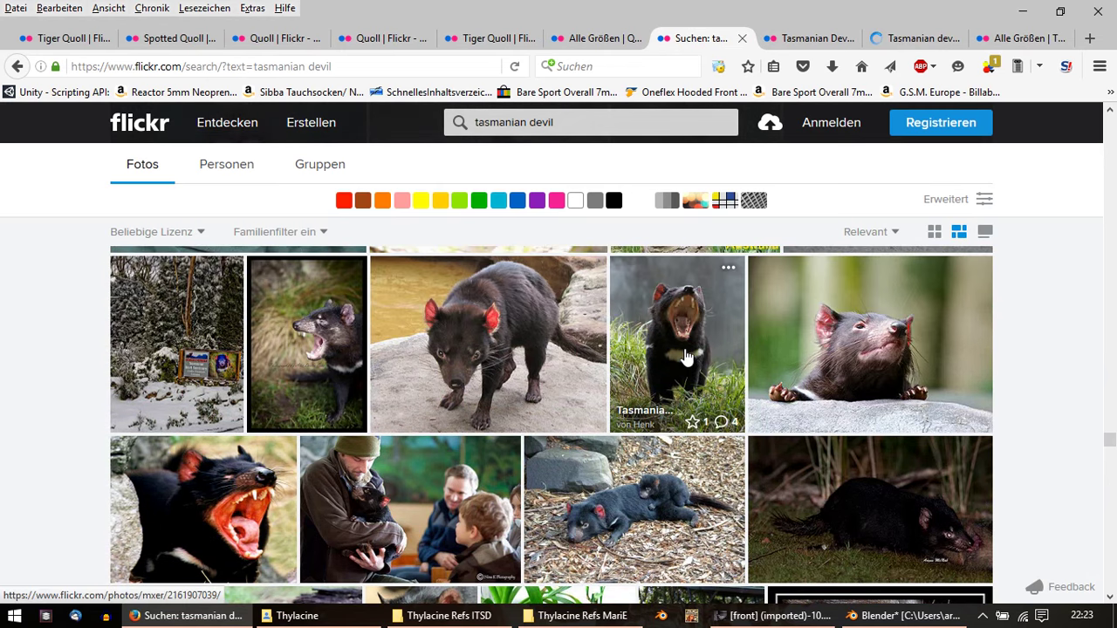
right_click(709, 339)
left_click(751, 341)
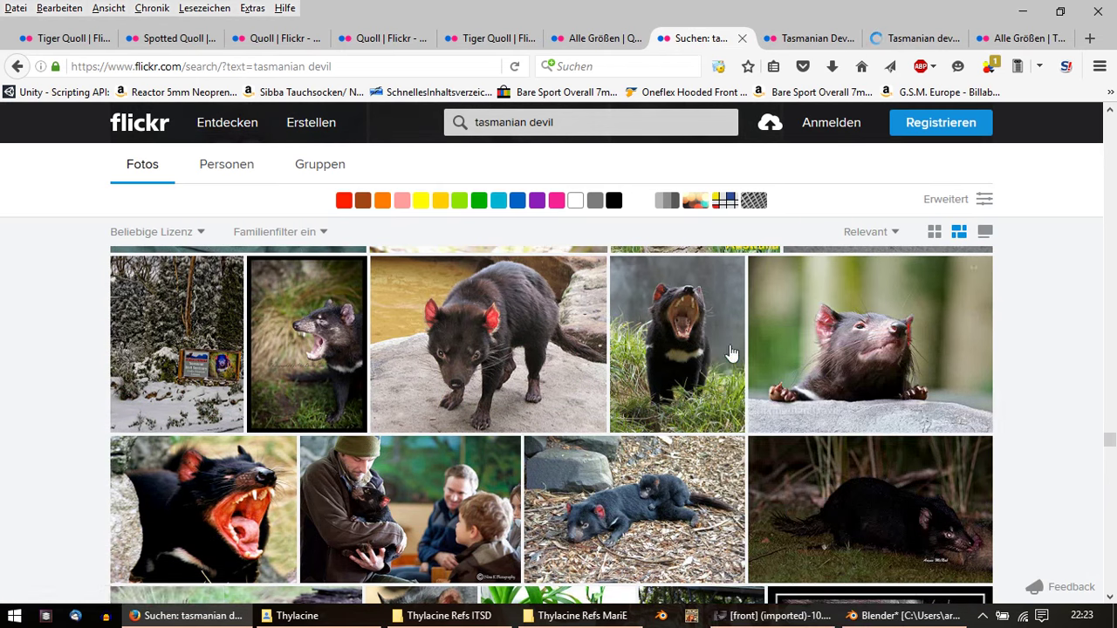
scroll(697, 368, "down", 2)
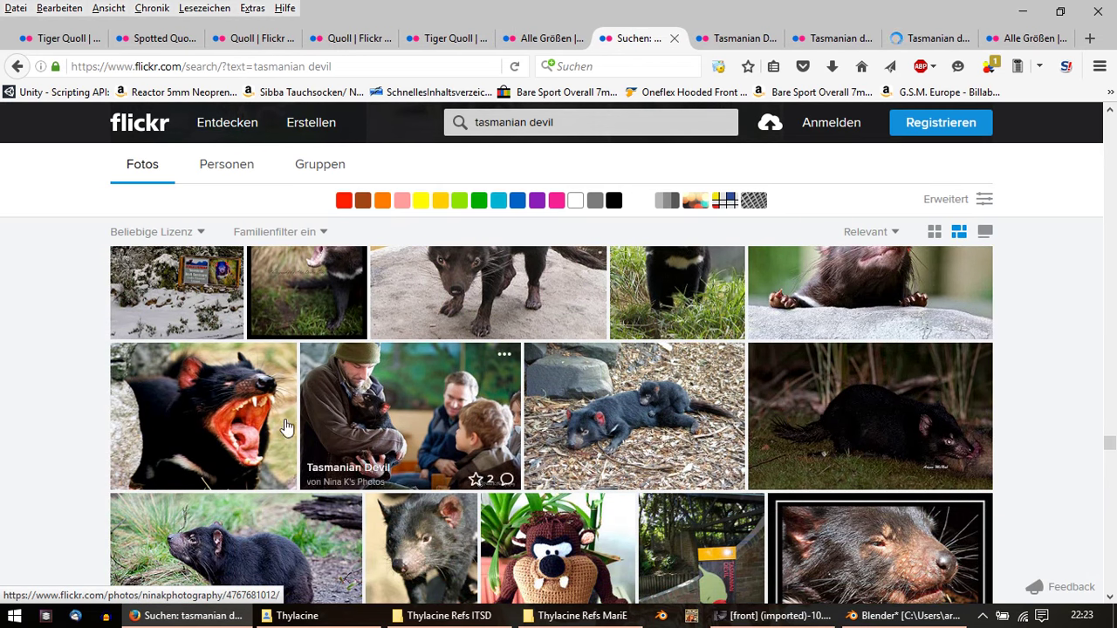
right_click(245, 411)
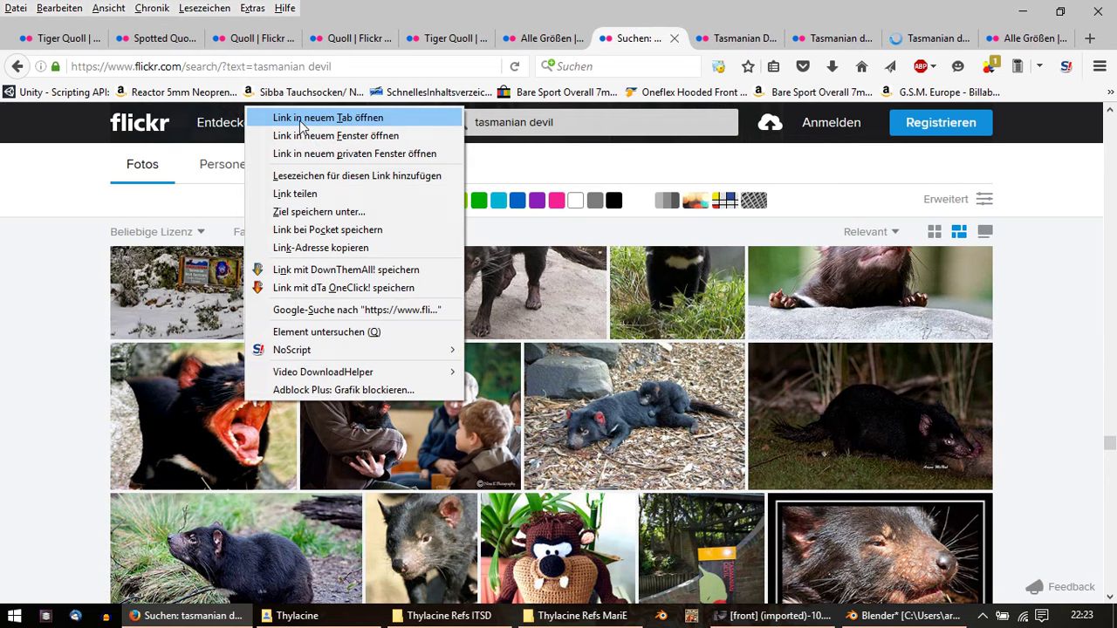
left_click(314, 125)
Step: Open Tasmanian Devil_01 and the roaring devil in grass in new tabs
scroll(478, 365, "down", 2)
scroll(478, 369, "down", 2)
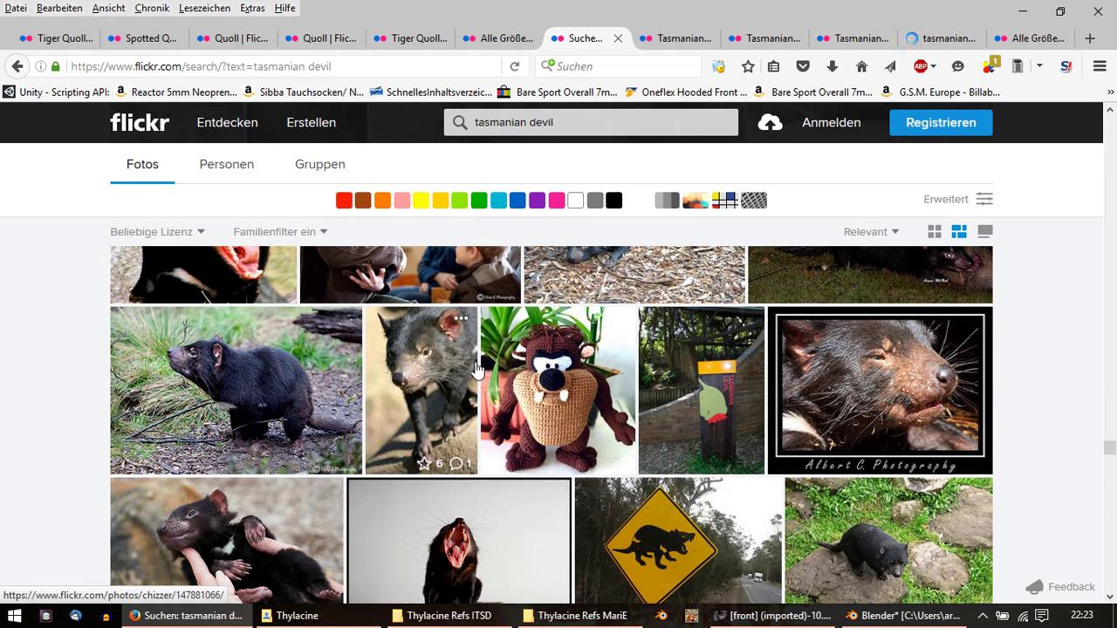
scroll(506, 514, "down", 1)
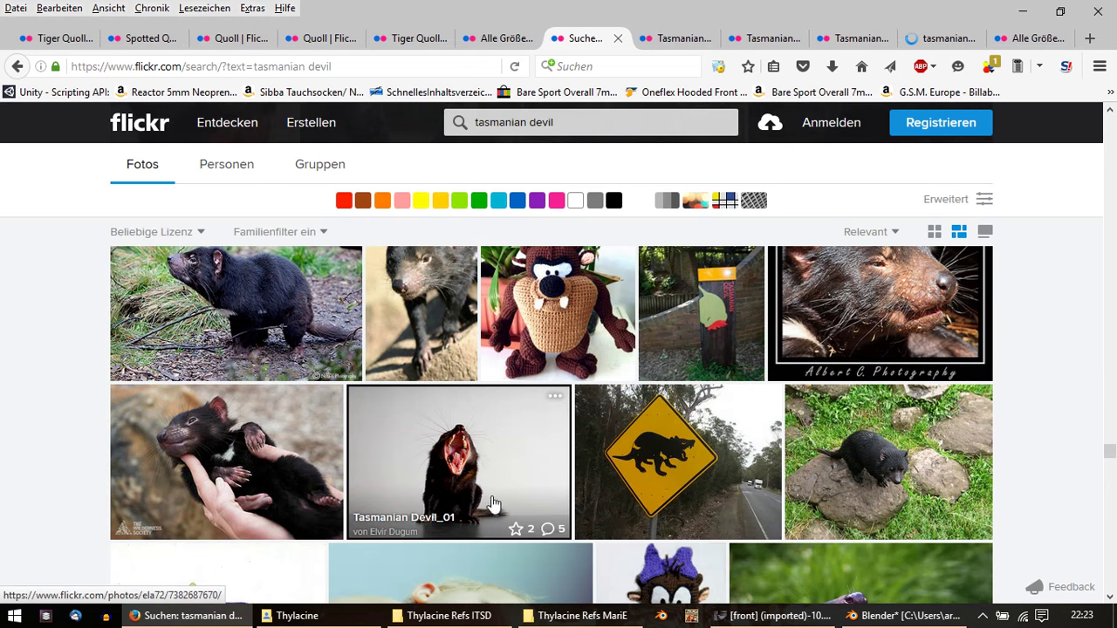
right_click(493, 430)
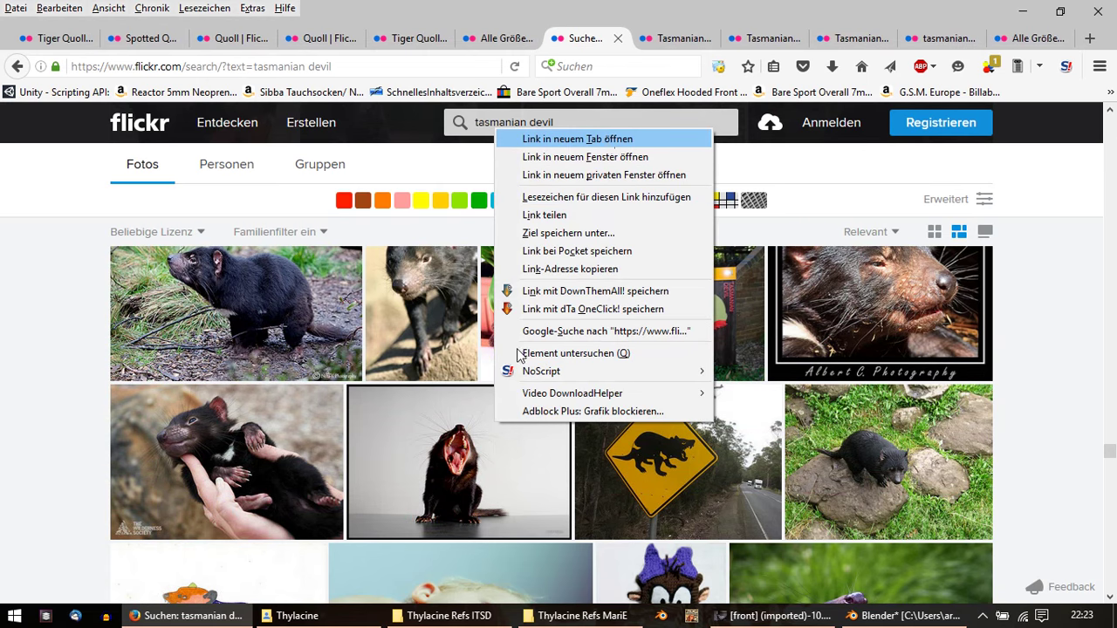
key("Return")
scroll(506, 369, "down", 2)
scroll(507, 370, "down", 1)
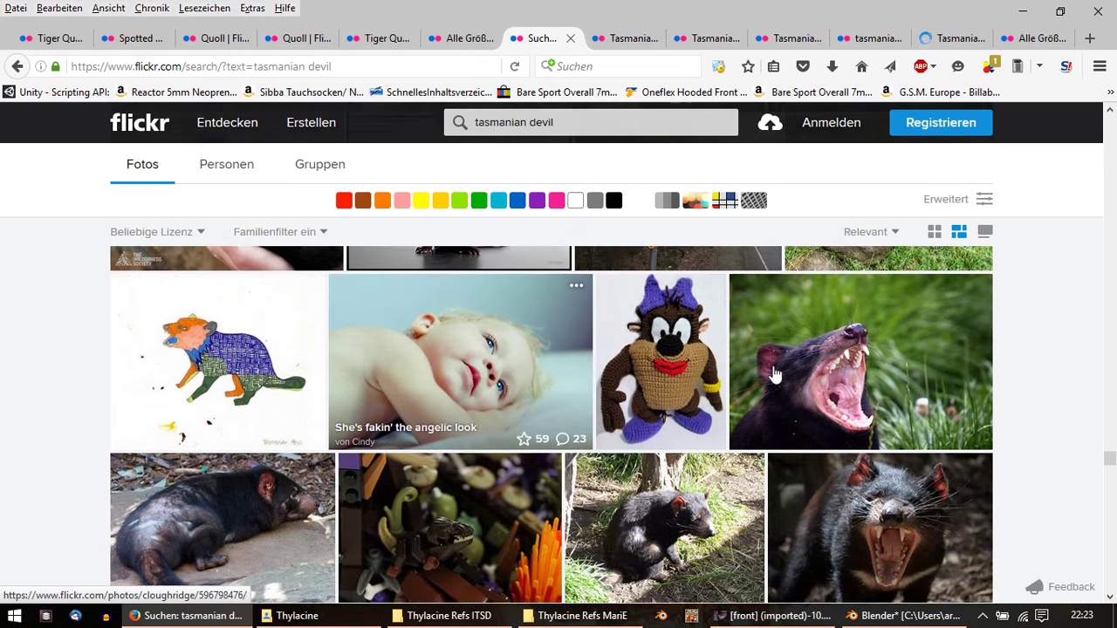
right_click(840, 351)
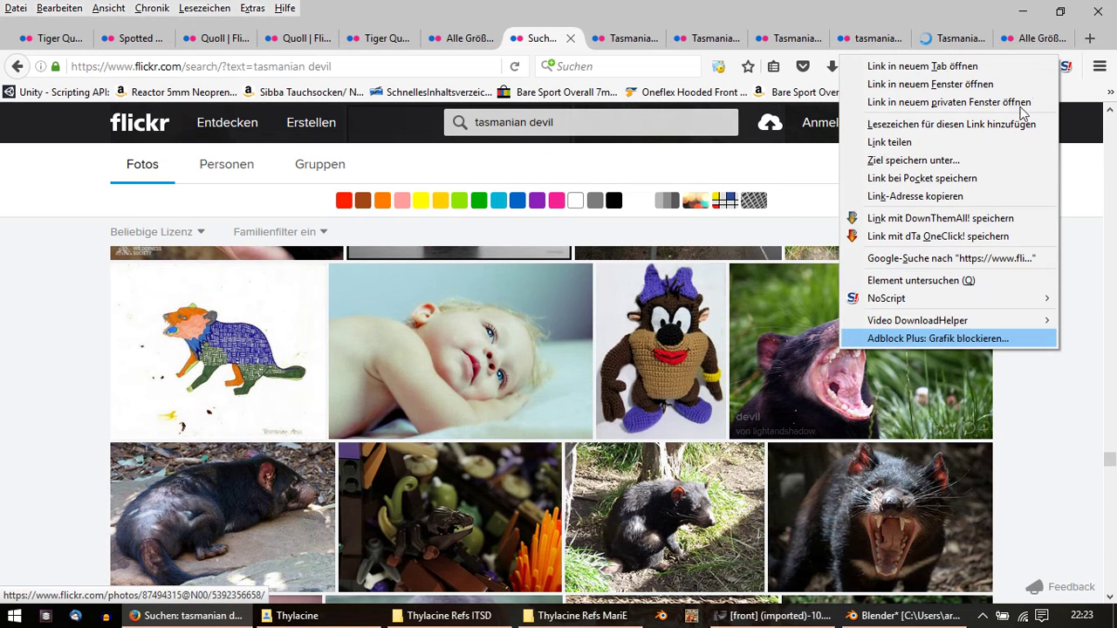
left_click(963, 68)
Step: Open the Taz photo in a new tab and switch to it
scroll(625, 365, "down", 2)
scroll(625, 365, "down", 2)
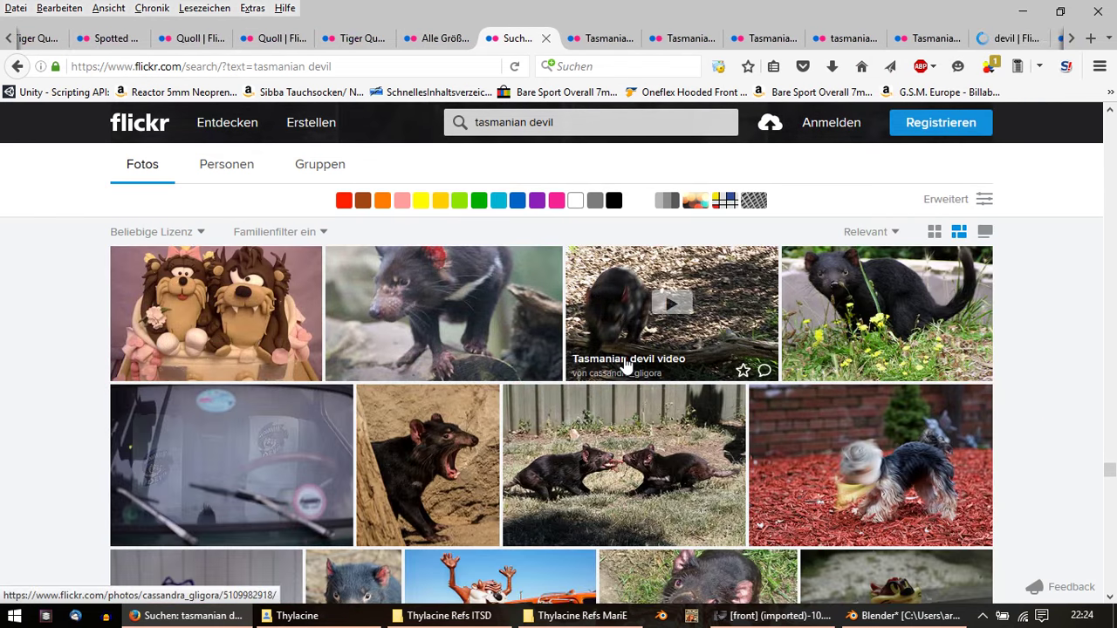
scroll(625, 365, "down", 2)
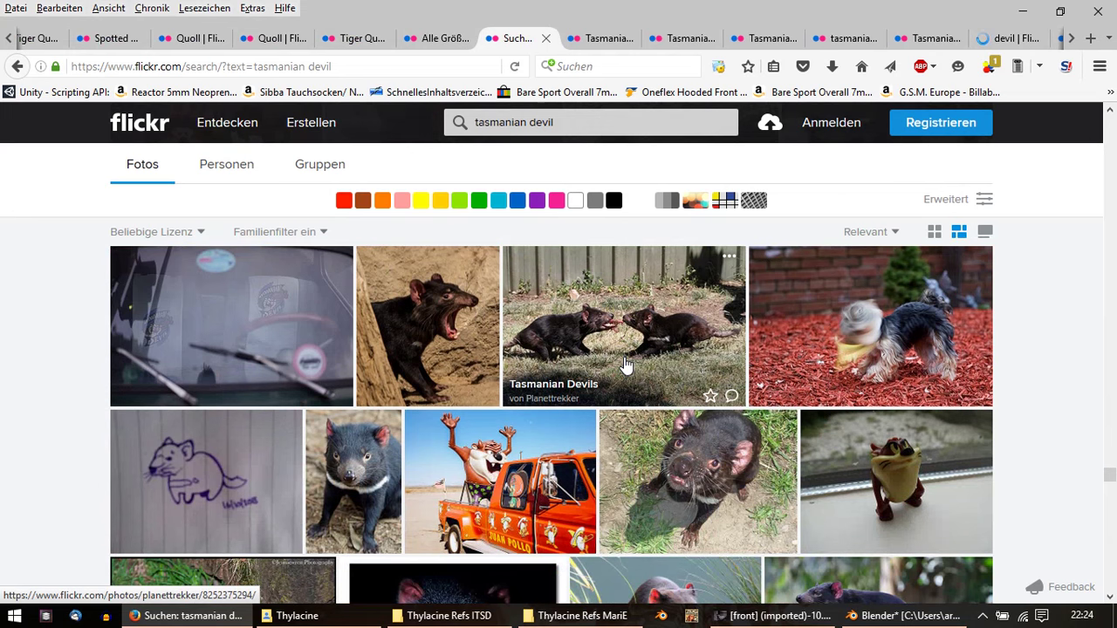
right_click(462, 316)
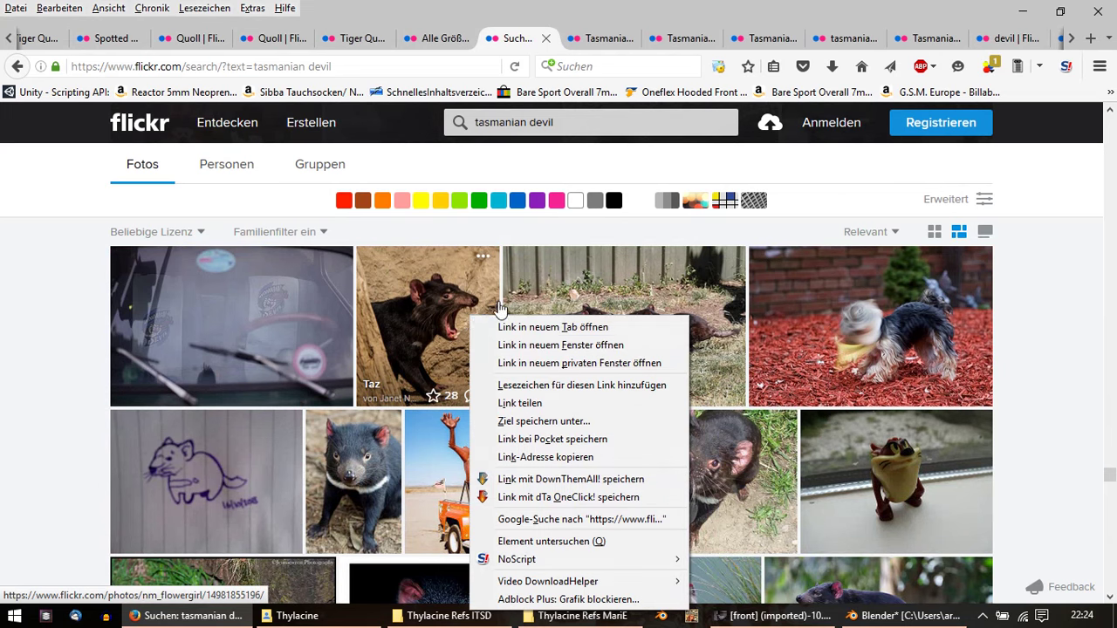
left_click(546, 327)
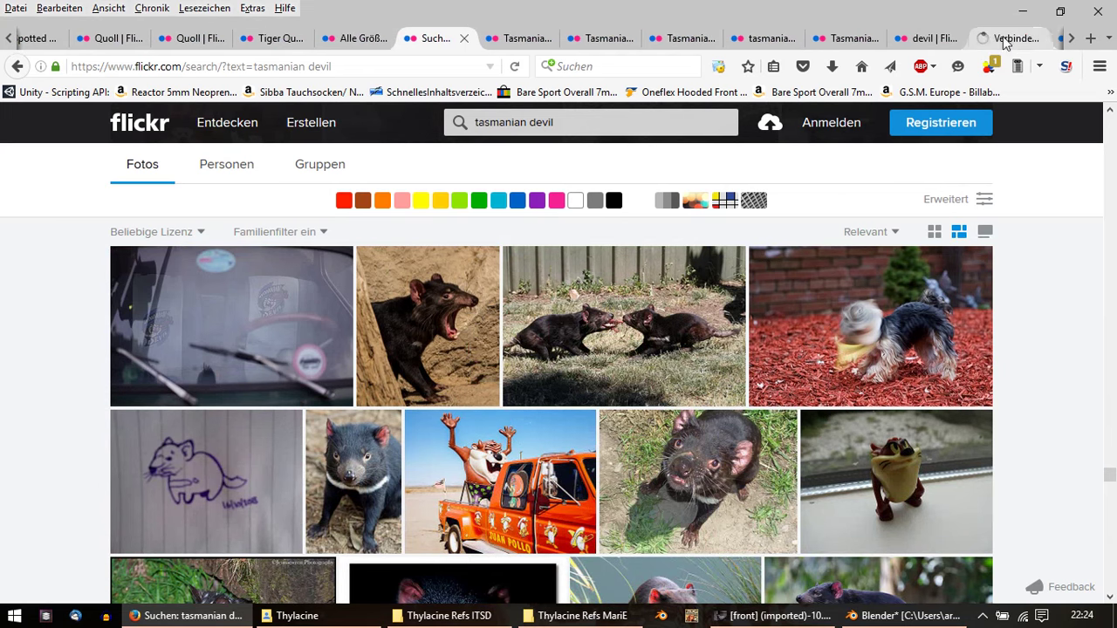
left_click(1001, 39)
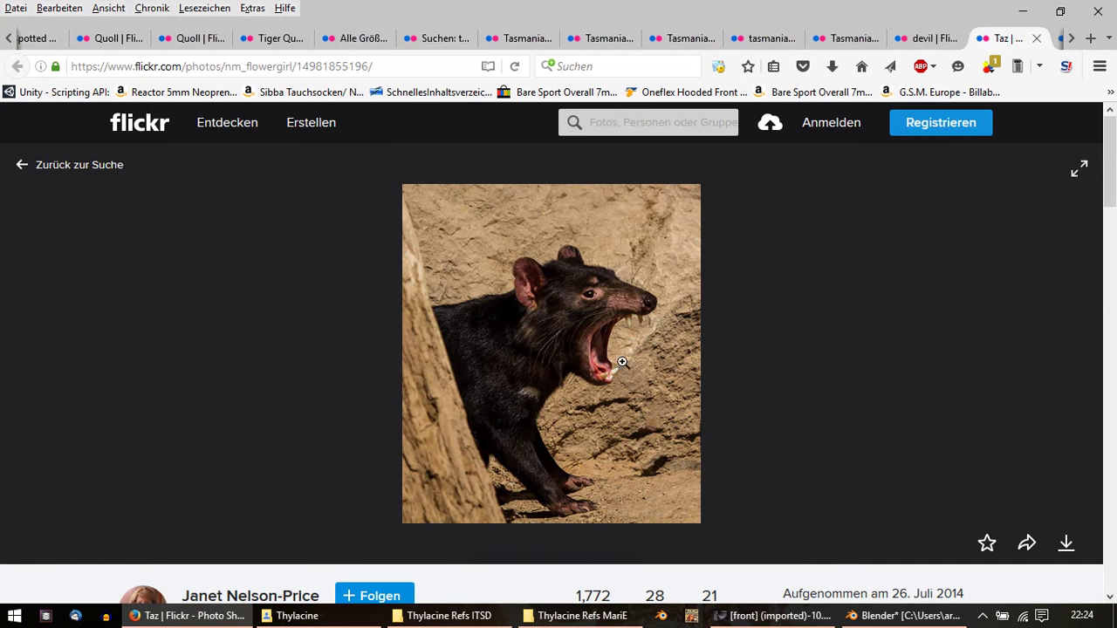
Step: Open the Taz devil photo's size list on Flickr and load the 'Groß, 2048' version
left_click(1065, 544)
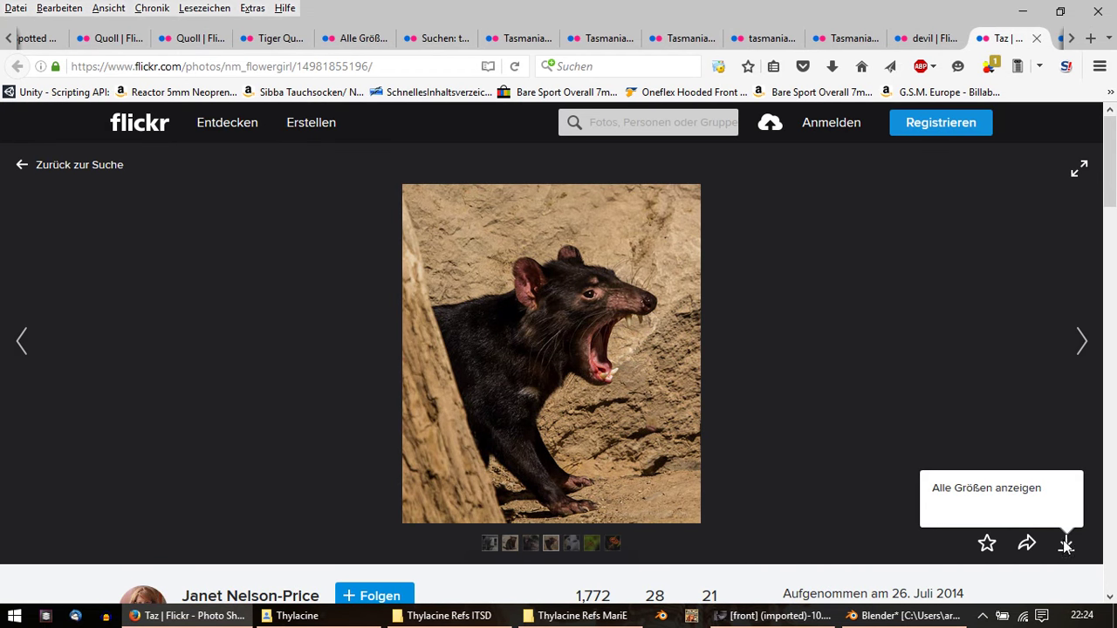
left_click(649, 424)
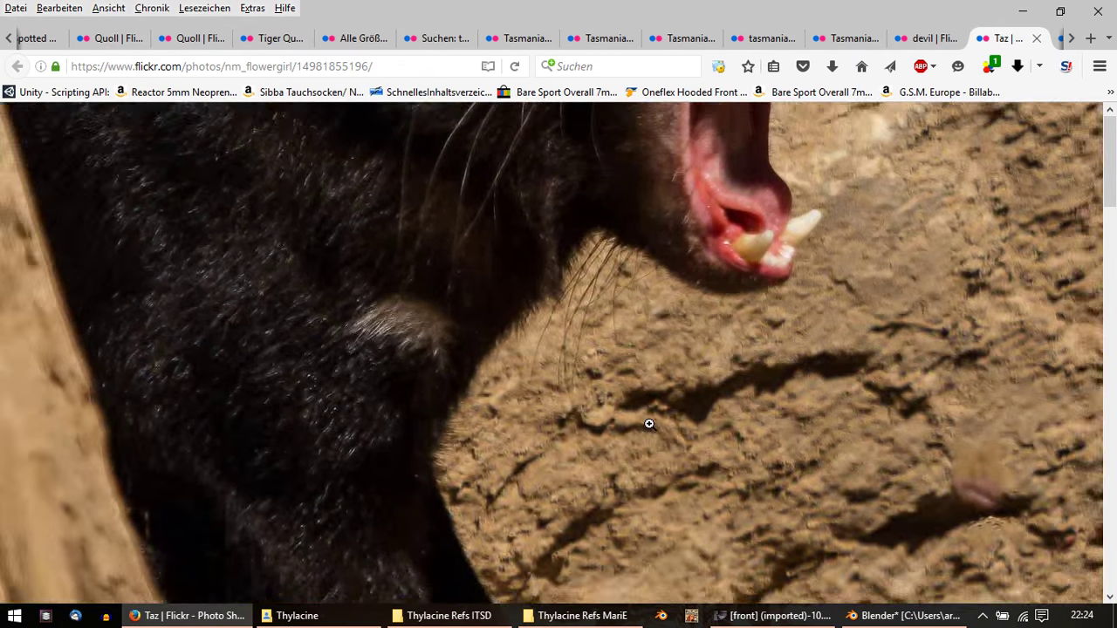
left_click(649, 424)
left_click(1070, 543)
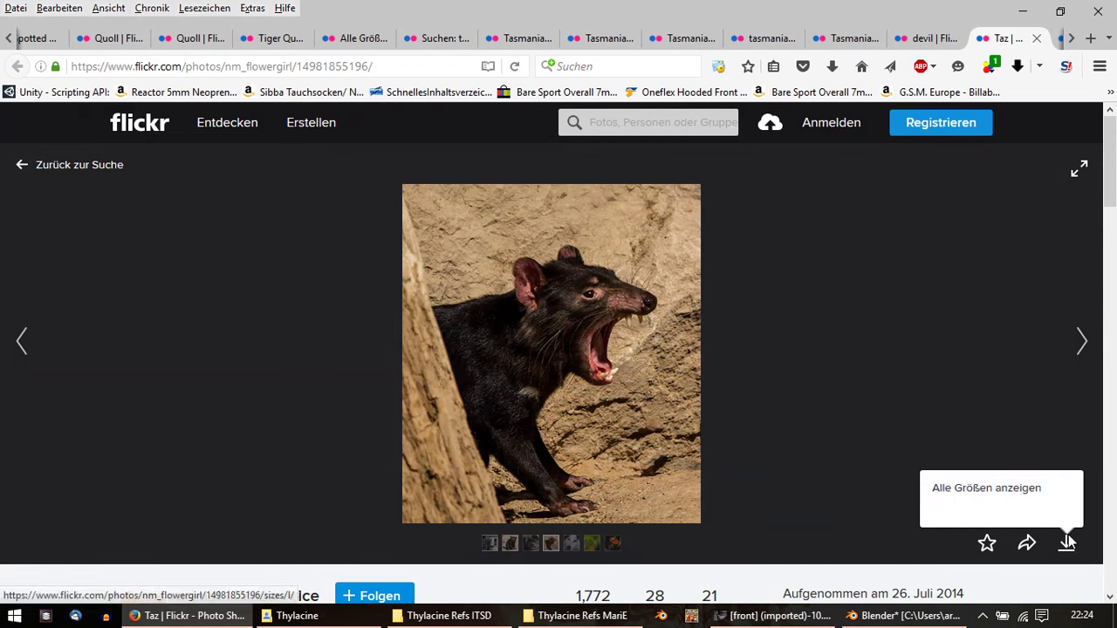
left_click(1004, 489)
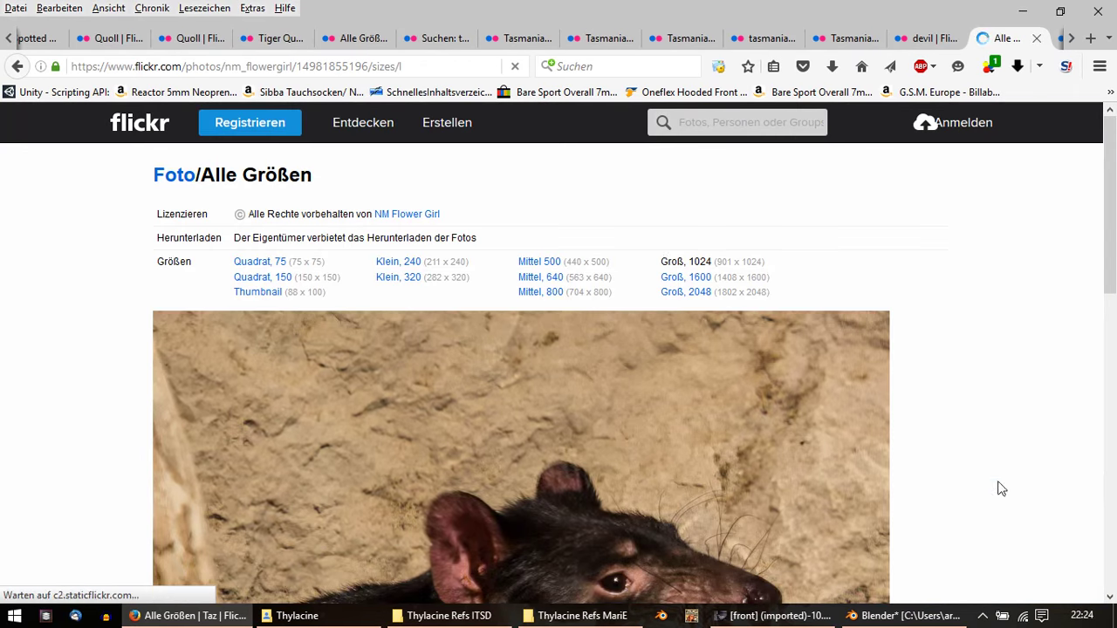
left_click(687, 296)
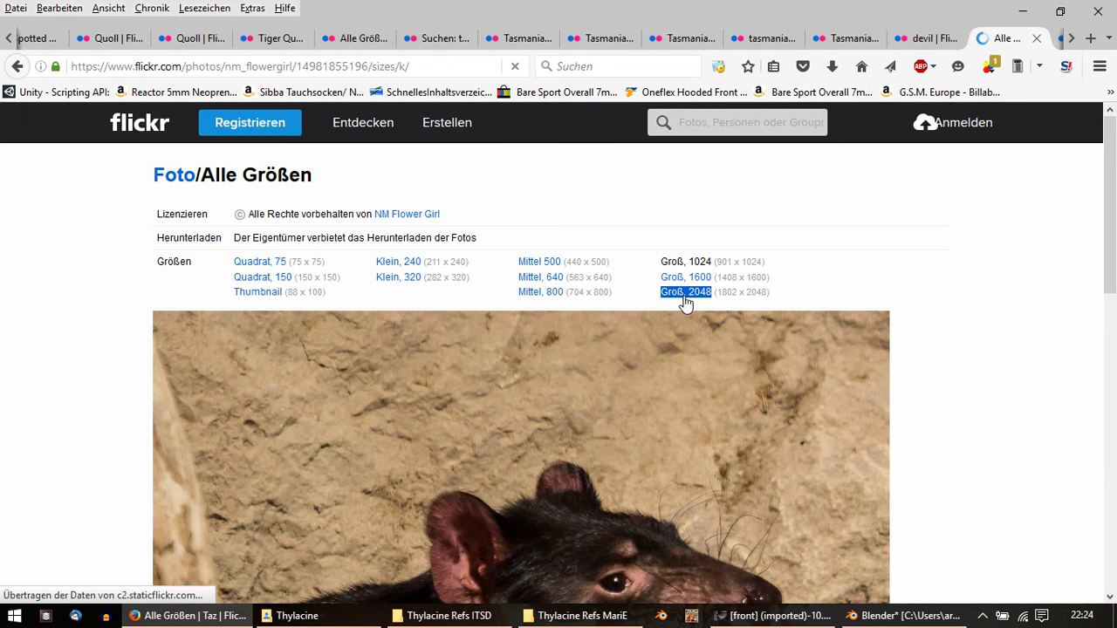
Step: Study the devil's open jaws in the 2048-pixel photo, then return to GIMP
scroll(683, 302, "down", 2)
scroll(682, 302, "down", 3)
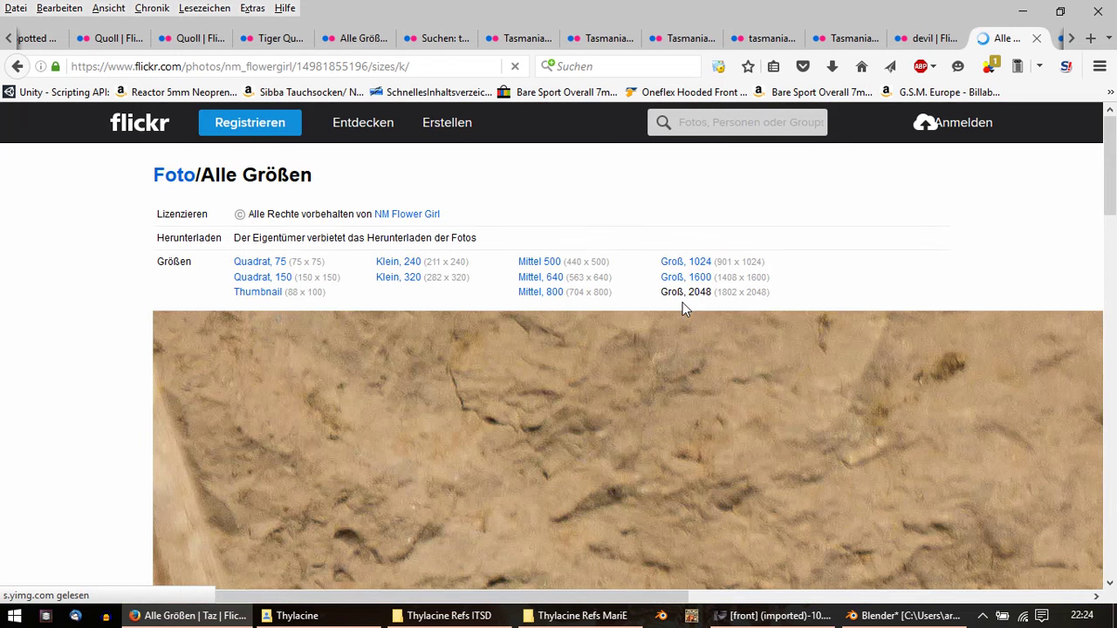
scroll(683, 302, "down", 5)
scroll(682, 304, "down", 4)
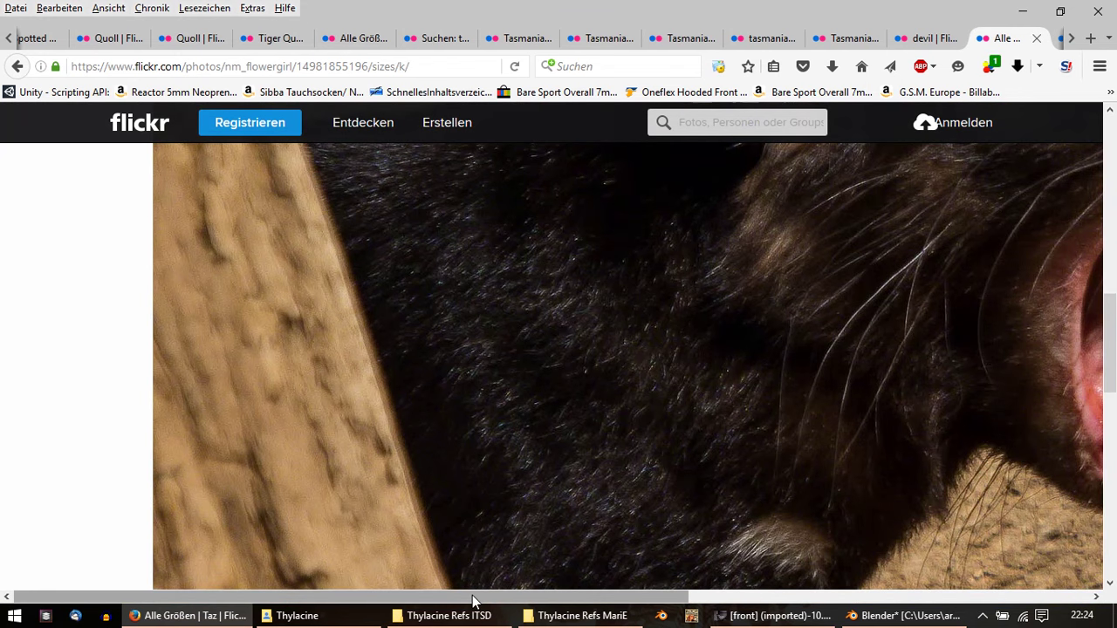
left_click_drag(474, 599, 770, 603)
scroll(879, 474, "up", 2)
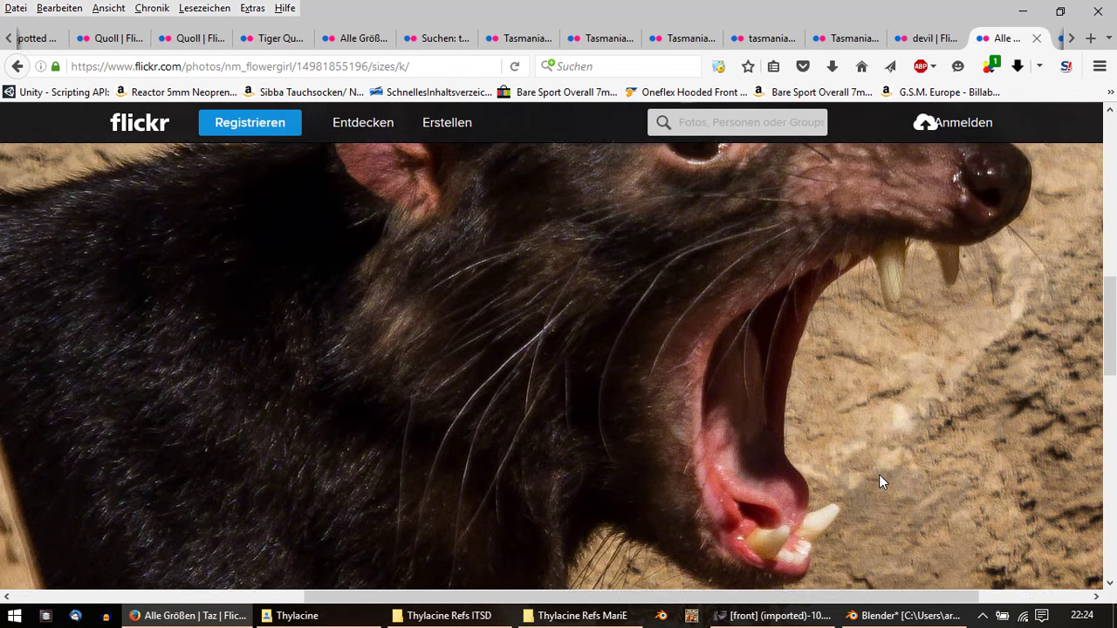
scroll(879, 475, "down", 2)
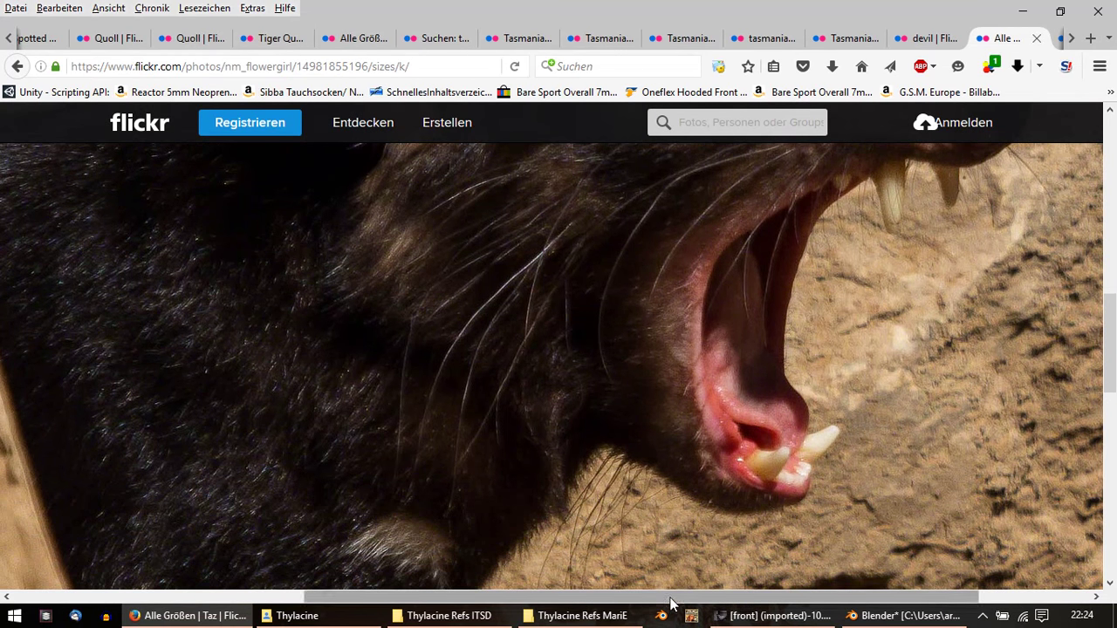
left_click_drag(674, 600, 750, 601)
scroll(846, 414, "down", 1, "ctrl")
scroll(846, 414, "up", 2)
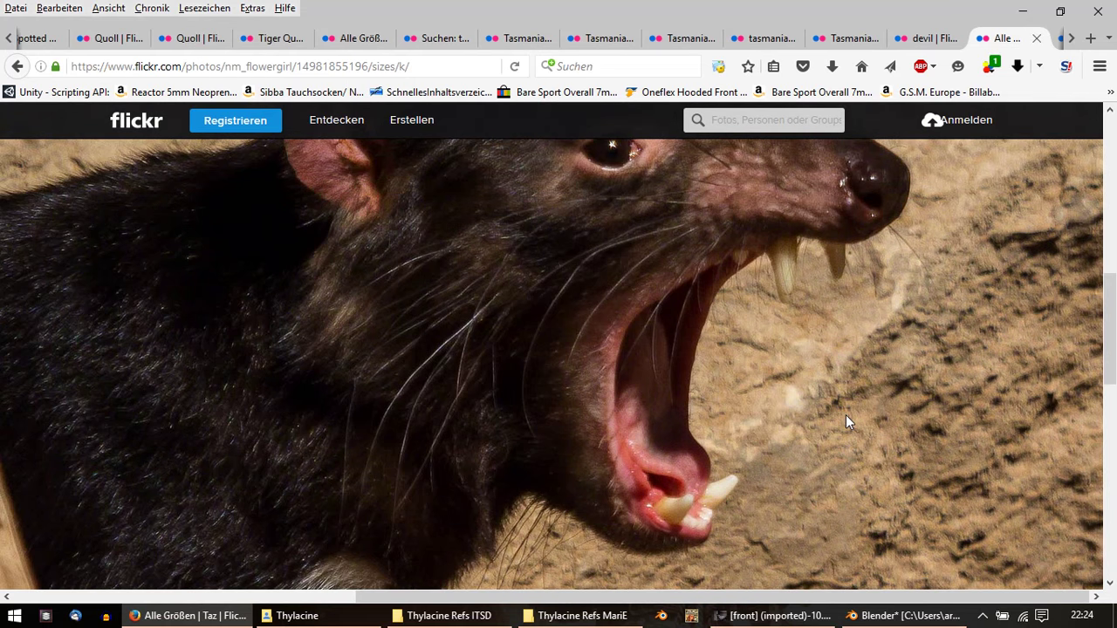
left_click(776, 616)
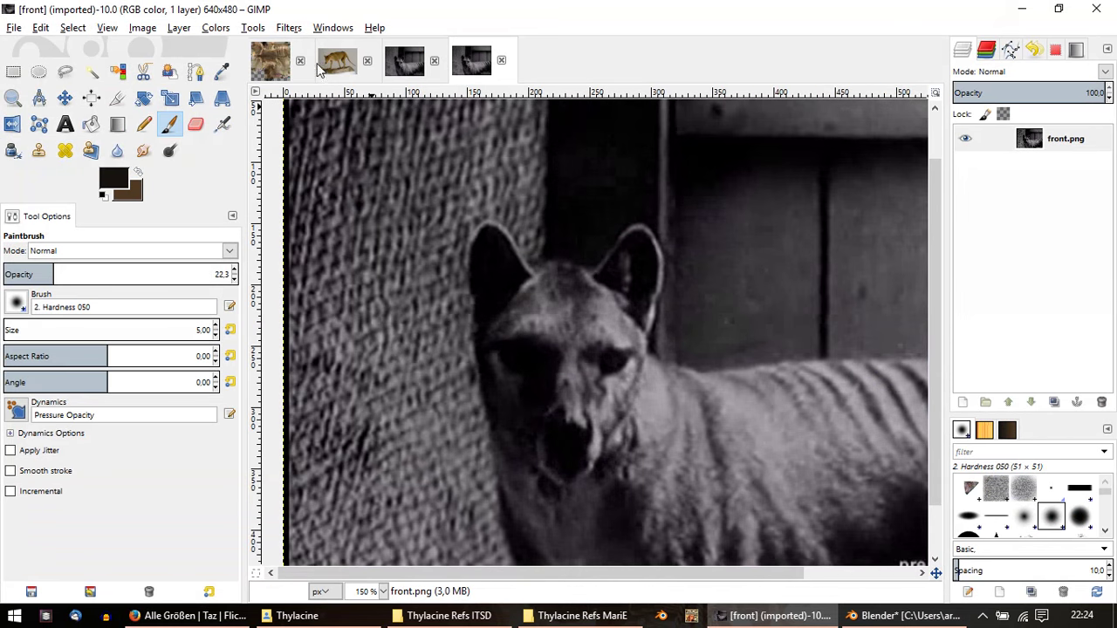
Step: Paste the captured devil photo into merge1.xcf as its own new layer
left_click(290, 63)
scroll(748, 332, "down", 2, "ctrl")
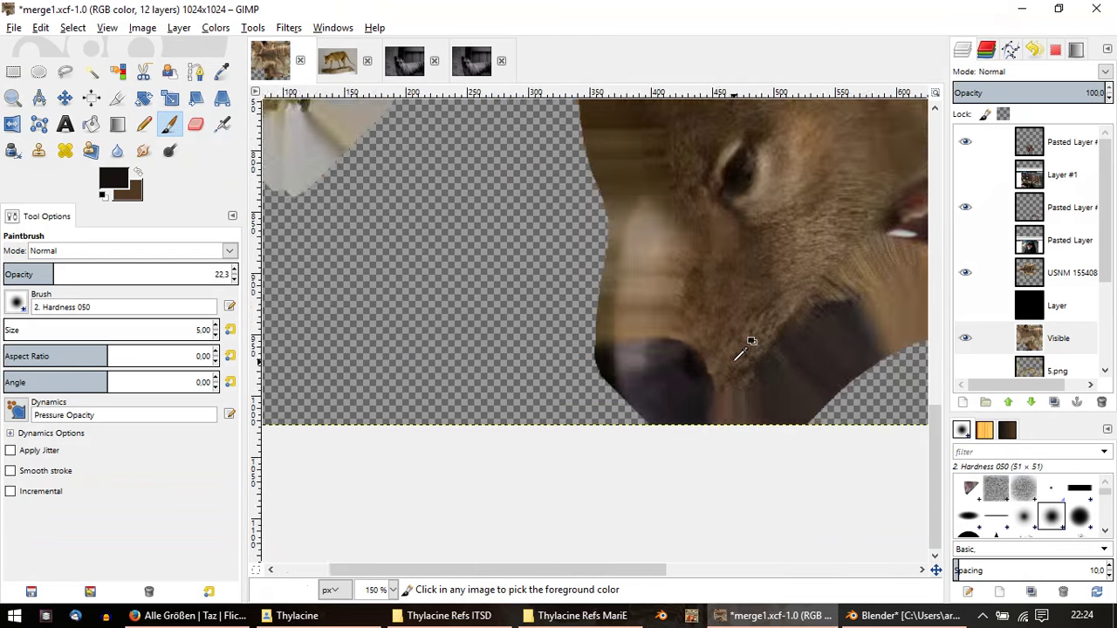
scroll(742, 358, "down", 1, "ctrl")
key("ctrl+v")
scroll(740, 362, "up", 1, "ctrl")
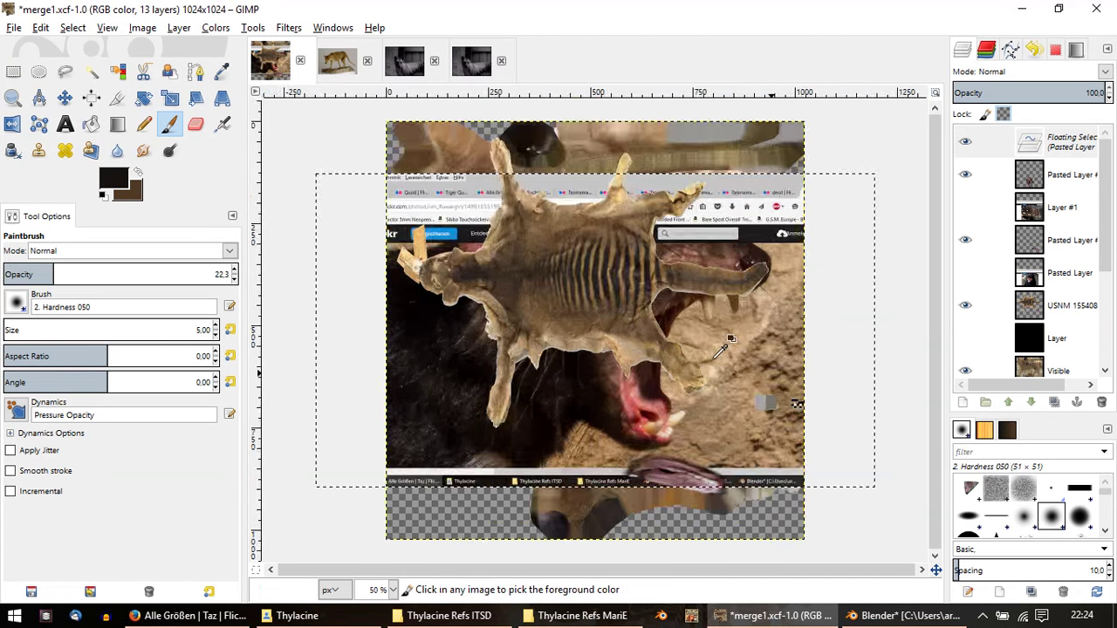
scroll(749, 354, "up", 1, "ctrl")
left_click(64, 71)
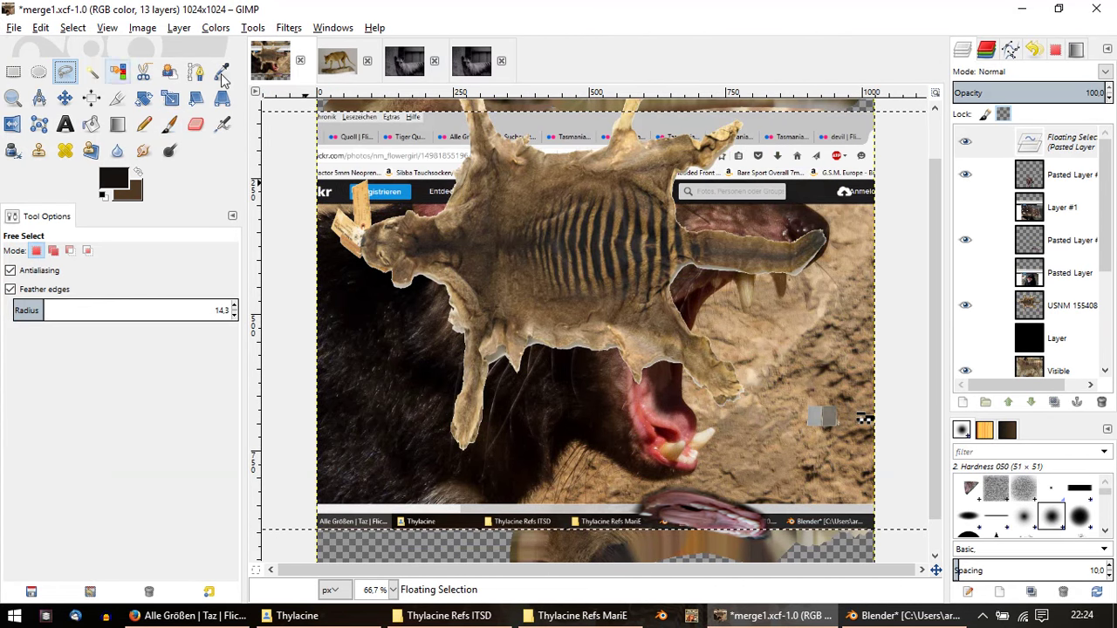
right_click(1050, 140)
left_click(942, 169)
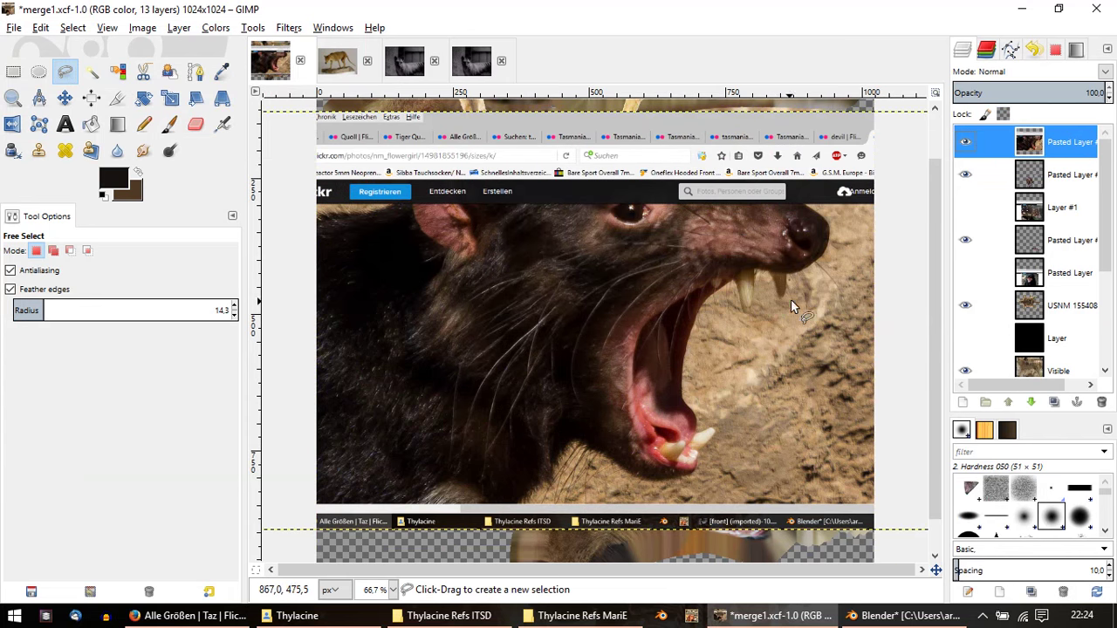
Step: Outline the devil's open jaw with Free Select and copy it
left_click(740, 281)
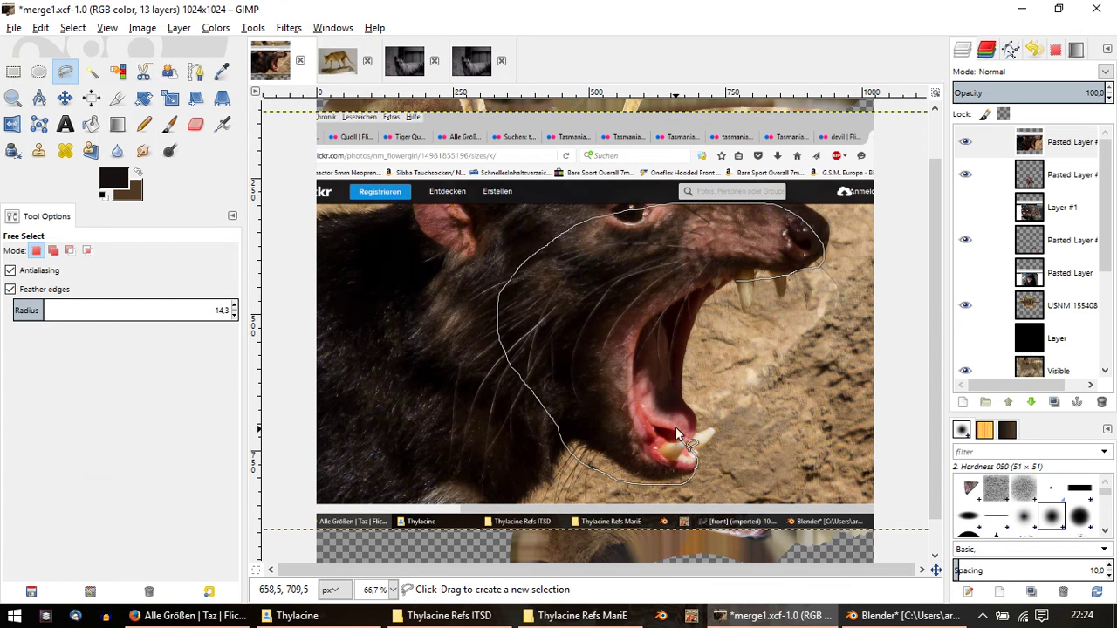
left_click(730, 292)
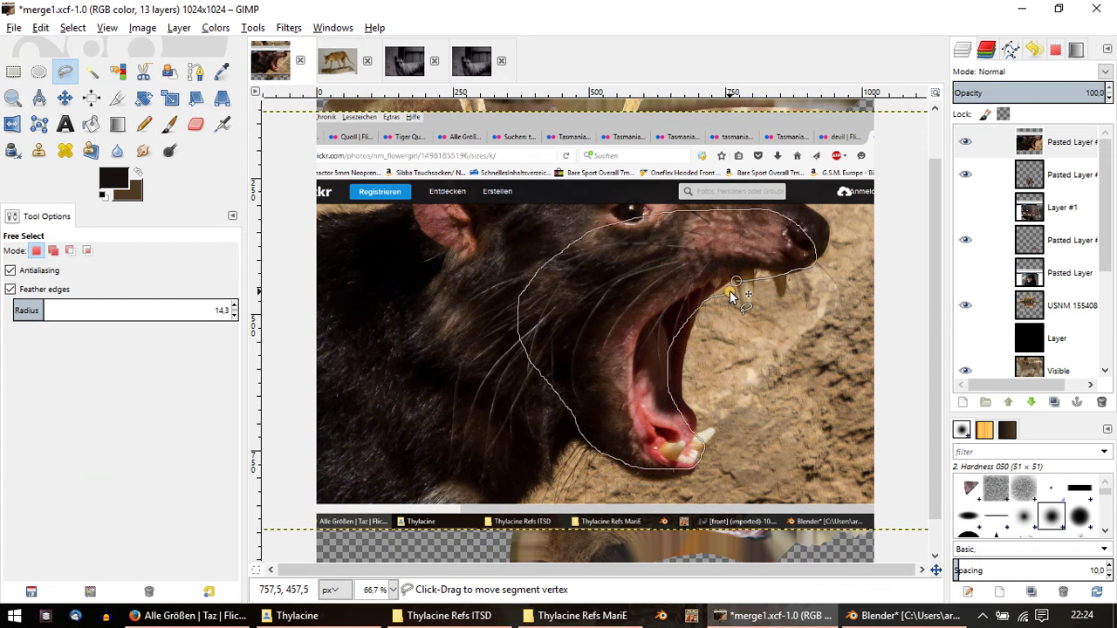
key("Return")
key("ctrl+c")
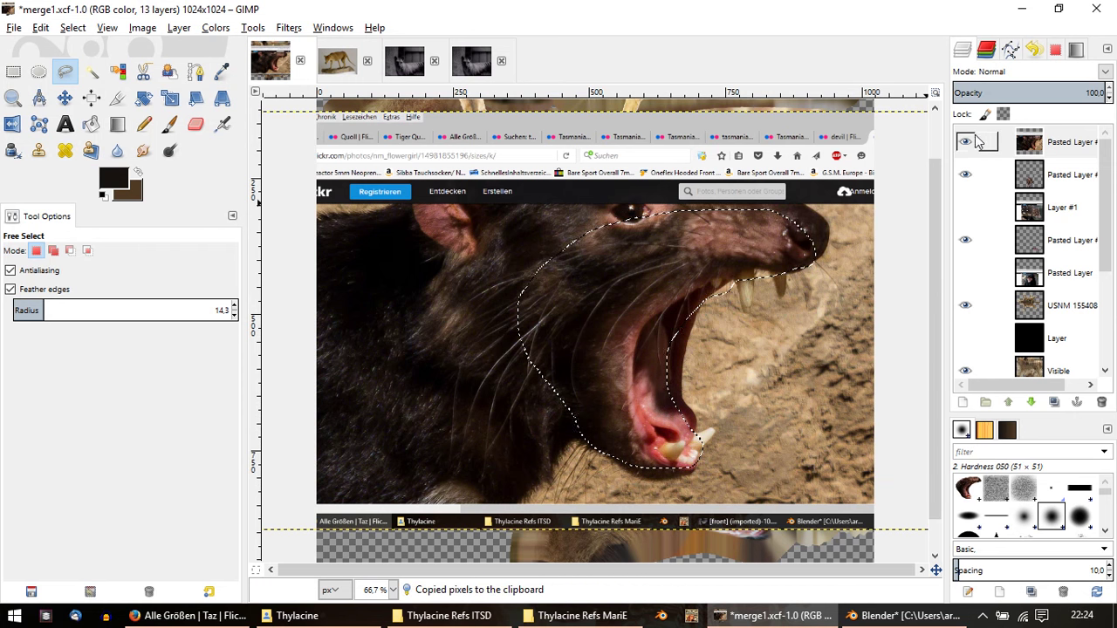
Step: Hide the photo layer and paste the copied jaws as a new layer
left_click(966, 141)
scroll(746, 330, "down", 1)
scroll(719, 436, "down", 1, "ctrl")
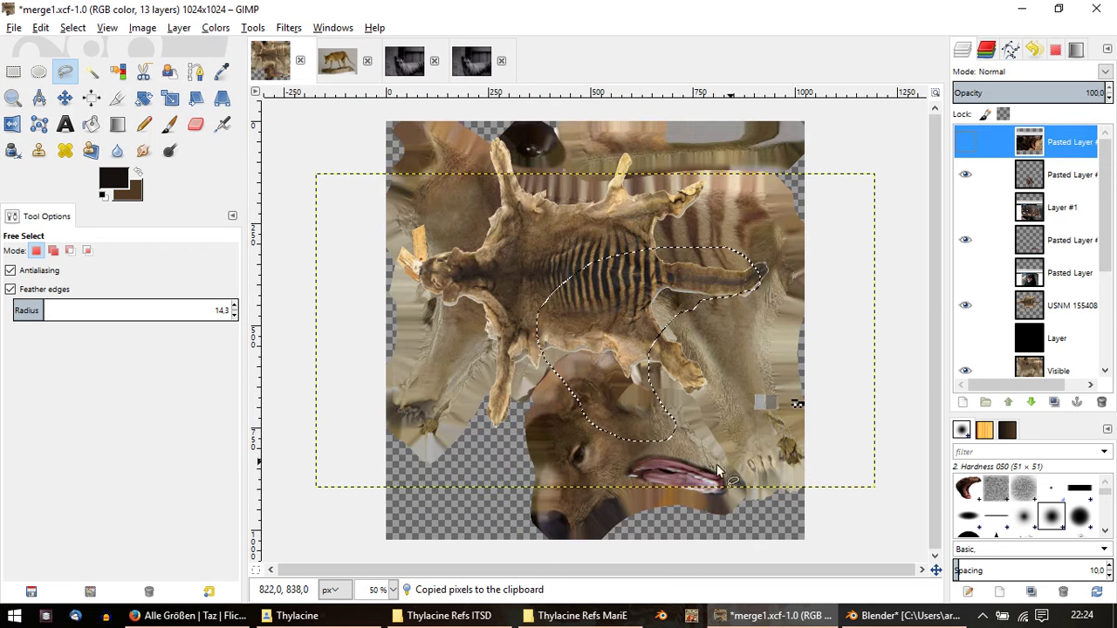
scroll(684, 486, "up", 2, "ctrl")
scroll(658, 385, "down", 1)
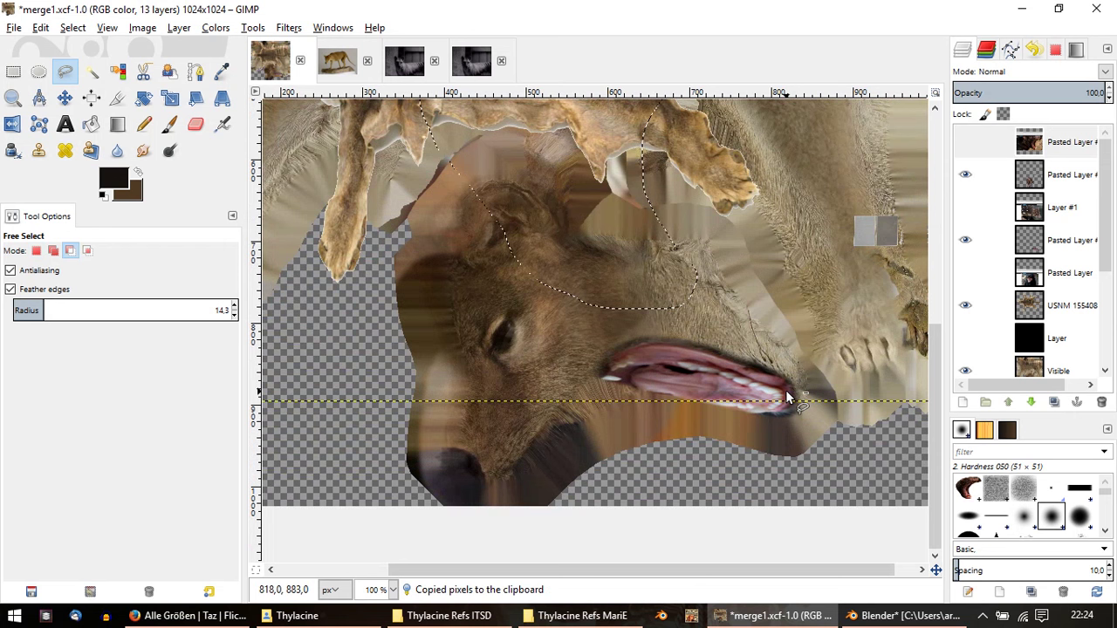
key("ctrl+v")
right_click(1045, 141)
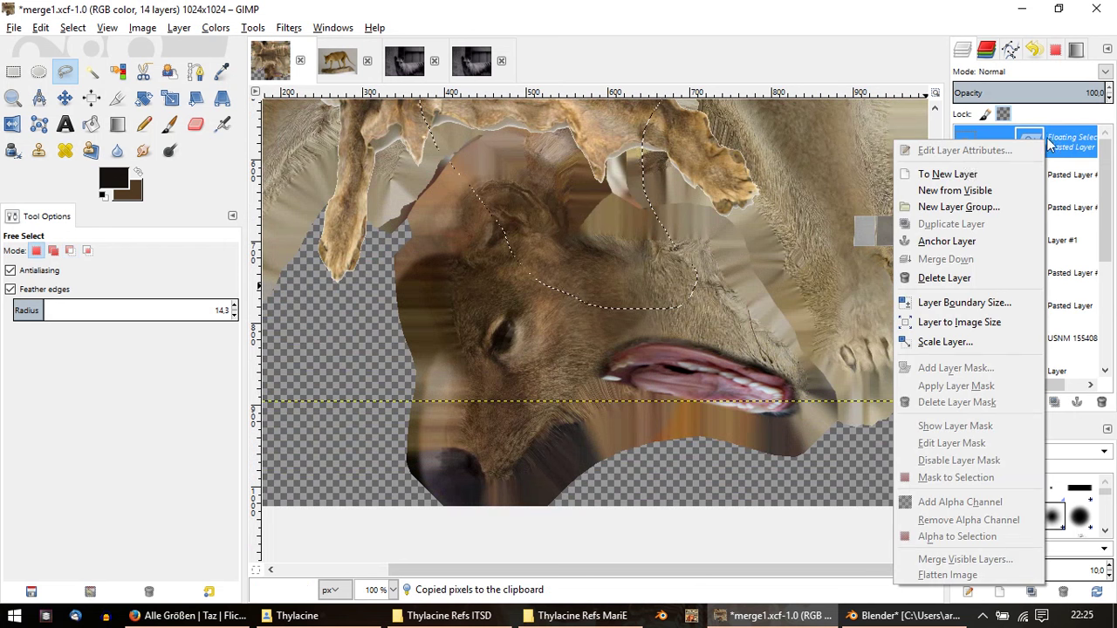
left_click(967, 175)
Step: Flip the pasted jaws layer horizontally with the Flip tool
scroll(532, 192, "down", 1, "ctrl")
scroll(569, 236, "down", 1, "ctrl")
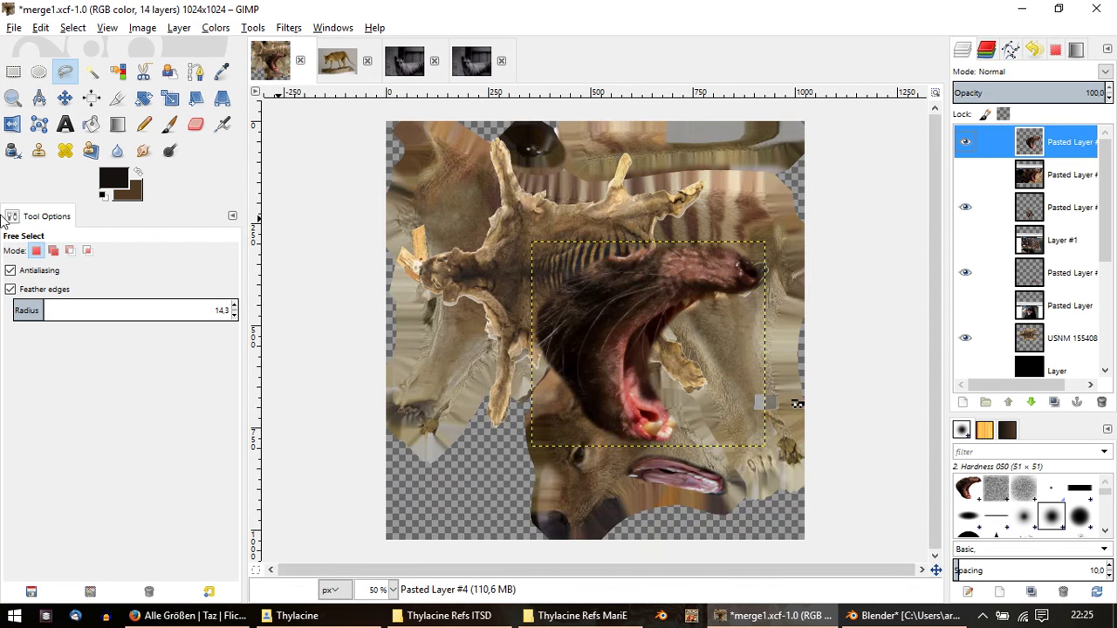
left_click(13, 124)
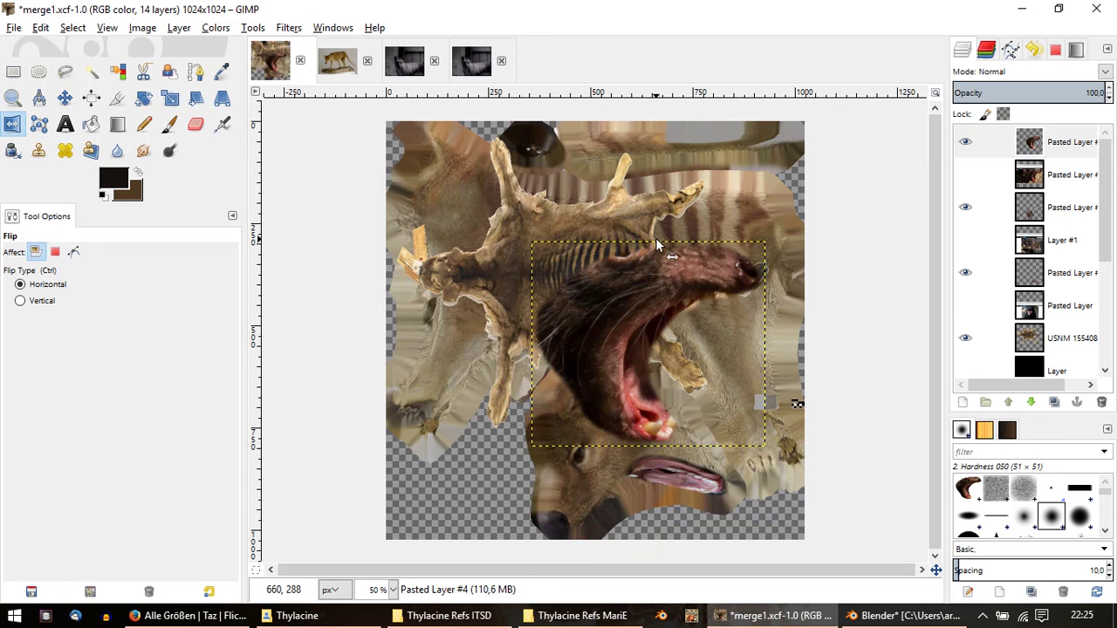
left_click(660, 246)
scroll(713, 423, "up", 2, "ctrl")
scroll(713, 423, "down", 2, "ctrl")
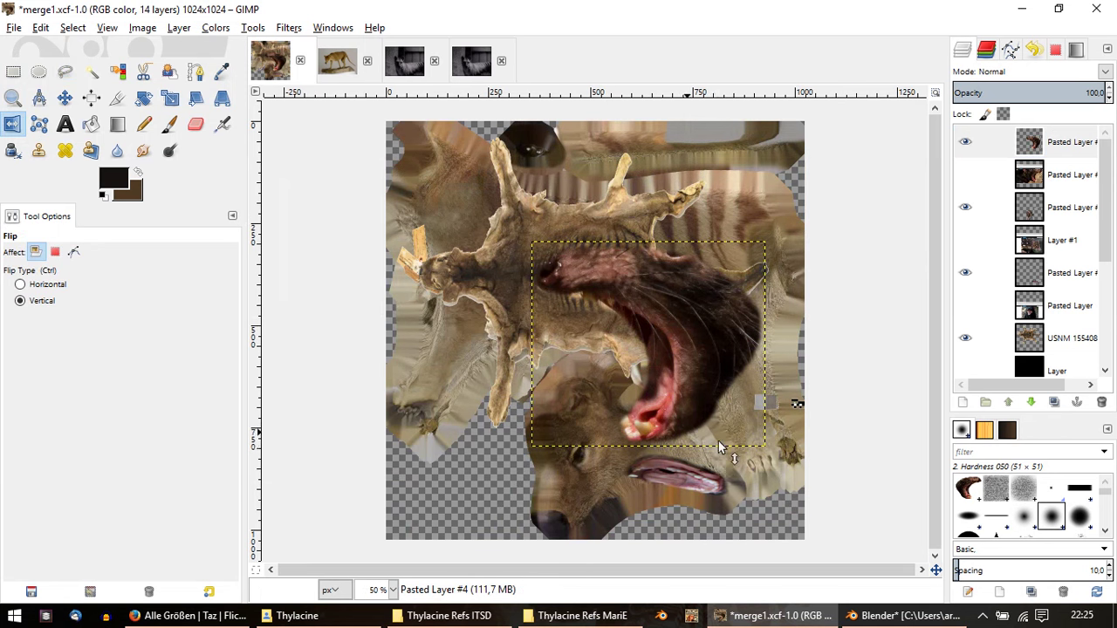
left_click(866, 625)
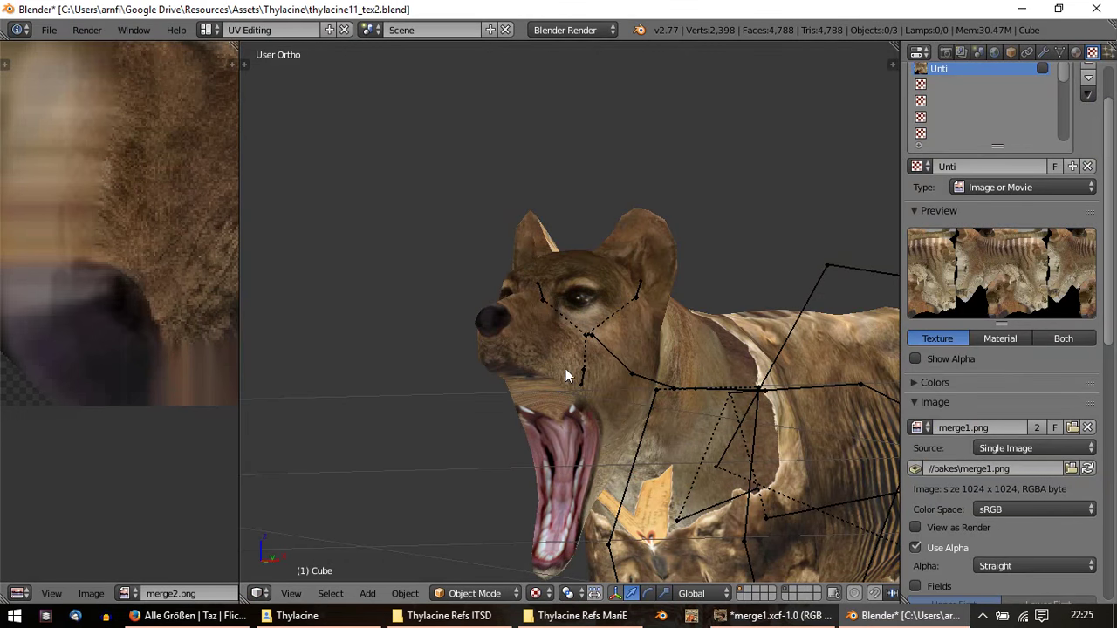
Step: Select the whole mesh in Edit Mode and export its UV layout as thylacine11_tex2.png to the Desktop
key("Tab")
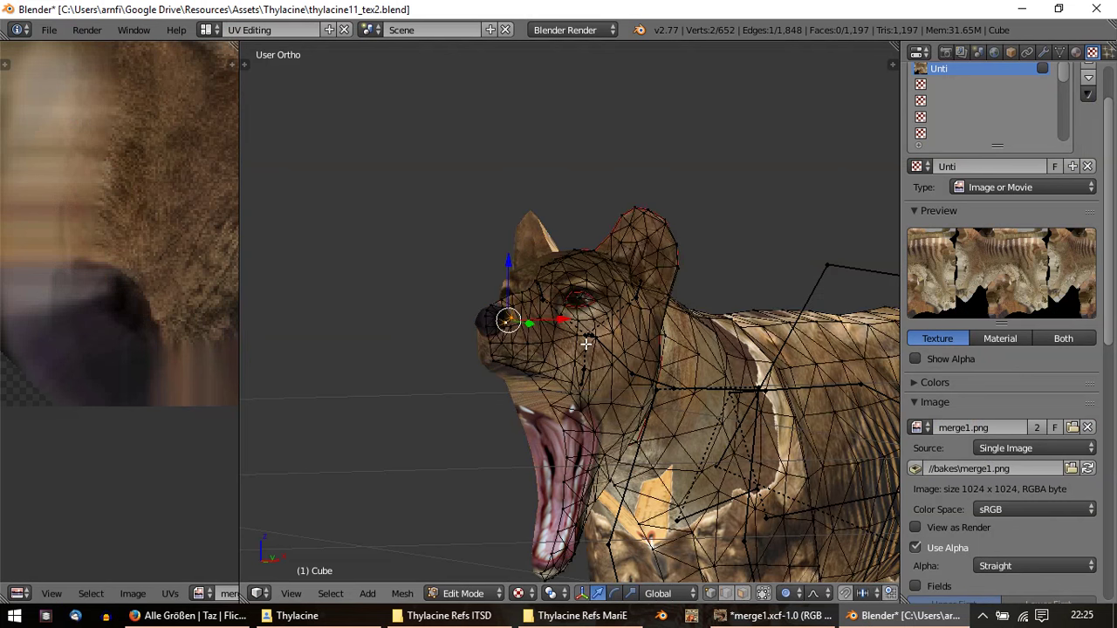
key("a")
scroll(89, 483, "down", 3)
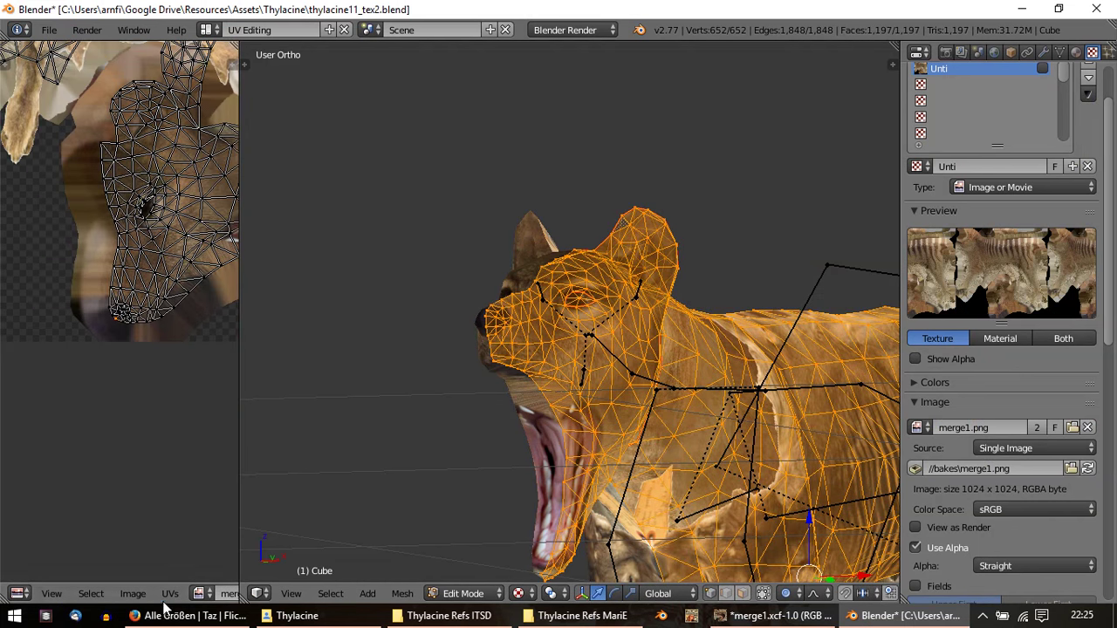
left_click(170, 594)
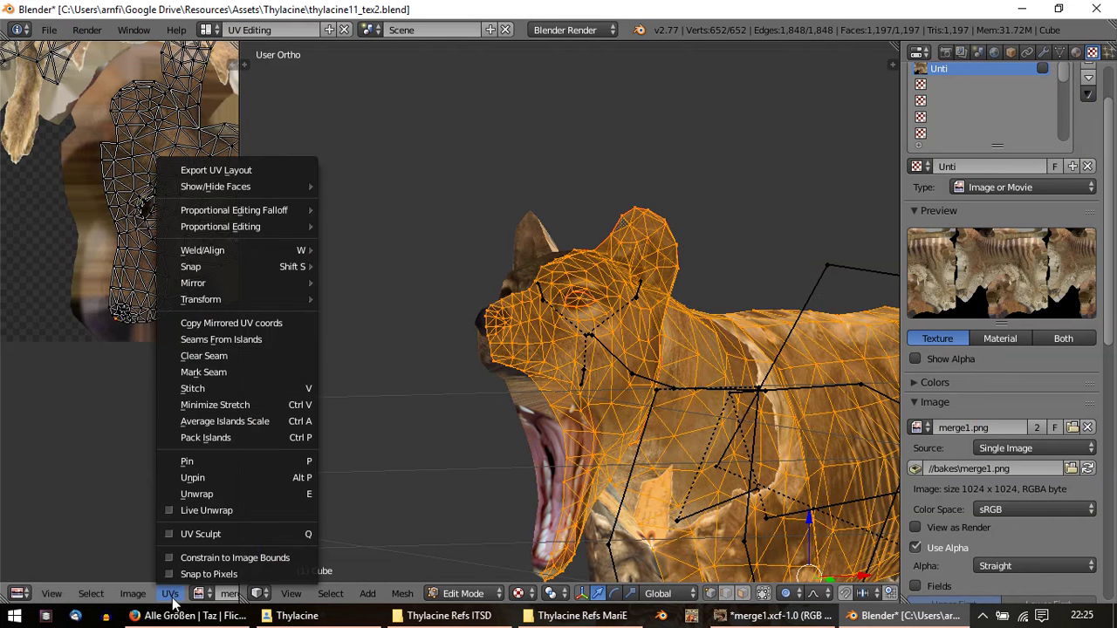
left_click(231, 171)
left_click(36, 157)
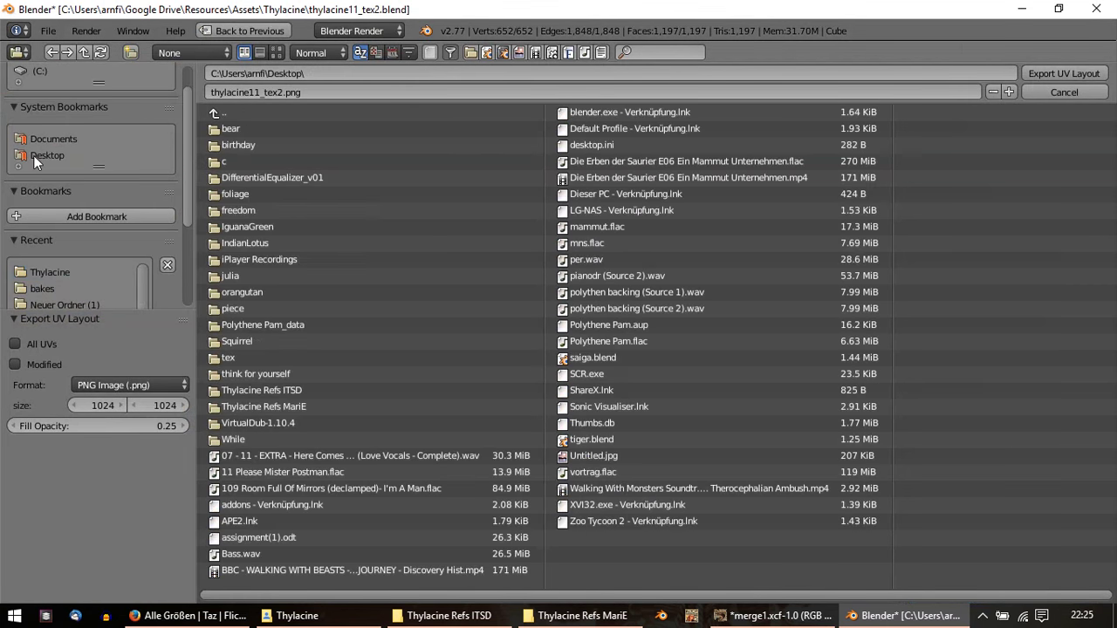
left_click(1071, 73)
key("super+d")
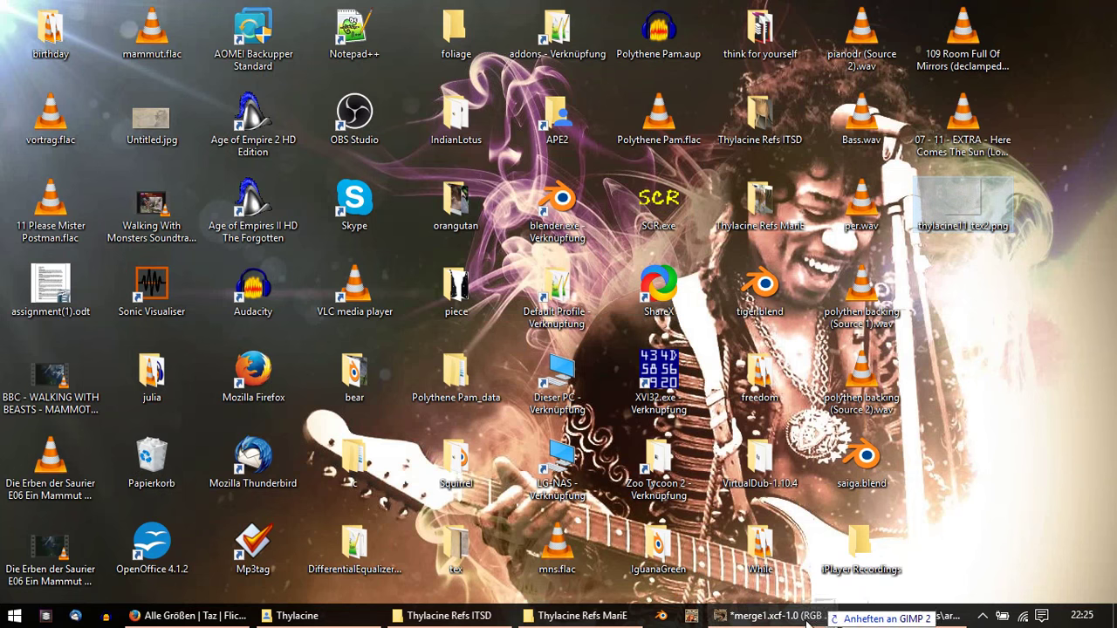
Step: Add the exported thylacine11_tex2 UV layout as a layer in Multiply blend mode
left_click(768, 616)
left_click_drag(768, 622, 740, 209)
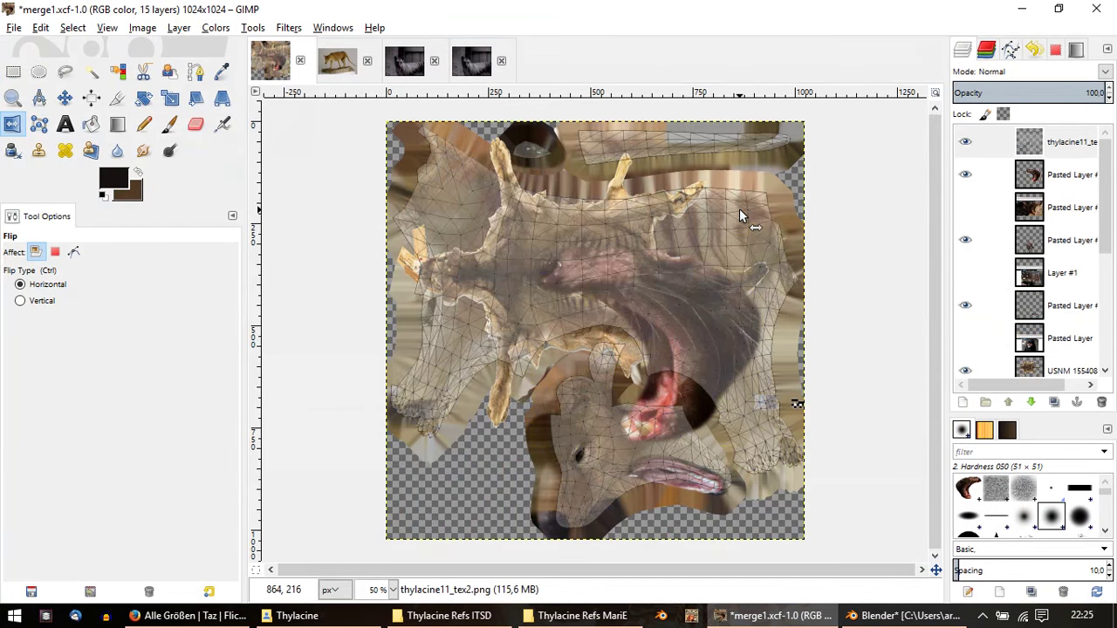
left_click(1076, 141)
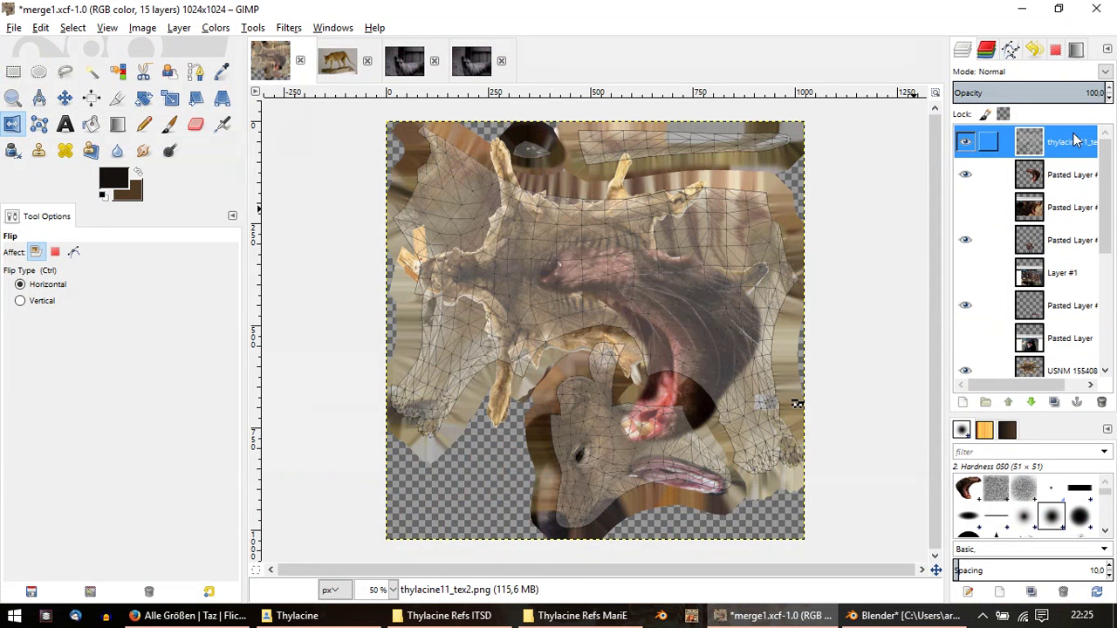
left_click(1106, 72)
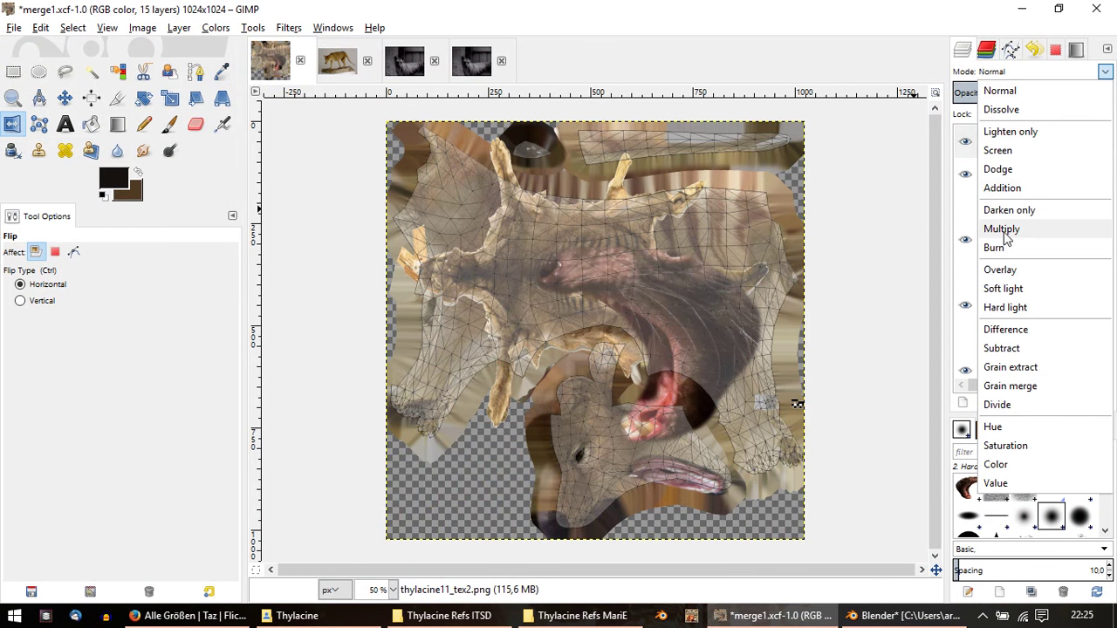
left_click(1002, 229)
Step: Rotate Pasted Layer #4's jaws by about -84 degrees
scroll(650, 513, "up", 2, "ctrl")
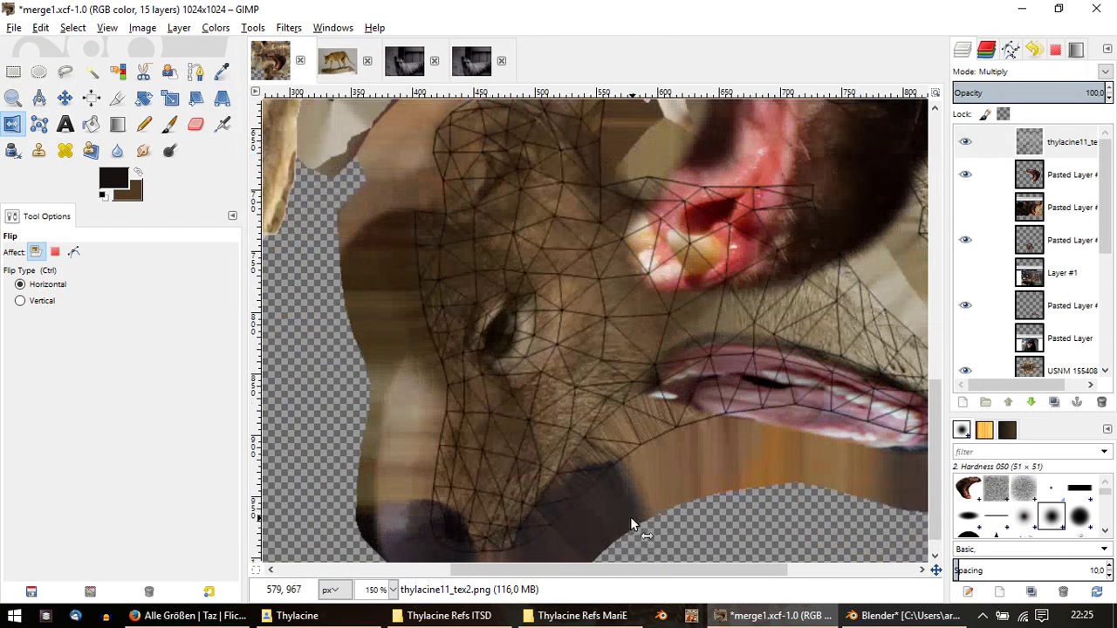
scroll(630, 517, "up", 1, "ctrl")
left_click(995, 175)
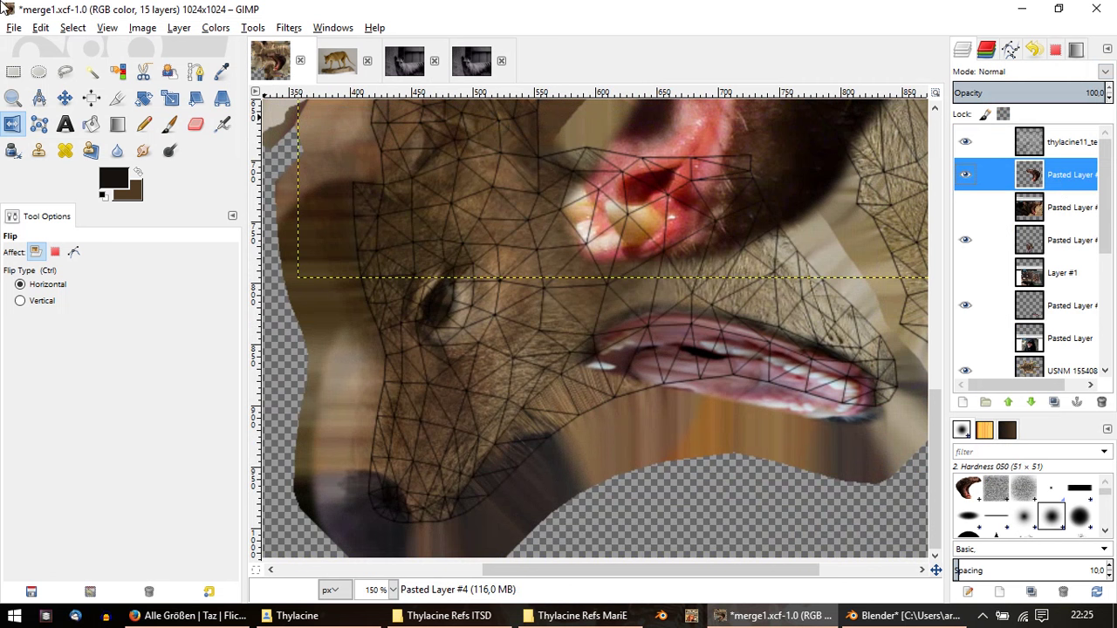
left_click(143, 98)
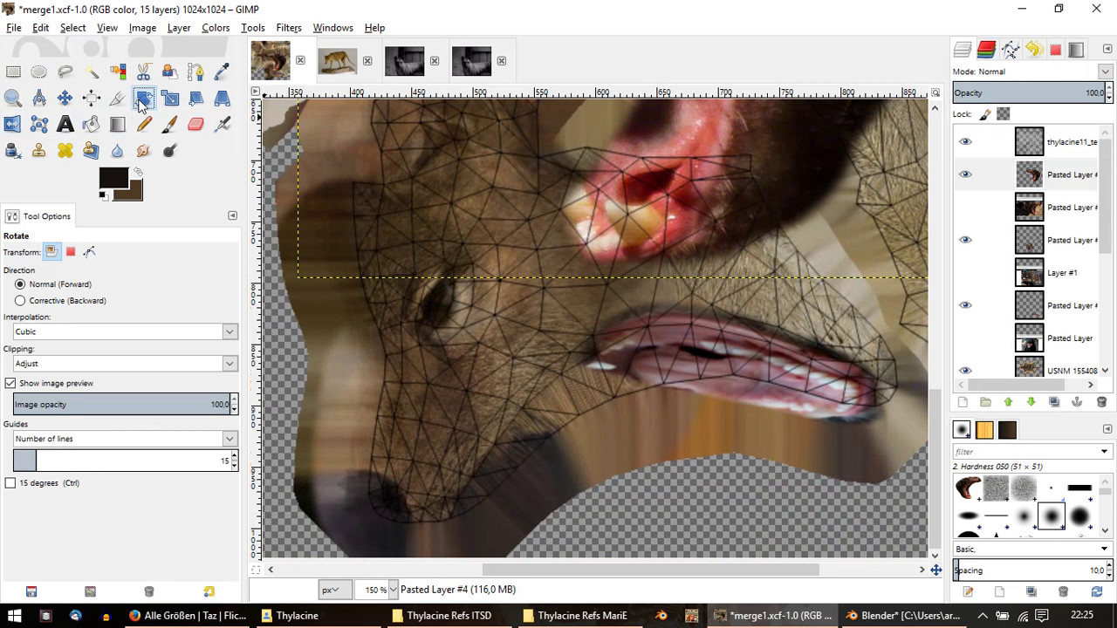
scroll(658, 303, "down", 1, "ctrl")
scroll(658, 303, "down", 1, "ctrl")
scroll(561, 260, "down", 1, "ctrl")
left_click_drag(562, 259, 648, 384)
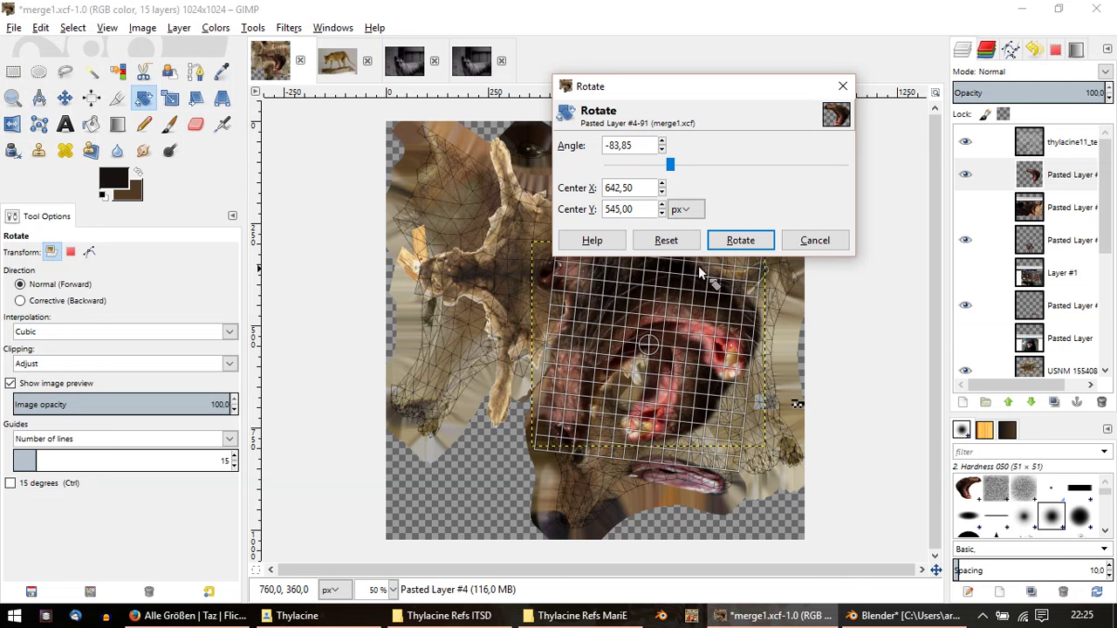
left_click(739, 240)
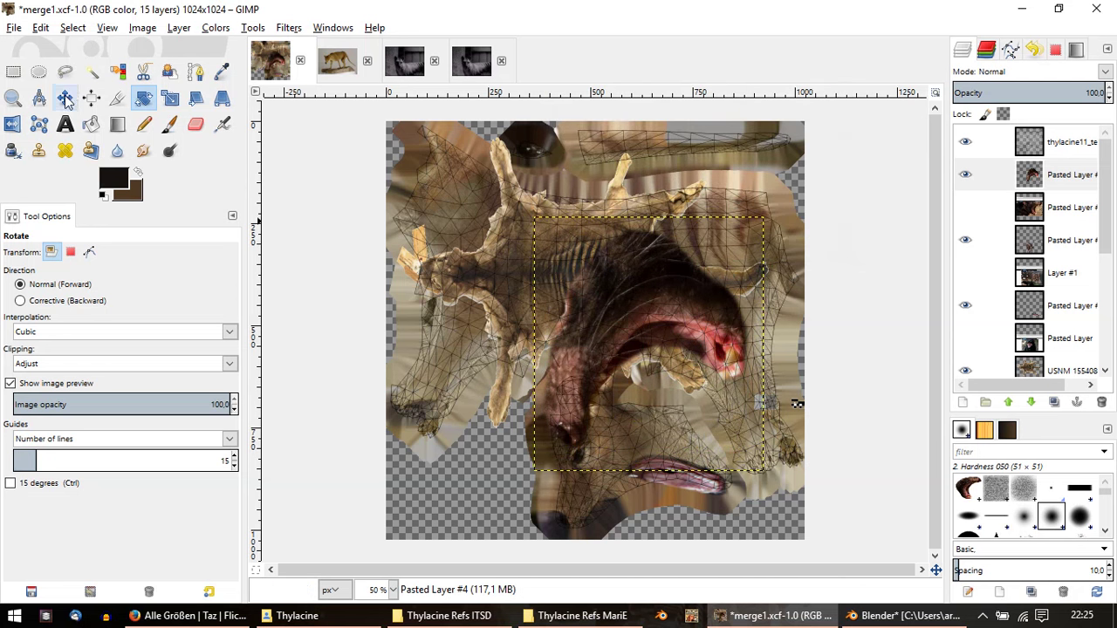
Step: Scale the jaws layer down to about 406 px high to fit the head
left_click(172, 104)
middle_click_drag(503, 411, 401, 272)
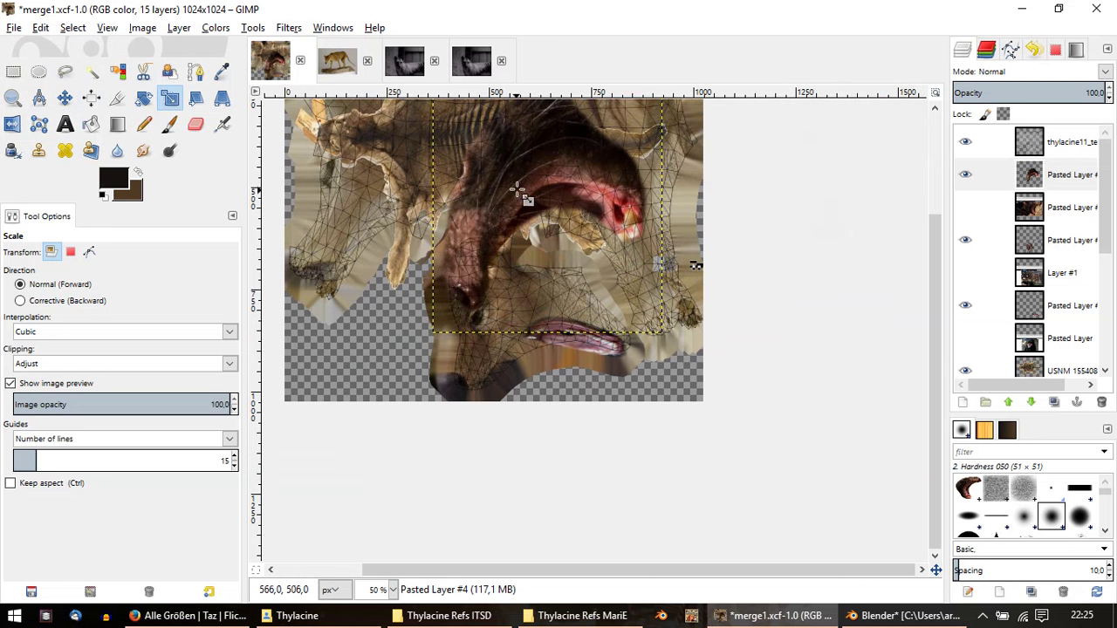
left_click(559, 225)
left_click_drag(559, 225, 559, 267)
scroll(544, 301, "up", 1, "ctrl")
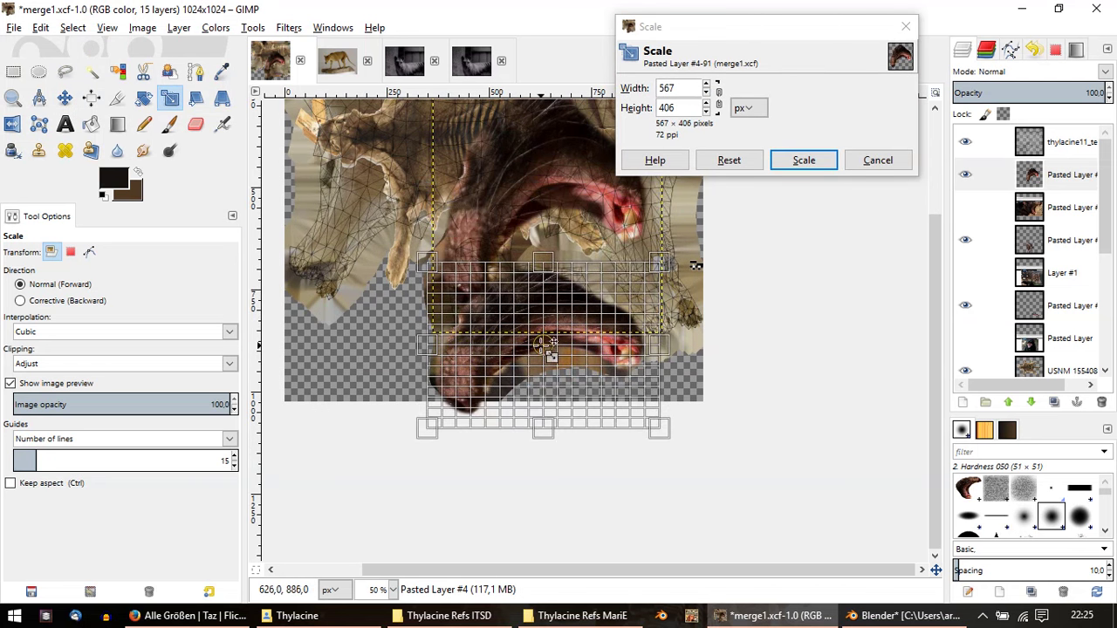
scroll(549, 323, "up", 1, "ctrl")
scroll(553, 347, "up", 1, "ctrl")
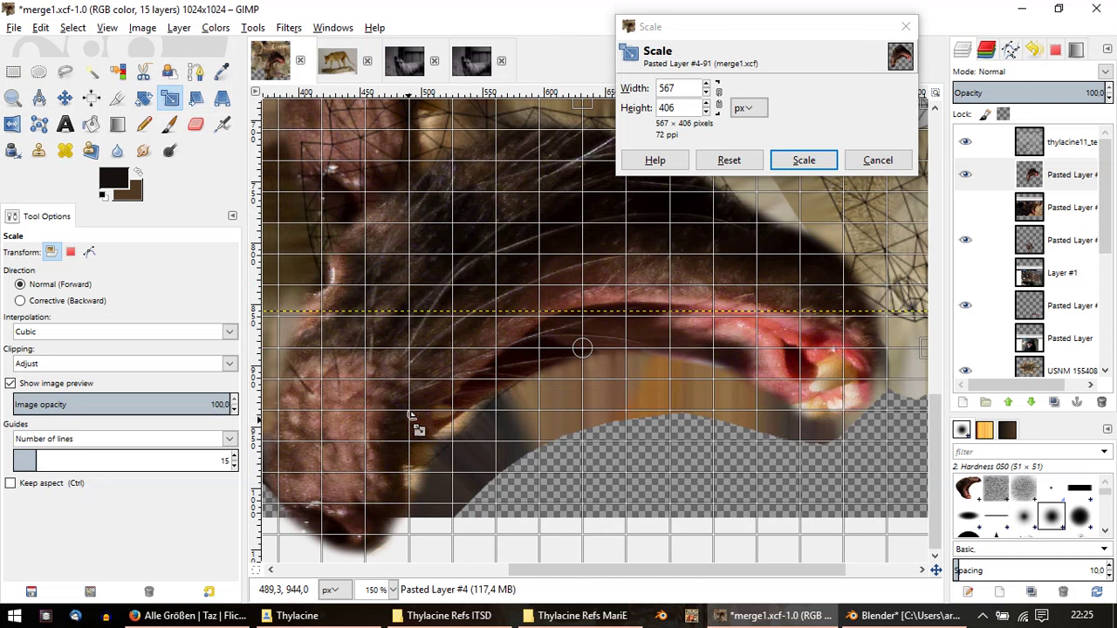
left_click_drag(410, 410, 506, 384)
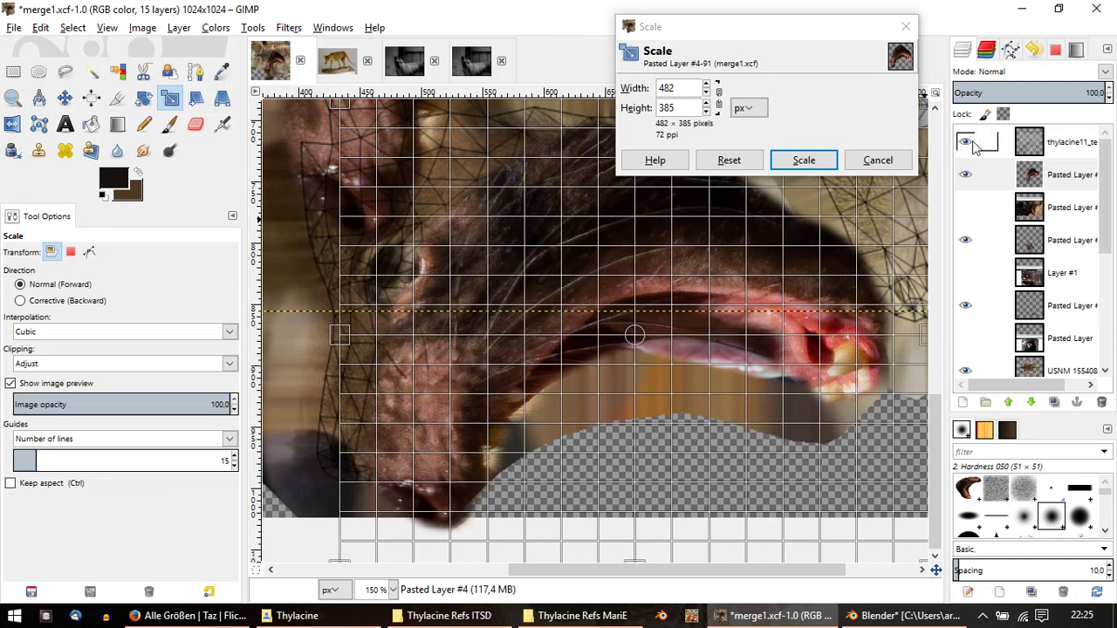
Step: Compare the resize preview against the original and apply the new jaw size
left_click(21, 387)
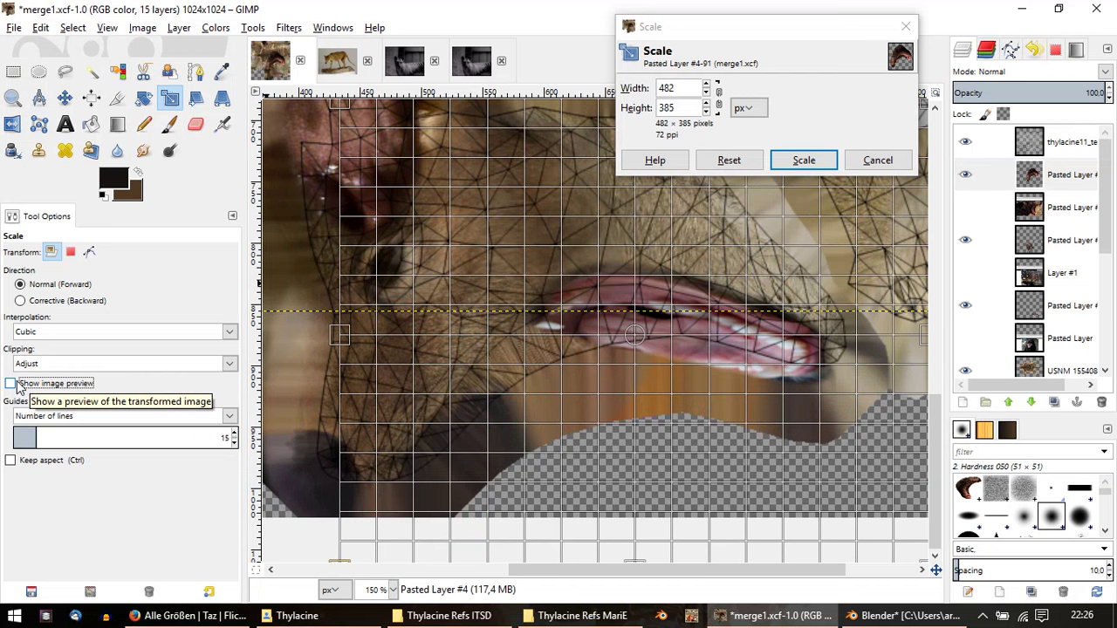
left_click(10, 384)
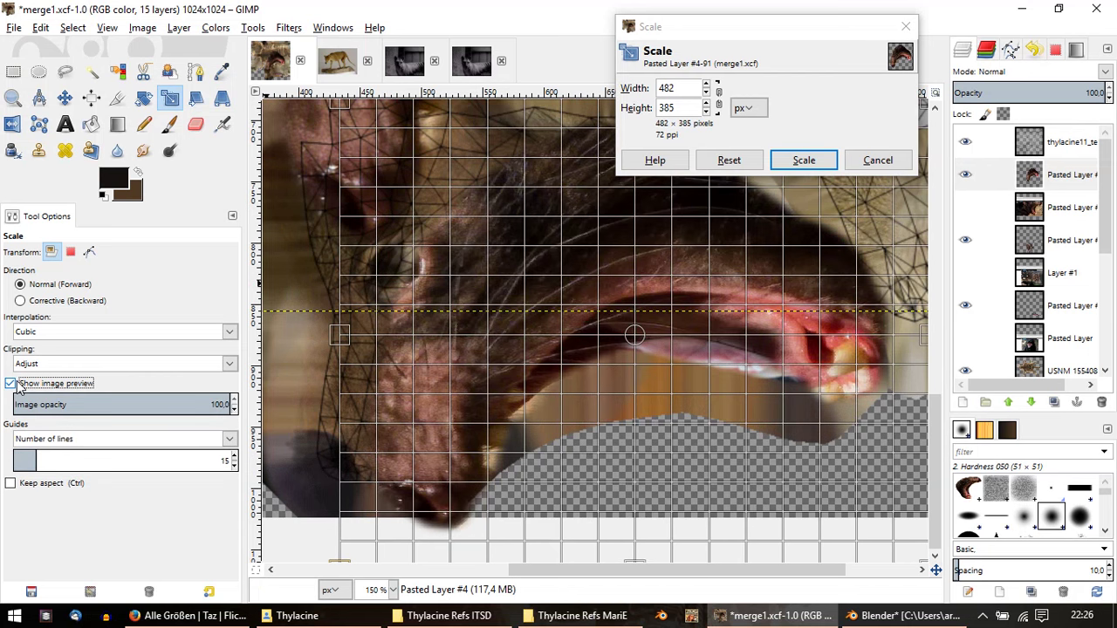
left_click(19, 387)
left_click(11, 384)
left_click(19, 387)
left_click(12, 384)
left_click(804, 165)
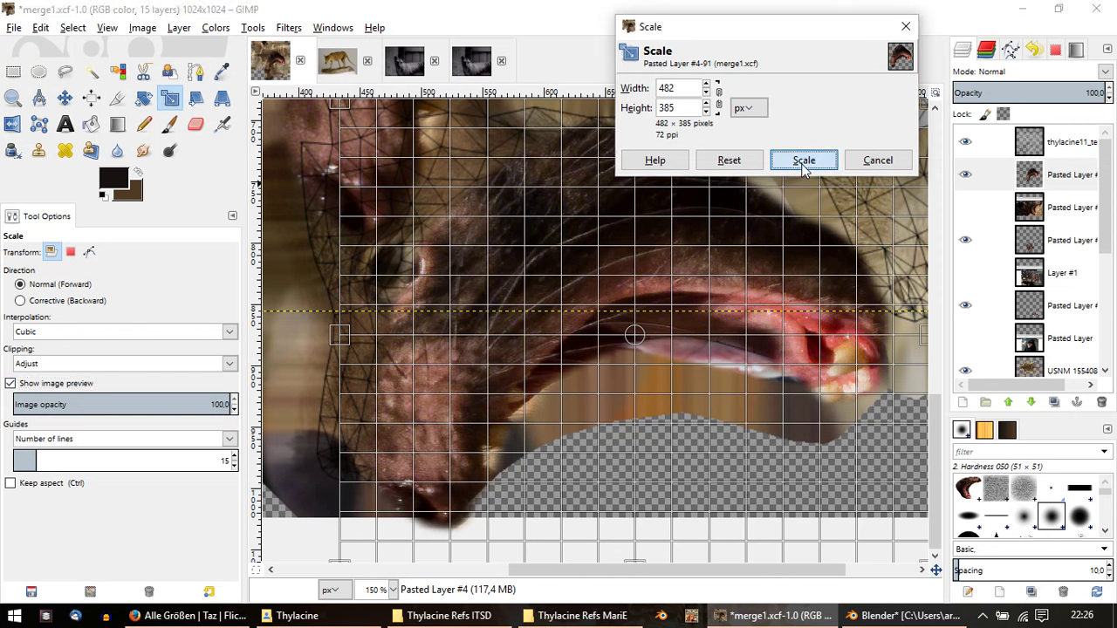
left_click(804, 160)
Step: Tilt the jaws layer by about 6 degrees
left_click(144, 97)
left_click(859, 344)
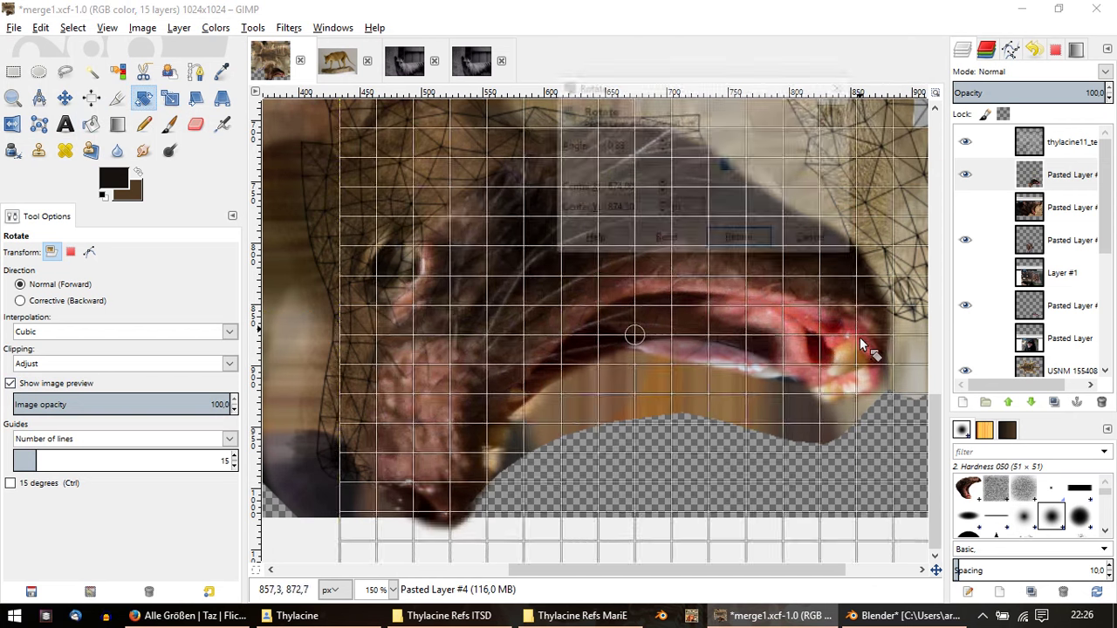
left_click_drag(860, 344, 853, 353)
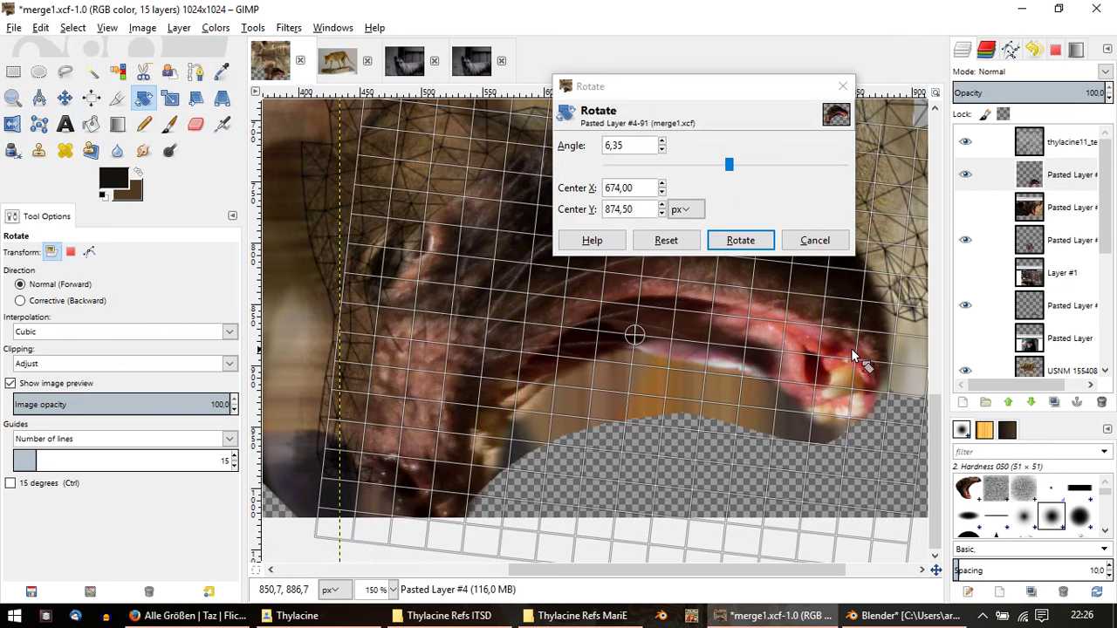
left_click(740, 240)
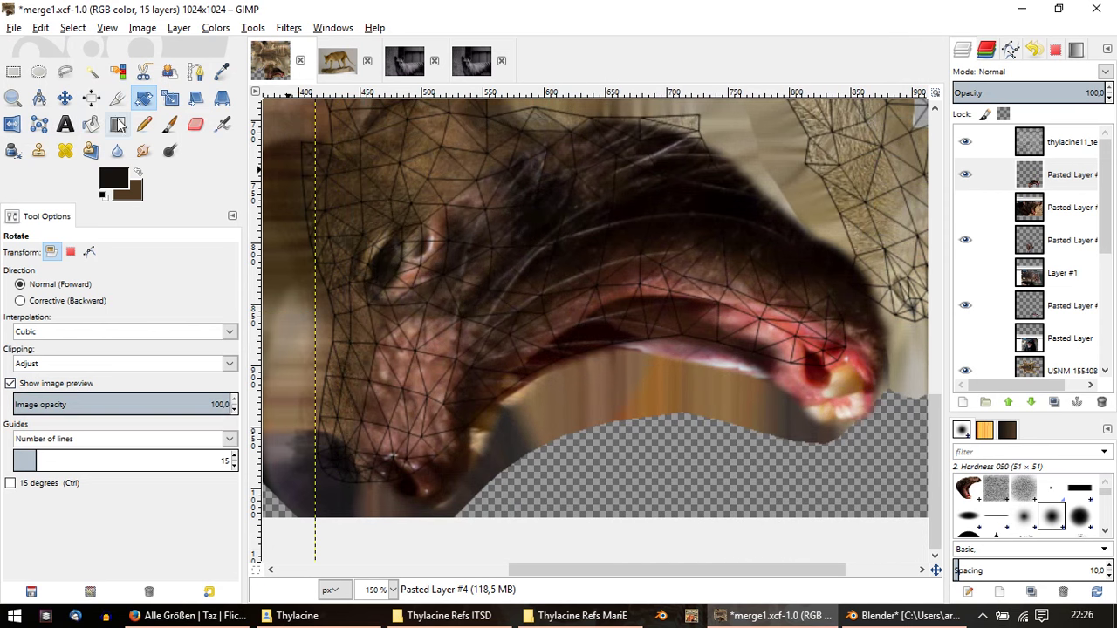
Step: Shift the top pasted mouth layer left onto the thylacine jaw
left_click(65, 97)
left_click_drag(753, 381, 740, 384)
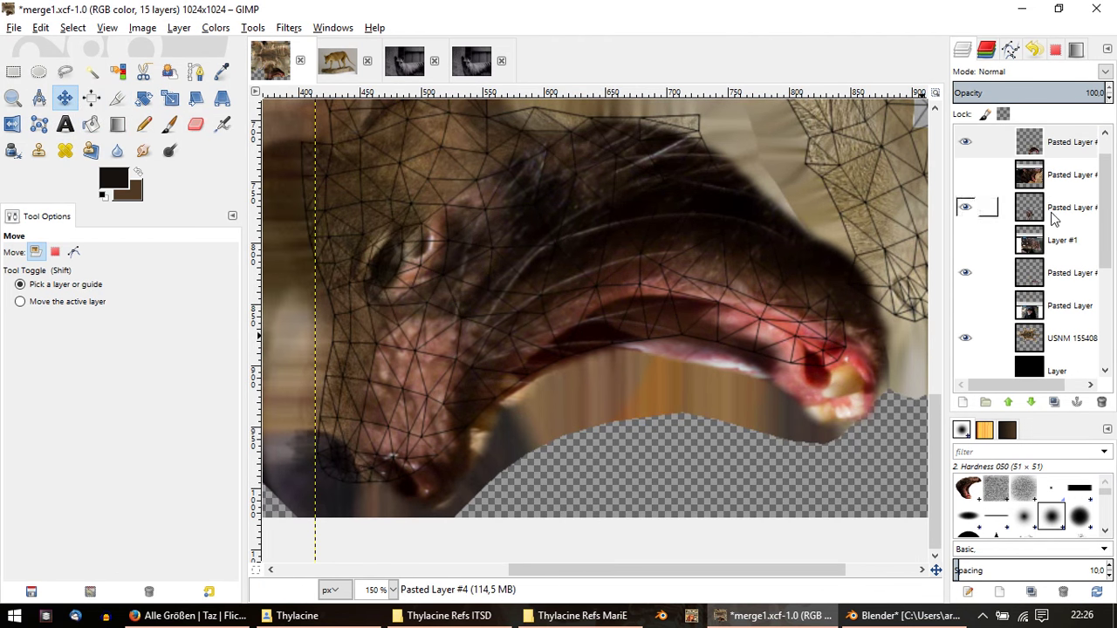
left_click(1069, 141)
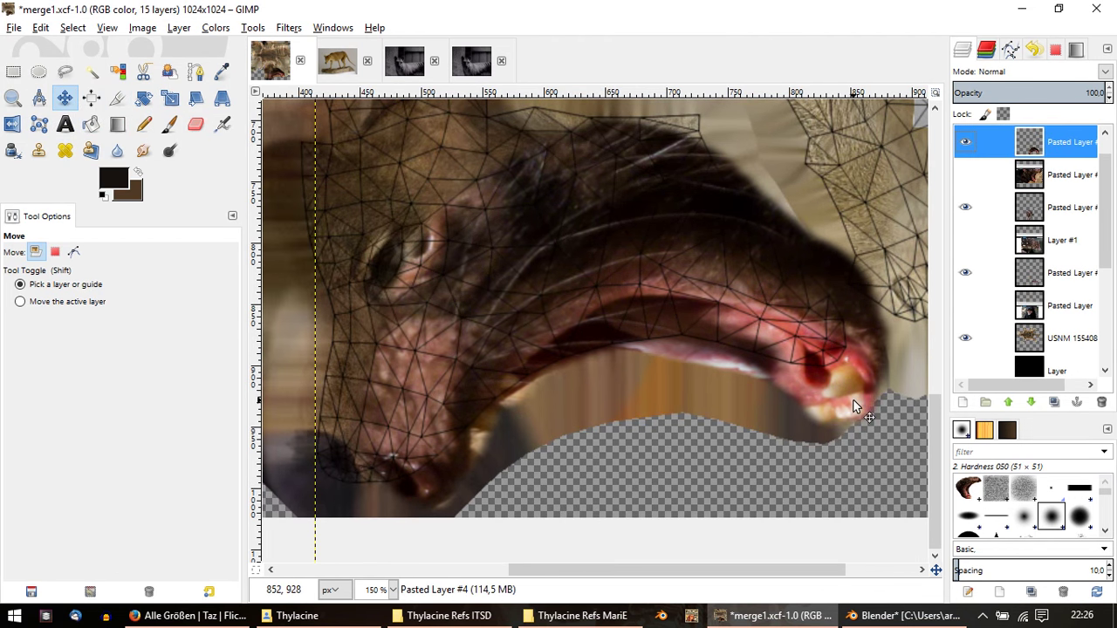
left_click_drag(853, 399, 807, 399)
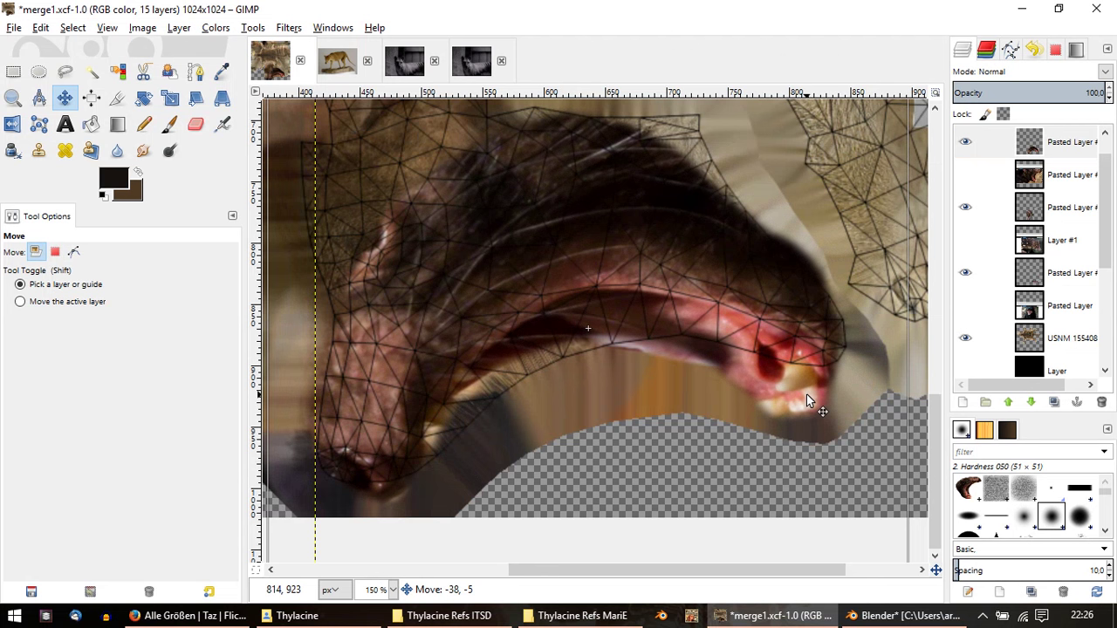
left_click_drag(806, 402, 808, 401)
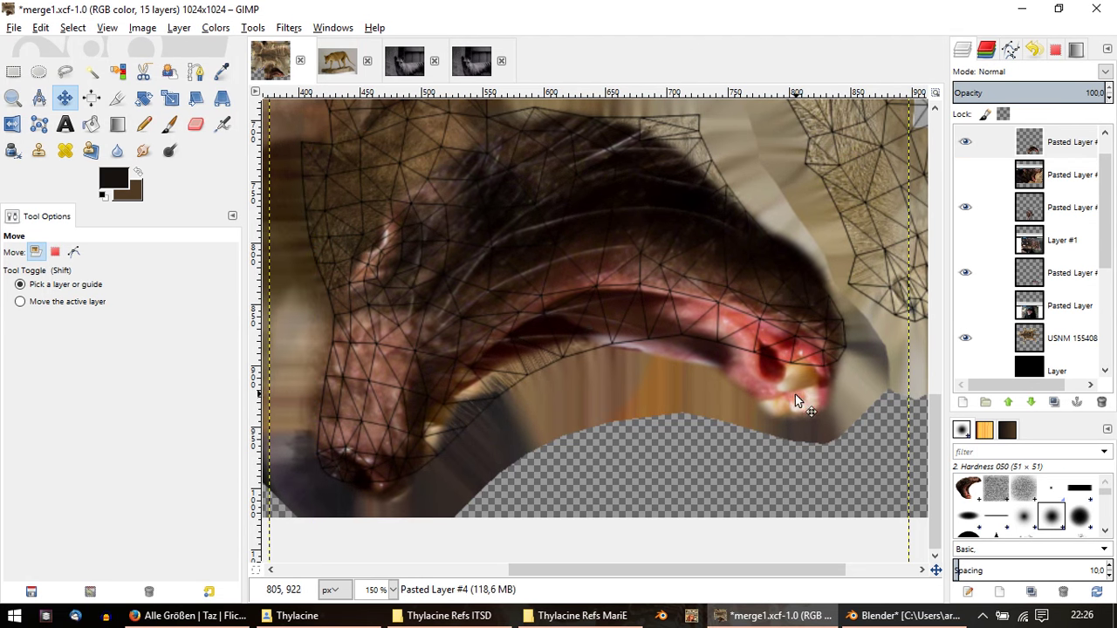
Step: Erase the pasted photo over the upper head and eye using a size-224 eraser at 100 opacity
key("shift+e")
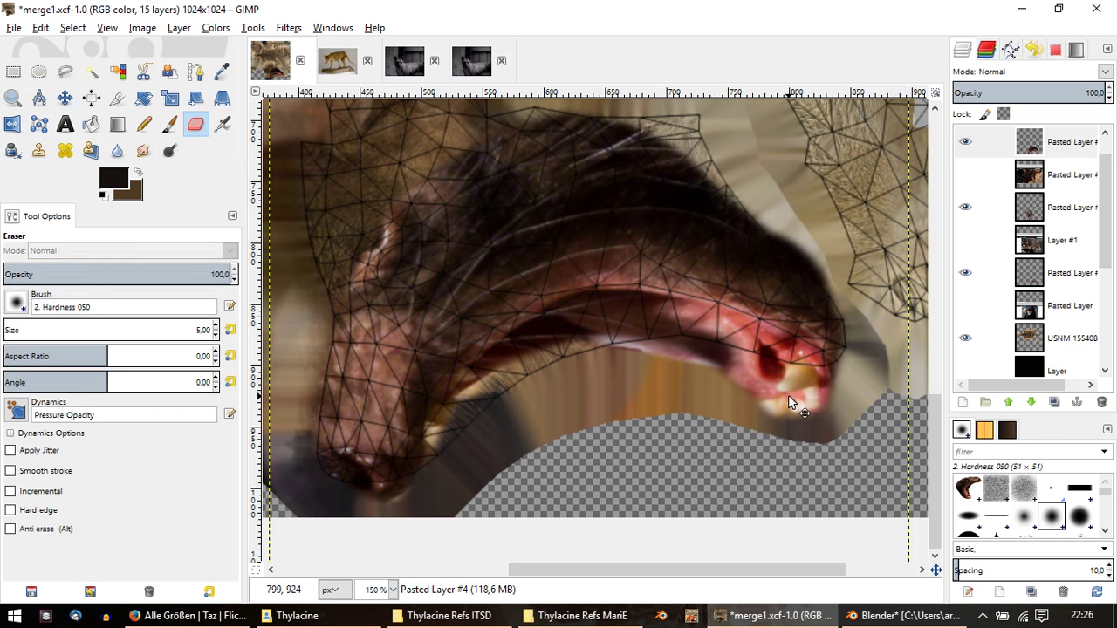
scroll(516, 217, "down", 1, "ctrl")
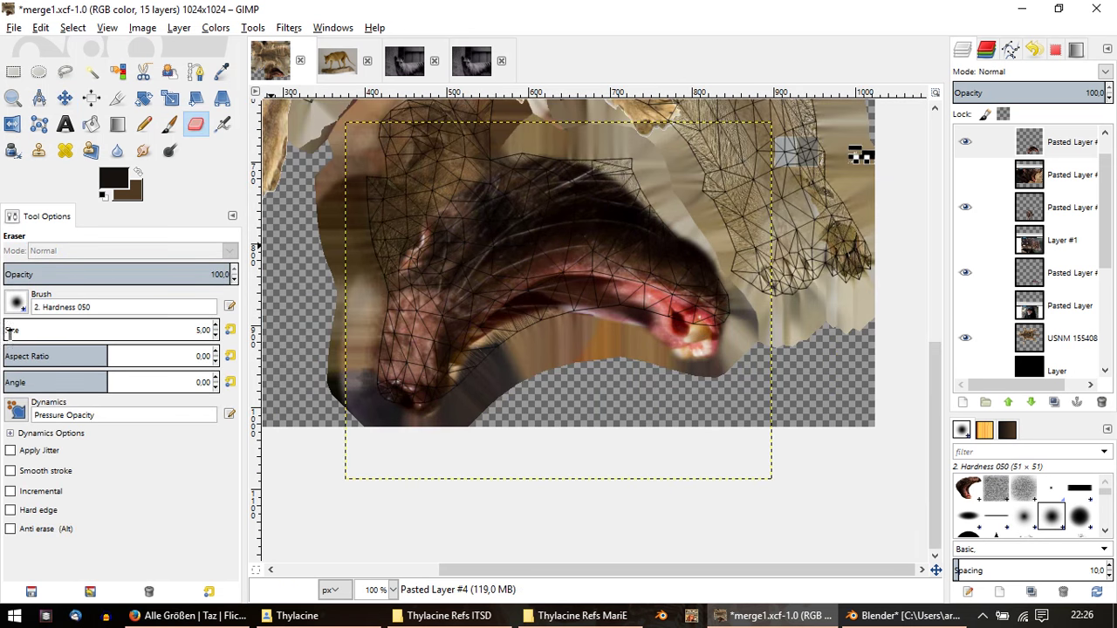
left_click(140, 272)
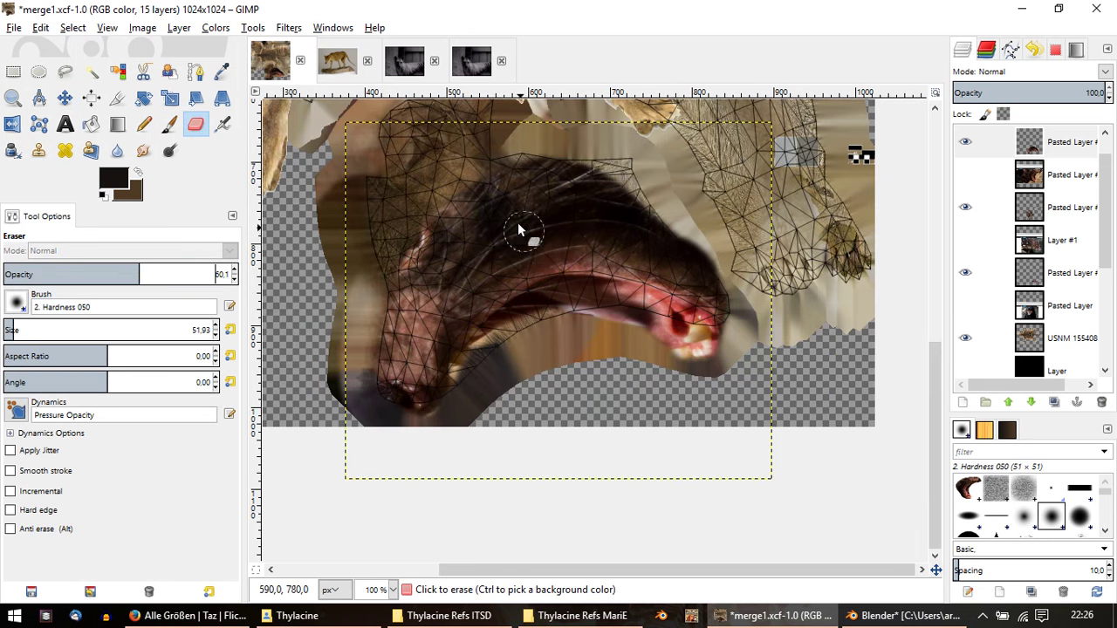
left_click_drag(172, 269, 235, 273)
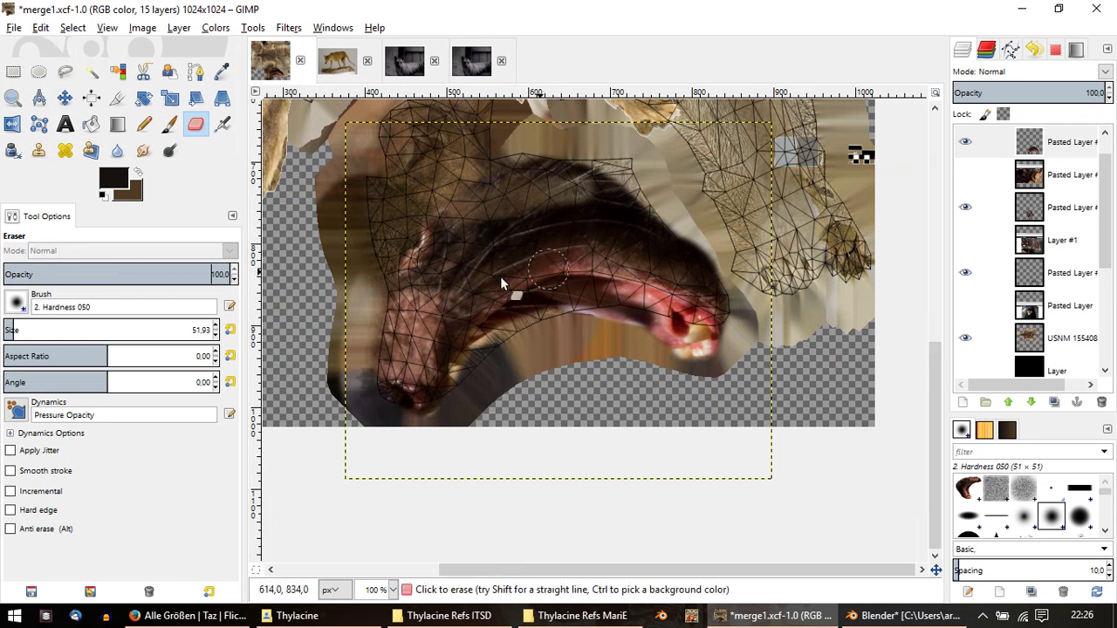
left_click_drag(11, 330, 50, 330)
mouse_move(560, 175)
left_mouse_down()
mouse_move(592, 152)
mouse_move(801, 248)
left_mouse_up()
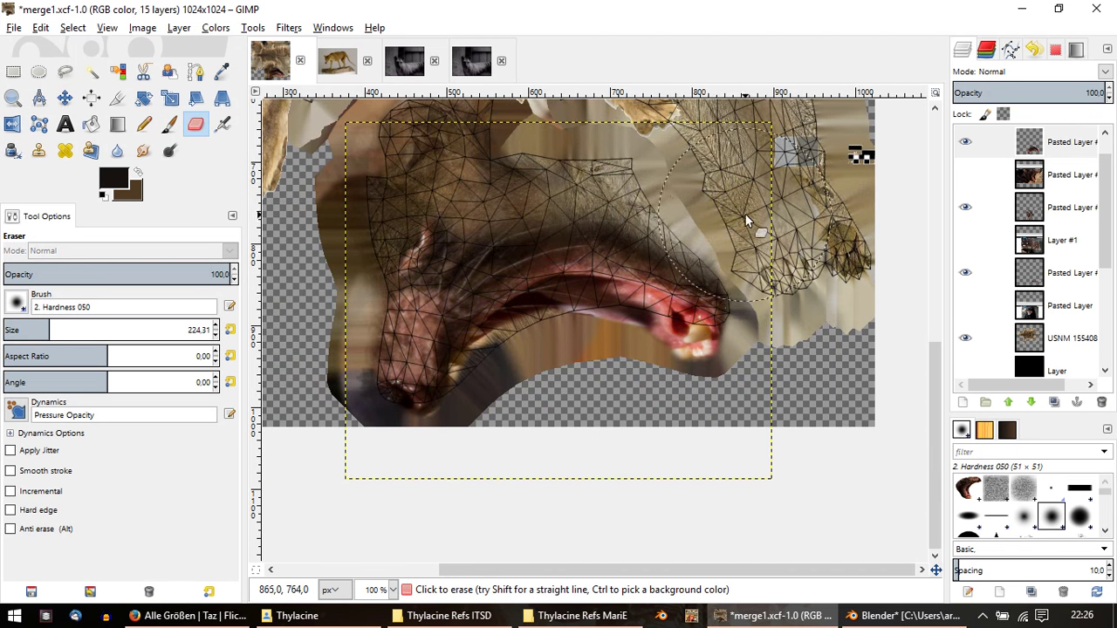
left_click_drag(460, 184, 375, 282)
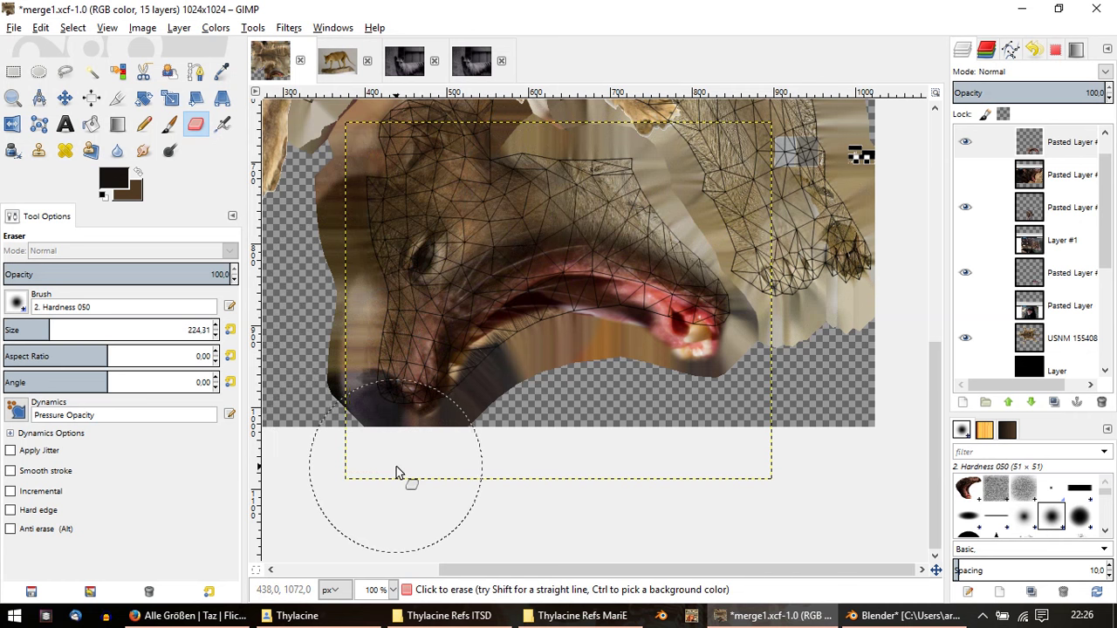
scroll(515, 489, "up", 2, "ctrl")
scroll(529, 358, "up", 2)
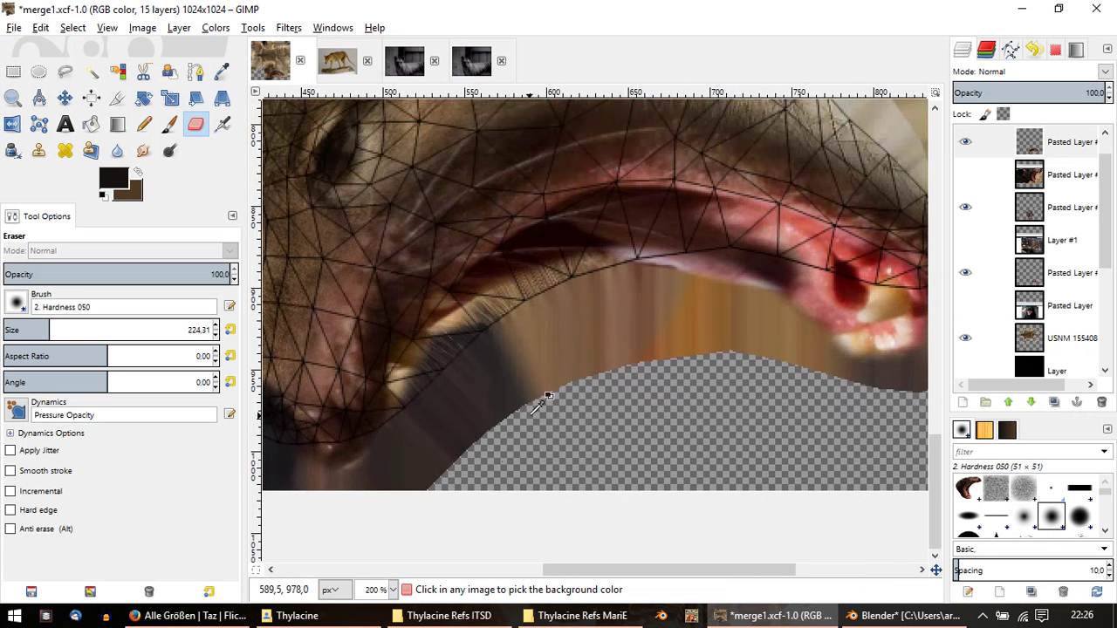
scroll(519, 428, "up", 1)
Step: Clone lip texture over the dark shadow below the mouth with a small brush at 44.6 opacity
key("c")
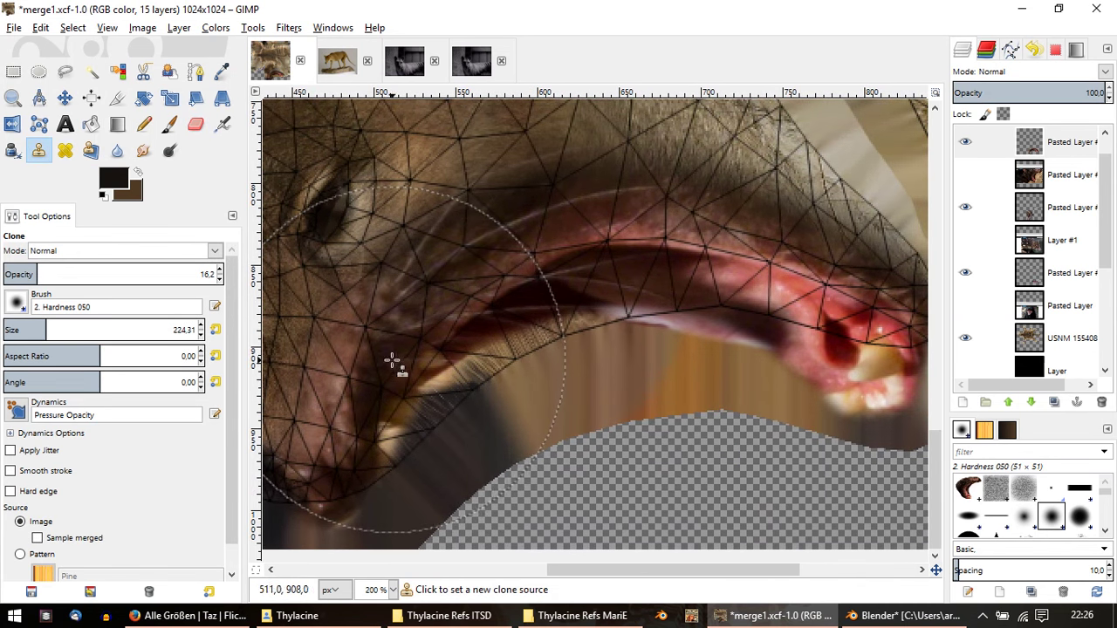
left_click(14, 330)
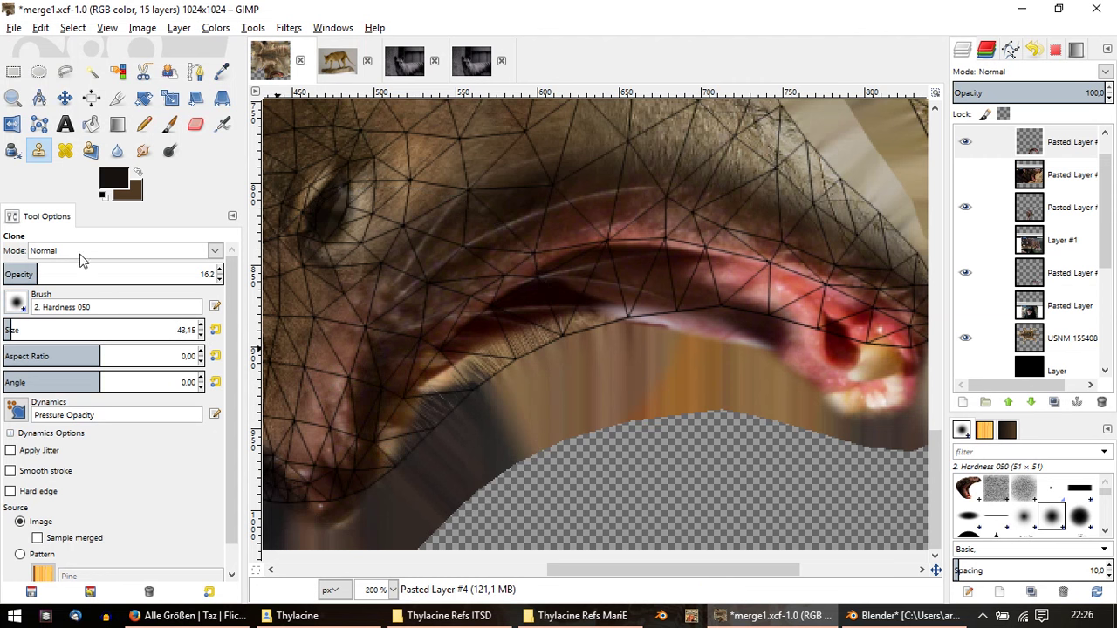
left_click(97, 276)
left_click_drag(97, 276, 99, 276)
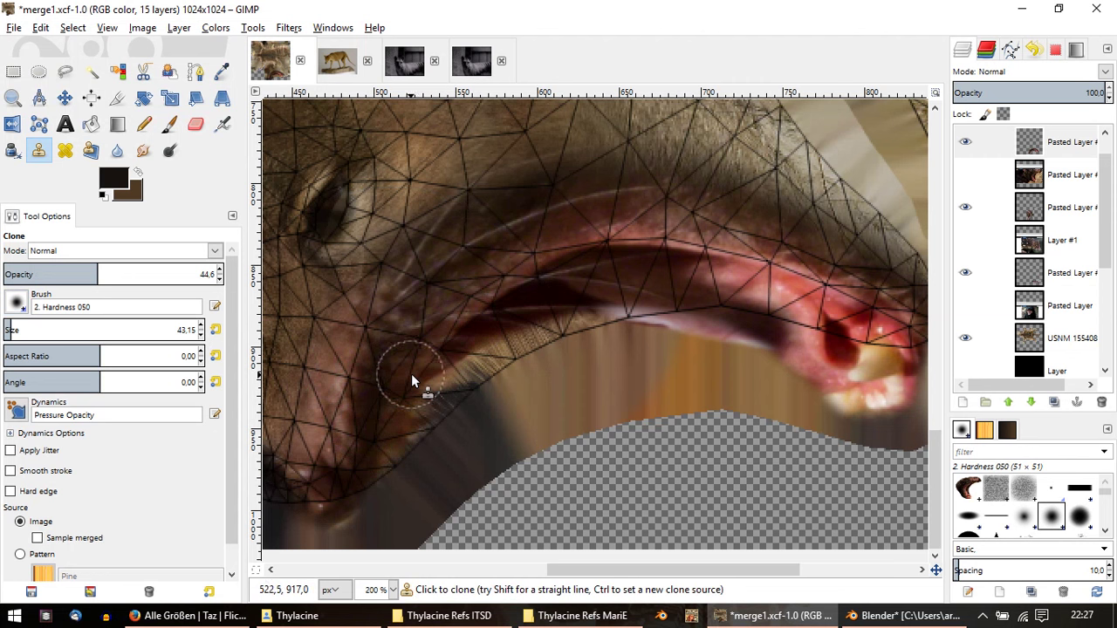
left_click_drag(433, 389, 582, 354)
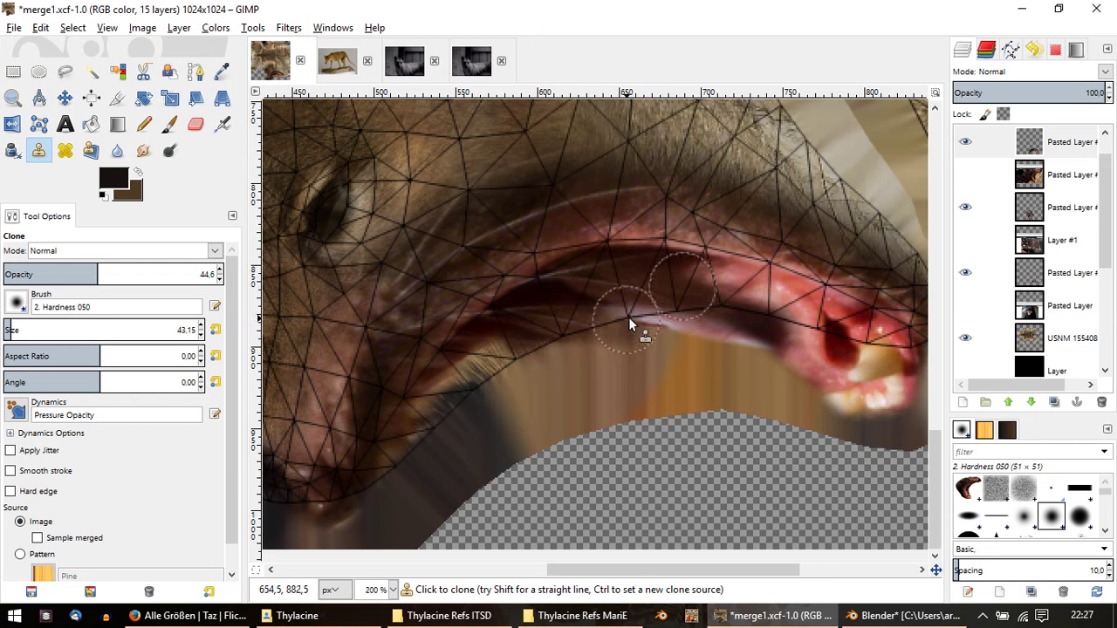
left_click(732, 293, "ctrl")
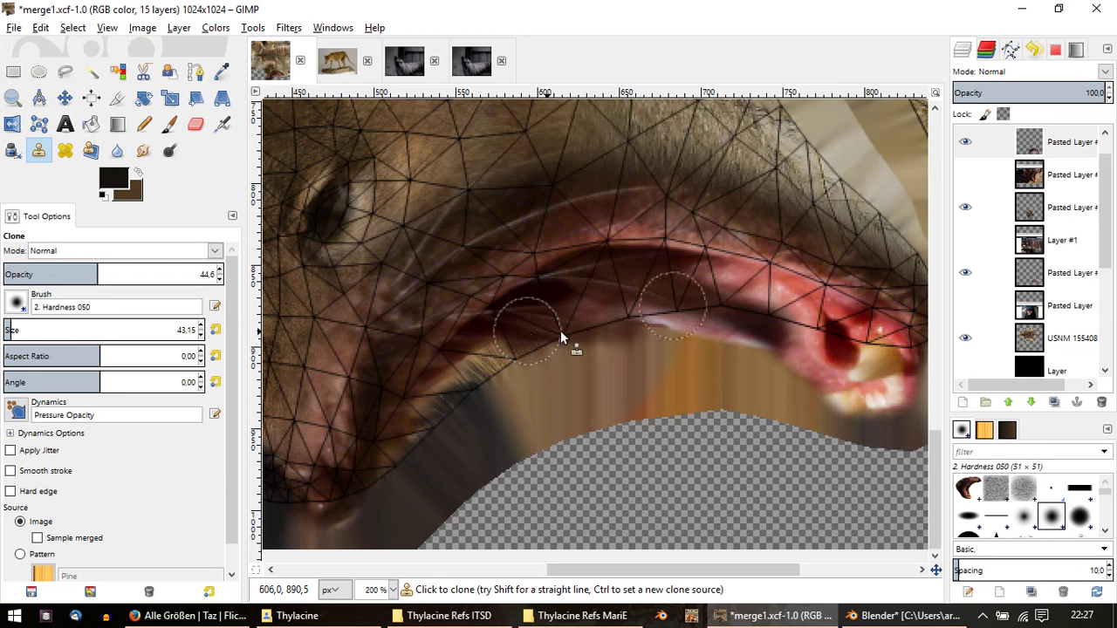
scroll(757, 329, "down", 1, "ctrl")
middle_click_drag(757, 329, 730, 358)
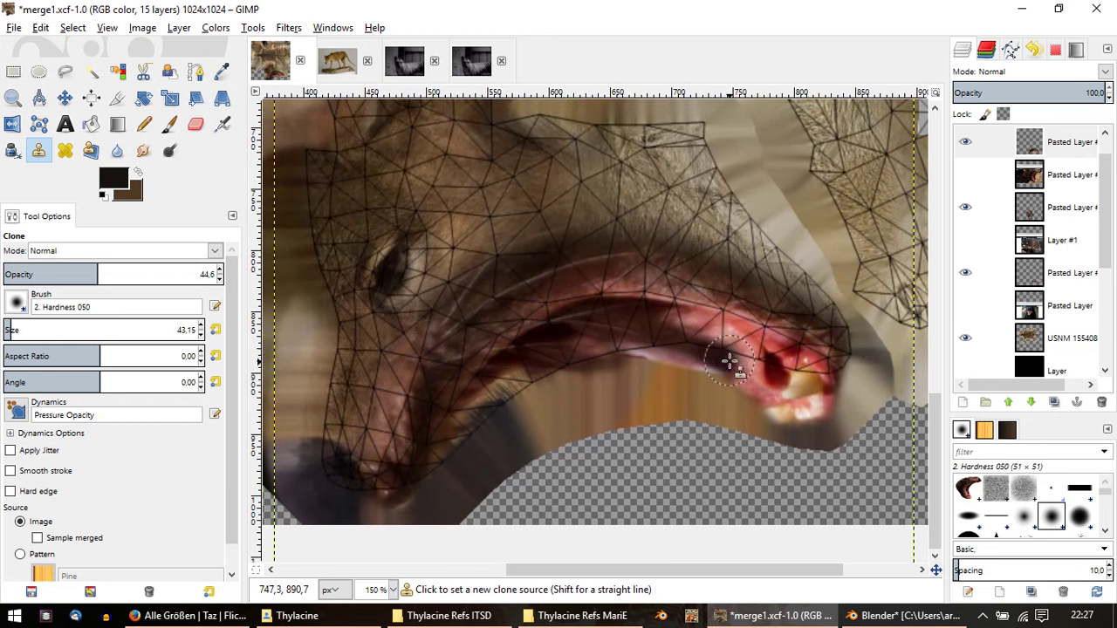
left_click(1036, 149)
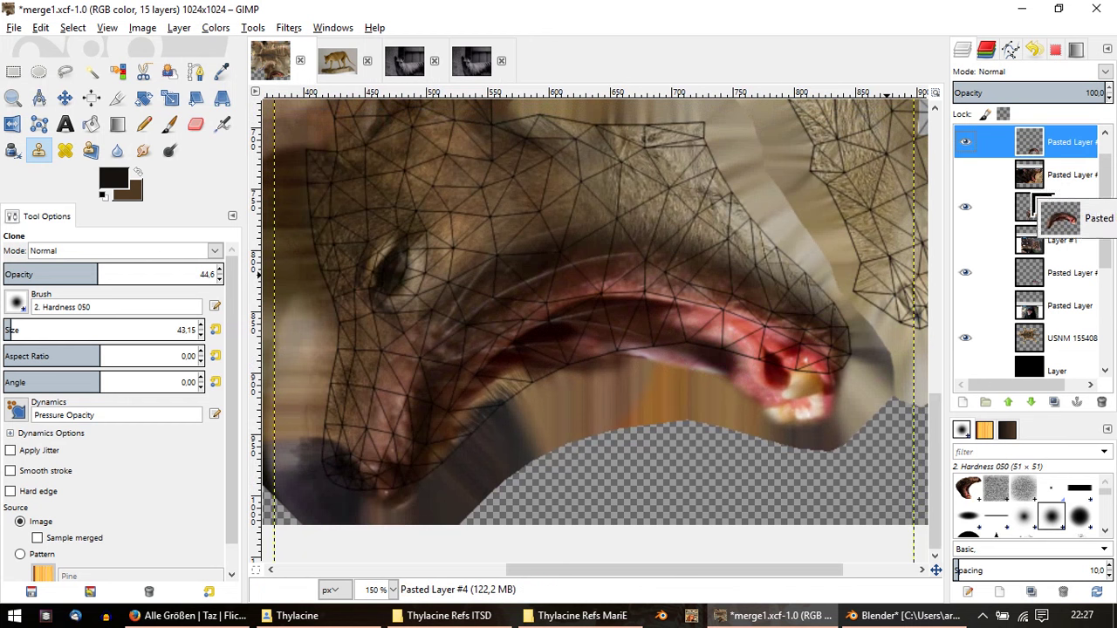
right_click(1037, 148)
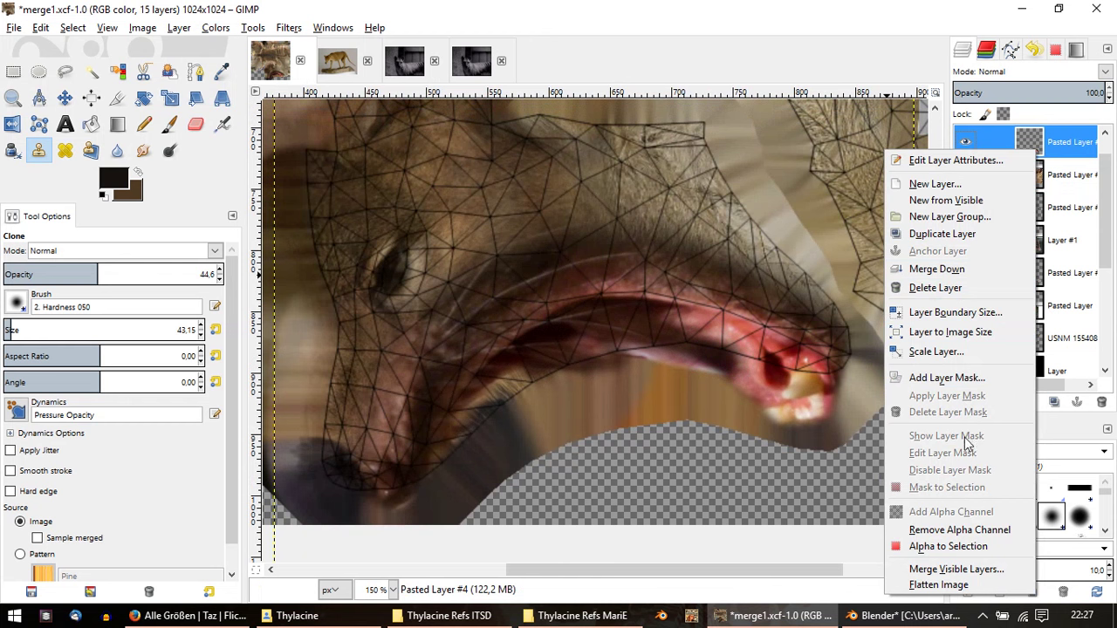
left_click(1105, 71)
left_click(1105, 72)
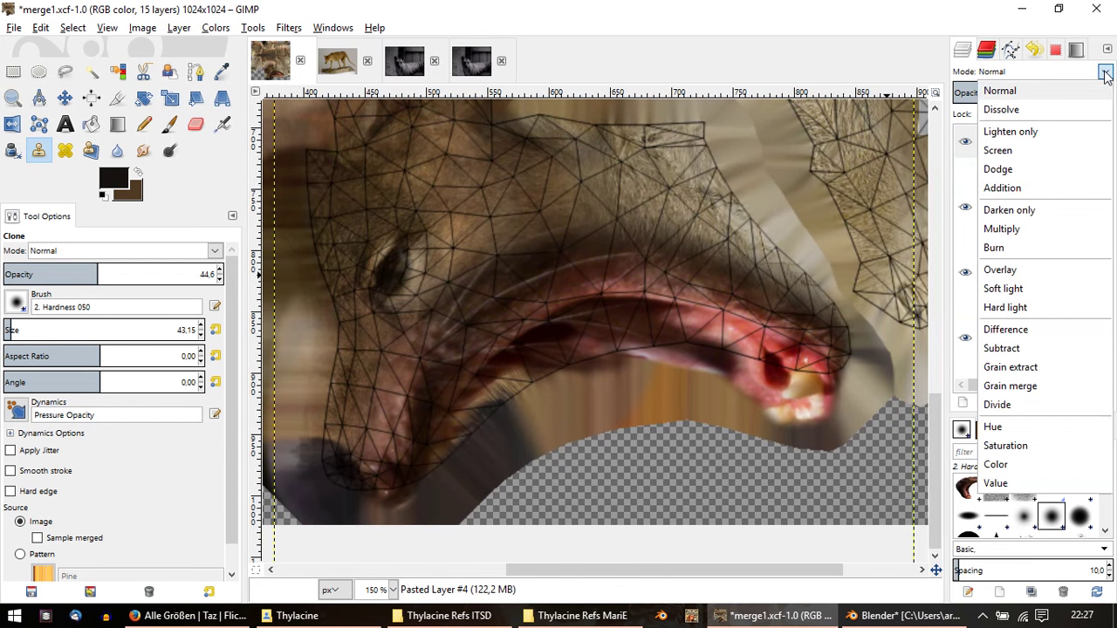
left_click(1013, 230)
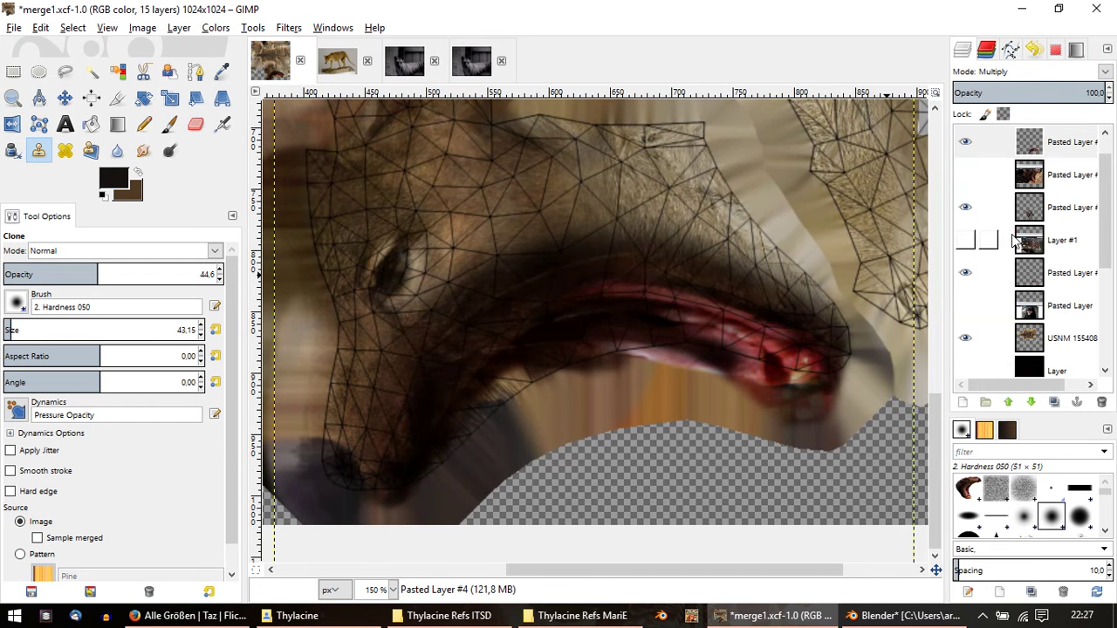
scroll(1026, 207, "up", 1)
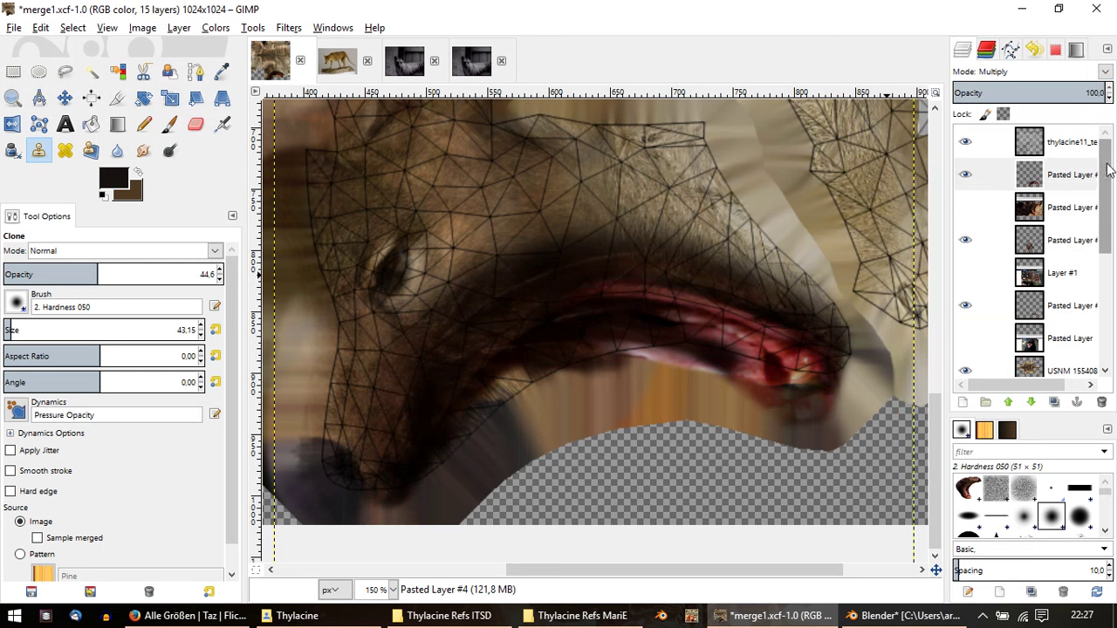
left_click(1105, 72)
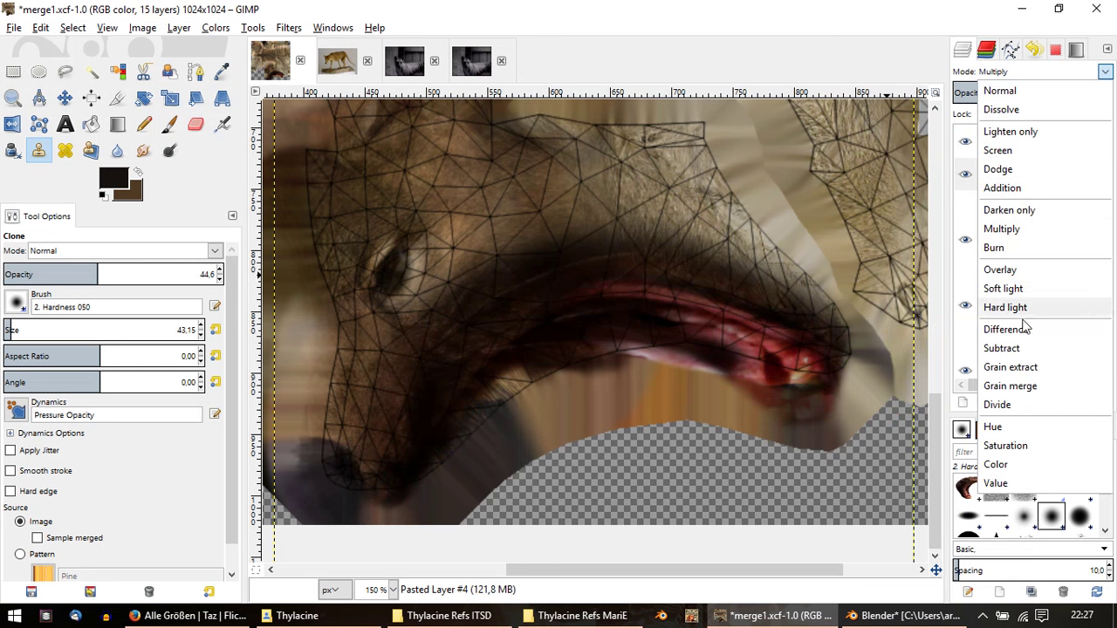
left_click(986, 271)
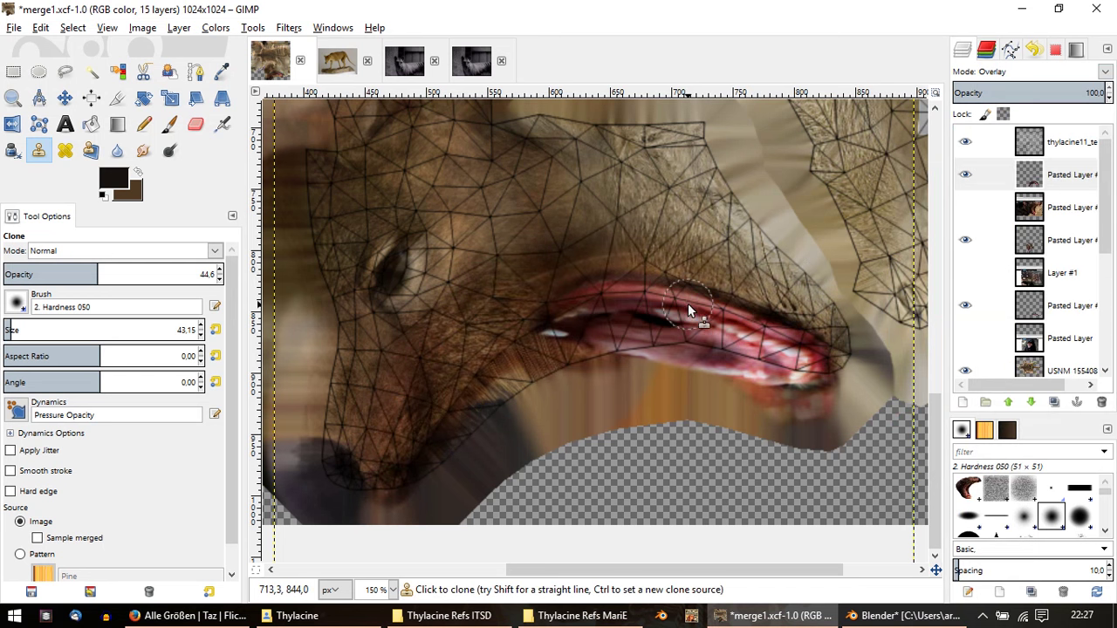
left_click(1106, 73)
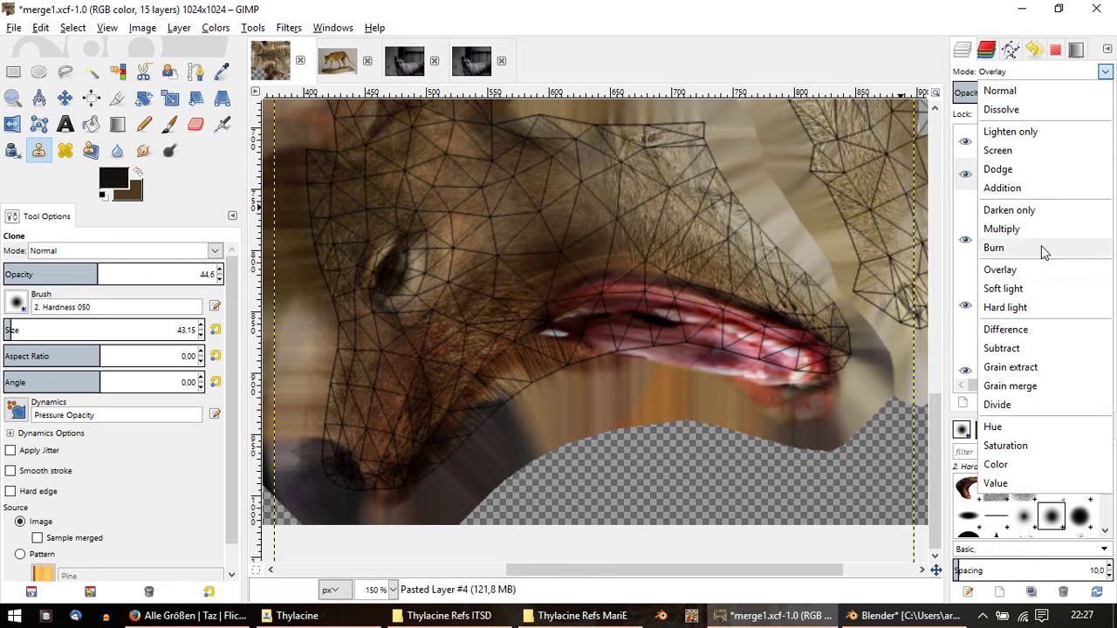
left_click(1006, 309)
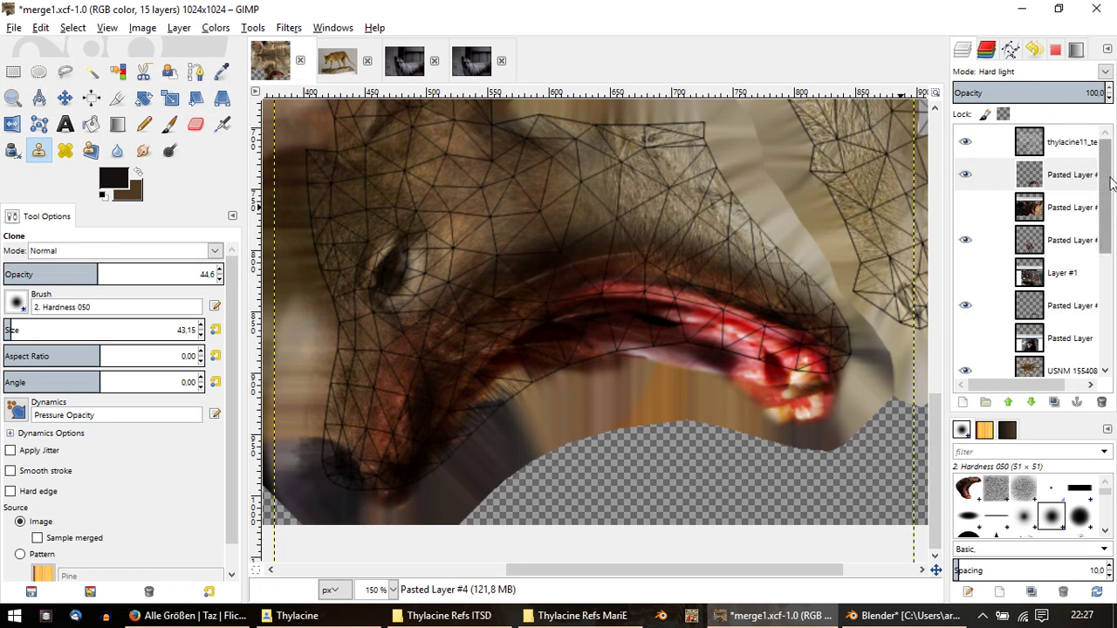
left_click(1105, 71)
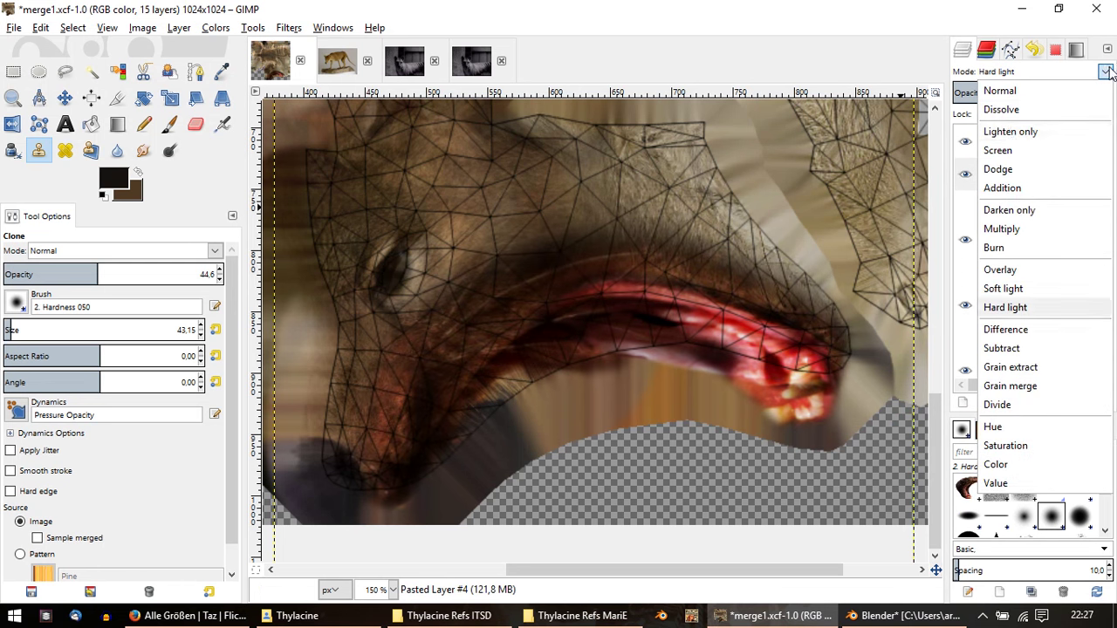
left_click(1003, 87)
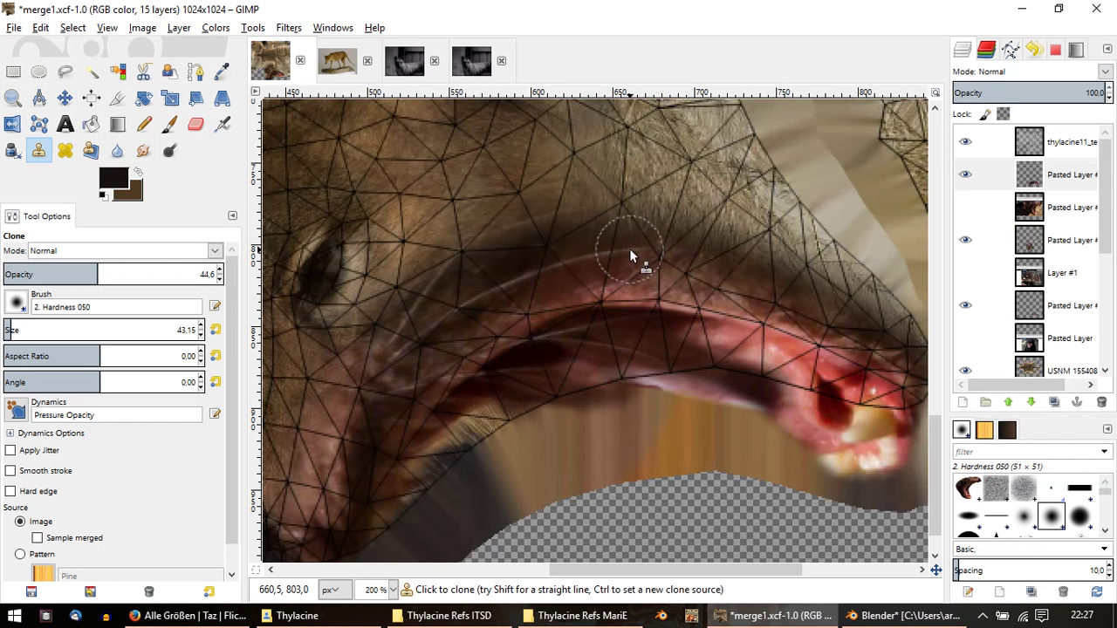
Step: Fade the pasted lip, muzzle and chin edges with the eraser at about 21.6 opacity
key("shift+e")
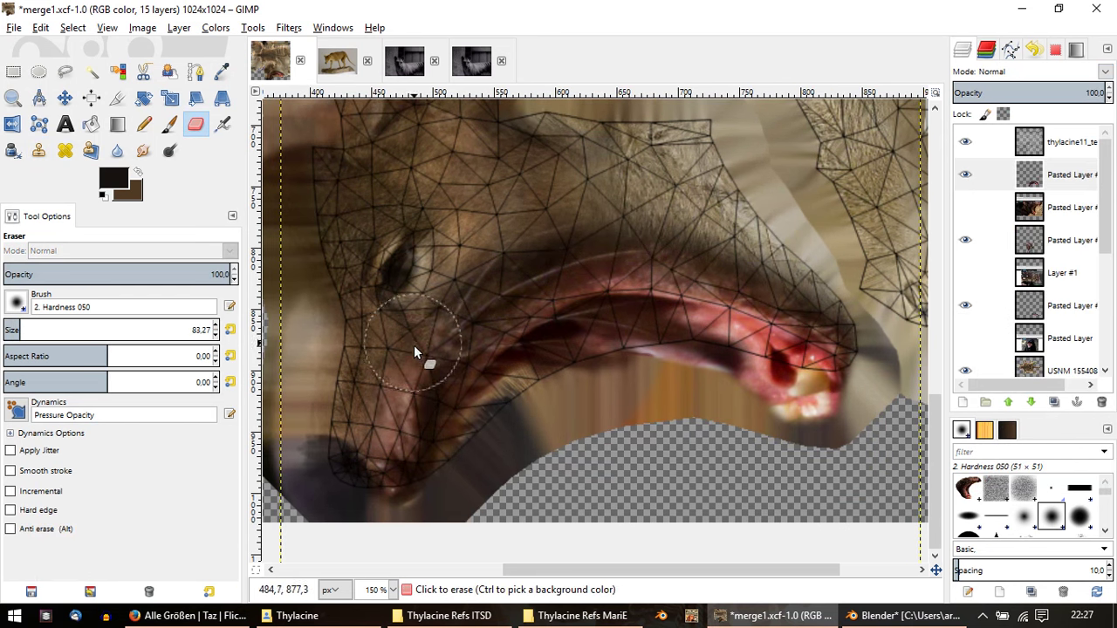
left_click(53, 278)
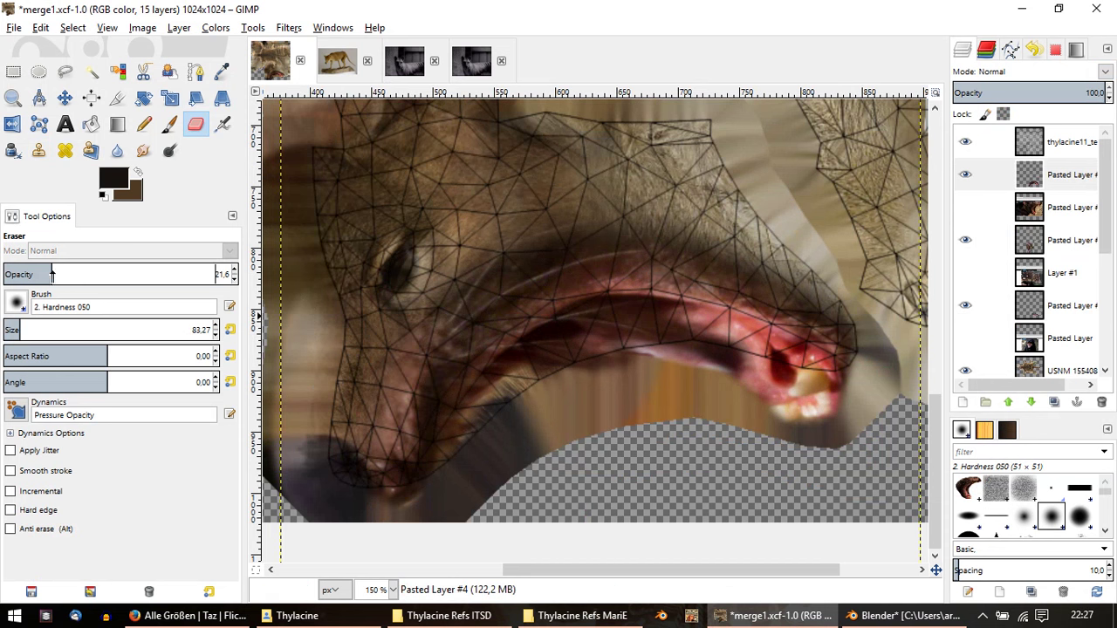
mouse_move(448, 328)
left_mouse_down()
mouse_move(565, 234)
mouse_move(456, 312)
mouse_move(580, 249)
mouse_move(660, 227)
mouse_move(529, 243)
mouse_move(713, 242)
left_mouse_up()
left_click_drag(811, 287, 879, 337)
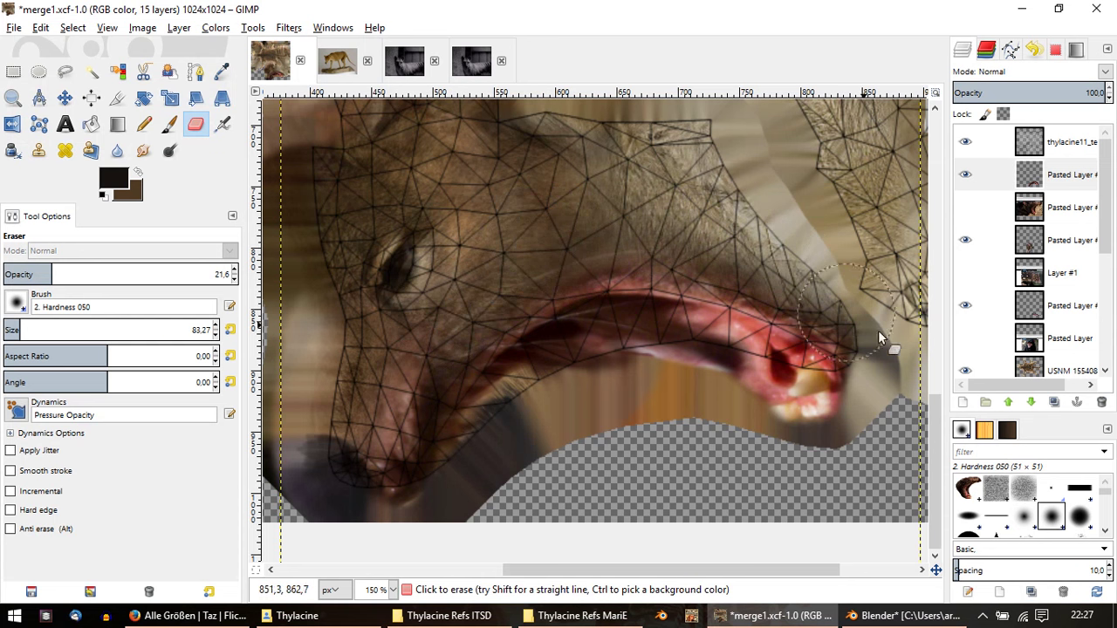
left_click_drag(731, 260, 800, 275)
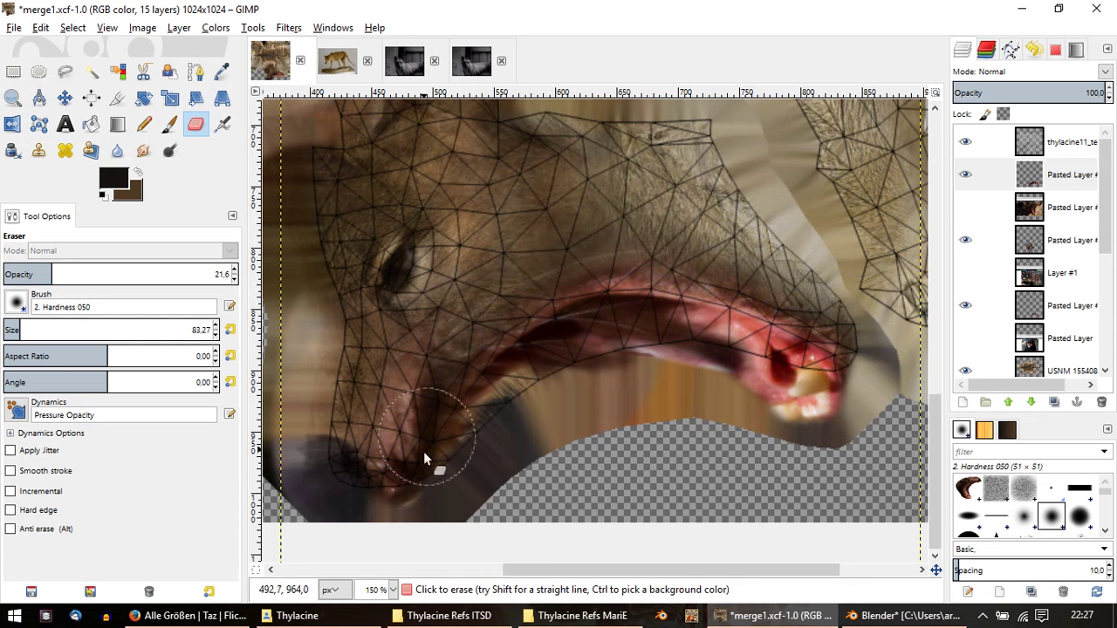
mouse_move(424, 451)
left_mouse_down()
mouse_move(406, 370)
mouse_move(404, 421)
mouse_move(401, 361)
mouse_move(428, 343)
left_mouse_up()
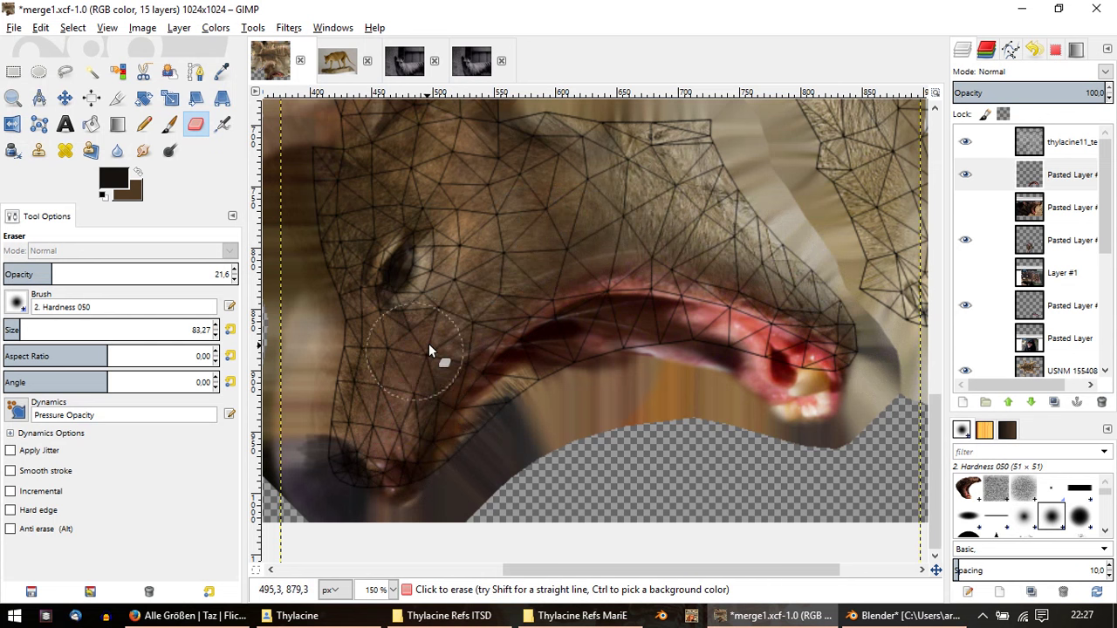
mouse_move(414, 397)
left_mouse_down()
mouse_move(369, 475)
mouse_move(390, 489)
mouse_move(371, 453)
mouse_move(369, 468)
mouse_move(417, 405)
left_mouse_up()
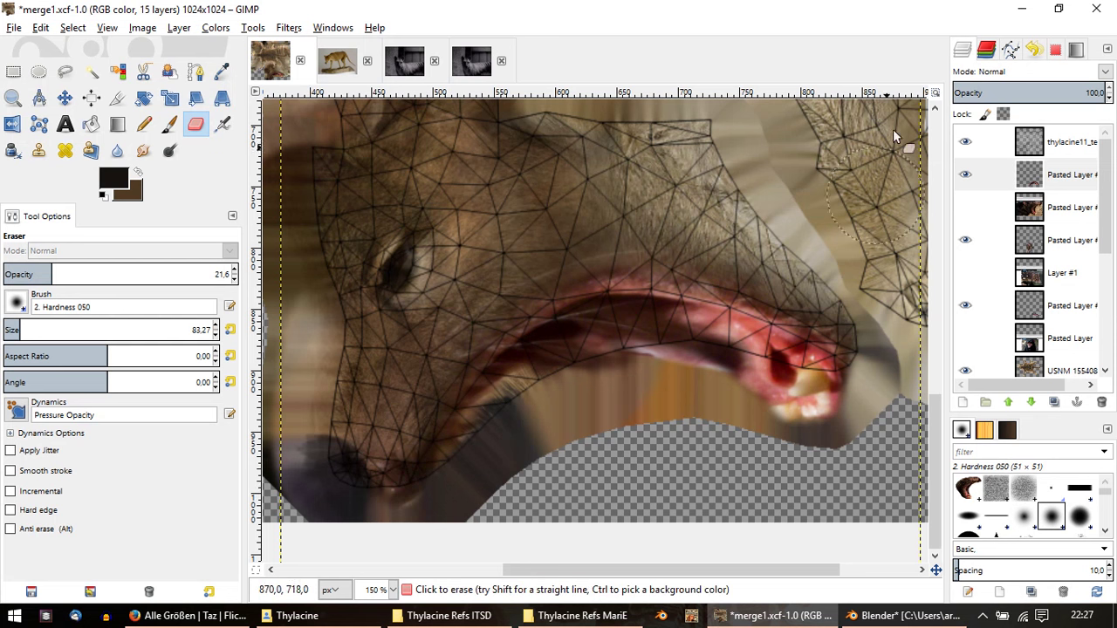
Step: Hide the mesh wireframe overlay and export the texture as merge2.png
left_click(966, 141)
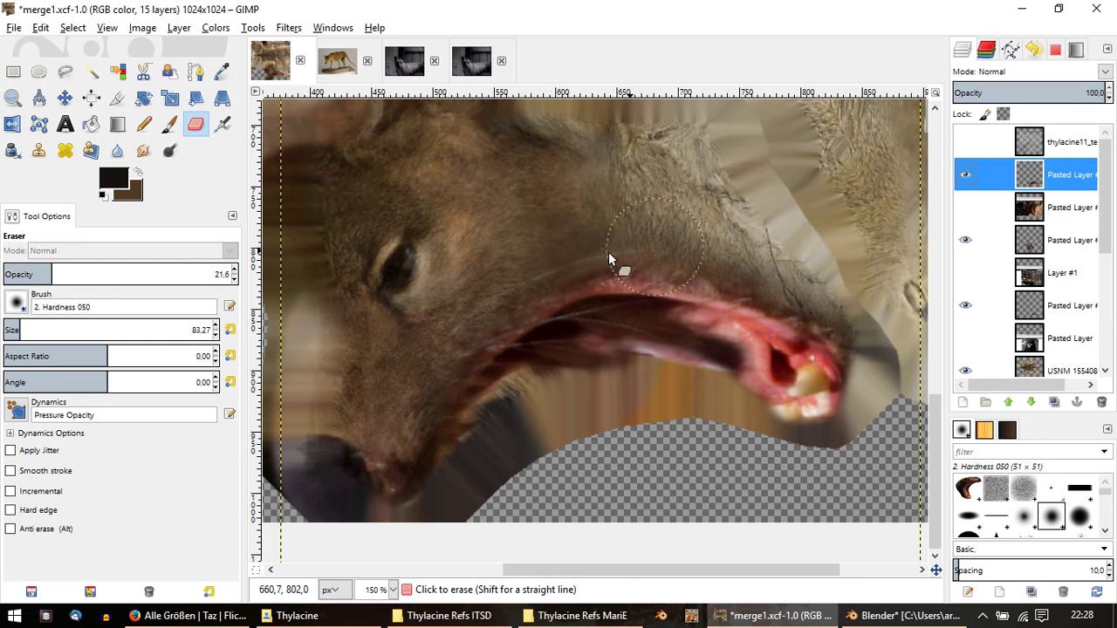
left_click(463, 310)
scroll(733, 231, "down", 1, "ctrl")
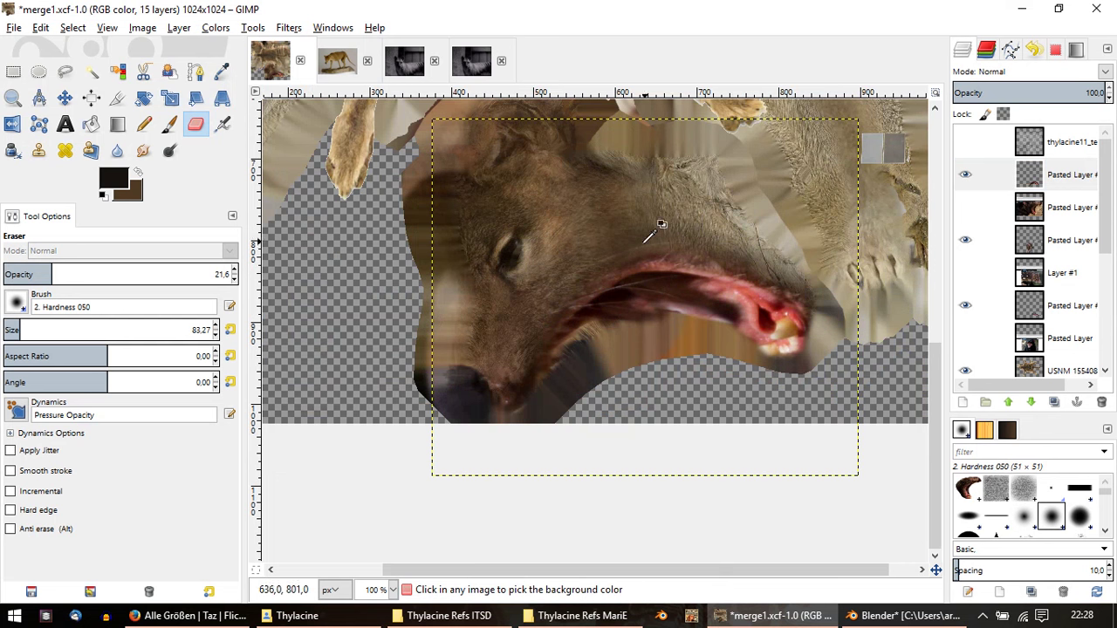
scroll(655, 231, "down", 1, "ctrl")
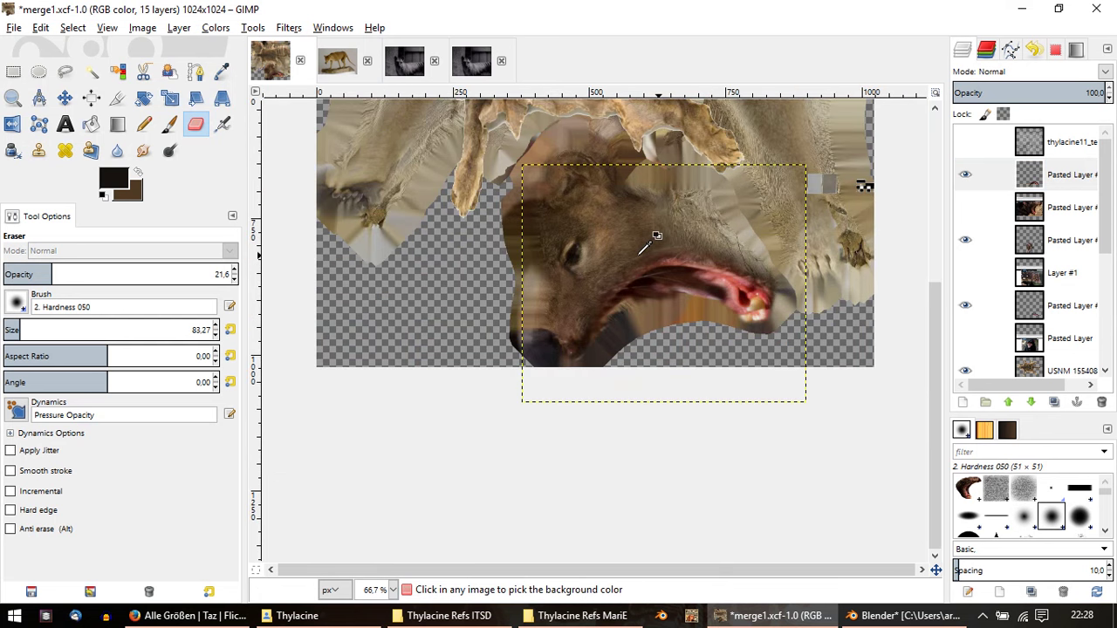
scroll(659, 242, "up", 2, "ctrl")
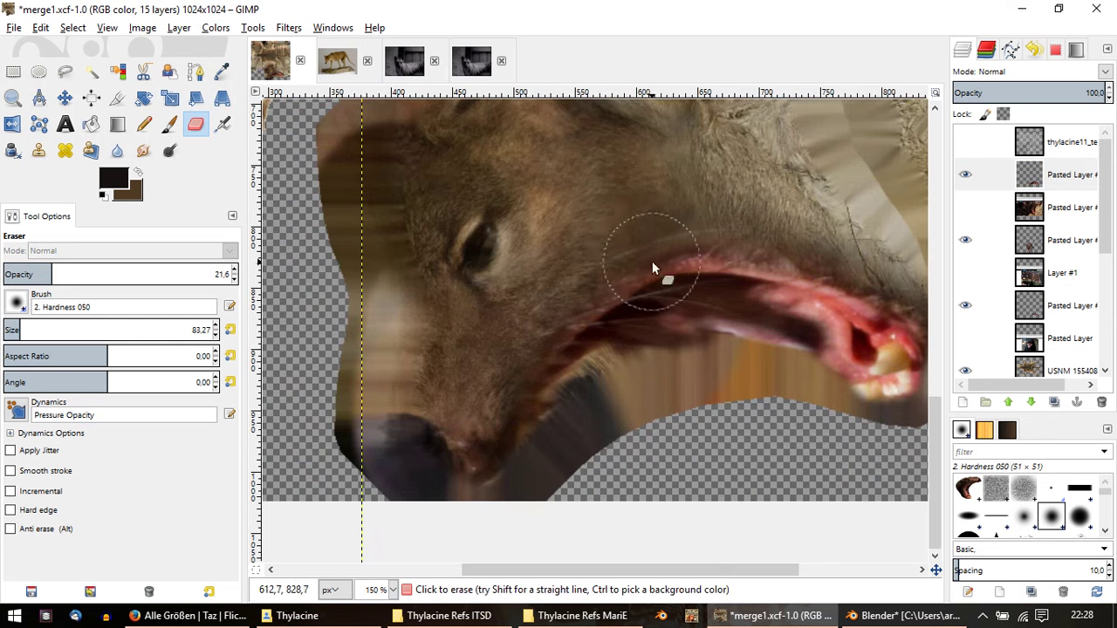
left_click(14, 27)
left_click(52, 229)
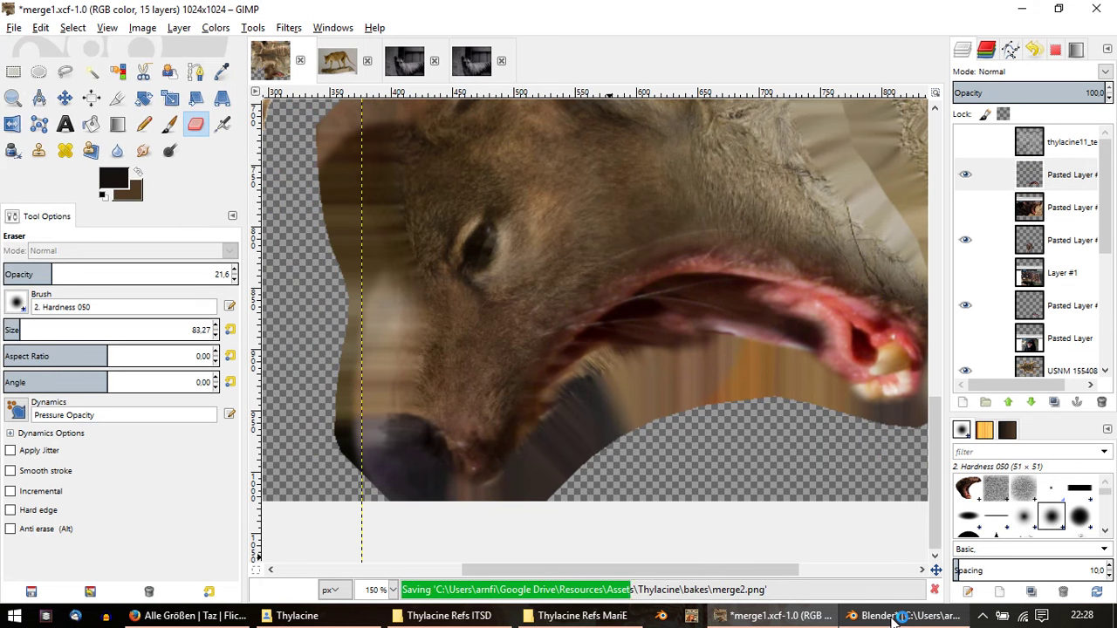
mouse_move(905, 616)
left_click(894, 616)
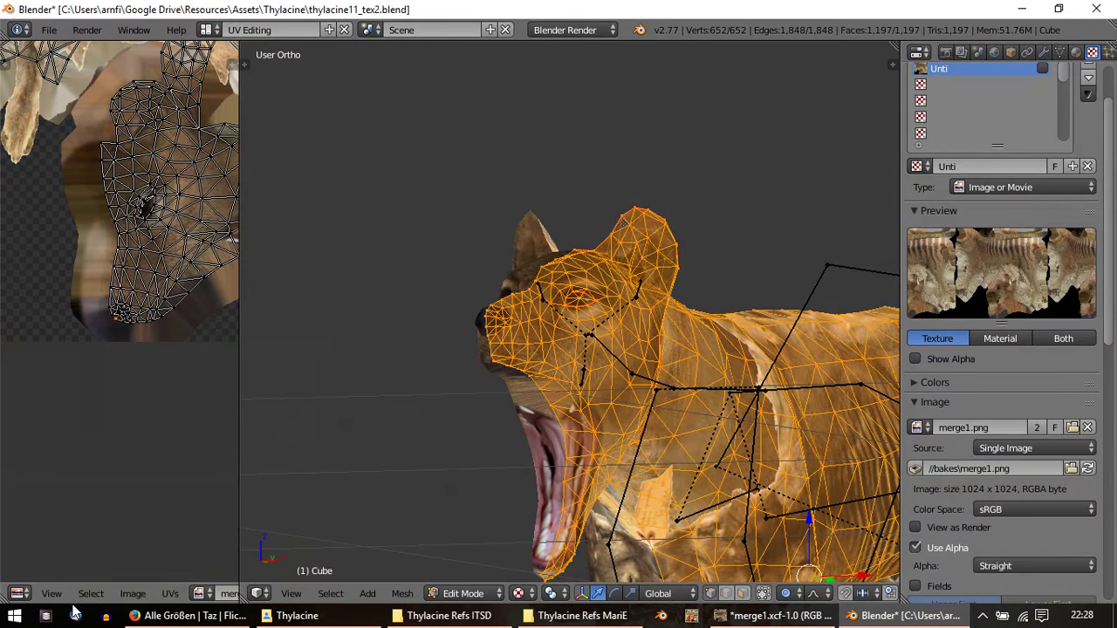
Step: Return to Object Mode and reload the edited texture image
key("Tab")
left_click(91, 594)
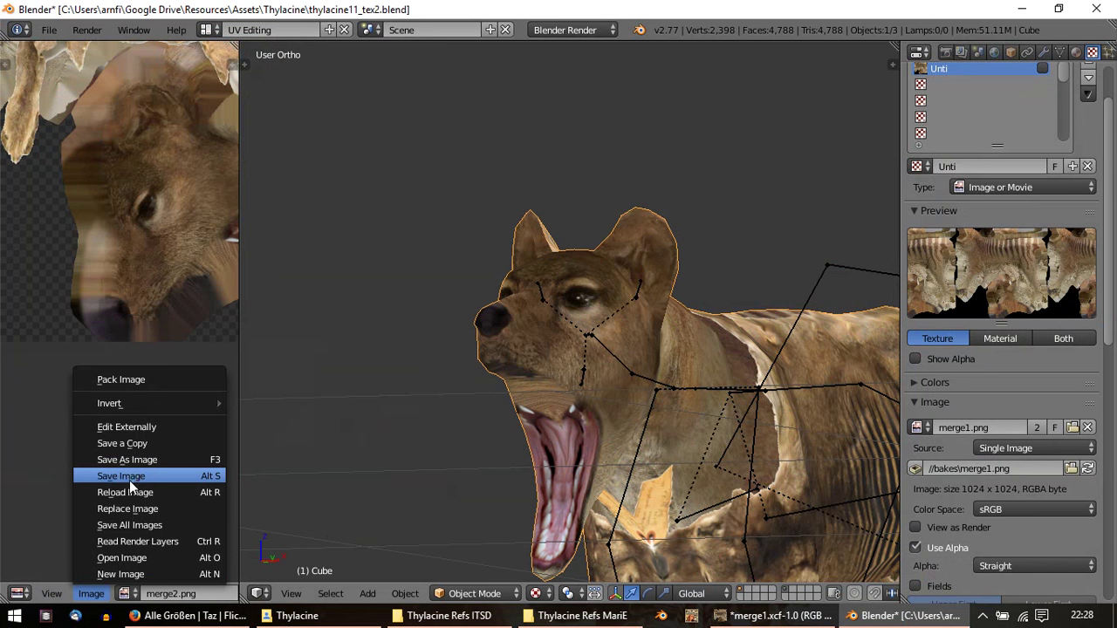
left_click(129, 490)
Step: Orbit around the thylacine head to inspect the open jaw from several sides, then go back to GIMP
mouse_move(527, 350)
middle_mouse_down()
mouse_move(384, 356)
mouse_move(415, 367)
mouse_move(370, 374)
mouse_move(671, 384)
middle_mouse_up()
scroll(416, 374, "up", 1)
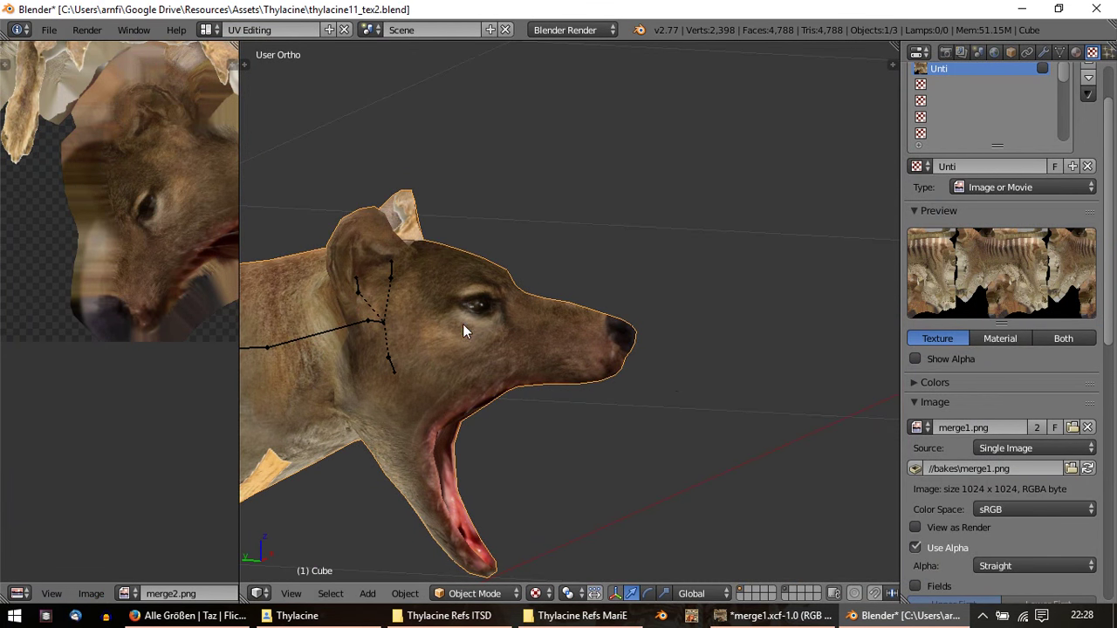
mouse_move(463, 325)
middle_mouse_down()
mouse_move(383, 307)
mouse_move(314, 329)
mouse_move(346, 387)
mouse_move(533, 317)
middle_mouse_up()
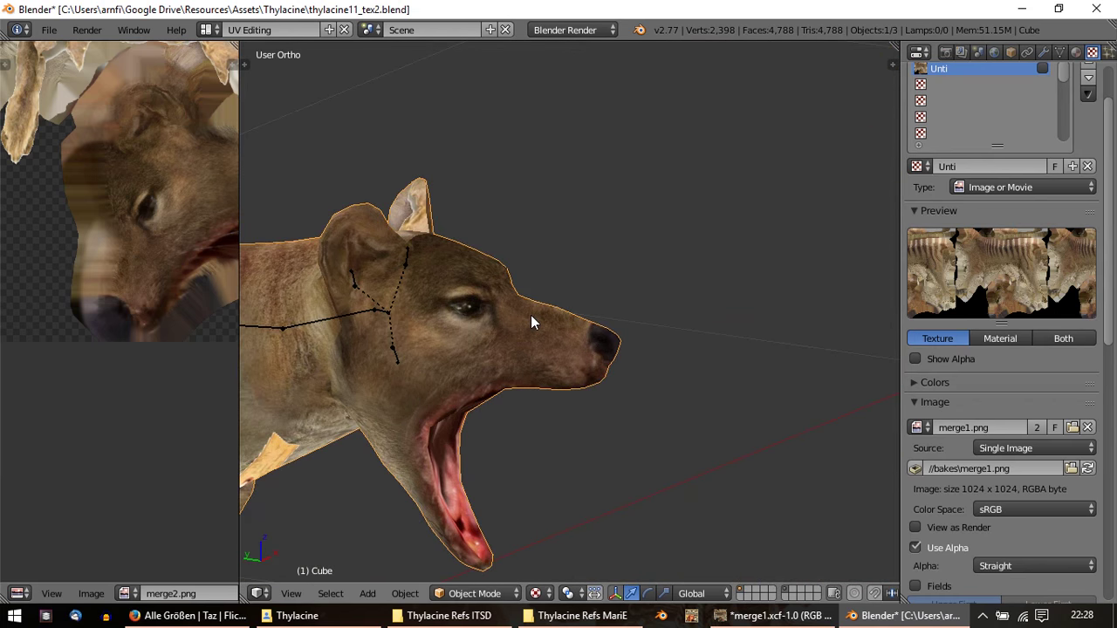
mouse_move(532, 316)
middle_mouse_down()
mouse_move(514, 320)
mouse_move(513, 184)
middle_mouse_up()
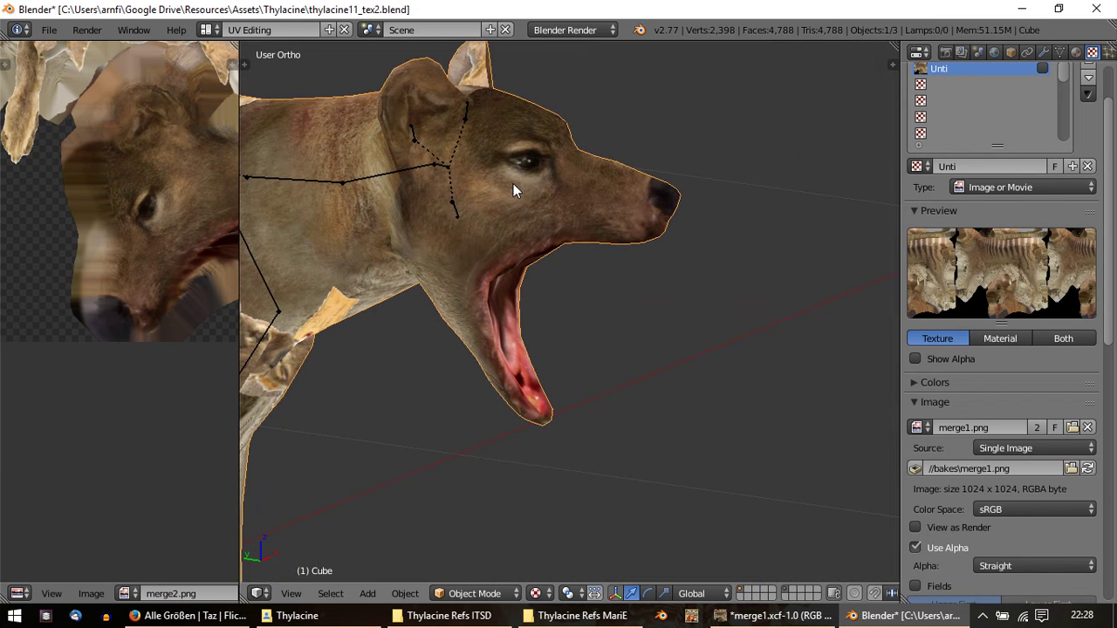
mouse_move(408, 169)
middle_mouse_down()
mouse_move(351, 142)
mouse_move(270, 138)
mouse_move(874, 177)
mouse_move(560, 242)
mouse_move(553, 233)
middle_mouse_up()
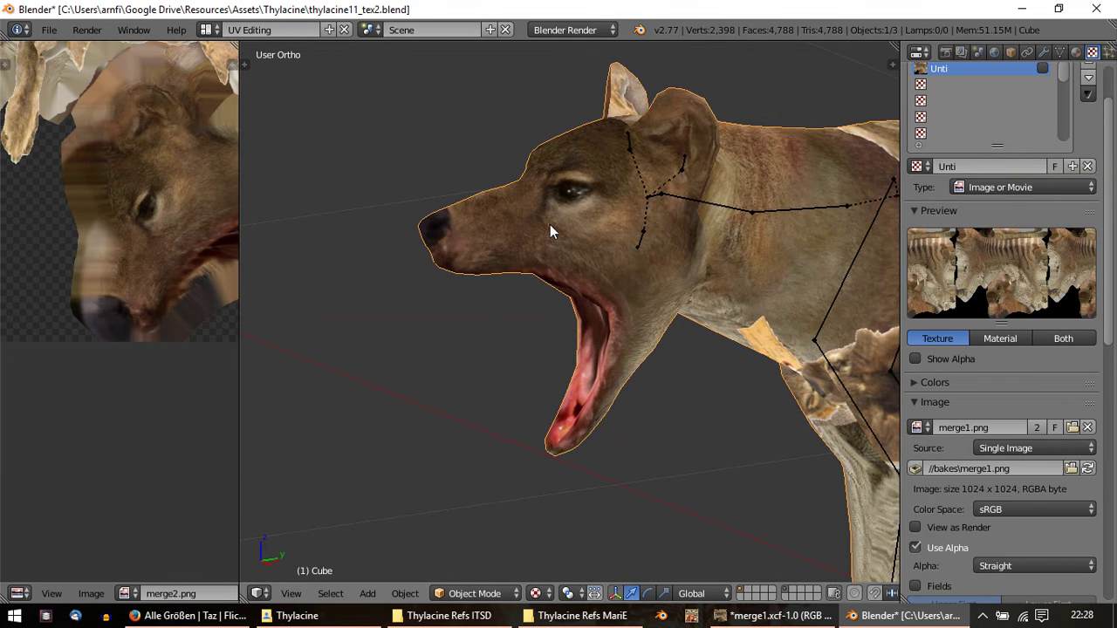
scroll(545, 249, "up", 2)
mouse_move(564, 317)
middle_mouse_down()
mouse_move(634, 302)
mouse_move(646, 314)
mouse_move(486, 304)
middle_mouse_up()
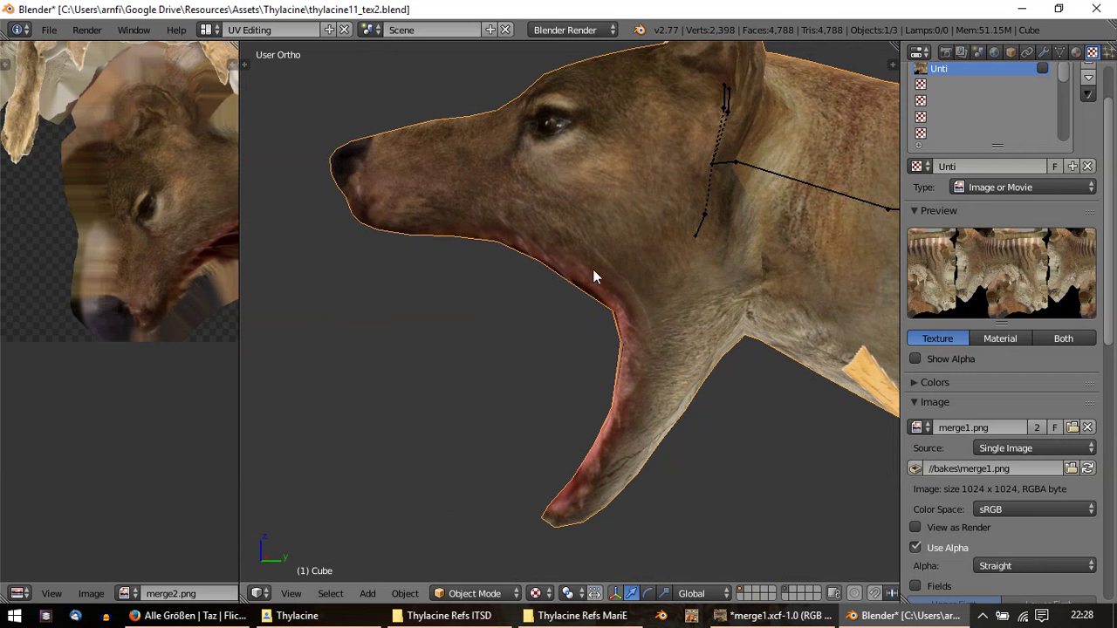
left_click(776, 616)
scroll(611, 249, "right", 2, "shift")
scroll(631, 267, "down", 1, "ctrl")
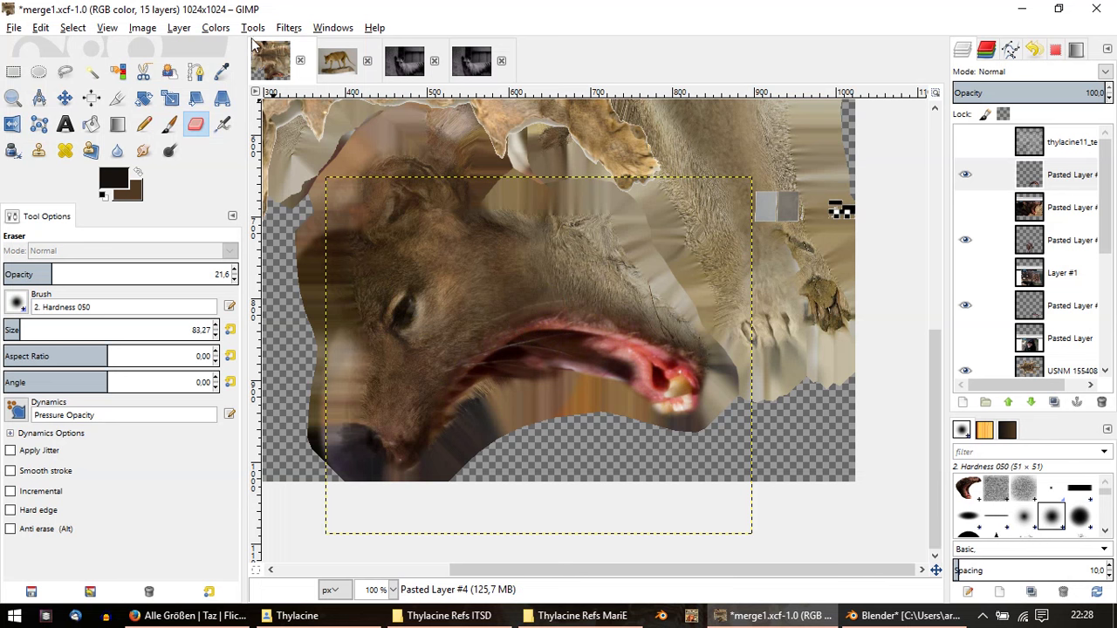
Step: Lower the saturation of the pasted devil head with Hue-Saturation
left_click(225, 28)
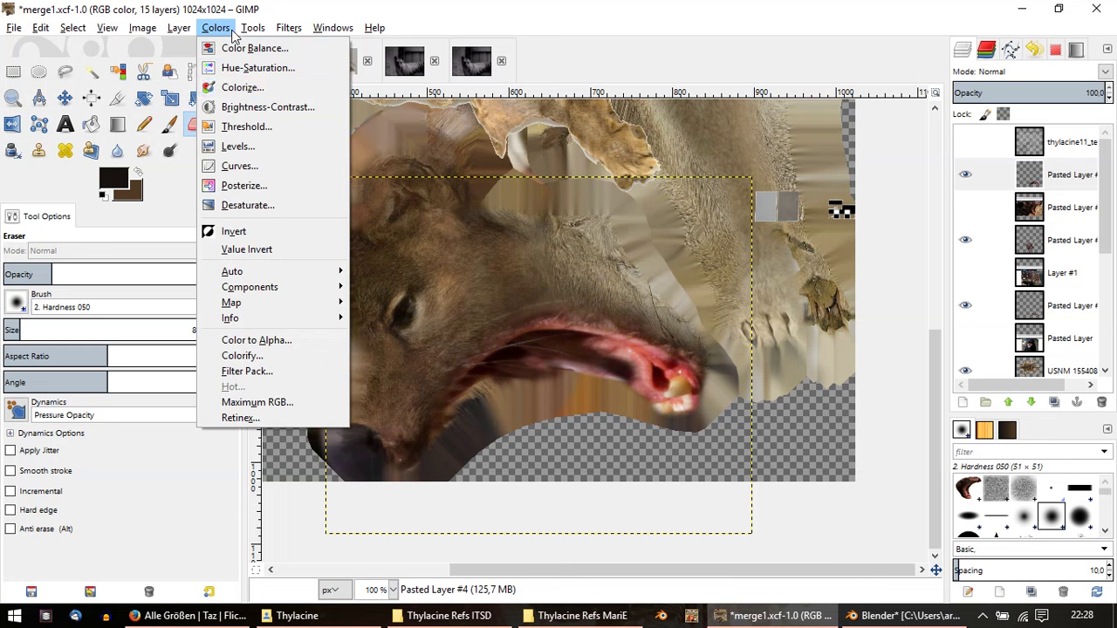
left_click(262, 68)
left_click(810, 431)
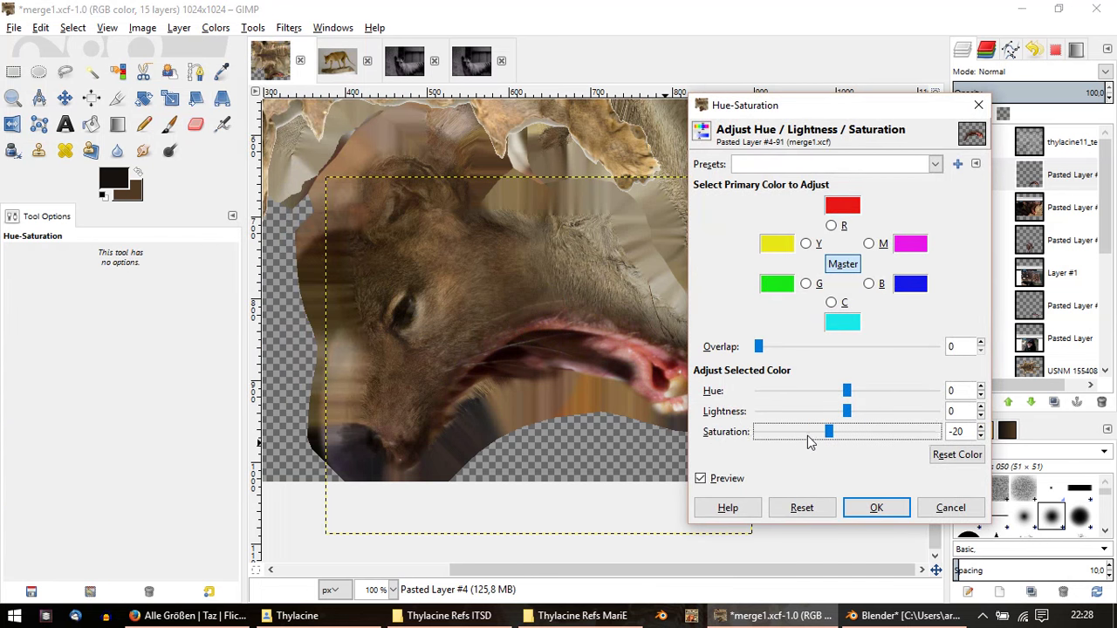
left_click(875, 511)
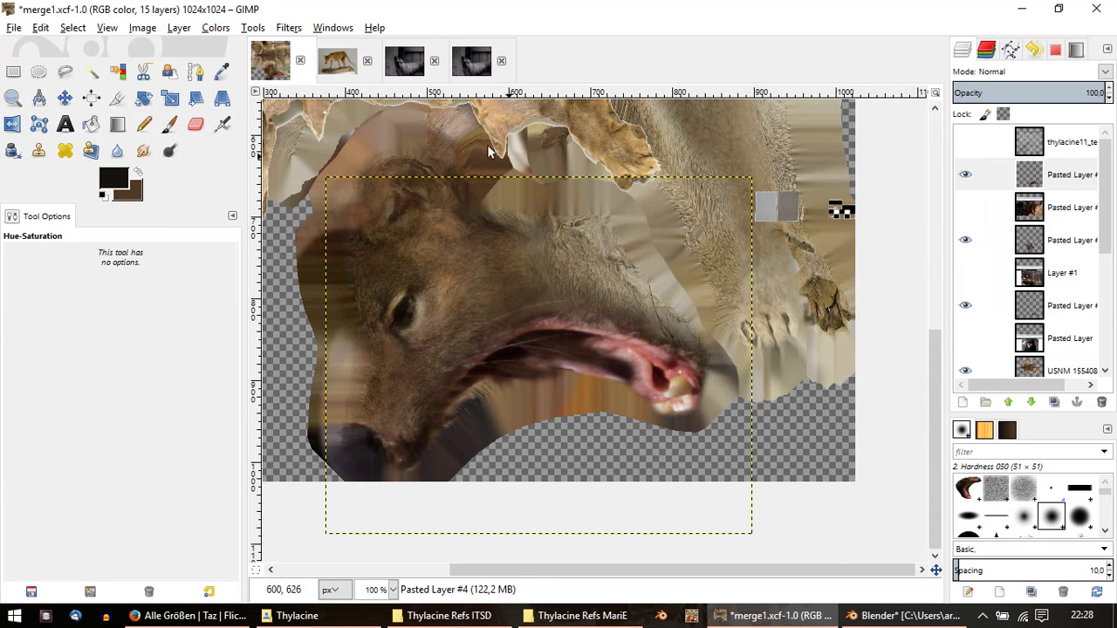
Step: Raise the pasted head's brightness by 20 with Brightness-Contrast
left_click(215, 28)
left_click(262, 106)
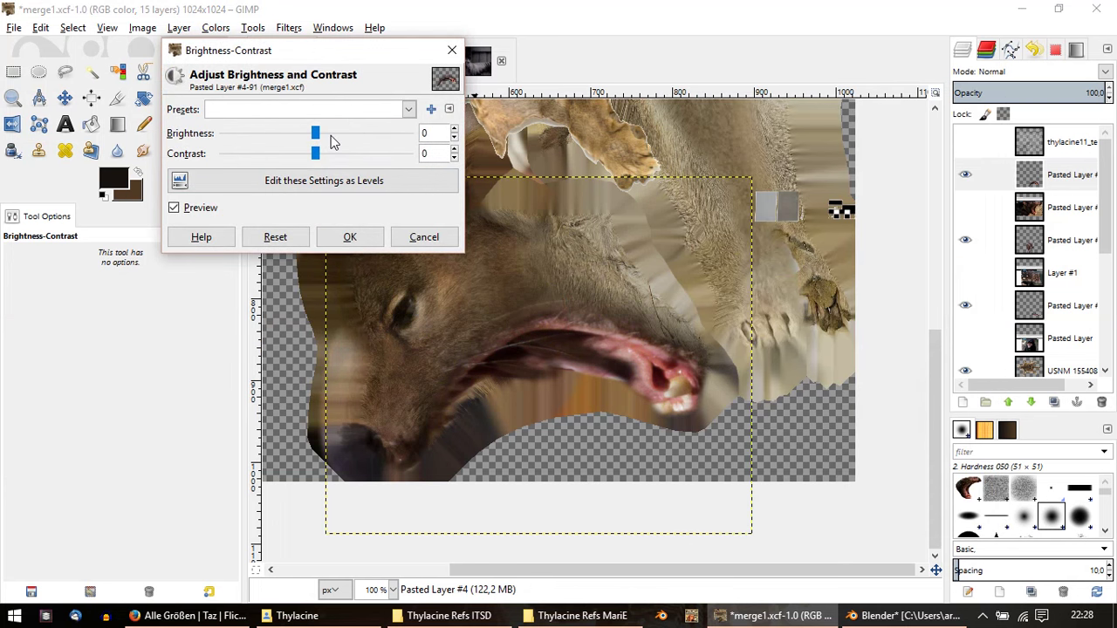
left_click_drag(331, 142, 341, 140)
scroll(345, 138, "up", 10)
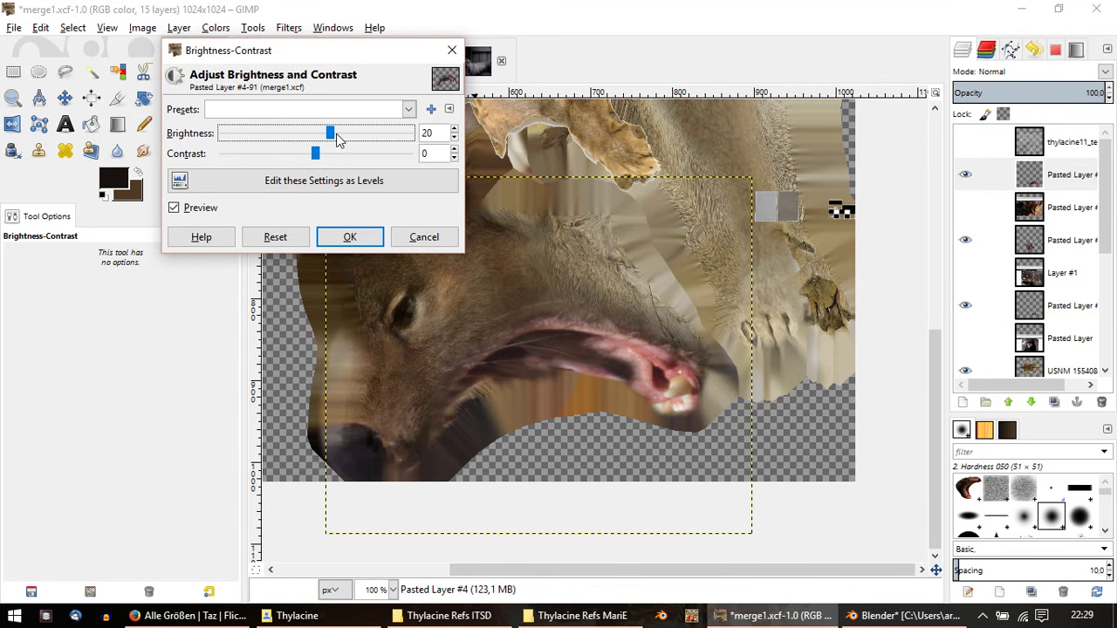
left_click(349, 238)
scroll(559, 337, "left", 5)
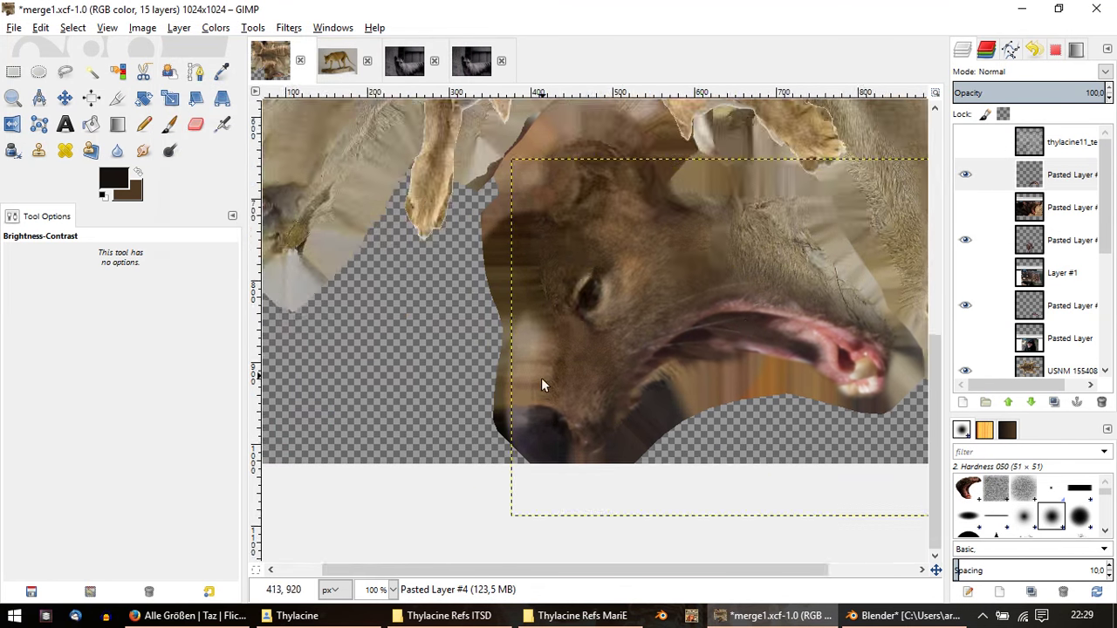
scroll(751, 314, "up", 1, "ctrl")
scroll(751, 314, "up", 1, "ctrl")
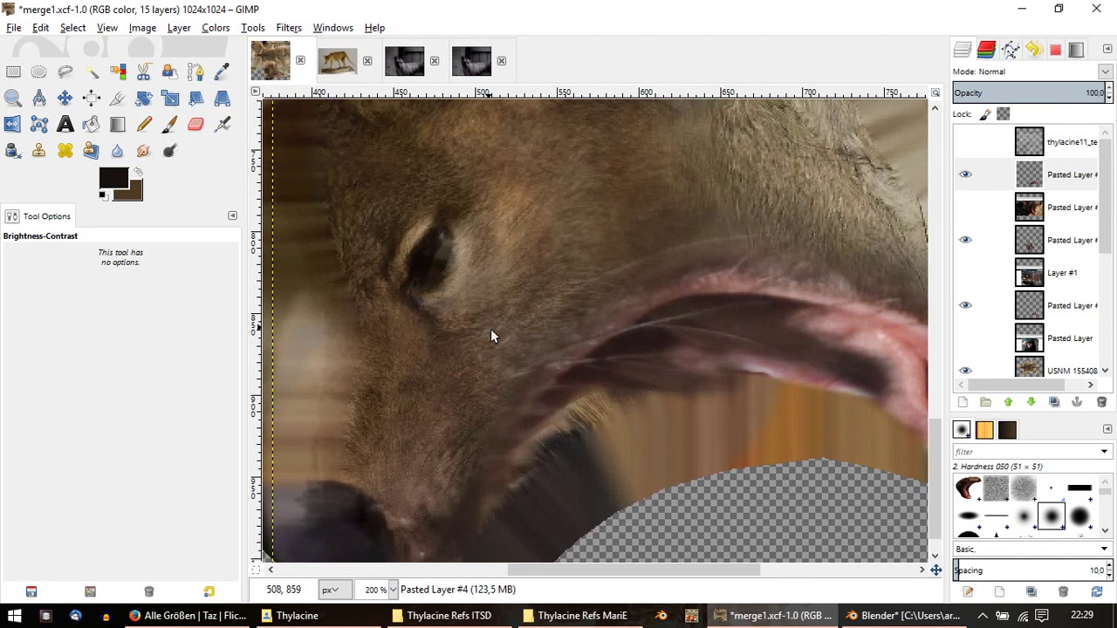
middle_click_drag(490, 328, 459, 331)
Step: Softly erase the pasted head's edge across the cheek toward the upper mouth
key("shift+e")
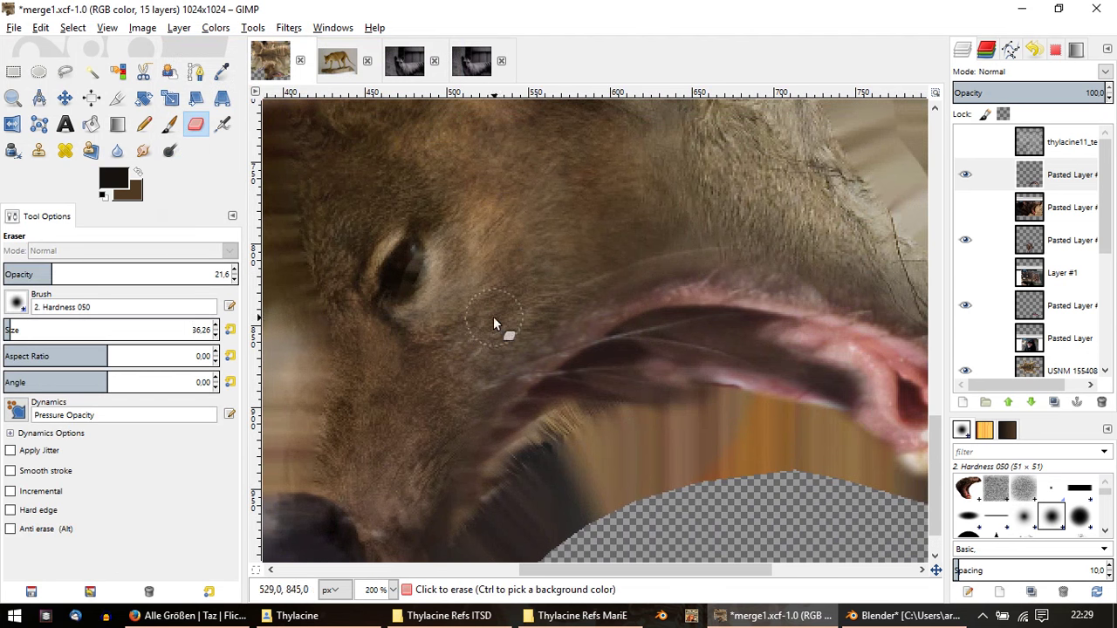
left_click_drag(502, 332, 581, 291)
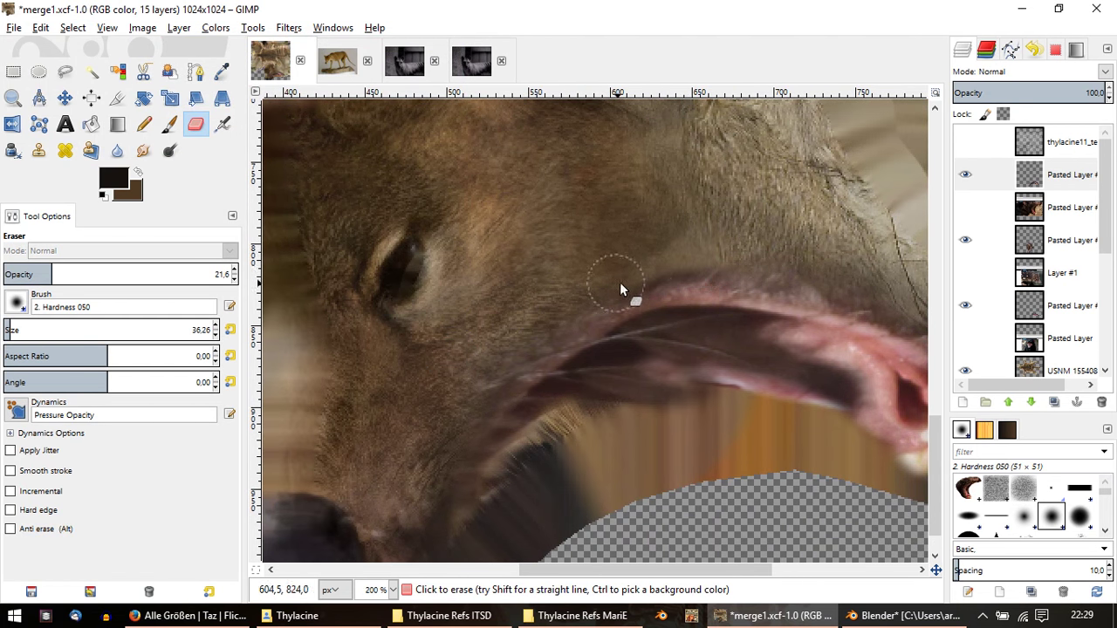
scroll(732, 324, "down", 1, "ctrl")
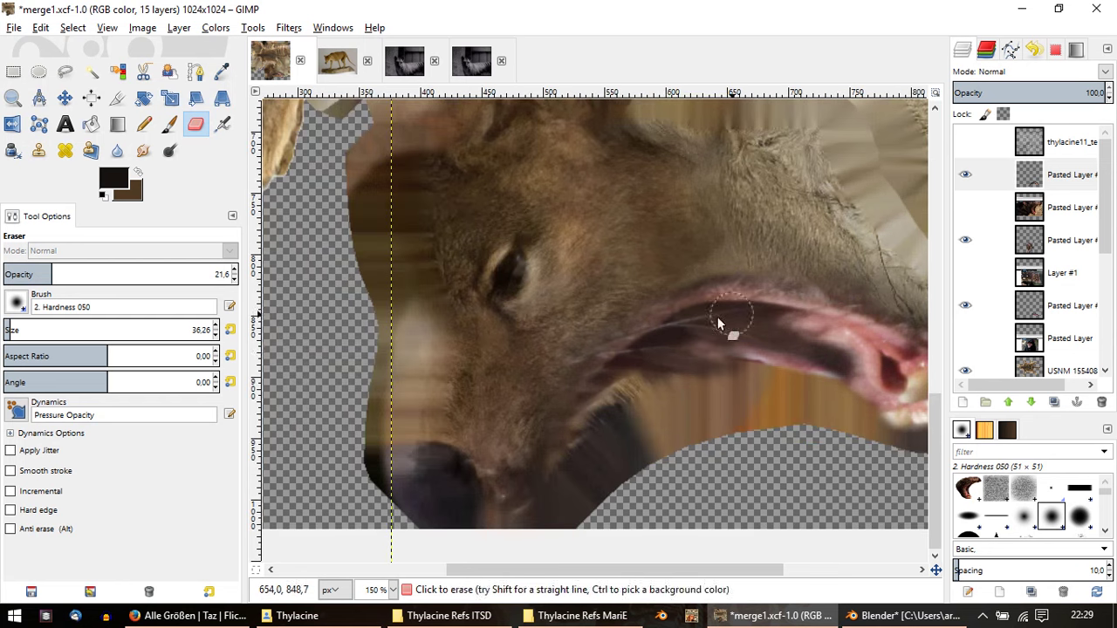
scroll(649, 349, "up", 1, "ctrl")
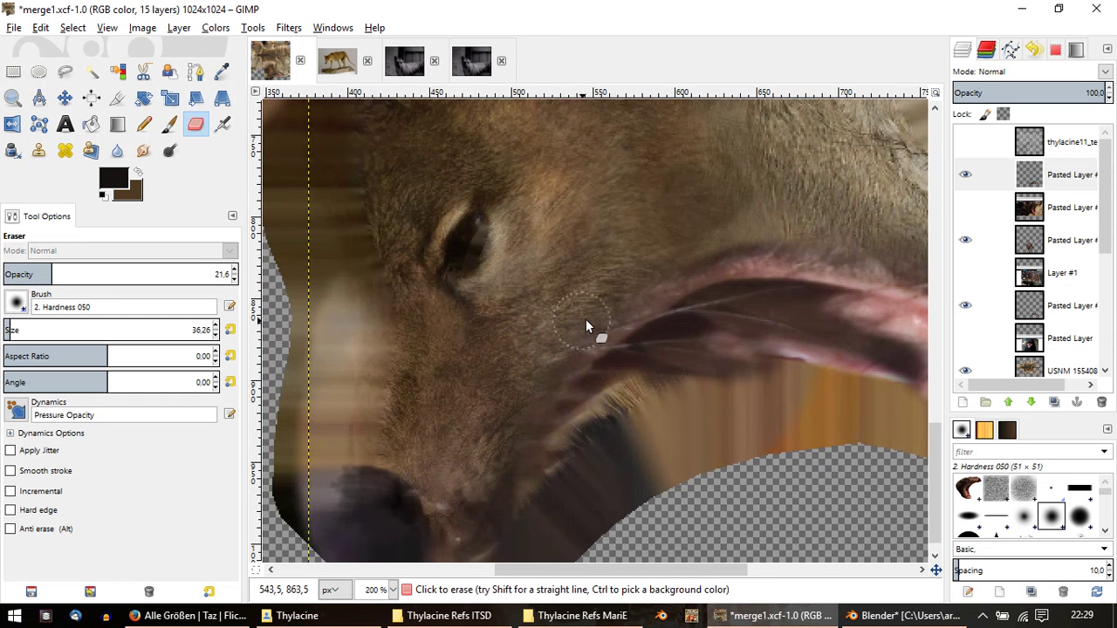
scroll(524, 350, "up", 3)
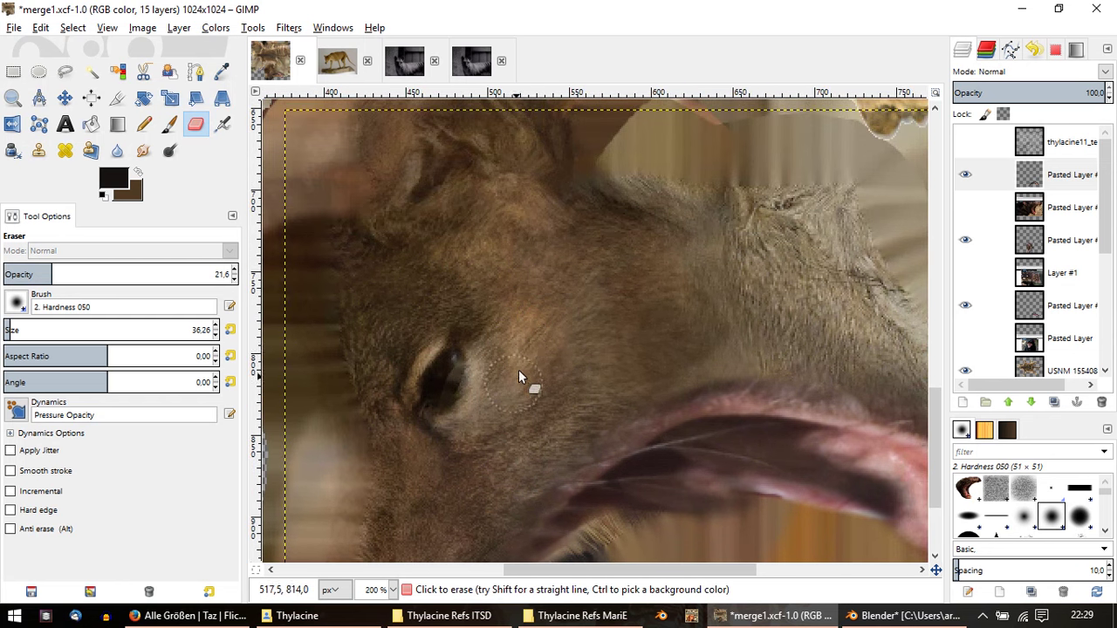
scroll(559, 305, "down", 1)
scroll(576, 210, "down", 3)
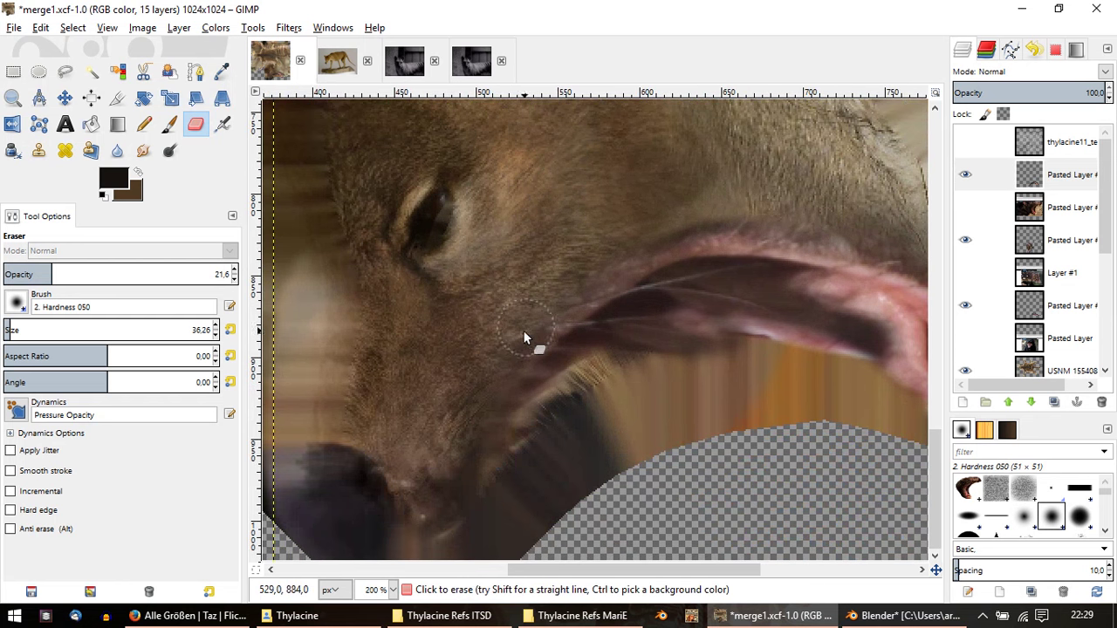
scroll(719, 302, "up", 1, "ctrl")
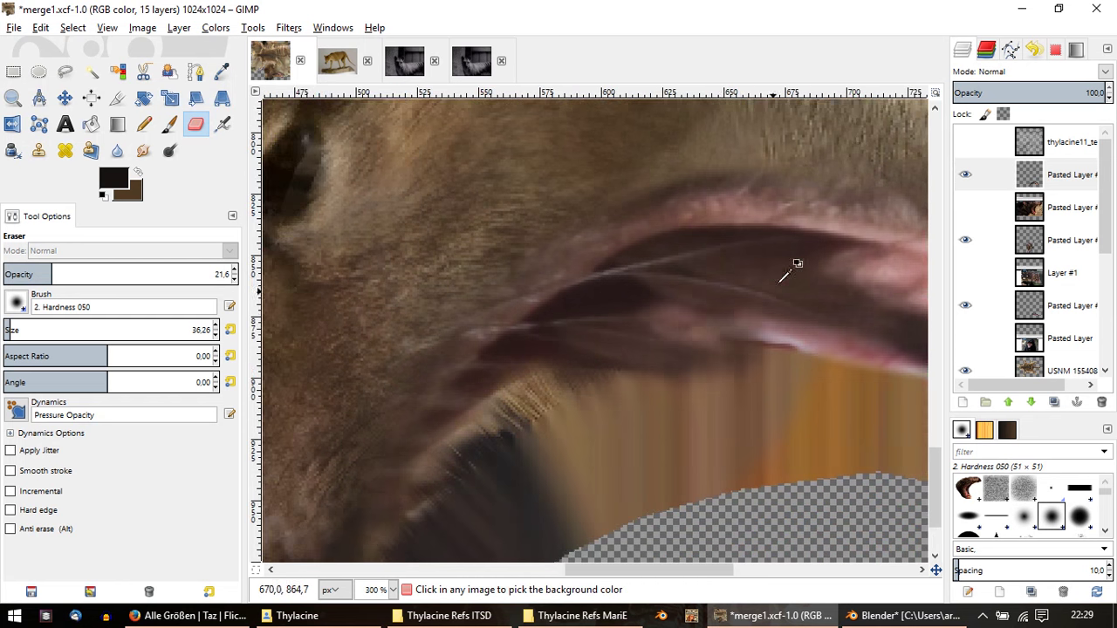
scroll(768, 280, "right", 1)
Step: Sample dark brown, enlarge and firm up the brush, and paint over the streaky area below the mouth
key("p")
left_click(747, 259, "ctrl")
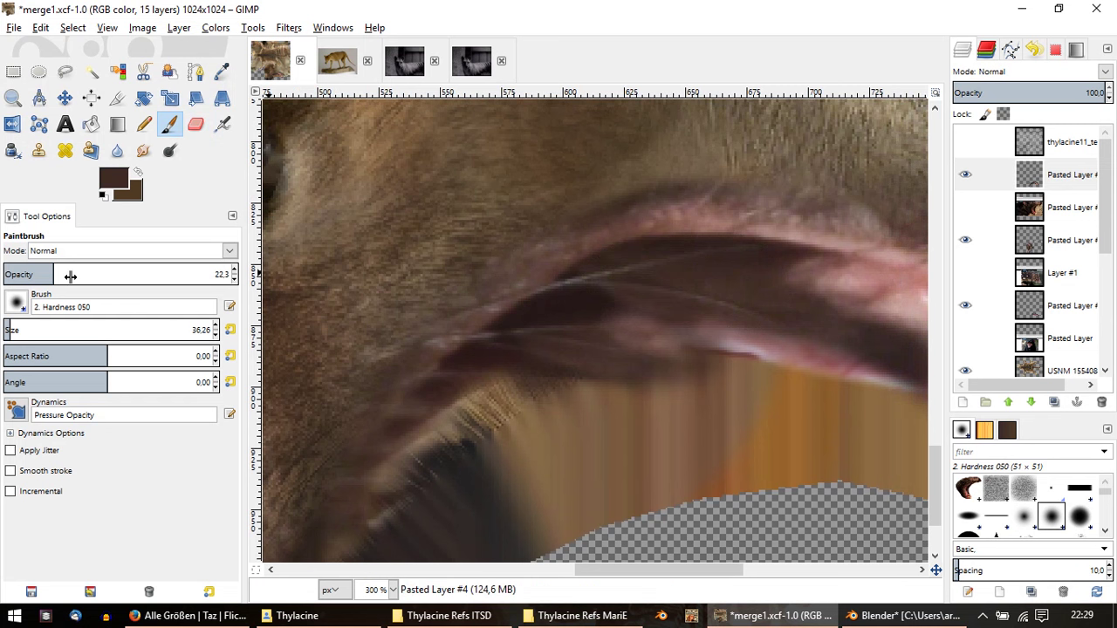
left_click_drag(71, 275, 108, 274)
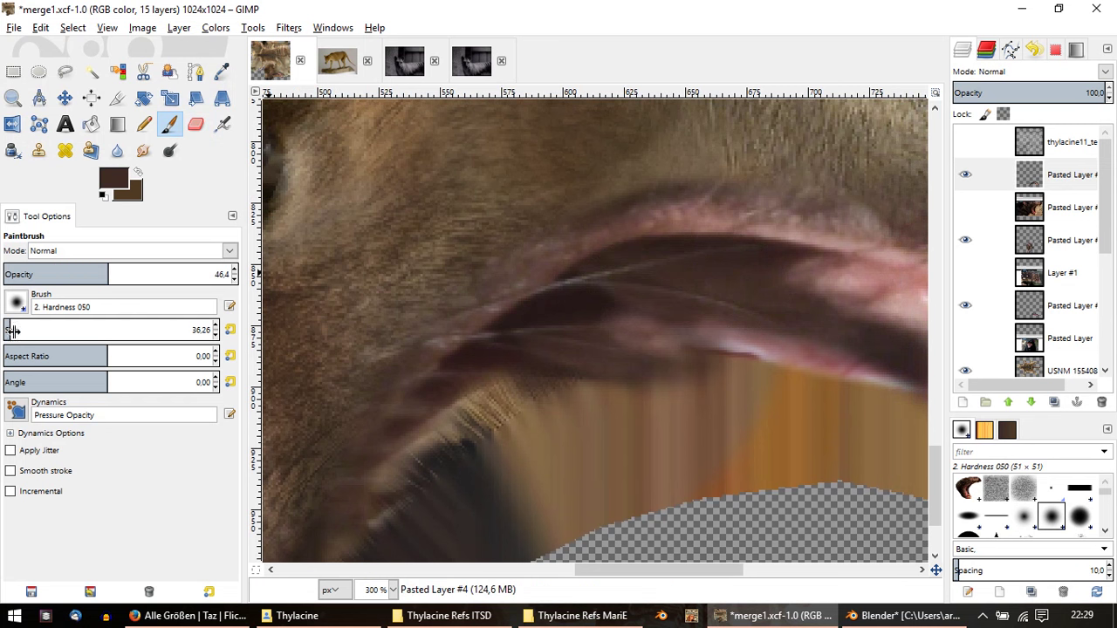
left_click_drag(16, 330, 7, 330)
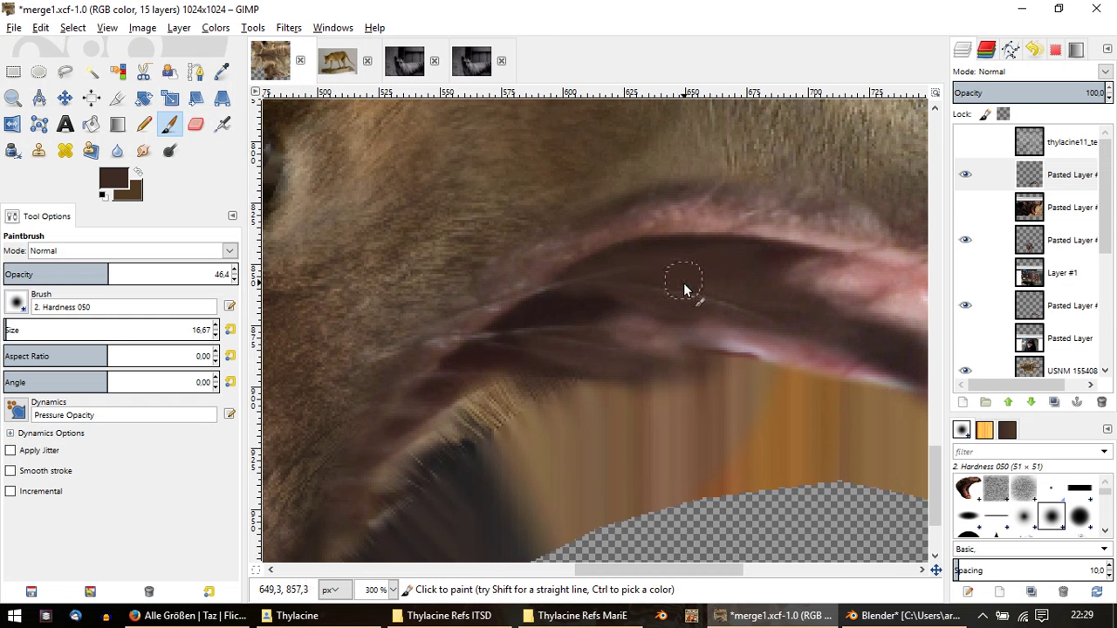
scroll(544, 407, "down", 1, "ctrl")
scroll(393, 314, "down", 1, "ctrl")
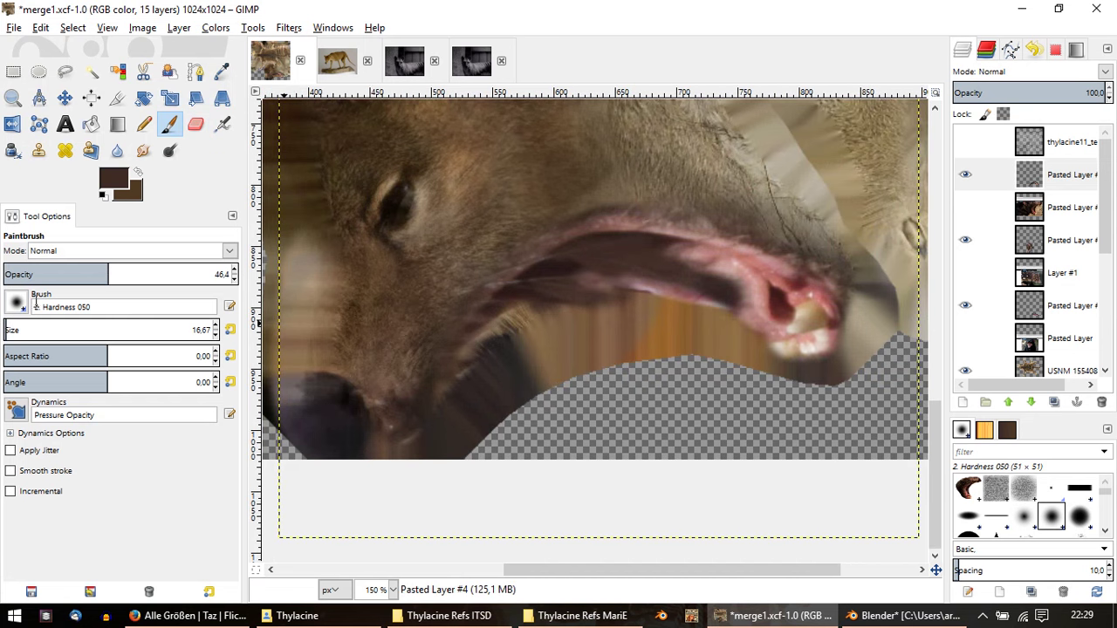
left_click_drag(101, 273, 158, 274)
left_click_drag(17, 332, 24, 332)
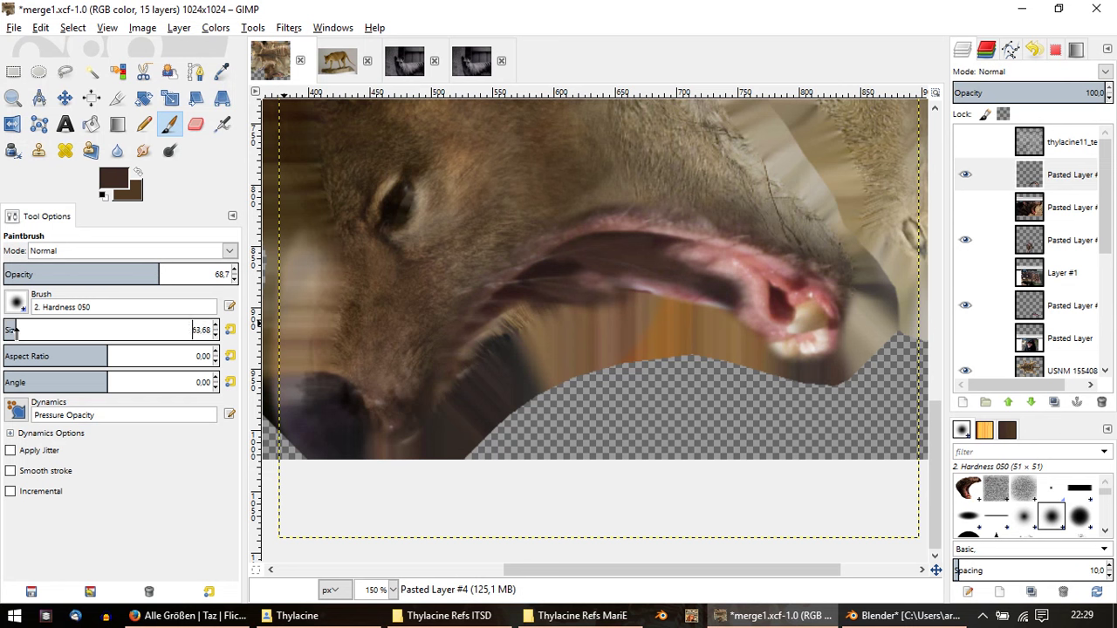
mouse_move(570, 310)
left_mouse_down()
mouse_move(499, 355)
mouse_move(526, 323)
mouse_move(459, 429)
mouse_move(603, 313)
mouse_move(767, 340)
mouse_move(800, 332)
mouse_move(693, 282)
left_mouse_up()
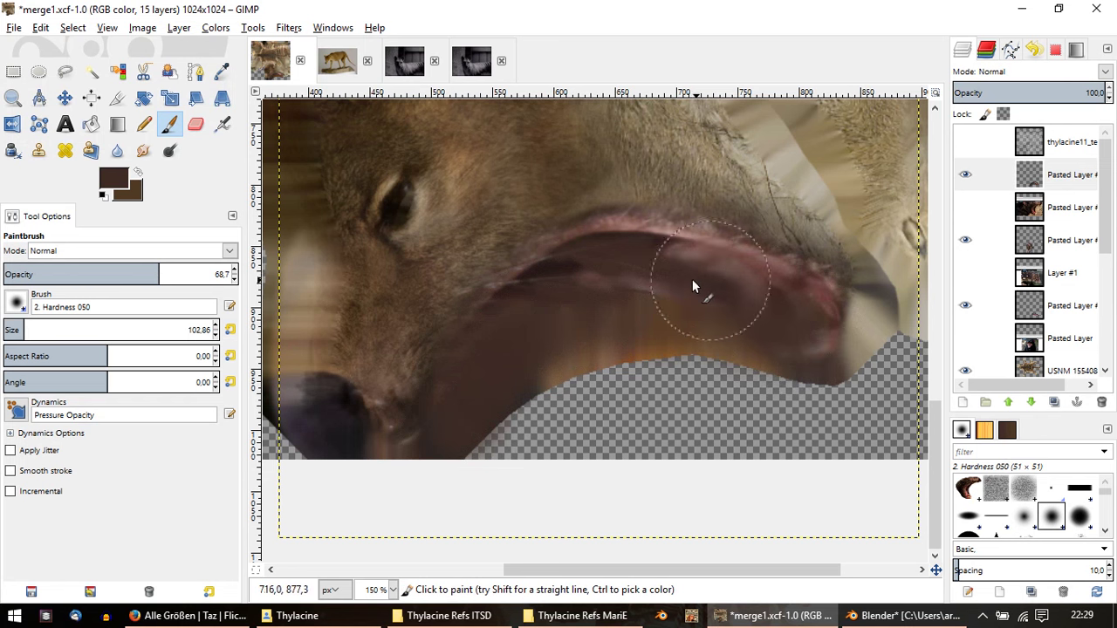
Step: Undo the brown, sample pink from the gum, paint the mouth corner, and lower opacity to about 24
key("ctrl+z")
left_click(771, 256, "ctrl")
mouse_move(734, 305)
left_mouse_down()
mouse_move(798, 337)
mouse_move(747, 317)
mouse_move(565, 312)
left_mouse_up()
left_click(56, 274)
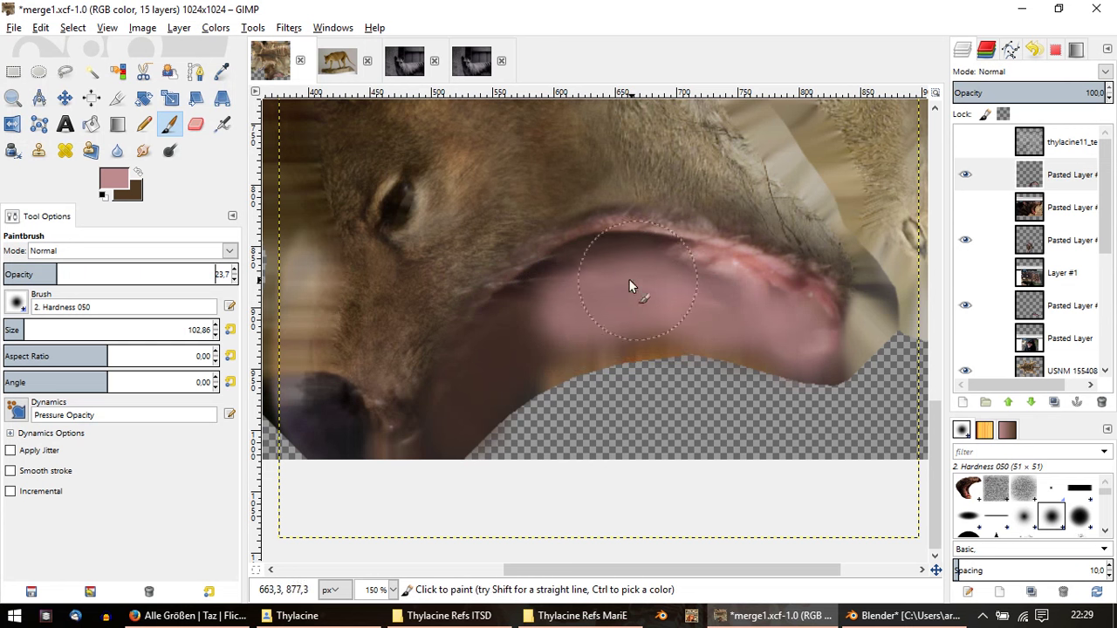
Step: Paint pink over the upper tongue and cover the red detail
mouse_move(629, 278)
left_mouse_down()
mouse_move(531, 310)
mouse_move(602, 262)
left_mouse_up()
mouse_move(726, 297)
left_mouse_down()
mouse_move(809, 328)
mouse_move(764, 294)
mouse_move(645, 276)
left_mouse_up()
scroll(681, 253, "up", 1, "ctrl")
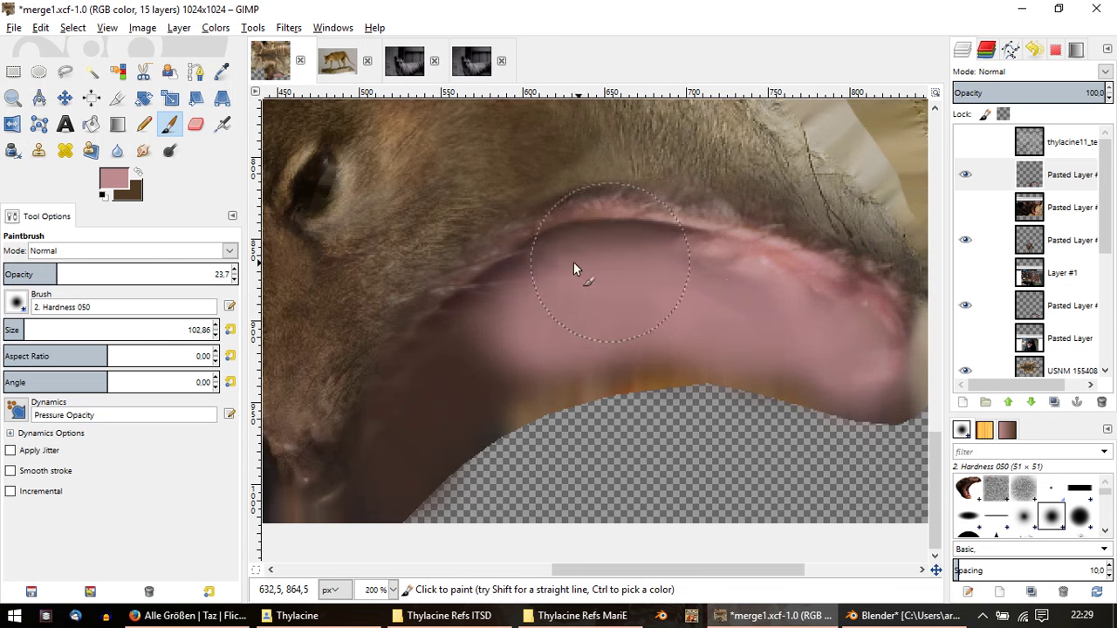
scroll(669, 250, "up", 1, "ctrl")
Step: With sampled dark brown, a size-32 faint brush, lay a darker band across the tongue
left_click(355, 418, "ctrl")
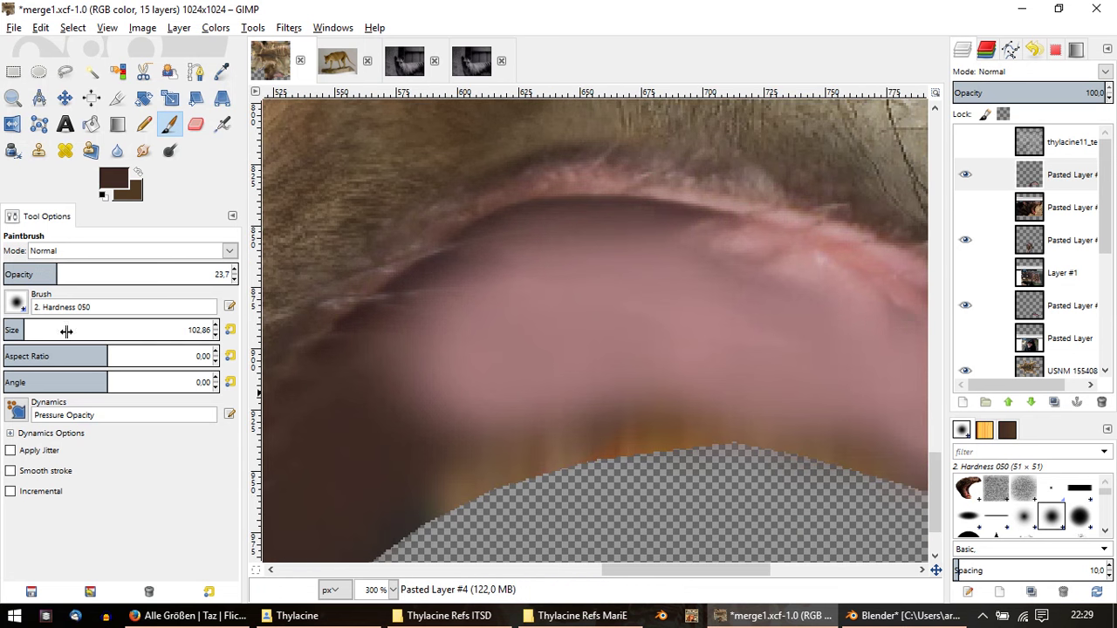
left_click_drag(19, 330, 9, 330)
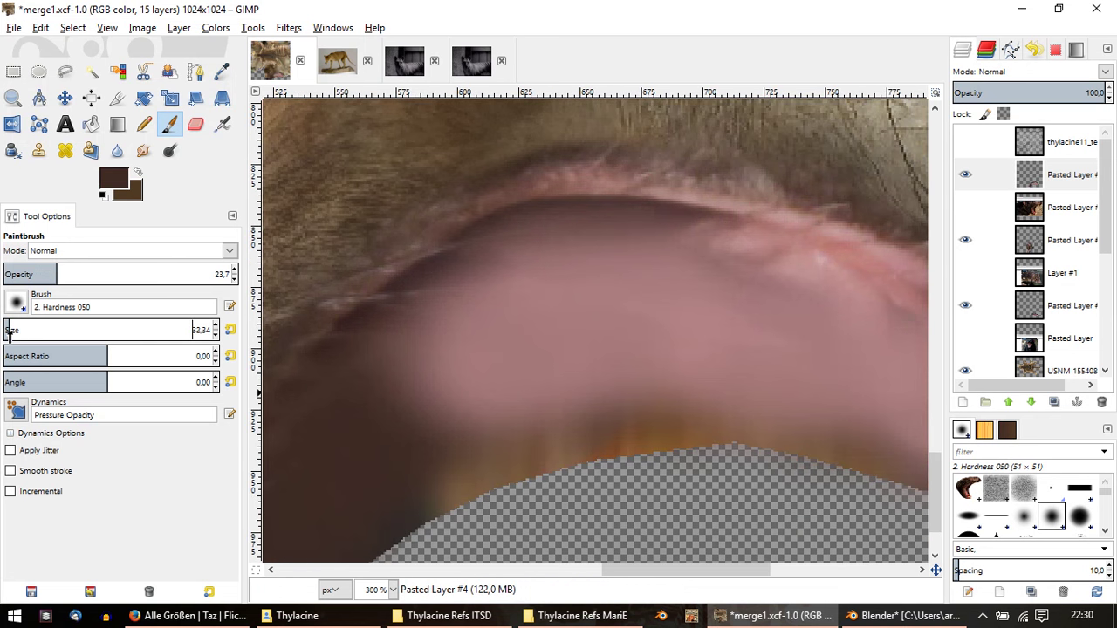
left_click(22, 275)
scroll(419, 311, "up", 1)
scroll(419, 312, "up", 2)
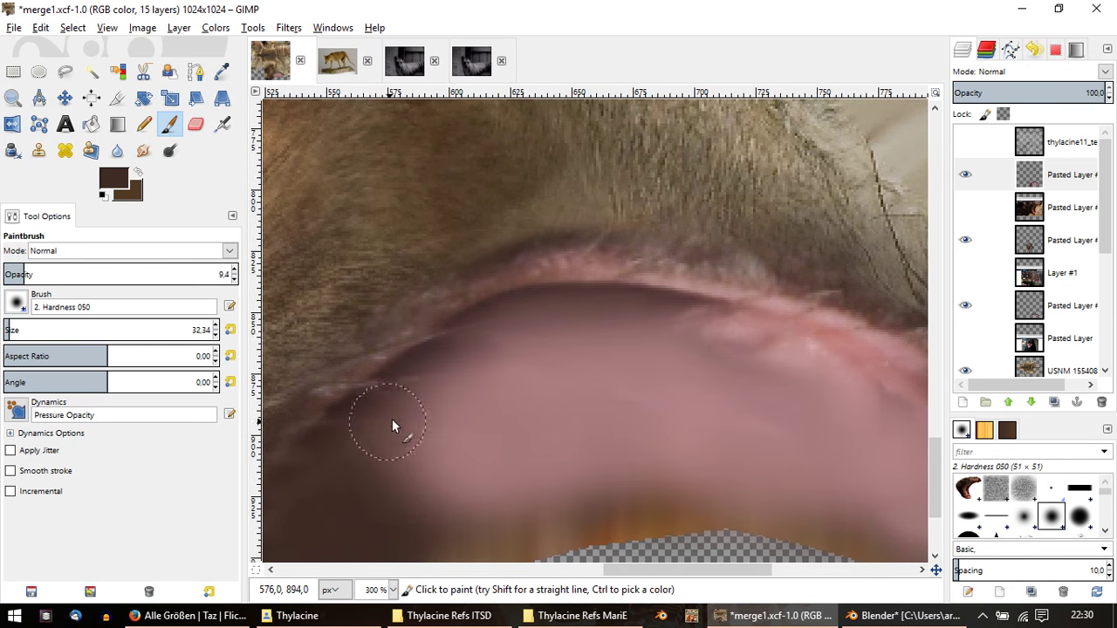
scroll(533, 402, "down", 2, "ctrl")
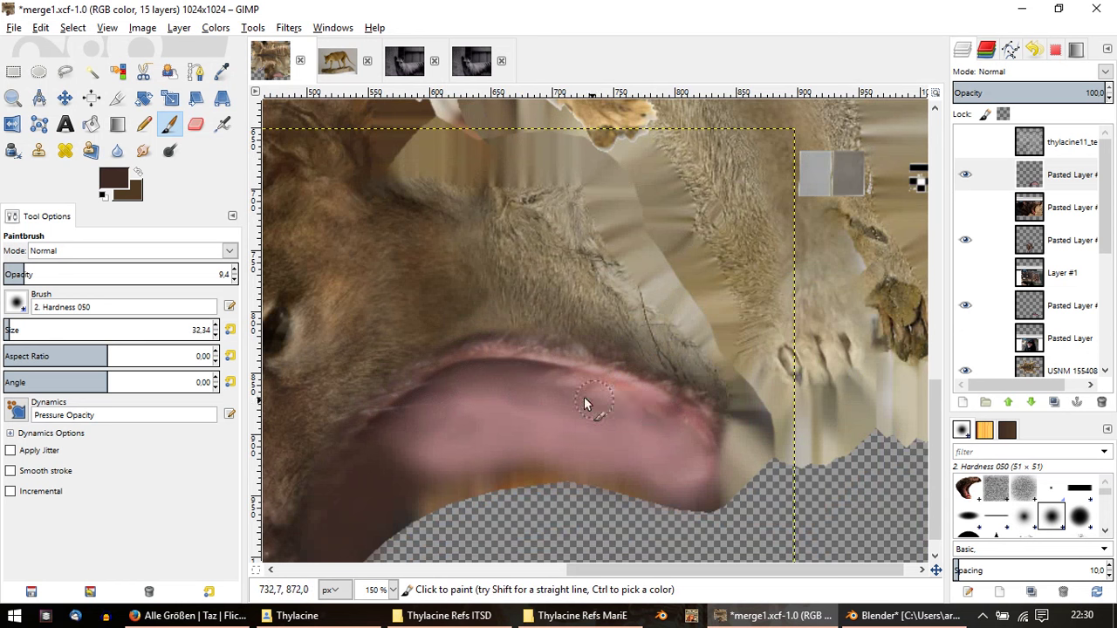
left_click_drag(686, 468, 573, 439)
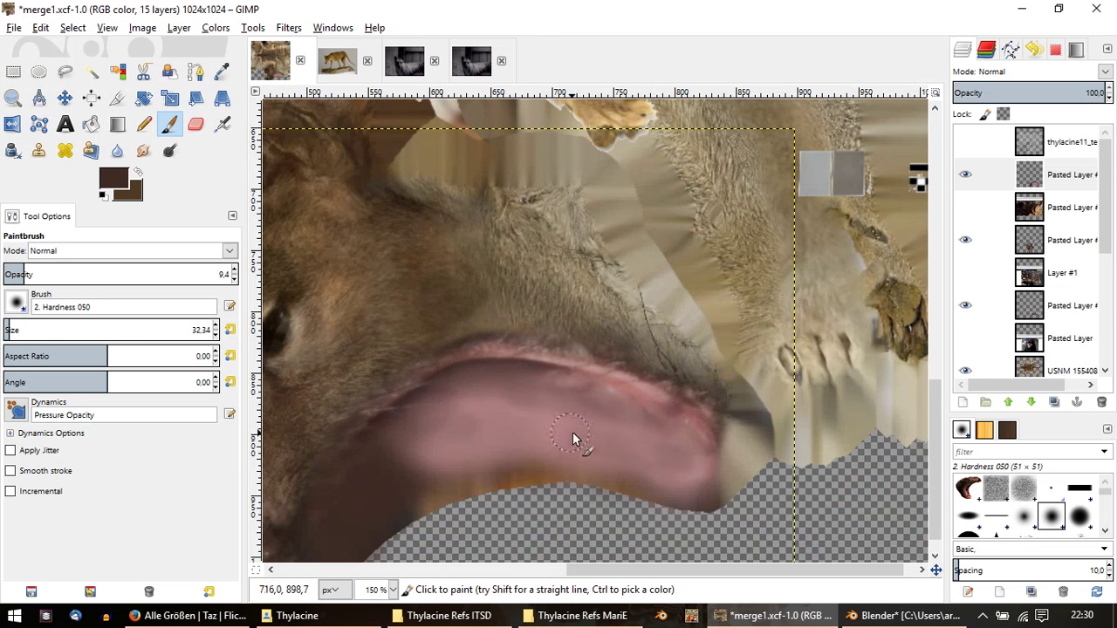
scroll(598, 425, "down", 1, "ctrl")
scroll(682, 357, "down", 1, "ctrl")
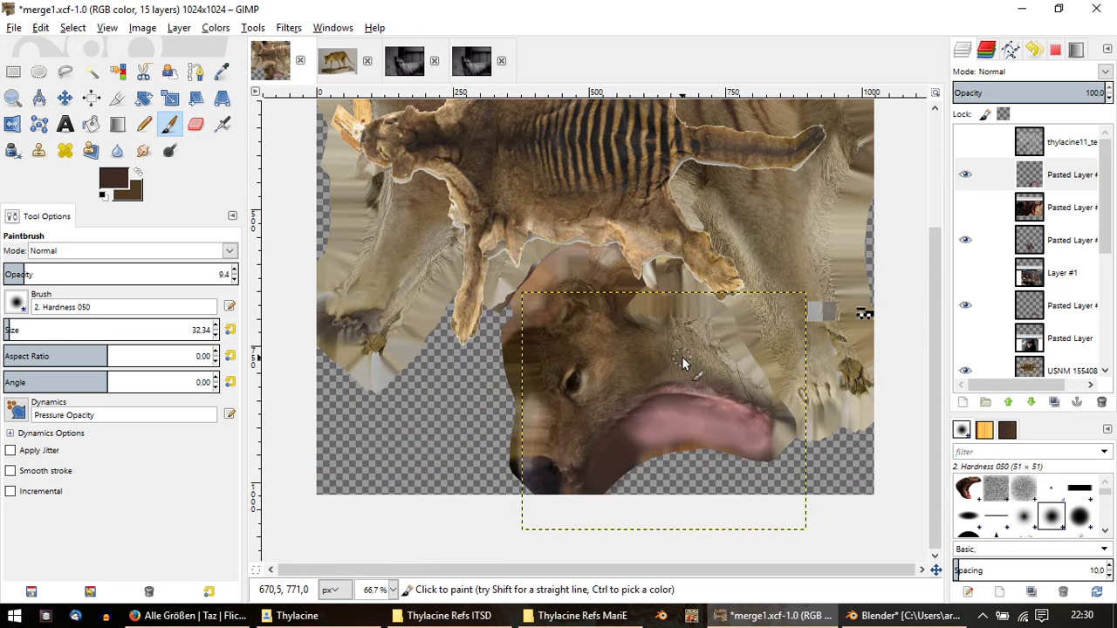
scroll(685, 367, "up", 3, "ctrl")
scroll(690, 380, "down", 1, "ctrl")
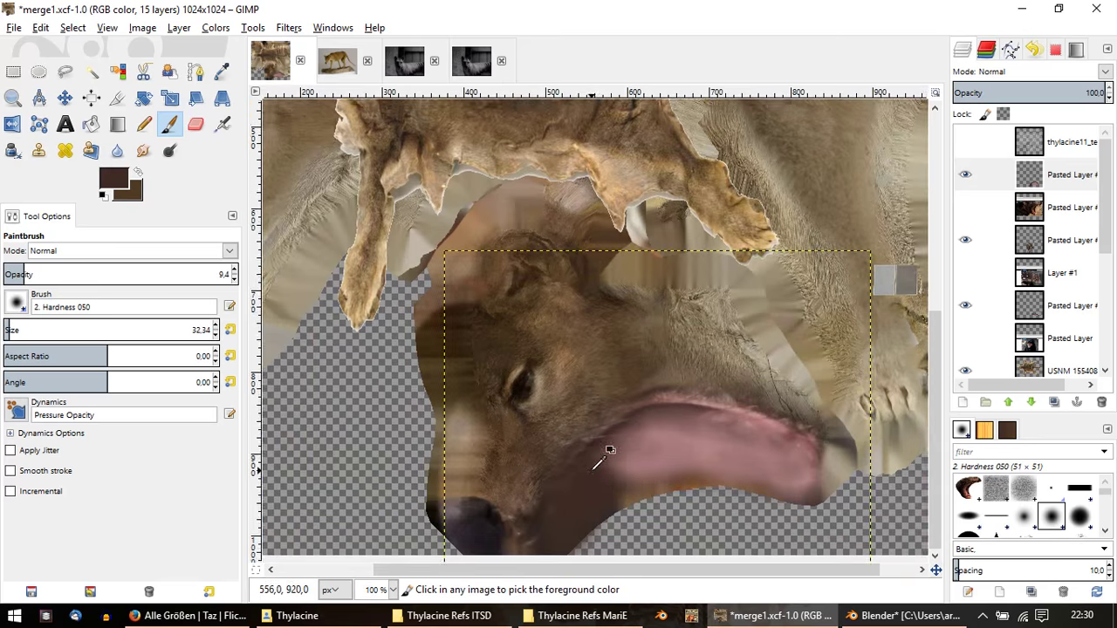
scroll(641, 371, "down", 1, "ctrl")
scroll(636, 377, "up", 2, "ctrl")
scroll(631, 375, "up", 1, "ctrl")
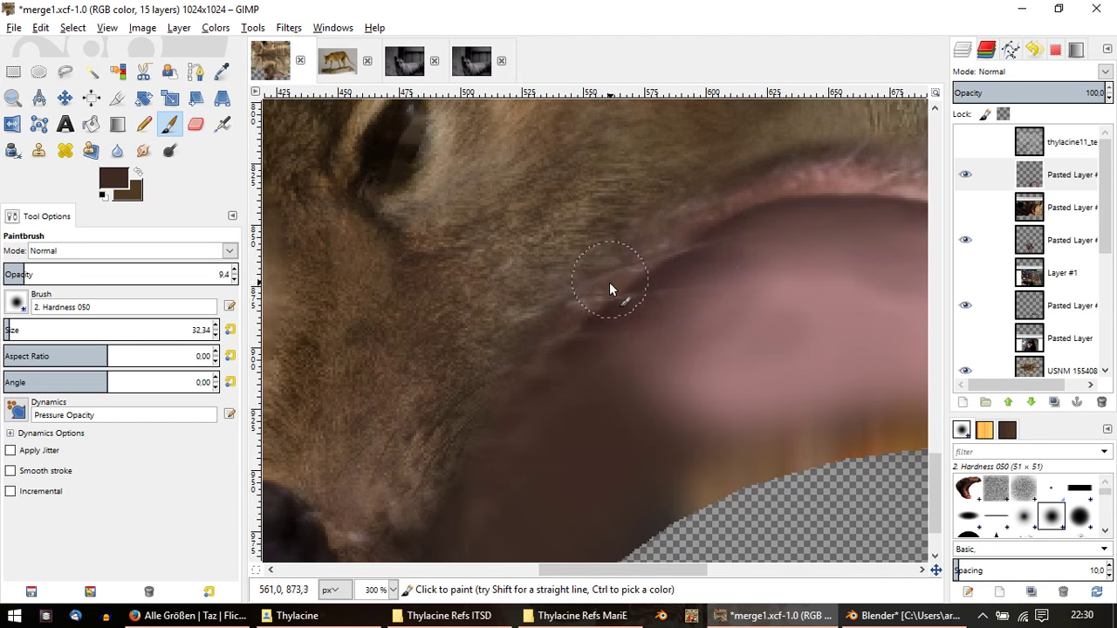
scroll(620, 284, "down", 6, "ctrl")
scroll(622, 293, "up", 1, "ctrl")
scroll(581, 294, "up", 1, "ctrl")
scroll(480, 369, "up", 1, "ctrl")
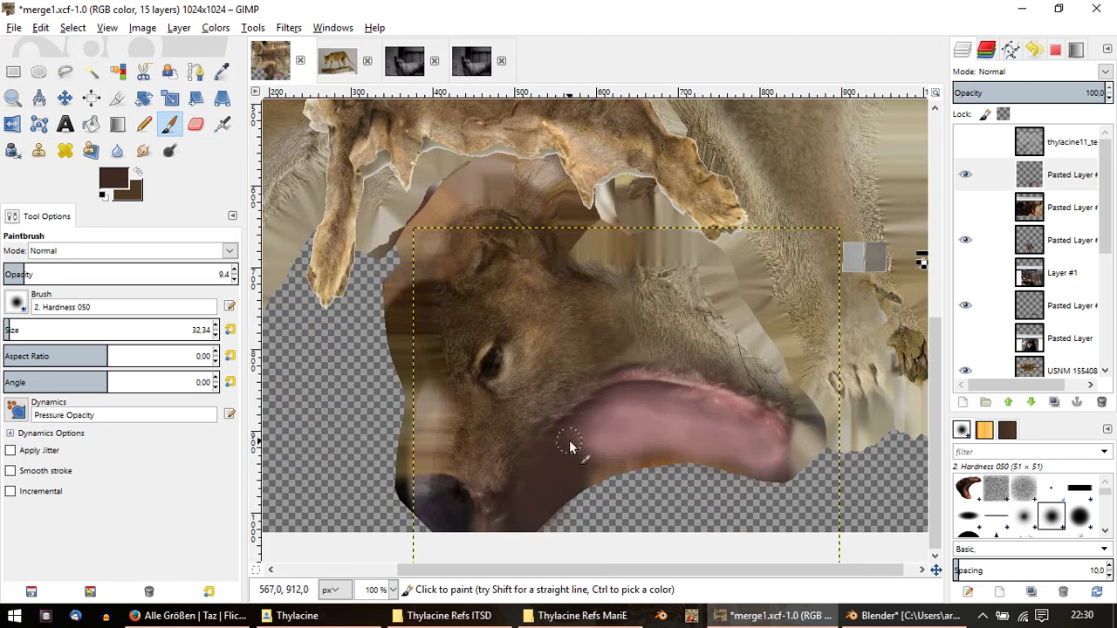
Step: Sample the tongue's pink and paint below the tongue and along the lower lip edge
left_click(641, 402, "ctrl")
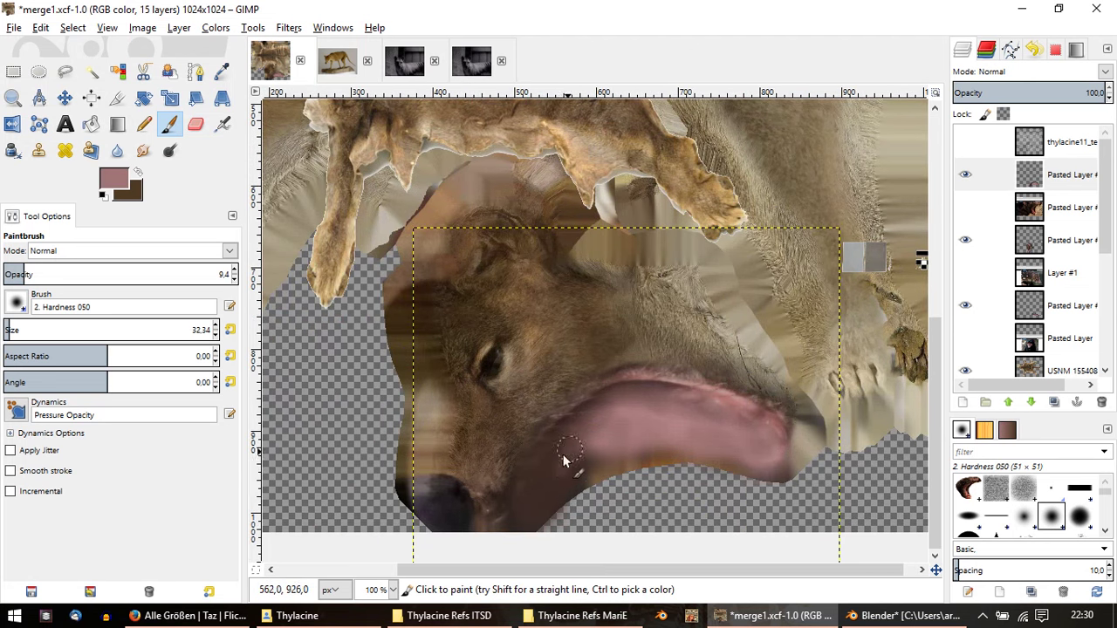
left_click_drag(576, 448, 555, 477)
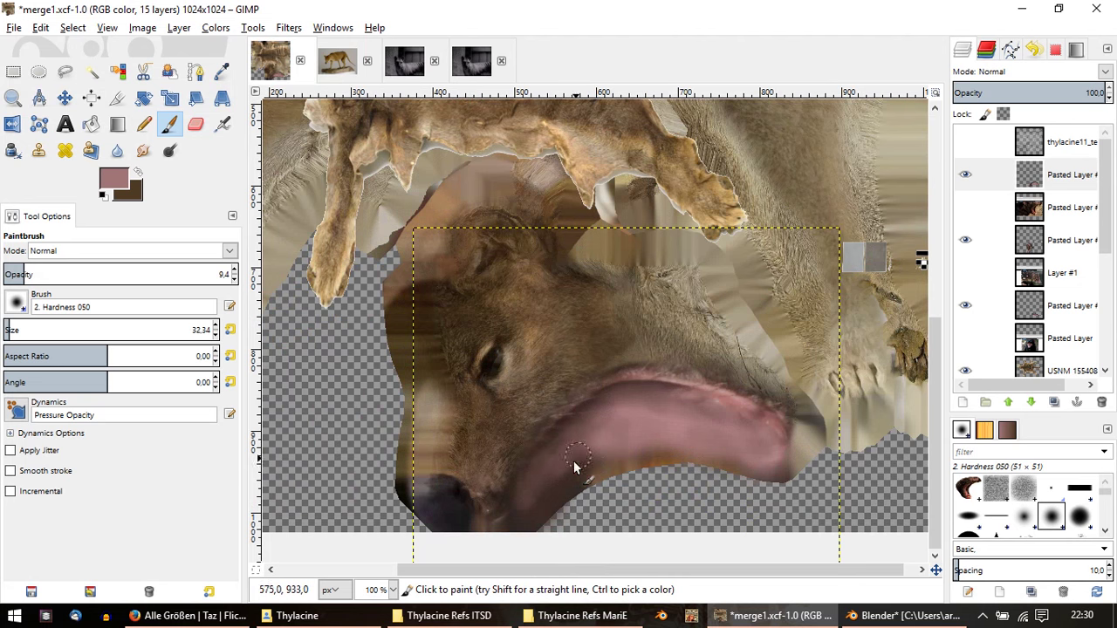
left_click_drag(576, 460, 559, 502)
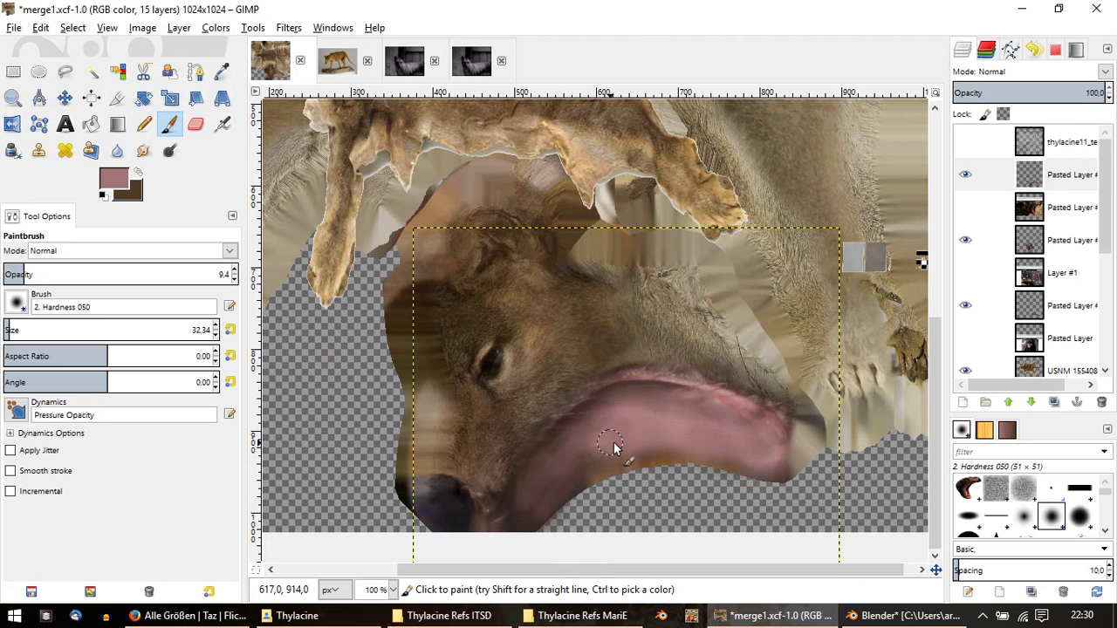
scroll(644, 421, "down", 2, "ctrl")
scroll(690, 410, "up", 1, "ctrl")
scroll(611, 349, "up", 1, "ctrl")
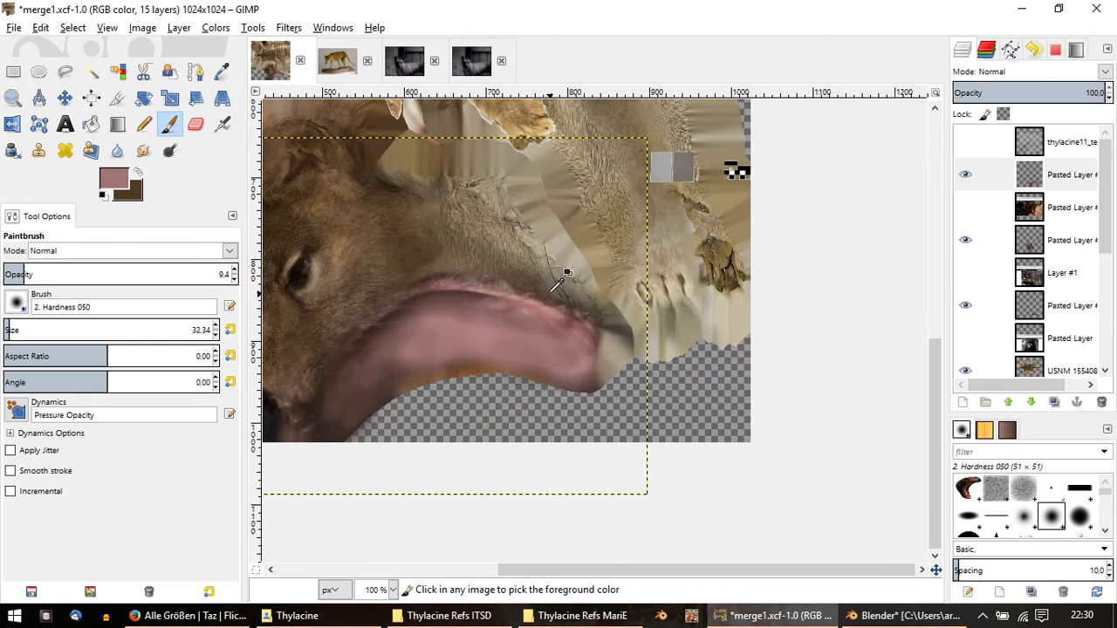
scroll(537, 292, "up", 1, "ctrl")
scroll(489, 289, "up", 1, "ctrl")
scroll(431, 295, "down", 1, "ctrl")
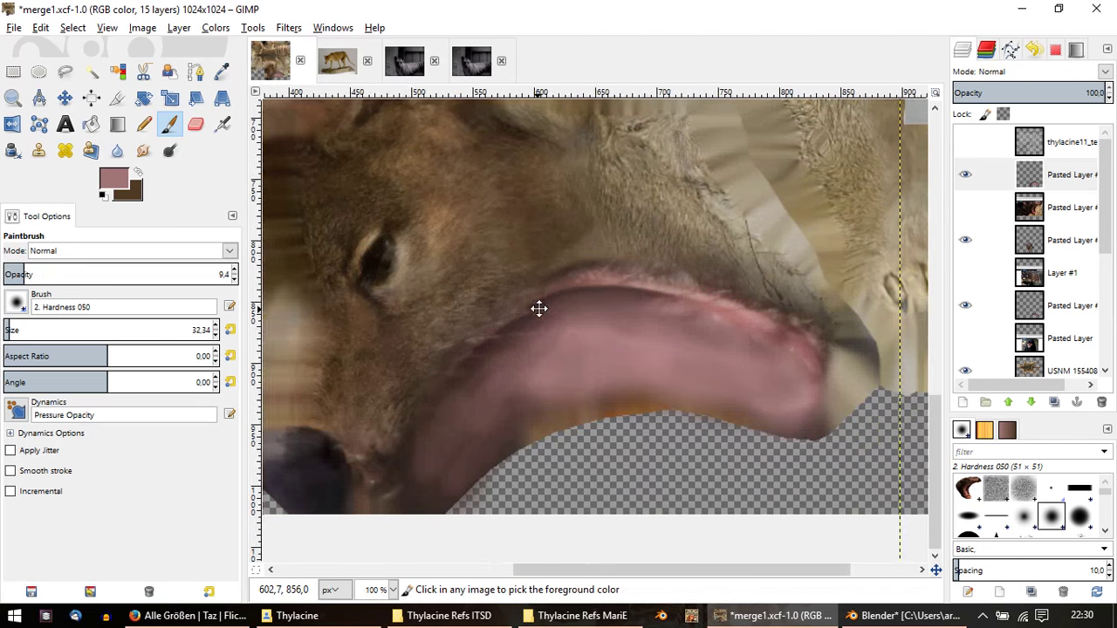
scroll(545, 304, "down", 2, "ctrl")
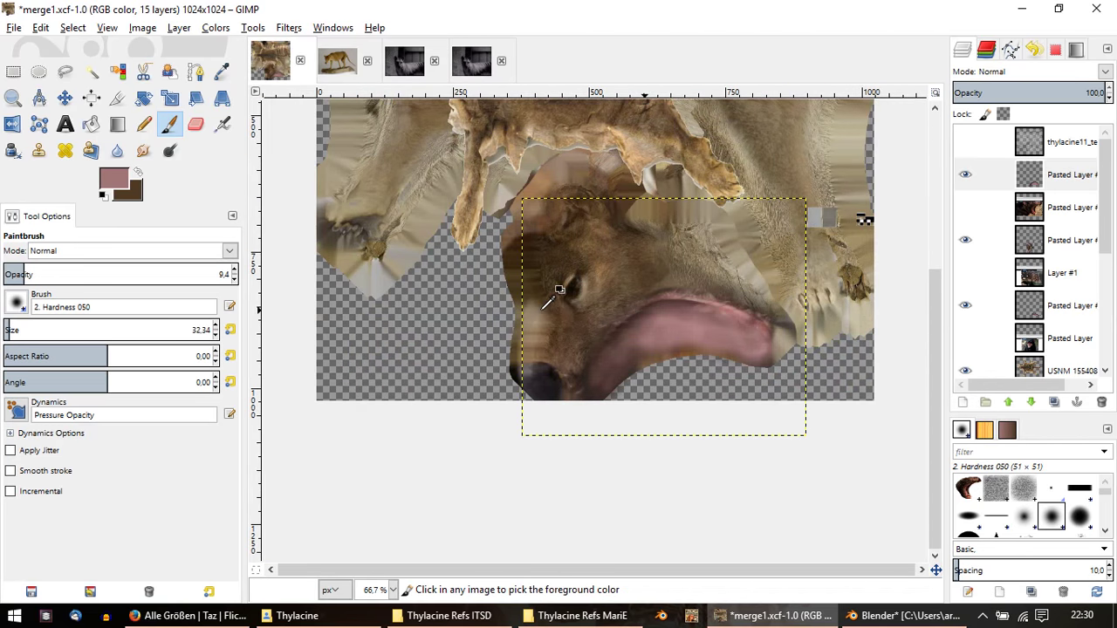
Step: Export the texture as merge2.png and switch to Blender
left_click(14, 27)
left_click(60, 229)
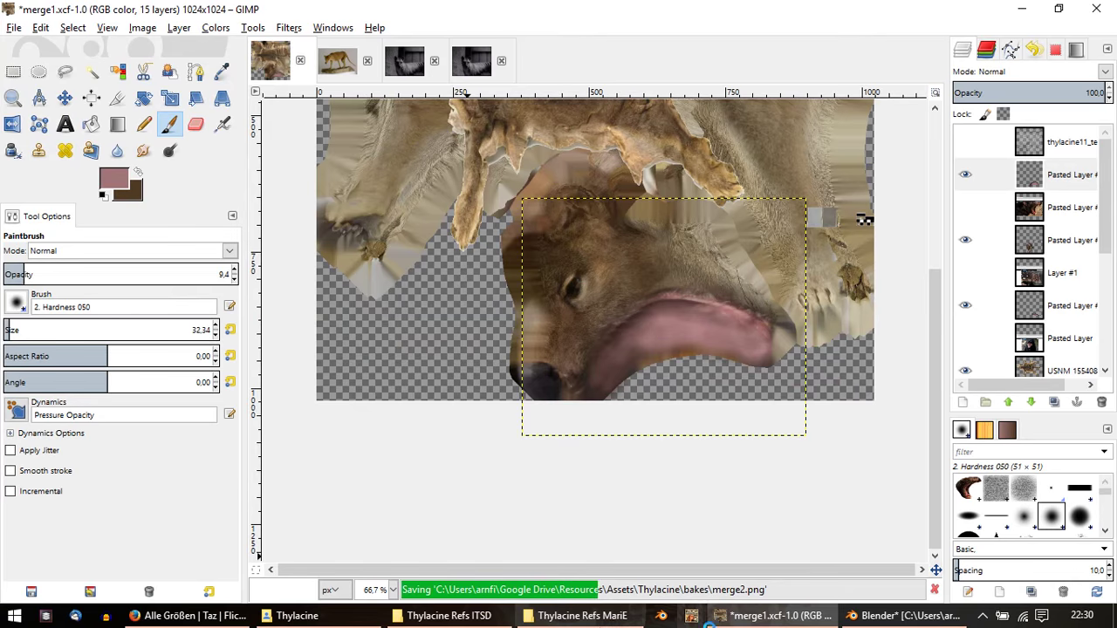
key("alt+Tab")
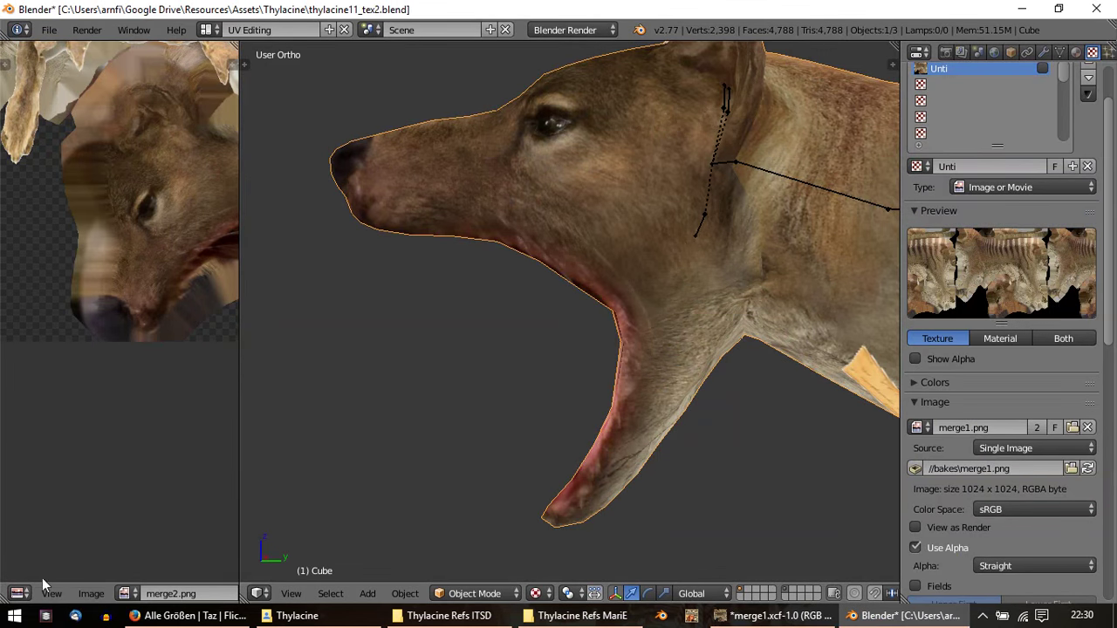
Step: Reload the texture in the UV editor and orbit and zoom to inspect the pink open mouth
left_click(91, 594)
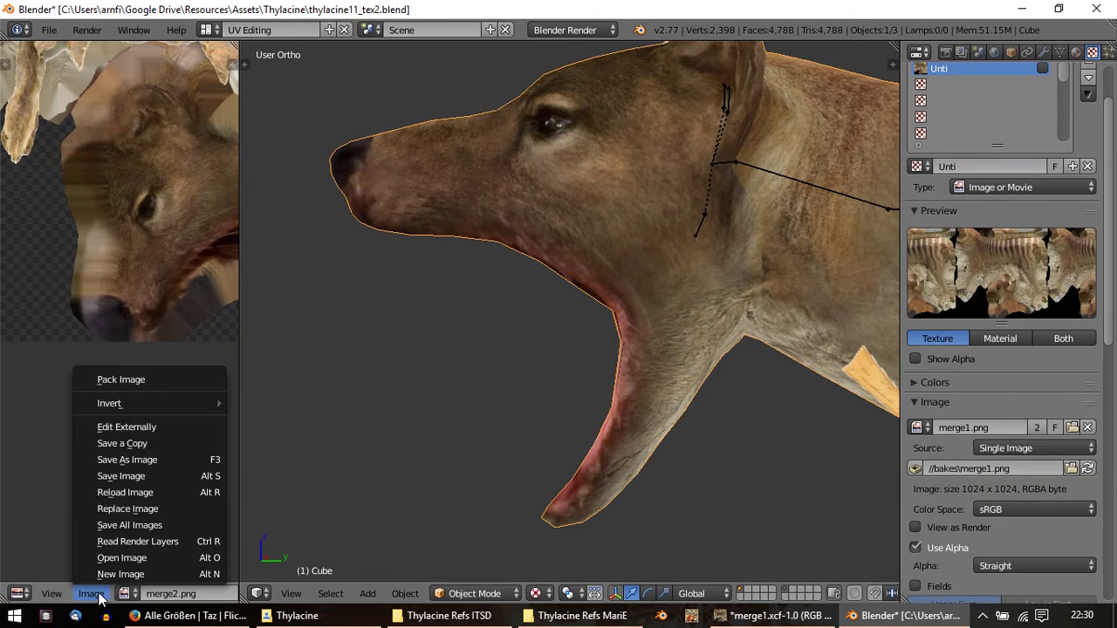
left_click(131, 495)
mouse_move(307, 425)
middle_mouse_down()
mouse_move(603, 319)
mouse_move(673, 323)
middle_mouse_up()
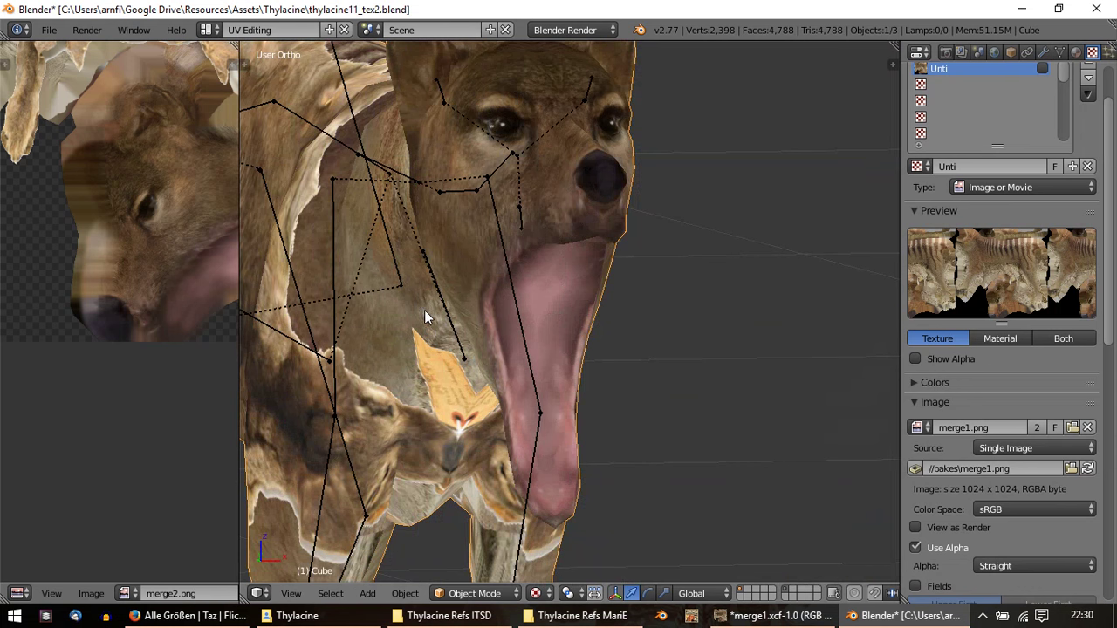
mouse_move(425, 317)
middle_mouse_down()
mouse_move(681, 361)
mouse_move(548, 282)
mouse_move(402, 314)
mouse_move(344, 355)
mouse_move(427, 377)
mouse_move(641, 331)
mouse_move(673, 391)
mouse_move(489, 279)
mouse_move(396, 309)
mouse_move(406, 356)
mouse_move(500, 335)
mouse_move(460, 297)
middle_mouse_up()
scroll(460, 297, "up", 2)
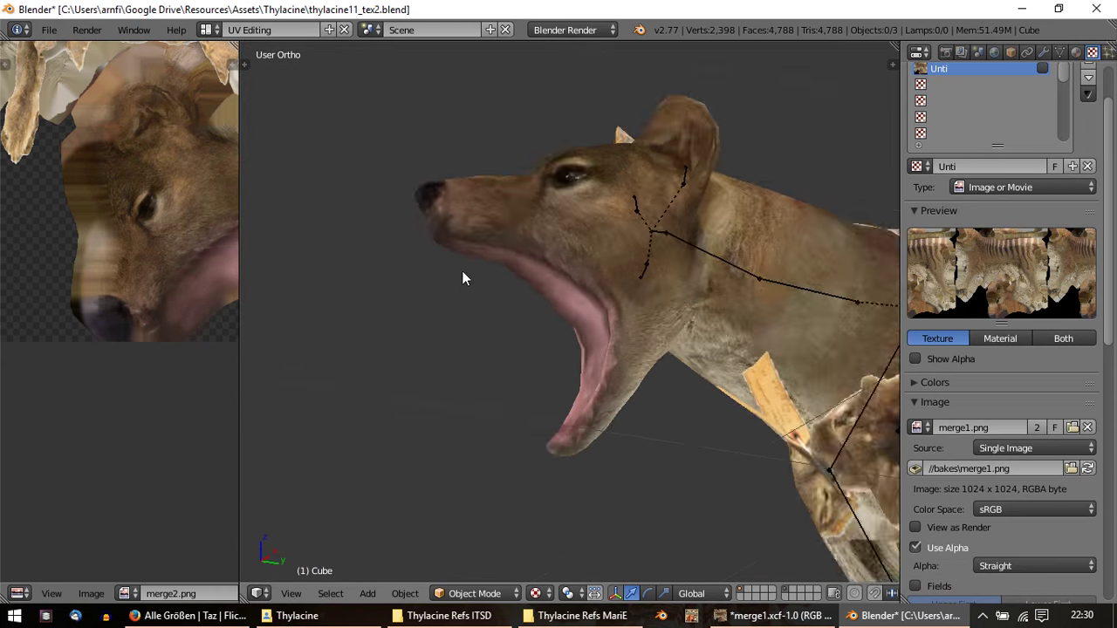
scroll(462, 278, "up", 2)
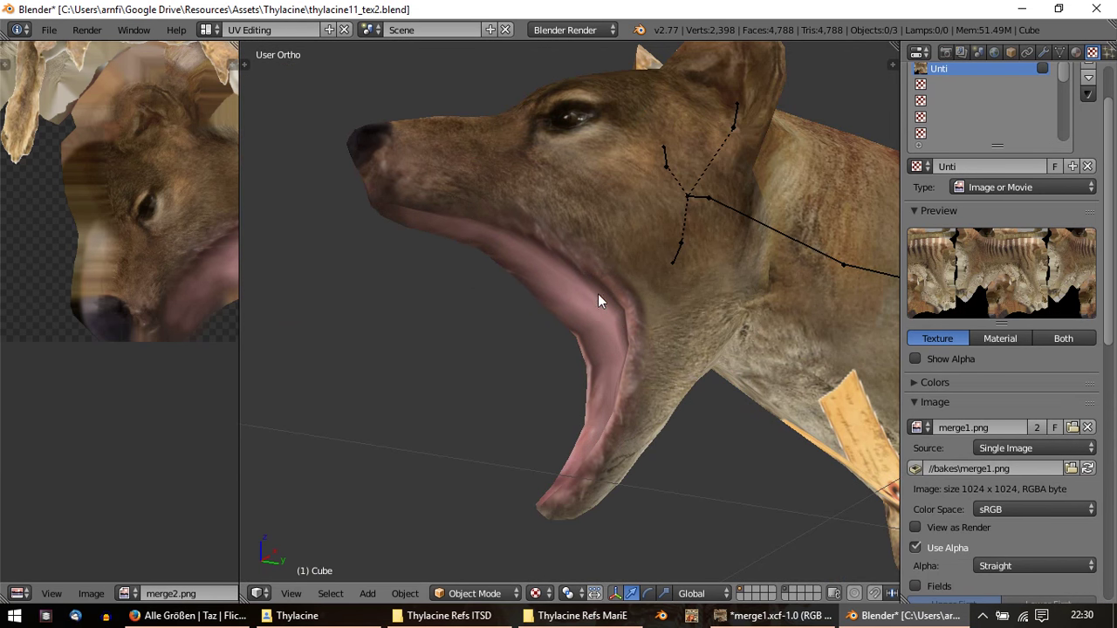
Step: Back in GIMP, burn a darkening stroke along the lip edge above the tongue
left_click(772, 615)
scroll(599, 337, "up", 2, "ctrl")
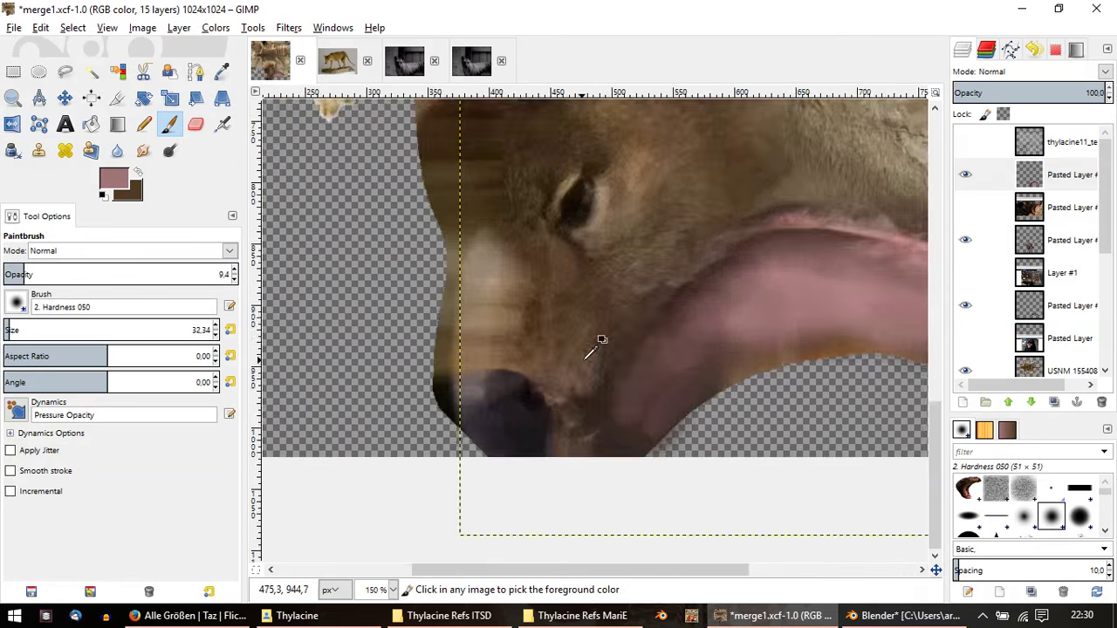
scroll(611, 332, "down", 1)
scroll(615, 337, "right", 5, "shift")
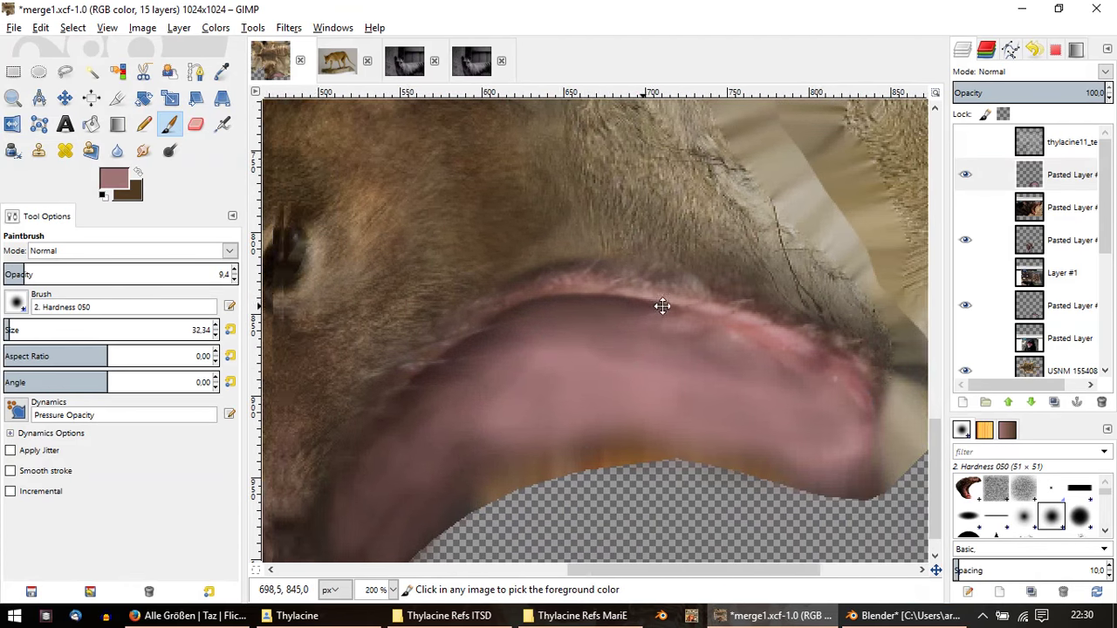
scroll(660, 307, "down", 2)
left_click(170, 150)
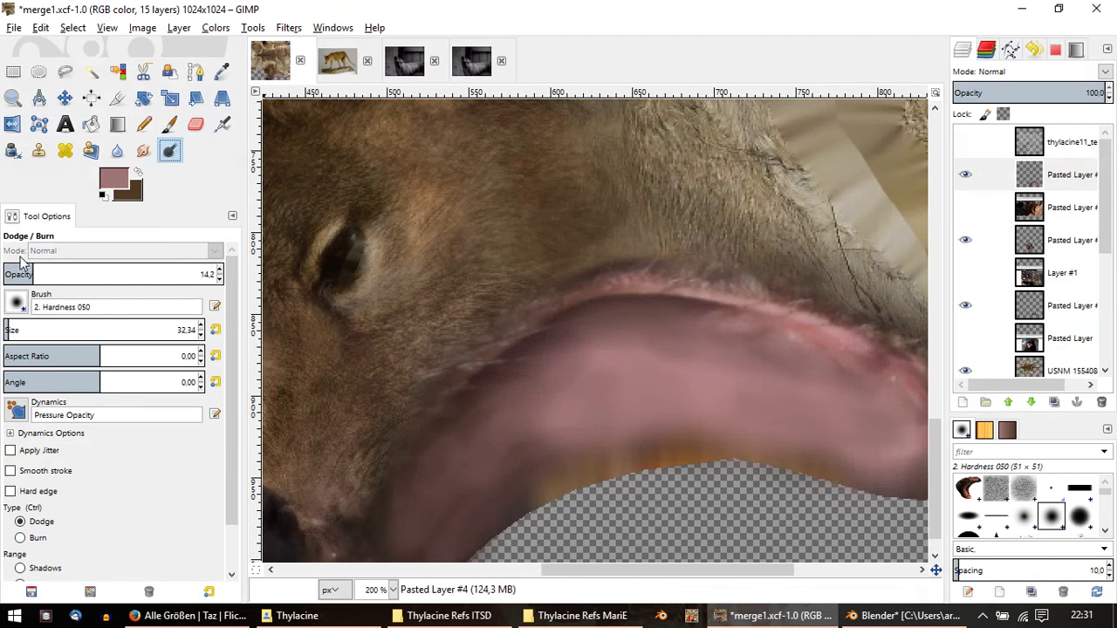
left_click_drag(471, 360, 554, 310, "ctrl")
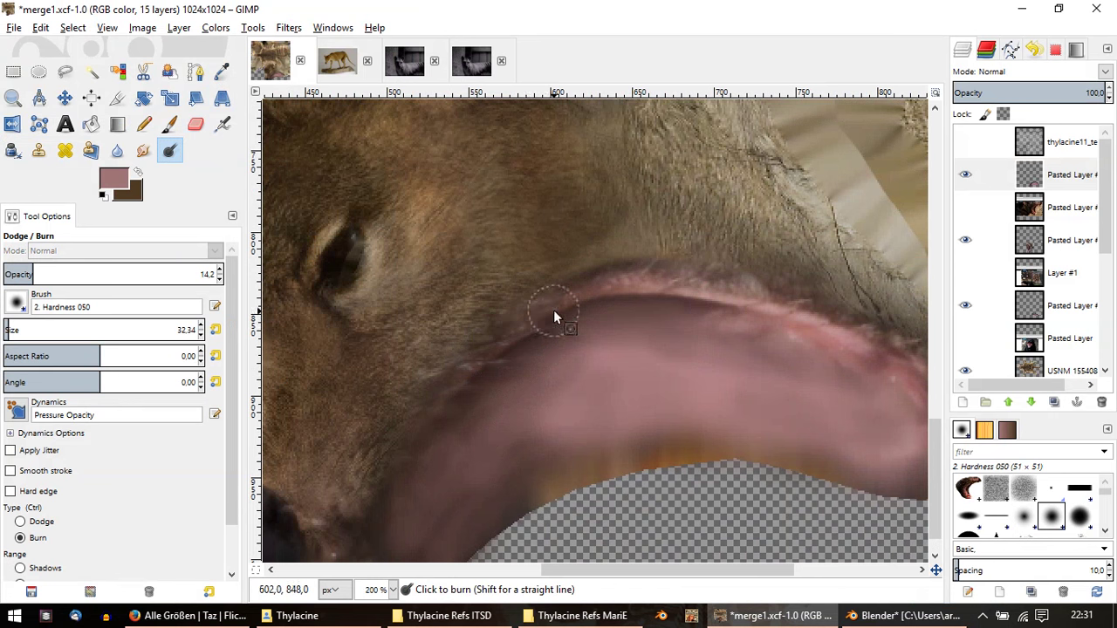
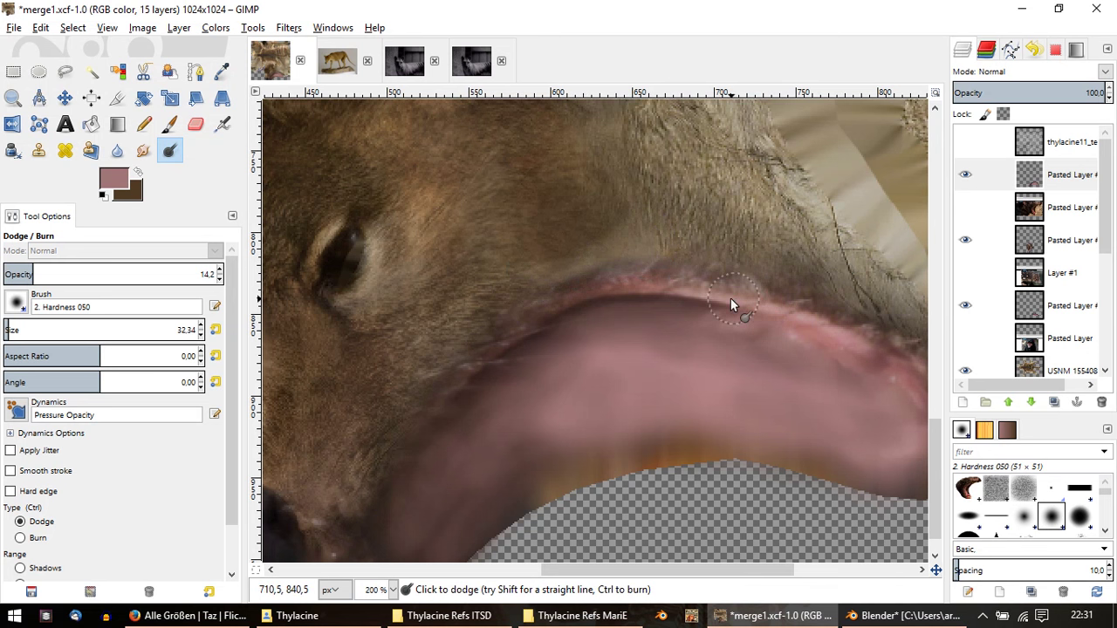
Step: Darken the painted tongue with Burn strokes along its upper edge and lower-left part
key("ctrl")
left_click_drag(750, 310, 849, 355)
scroll(850, 355, "down", 1, "ctrl")
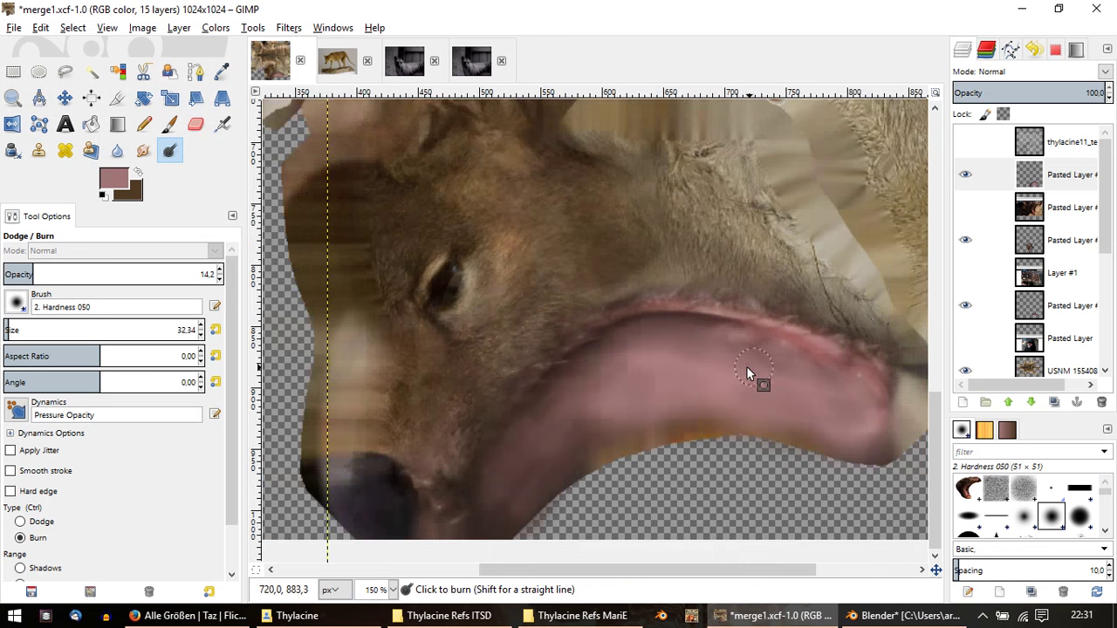
mouse_move(692, 345)
left_mouse_down()
mouse_move(779, 348)
mouse_move(644, 377)
mouse_move(580, 411)
mouse_move(757, 385)
mouse_move(825, 357)
left_mouse_up()
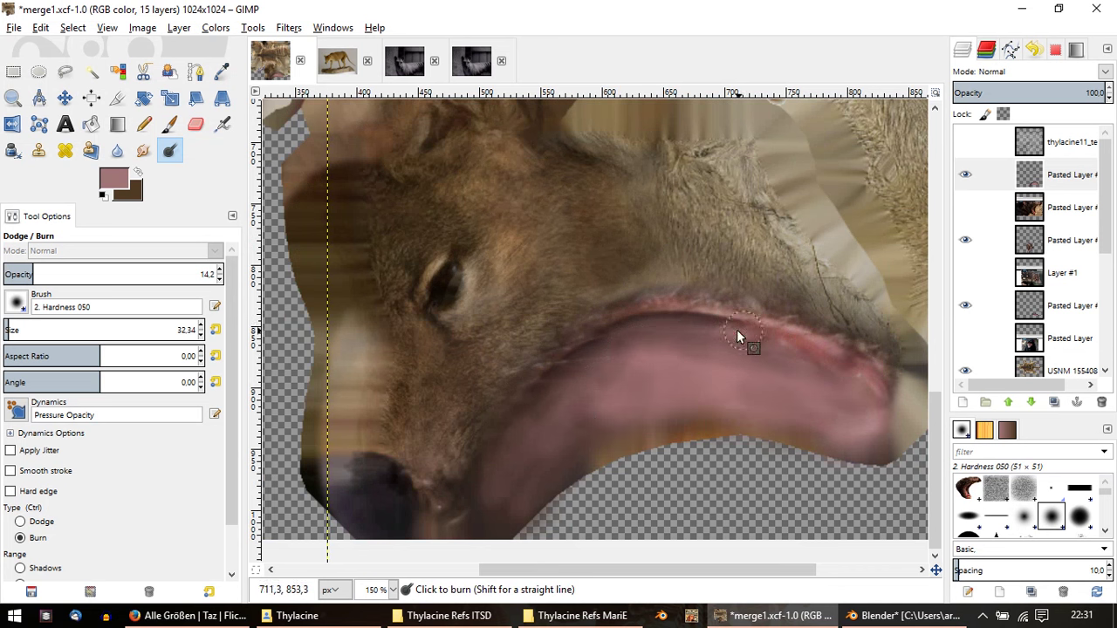
mouse_move(534, 418)
left_mouse_down()
mouse_move(774, 369)
mouse_move(820, 372)
mouse_move(851, 409)
mouse_move(760, 421)
mouse_move(671, 398)
left_mouse_up()
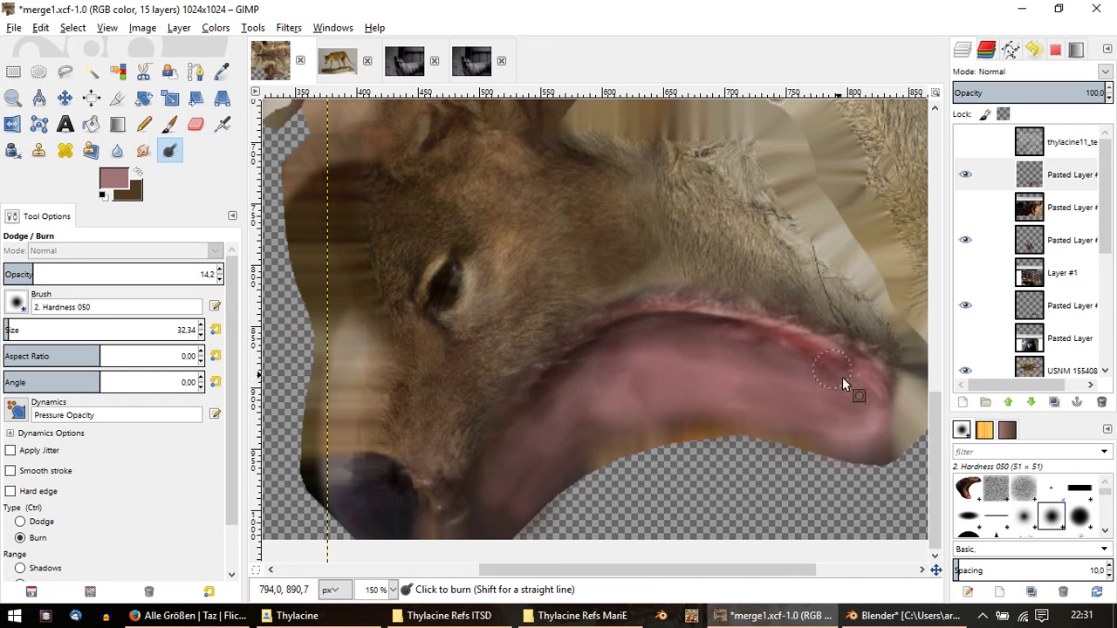
key("ctrl")
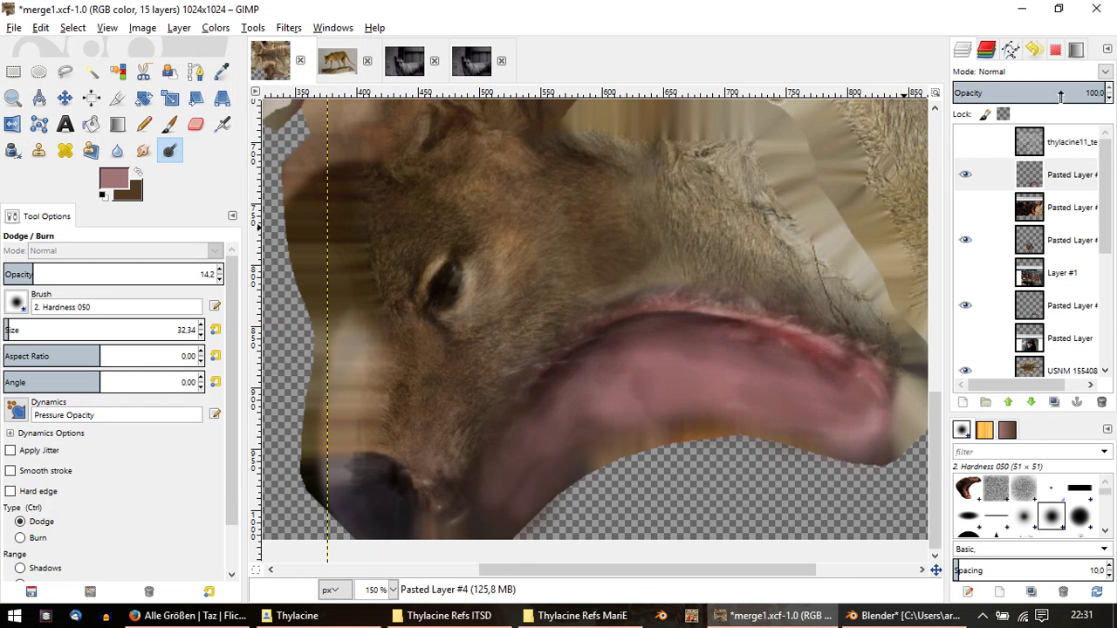
Step: Lower the tongue layer's opacity, select the Visible layer, and hide the tongue layer
mouse_move(1056, 94)
left_mouse_down()
mouse_move(1096, 94)
mouse_move(1084, 93)
left_mouse_up()
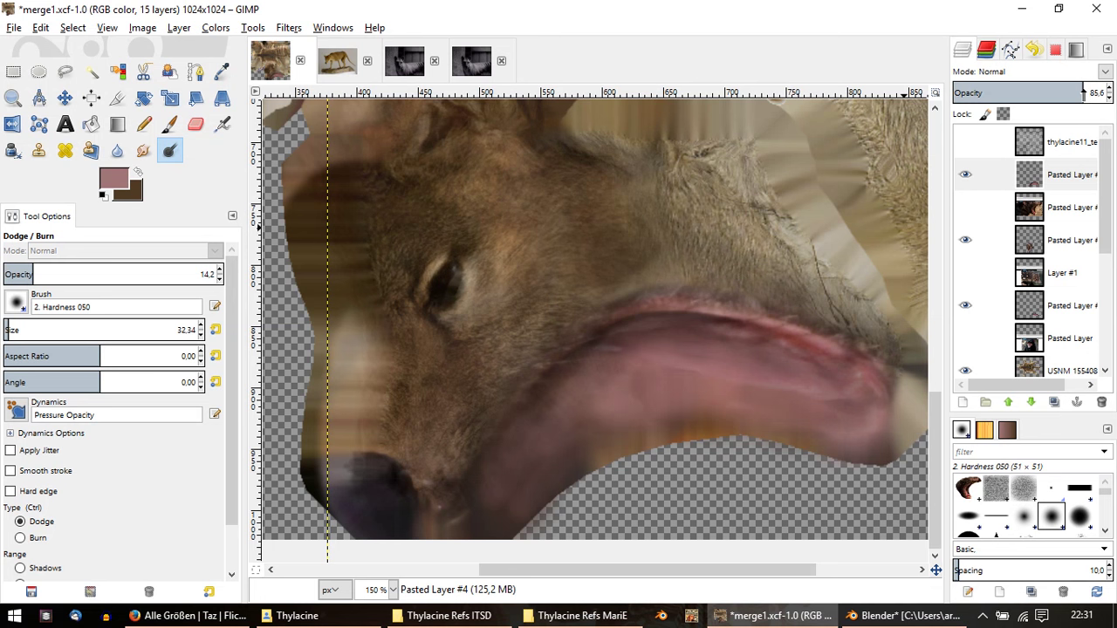
scroll(1030, 305, "down", 3)
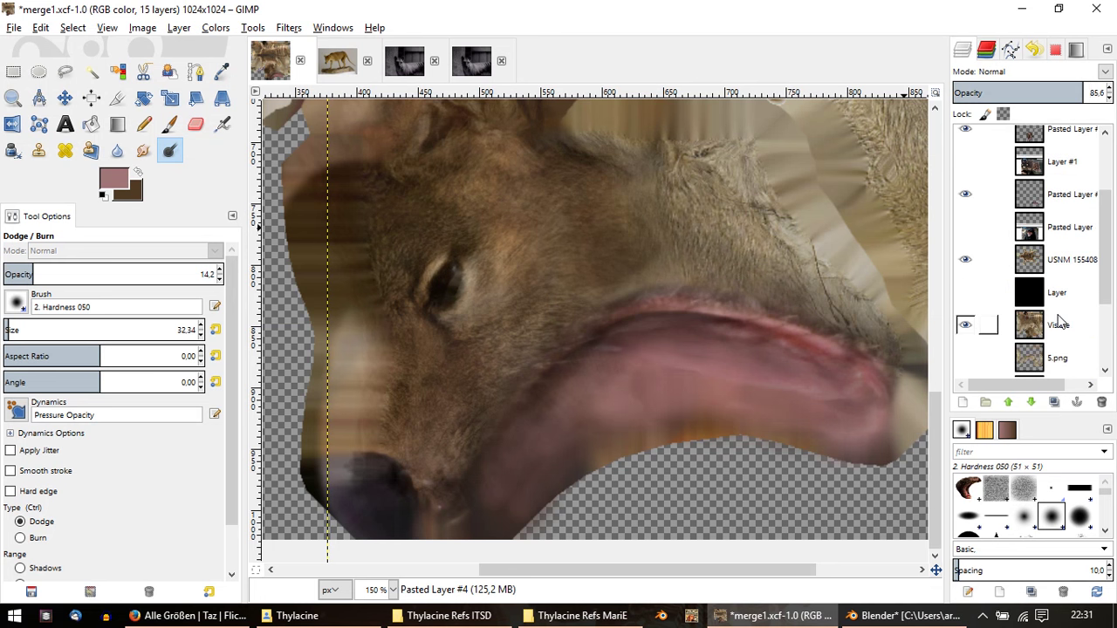
left_click(1058, 321)
scroll(1039, 288, "up", 2)
scroll(1004, 218, "up", 2)
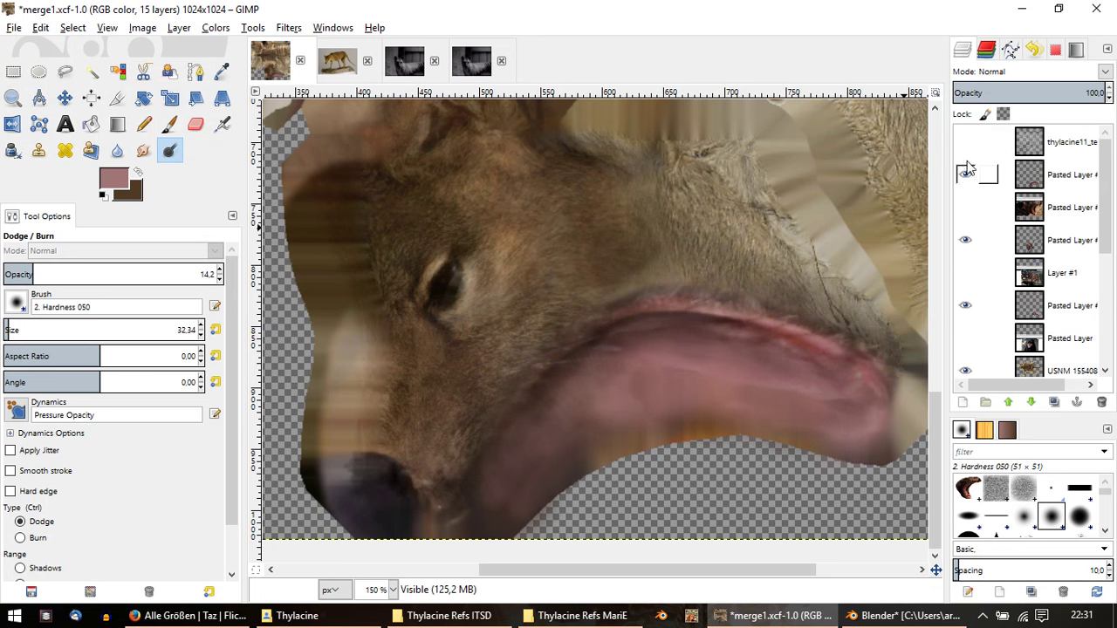
left_click(965, 176)
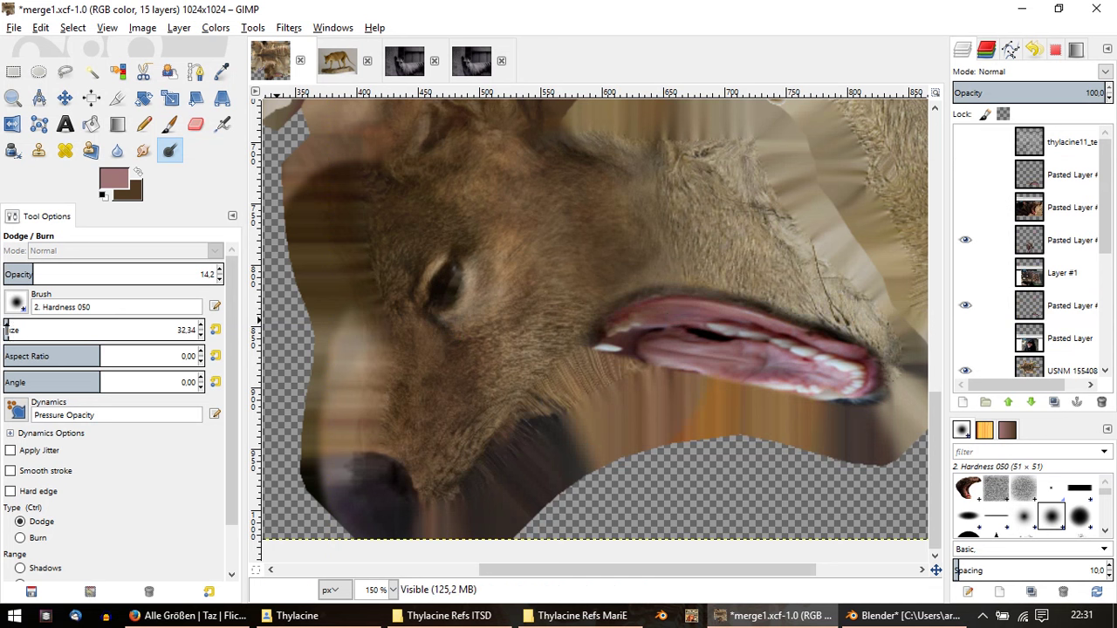
Step: Blur the dark fur below the jaw on the Visible layer, toggling a pasted layer to compare
left_click(117, 150)
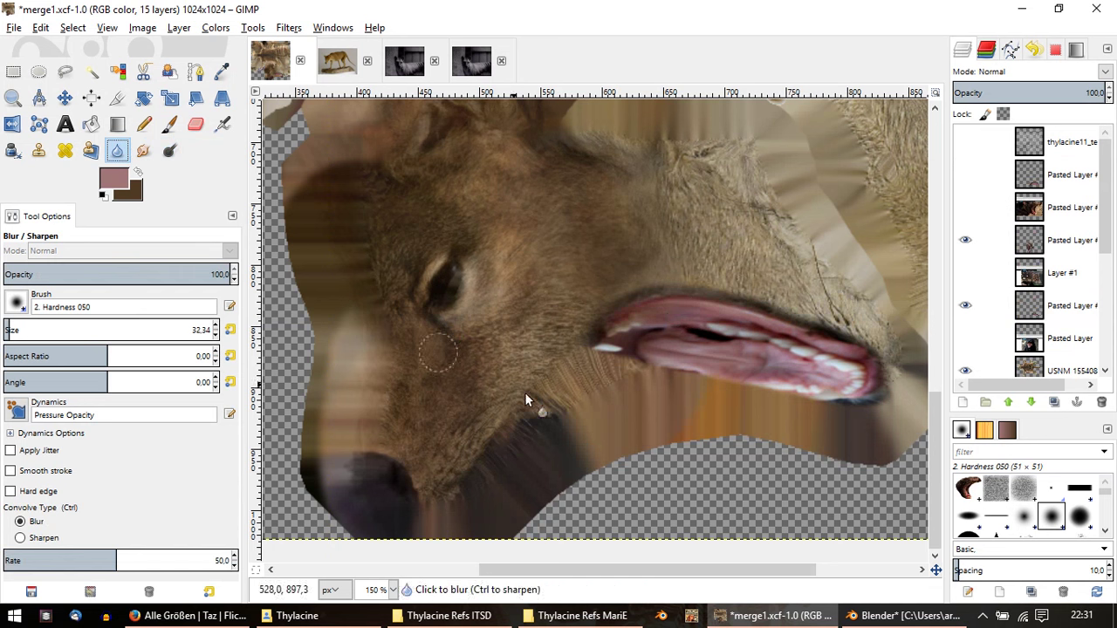
scroll(1048, 343, "down", 2)
scroll(1048, 343, "down", 2)
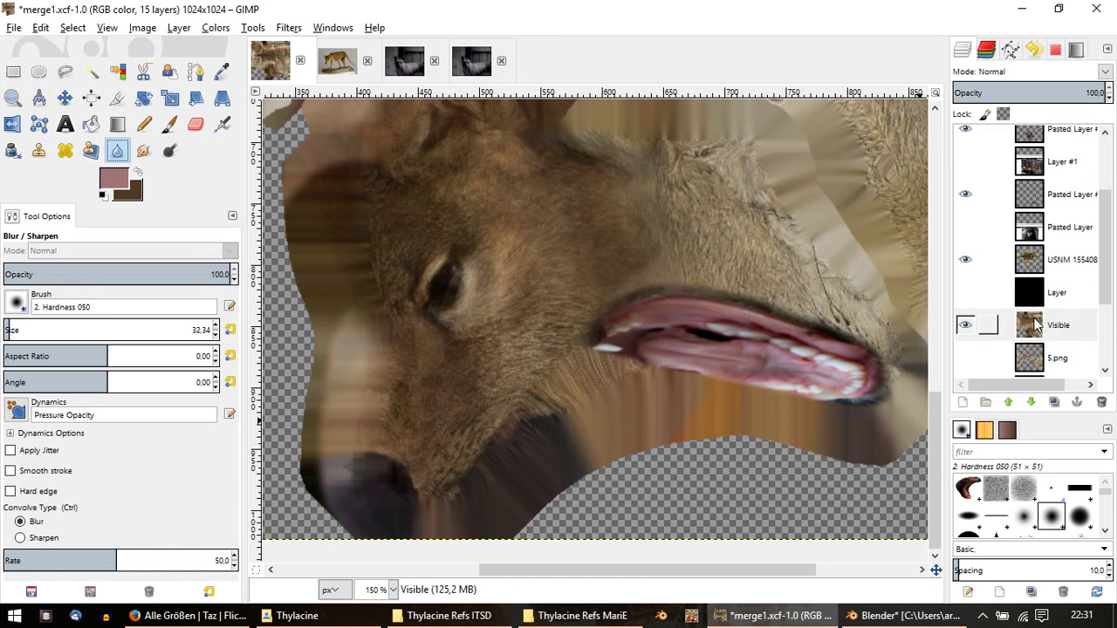
left_click(1036, 325)
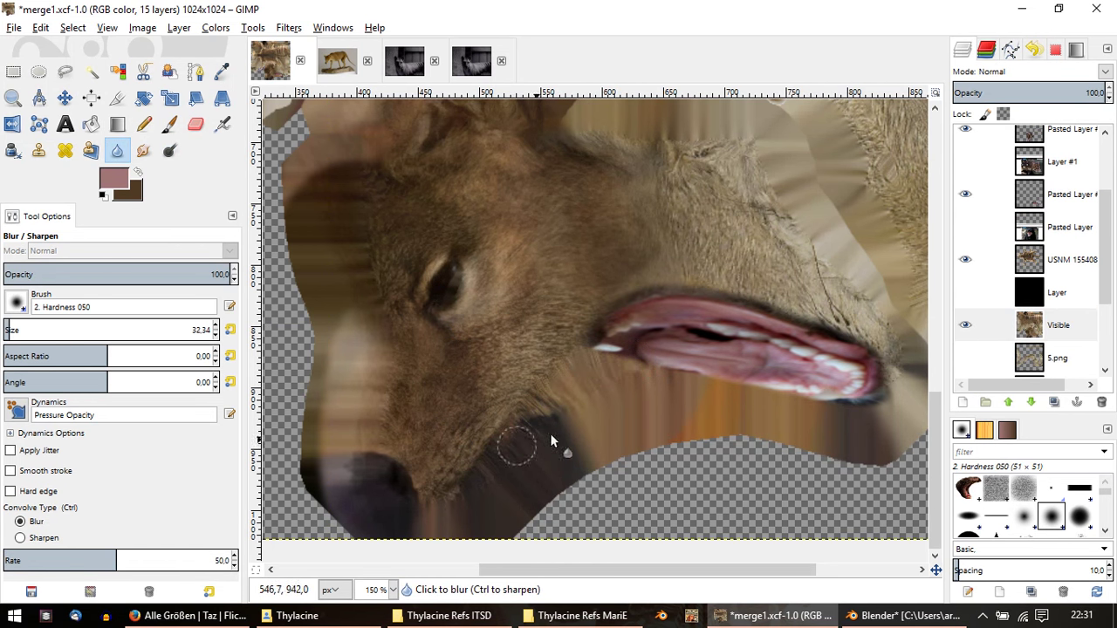
left_click_drag(519, 445, 543, 435)
scroll(984, 240, "up", 2)
scroll(984, 240, "up", 1)
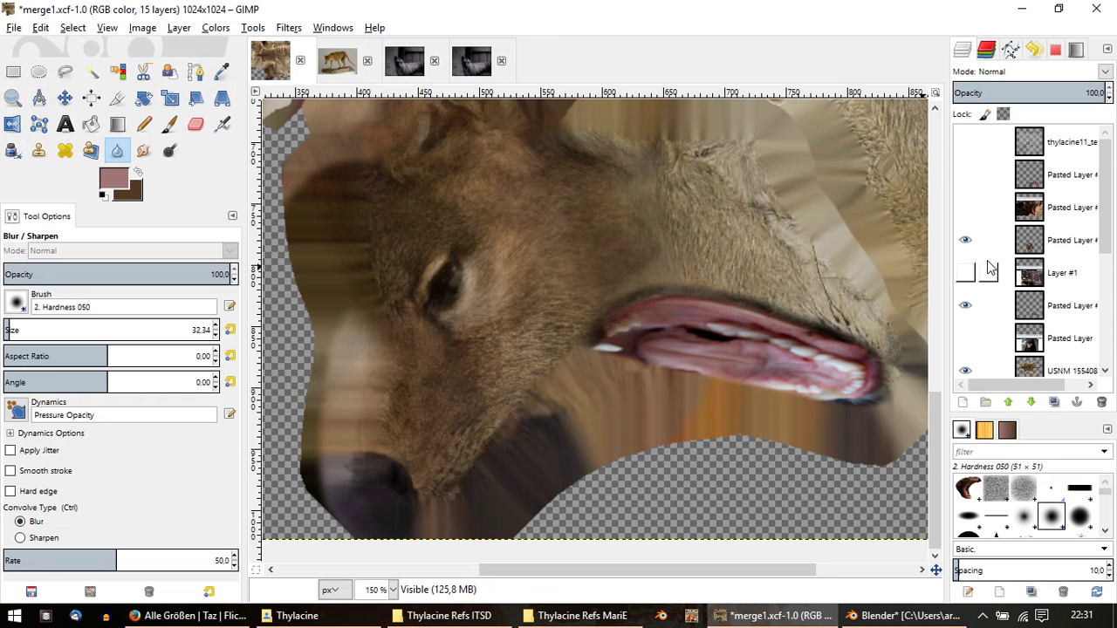
left_click(965, 240)
left_click(965, 240)
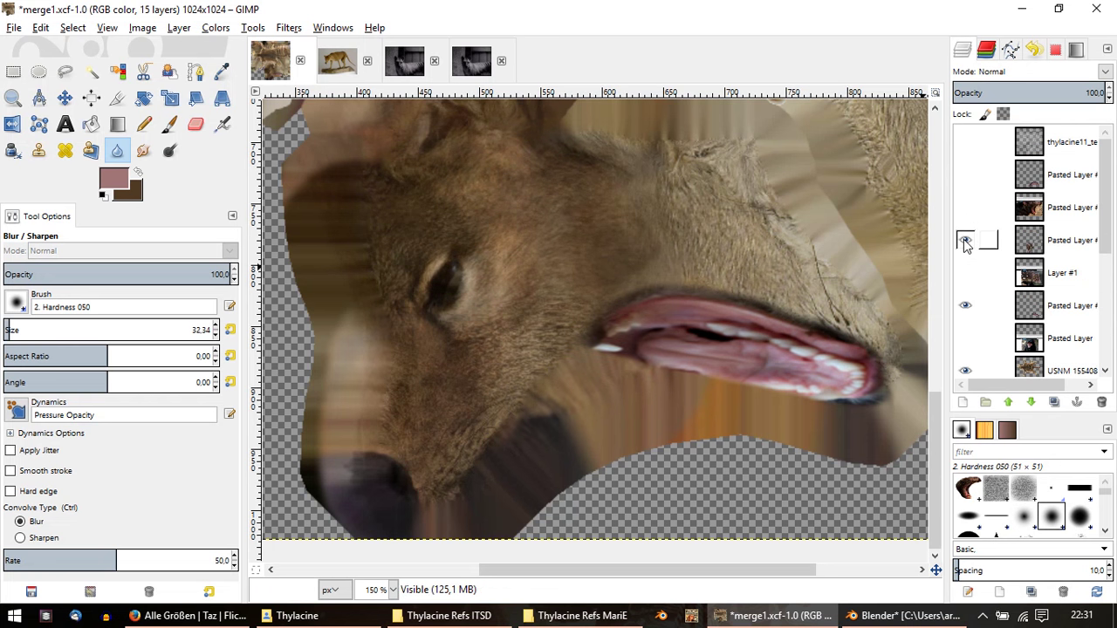
left_click(966, 306)
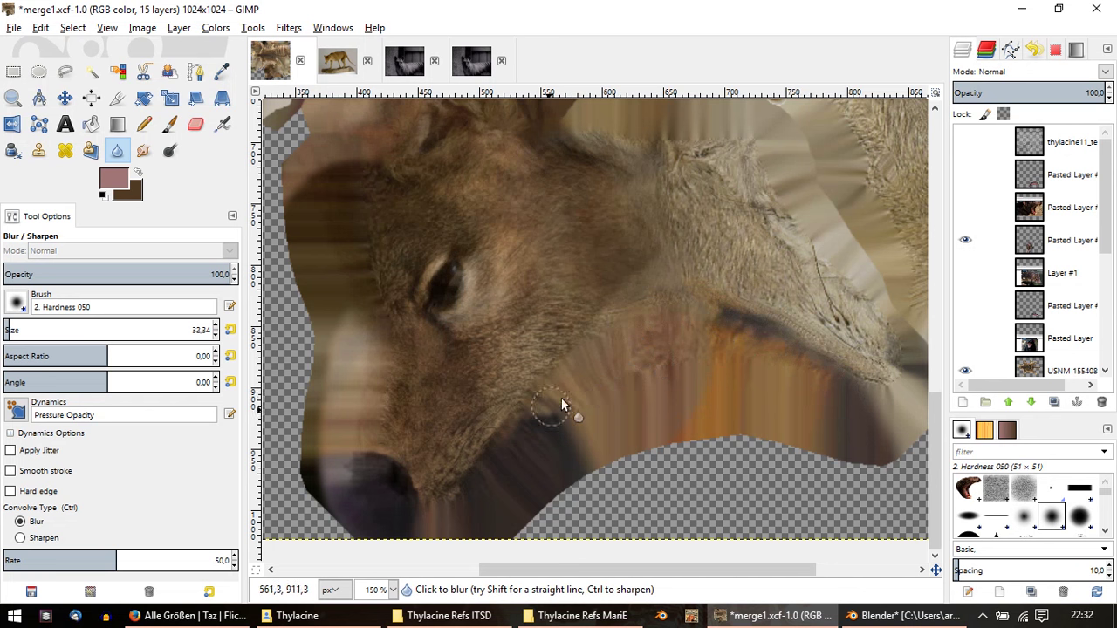
left_click_drag(515, 453, 509, 442)
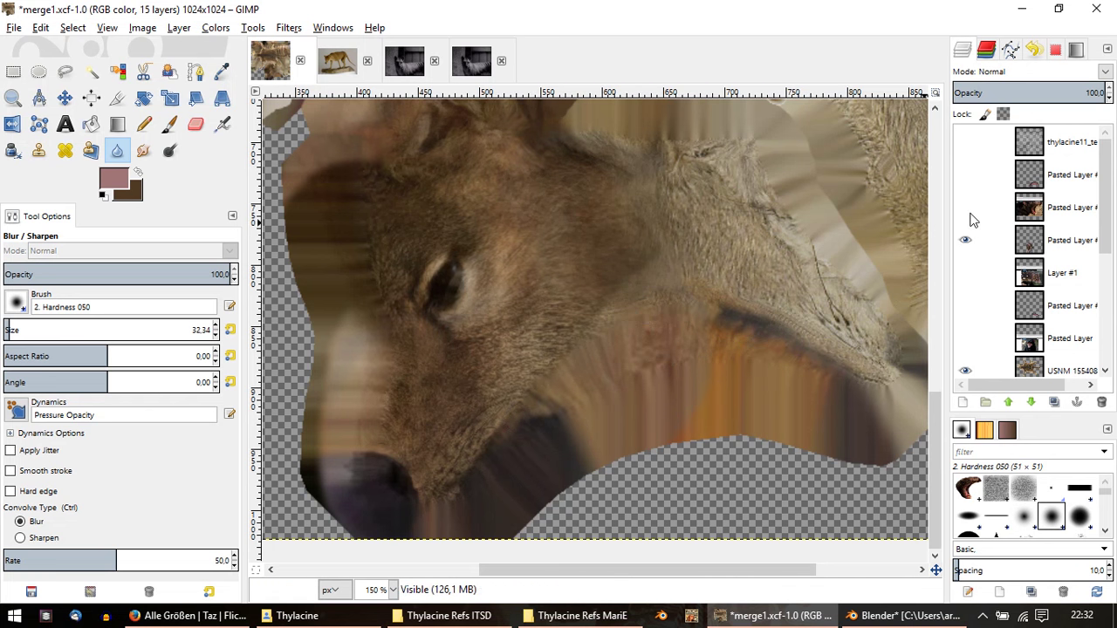
Step: Show the tongue layer again and fade it to about 65% opacity
left_click(965, 175)
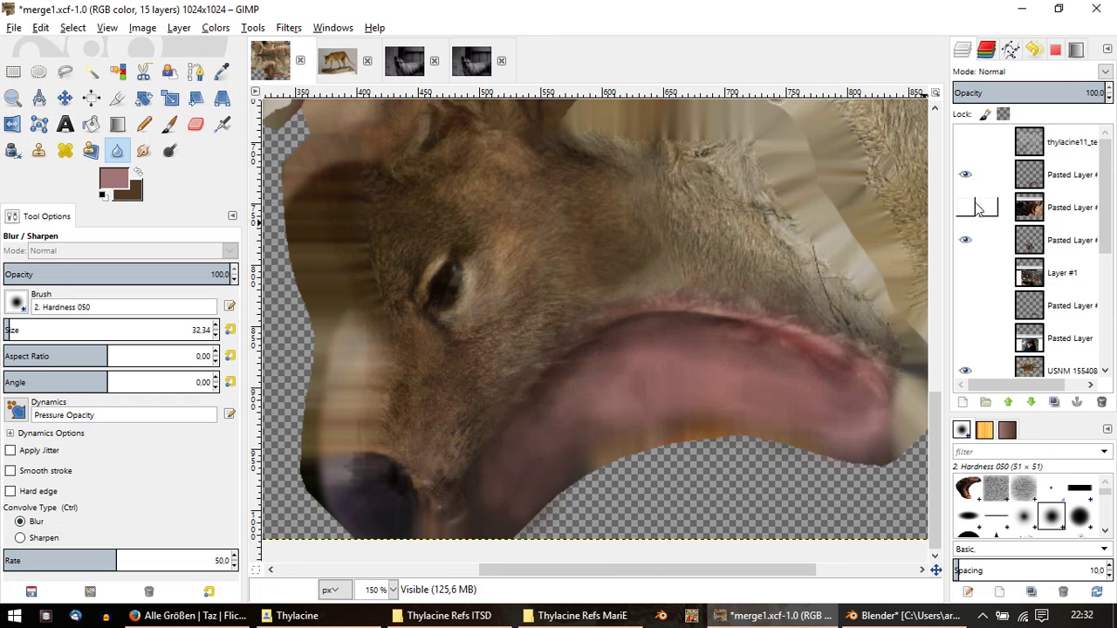
left_click(1058, 178)
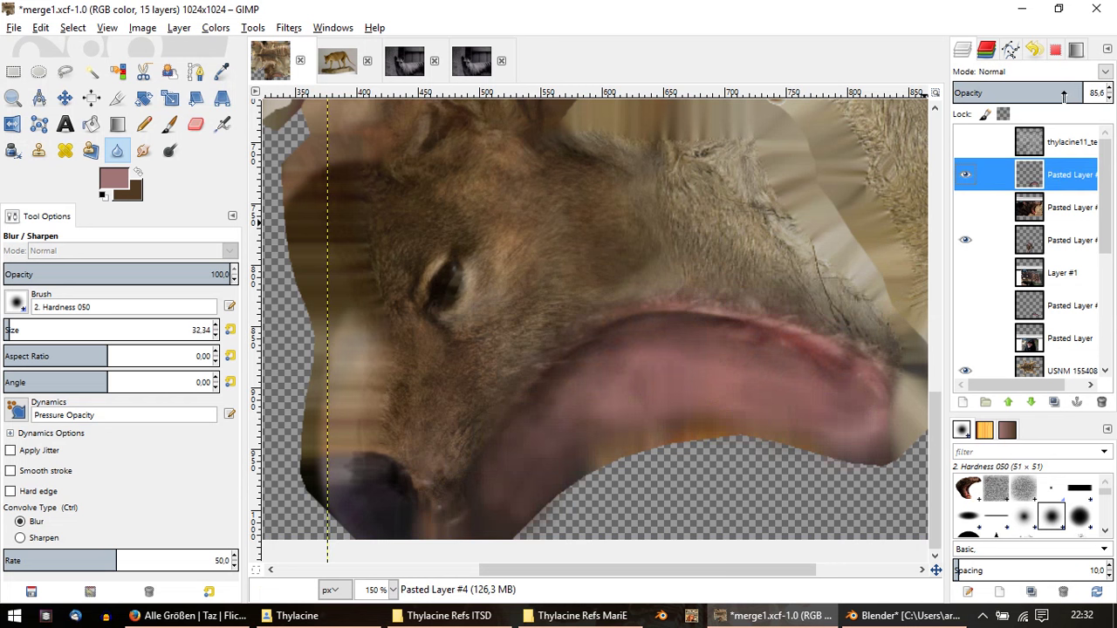
left_click_drag(1069, 94, 1053, 95)
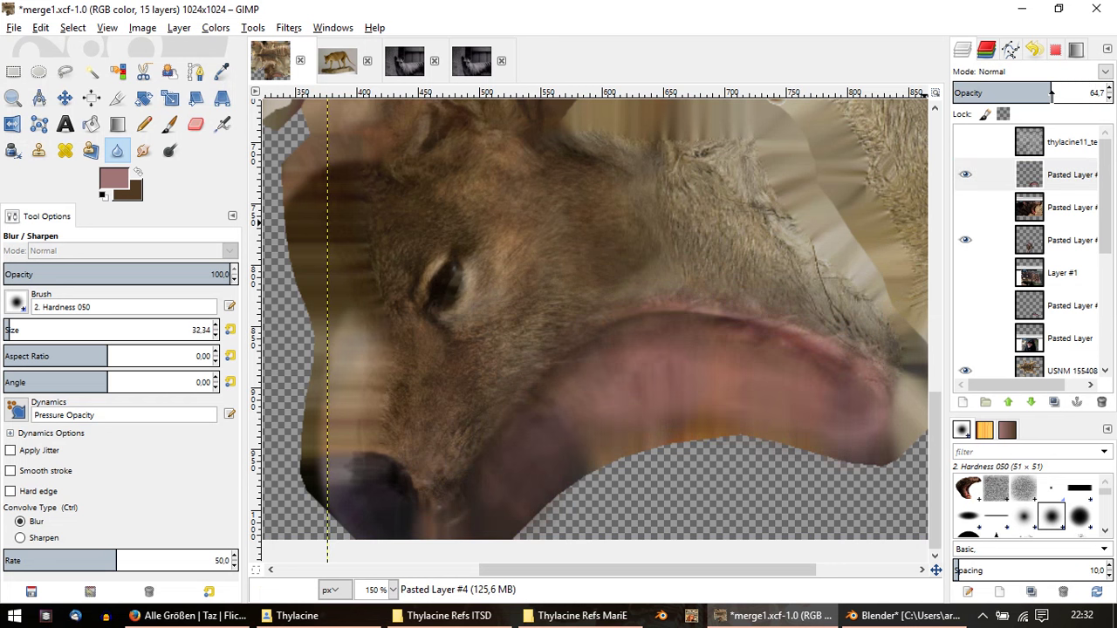
Step: Show the lower tongue layer and fade it to 64.7% opacity
scroll(807, 344, "down", 1, "ctrl")
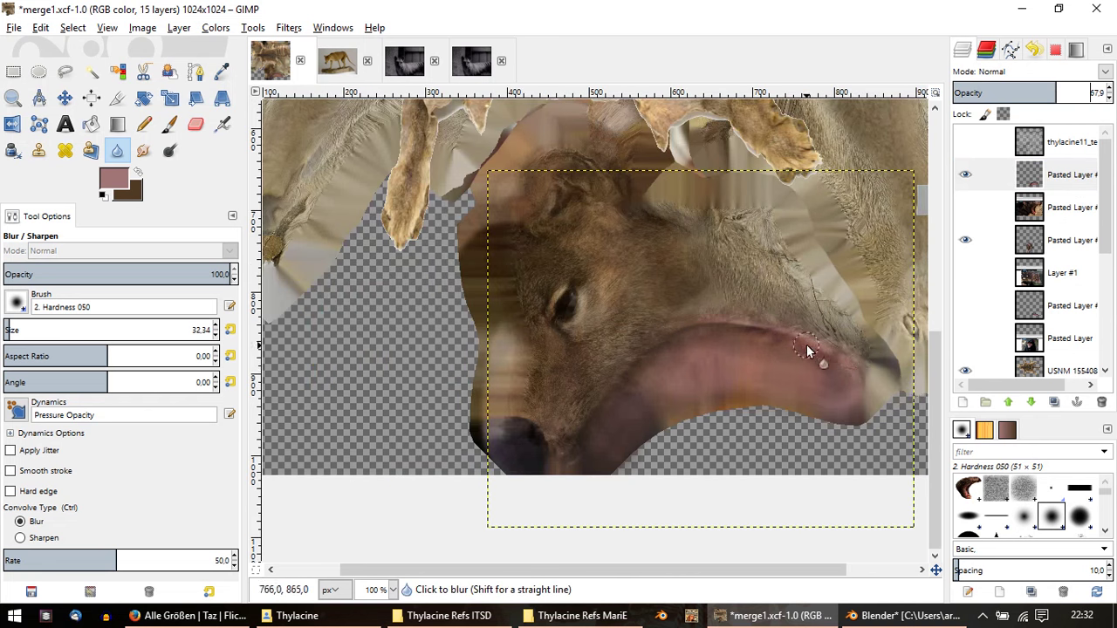
left_click(1063, 315)
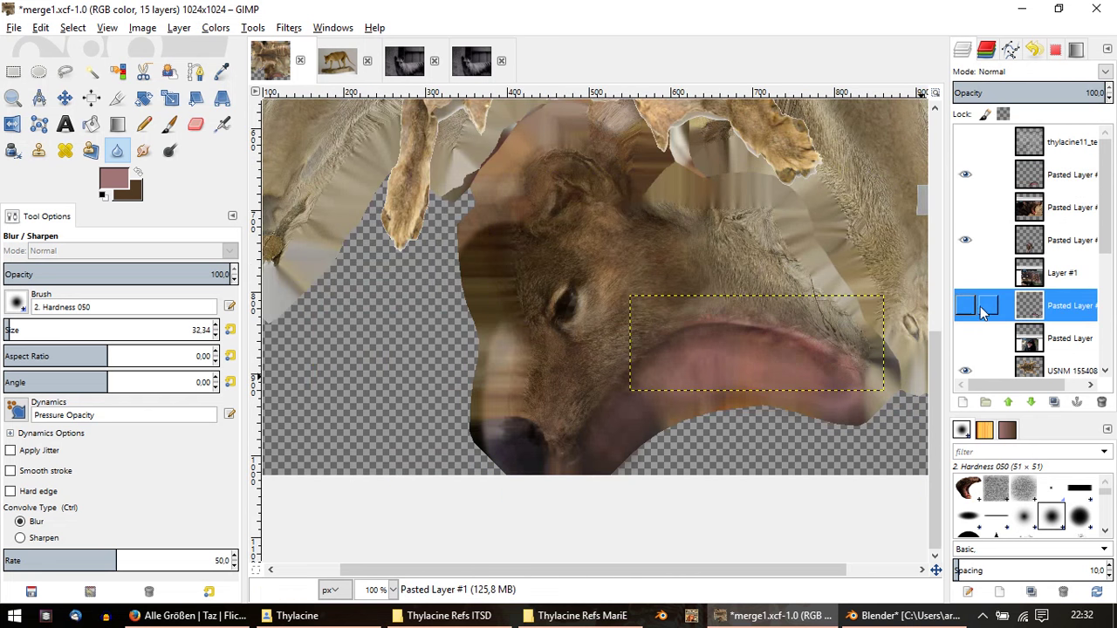
left_click(965, 305)
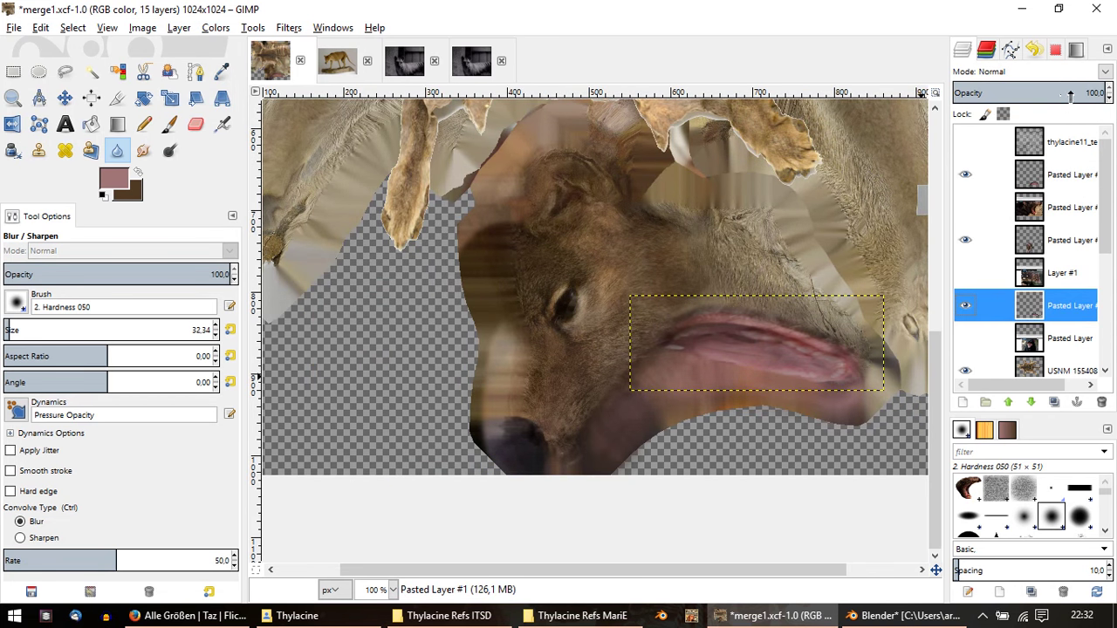
left_click_drag(1070, 96, 1051, 96)
scroll(742, 388, "up", 1, "ctrl")
scroll(599, 395, "up", 1, "ctrl")
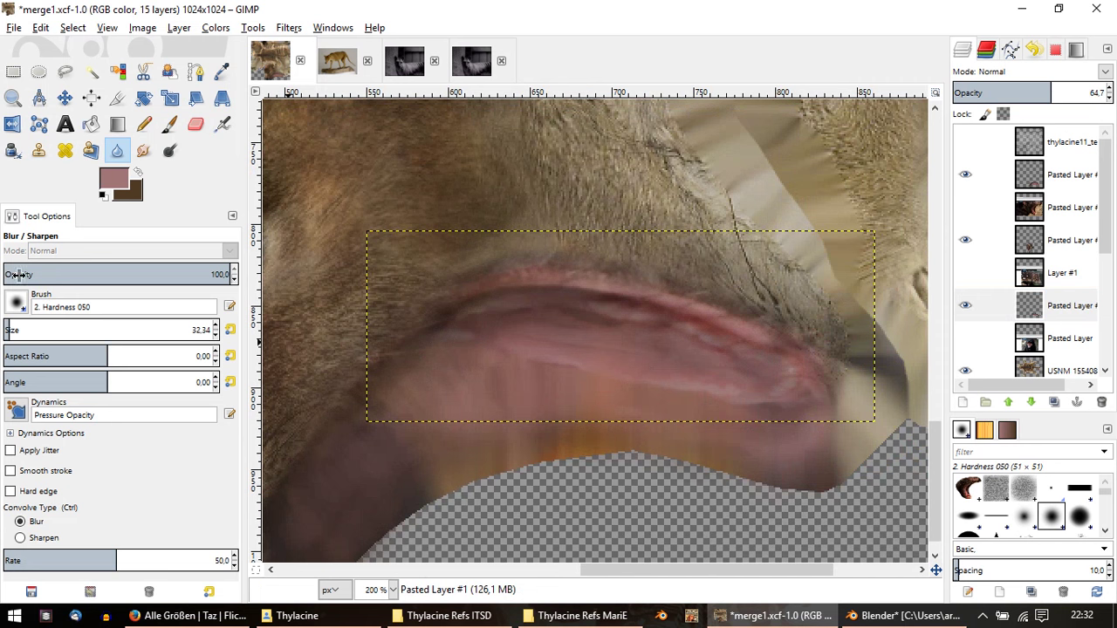
Step: Select the lower tongue layer, try the eraser, then make the upper tongue layer active
left_click(1064, 305)
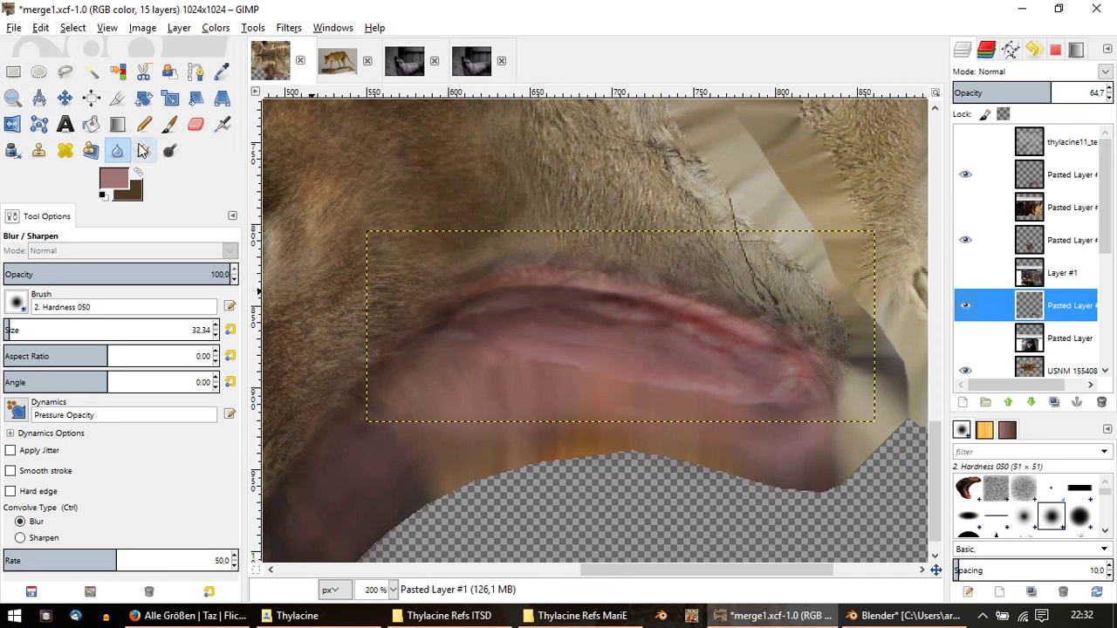
key("shift+e")
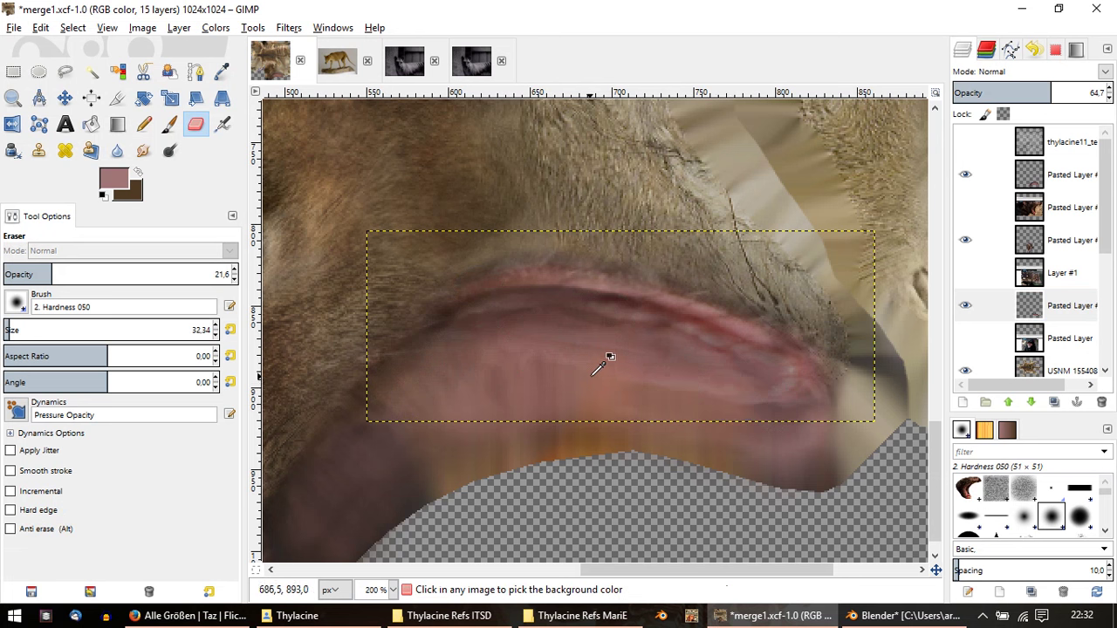
key("ctrl+z")
key("ctrl+y")
left_click(1074, 175)
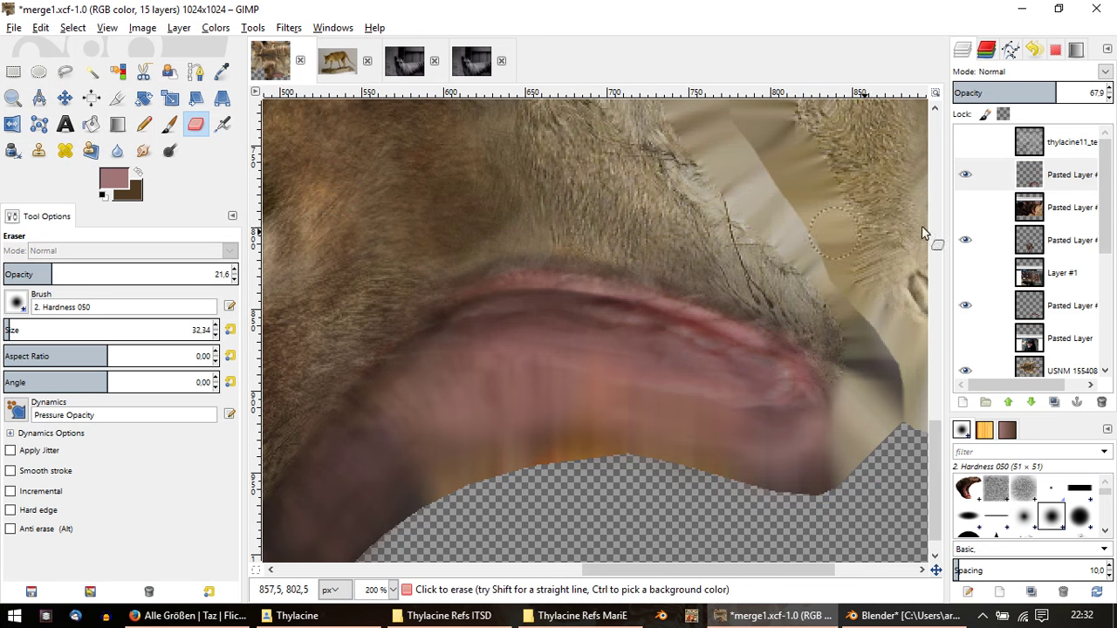
Step: Make Pasted Layer #1 active and raise its opacity to 52.4
left_click(965, 175)
left_click(965, 174)
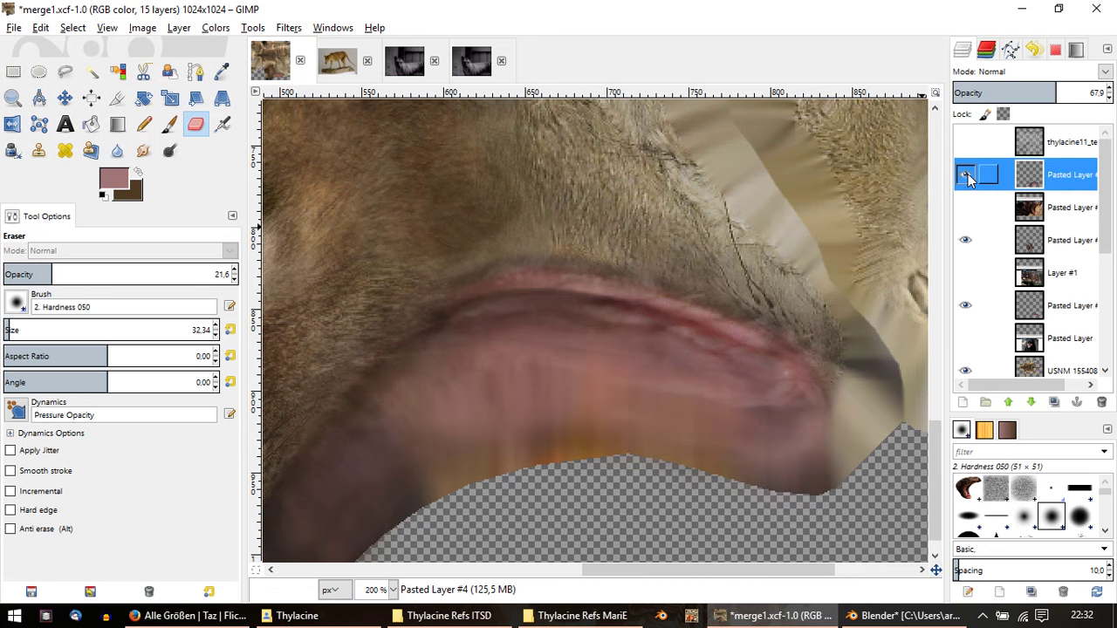
left_click(1044, 243)
left_click(1043, 308)
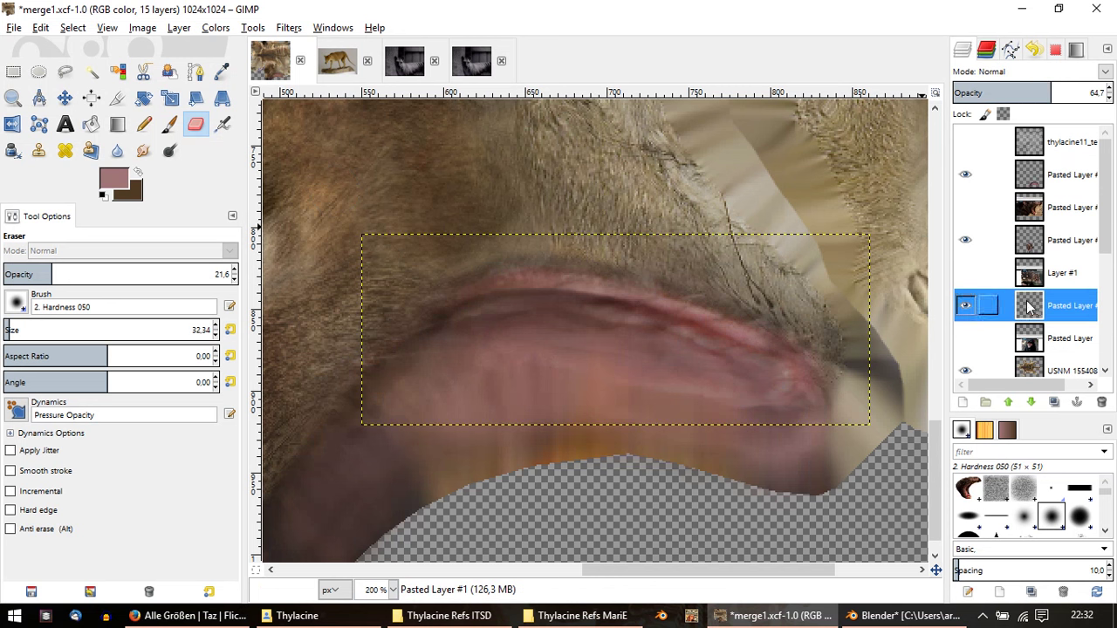
left_click(1018, 93)
left_click_drag(1019, 92, 1033, 93)
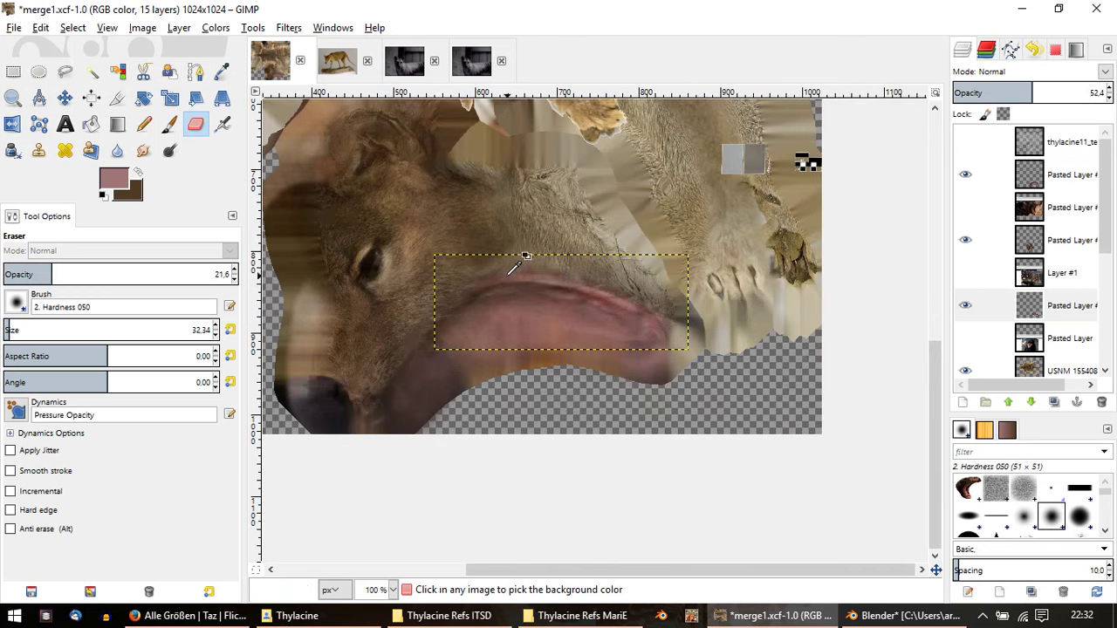
Step: Zoom out to the whole image and toggle the pasted mouth layer to compare
key("1")
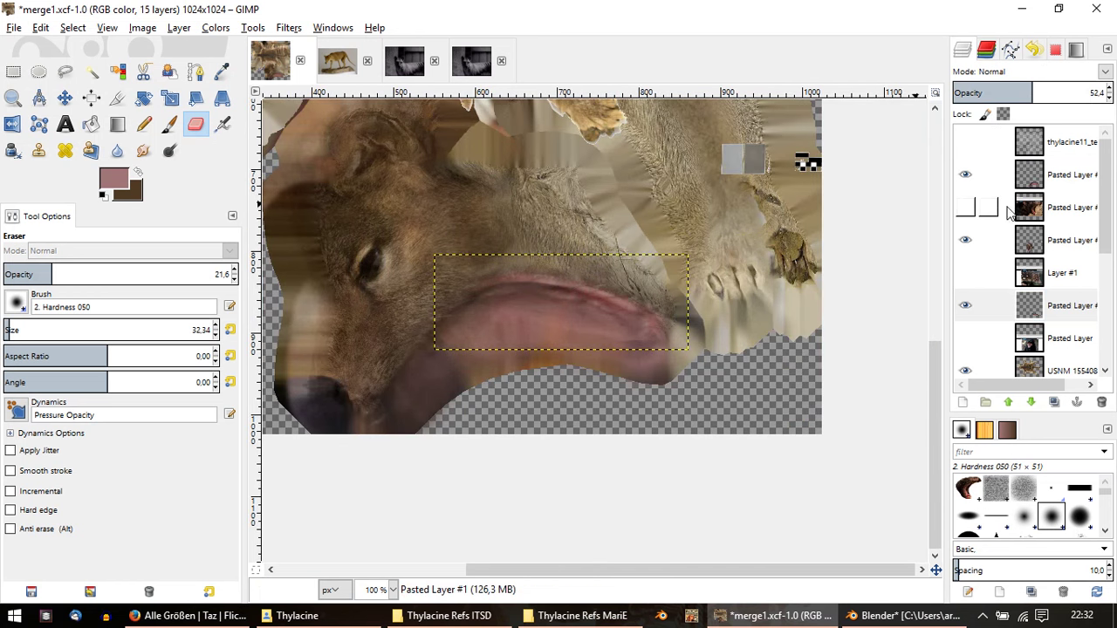
left_click(965, 307)
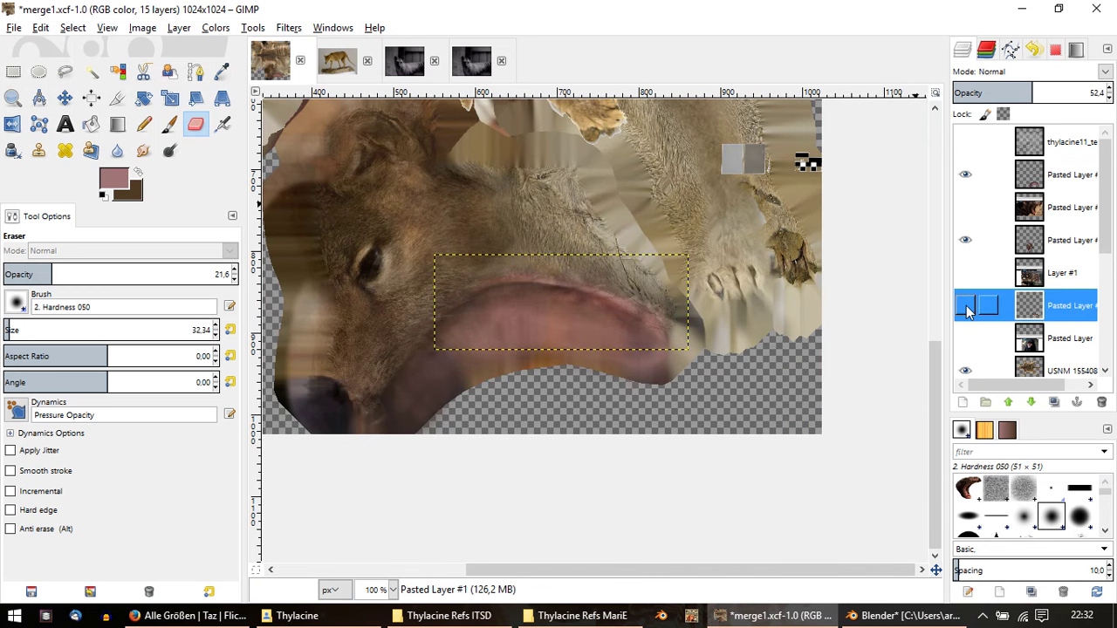
left_click(966, 311)
left_click(966, 312)
left_click(966, 312)
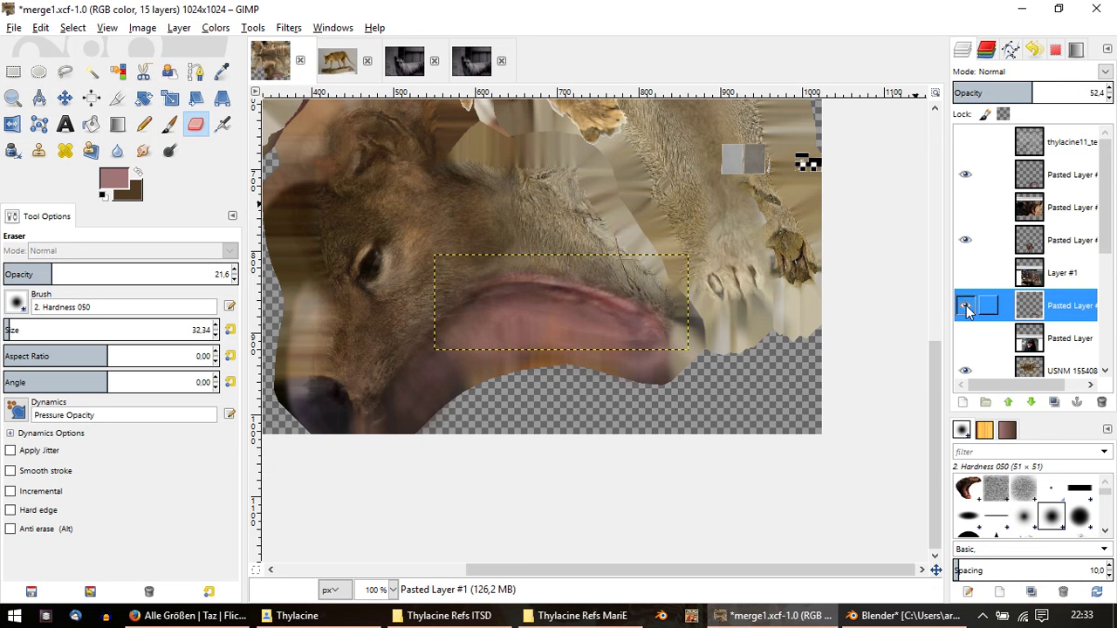
scroll(563, 315, "down", 2, "ctrl")
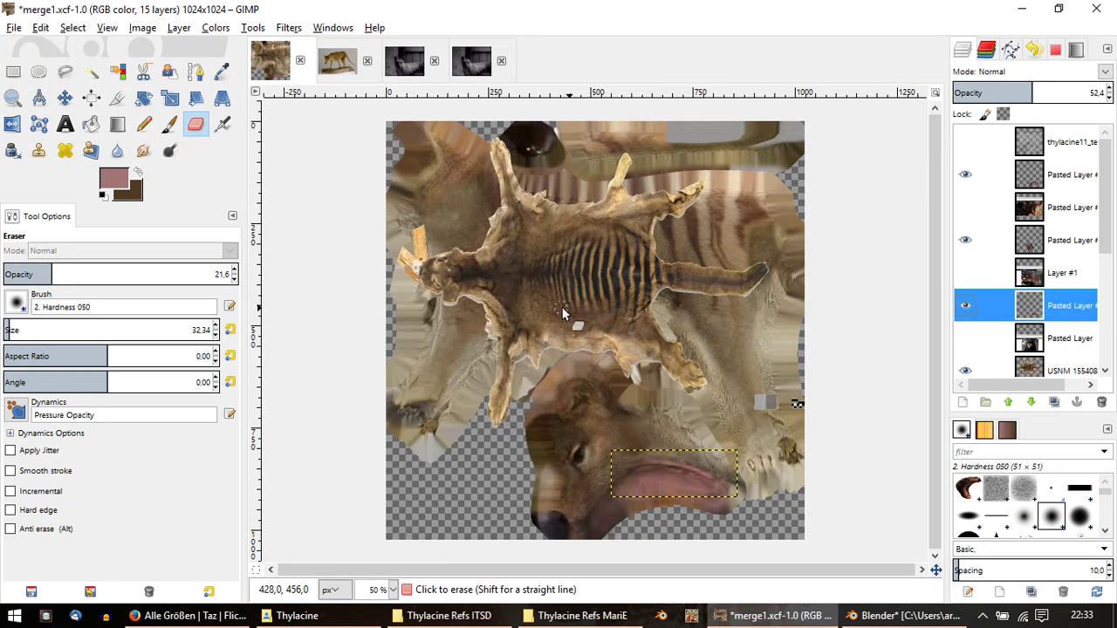
Step: Export the texture as merge2.png in the bakes folder
left_click(14, 27)
left_click(105, 228)
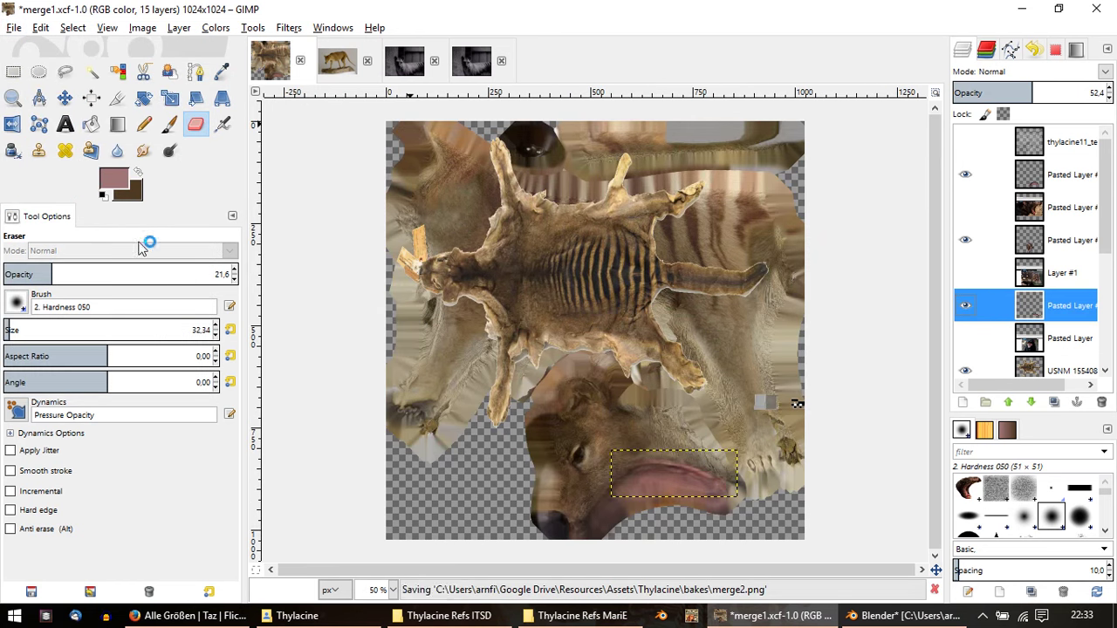
left_click(908, 615)
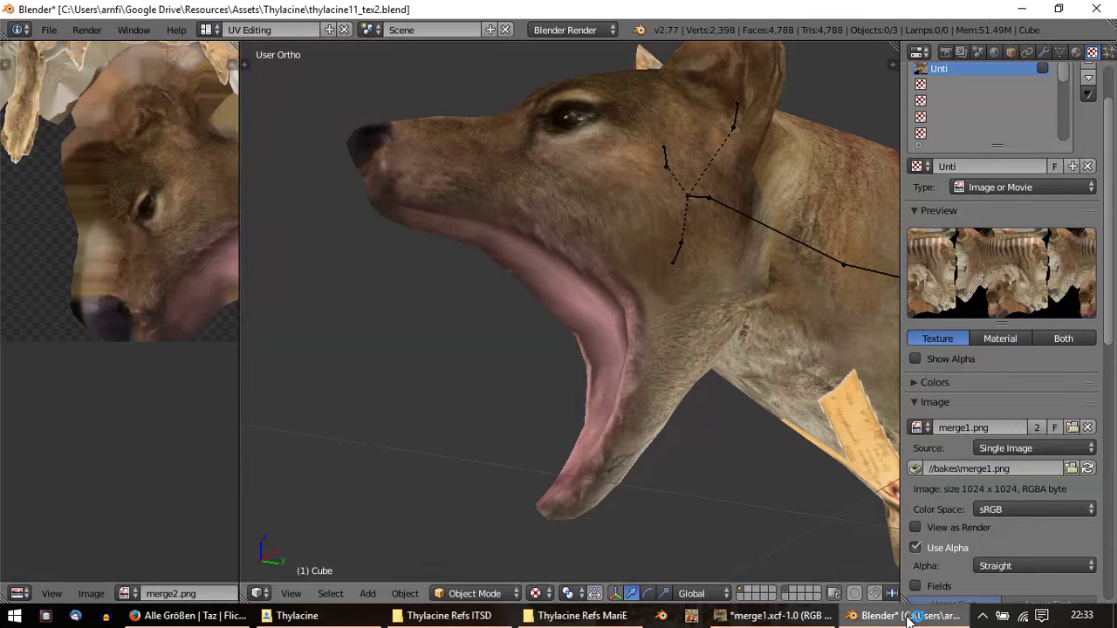
Step: Reload the updated texture image and orbit around the head to inspect the jaw
left_click(91, 594)
left_click(119, 489)
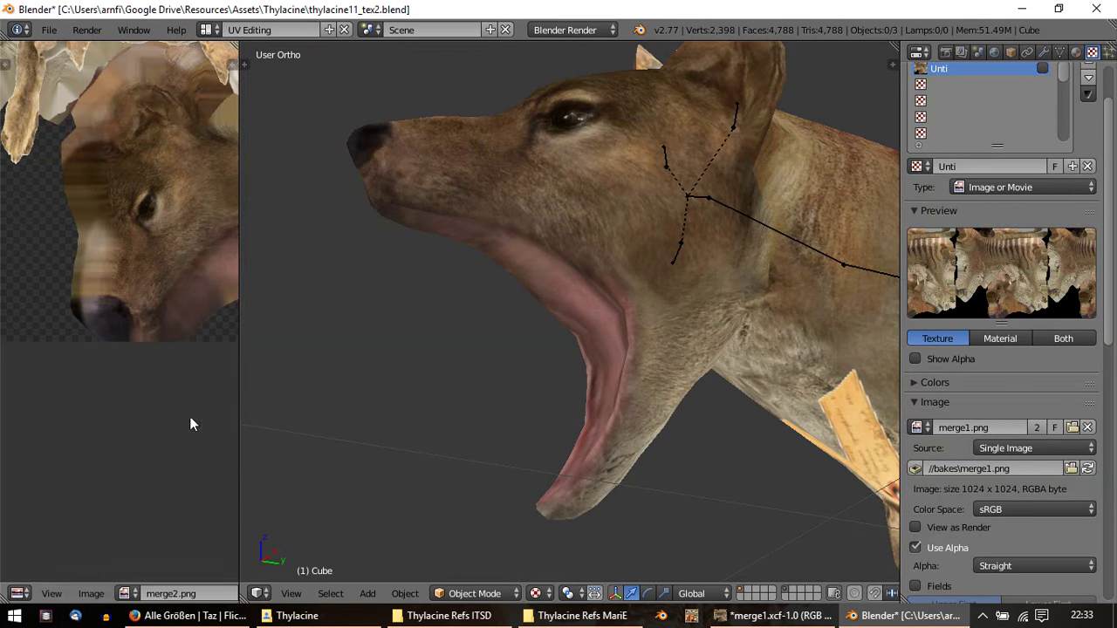
mouse_move(419, 323)
middle_mouse_down()
mouse_move(564, 259)
mouse_move(735, 295)
mouse_move(799, 296)
mouse_move(781, 281)
middle_mouse_up()
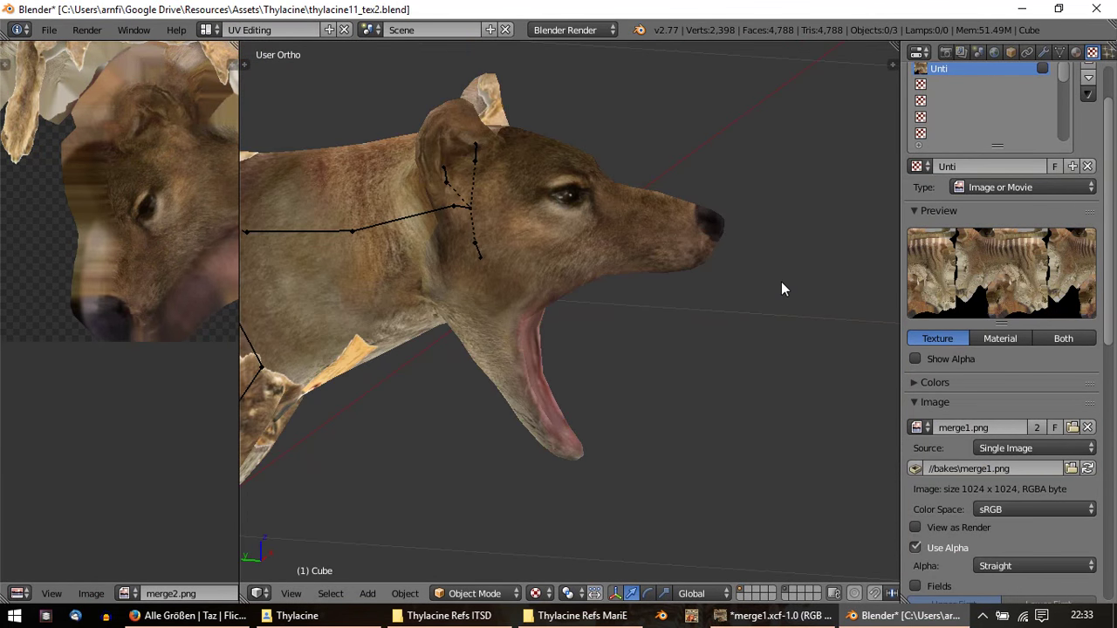
mouse_move(710, 280)
middle_mouse_down()
mouse_move(514, 227)
mouse_move(456, 145)
mouse_move(422, 260)
mouse_move(435, 303)
mouse_move(646, 263)
mouse_move(701, 177)
mouse_move(587, 186)
middle_mouse_up()
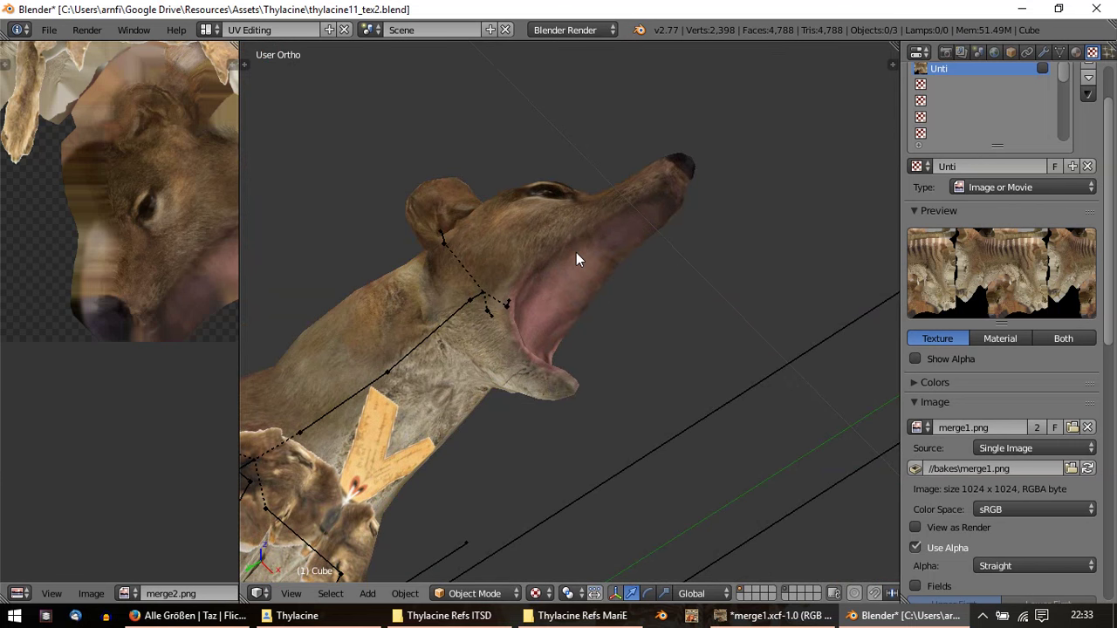
mouse_move(640, 307)
middle_mouse_down()
mouse_move(532, 227)
mouse_move(474, 165)
mouse_move(481, 250)
mouse_move(404, 301)
mouse_move(297, 277)
mouse_move(249, 288)
middle_mouse_up()
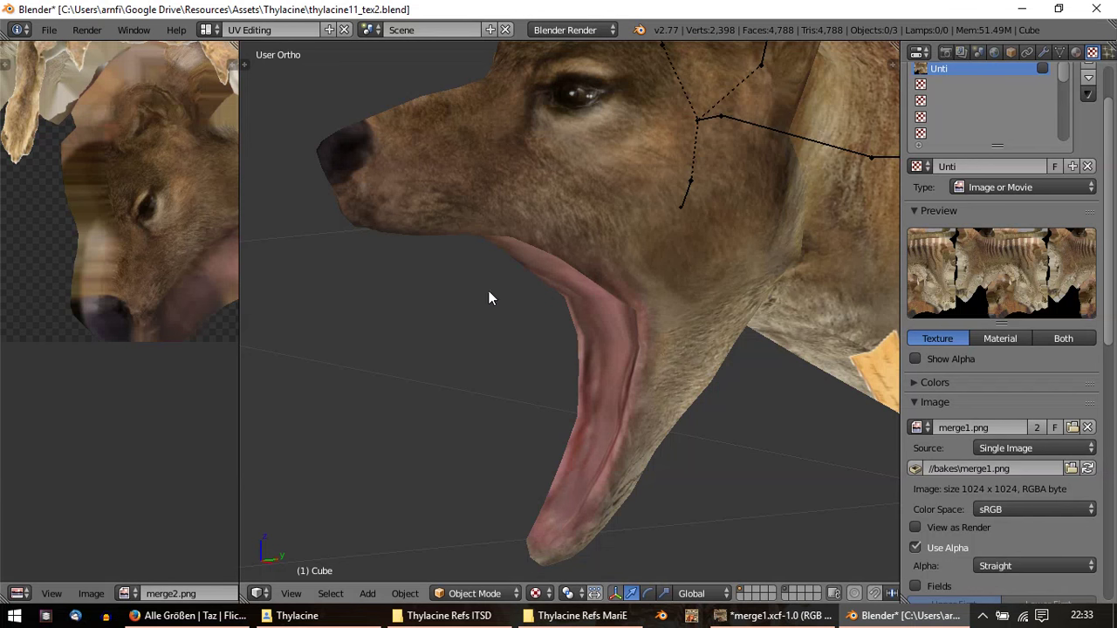
mouse_move(488, 298)
middle_mouse_down()
mouse_move(569, 305)
mouse_move(444, 279)
mouse_move(436, 258)
mouse_move(521, 249)
mouse_move(592, 179)
middle_mouse_up()
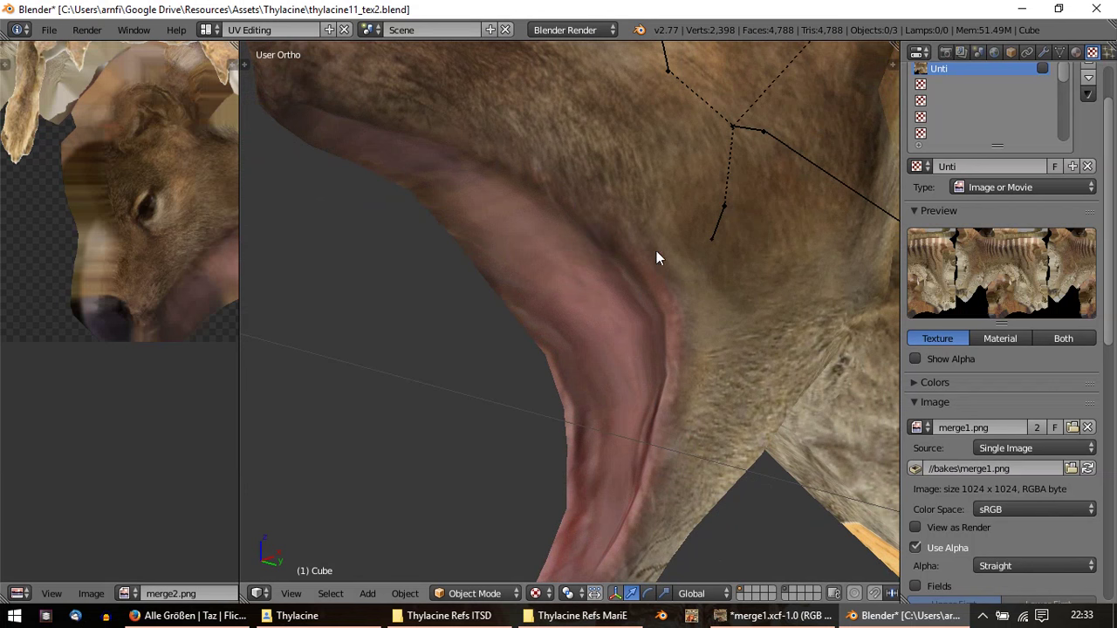
mouse_move(657, 258)
middle_mouse_down()
mouse_move(623, 324)
mouse_move(545, 310)
middle_mouse_up()
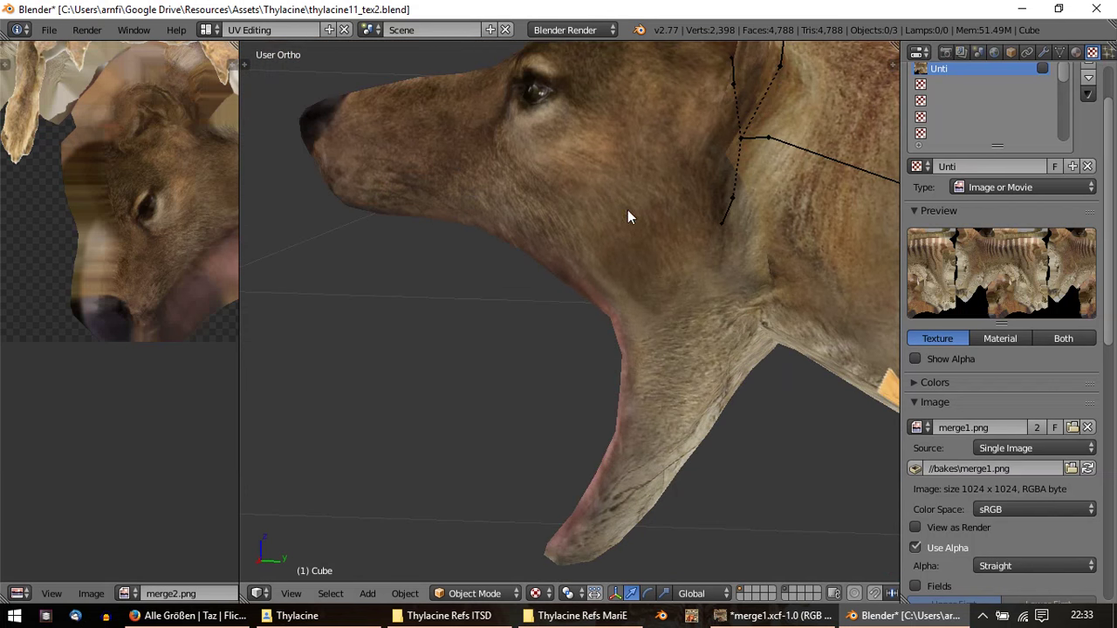
mouse_move(572, 155)
middle_mouse_down()
mouse_move(587, 217)
mouse_move(776, 209)
mouse_move(245, 221)
middle_mouse_up()
scroll(245, 221, "down", 5)
mouse_move(432, 270)
middle_mouse_down()
mouse_move(354, 193)
mouse_move(472, 228)
mouse_move(419, 210)
mouse_move(374, 162)
mouse_move(485, 142)
mouse_move(495, 254)
mouse_move(519, 343)
mouse_move(559, 407)
mouse_move(551, 219)
mouse_move(489, 319)
mouse_move(413, 320)
mouse_move(610, 235)
middle_mouse_up()
scroll(473, 173, "up", 4)
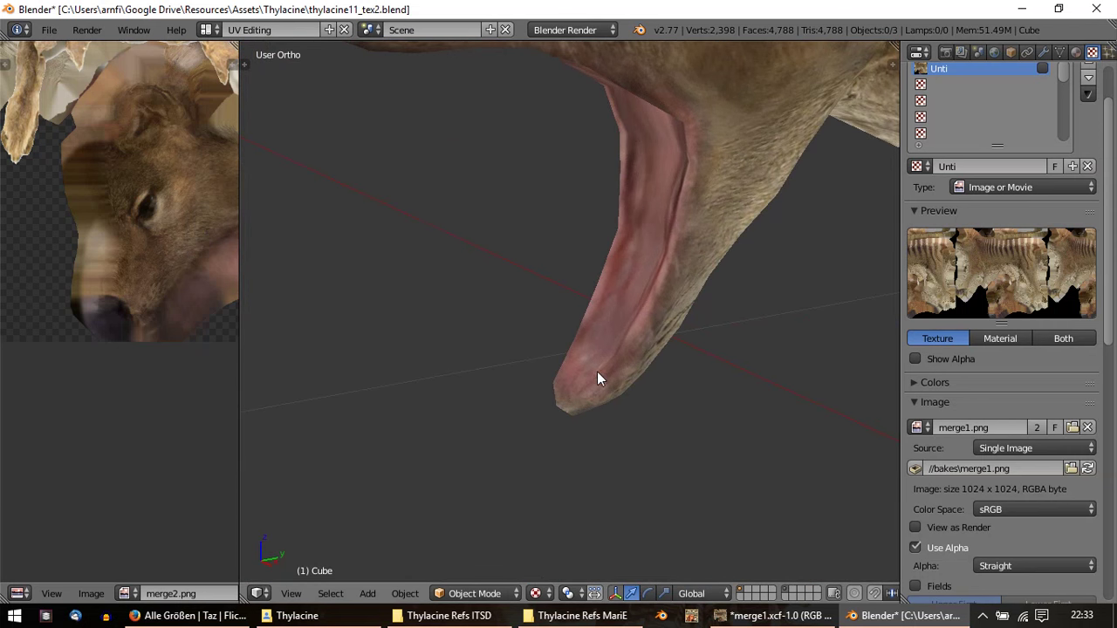
Step: Check the open mouth from front and side angles, snap to Numpad 3 side view, and enter Edit Mode
mouse_move(597, 372)
middle_mouse_down()
mouse_move(710, 290)
mouse_move(698, 218)
mouse_move(444, 372)
mouse_move(526, 366)
mouse_move(529, 338)
mouse_move(494, 429)
middle_mouse_up()
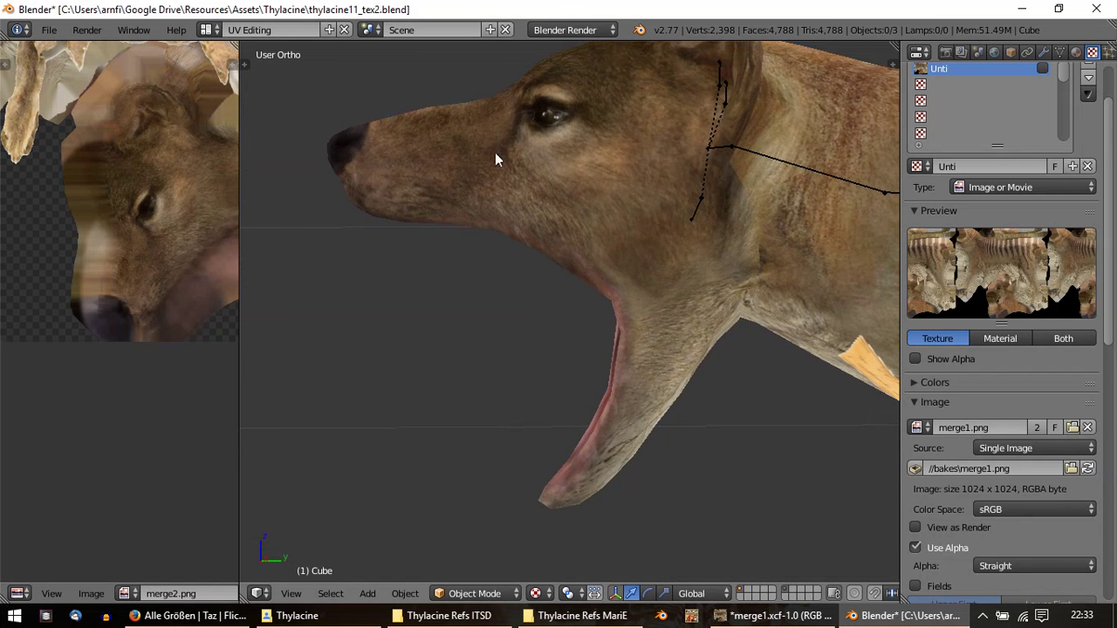
mouse_move(495, 152)
middle_mouse_down()
mouse_move(546, 479)
mouse_move(672, 463)
mouse_move(706, 473)
middle_mouse_up()
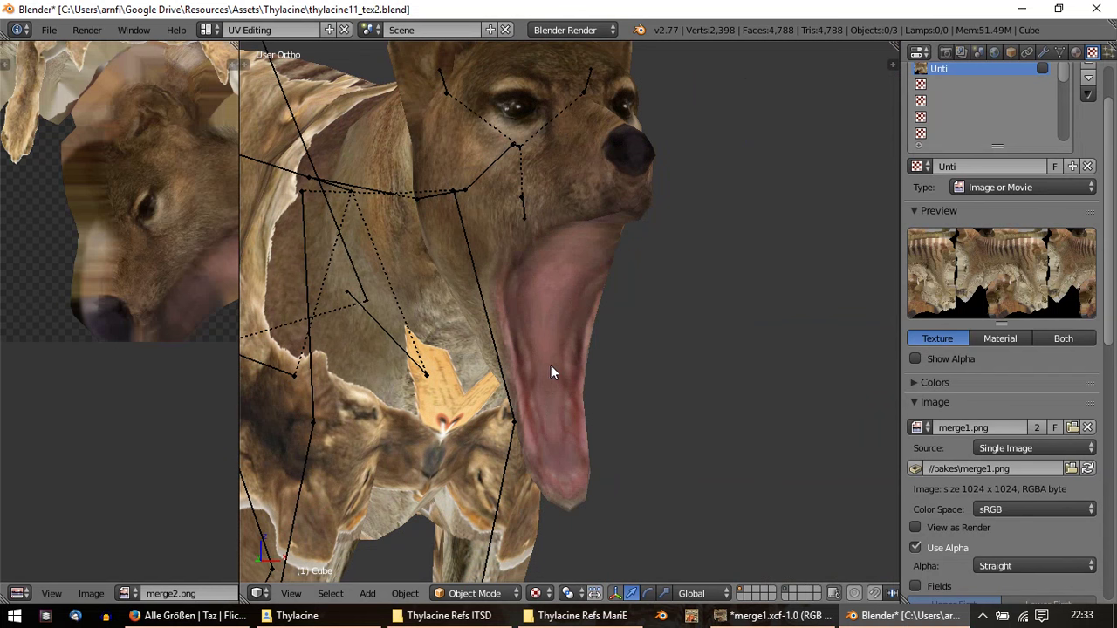
mouse_move(449, 212)
middle_mouse_down()
mouse_move(601, 224)
mouse_move(551, 223)
mouse_move(509, 240)
mouse_move(579, 250)
mouse_move(611, 225)
mouse_move(592, 199)
middle_mouse_up()
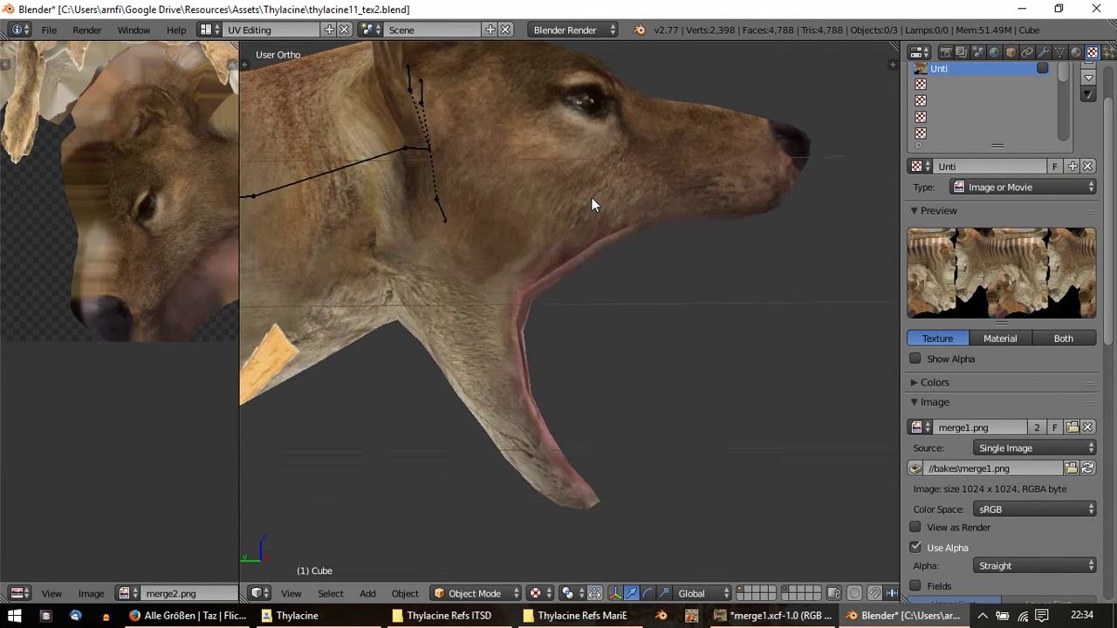
scroll(550, 192, "down", 3)
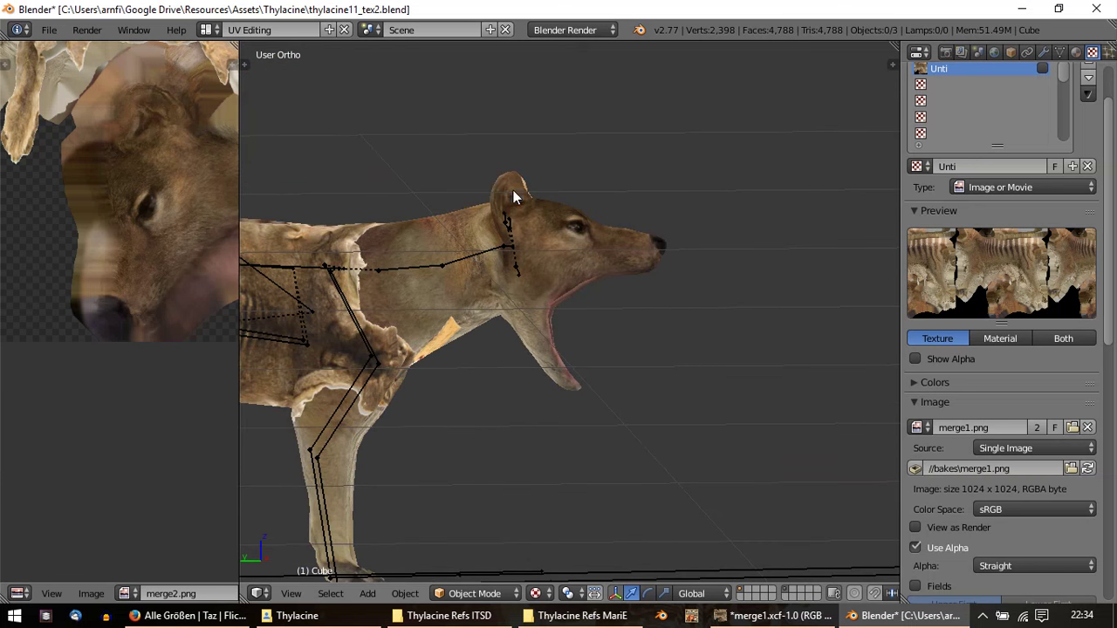
scroll(478, 194, "down", 2)
mouse_move(498, 194)
middle_mouse_down()
mouse_move(514, 215)
mouse_move(414, 249)
mouse_move(244, 247)
mouse_move(843, 240)
middle_mouse_up()
scroll(512, 248, "up", 2)
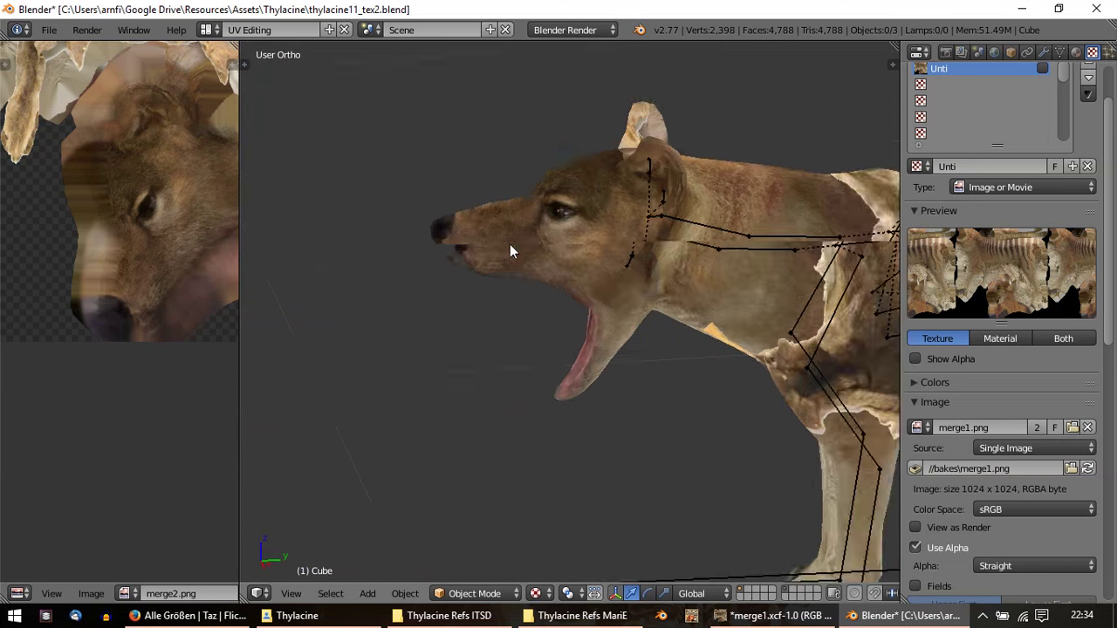
scroll(513, 244, "up", 2)
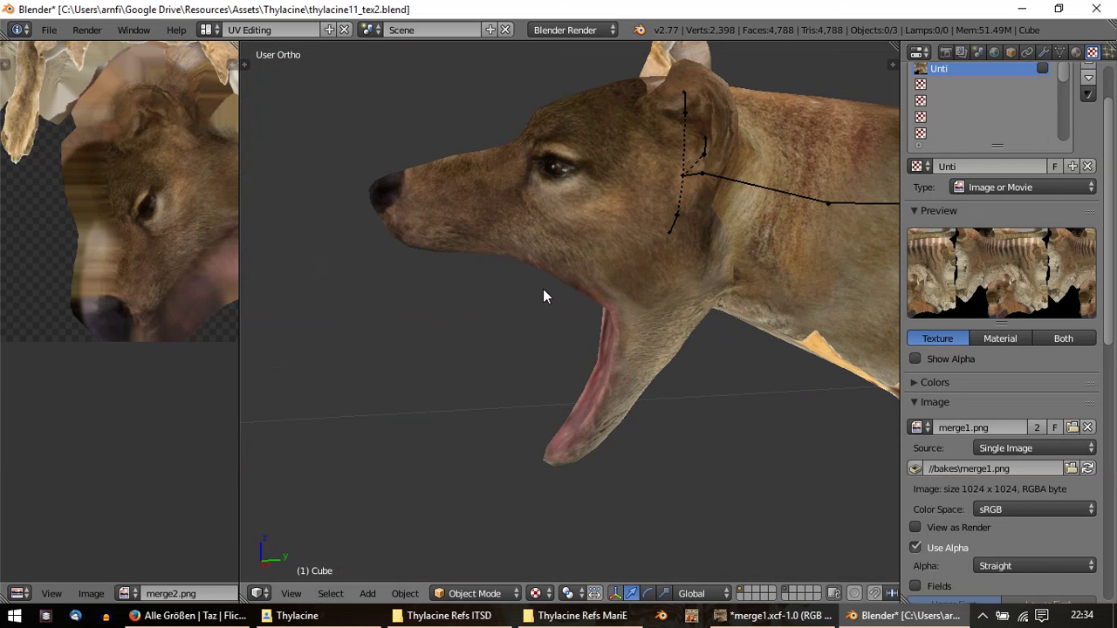
mouse_move(543, 289)
middle_mouse_down()
mouse_move(704, 208)
mouse_move(572, 200)
middle_mouse_up()
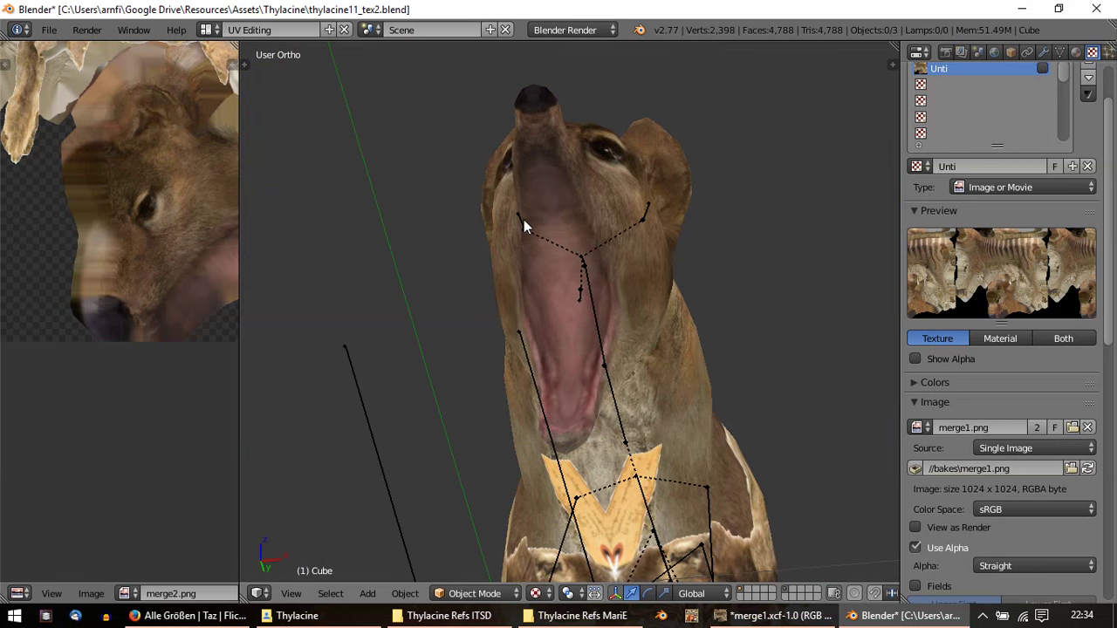
mouse_move(461, 174)
middle_mouse_down()
mouse_move(499, 212)
mouse_move(594, 237)
mouse_move(661, 307)
mouse_move(490, 260)
mouse_move(430, 260)
middle_mouse_up()
mouse_move(483, 288)
middle_mouse_down()
mouse_move(474, 343)
mouse_move(512, 279)
middle_mouse_up()
key("KP_3")
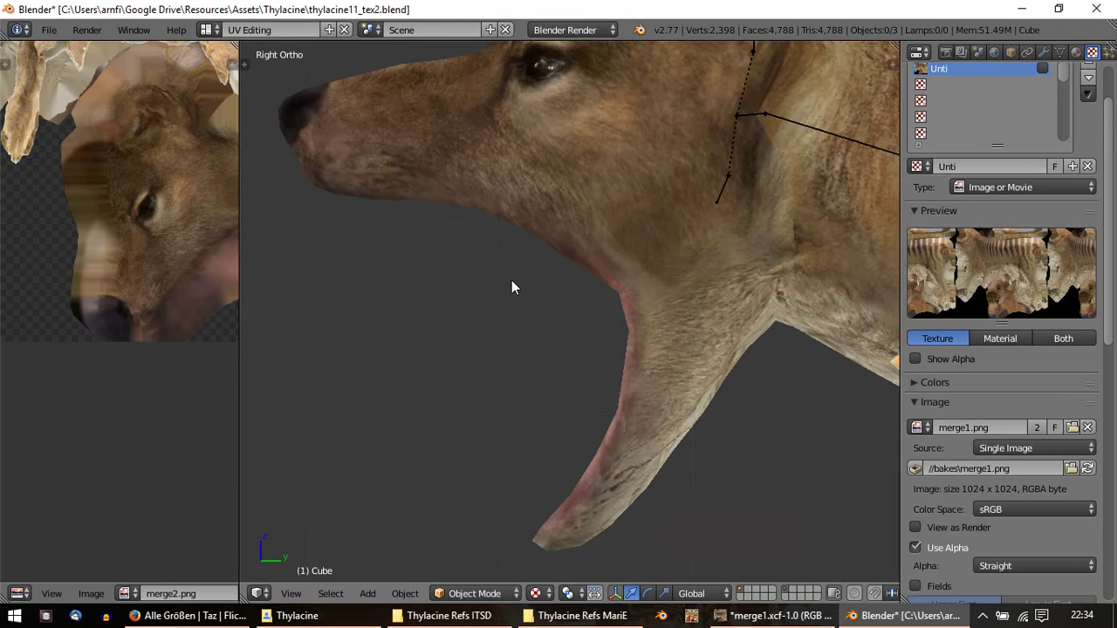
middle_click_drag(425, 177, 516, 302, "shift")
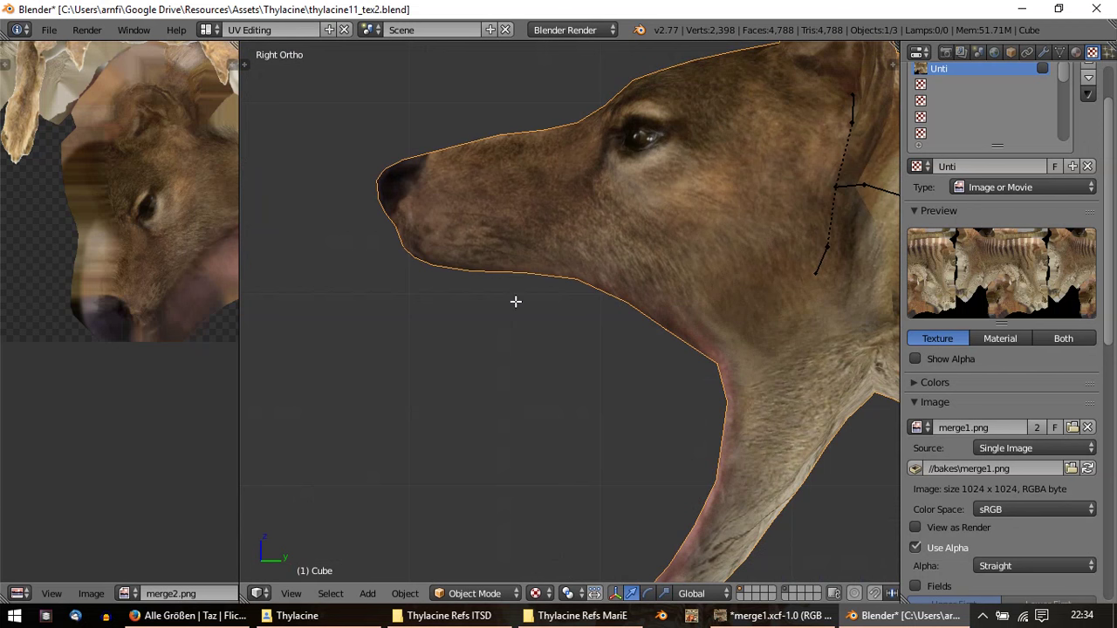
key("Tab")
Step: Select the chain of seven vertices along the upper jaw edge
scroll(469, 313, "up", 2)
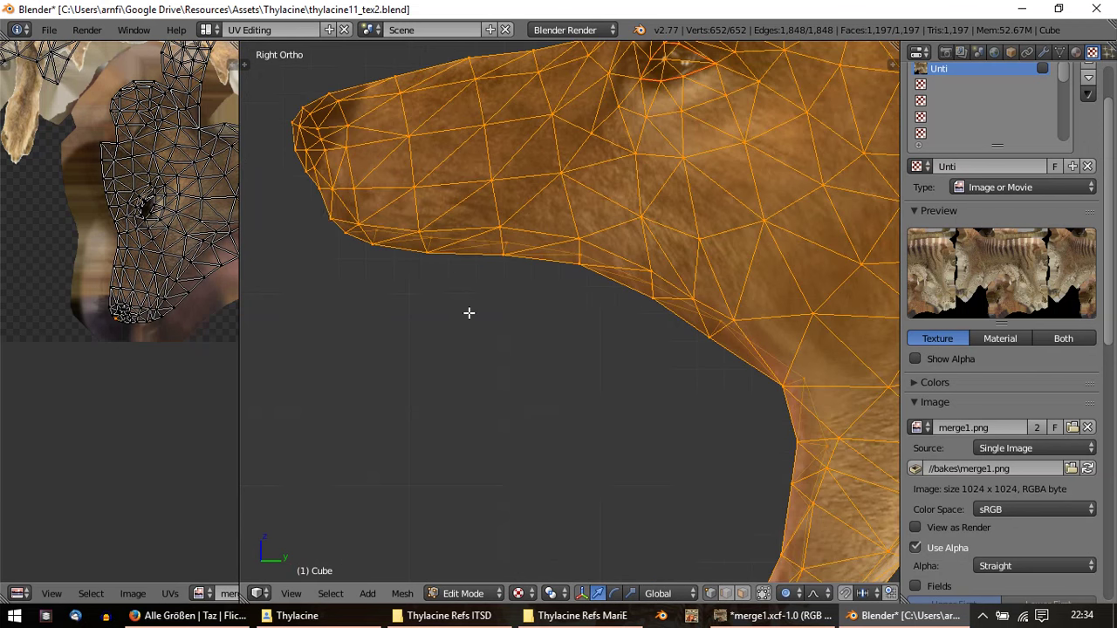
right_click(357, 238)
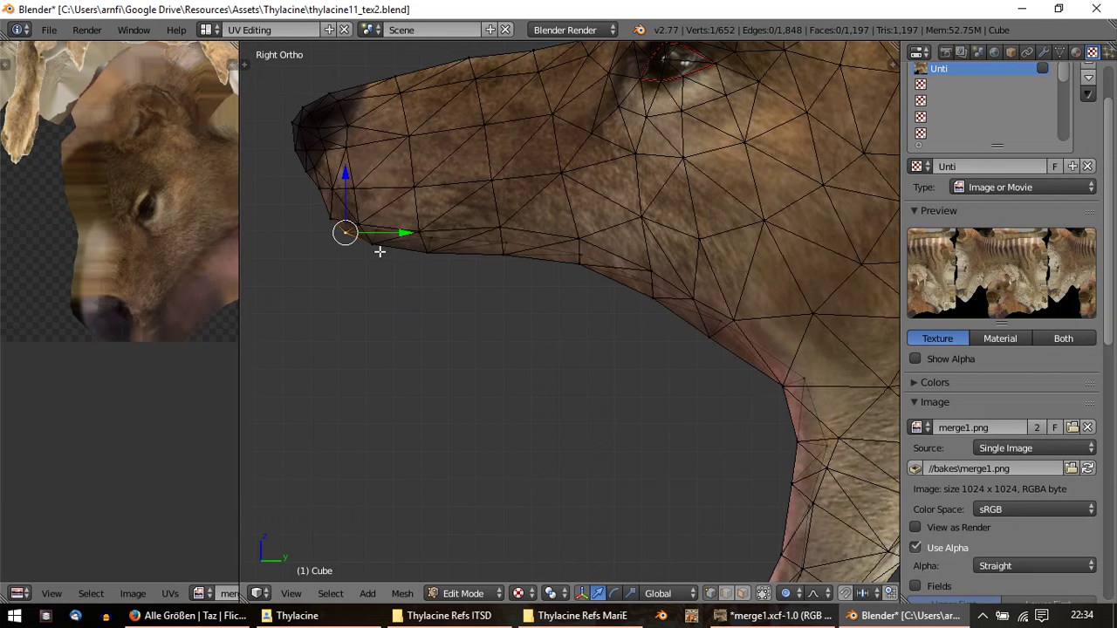
right_click(375, 245, "shift")
right_click(431, 254, "shift")
right_click(504, 255, "shift")
right_click(581, 264, "shift")
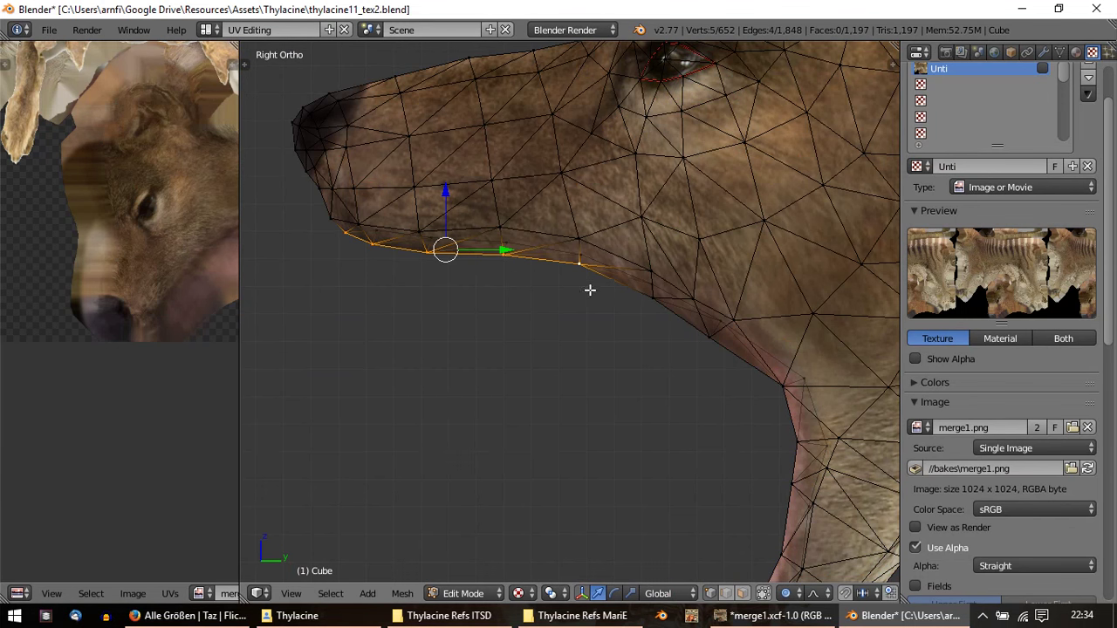
right_click(653, 305, "shift")
right_click(709, 342, "shift")
mouse_move(671, 372)
middle_mouse_down()
mouse_move(805, 266)
mouse_move(806, 204)
mouse_move(640, 252)
mouse_move(628, 350)
mouse_move(608, 372)
middle_mouse_up()
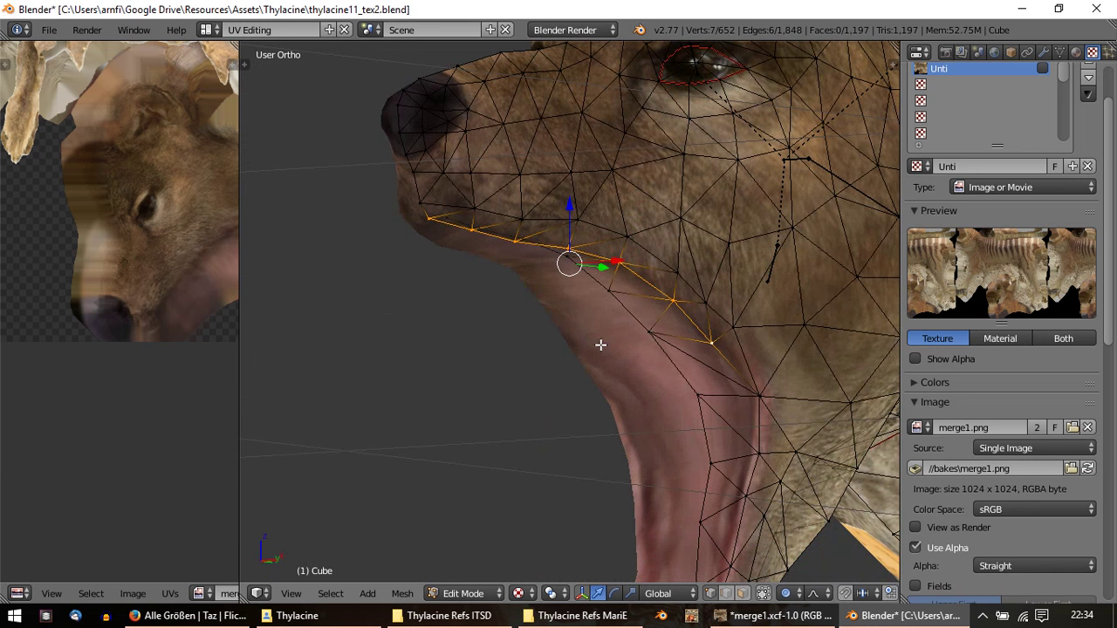
Step: Duplicate the jaw-edge chain in place and extrude it down into a strip of faces
key("shift+d")
right_click(582, 367)
key("KP_3")
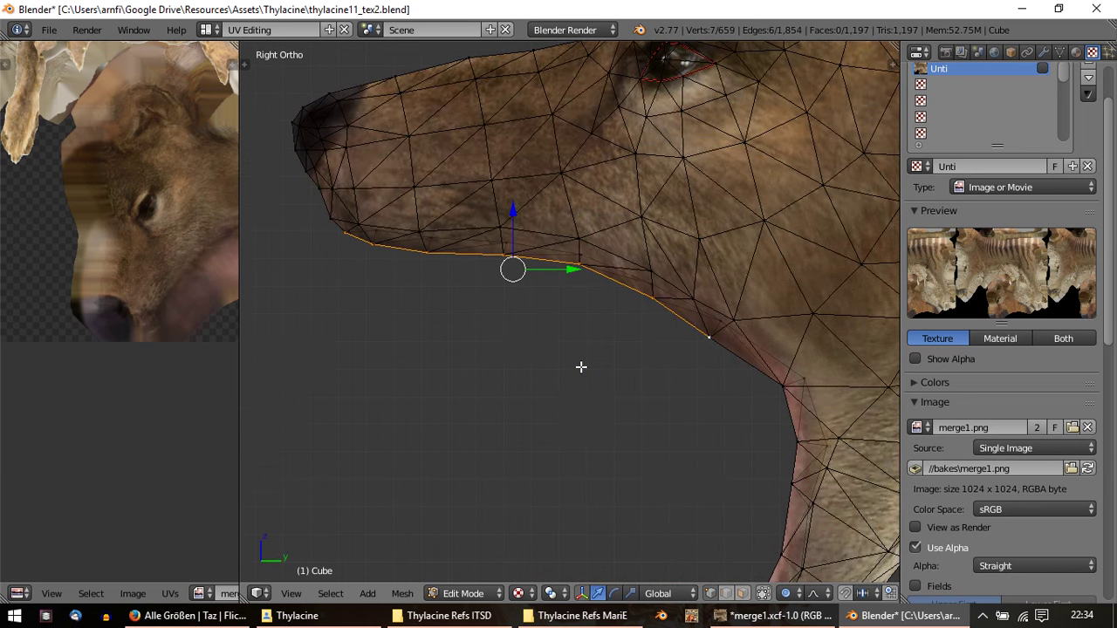
key("e")
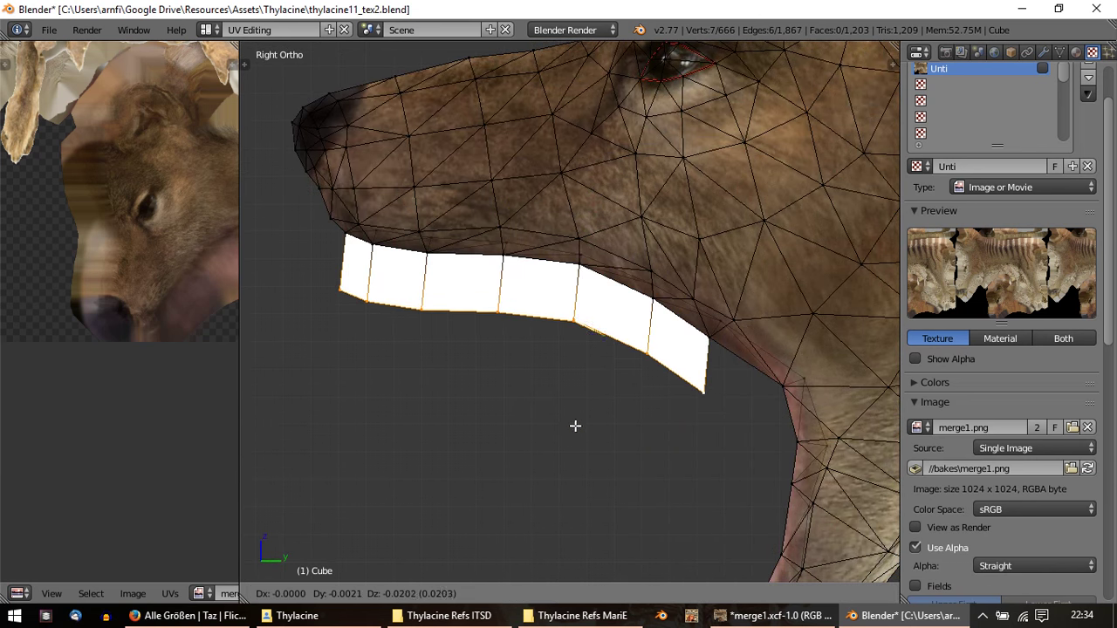
left_click(572, 434)
mouse_move(571, 434)
middle_mouse_down()
mouse_move(458, 363)
mouse_move(549, 309)
middle_mouse_up()
key("ctrl+l")
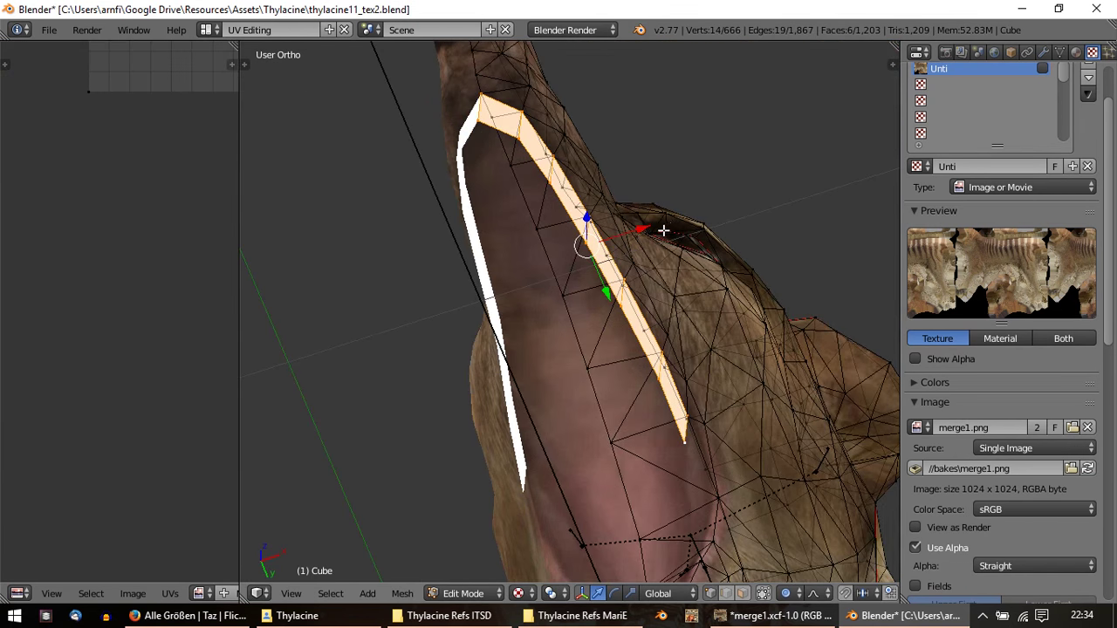
Step: Turn off proportional editing and slide the new strip along the X axis
key("g")
key("x")
key("Escape")
key("o")
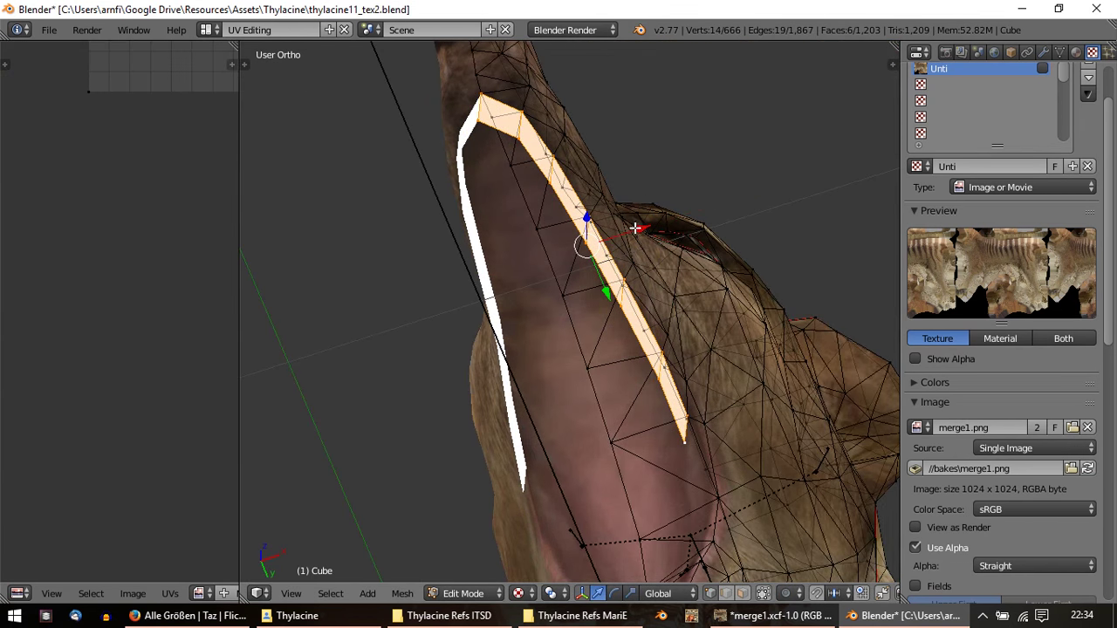
key("g")
key("x")
left_click(627, 230)
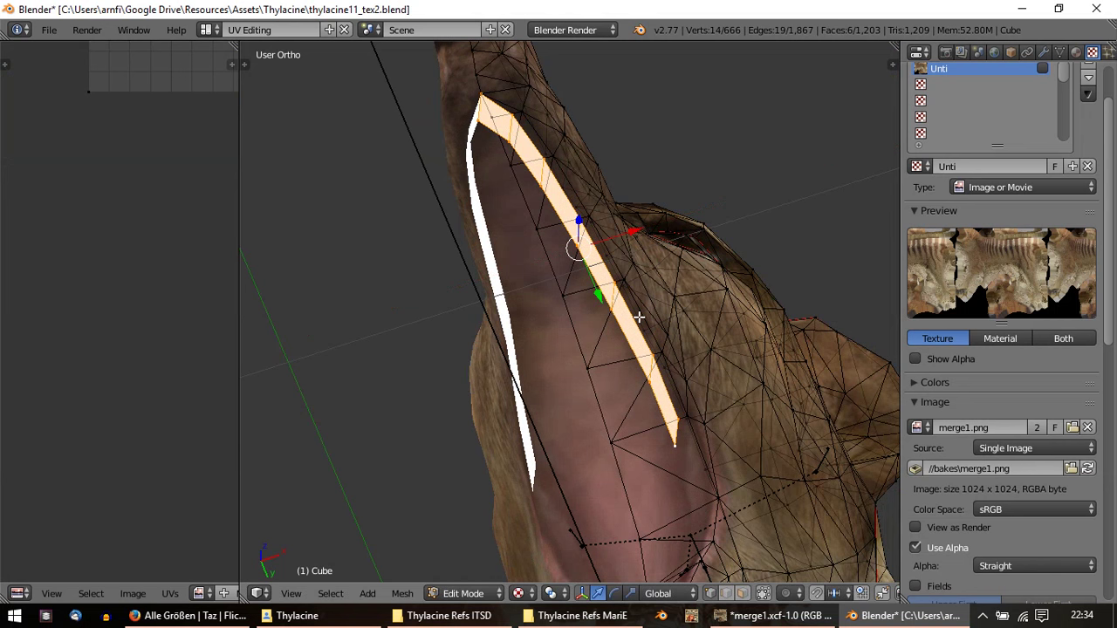
Step: Delete the strip's two rear vertices to remove its rearmost face
key("KP_3")
key("a")
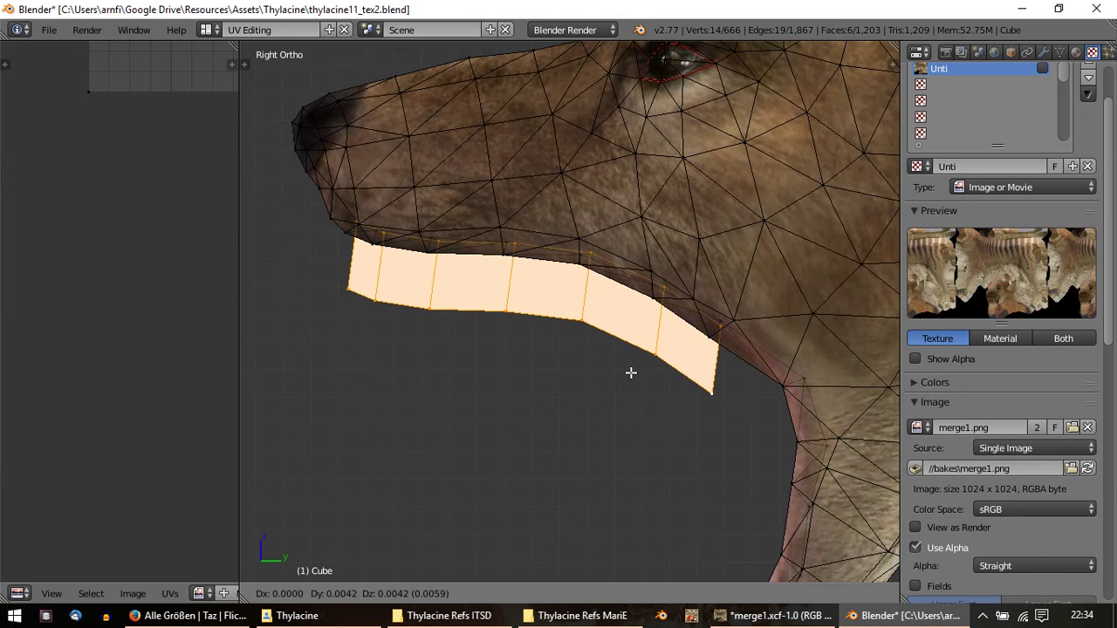
key("ctrl+z")
right_click(713, 390)
right_click(722, 332, "shift")
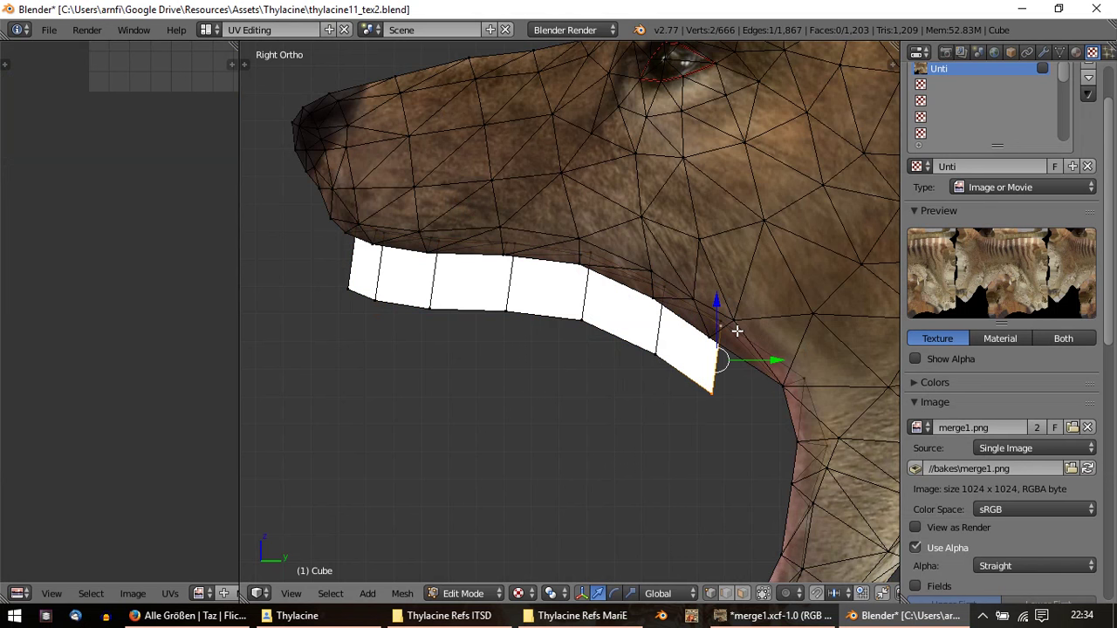
key("x")
left_click(738, 331)
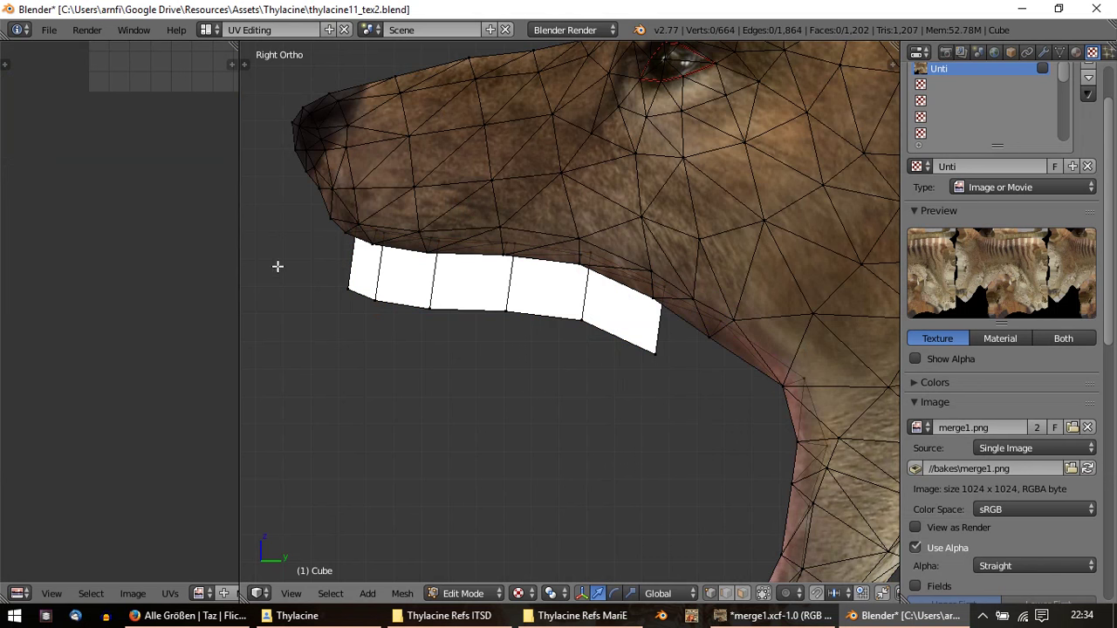
Step: Pull the upper strip's front corner, a lower front vertex and the rear corner into pointed tooth tips
scroll(278, 267, "up", 1)
right_click(320, 210)
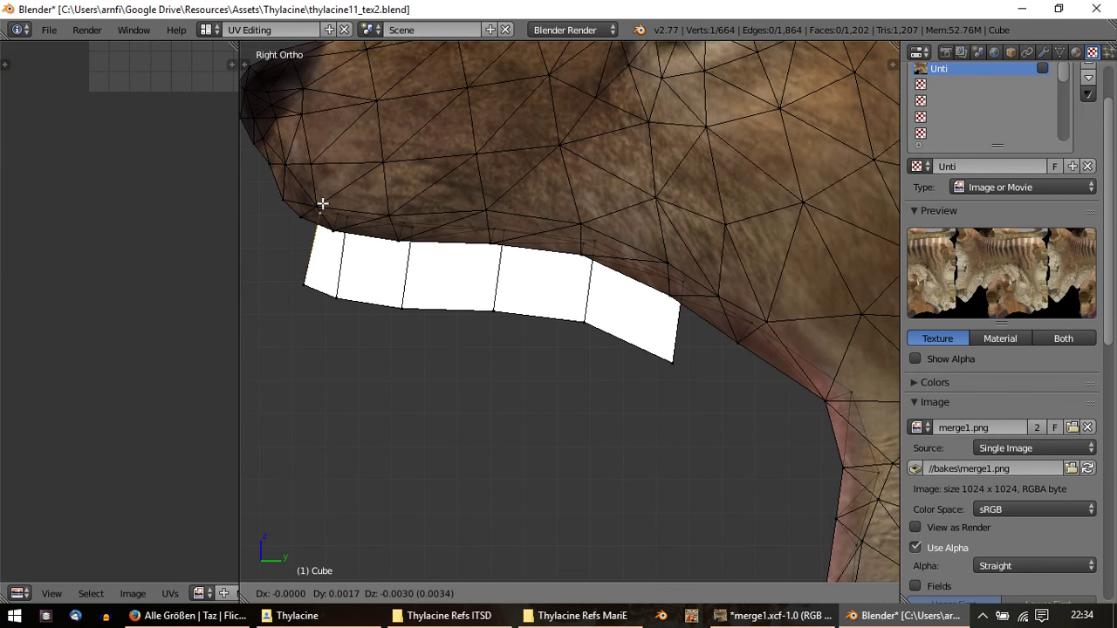
key("g")
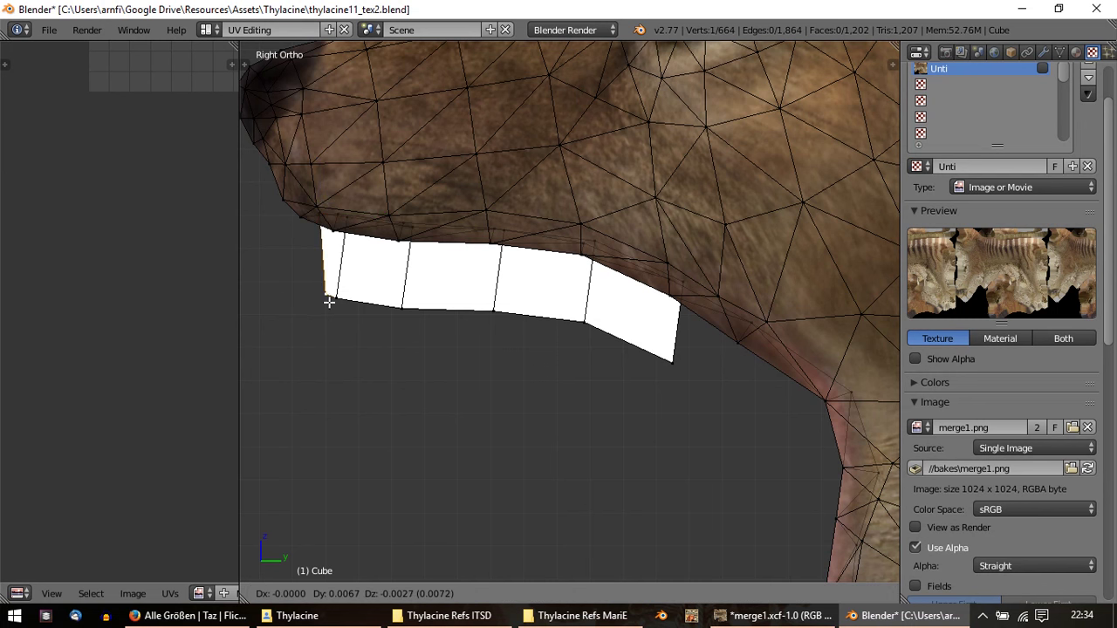
left_click(362, 292)
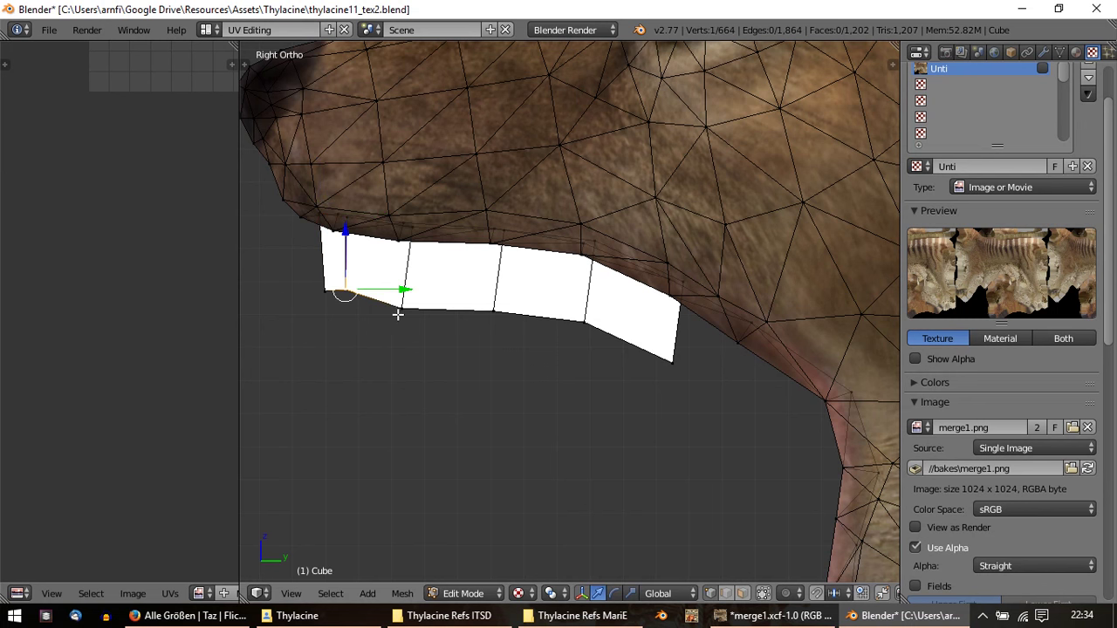
right_click(401, 308)
key("g")
left_click(475, 332)
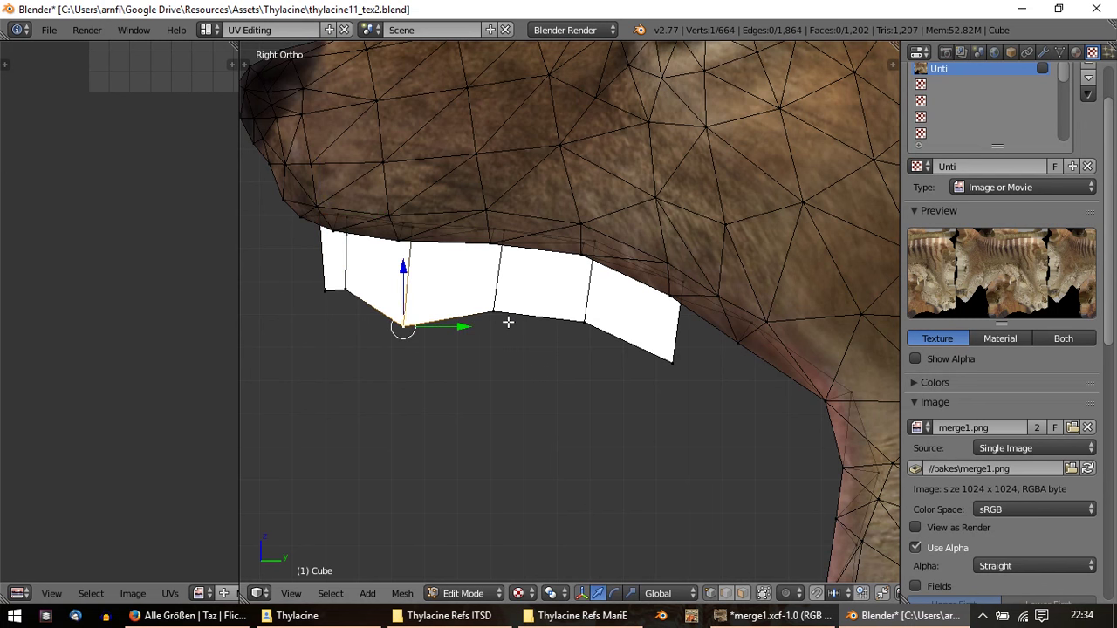
right_click(685, 365)
key("g")
left_click(689, 329)
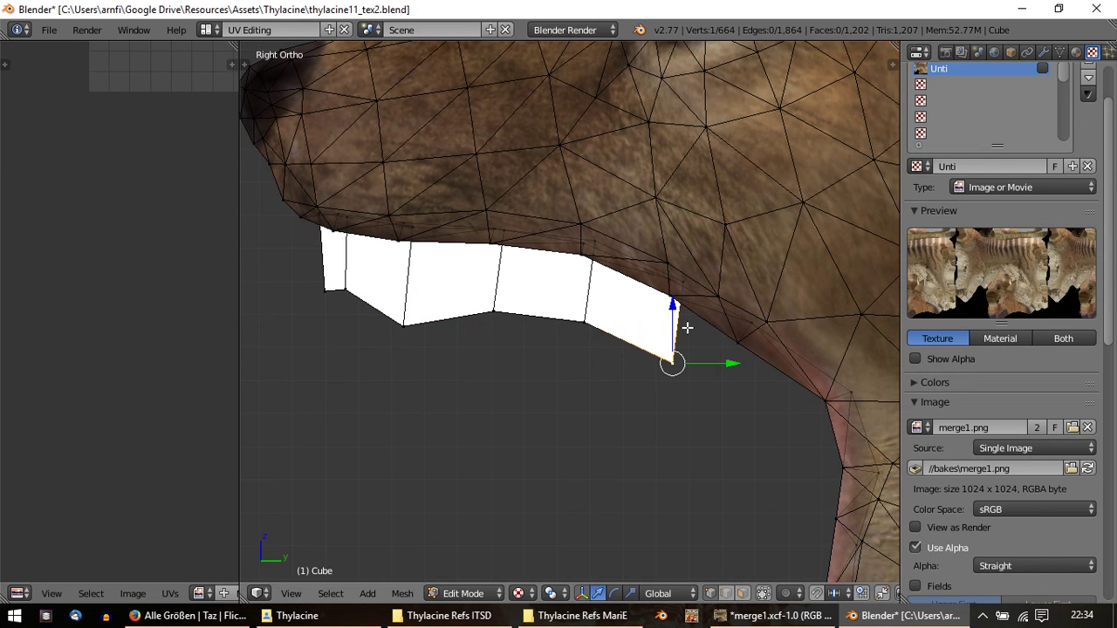
Step: Delete the strip's rear corner vertex and fill the gap with a new triangle face
key("x")
left_click(681, 325)
right_click(583, 321)
right_click(593, 250, "shift")
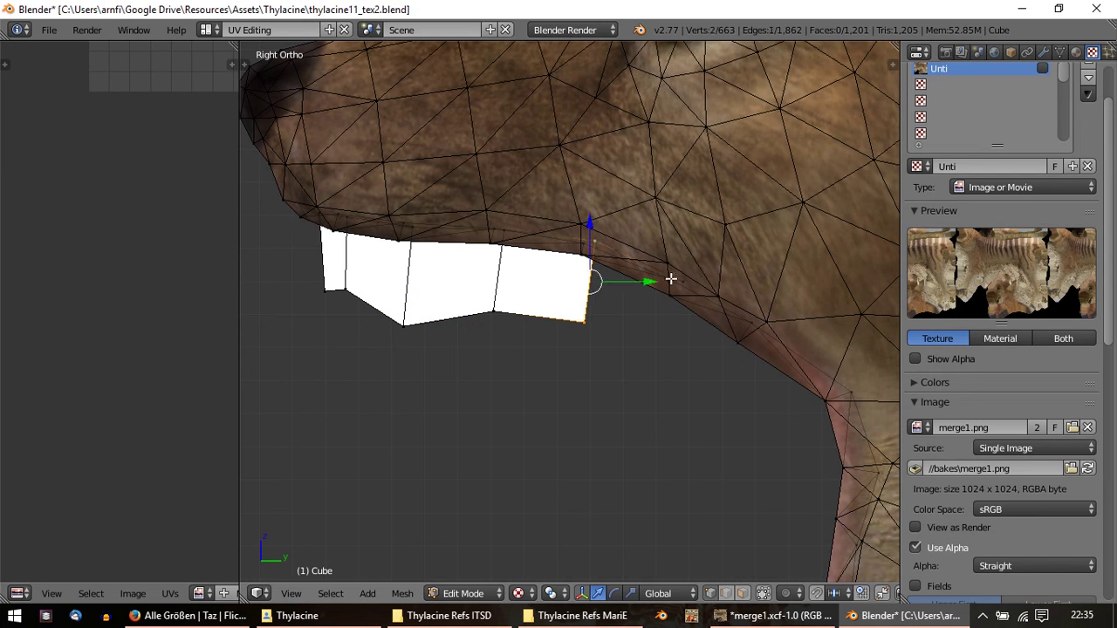
right_click(663, 286, "shift")
key("f")
key("a")
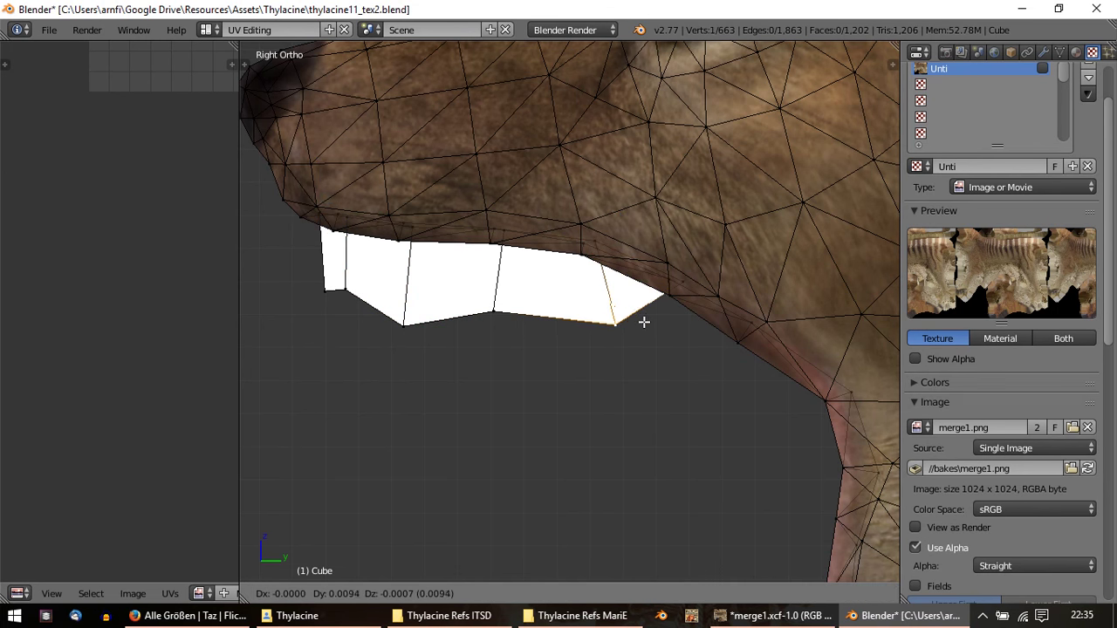
Step: From the side view, raise the front tooth vertex of the upper strip
right_click(627, 322)
mouse_move(626, 322)
middle_mouse_down()
mouse_move(719, 127)
mouse_move(711, 227)
mouse_move(662, 270)
mouse_move(669, 218)
mouse_move(552, 237)
middle_mouse_up()
right_click(529, 233)
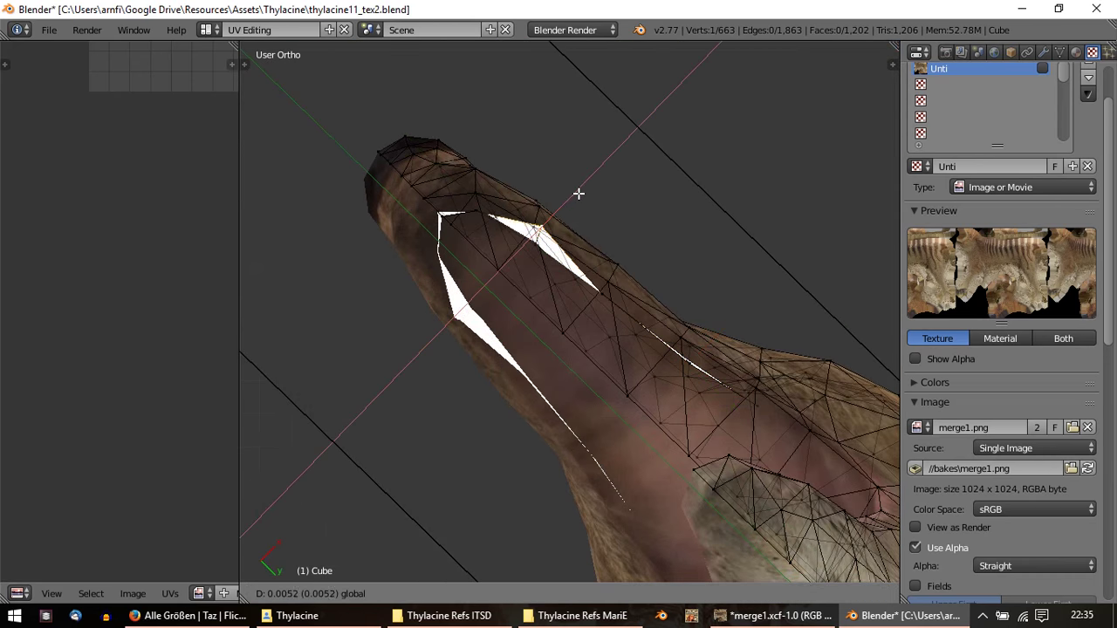
scroll(506, 214, "up", 2)
middle_click_drag(496, 228, 524, 253)
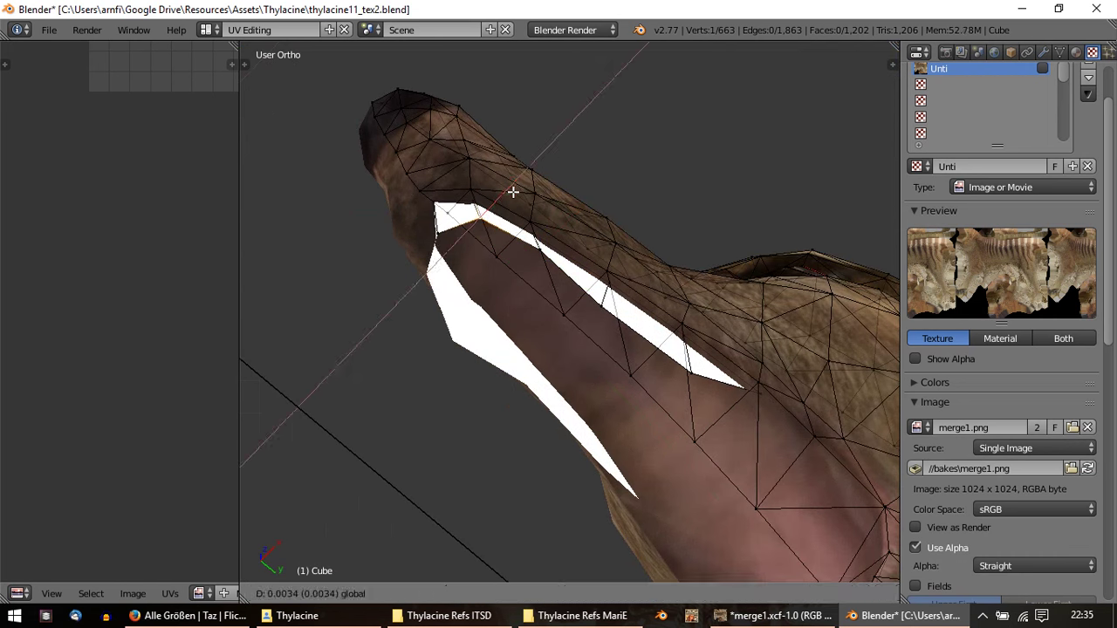
scroll(558, 300, "up", 3)
middle_click_drag(558, 300, 660, 319)
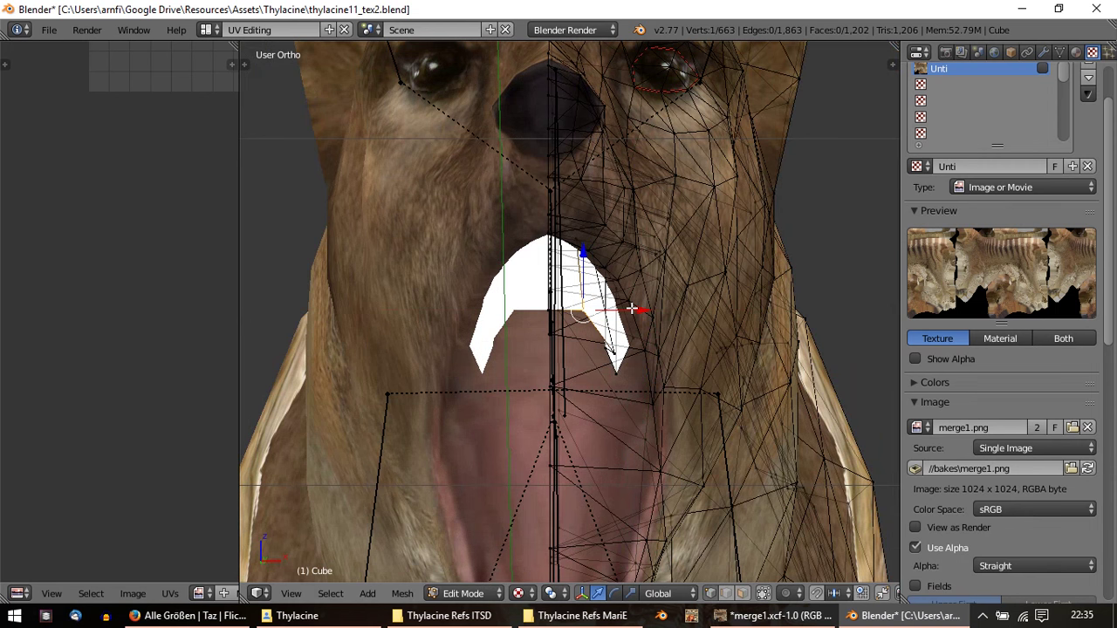
key("KP_3")
key("g")
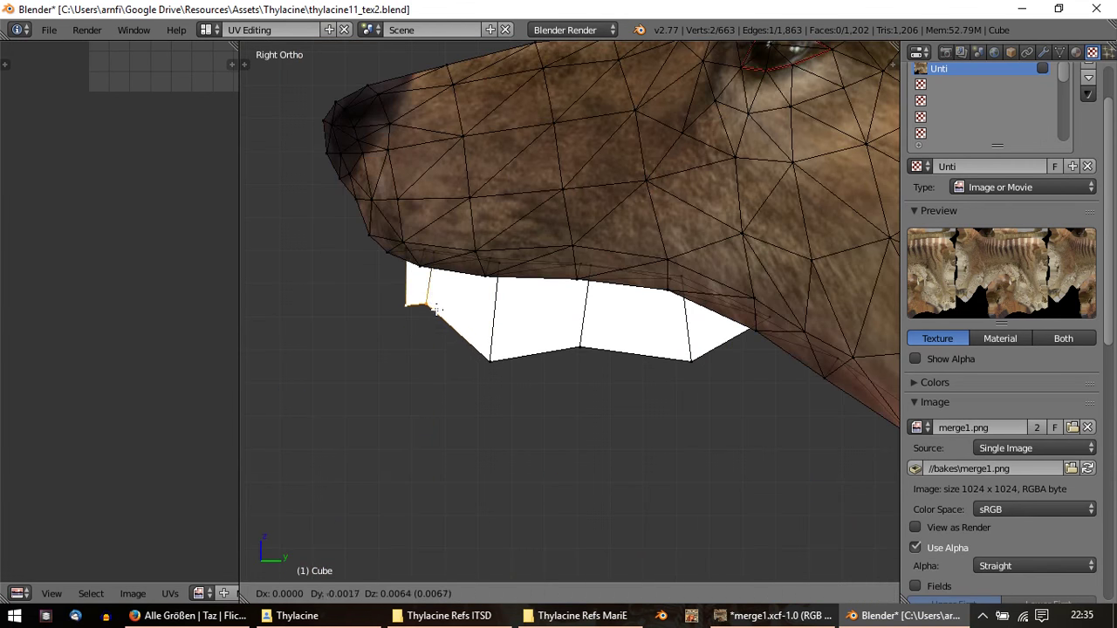
left_click(440, 303)
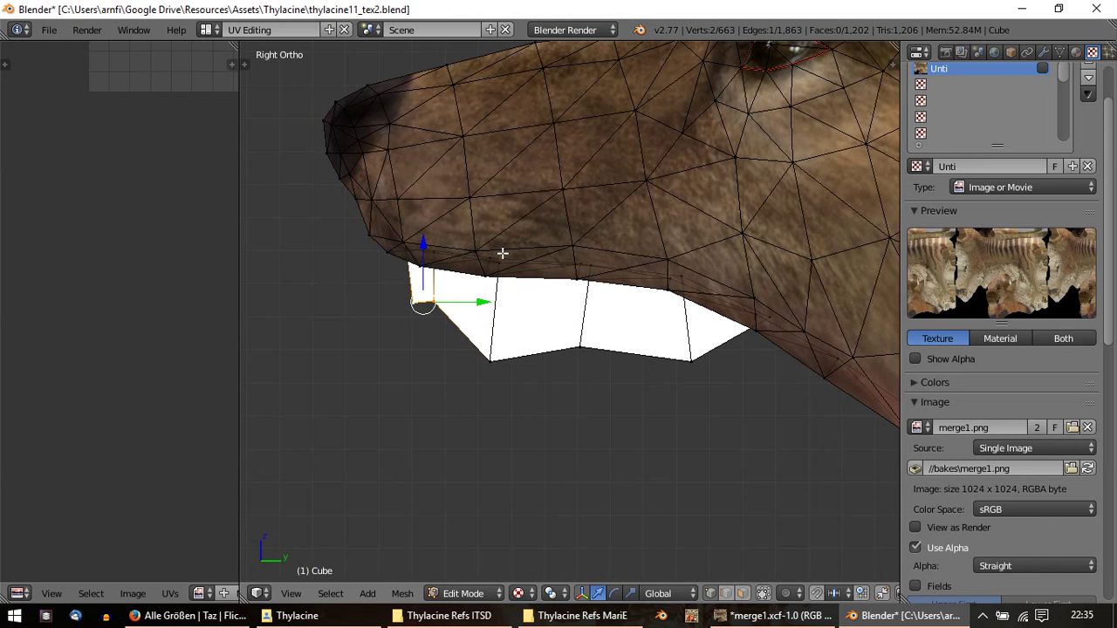
Step: Pull the front upper vertex toward the snout and the rear vertices up to the gum, then exit Edit Mode
right_click_drag(503, 254, 488, 252)
right_click_drag(583, 351, 575, 335)
right_click_drag(694, 357, 681, 349)
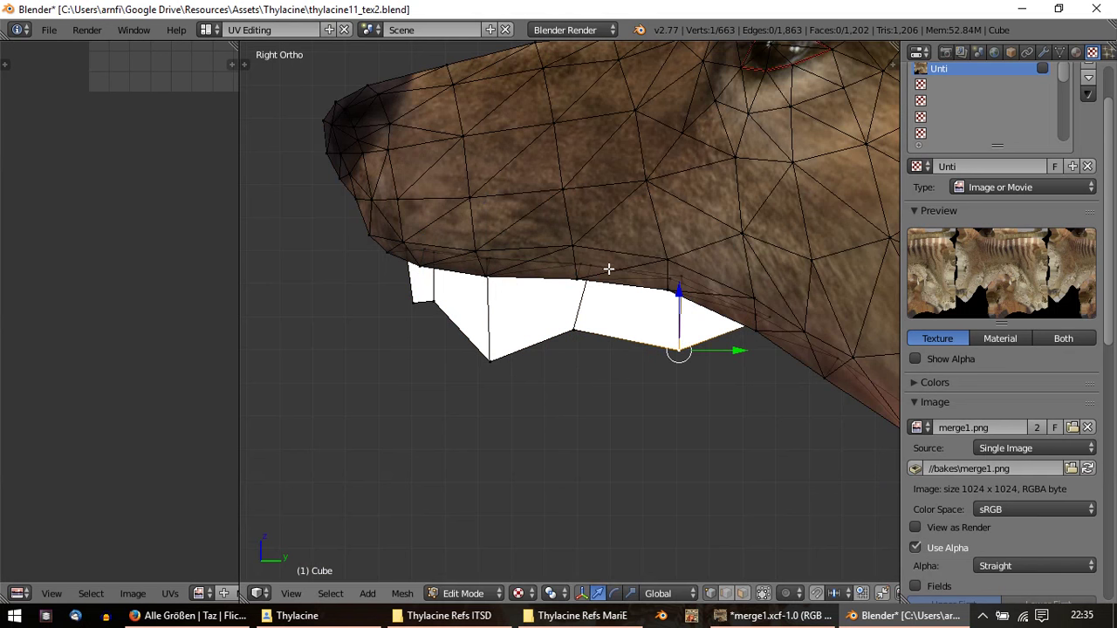
right_click(576, 261)
mouse_move(577, 301)
middle_mouse_down()
mouse_move(780, 242)
mouse_move(623, 360)
middle_mouse_up()
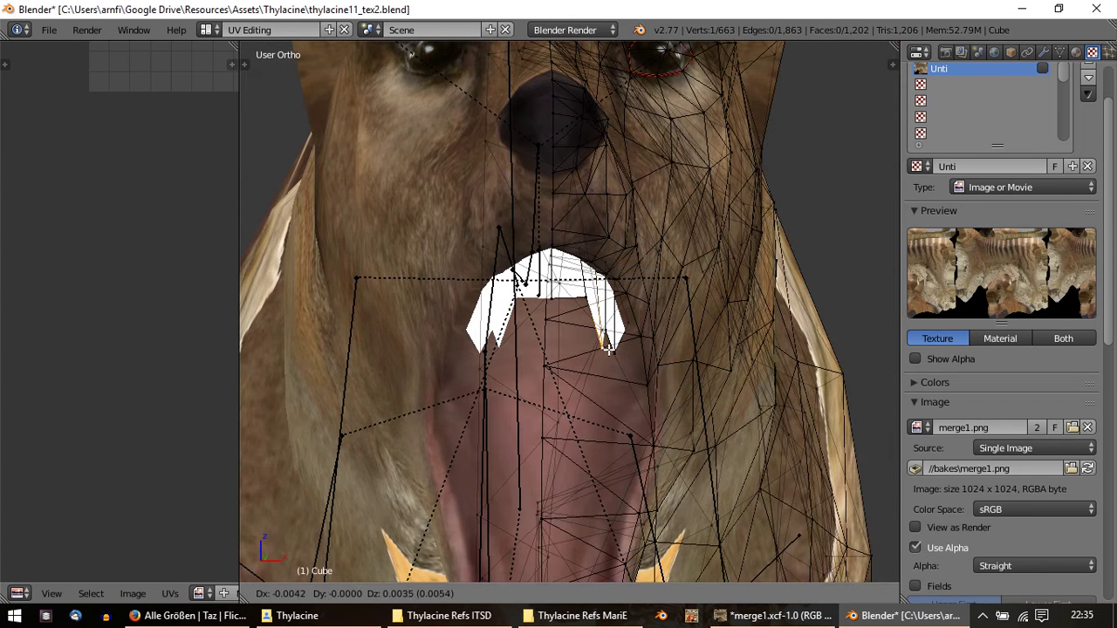
key("Tab")
mouse_move(552, 349)
middle_mouse_down()
mouse_move(650, 358)
mouse_move(693, 267)
mouse_move(545, 326)
mouse_move(463, 342)
middle_mouse_up()
scroll(693, 268, "down", 8)
Step: In Edit Mode, select five vertices along the lower jaw tip and inner edge
key("KP_3")
scroll(467, 345, "up", 5)
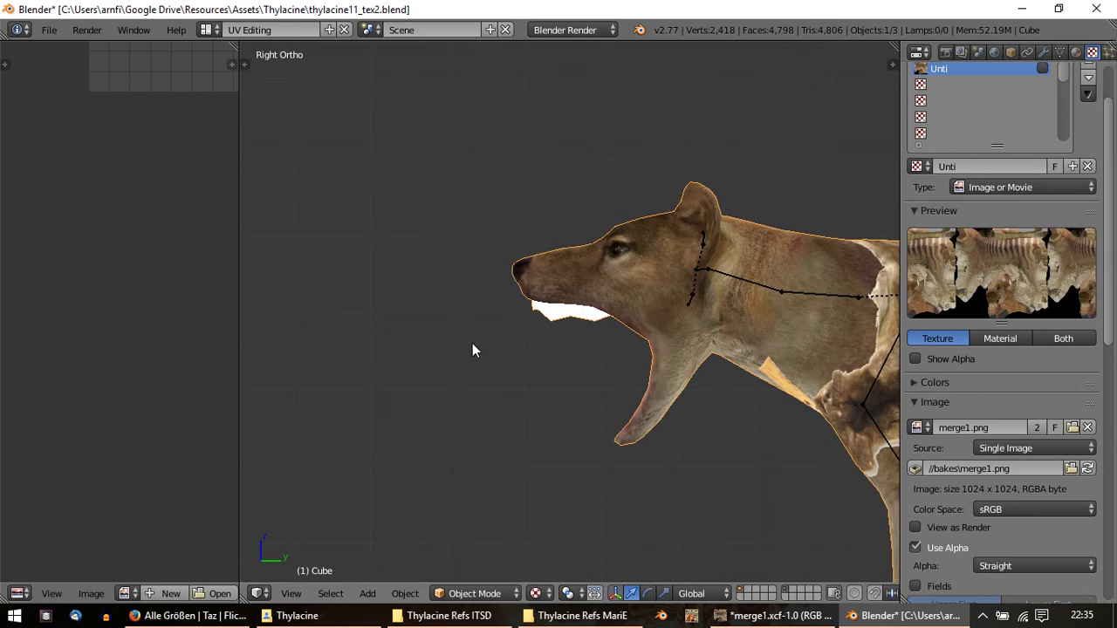
key("Tab")
scroll(636, 476, "up", 1)
scroll(611, 393, "up", 2)
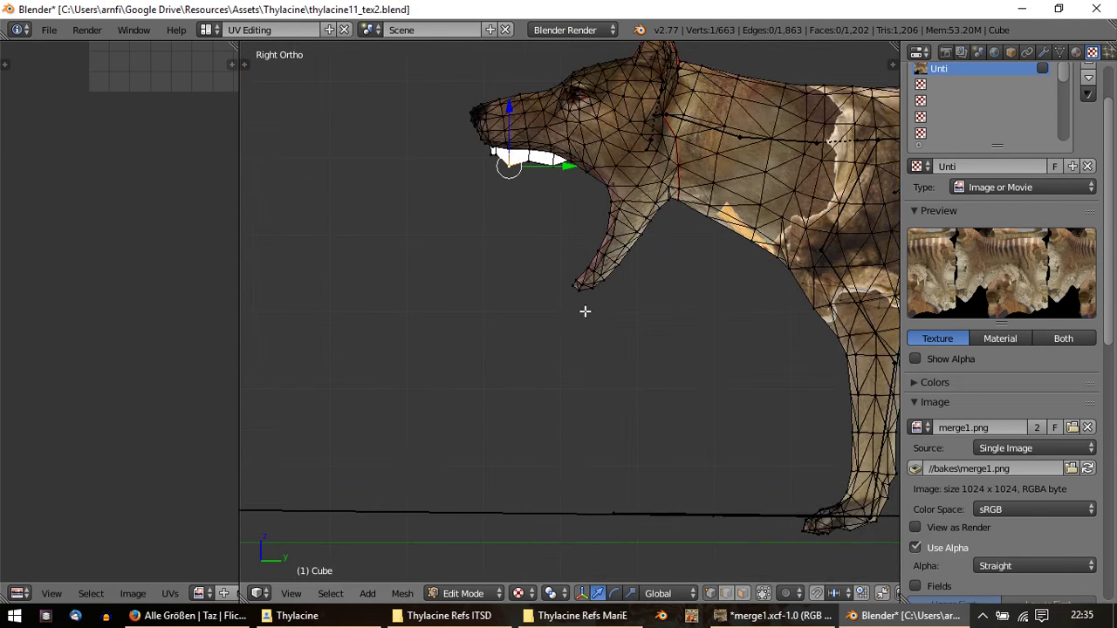
scroll(589, 314, "up", 1)
scroll(548, 390, "up", 1)
left_click(551, 405)
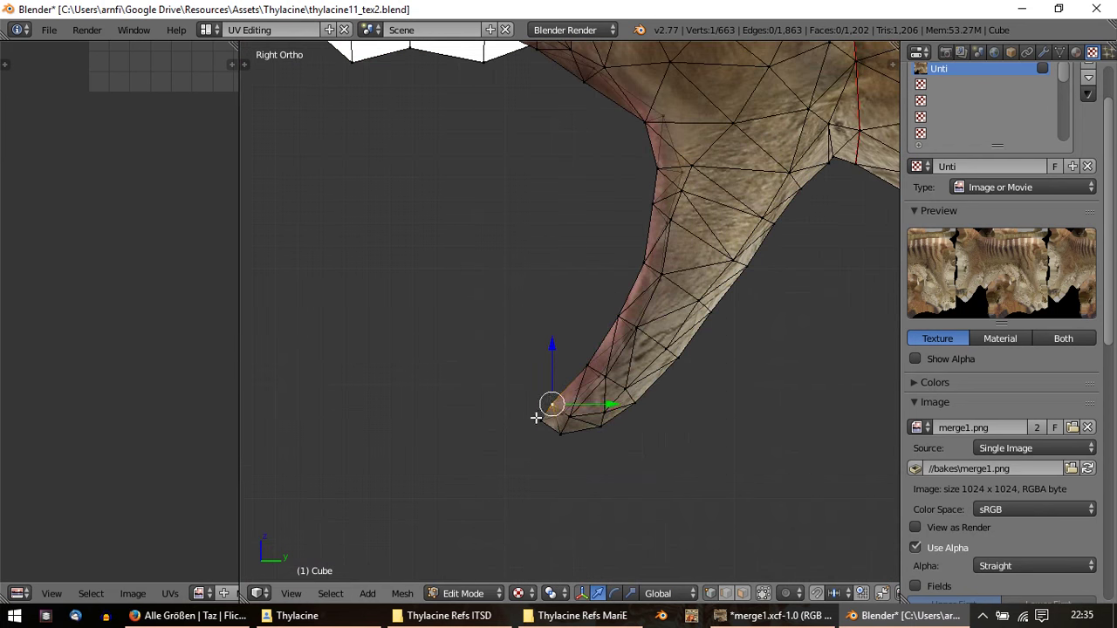
left_click(541, 423, "shift")
left_click(588, 364, "shift")
left_click(620, 316, "shift")
left_click(644, 253, "shift")
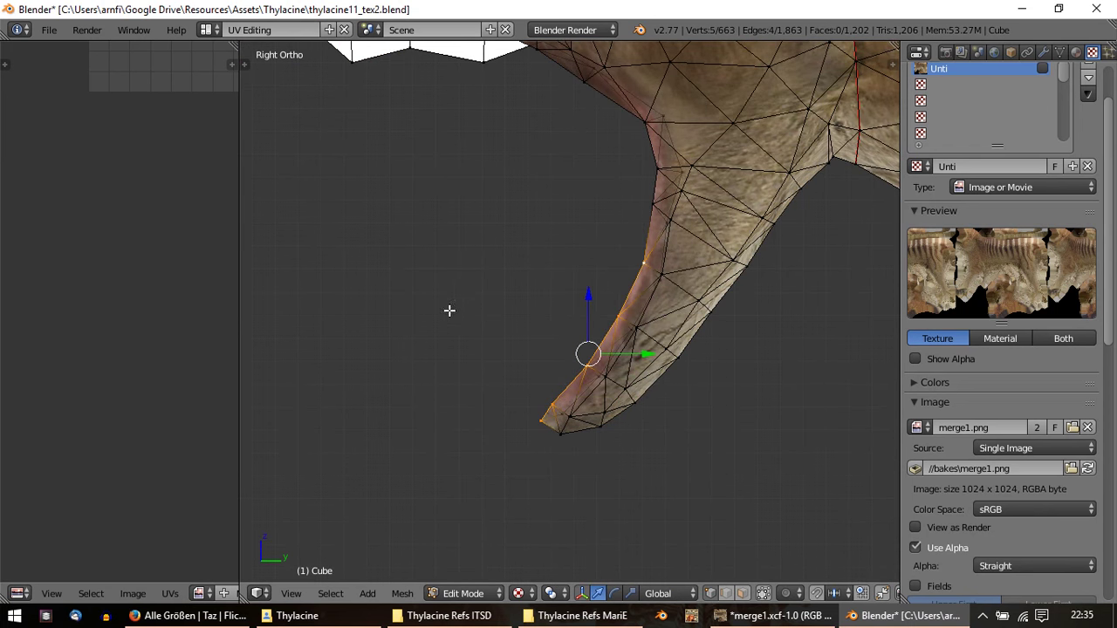
middle_click_drag(449, 311, 561, 326)
Step: Duplicate the jaw-edge vertices and shift the copy slightly inward along X
key("shift+d")
key("Escape")
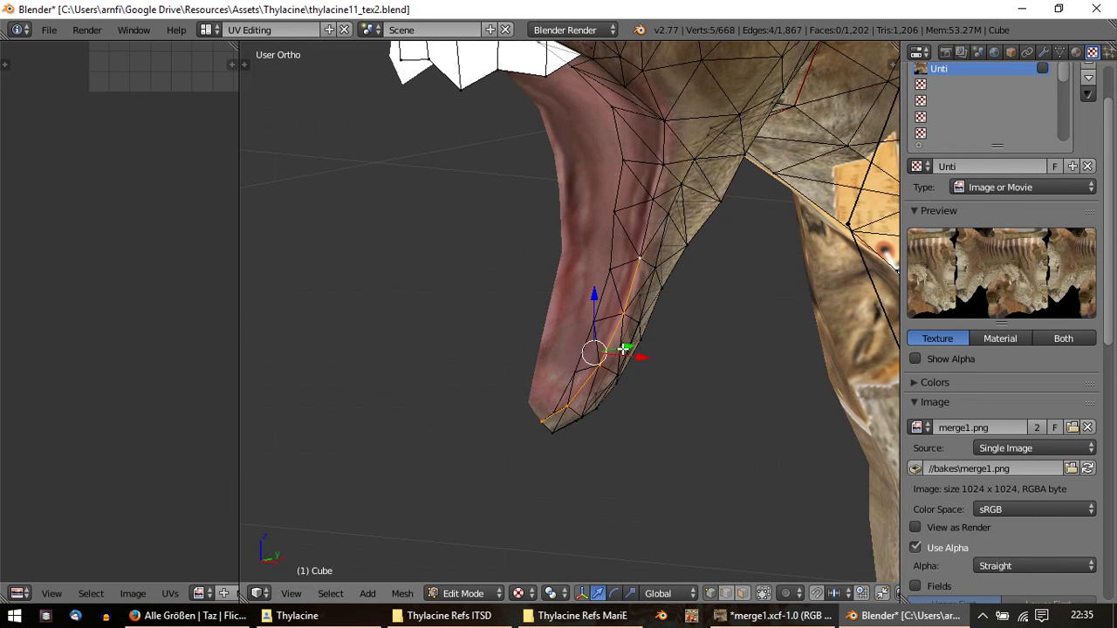
key("KP_3")
key("g")
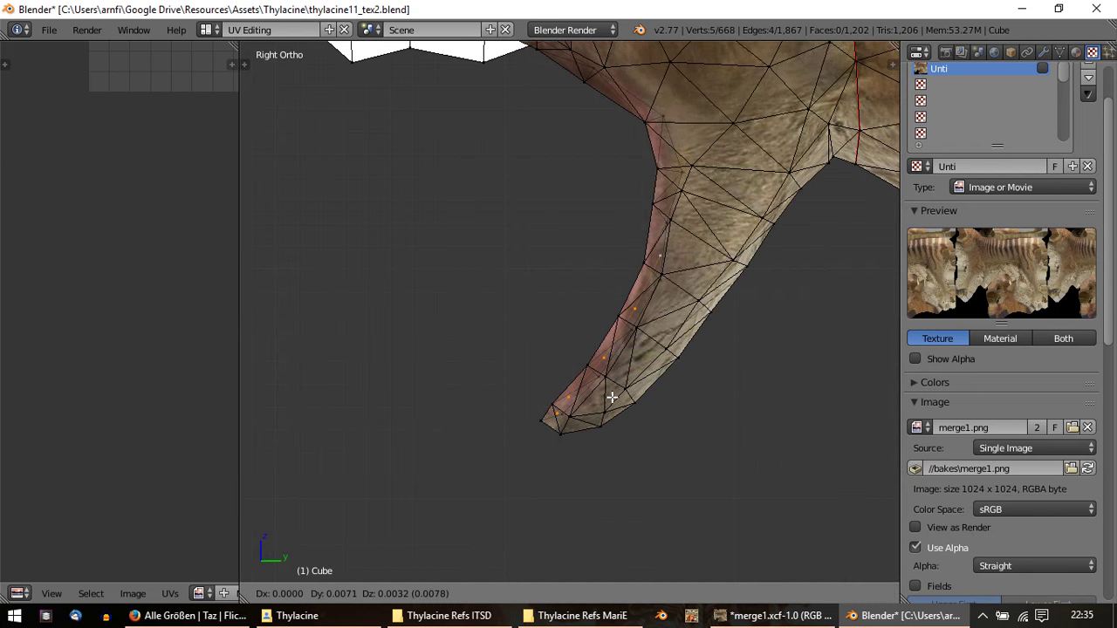
left_click(610, 396)
middle_click_drag(489, 372, 656, 333)
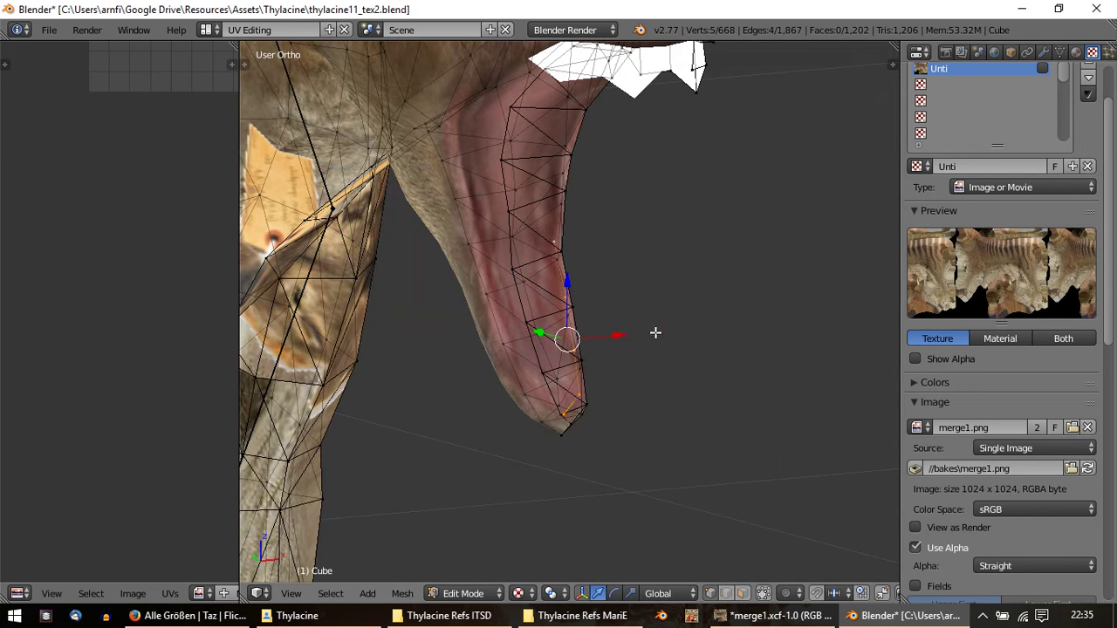
key("g")
key("x")
left_click(595, 337)
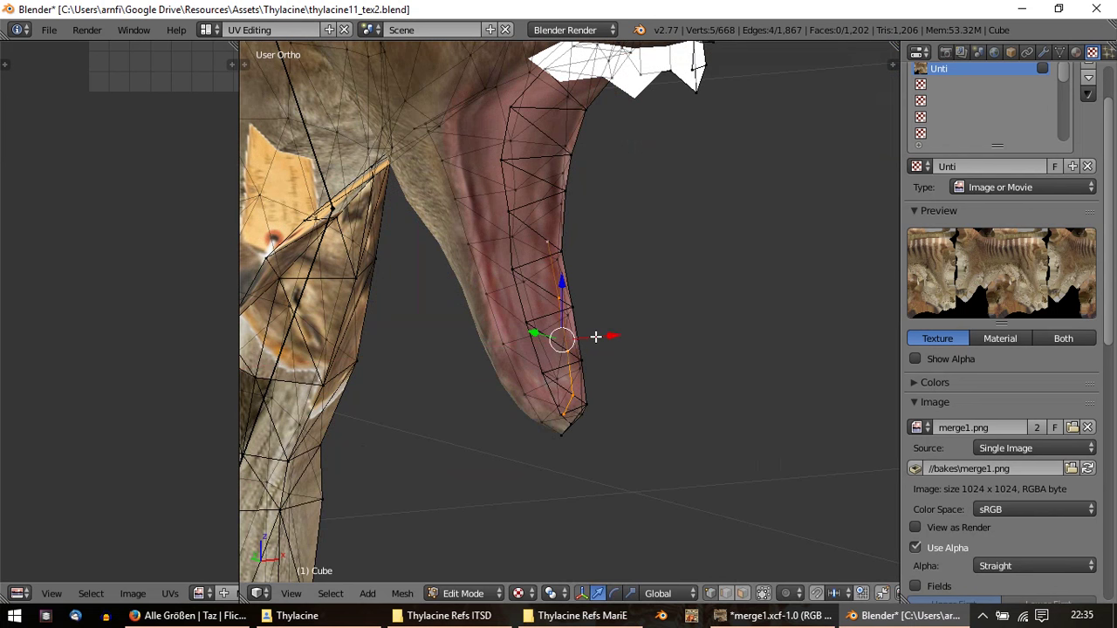
Step: Extrude the duplicated edge and pull it up into a lower tooth strip
key("KP_3")
key("e")
right_click(638, 422)
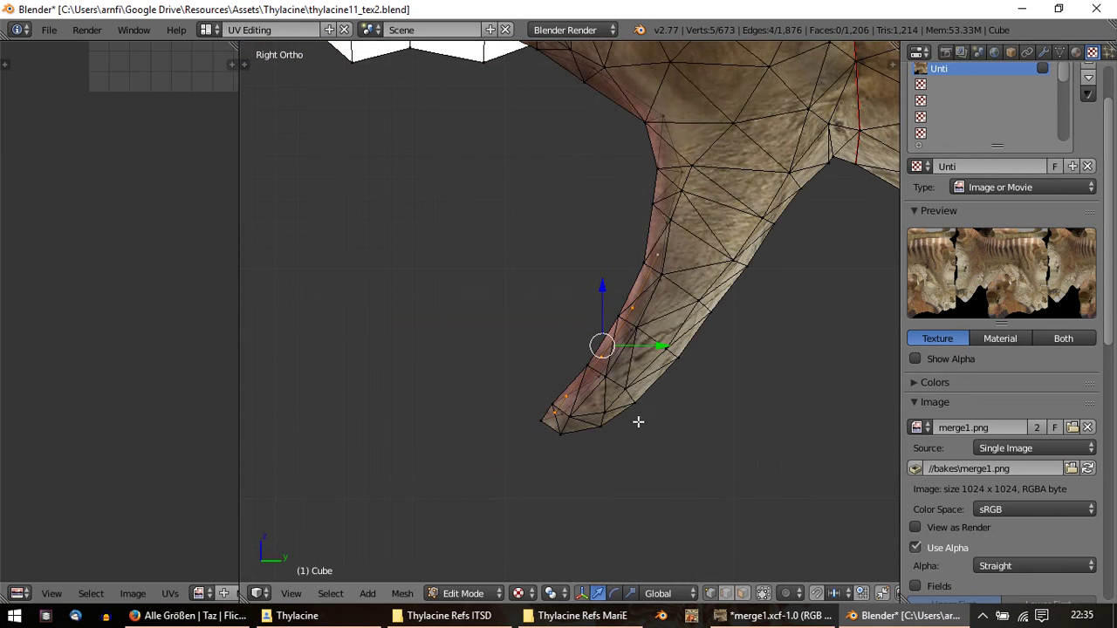
key("g")
left_click(579, 382)
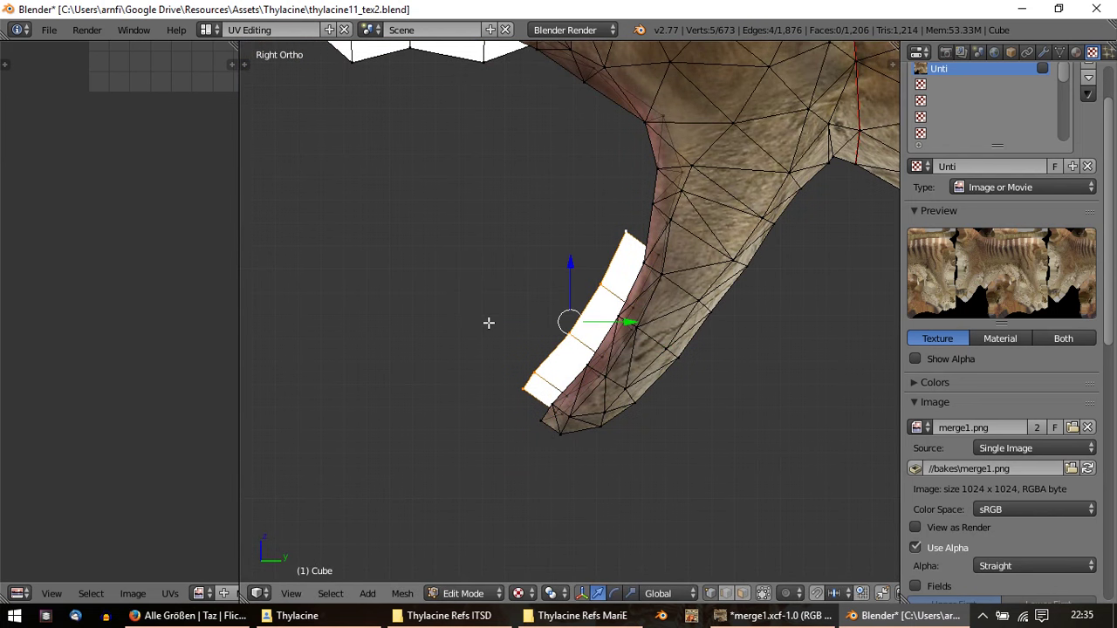
Step: Merge one top vertex of the strip into its neighbour and fill a triangle face
right_click(632, 235)
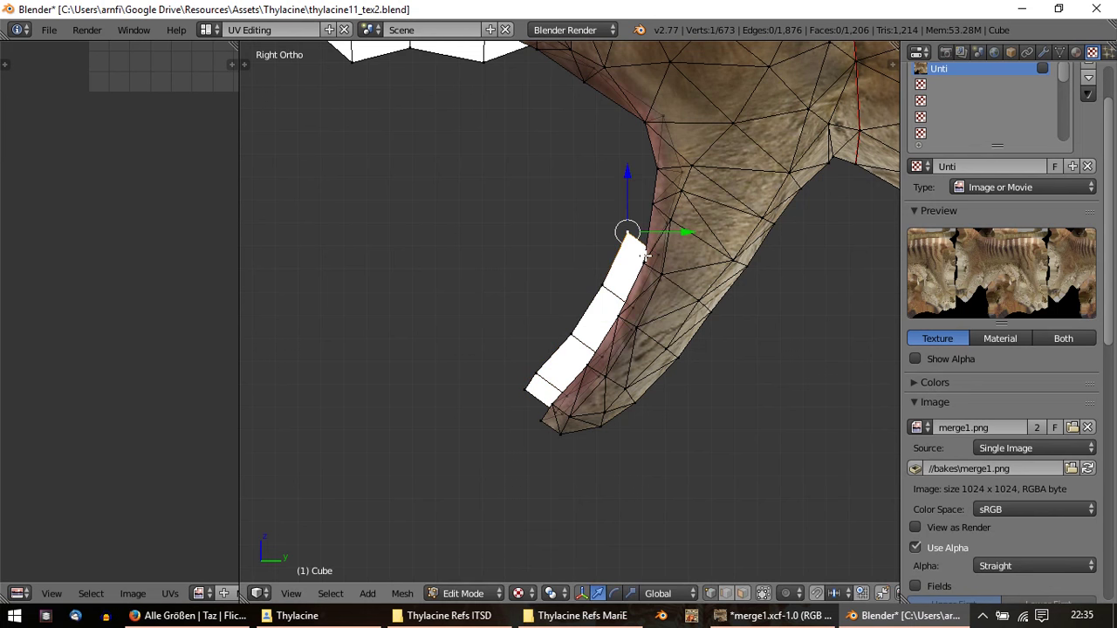
key("g")
left_click(634, 279)
right_click(659, 257, "shift")
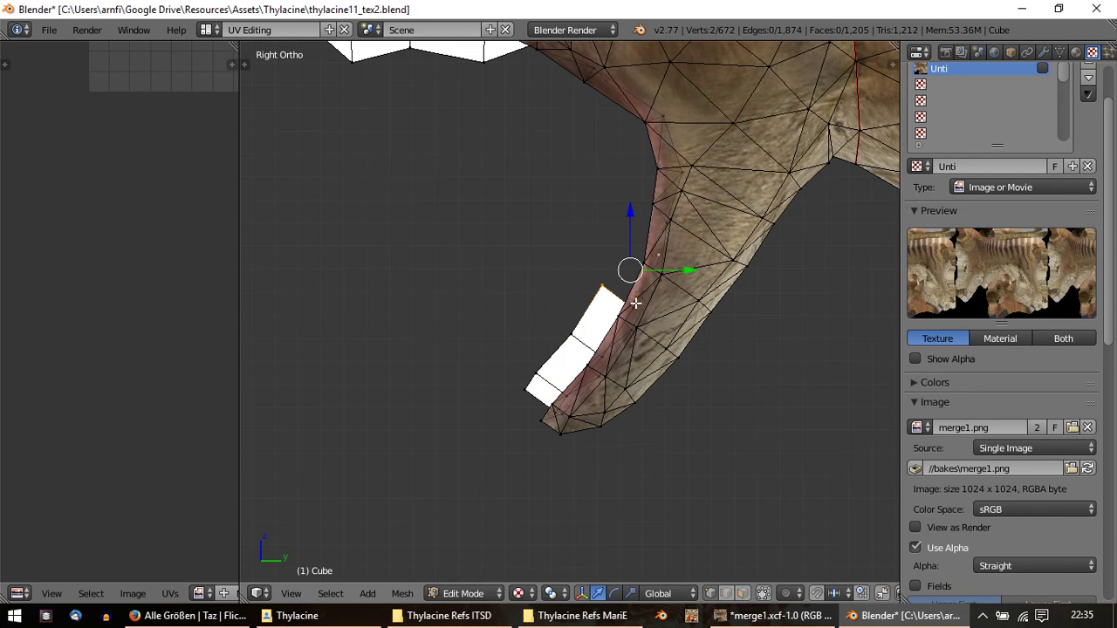
right_click(636, 304, "shift")
key("f")
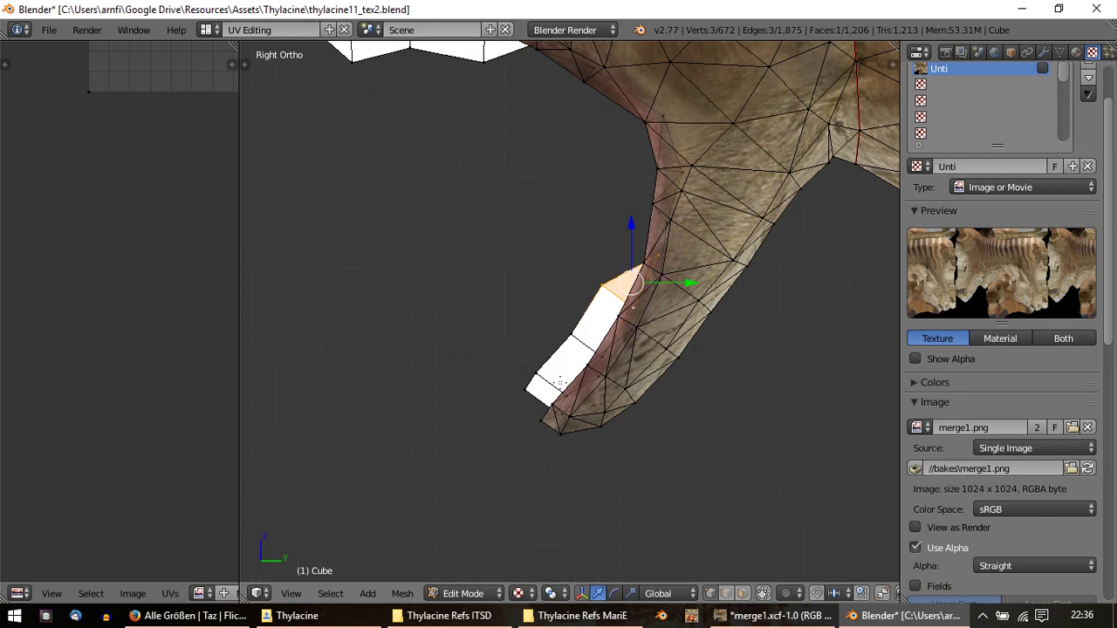
Step: Reposition the lower strip's top vertex to fit the jaw
right_click(526, 386)
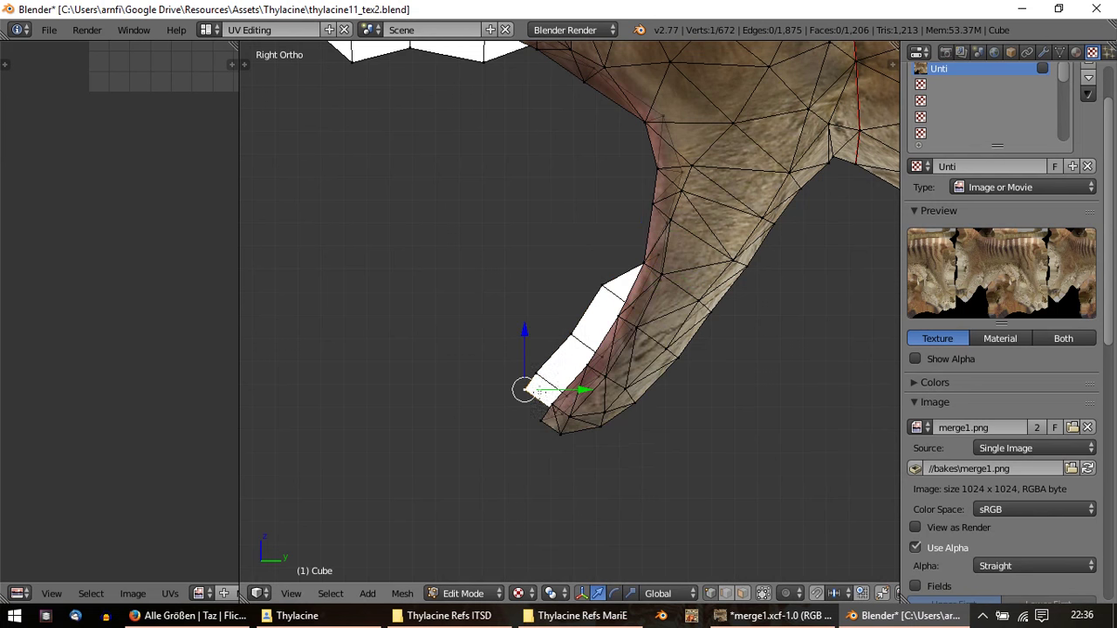
key("g")
right_click(567, 411)
middle_click_drag(494, 316, 565, 399, "shift")
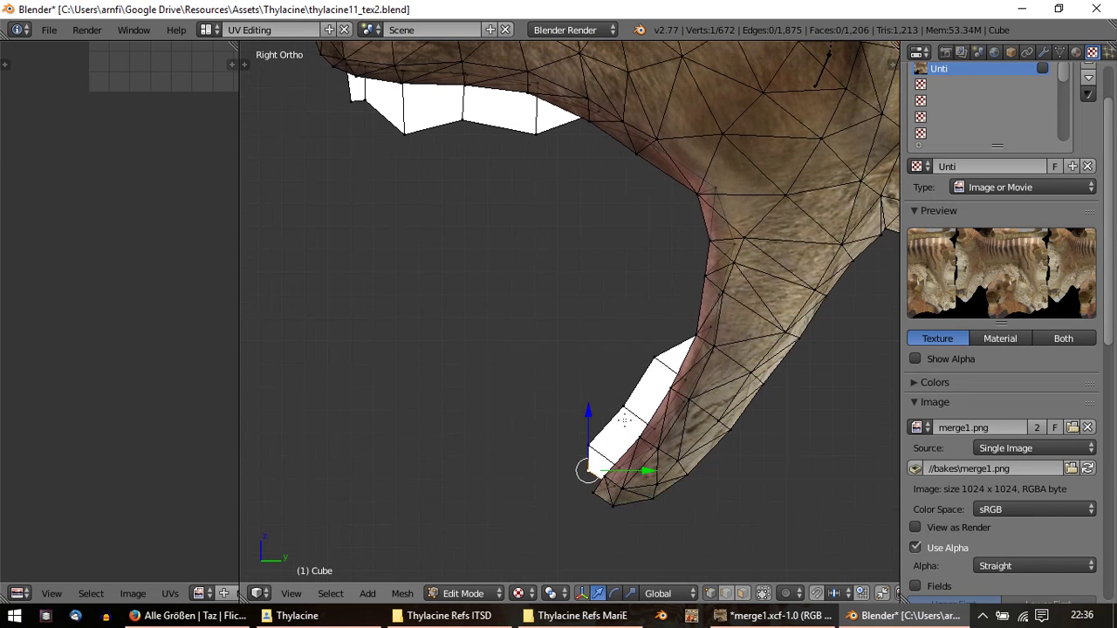
right_click(650, 356)
key("g")
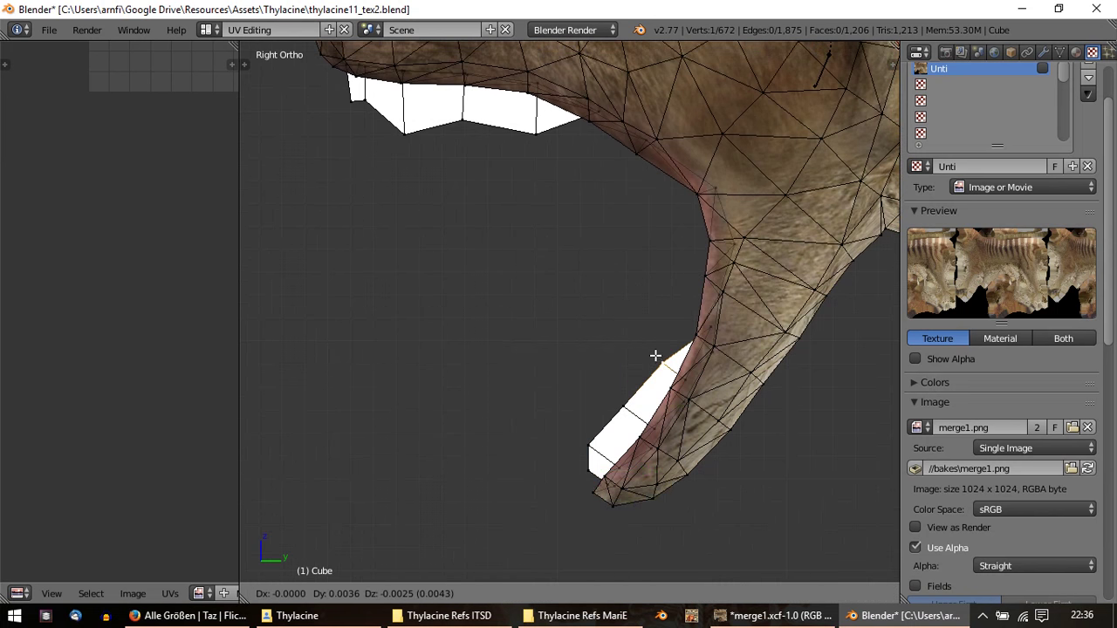
left_click(661, 344)
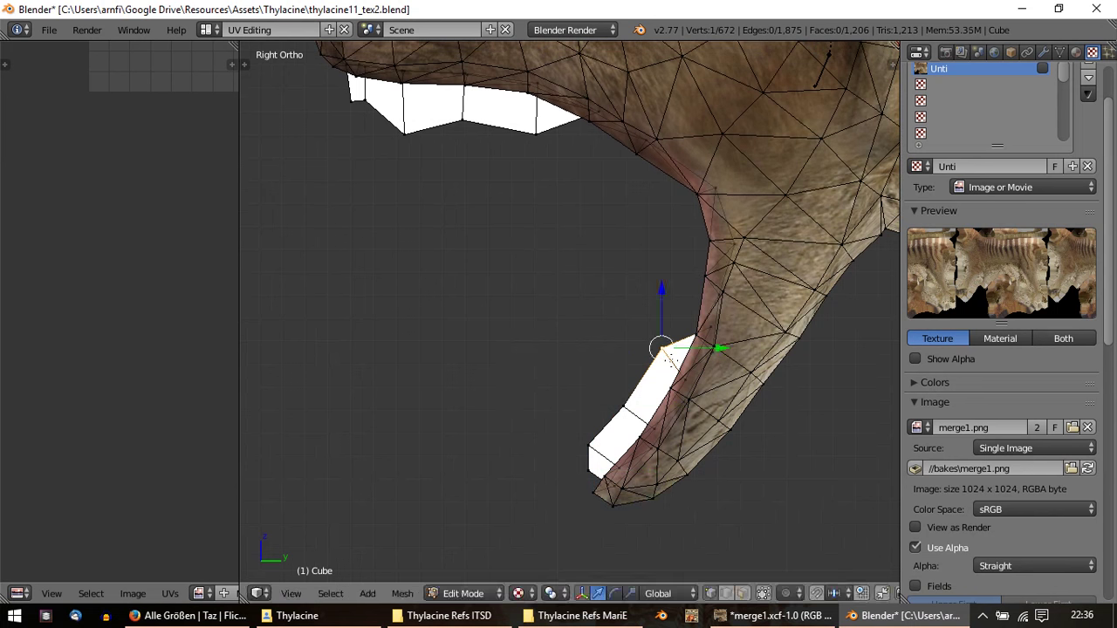
key("g")
left_click(690, 385)
mouse_move(689, 385)
middle_mouse_down()
mouse_move(798, 384)
mouse_move(814, 334)
mouse_move(644, 464)
mouse_move(547, 489)
middle_mouse_up()
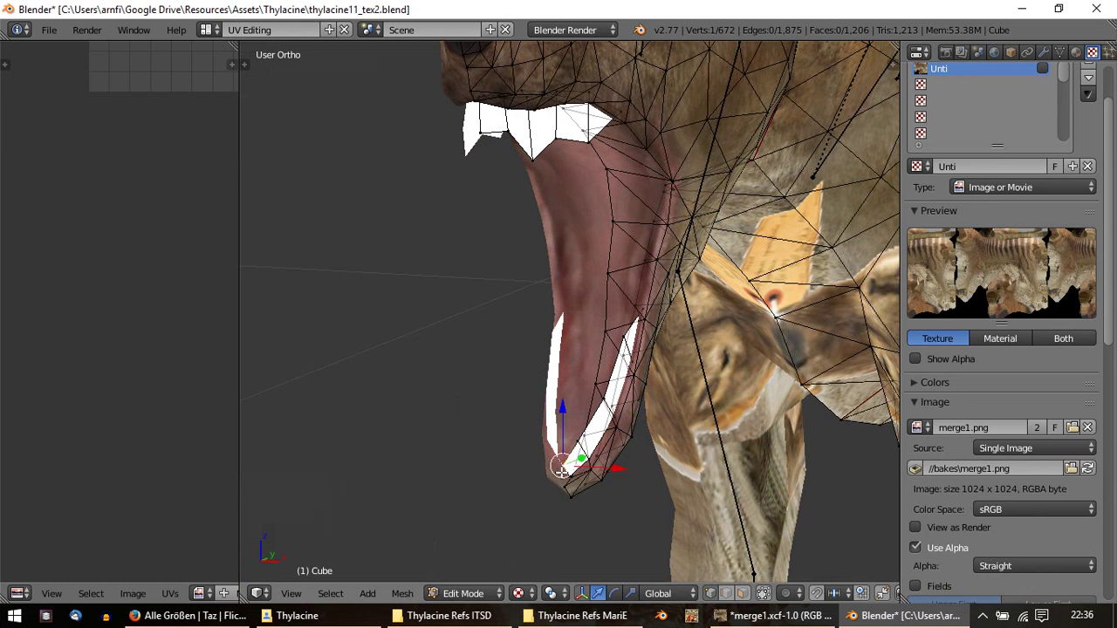
key("KP_3")
scroll(566, 471, "up", 3)
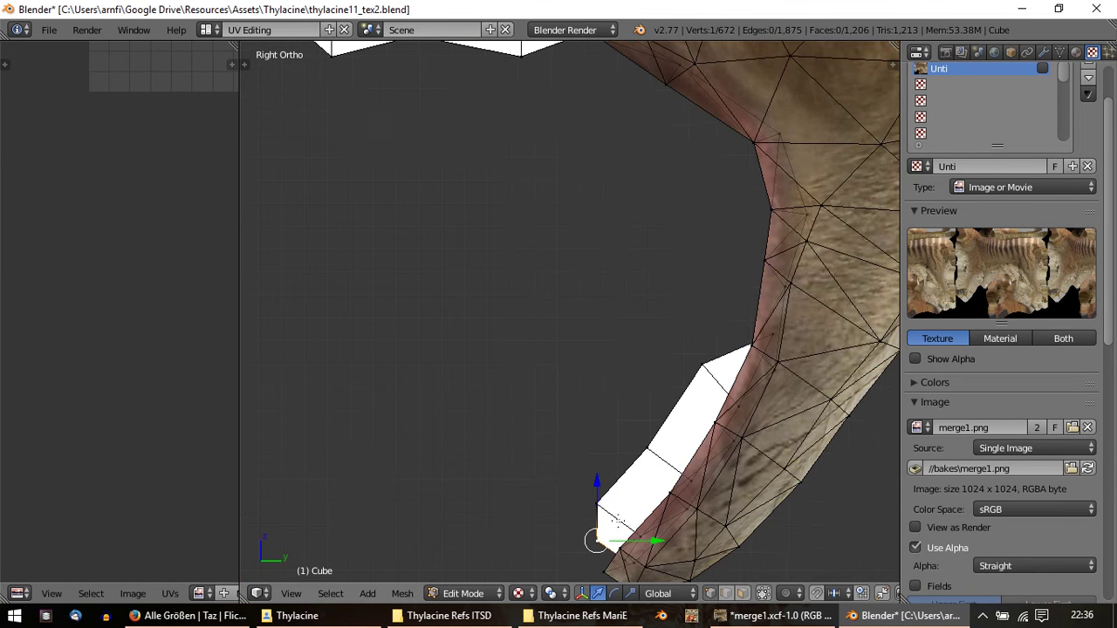
Step: Move the strip's bottom and upper-edge vertices to follow the inner jaw line
key("g")
left_click(681, 540)
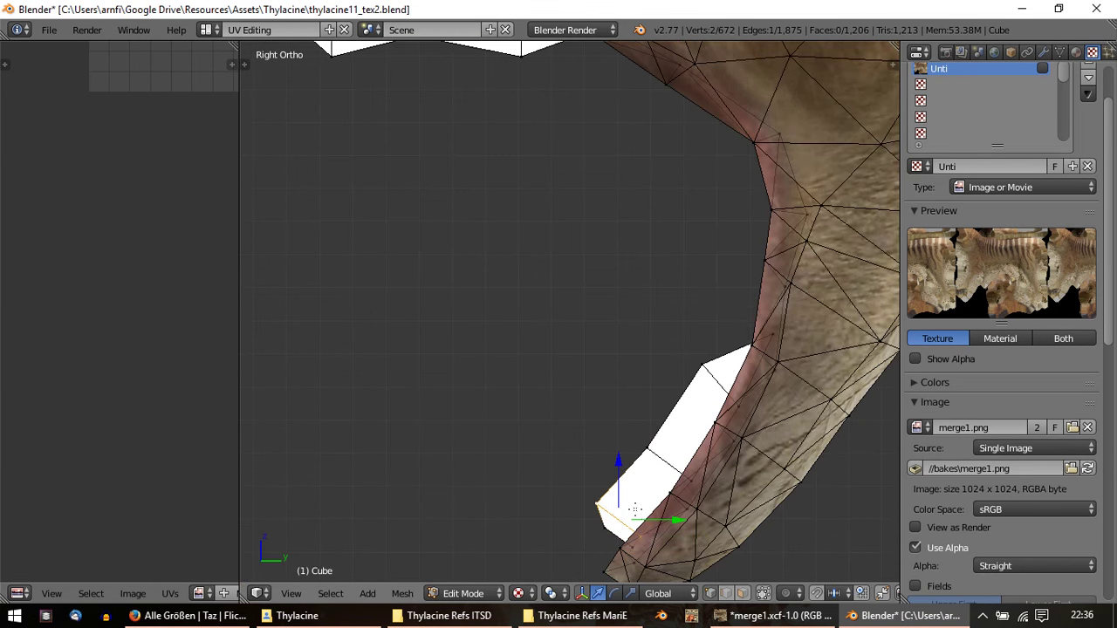
right_click(733, 443)
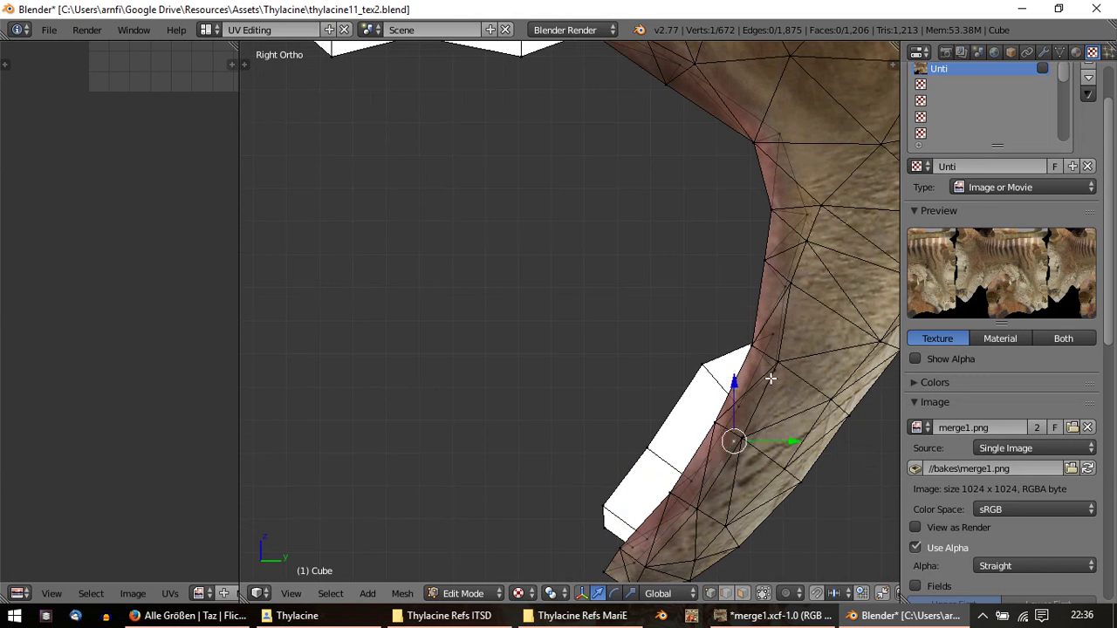
right_click(771, 378)
key("g")
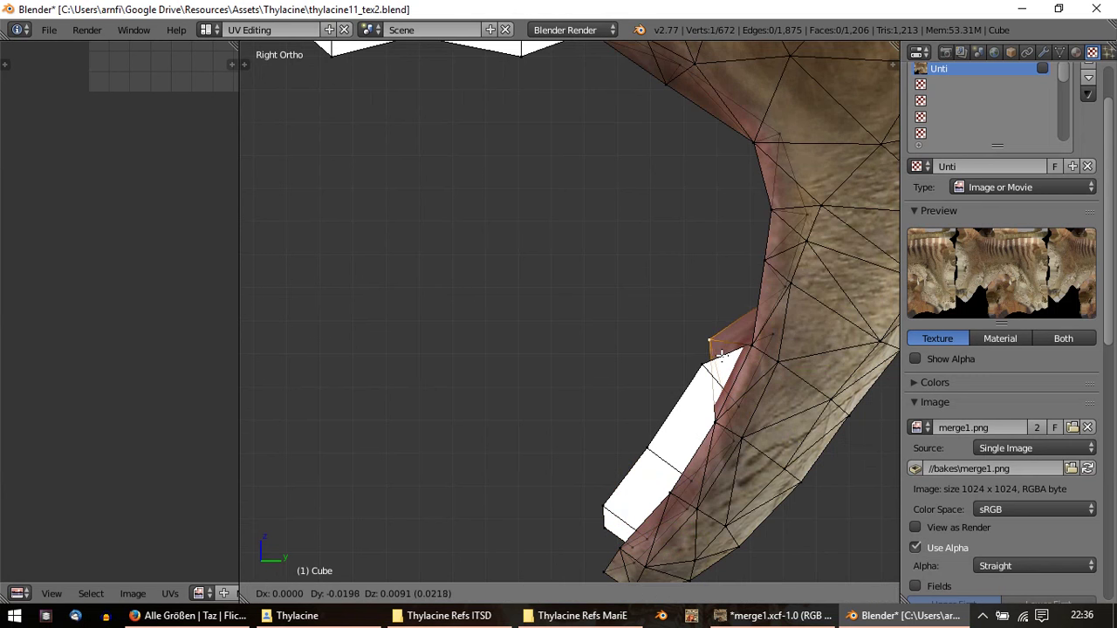
left_click(722, 353)
right_click(778, 289)
key("g")
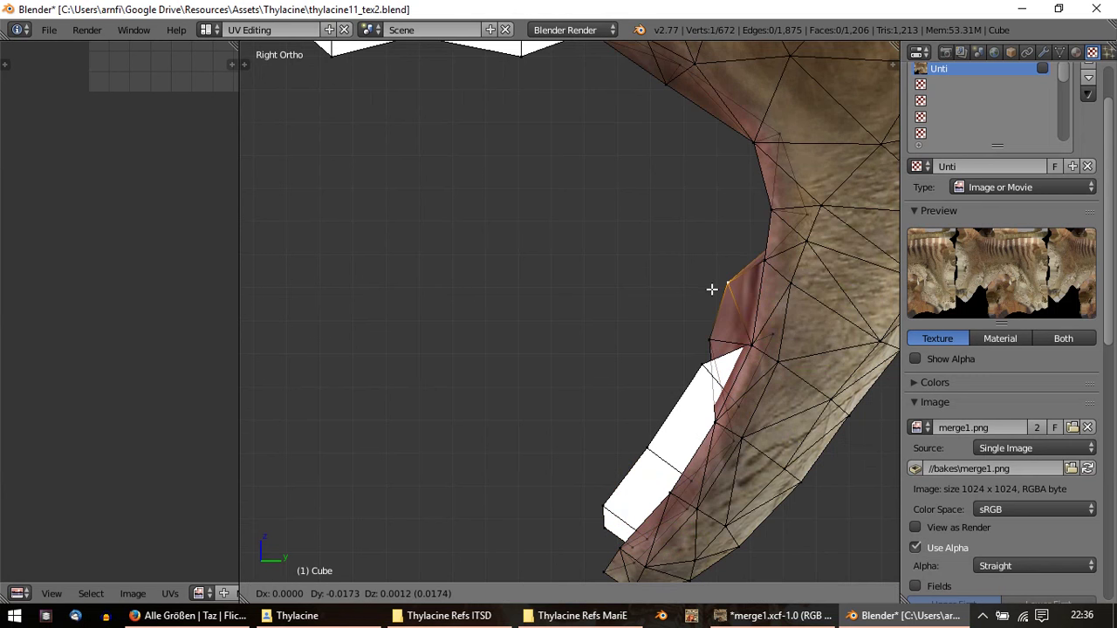
left_click(725, 280)
right_click(810, 217)
key("g")
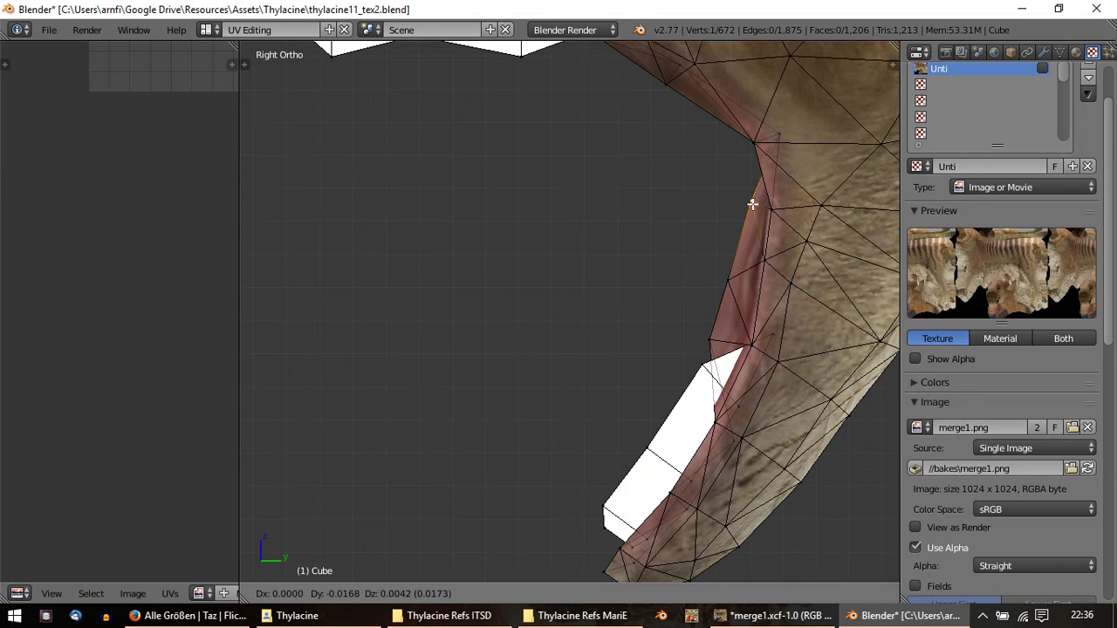
left_click(749, 201)
mouse_move(715, 320)
middle_mouse_down("shift")
mouse_move(667, 278)
mouse_move(593, 250)
mouse_move(630, 230)
middle_mouse_up("shift")
Step: Move the strip's upper corner vertex forward along the jaw
right_click(588, 235)
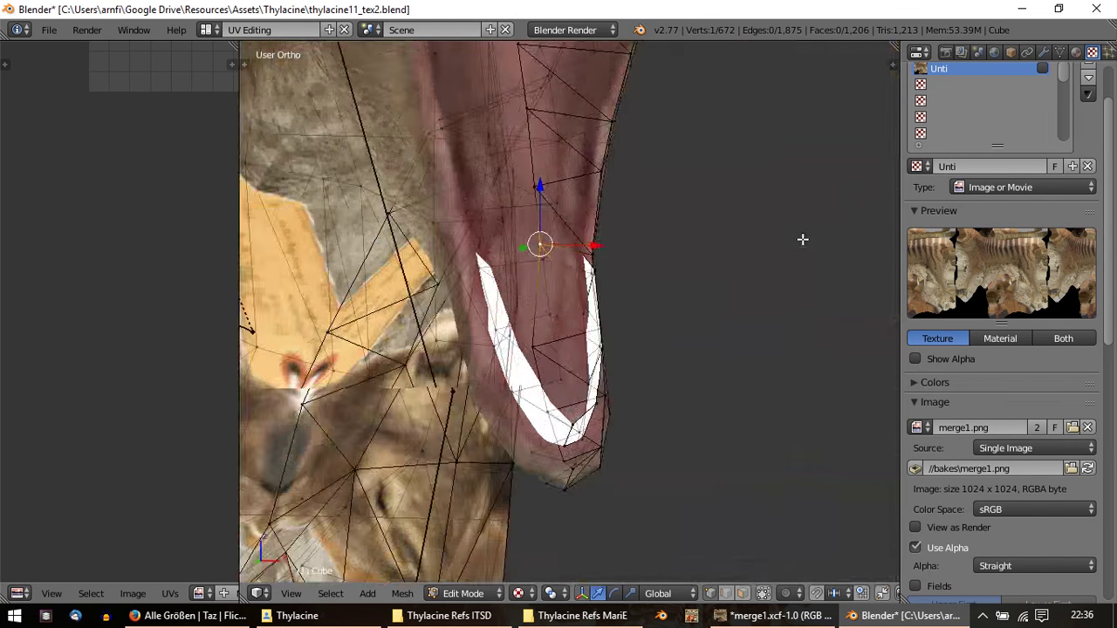
key("KP_3")
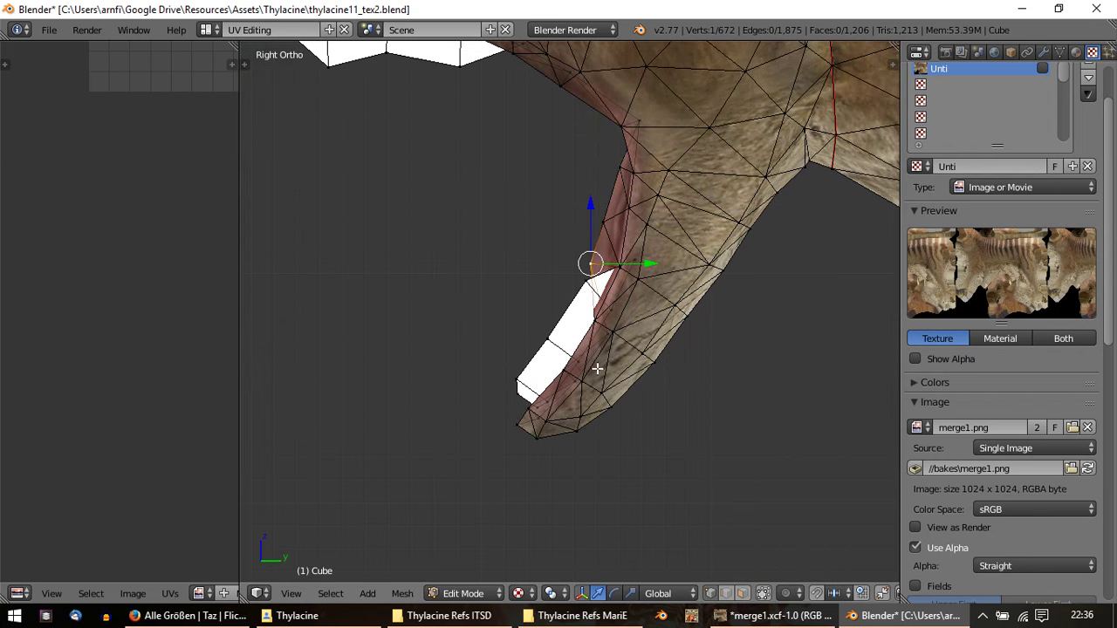
scroll(597, 368, "up", 3)
right_click(635, 351)
key("g")
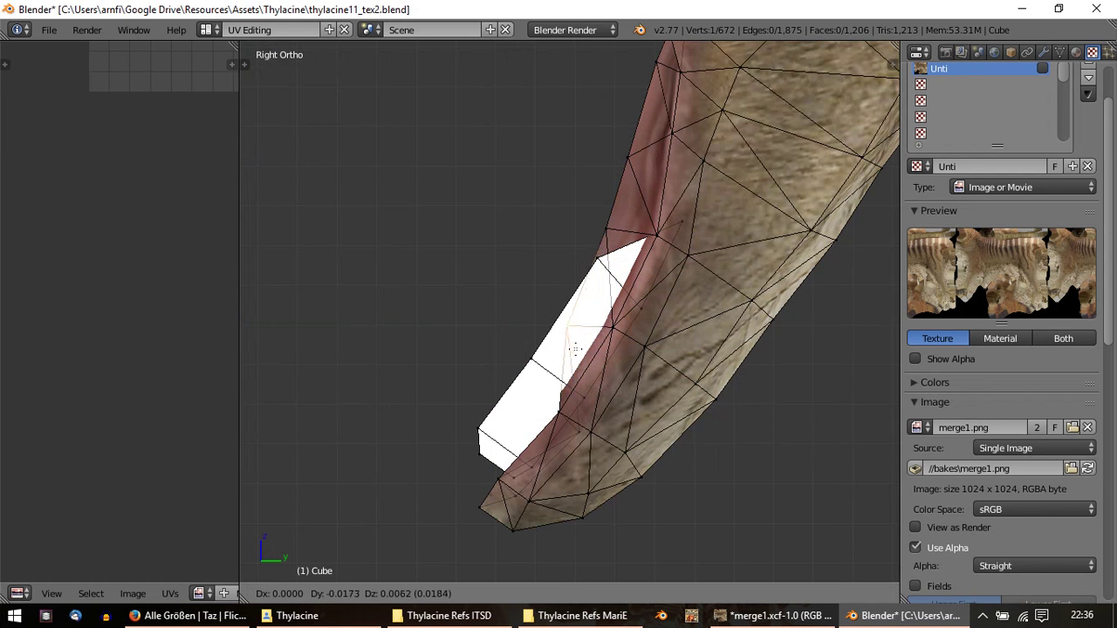
left_click(518, 340)
mouse_move(518, 340)
middle_mouse_down()
mouse_move(720, 303)
mouse_move(661, 286)
middle_mouse_up()
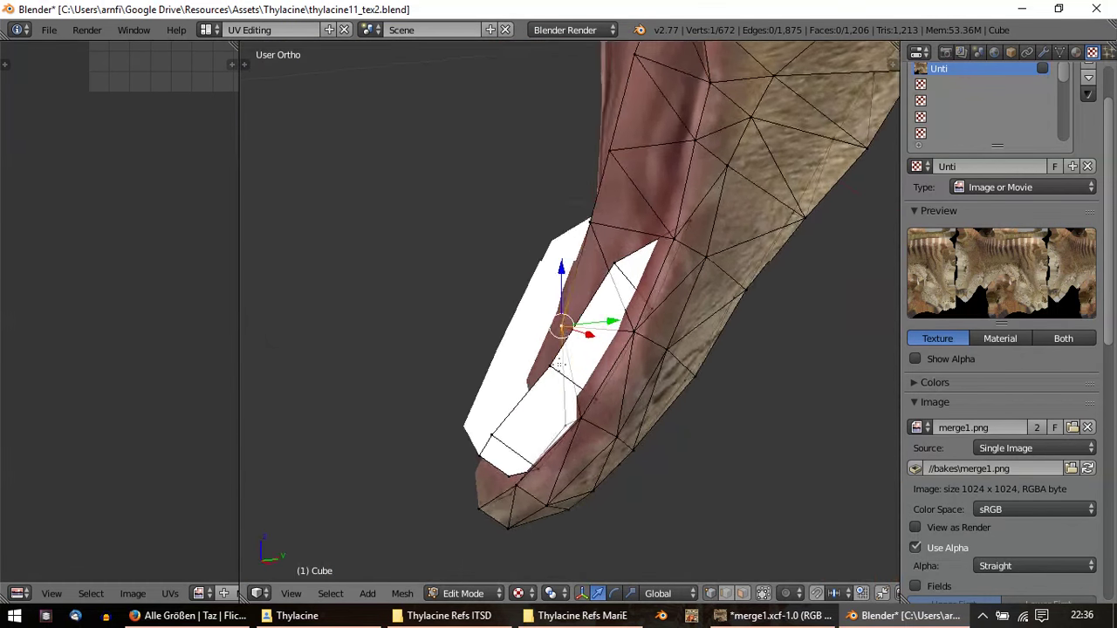
key("KP_3")
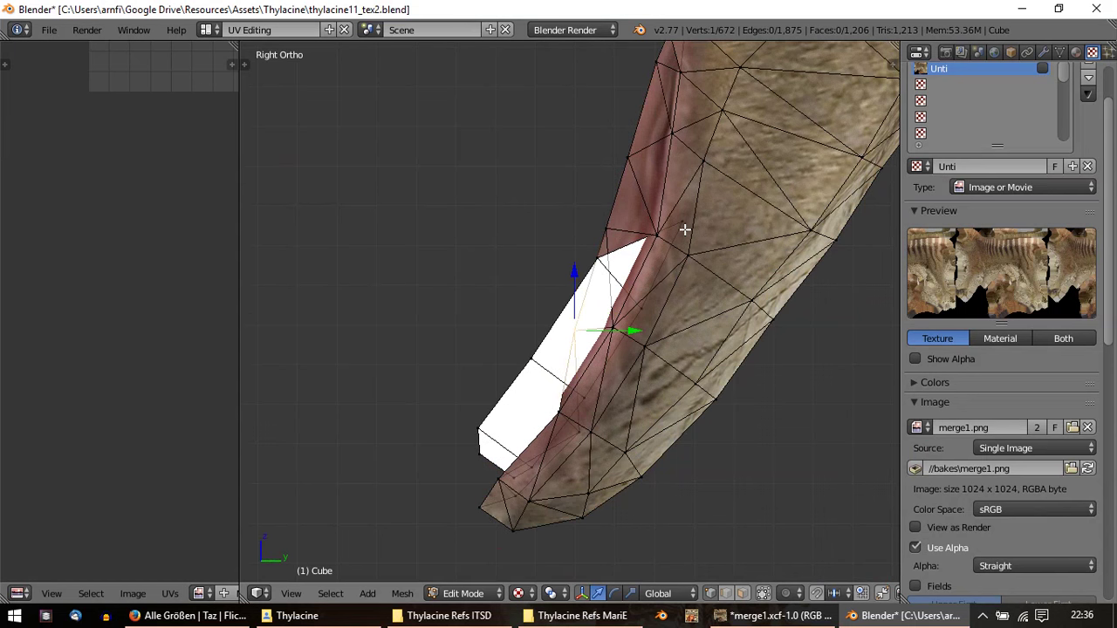
Step: Select the whole lower tooth strip, nudge it slightly down, and exit Edit Mode
right_click(685, 229)
key("l")
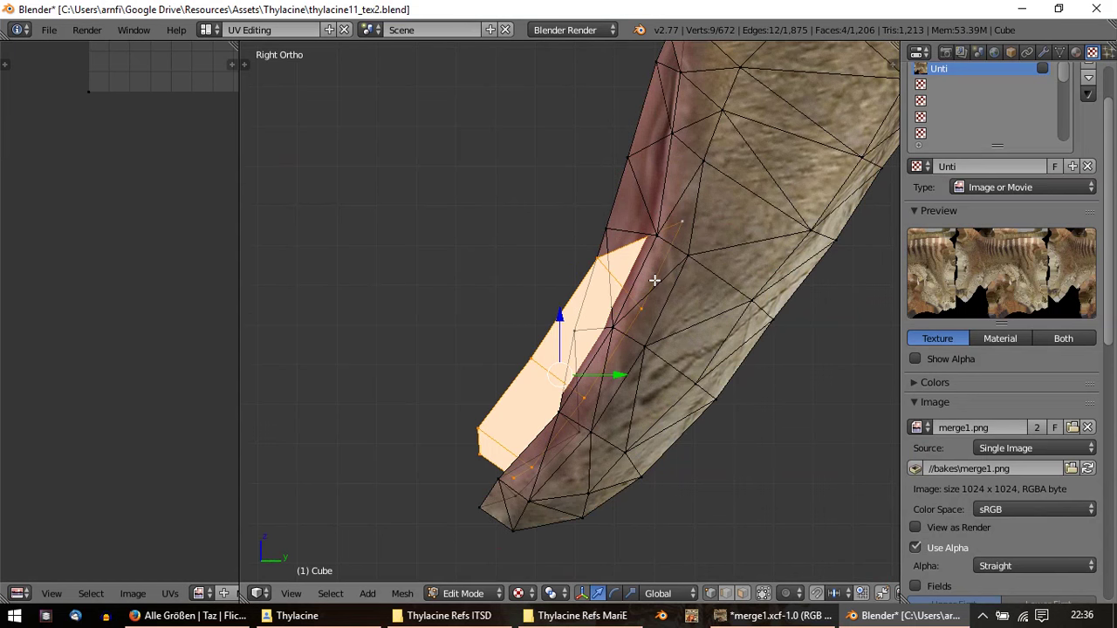
key("g")
right_click(650, 280)
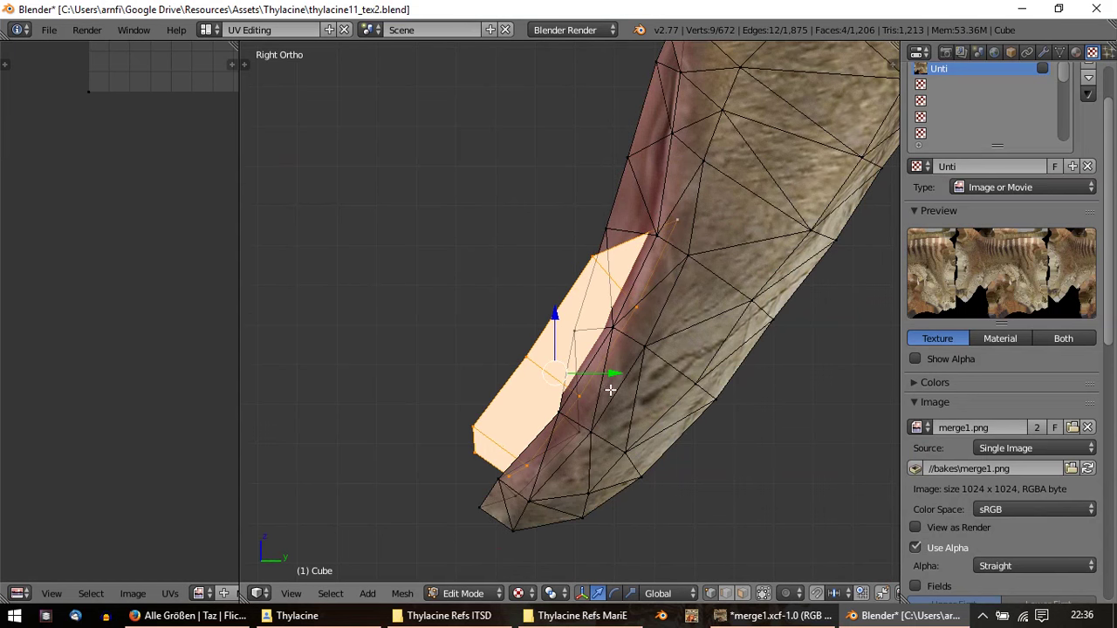
key("g")
left_click(671, 400)
scroll(707, 406, "down", 1)
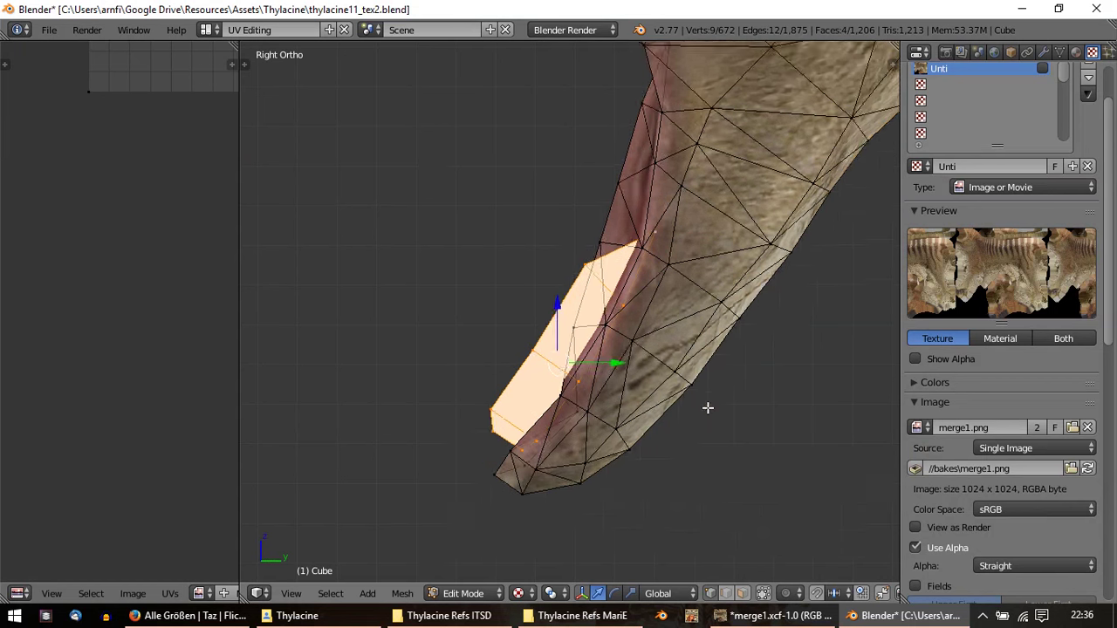
scroll(708, 406, "down", 1)
key("Tab")
scroll(556, 392, "down", 2)
Step: Re-enter Edit Mode, select the jaw corner vertex in Right Ortho, and return to Object Mode
scroll(586, 271, "up", 2)
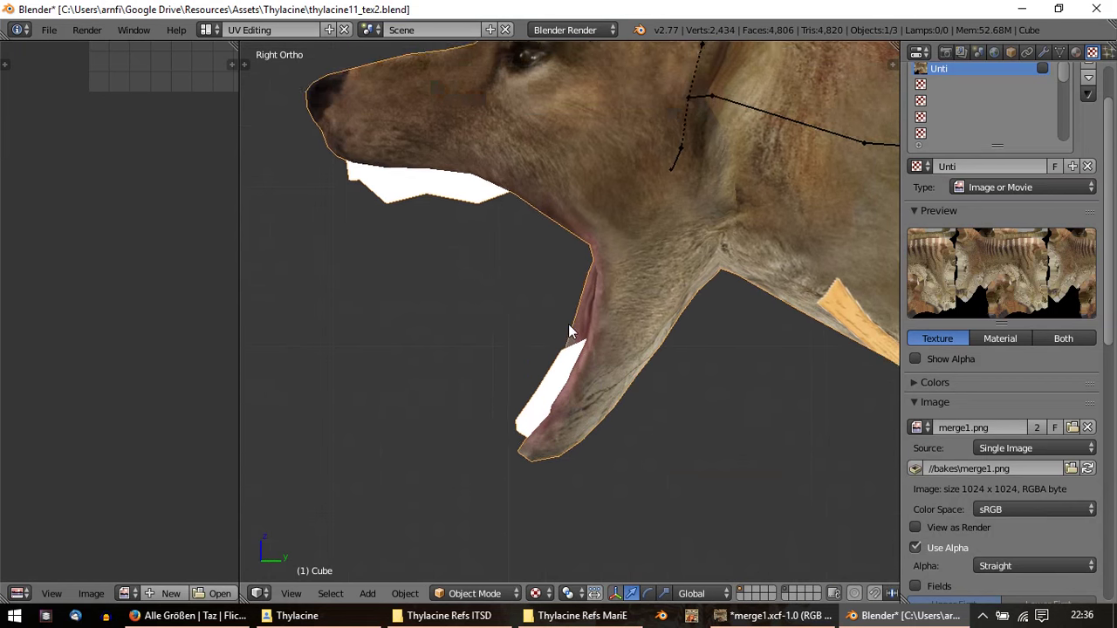
key("Tab")
mouse_move(421, 322)
middle_mouse_down()
mouse_move(765, 312)
mouse_move(742, 279)
mouse_move(678, 267)
mouse_move(563, 282)
mouse_move(530, 300)
middle_mouse_up()
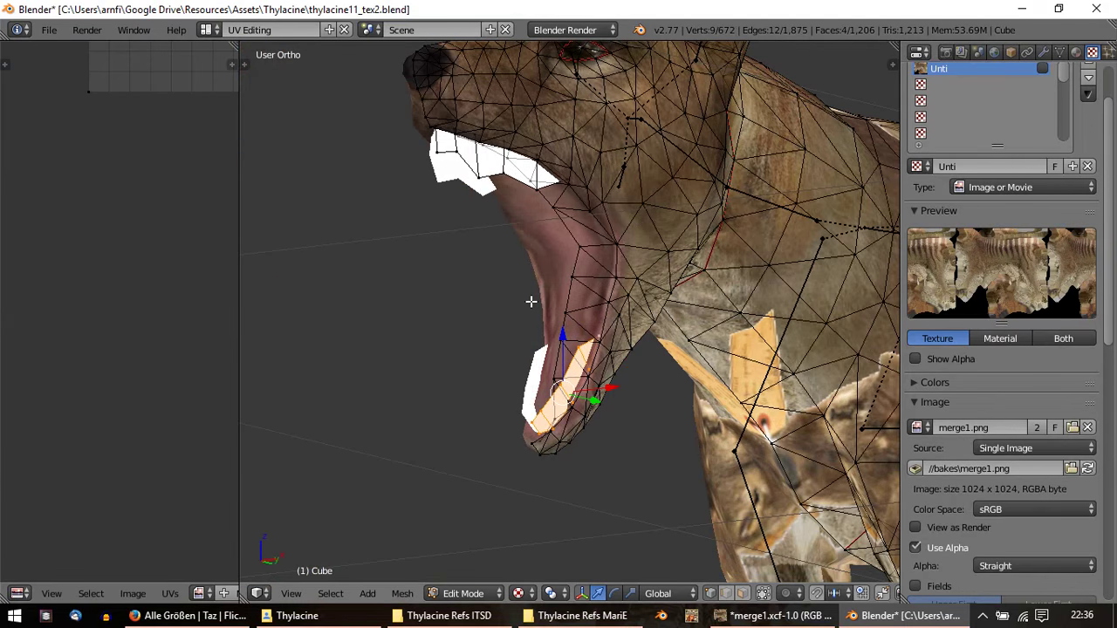
key("KP_3")
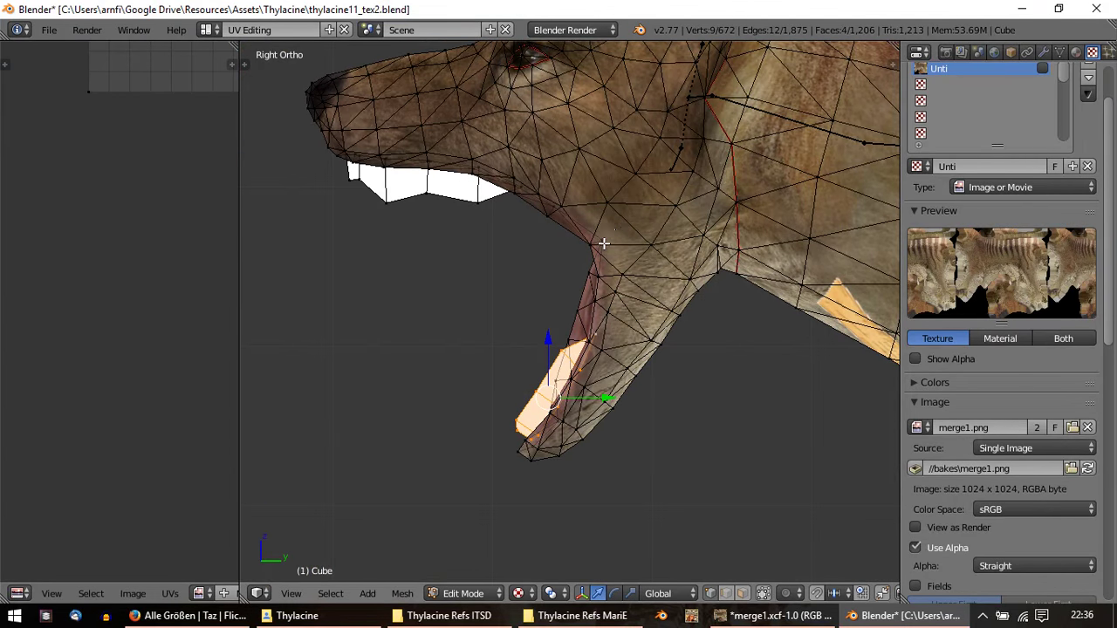
scroll(608, 247, "up", 2)
right_click(625, 220)
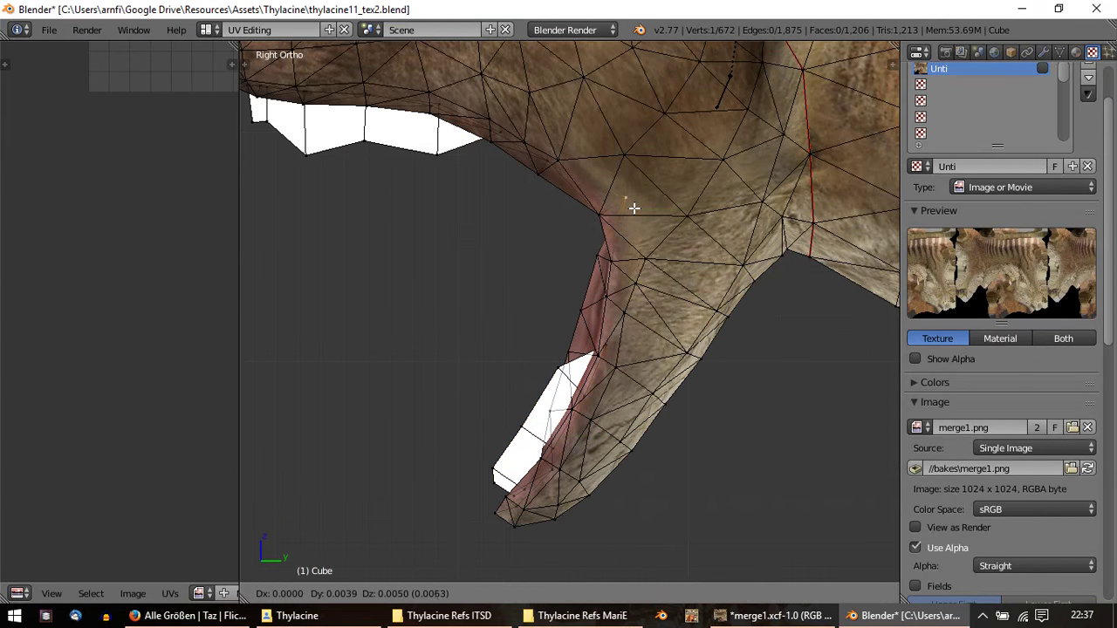
scroll(593, 249, "down", 2)
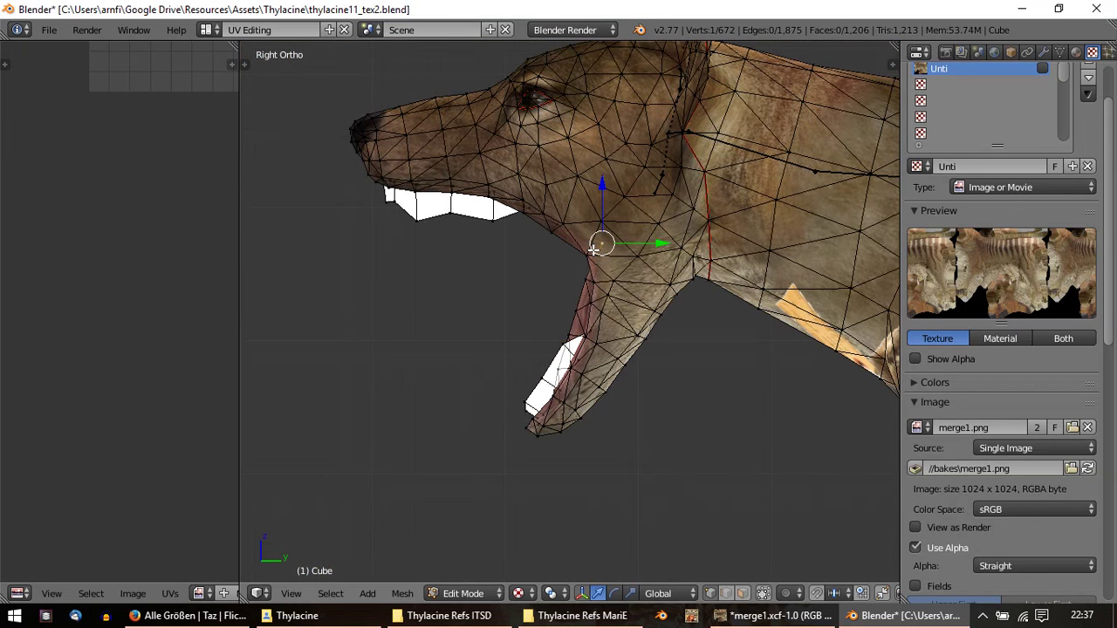
key("Tab")
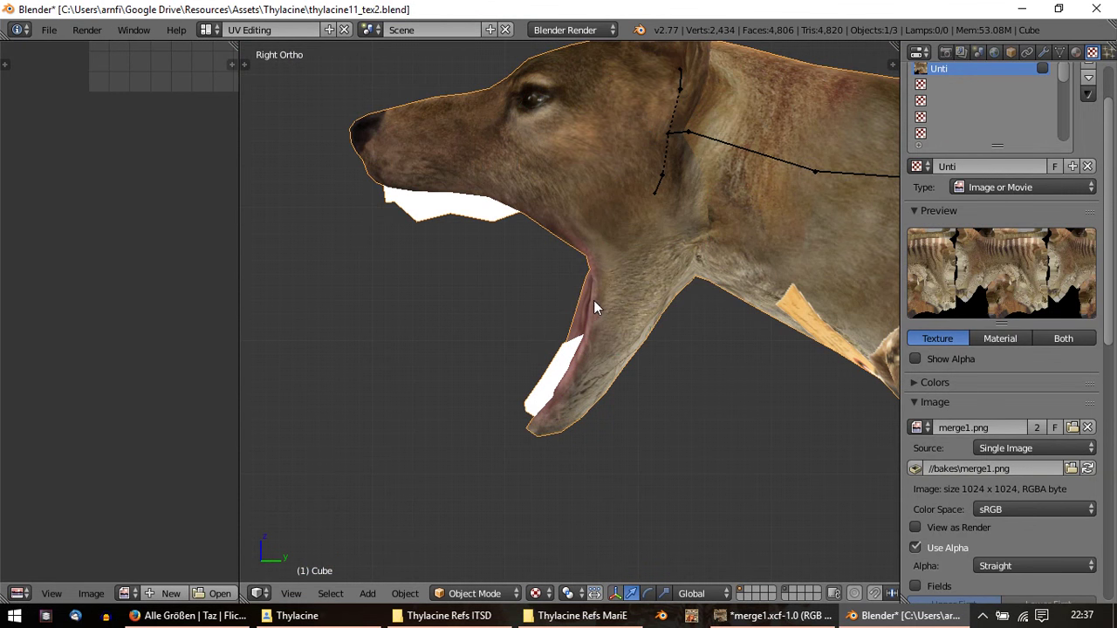
Step: Back in Edit Mode in side view, move a lower teeth vertex down along the jaw
scroll(609, 409, "up", 1)
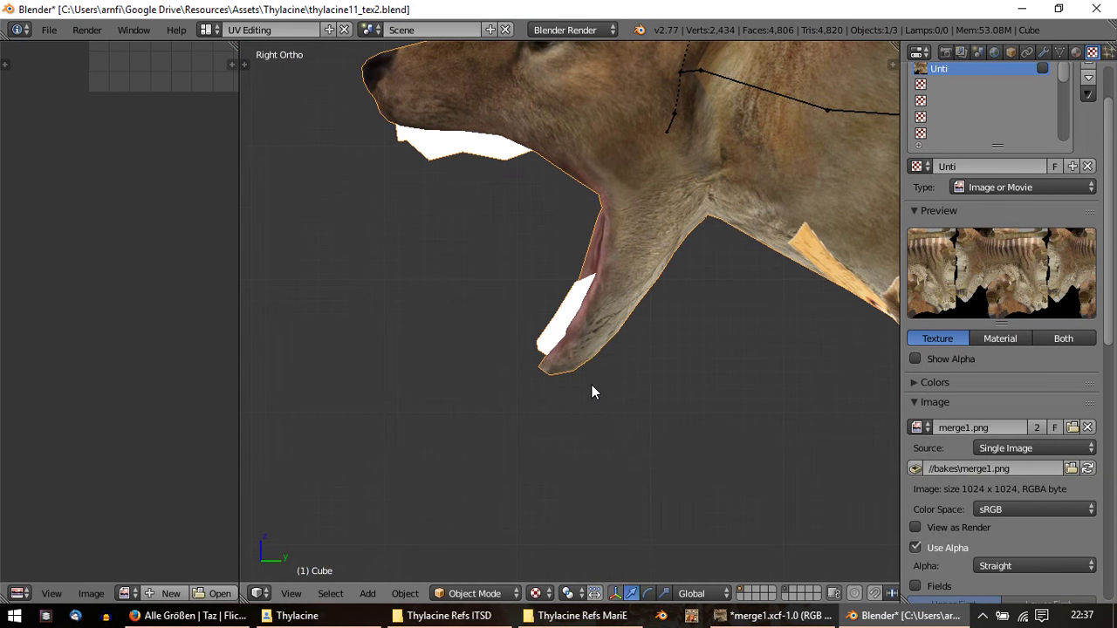
scroll(586, 376, "up", 1)
mouse_move(585, 372)
middle_mouse_down()
mouse_move(490, 311)
mouse_move(606, 302)
mouse_move(615, 260)
mouse_move(547, 252)
middle_mouse_up()
key("KP_3")
key("Tab")
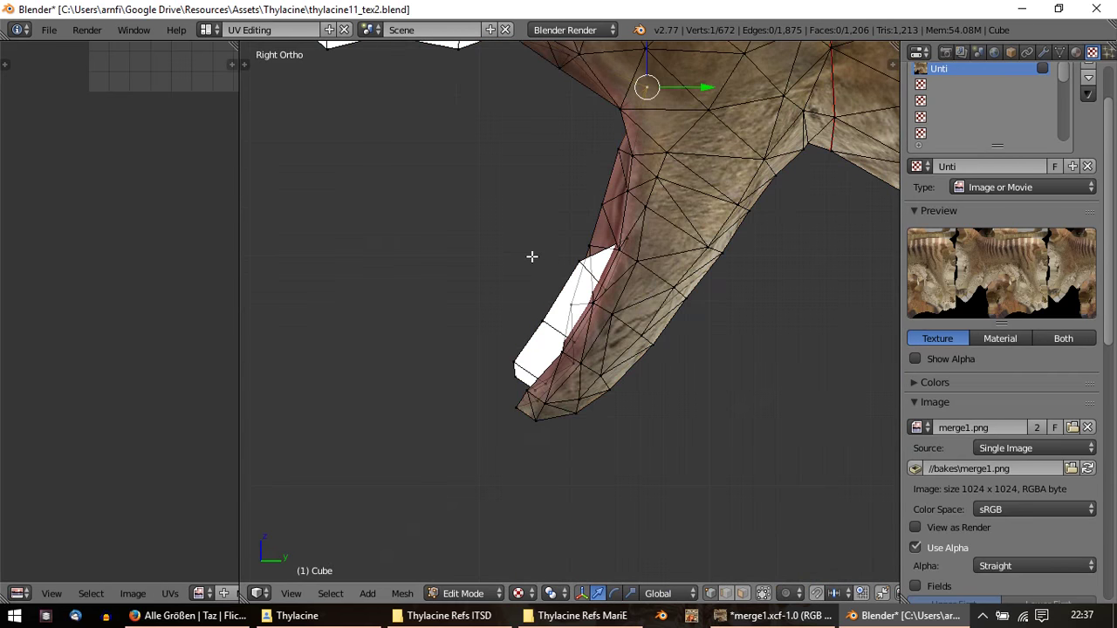
left_click(569, 367)
scroll(569, 410, "up", 2)
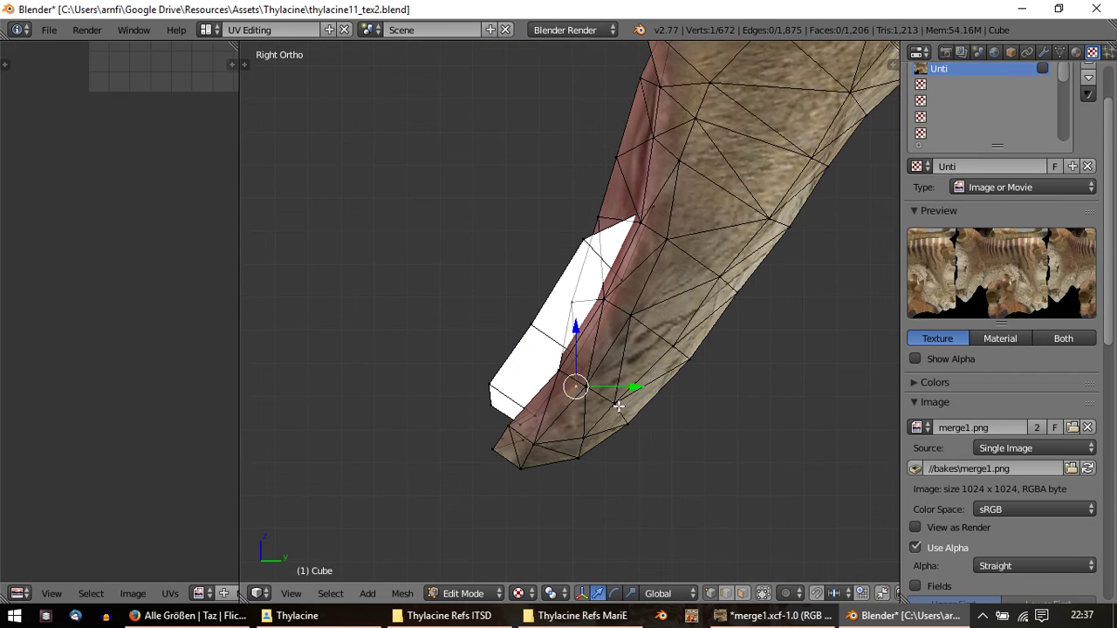
key("g")
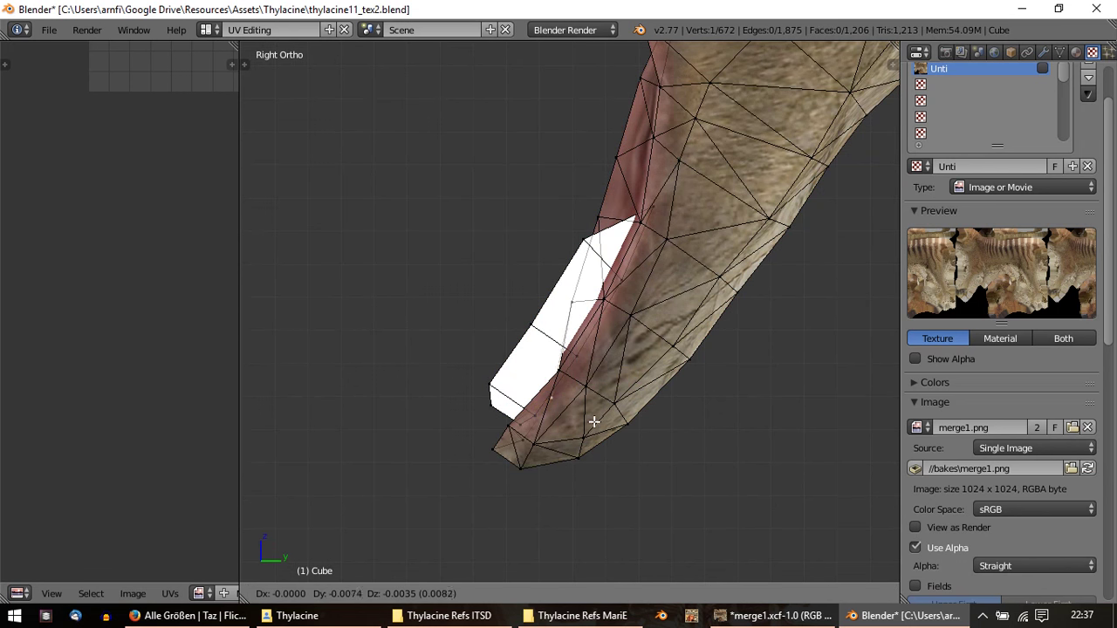
left_click(599, 421)
Step: Move two more lower teeth vertices near the jaw tip to form a V along the inner jaw
right_click(524, 439)
key("g")
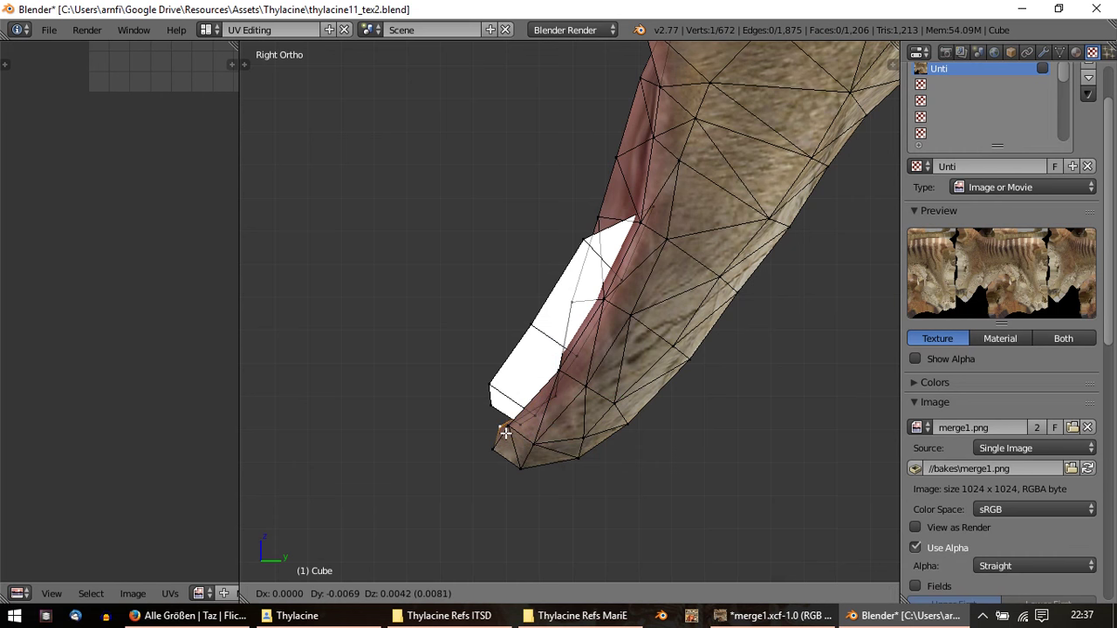
left_click(505, 433)
right_click(555, 406)
key("g")
left_click(560, 394)
mouse_move(499, 361)
middle_mouse_down()
mouse_move(687, 378)
mouse_move(486, 364)
mouse_move(503, 392)
mouse_move(590, 295)
middle_mouse_up()
key("Tab")
key("Tab")
Step: Select the inner teeth faces and nudge them slightly along the X axis
right_click(599, 273)
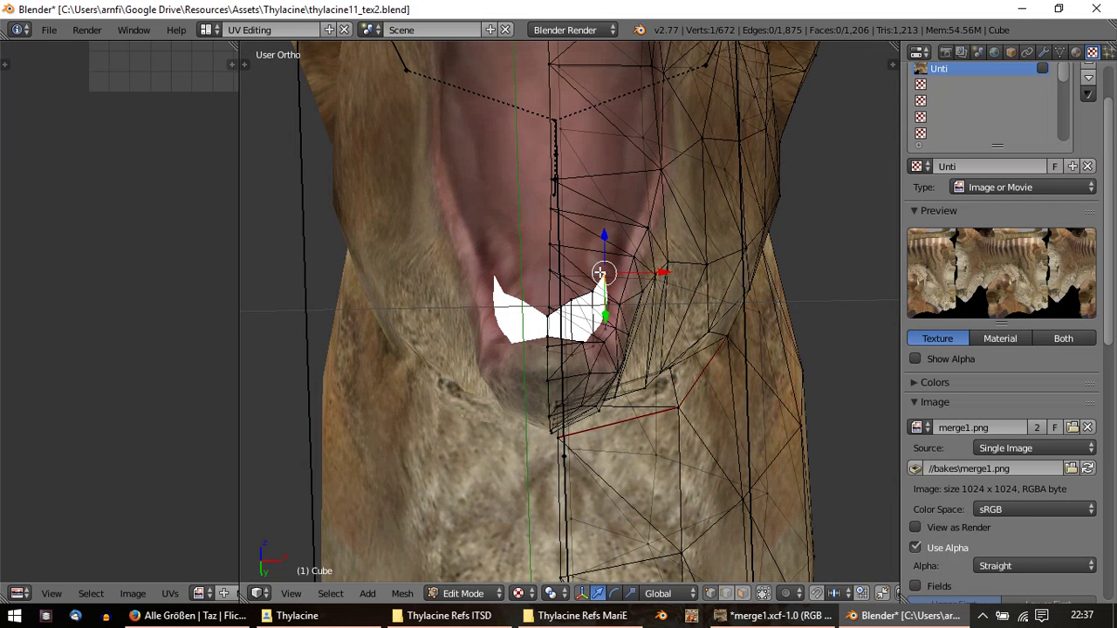
key("ctrl+KP_Add")
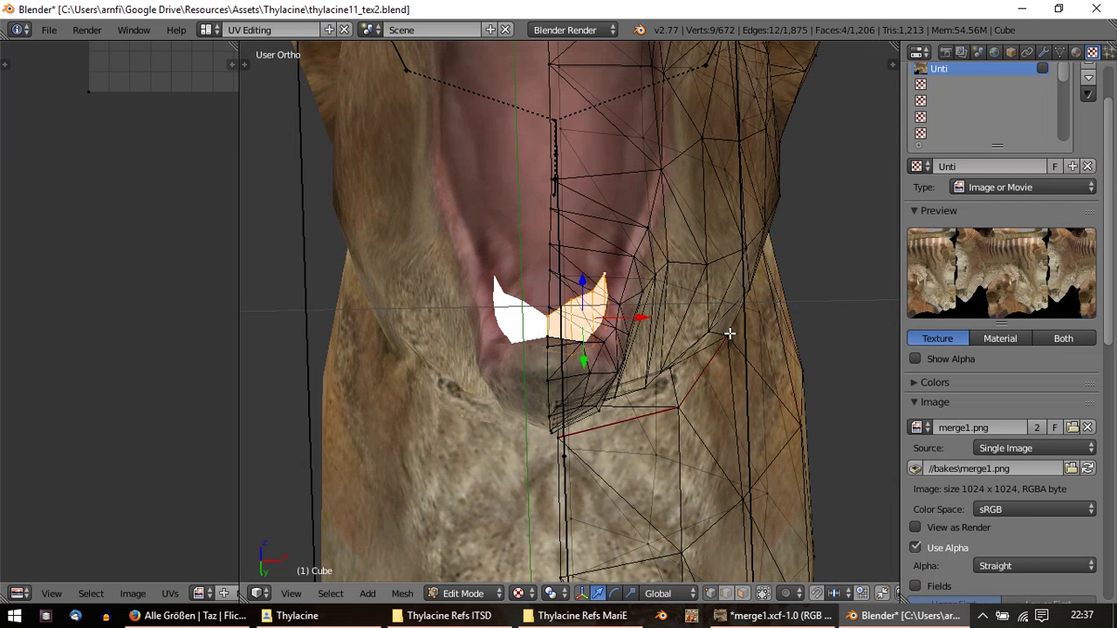
key("g")
key("x")
left_click(716, 329)
Step: Inspect the open mouth in Object Mode from below and from the right side view
key("Tab")
mouse_move(566, 334)
middle_mouse_down()
mouse_move(575, 472)
mouse_move(599, 499)
mouse_move(710, 417)
mouse_move(722, 367)
mouse_move(609, 279)
middle_mouse_up()
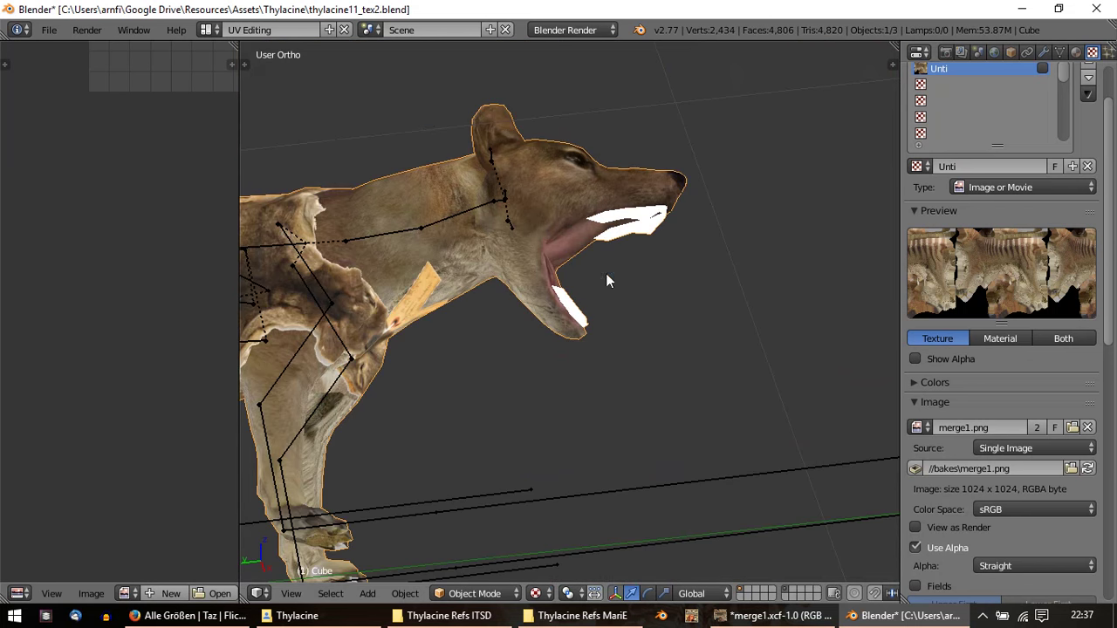
mouse_move(366, 195)
middle_mouse_down()
mouse_move(378, 372)
mouse_move(373, 275)
mouse_move(415, 252)
mouse_move(440, 270)
middle_mouse_up()
key("KP_3")
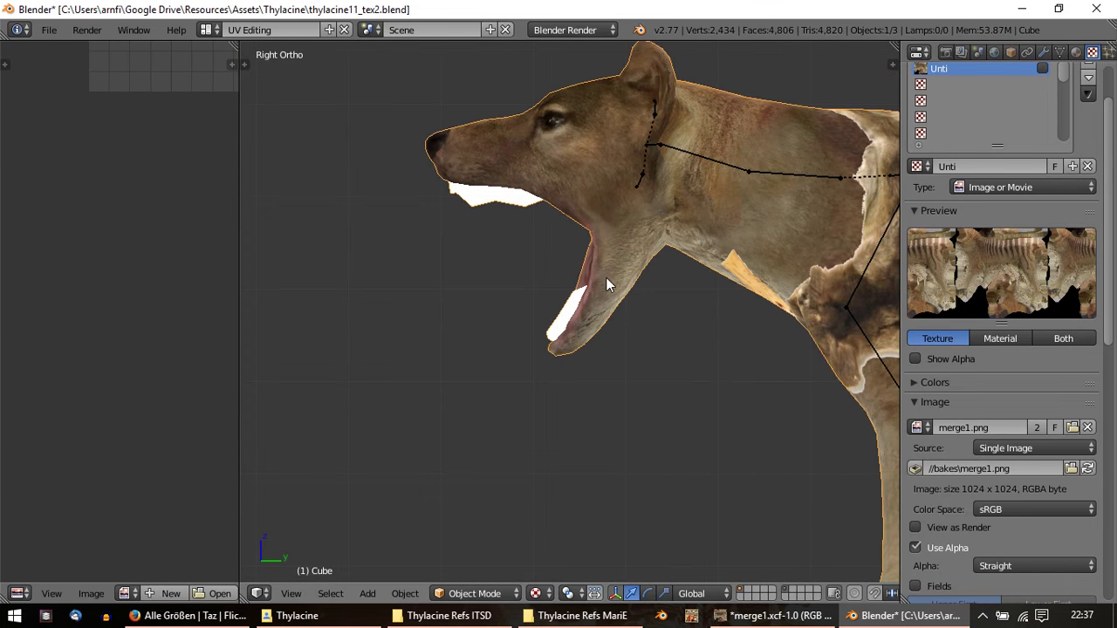
scroll(606, 277, "up", 3)
key("Tab")
Step: Try moving a lower-teeth vertex along Y, cancel it, and place the 3D cursor beside the jaw
right_click(602, 305)
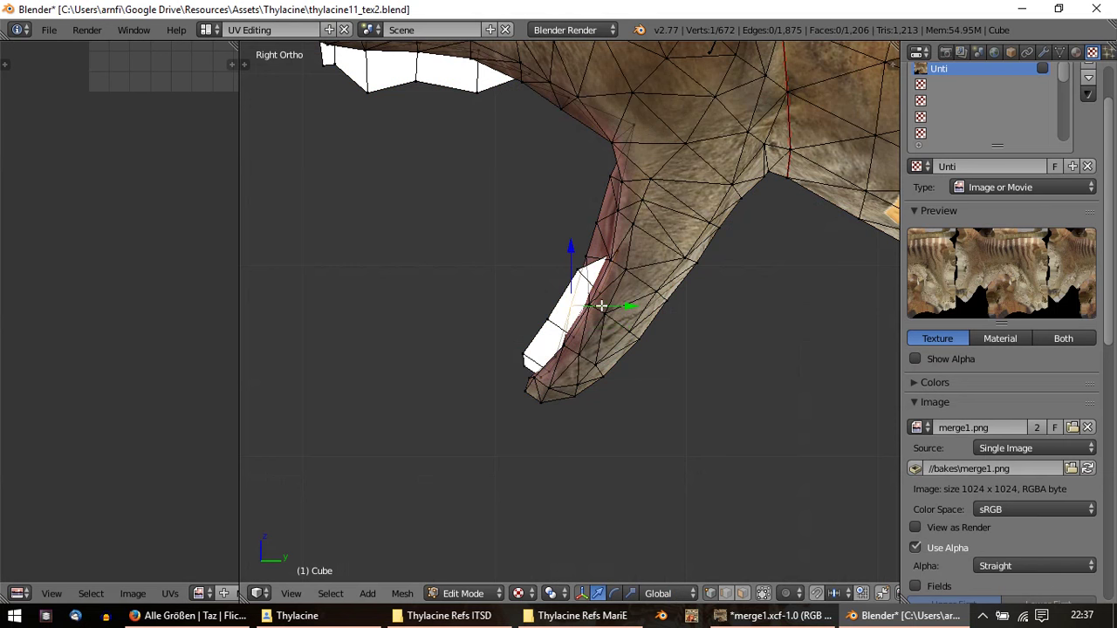
key("g")
key("y")
key("Escape")
left_click(596, 222)
key("Tab")
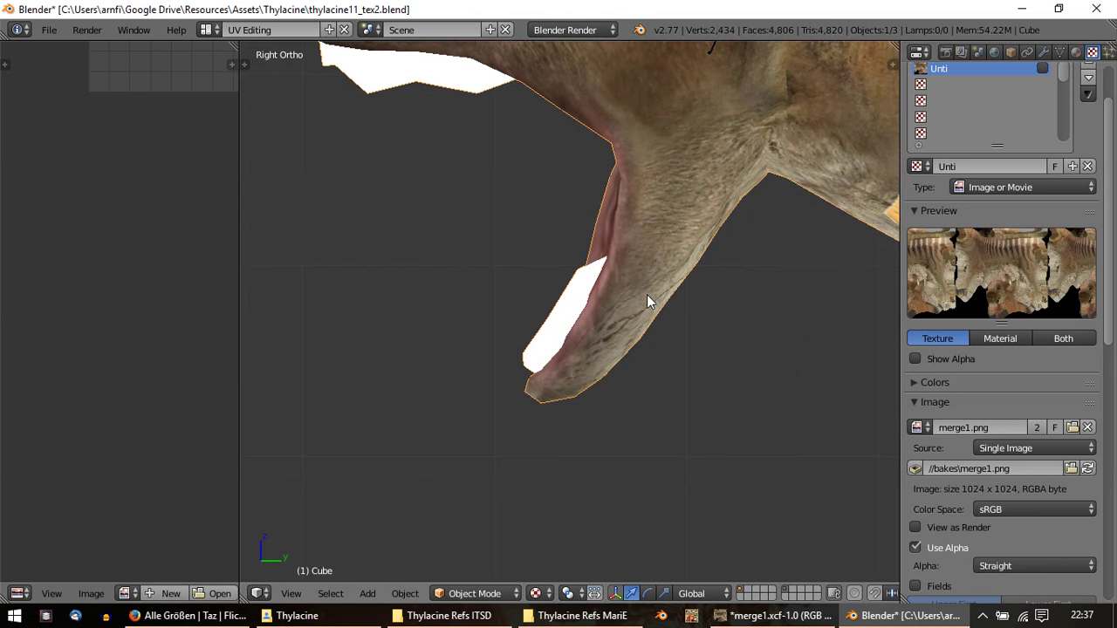
key("Tab")
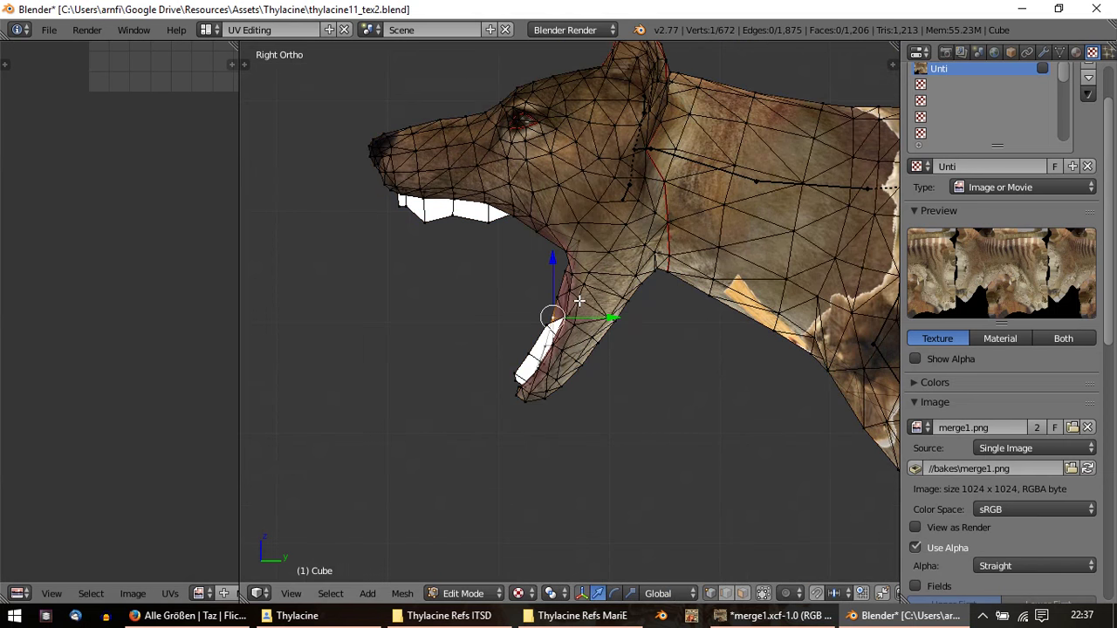
Step: Select the whole mesh and bring the head UV layout into view
key("a")
scroll(103, 275, "down", 3)
scroll(183, 359, "up", 2)
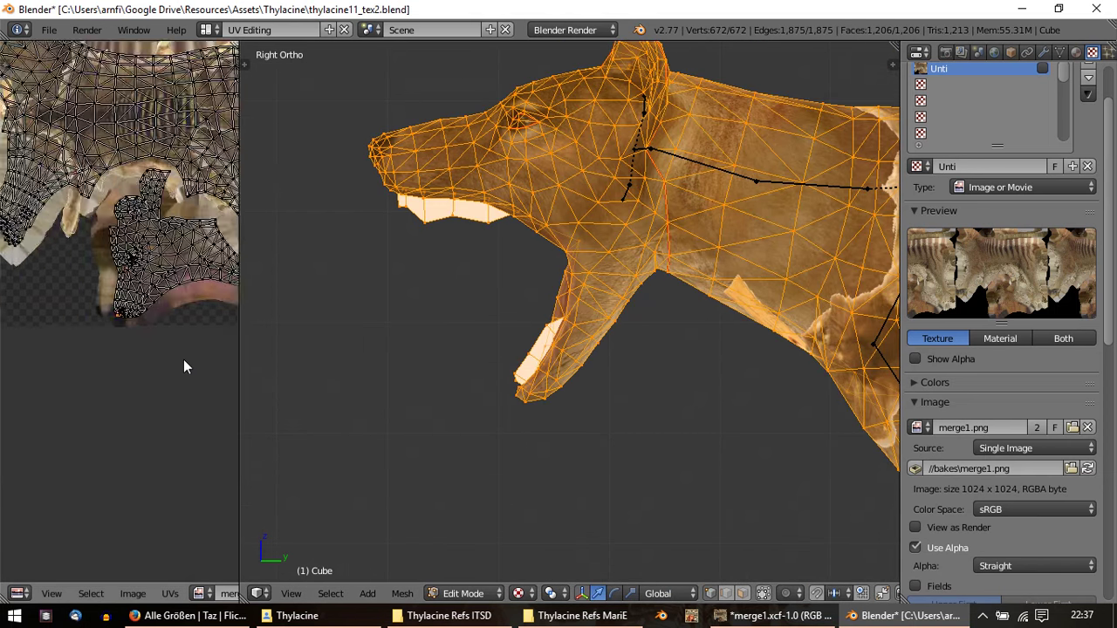
scroll(17, 352, "up", 2)
scroll(18, 351, "up", 2)
scroll(561, 313, "up", 2)
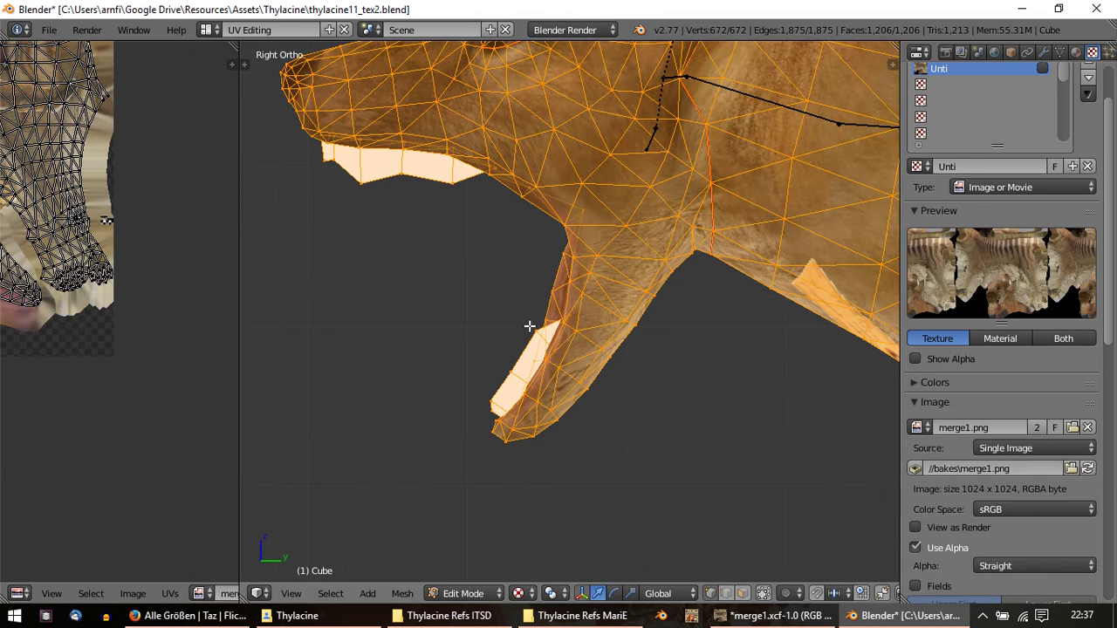
scroll(530, 333, "down", 2)
scroll(118, 315, "down", 3)
scroll(114, 314, "down", 1)
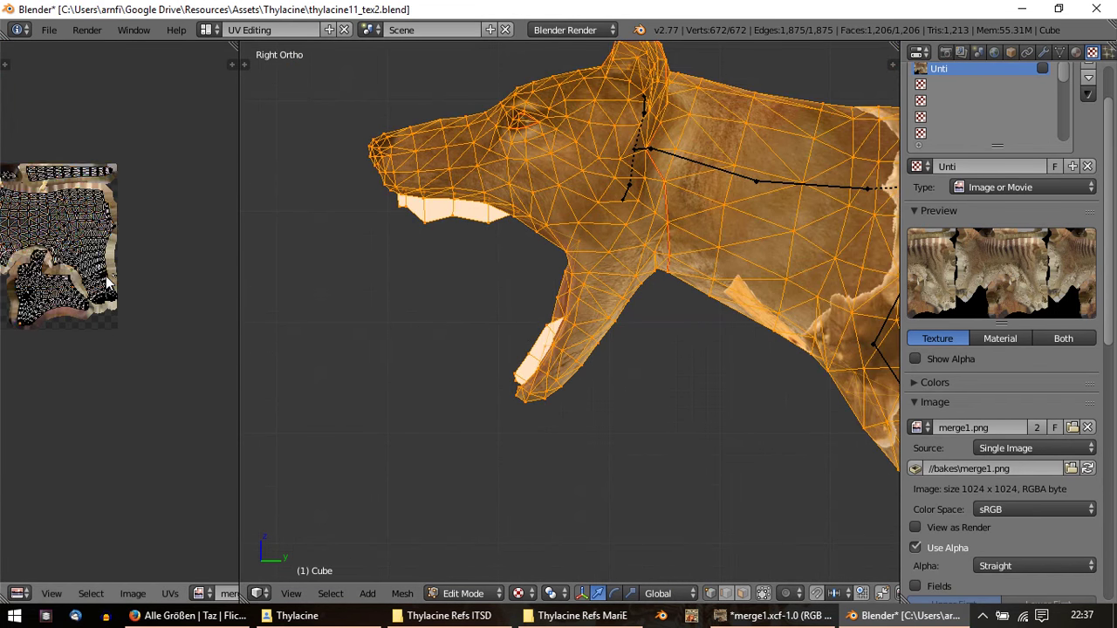
key("a")
middle_click_drag(90, 278, 128, 302)
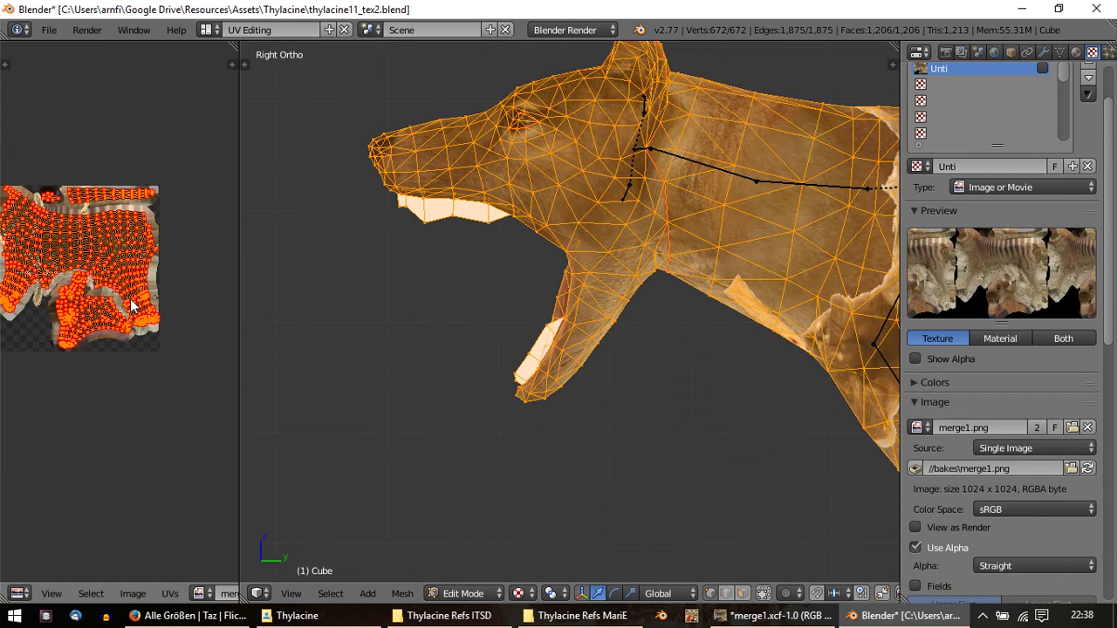
Step: Select the connected upper teeth, unwrap them, and scale the new UV island down
right_click(543, 325)
right_click(453, 225, "shift")
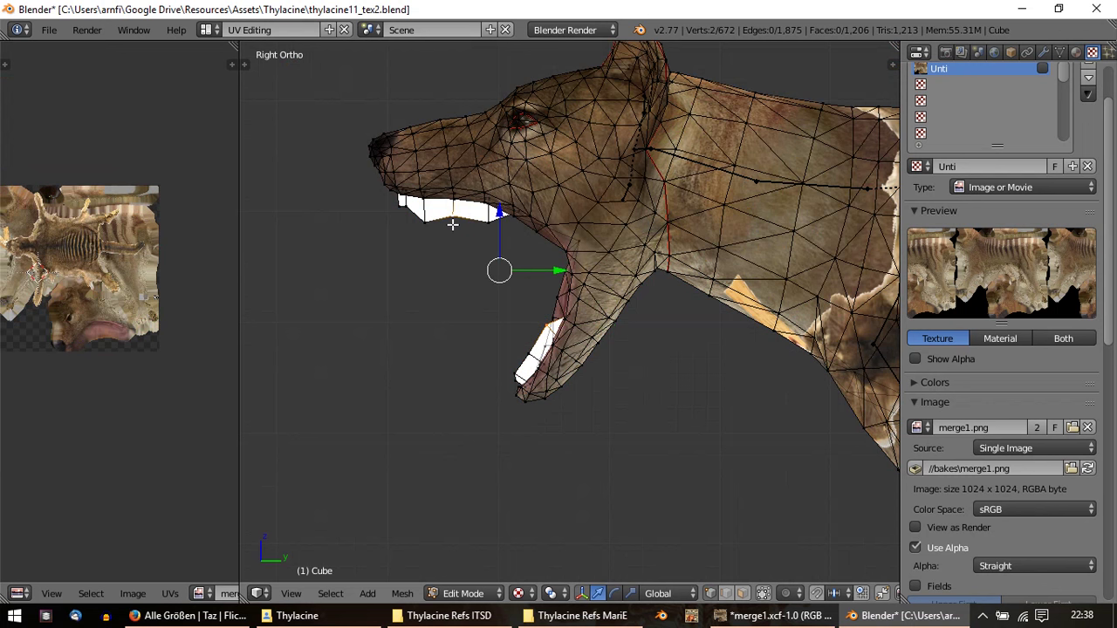
key("ctrl+l")
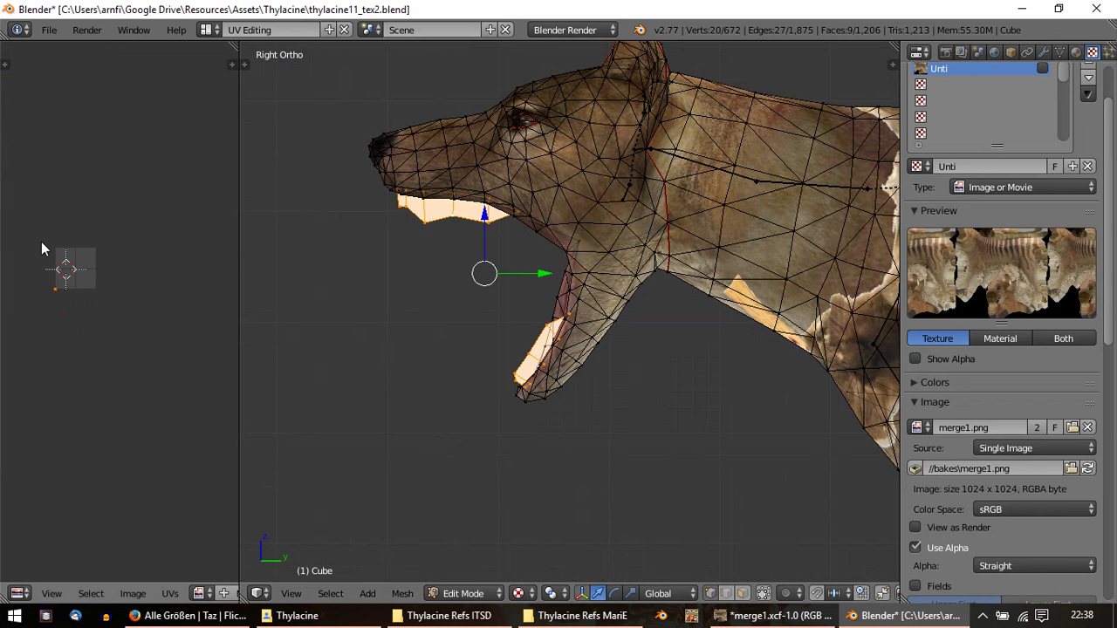
key("u")
left_click(419, 315)
scroll(36, 296, "up", 5)
middle_click_drag(55, 314, 180, 428)
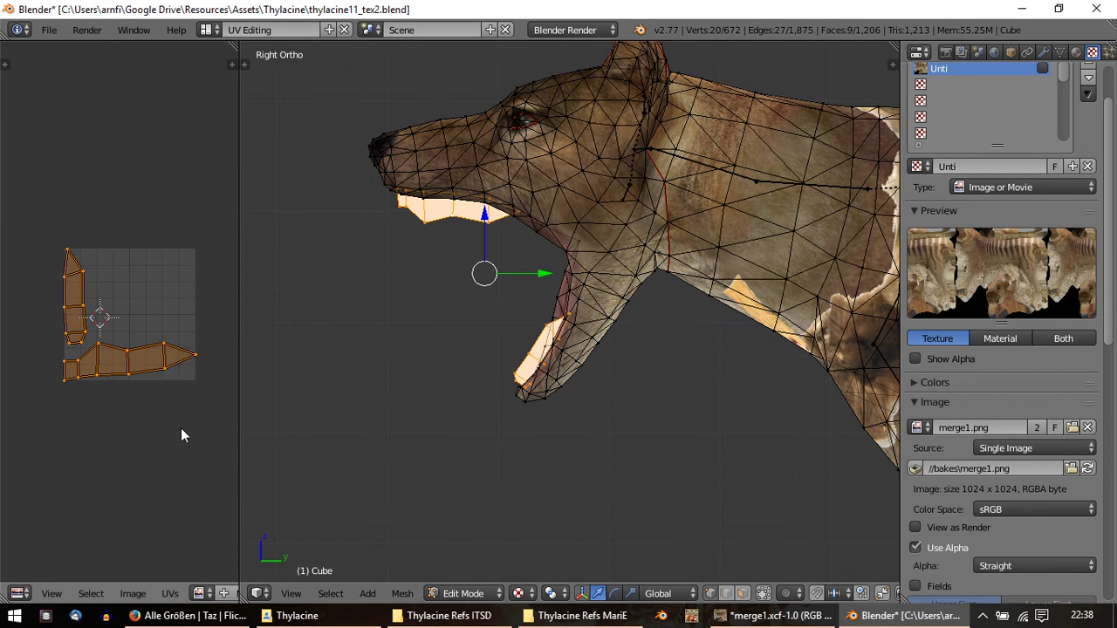
key("s")
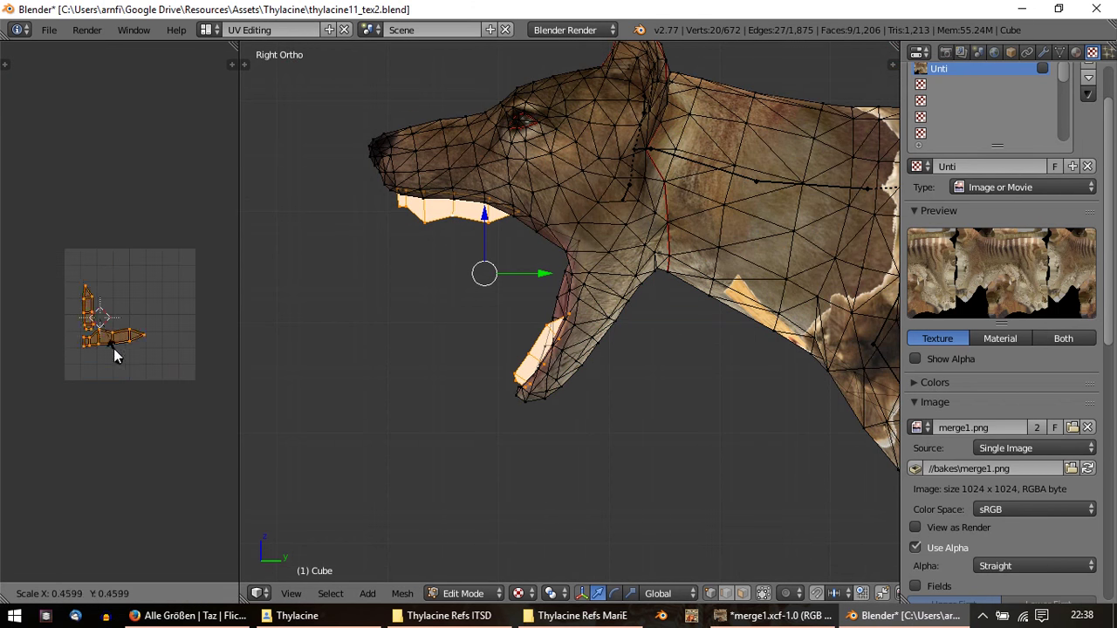
left_click(104, 334)
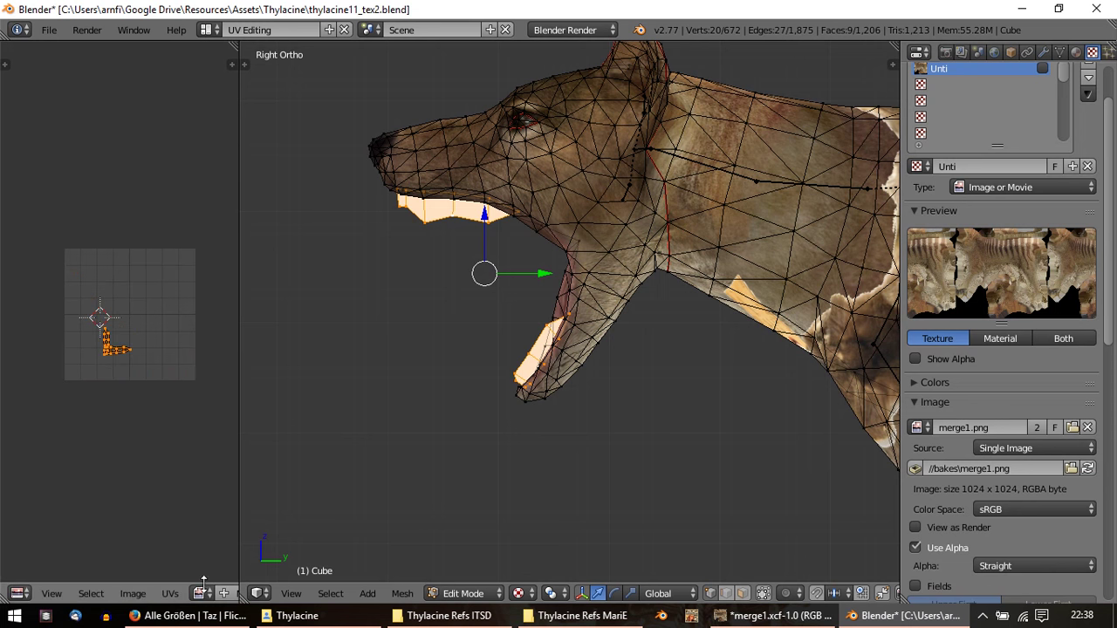
Step: Show merge2.png behind the UVs and frame the snout and eye in the 3D view
left_click(201, 593)
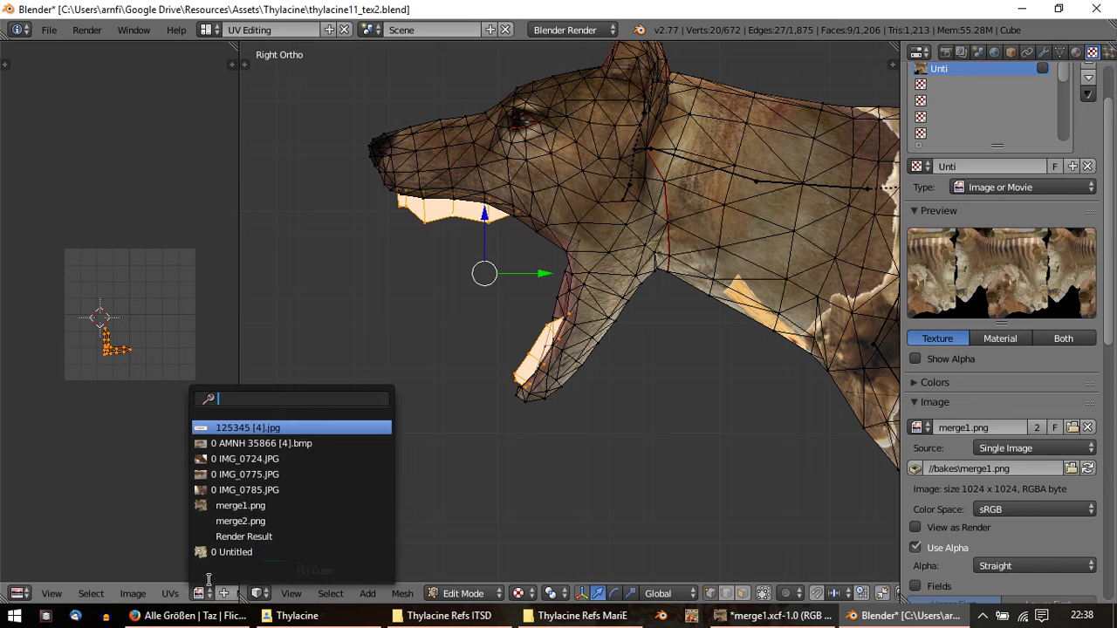
left_click(245, 521)
scroll(120, 439, "down", 2)
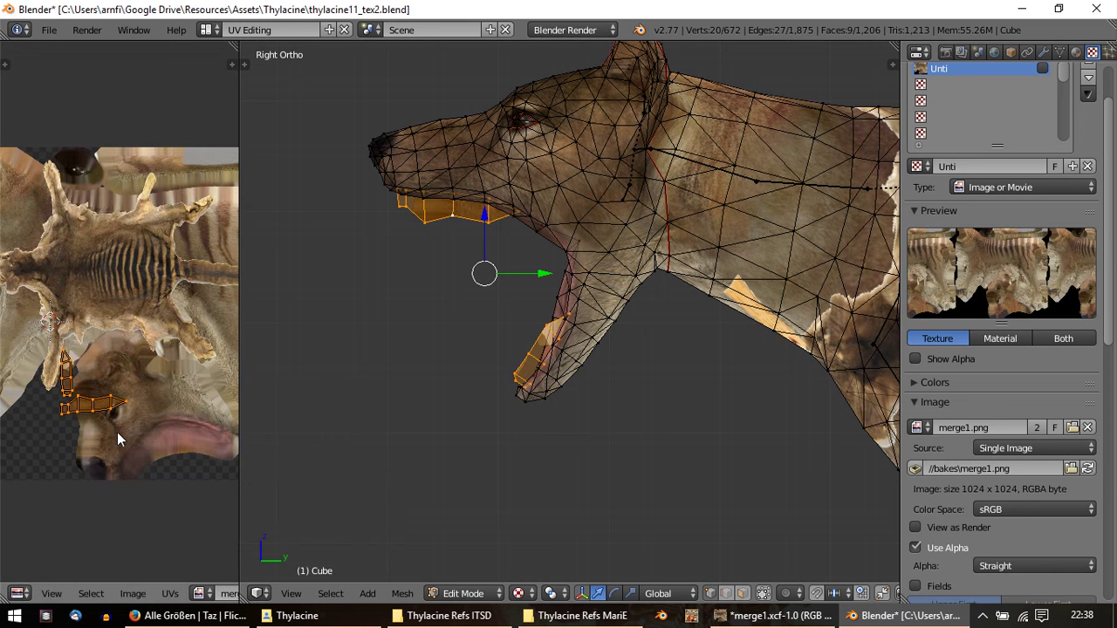
scroll(513, 306, "up", 5)
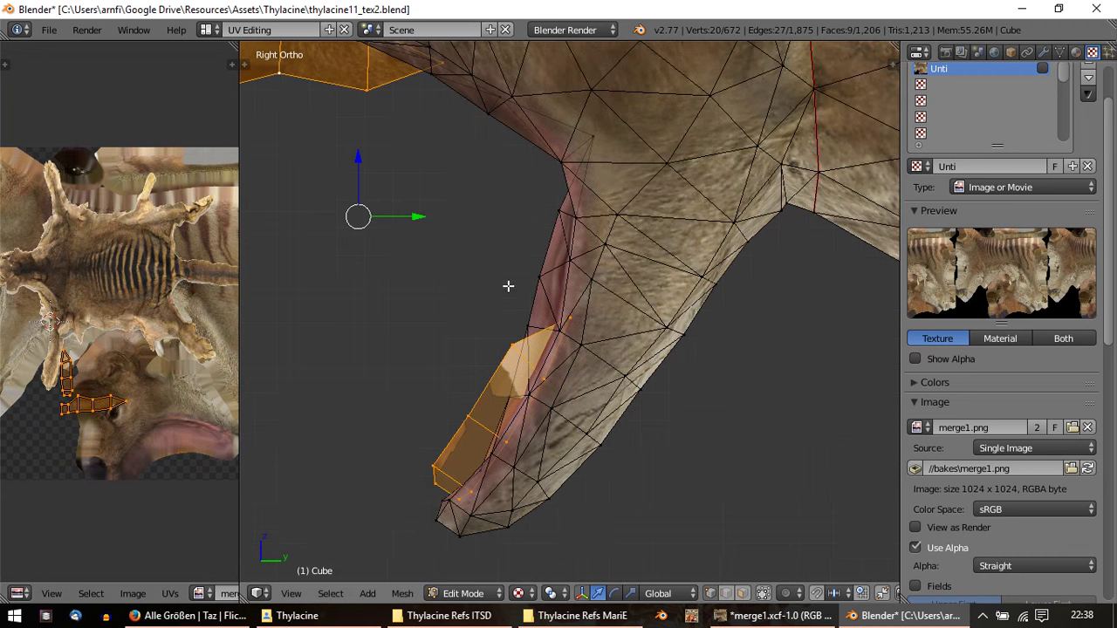
mouse_move(509, 289)
middle_mouse_down("shift")
mouse_move(579, 320)
mouse_move(602, 403)
middle_mouse_up("shift")
mouse_move(382, 212)
middle_mouse_down("shift")
mouse_move(431, 254)
mouse_move(509, 401)
middle_mouse_up("shift")
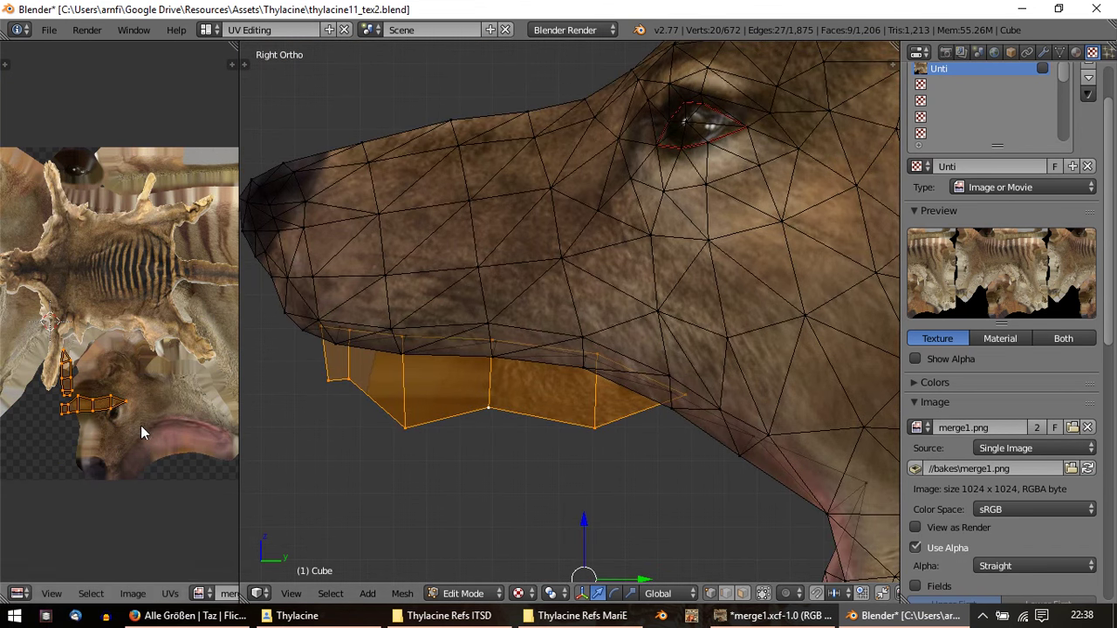
Step: Move the teeth UV island onto the texture, rotated by 180°
key("g")
key("r")
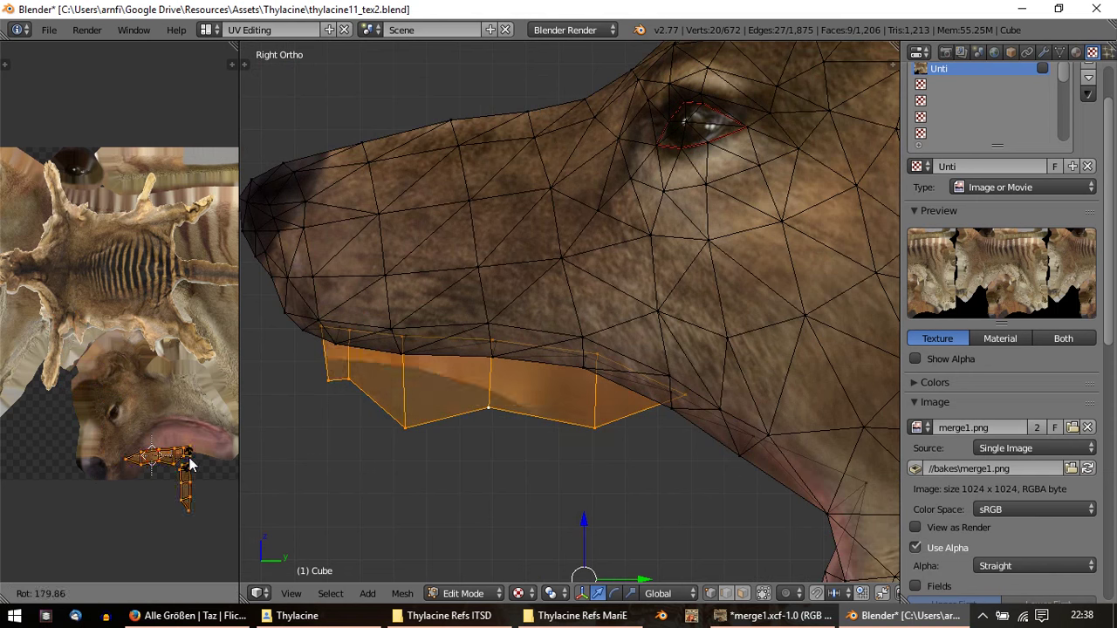
left_click(60, 477)
scroll(476, 351, "down", 2)
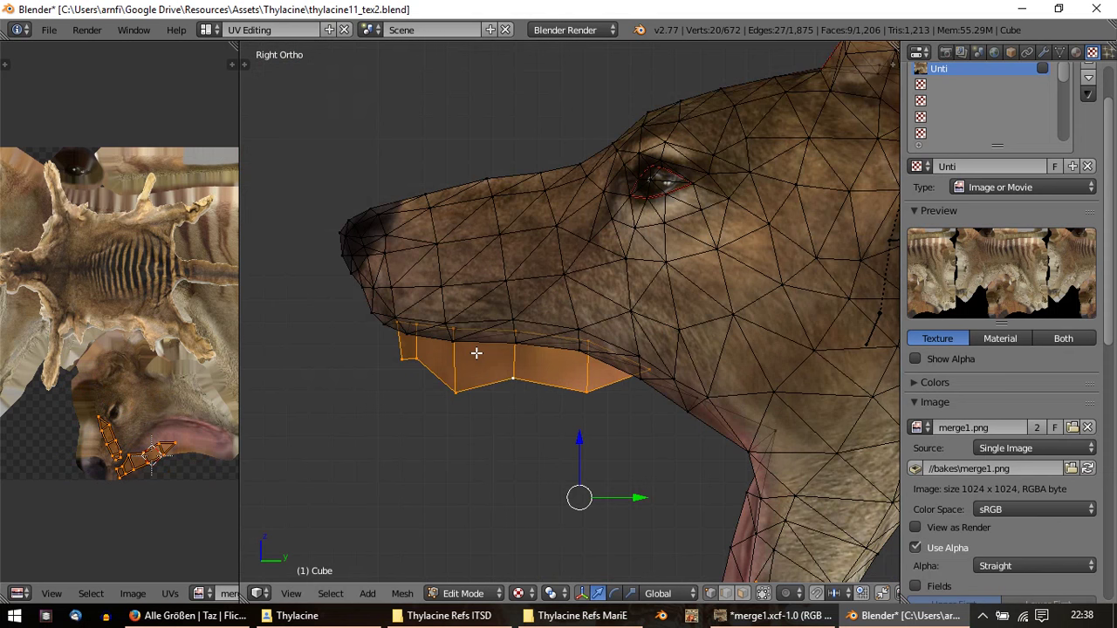
scroll(533, 382, "down", 2)
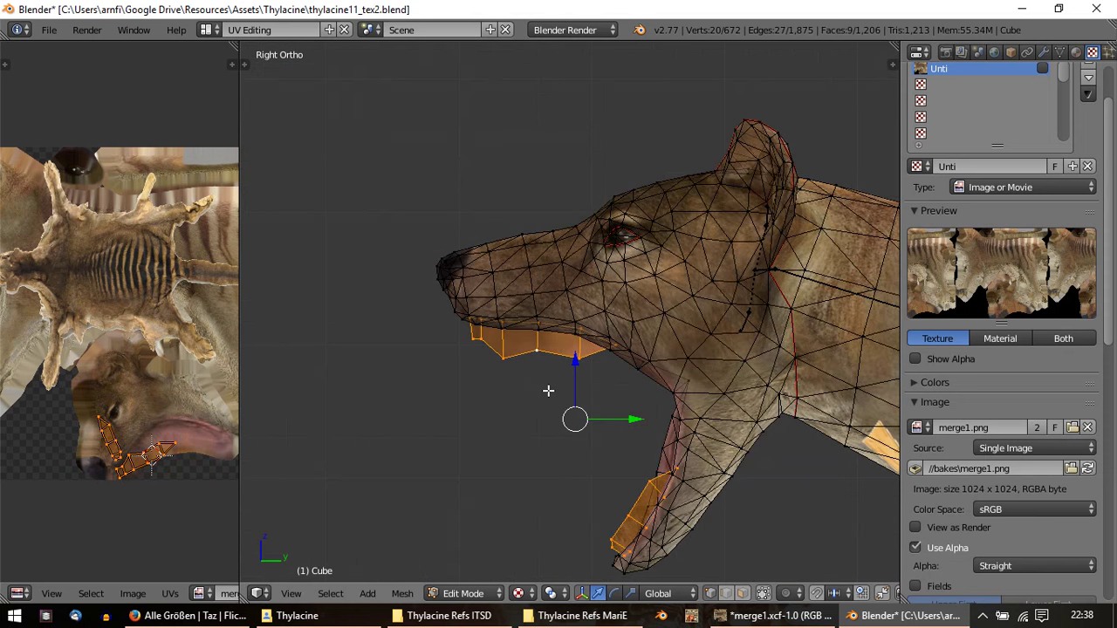
Step: Re-unwrap the teeth and shrink the UV island to about 0.3 scale
key("u")
left_click(549, 391)
scroll(72, 406, "down", 6)
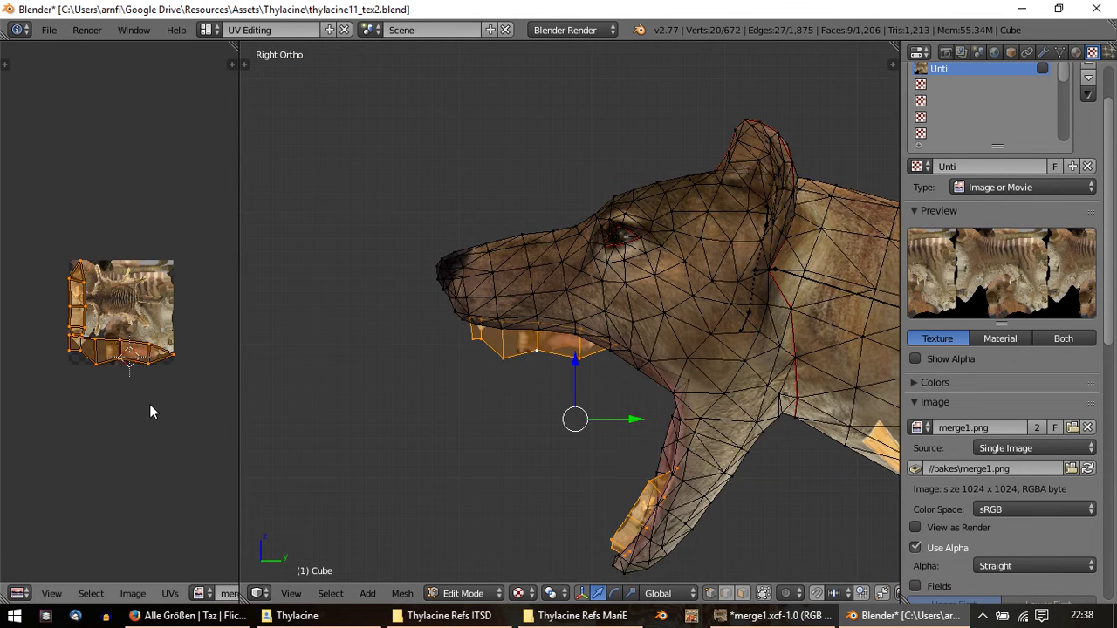
key("s")
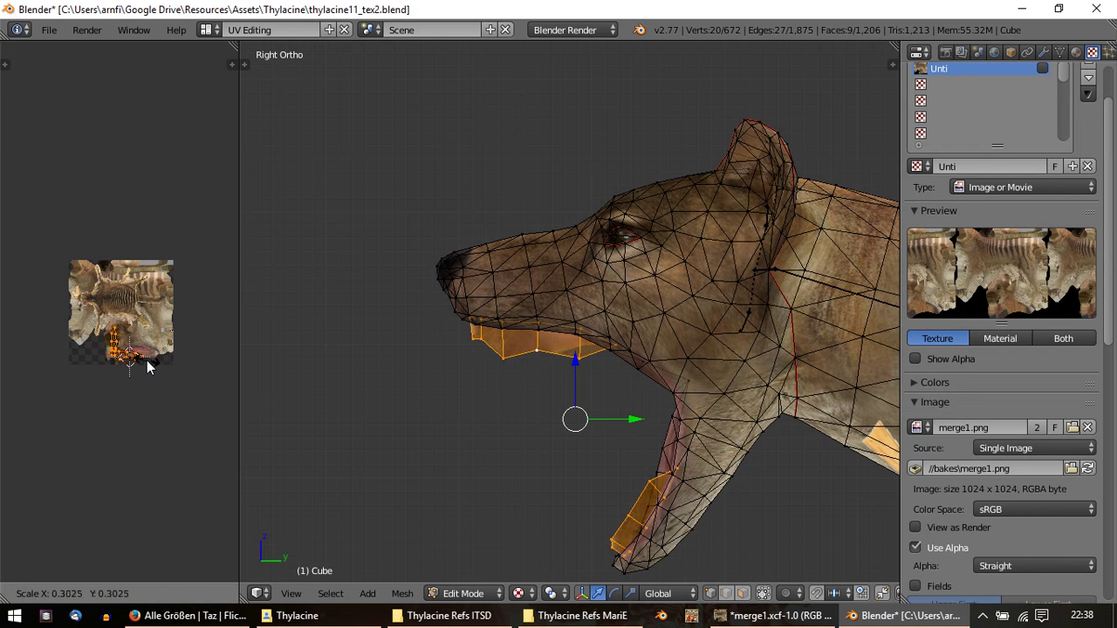
left_click(148, 367)
scroll(179, 467, "up", 3)
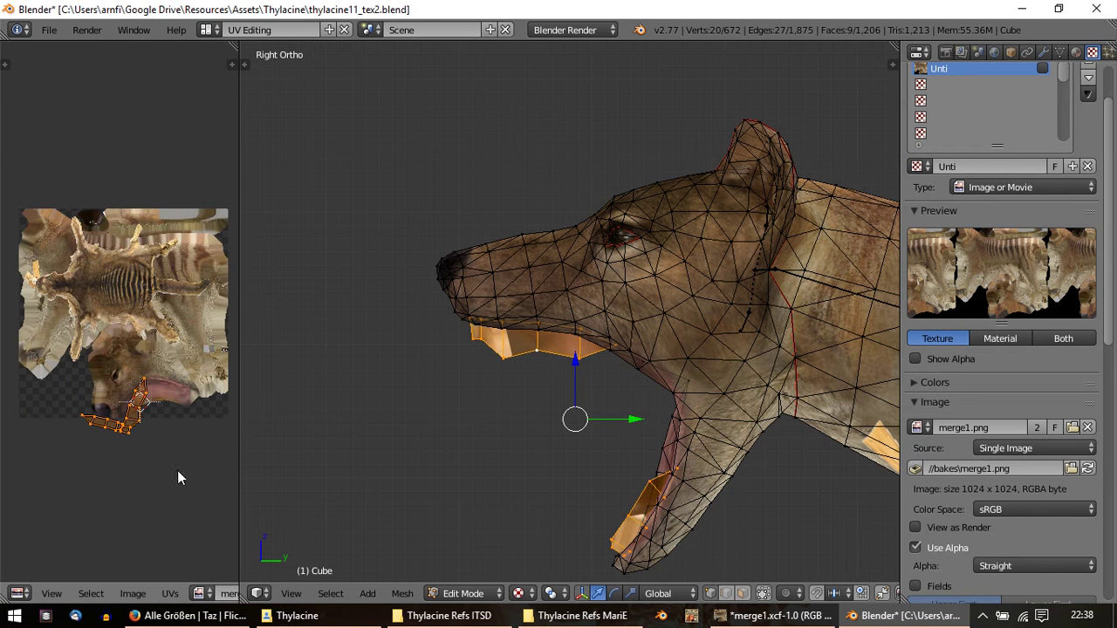
scroll(177, 471, "up", 1)
scroll(166, 405, "up", 1)
Step: Rotate the jaw UV island and fine-tune its angle
key("r")
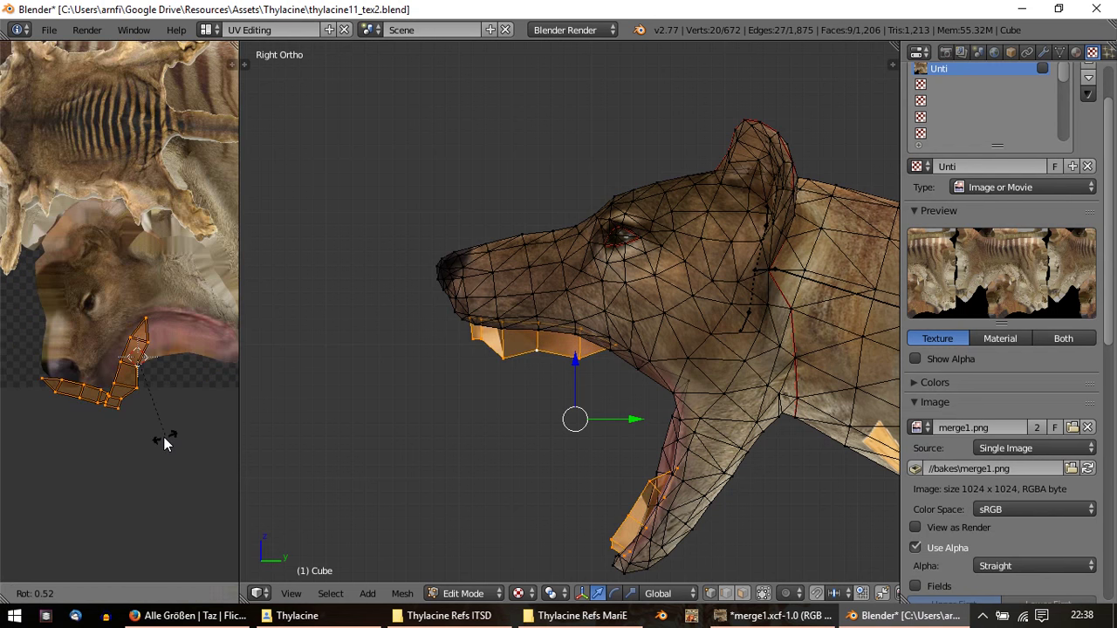
left_click(132, 422)
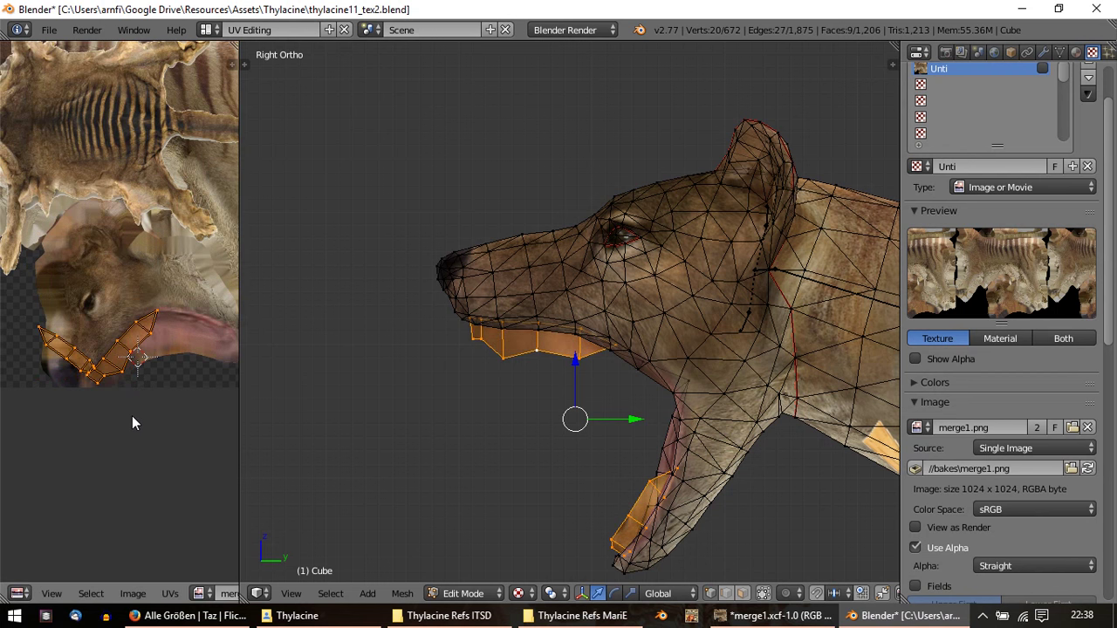
key("r")
left_click(136, 423)
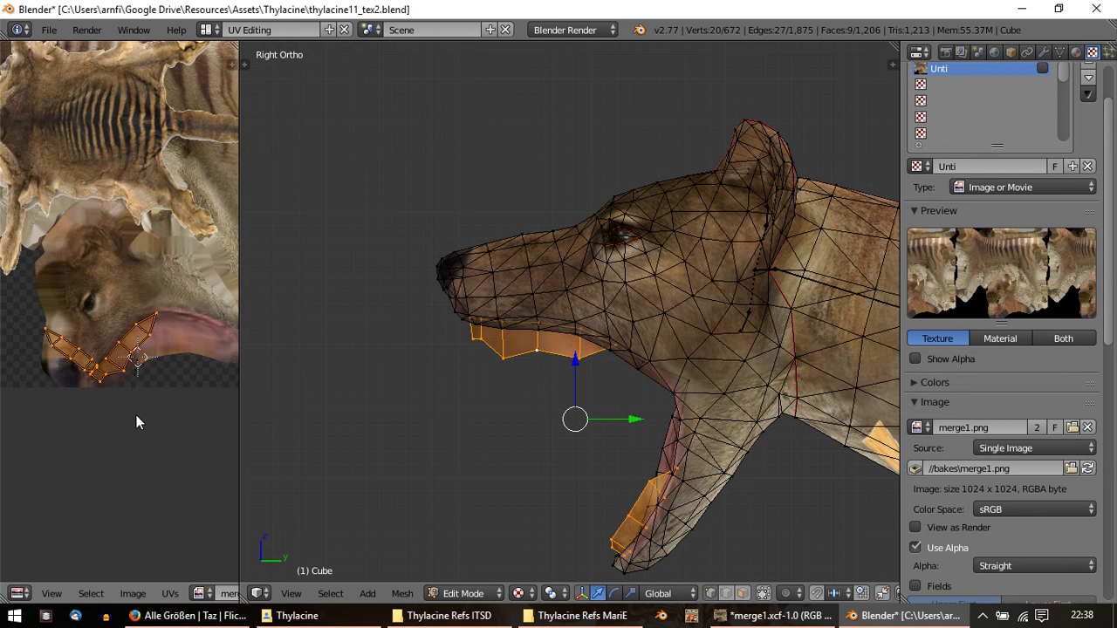
scroll(137, 423, "down", 1)
scroll(106, 370, "down", 1)
Step: Reposition and re-angle the jaw UV island along the mouth region of the texture
key("g")
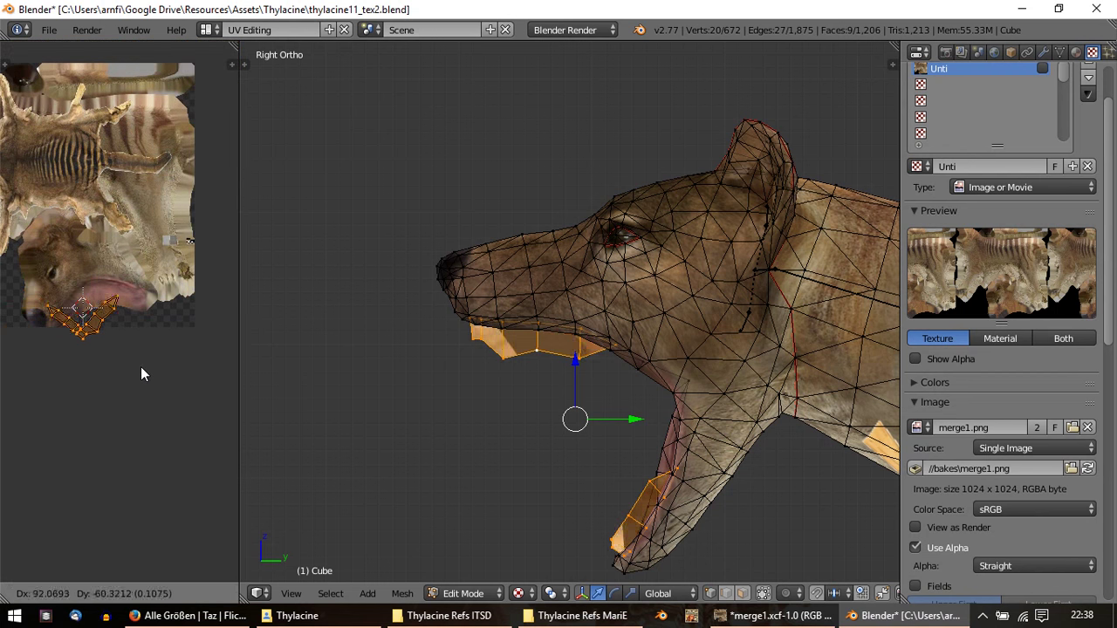
left_click(151, 365)
key("r")
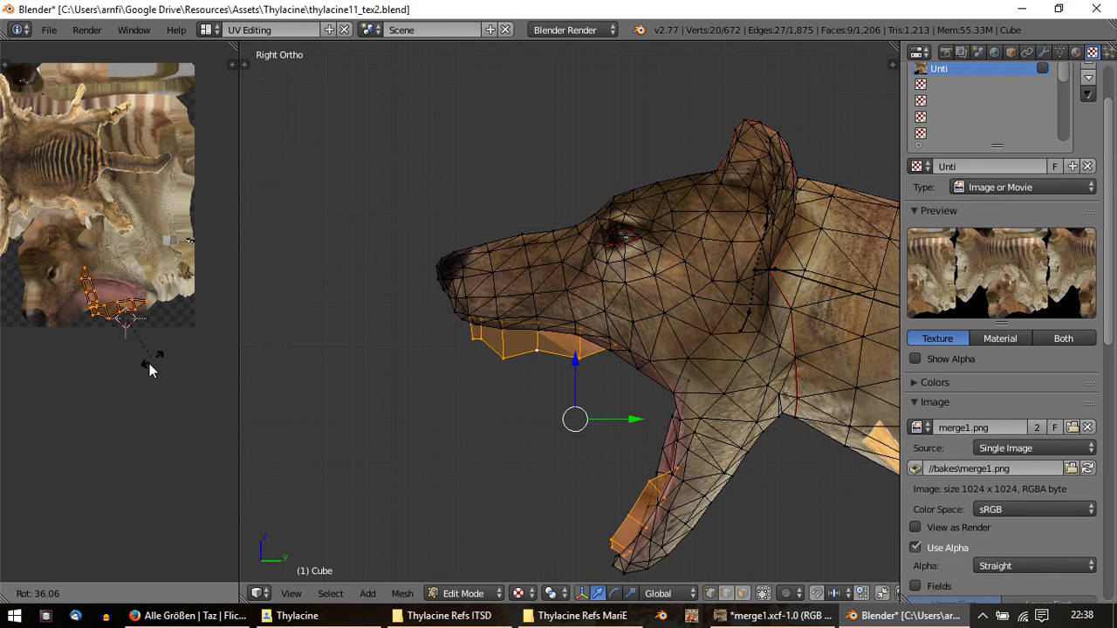
left_click(146, 368)
scroll(165, 363, "up", 2)
key("g")
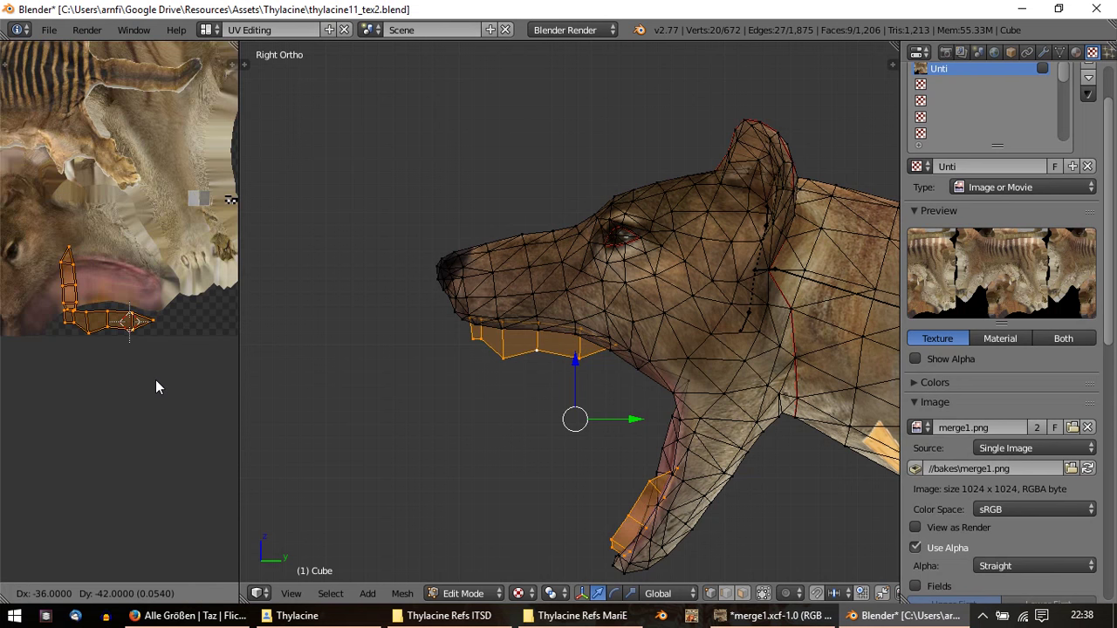
left_click(163, 380)
Step: Turn the vertical UV strip a quarter turn and place it beside the jaw UVs
left_click(84, 291)
key("l")
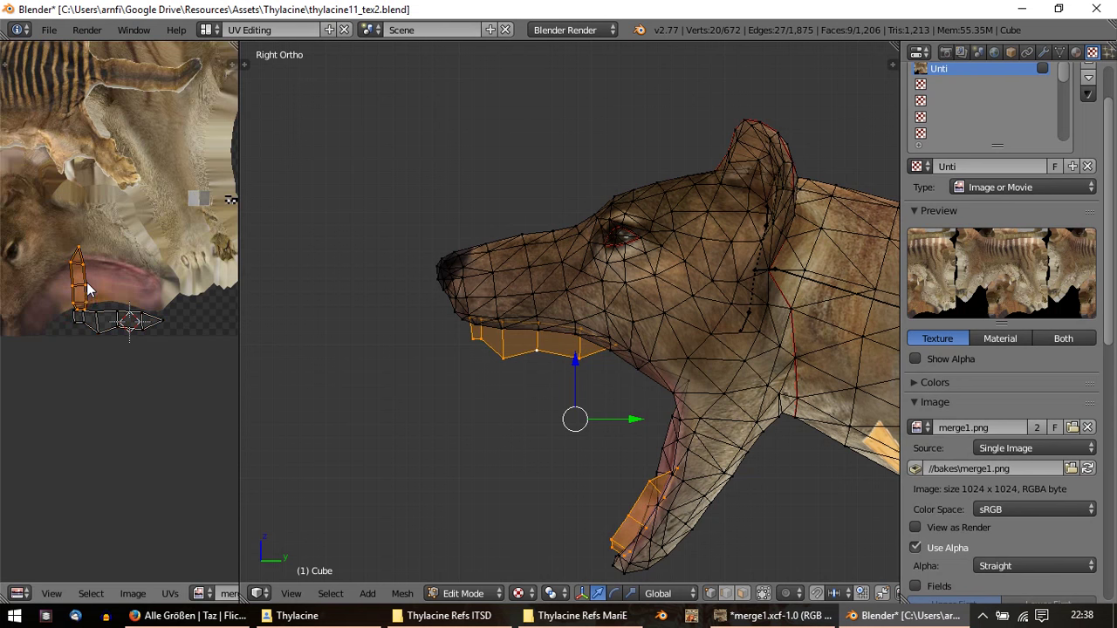
key("r")
left_click(146, 374)
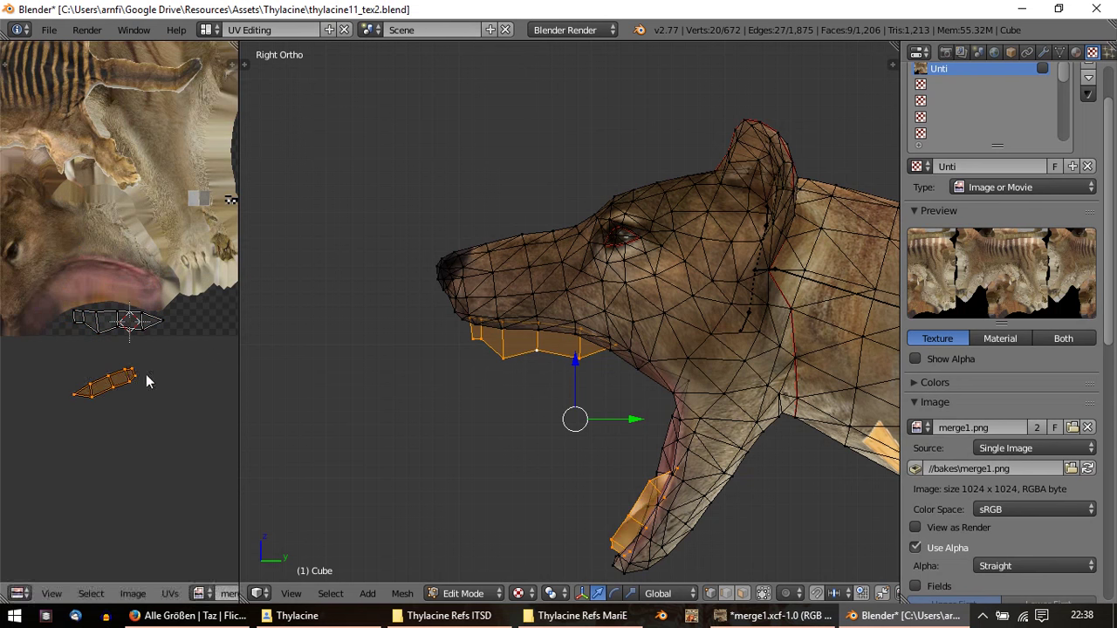
key("g")
left_click(231, 312)
middle_click_drag(215, 324, 157, 367)
key("g")
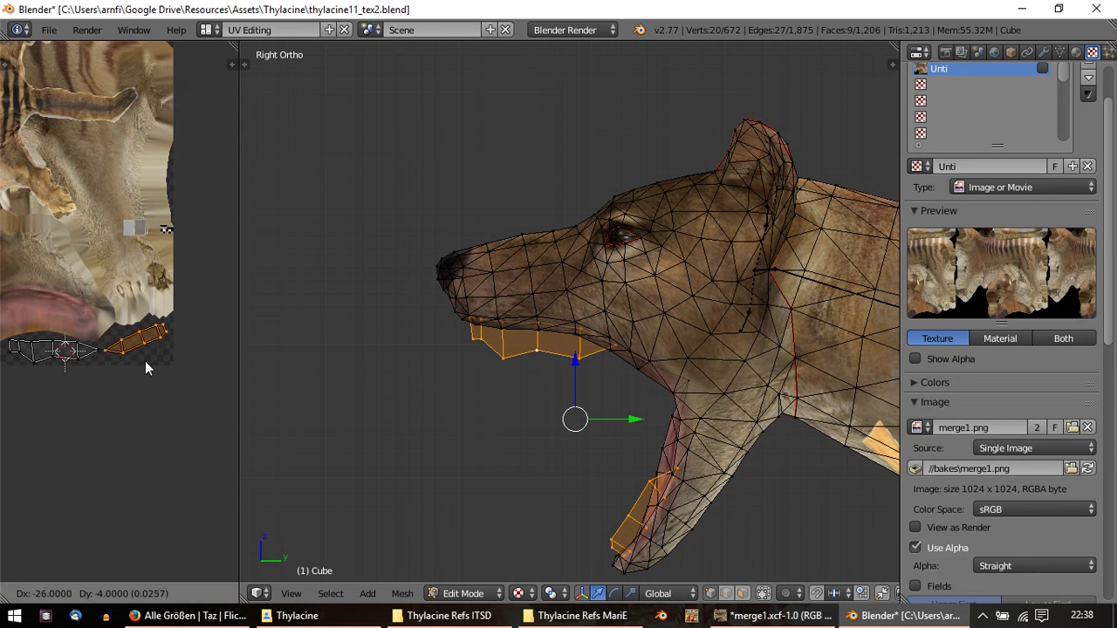
left_click(147, 362)
scroll(187, 386, "down", 2)
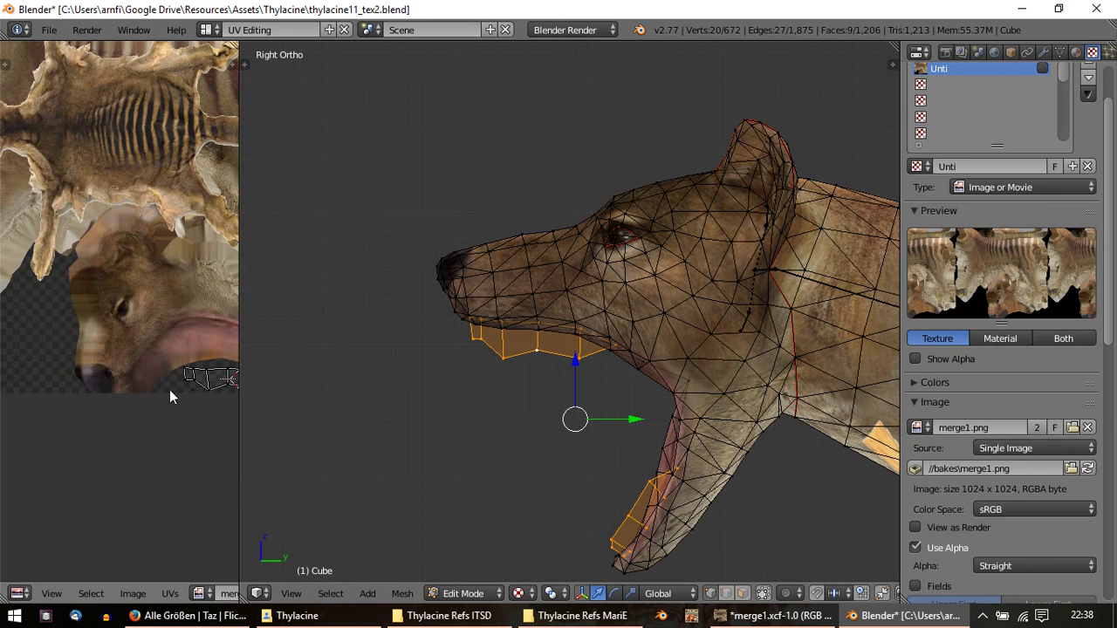
scroll(36, 329, "down", 2)
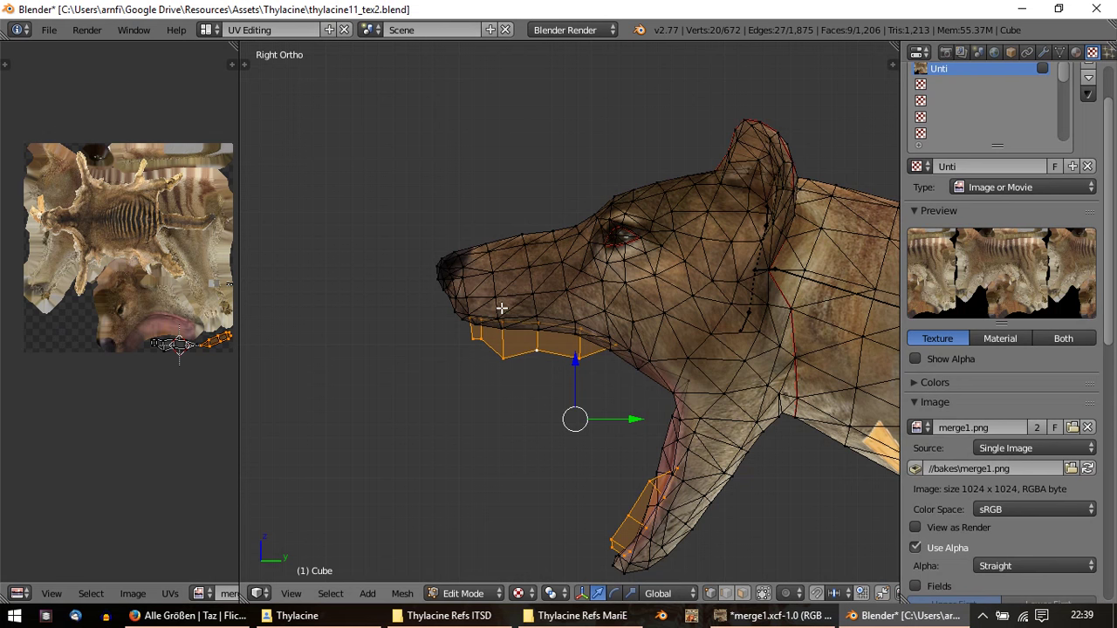
Step: Orbit the textured model to inspect the head from several angles
key("Tab")
mouse_move(534, 351)
middle_mouse_down()
mouse_move(429, 291)
mouse_move(420, 389)
mouse_move(578, 406)
mouse_move(681, 394)
mouse_move(663, 384)
middle_mouse_up()
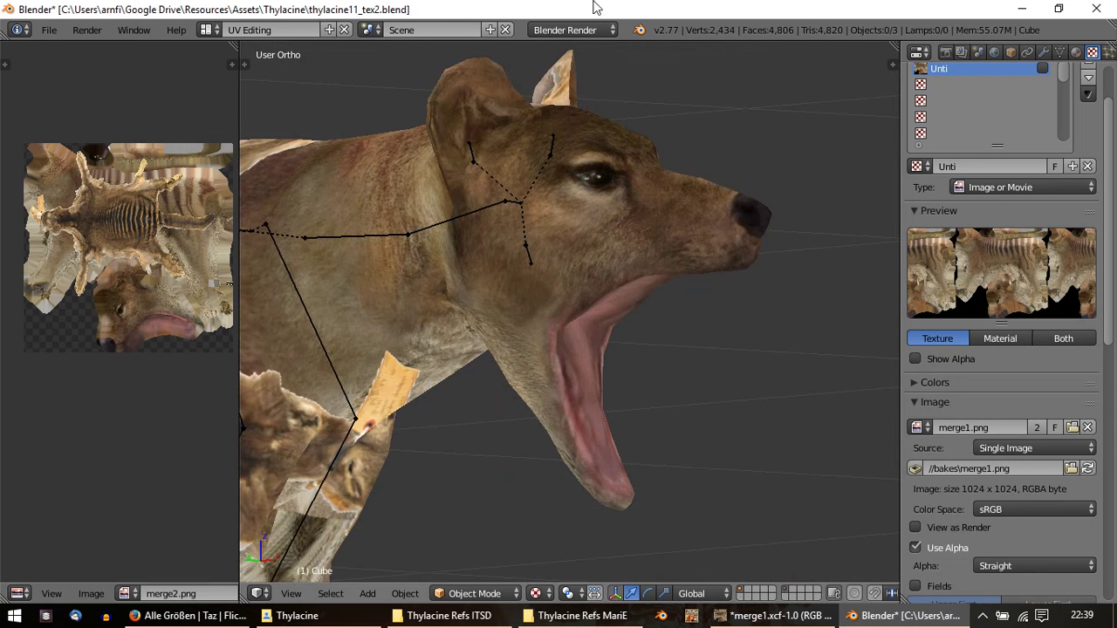
mouse_move(578, 80)
middle_mouse_down()
mouse_move(446, 365)
mouse_move(501, 424)
mouse_move(428, 373)
mouse_move(318, 356)
mouse_move(253, 371)
middle_mouse_up()
middle_click_drag(883, 400, 893, 372)
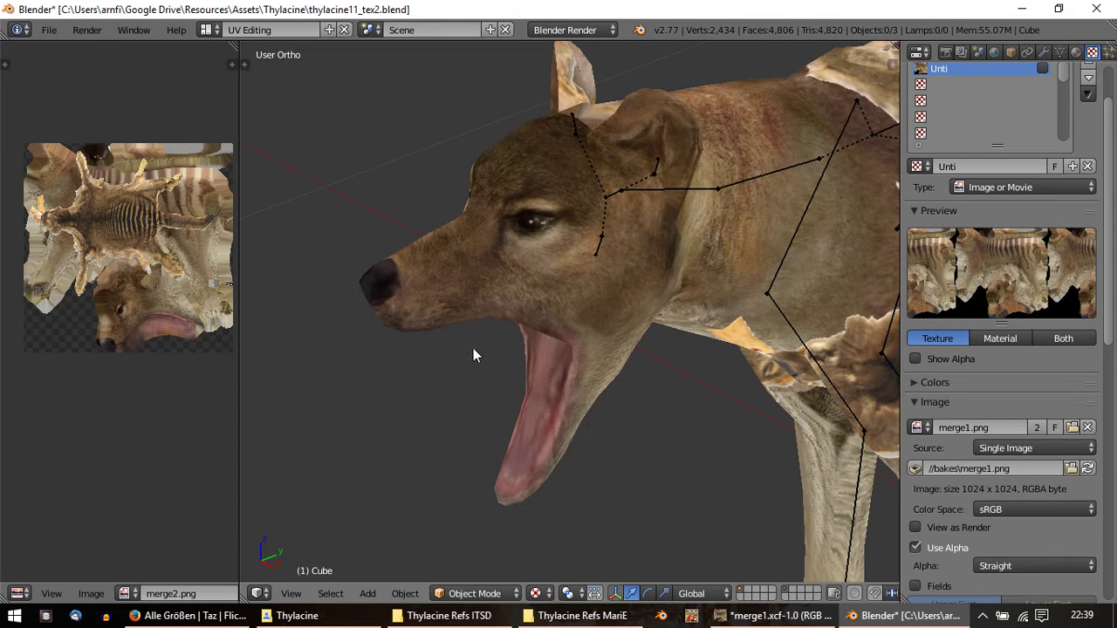
mouse_move(473, 355)
middle_mouse_down()
mouse_move(471, 368)
mouse_move(641, 364)
mouse_move(567, 375)
middle_mouse_up()
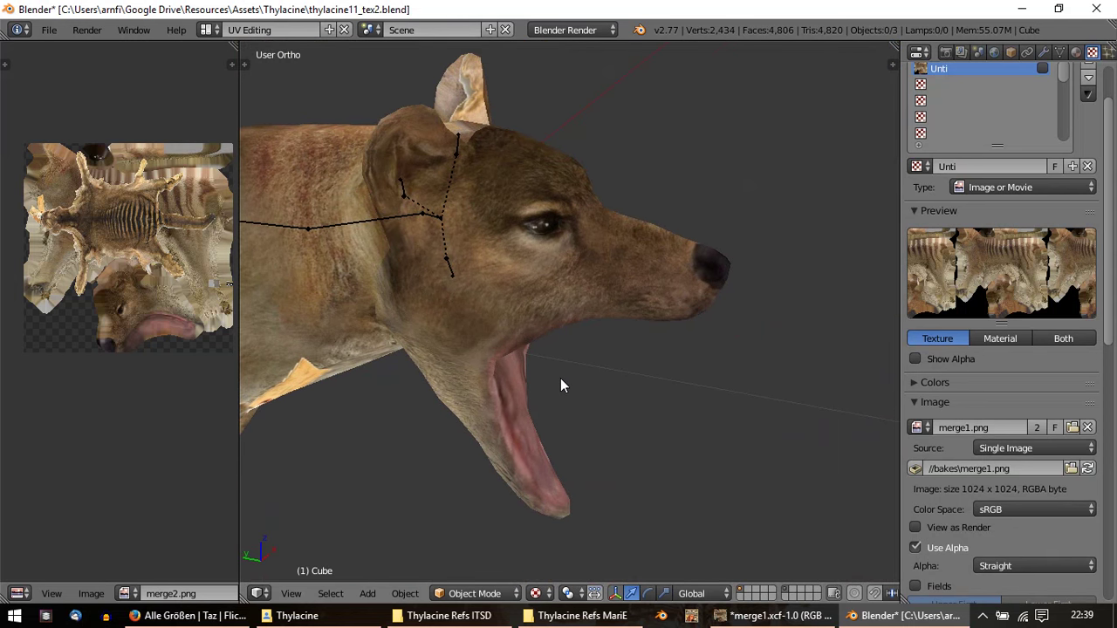
Step: Export the full mesh's UV layout to the Desktop as thylacine11_tex2.png
key("Tab")
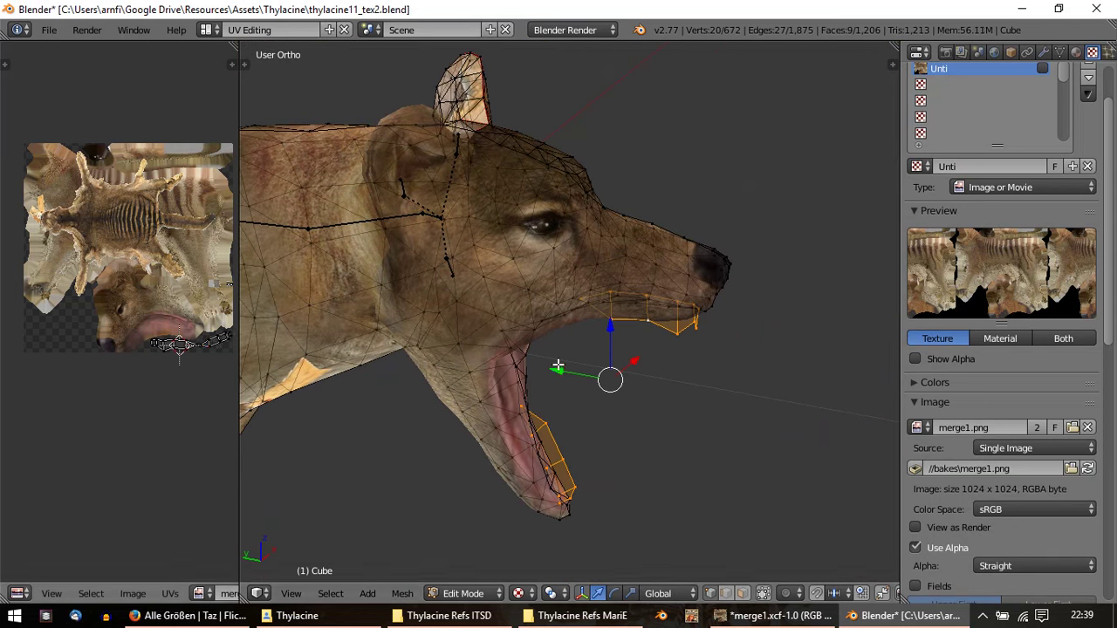
key("a")
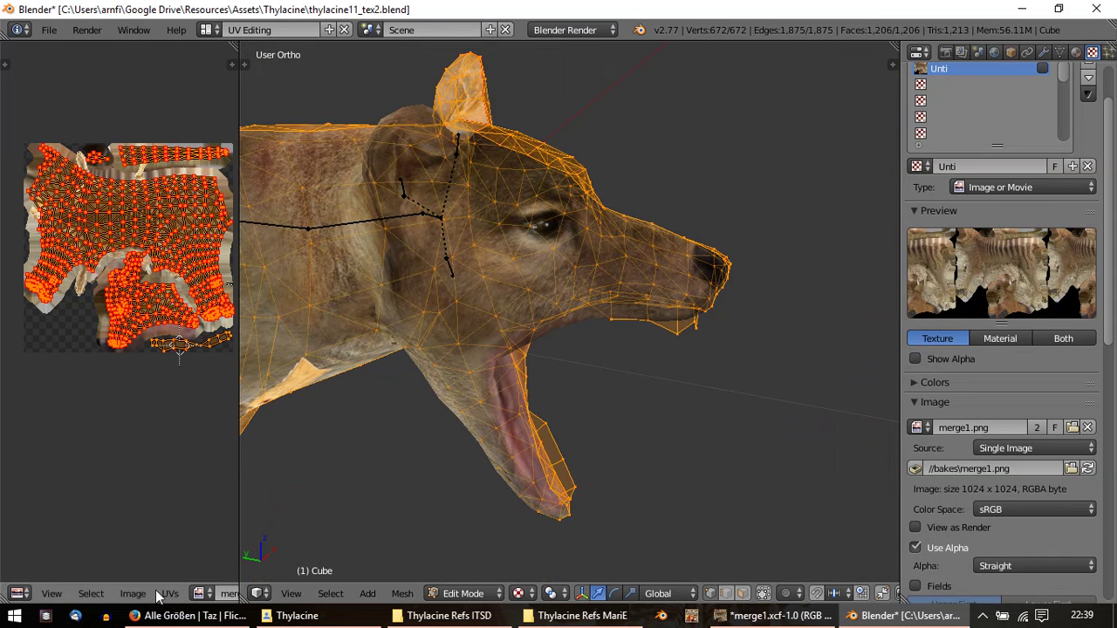
left_click(169, 594)
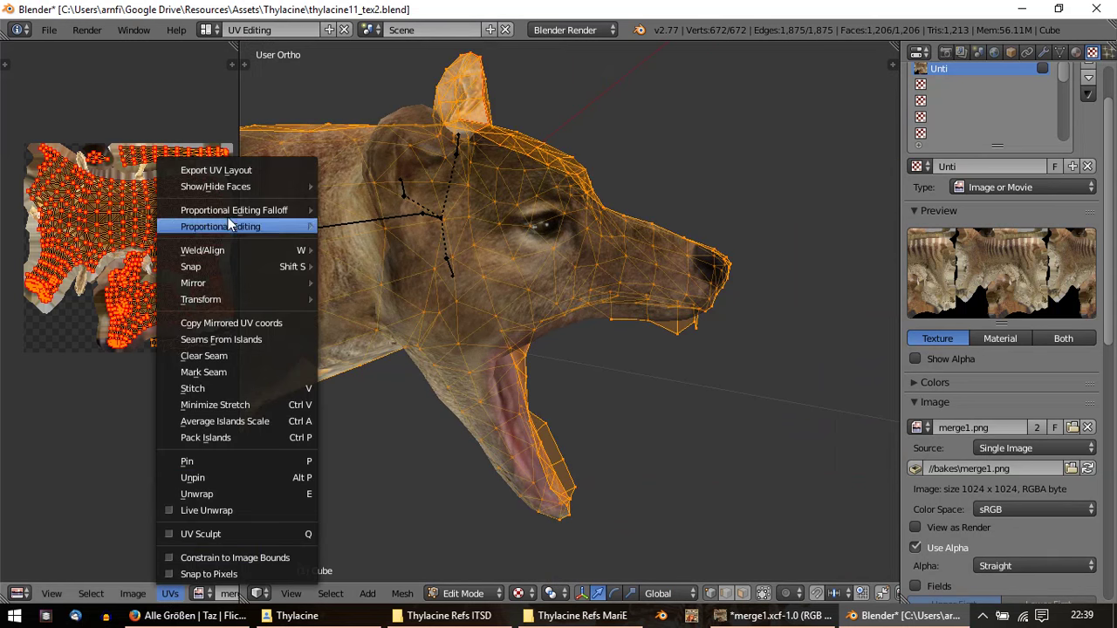
left_click(230, 171)
left_click(37, 157)
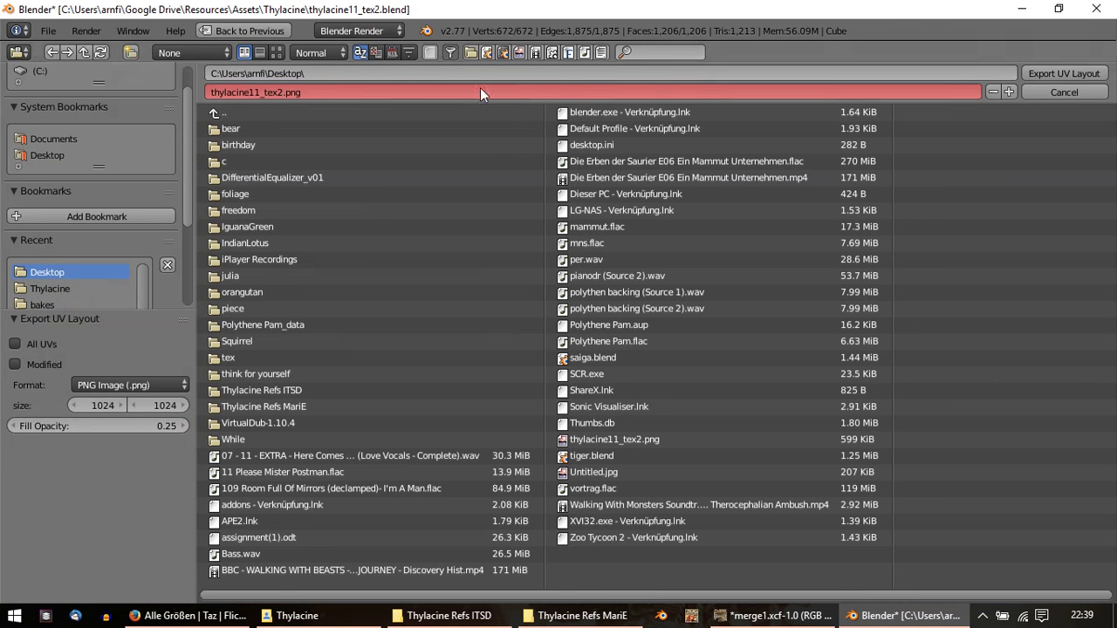
left_click(1062, 73)
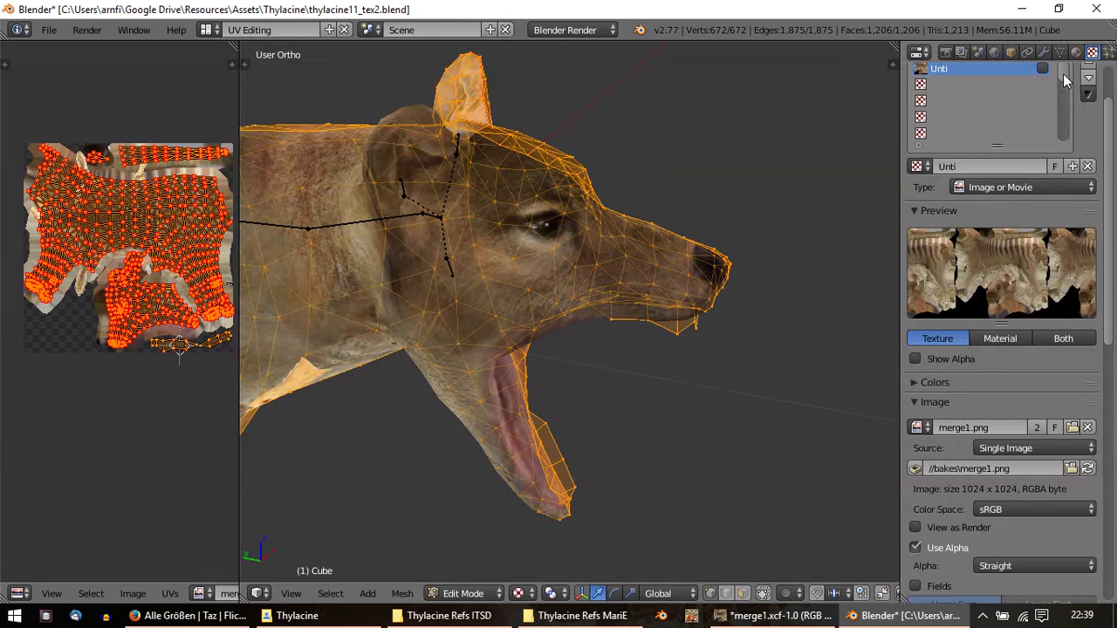
Step: Return to Object Mode, save the Blender project, and minimize Blender
key("Tab")
left_click(39, 32)
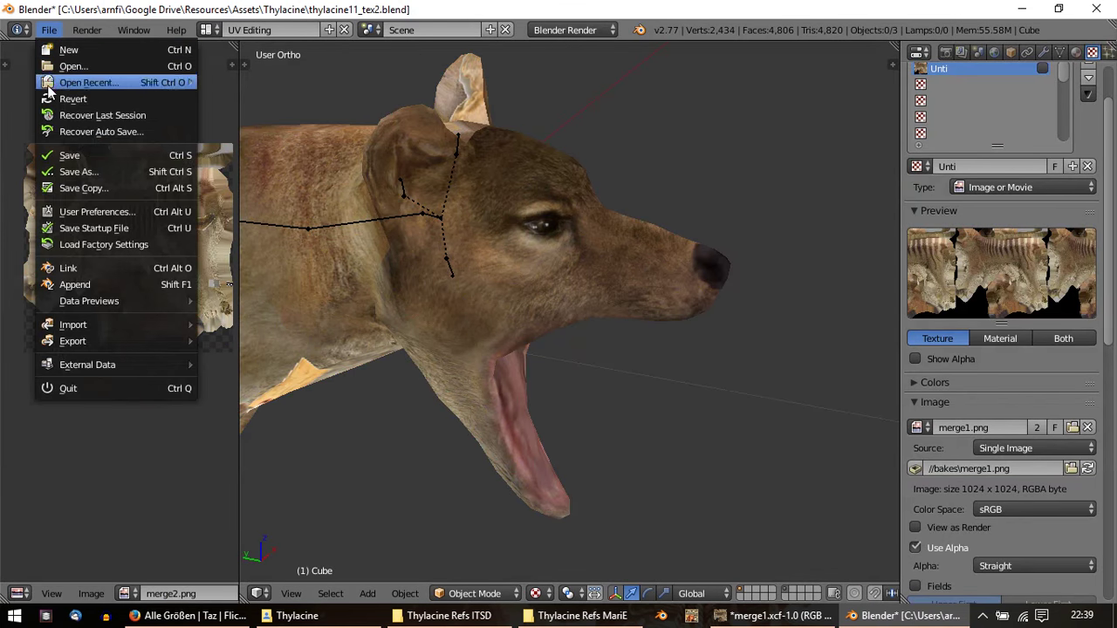
left_click(59, 156)
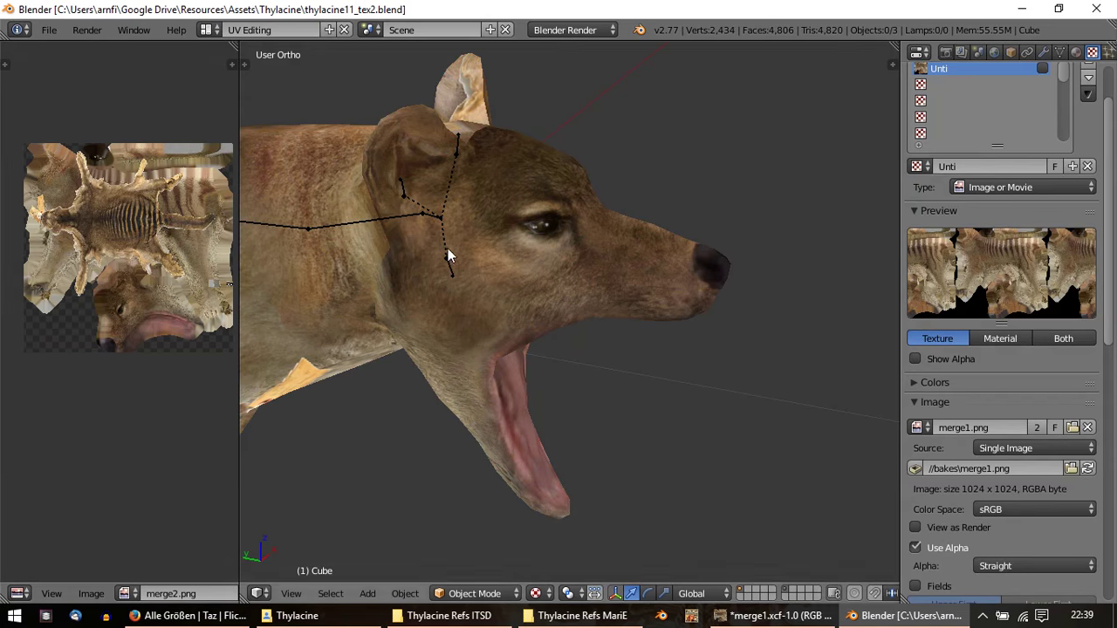
left_click(1114, 620)
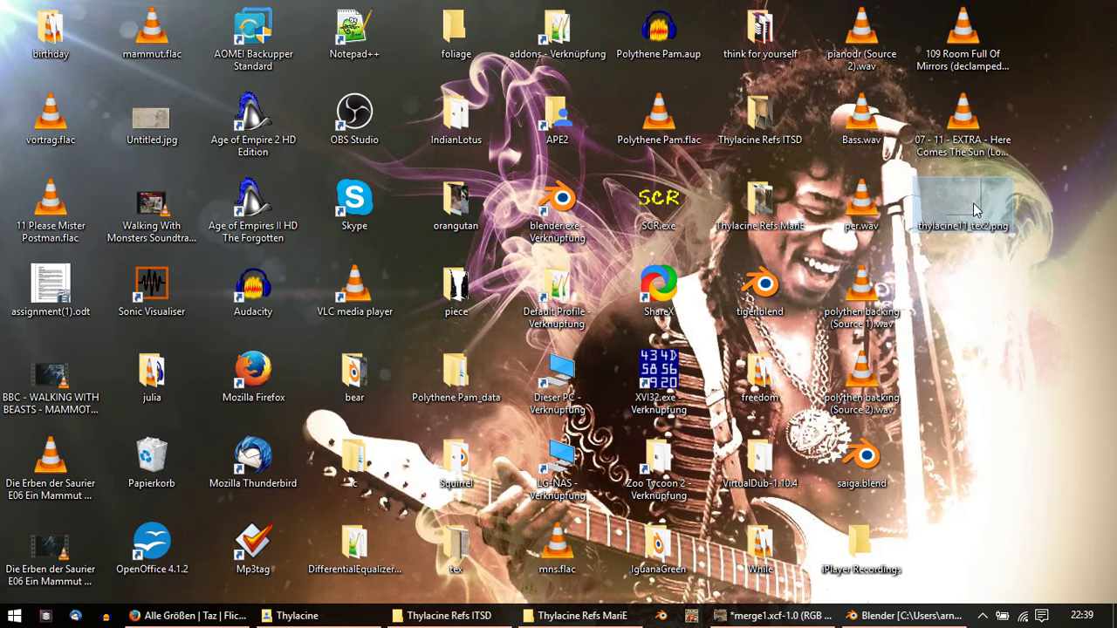
Step: Add the exported UV layout as a new GIMP layer and toggle its visibility
left_click(777, 615)
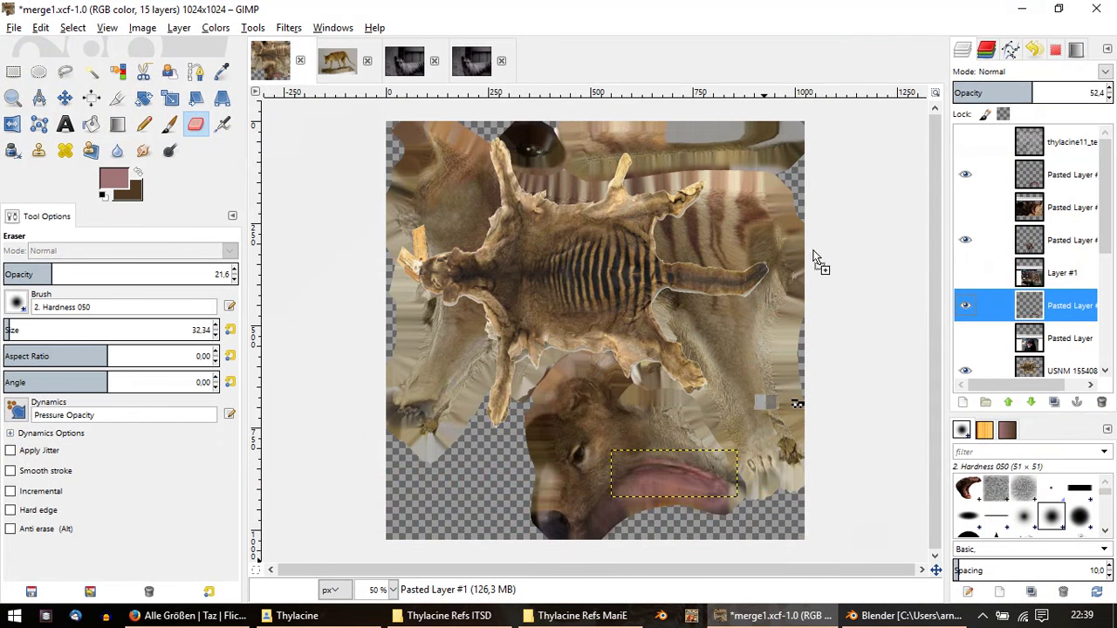
left_click_drag(886, 227, 885, 225)
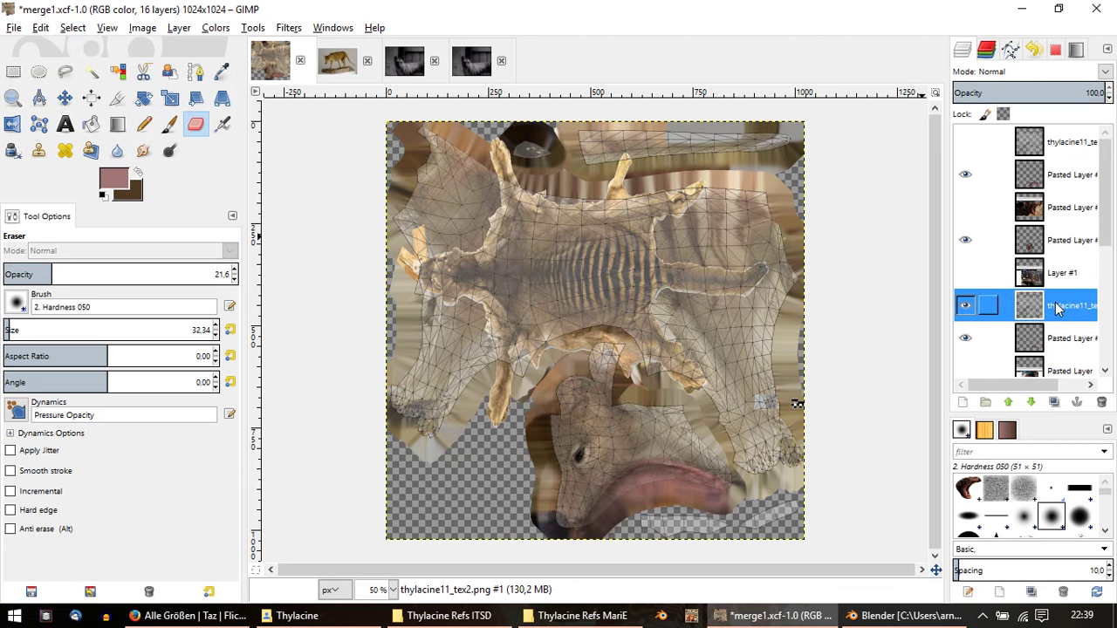
left_click_drag(1039, 310, 1030, 293)
left_click(965, 307)
left_click(965, 307)
left_click(966, 307)
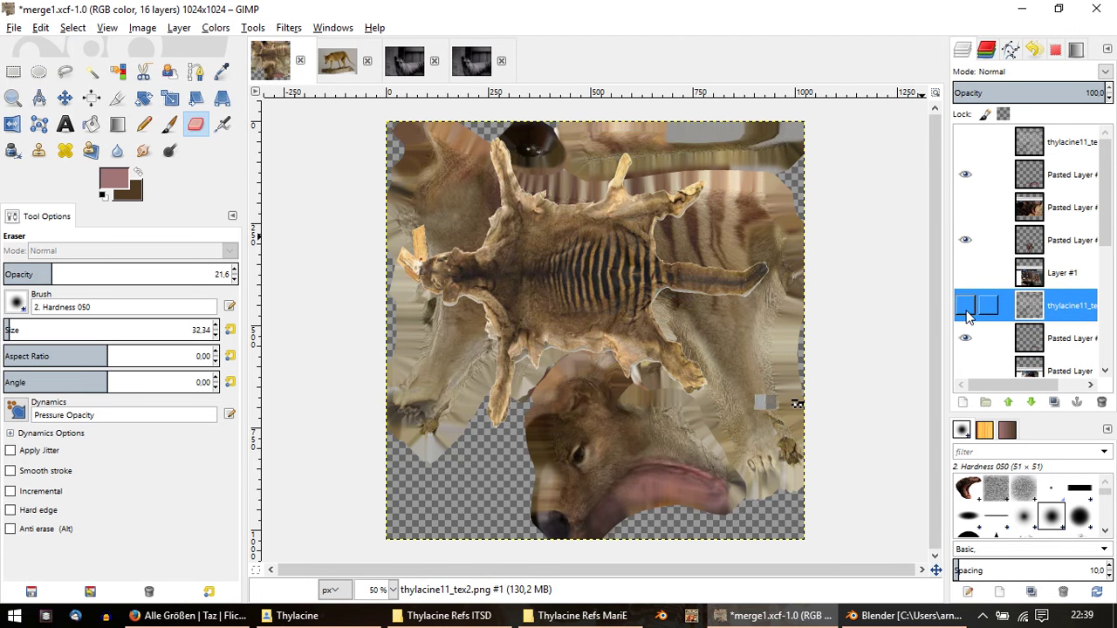
Step: Delete the old top UV layout layer, show thylacine11_tex2 over the texture, then switch to Firefox
right_click(1032, 150)
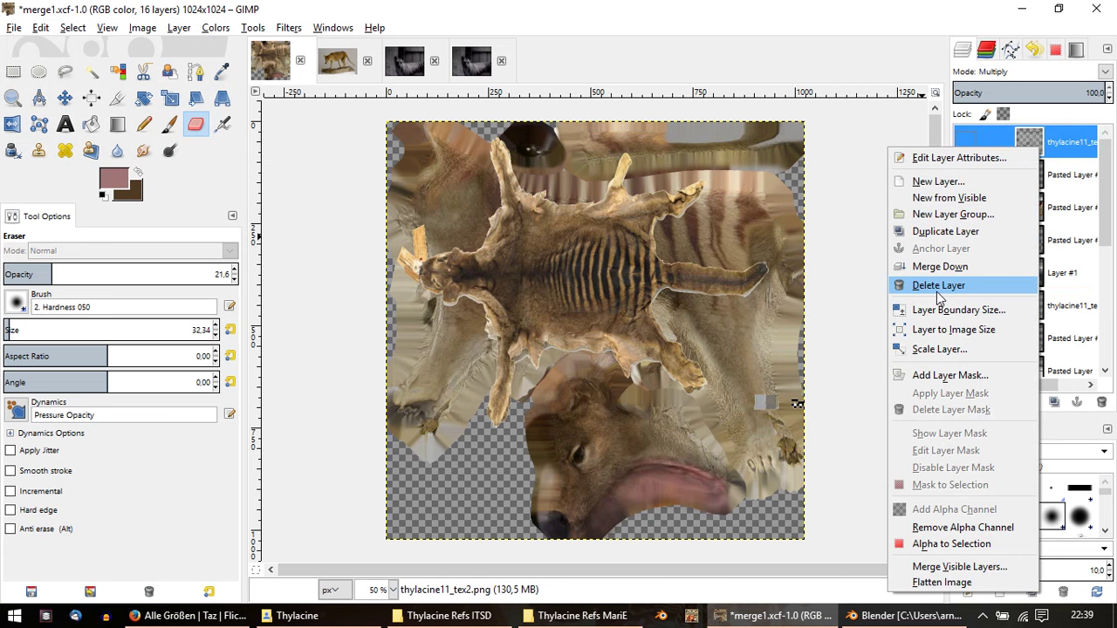
left_click(939, 286)
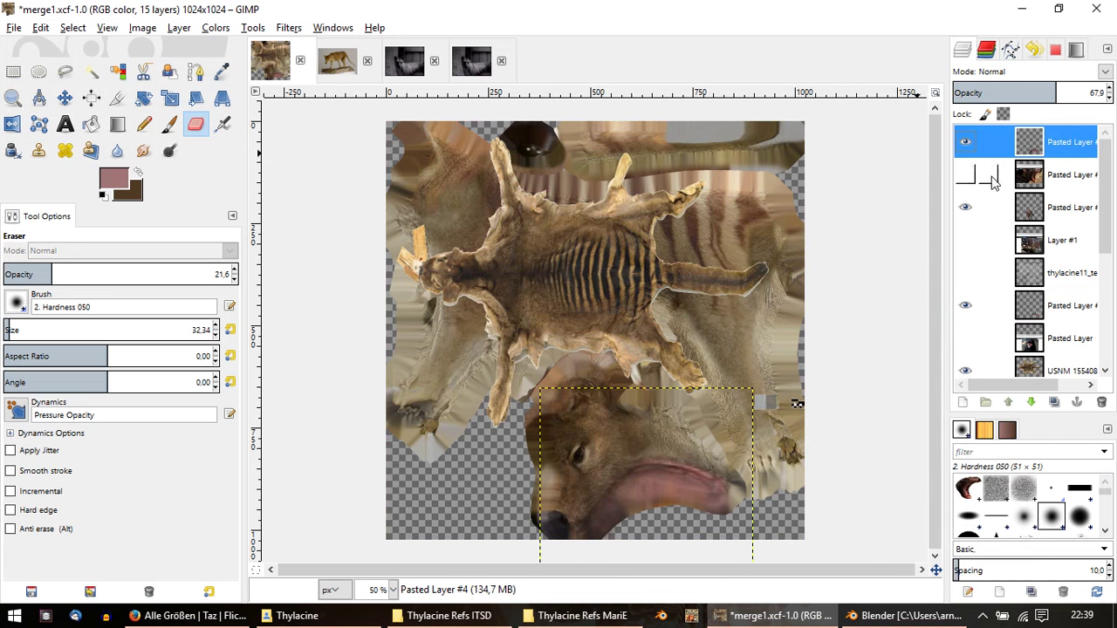
left_click(1034, 298)
left_click(1040, 278)
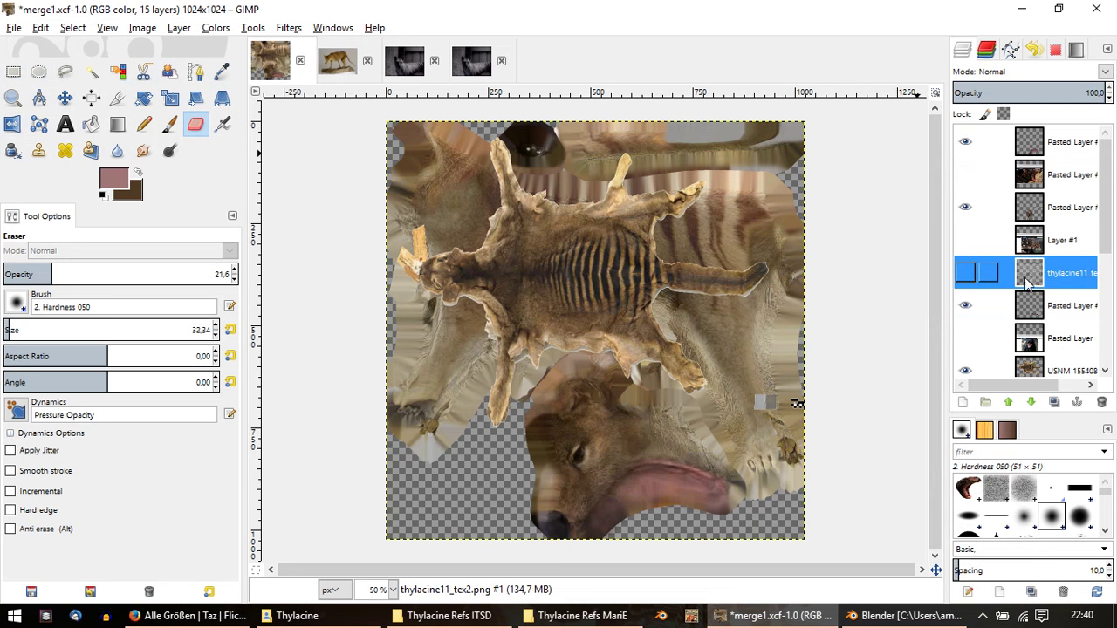
left_click(966, 274)
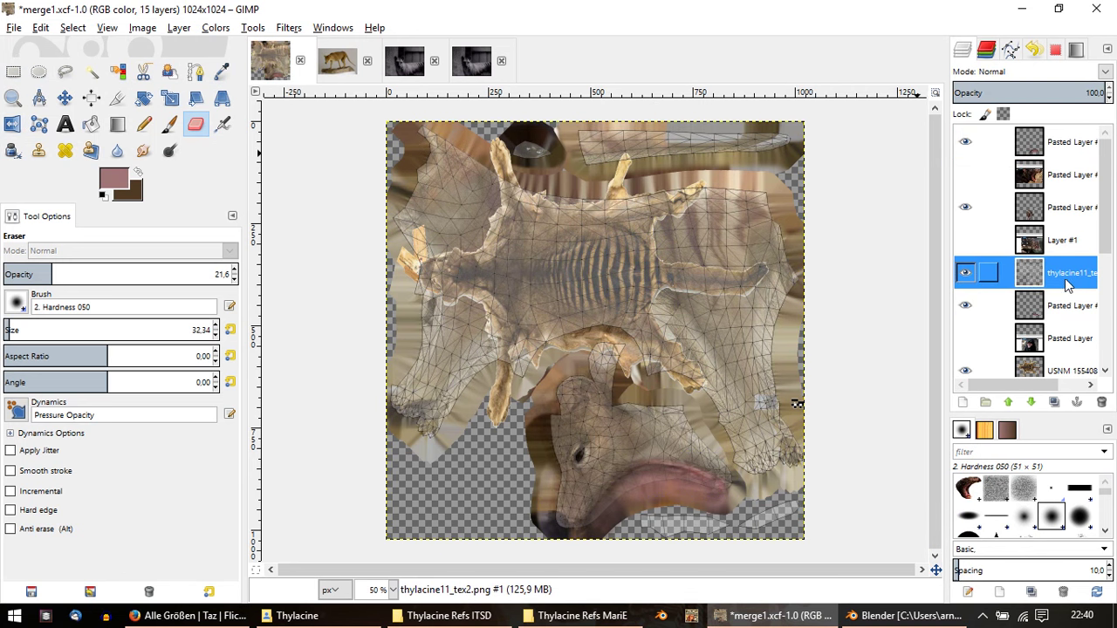
scroll(738, 541, "up", 2, "ctrl")
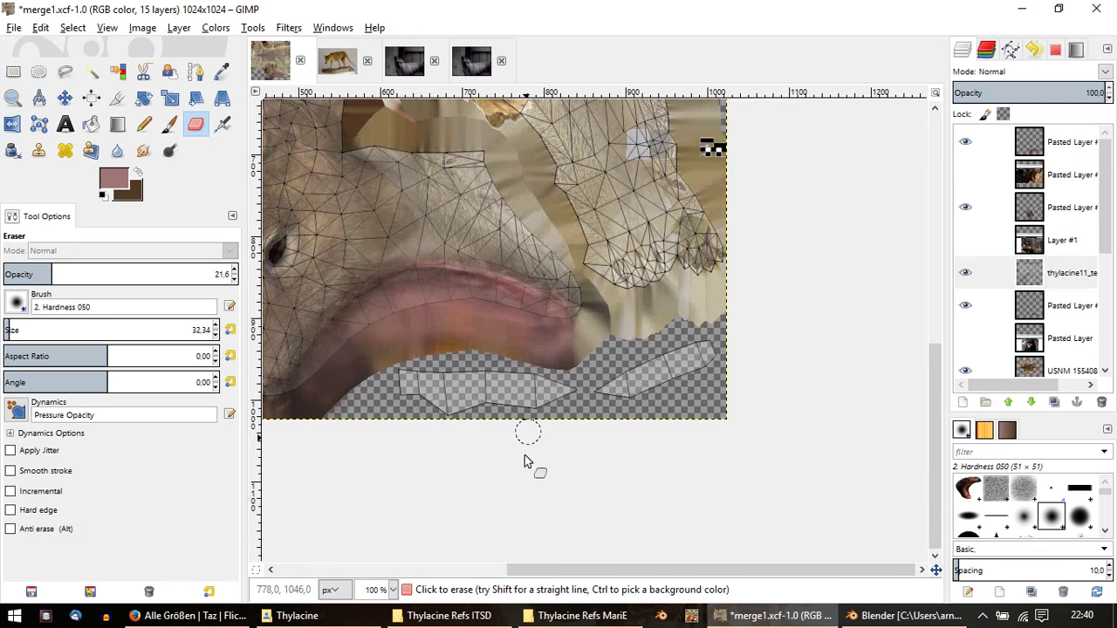
left_click(245, 616)
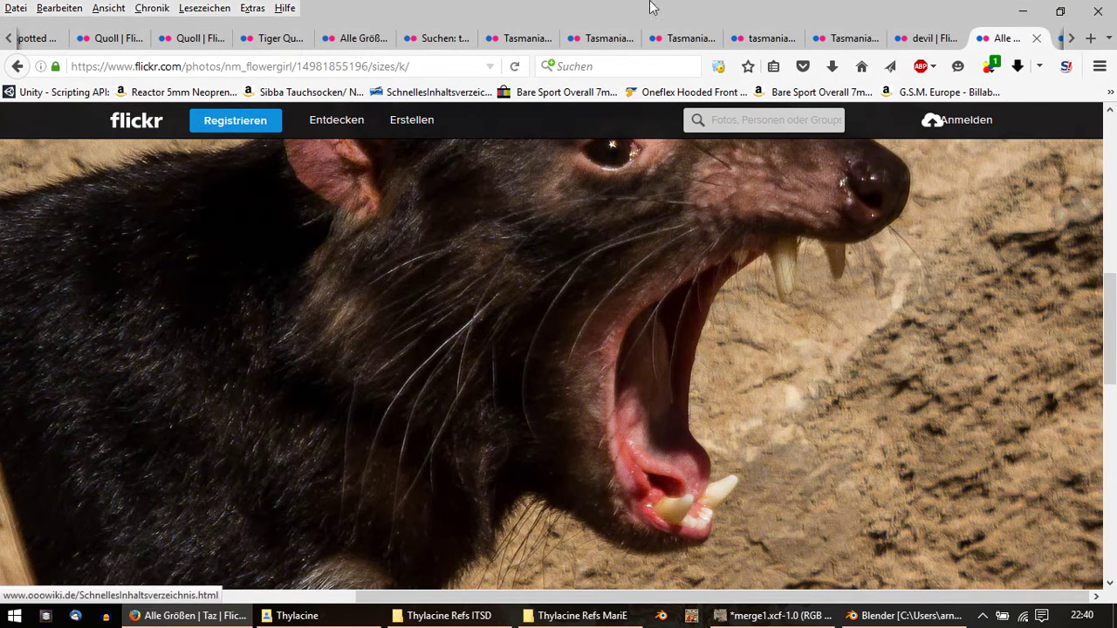
Step: Page through the open-mouthed, yawning and snarling Tasmanian devil photo tabs
left_click(917, 38)
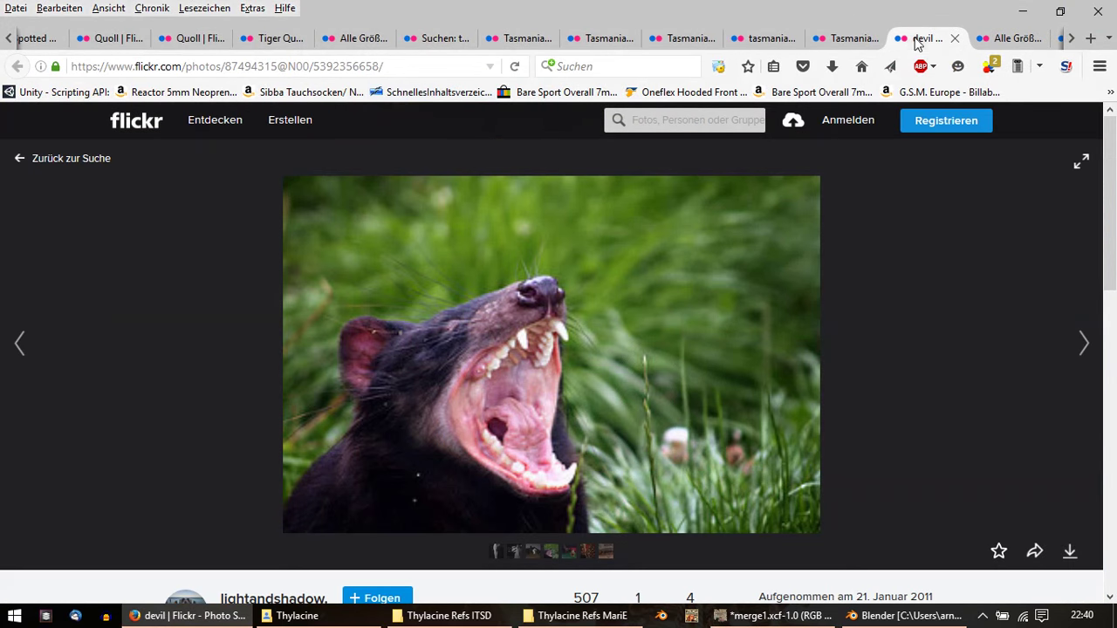
left_click(834, 46)
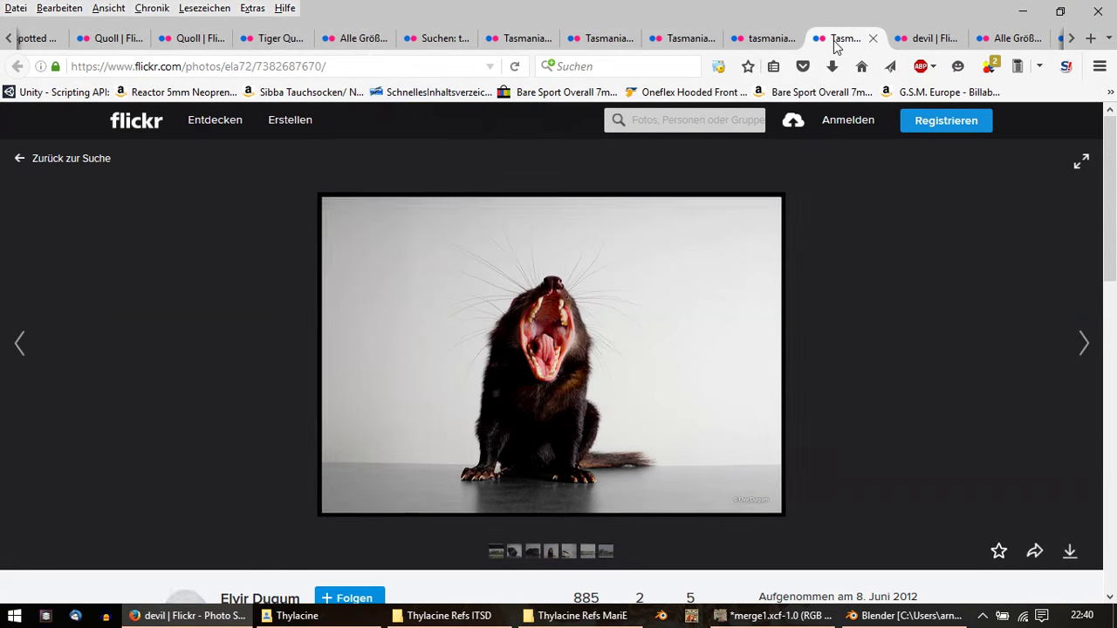
left_click(767, 38)
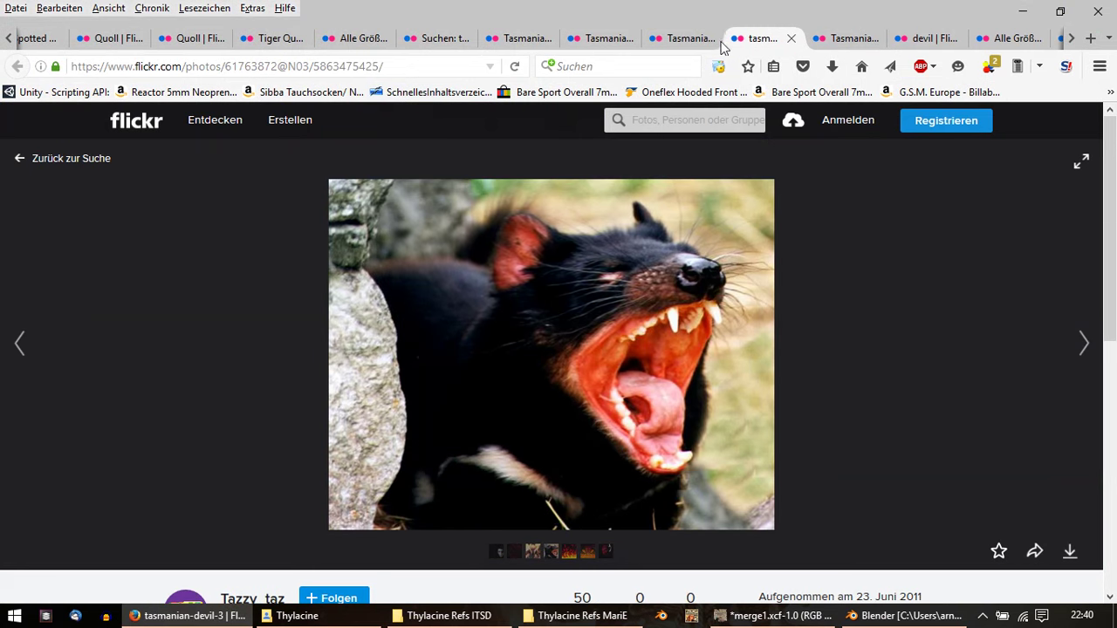
left_click(683, 38)
left_click(578, 43)
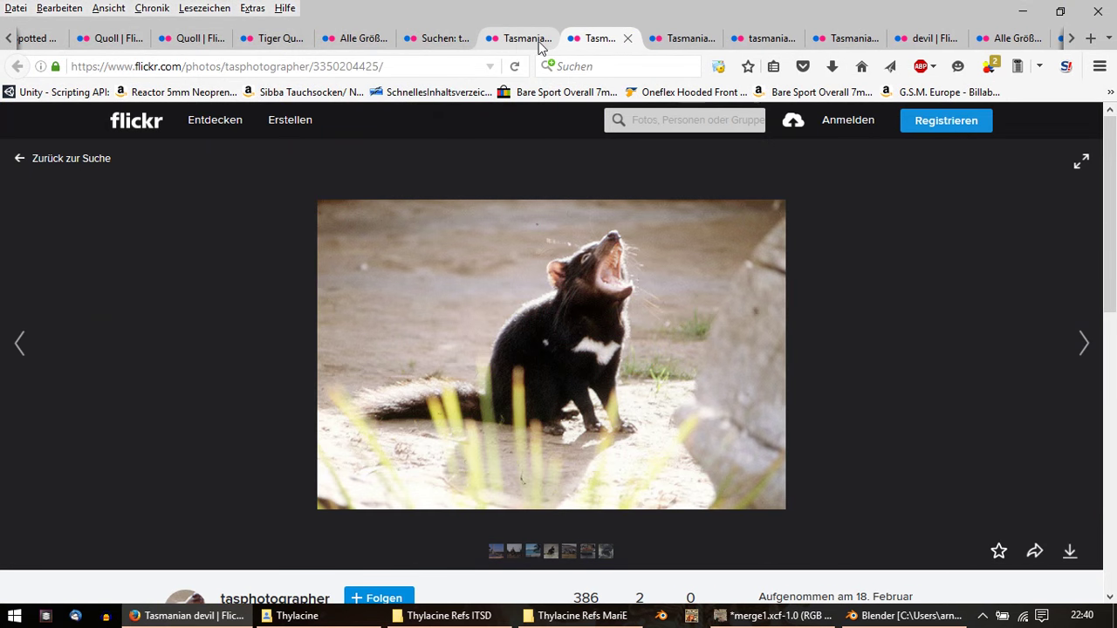
left_click(515, 46)
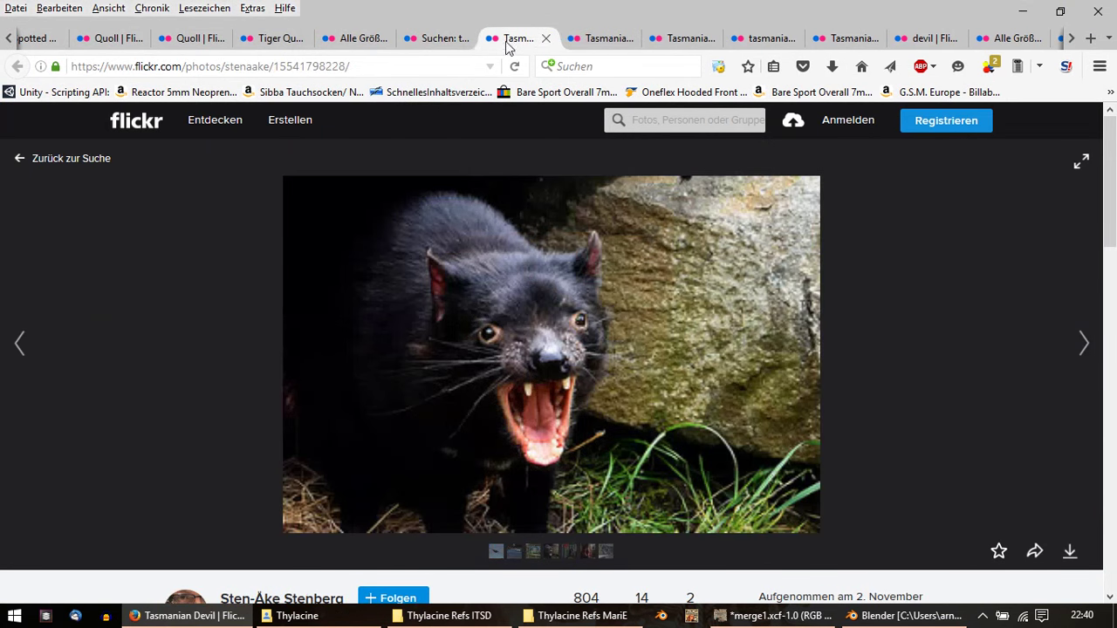
Step: Go back to the 'tasmanian devil' search results and scroll down the photo grid
left_click(410, 40)
scroll(337, 191, "down", 2)
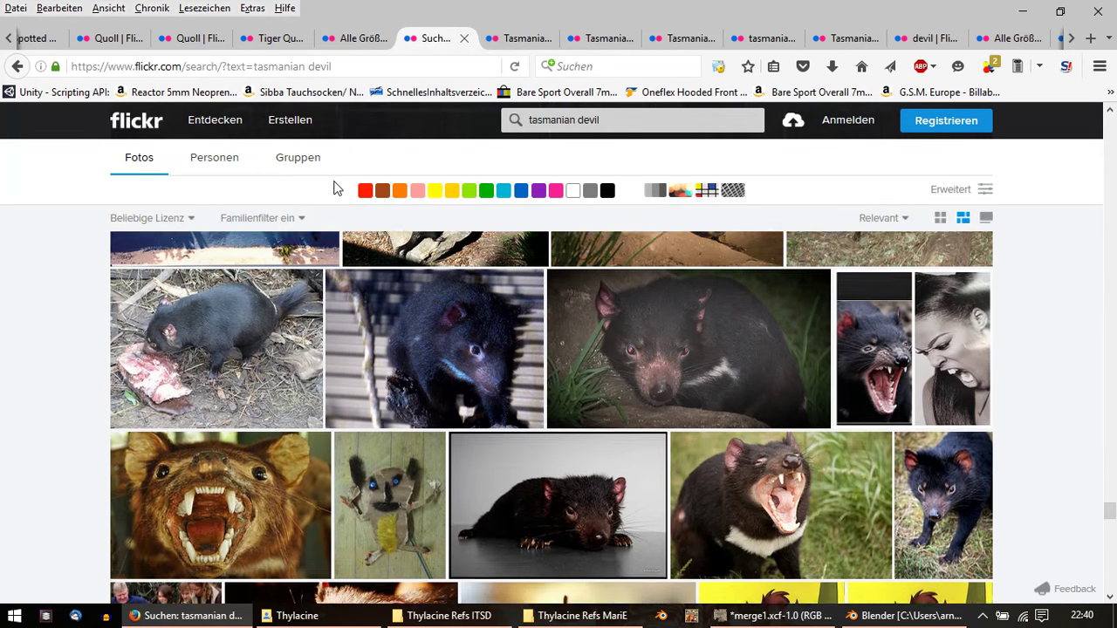
scroll(337, 192, "down", 2)
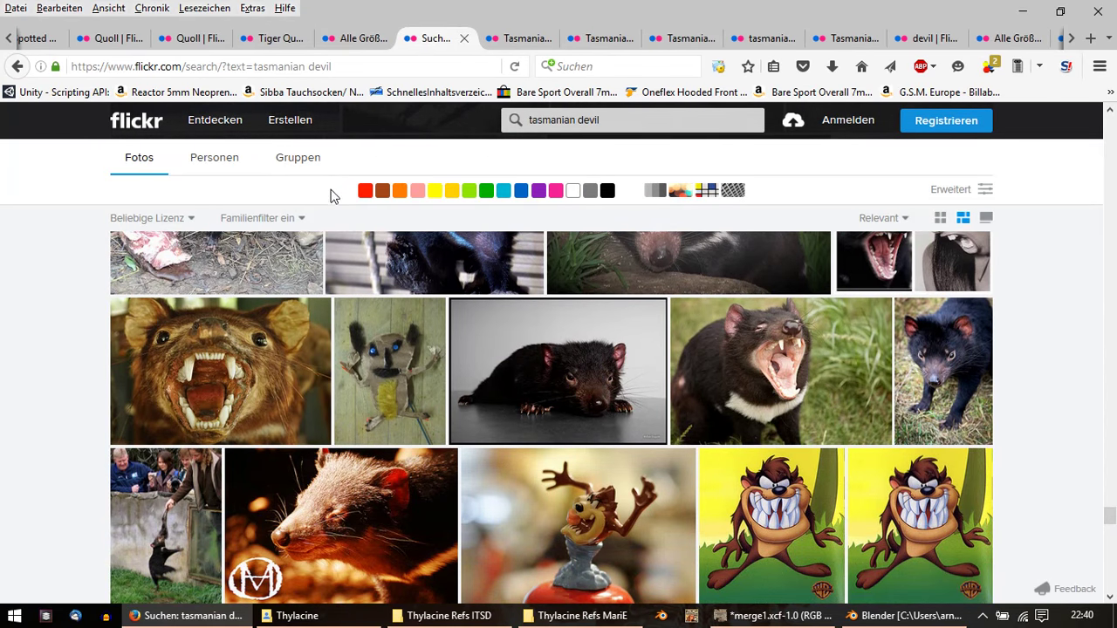
scroll(331, 195, "down", 2)
scroll(457, 457, "down", 3)
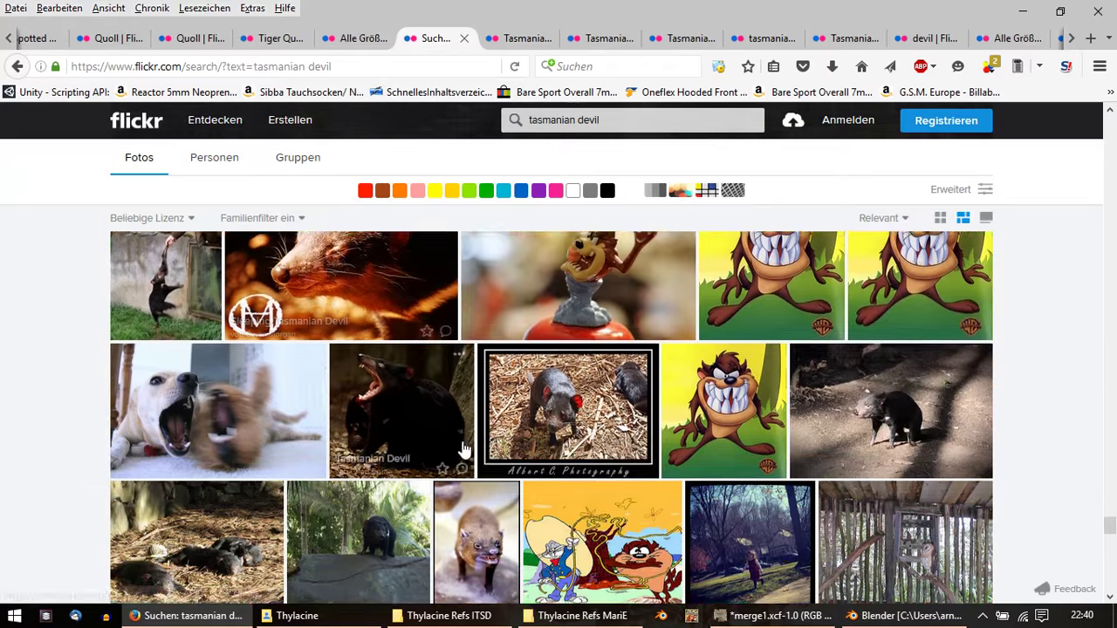
scroll(485, 419, "down", 2)
scroll(507, 392, "down", 2)
scroll(515, 367, "down", 2)
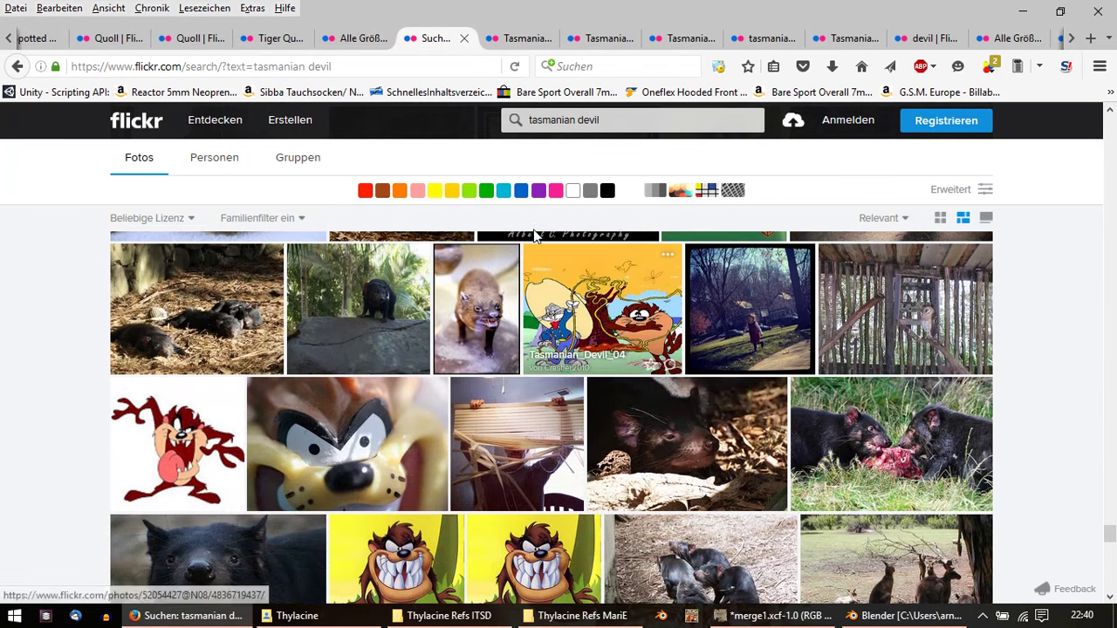
Step: View the Beutelwolf_fg01.jpg skull comparison from the Thylacine folder, then close it
left_click(296, 615)
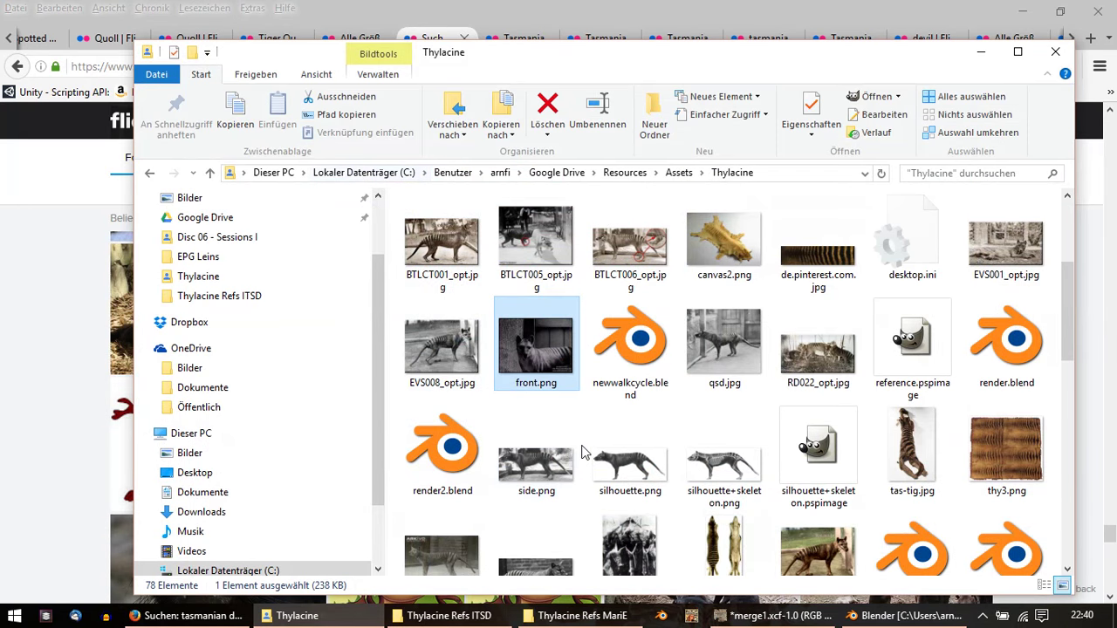
scroll(584, 452, "up", 3)
scroll(585, 449, "down", 2)
scroll(588, 454, "down", 2)
scroll(586, 453, "up", 5)
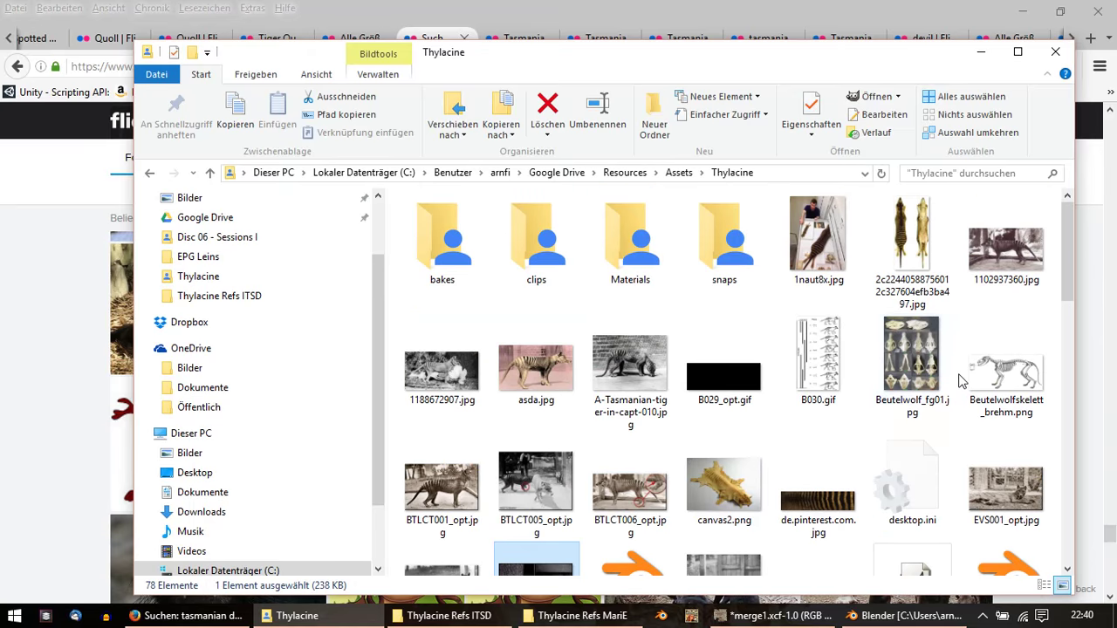
double_click(931, 377)
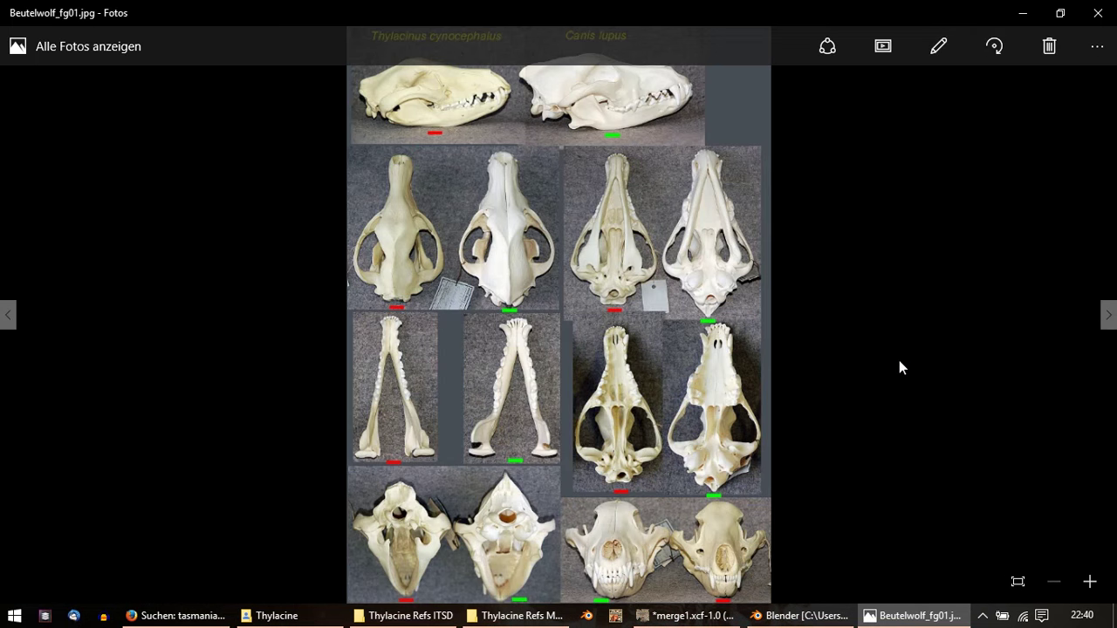
left_click(1097, 12)
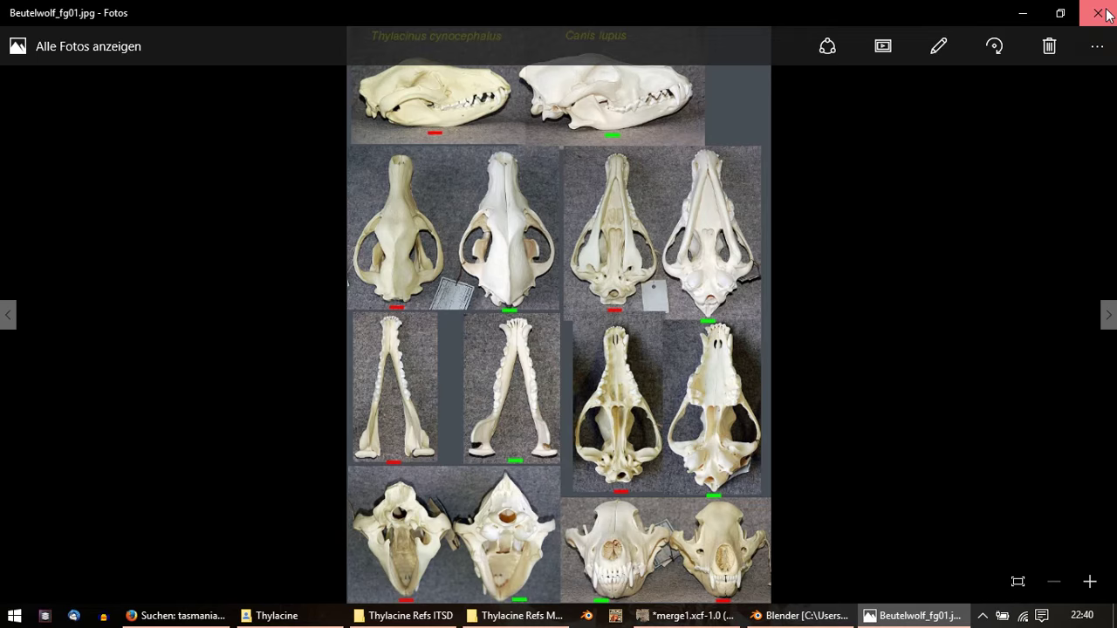
Step: Scroll through the Thylacine folder and bring Firefox back to the front
scroll(750, 323, "down", 3)
scroll(751, 345, "down", 5)
scroll(751, 345, "down", 2)
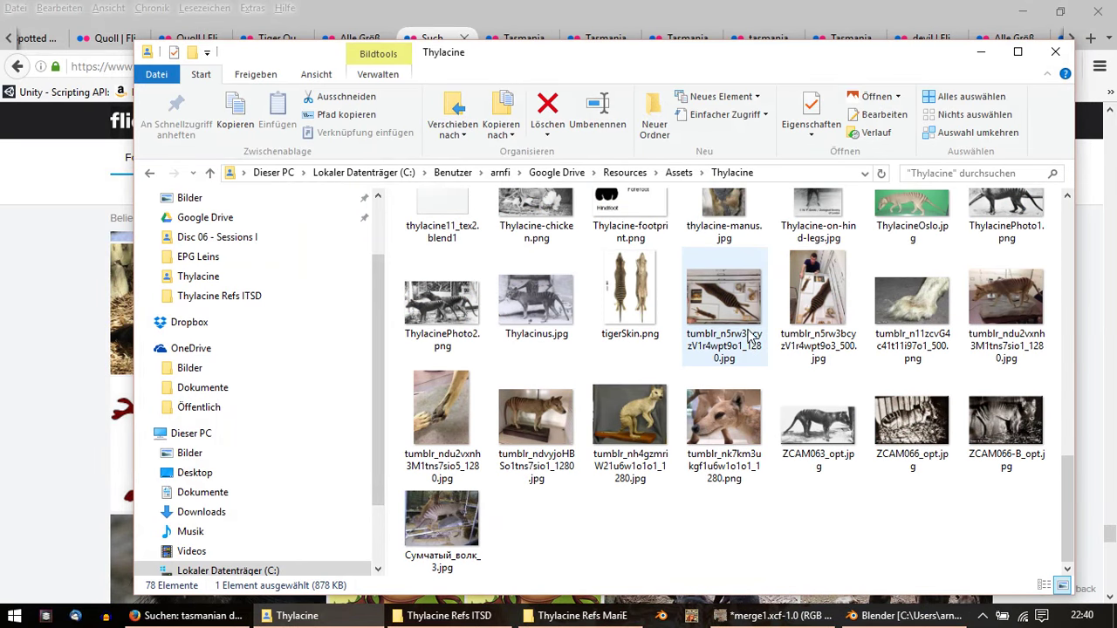
left_click(785, 9)
Step: In a new browser tab, search Google Images for 'THYLACINE JAW'
left_click(1091, 39)
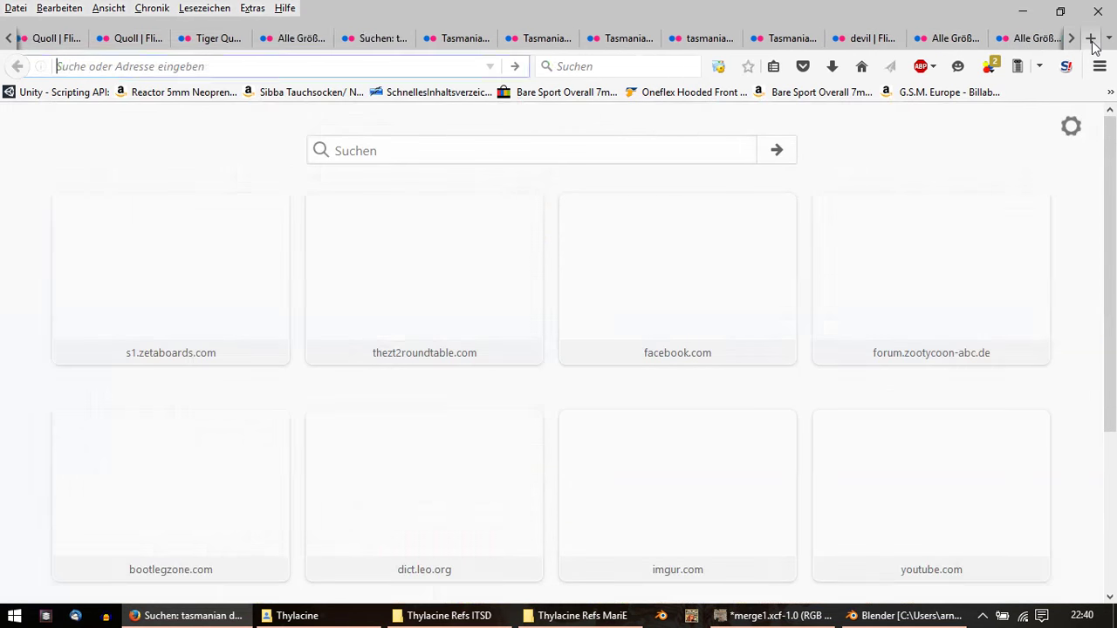
left_click(639, 59)
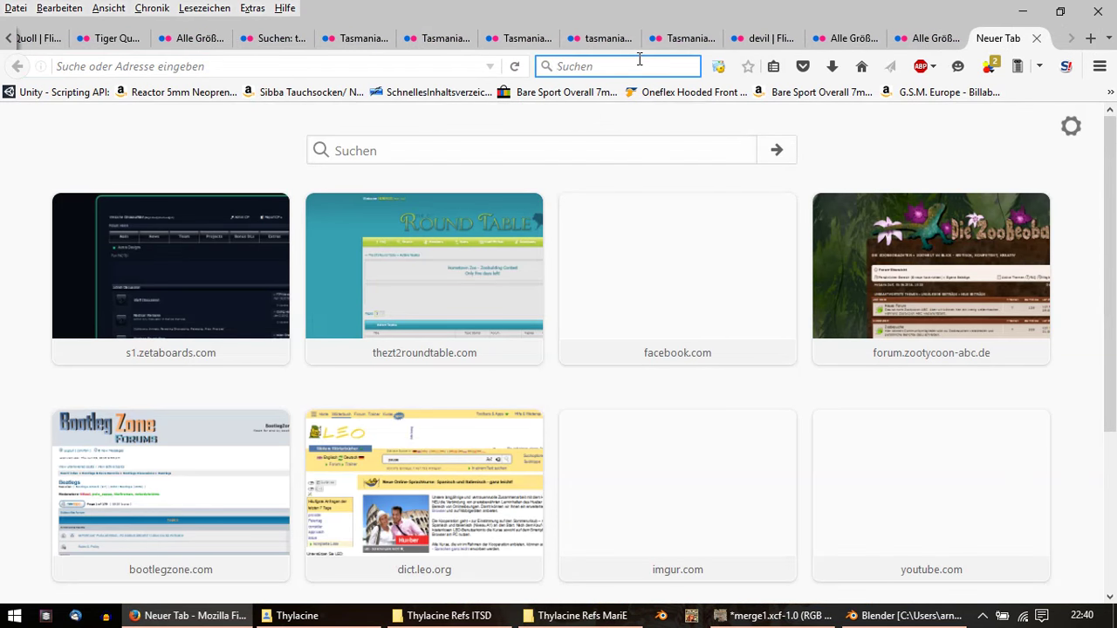
type("THYLACINE ")
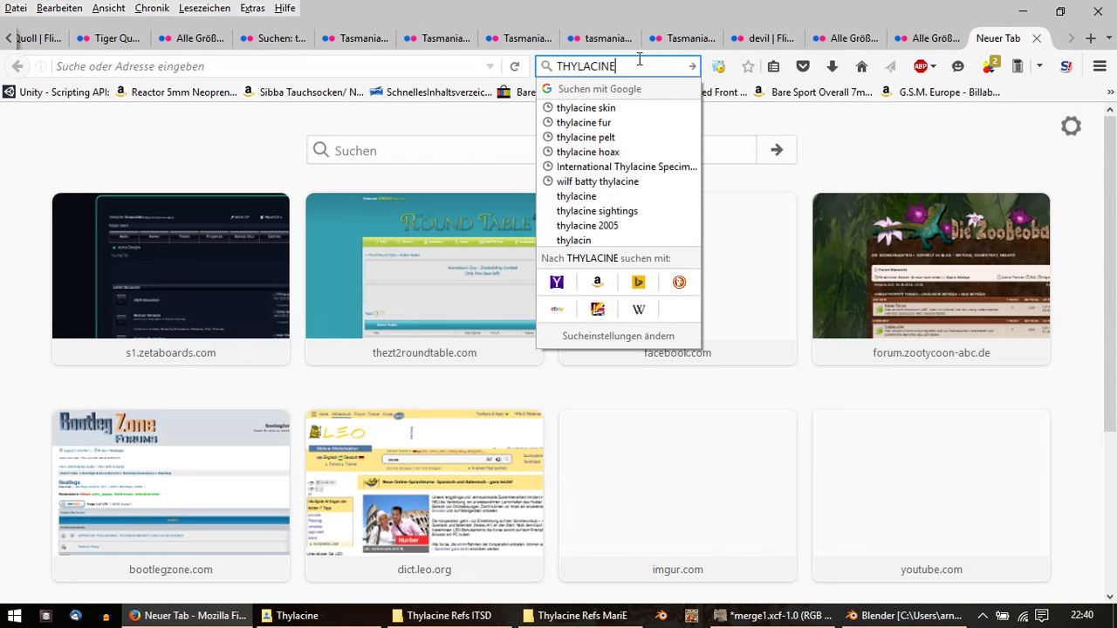
type("JAW")
key("Return")
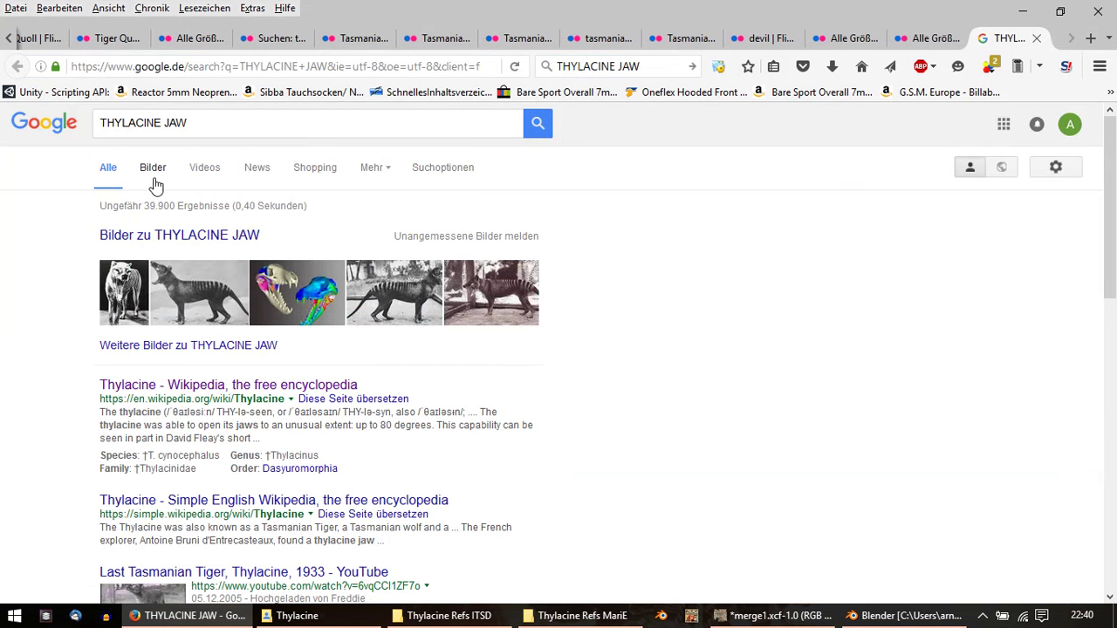
left_click(151, 177)
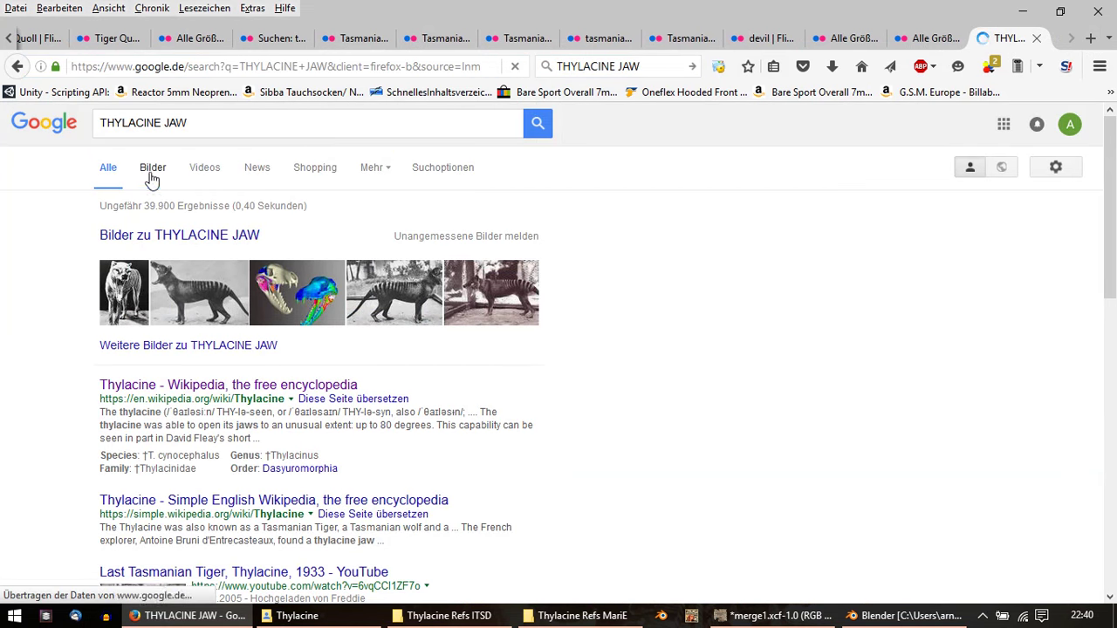
Step: Open the thylacine skull photo result in a new background tab
scroll(295, 341, "down", 2)
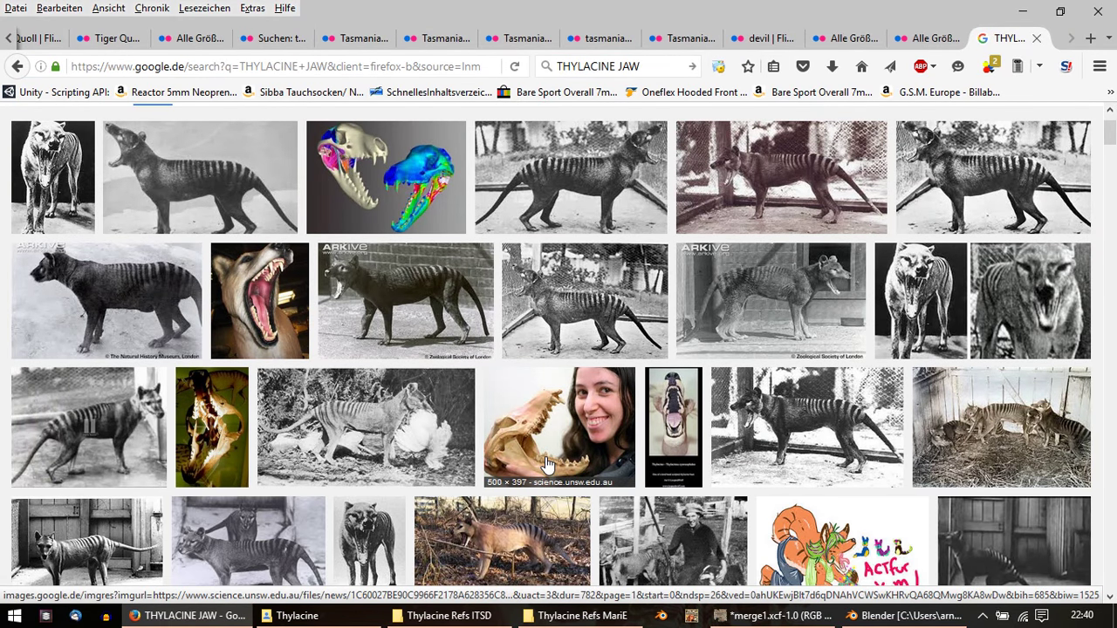
right_click(546, 463)
left_click(623, 33)
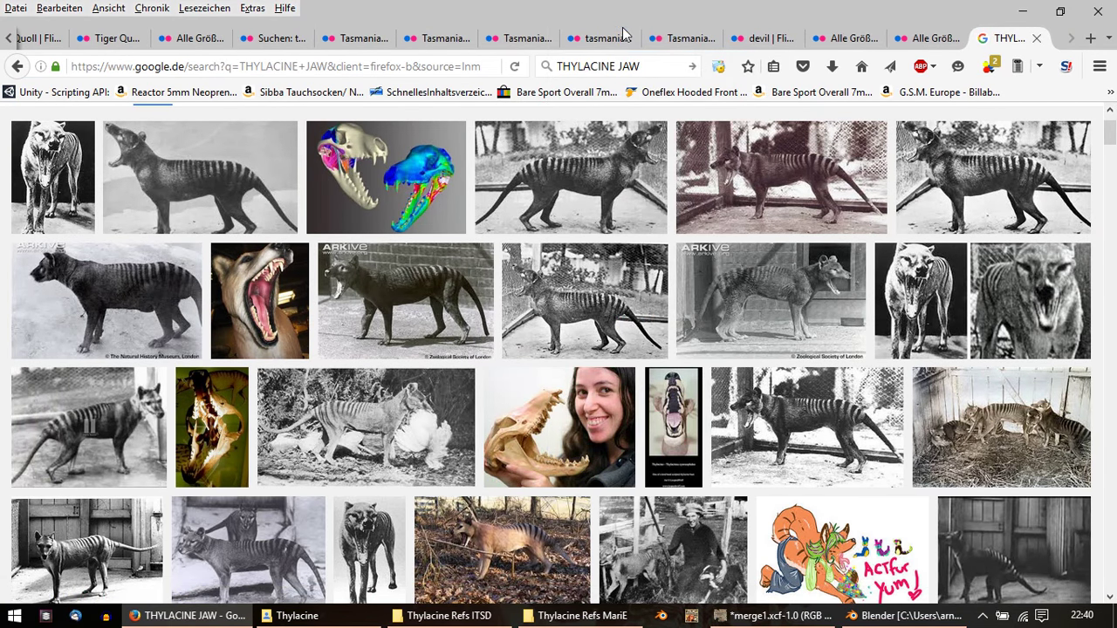
scroll(623, 345, "down", 2)
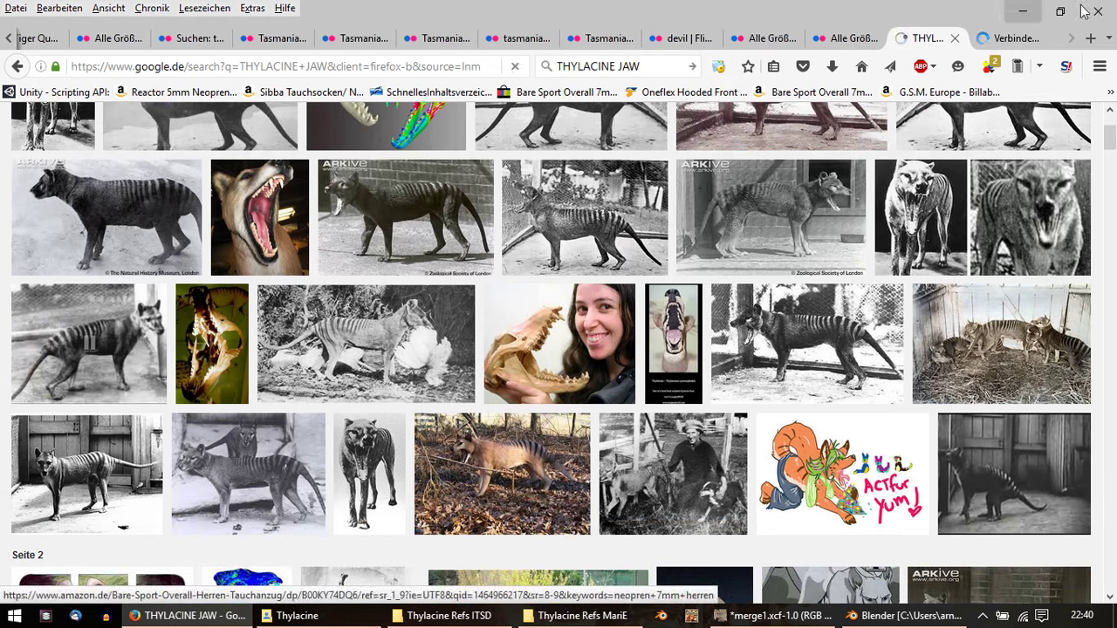
left_click(1013, 39)
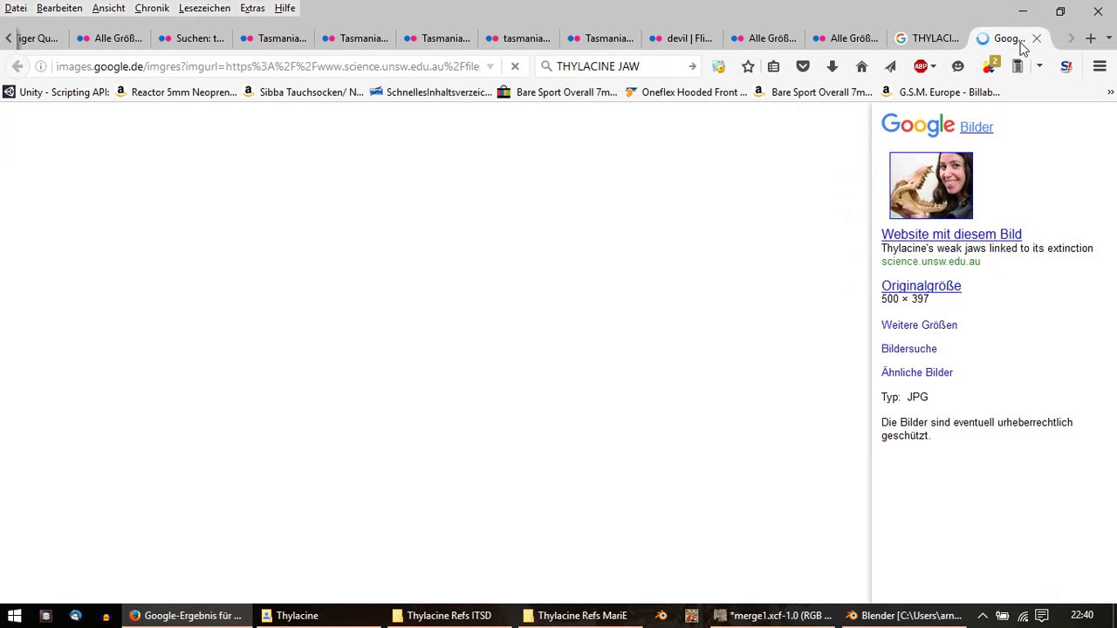
left_click(944, 292)
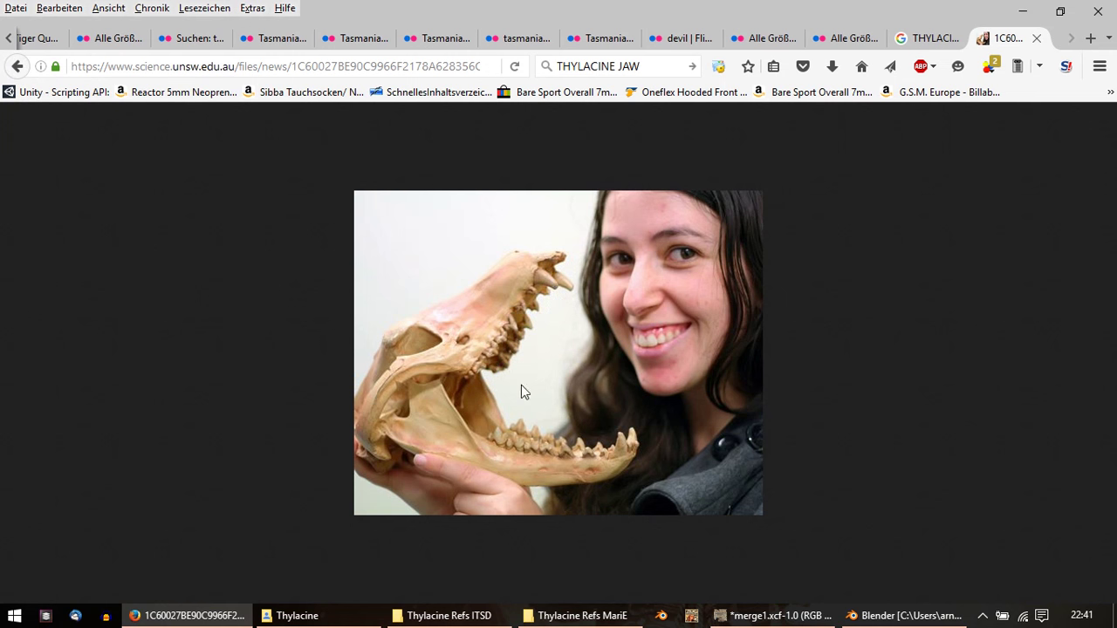
left_click(12, 68)
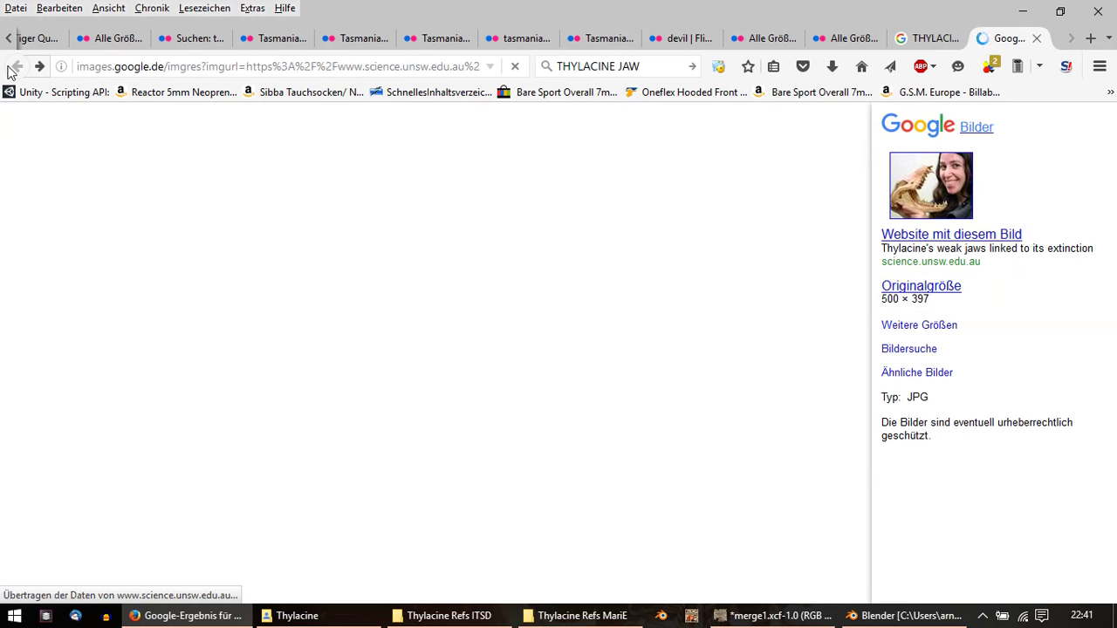
left_click(903, 40)
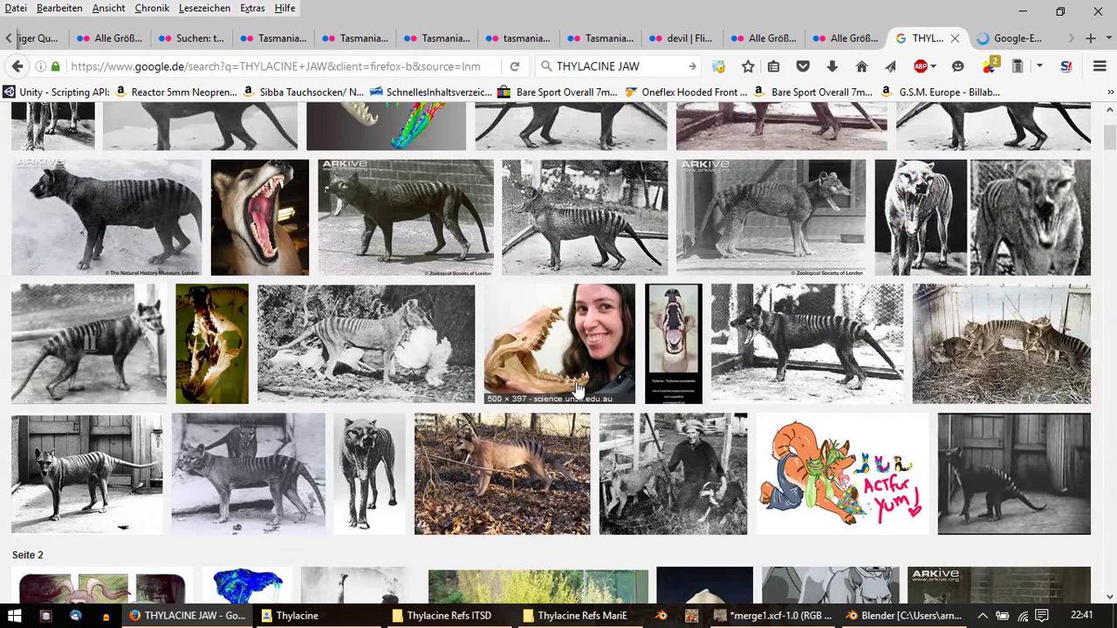
Step: Open three jaw image results, including the lower jawbone image, in new background tabs
scroll(714, 395, "down", 3)
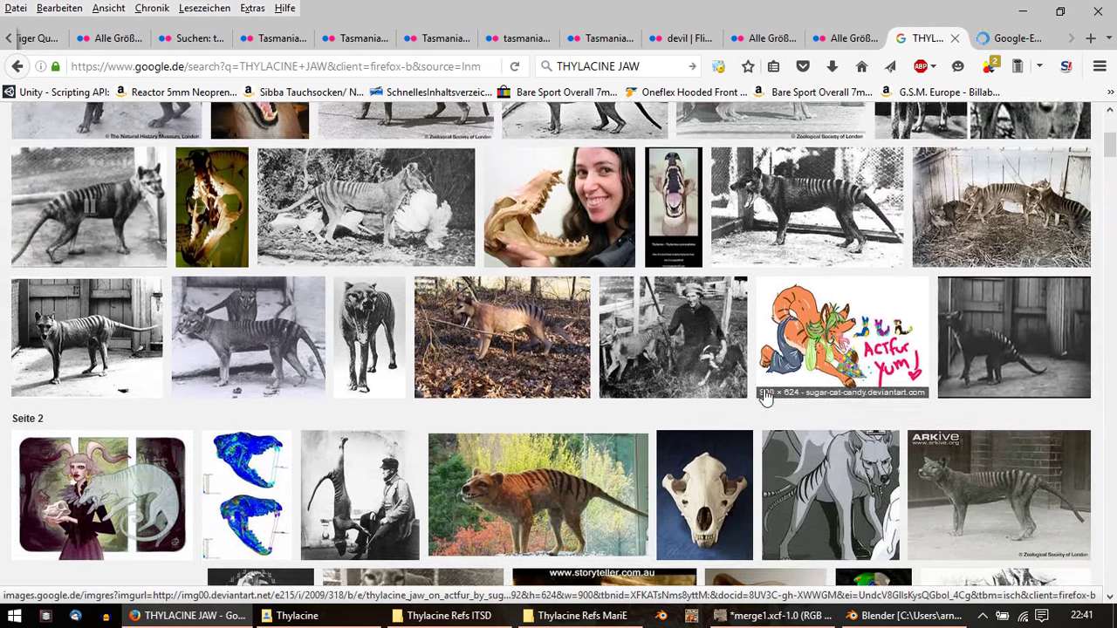
scroll(764, 388, "down", 2)
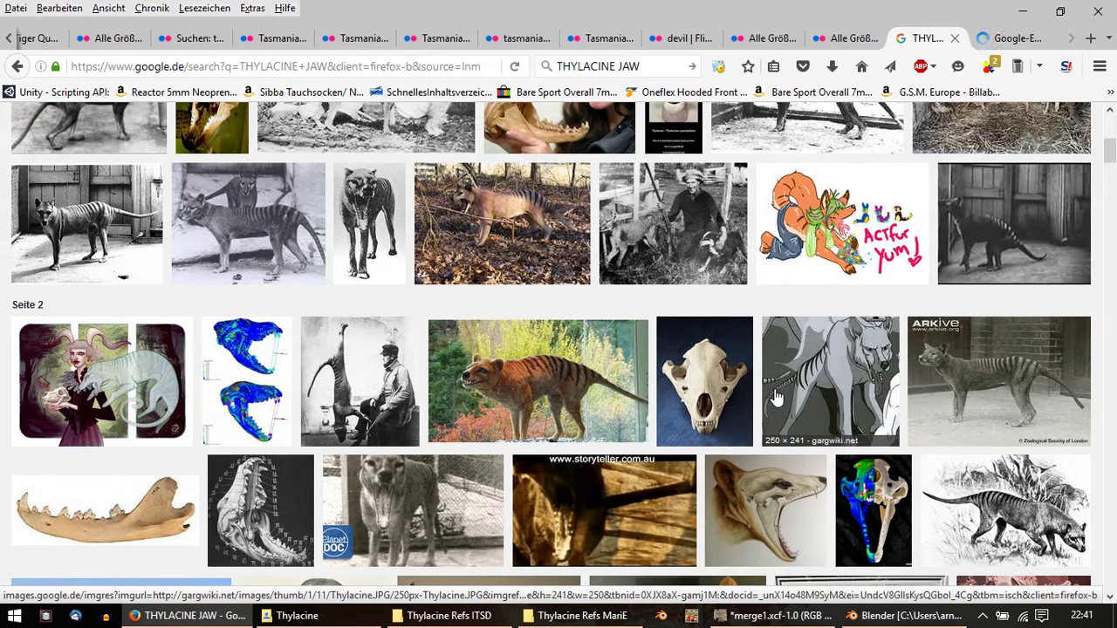
scroll(768, 398, "down", 2)
scroll(777, 397, "down", 2)
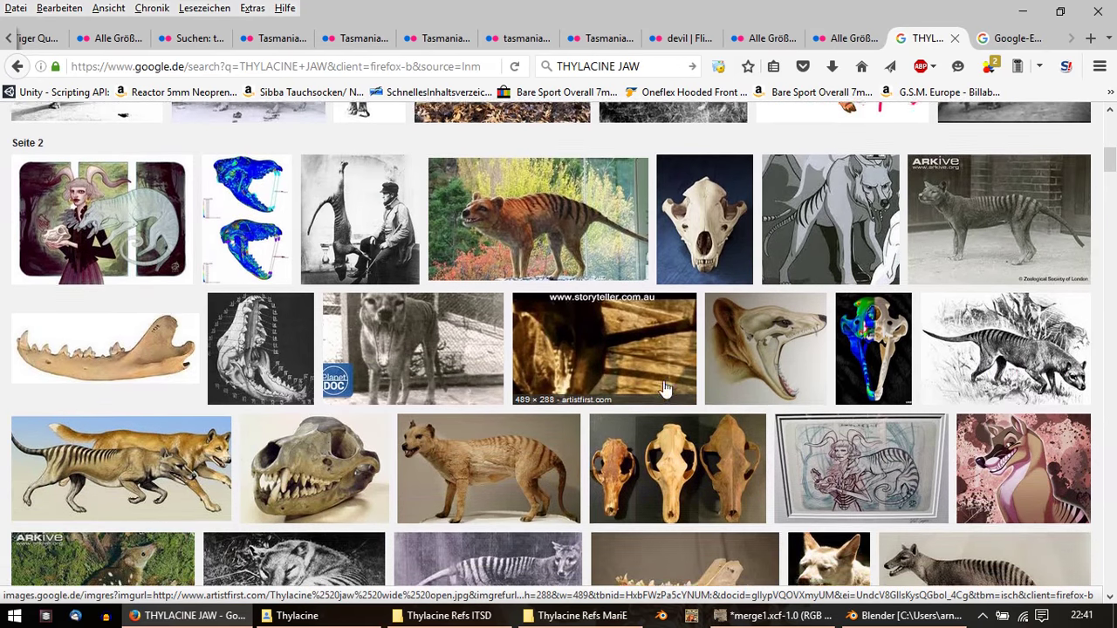
right_click(762, 359)
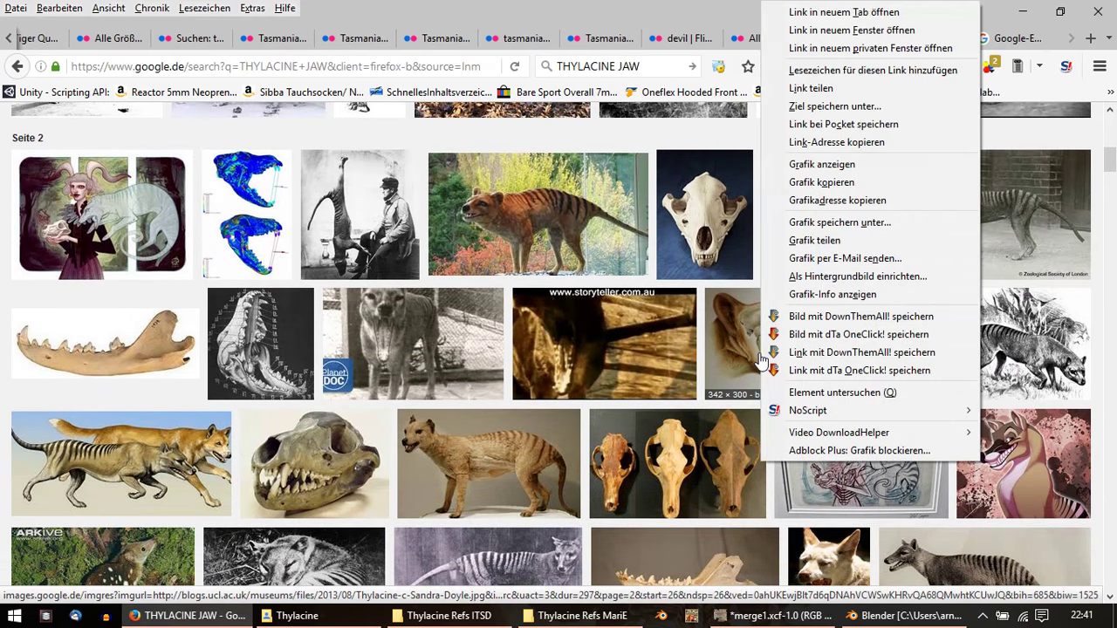
left_click(831, 13)
scroll(440, 345, "down", 2)
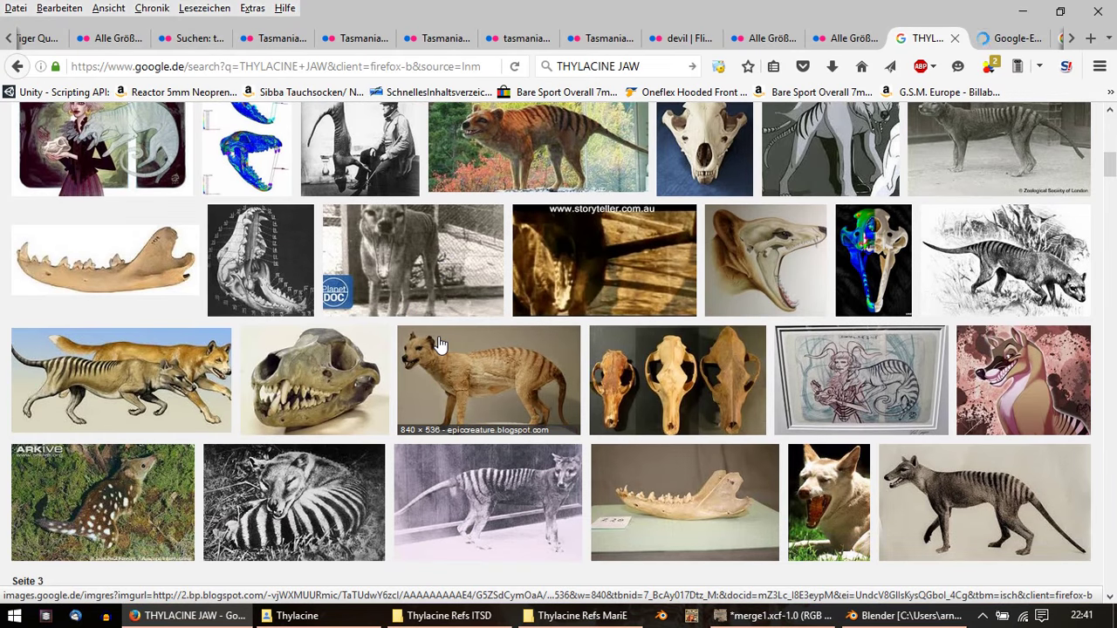
right_click(50, 169)
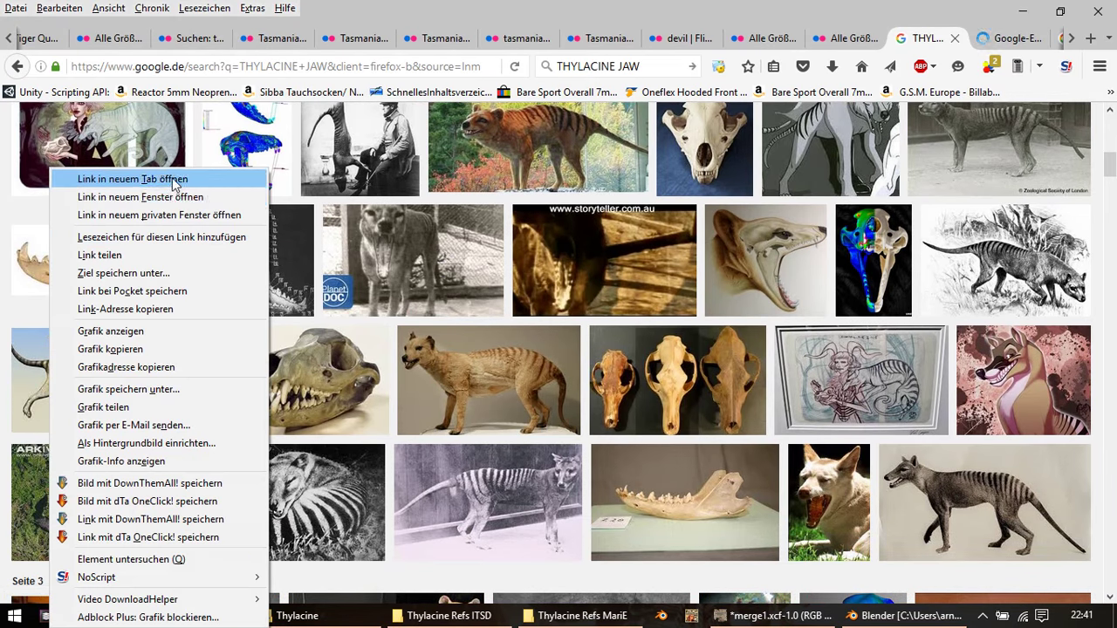
left_click(131, 179)
scroll(823, 396, "down", 2)
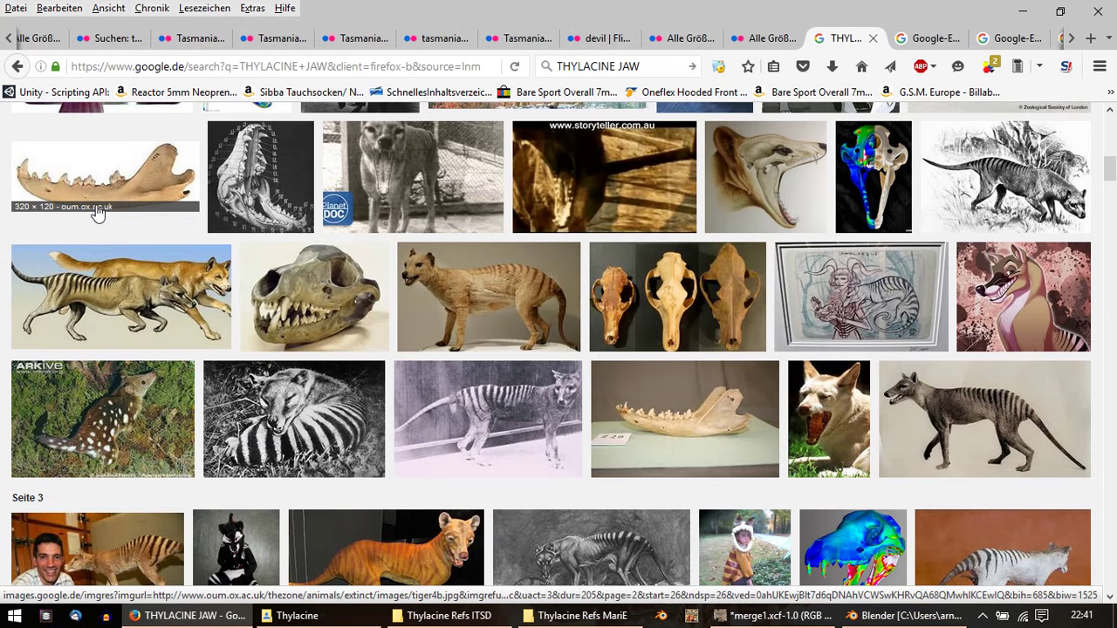
right_click(668, 453)
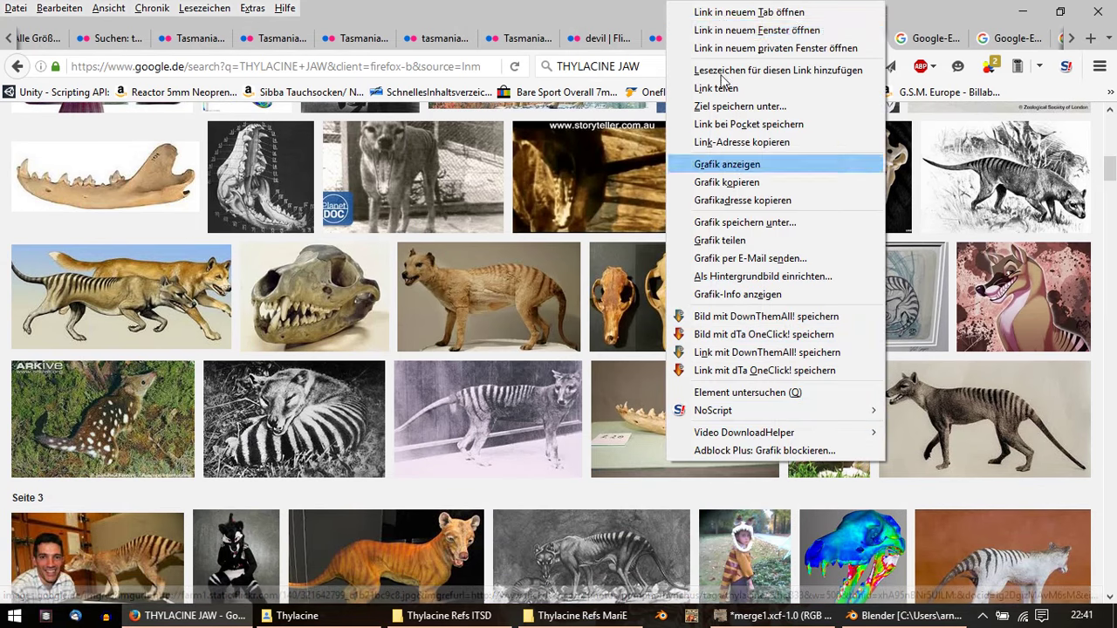
left_click(722, 12)
Step: Open the jaw bones result and the two jaw-skulls image in further background tabs
scroll(611, 410, "down", 2)
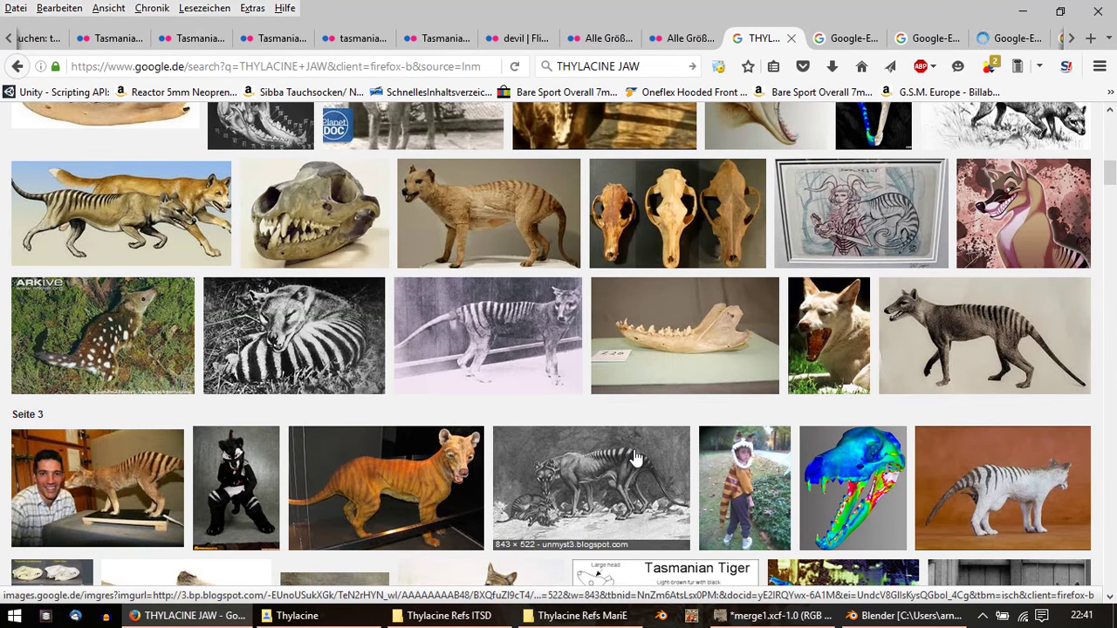
scroll(635, 458, "down", 3)
scroll(635, 458, "down", 2)
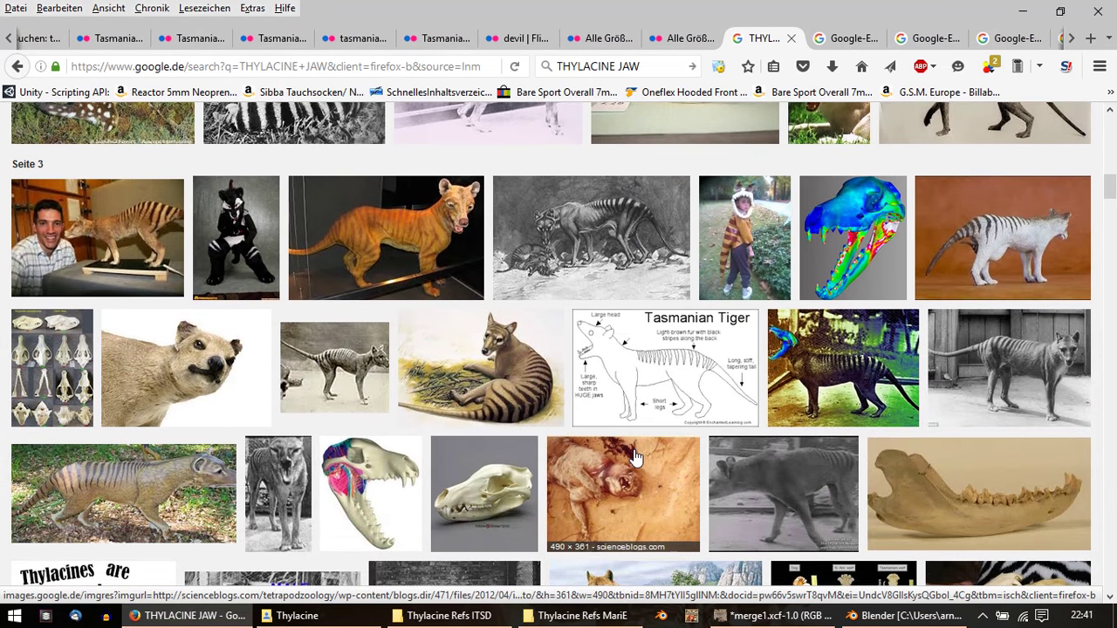
scroll(635, 458, "down", 2)
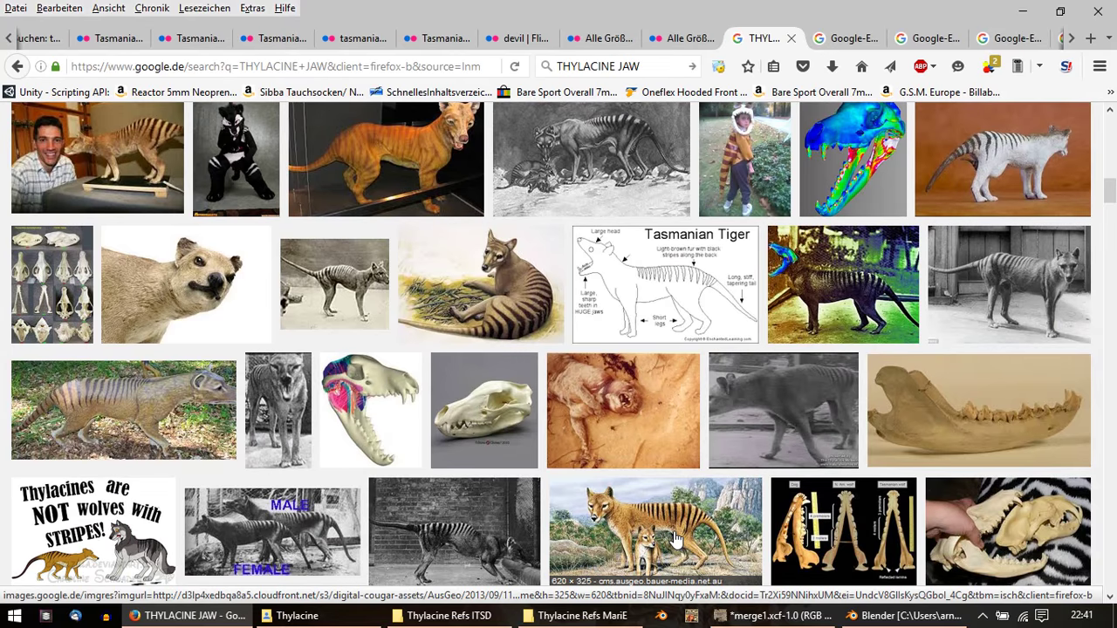
scroll(675, 539, "down", 2)
scroll(675, 538, "down", 2)
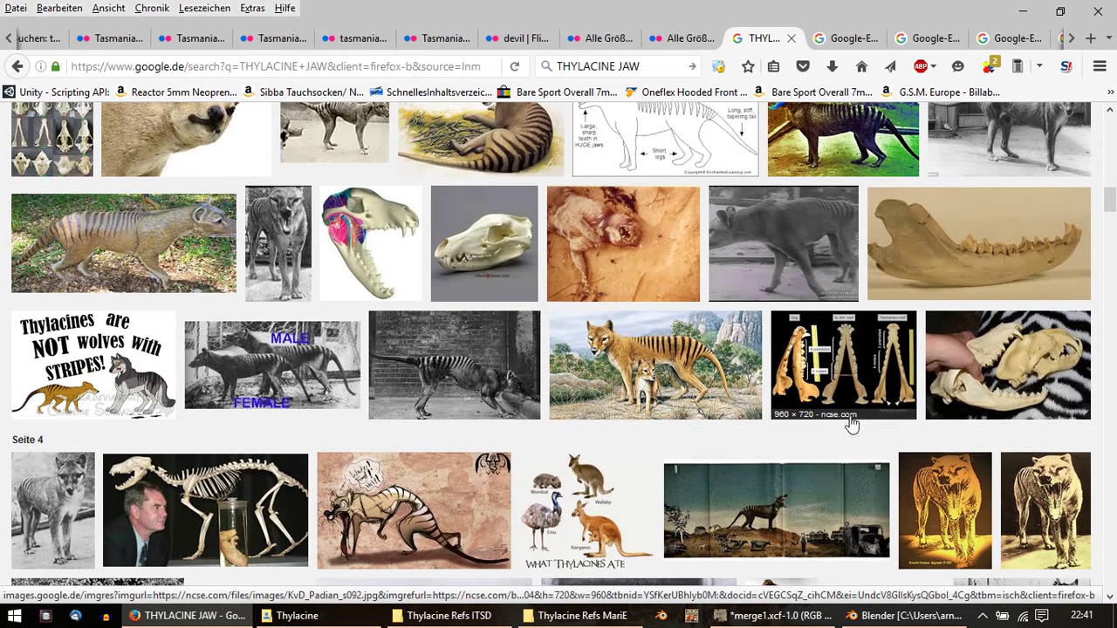
right_click(1003, 347)
left_click(930, 16)
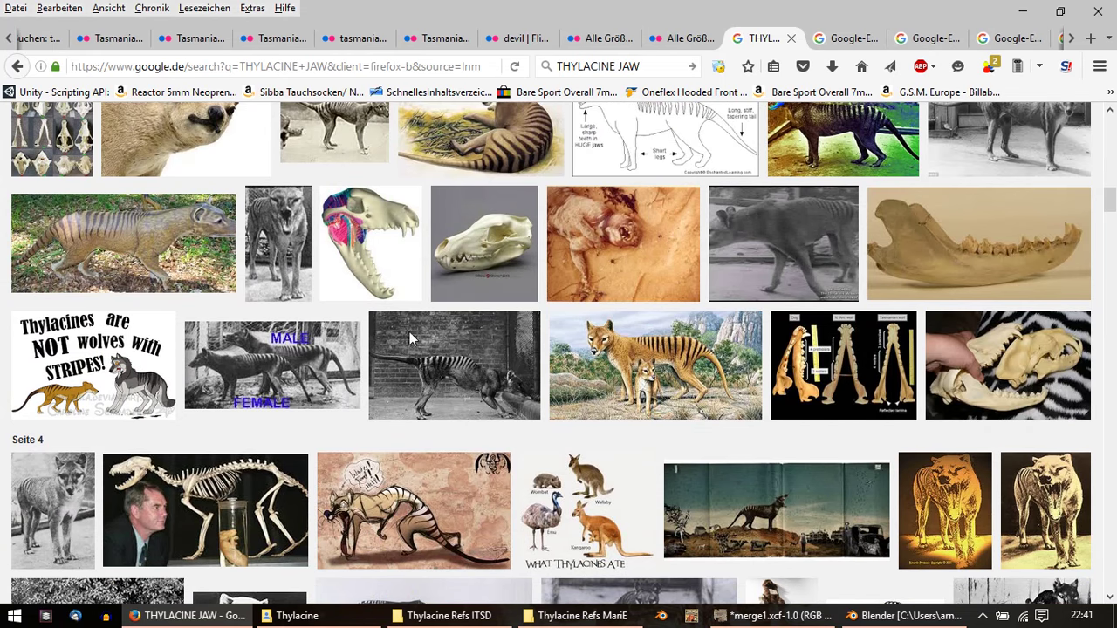
scroll(406, 349, "down", 2)
scroll(406, 349, "down", 1)
scroll(406, 349, "down", 3)
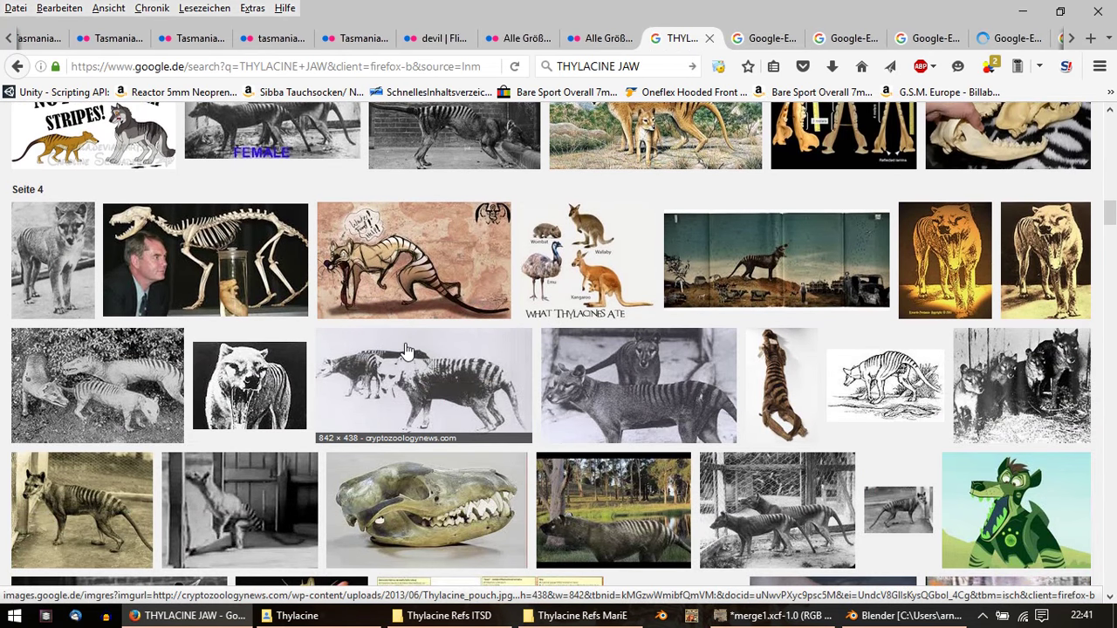
scroll(406, 349, "down", 1)
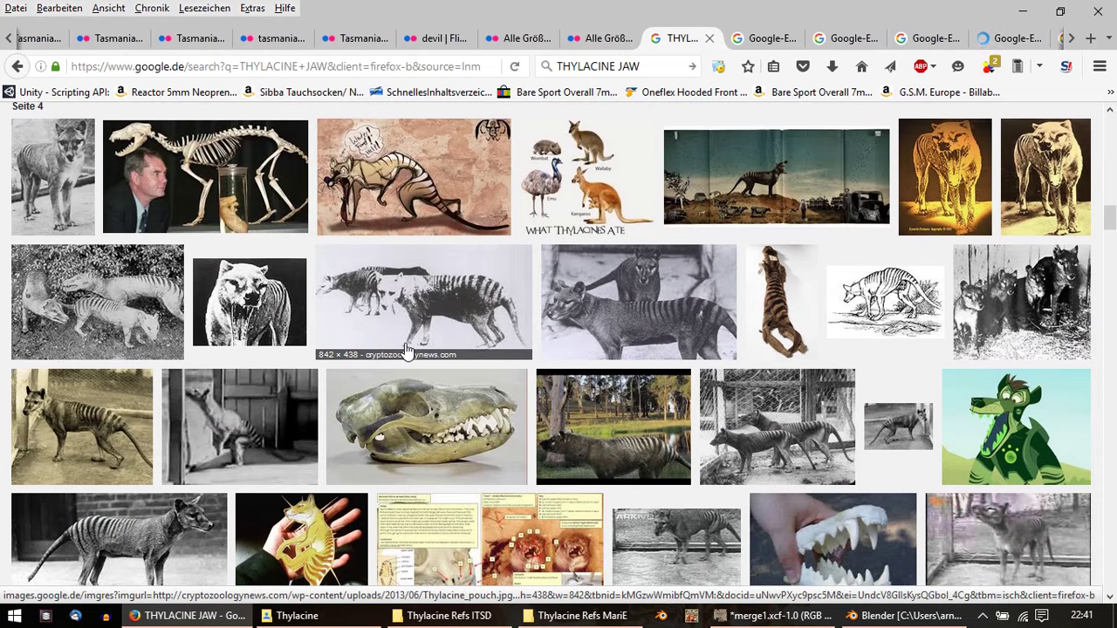
scroll(405, 349, "down", 1)
scroll(405, 349, "down", 1)
scroll(406, 350, "down", 1)
scroll(408, 350, "down", 1)
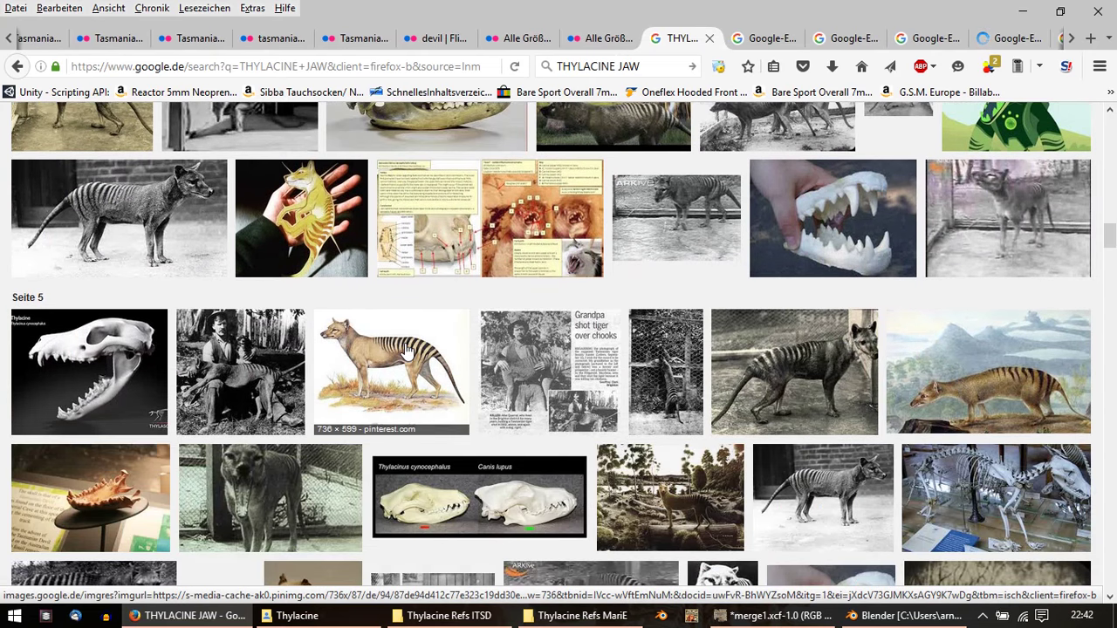
scroll(407, 350, "down", 1)
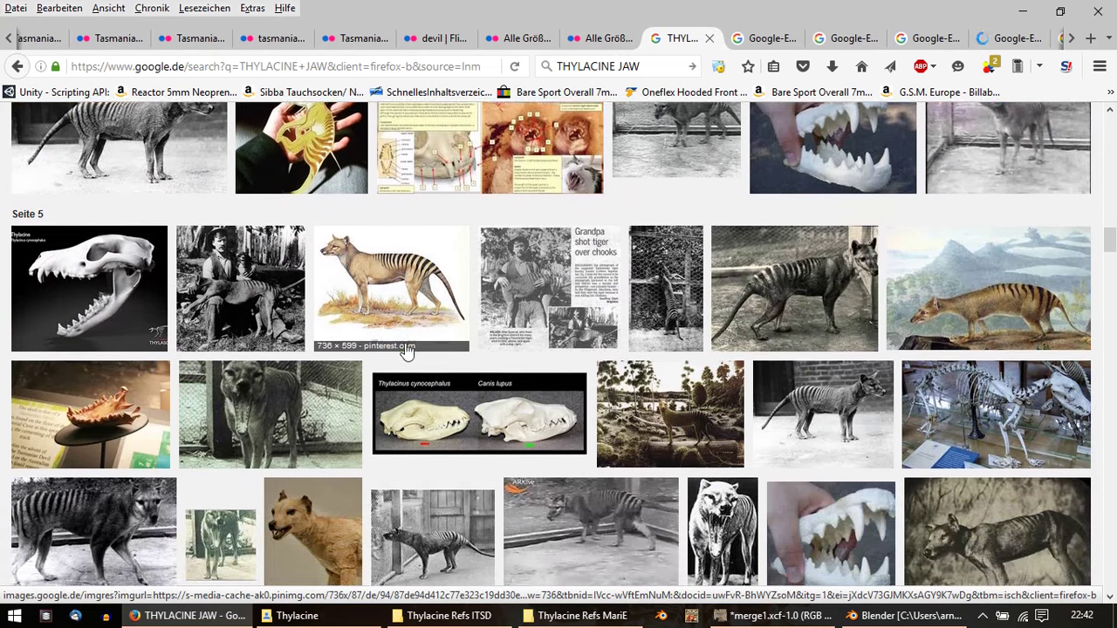
scroll(408, 350, "down", 1)
scroll(406, 349, "down", 1)
scroll(406, 349, "down", 1)
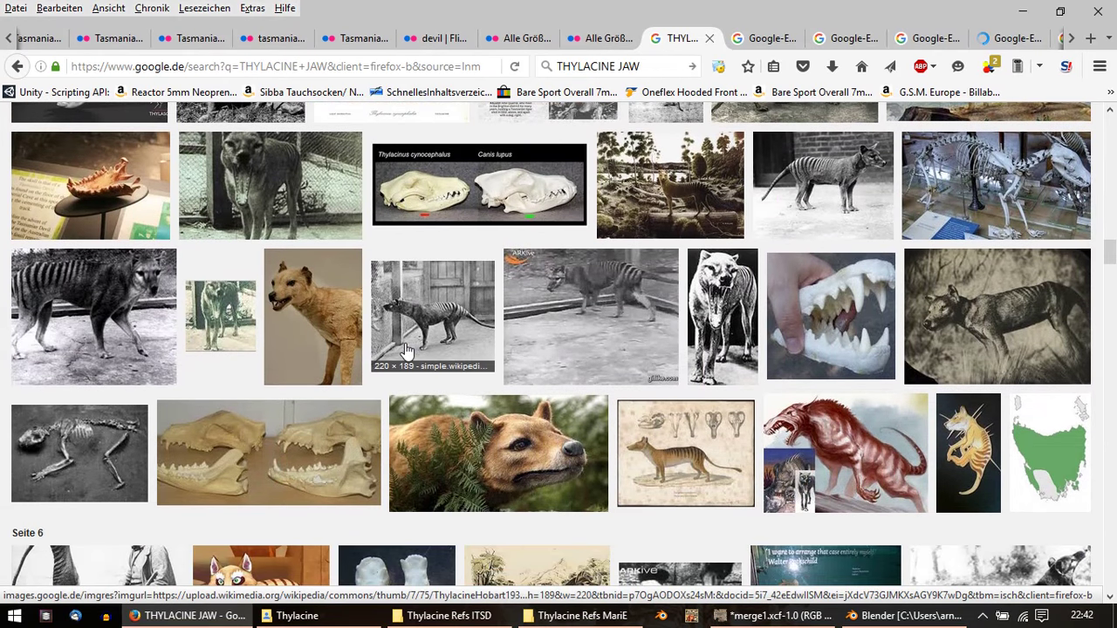
scroll(406, 349, "down", 1)
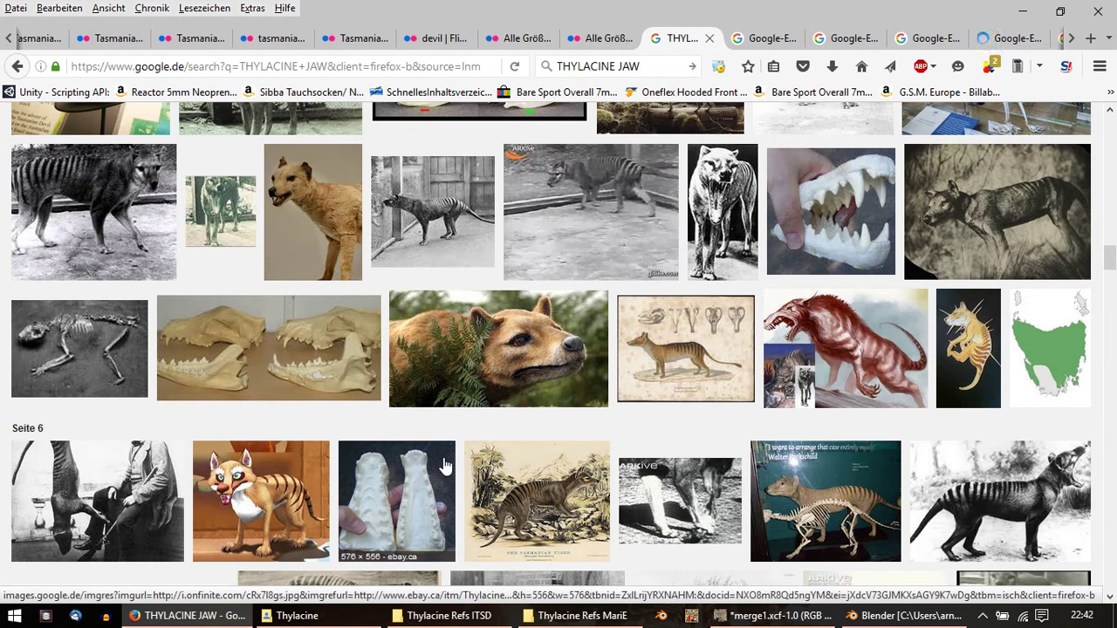
right_click(349, 353)
left_click(485, 14)
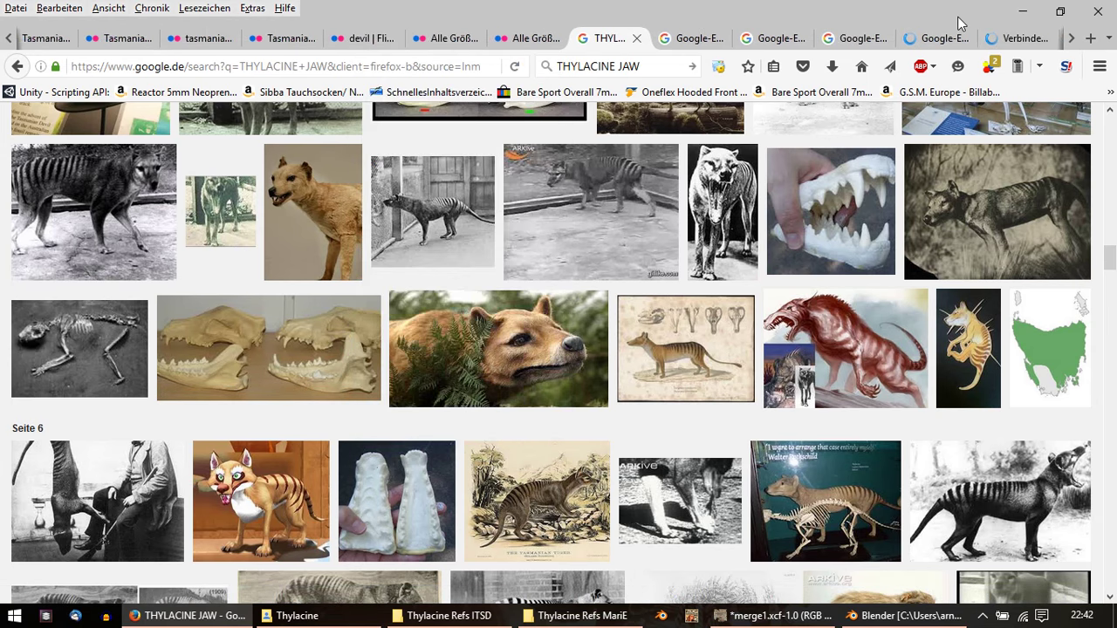
Step: Return to the two jaw-skulls image tab and load its source site, evolutionfairytale.com
left_click(1004, 45)
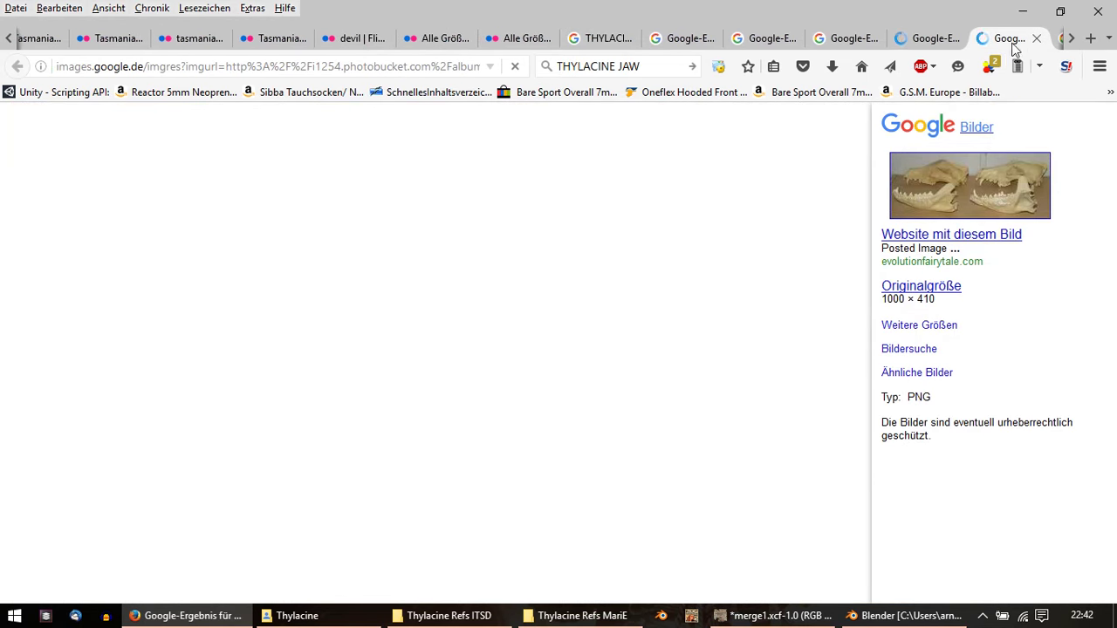
left_click(1074, 40)
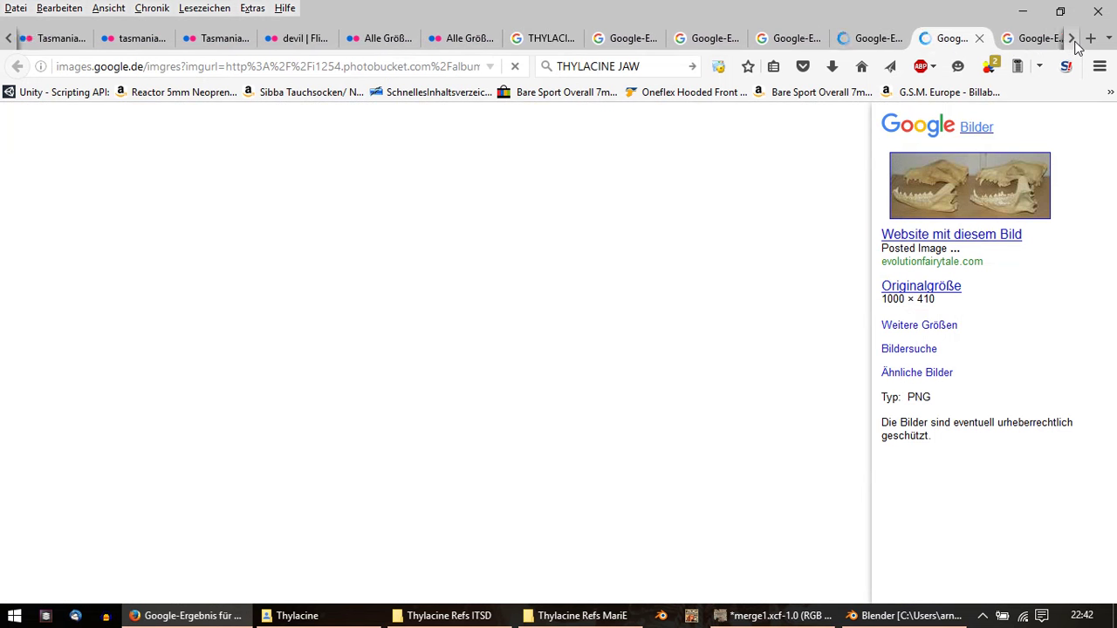
left_click(1004, 39)
left_click(928, 43)
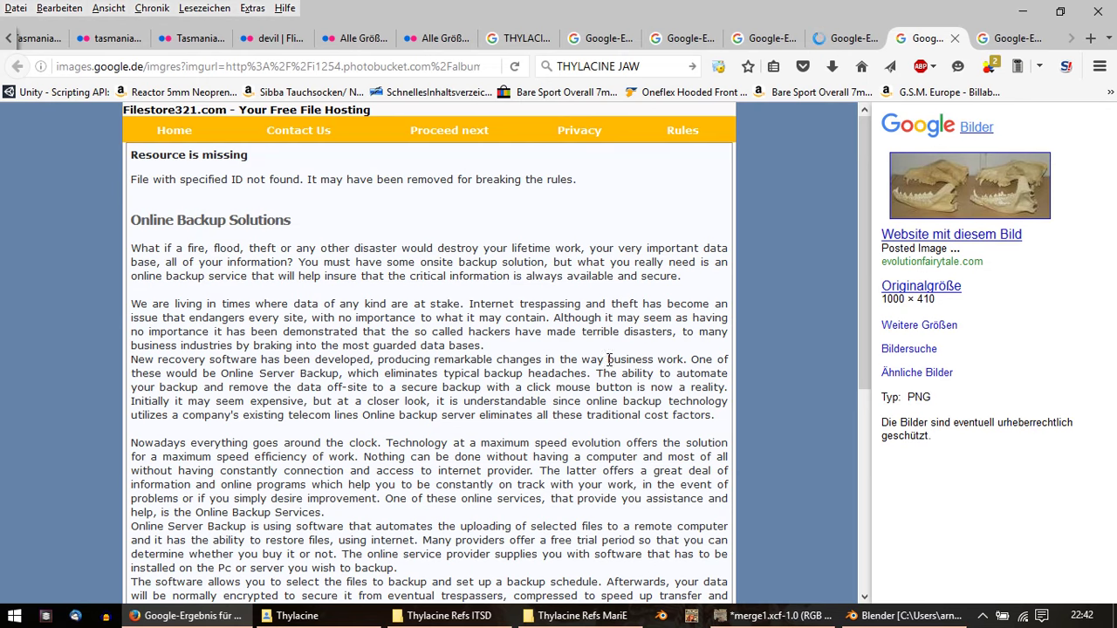
scroll(524, 275, "down", 5)
left_click(950, 235)
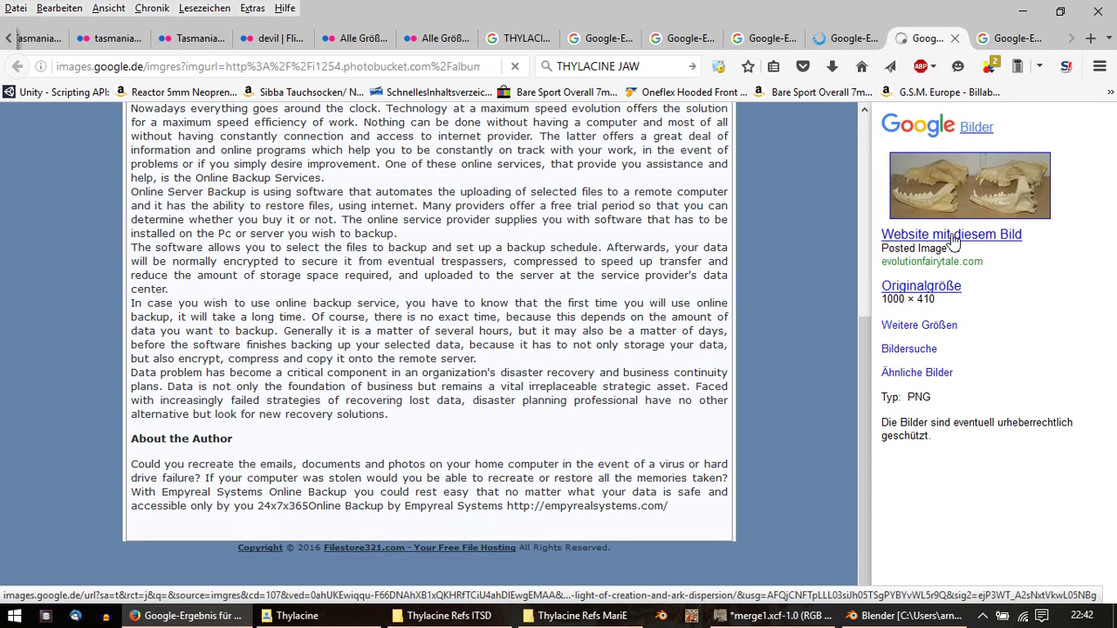
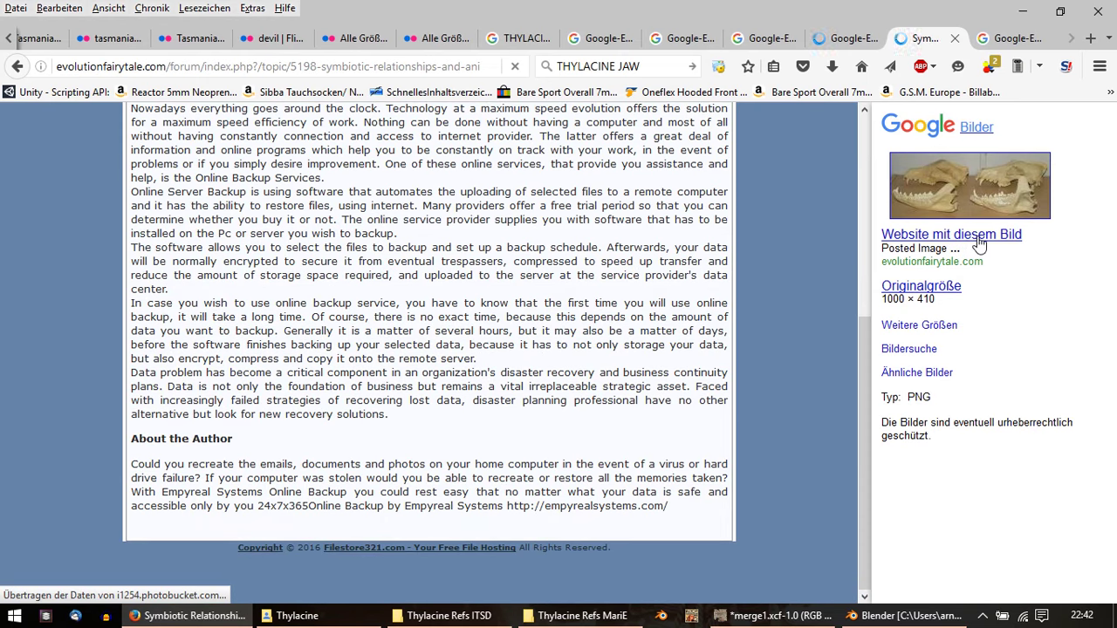
Step: Open the thylacine–wolf skull comparison photo at its original size (Originalgröße)
left_click(978, 236)
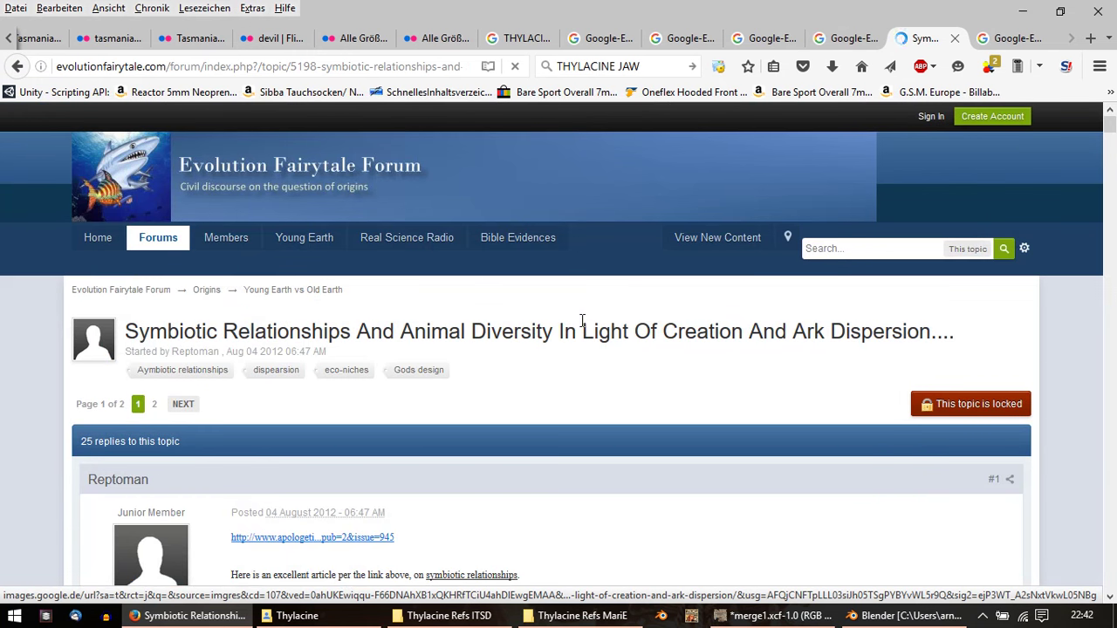
scroll(583, 323, "down", 3)
scroll(582, 327, "down", 2)
scroll(584, 331, "down", 1)
scroll(584, 340, "down", 2)
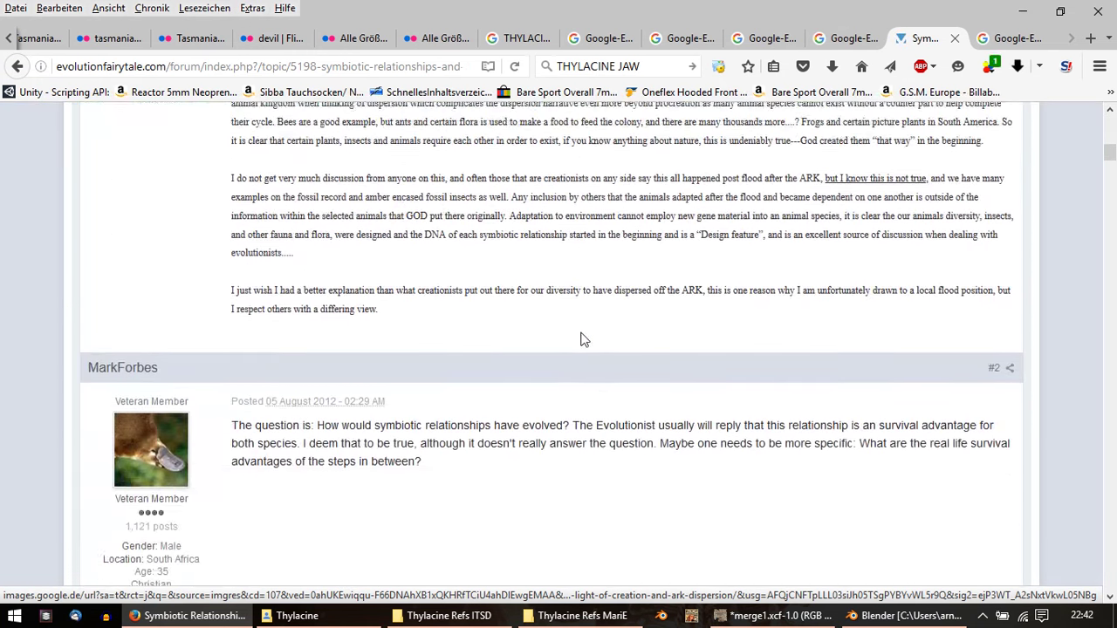
scroll(584, 336, "up", 3)
scroll(583, 333, "up", 2)
scroll(582, 333, "up", 2)
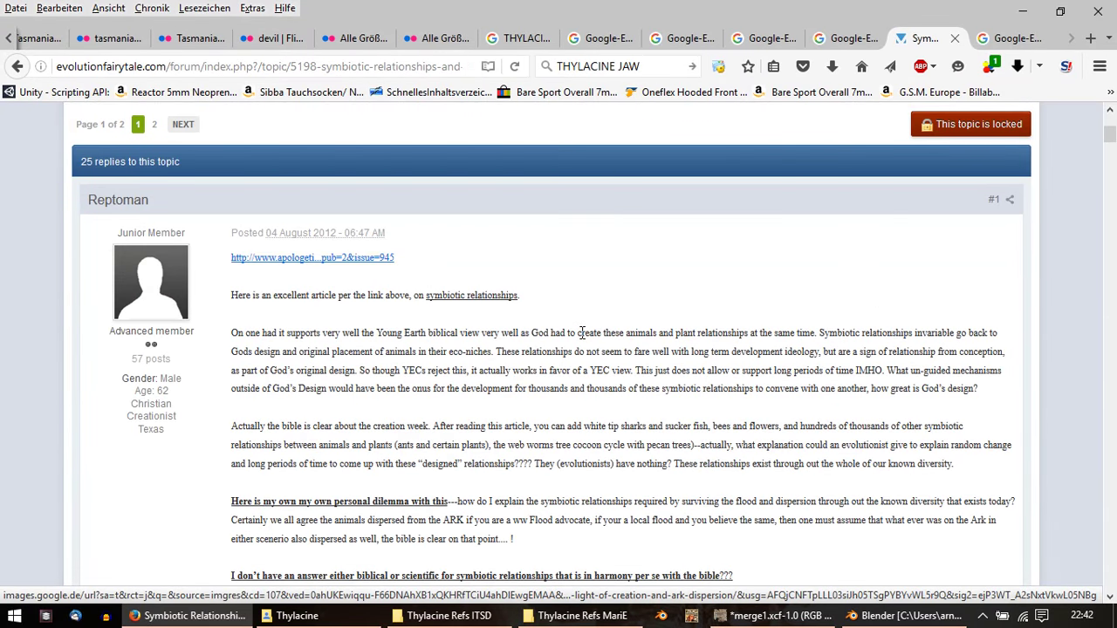
left_click(15, 66)
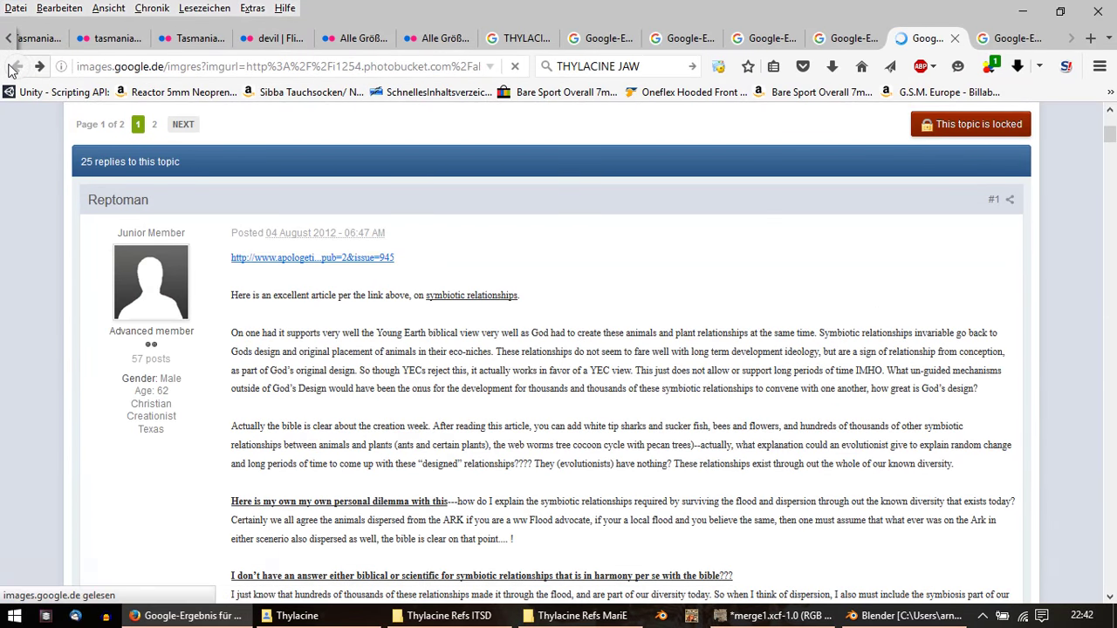
left_click(926, 298)
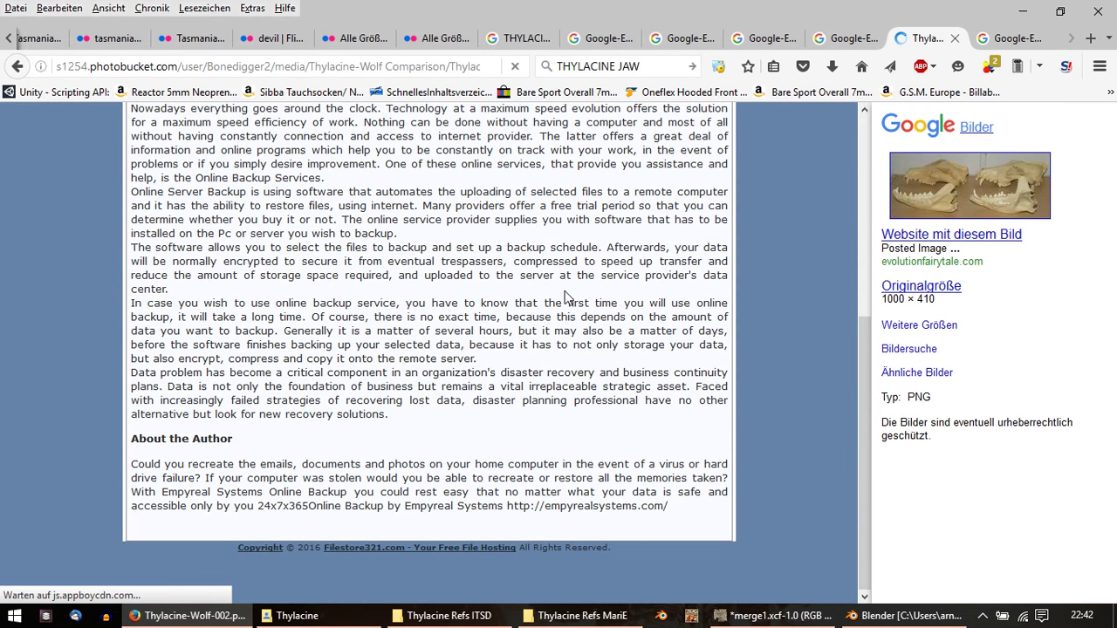
Step: Copy the full-size skull comparison photo with Grafik kopieren and bring Blender forward
scroll(543, 360, "down", 3)
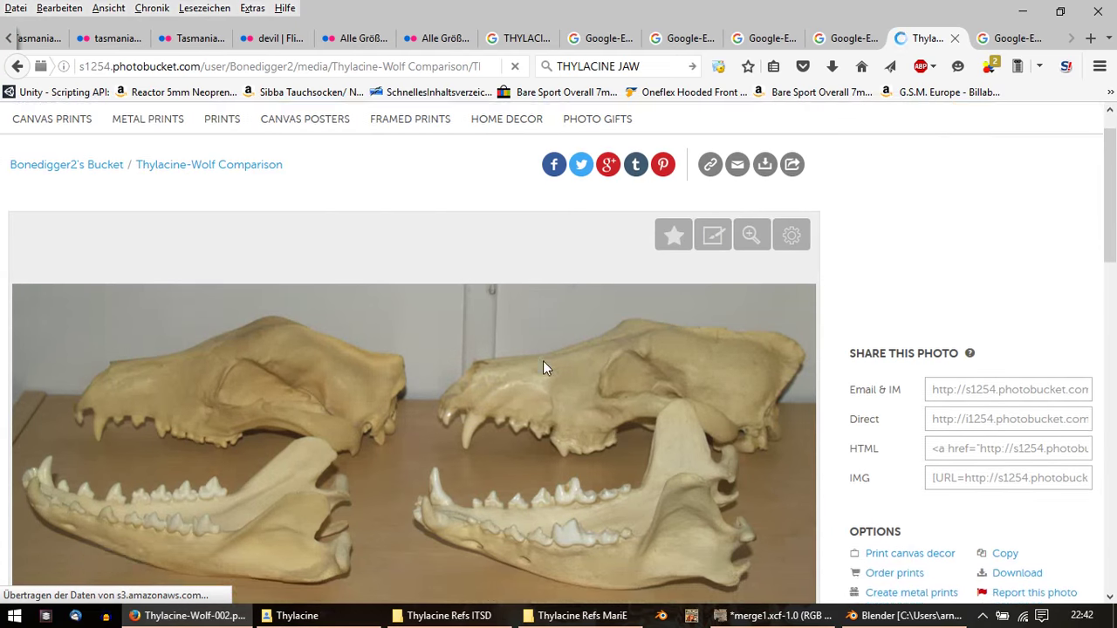
scroll(708, 318, "down", 1)
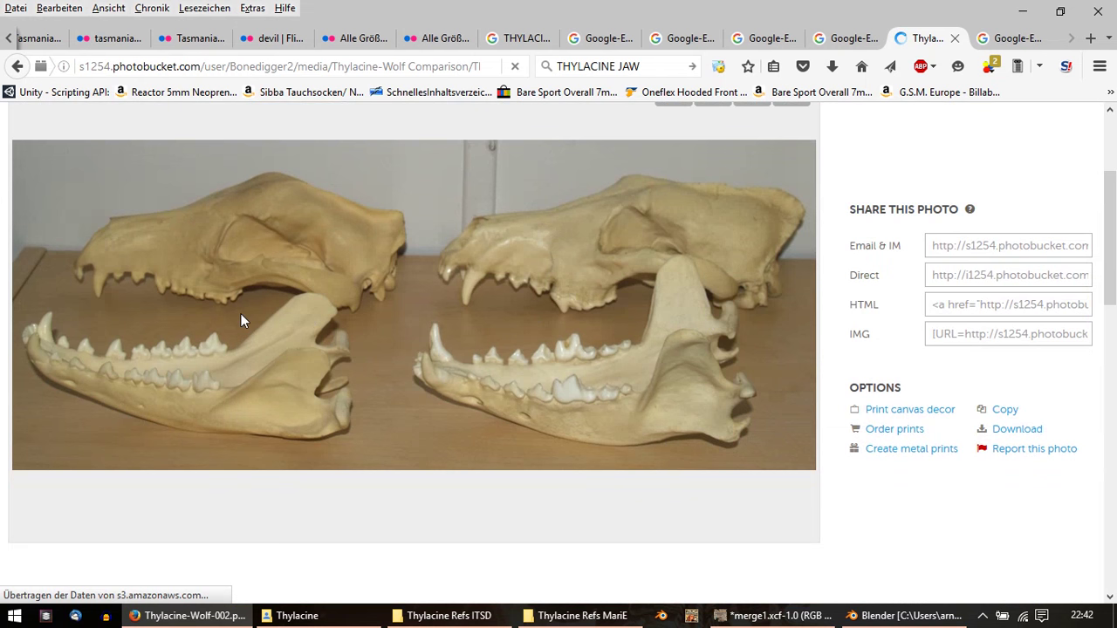
right_click(290, 316)
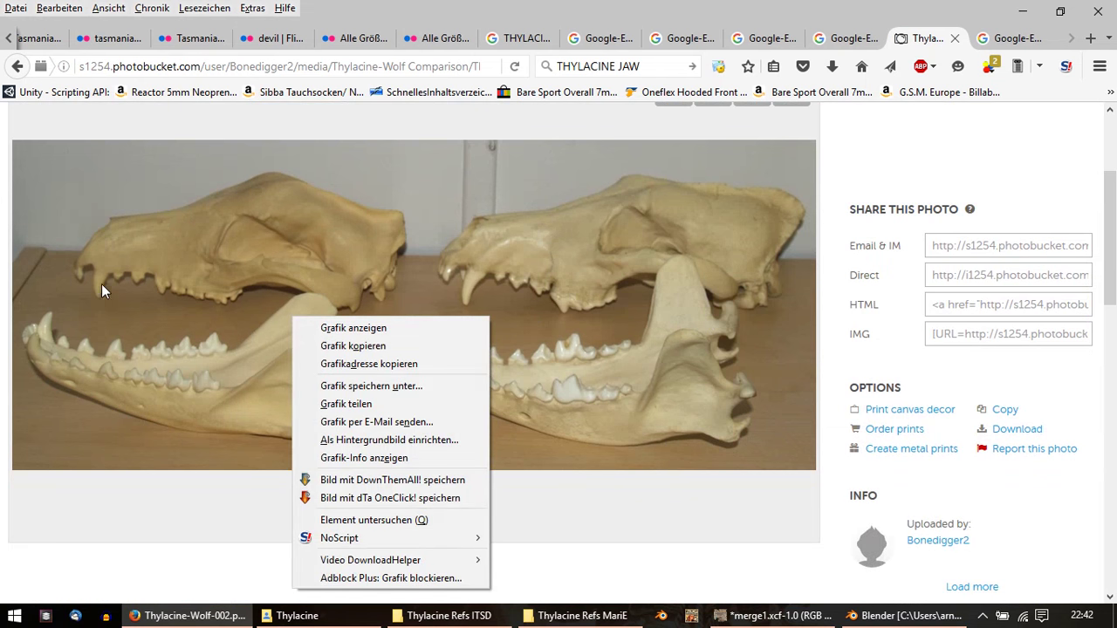
left_click(338, 347)
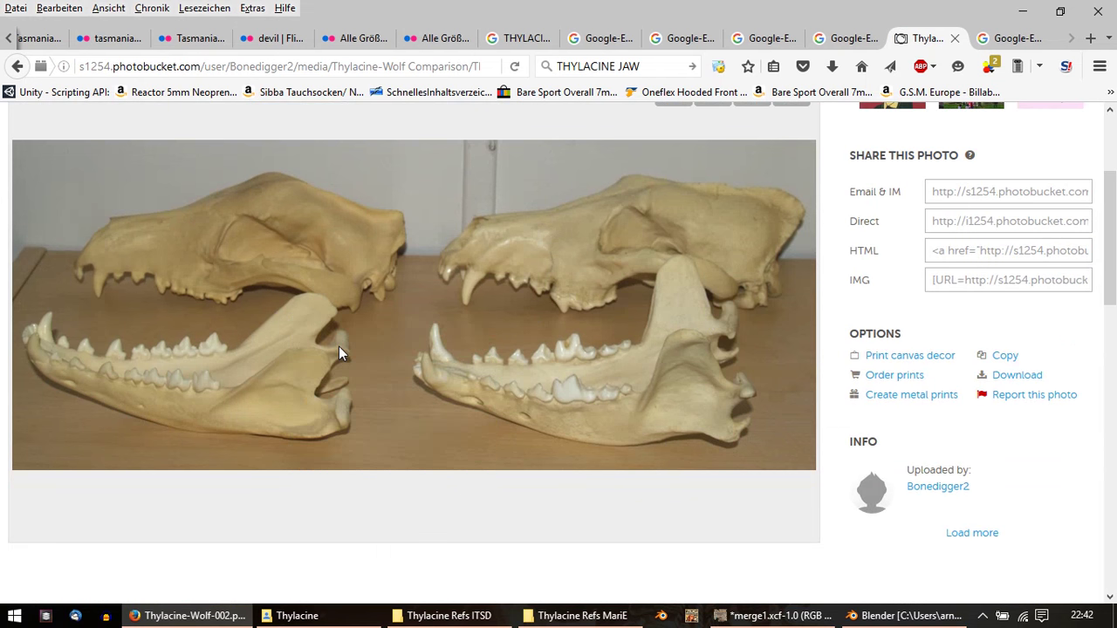
left_click(869, 616)
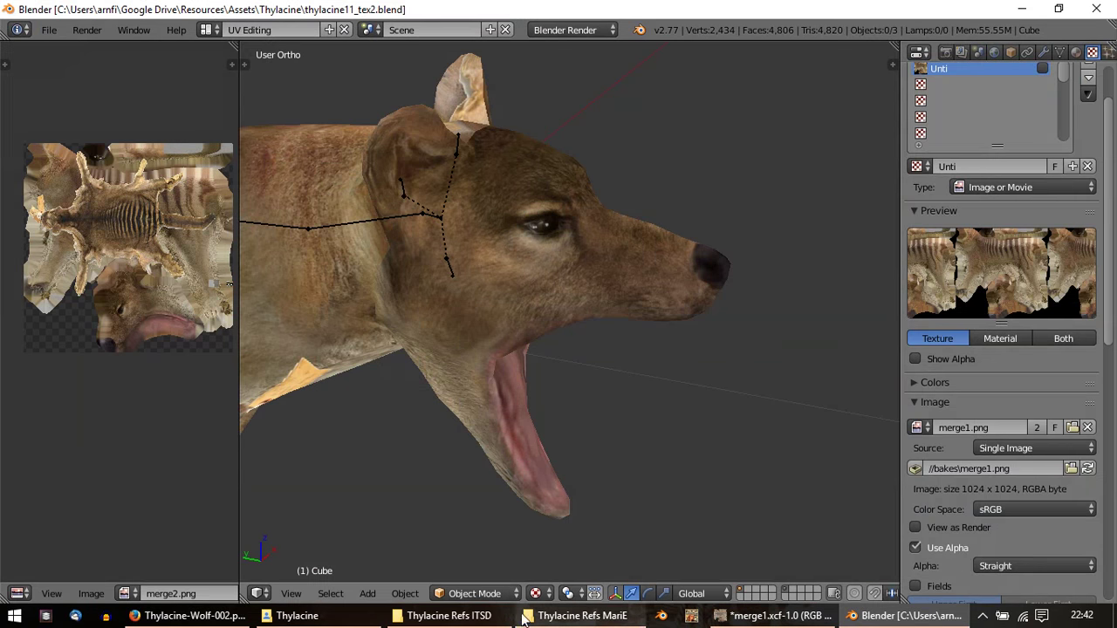
Step: In GIMP, close the two extra front.png views, leaving the AMNH 35866 image
left_click(775, 616)
left_click(478, 63)
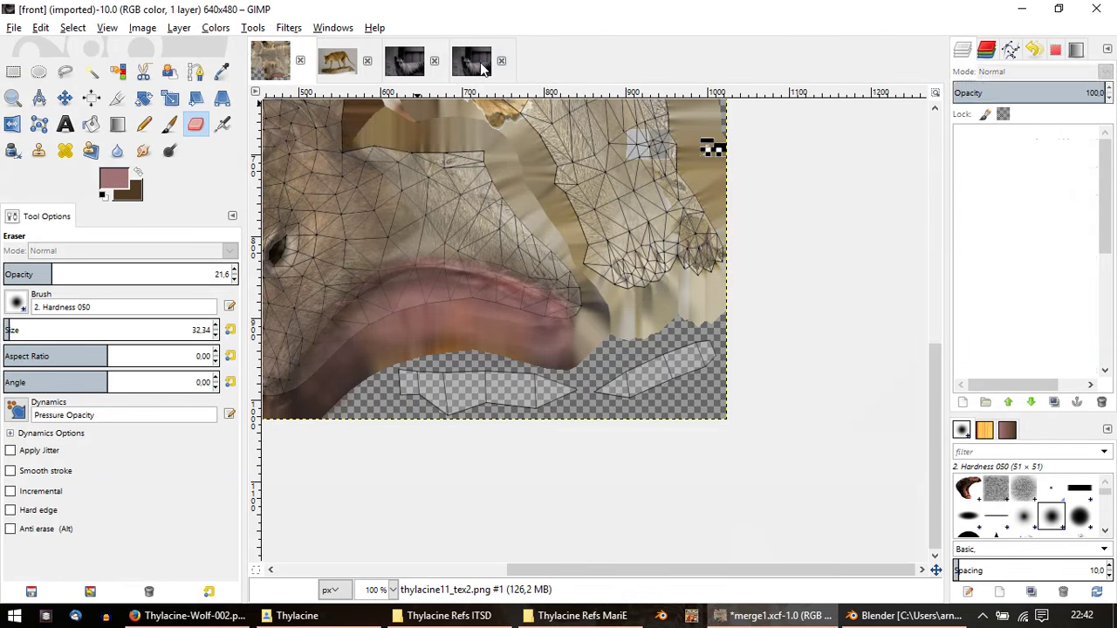
left_click(501, 60)
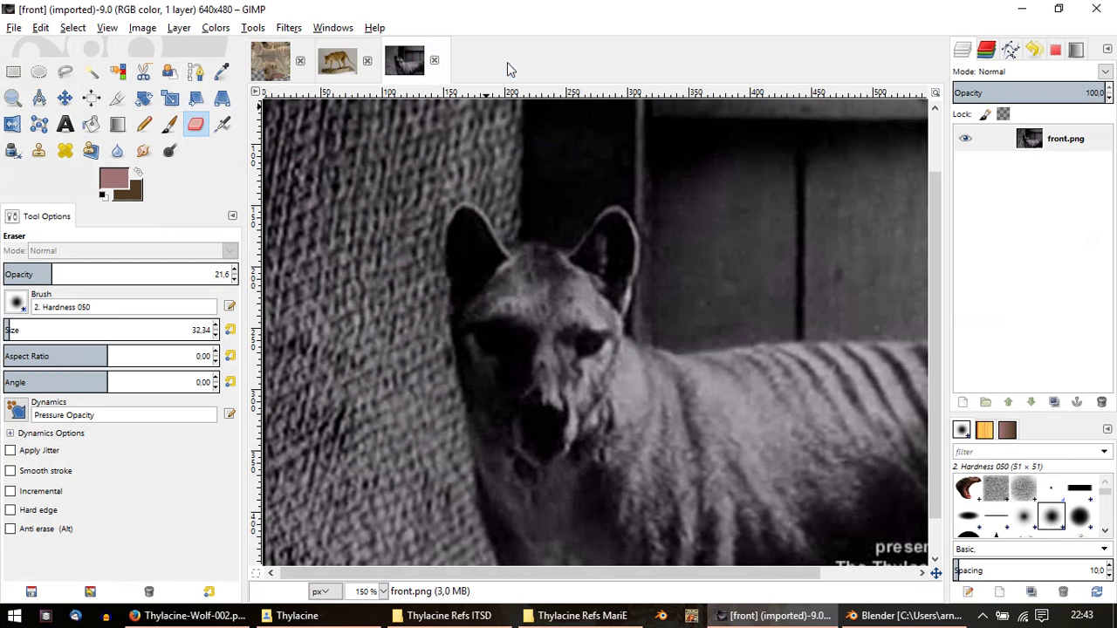
left_click(435, 61)
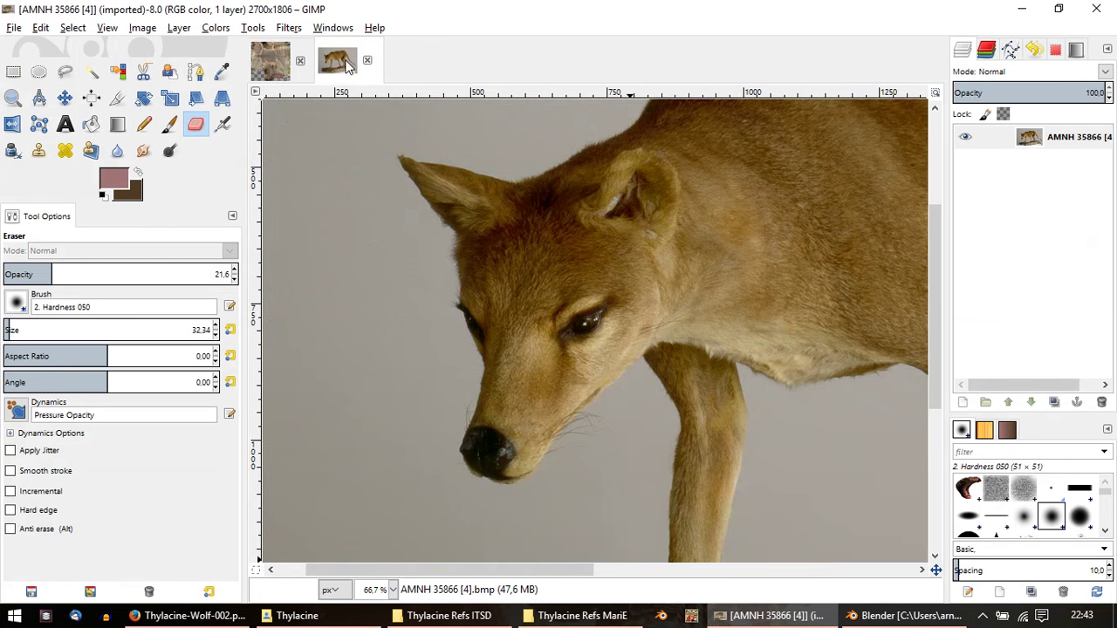
left_click(14, 27)
left_click(527, 60)
Step: Paste the skull comparison photo onto the AMNH 35866 image and pick Fuzzy Select
key("ctrl+v")
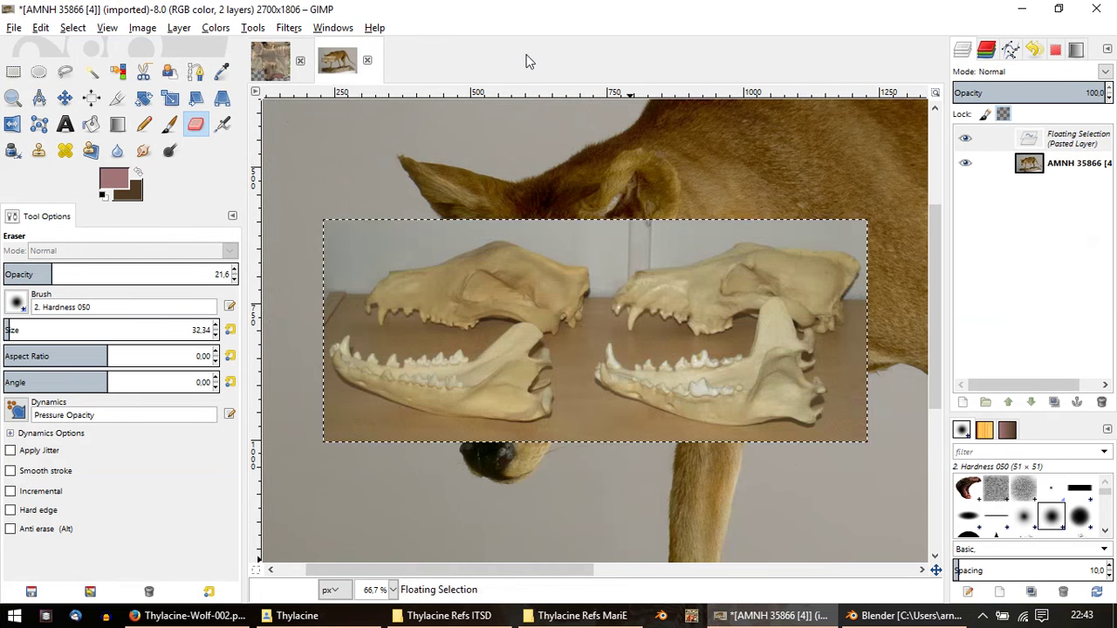
scroll(550, 356, "up", 1, "ctrl")
scroll(511, 366, "up", 1, "ctrl")
scroll(631, 319, "up", 1, "ctrl")
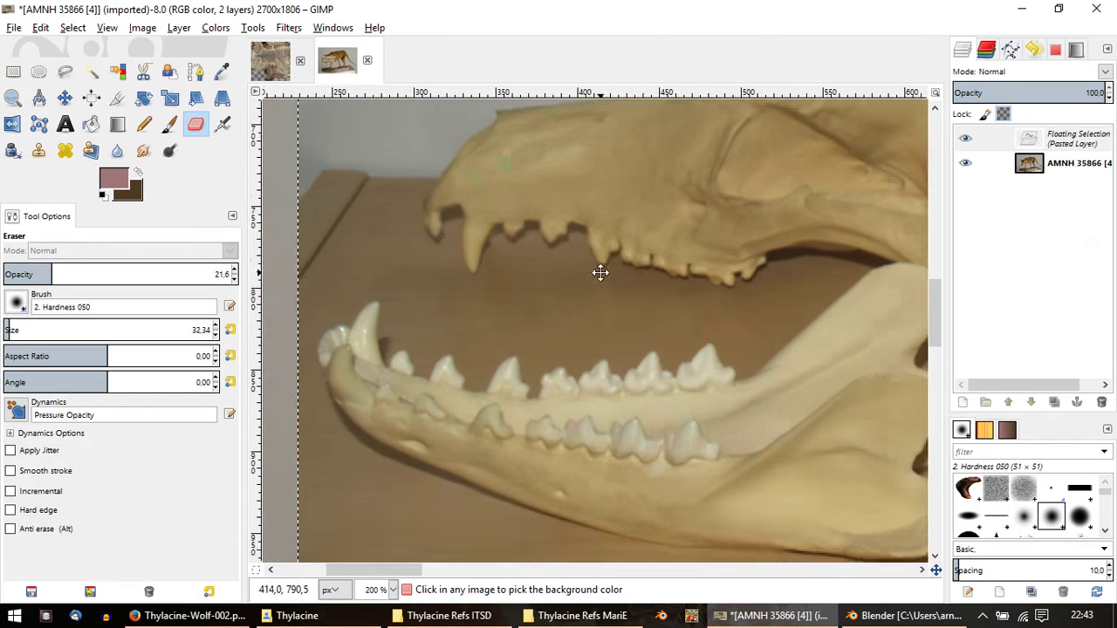
scroll(598, 269, "up", 1, "ctrl")
left_click(92, 72)
scroll(401, 302, "up", 2, "ctrl")
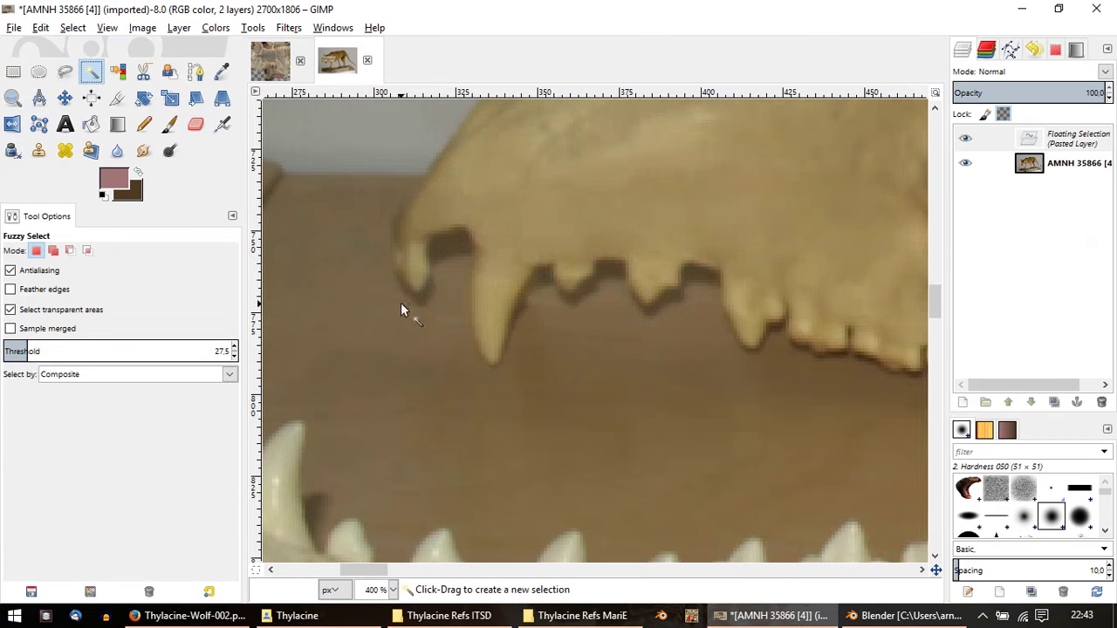
scroll(582, 219, "down", 1, "ctrl")
scroll(419, 288, "down", 1, "ctrl")
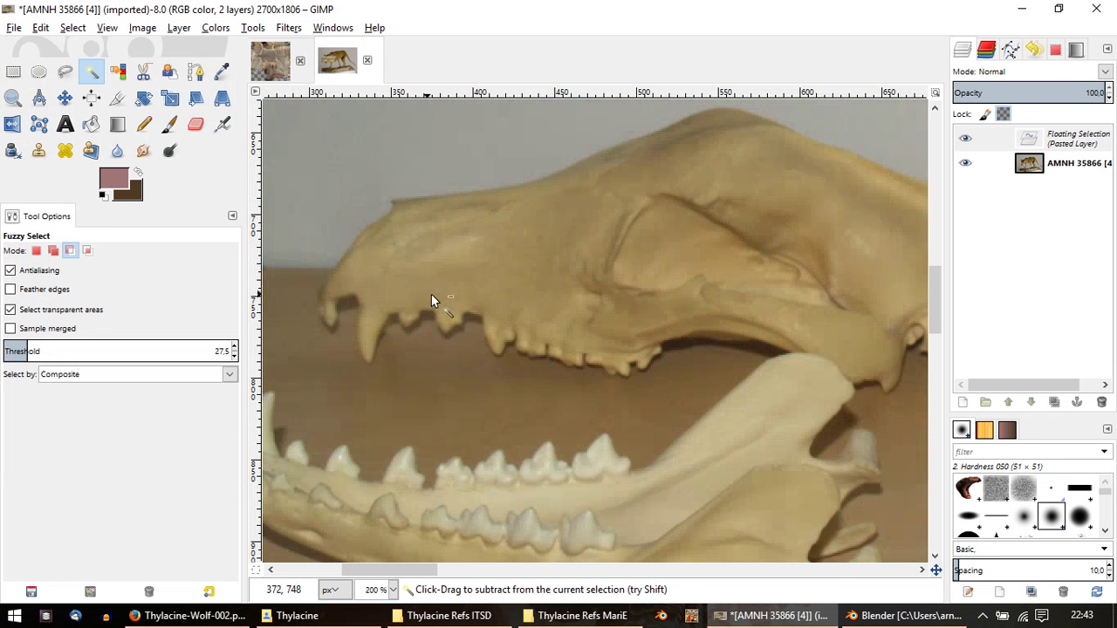
scroll(440, 310, "up", 1, "ctrl")
middle_click_drag(441, 323, 511, 323)
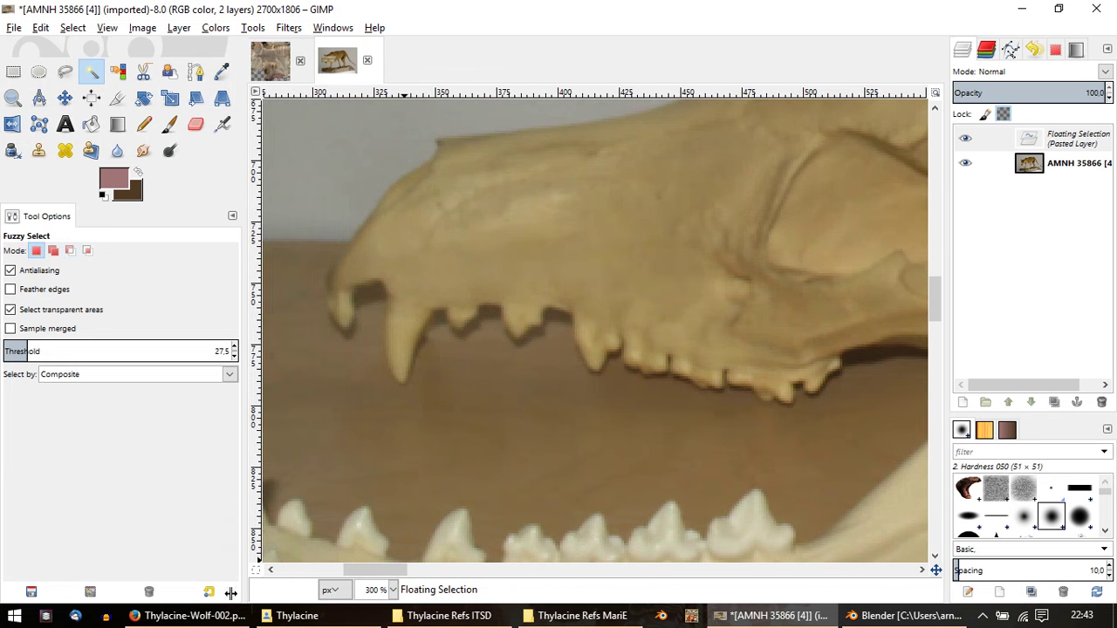
left_click(203, 616)
Step: Open the hand-held thylacine skull photo on the zebra-striped background at full size
left_click(1001, 40)
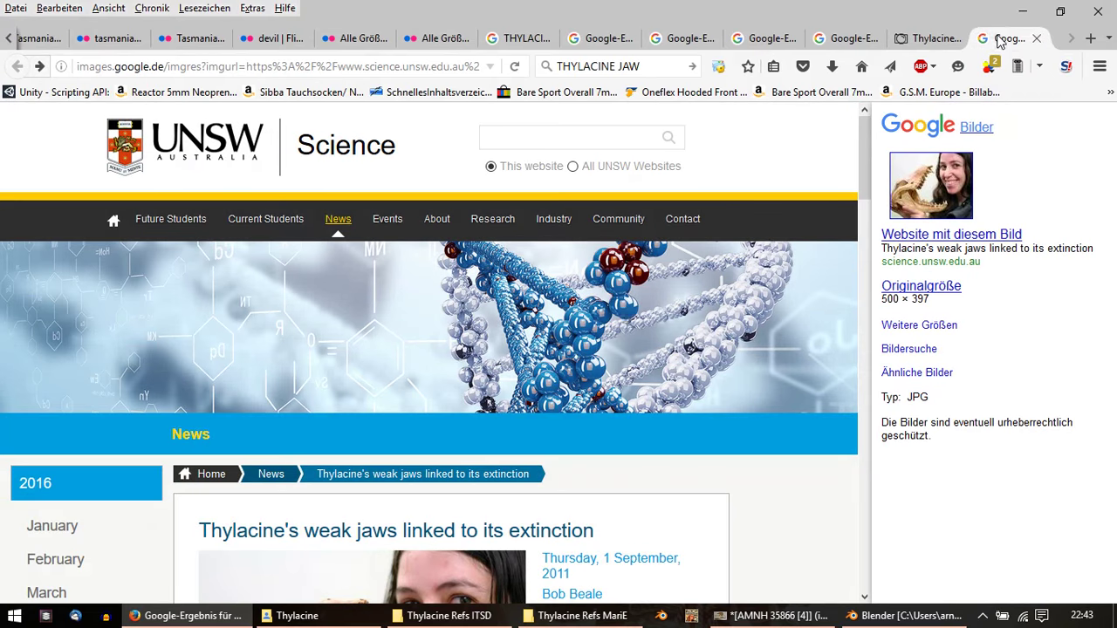
scroll(559, 365, "down", 5)
scroll(554, 376, "down", 3)
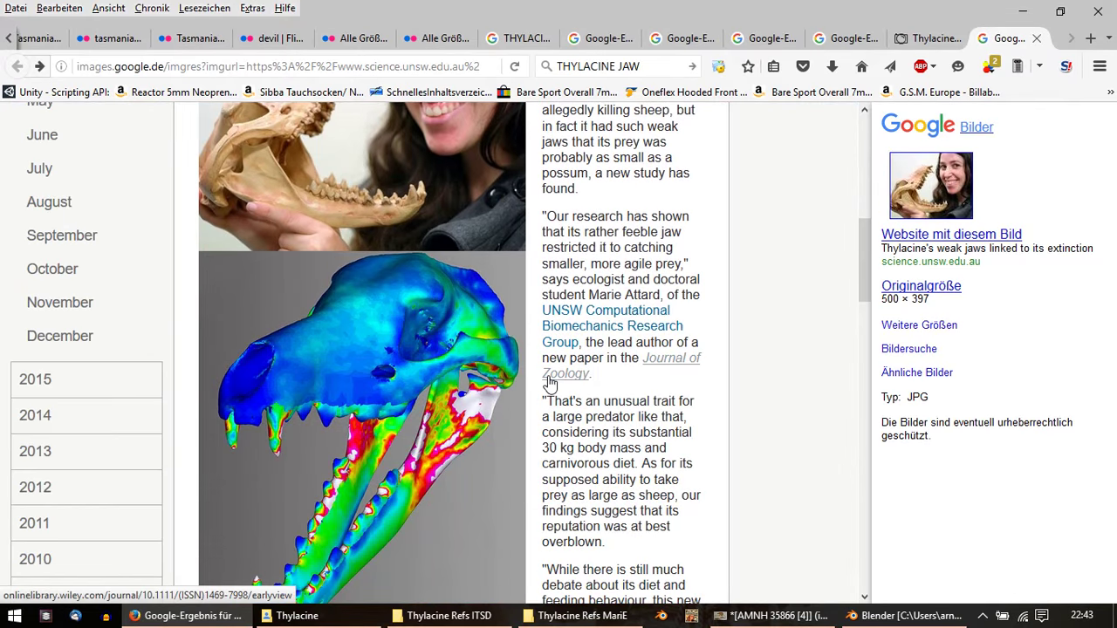
scroll(550, 384, "up", 1)
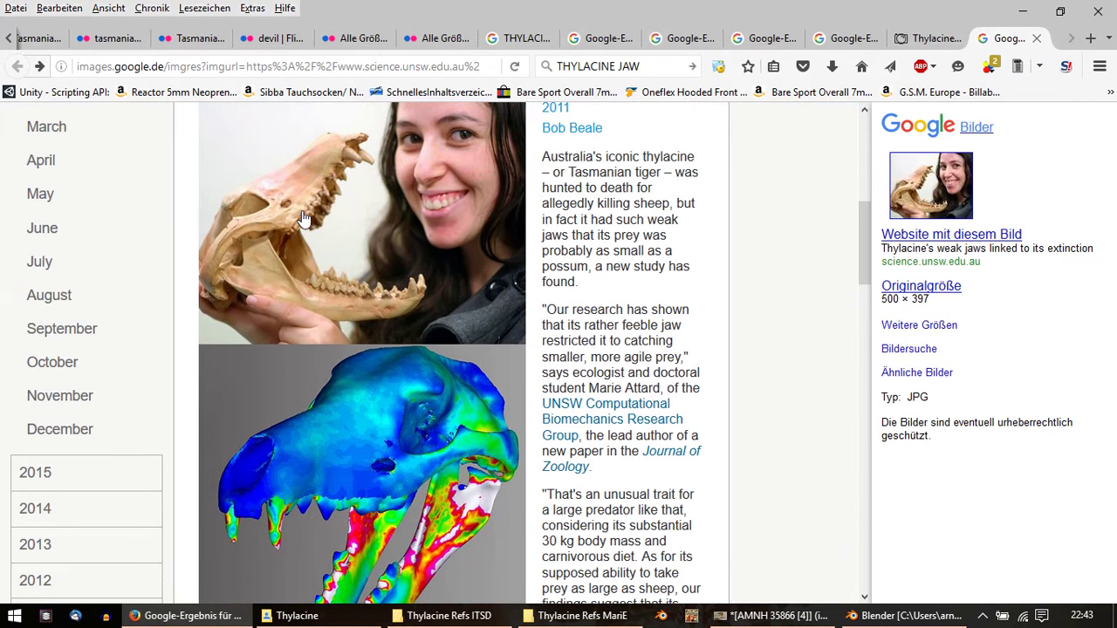
left_click(929, 38)
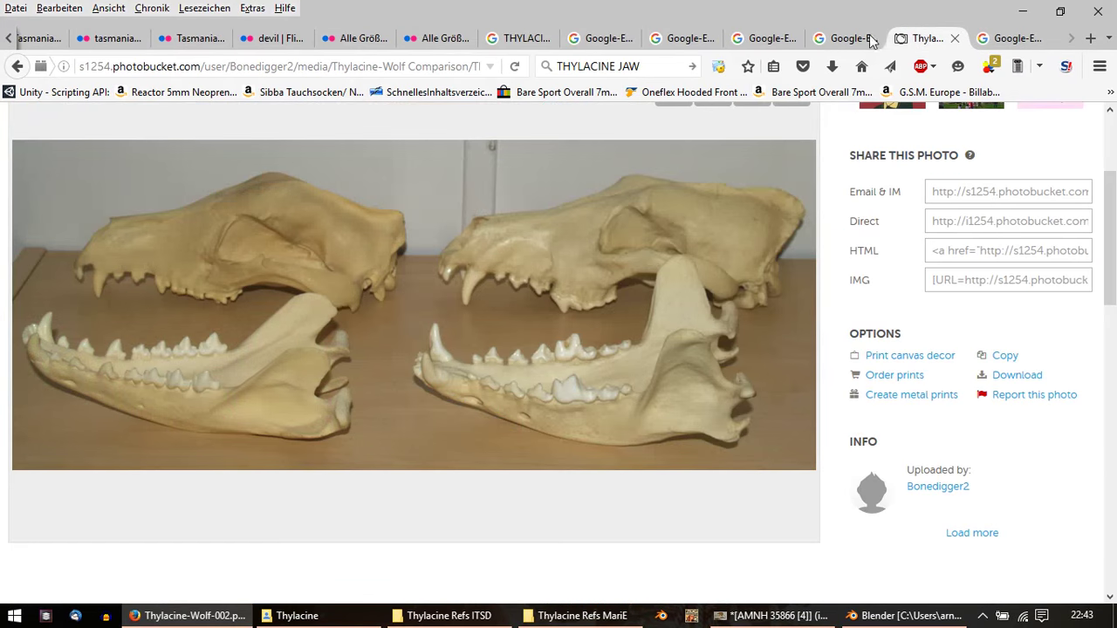
left_click(845, 38)
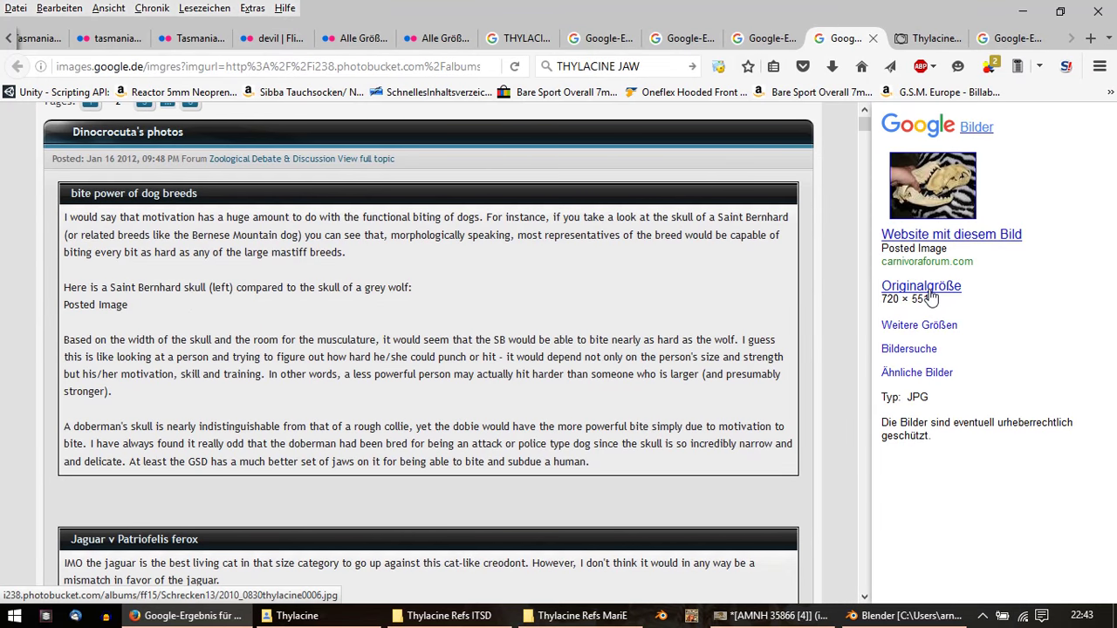
left_click(935, 291)
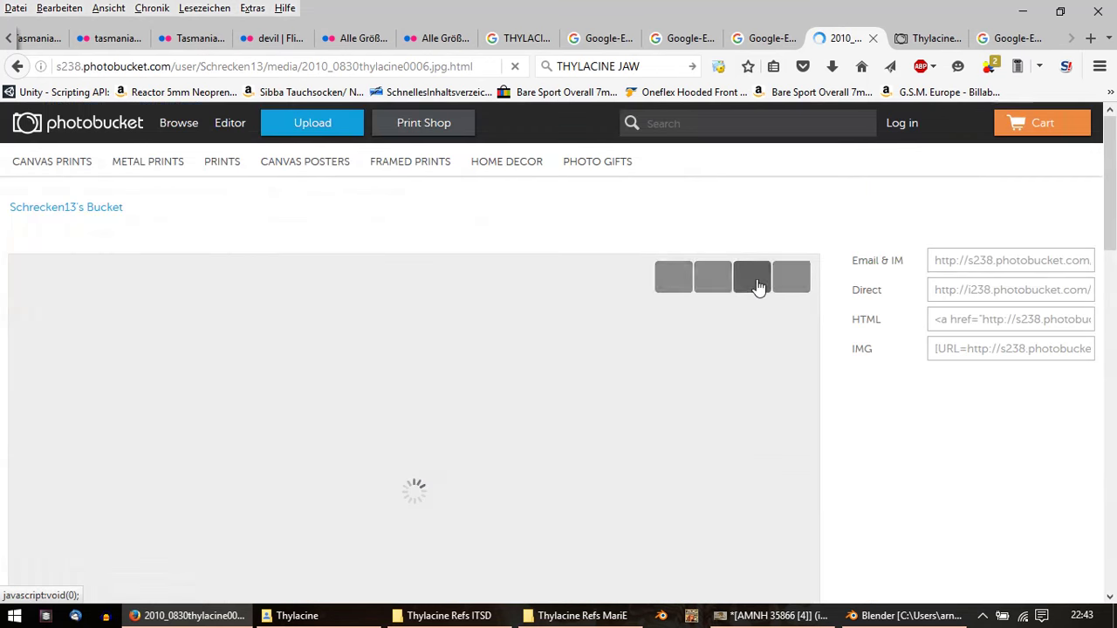
Step: Copy the zebra-background skull photo and paste it into the GIMP image
scroll(342, 379, "down", 2)
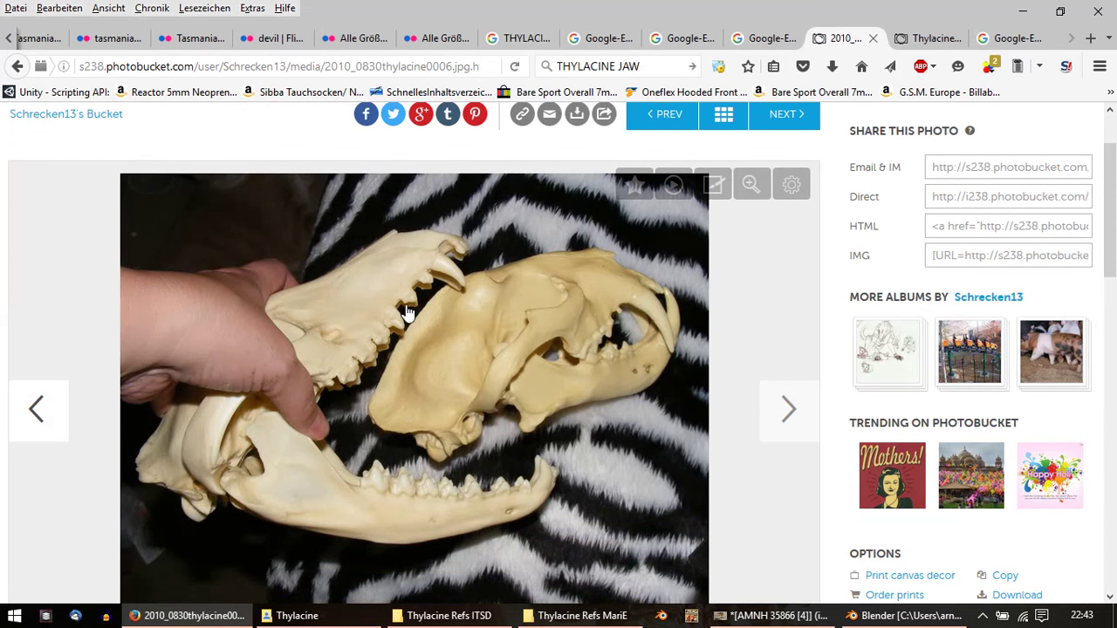
scroll(403, 325, "down", 2)
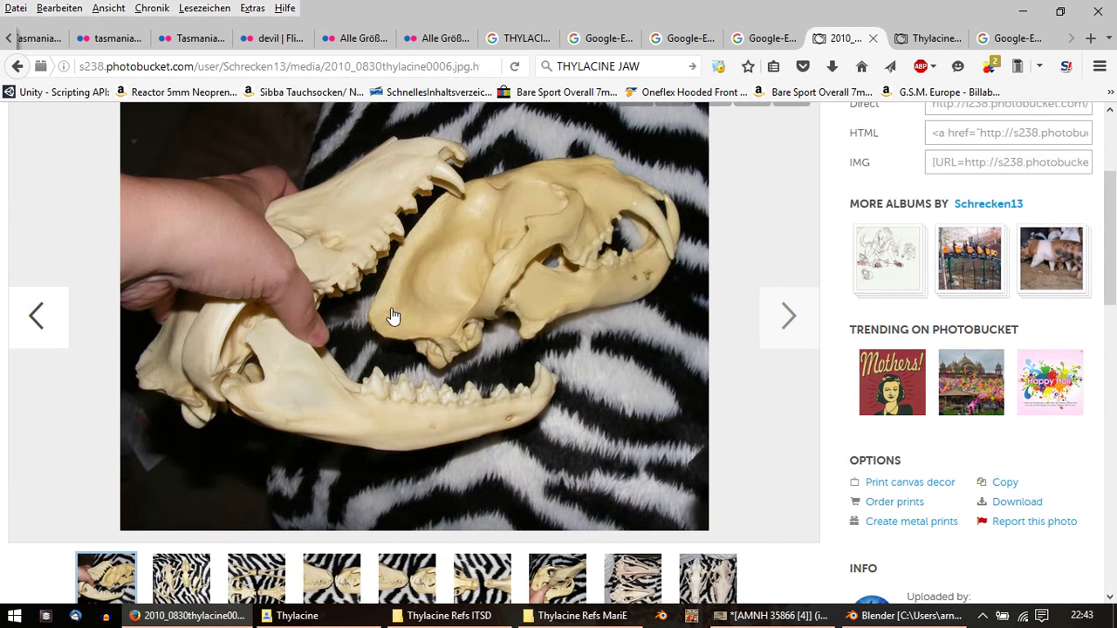
right_click(373, 262)
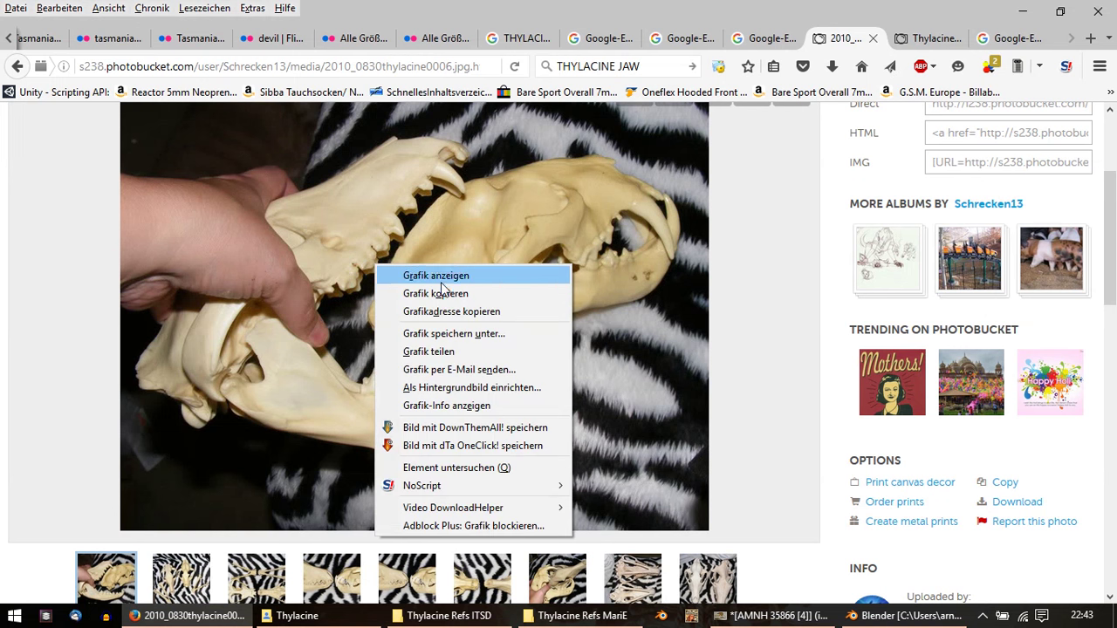
left_click(410, 292)
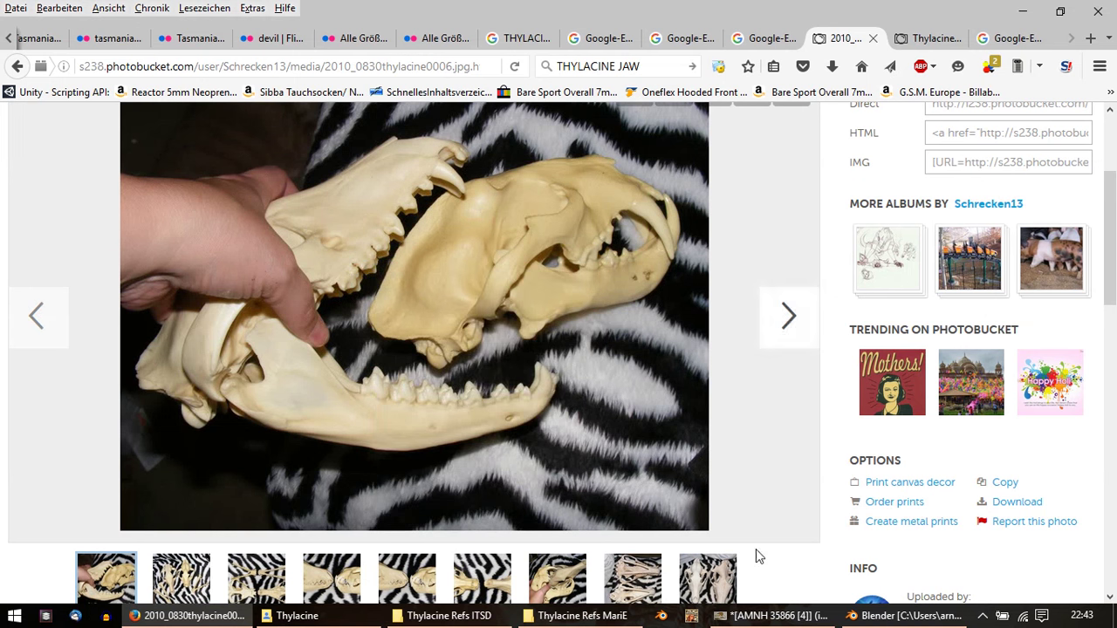
left_click(768, 616)
scroll(649, 454, "down", 1, "ctrl")
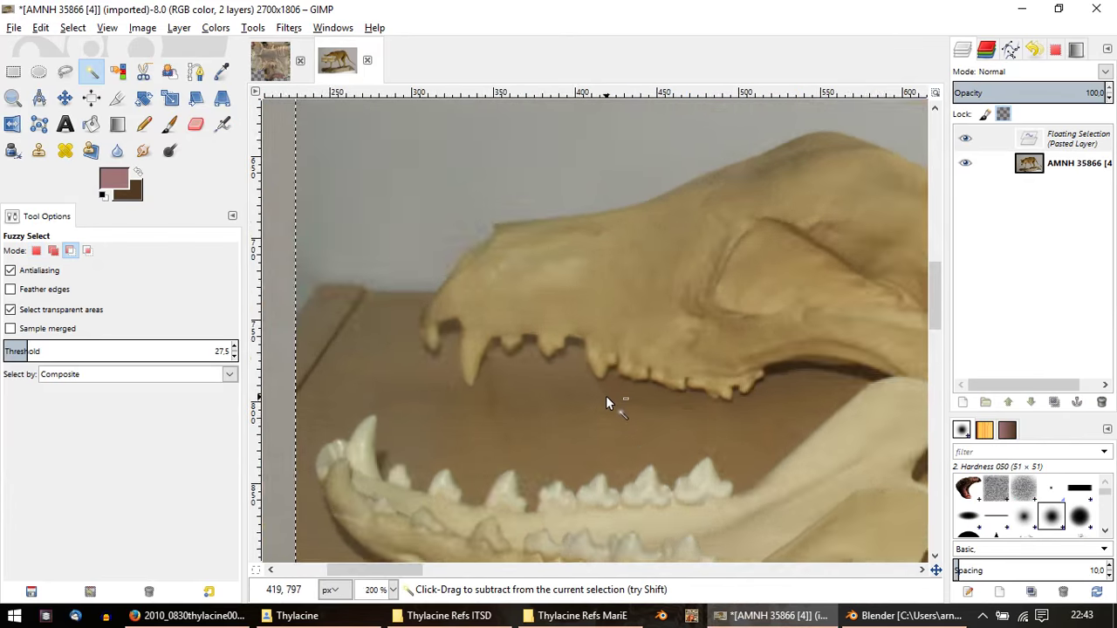
scroll(605, 396, "down", 3, "ctrl")
key("ctrl+v")
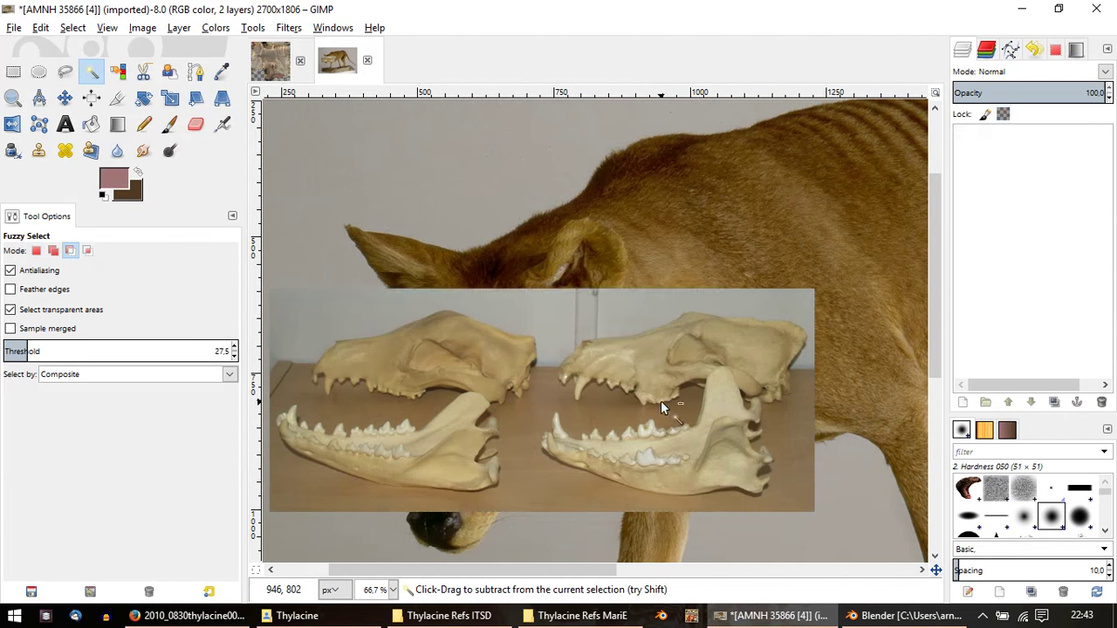
scroll(513, 404, "up", 1, "ctrl")
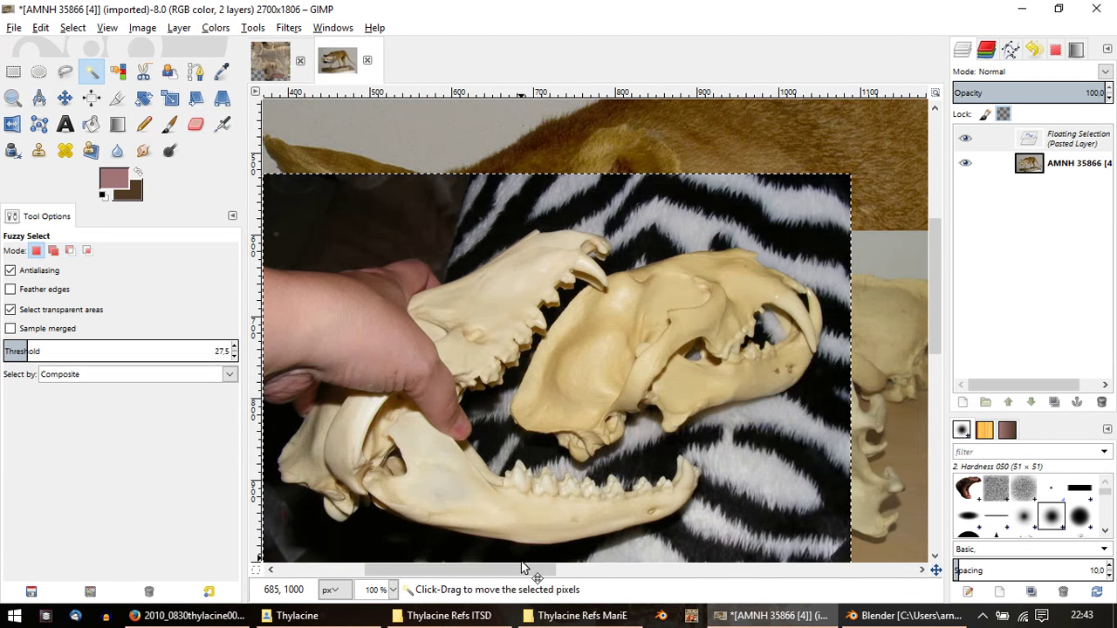
left_click(188, 616)
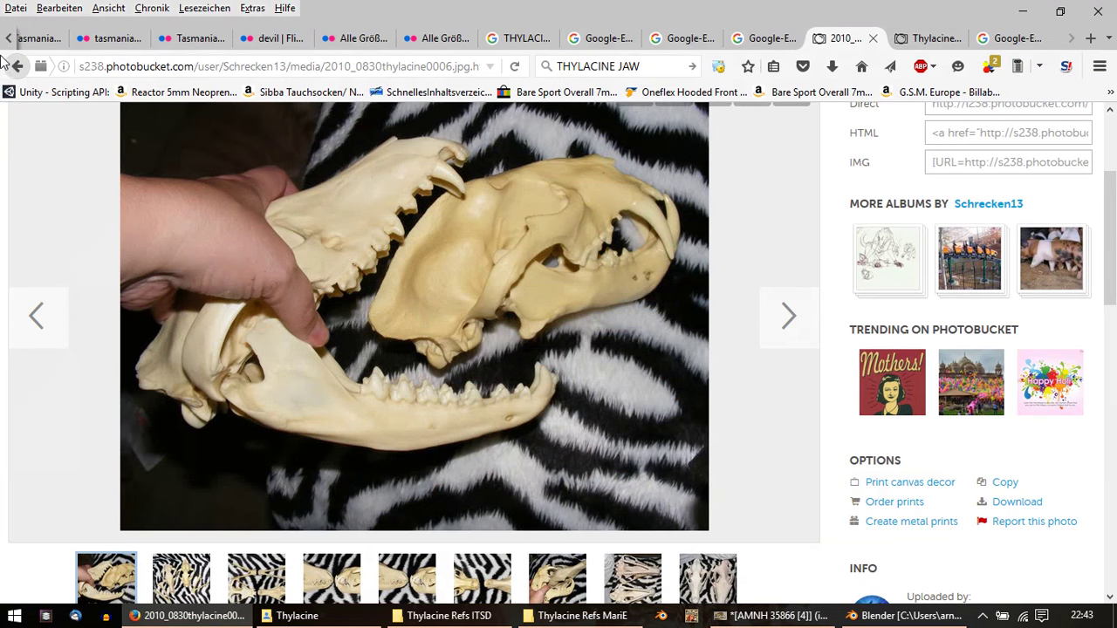
Step: Go back to the forum page with the skull photo and scroll through its posts
left_click(16, 67)
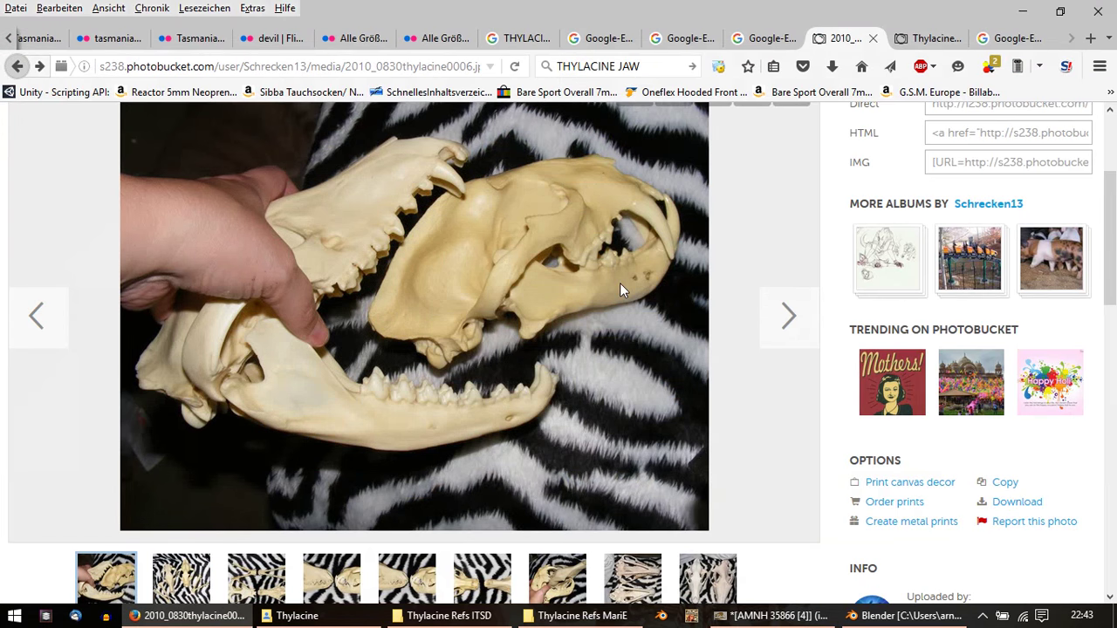
key("alt+Left")
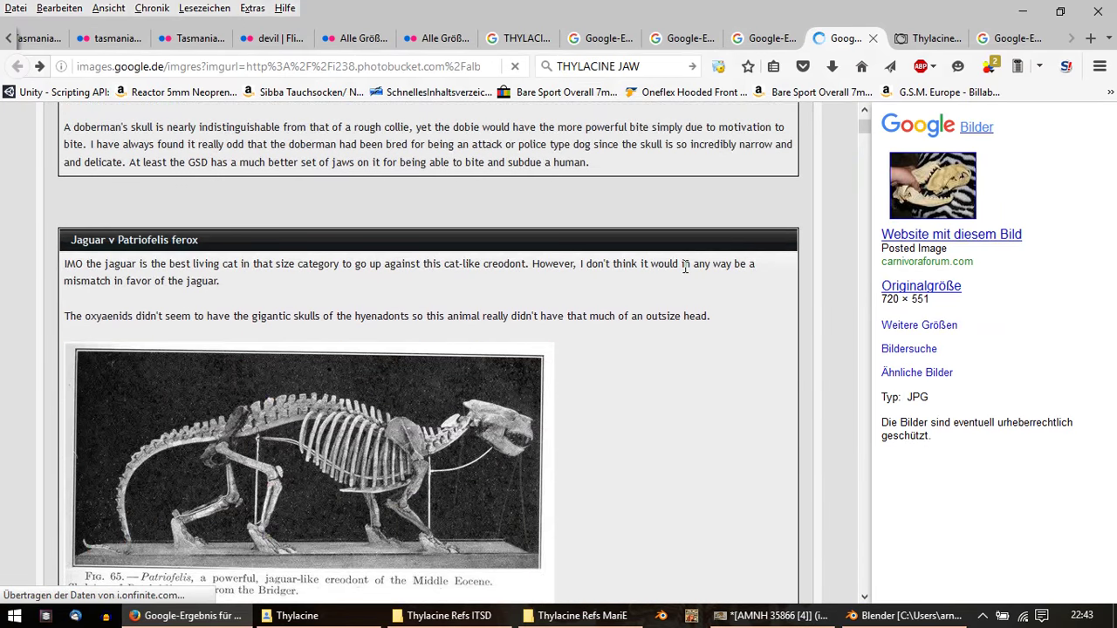
scroll(685, 271, "down", 5)
scroll(684, 273, "down", 5)
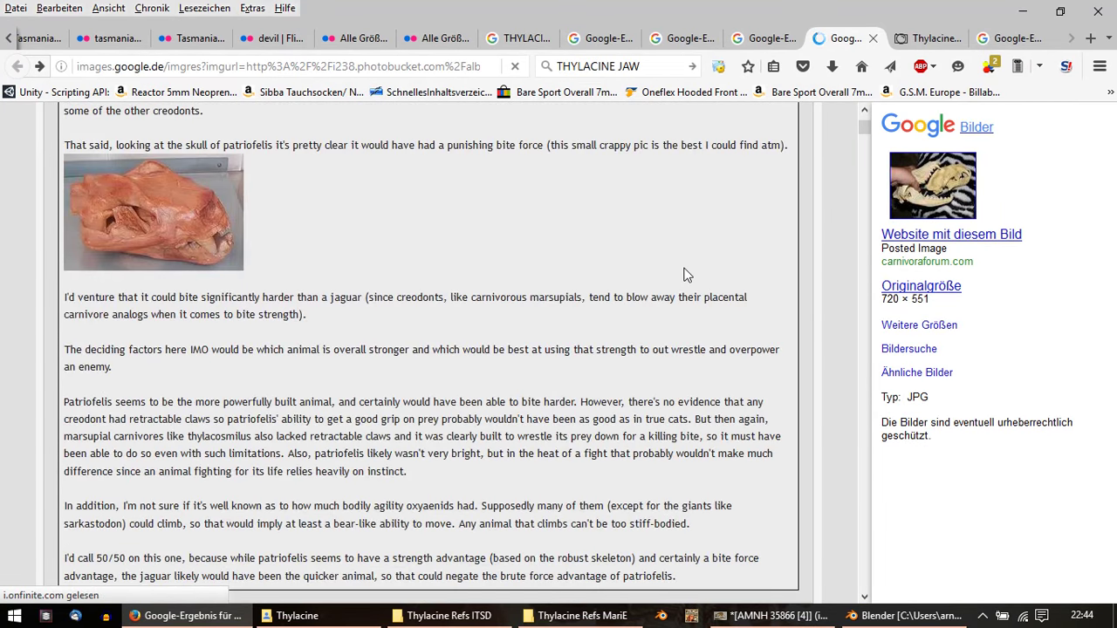
scroll(684, 275, "down", 10)
scroll(681, 276, "down", 5)
scroll(674, 277, "up", 2)
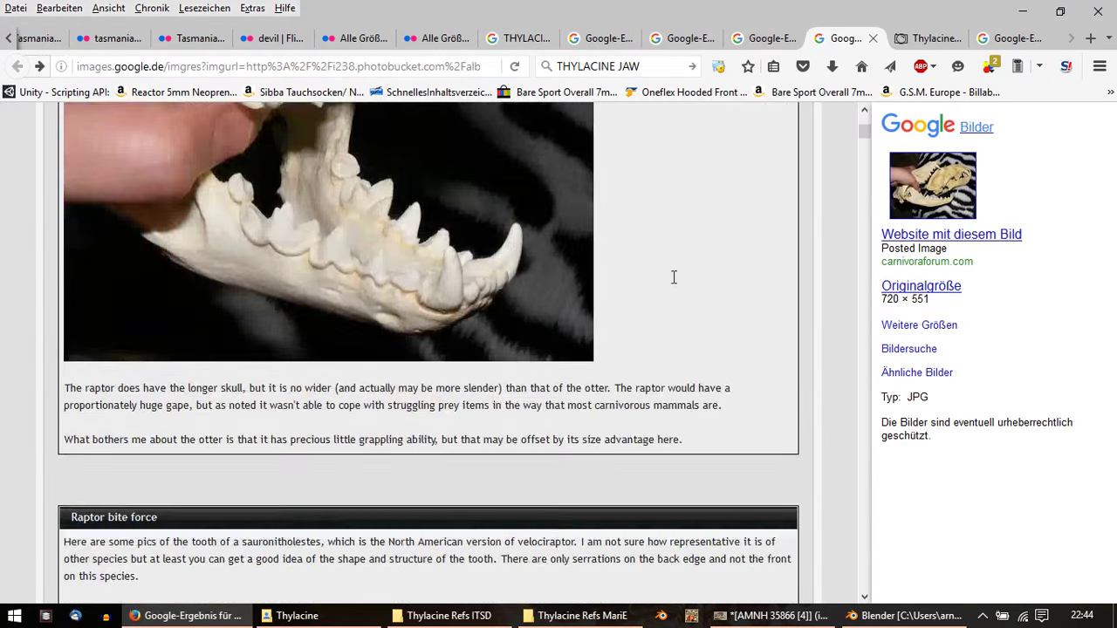
scroll(553, 288, "up", 5)
scroll(558, 289, "down", 1)
scroll(563, 294, "down", 6)
scroll(566, 299, "down", 3)
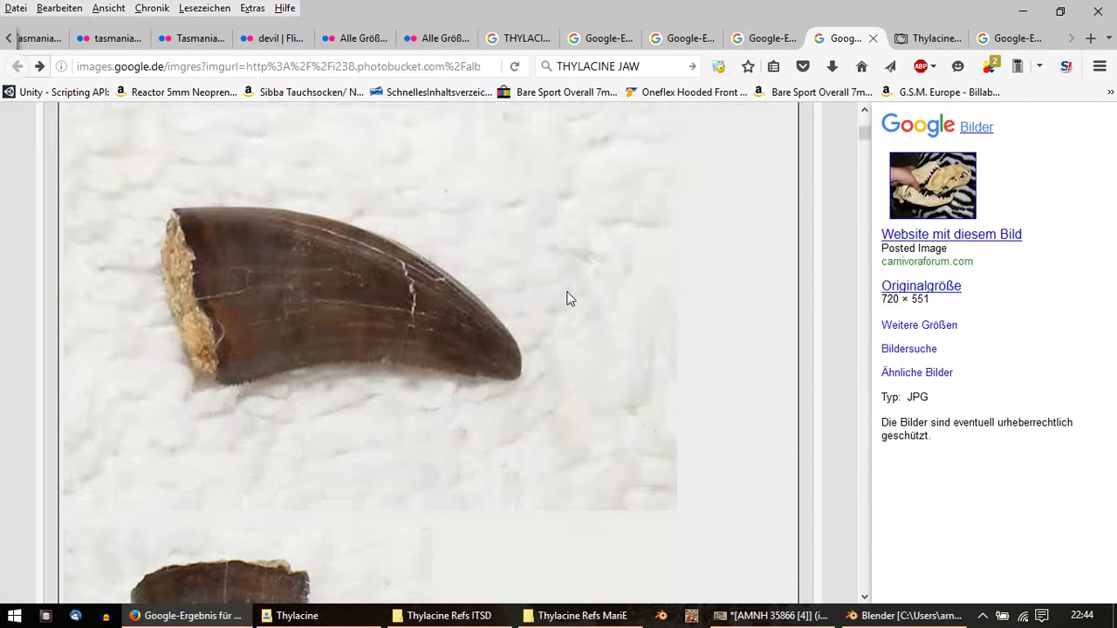
scroll(566, 299, "down", 5)
scroll(567, 299, "down", 5)
scroll(566, 298, "down", 5)
scroll(567, 299, "down", 5)
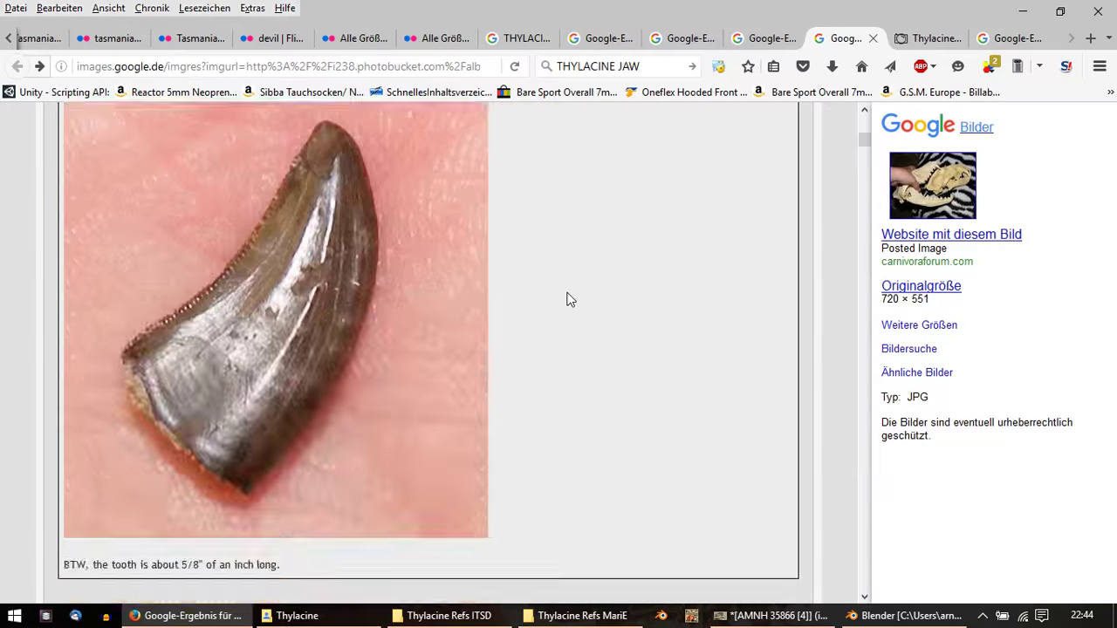
scroll(566, 299, "down", 5)
scroll(566, 299, "down", 3)
scroll(566, 299, "down", 5)
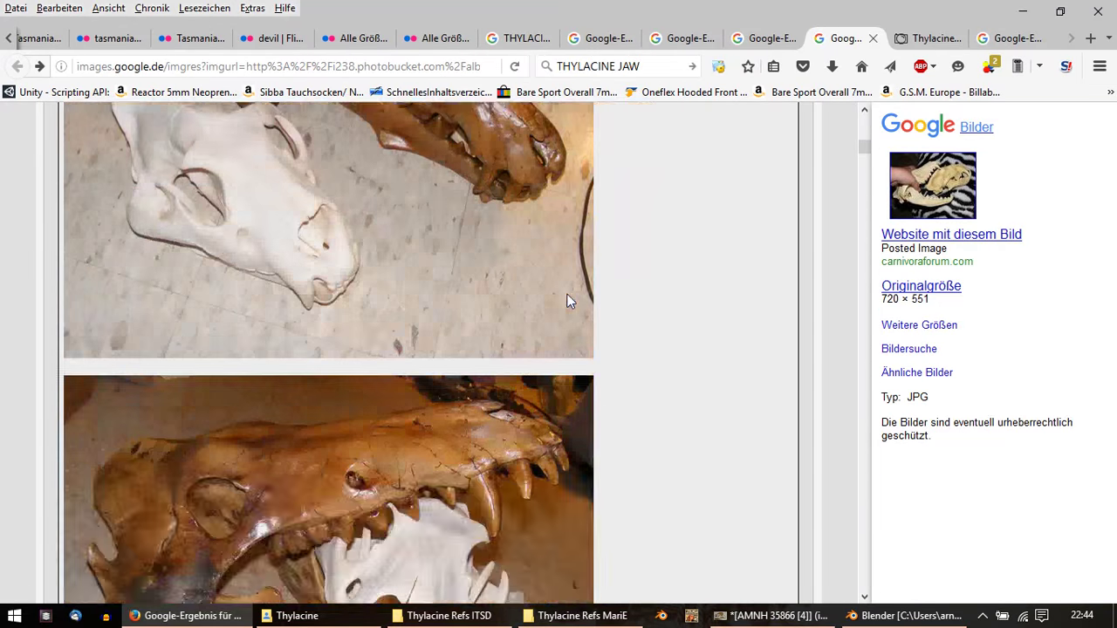
scroll(566, 300, "down", 5)
scroll(566, 299, "down", 5)
scroll(568, 297, "down", 5)
scroll(568, 297, "down", 5)
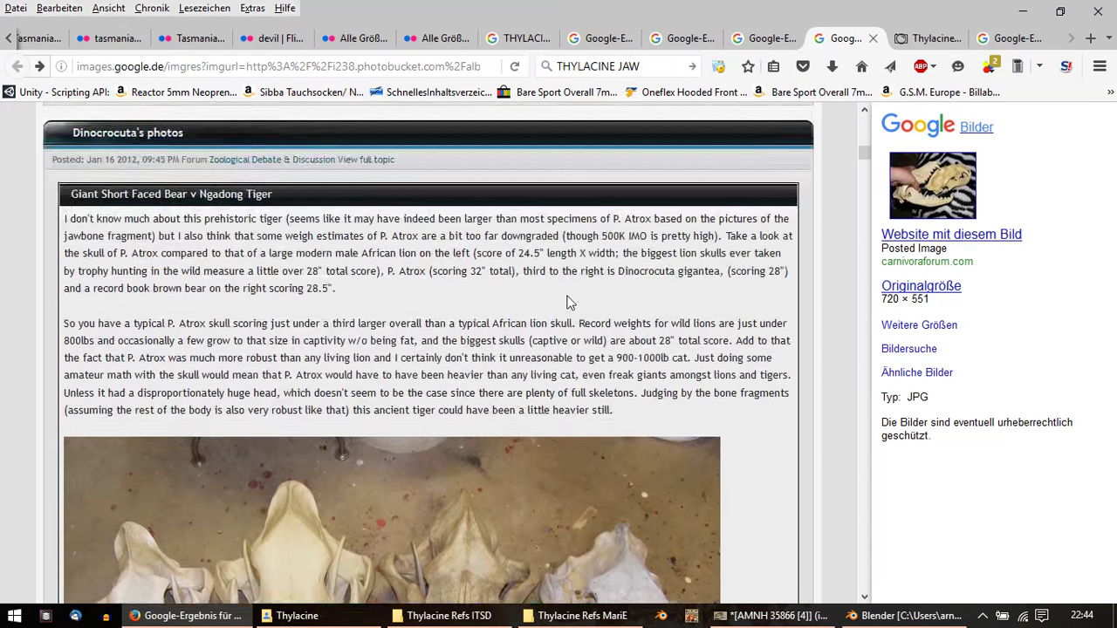
scroll(567, 298, "down", 5)
scroll(567, 298, "down", 5)
scroll(567, 303, "down", 5)
scroll(566, 303, "down", 3)
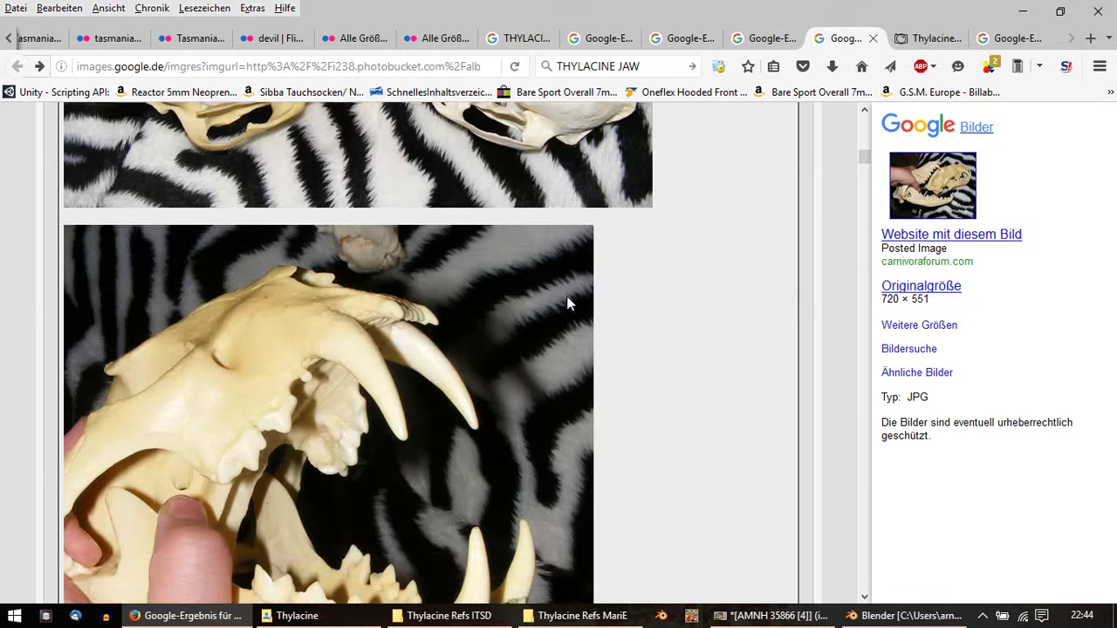
scroll(566, 303, "down", 3)
scroll(567, 303, "down", 3)
scroll(566, 303, "down", 5)
scroll(566, 303, "down", 5)
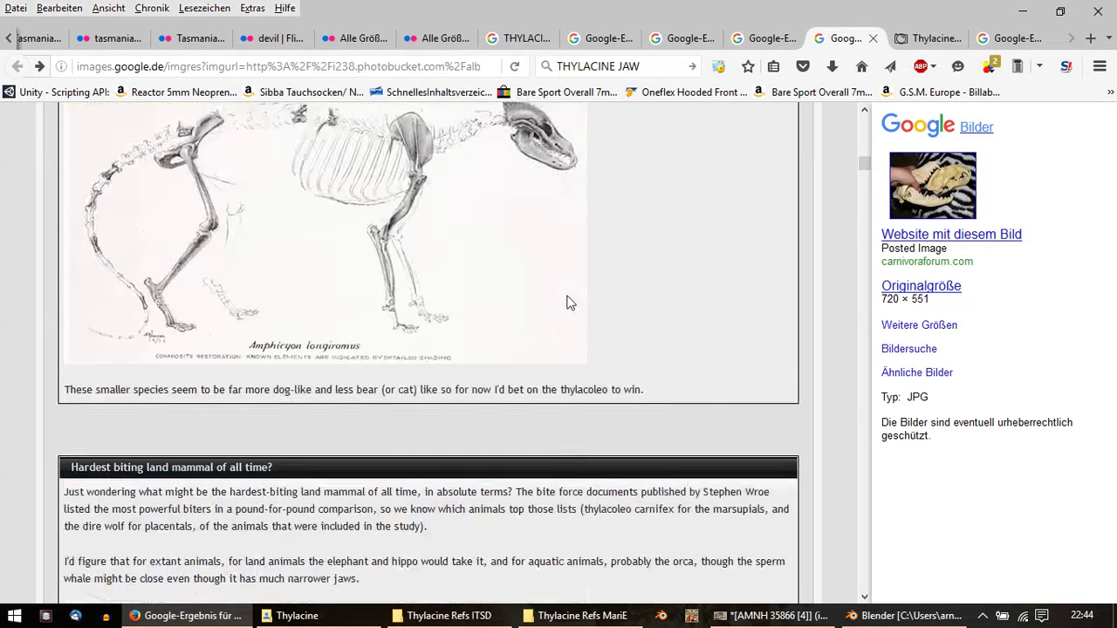
scroll(567, 300, "down", 5)
scroll(568, 301, "down", 5)
scroll(567, 301, "down", 5)
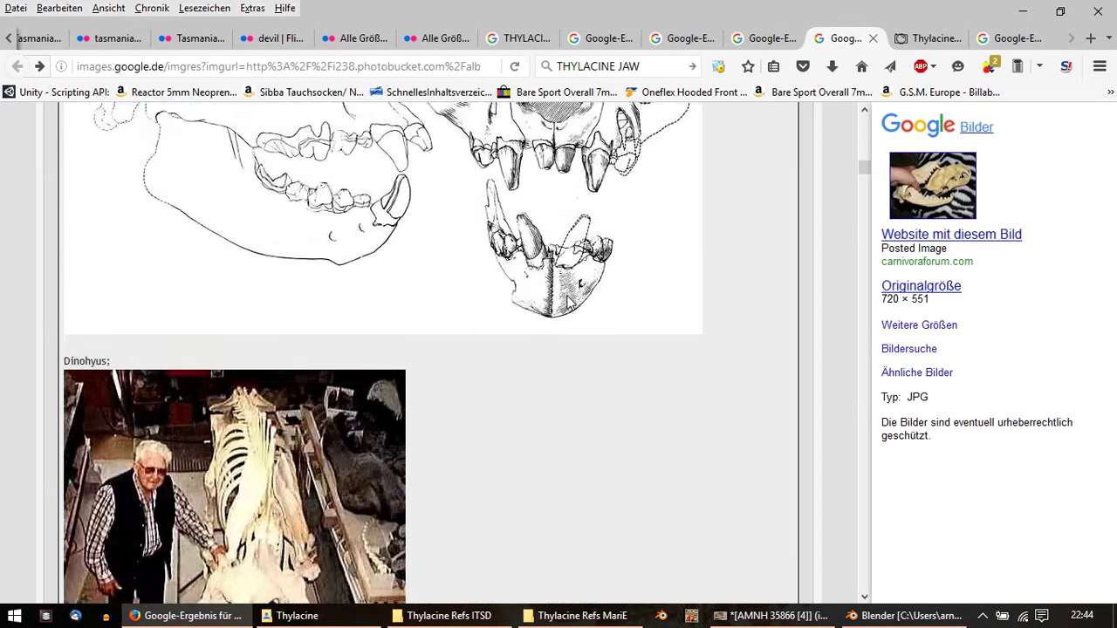
scroll(567, 302, "down", 5)
scroll(567, 301, "down", 5)
scroll(566, 303, "down", 5)
scroll(567, 303, "down", 5)
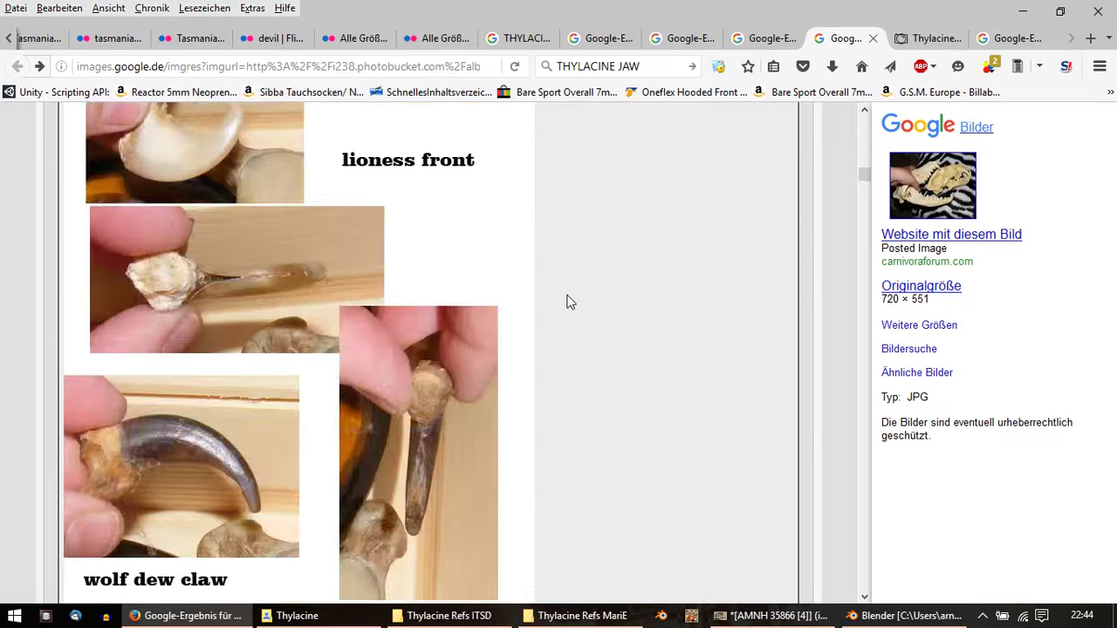
scroll(566, 303, "down", 5)
scroll(567, 303, "down", 5)
scroll(567, 303, "down", 5)
scroll(568, 302, "down", 5)
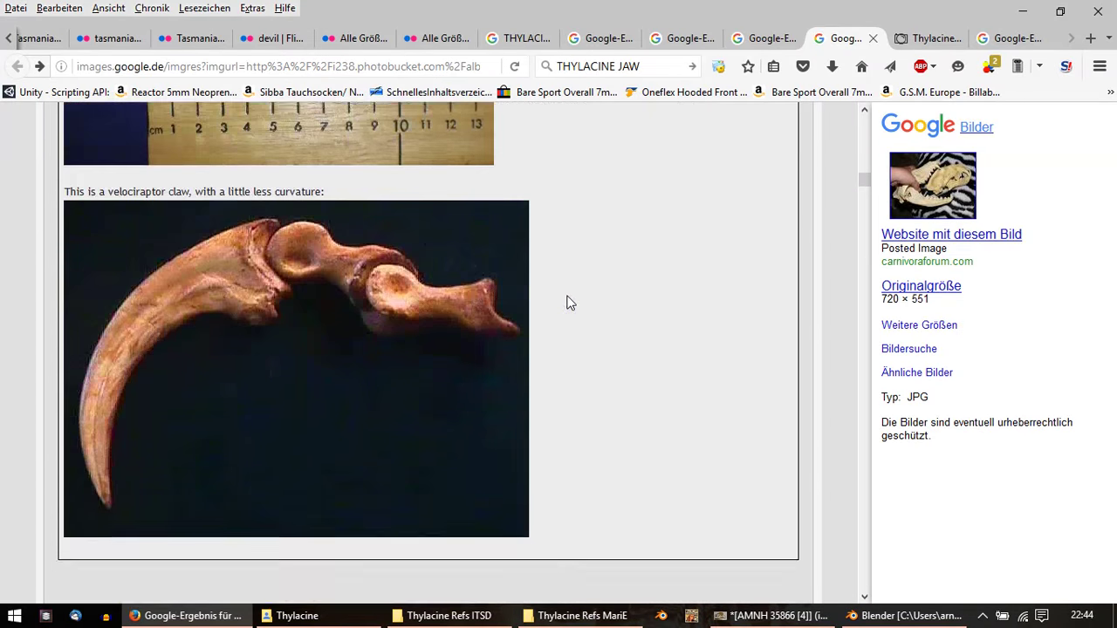
scroll(611, 301, "down", 5)
Step: Search the page for 'thylacin' to reach the Thylacine v Clouded Leopard post
key("ctrl+f")
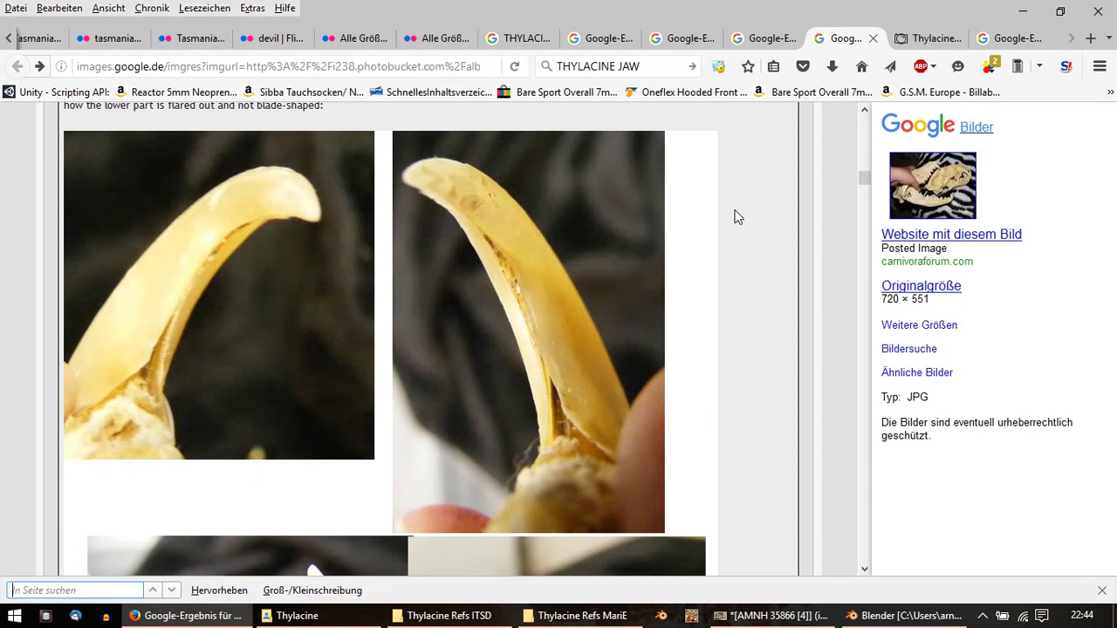
type("thy")
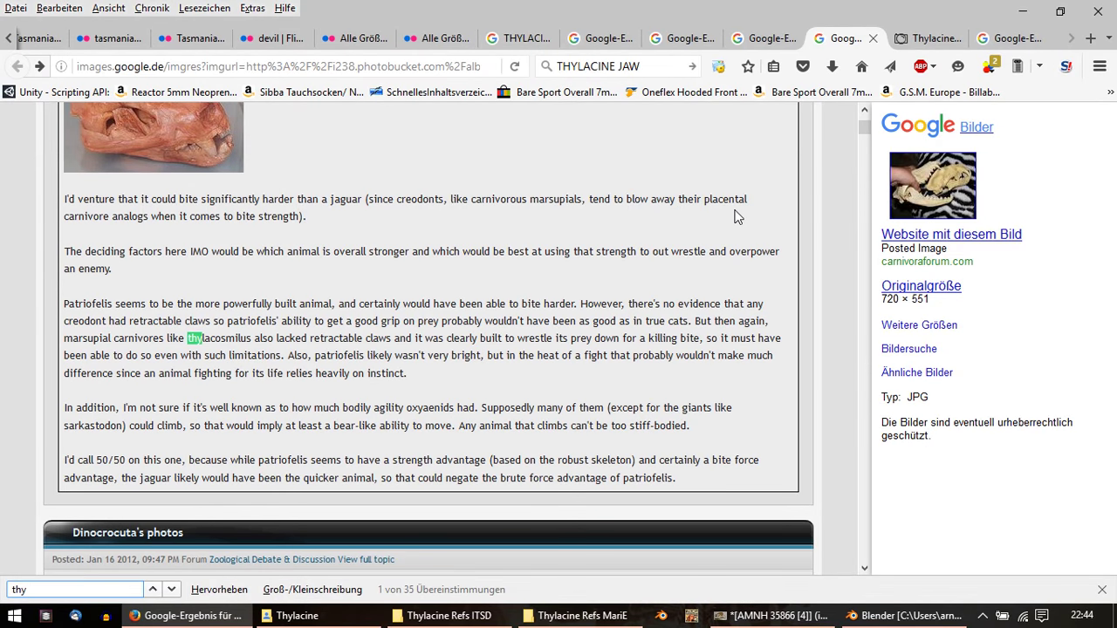
type("lacine")
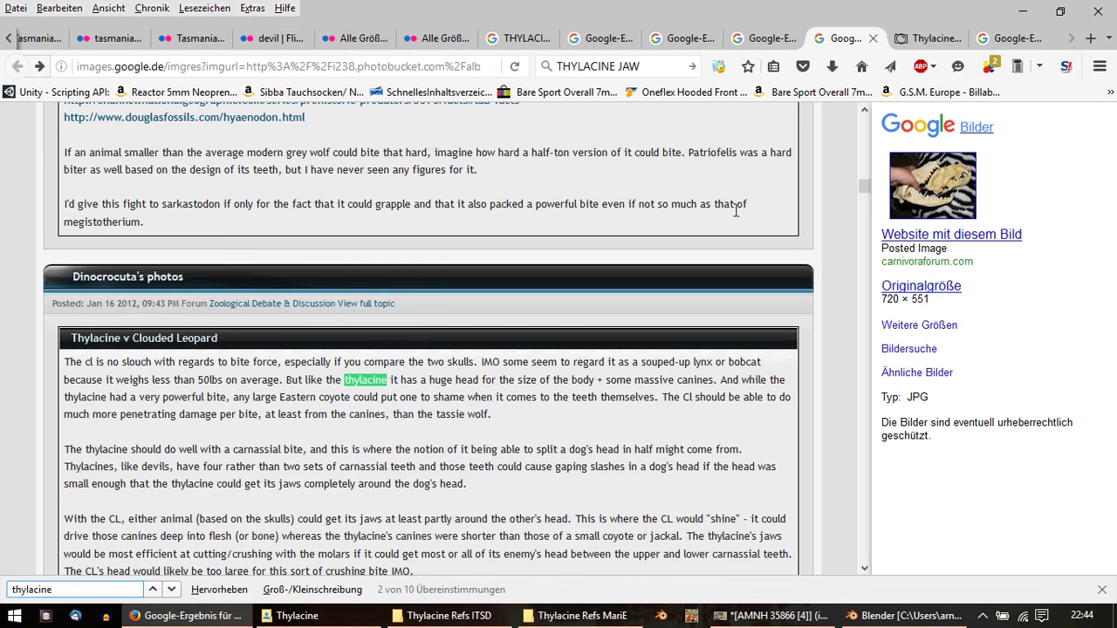
key("Return")
scroll(724, 227, "down", 4)
scroll(699, 262, "down", 4)
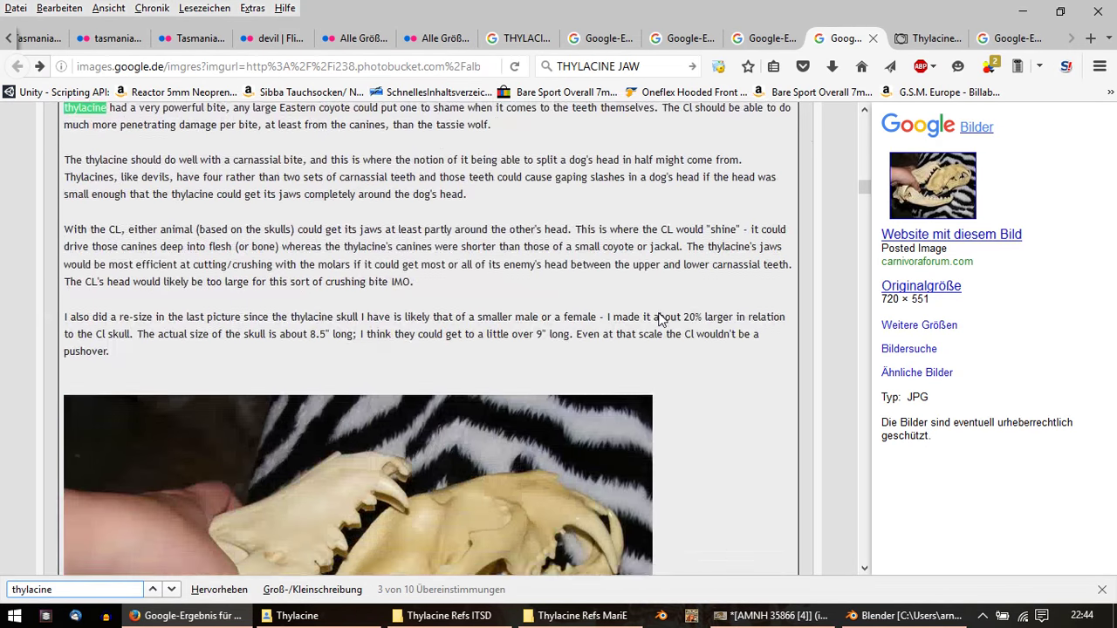
scroll(672, 297, "down", 4)
scroll(655, 332, "down", 8)
scroll(647, 341, "down", 1)
scroll(647, 341, "down", 3)
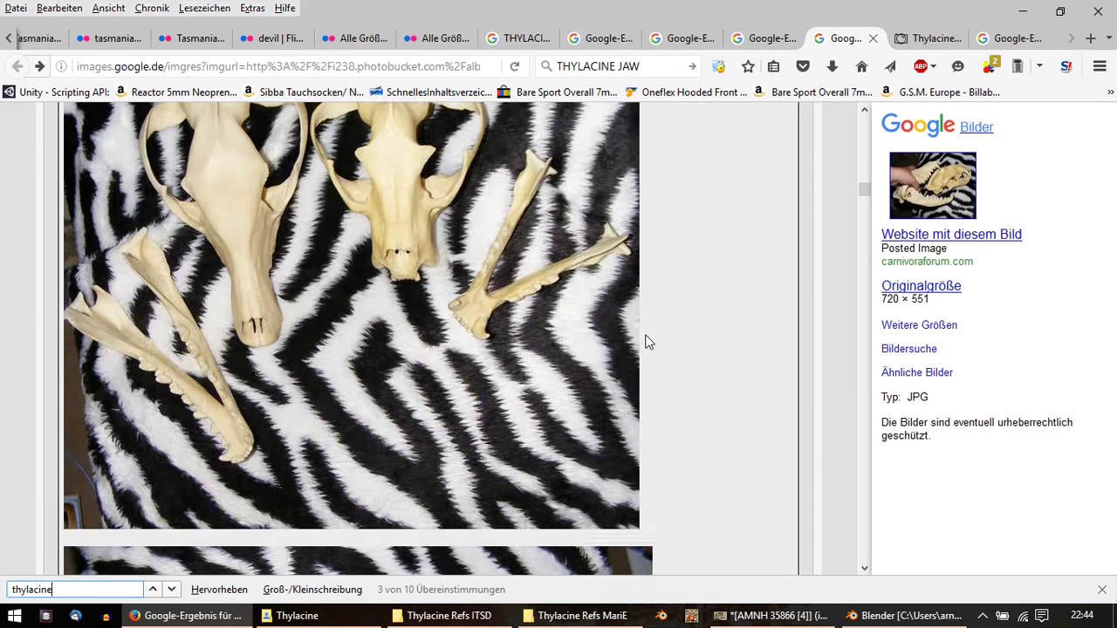
scroll(646, 342, "up", 5)
scroll(641, 343, "up", 6)
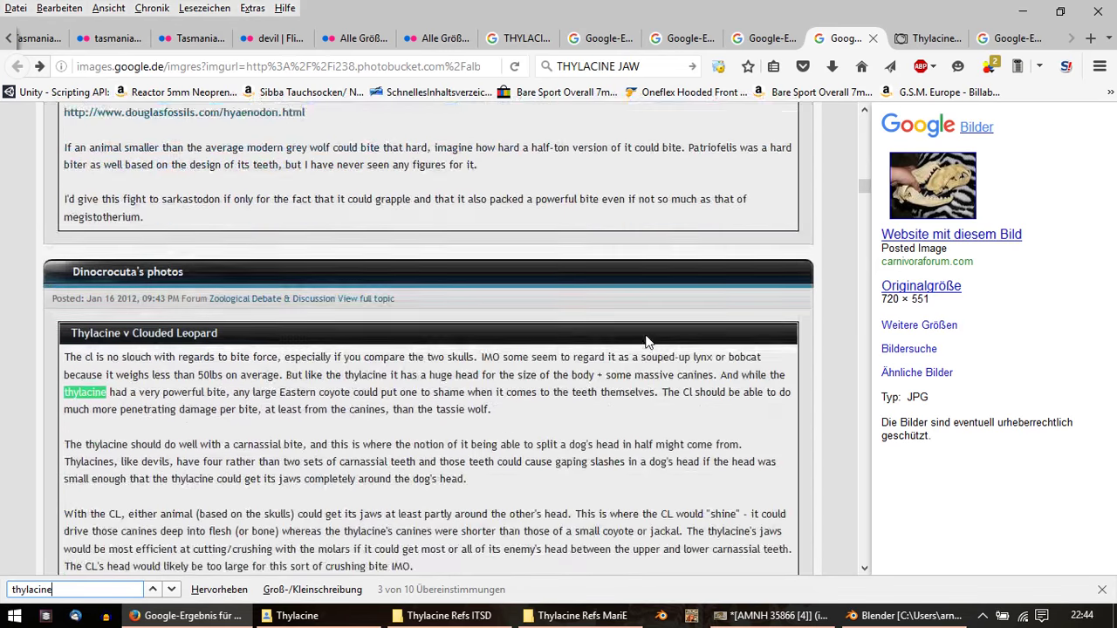
scroll(634, 344, "up", 2)
scroll(627, 345, "down", 2)
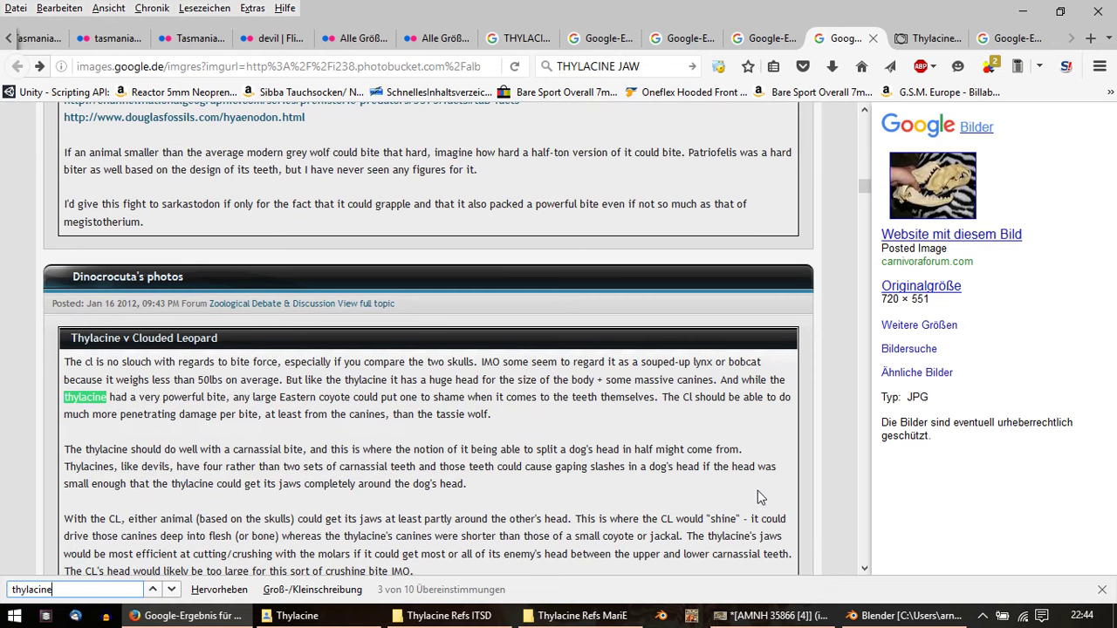
Step: Orbit the Blender model to a side view of the head, then return to GIMP
left_click(907, 616)
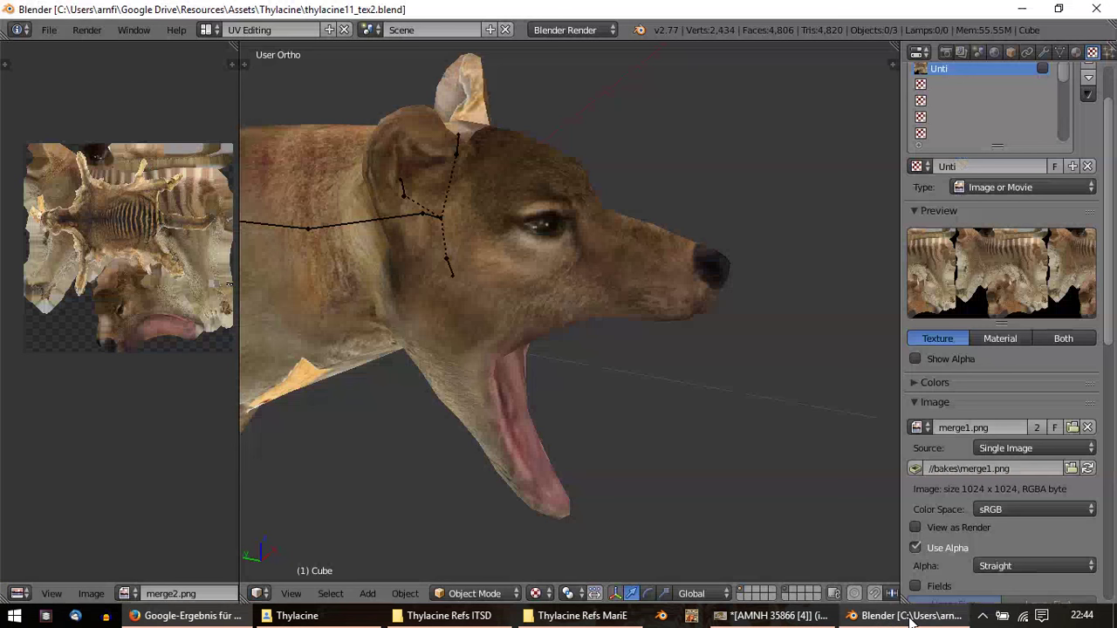
middle_click_drag(498, 230, 539, 194)
left_click(788, 621)
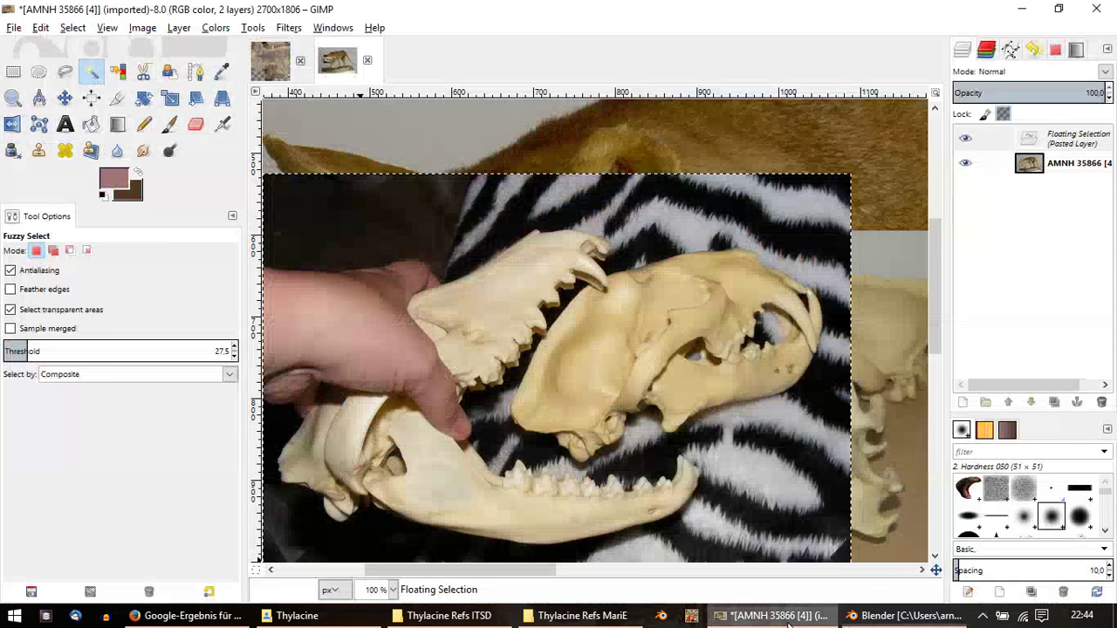
scroll(595, 313, "up", 1, "ctrl")
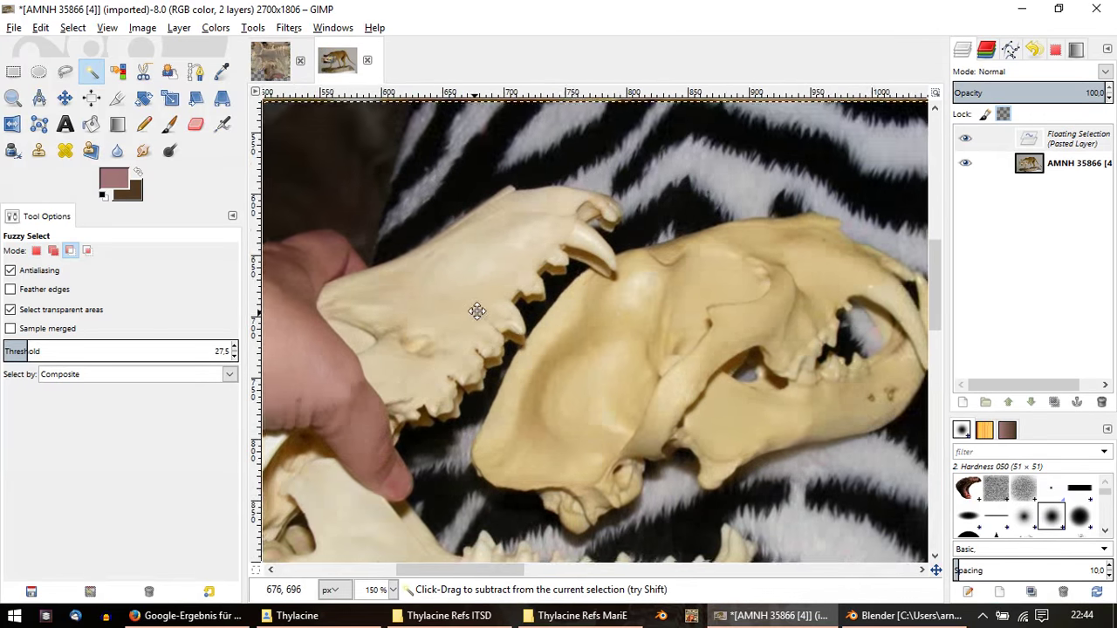
scroll(476, 311, "up", 1, "ctrl")
scroll(480, 312, "up", 1, "ctrl")
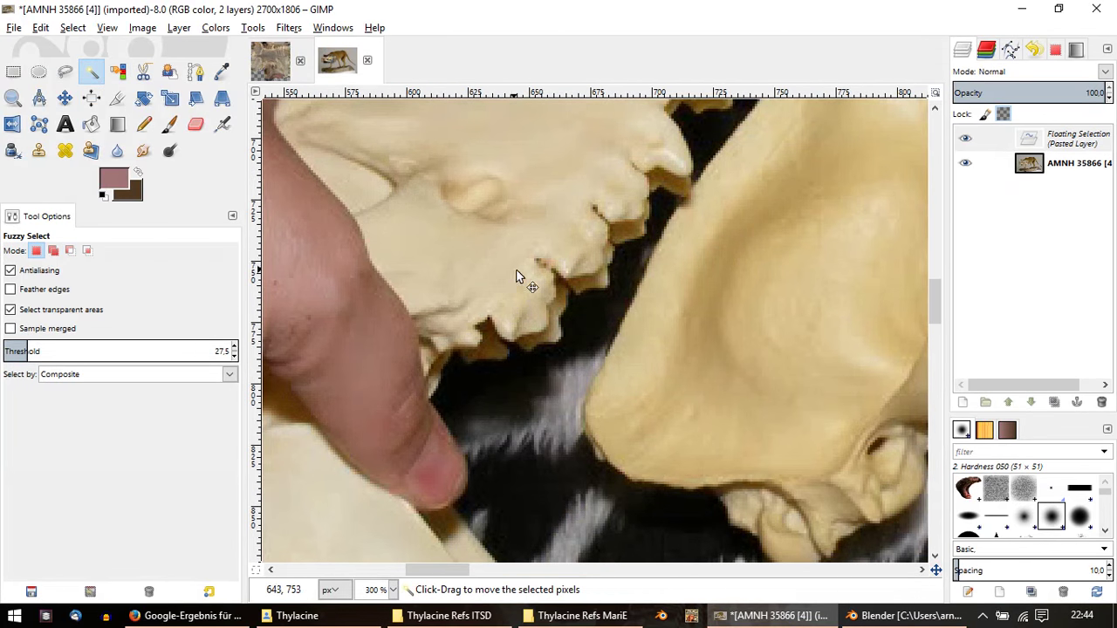
scroll(554, 337, "down", 1, "ctrl")
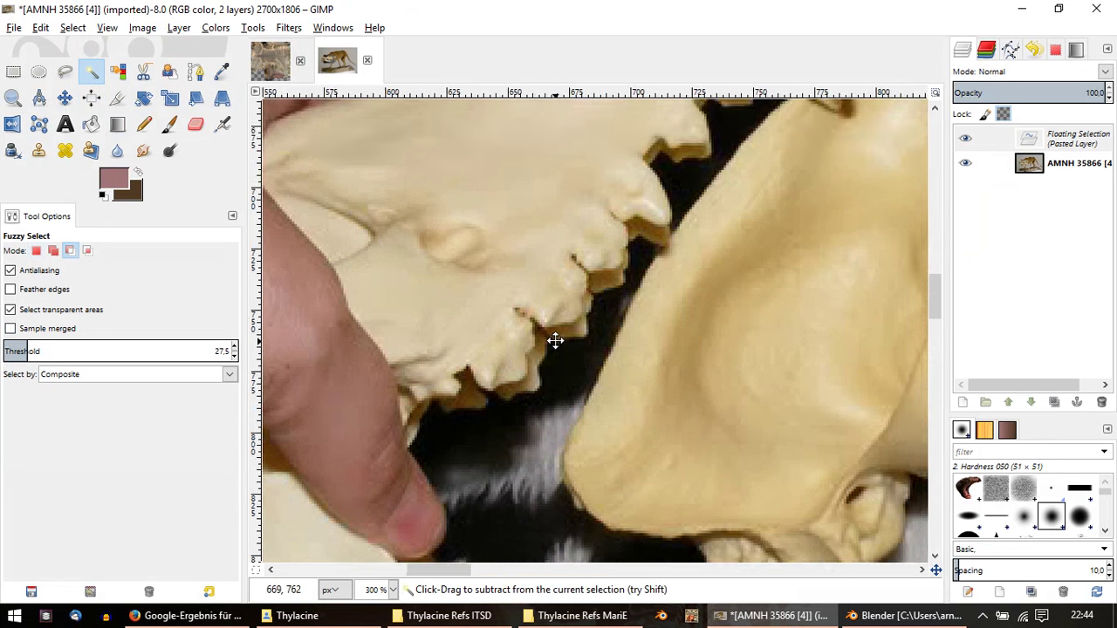
scroll(553, 337, "down", 1, "ctrl")
Step: Turn the floating selection into a new layer and switch to Free Select
right_click(1058, 140)
left_click(969, 174)
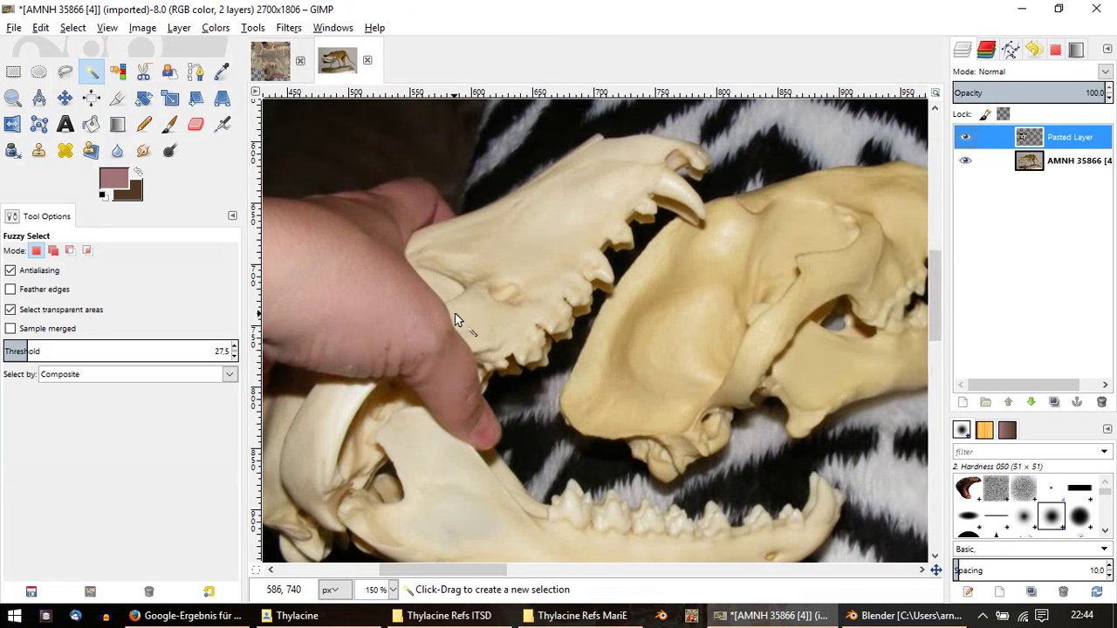
scroll(454, 314, "up", 1, "ctrl")
left_click(66, 74)
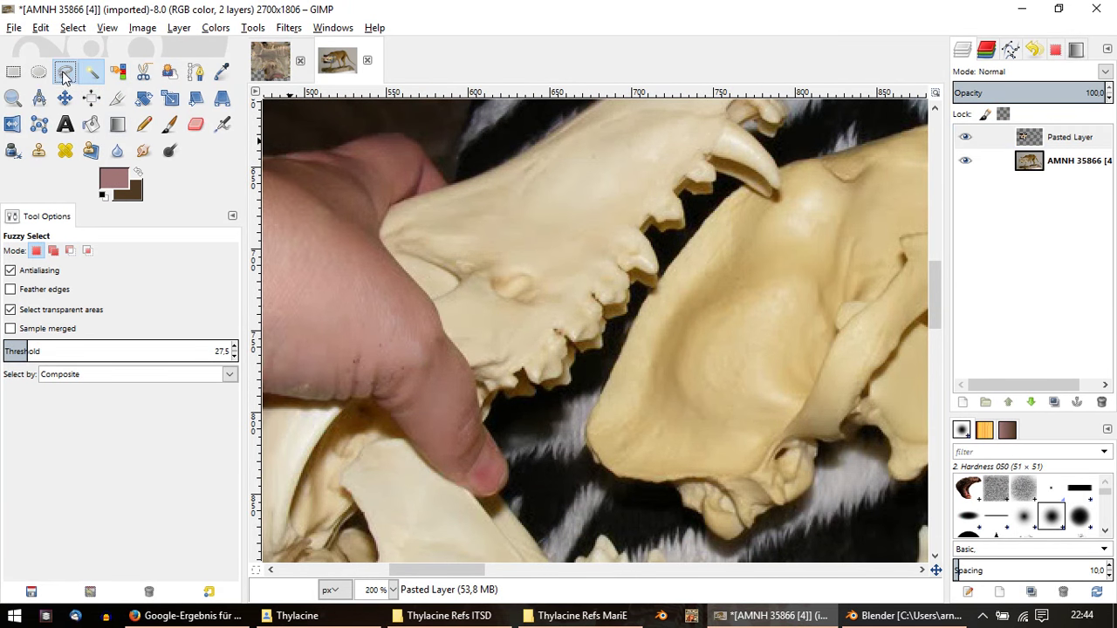
scroll(550, 406, "up", 1, "ctrl")
scroll(529, 454, "up", 1, "ctrl")
scroll(530, 491, "down", 3)
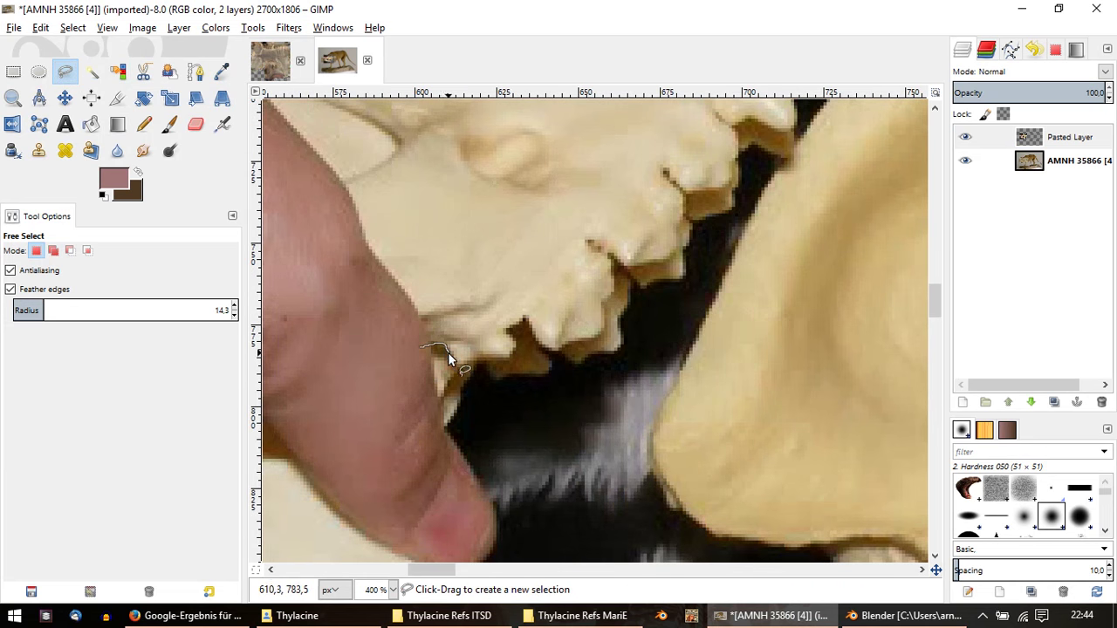
left_click_drag(482, 356, 521, 348)
key("Escape")
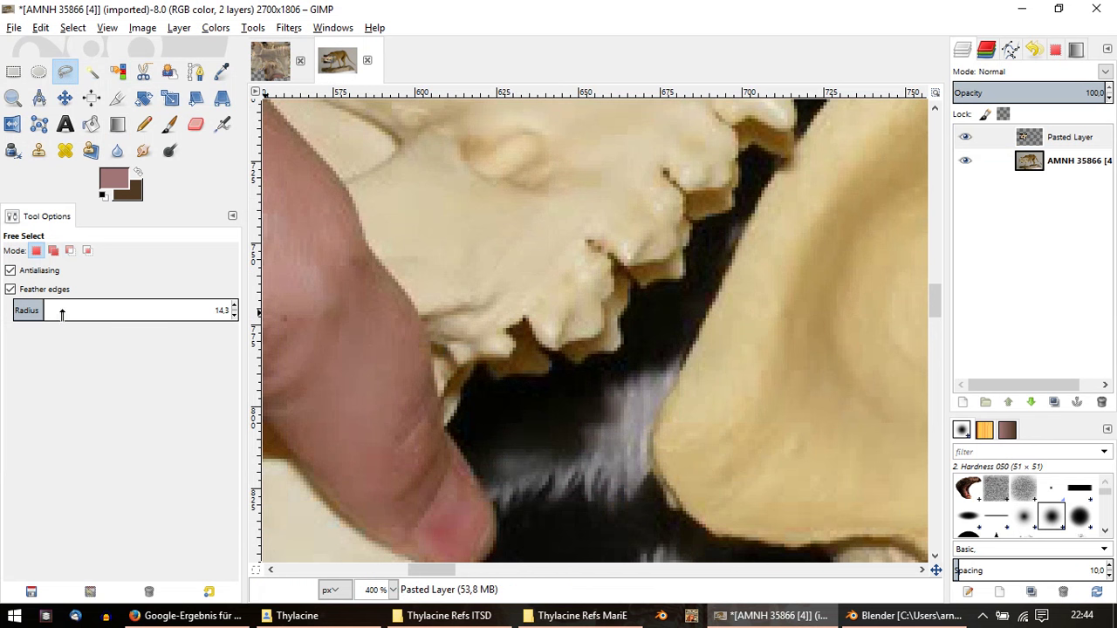
Step: With feathering off, outline the area between the jaws and delete it from Pasted Layer
left_click(10, 289)
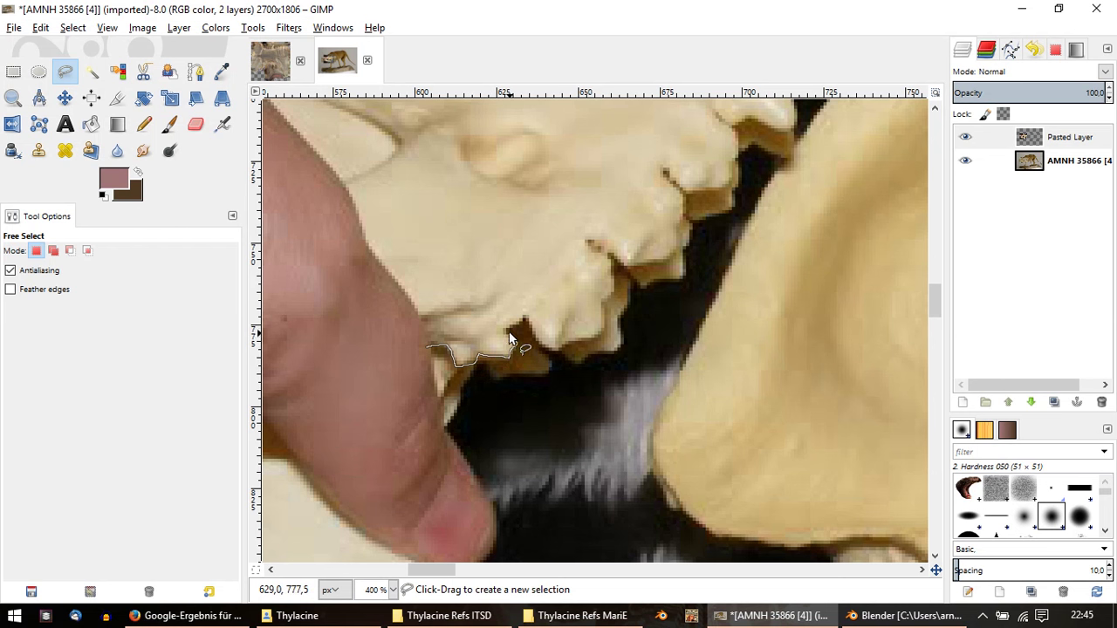
left_click_drag(526, 323, 558, 357)
mouse_move(610, 301)
left_mouse_down()
mouse_move(611, 257)
mouse_move(628, 265)
mouse_move(692, 242)
mouse_move(691, 221)
left_mouse_up()
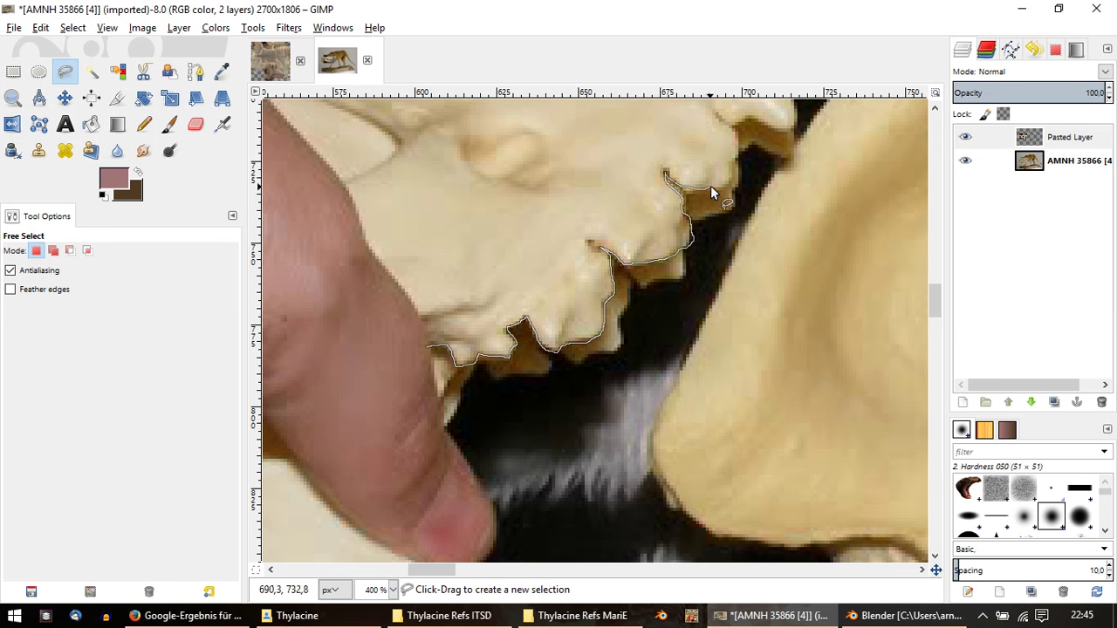
mouse_move(732, 181)
left_mouse_down()
mouse_move(736, 166)
mouse_move(739, 419)
mouse_move(492, 448)
left_mouse_up()
left_click_drag(437, 389, 431, 385)
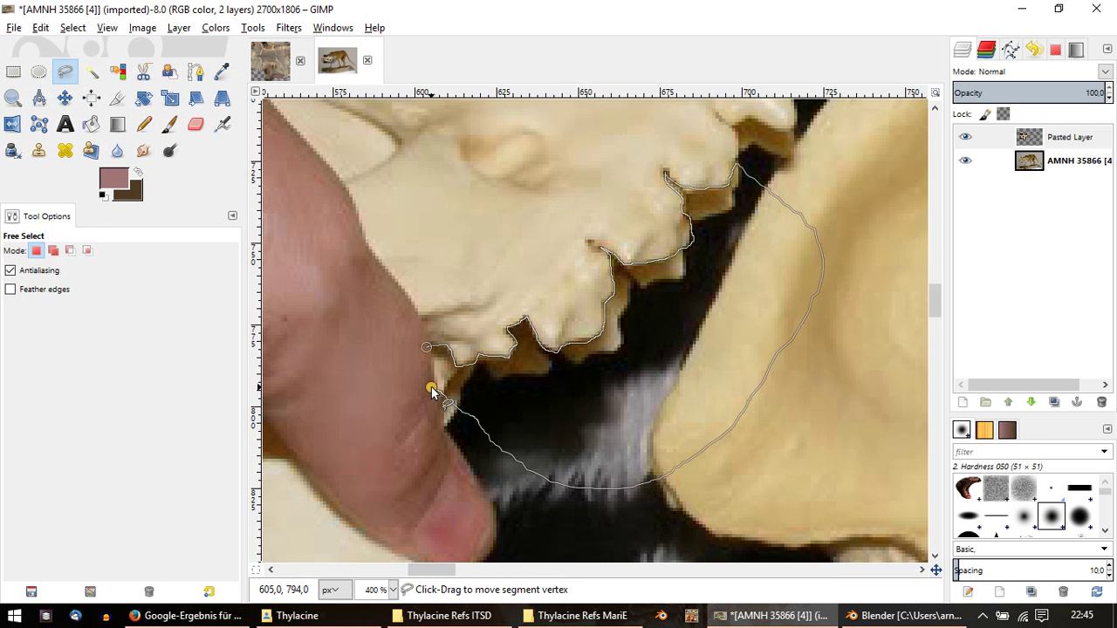
key("Return")
key("Delete")
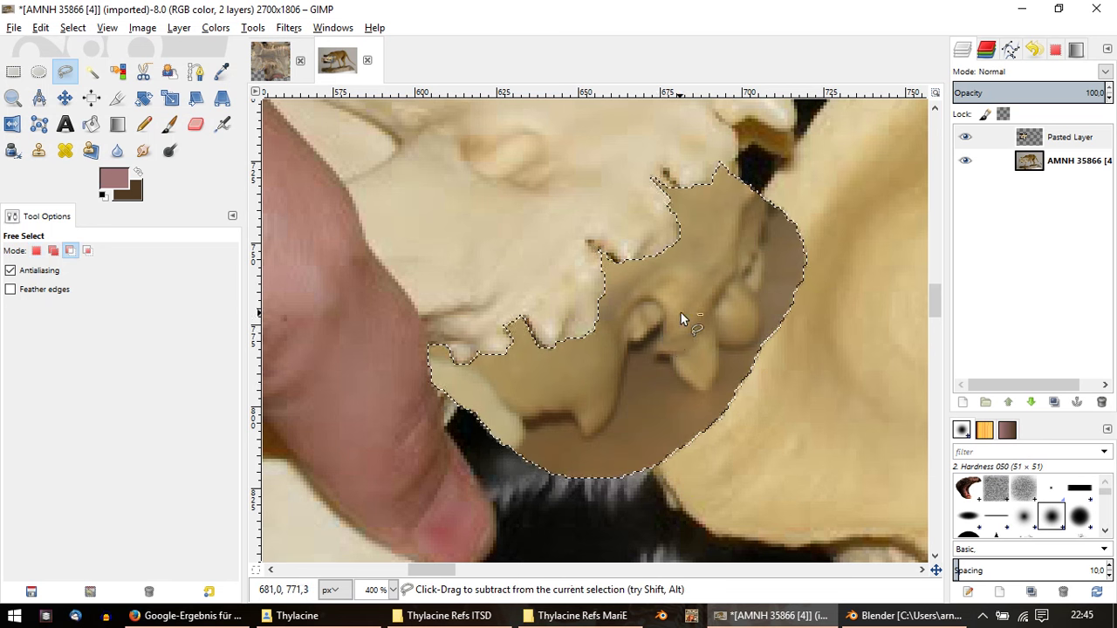
Step: Hide the AMNH layer to check the cleared area, then reselect the mouth gap freehand
middle_click_drag(681, 312, 546, 462)
middle_click_drag(631, 326, 564, 383)
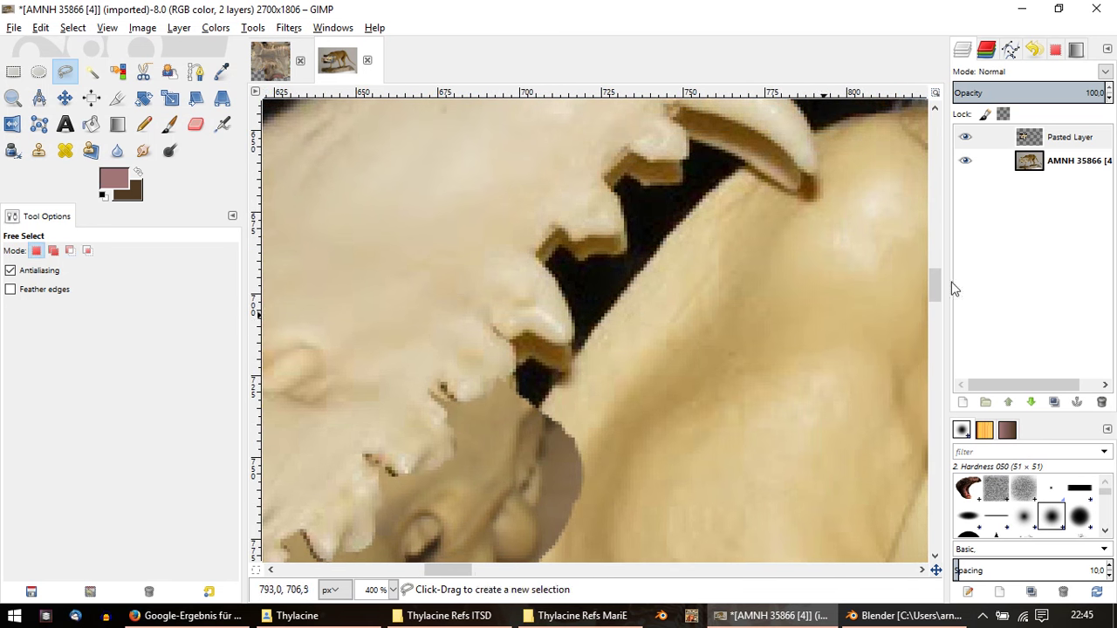
left_click(1070, 137)
key("Delete")
left_click_drag(696, 456, 543, 489)
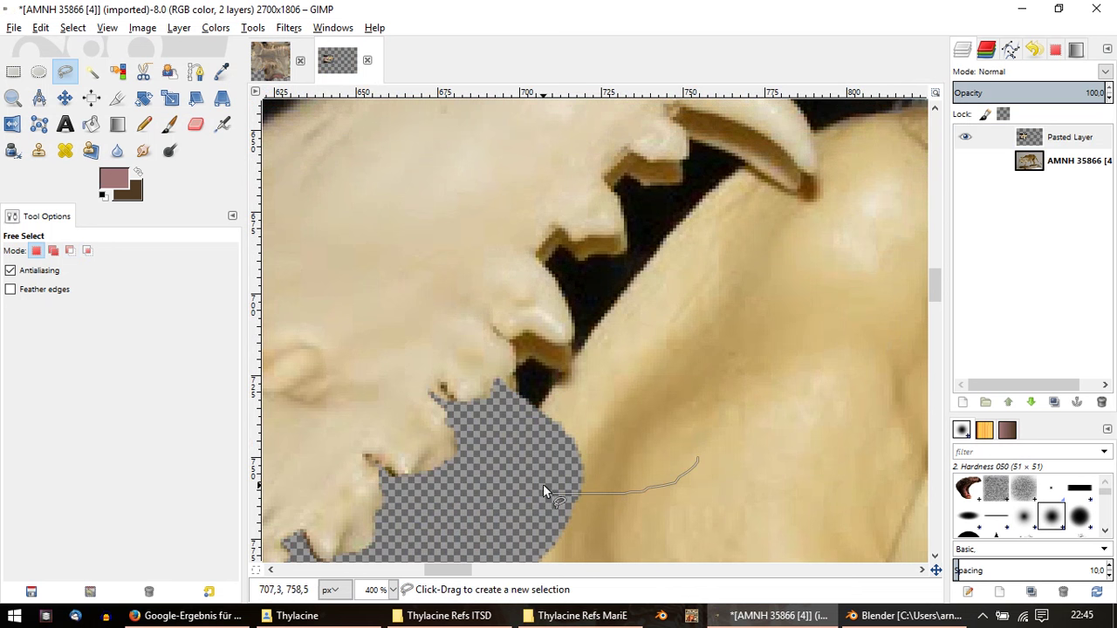
left_click_drag(499, 392, 499, 381)
middle_click_drag(500, 380, 650, 228)
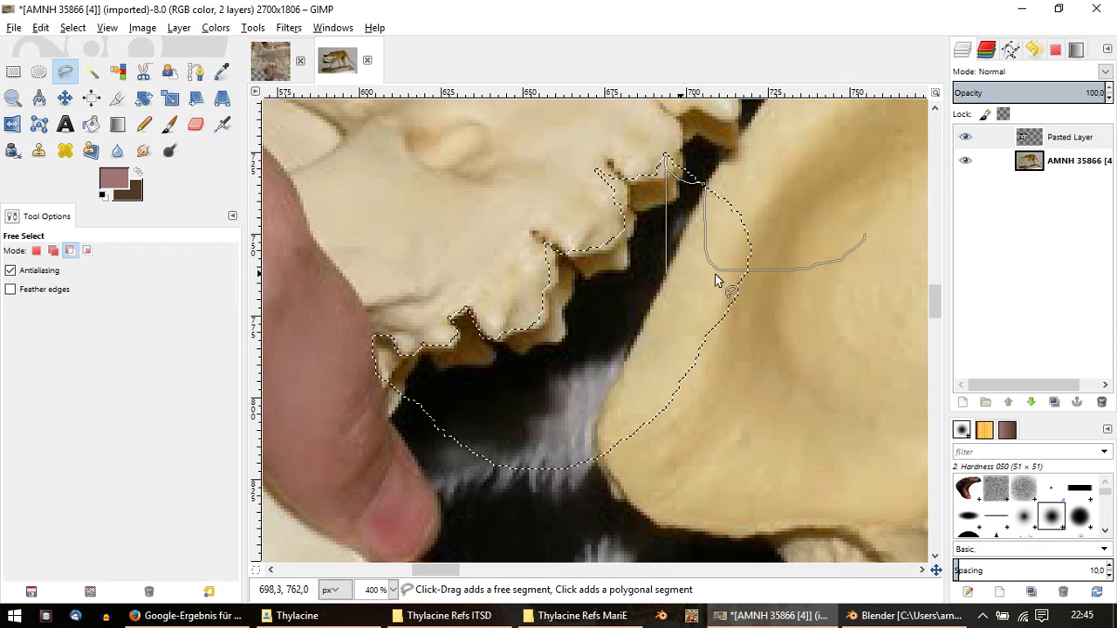
left_click_drag(642, 238, 684, 310)
key("Return")
Step: Drop the old selection, zoom in, and start a Free Select polygon along the upper tooth edge
scroll(822, 302, "down", 1, "ctrl")
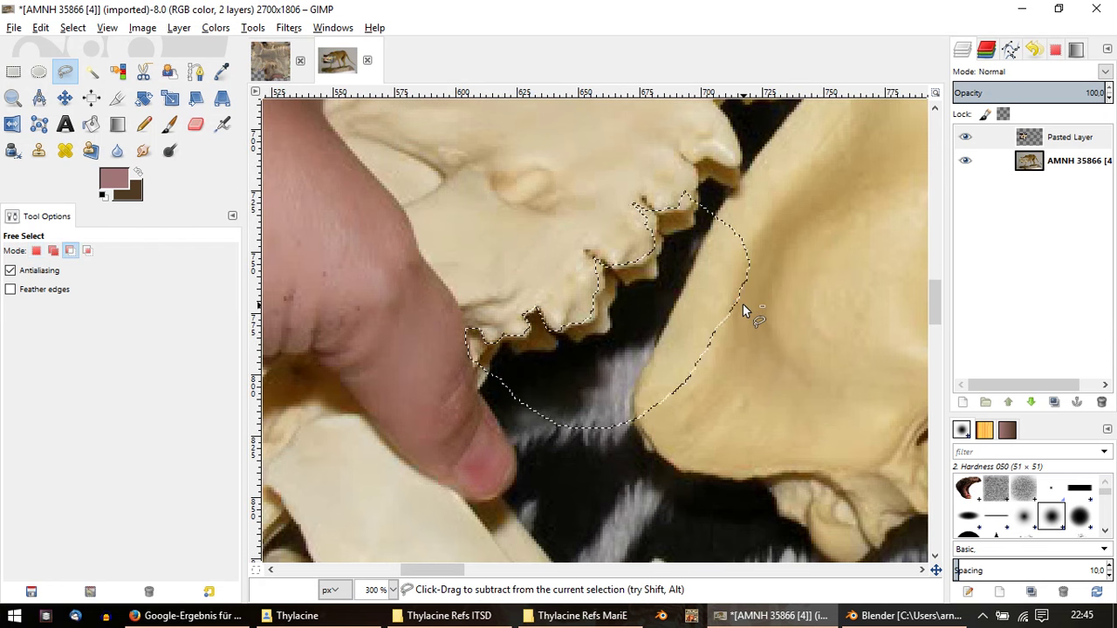
key("ctrl+shift+a")
scroll(645, 254, "up", 1, "ctrl")
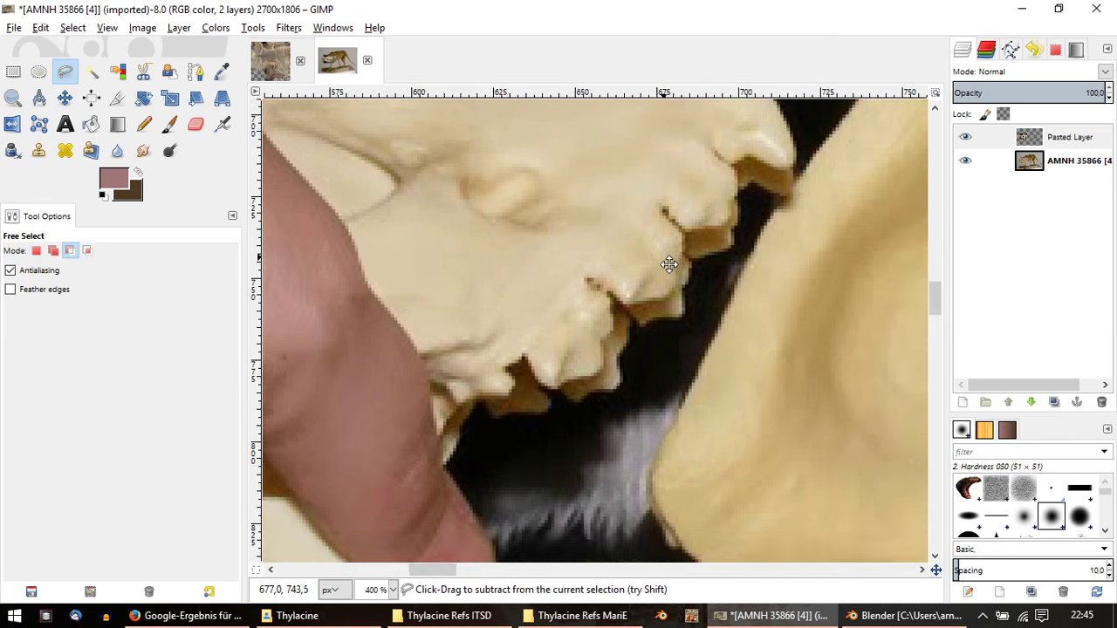
scroll(664, 248, "up", 1, "ctrl")
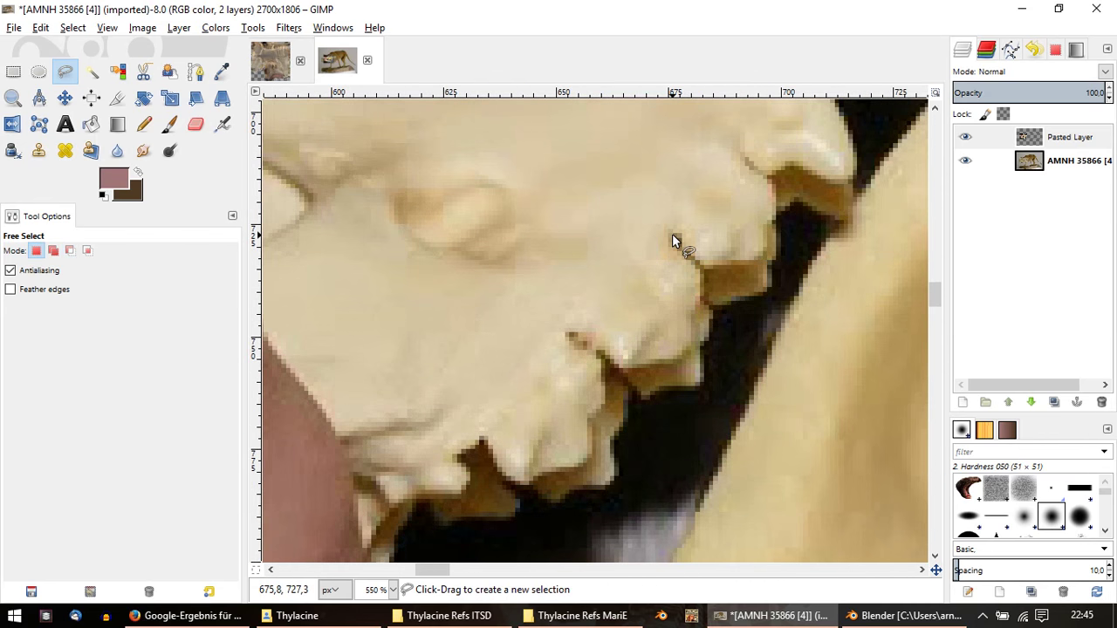
left_click(672, 235)
left_click(696, 258)
left_click(718, 262)
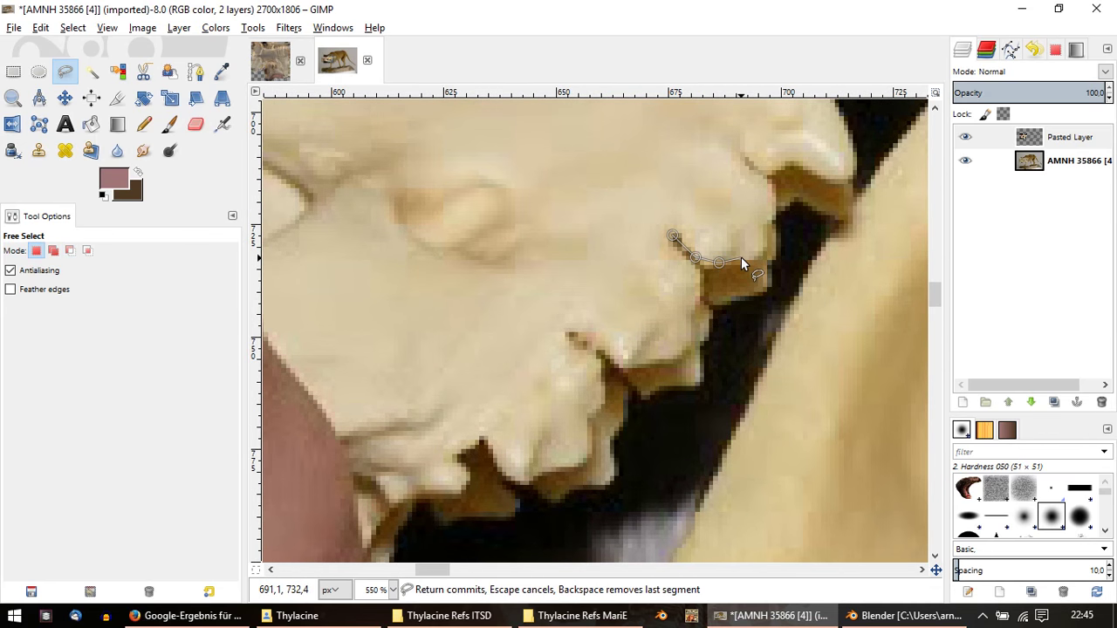
left_click(740, 258)
left_click(756, 259)
left_click(768, 235)
left_click(772, 217)
left_click(774, 194)
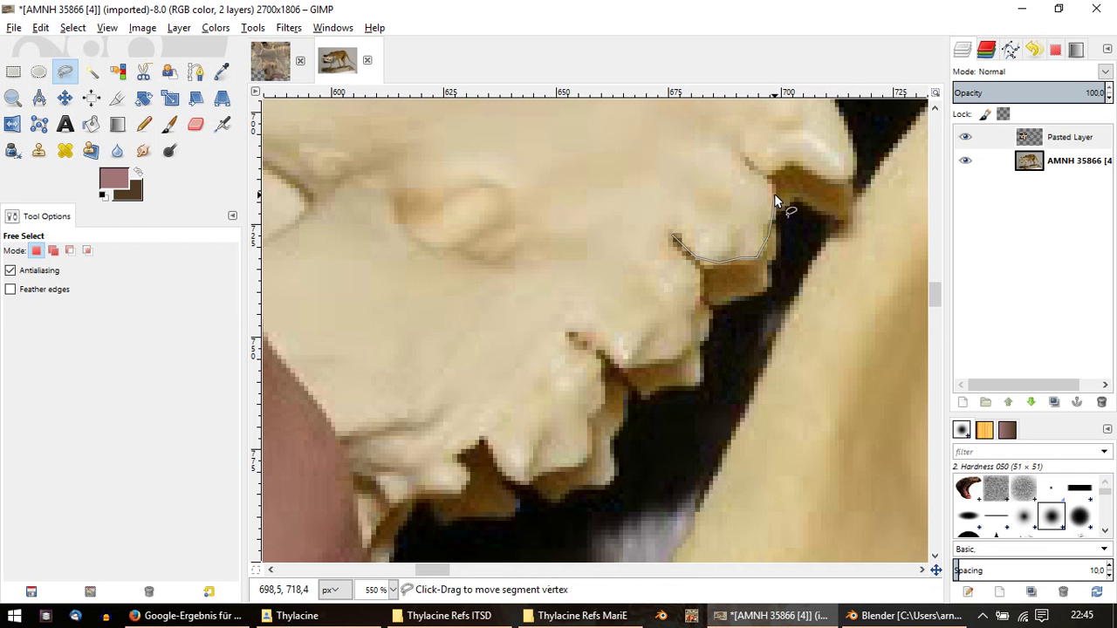
left_click(743, 161)
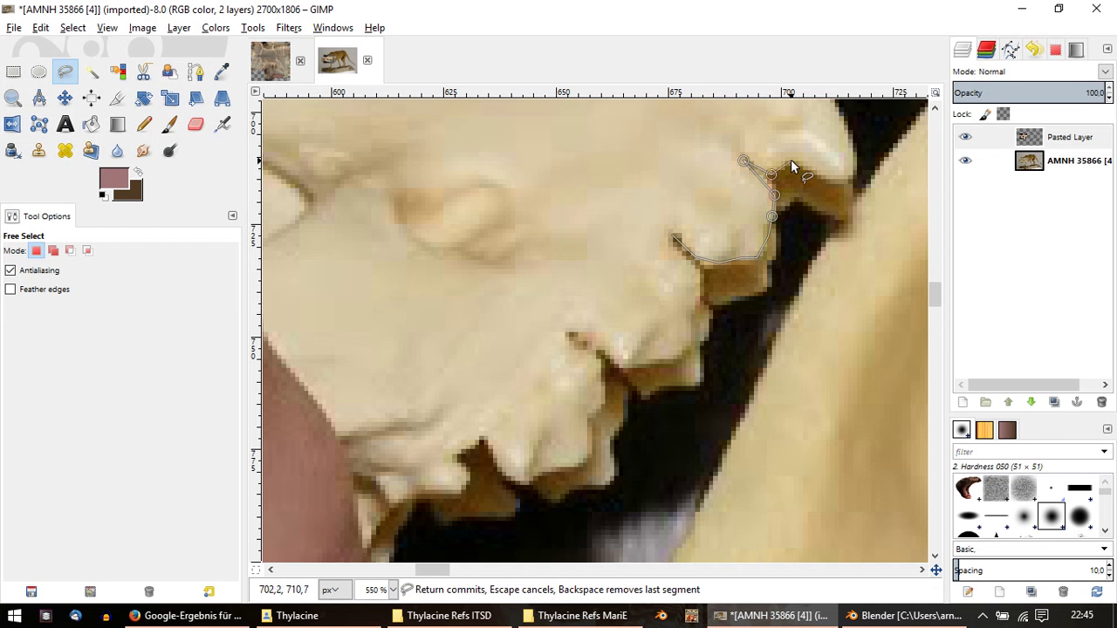
Step: Finish the upper outline around the tooth tip and right side, then delete it from the pasted layer
left_click(786, 163)
left_click(815, 171)
left_click(853, 179)
left_click(921, 259)
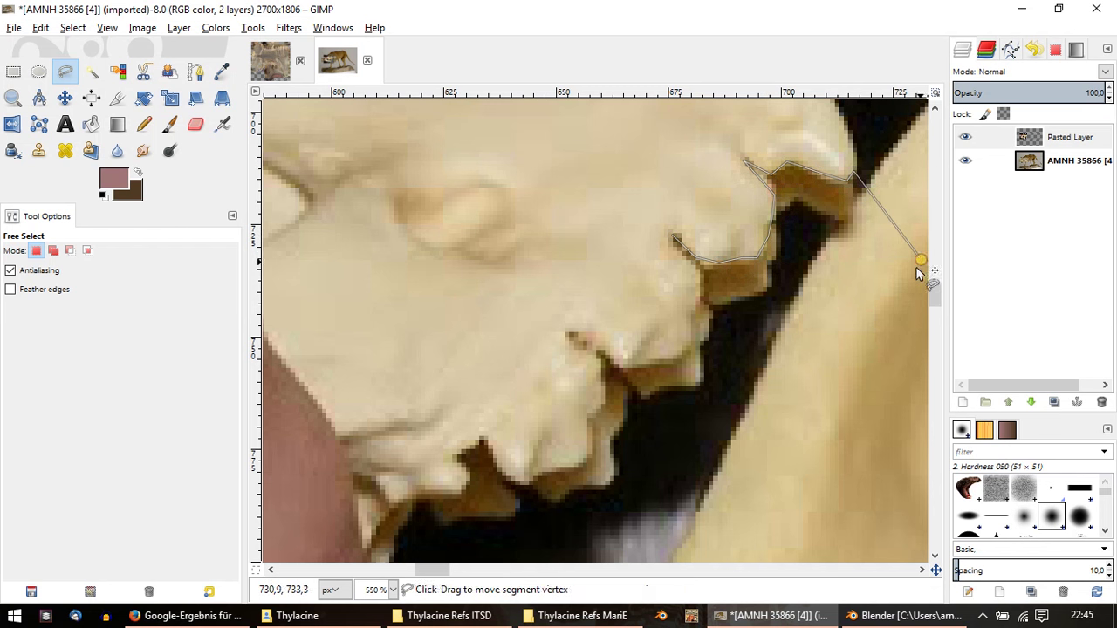
left_click(861, 360)
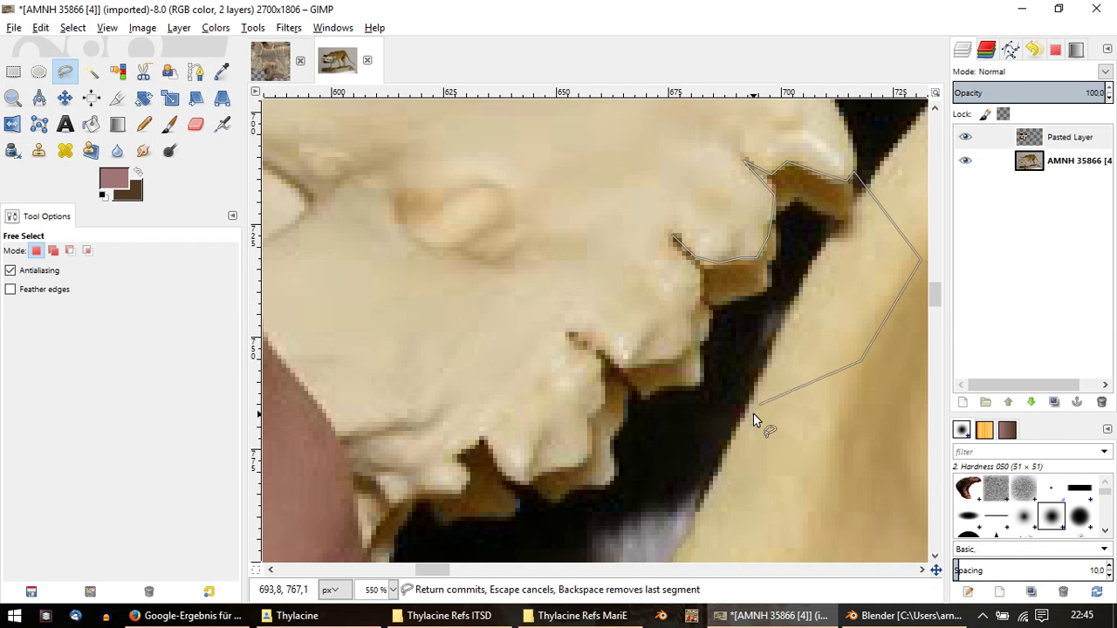
left_click(679, 359)
left_click(691, 344)
left_click(689, 310)
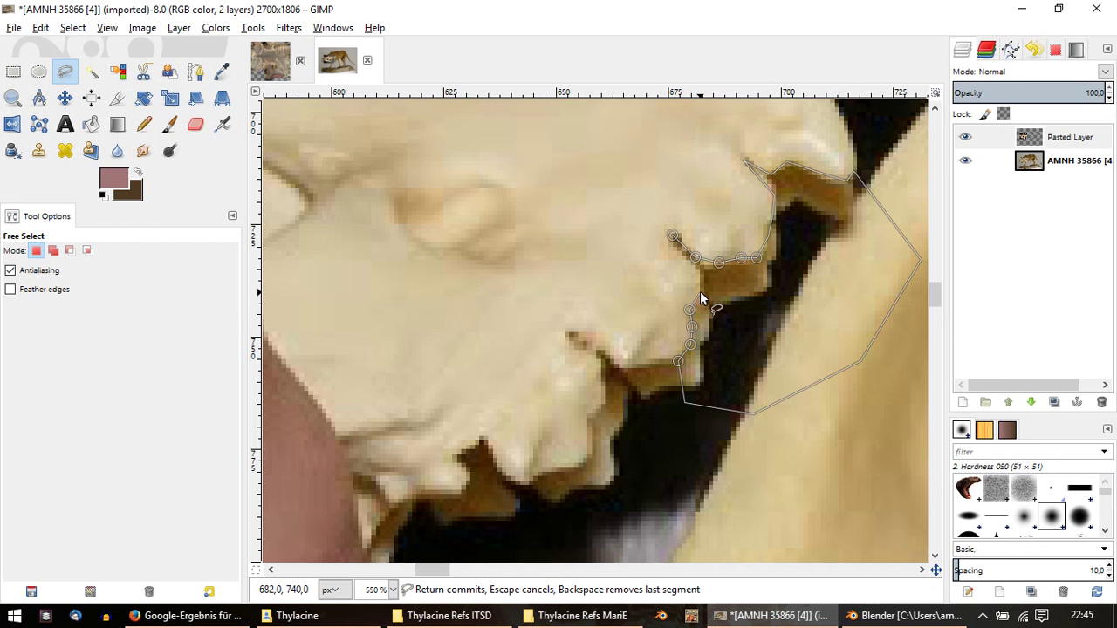
left_click(700, 292)
left_click(699, 270)
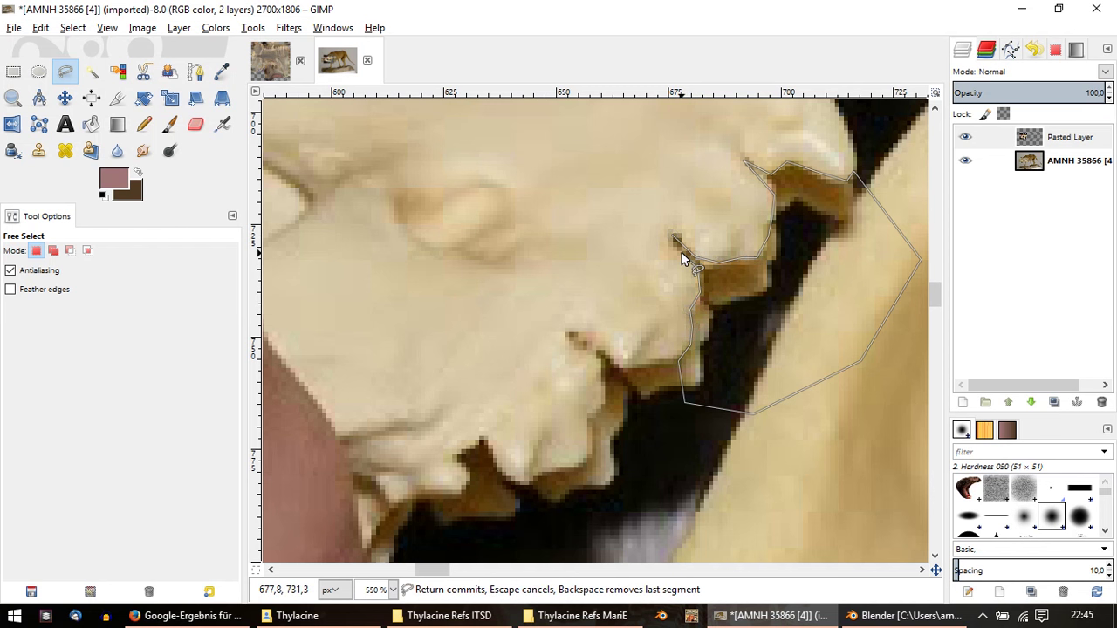
double_click(678, 249)
key("Delete")
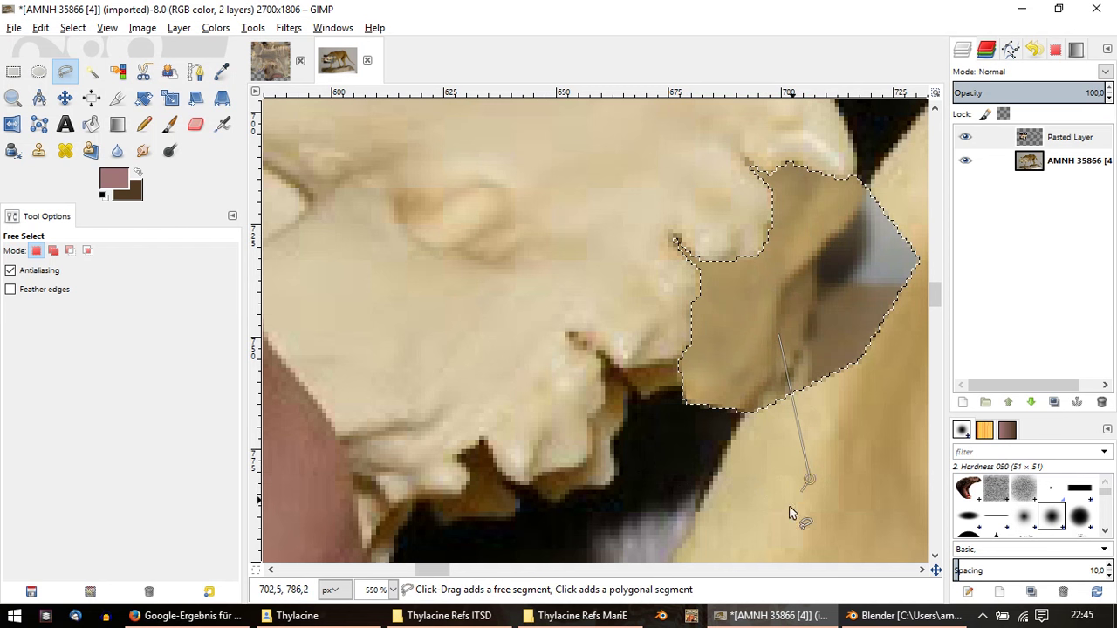
Step: Outline the area below the lower tooth edge and clear it from the pasted layer
left_click(689, 555)
left_click(514, 549)
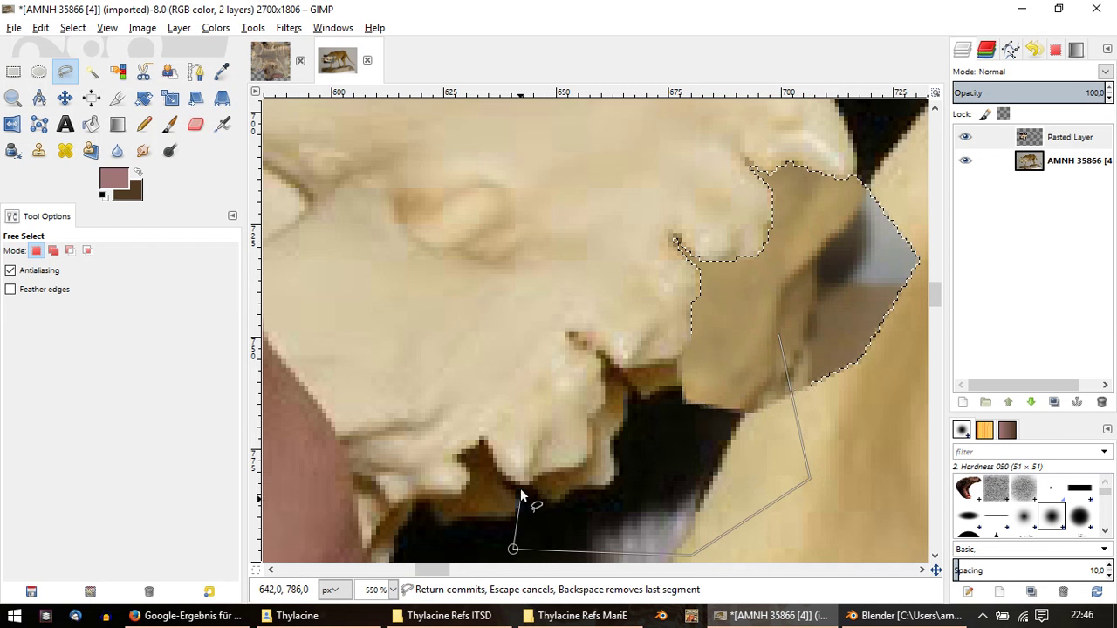
left_click(543, 470)
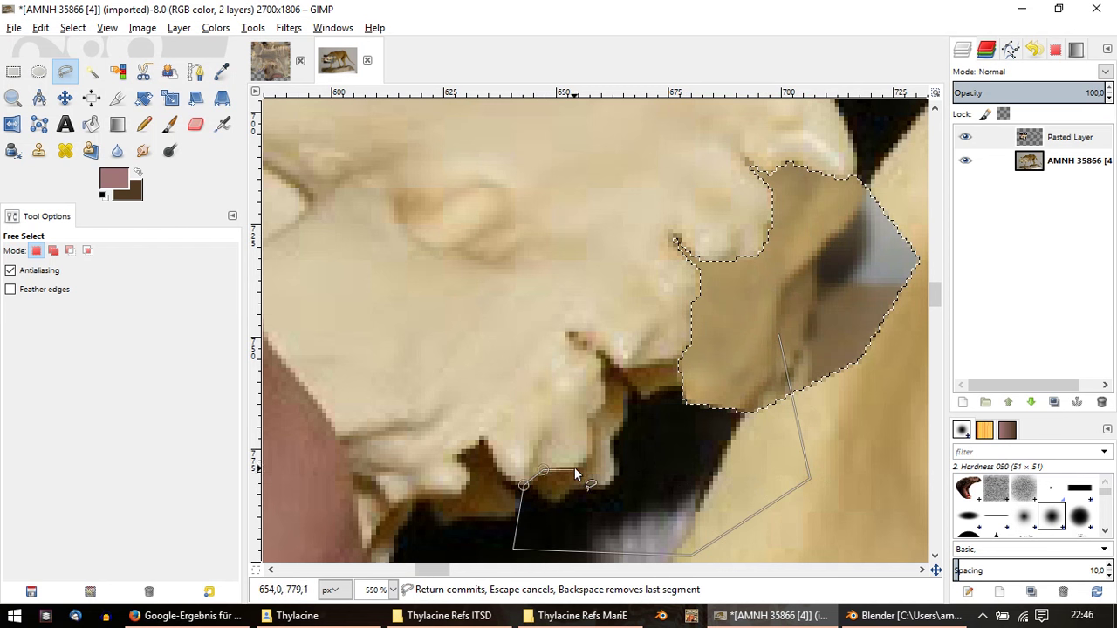
left_click(577, 463)
left_click(589, 453)
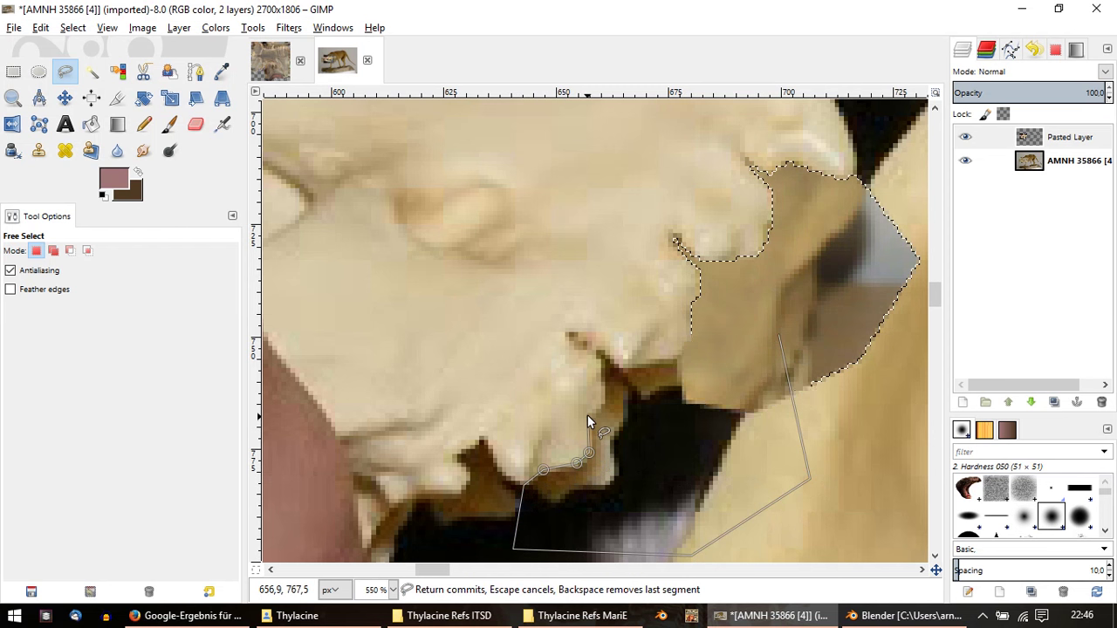
left_click(587, 415)
left_click(601, 398)
left_click(603, 360)
left_click(568, 333)
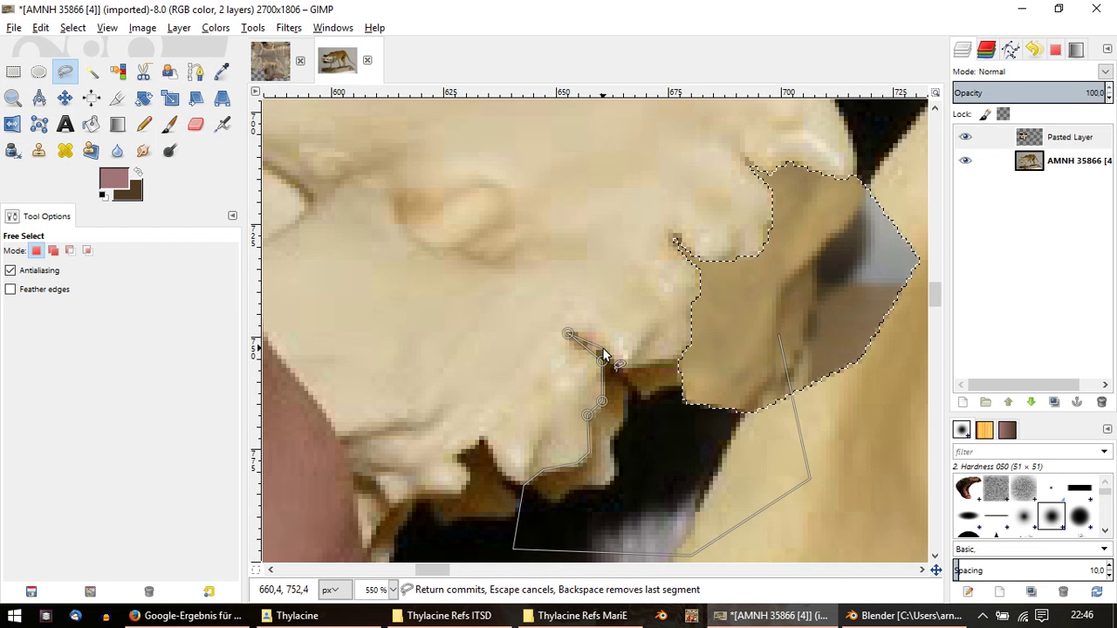
left_click(602, 348)
left_click(620, 371)
left_click(644, 360)
double_click(693, 357)
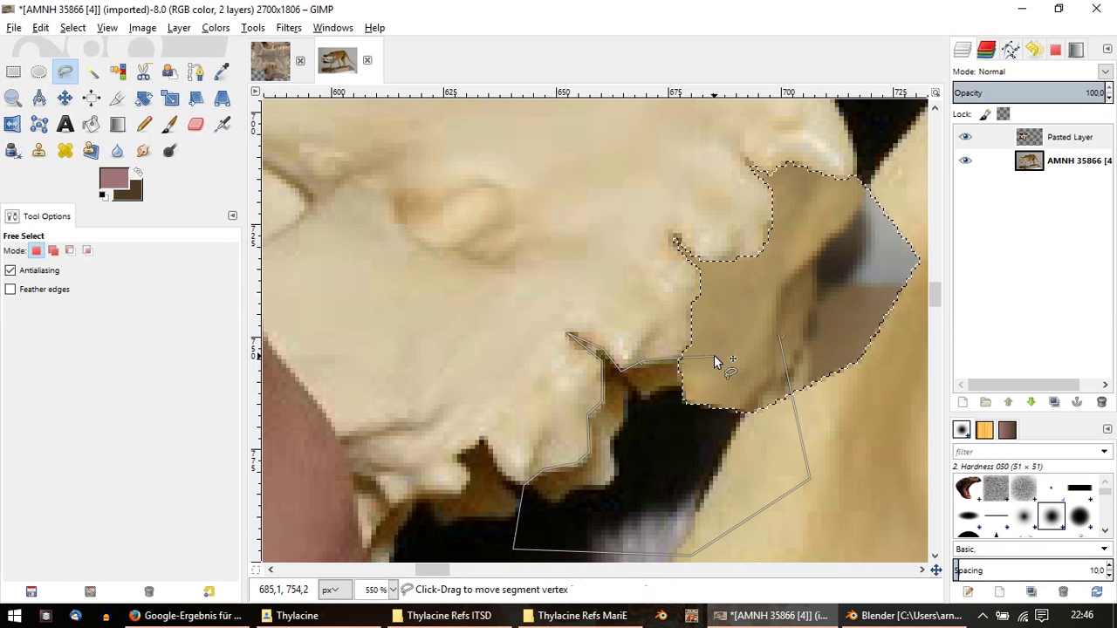
key("Return")
Step: Start a polygon around the dark fur between the jaws, tracing along the tooth edge
scroll(621, 344, "down", 3)
scroll(621, 344, "left", 1)
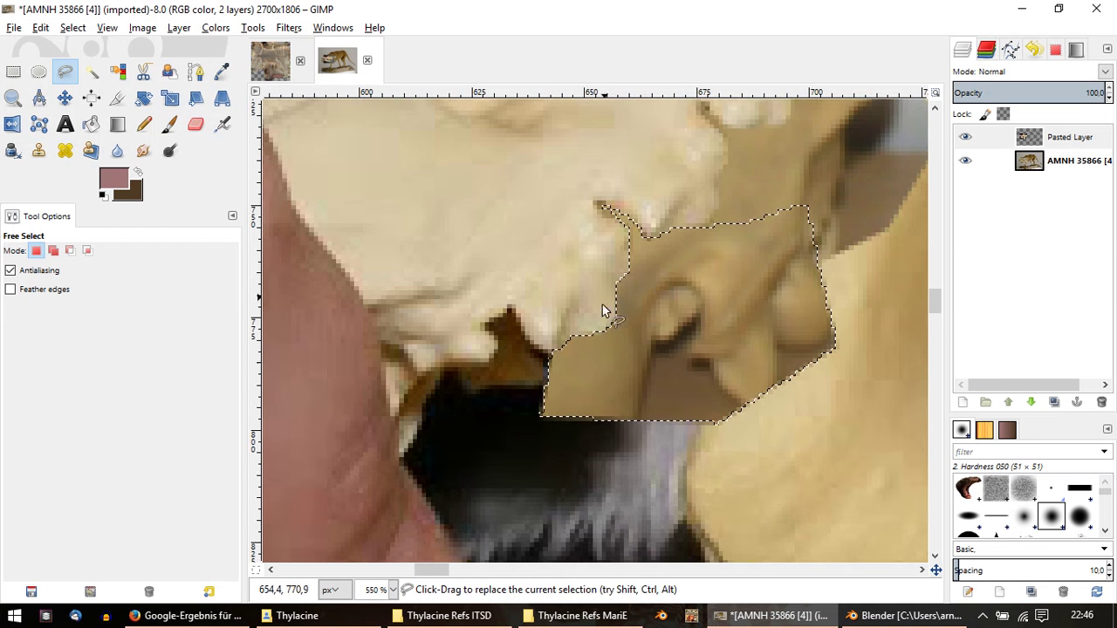
left_click(733, 452)
left_click(566, 512)
left_click(404, 485)
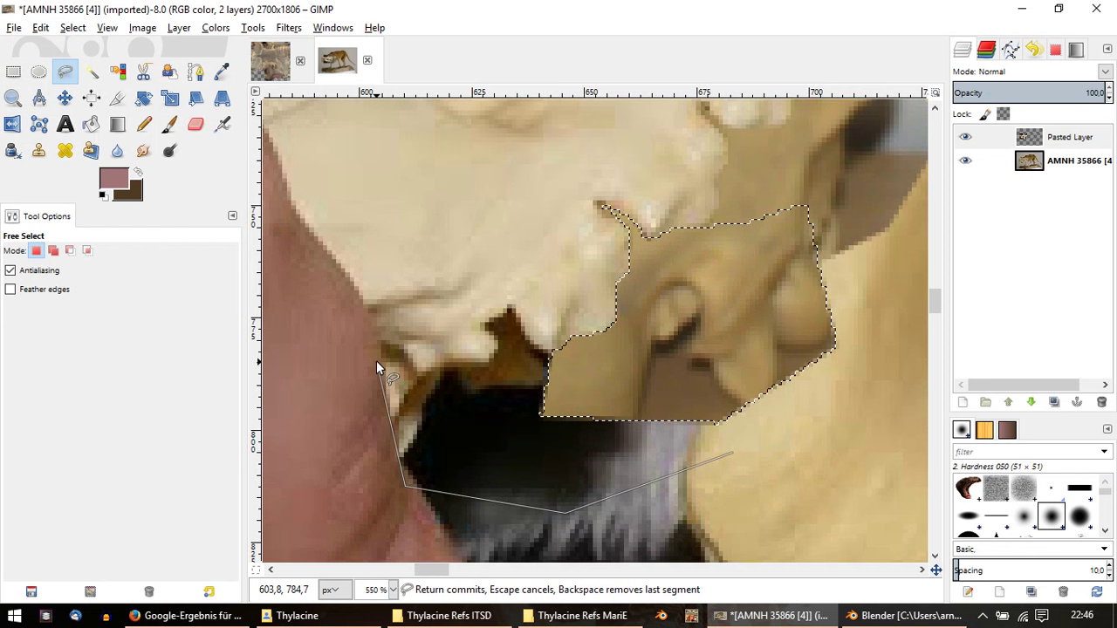
left_click(376, 363)
left_click(375, 339)
left_click(404, 346)
left_click(422, 373)
left_click(434, 372)
left_click(444, 359)
left_click(473, 360)
Step: Finish the fur outline over the tooth tips and delete the dark fur from the pasted layer
left_click(488, 359)
left_click(499, 347)
left_click(491, 330)
left_click(484, 323)
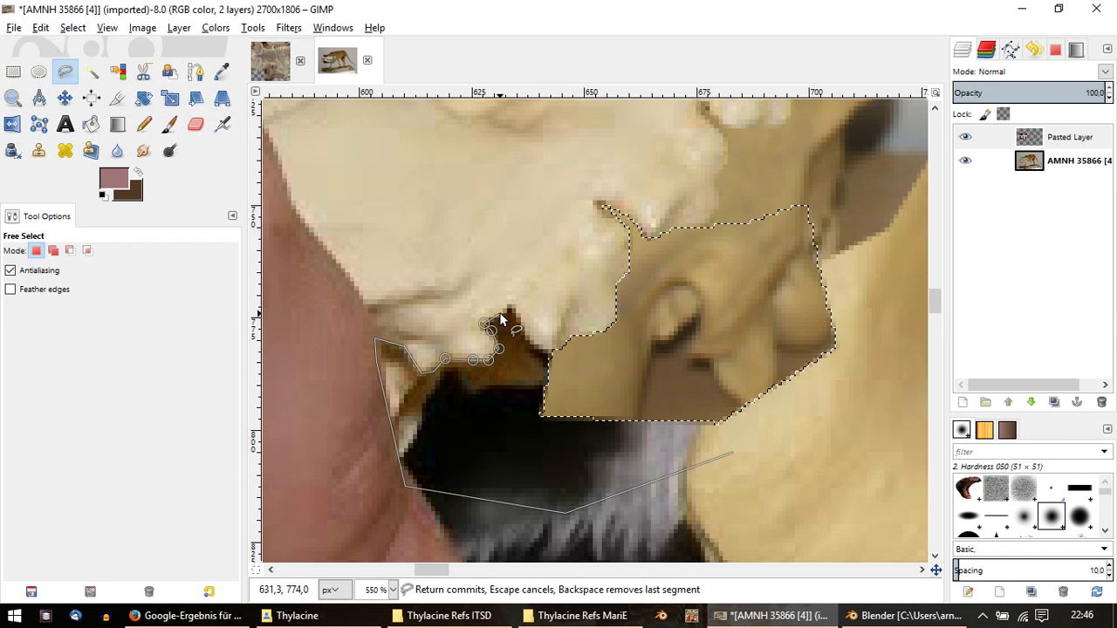
left_click(499, 313)
left_click(515, 306)
left_click(525, 338)
left_click(559, 358)
key("Return")
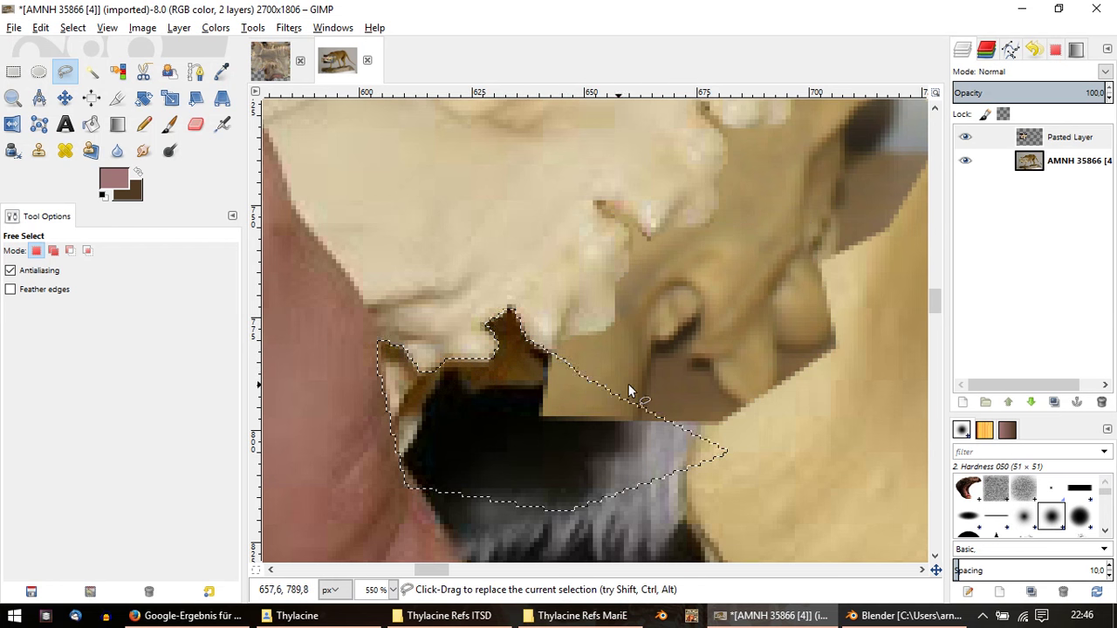
key("Delete")
Step: Begin outlining the area below the next teeth, following the tooth edges
scroll(694, 375, "down", 1, "ctrl")
scroll(681, 377, "down", 1, "ctrl")
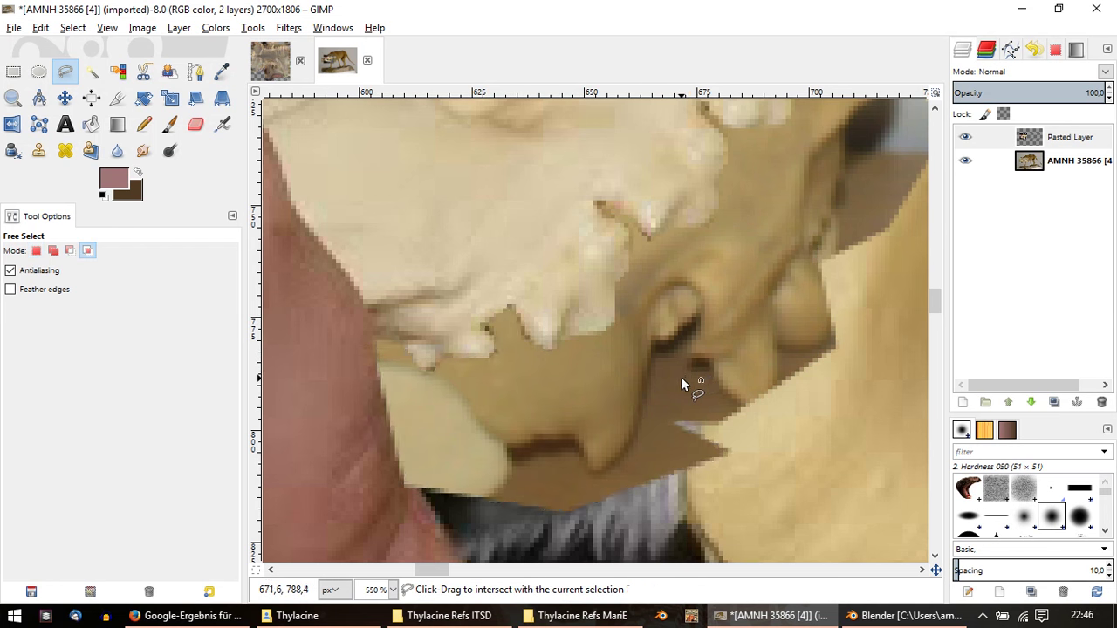
scroll(683, 379, "down", 1, "ctrl")
scroll(768, 256, "up", 1, "ctrl")
scroll(760, 288, "up", 2, "ctrl")
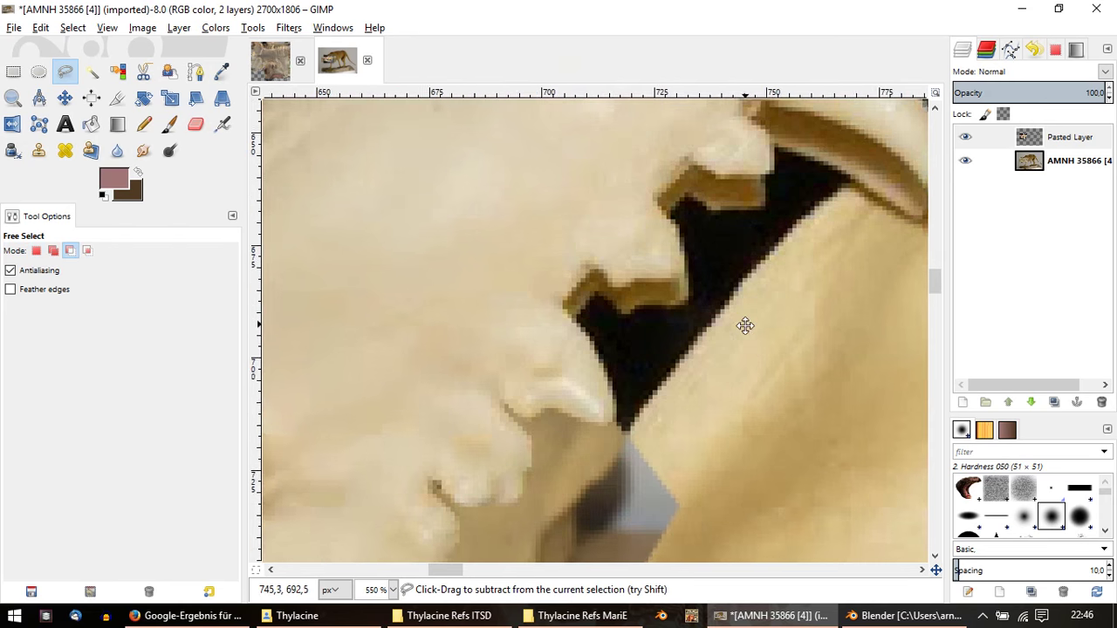
left_click(691, 530)
left_click(604, 529)
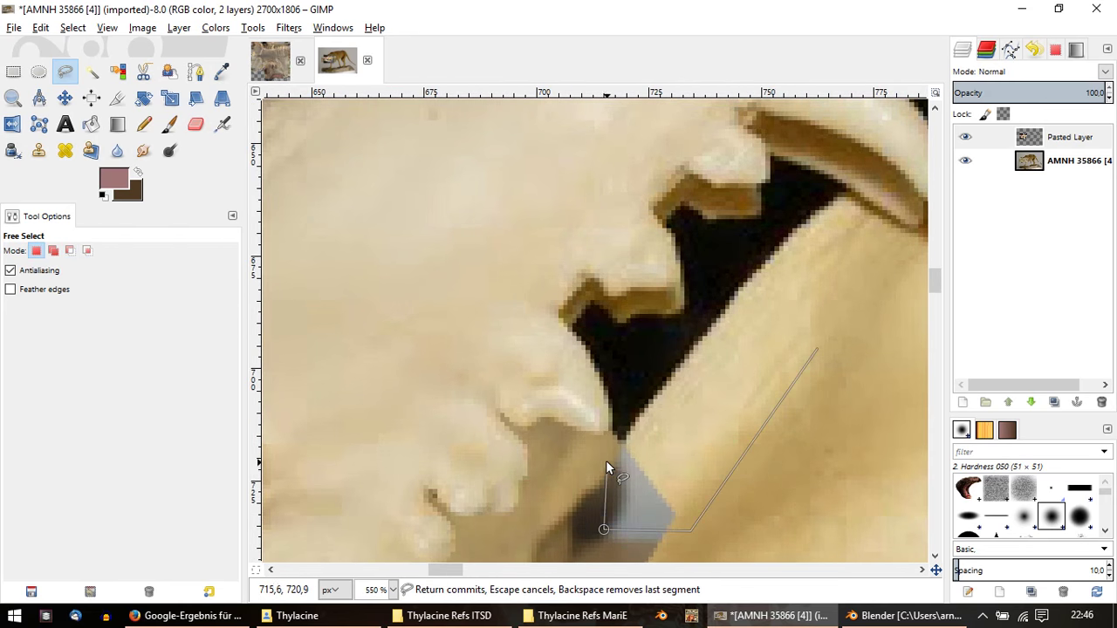
left_click(608, 431)
left_click_drag(606, 392, 569, 328)
left_click(556, 314)
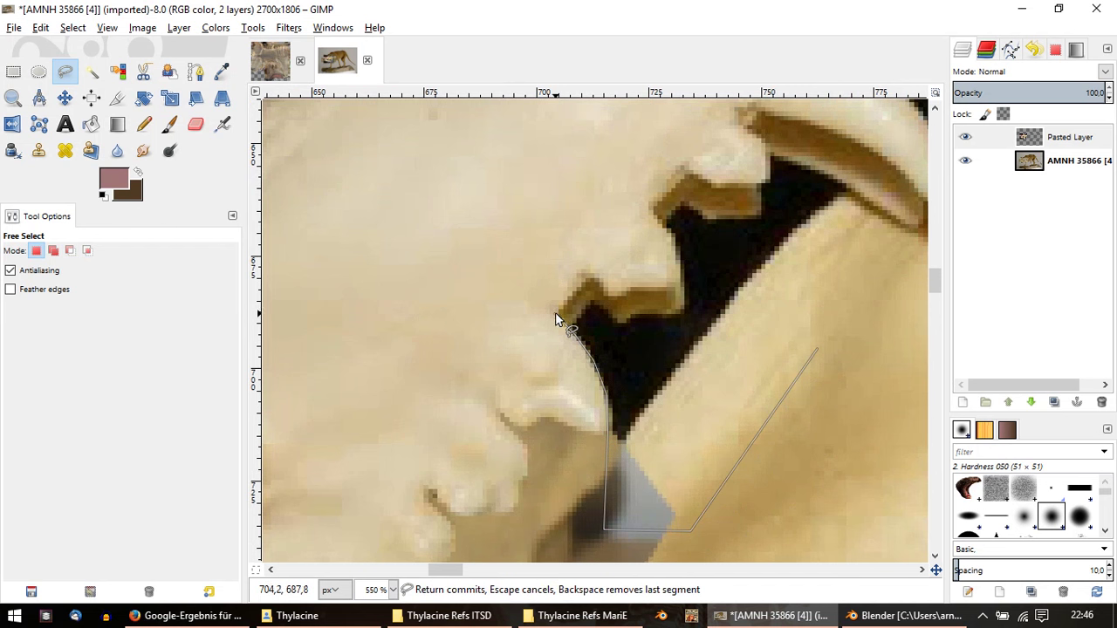
left_click(587, 276)
left_click(598, 282)
left_click(607, 298)
left_click(623, 295)
left_click(630, 287)
left_click(660, 287)
Step: Extend the outline along the long curved tooth, close it, and delete the patch from the pasted layer
left_click(671, 237)
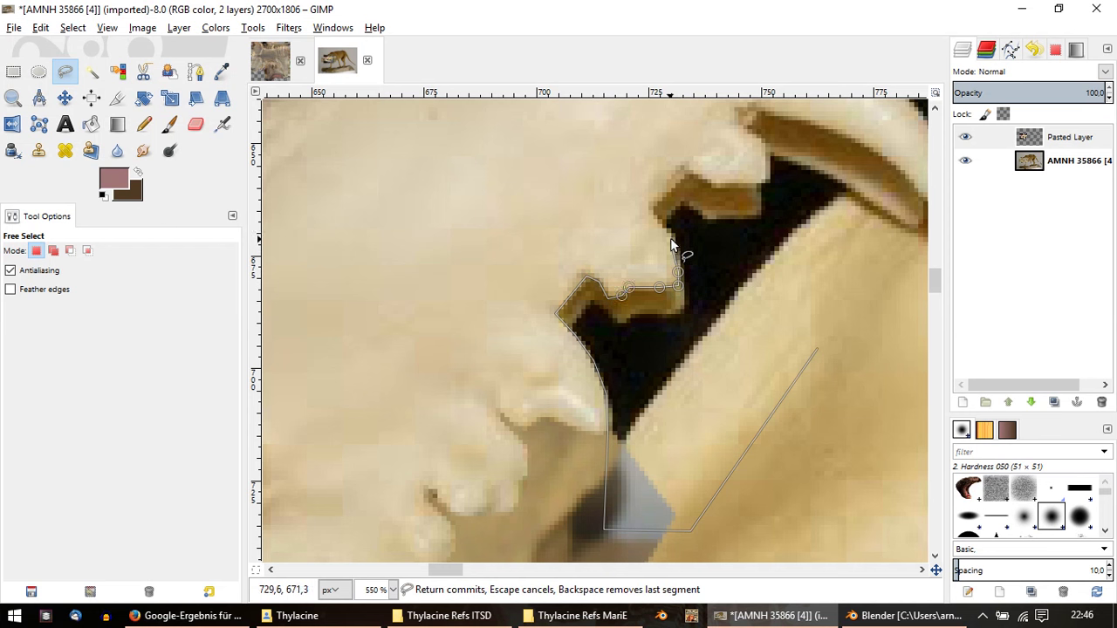
left_click(651, 210)
left_click(665, 191)
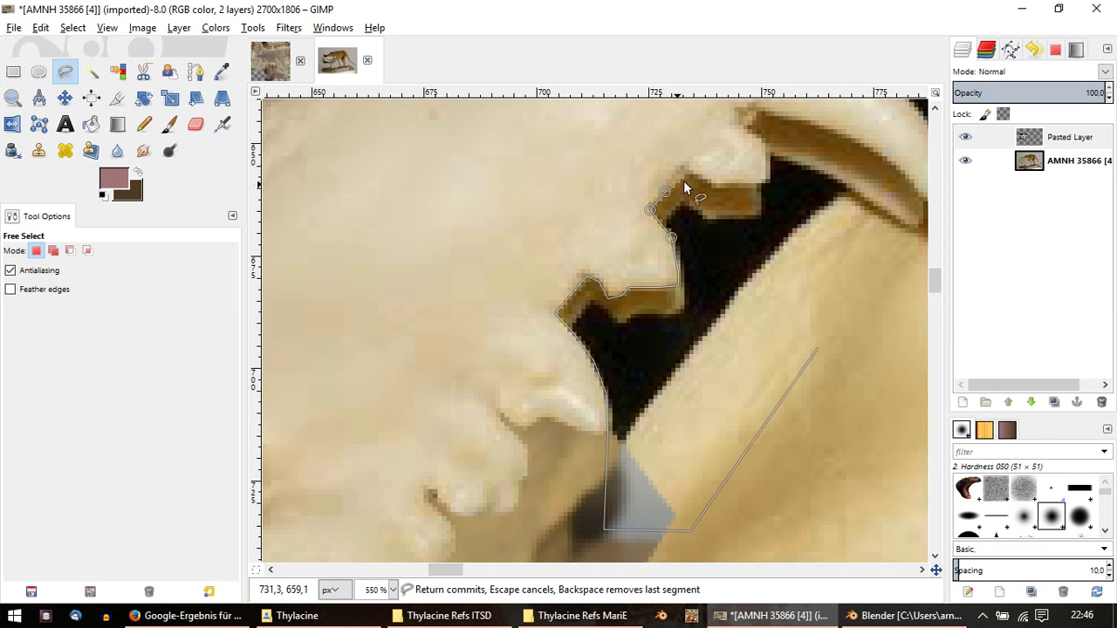
left_click(679, 167)
left_click(709, 181)
left_click(732, 185)
left_click(762, 180)
left_click(768, 150)
left_click(870, 255)
left_click(867, 323)
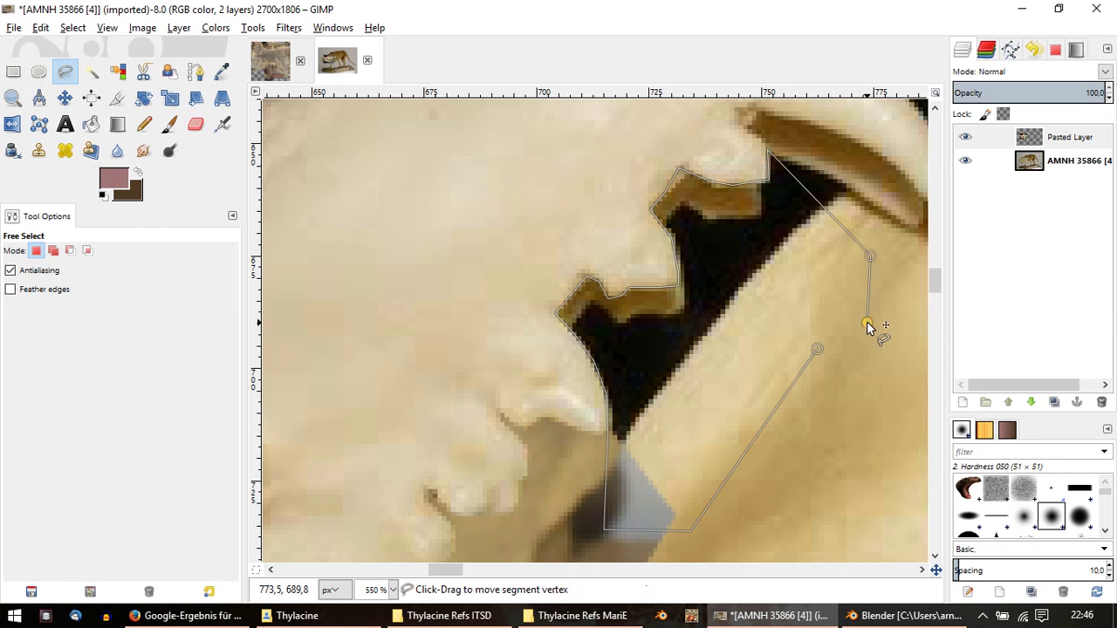
key("Return")
key("Delete")
scroll(733, 259, "up", 5)
scroll(698, 393, "right", 4)
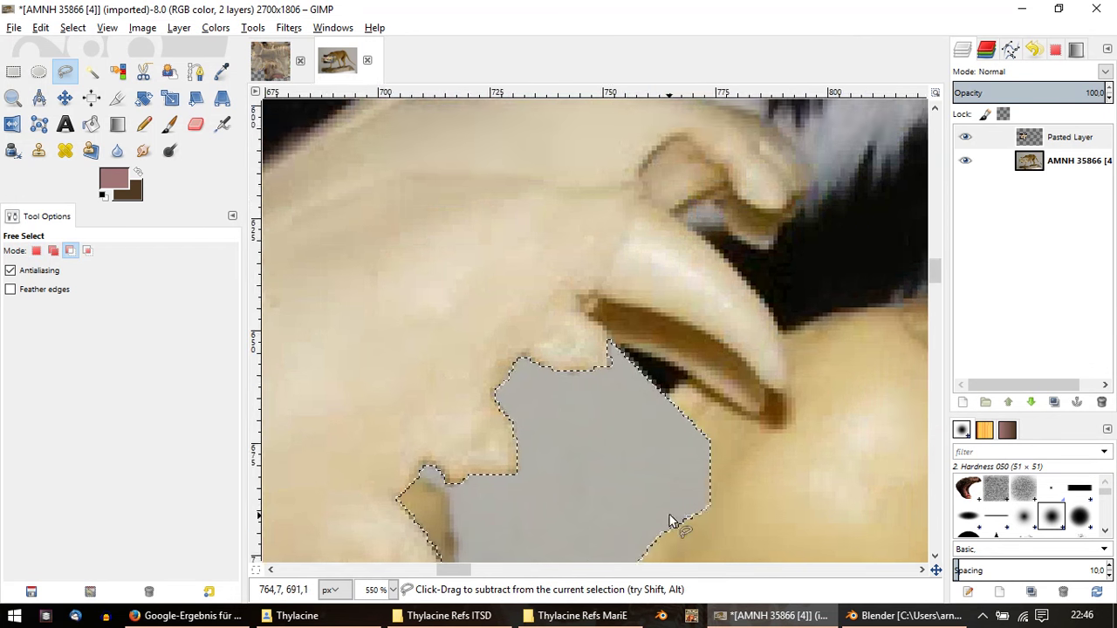
scroll(680, 337, "up", 1, "ctrl")
Step: Outline the area below the tusk and clear it to grey
left_click(550, 273)
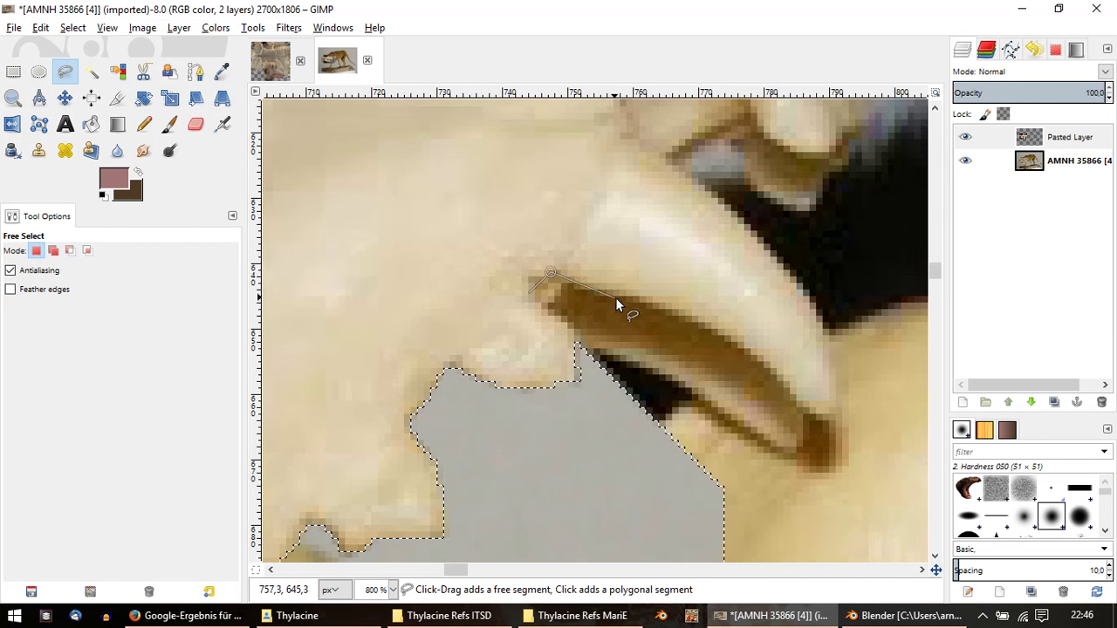
left_click_drag(629, 294, 795, 381)
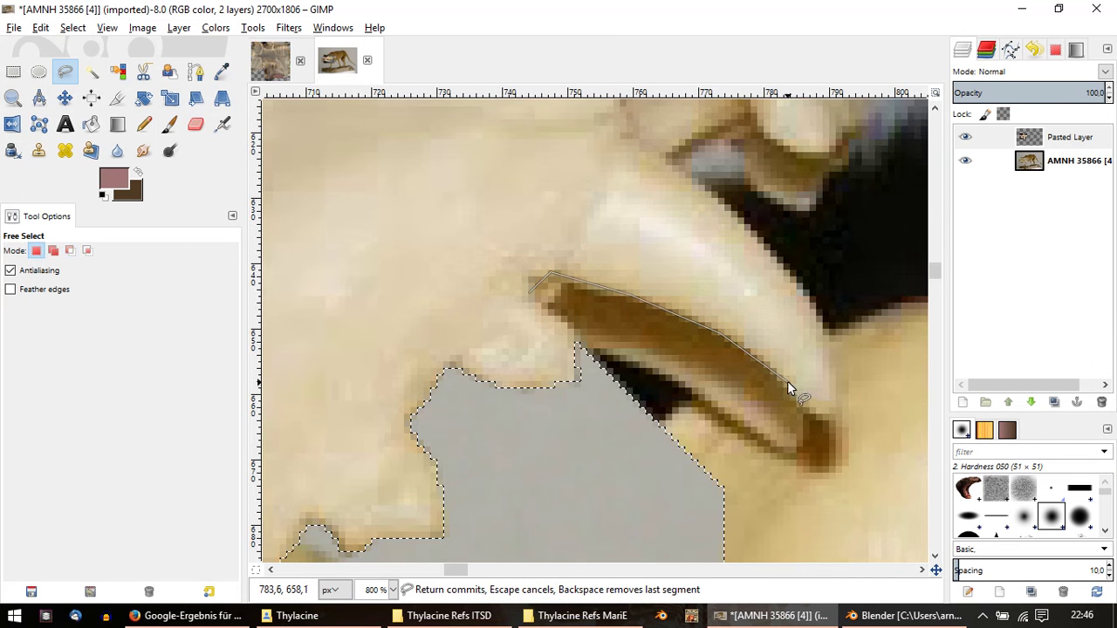
left_click(811, 412)
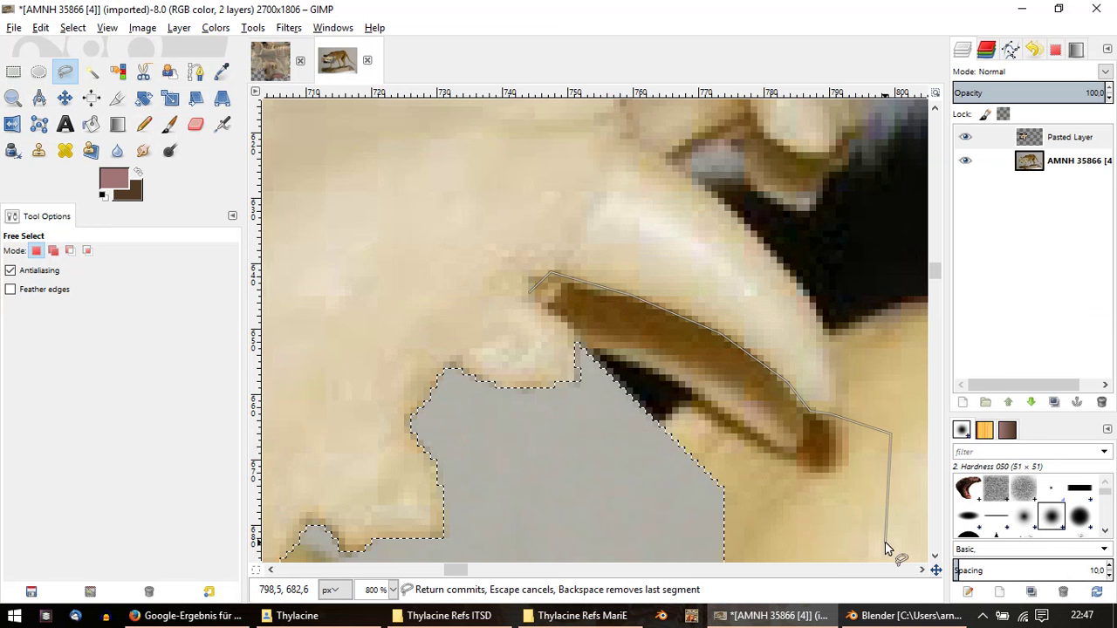
left_click(886, 542)
left_click(672, 548)
left_click(583, 353)
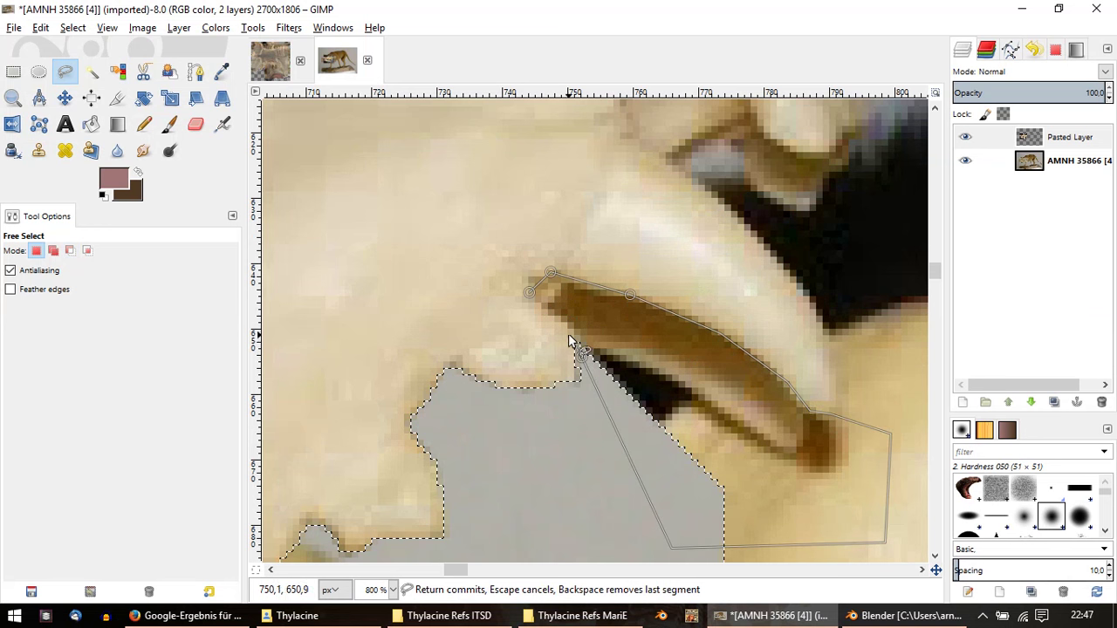
left_click(530, 292)
key("Return")
key("Delete")
Step: Start a polygon along the claw edge and into the gap of the small hooked tooth
scroll(646, 262, "down", 3)
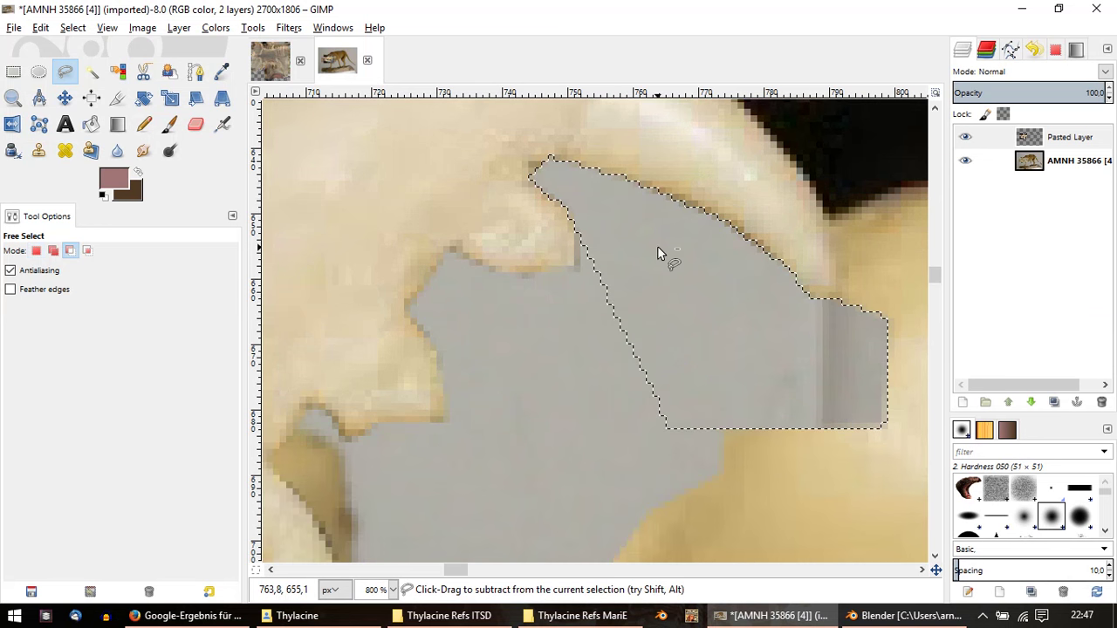
scroll(658, 253, "down", 3, "ctrl")
scroll(635, 397, "up", 2, "ctrl")
left_click(742, 429)
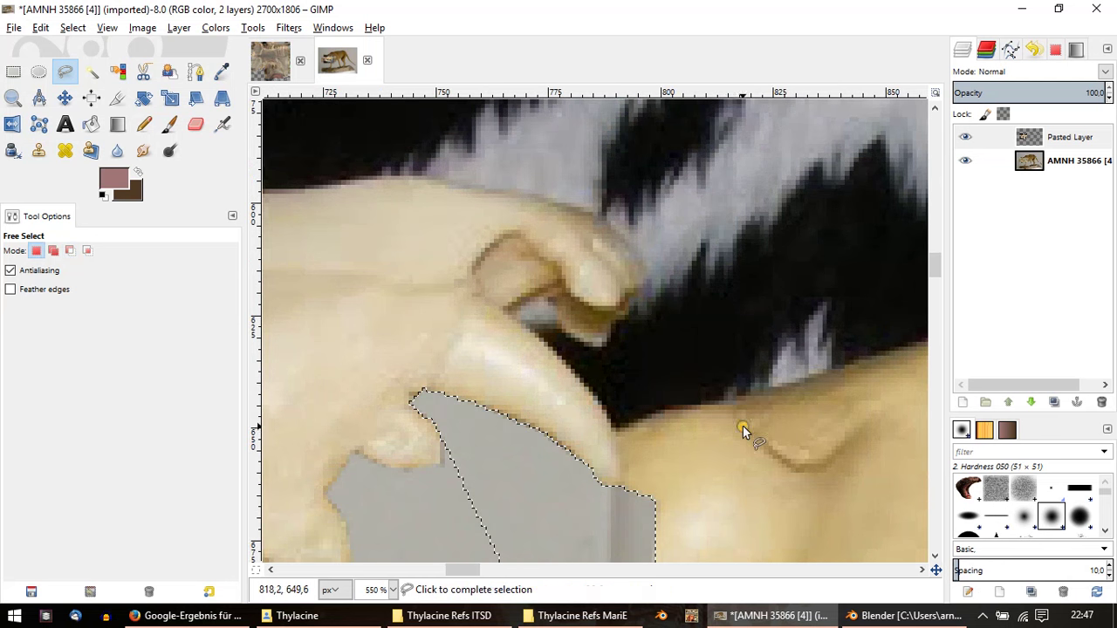
left_click(709, 505)
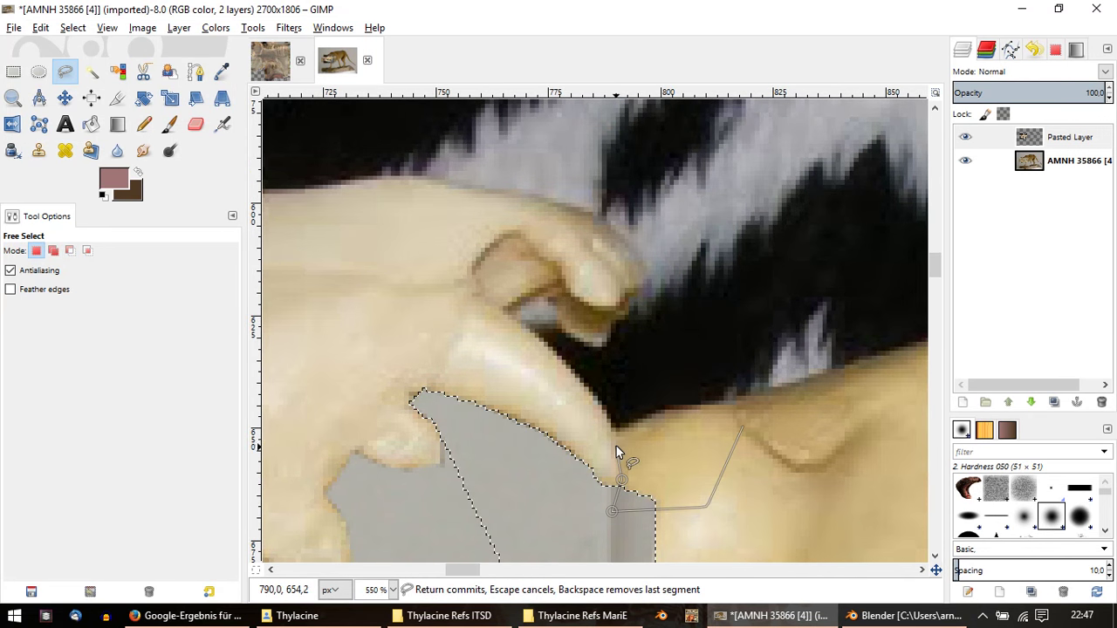
mouse_move(616, 446)
left_mouse_down()
mouse_move(606, 407)
mouse_move(540, 338)
left_mouse_up()
left_click(462, 280)
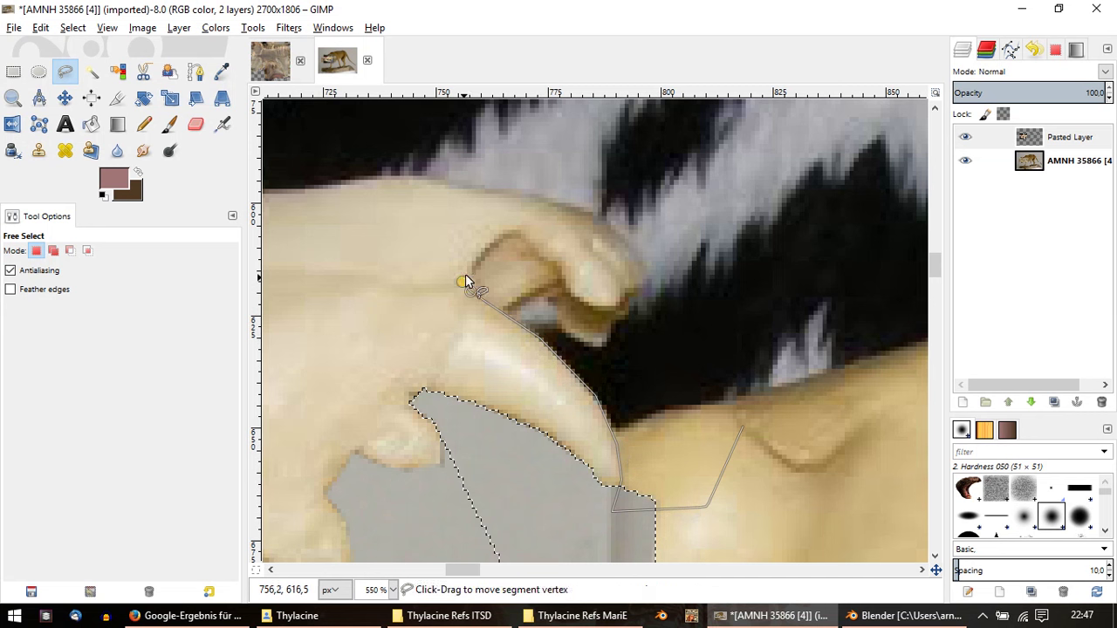
left_click(475, 258)
left_click(508, 232)
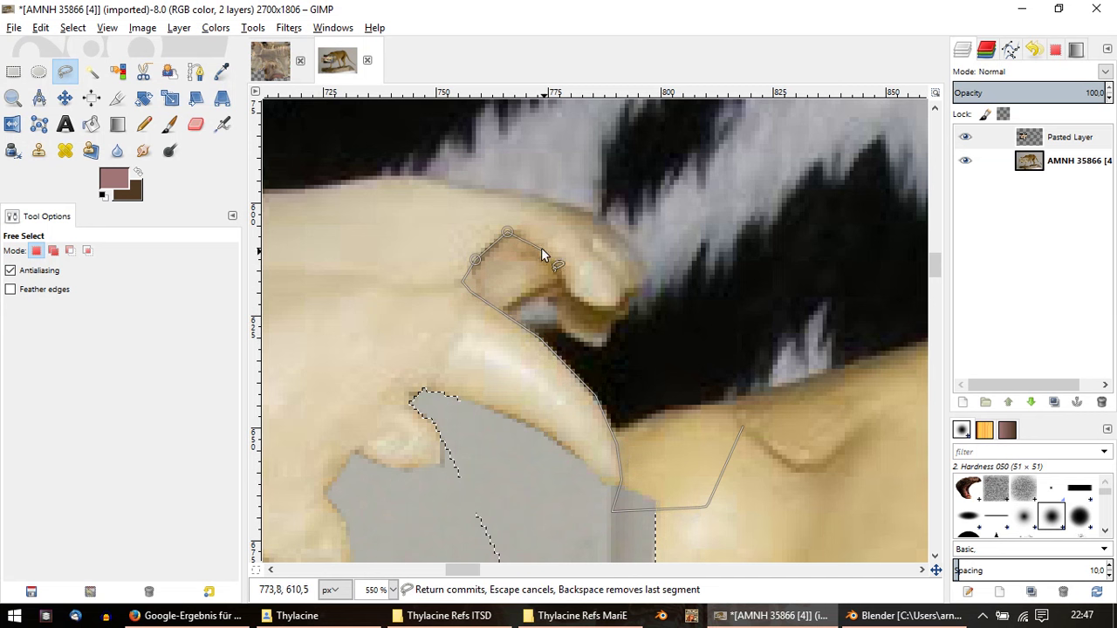
left_click(526, 243)
left_click(557, 264)
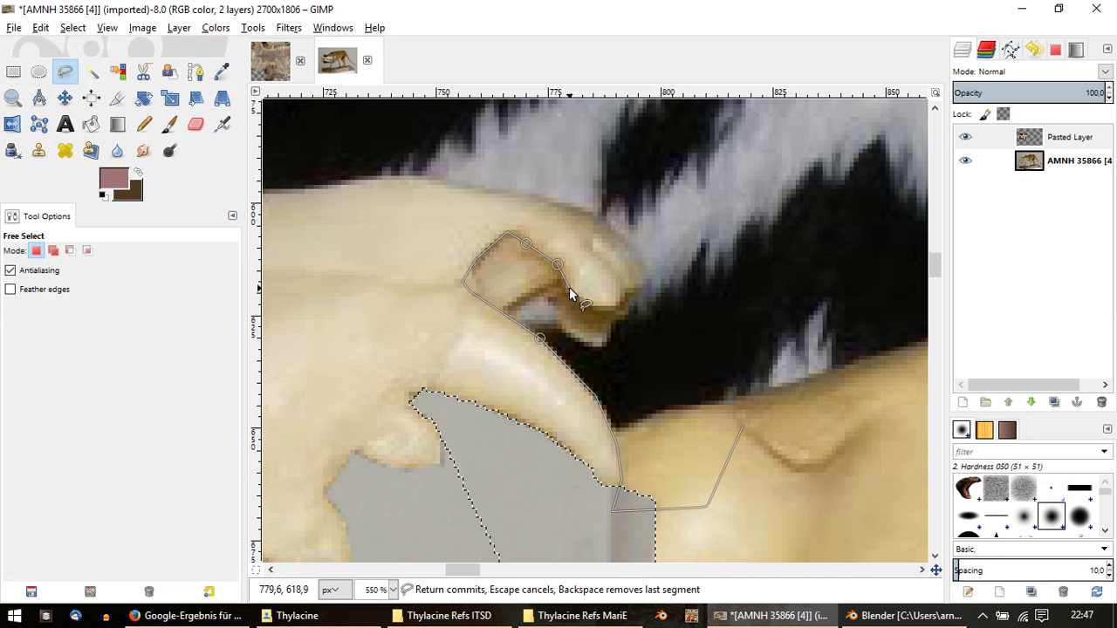
Step: Finish the outline around the hooked tooth tip and up into the fur, then clear it to grey
left_click(569, 288)
left_click(598, 308)
left_click(620, 305)
left_click(626, 298)
left_click(620, 279)
left_click(597, 250)
left_click(557, 214)
left_click(692, 178)
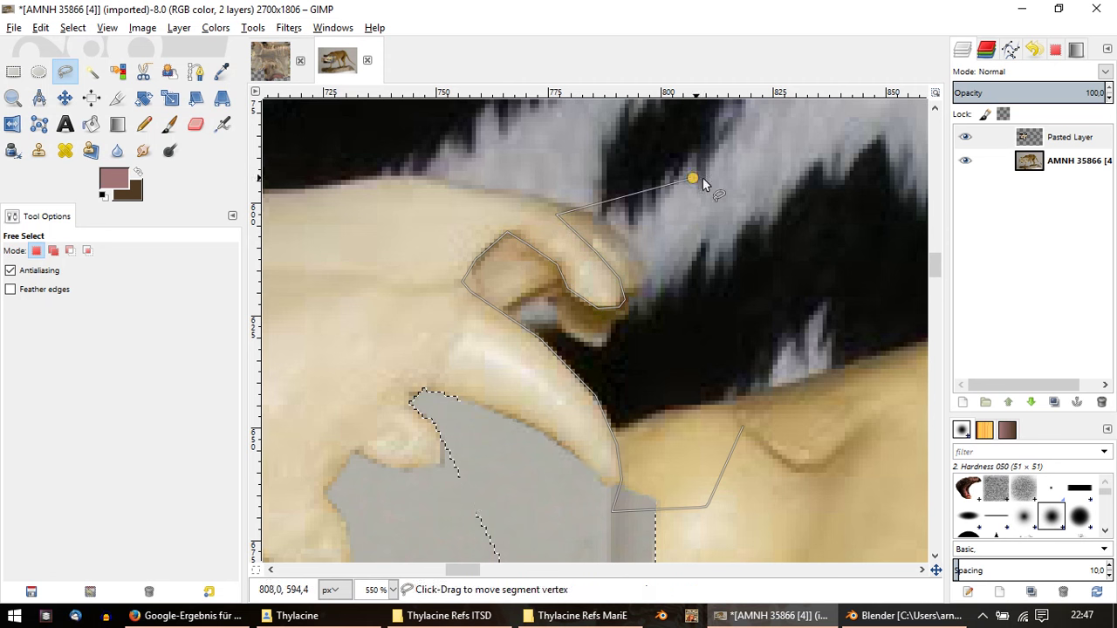
double_click(824, 255)
key("Delete")
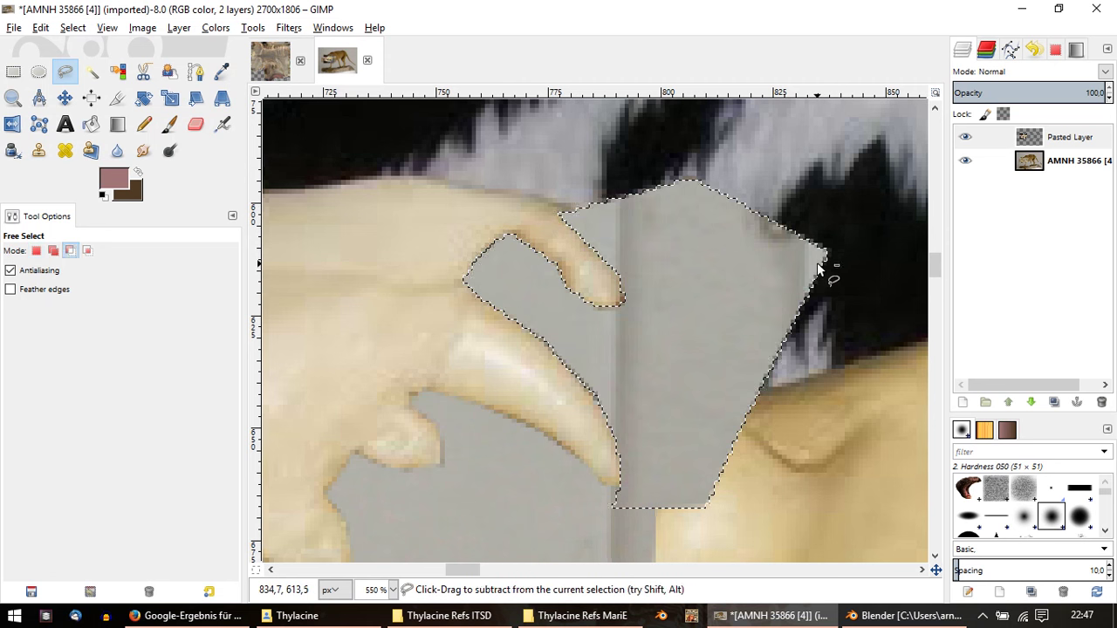
Step: Bring up the Google Drive Thylacine reference folder in File Explorer
left_click(467, 616)
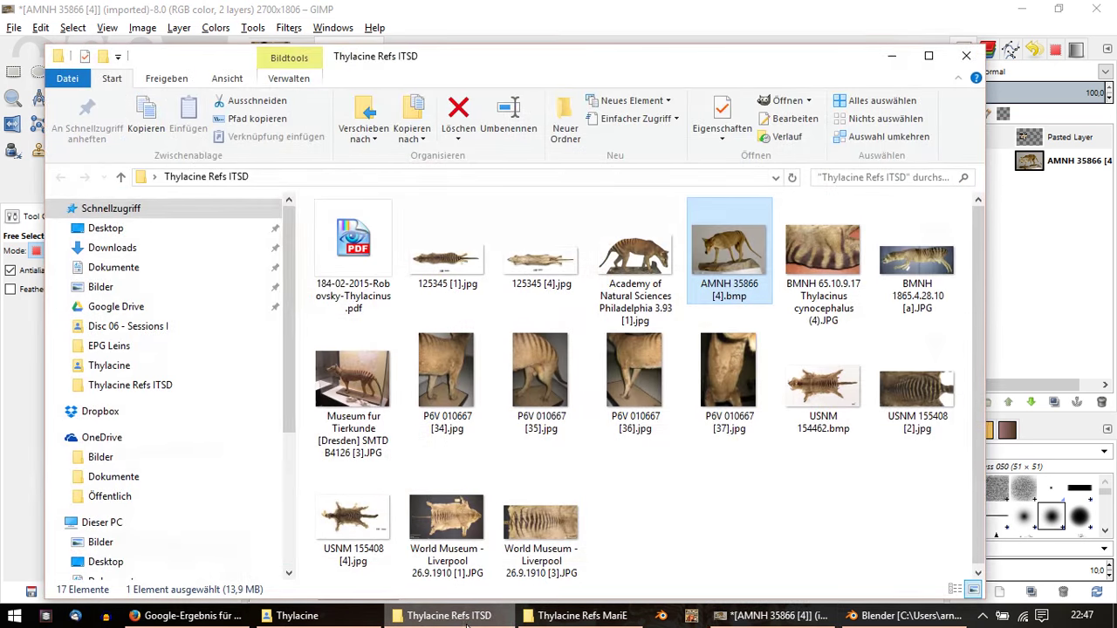
left_click(580, 616)
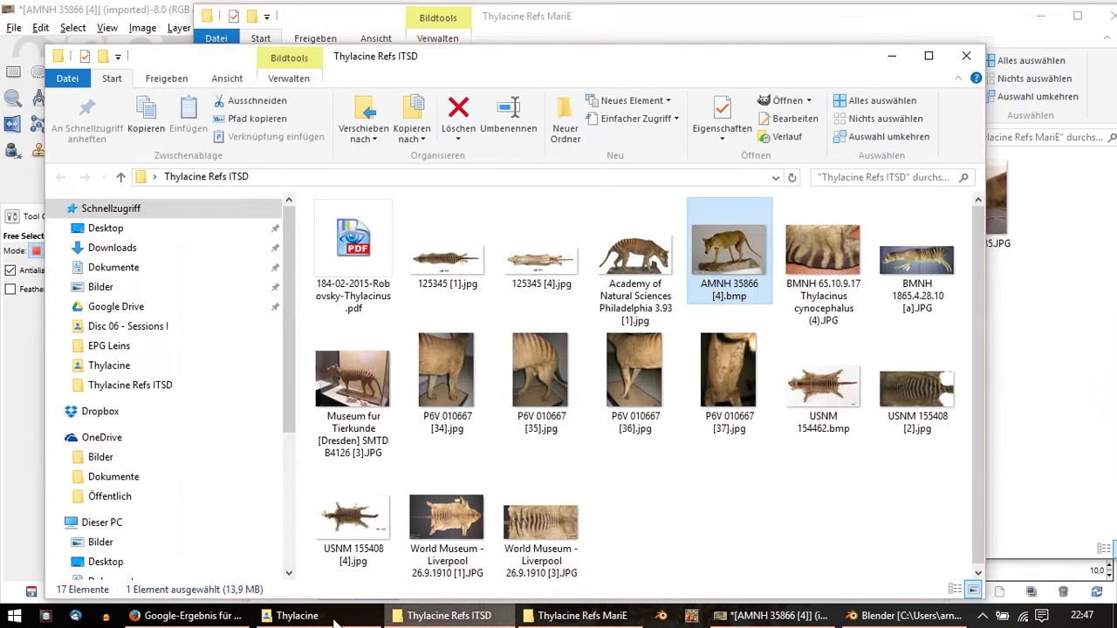
left_click(297, 617)
scroll(803, 323, "up", 5)
scroll(795, 336, "up", 5)
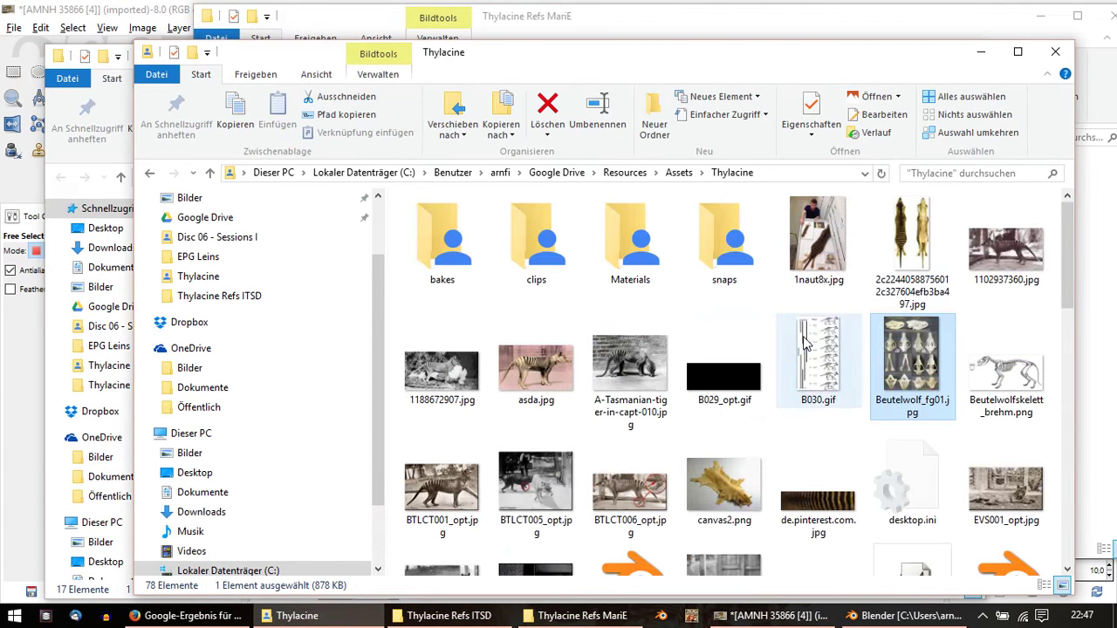
Step: Open Beutelwolf_fg01.jpg in Photos and zoom in on the skull snouts, side views and lower jaws
double_click(925, 372)
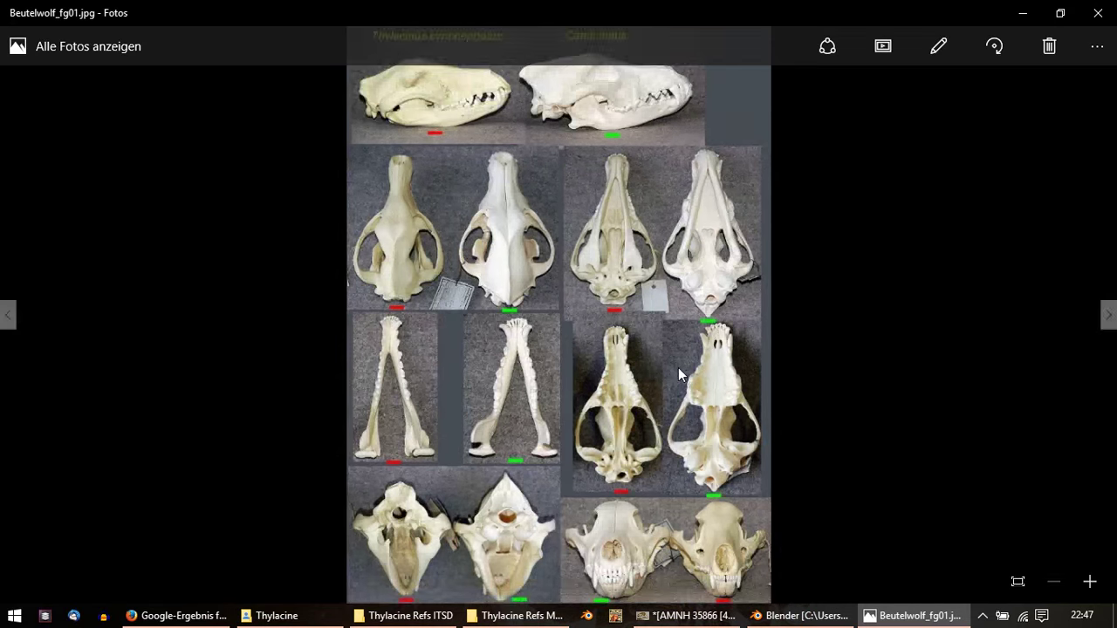
scroll(660, 371, "up", 2)
scroll(514, 290, "up", 1)
scroll(484, 316, "up", 1)
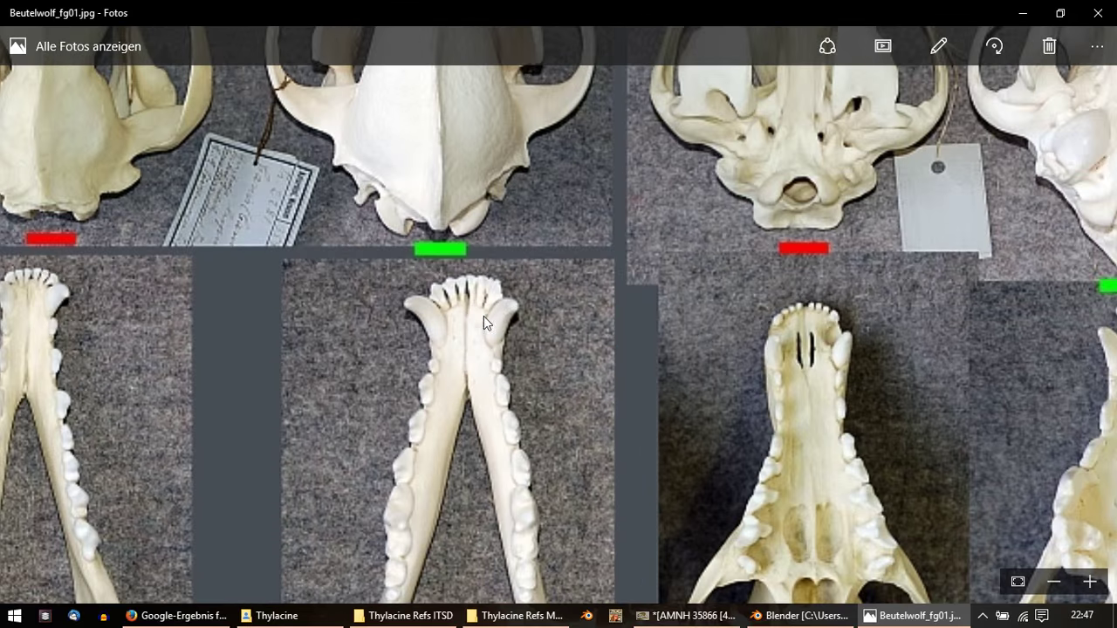
mouse_move(439, 301)
left_mouse_down()
mouse_move(635, 231)
mouse_move(298, 245)
left_mouse_up()
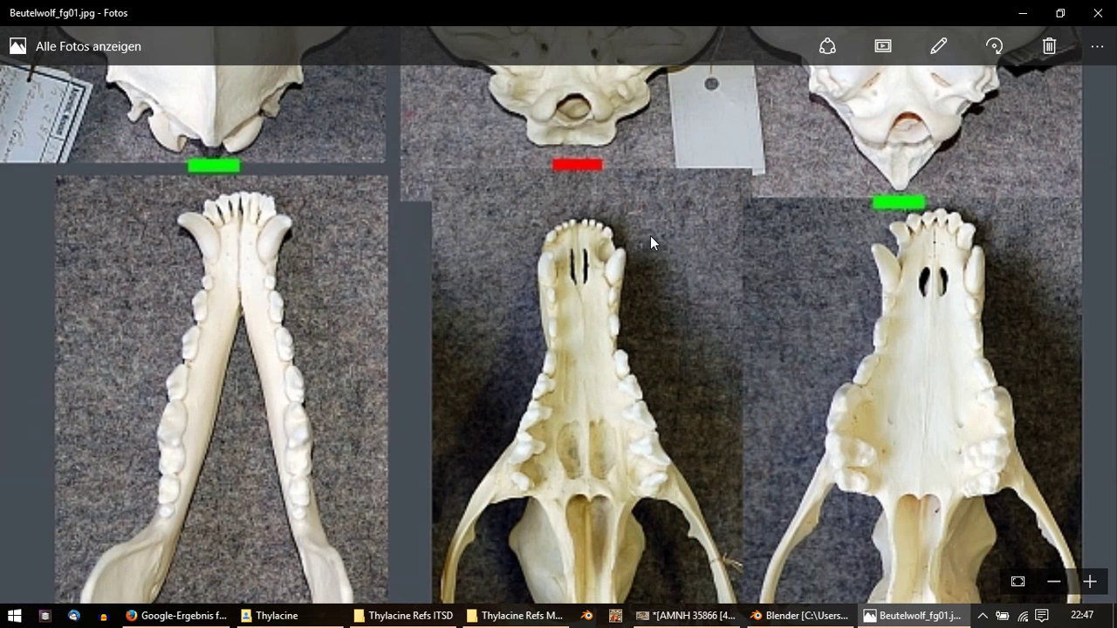
scroll(597, 230, "up", 1)
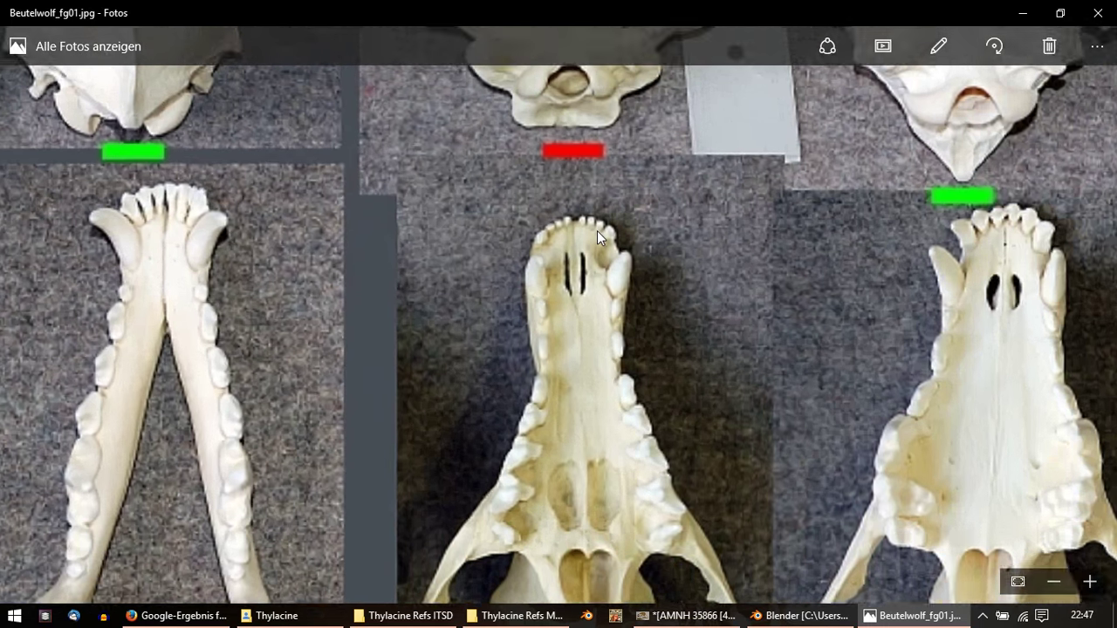
scroll(597, 230, "up", 1)
scroll(597, 231, "down", 2)
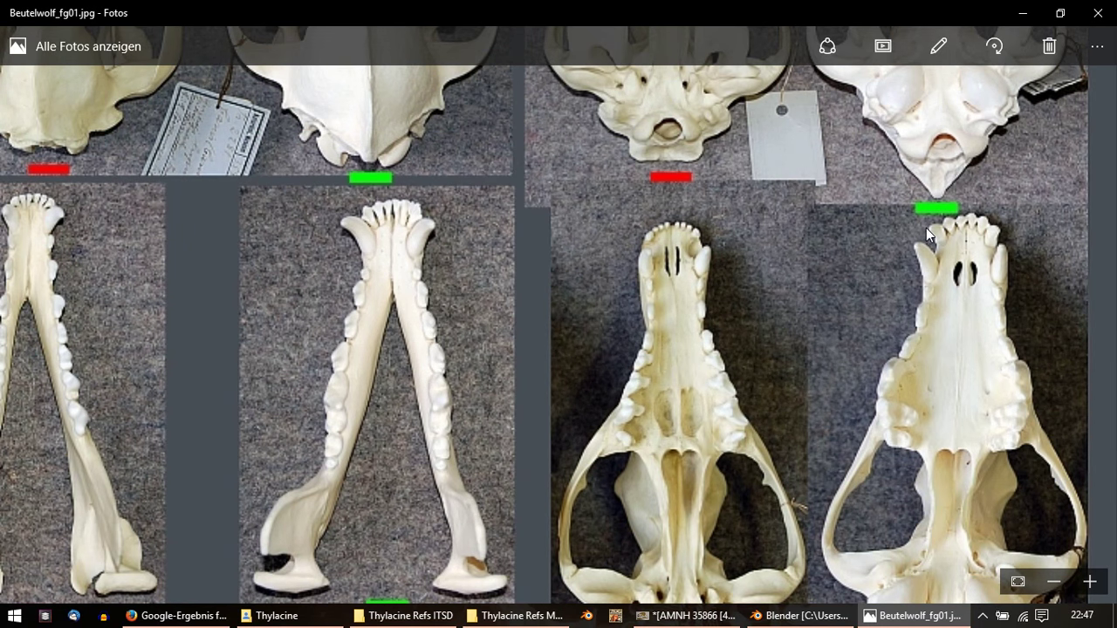
scroll(926, 229, "down", 1)
scroll(926, 228, "down", 1)
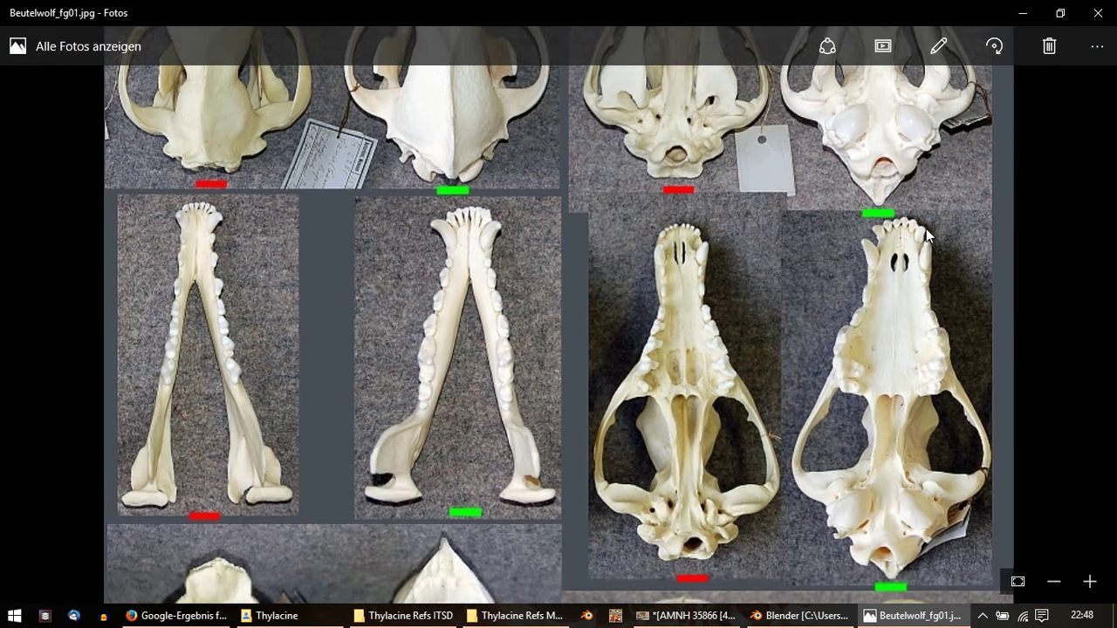
left_click_drag(795, 220, 772, 482)
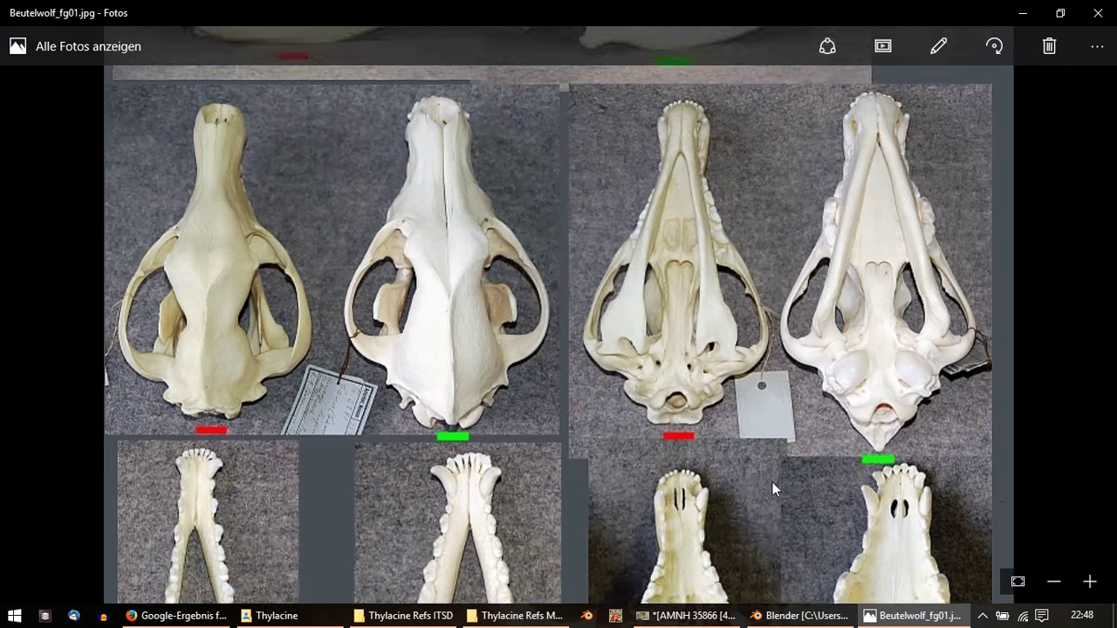
left_click_drag(390, 145, 390, 277)
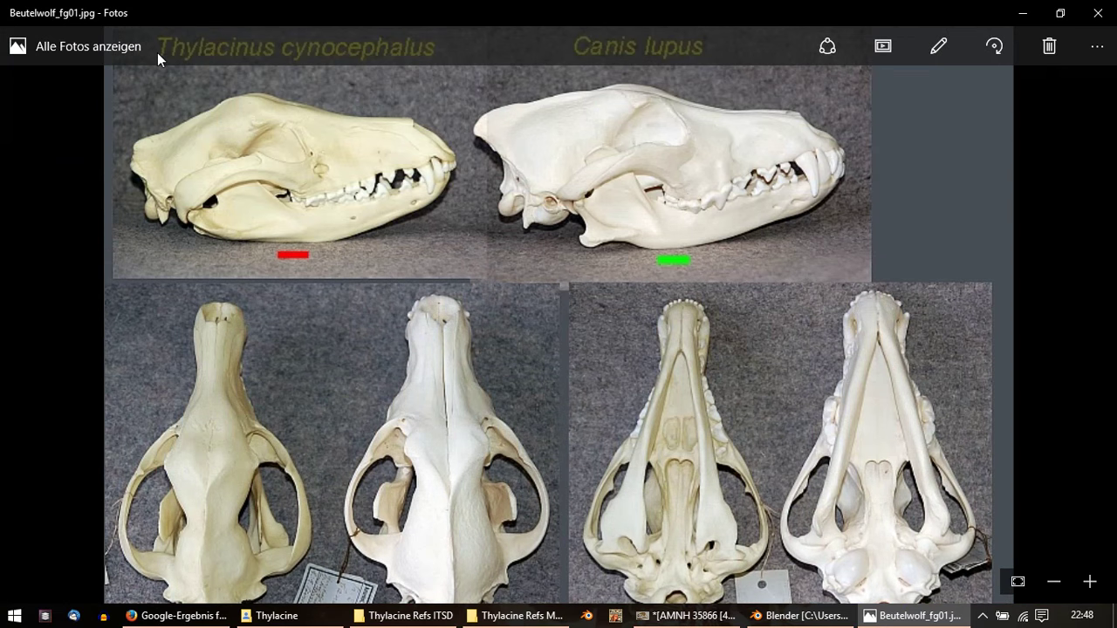
left_click_drag(284, 288, 431, 9)
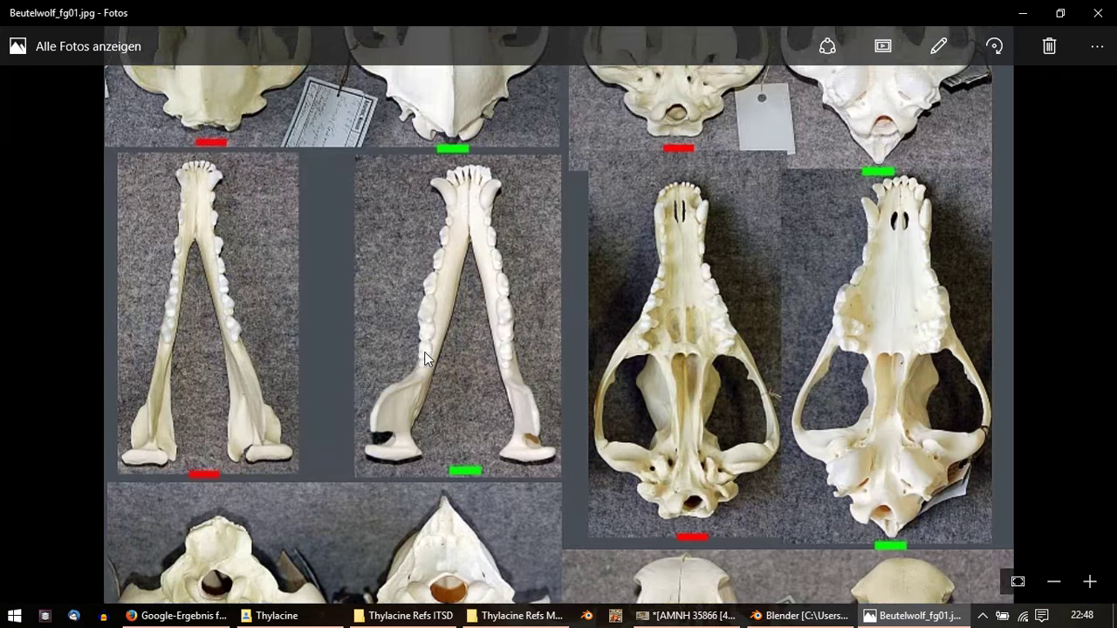
scroll(689, 255, "up", 2)
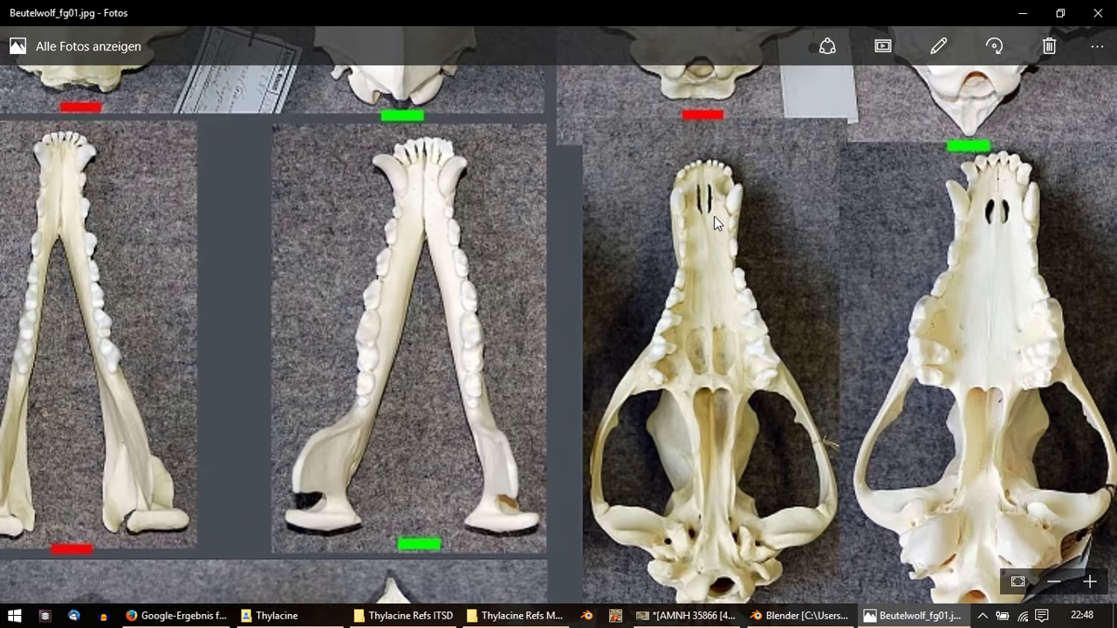
left_click_drag(697, 171, 705, 388)
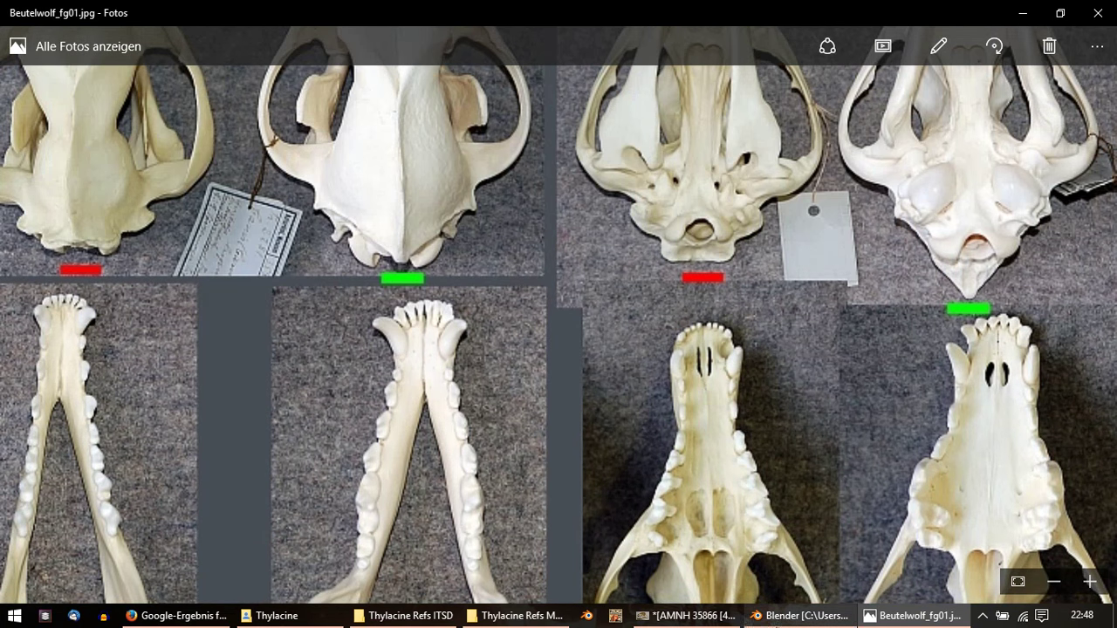
Step: Glance at the claw texture, return to the skull photo's lower skulls, then close Photos
left_click(749, 616)
left_click(690, 616)
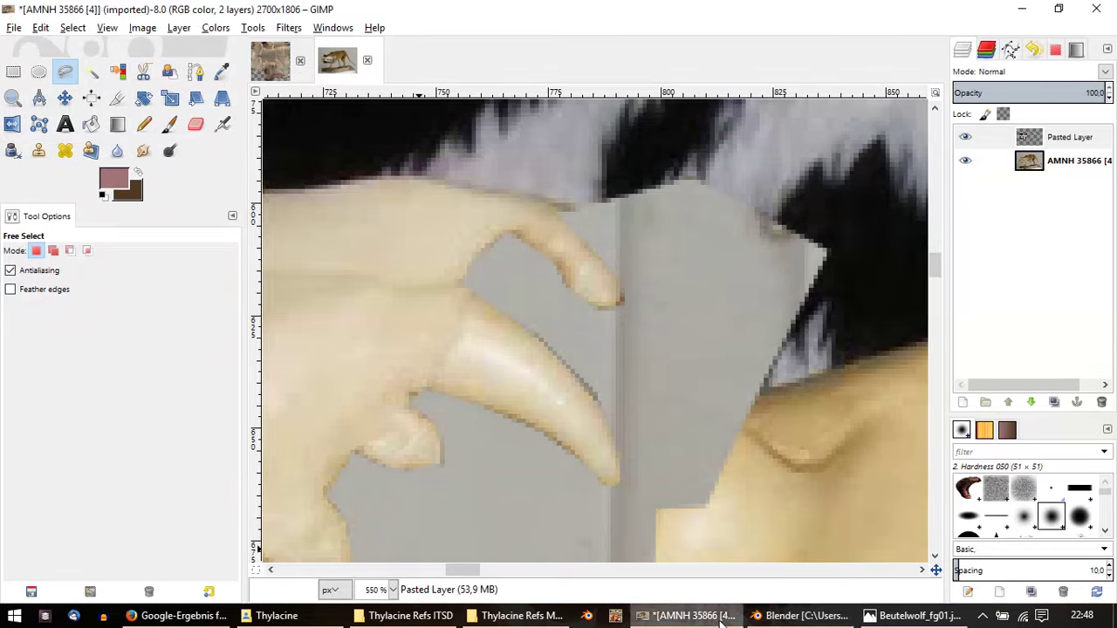
left_click(771, 618)
left_click(689, 616)
mouse_move(912, 616)
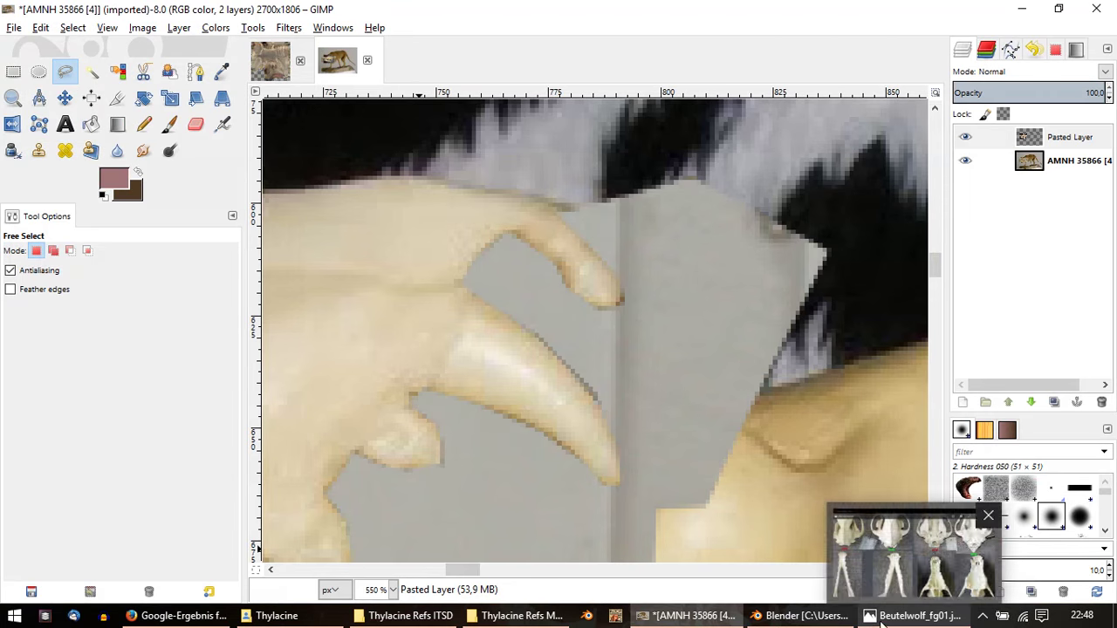
left_click(907, 616)
scroll(785, 279, "down", 5)
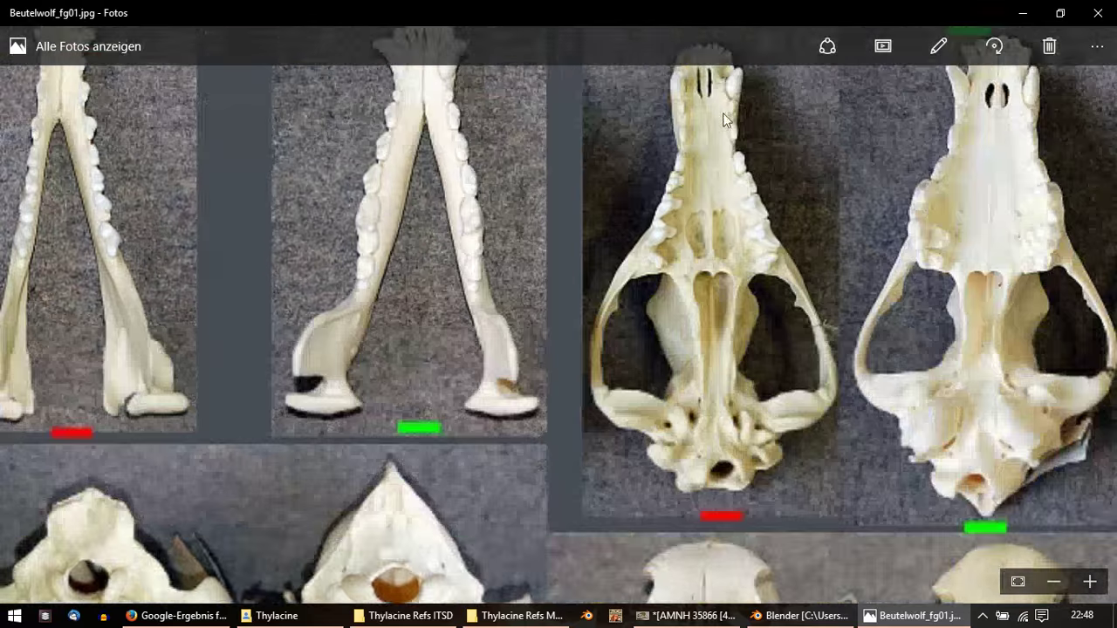
left_click_drag(726, 237, 721, 56)
scroll(645, 223, "down", 1)
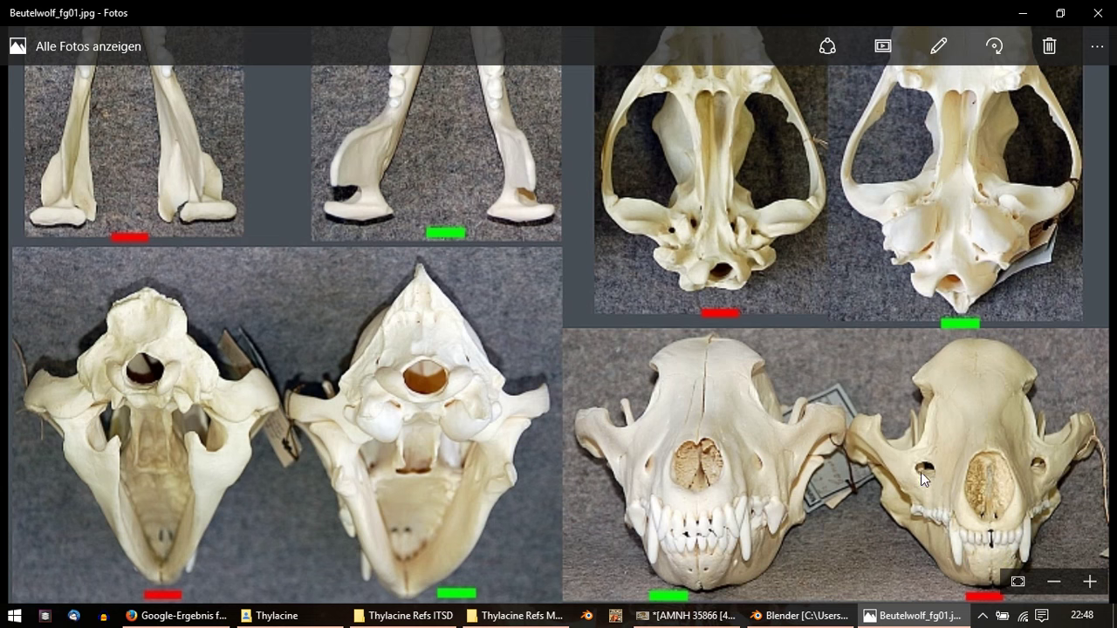
scroll(774, 567, "down", 1)
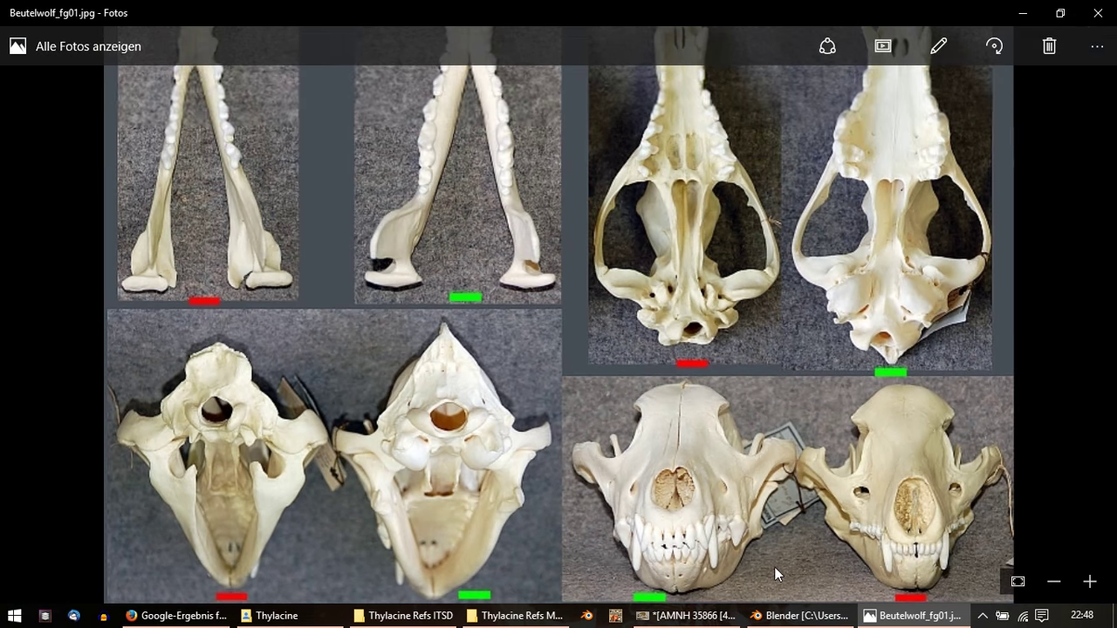
left_click(1111, 7)
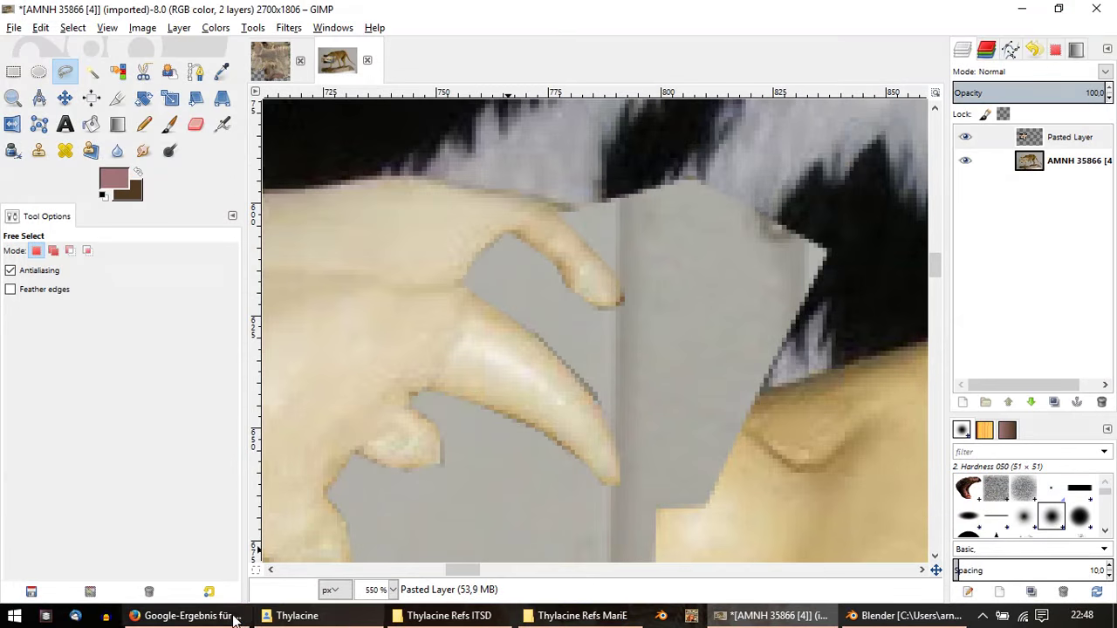
left_click(225, 612)
Step: Search Google for 'thylacine skull front' and show the image results
left_click(921, 40)
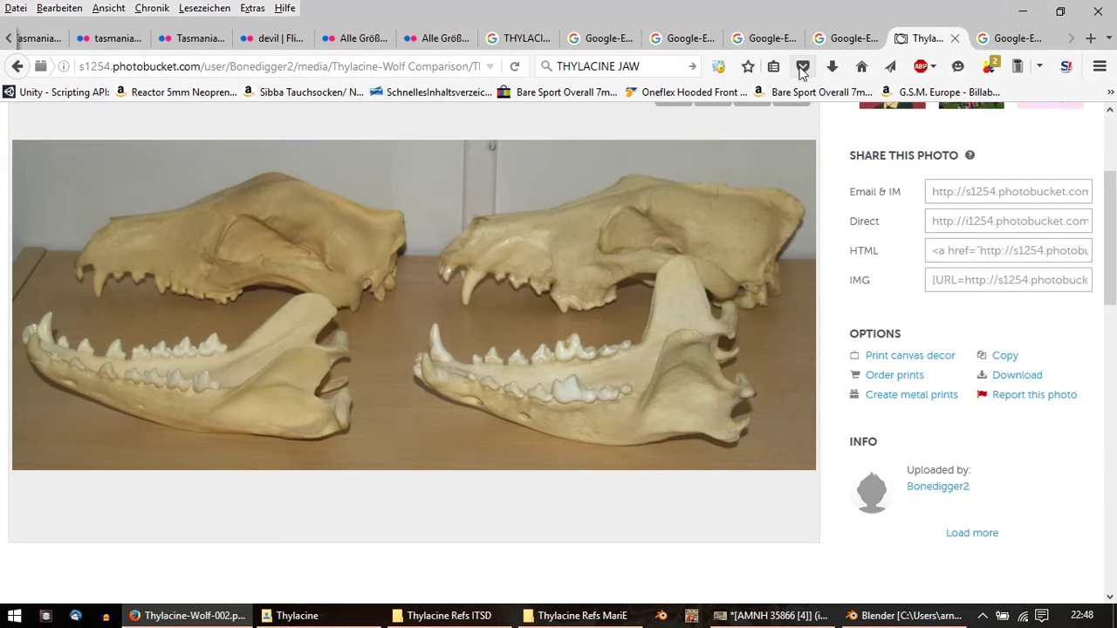
left_click(569, 67)
type("thyl")
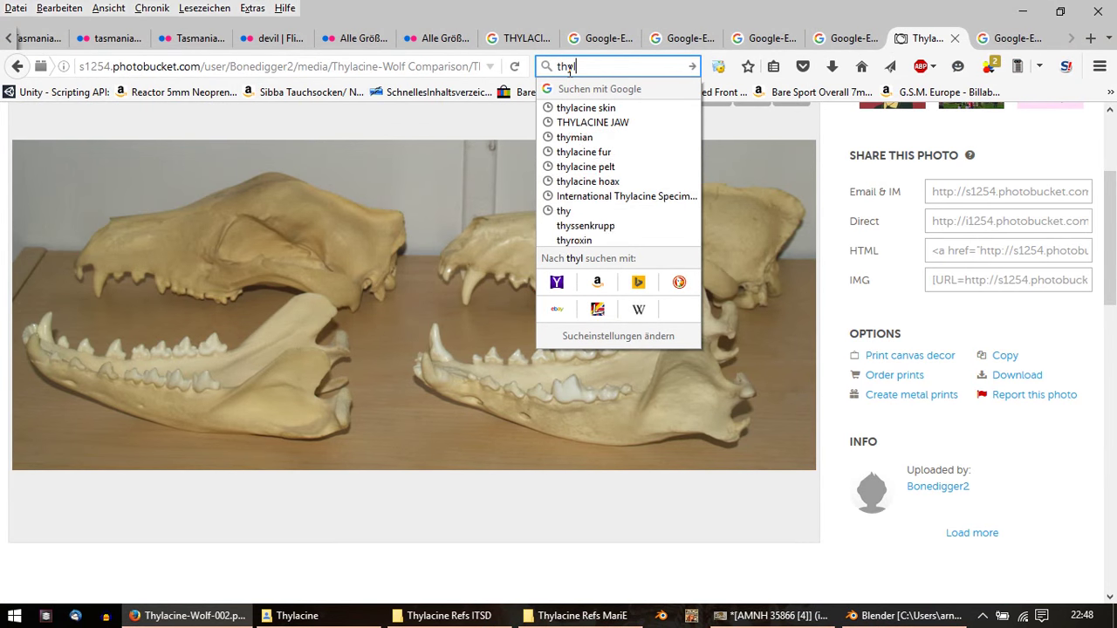
type("acine skul")
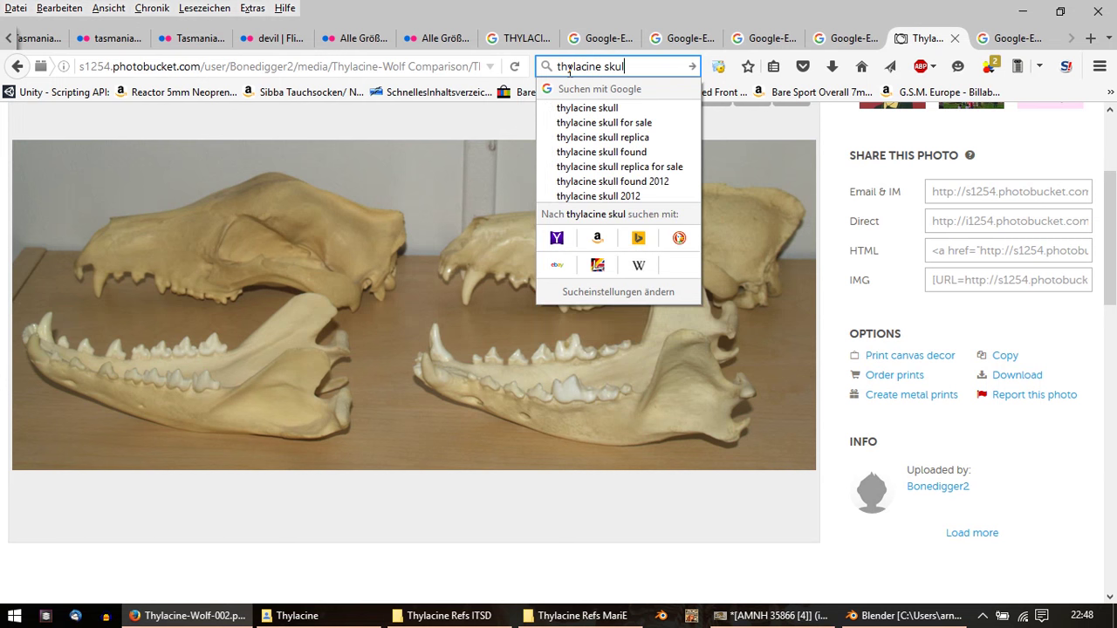
type("l front")
key("Return")
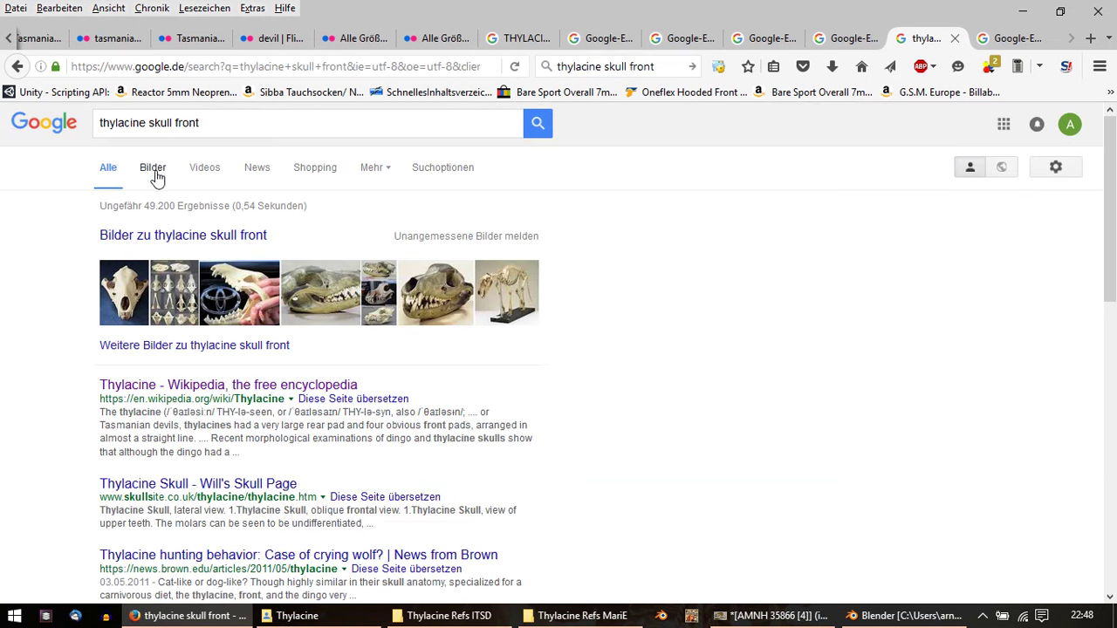
left_click(153, 170)
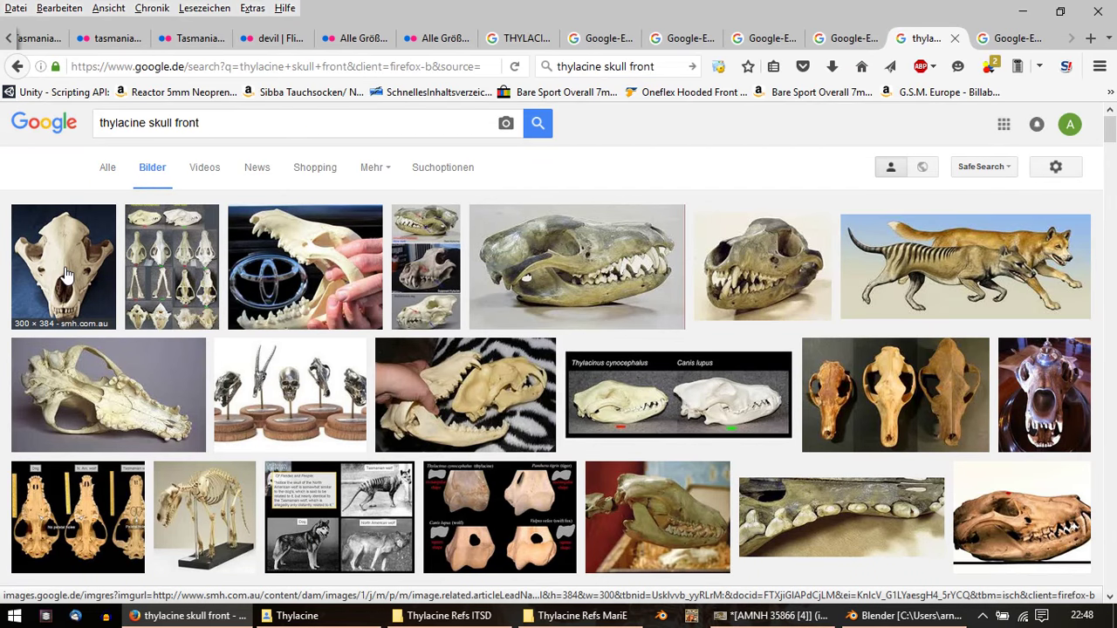
Step: Scroll the results and open the skull-beside-skinned-head photo in a new tab
scroll(173, 336, "down", 2)
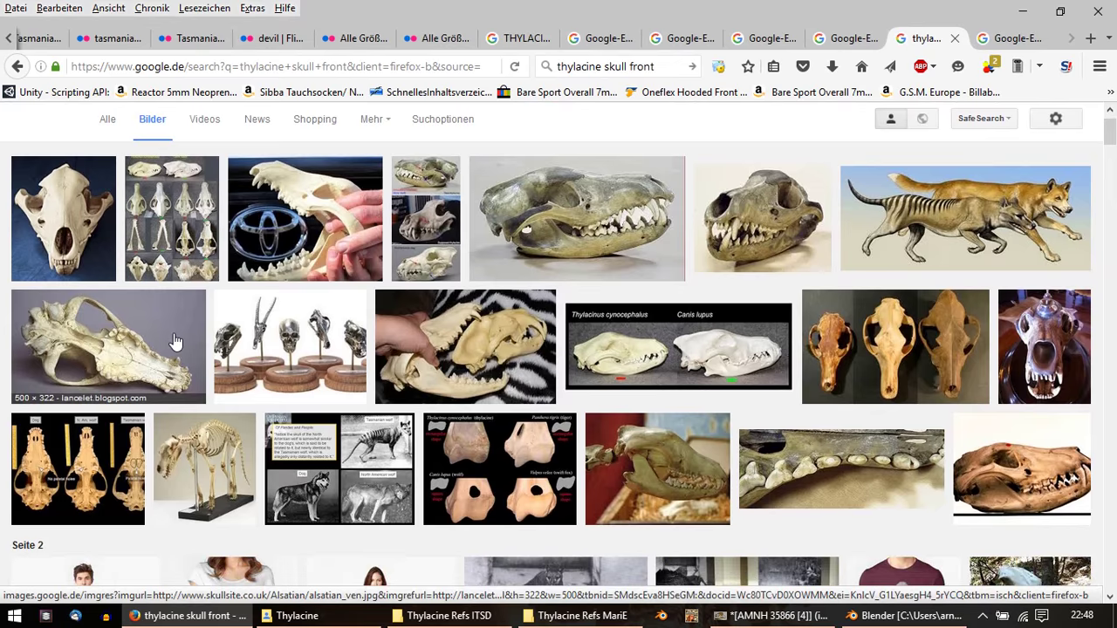
scroll(173, 340, "down", 2)
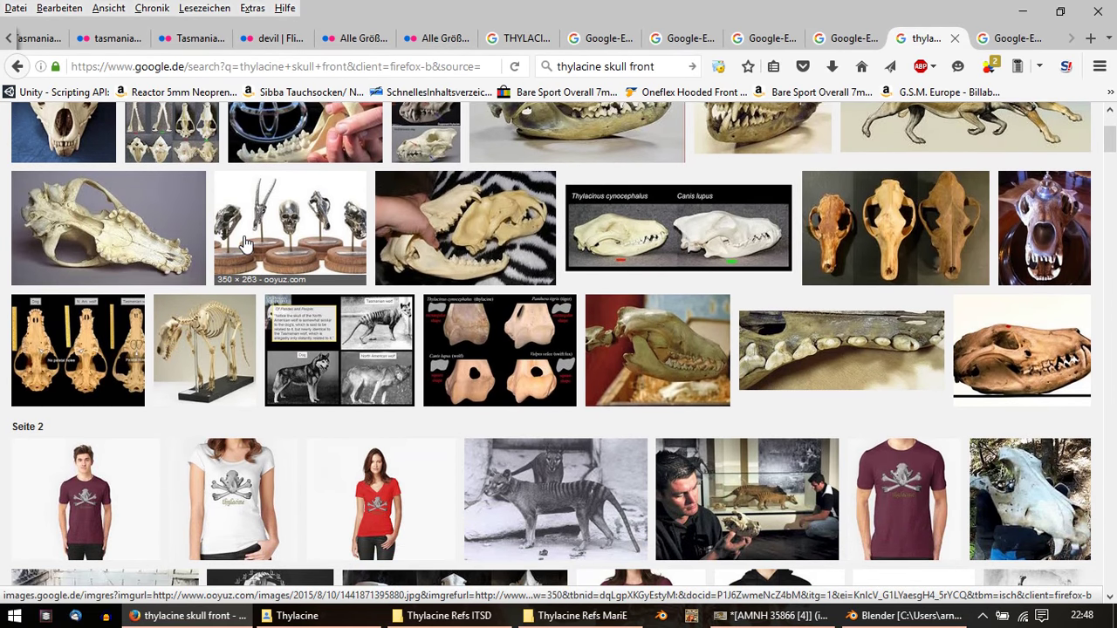
scroll(245, 244, "down", 2)
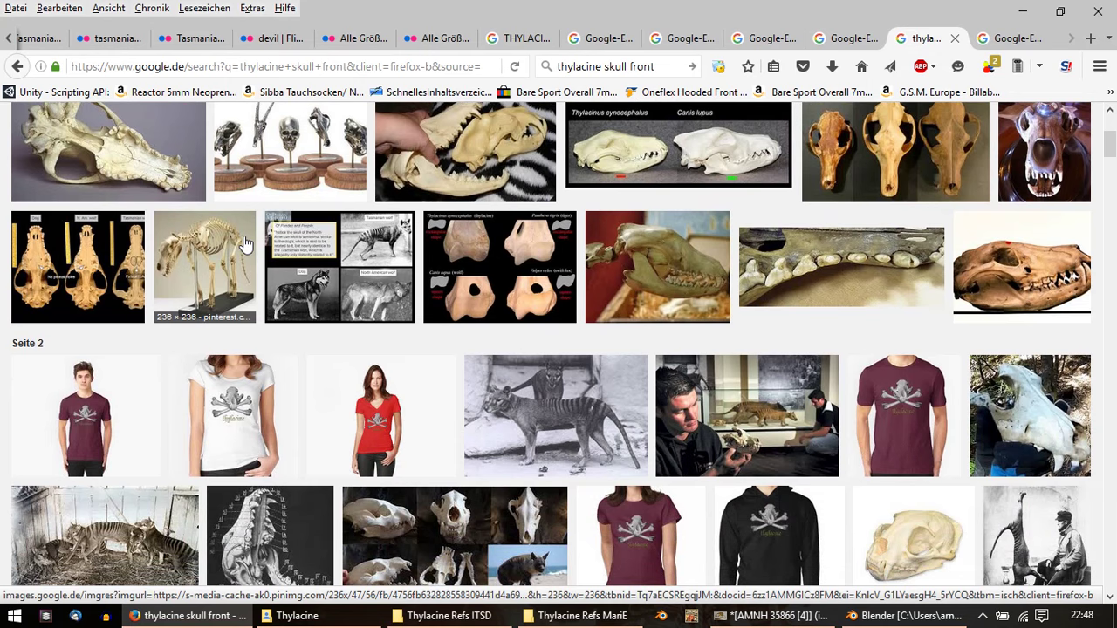
scroll(245, 244, "up", 5)
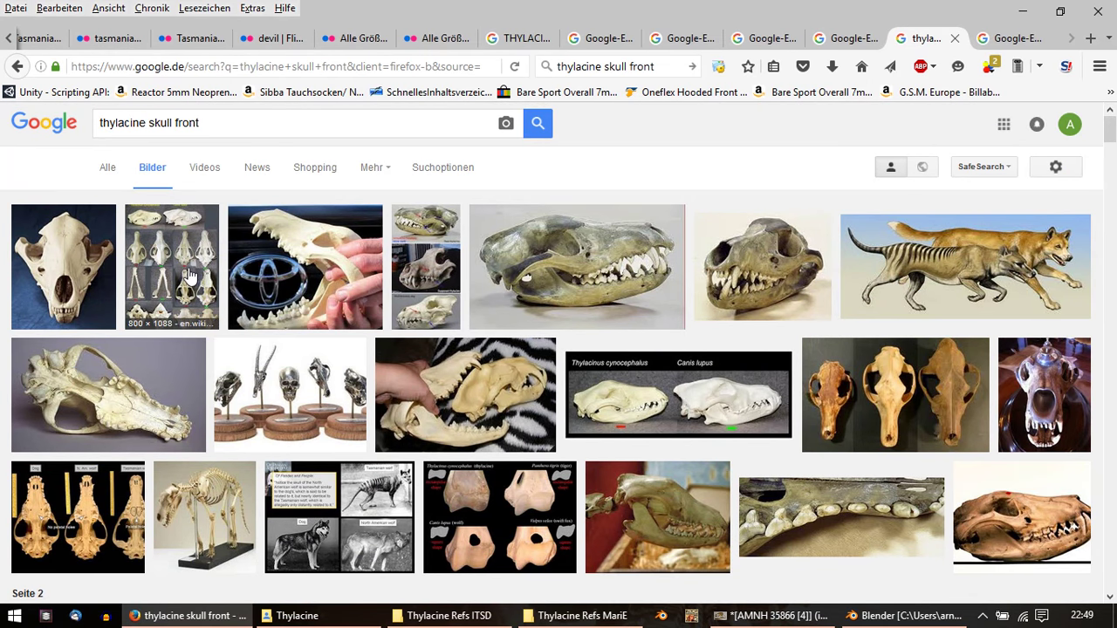
scroll(404, 422, "down", 2)
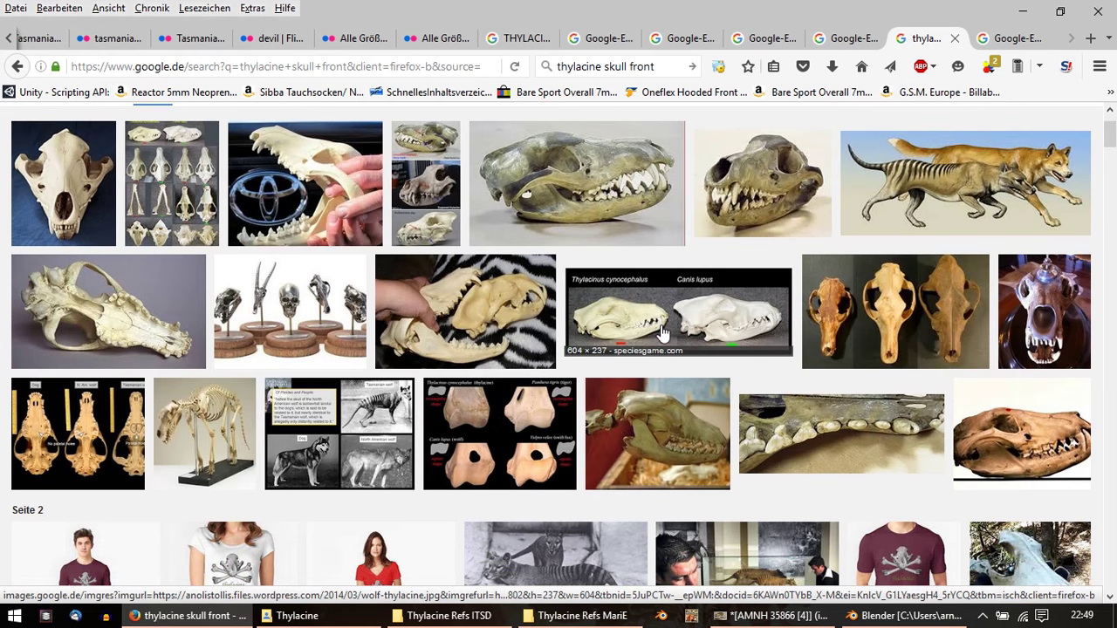
scroll(661, 333, "down", 2)
scroll(662, 333, "down", 3)
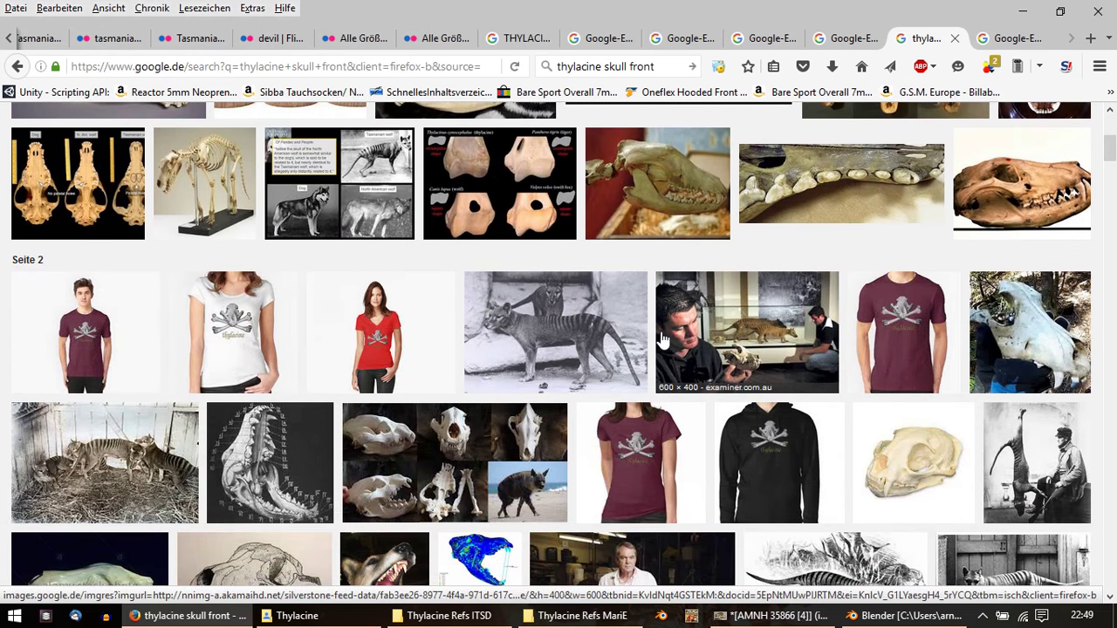
scroll(295, 439, "down", 2)
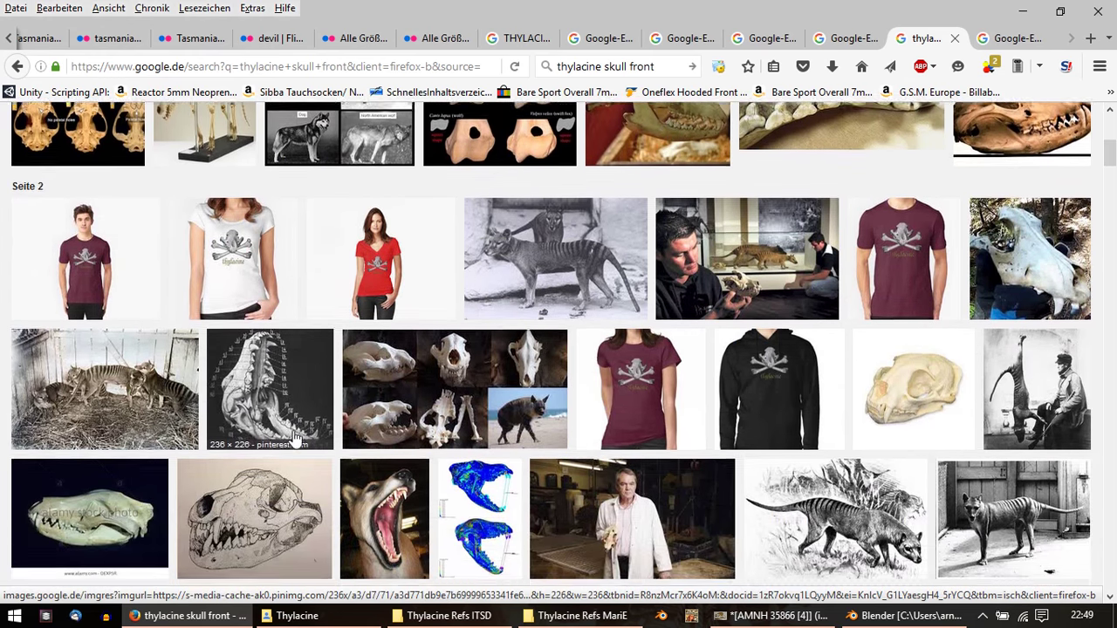
scroll(389, 406, "down", 3)
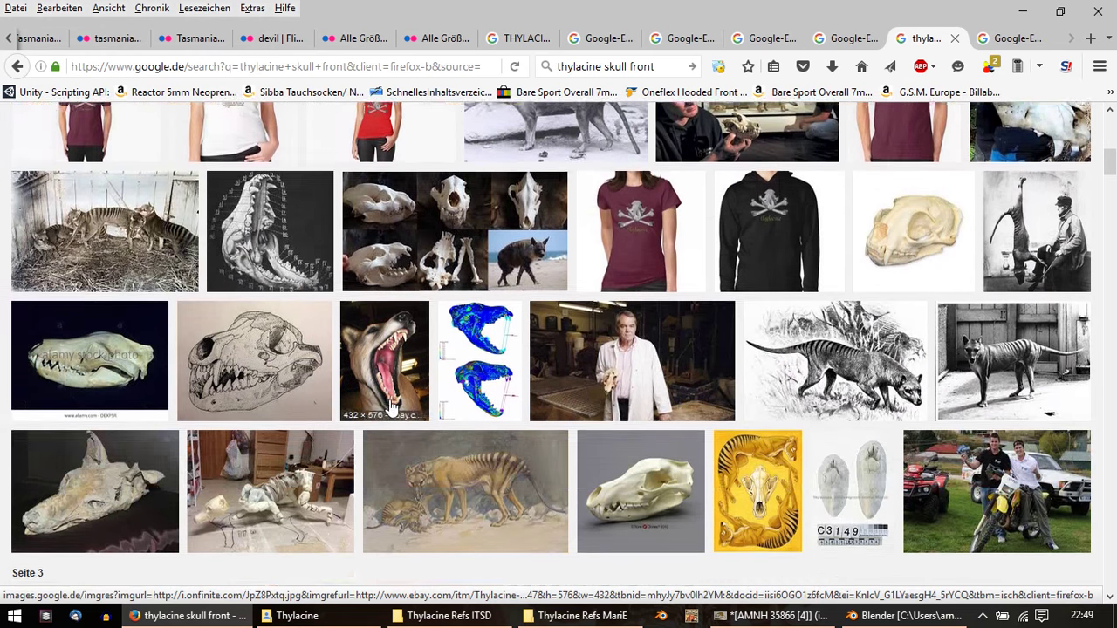
scroll(390, 429, "down", 2)
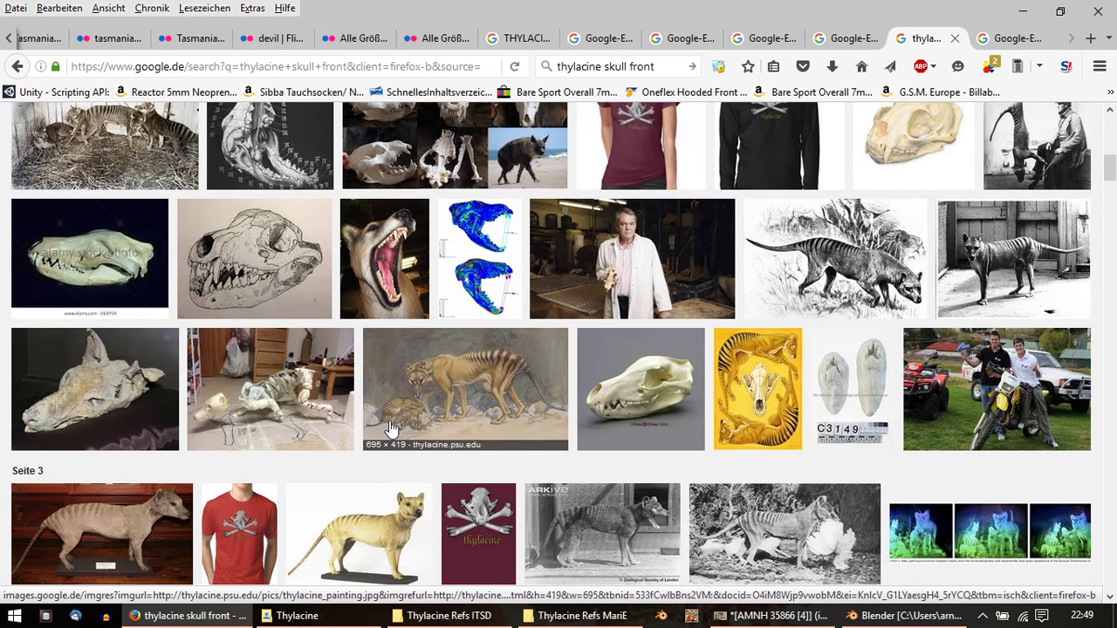
scroll(390, 427, "down", 2)
scroll(390, 427, "down", 2)
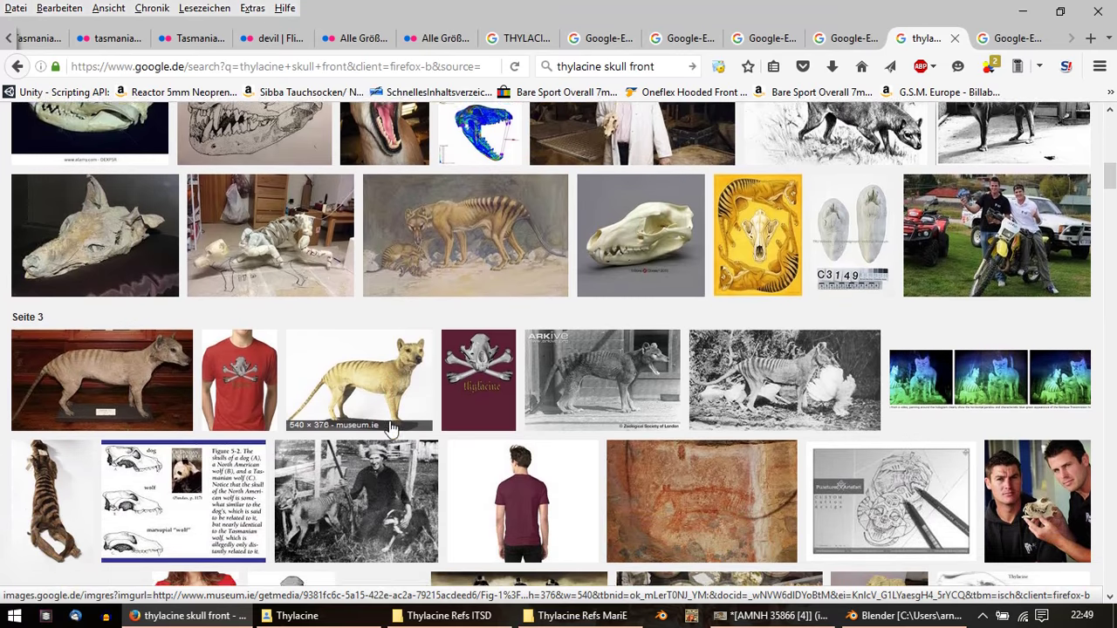
scroll(389, 420, "down", 2)
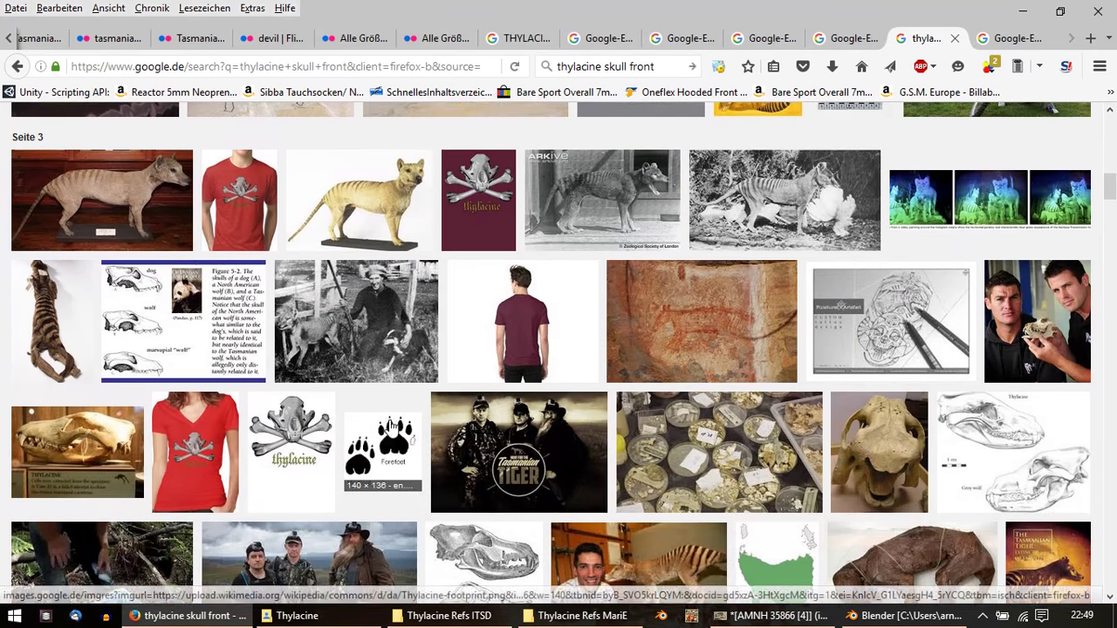
scroll(428, 419, "down", 3)
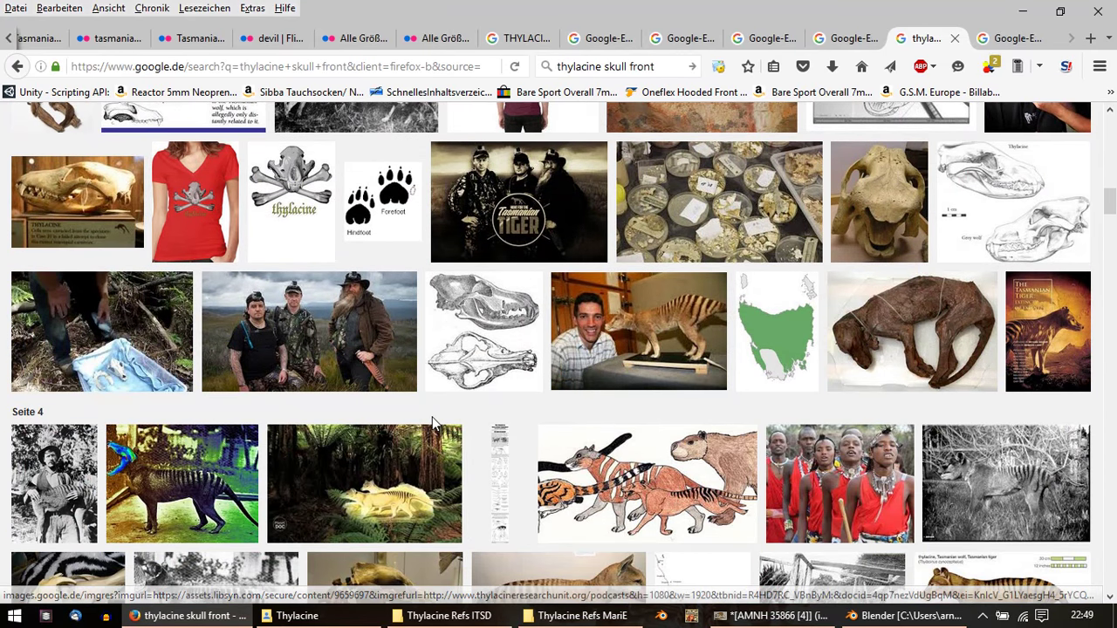
scroll(432, 419, "down", 2)
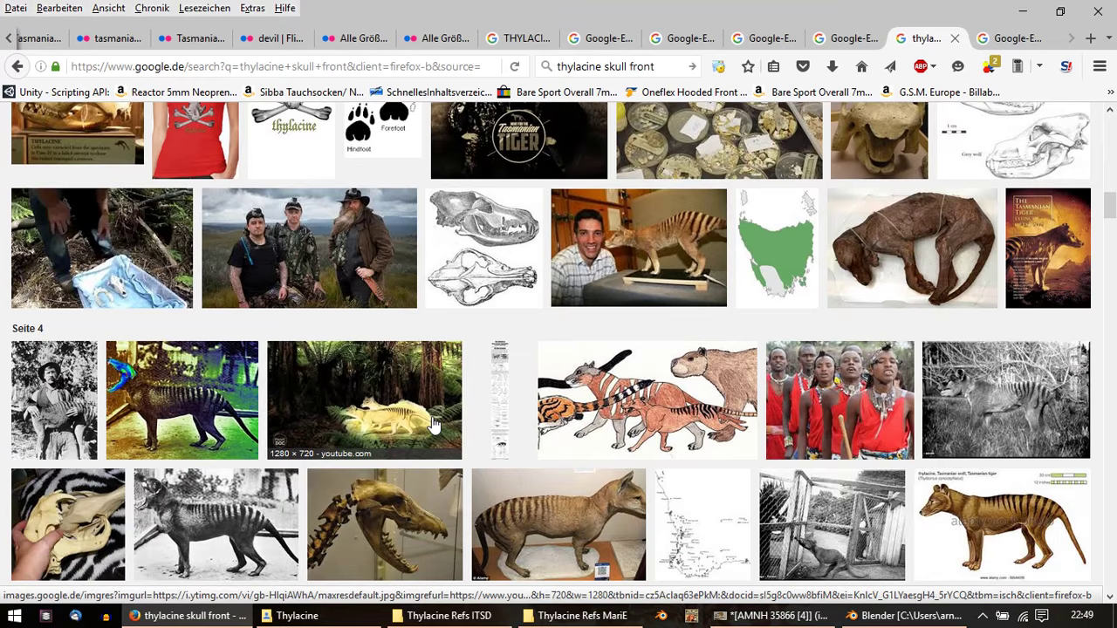
scroll(433, 423, "down", 1)
scroll(432, 423, "down", 1)
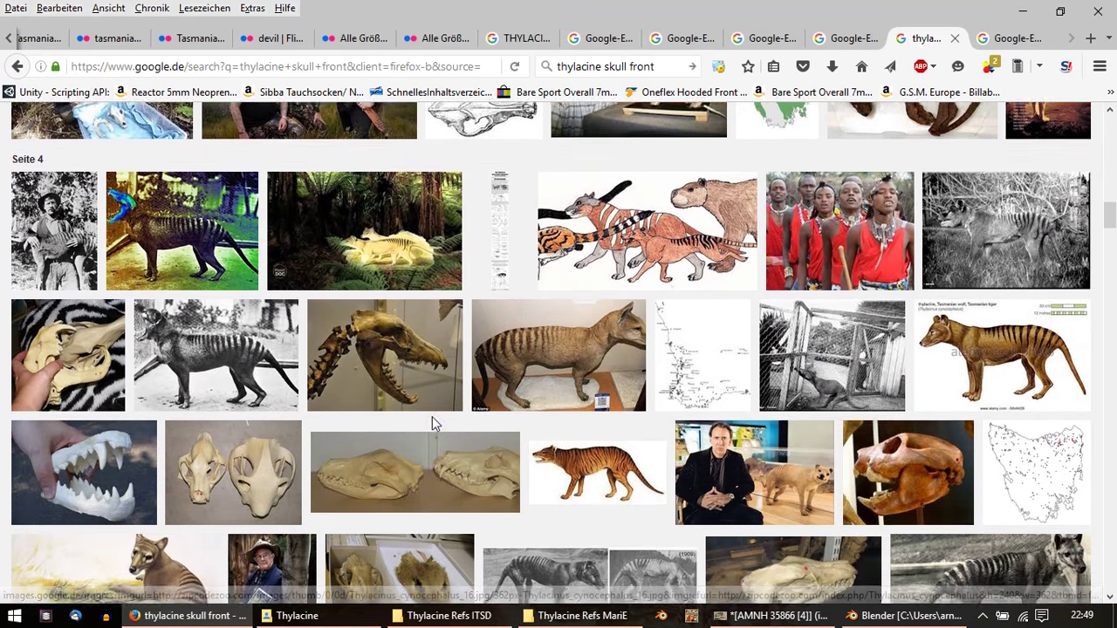
scroll(432, 416, "down", 1)
scroll(434, 423, "down", 1)
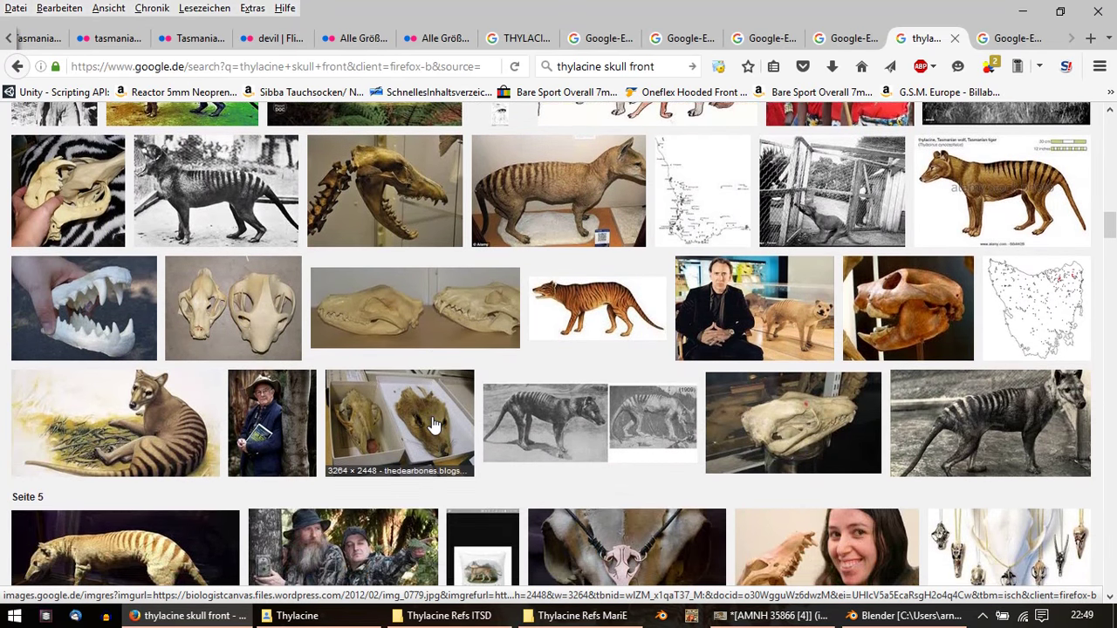
scroll(432, 423, "down", 1)
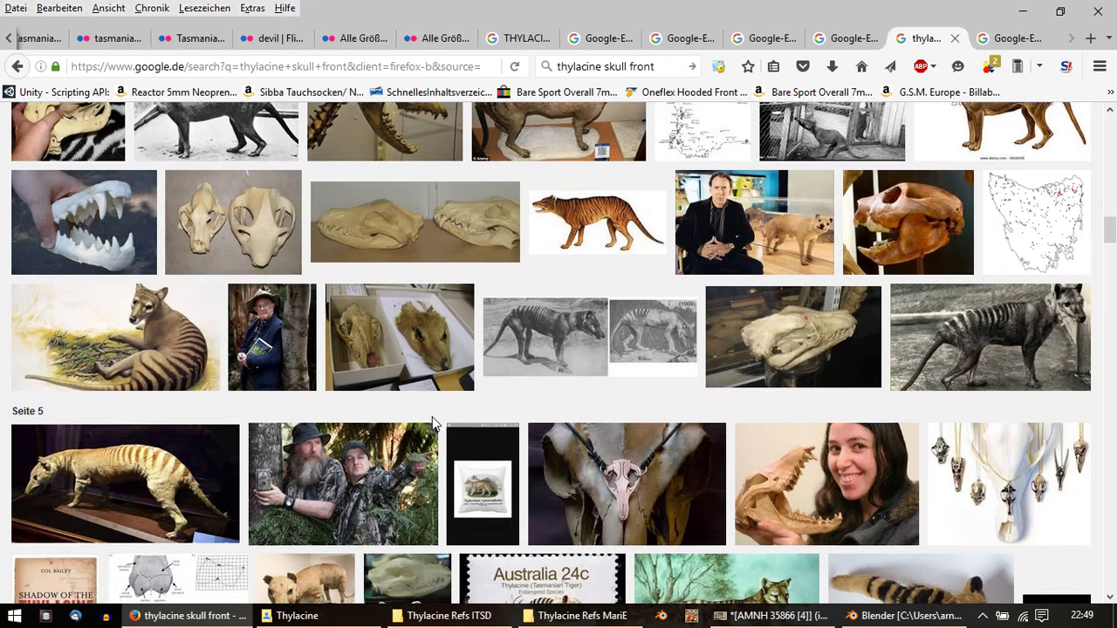
scroll(434, 422, "down", 1)
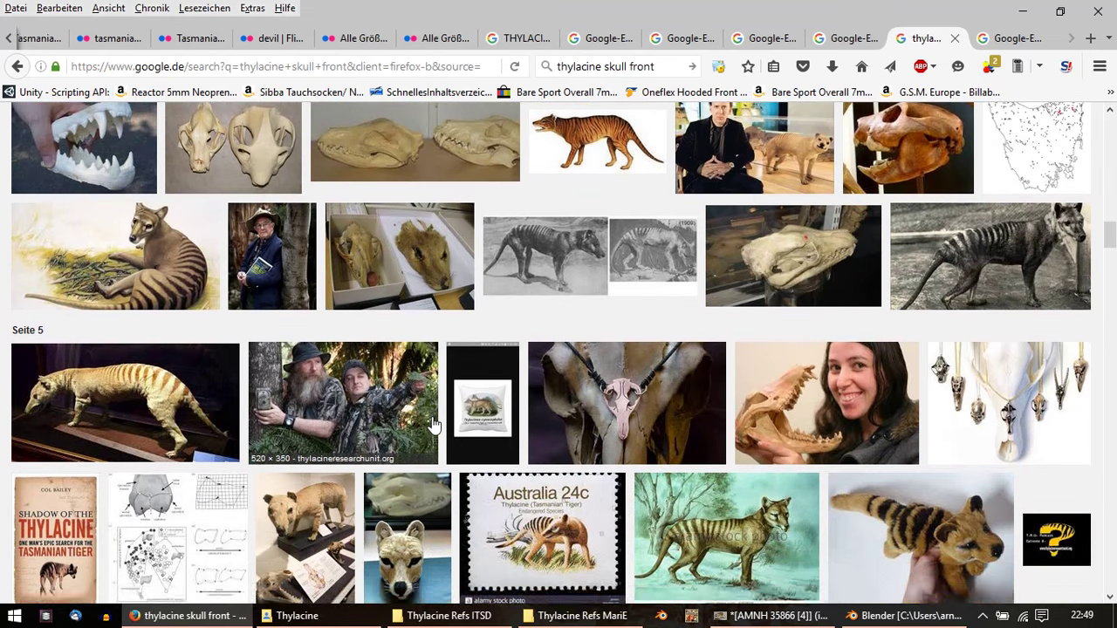
right_click(433, 281)
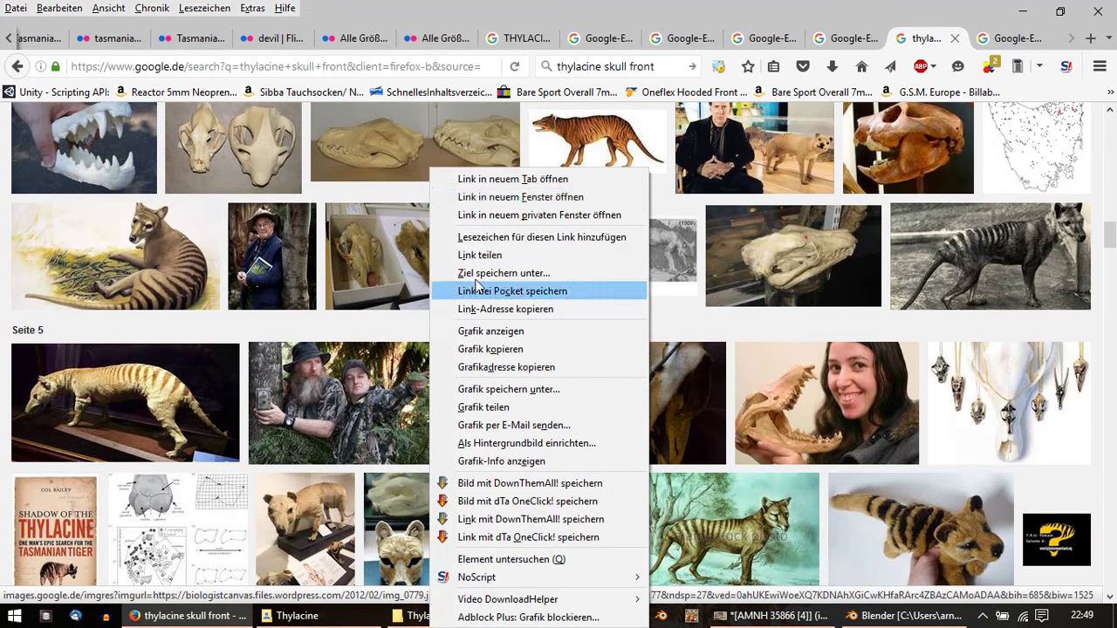
left_click(508, 179)
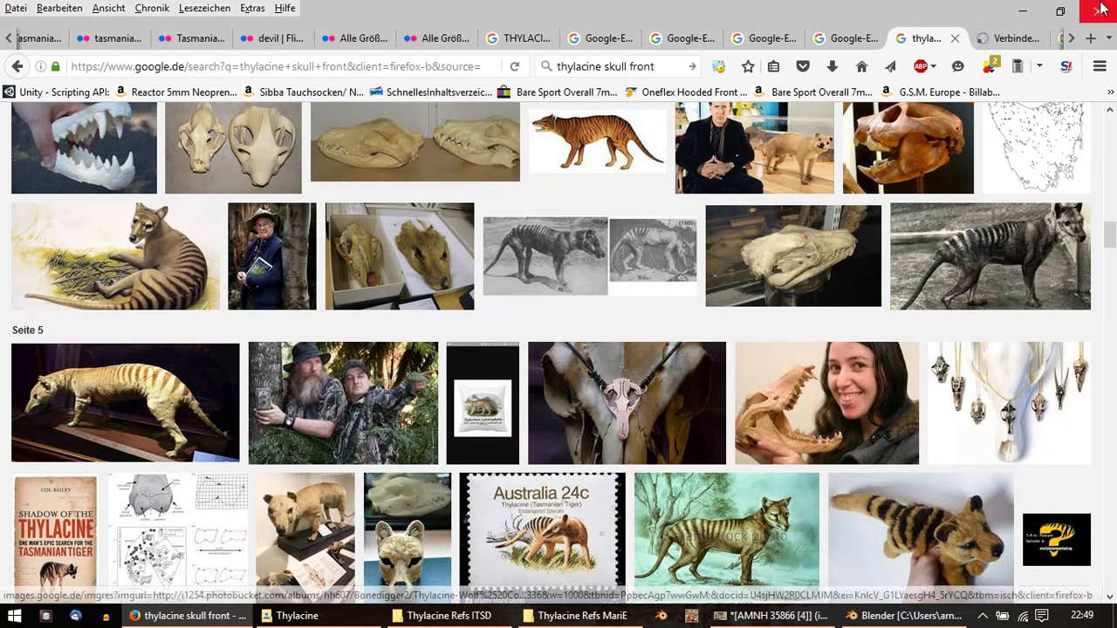
Step: Switch to the new tab and scroll through the biologistcanvas blog post with the skull photo
left_click(1001, 39)
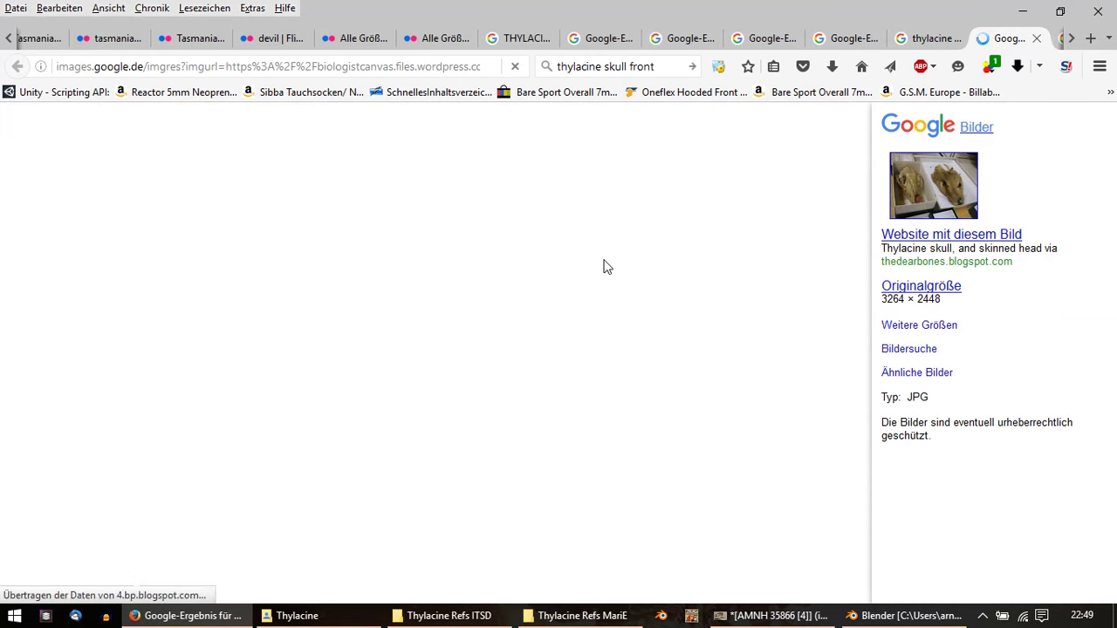
scroll(602, 382, "down", 2)
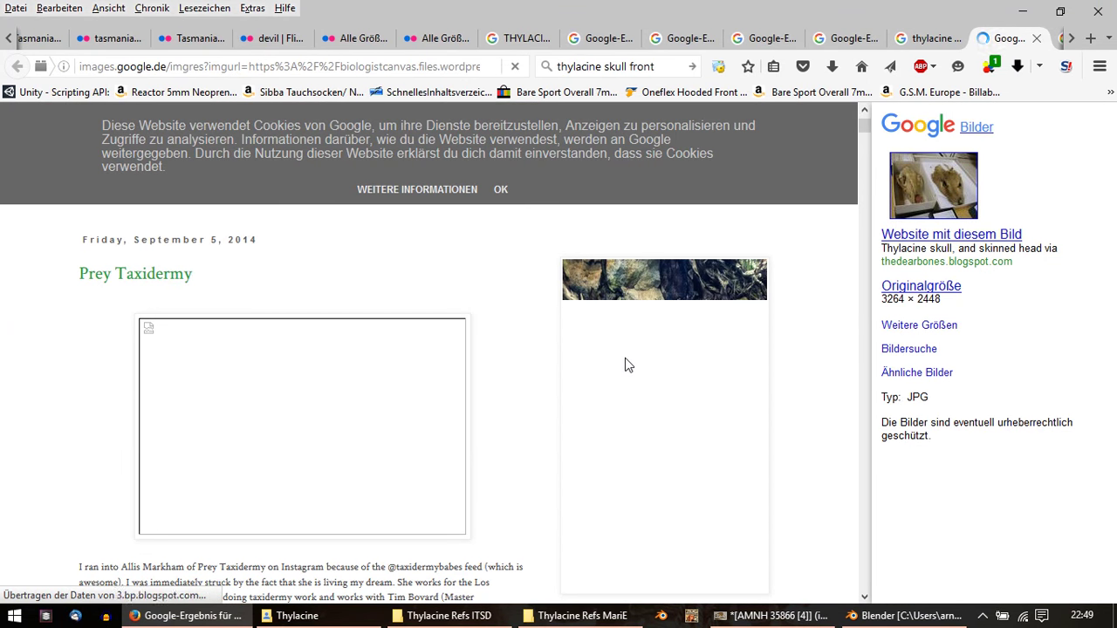
scroll(624, 367, "down", 2)
scroll(484, 355, "down", 2)
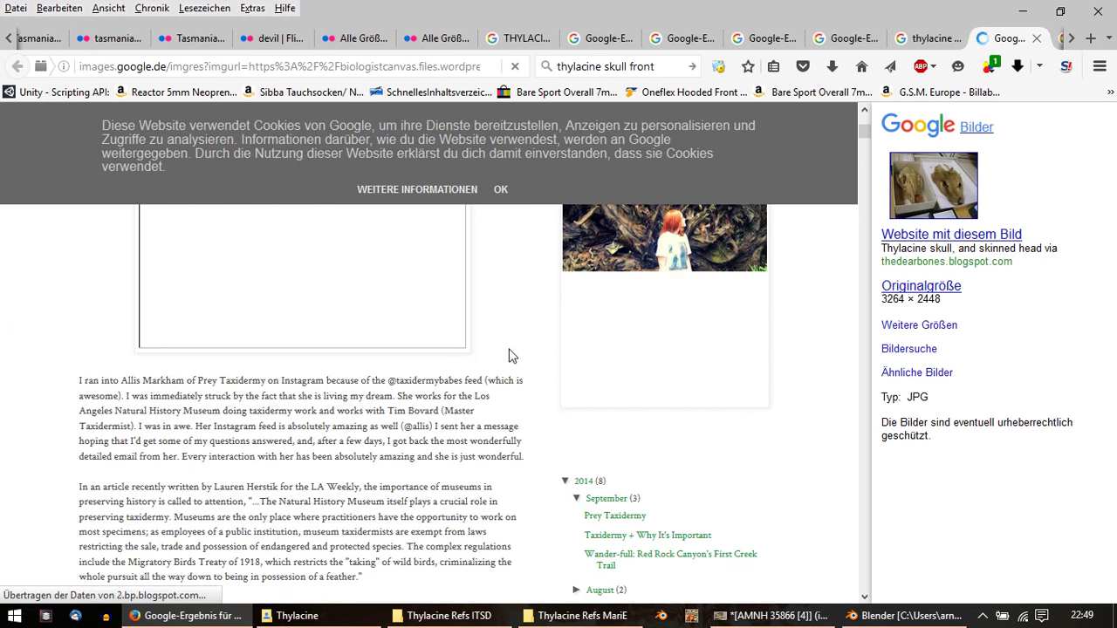
scroll(510, 355, "up", 4)
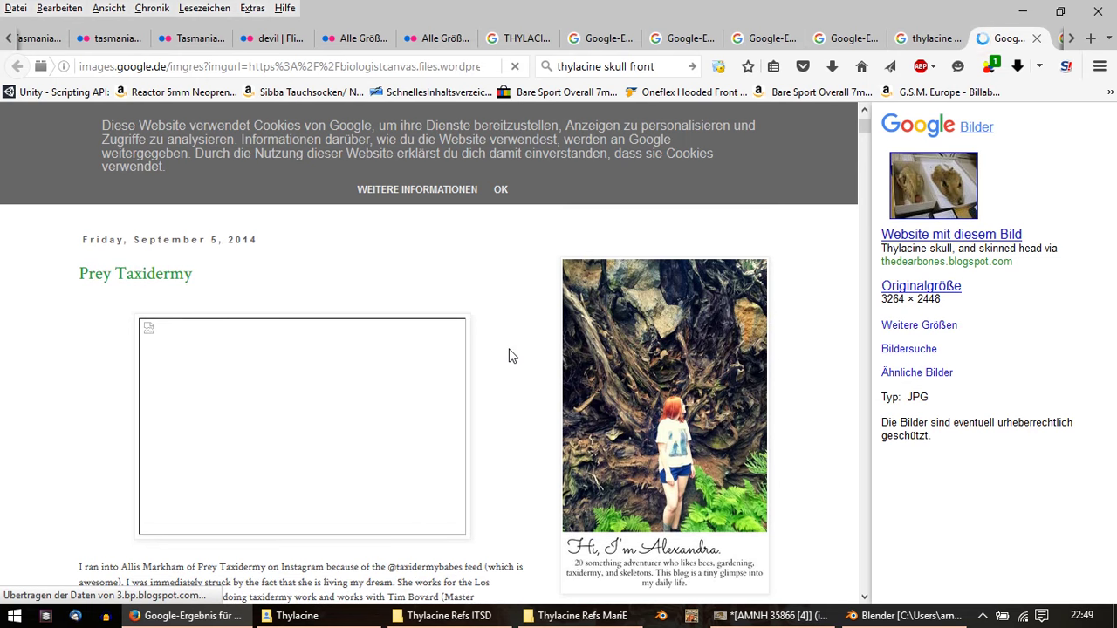
scroll(510, 355, "down", 5)
scroll(510, 355, "down", 3)
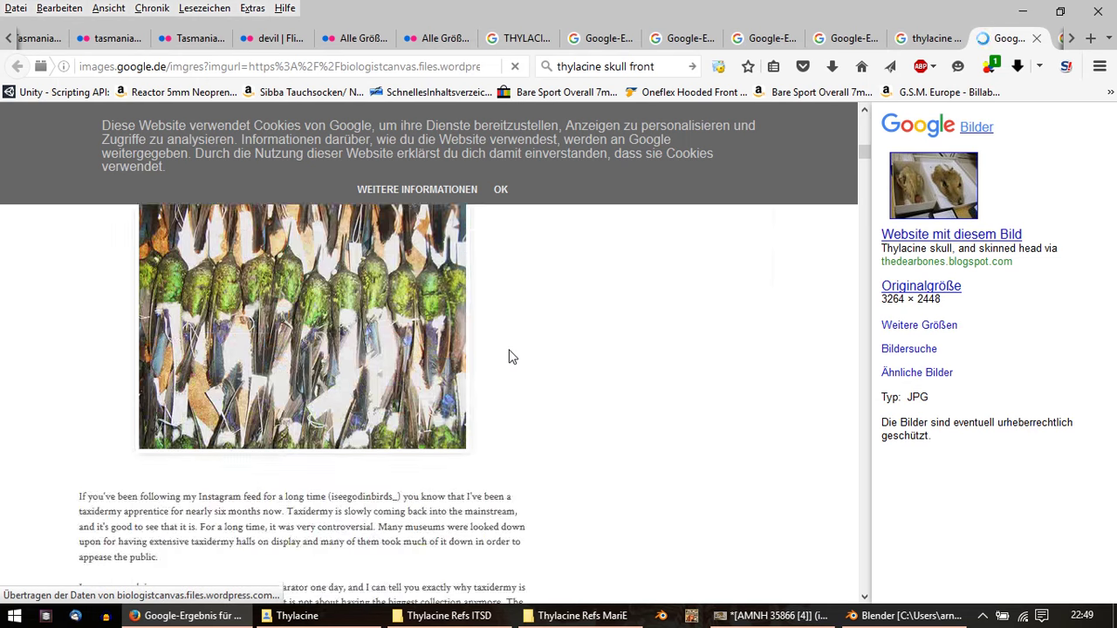
scroll(511, 356, "down", 2)
scroll(512, 357, "down", 1)
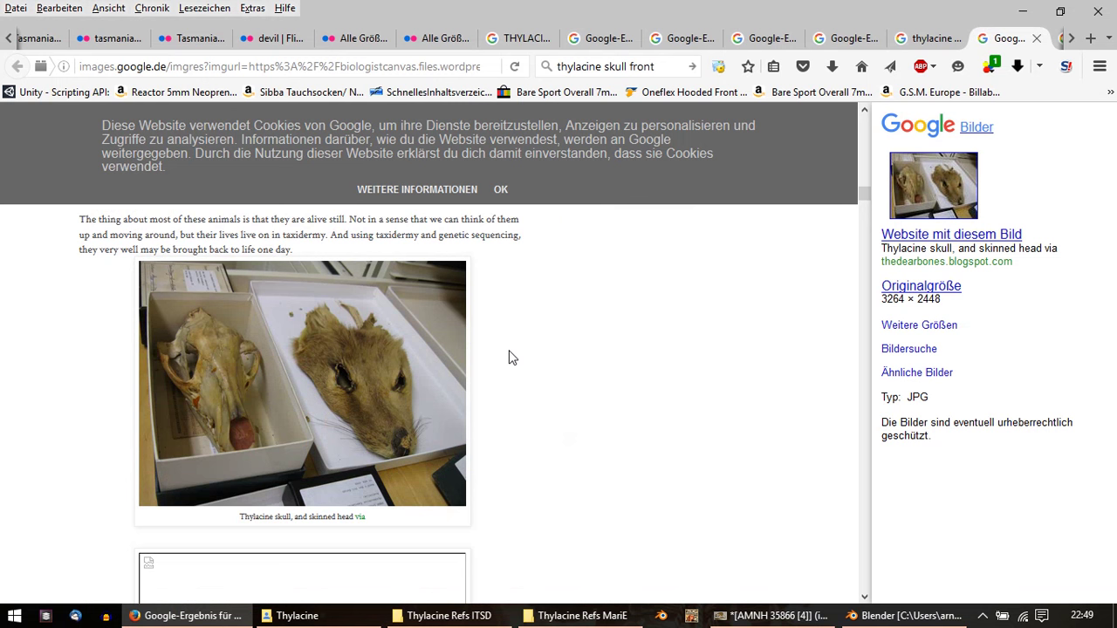
scroll(511, 358, "up", 2)
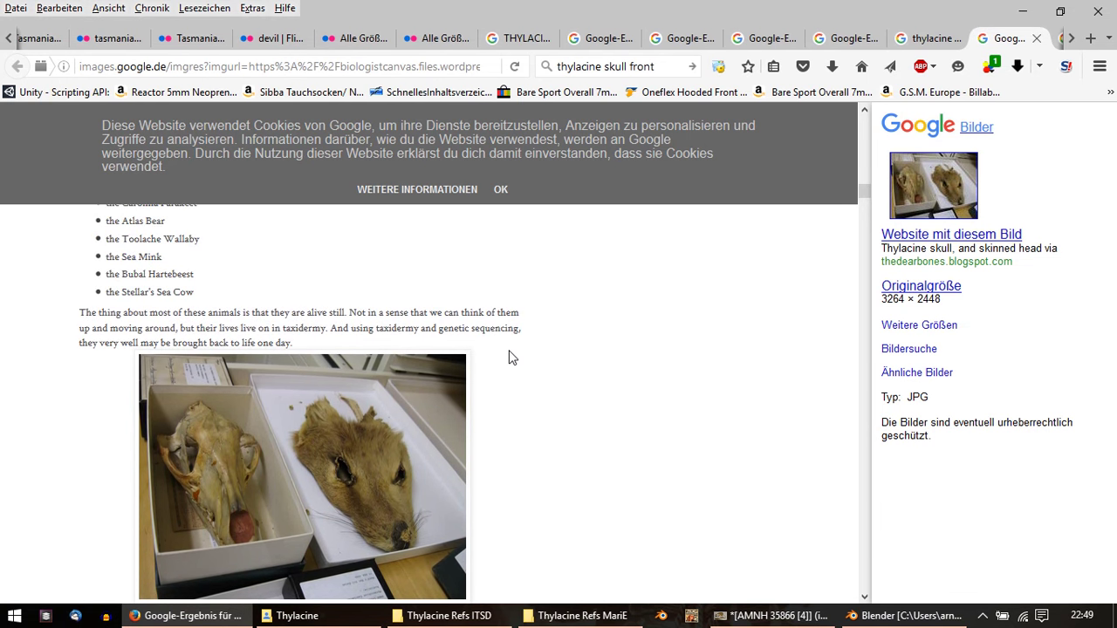
scroll(511, 358, "down", 4)
scroll(511, 358, "down", 1)
scroll(510, 358, "down", 3)
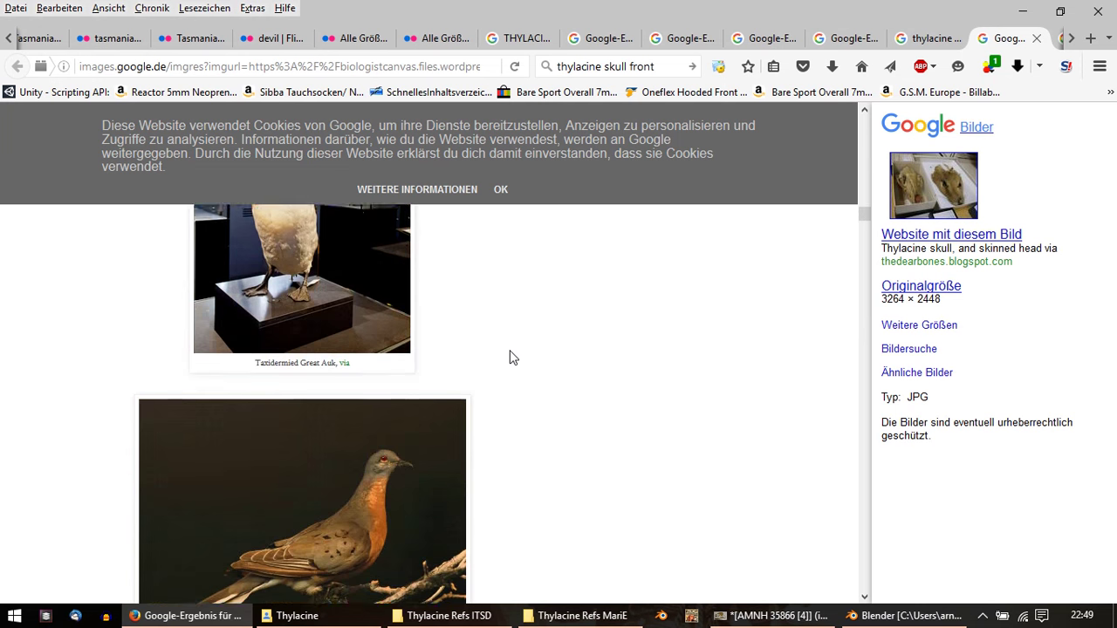
scroll(514, 358, "up", 7)
scroll(513, 358, "up", 3)
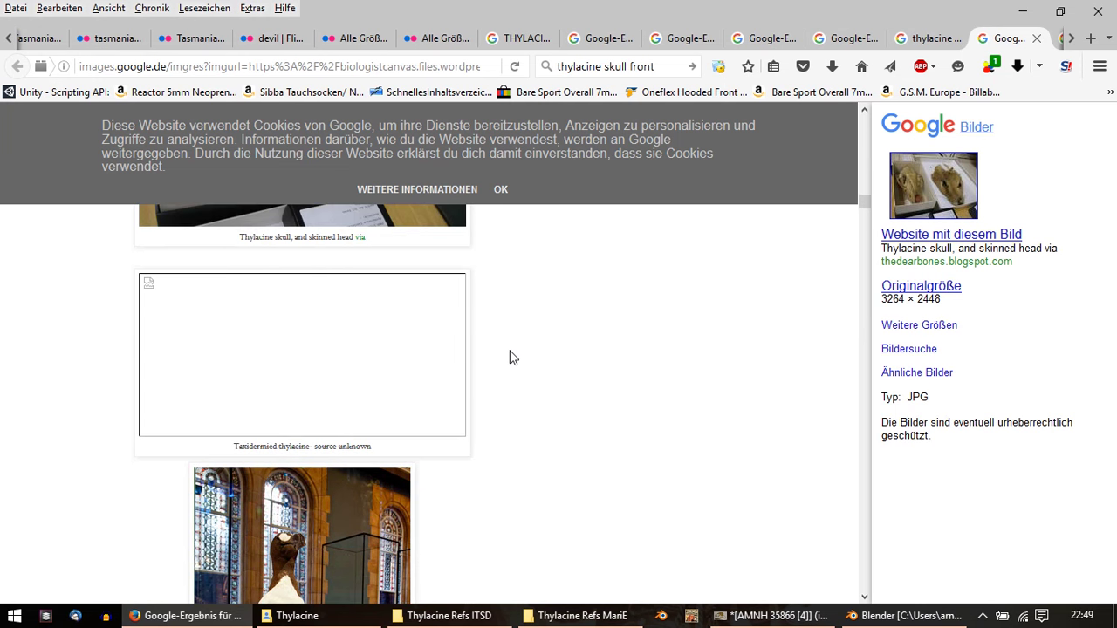
Step: Try the taxidermied thylacine image, go back from the 404 error, and scroll further down the post
left_click(378, 361)
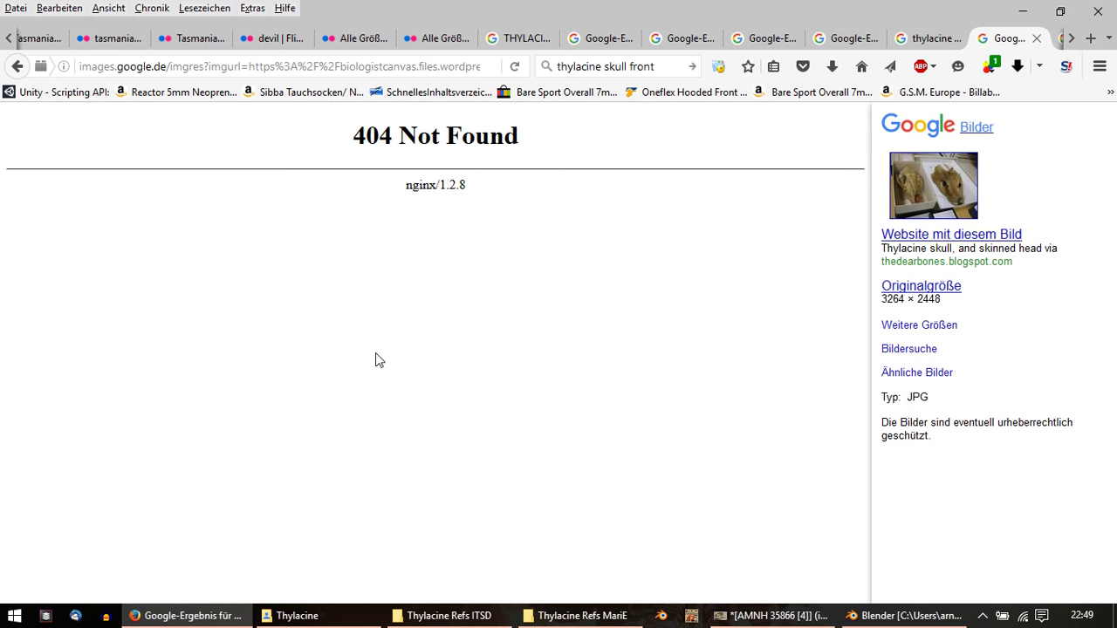
left_click(16, 67)
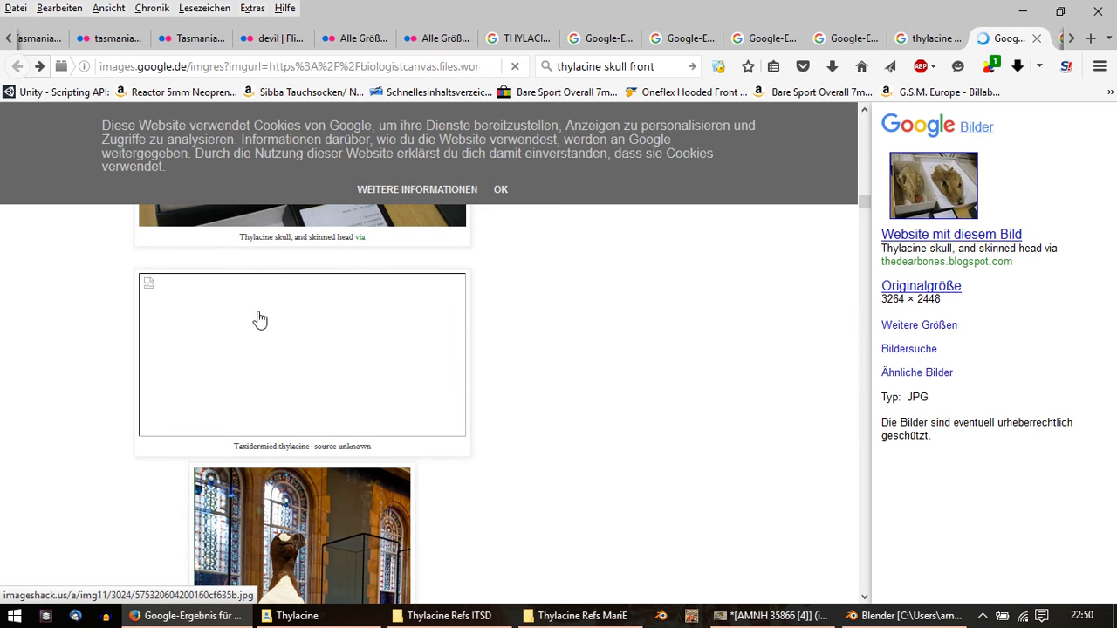
scroll(257, 286, "up", 1)
scroll(258, 286, "up", 1)
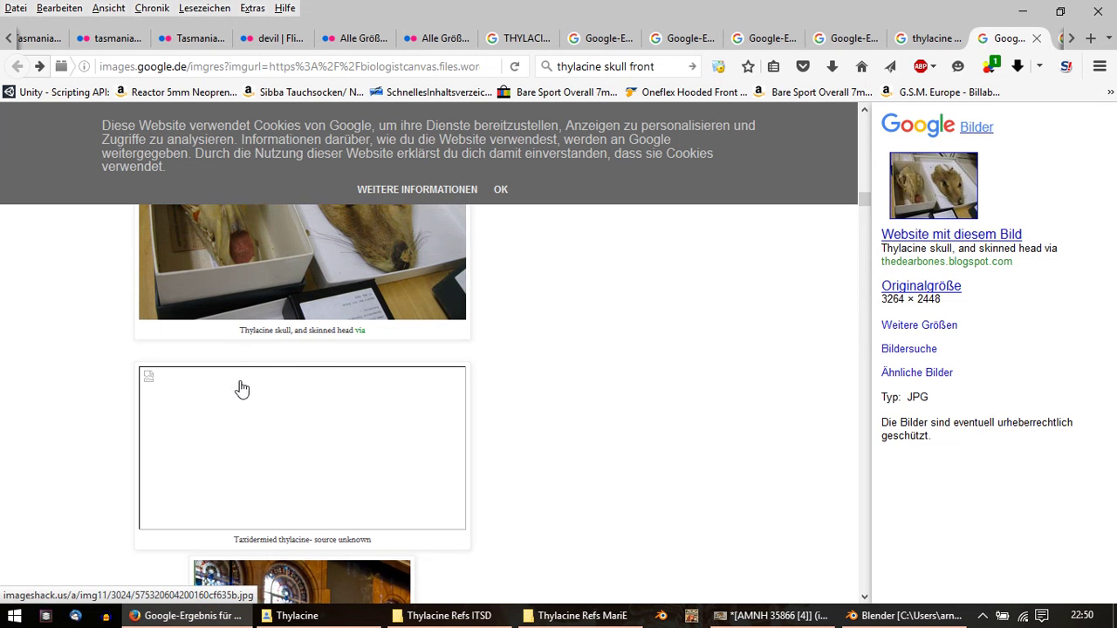
scroll(228, 412, "down", 2)
scroll(228, 419, "down", 2)
scroll(227, 424, "down", 2)
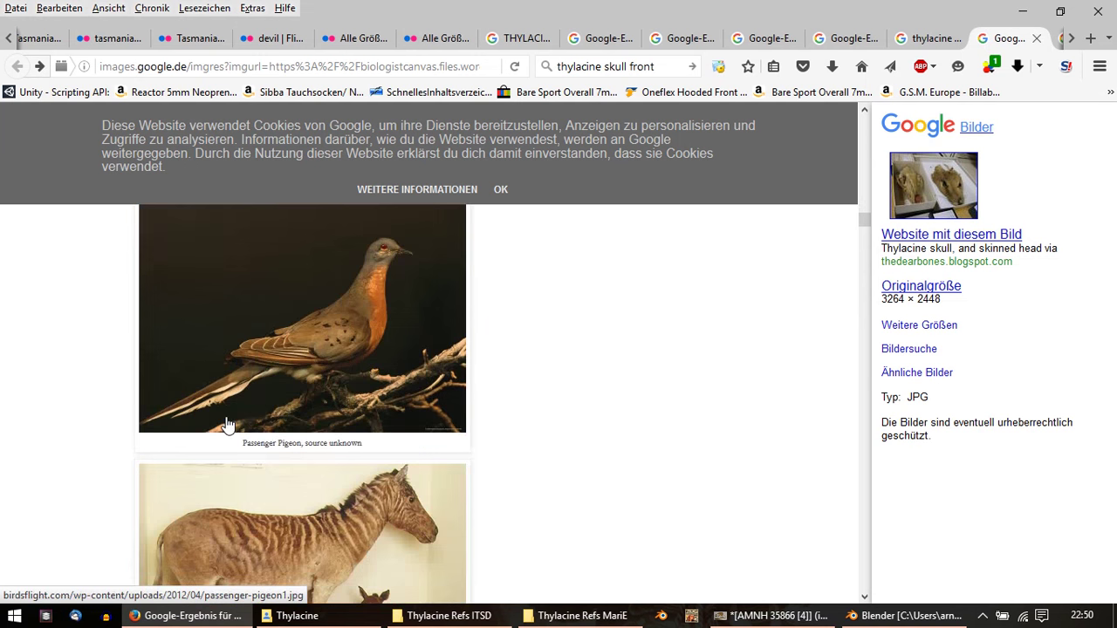
scroll(406, 427, "down", 2)
scroll(406, 428, "down", 3)
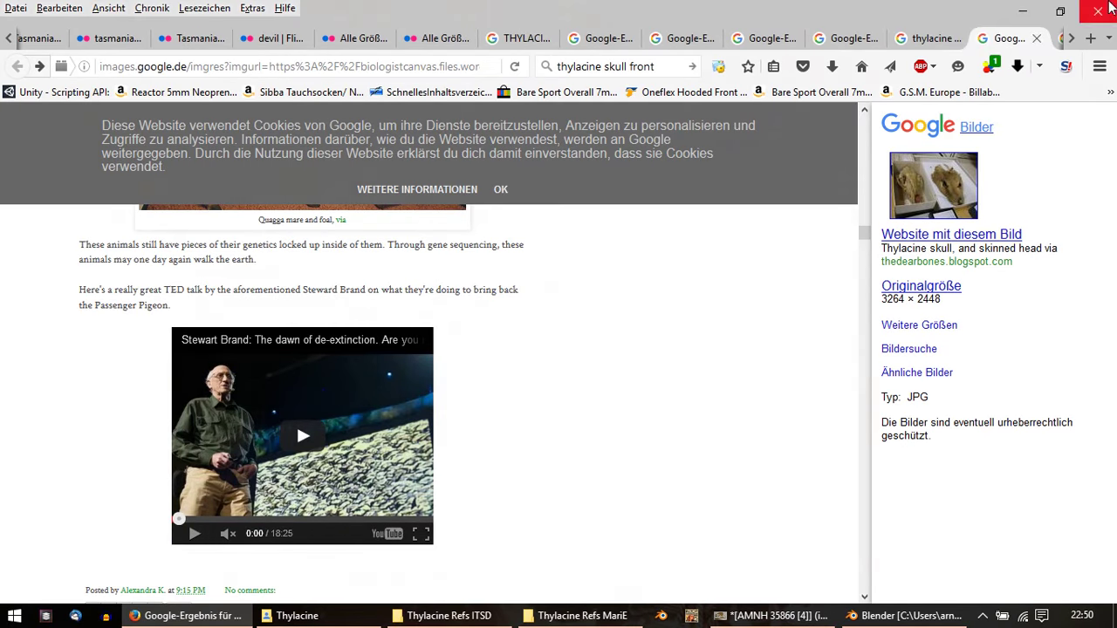
Step: Back in GIMP, outline the area above the front teeth and fill it with brown fur
left_click(1022, 12)
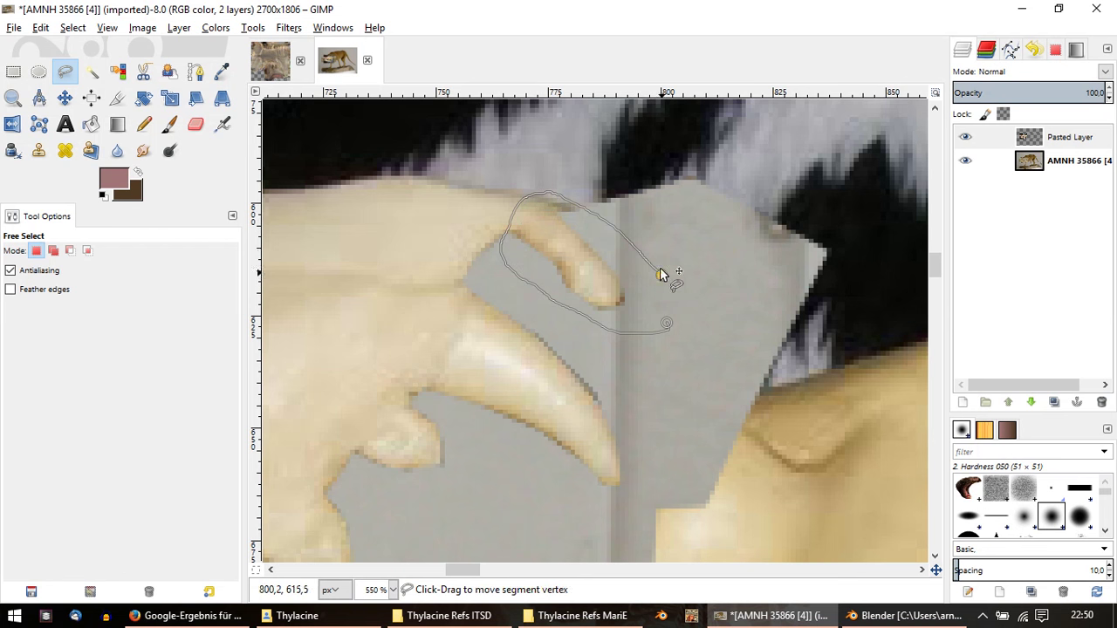
scroll(660, 267, "down", 3, "ctrl")
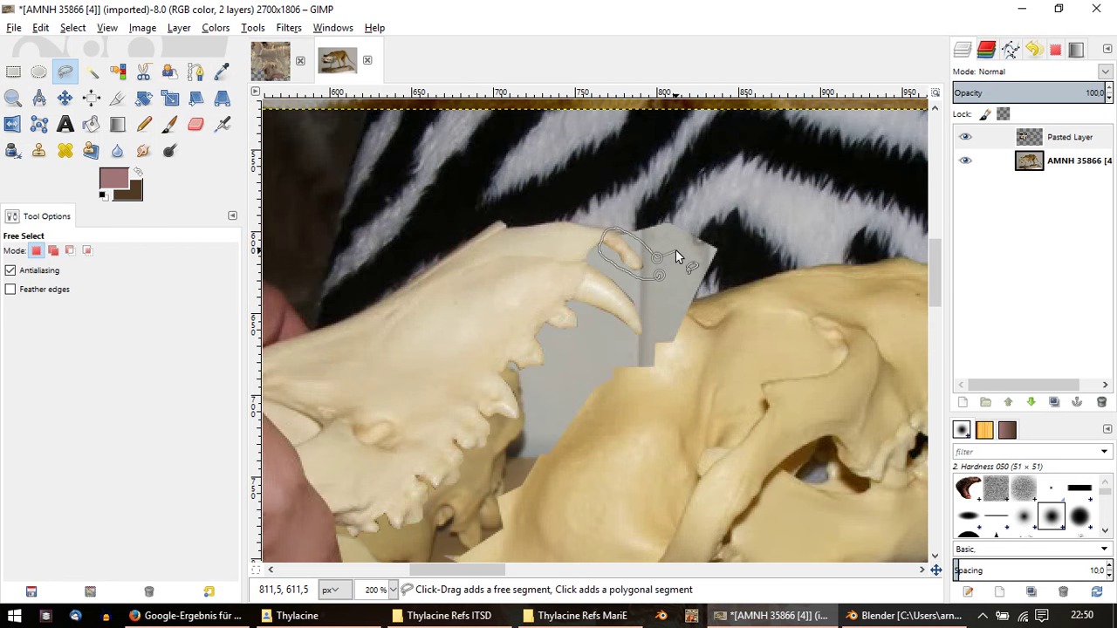
key("Escape")
scroll(656, 230, "up", 3, "ctrl")
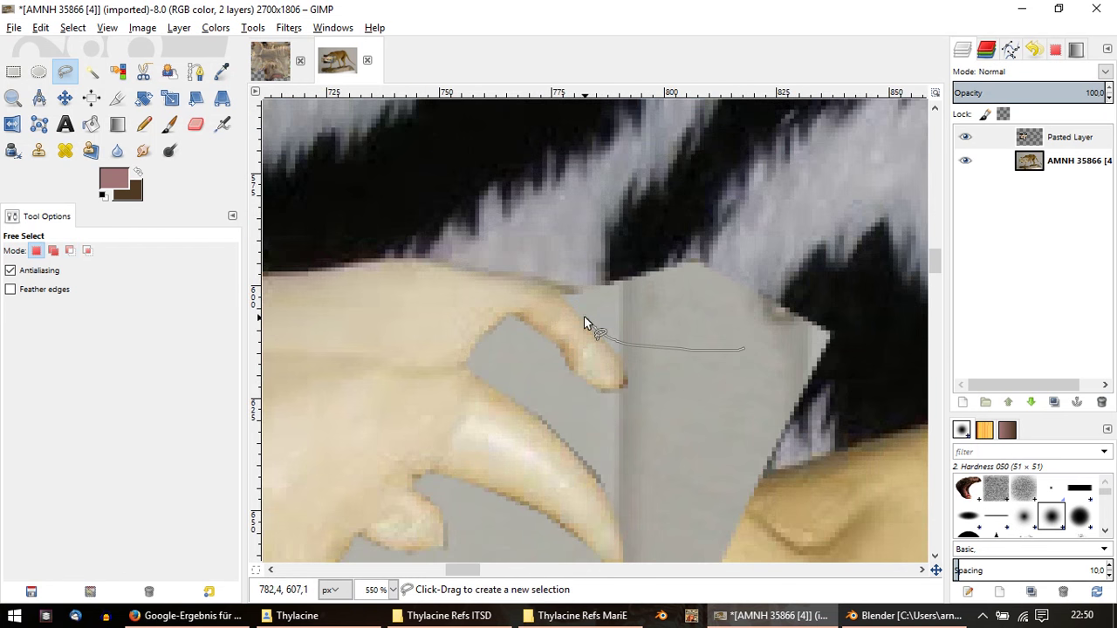
left_click_drag(771, 106, 866, 301)
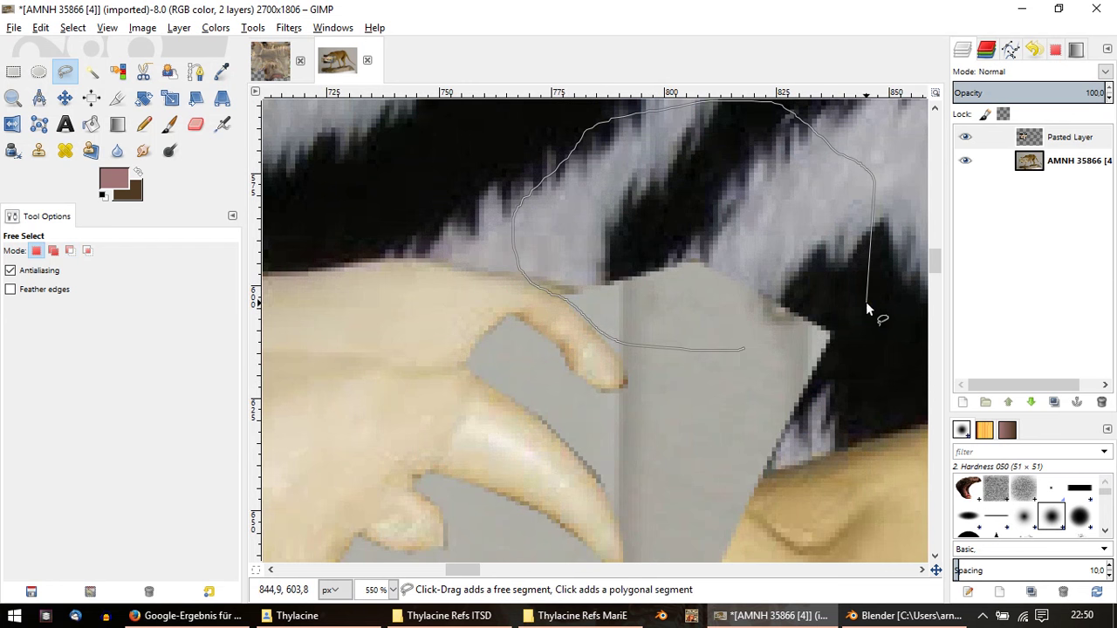
key("Return")
key("ctrl+v")
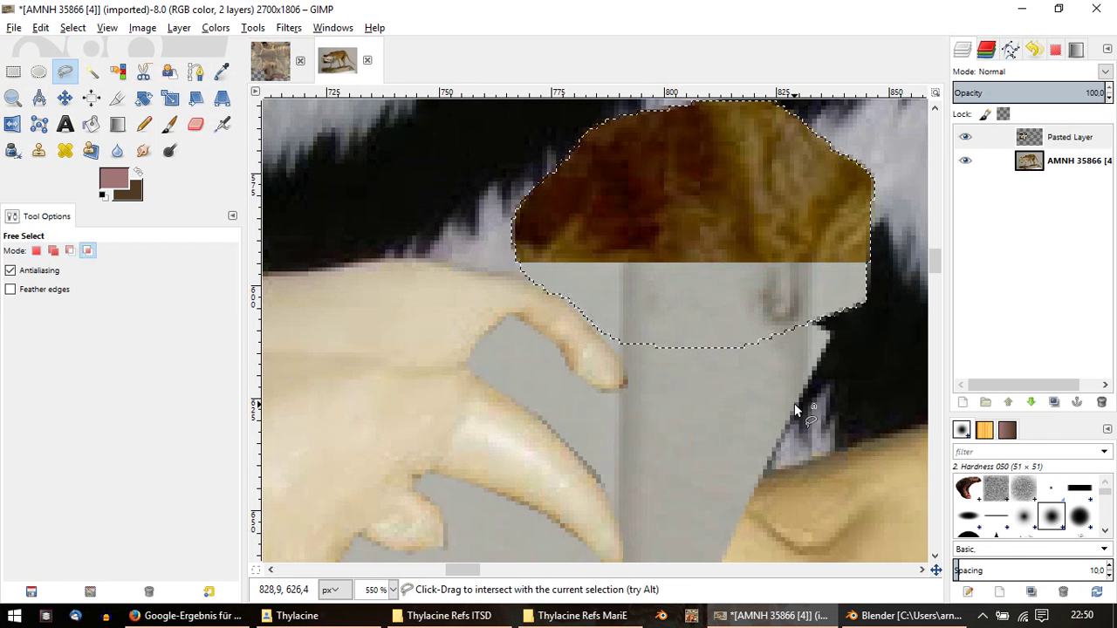
key("ctrl+shift+a")
Step: Copy a single incisor and paste it as a floating piece near the fur
scroll(669, 280, "up", 1)
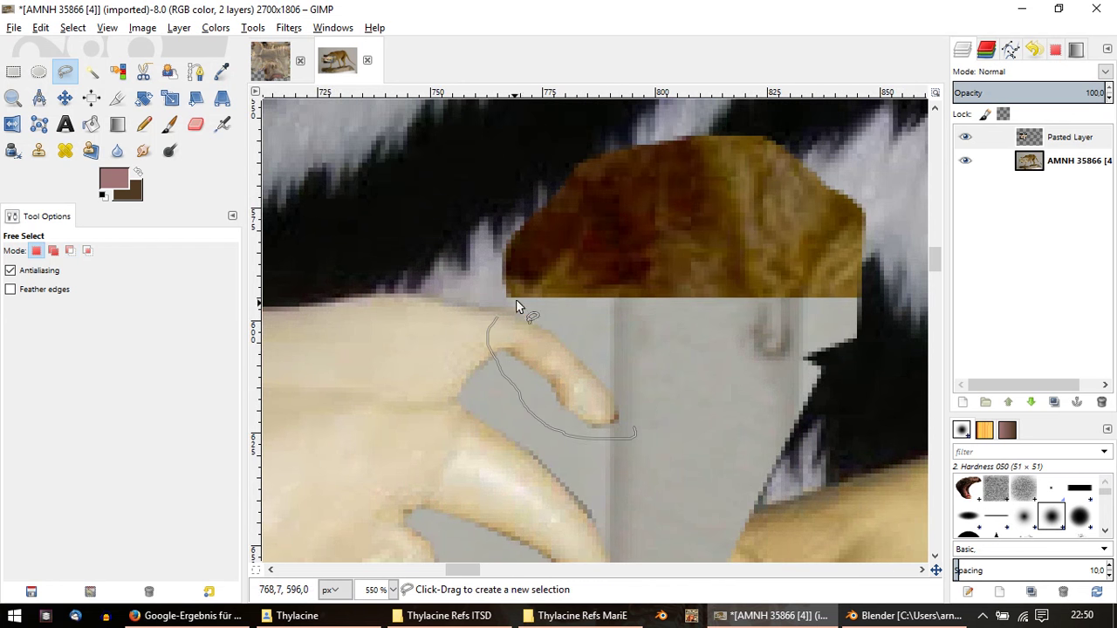
left_click_drag(630, 341, 640, 359)
key("Return")
key("ctrl+c")
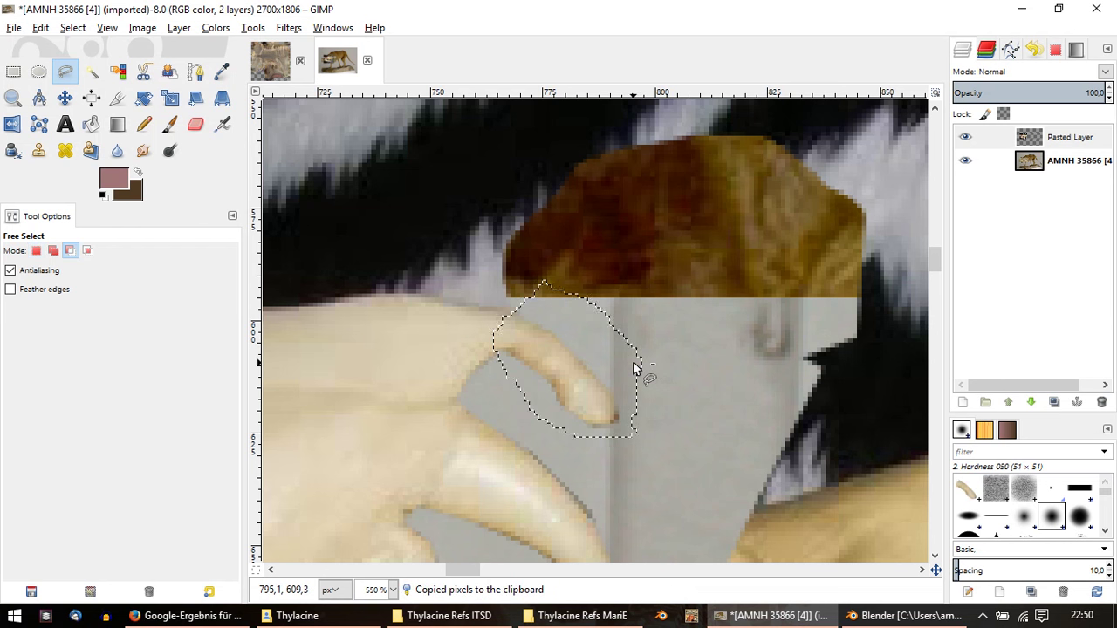
key("ctrl+shift+a")
key("ctrl+v")
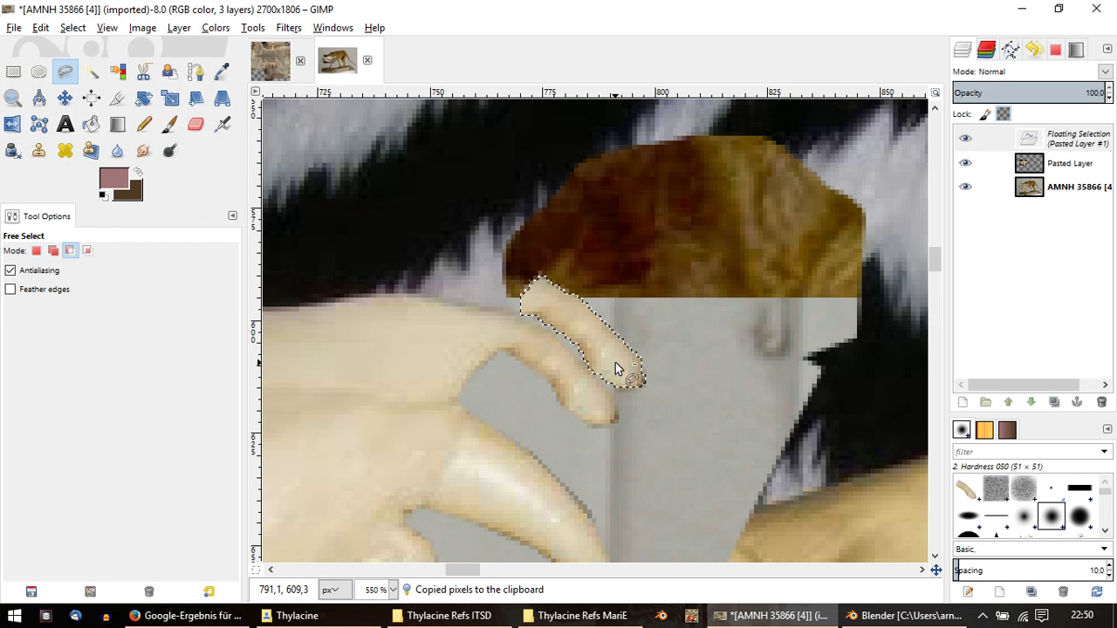
left_click_drag(616, 368, 583, 339)
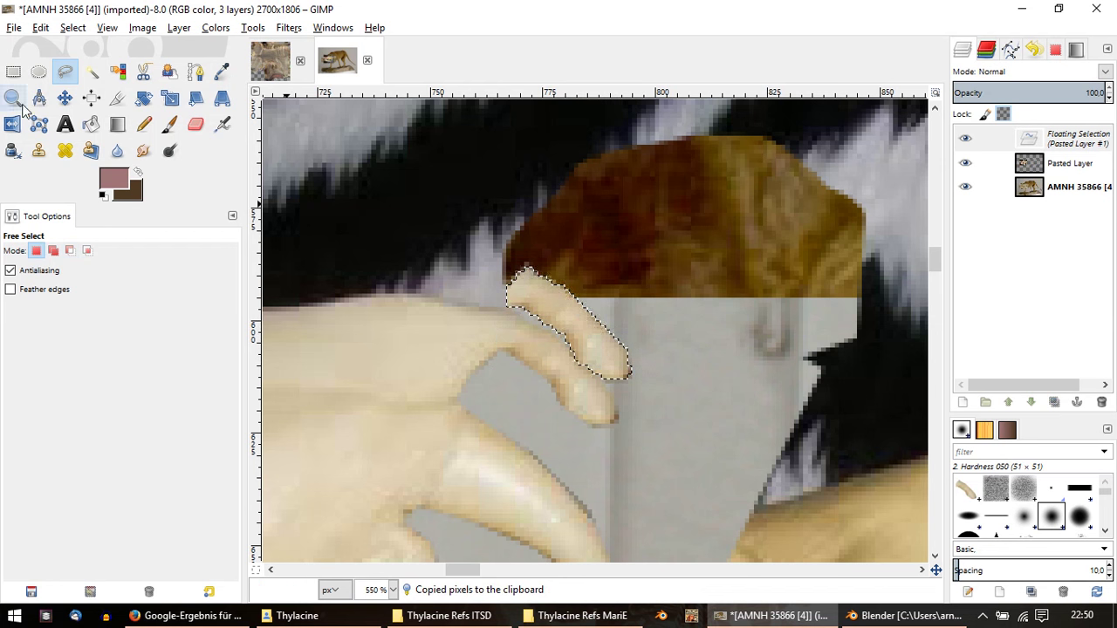
Step: Scale the pasted tooth down and move it up into the brown fur area
left_click(169, 98)
left_click_drag(609, 384, 620, 351)
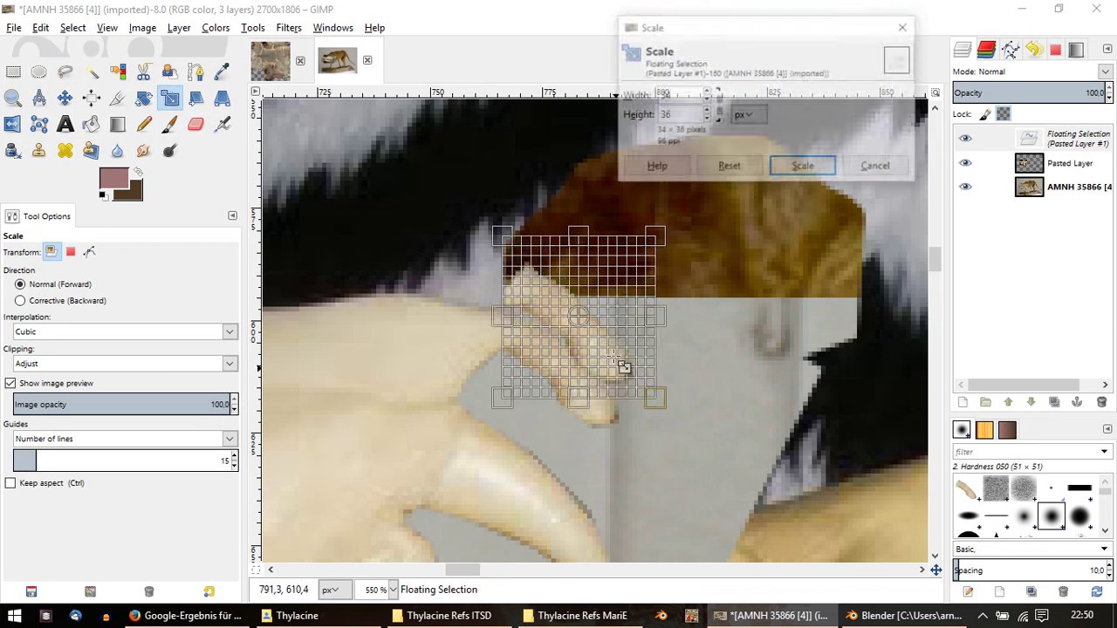
left_click_drag(586, 316, 588, 323)
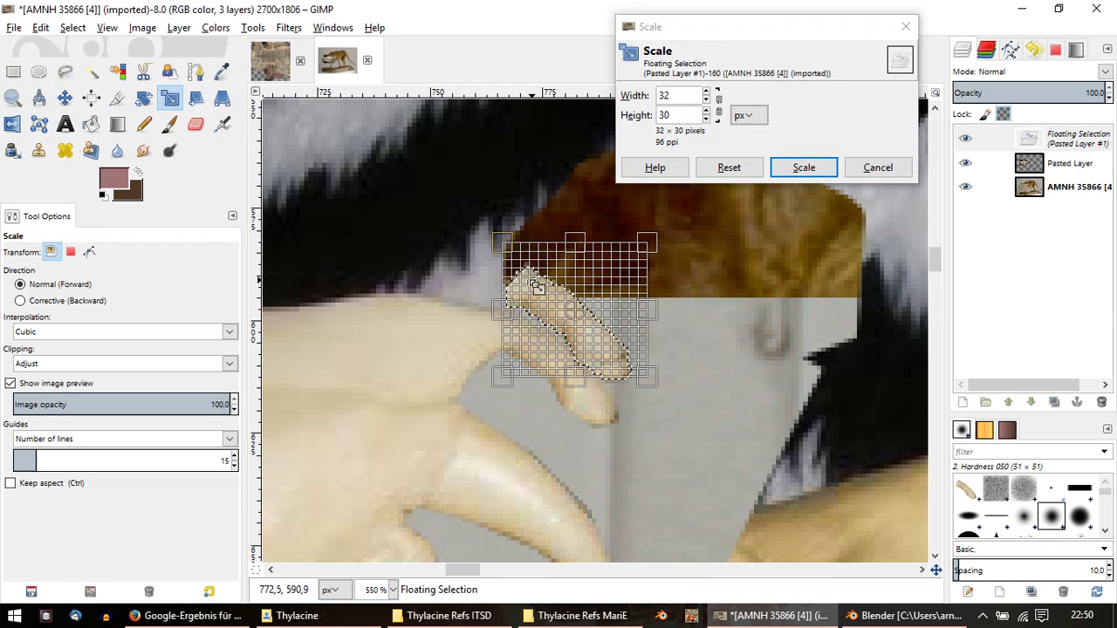
left_click_drag(502, 238, 503, 256)
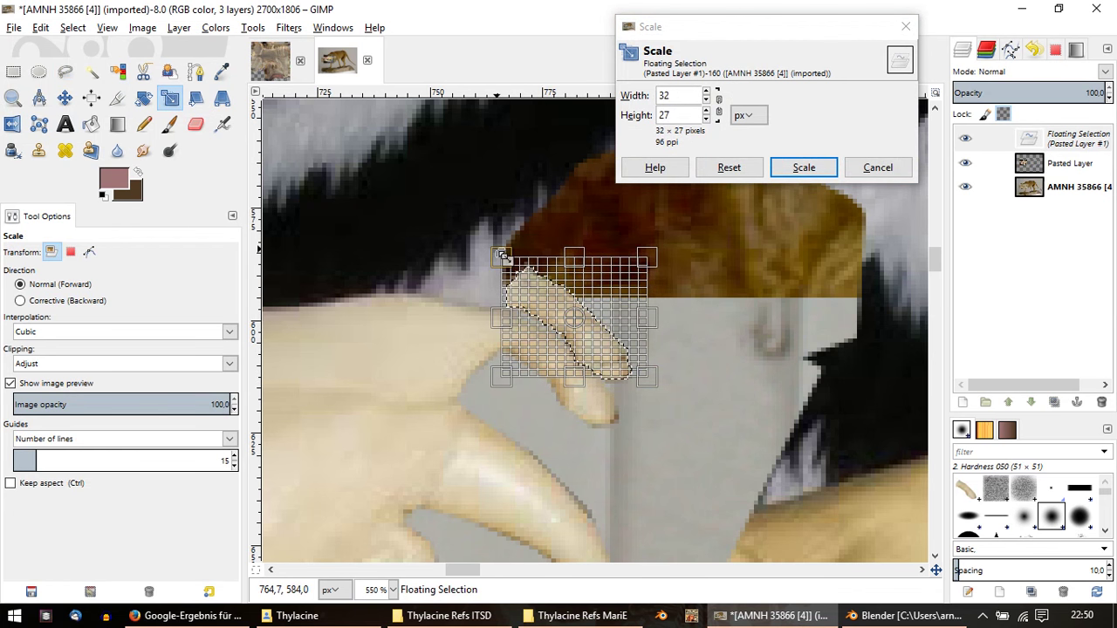
left_click(798, 169)
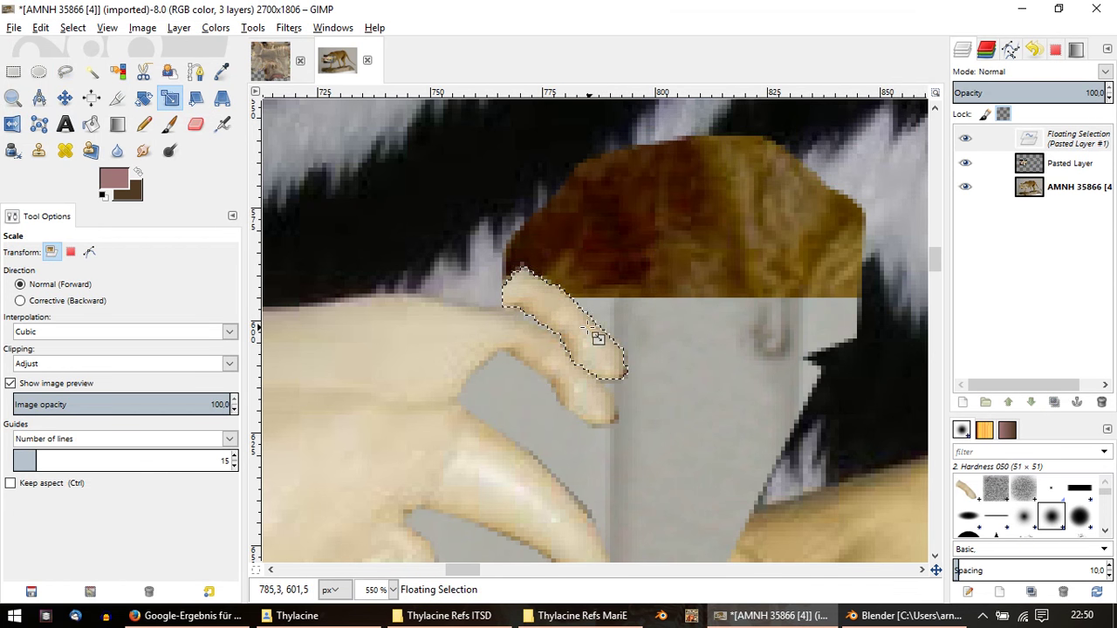
left_click(68, 100)
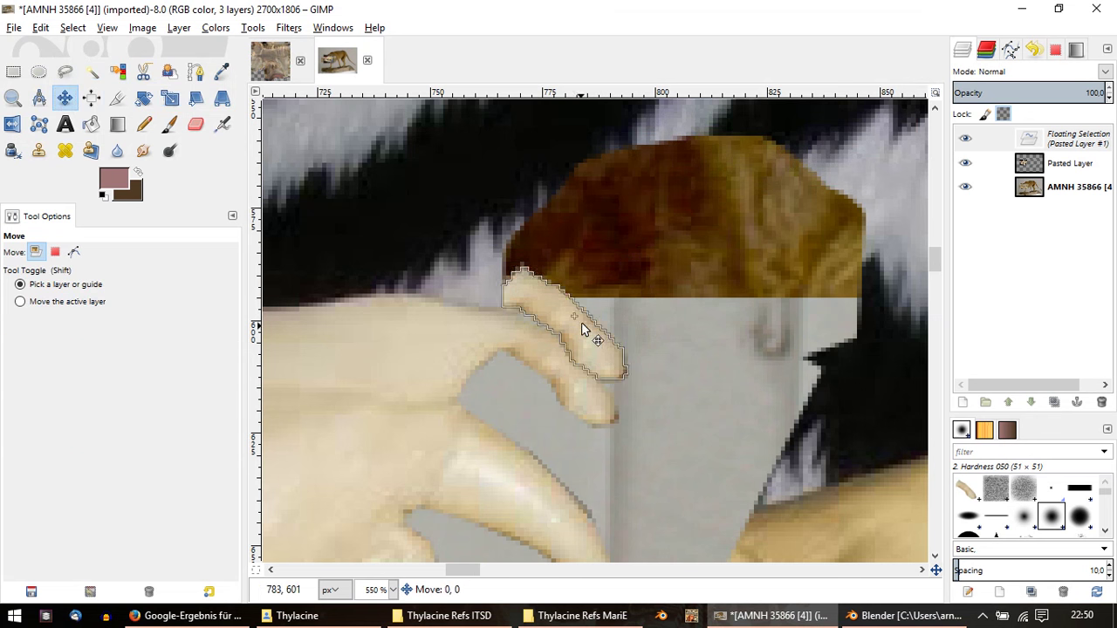
mouse_move(591, 324)
left_mouse_down()
mouse_move(599, 294)
mouse_move(563, 282)
left_mouse_up()
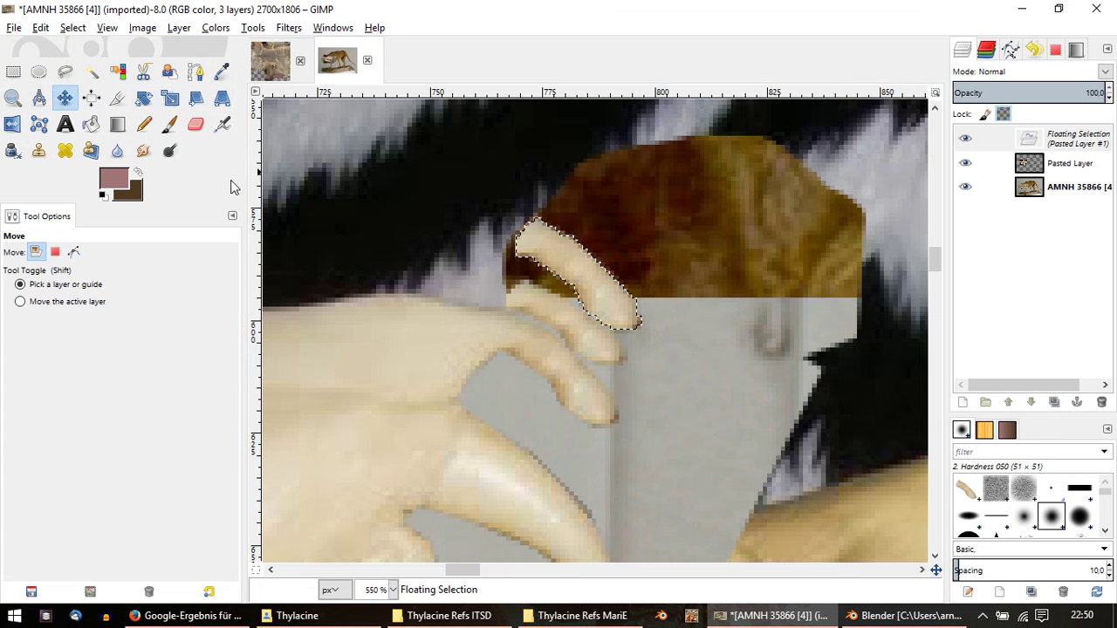
Step: Rescale the tooth to 35×25, then 37×23, and nudge it slightly up-left
left_click(170, 98)
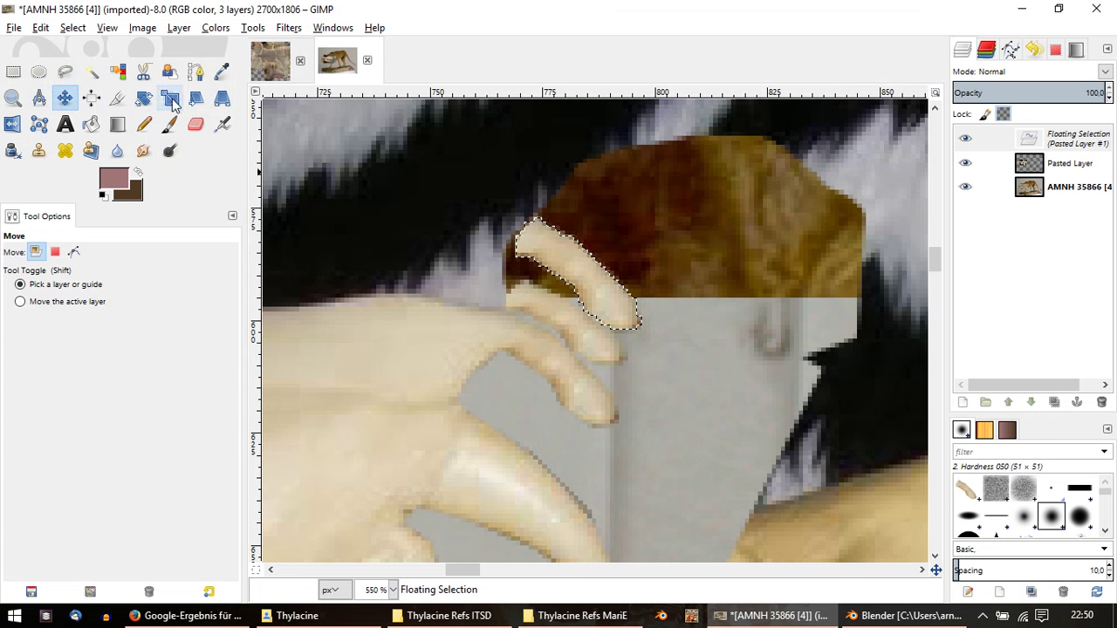
left_click(635, 344)
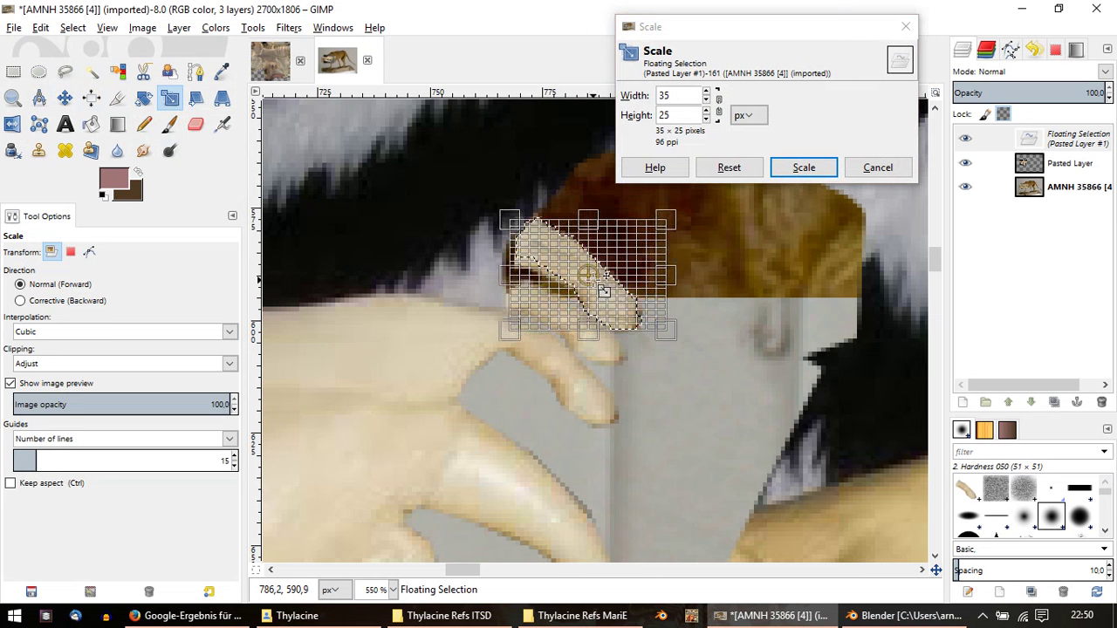
left_click_drag(592, 276, 594, 297)
left_click(803, 170)
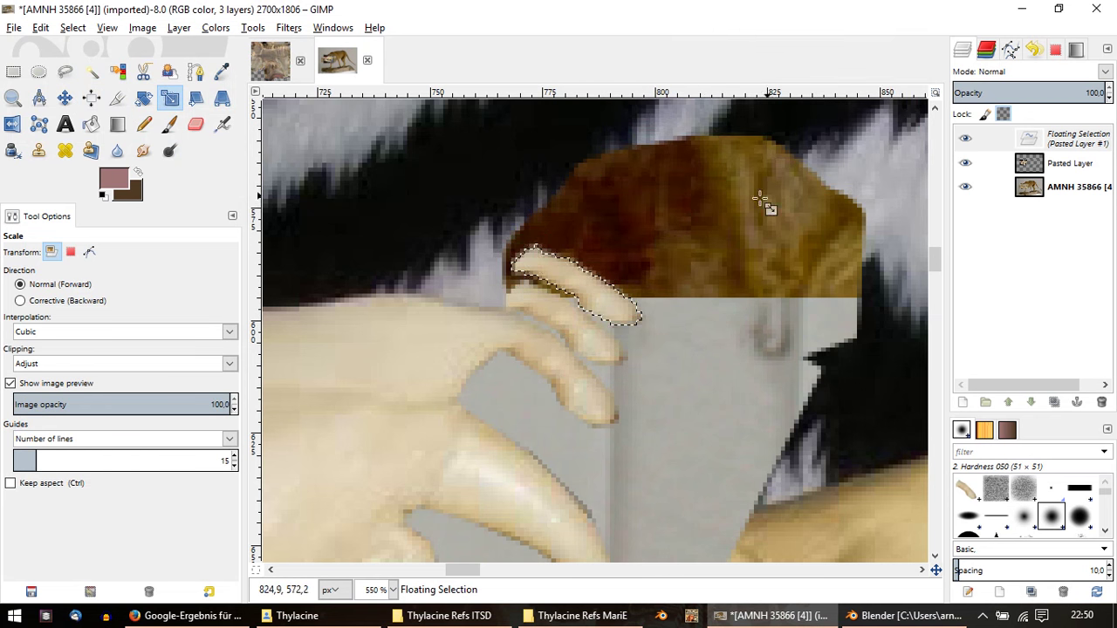
mouse_move(618, 311)
left_mouse_down("ctrl")
mouse_move(622, 249)
mouse_move(619, 259)
left_mouse_up("ctrl")
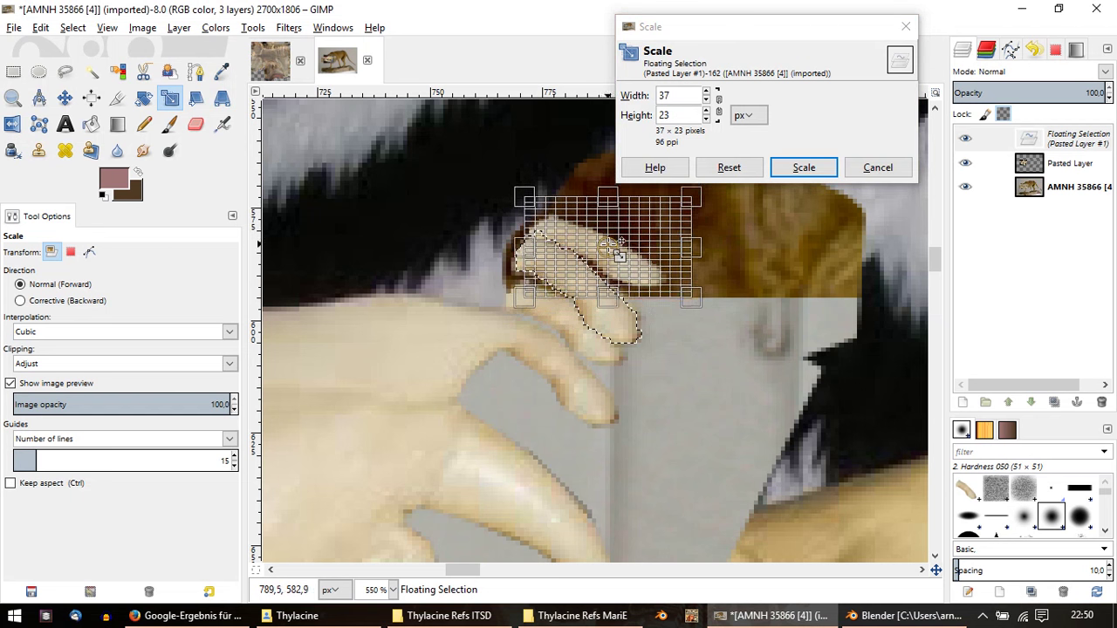
left_click(803, 167)
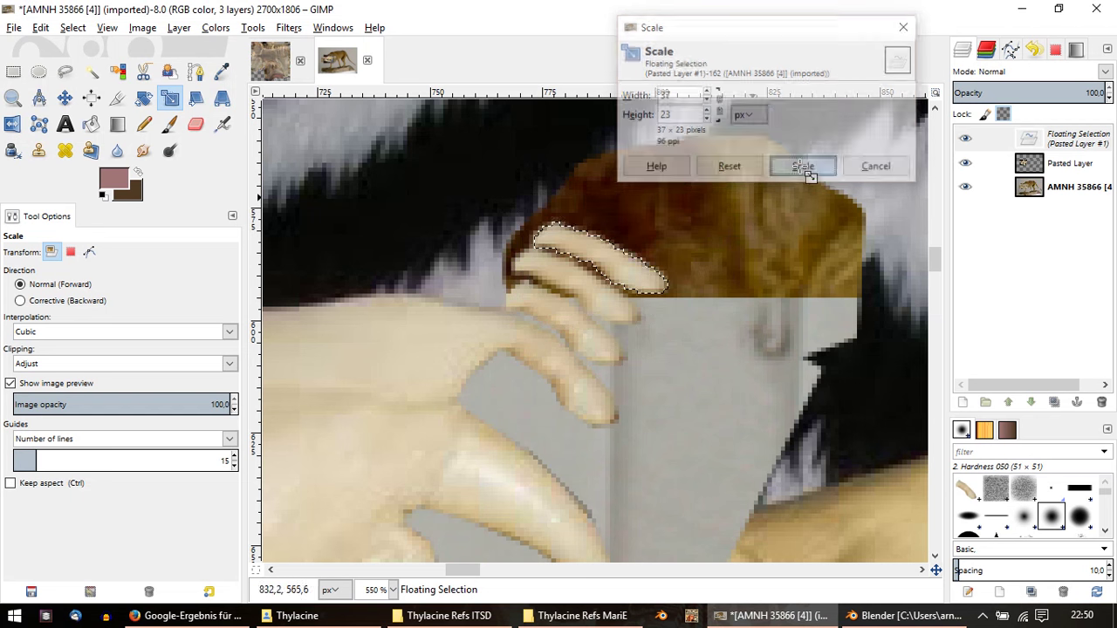
left_click(64, 98)
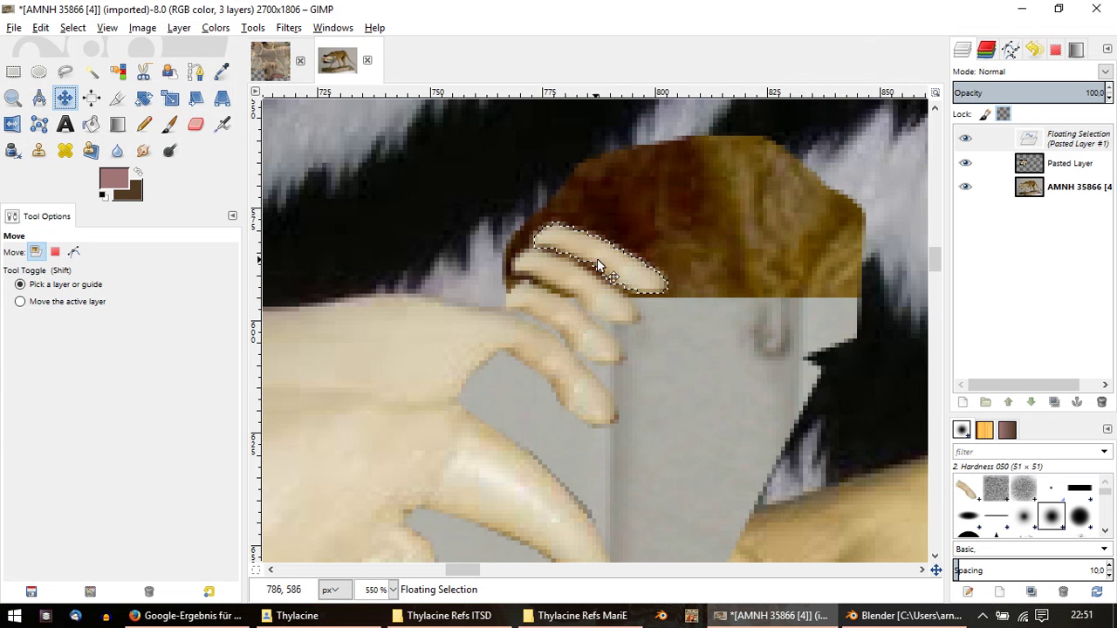
left_click_drag(624, 270, 616, 259)
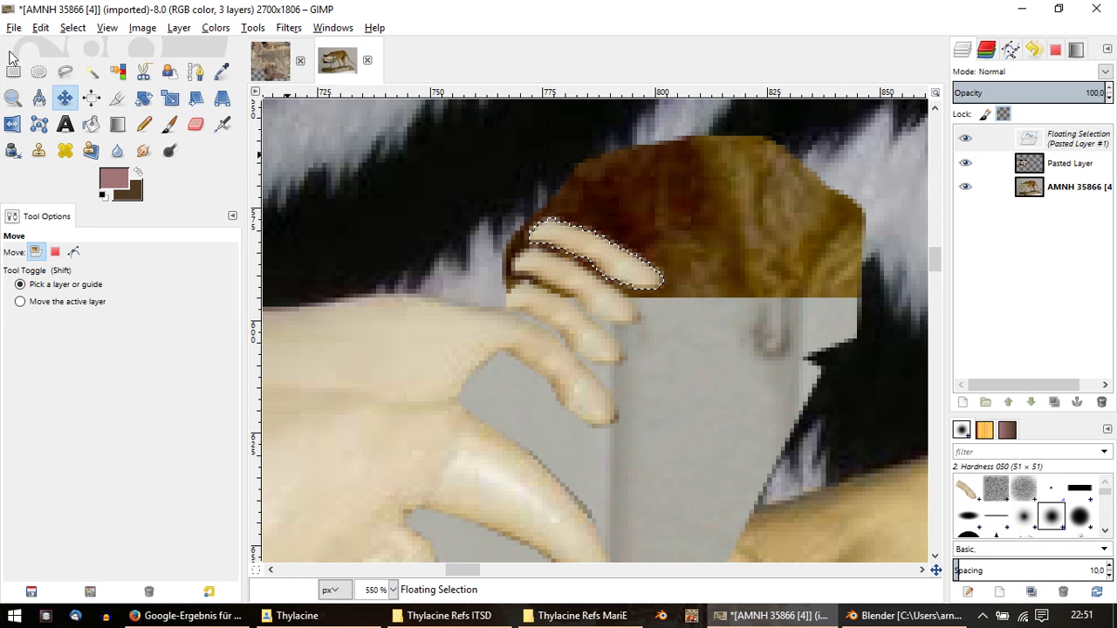
Step: Trace a free selection around the incisor patch, undoing an accidental layer move
left_click(64, 71)
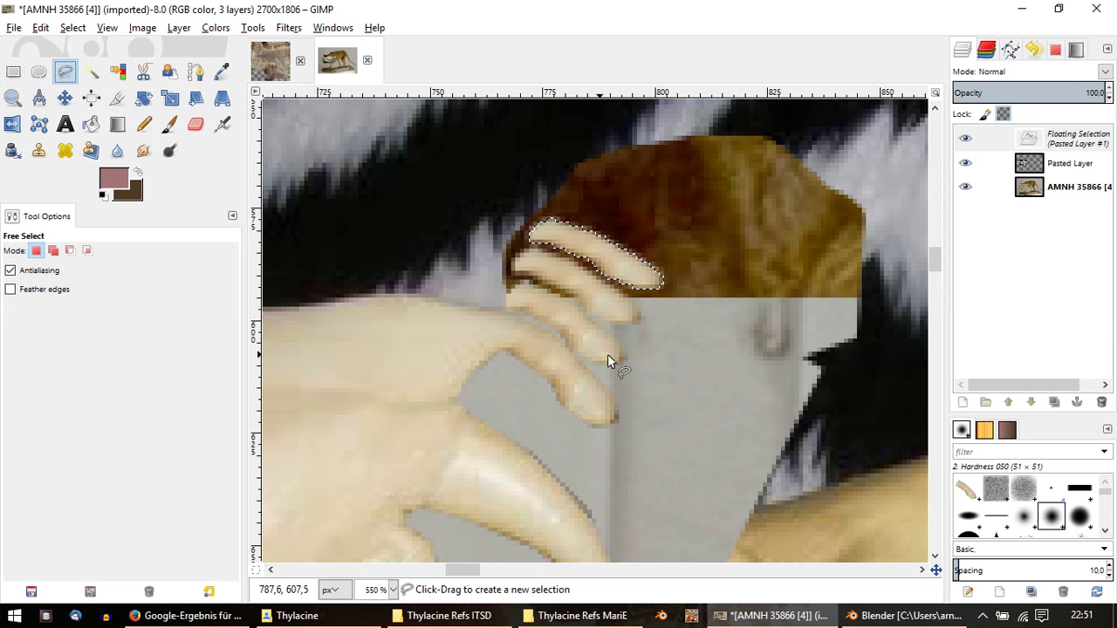
left_click(673, 346)
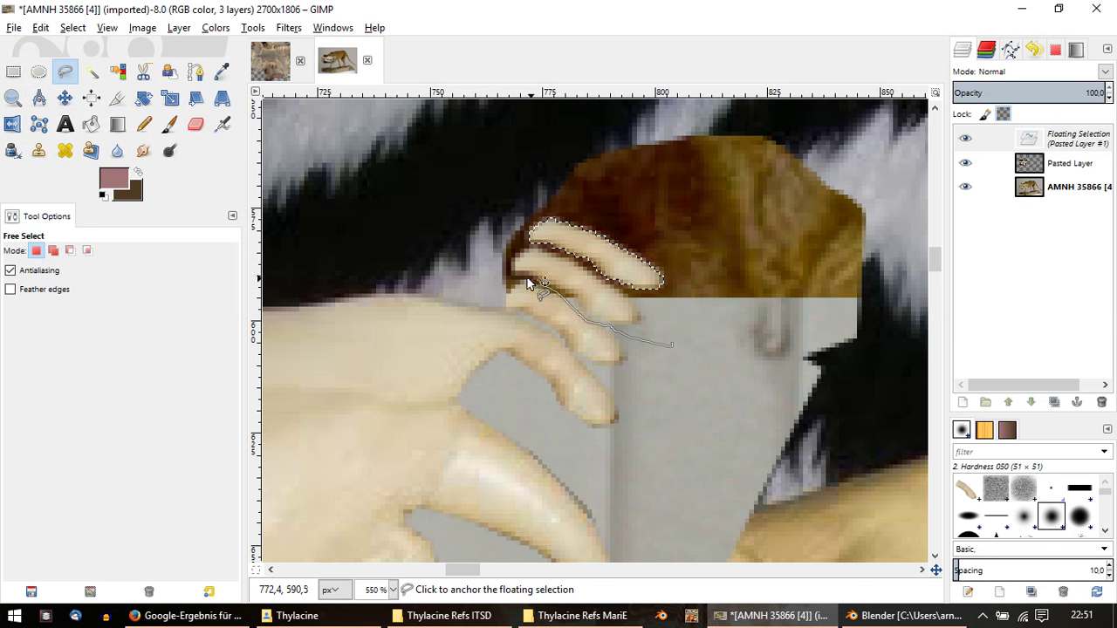
left_click_drag(527, 285, 771, 197)
left_click(836, 331)
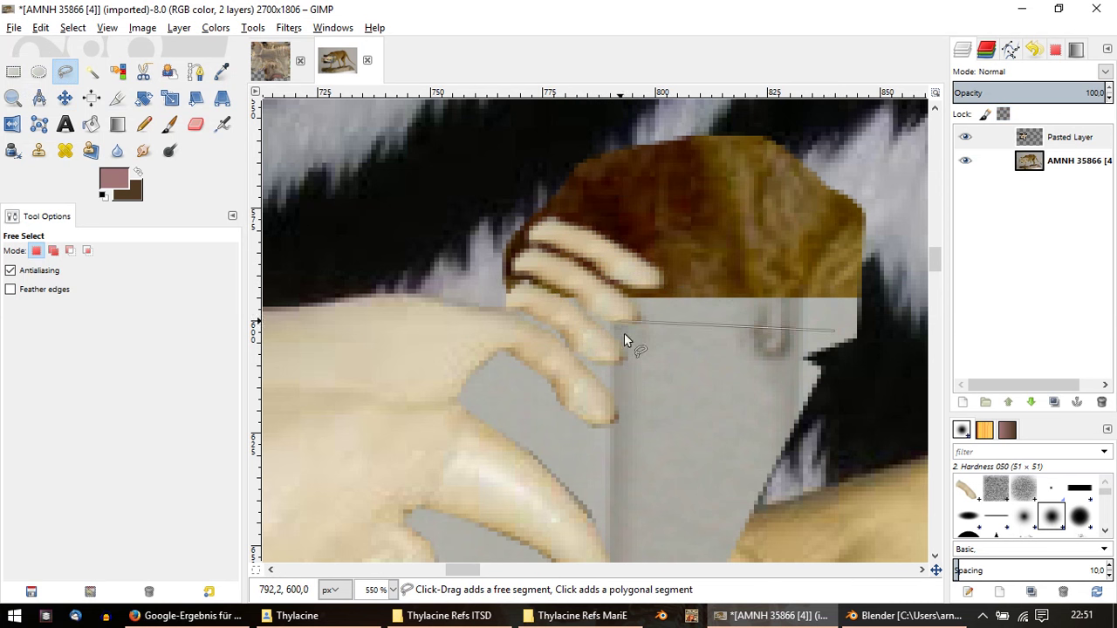
left_click(643, 347)
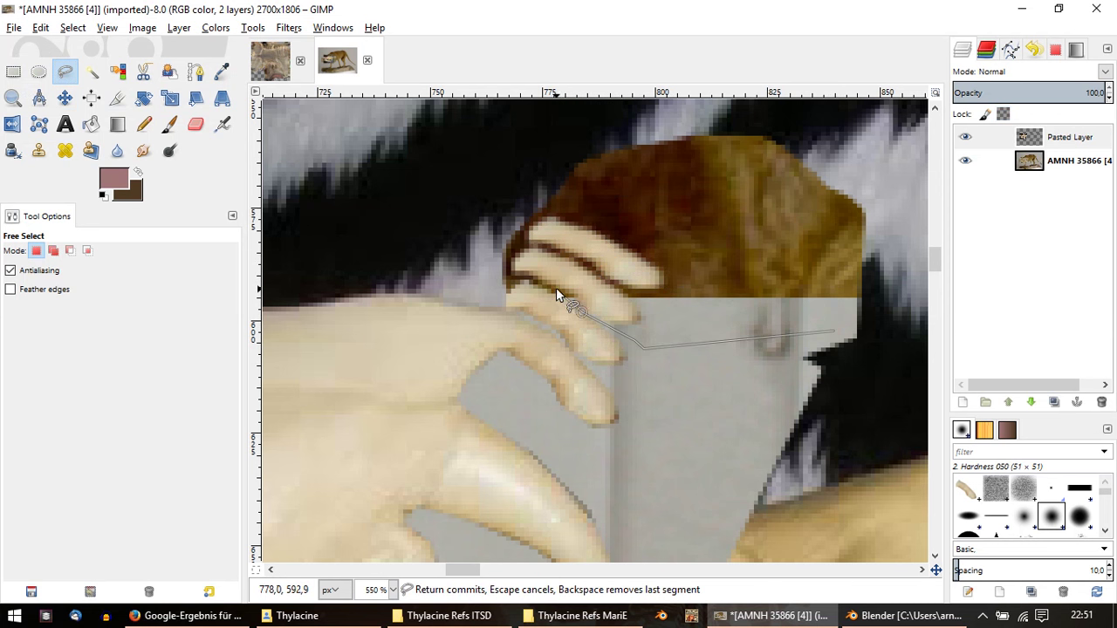
left_click_drag(557, 293, 456, 229)
key("Return")
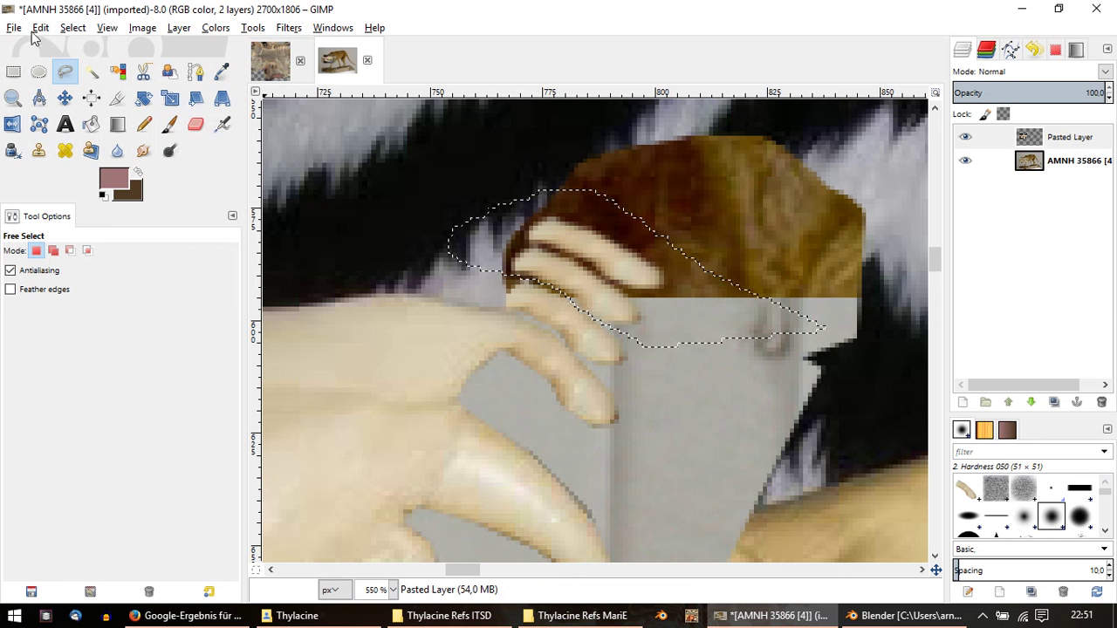
key("m")
left_click_drag(534, 260, 568, 268)
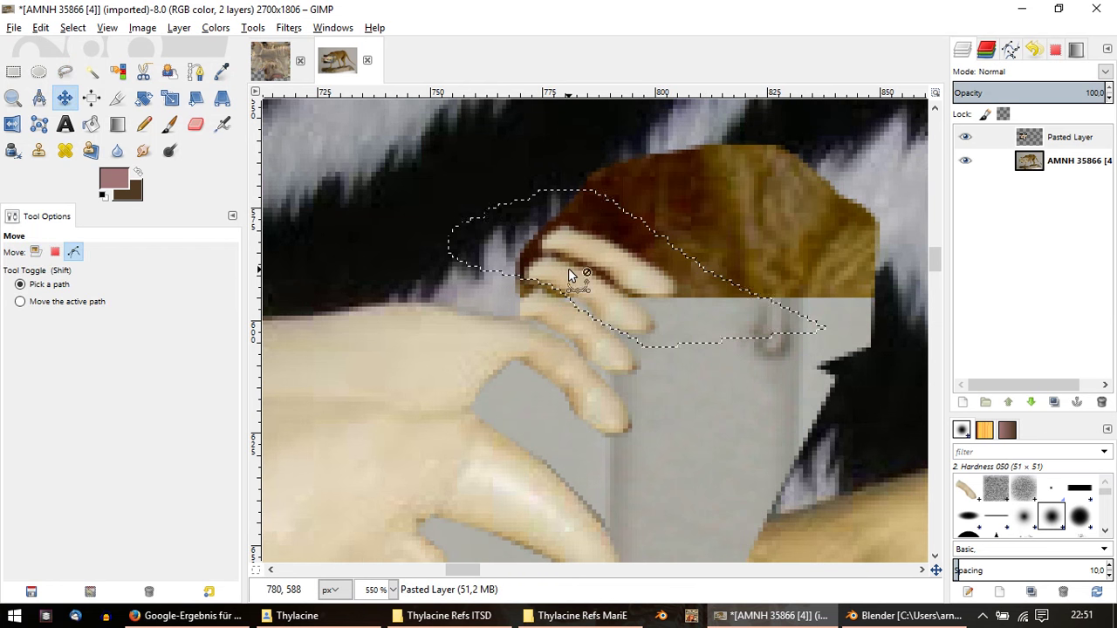
key("ctrl+z")
Step: Cut and paste the incisors, nudge them slightly down-right, and anchor the floating layer
key("ctrl+x")
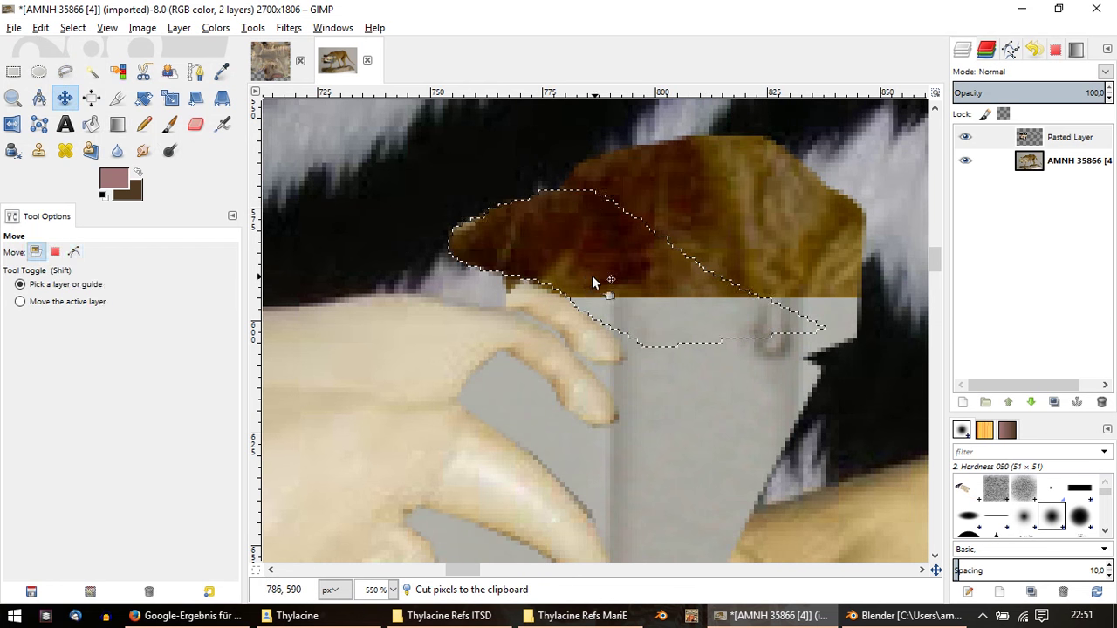
key("ctrl+v")
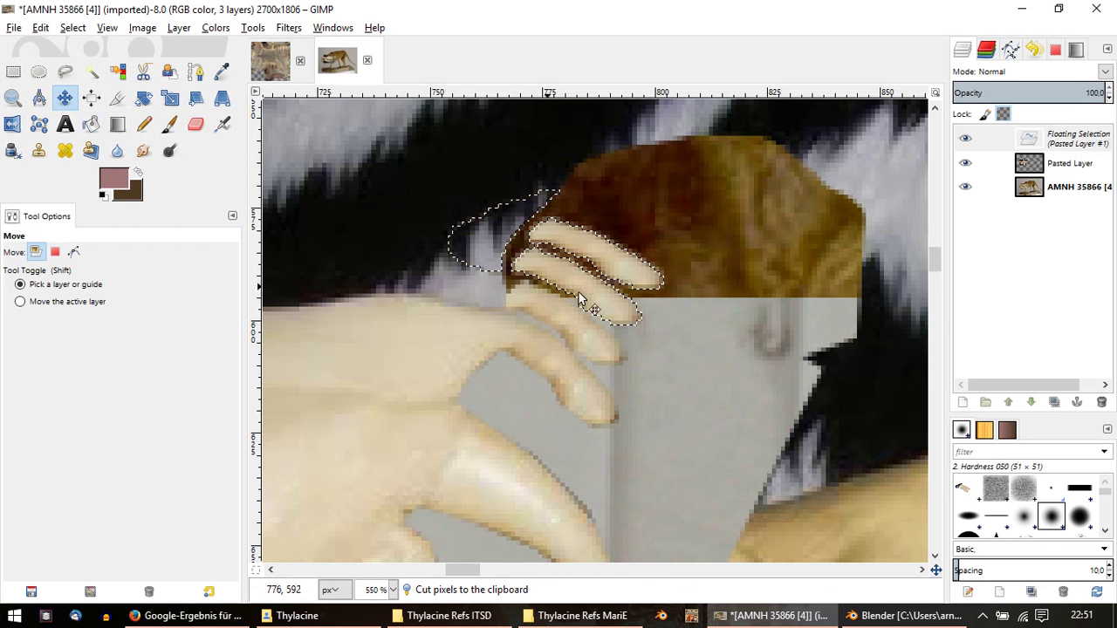
left_click_drag(607, 299, 617, 308)
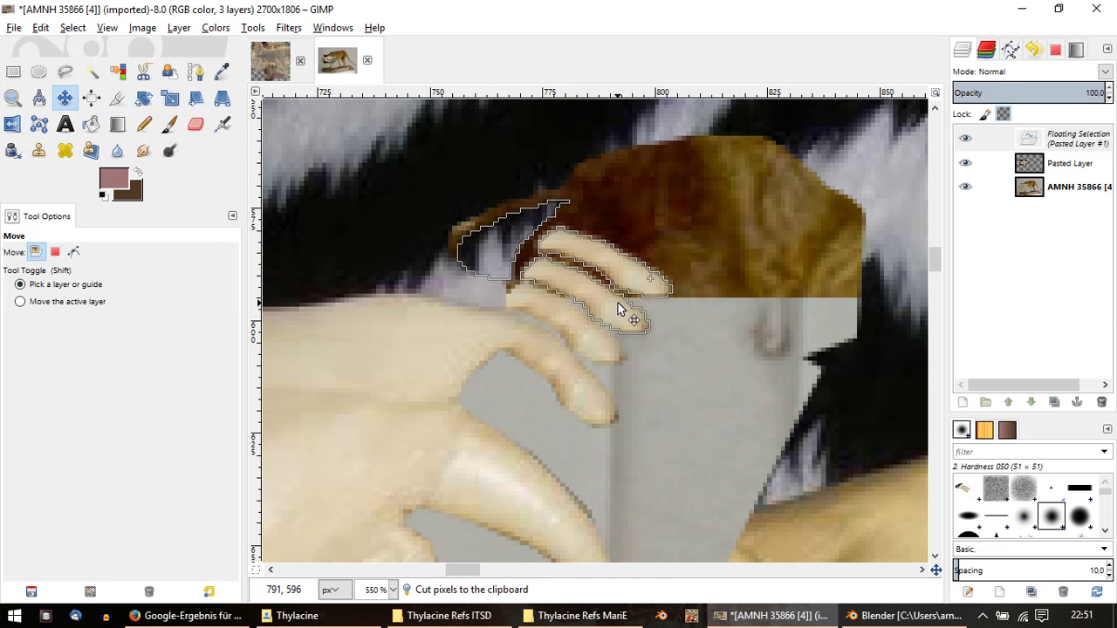
key("ctrl")
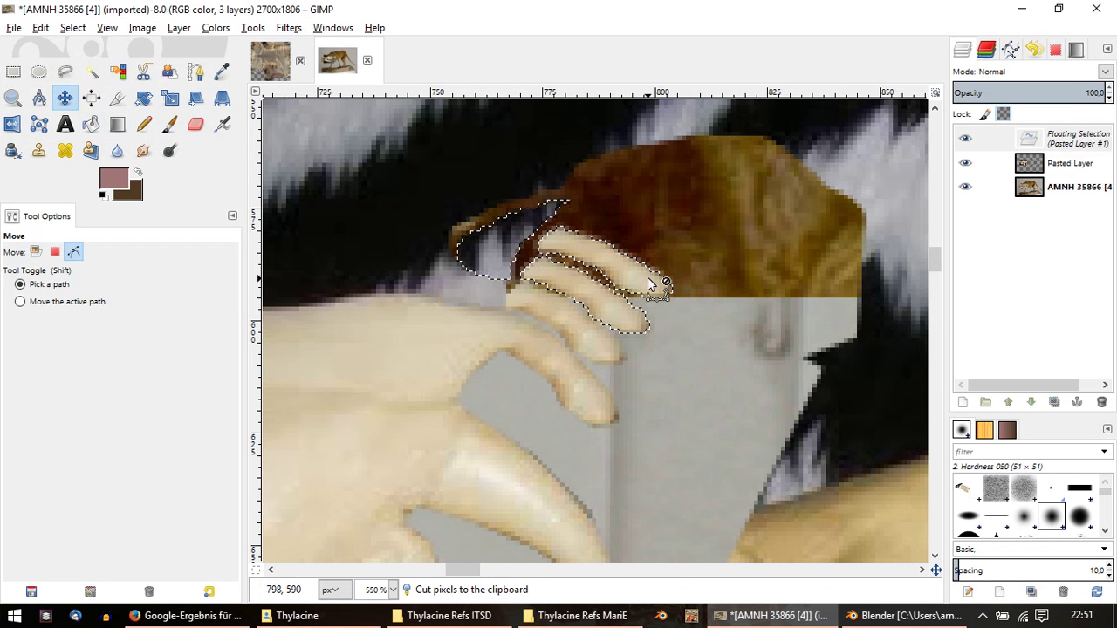
right_click(1035, 137)
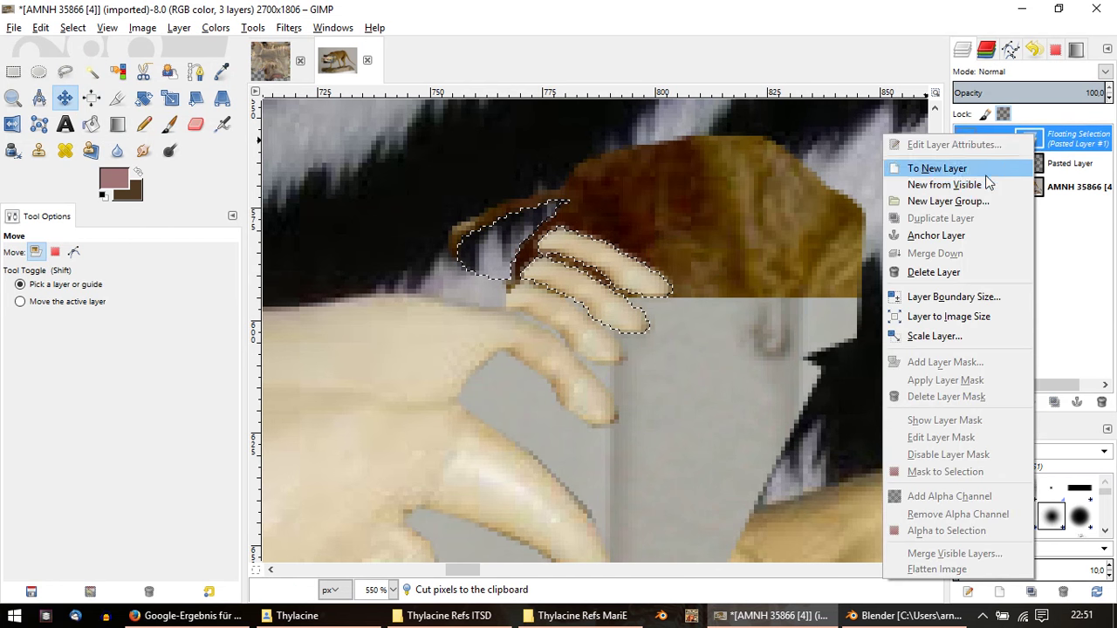
left_click(960, 233)
Step: Undo the stray layer shift, trace the skull's upper jaw tooth row, and copy it
scroll(581, 236, "down", 1, "ctrl")
scroll(606, 321, "down", 2, "ctrl")
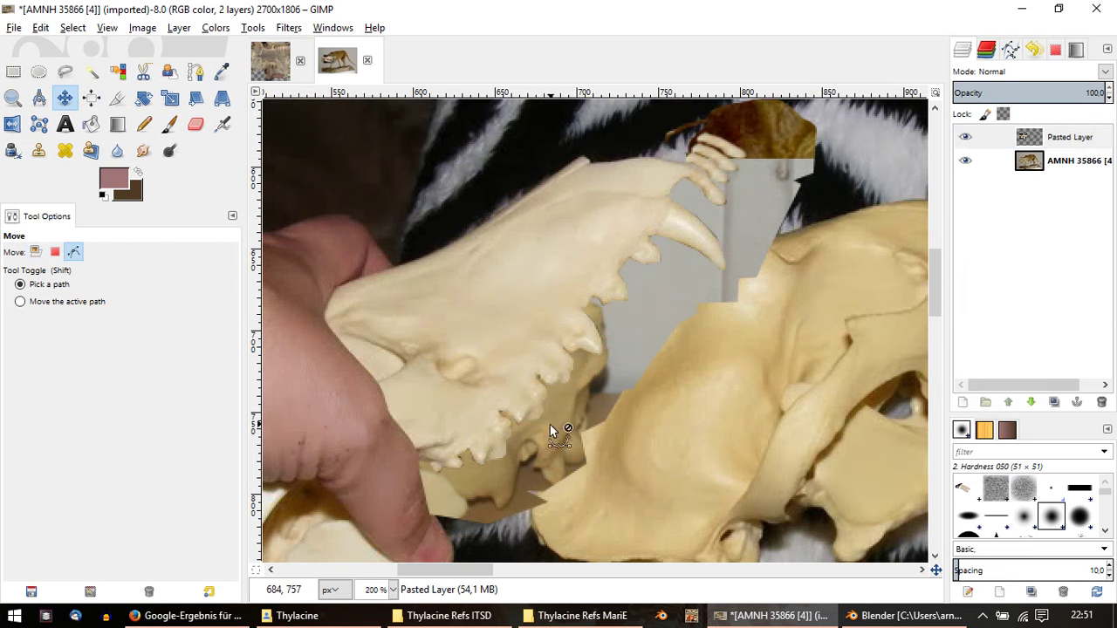
left_click_drag(476, 484, 451, 485)
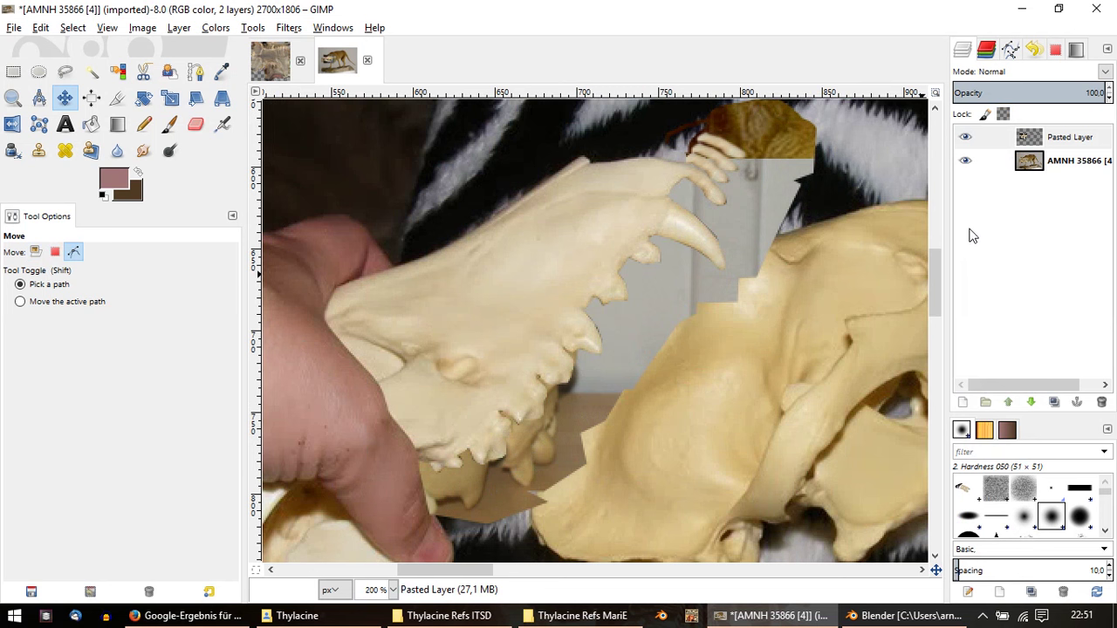
key("ctrl+z")
left_click(65, 71)
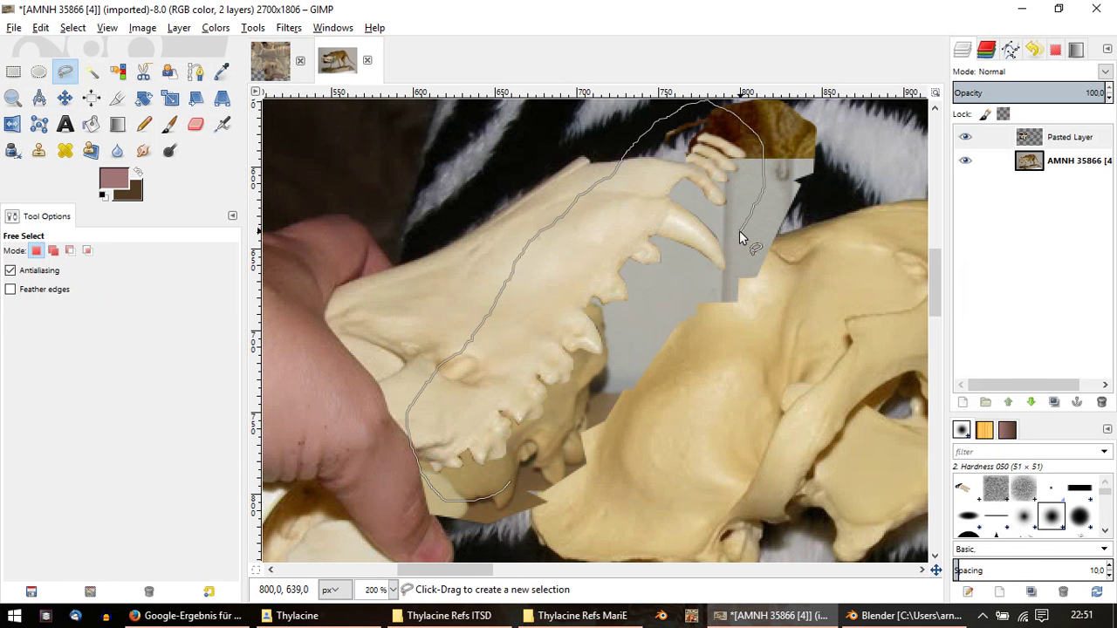
double_click(569, 426)
key("ctrl+c")
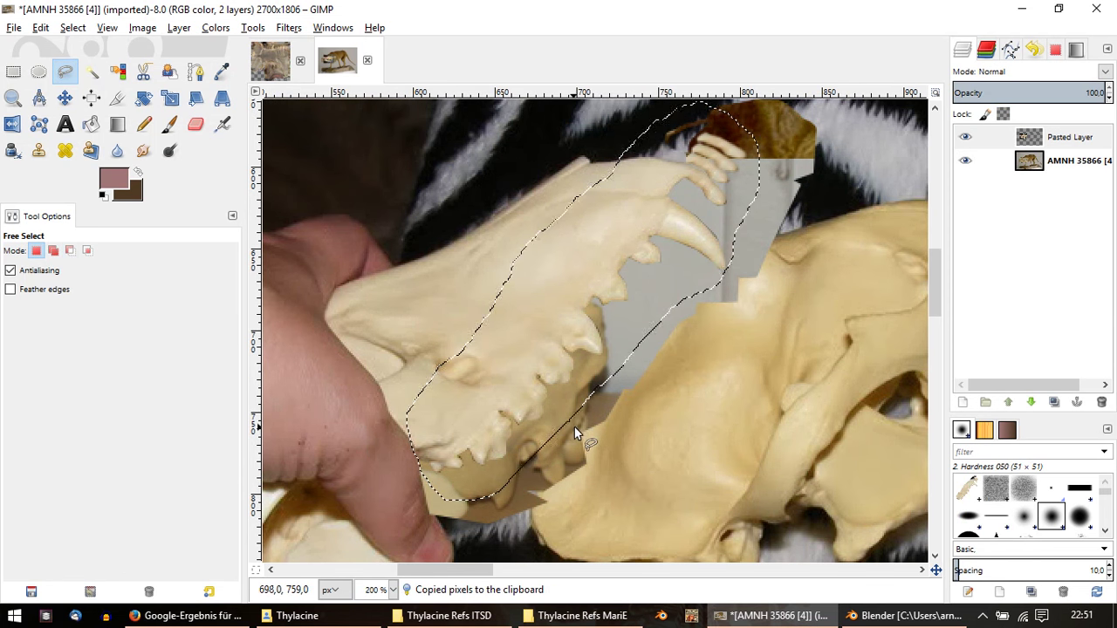
scroll(781, 316, "up", 2, "ctrl")
Step: Paste the copied upper tooth row into merge1.xcf as its own new layer
key("alt+1")
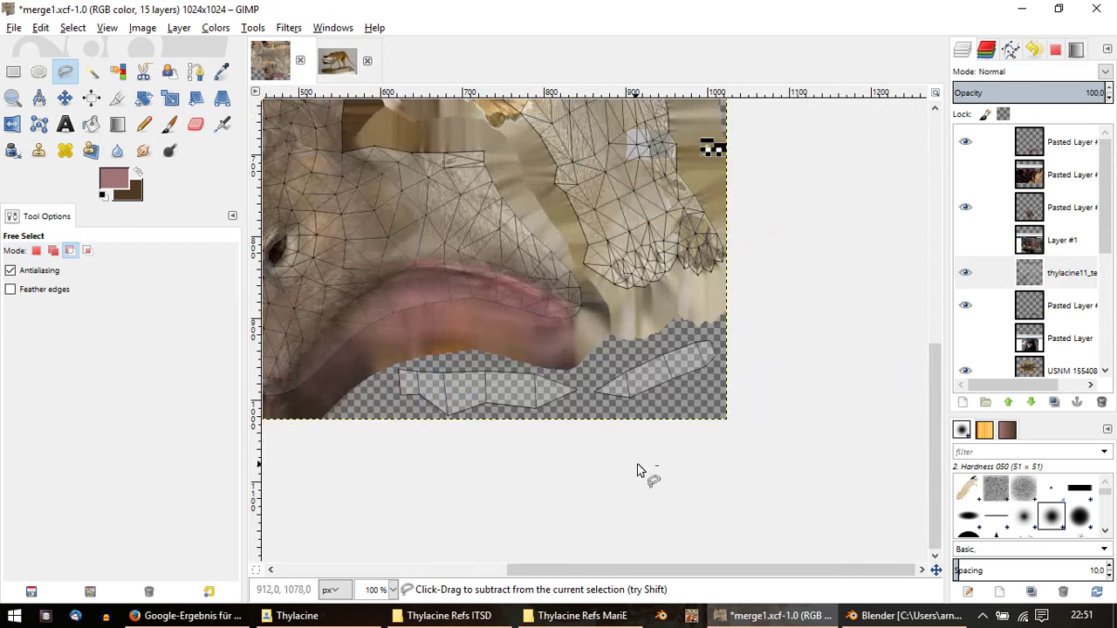
scroll(675, 432, "up", 2, "ctrl")
scroll(663, 409, "down", 2)
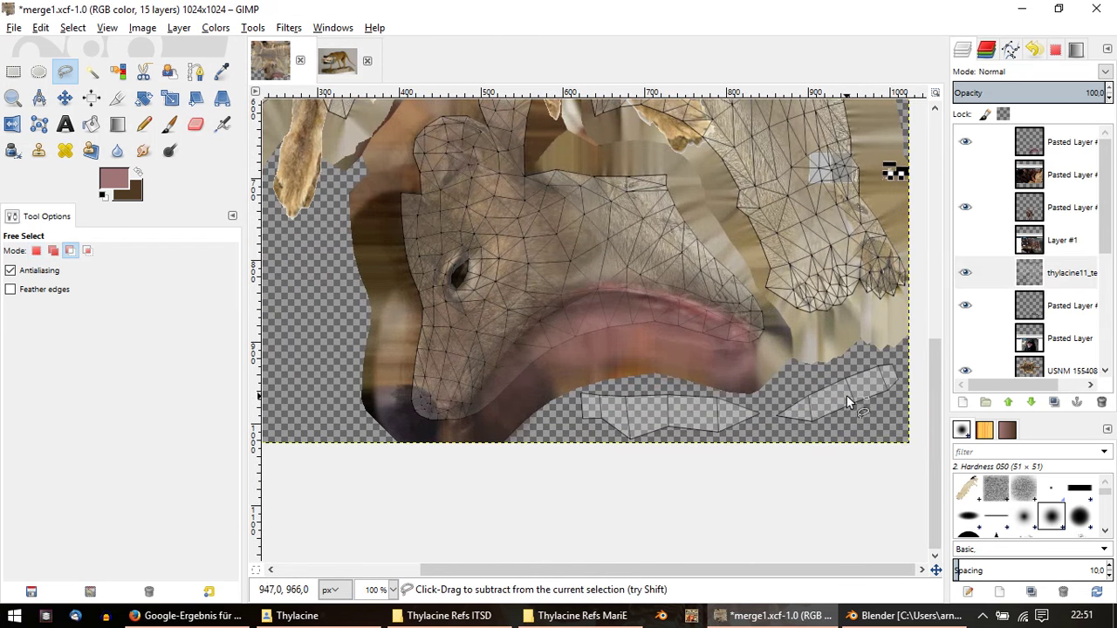
left_click(1017, 307)
key("ctrl+v")
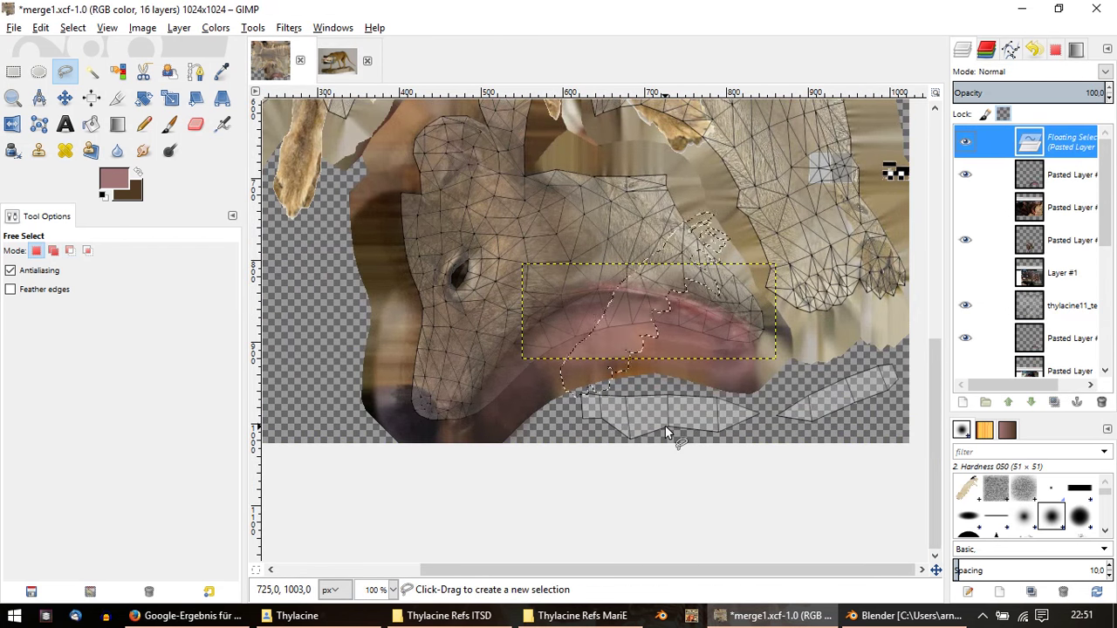
right_click(986, 146)
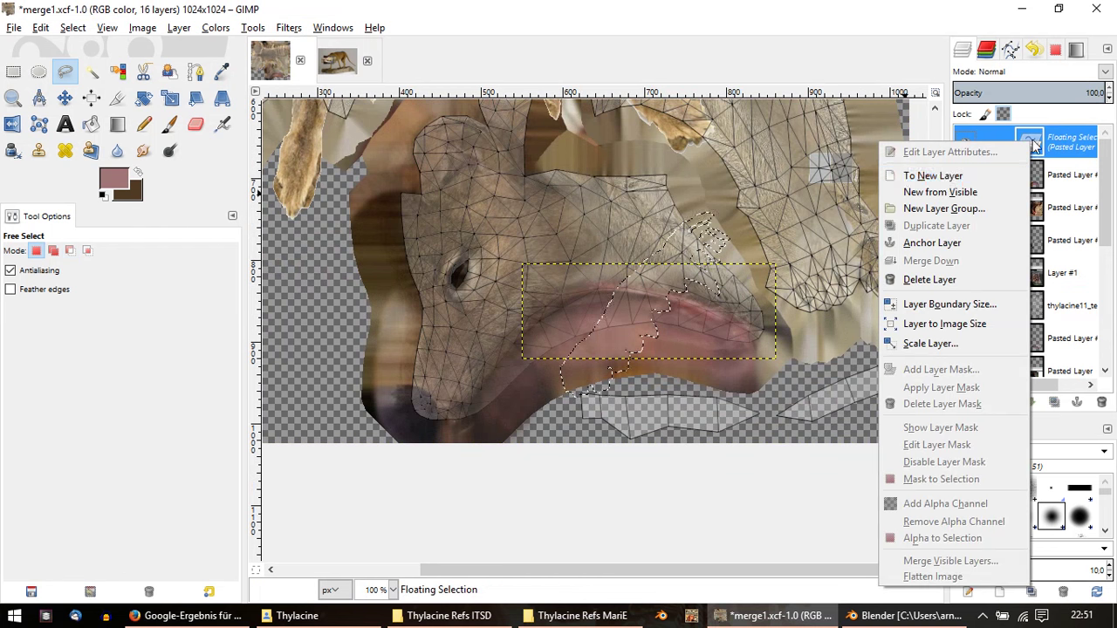
left_click(953, 174)
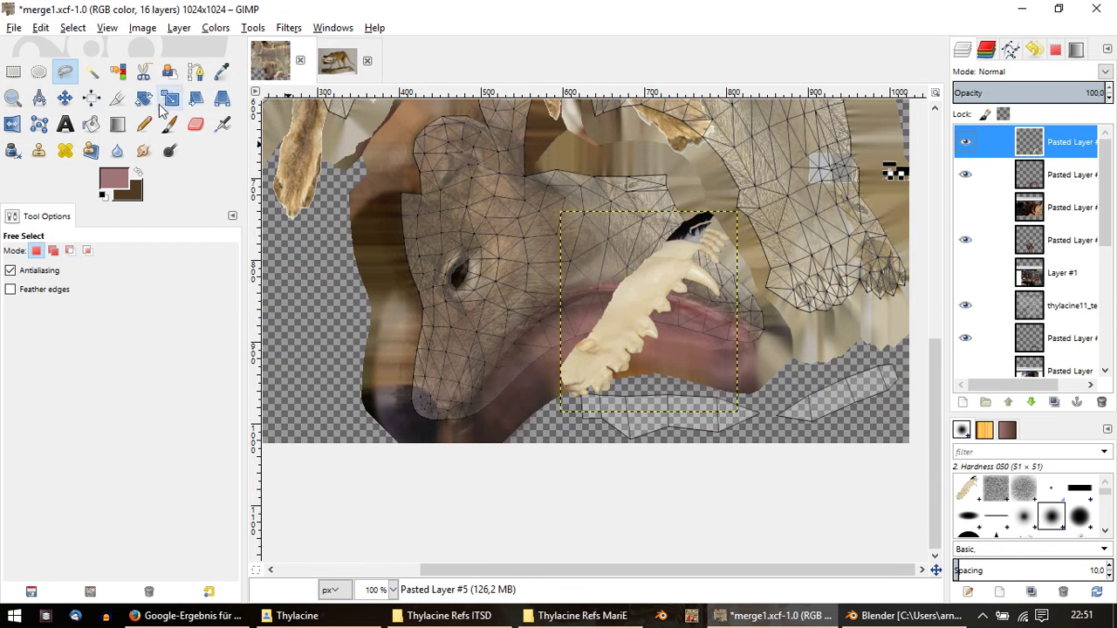
Step: Mirror the tooth row horizontally and rotate it about -47.55° to lie along the mouth
left_click(12, 125)
left_click(611, 277)
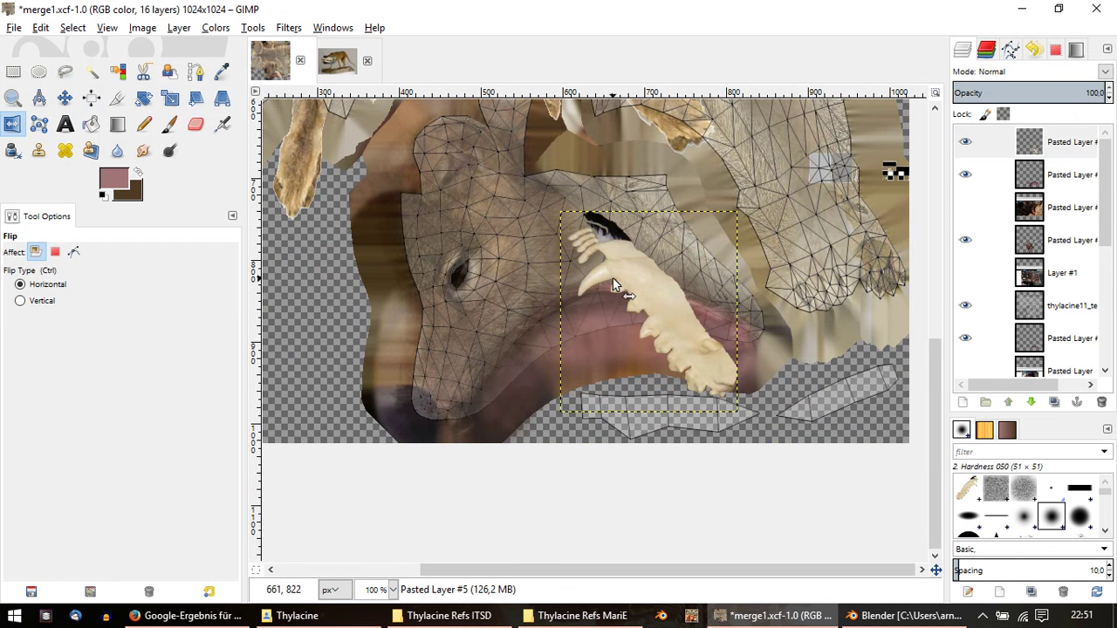
left_click(170, 97)
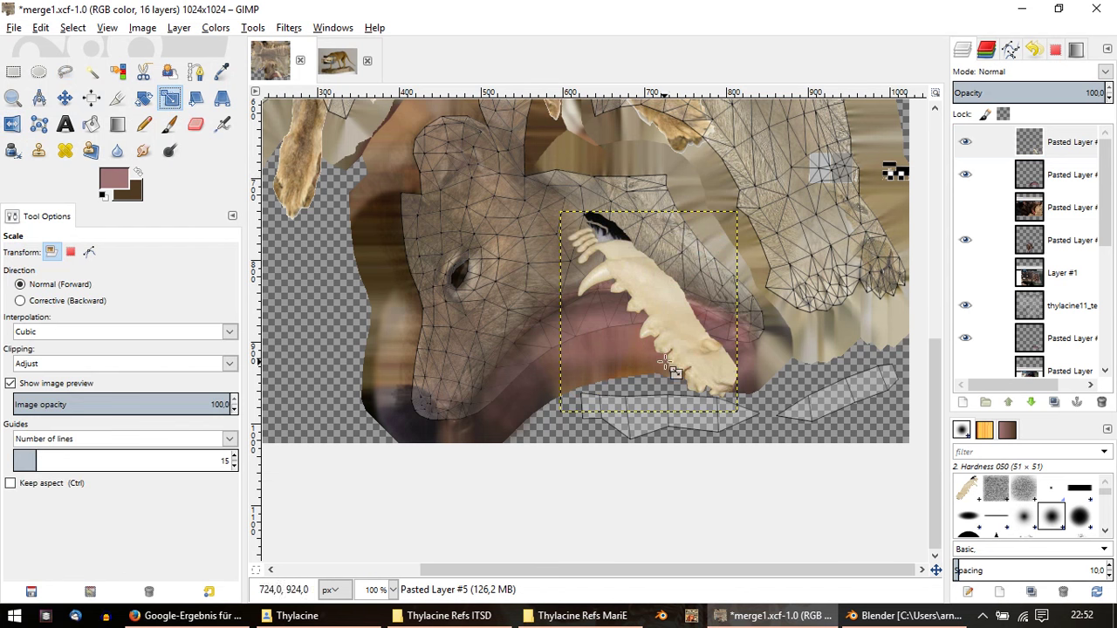
left_click(143, 98)
left_click_drag(550, 379, 740, 317)
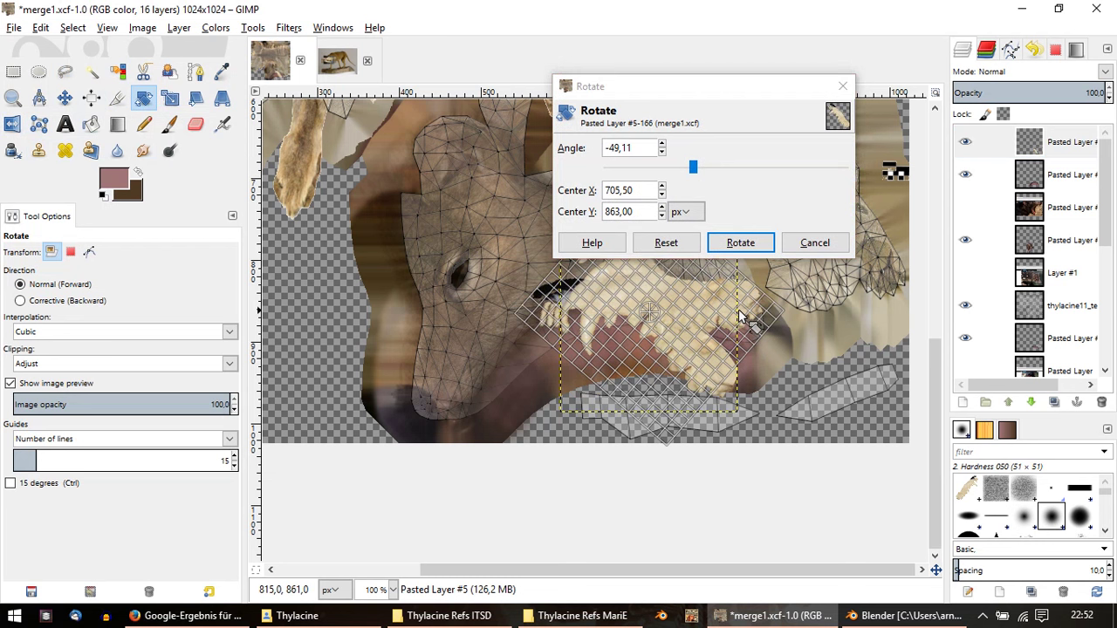
left_click_drag(740, 318, 759, 314)
left_click(752, 247)
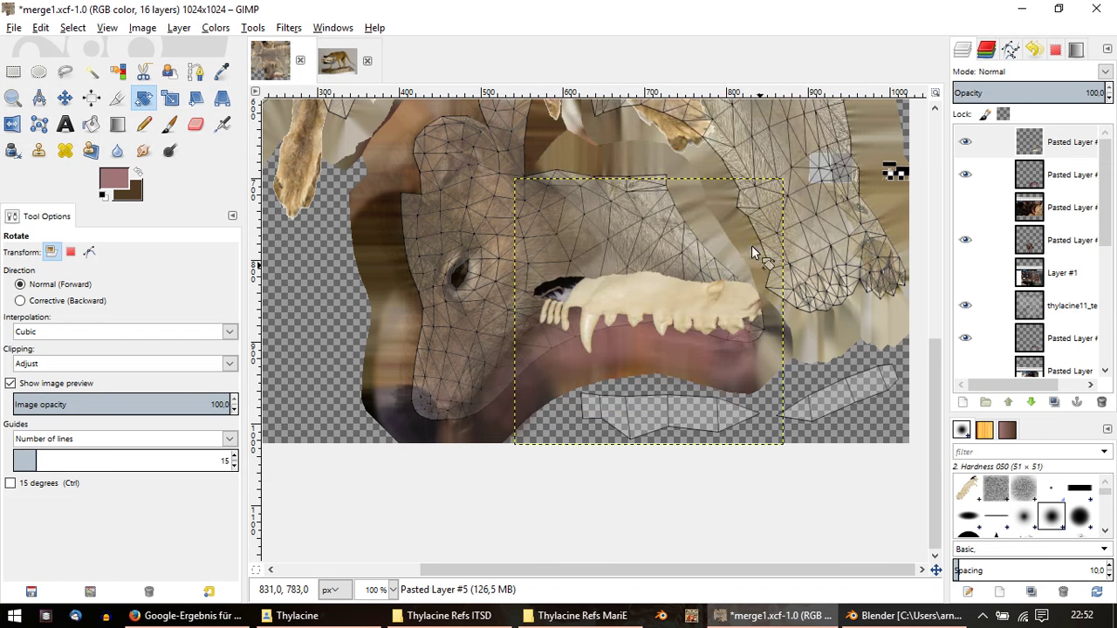
Step: Scale the tooth layer to about 70% (70.52 × 70.86, roughly 232 × 231 px)
left_click(170, 98)
left_click_drag(632, 332, 686, 429)
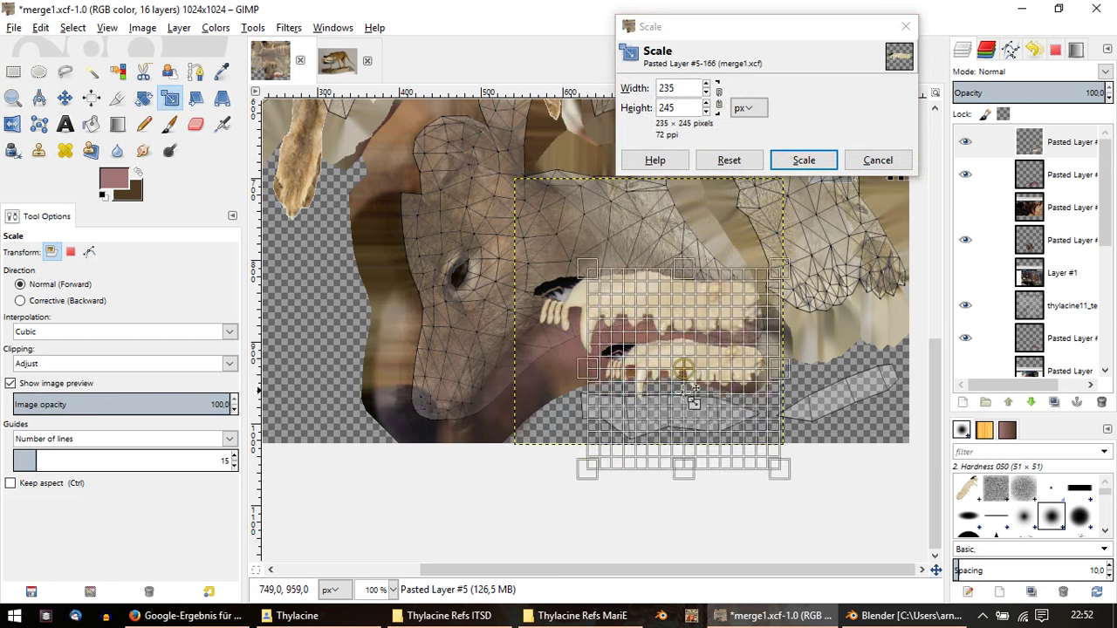
scroll(685, 429, "up", 1, "ctrl")
scroll(669, 414, "up", 2, "ctrl")
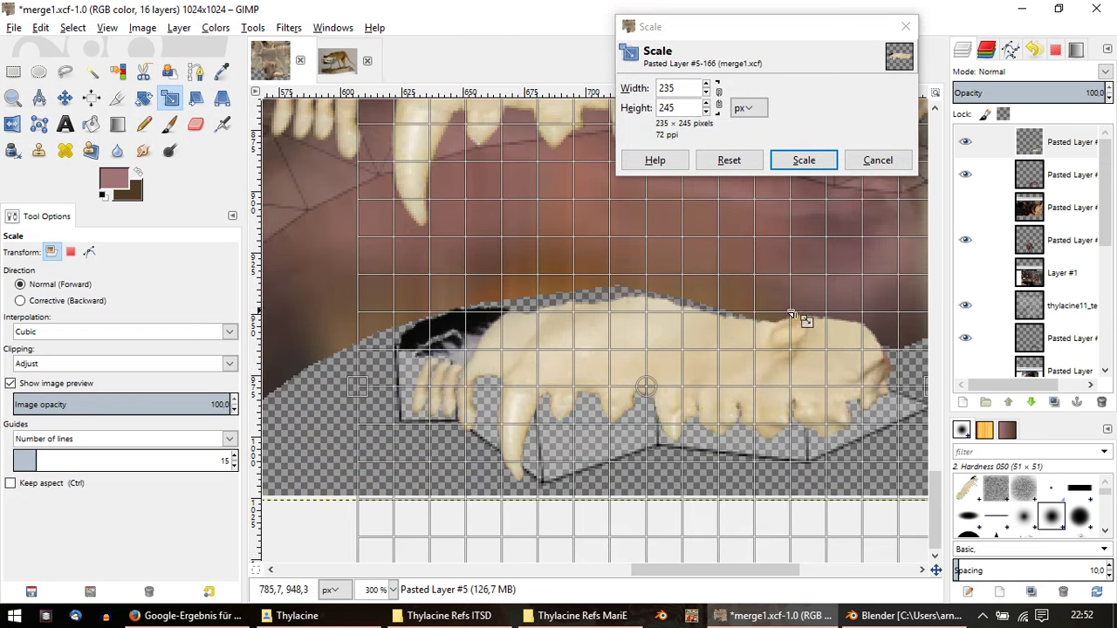
left_click_drag(791, 314, 709, 379)
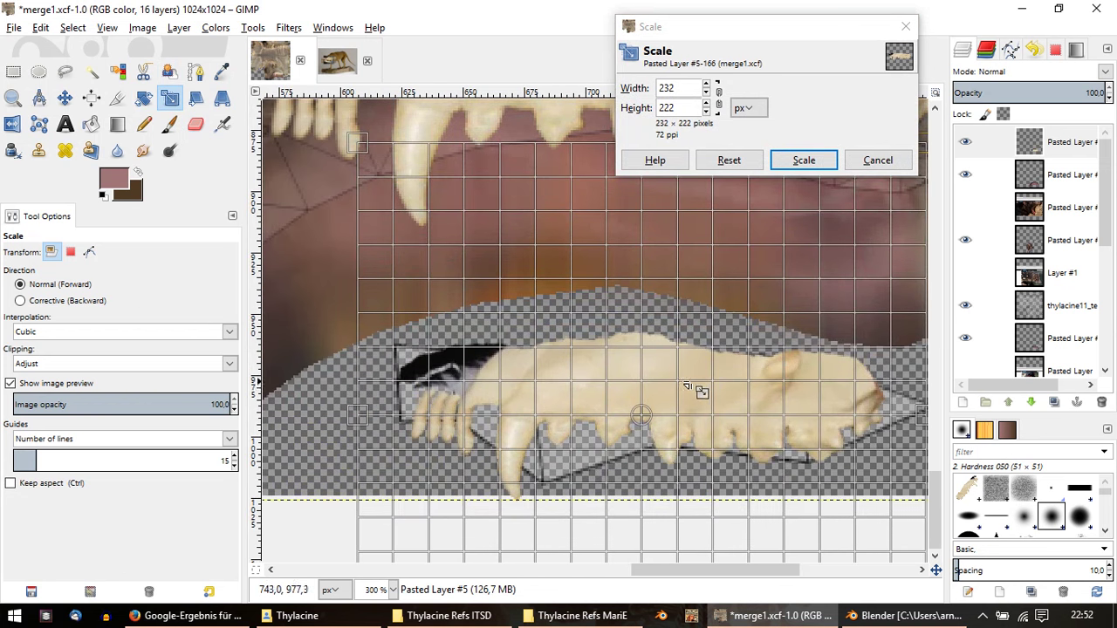
left_click(748, 108)
left_click(760, 128)
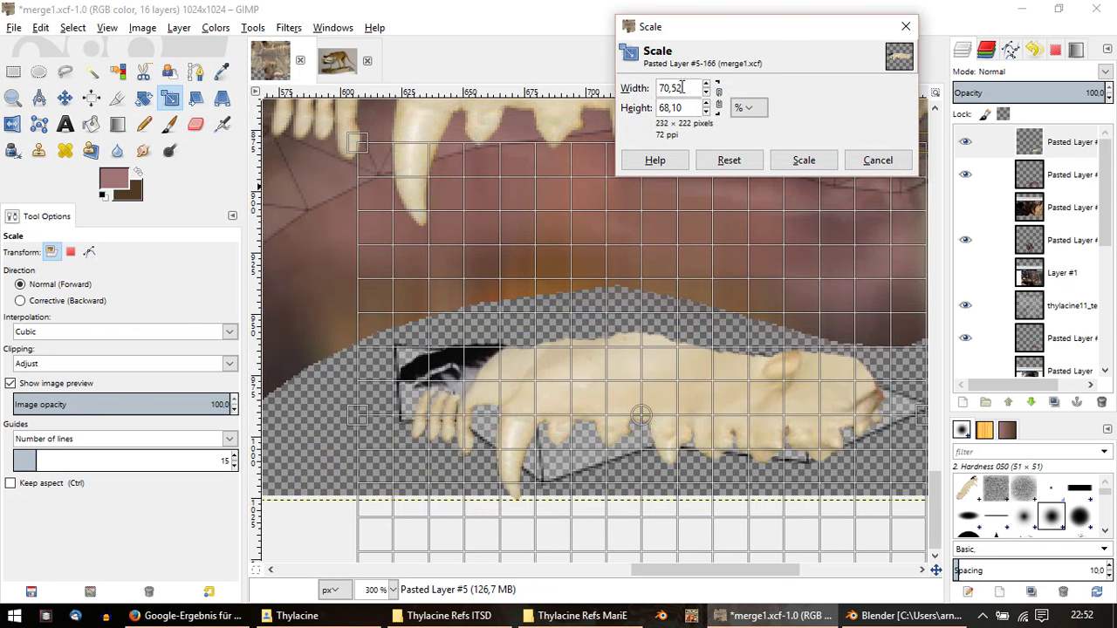
scroll(686, 88, "up", 1)
scroll(686, 88, "down", 1)
scroll(689, 107, "down", 1)
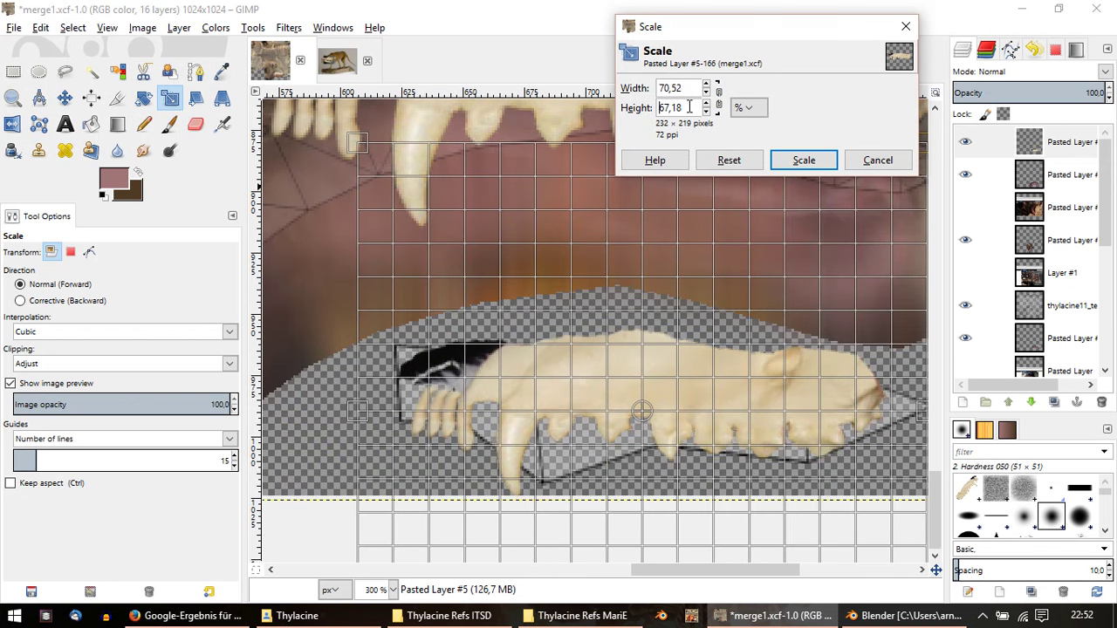
scroll(688, 107, "up", 2)
scroll(689, 106, "up", 1)
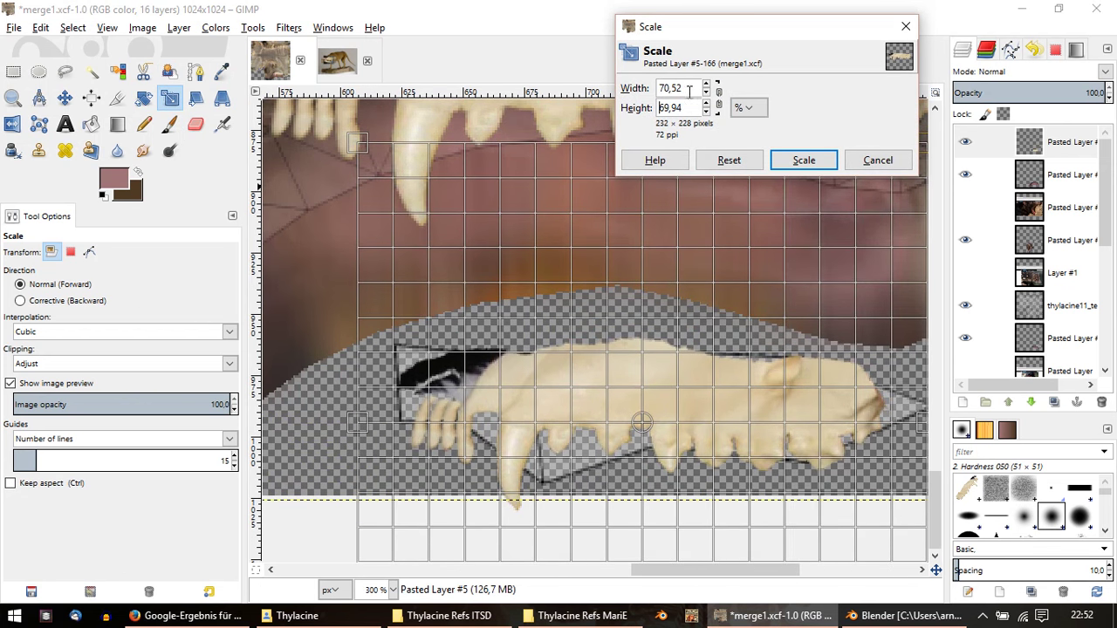
scroll(686, 83, "down", 1)
scroll(686, 82, "down", 1)
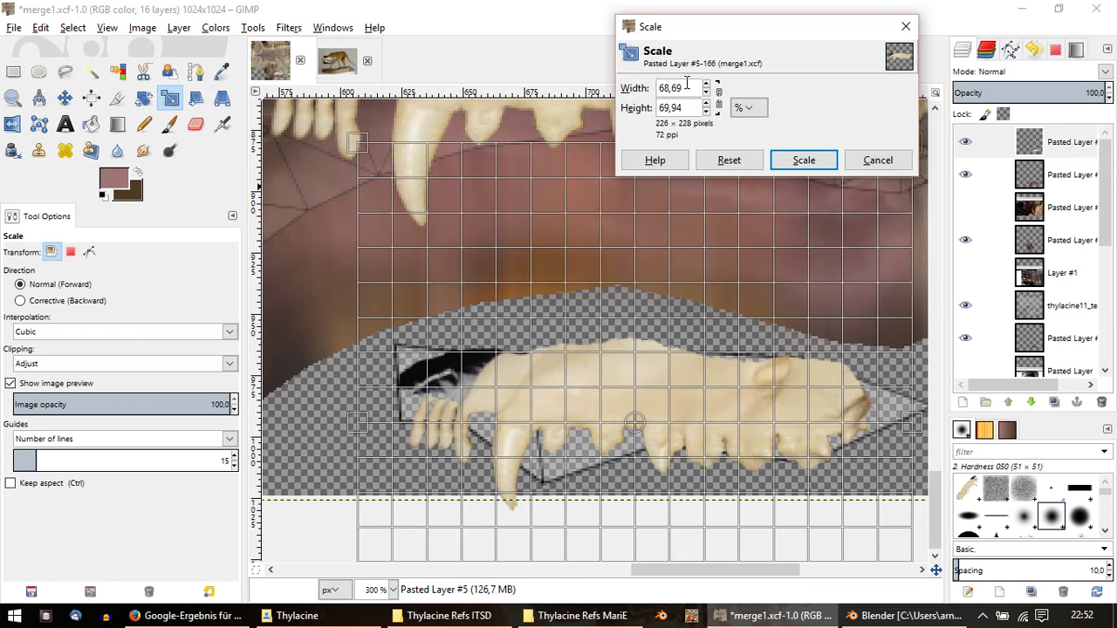
scroll(687, 82, "up", 2)
scroll(691, 107, "up", 1)
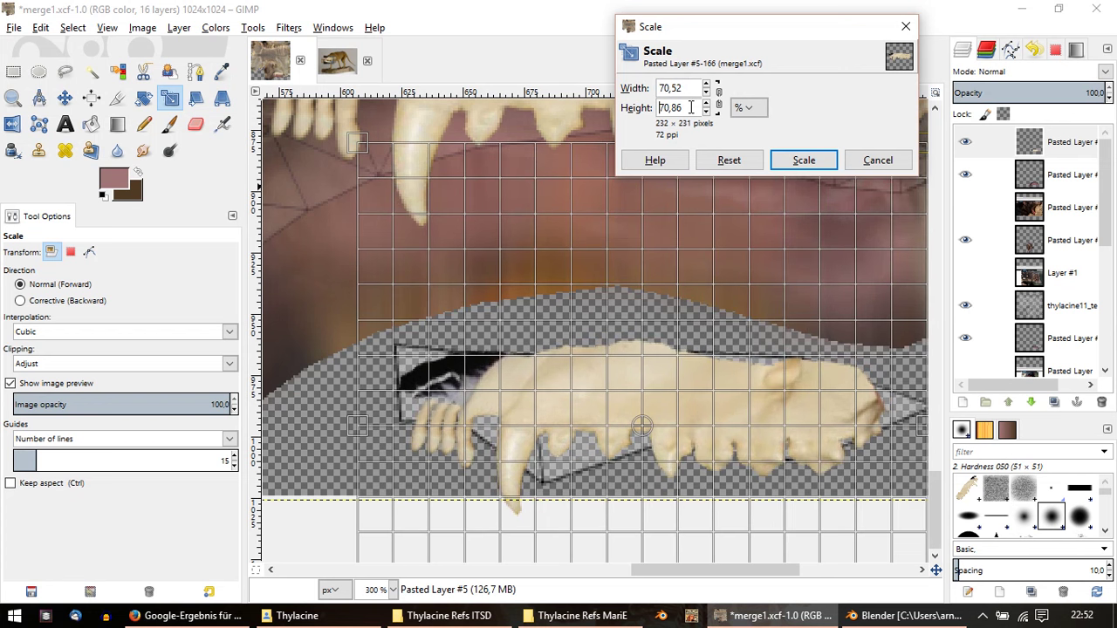
left_click(803, 163)
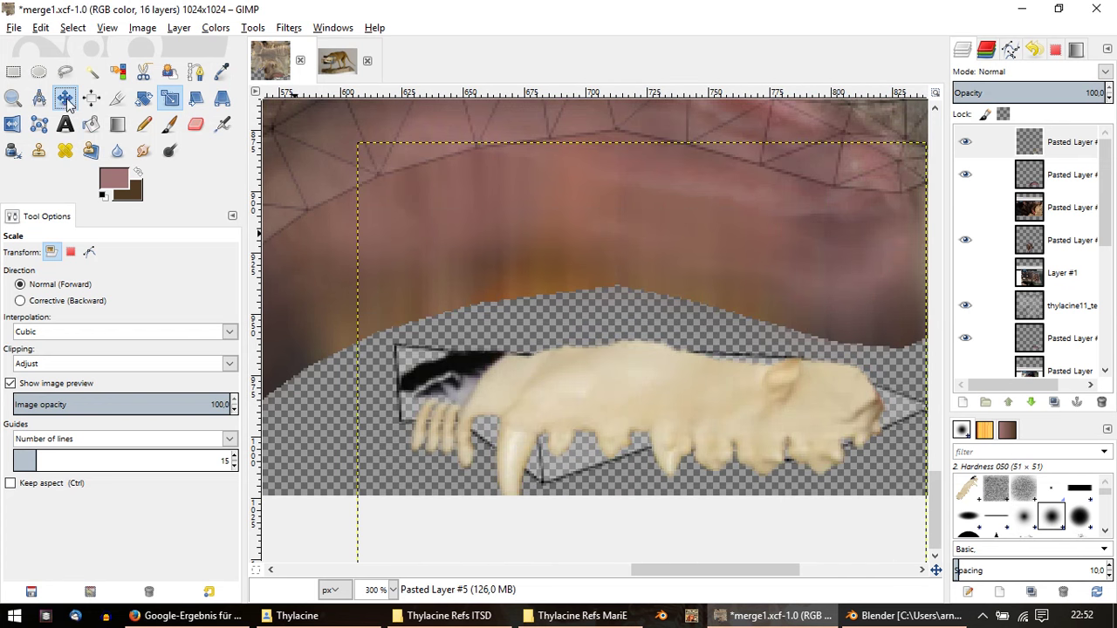
Step: Move the scaled teeth up into the lower mouth area, nudging them slightly right
left_click(65, 99)
left_click_drag(650, 440, 652, 385)
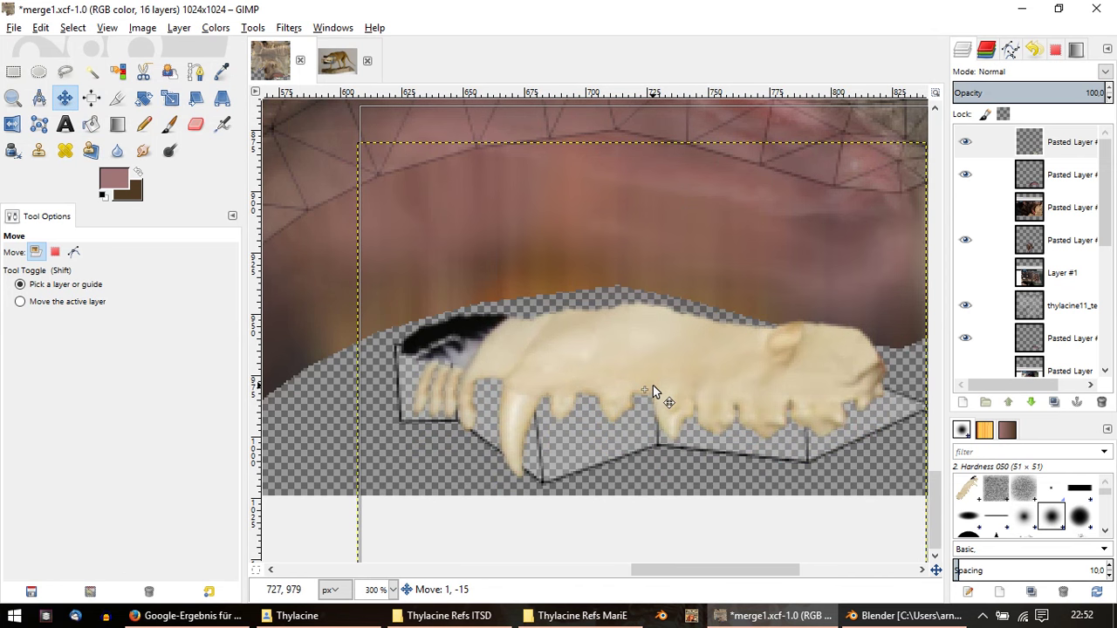
left_click_drag(652, 385, 659, 384)
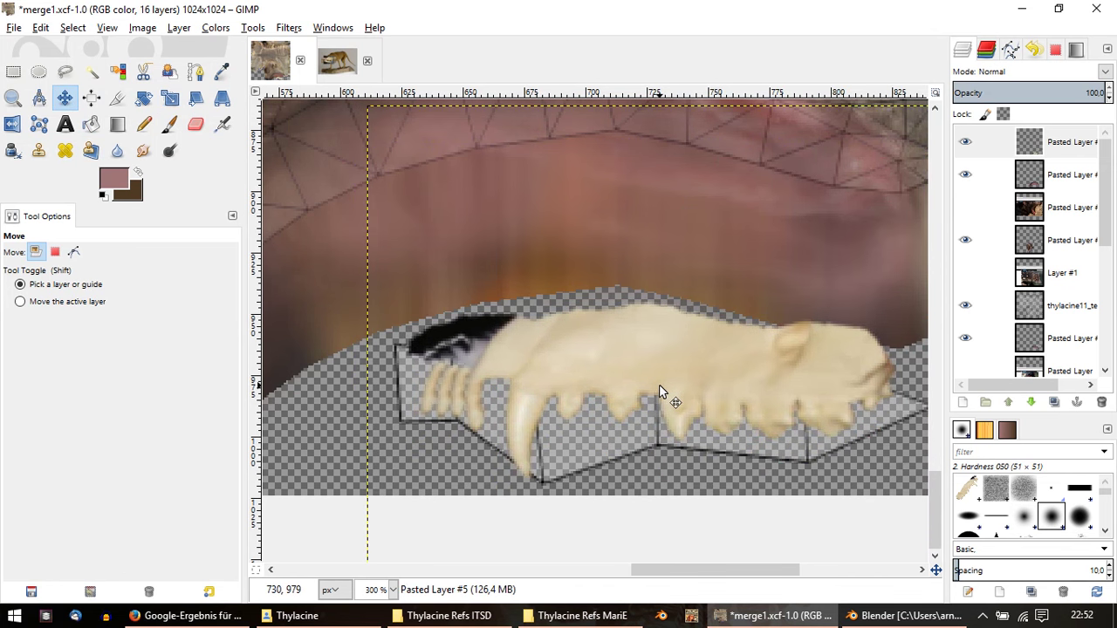
scroll(659, 391, "down", 1, "ctrl")
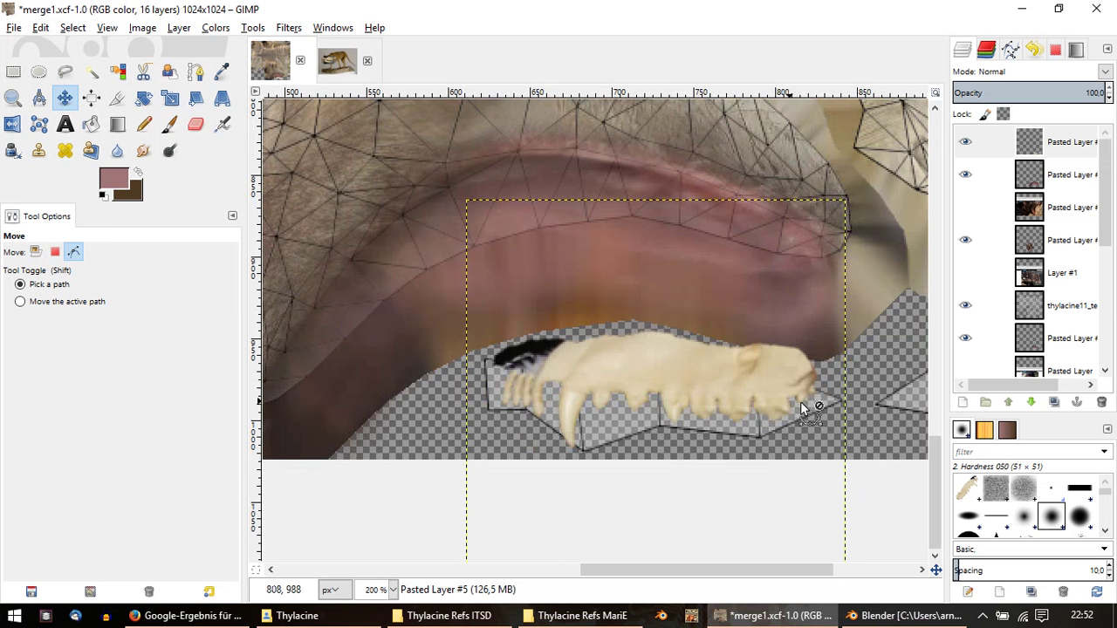
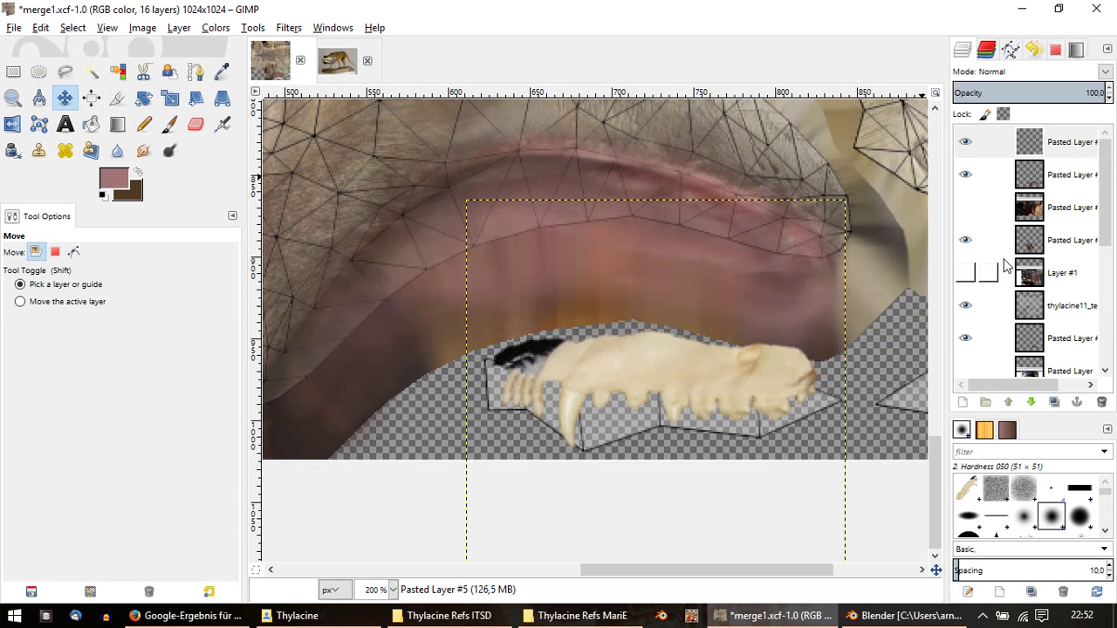
Step: Hide the UV wireframe layer in GIMP and re-export the texture as merge2.png
scroll(1005, 265, "down", 2)
left_click(966, 232)
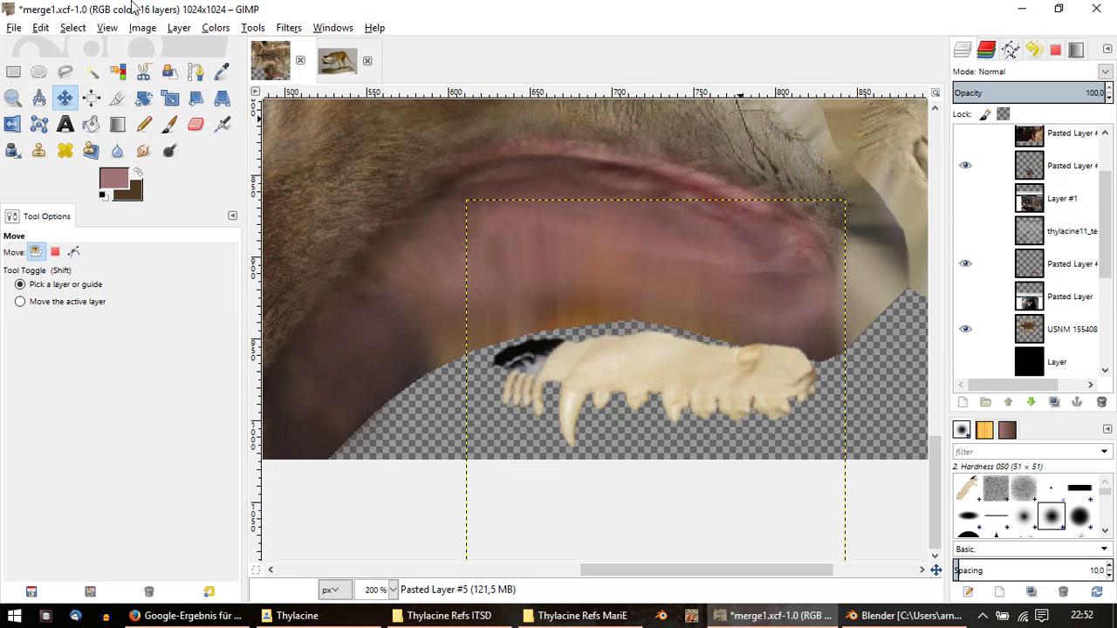
left_click(14, 27)
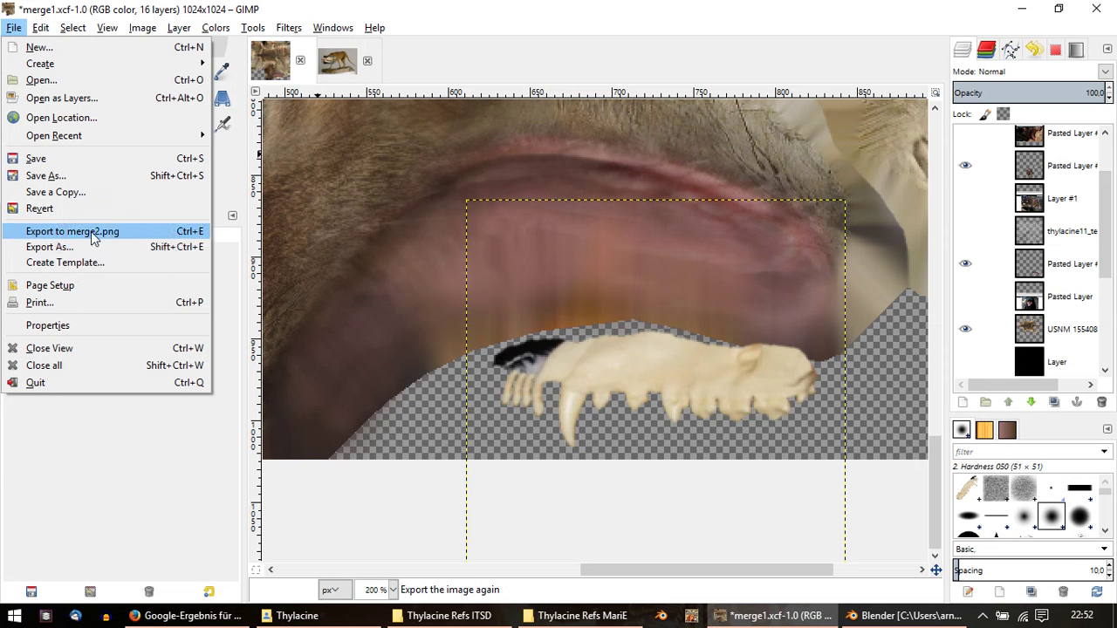
left_click(110, 232)
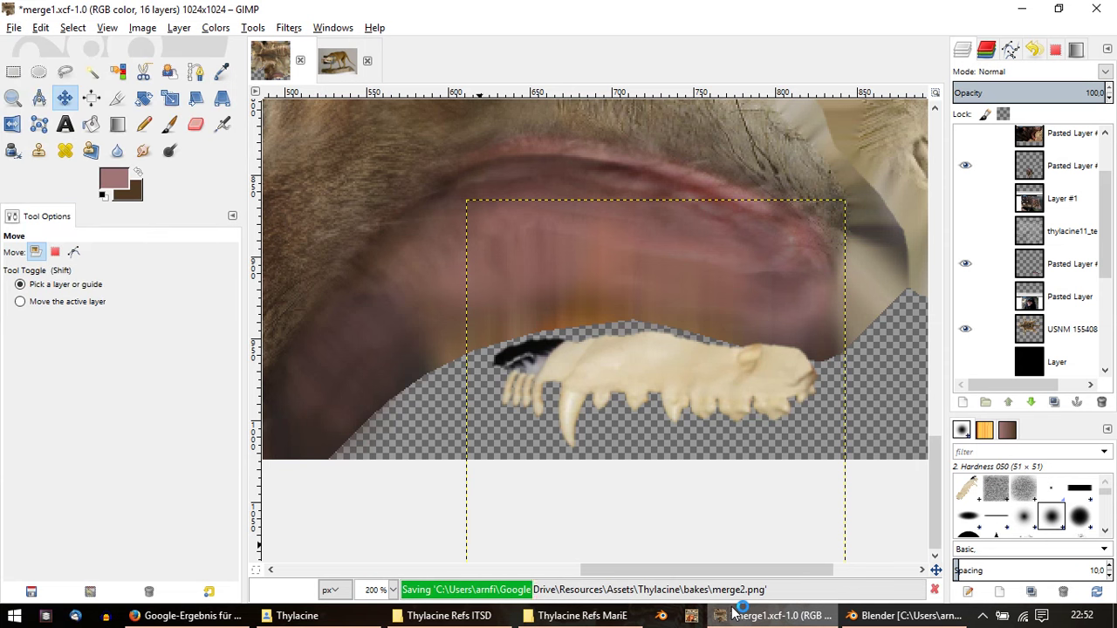
left_click(890, 618)
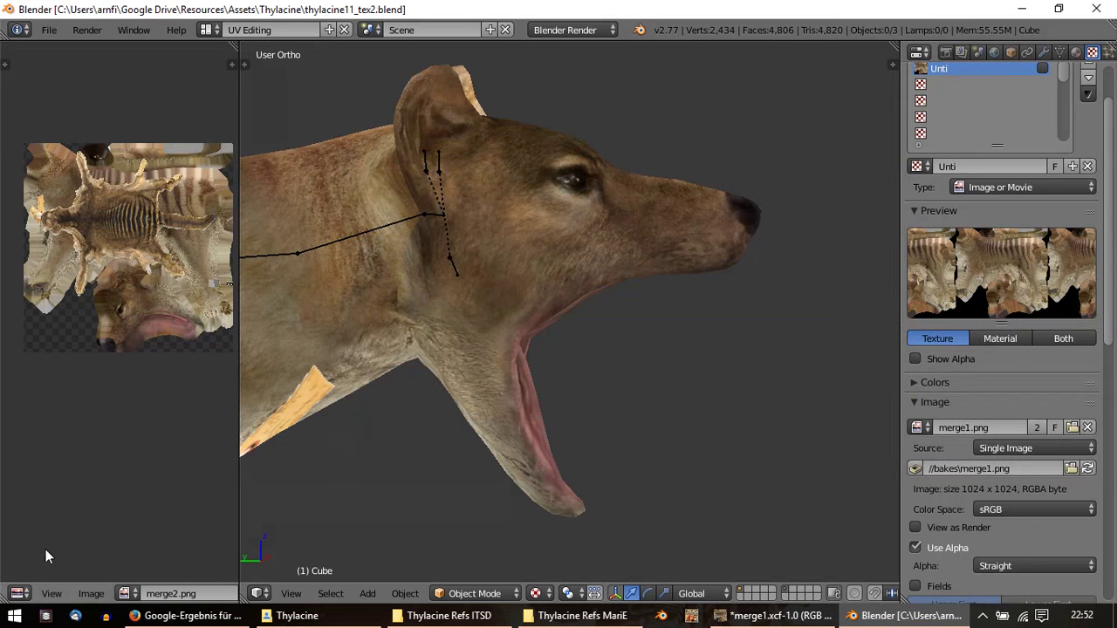
Step: Reload the updated texture image and orbit to see the teeth under the jaw
left_click(106, 595)
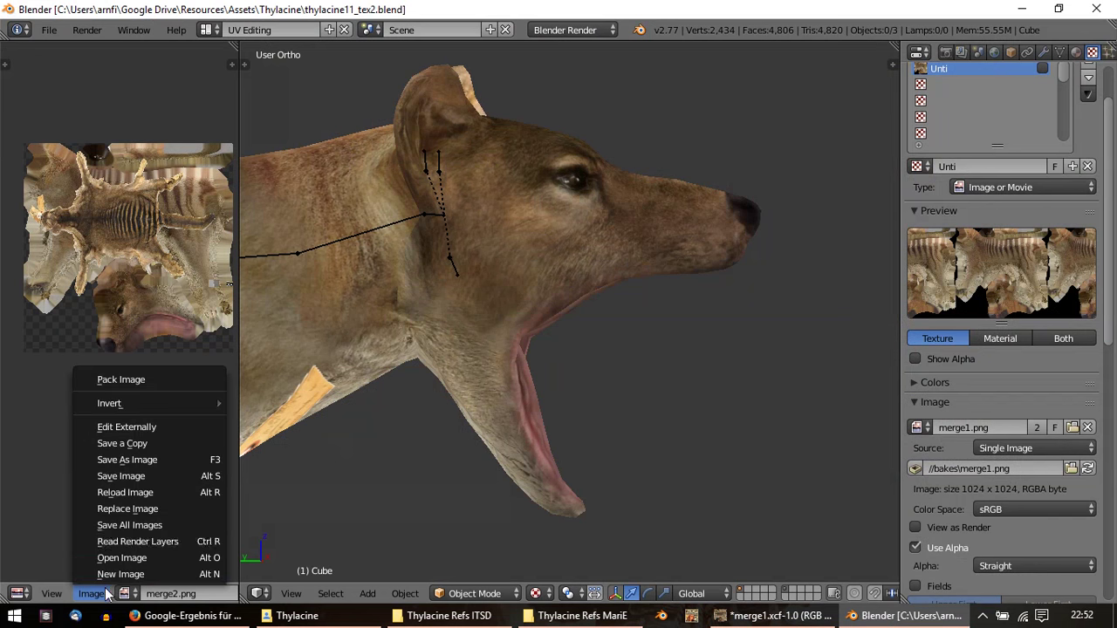
left_click(133, 494)
middle_click_drag(656, 300, 368, 288)
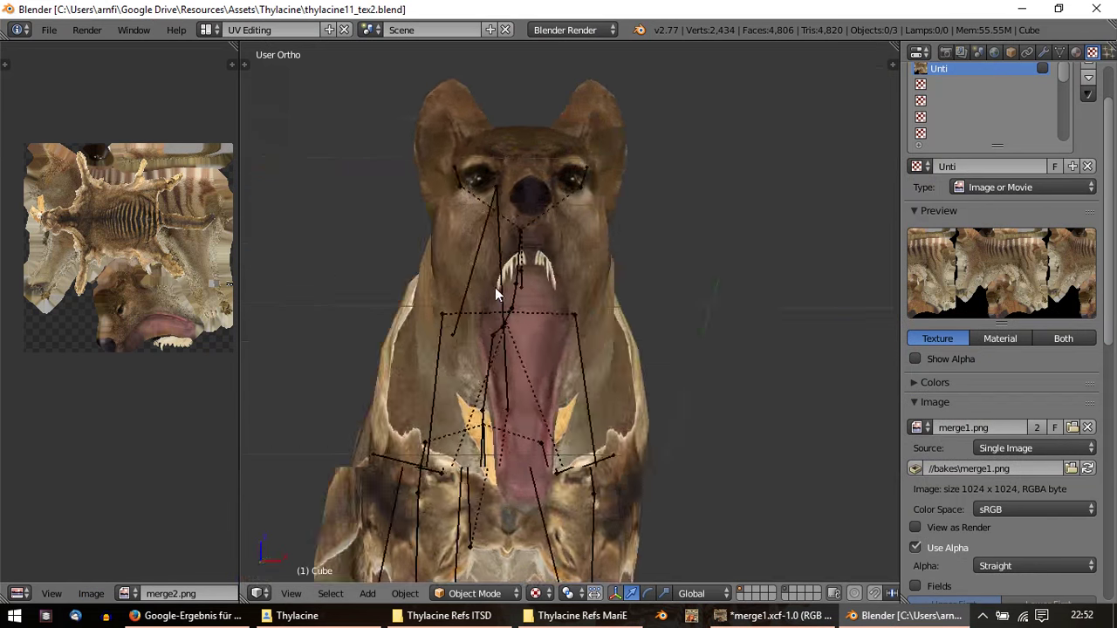
scroll(389, 298, "up", 2)
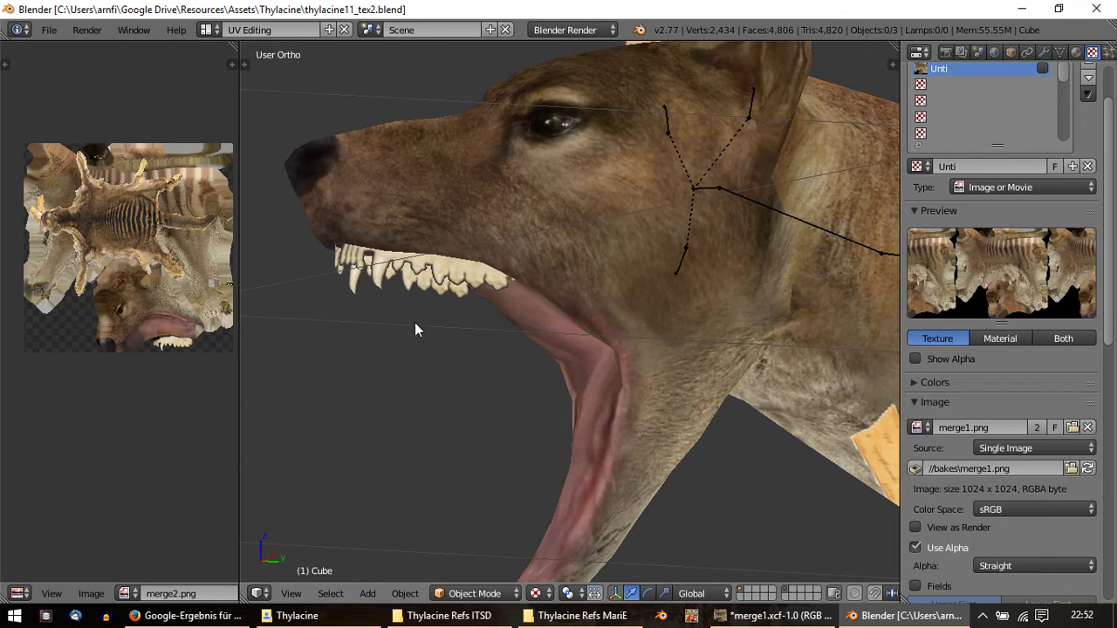
mouse_move(415, 330)
middle_mouse_down()
mouse_move(390, 301)
mouse_move(575, 376)
mouse_move(609, 301)
mouse_move(664, 230)
mouse_move(676, 162)
mouse_move(633, 174)
mouse_move(437, 181)
mouse_move(512, 261)
mouse_move(472, 295)
mouse_move(569, 279)
mouse_move(594, 224)
mouse_move(591, 192)
mouse_move(506, 254)
middle_mouse_up()
Step: In Edit Mode, move the teeth UV island and nudge it slightly left over the teeth image
key("Tab")
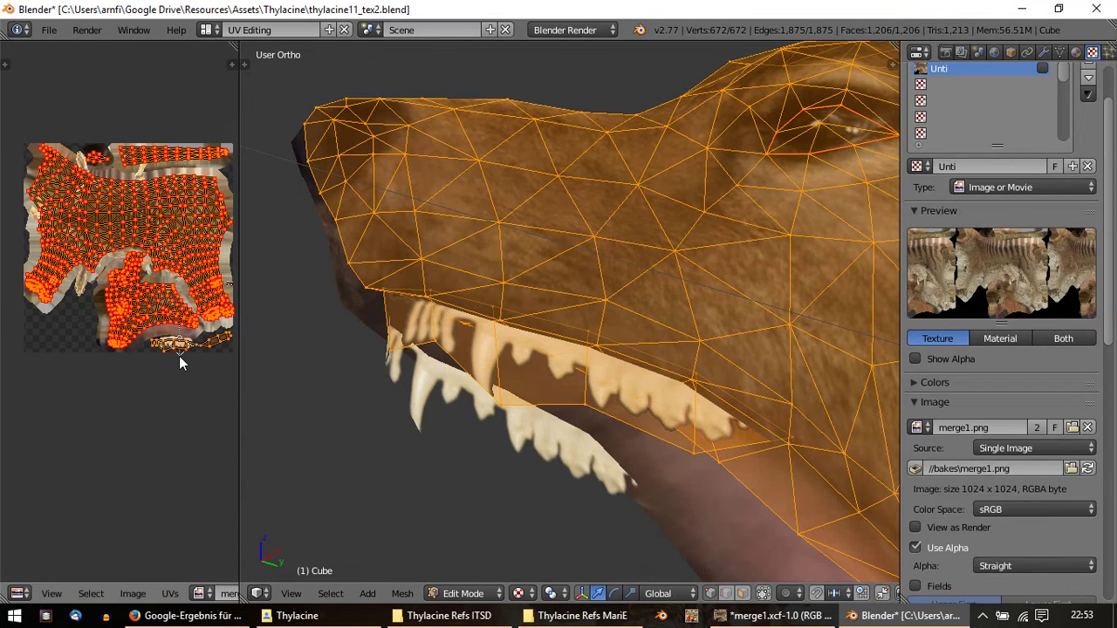
scroll(179, 363, "up", 3)
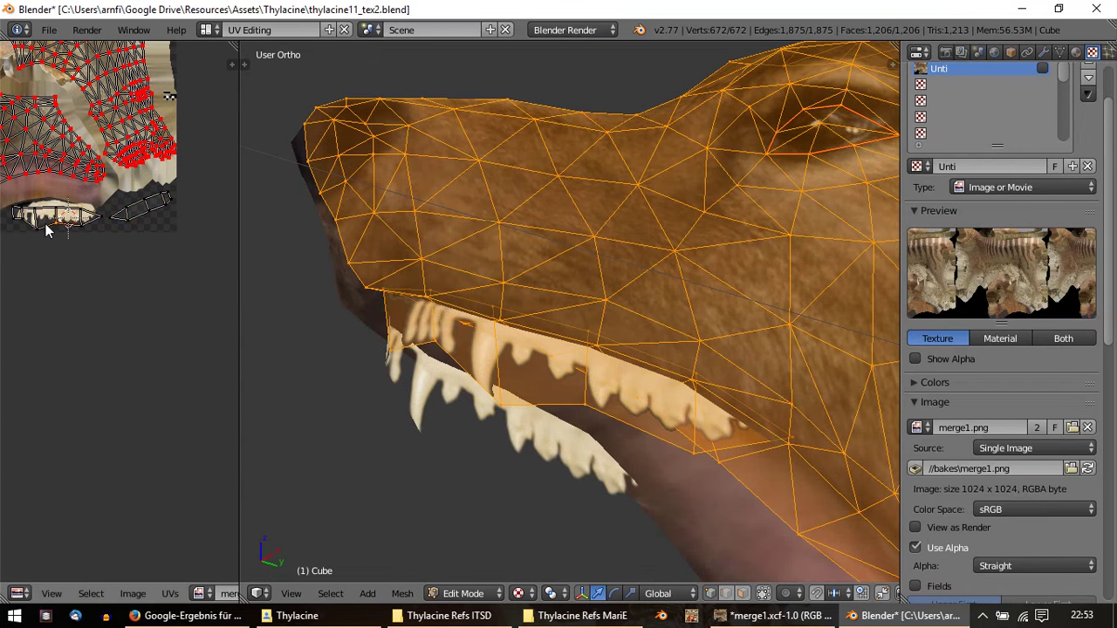
scroll(40, 230, "up", 1)
scroll(17, 326, "up", 1)
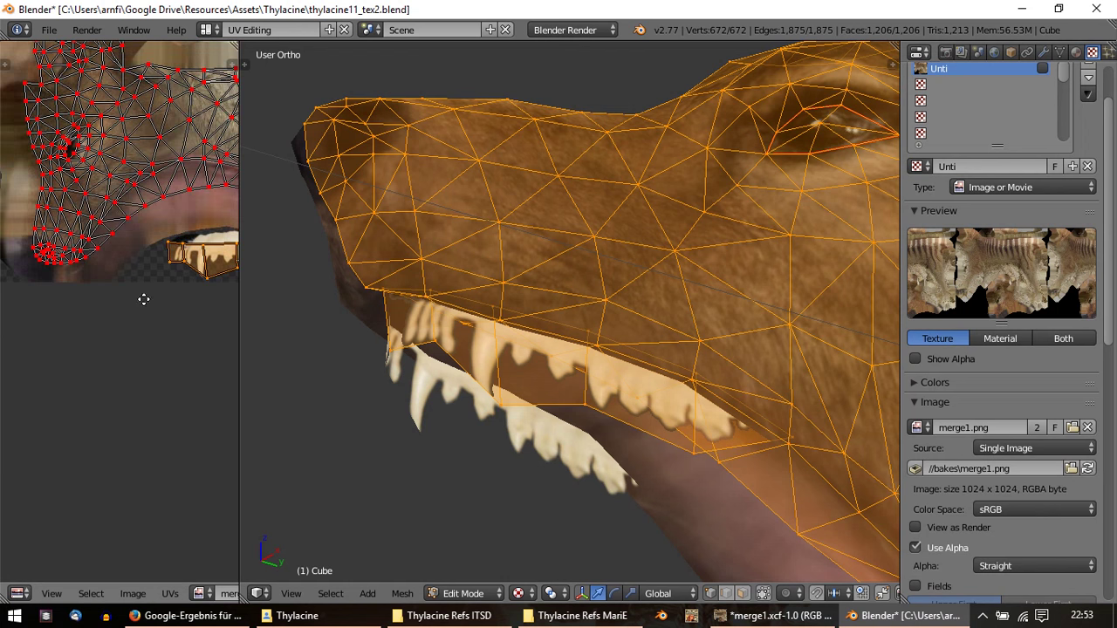
scroll(131, 306, "up", 1)
key("g")
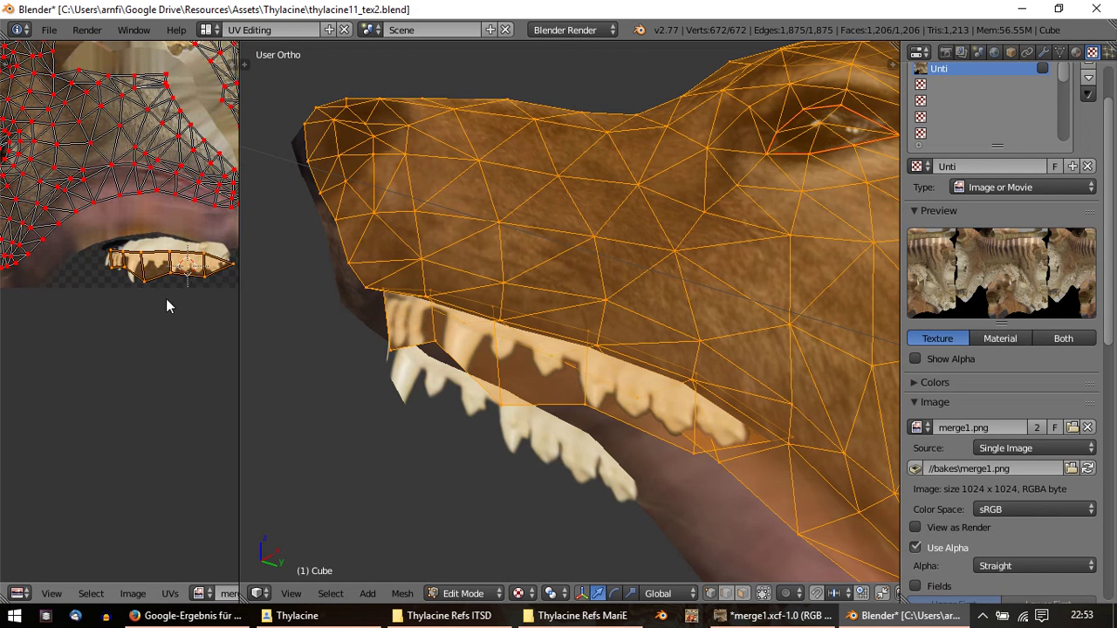
left_click(158, 306)
scroll(149, 295, "up", 2)
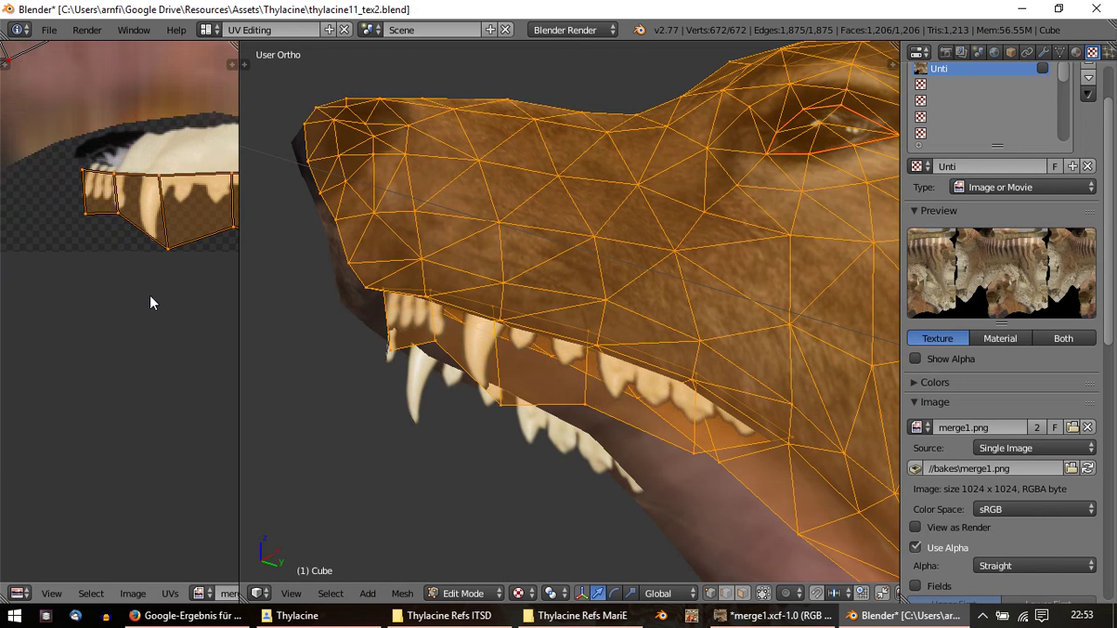
scroll(98, 236, "up", 2)
key("g")
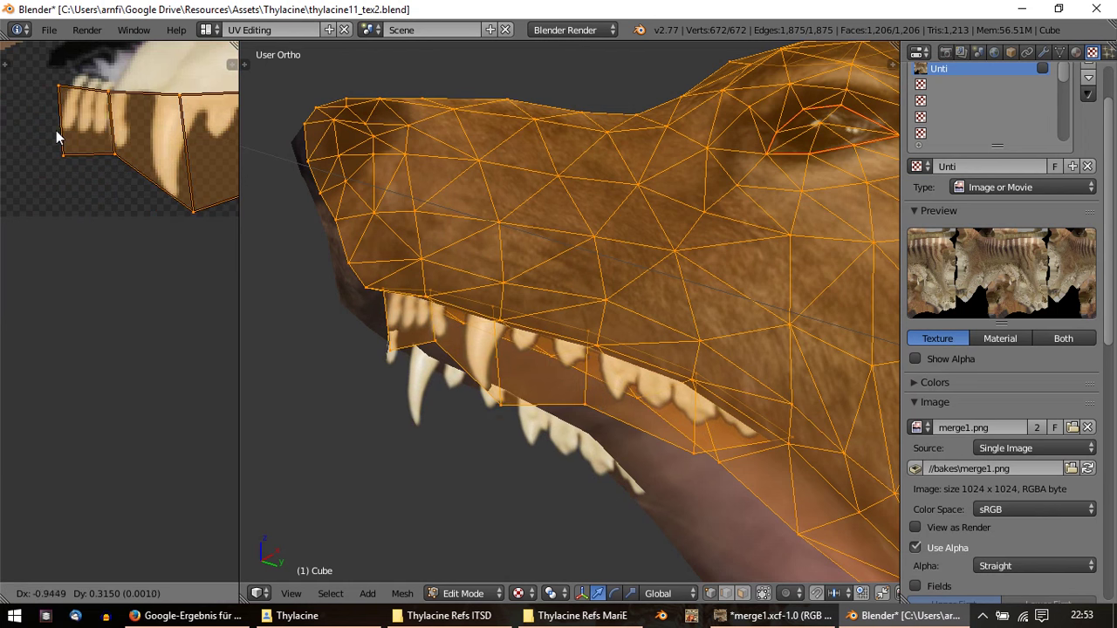
left_click(56, 131)
Step: Nudge a vertex at the strip's lower tip to fit the canine, then leave Edit Mode
mouse_move(458, 381)
middle_mouse_down()
mouse_move(428, 405)
mouse_move(463, 418)
middle_mouse_up()
right_click_drag(580, 377, 564, 372)
right_click(482, 244)
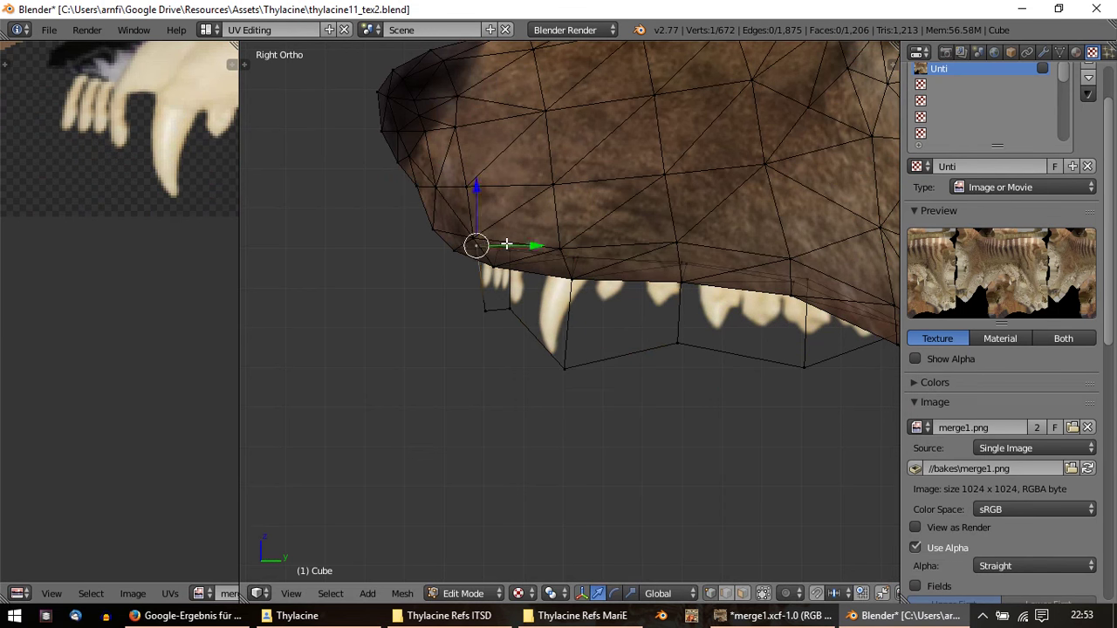
key("Tab")
Step: Check the skull reference photo in GIMP and return to Blender
left_click(739, 616)
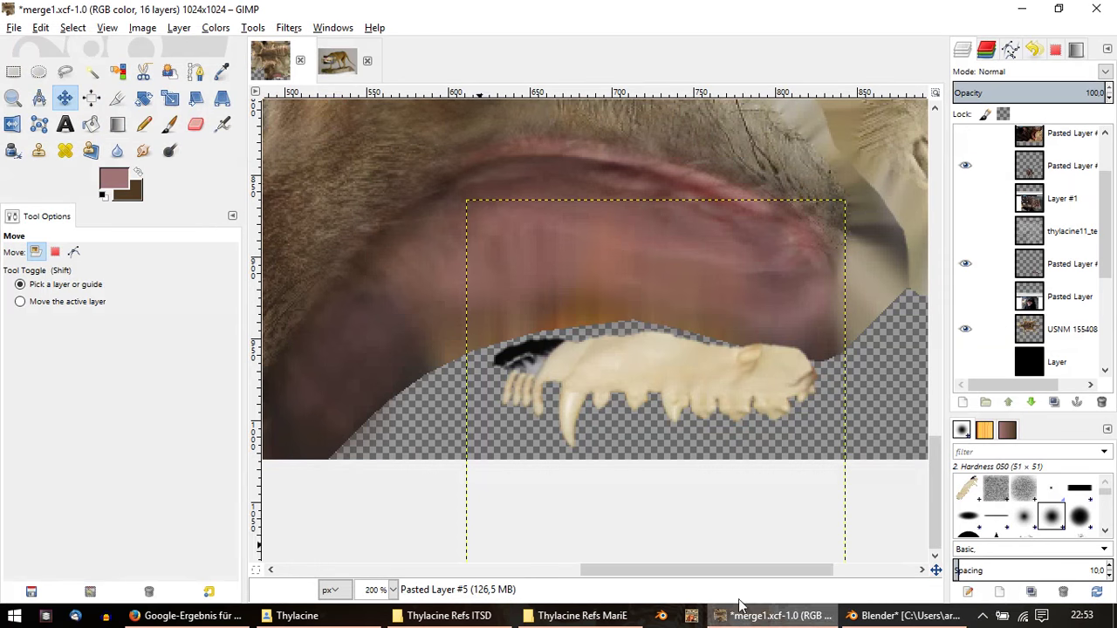
left_click(337, 60)
scroll(576, 328, "down", 4, "ctrl")
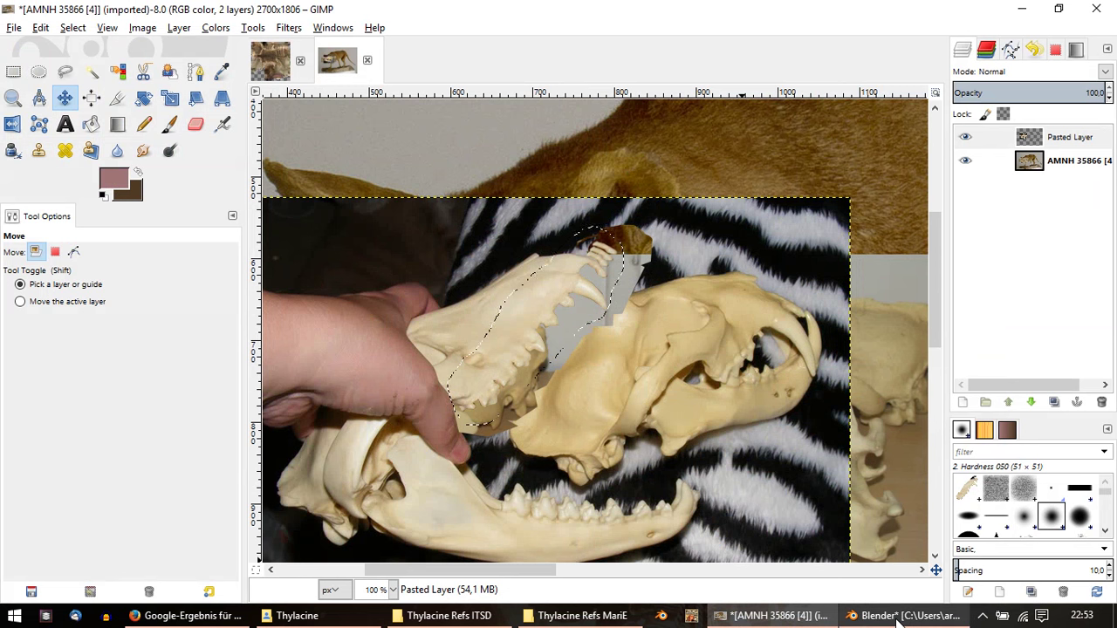
left_click(899, 617)
Step: Select the upper teeth strip, show all its UVs, and move the top-left UV corner
right_click(554, 316)
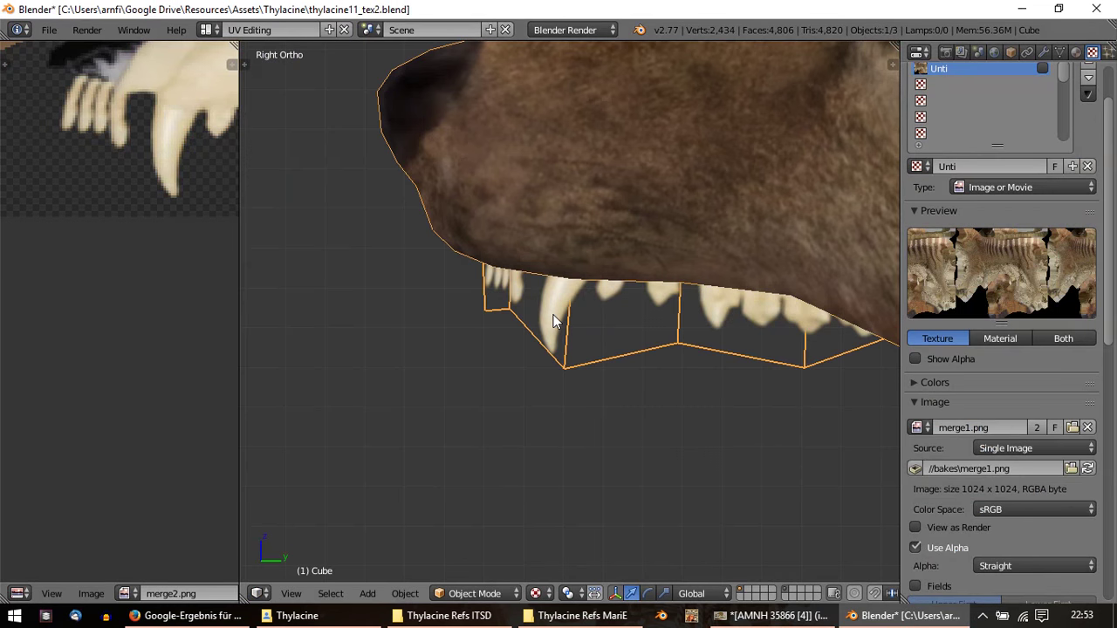
key("Tab")
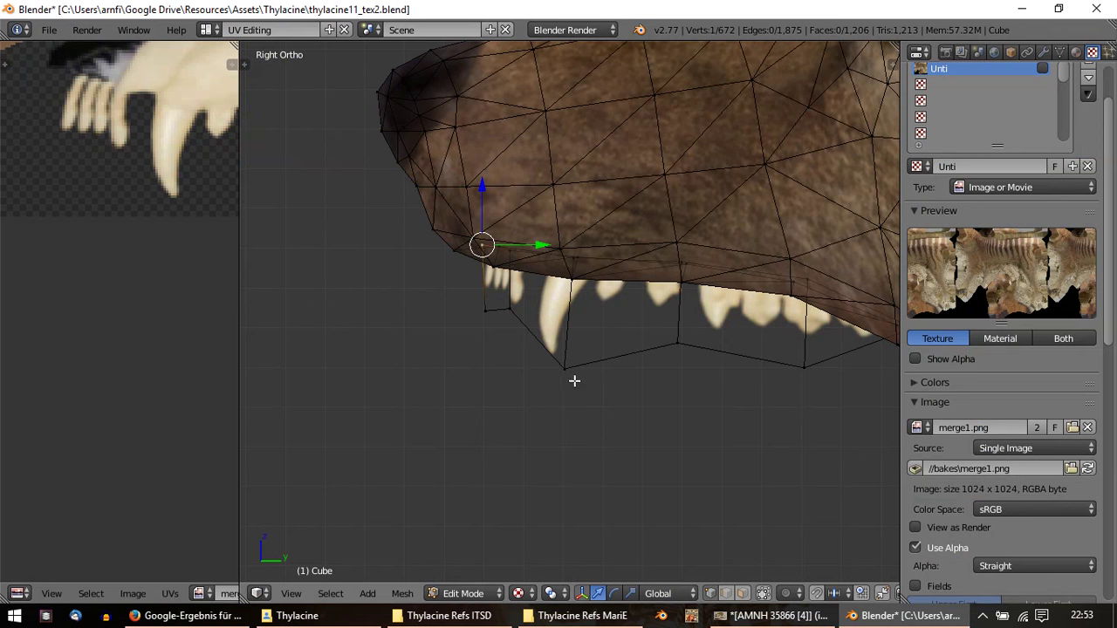
key("a")
right_click(56, 86)
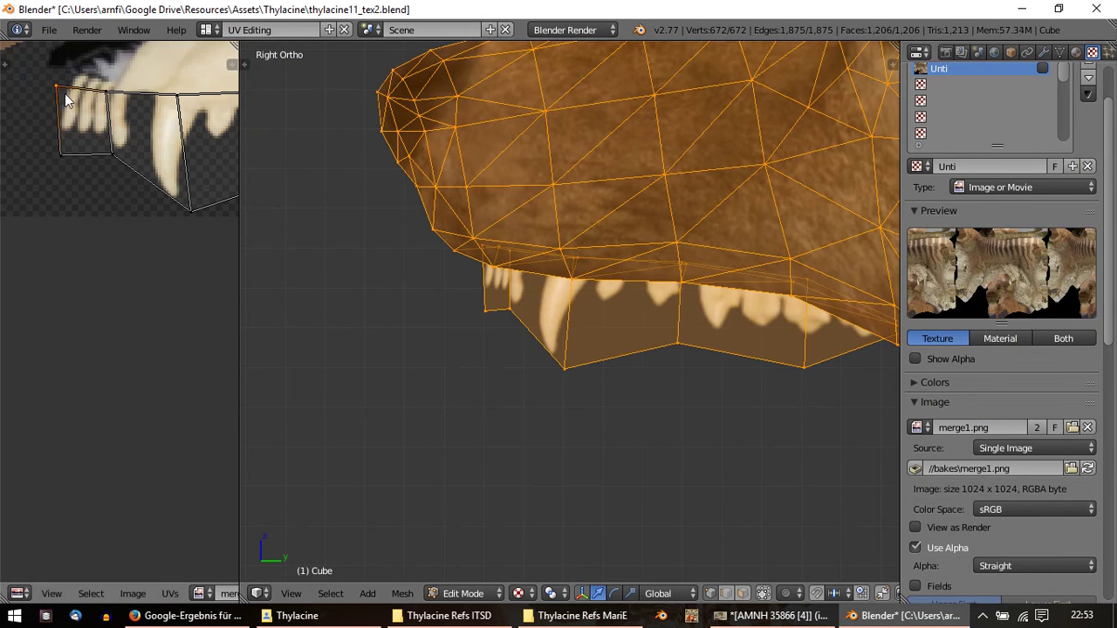
key("g")
left_click(63, 93)
Step: Move the bottom-left and top UV vertices into place over the teeth image
mouse_move(567, 331)
middle_mouse_down()
mouse_move(640, 324)
mouse_move(495, 307)
middle_mouse_up()
right_click(65, 169)
key("g")
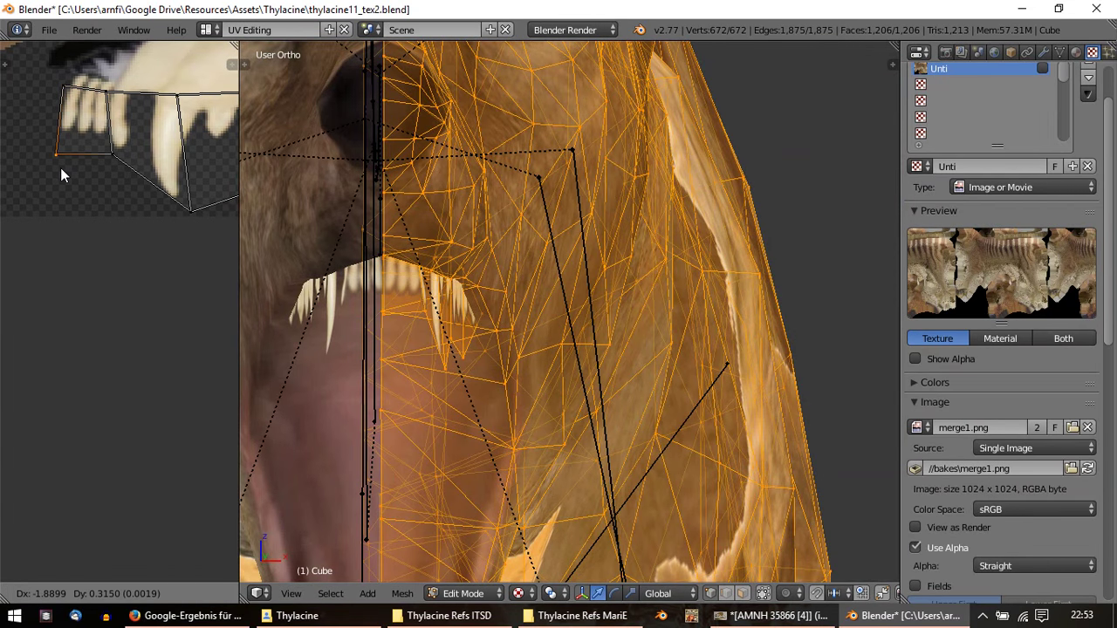
left_click(60, 174)
right_click(107, 92)
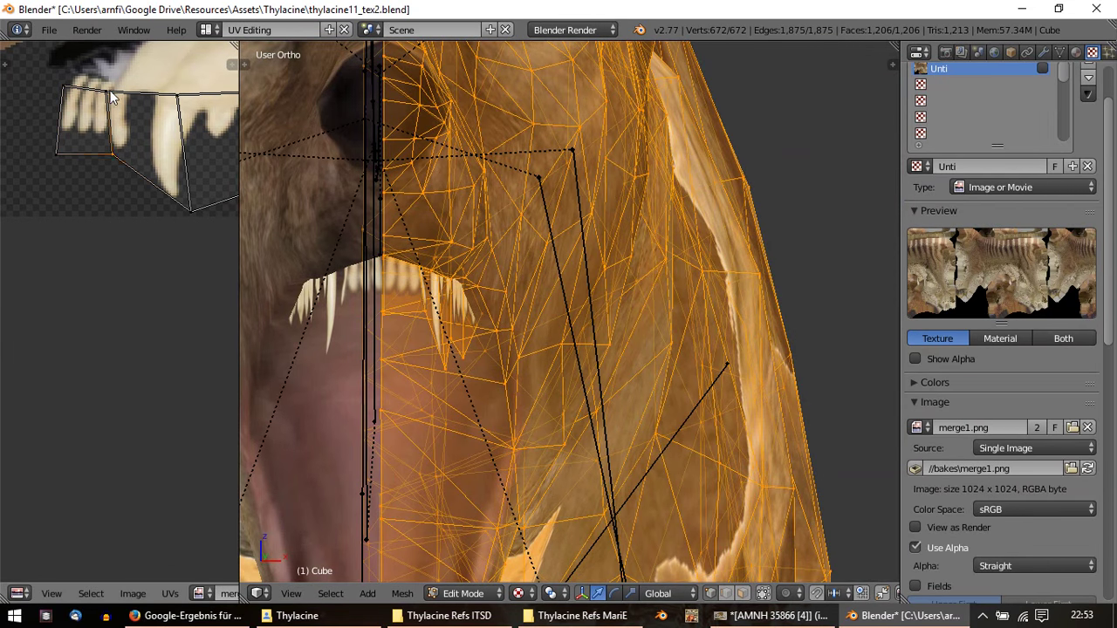
key("g")
left_click(120, 96)
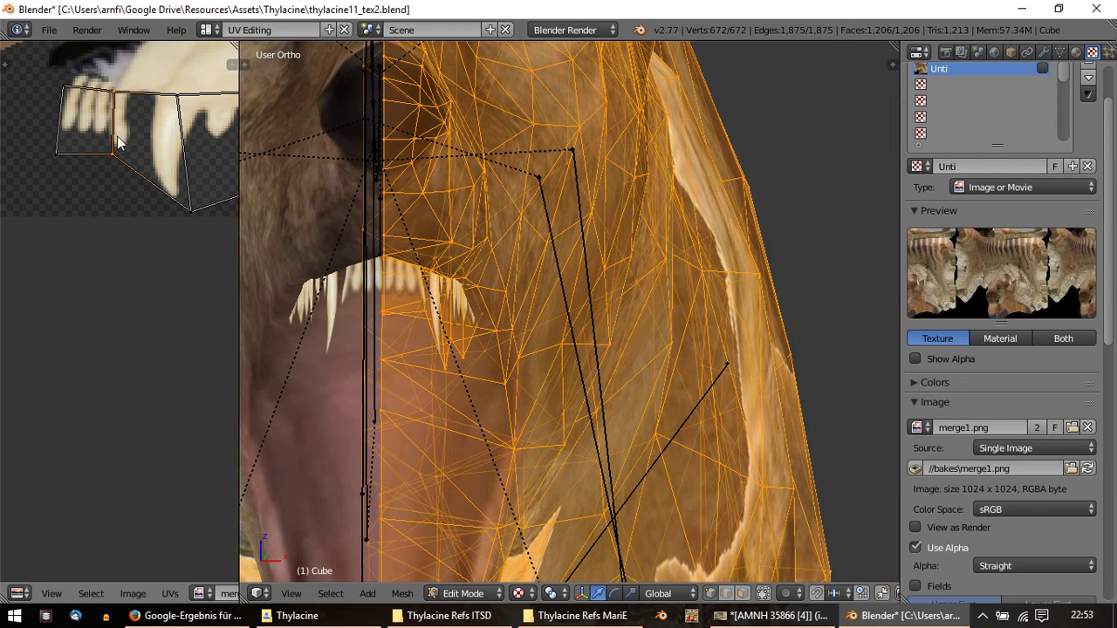
Step: Zoom onto the teeth, reselect the strip in Edit Mode and pick a vertex at the canine
key("Tab")
middle_click_drag(317, 217, 498, 305)
right_click(417, 290)
scroll(417, 290, "up", 4)
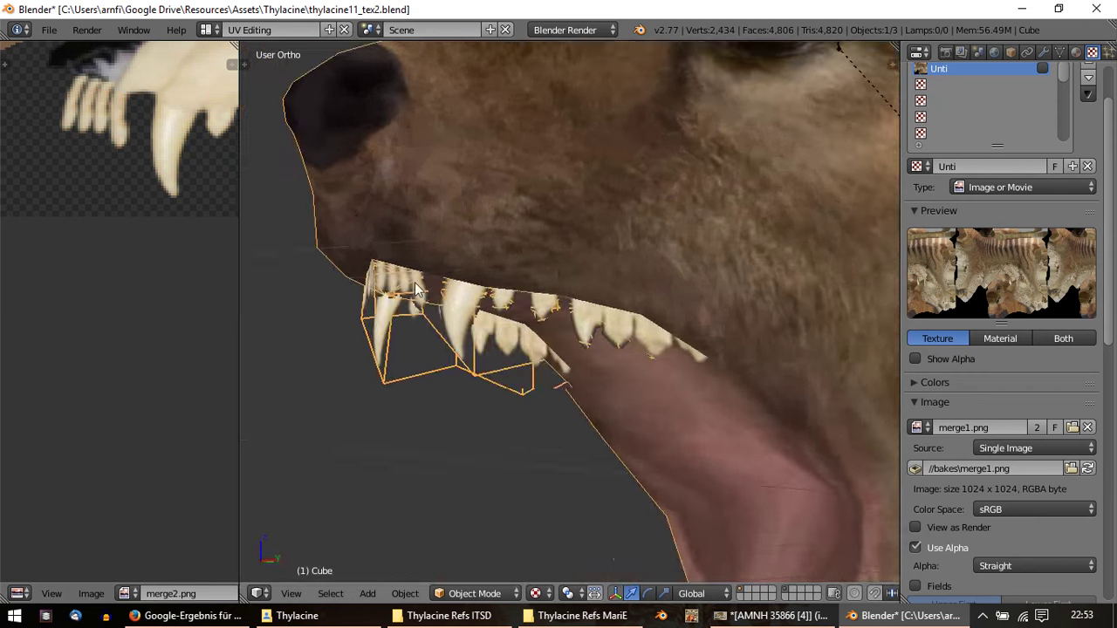
right_click(417, 291)
mouse_move(418, 290)
middle_mouse_down()
mouse_move(419, 218)
mouse_move(399, 204)
mouse_move(387, 267)
middle_mouse_up()
key("Tab")
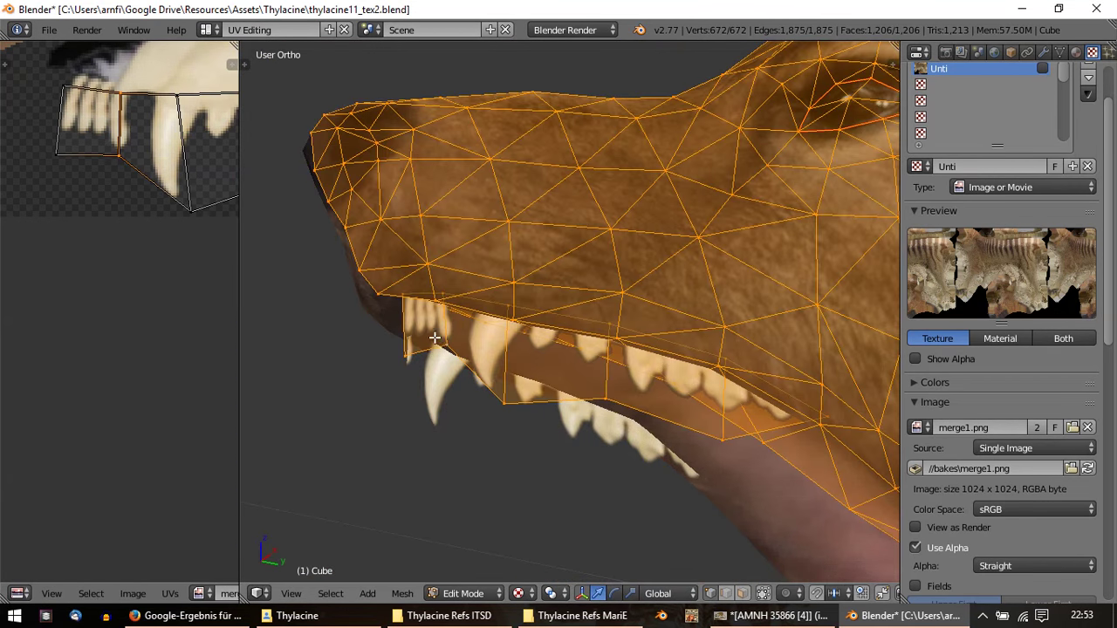
right_click(438, 340)
Step: In side view, select the vertex at the canine tip
key("KP_3")
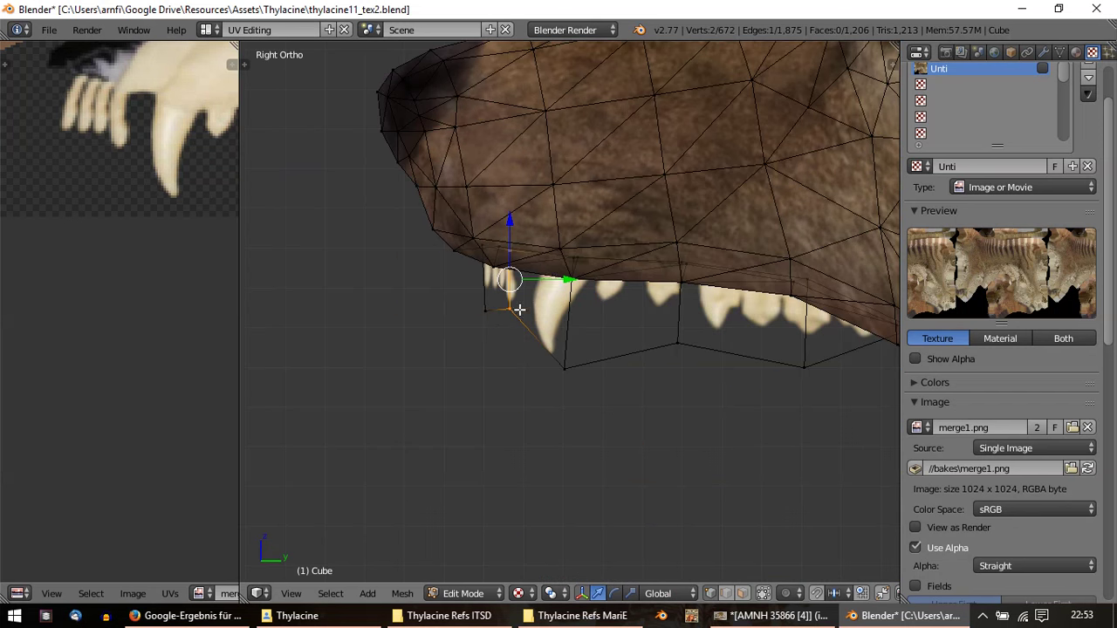
key("ctrl+space")
key("ctrl+space")
key("Tab")
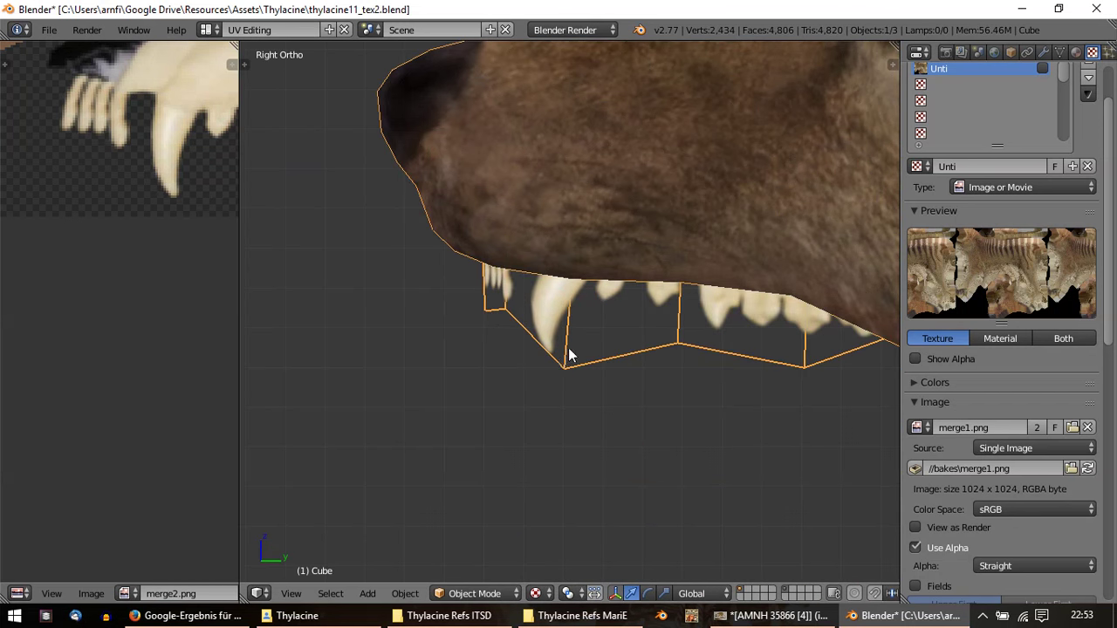
key("Tab")
right_click(560, 367)
key("ctrl+space")
key("ctrl+space")
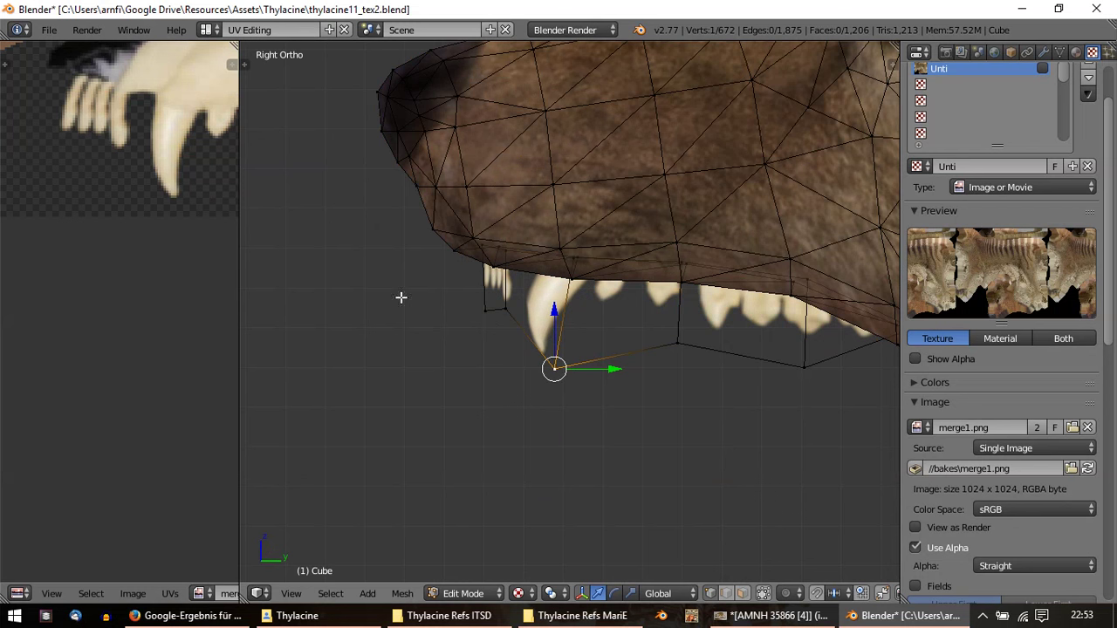
Step: Try shifting the strip's UVs and check the textured teeth along the jaw
key("a")
key("g")
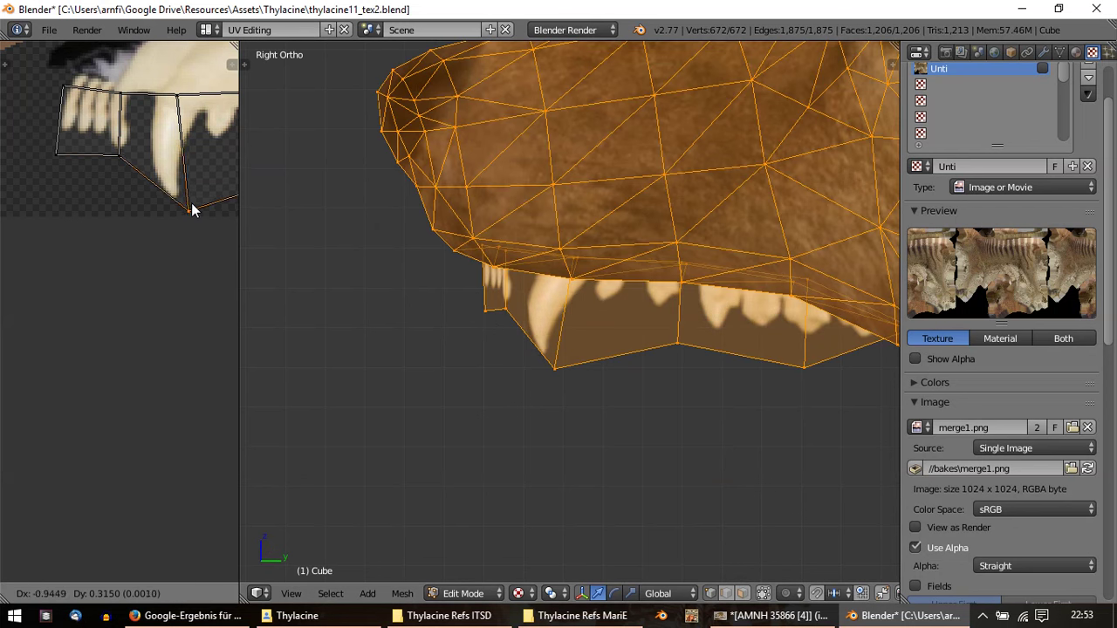
key("Escape")
key("Tab")
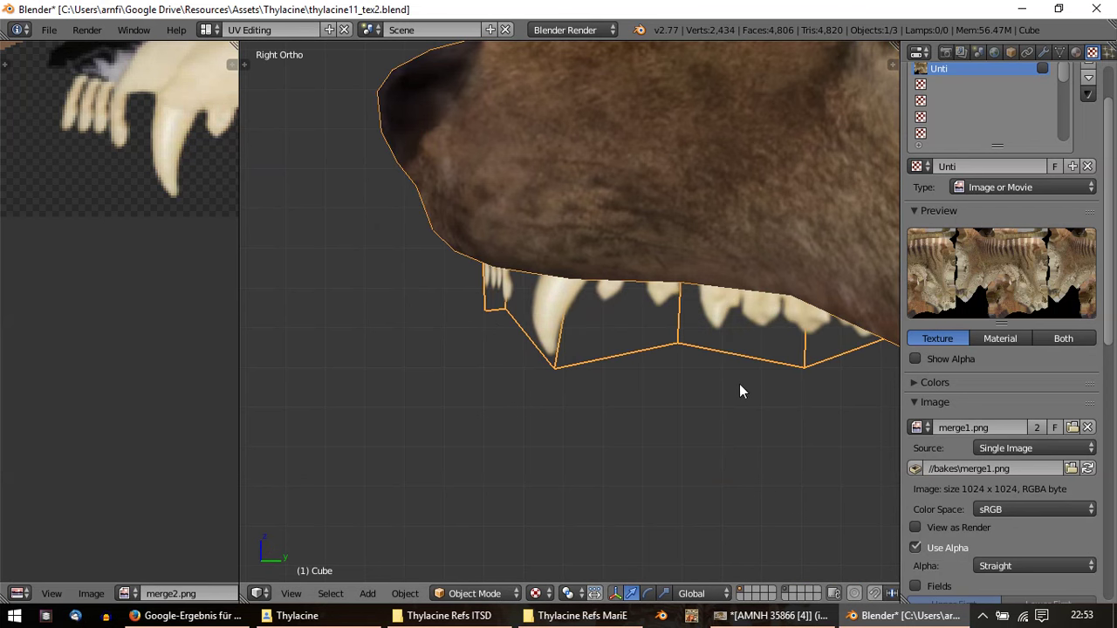
key("Tab")
key("g")
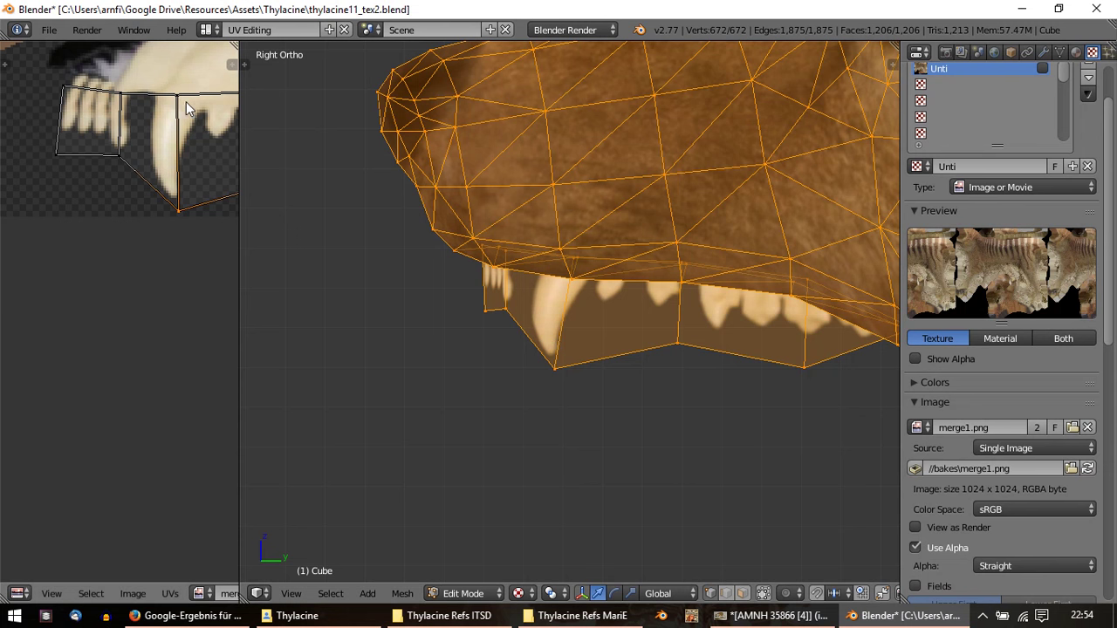
key("Escape")
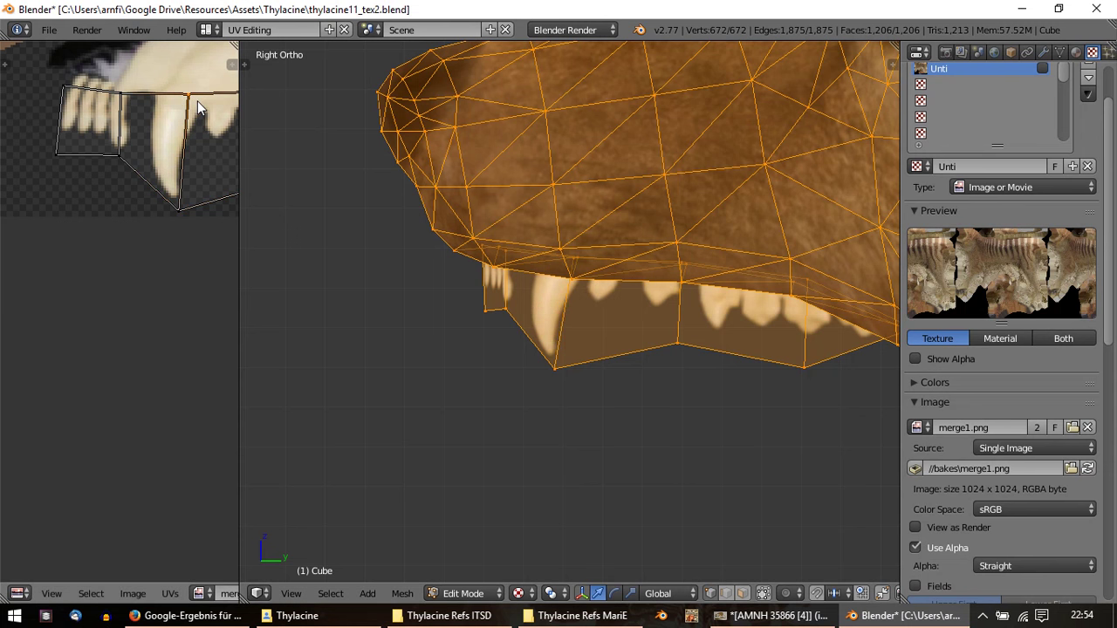
key("Tab")
middle_click_drag(762, 375, 601, 369, "shift")
key("Tab")
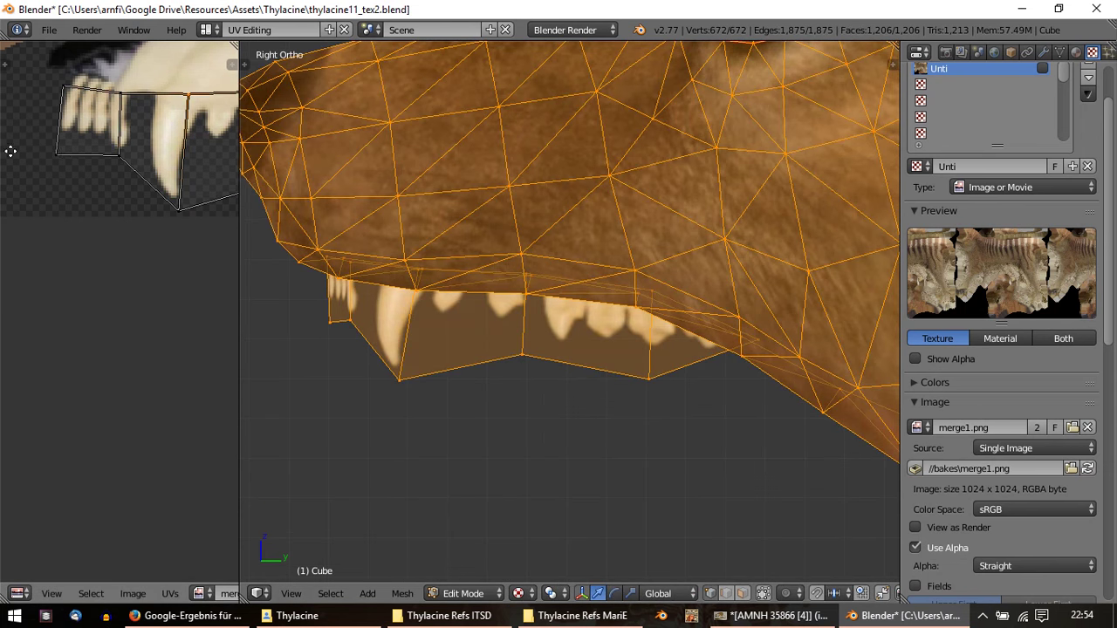
mouse_move(157, 122)
middle_mouse_down()
mouse_move(159, 193)
mouse_move(120, 205)
mouse_move(89, 265)
middle_mouse_up()
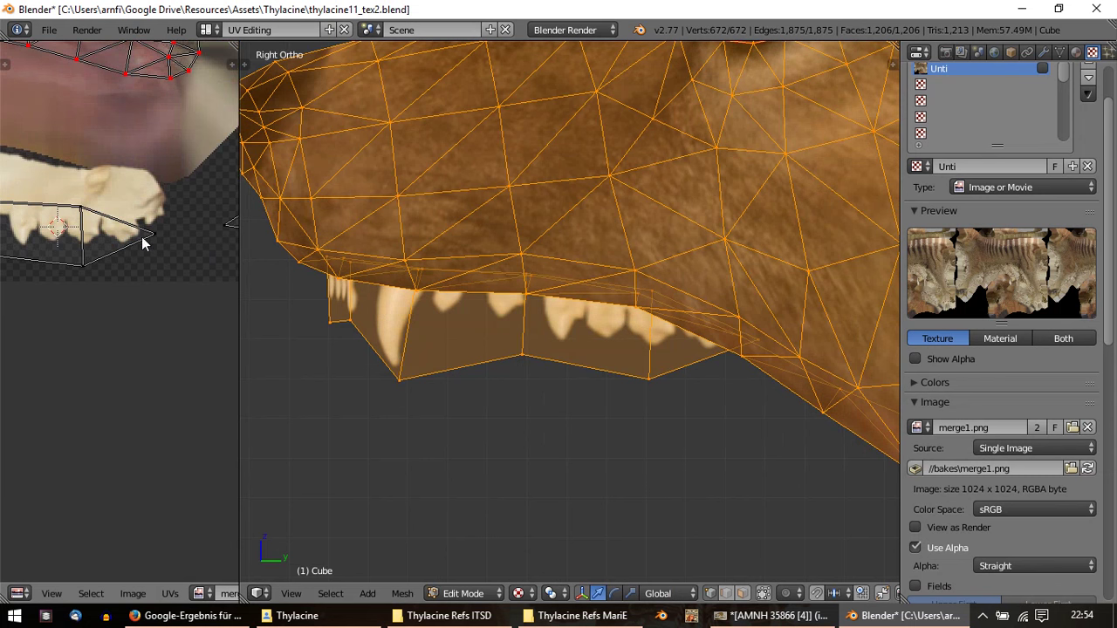
Step: Move a UV corner to fit the teeth image and nudge a lower jaw vertex
mouse_move(144, 242)
right_mouse_down()
mouse_move(165, 220)
mouse_move(128, 226)
mouse_move(180, 208)
right_mouse_up()
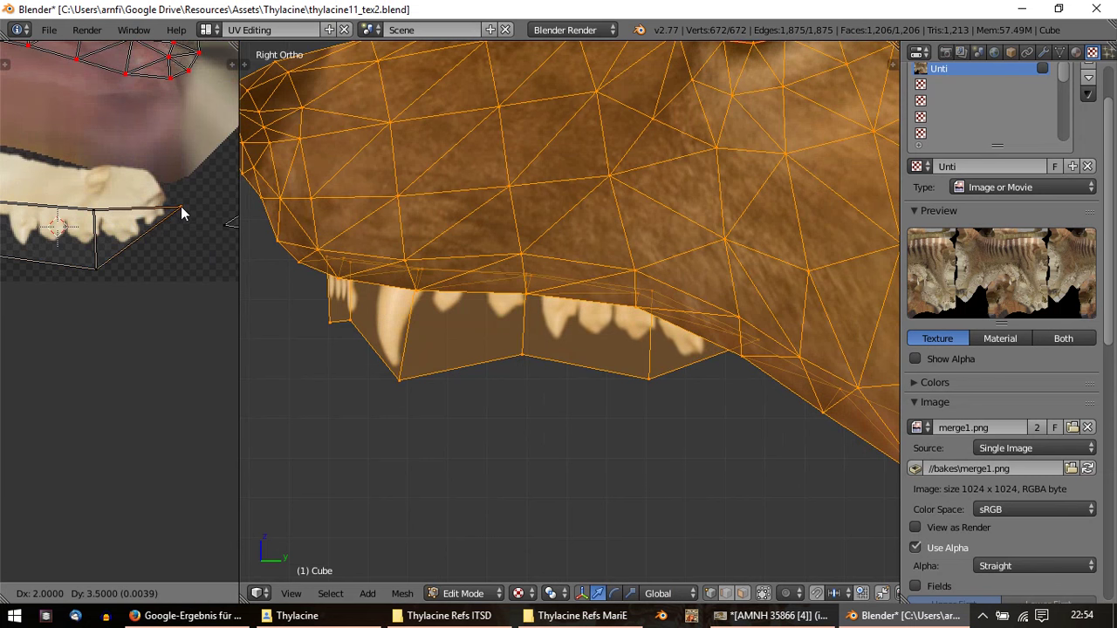
right_click(659, 388)
right_click_drag(650, 382, 620, 373)
right_click(655, 293)
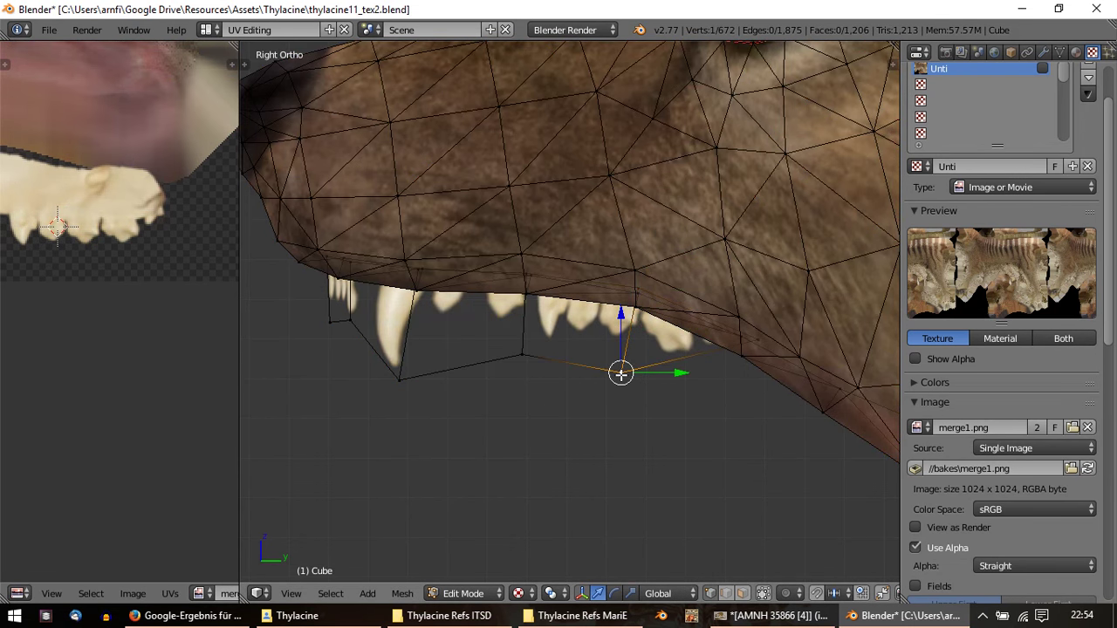
middle_click_drag(667, 404, 730, 404, "shift")
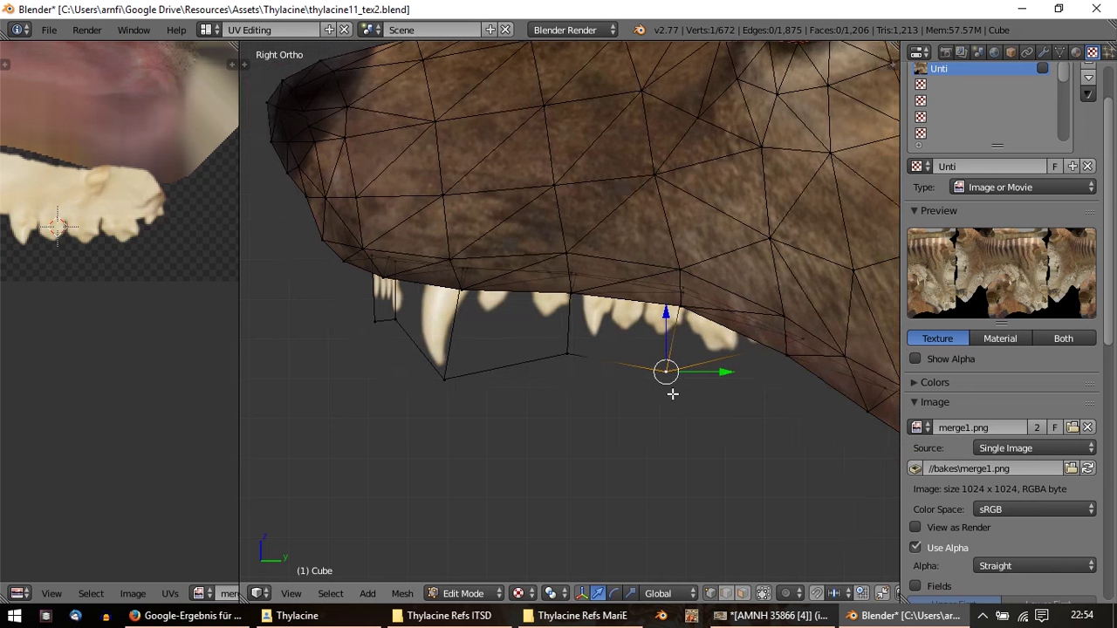
right_click(606, 334)
Step: Move the rear lower vertex of the teeth strip into place
key("a")
scroll(210, 318, "up", 2)
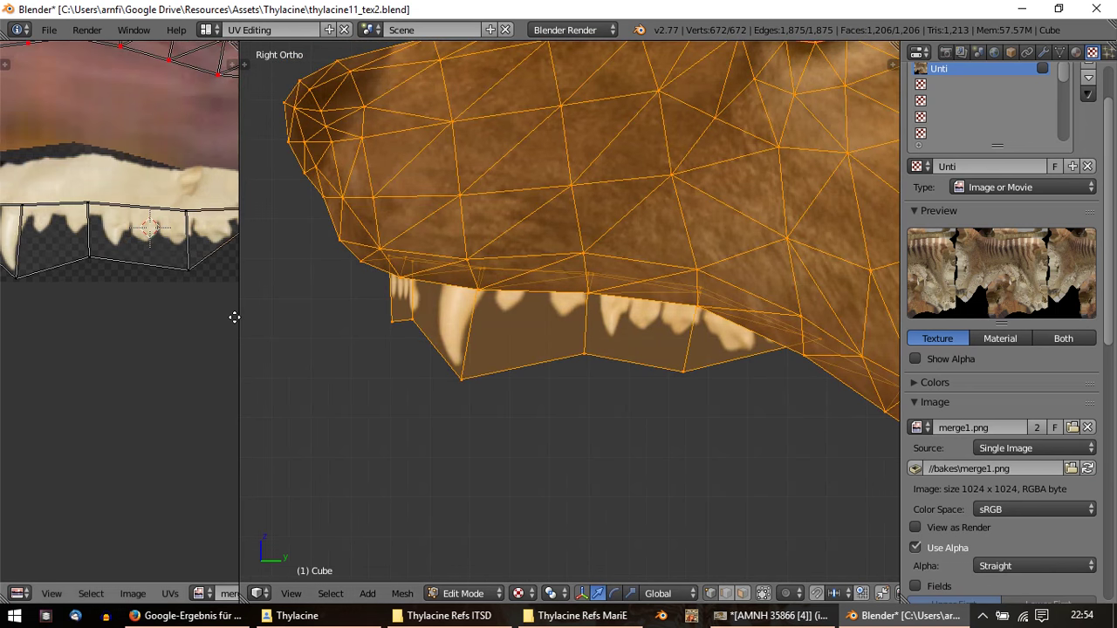
right_click(685, 371)
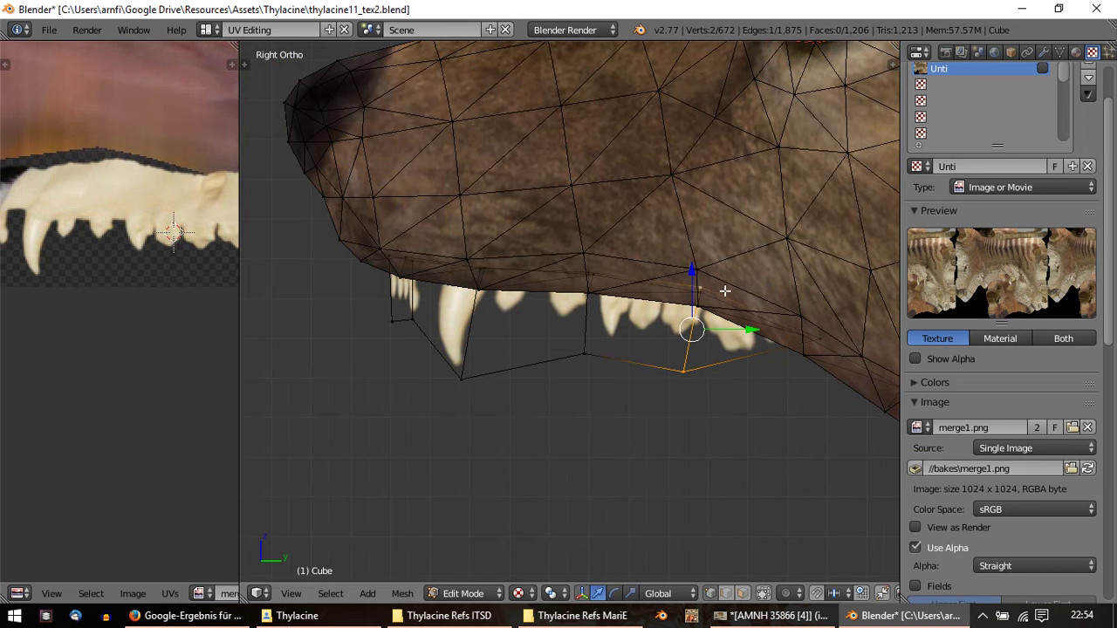
key("g")
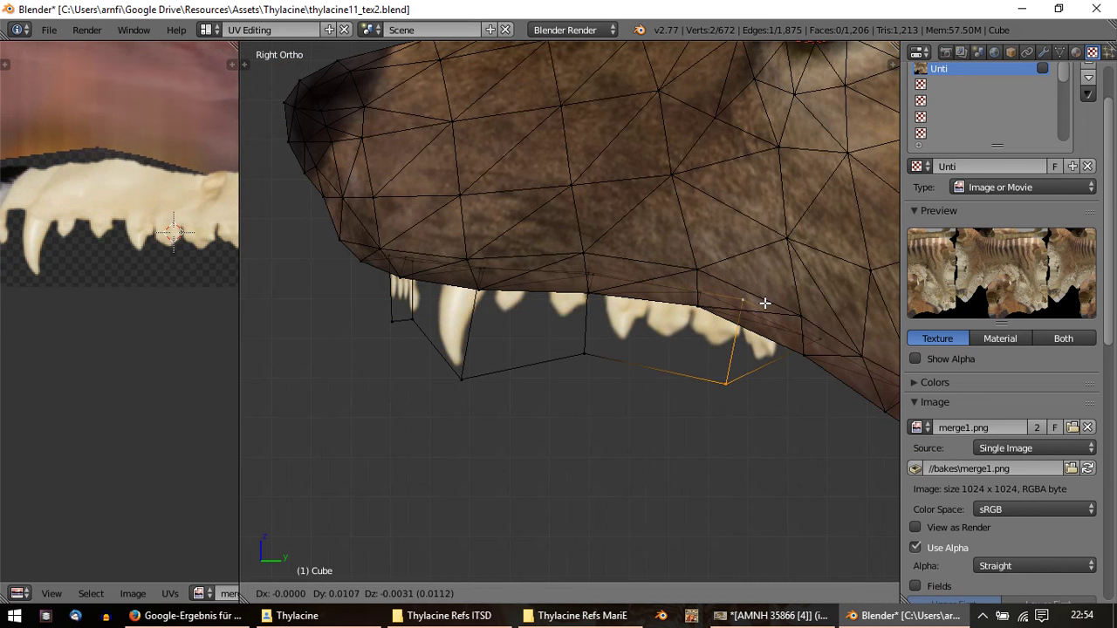
left_click(765, 303)
key("a")
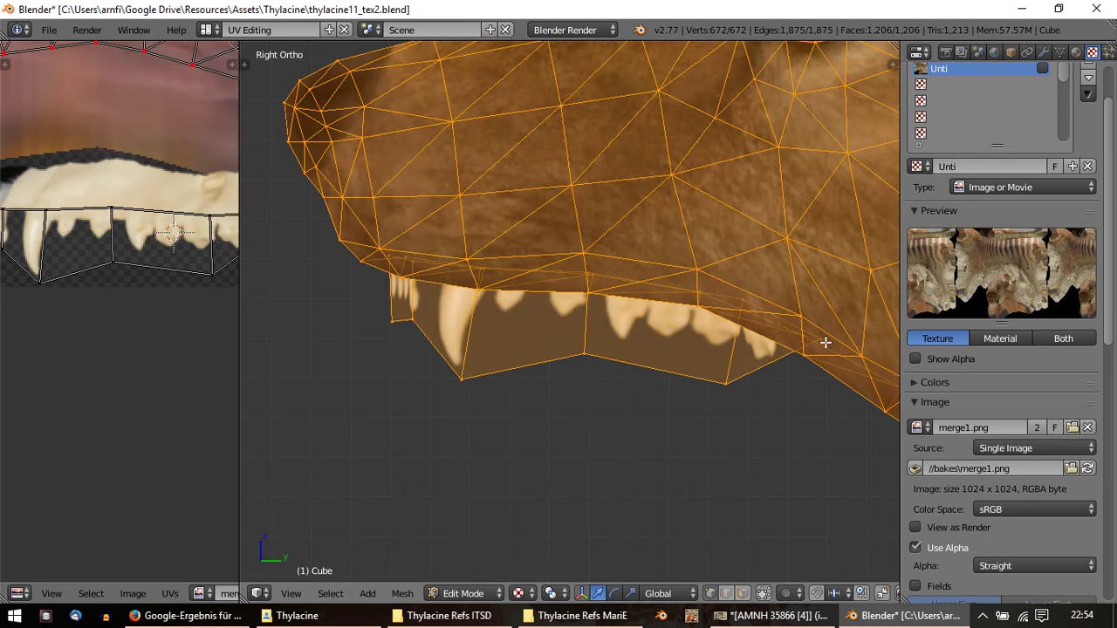
right_click(826, 343)
key("g")
right_click(836, 353)
Step: From an underside view, shift all the strip's UVs along the teeth image
middle_click_drag(704, 340, 759, 404)
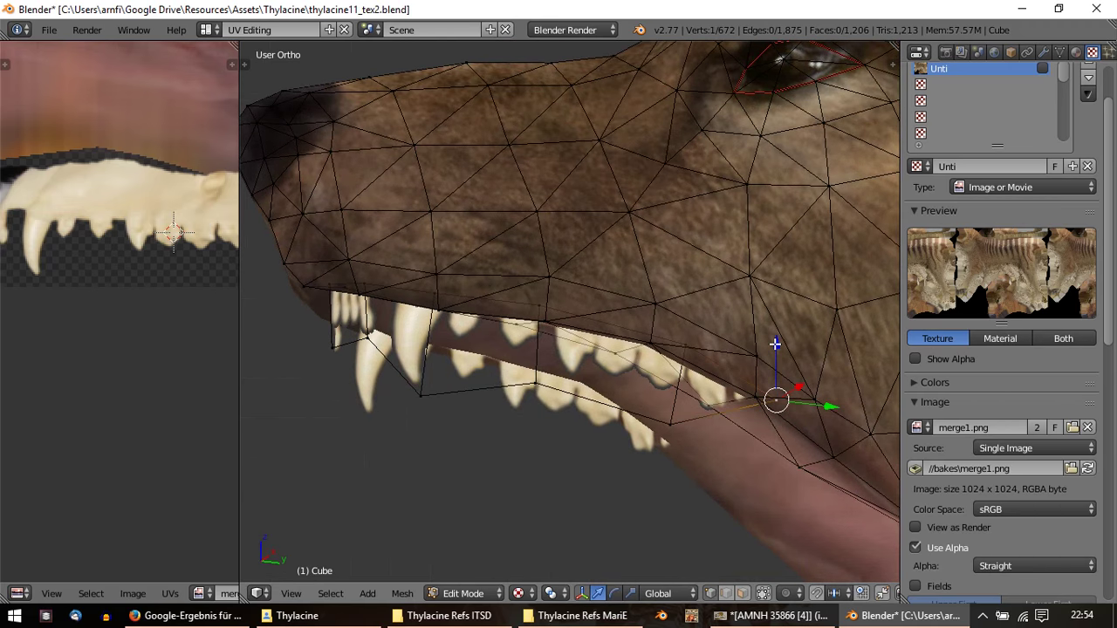
mouse_move(654, 344)
middle_mouse_down()
mouse_move(654, 280)
mouse_move(631, 244)
middle_mouse_up()
key("a")
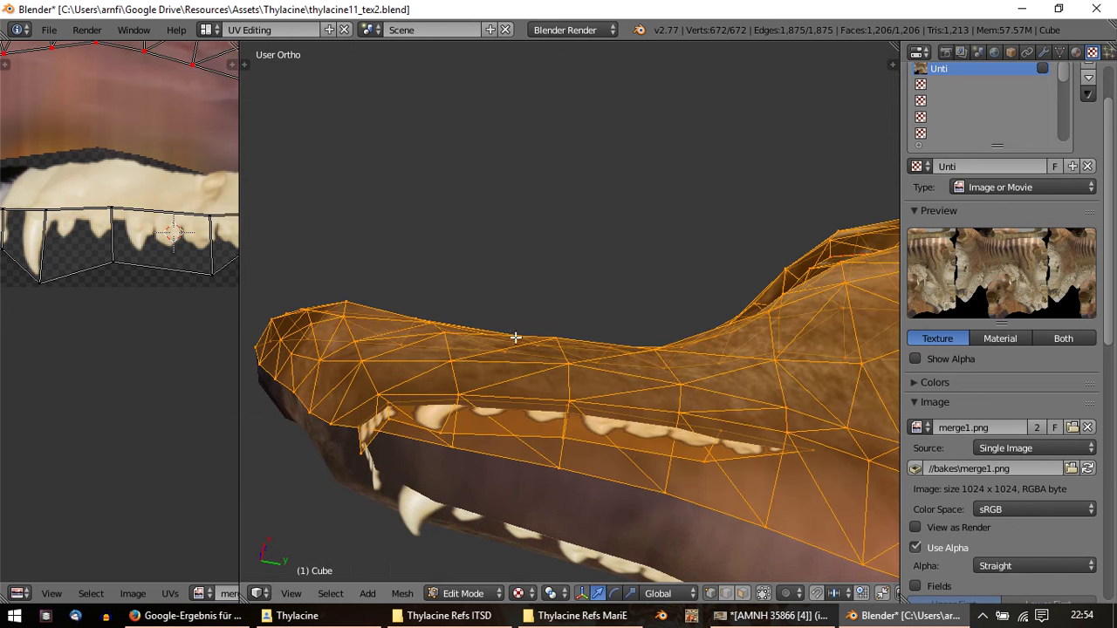
middle_click_drag(110, 294, 103, 316)
scroll(374, 244, "up", 3)
middle_click_drag(374, 244, 364, 379)
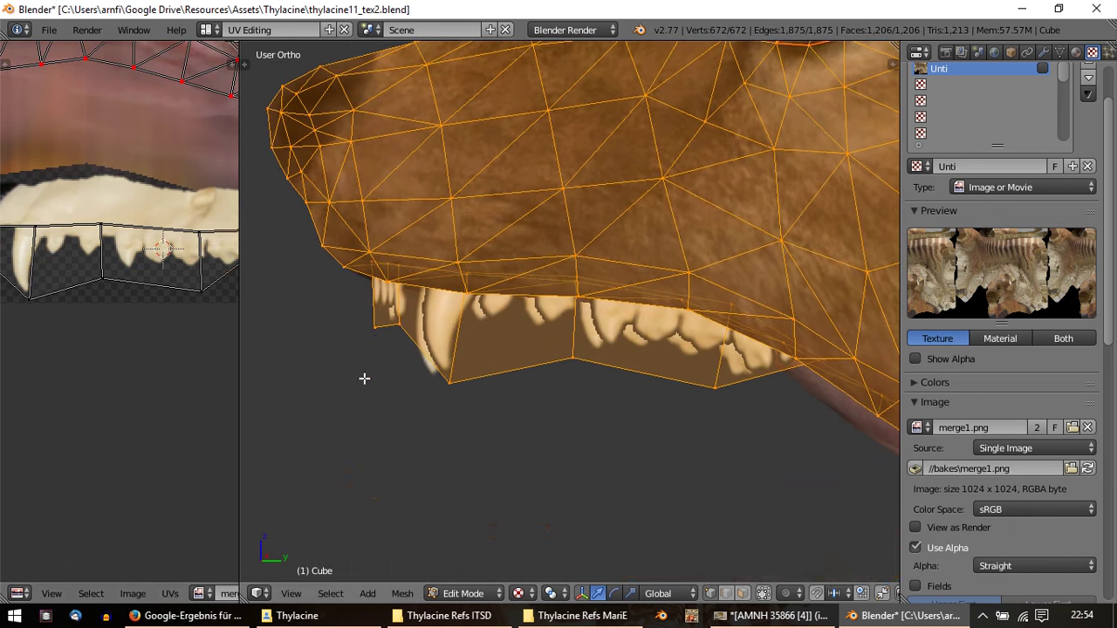
scroll(80, 295, "up", 1)
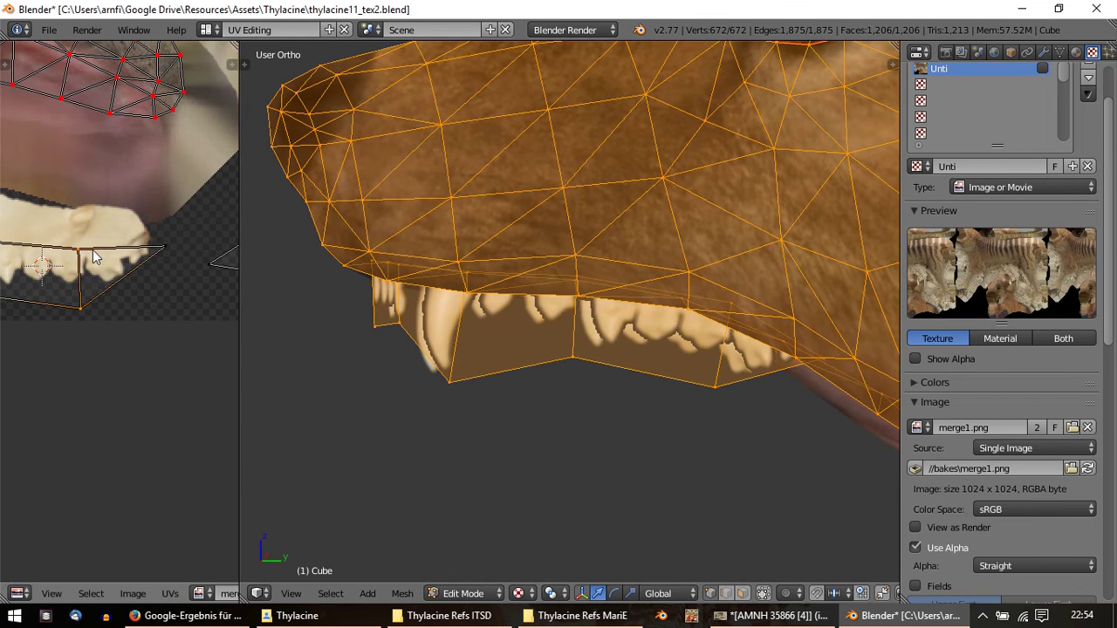
key("g")
left_click(104, 254)
middle_click_drag(105, 254, 136, 261)
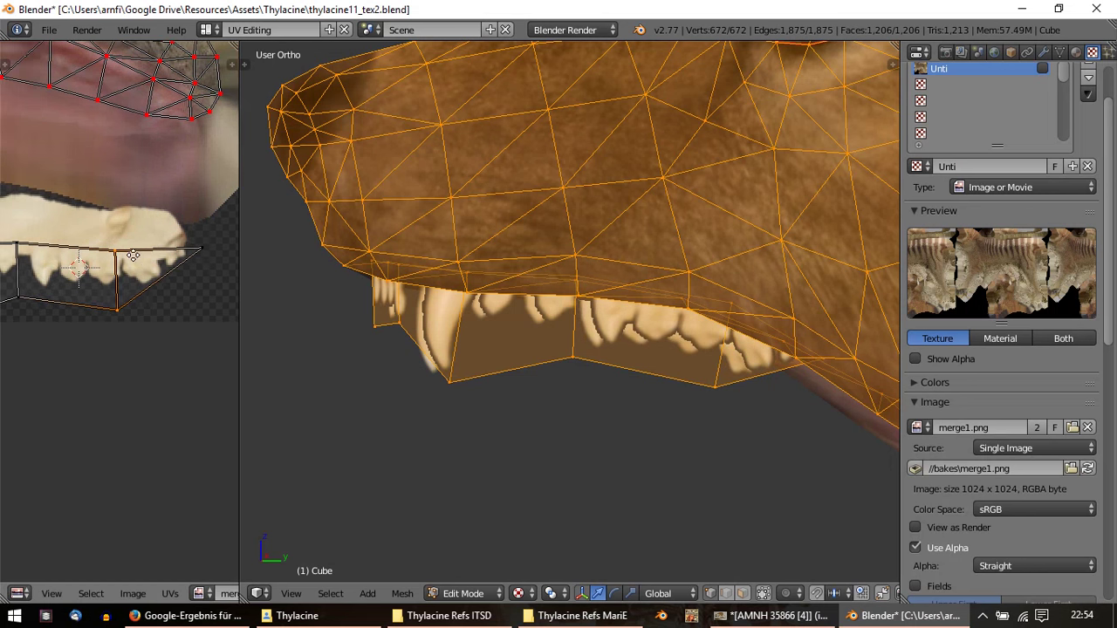
Step: Move a rear strip vertex in side view, then return to Object Mode to inspect the teeth
right_click(731, 309)
key("KP_3")
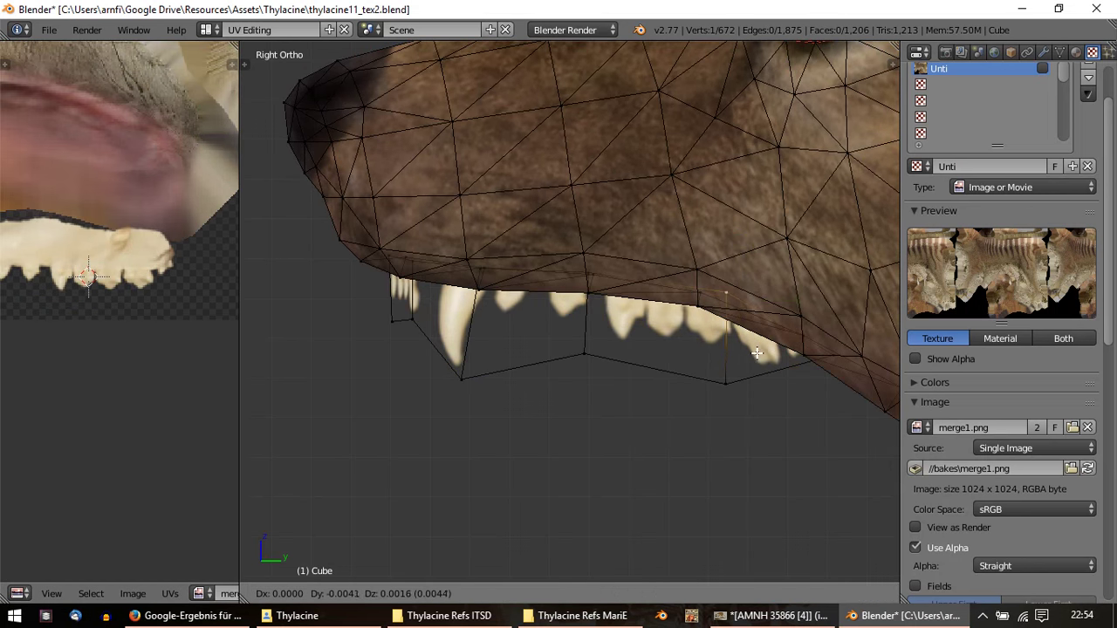
key("g")
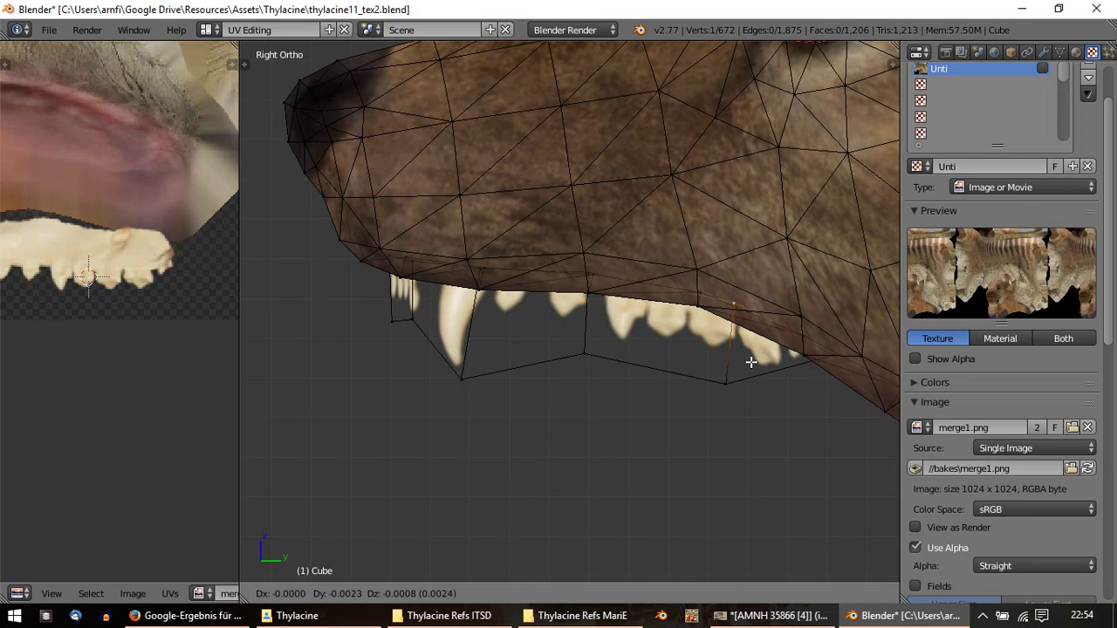
left_click(751, 362)
key("Tab")
mouse_move(650, 378)
middle_mouse_down()
mouse_move(734, 309)
mouse_move(782, 357)
mouse_move(381, 350)
mouse_move(481, 365)
mouse_move(551, 323)
mouse_move(589, 365)
mouse_move(588, 320)
mouse_move(516, 246)
mouse_move(362, 264)
mouse_move(308, 292)
mouse_move(687, 285)
middle_mouse_up()
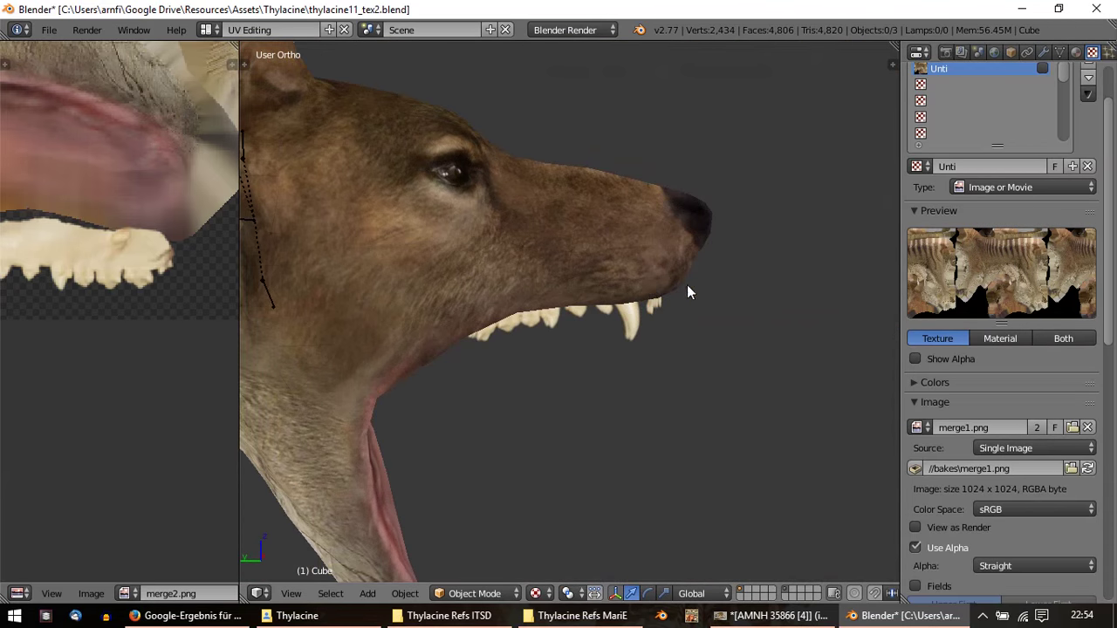
Step: Select the whole teeth strip in side view and raise it along Z
key("Tab")
key("KP_3")
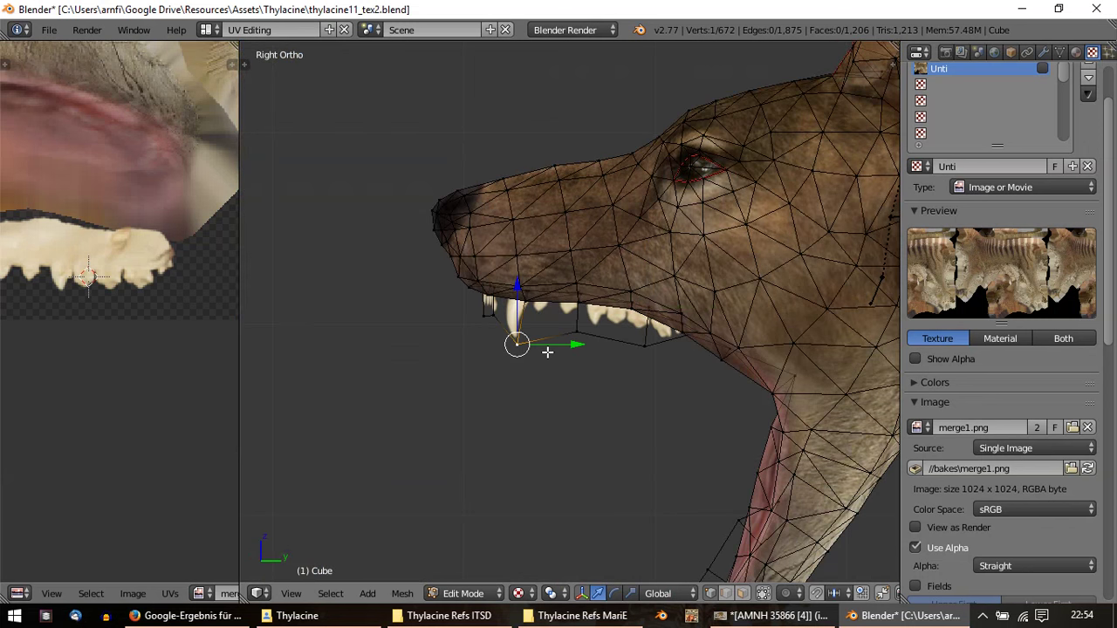
key("ctrl+l")
key("g")
key("z")
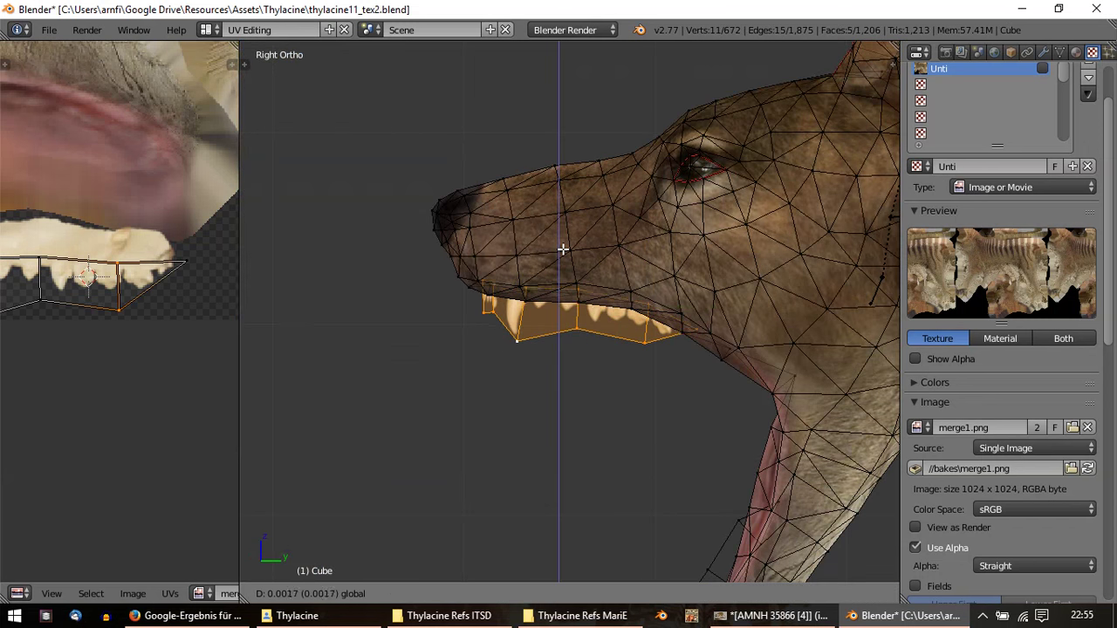
left_click(563, 250)
left_click_drag(617, 309, 622, 309)
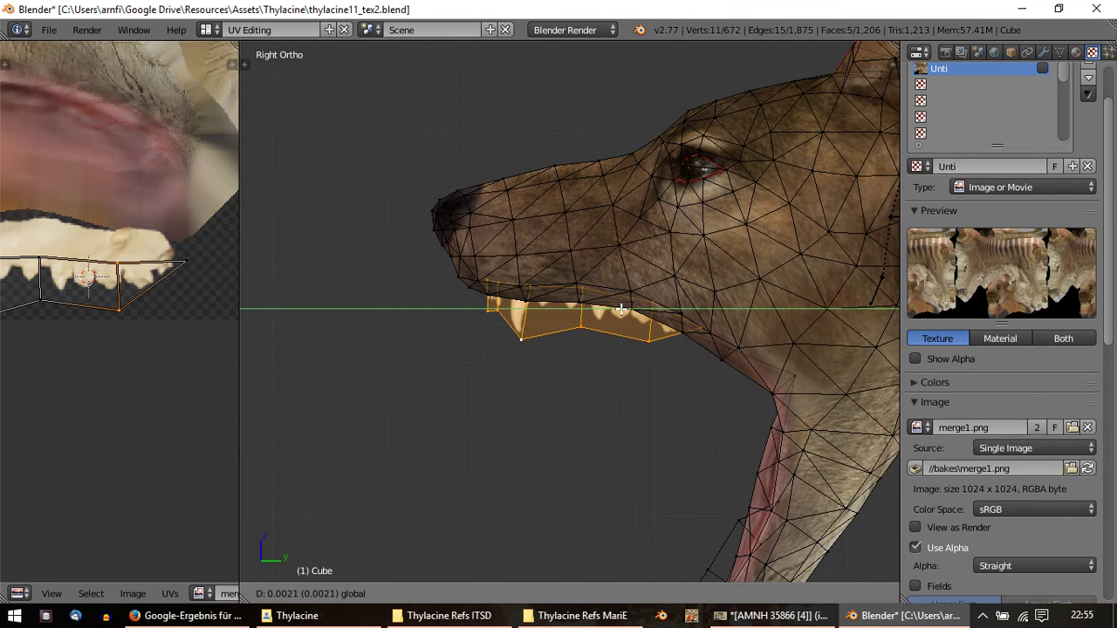
key("Escape")
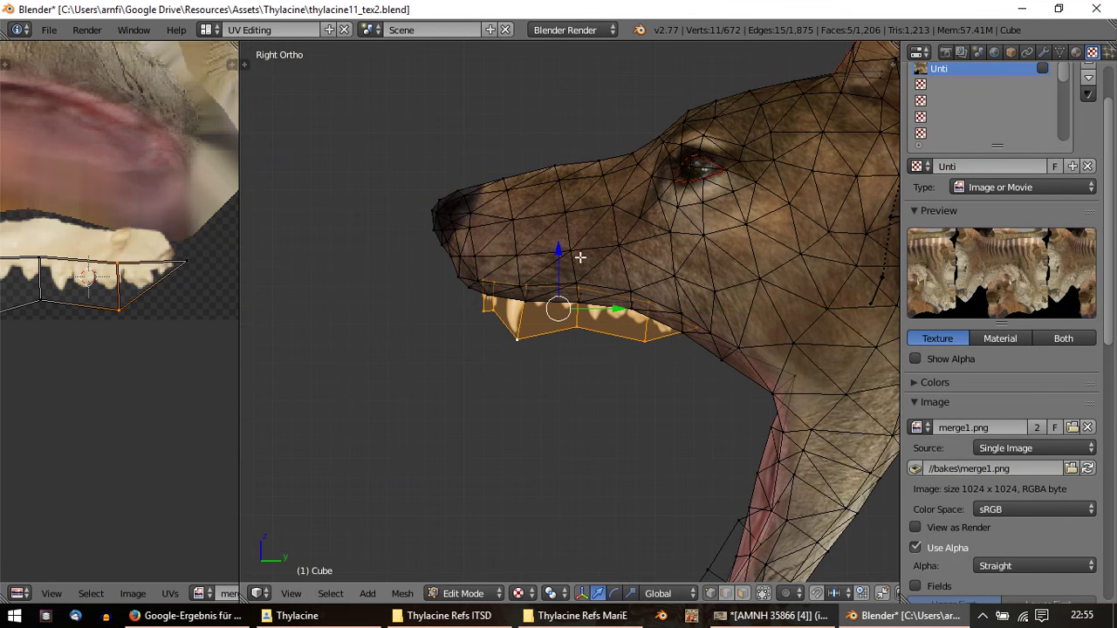
Step: Tilt the teeth strip in side view to follow the jaw line
mouse_move(561, 250)
middle_mouse_down()
mouse_move(695, 289)
mouse_move(686, 295)
middle_mouse_up()
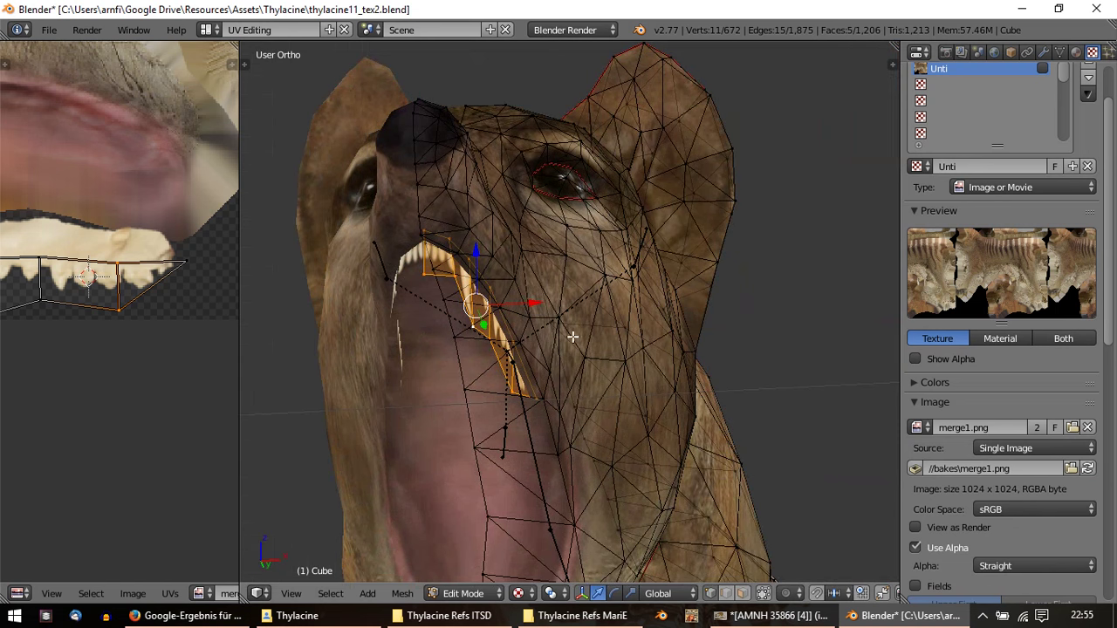
middle_click_drag(572, 336, 518, 374)
key("KP_3")
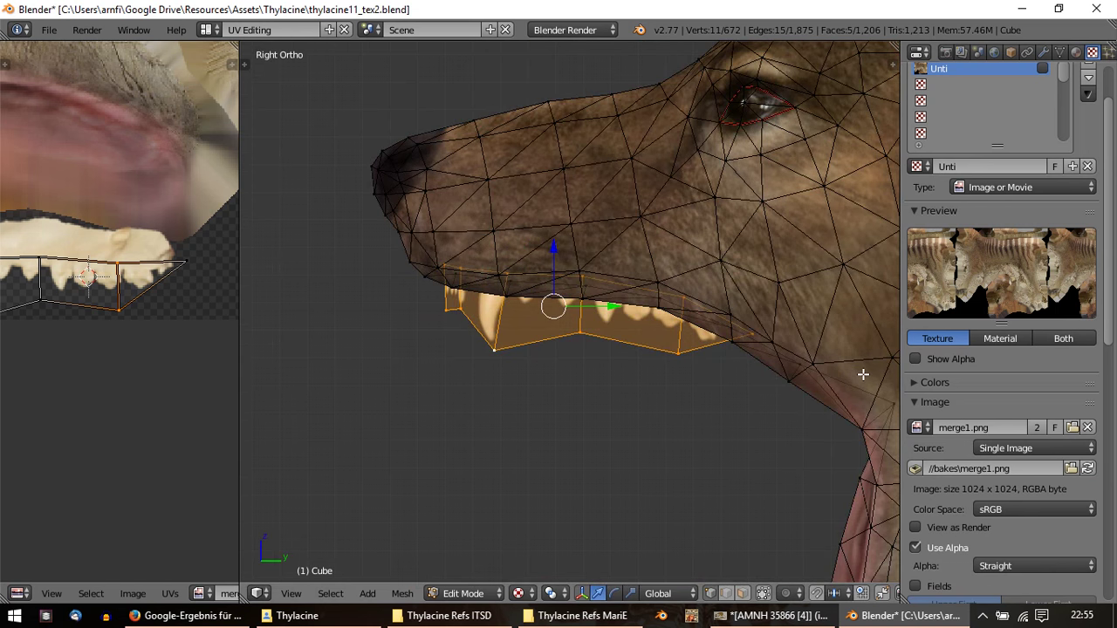
key("r")
left_click(856, 380)
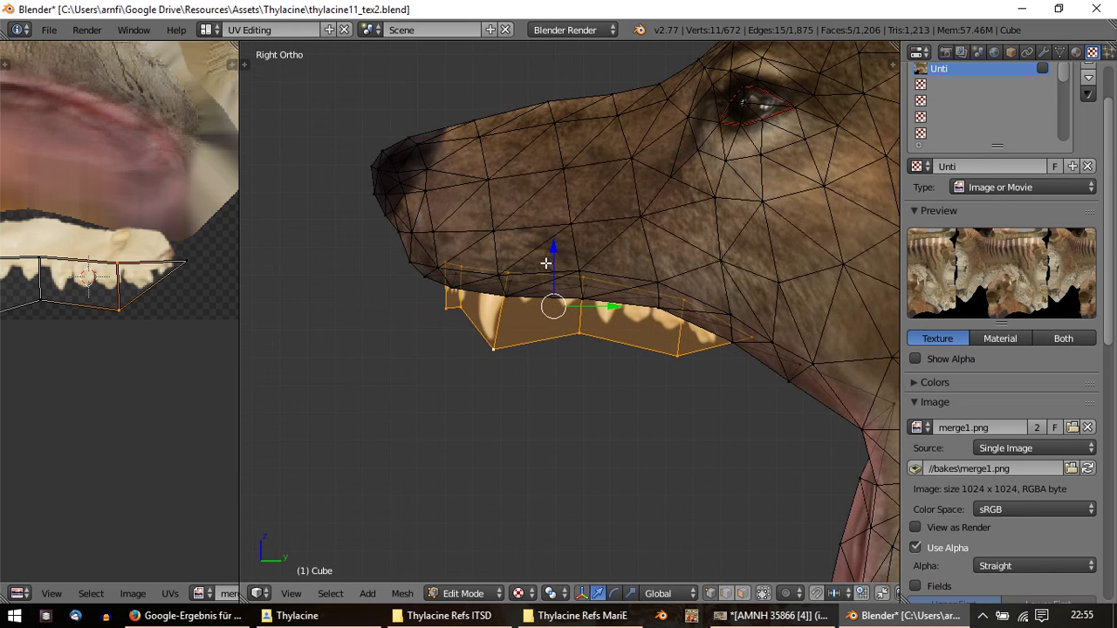
Step: Scale the teeth strip slightly narrower along X and return to Object Mode
scroll(545, 263, "up", 2)
mouse_move(636, 326)
middle_mouse_down()
mouse_move(741, 319)
mouse_move(528, 266)
middle_mouse_up()
middle_click_drag(508, 342, 519, 310)
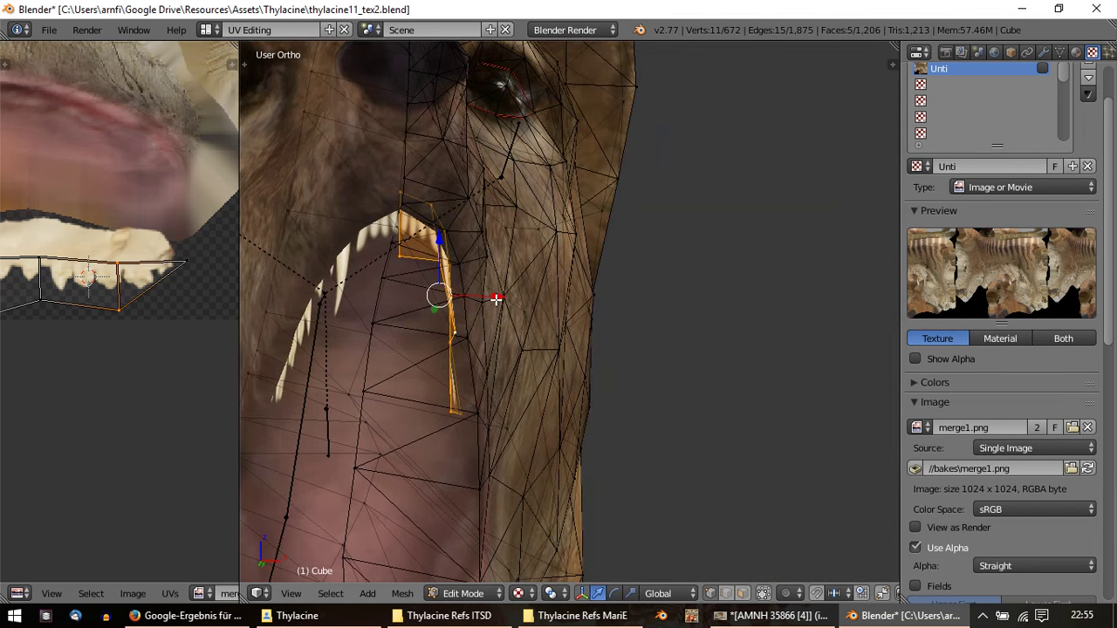
key("s")
key("x")
key("Escape")
key("s")
key("x")
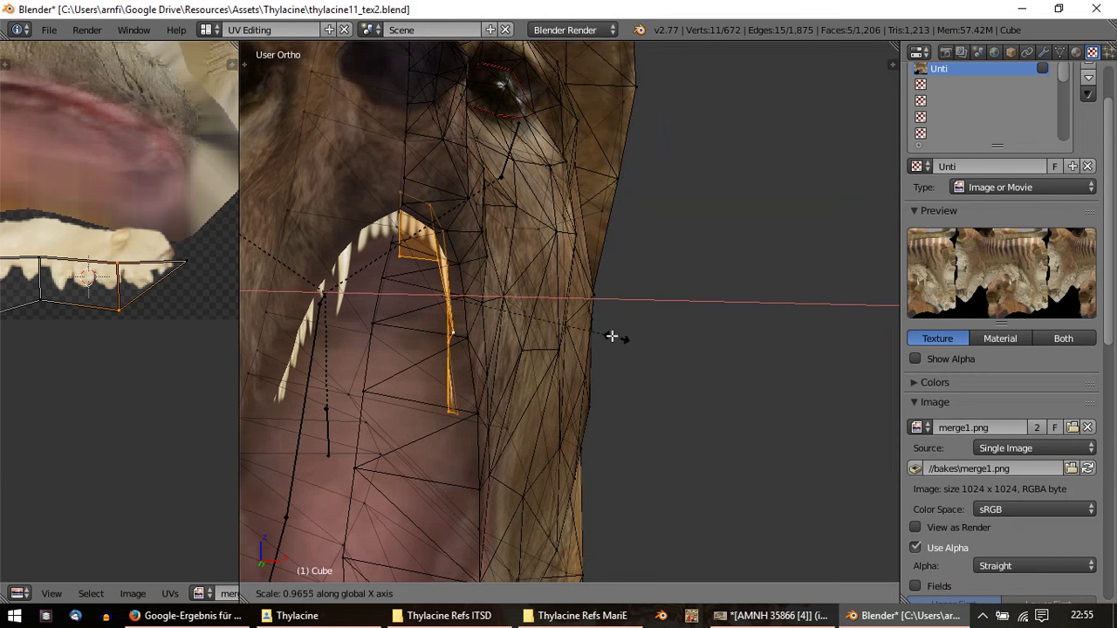
left_click(611, 336)
mouse_move(603, 332)
middle_mouse_down()
mouse_move(544, 262)
mouse_move(474, 229)
mouse_move(403, 285)
mouse_move(442, 341)
mouse_move(554, 329)
mouse_move(561, 302)
mouse_move(532, 271)
mouse_move(464, 304)
mouse_move(399, 364)
middle_mouse_up()
key("Tab")
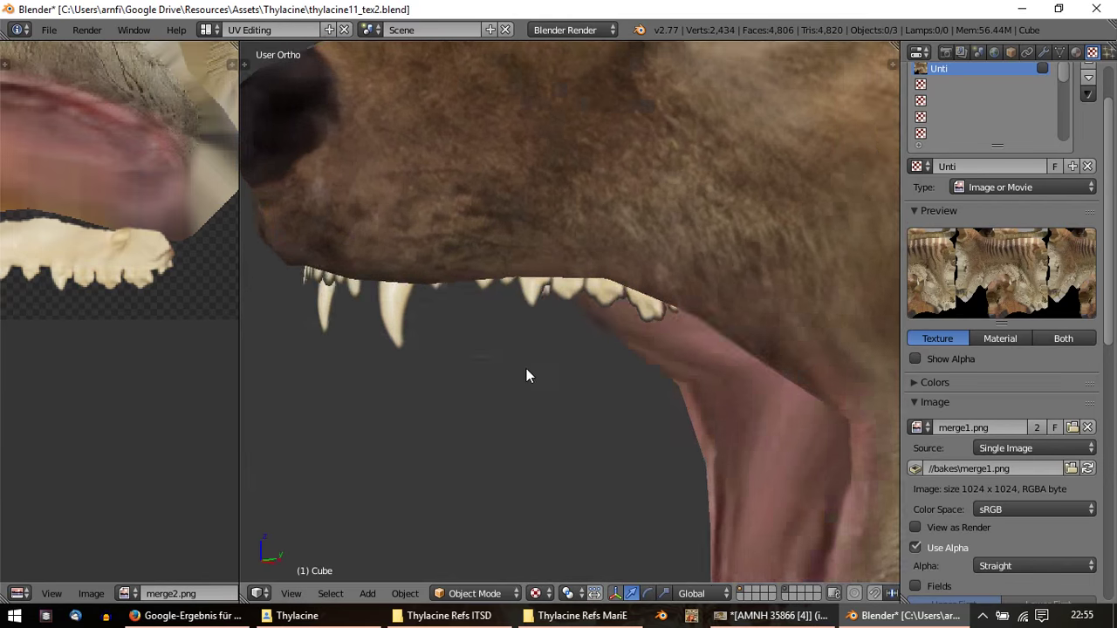
Step: Select a vertex near the mouth in Edit Mode, then return to Object Mode
key("Tab")
mouse_move(526, 376)
middle_mouse_down()
mouse_move(573, 386)
mouse_move(623, 349)
mouse_move(497, 338)
mouse_move(439, 368)
mouse_move(466, 309)
mouse_move(454, 305)
middle_mouse_up()
right_click(439, 374)
key("Tab")
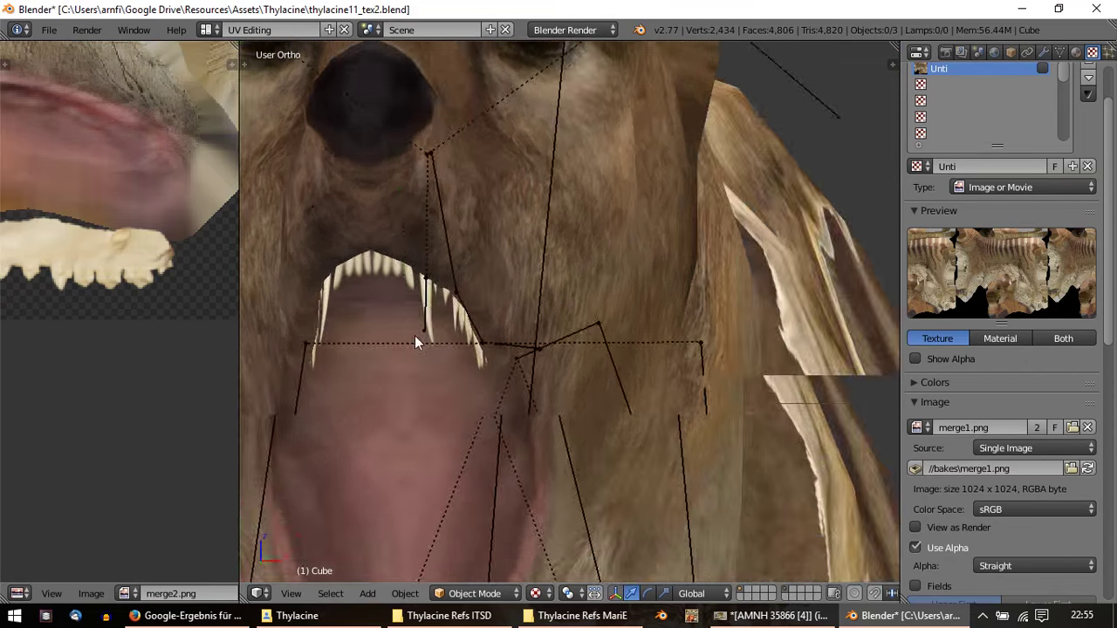
Step: Inspect the textured upper teeth from side, front and three-quarter views, then bring GIMP forward
middle_click_drag(414, 341, 312, 362)
scroll(287, 399, "down", 2)
scroll(291, 399, "down", 3)
scroll(356, 404, "down", 2)
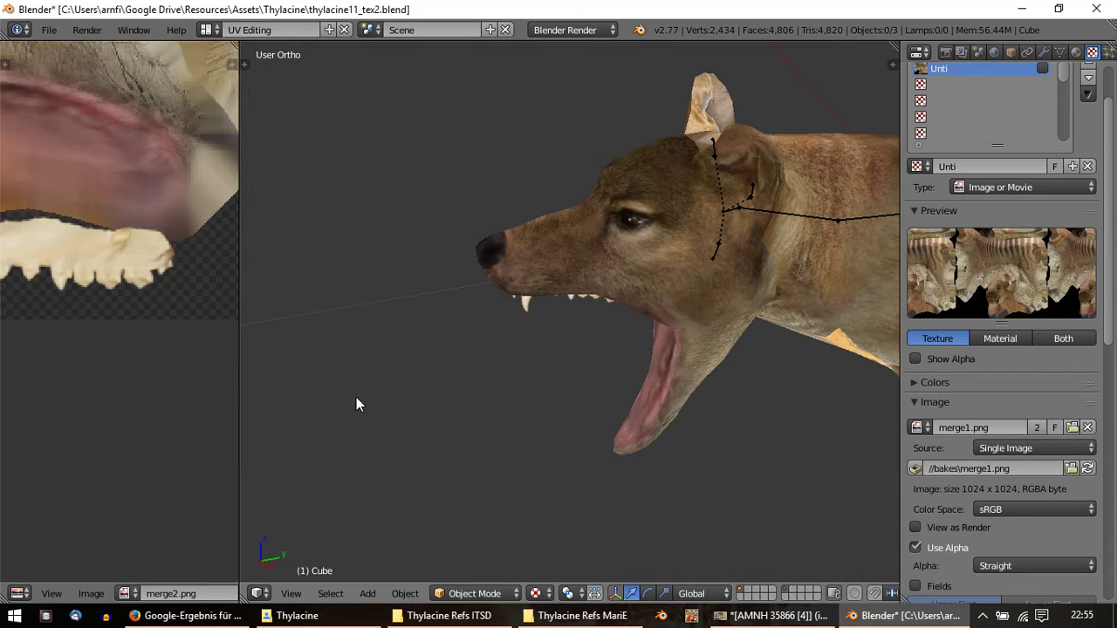
mouse_move(356, 404)
middle_mouse_down()
mouse_move(354, 322)
mouse_move(302, 354)
mouse_move(427, 372)
mouse_move(512, 329)
mouse_move(488, 242)
mouse_move(424, 187)
mouse_move(329, 305)
mouse_move(345, 386)
mouse_move(403, 388)
mouse_move(478, 347)
mouse_move(484, 293)
mouse_move(381, 332)
mouse_move(322, 392)
mouse_move(471, 391)
mouse_move(498, 409)
mouse_move(561, 416)
mouse_move(608, 356)
mouse_move(589, 332)
mouse_move(644, 382)
middle_mouse_up()
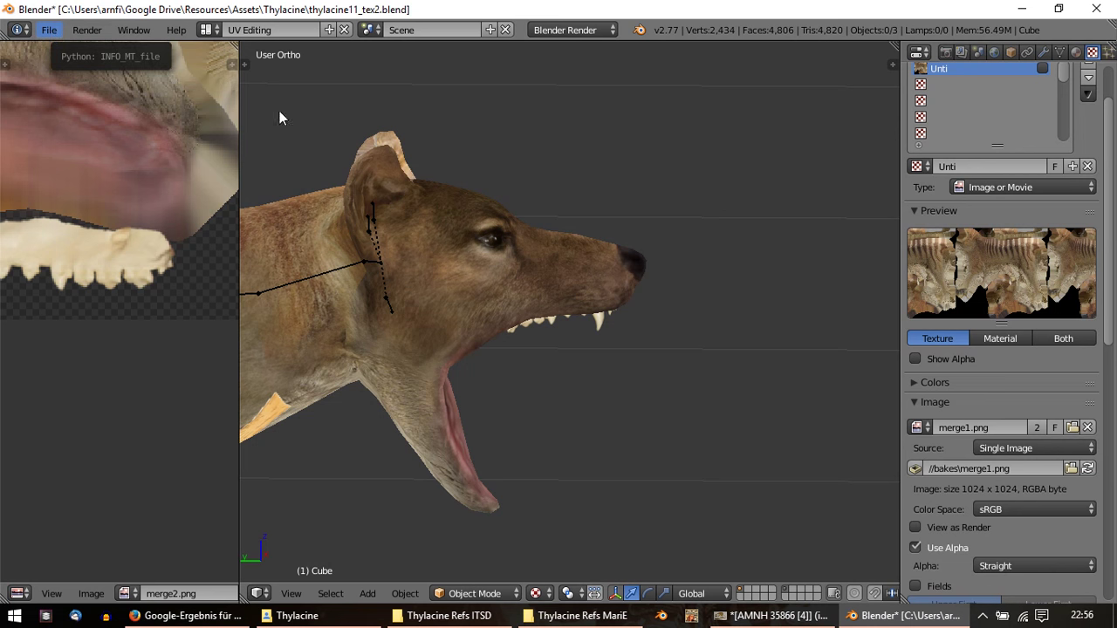
scroll(609, 332, "up", 2)
scroll(618, 293, "up", 2)
mouse_move(569, 271)
middle_mouse_down()
mouse_move(467, 256)
mouse_move(384, 304)
middle_mouse_up()
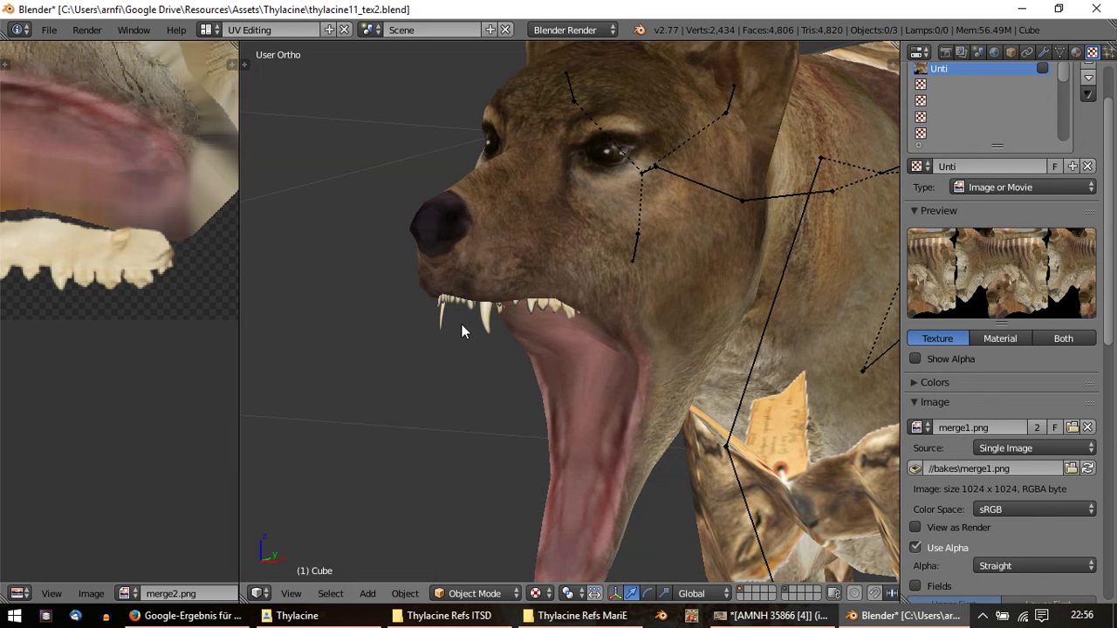
scroll(521, 355, "up", 3)
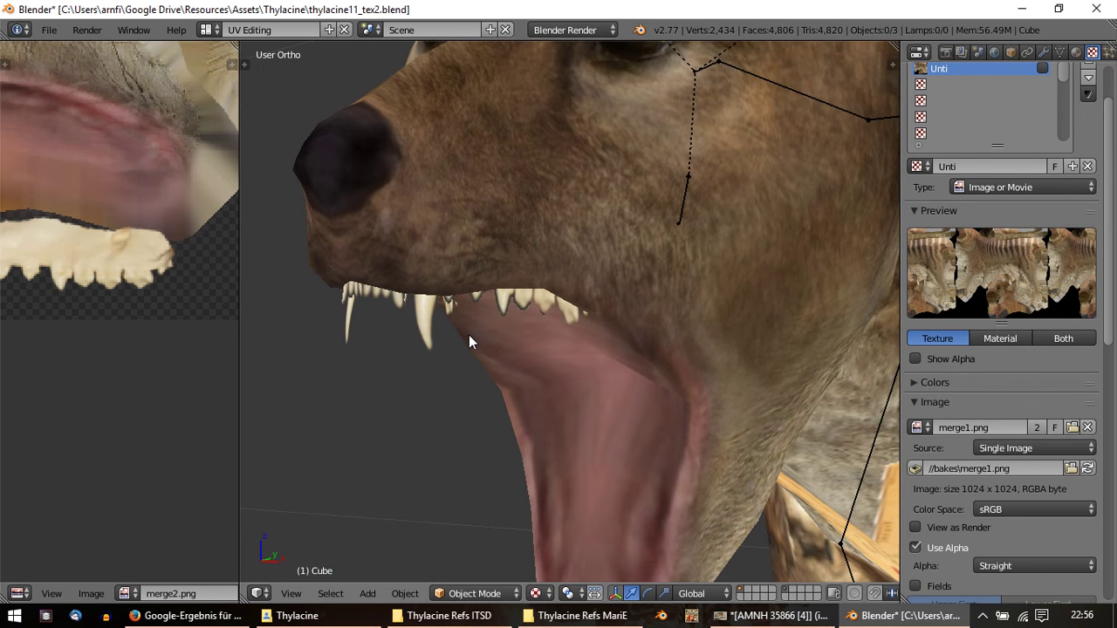
mouse_move(291, 615)
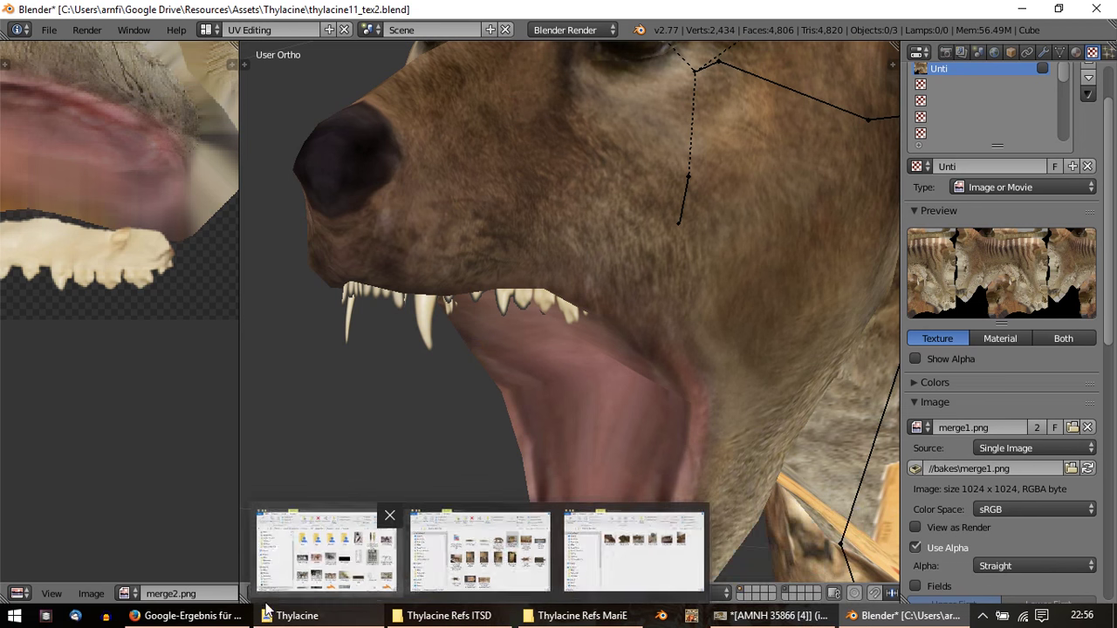
middle_click_drag(567, 295, 455, 280)
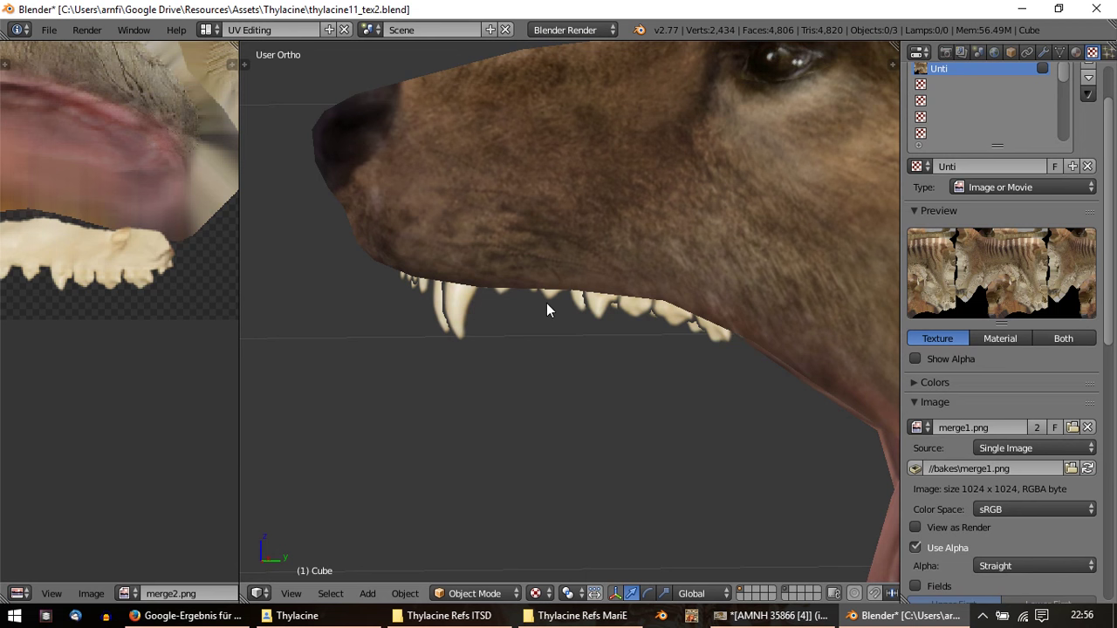
scroll(646, 277, "down", 2)
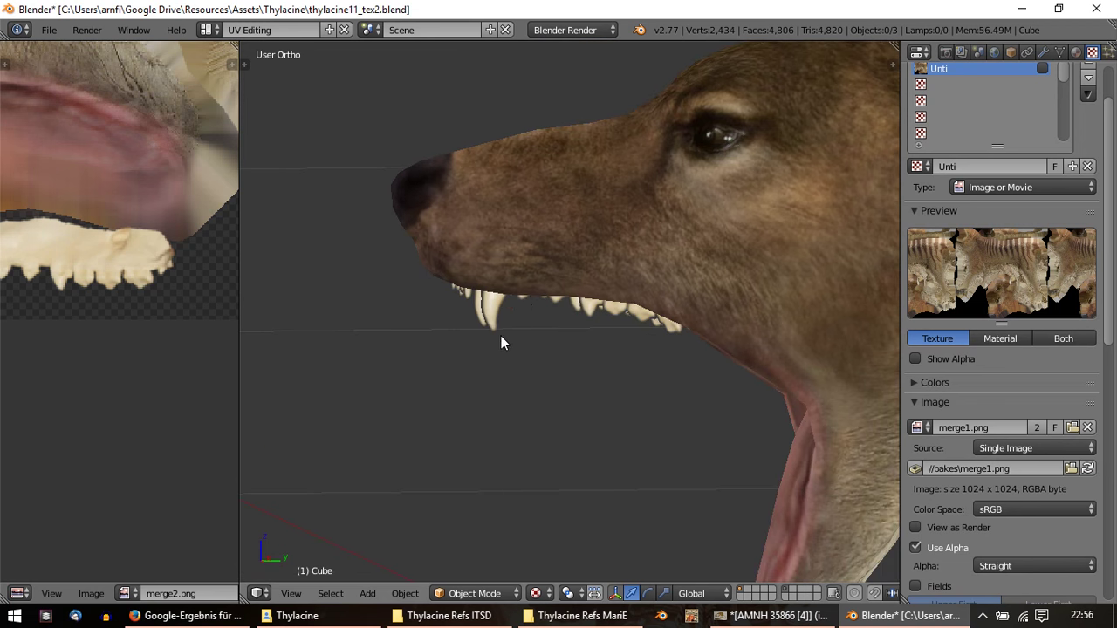
mouse_move(501, 343)
middle_mouse_down()
mouse_move(550, 336)
mouse_move(459, 333)
mouse_move(463, 381)
mouse_move(484, 392)
mouse_move(551, 365)
mouse_move(569, 306)
mouse_move(503, 275)
mouse_move(515, 296)
middle_mouse_up()
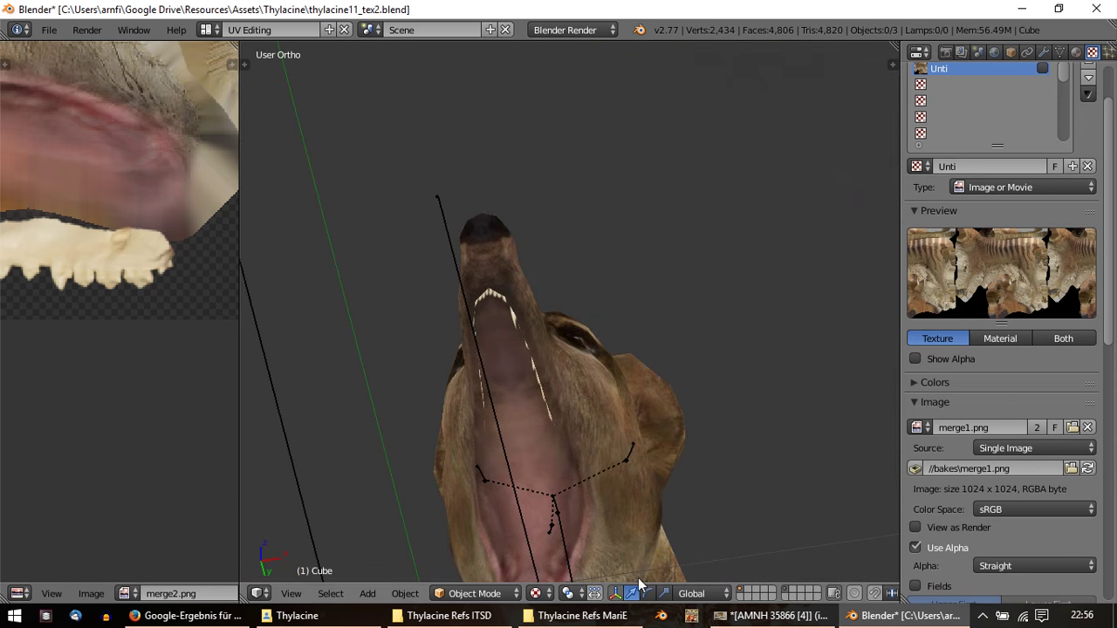
left_click(773, 615)
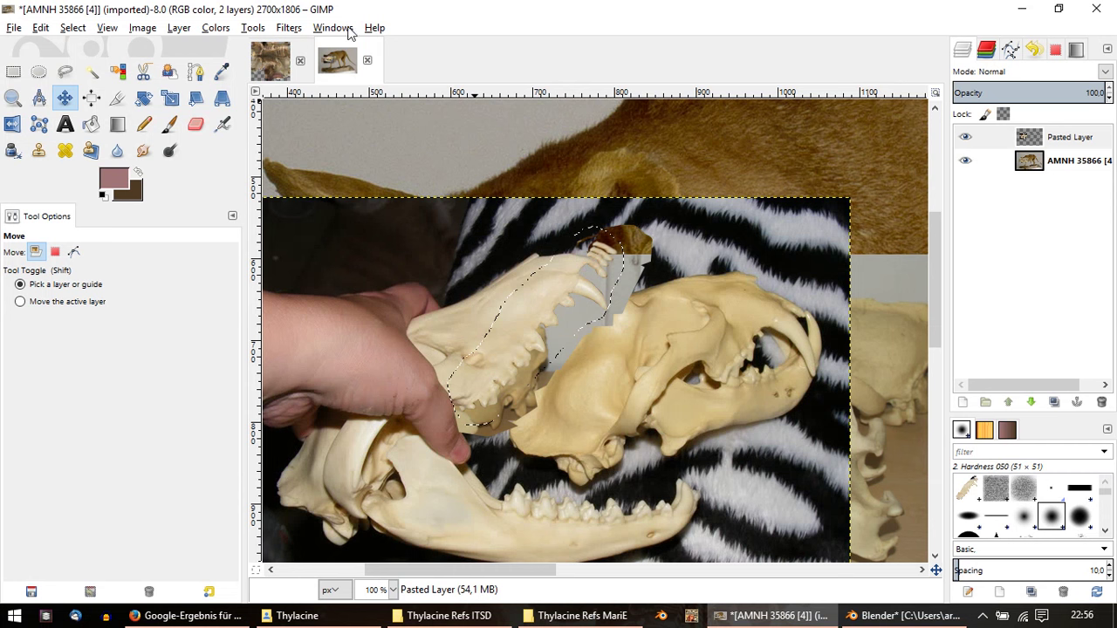
Step: In merge1.xcf, select the Paintbrush and pick black as the painting colour
left_click(280, 62)
scroll(546, 397, "up", 1, "ctrl")
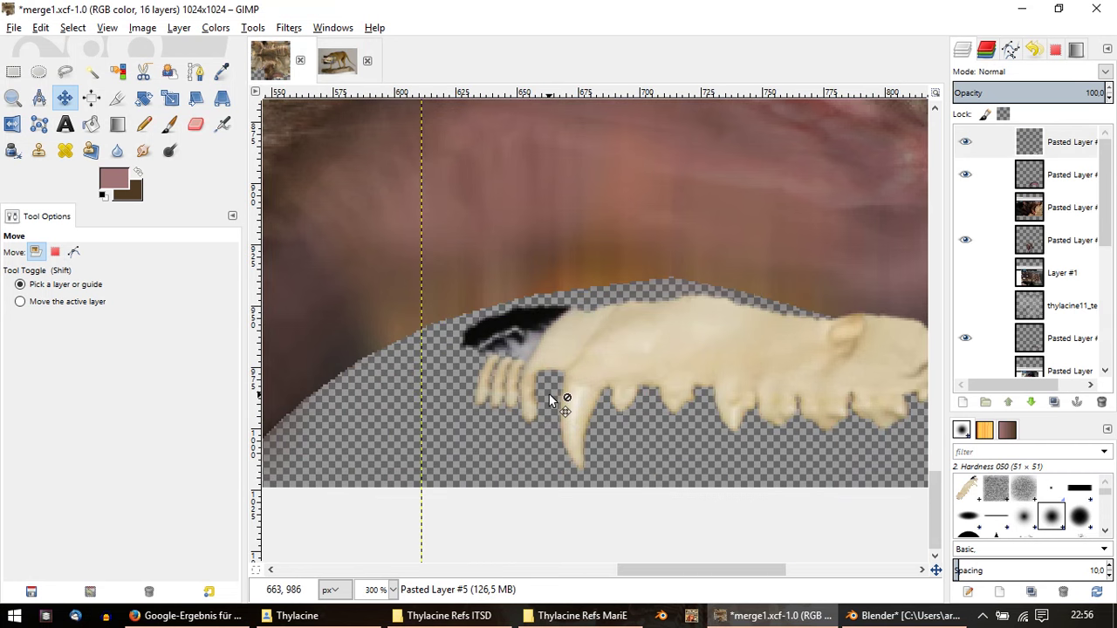
key("p")
scroll(603, 189, "down", 1, "ctrl")
scroll(615, 331, "down", 1, "ctrl")
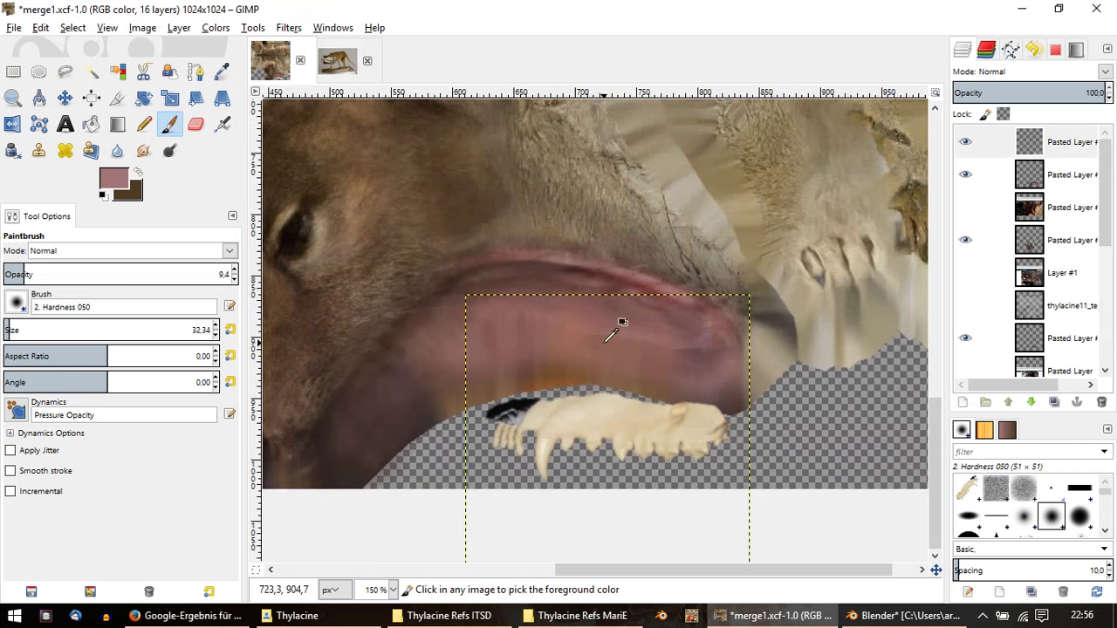
scroll(616, 331, "up", 1, "ctrl")
left_click(627, 286, "ctrl")
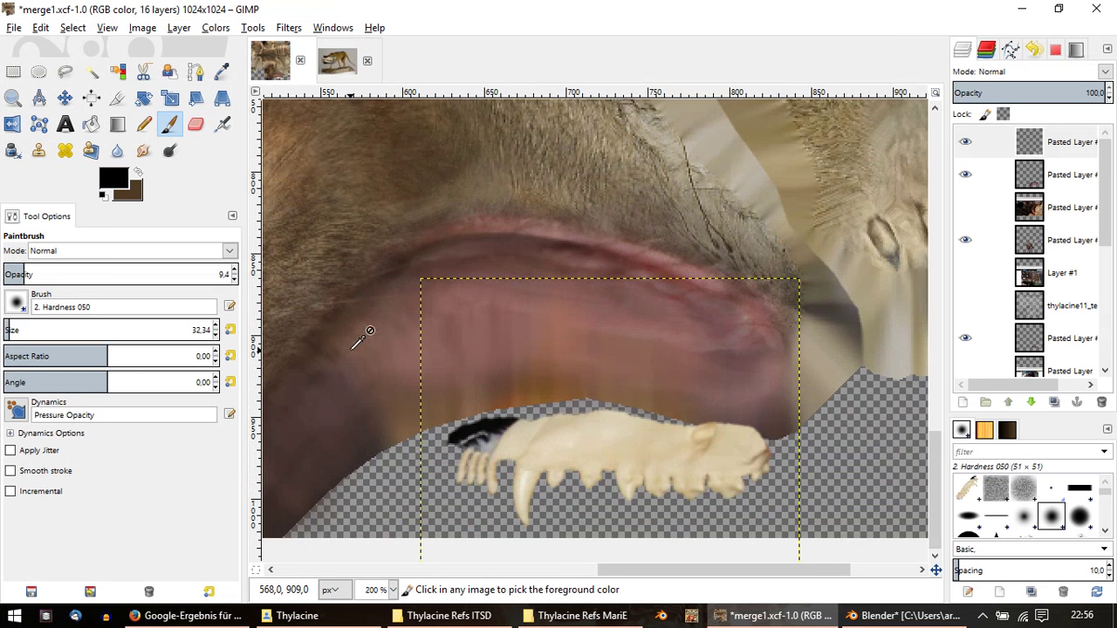
scroll(1032, 307, "down", 3)
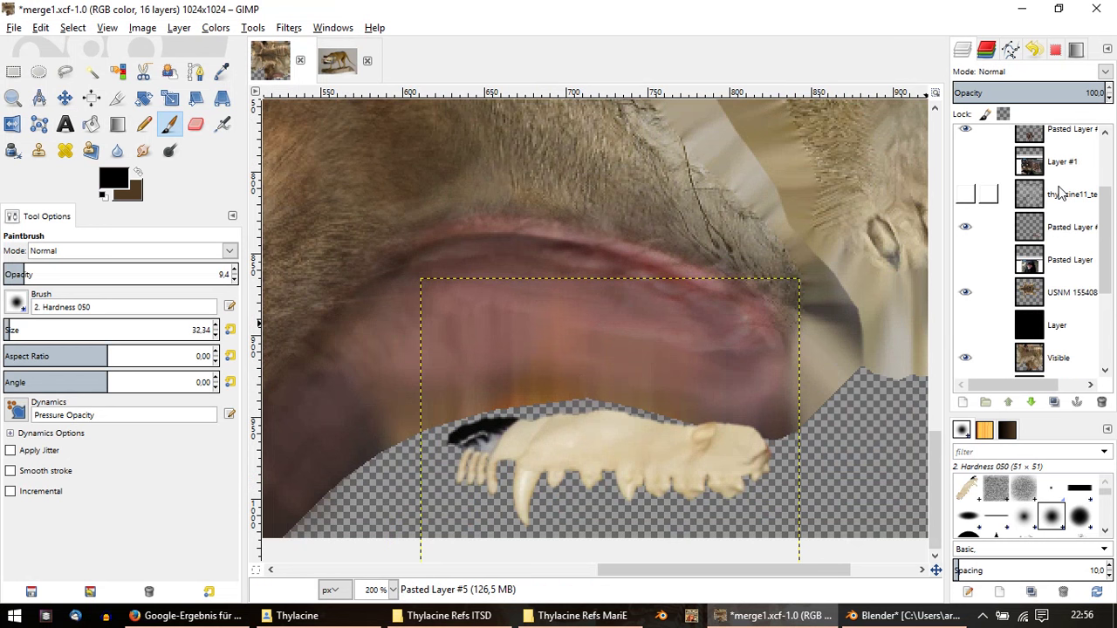
scroll(997, 204, "up", 3)
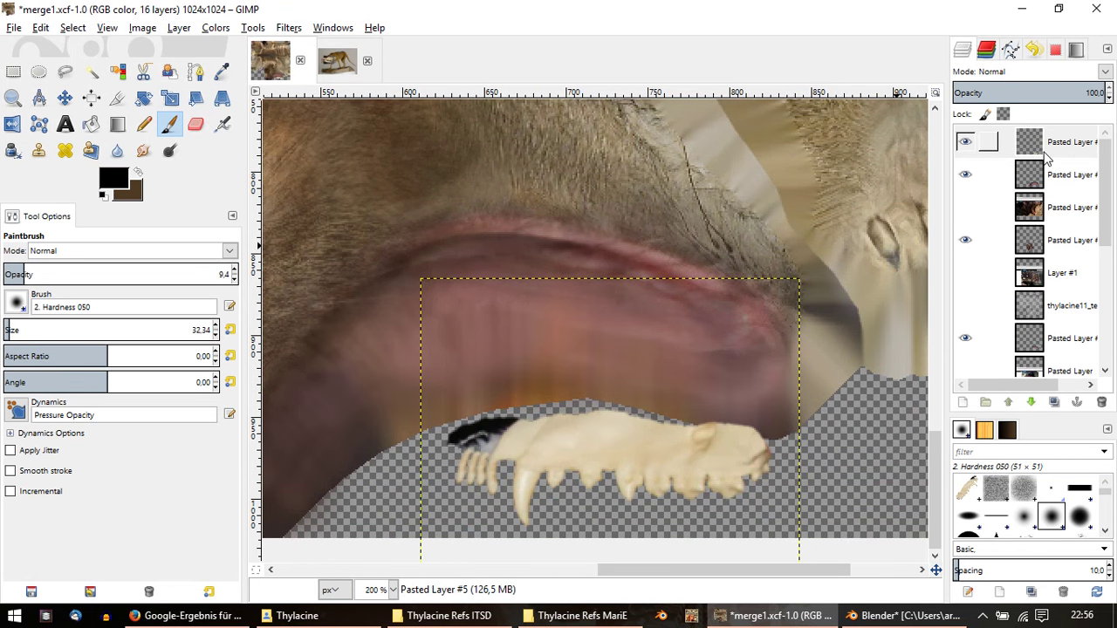
Step: Merge the top pasted layer down into the layer below
left_click(1044, 176)
right_click(1044, 142)
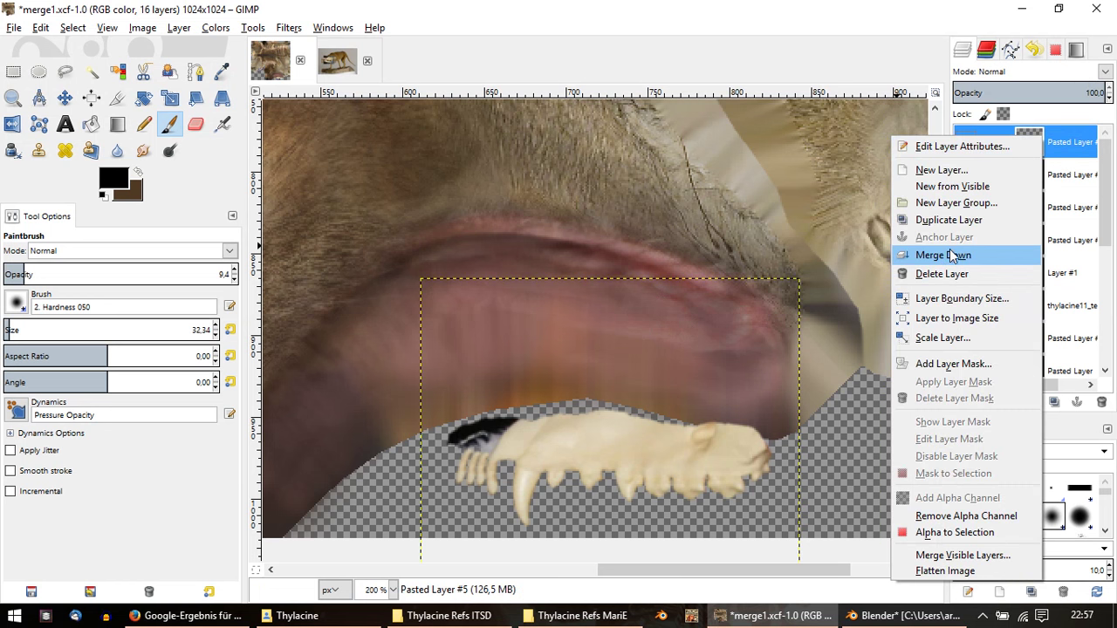
left_click(957, 254)
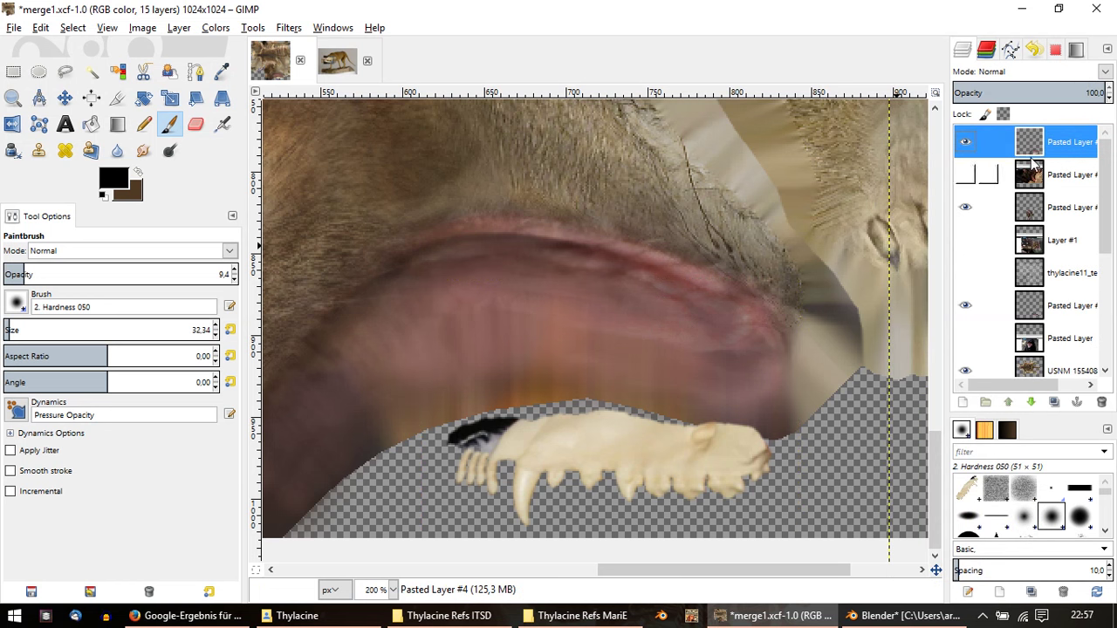
Step: Sample a mauve-brown lip colour and set the brush to opacity 100 and size 4
left_click(393, 314, "ctrl")
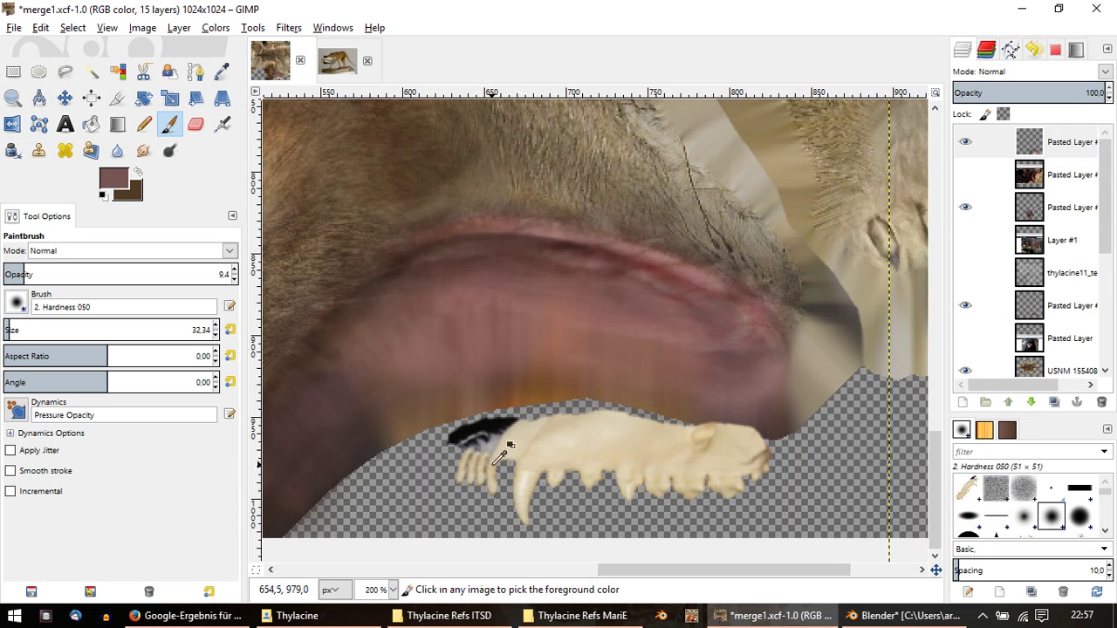
scroll(506, 476, "up", 2, "ctrl")
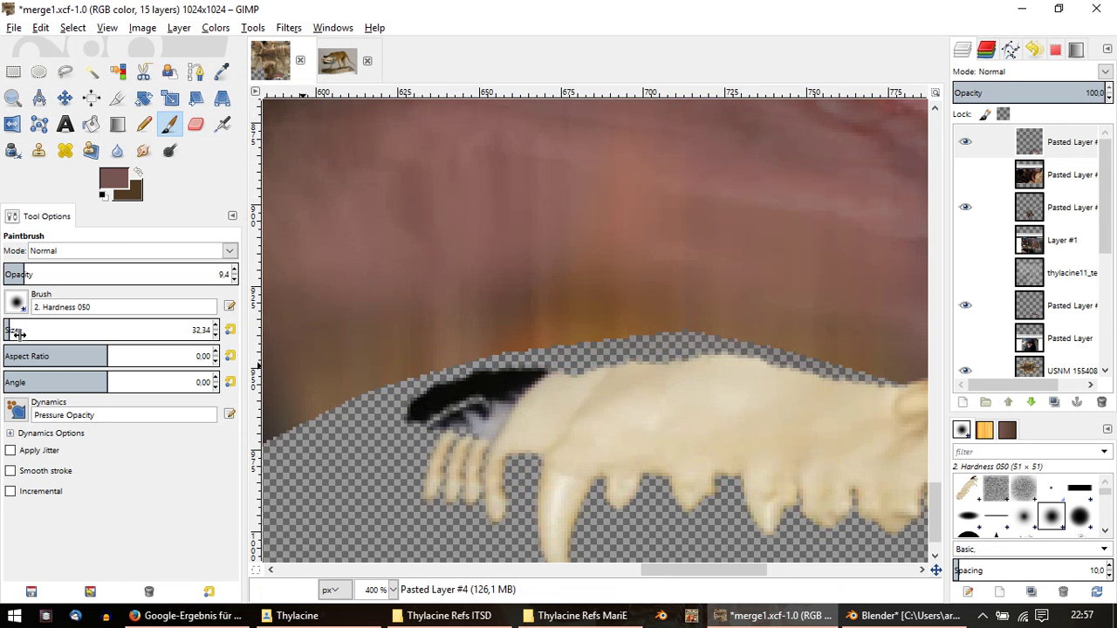
left_click_drag(34, 278, 288, 279)
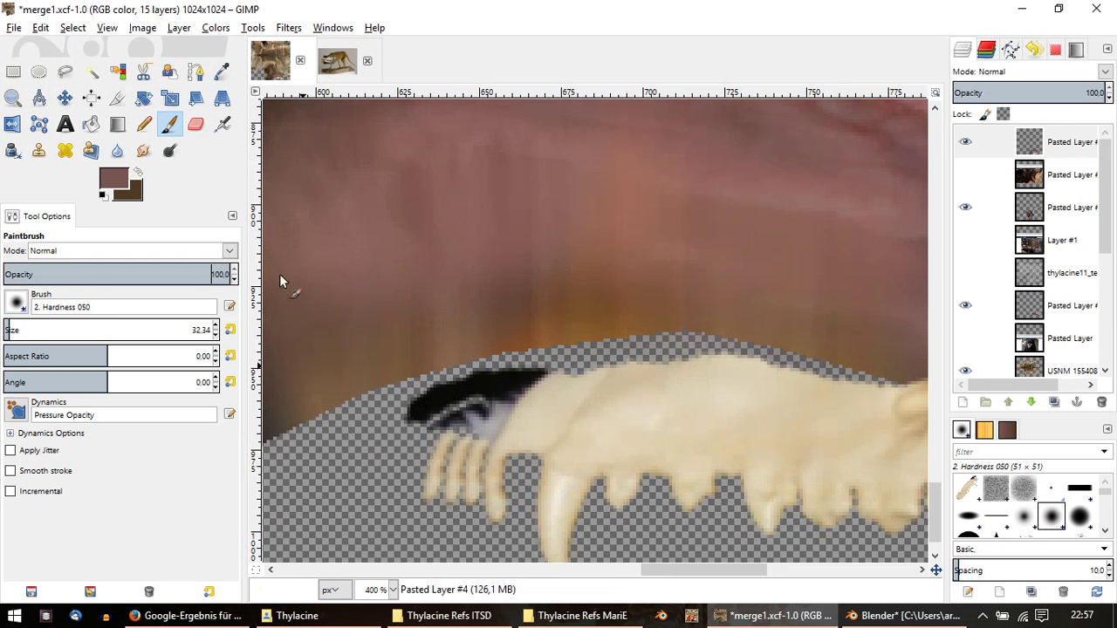
left_click(3, 330)
scroll(24, 332, "up", 3)
scroll(470, 451, "up", 5)
scroll(364, 384, "down", 5)
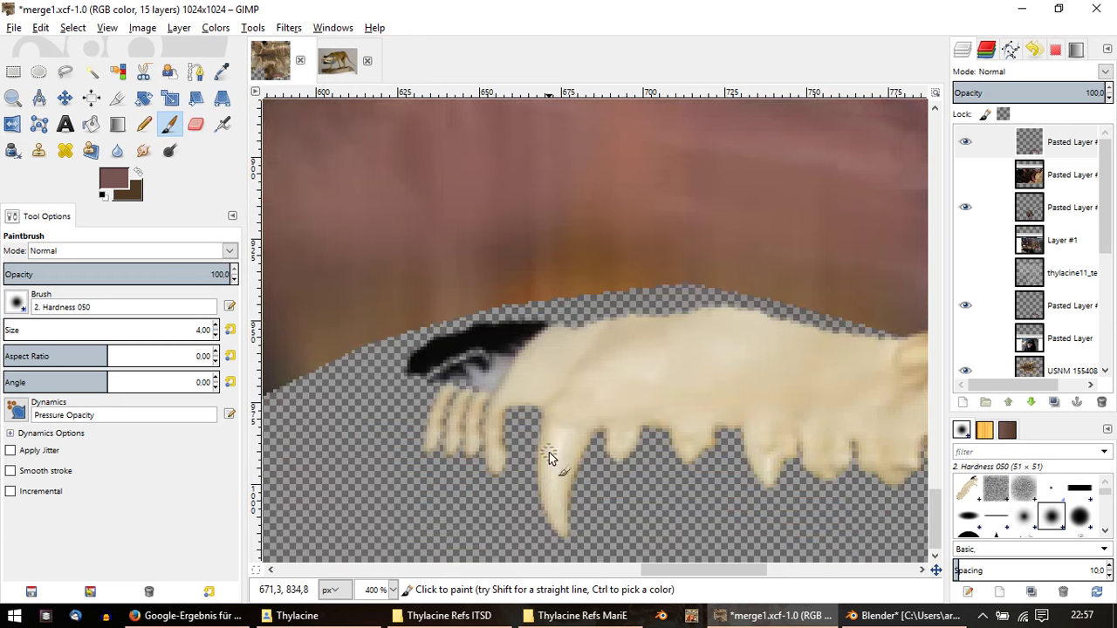
scroll(550, 454, "right", 2, "shift")
scroll(589, 409, "down", 1, "ctrl")
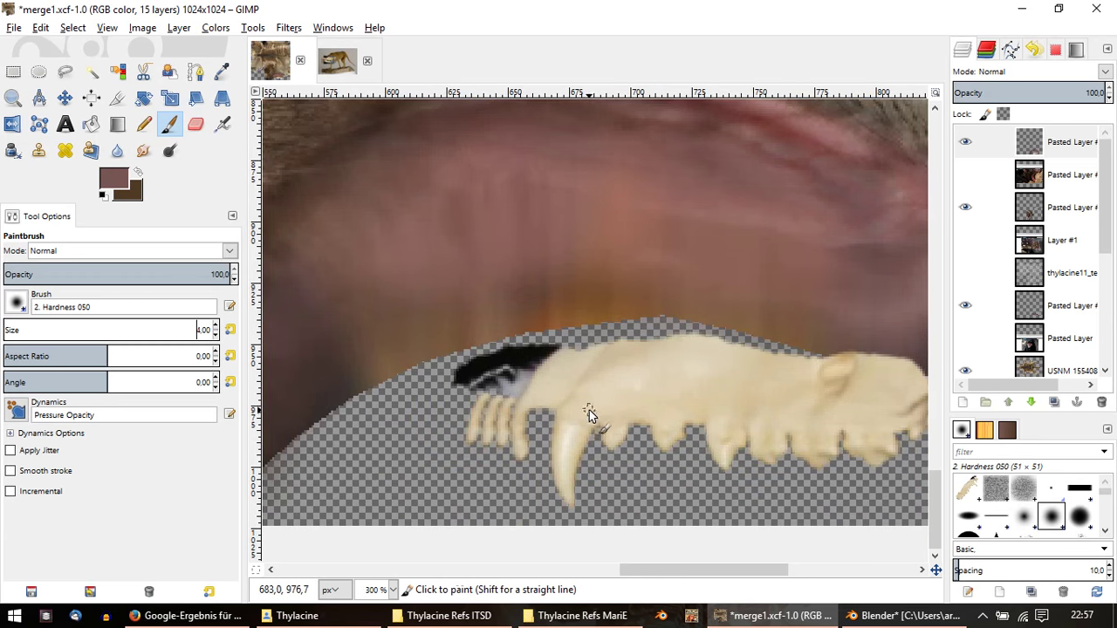
left_click(215, 28)
Step: Try a contrast change on the current layer, discard it, and select Pasted Layer #5
left_click(251, 108)
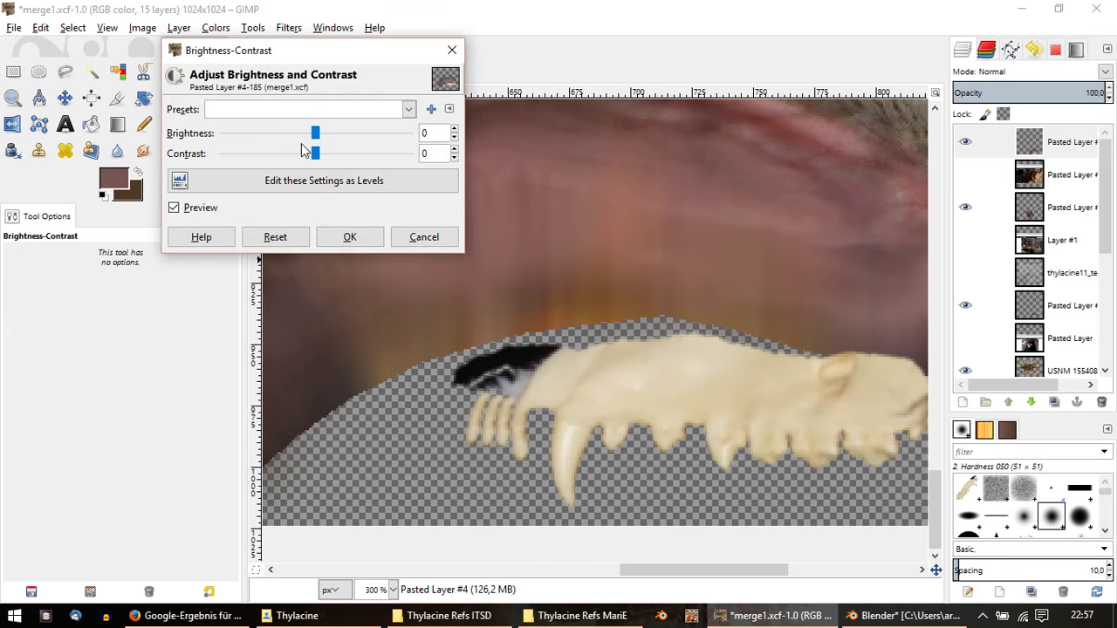
left_click_drag(338, 159, 358, 162)
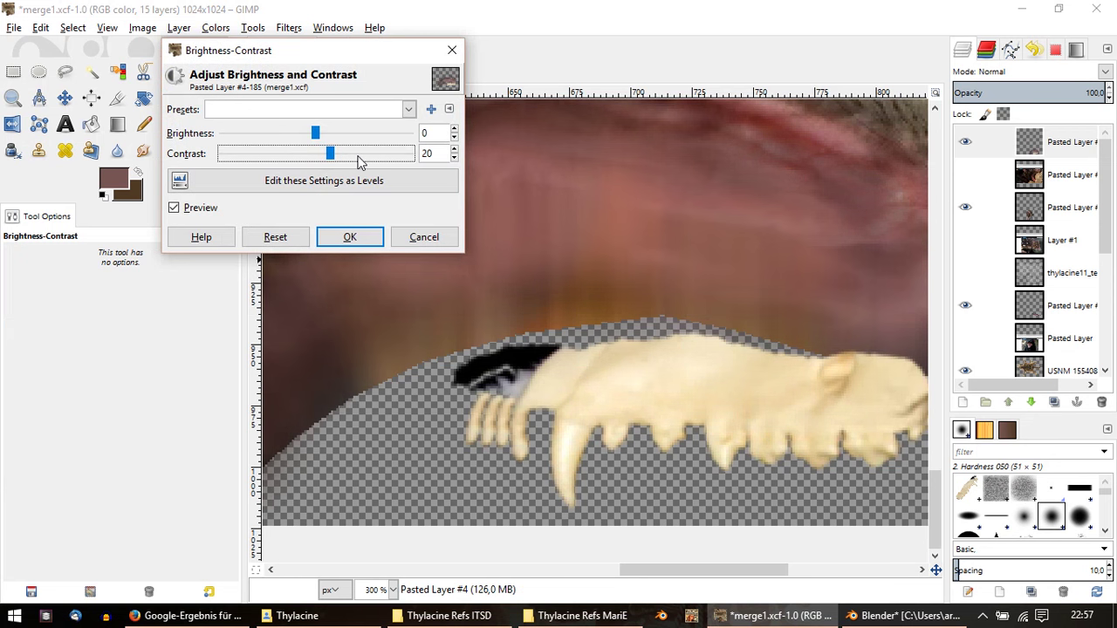
left_click(439, 236)
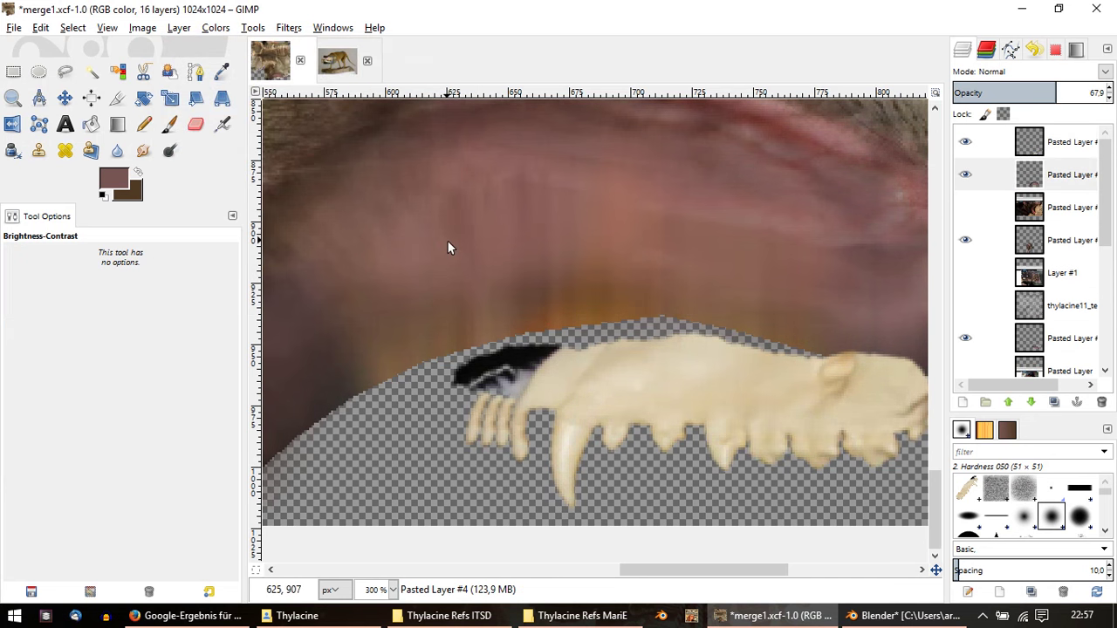
left_click(991, 141)
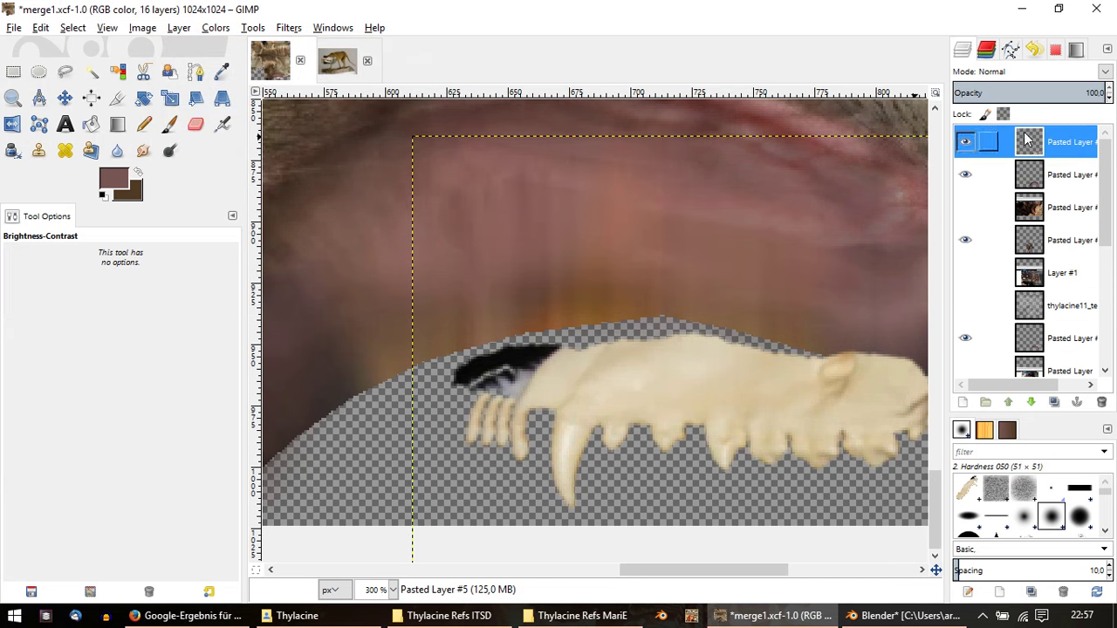
Step: Darken Pasted Layer #5 to brightness -50 with contrast 50 and apply it
left_click(215, 28)
left_click(271, 105)
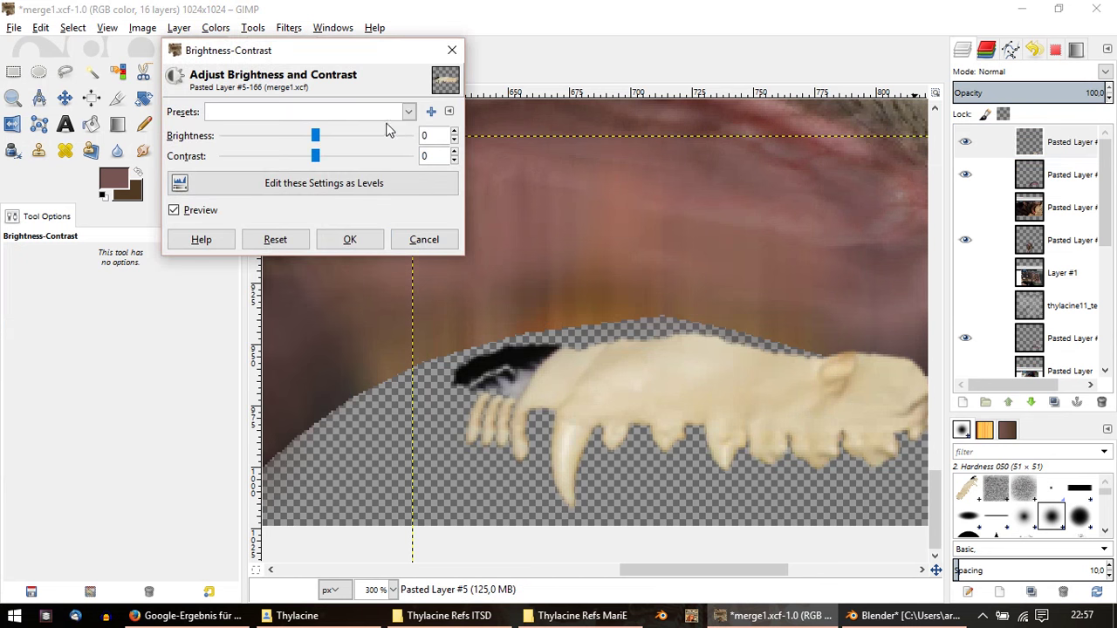
left_click_drag(352, 157, 359, 157)
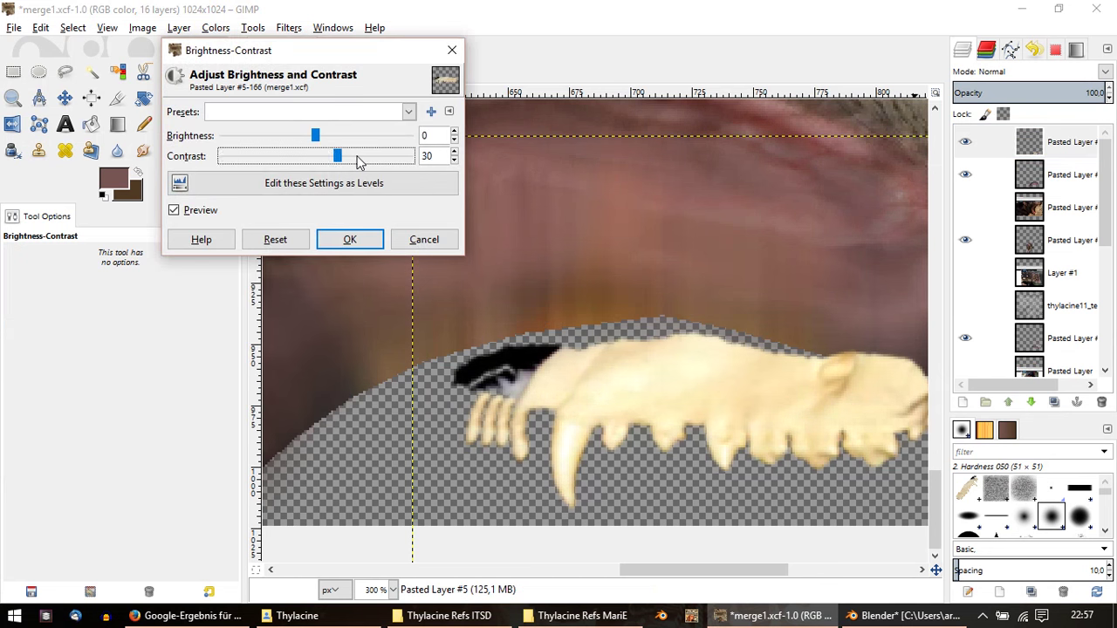
left_click_drag(279, 136, 259, 138)
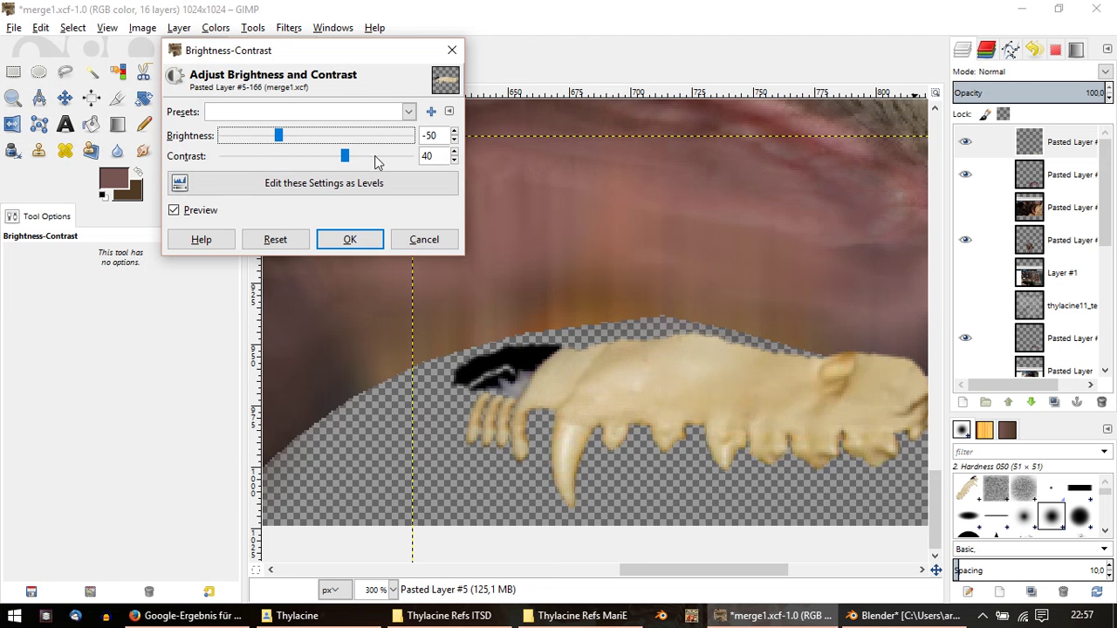
left_click_drag(365, 159, 373, 161)
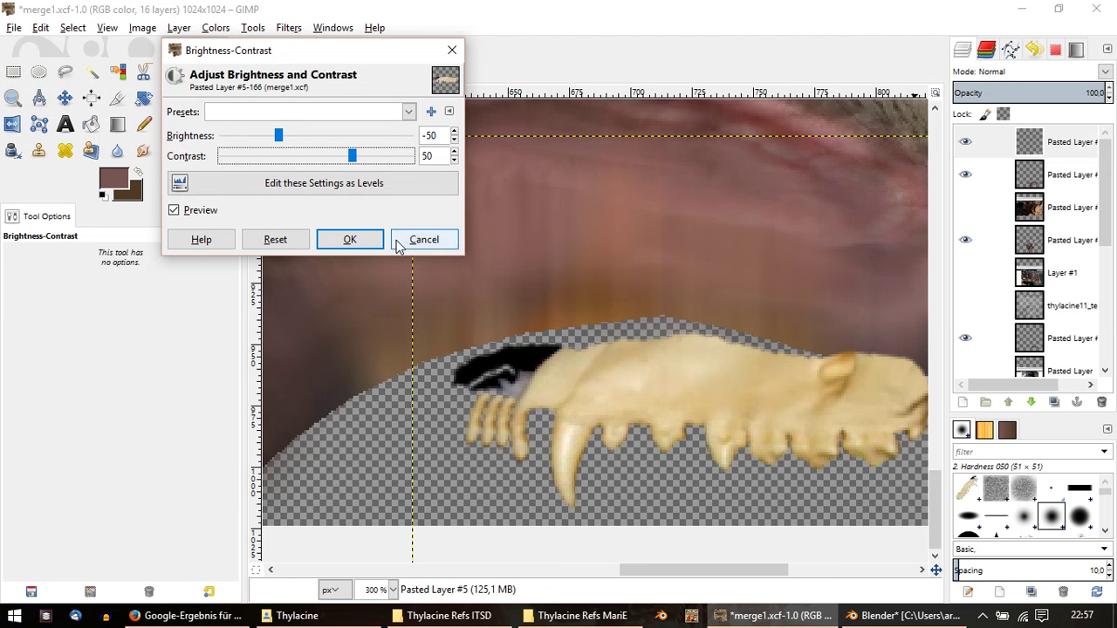
left_click(356, 243)
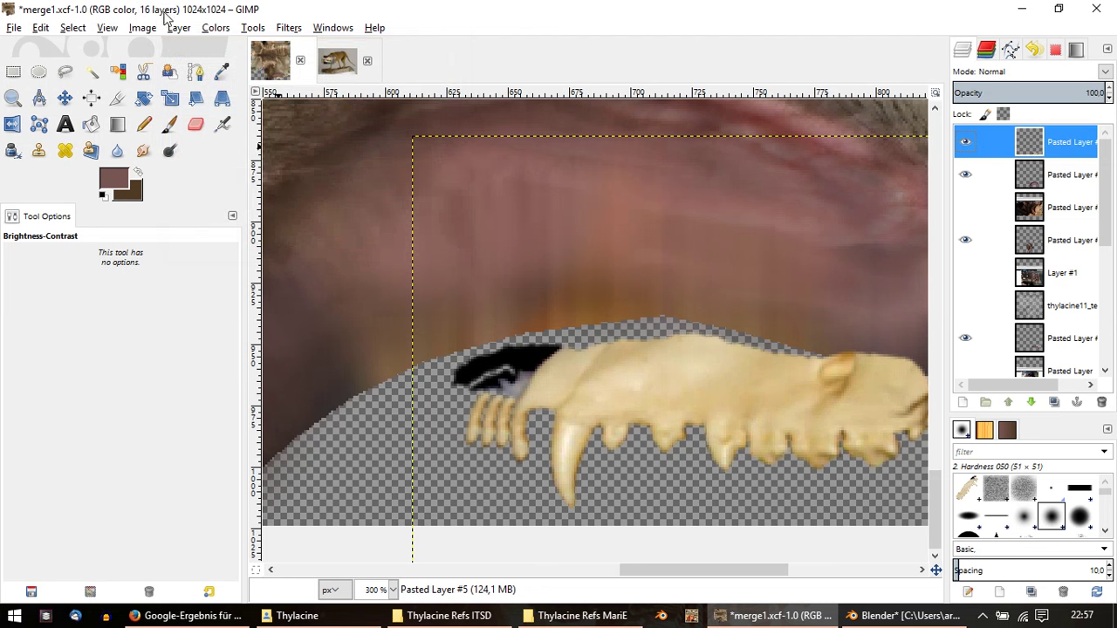
Step: Reopen Brightness-Contrast and close it again without further changes
left_click(216, 27)
left_click(253, 106)
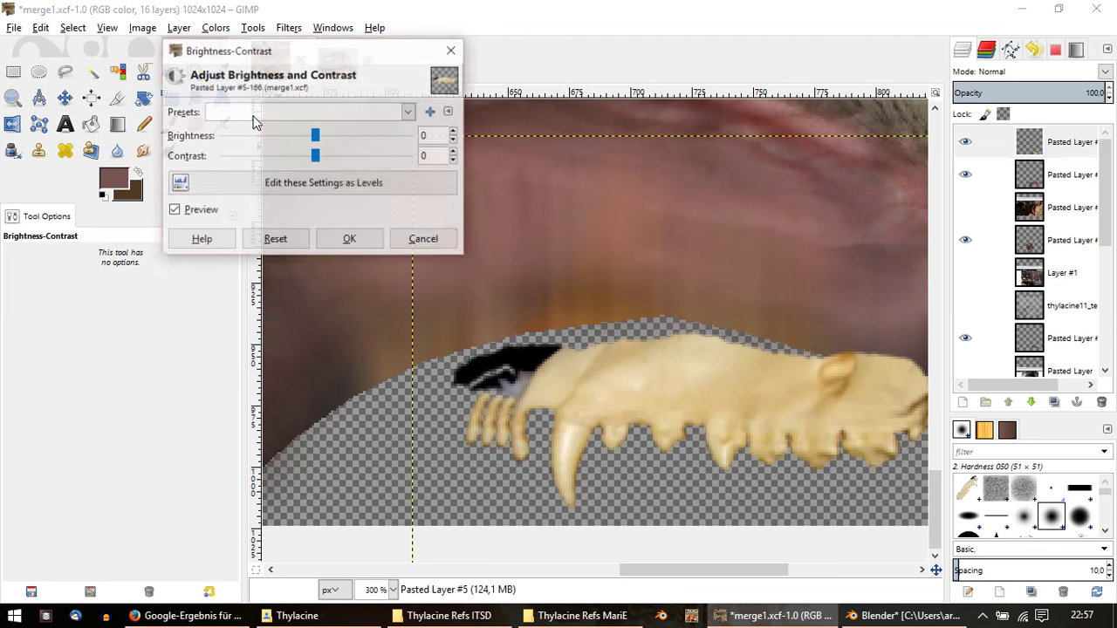
left_click(424, 240)
left_click(216, 28)
Step: Apply a -20 saturation change to Pasted Layer #5's teeth in Hue-Saturation
left_click(253, 64)
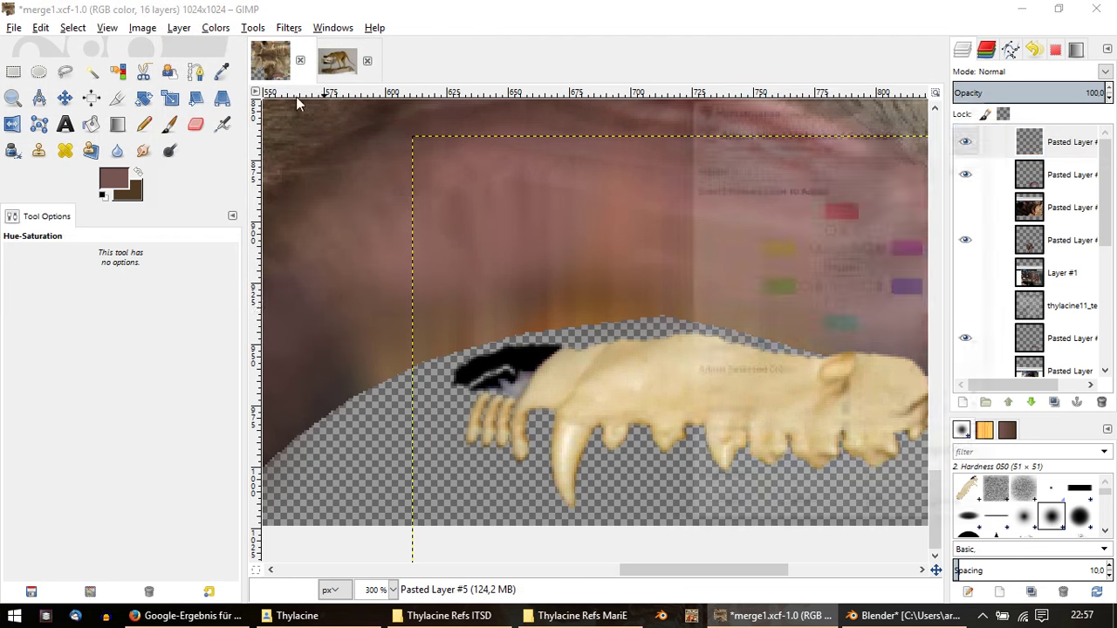
scroll(804, 433, "down", 1)
scroll(793, 435, "down", 1)
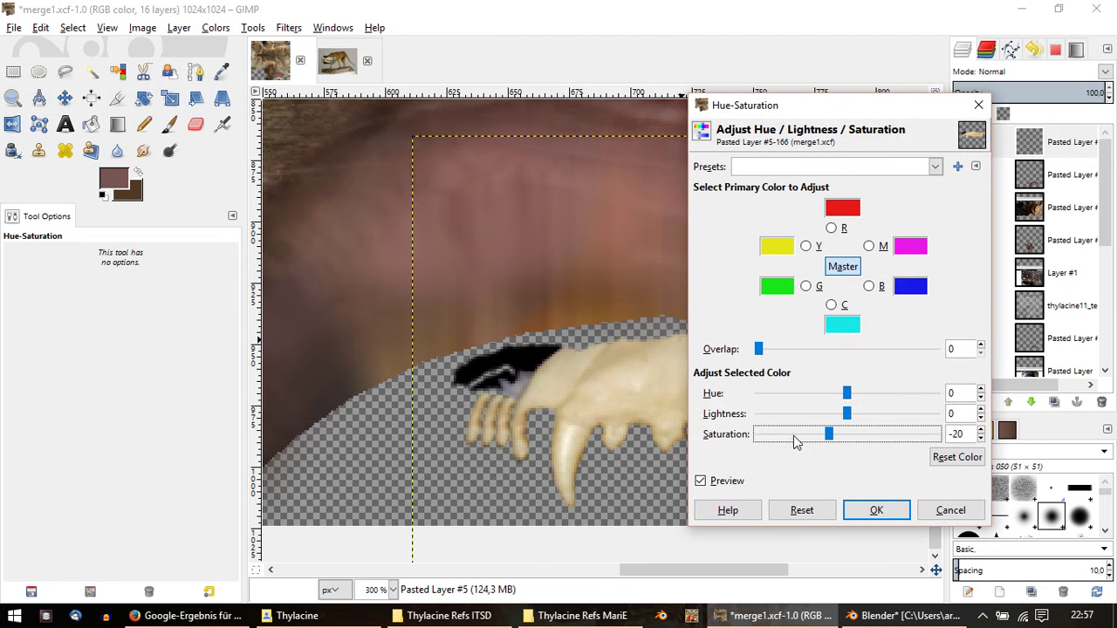
left_click(873, 509)
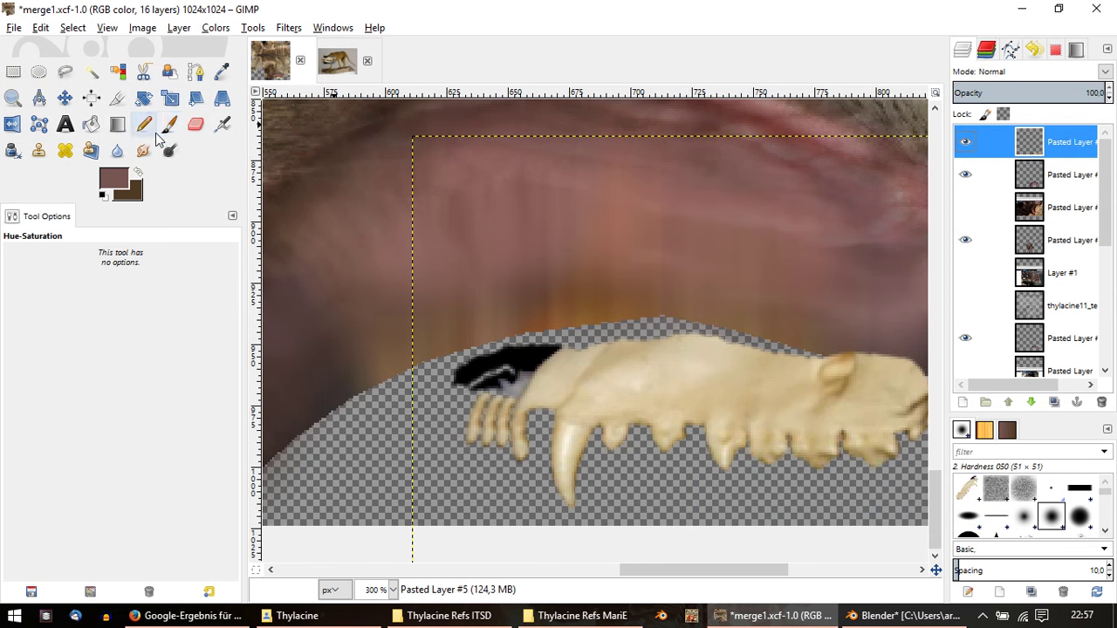
Step: Set up the Paintbrush with opacity 60.8 and size 10
left_click(170, 124)
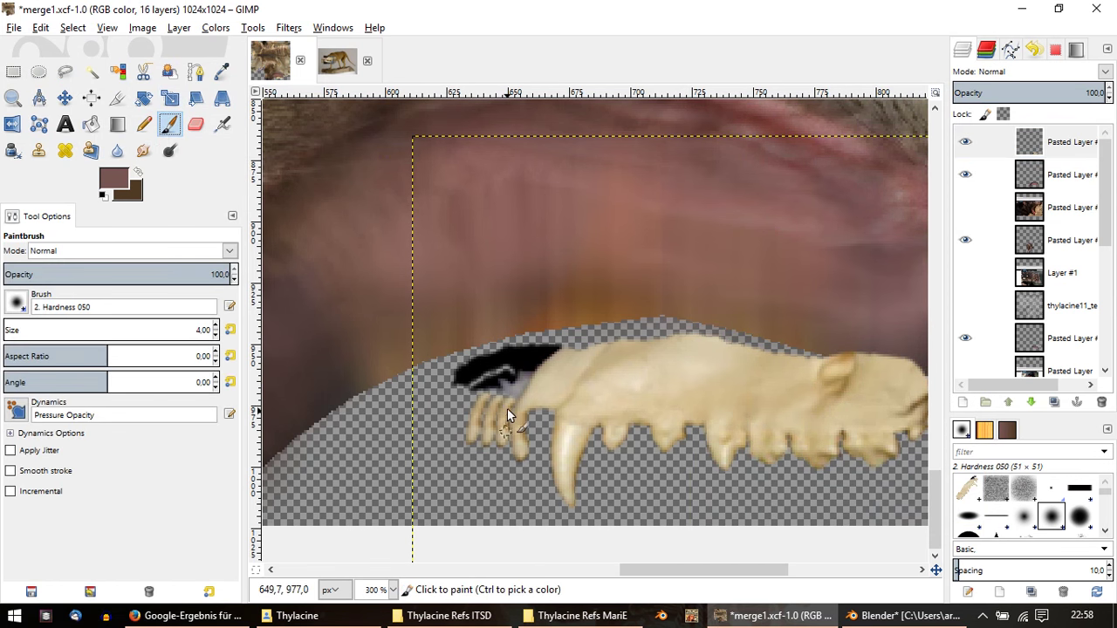
left_click(9, 330)
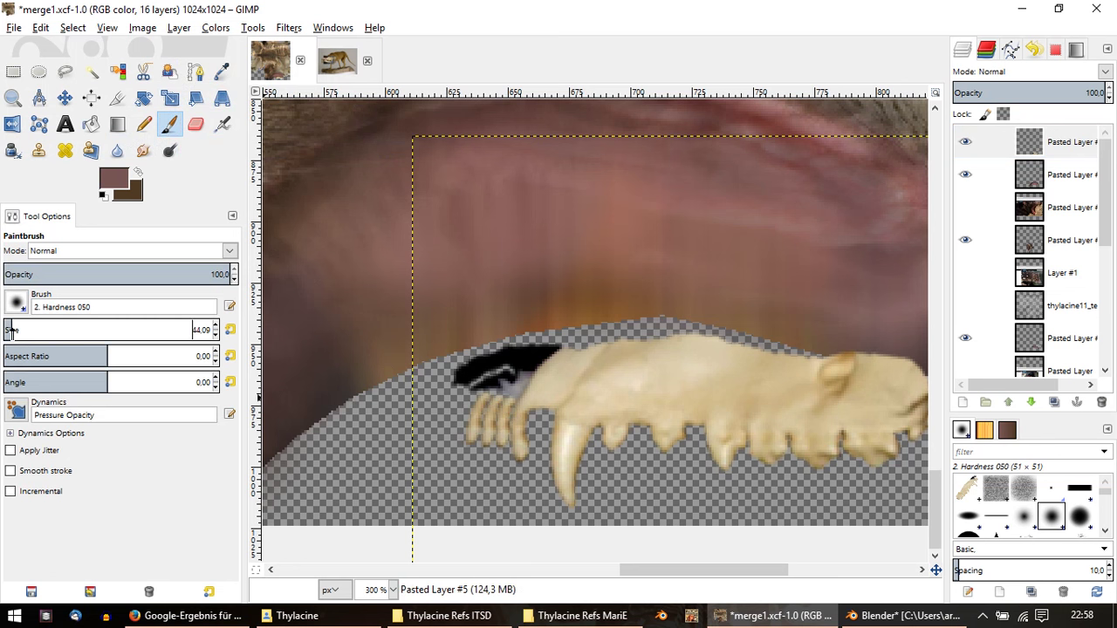
left_click_drag(9, 330, 4, 330)
scroll(68, 330, "up", 3)
middle_click_drag(517, 337, 355, 336)
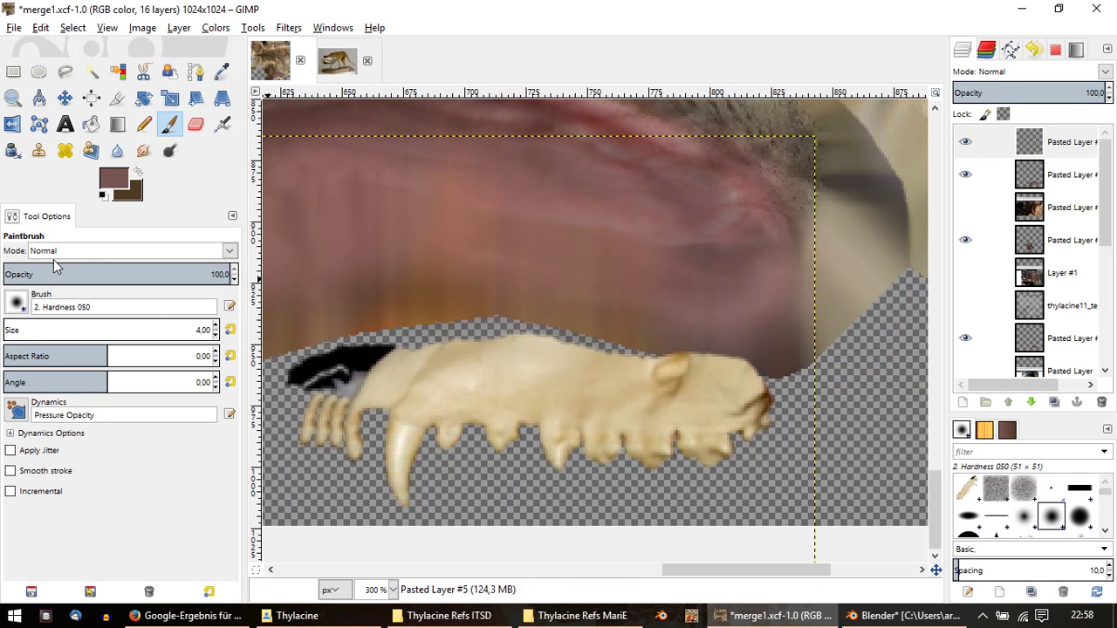
left_click(141, 274)
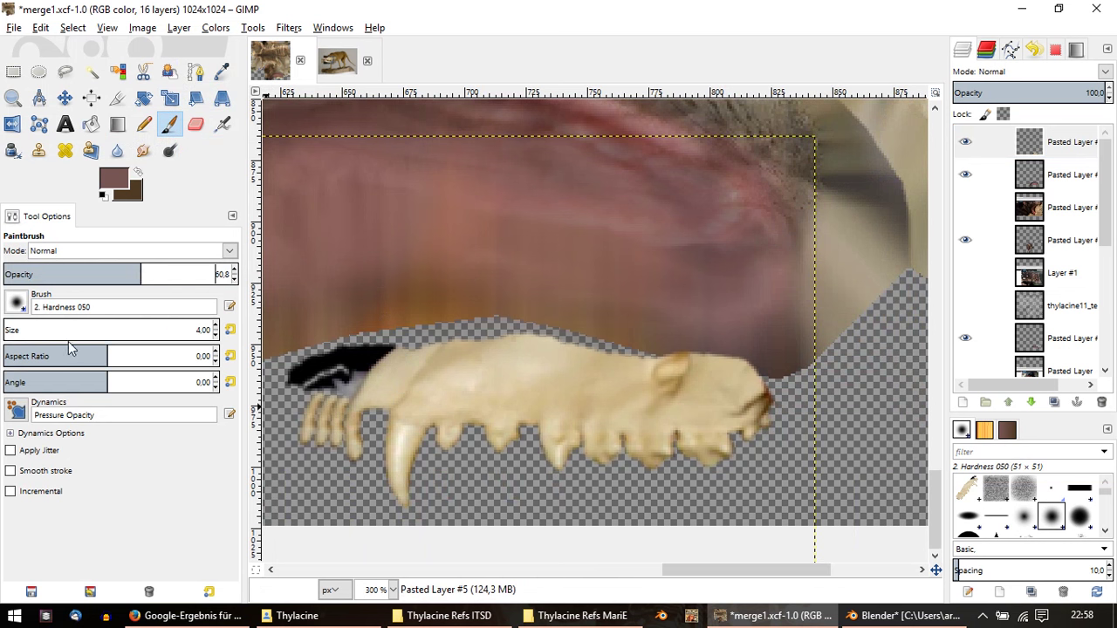
left_click_drag(150, 327, 34, 329)
Step: Paint brown strokes over the front teeth and behind the canine, then undo them
left_click_drag(401, 407, 360, 408)
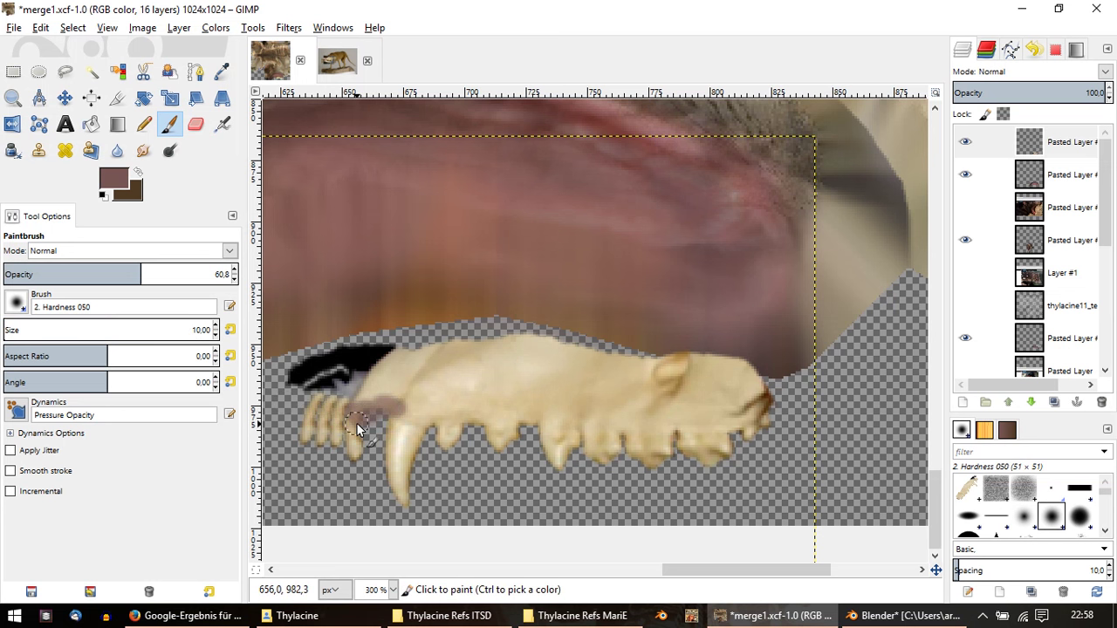
left_click_drag(358, 423, 427, 422)
key("ctrl+z")
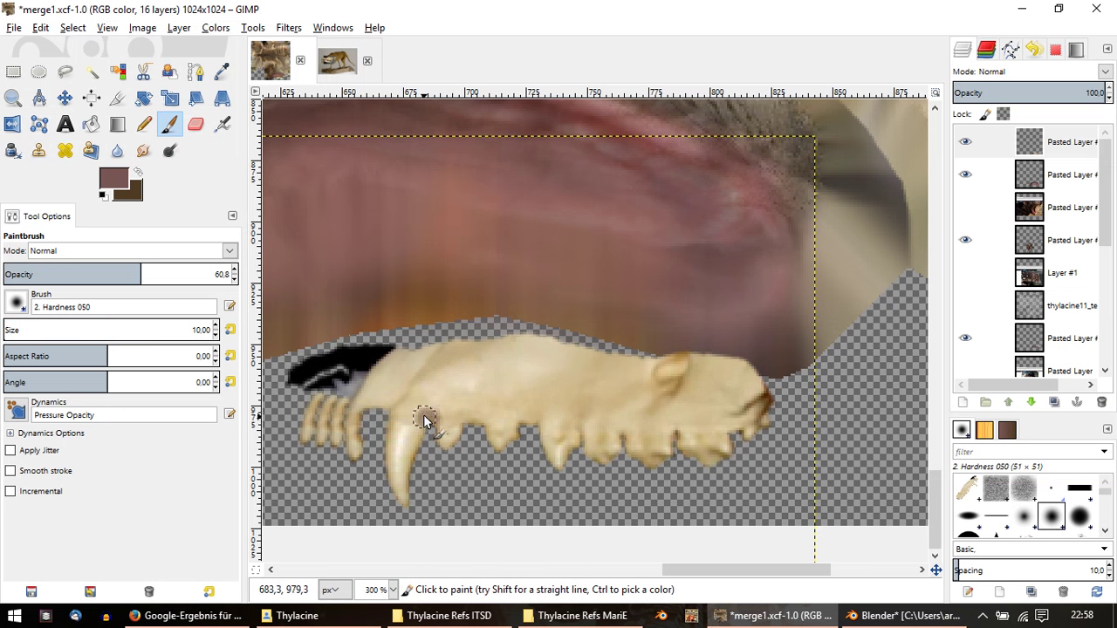
left_click_drag(426, 418, 457, 414)
key("ctrl+z")
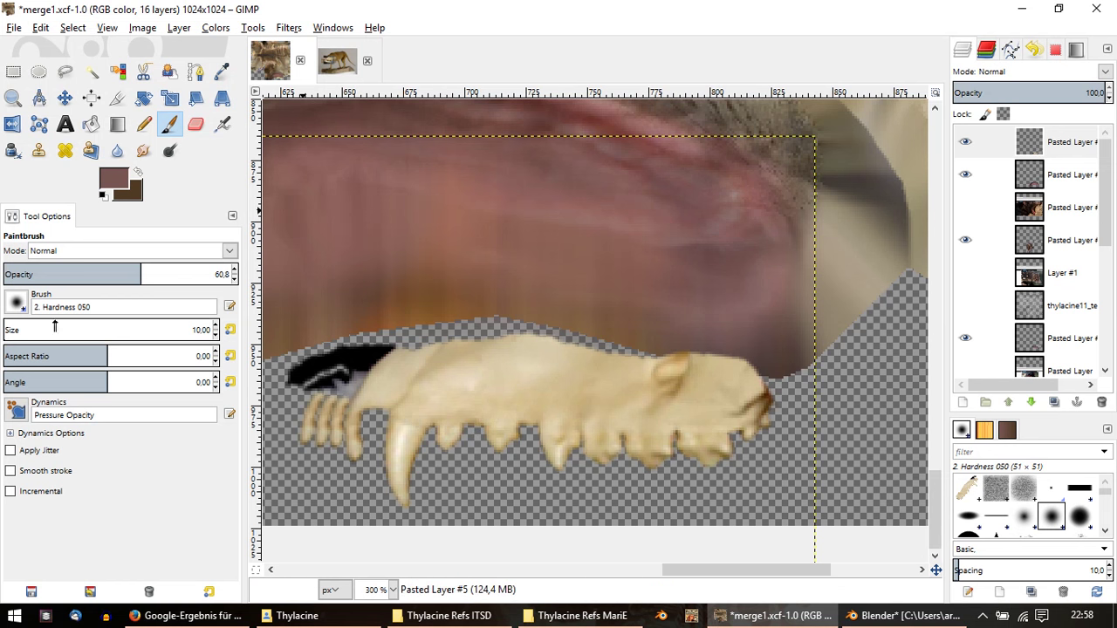
Step: Paint the gum line from the canine back to the rear of the jaw
scroll(400, 407, "up", 1, "ctrl")
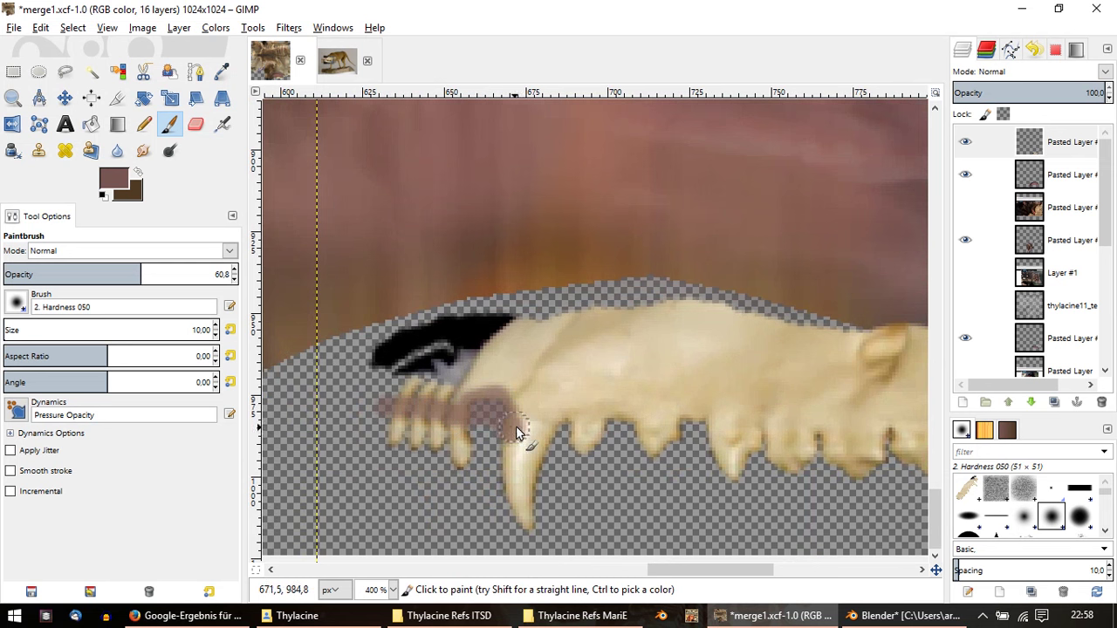
left_click_drag(538, 433, 588, 418)
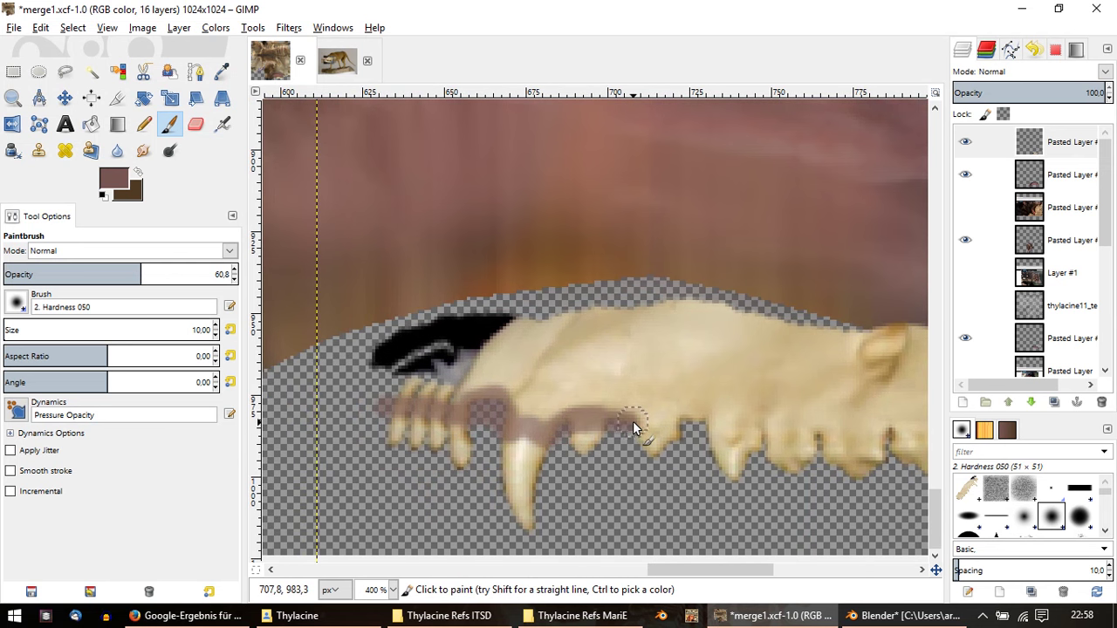
left_click_drag(634, 422, 815, 427)
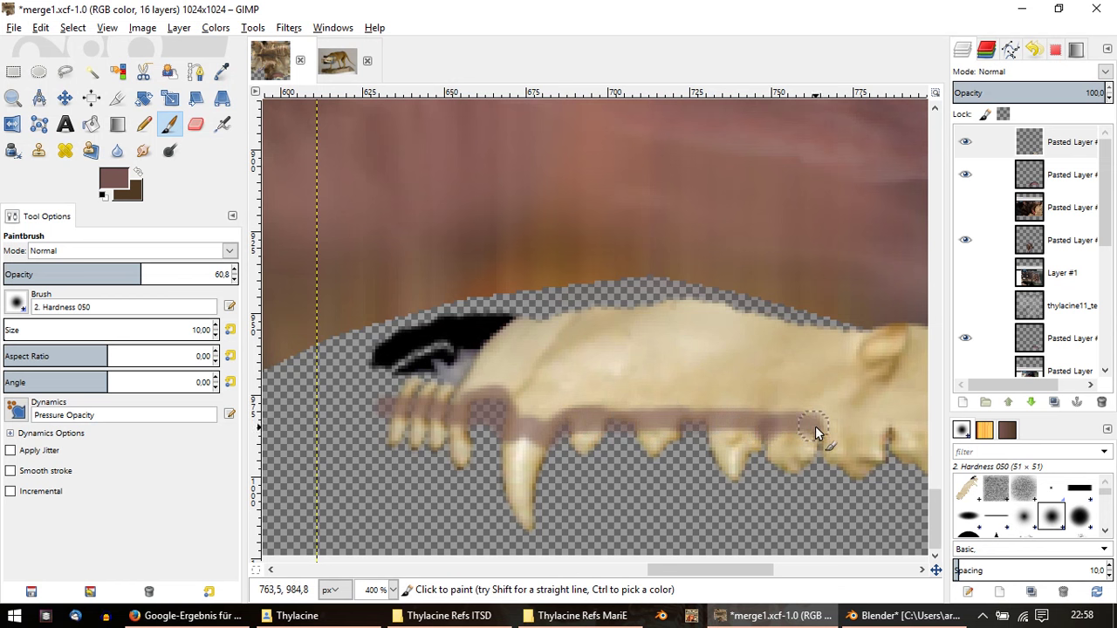
middle_click_drag(821, 431, 672, 427)
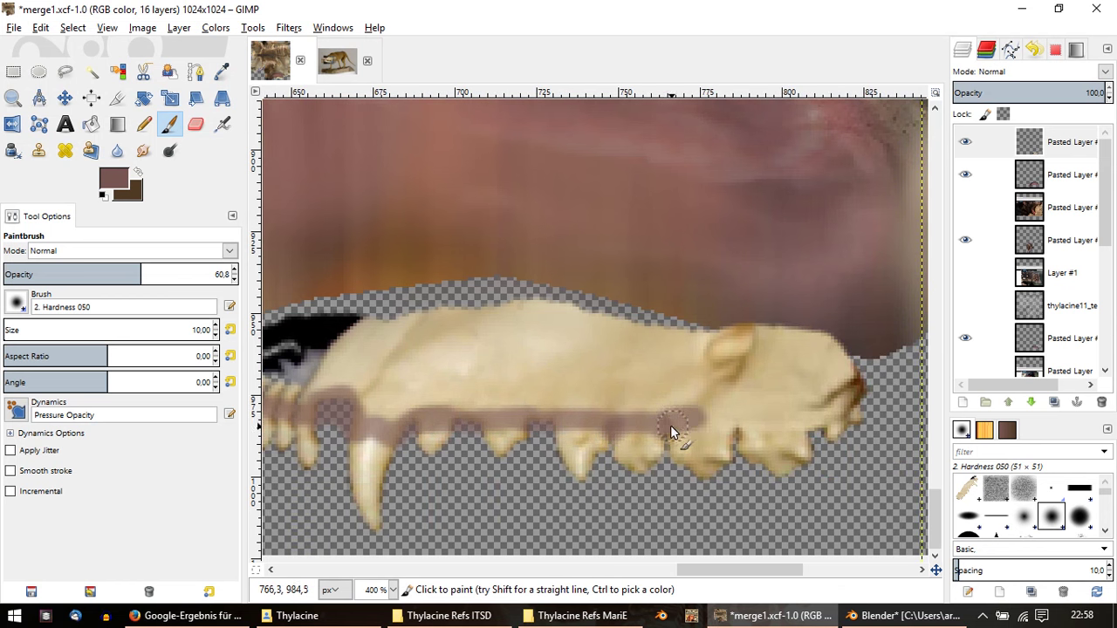
left_click_drag(748, 423, 801, 423)
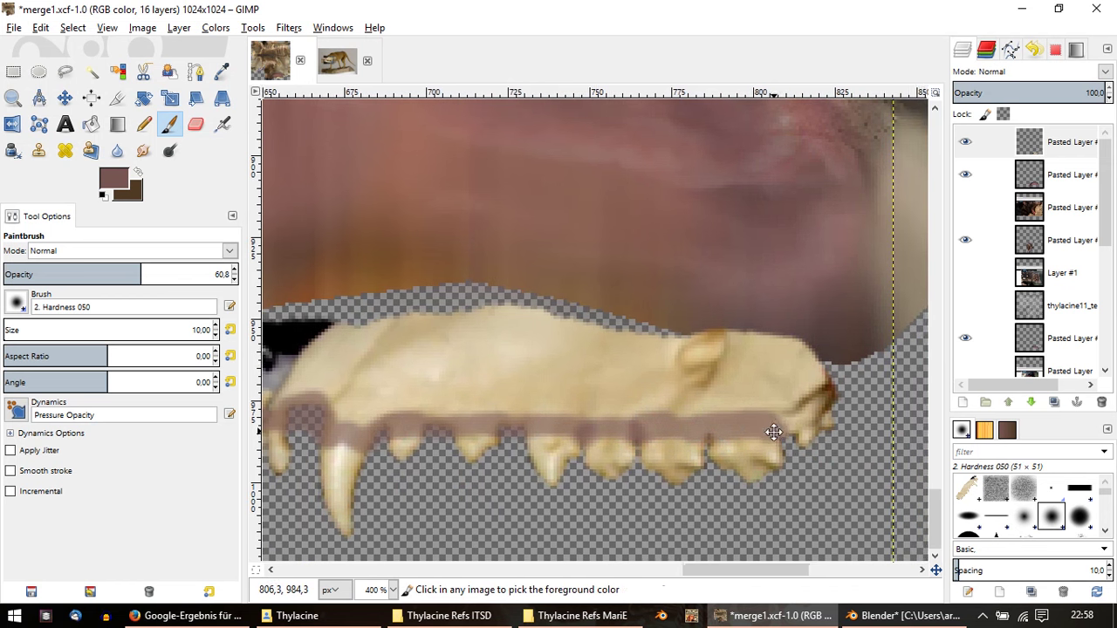
middle_click_drag(809, 426, 792, 421)
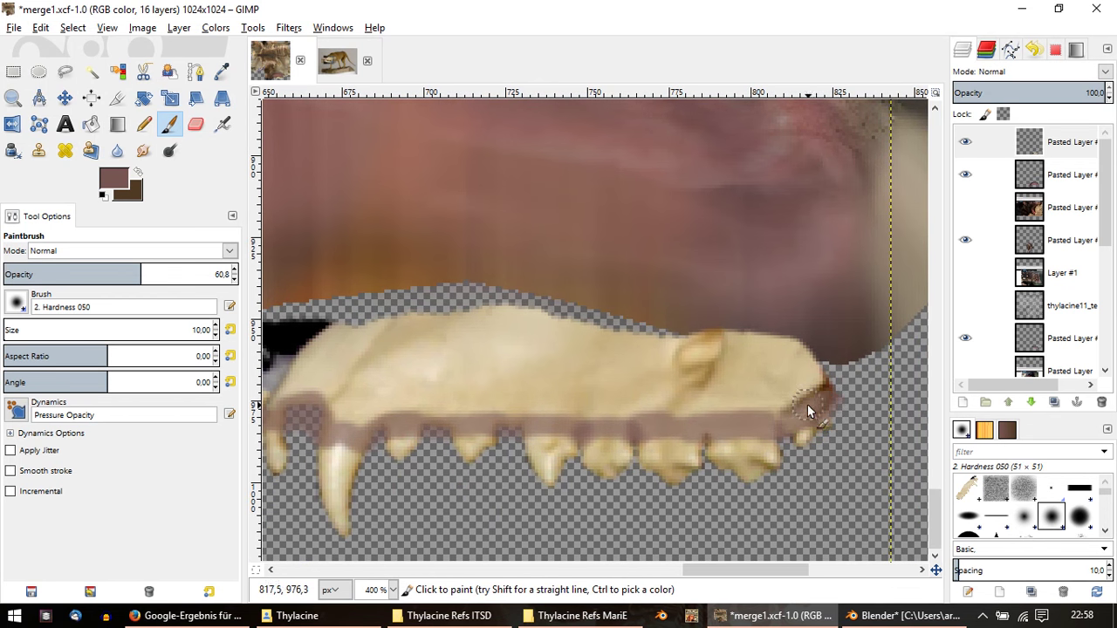
scroll(808, 410, "down", 2, "ctrl")
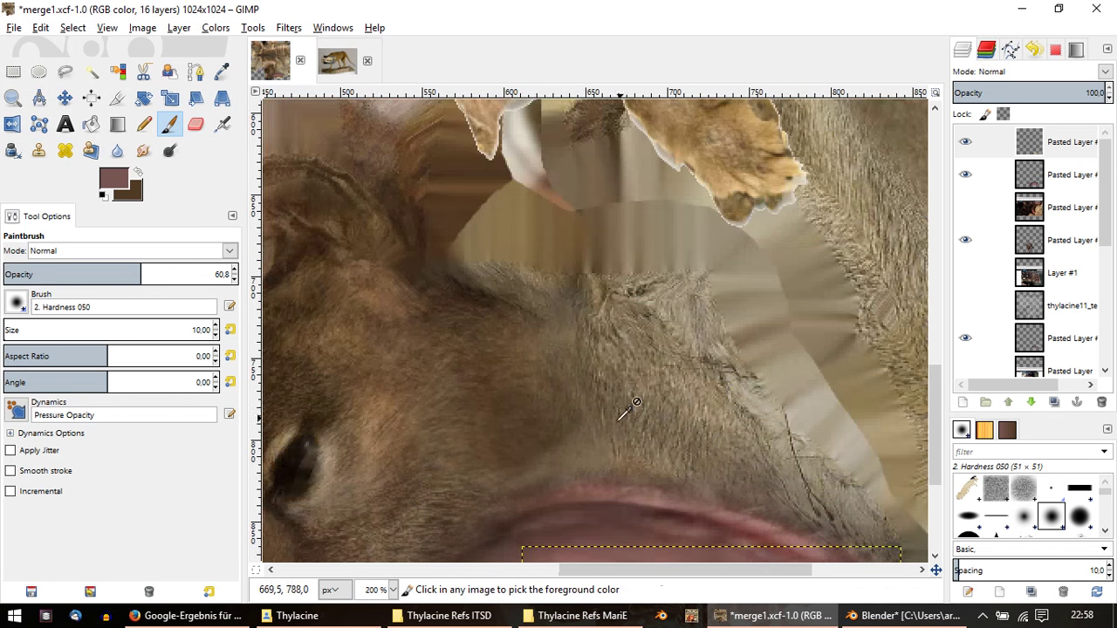
middle_click_drag(786, 349, 636, 167)
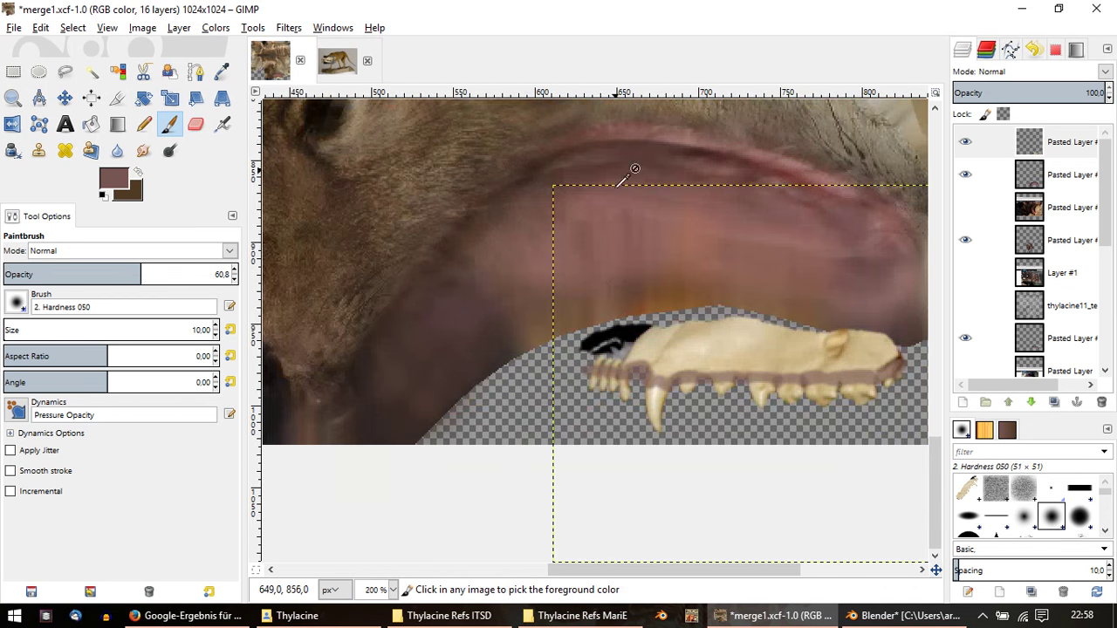
scroll(616, 258, "up", 2, "ctrl")
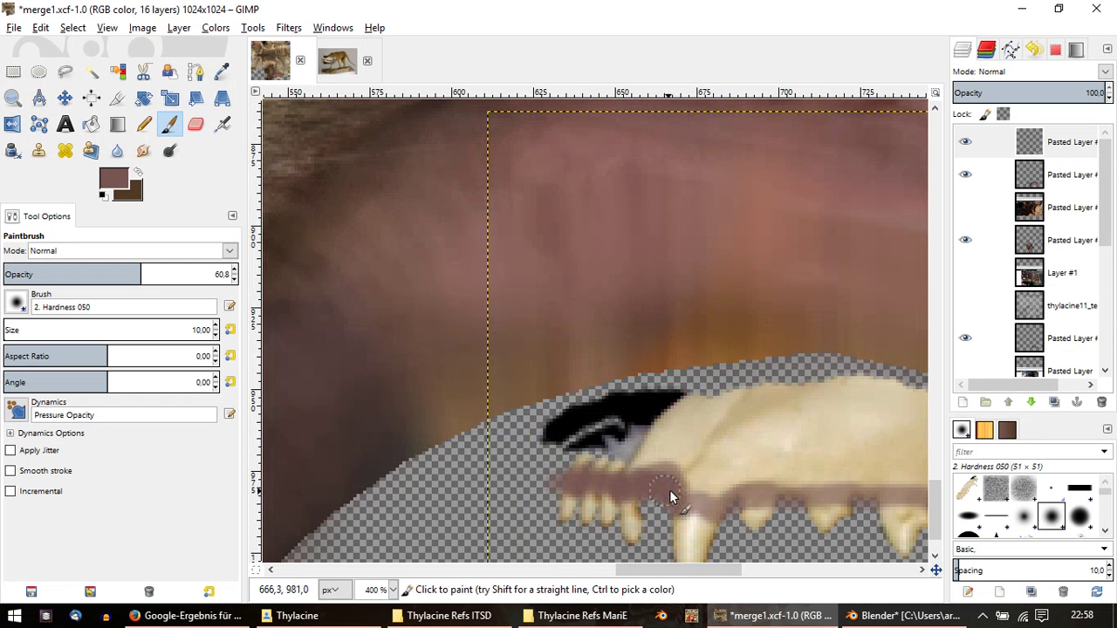
Step: Paint the gum band above the front canine
middle_click_drag(636, 499, 599, 398)
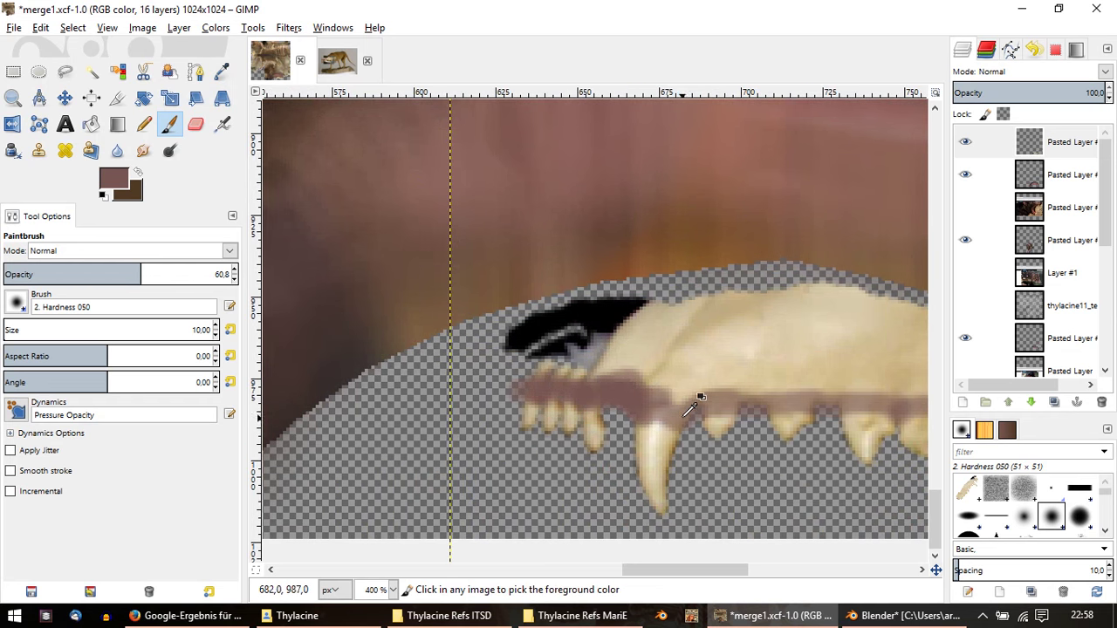
scroll(666, 400, "up", 1, "ctrl")
scroll(572, 375, "up", 1, "ctrl")
scroll(580, 384, "up", 1, "ctrl")
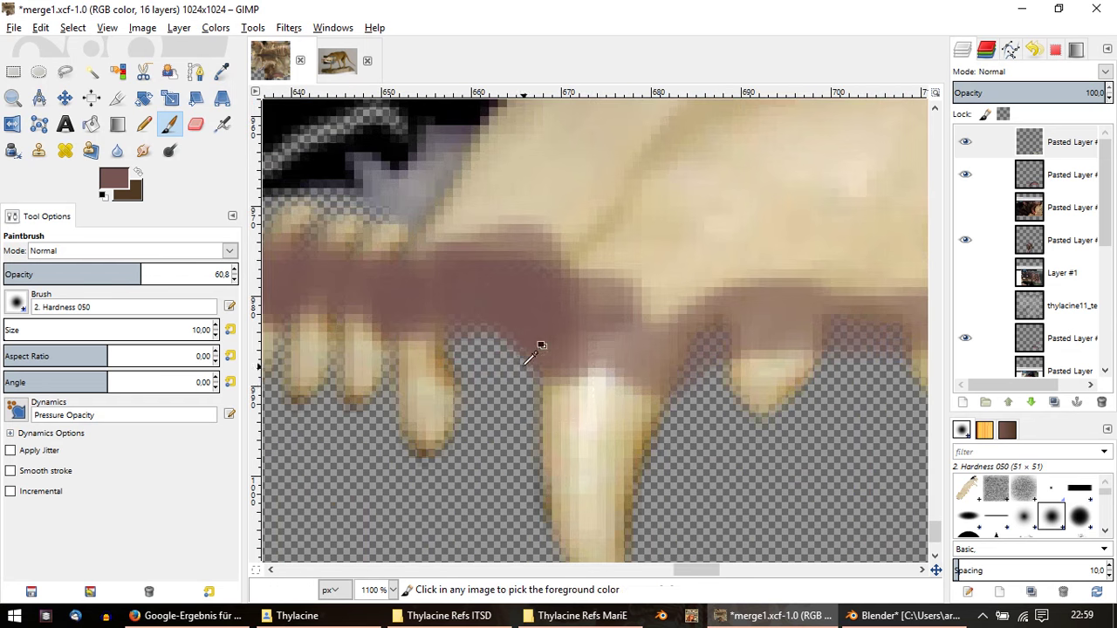
scroll(585, 384, "down", 4, "ctrl")
scroll(526, 366, "up", 1, "ctrl")
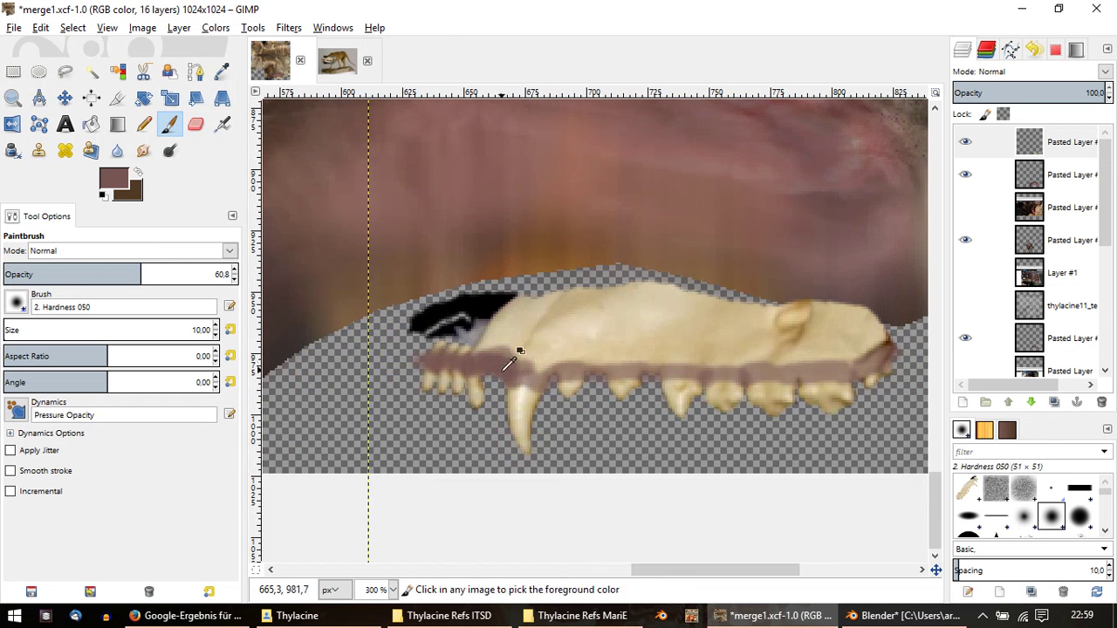
scroll(515, 359, "up", 1, "ctrl")
left_click_drag(535, 371, 587, 363)
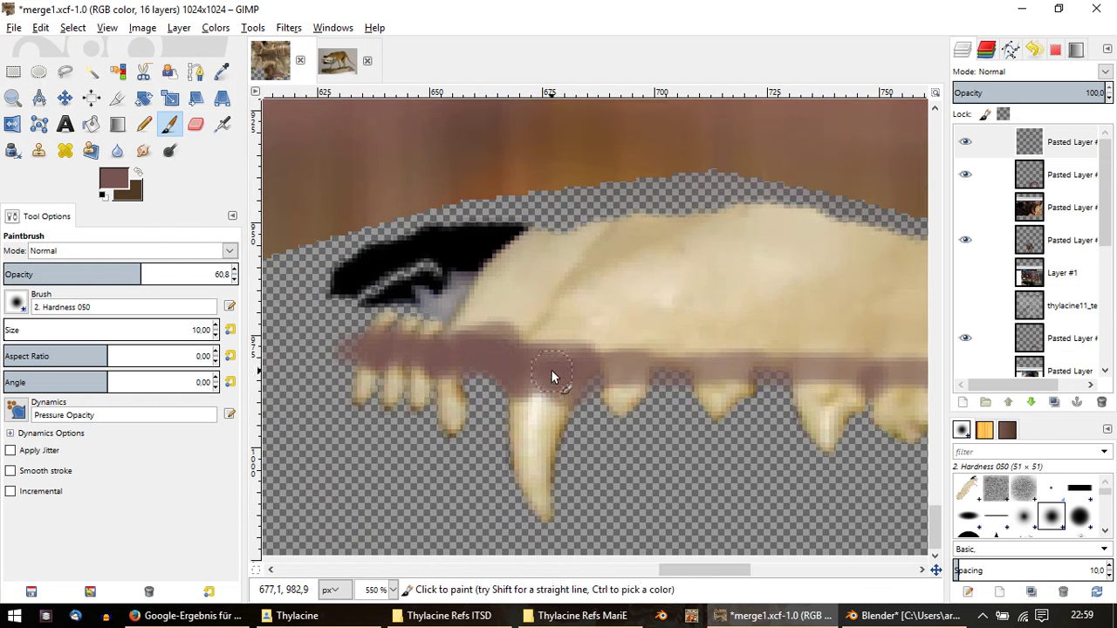
scroll(552, 377, "up", 1, "ctrl")
Step: Clone canine texture over the gum edge with the Clone tool
key("c")
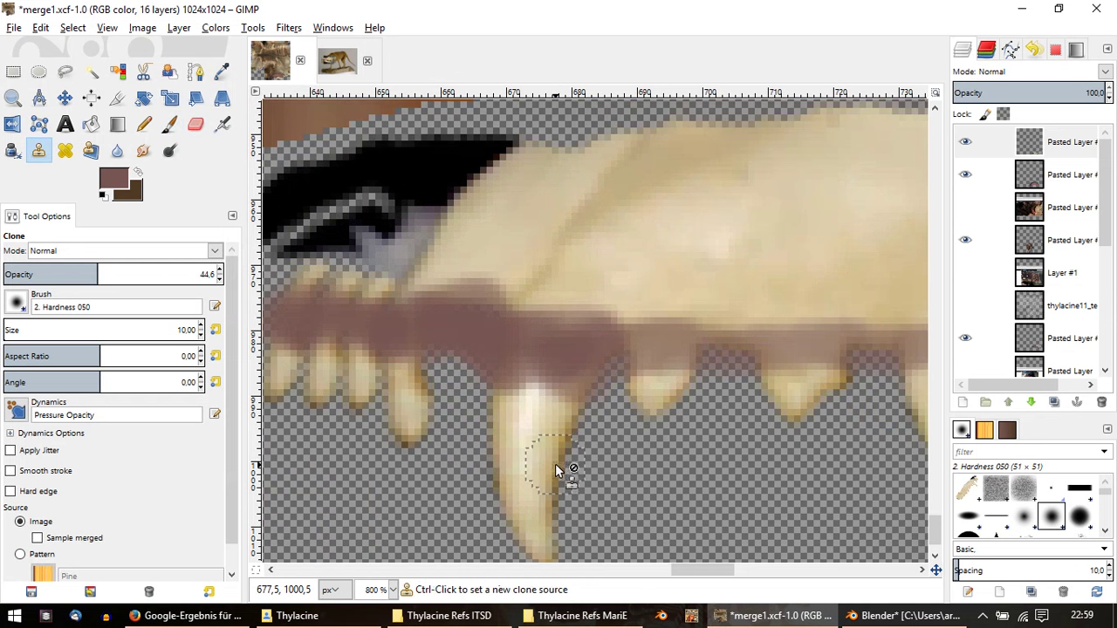
left_click(547, 462, "ctrl")
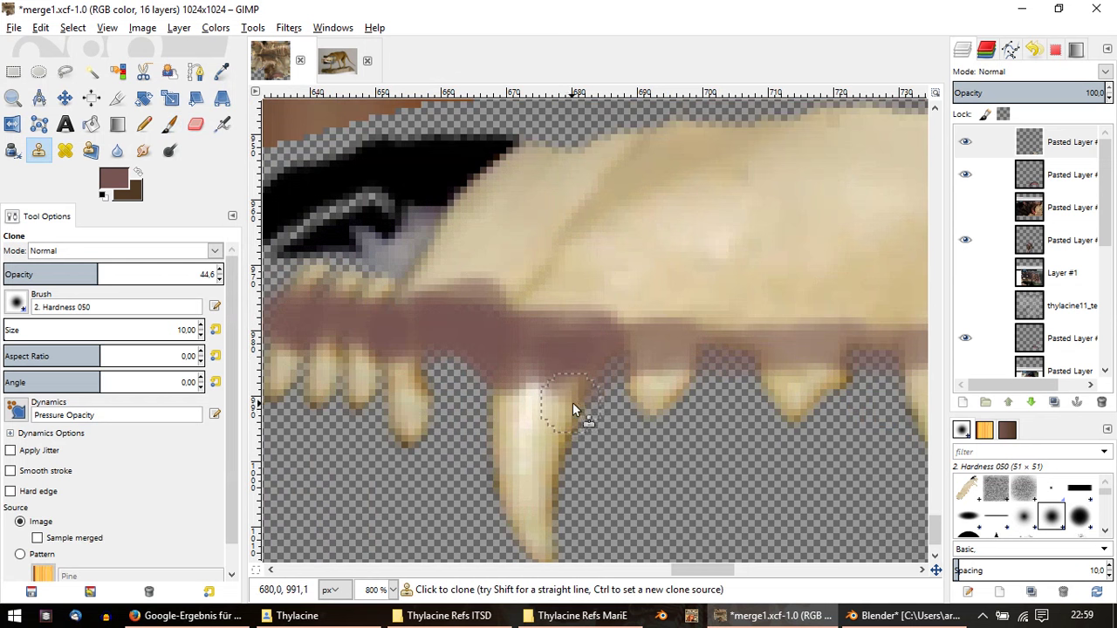
left_click(552, 403, "ctrl")
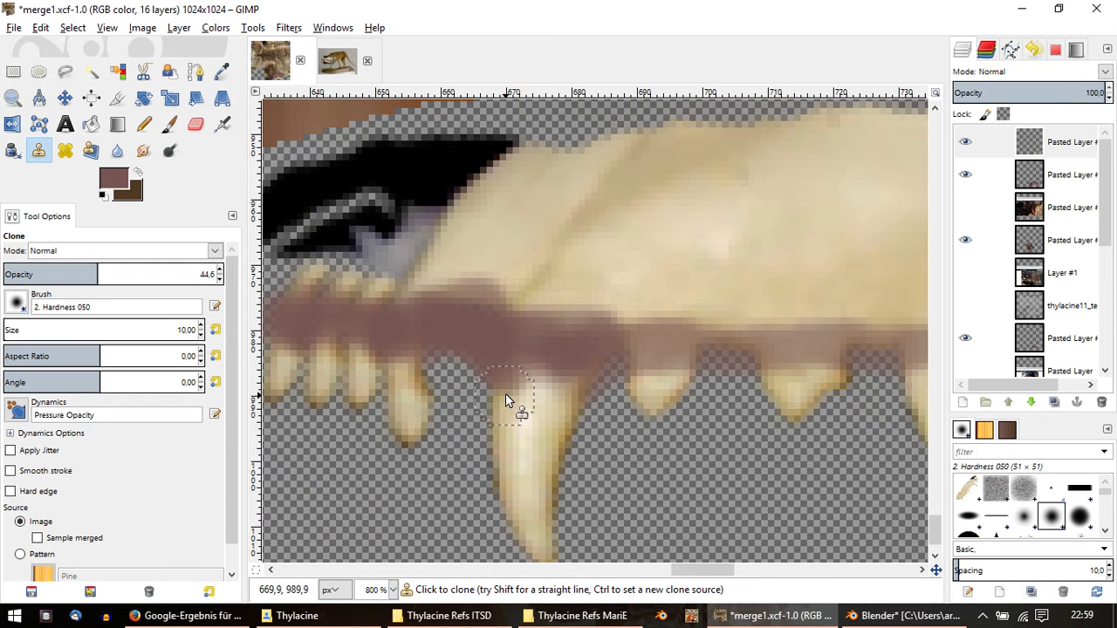
left_click(499, 462, "ctrl")
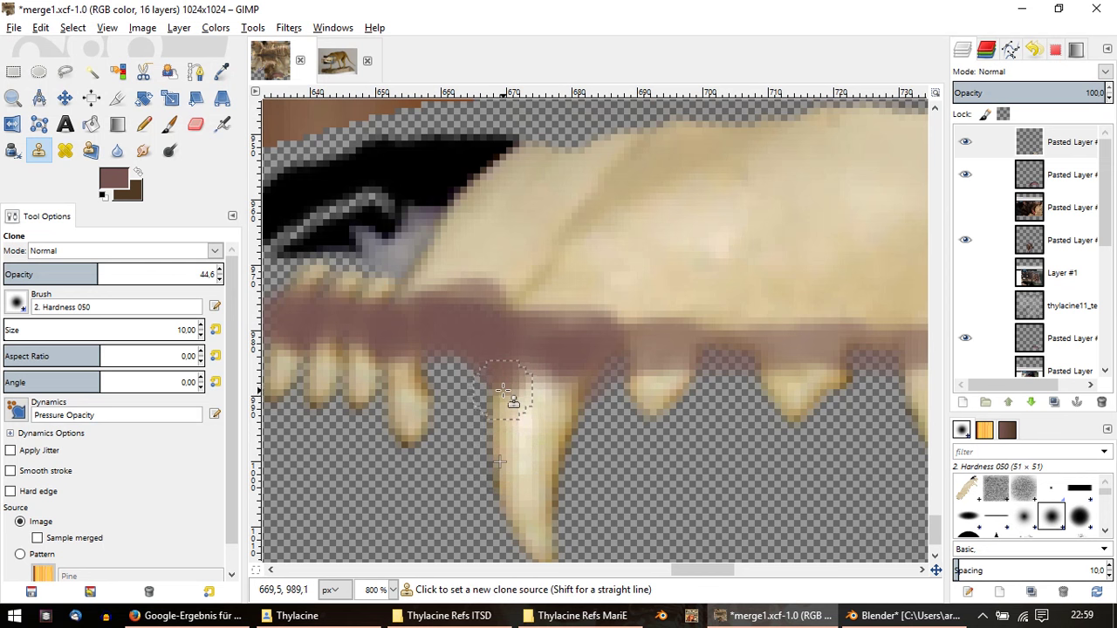
scroll(538, 412, "down", 1, "ctrl")
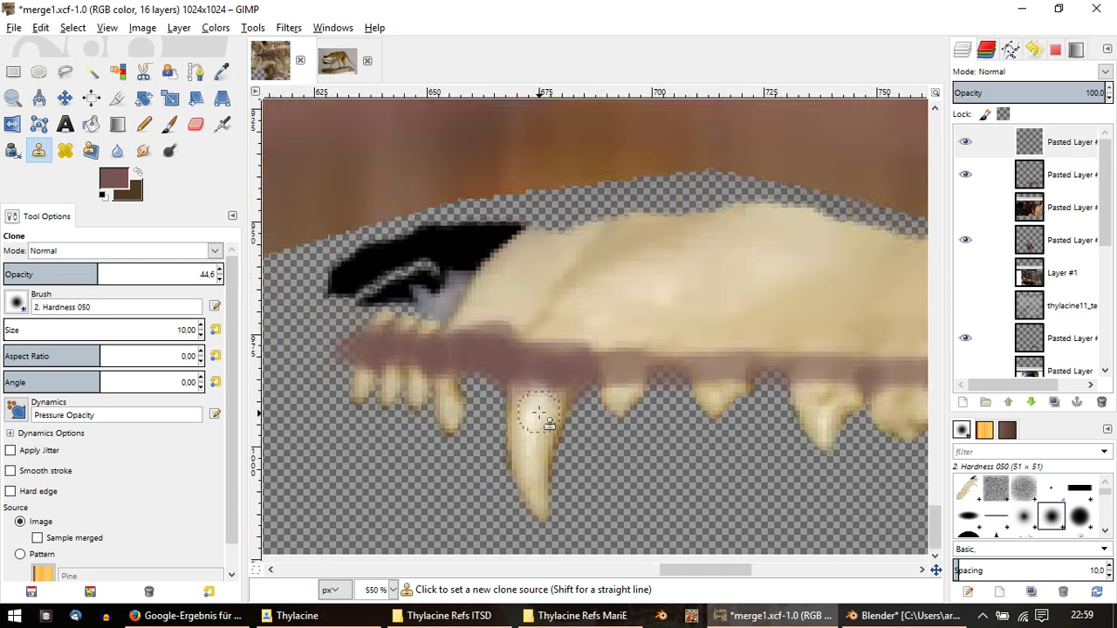
scroll(539, 412, "down", 1, "ctrl")
scroll(619, 417, "down", 1, "ctrl")
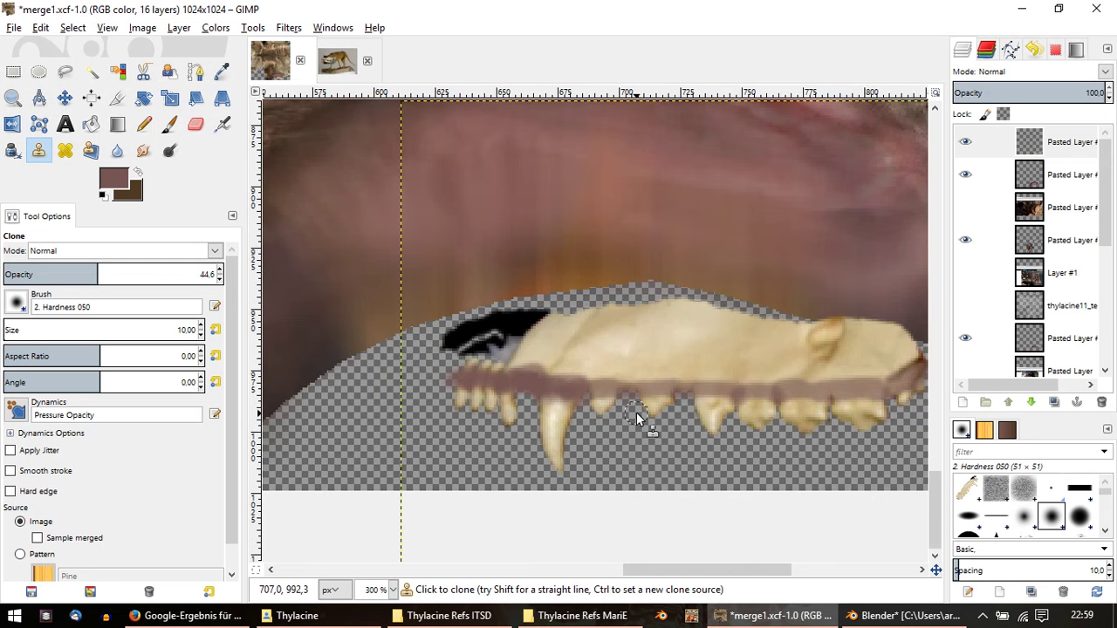
Step: Dab mauve-brown gum paint beside the canine with the Paintbrush
key("p")
scroll(595, 389, "up", 1, "ctrl")
left_click(546, 388)
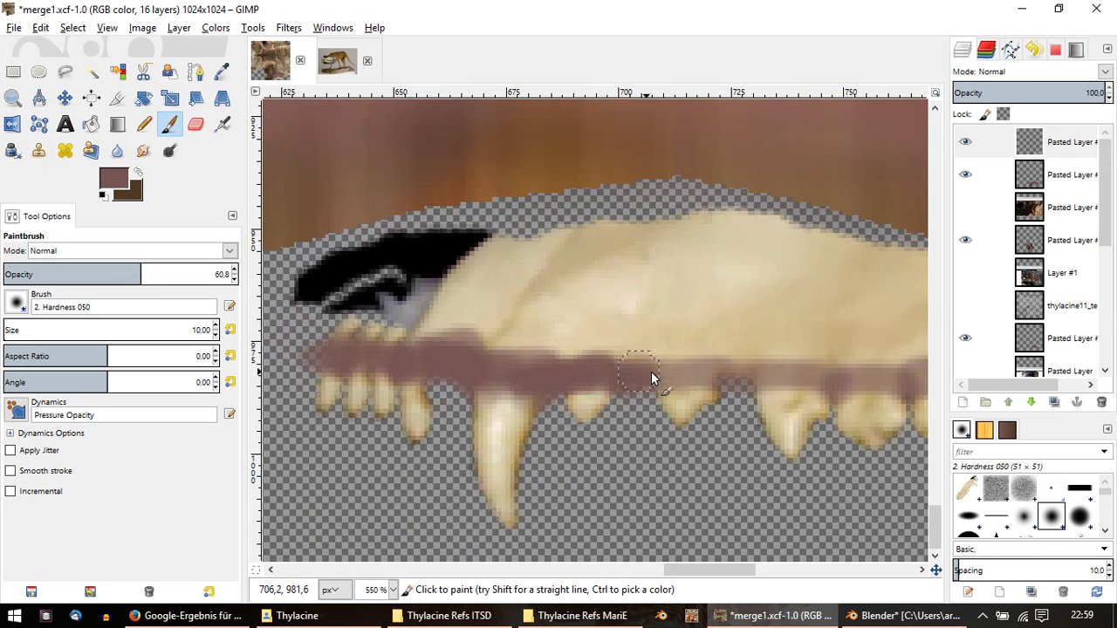
scroll(711, 366, "down", 2, "ctrl")
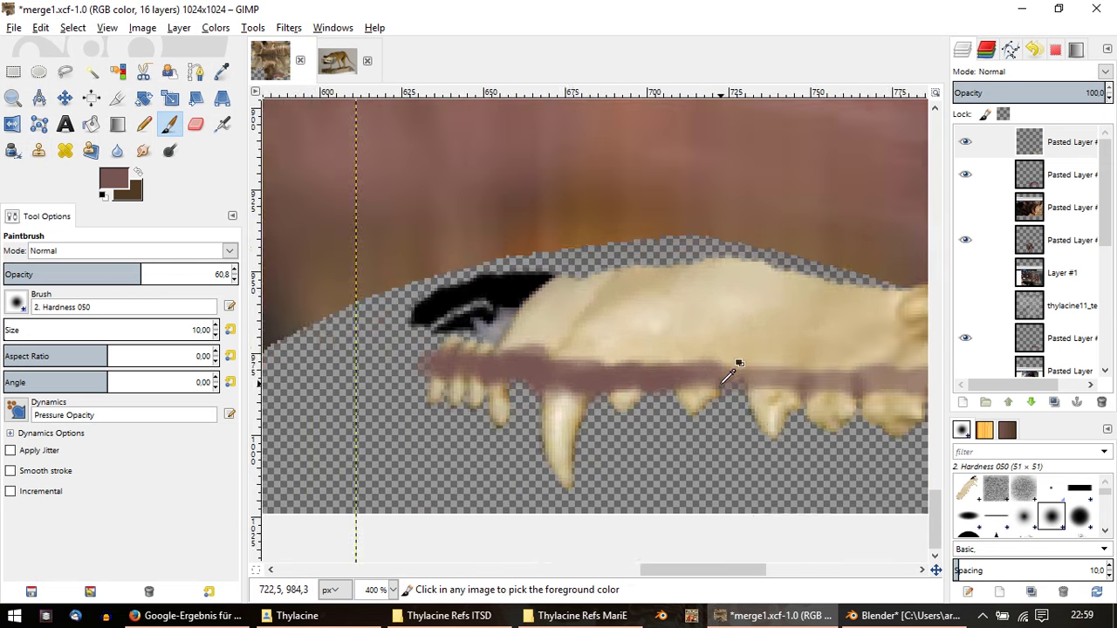
scroll(622, 363, "up", 1, "ctrl")
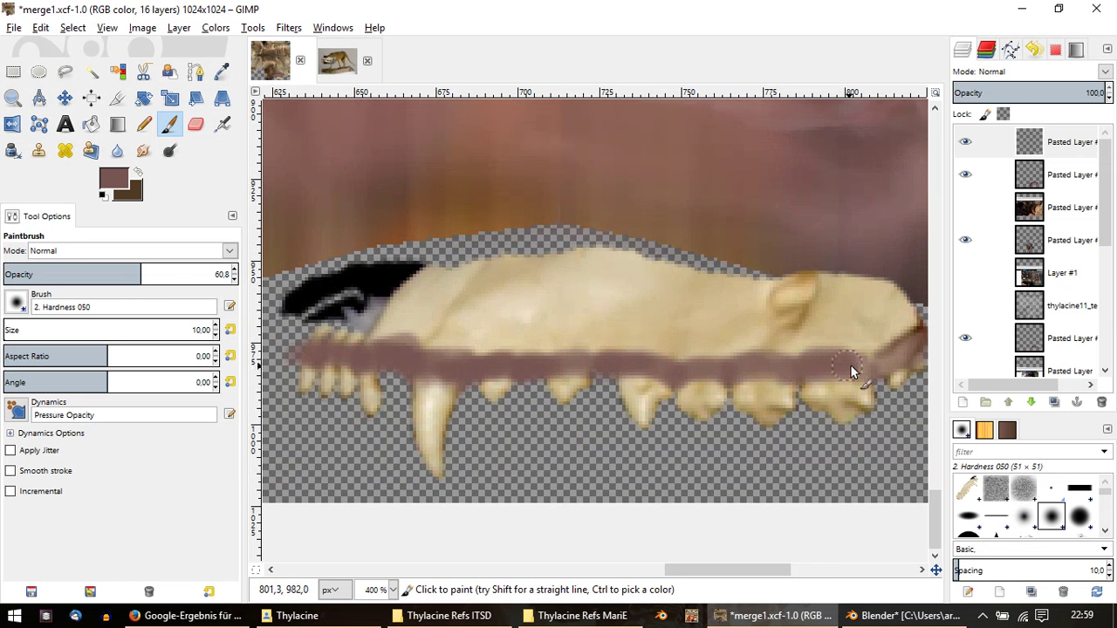
middle_click_drag(872, 377, 823, 387)
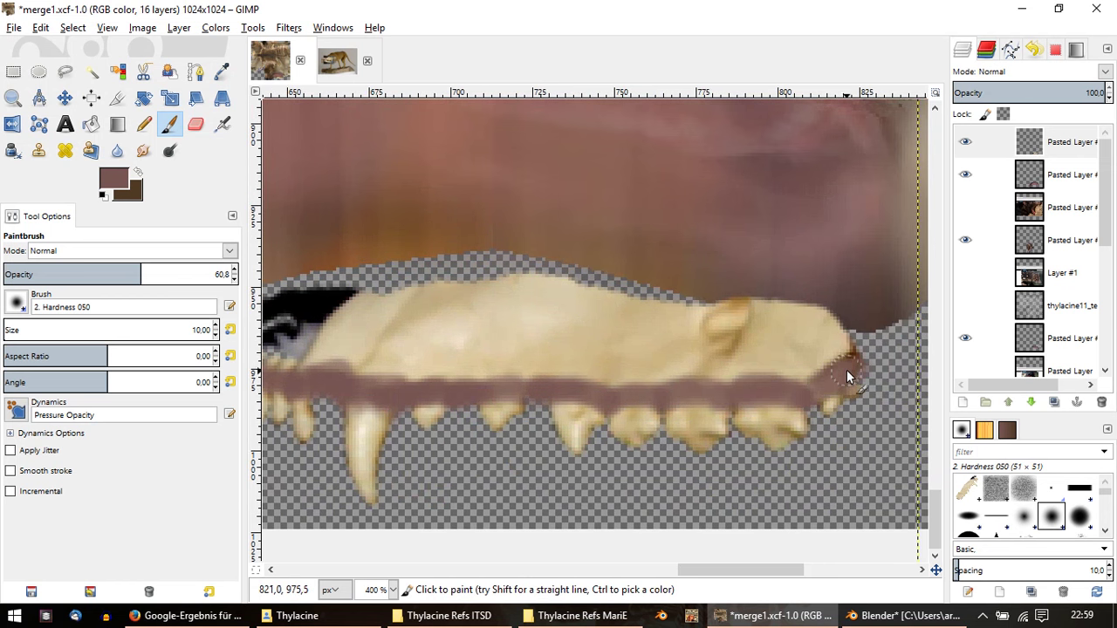
scroll(625, 374, "down", 2, "ctrl")
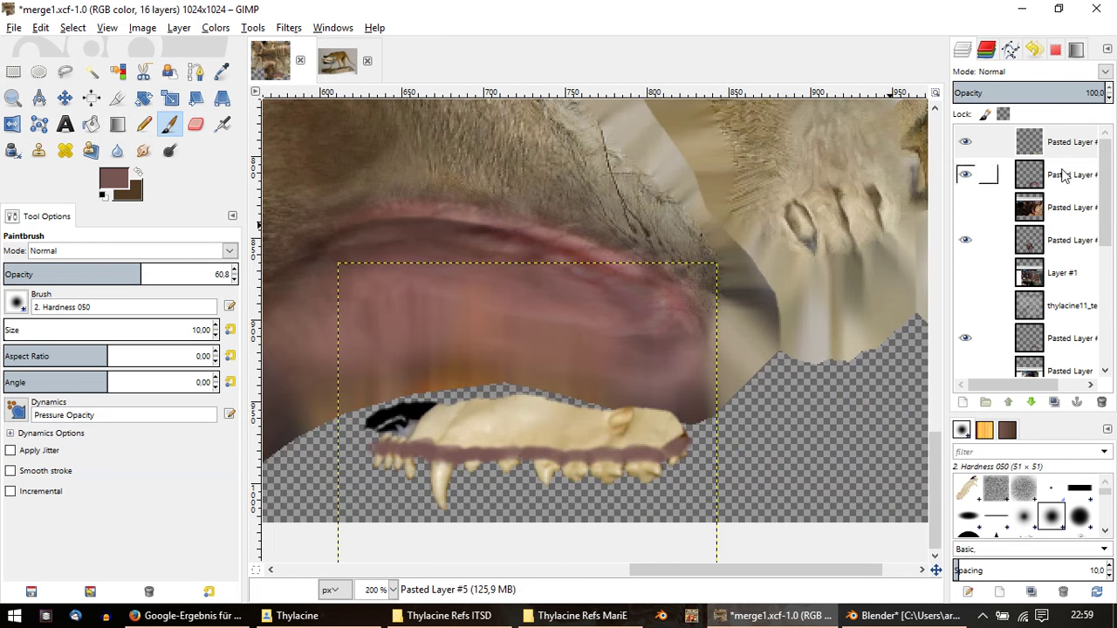
Step: Merge the top layer down and sample the lighter pink lip colour
right_click(1056, 142)
left_click(953, 262)
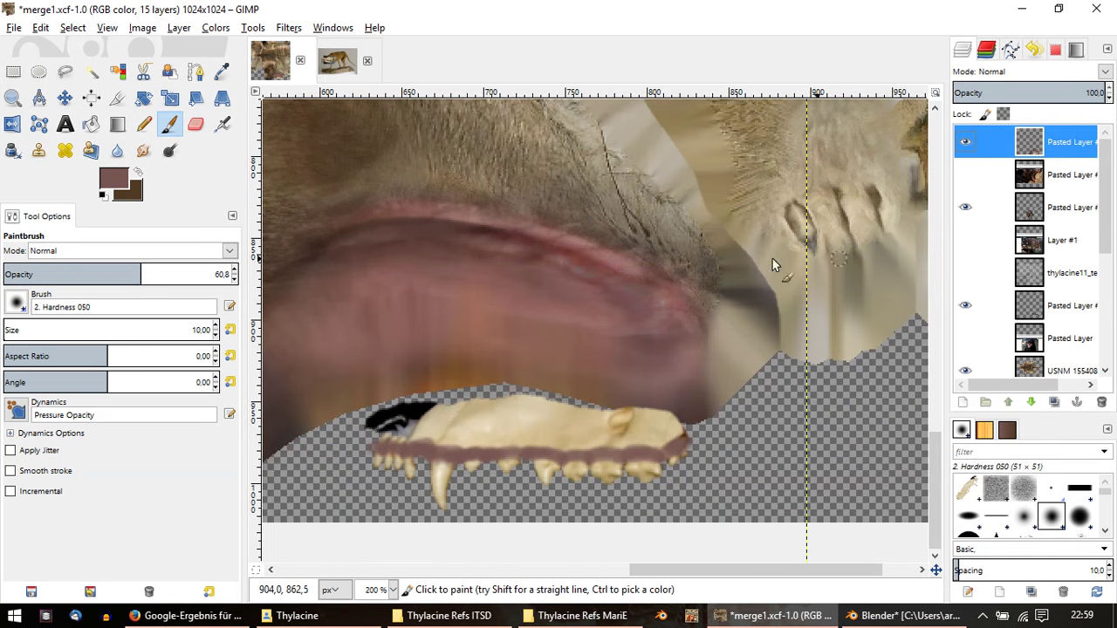
left_click(573, 240, "ctrl")
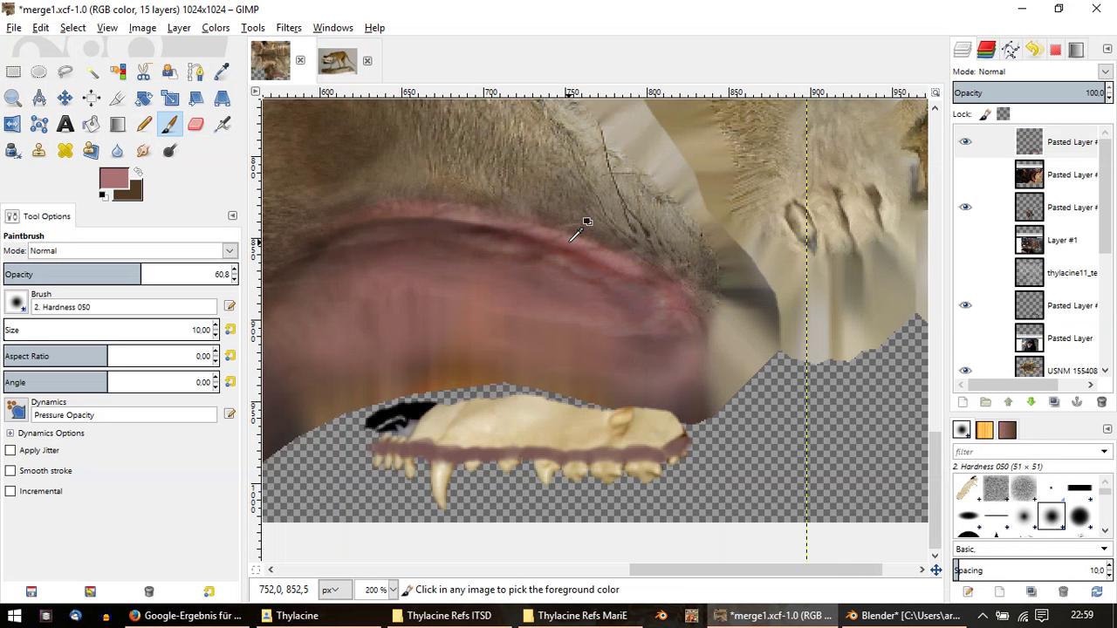
scroll(420, 362, "up", 3, "ctrl")
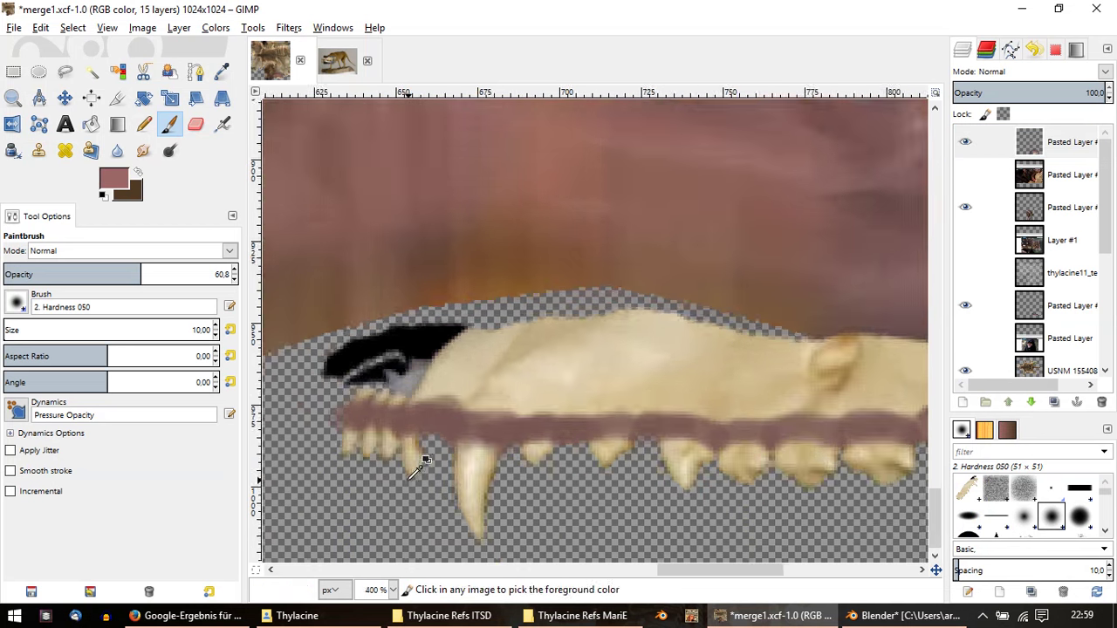
Step: Paint pink over the small tooth tips and along the gum band
left_click_drag(364, 410, 361, 372)
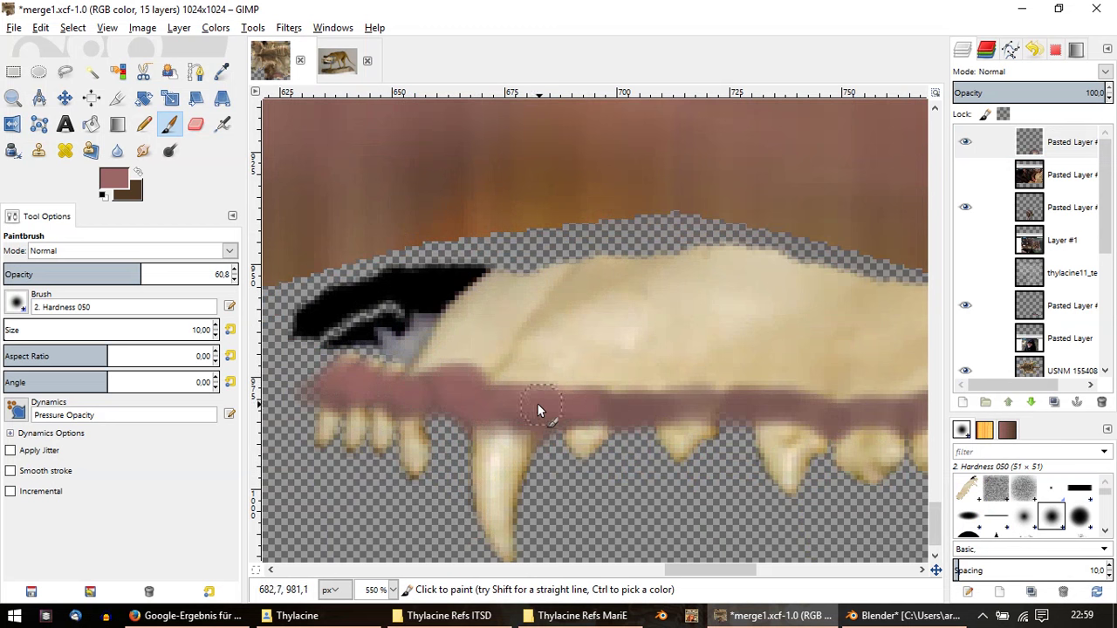
middle_click_drag(659, 400, 480, 411)
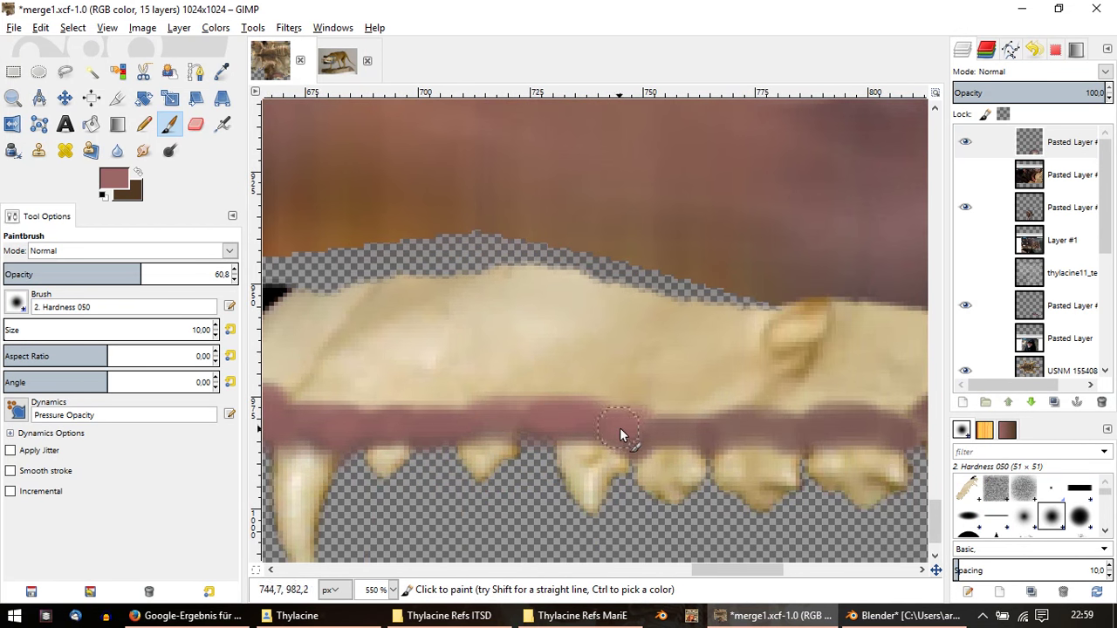
left_click_drag(721, 427, 908, 427)
scroll(812, 397, "down", 2, "ctrl")
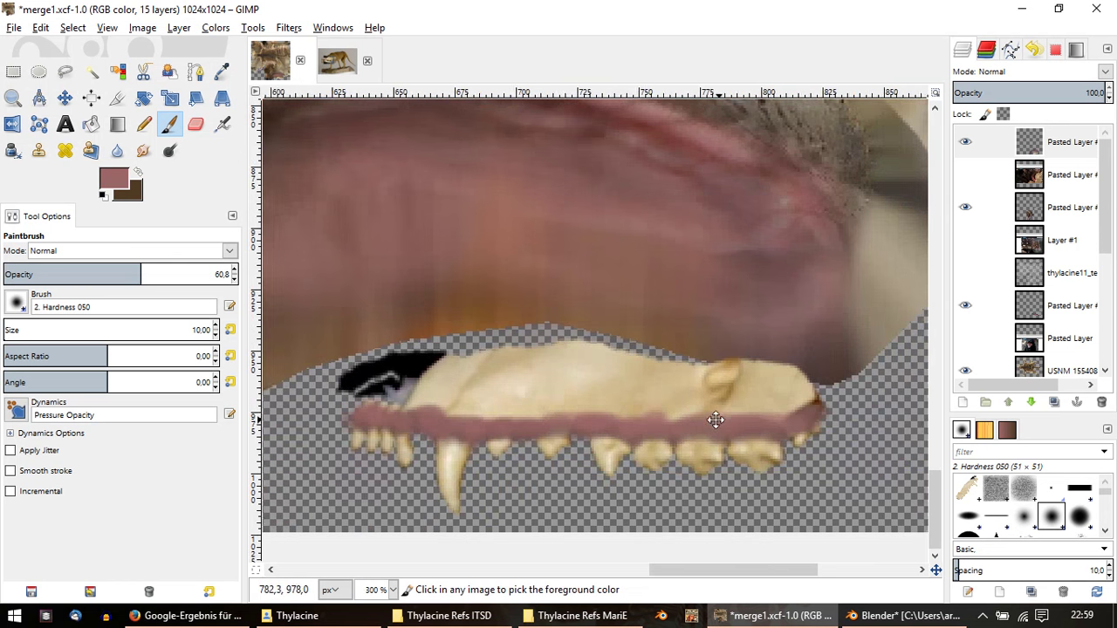
mouse_move(785, 420)
left_mouse_down()
mouse_move(398, 404)
mouse_move(751, 413)
left_mouse_up()
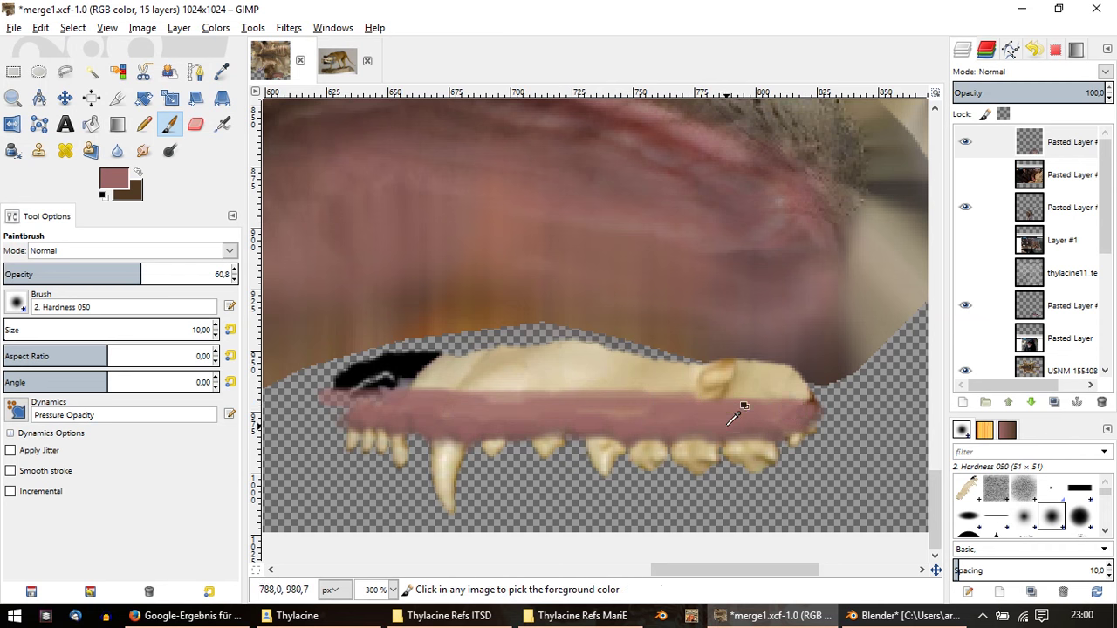
Step: Export the gum-painted texture over merge2.png, then bring Blender forward
scroll(740, 404, "down", 1, "ctrl")
scroll(623, 407, "down", 1, "ctrl")
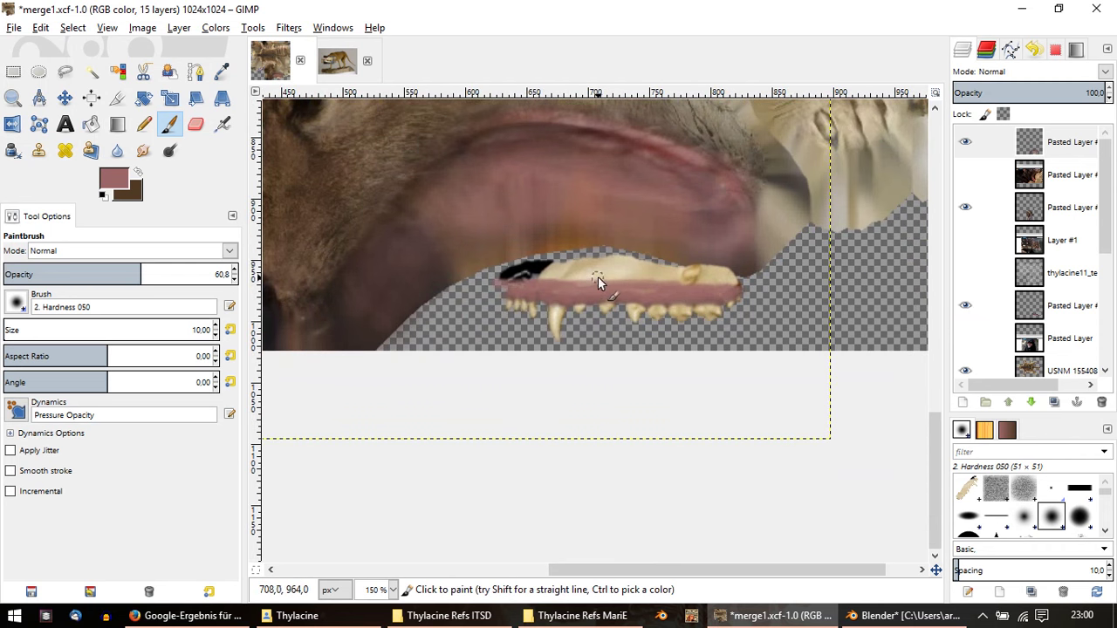
left_click(14, 27)
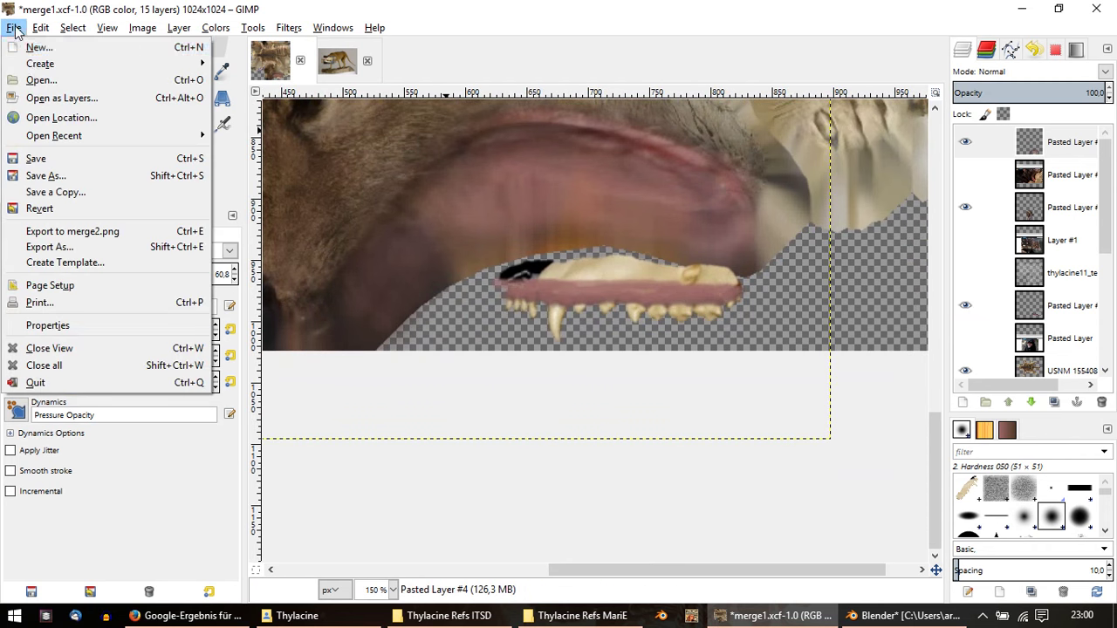
left_click(102, 241)
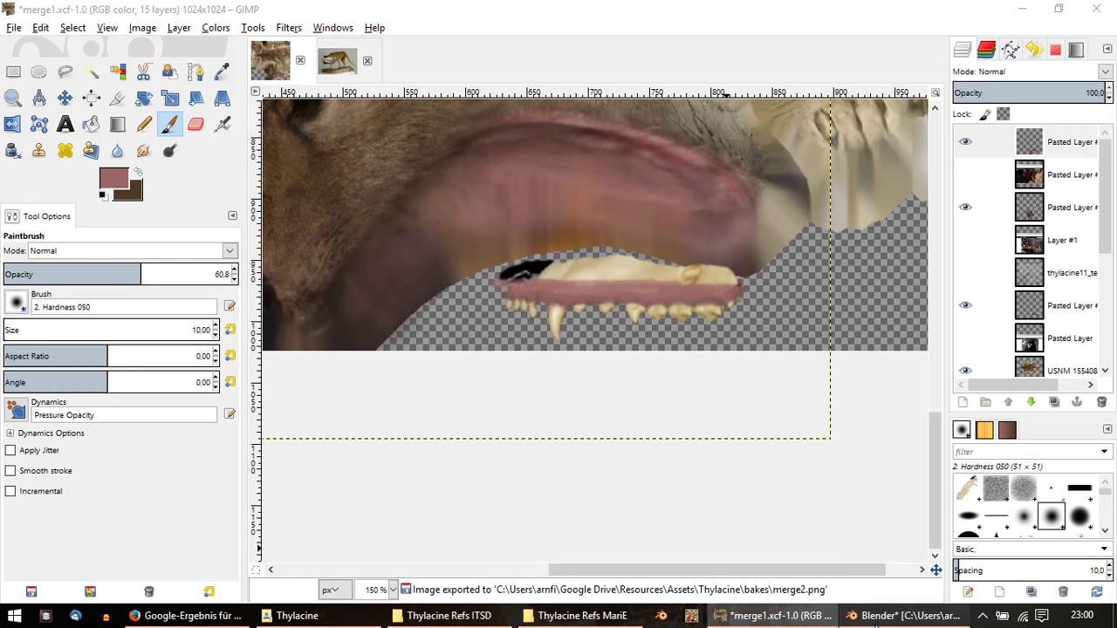
left_click(907, 615)
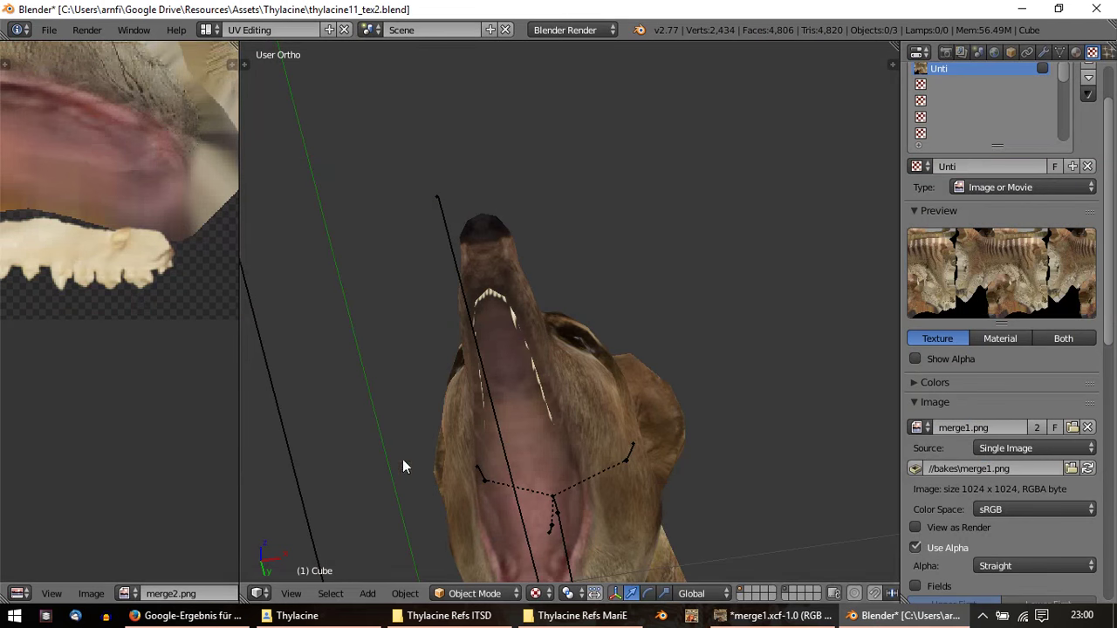
Step: Reload merge2.png from the UV editor's Image menu
left_click(90, 593)
left_click(119, 493)
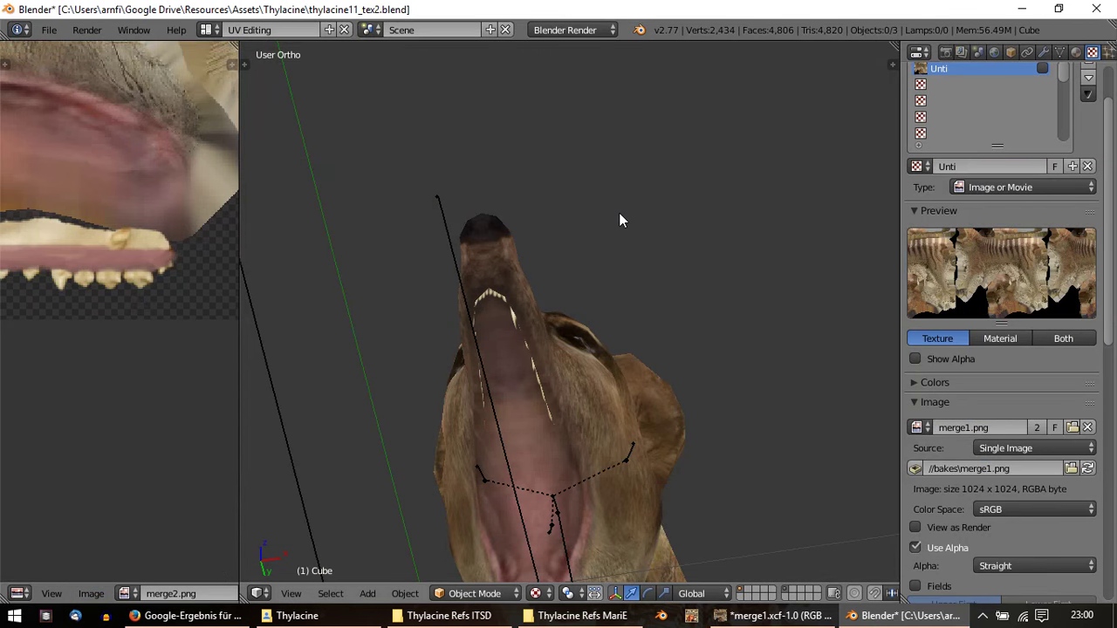
mouse_move(619, 220)
middle_mouse_down()
mouse_move(474, 349)
mouse_move(611, 357)
mouse_move(659, 210)
mouse_move(515, 294)
mouse_move(491, 352)
mouse_move(186, 346)
mouse_move(566, 325)
mouse_move(673, 374)
mouse_move(817, 369)
mouse_move(502, 378)
mouse_move(492, 370)
mouse_move(498, 299)
mouse_move(411, 331)
mouse_move(351, 380)
mouse_move(324, 387)
mouse_move(384, 419)
mouse_move(406, 412)
mouse_move(291, 416)
mouse_move(291, 366)
mouse_move(350, 358)
middle_mouse_up()
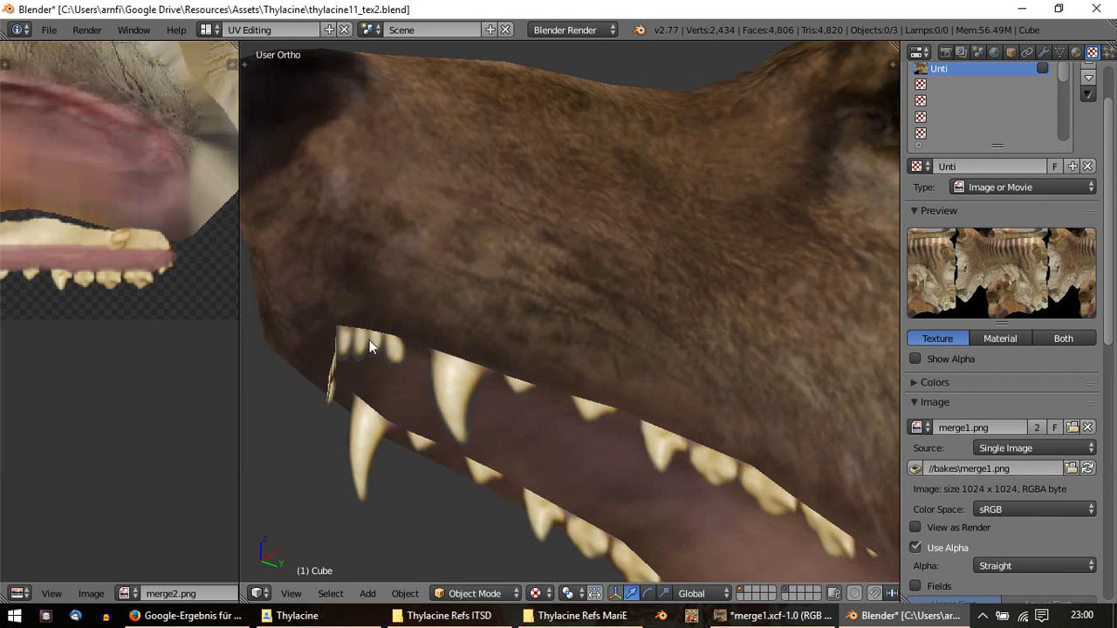
Step: In Edit Mode, select the lip faces with L and move them slightly down
key("Tab")
key("l")
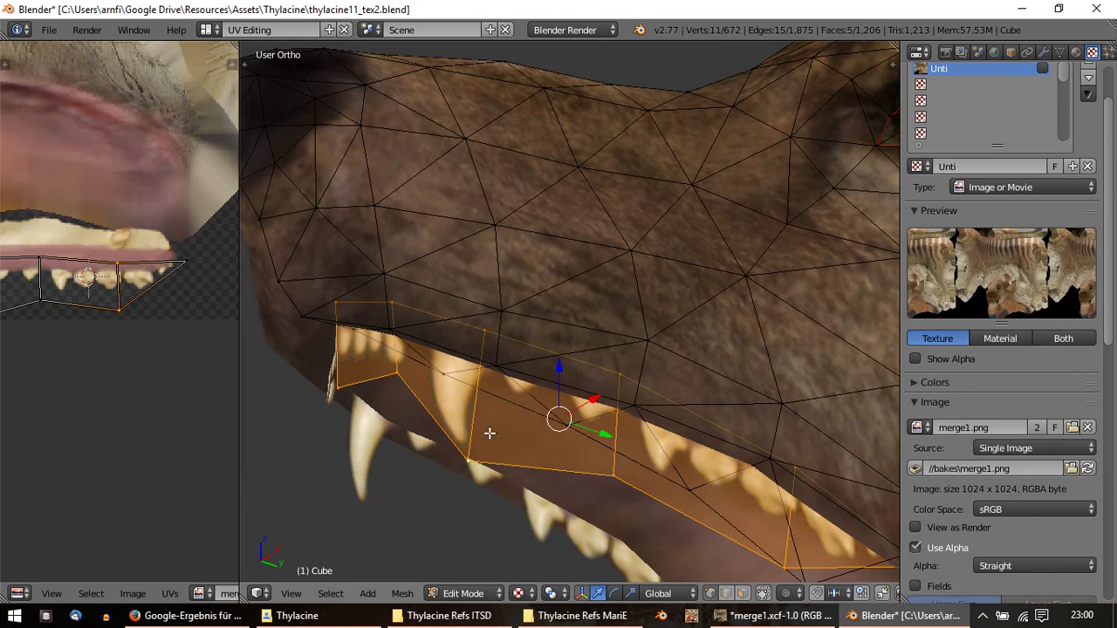
key("g")
left_click(563, 387)
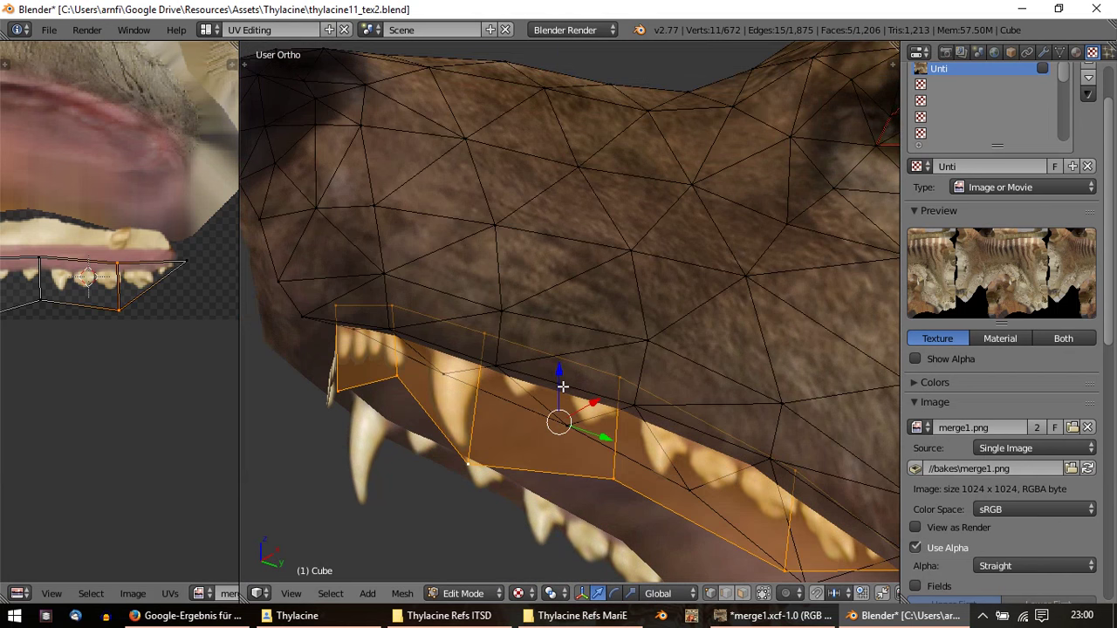
key("Tab")
mouse_move(563, 387)
middle_mouse_down()
mouse_move(652, 361)
mouse_move(625, 309)
mouse_move(579, 296)
mouse_move(574, 353)
mouse_move(693, 429)
mouse_move(743, 428)
mouse_move(706, 372)
mouse_move(623, 367)
mouse_move(591, 422)
middle_mouse_up()
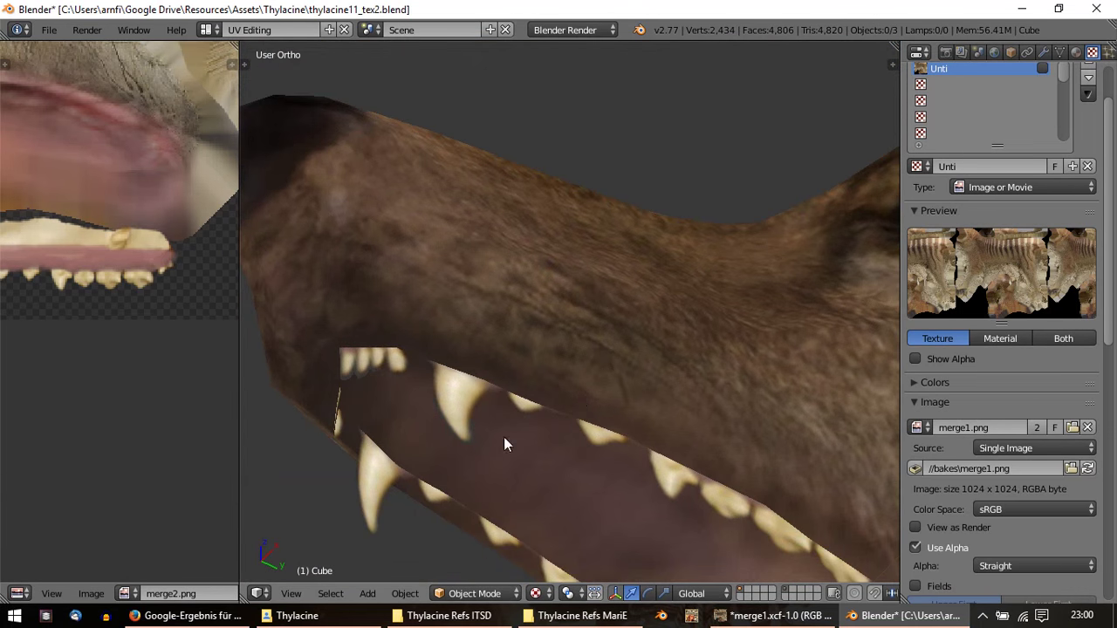
mouse_move(504, 436)
middle_mouse_down()
mouse_move(598, 476)
mouse_move(653, 372)
mouse_move(480, 373)
mouse_move(548, 419)
mouse_move(574, 456)
mouse_move(488, 436)
mouse_move(584, 419)
mouse_move(400, 323)
middle_mouse_up()
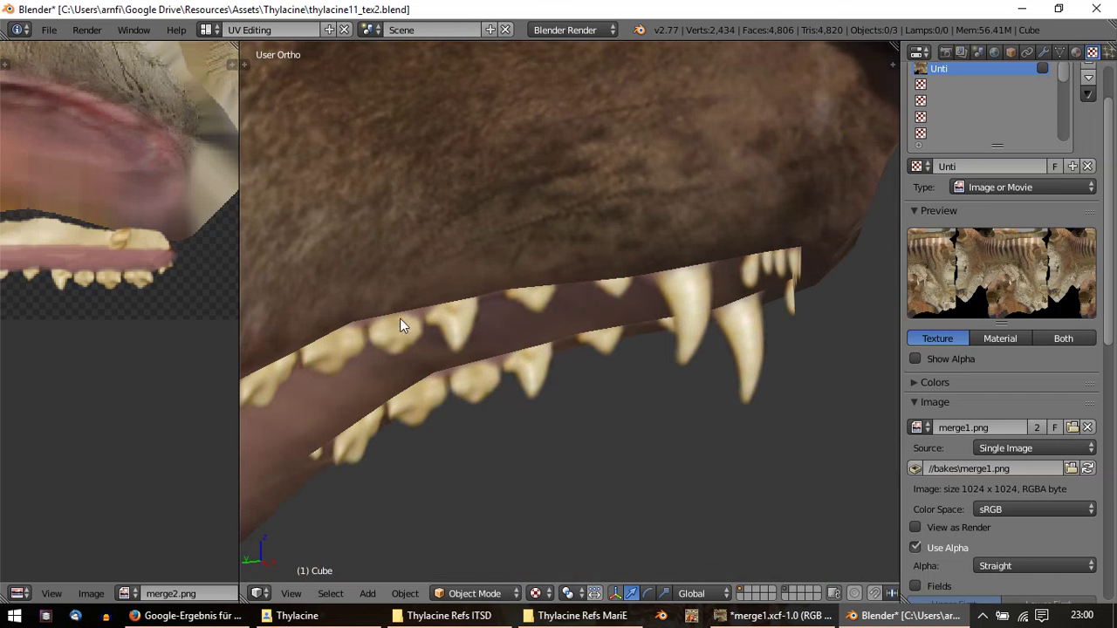
Step: Select two bottom jaw vertices and lower them slightly along Z
left_click(775, 615)
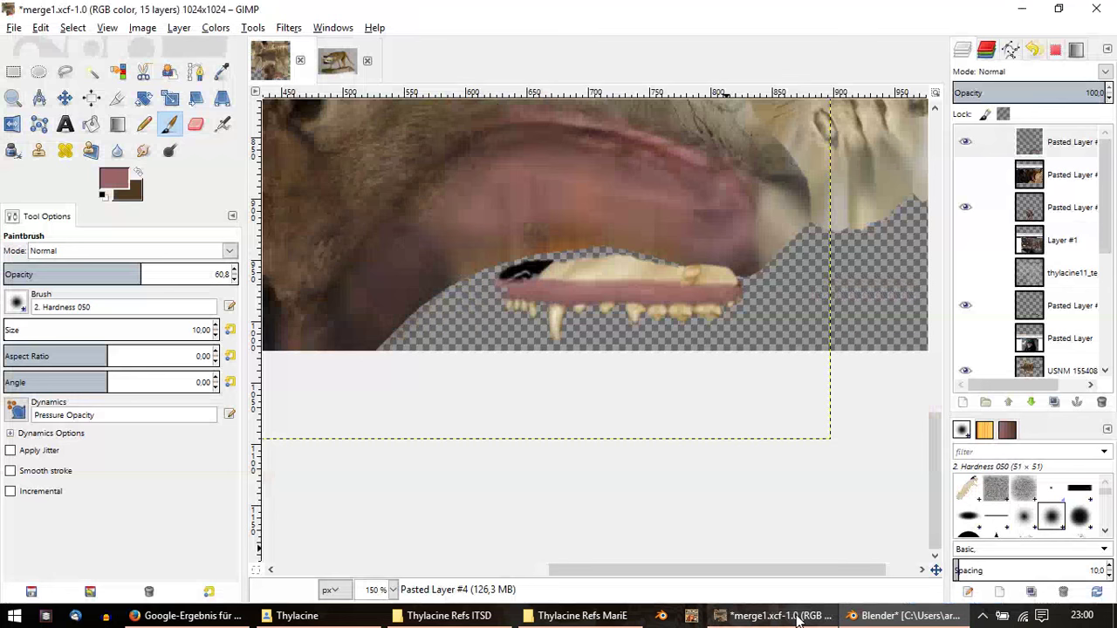
left_click(906, 616)
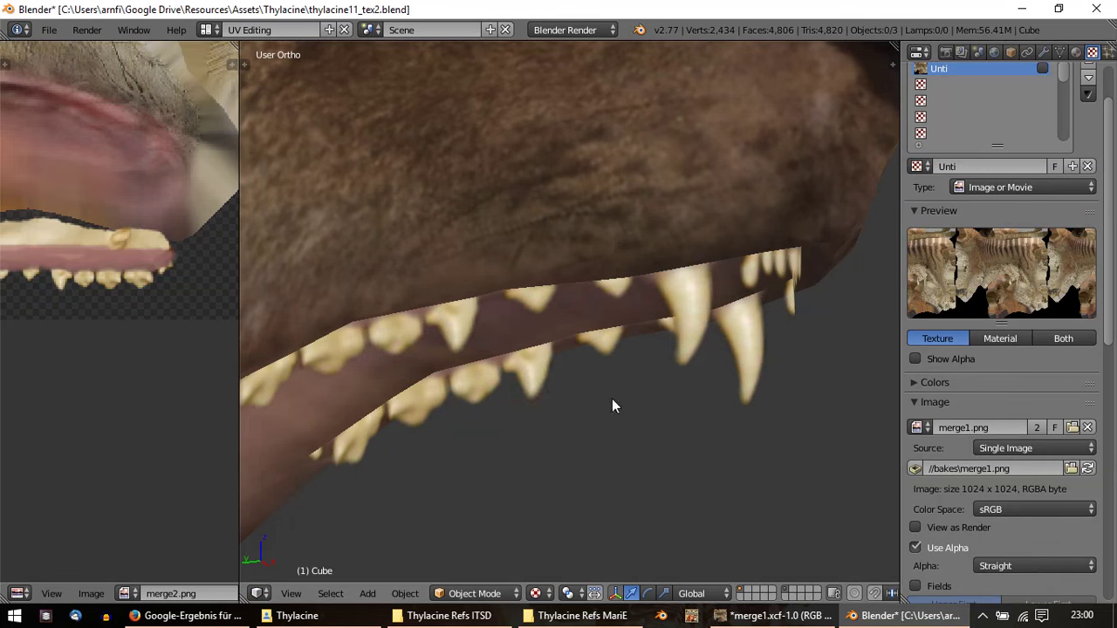
right_click(400, 478)
right_click(387, 367, "shift")
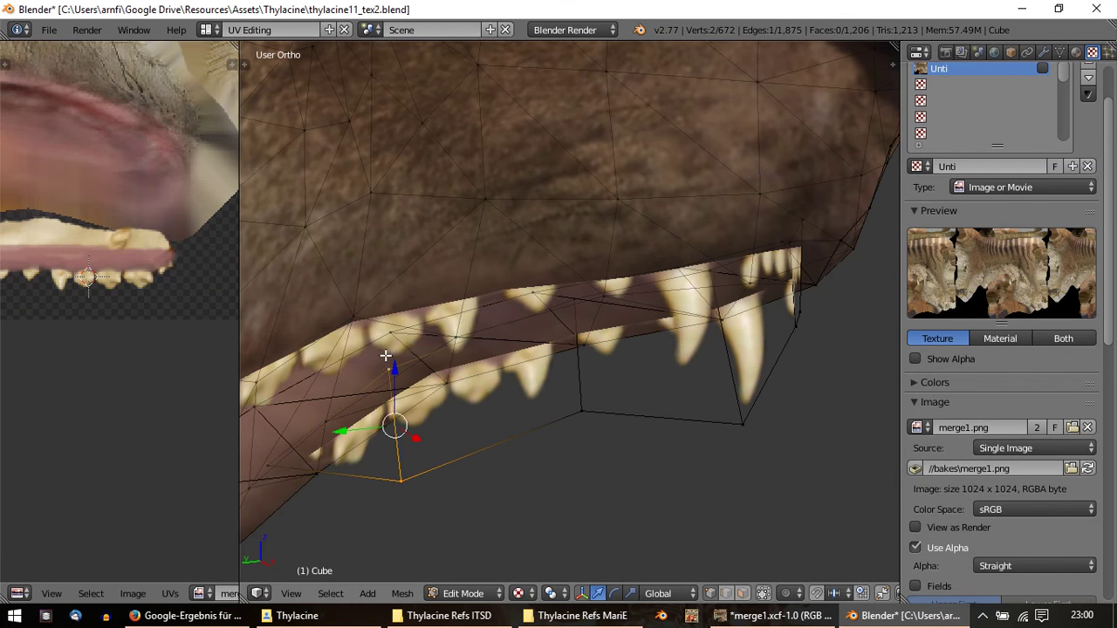
left_click_drag(396, 368, 396, 373)
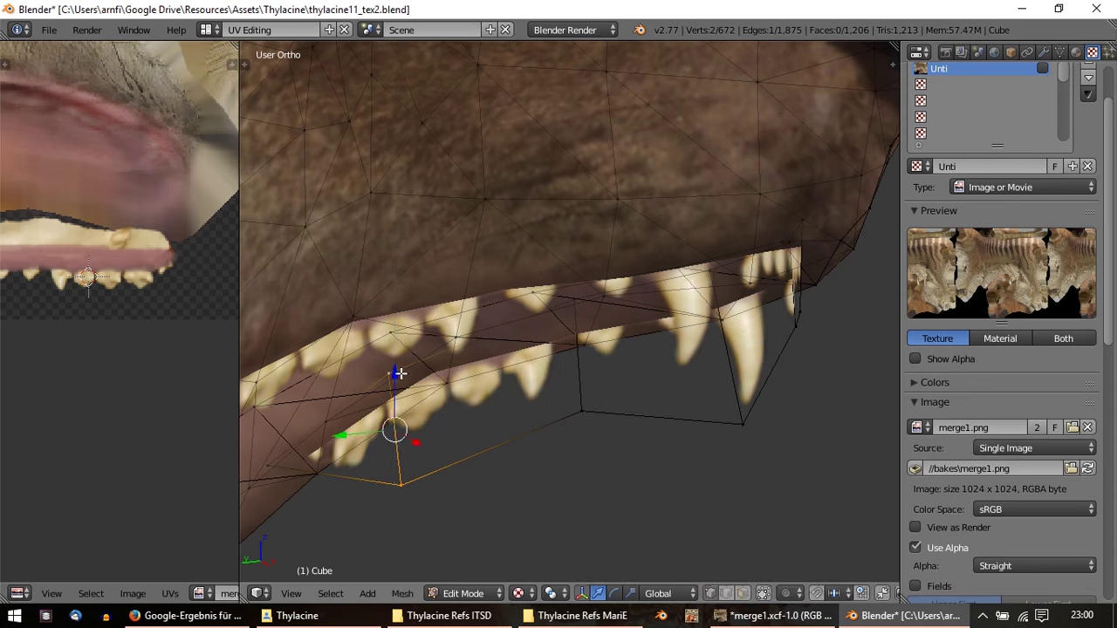
key("Tab")
mouse_move(452, 374)
middle_mouse_down()
mouse_move(519, 371)
mouse_move(298, 374)
mouse_move(312, 399)
mouse_move(516, 387)
mouse_move(568, 332)
middle_mouse_up()
key("Tab")
Step: Burn the gum band darker with the Dodge/Burn tool at size 34.72
key("alt+Tab")
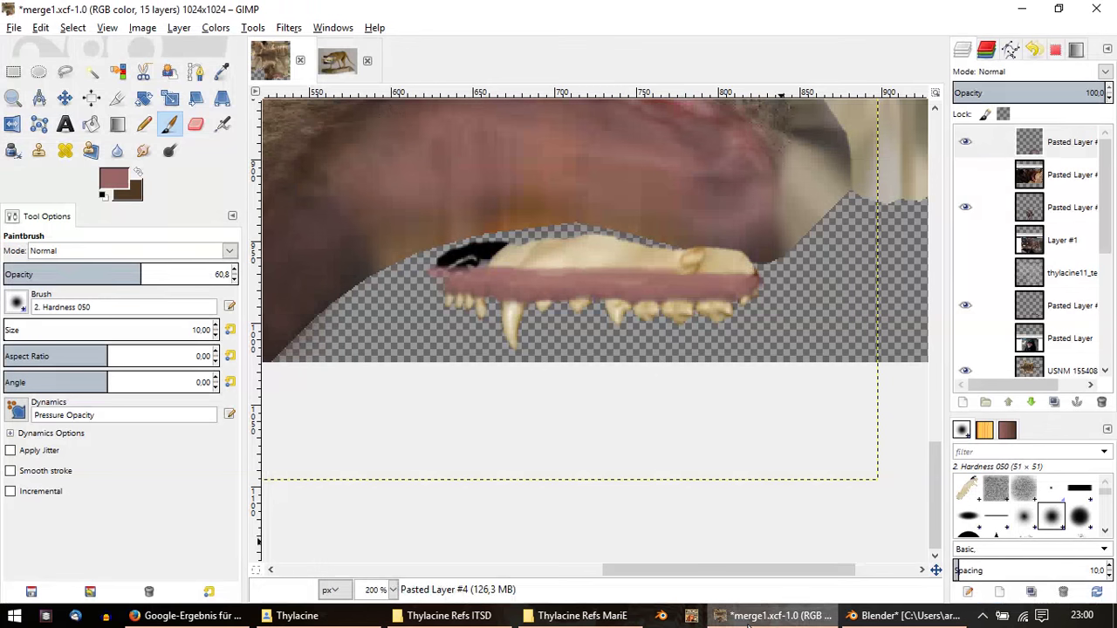
scroll(672, 275, "up", 2, "ctrl")
left_click(168, 149)
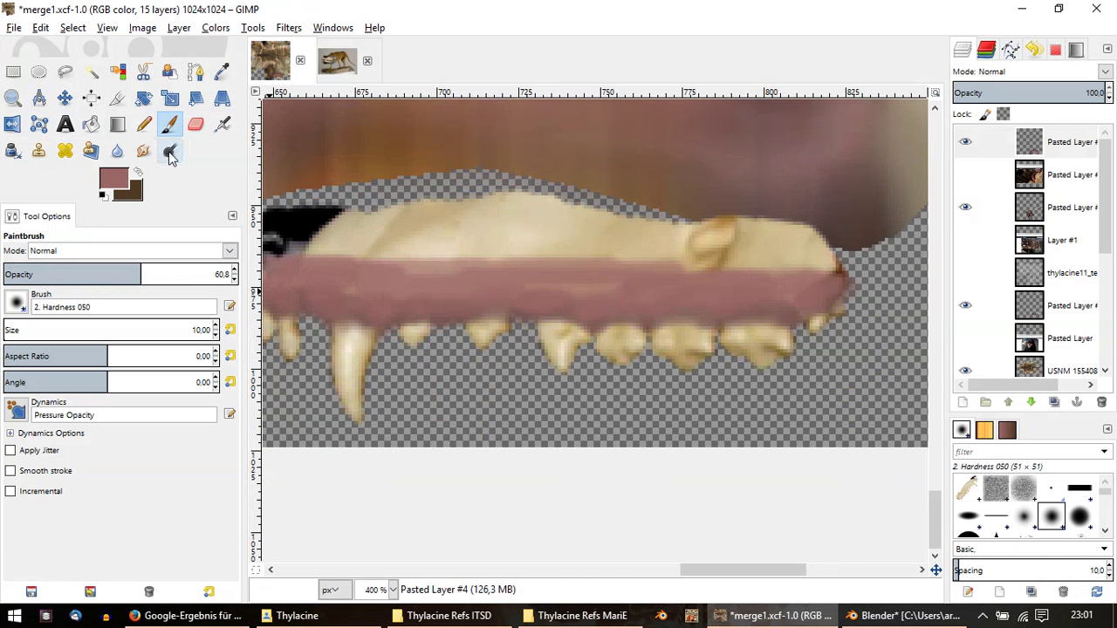
scroll(417, 394, "down", 2, "ctrl")
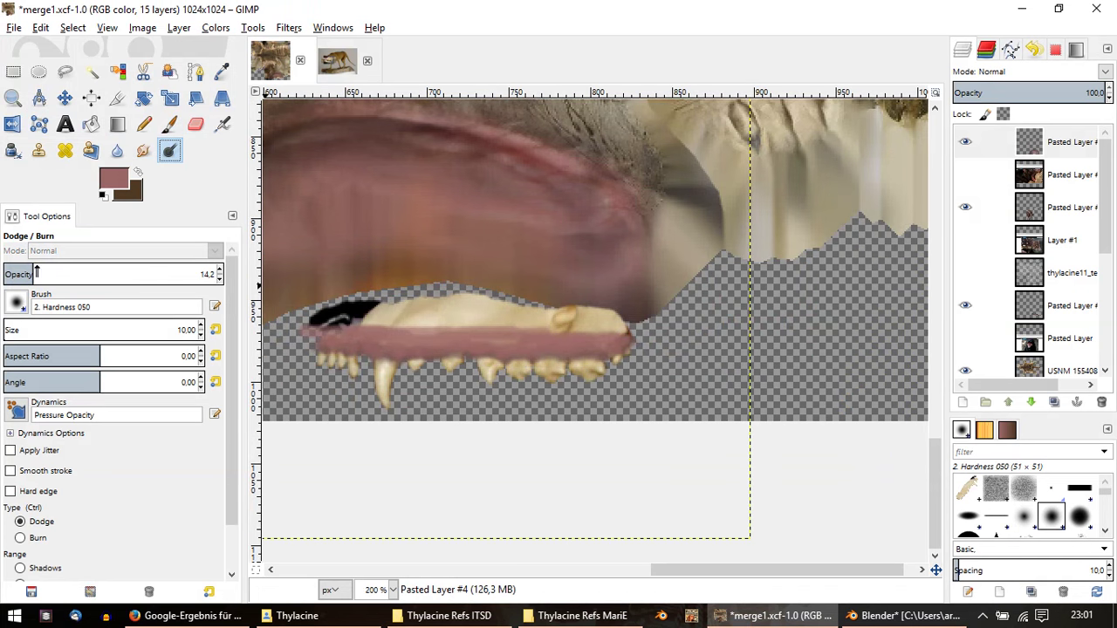
left_click_drag(4, 330, 10, 330)
mouse_move(658, 348)
left_mouse_down()
mouse_move(624, 346)
mouse_move(694, 351)
mouse_move(495, 349)
mouse_move(552, 349)
left_mouse_up()
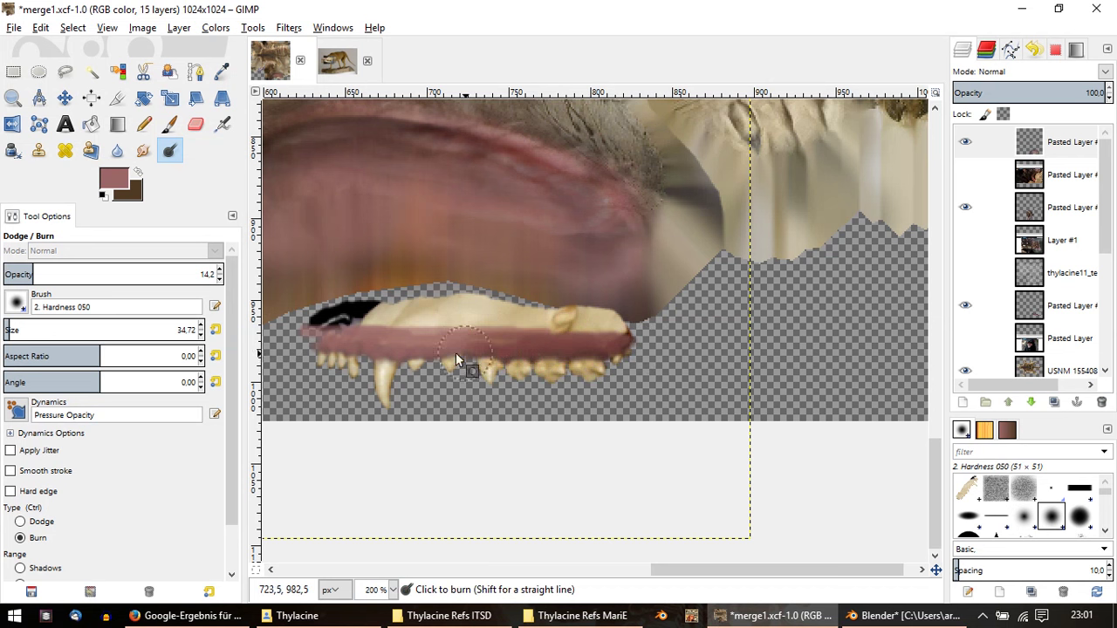
mouse_move(447, 350)
left_mouse_down()
mouse_move(329, 335)
mouse_move(426, 352)
left_mouse_up()
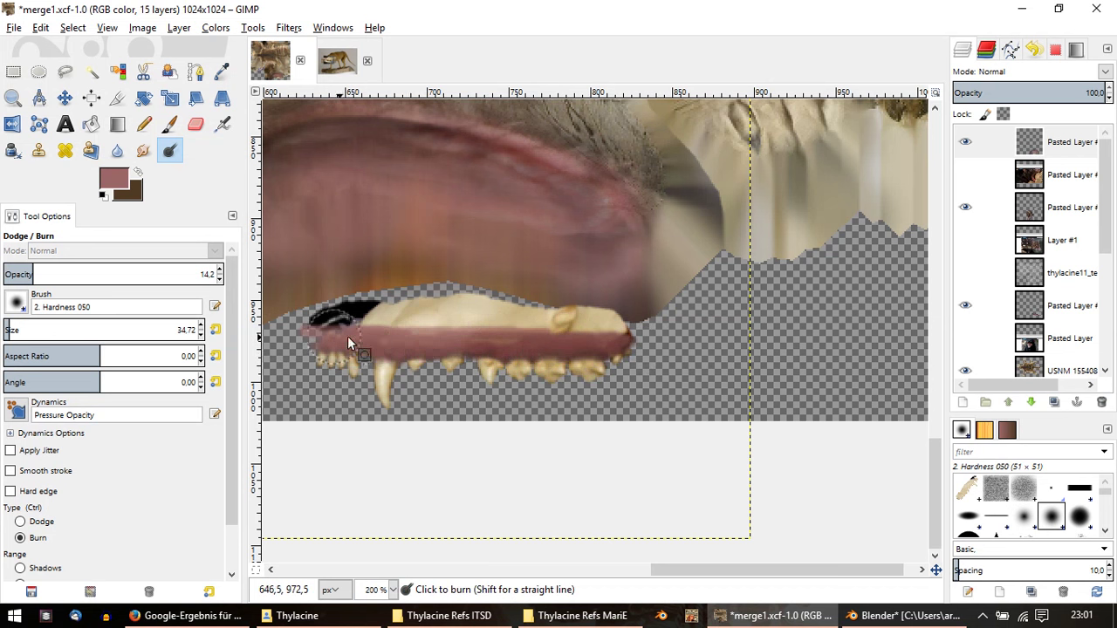
mouse_move(348, 336)
left_mouse_down()
mouse_move(632, 340)
mouse_move(404, 345)
left_mouse_up()
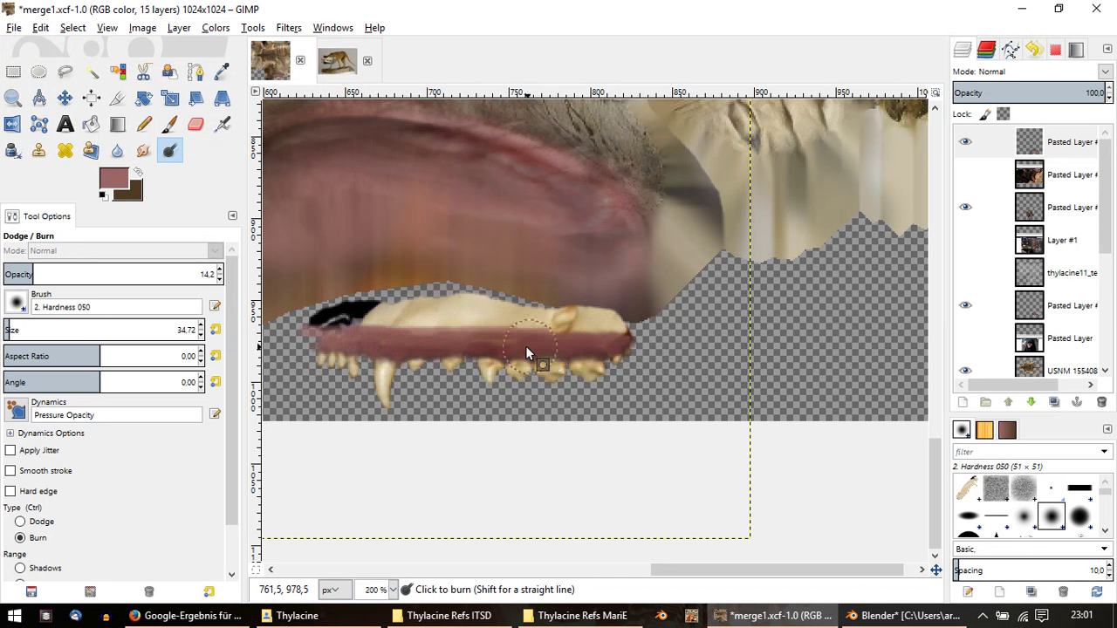
left_click_drag(526, 346, 610, 352)
key("ctrl")
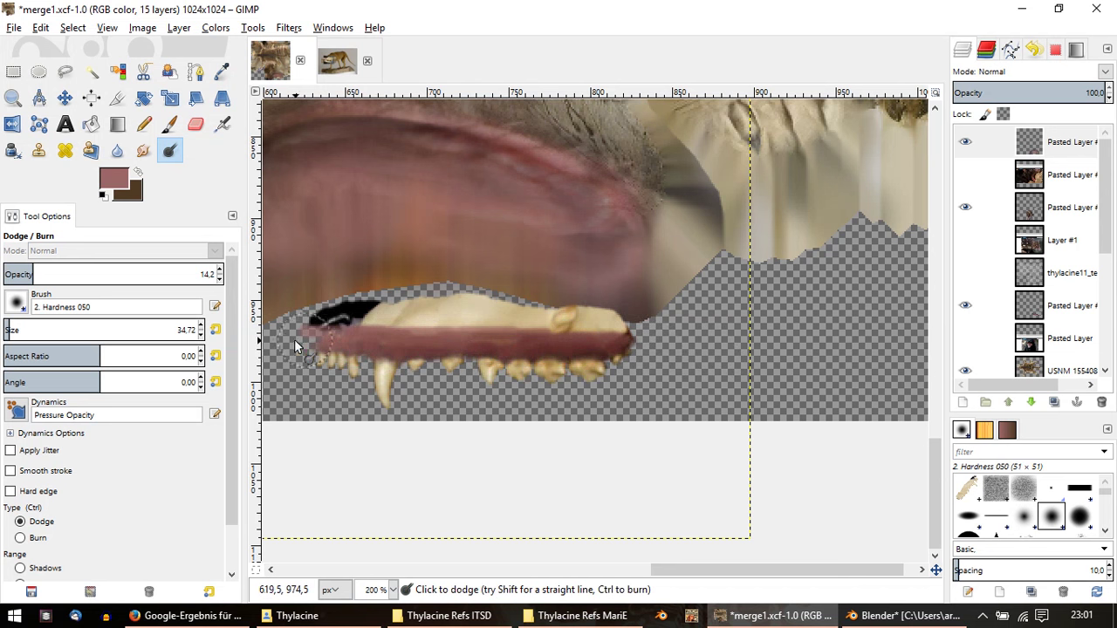
Step: Re-export the texture to merge2.png and return to Blender
left_click(12, 29)
left_click(53, 232)
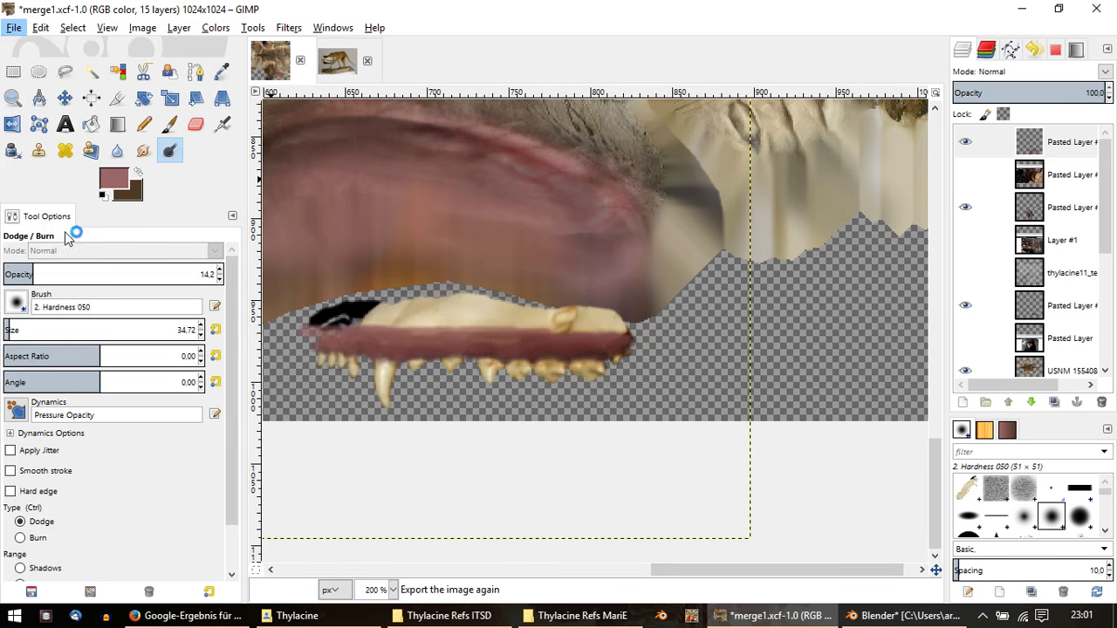
left_click(884, 617)
middle_click_drag(486, 456, 462, 474)
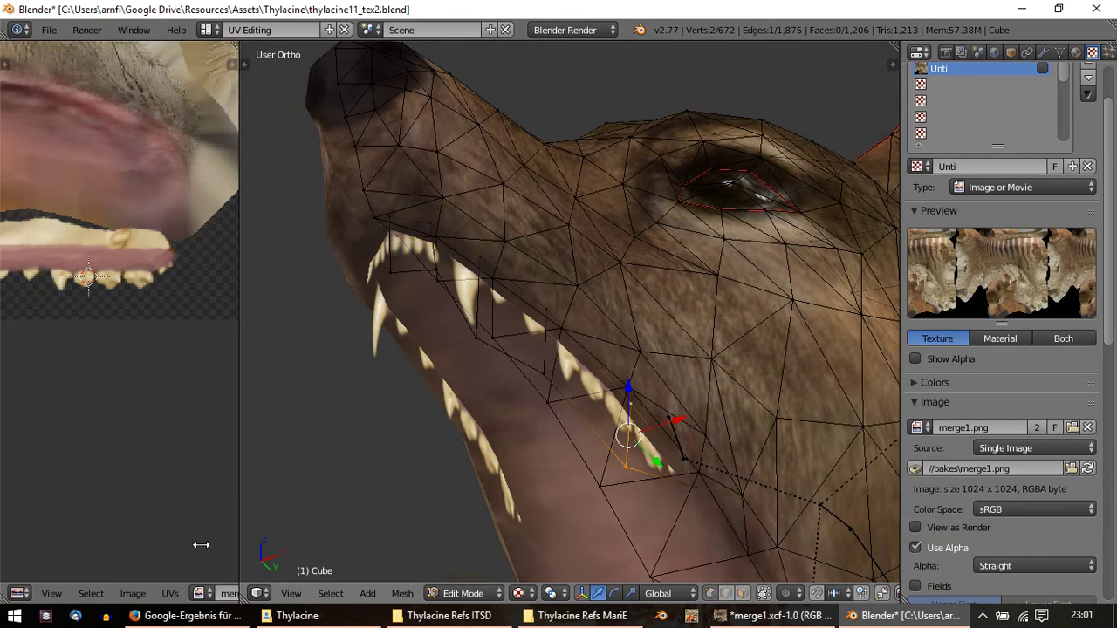
Step: Reload merge2.png in the UV editor, return to Object Mode, and switch to GIMP
left_click(133, 593)
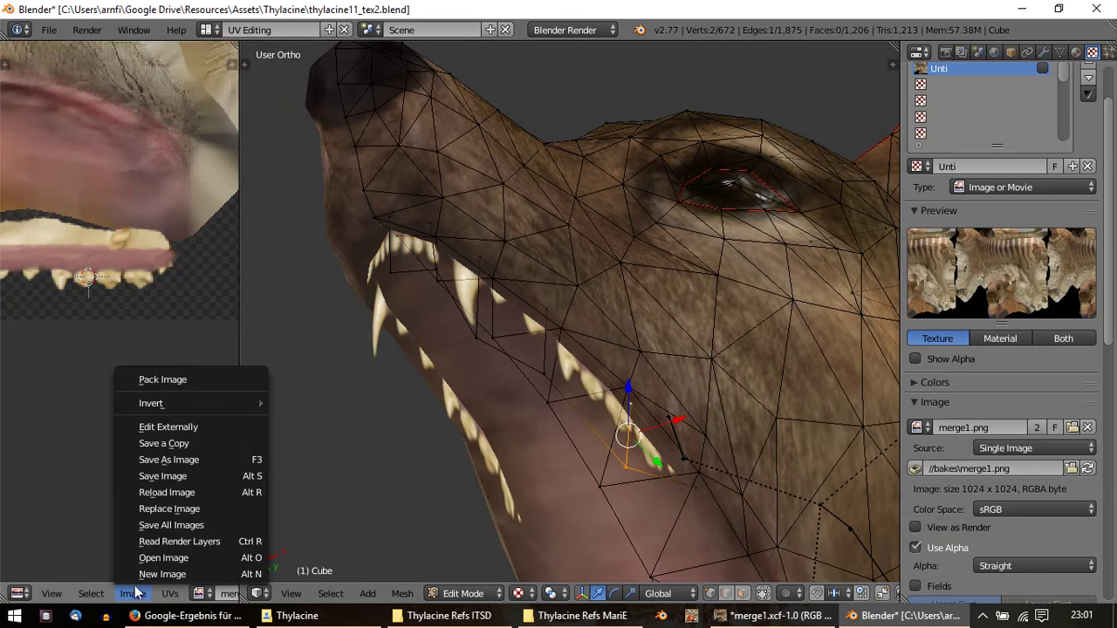
left_click(171, 500)
key("Tab")
mouse_move(469, 350)
middle_mouse_down()
mouse_move(474, 399)
mouse_move(534, 410)
mouse_move(636, 406)
mouse_move(668, 374)
mouse_move(556, 212)
mouse_move(340, 347)
mouse_move(395, 397)
middle_mouse_up()
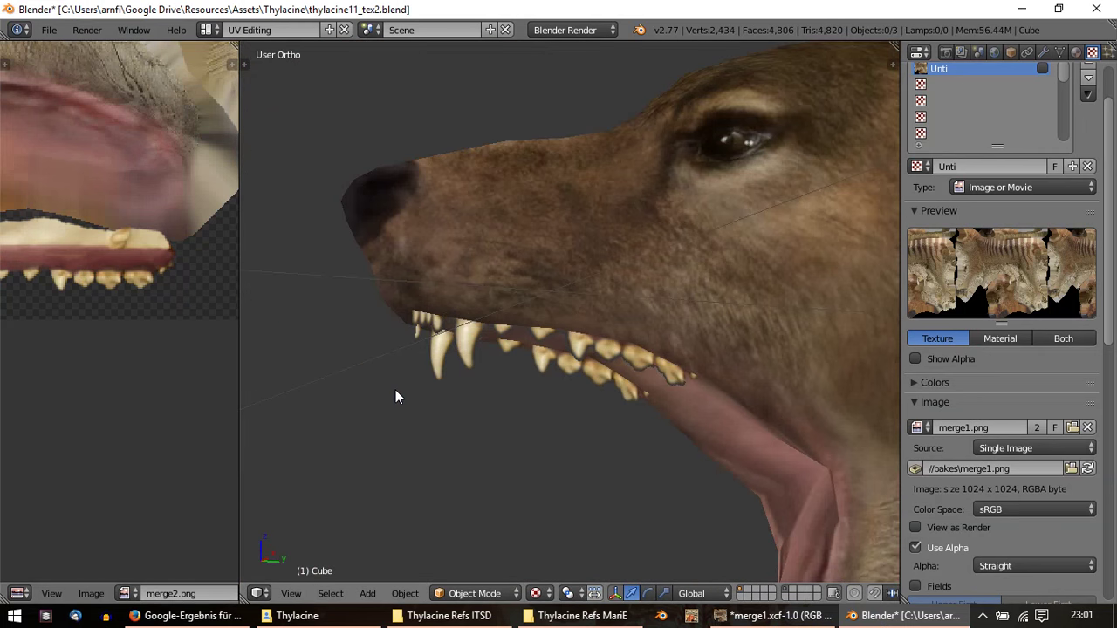
left_click(770, 616)
Step: Lower the teeth layer's saturation by 20 with Hue-Saturation
left_click(216, 28)
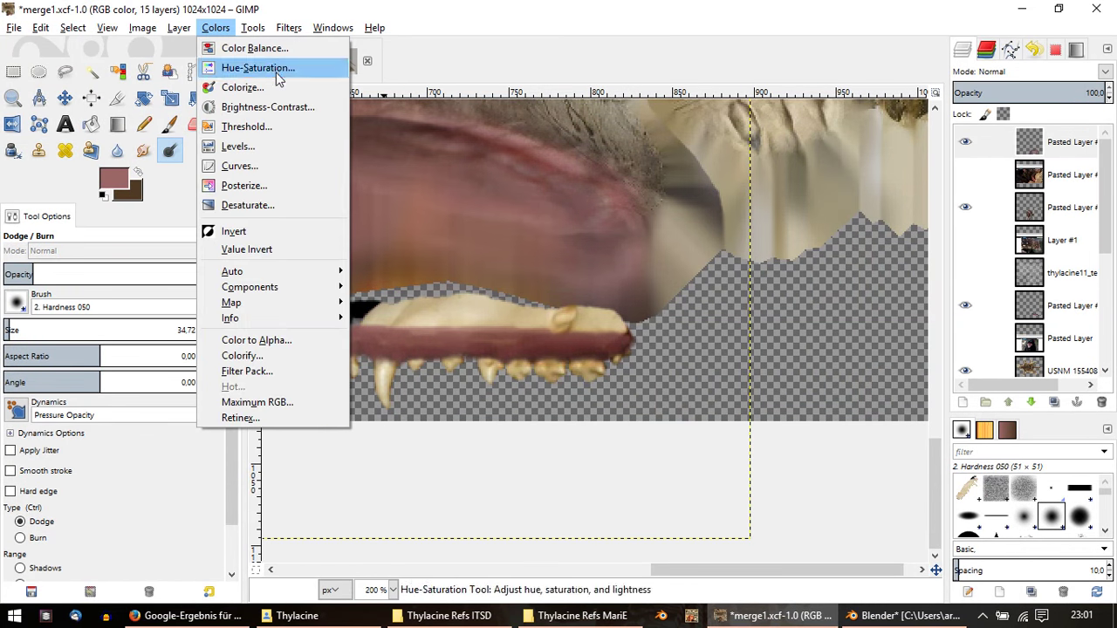
left_click(258, 67)
left_click_drag(838, 437, 812, 434)
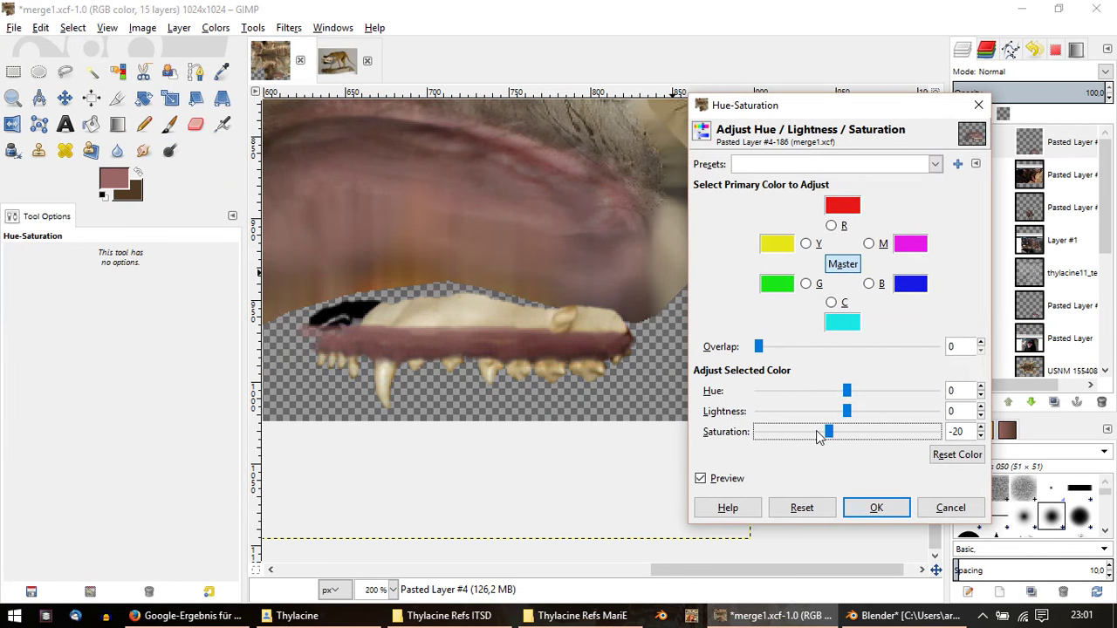
key("Return")
Step: Darken the teeth layer with Brightness-Contrast at brightness -20
left_click(216, 28)
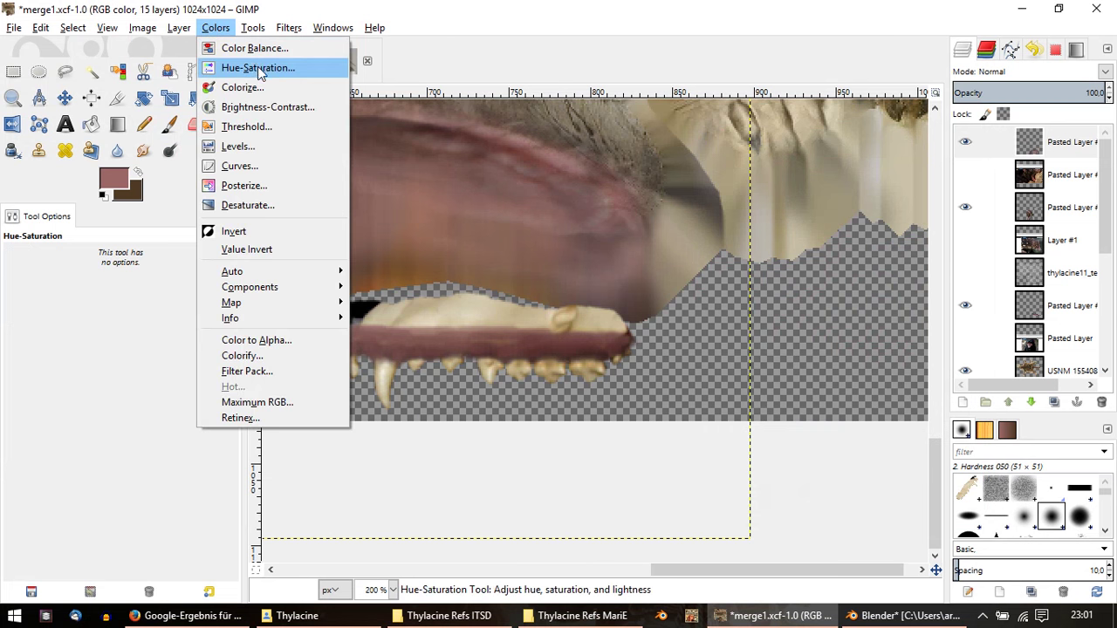
left_click(262, 107)
left_click_drag(289, 137, 276, 140)
left_click(354, 234)
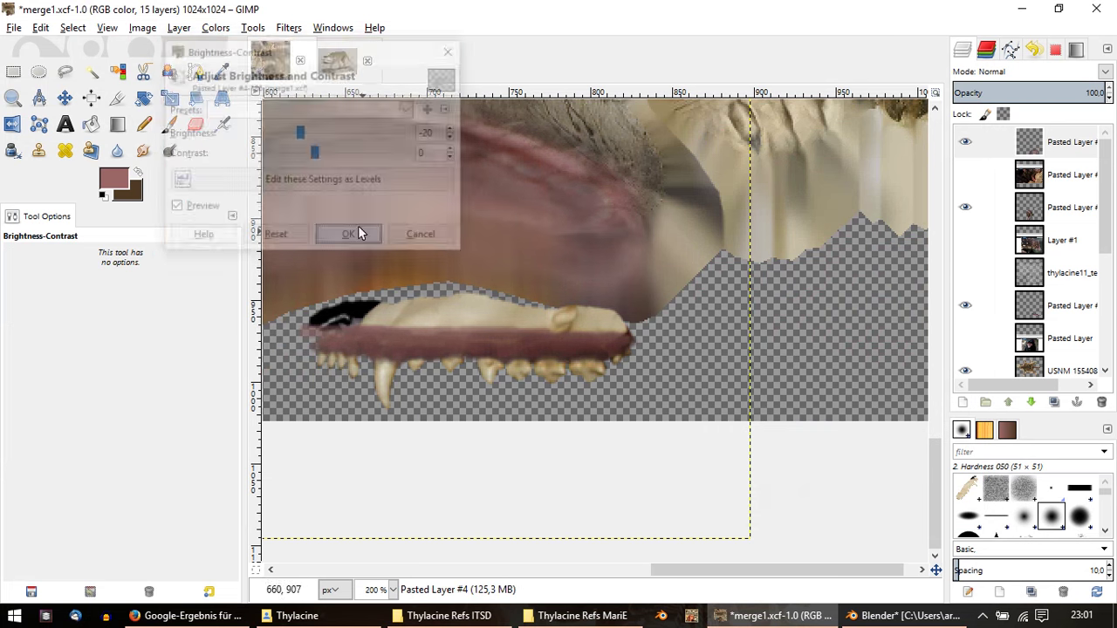
Step: Export the image again as merge2.png and return to Blender
left_click(14, 27)
left_click(112, 230)
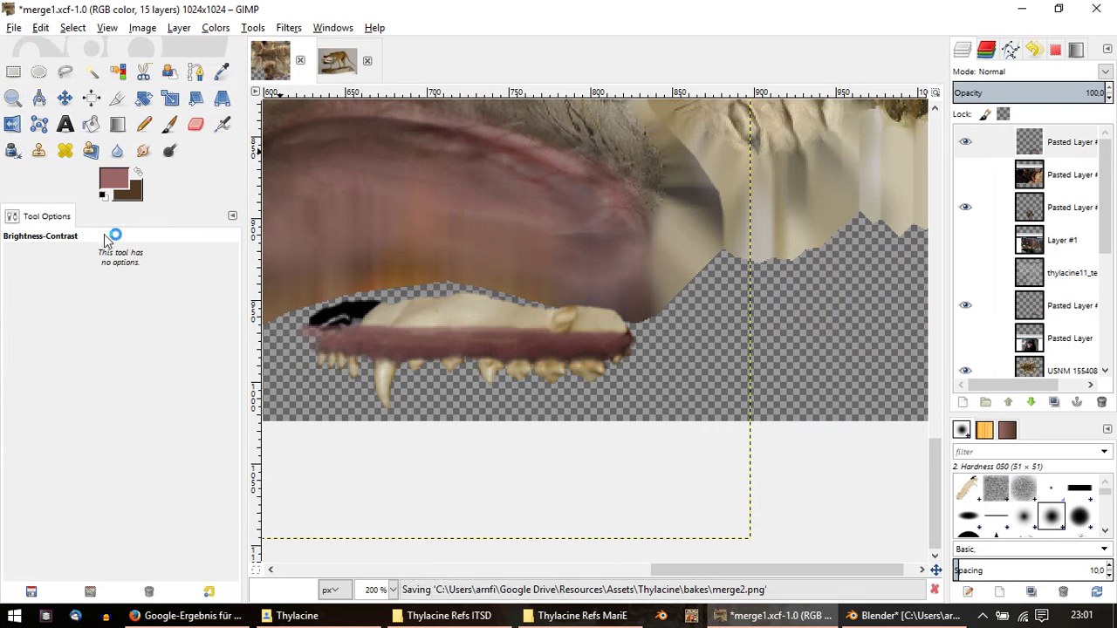
scroll(411, 274, "down", 2, "ctrl")
scroll(404, 277, "down", 1, "ctrl")
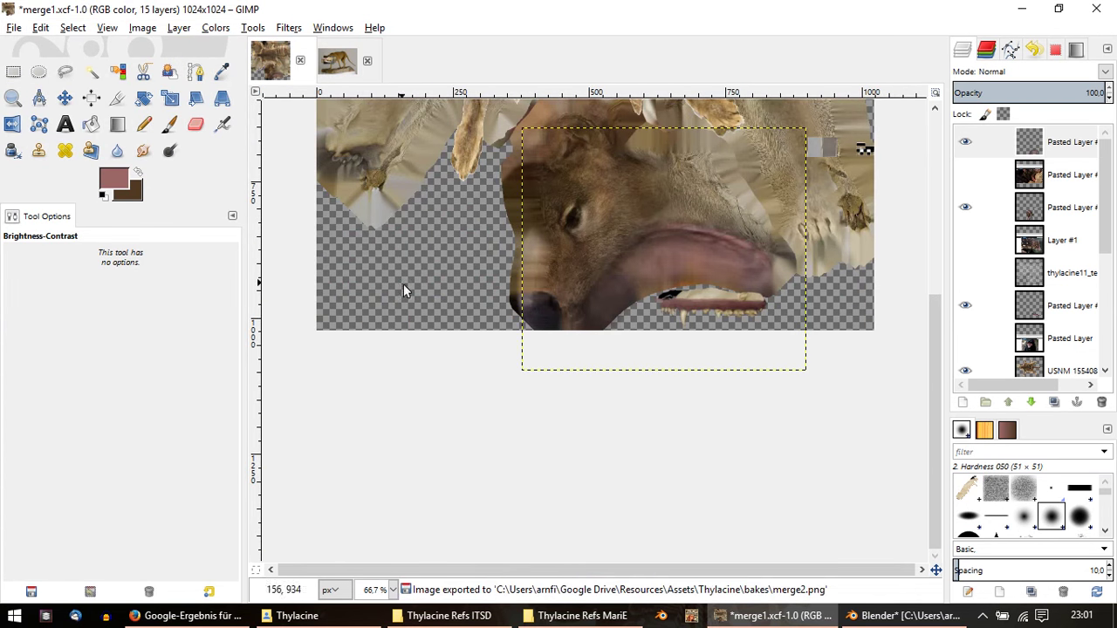
left_click(899, 618)
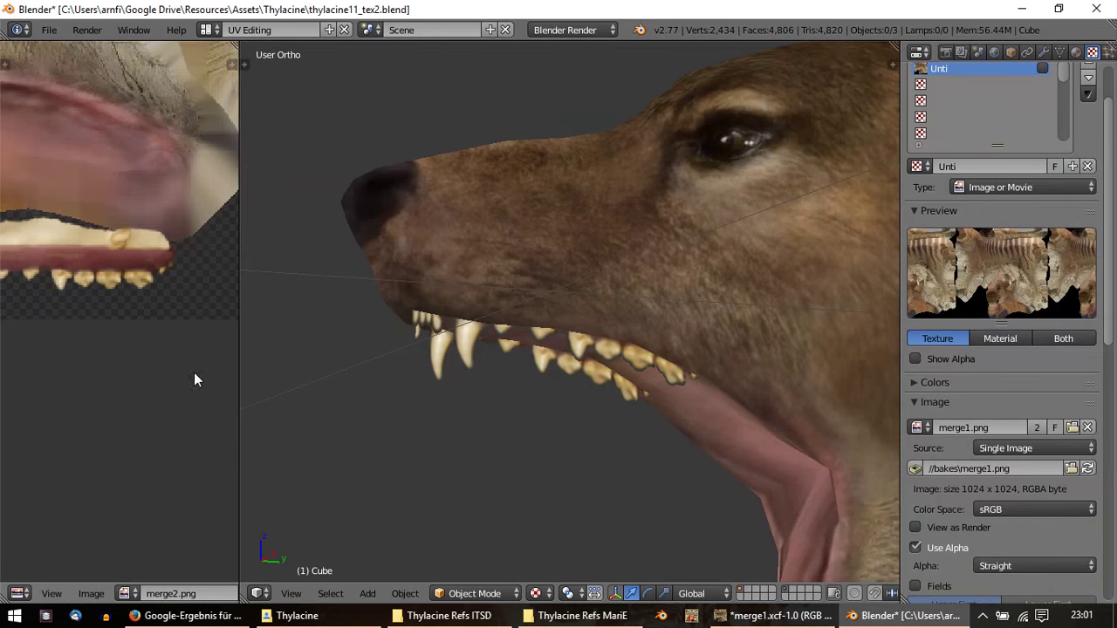
Step: Reload the updated texture image in the UV editor
left_click(92, 594)
left_click(122, 493)
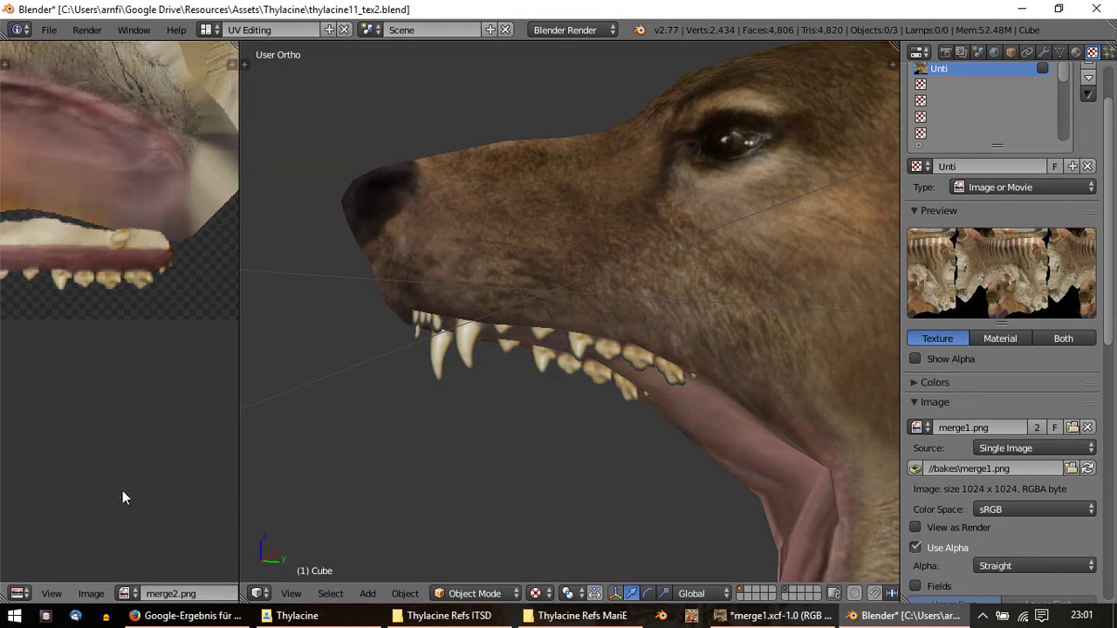
mouse_move(416, 441)
middle_mouse_down()
mouse_move(498, 436)
mouse_move(539, 192)
mouse_move(496, 227)
mouse_move(499, 239)
mouse_move(624, 210)
mouse_move(624, 183)
middle_mouse_up()
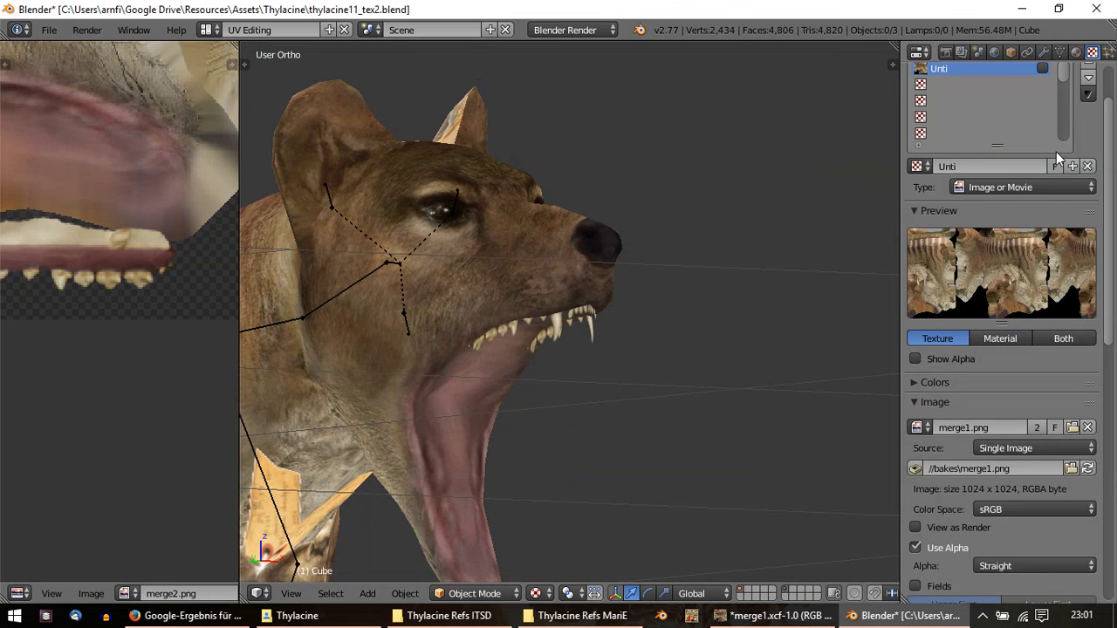
Step: Switch the render engine to Blender Game and select the teeth strip
left_click(585, 29)
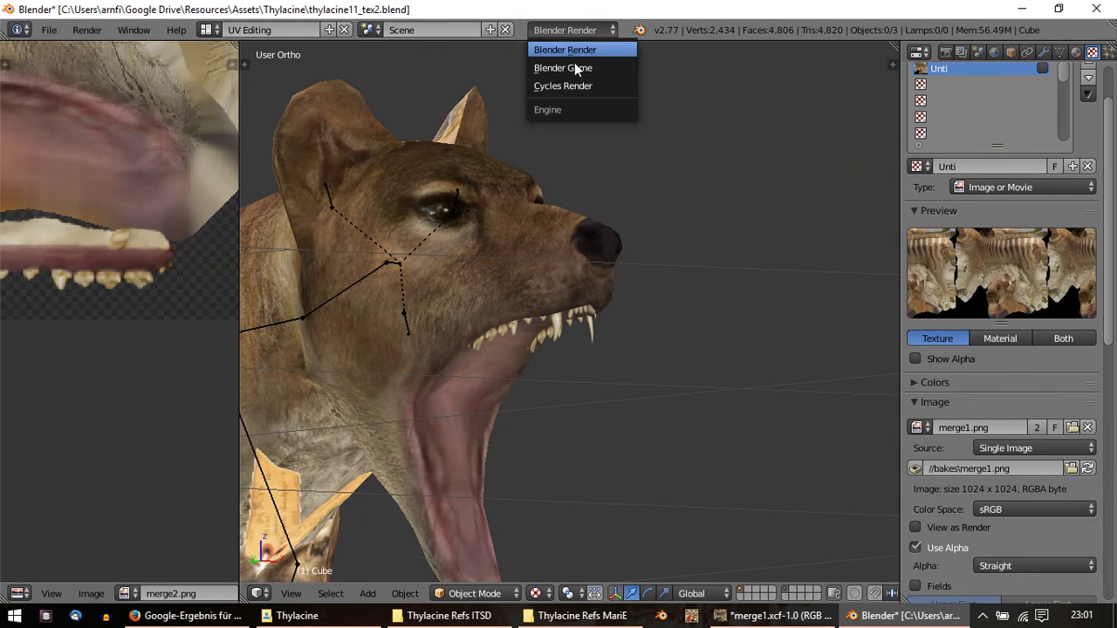
left_click(574, 68)
scroll(551, 316, "up", 3)
mouse_move(549, 312)
middle_mouse_down()
mouse_move(609, 248)
mouse_move(636, 280)
mouse_move(634, 330)
middle_mouse_up()
right_click(632, 346)
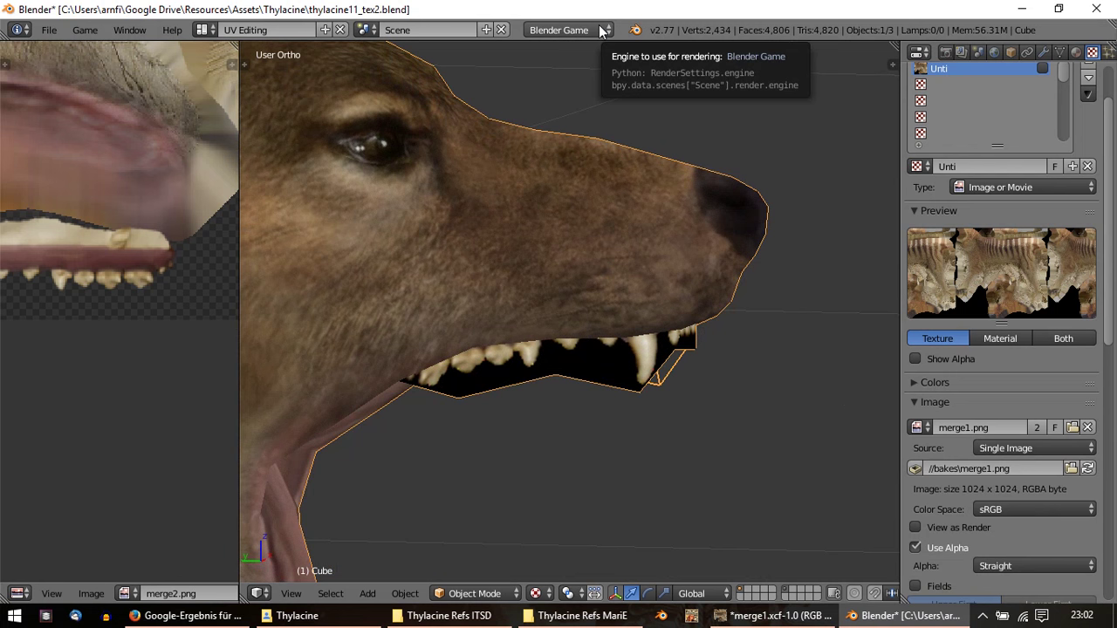
Step: Set the teeth strip material's Alpha Blend to Alpha Clip in Game Settings
left_click(1074, 54)
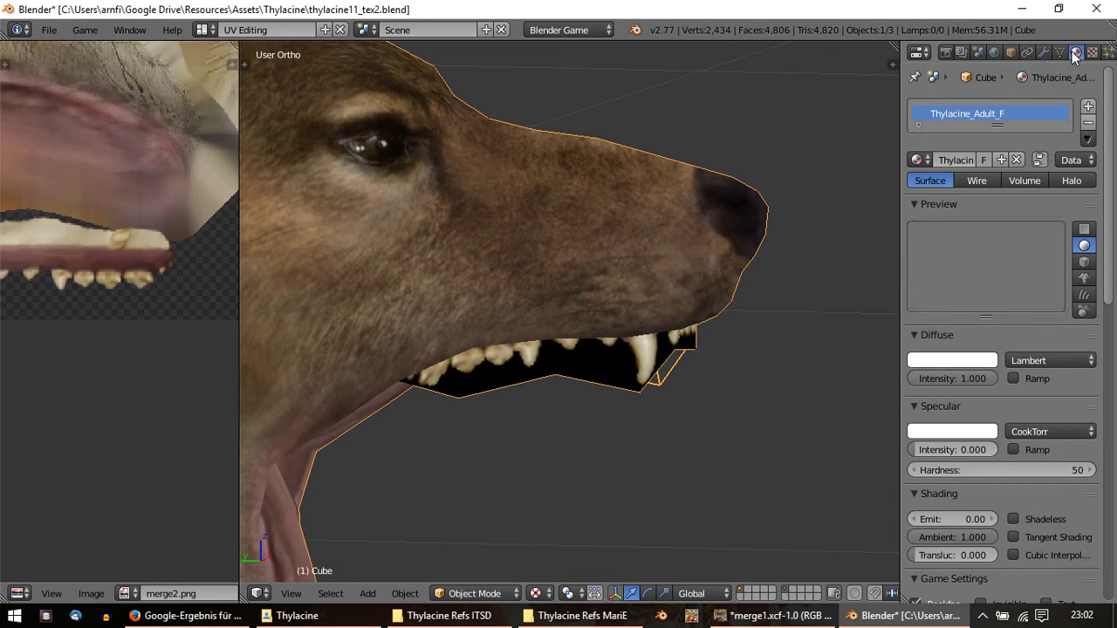
scroll(1023, 354, "down", 2)
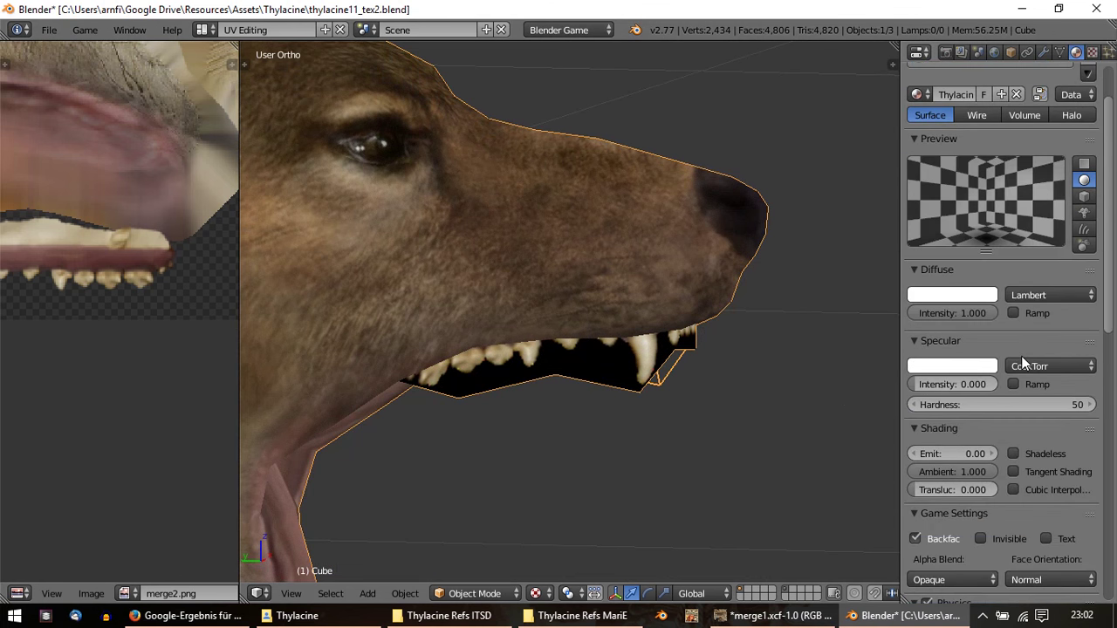
scroll(1022, 358, "down", 3)
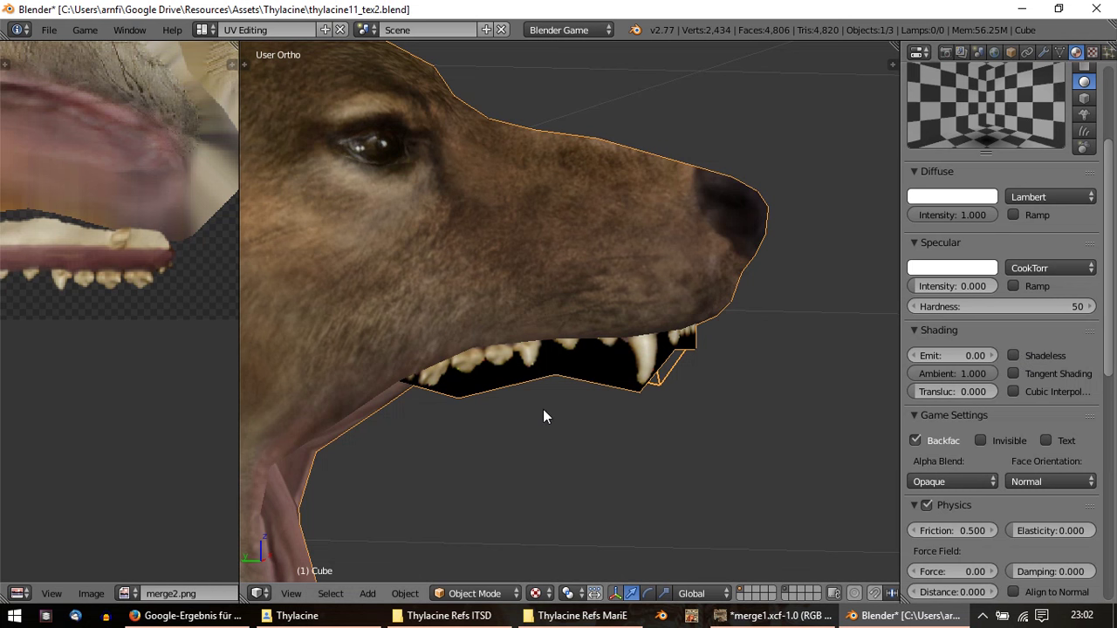
left_click(981, 482)
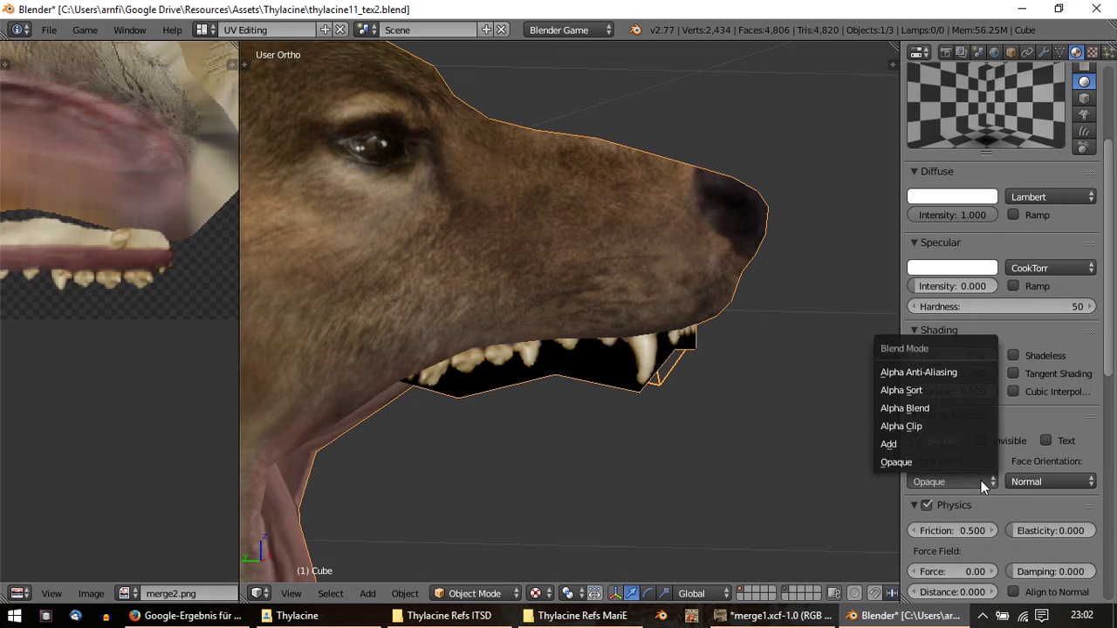
left_click(923, 426)
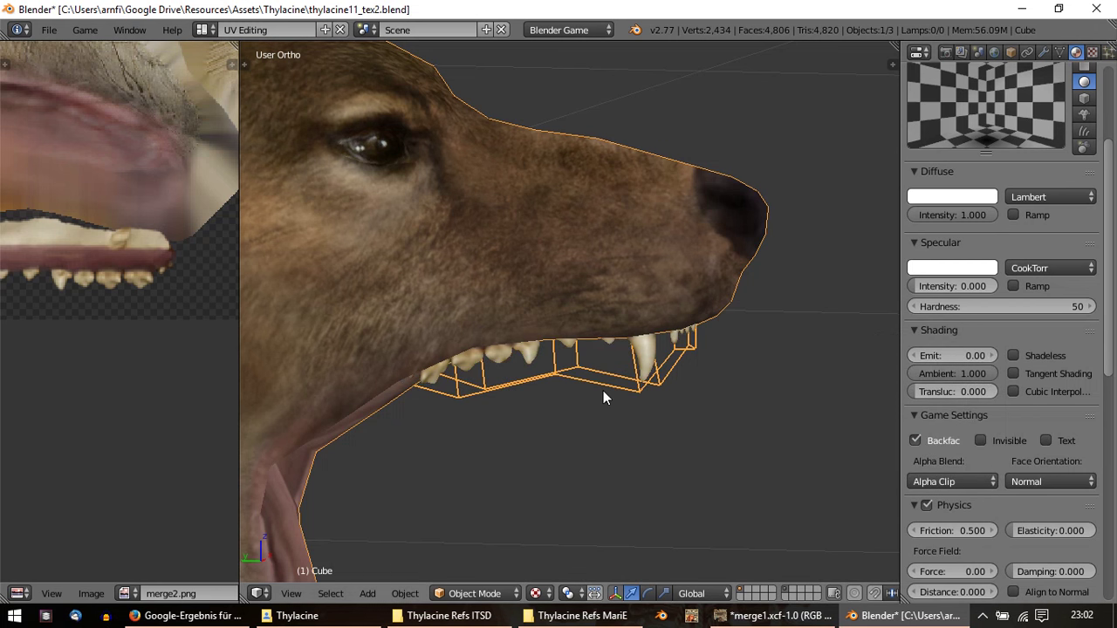
Step: Turn off Backface Culling and orbit around the head to check the teeth
key("a")
mouse_move(603, 382)
middle_mouse_down()
mouse_move(565, 309)
mouse_move(367, 308)
mouse_move(404, 321)
mouse_move(743, 294)
middle_mouse_up()
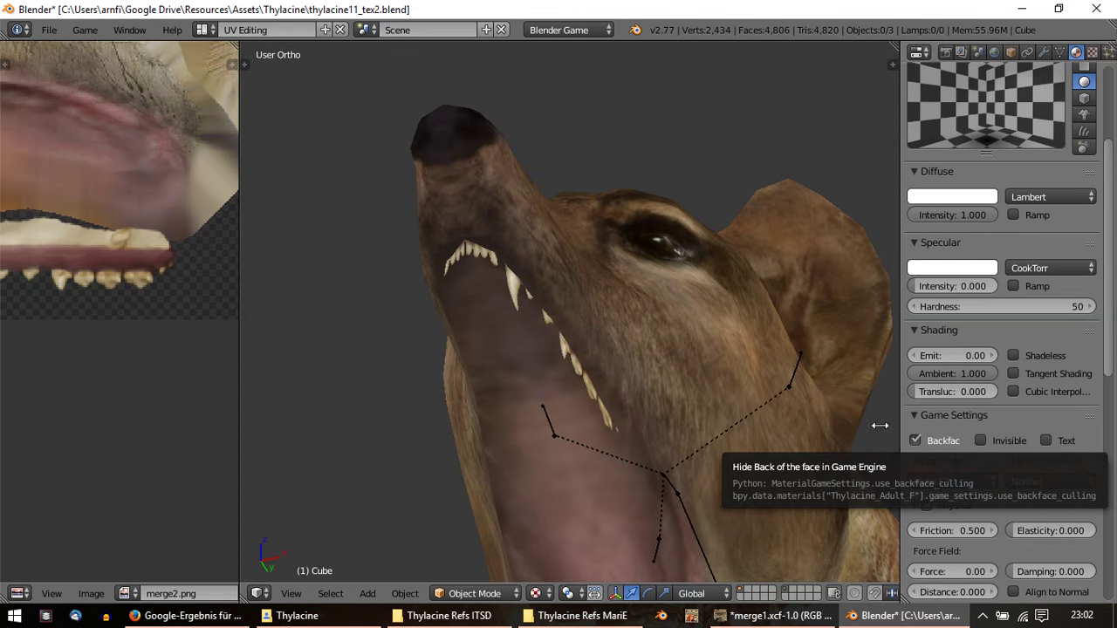
mouse_move(878, 424)
middle_mouse_down()
mouse_move(686, 368)
mouse_move(953, 433)
middle_mouse_up()
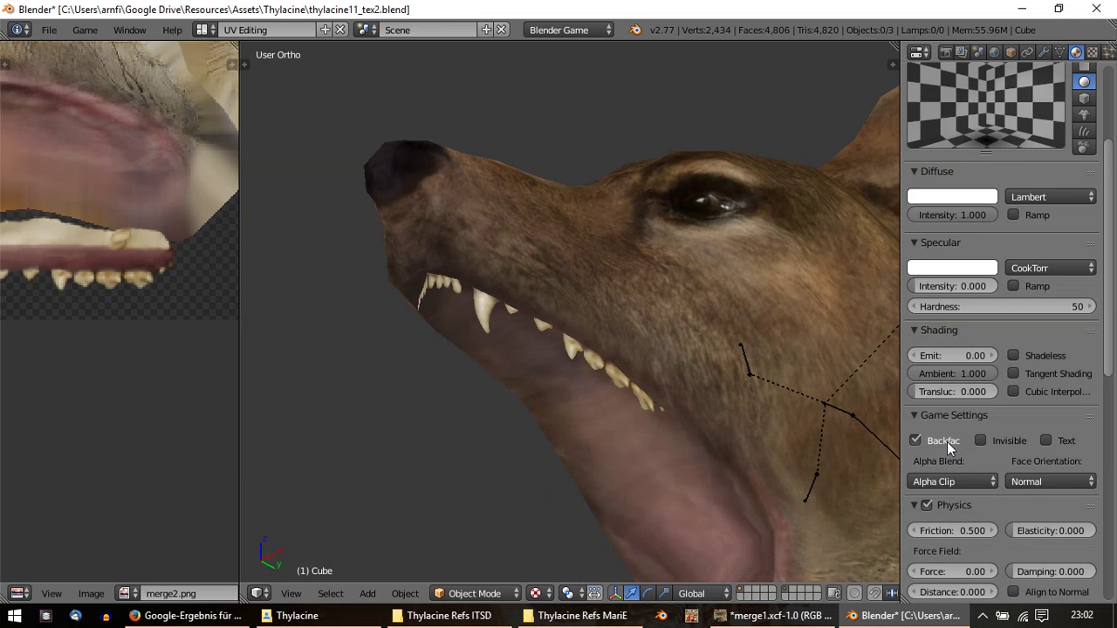
left_click(947, 442)
middle_click_drag(431, 209, 381, 268)
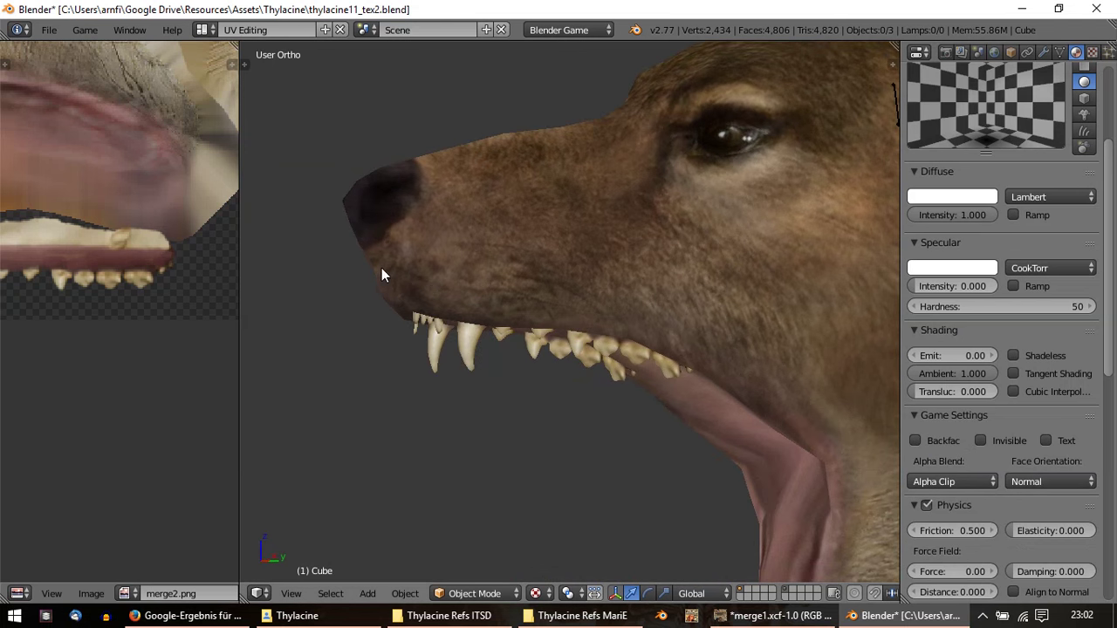
mouse_move(344, 316)
middle_mouse_down()
mouse_move(557, 314)
mouse_move(611, 301)
mouse_move(571, 187)
mouse_move(364, 276)
mouse_move(342, 318)
mouse_move(283, 336)
middle_mouse_up()
mouse_move(291, 323)
middle_mouse_down()
mouse_move(358, 314)
mouse_move(347, 285)
mouse_move(345, 139)
mouse_move(309, 271)
middle_mouse_up()
mouse_move(411, 283)
middle_mouse_down()
mouse_move(475, 293)
mouse_move(496, 270)
mouse_move(516, 399)
mouse_move(602, 494)
middle_mouse_up()
key("Tab")
Step: Select vertices on the teeth strip, inspecting them from several angles
right_click(602, 498)
right_click(529, 447)
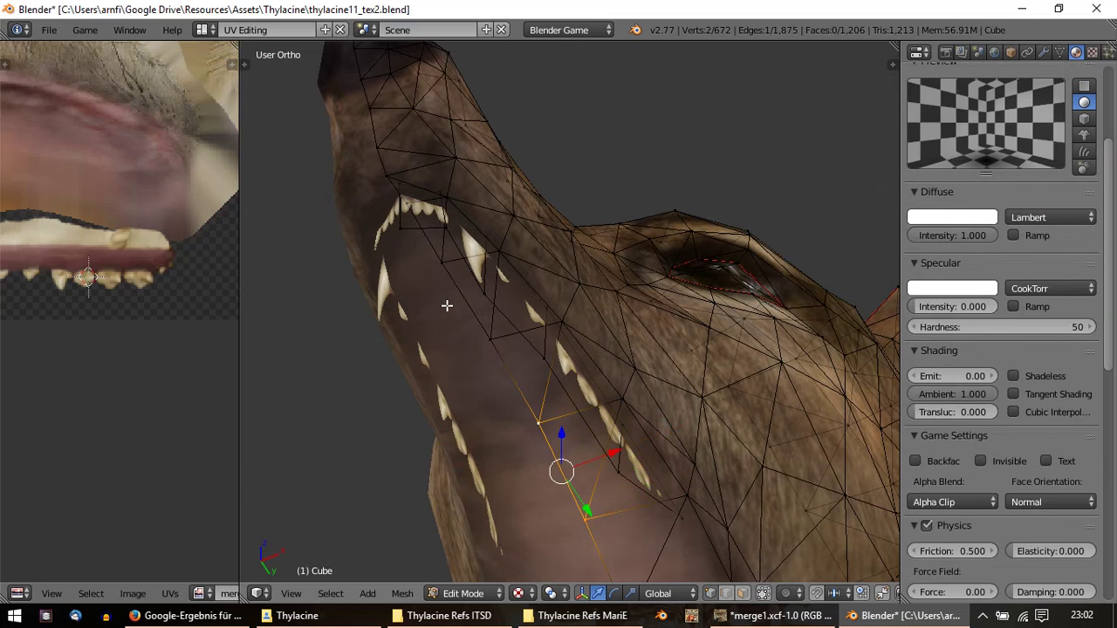
right_click(422, 247, "shift")
middle_click_drag(410, 240, 587, 300)
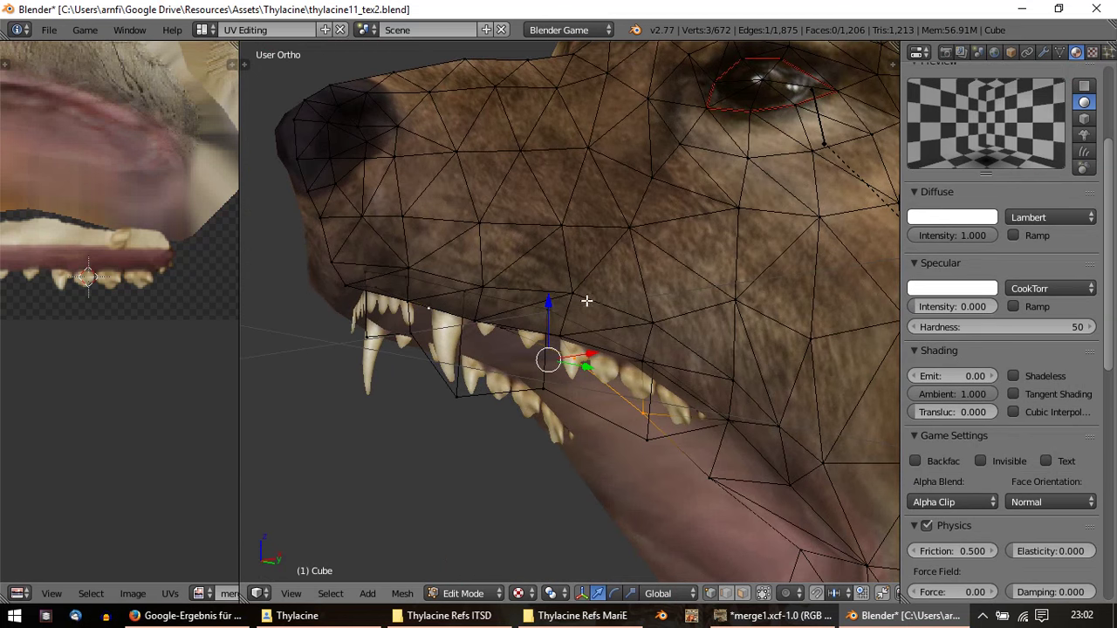
right_click(389, 288, "shift")
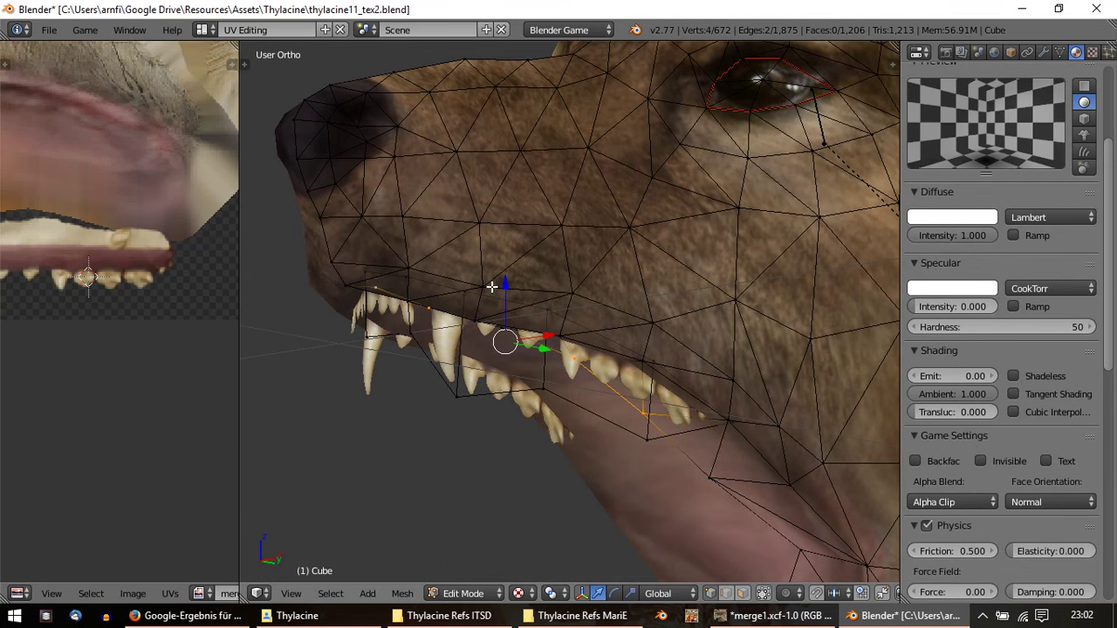
mouse_move(507, 277)
middle_mouse_down()
mouse_move(593, 326)
mouse_move(634, 480)
middle_mouse_up()
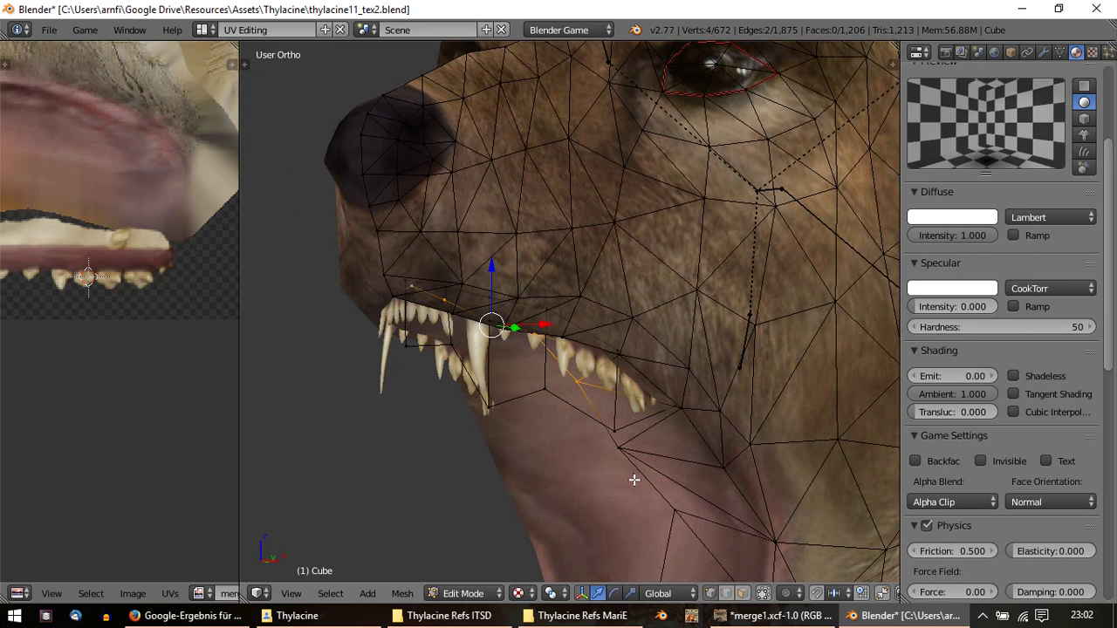
right_click(620, 430)
key("Tab")
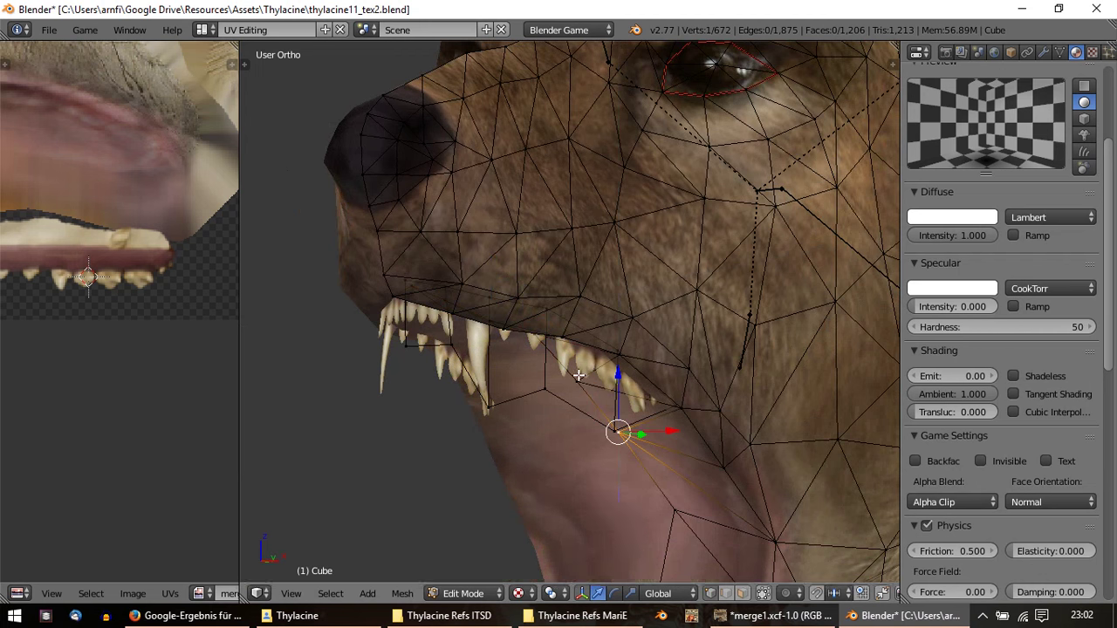
mouse_move(621, 367)
middle_mouse_down()
mouse_move(663, 361)
mouse_move(705, 317)
mouse_move(800, 349)
middle_mouse_up()
Step: Select two jaw vertices and nudge them along the Z axis
key("Tab")
mouse_move(663, 339)
middle_mouse_down()
mouse_move(569, 327)
mouse_move(568, 282)
mouse_move(584, 281)
middle_mouse_up()
right_click(724, 282, "shift")
mouse_move(705, 294)
middle_mouse_down()
mouse_move(631, 251)
mouse_move(689, 297)
mouse_move(773, 323)
mouse_move(618, 326)
middle_mouse_up()
key("g")
key("z")
left_click(608, 270)
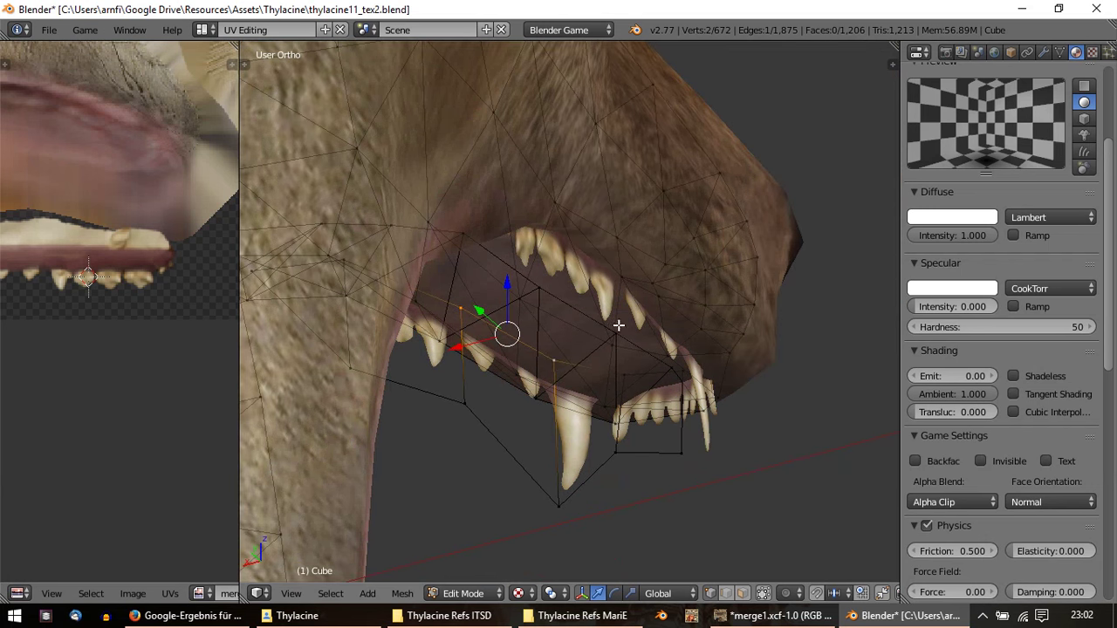
Step: Lower one more vertex slightly along Z and return to Object Mode
right_click(625, 373)
key("g")
key("z")
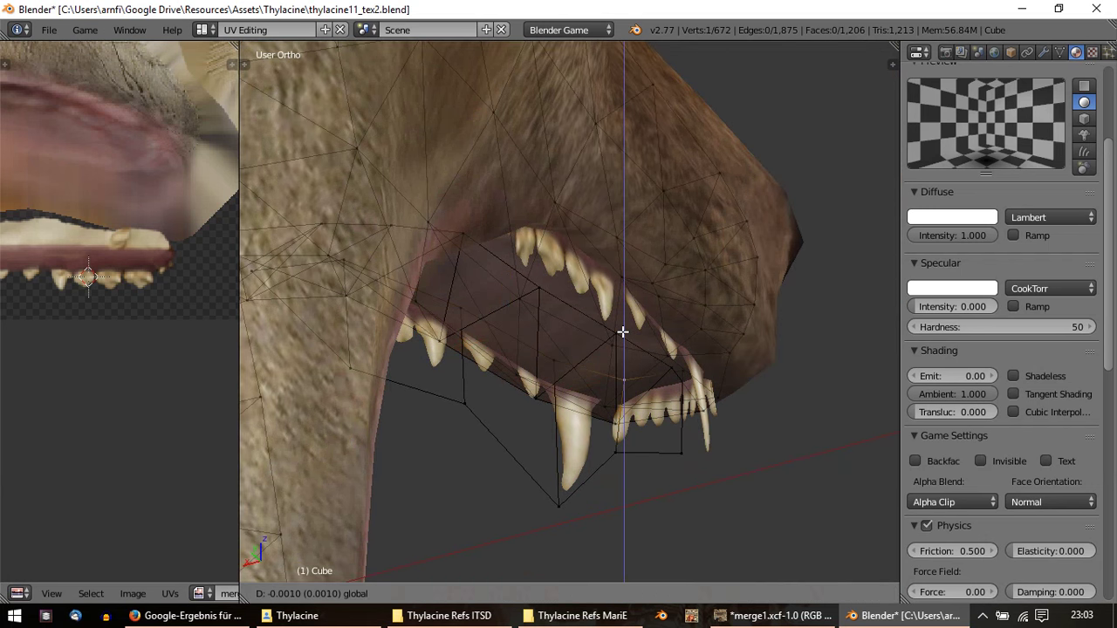
left_click(622, 331)
key("Tab")
mouse_move(613, 342)
middle_mouse_down()
mouse_move(487, 349)
mouse_move(426, 376)
middle_mouse_up()
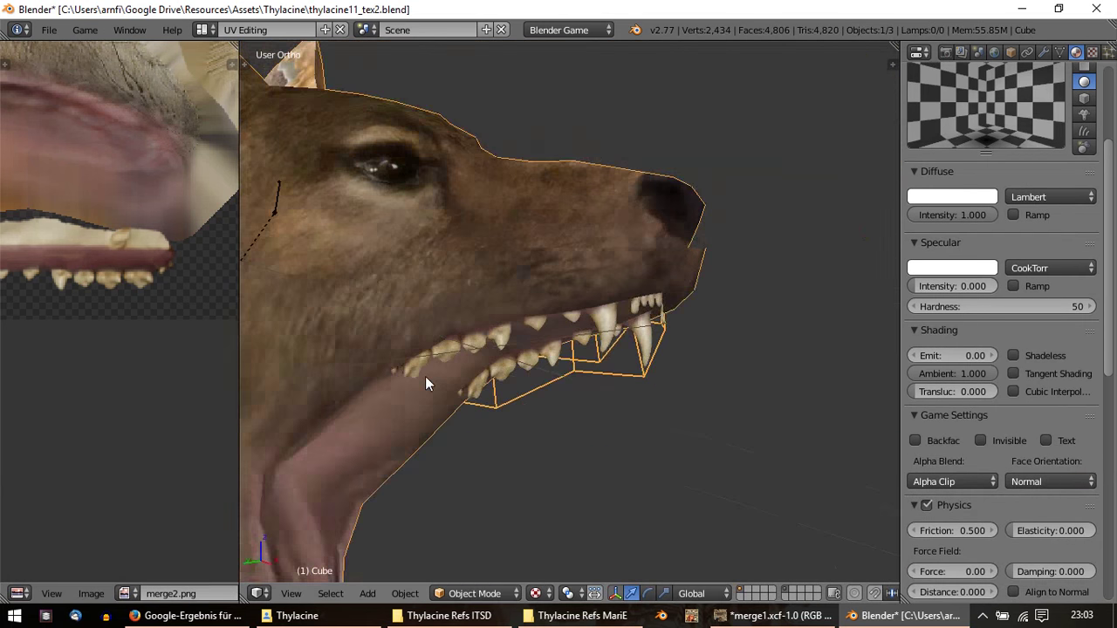
Step: Orbit and zoom around the head to inspect the teeth from front and sides
key("a")
mouse_move(564, 402)
middle_mouse_down()
mouse_move(533, 367)
mouse_move(478, 430)
mouse_move(623, 367)
mouse_move(647, 328)
mouse_move(679, 334)
mouse_move(476, 264)
mouse_move(486, 367)
mouse_move(523, 352)
middle_mouse_up()
scroll(626, 199, "down", 2)
scroll(628, 205, "down", 2)
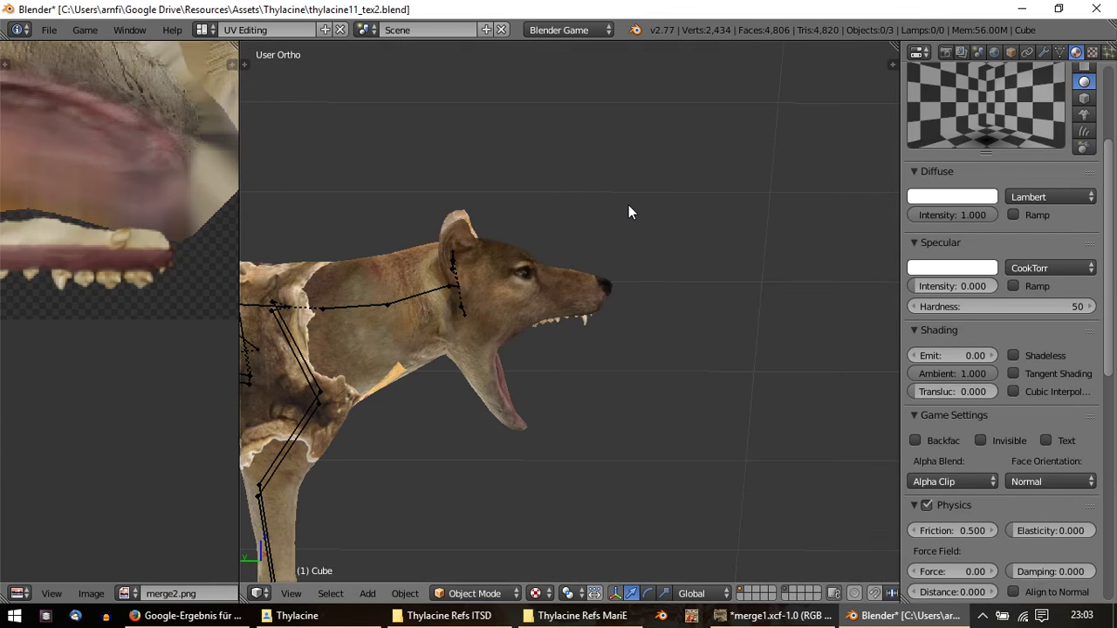
mouse_move(629, 212)
middle_mouse_down()
mouse_move(382, 177)
mouse_move(314, 227)
mouse_move(268, 291)
mouse_move(282, 469)
mouse_move(317, 536)
mouse_move(317, 215)
middle_mouse_up()
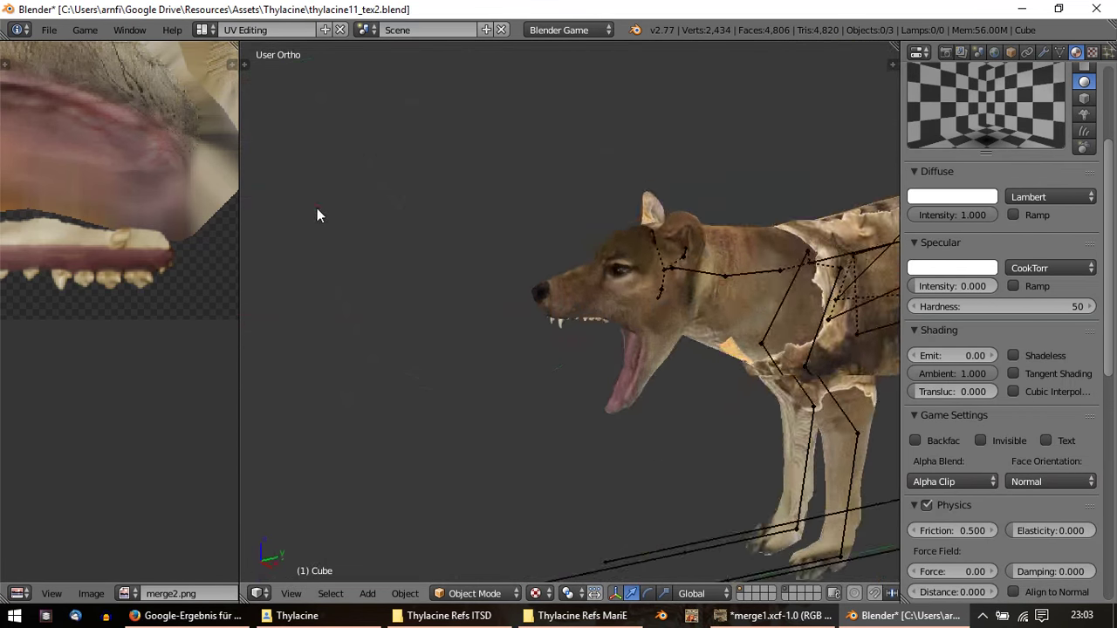
scroll(541, 192, "up", 2)
scroll(669, 352, "up", 2)
scroll(514, 354, "up", 2)
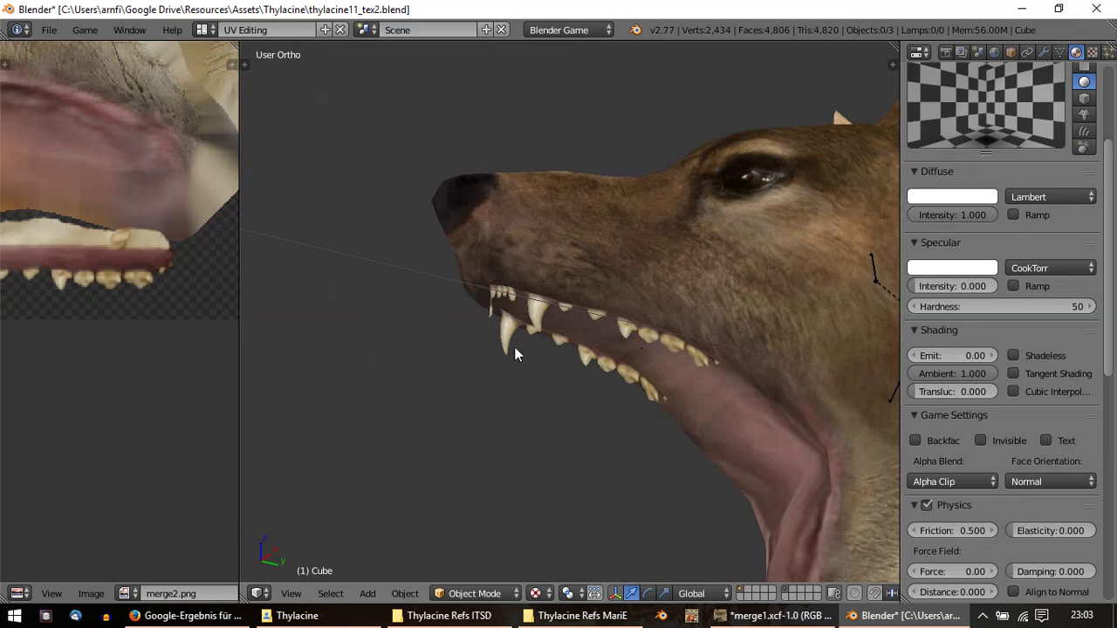
middle_click_drag(514, 354, 745, 409)
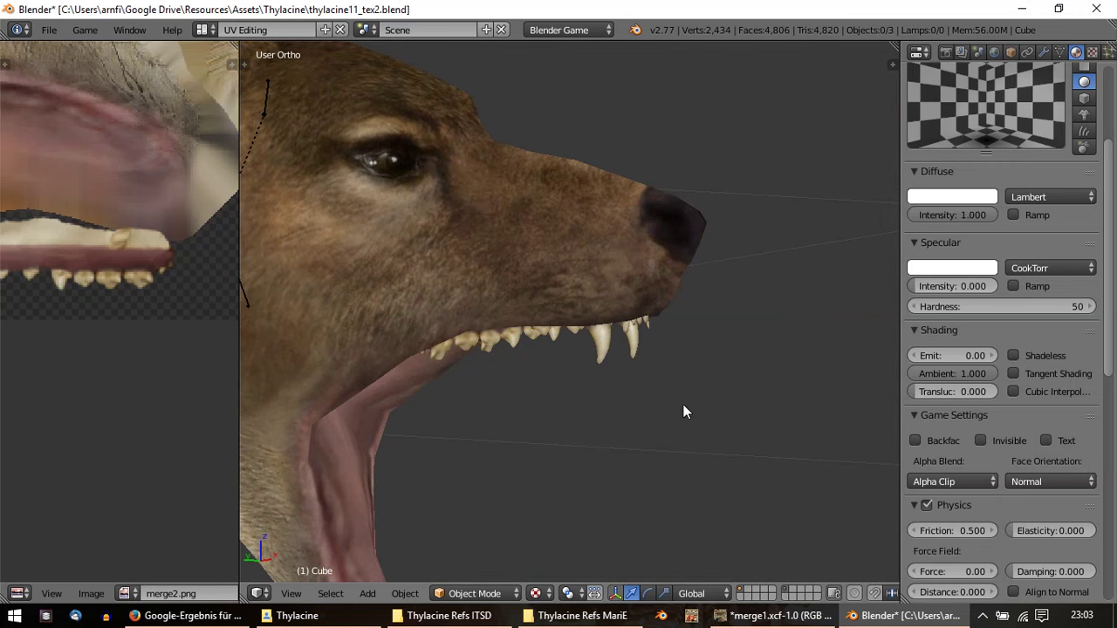
Step: Save thylacine11_tex2.blend
left_click(49, 30)
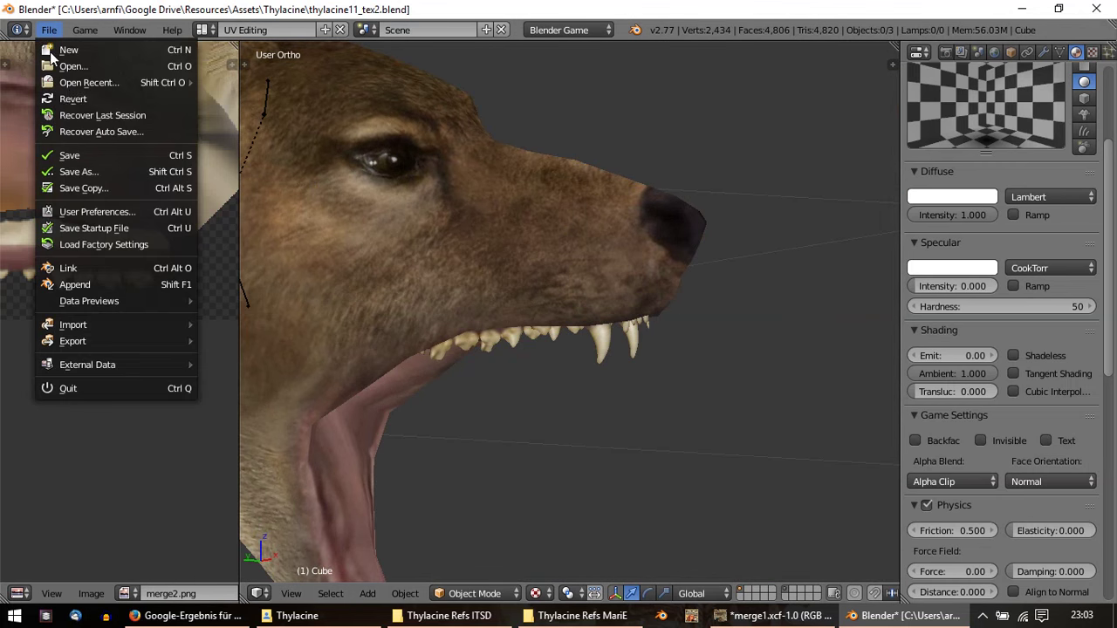
left_click(74, 155)
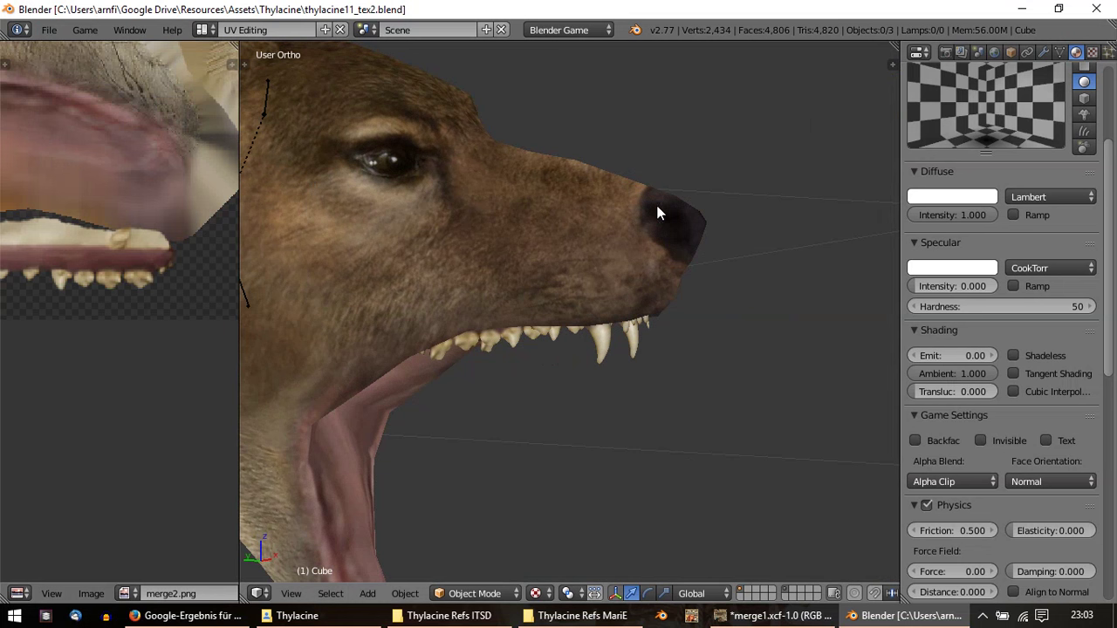
scroll(655, 208, "down", 3)
Step: Check the teeth close up, then bring GIMP to the front
mouse_move(645, 265)
middle_mouse_down()
mouse_move(460, 216)
mouse_move(446, 162)
mouse_move(369, 203)
mouse_move(523, 225)
middle_mouse_up()
right_click(522, 229)
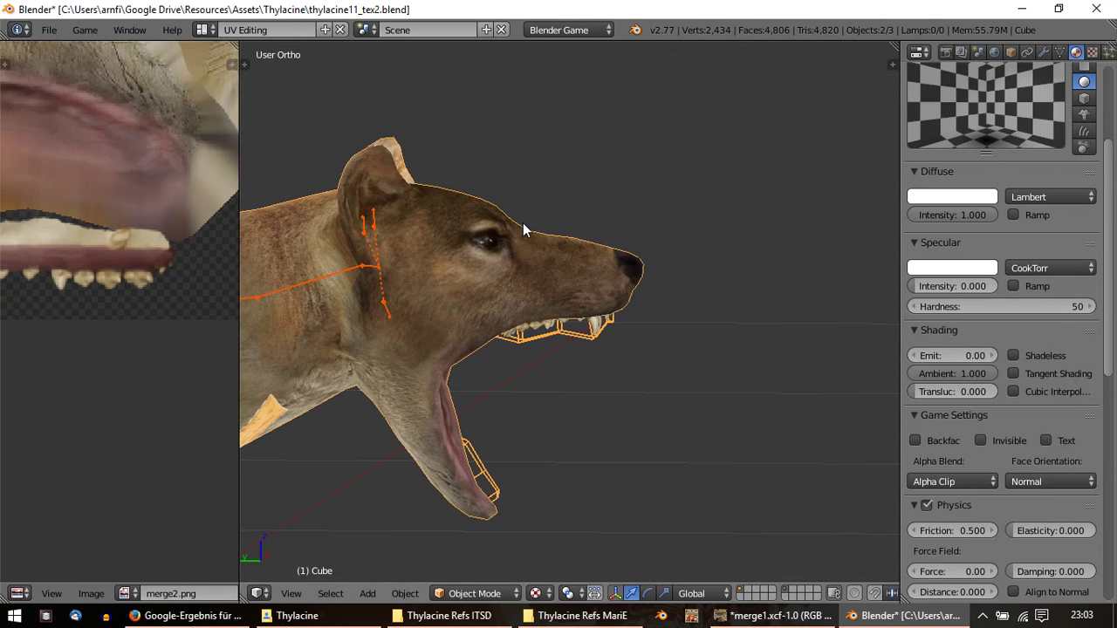
key("a")
mouse_move(694, 338)
middle_mouse_down("shift")
mouse_move(709, 317)
mouse_move(651, 235)
mouse_move(644, 256)
mouse_move(676, 489)
middle_mouse_up("shift")
scroll(703, 319, "up", 3)
scroll(694, 319, "up", 2)
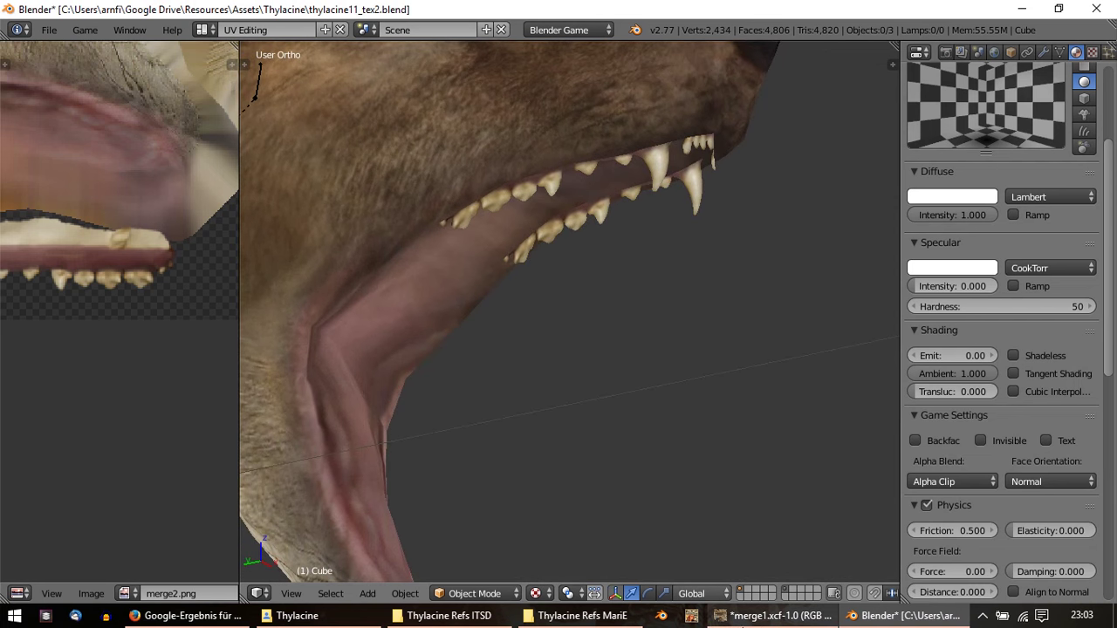
left_click(773, 615)
Step: Zoom the AMNH skull photo onto the lower teeth with Free Select on Pasted Layer
left_click(339, 62)
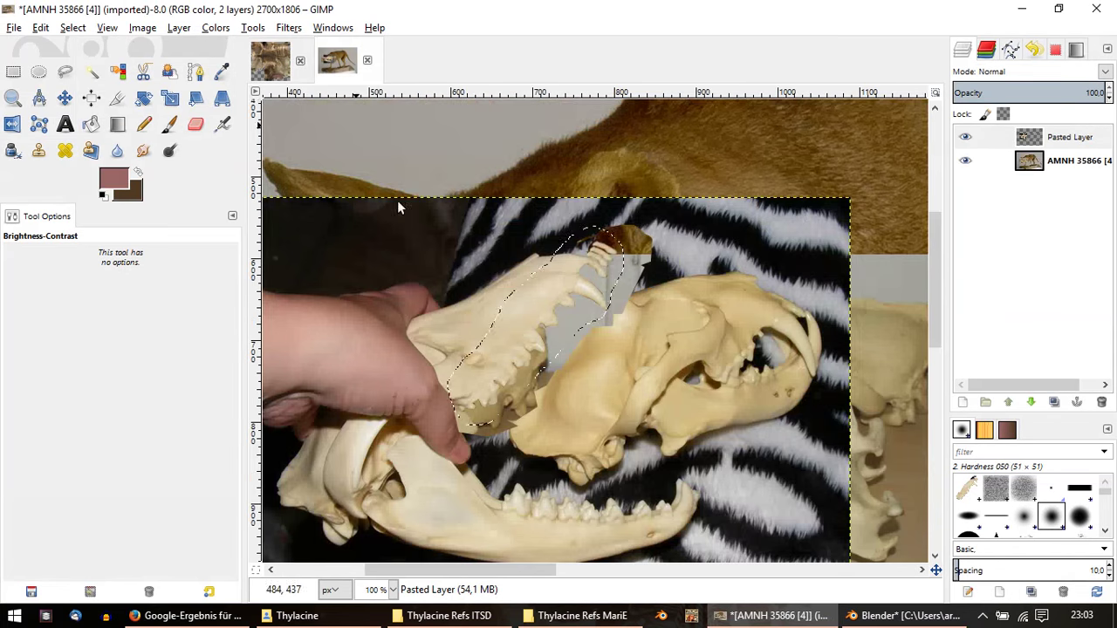
scroll(579, 317, "up", 1, "ctrl")
scroll(570, 281, "up", 1, "ctrl")
scroll(570, 281, "up", 1, "ctrl")
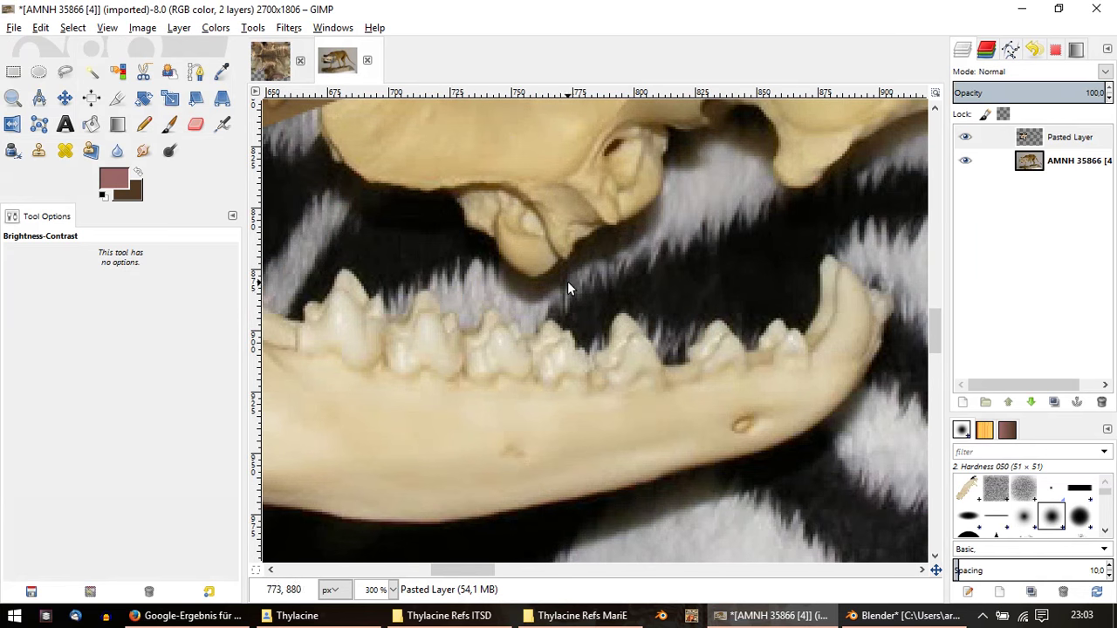
middle_click_drag(568, 282, 650, 271)
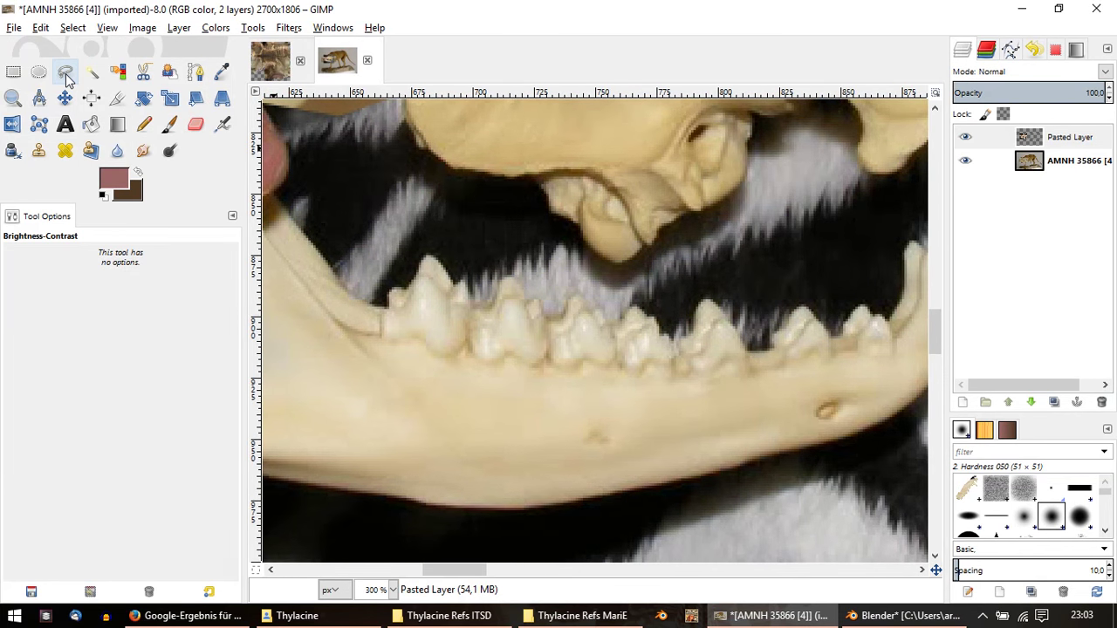
left_click(65, 71)
left_click(1045, 159)
left_click(1047, 141)
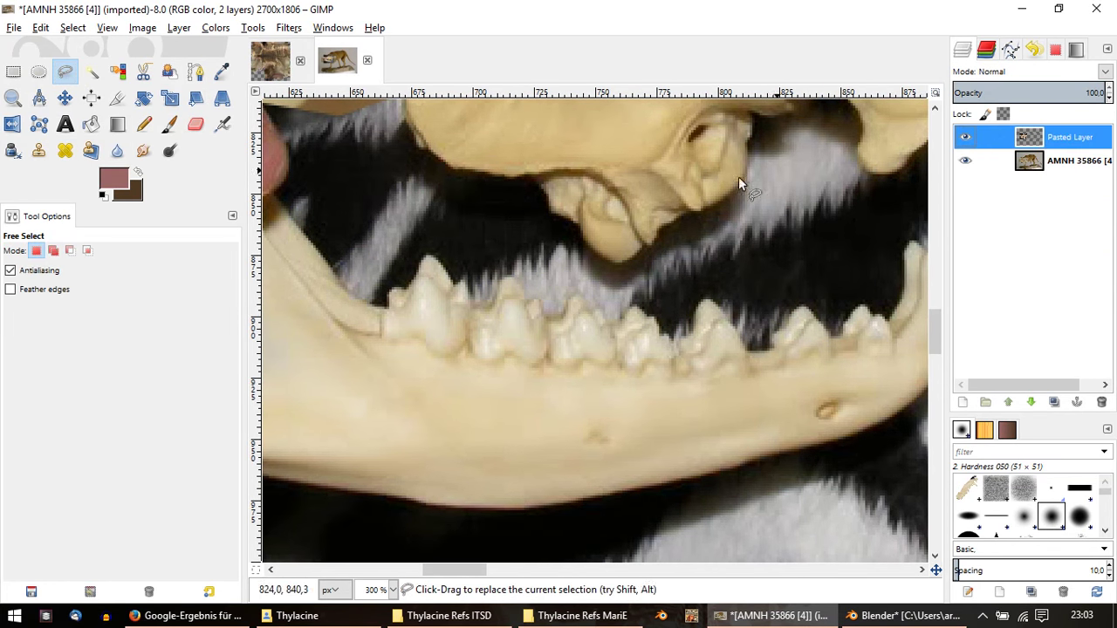
scroll(420, 284, "up", 1, "ctrl")
Step: Start the outline at the jaw's left end, tracing over the first lower tooth
left_click(284, 297)
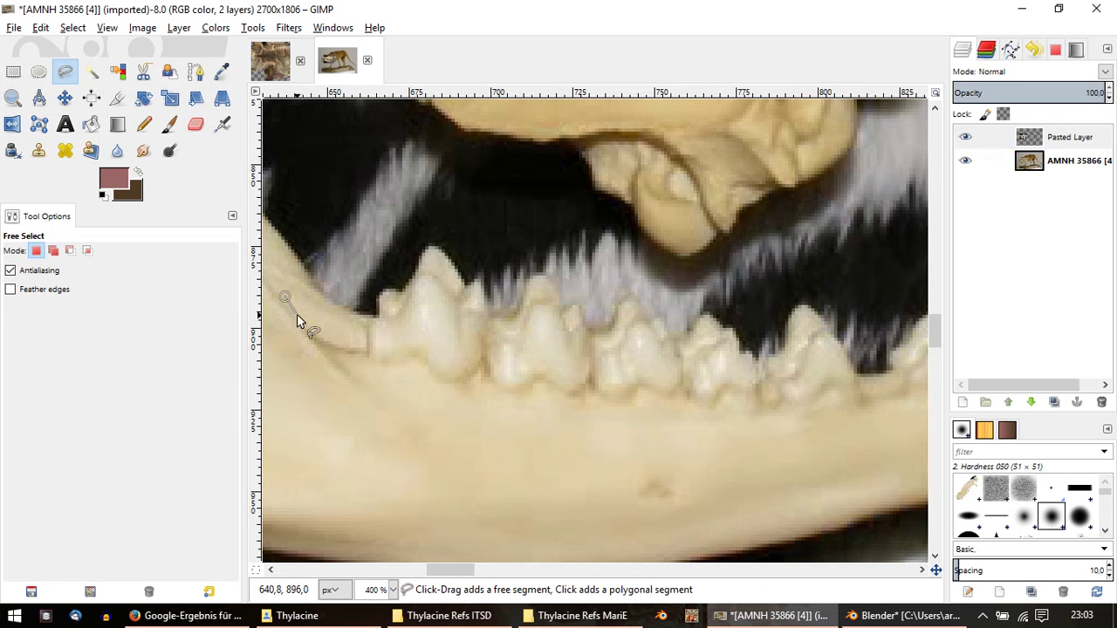
left_click(297, 321)
left_click(317, 339)
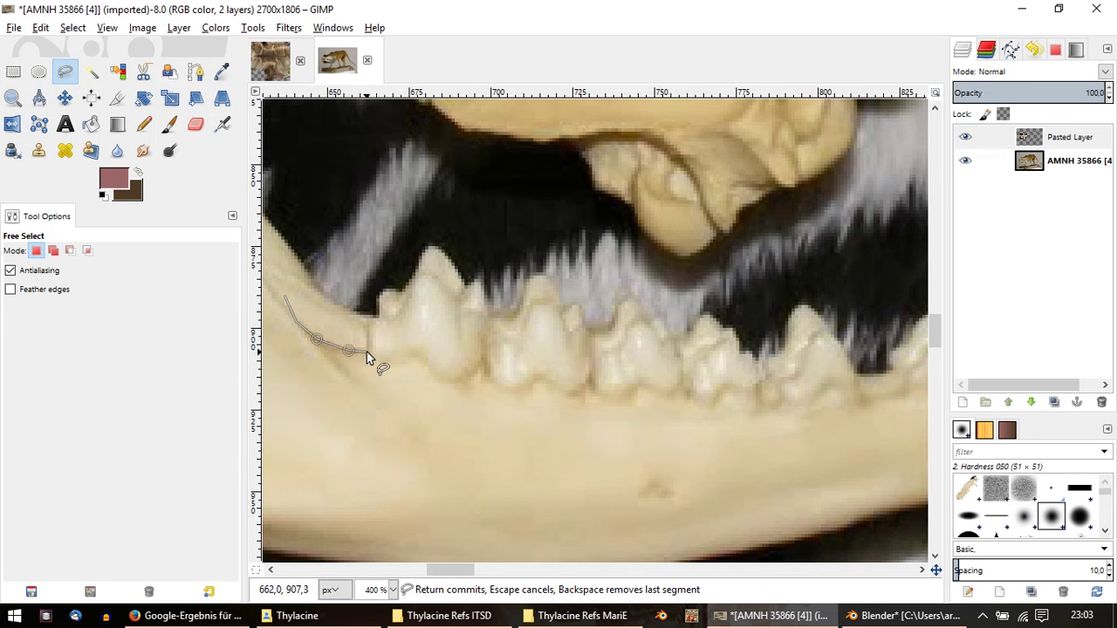
left_click(367, 351)
left_click(366, 325)
left_click(378, 319)
left_click(397, 319)
left_click(405, 305)
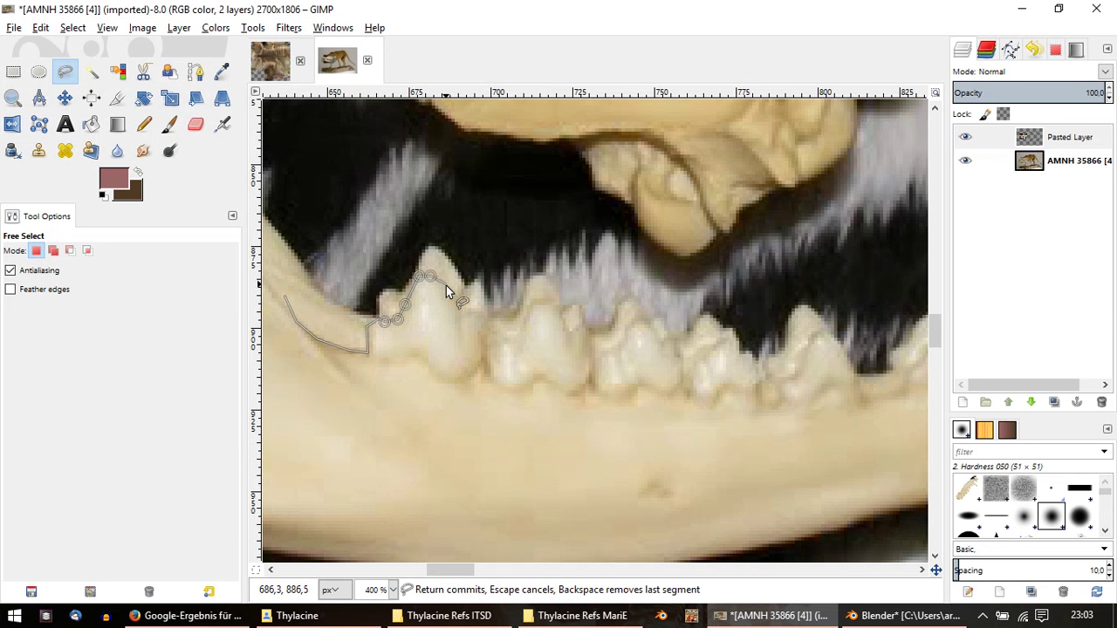
left_click(447, 285)
left_click(458, 316)
left_click(465, 309)
left_click(476, 312)
left_click(481, 321)
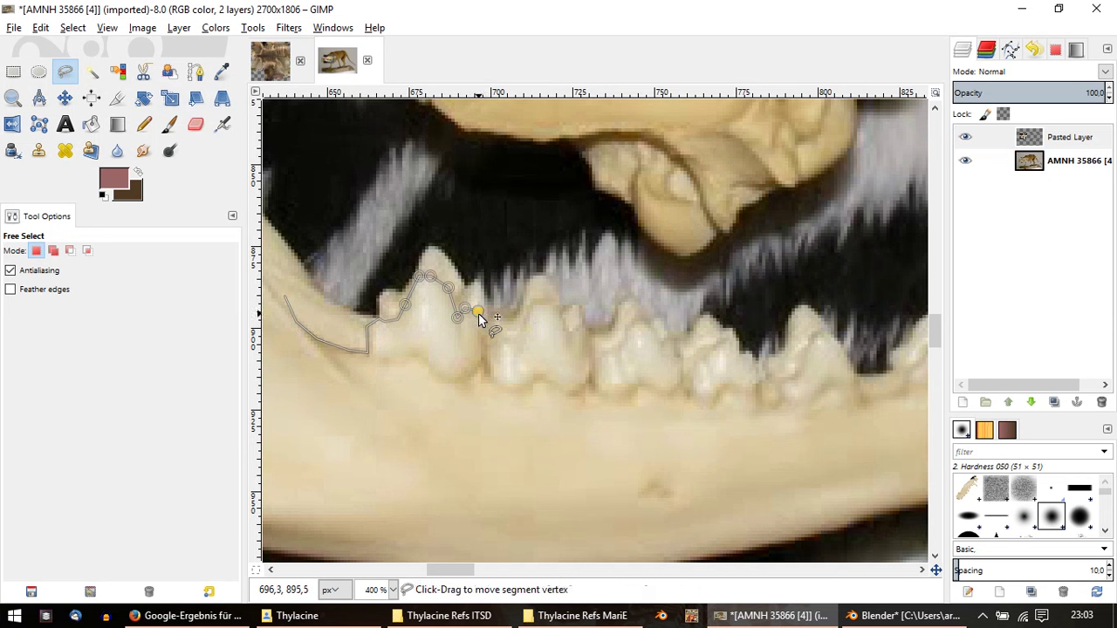
Step: Continue the outline over the second and third lower teeth and their gaps
left_click(483, 363)
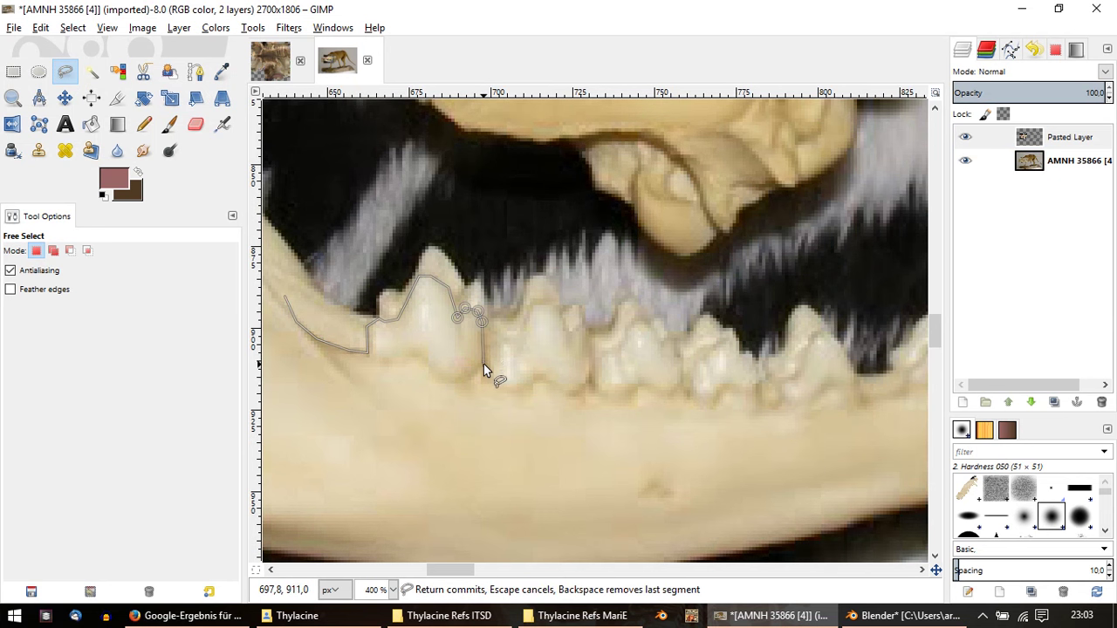
left_click(498, 322)
left_click(510, 329)
left_click(520, 315)
left_click(531, 300)
left_click(542, 299)
left_click(554, 299)
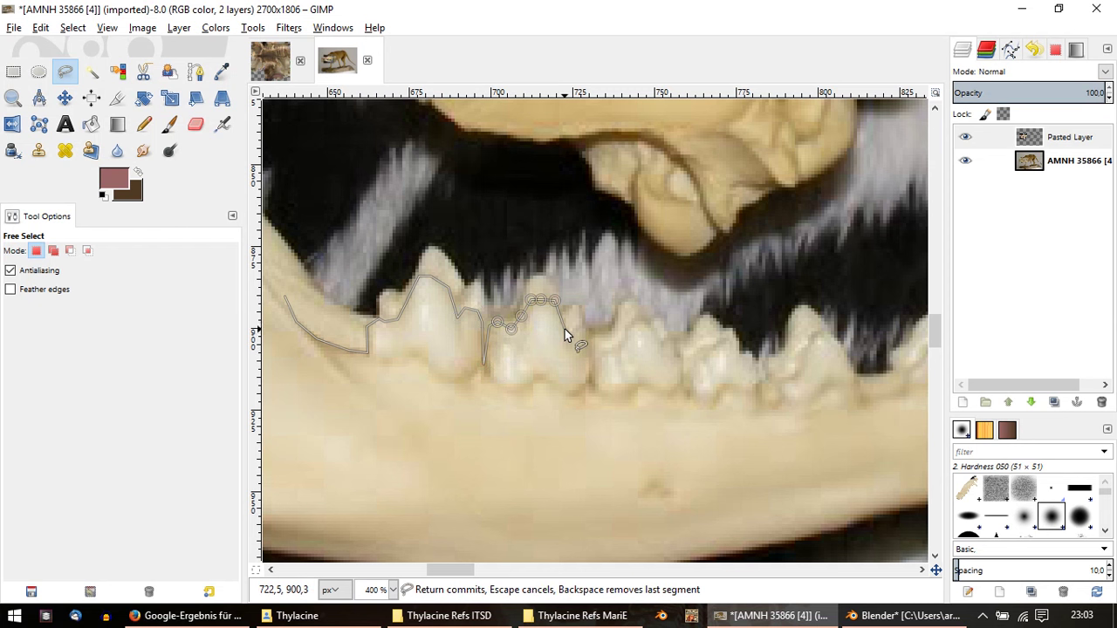
left_click(565, 329)
left_click(583, 323)
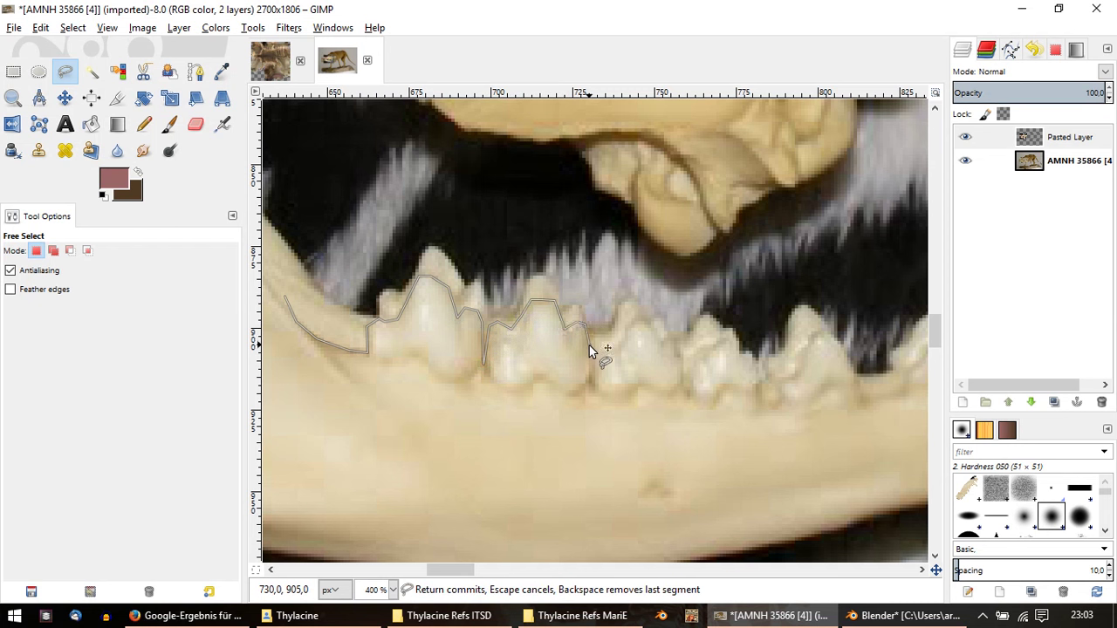
left_click(588, 380)
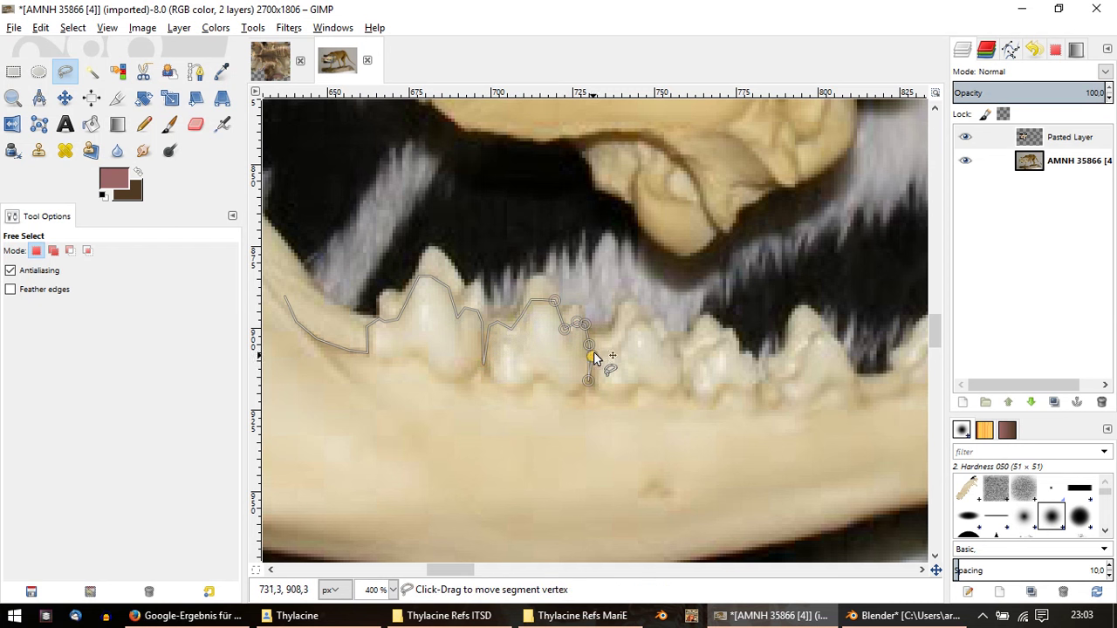
left_click(598, 346)
left_click(612, 349)
left_click(619, 340)
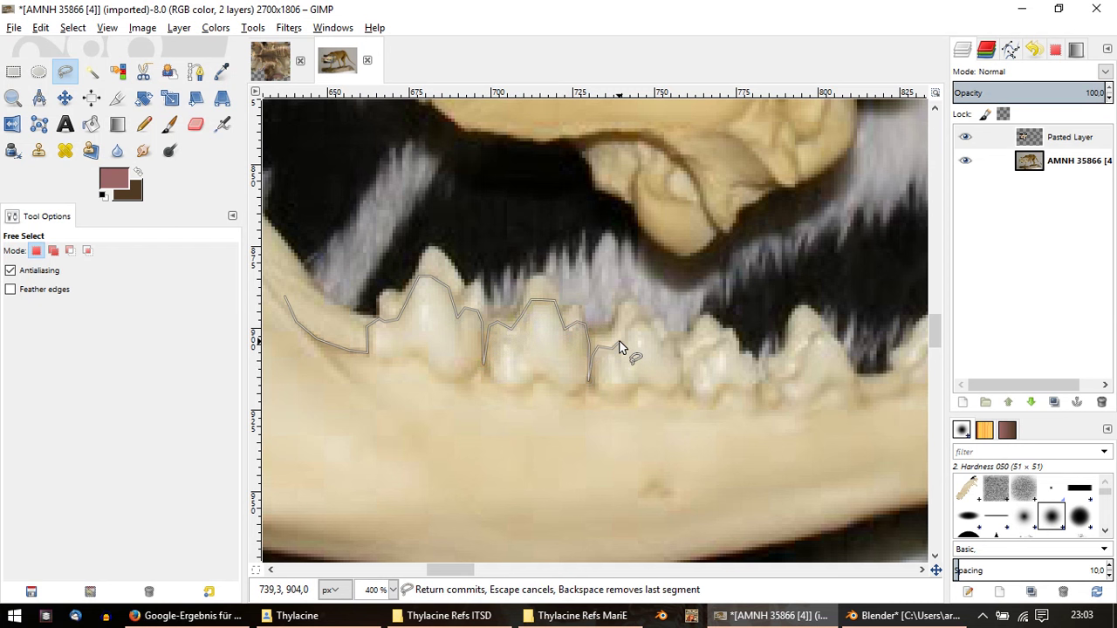
left_click(630, 319)
left_click(646, 316)
left_click(669, 336)
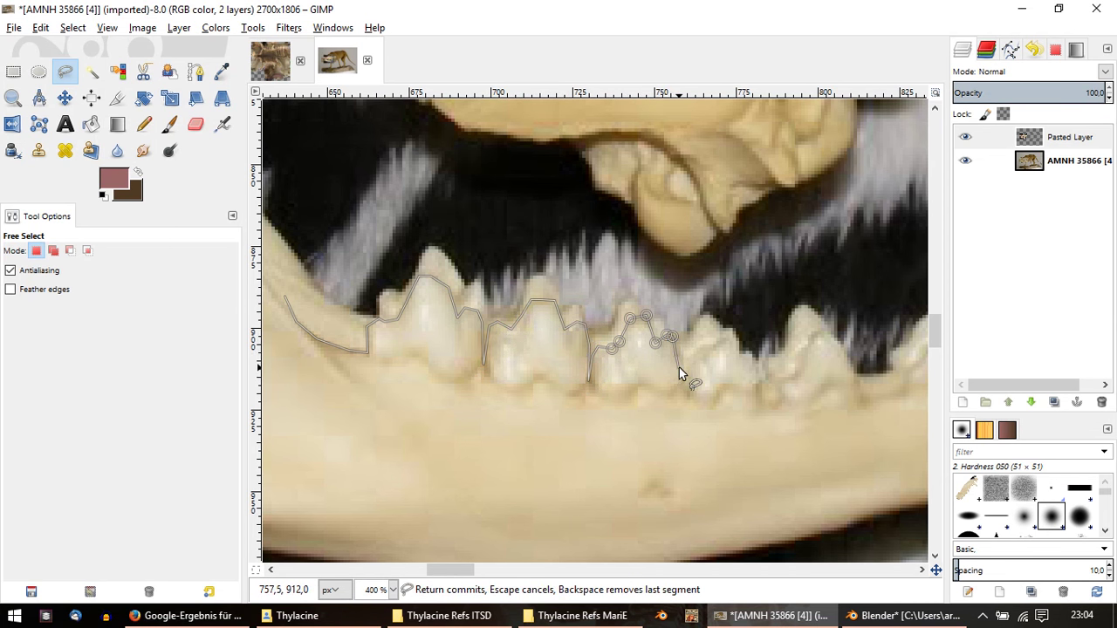
left_click(680, 371)
left_click(681, 384)
Step: Trace the fourth and last teeth, enclose the dark area above, and close the selection
left_click(693, 346)
left_click(708, 346)
left_click(726, 331)
left_click(735, 333)
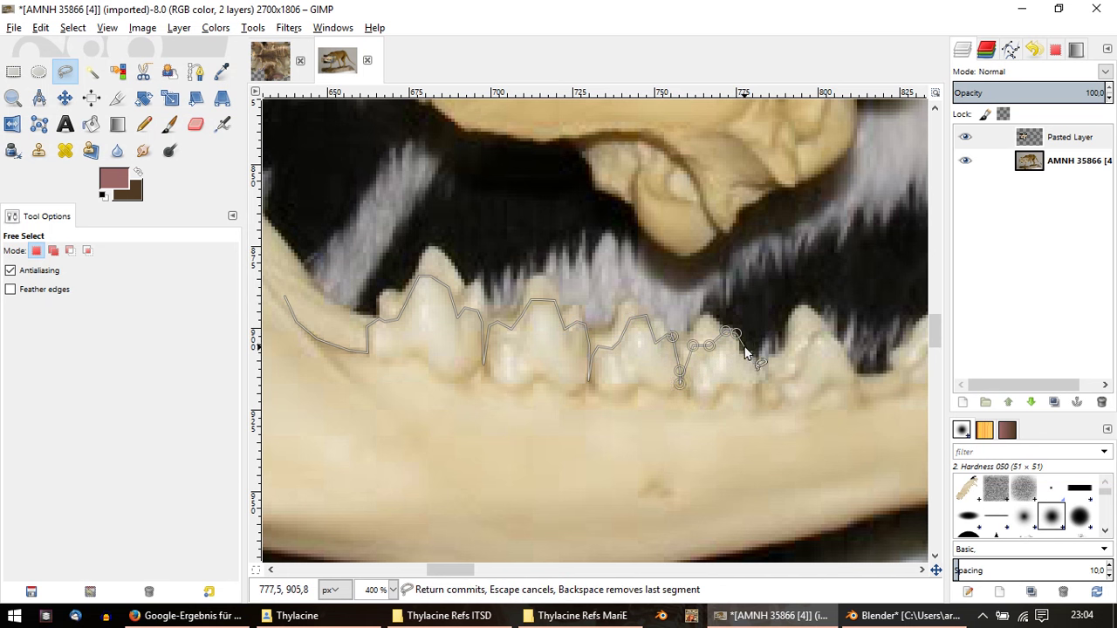
left_click(741, 350)
left_click(750, 350)
left_click(758, 365)
left_click(762, 381)
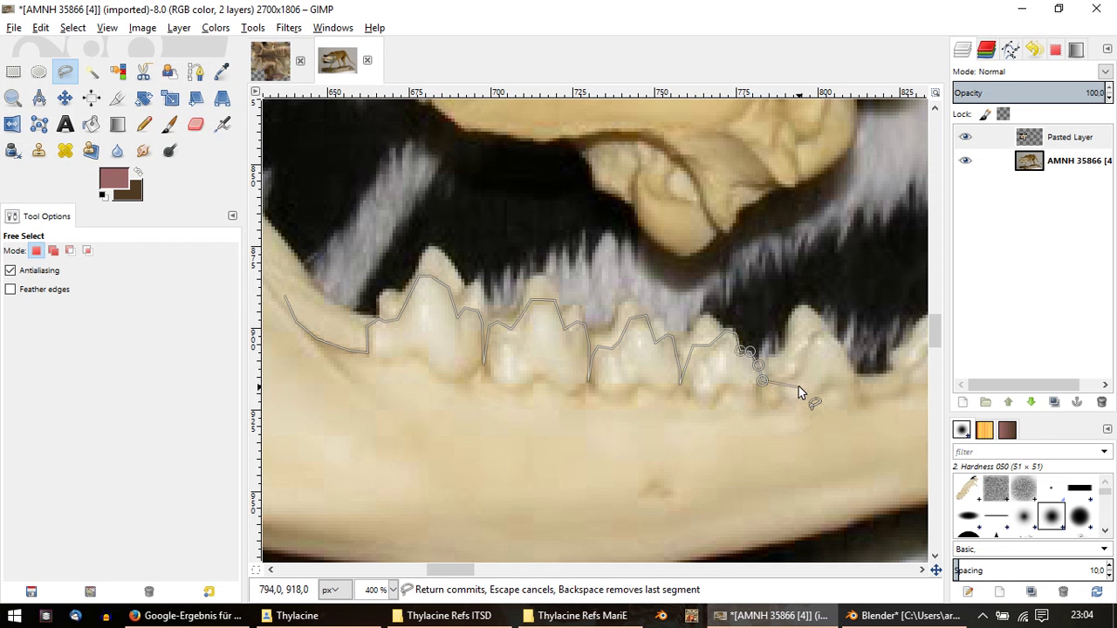
left_click(791, 378)
left_click(790, 363)
left_click(799, 349)
left_click(810, 339)
left_click(821, 330)
left_click(833, 343)
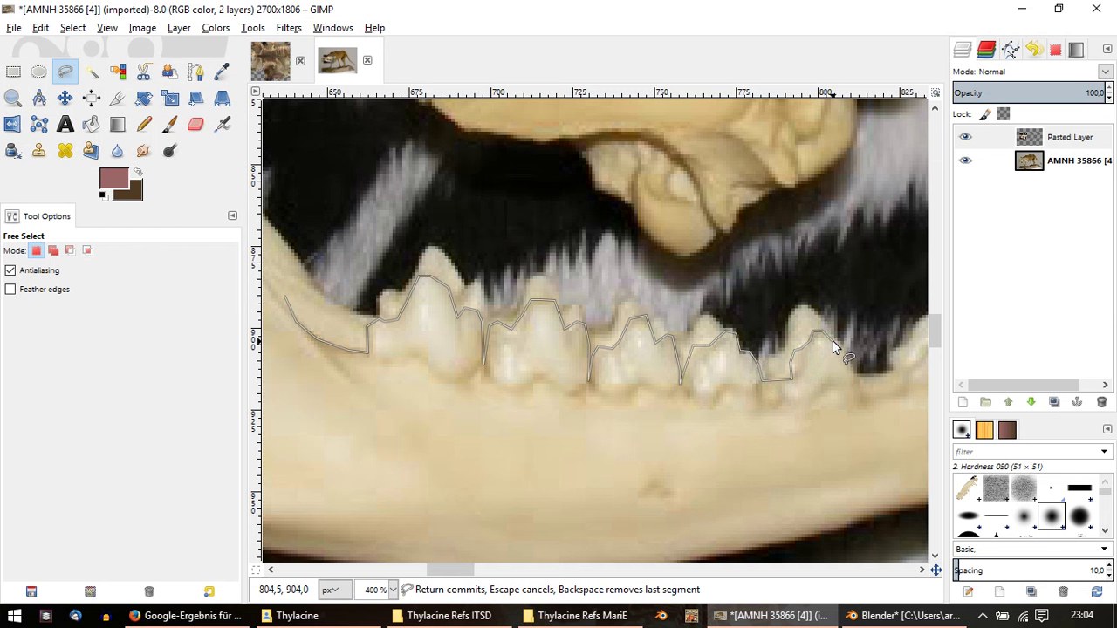
left_click(860, 385)
left_click(882, 333)
left_click(778, 213)
double_click(313, 190)
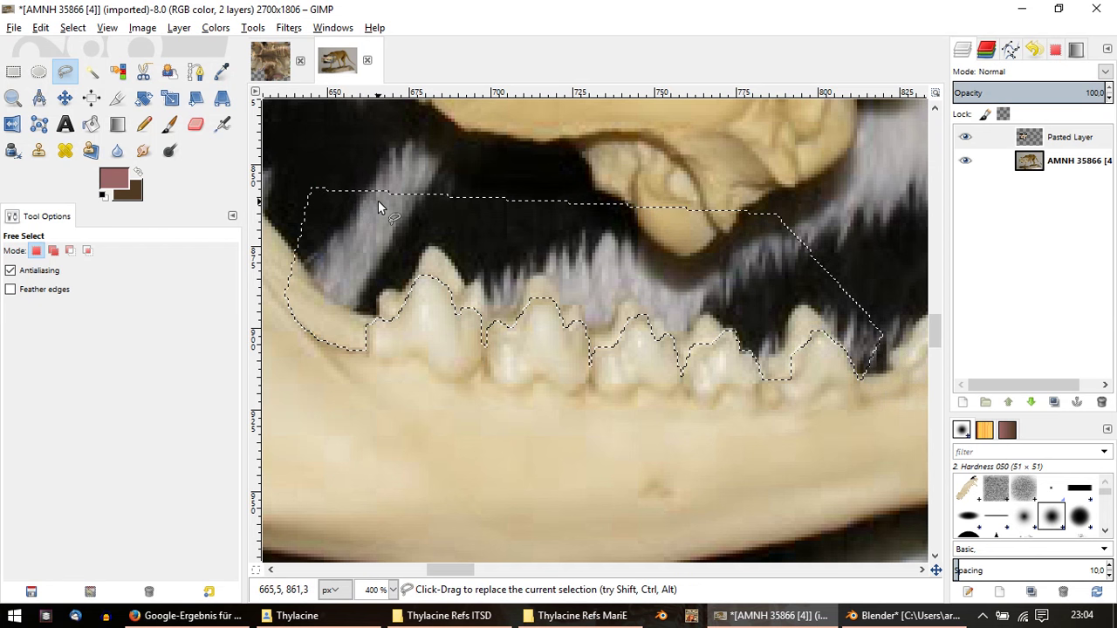
Step: Erase the traced area above the lower teeth, deselect, and hide the background photo layer
key("Delete")
key("ctrl+shift+a")
scroll(742, 276, "right", 3)
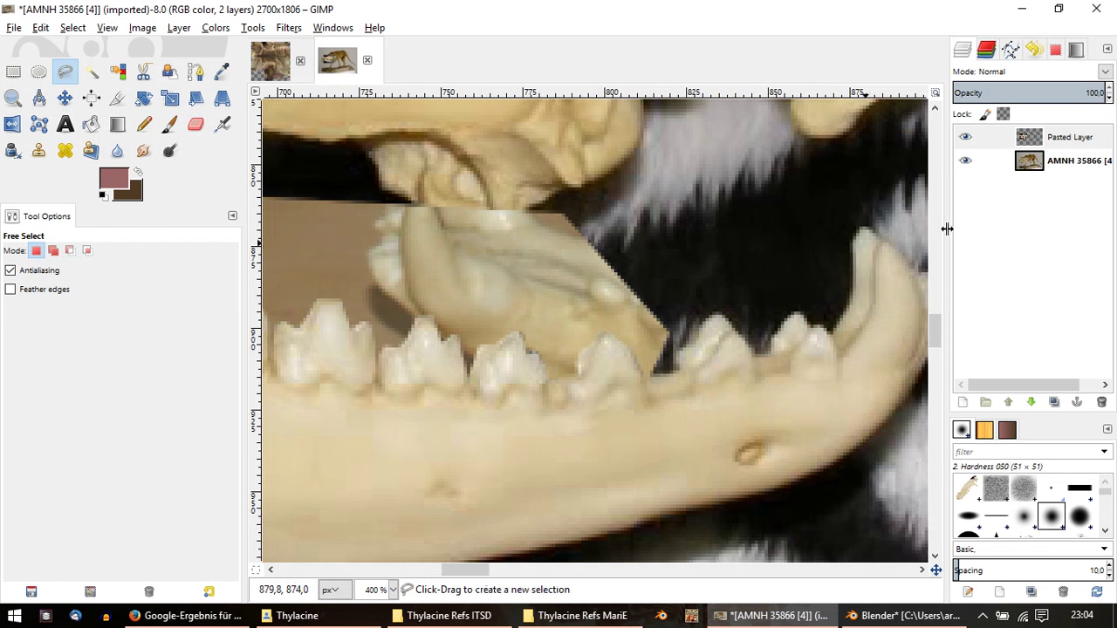
left_click(965, 161)
scroll(623, 234, "right", 1)
scroll(767, 336, "up", 1, "ctrl")
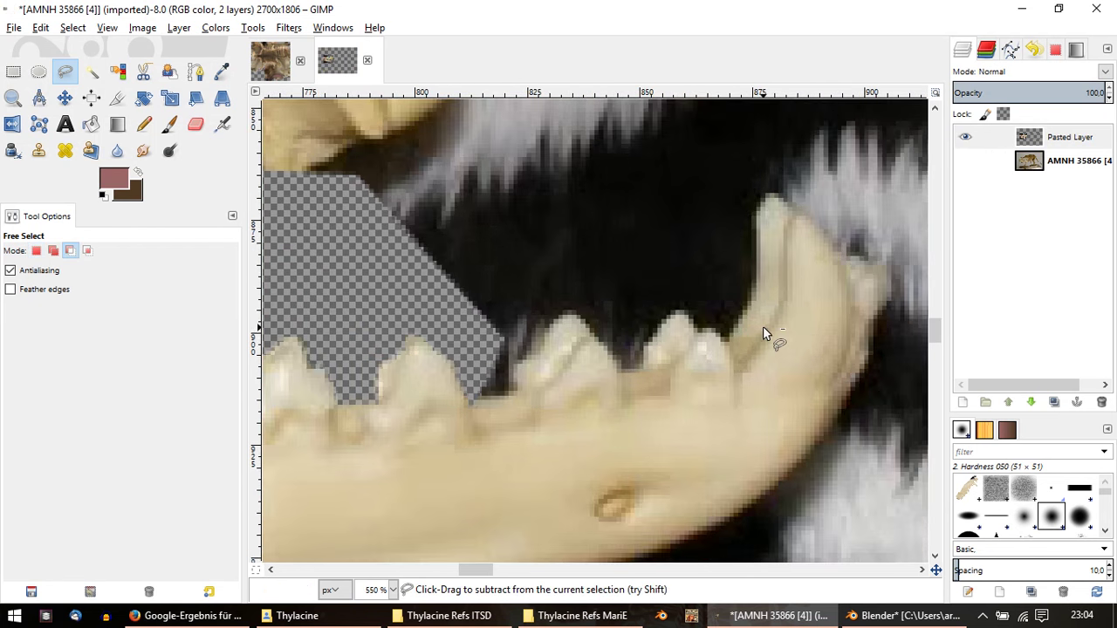
Step: Begin a free-select outline around the lower canine, then cancel it
left_click(745, 367)
left_click_drag(780, 321, 793, 282)
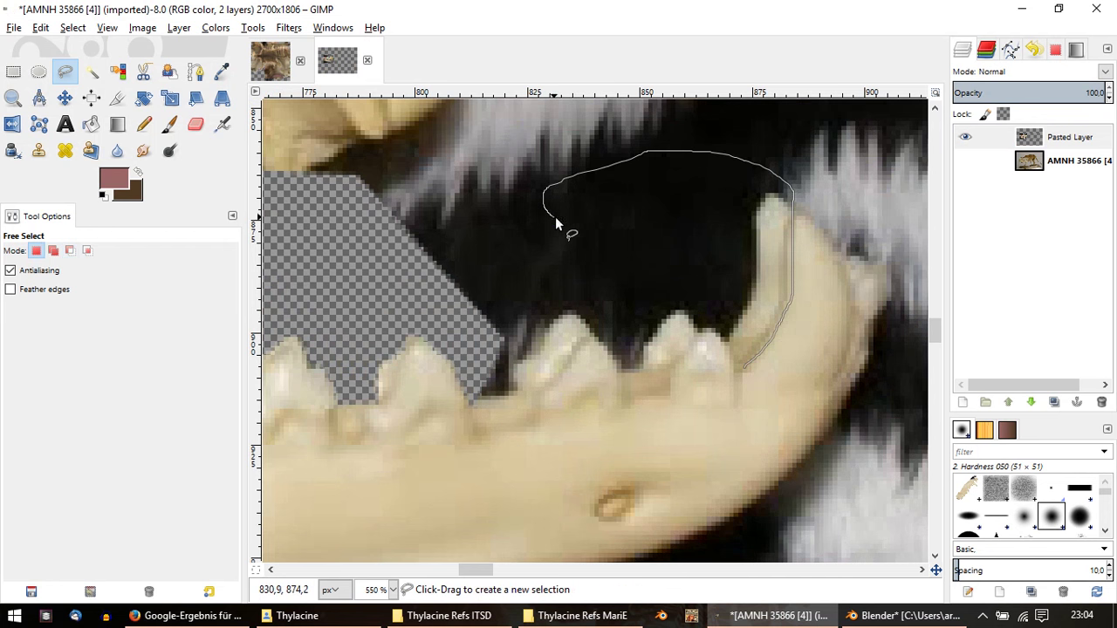
key("Escape")
scroll(384, 399, "down", 1, "ctrl")
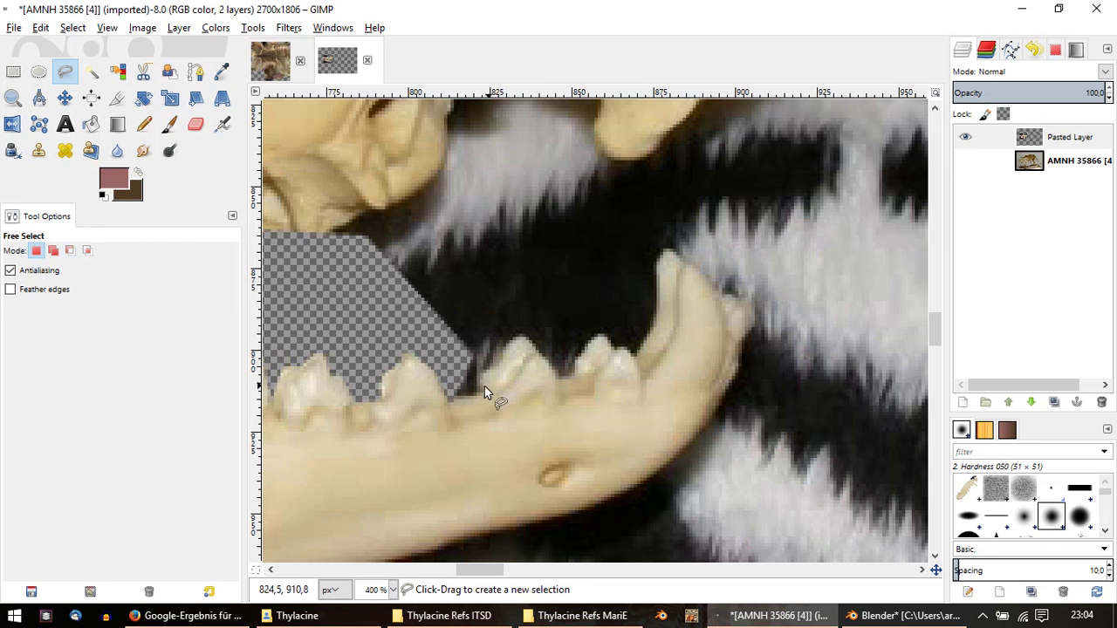
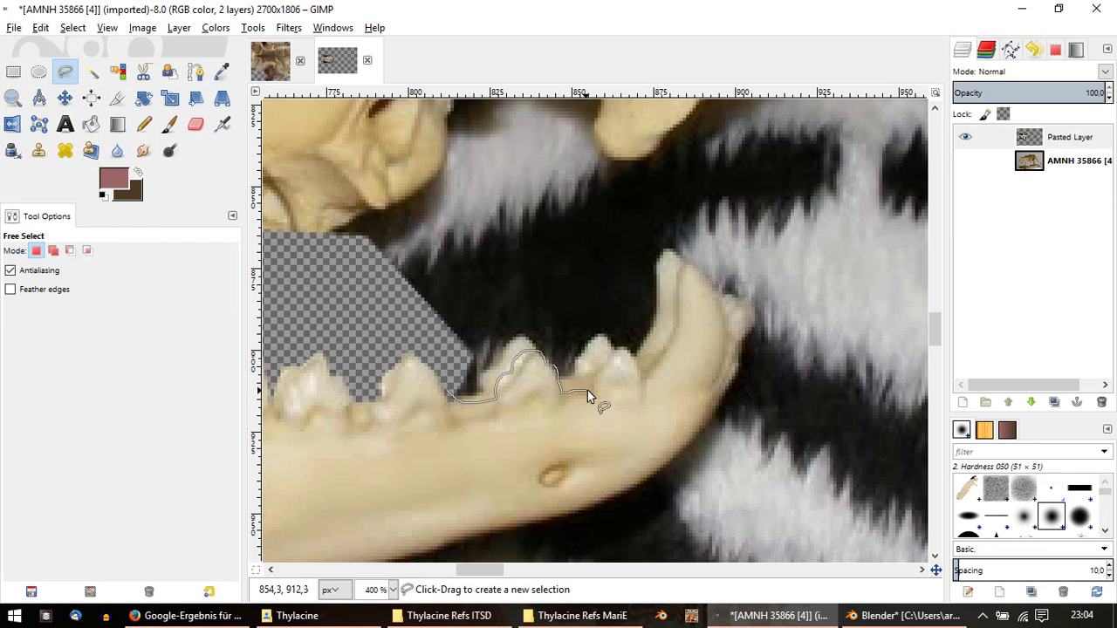
Step: Lasso the dark patches above the lower teeth and erase them to transparency
mouse_move(613, 348)
left_mouse_down()
mouse_move(605, 279)
mouse_move(341, 237)
left_mouse_up()
double_click(432, 330)
key("Return")
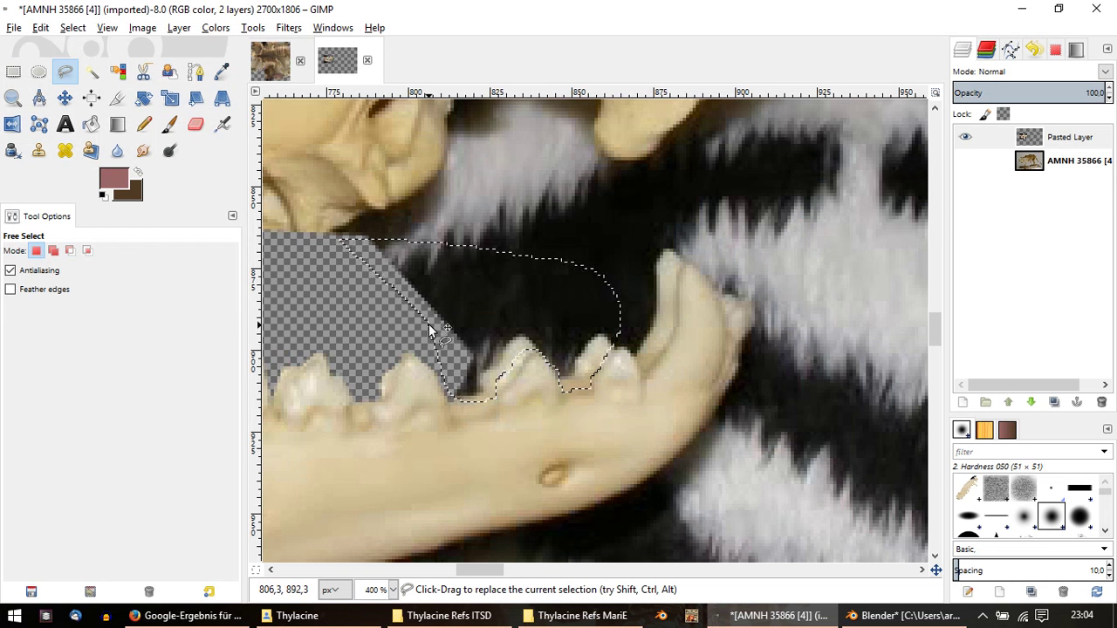
scroll(611, 332, "right", 2)
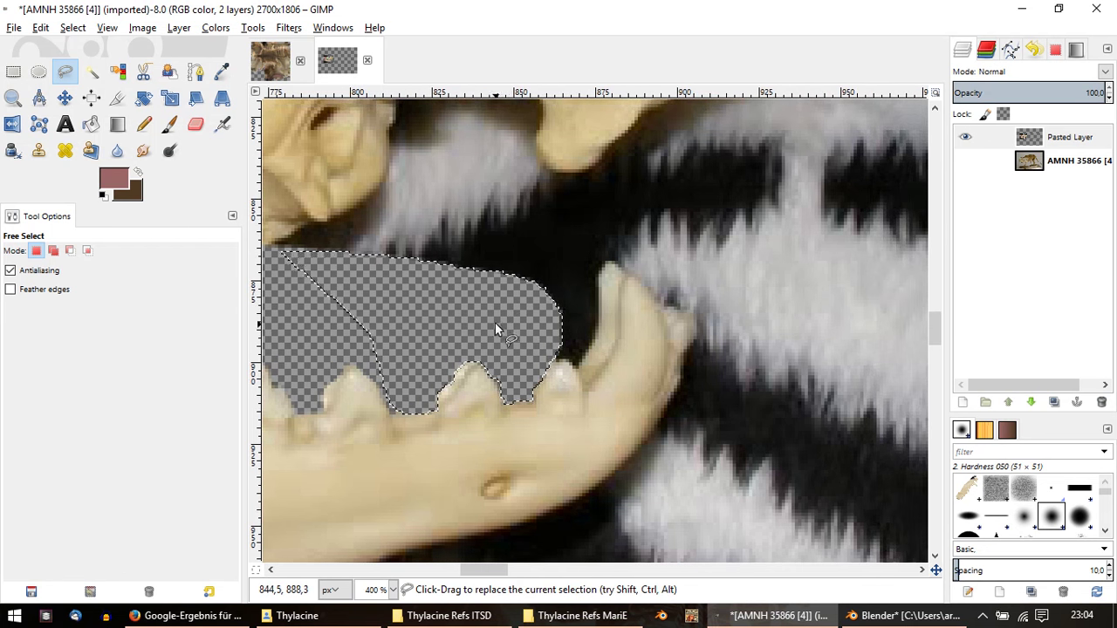
left_click_drag(514, 219, 469, 295)
mouse_move(555, 357)
left_mouse_down()
mouse_move(615, 351)
mouse_move(622, 329)
mouse_move(626, 259)
mouse_move(571, 213)
left_mouse_up()
double_click(571, 211)
key("Delete")
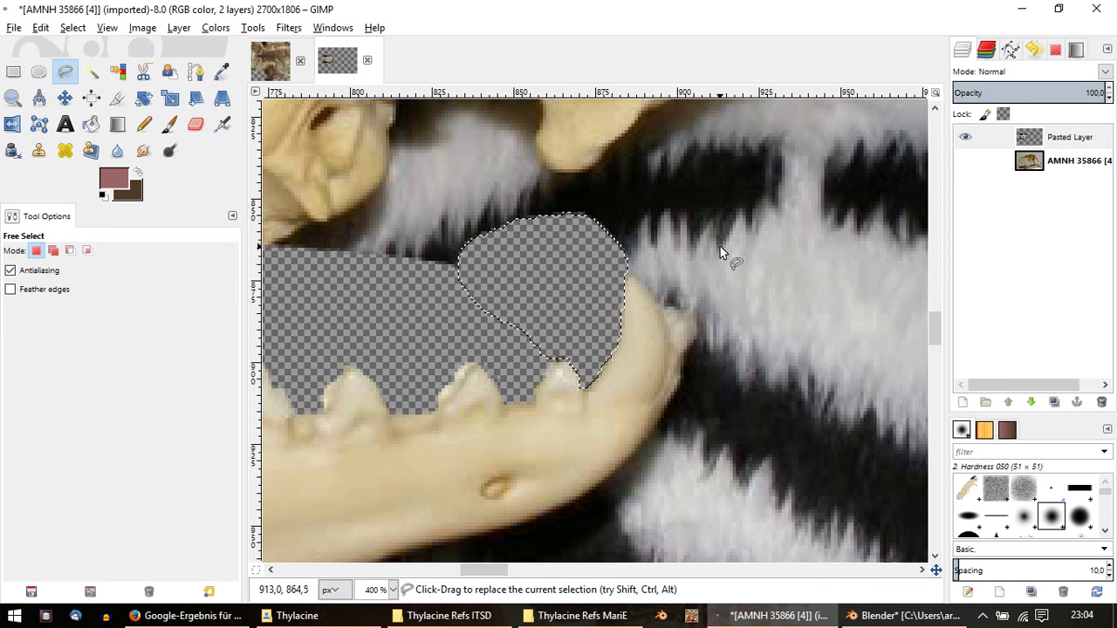
key("ctrl+shift+a")
Step: Clear the fur beside the canine and the gap above the small tooth tip
scroll(665, 277, "right", 2)
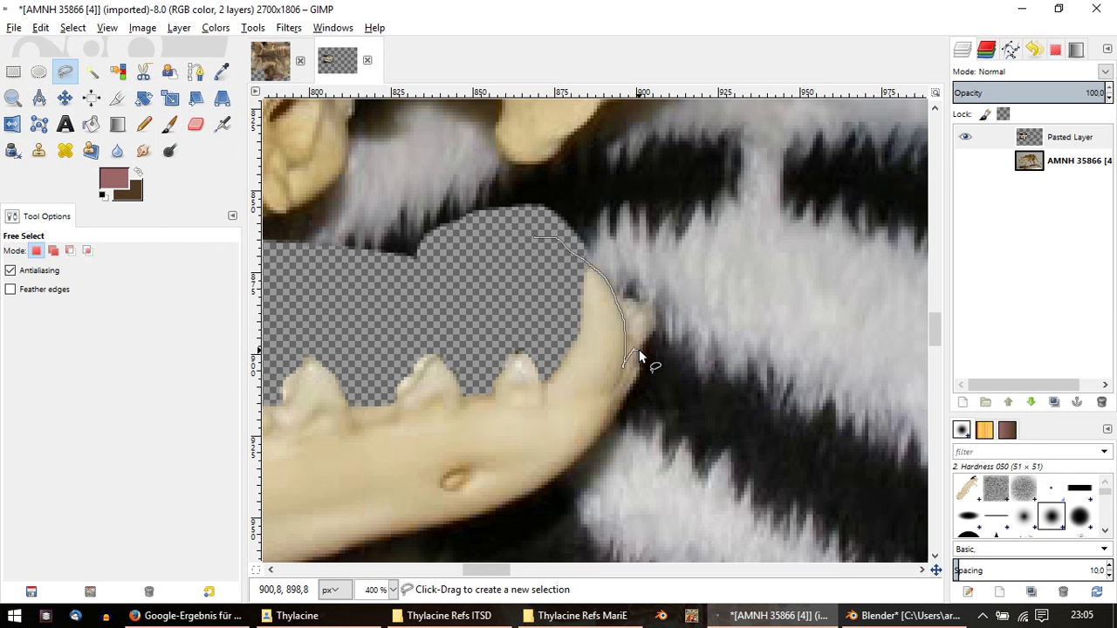
left_click_drag(629, 360, 642, 215)
left_click_drag(573, 207, 539, 202)
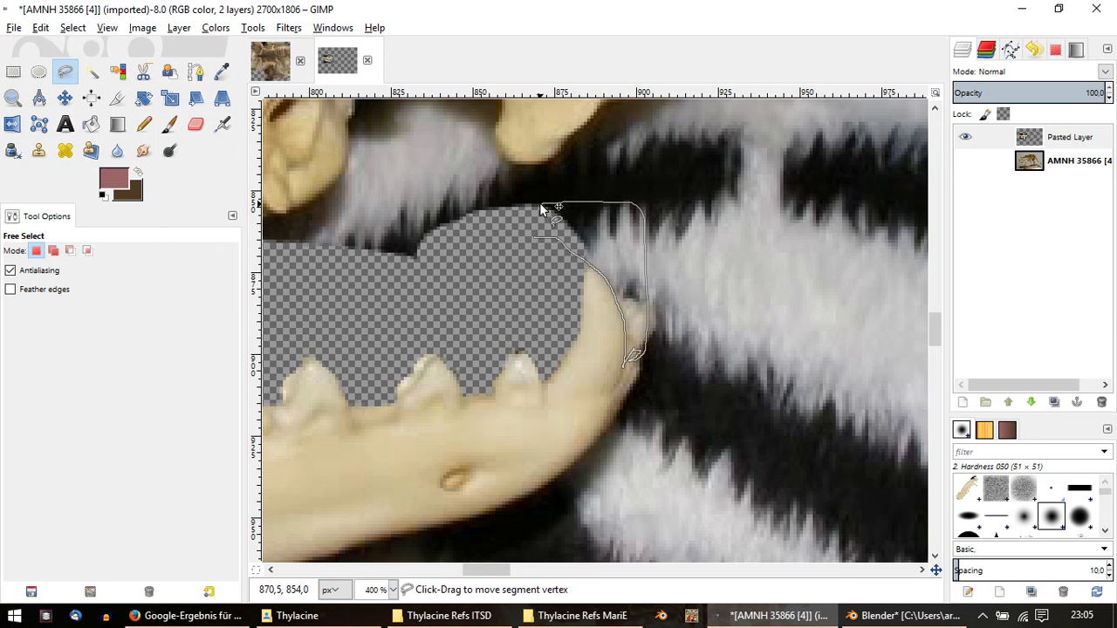
key("Return")
scroll(671, 371, "up", 1, "ctrl")
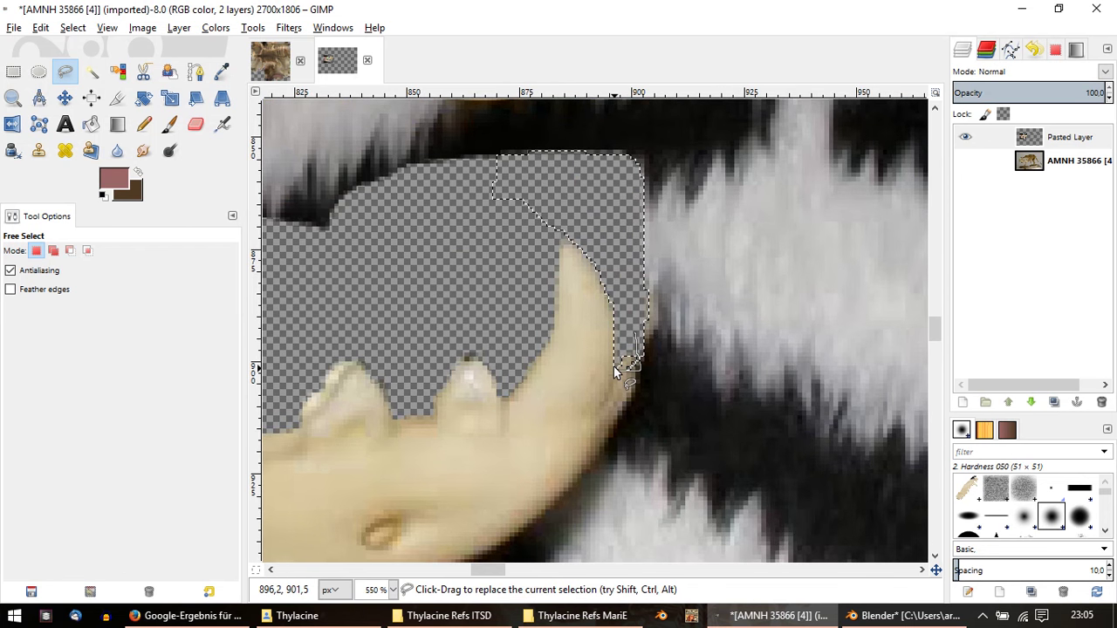
left_click(624, 325)
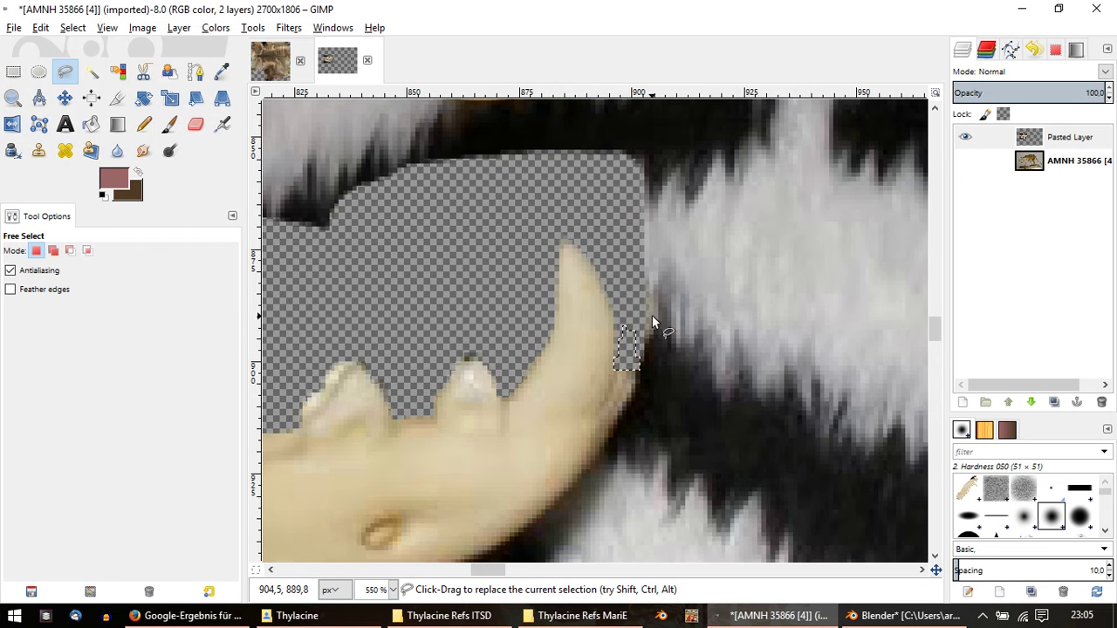
key("ctrl+shift+a")
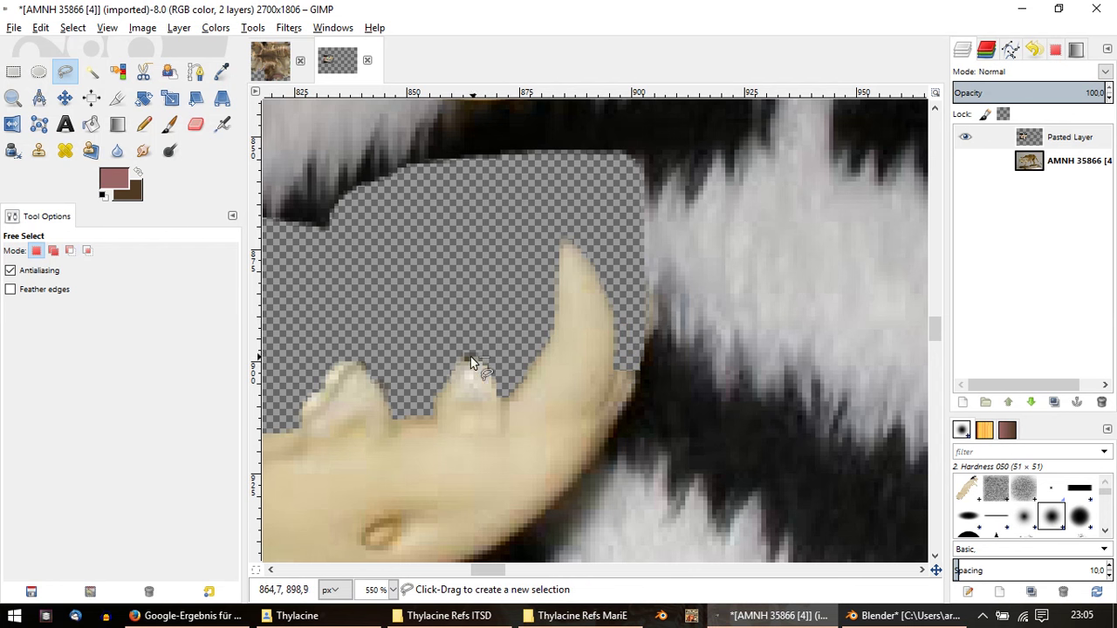
left_click_drag(472, 358, 466, 281)
key("Return")
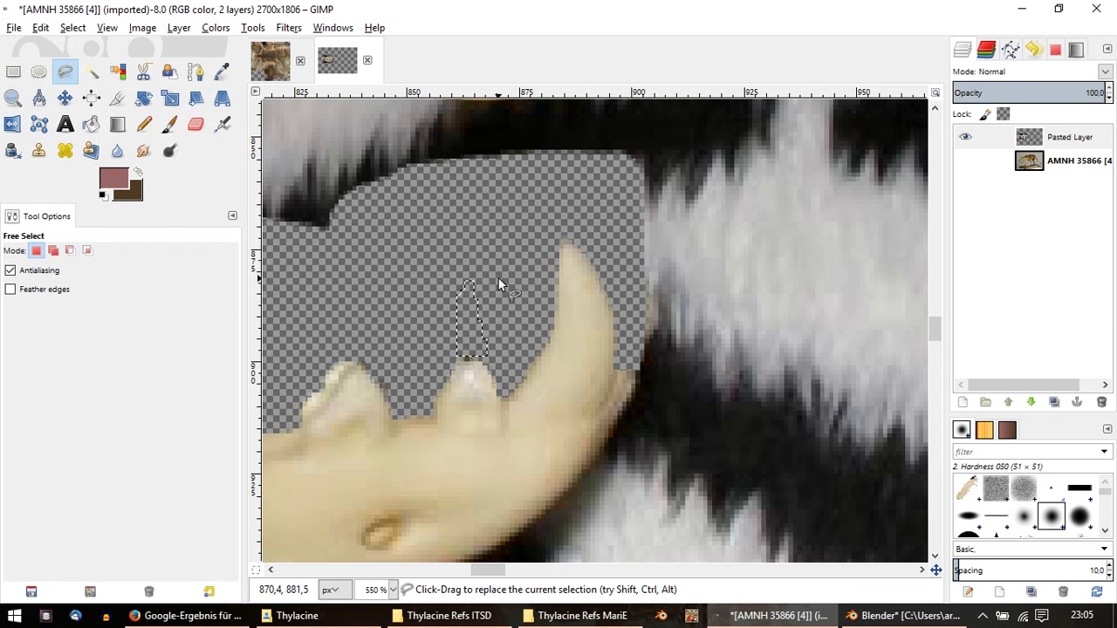
scroll(499, 285, "down", 1, "ctrl")
scroll(523, 288, "down", 2, "ctrl")
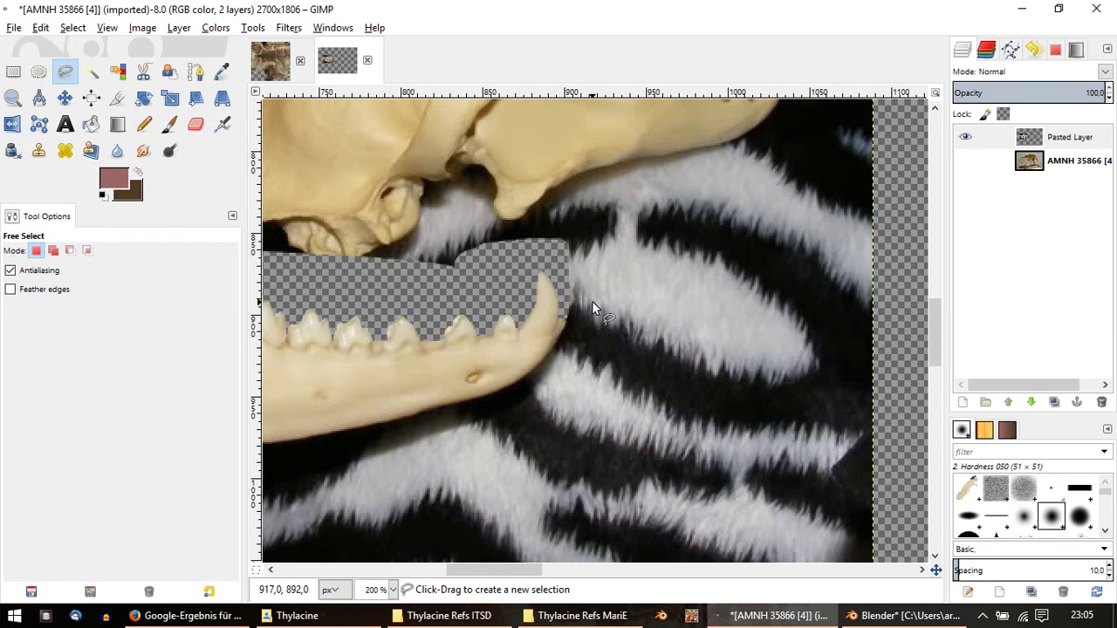
scroll(593, 306, "down", 1, "ctrl")
scroll(592, 306, "down", 1, "ctrl")
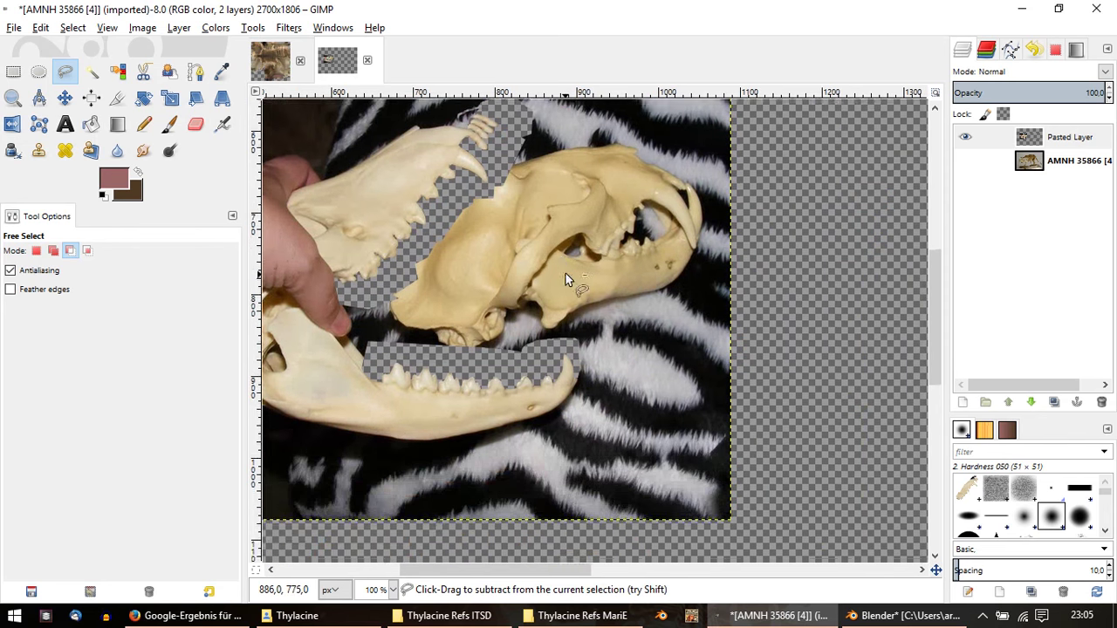
Step: Erase the fur to the right of the lower canine and the strip below it
scroll(565, 280, "up", 3, "ctrl")
scroll(558, 305, "up", 2, "ctrl")
left_click(538, 300)
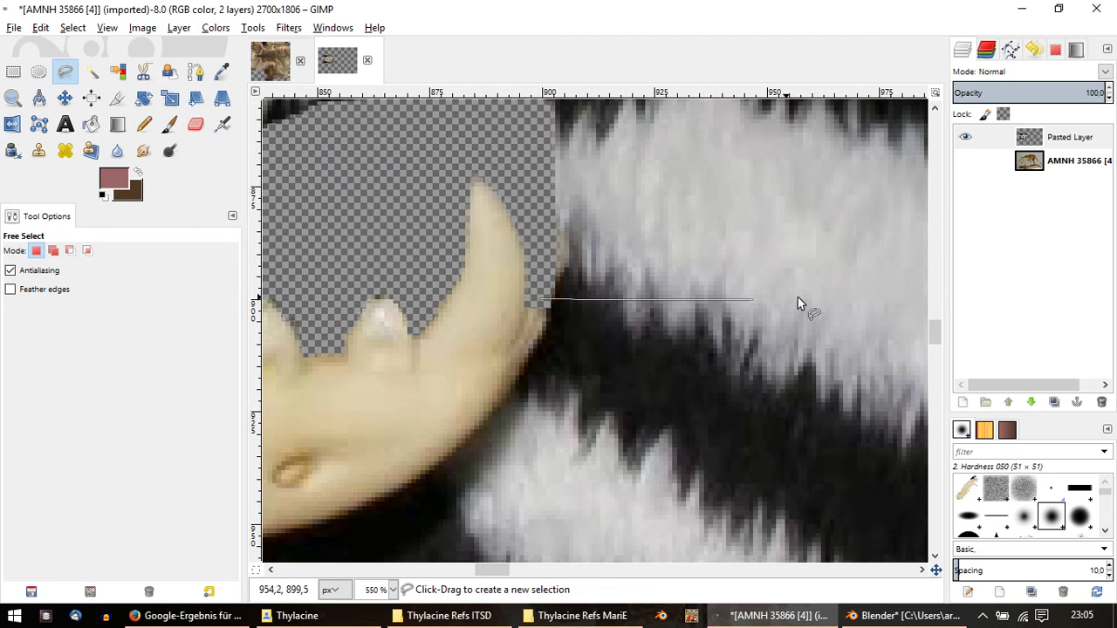
left_click_drag(798, 303, 503, 103)
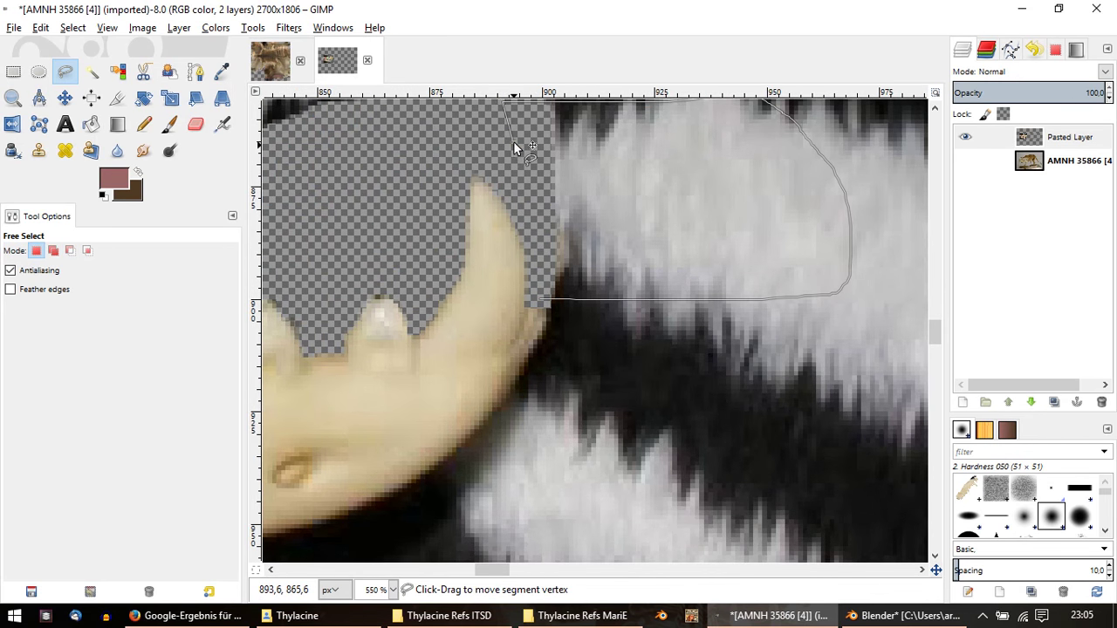
key("Return")
key("Delete")
scroll(568, 236, "down", 1, "ctrl")
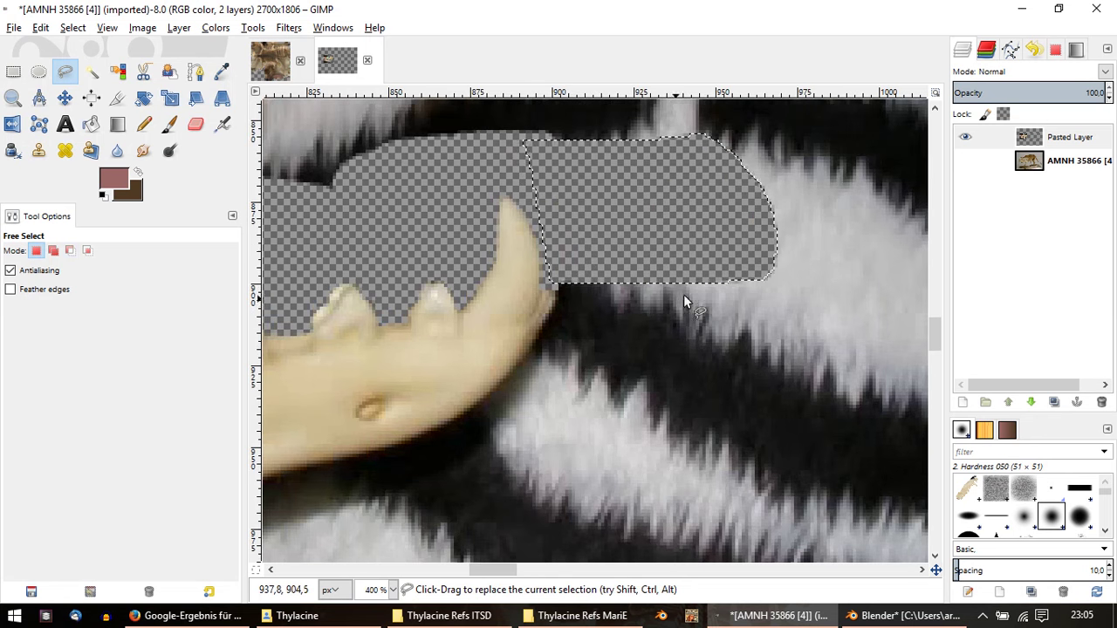
left_click_drag(793, 340, 633, 236)
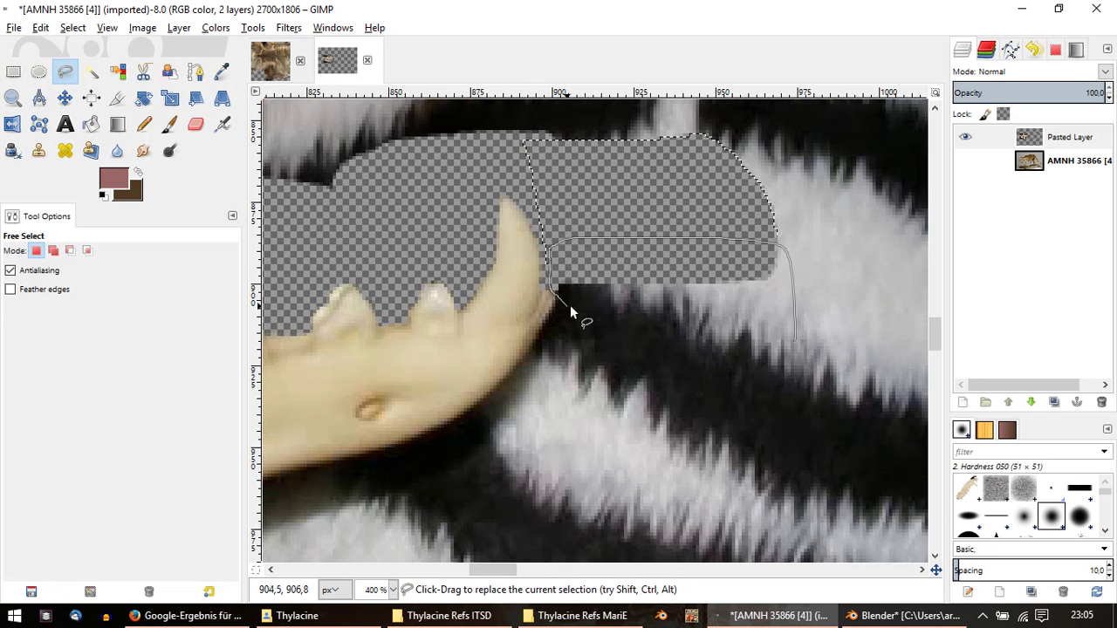
left_click_drag(550, 266, 816, 332)
key("Return")
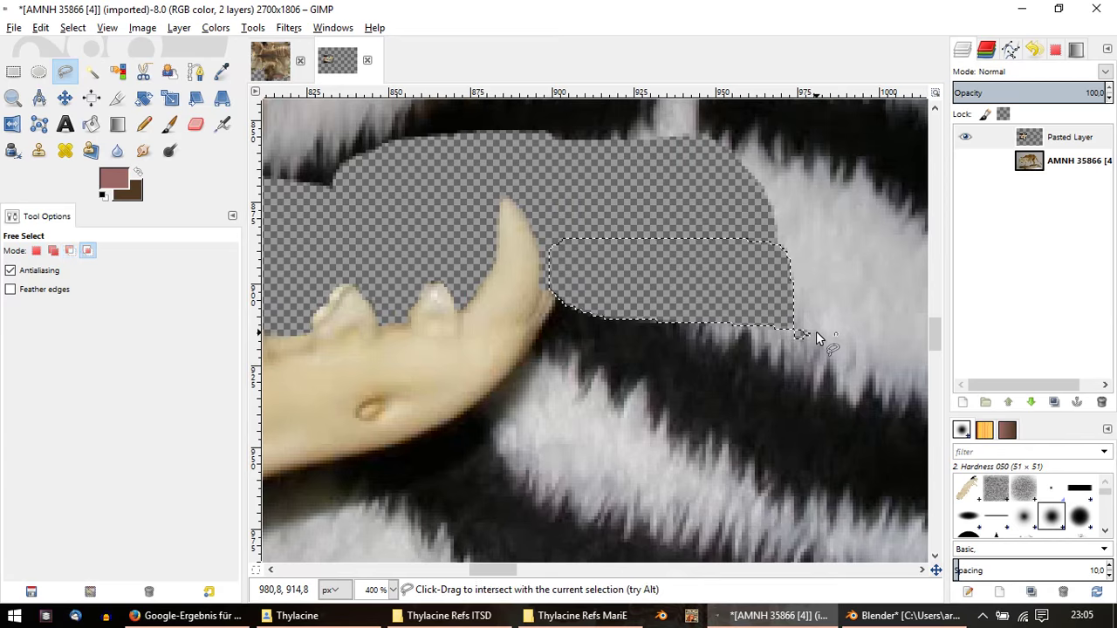
scroll(816, 332, "down", 2, "ctrl")
scroll(480, 283, "down", 2, "ctrl")
Step: Outline the patch around the fingers and copy it to the clipboard
scroll(480, 283, "up", 3, "ctrl")
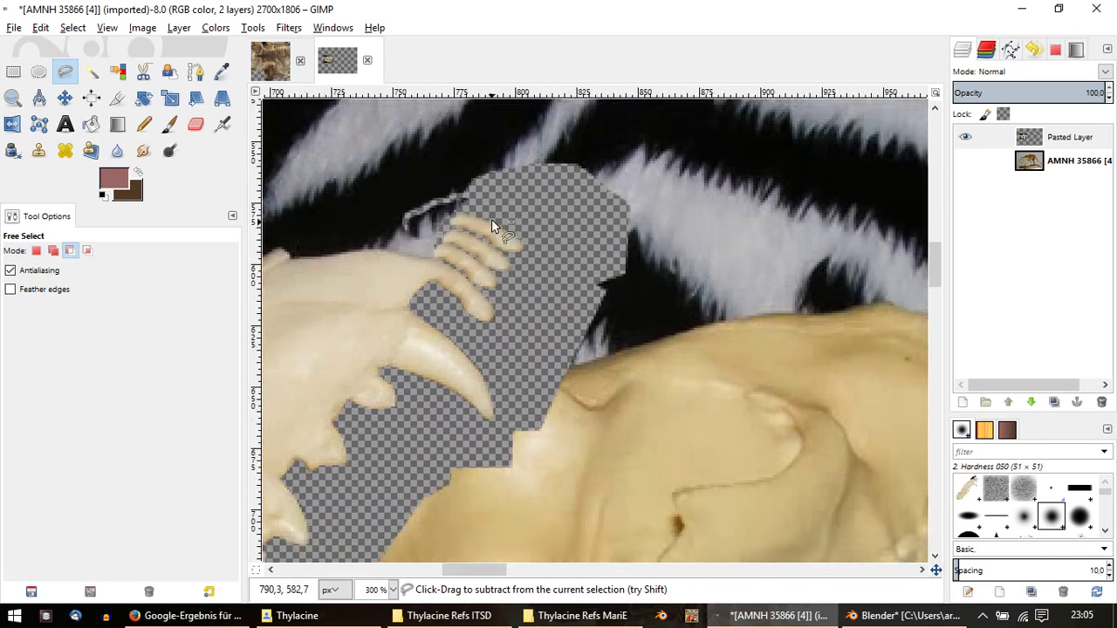
scroll(498, 224, "up", 1, "ctrl")
scroll(512, 292, "up", 1, "ctrl")
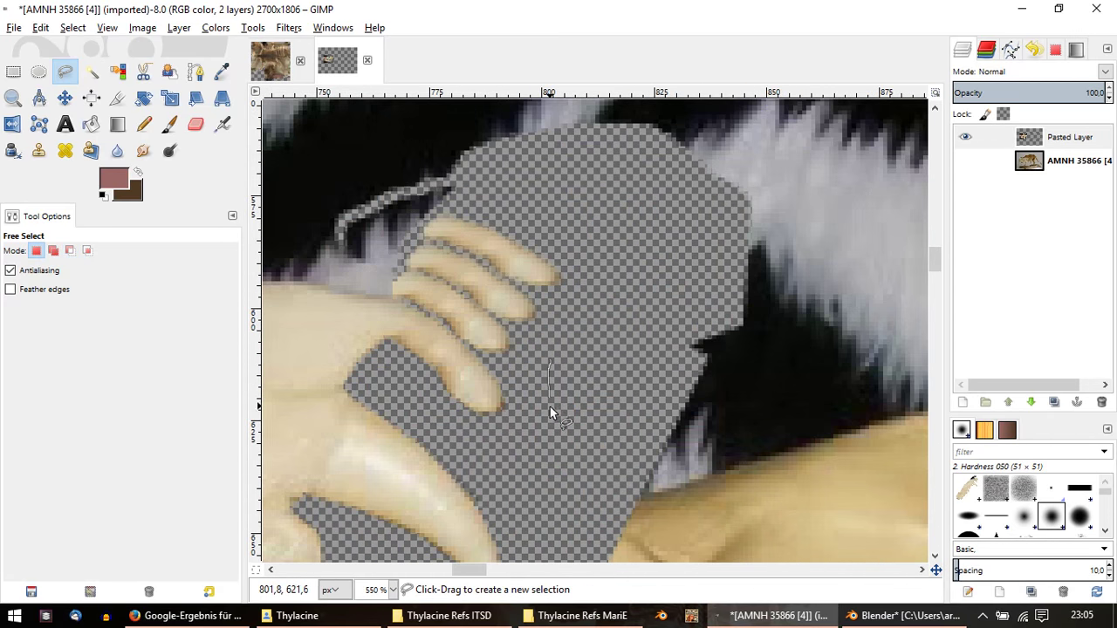
left_click_drag(356, 343, 383, 278)
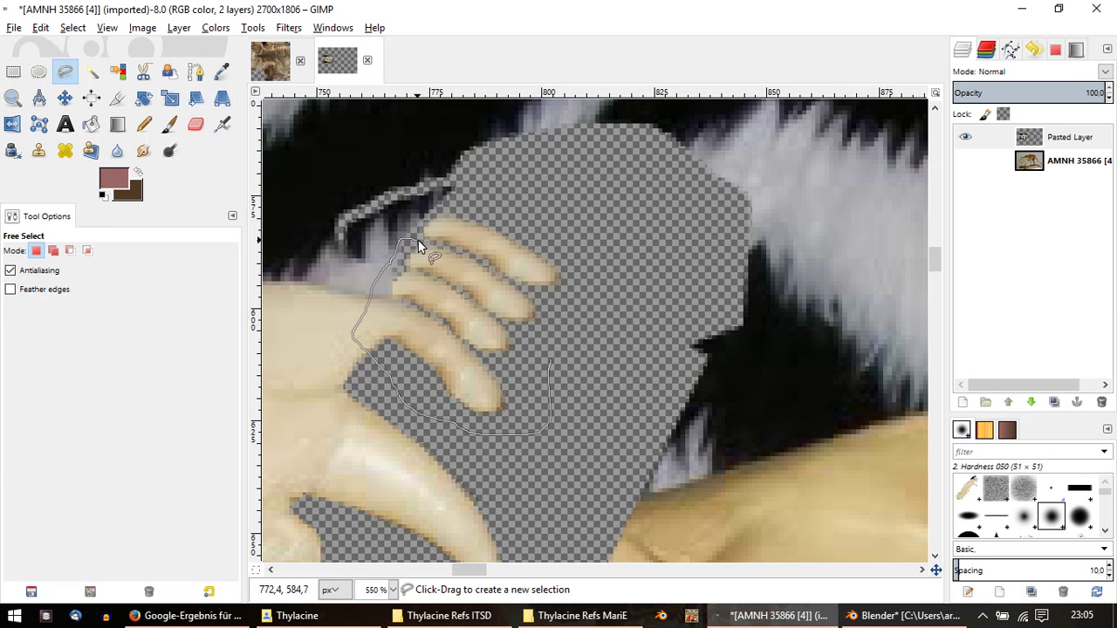
left_click_drag(418, 245, 463, 259)
key("Return")
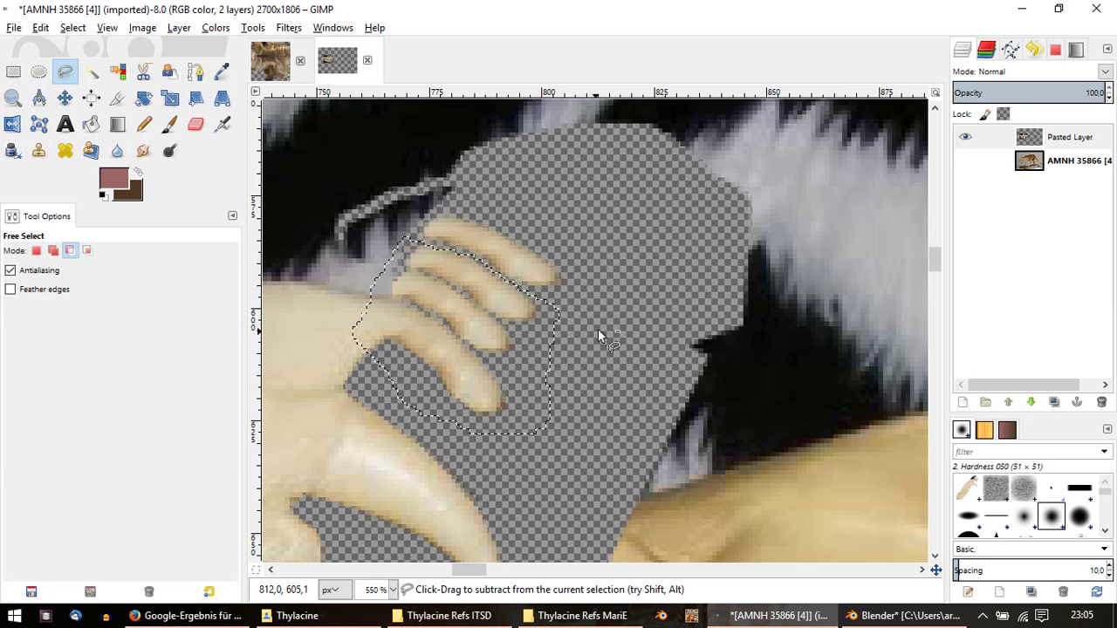
key("ctrl+c")
scroll(600, 336, "down", 3, "ctrl")
scroll(652, 400, "down", 5)
scroll(651, 408, "up", 1, "ctrl")
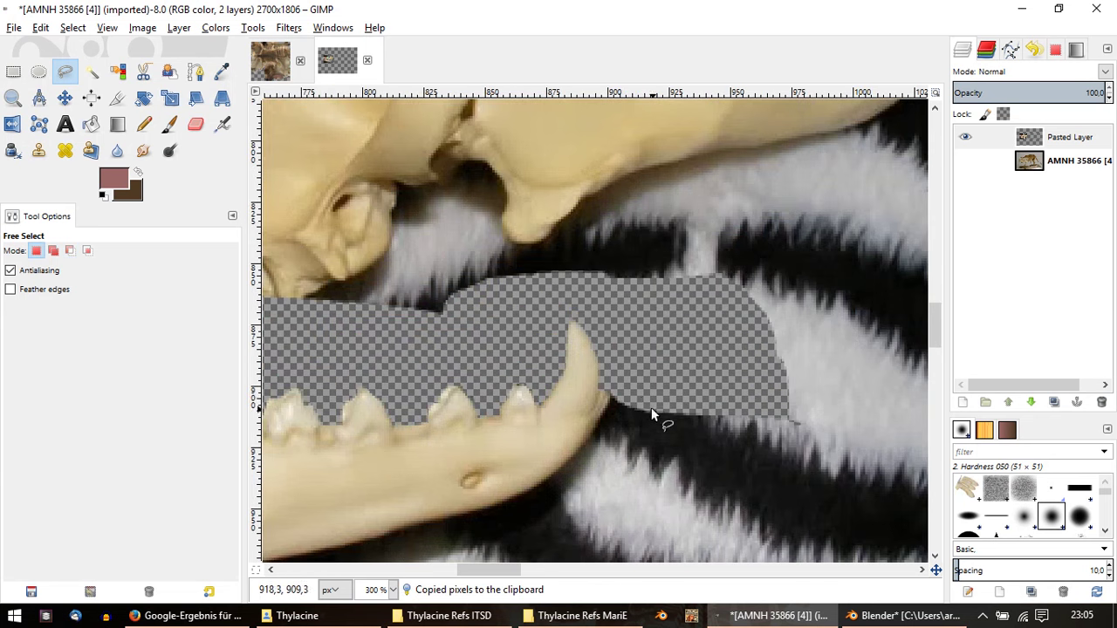
Step: Paste the copied patch as a new layer and zoom out to the whole image
key("ctrl+v")
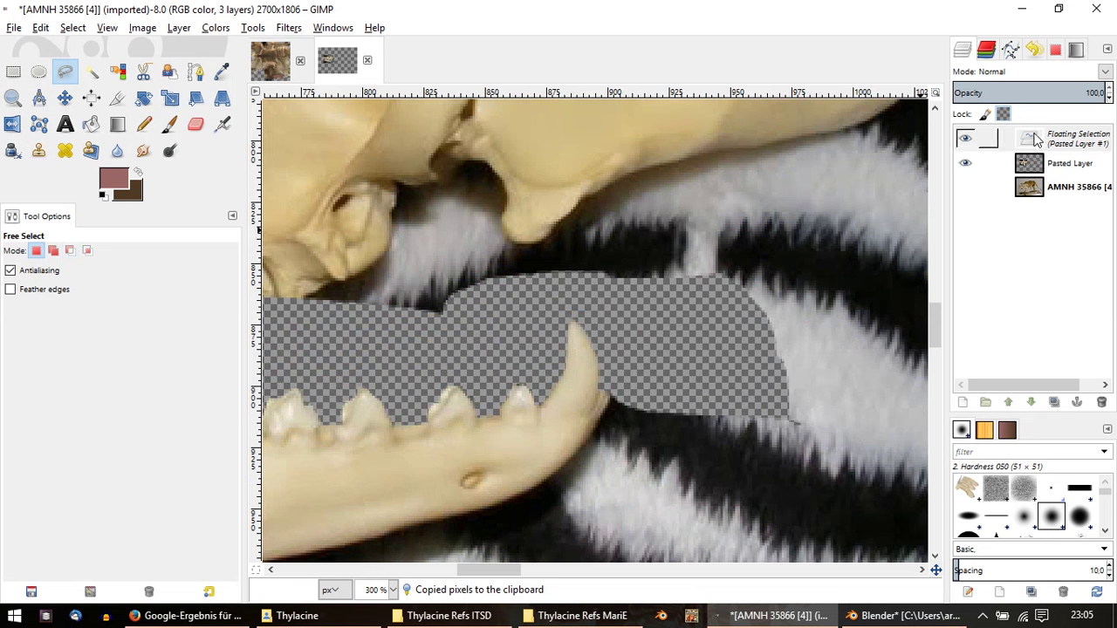
right_click(1026, 141)
left_click(921, 165)
key("1")
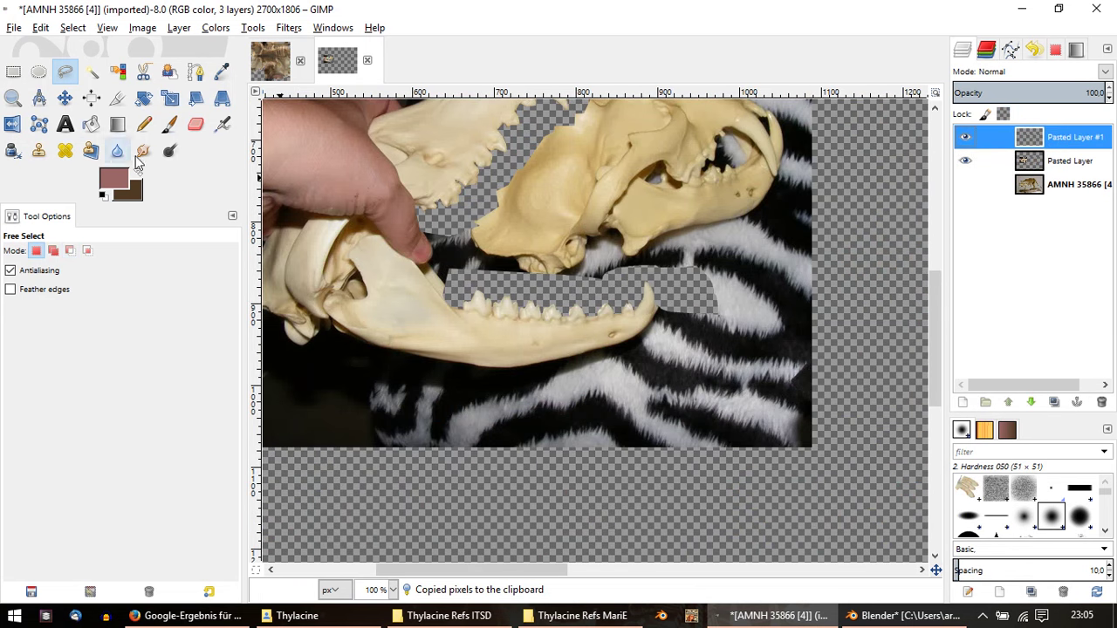
Step: Scale the pasted teeth layer to 46 × 44 pixels and position it over the jaw
left_click(64, 98)
scroll(417, 210, "down", 1, "ctrl")
scroll(416, 209, "down", 1, "ctrl")
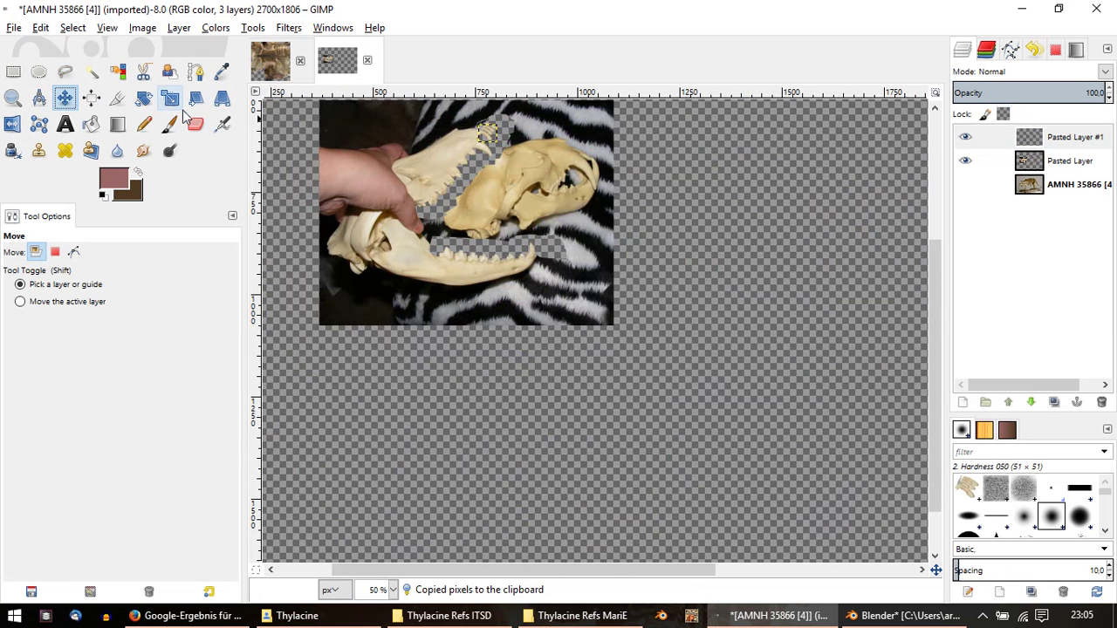
left_click(453, 126)
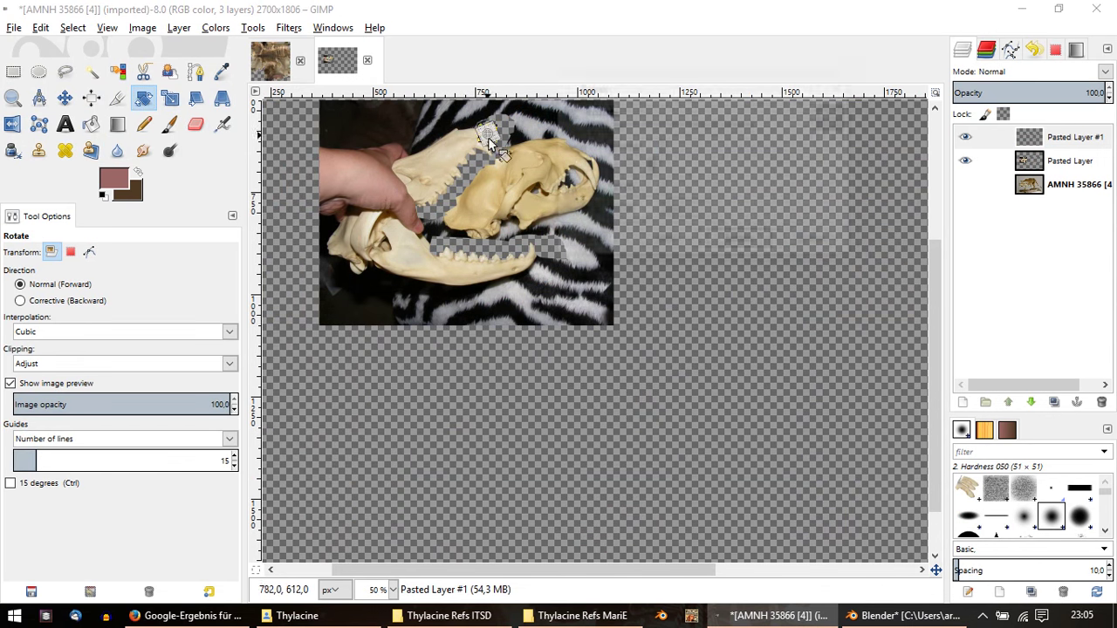
left_click(813, 241)
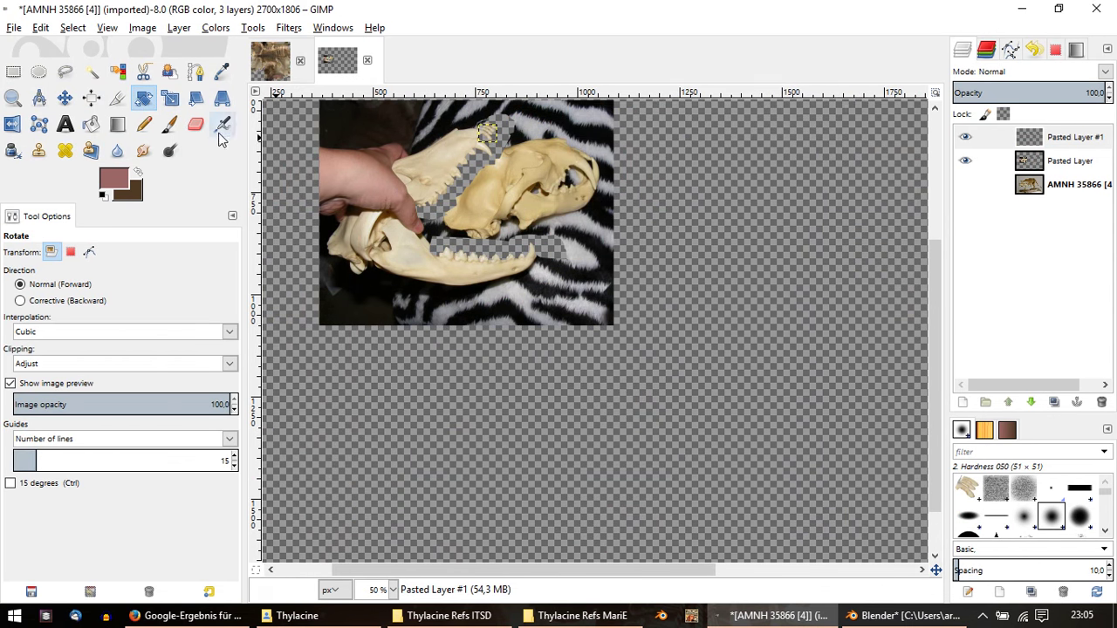
left_click(170, 98)
left_click_drag(488, 131, 509, 160)
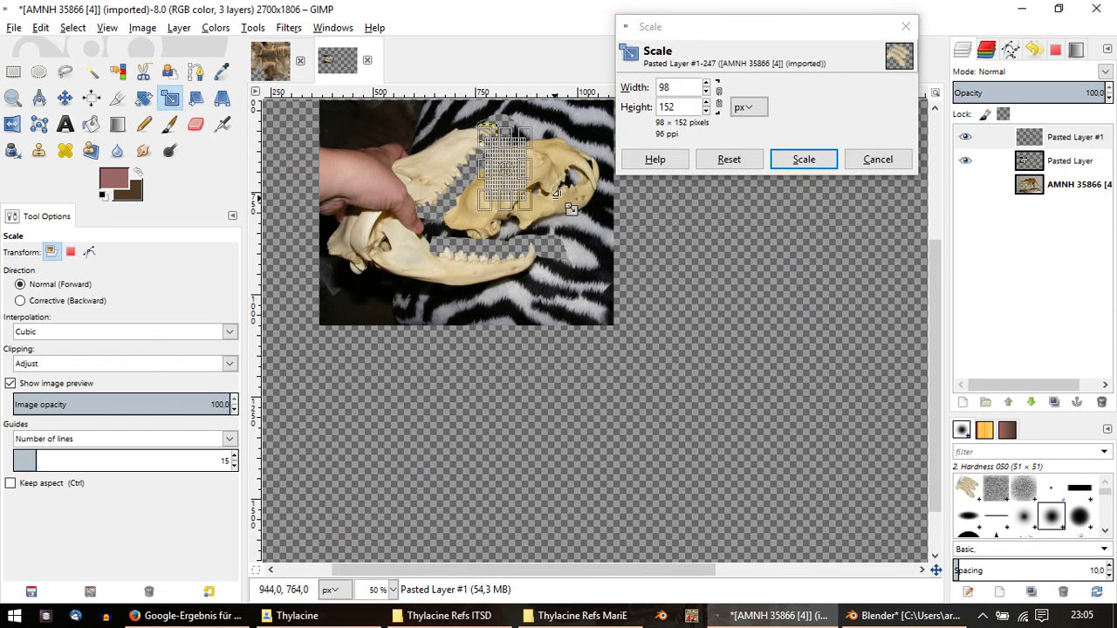
left_click(876, 160)
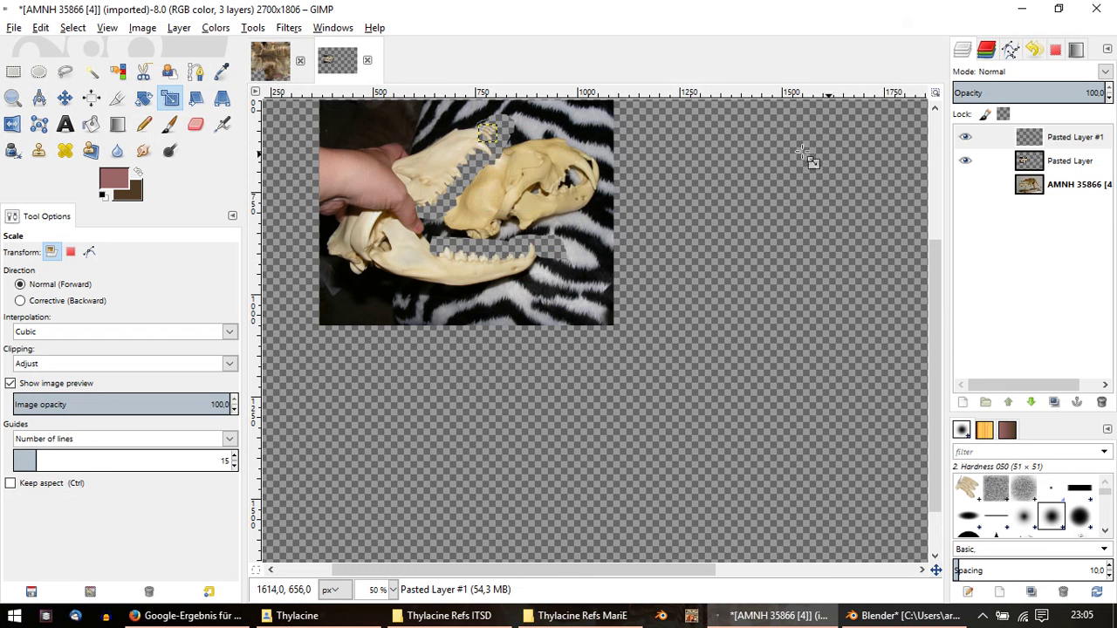
left_click(487, 131)
scroll(542, 227, "up", 5, "ctrl")
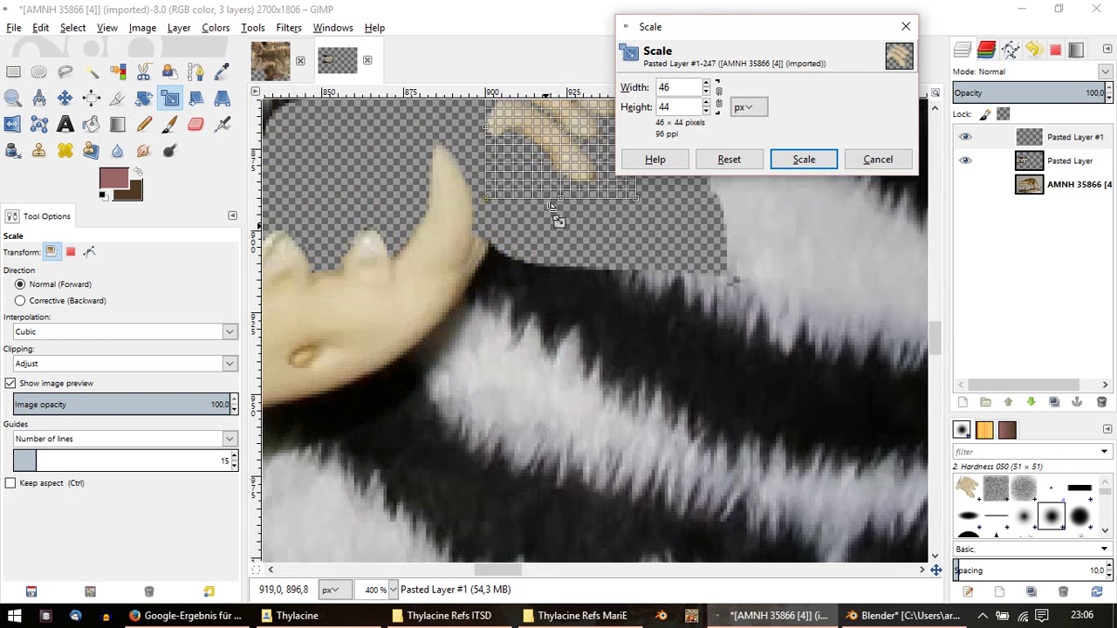
scroll(561, 174, "down", 1, "ctrl")
left_click_drag(563, 157, 563, 196)
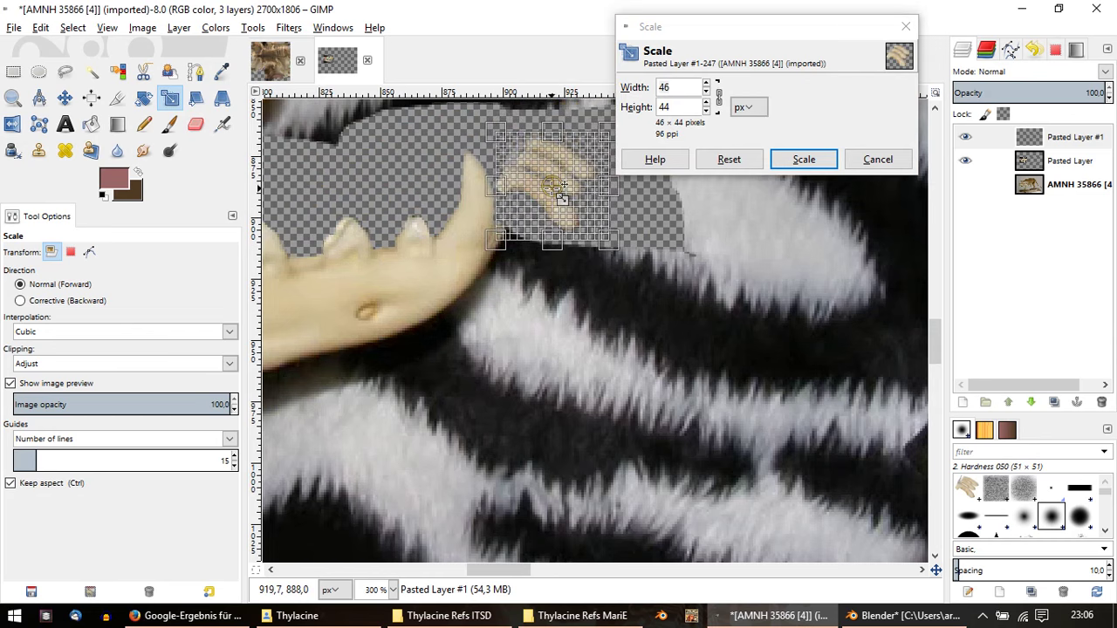
scroll(808, 209, "up", 1, "ctrl")
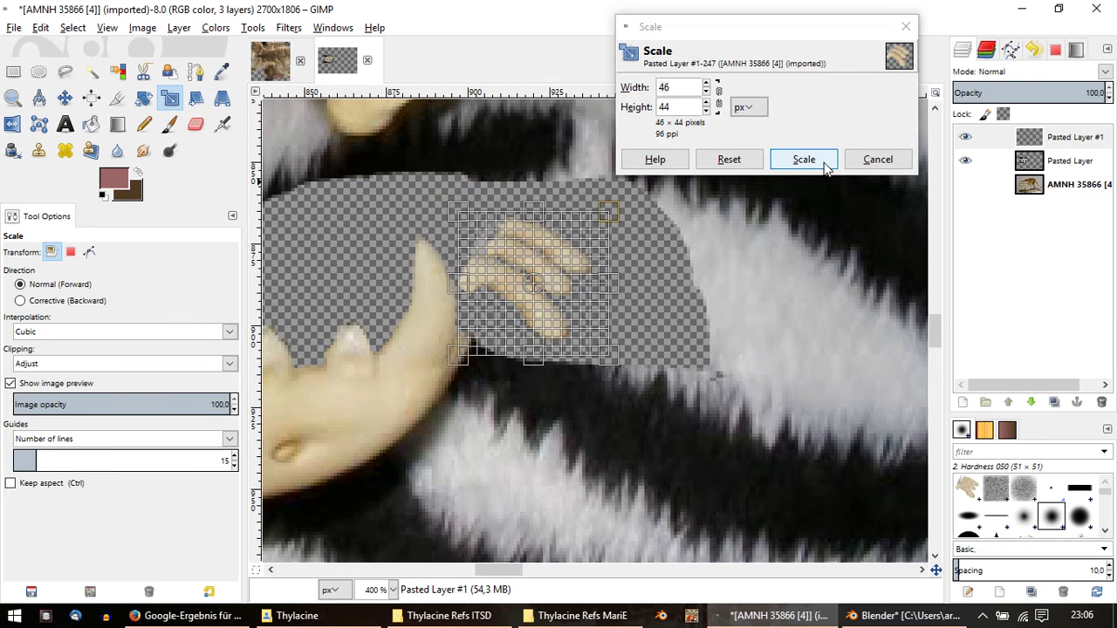
left_click(803, 160)
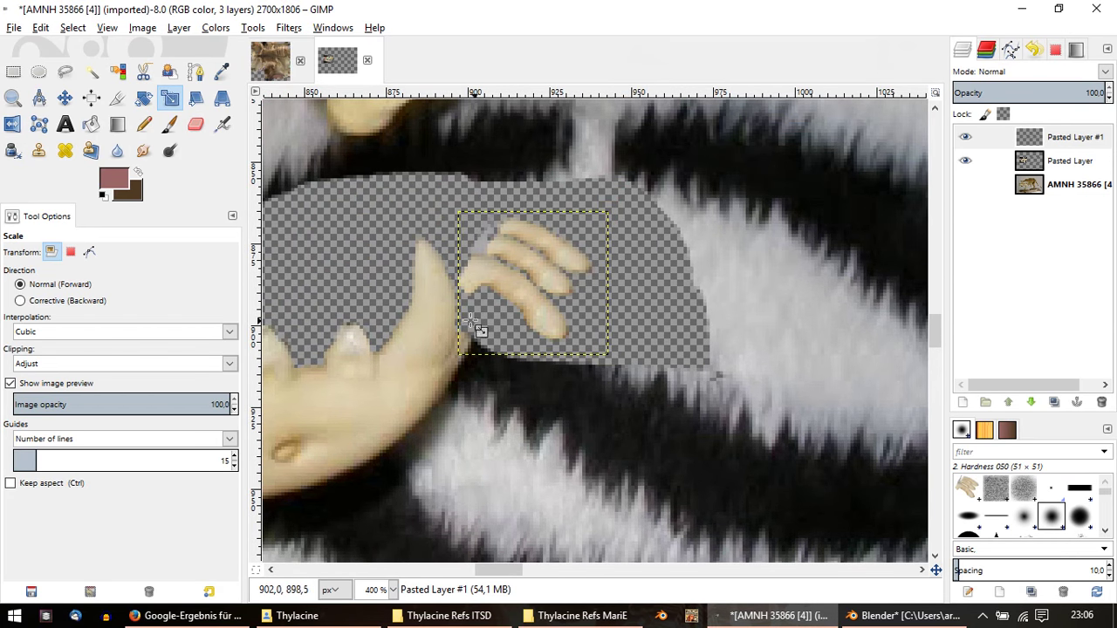
Step: Open Beutelwolf_fg01.jpg from the Thylacine reference folder
left_click(593, 619)
left_click(418, 618)
left_click(367, 618)
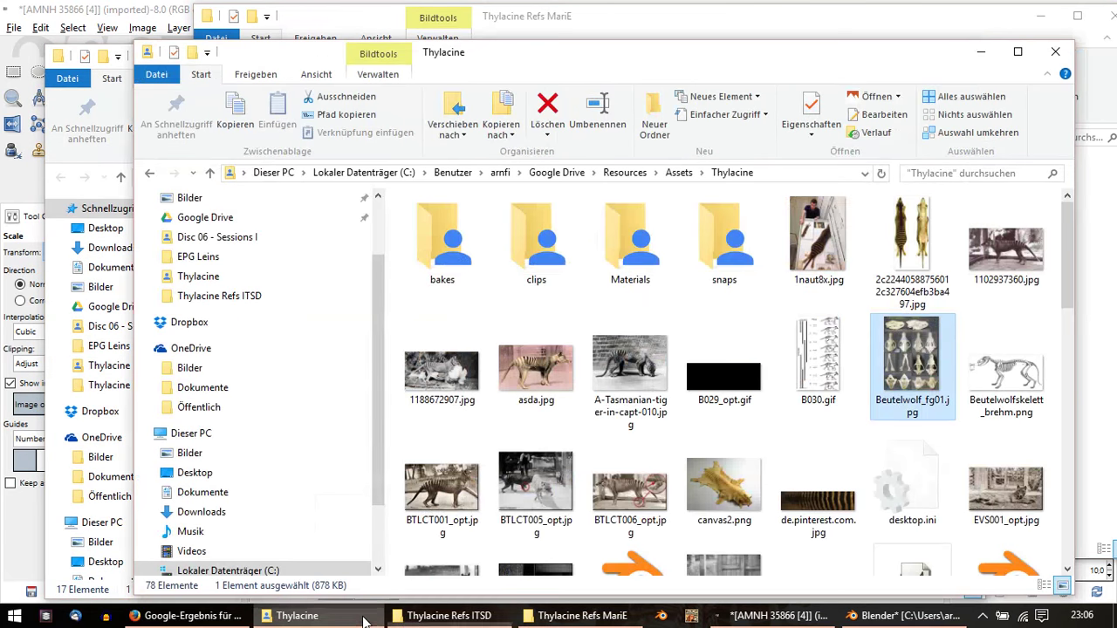
double_click(908, 371)
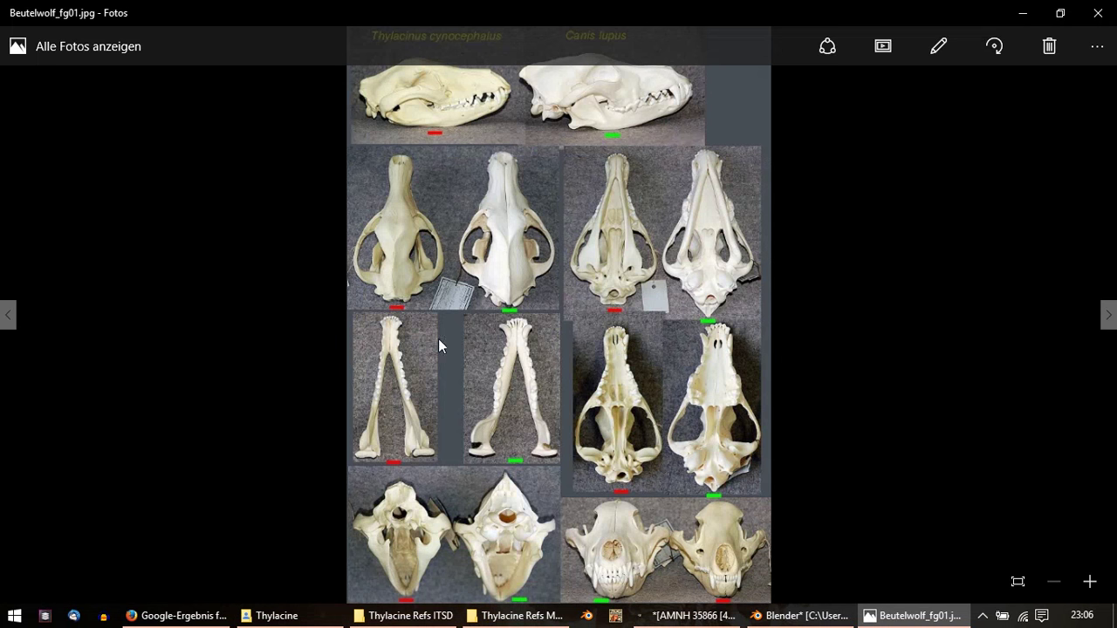
Step: Zoom into the lower-jaw teeth of Beutelwolf_fg01.jpg, then go back to GIMP
scroll(515, 341, "up", 1)
scroll(420, 327, "up", 1)
scroll(466, 310, "up", 2)
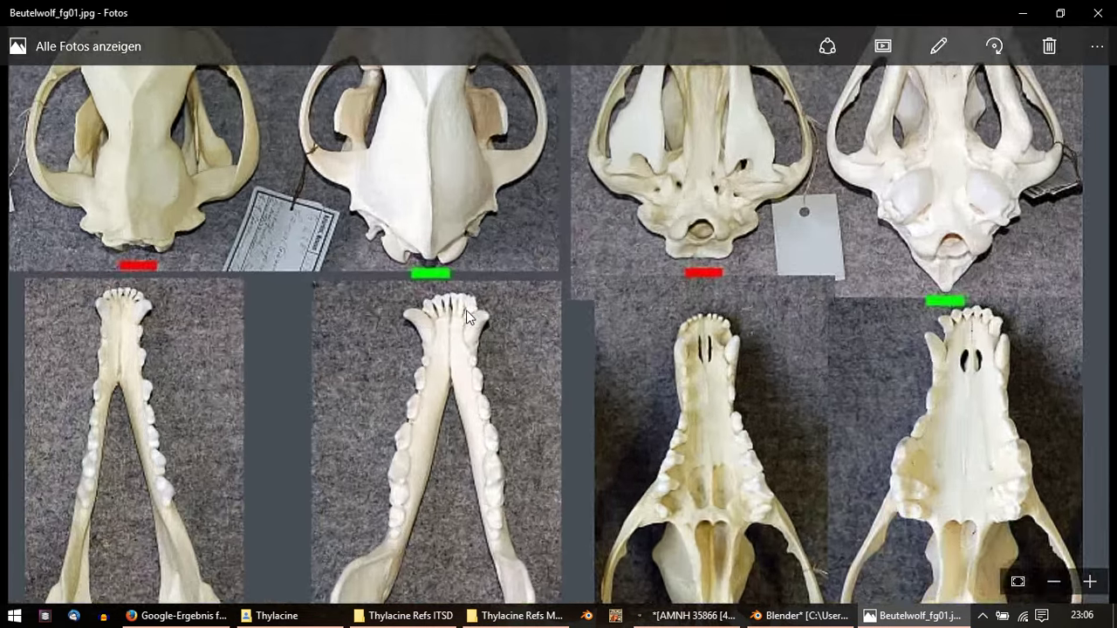
scroll(447, 314, "up", 1)
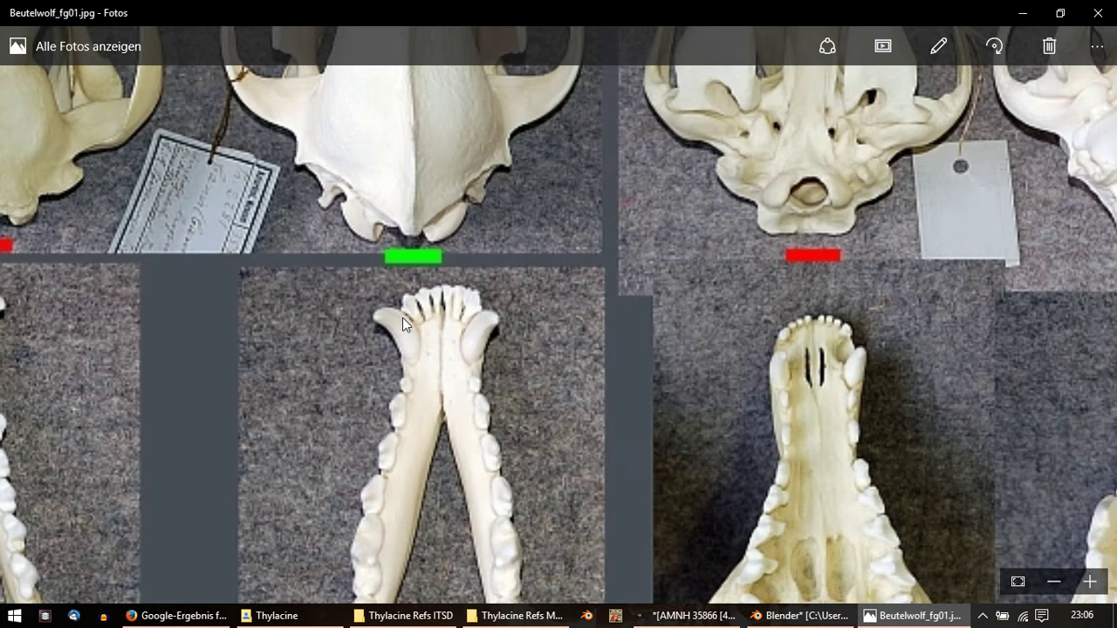
scroll(414, 325, "down", 2)
scroll(347, 311, "up", 1)
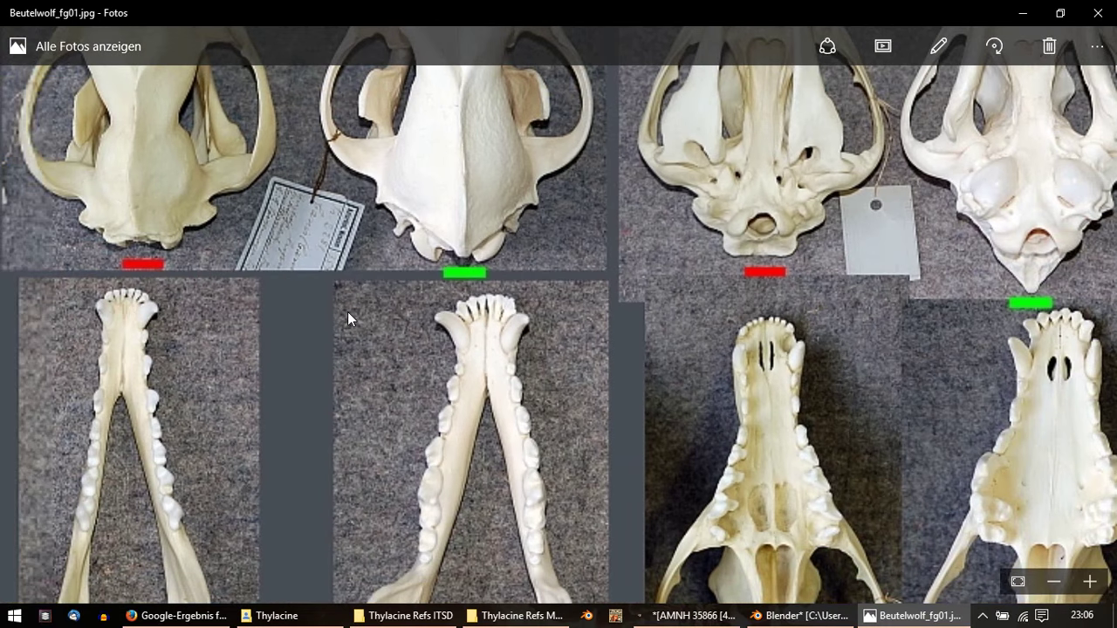
scroll(113, 316, "up", 1)
scroll(111, 311, "up", 1)
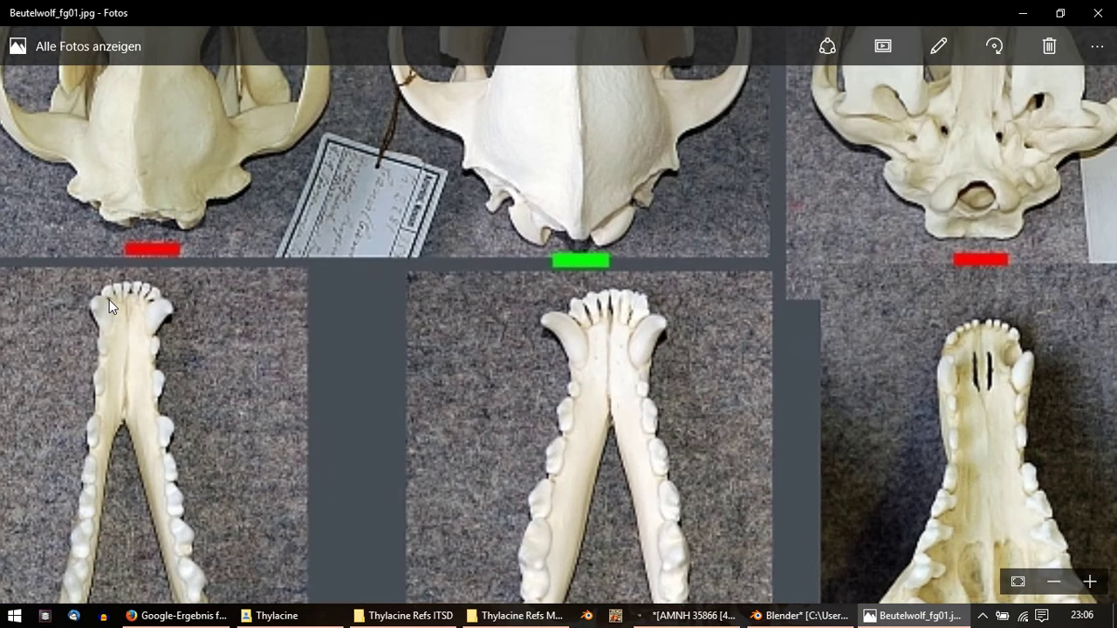
left_click(698, 616)
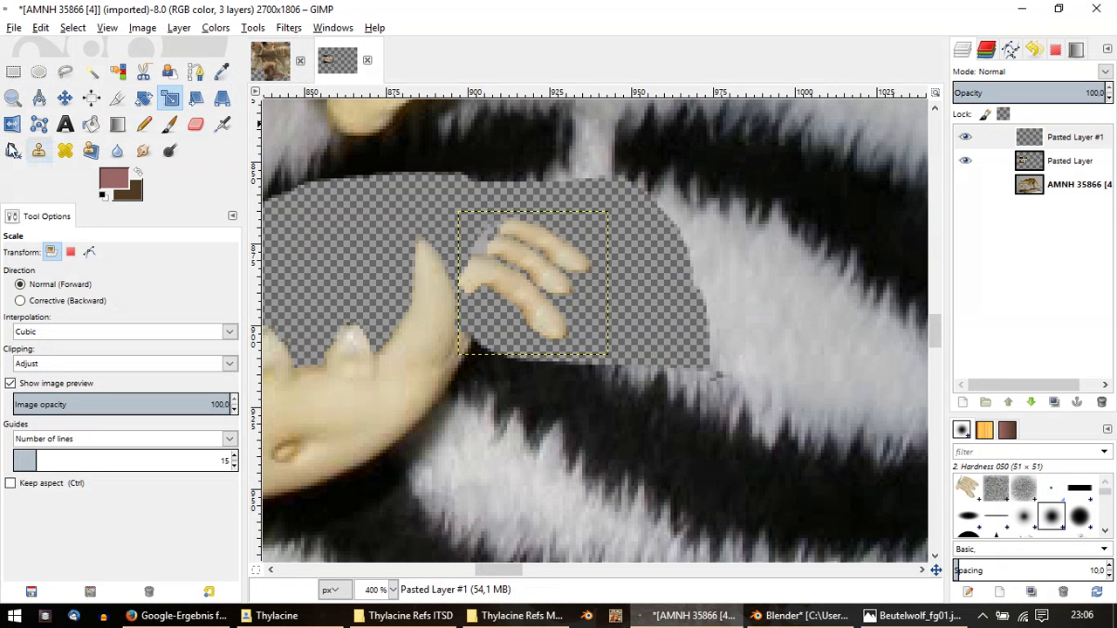
Step: Mirror the pasted teeth horizontally and rotate them to fit the jaw angle
left_click(12, 123)
left_click(522, 263)
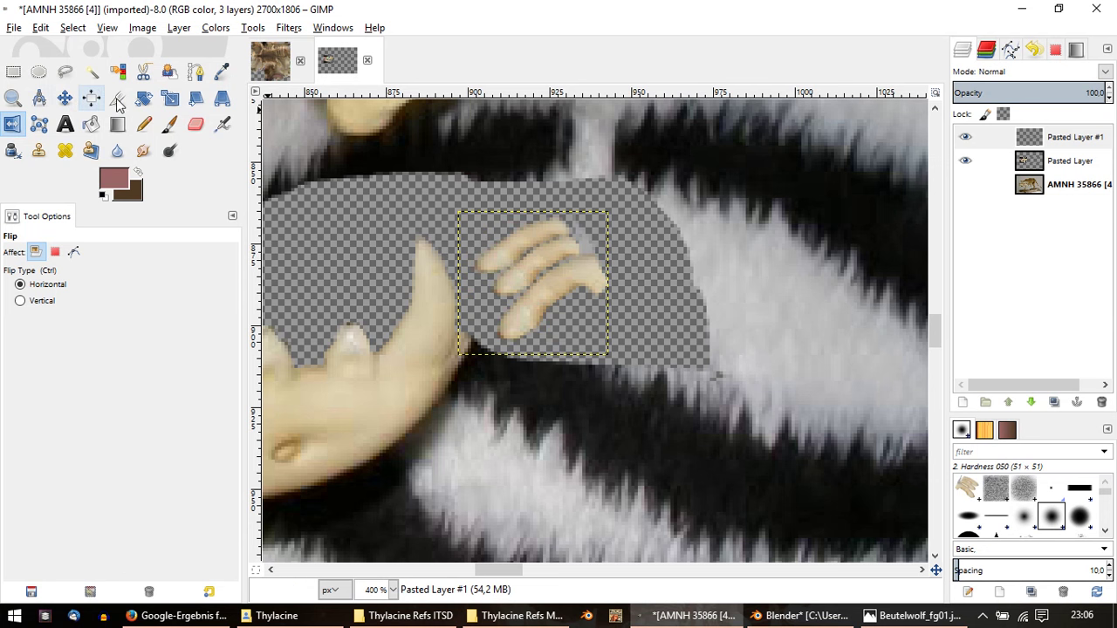
left_click(143, 98)
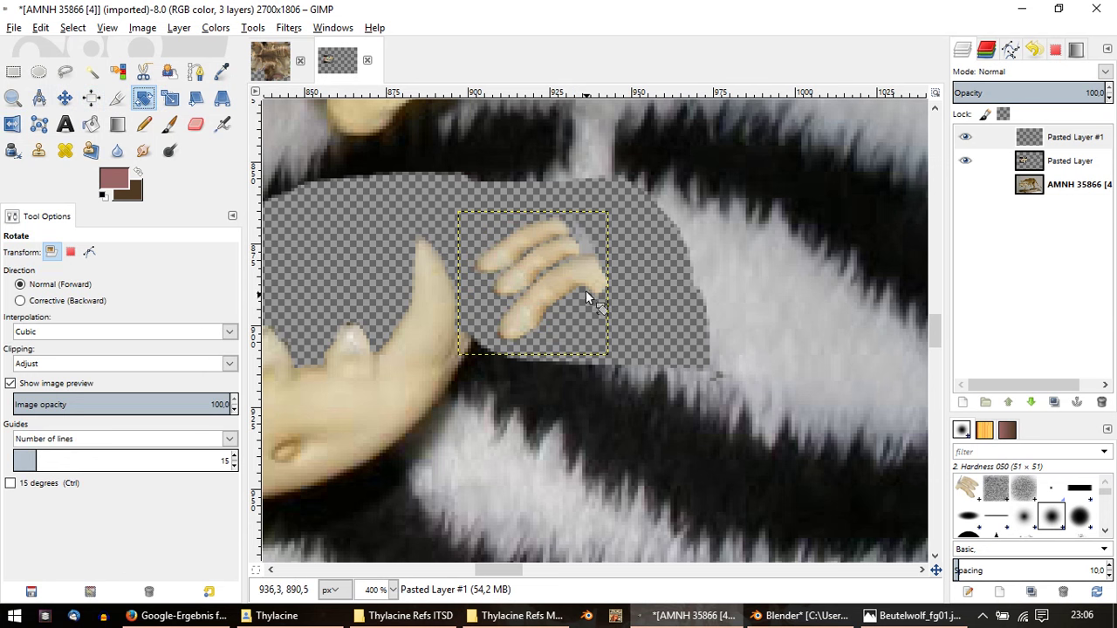
mouse_move(586, 291)
left_mouse_down()
mouse_move(568, 320)
mouse_move(511, 335)
mouse_move(527, 340)
left_mouse_up()
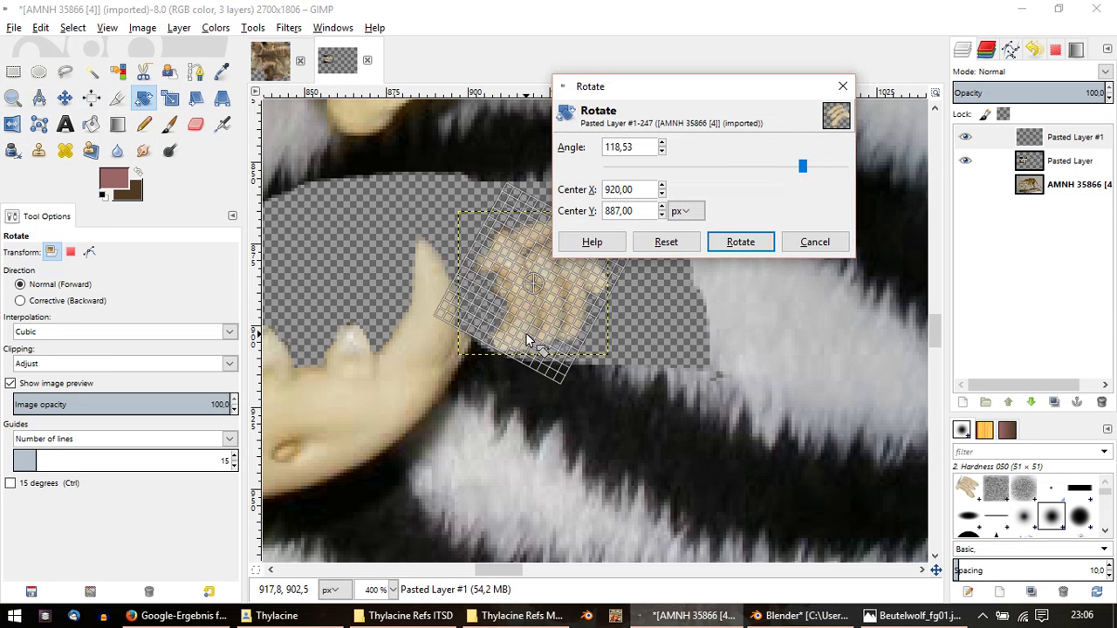
left_click(732, 248)
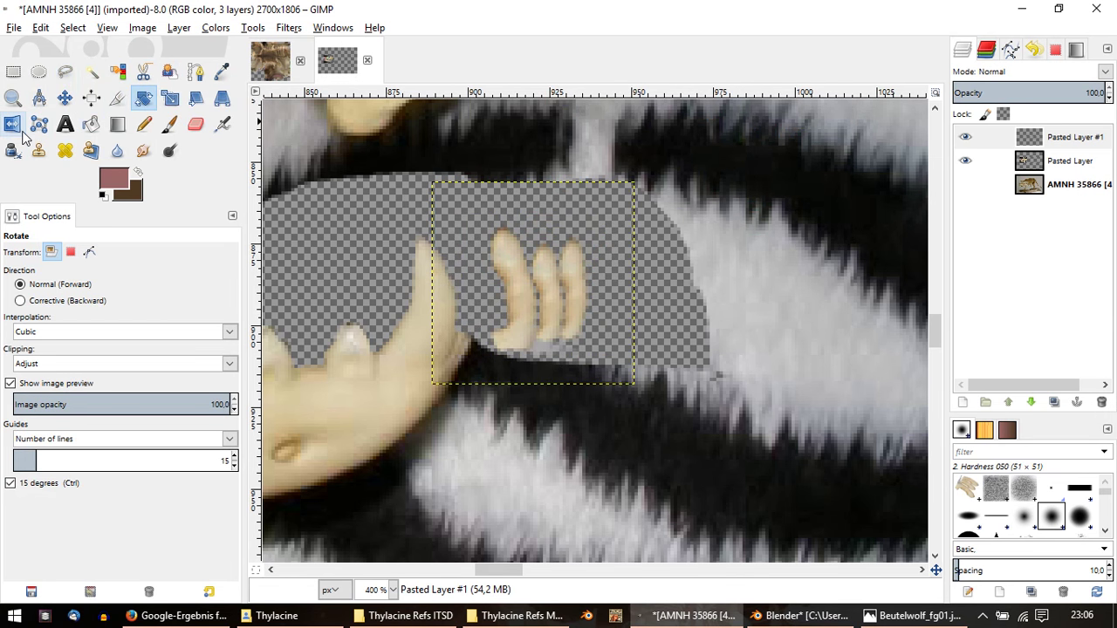
key("ctrl+z")
left_click_drag(585, 270, 512, 332)
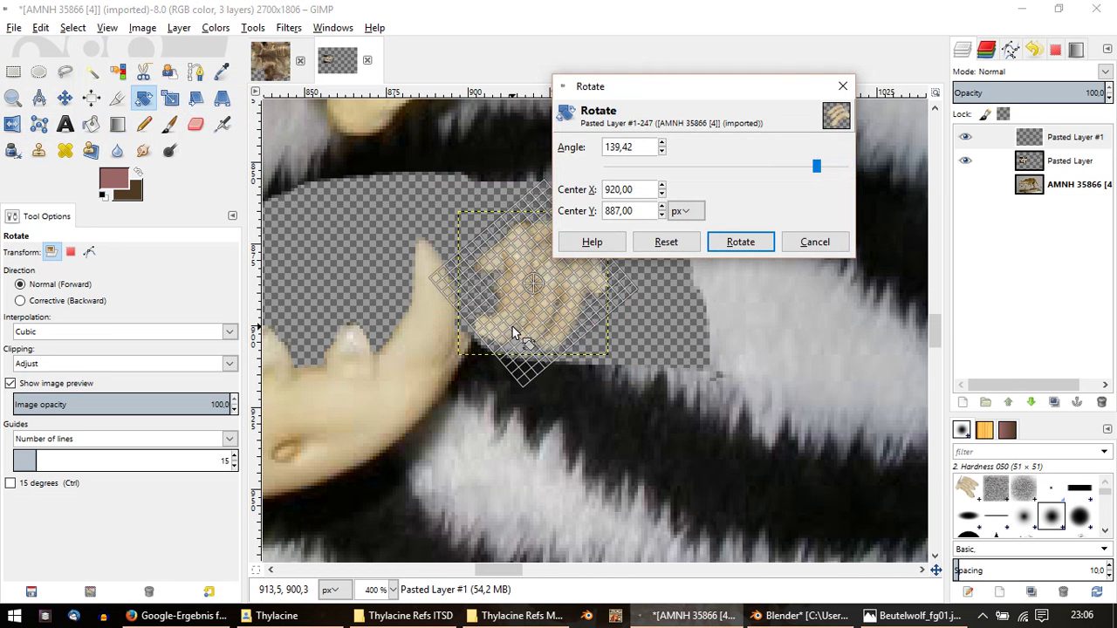
left_click(743, 247)
Step: Select around the teeth and move the teeth layer slightly into place
left_click(65, 74)
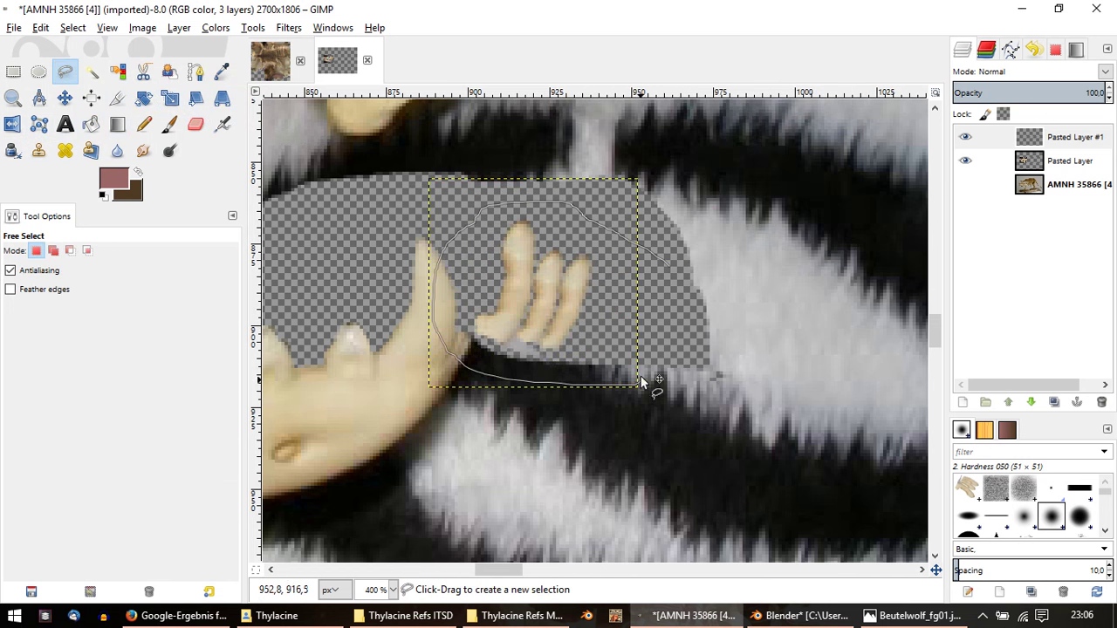
left_click_drag(642, 381, 670, 265)
key("Return")
key("m")
left_click_drag(540, 307, 508, 353)
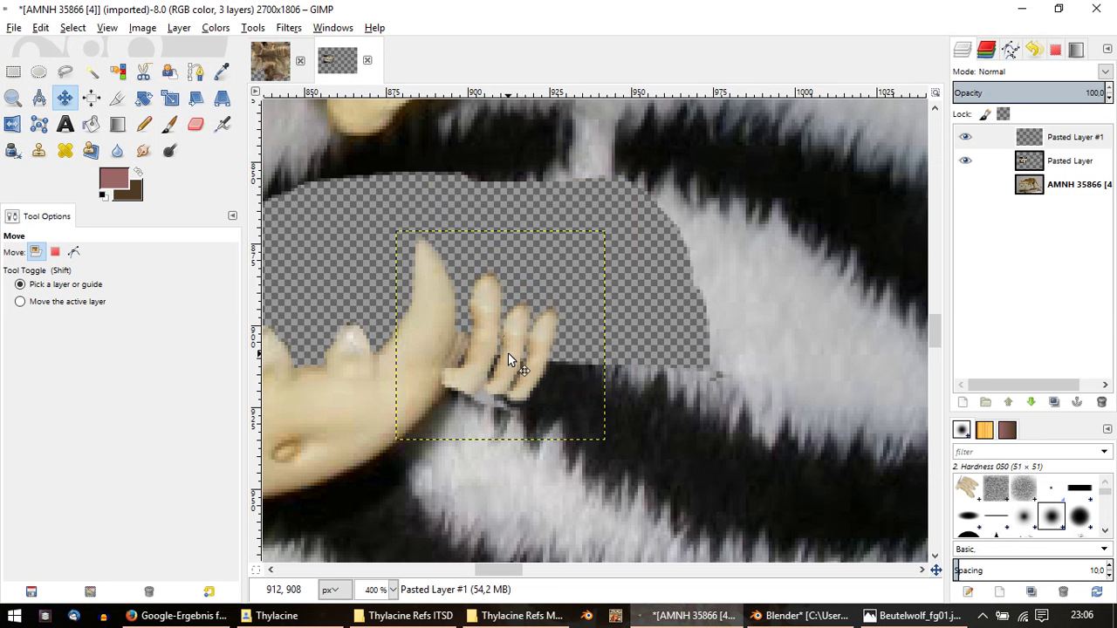
Step: Cut the two rightmost teeth, paste them about 35 px higher, and anchor them
left_click(67, 73)
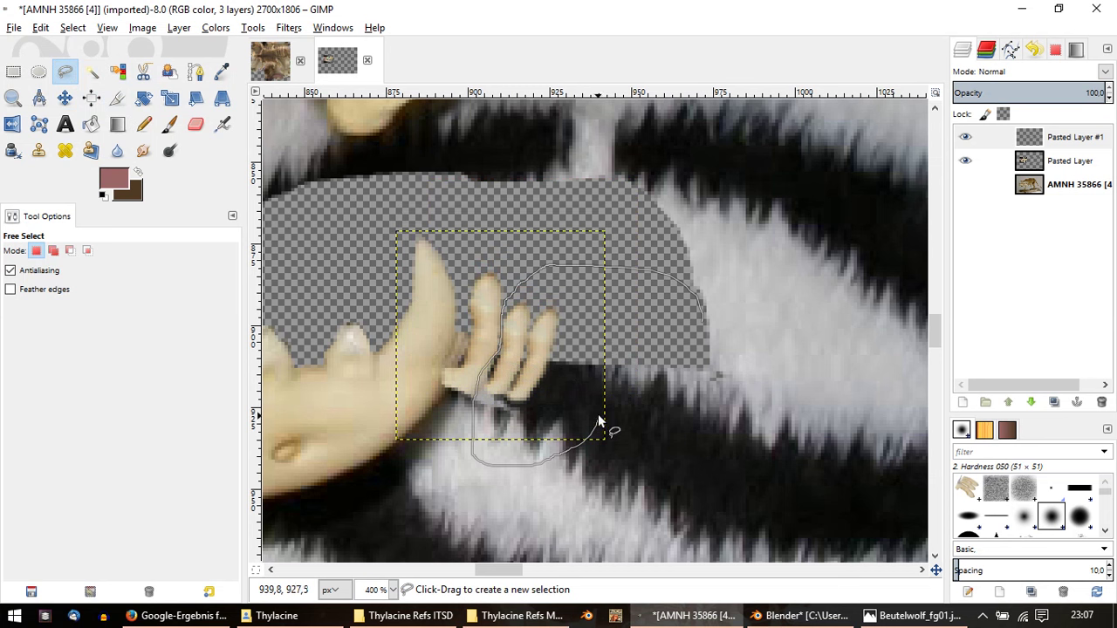
left_click_drag(568, 448, 632, 323)
key("Return")
key("ctrl+x")
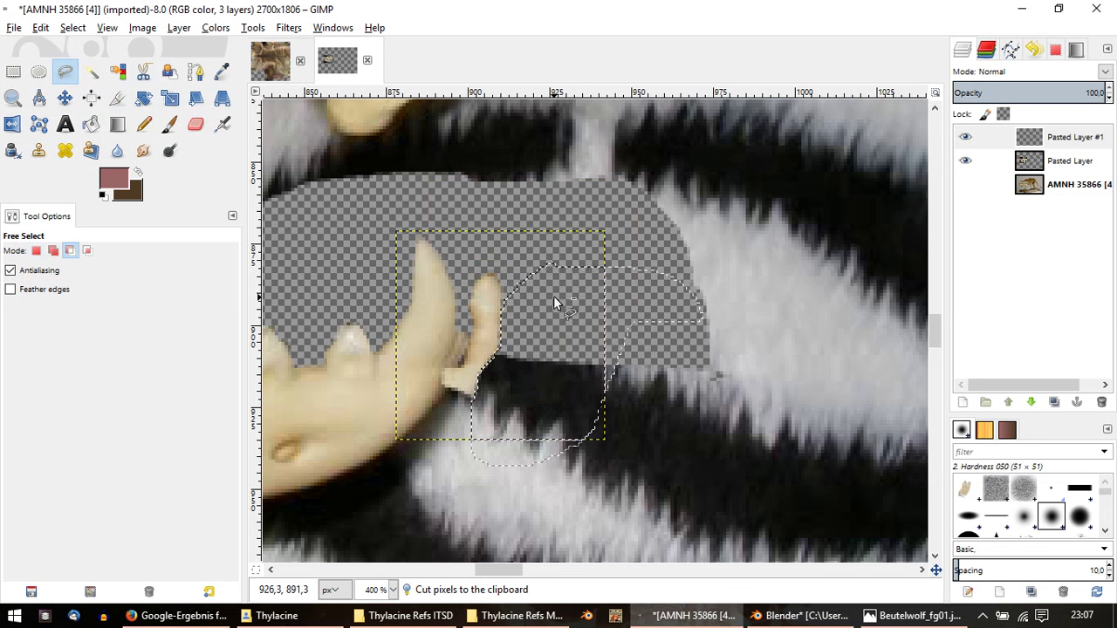
key("ctrl+v")
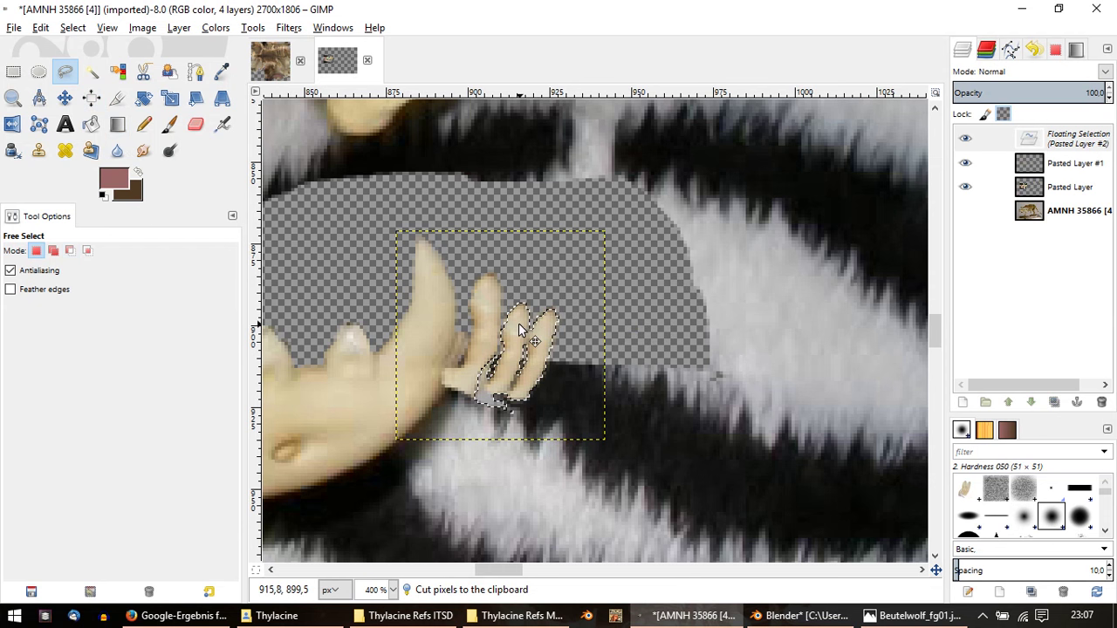
mouse_move(519, 327)
left_mouse_down()
mouse_move(521, 298)
mouse_move(534, 306)
left_mouse_up()
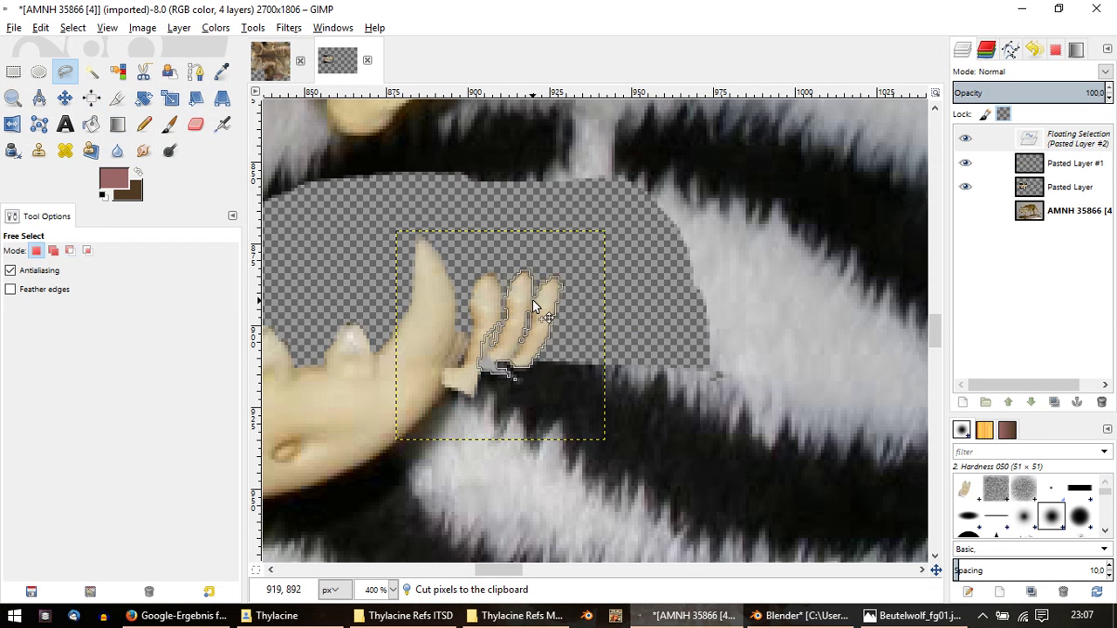
key("ctrl+d")
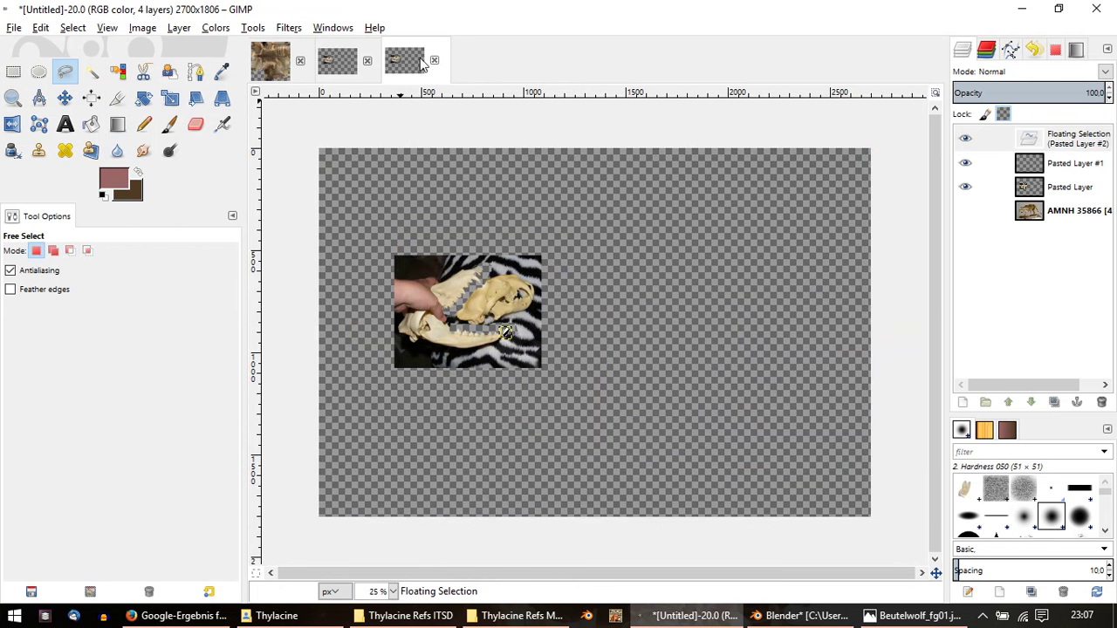
left_click(434, 60)
left_click(569, 395)
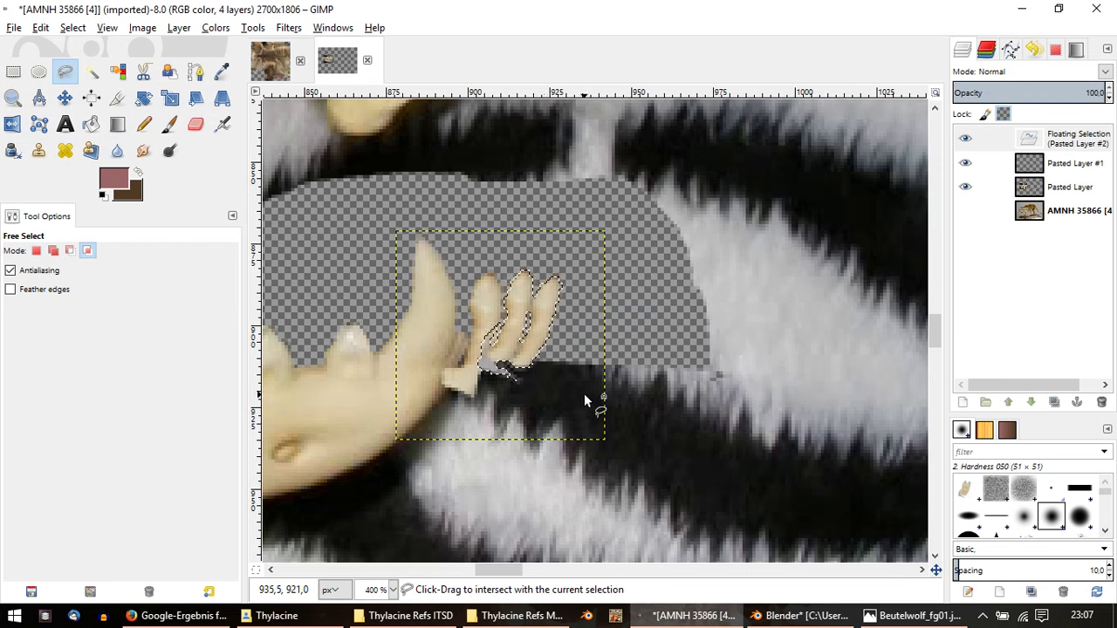
right_click(1060, 135)
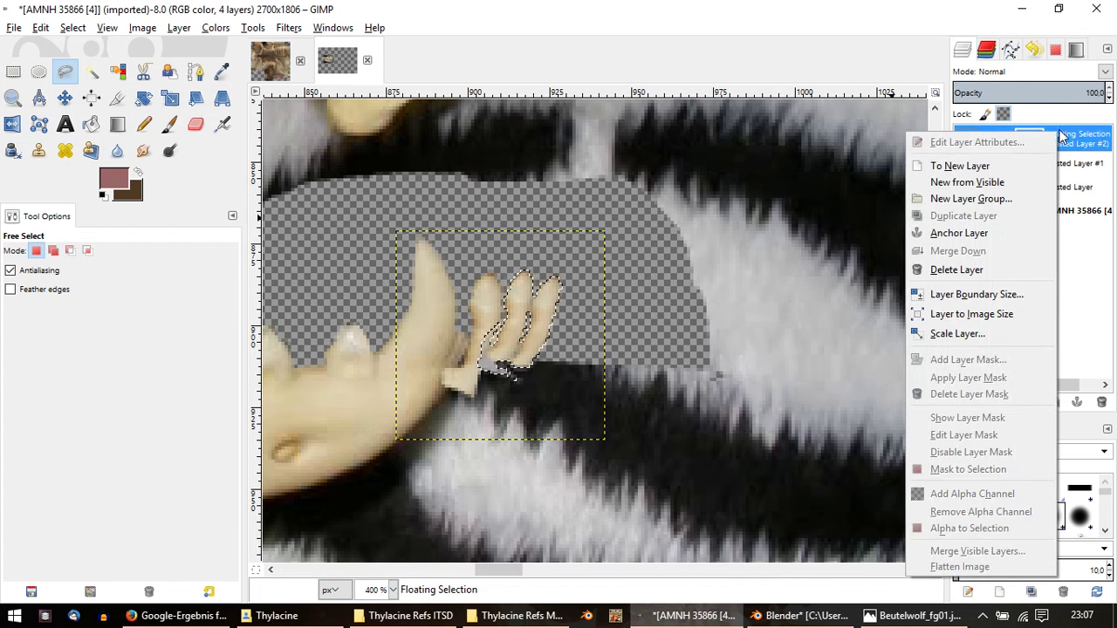
left_click(959, 233)
Step: Lift the rightmost tooth slightly by cutting, pasting, nudging and anchoring it
scroll(528, 295, "up", 1, "ctrl")
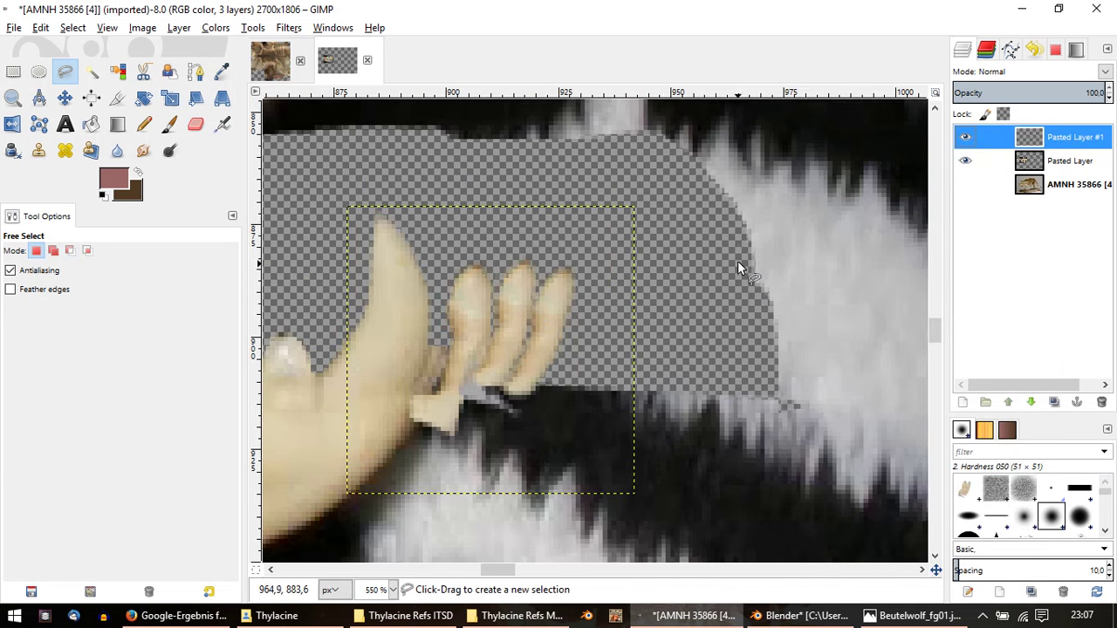
left_click_drag(737, 261, 577, 252)
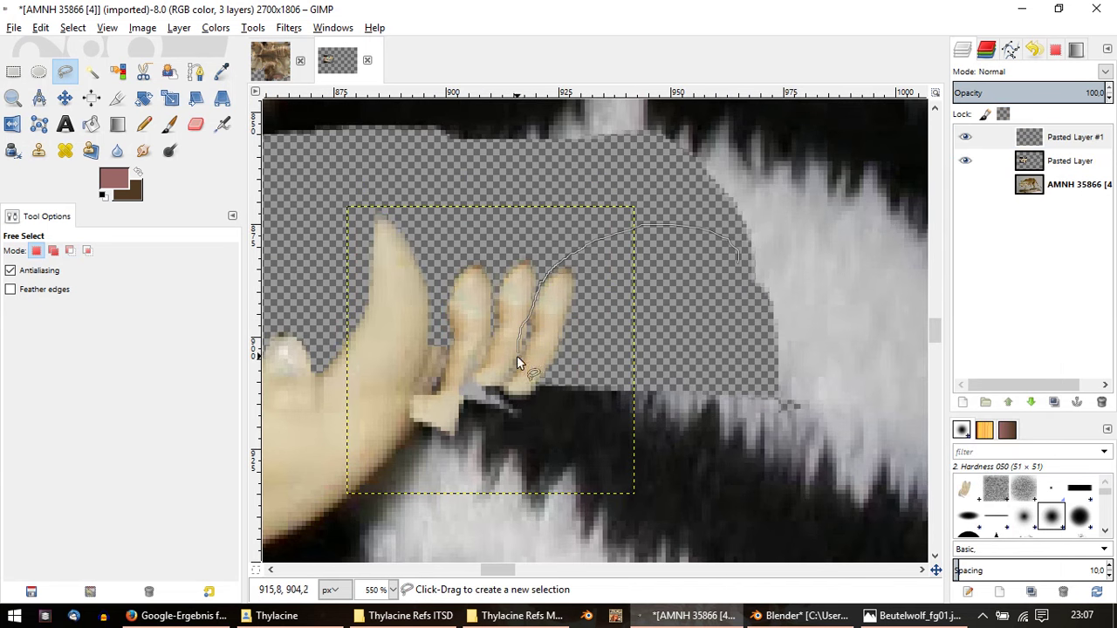
left_click_drag(540, 424, 625, 257)
key("Return")
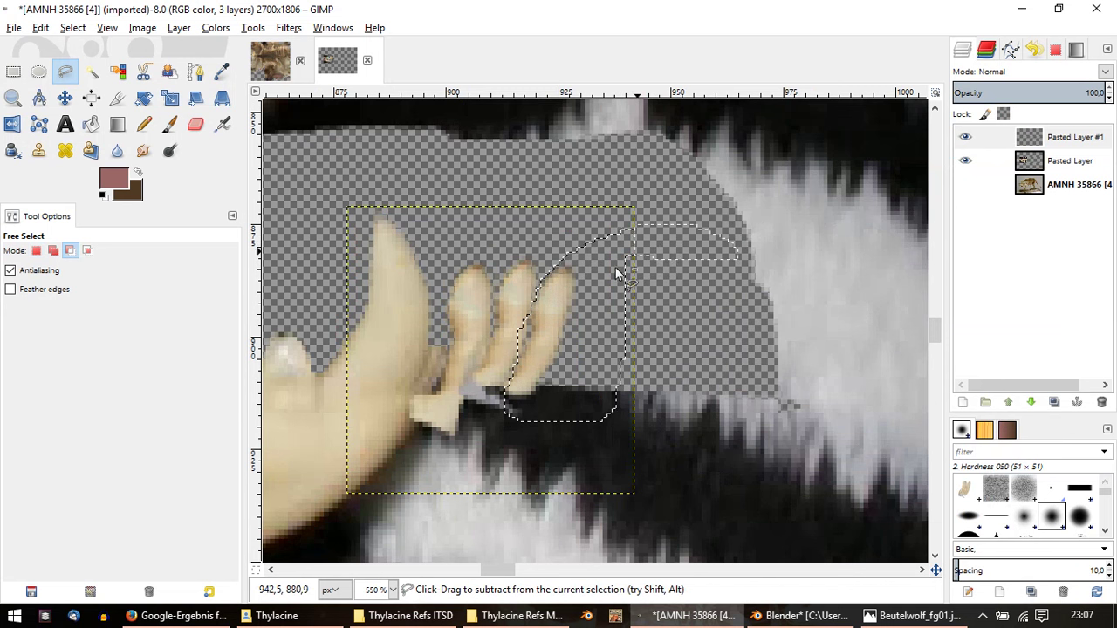
key("ctrl+x")
key("ctrl+v")
mouse_move(551, 310)
left_mouse_down()
mouse_move(556, 283)
mouse_move(559, 295)
left_mouse_up()
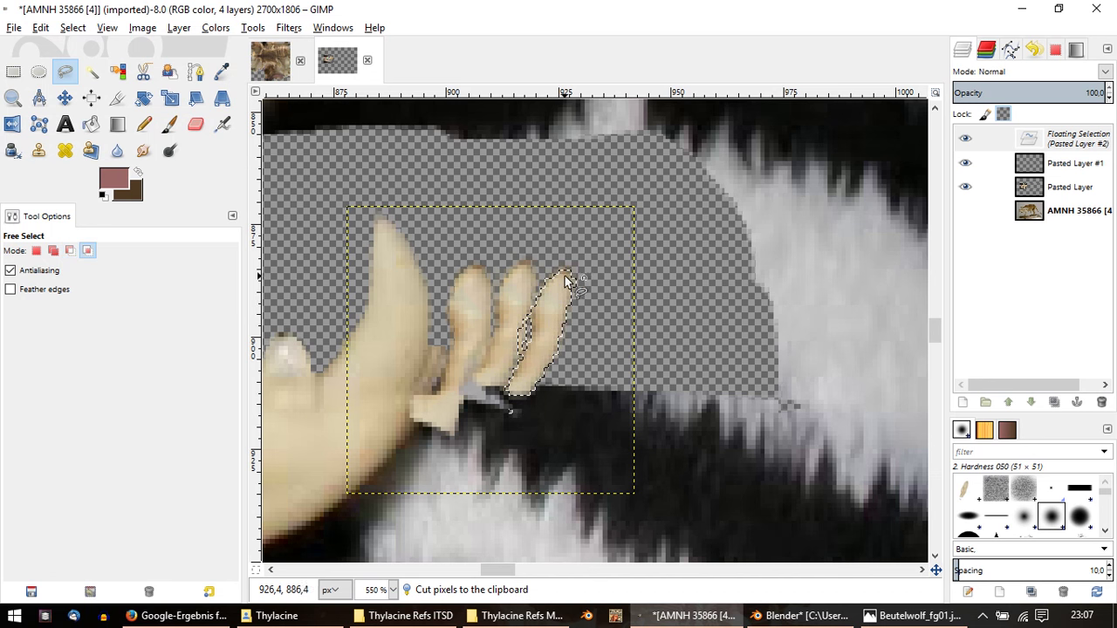
right_click(1061, 140)
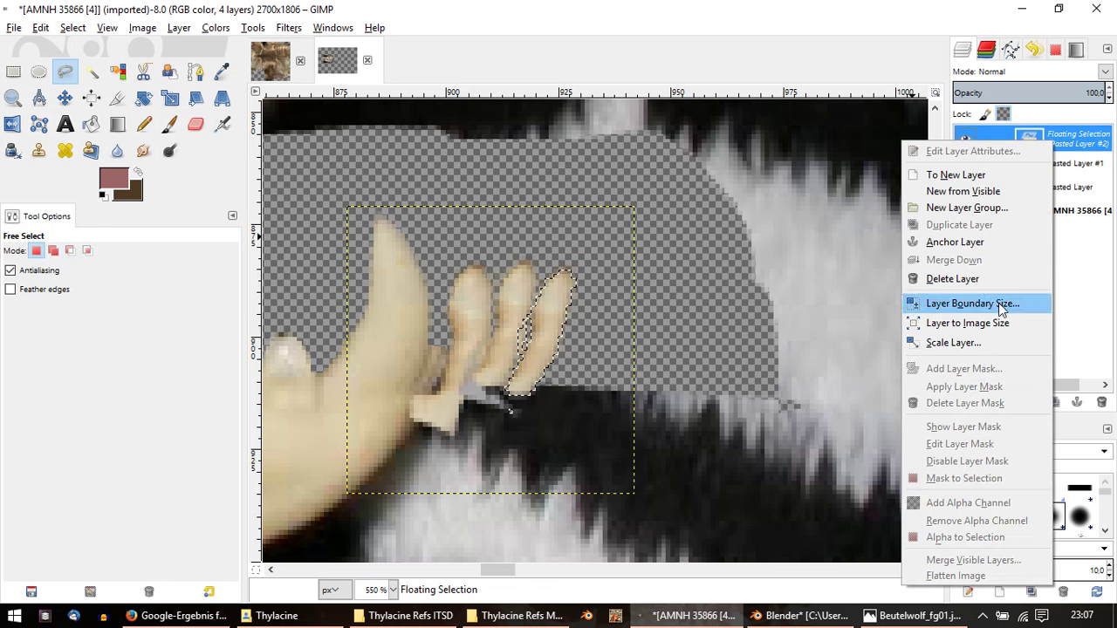
left_click(955, 242)
scroll(502, 365, "down", 3, "ctrl")
middle_click_drag(496, 365, 686, 353)
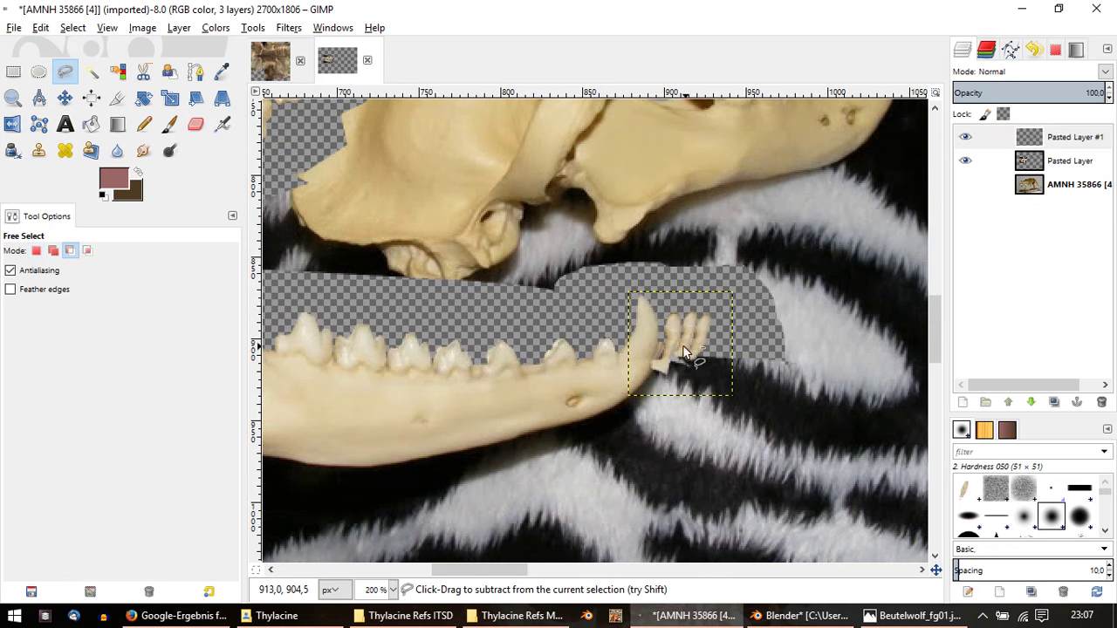
scroll(541, 373, "down", 1, "ctrl")
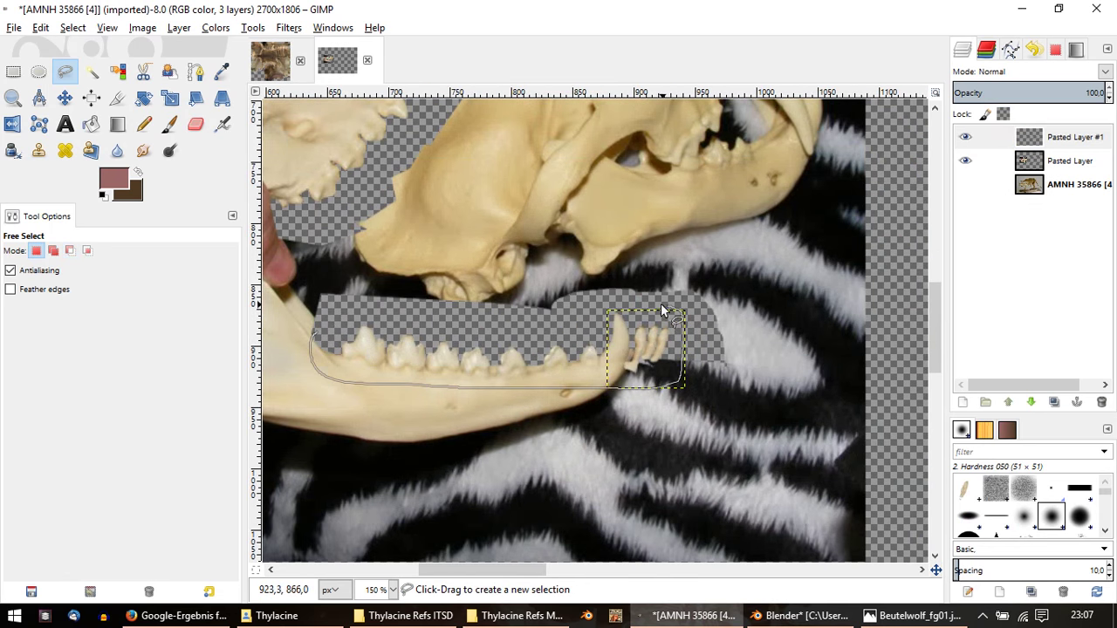
Step: Merge Pasted Layer #1 down into the jaw cut-out layer
left_click(338, 316)
key("Return")
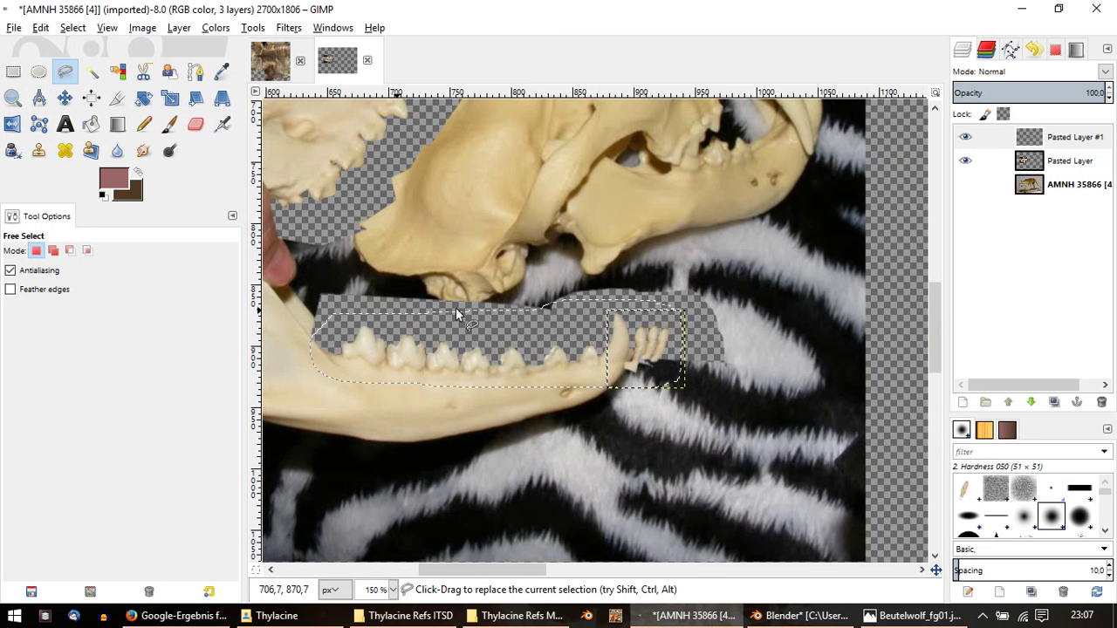
right_click(1065, 148)
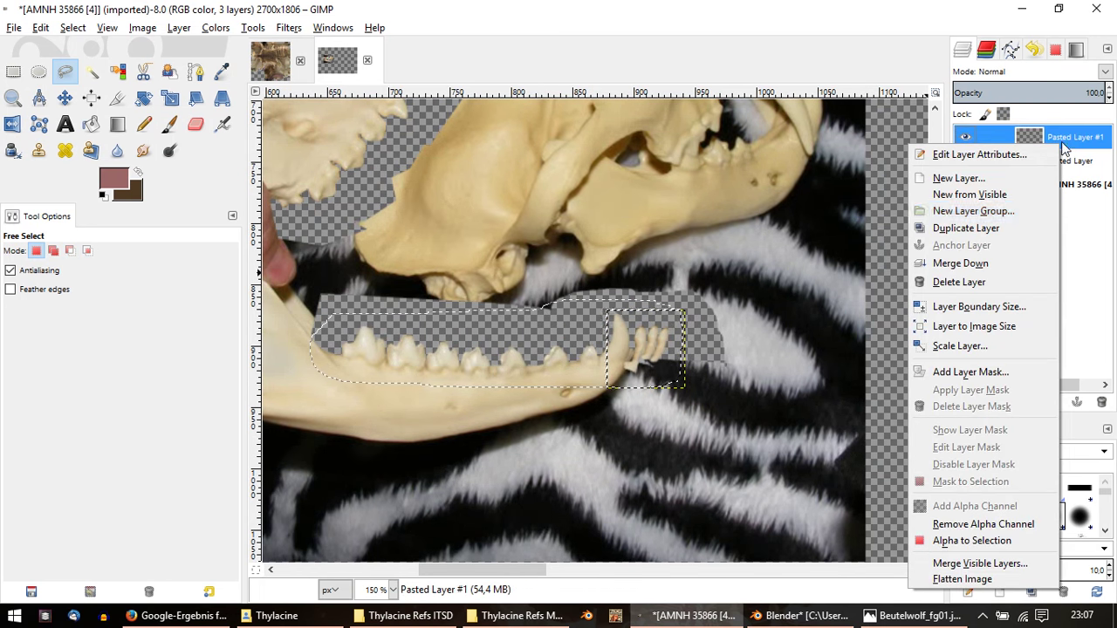
left_click(969, 262)
Step: Lasso the whole lower jaw teeth row and copy it
scroll(550, 310, "up", 1, "ctrl")
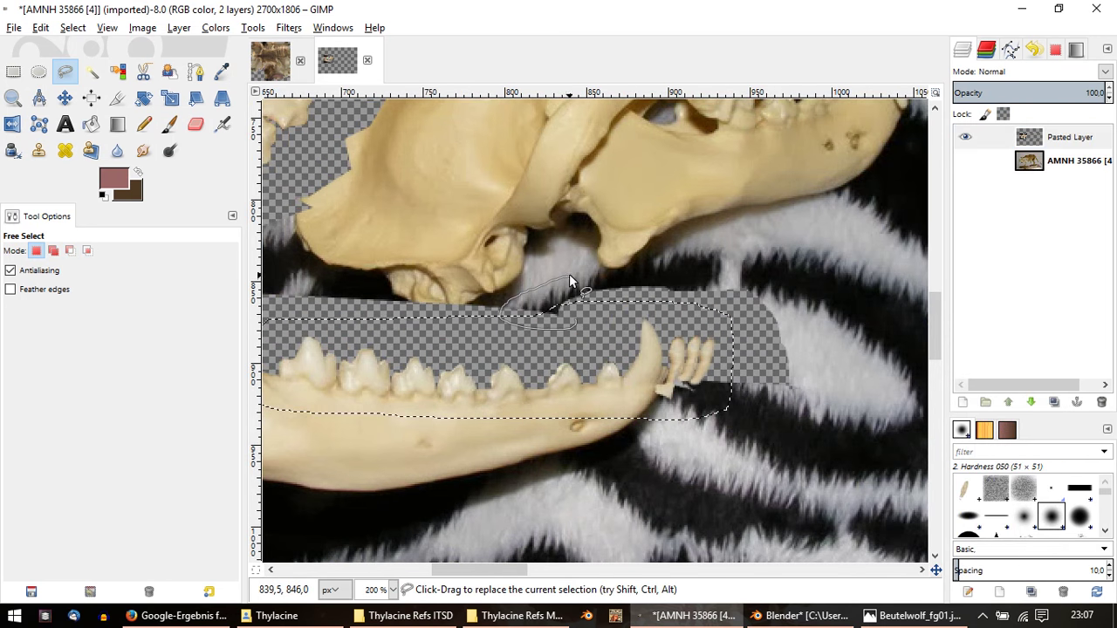
left_click_drag(569, 281, 584, 295)
key("Return")
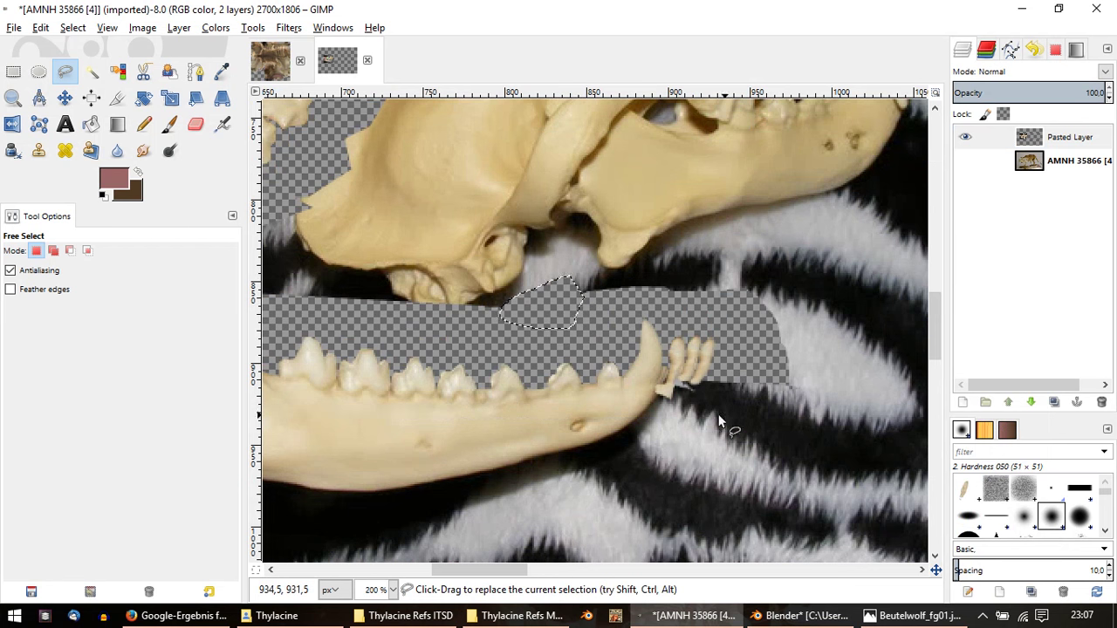
scroll(720, 421, "down", 1, "ctrl")
left_click_drag(714, 400, 431, 418)
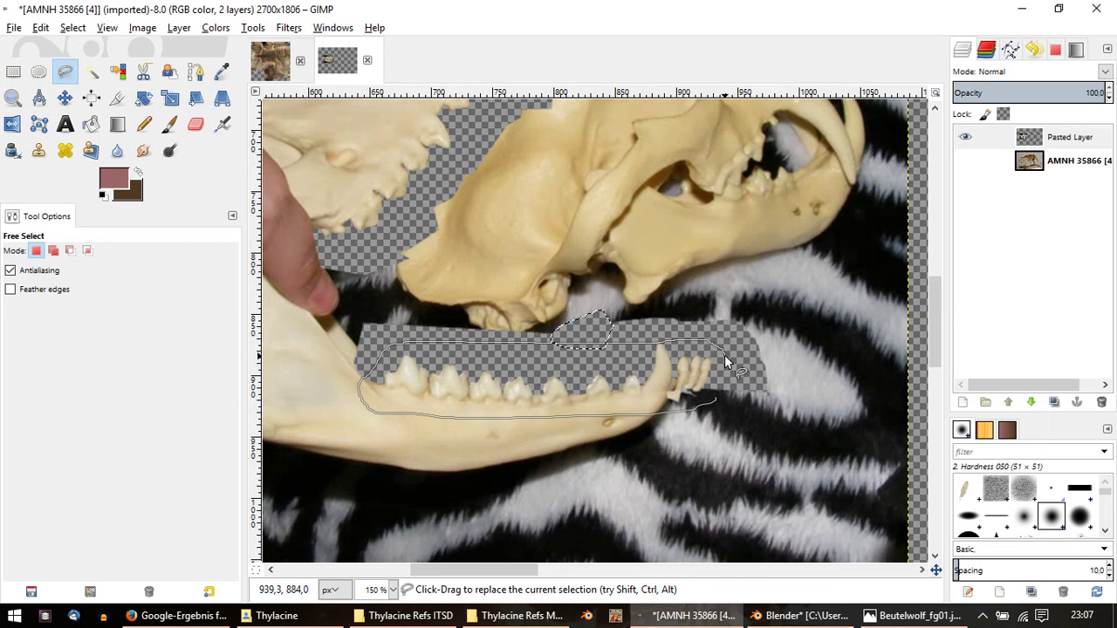
key("Return")
key("ctrl+c")
Step: Orbit Blender's thylacine head to a side view, then return to GIMP
left_click(783, 618)
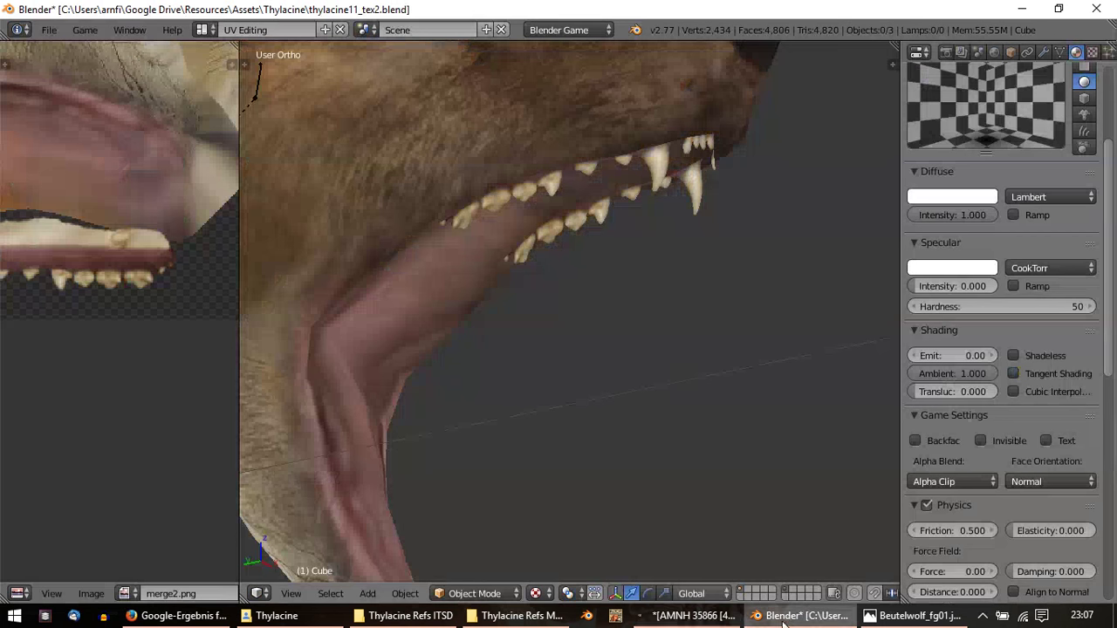
scroll(550, 340, "down", 1)
scroll(546, 320, "down", 4)
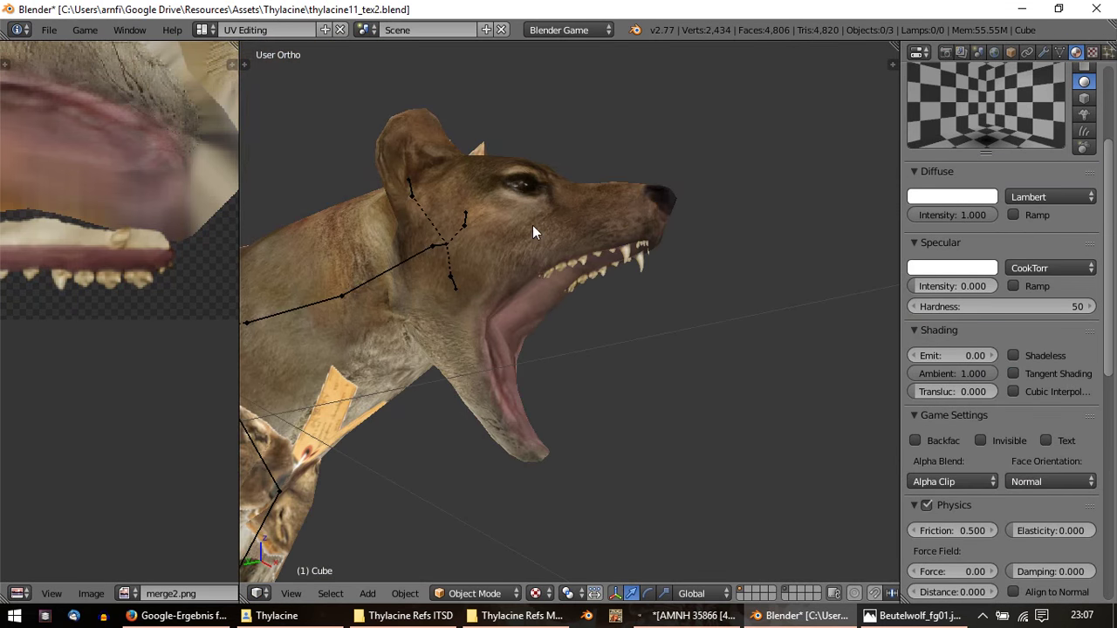
mouse_move(532, 232)
middle_mouse_down()
mouse_move(481, 267)
mouse_move(535, 267)
middle_mouse_up()
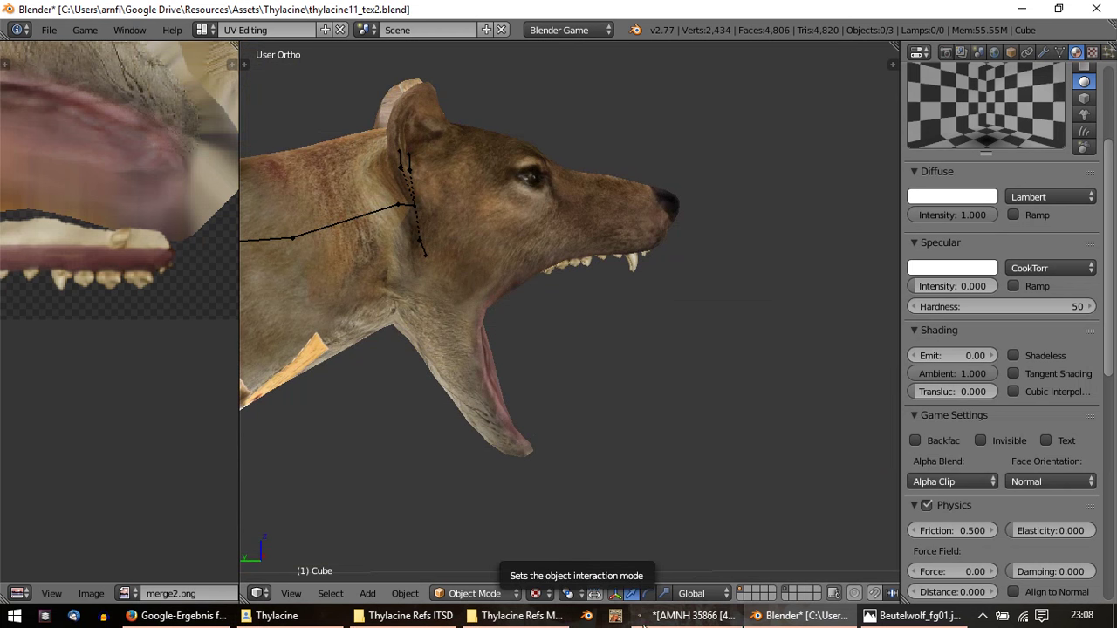
left_click(681, 616)
Step: Paste the copied lower teeth row into merge1.xcf as a new layer
left_click(270, 59)
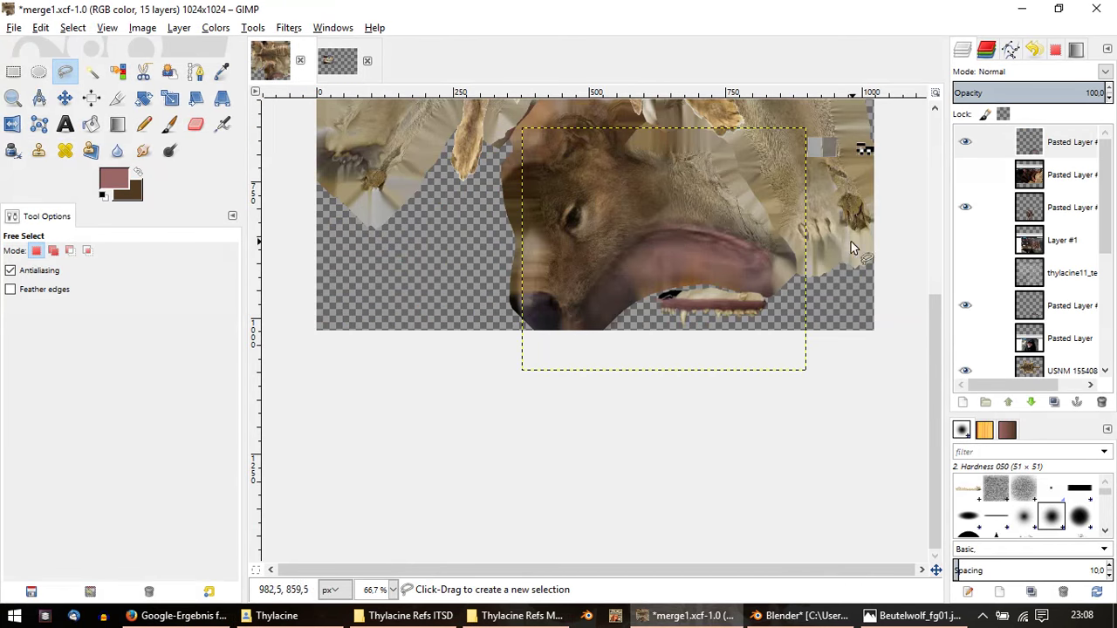
scroll(853, 249, "up", 1, "ctrl")
scroll(619, 310, "up", 1, "ctrl")
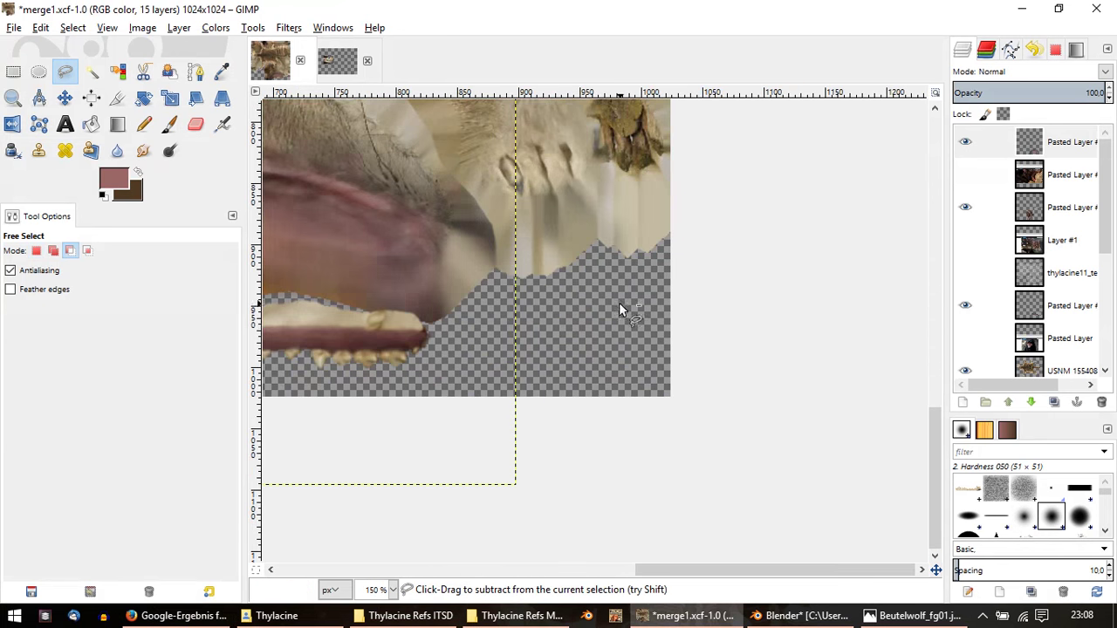
scroll(619, 310, "down", 1, "ctrl")
key("ctrl+v")
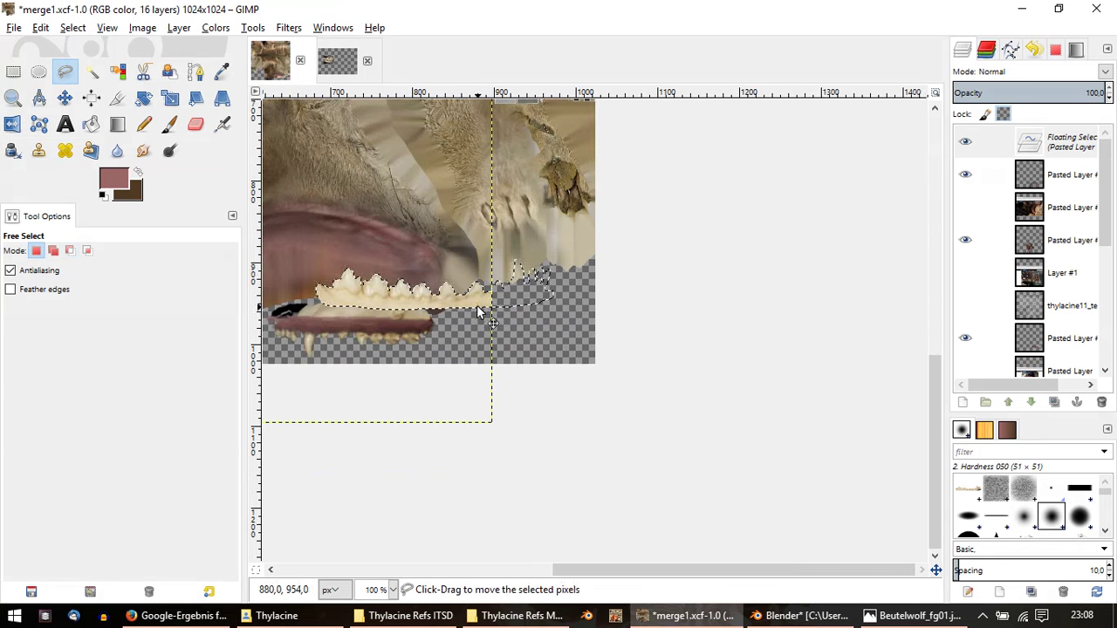
right_click(1030, 141)
left_click(925, 165)
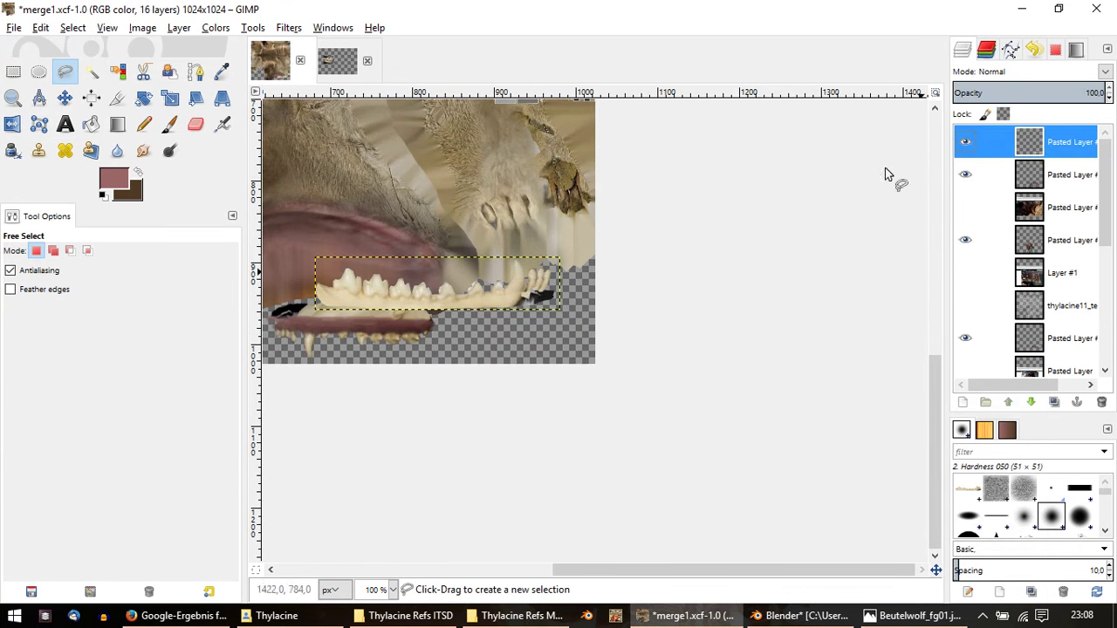
Step: Flip the pasted teeth row horizontally
left_click(12, 125)
left_click(511, 296)
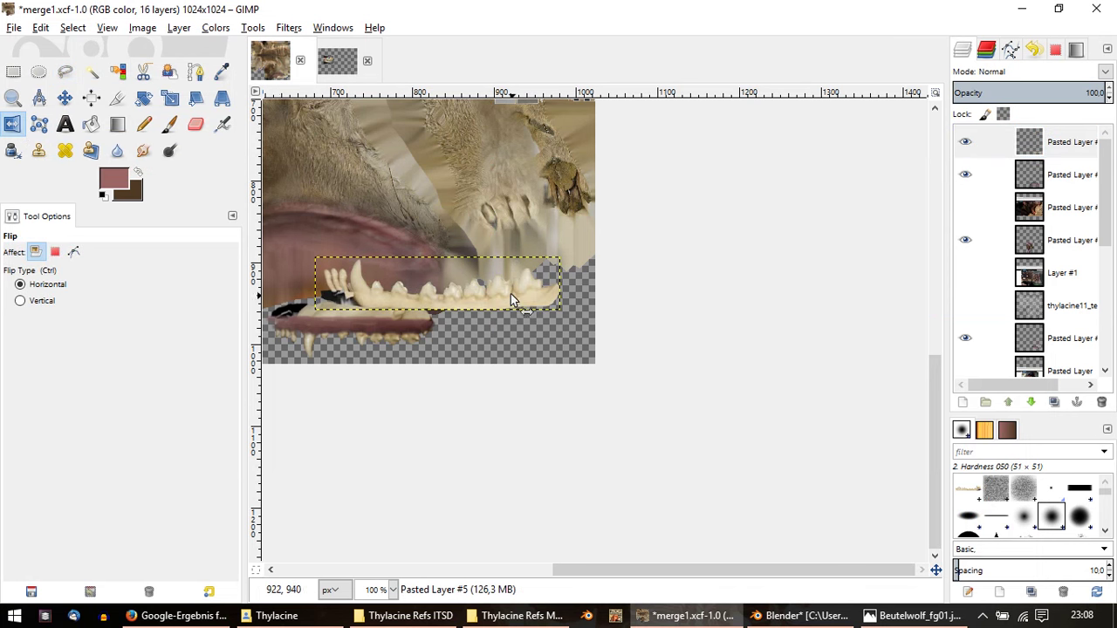
left_click(147, 100)
left_click(170, 98)
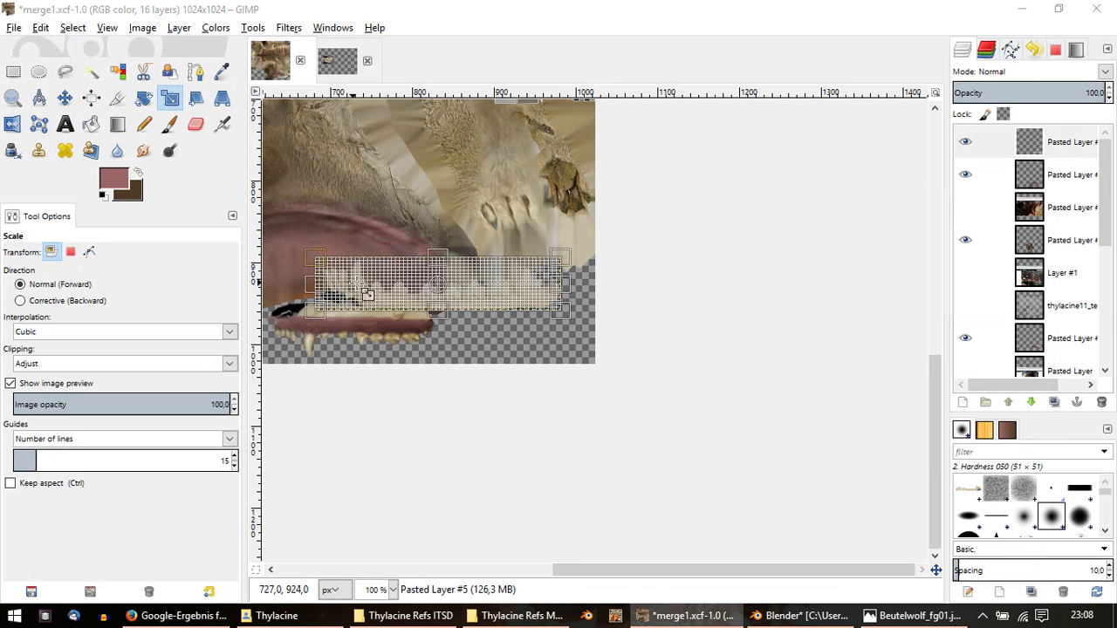
Step: After two cancelled resize attempts, show the thylacine11 wireframe layer as a guide
mouse_move(367, 292)
left_mouse_down()
mouse_move(503, 300)
mouse_move(505, 341)
left_mouse_up()
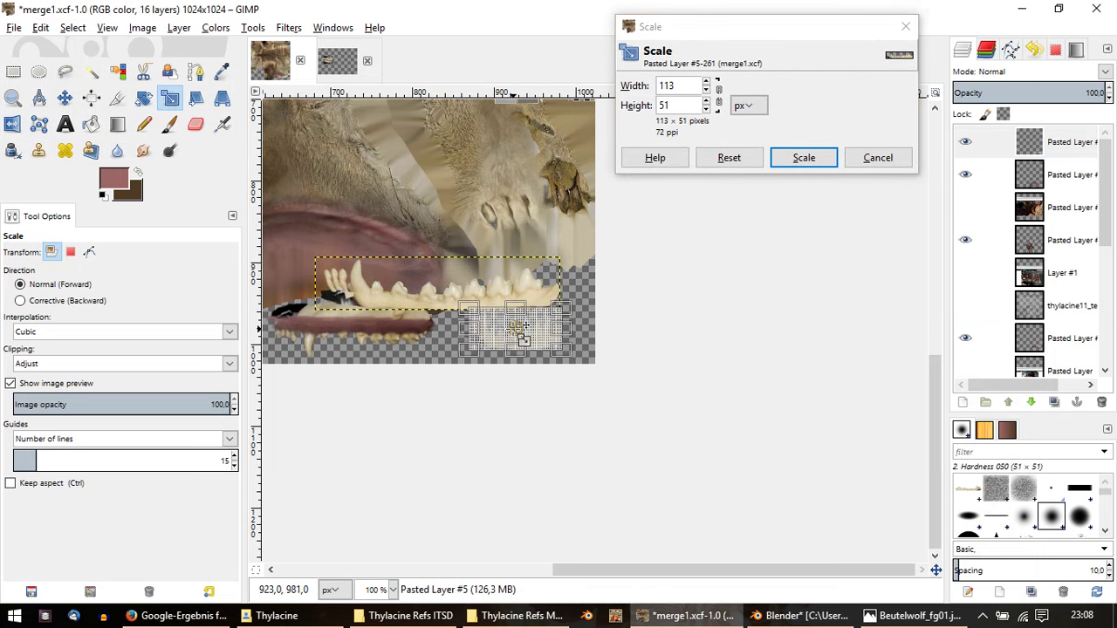
left_click(752, 108)
left_click(758, 124)
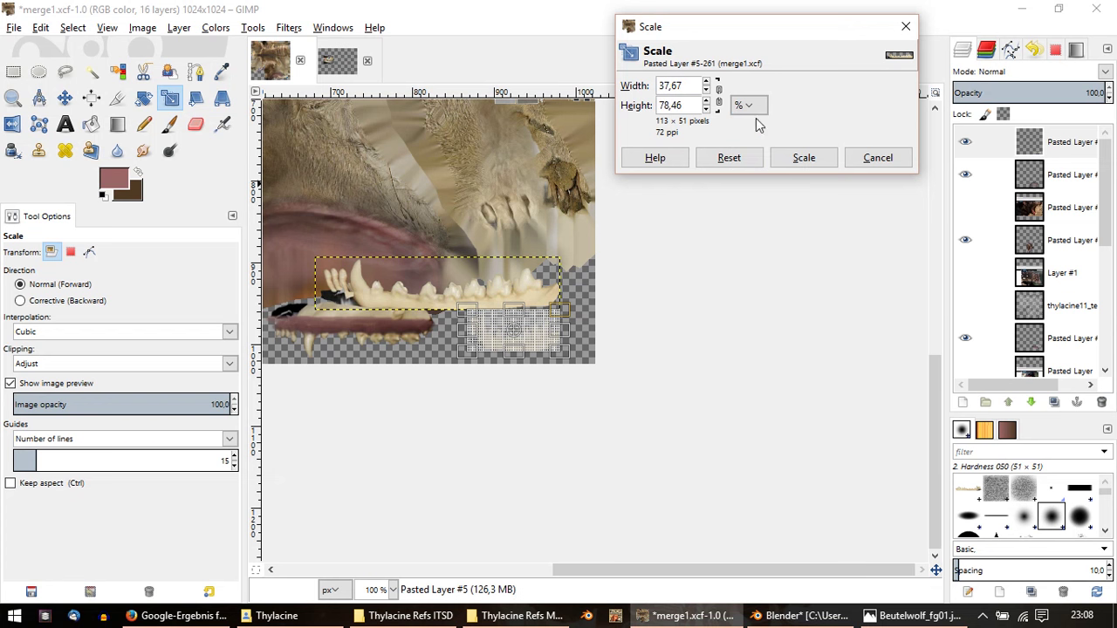
left_click(878, 158)
mouse_move(353, 278)
left_mouse_down()
mouse_move(499, 299)
mouse_move(520, 336)
left_mouse_up()
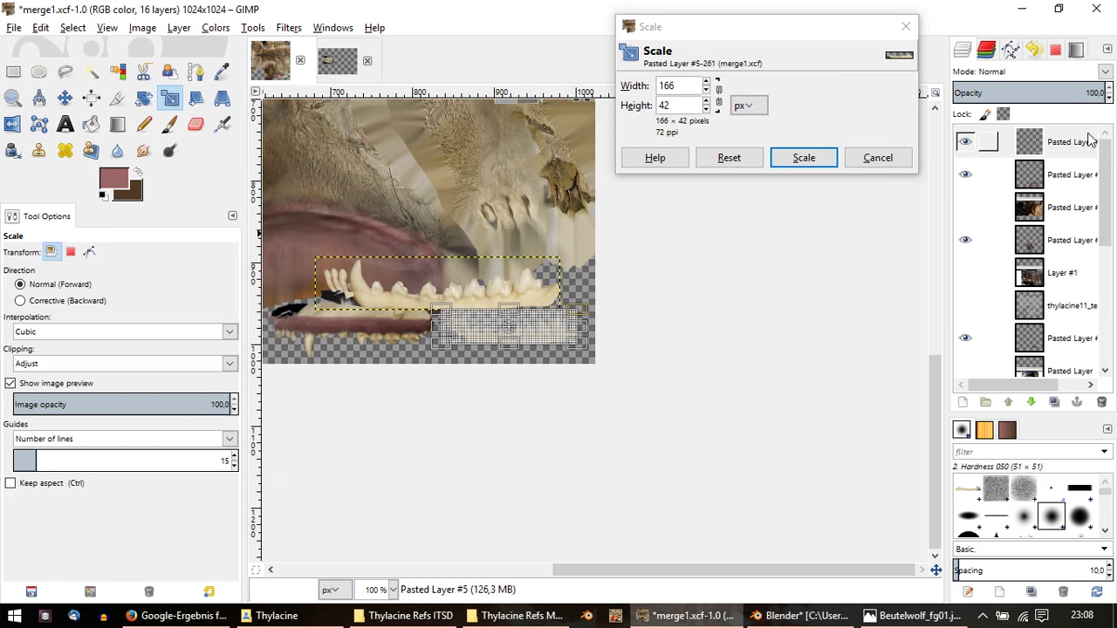
left_click(878, 158)
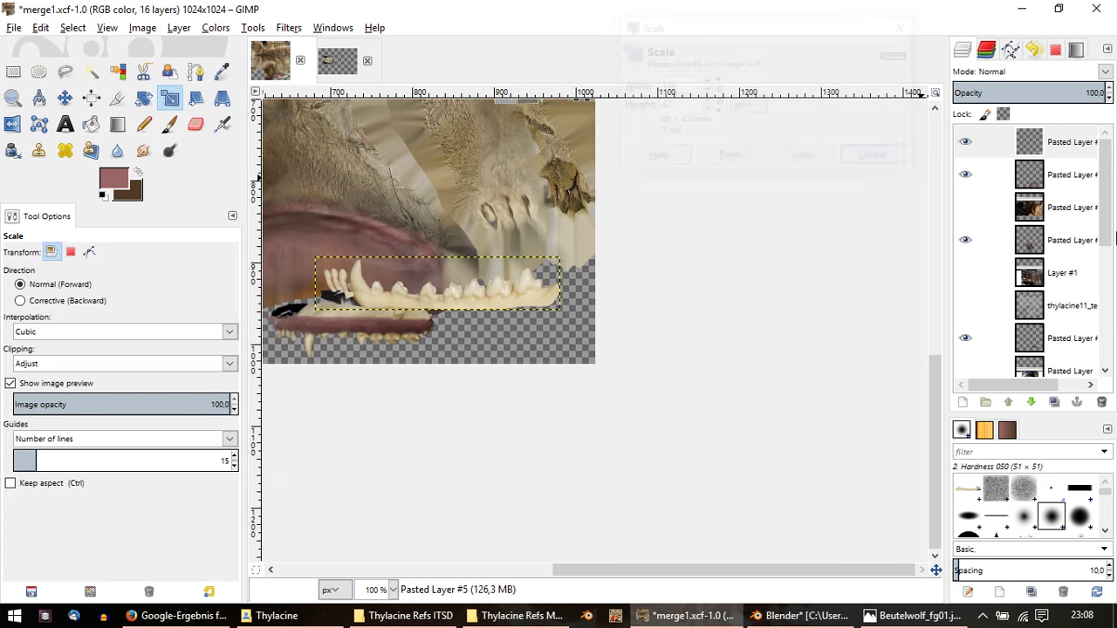
scroll(1104, 255, "down", 2)
left_click(966, 231)
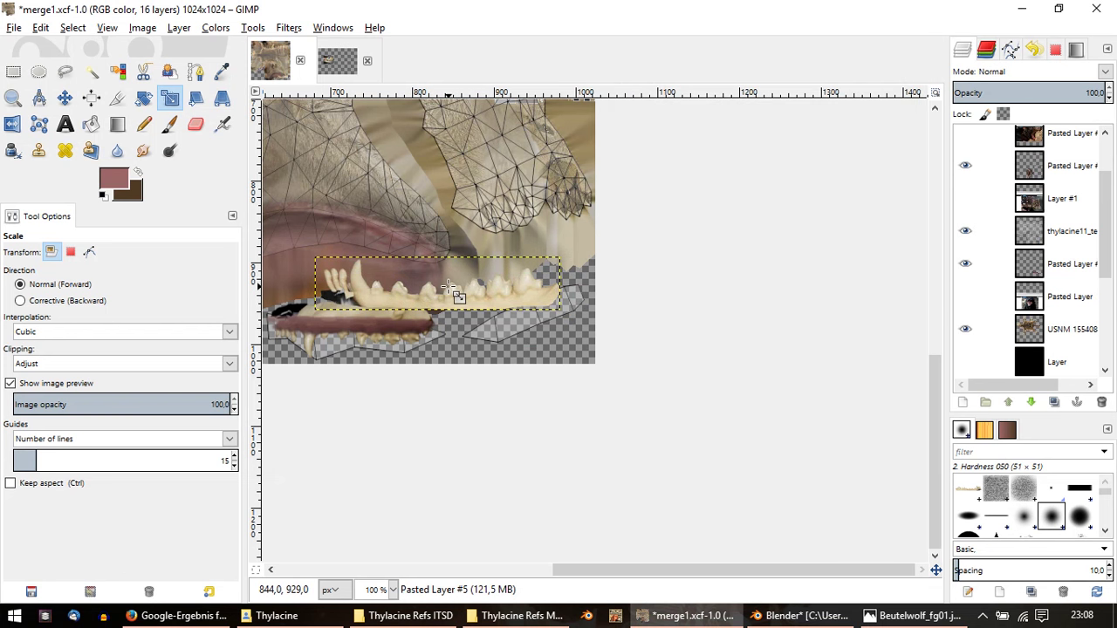
Step: Resize the teeth scale preview and position it over the lower-left gum
mouse_move(394, 284)
left_mouse_down()
mouse_move(507, 306)
mouse_move(478, 298)
left_mouse_up()
scroll(502, 305, "up", 2, "ctrl")
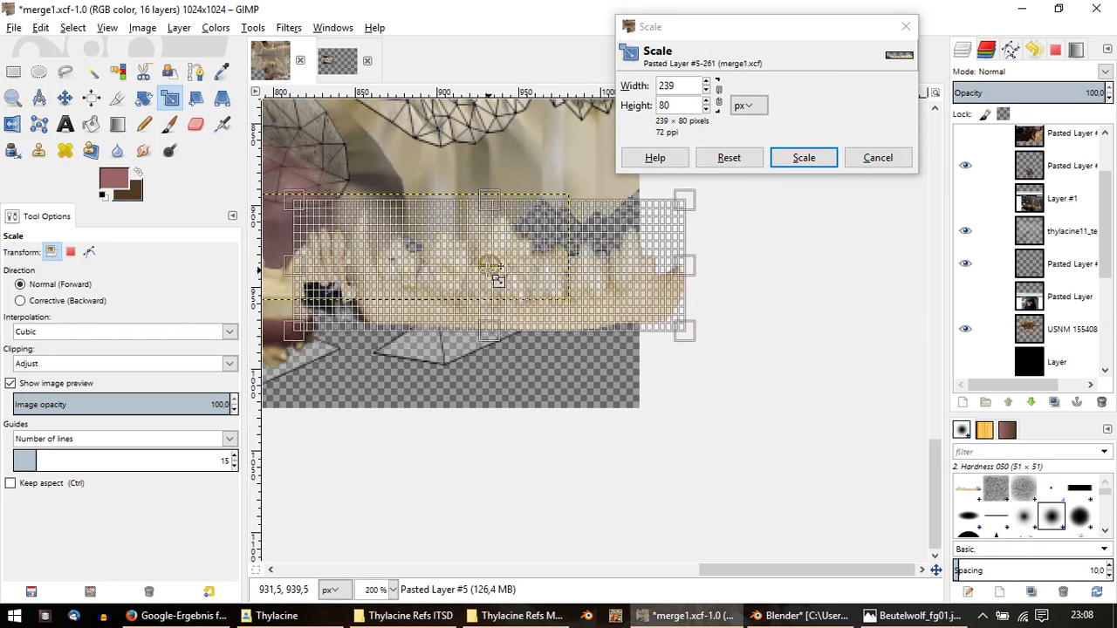
left_click_drag(675, 356, 550, 291)
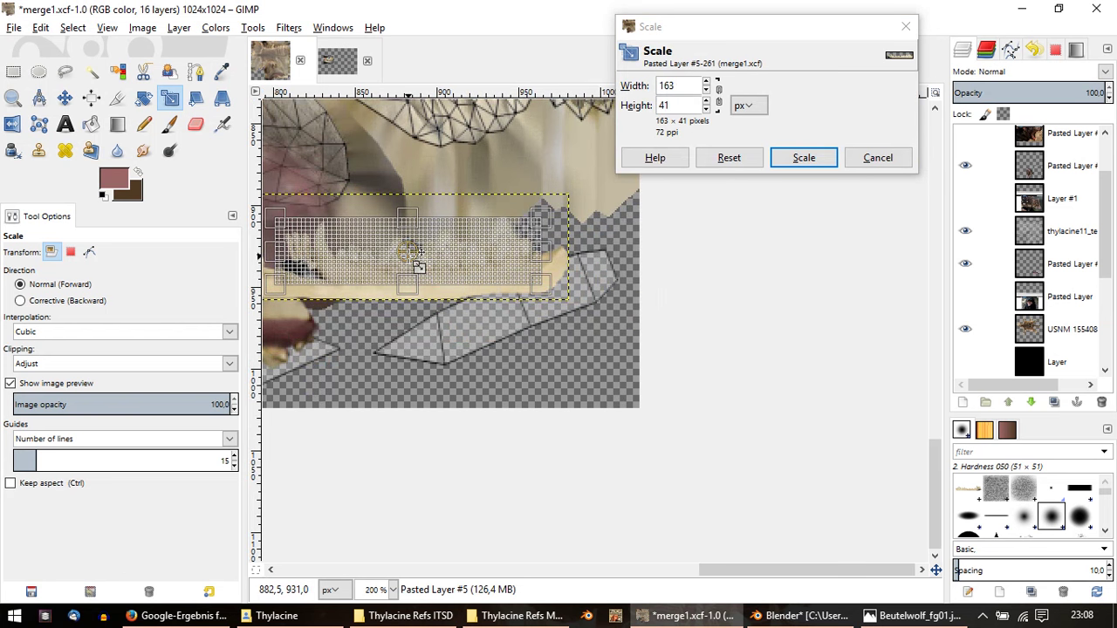
left_click_drag(405, 262, 496, 339)
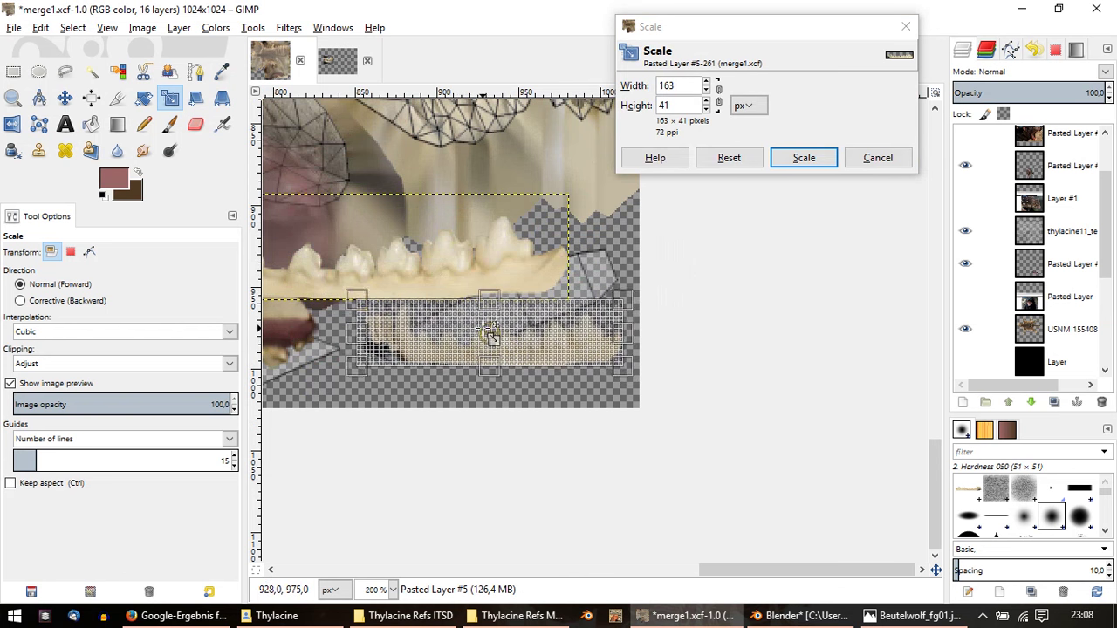
scroll(502, 343, "left", 1, "shift")
scroll(498, 345, "left", 1, "shift")
scroll(489, 349, "left", 2, "shift")
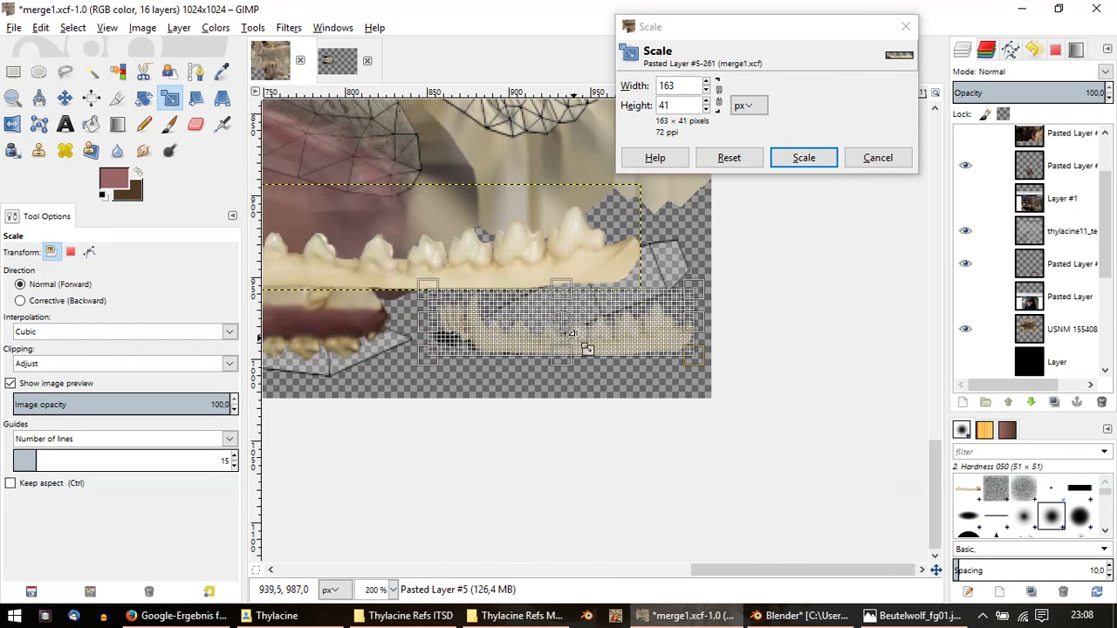
scroll(602, 347, "down", 1, "ctrl")
scroll(742, 342, "down", 2, "ctrl")
scroll(915, 338, "up", 2, "ctrl")
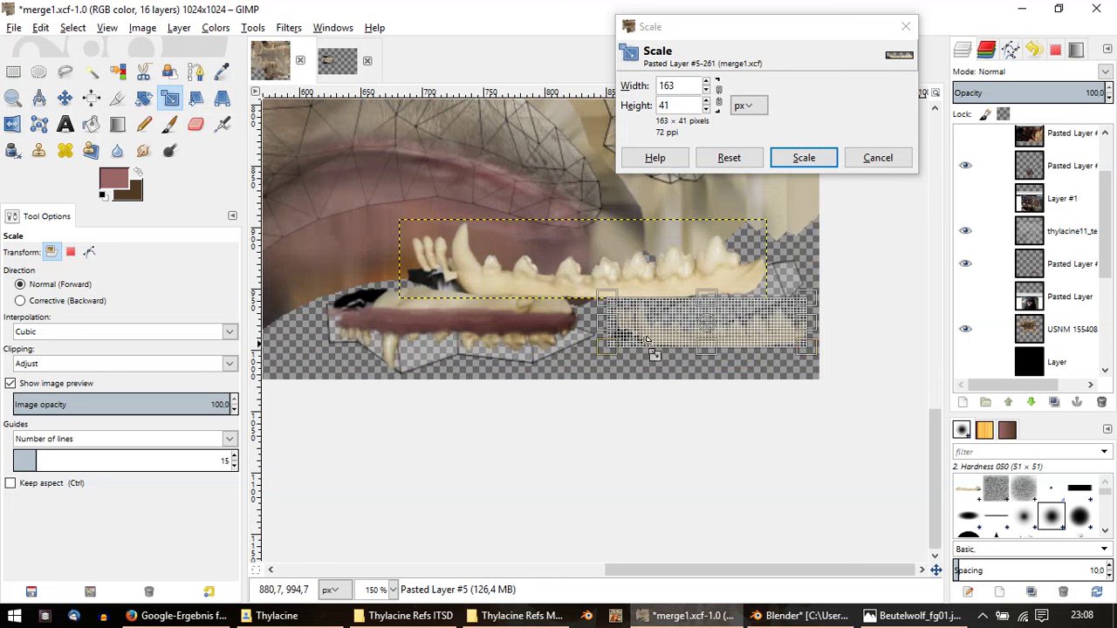
left_click_drag(709, 325, 437, 367)
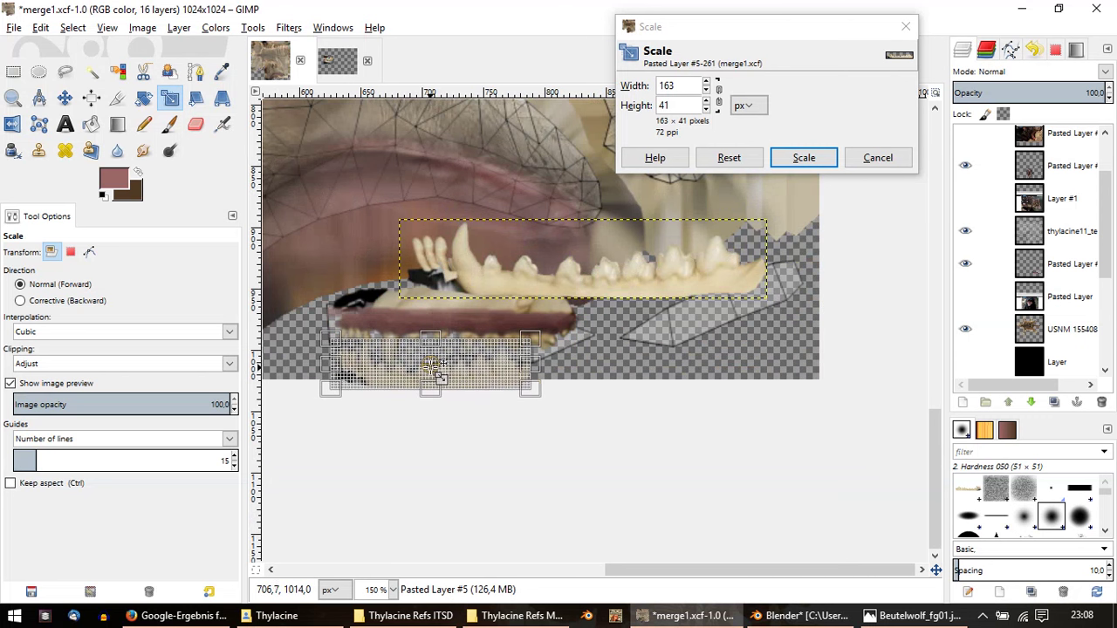
left_click_drag(509, 375, 591, 374)
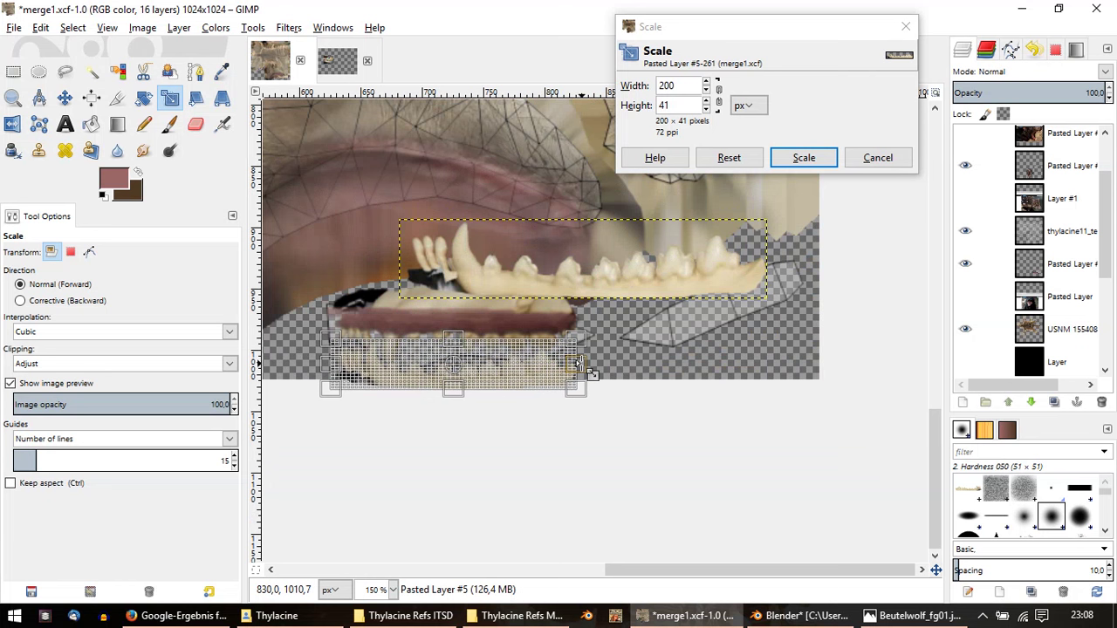
left_click_drag(509, 373, 705, 354)
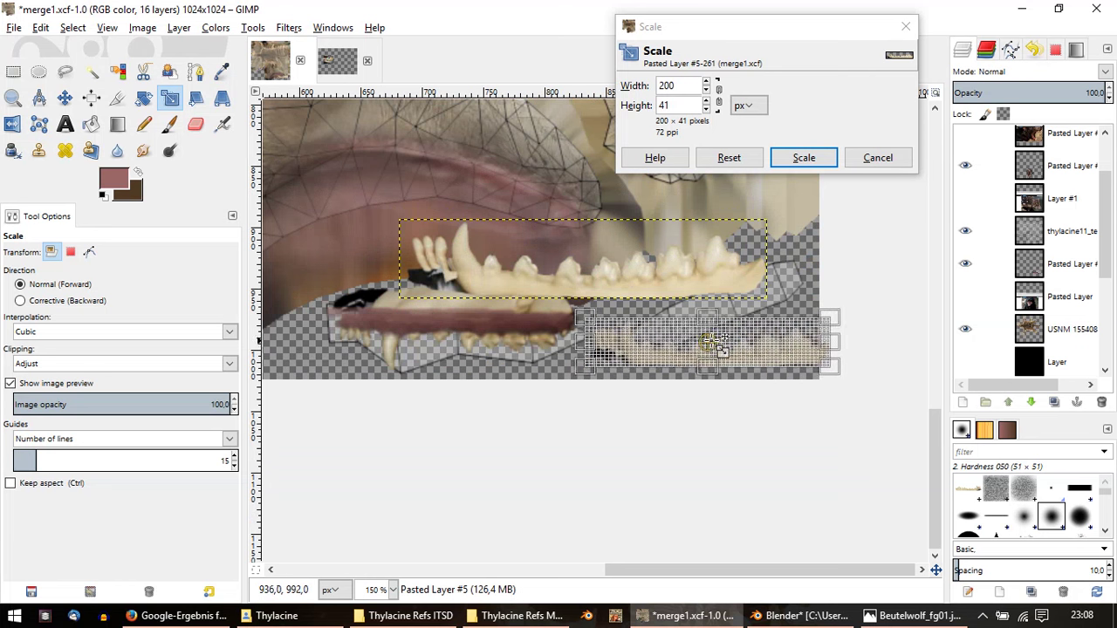
scroll(698, 358, "up", 1, "ctrl")
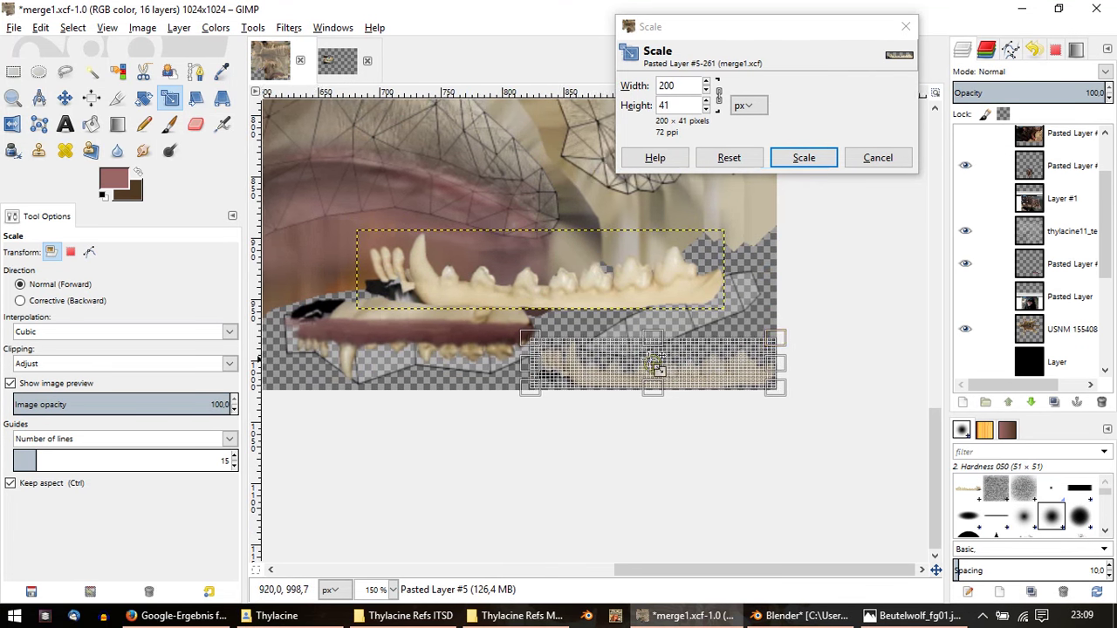
scroll(650, 368, "down", 2, "ctrl")
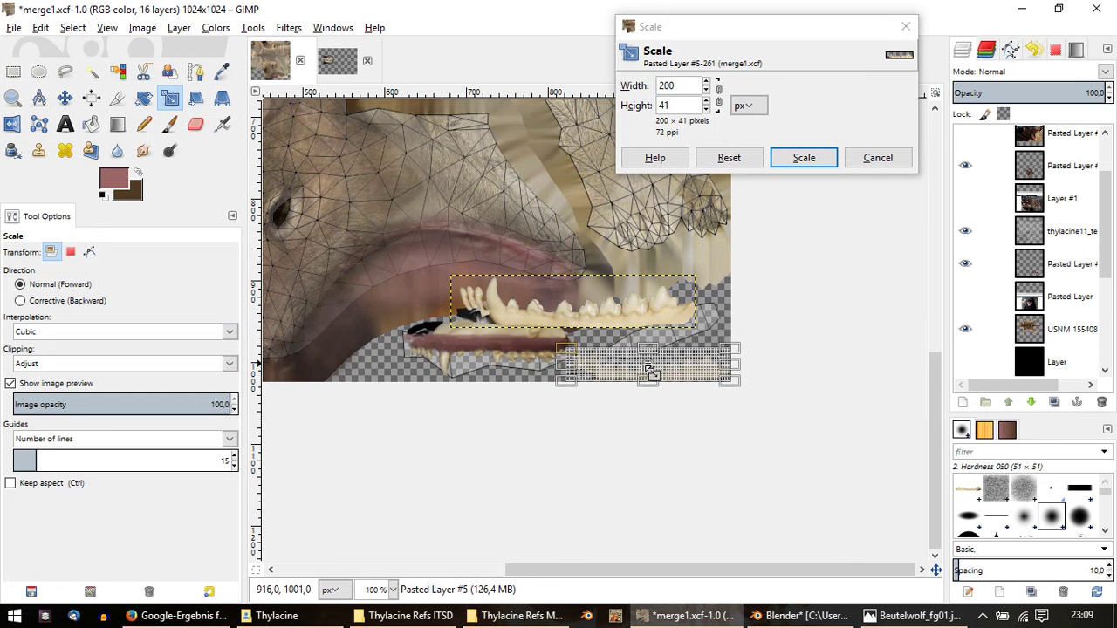
left_click_drag(650, 370, 651, 356)
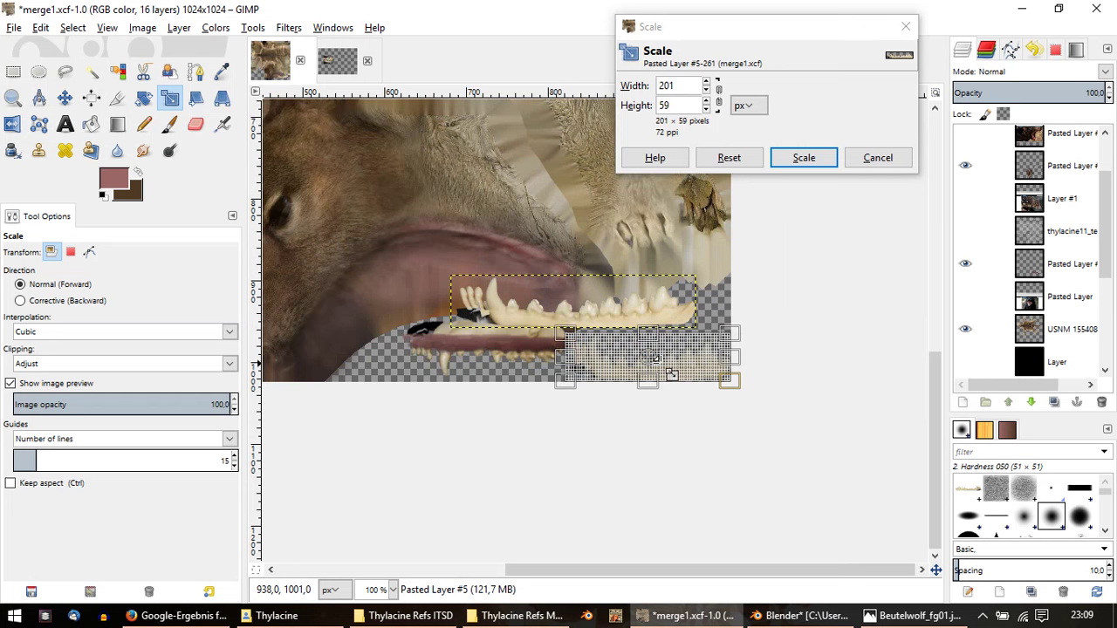
scroll(695, 376, "up", 1, "ctrl")
mouse_move(644, 371)
left_mouse_down()
mouse_move(410, 366)
mouse_move(407, 378)
left_mouse_up()
left_click_drag(397, 372, 402, 376)
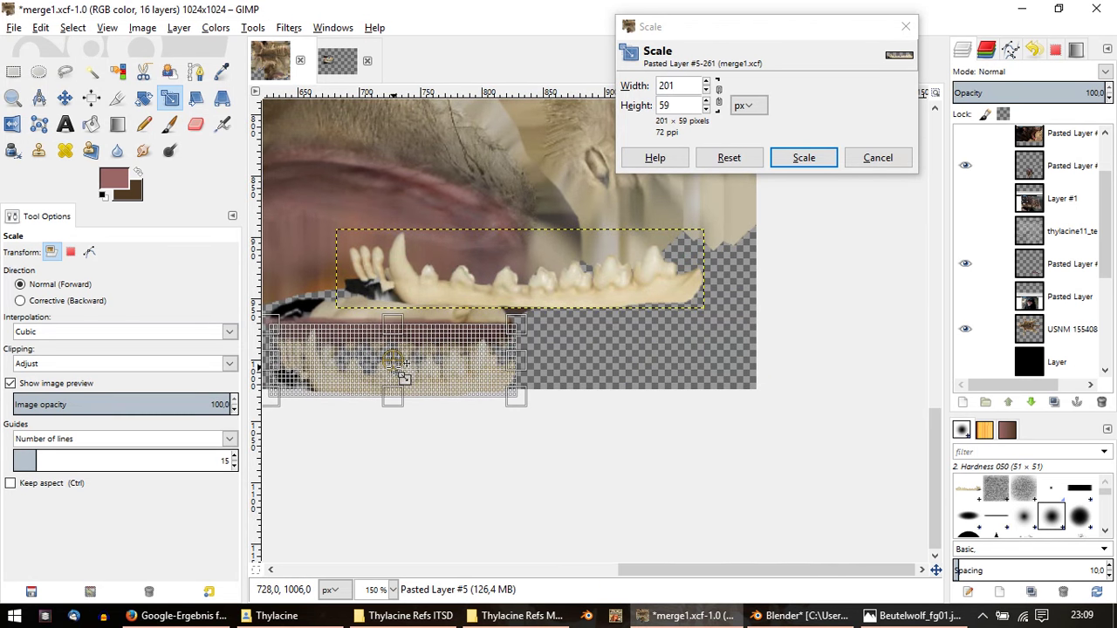
Step: Switch the scale units to percent and apply 68 × 67.69% (204 × 44 px)
left_click(748, 104)
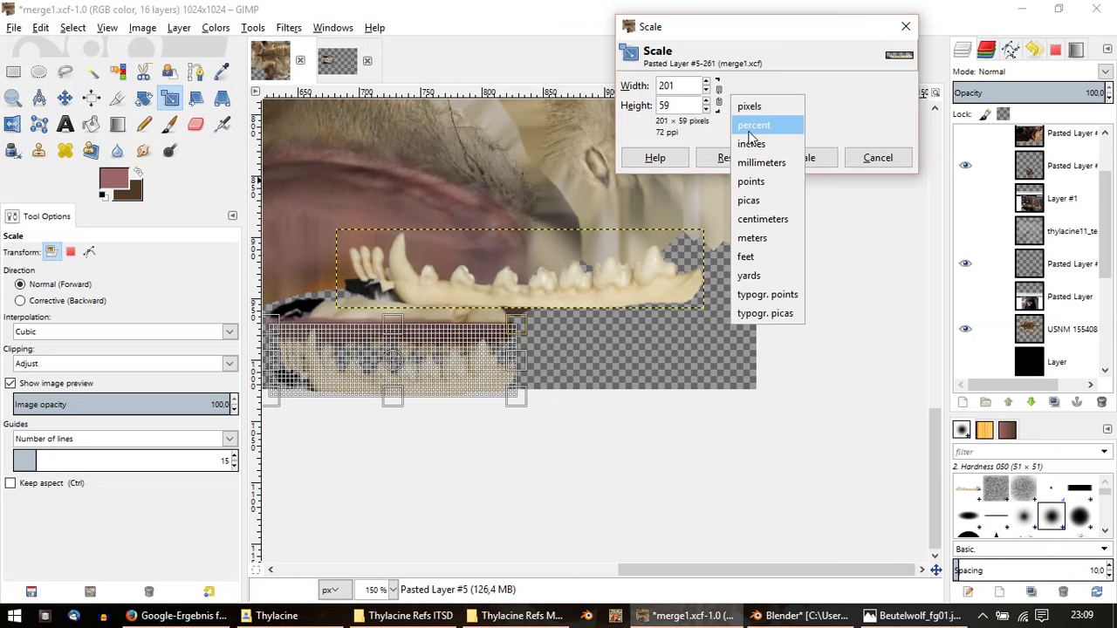
left_click(748, 119)
scroll(687, 87, "up", 3)
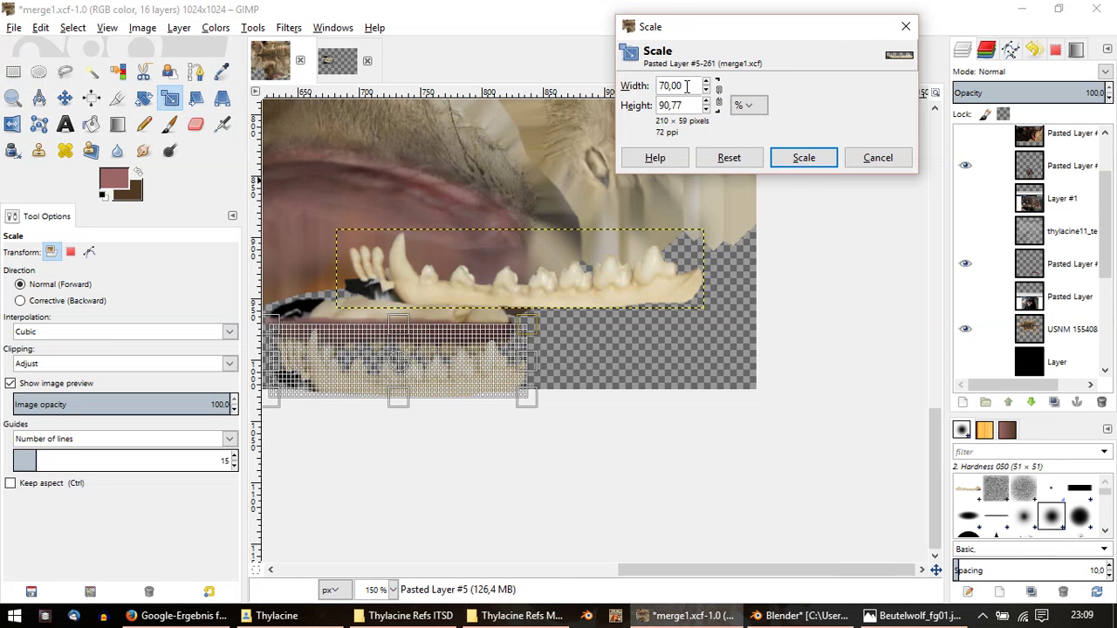
scroll(687, 86, "down", 1)
scroll(687, 87, "down", 1)
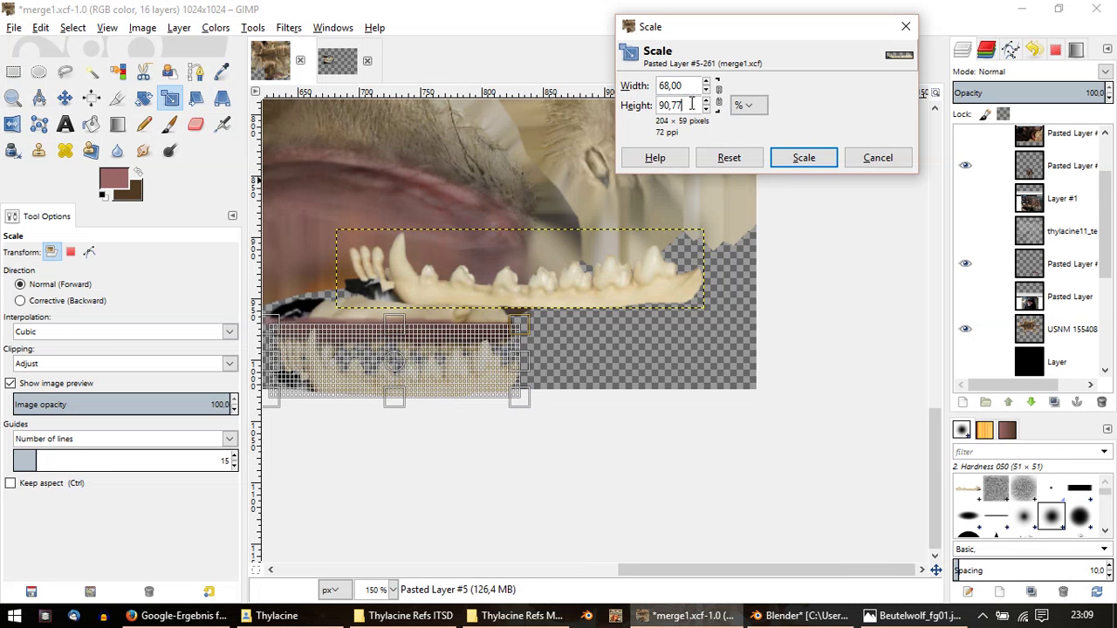
scroll(691, 104, "down", 6)
scroll(691, 104, "down", 6)
scroll(692, 104, "down", 6)
scroll(692, 105, "down", 6)
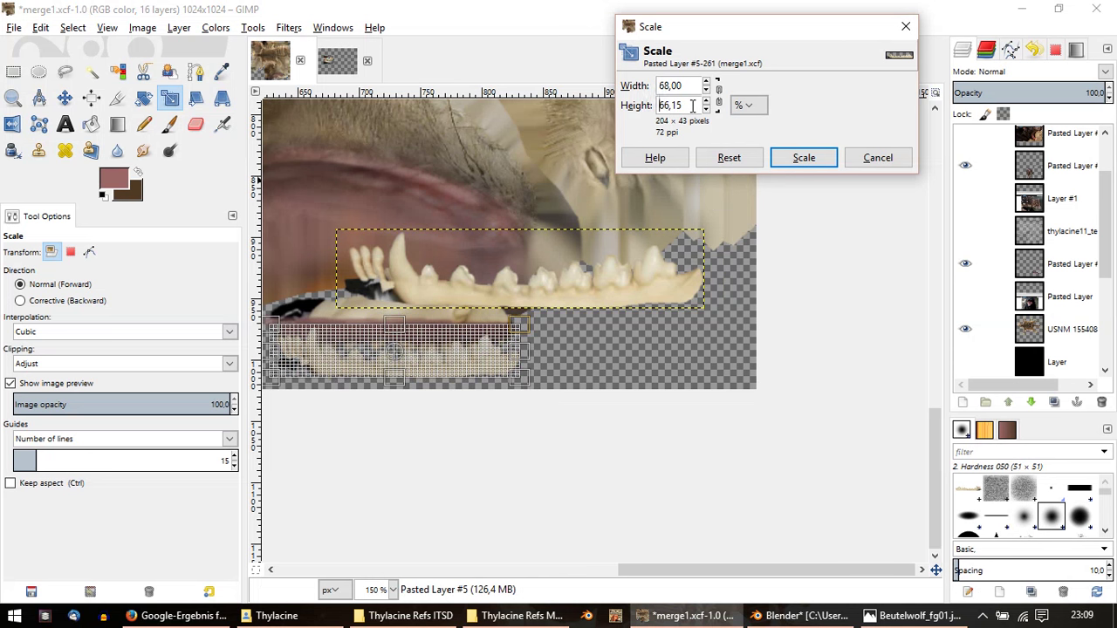
scroll(691, 105, "down", 1)
scroll(692, 105, "up", 2)
scroll(691, 105, "up", 1)
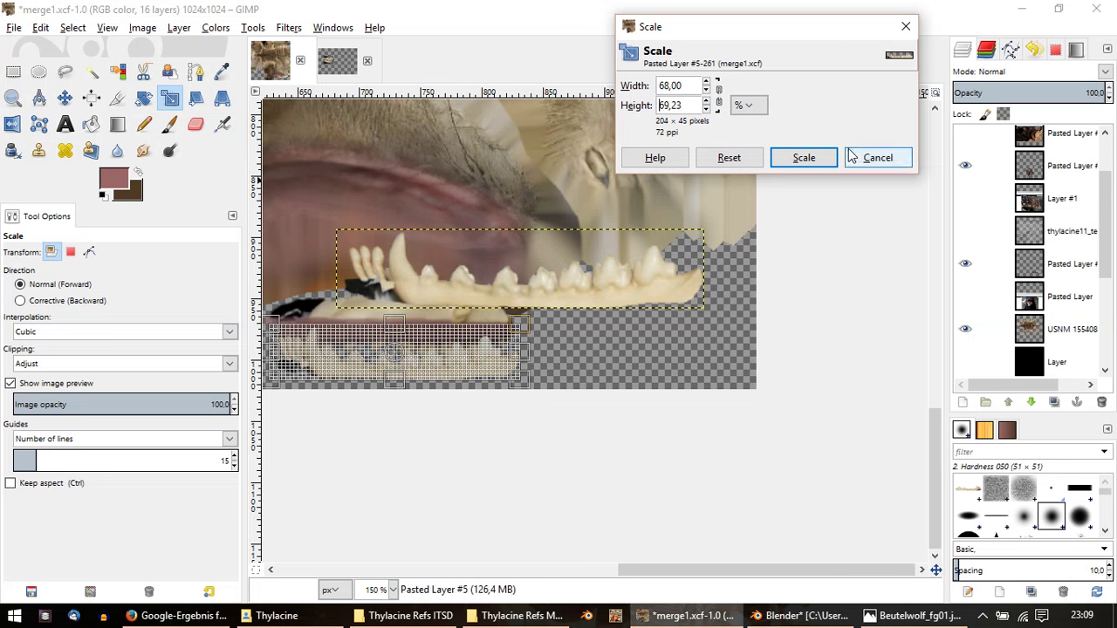
scroll(689, 105, "down", 1)
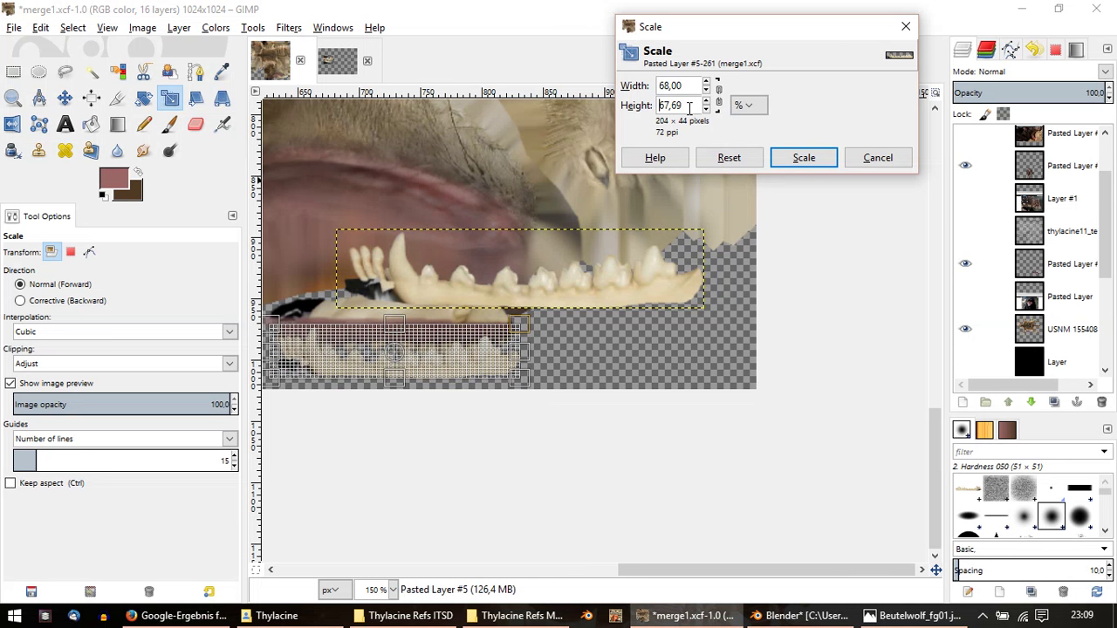
left_click(804, 158)
Step: Move the scaled teeth row right to the end of the jaw
key("m")
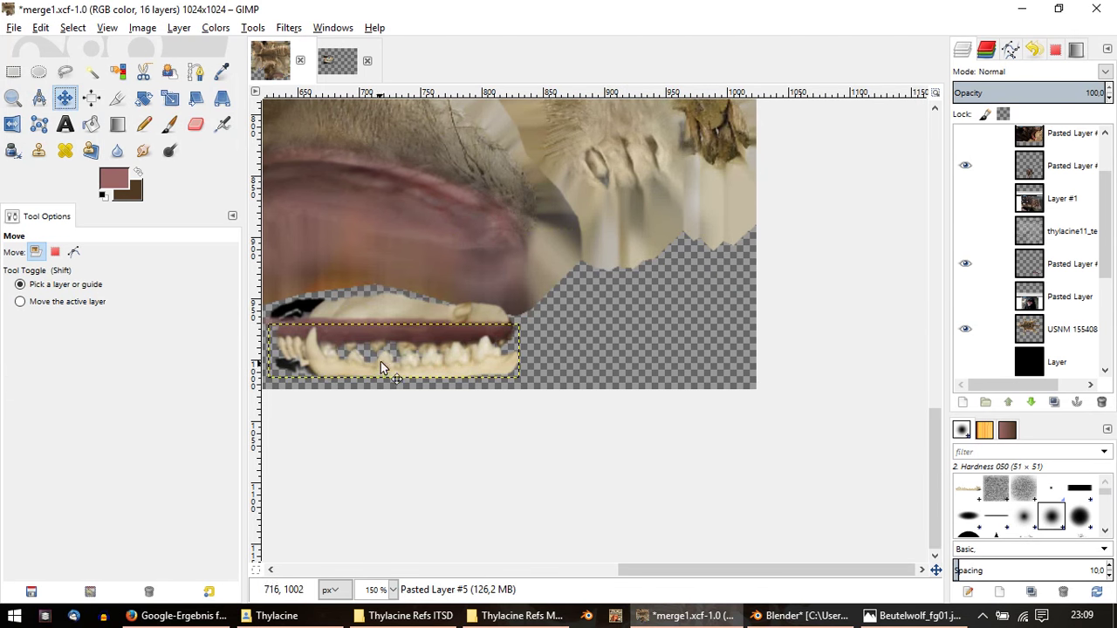
left_click_drag(382, 366, 614, 356)
key("1")
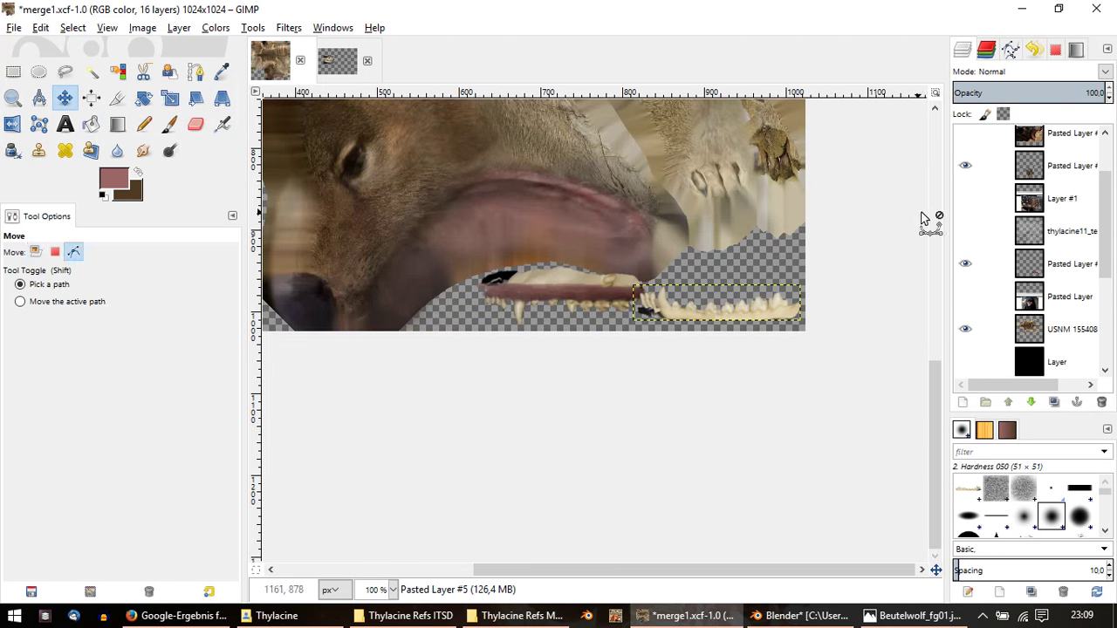
scroll(1062, 200, "up", 3)
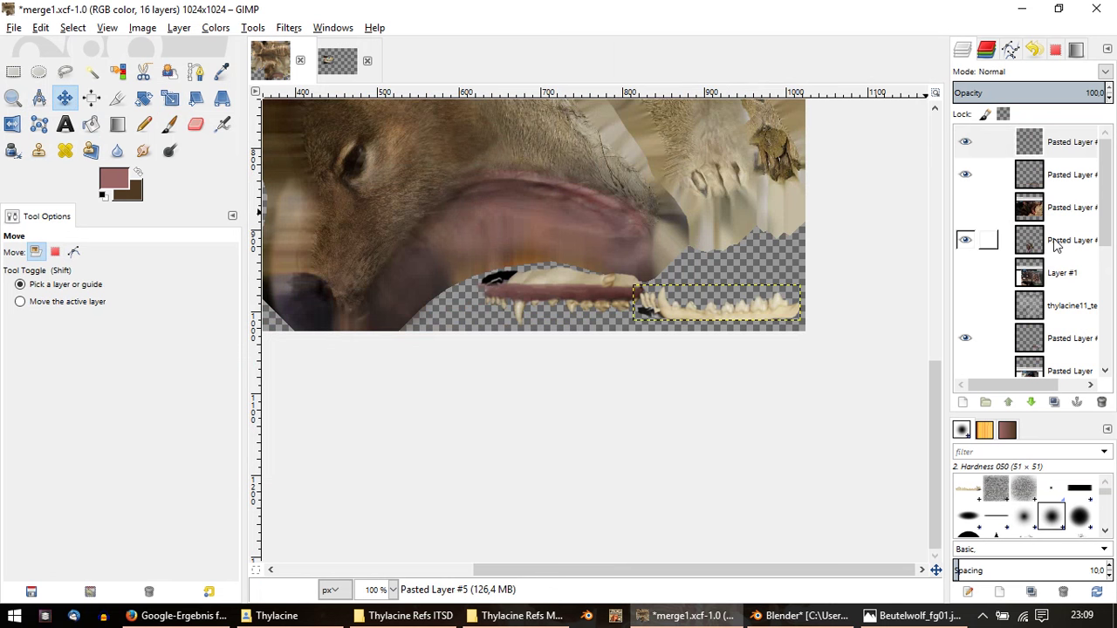
Step: On Pasted Layer #4, outline the gum-and-teeth piece with a freehand selection
left_click(1048, 177)
left_click(965, 174)
left_click(965, 175)
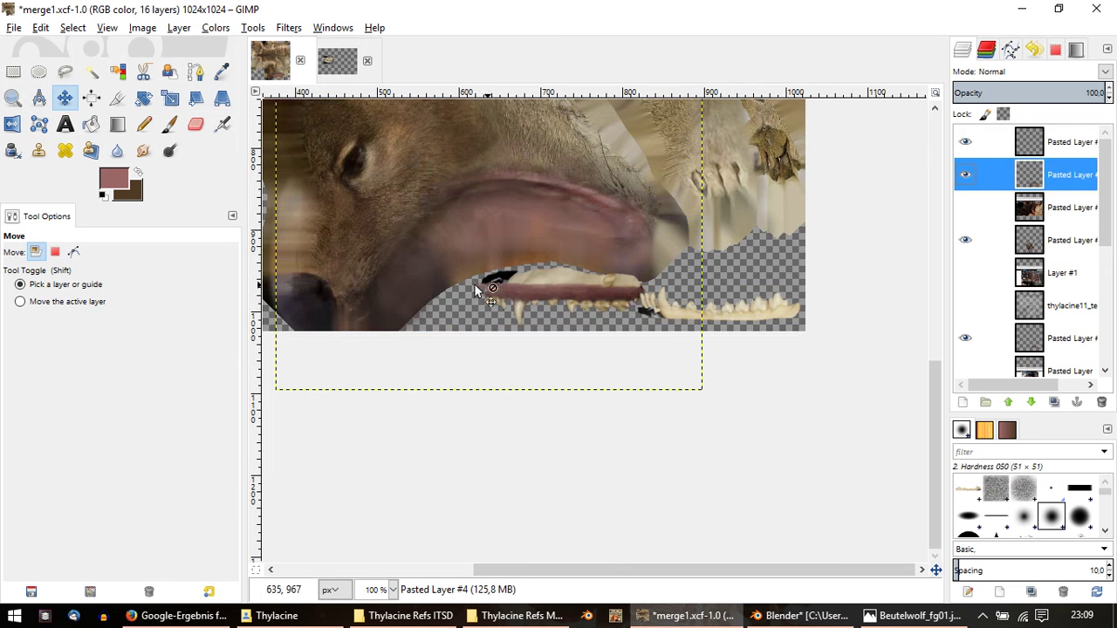
scroll(477, 286, "up", 1, "ctrl")
left_click(66, 72)
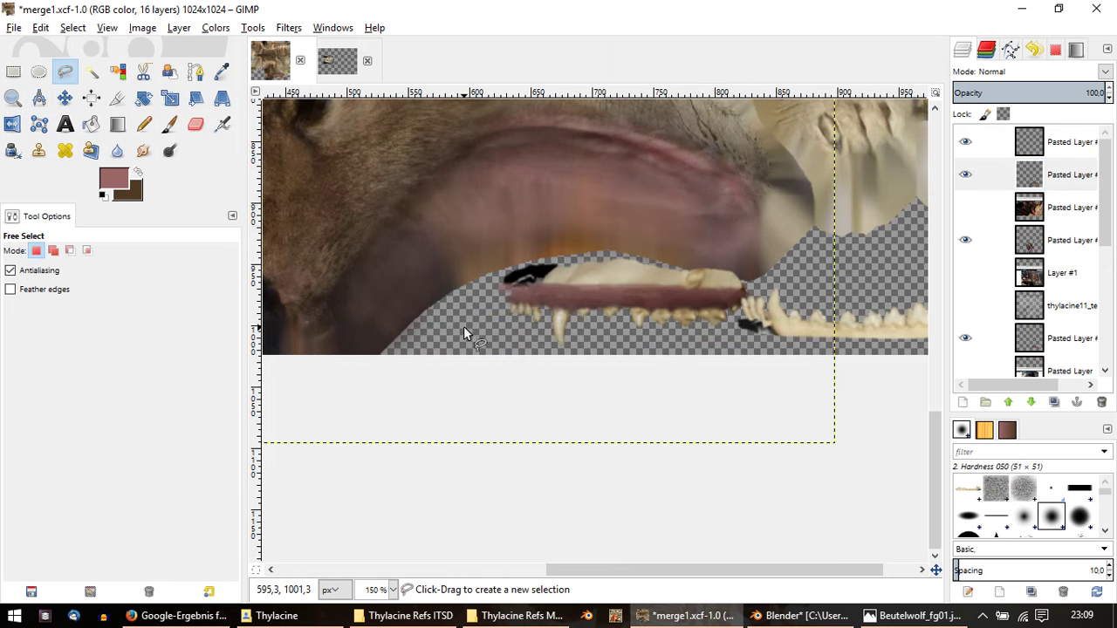
left_click_drag(502, 274, 559, 267)
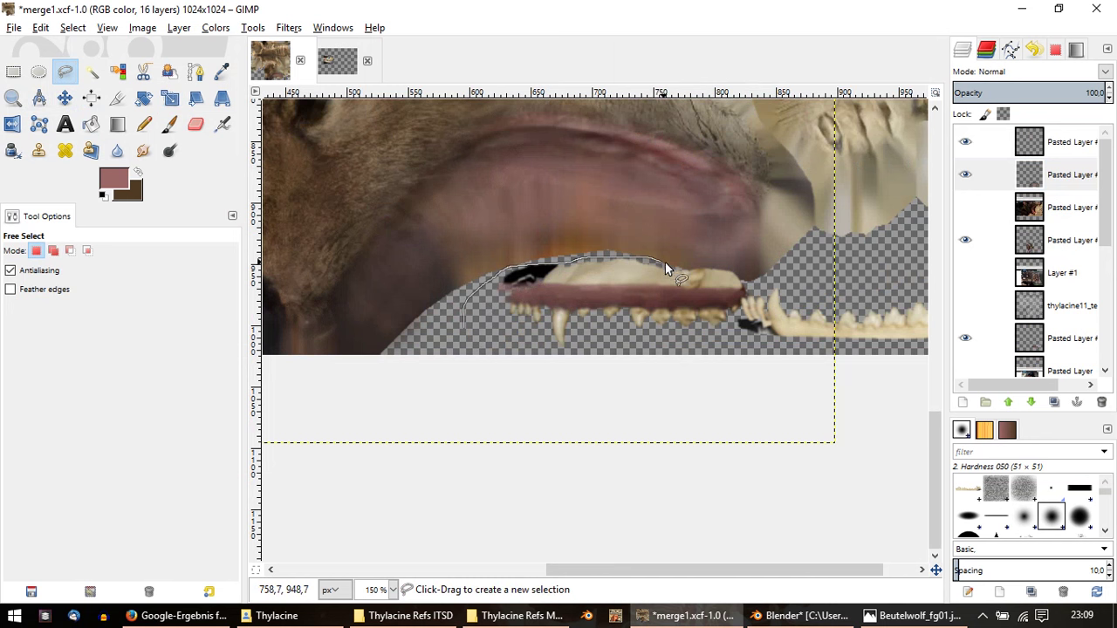
left_click_drag(745, 337, 506, 374)
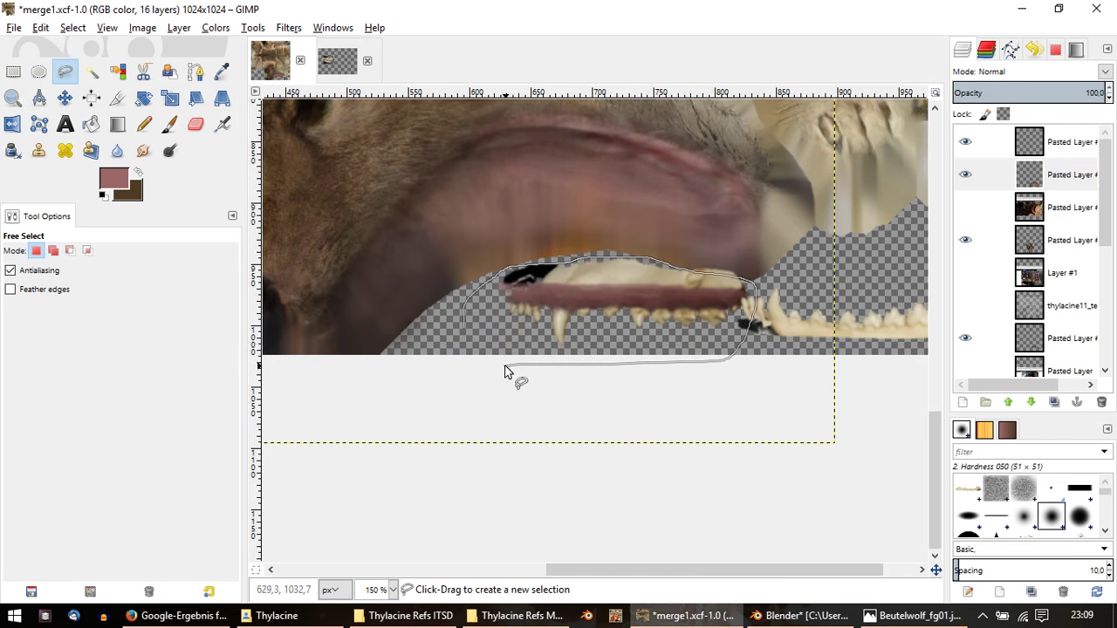
key("Return")
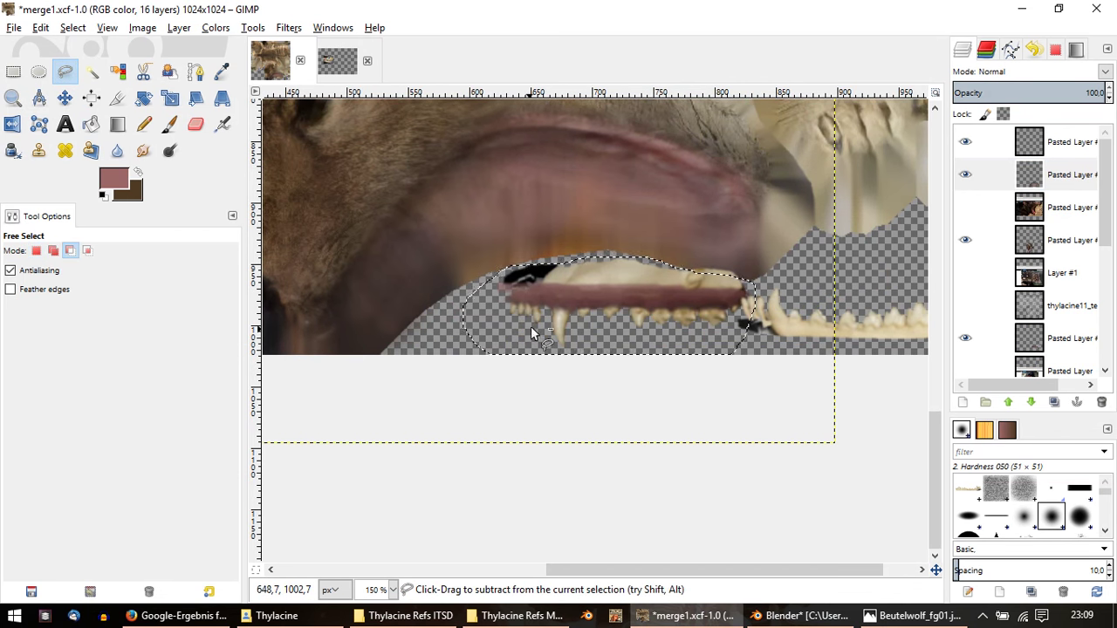
Step: Cut and paste the gum piece, shift it left along the mouth, and anchor it
key("ctrl+x")
key("ctrl+v")
left_click_drag(611, 301, 567, 290)
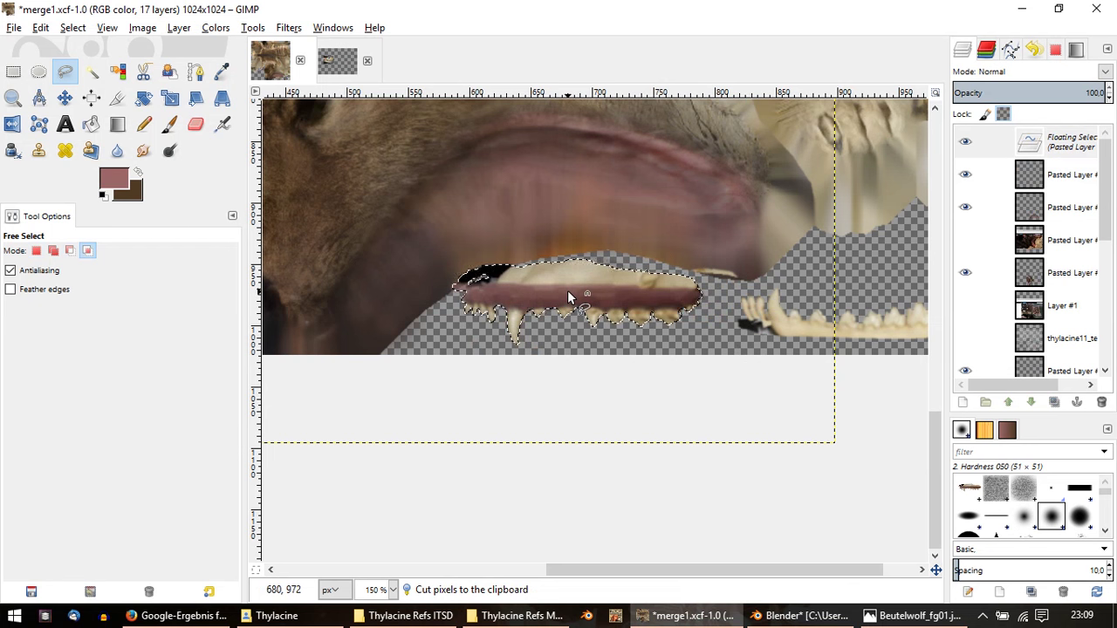
right_click(1064, 144)
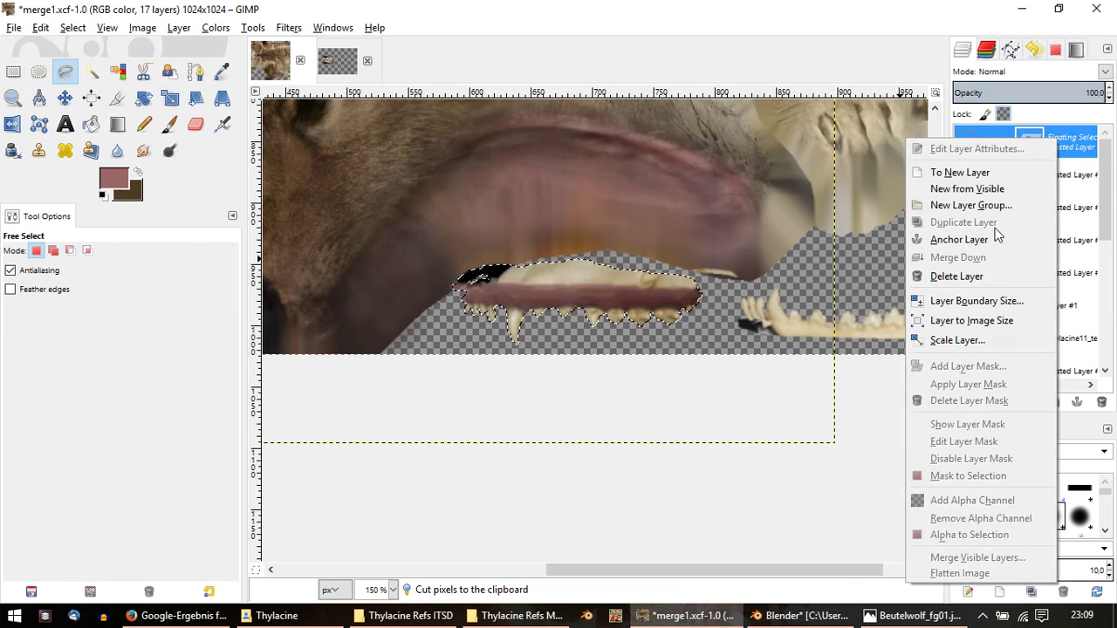
left_click(960, 236)
scroll(1053, 174, "down", 1)
Step: On the Visible layer, outline and clear a patch of lip behind the teeth
scroll(871, 324, "right", 3)
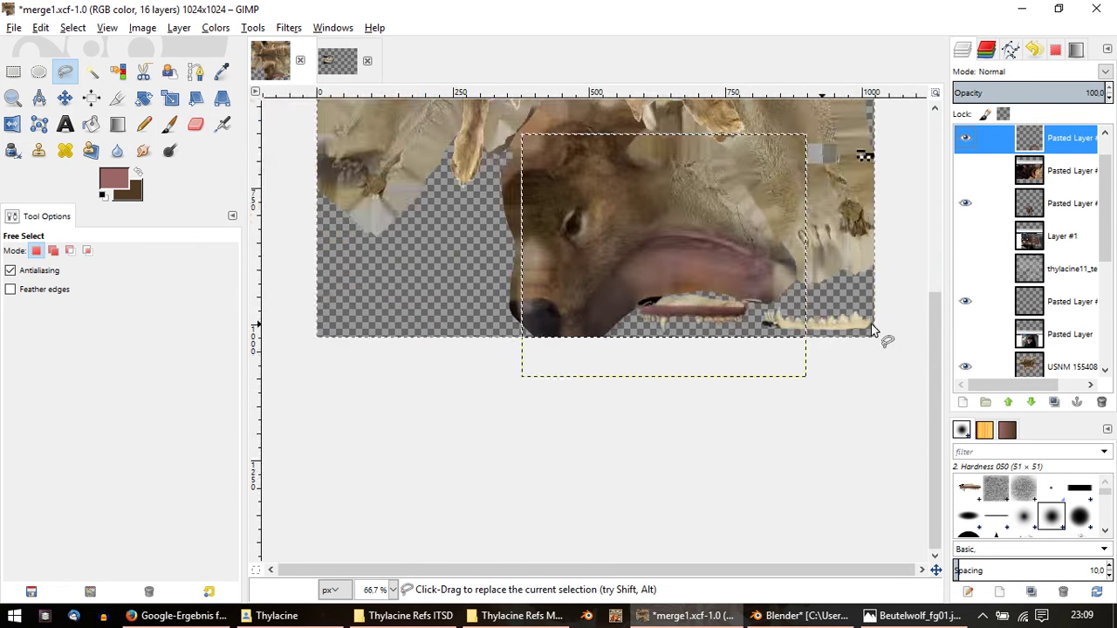
scroll(1070, 192, "down", 3)
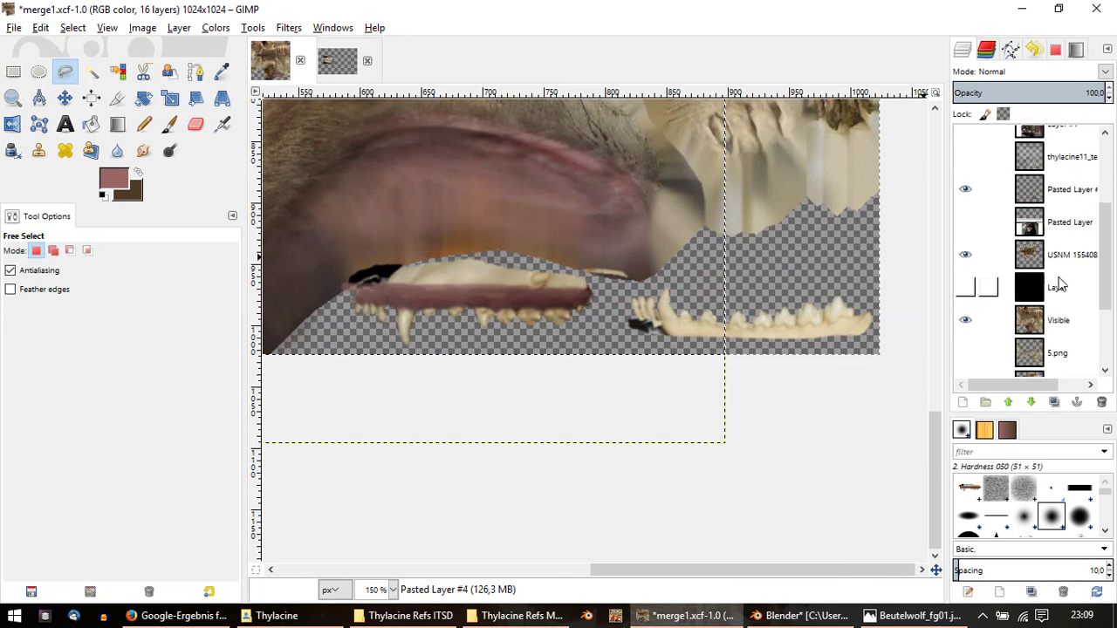
scroll(1056, 279, "up", 5)
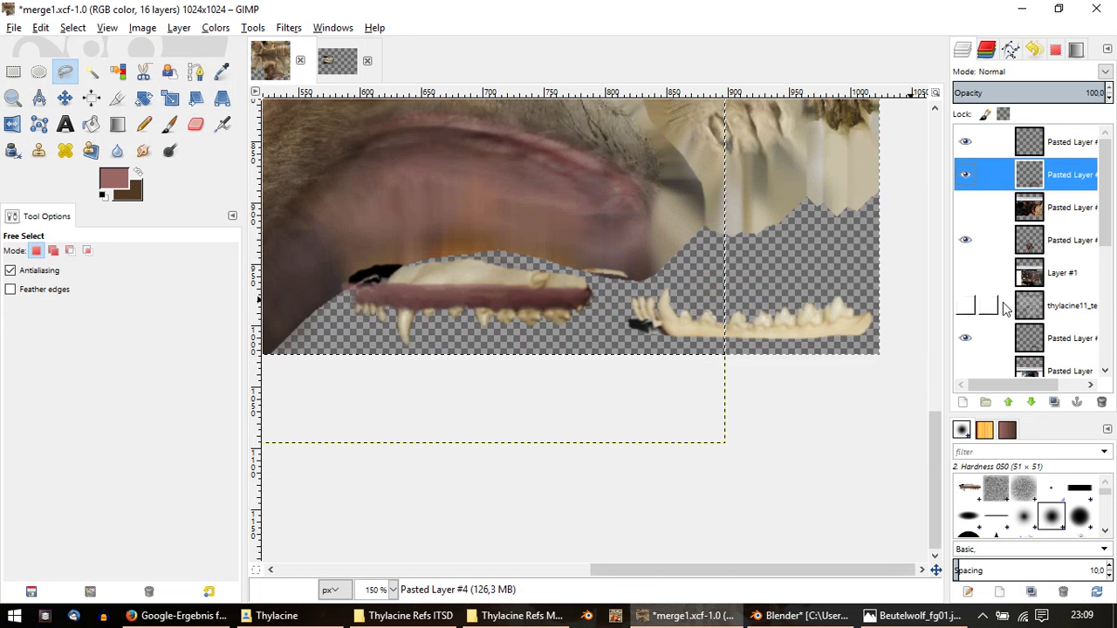
scroll(1061, 249, "down", 5)
left_click(1059, 246)
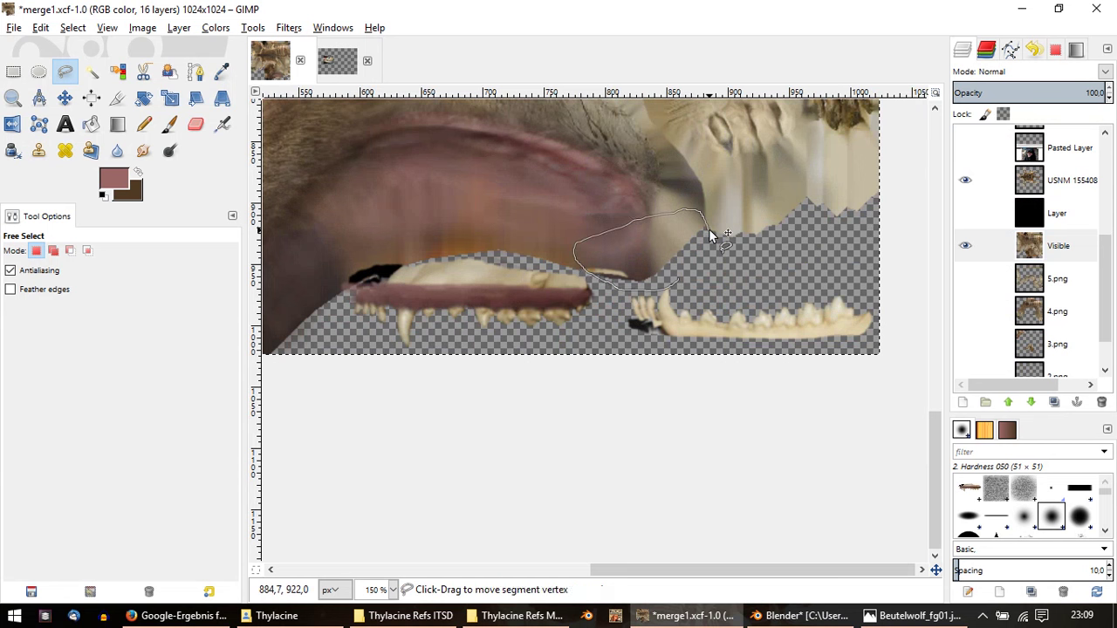
left_click_drag(689, 209, 709, 233)
key("Delete")
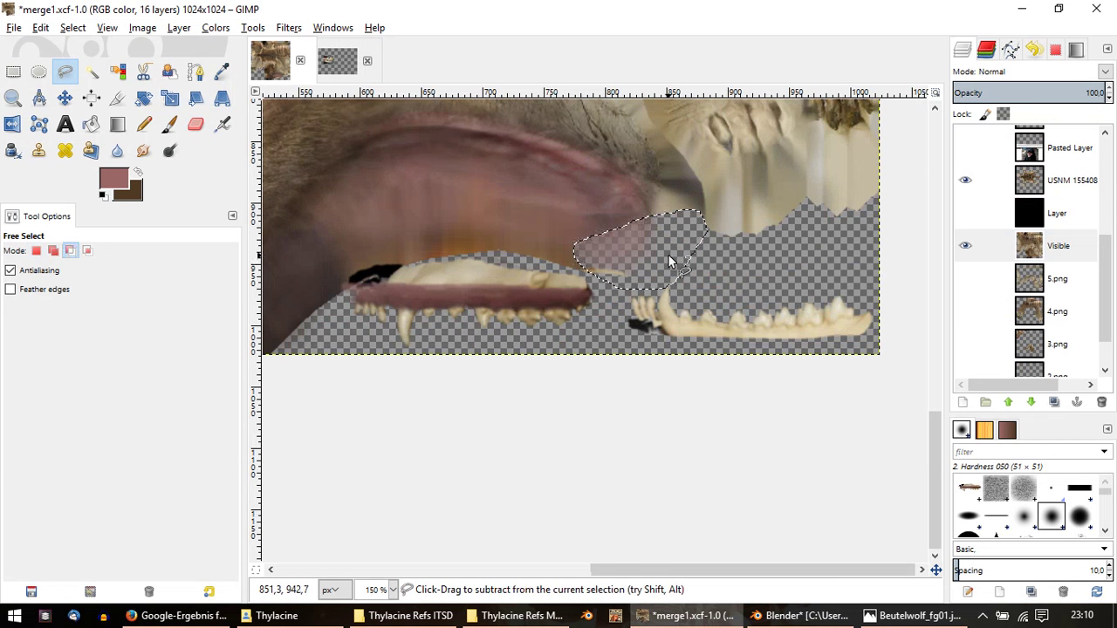
key("ctrl+z")
scroll(679, 281, "up", 1, "ctrl")
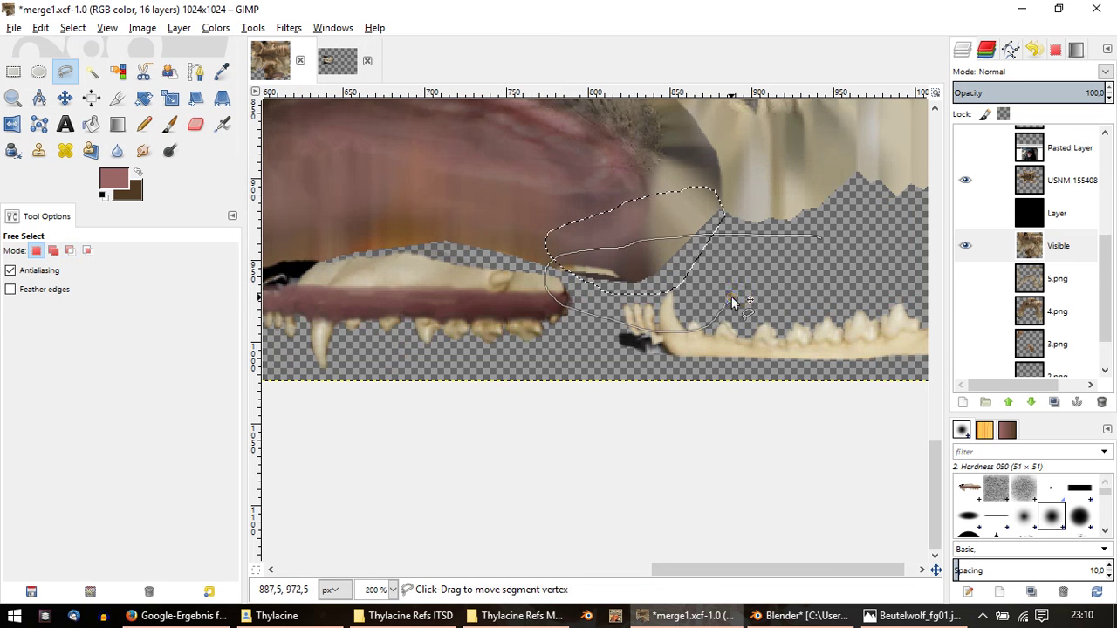
key("Return")
key("Delete")
scroll(991, 212, "up", 3)
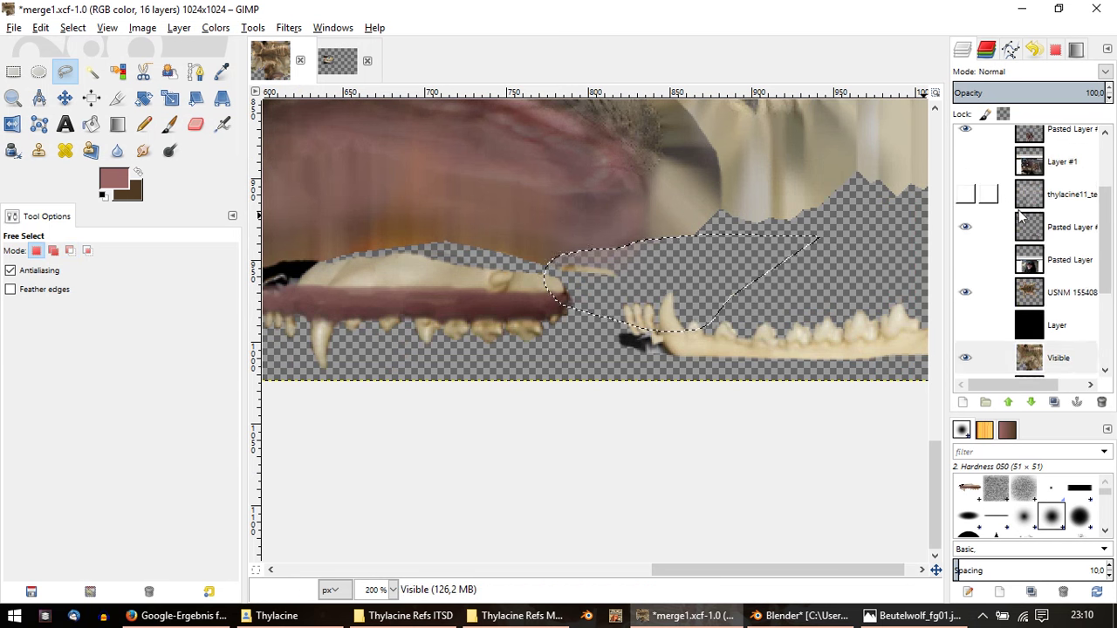
scroll(990, 209, "up", 2)
Step: Outline the stray fragment on Pasted Layer #4 and delete it
left_click(1065, 174)
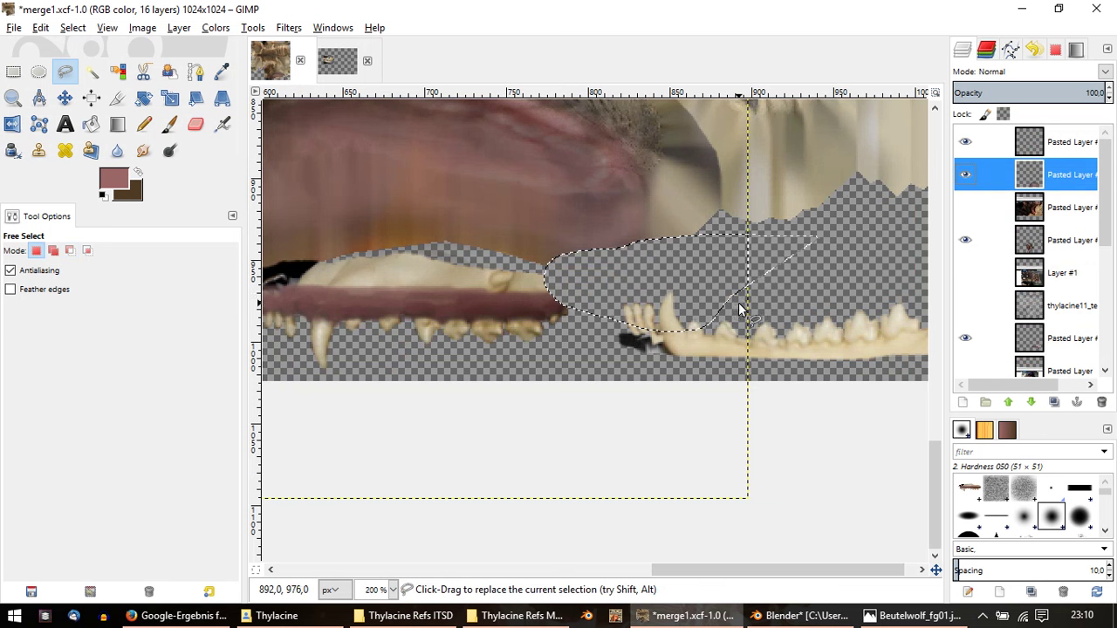
left_click(826, 300)
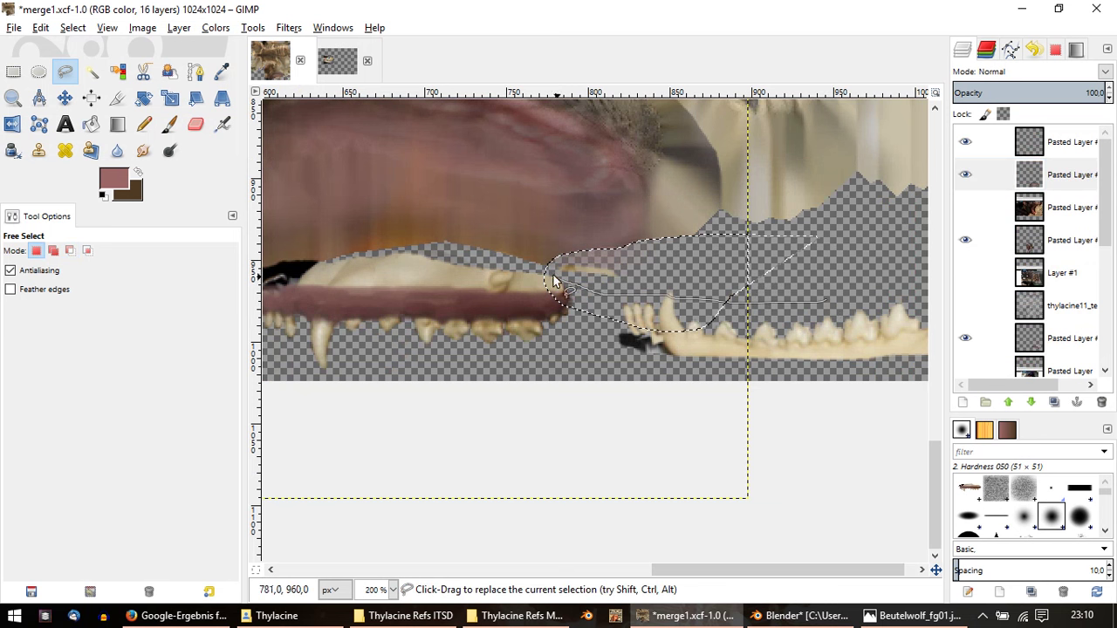
left_click(780, 310)
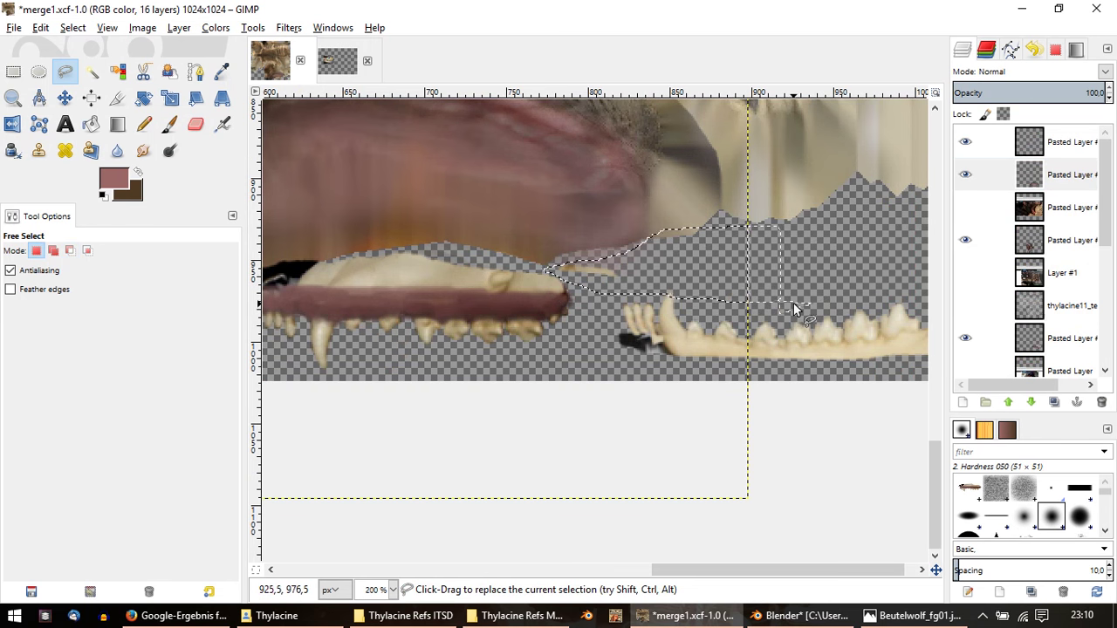
key("ctrl+shift+a")
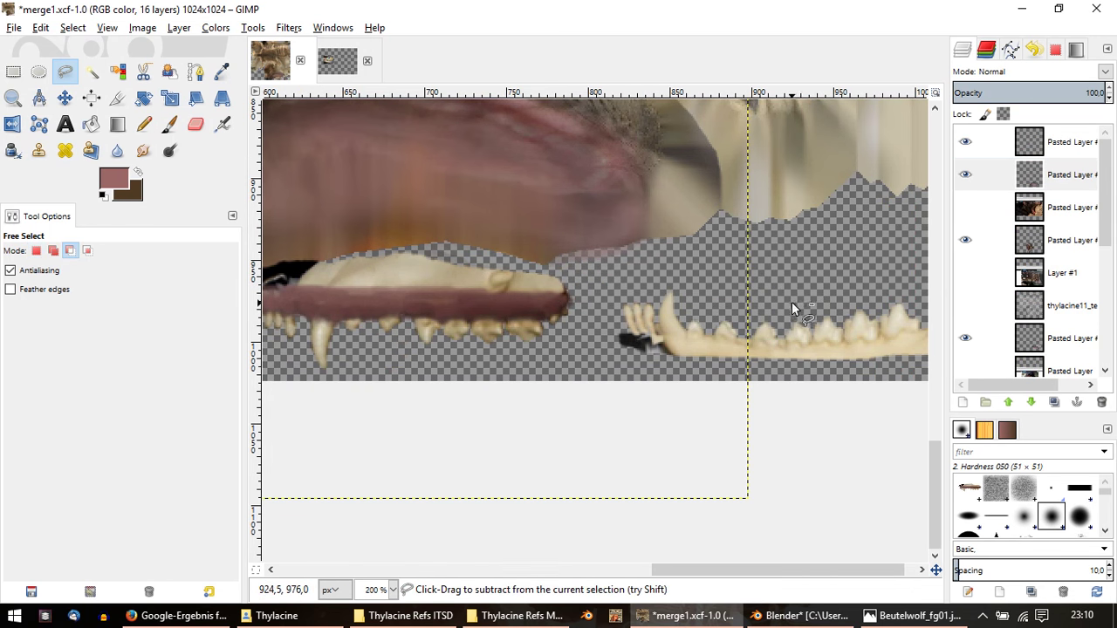
scroll(792, 302, "down", 2, "ctrl")
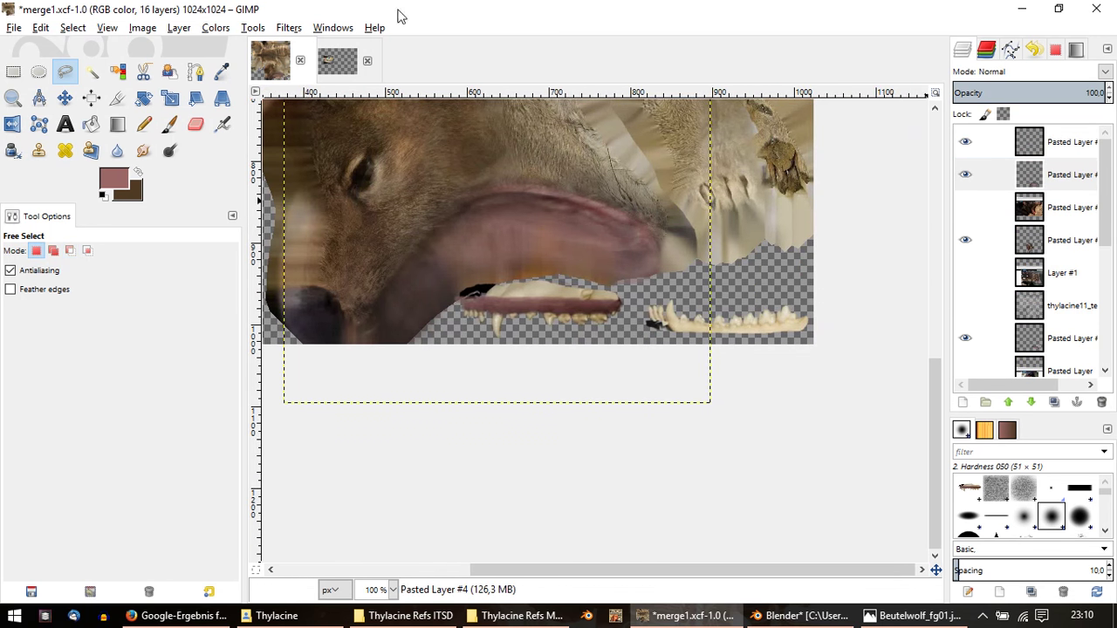
Step: Re-export the texture as merge2.png and reload it in Blender's UV editor
left_click(14, 27)
left_click(87, 232)
left_click(790, 622)
key("Tab")
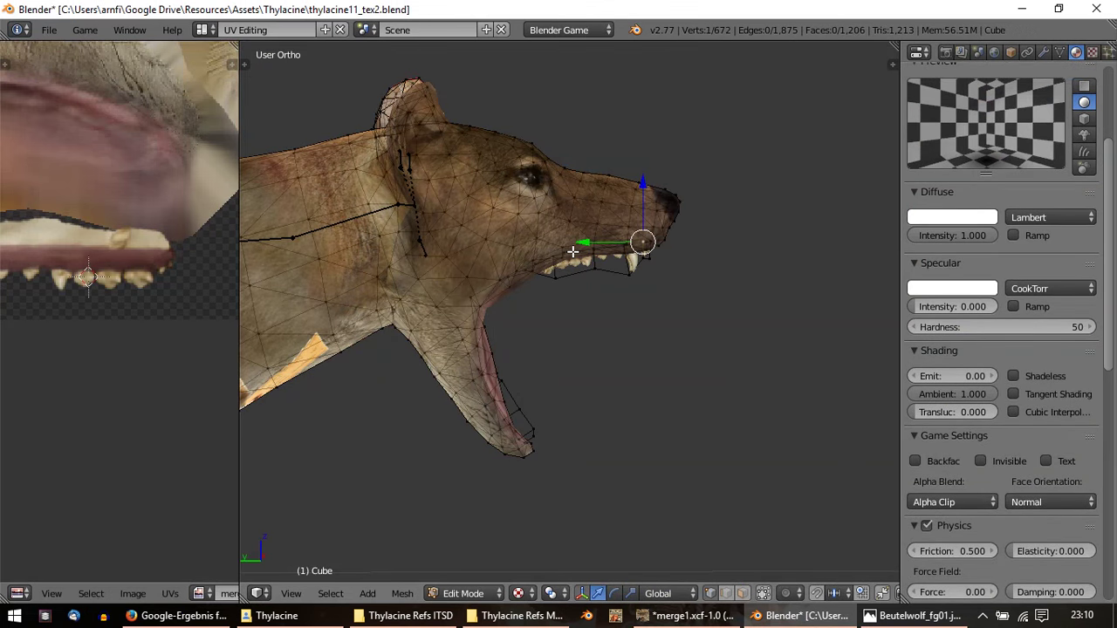
key("a")
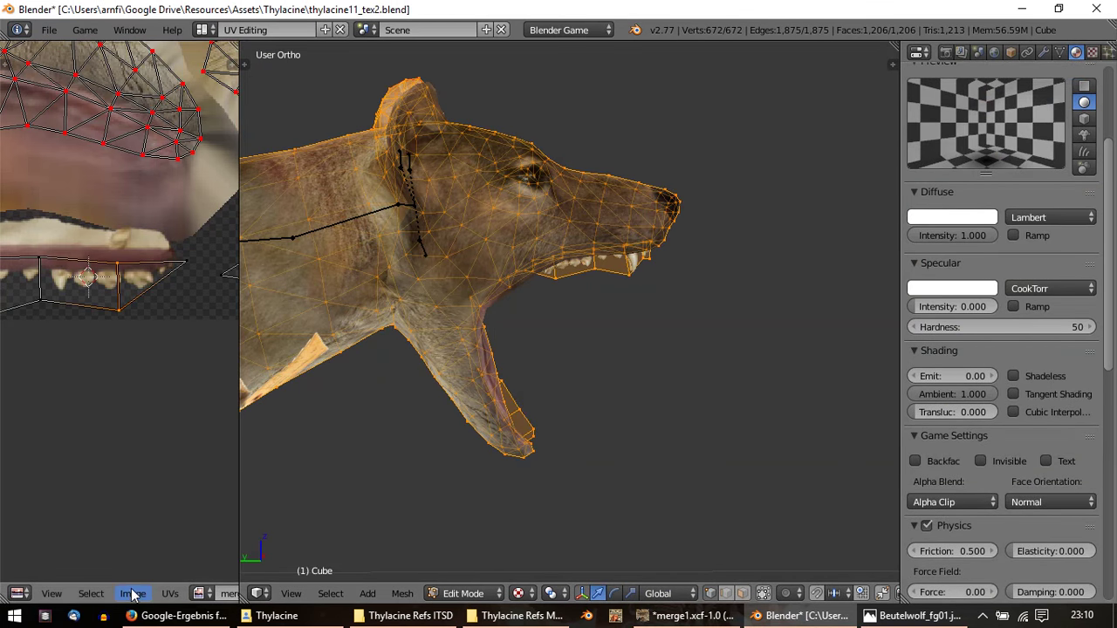
left_click(133, 593)
left_click(166, 493)
Step: Slide the upper teeth strip's UV island onto the new upper teeth row
scroll(568, 267, "up", 1)
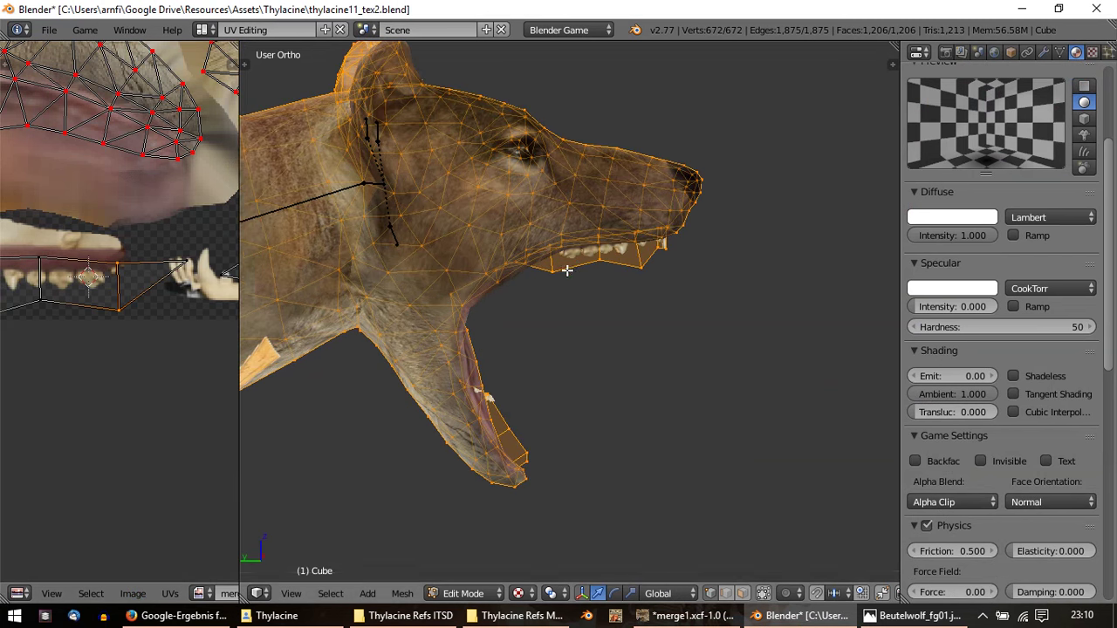
scroll(98, 284, "up", 1)
key("l")
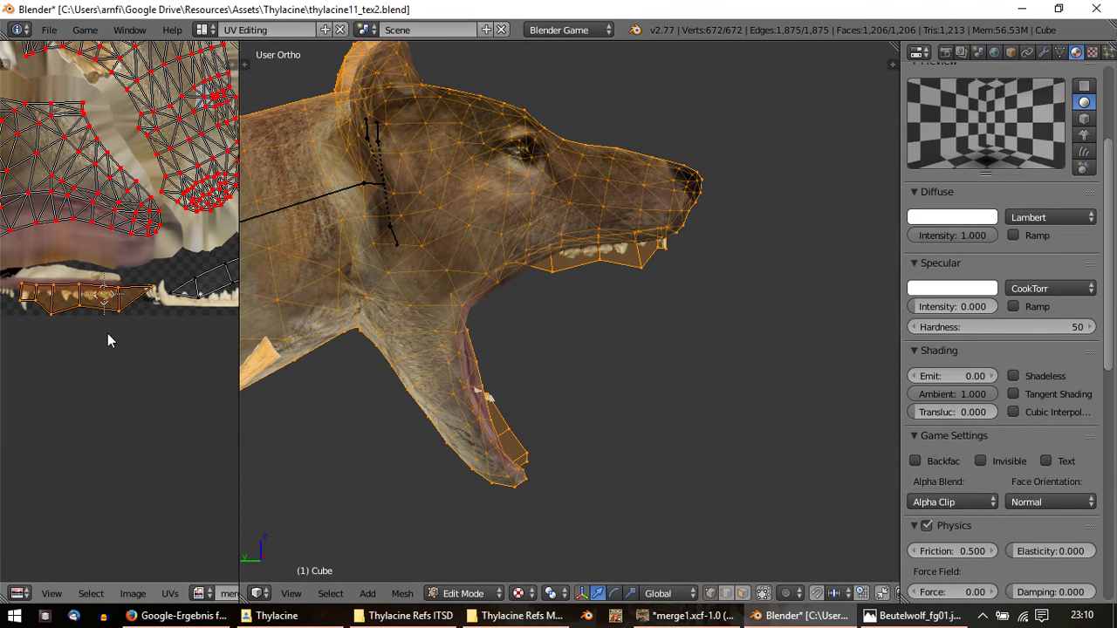
scroll(50, 323, "up", 1)
scroll(70, 330, "up", 1)
scroll(88, 336, "up", 1)
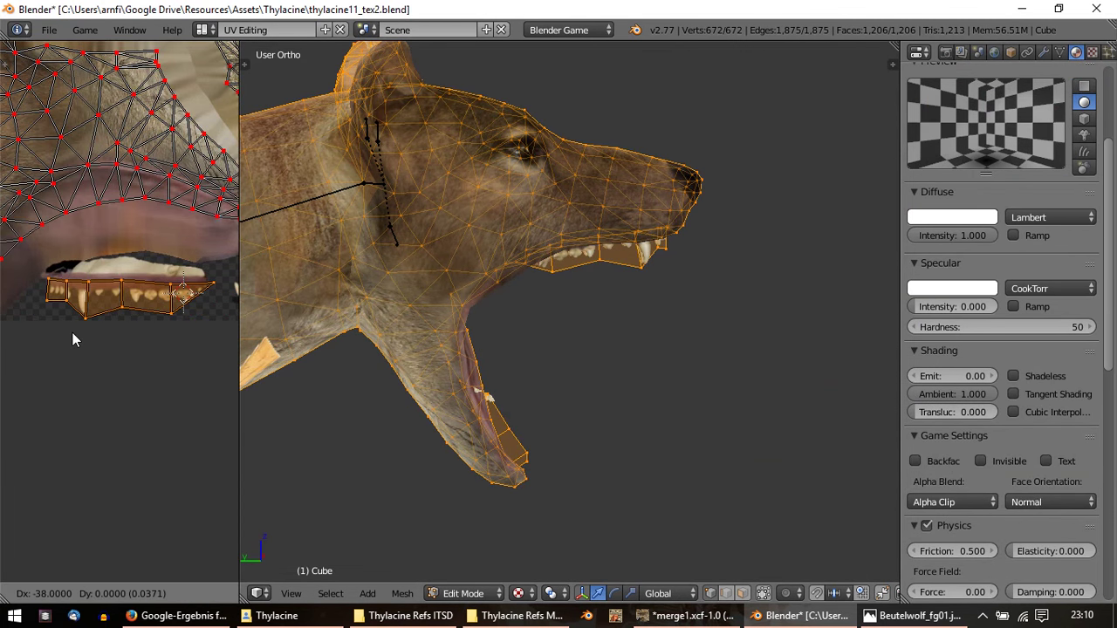
scroll(61, 329, "up", 1)
scroll(48, 325, "up", 1)
scroll(113, 322, "up", 1)
key("g")
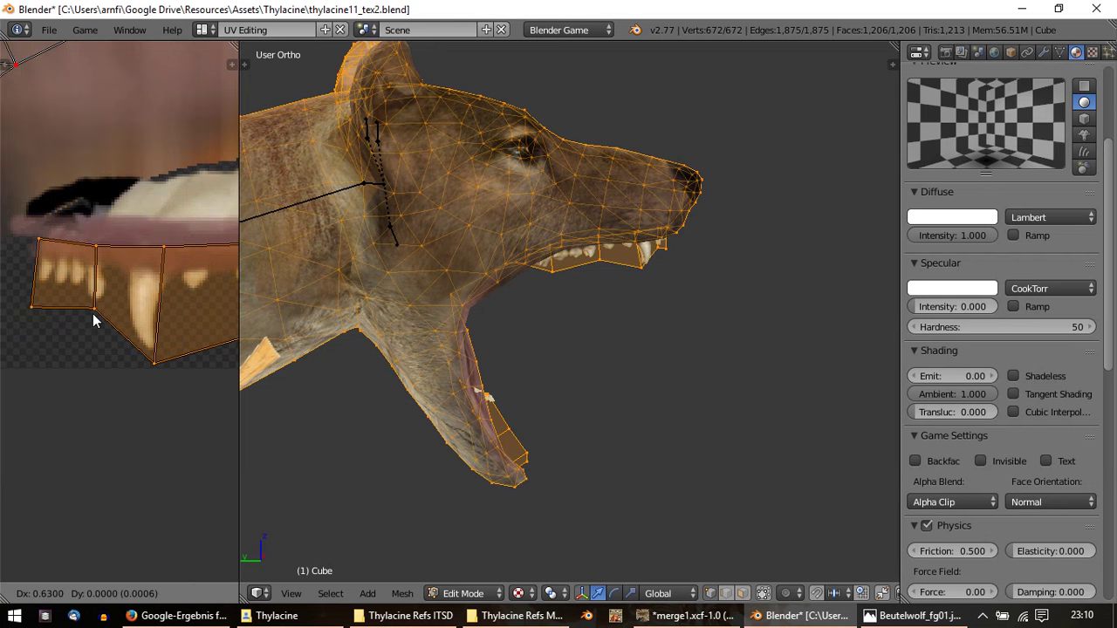
left_click(94, 320)
Step: Leave Edit Mode and zoom in to check the upper teeth in the mouth
key("Tab")
scroll(581, 300, "up", 3)
scroll(673, 289, "up", 2)
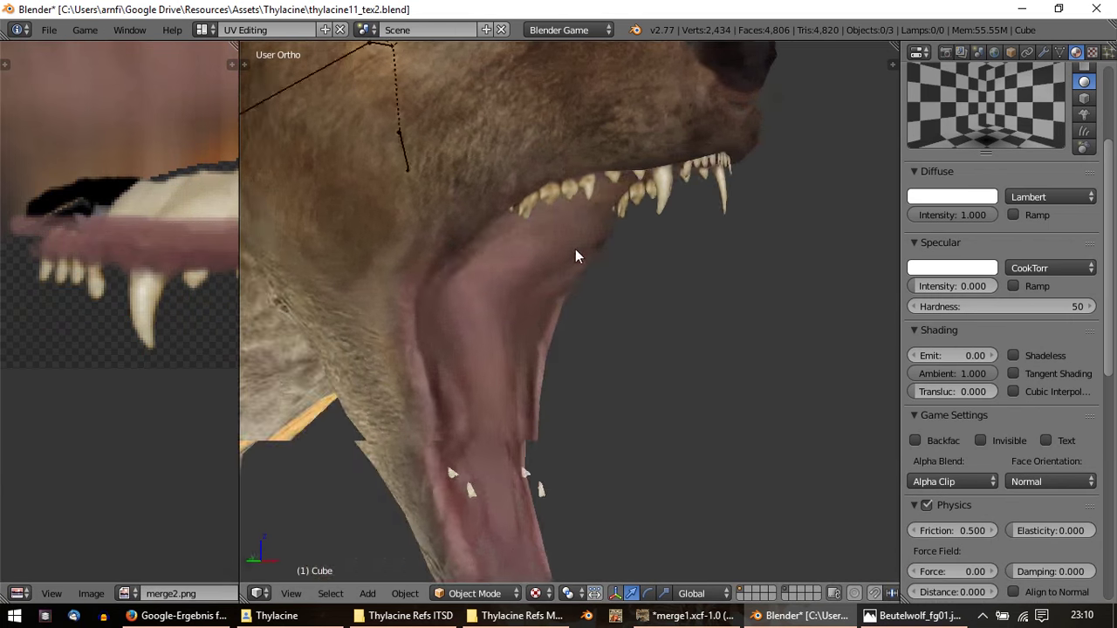
scroll(576, 254, "up", 2)
scroll(544, 248, "down", 1)
key("Tab")
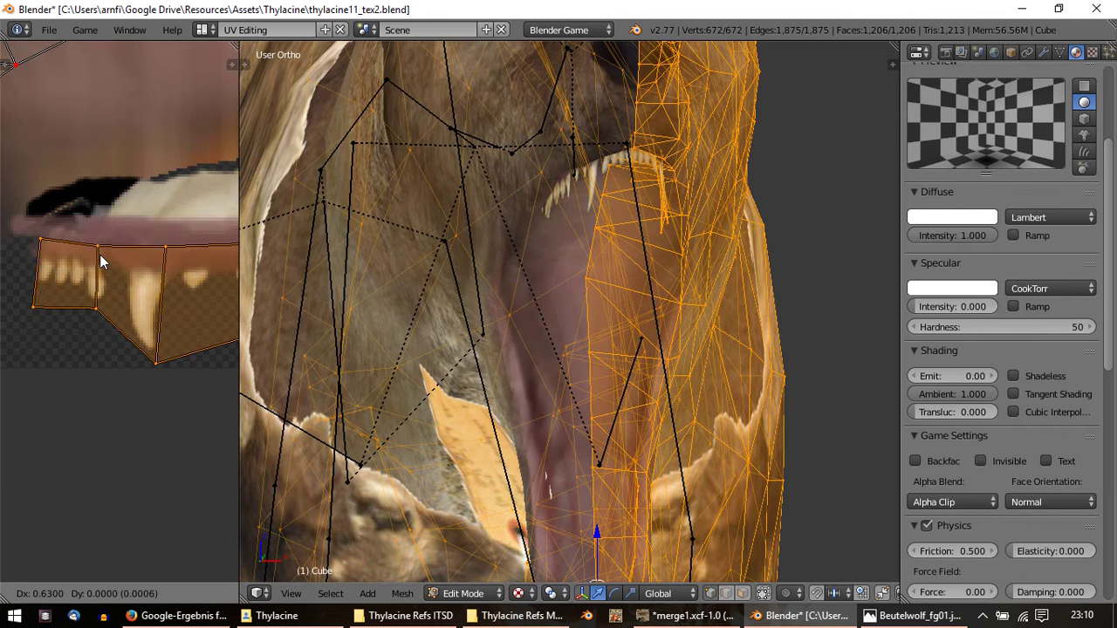
key("Tab")
scroll(621, 254, "up", 2)
scroll(577, 253, "up", 1)
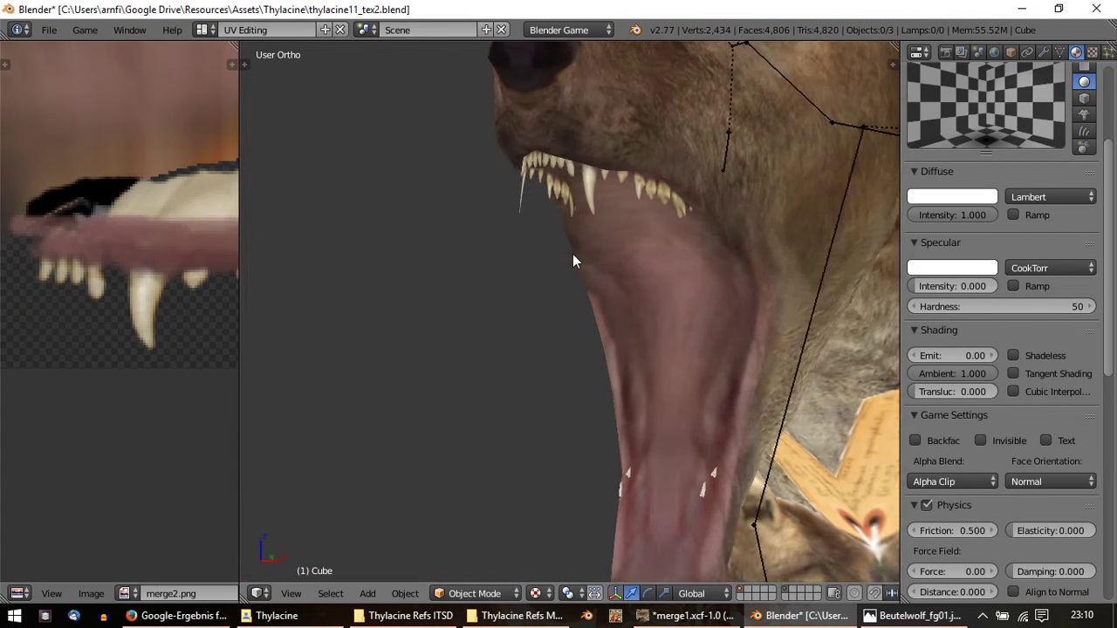
scroll(611, 262, "up", 1)
Step: Select the lower teeth strip's UV island, move it and rotate it level
mouse_move(655, 260)
middle_mouse_down()
mouse_move(584, 265)
mouse_move(551, 210)
mouse_move(564, 154)
middle_mouse_up()
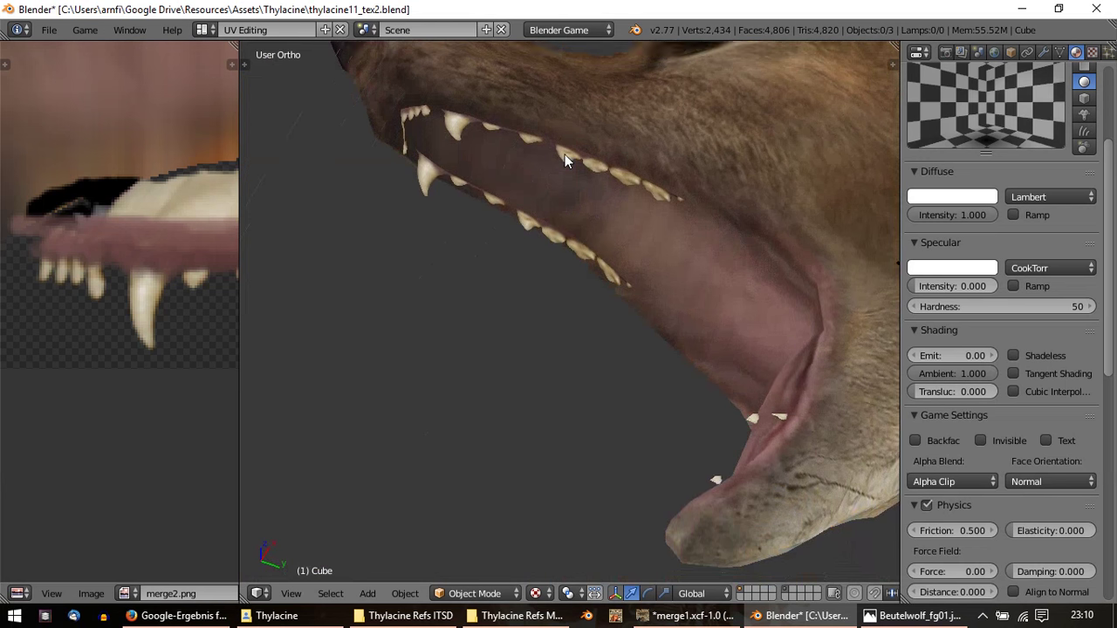
key("Tab")
scroll(33, 257, "down", 3)
scroll(195, 287, "up", 1)
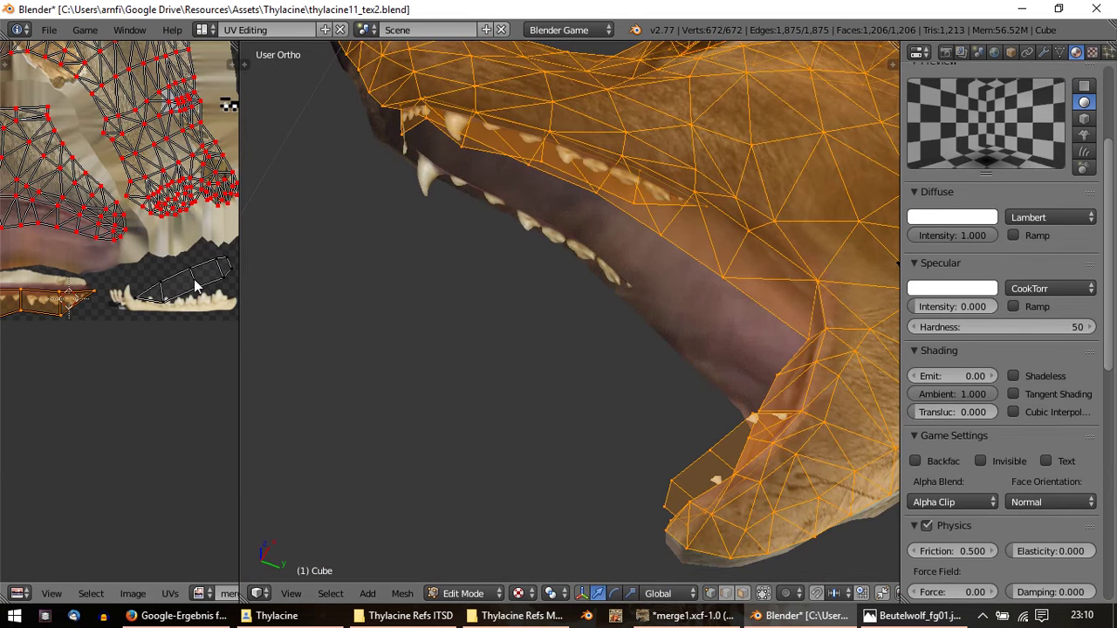
key("l")
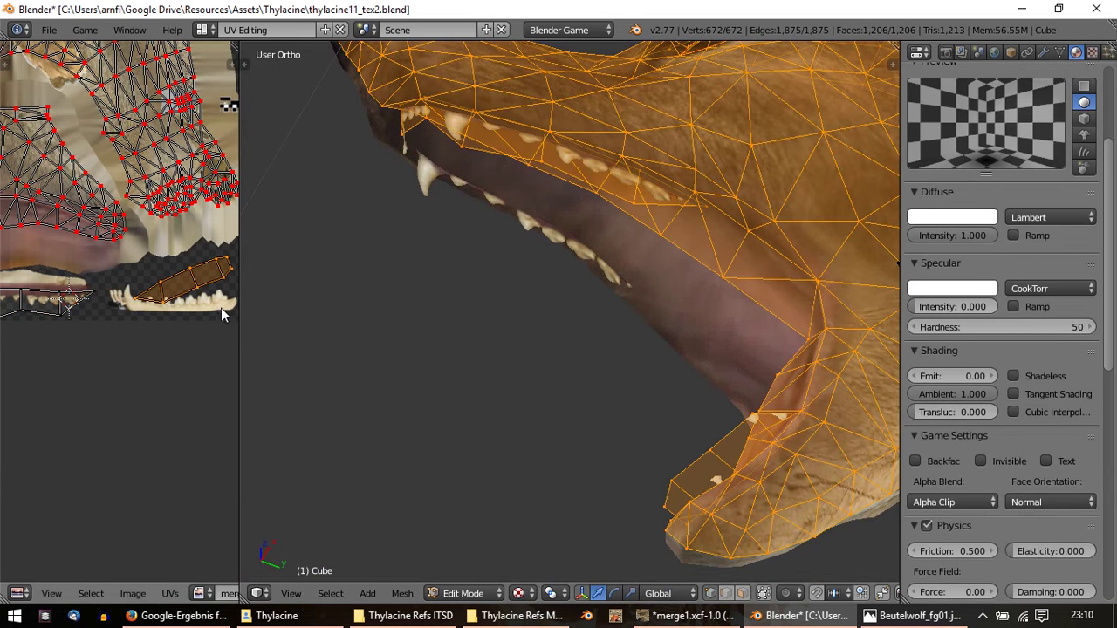
key("g")
left_click(185, 335)
key("r")
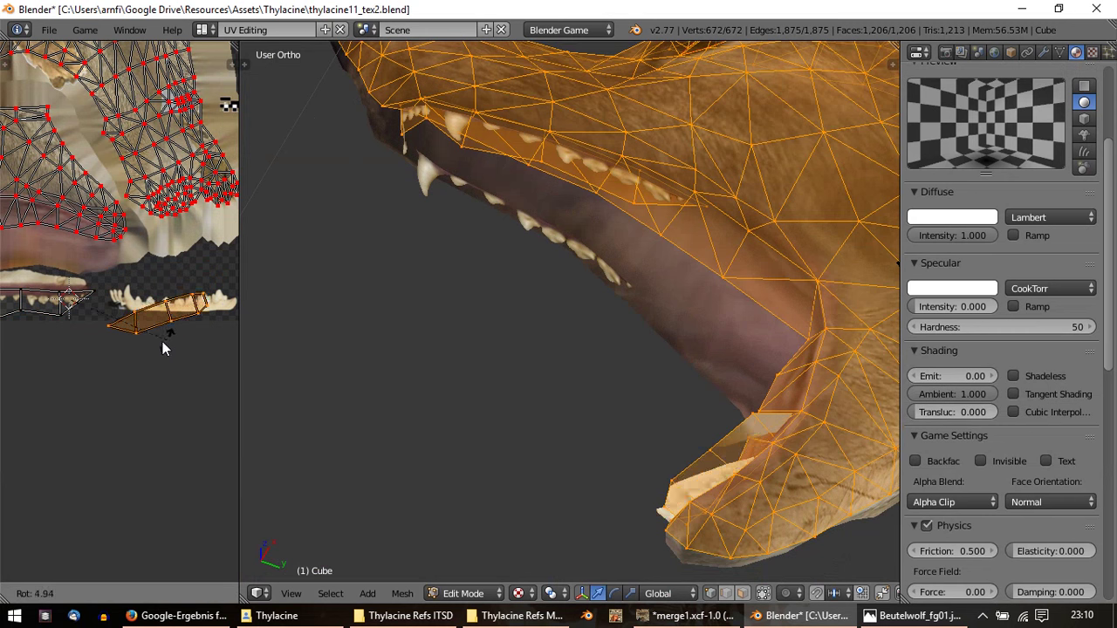
left_click(171, 336)
Step: Slide the island onto the painted lower teeth row and refine its alignment
key("g")
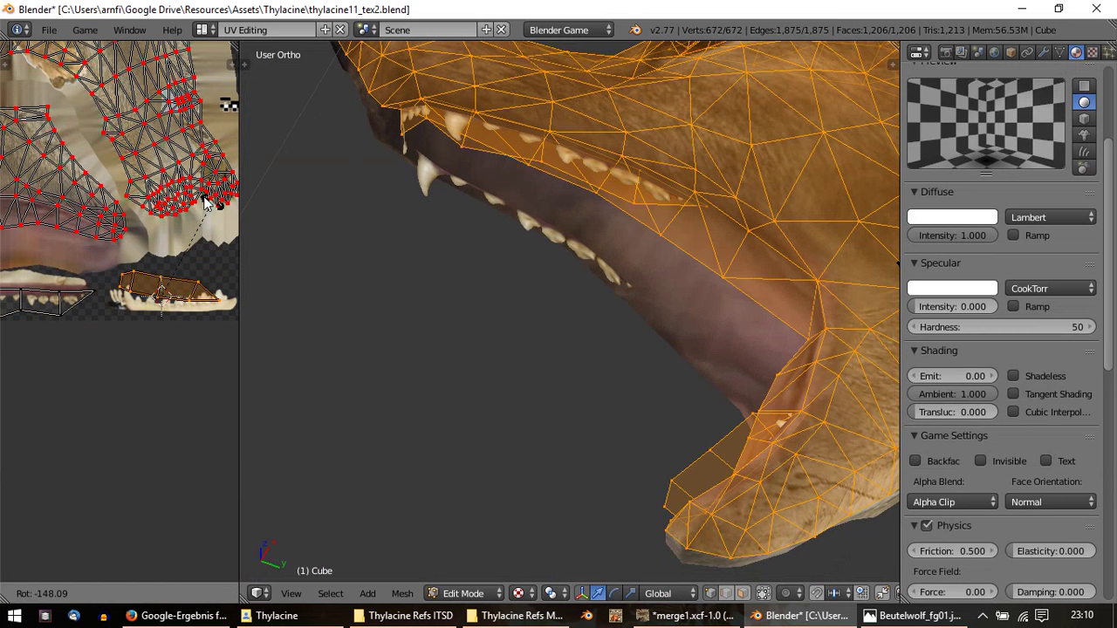
left_click(194, 318)
key("g")
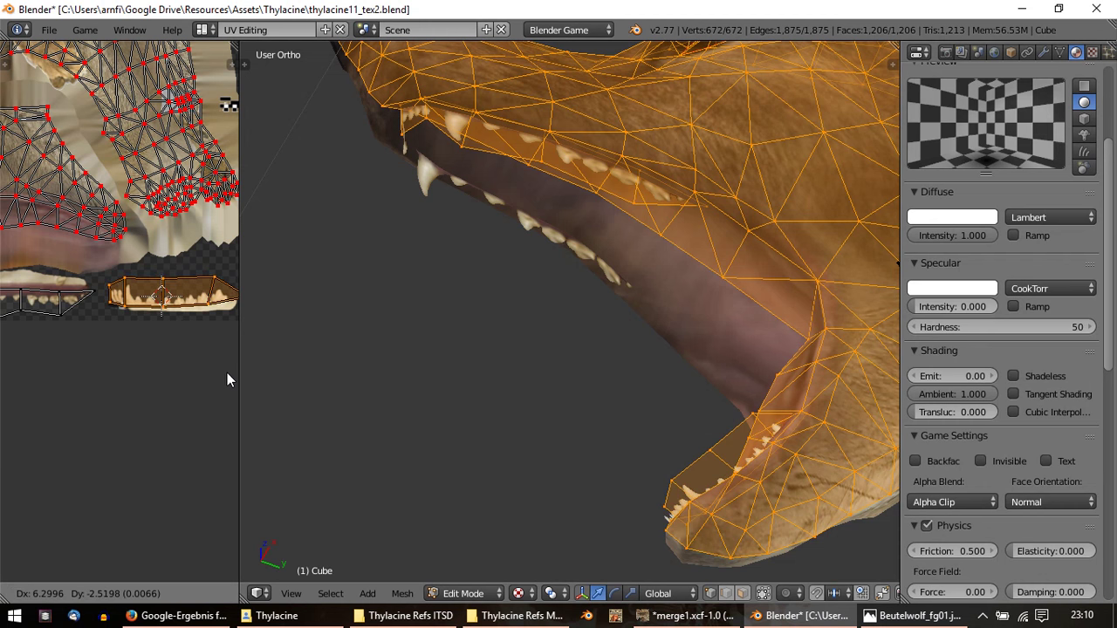
left_click(228, 372)
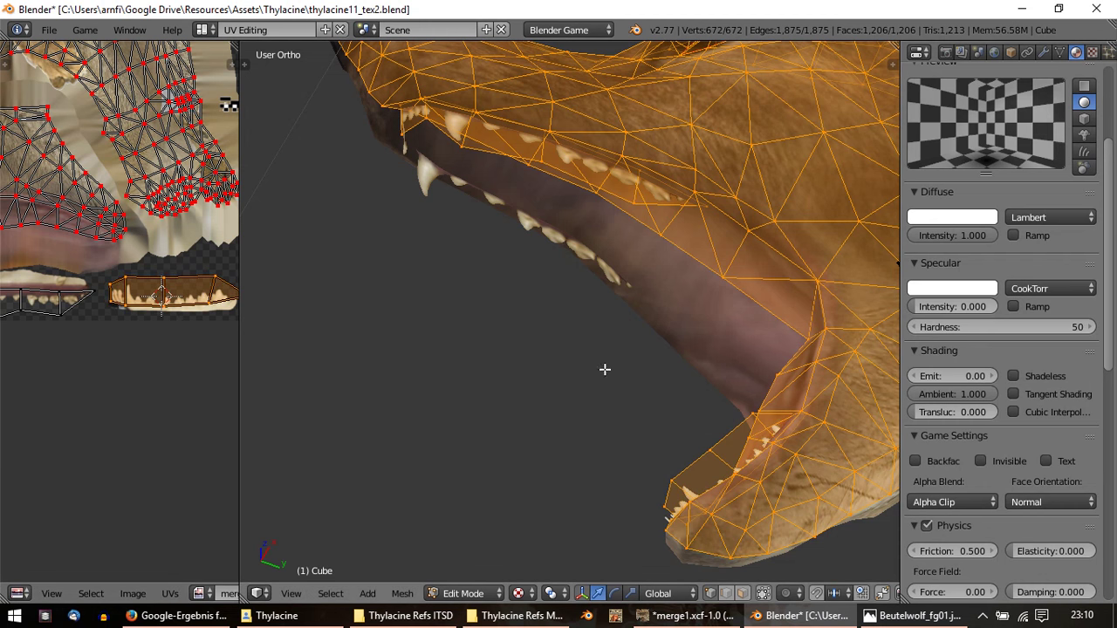
Step: In right side view, select the whole lower teeth strip and begin scaling it
middle_click_drag(603, 367, 617, 405)
key("KP_3")
scroll(658, 428, "down", 2)
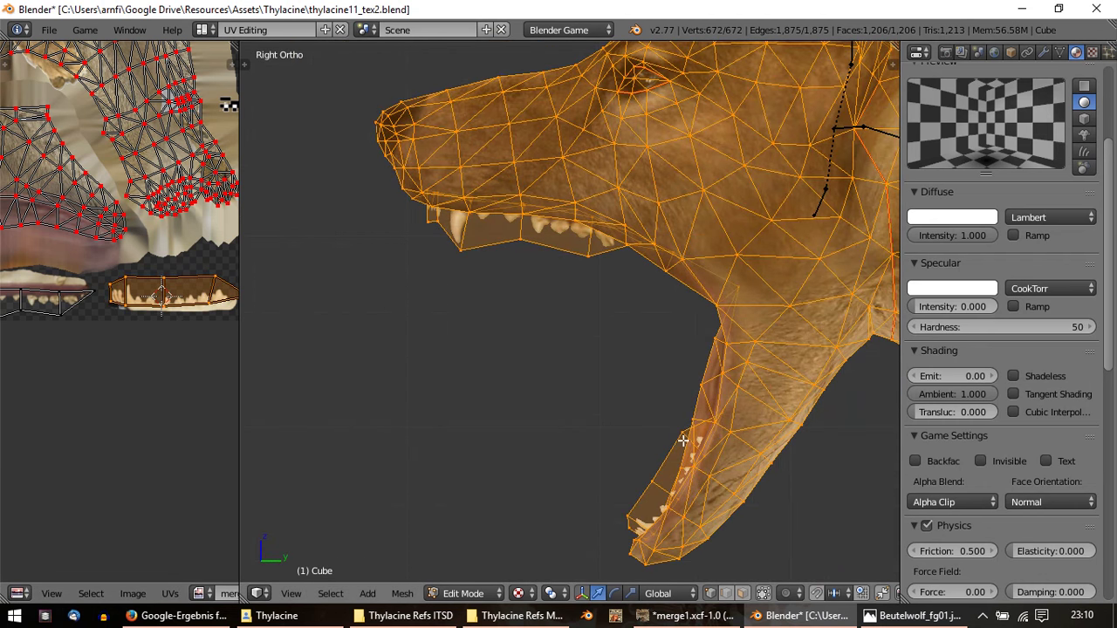
right_click(682, 432)
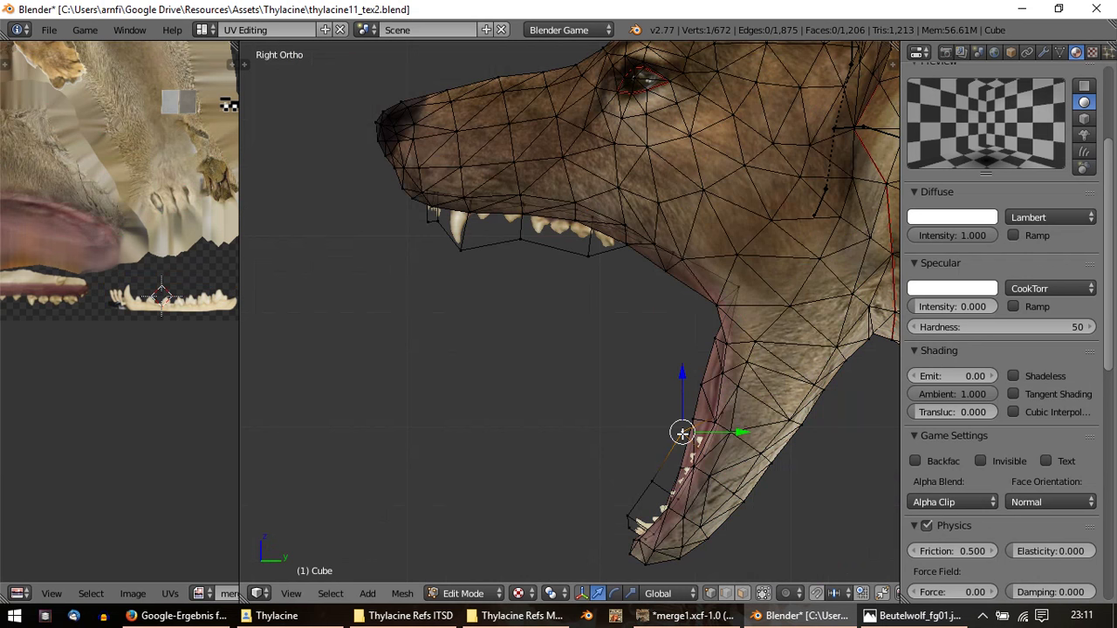
key("ctrl+l")
key("s")
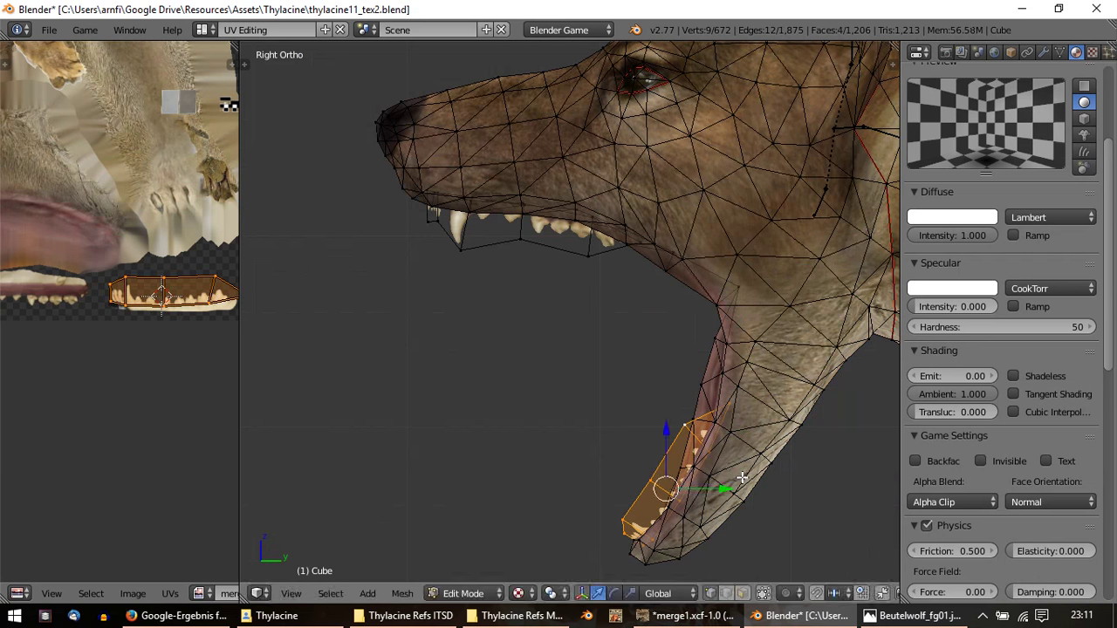
Step: Confirm the teeth strip's new size, leave Edit Mode, and check the lower teeth from the side
left_click(742, 472)
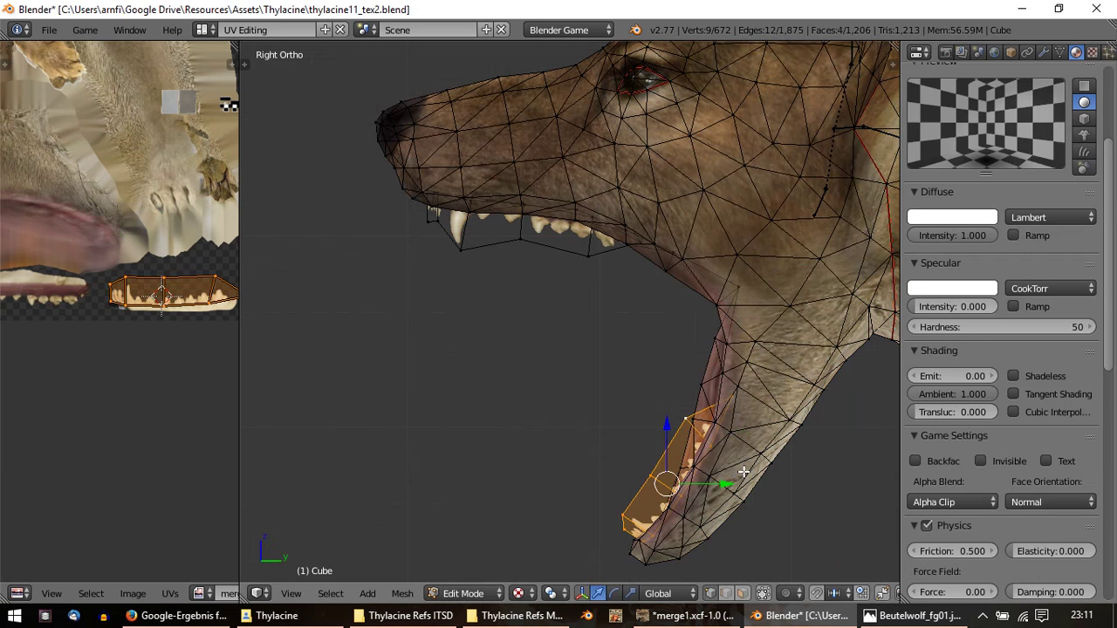
scroll(734, 453, "down", 2)
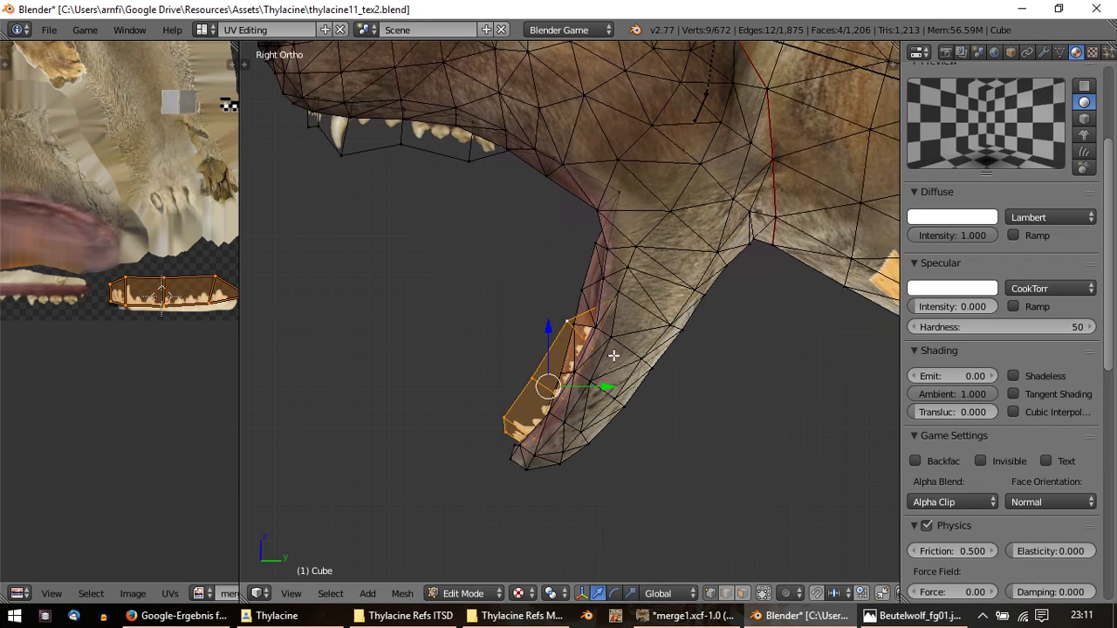
key("Tab")
middle_click_drag(399, 329, 682, 341)
scroll(683, 341, "up", 3)
scroll(709, 311, "down", 1)
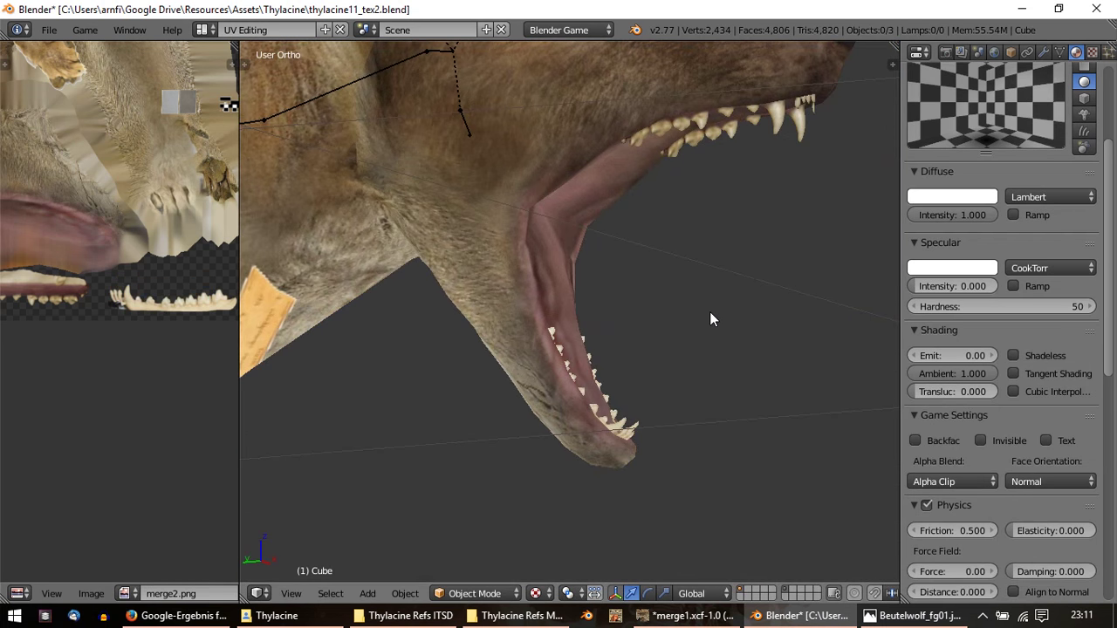
key("KP_3")
Step: Nudge the teeth strip upward in Edit Mode, cancelling a trial extrusion
key("Tab")
key("g")
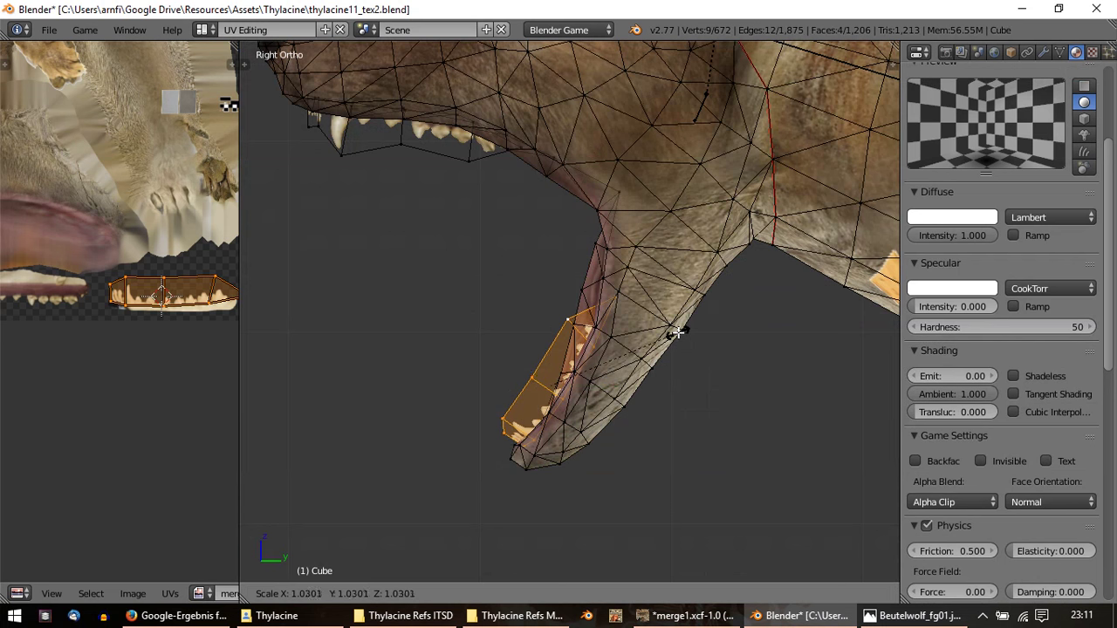
left_click(679, 325)
key("e")
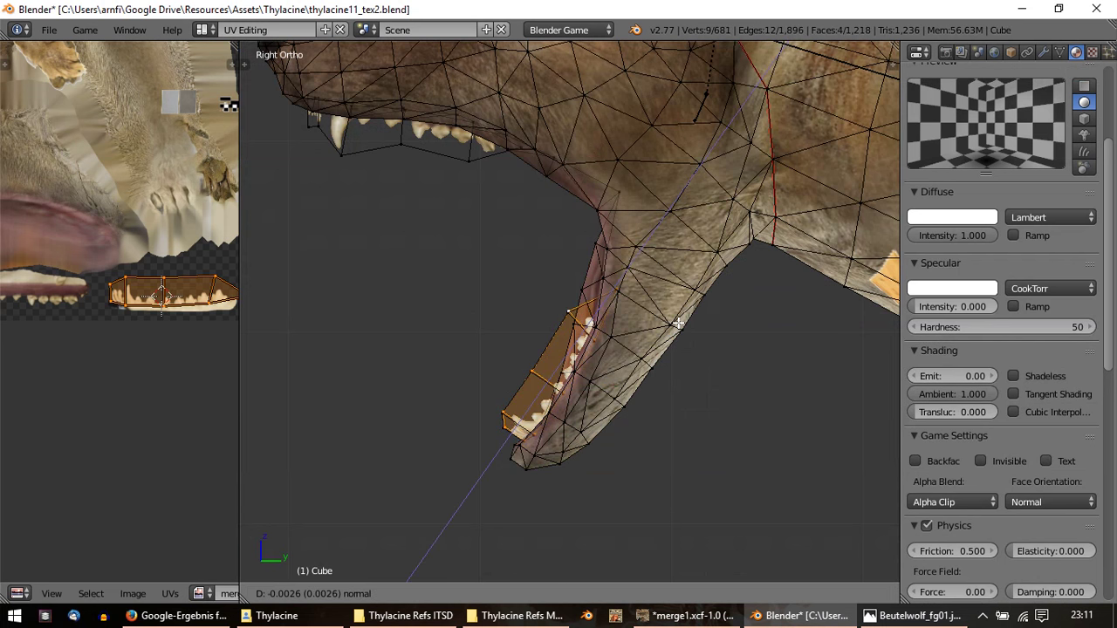
right_click(661, 402)
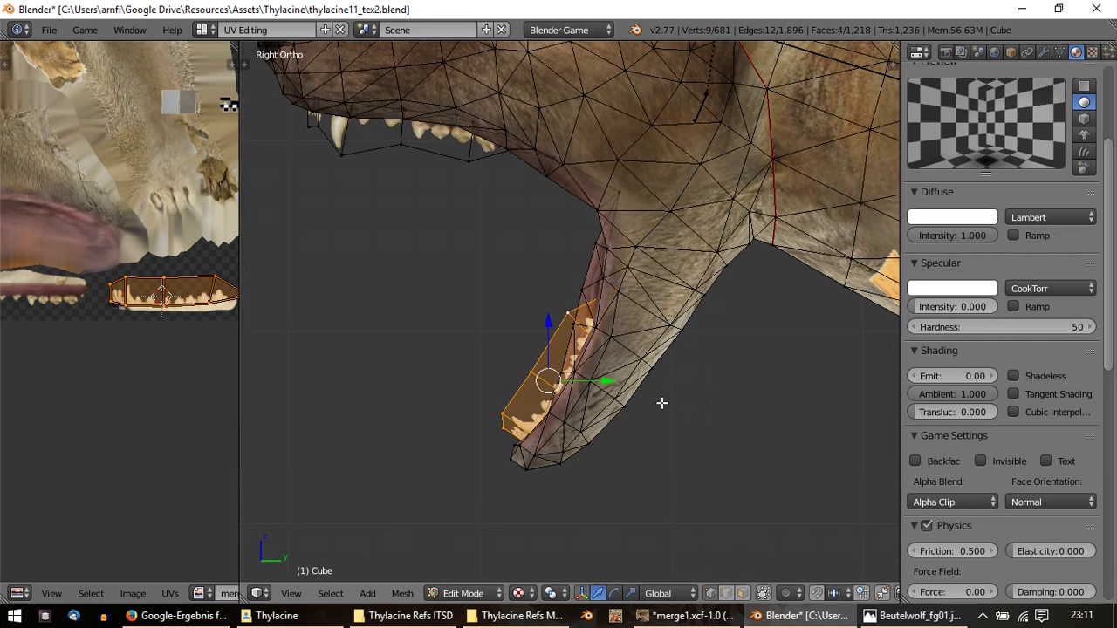
Step: Return to Object Mode and orbit and zoom around the open jaw to inspect both teeth rows
middle_click_drag(658, 417, 660, 414)
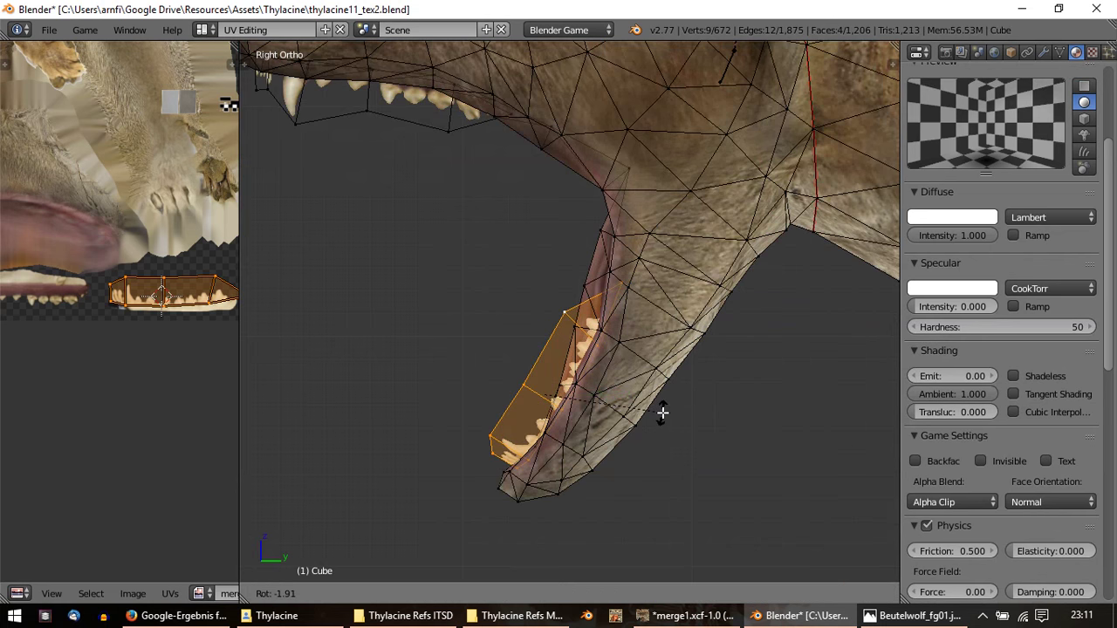
key("Tab")
scroll(601, 378, "up", 3)
scroll(562, 317, "up", 2)
mouse_move(562, 312)
middle_mouse_down()
mouse_move(737, 334)
mouse_move(679, 349)
mouse_move(602, 277)
mouse_move(583, 282)
mouse_move(524, 259)
mouse_move(431, 283)
mouse_move(588, 254)
mouse_move(723, 254)
middle_mouse_up()
scroll(758, 329, "down", 2)
scroll(723, 254, "down", 1)
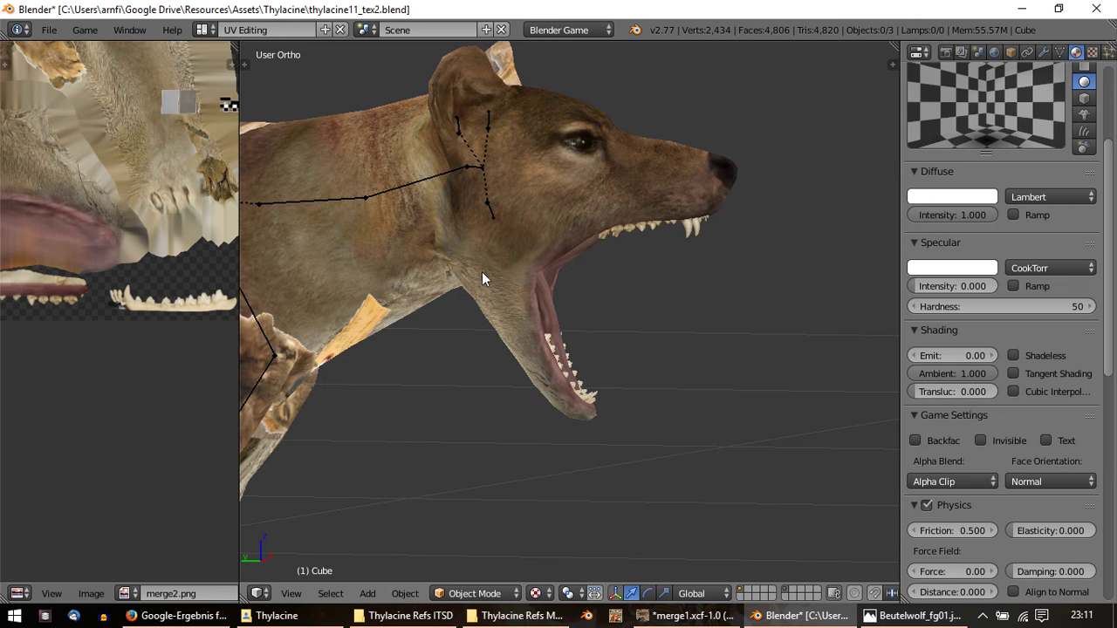
Step: Select the thylacine's armature in right side view and switch it to Pose Mode
middle_click_drag(612, 321, 323, 317)
key("KP_3")
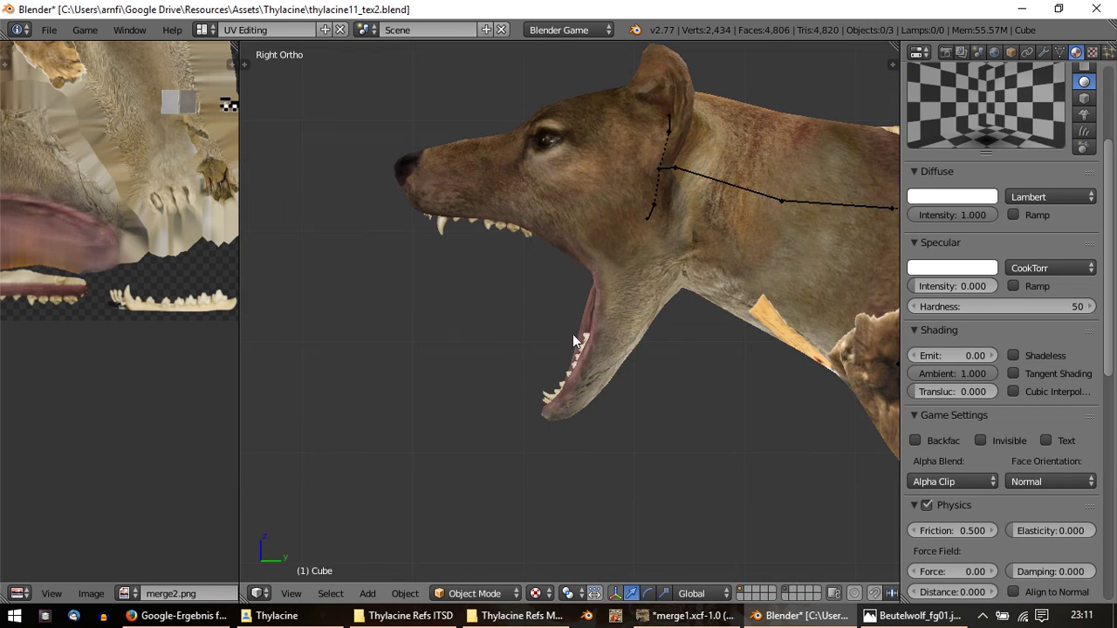
scroll(572, 337, "down", 1)
scroll(524, 314, "down", 3)
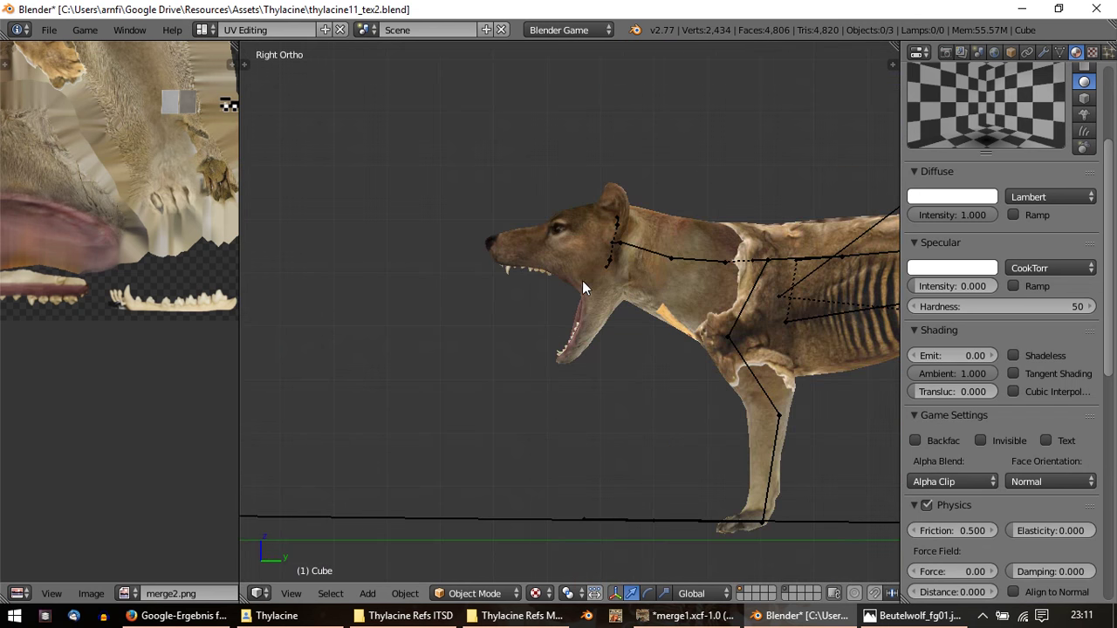
right_click(611, 264)
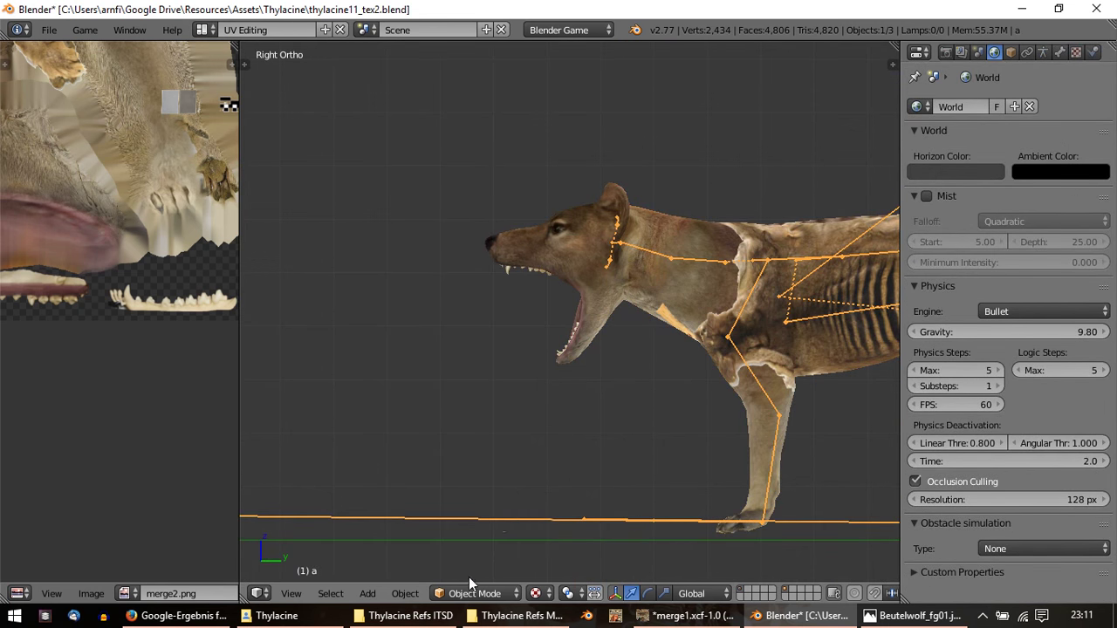
left_click(471, 593)
key("Return")
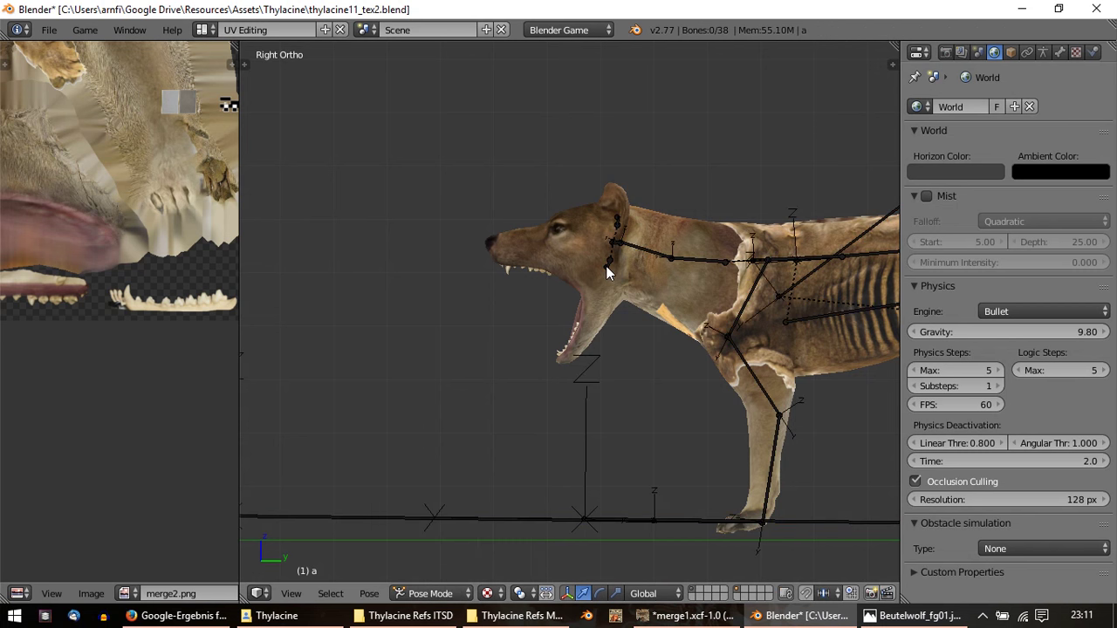
Step: Rotate the Bip01 Jaw bone to swing the mouth open
right_click(606, 265)
key("r")
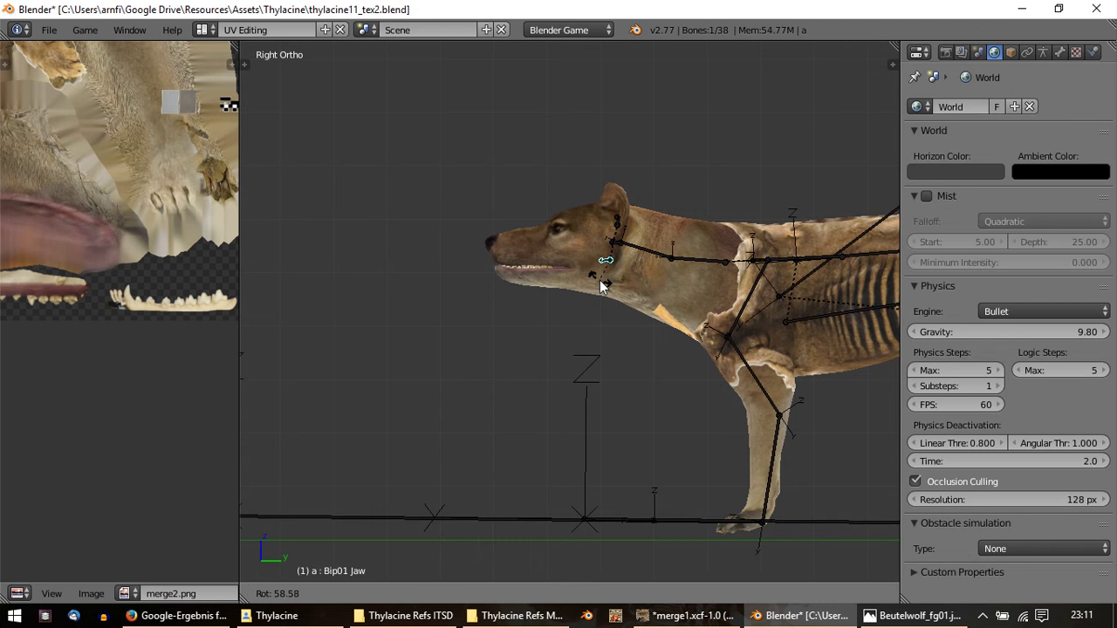
scroll(528, 332, "up", 3)
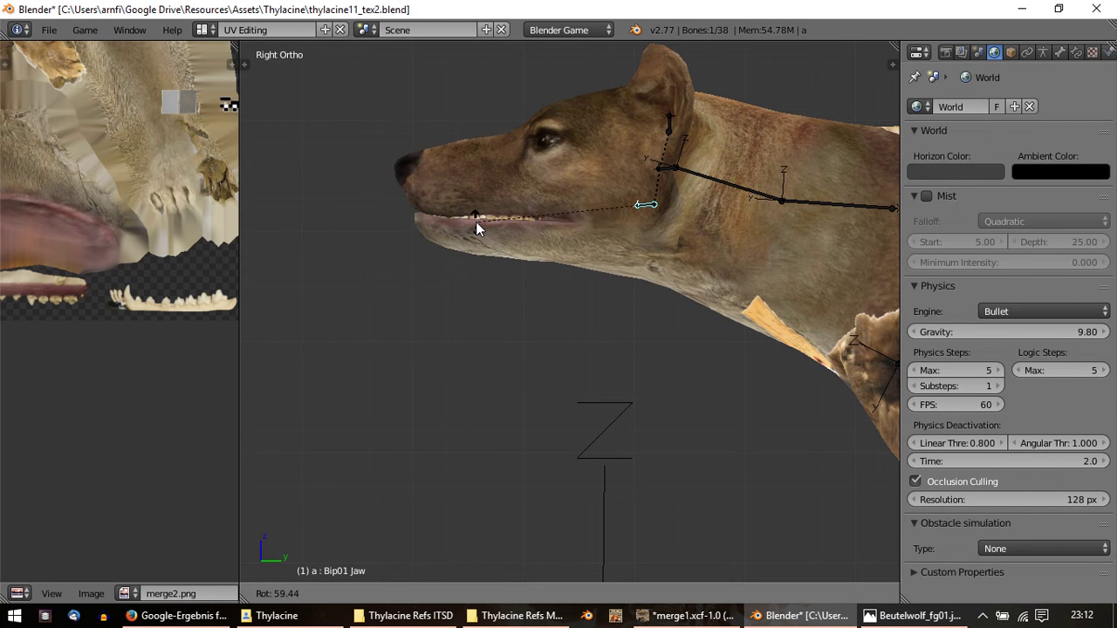
middle_click_drag(473, 222, 514, 281, "shift")
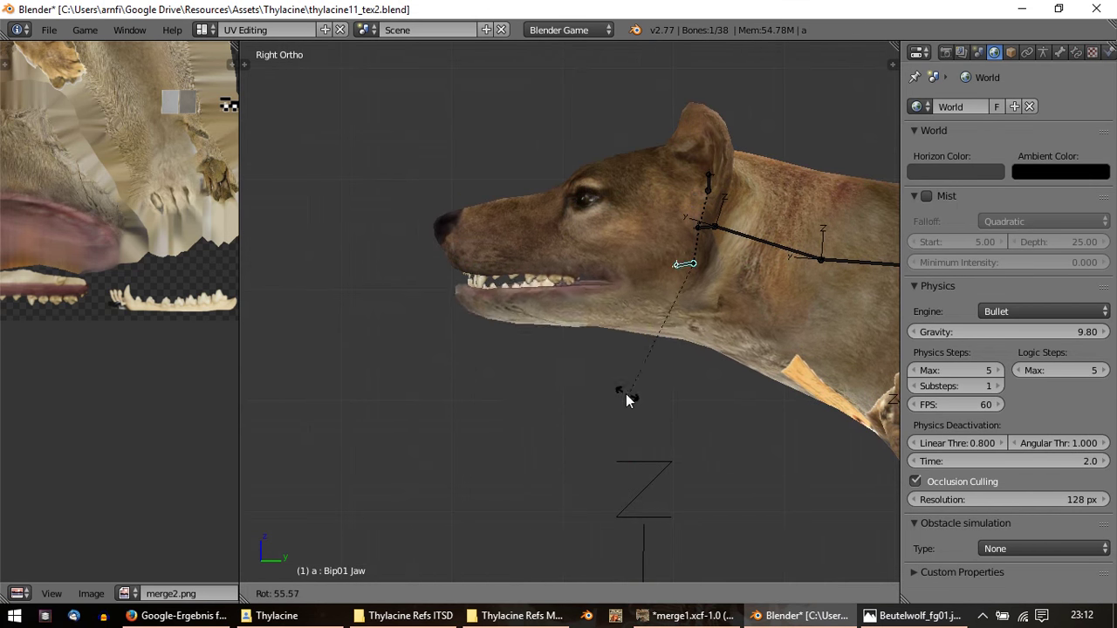
left_click(633, 406)
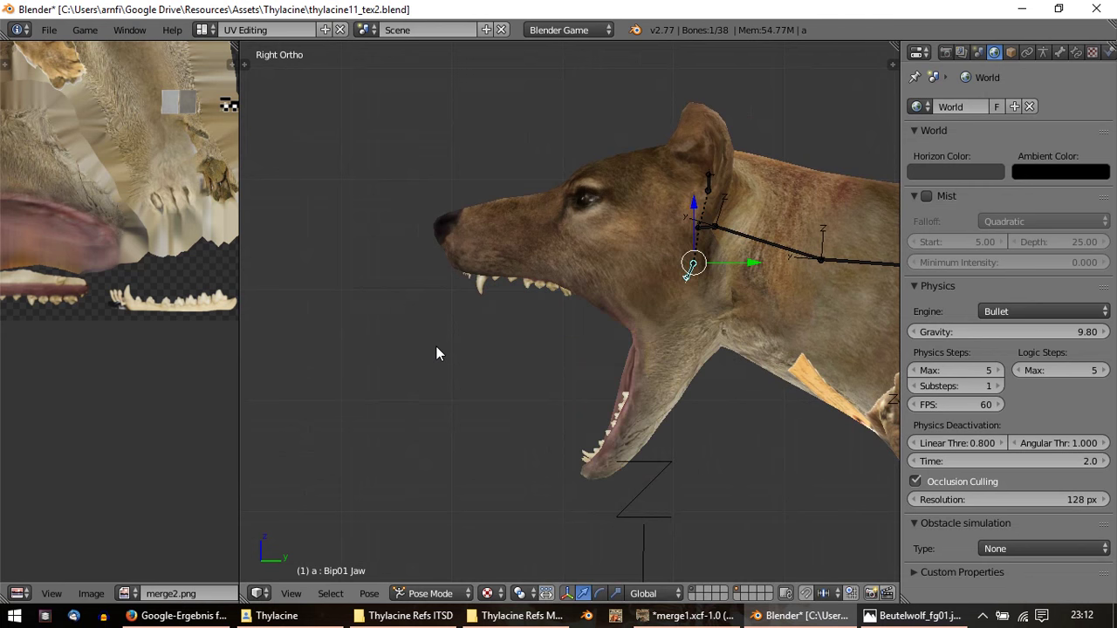
Step: Rotate the jaw bone shut, fine-tune it in right side view, and select the body mesh
middle_click_drag(438, 353, 794, 358)
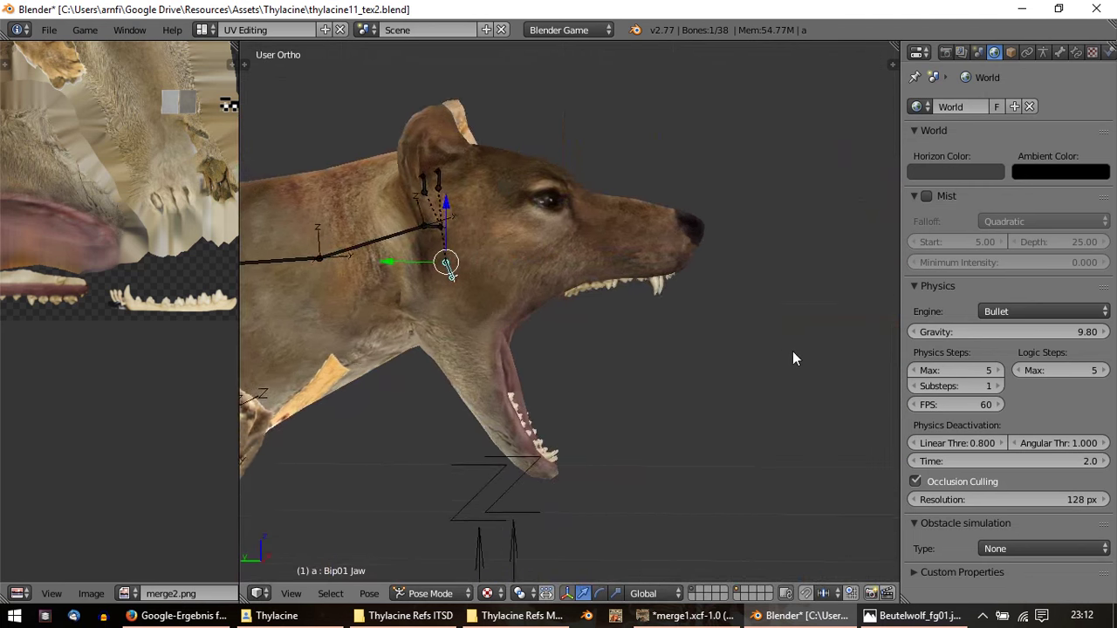
key("r")
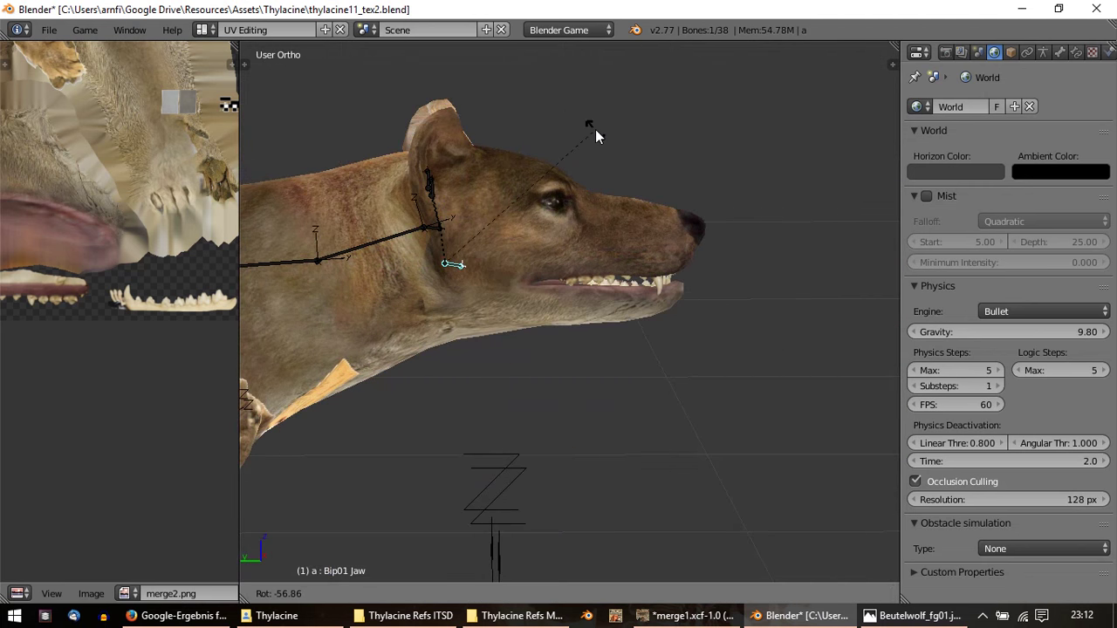
left_click(578, 142)
middle_click_drag(599, 151, 686, 310)
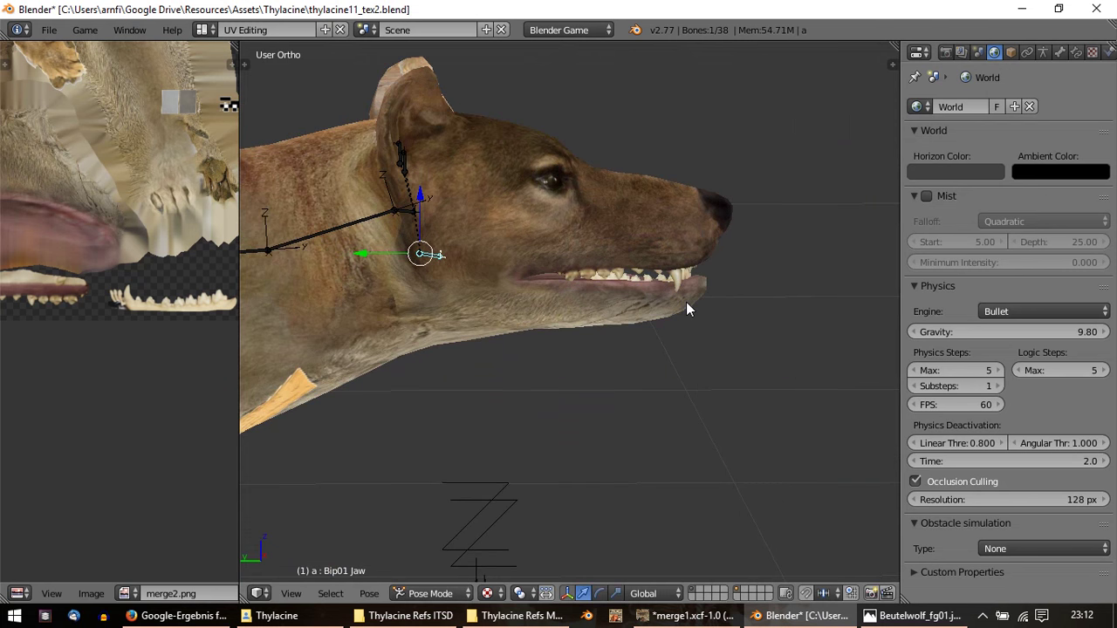
key("KP_3")
key("r")
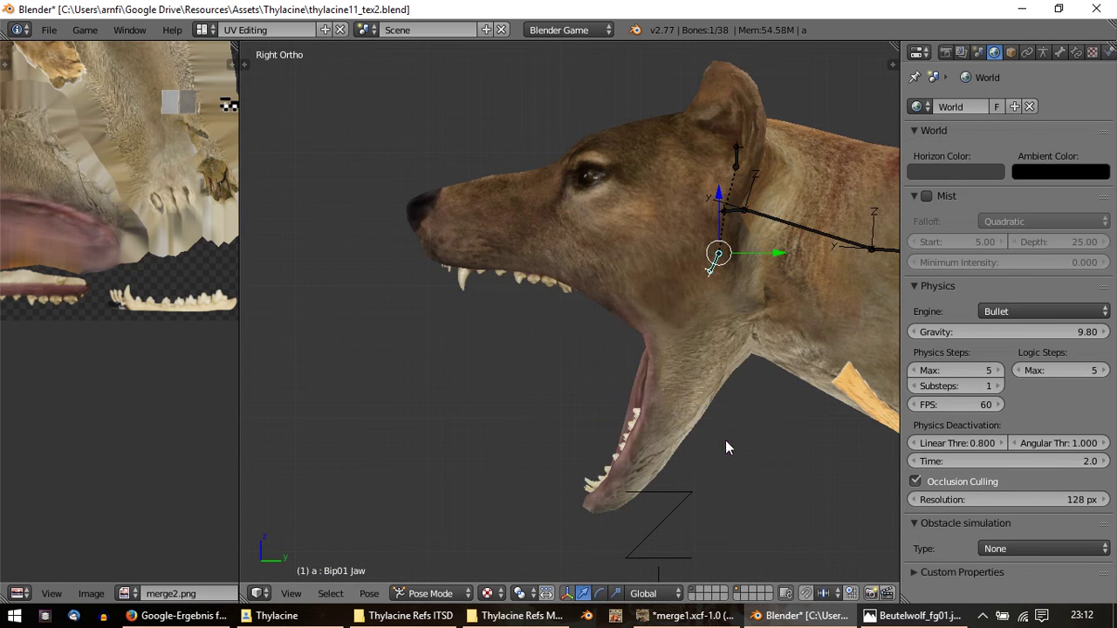
left_click(518, 380)
mouse_move(462, 341)
middle_mouse_down()
mouse_move(471, 353)
mouse_move(675, 342)
mouse_move(671, 353)
mouse_move(597, 354)
mouse_move(548, 312)
middle_mouse_up()
right_click(548, 309)
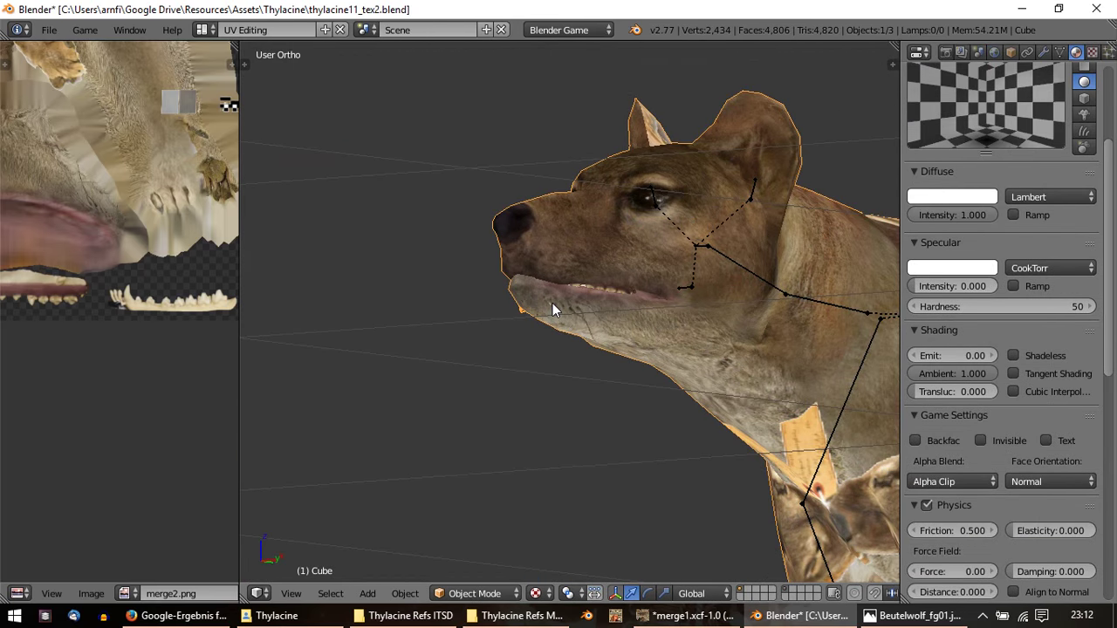
Step: Raise an upper-lip vertex along Z with proportional editing to cover the upper teeth
scroll(593, 294, "up", 3)
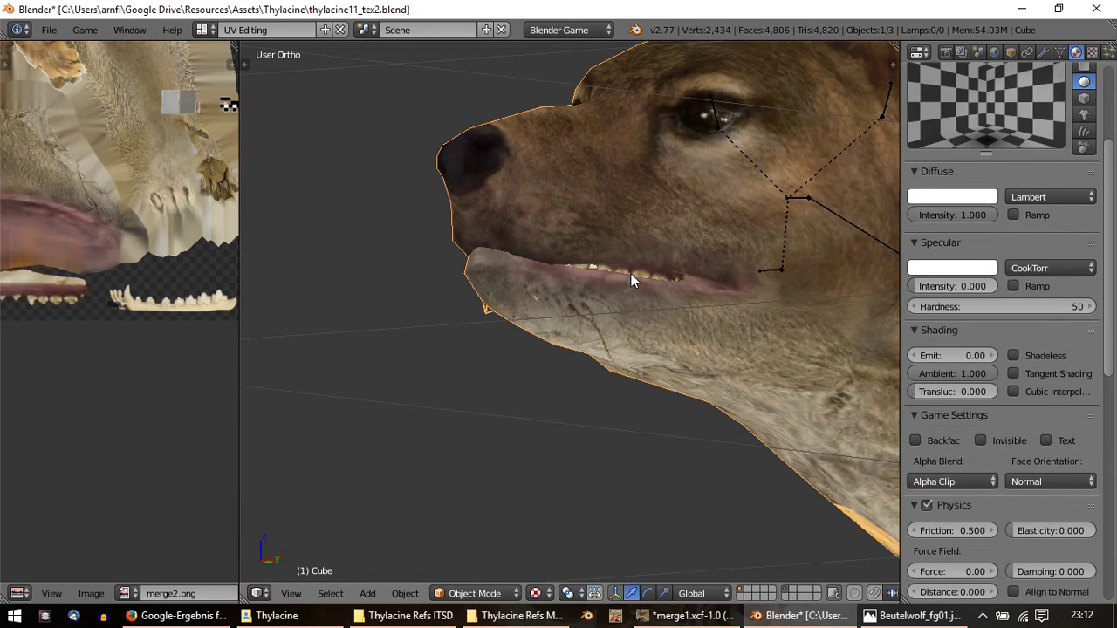
mouse_move(655, 276)
middle_mouse_down()
mouse_move(579, 290)
mouse_move(599, 268)
mouse_move(606, 301)
mouse_move(617, 292)
middle_mouse_up()
key("g")
key("Tab")
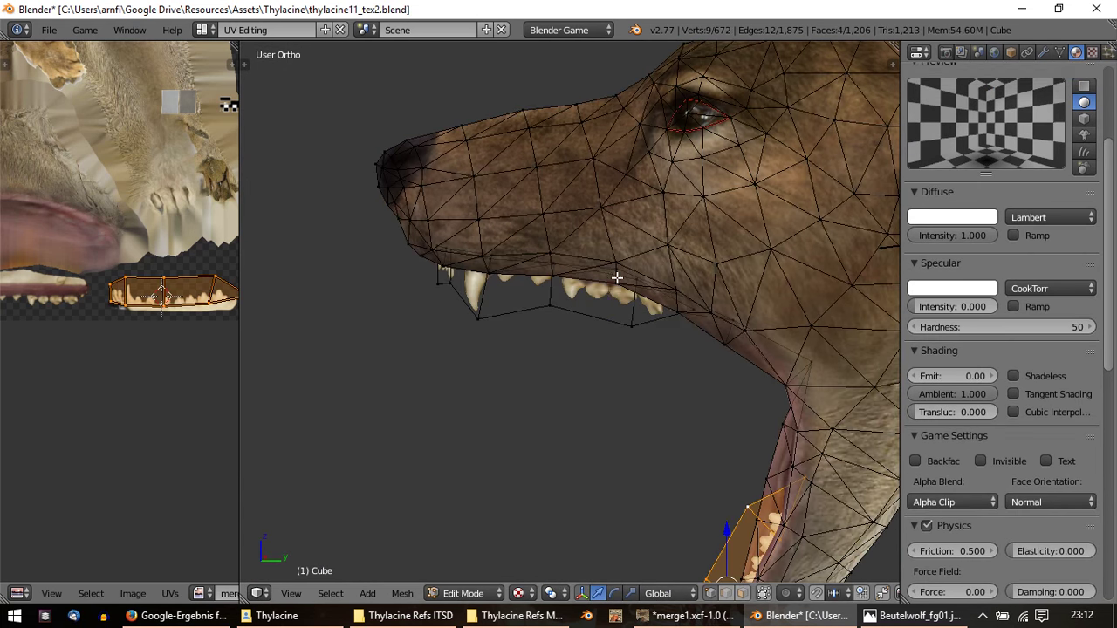
right_click(616, 284)
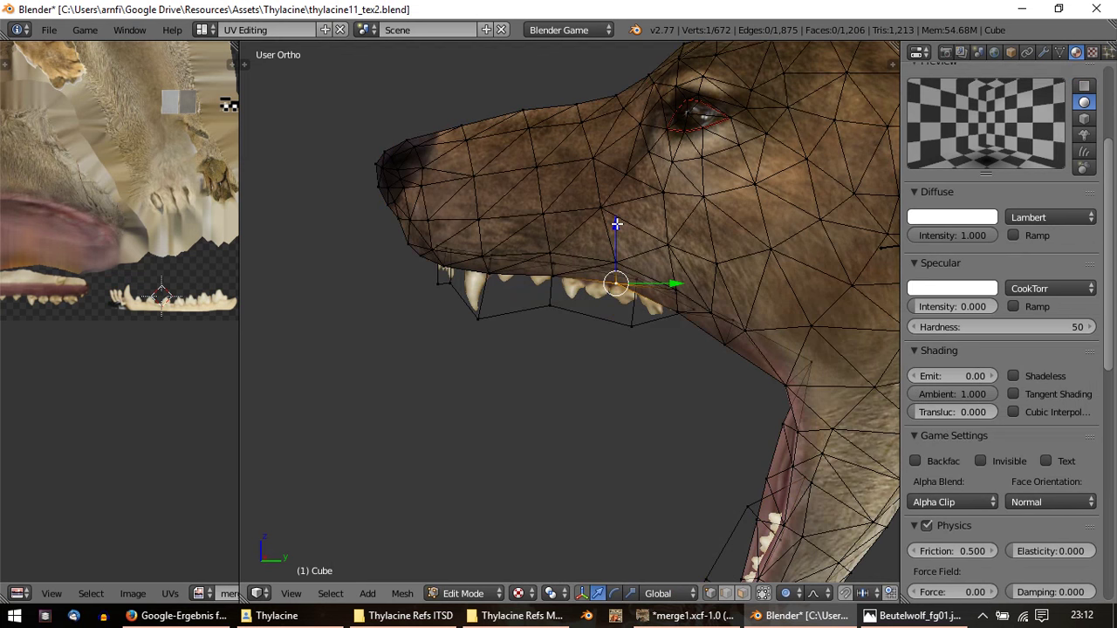
key("g")
key("z")
scroll(616, 227, "down", 5)
scroll(616, 228, "down", 3)
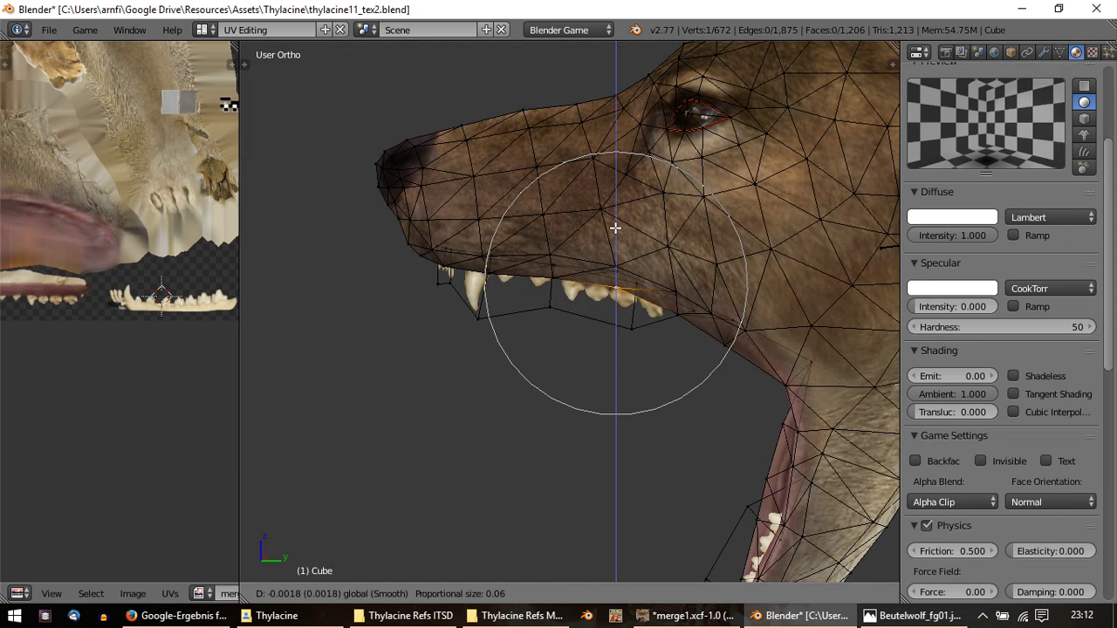
left_click(616, 228)
key("Tab")
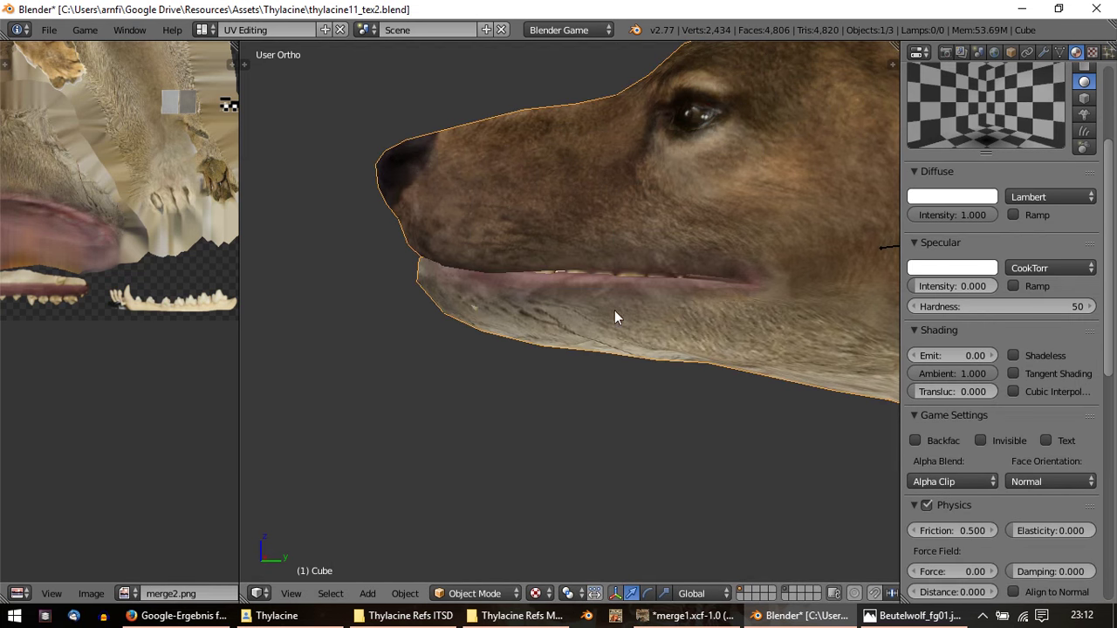
Step: Move a lower-jaw vertex to tuck the lower teeth behind the lip
key("ctrl+z")
scroll(673, 357, "down", 2)
right_click(712, 457)
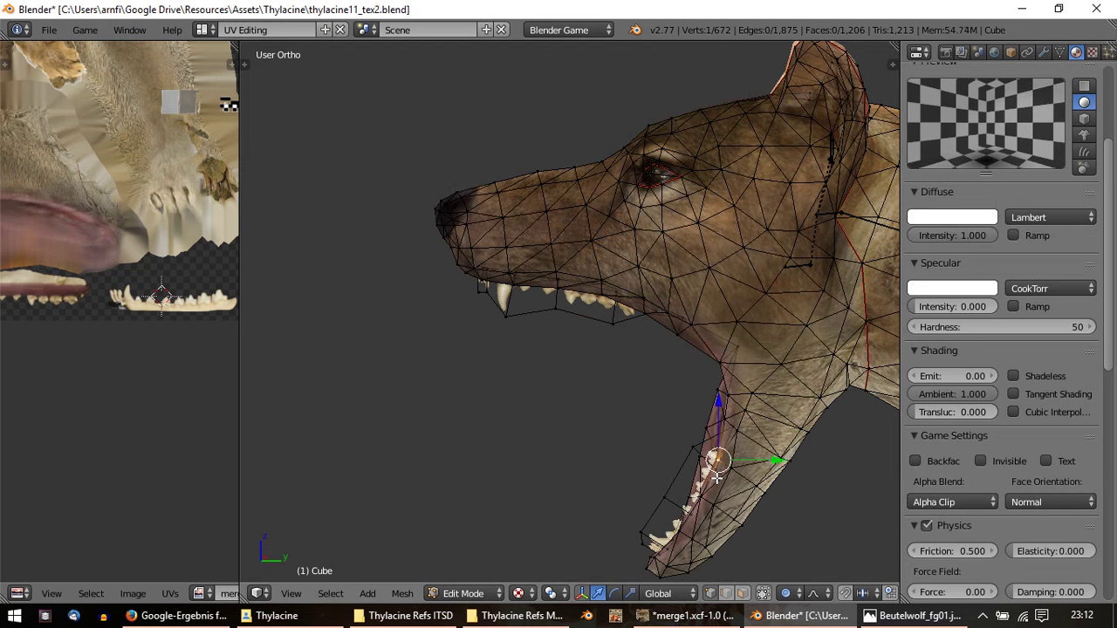
key("g")
left_click(715, 478)
key("Tab")
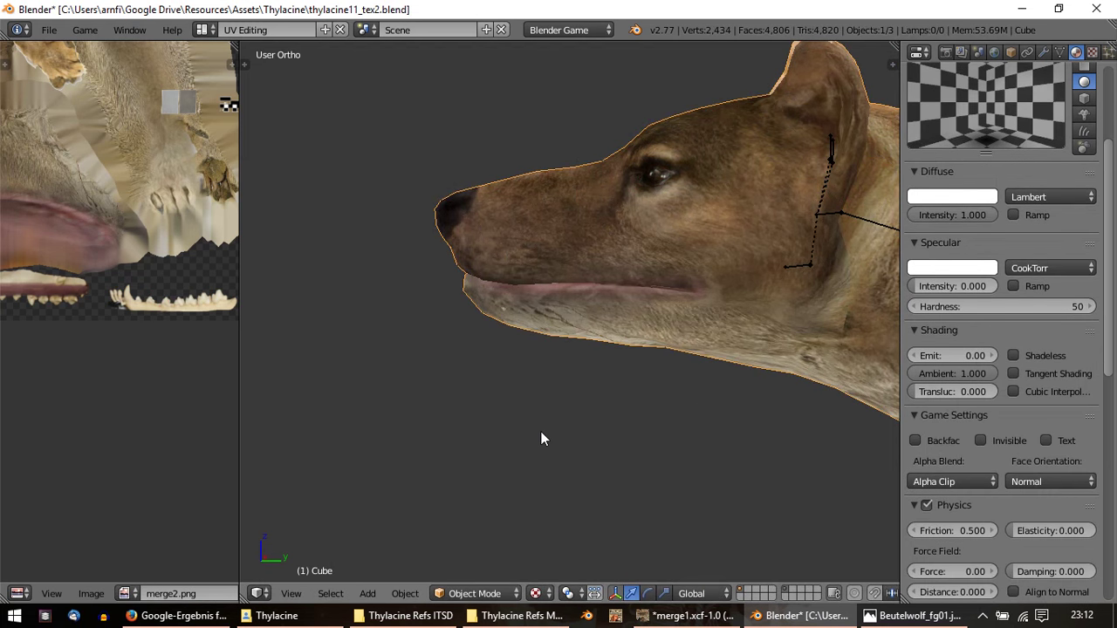
Step: Shift another lower-jaw vertex beside the teeth along X and Z, then return to Object Mode
mouse_move(540, 431)
middle_mouse_down()
mouse_move(729, 434)
mouse_move(723, 418)
mouse_move(526, 427)
middle_mouse_up()
key("Tab")
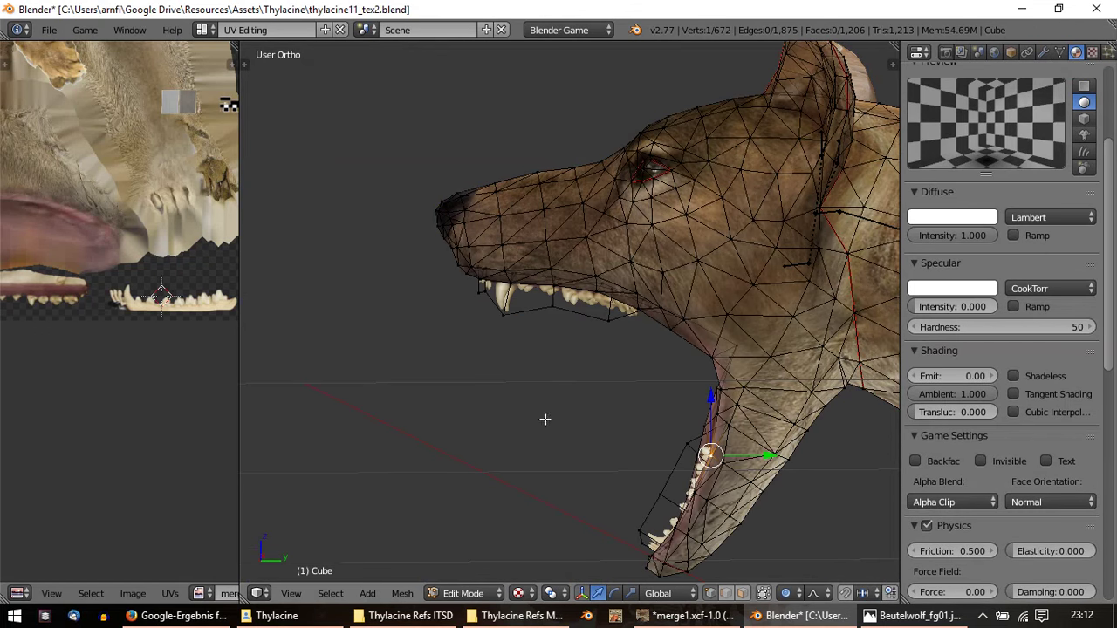
right_click(514, 320)
mouse_move(514, 320)
middle_mouse_down()
mouse_move(645, 337)
mouse_move(631, 327)
middle_mouse_up()
scroll(631, 327, "up", 2)
scroll(631, 326, "up", 2)
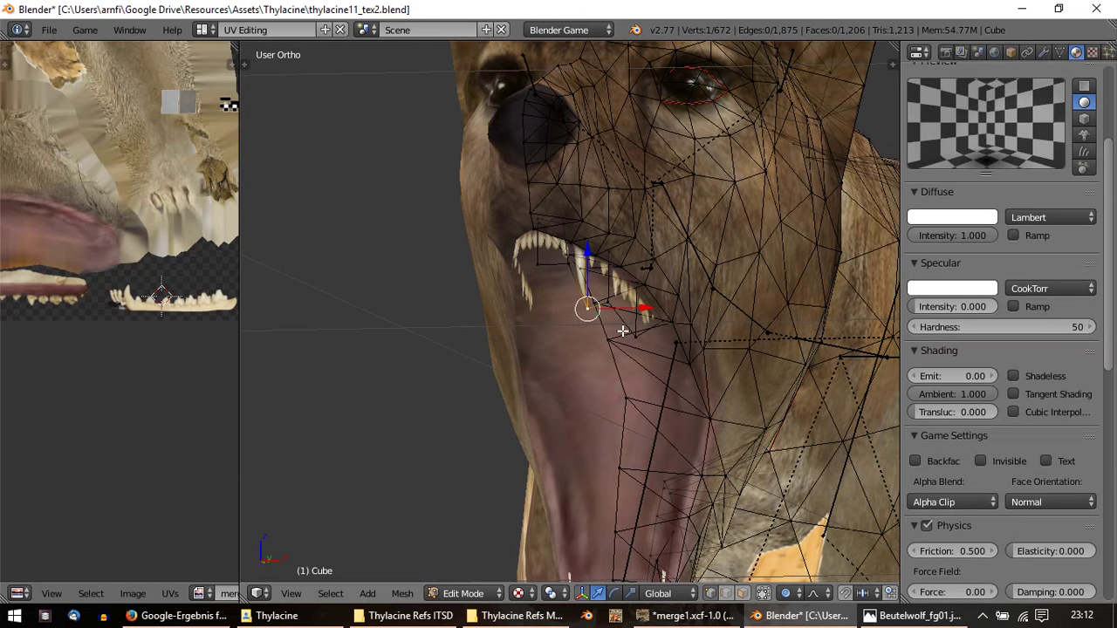
left_click_drag(636, 308, 621, 299)
left_click_drag(587, 255, 586, 253)
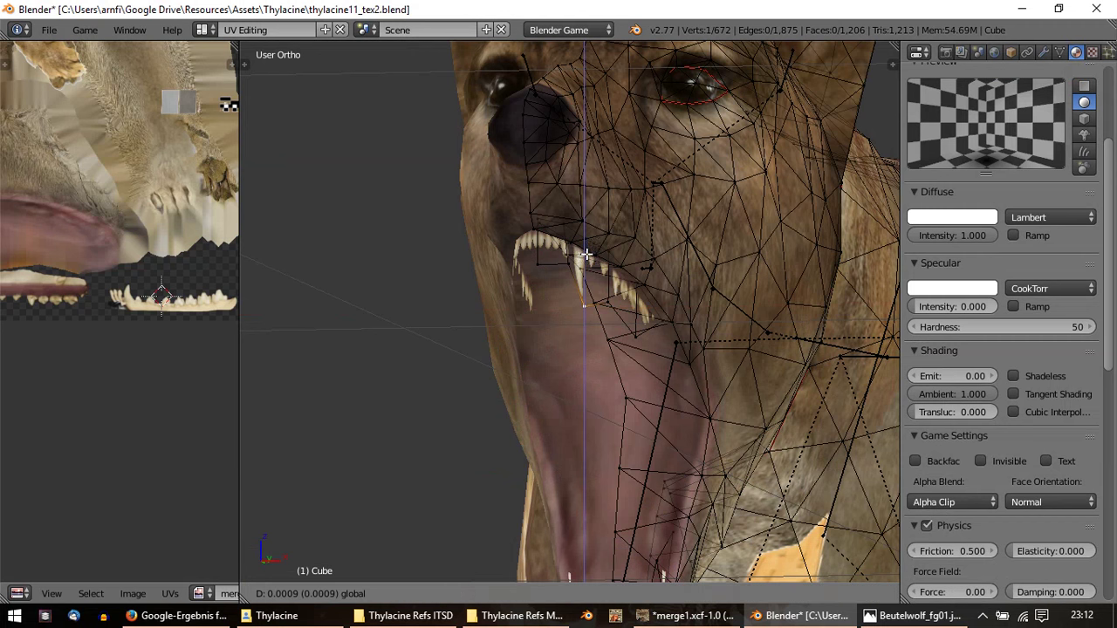
left_click(587, 253)
key("Tab")
mouse_move(636, 270)
middle_mouse_down()
mouse_move(477, 280)
mouse_move(372, 329)
mouse_move(690, 348)
middle_mouse_up()
Step: Deselect the body mesh and bring the head into right side view
scroll(737, 331, "down", 4)
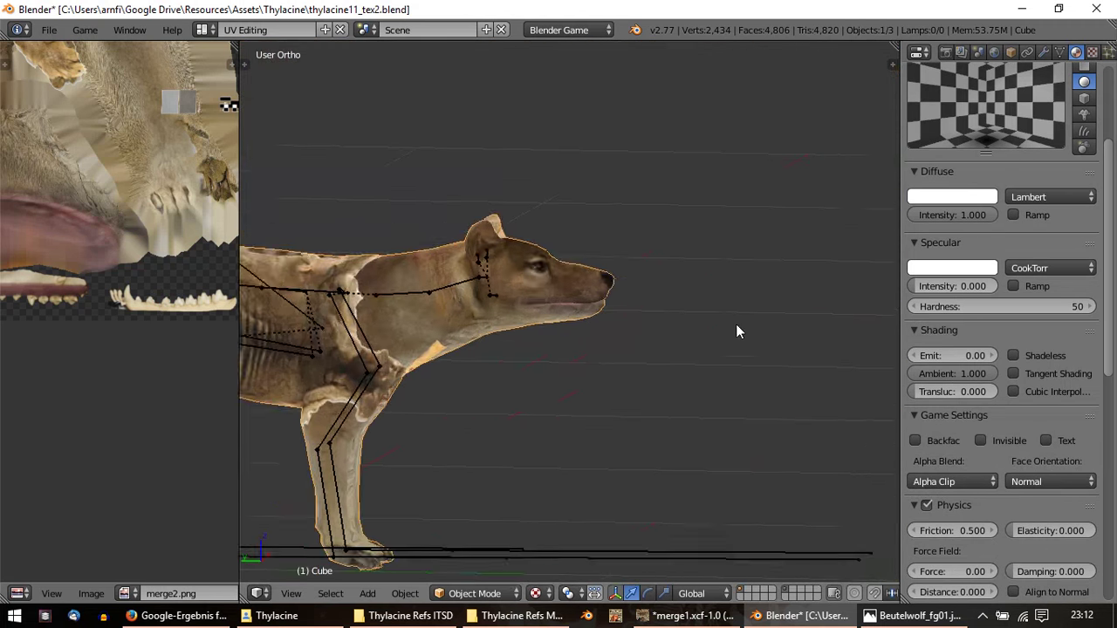
scroll(737, 328, "down", 2)
key("a")
mouse_move(603, 305)
middle_mouse_down()
mouse_move(508, 275)
mouse_move(381, 307)
mouse_move(324, 346)
middle_mouse_up()
scroll(593, 359, "up", 2)
scroll(536, 324, "up", 2)
scroll(563, 334, "up", 1)
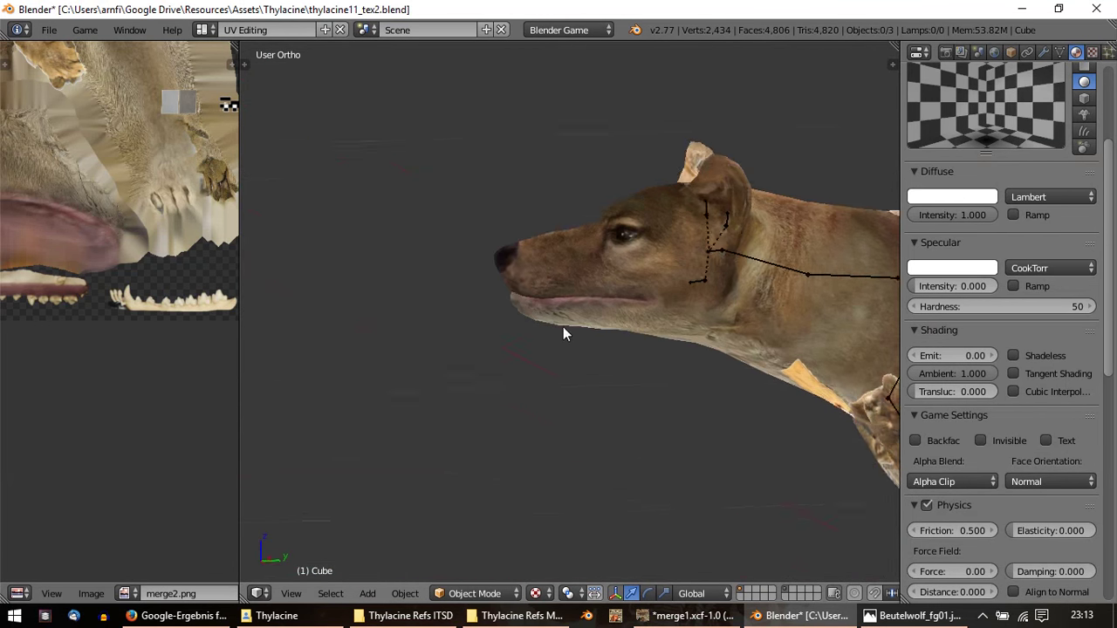
middle_click_drag(563, 333, 867, 327)
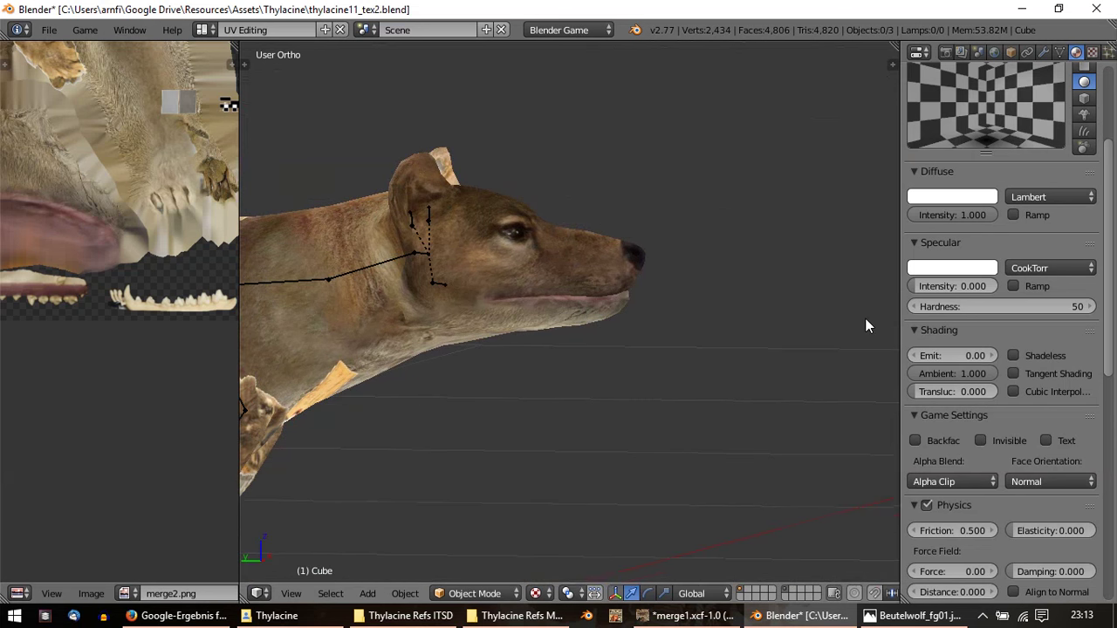
key("KP_3")
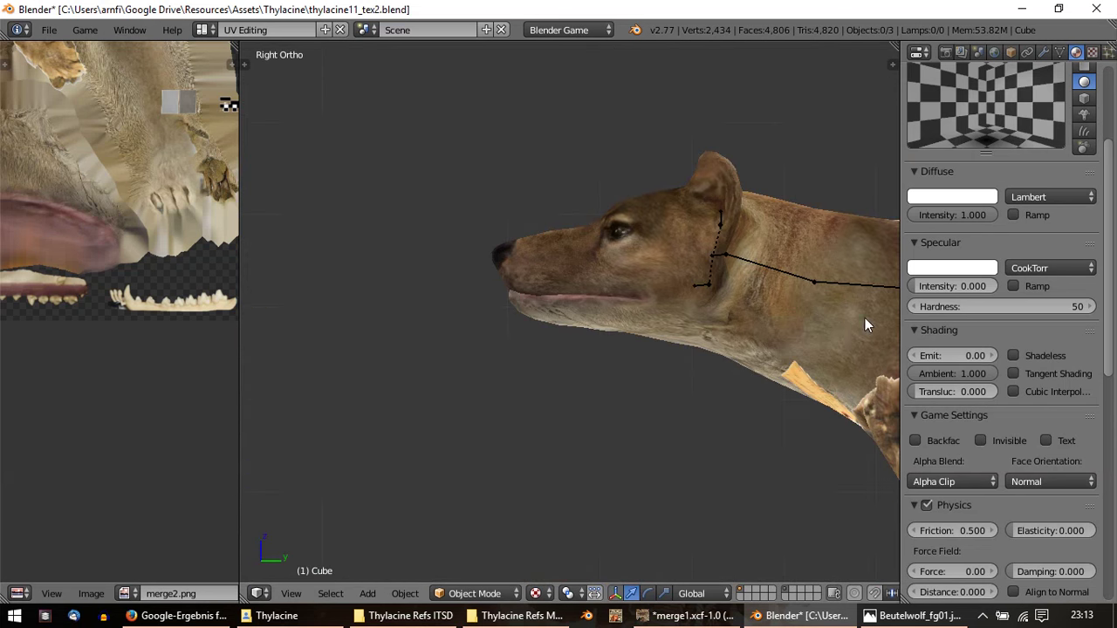
Step: In Pose Mode, rotate the jaw bone until the mouth is closed
right_click(706, 287)
key("alt+r")
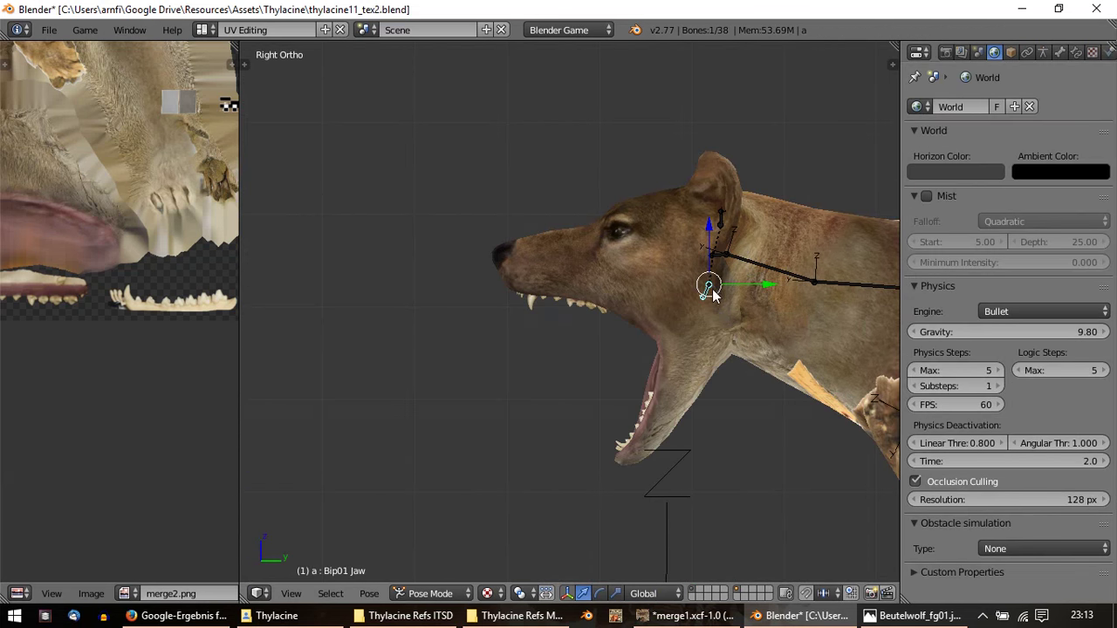
key("r")
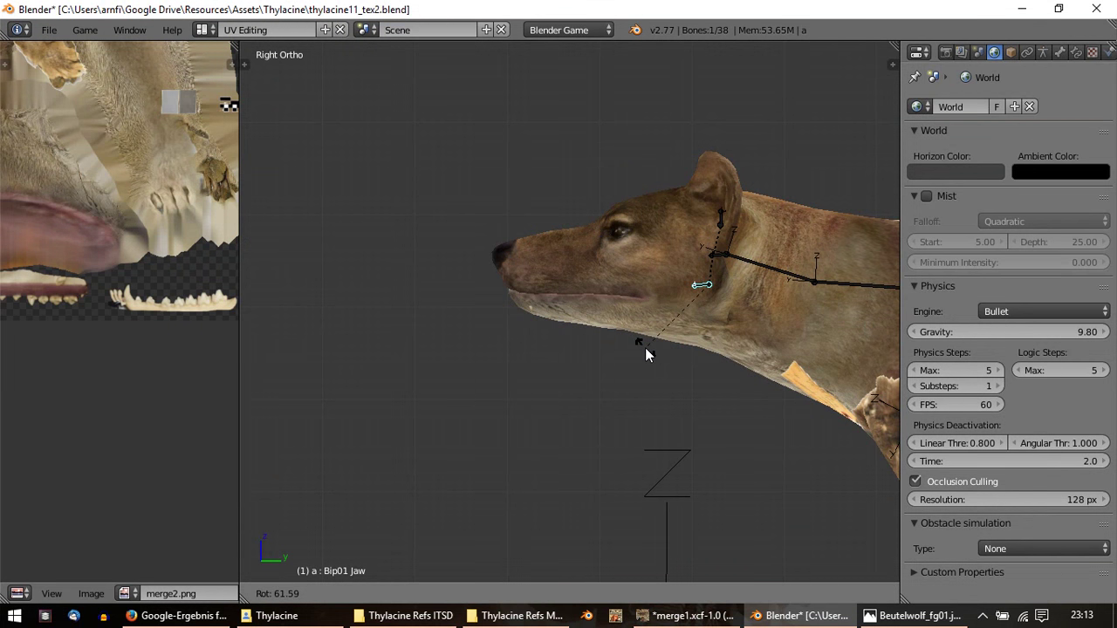
right_click(645, 347)
scroll(646, 350, "up", 2)
key("r")
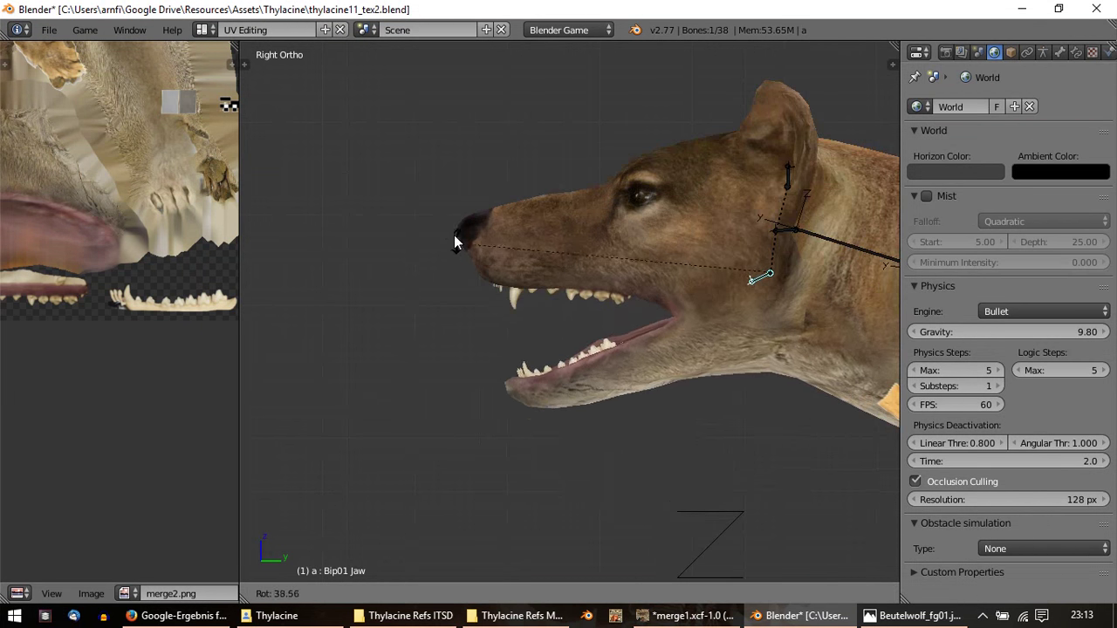
right_click(449, 118)
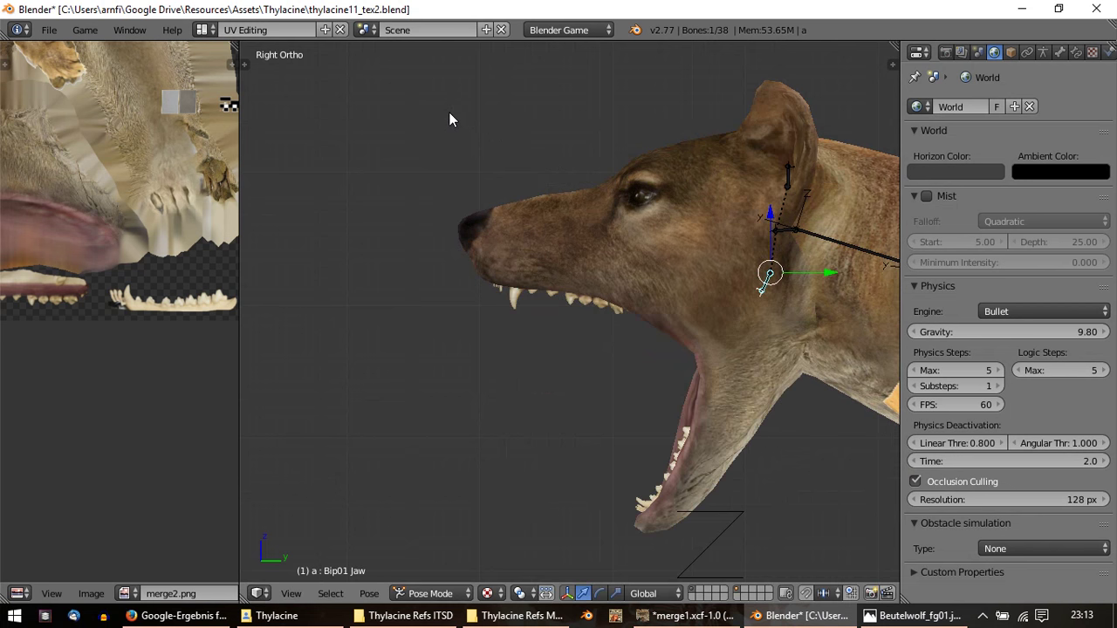
scroll(526, 340, "up", 1)
key("r")
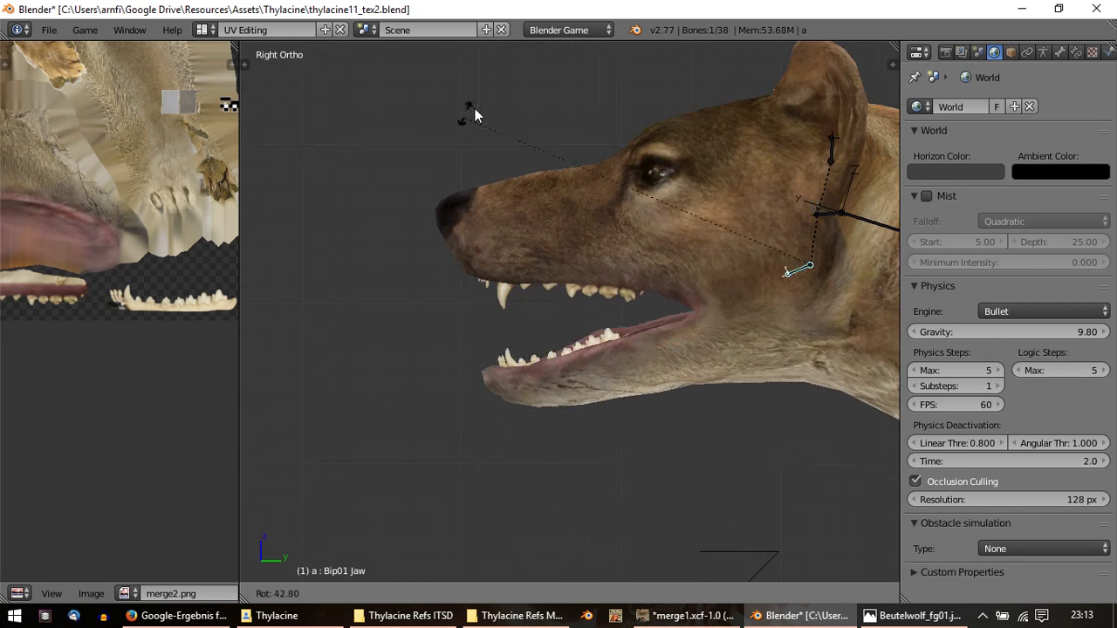
left_click(603, 91)
Step: Orbit and zoom around the closed muzzle from side, front and low angles
scroll(554, 213, "up", 2)
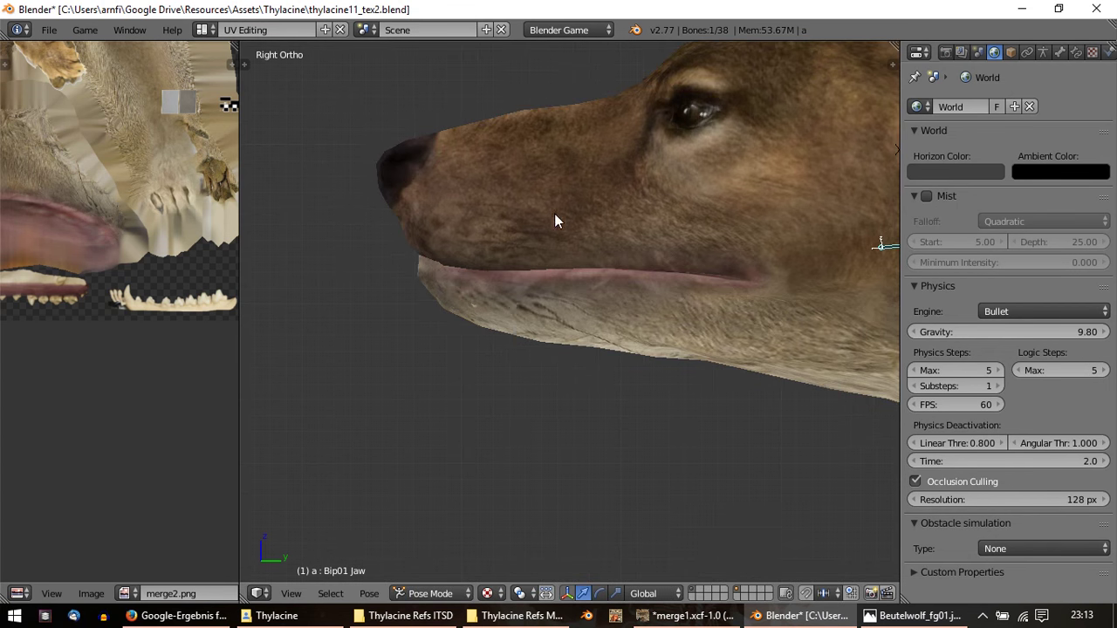
mouse_move(623, 302)
middle_mouse_down()
mouse_move(699, 291)
mouse_move(736, 308)
mouse_move(846, 307)
middle_mouse_up()
scroll(598, 332, "up", 1)
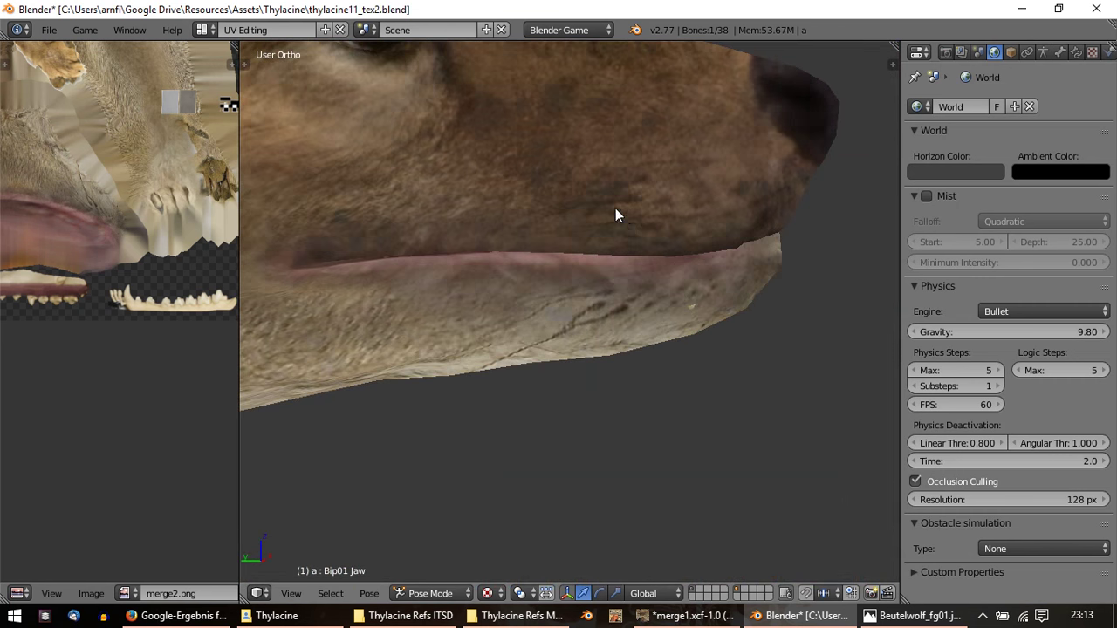
scroll(695, 295, "up", 1)
mouse_move(694, 295)
middle_mouse_down()
mouse_move(705, 364)
mouse_move(614, 369)
mouse_move(510, 354)
middle_mouse_up()
mouse_move(681, 304)
middle_mouse_down()
mouse_move(669, 340)
mouse_move(583, 335)
middle_mouse_up()
mouse_move(649, 341)
middle_mouse_down()
mouse_move(741, 351)
mouse_move(756, 335)
mouse_move(748, 305)
mouse_move(701, 262)
mouse_move(546, 316)
mouse_move(564, 364)
mouse_move(859, 364)
mouse_move(296, 343)
middle_mouse_up()
scroll(542, 323, "down", 4)
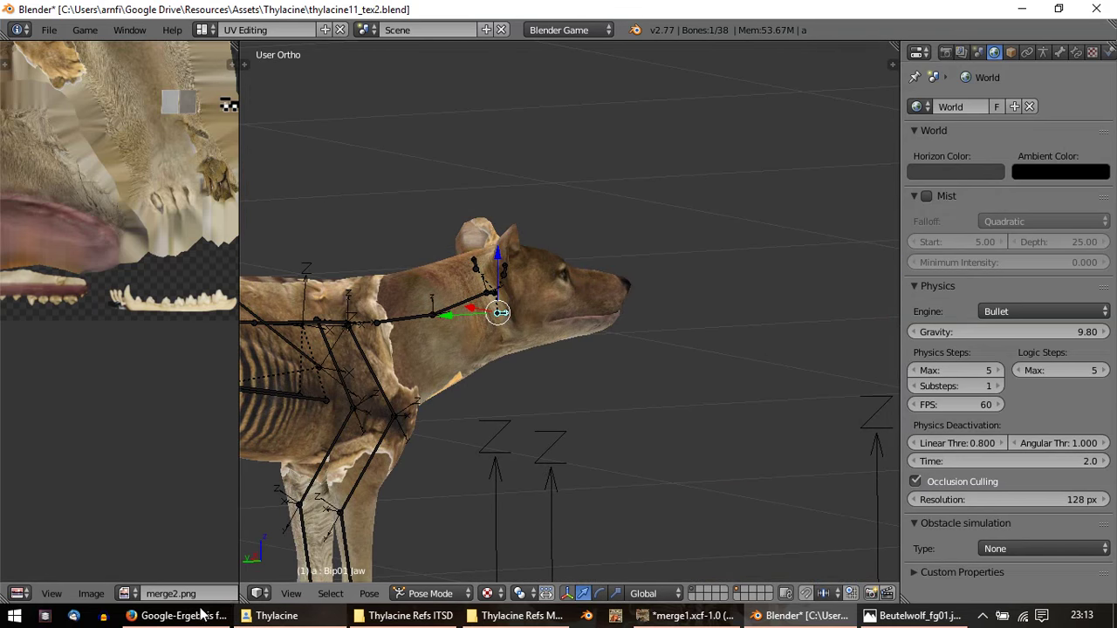
Step: Glance at the skull reference photo, then bring the Thylacine Refs ITSD folder forward
left_click(967, 620)
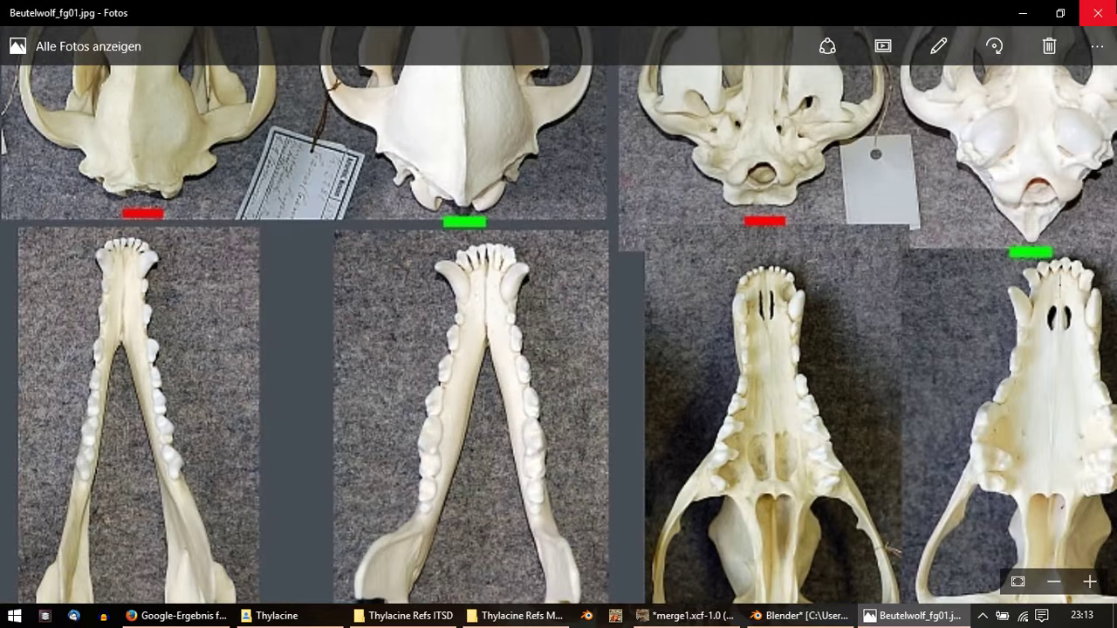
left_click(1097, 8)
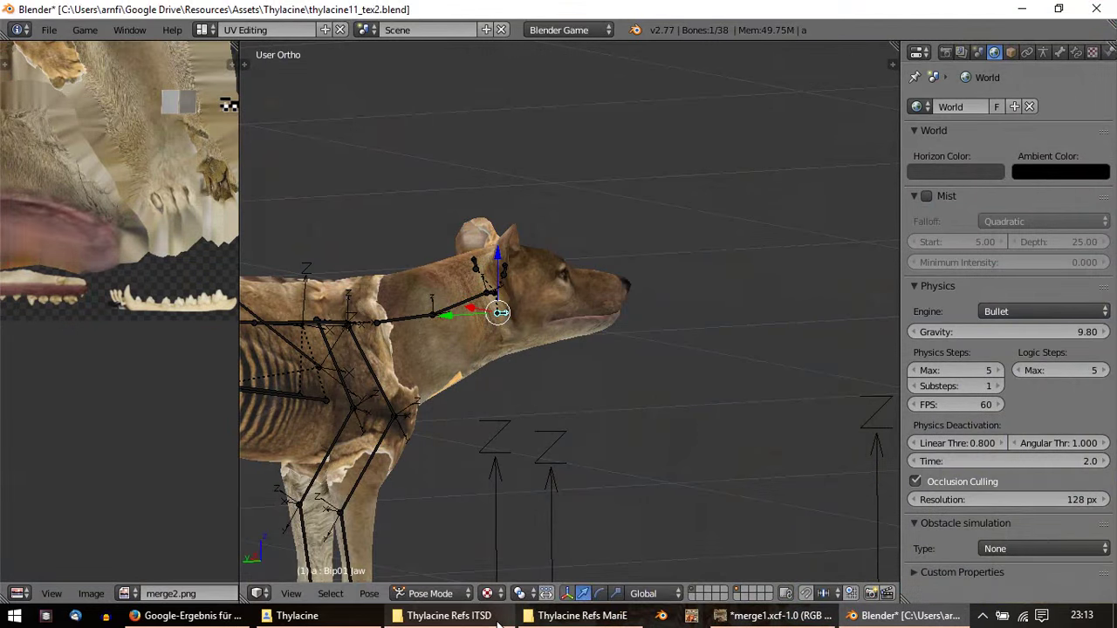
left_click(499, 623)
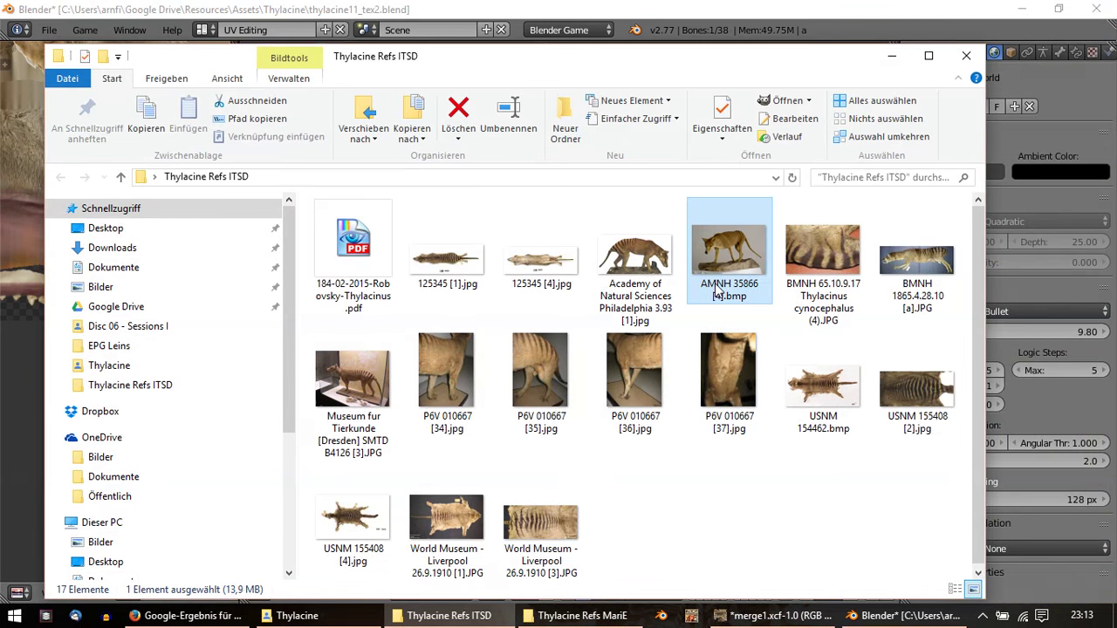
double_click(345, 380)
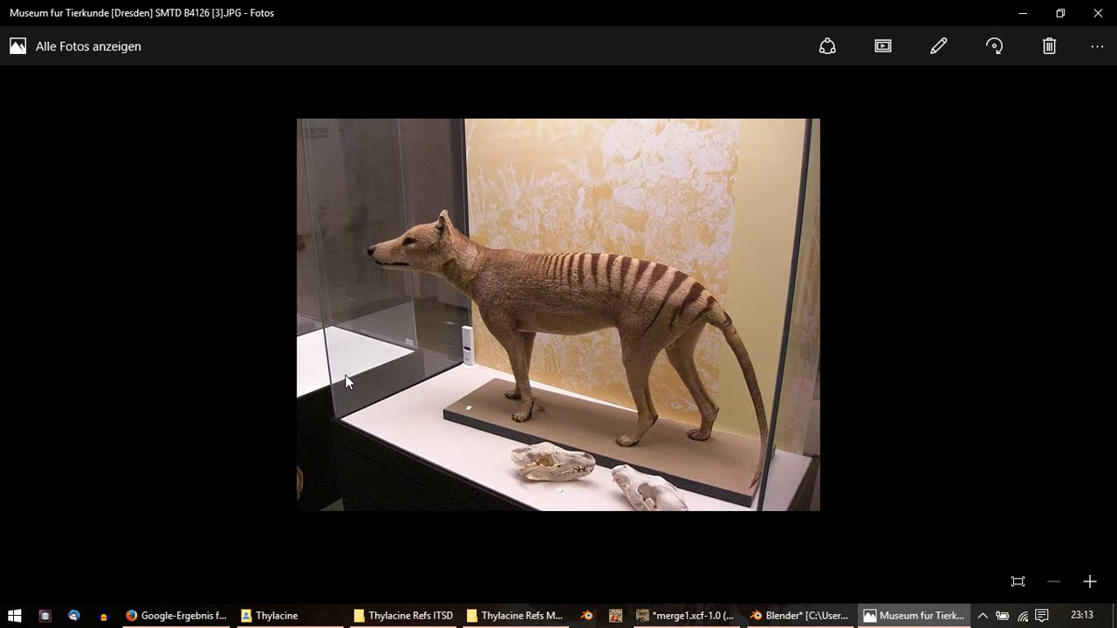
scroll(404, 257, "up", 2)
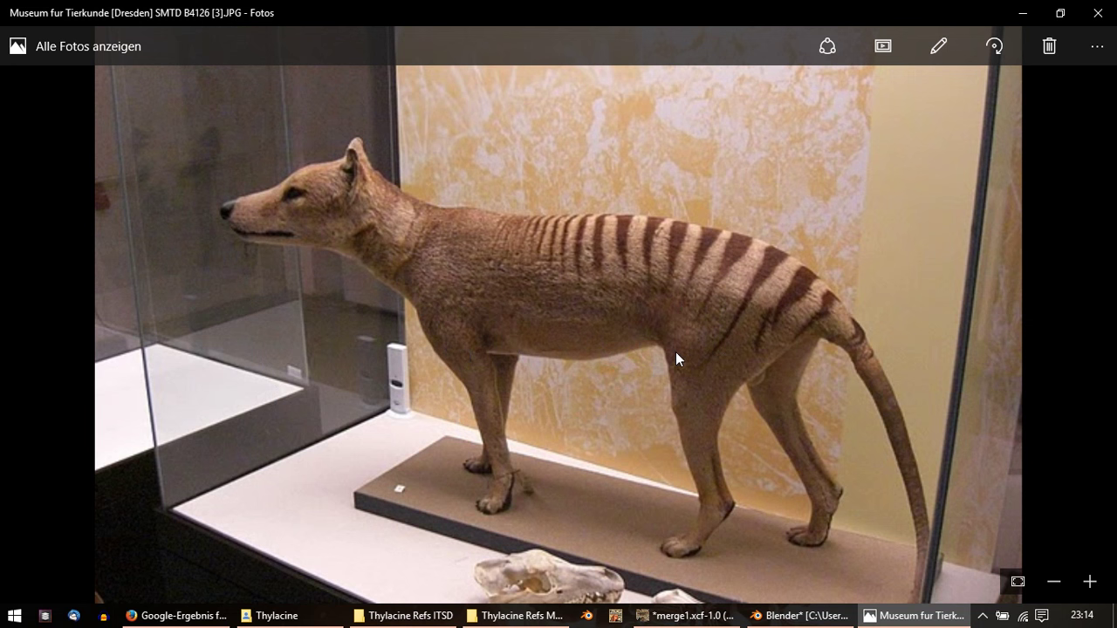
left_click(1098, 12)
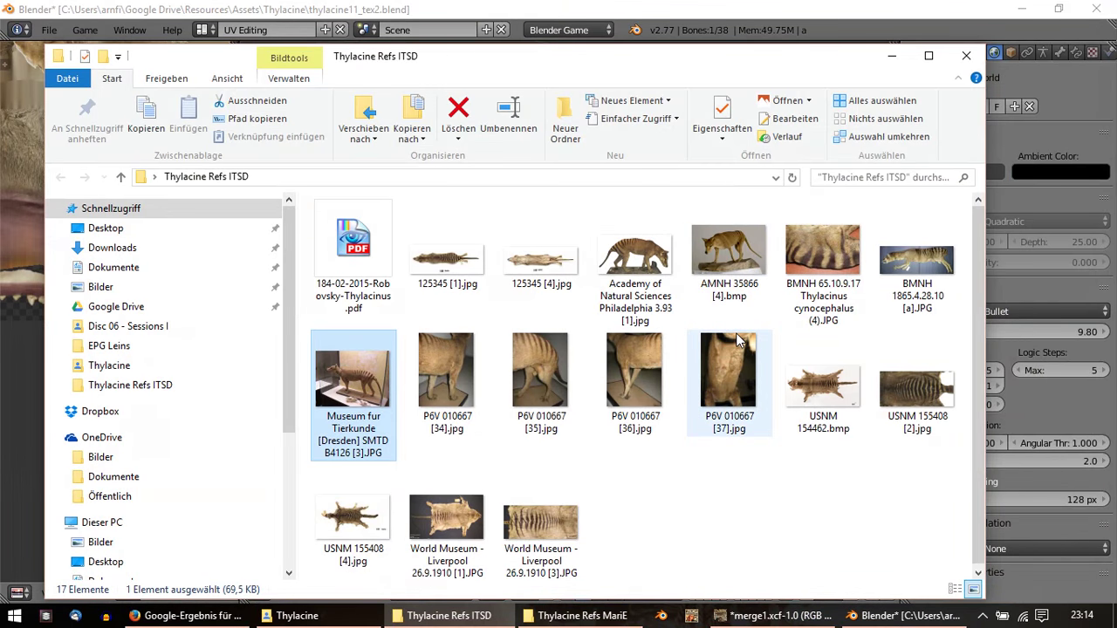
mouse_move(728, 371)
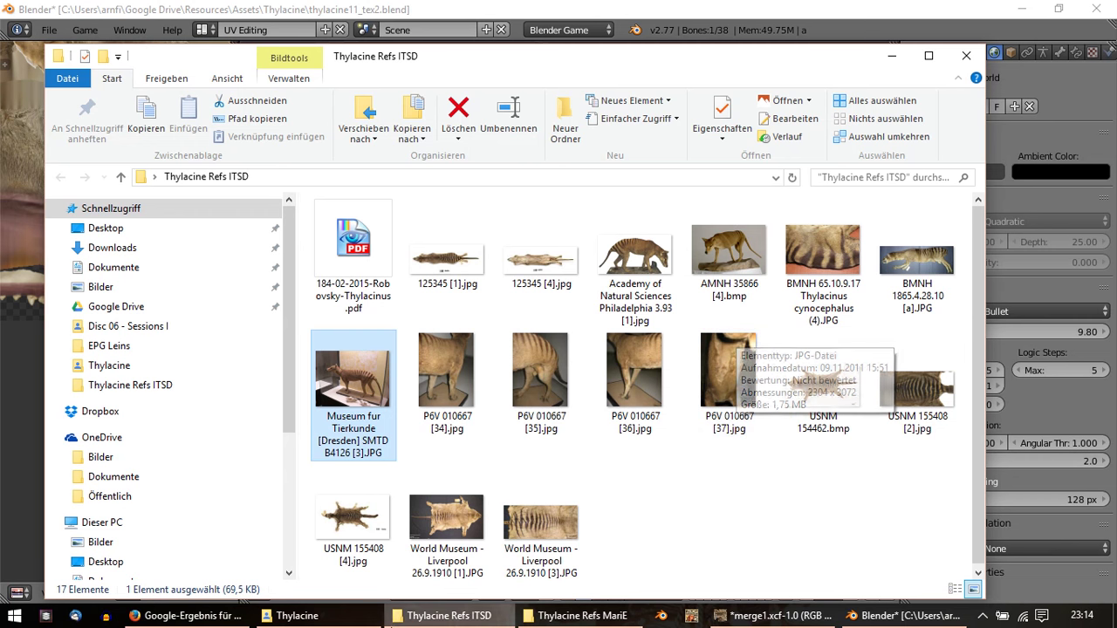
Step: Open asda.jpg and browse the reference photos through to BTLCT001_opt.jpg, then close Photos
left_click(297, 616)
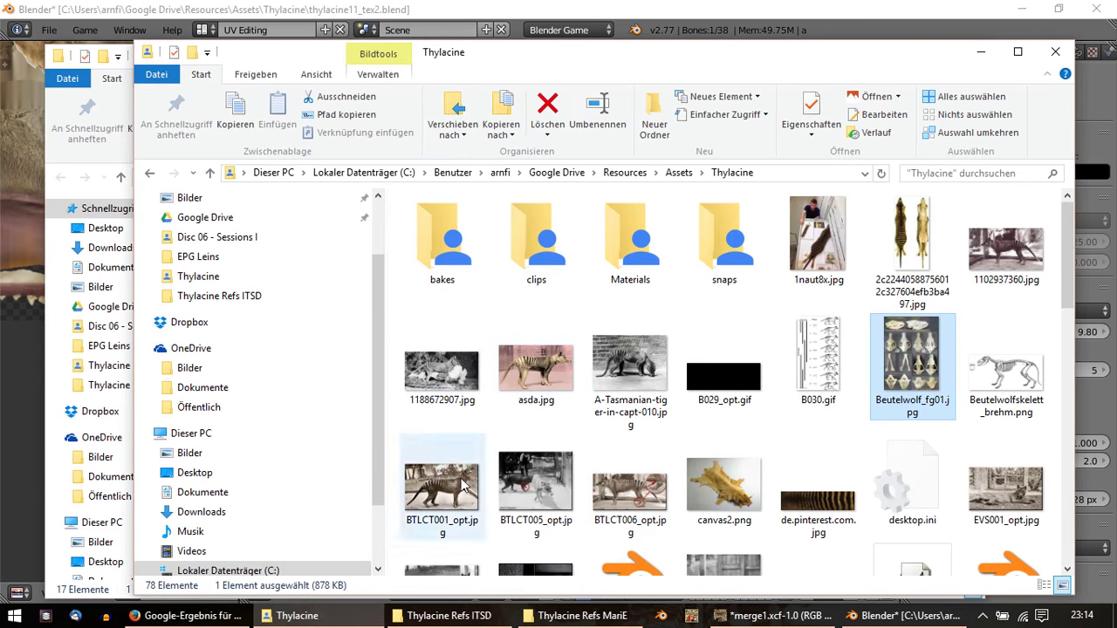
double_click(551, 381)
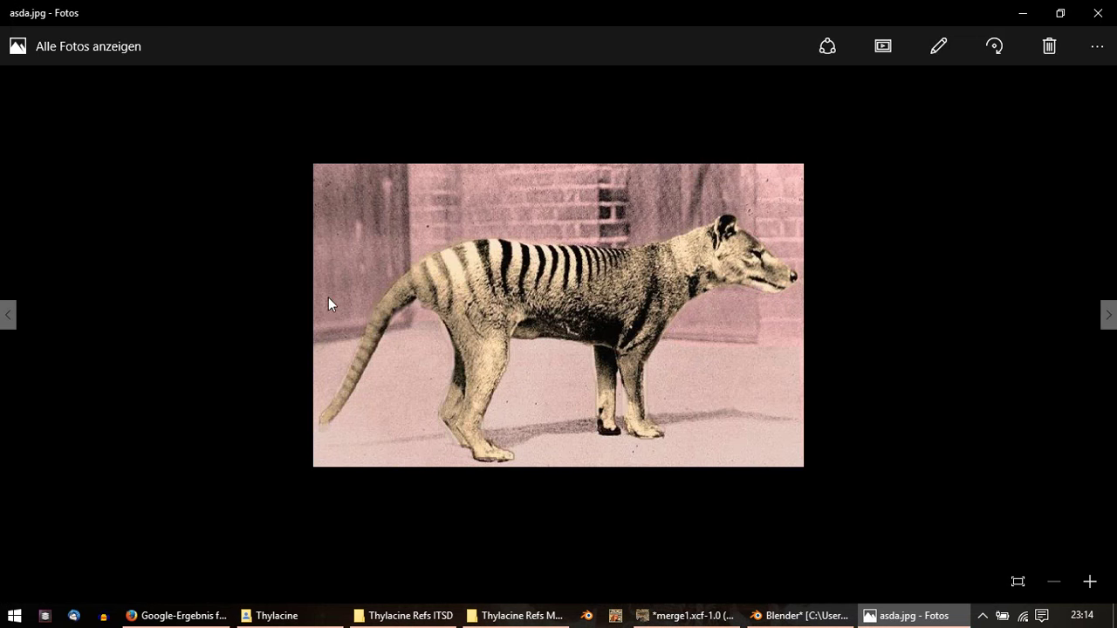
scroll(393, 323, "up", 1)
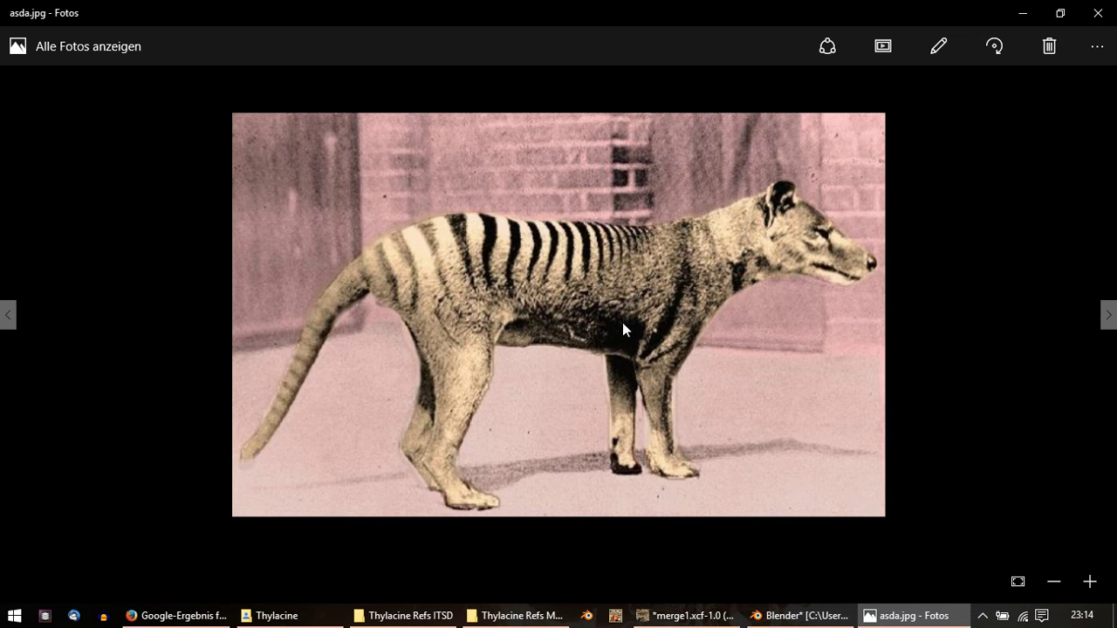
scroll(218, 377, "up", 1)
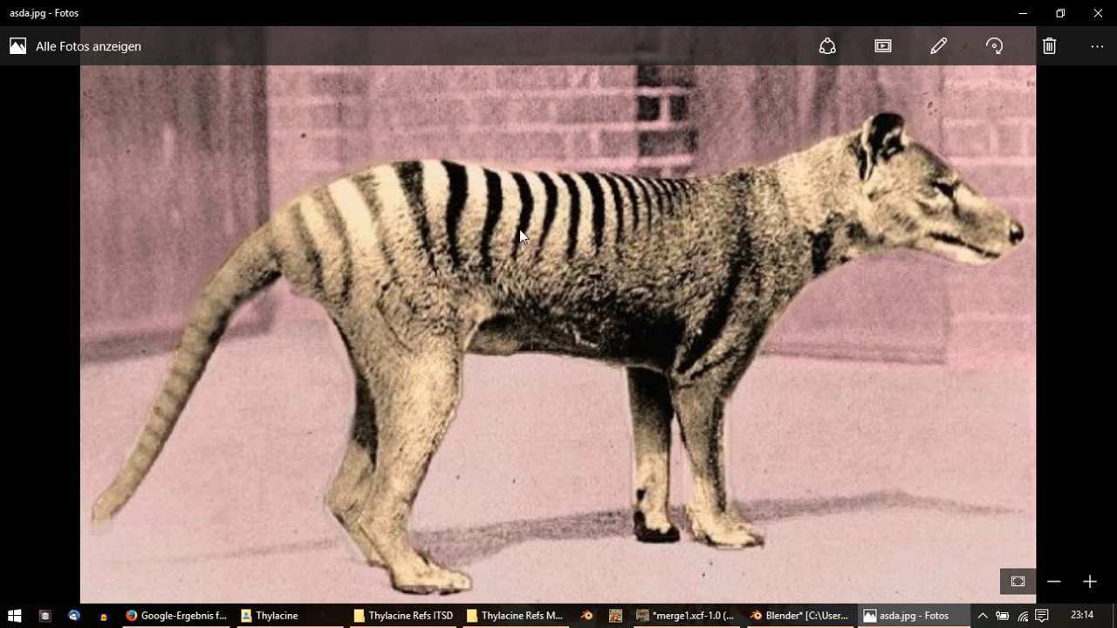
scroll(520, 228, "down", 2)
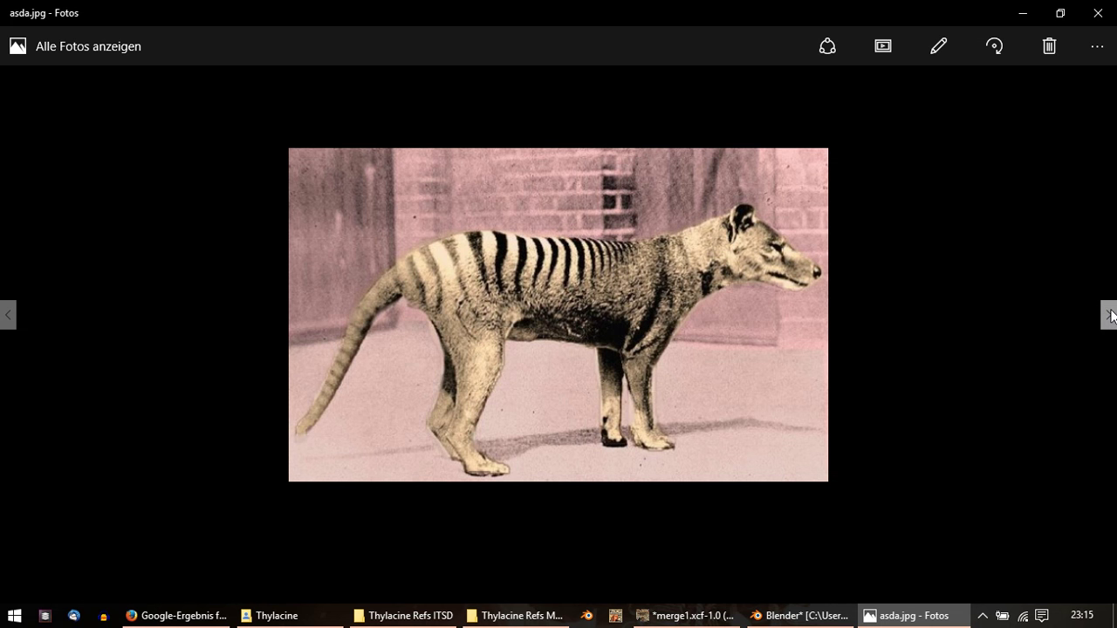
left_click(1109, 315)
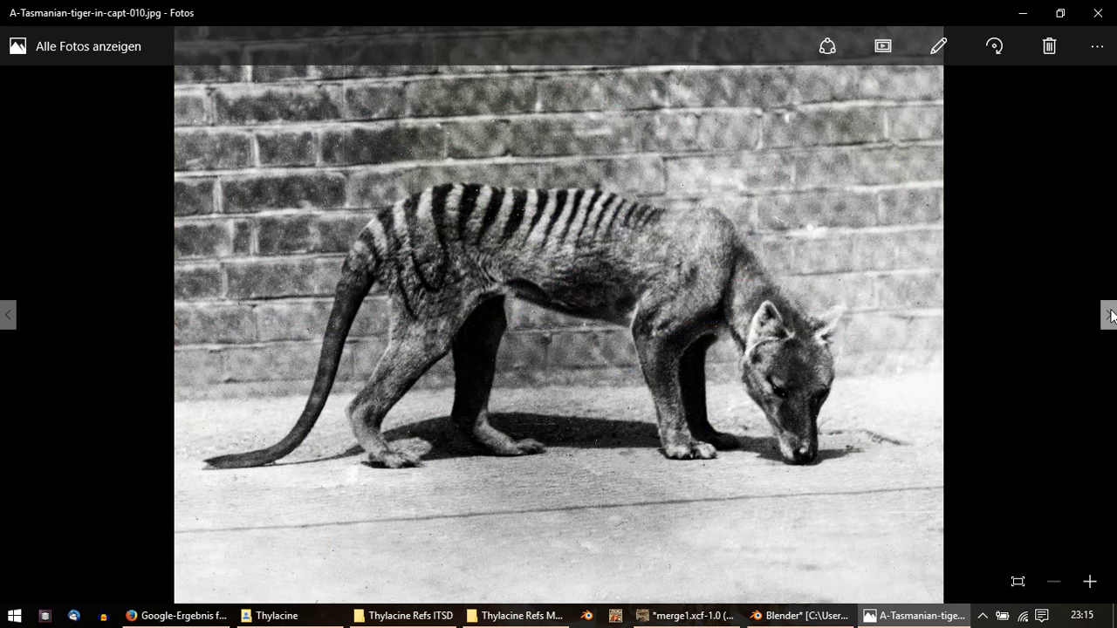
left_click(1111, 315)
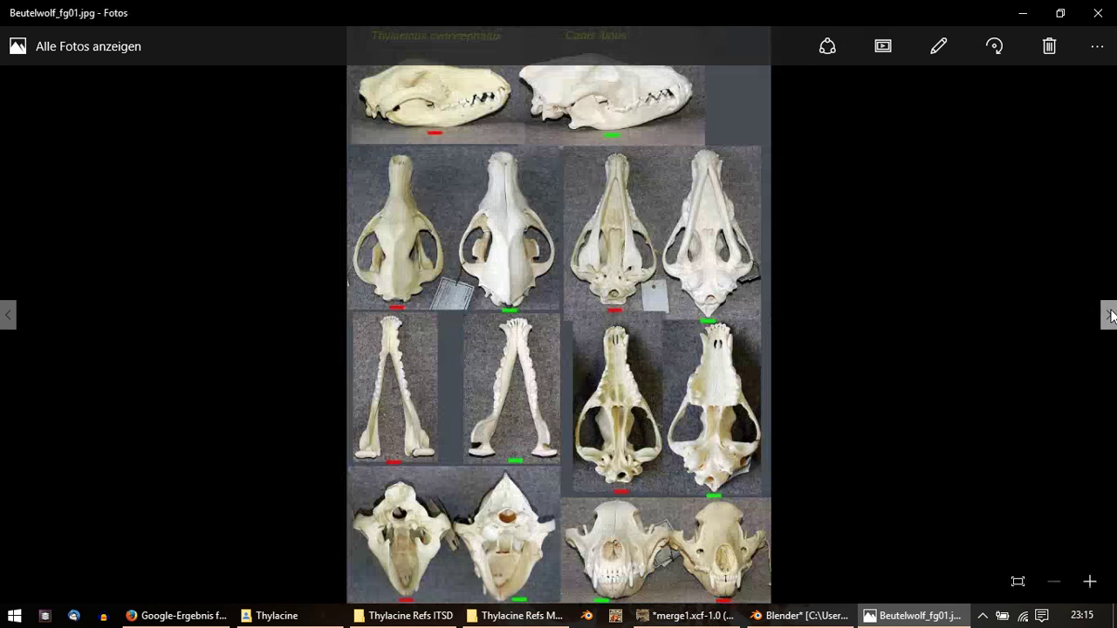
left_click(1110, 316)
left_click(1111, 316)
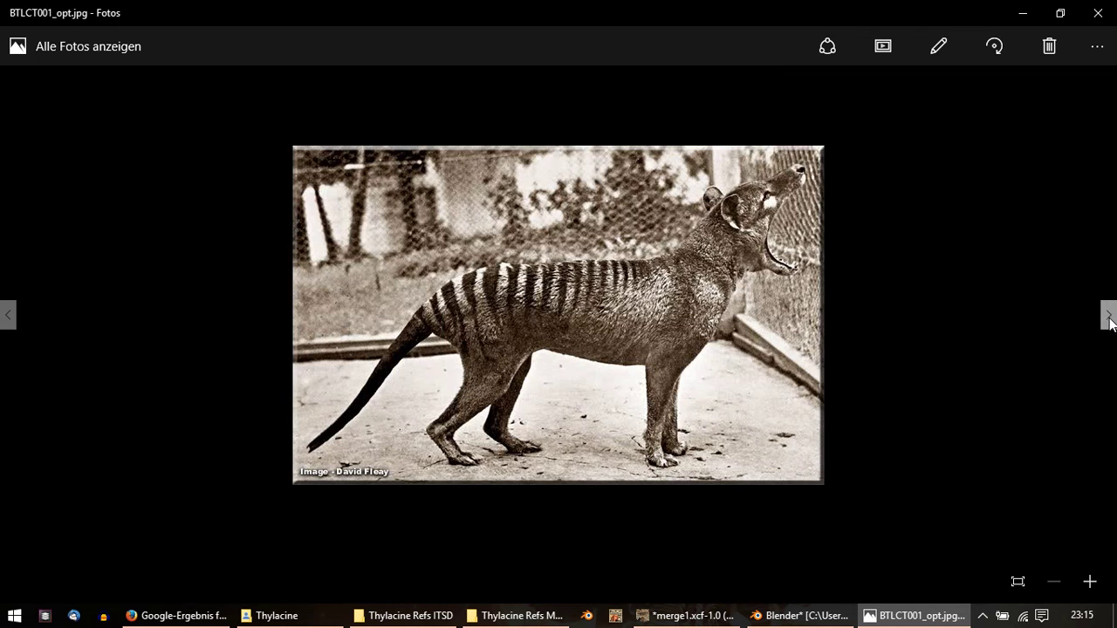
scroll(851, 272, "up", 1)
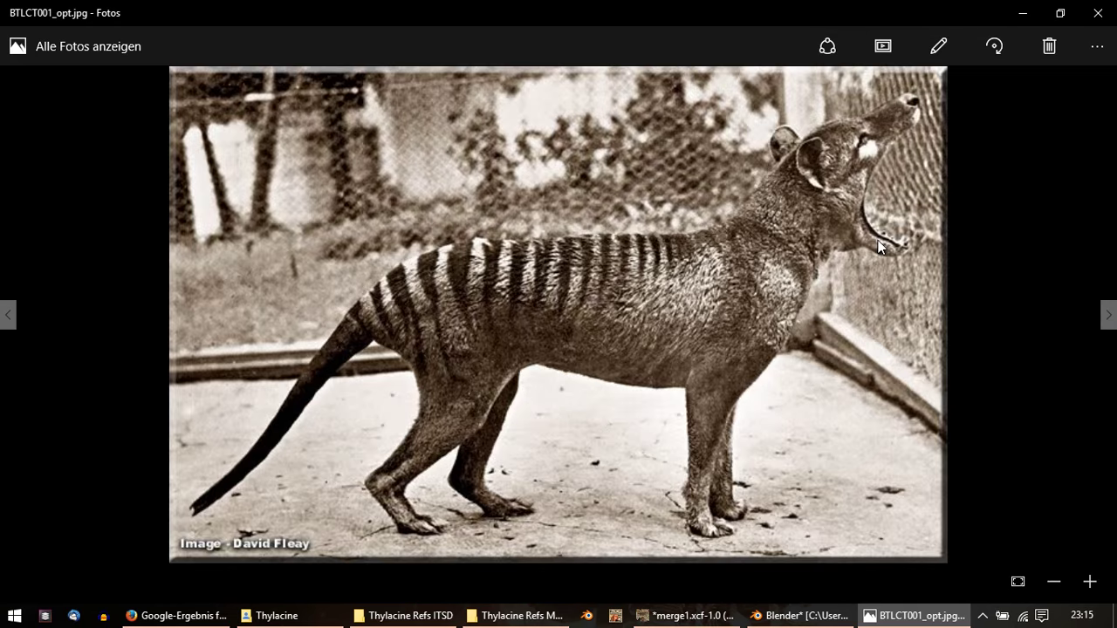
scroll(899, 232, "down", 1)
scroll(876, 241, "up", 2, "ctrl")
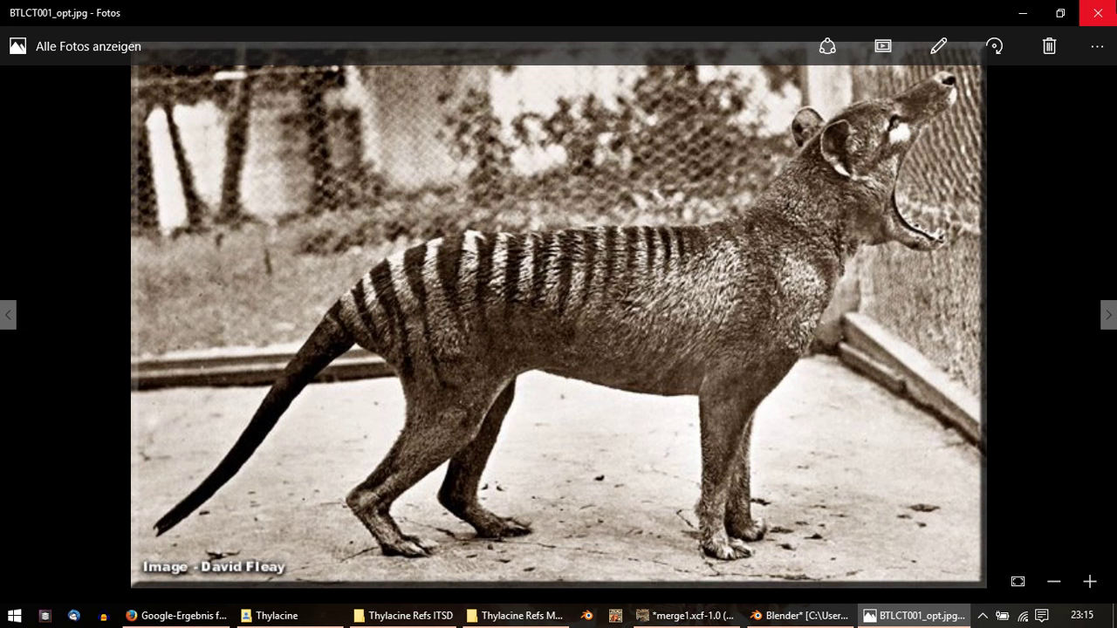
left_click(1098, 12)
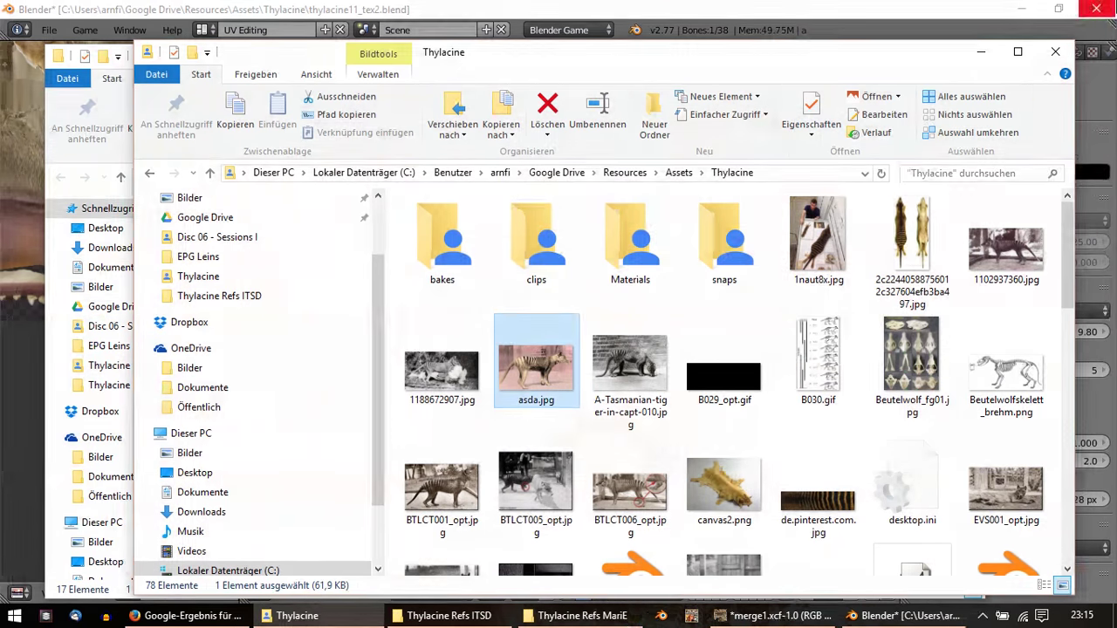
Step: In Blender, select all bones and clear their rotation so the jaw opens, viewed from the right side
left_click(626, 8)
middle_click_drag(597, 298, 578, 302)
key("a")
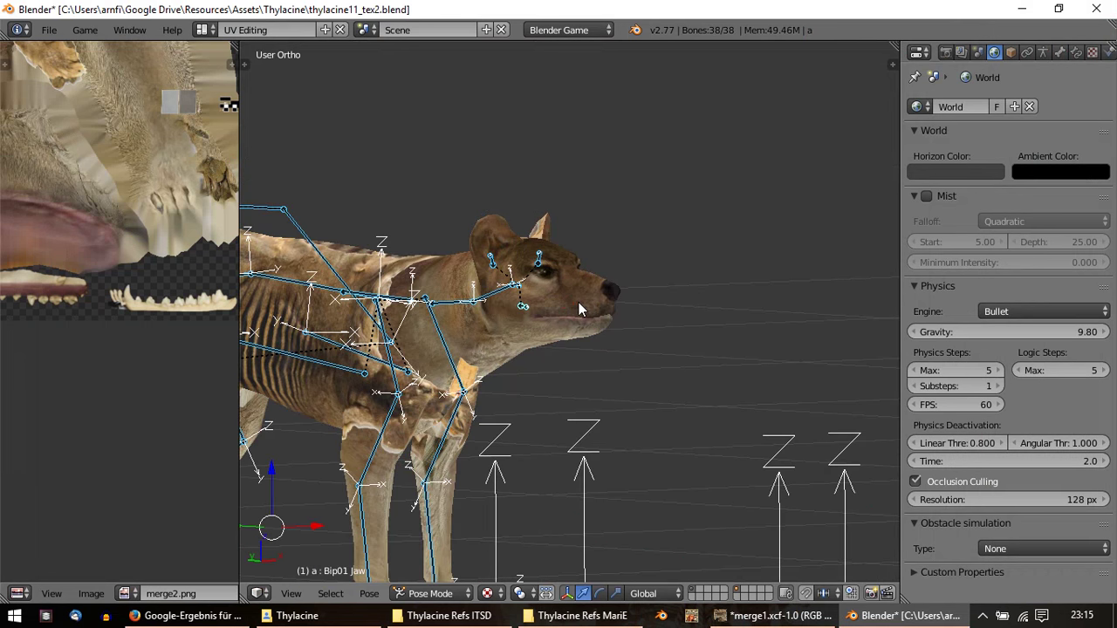
key("alt+r")
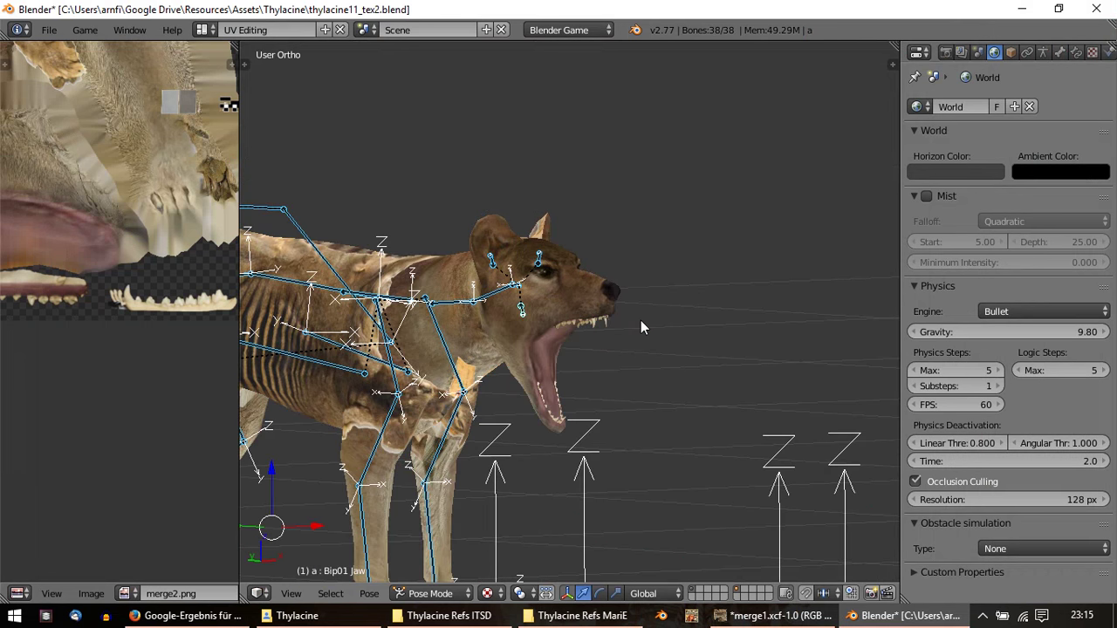
key("KP_3")
scroll(655, 340, "up", 3)
Step: In GIMP, make the top pasted teeth layer visible and select it
left_click(777, 616)
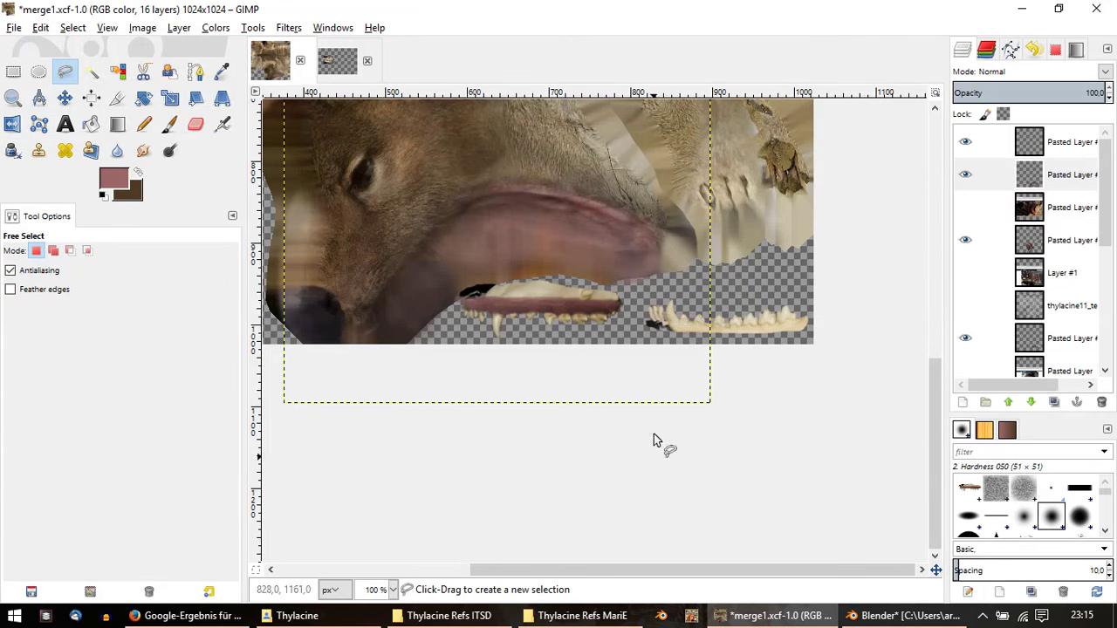
scroll(668, 318, "up", 1, "ctrl")
scroll(415, 358, "up", 1, "ctrl")
scroll(416, 359, "up", 1, "ctrl")
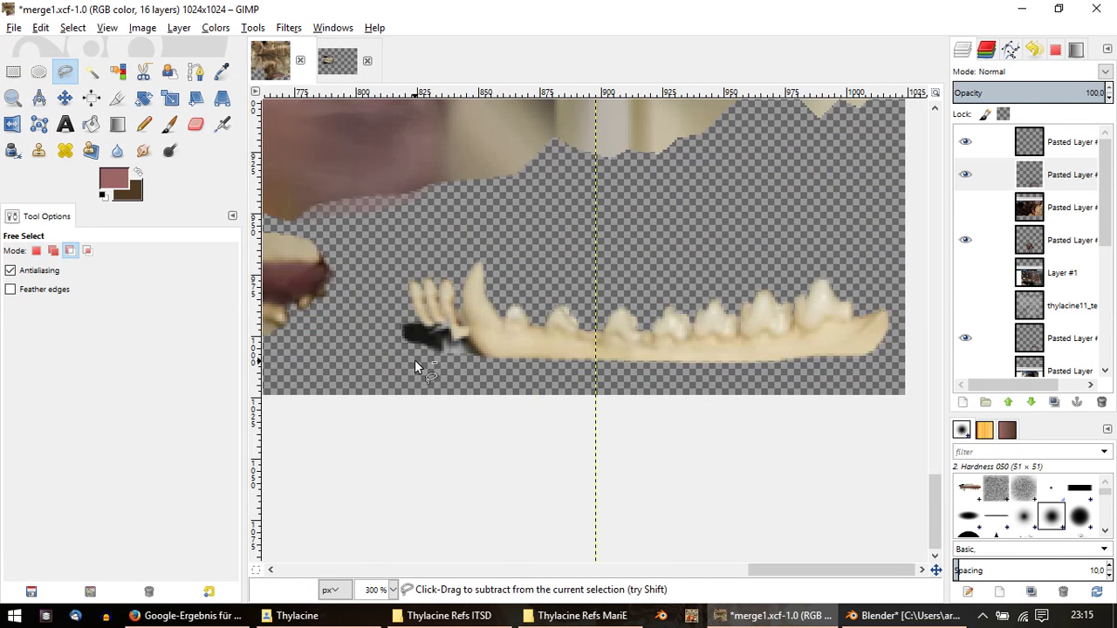
left_click(966, 147)
left_click(965, 142)
left_click(1061, 144)
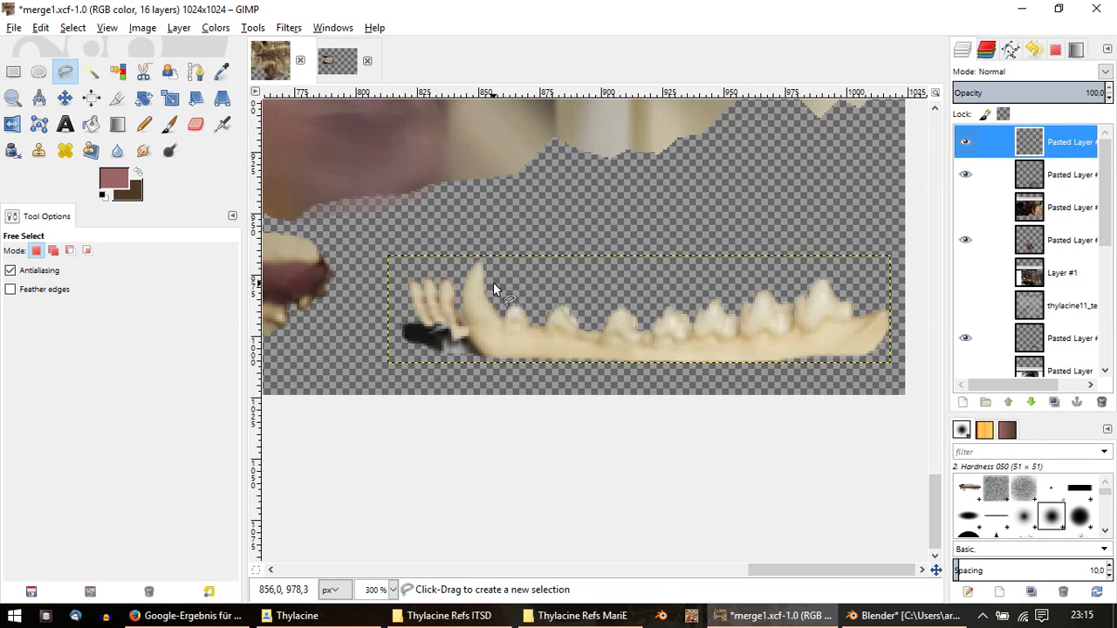
Step: Paint pink gum along the lower teeth row with a smaller Paintbrush, covering the black left-end patch
key("p")
middle_click_drag(262, 267, 529, 305)
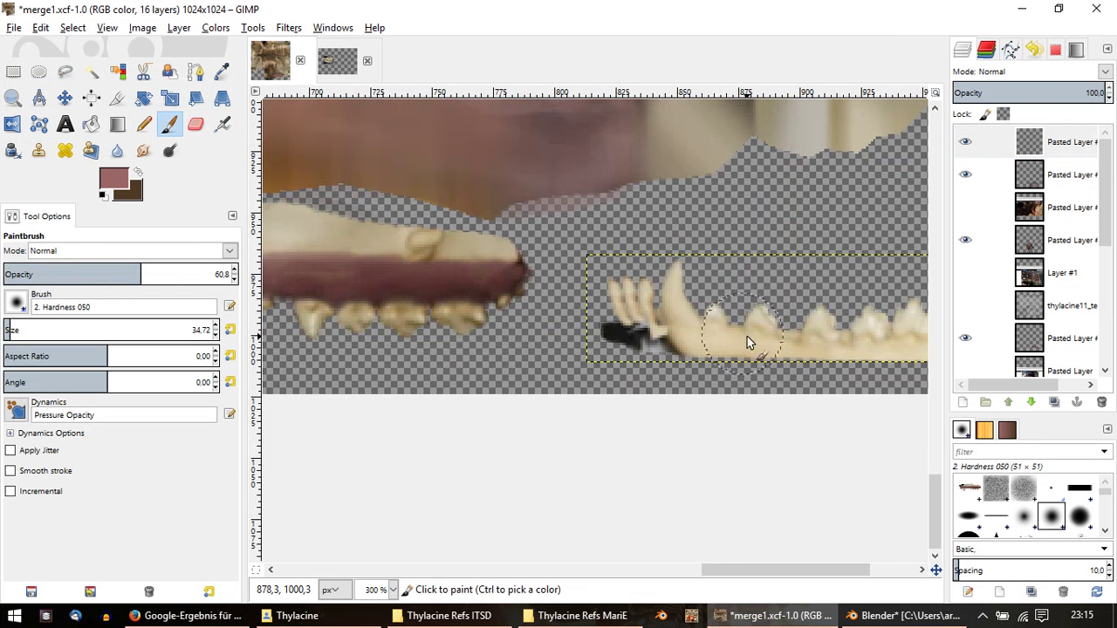
middle_click_drag(747, 336, 643, 325)
left_click_drag(77, 331, 3, 330)
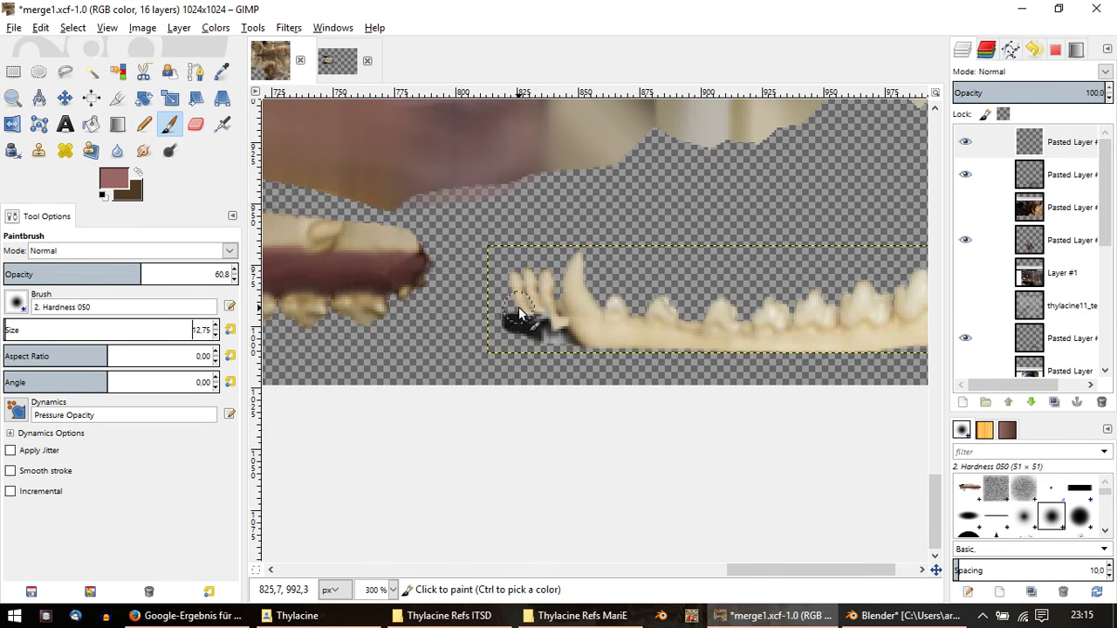
mouse_move(506, 304)
left_mouse_down()
mouse_move(608, 325)
mouse_move(841, 327)
left_mouse_up()
middle_click_drag(840, 327, 705, 341)
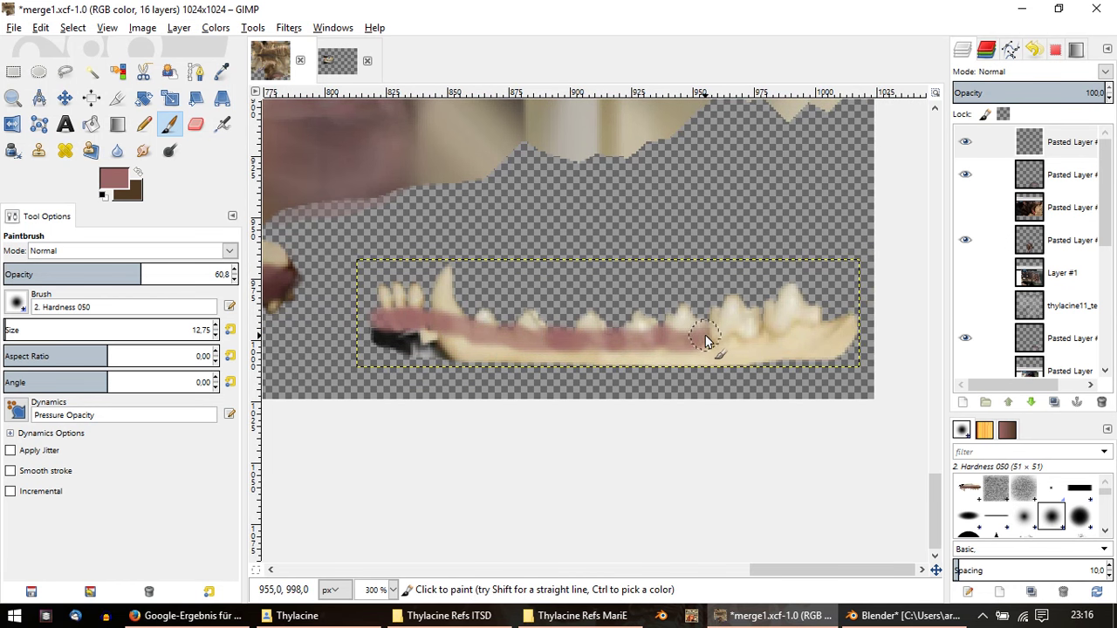
mouse_move(694, 346)
left_mouse_down()
mouse_move(769, 332)
mouse_move(716, 342)
mouse_move(752, 345)
mouse_move(773, 319)
mouse_move(829, 332)
mouse_move(873, 319)
mouse_move(838, 324)
mouse_move(818, 343)
mouse_move(666, 349)
mouse_move(481, 349)
mouse_move(527, 347)
mouse_move(410, 341)
mouse_move(436, 336)
mouse_move(395, 319)
left_mouse_up()
middle_click_drag(395, 319, 656, 328)
scroll(657, 328, "down", 1, "ctrl")
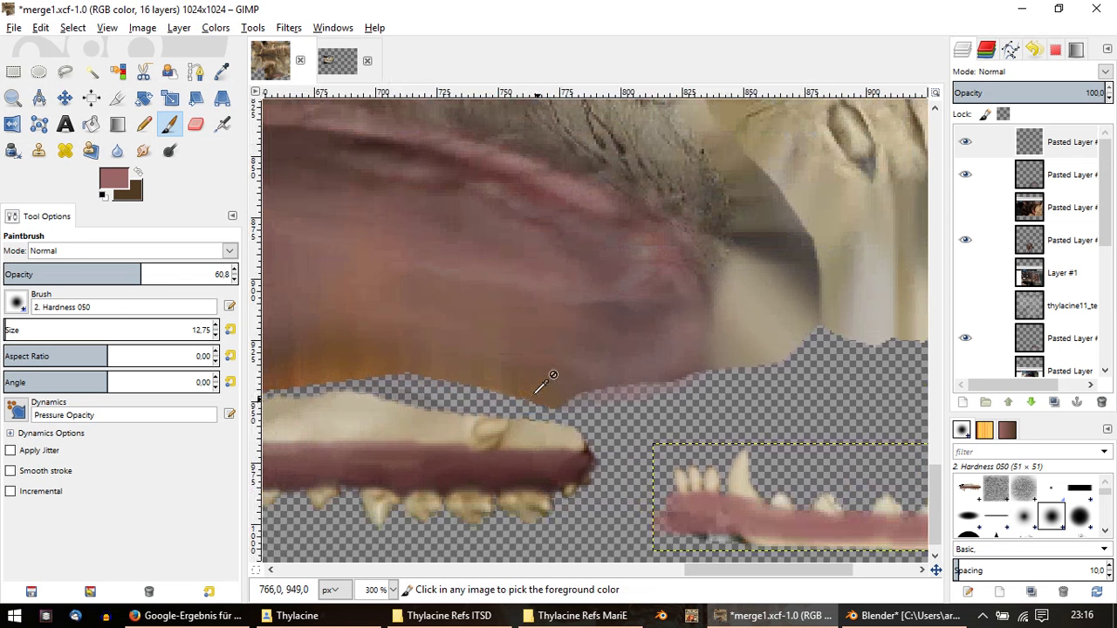
scroll(524, 262, "down", 1, "ctrl")
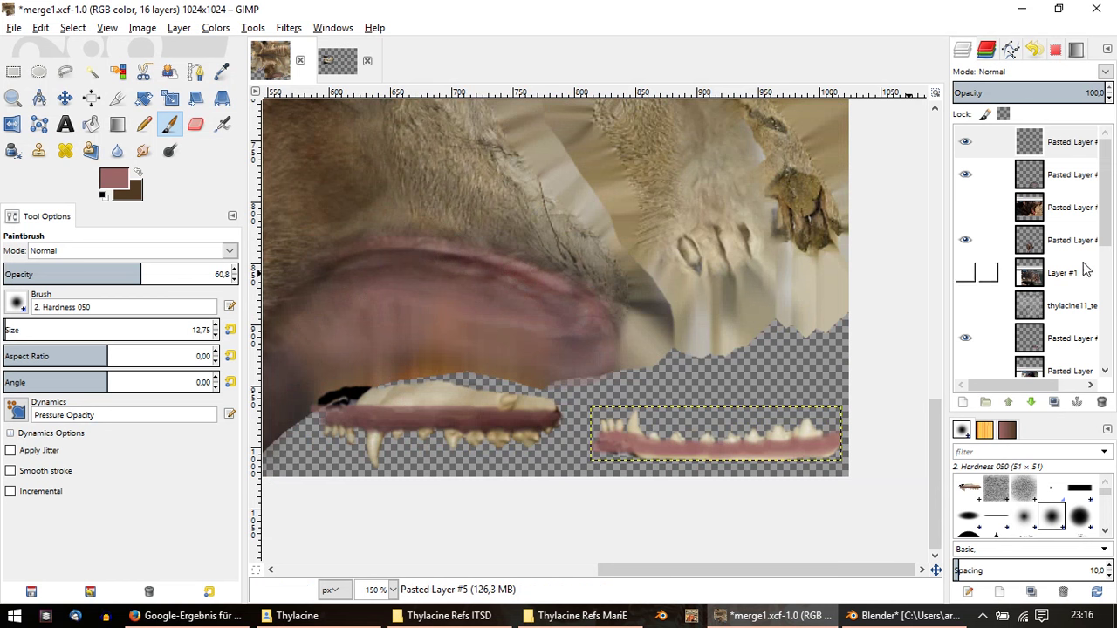
scroll(707, 449, "up", 1, "ctrl")
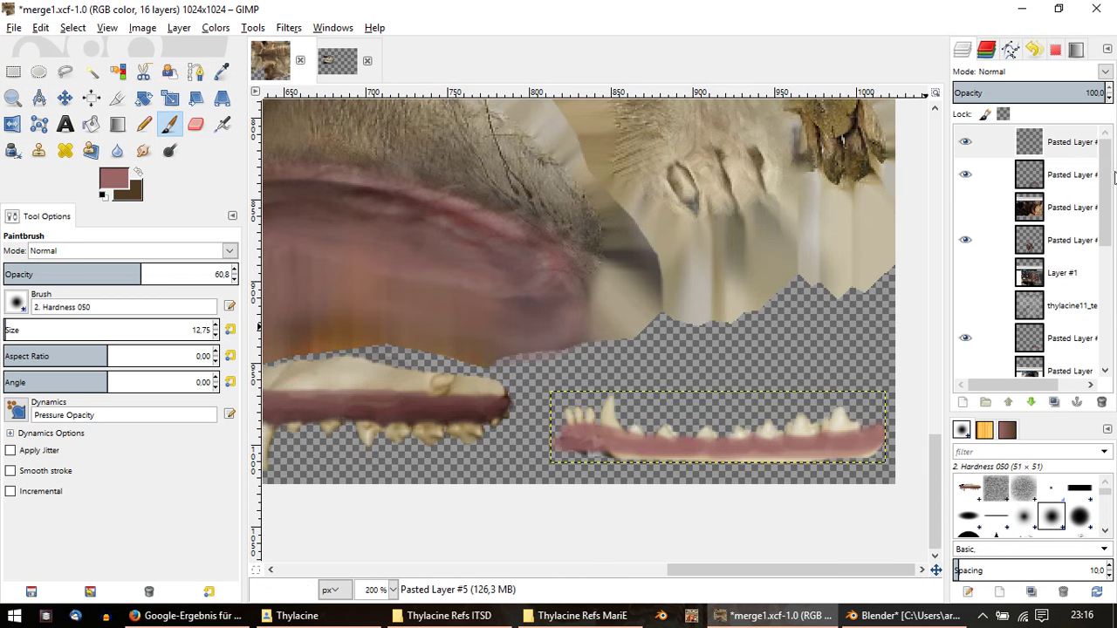
scroll(1057, 262, "down", 3)
scroll(1056, 262, "up", 2)
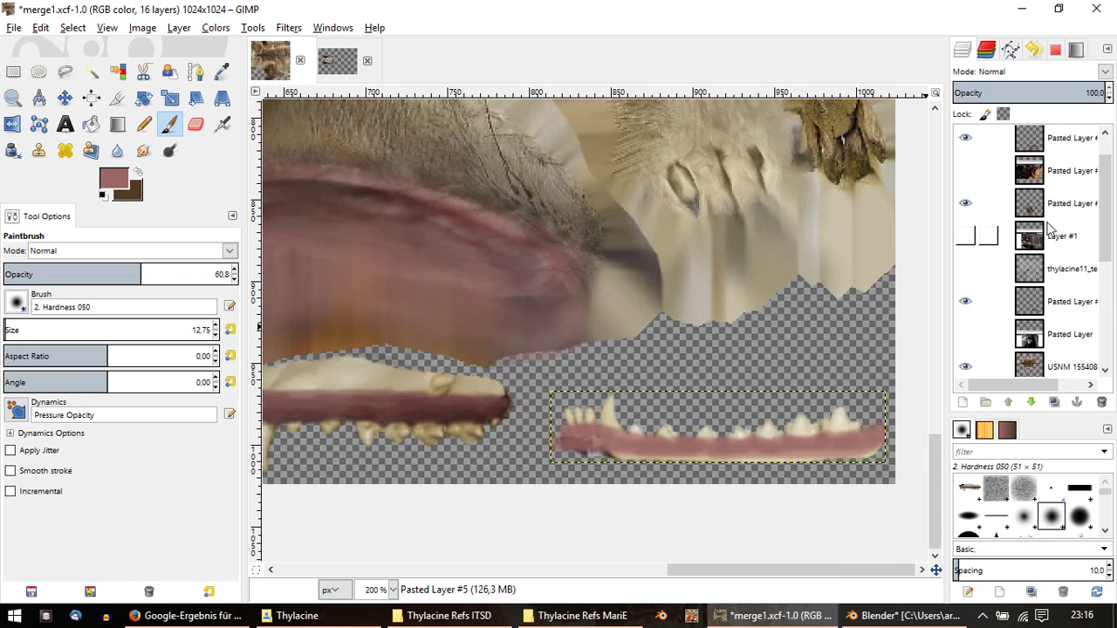
Step: Delete Pasted Layer #3 from the Layers panel
left_click(1053, 208)
scroll(542, 242, "down", 1, "ctrl")
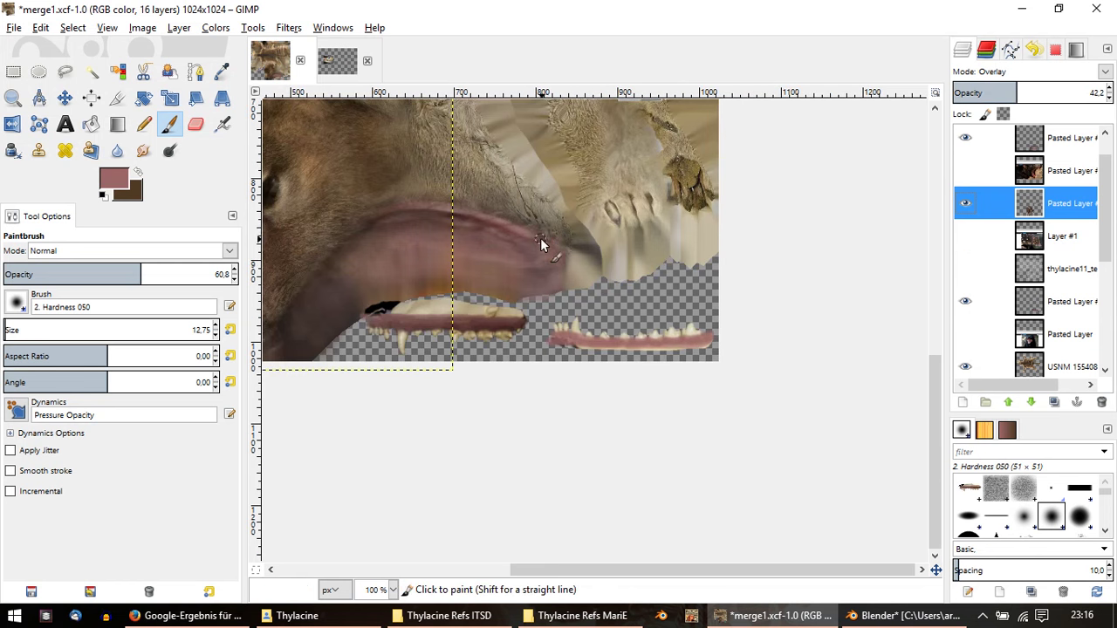
scroll(546, 237, "down", 1, "ctrl")
scroll(1103, 276, "up", 1)
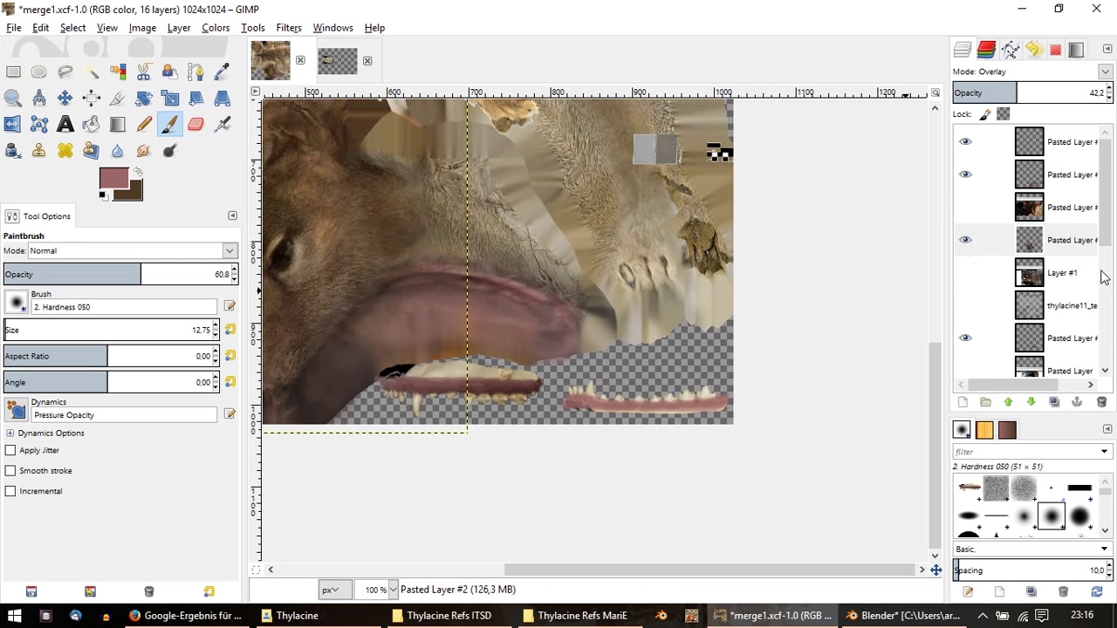
left_click(1054, 210)
right_click(1054, 208)
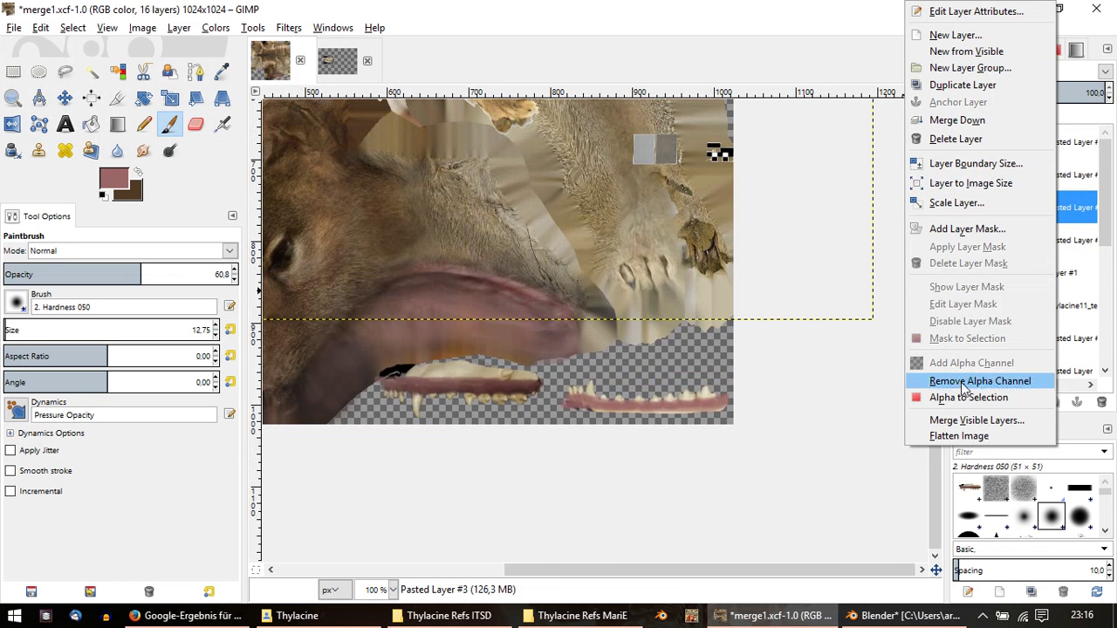
left_click(969, 140)
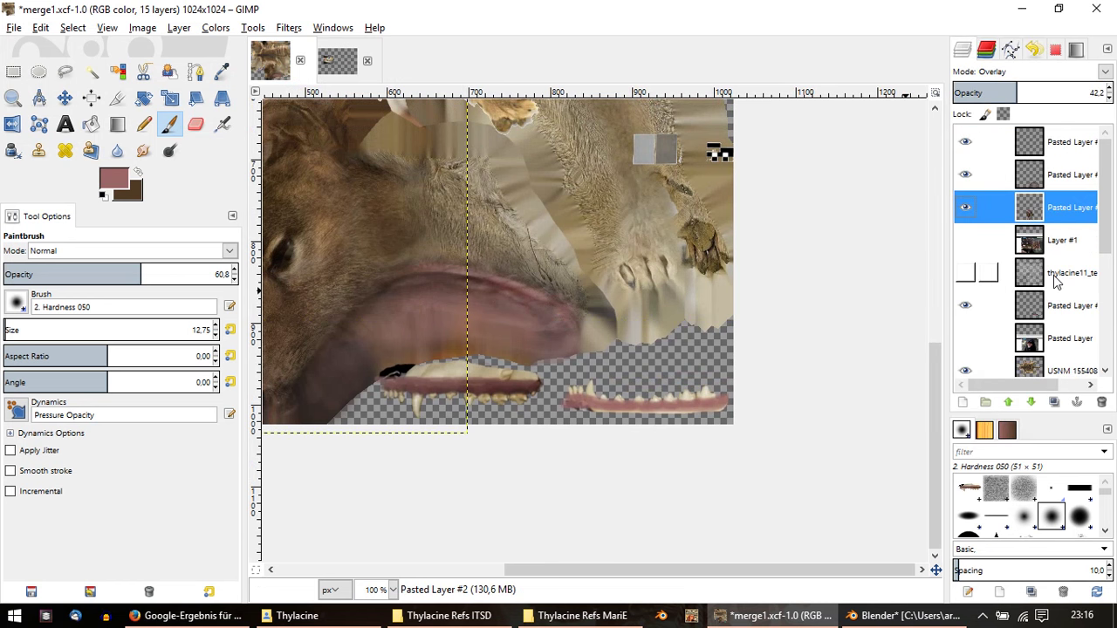
Step: Delete Layer #1 and the unnumbered Pasted Layer, leaving 13 layers
left_click(1053, 274)
left_click(1053, 244)
right_click(1053, 248)
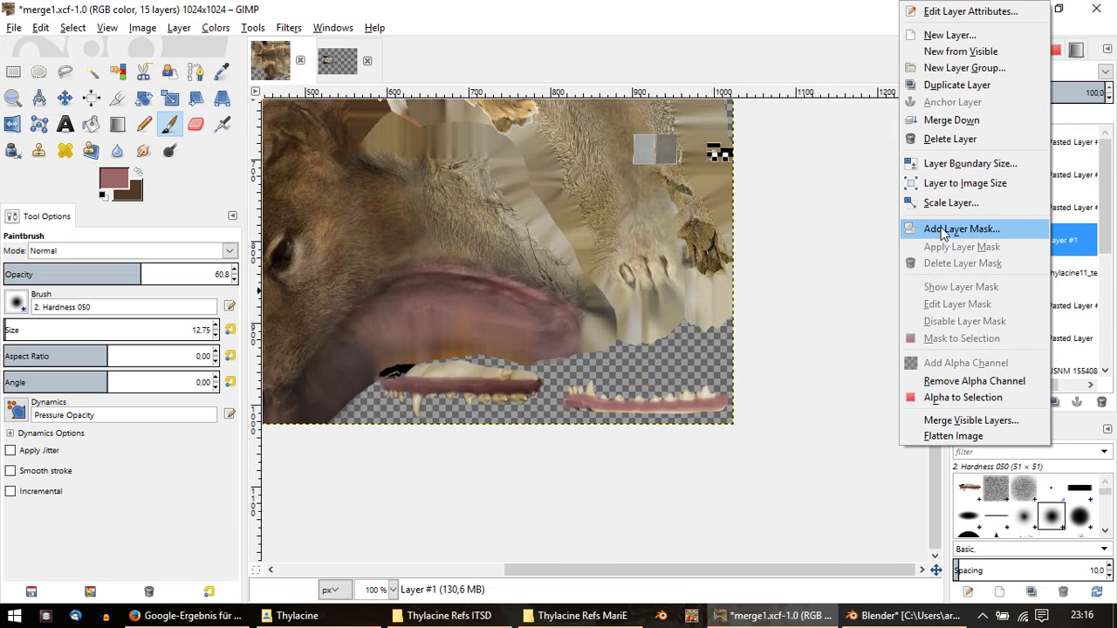
left_click(950, 139)
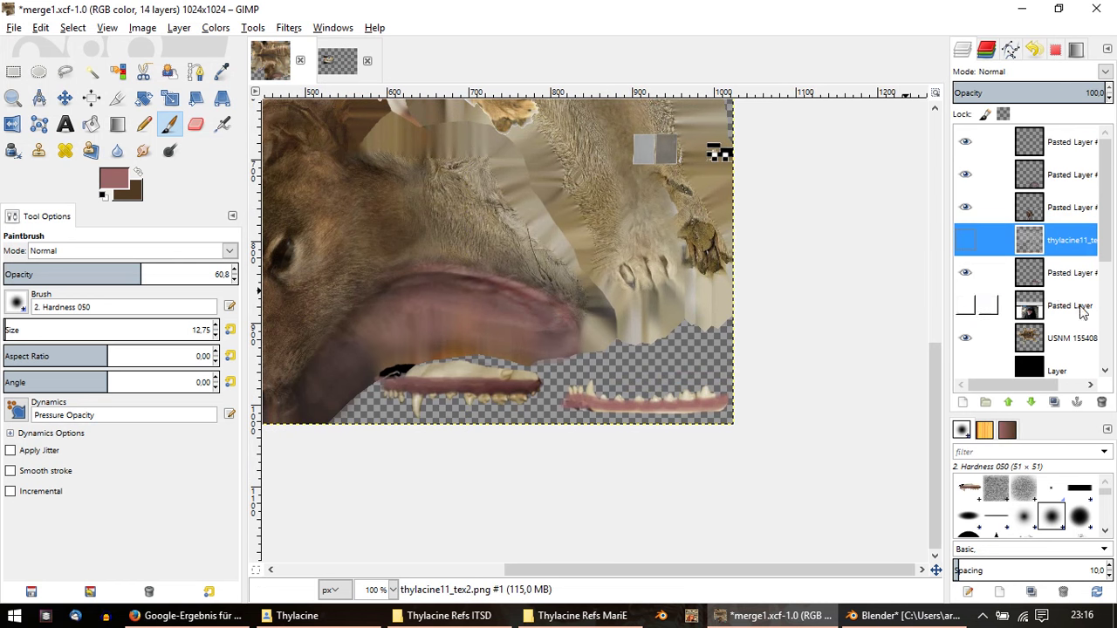
left_click(1060, 303)
right_click(1059, 304)
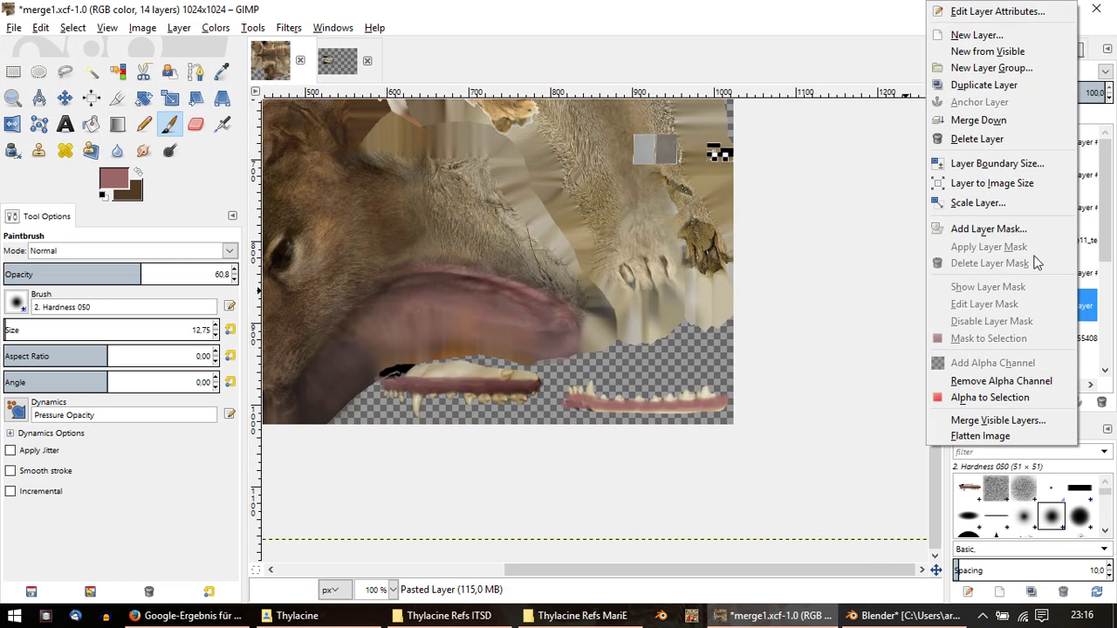
left_click(1004, 139)
scroll(1058, 282, "down", 1)
scroll(1058, 282, "down", 1)
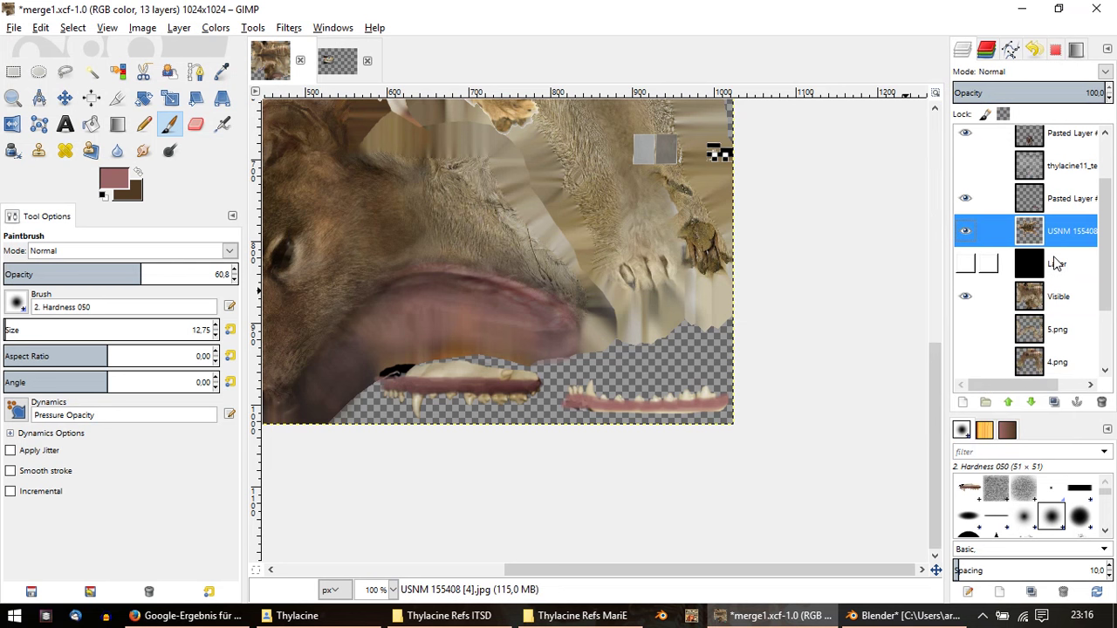
scroll(1056, 264, "down", 3)
scroll(1055, 271, "up", 4)
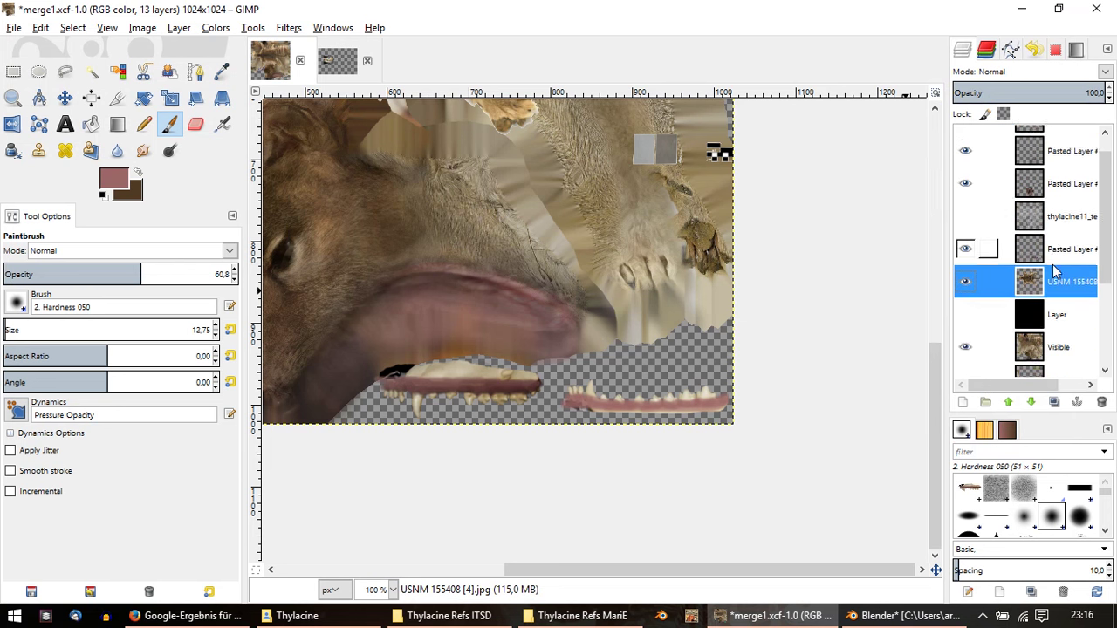
scroll(1053, 264, "up", 1)
scroll(1053, 329, "down", 1)
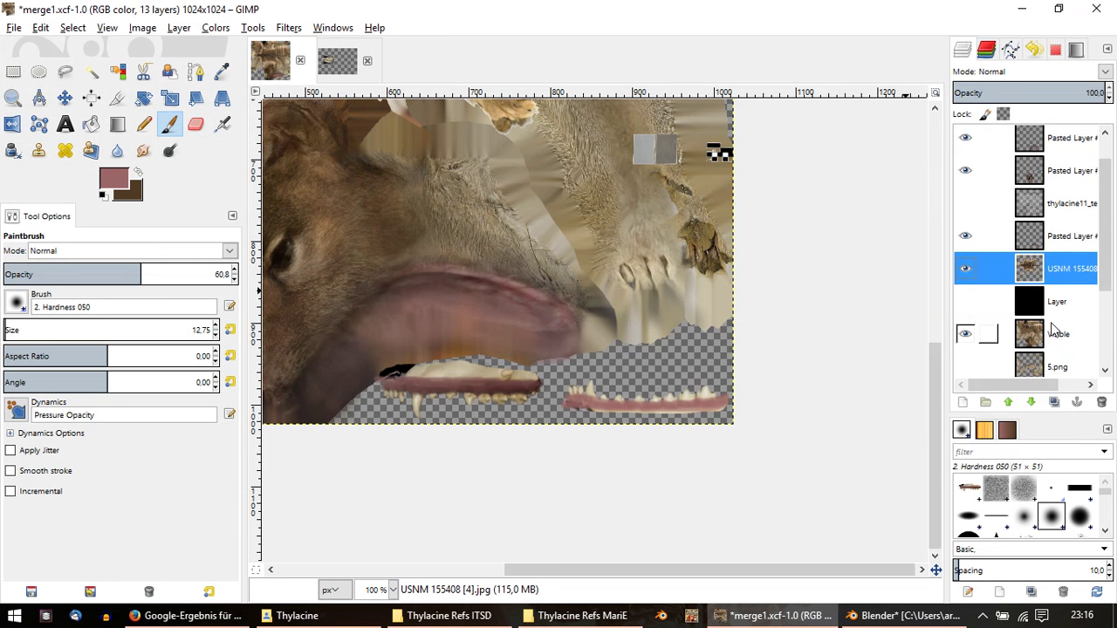
Step: Sample a dark brown from the thylacine's muzzle on the Visible layer as the paint colour
left_click(1051, 339)
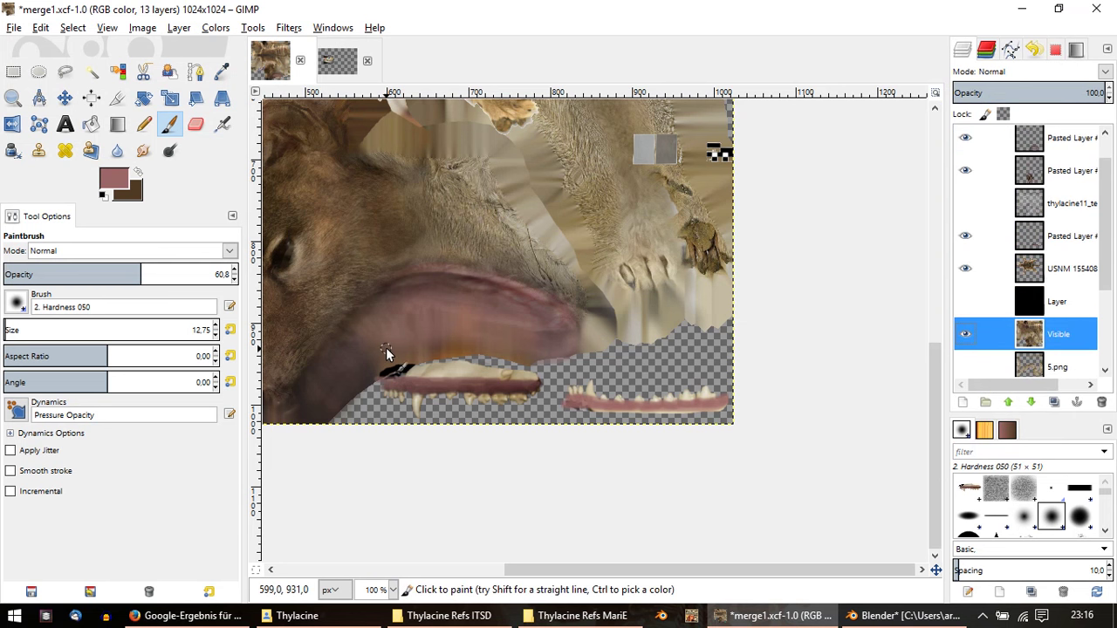
left_click(470, 317, "ctrl")
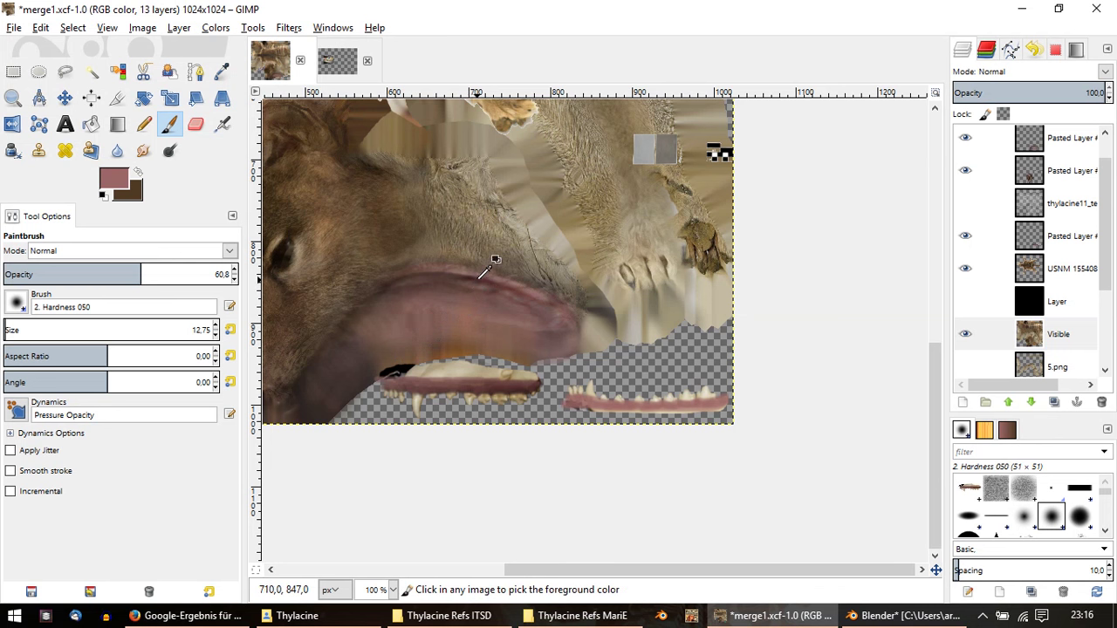
left_click(474, 277, "ctrl")
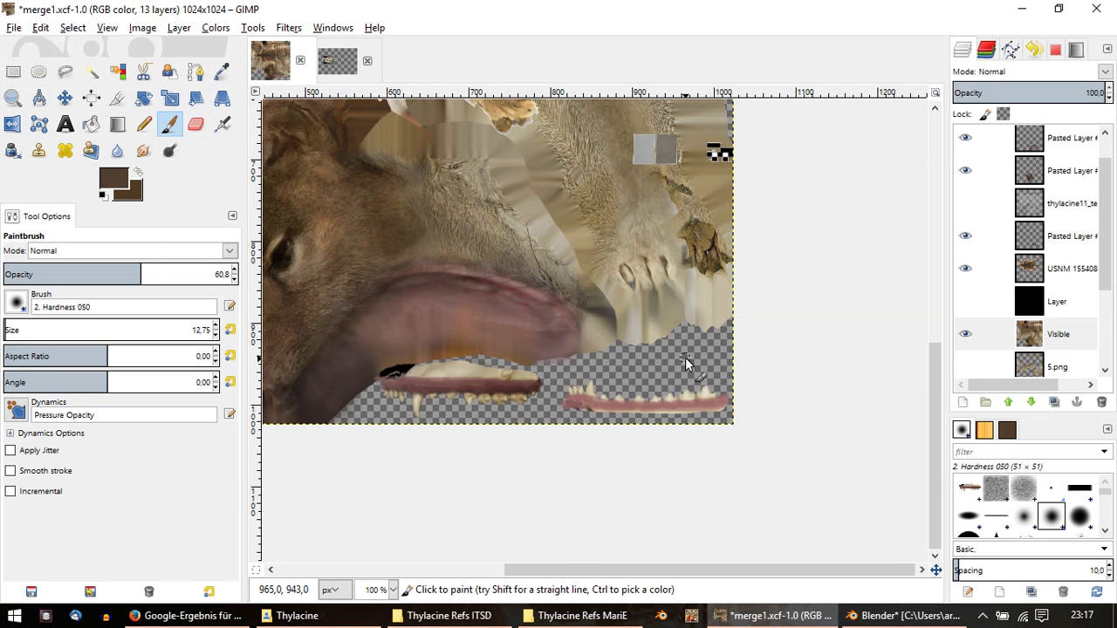
Step: Make the lower jaw's Pasted Layer active and set brush size 3.78, opacity 27.7
scroll(1069, 205, "up", 1)
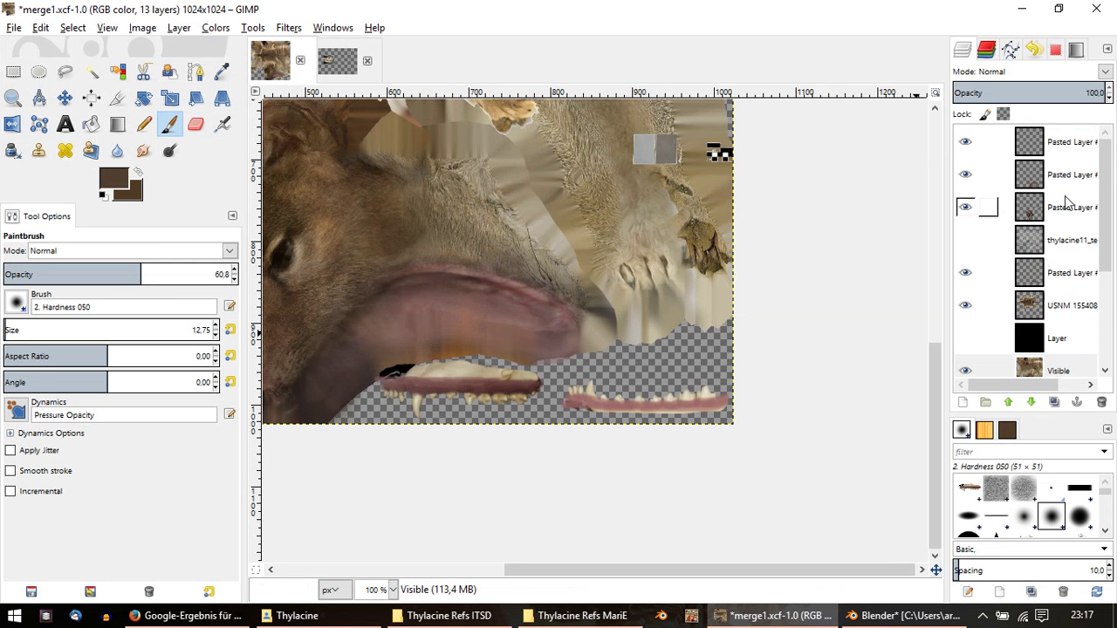
left_click(1070, 141)
scroll(679, 392, "up", 2, "ctrl")
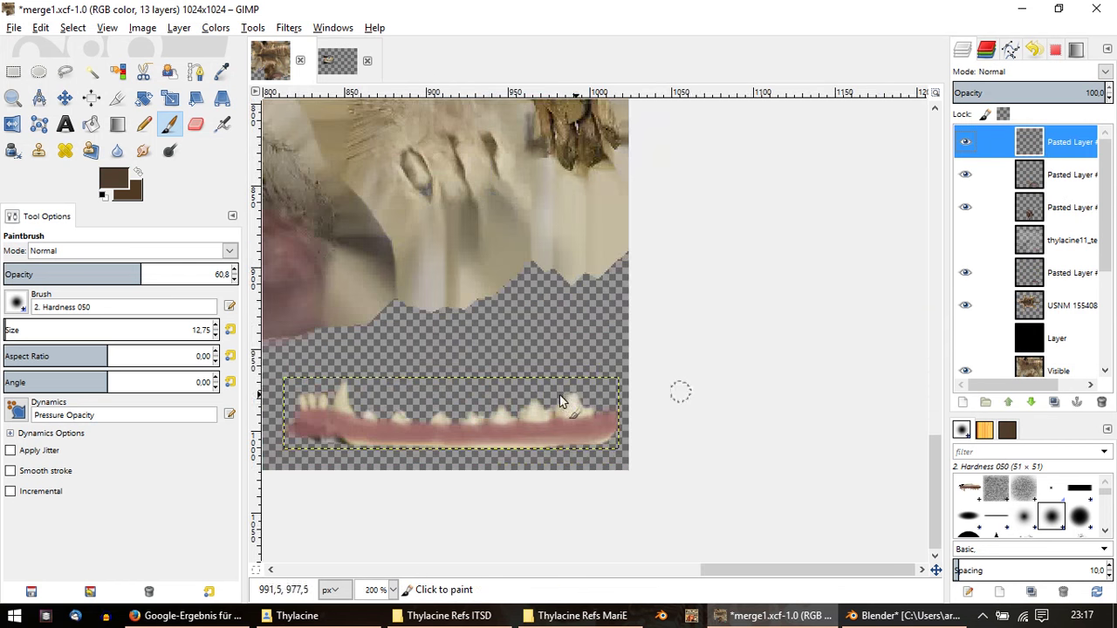
scroll(678, 392, "up", 1, "ctrl")
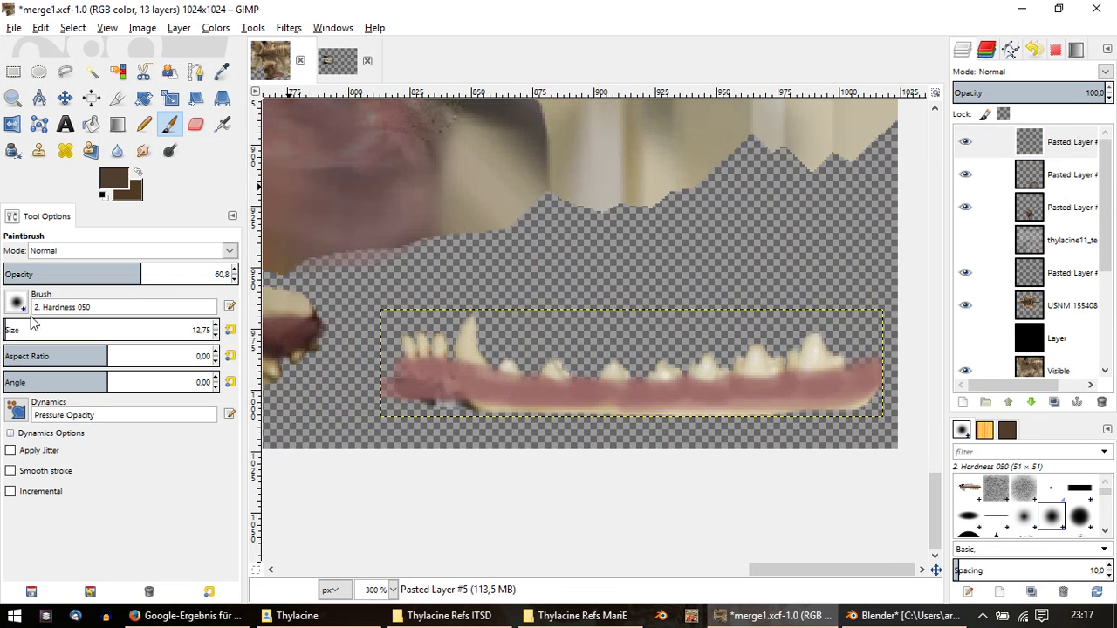
scroll(22, 331, "up", 1)
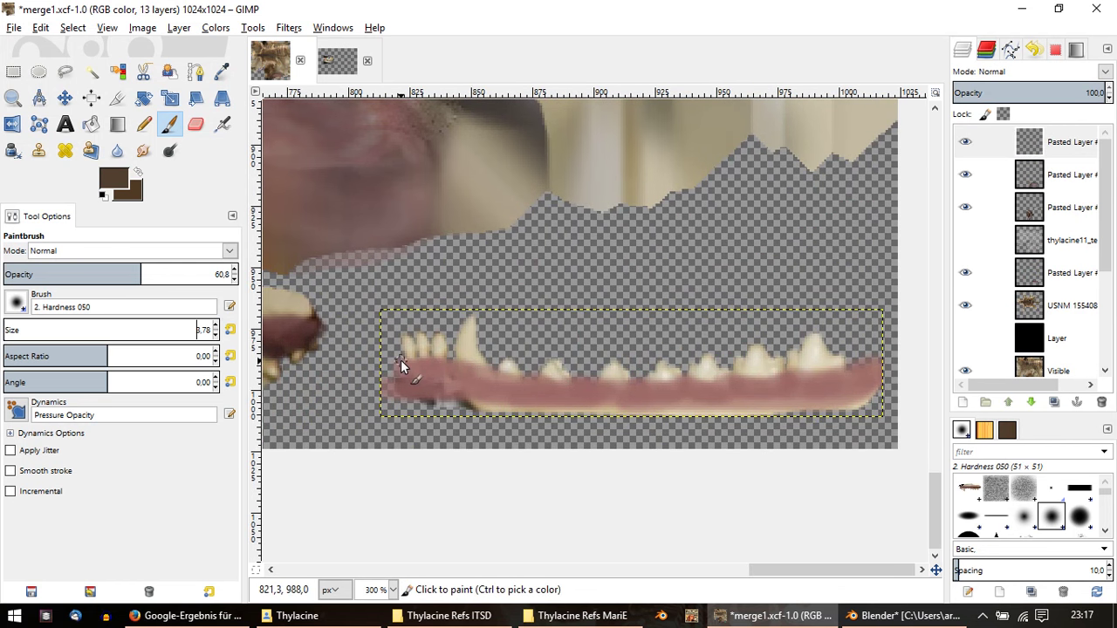
left_click(48, 274)
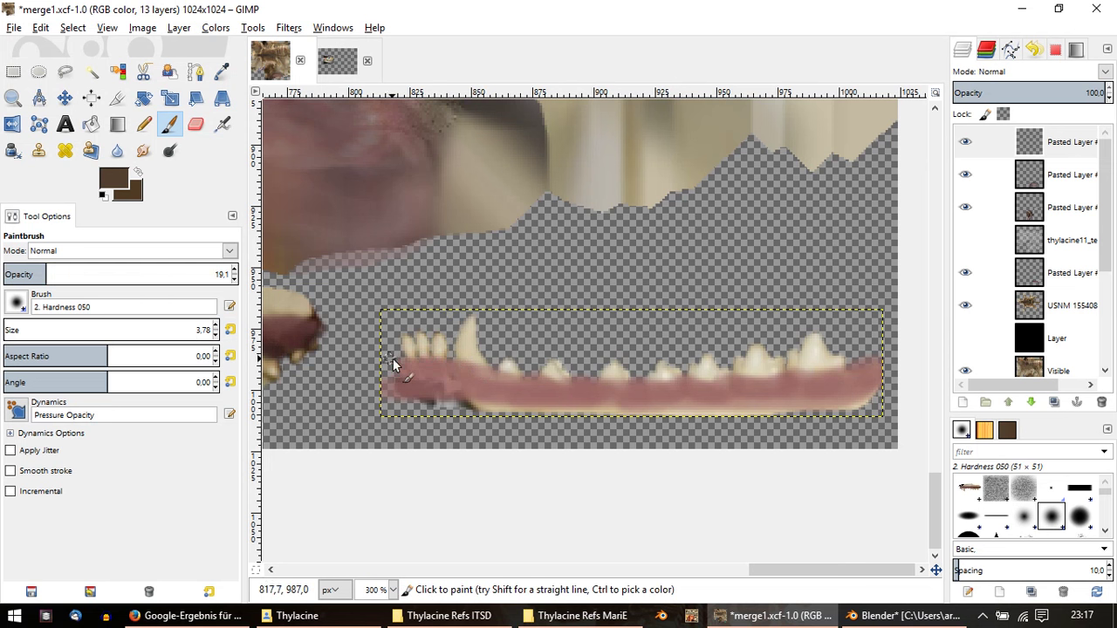
left_click(66, 274)
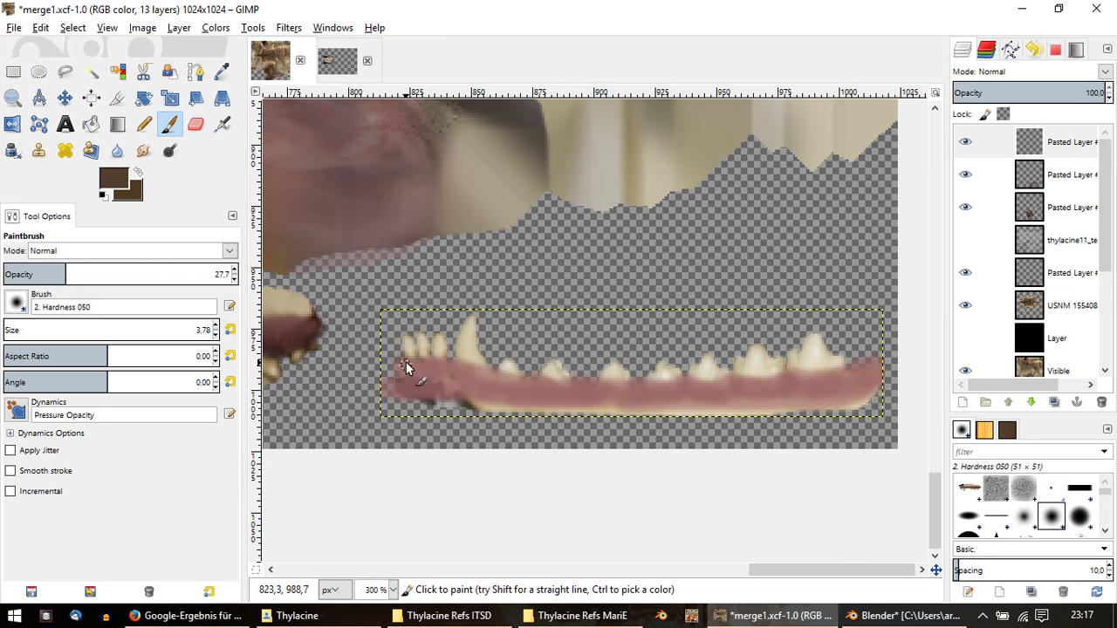
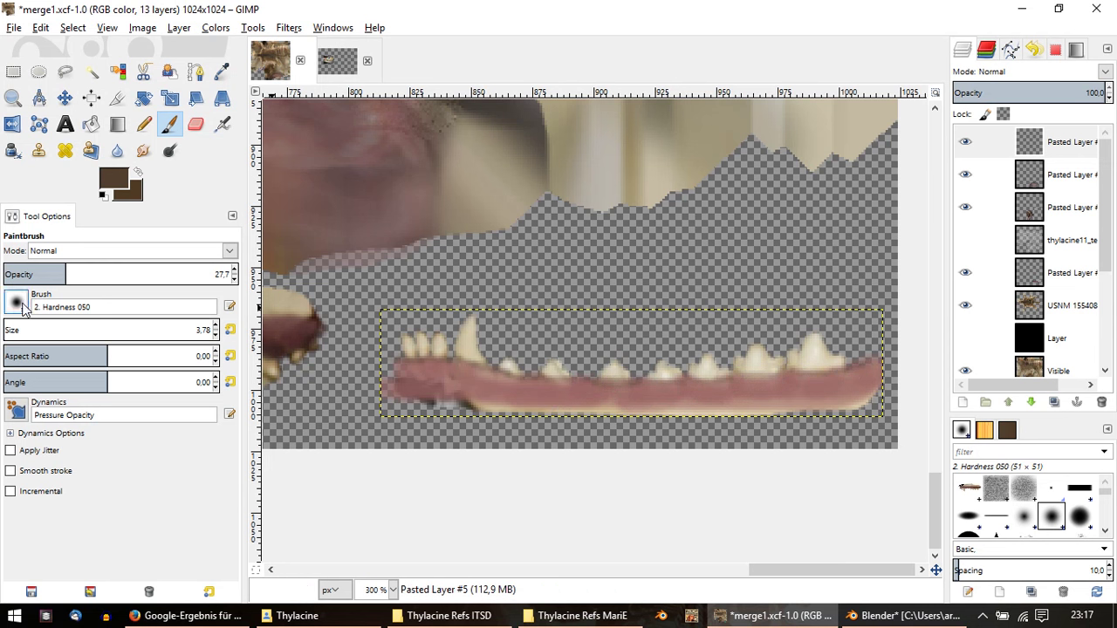
Step: Shrink the paintbrush to size 9 and lower its opacity to 16.2
left_click_drag(24, 330, 14, 330)
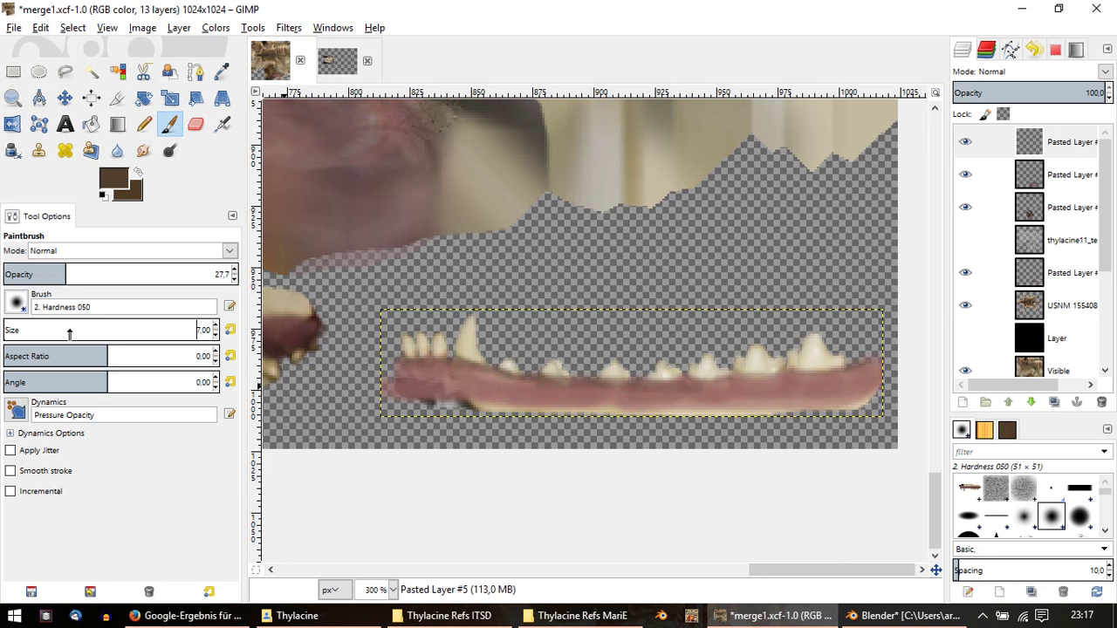
scroll(812, 401, "up", 3)
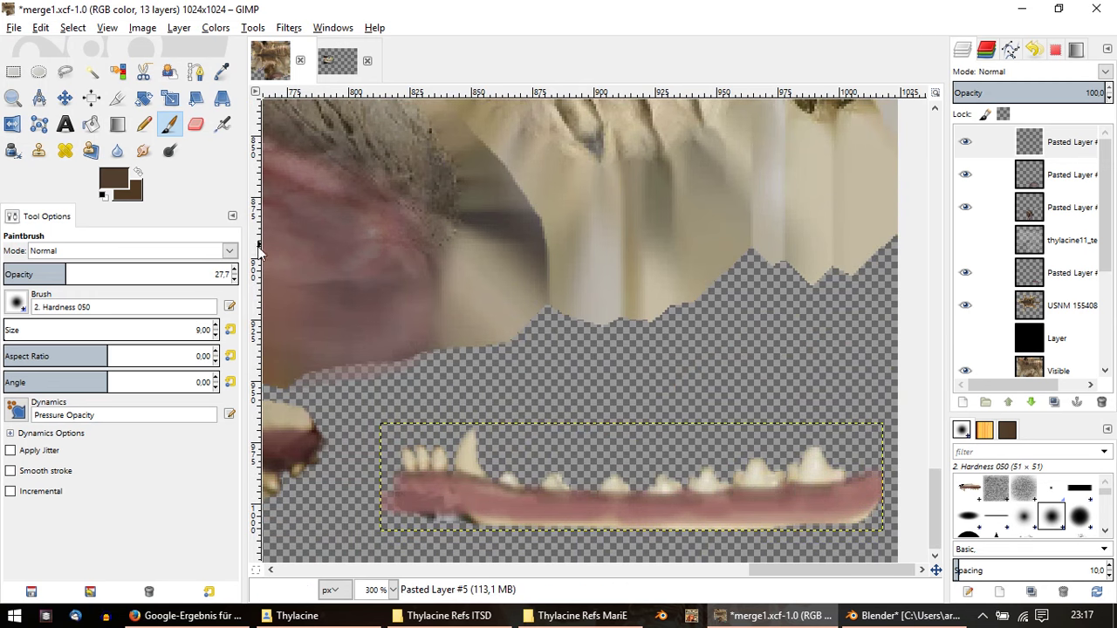
left_click(40, 274)
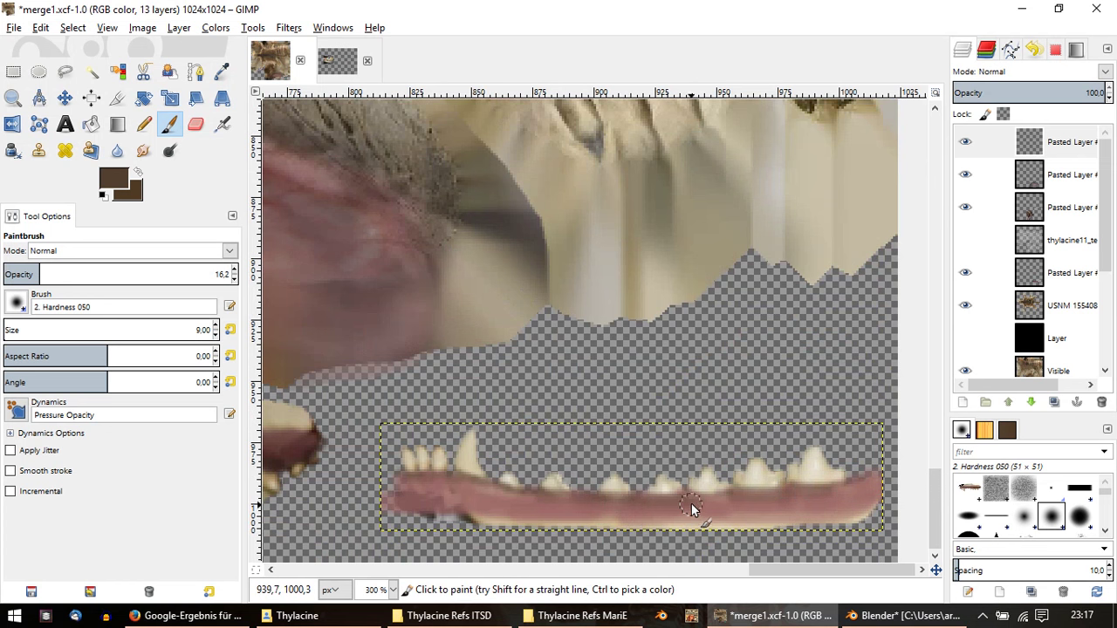
scroll(790, 497, "down", 2, "ctrl")
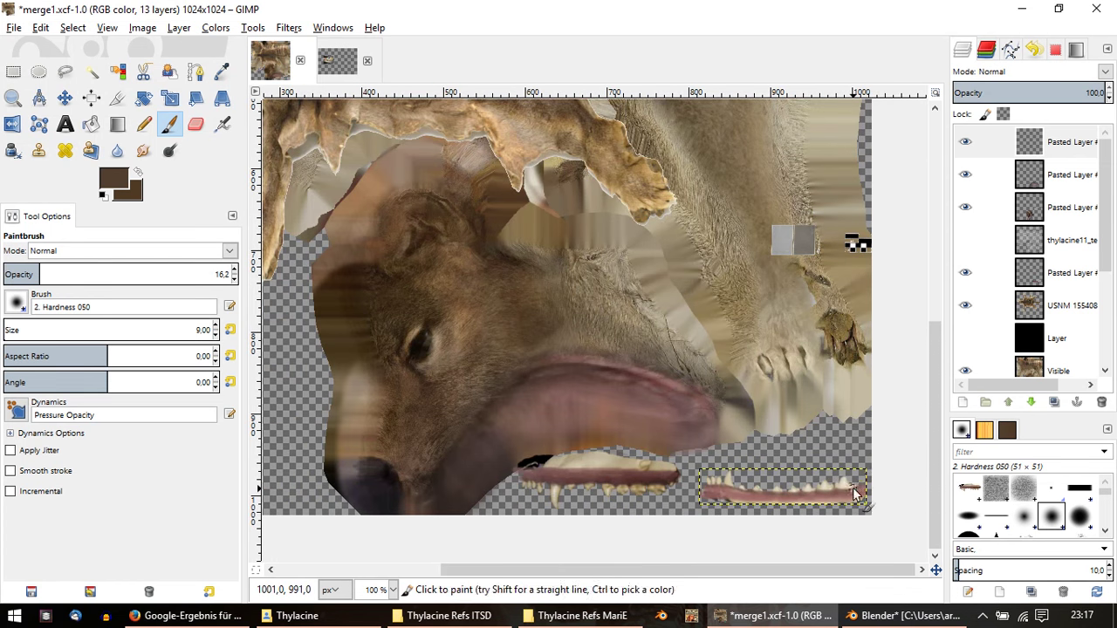
scroll(711, 297, "down", 1, "ctrl")
scroll(711, 297, "up", 2, "ctrl")
Step: Darken the jaw strip with Brightness-Contrast at Brightness -50 and Contrast 50
left_click(215, 27)
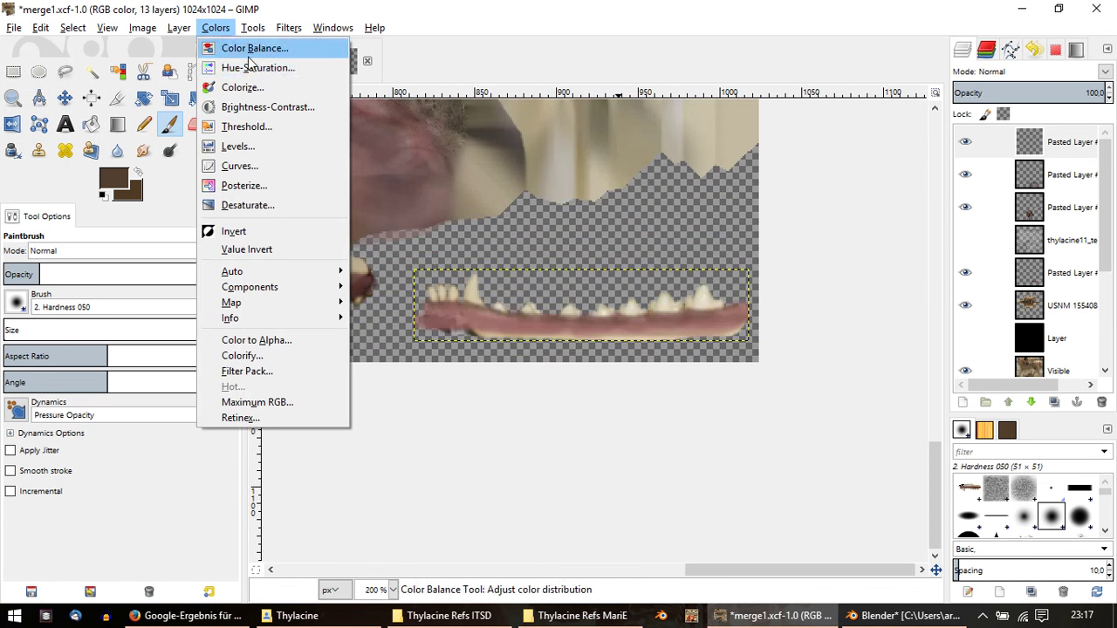
left_click(253, 108)
scroll(276, 135, "down", 10)
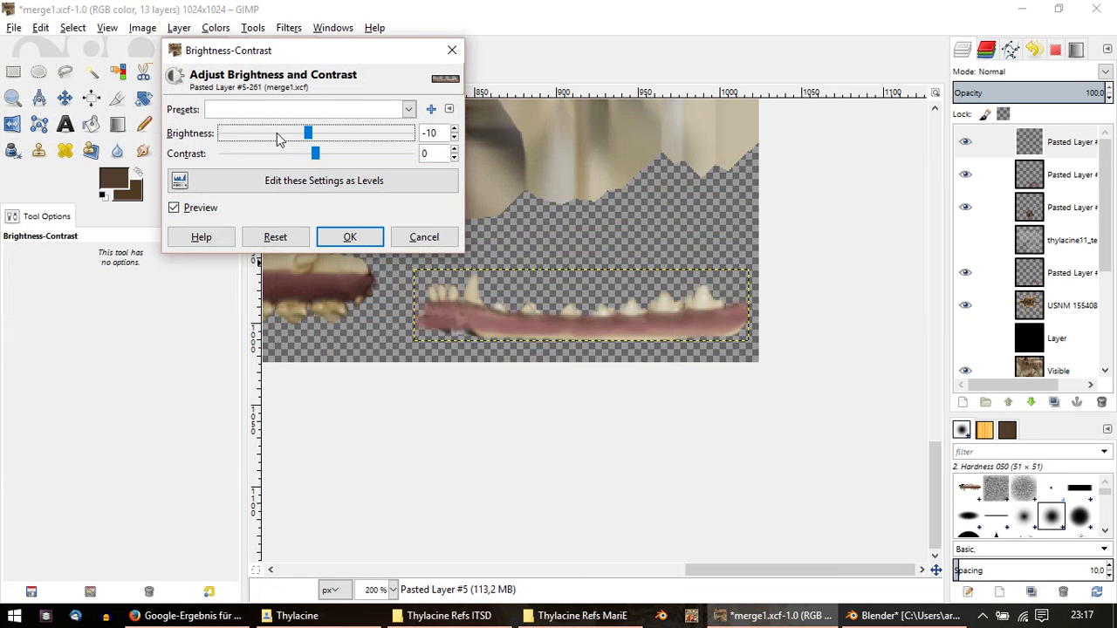
scroll(224, 133, "down", 10)
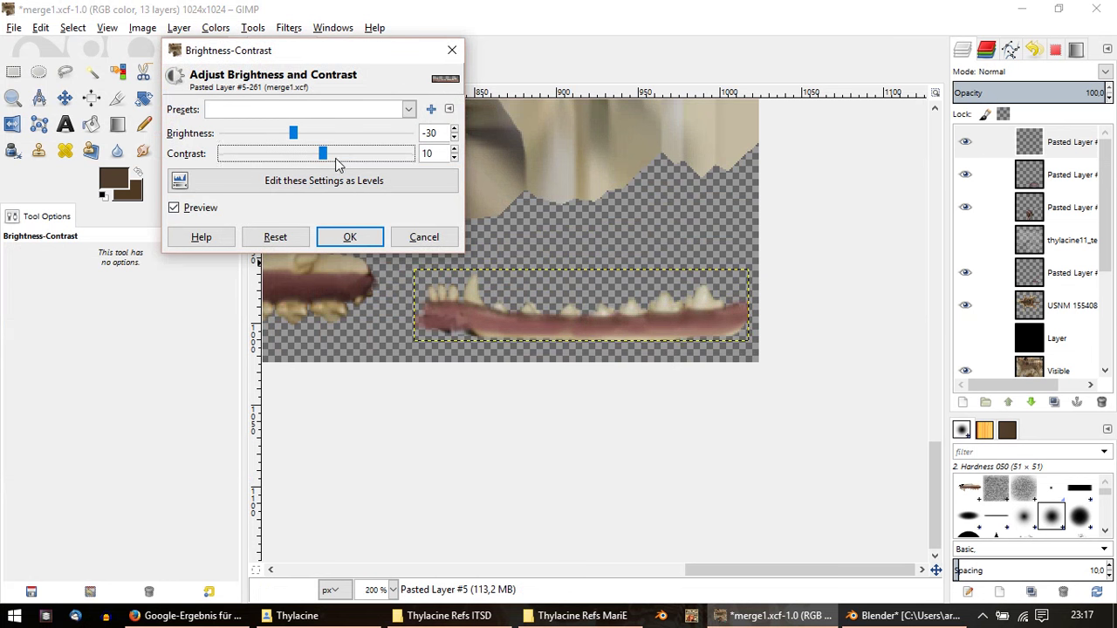
scroll(351, 155, "up", 20)
scroll(245, 132, "down", 20)
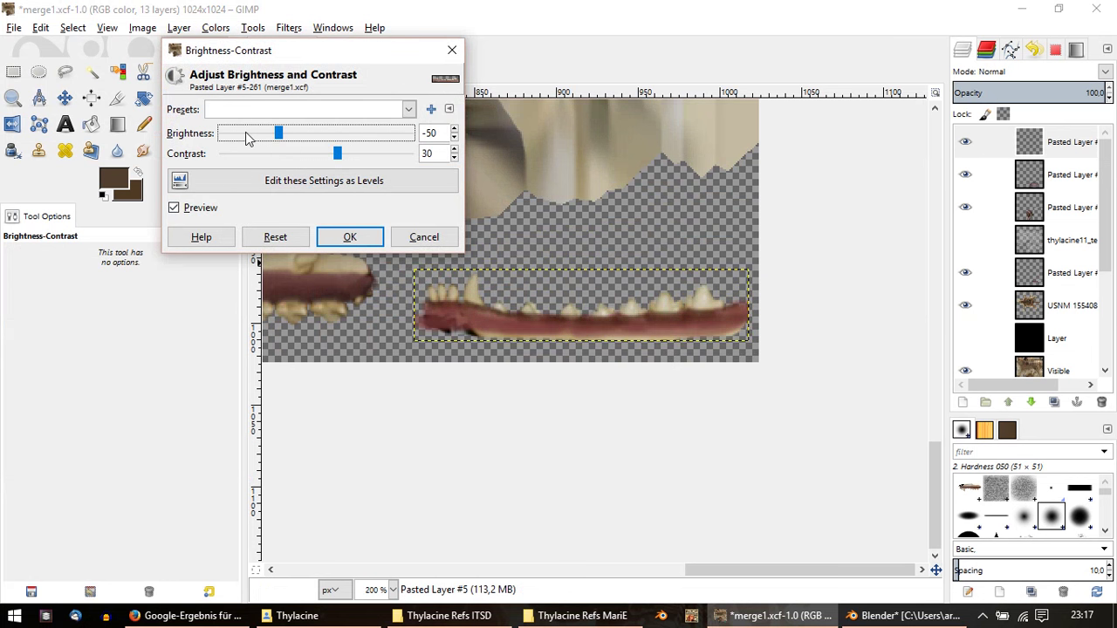
scroll(364, 156, "up", 10)
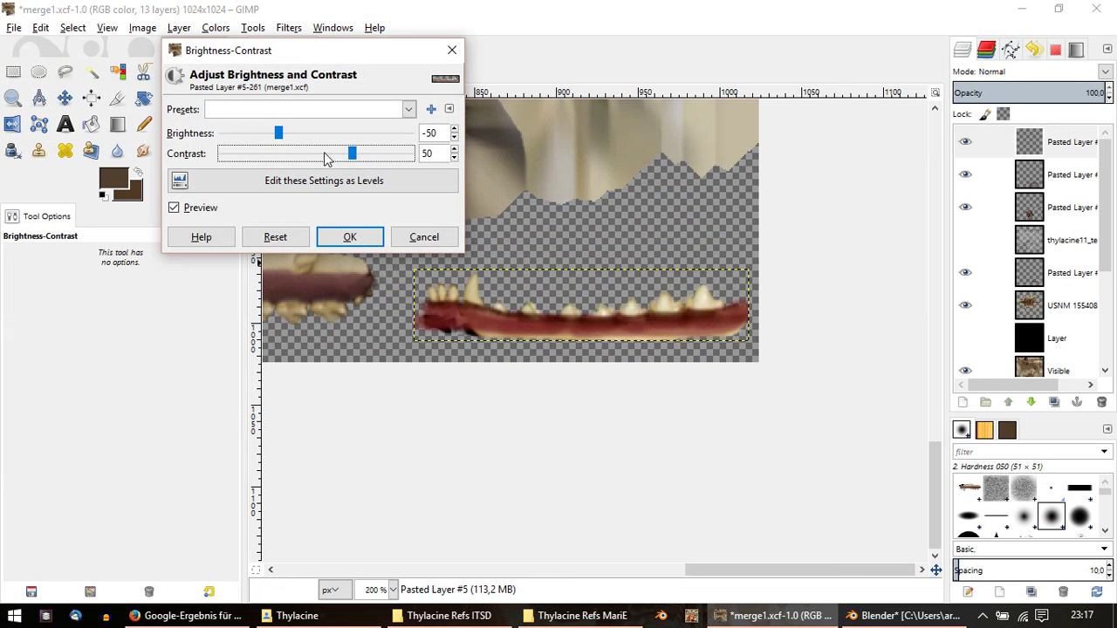
left_click(369, 236)
Step: Lower the jaw strip's saturation to -30 with Hue-Saturation
key("1")
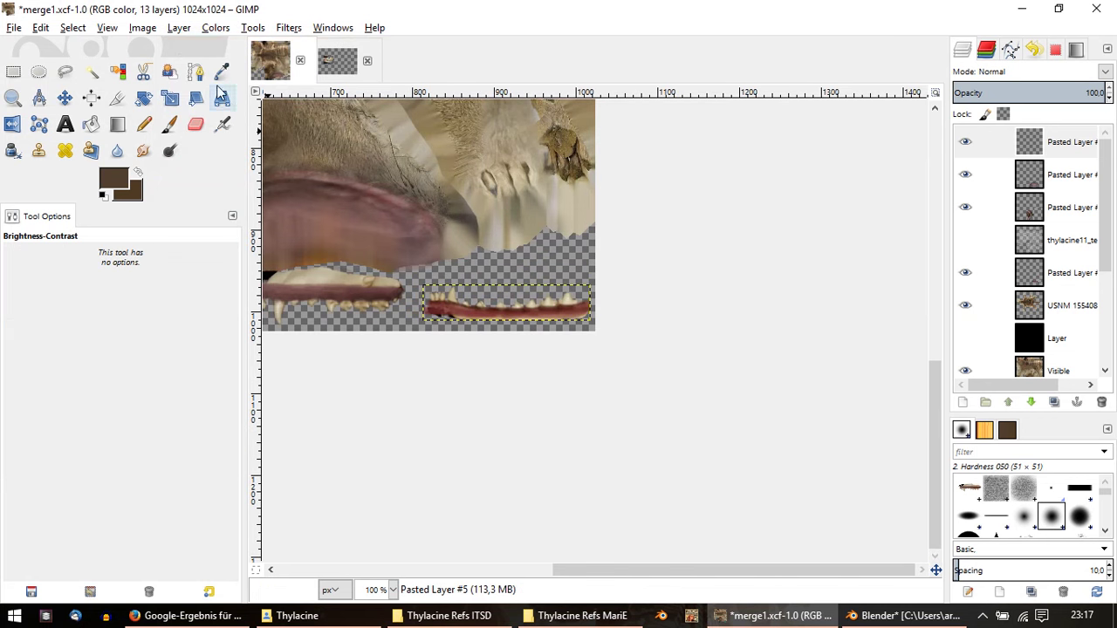
left_click(216, 27)
left_click(253, 68)
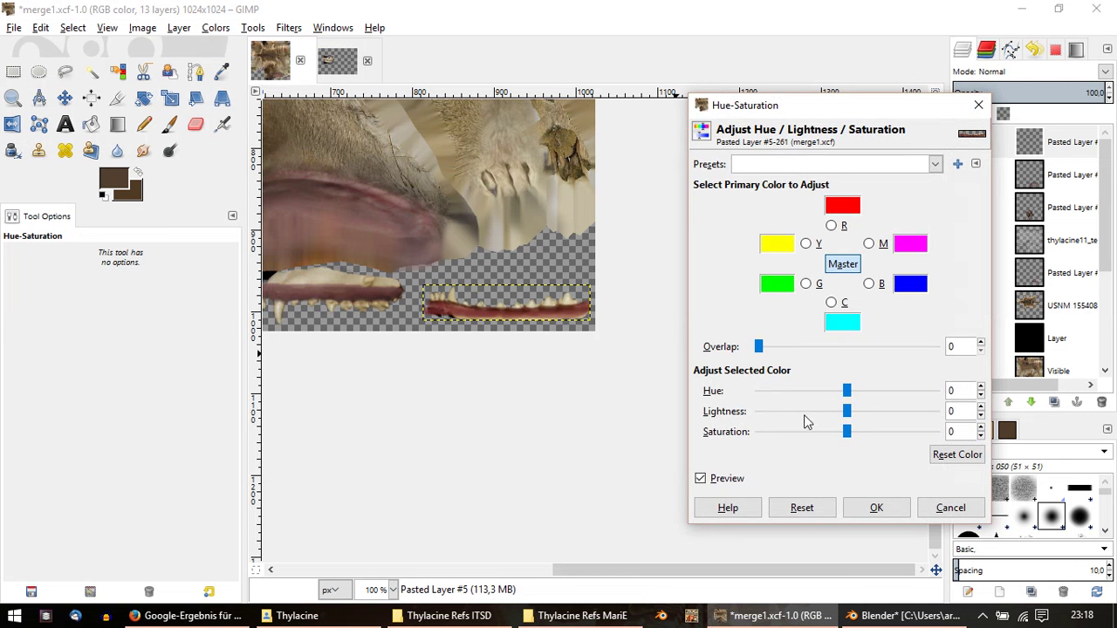
left_click_drag(816, 434, 800, 436)
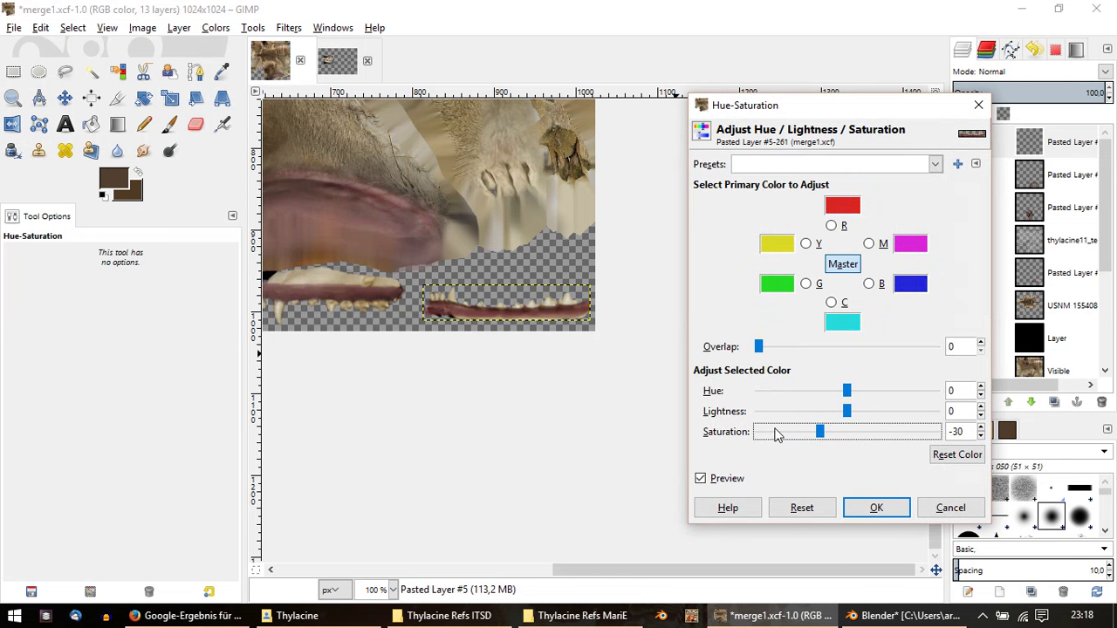
left_click(779, 434)
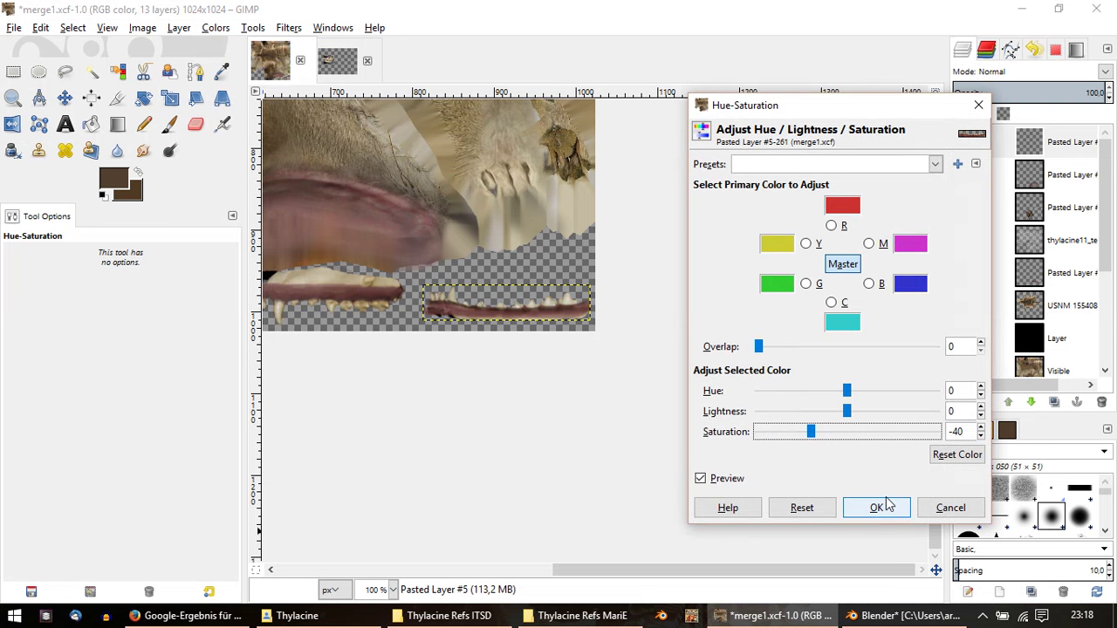
key("Page_Up")
left_click(899, 516)
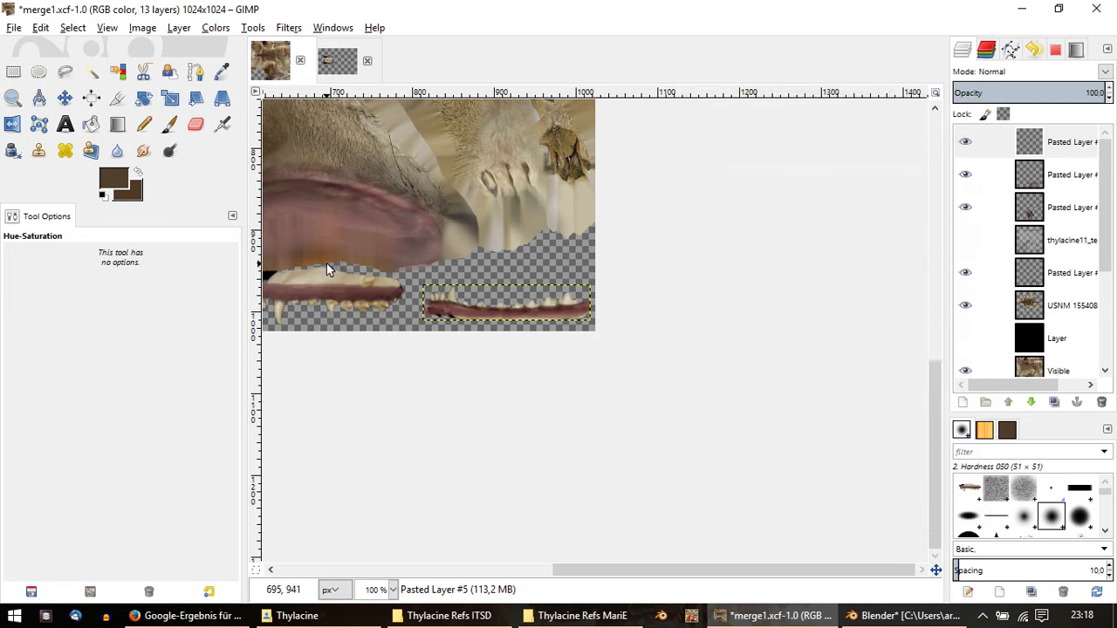
scroll(326, 264, "up", 2, "ctrl")
Step: Set up the Dodge/Burn tool with size about 77 and opacity 5
left_click(169, 150)
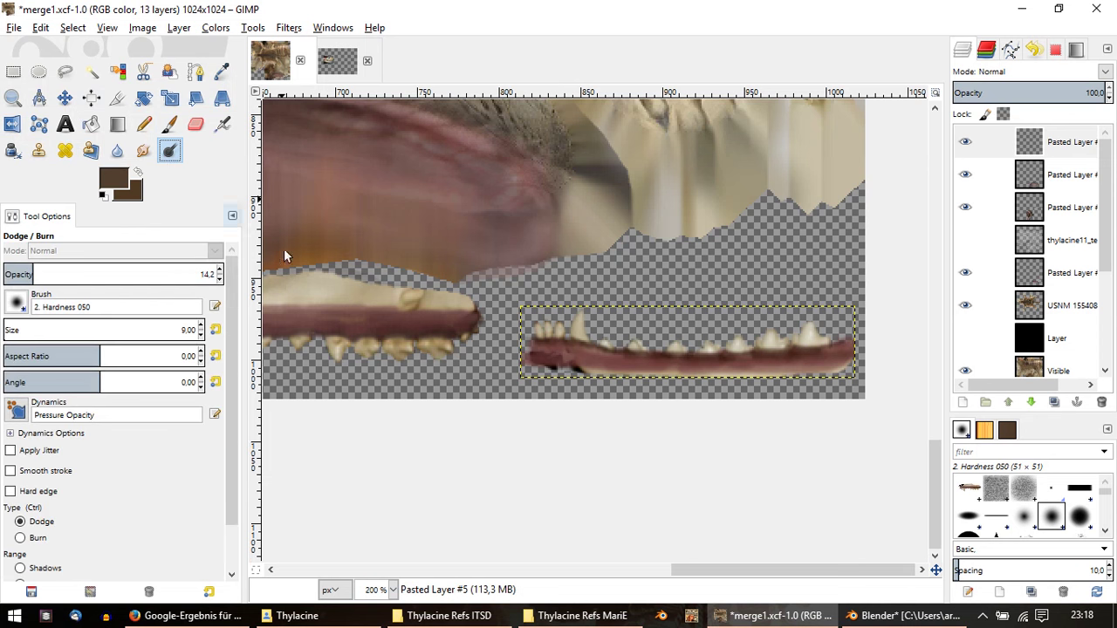
scroll(284, 249, "down", 1, "ctrl")
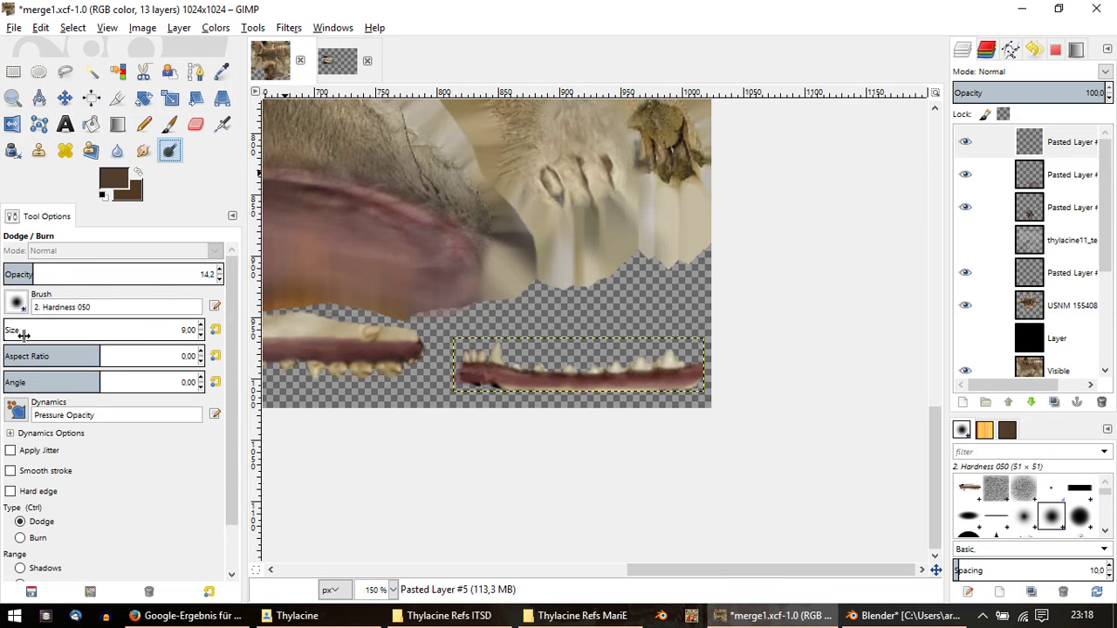
left_click_drag(12, 331, 17, 329)
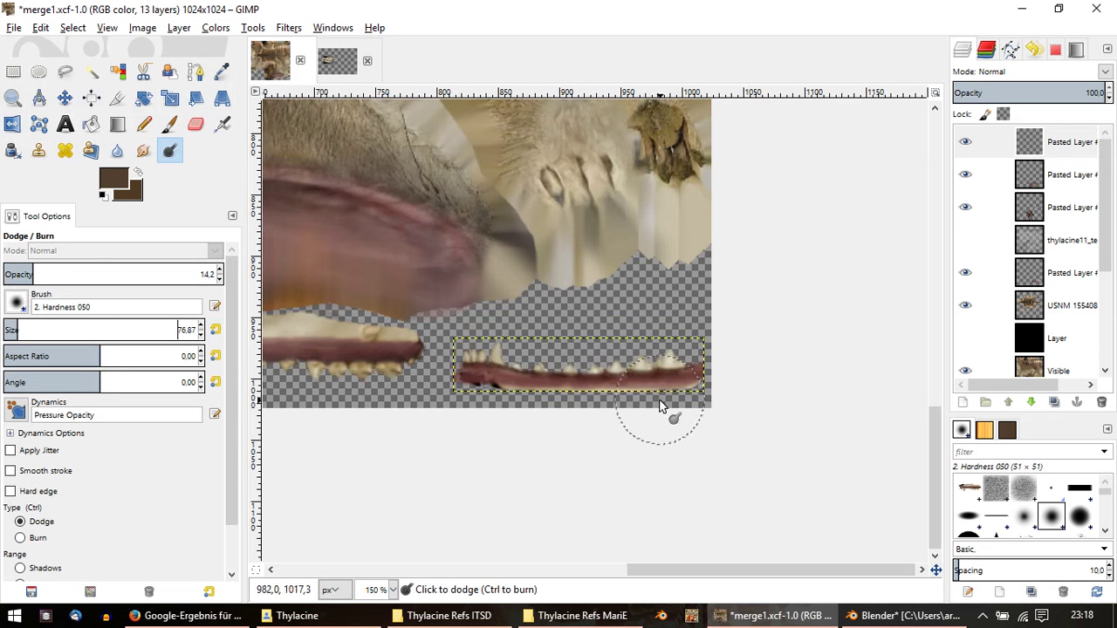
left_click_drag(678, 369, 501, 364)
key("ctrl+z")
key("ctrl")
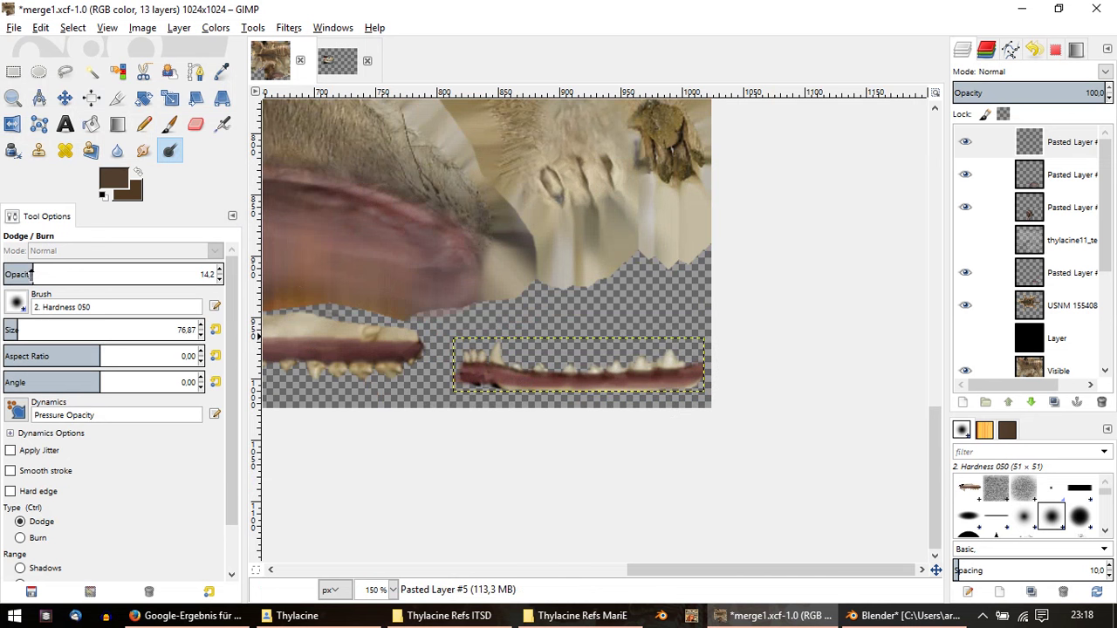
left_click_drag(21, 273, 13, 273)
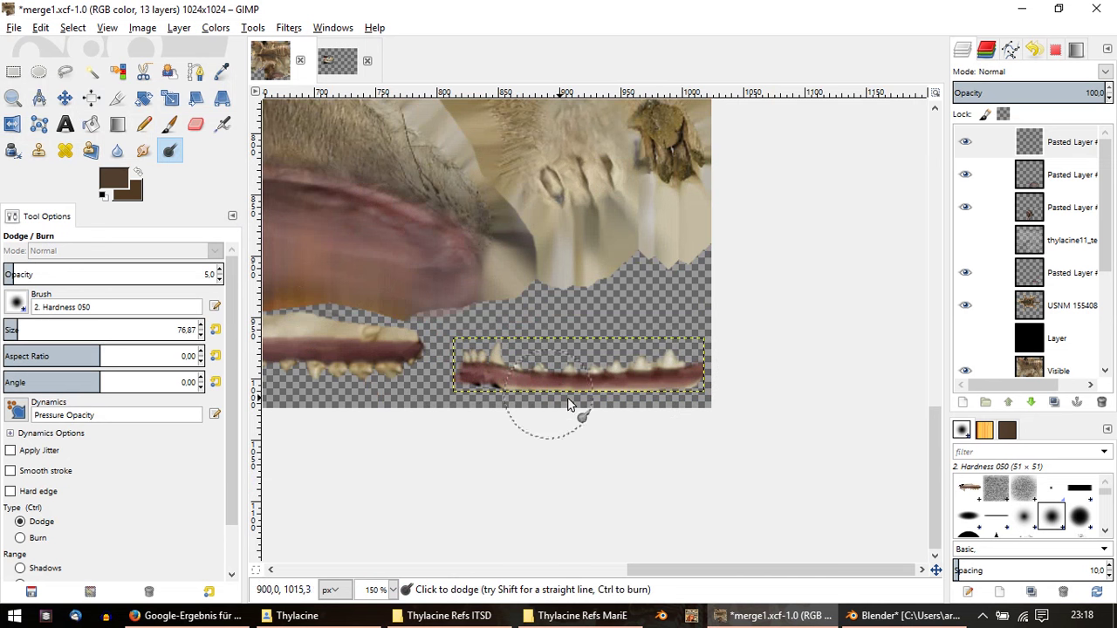
Step: Burn darker shading into the tongue layer, then export the texture as merge2.png
scroll(690, 375, "left", 2)
scroll(673, 361, "up", 1, "ctrl")
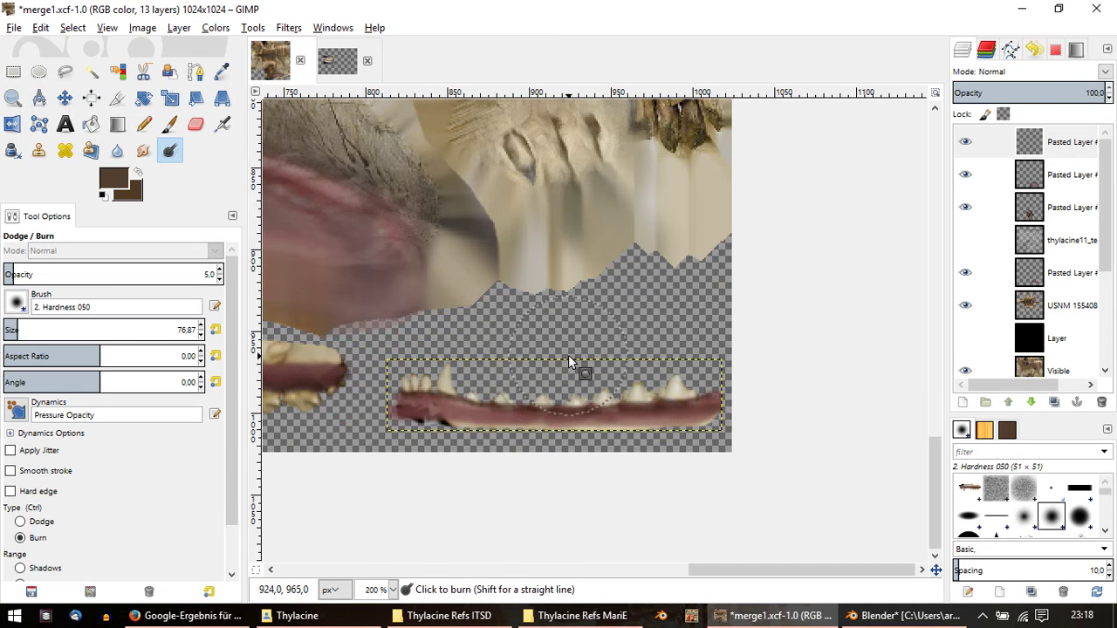
scroll(627, 408, "down", 1, "ctrl")
scroll(626, 408, "down", 1, "ctrl")
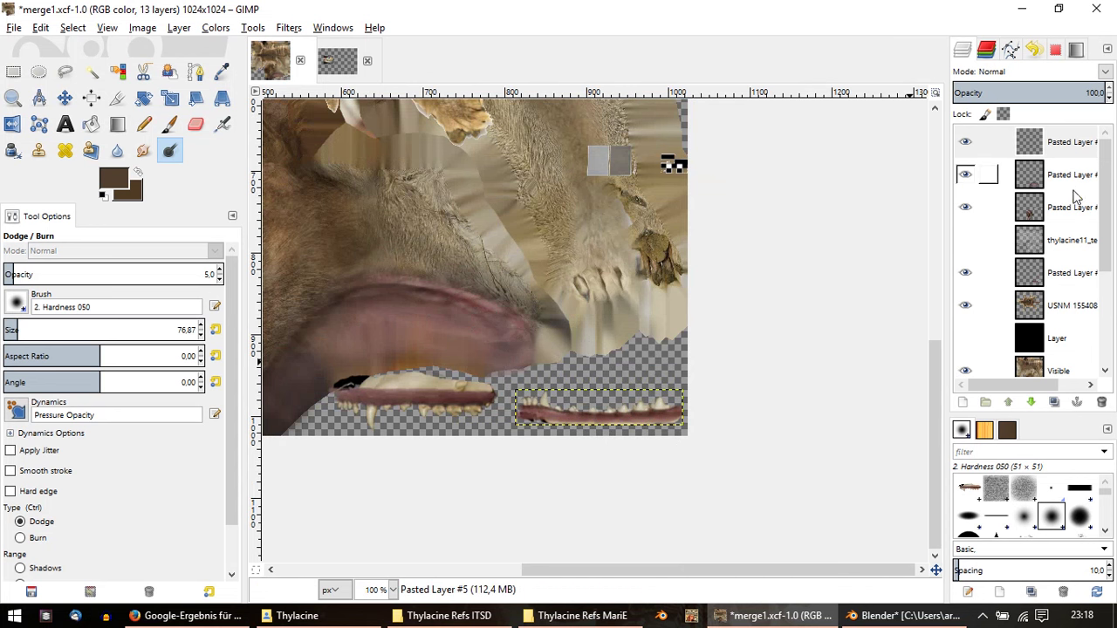
left_click(992, 177)
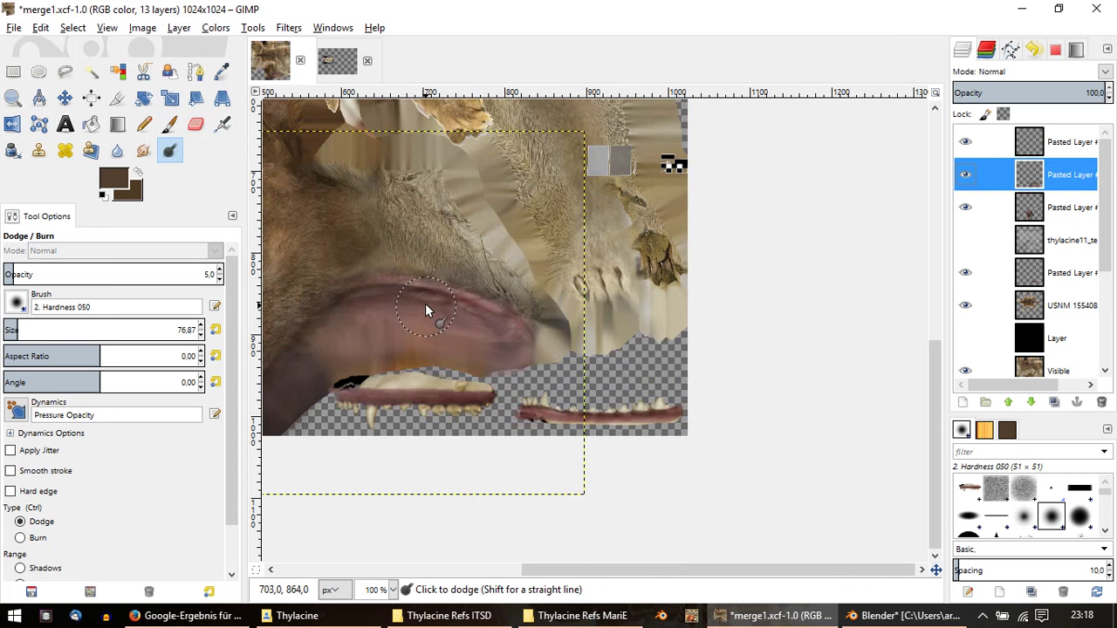
key("ctrl")
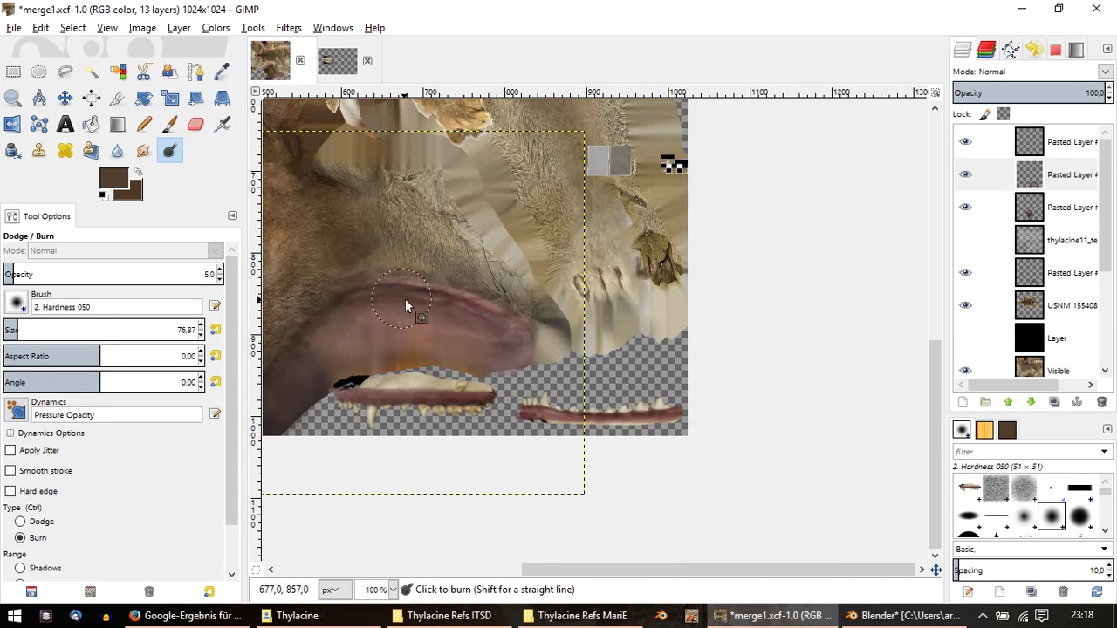
left_click_drag(535, 350, 404, 288, "ctrl")
scroll(465, 275, "up", 1, "ctrl")
scroll(406, 296, "down", 1, "ctrl")
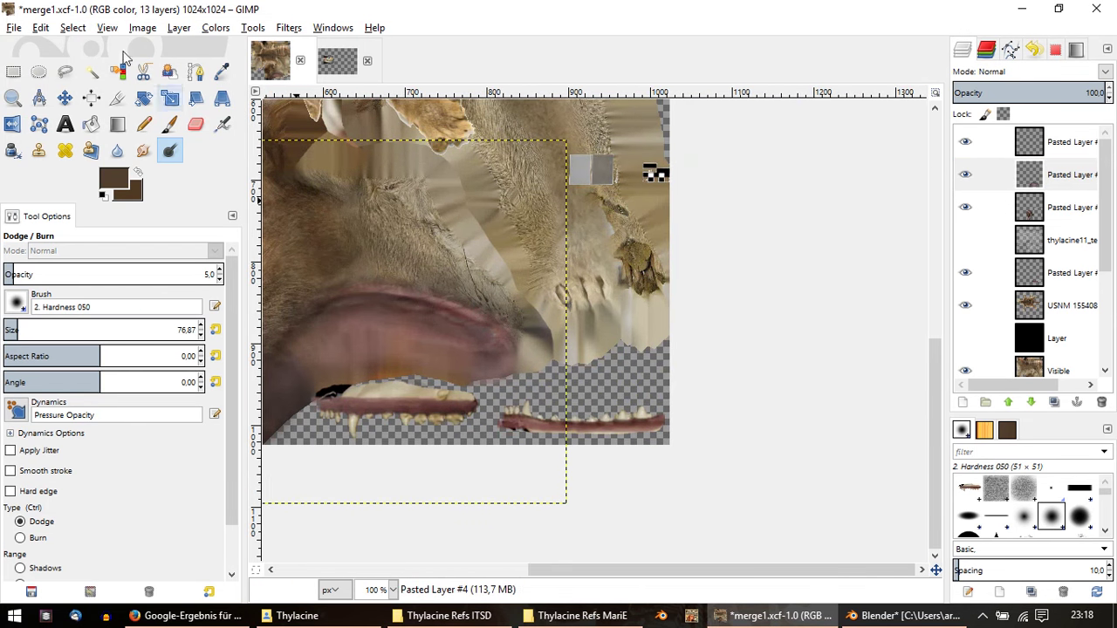
left_click(13, 27)
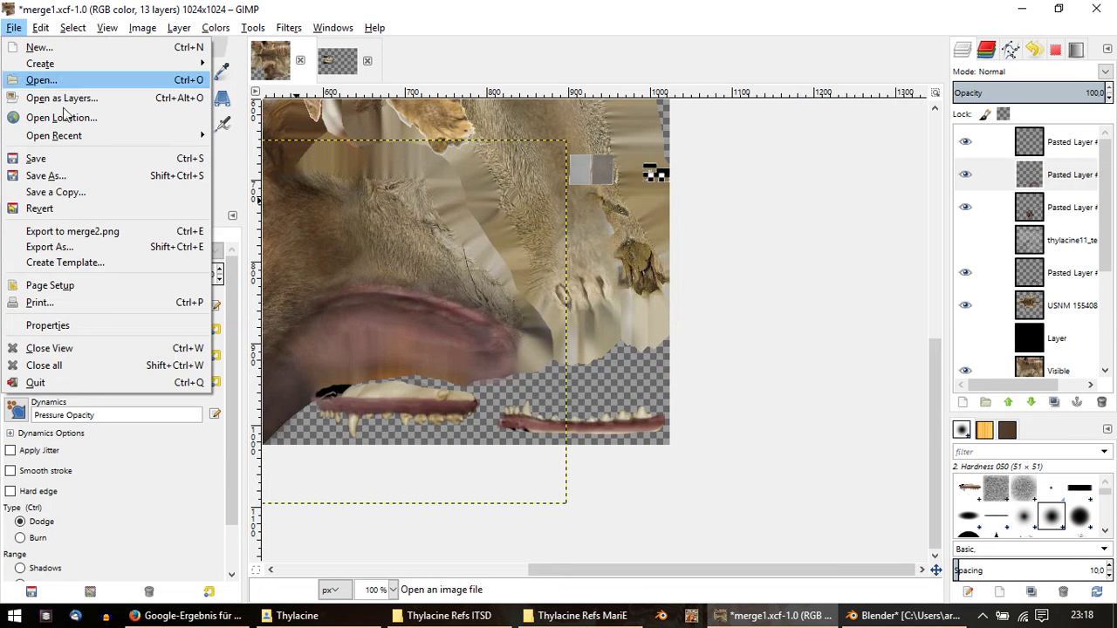
left_click(91, 229)
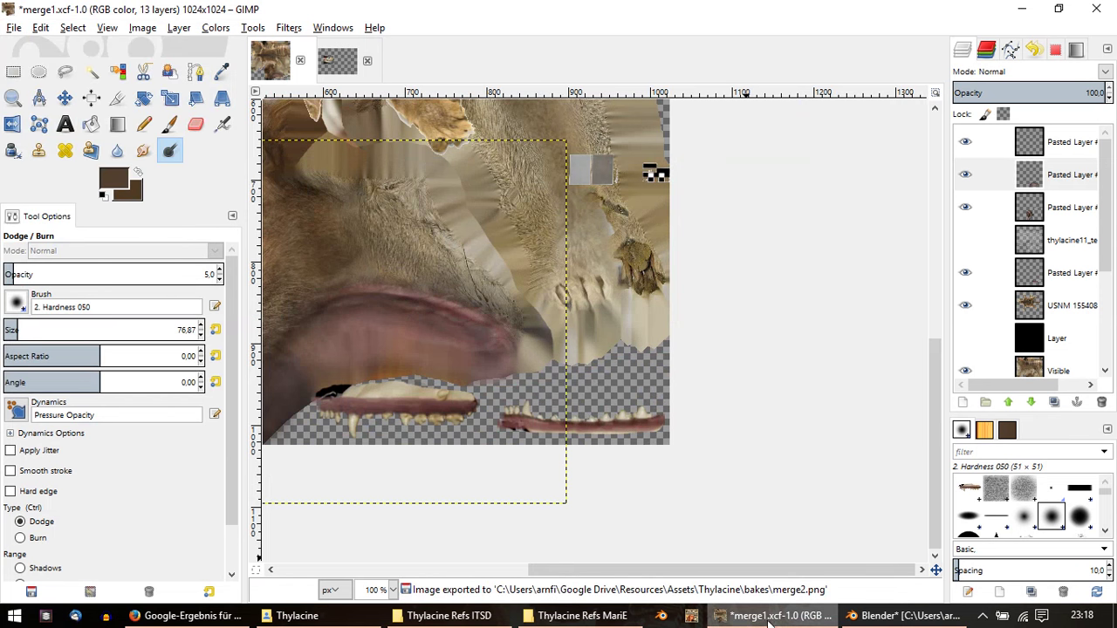
Step: Reload merge2.png in Blender's image editor and orbit to inspect the open jaw
left_click(903, 616)
left_click(104, 592)
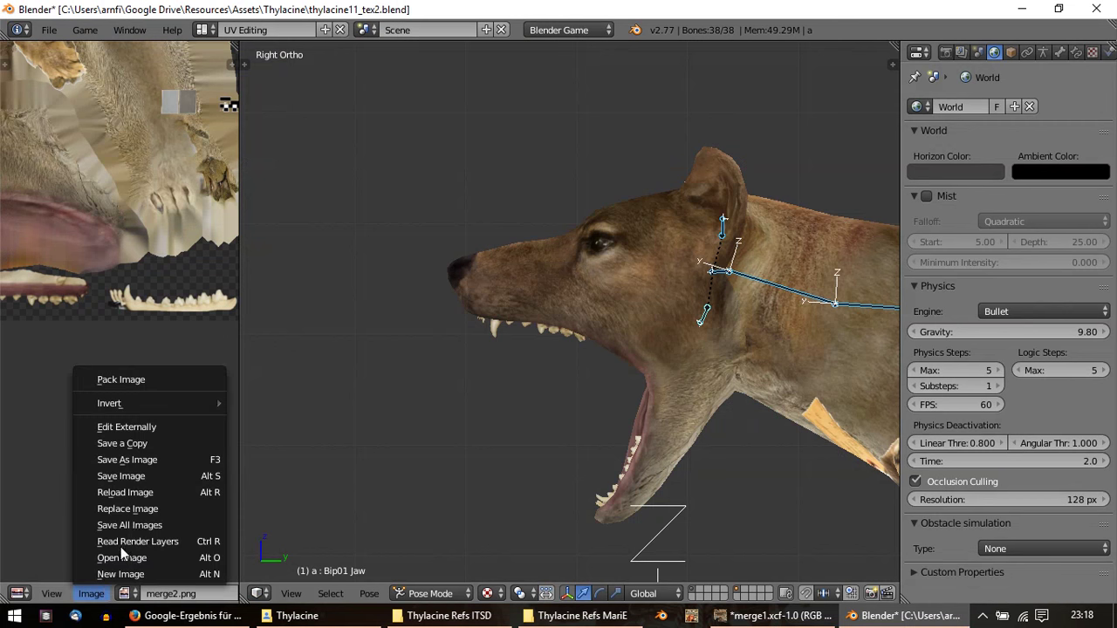
left_click(131, 494)
mouse_move(524, 372)
middle_mouse_down()
mouse_move(523, 269)
mouse_move(730, 292)
mouse_move(805, 282)
mouse_move(751, 221)
mouse_move(659, 176)
mouse_move(554, 240)
mouse_move(716, 523)
middle_mouse_up()
Step: Give the jaw strip layer Brightness -20 and Contrast 10
left_click(776, 621)
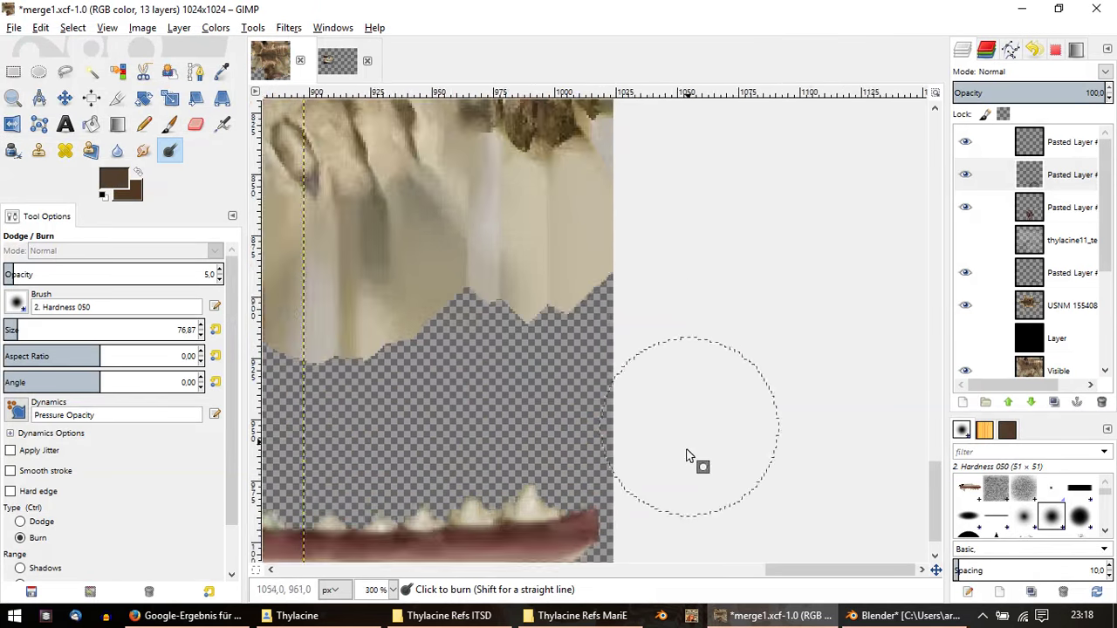
mouse_move(688, 457)
middle_mouse_down()
mouse_move(758, 361)
mouse_move(943, 257)
middle_mouse_up()
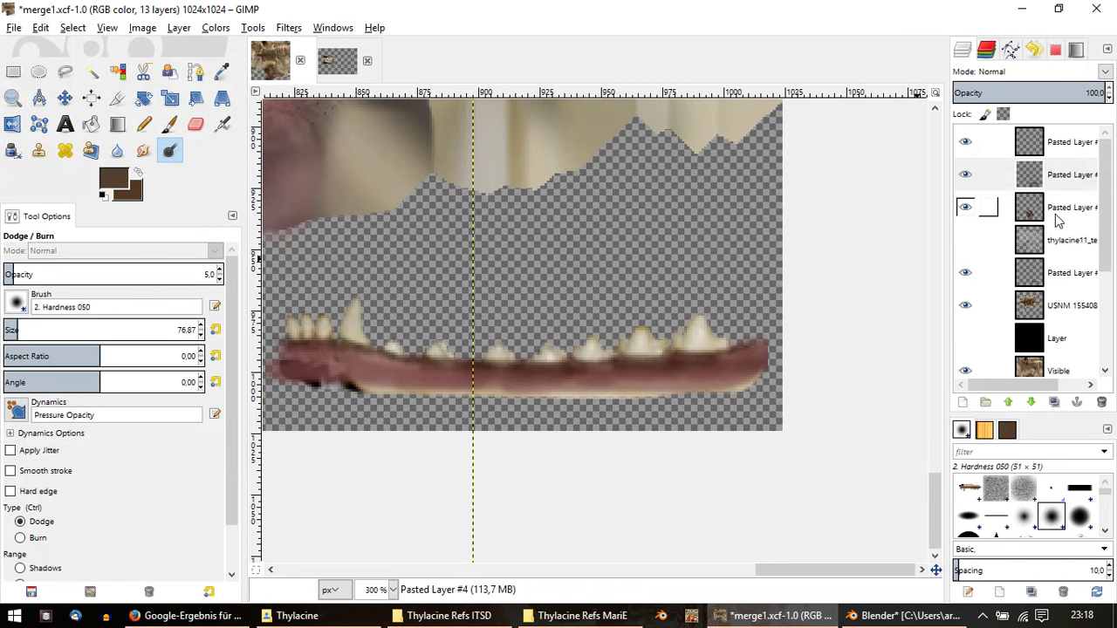
left_click(982, 144)
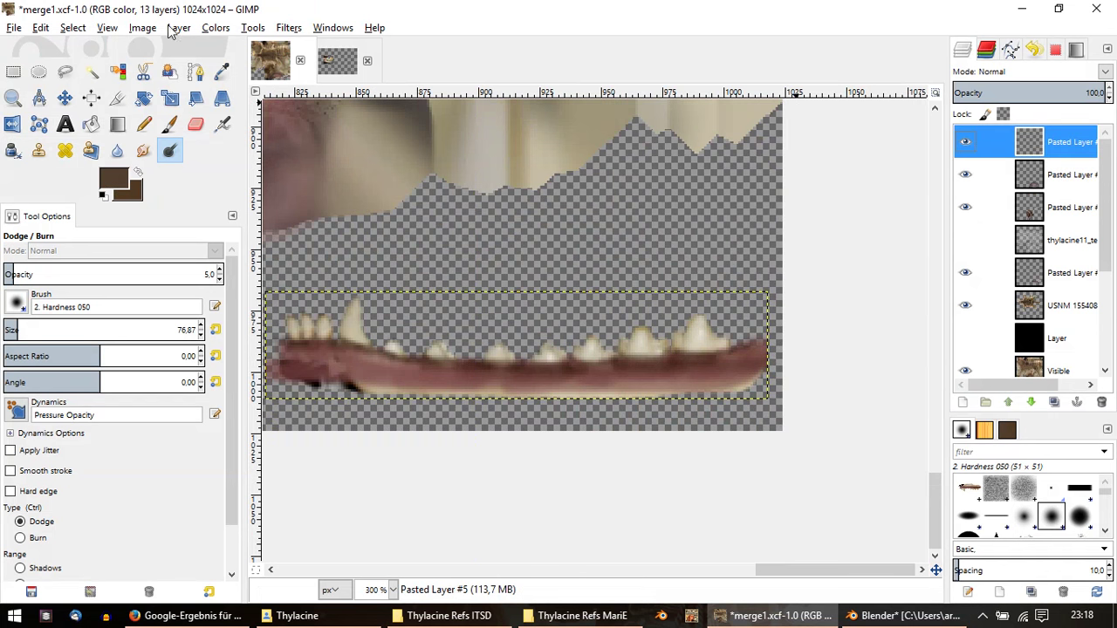
left_click(216, 27)
left_click(227, 108)
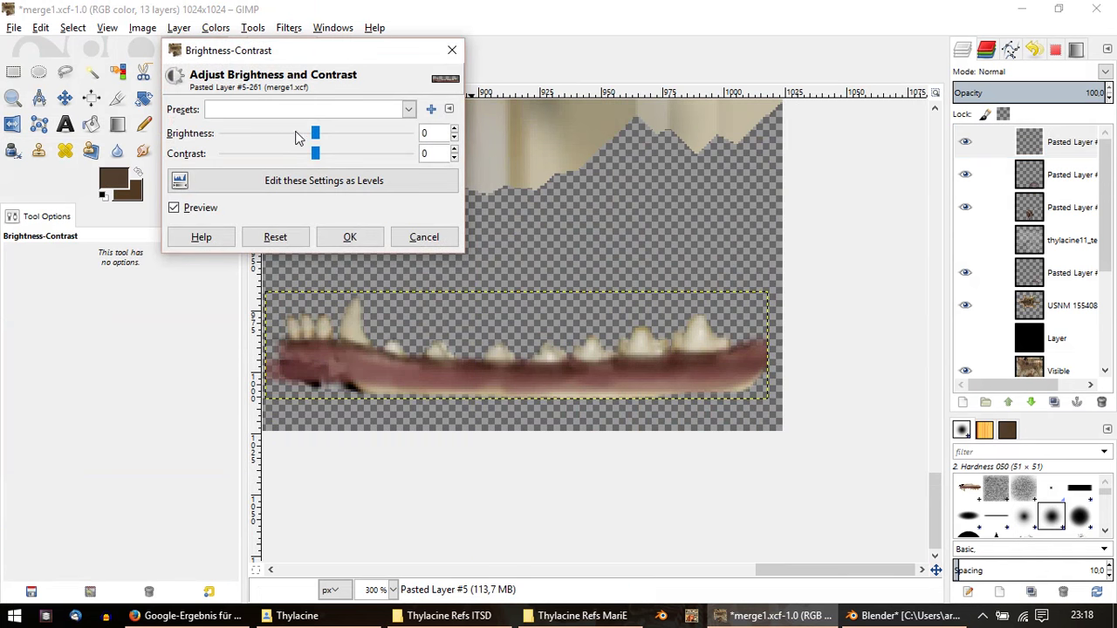
mouse_move(295, 137)
left_mouse_down()
mouse_move(287, 131)
mouse_move(340, 157)
left_mouse_up()
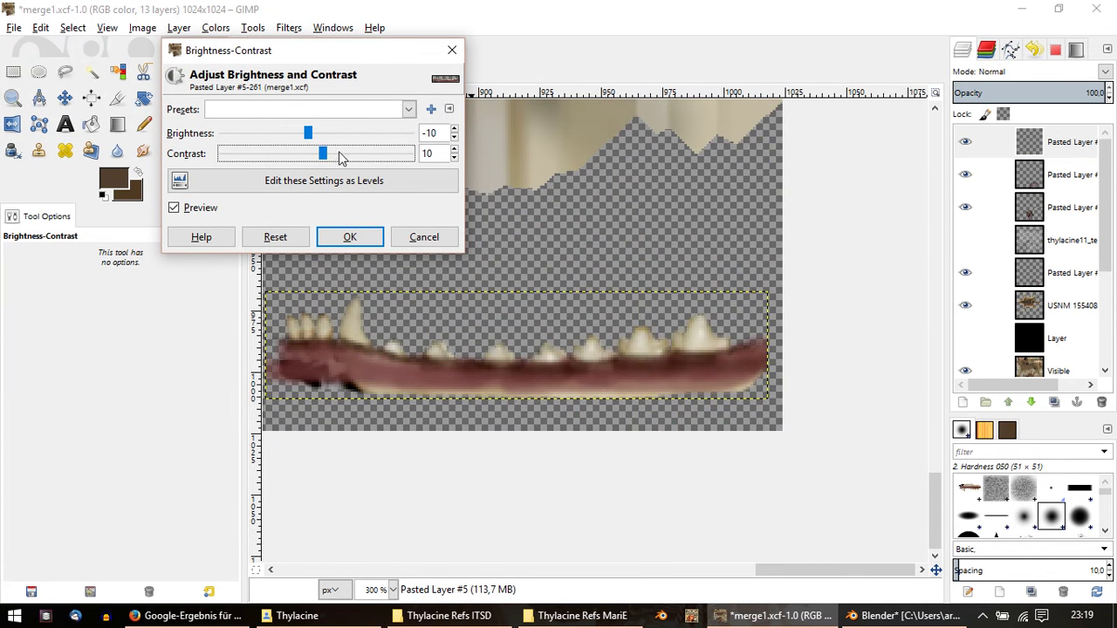
scroll(286, 127, "down", 1)
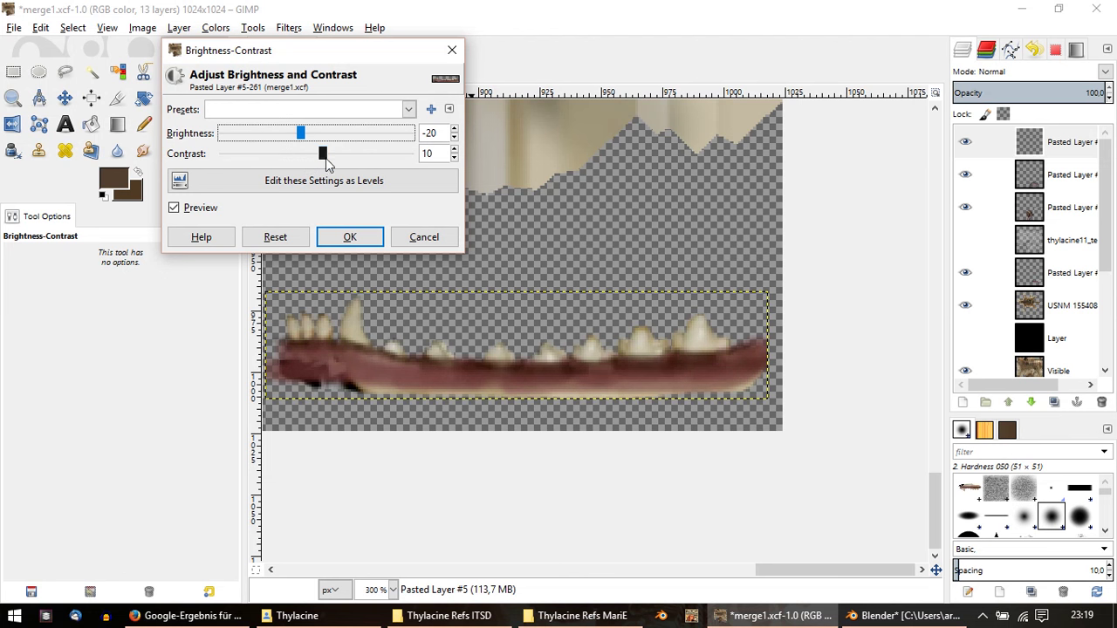
left_click(349, 237)
scroll(386, 279, "down", 4, "ctrl")
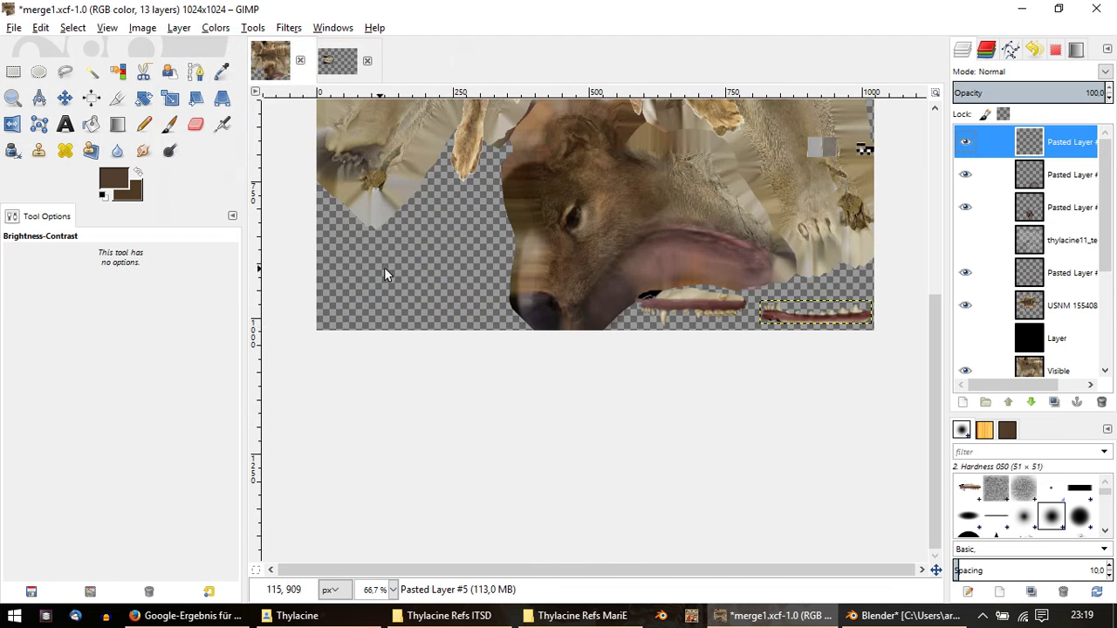
scroll(609, 353, "up", 1, "ctrl")
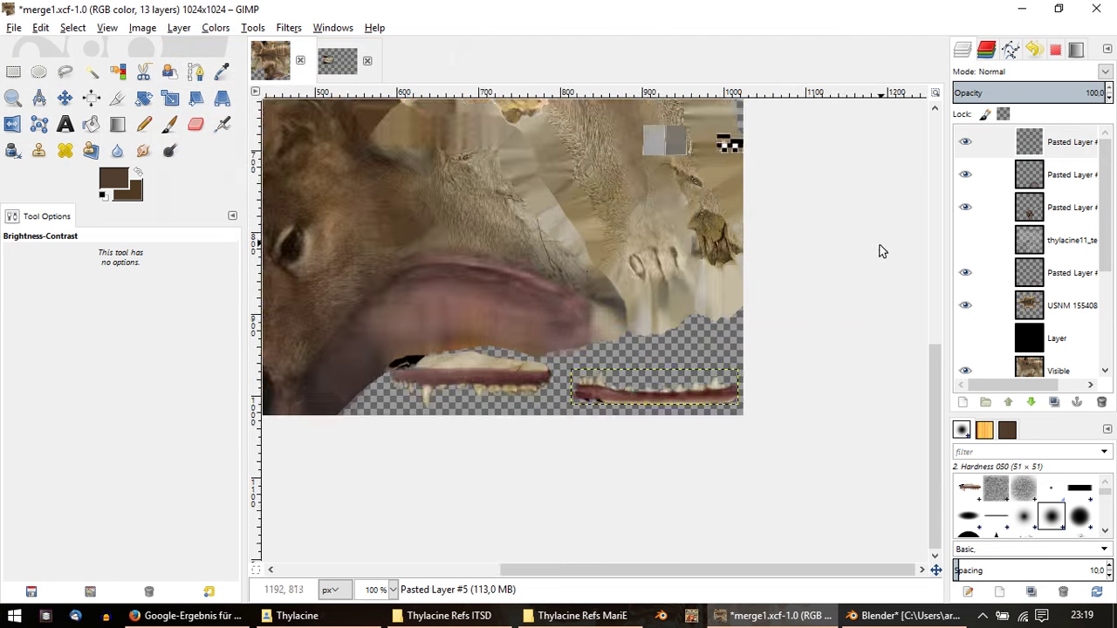
scroll(878, 250, "up", 1, "ctrl")
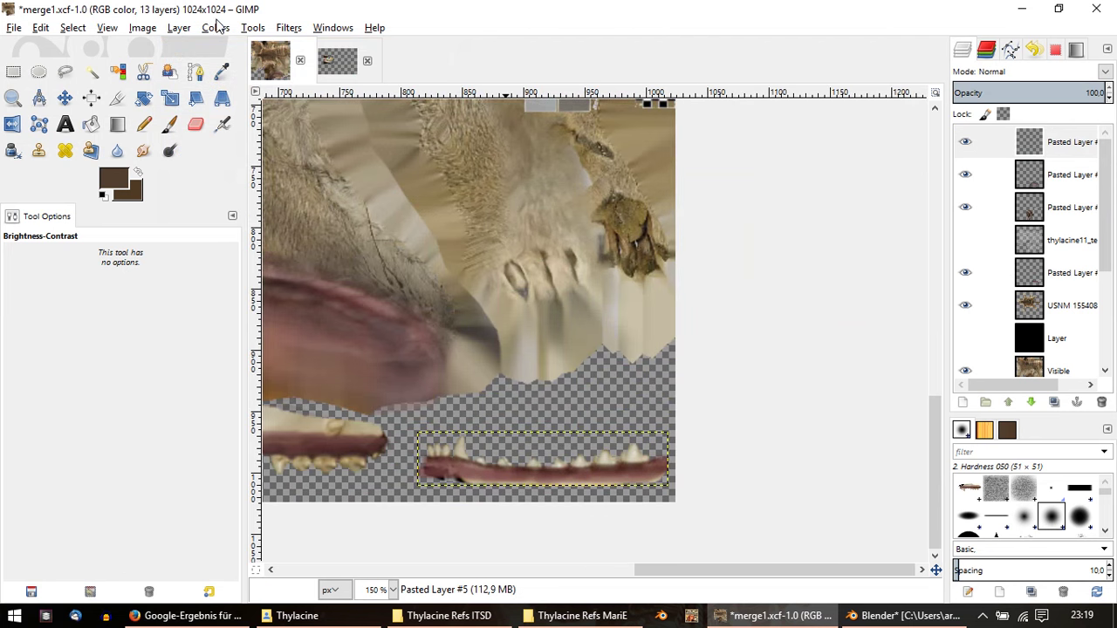
Step: Apply a second tweak of Brightness -2 and Contrast 8 to the jaw strip
left_click(217, 27)
left_click(268, 107)
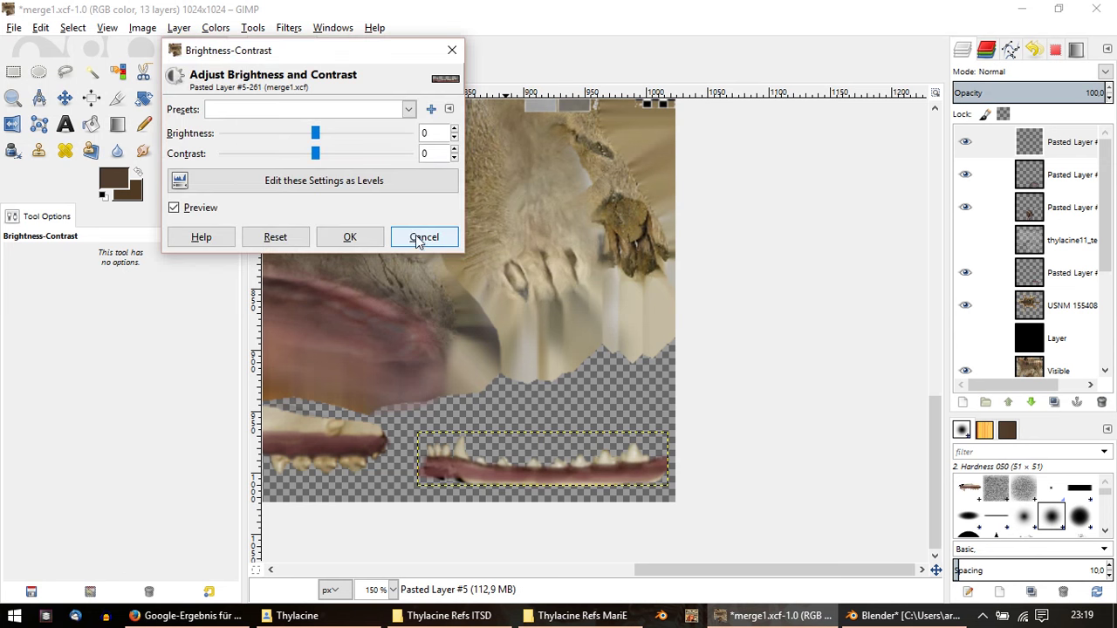
mouse_move(371, 160)
left_mouse_down()
mouse_move(319, 156)
mouse_move(313, 132)
left_mouse_up()
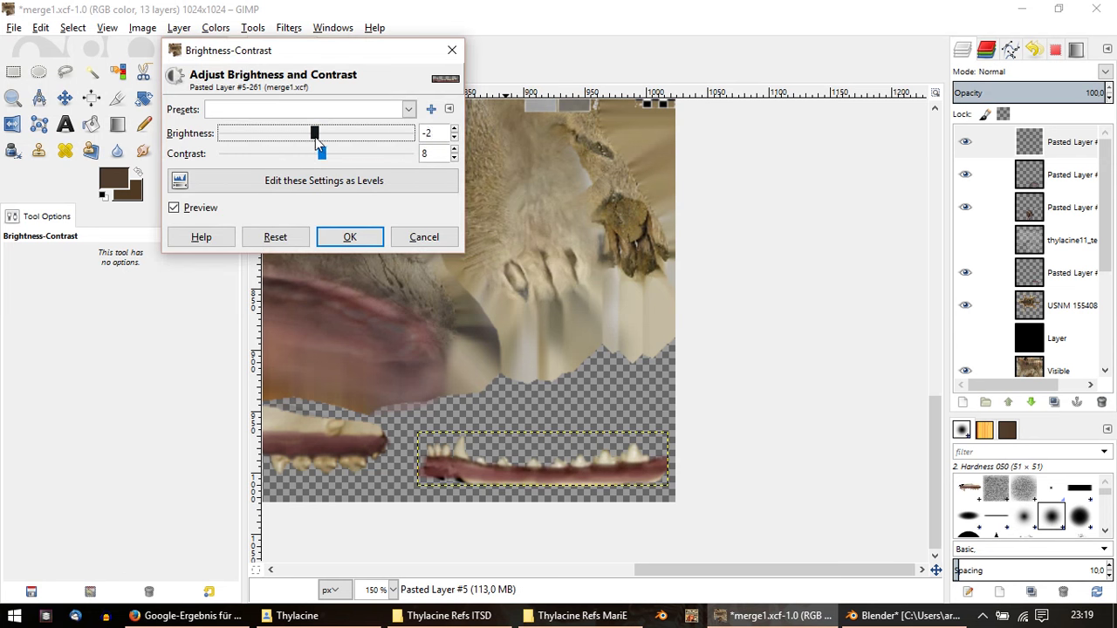
left_click(349, 236)
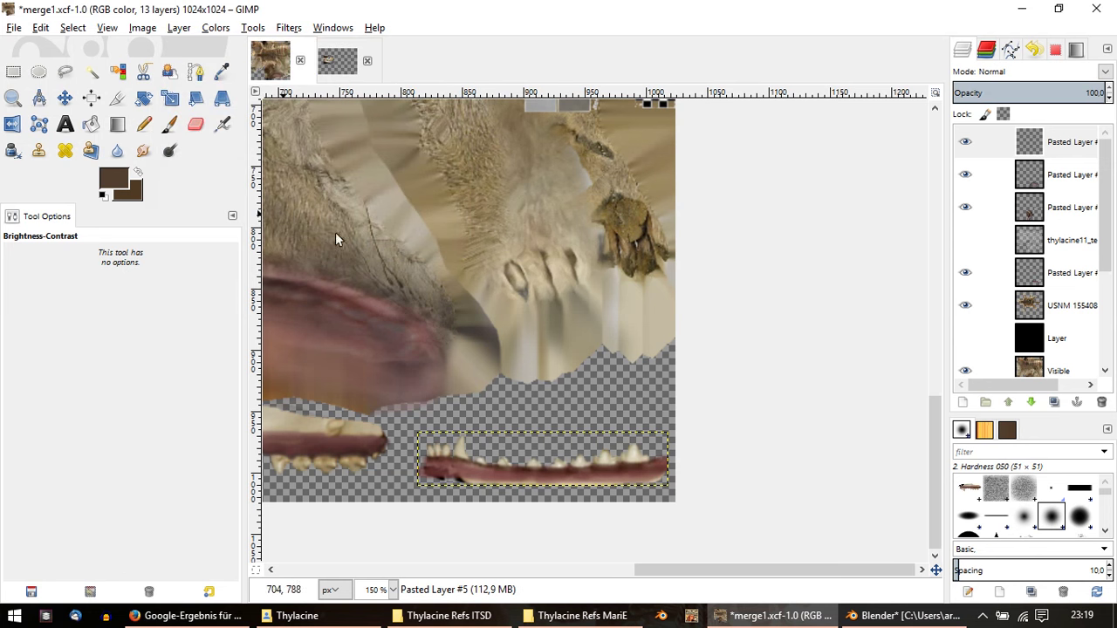
Step: Merge the jaw layer down into the layer beneath, leaving 12 layers
right_click(1062, 153)
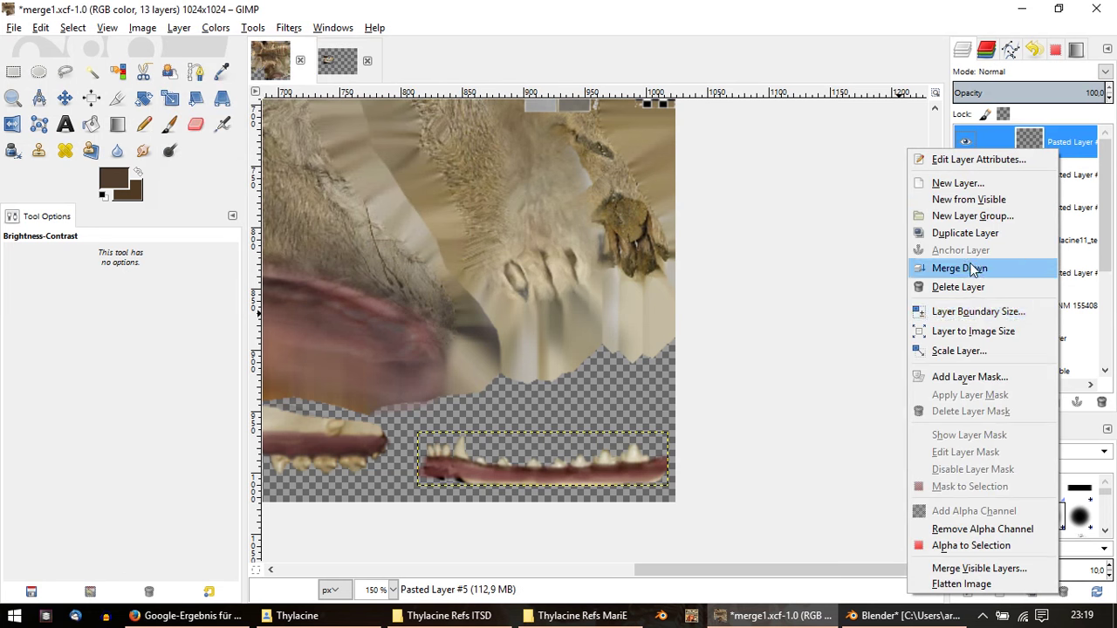
left_click(960, 268)
scroll(463, 354, "down", 1, "ctrl")
scroll(464, 353, "up", 1, "ctrl")
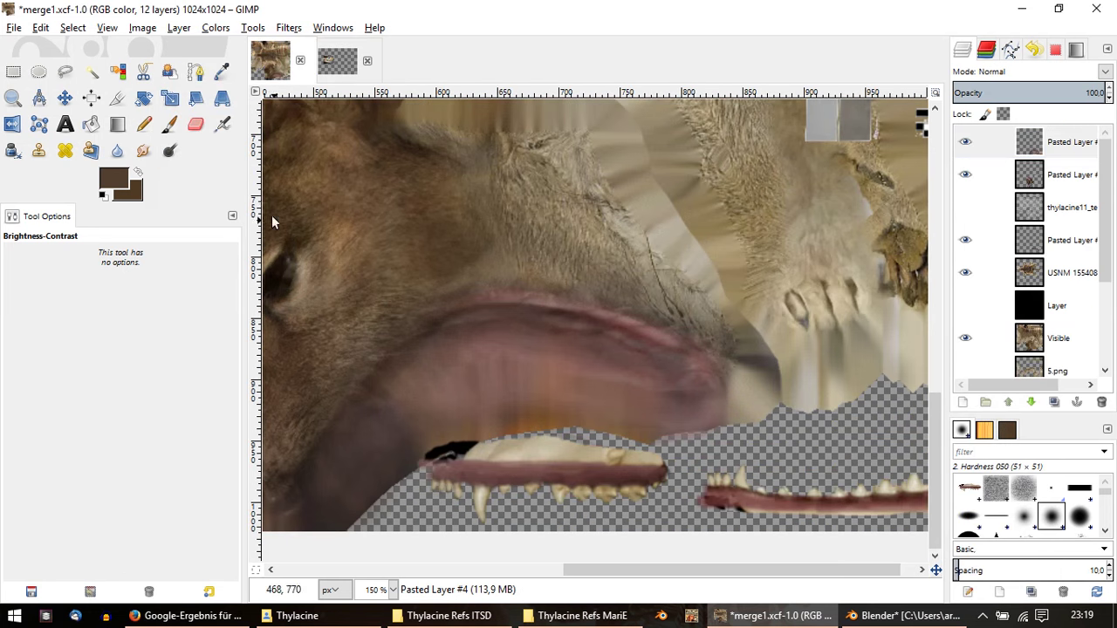
Step: Re-export the texture composite as merge2.png
left_click(171, 150)
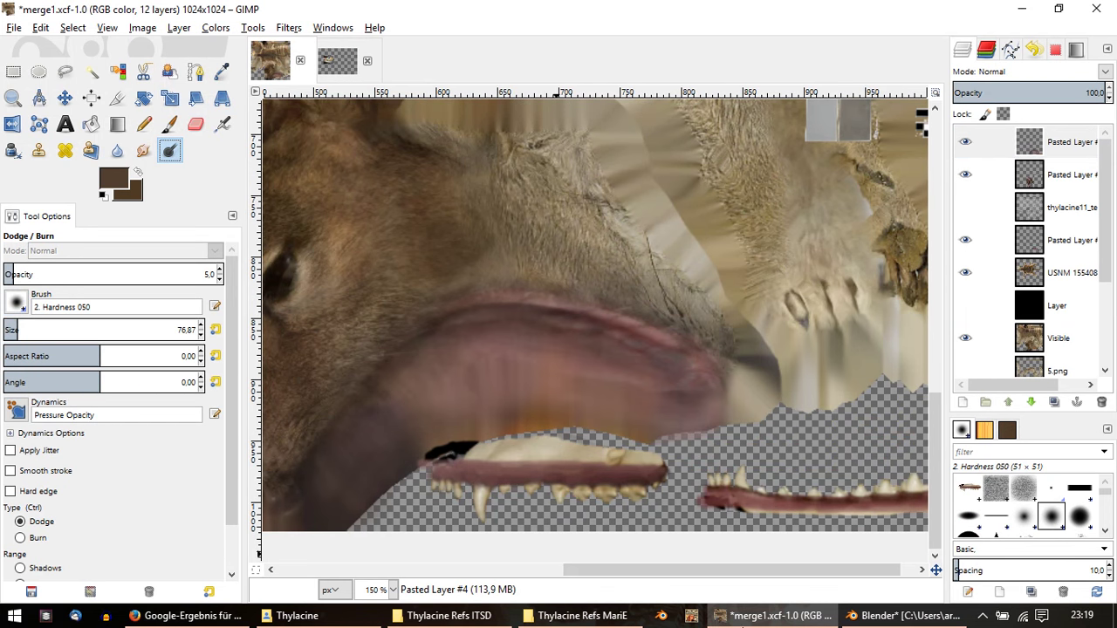
left_click(15, 29)
left_click(105, 234)
mouse_move(904, 616)
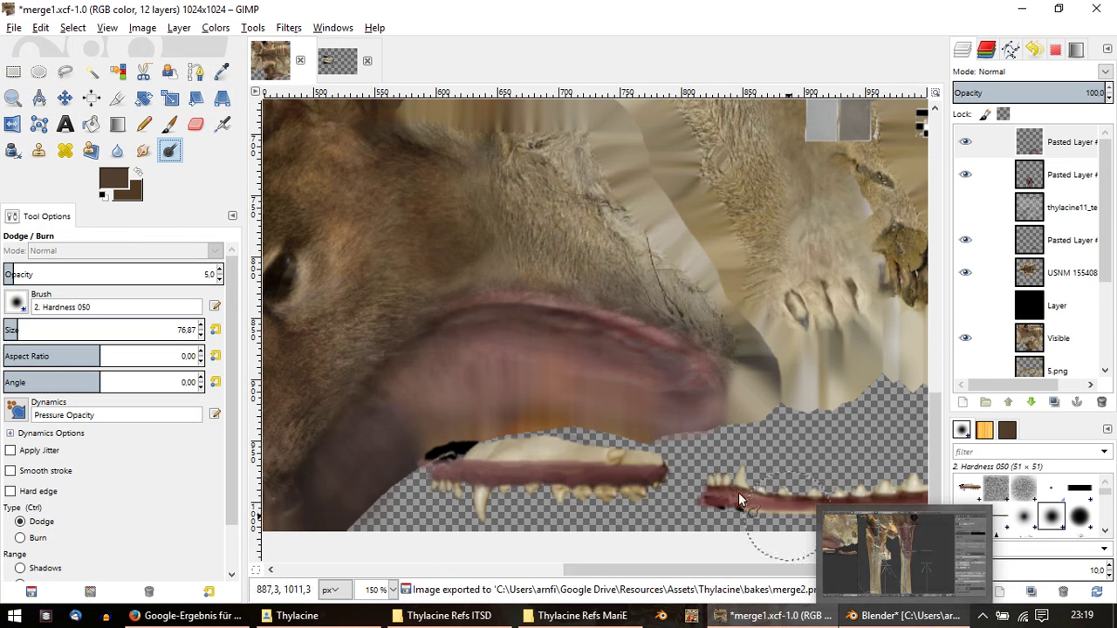
Step: Reload merge2.png in Blender and toggle the armature between edit and pose mode
left_click(905, 616)
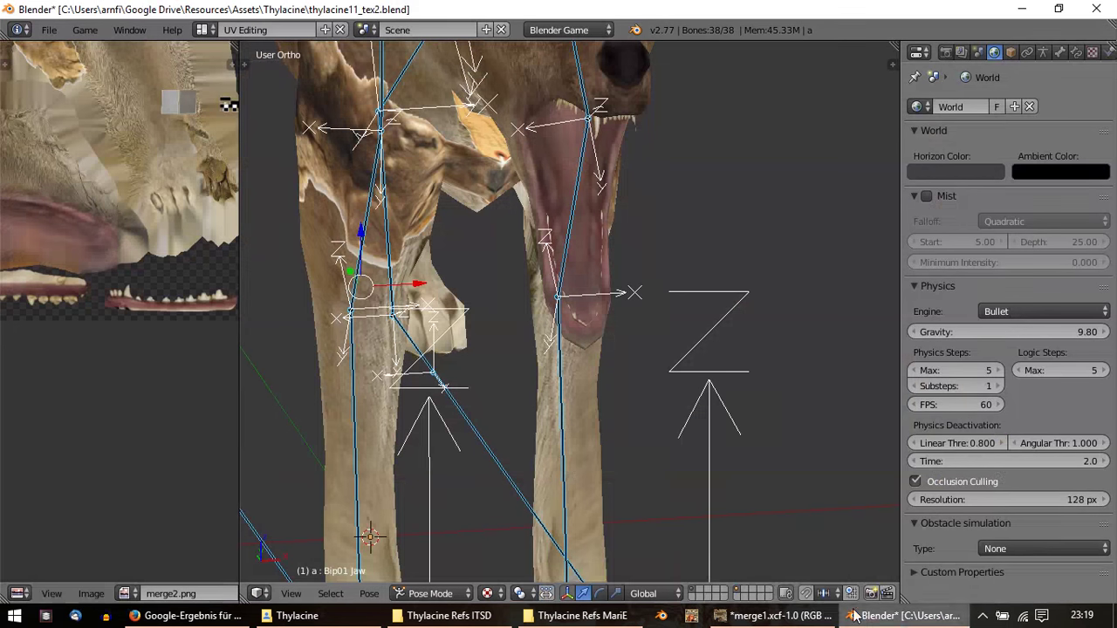
left_click(91, 594)
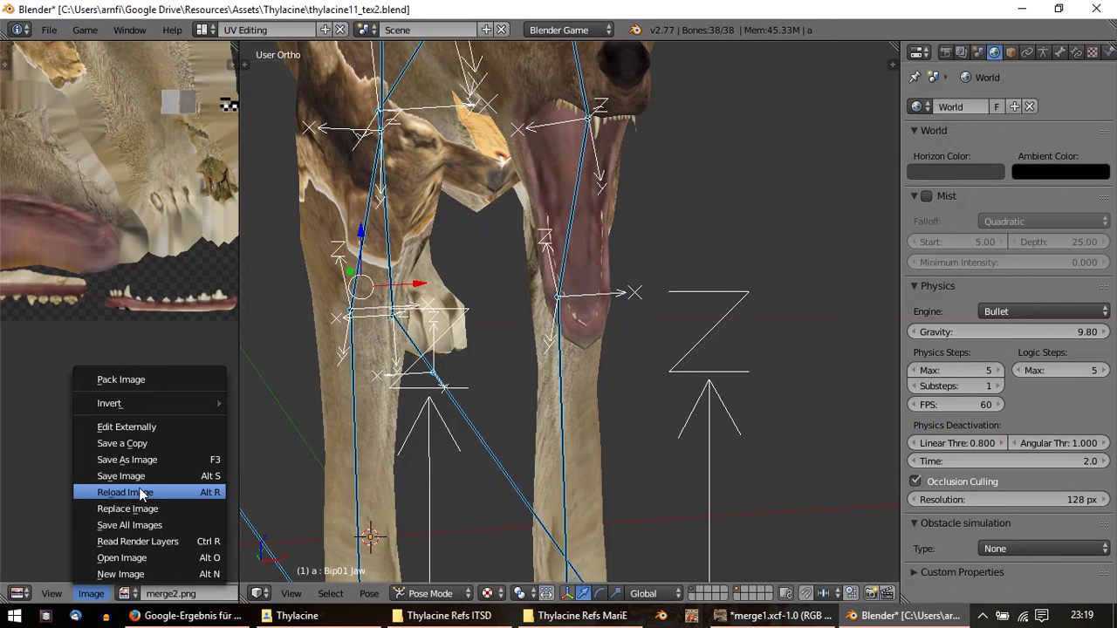
left_click(139, 491)
key("Tab")
mouse_move(619, 297)
middle_mouse_down()
mouse_move(478, 278)
mouse_move(601, 239)
mouse_move(537, 254)
mouse_move(464, 321)
mouse_move(255, 429)
middle_mouse_up()
key("Tab")
key("a")
key("Tab")
key("Tab")
Step: Reload the texture once more and orbit around the open jaw from both sides
left_click(106, 594)
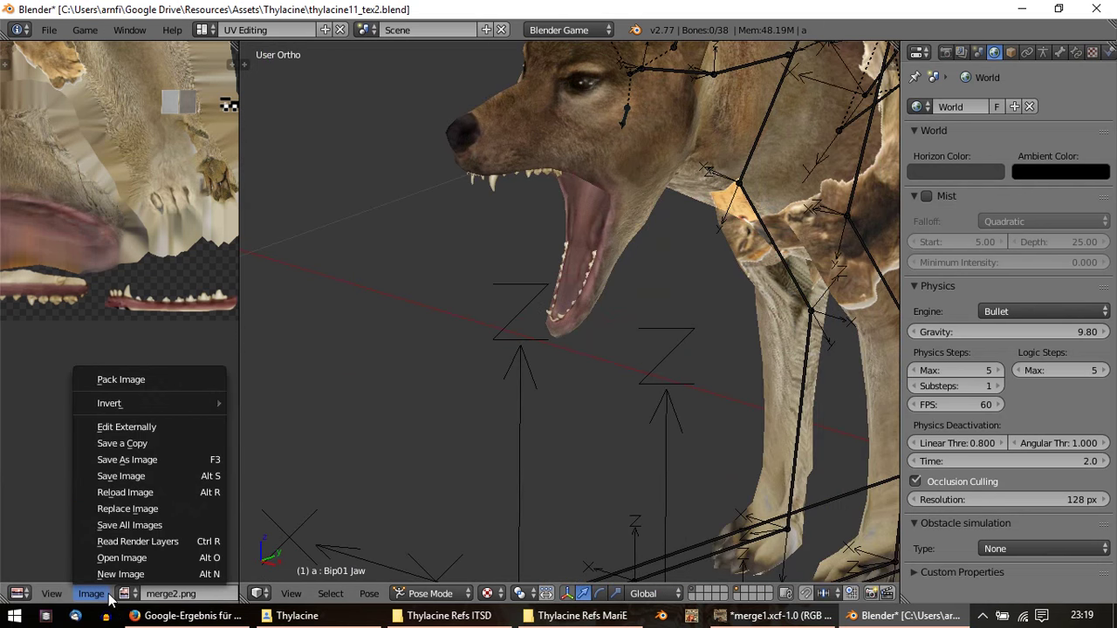
left_click(121, 494)
scroll(555, 300, "up", 4)
mouse_move(561, 289)
middle_mouse_down()
mouse_move(525, 357)
mouse_move(660, 355)
mouse_move(655, 308)
mouse_move(610, 254)
mouse_move(496, 233)
mouse_move(378, 361)
mouse_move(389, 350)
mouse_move(424, 352)
middle_mouse_up()
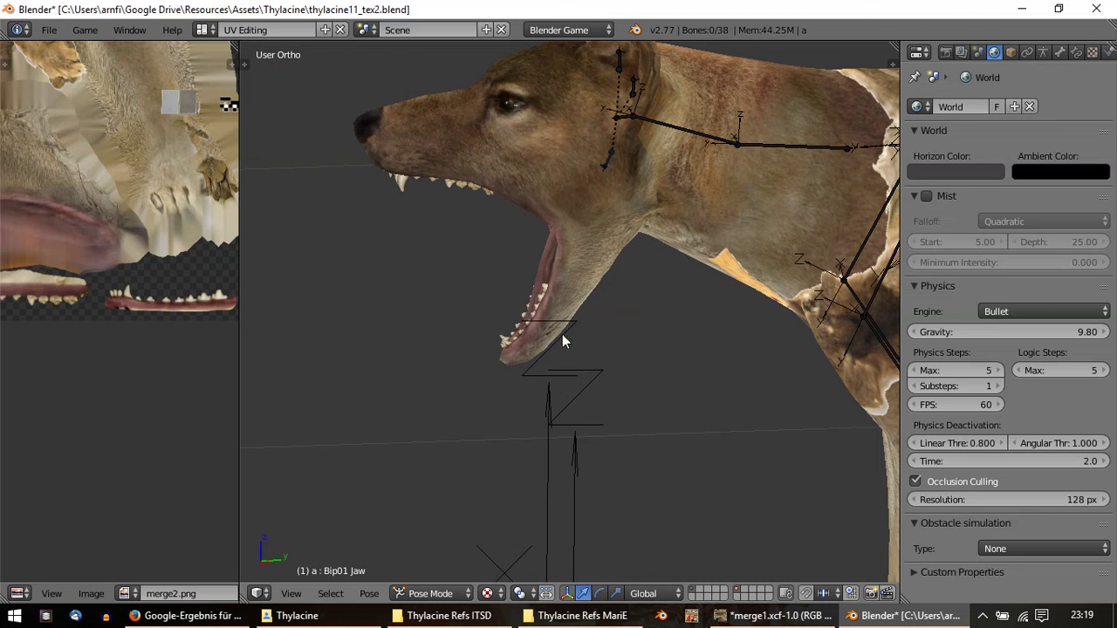
middle_click_drag(562, 334, 765, 329)
Step: Set the dodge brush to opacity 37.7 and size 6
left_click(750, 616)
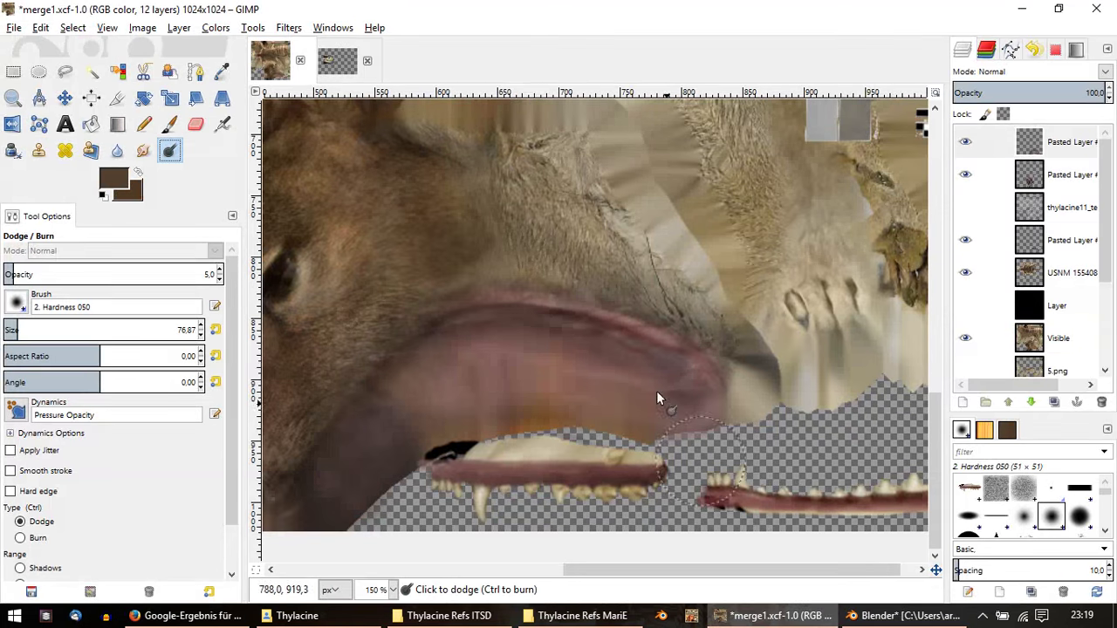
scroll(569, 316, "up", 2, "ctrl")
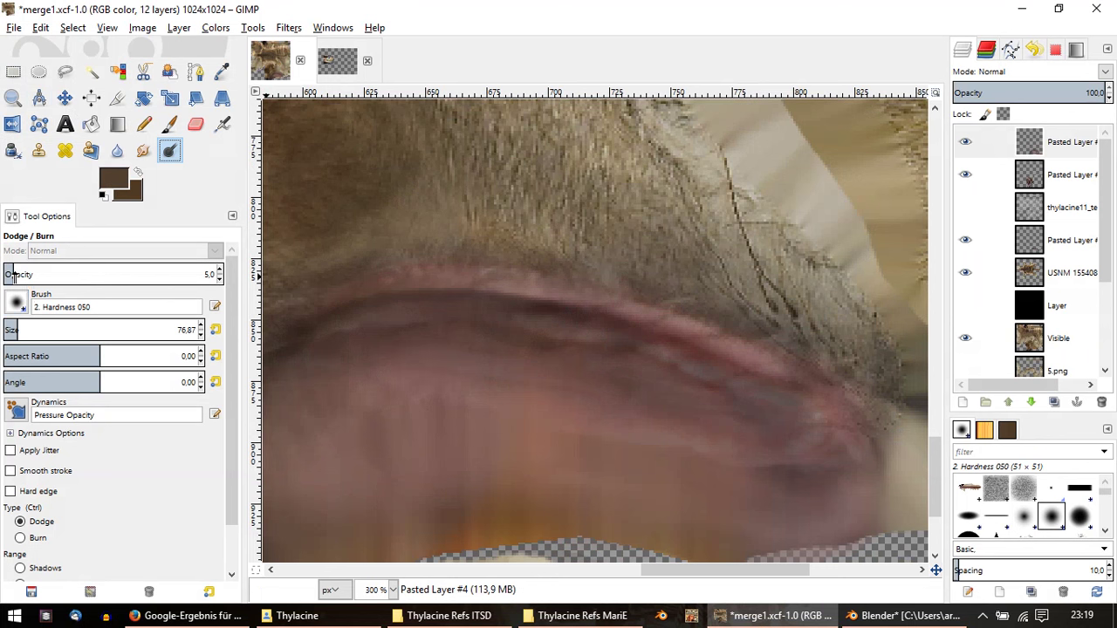
left_click(83, 274)
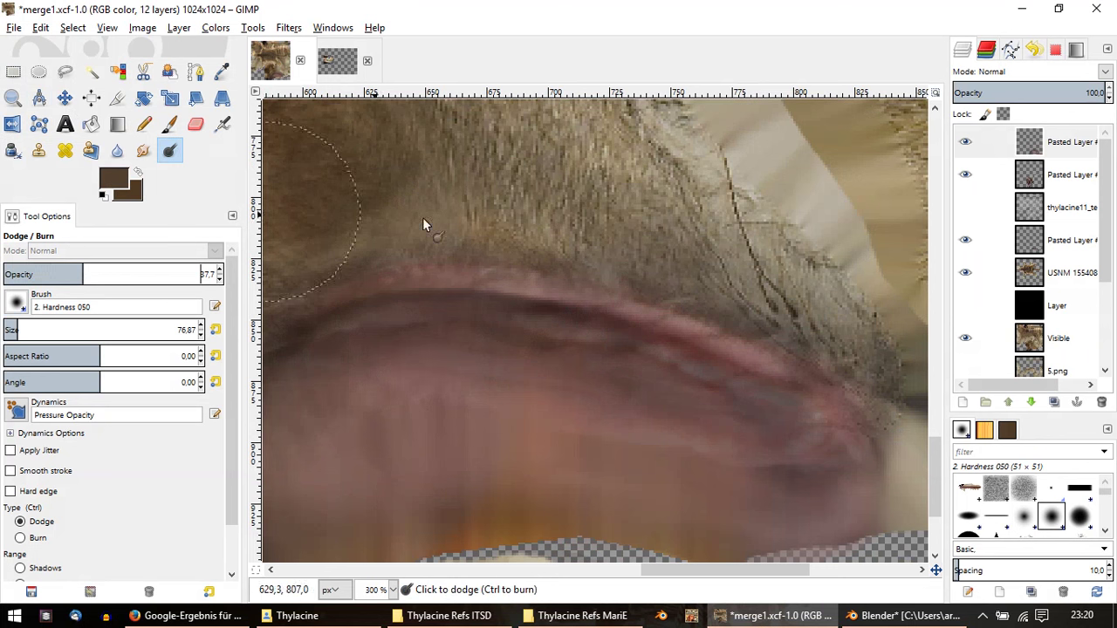
left_click(16, 328)
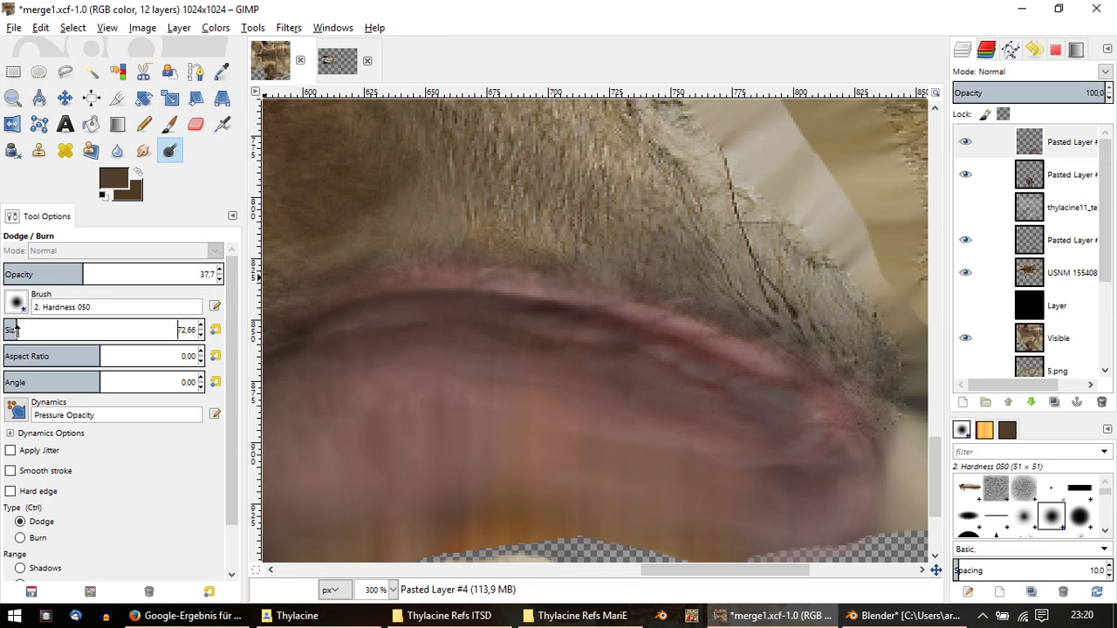
left_click_drag(13, 329, 3, 330)
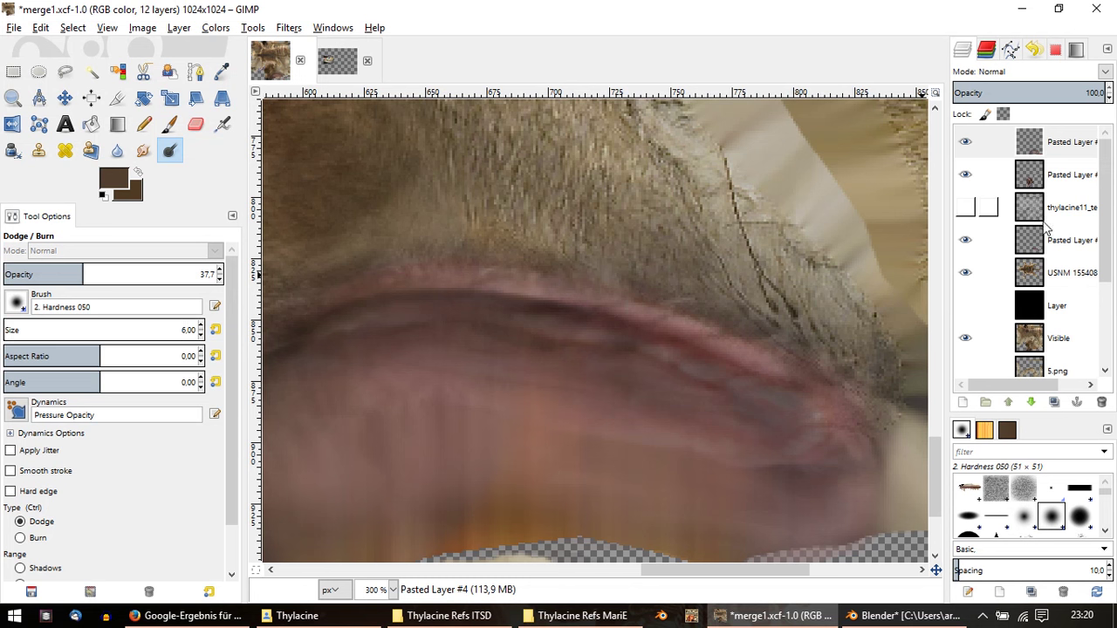
Step: Hide and show the top pasted layers to compare the lip area at 100% view
left_click(966, 143)
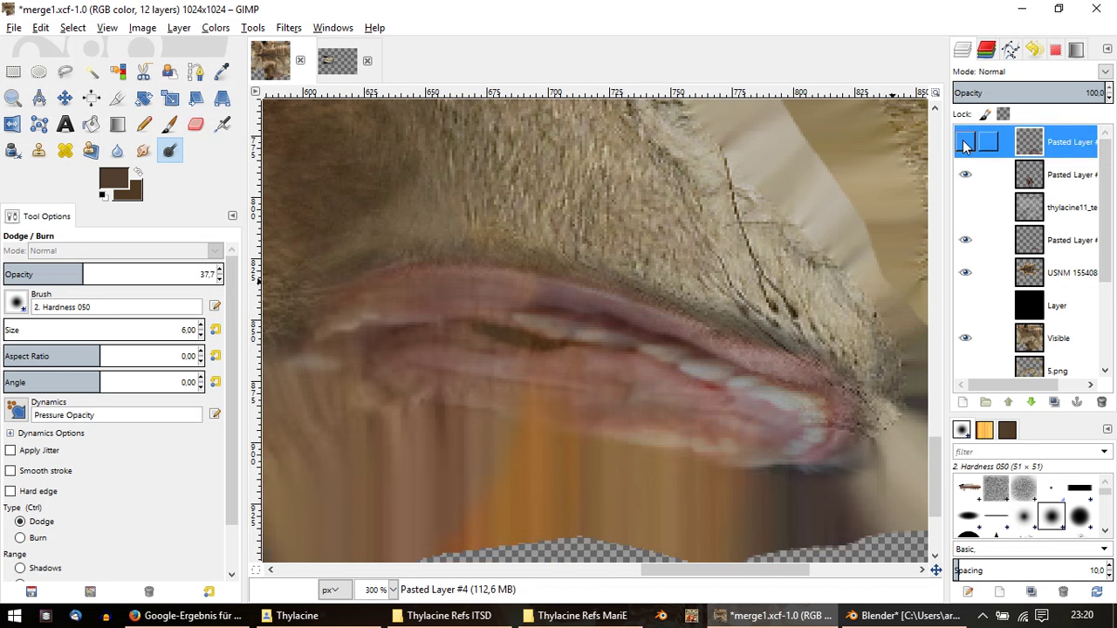
left_click(965, 143)
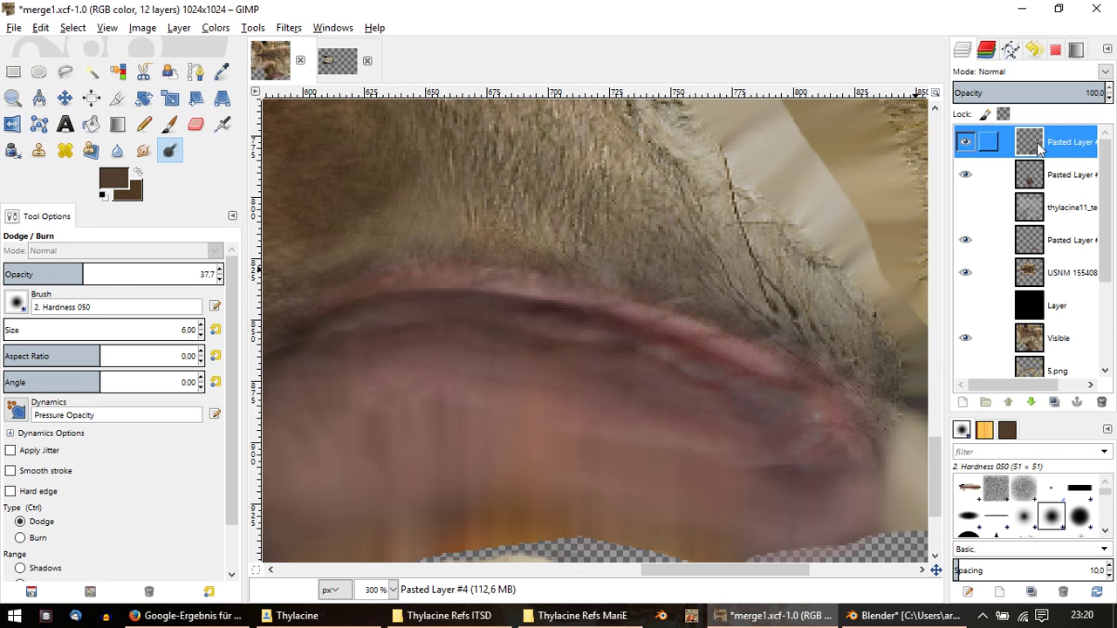
left_click(969, 175)
left_click(969, 176)
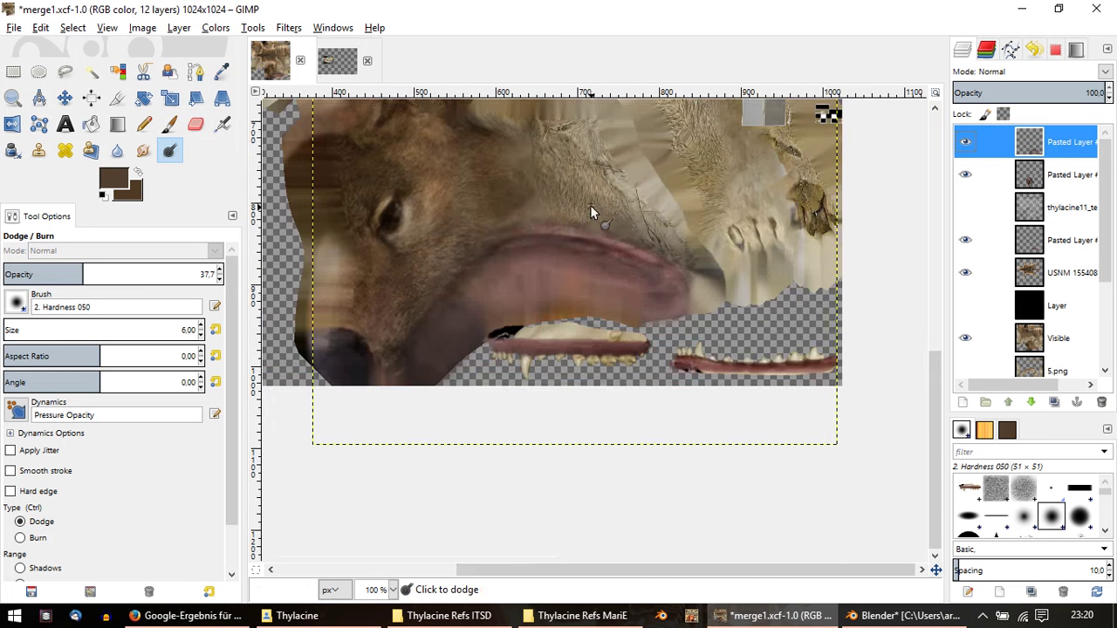
key("1")
left_click(966, 175)
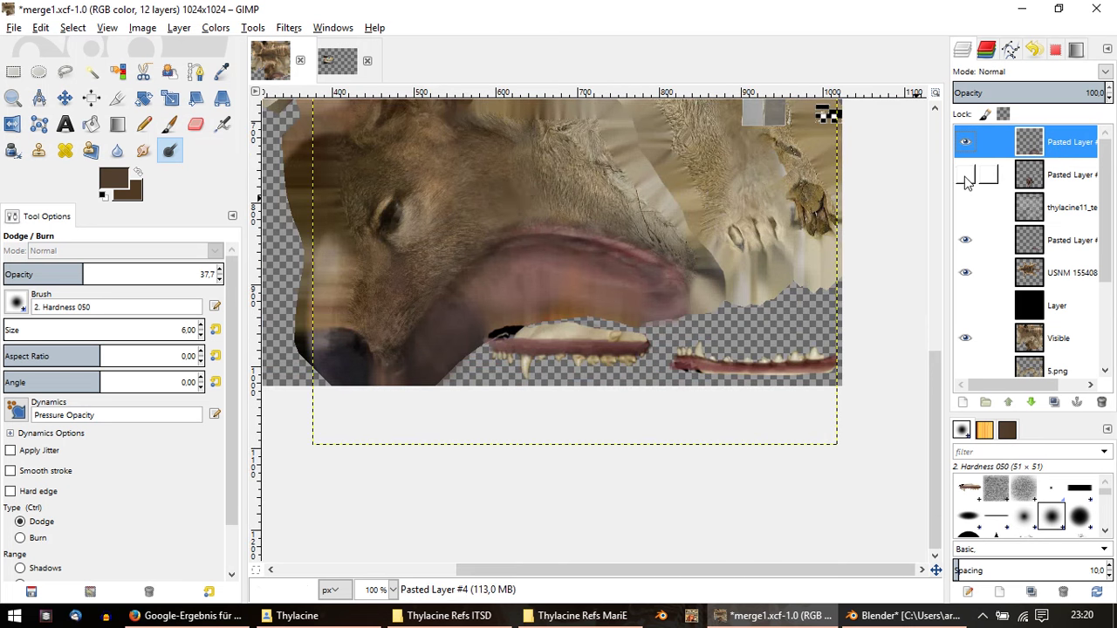
left_click(966, 177)
left_click_drag(1037, 177, 1034, 208)
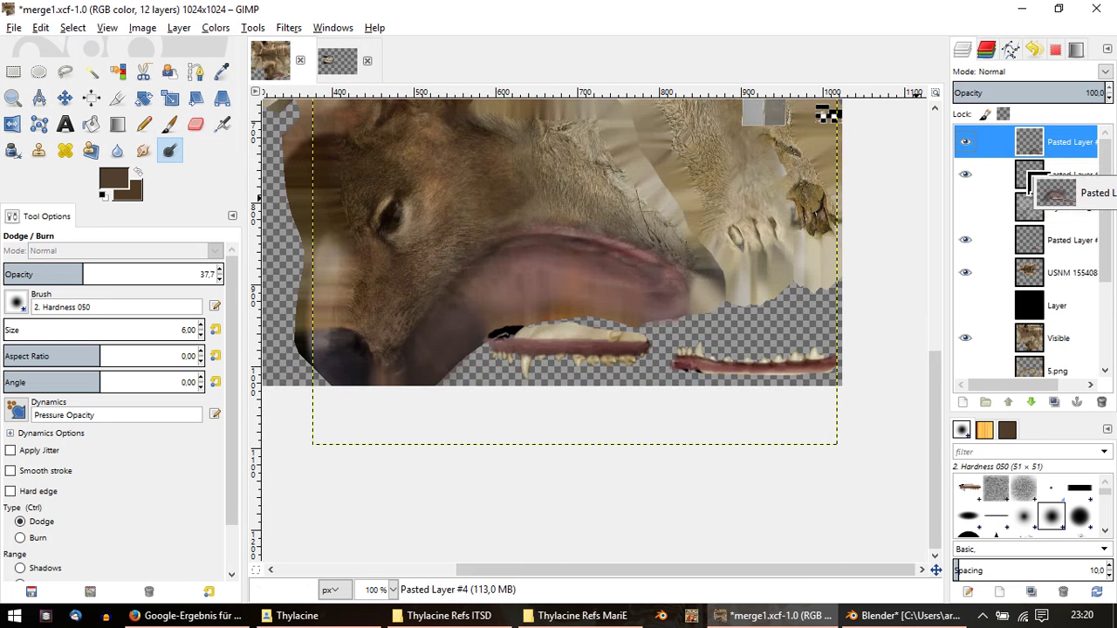
Step: Save the project as merge2.xcf
left_click(14, 27)
left_click(63, 177)
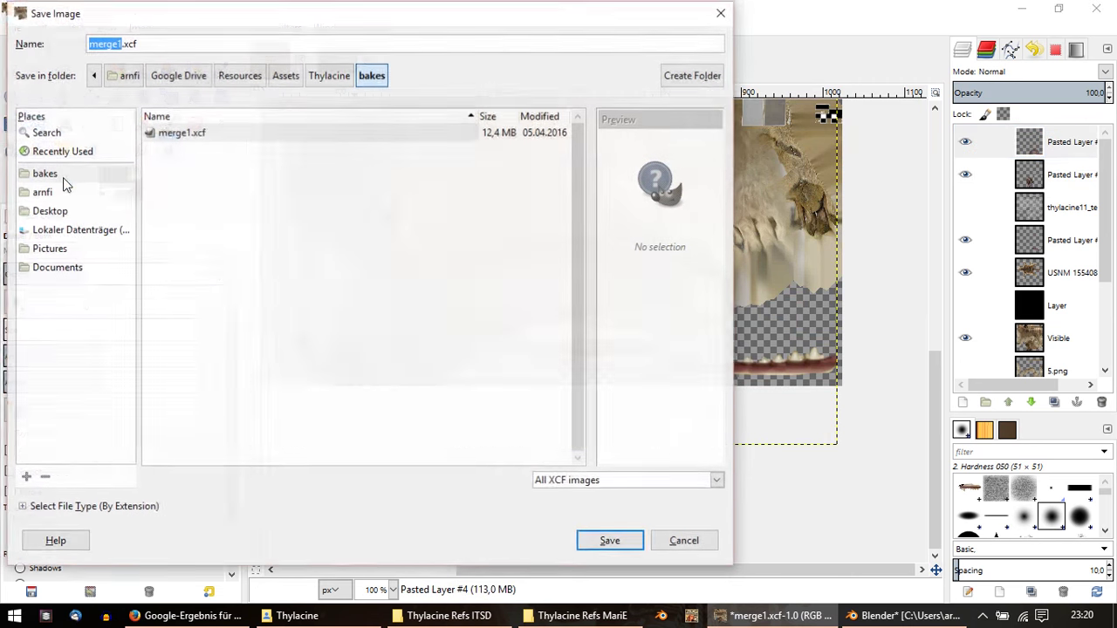
left_click(118, 46)
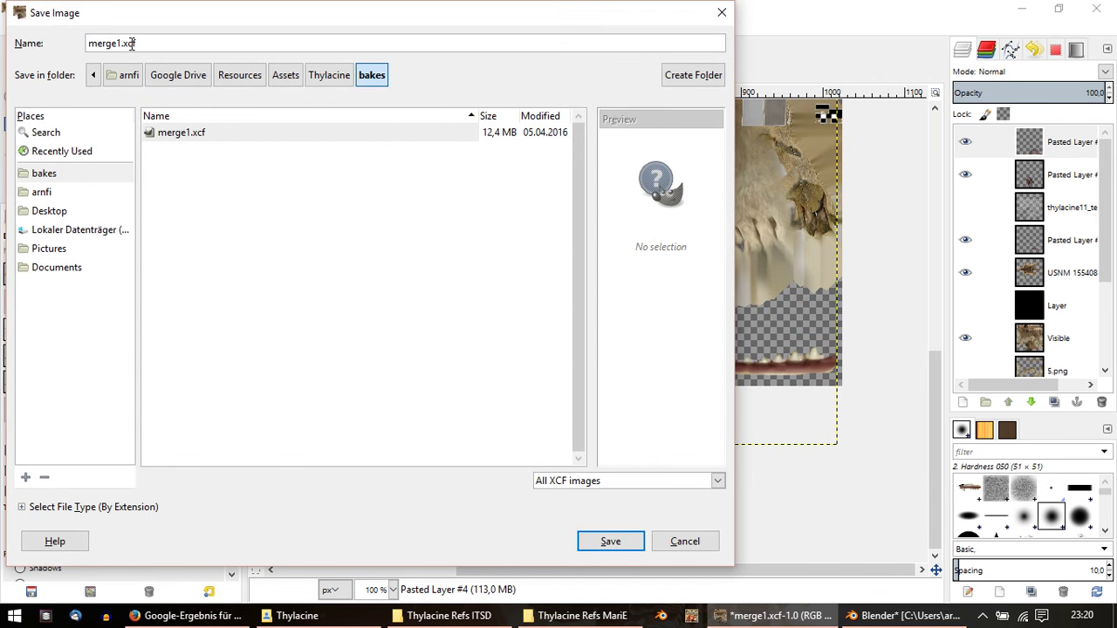
type("2")
key("Return")
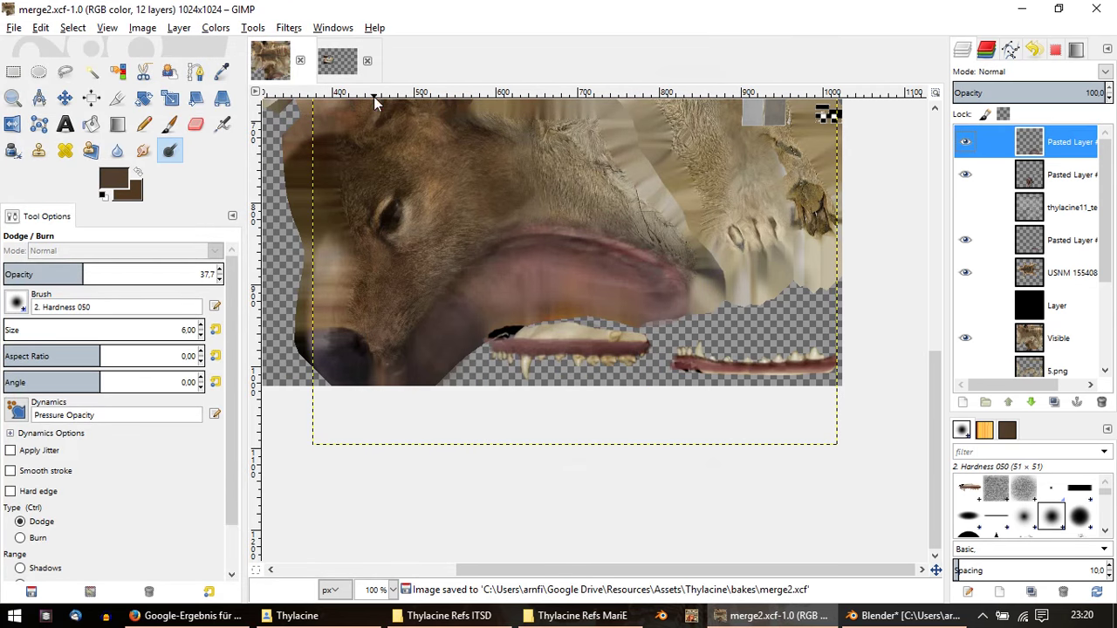
Step: Quit GIMP, discarding the unsaved changes
scroll(632, 313, "up", 3)
scroll(519, 370, "down", 1, "ctrl")
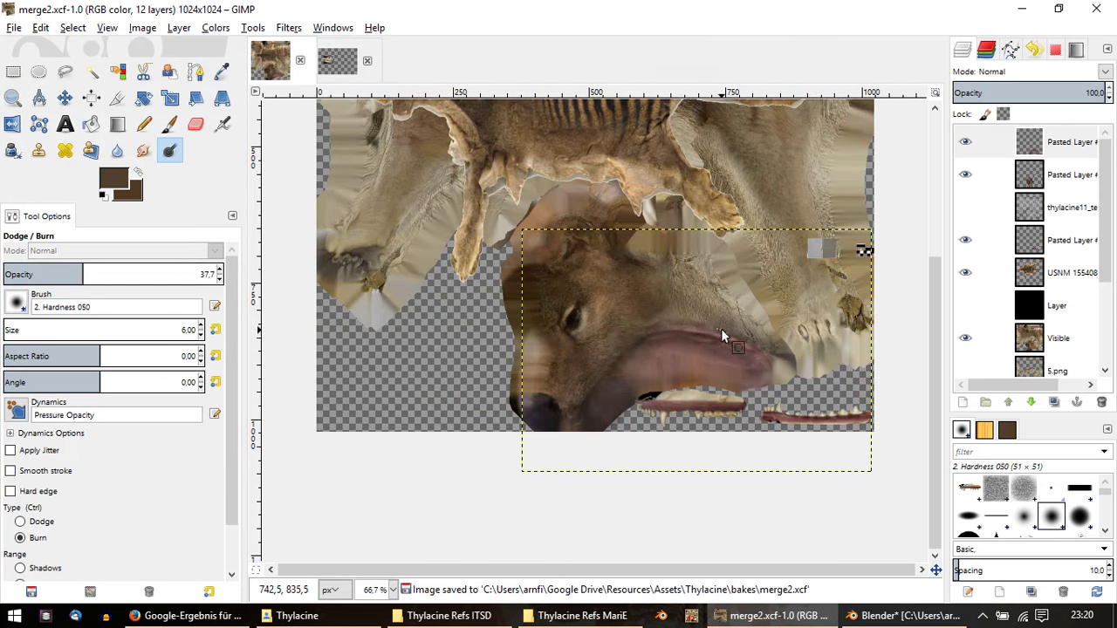
scroll(799, 376, "up", 2, "ctrl")
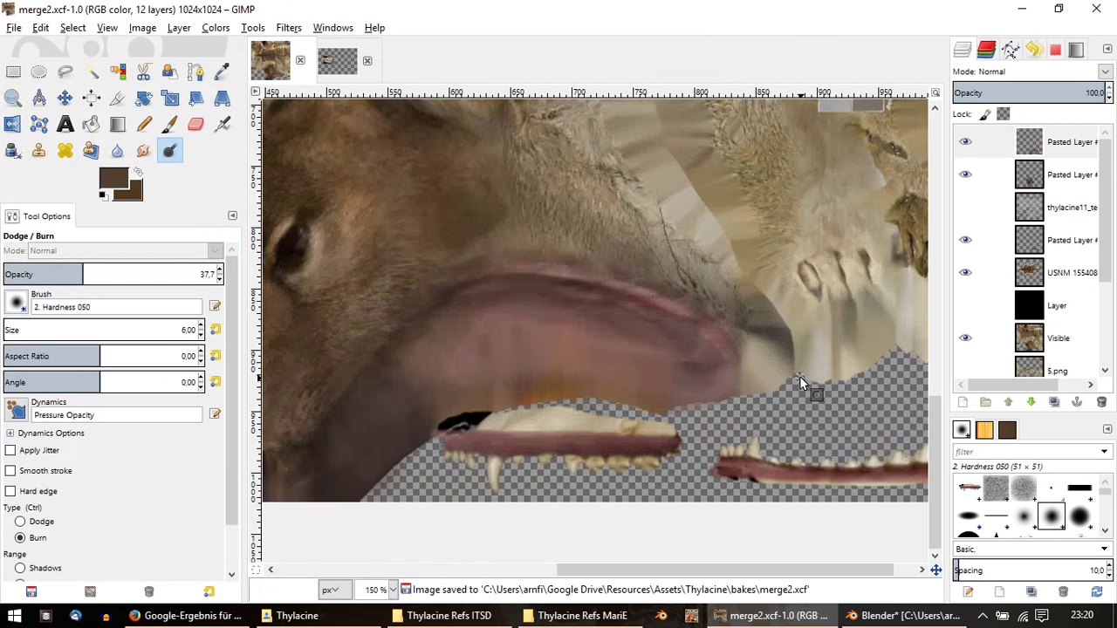
left_click(1111, 7)
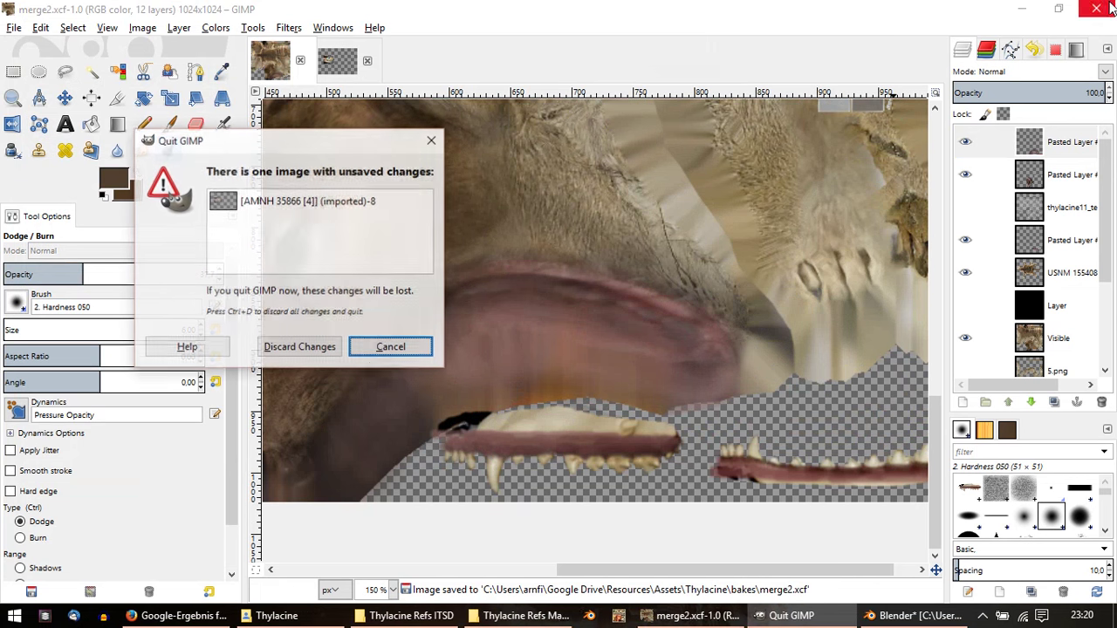
left_click(335, 352)
Step: Open the bakes folder inside Thylacine and launch merge2.xcf in GIMP
left_click(288, 616)
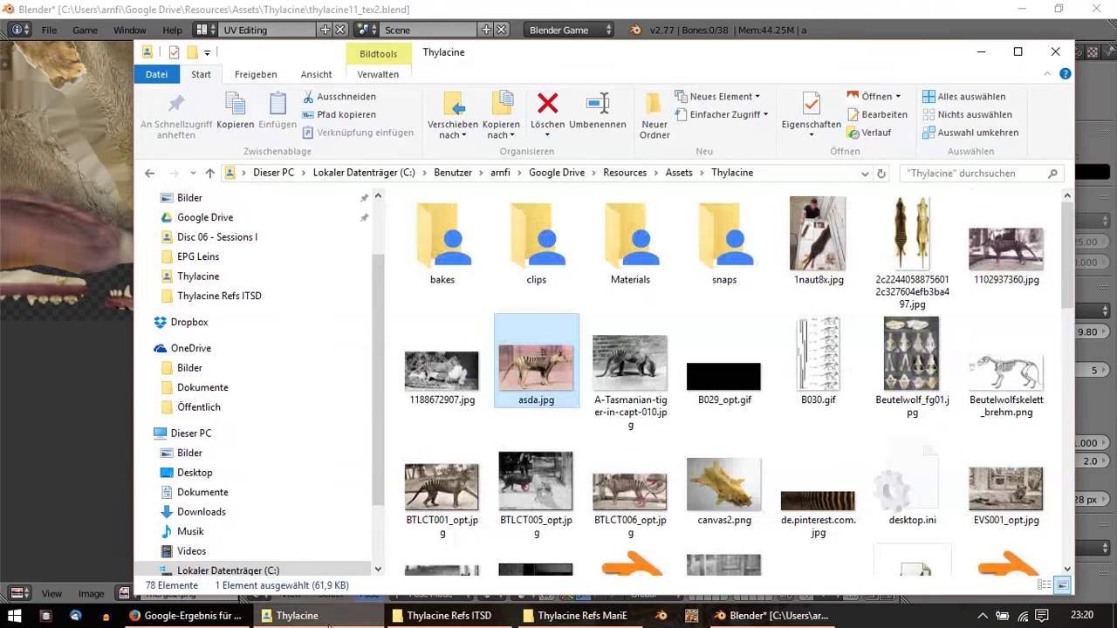
scroll(667, 417, "down", 2)
scroll(667, 417, "down", 3)
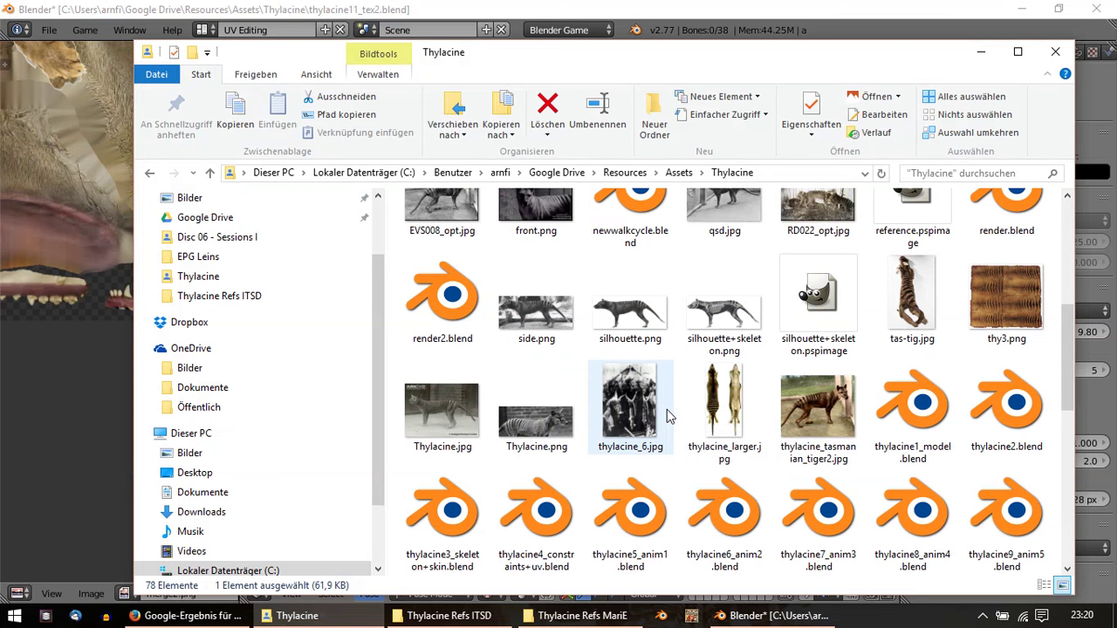
scroll(795, 349, "down", 4)
scroll(845, 382, "down", 1)
scroll(845, 382, "up", 5)
scroll(835, 350, "up", 5)
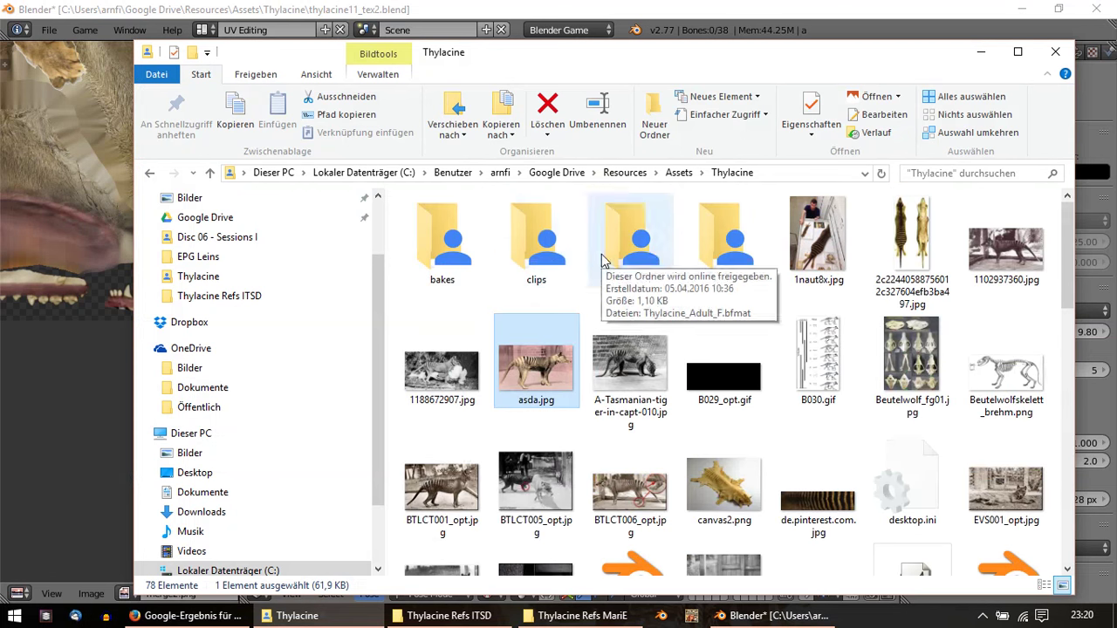
double_click(448, 263)
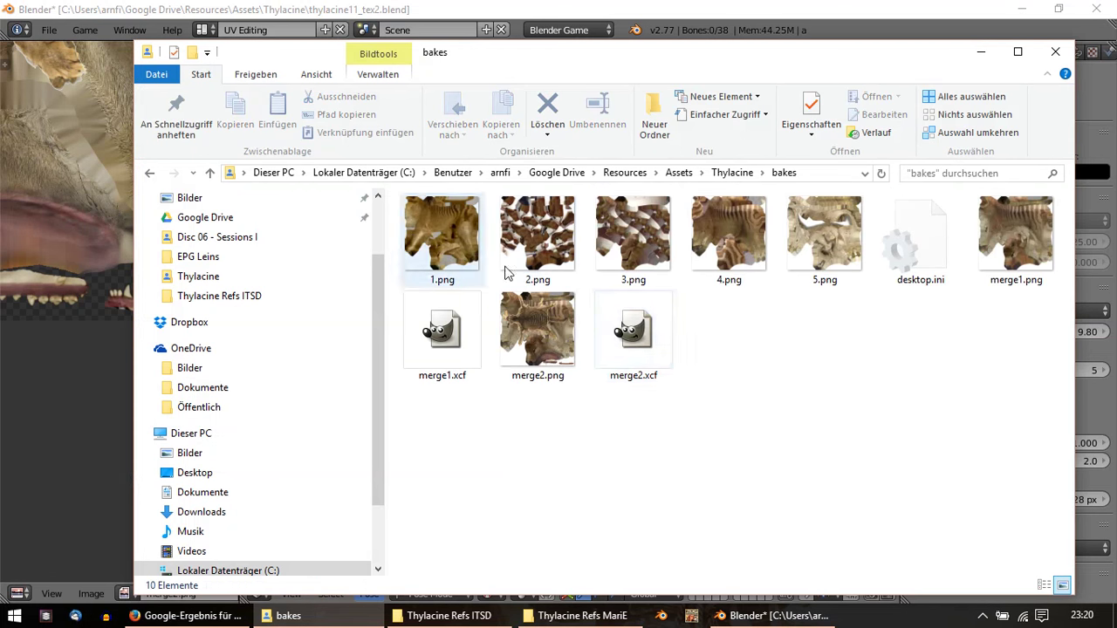
double_click(637, 349)
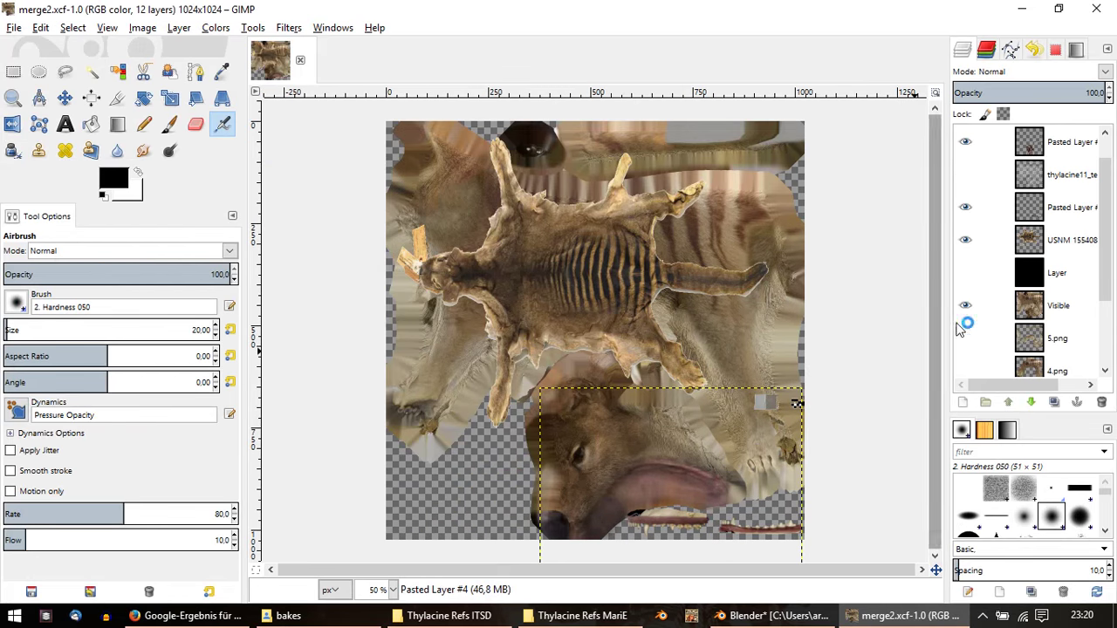
Step: Move a pasted layer higher in the Layers panel stack
mouse_move(1039, 216)
left_mouse_down()
mouse_move(1038, 153)
mouse_move(1030, 190)
left_mouse_up()
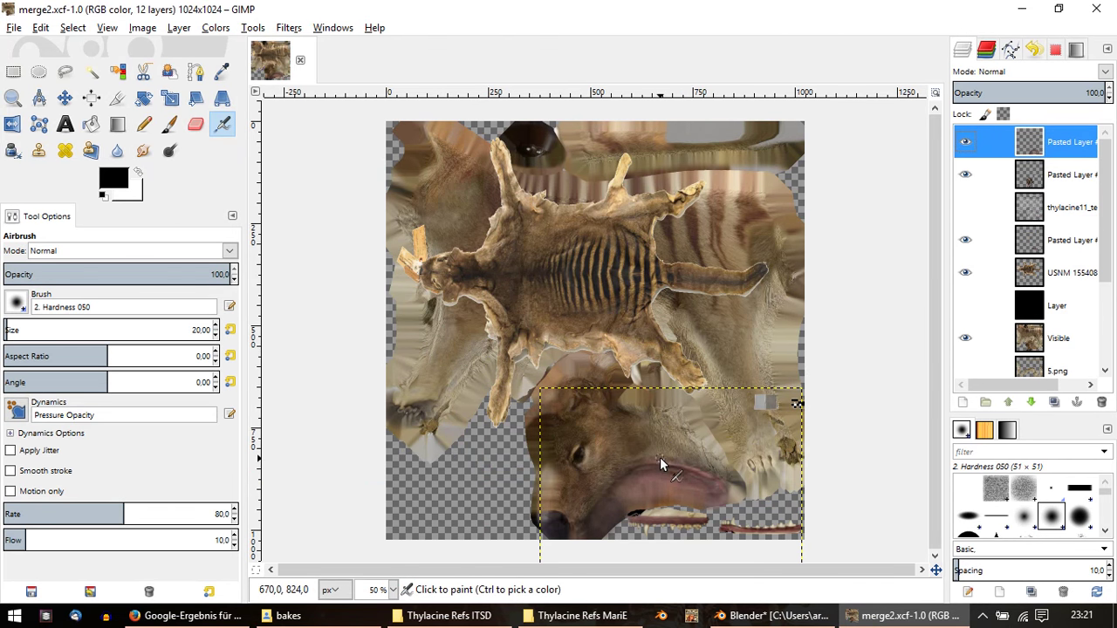
scroll(689, 475, "up", 3, "ctrl")
scroll(606, 232, "down", 1, "ctrl")
scroll(606, 237, "down", 1, "ctrl")
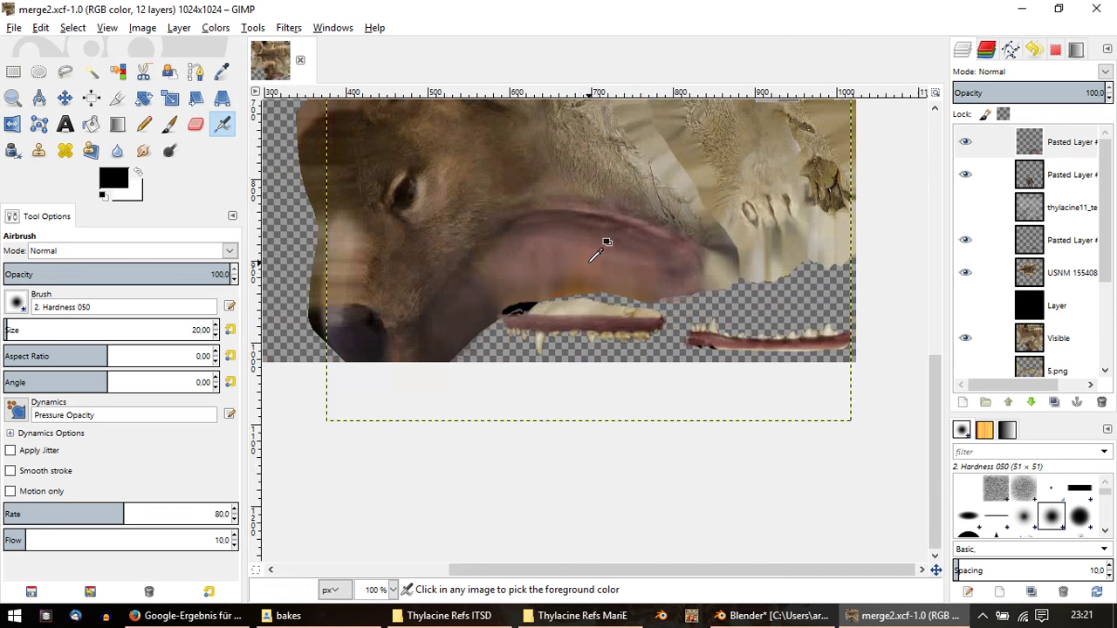
scroll(696, 366, "up", 1, "ctrl")
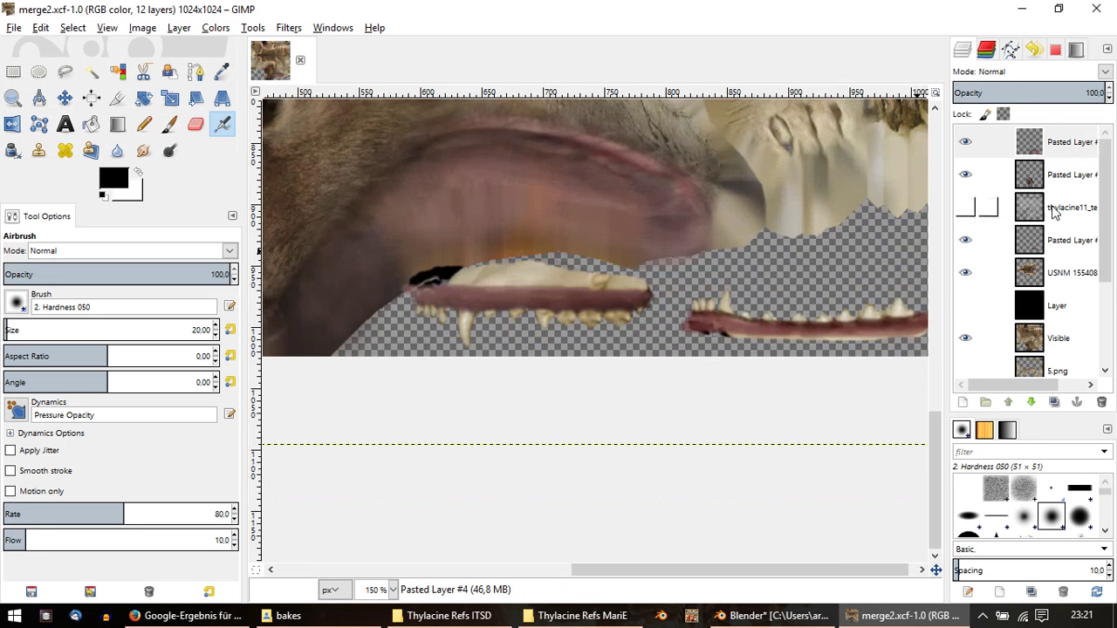
Step: Make the Overlay pasted layer the active layer and switch to the Dodge/Burn tool
left_click(1050, 175)
scroll(1053, 201, "down", 1)
scroll(1056, 225, "down", 2)
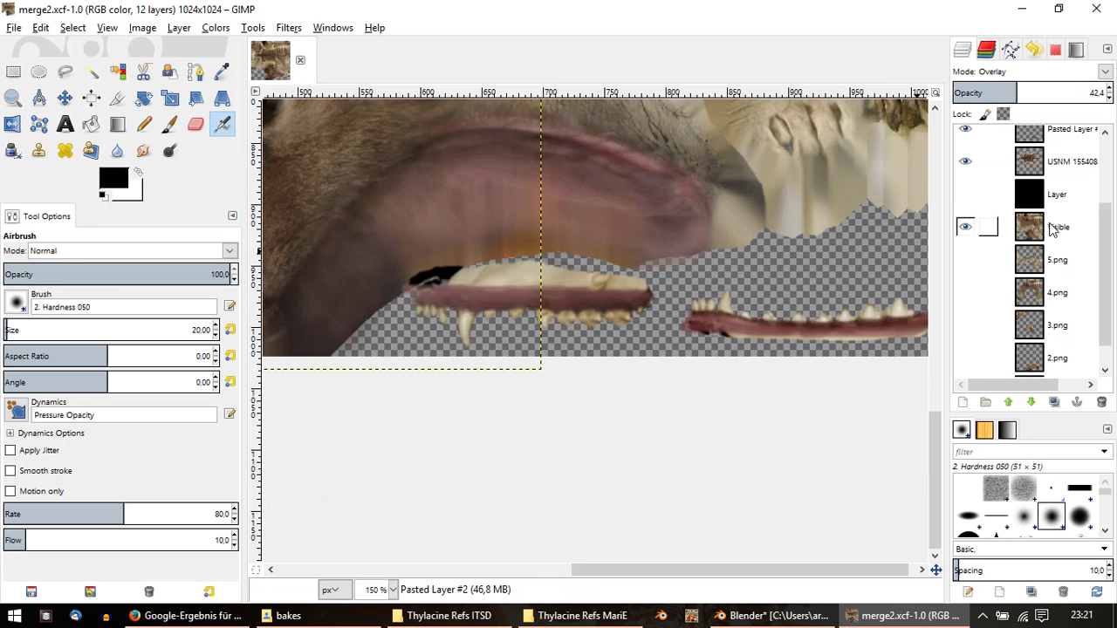
scroll(728, 232, "up", 1)
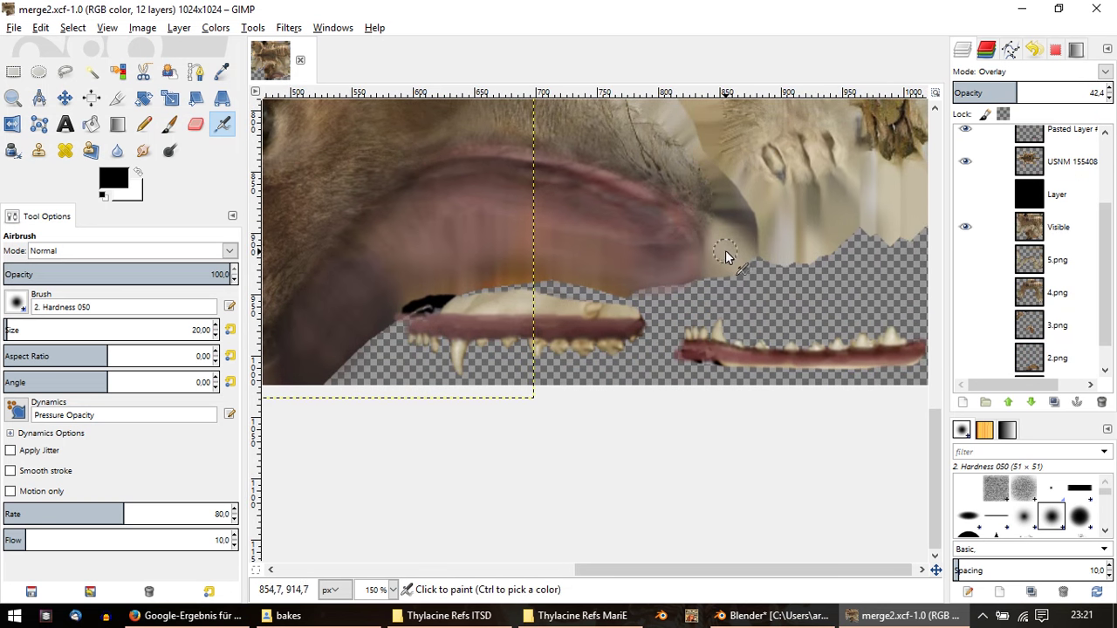
left_click(1043, 228)
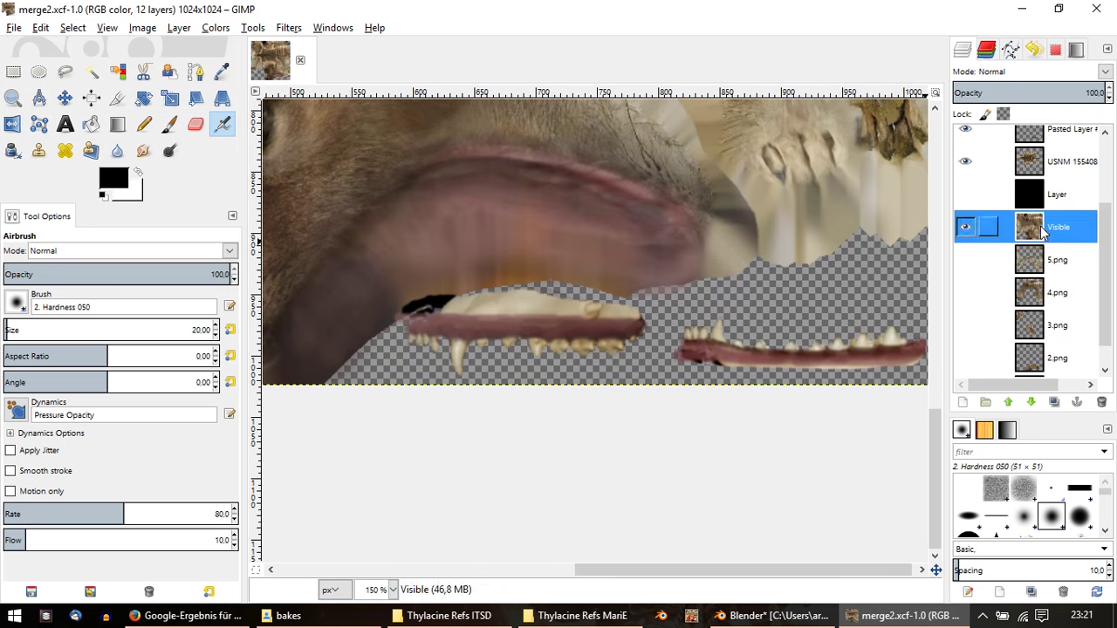
scroll(1056, 204, "up", 2)
scroll(1054, 207, "up", 1)
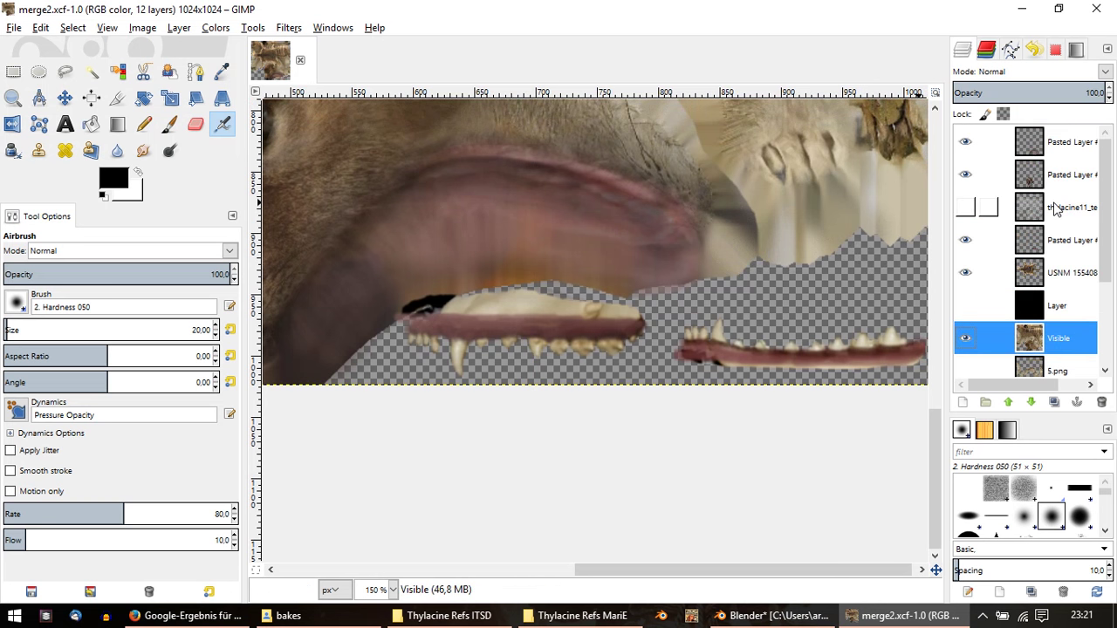
left_click(1043, 175)
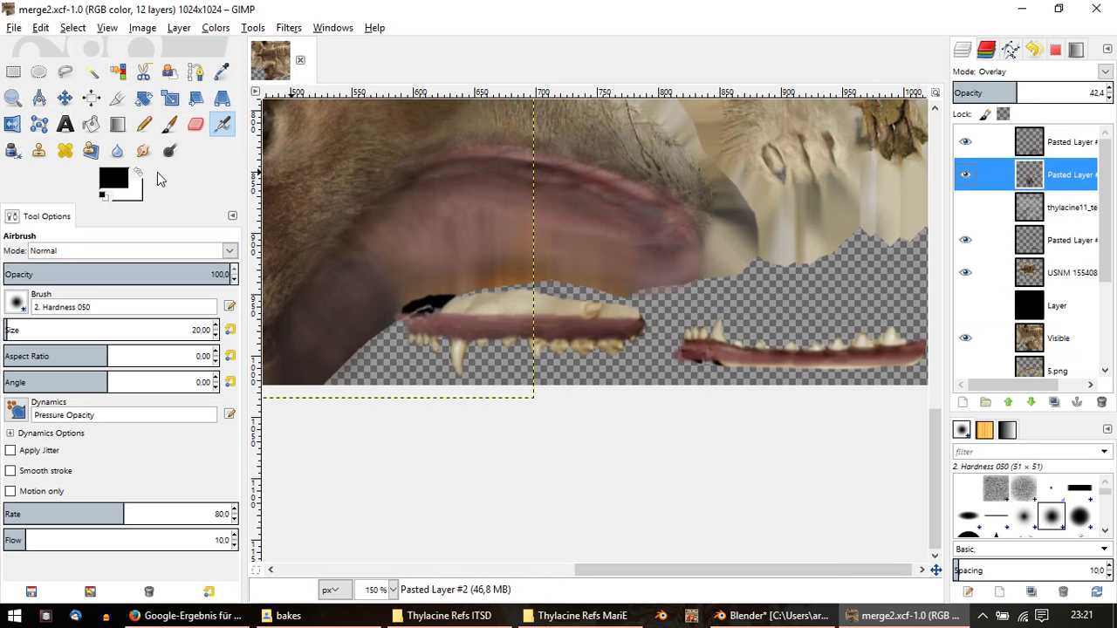
left_click(170, 150)
scroll(668, 170, "up", 2, "ctrl")
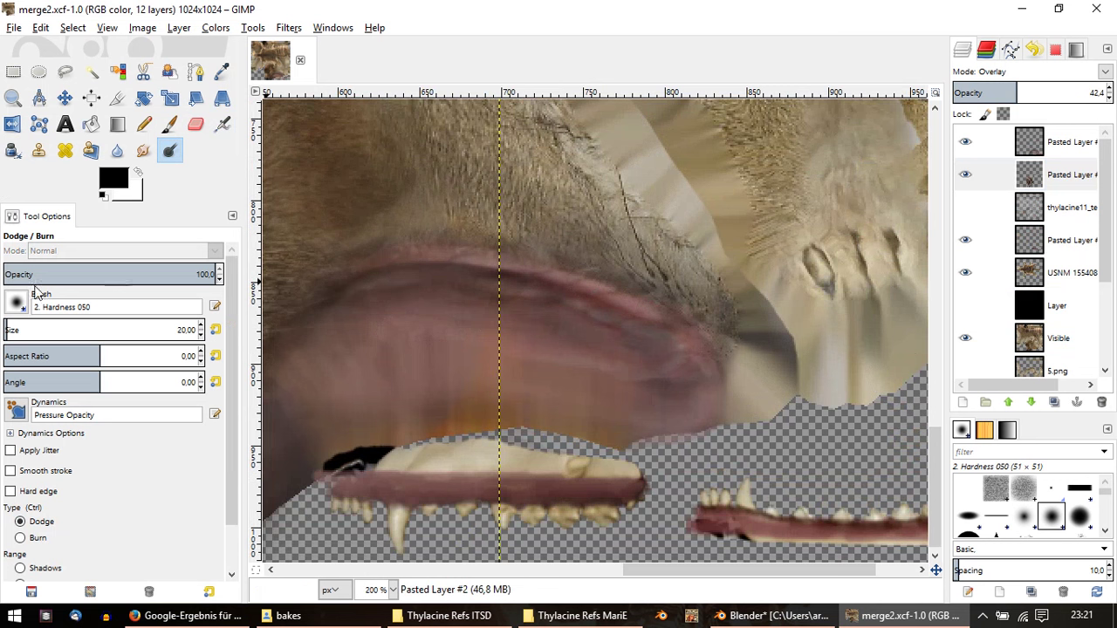
Step: Shrink the brush, test a burn stroke on the lip, undo it, and select the top layer
left_click_drag(8, 329, 8, 329)
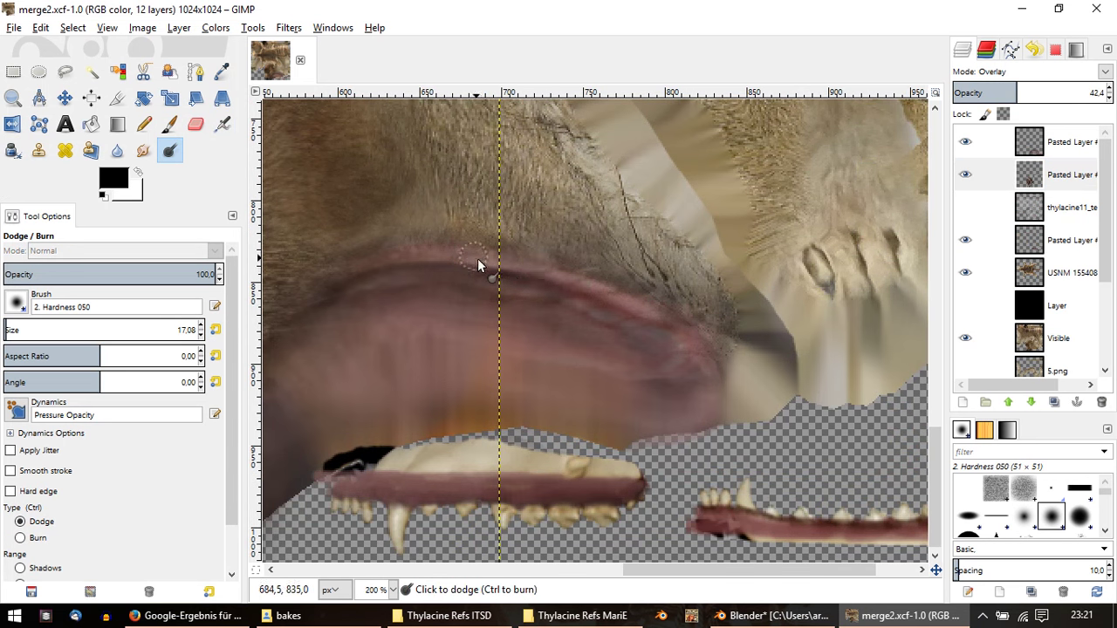
left_click_drag(477, 259, 544, 274, "ctrl")
key("ctrl+z")
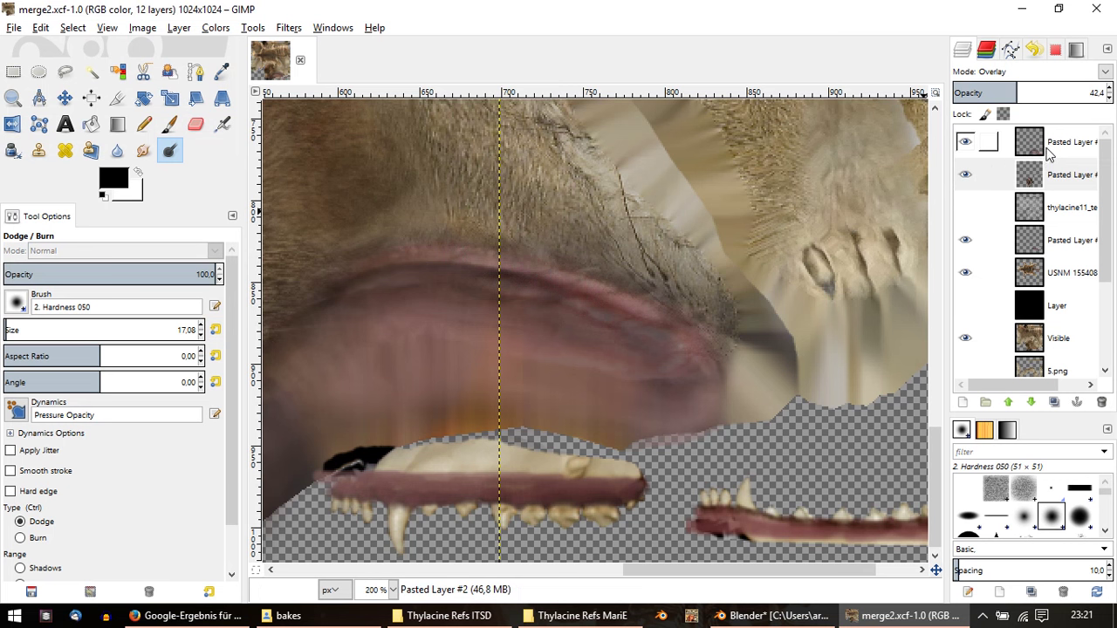
left_click(965, 177)
left_click(965, 177)
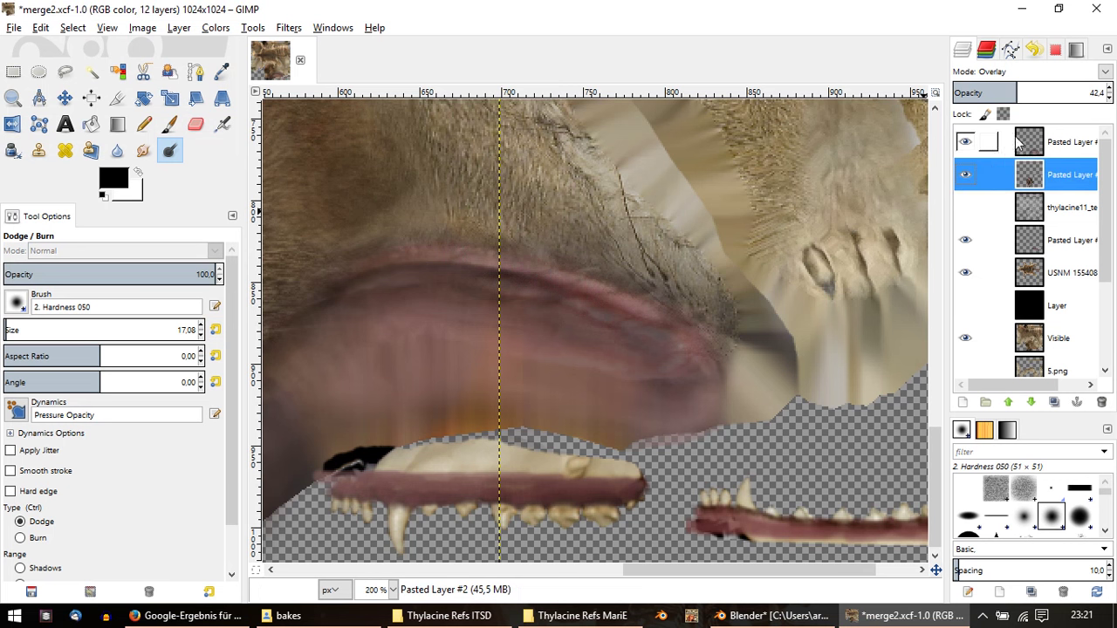
left_click(1028, 144)
left_click(510, 256)
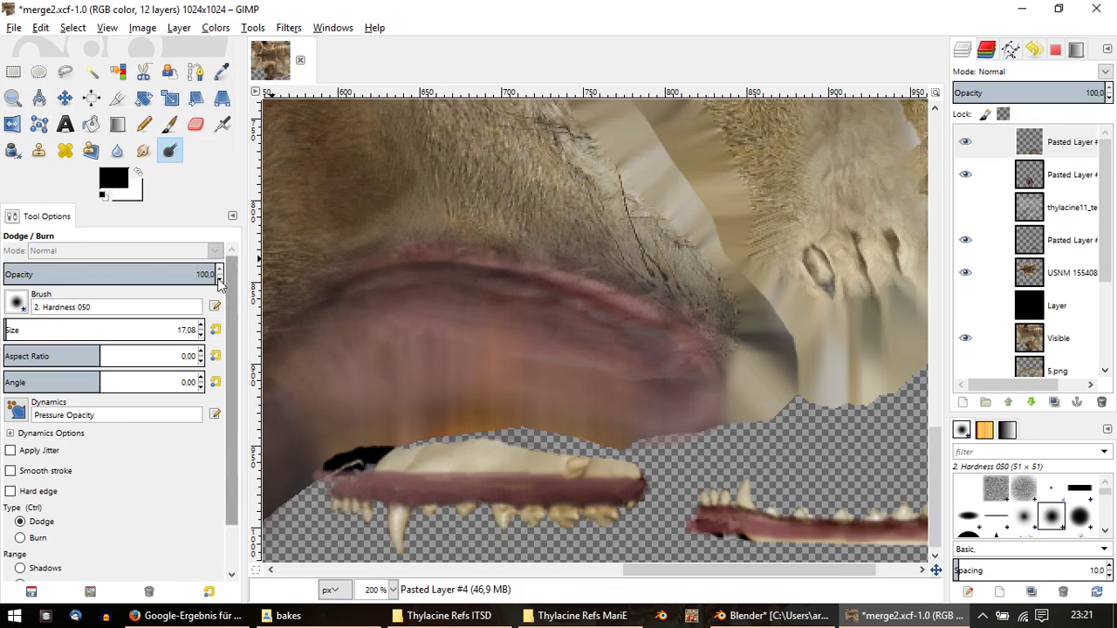
Step: With the brush at about 7 px and strength near 35, lighten a faint patch near the lip
left_click_drag(25, 335, 4, 330)
key("ctrl")
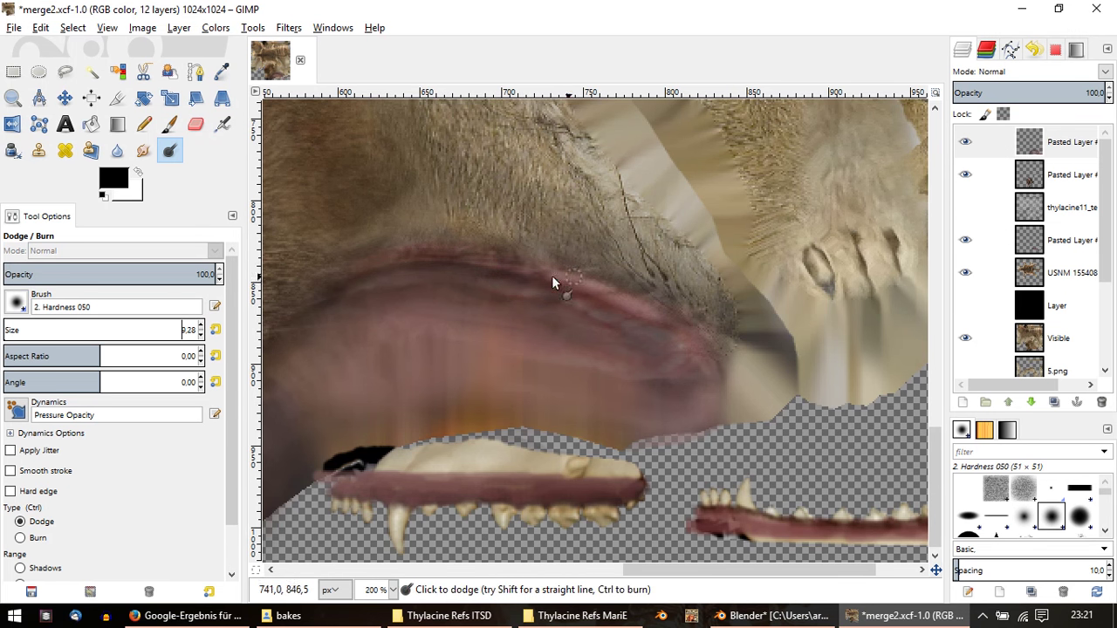
key("ctrl")
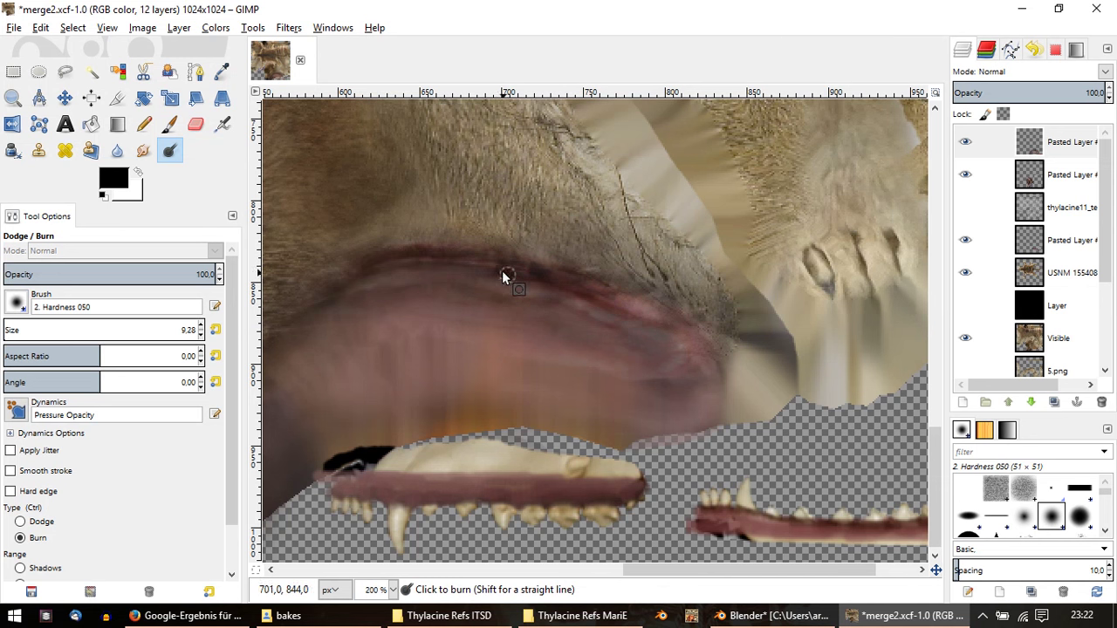
key("ctrl")
scroll(553, 295, "down", 1, "ctrl")
scroll(488, 274, "up", 1, "ctrl")
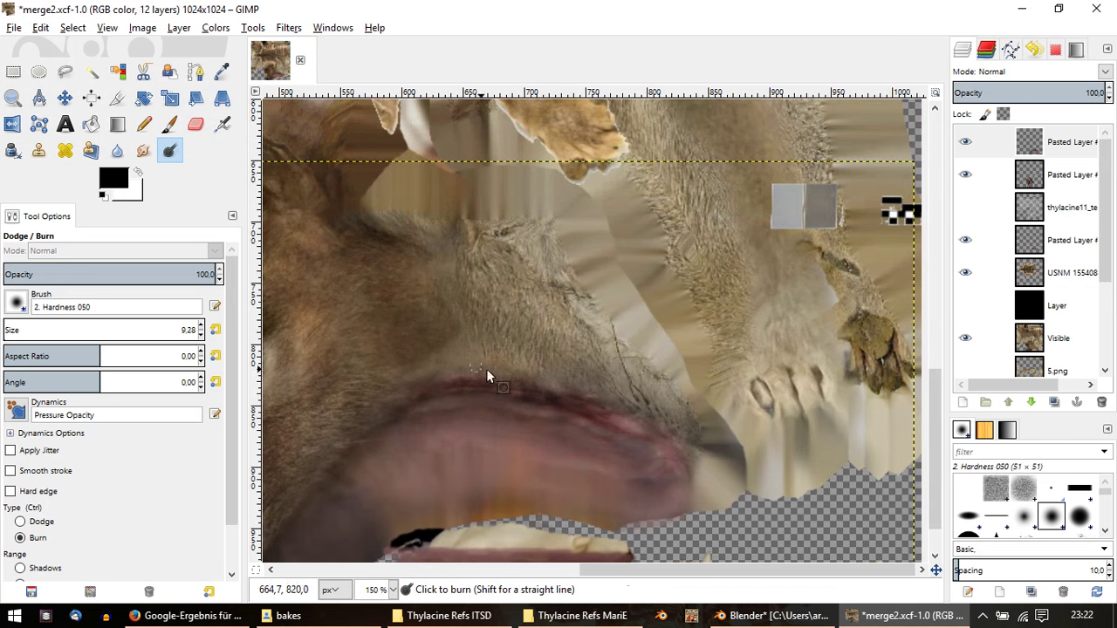
scroll(558, 406, "up", 1, "ctrl")
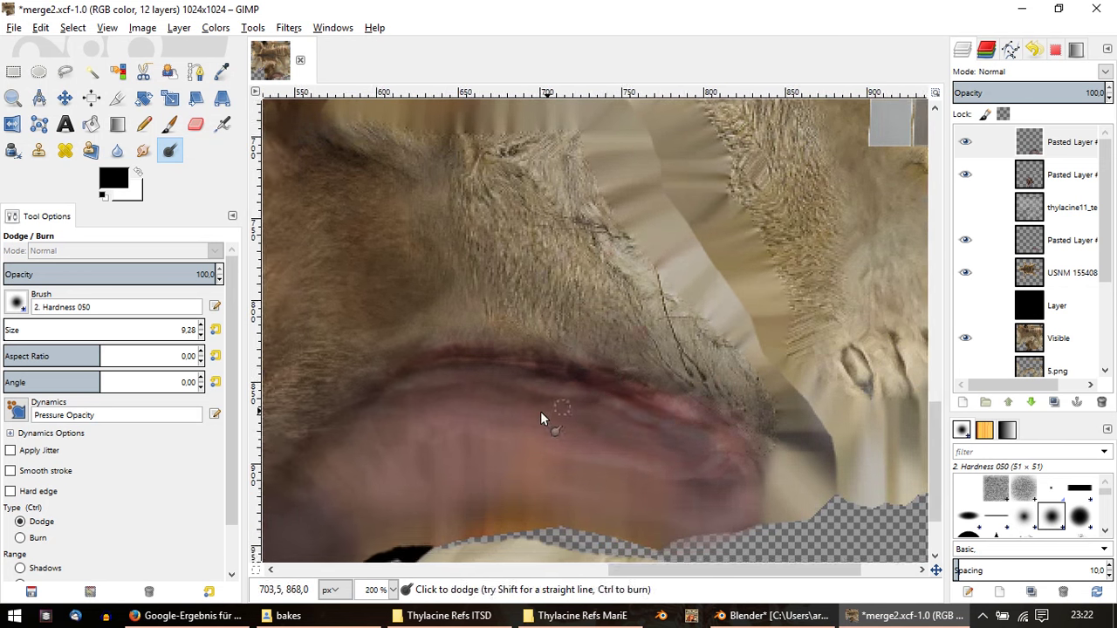
scroll(573, 320, "up", 1, "ctrl")
left_click(77, 274)
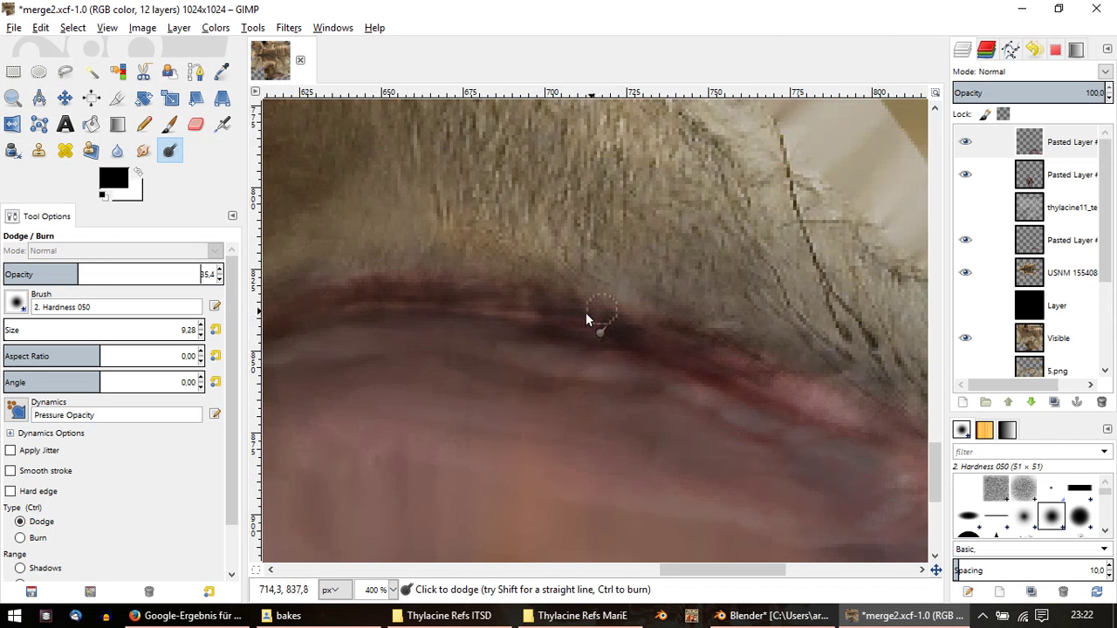
left_click_drag(540, 328, 606, 354)
Step: Burn along the lip line's edge at 88.5 opacity to darken it
left_click_drag(79, 275, 12, 276)
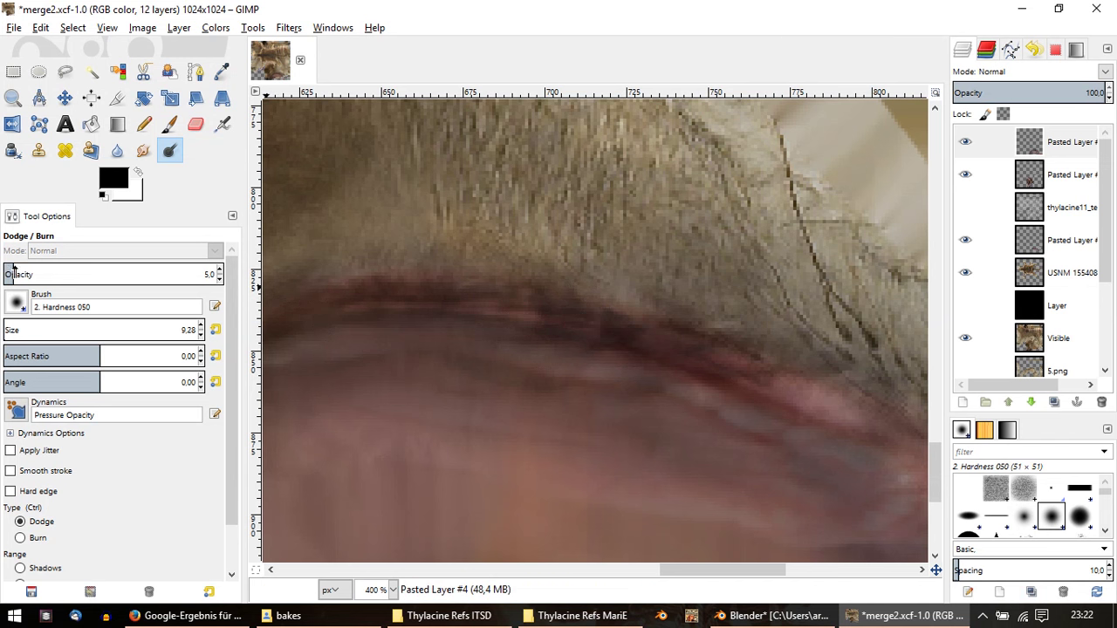
left_click_drag(12, 269, 191, 273)
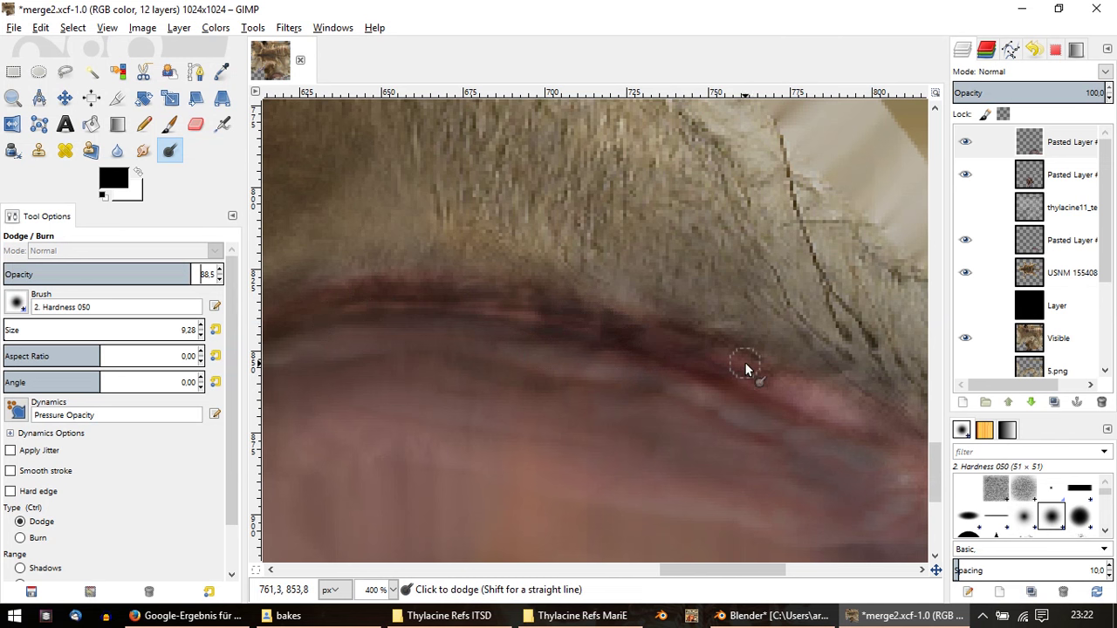
key("ctrl")
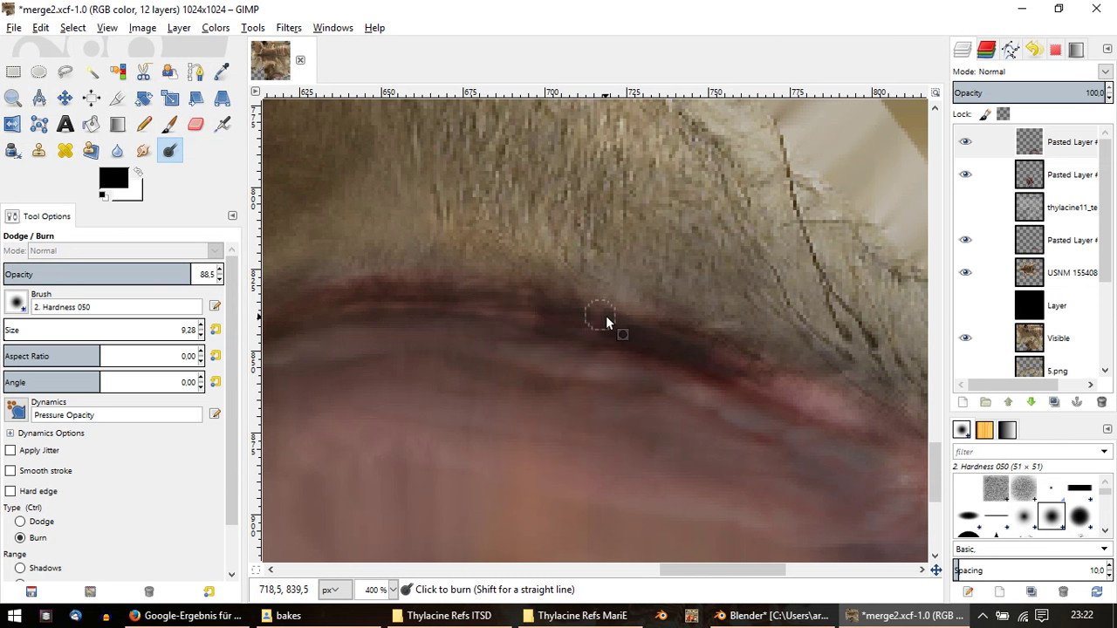
left_click_drag(601, 323, 498, 297)
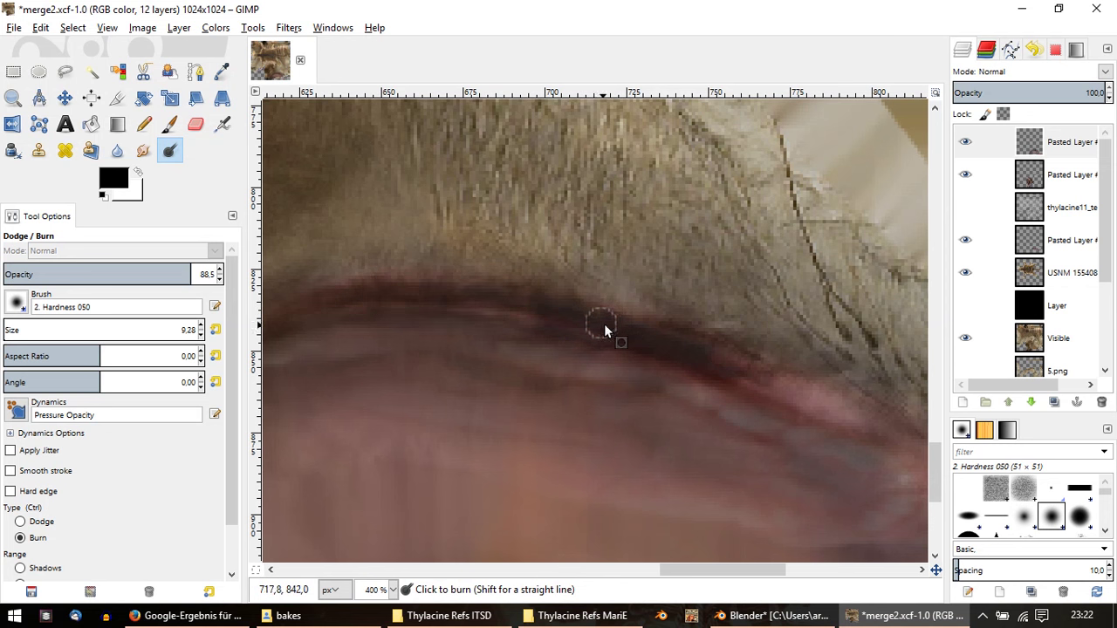
scroll(541, 318, "left", 3)
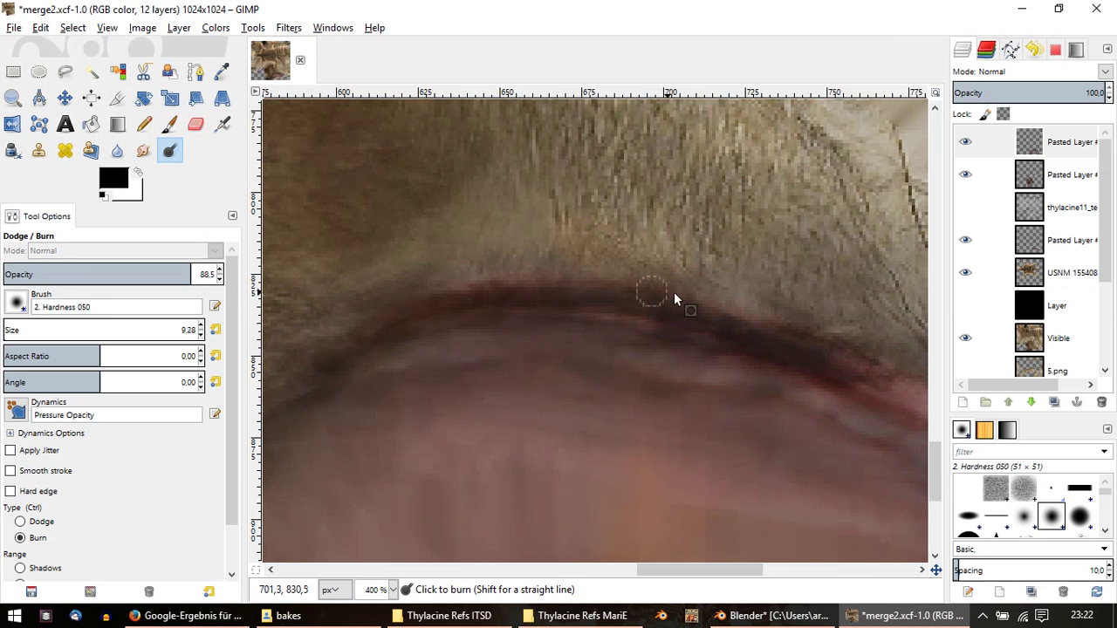
left_click_drag(721, 339, 431, 300)
scroll(581, 330, "down", 2, "ctrl")
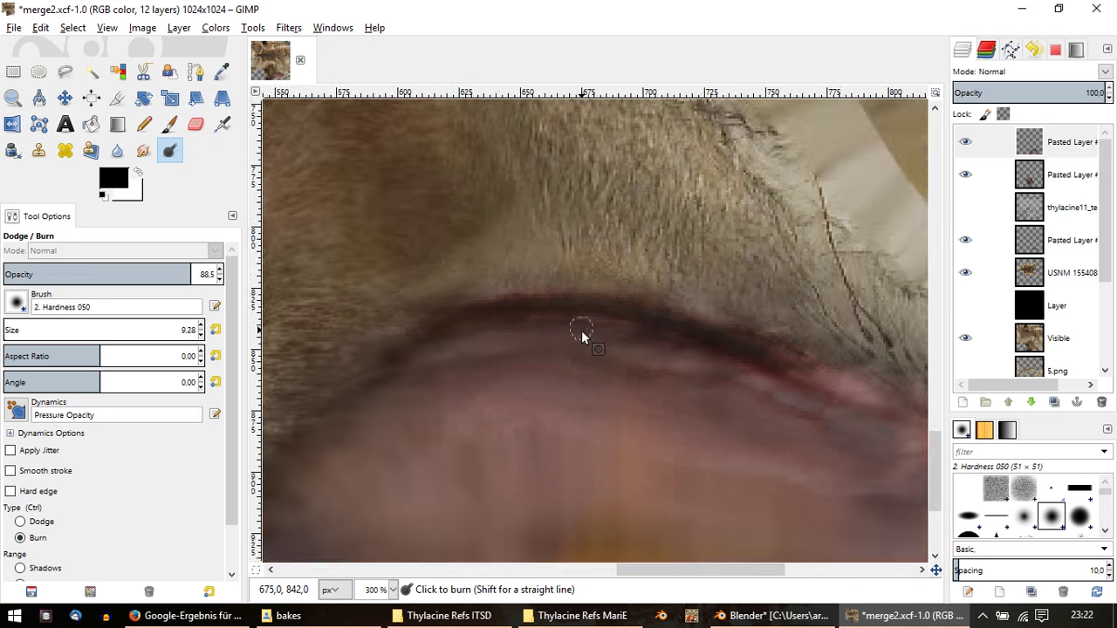
scroll(656, 329, "down", 2, "ctrl")
scroll(738, 330, "up", 3, "ctrl")
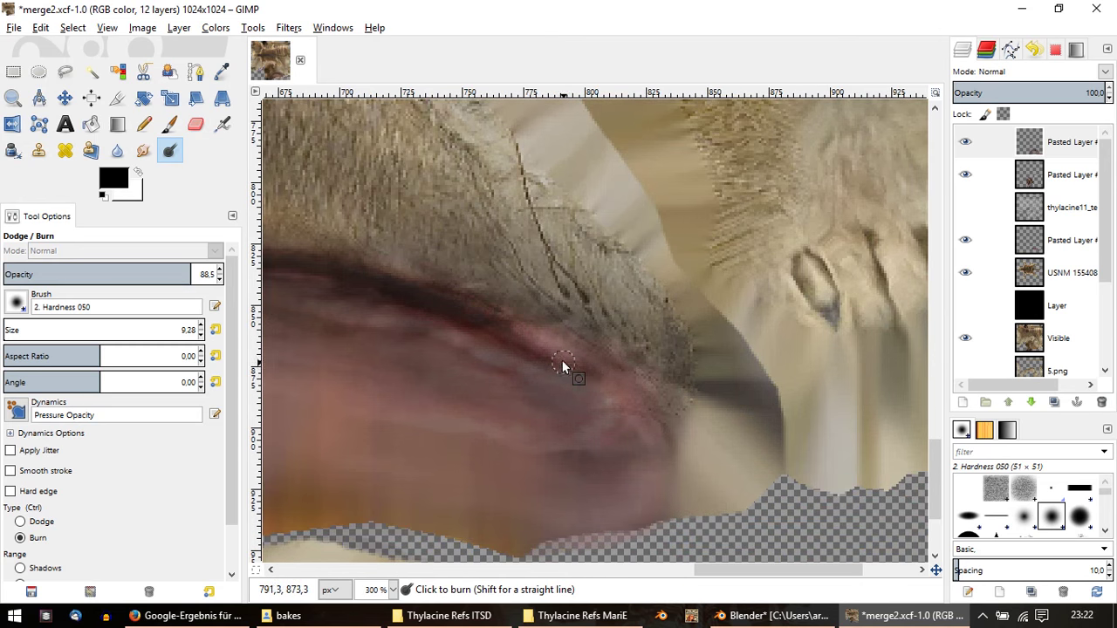
scroll(631, 430, "down", 3, "ctrl")
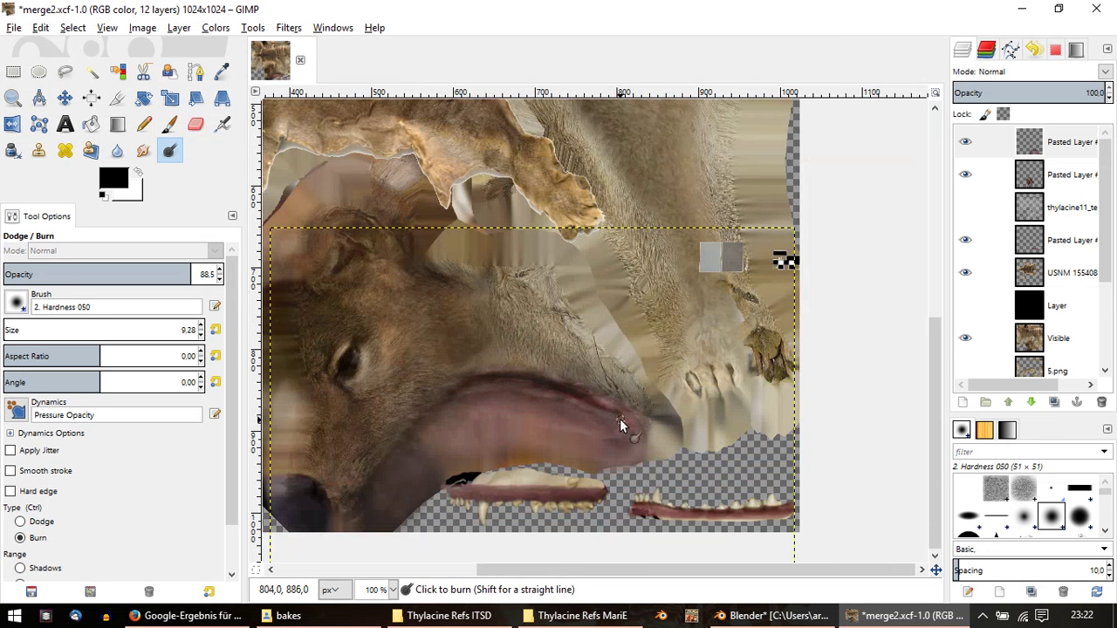
Step: Export the image over merge2.png in the bakes folder, confirming the replacement
left_click(12, 30)
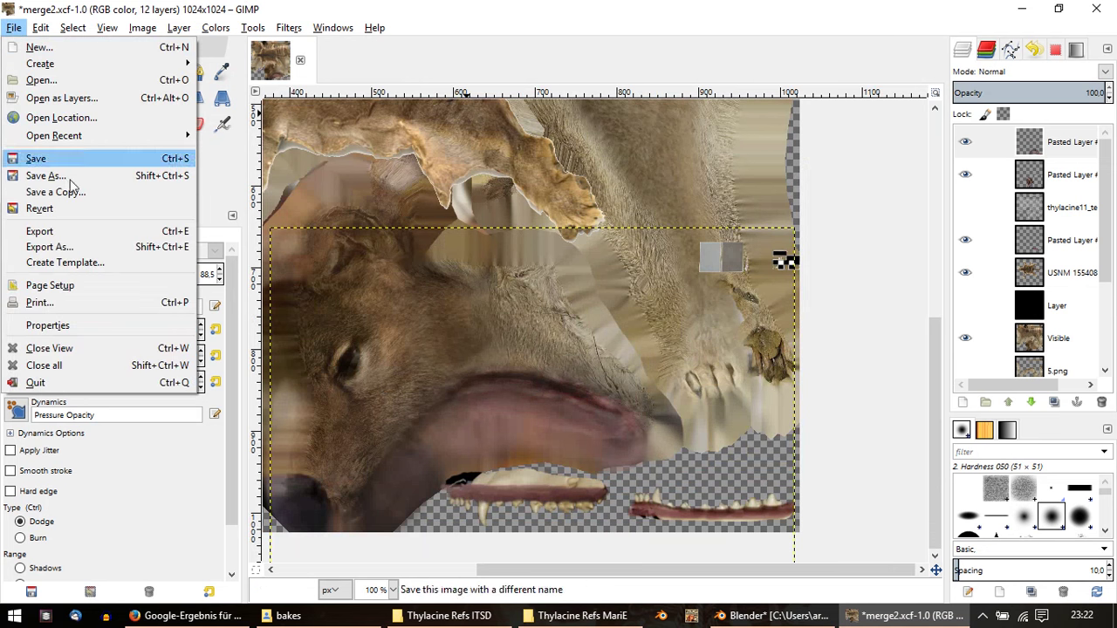
left_click(70, 247)
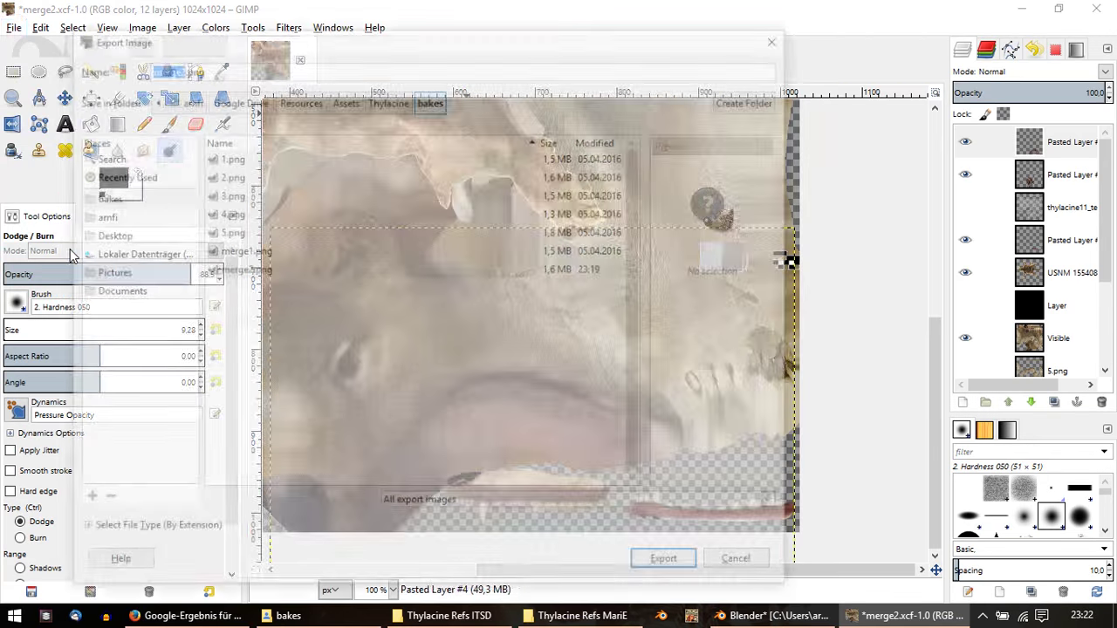
left_click(260, 271)
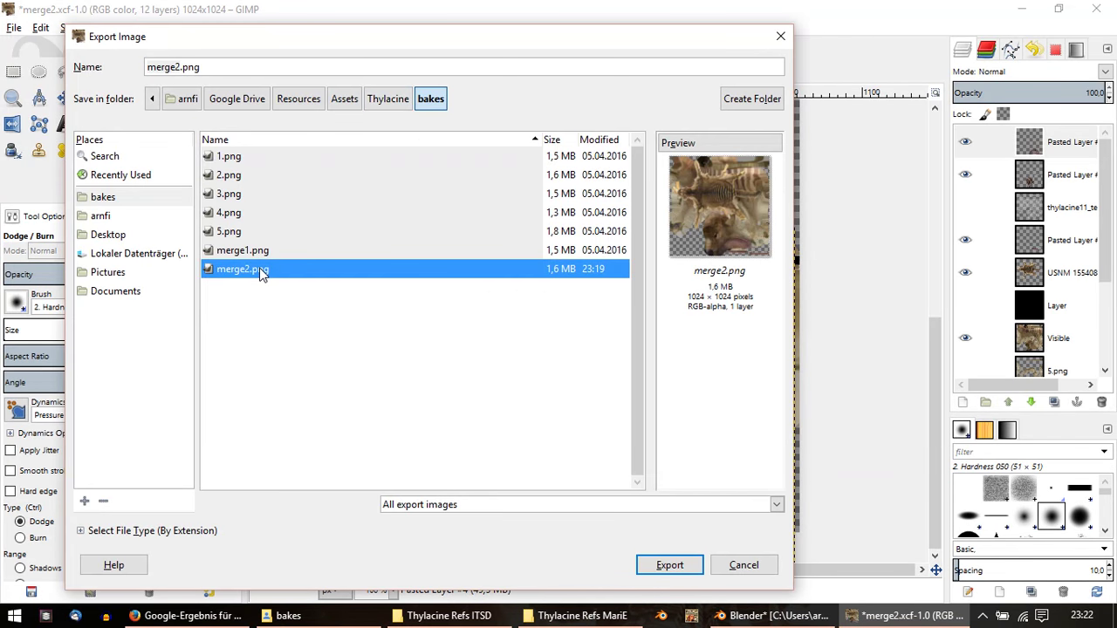
double_click(260, 271)
left_click(487, 390)
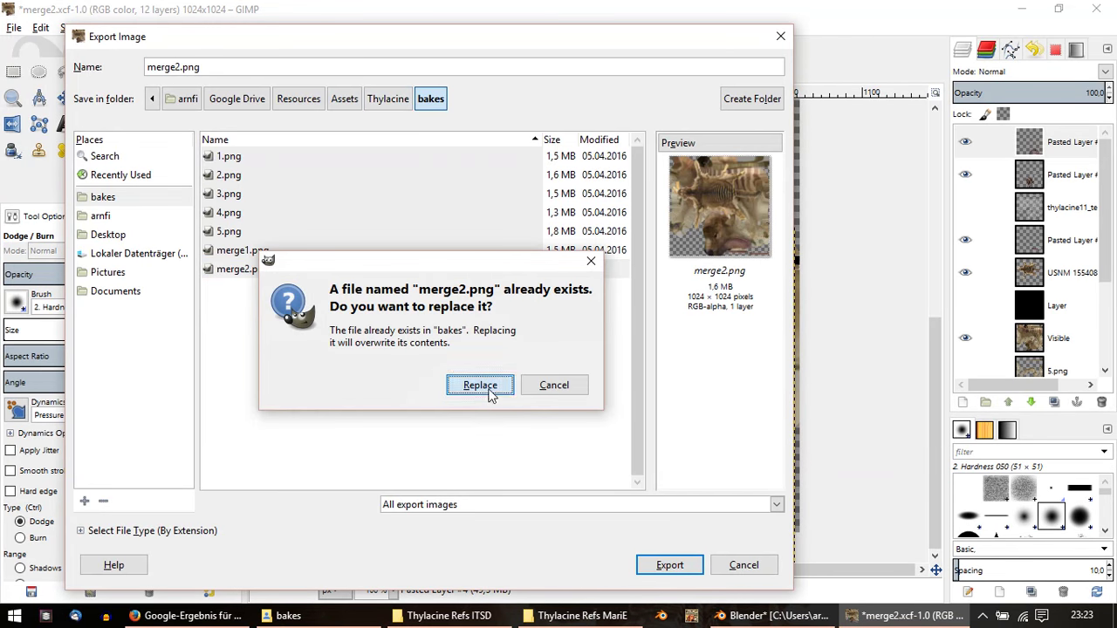
left_click(736, 618)
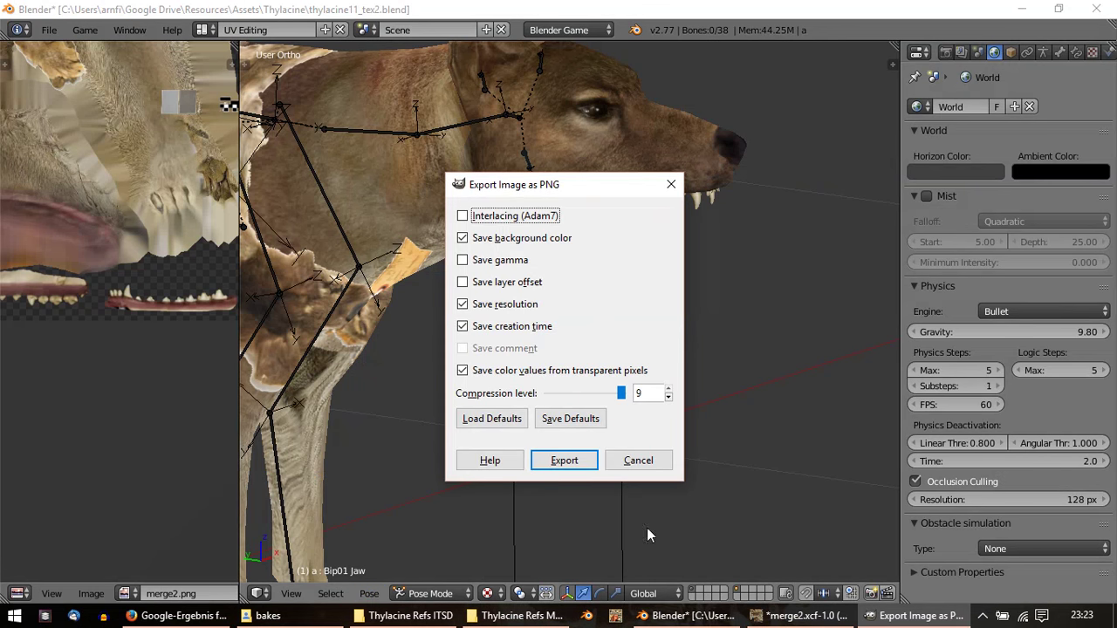
Step: Finish the PNG export and reload merge2.png in Blender, orbiting to inspect the open jaw
left_click(580, 471)
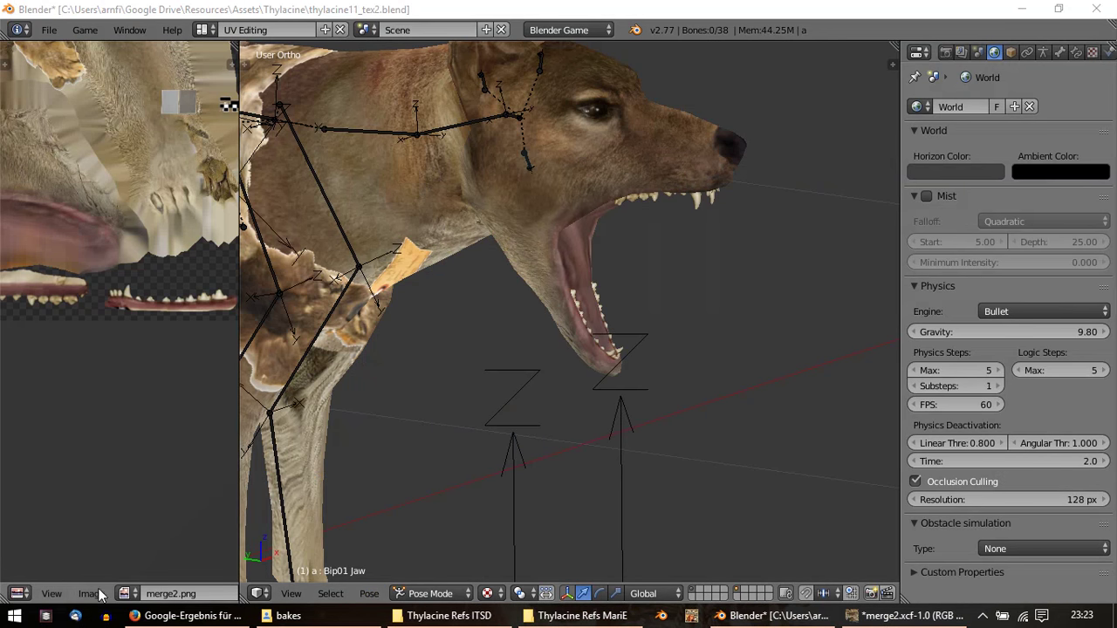
left_click(99, 592)
left_click(130, 491)
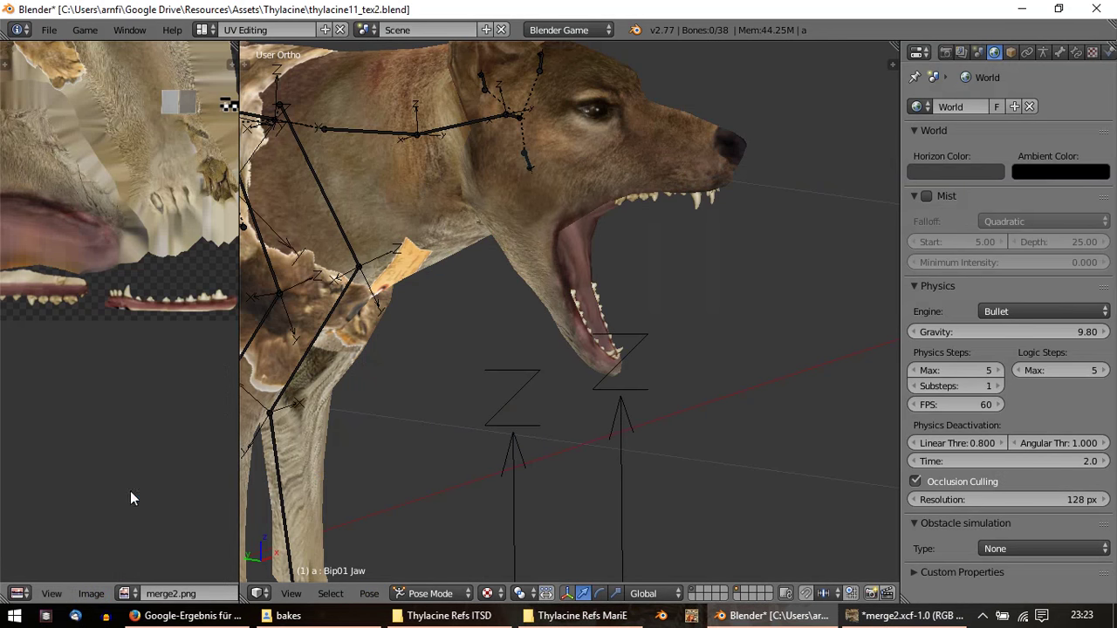
middle_click_drag(559, 237, 269, 217)
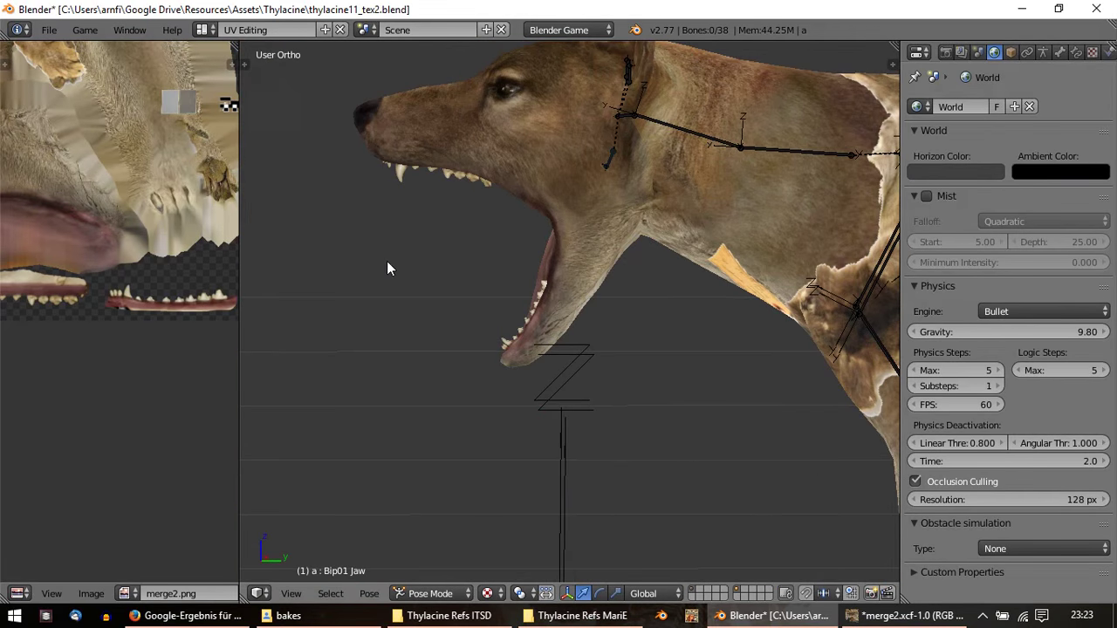
scroll(384, 262, "up", 3)
mouse_move(381, 259)
middle_mouse_down()
mouse_move(554, 262)
mouse_move(571, 252)
mouse_move(496, 199)
mouse_move(406, 199)
mouse_move(389, 245)
mouse_move(395, 258)
mouse_move(540, 116)
middle_mouse_up()
mouse_move(621, 259)
middle_mouse_down()
mouse_move(445, 269)
mouse_move(631, 168)
middle_mouse_up()
Step: Select the jaw bone and rotate it 60 degrees in side view to close the jaw
right_click(614, 157)
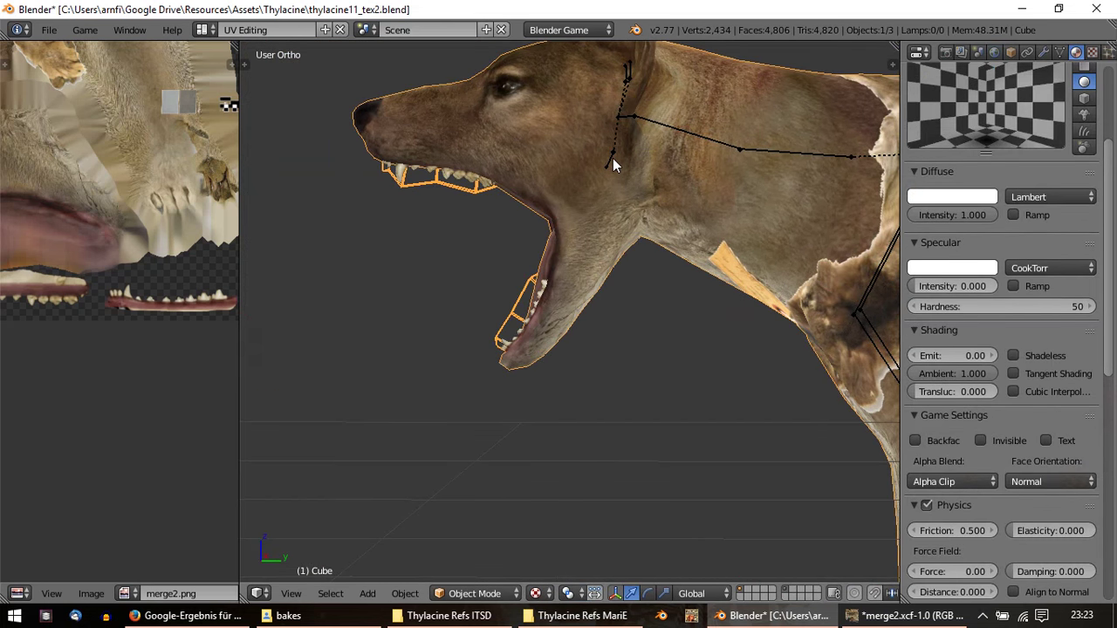
right_click(612, 158)
key("r")
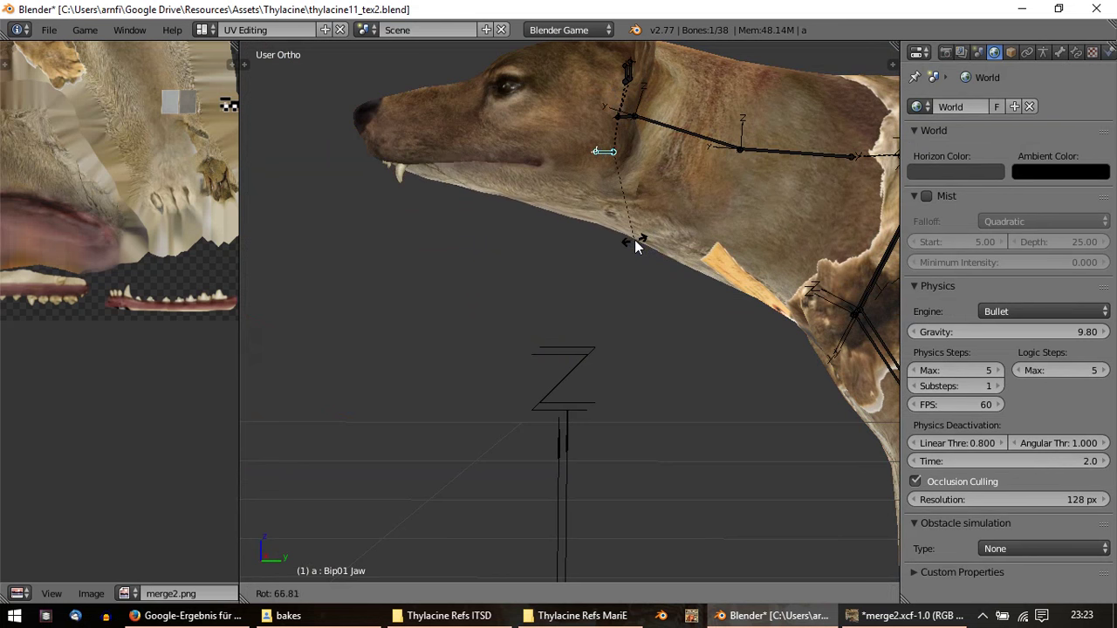
right_click(647, 246)
key("KP_3")
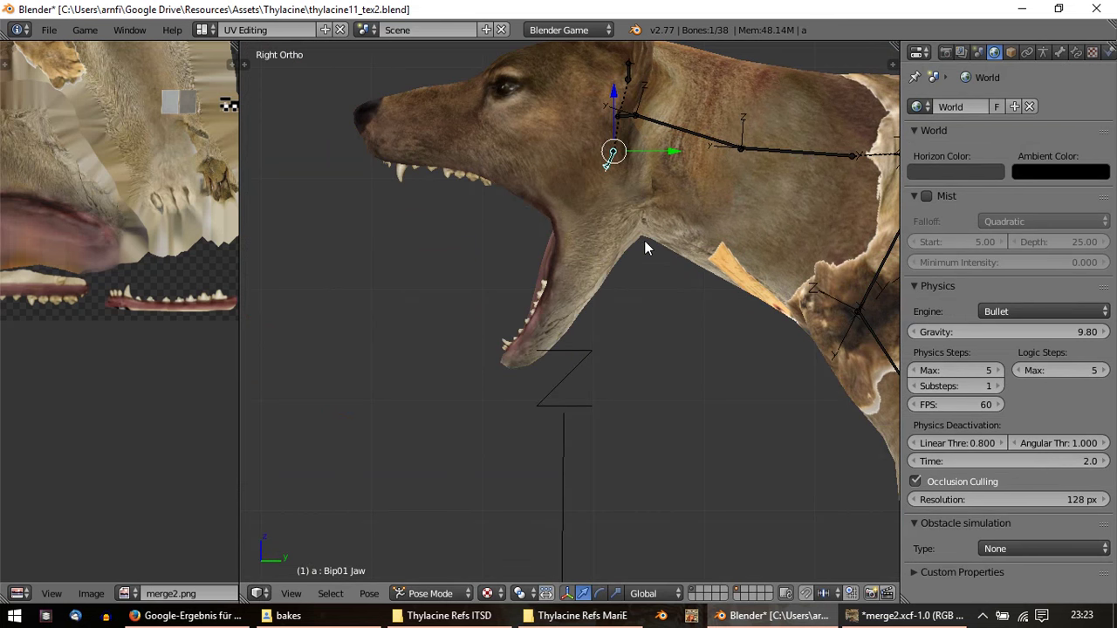
key("r")
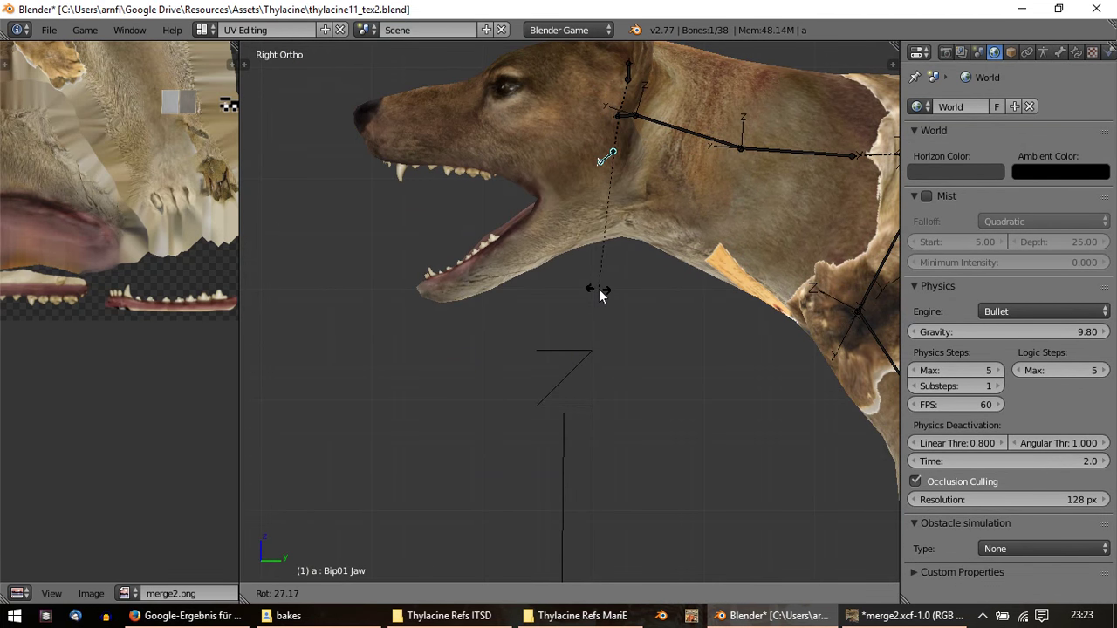
key("6")
key("0")
key("Return")
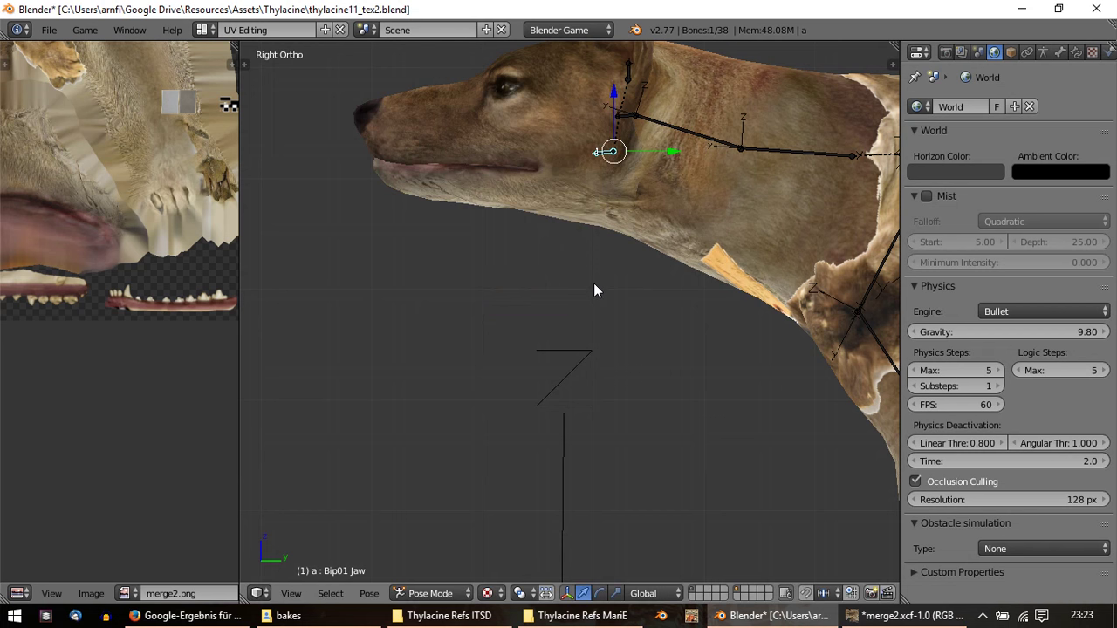
Step: Rotate the jaw open again, view the mouth at an angle, and return to GIMP
scroll(593, 284, "down", 5)
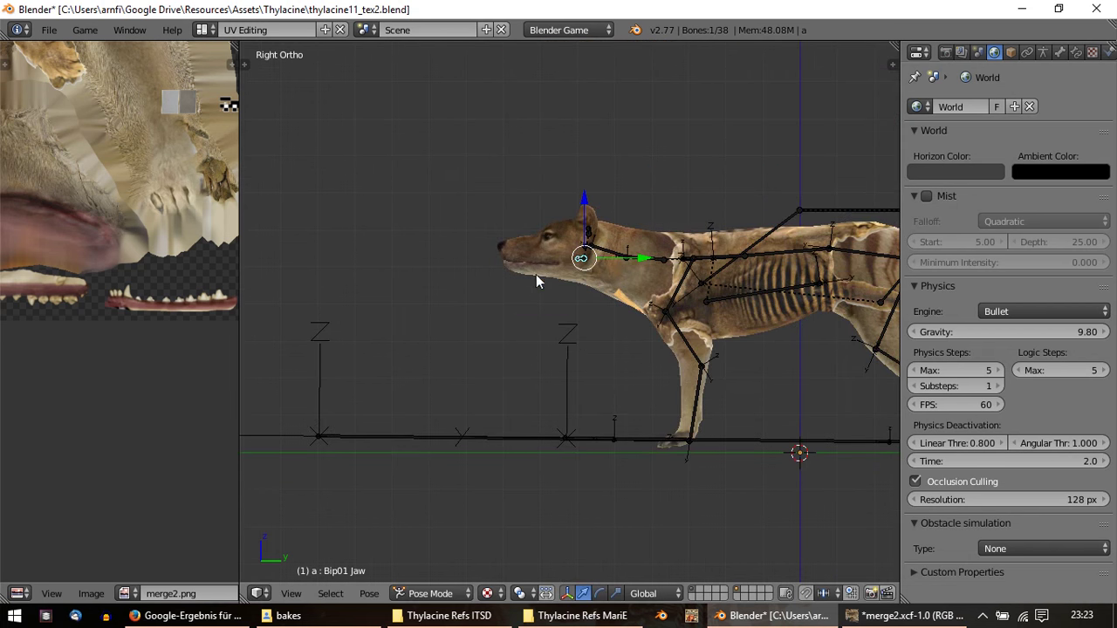
scroll(477, 285, "up", 5)
middle_click_drag(375, 262, 564, 352, "shift")
scroll(602, 273, "up", 3)
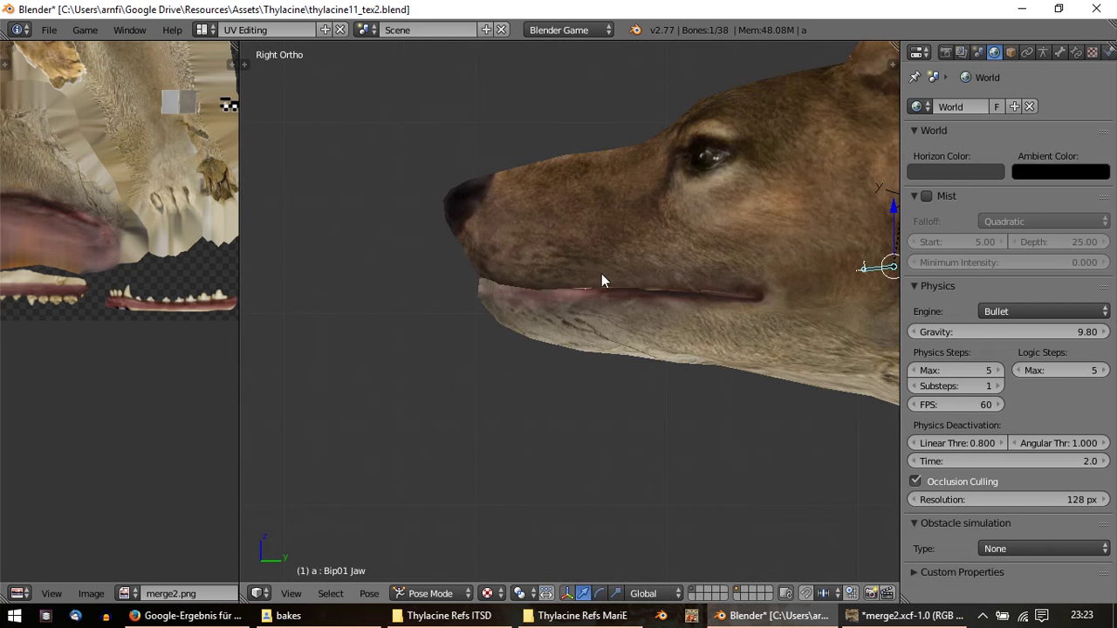
key("r")
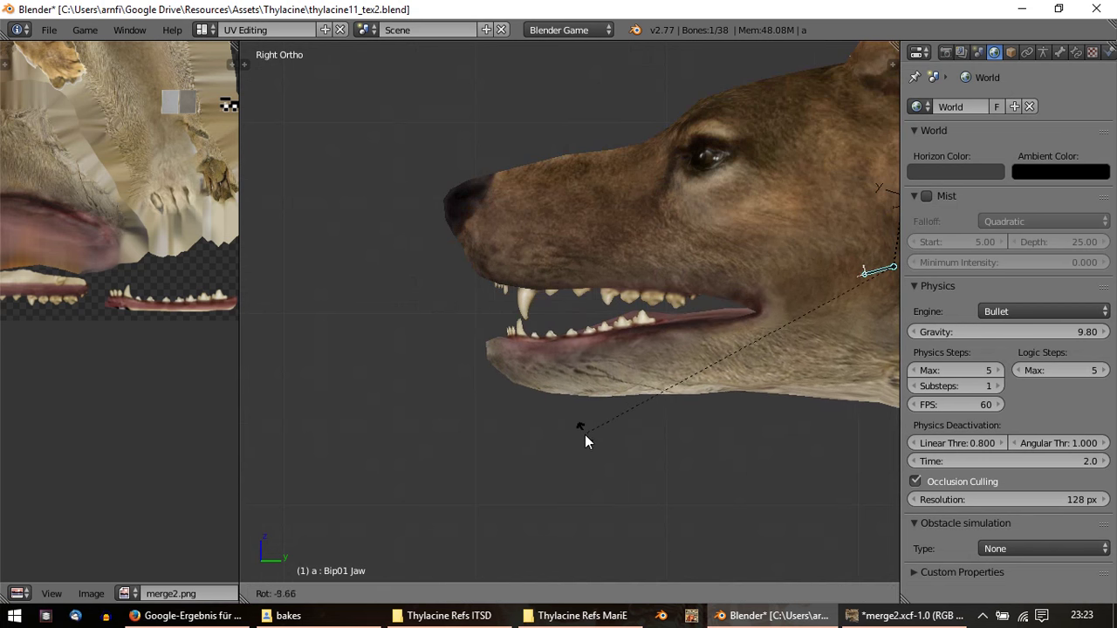
key("Return")
mouse_move(563, 367)
middle_mouse_down()
mouse_move(670, 401)
mouse_move(618, 348)
middle_mouse_up()
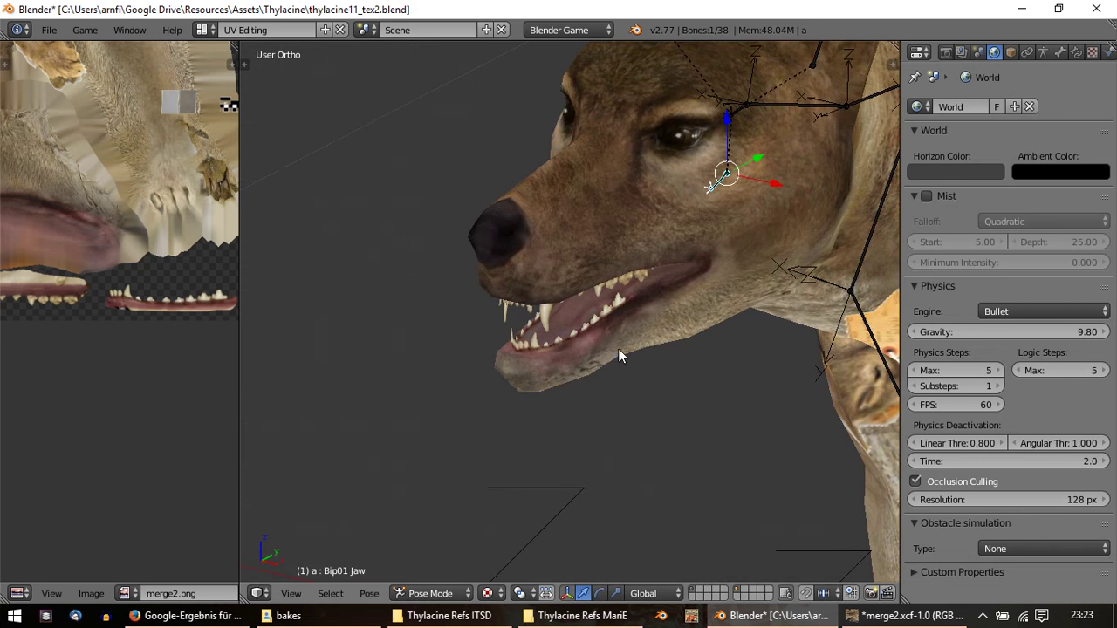
left_click(904, 616)
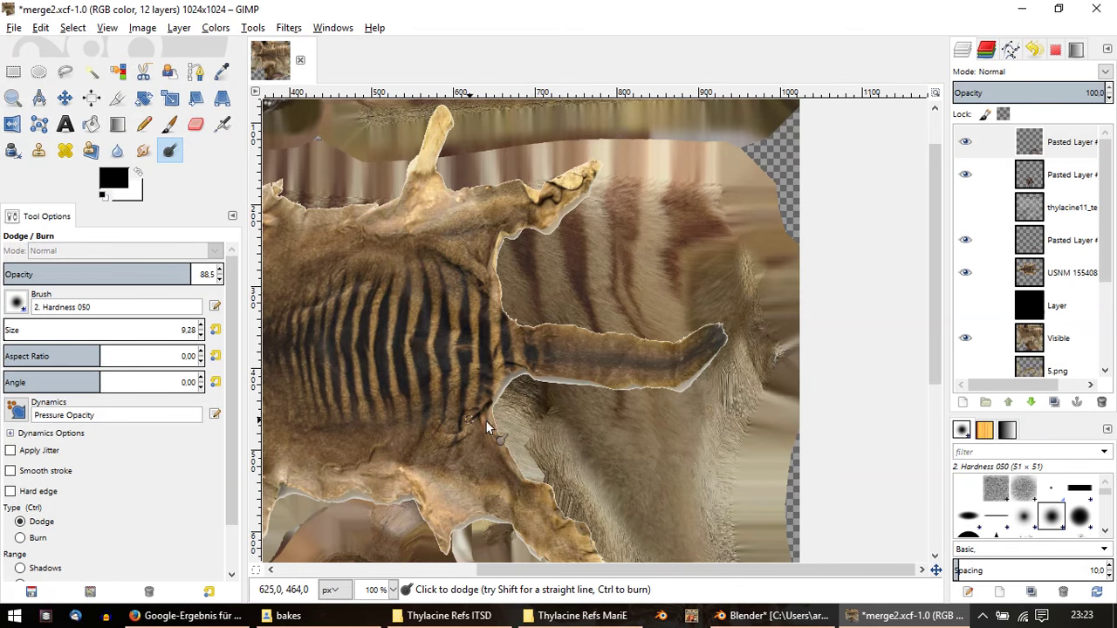
Step: Dodge under the lip edge at 11.5 strength, then burn along the red lip line
scroll(615, 433, "up", 2, "ctrl")
scroll(571, 472, "up", 1, "ctrl")
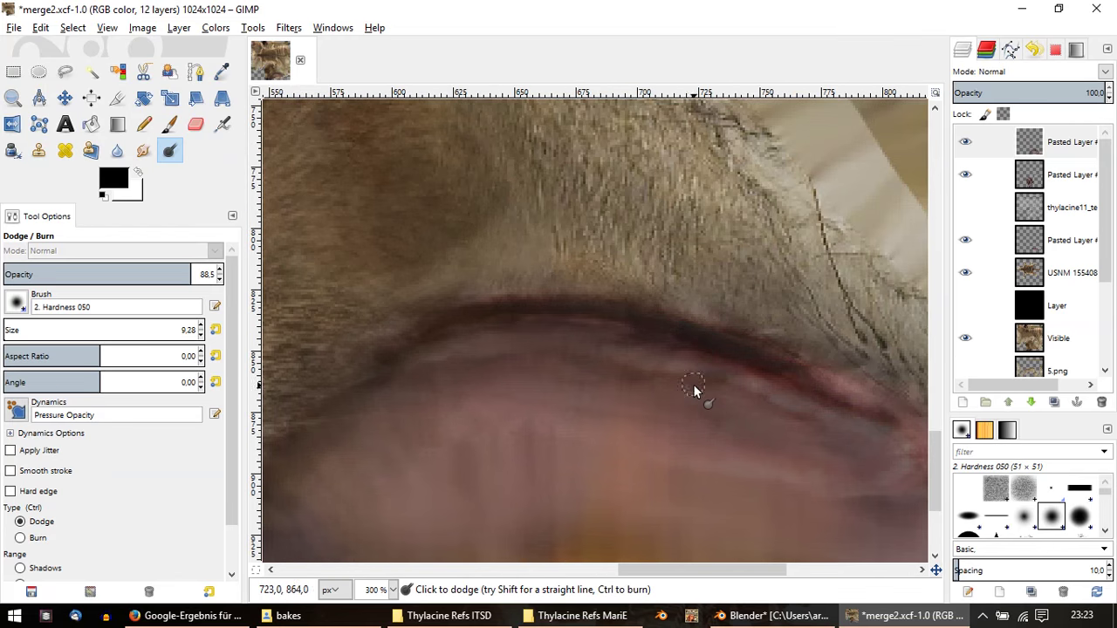
left_click(26, 274)
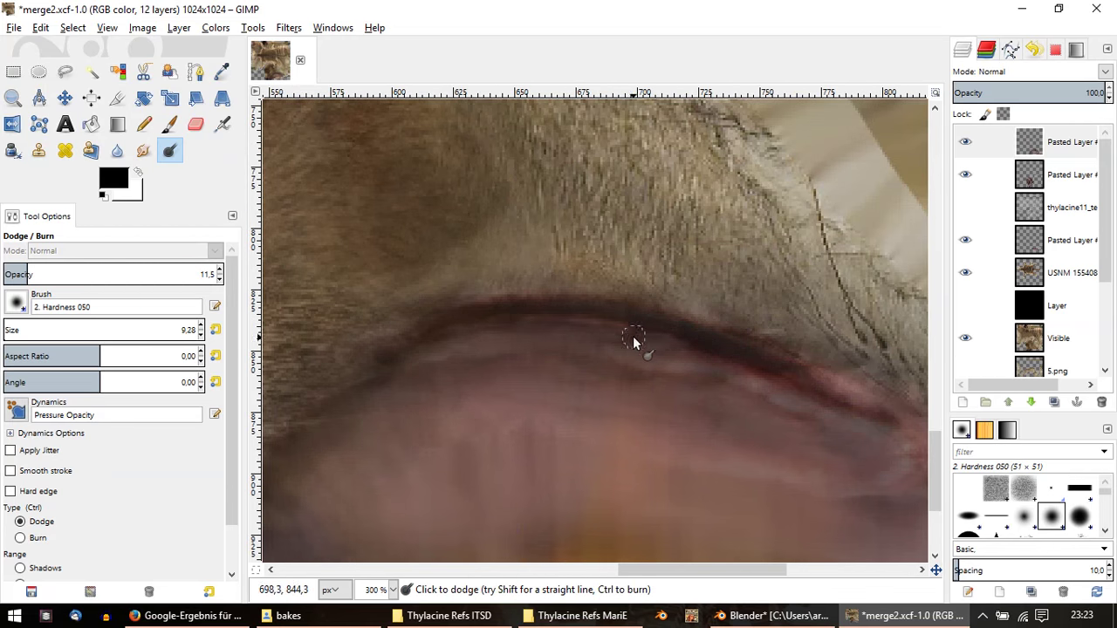
left_click_drag(635, 342, 717, 369)
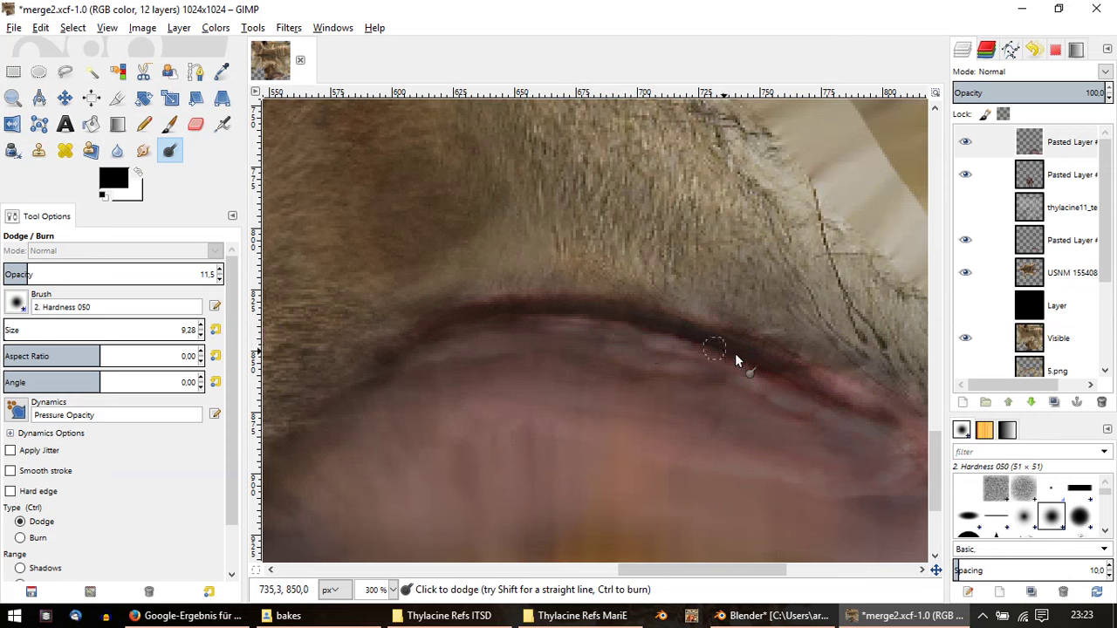
middle_click_drag(735, 353, 511, 309)
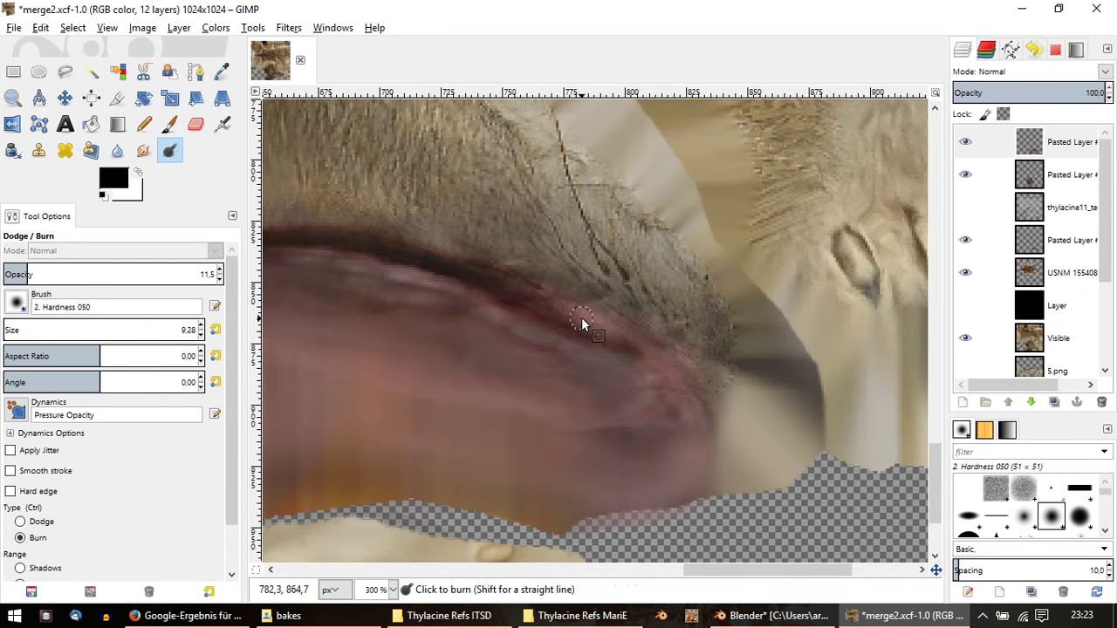
key("ctrl")
left_click_drag(552, 301, 618, 328)
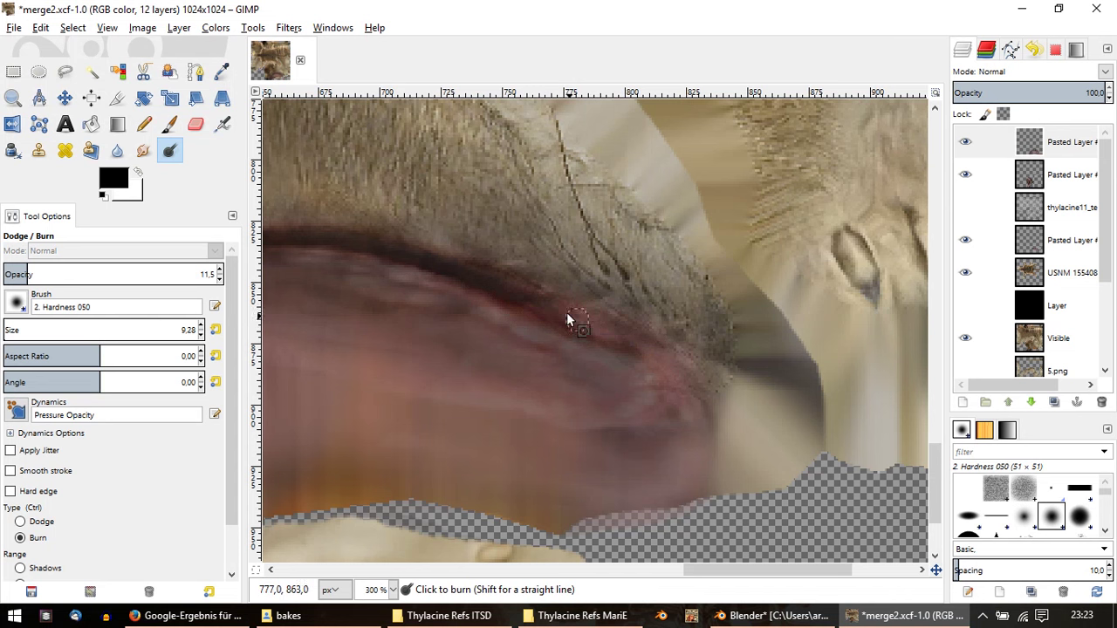
left_click(214, 274)
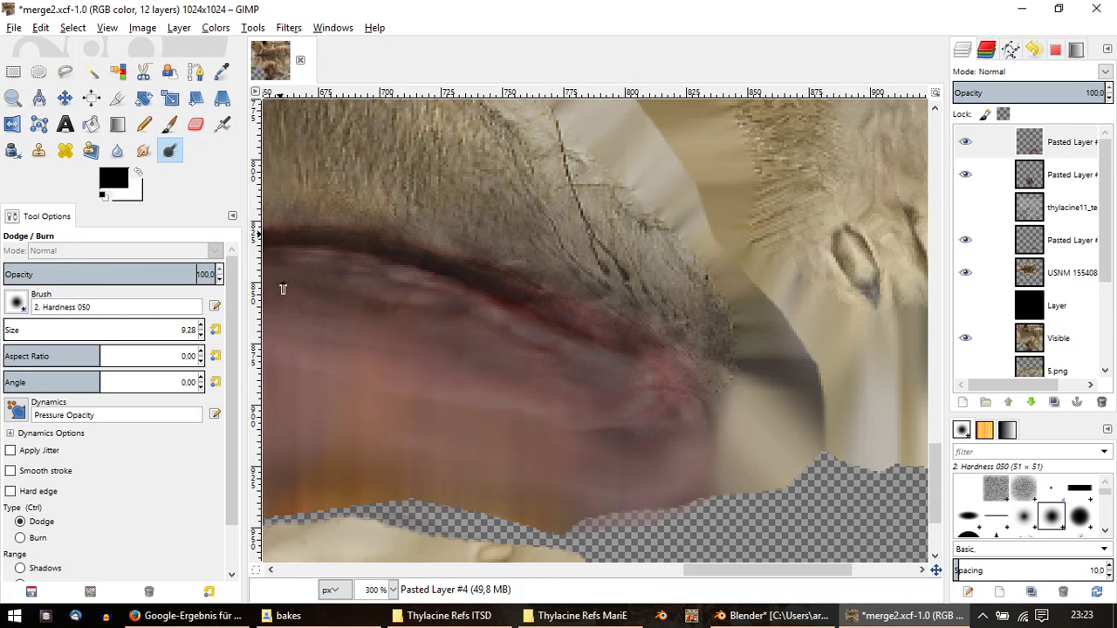
key("ctrl")
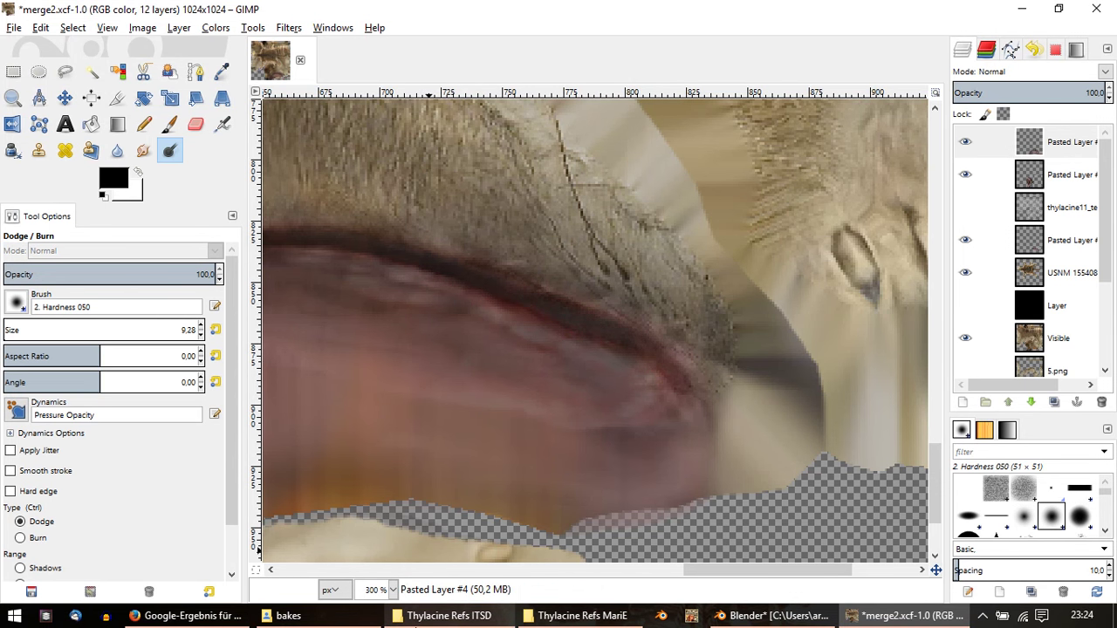
Step: Open the reference photo 1102937360.jpg from the Thylacine folder in Explorer
left_click(576, 616)
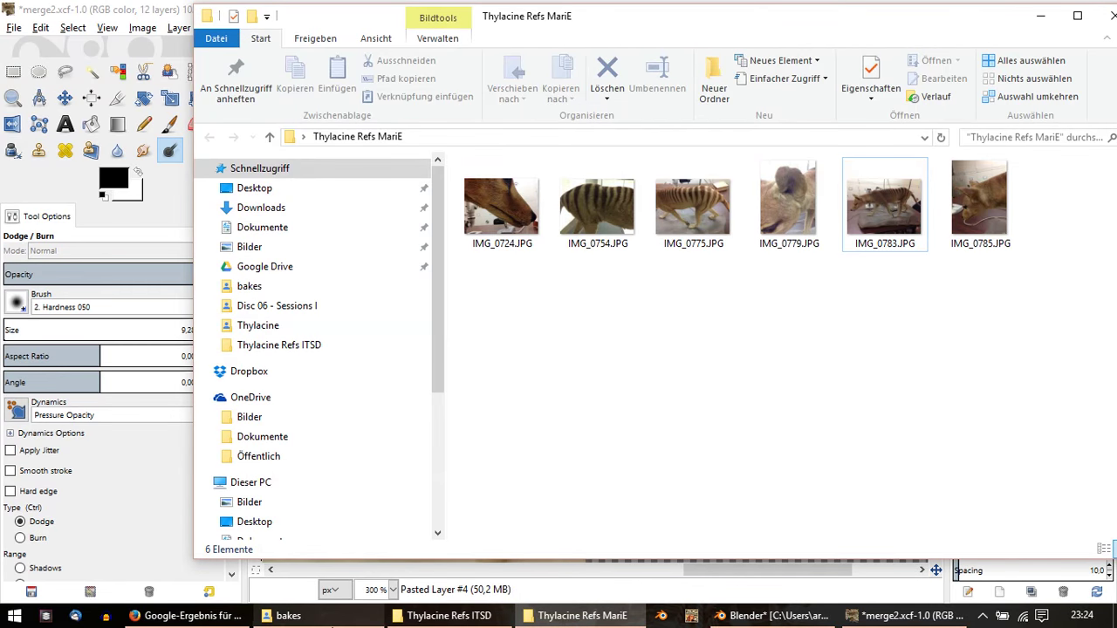
left_click(446, 616)
left_click(339, 621)
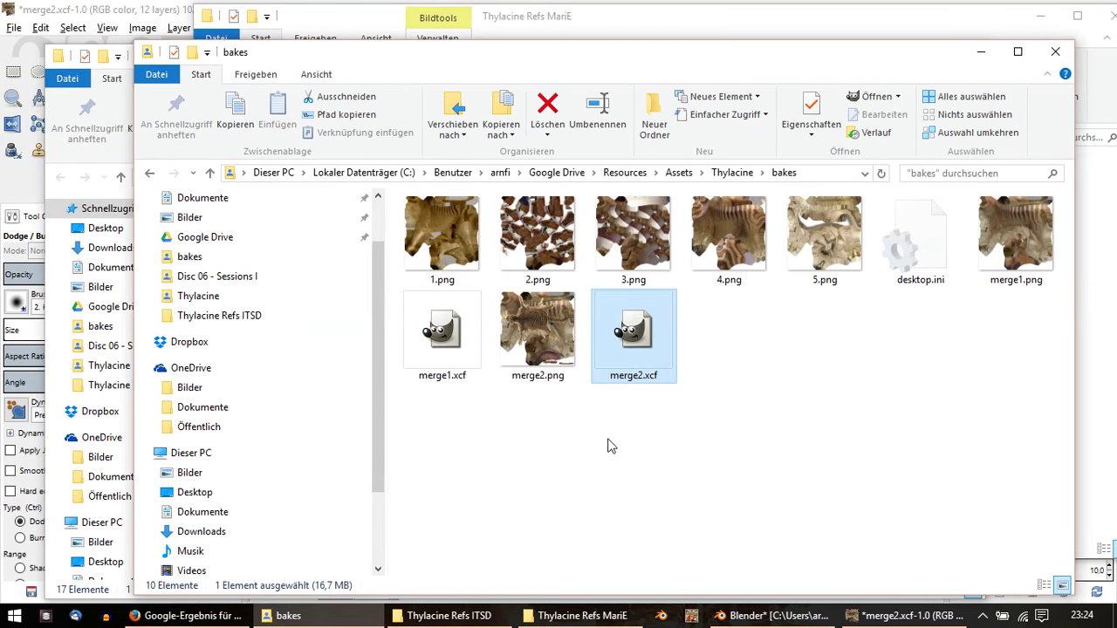
left_click(730, 172)
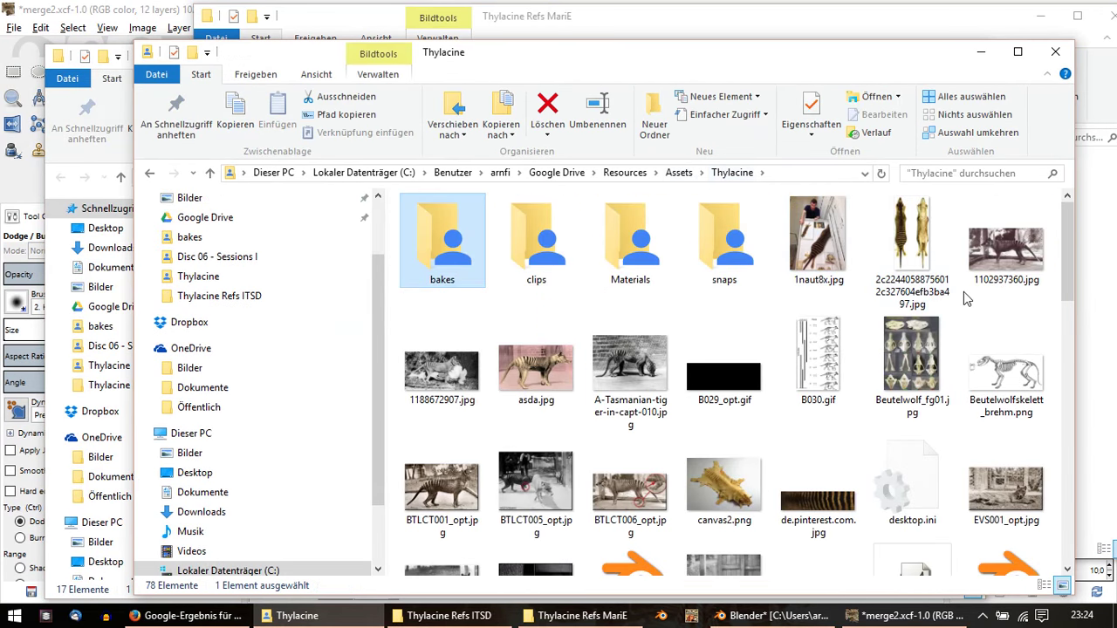
left_click(1004, 278)
double_click(1004, 278)
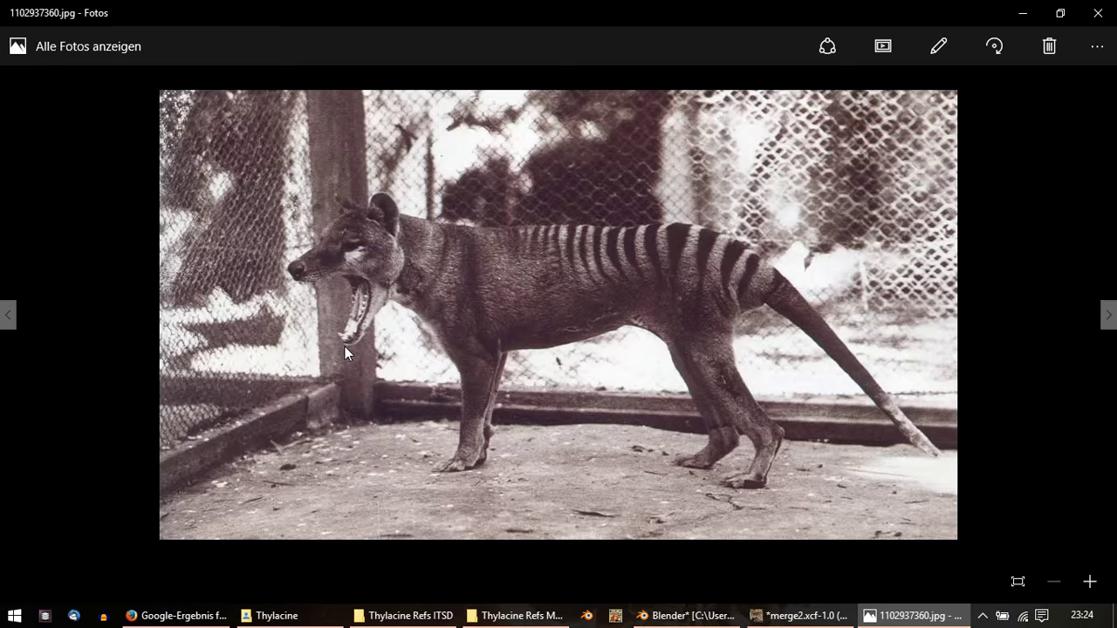
Step: Zoom into the open-jawed thylacine photo, then return to merge2.xcf in GIMP
scroll(345, 352, "up", 1)
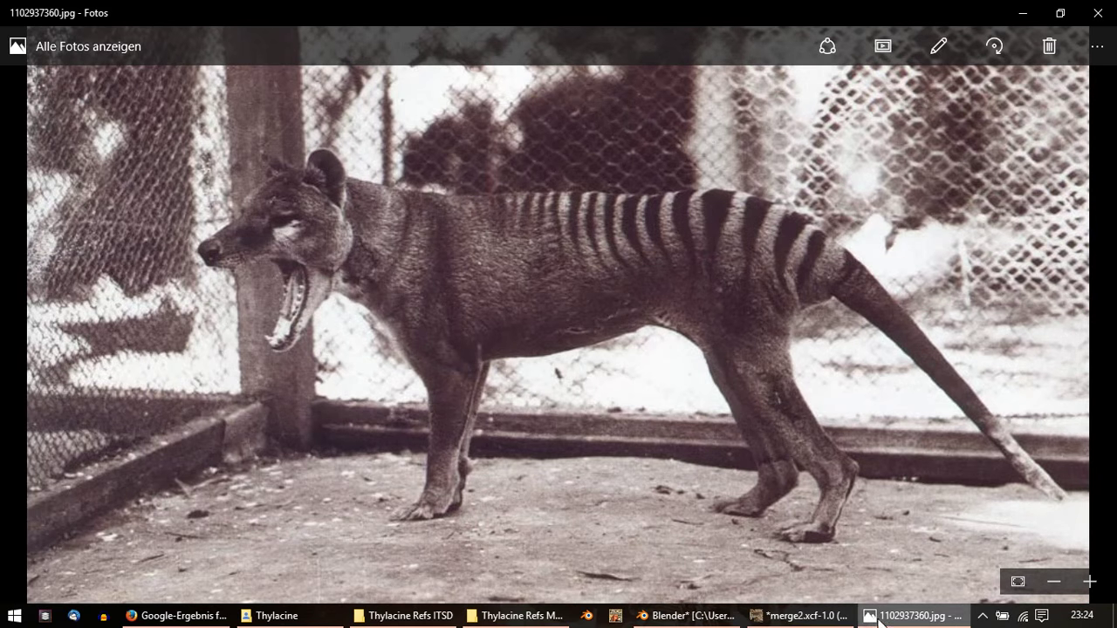
left_click(805, 619)
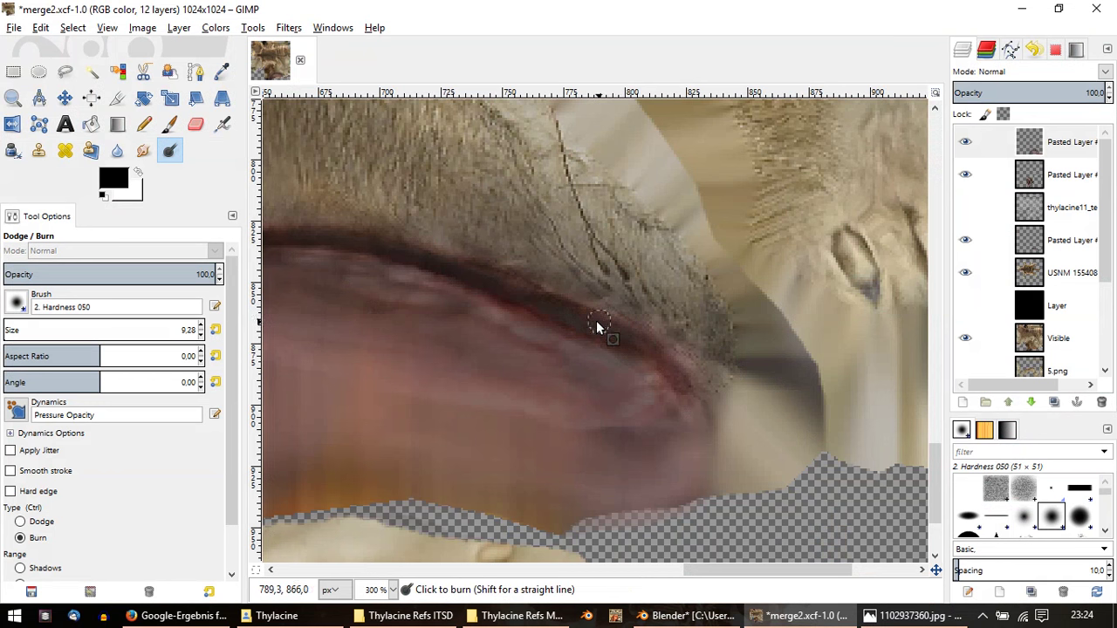
key("ctrl")
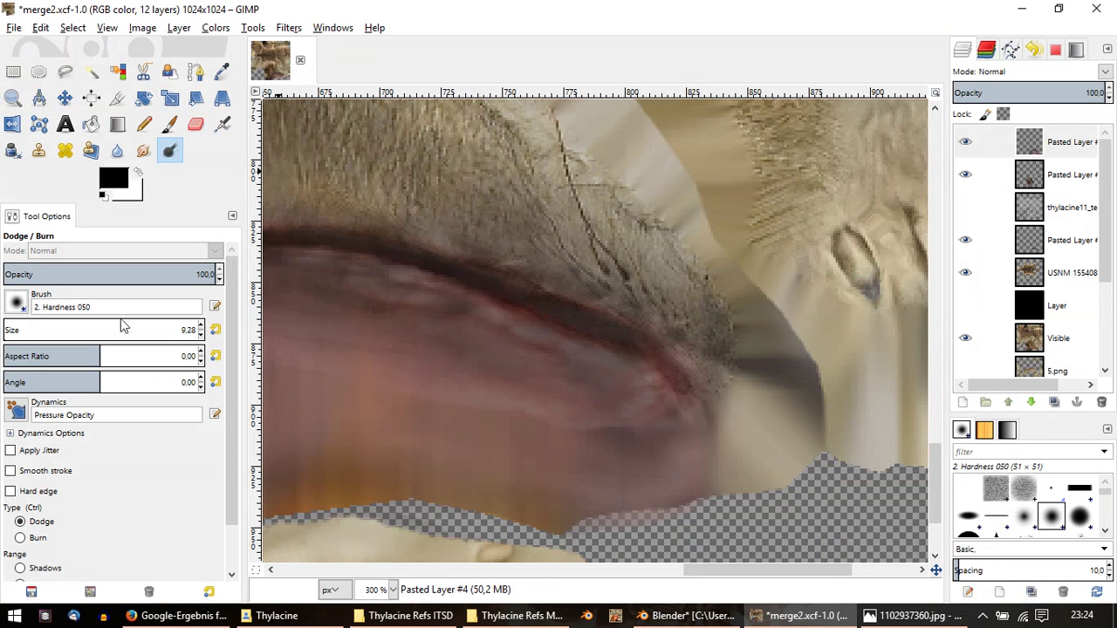
left_click_drag(7, 324, 17, 328)
mouse_move(626, 328)
left_mouse_down("ctrl")
mouse_move(685, 337)
mouse_move(587, 310)
mouse_move(700, 384)
mouse_move(667, 348)
mouse_move(682, 355)
mouse_move(583, 299)
mouse_move(544, 291)
mouse_move(568, 302)
left_mouse_up("ctrl")
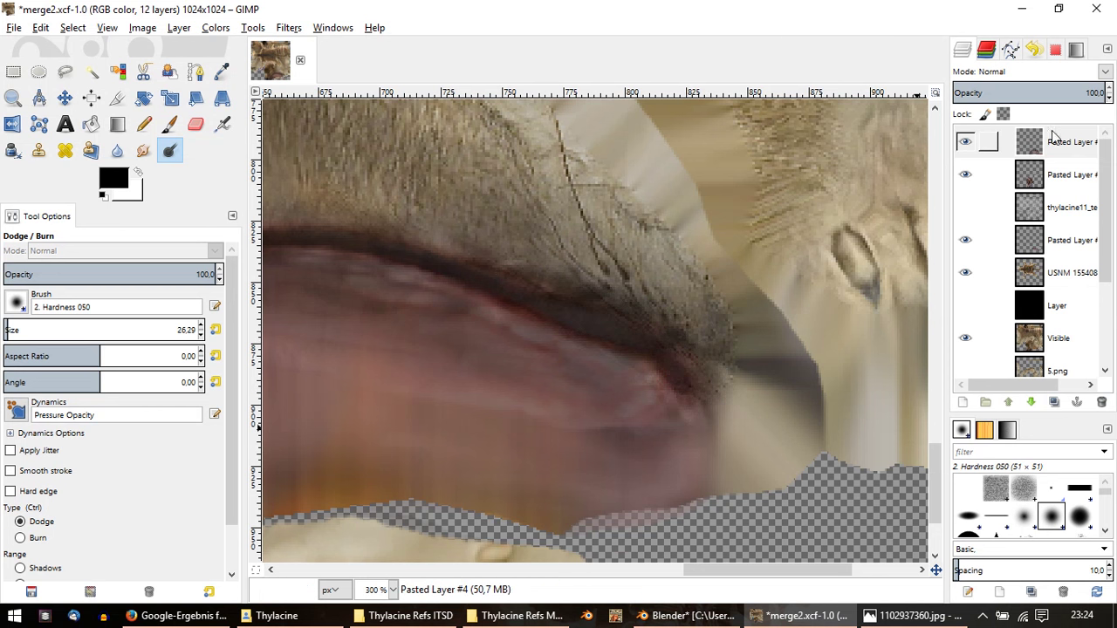
left_click_drag(1043, 174, 963, 179)
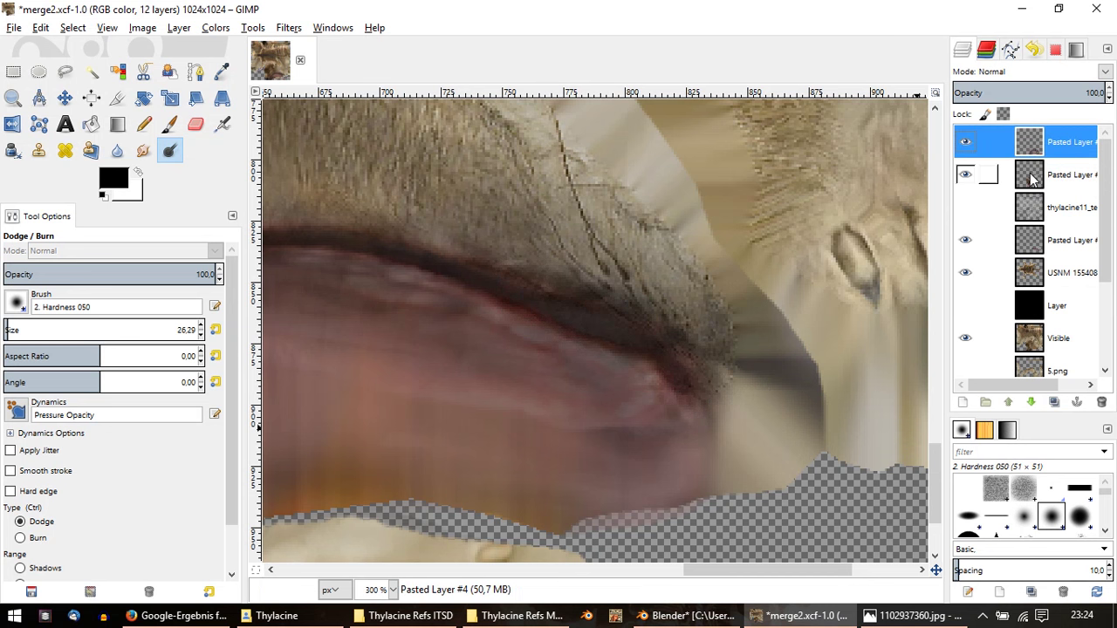
Step: Copy the pixels of Pasted Layer #4, the top lip retouch
left_click(1030, 142)
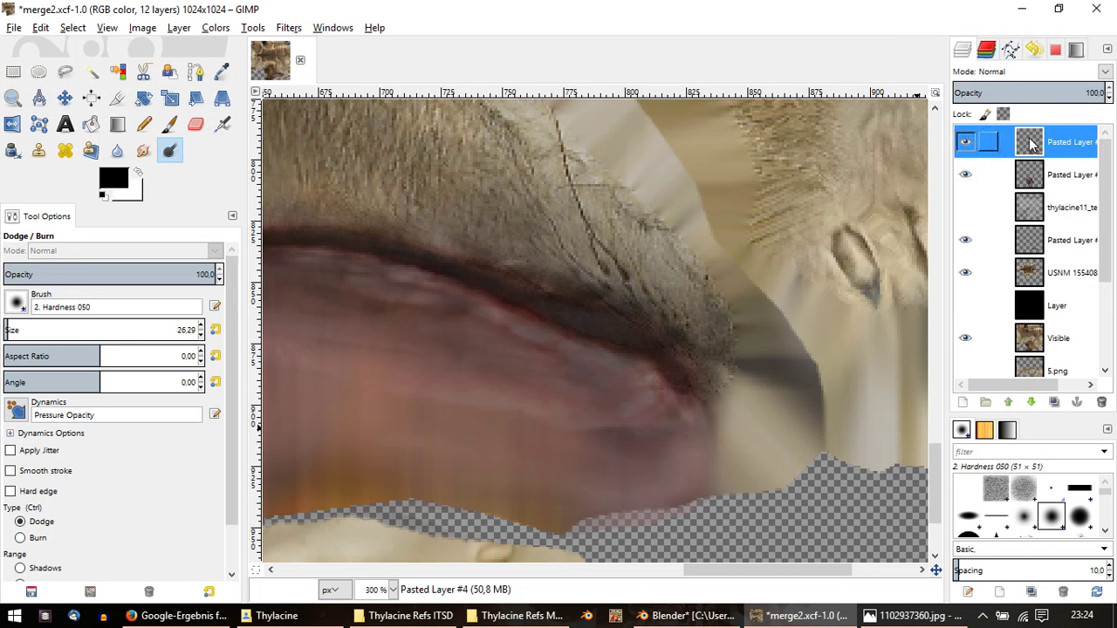
right_click(1032, 146)
left_click(1061, 150)
key("ctrl+c")
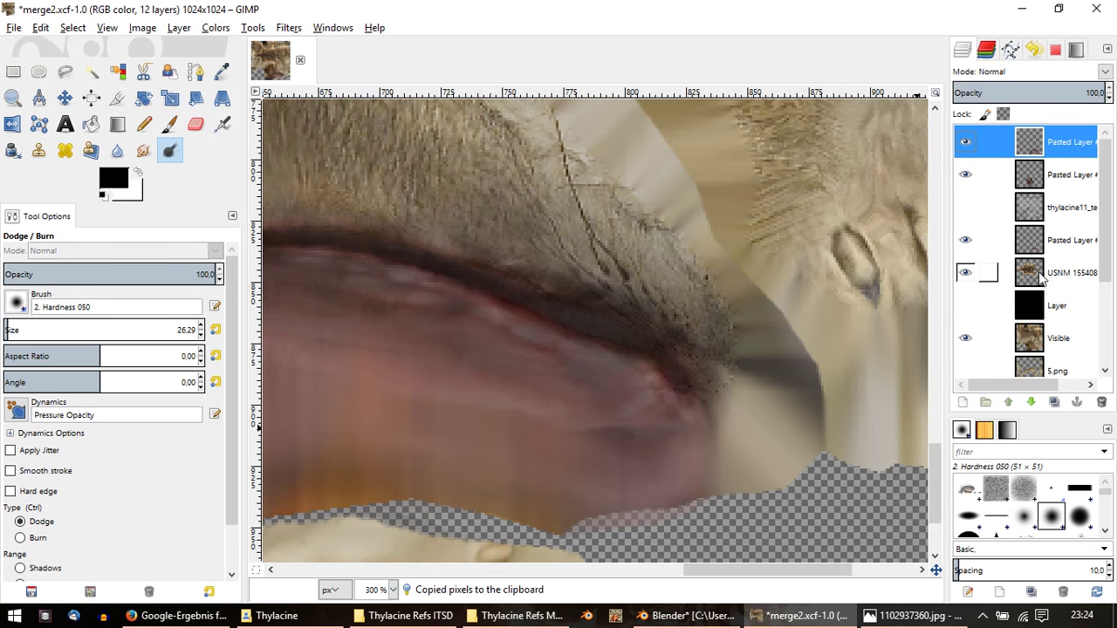
Step: Paste the lip pixels onto the Visible layer, anchor them, and check the result
scroll(1051, 324, "down", 1)
scroll(1055, 327, "down", 1)
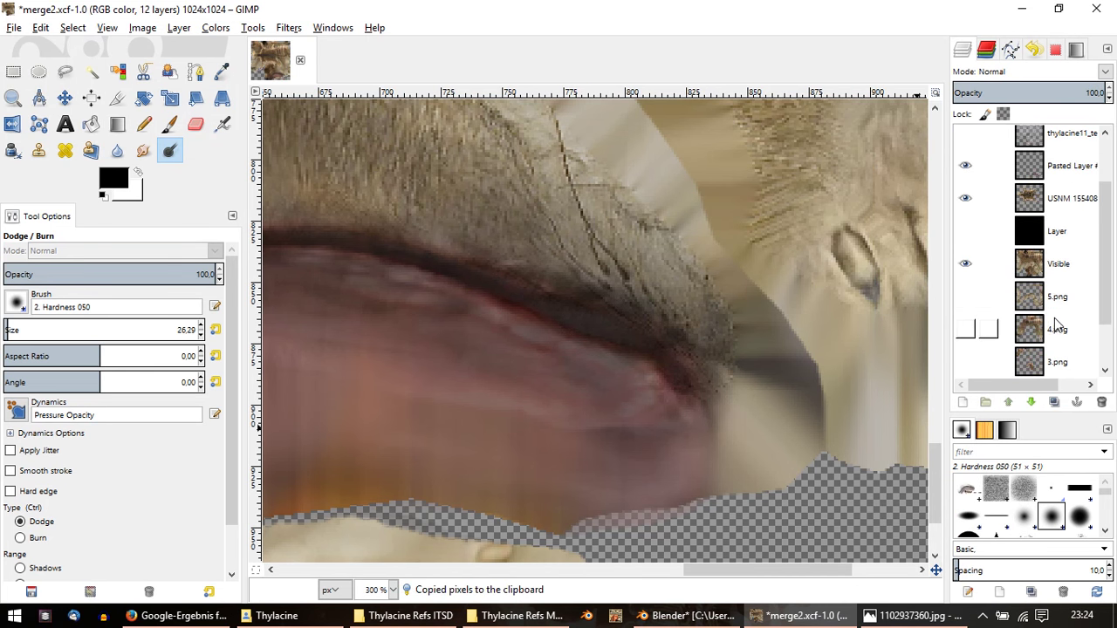
left_click(1056, 264)
key("ctrl+v")
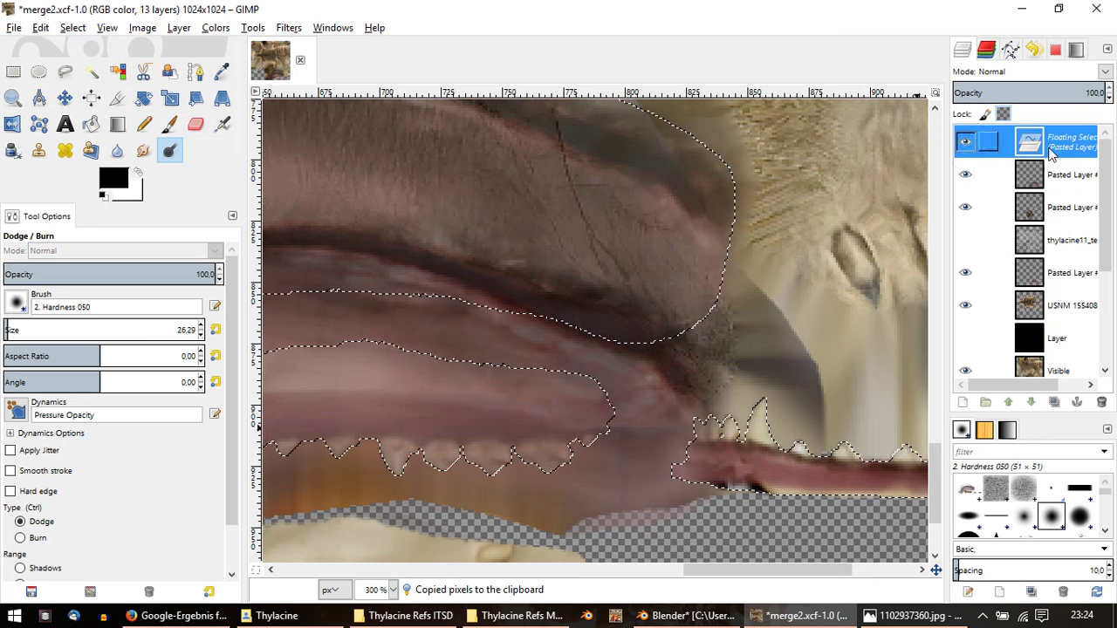
right_click(1052, 153)
left_click(971, 240)
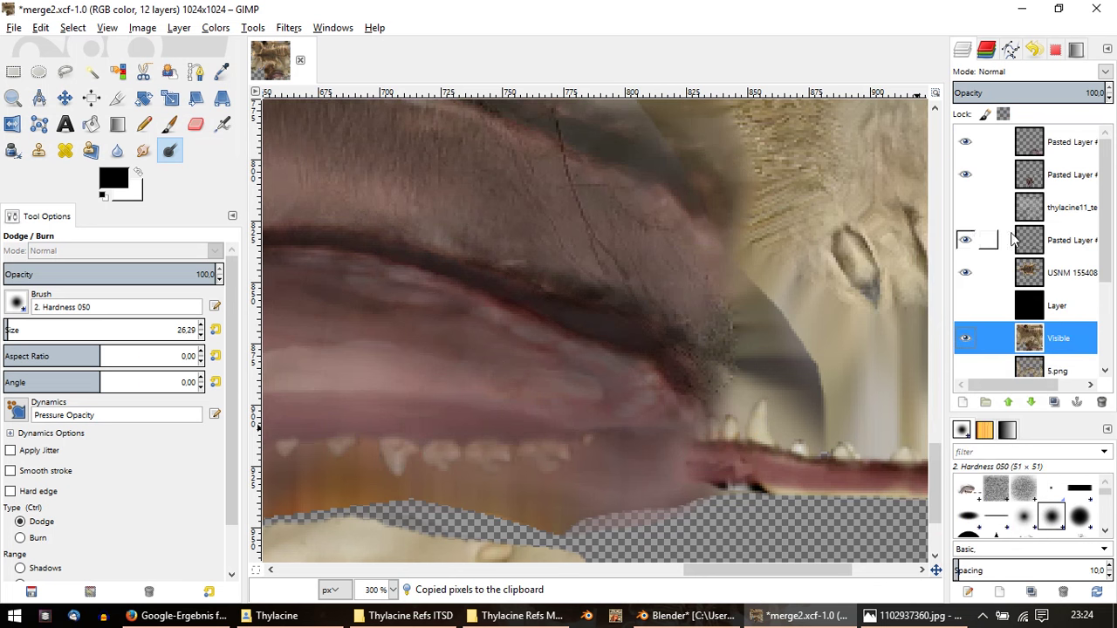
left_click(965, 339, "shift")
left_click(965, 339, "shift")
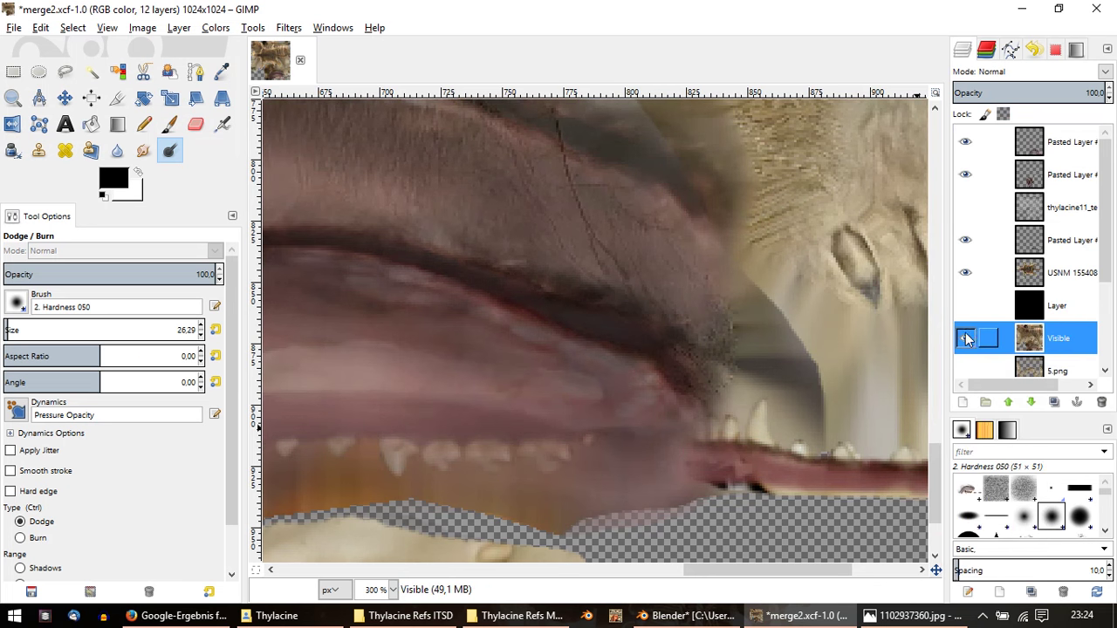
Step: Compare with the top pasted layer hidden, undo the anchored paste, and paste again as floating pixels
left_click(965, 143)
left_click(965, 142)
left_click(965, 143)
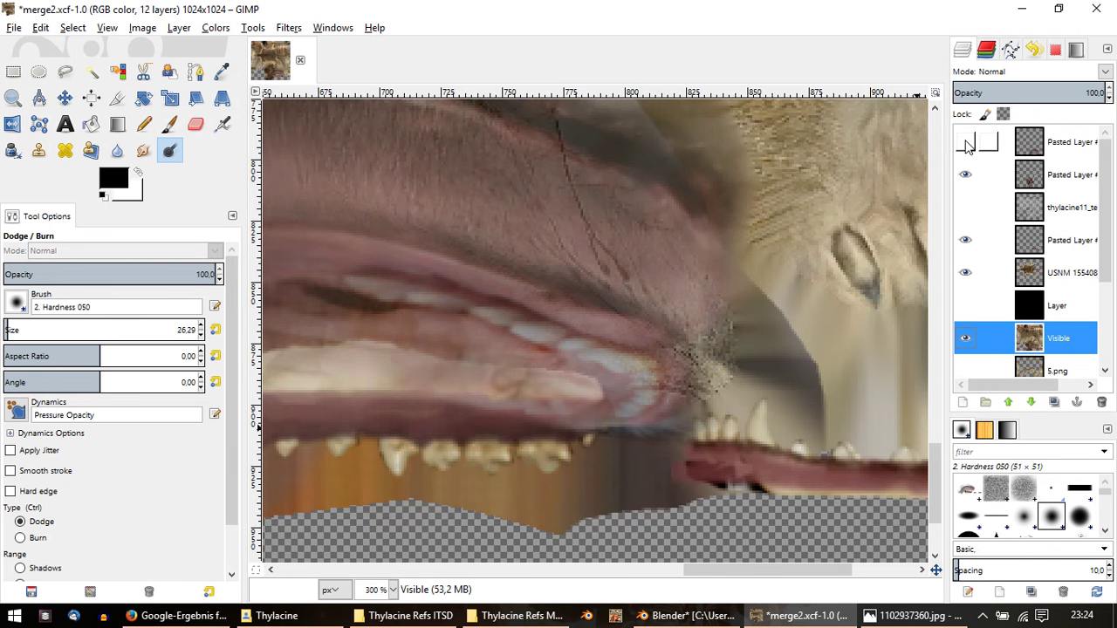
left_click(965, 142)
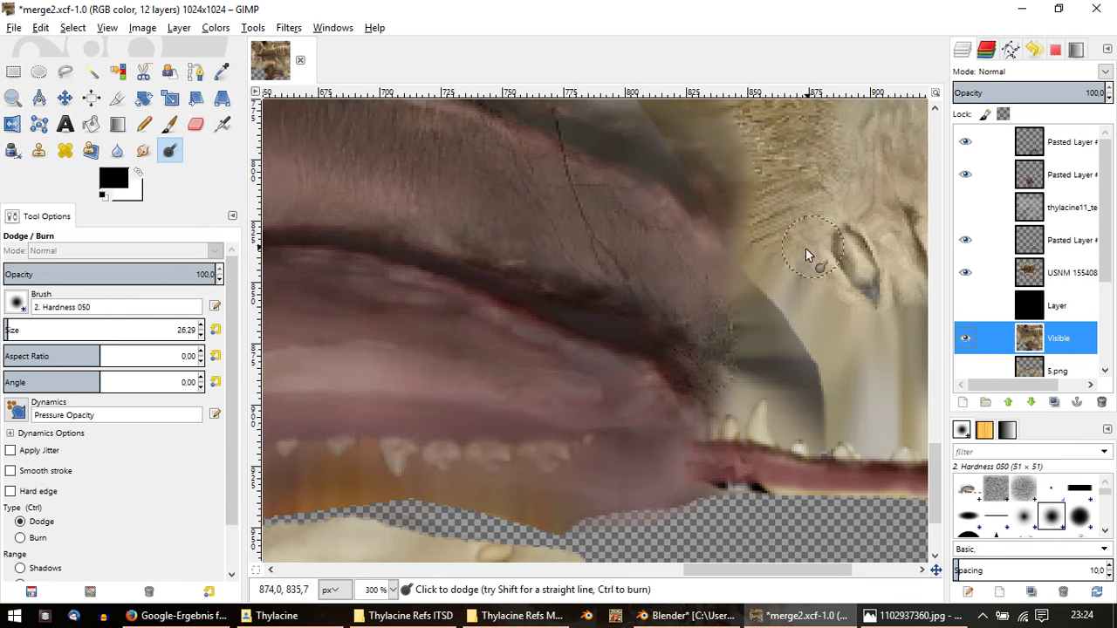
scroll(805, 252, "down", 4, "ctrl")
scroll(804, 257, "up", 1, "ctrl")
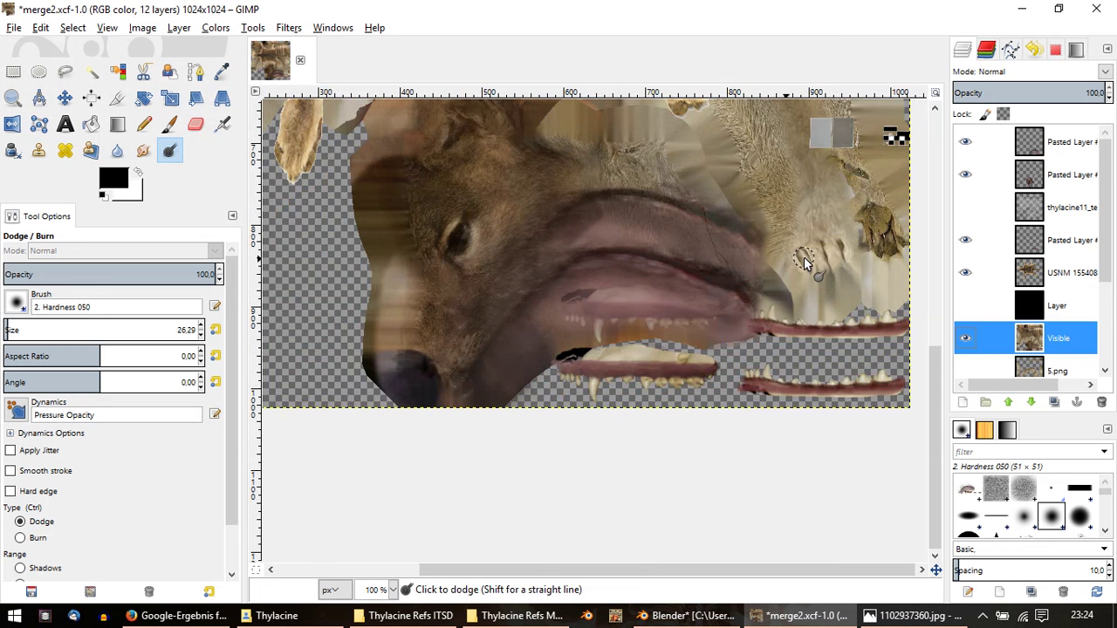
key("ctrl+z")
key("ctrl+z")
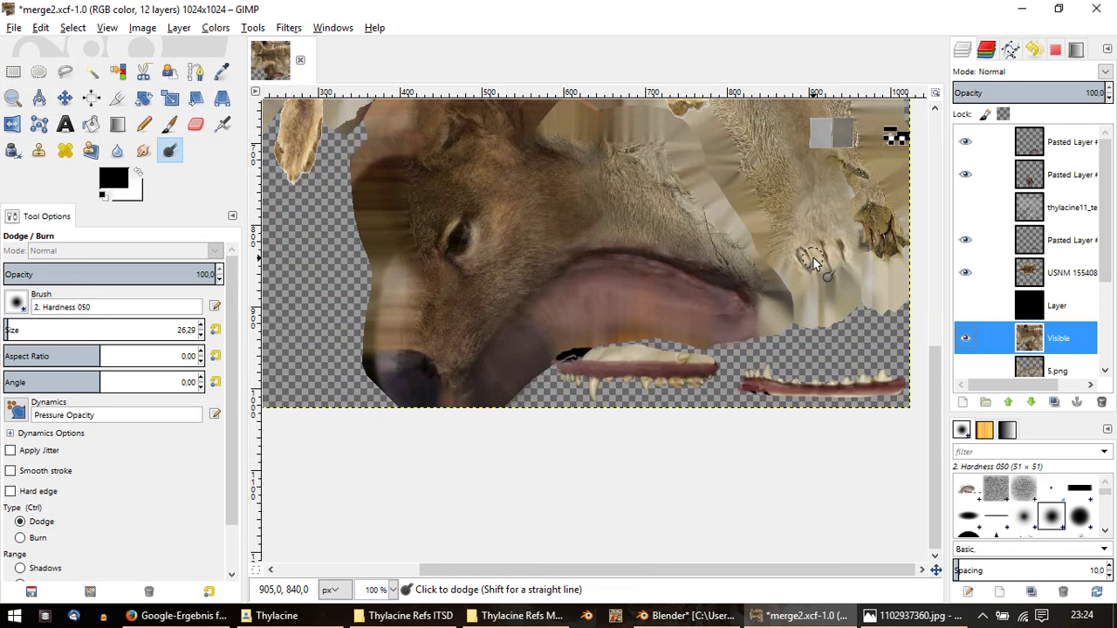
key("ctrl+v")
Step: Move the floating lip retouch down onto the lower jaw and fine-tune its position
scroll(696, 297, "up", 1, "ctrl")
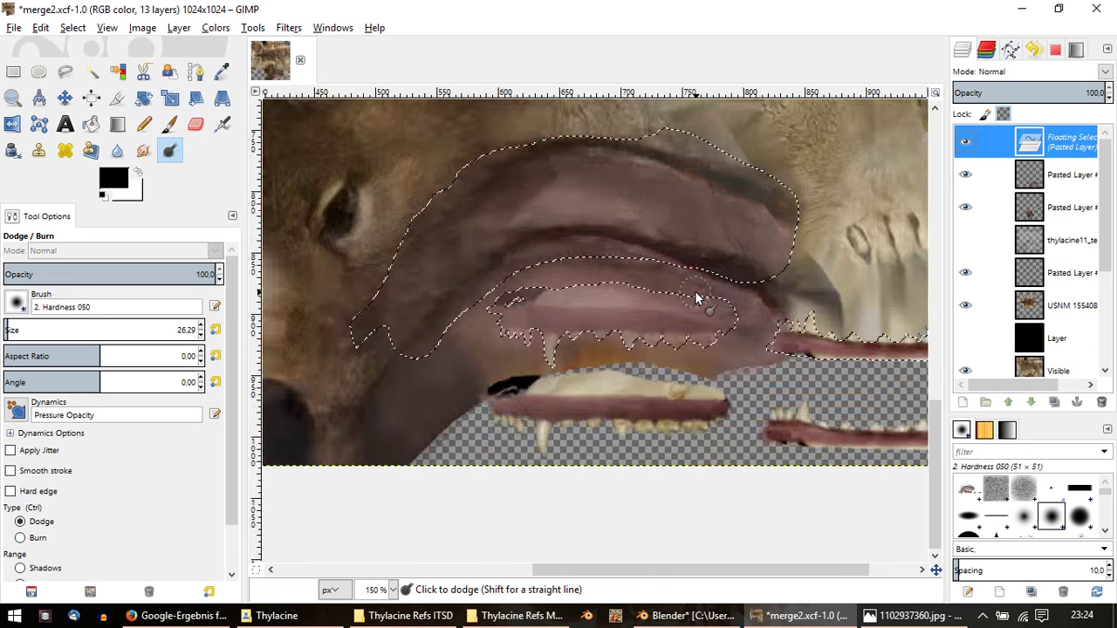
scroll(696, 297, "up", 1, "ctrl")
left_click(65, 98)
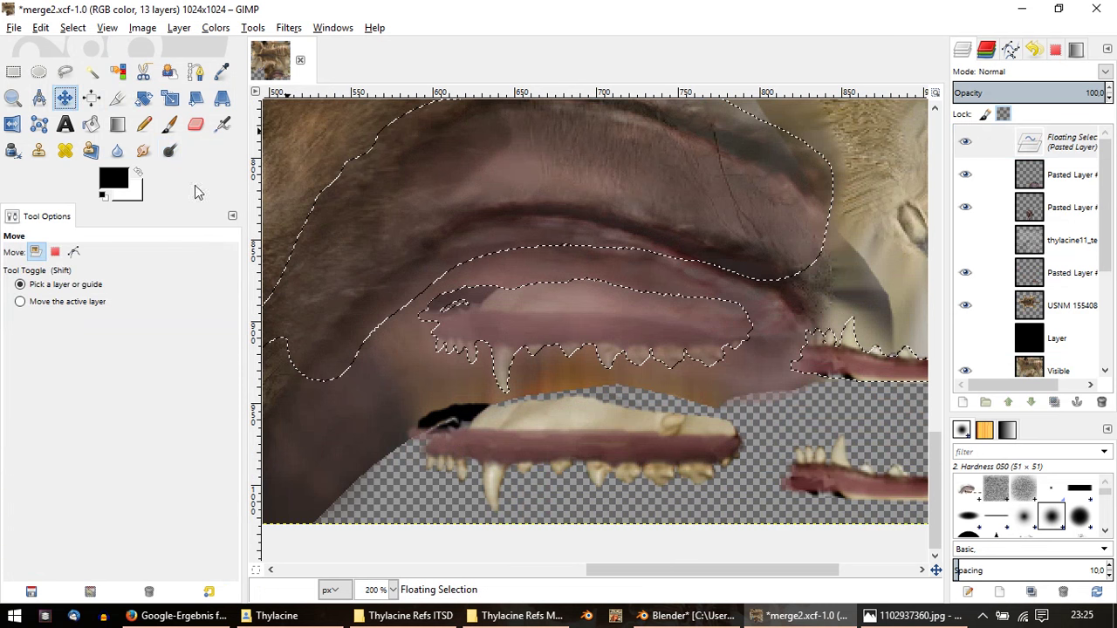
mouse_move(616, 324)
left_mouse_down()
mouse_move(593, 433)
mouse_move(643, 461)
left_mouse_up()
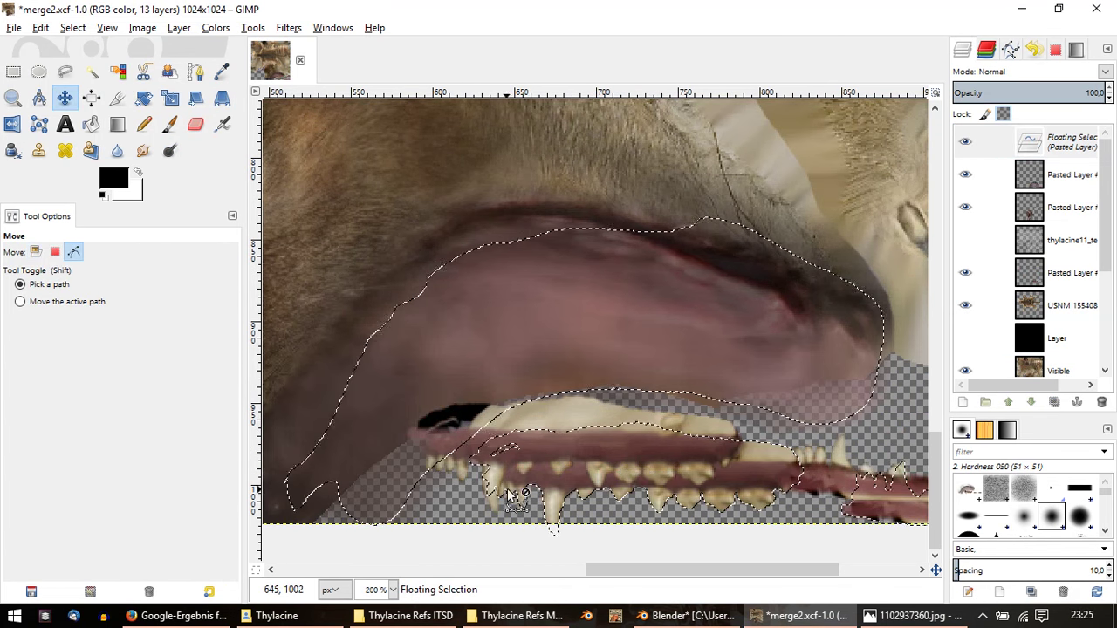
left_click_drag(509, 495, 450, 459)
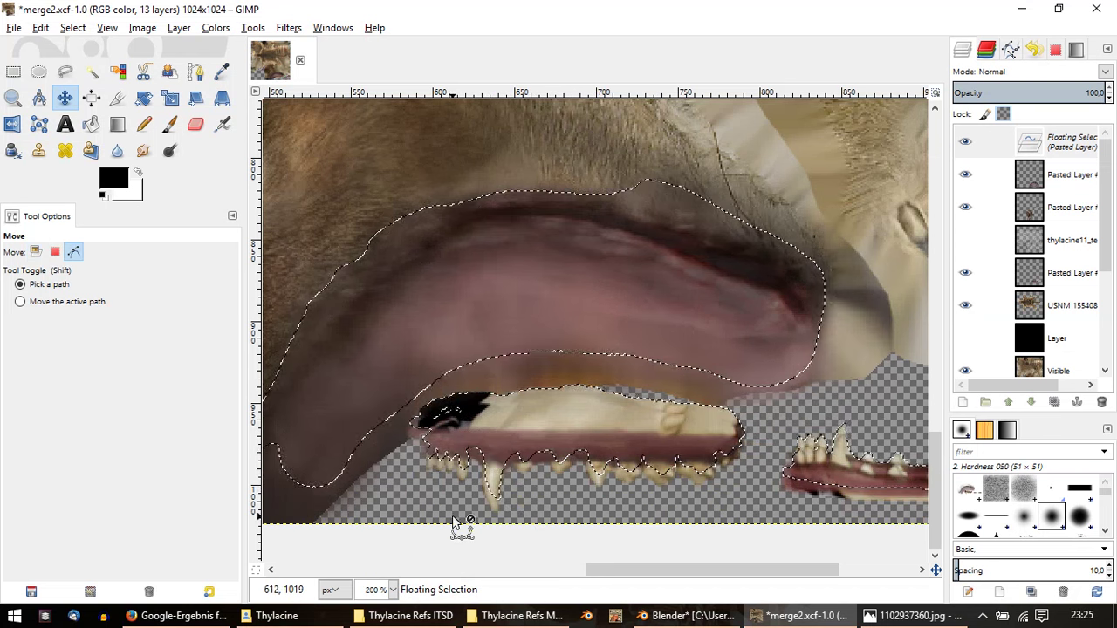
scroll(454, 522, "up", 4, "ctrl")
left_click_drag(544, 410, 536, 449)
scroll(873, 376, "down", 3, "ctrl")
scroll(873, 377, "down", 2, "ctrl")
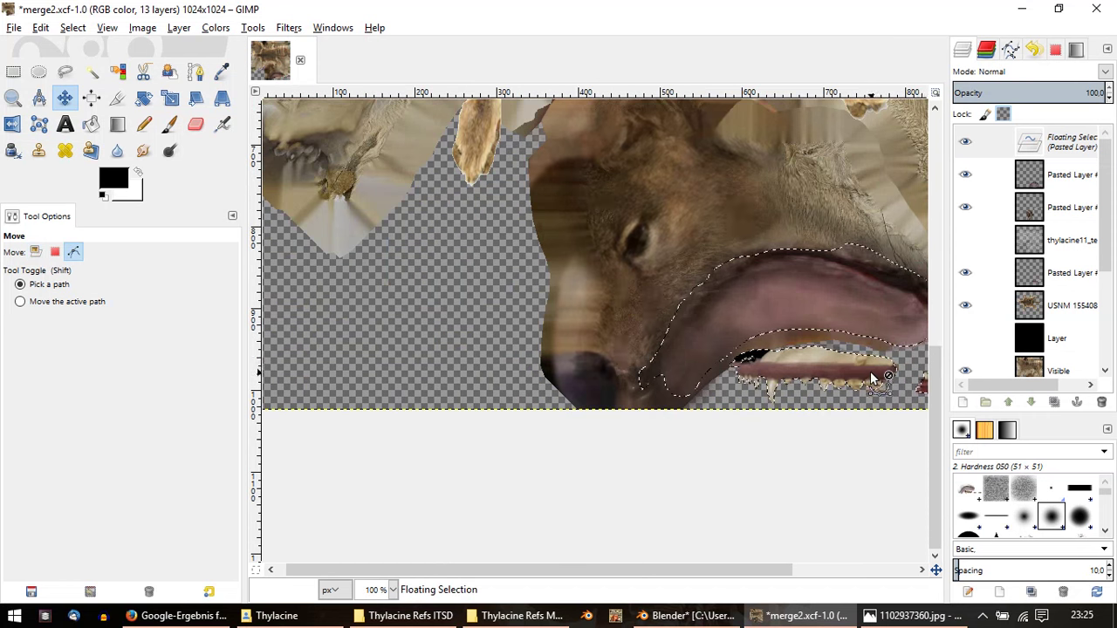
scroll(872, 377, "up", 5)
scroll(812, 466, "right", 3)
scroll(864, 523, "down", 1)
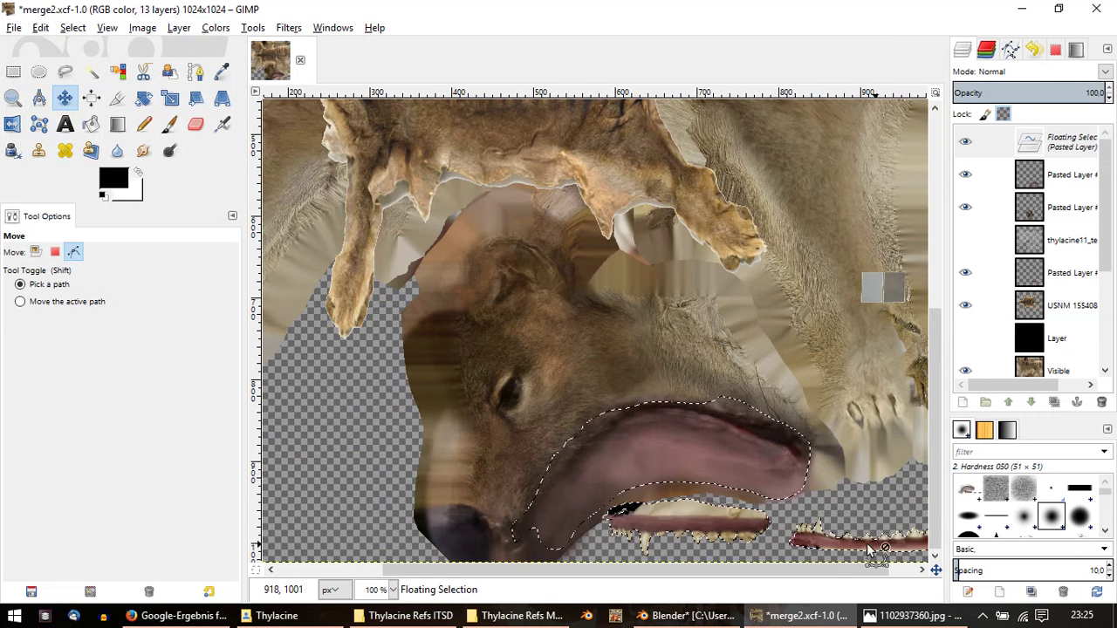
scroll(725, 471, "up", 1, "ctrl")
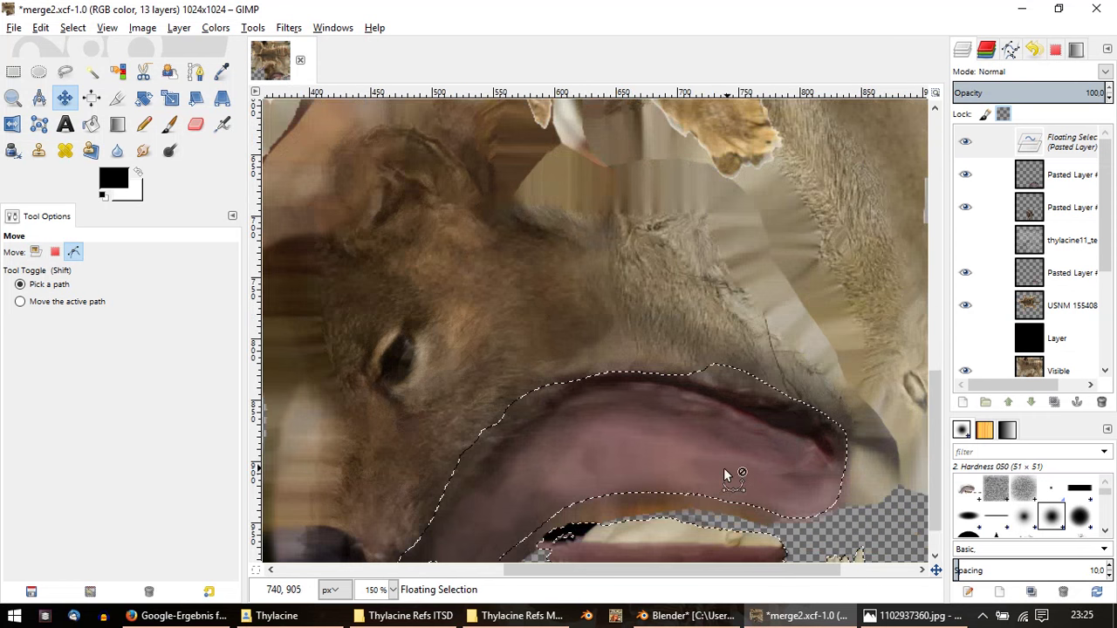
Step: Anchor the lip into the Visible layer, compare against the top layer, then paste once more
right_click(1054, 148)
left_click(964, 248)
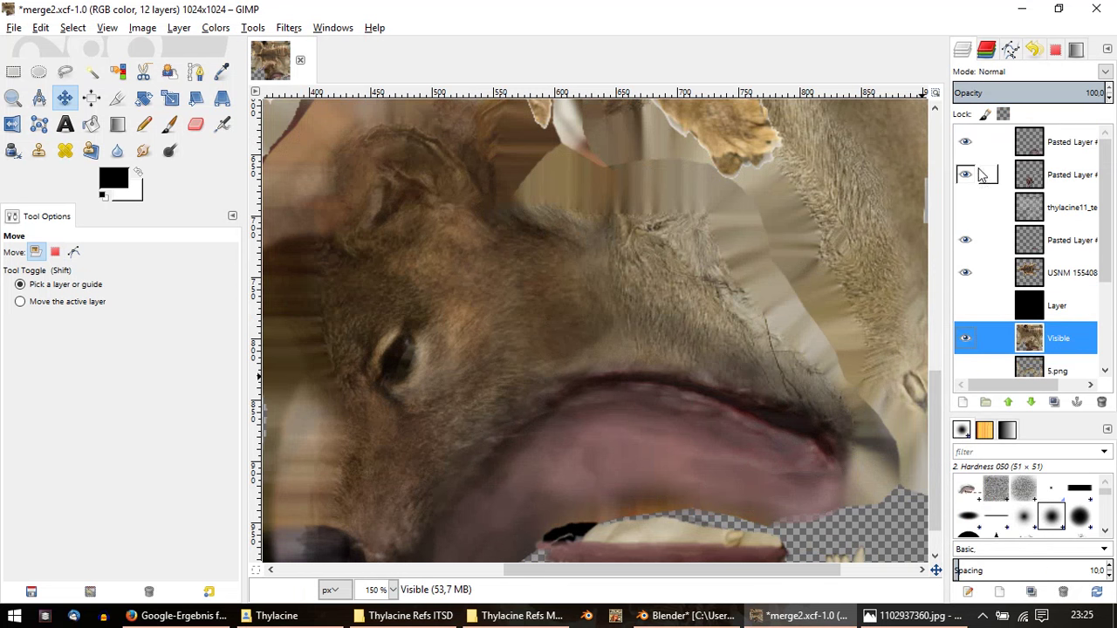
left_click(966, 141)
left_click(965, 141)
left_click(966, 142)
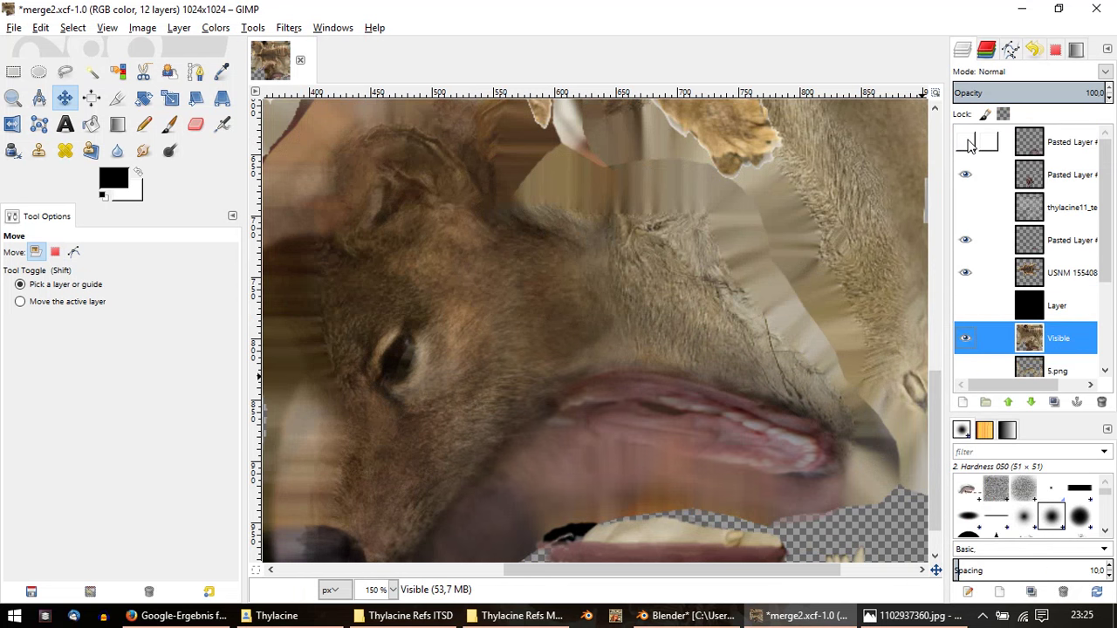
left_click(966, 144)
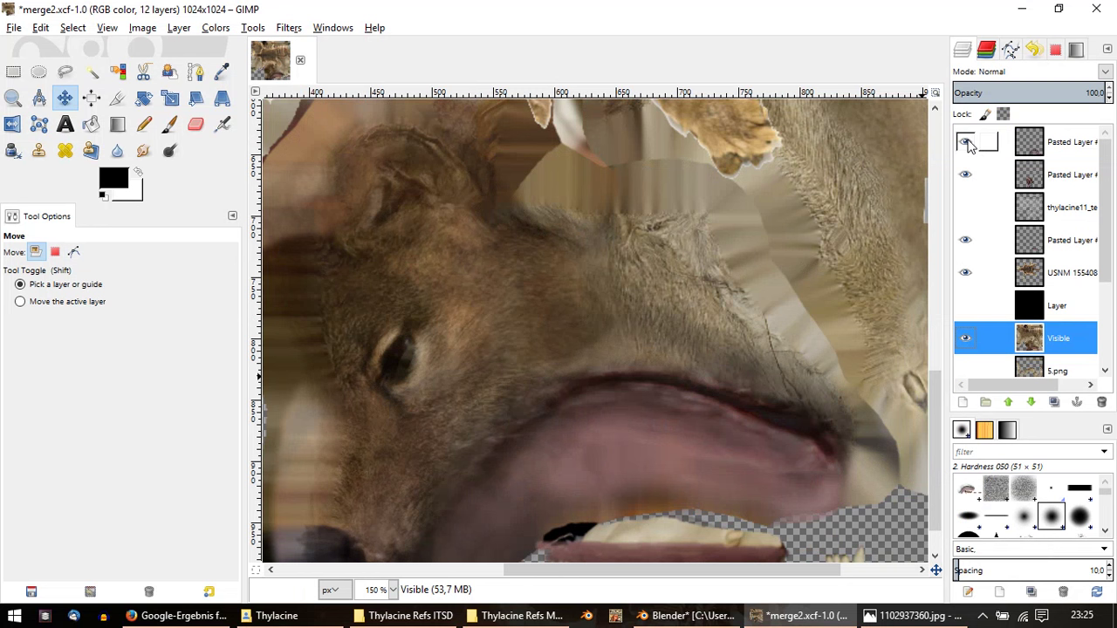
left_click(966, 143)
left_click(966, 143)
key("ctrl+v")
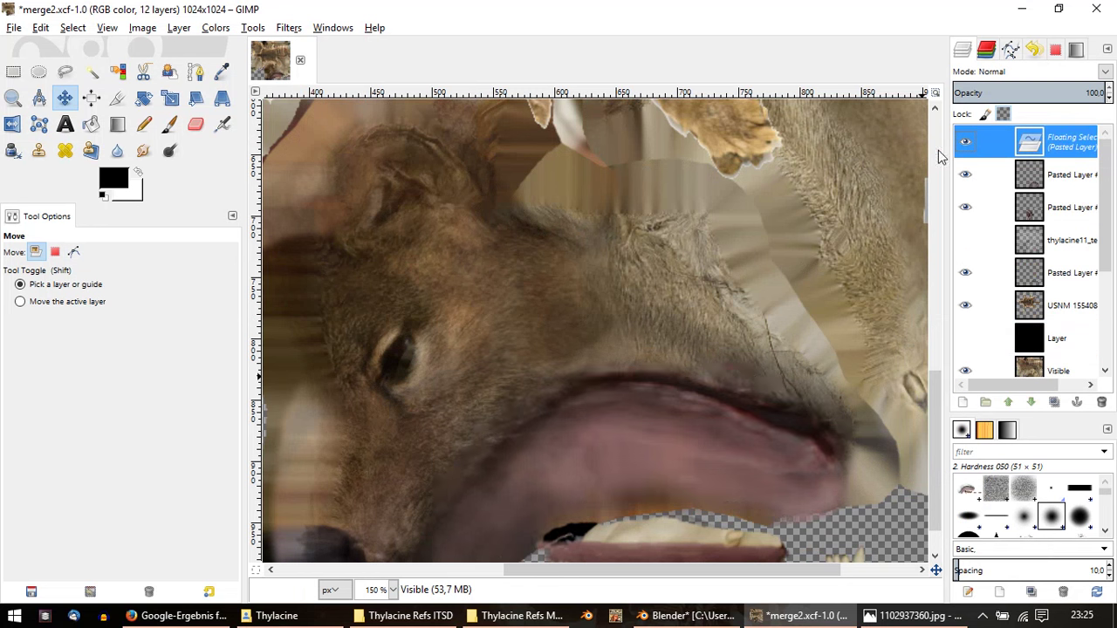
right_click(1034, 147)
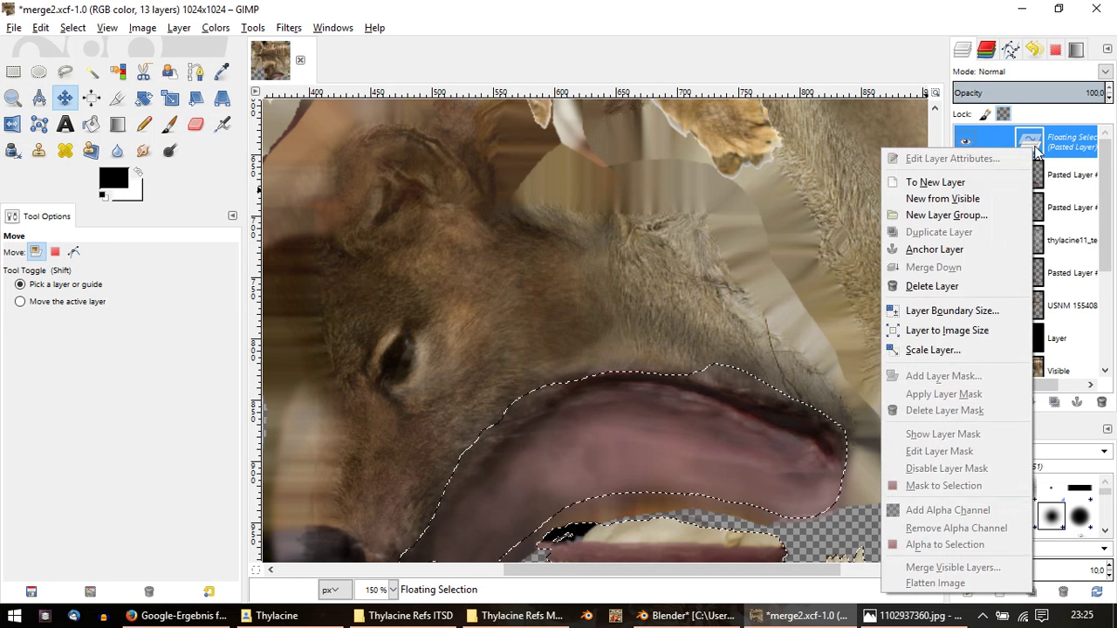
Step: Discard the extra floating paste and create a new Visible #1 layer from Pasted Layer #4's visible composite
left_click(915, 287)
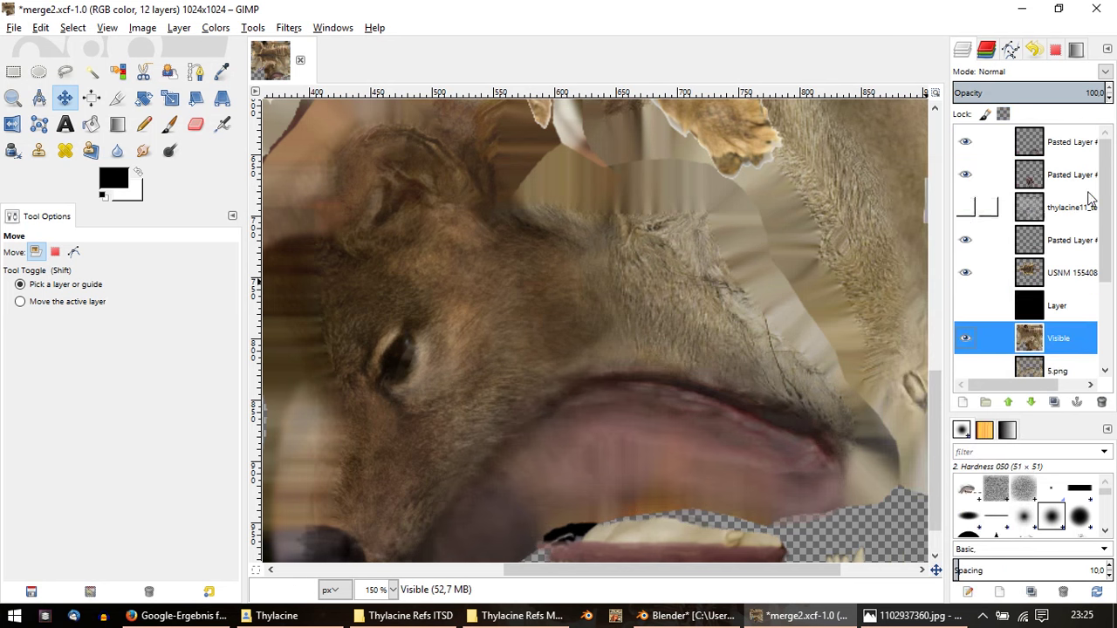
scroll(843, 366, "down", 1)
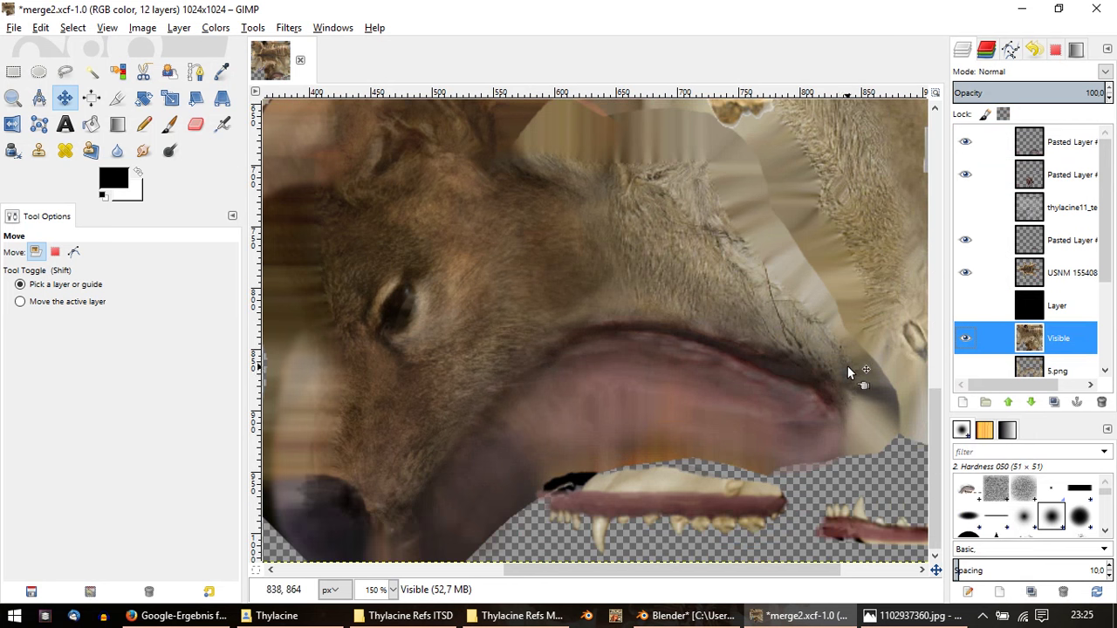
scroll(847, 365, "right", 3)
scroll(878, 450, "up", 1, "ctrl")
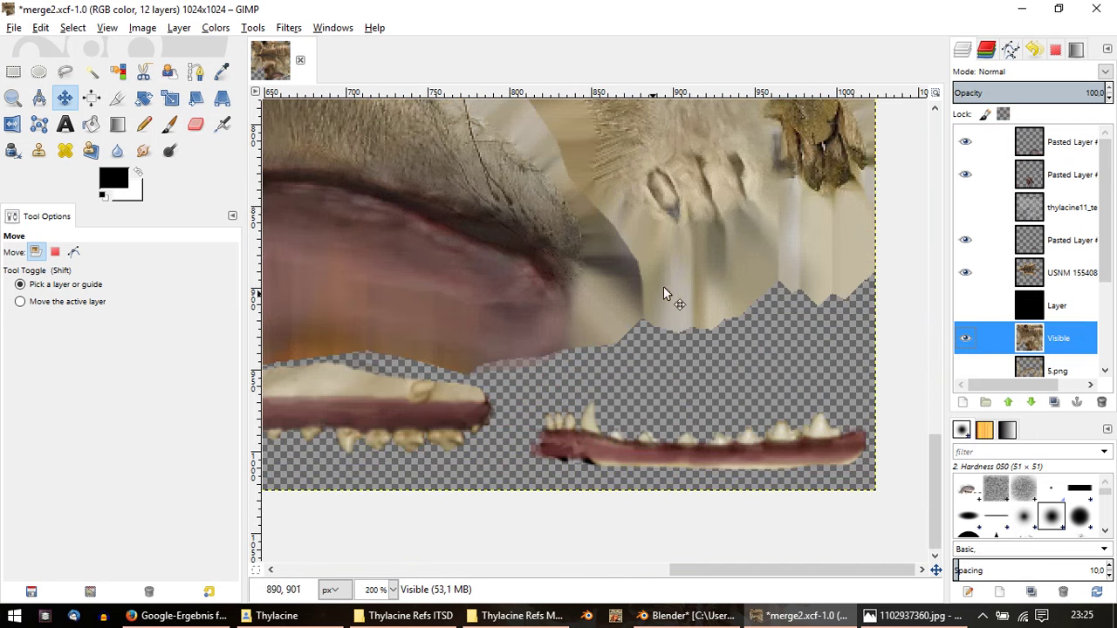
left_click(1047, 152)
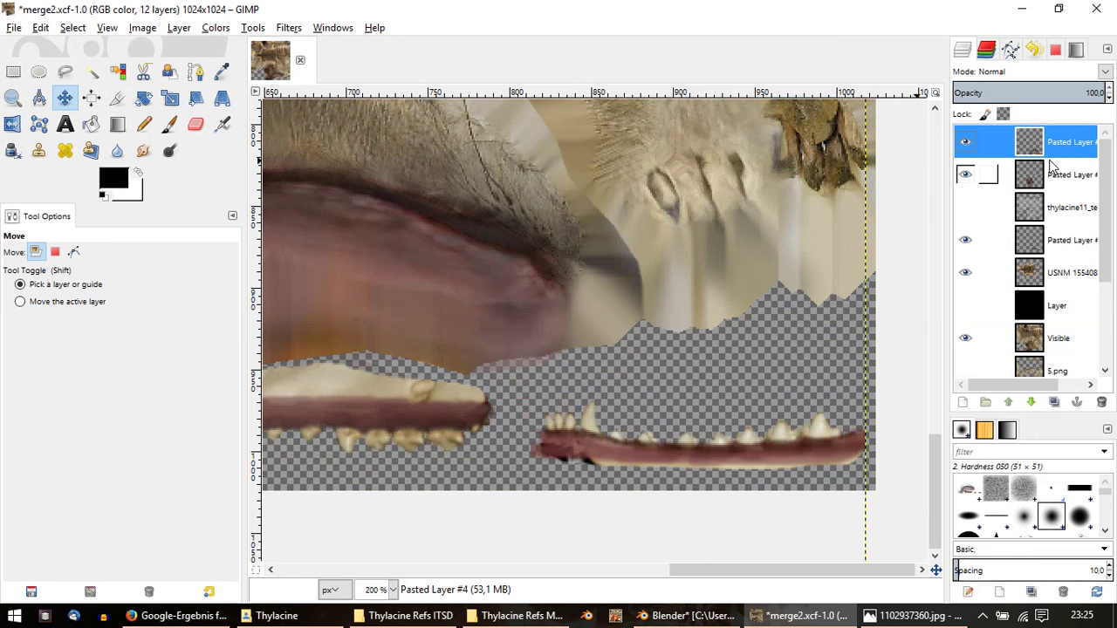
scroll(878, 180, "down", 2, "ctrl")
right_click(1047, 151)
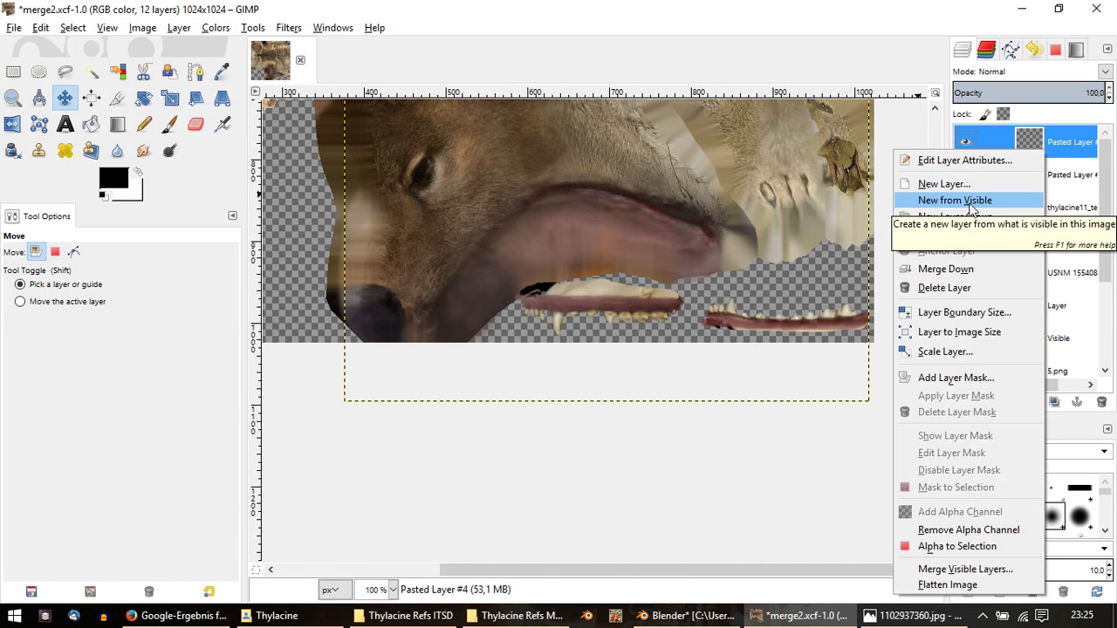
left_click(972, 202)
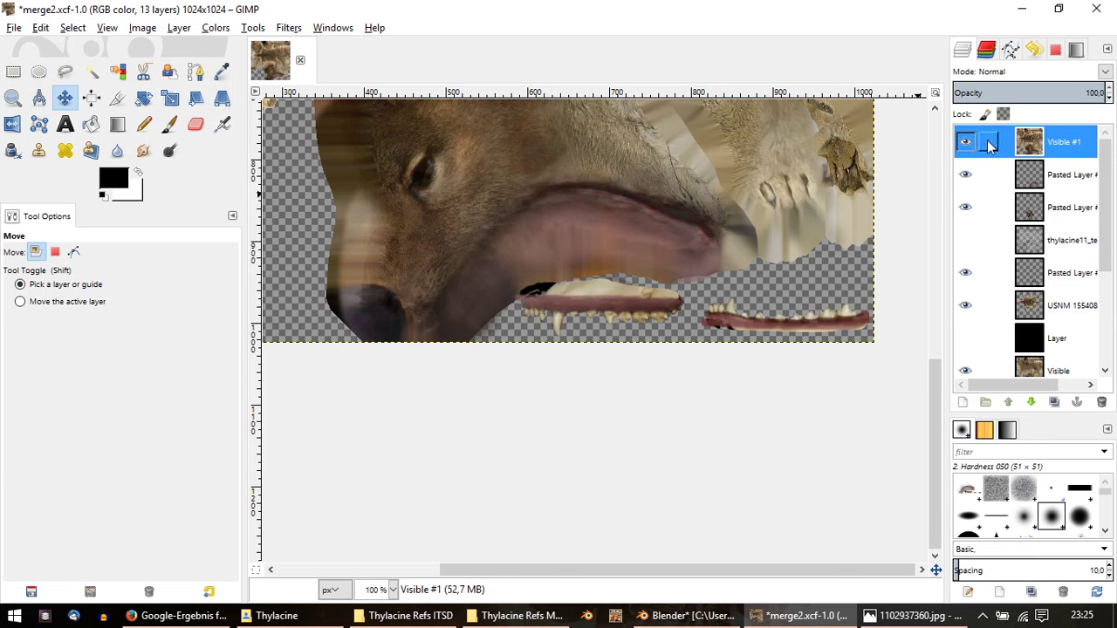
Step: Select Visible #1 and hide the pasted layers and USNM reference layer beneath it
scroll(603, 228, "up", 2, "ctrl")
left_click(1036, 240)
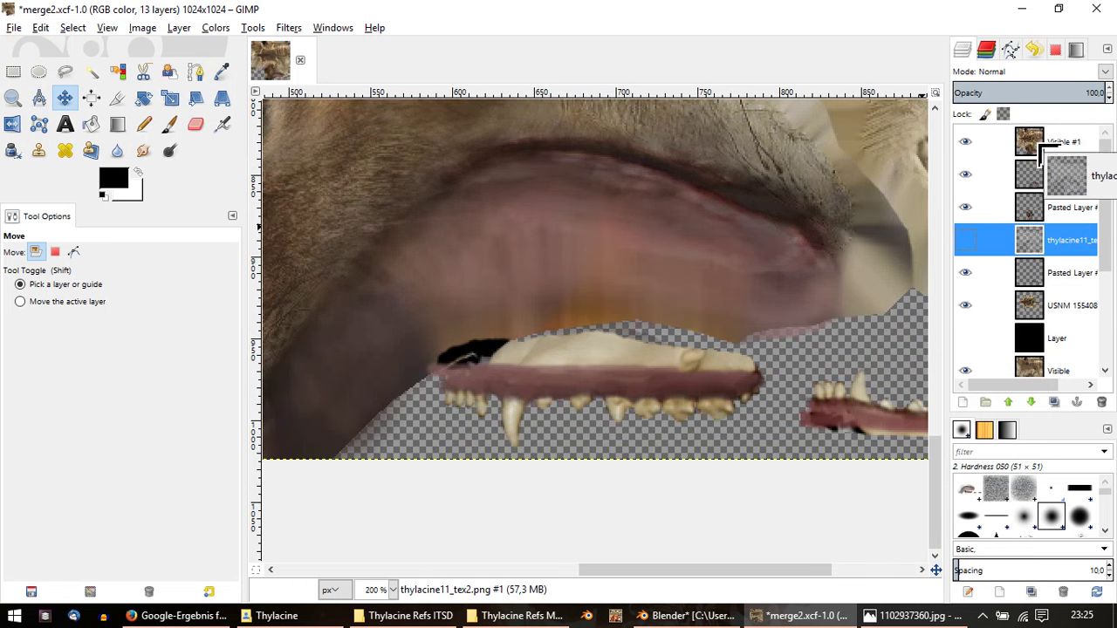
left_click(1033, 144)
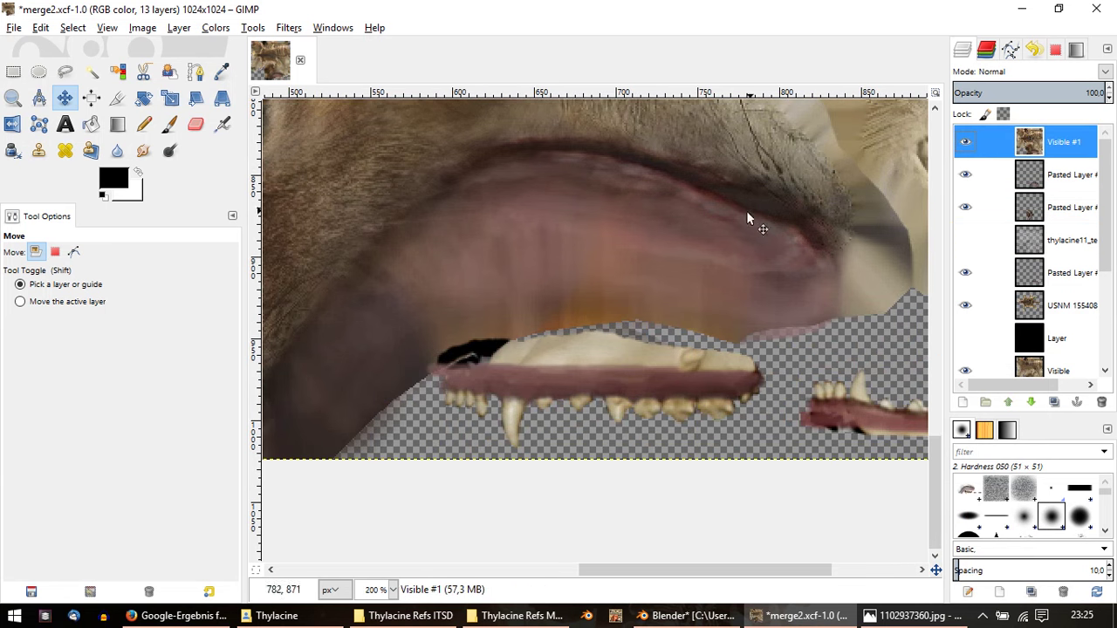
left_click(970, 175)
left_click(965, 207)
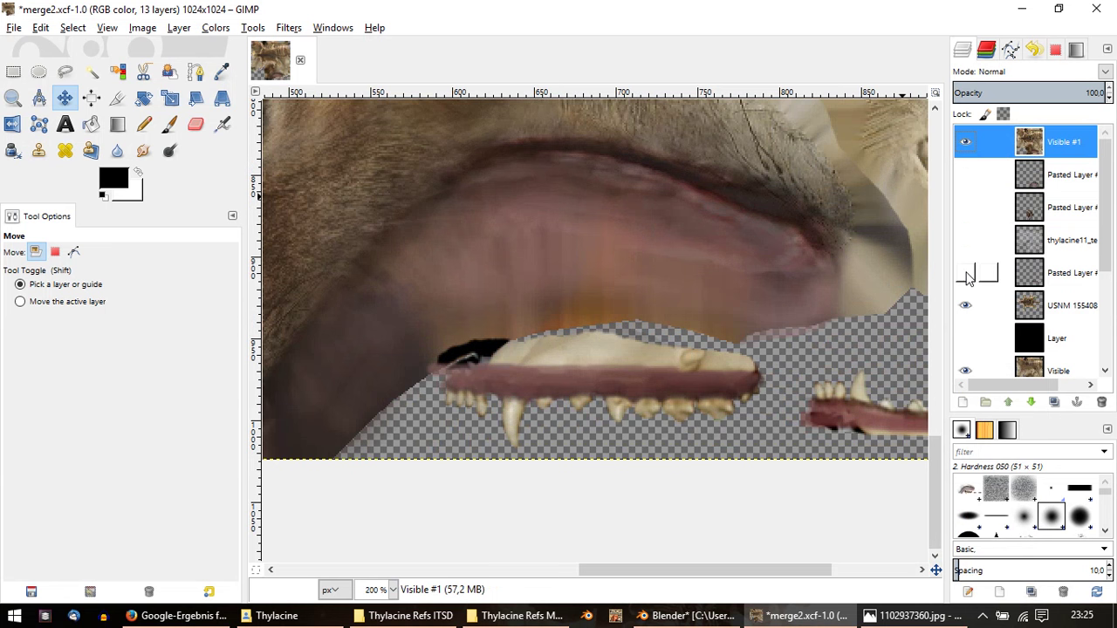
left_click(965, 272)
left_click(966, 304)
scroll(973, 335, "down", 3)
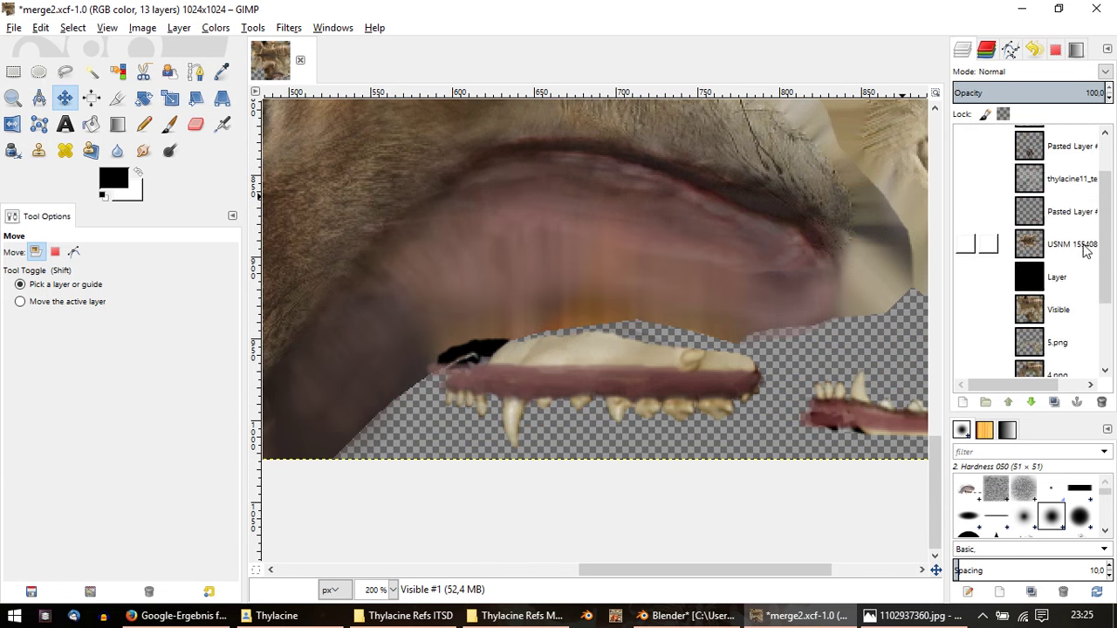
scroll(683, 389, "down", 1, "ctrl")
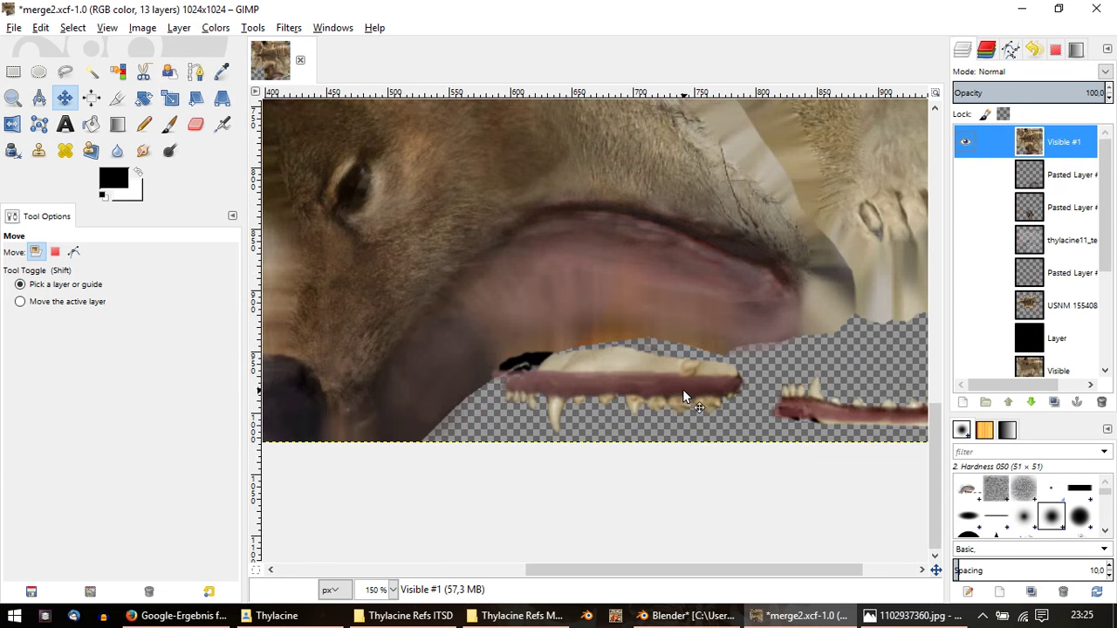
scroll(741, 228, "up", 1, "ctrl")
scroll(741, 228, "up", 1, "ctrl")
Step: Set Dodge/Burn to burn at about 25 opacity and darken the upper lip edge
left_click(170, 150)
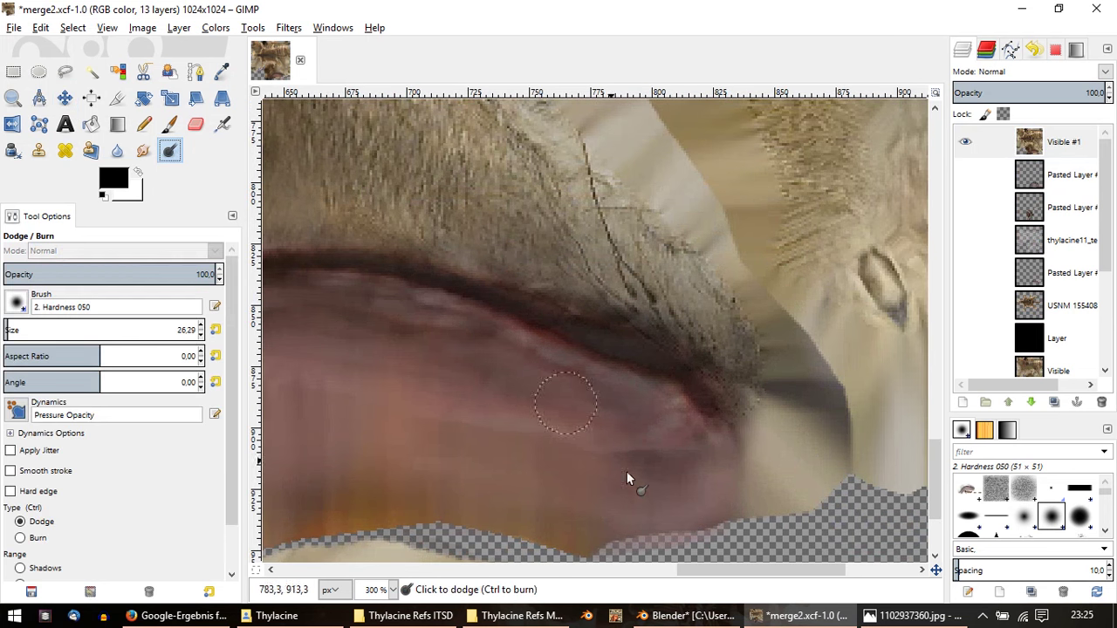
left_click(19, 521)
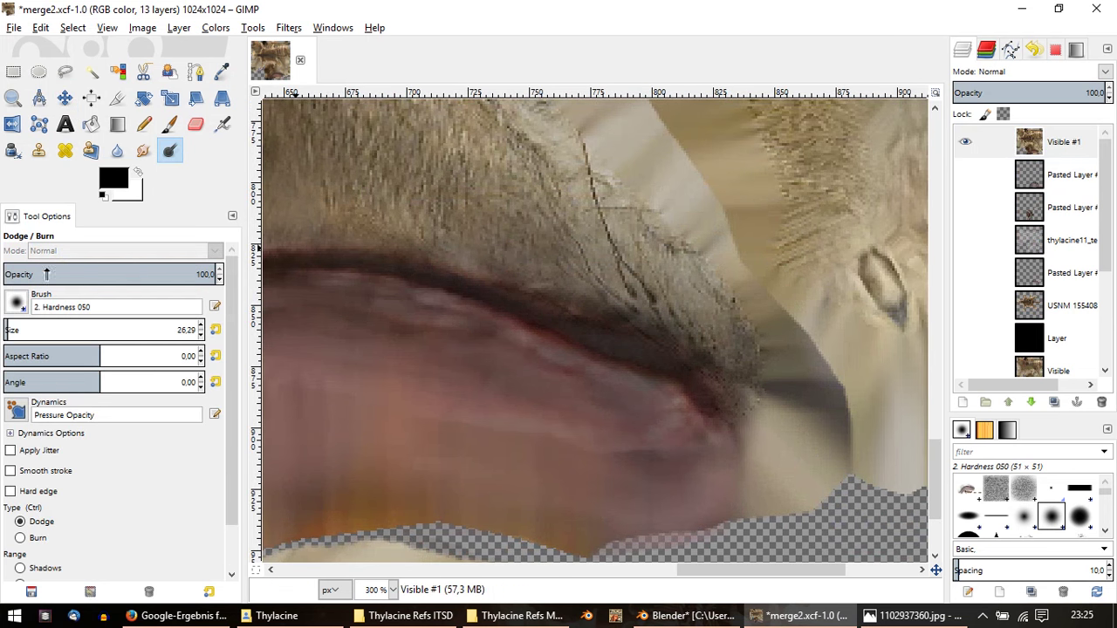
left_click_drag(48, 275, 57, 274)
key("ctrl")
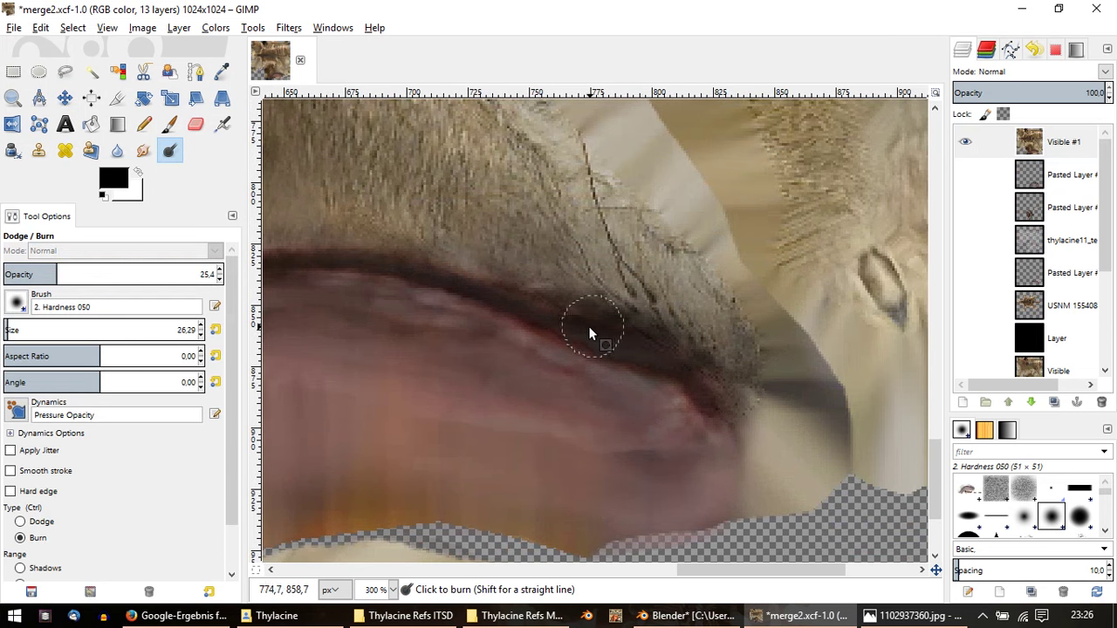
left_click_drag(716, 409, 634, 351)
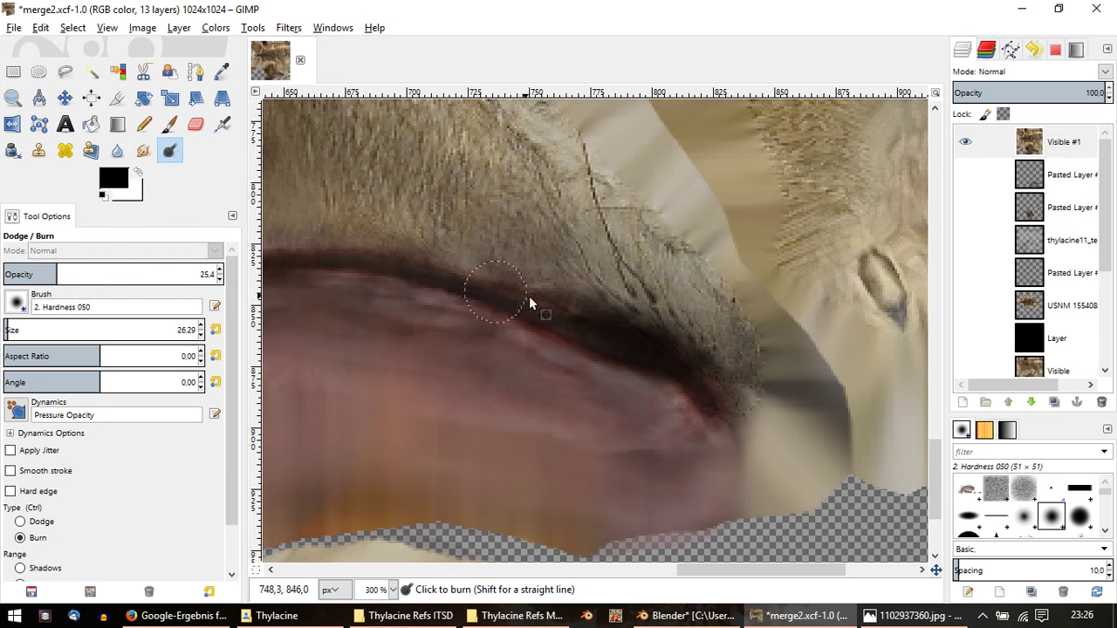
Step: Shrink the burn brush to about 18 and darken the dark line along the lip
left_click(4, 330)
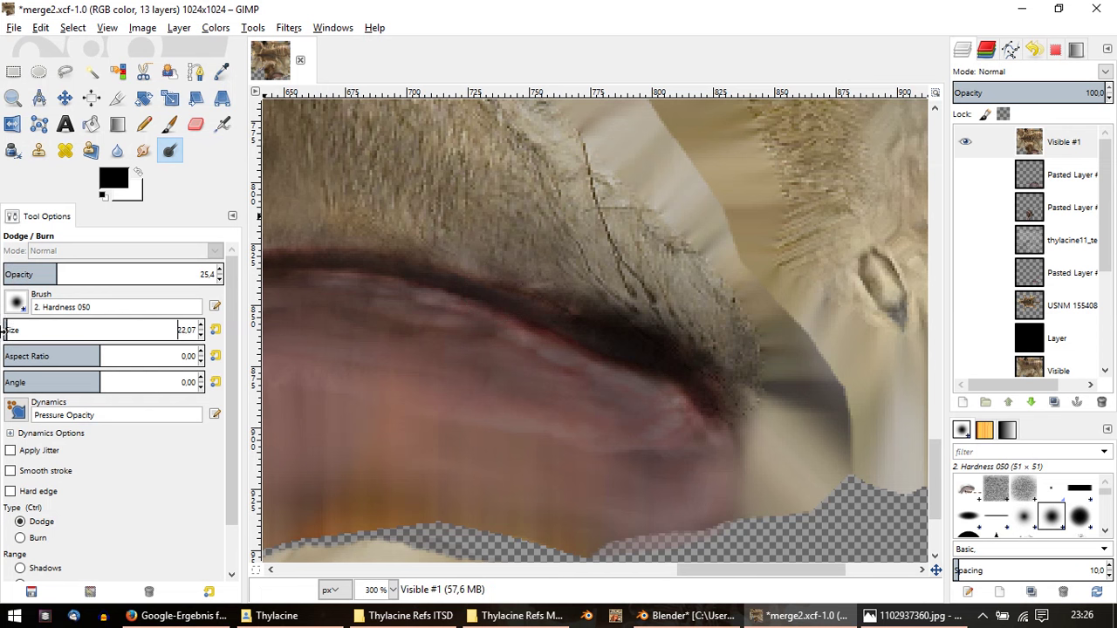
left_click_drag(4, 330, 2, 330)
key("ctrl")
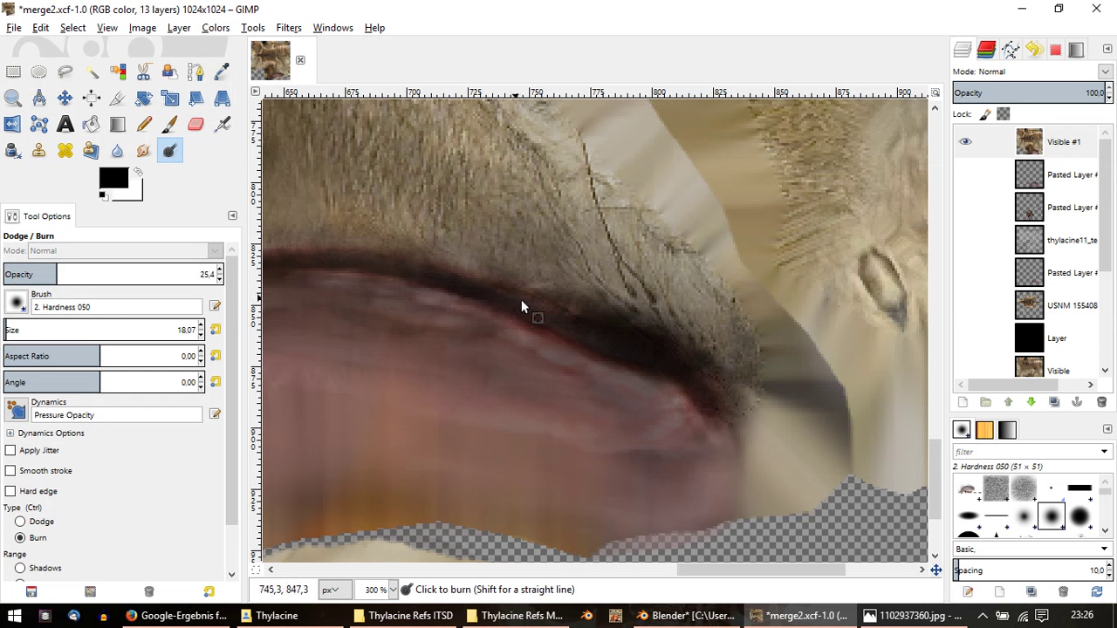
mouse_move(355, 277)
middle_mouse_down()
mouse_move(541, 309)
mouse_move(547, 325)
middle_mouse_up()
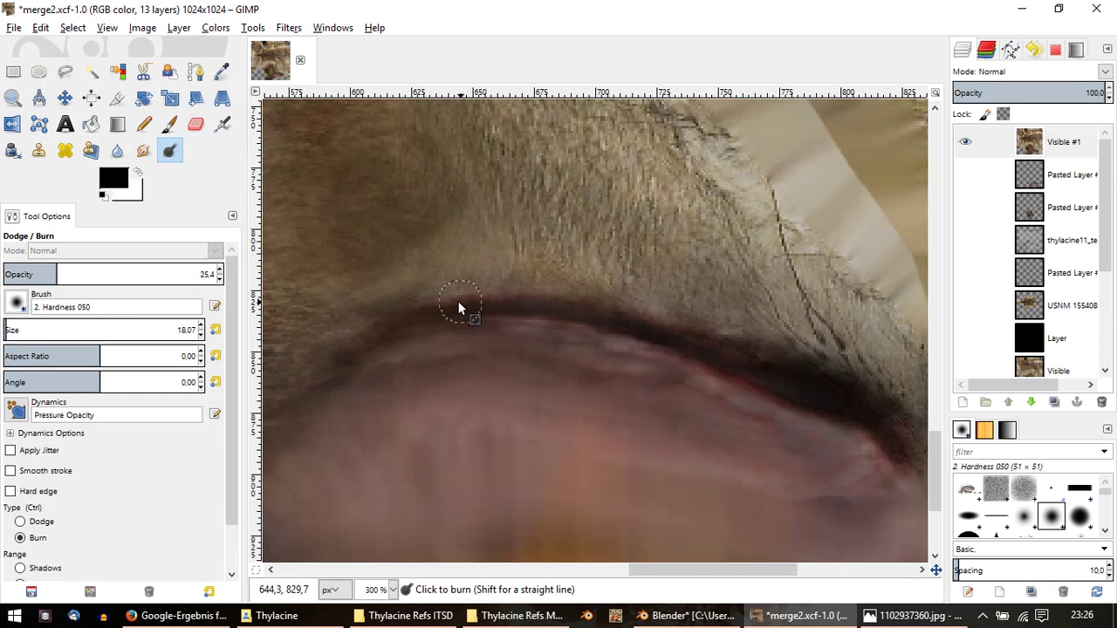
left_click_drag(561, 310, 685, 338)
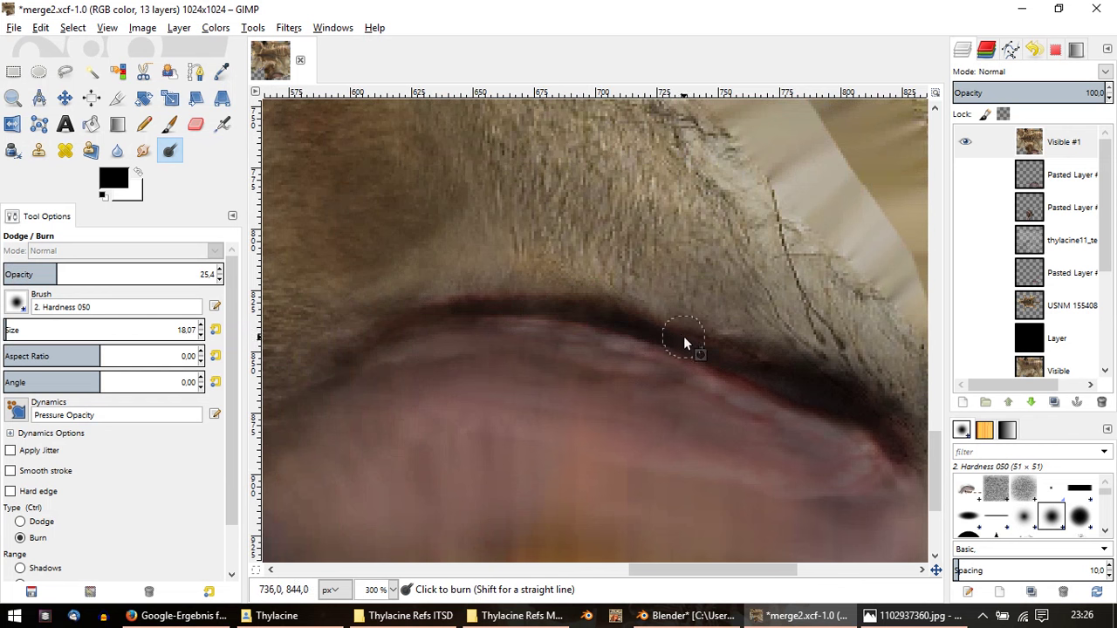
Step: Lower burn opacity to about 13 and darken the left end of the lip line
left_click_drag(100, 266, 30, 270)
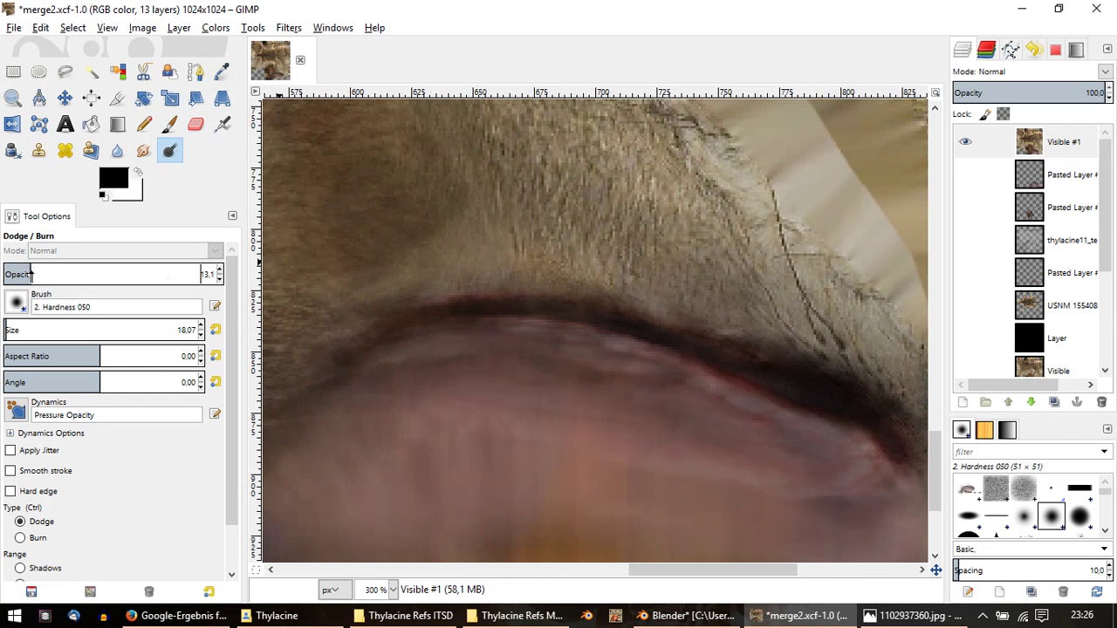
key("ctrl")
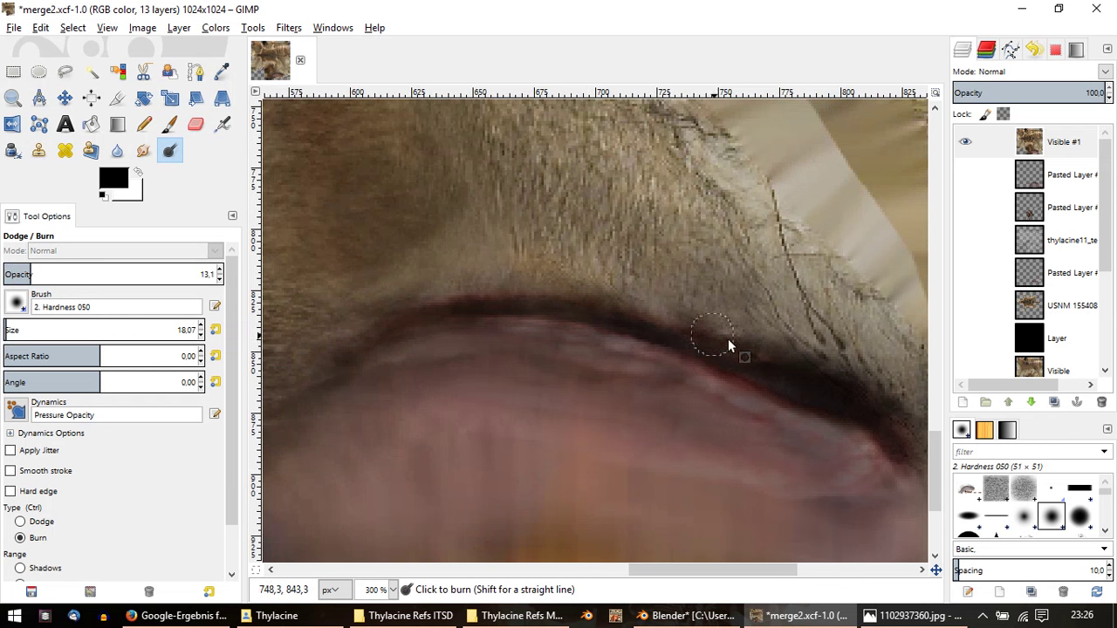
scroll(728, 346, "down", 1, "ctrl")
scroll(674, 377, "down", 1, "ctrl")
scroll(559, 376, "down", 1, "ctrl")
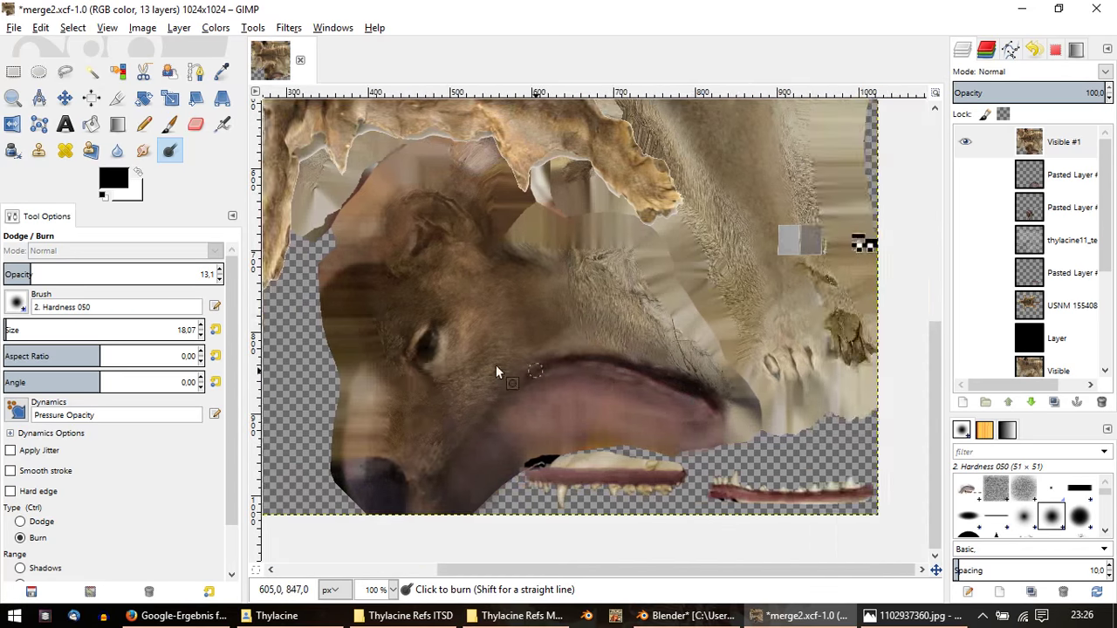
scroll(495, 374, "up", 1, "ctrl")
scroll(677, 370, "down", 2, "ctrl")
scroll(664, 431, "up", 3, "ctrl")
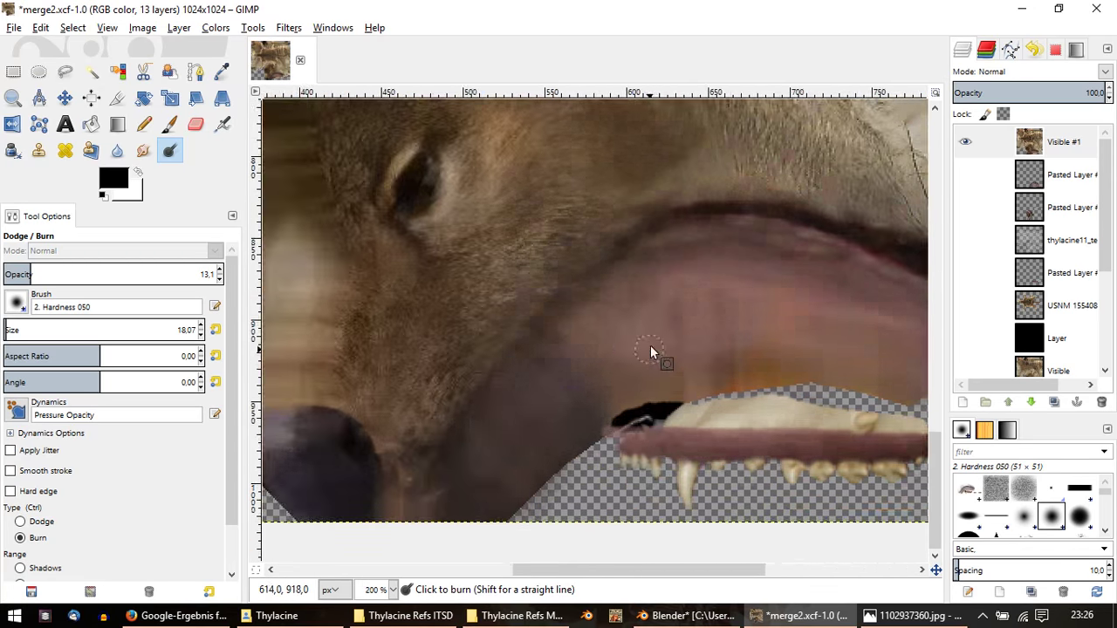
middle_click_drag(650, 345, 372, 346)
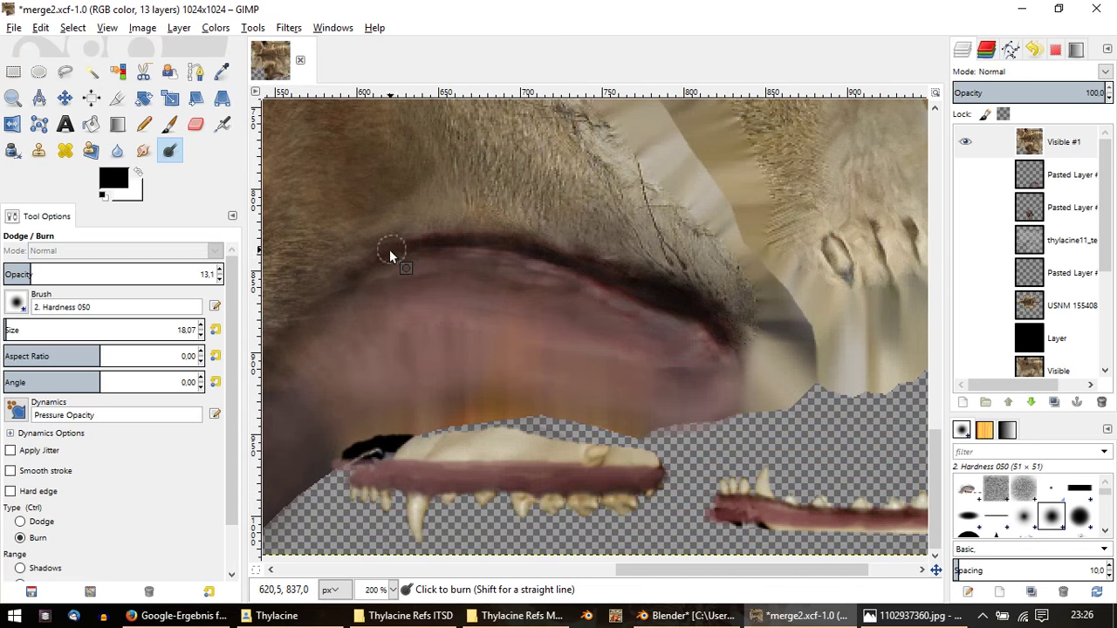
left_click_drag(389, 250, 338, 286)
scroll(583, 245, "down", 3, "ctrl")
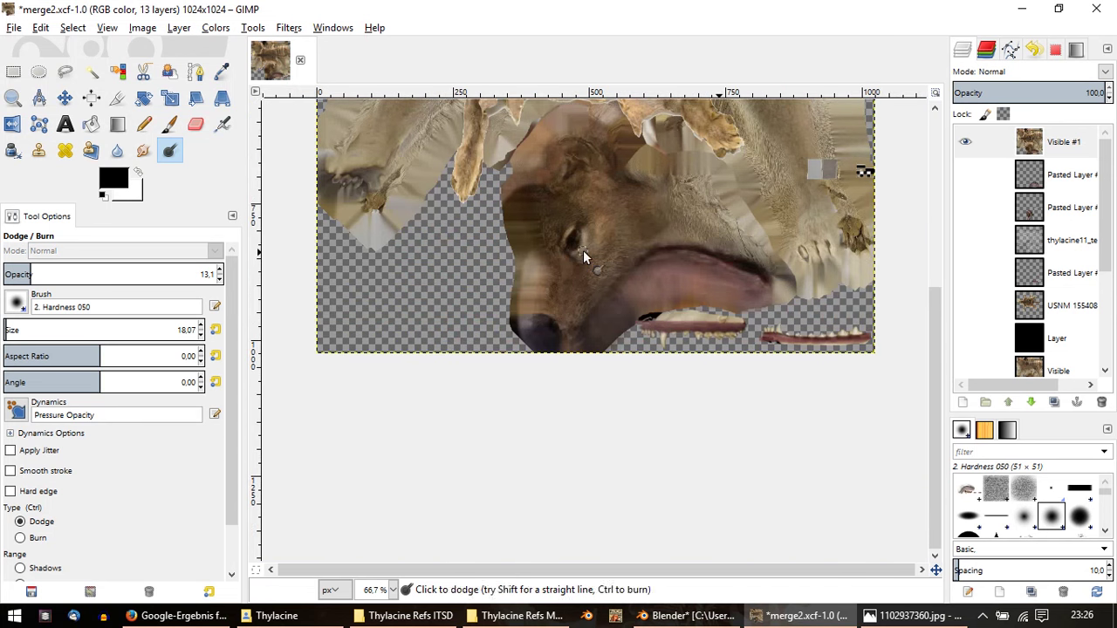
left_click(18, 29)
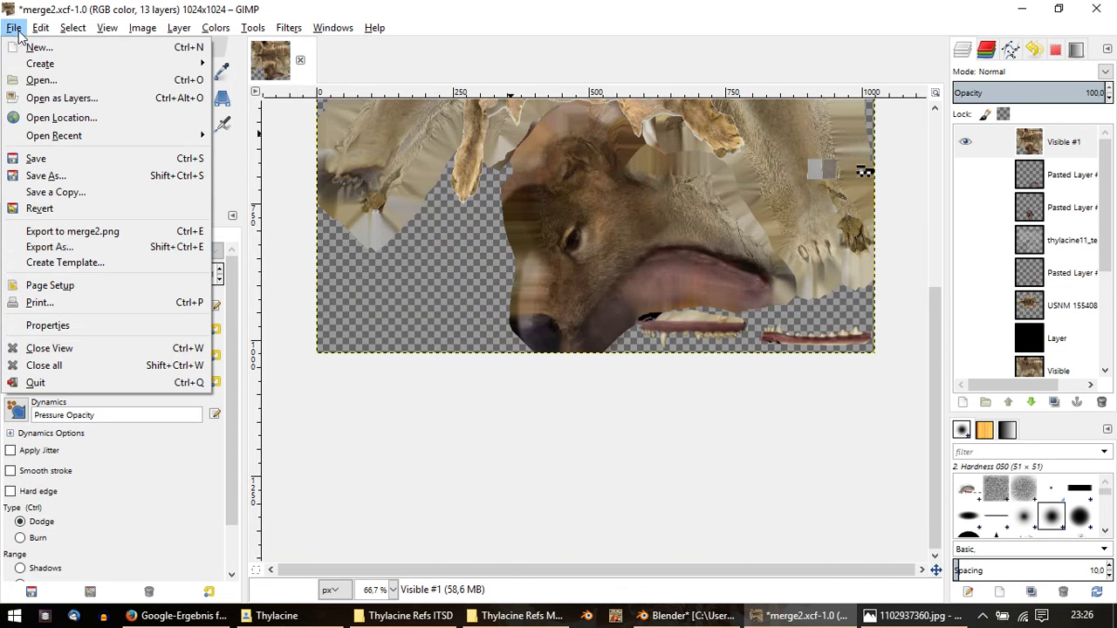
Step: Export the retouched image over merge2.png and briefly view the thylacine reference photo
left_click(81, 232)
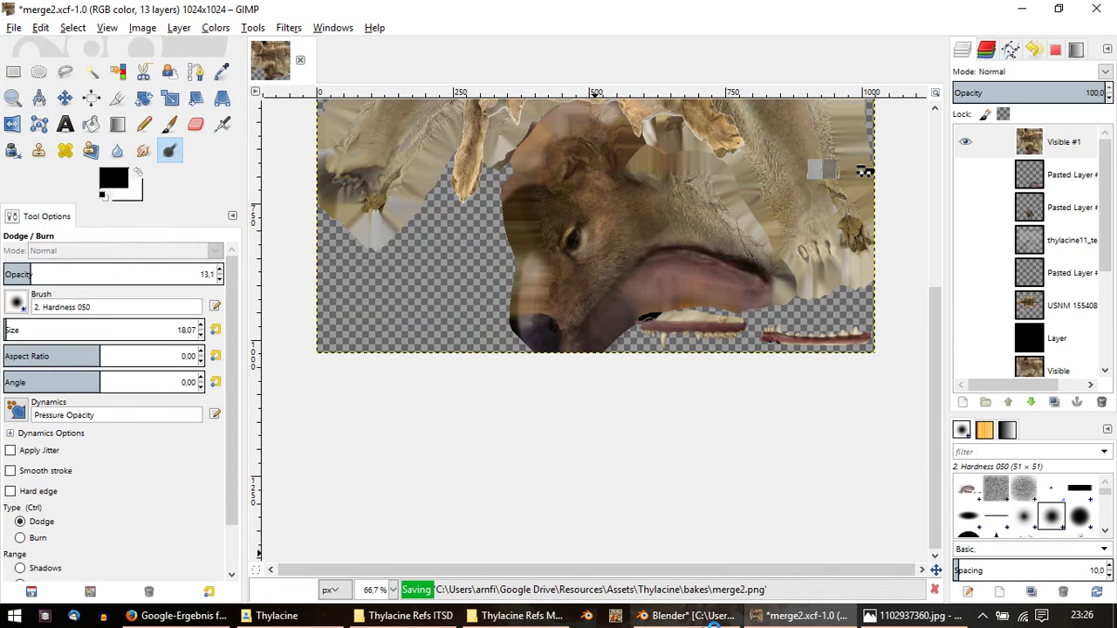
left_click(912, 620)
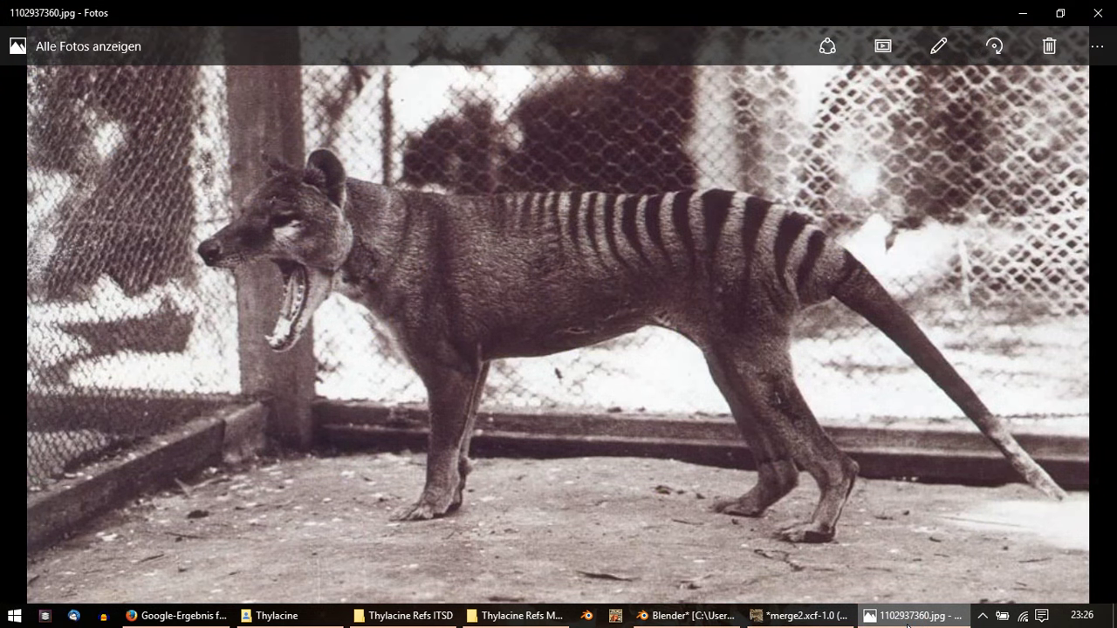
left_click(907, 619)
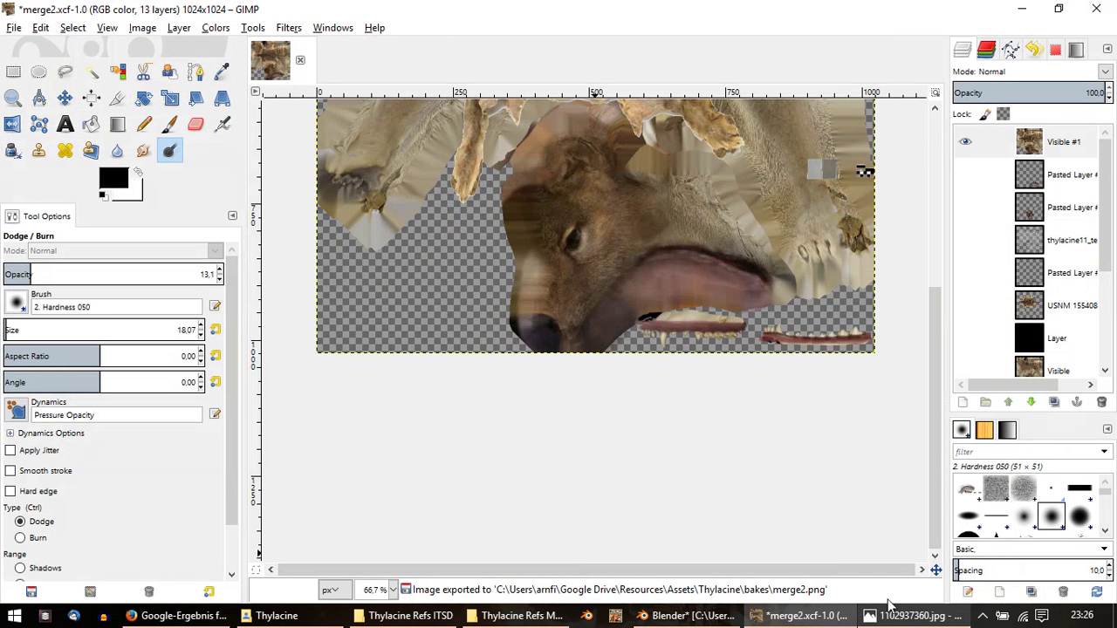
Step: In Blender, reload the edited merge2.png texture from the image menu
left_click(690, 616)
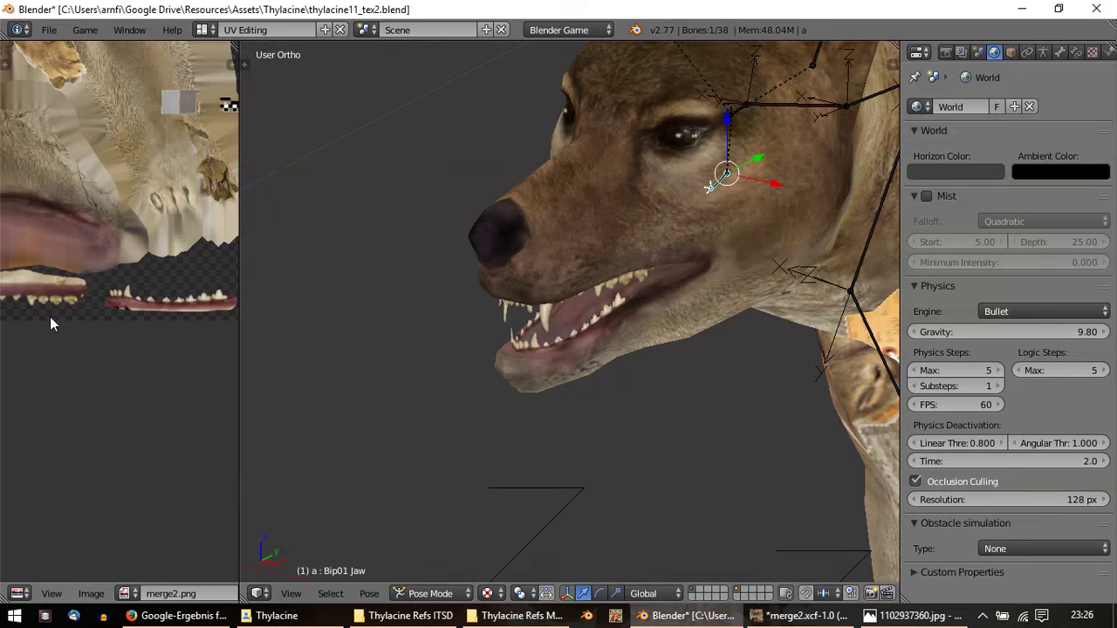
left_click(90, 592)
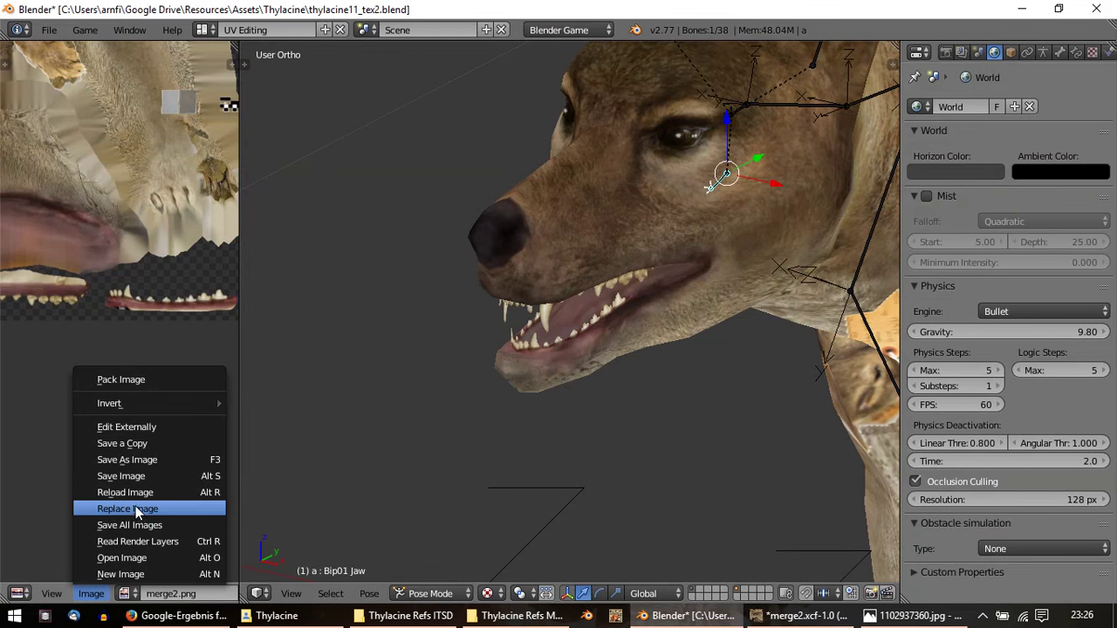
left_click(135, 510)
key("Return")
left_click(91, 594)
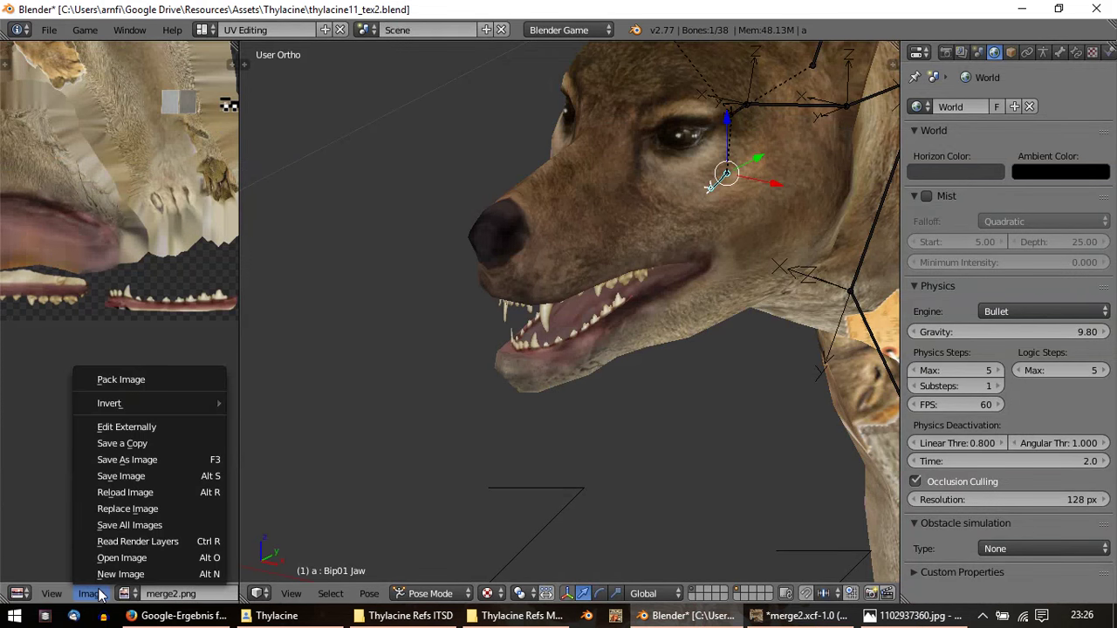
left_click(131, 492)
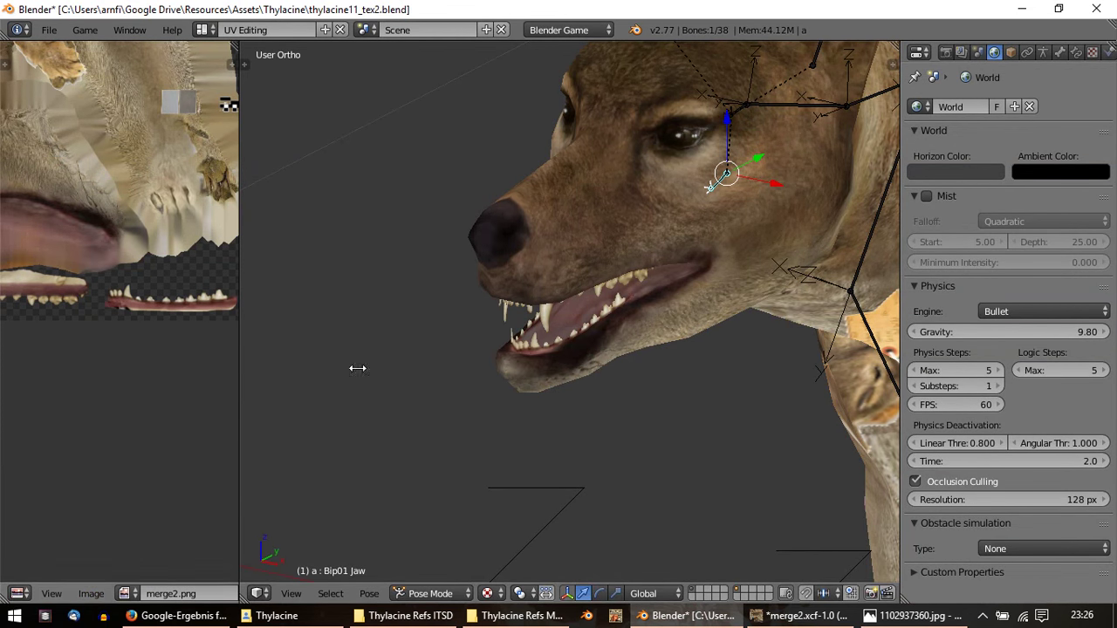
Step: Orbit and zoom to inspect the jaw side-on, compare with the reference photo, then return to GIMP
middle_click_drag(357, 369, 649, 341)
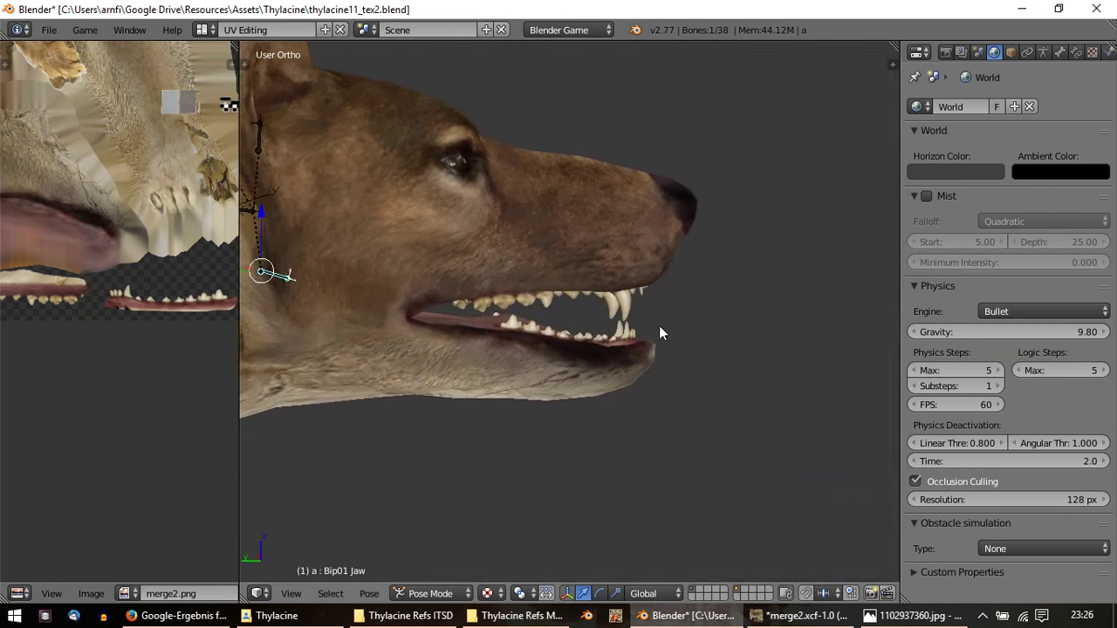
scroll(650, 341, "down", 3)
scroll(652, 343, "down", 2)
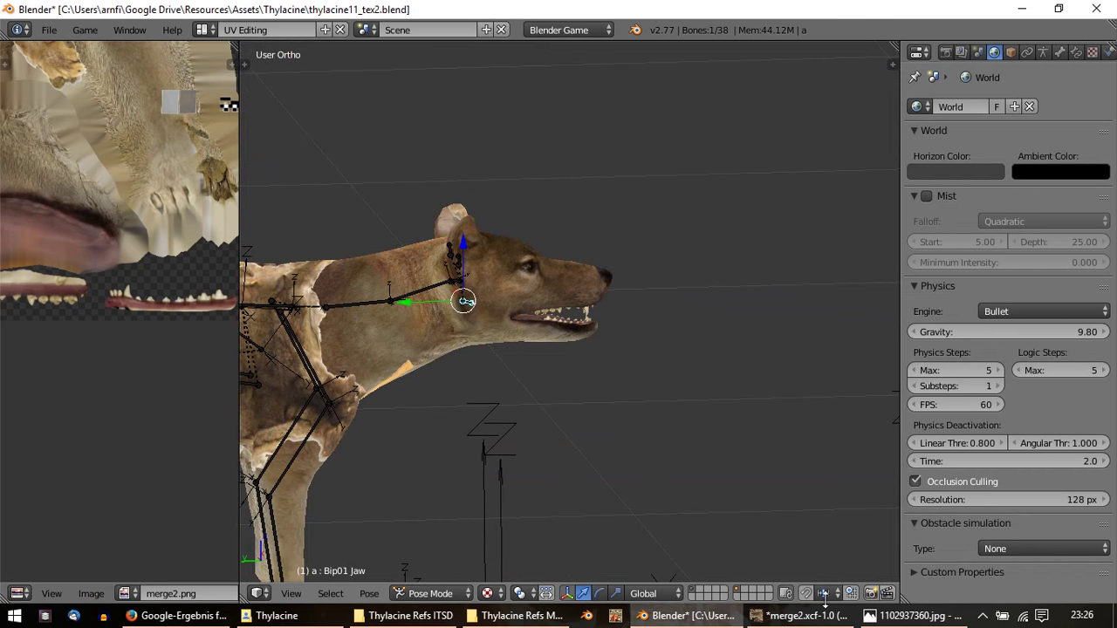
left_click(913, 616)
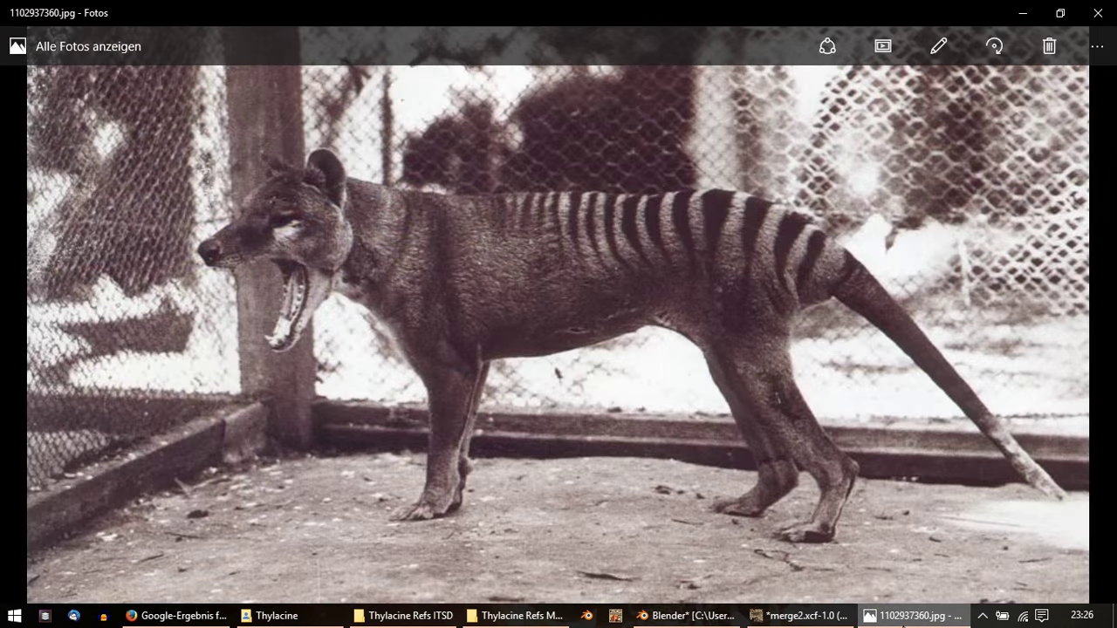
left_click(907, 620)
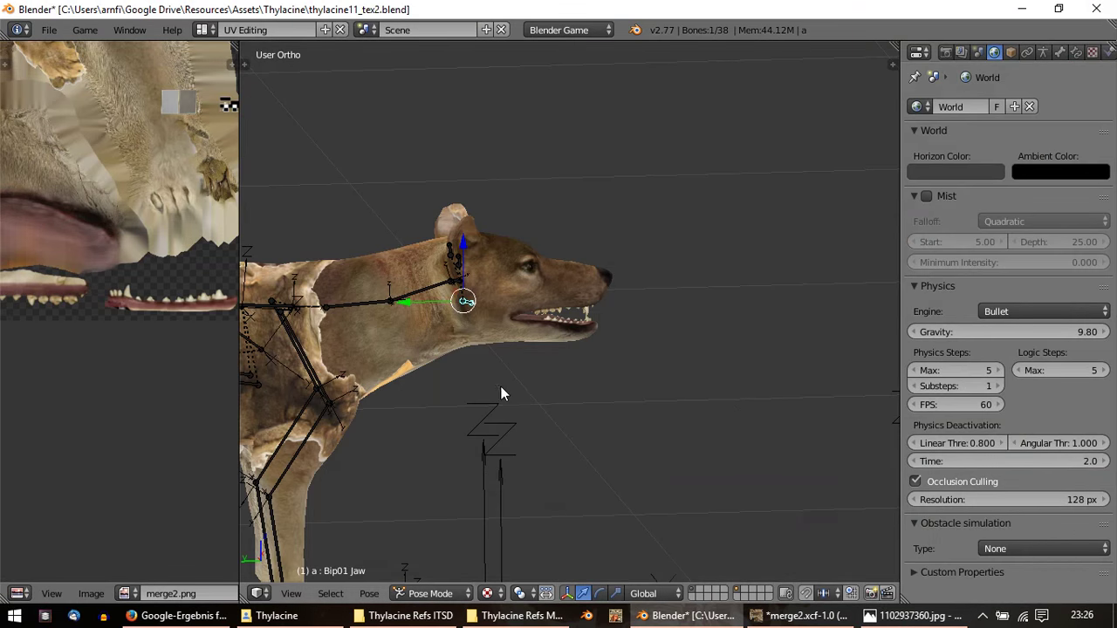
scroll(542, 377, "up", 4)
scroll(556, 380, "up", 2)
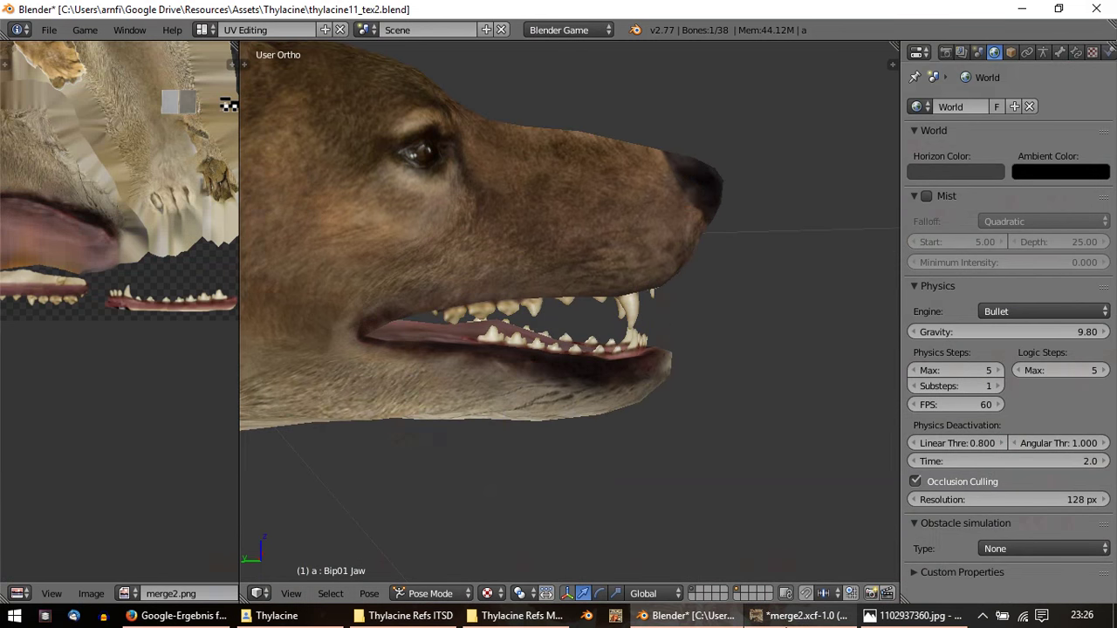
left_click(801, 616)
scroll(764, 420, "up", 3, "ctrl")
scroll(765, 420, "up", 2, "ctrl")
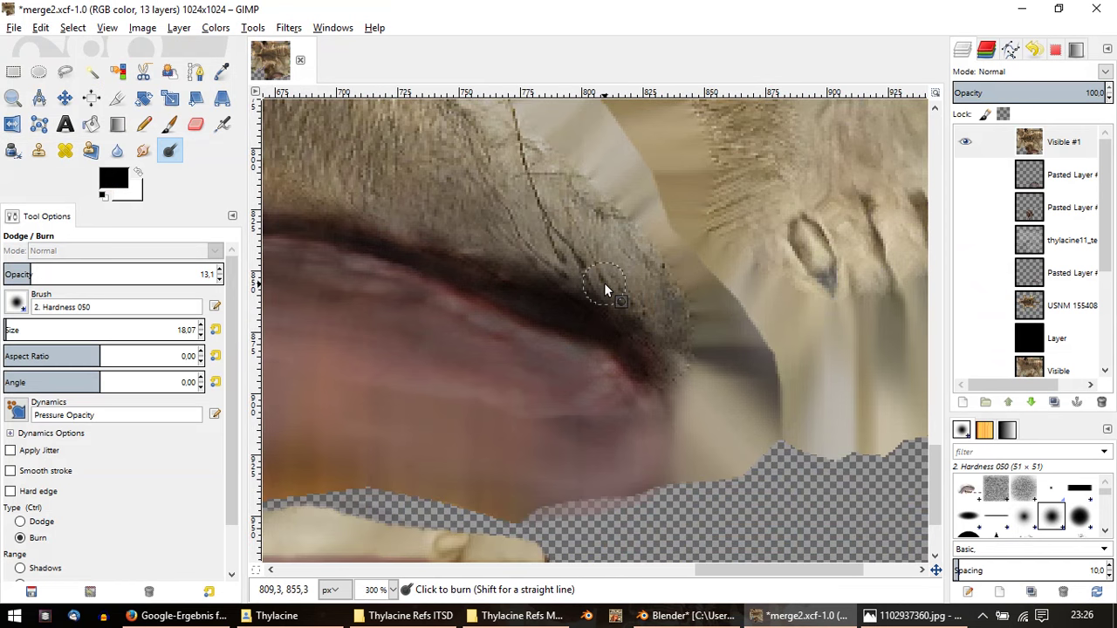
Step: Undo the previous edits and burn the lip line toward the mouth corner
key("ctrl+z")
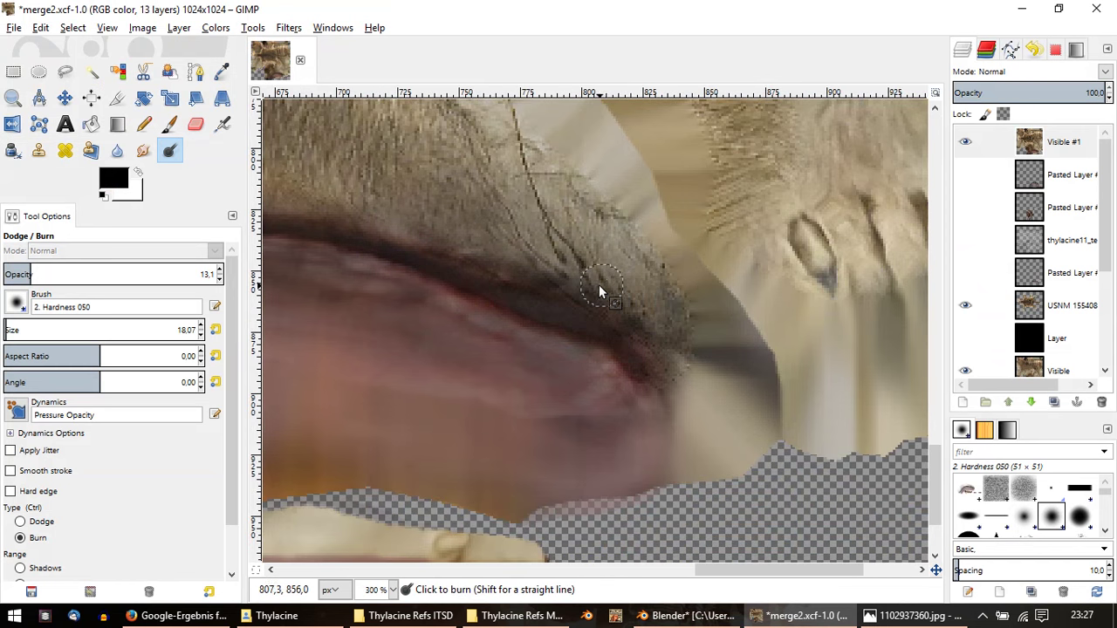
key("ctrl")
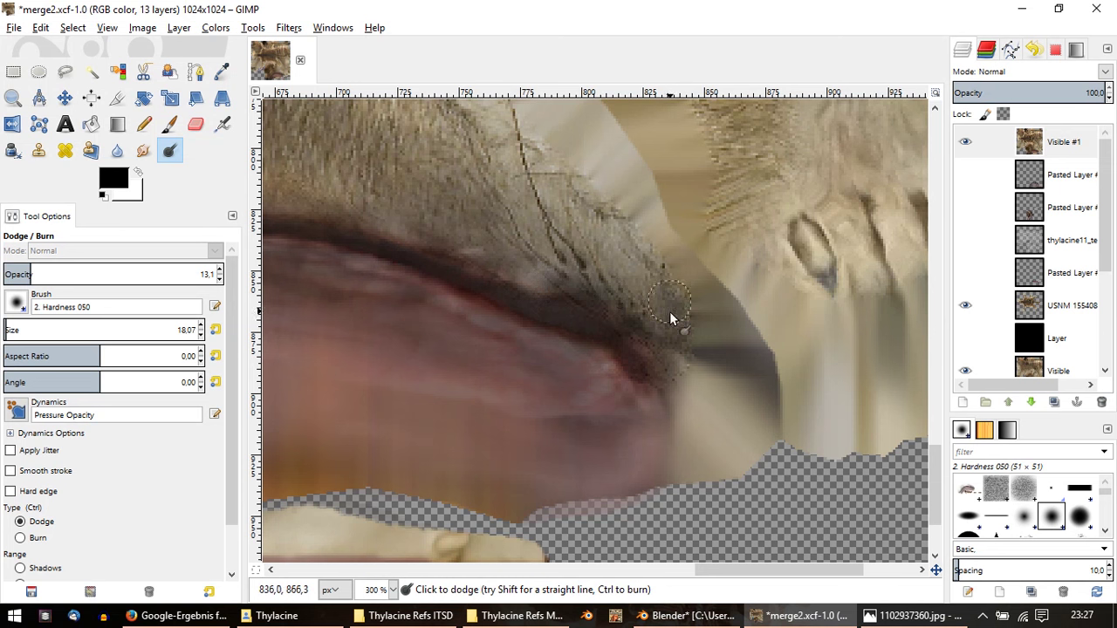
key("ctrl")
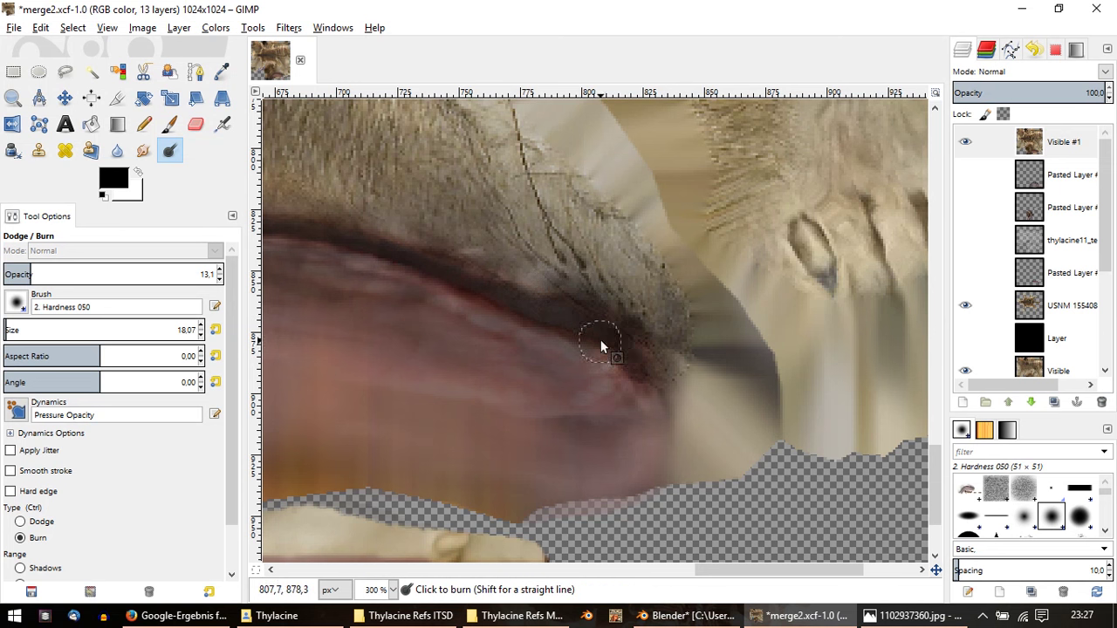
left_click(640, 352)
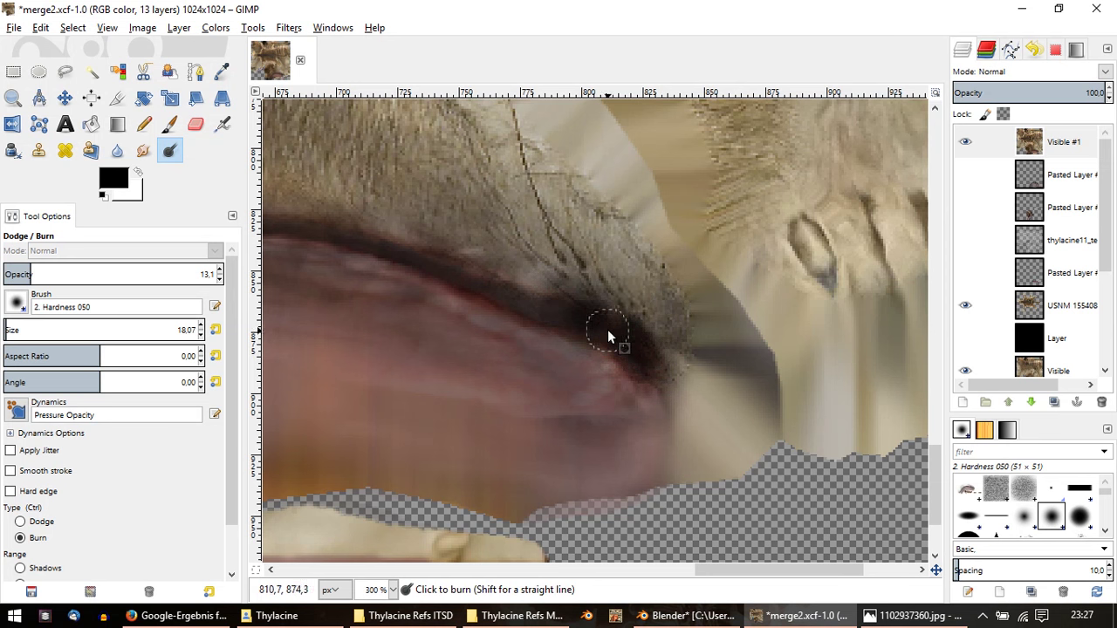
left_click_drag(616, 332, 655, 384)
Step: Burn further along the lip line leftward across the mouth and near its corner
key("ctrl")
scroll(663, 375, "up", 2)
scroll(655, 392, "left", 1, "shift")
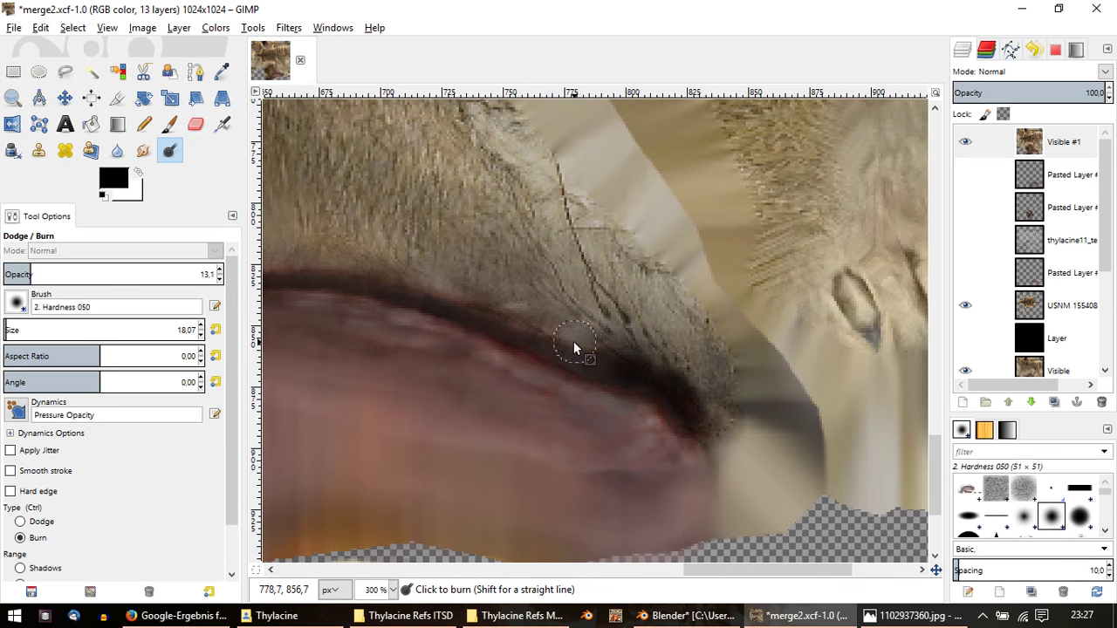
scroll(646, 375, "up", 1)
scroll(672, 389, "left", 2, "shift")
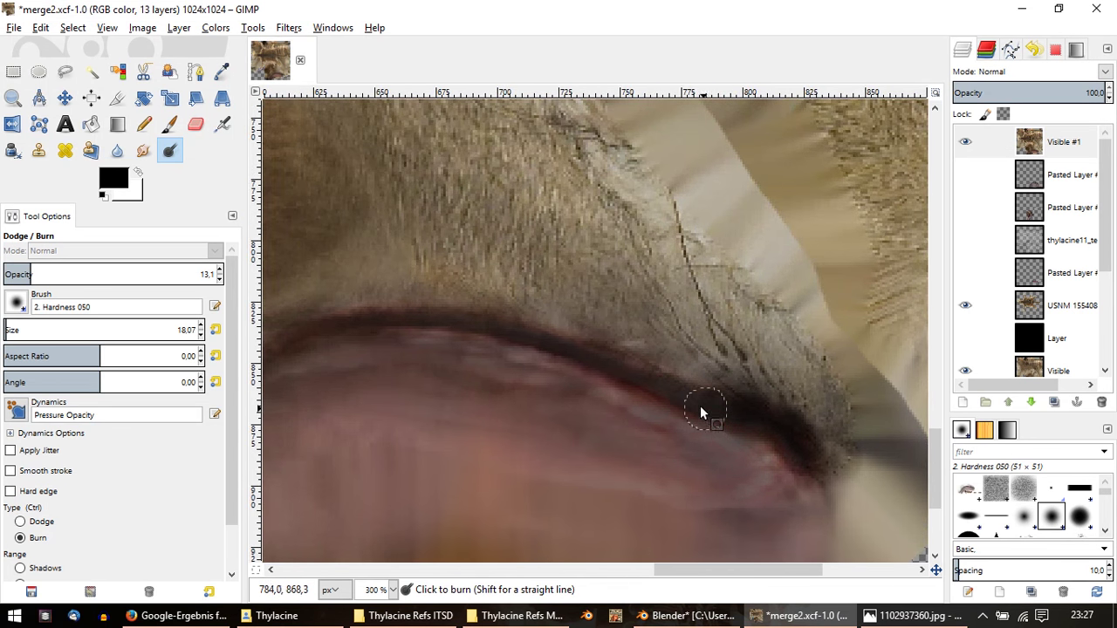
left_click_drag(633, 382, 501, 332)
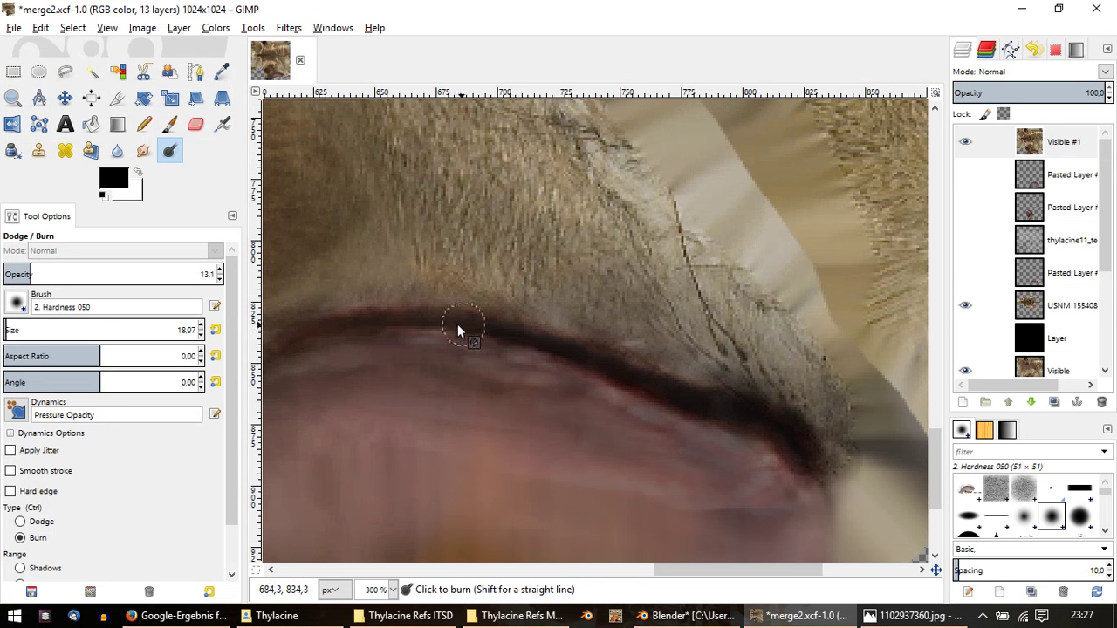
mouse_move(367, 324)
left_mouse_down()
mouse_move(479, 332)
mouse_move(419, 324)
mouse_move(495, 349)
left_mouse_up()
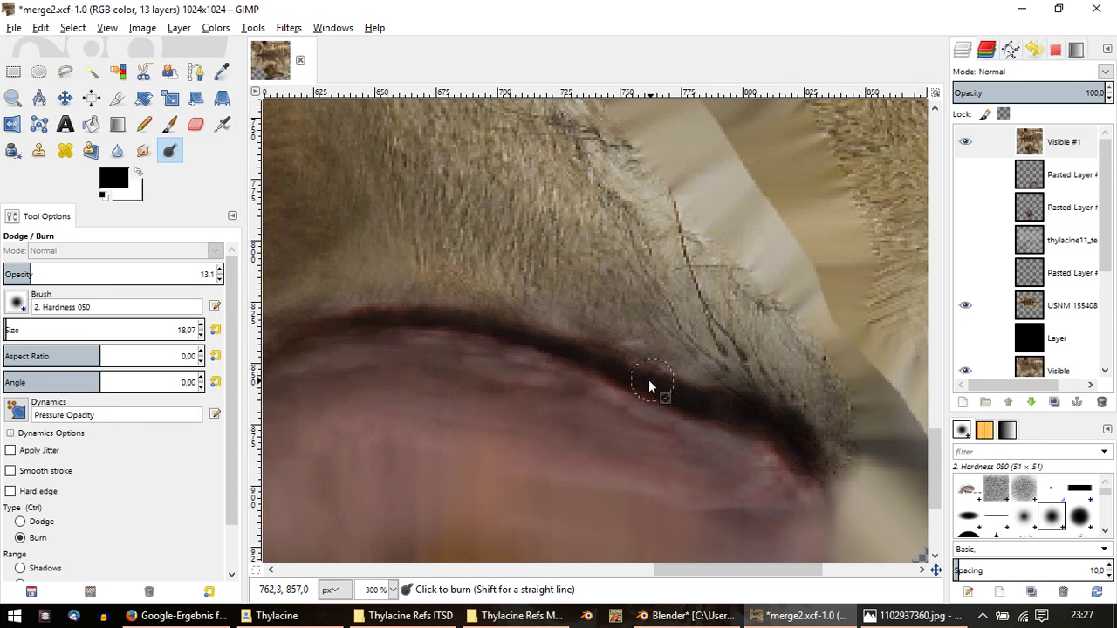
left_click_drag(649, 381, 713, 405)
Step: Re-export the image over merge2.png and bring Blender to the front
scroll(698, 411, "down", 1, "ctrl")
scroll(611, 393, "down", 1, "ctrl")
scroll(502, 374, "down", 1, "ctrl")
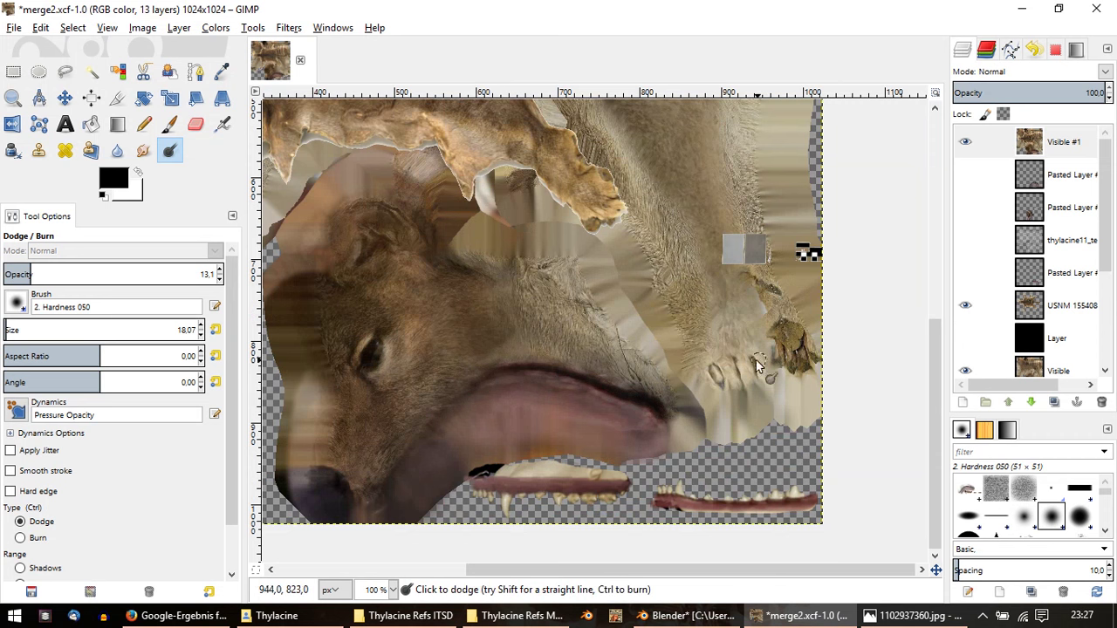
scroll(848, 366, "down", 1, "ctrl")
scroll(698, 410, "up", 4, "ctrl")
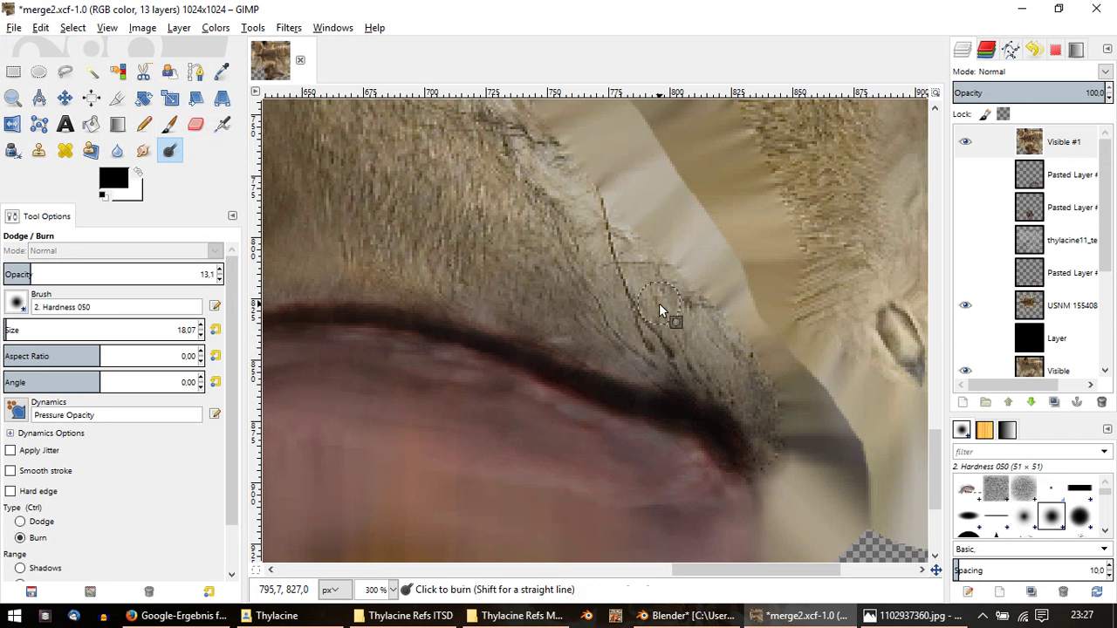
scroll(663, 315, "down", 2, "ctrl")
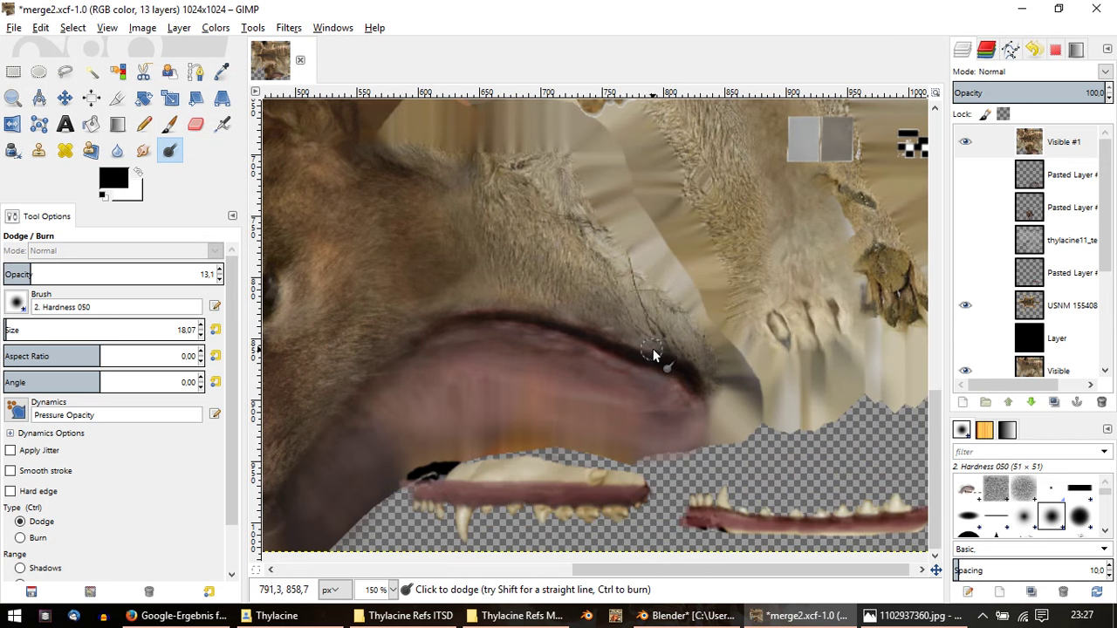
scroll(670, 334, "down", 1, "ctrl")
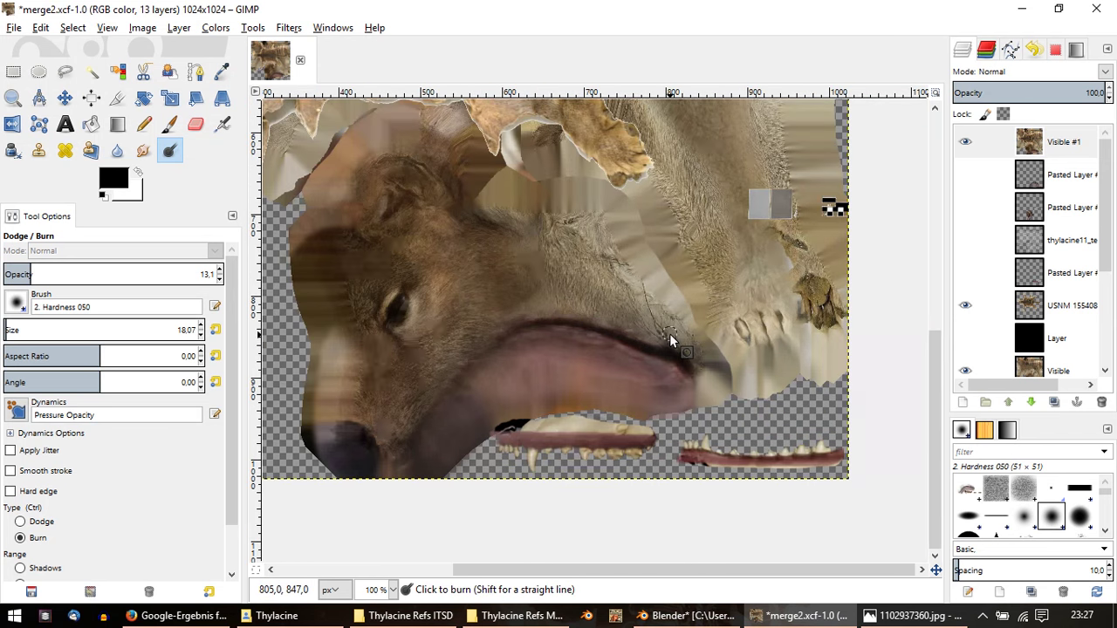
left_click(14, 27)
left_click(61, 231)
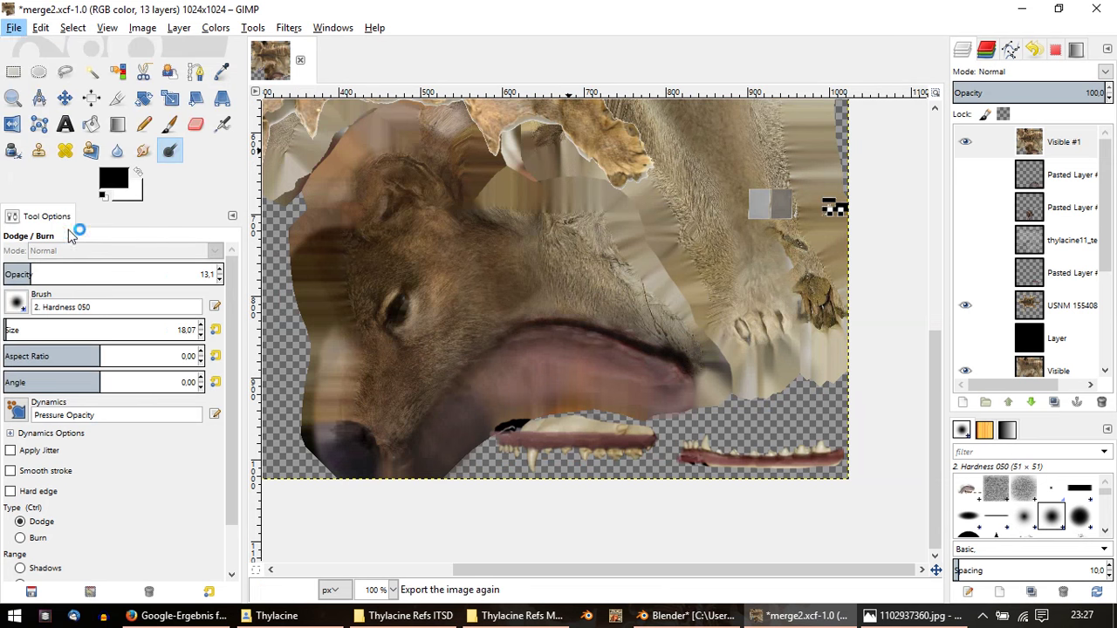
left_click(676, 616)
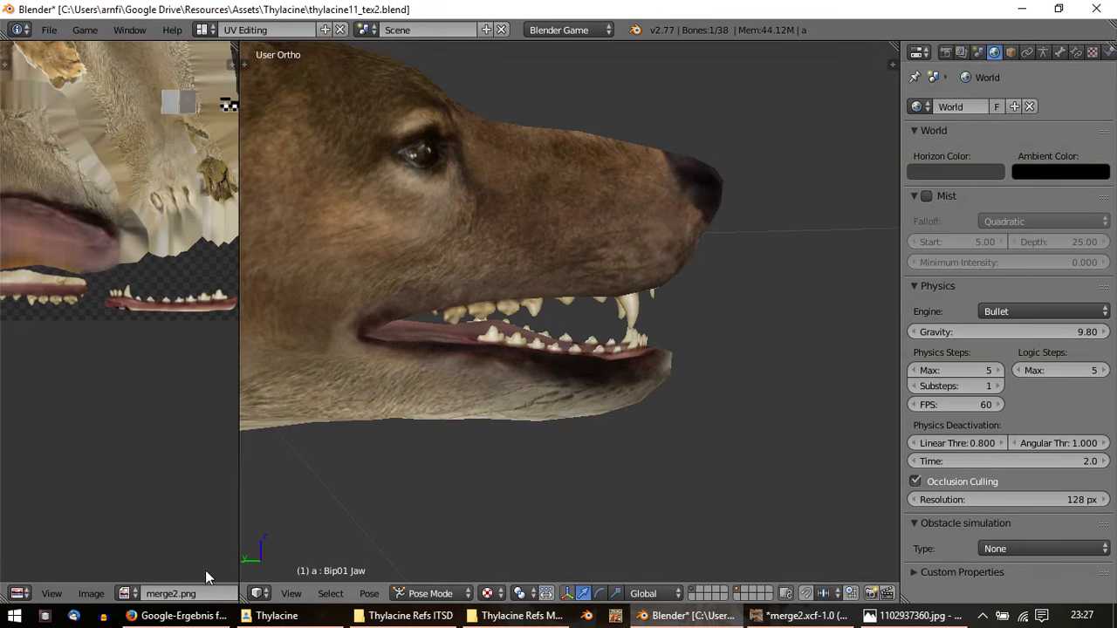
Step: Reload merge2.png and orbit the view to check the head's other side
left_click(91, 593)
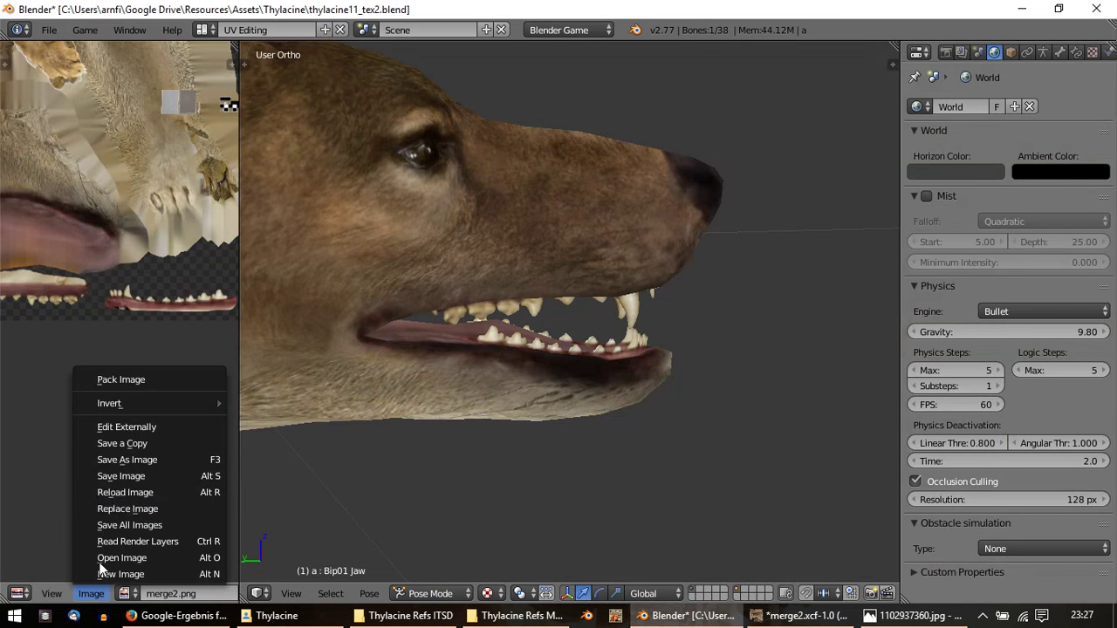
left_click(130, 491)
scroll(609, 315, "down", 2)
scroll(609, 315, "down", 3)
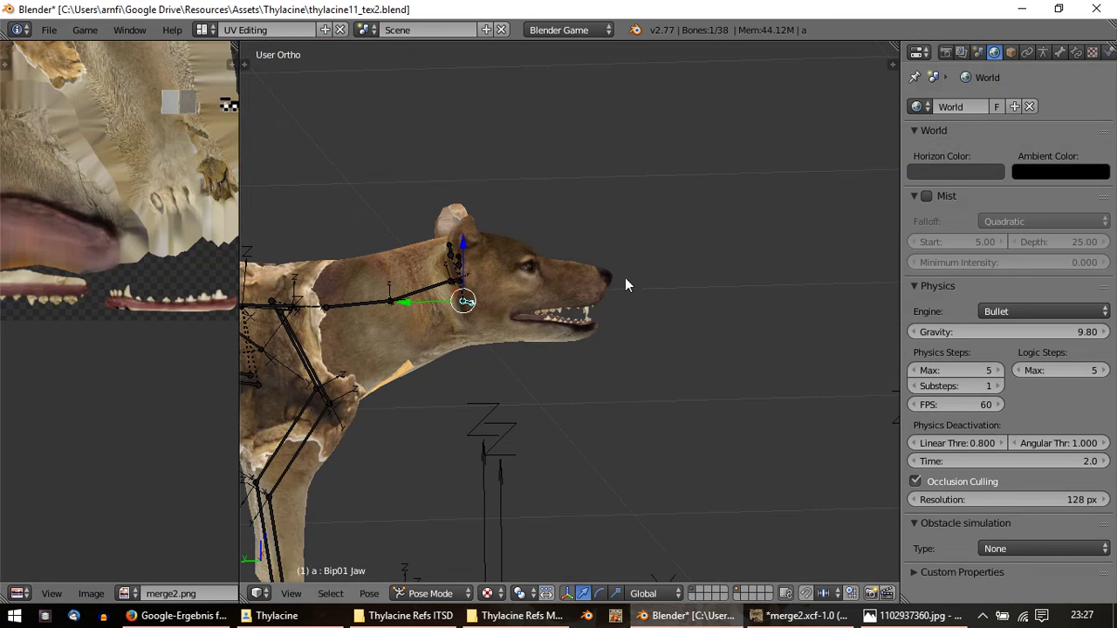
mouse_move(625, 282)
middle_mouse_down()
mouse_move(551, 226)
mouse_move(277, 249)
middle_mouse_up()
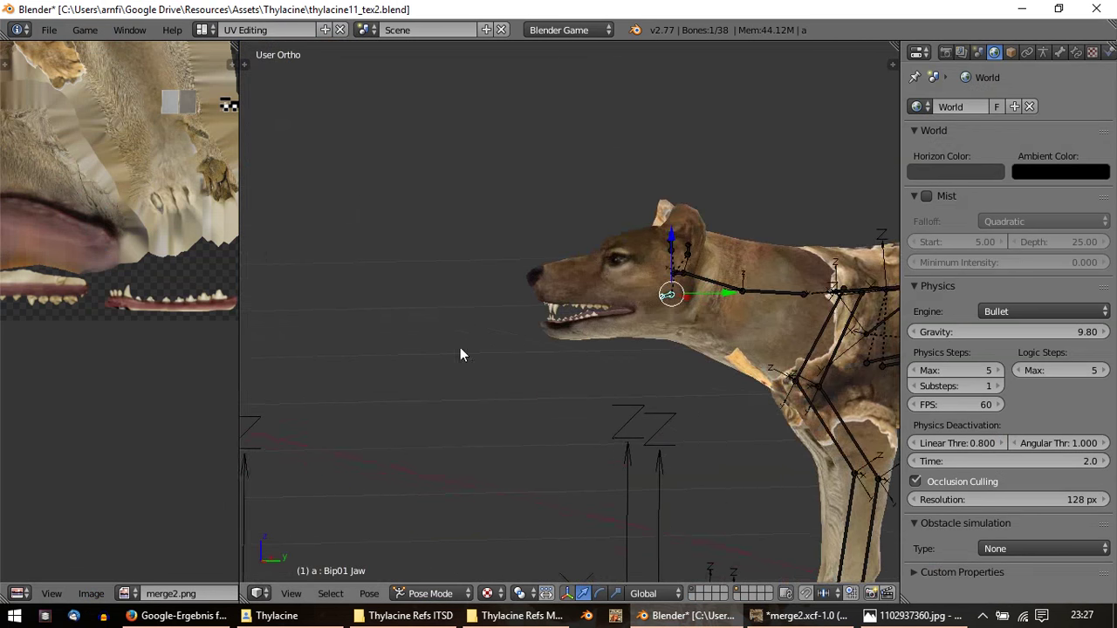
scroll(741, 339, "up", 2)
scroll(741, 320, "down", 3)
mouse_move(541, 321)
middle_mouse_down()
mouse_move(462, 338)
mouse_move(520, 402)
middle_mouse_up()
Step: Switch the armature to Object Mode, check the reference photo, and select the Cube mesh then the armature
left_click(430, 593)
left_click(436, 571)
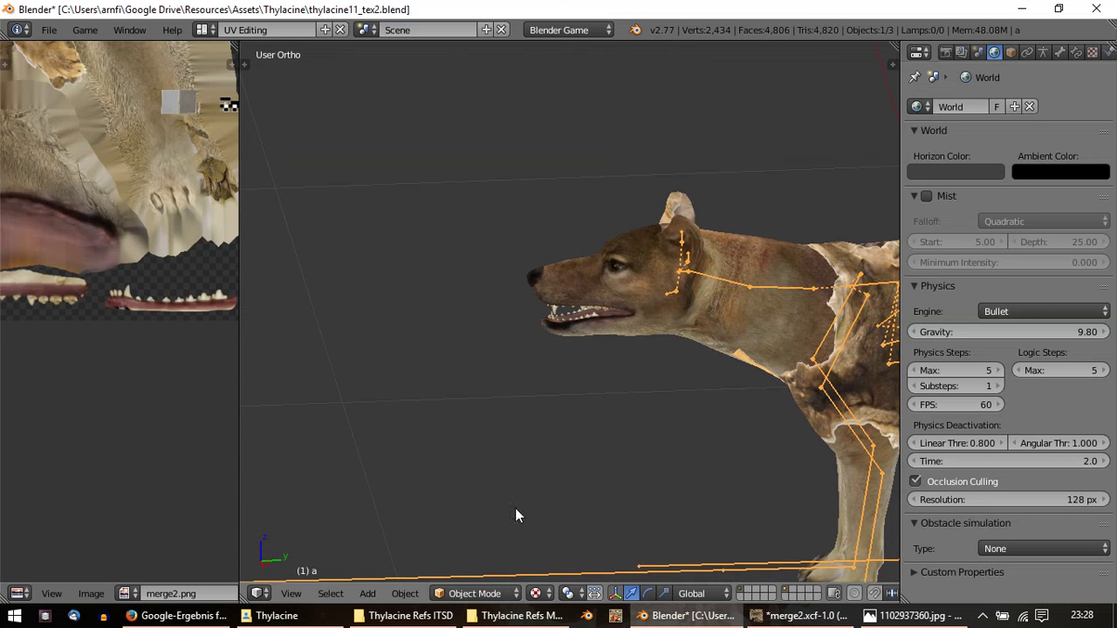
scroll(575, 386, "up", 2)
key("a")
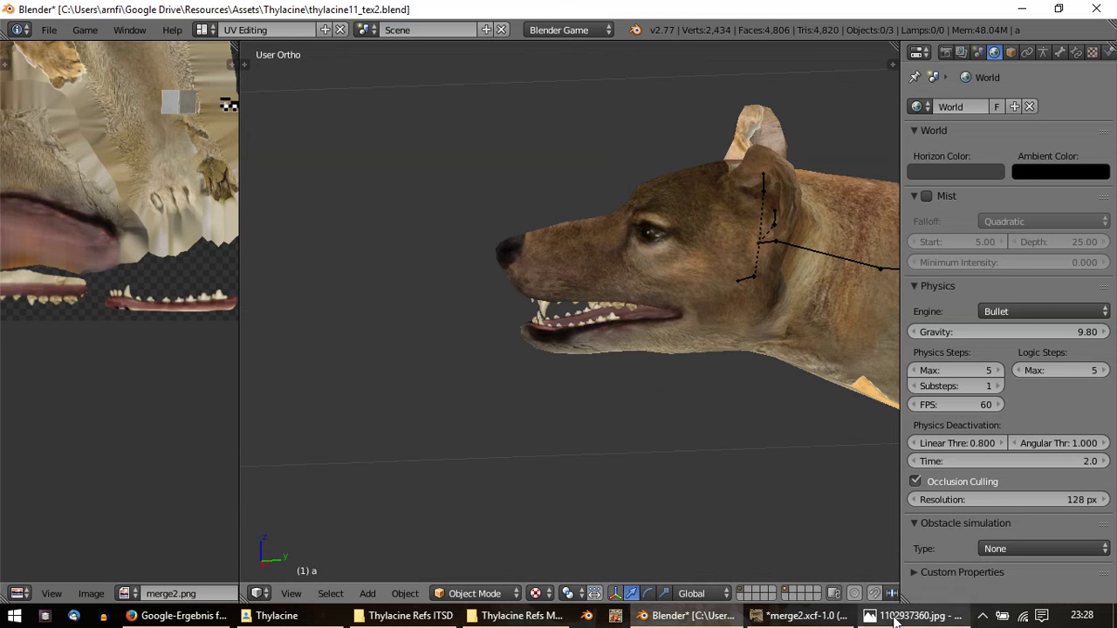
left_click(907, 615)
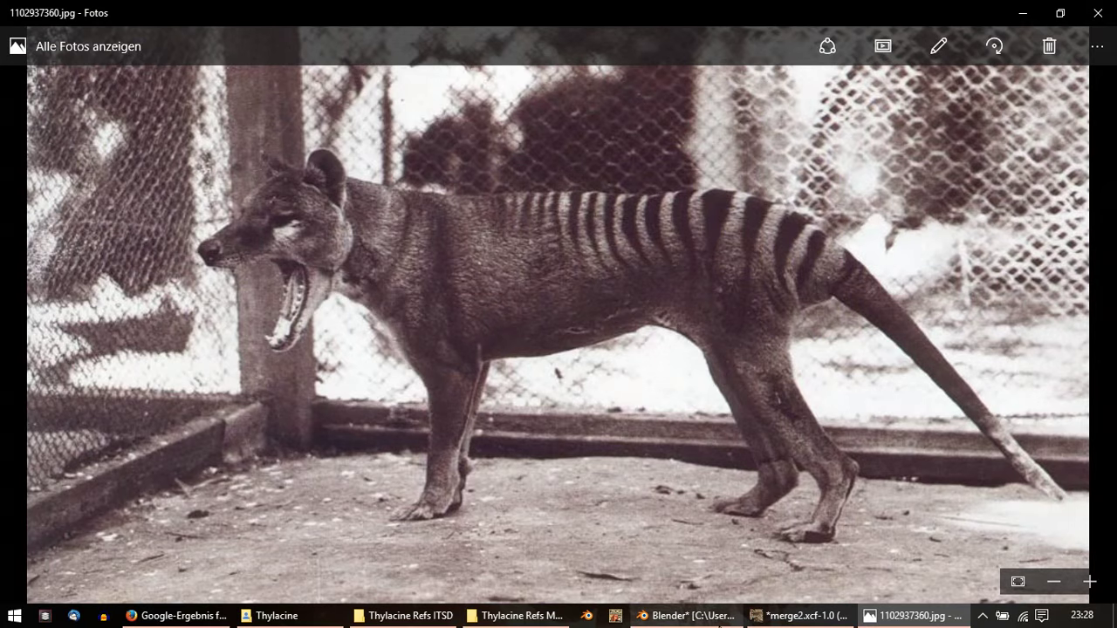
left_click(720, 616)
right_click(733, 290)
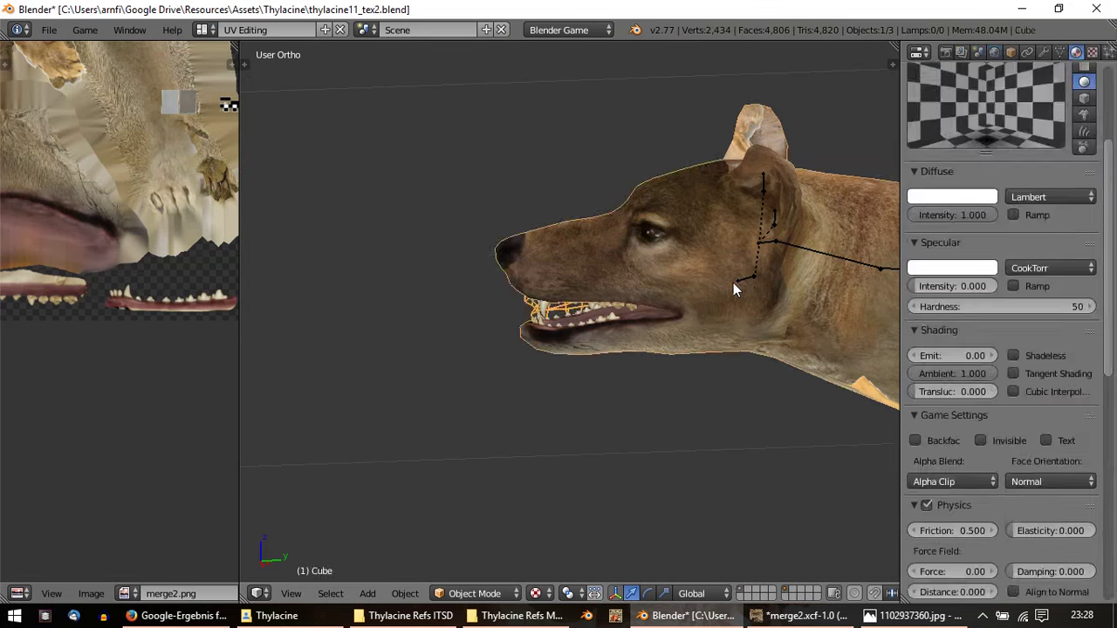
right_click(751, 279)
Step: Study the open-mouthed reference photo, orbit Blender's model to a front view, and return to GIMP
left_click(913, 616)
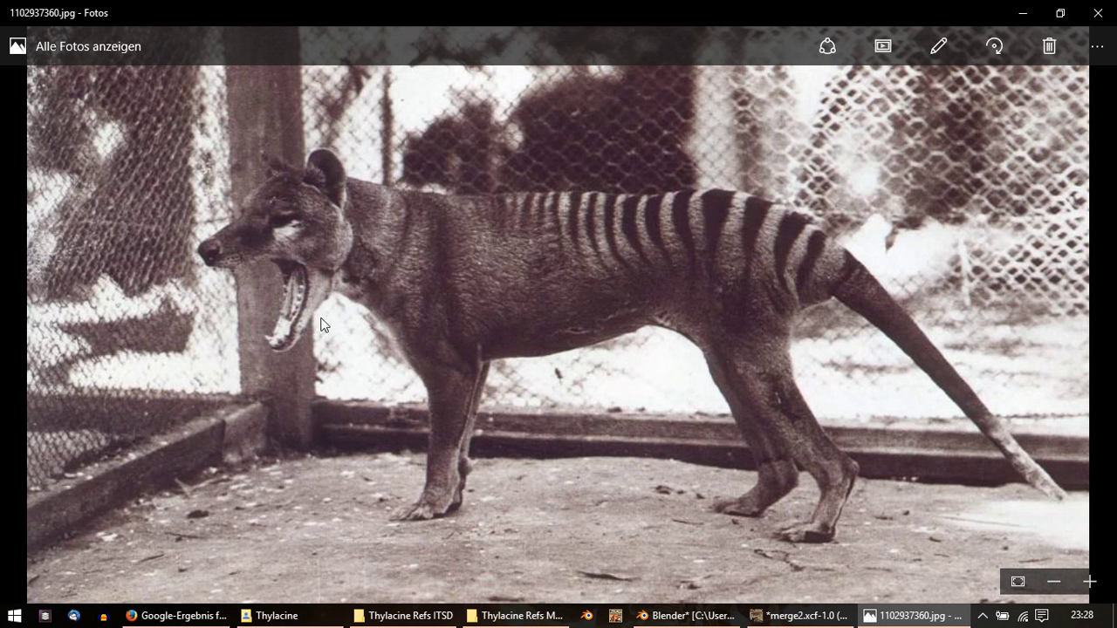
left_click(685, 615)
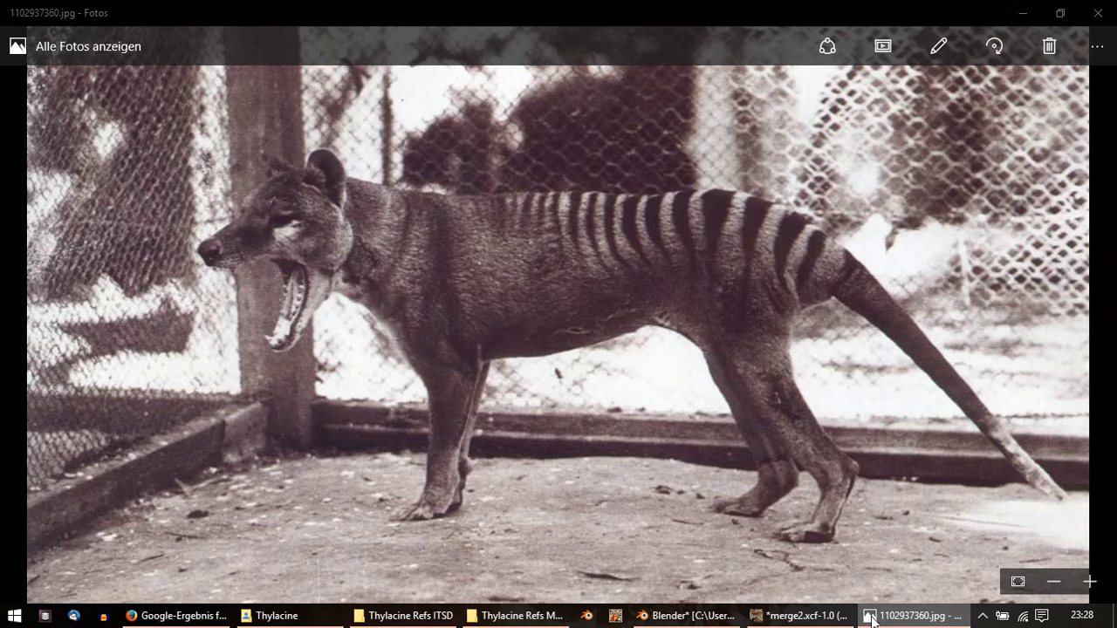
mouse_move(417, 382)
middle_mouse_down()
mouse_move(604, 367)
mouse_move(548, 349)
middle_mouse_up()
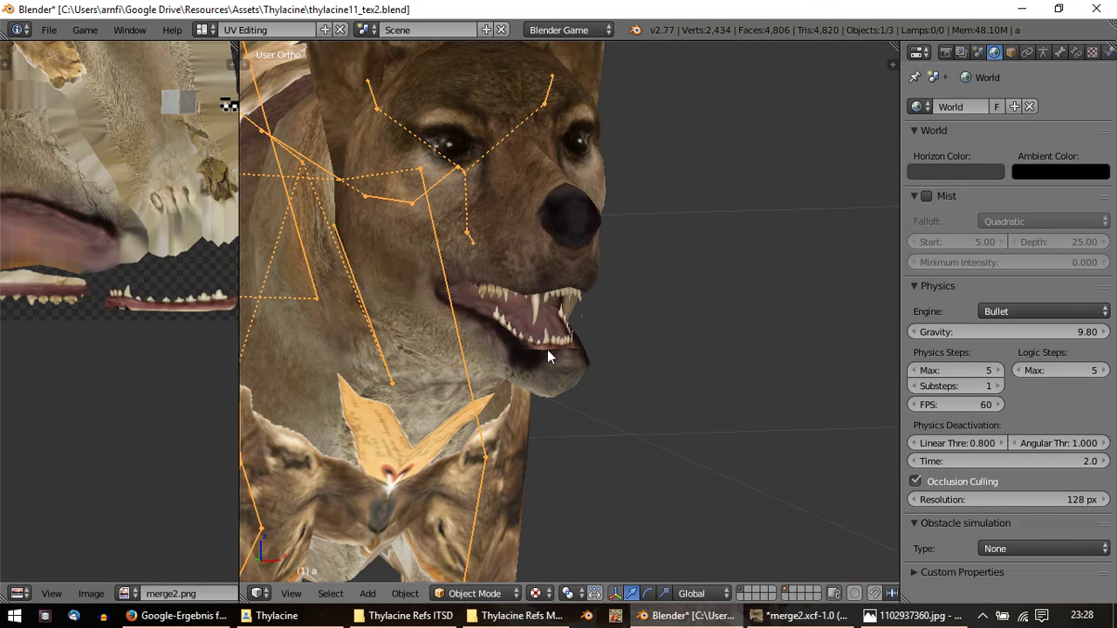
left_click(799, 616)
scroll(677, 425, "up", 2, "ctrl")
Step: Burn a hair tip near the mouth corner, undo a dodge touch, and compare with the reference photo
scroll(707, 375, "up", 2, "ctrl")
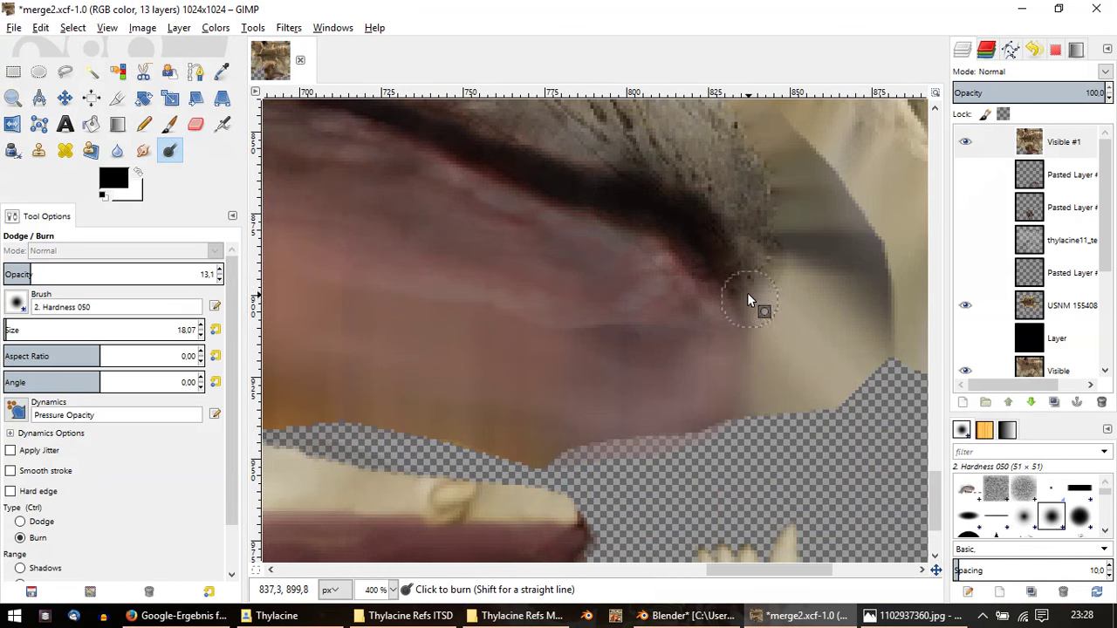
left_click_drag(748, 301, 747, 298)
key("ctrl")
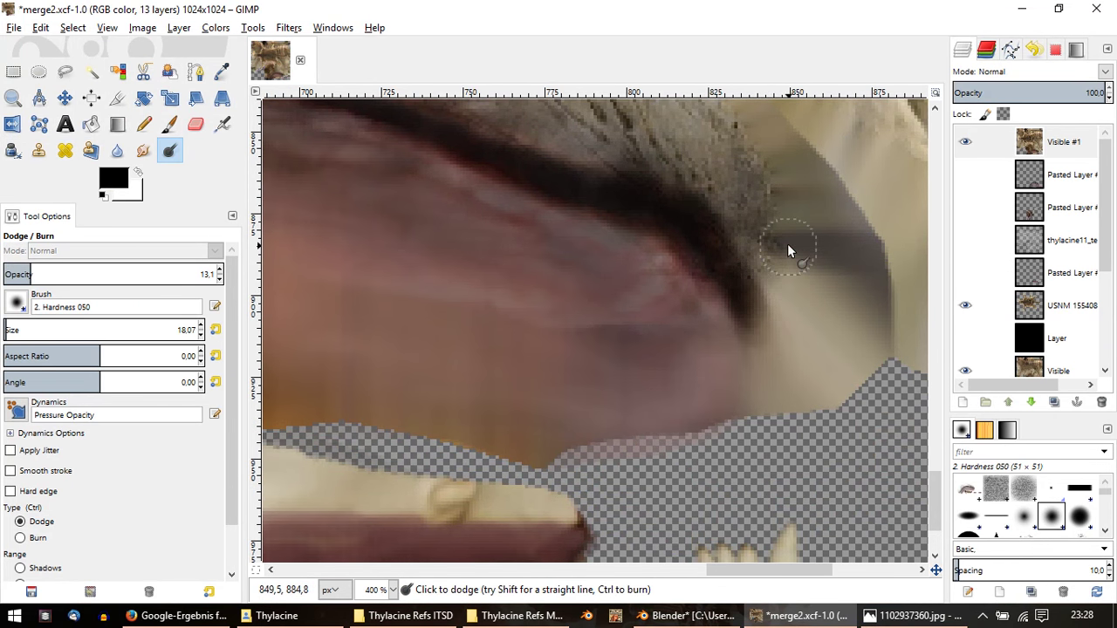
key("ctrl+z")
key("ctrl+z")
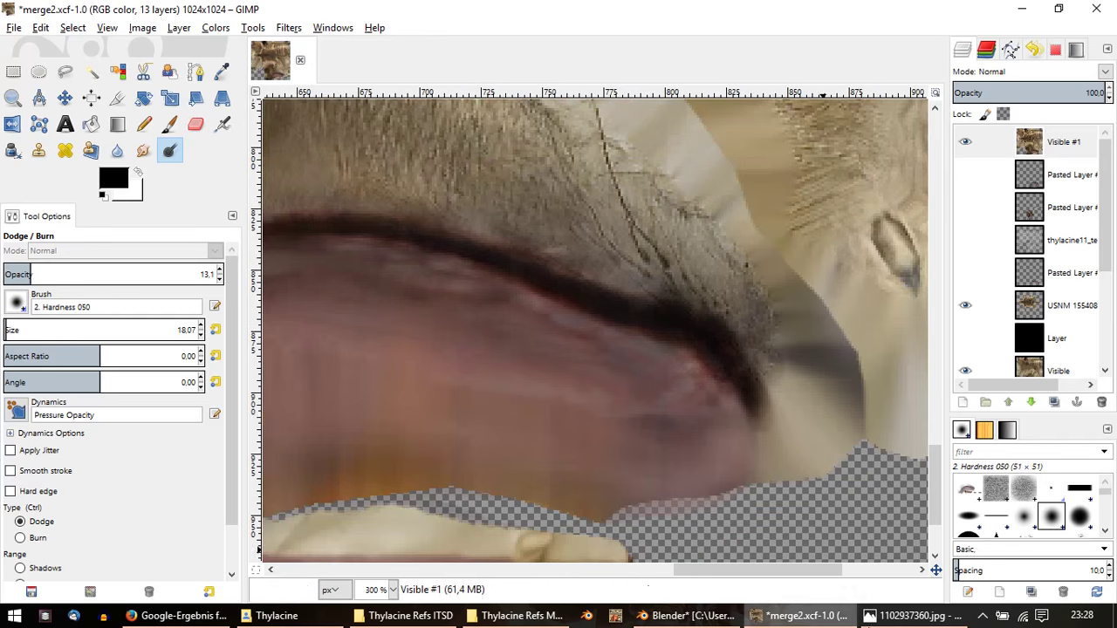
left_click(895, 615)
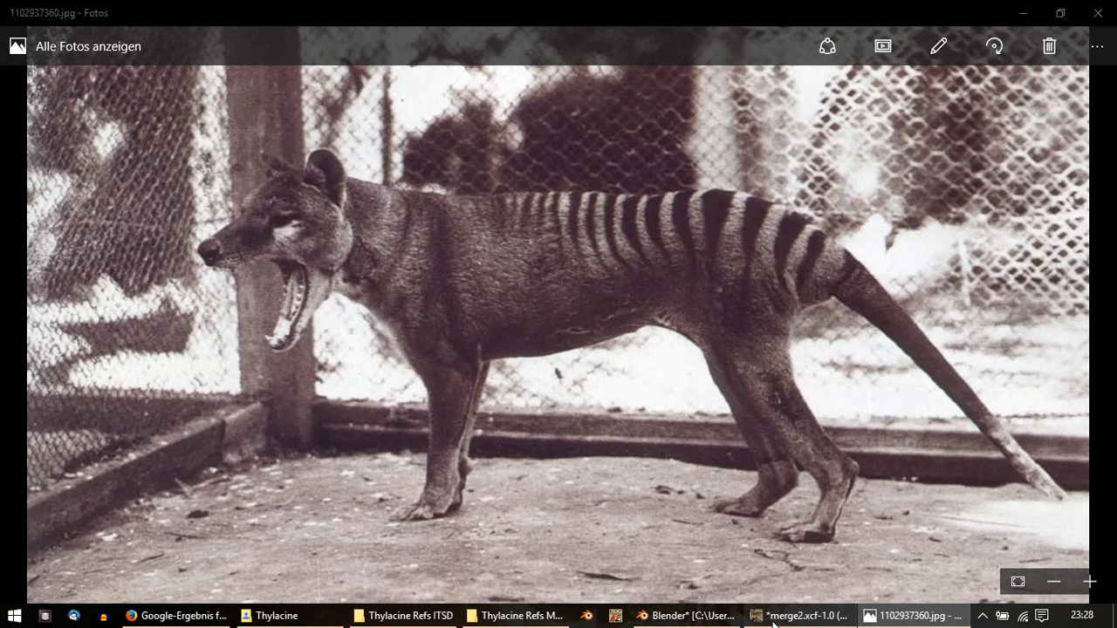
left_click(802, 616)
scroll(607, 289, "up", 2, "ctrl")
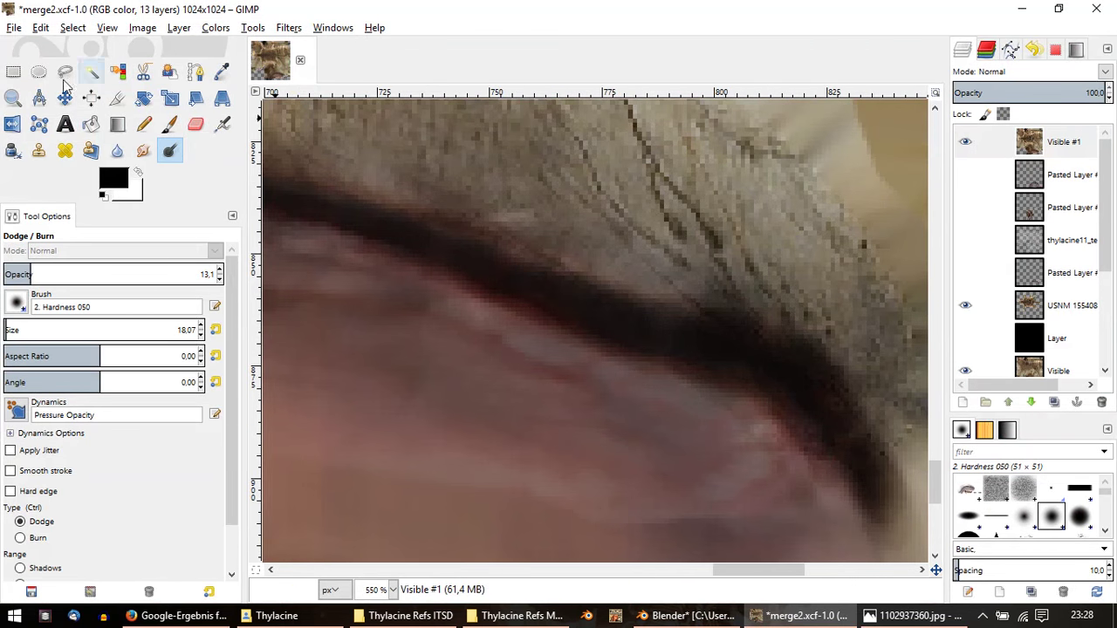
Step: Set the Dodge/Burn brush to size 6 and opacity 8.8 in dodge mode
left_click(9, 331)
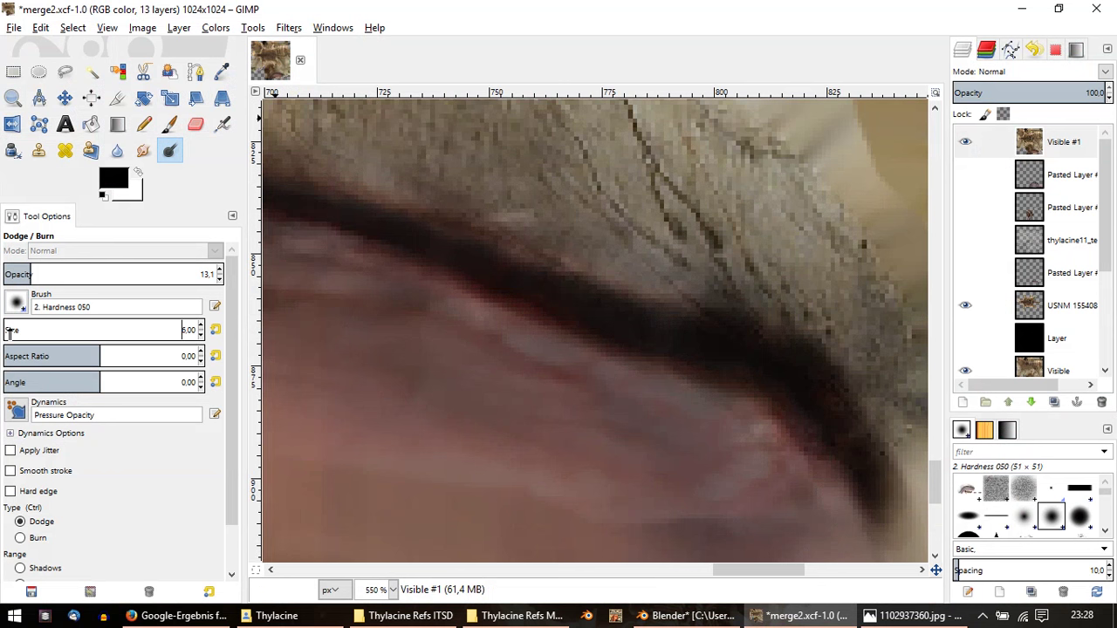
key("ctrl")
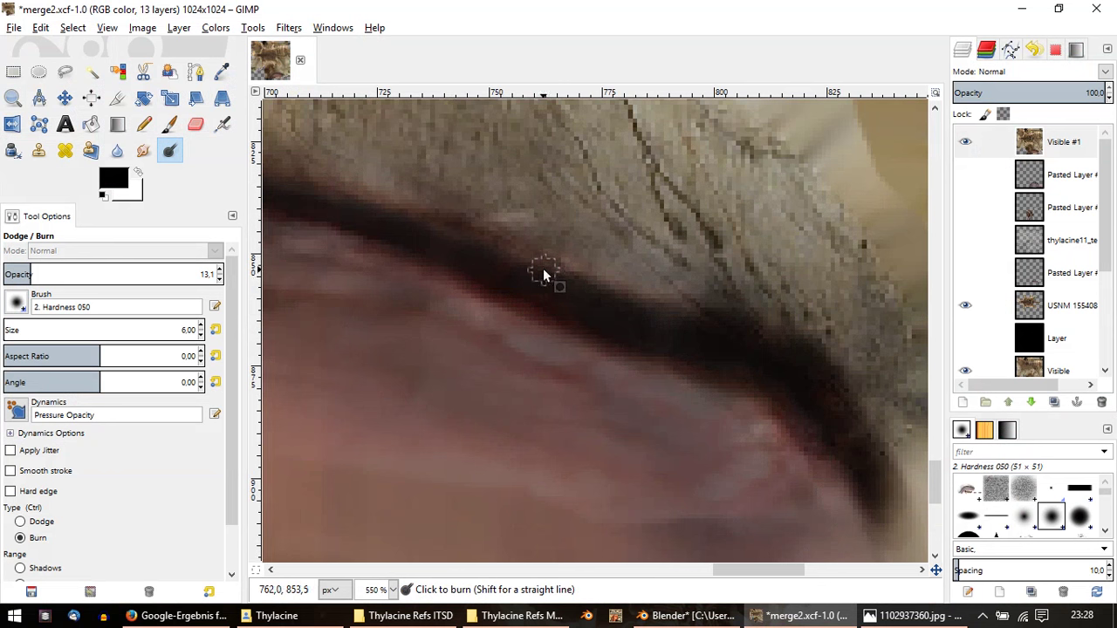
key("ctrl")
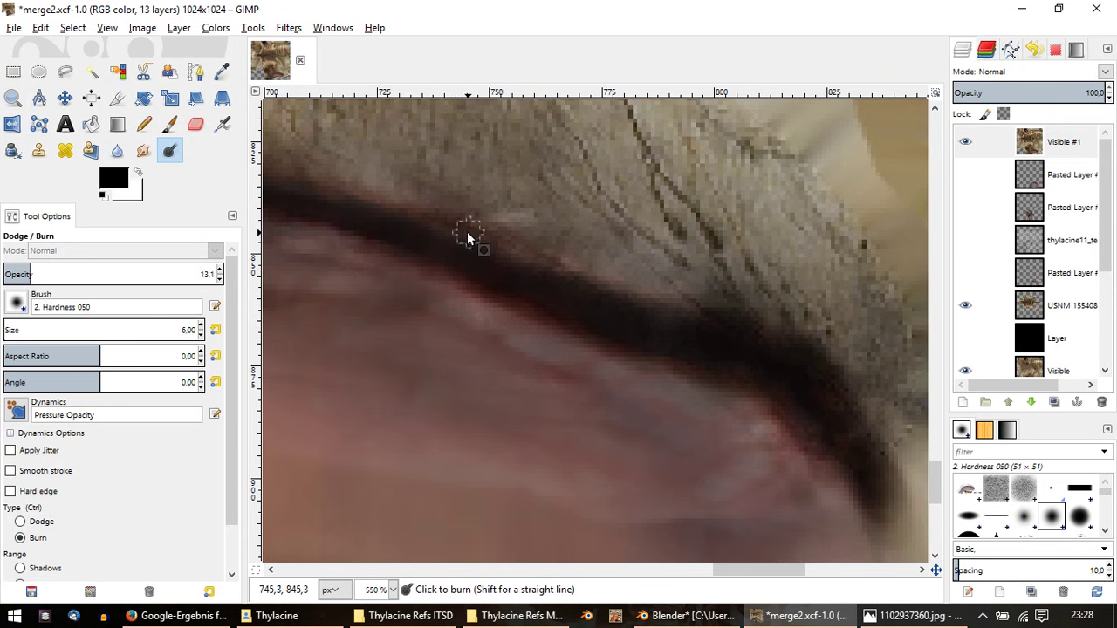
key("ctrl")
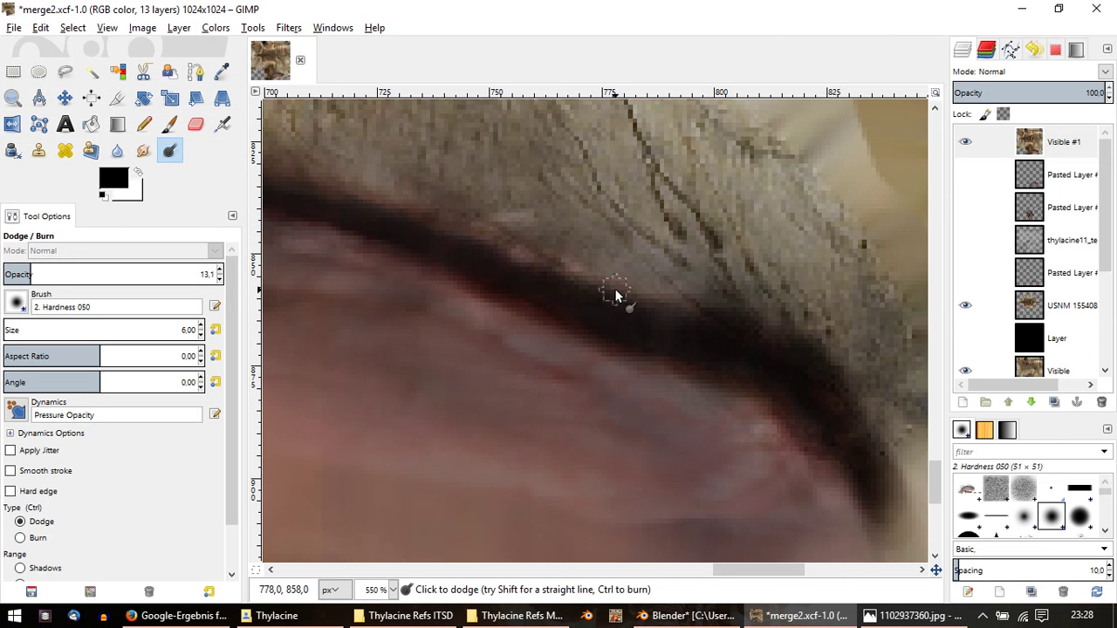
left_click_drag(10, 276, 23, 276)
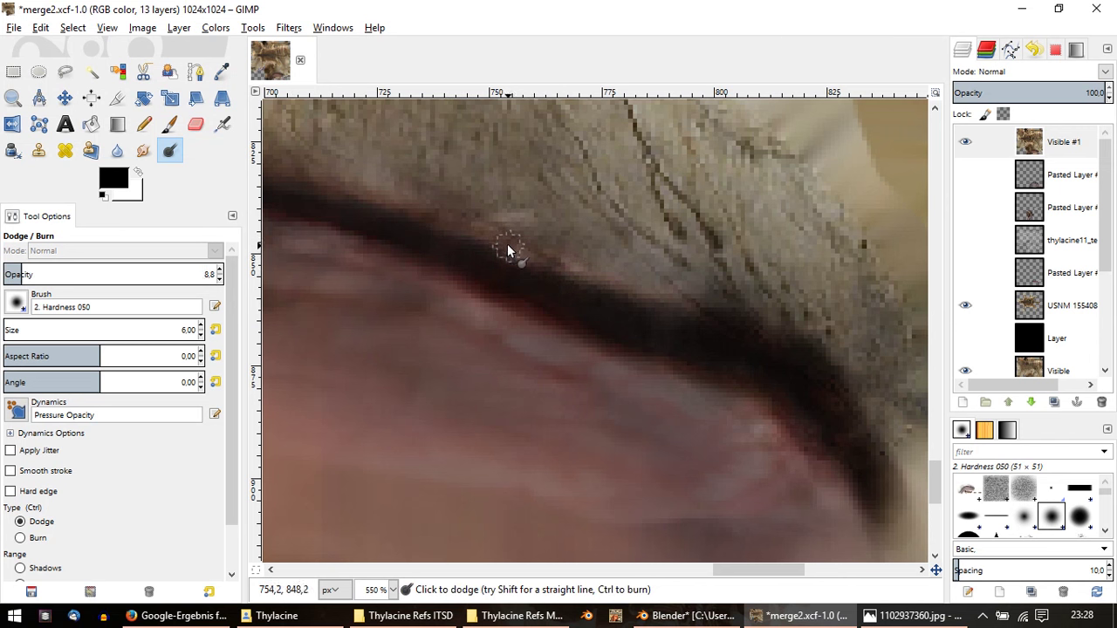
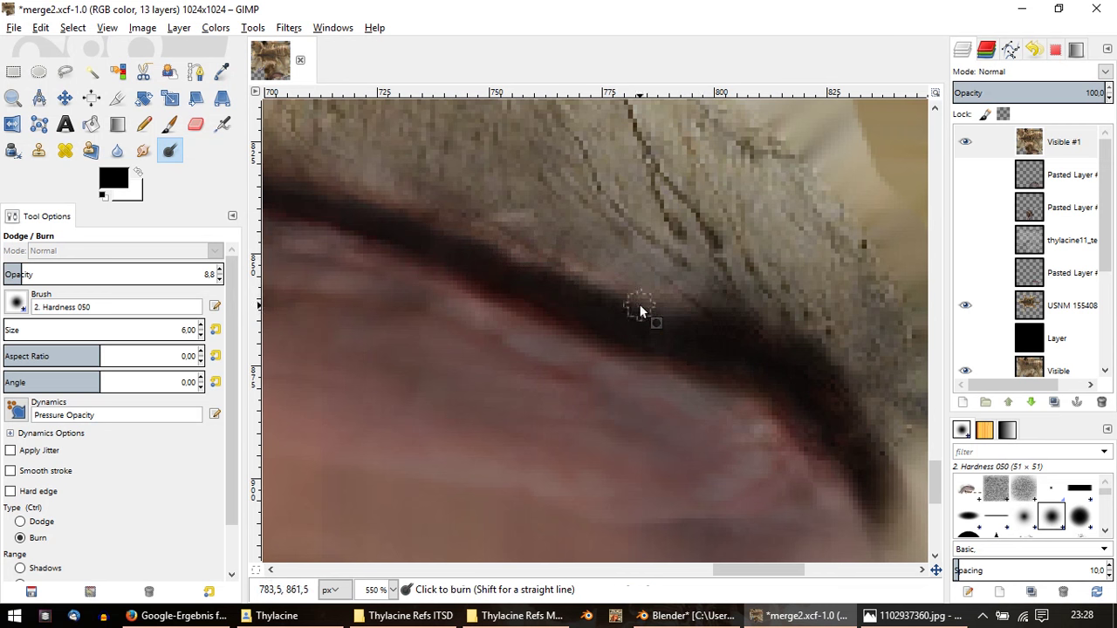
Step: Export the dodged-and-burned lip texture over merge2.png from GIMP, then return to Blender
scroll(602, 288, "down", 3, "ctrl")
scroll(675, 321, "up", 2, "ctrl")
scroll(675, 322, "up", 1, "ctrl")
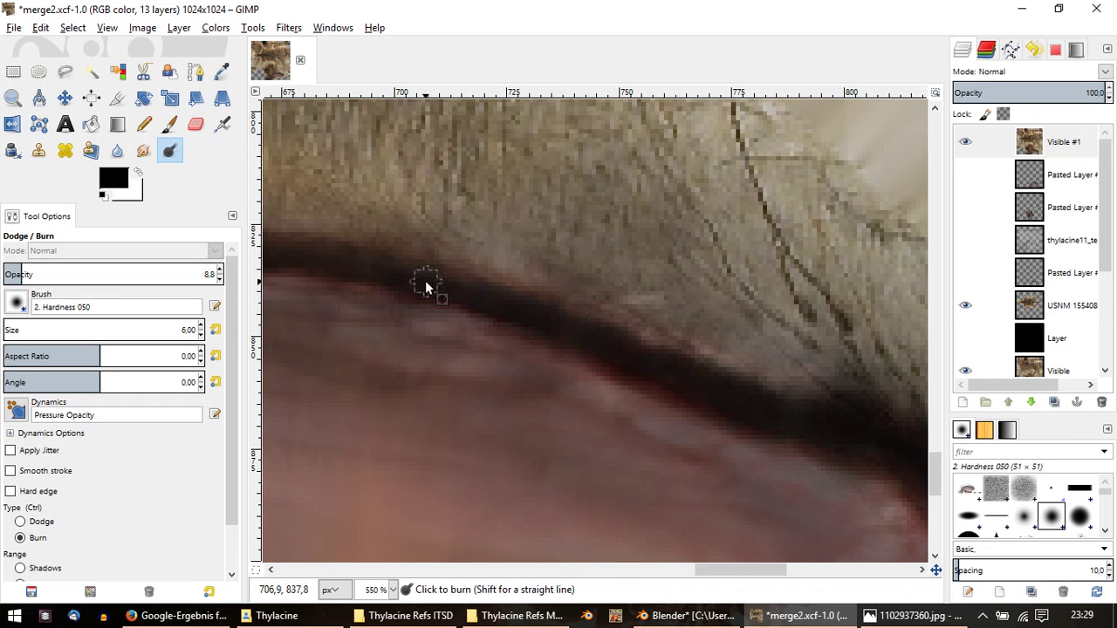
scroll(442, 271, "down", 1, "ctrl")
scroll(484, 268, "down", 2, "ctrl")
scroll(611, 267, "down", 1, "ctrl")
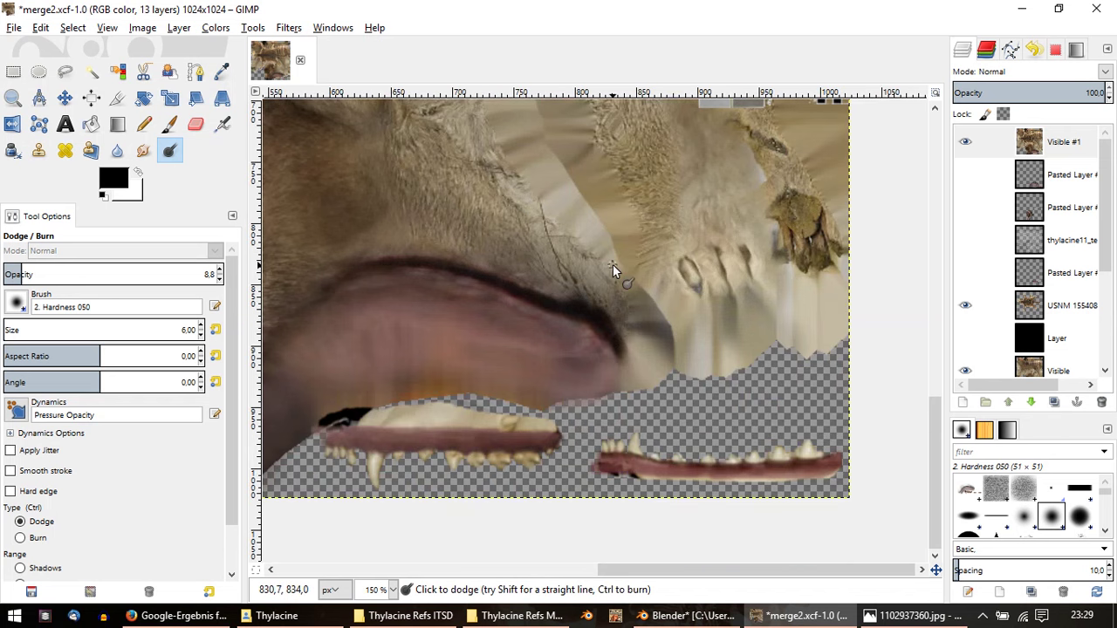
scroll(611, 267, "down", 2, "ctrl")
left_click(15, 28)
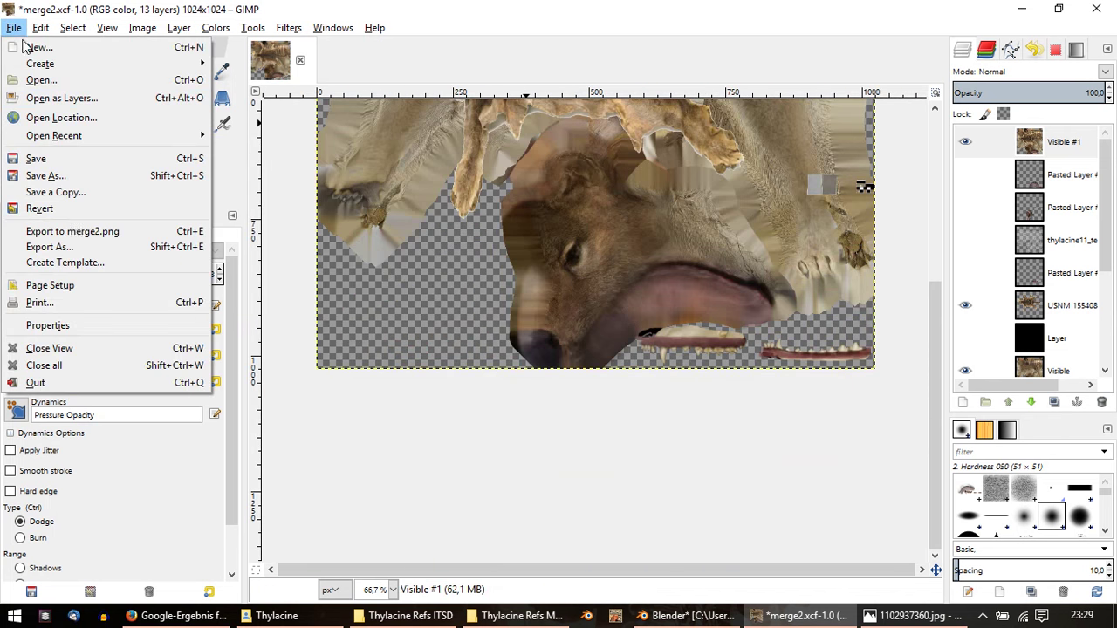
left_click(80, 231)
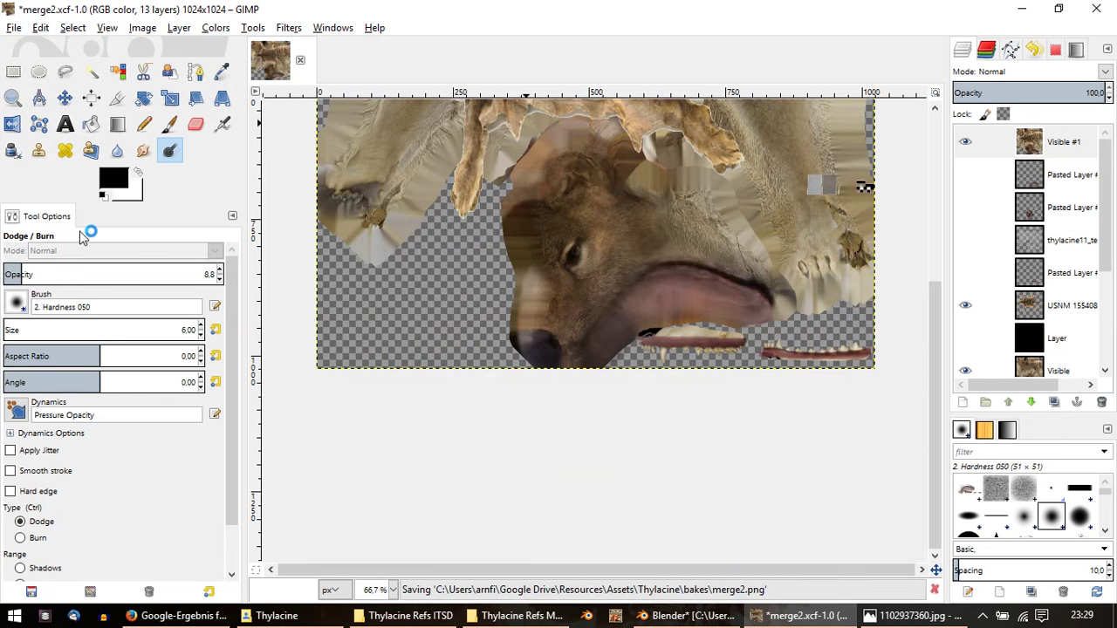
left_click(690, 616)
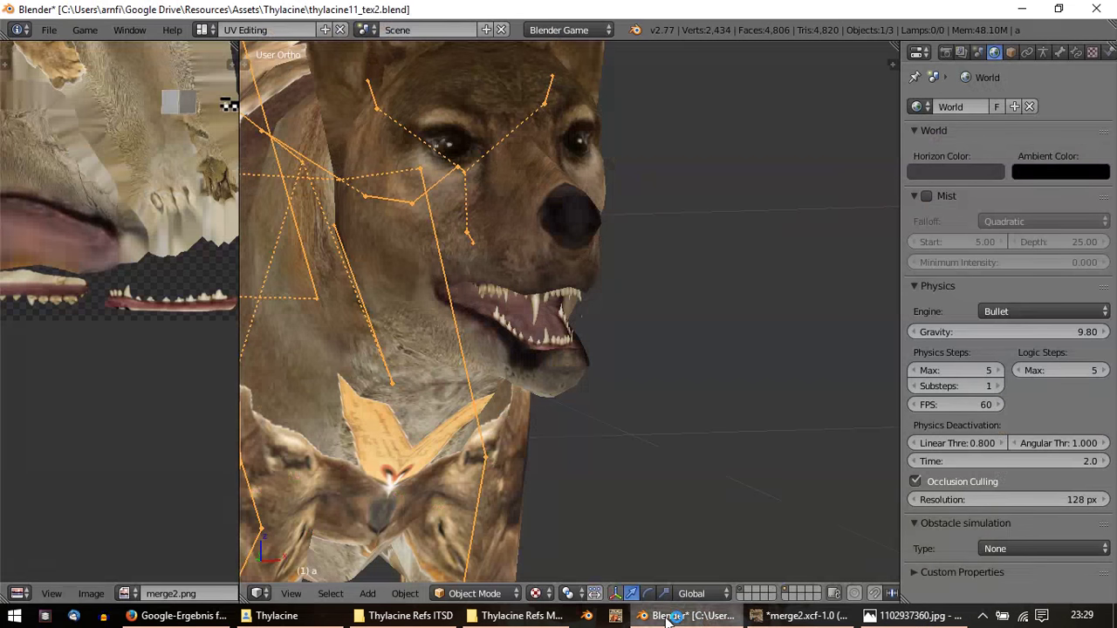
Step: Reload merge2.png in the UV editor and orbit the head to check the new texture
left_click(104, 593)
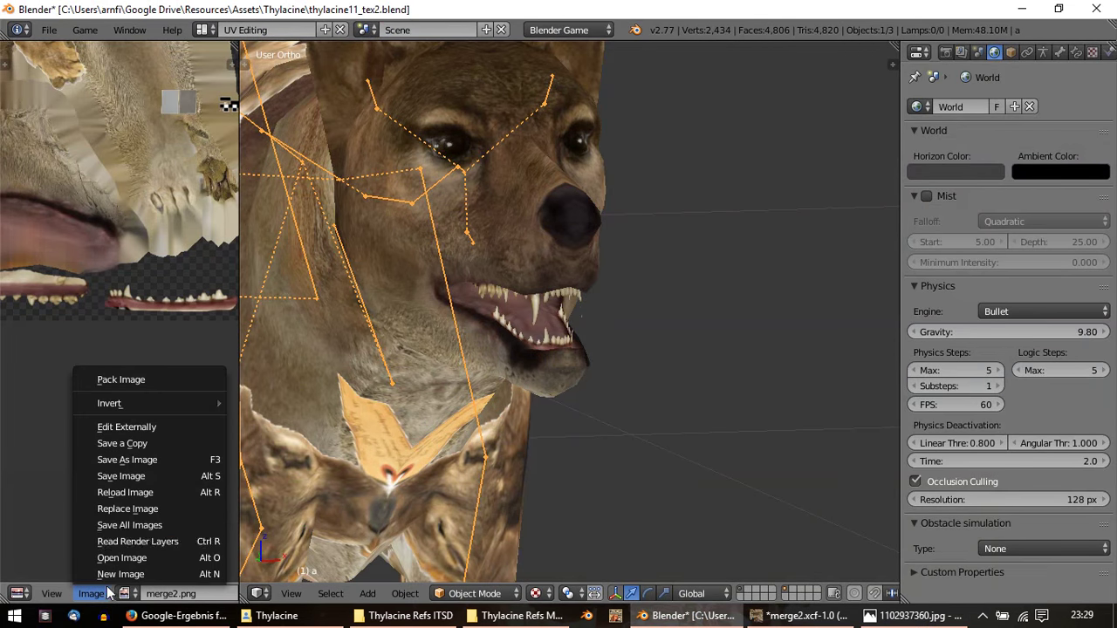
left_click(125, 494)
mouse_move(527, 346)
middle_mouse_down()
mouse_move(663, 351)
mouse_move(606, 352)
mouse_move(498, 399)
mouse_move(417, 387)
mouse_move(357, 344)
middle_mouse_up()
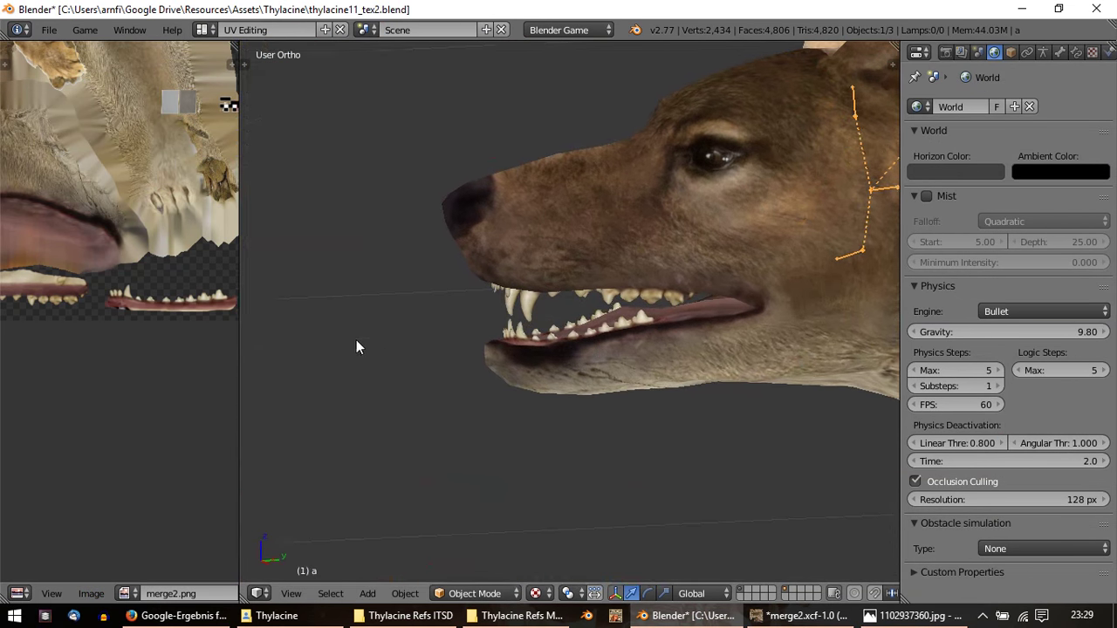
scroll(396, 381, "up", 3)
mouse_move(396, 382)
middle_mouse_down()
mouse_move(372, 411)
mouse_move(425, 463)
mouse_move(524, 401)
mouse_move(583, 385)
mouse_move(582, 339)
mouse_move(451, 345)
mouse_move(577, 361)
middle_mouse_up()
scroll(577, 361, "up", 2)
Step: Select the head mesh in Edit Mode and inspect its lip UVs, cancelling a trial vertex move
key("Tab")
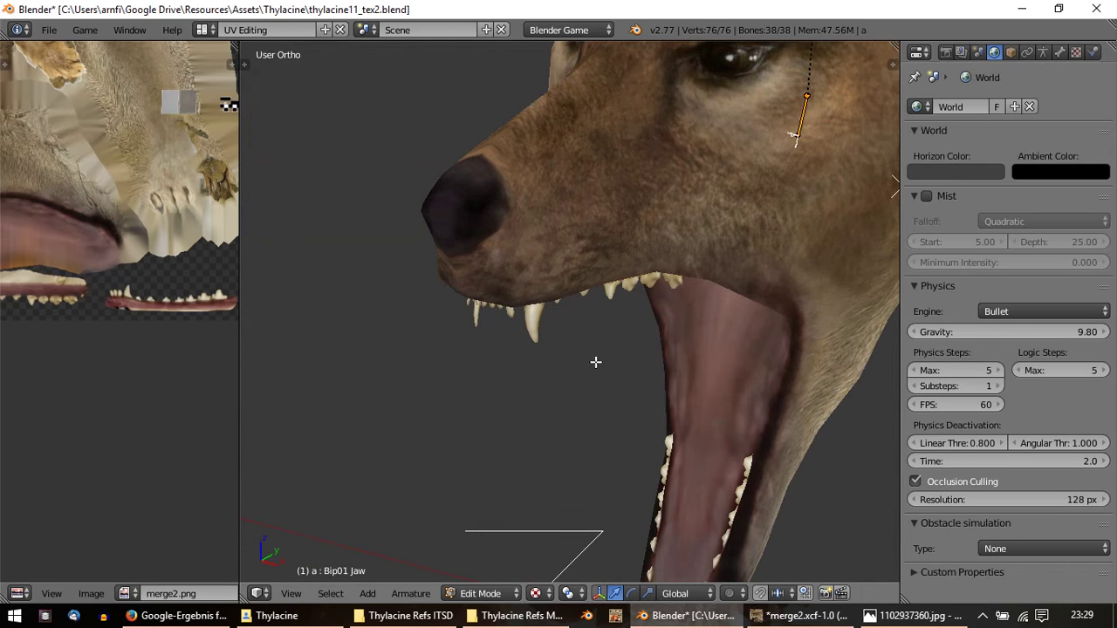
scroll(596, 364, "down", 3)
key("Tab")
right_click(707, 321)
key("Tab")
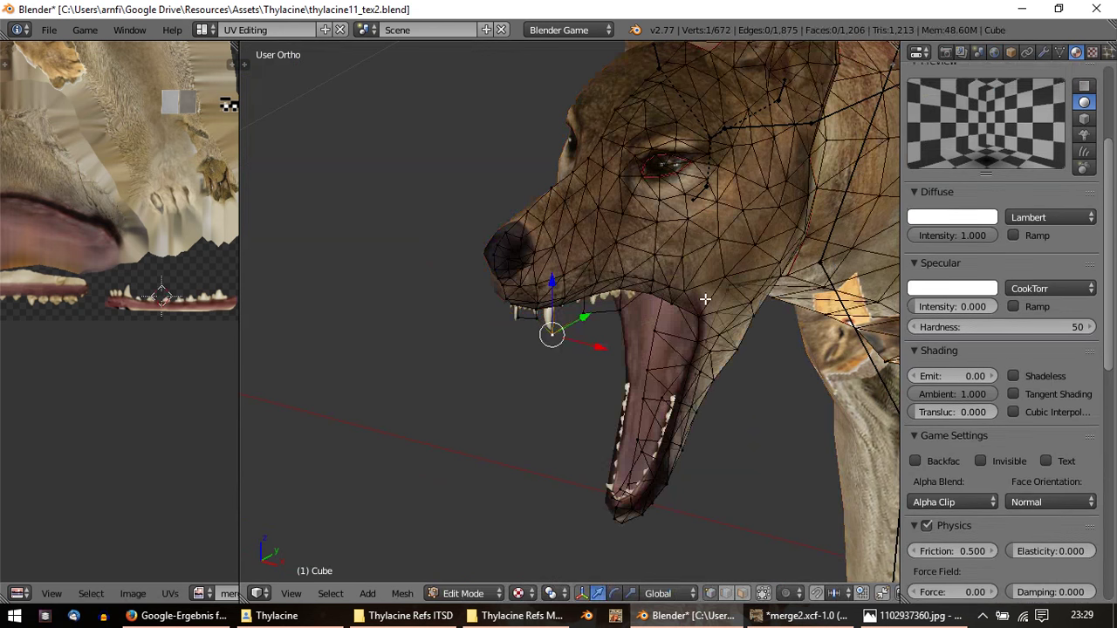
key("a")
scroll(71, 302, "up", 2)
scroll(35, 235, "up", 2)
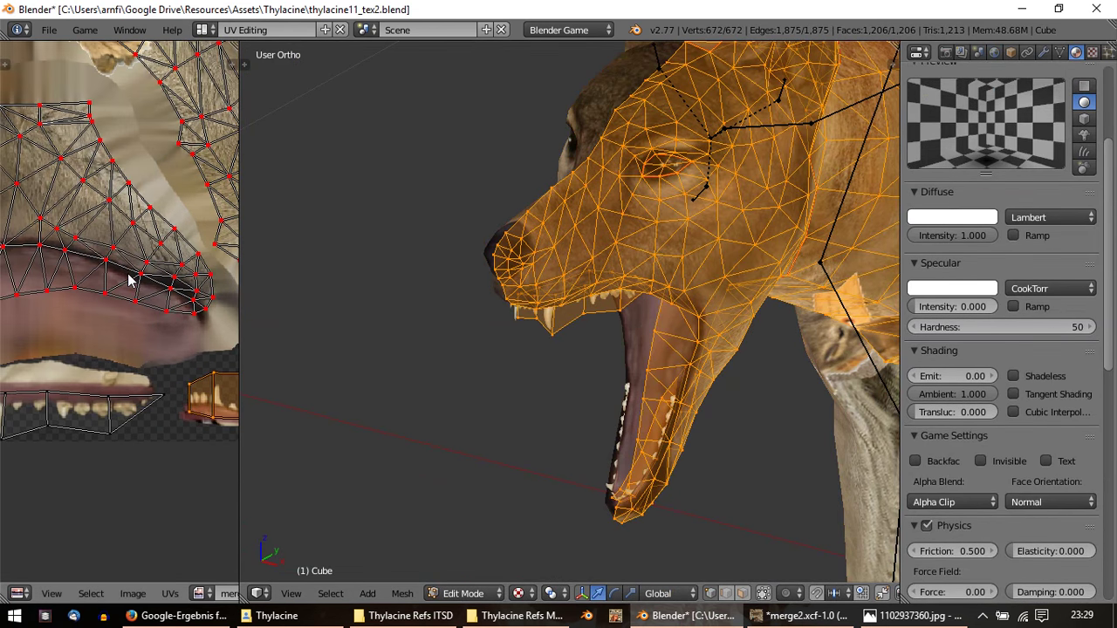
scroll(125, 274, "up", 1)
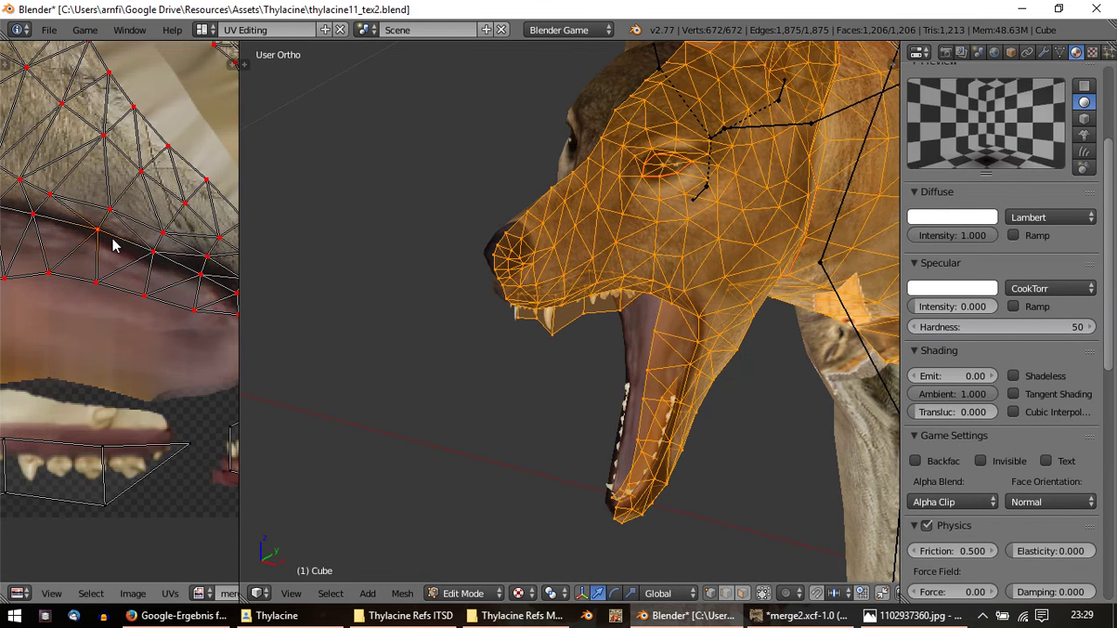
key("g")
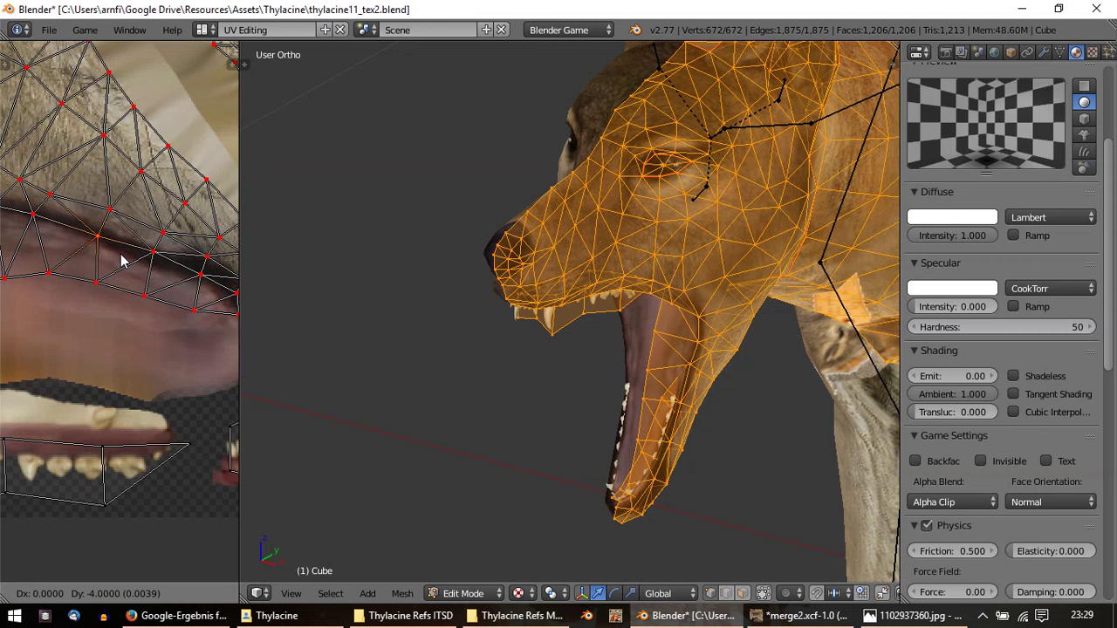
key("Escape")
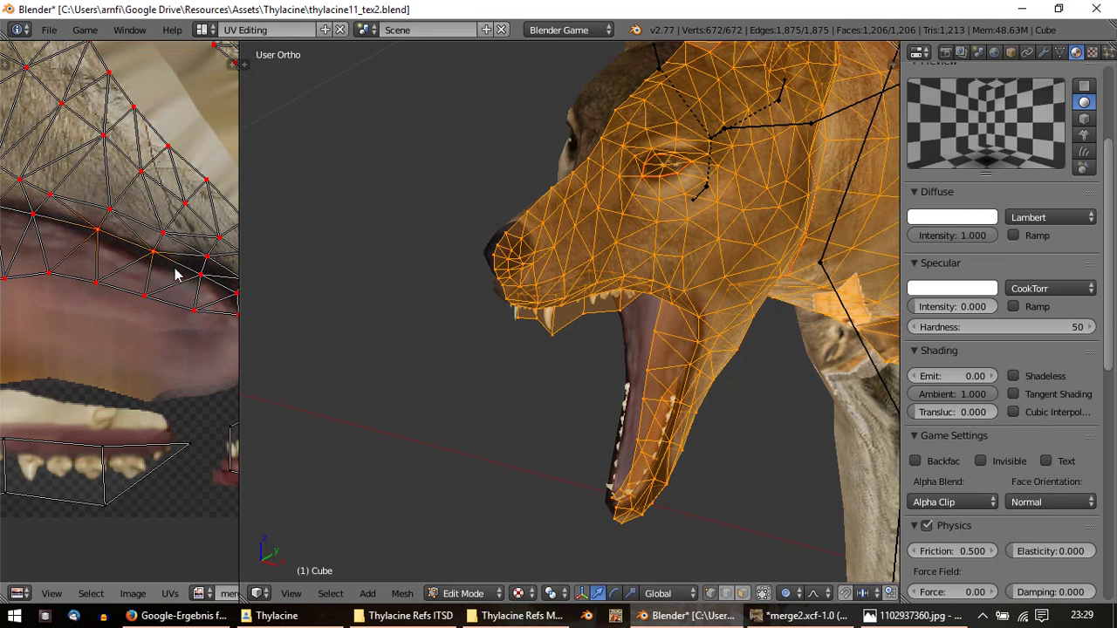
key("Tab")
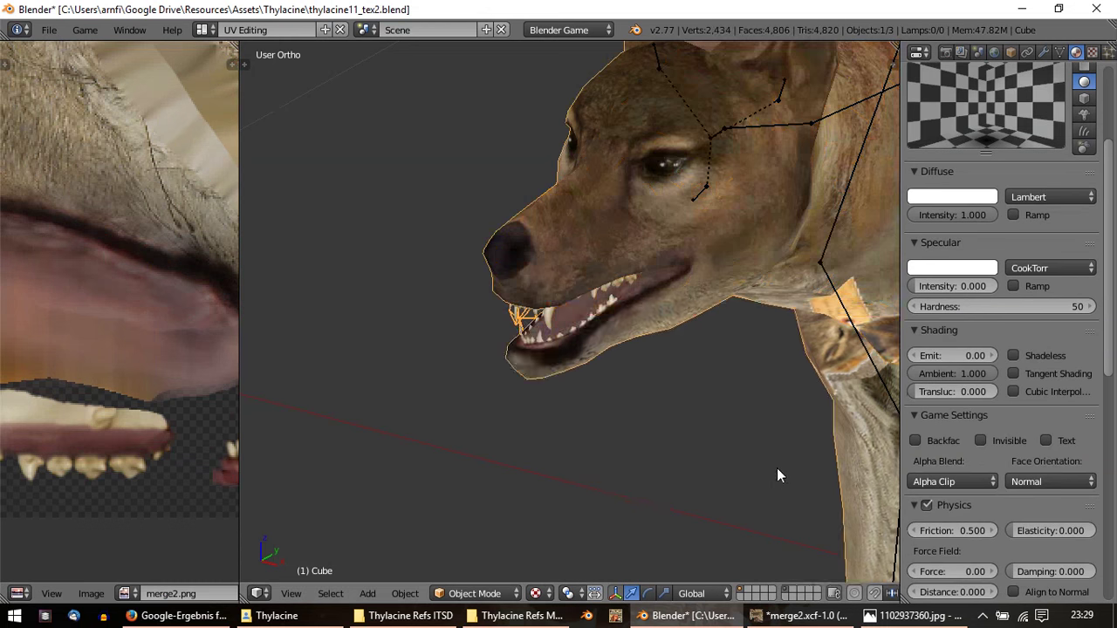
middle_click_drag(779, 476, 628, 373)
key("Tab")
scroll(576, 349, "up", 3)
key("Tab")
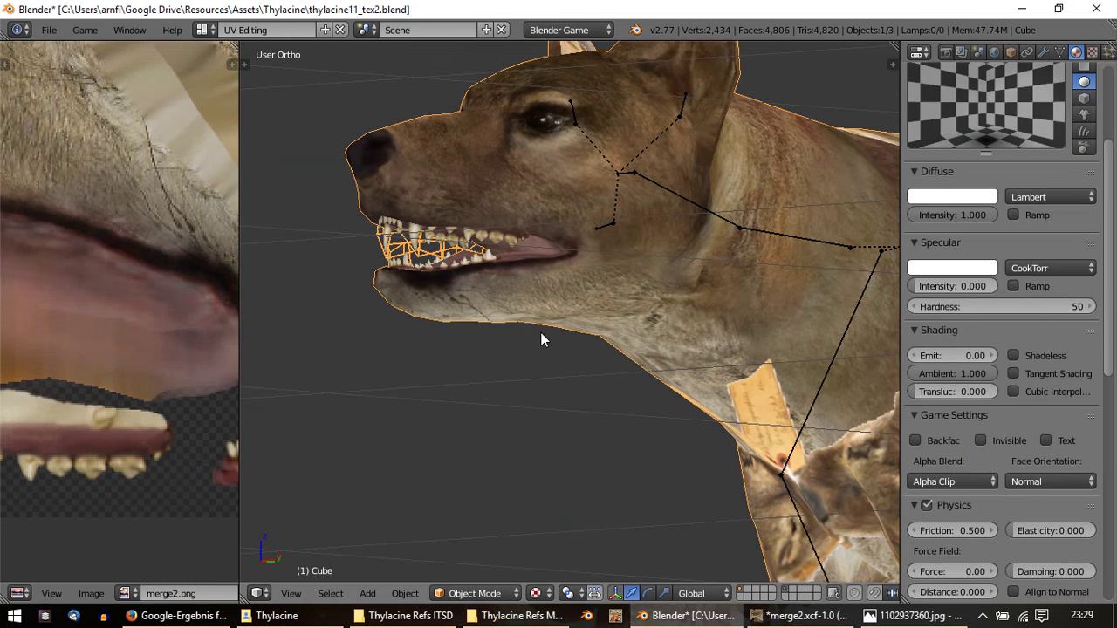
key("a")
middle_click_drag(465, 317, 448, 285)
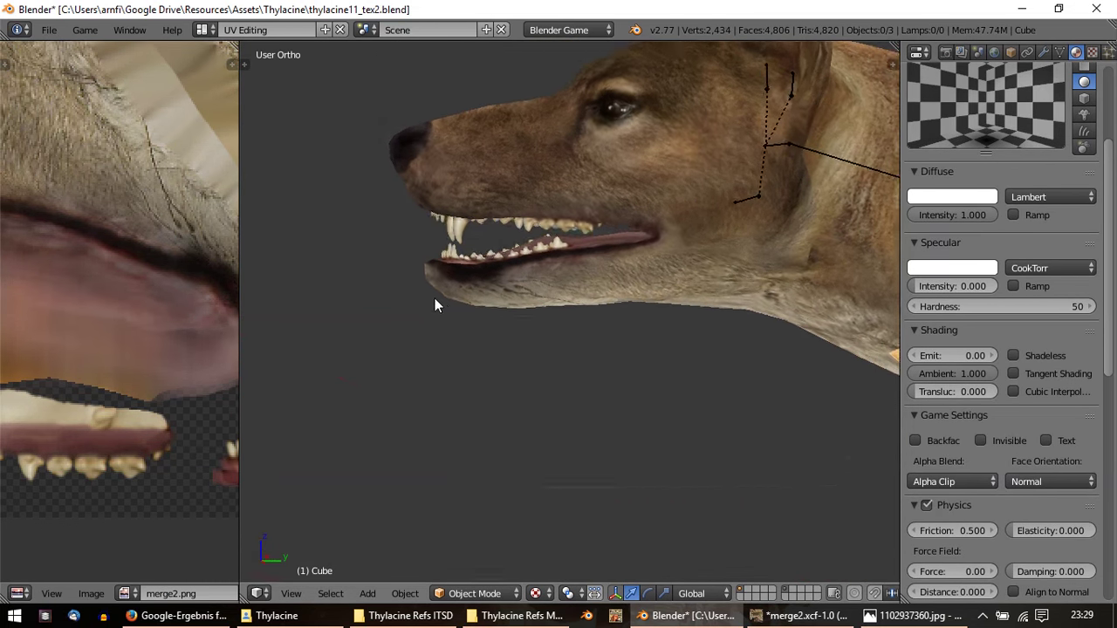
scroll(447, 304, "down", 2)
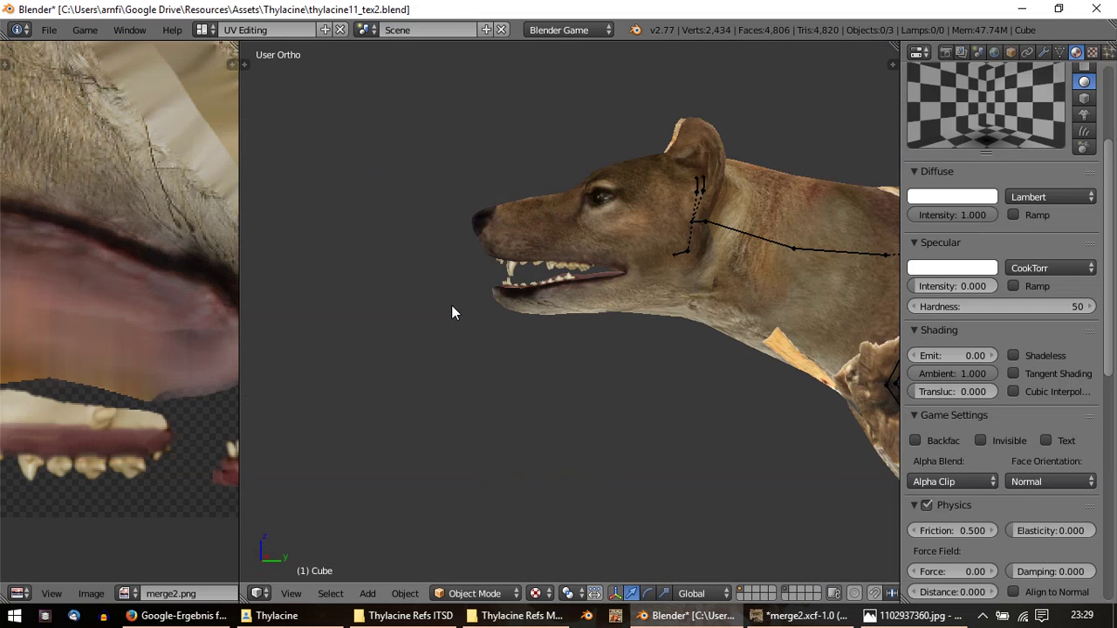
scroll(458, 297, "up", 2)
mouse_move(464, 300)
middle_mouse_down()
mouse_move(510, 269)
mouse_move(527, 289)
mouse_move(506, 294)
middle_mouse_up()
middle_click_drag(375, 279, 428, 348)
scroll(401, 316, "up", 2)
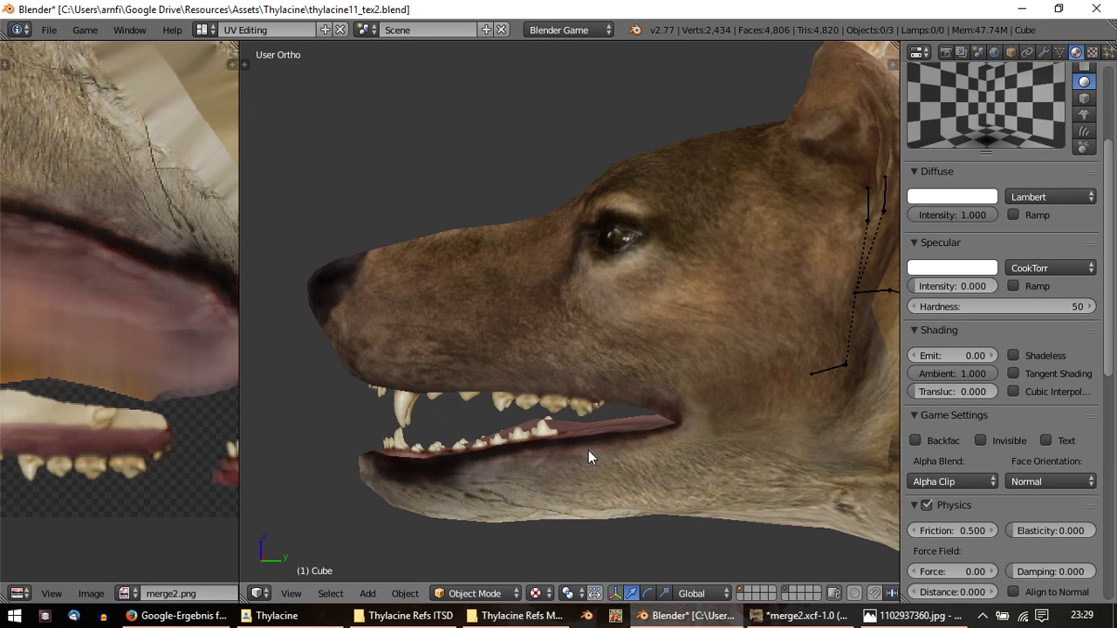
Step: Select the connected lower-teeth piece in Edit Mode and pivot transforms around the 3D cursor
right_click(542, 428)
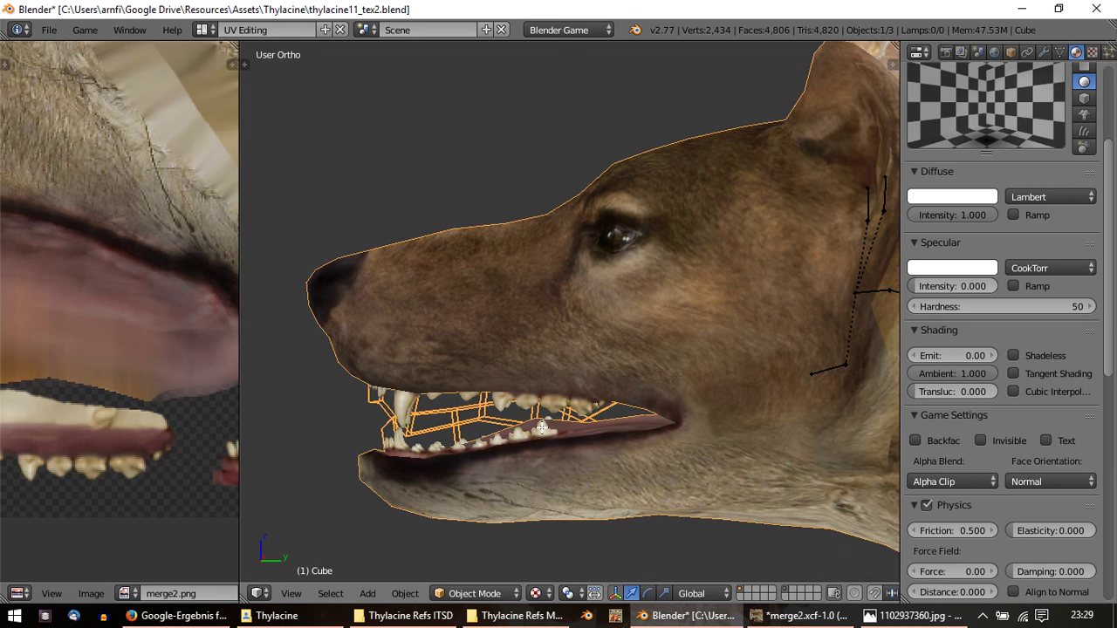
key("Tab")
mouse_move(516, 428)
middle_mouse_down()
mouse_move(533, 477)
mouse_move(546, 329)
mouse_move(625, 384)
middle_mouse_up()
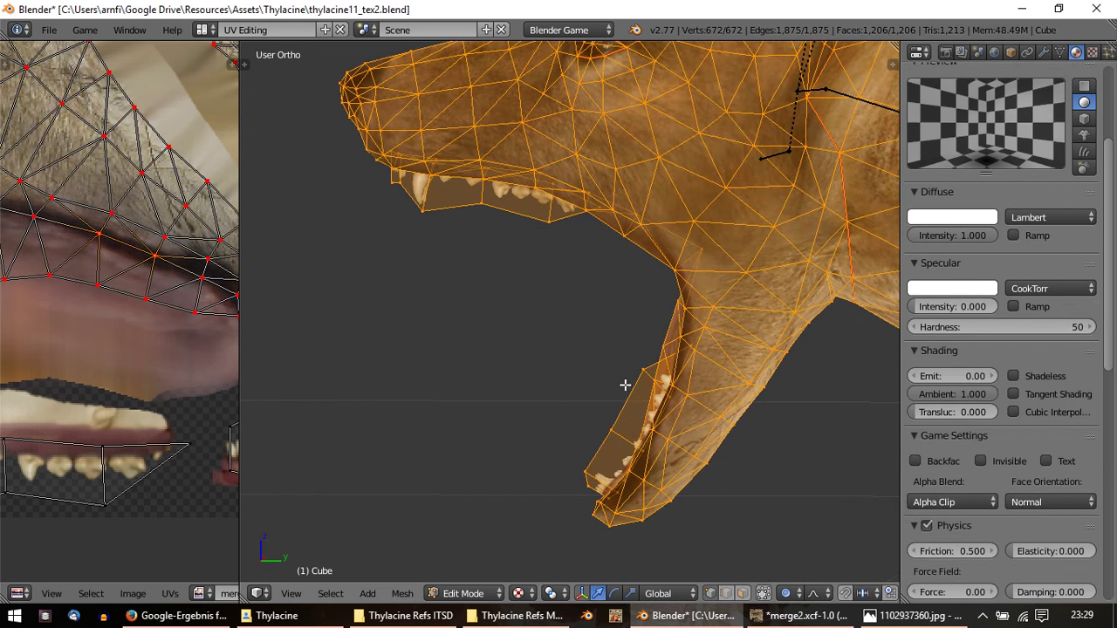
right_click(625, 385)
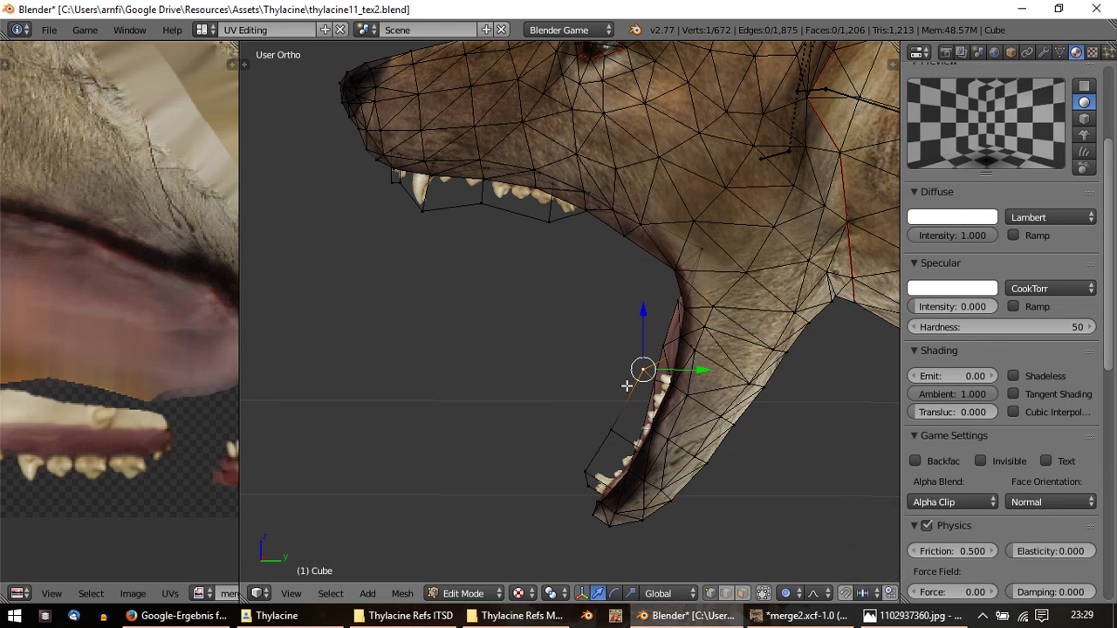
key("ctrl+l")
key("KP_3")
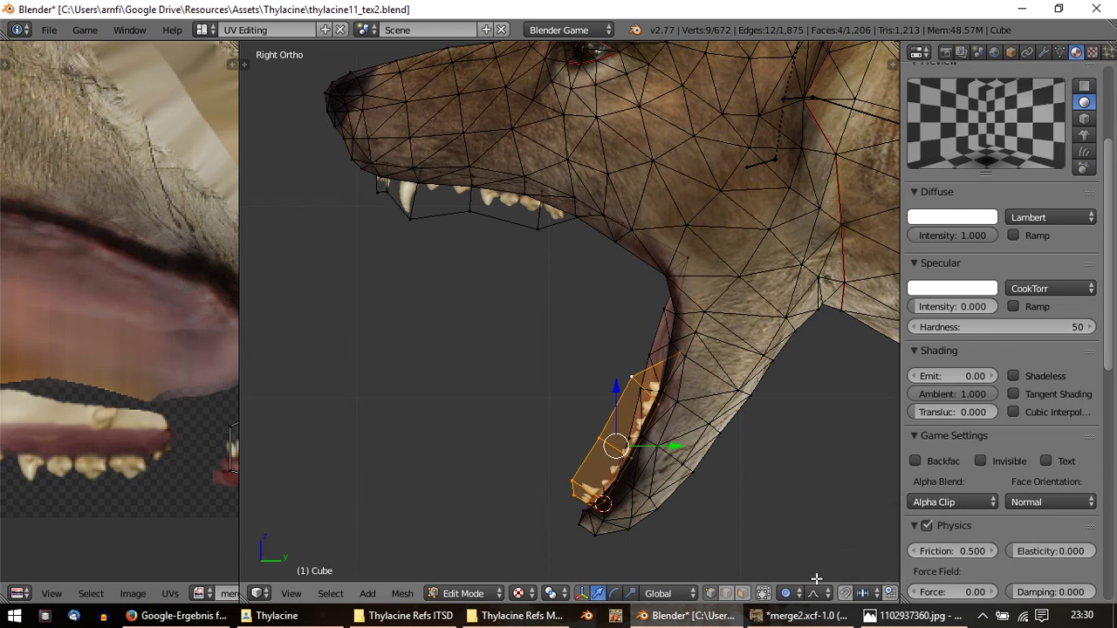
scroll(663, 593, "down", 3)
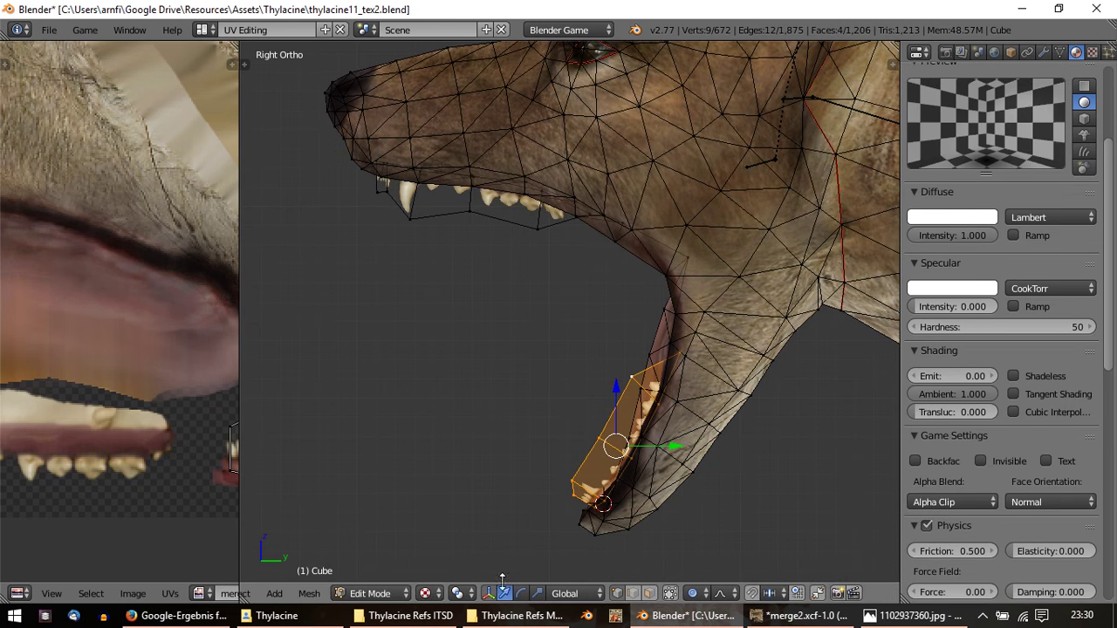
left_click(456, 596)
left_click(463, 556)
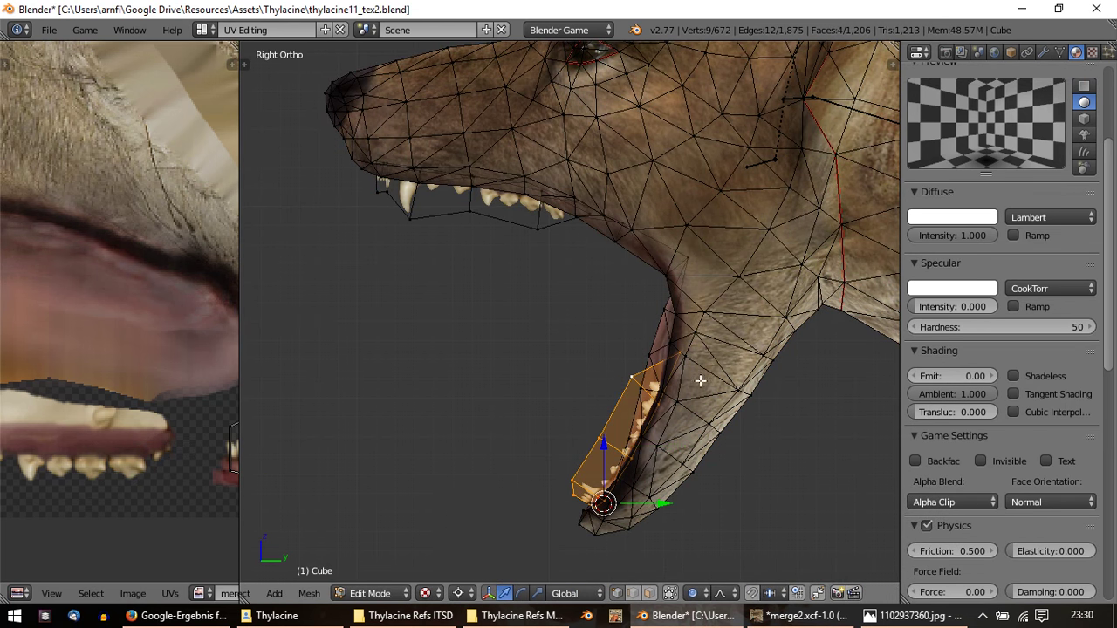
Step: Scale the lower-teeth piece up to about 1.2, then narrow it along X
middle_click_drag(667, 326, 854, 334)
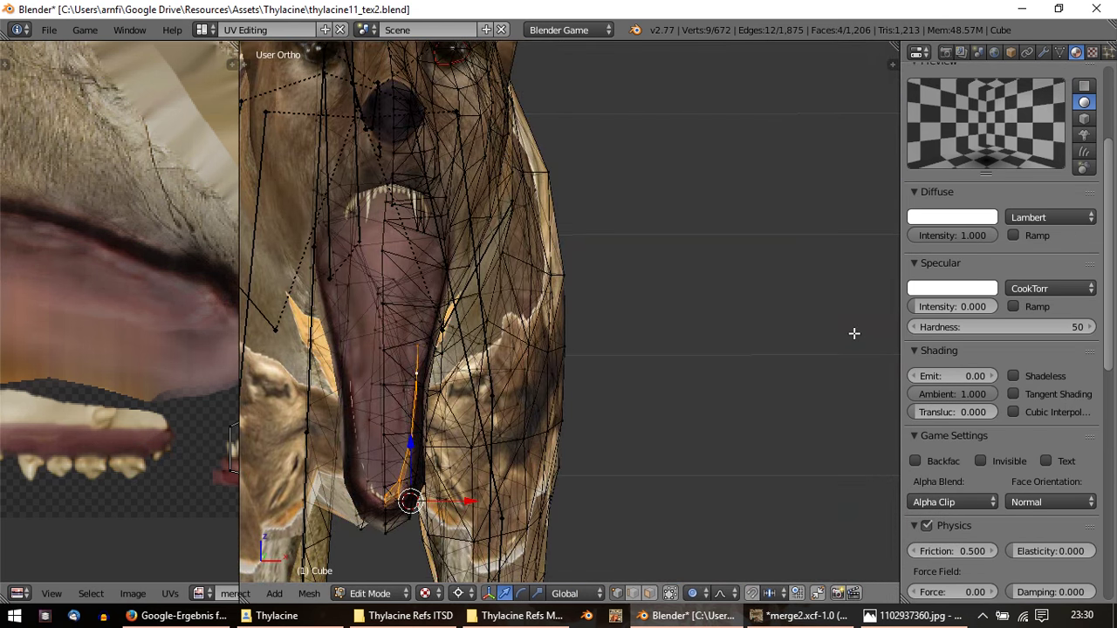
key("g")
right_click(703, 293)
key("s")
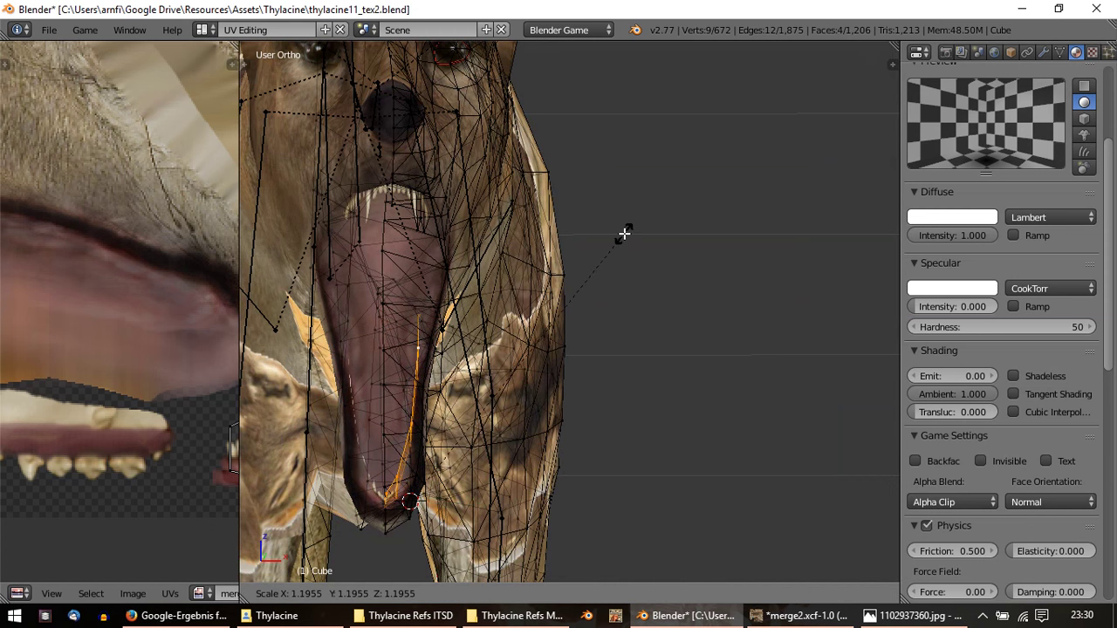
left_click(621, 238)
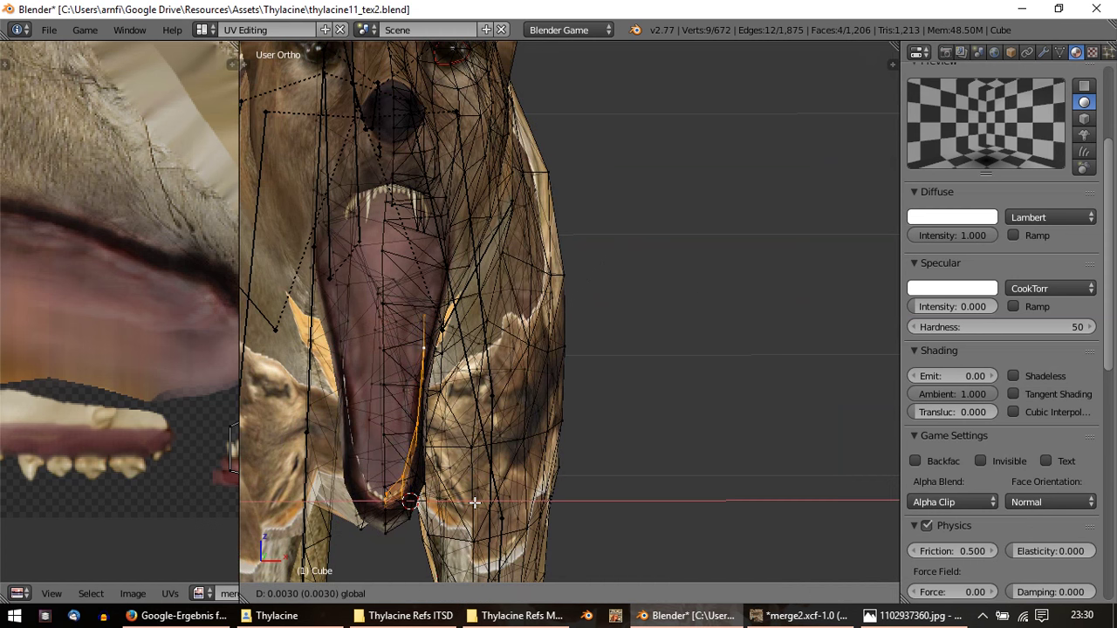
left_click_drag(471, 502, 478, 499)
key("s")
key("x")
left_click(501, 430)
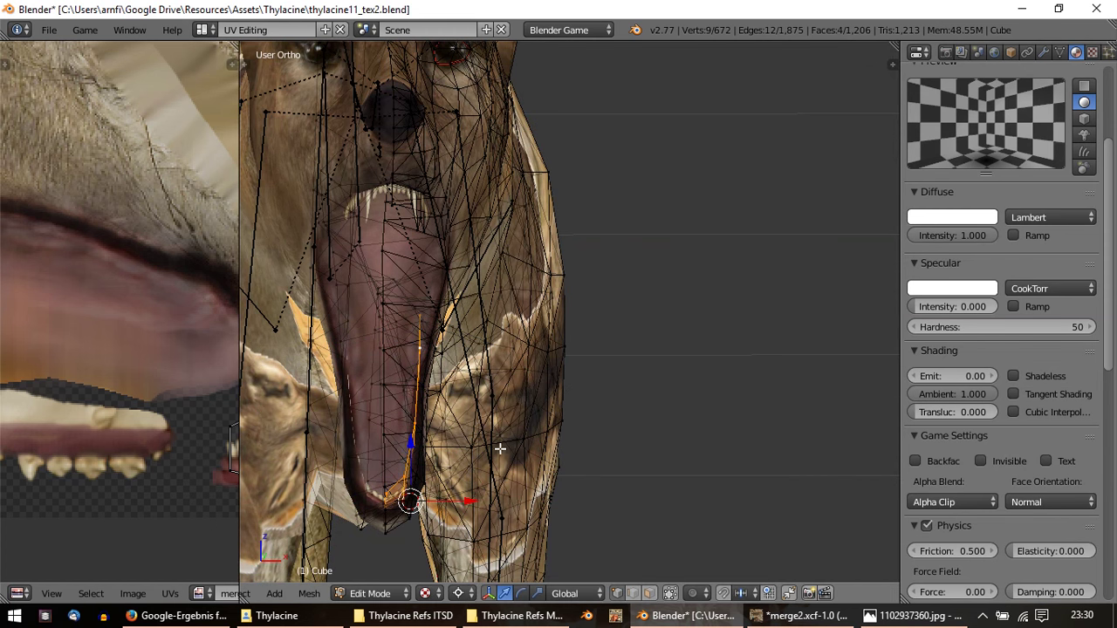
Step: Check the rescaled teeth in Object Mode from the side and from below the jaw
key("KP_3")
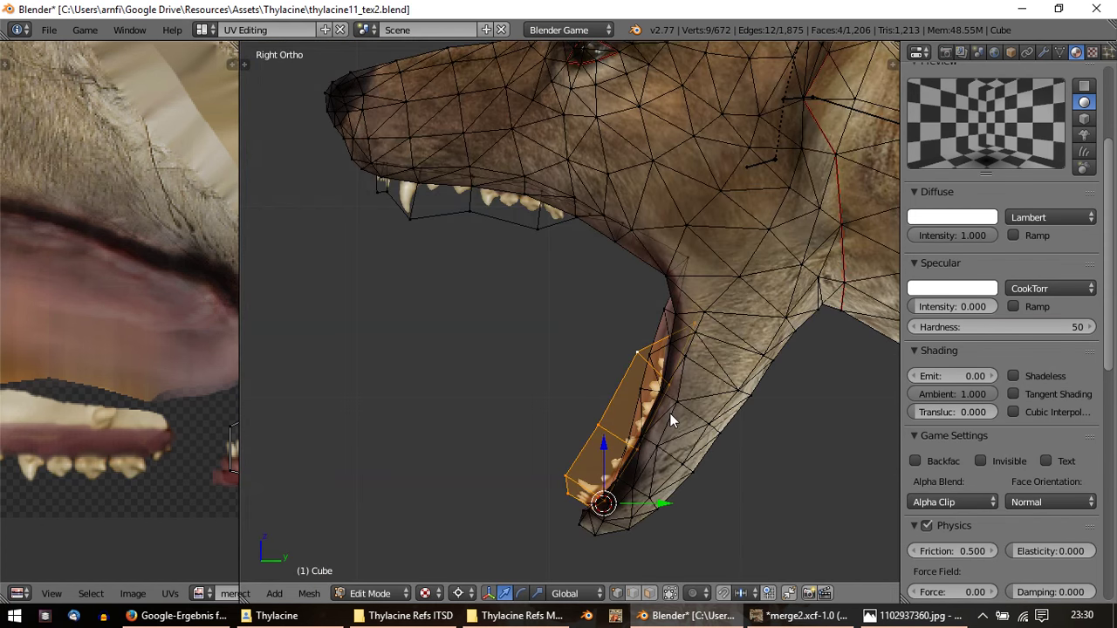
key("Tab")
middle_click_drag(514, 259, 569, 330, "shift")
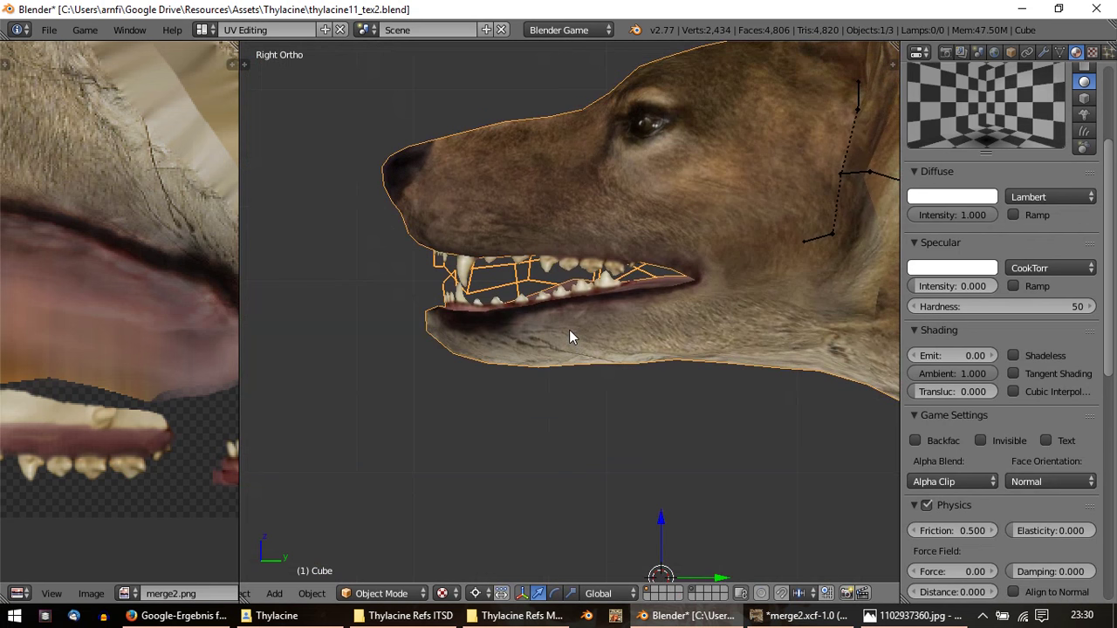
scroll(494, 294, "up", 2)
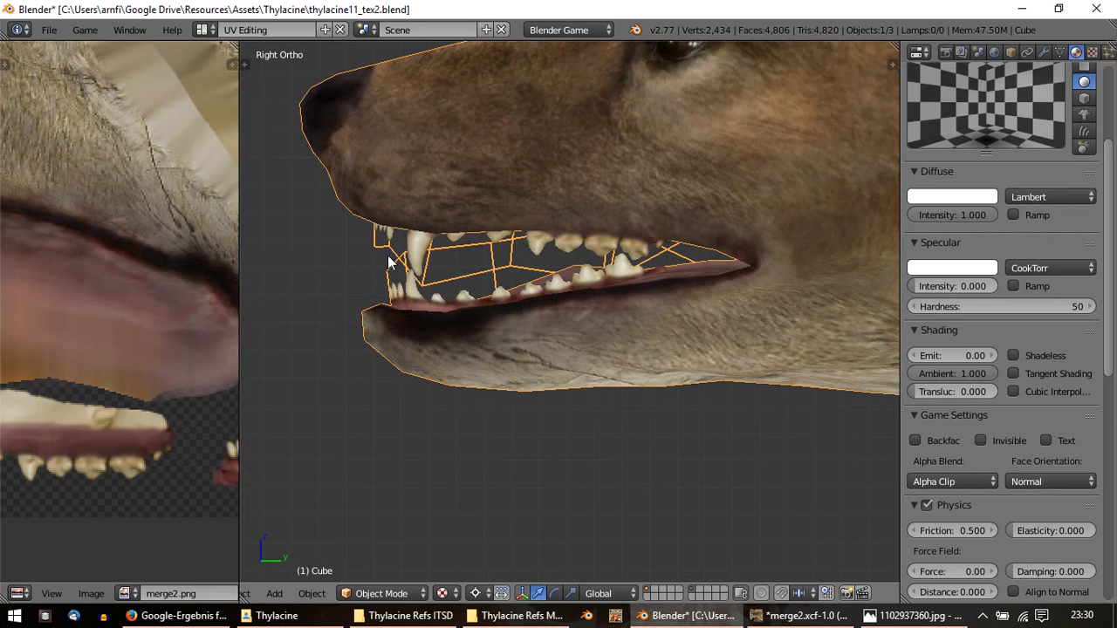
key("Tab")
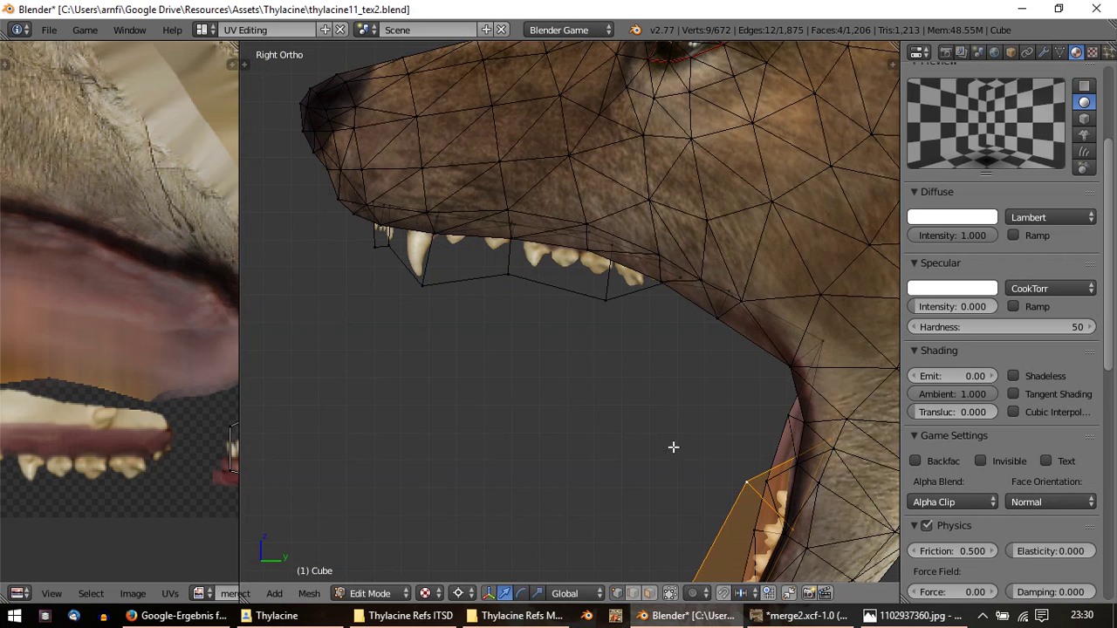
middle_click_drag(673, 449, 322, 533, "shift")
middle_click_drag(462, 398, 569, 423)
key("Tab")
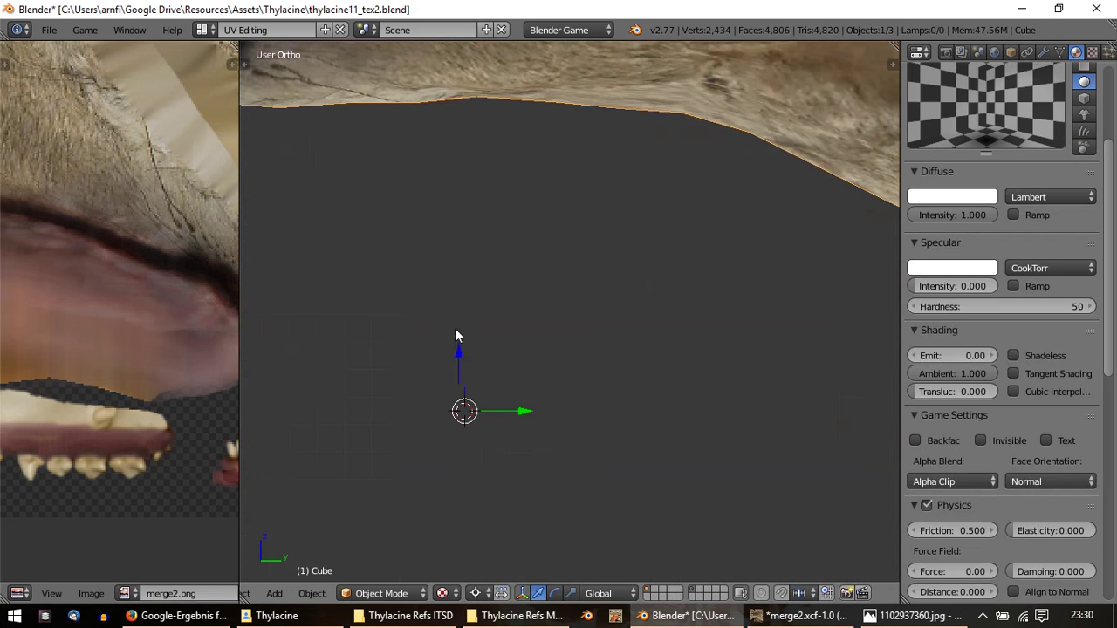
scroll(523, 349, "down", 4)
mouse_move(583, 353)
middle_mouse_down()
mouse_move(480, 336)
mouse_move(516, 376)
middle_mouse_up()
scroll(550, 332, "up", 4)
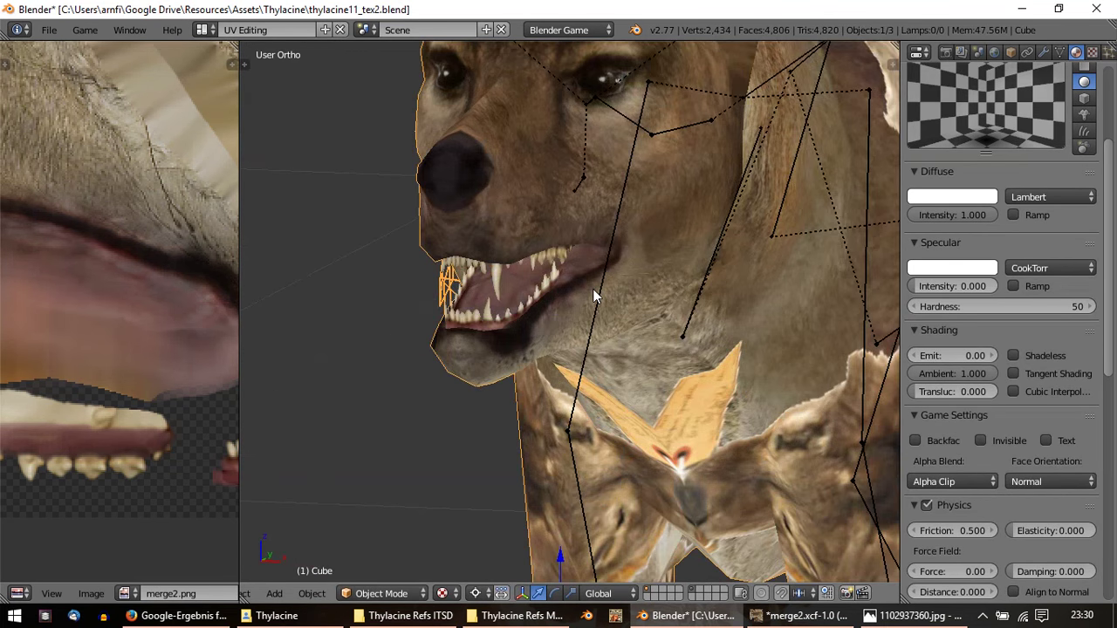
mouse_move(592, 288)
middle_mouse_down()
mouse_move(522, 402)
mouse_move(457, 354)
mouse_move(471, 297)
mouse_move(629, 274)
mouse_move(606, 289)
mouse_move(602, 522)
mouse_move(576, 376)
mouse_move(619, 224)
middle_mouse_up()
Step: Select a vertex inside the mouth near the teeth and nudge it along X
key("Tab")
right_click(611, 234)
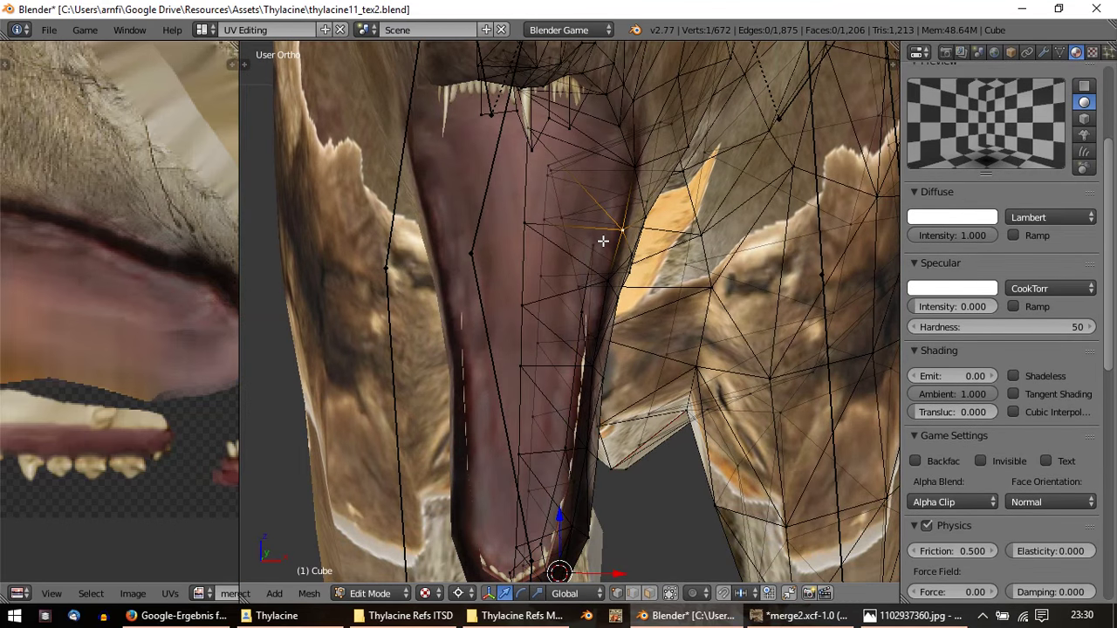
scroll(624, 333, "down", 2)
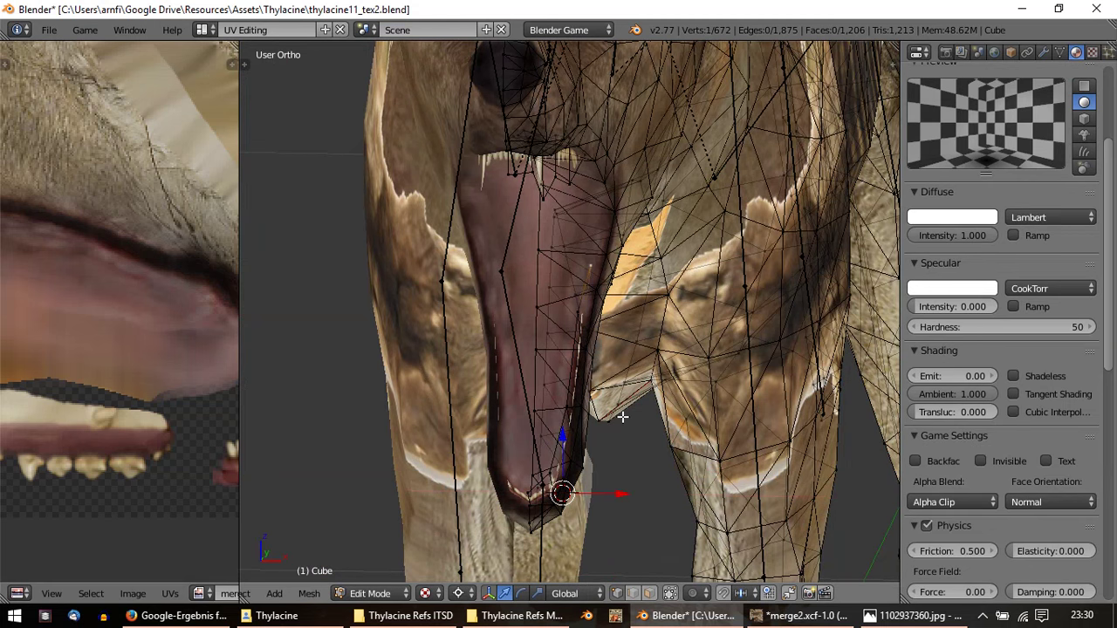
mouse_move(586, 394)
middle_mouse_down()
mouse_move(590, 326)
mouse_move(573, 307)
middle_mouse_up()
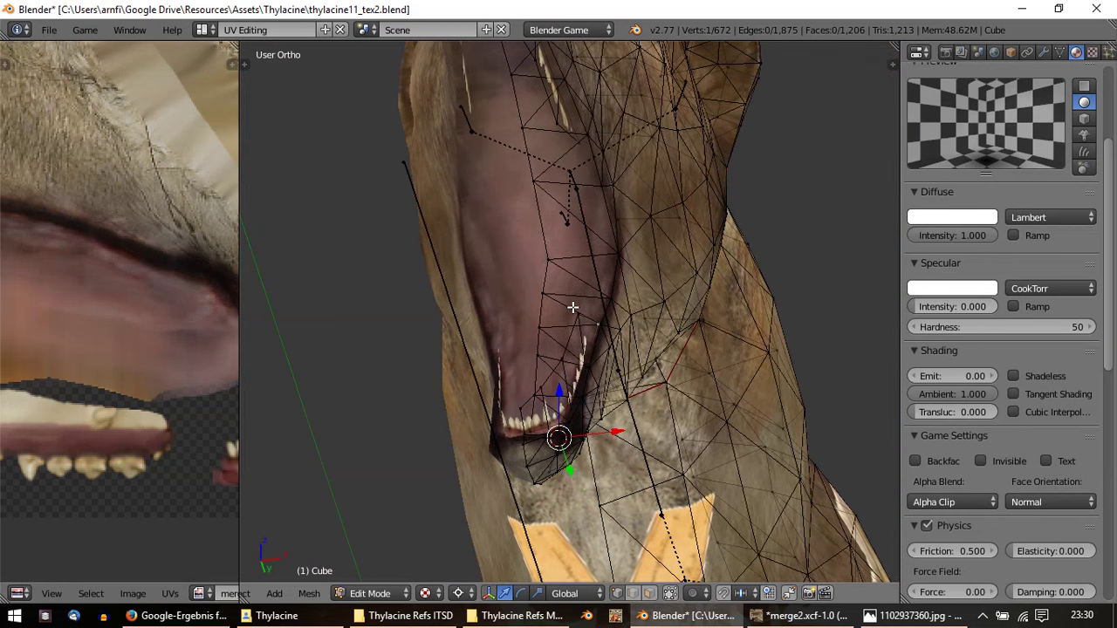
mouse_move(617, 434)
left_mouse_down()
mouse_move(598, 431)
mouse_move(614, 432)
left_mouse_up()
mouse_move(611, 414)
middle_mouse_down()
mouse_move(598, 384)
mouse_move(566, 360)
middle_mouse_up()
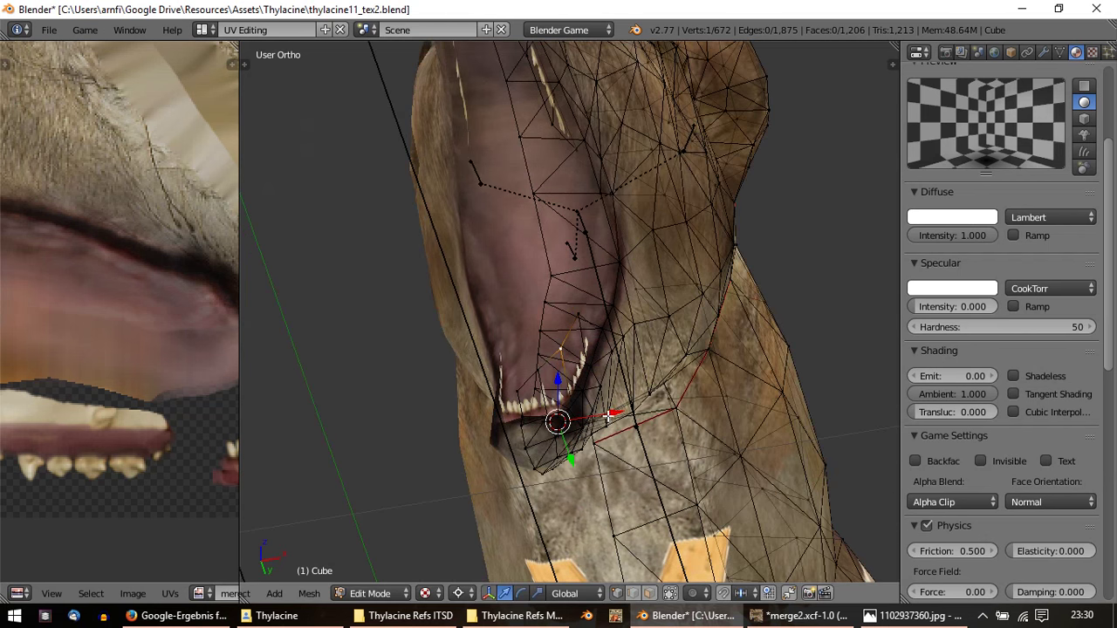
left_click_drag(608, 416, 583, 300)
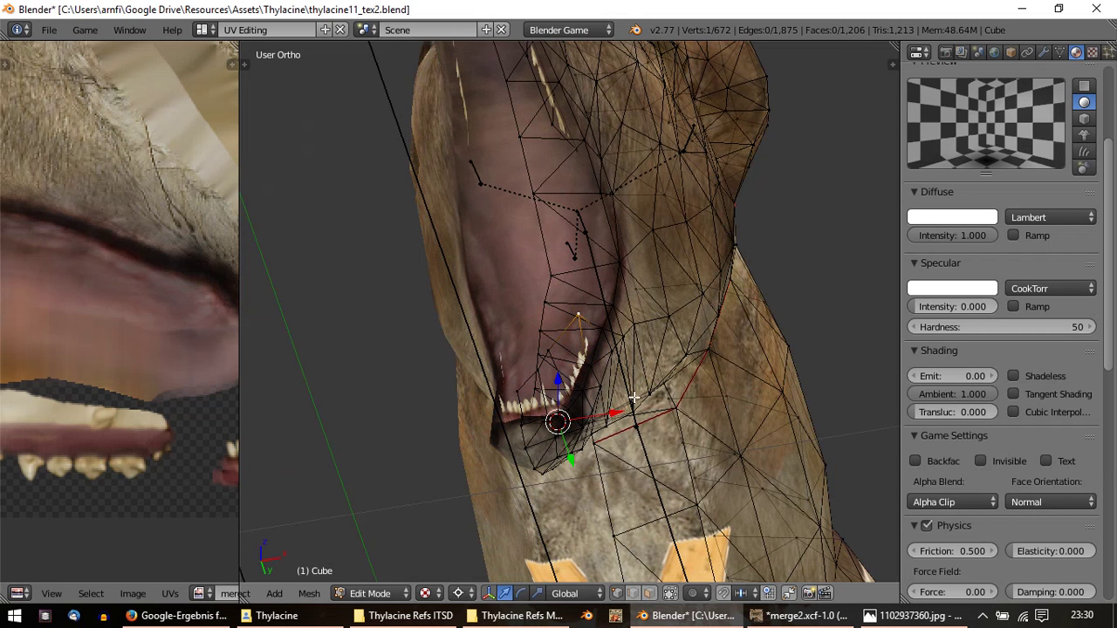
mouse_move(614, 412)
middle_mouse_down()
mouse_move(609, 248)
mouse_move(564, 317)
mouse_move(580, 220)
middle_mouse_up()
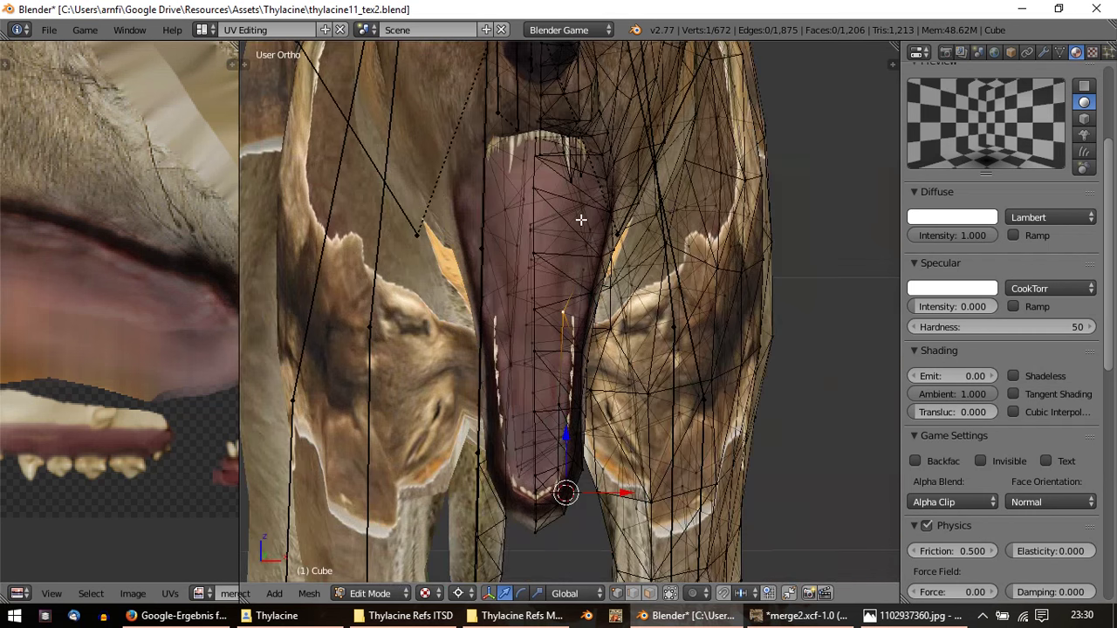
left_click_drag(629, 481, 632, 493)
Step: Move the selected mouth vertices once more and check the jaw in Object Mode
key("Tab")
mouse_move(632, 451)
middle_mouse_down()
mouse_move(596, 310)
mouse_move(633, 328)
mouse_move(641, 320)
mouse_move(627, 208)
middle_mouse_up()
key("Tab")
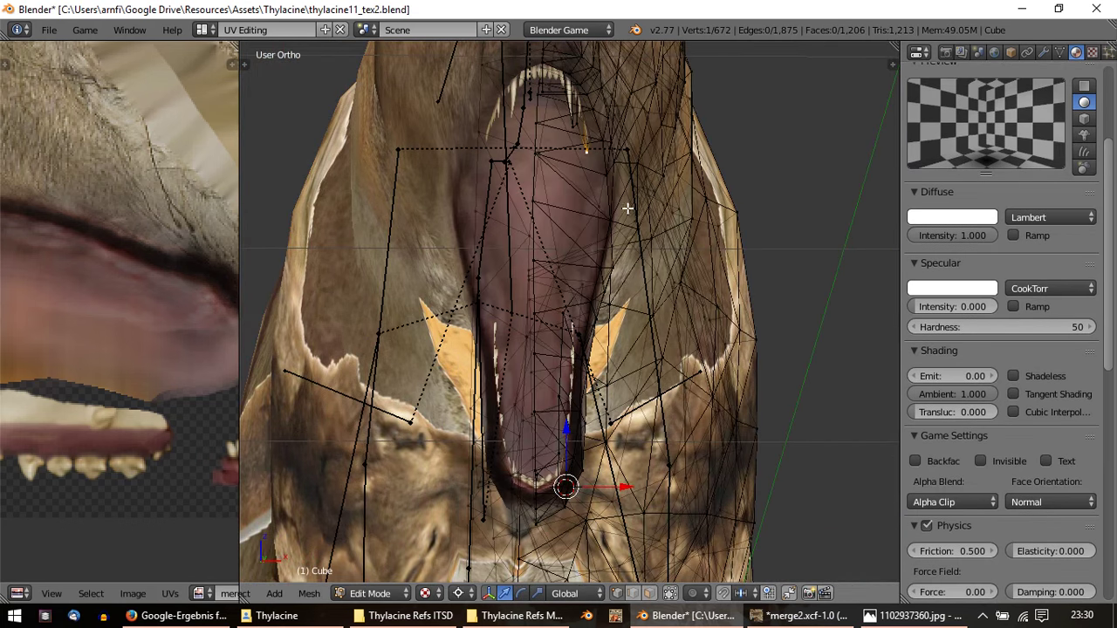
key("Tab")
mouse_move(624, 486)
middle_mouse_down()
mouse_move(588, 406)
mouse_move(463, 439)
mouse_move(499, 317)
mouse_move(463, 309)
mouse_move(616, 294)
mouse_move(561, 289)
middle_mouse_up()
key("Tab")
key("Tab")
mouse_move(417, 301)
middle_mouse_down()
mouse_move(356, 326)
mouse_move(386, 282)
mouse_move(690, 388)
middle_mouse_up()
key("Tab")
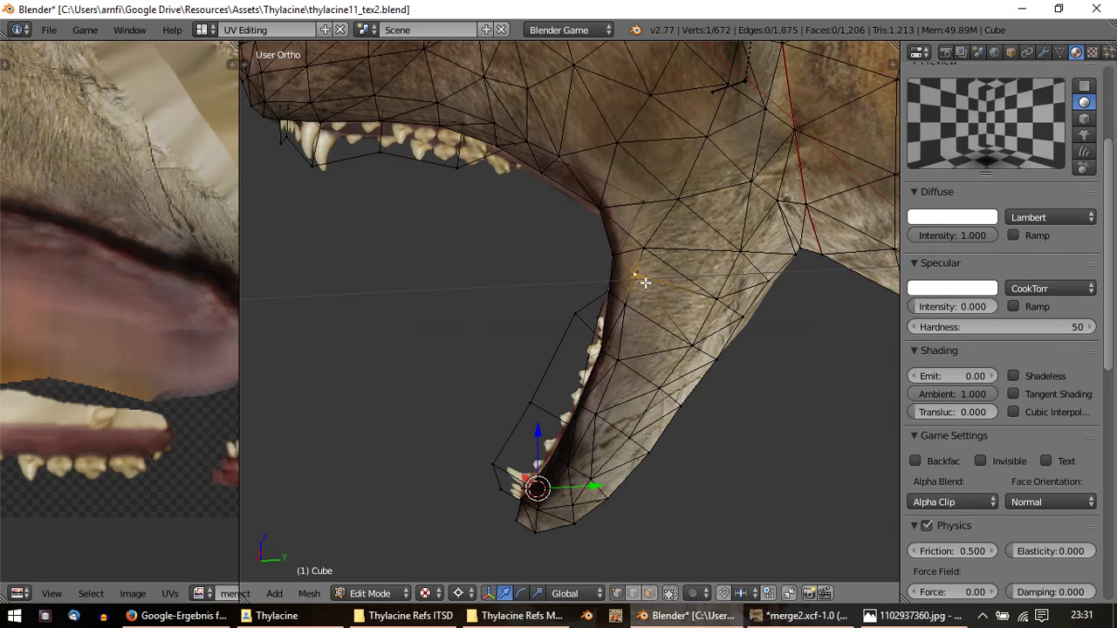
middle_click_drag(645, 282, 643, 280)
key("g")
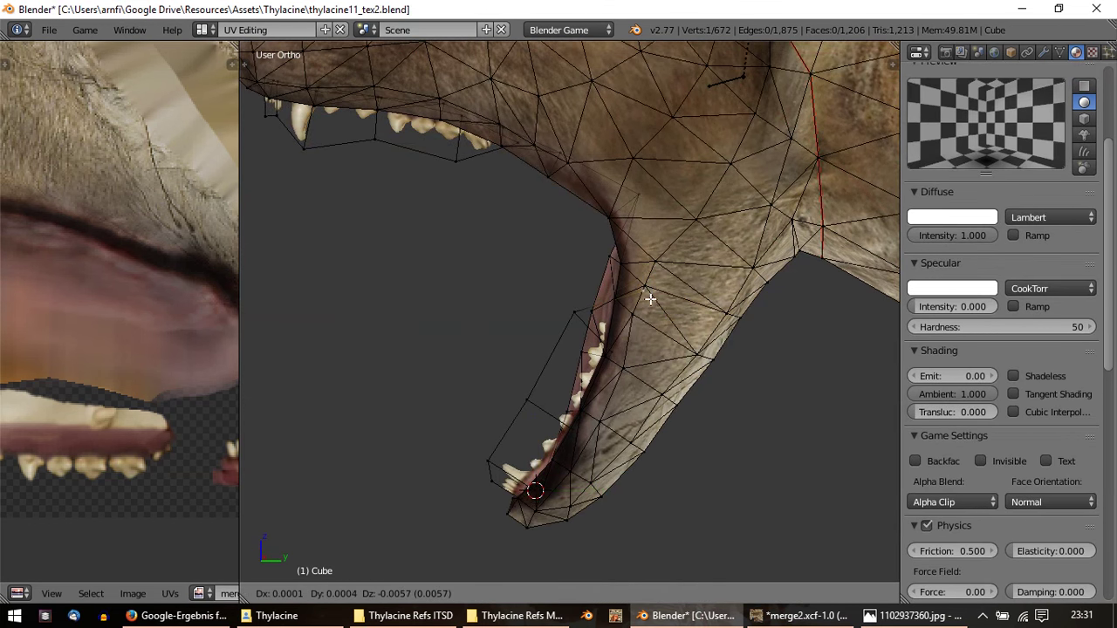
left_click(654, 303)
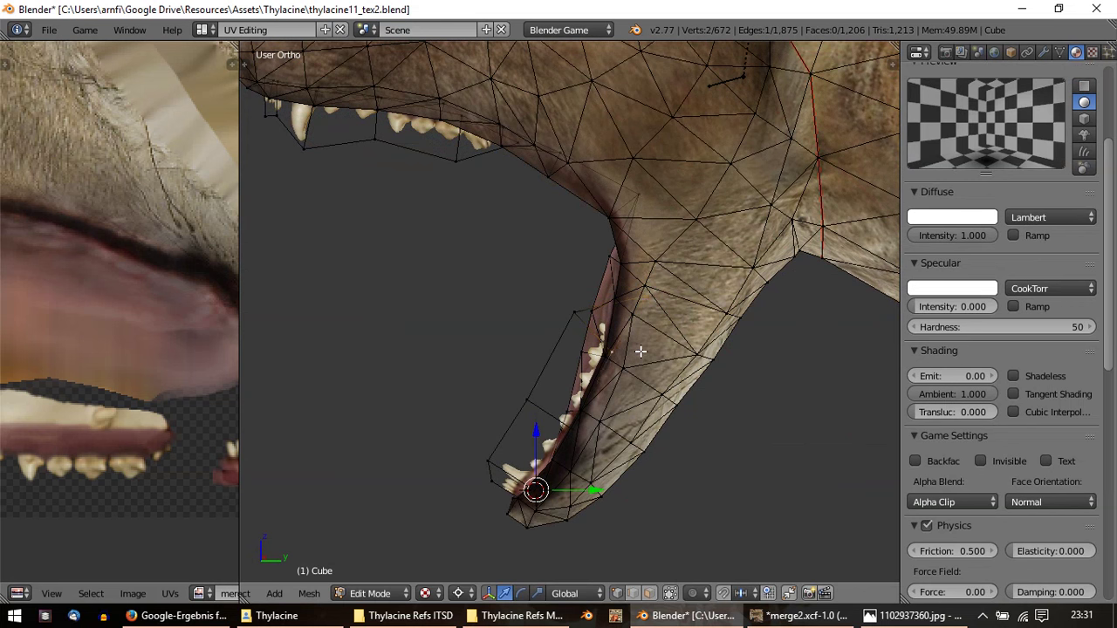
key("Tab")
mouse_move(641, 351)
middle_mouse_down()
mouse_move(564, 343)
mouse_move(611, 352)
middle_mouse_up()
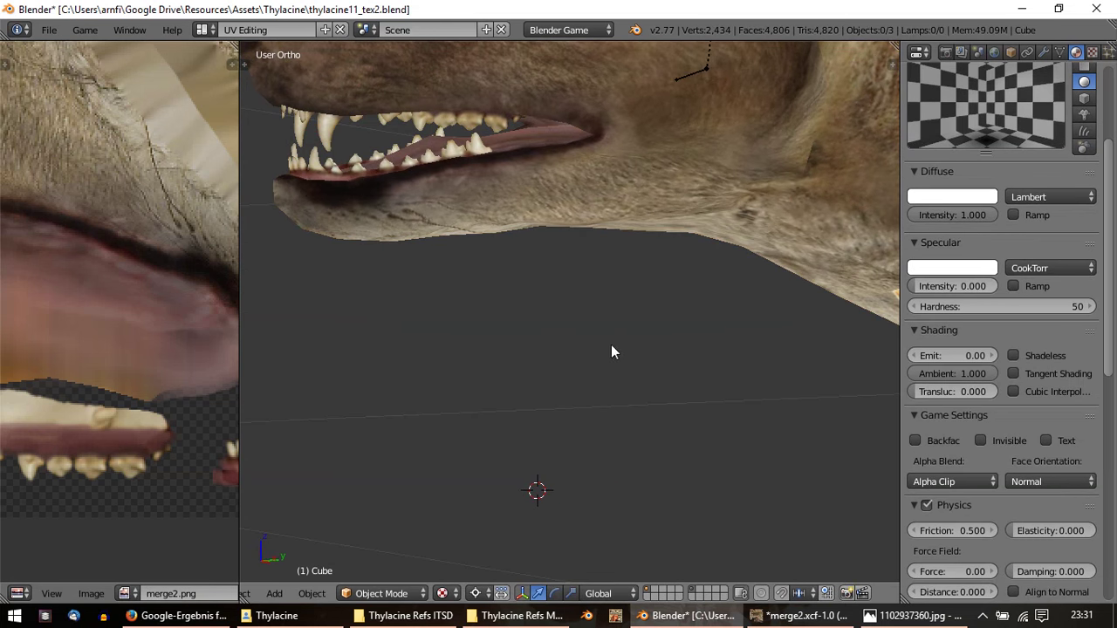
Step: Orbit and zoom around the closed mouth from the front, lower jaw and snout profile
scroll(611, 352, "down", 6)
mouse_move(469, 331)
middle_mouse_down()
mouse_move(466, 322)
mouse_move(543, 317)
mouse_move(626, 334)
mouse_move(673, 369)
mouse_move(673, 404)
mouse_move(558, 381)
middle_mouse_up()
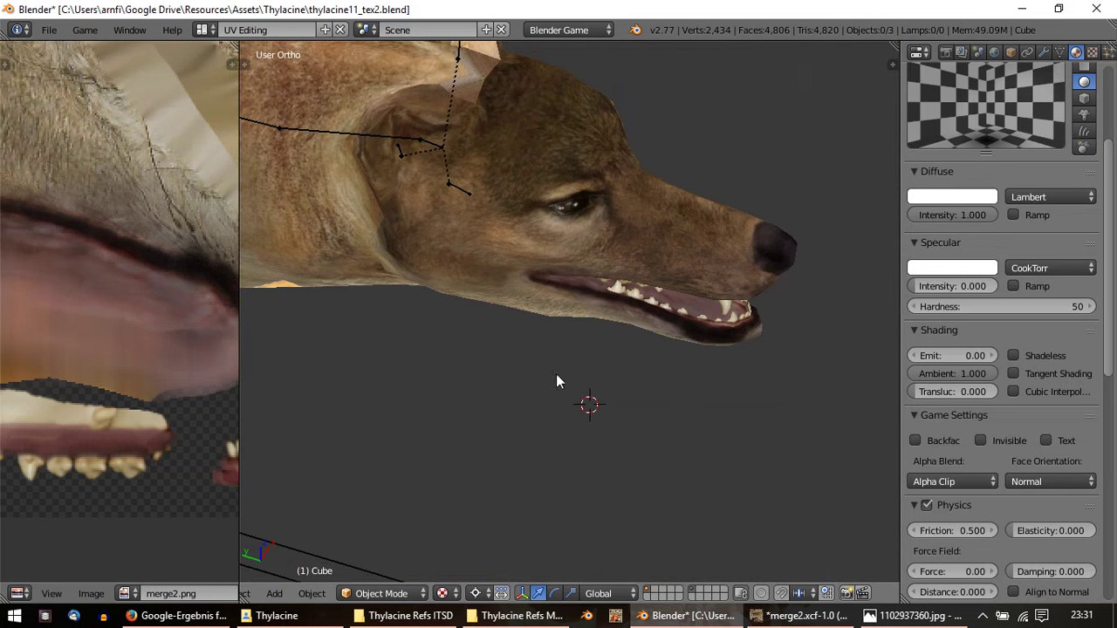
scroll(558, 381, "up", 2)
scroll(649, 379, "up", 3)
mouse_move(693, 341)
middle_mouse_down()
mouse_move(429, 349)
mouse_move(656, 320)
mouse_move(631, 282)
mouse_move(549, 282)
mouse_move(524, 349)
mouse_move(535, 377)
mouse_move(451, 357)
mouse_move(406, 376)
mouse_move(372, 374)
mouse_move(412, 355)
middle_mouse_up()
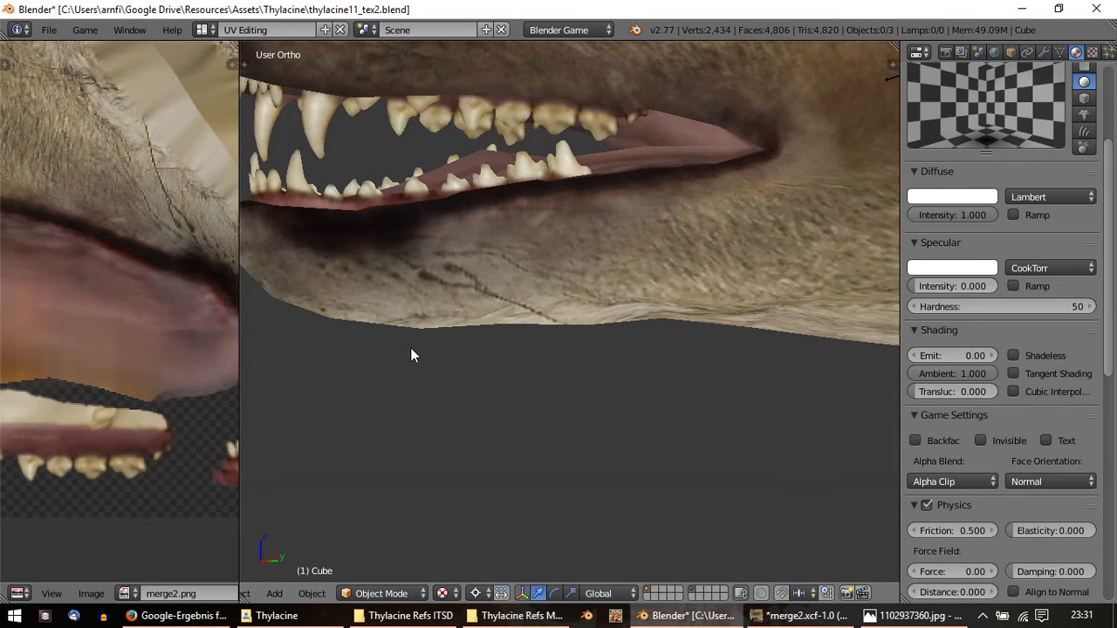
scroll(410, 347, "down", 3)
mouse_move(337, 337)
middle_mouse_down()
mouse_move(387, 221)
mouse_move(450, 332)
middle_mouse_up()
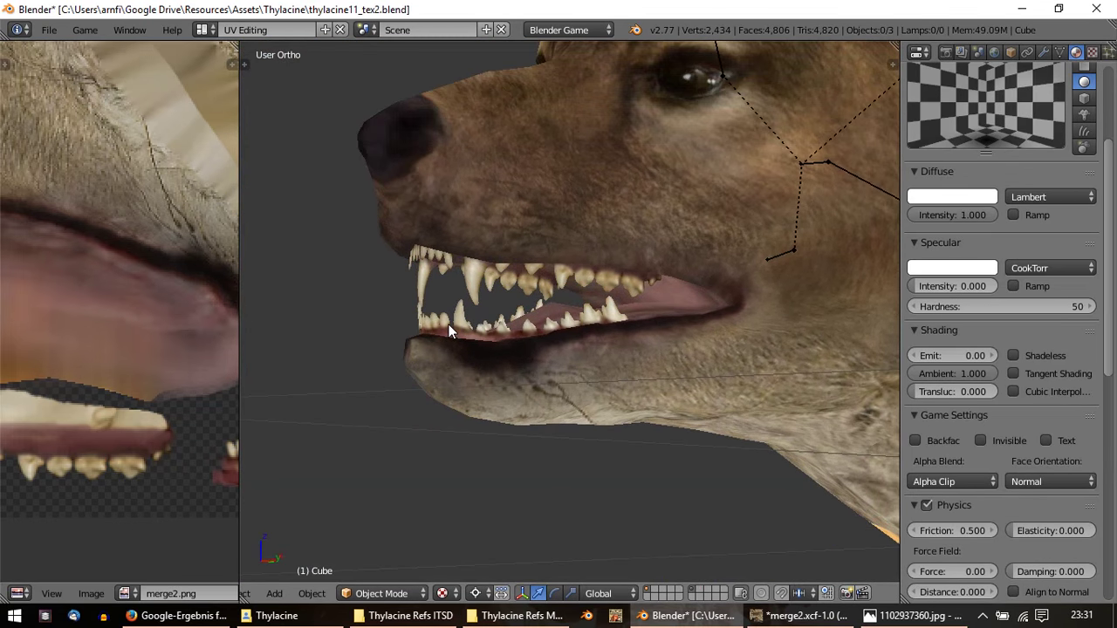
mouse_move(274, 200)
middle_mouse_down()
mouse_move(407, 217)
mouse_move(530, 206)
middle_mouse_up()
Step: Open Beutelwolf_fg01.jpg from the Thylacine folder, zoom into the skull comparison, then return to Blender
left_click(908, 616)
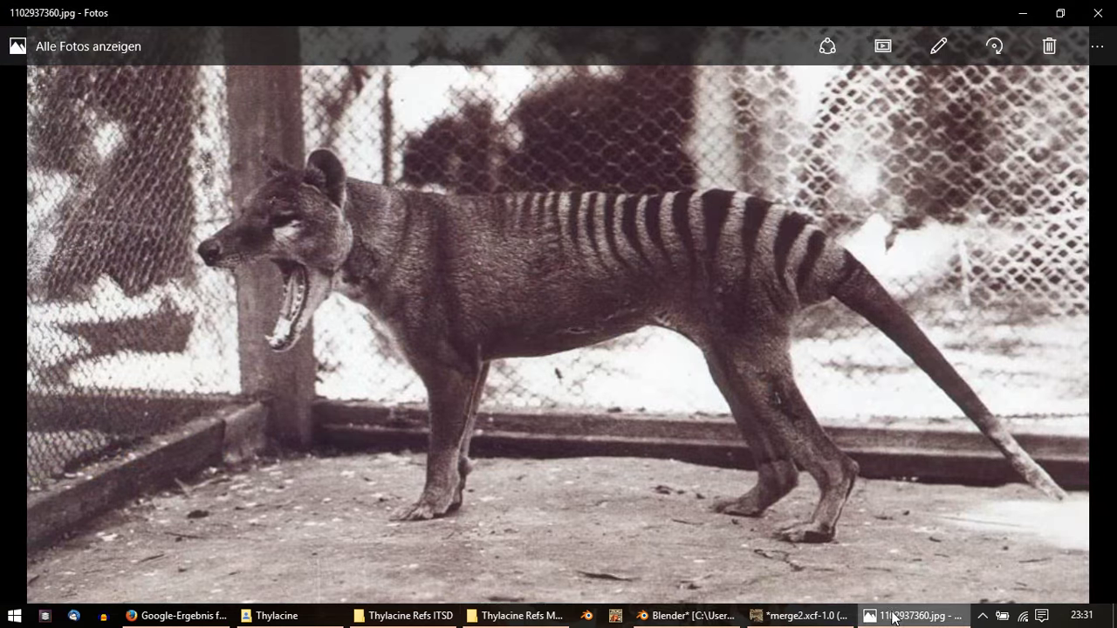
left_click(402, 616)
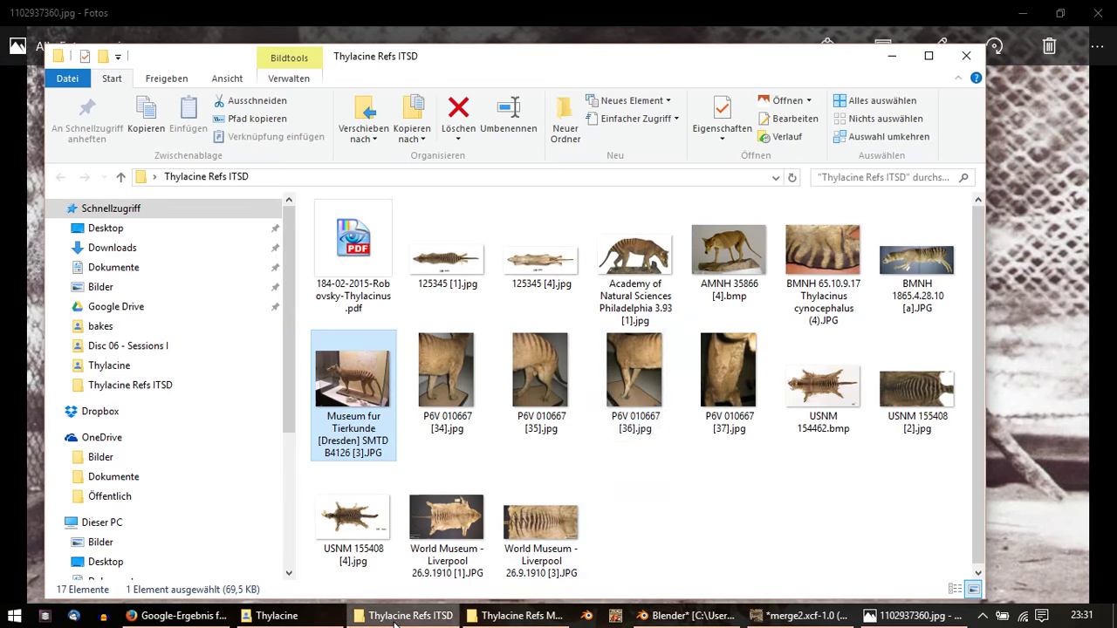
left_click(517, 615)
left_click(274, 615)
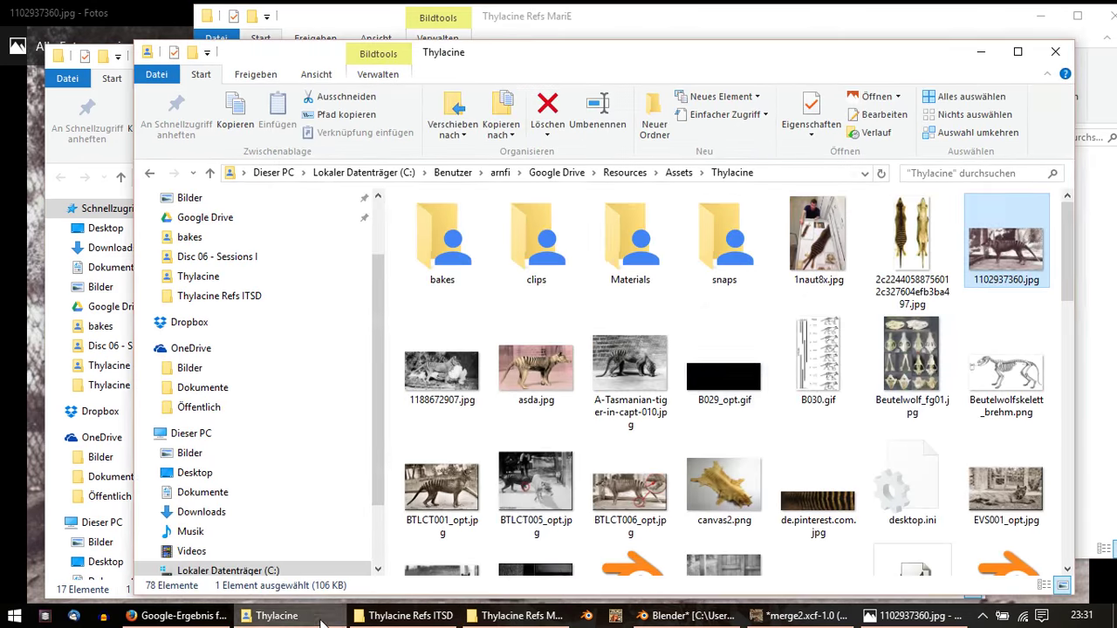
double_click(911, 349)
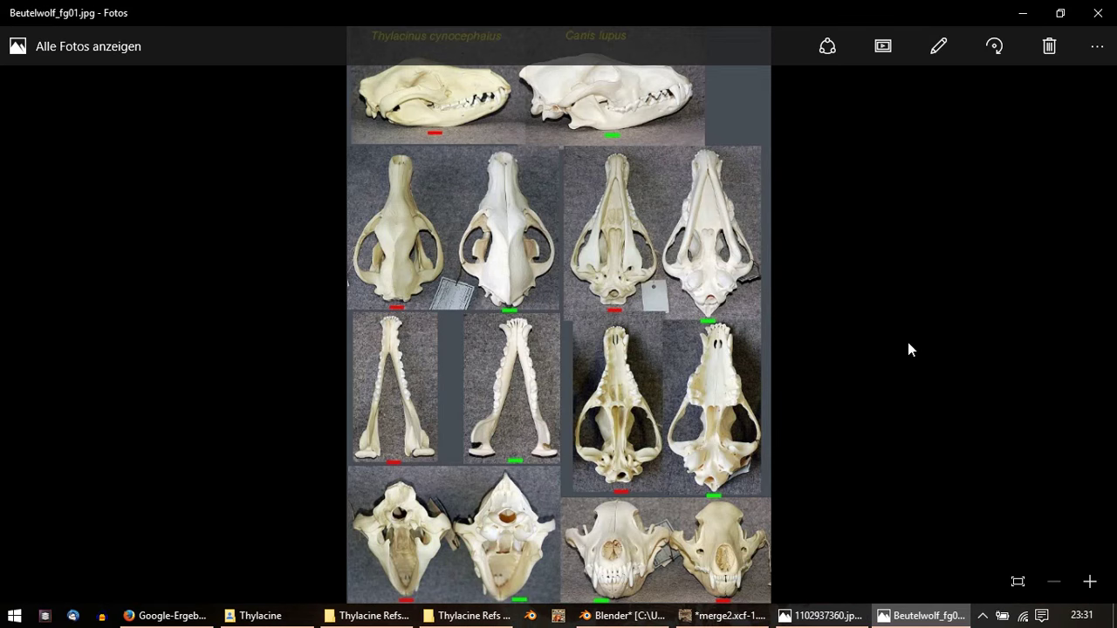
scroll(480, 101, "up", 1)
scroll(419, 109, "up", 1)
scroll(378, 113, "up", 2)
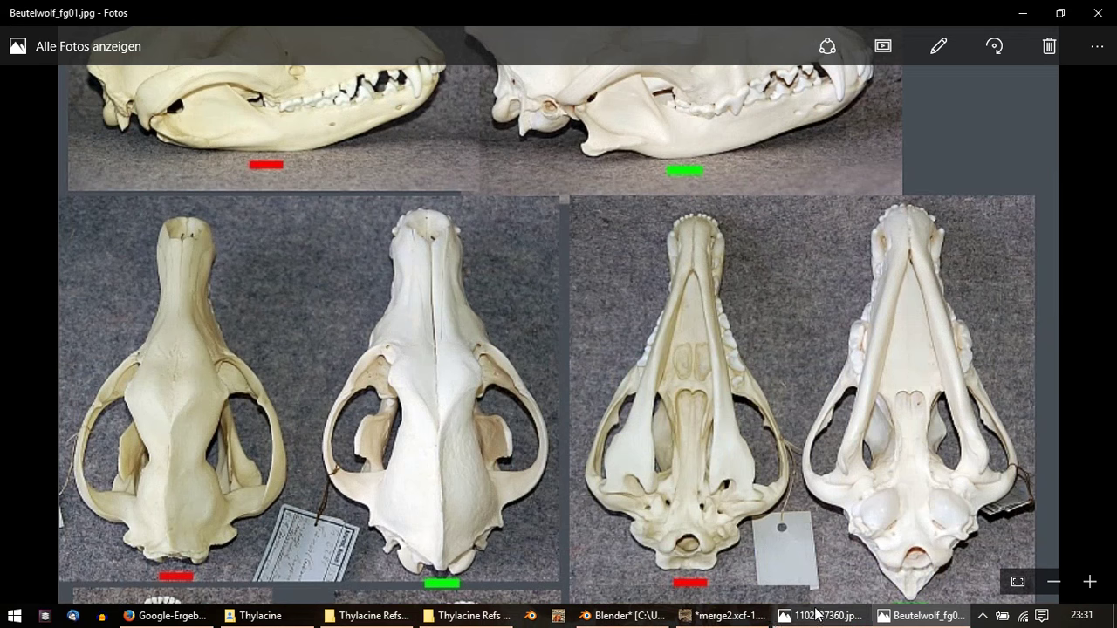
left_click(624, 616)
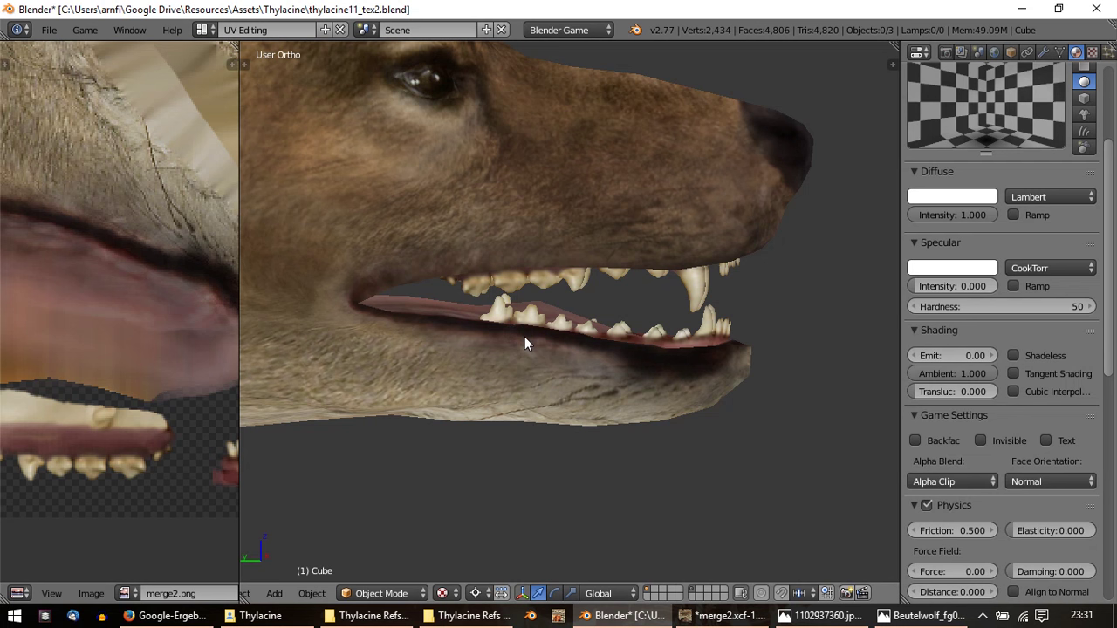
Step: In right side view, select the lower-jaw teeth faces and scale them slightly larger
key("Tab")
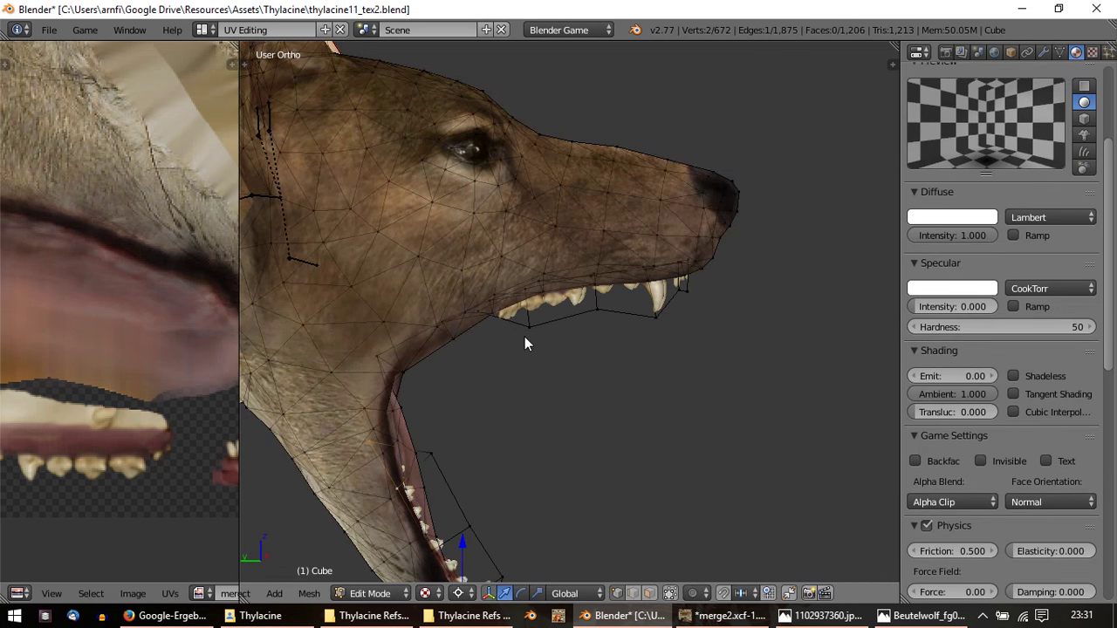
key("Tab")
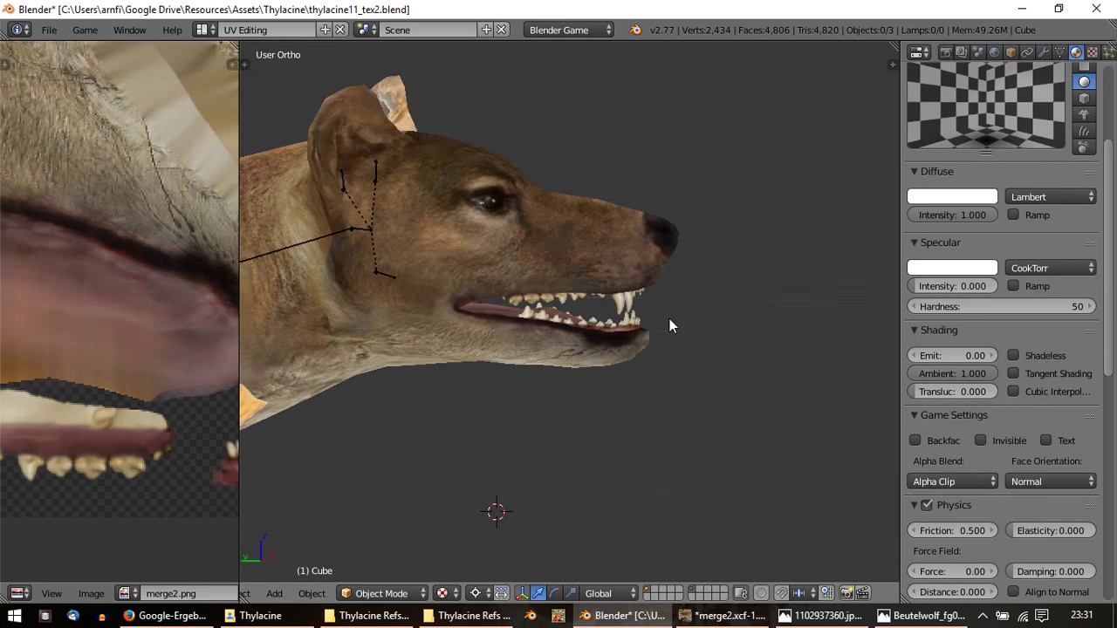
mouse_move(669, 319)
middle_mouse_down()
mouse_move(657, 357)
mouse_move(632, 319)
middle_mouse_up()
key("Tab")
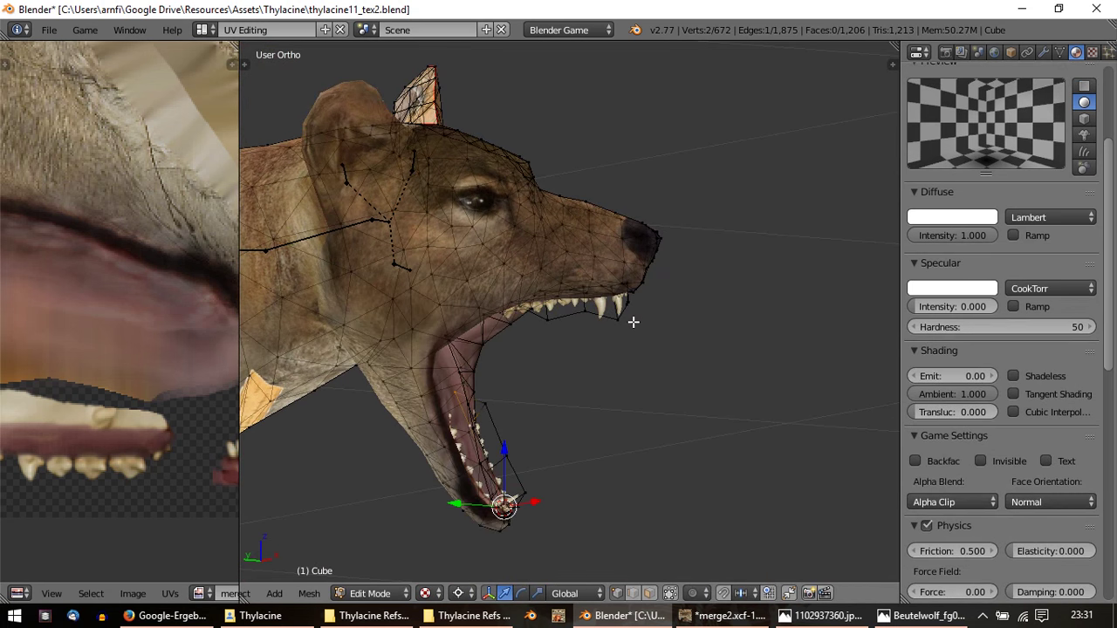
key("KP_3")
key("ctrl+l")
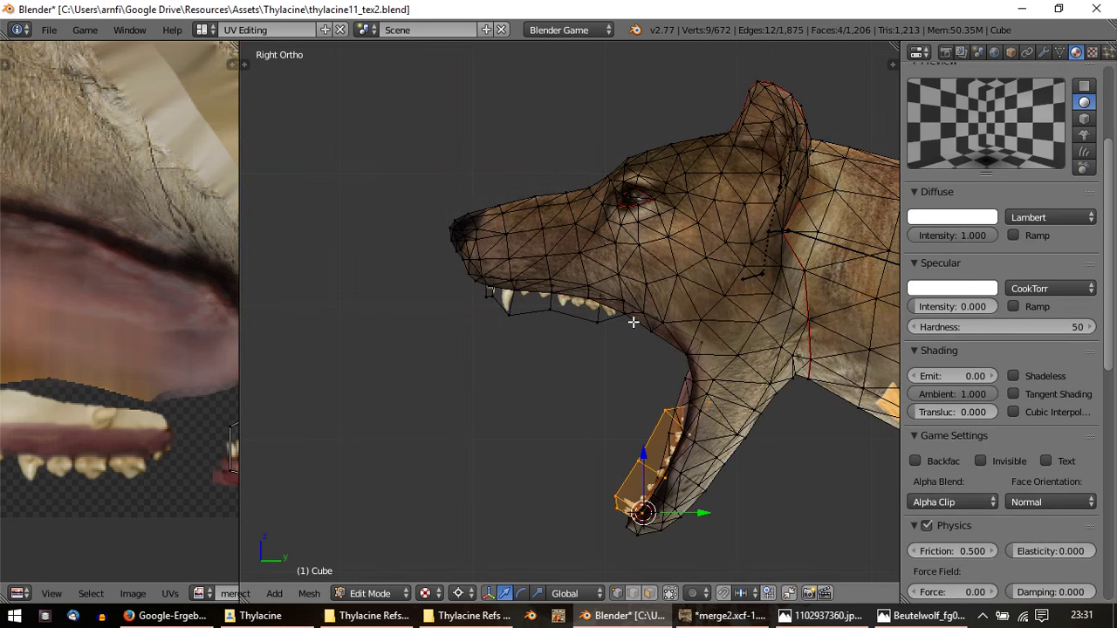
scroll(621, 326, "up", 1)
scroll(663, 351, "up", 1)
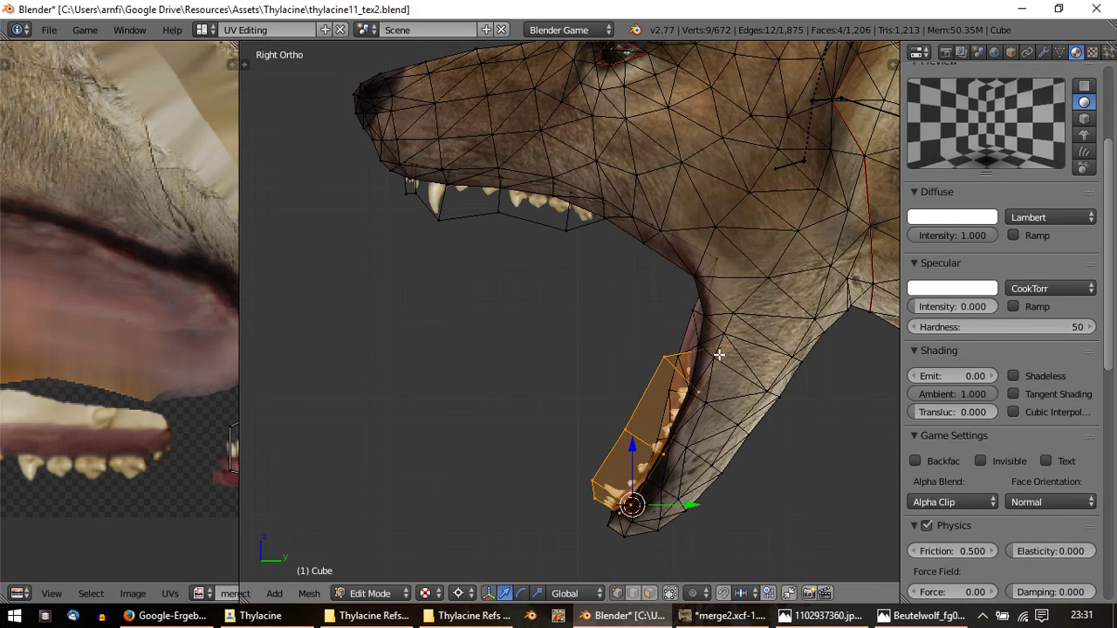
key("s")
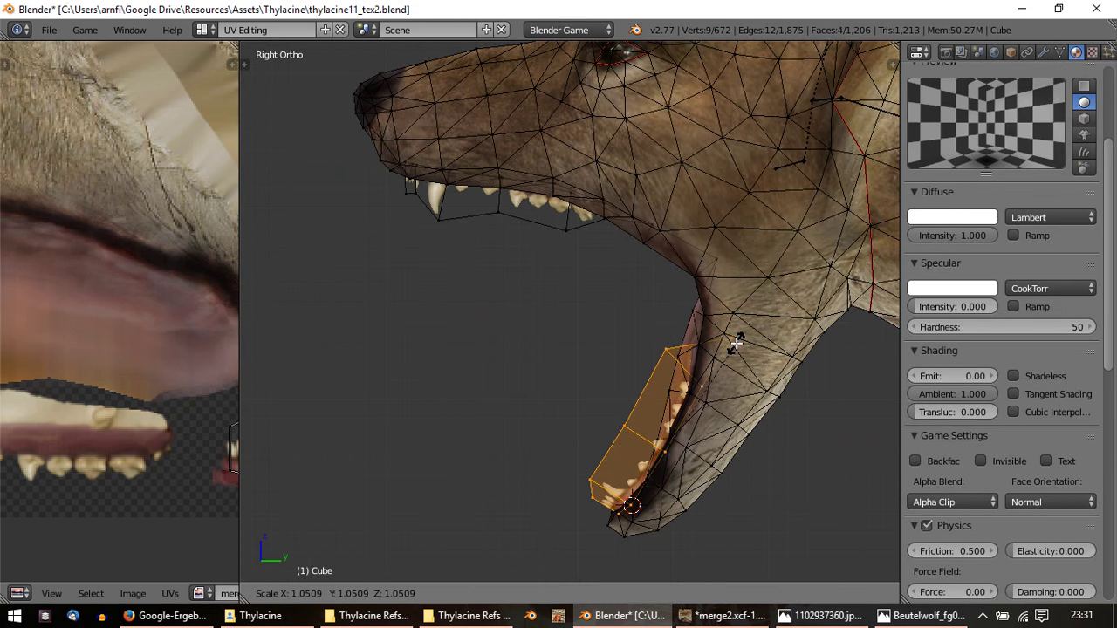
left_click(736, 343)
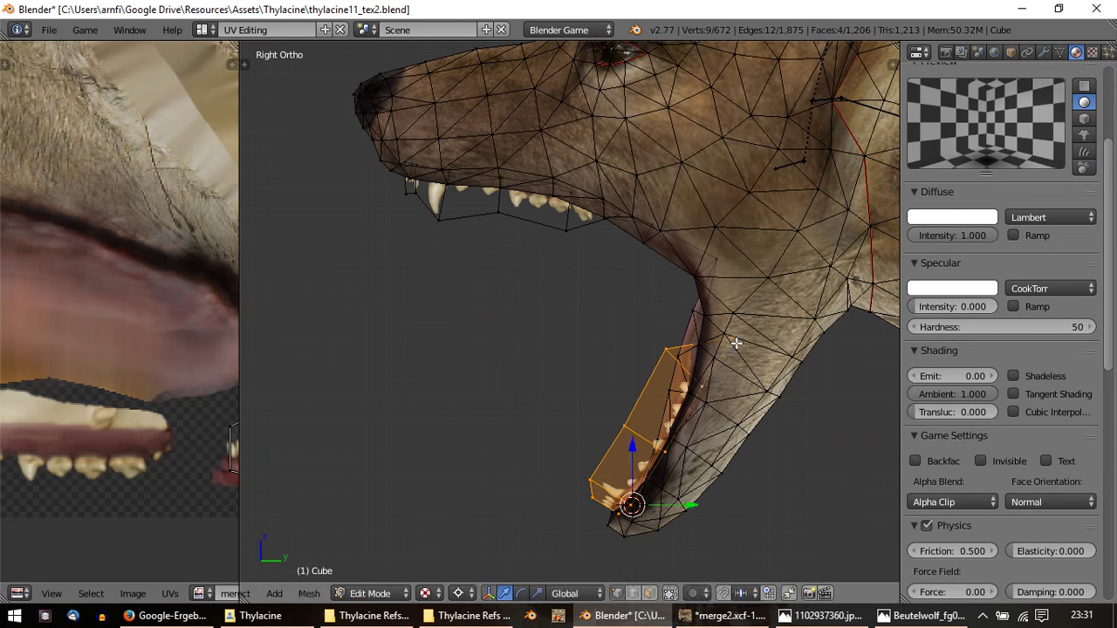
Step: Scale the lower-jaw faces once more and check them in Object Mode from the right side
key("Tab")
key("Tab")
key("s")
left_click(740, 341)
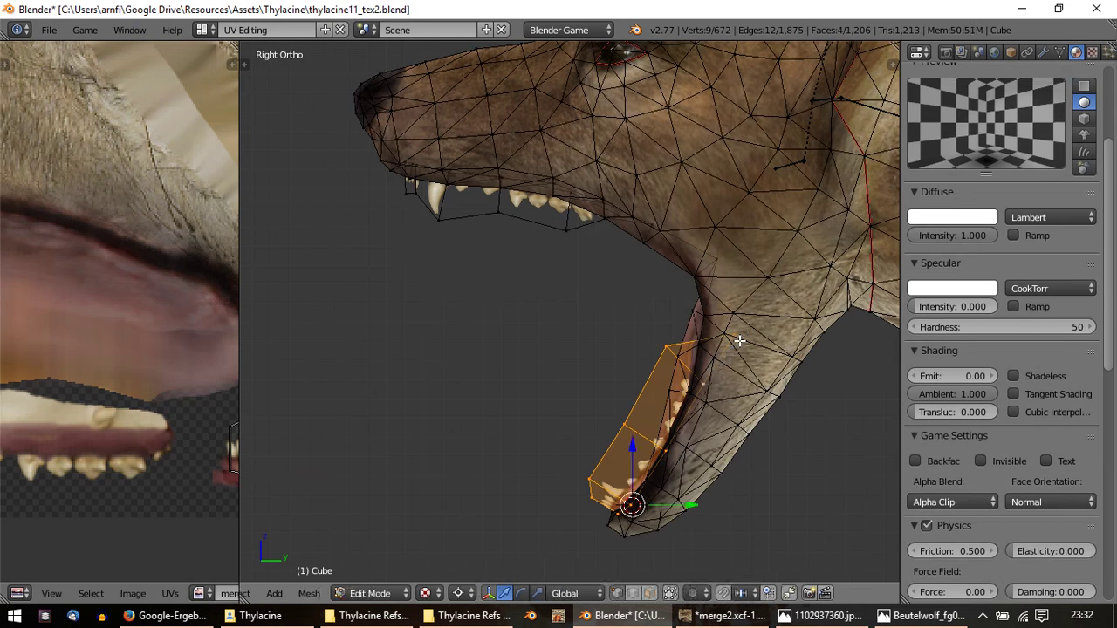
key("Tab")
middle_click_drag(739, 340, 570, 336)
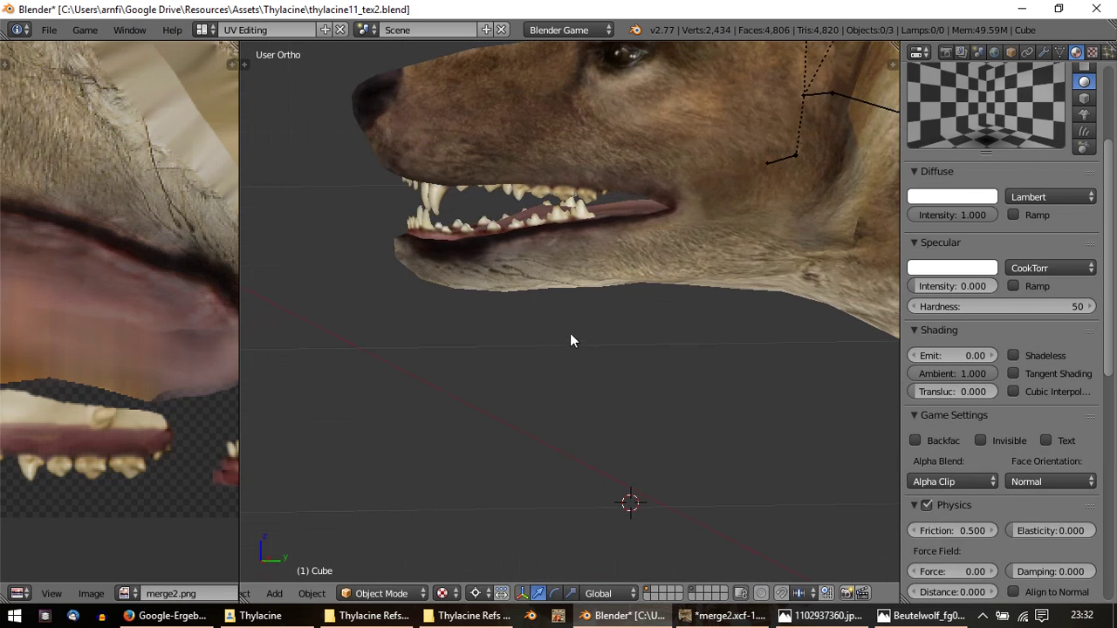
key("Tab")
key("Tab")
key("KP_3")
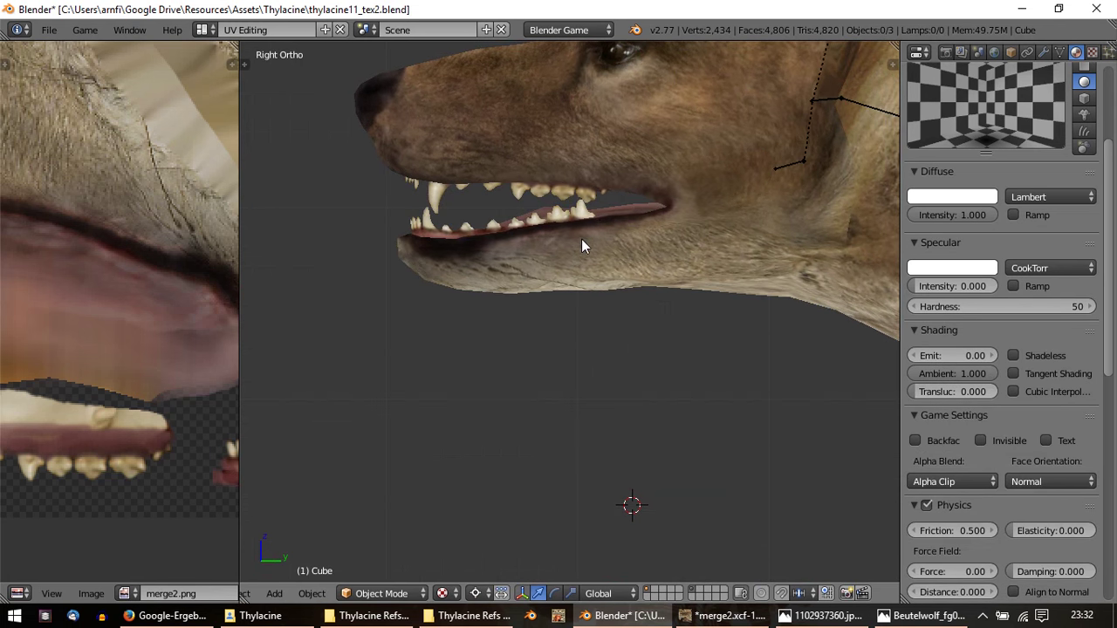
key("Tab")
Step: Try moving the jaw faces and cancel, then compare the closed mouth with the skull photos
key("g")
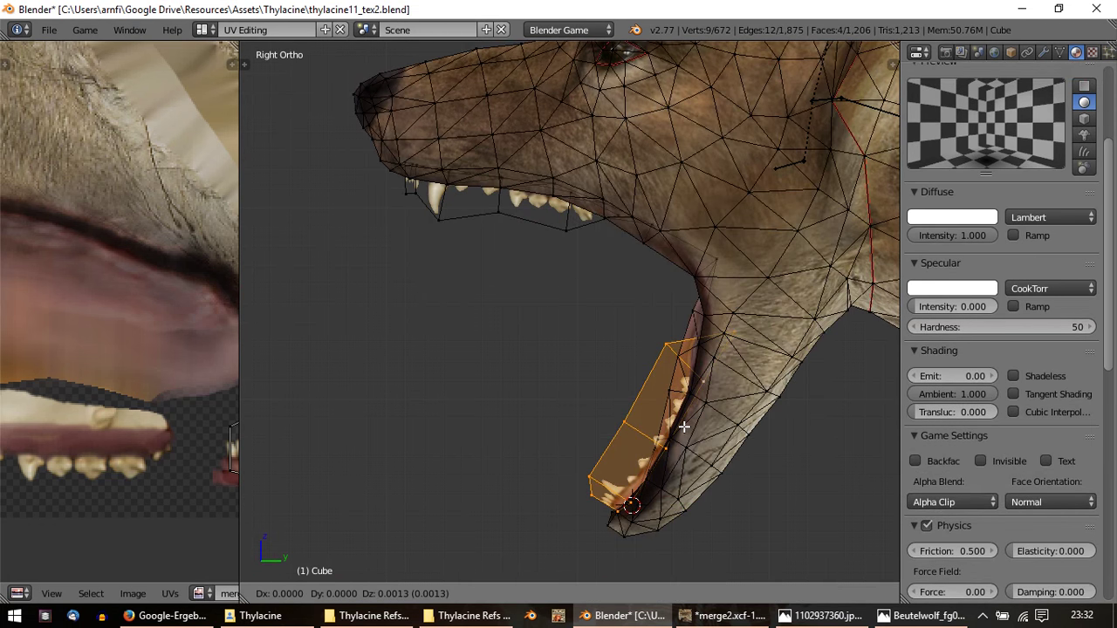
right_click(685, 426)
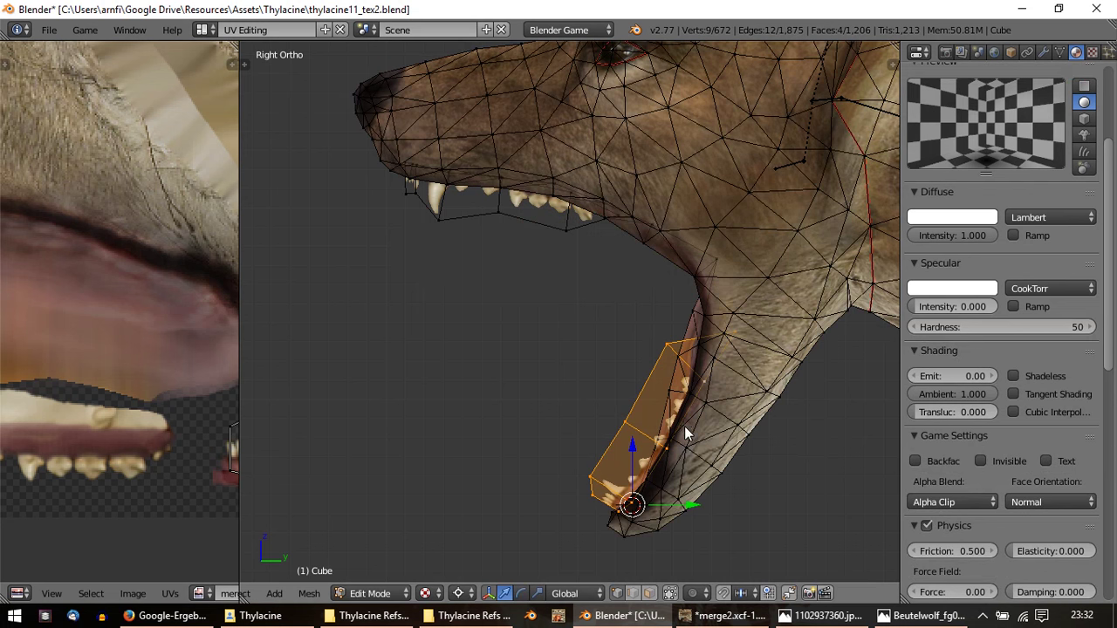
key("Tab")
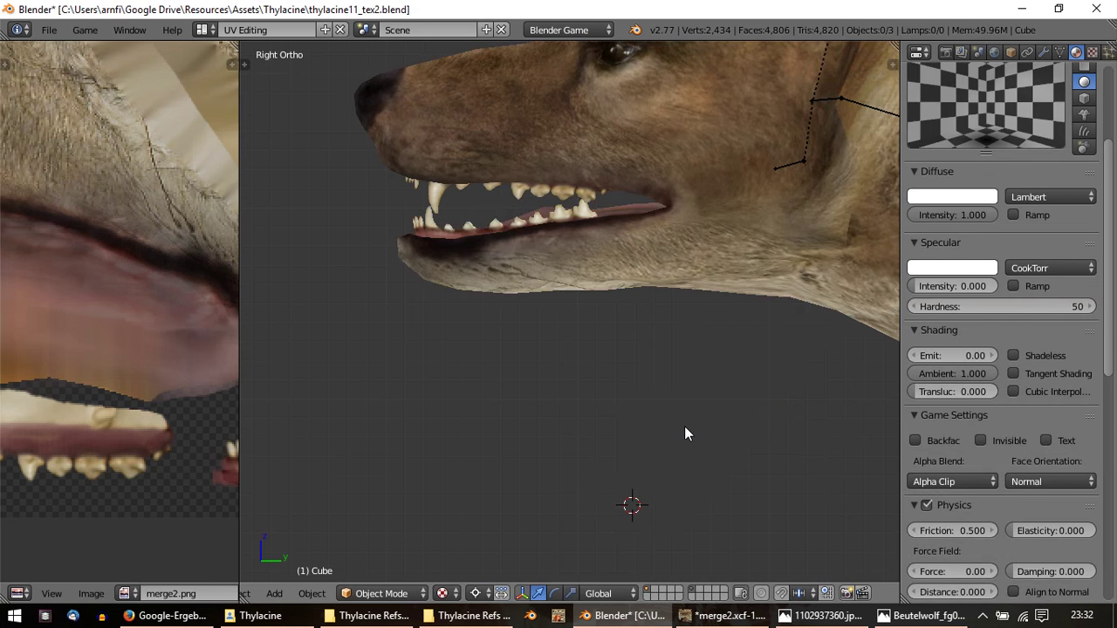
key("Tab")
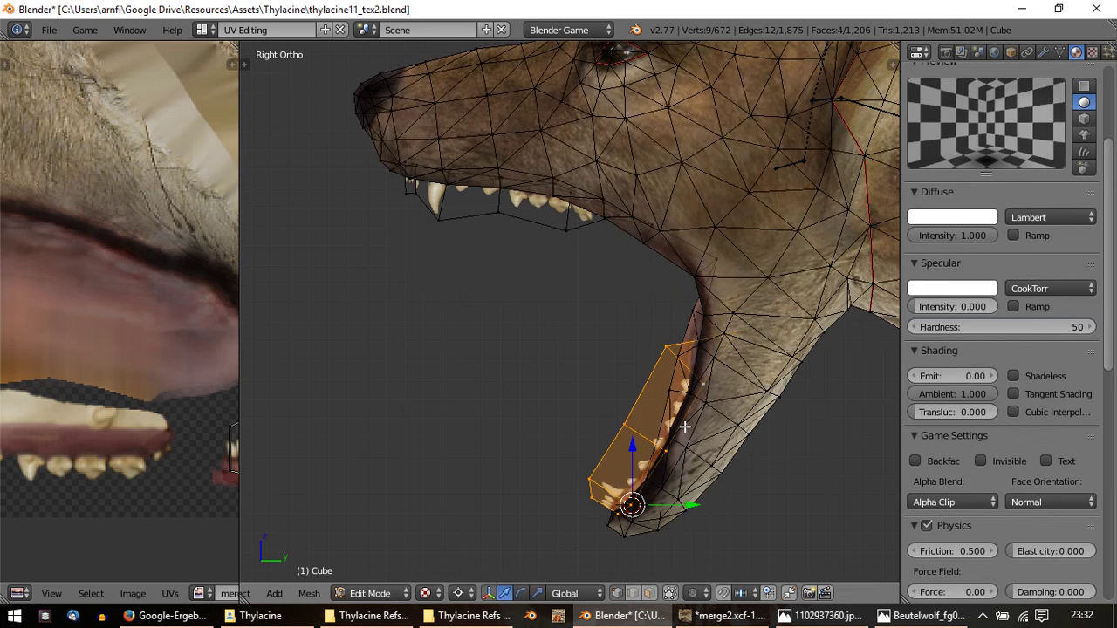
key("Tab")
mouse_move(489, 367)
middle_mouse_down()
mouse_move(608, 364)
mouse_move(701, 340)
mouse_move(809, 342)
middle_mouse_up()
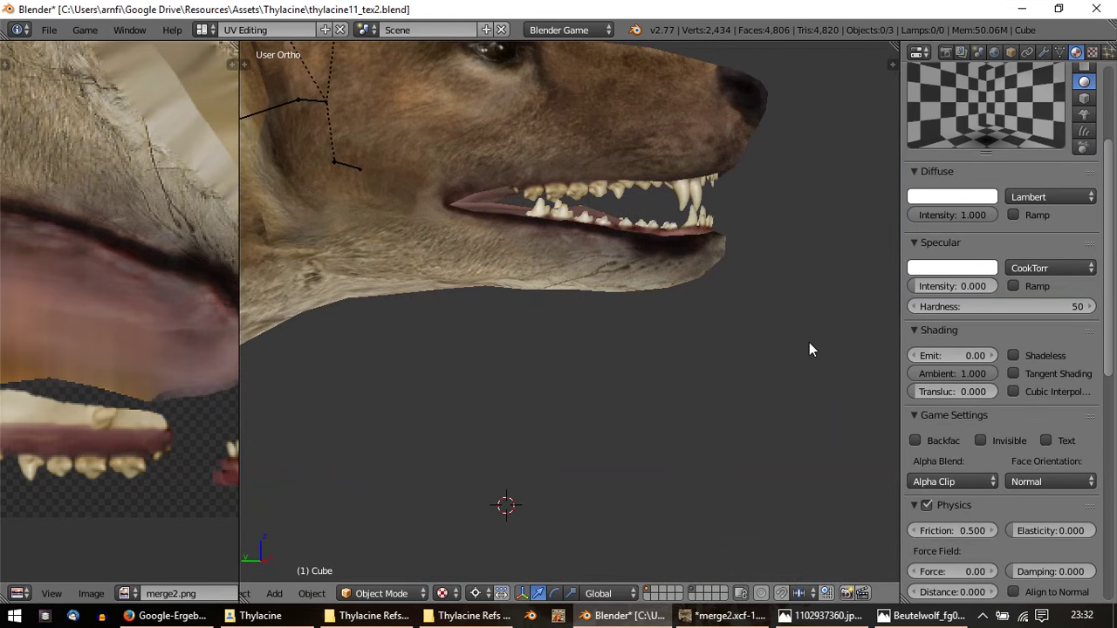
left_click(954, 623)
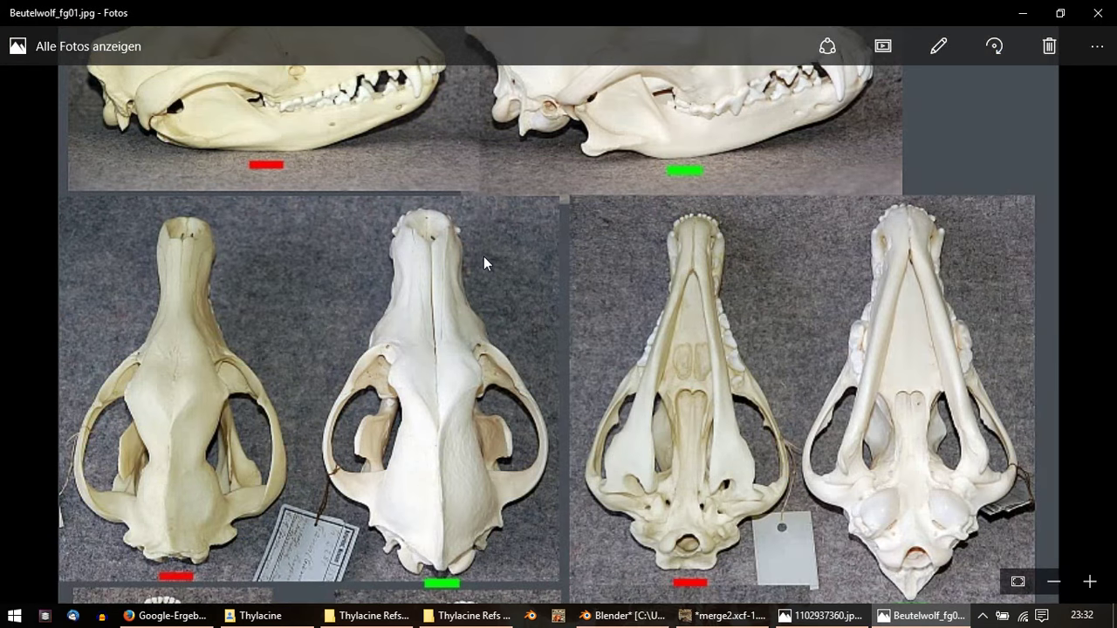
left_click(625, 617)
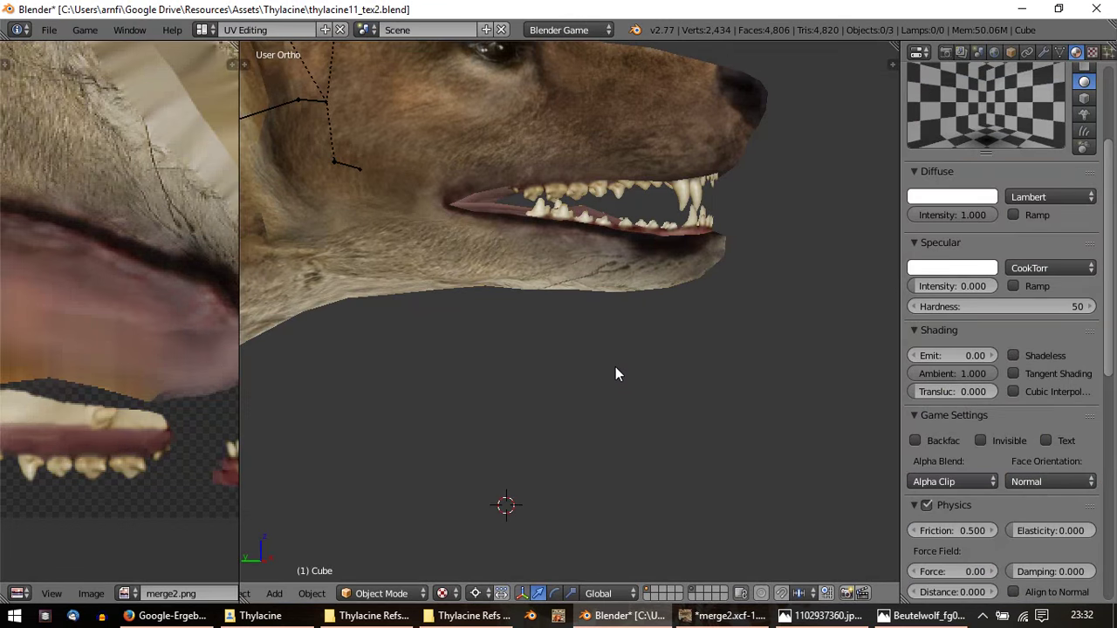
Step: Select the armature in right side view, set pivot to Individual Origins, and switch to Pose Mode
mouse_move(616, 371)
middle_mouse_down()
mouse_move(593, 301)
mouse_move(616, 319)
mouse_move(625, 387)
mouse_move(658, 429)
mouse_move(584, 320)
mouse_move(511, 312)
mouse_move(516, 407)
mouse_move(599, 404)
mouse_move(539, 361)
mouse_move(549, 447)
mouse_move(564, 63)
mouse_move(571, 192)
mouse_move(589, 180)
mouse_move(574, 147)
middle_mouse_up()
scroll(600, 405, "down", 2)
middle_click_drag(626, 94, 617, 453)
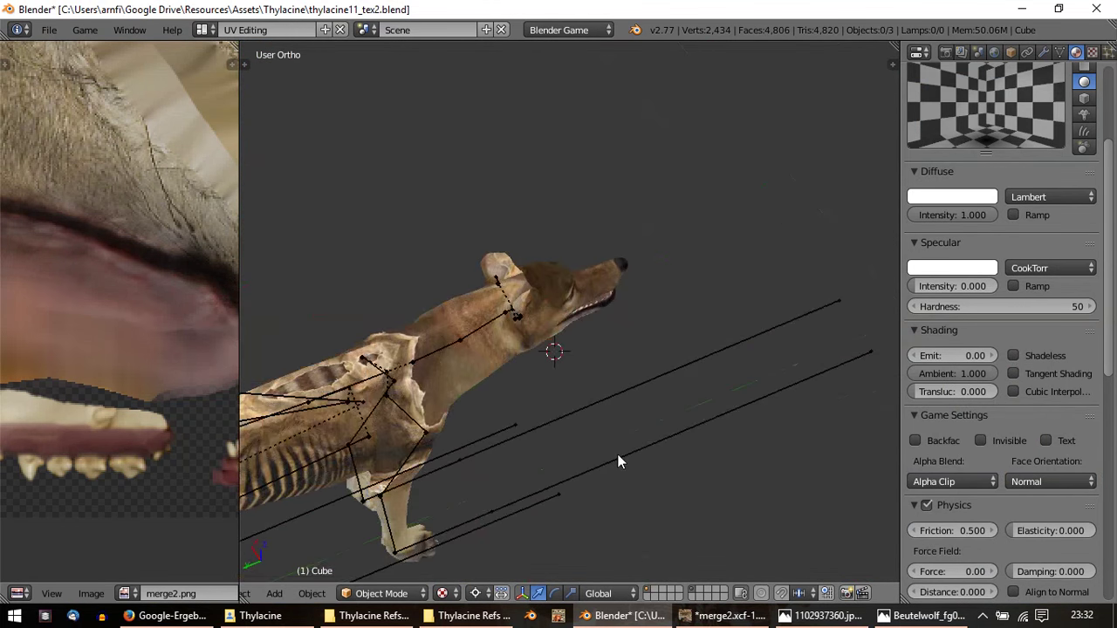
key("KP_3")
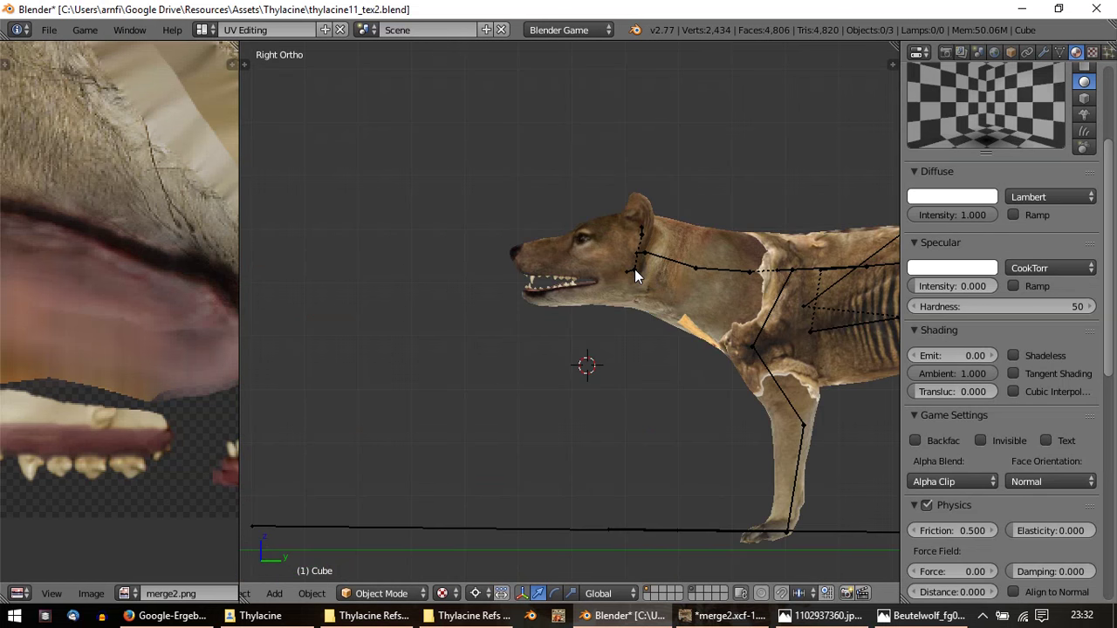
right_click(635, 269)
scroll(634, 263, "up", 2)
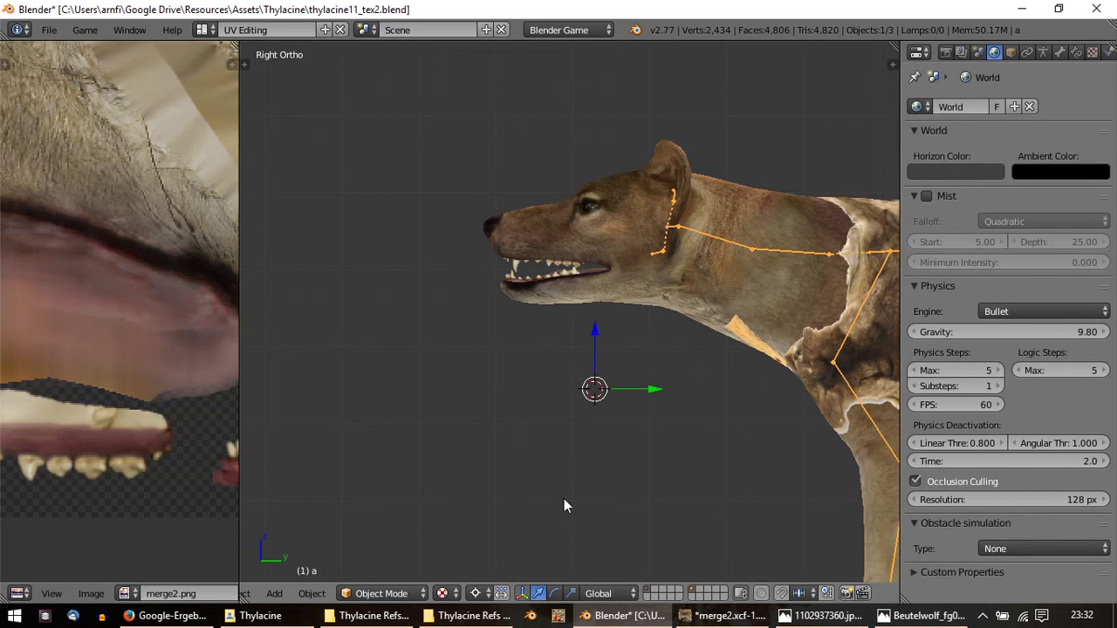
left_click(477, 593)
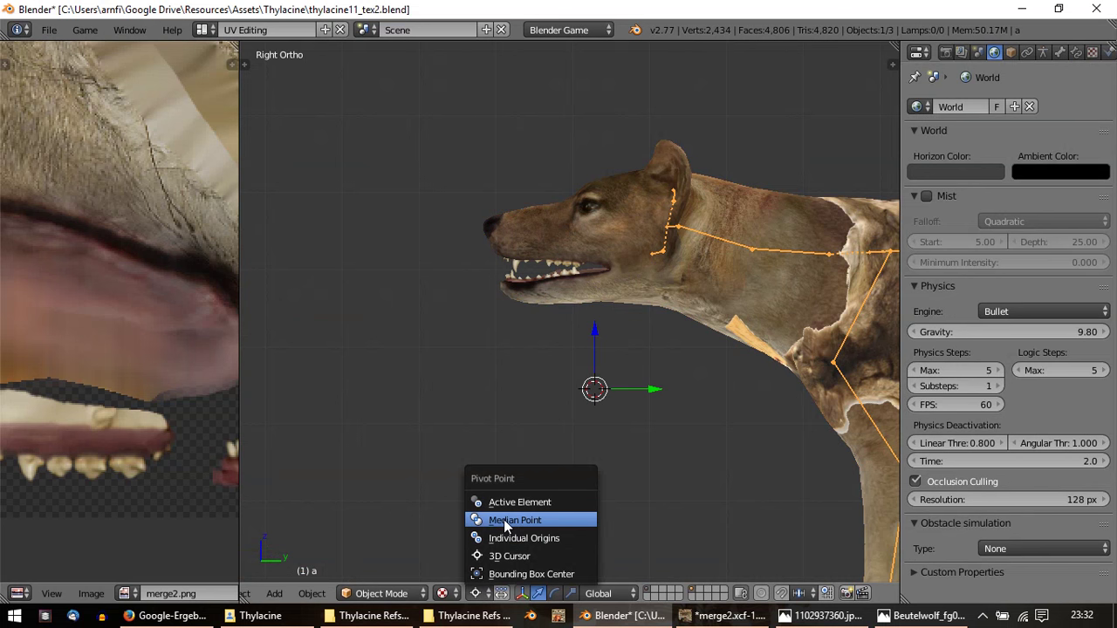
left_click(501, 533)
left_click(420, 579)
Step: In Pose Mode, rotate the jaw bone so the thylacine's mouth closes
left_click(384, 535)
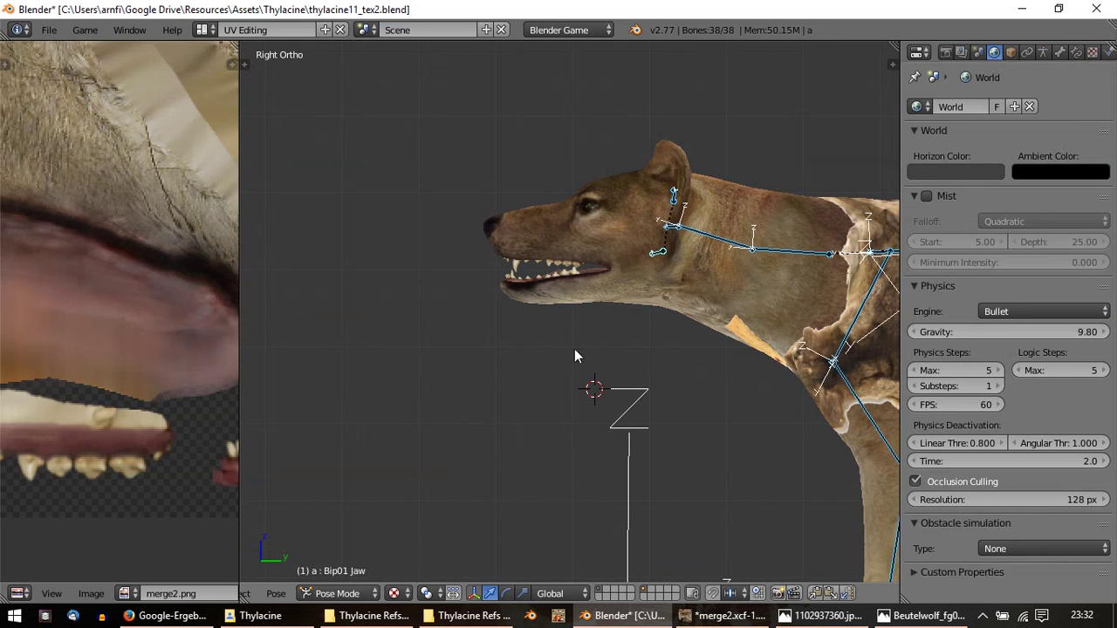
right_click(672, 253)
scroll(472, 262, "up", 5)
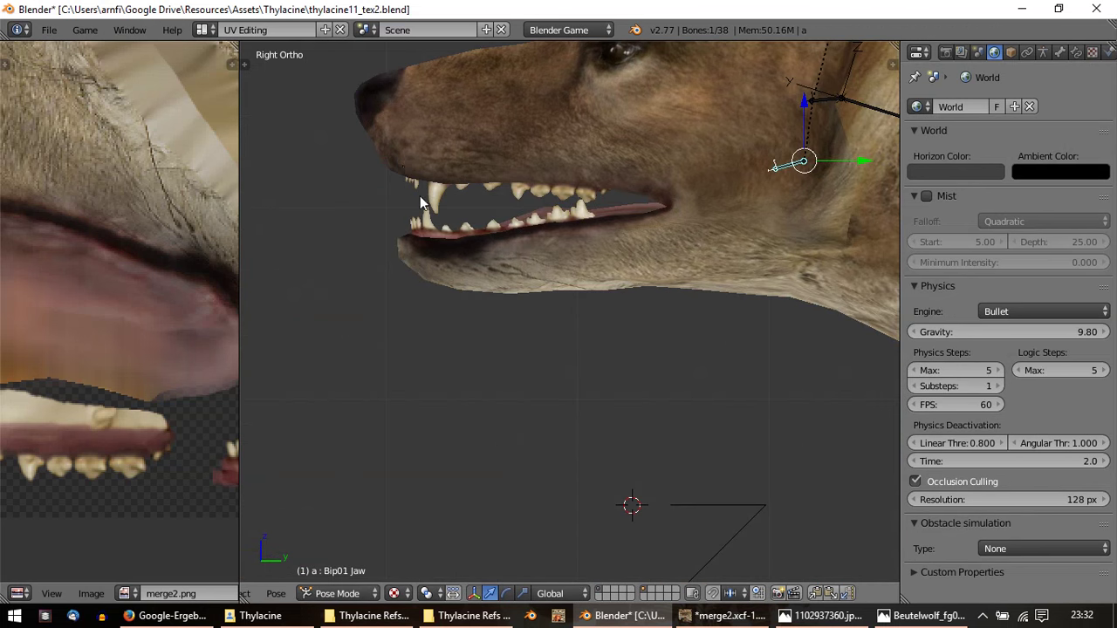
scroll(422, 203, "up", 2)
key("r")
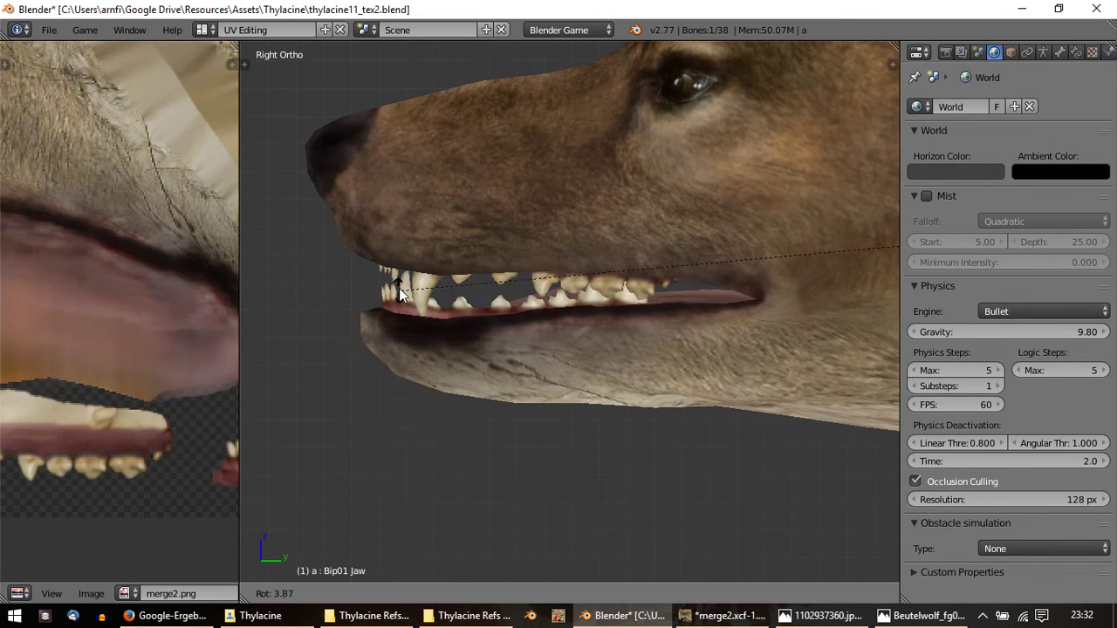
right_click(395, 244)
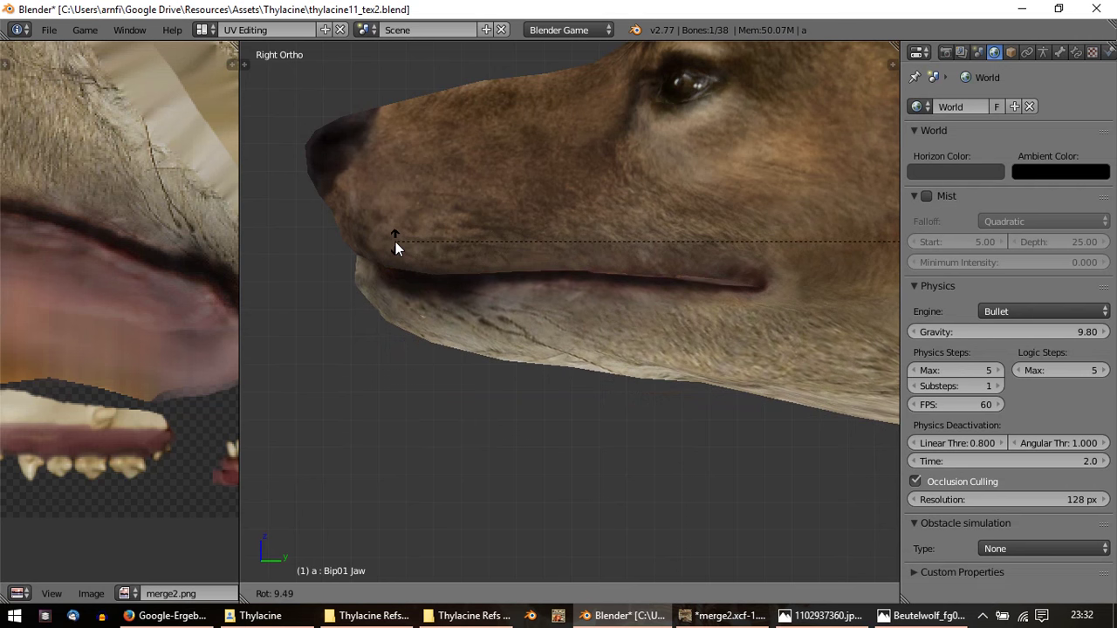
Step: Select the thylacine mesh, toggle Edit Mode on and off, and view the jaw from below
right_click(423, 319)
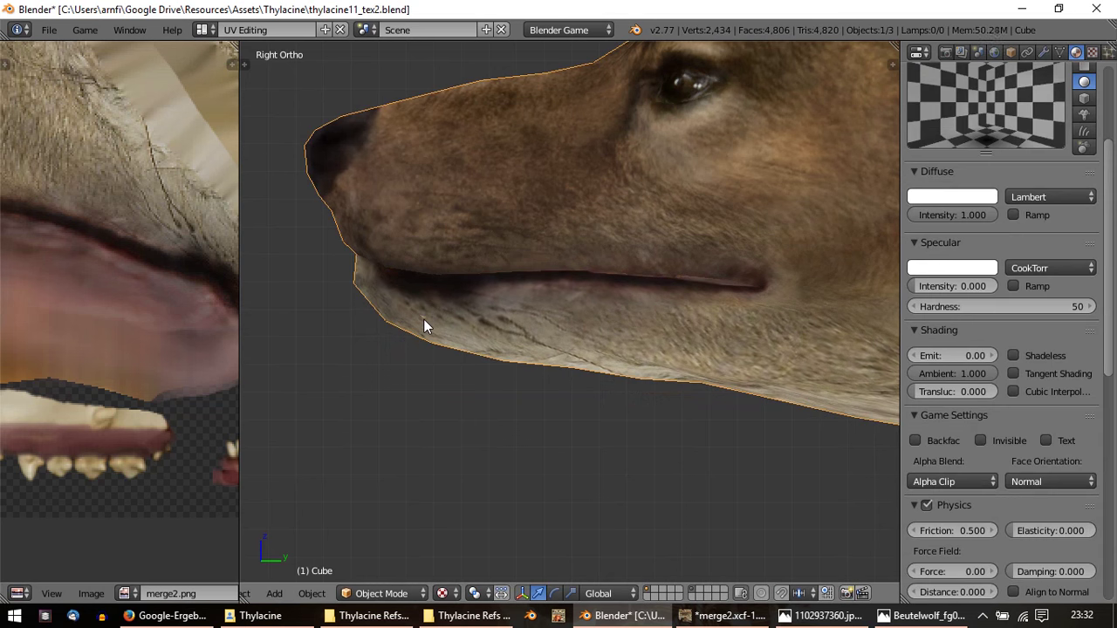
key("Tab")
right_click(426, 328)
middle_click_drag(446, 360, 648, 361)
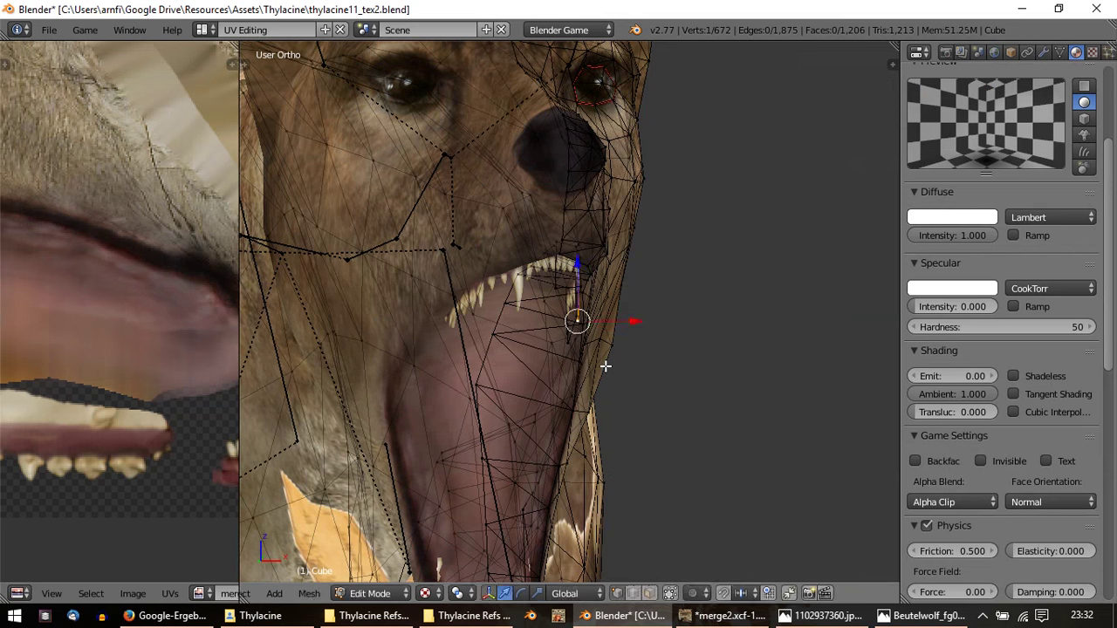
key("Tab")
mouse_move(569, 330)
middle_mouse_down()
mouse_move(429, 335)
mouse_move(693, 338)
middle_mouse_up()
scroll(694, 346, "down", 2)
scroll(693, 345, "down", 2)
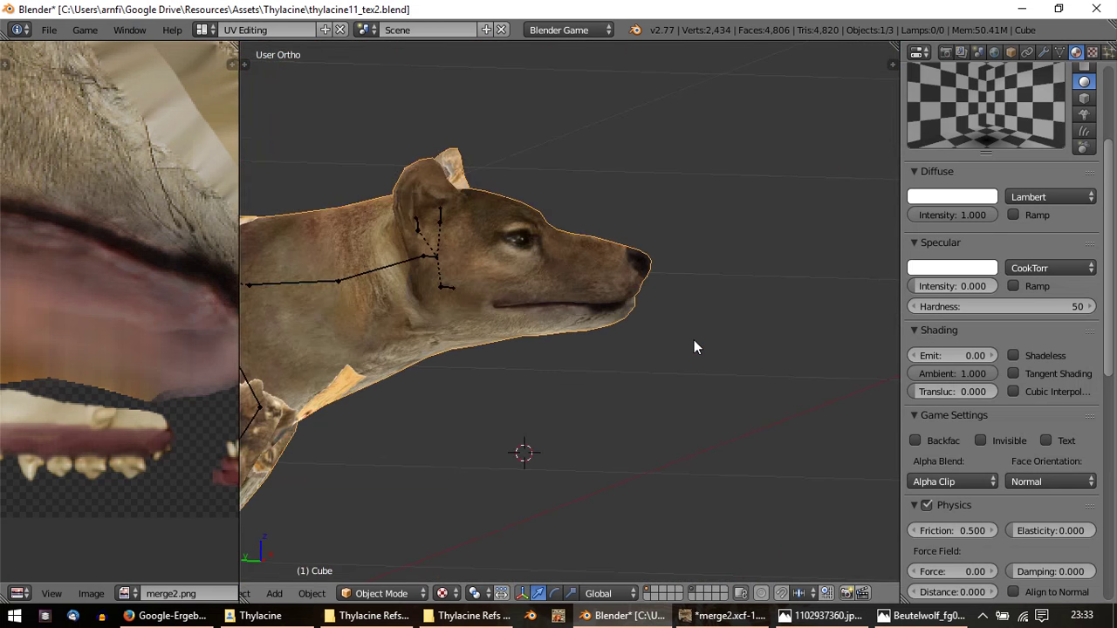
scroll(694, 346, "down", 1)
scroll(663, 386, "up", 3)
scroll(646, 391, "up", 2)
mouse_move(646, 391)
middle_mouse_down()
mouse_move(594, 279)
mouse_move(515, 371)
middle_mouse_up()
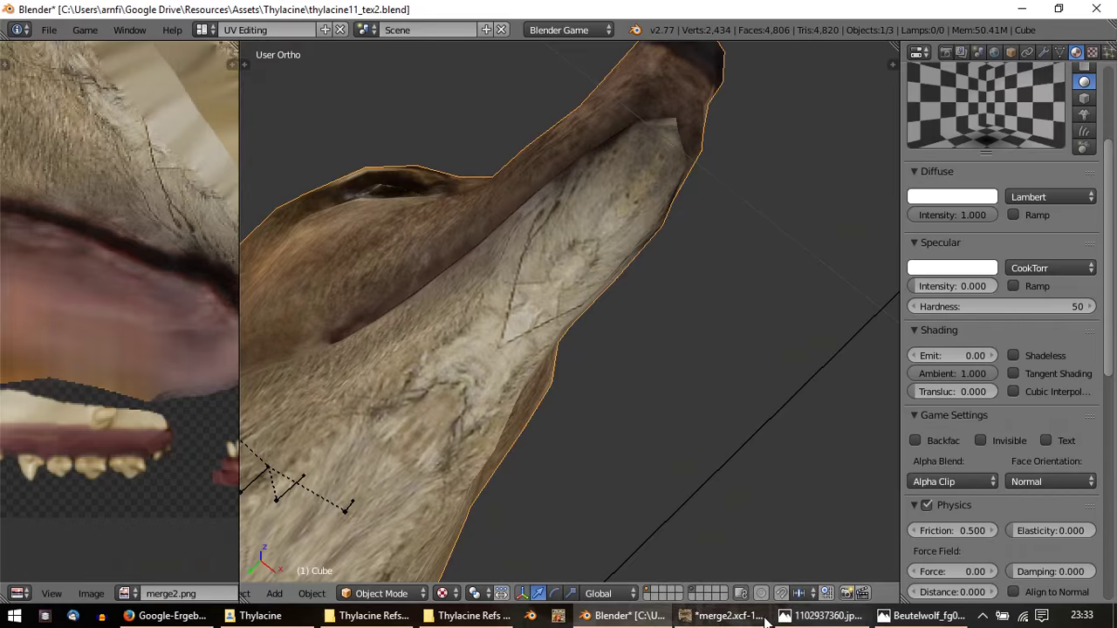
Step: Make the Visible #1 layer active and set a clean-fur source for the Clone tool
left_click(725, 615)
scroll(812, 202, "up", 1, "ctrl")
scroll(786, 382, "up", 1, "ctrl")
scroll(678, 165, "up", 2, "ctrl")
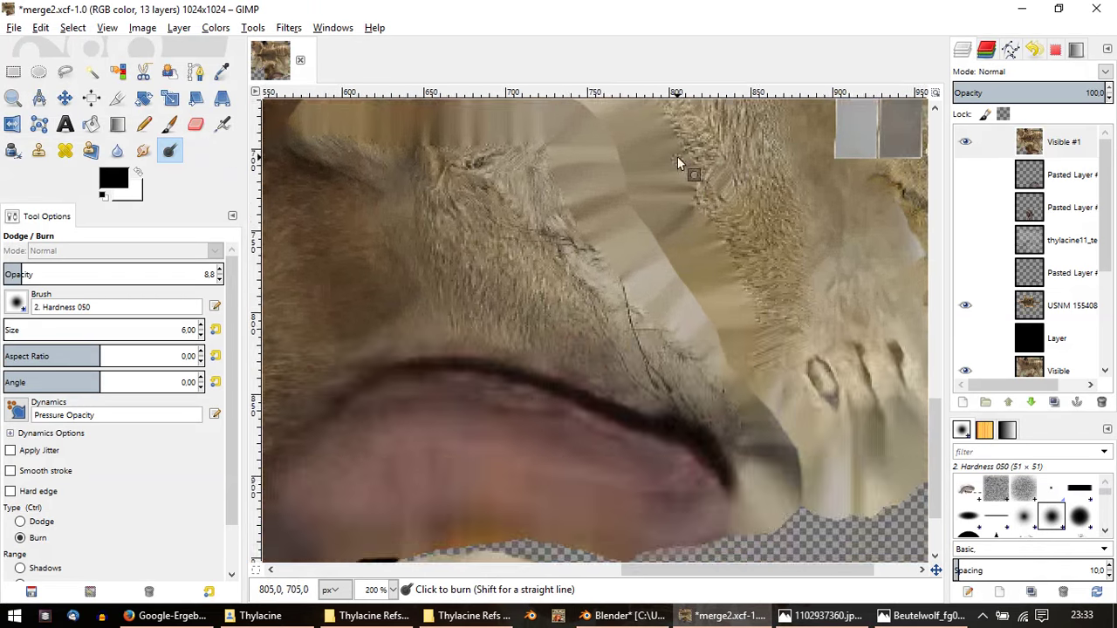
scroll(678, 300, "up", 1, "ctrl")
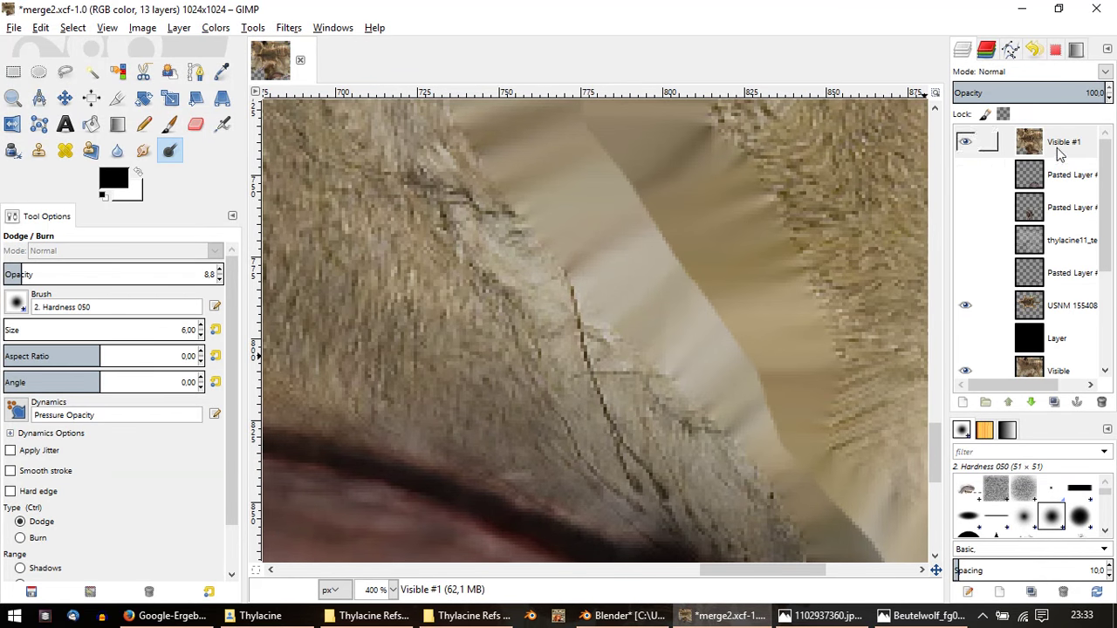
left_click(993, 146)
key("c")
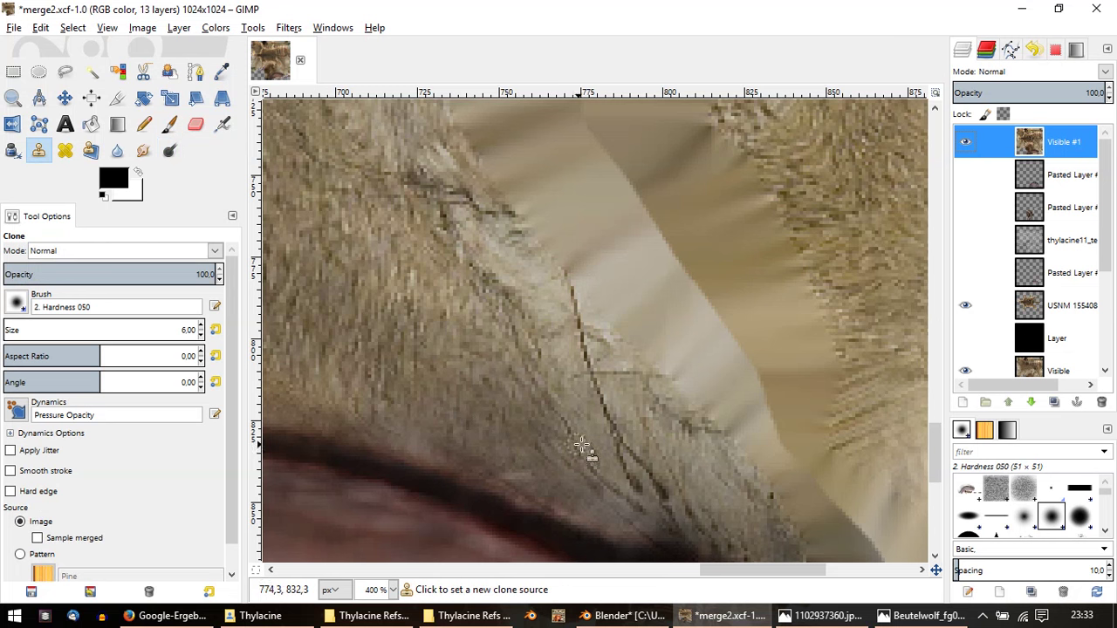
left_click(598, 430, "ctrl")
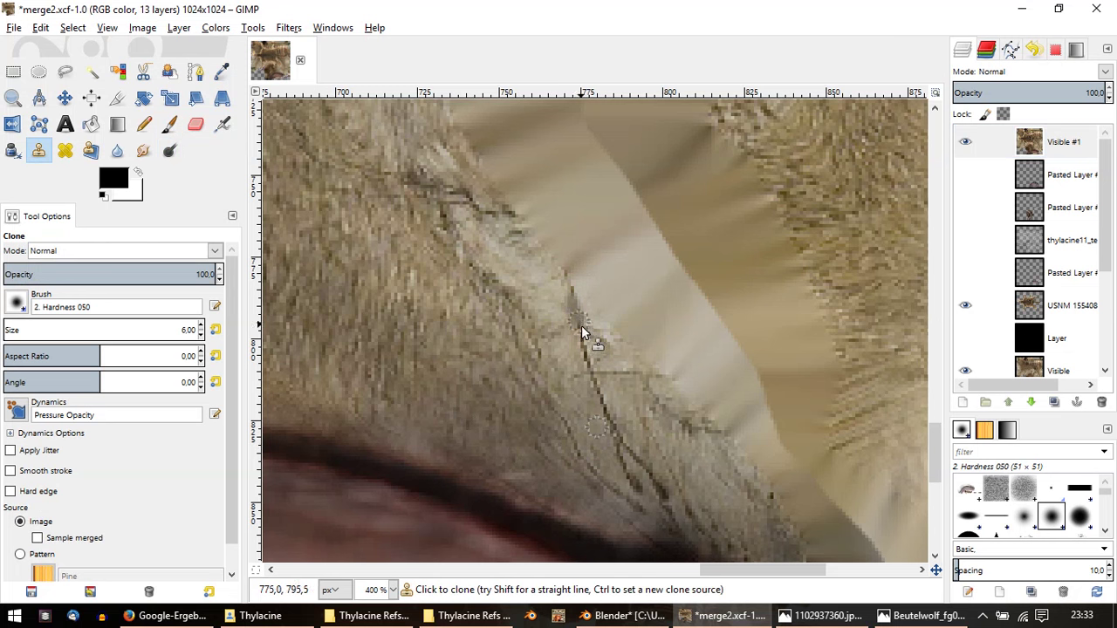
left_click(550, 305, "ctrl")
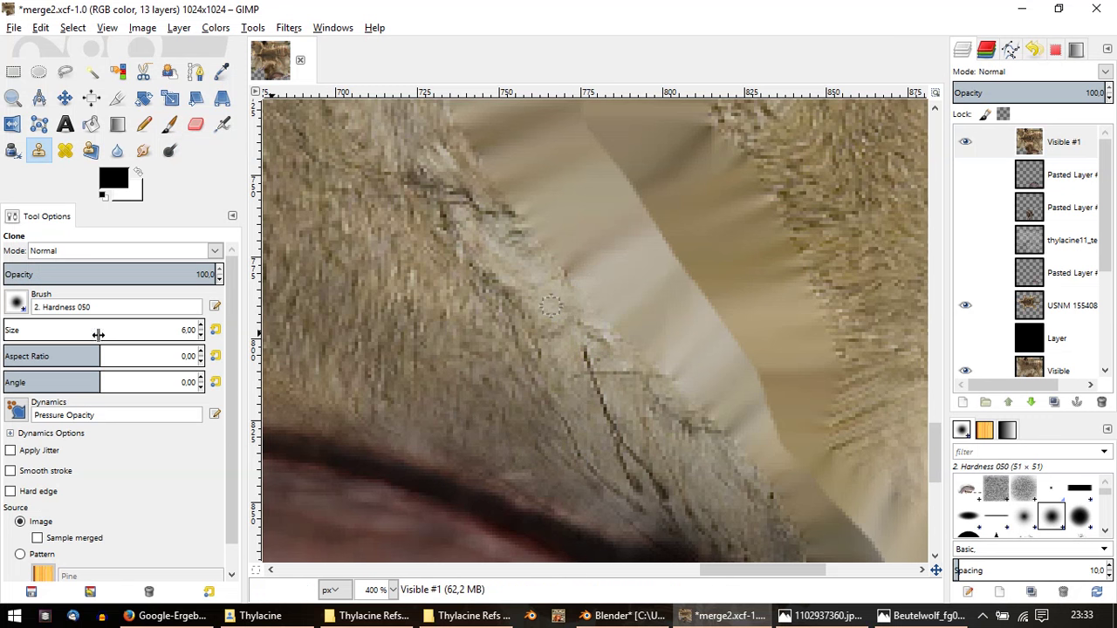
Step: Clone over the chin's dark crack lines at 36.5 opacity and export to merge2.png
left_click(81, 275)
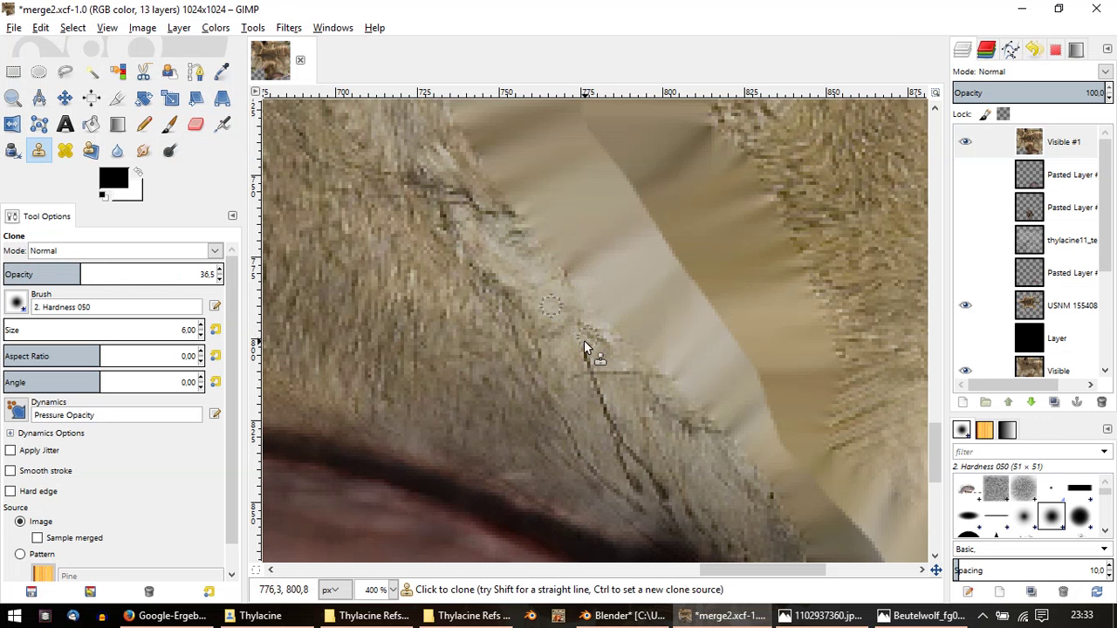
left_click_drag(584, 345, 587, 369)
left_click(601, 392)
left_click(584, 347)
scroll(611, 380, "down", 1, "ctrl")
scroll(649, 384, "down", 1, "ctrl")
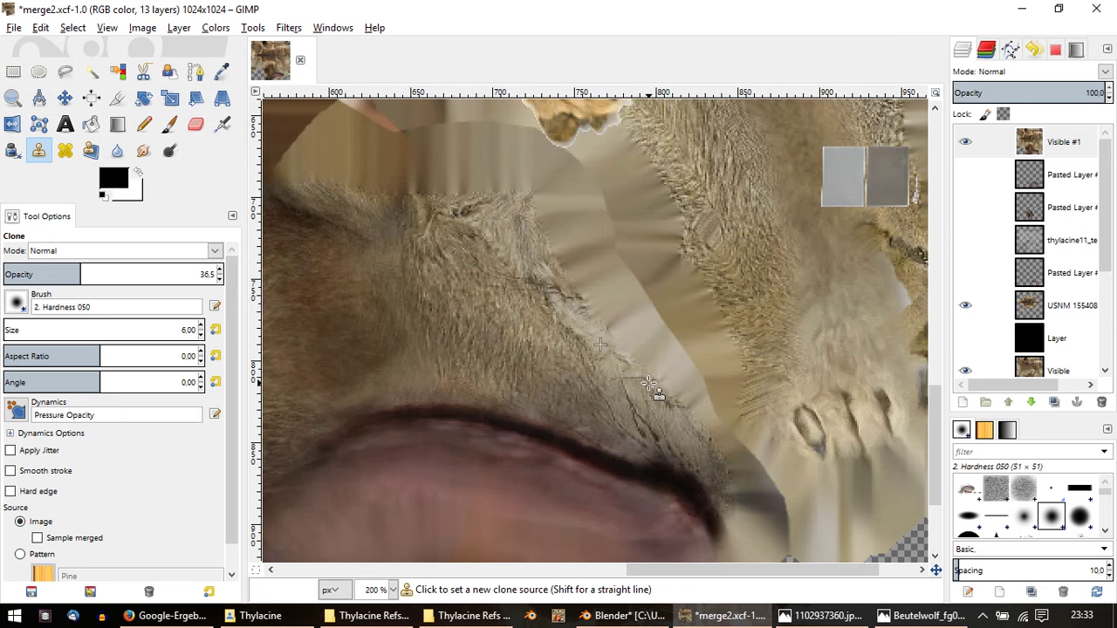
left_click(14, 27)
left_click(70, 230)
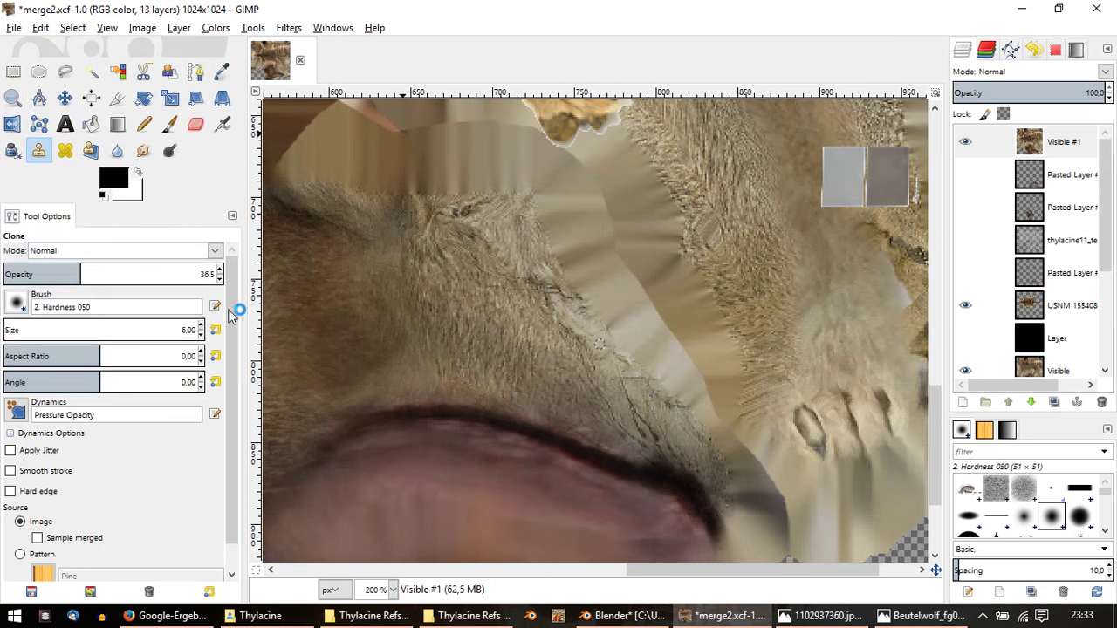
Step: Reload merge2.png in Blender's image editor to refresh the model's texture
key("alt+Tab")
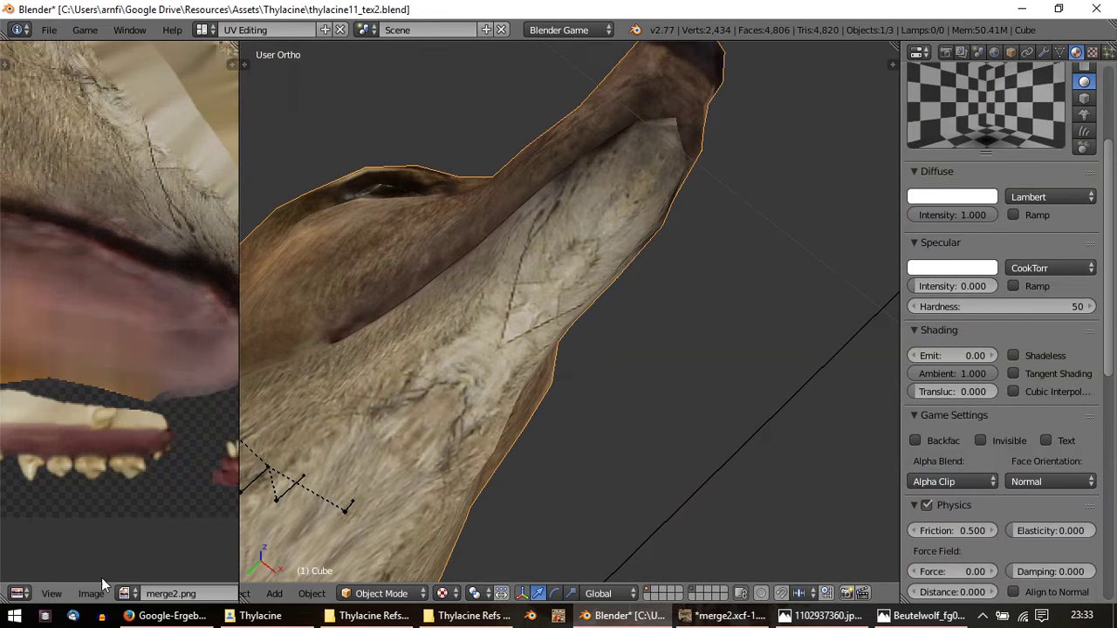
left_click(91, 592)
left_click(126, 496)
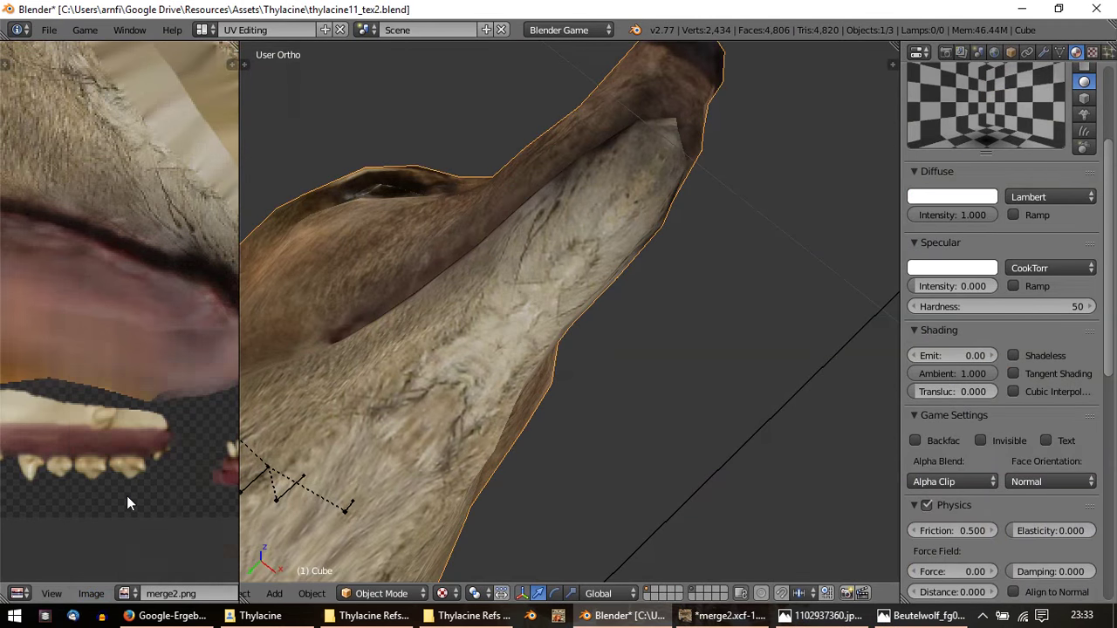
Step: Orbit and zoom around the muzzle, ending in the Right Ortho side view
middle_click_drag(584, 112, 409, 246)
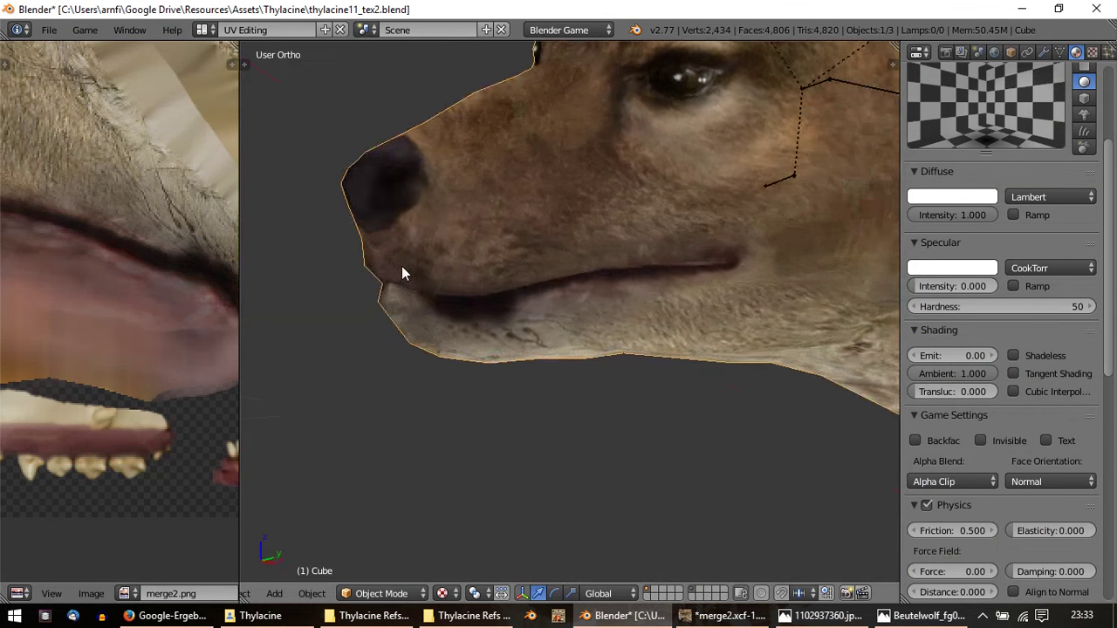
scroll(448, 222, "down", 4)
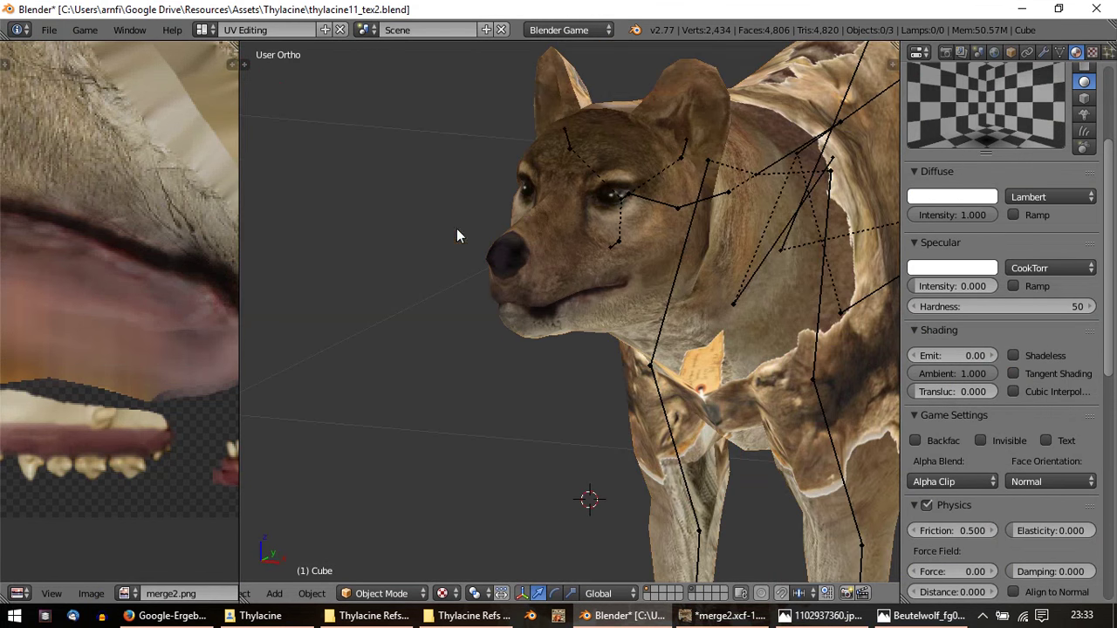
mouse_move(457, 228)
middle_mouse_down()
mouse_move(481, 248)
mouse_move(571, 252)
mouse_move(611, 194)
mouse_move(599, 197)
mouse_move(565, 137)
mouse_move(518, 125)
mouse_move(425, 213)
mouse_move(291, 272)
mouse_move(561, 274)
mouse_move(641, 251)
middle_mouse_up()
scroll(639, 259, "down", 3)
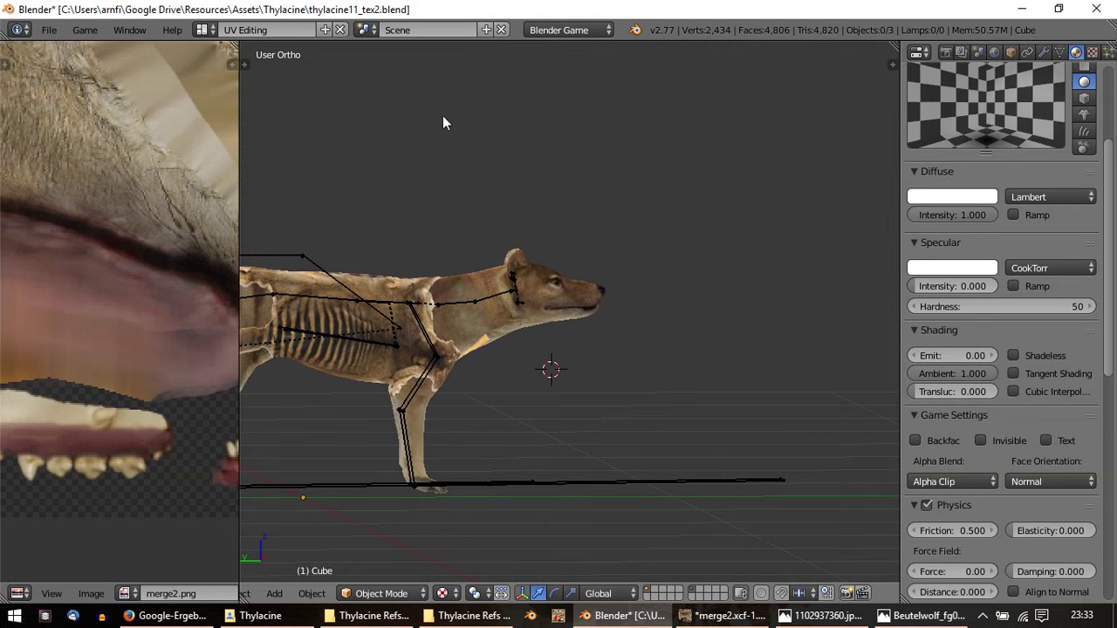
mouse_move(443, 117)
middle_mouse_down()
mouse_move(439, 446)
mouse_move(434, 215)
mouse_move(468, 165)
middle_mouse_up()
scroll(634, 312, "up", 4)
scroll(625, 307, "up", 1)
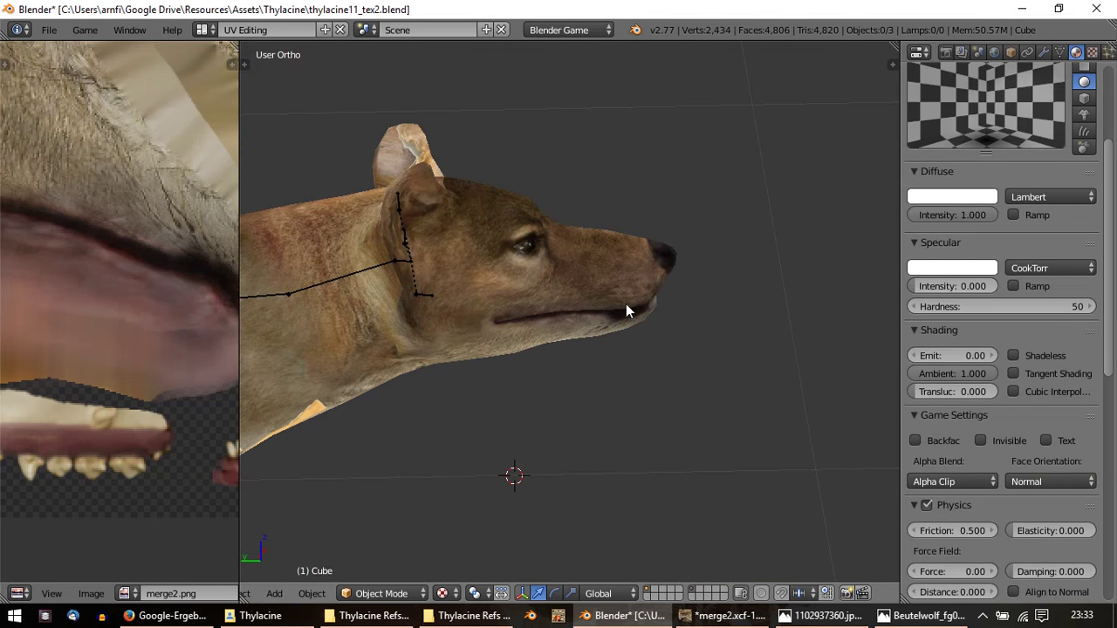
scroll(506, 301, "up", 2)
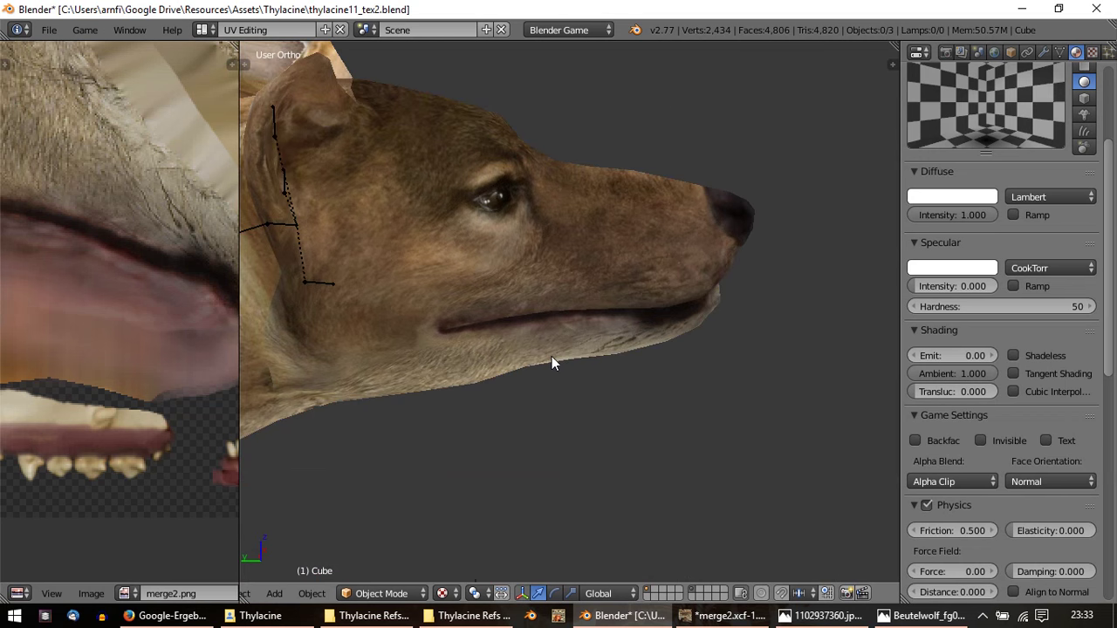
scroll(541, 331, "up", 2)
scroll(515, 288, "up", 1)
scroll(511, 306, "down", 2)
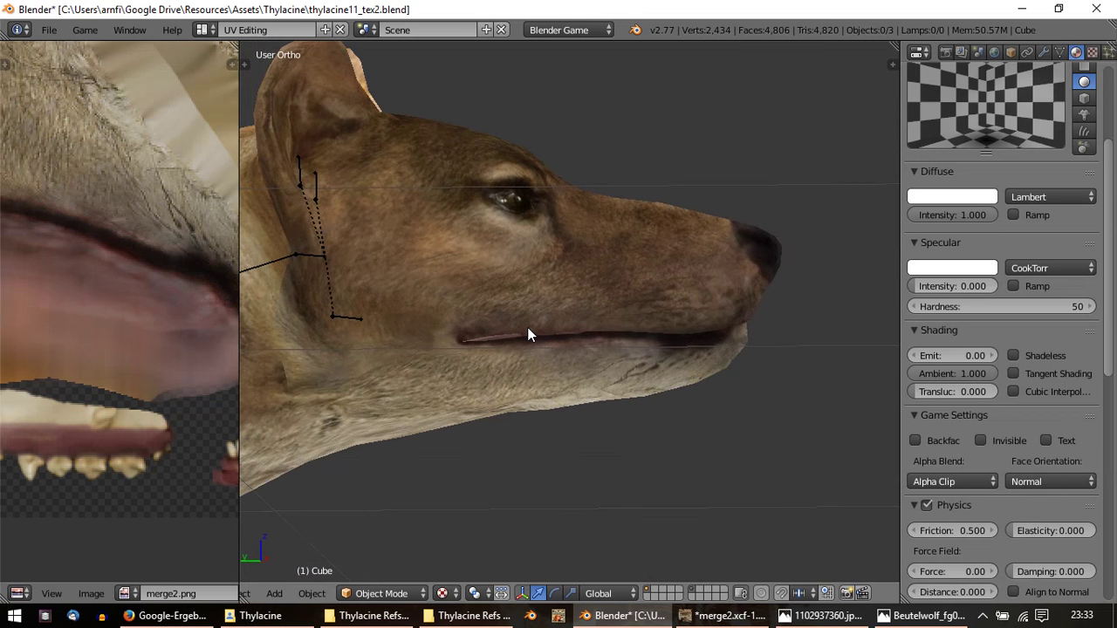
key("KP_3")
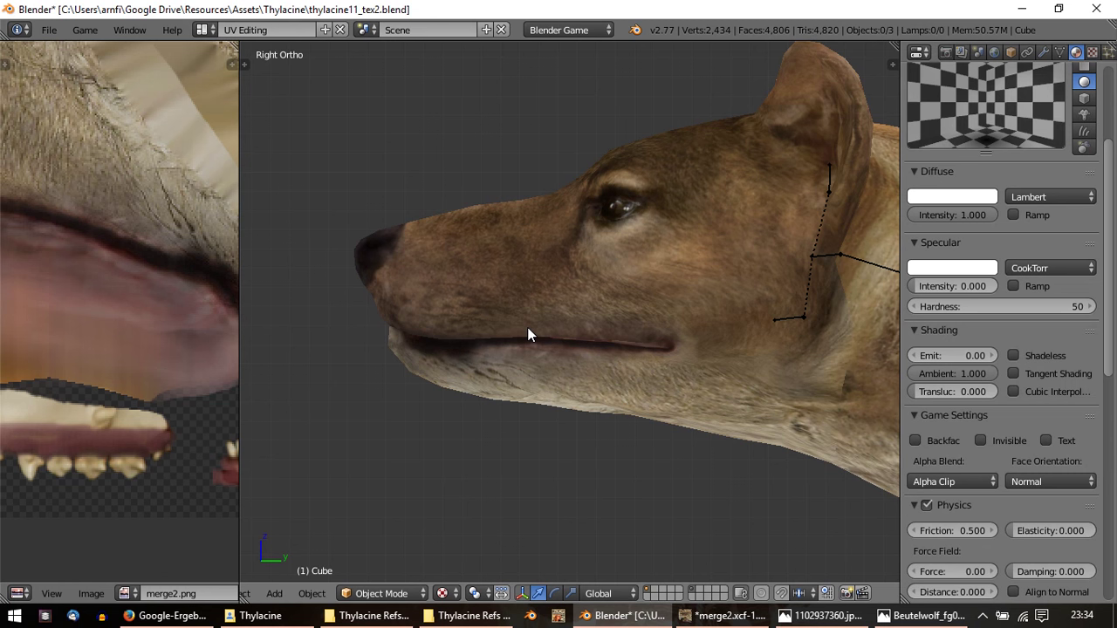
Step: Rotate the Bip01 Jaw bone wide open and save thylacine11_tex2.blend
right_click(783, 325)
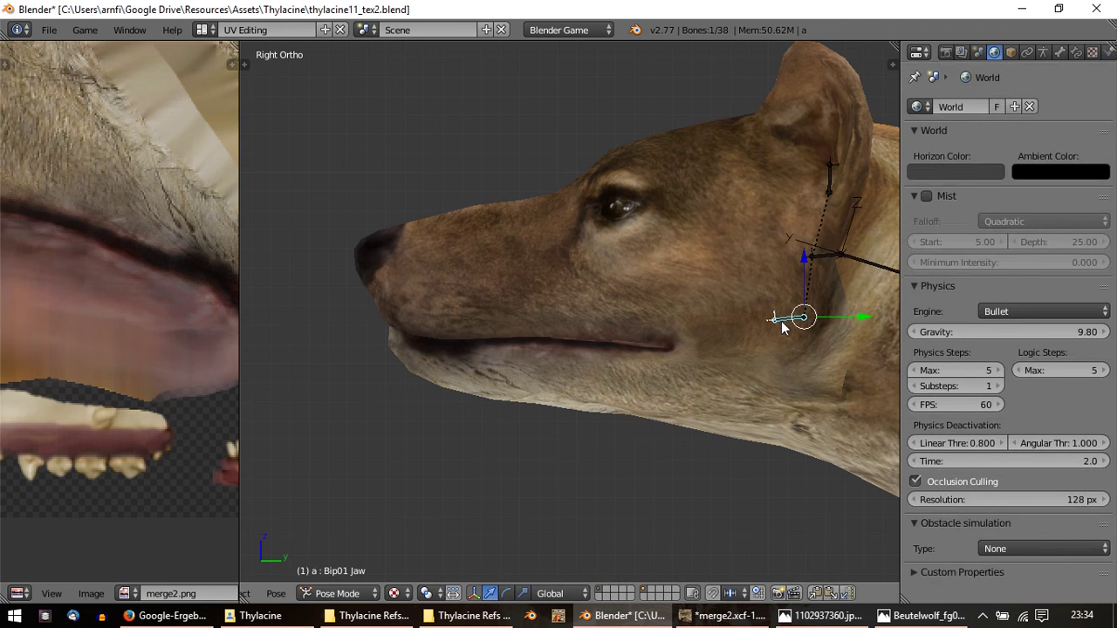
key("r")
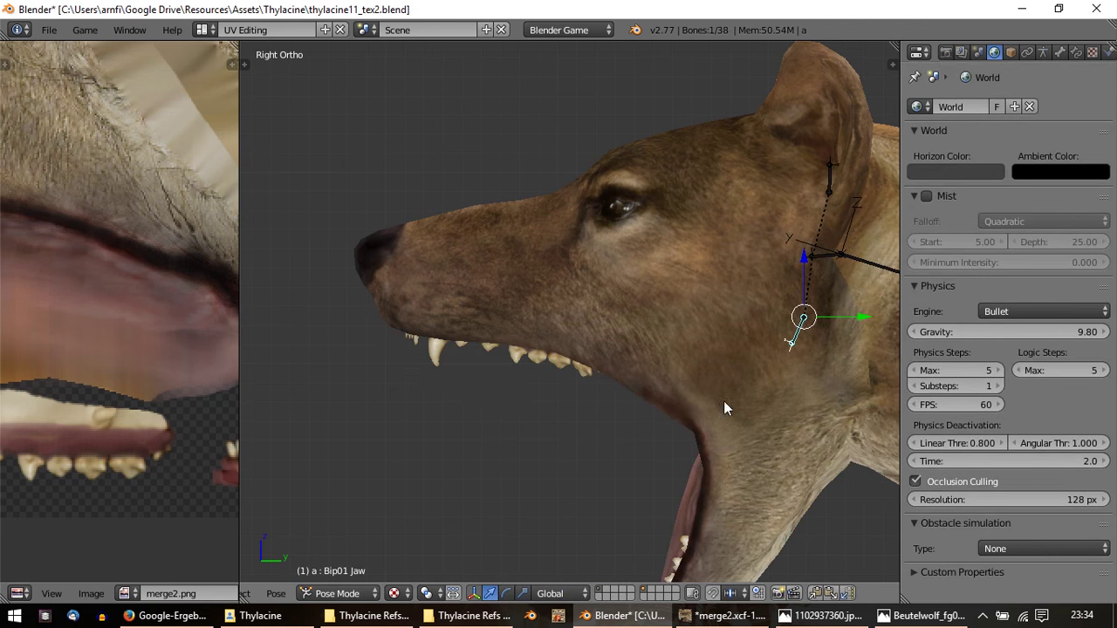
left_click(724, 400)
middle_click_drag(724, 400, 587, 306, "shift")
scroll(587, 306, "down", 2)
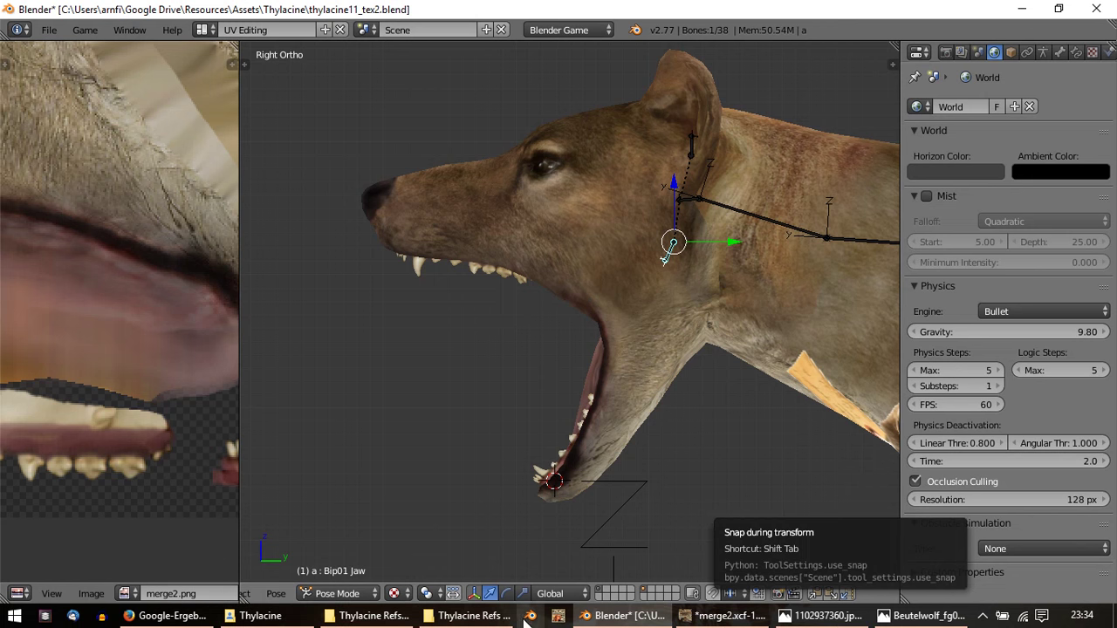
left_click(50, 29)
left_click(70, 153)
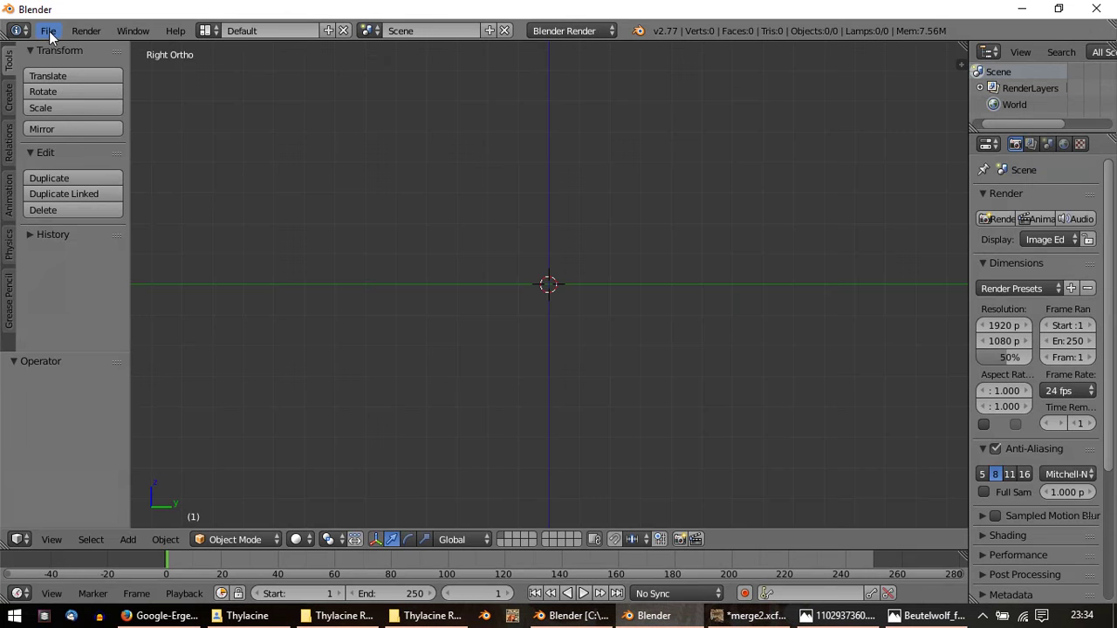
Step: Open thylacine11_tex1.blend from the recent files list in the second window
left_click(48, 30)
mouse_move(87, 83)
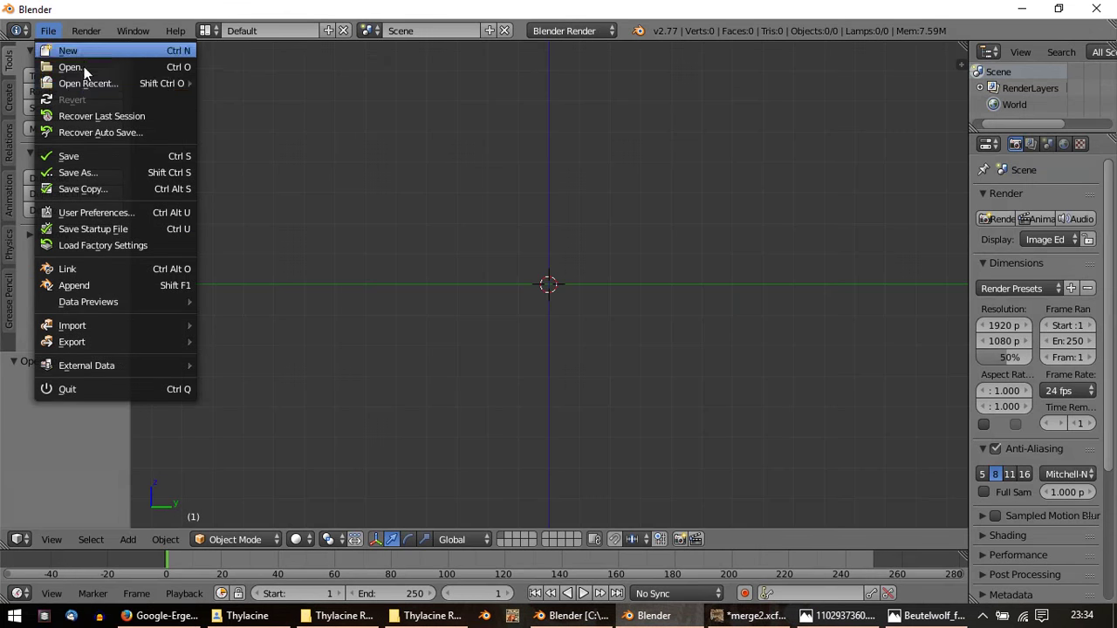
left_click(332, 101)
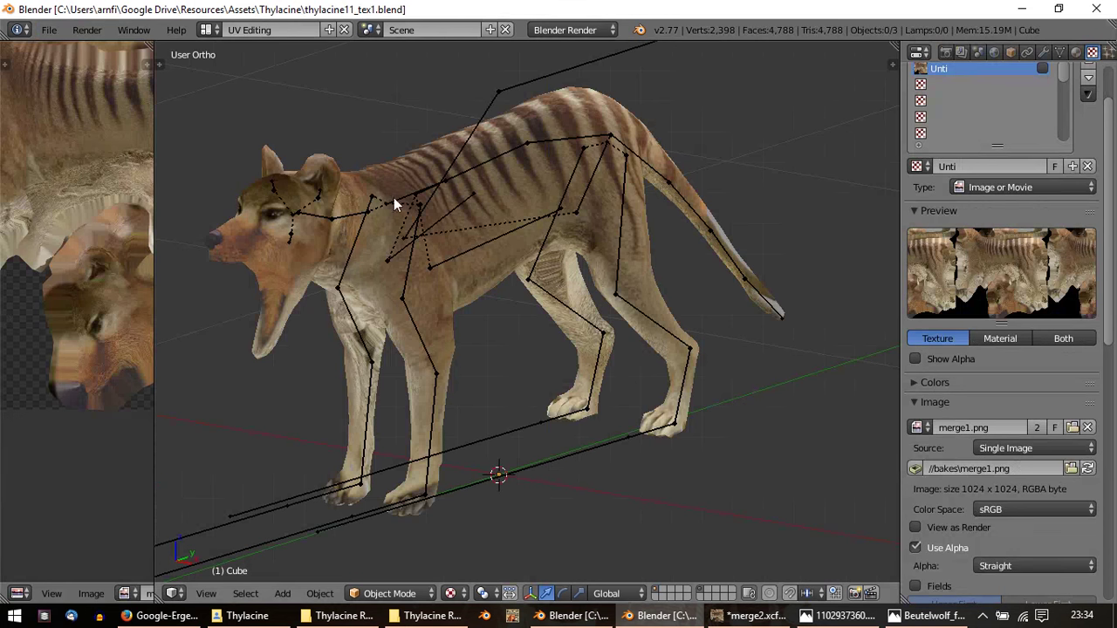
key("Tab")
key("Tab")
Step: Centre the thylacine's head in Right Ortho view and orbit to face it front-on
middle_click_drag(314, 280, 478, 360, "shift")
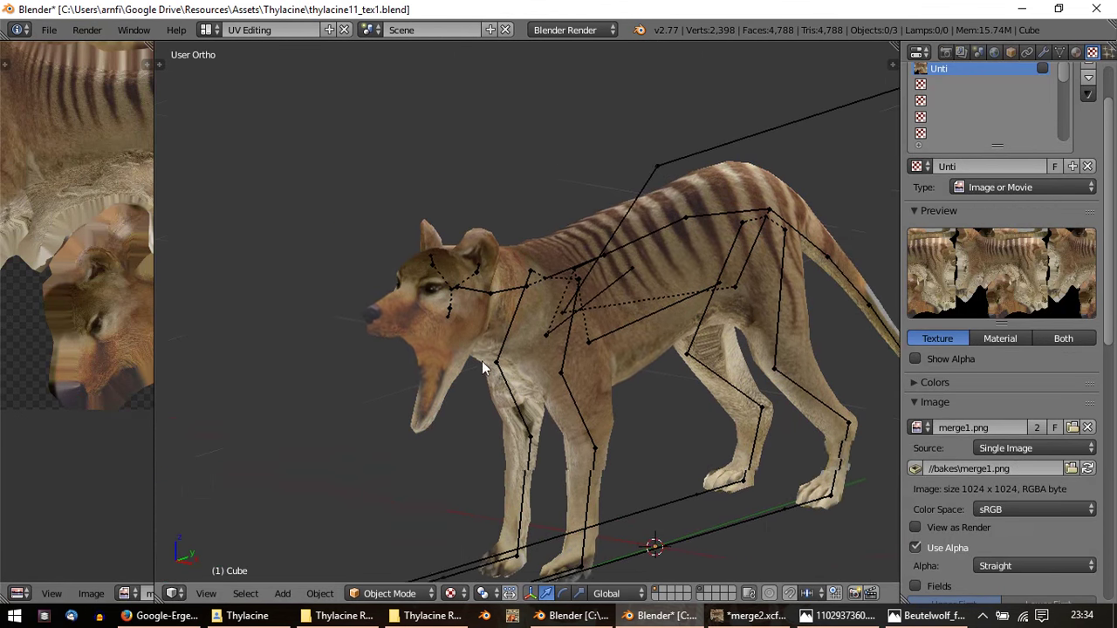
key("KP_3")
scroll(264, 325, "up", 3)
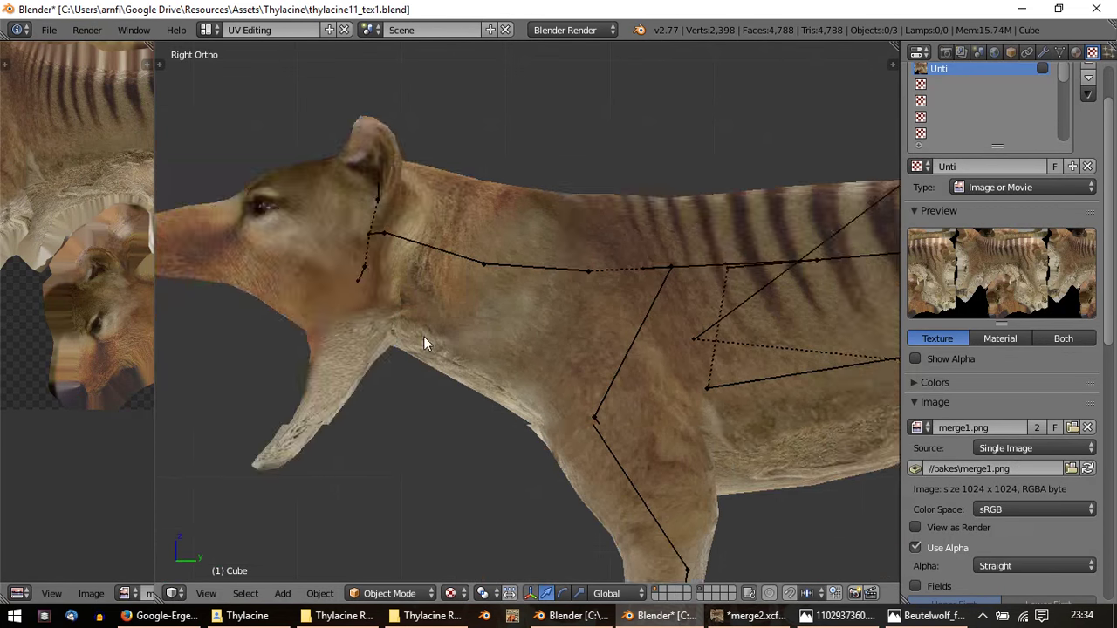
middle_click_drag(423, 336, 552, 370, "shift")
scroll(480, 373, "up", 2)
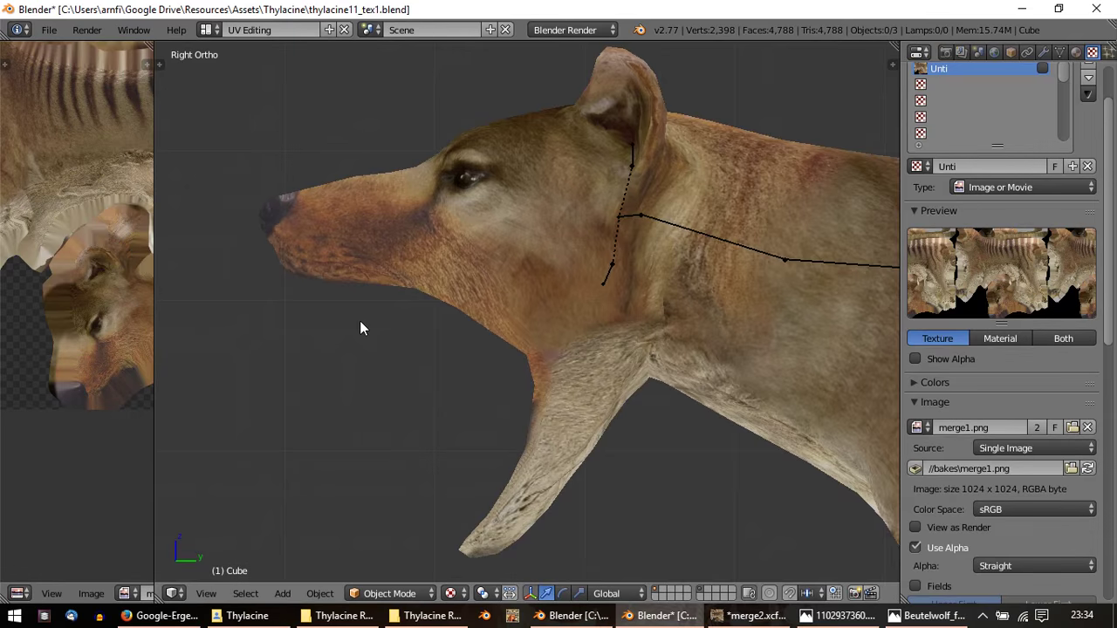
mouse_move(360, 320)
middle_mouse_down()
mouse_move(611, 324)
mouse_move(660, 230)
mouse_move(732, 363)
middle_mouse_up()
middle_click_drag(703, 295, 668, 321, "shift")
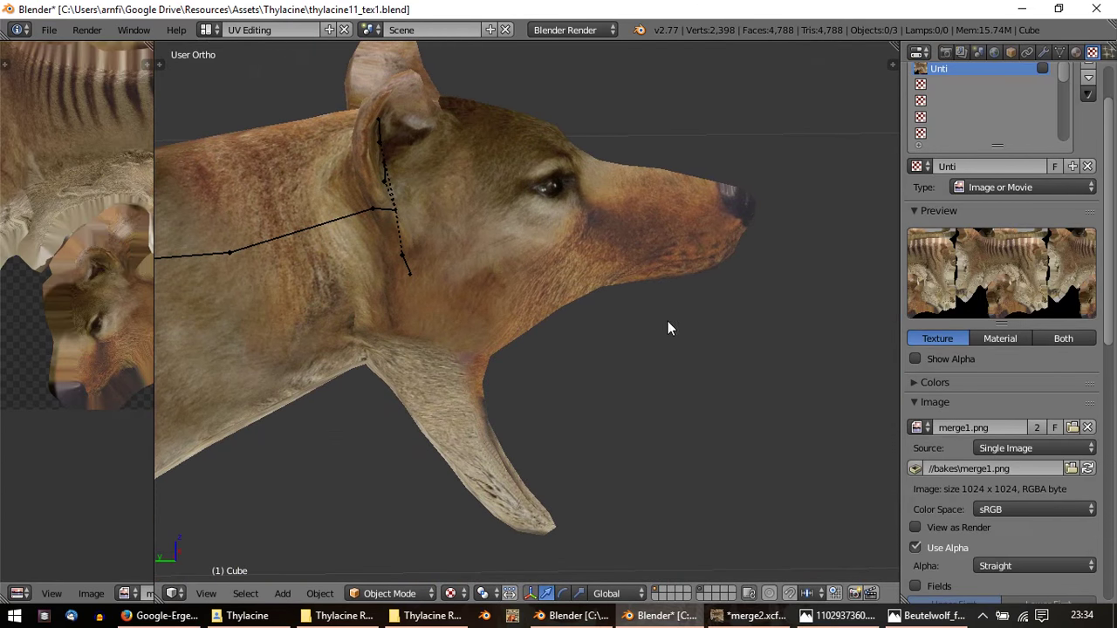
Step: Back in the thylacine11_tex2 window, orbit around the open jaw from several angles
left_click(591, 618)
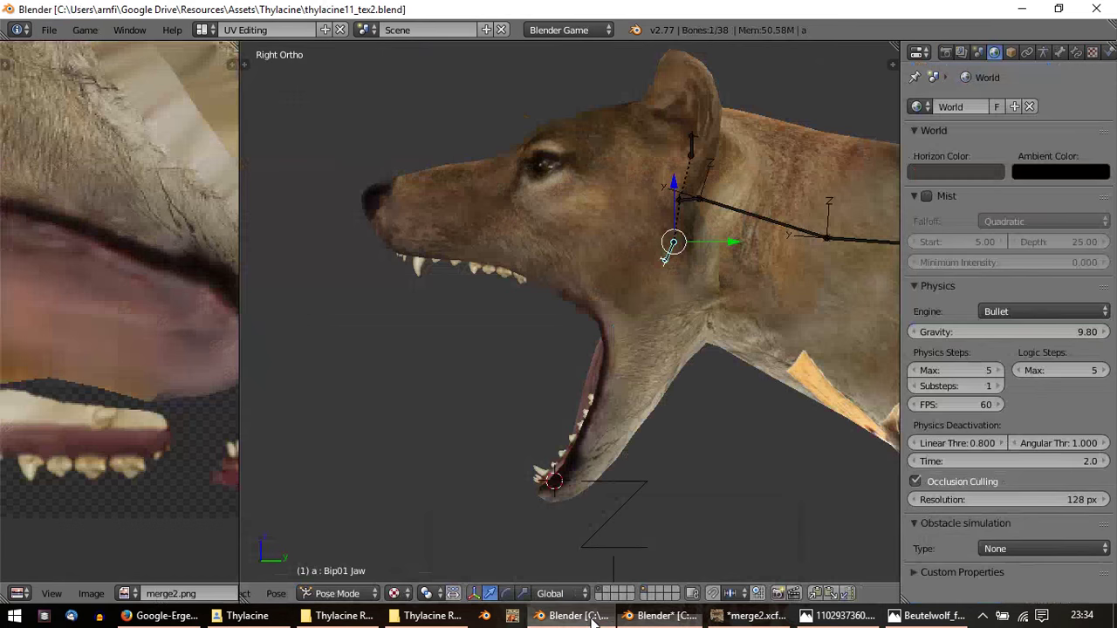
mouse_move(503, 324)
middle_mouse_down()
mouse_move(629, 310)
mouse_move(738, 316)
mouse_move(792, 294)
mouse_move(590, 178)
mouse_move(550, 262)
mouse_move(541, 359)
mouse_move(715, 290)
middle_mouse_up()
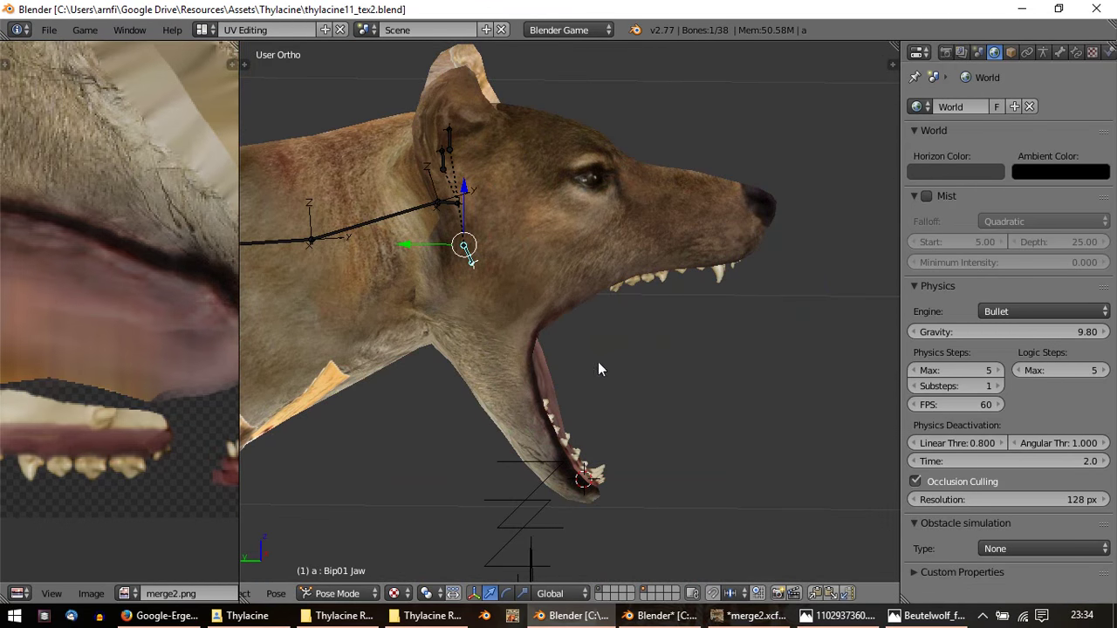
mouse_move(598, 363)
middle_mouse_down()
mouse_move(593, 382)
mouse_move(593, 318)
mouse_move(700, 275)
mouse_move(542, 330)
mouse_move(568, 514)
mouse_move(579, 387)
mouse_move(598, 340)
mouse_move(546, 309)
mouse_move(444, 292)
mouse_move(371, 345)
mouse_move(587, 432)
mouse_move(522, 237)
mouse_move(483, 157)
middle_mouse_up()
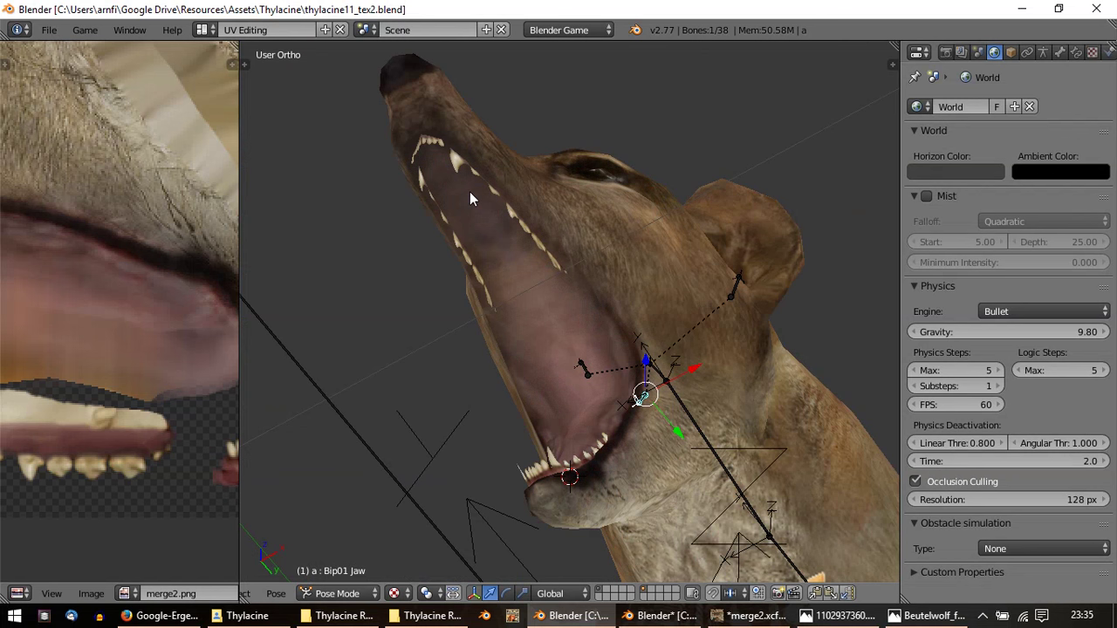
mouse_move(505, 219)
middle_mouse_down()
mouse_move(553, 249)
mouse_move(559, 274)
mouse_move(494, 267)
mouse_move(441, 236)
mouse_move(418, 243)
mouse_move(488, 323)
middle_mouse_up()
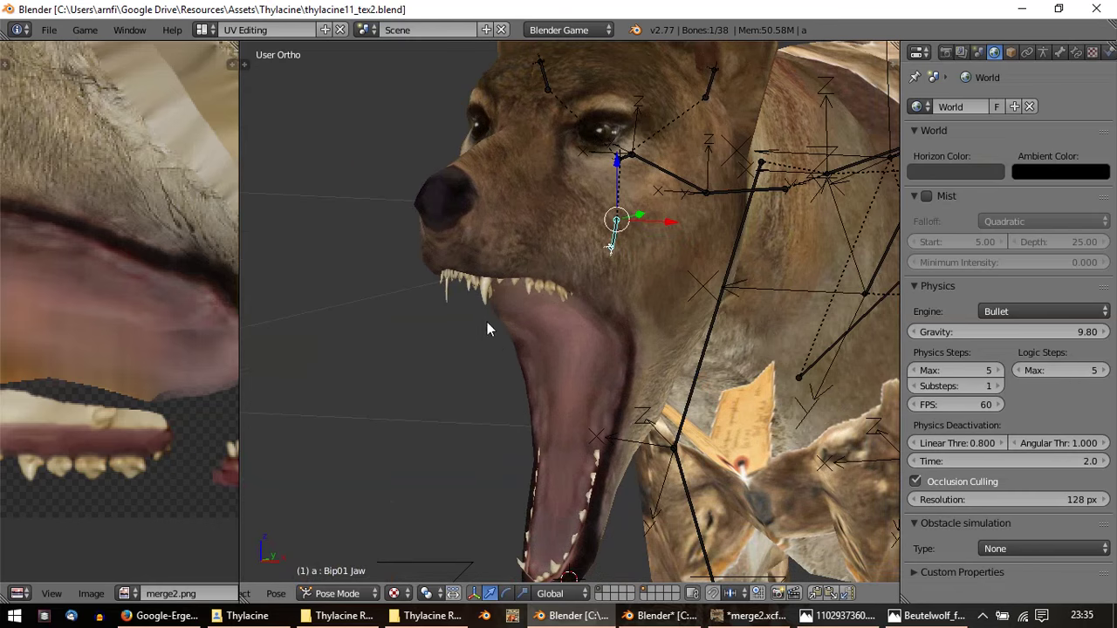
mouse_move(531, 374)
middle_mouse_down()
mouse_move(482, 250)
mouse_move(513, 292)
mouse_move(544, 280)
middle_mouse_up()
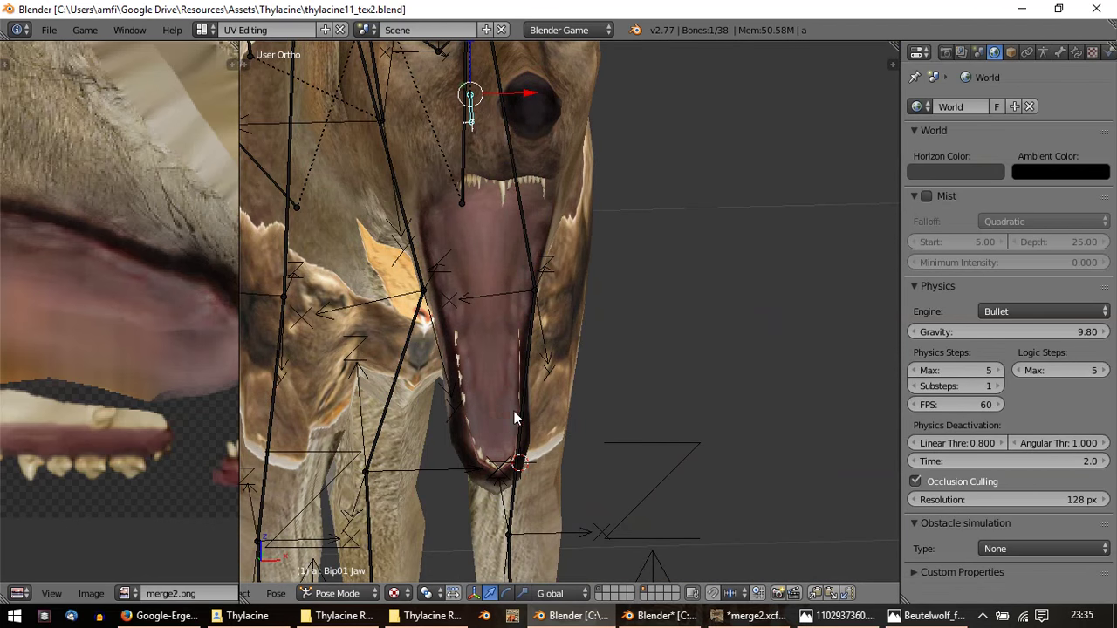
mouse_move(514, 411)
middle_mouse_down()
mouse_move(590, 392)
mouse_move(459, 436)
mouse_move(472, 414)
middle_mouse_up()
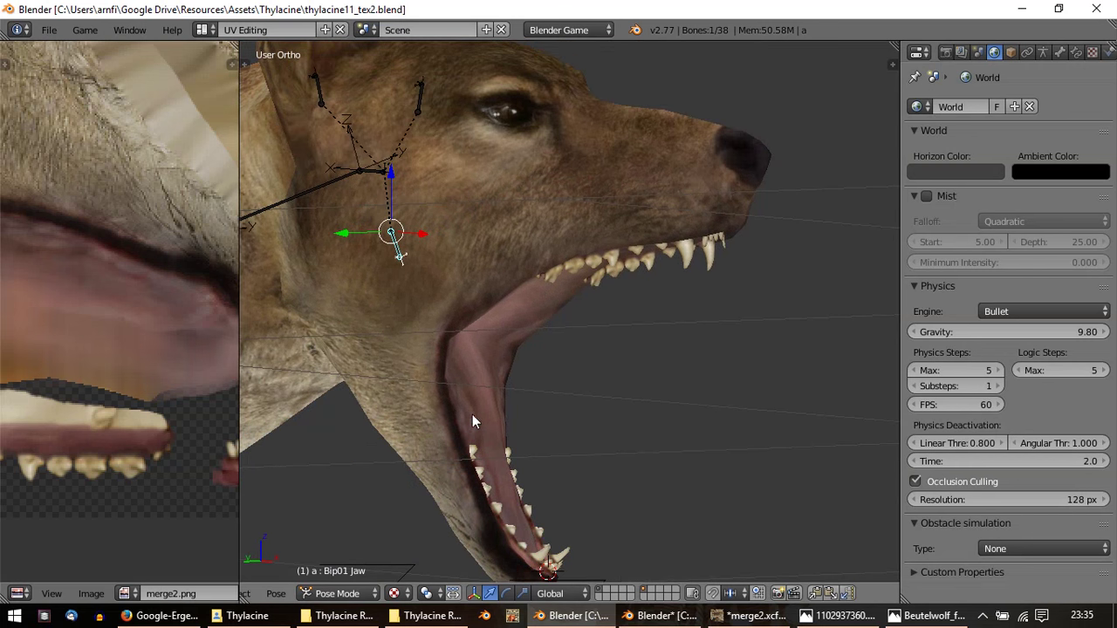
Step: Zoom out to a side-on body view, then bring GIMP's merge2.xcf to the front
scroll(426, 304, "down", 2)
scroll(428, 307, "down", 2)
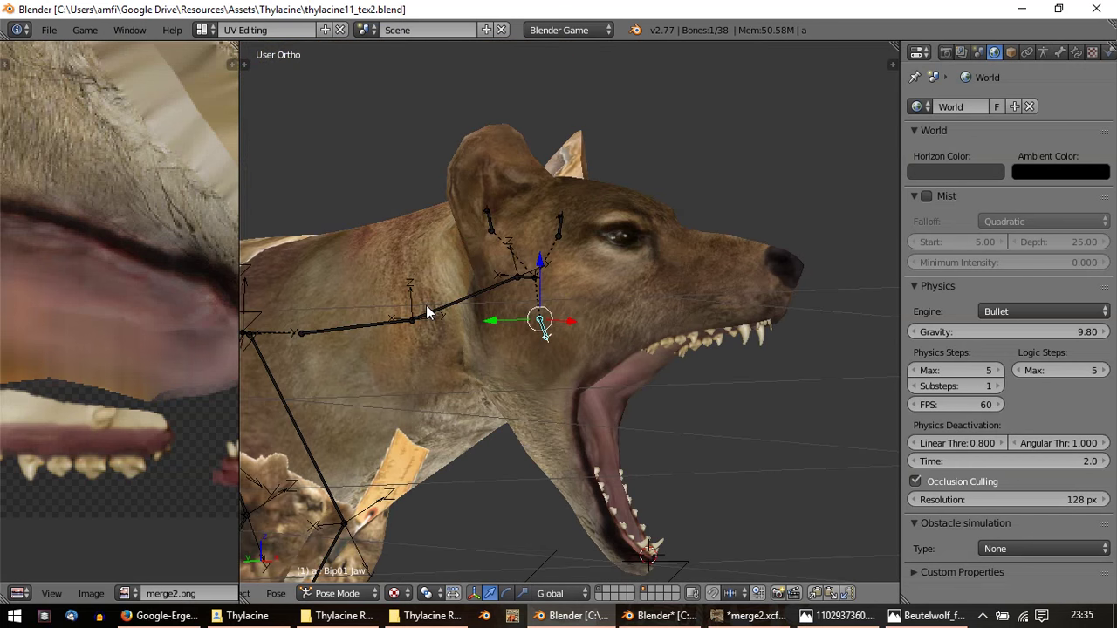
scroll(374, 287, "down", 2)
scroll(401, 387, "down", 2)
mouse_move(402, 389)
middle_mouse_down()
mouse_move(535, 357)
mouse_move(664, 489)
middle_mouse_up()
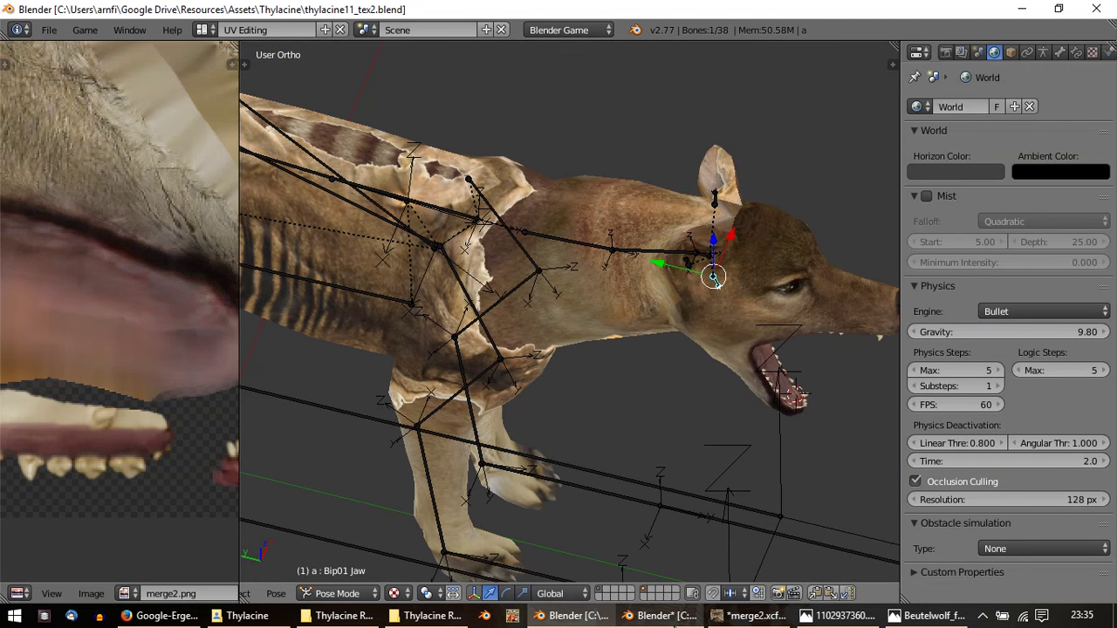
left_click(756, 615)
scroll(737, 446, "down", 6, "ctrl")
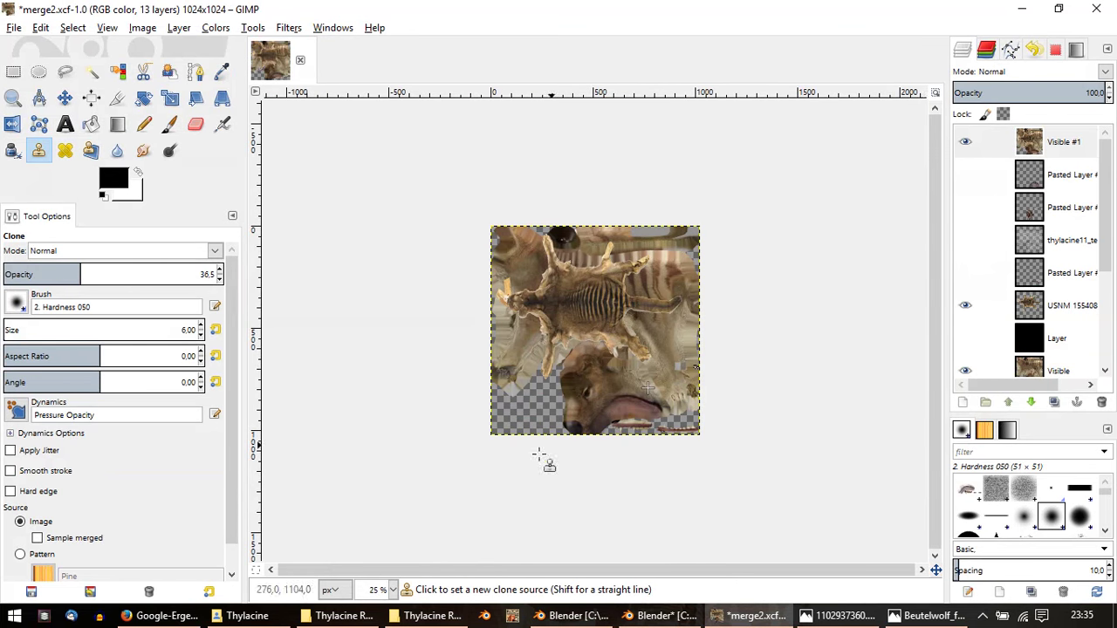
Step: Hide the USNM 155408 layer and pick the Free Select tool
scroll(536, 461, "up", 2, "ctrl")
scroll(861, 382, "up", 1, "ctrl")
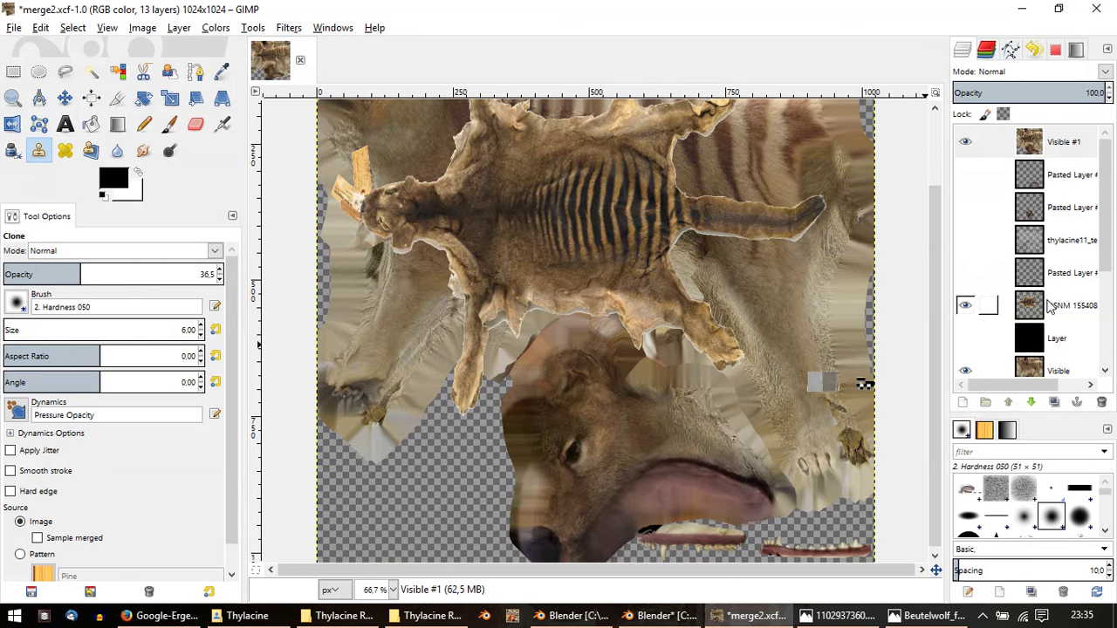
left_click(966, 307)
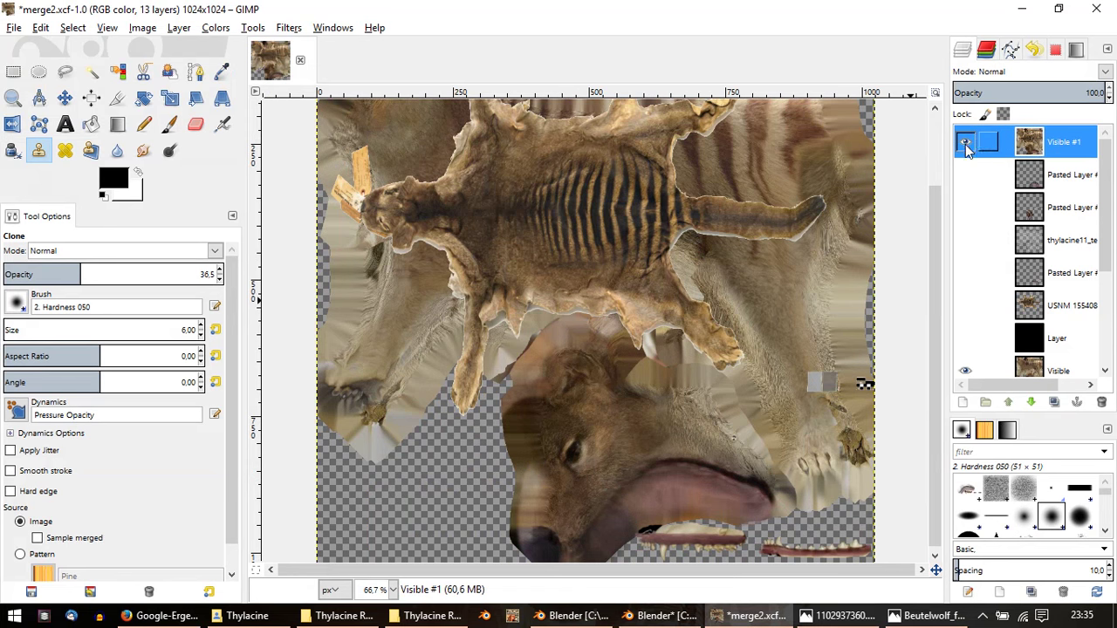
scroll(1070, 332, "down", 1)
scroll(1066, 254, "up", 1)
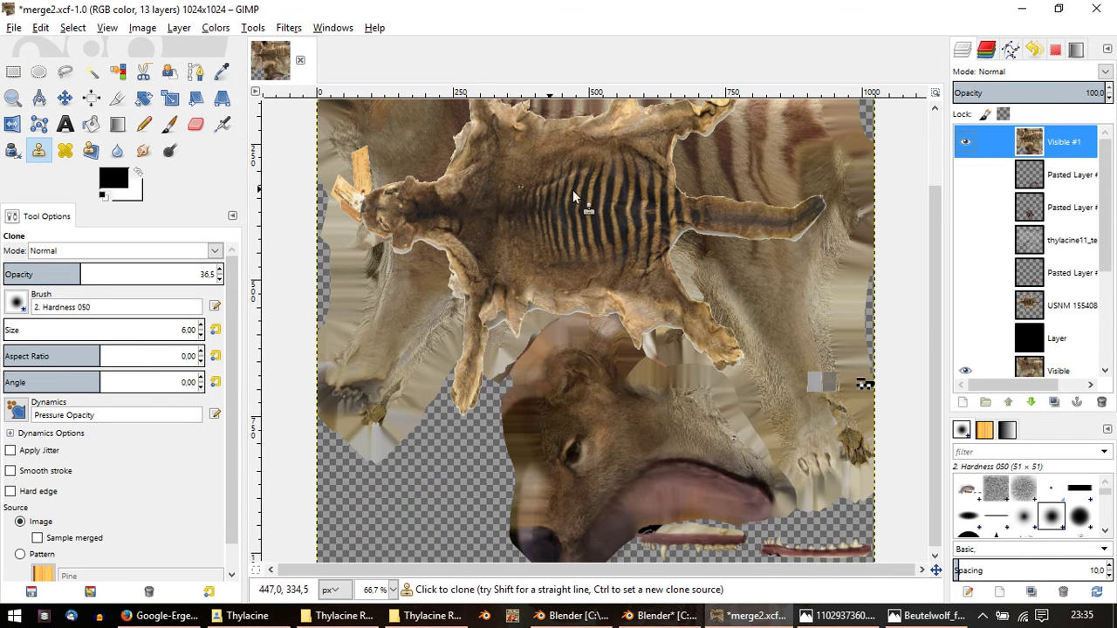
scroll(663, 257, "down", 3)
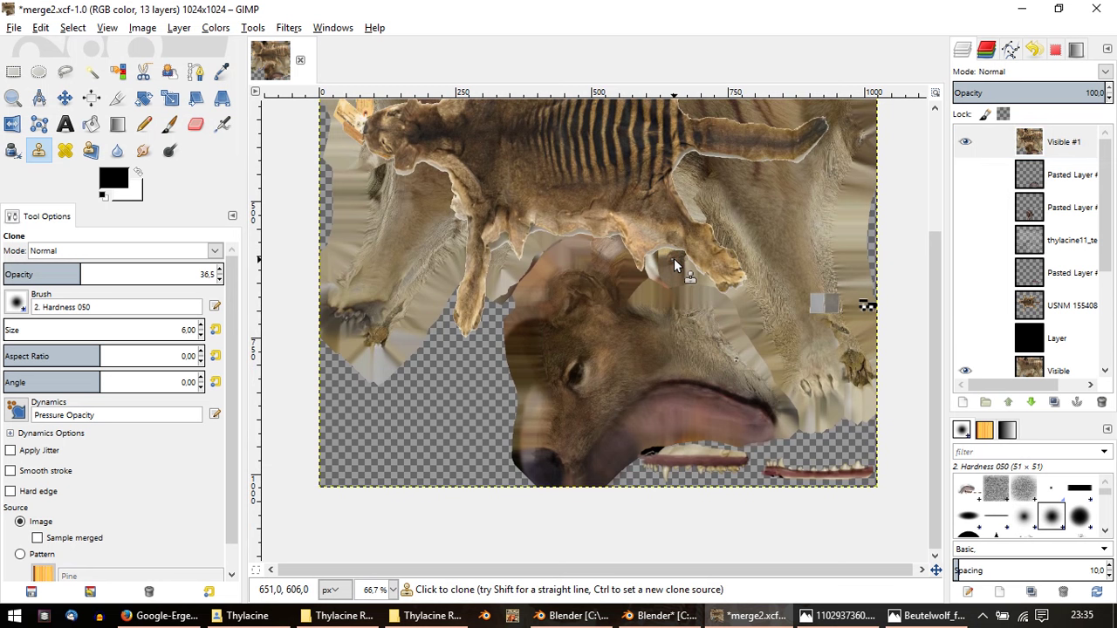
scroll(454, 192, "up", 3)
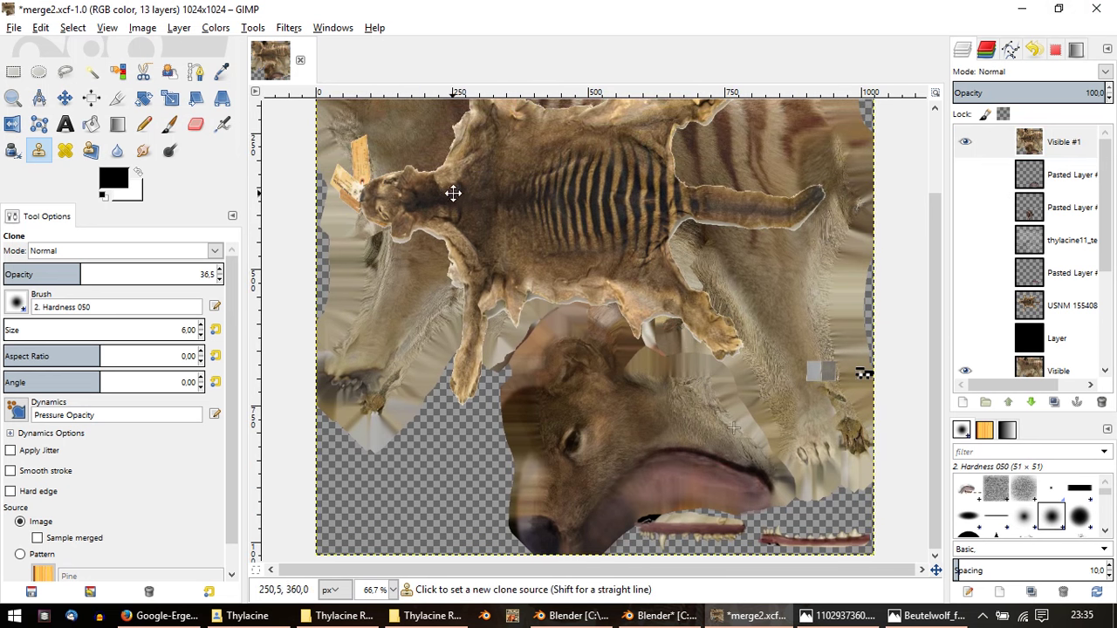
left_click(66, 73)
Step: Outline the pelt patch above the head with Free Select and delete it from the top layer
scroll(524, 410, "down", 2, "ctrl")
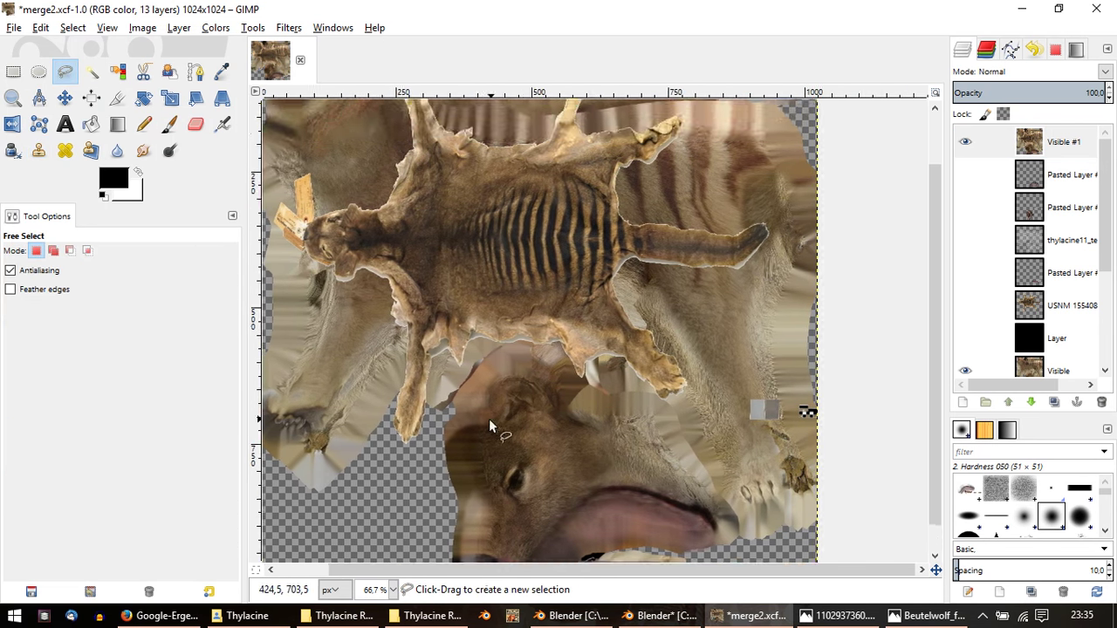
left_click_drag(286, 381, 409, 471)
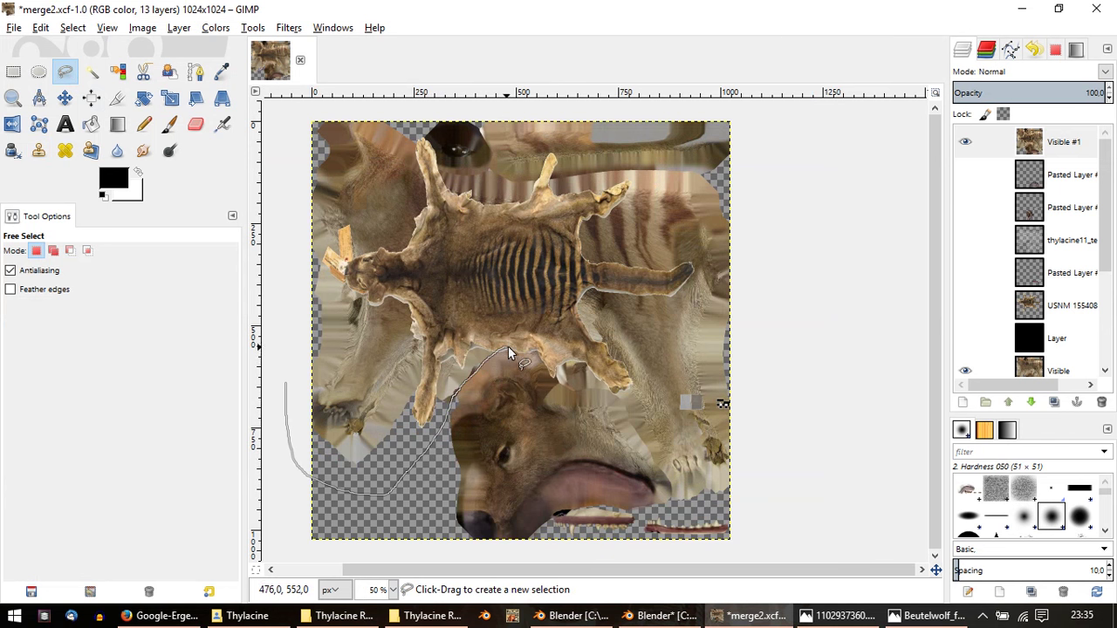
left_click_drag(511, 353, 592, 402)
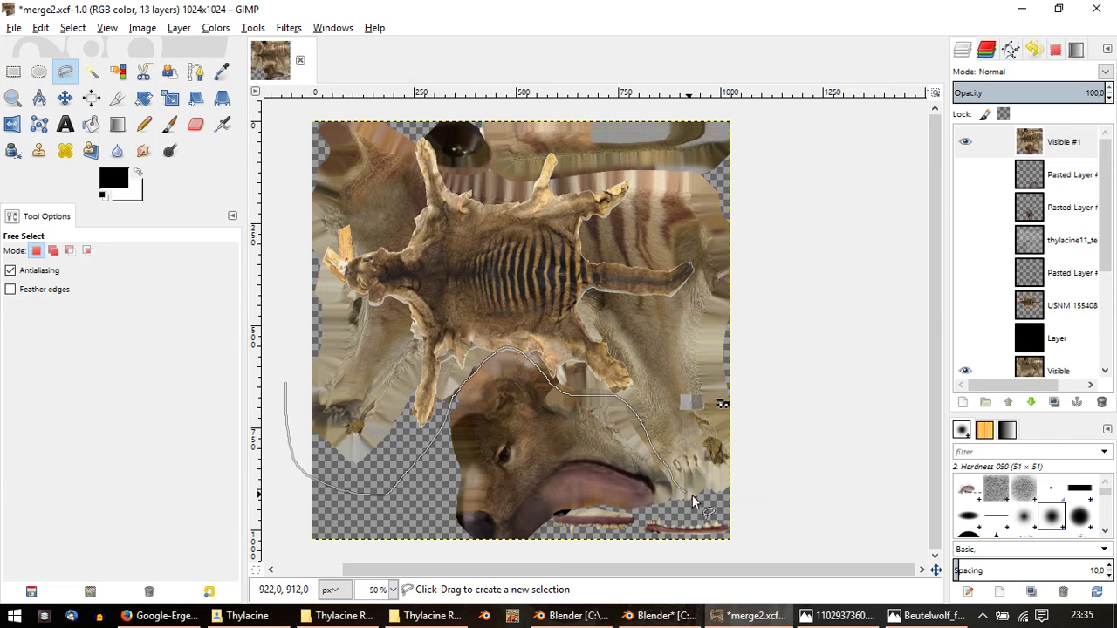
mouse_move(694, 502)
left_mouse_down()
mouse_move(806, 242)
mouse_move(731, 87)
mouse_move(329, 82)
mouse_move(264, 319)
mouse_move(274, 339)
left_mouse_up()
key("ctrl+z")
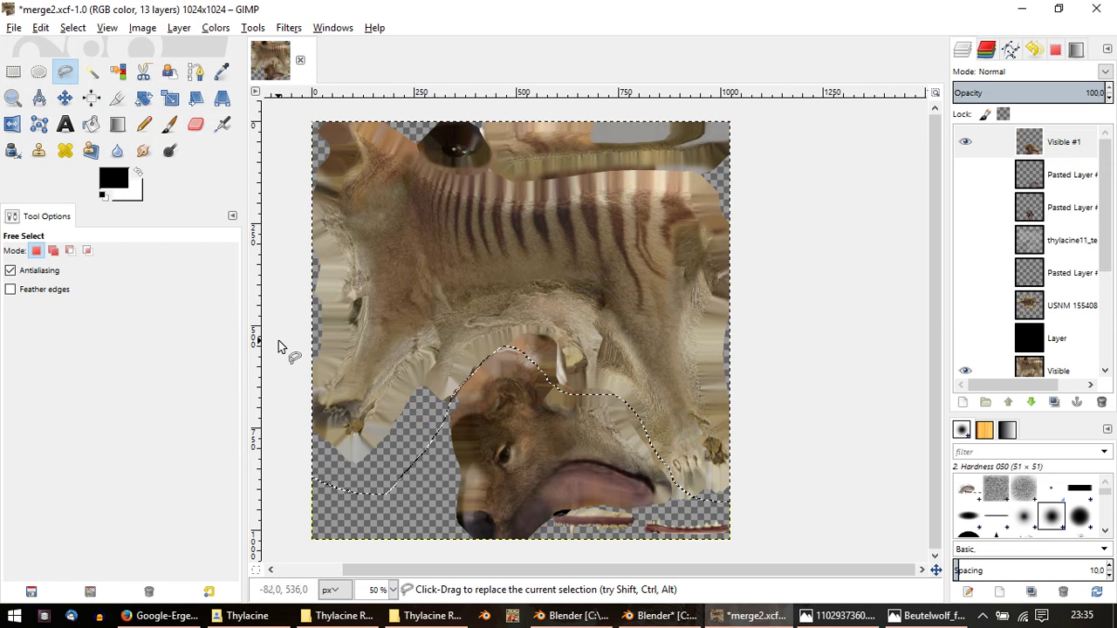
key("ctrl+z")
Step: Toggle the Visible #1 layer's visibility to compare the texture with and without it
scroll(1071, 297, "down", 1)
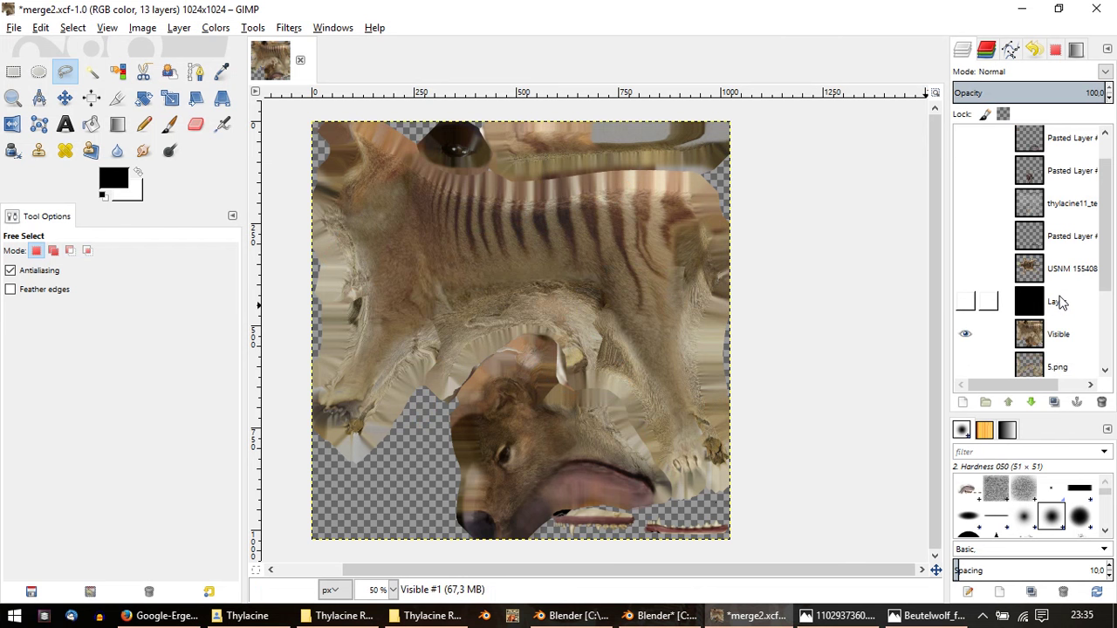
scroll(1072, 299, "down", 2)
scroll(1072, 298, "down", 2)
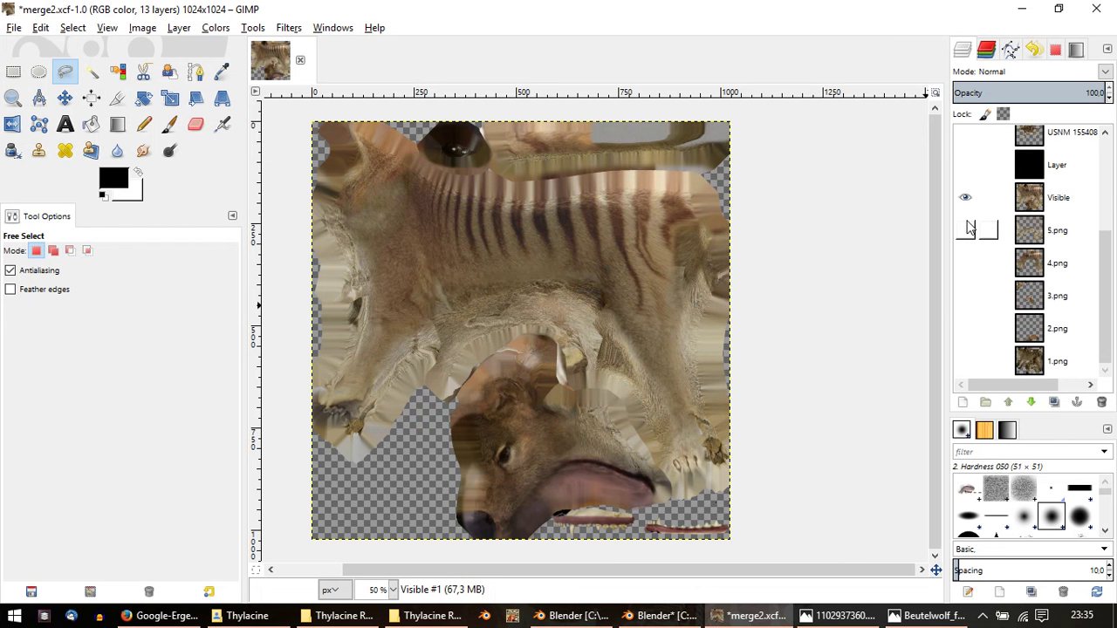
scroll(969, 229, "up", 1)
scroll(969, 229, "up", 2)
scroll(968, 227, "up", 2)
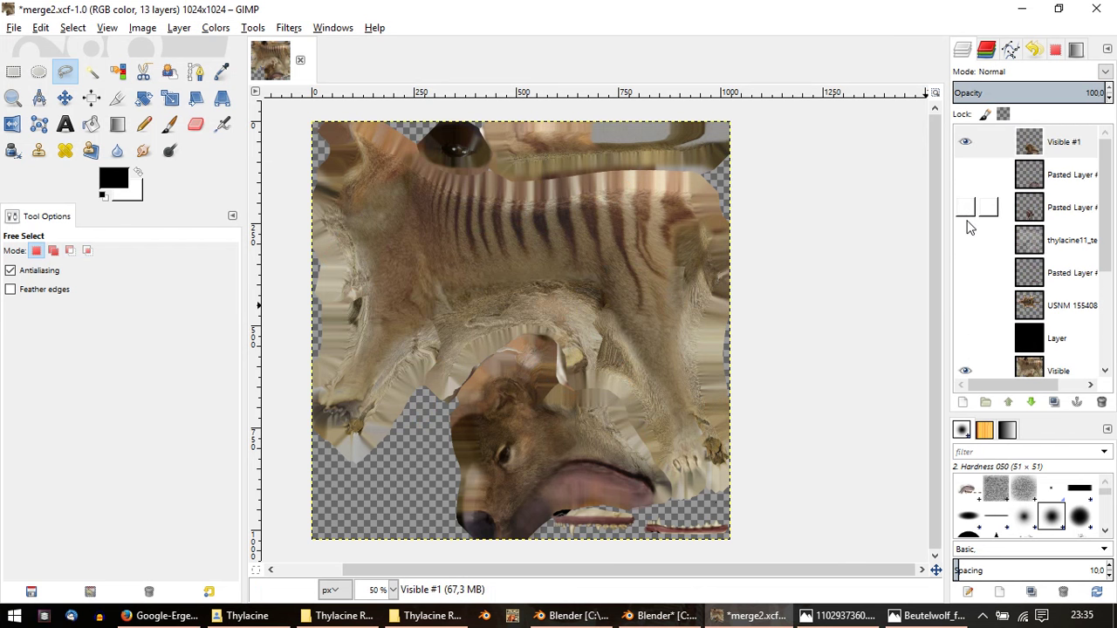
left_click(964, 141)
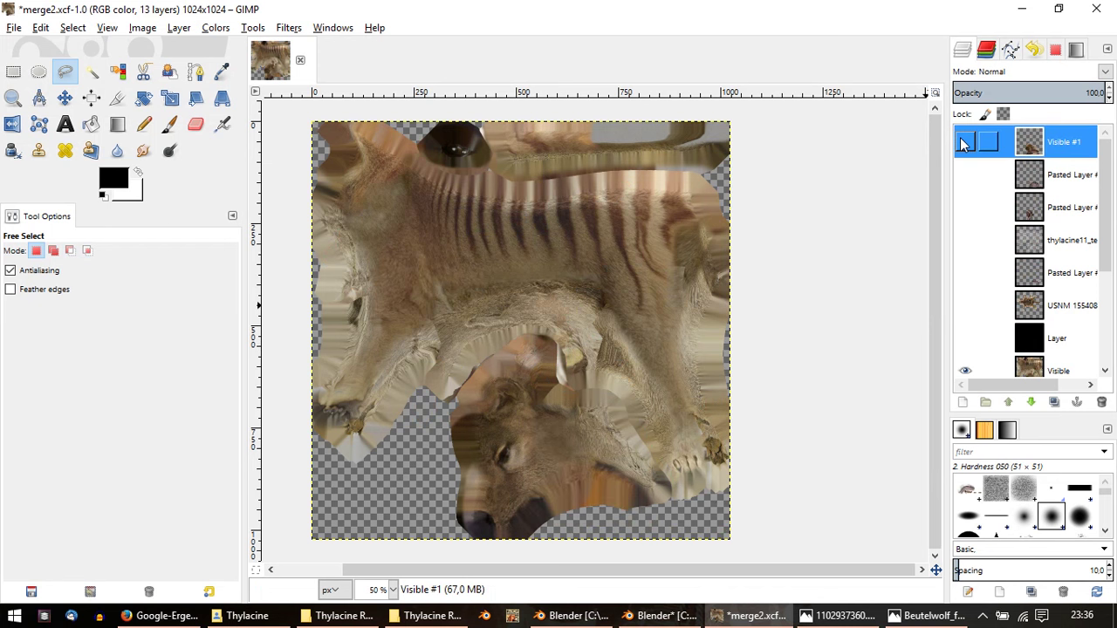
left_click(965, 142)
left_click(965, 141)
left_click(964, 142)
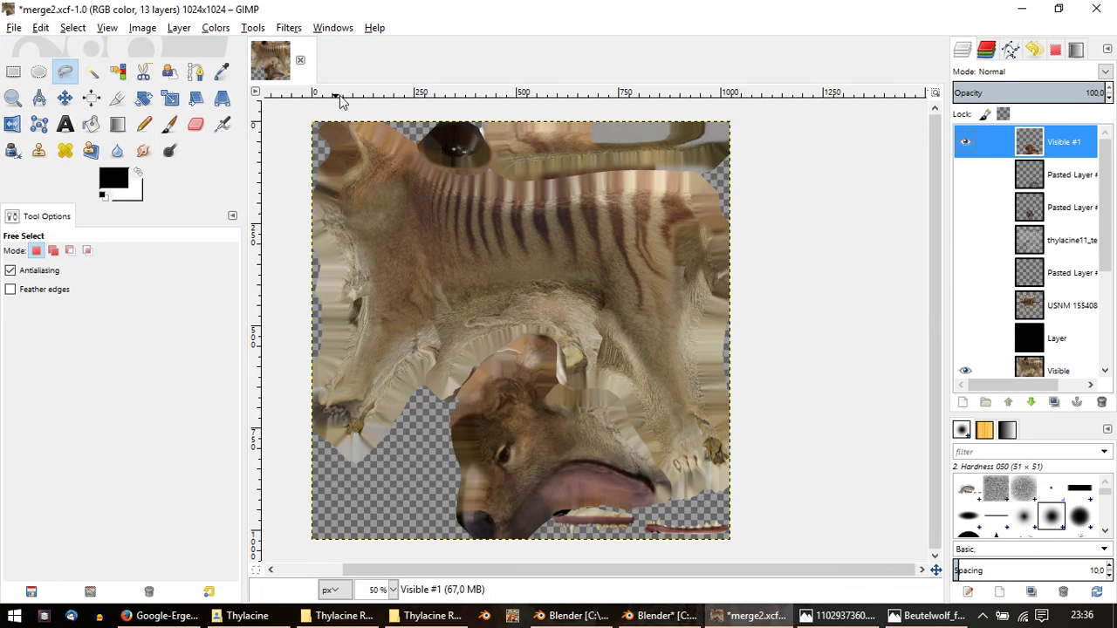
left_click(14, 27)
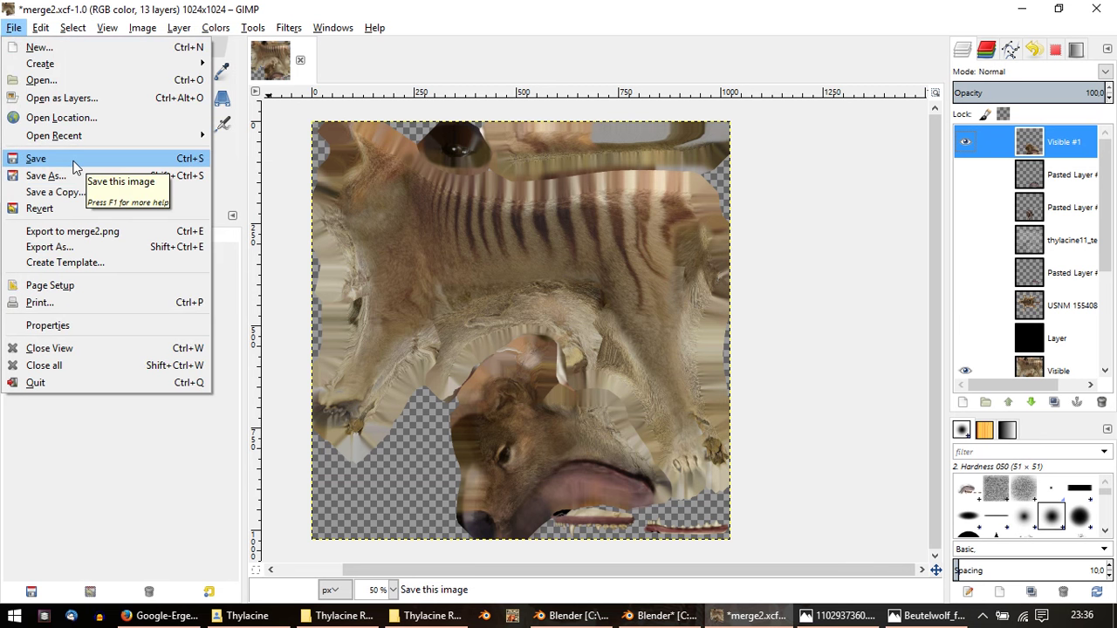
Step: Save merge2.xcf, re-export it over merge2.png, and return to Blender
left_click(74, 166)
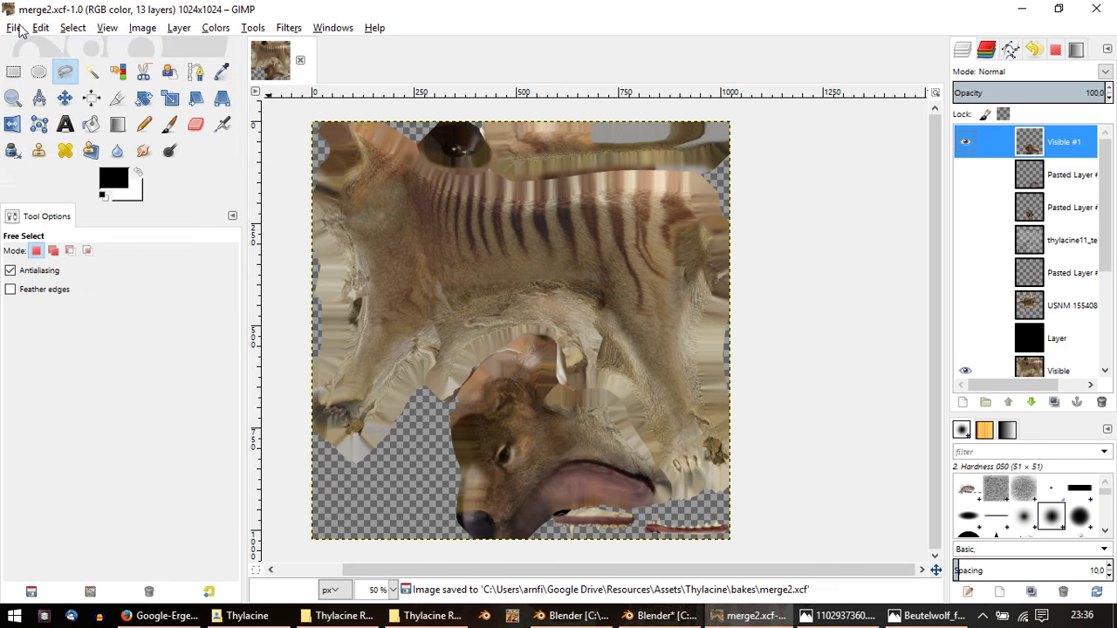
left_click_drag(1066, 174, 1033, 133)
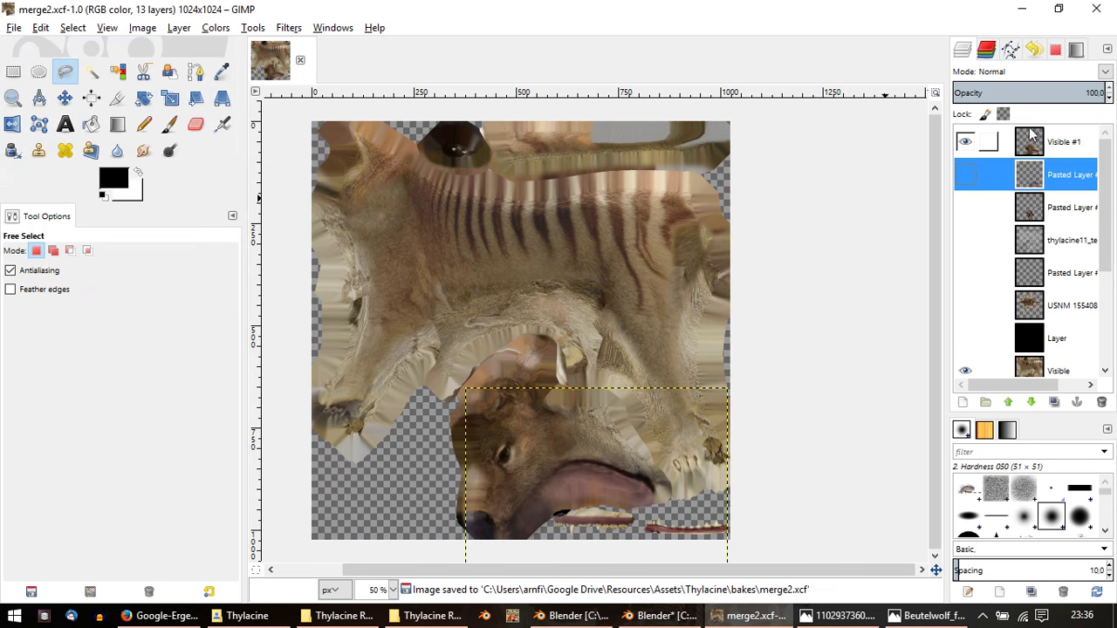
left_click(14, 27)
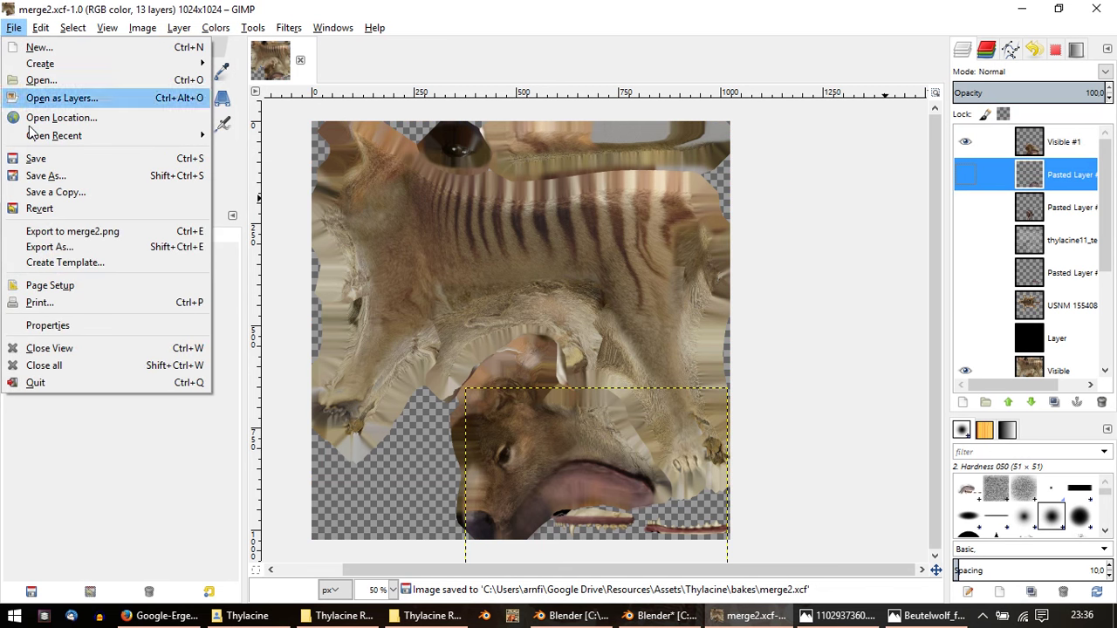
left_click(104, 233)
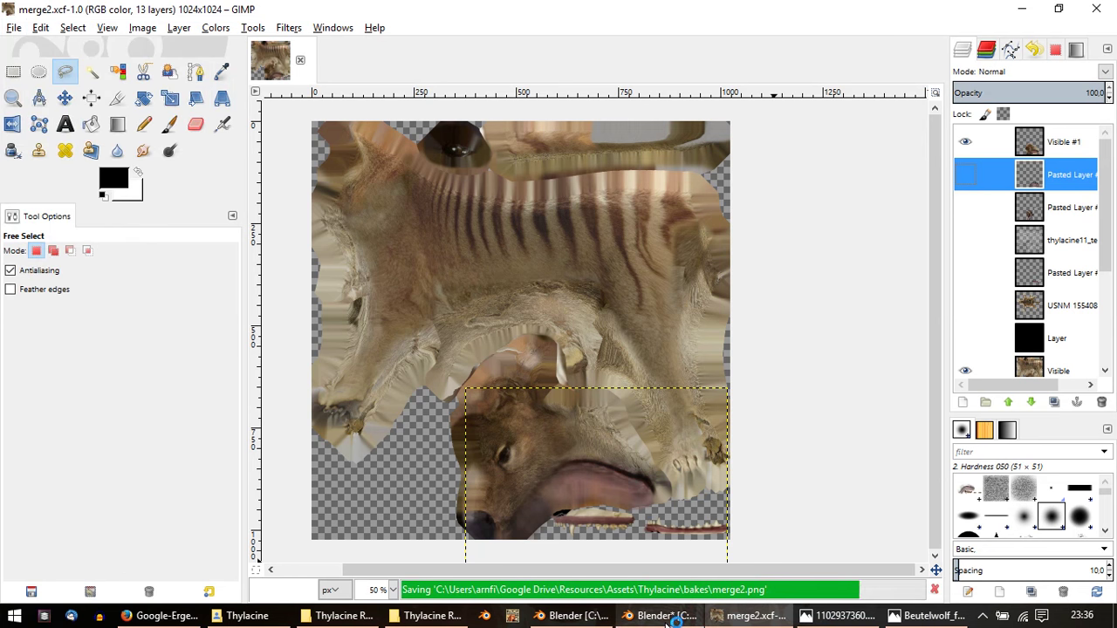
mouse_move(663, 616)
left_click(573, 620)
Step: Reload merge2.png in the image editor so the model shows the updated texture
left_click(573, 620)
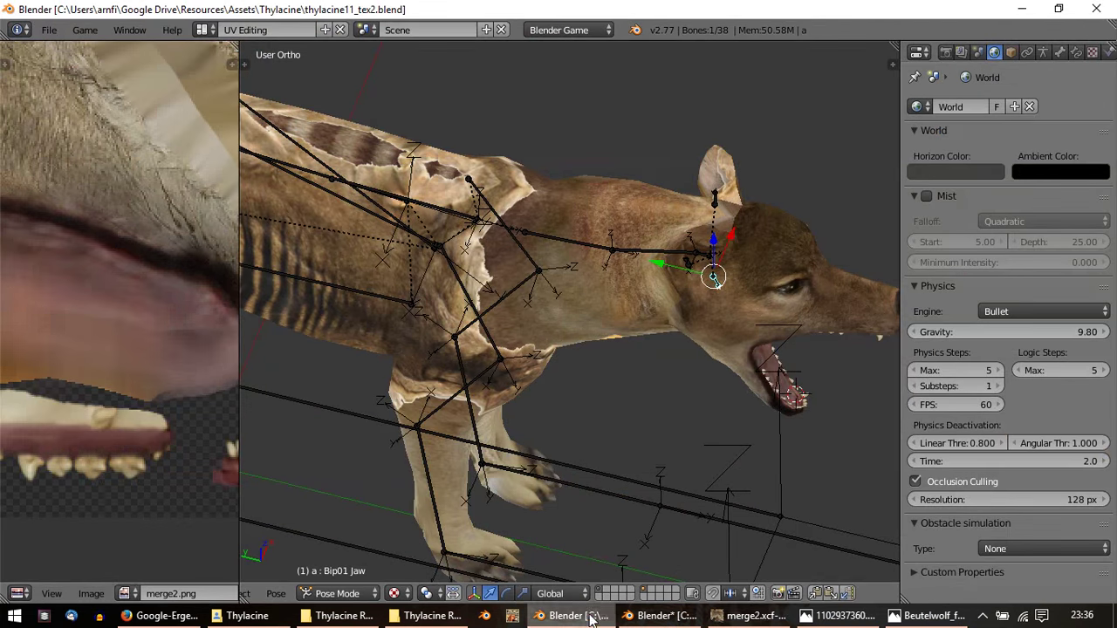
left_click(91, 593)
left_click(125, 492)
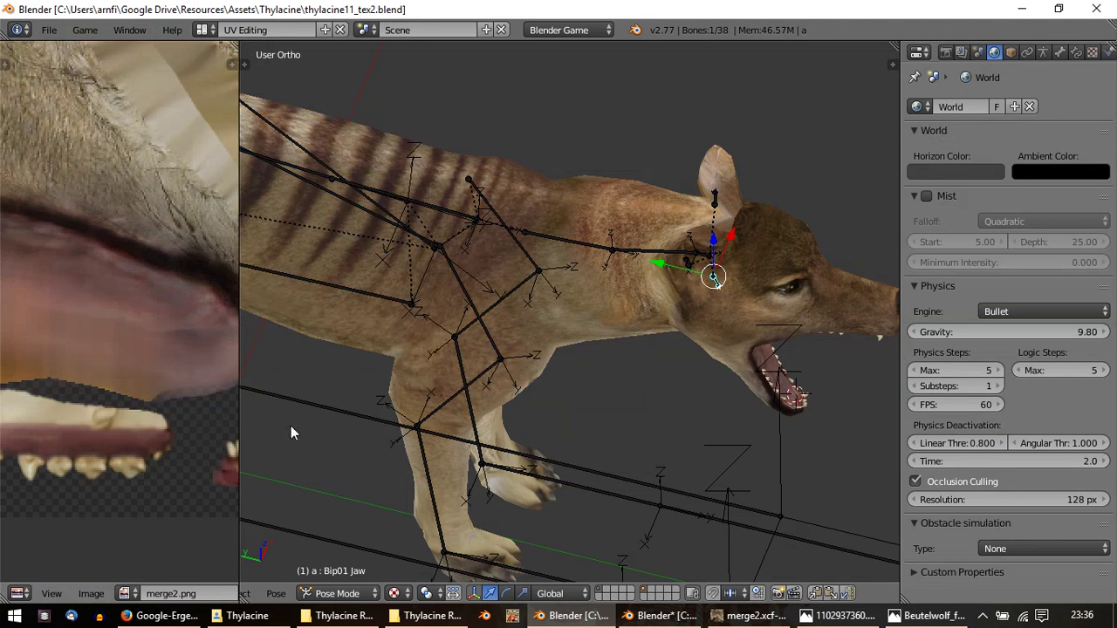
middle_click_drag(667, 374, 656, 363)
scroll(659, 358, "down", 5)
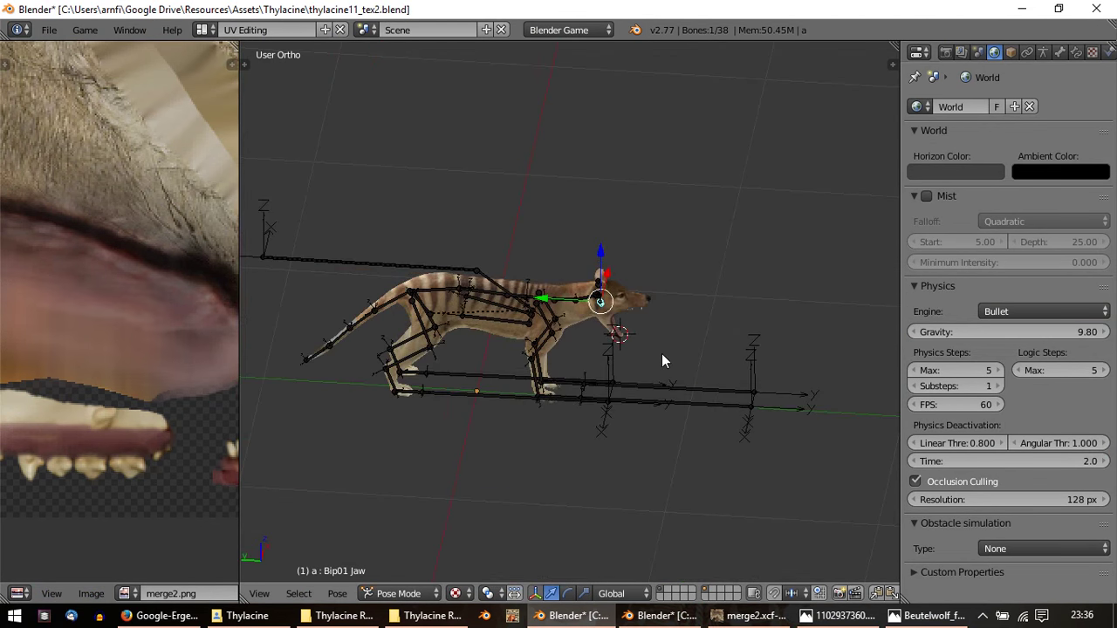
scroll(644, 359, "up", 2)
Step: Switch from Pose Mode to Object Mode and deselect everything
left_click(385, 596)
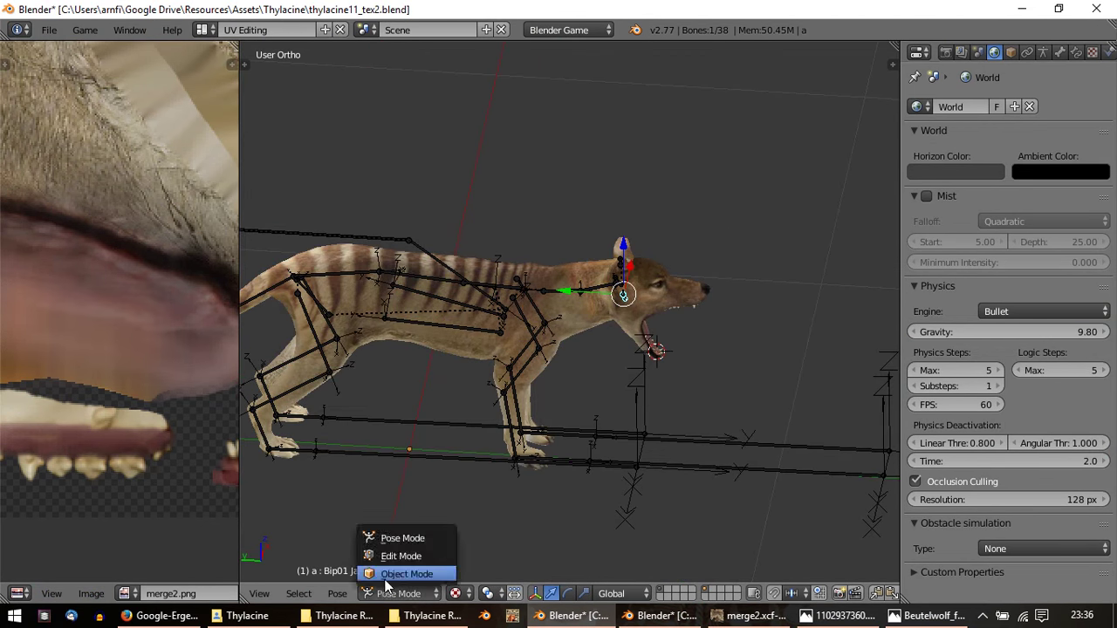
left_click(412, 573)
key("a")
scroll(716, 351, "up", 3)
Step: Orbit from the head's side profile along the body to a view from below
mouse_move(747, 355)
middle_mouse_down()
mouse_move(550, 376)
mouse_move(636, 362)
mouse_move(523, 307)
mouse_move(289, 334)
mouse_move(284, 491)
mouse_move(277, 433)
mouse_move(552, 290)
mouse_move(676, 311)
mouse_move(579, 331)
mouse_move(638, 178)
mouse_move(551, 328)
mouse_move(597, 255)
middle_mouse_up()
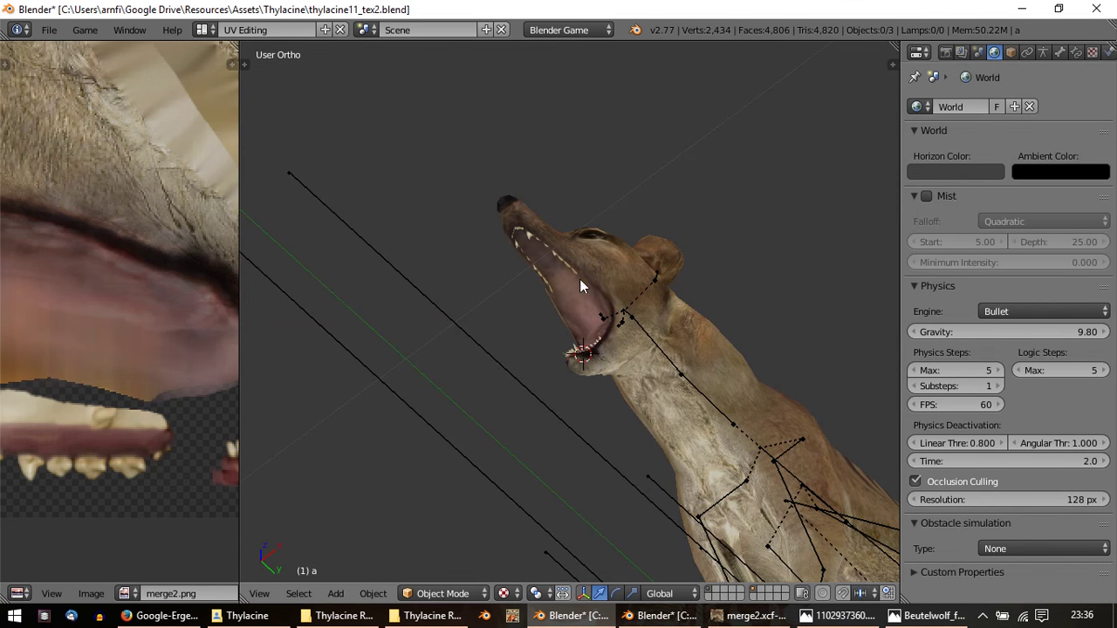
mouse_move(551, 258)
middle_mouse_down()
mouse_move(576, 323)
mouse_move(655, 380)
mouse_move(759, 400)
mouse_move(810, 392)
mouse_move(826, 413)
mouse_move(757, 394)
mouse_move(556, 258)
middle_mouse_up()
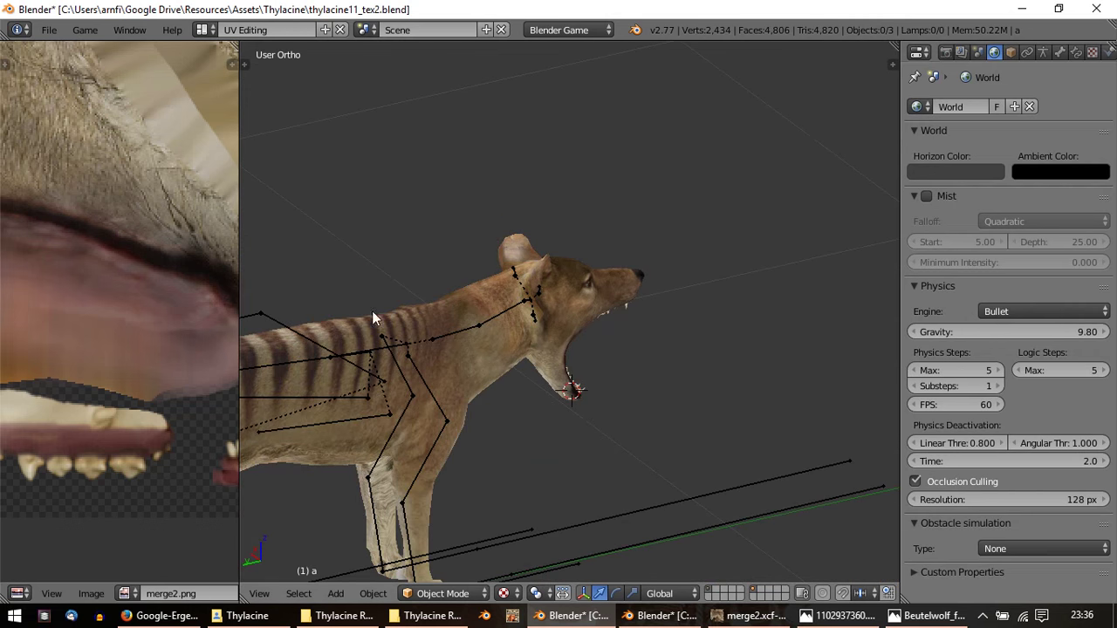
middle_click_drag(465, 350, 685, 291)
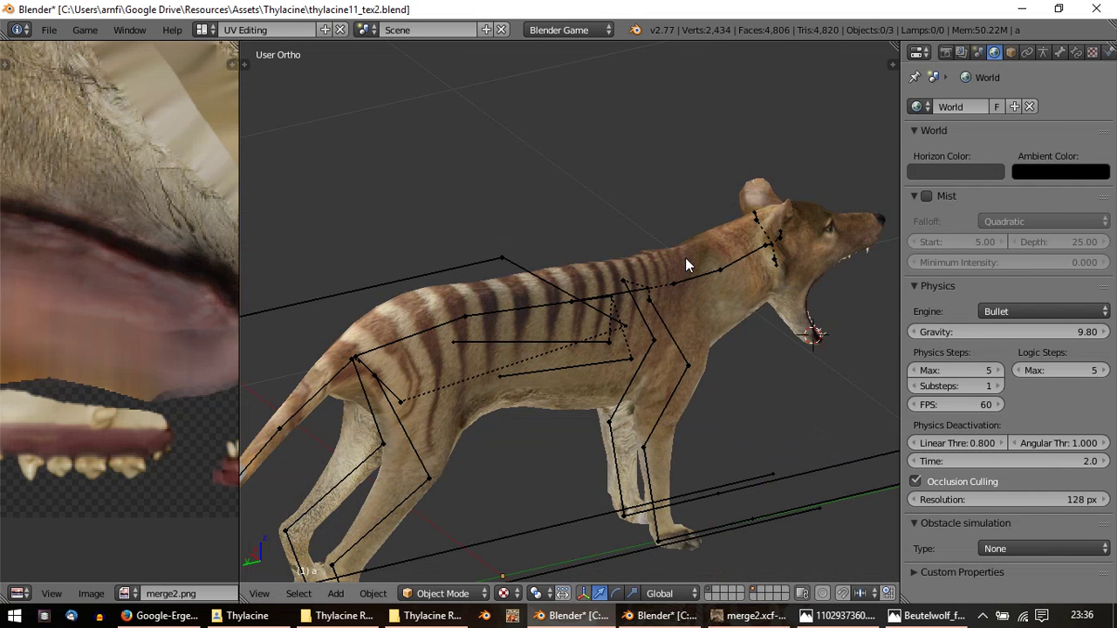
scroll(688, 275, "down", 2)
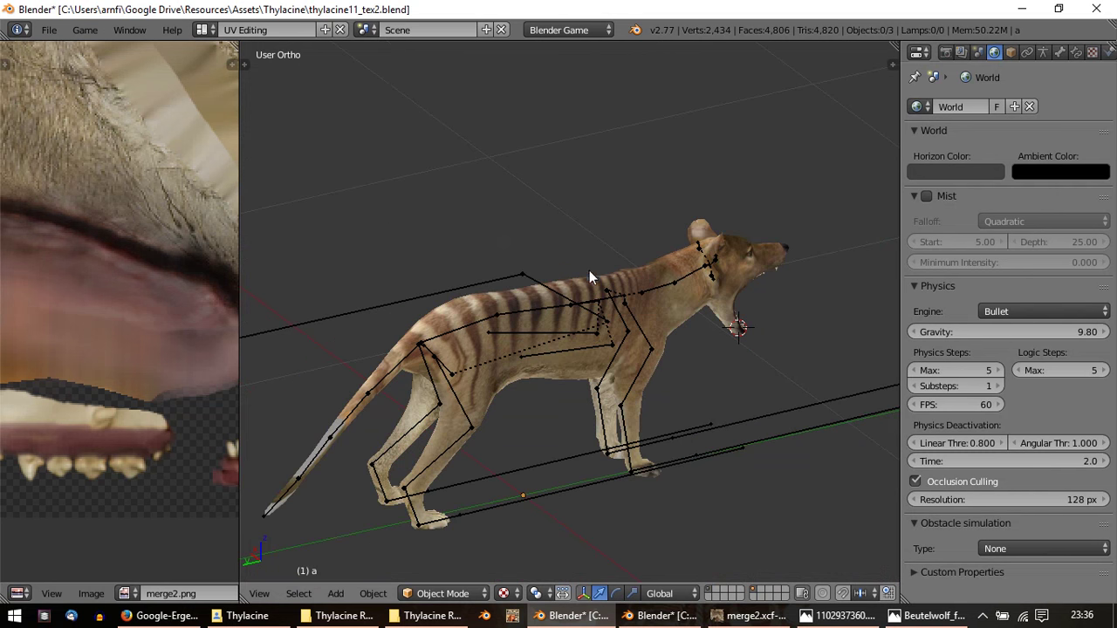
mouse_move(742, 280)
middle_mouse_down()
mouse_move(694, 393)
mouse_move(646, 328)
middle_mouse_up()
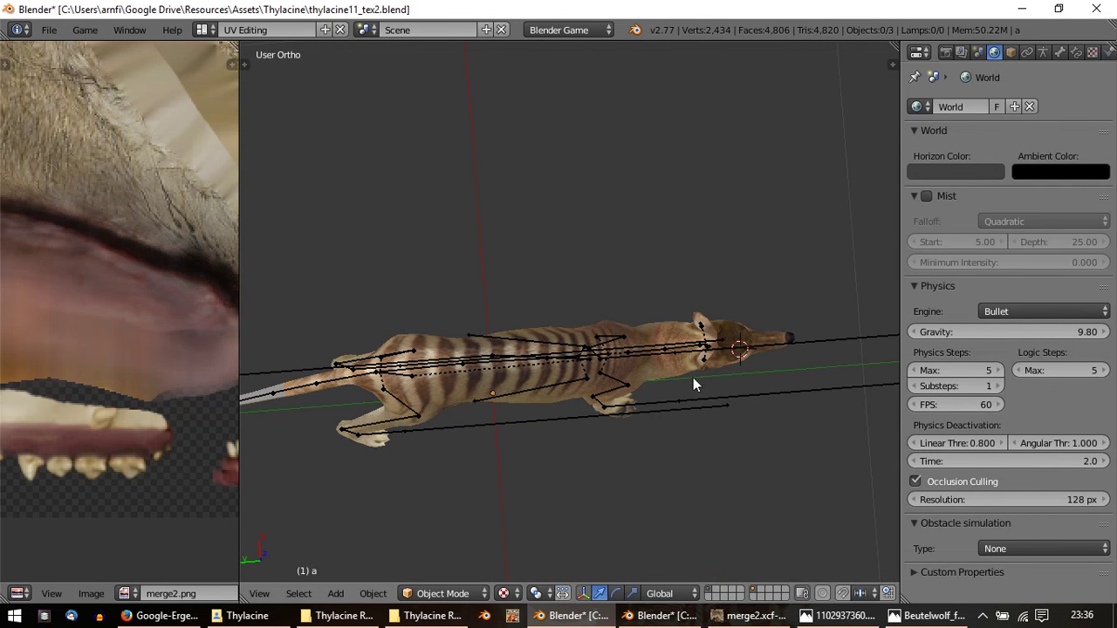
mouse_move(759, 356)
middle_mouse_down()
mouse_move(694, 394)
mouse_move(686, 476)
mouse_move(685, 190)
middle_mouse_up()
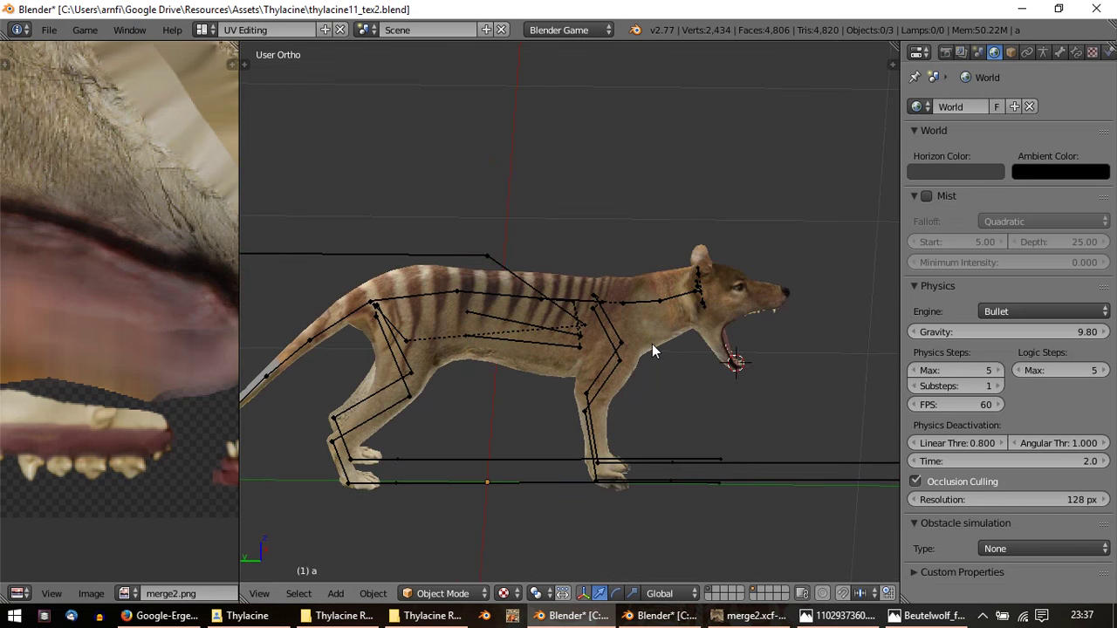
Step: Zoom and orbit over the legs and paws to a three-quarter front view of the head
scroll(652, 344, "up", 2)
scroll(602, 336, "up", 2)
scroll(541, 330, "up", 2)
middle_click_drag(534, 333, 541, 222)
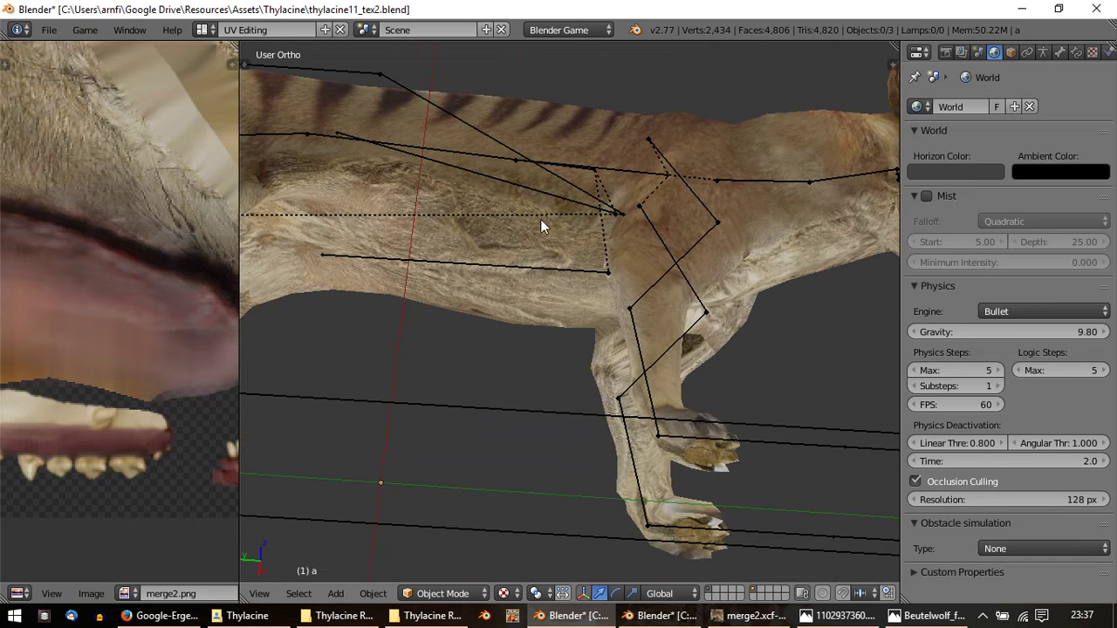
mouse_move(832, 259)
middle_mouse_down()
mouse_move(717, 290)
mouse_move(606, 284)
mouse_move(556, 316)
mouse_move(479, 332)
middle_mouse_up()
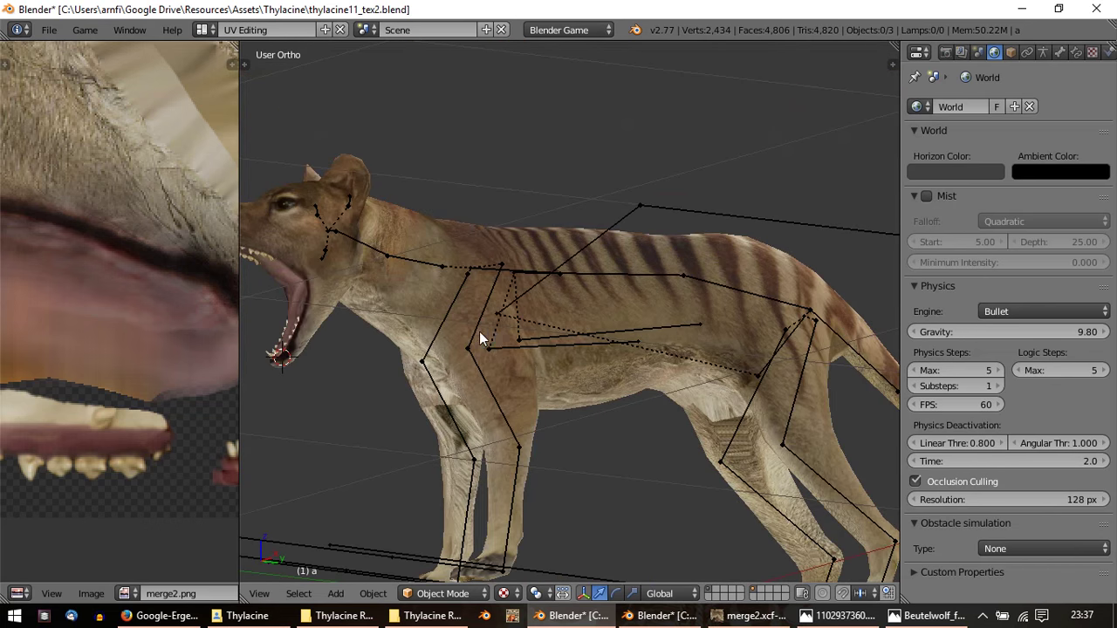
scroll(369, 315, "up", 3)
mouse_move(375, 313)
middle_mouse_down()
mouse_move(635, 283)
mouse_move(645, 367)
mouse_move(592, 328)
mouse_move(619, 364)
mouse_move(607, 365)
middle_mouse_up()
scroll(622, 368, "up", 2)
scroll(633, 392, "up", 1)
left_click(707, 476)
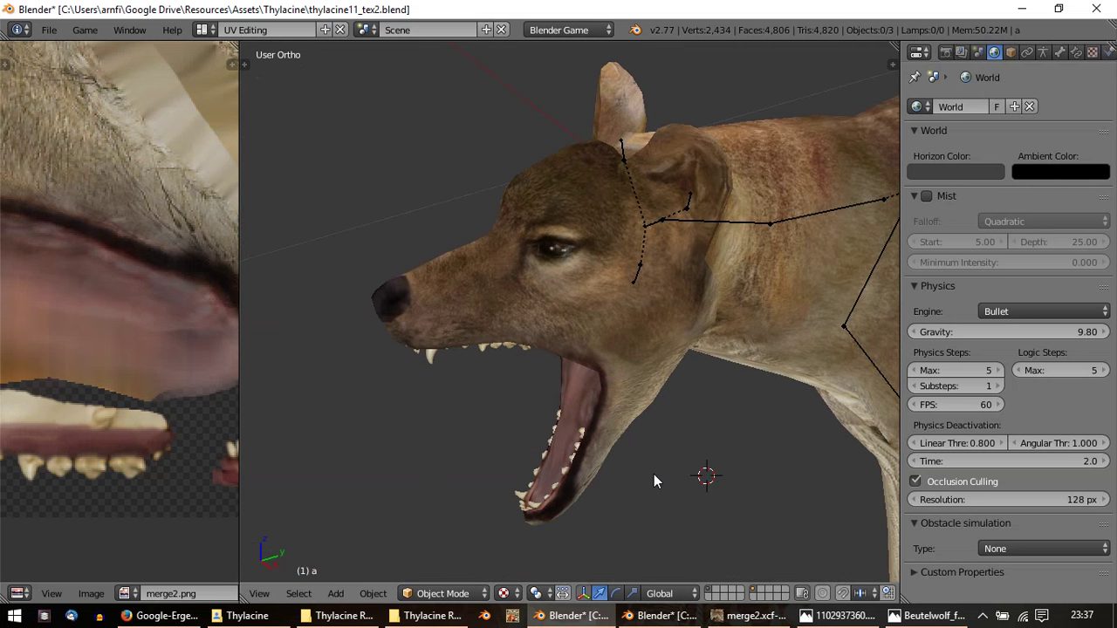